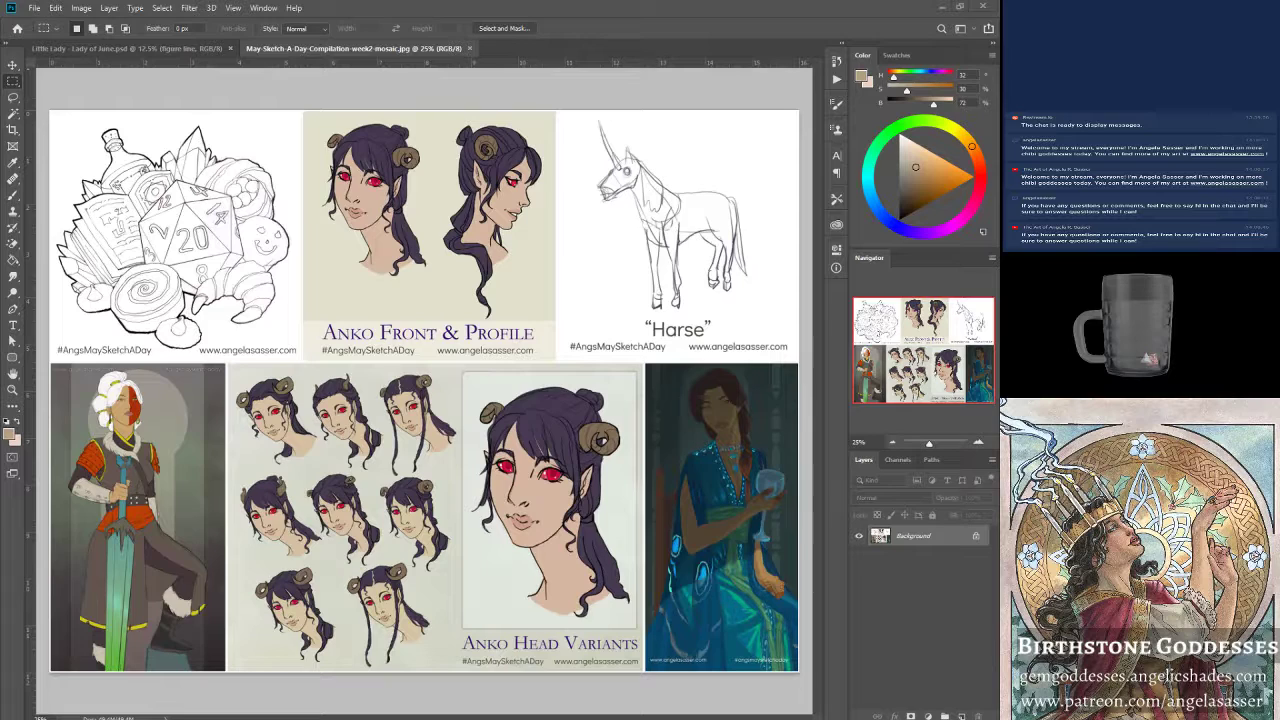
Bring up the Little Lady - Lady of June document and hide its guides.
click(123, 49)
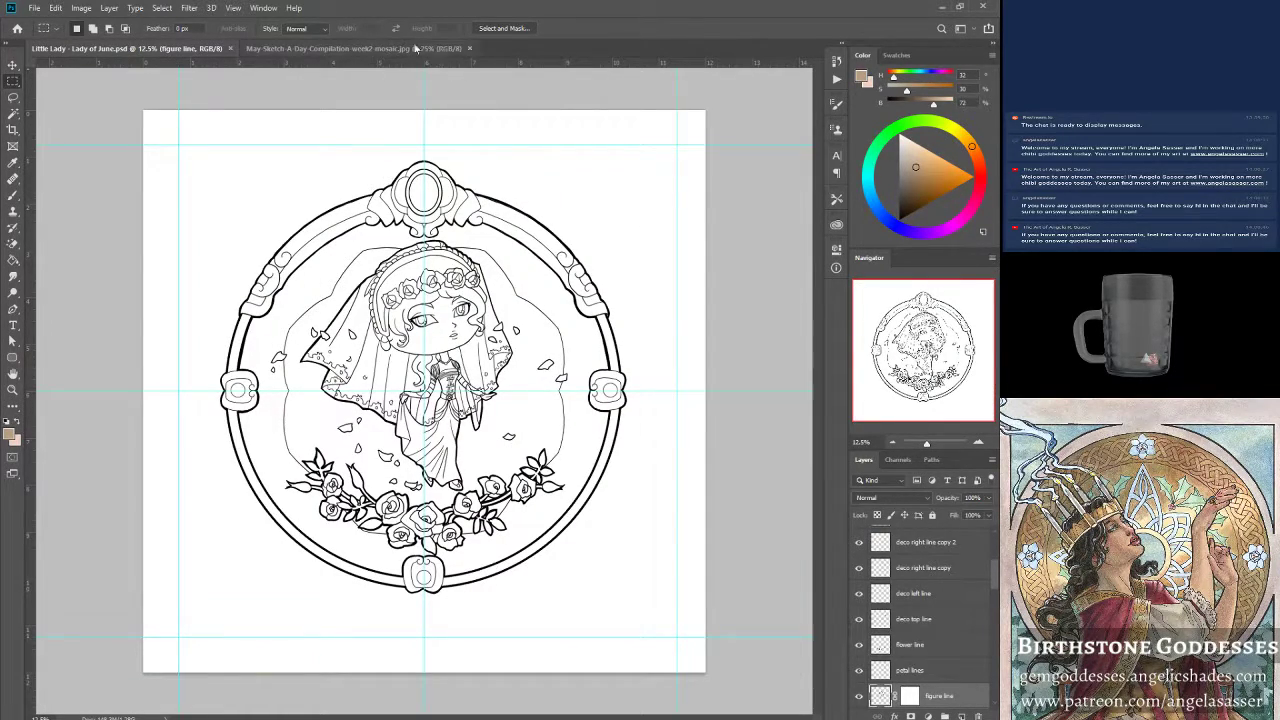
click(233, 8)
click(258, 221)
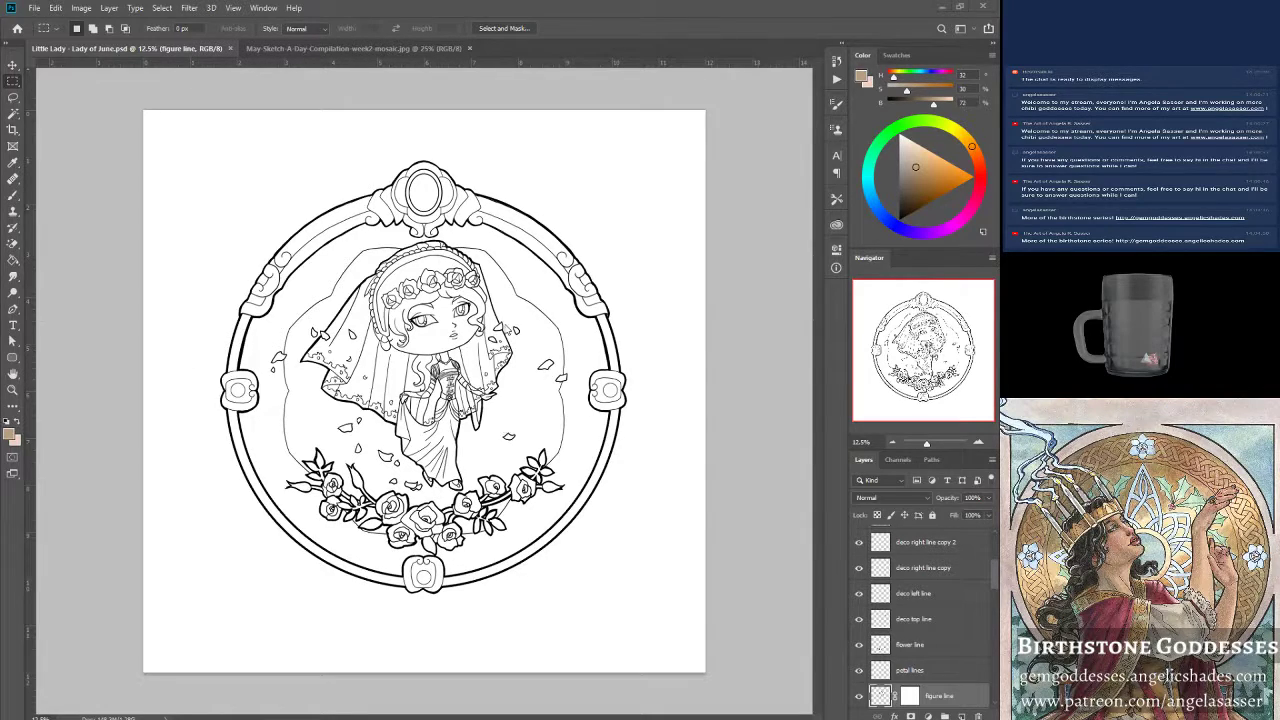
Look over the May Sketch A Day week 2 mosaic and the Lady of June line art in turn.
click(385, 48)
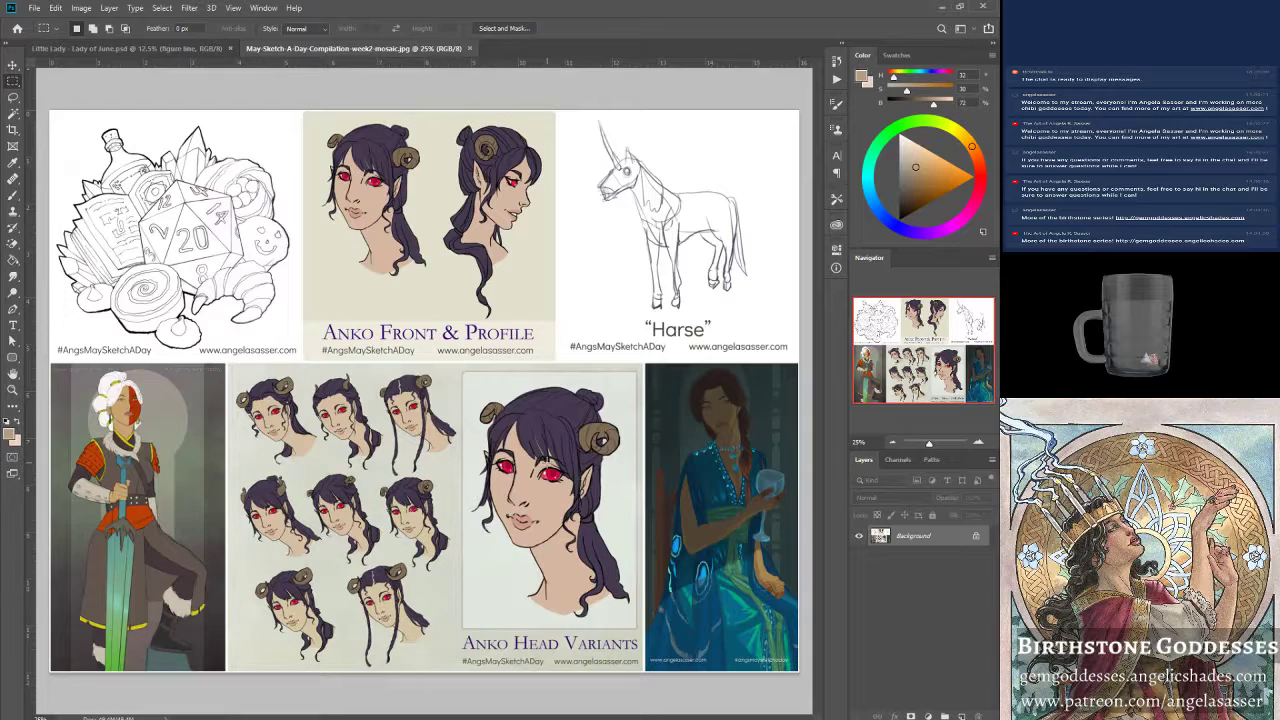
click(140, 48)
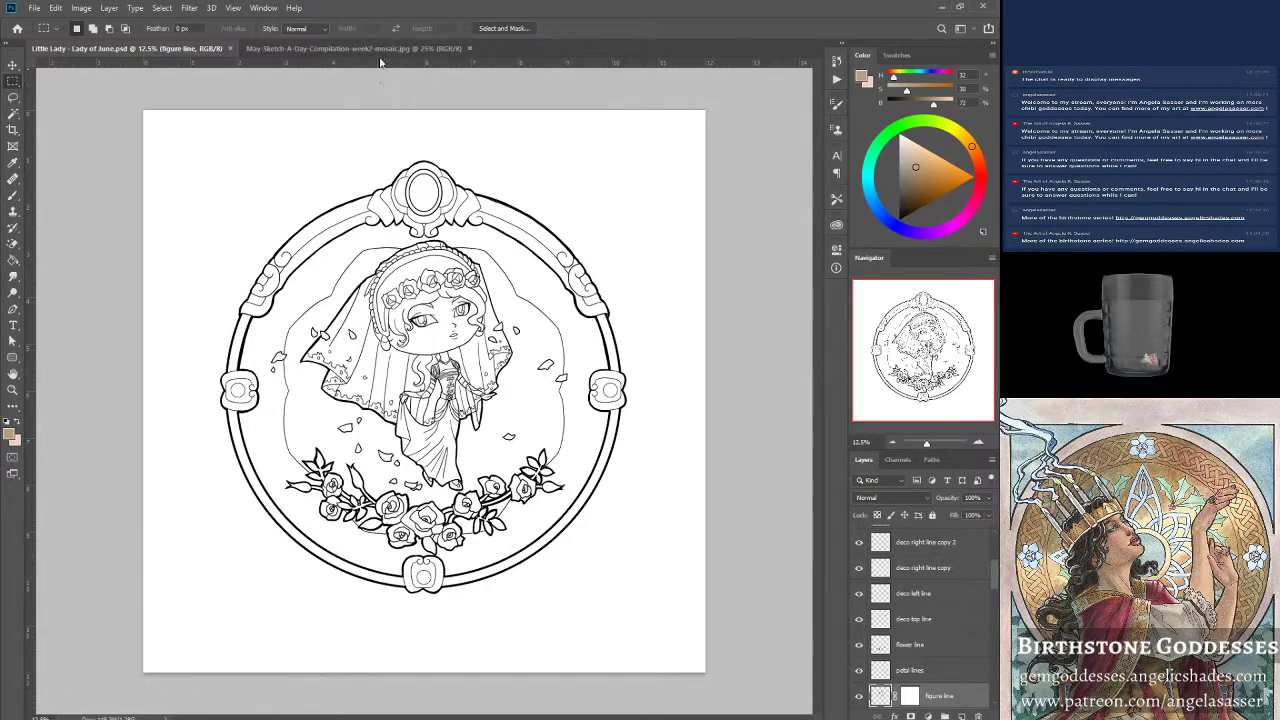
click(383, 48)
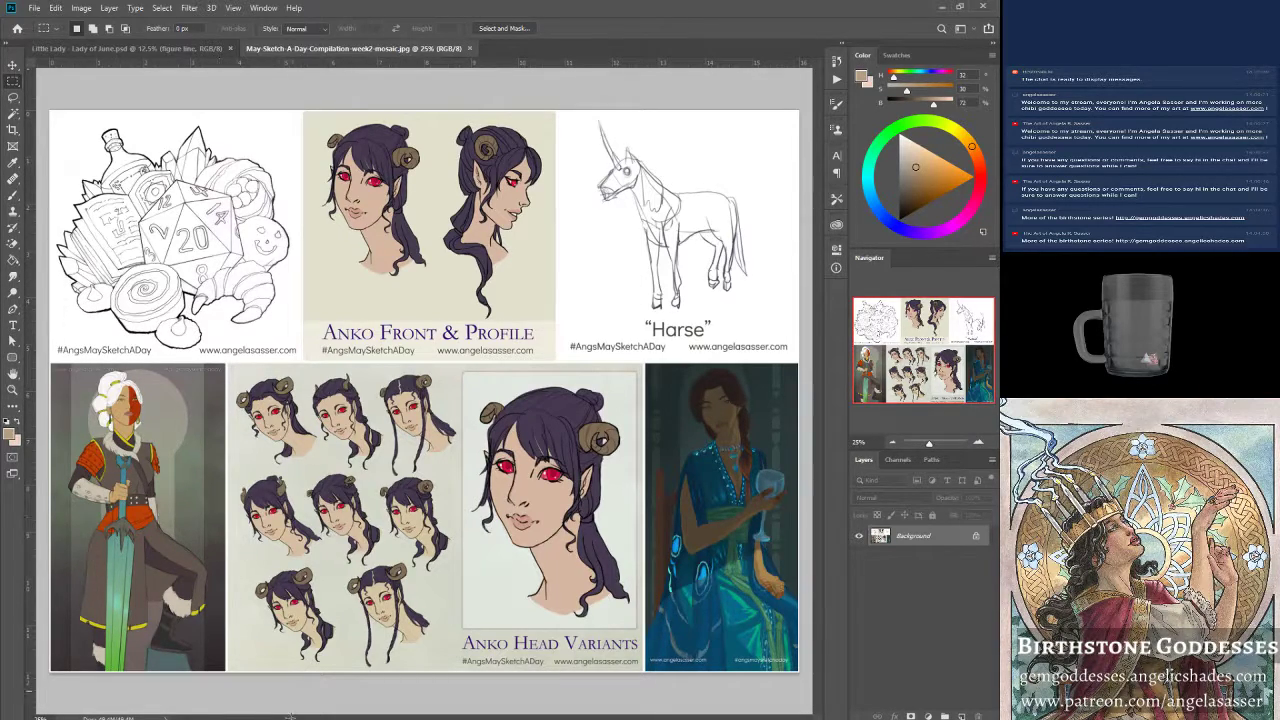
Switch to the Chrome window and copy the web address of the May Sketch A Day - Week 2 Patreon post.
mouse_move(292, 718)
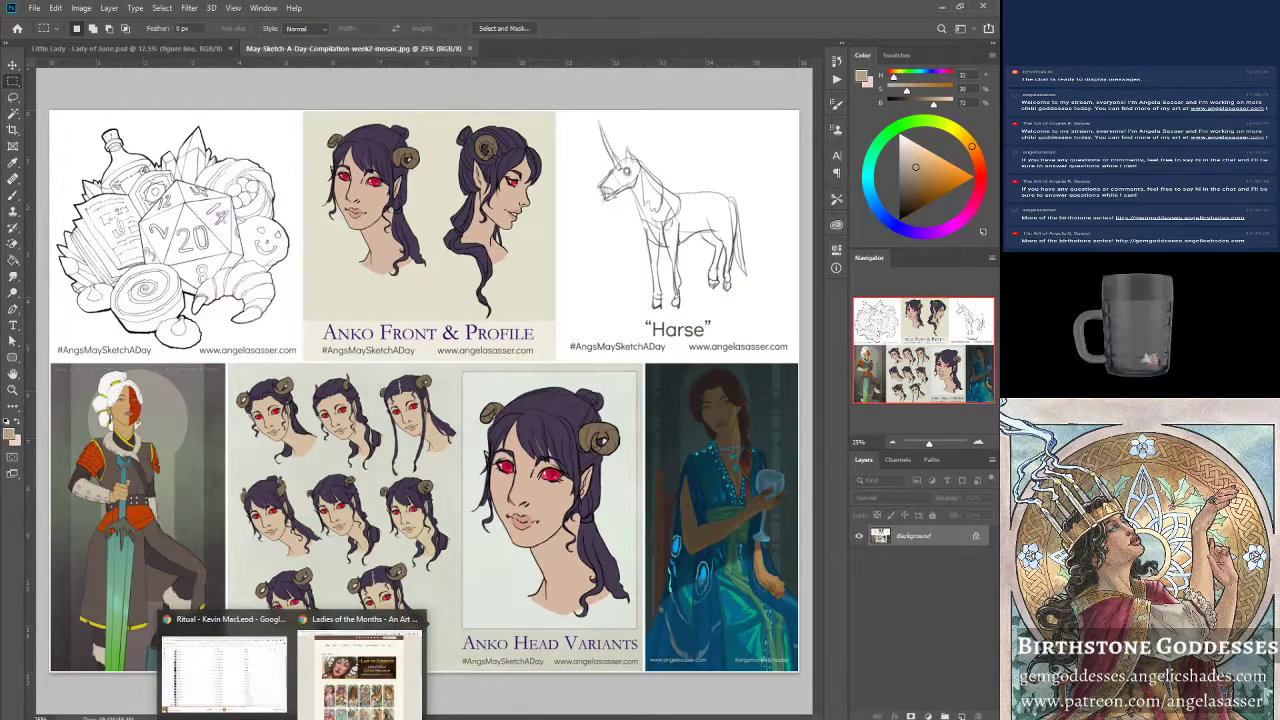
click(358, 665)
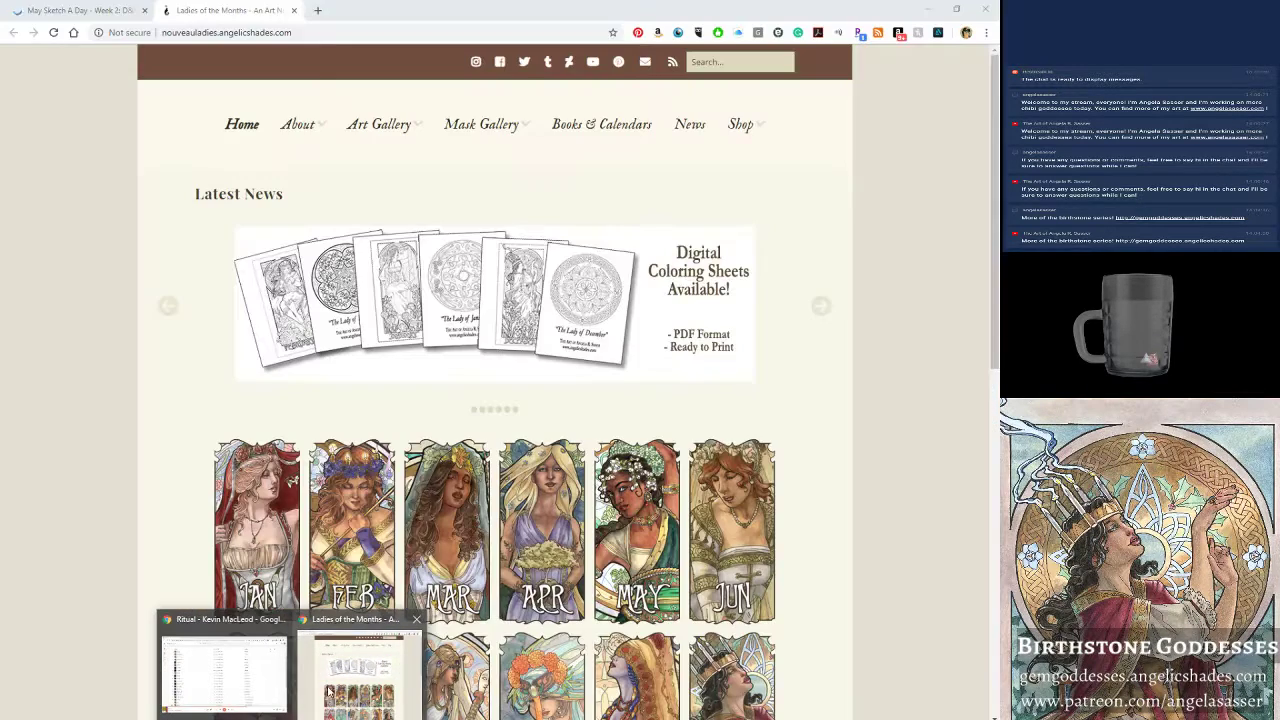
click(85, 9)
click(200, 33)
right_click(208, 33)
click(250, 105)
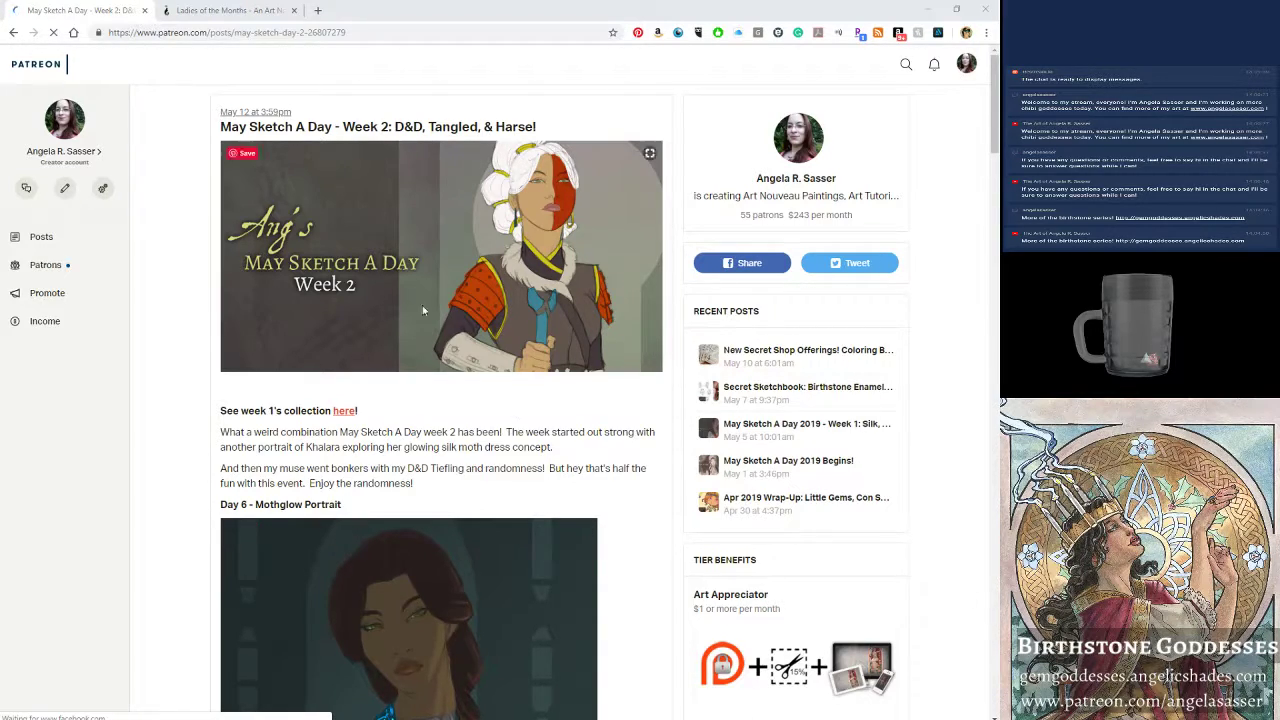
Look through the sketches in the Week 2 Patreon post, from the portraits to the Anko drawings, and close the post.
scroll(480, 428, down, 10)
scroll(493, 440, down, 9)
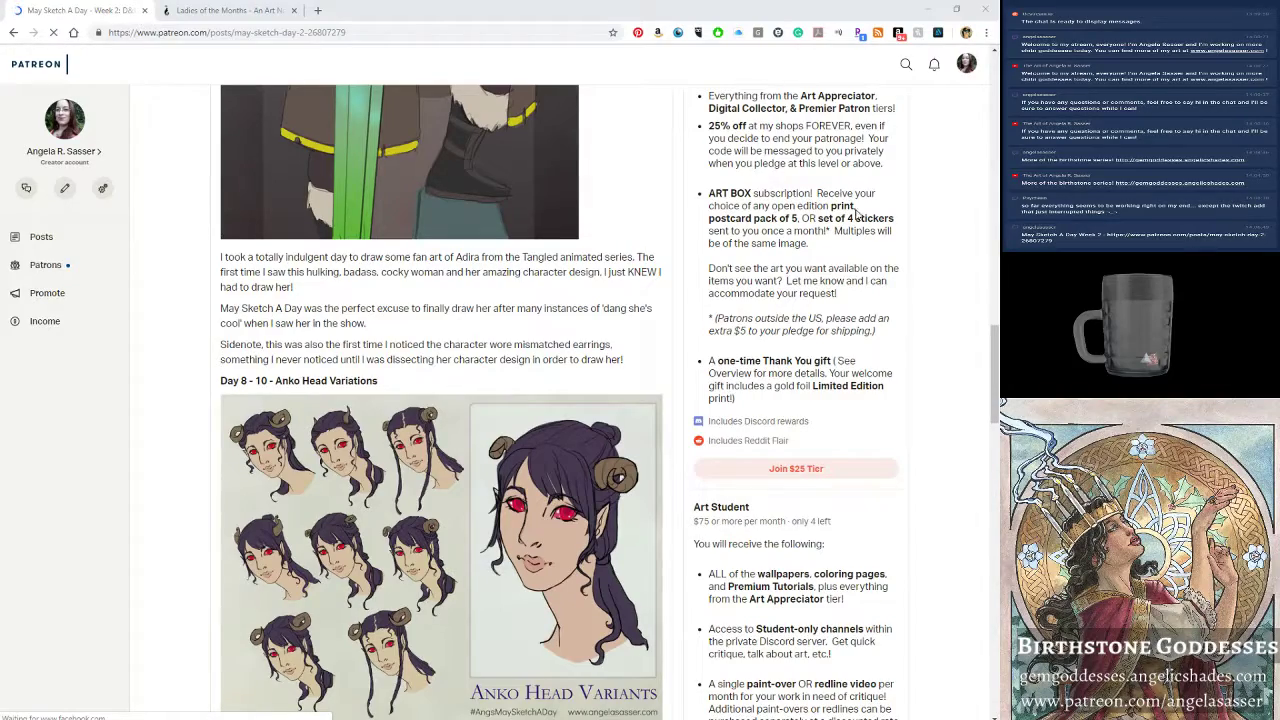
scroll(394, 516, down, 5)
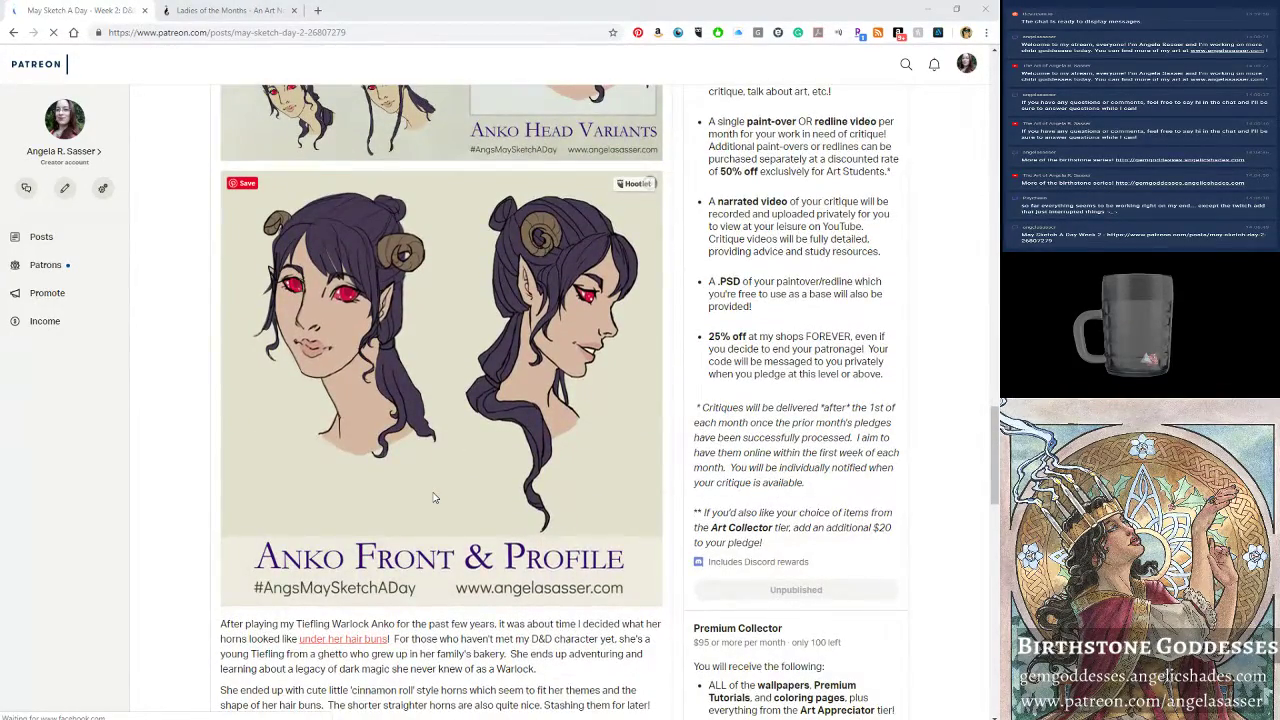
scroll(433, 497, up, 14)
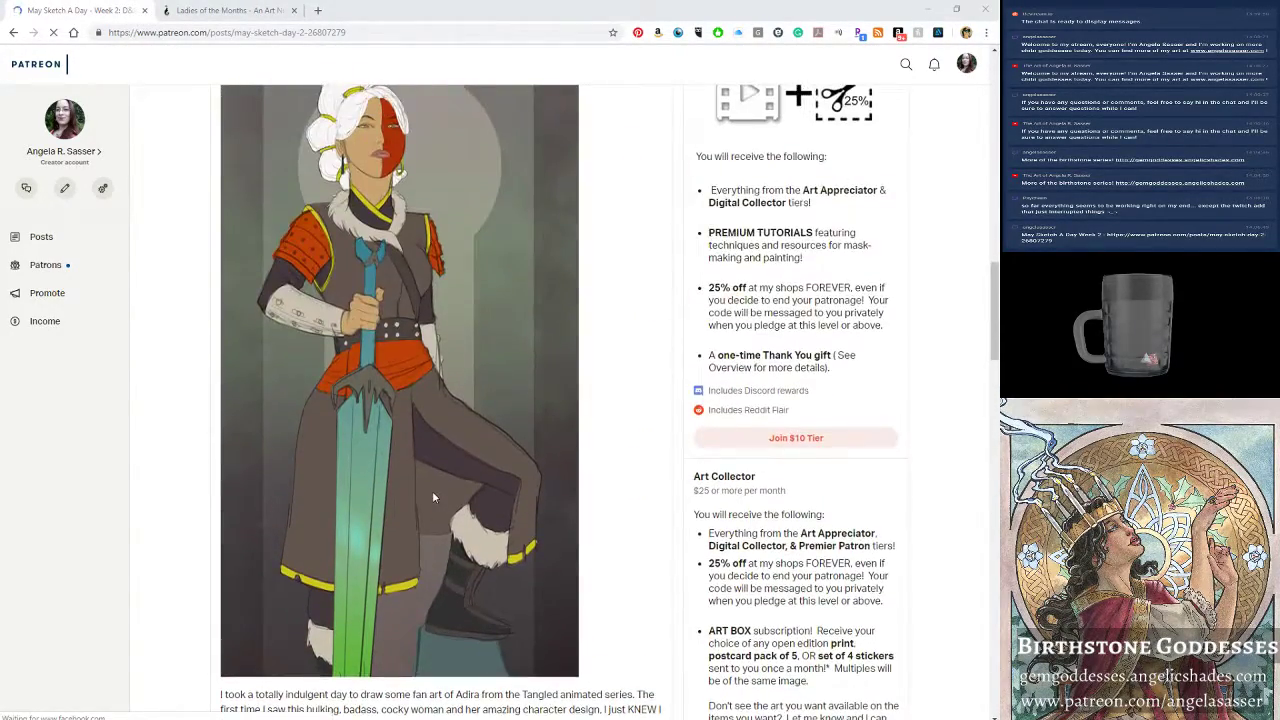
scroll(433, 497, up, 10)
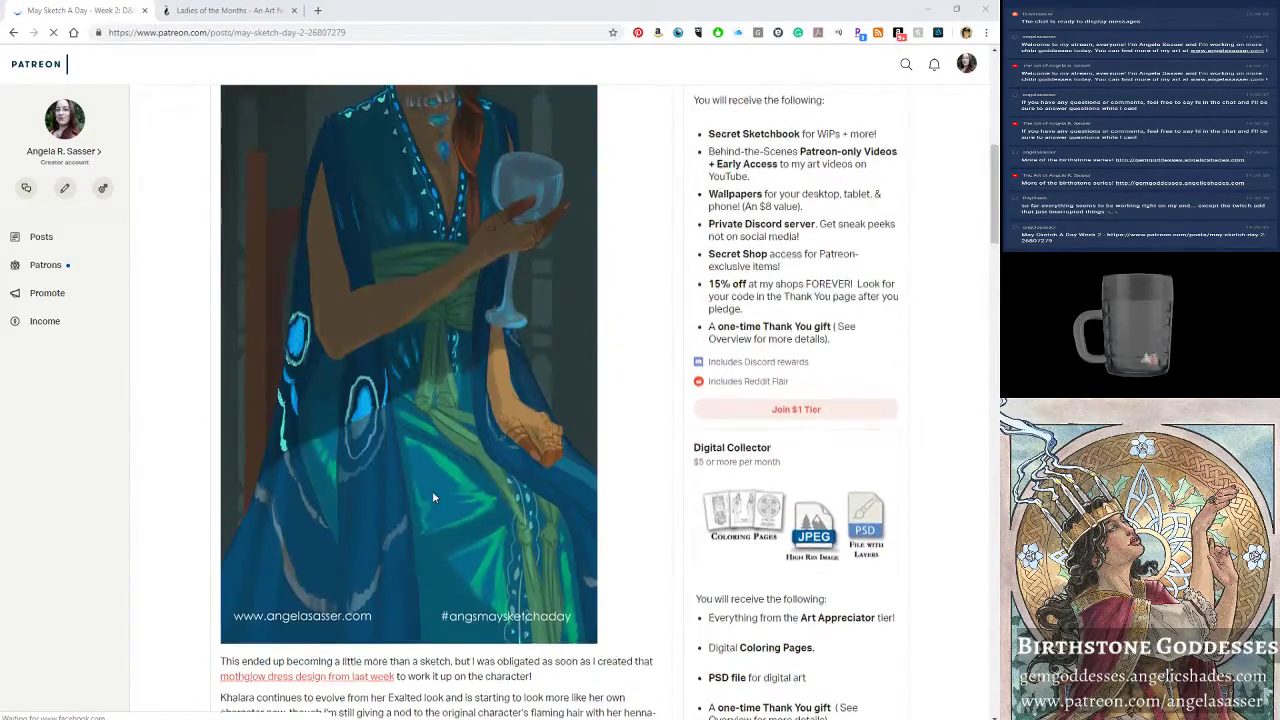
scroll(433, 497, up, 12)
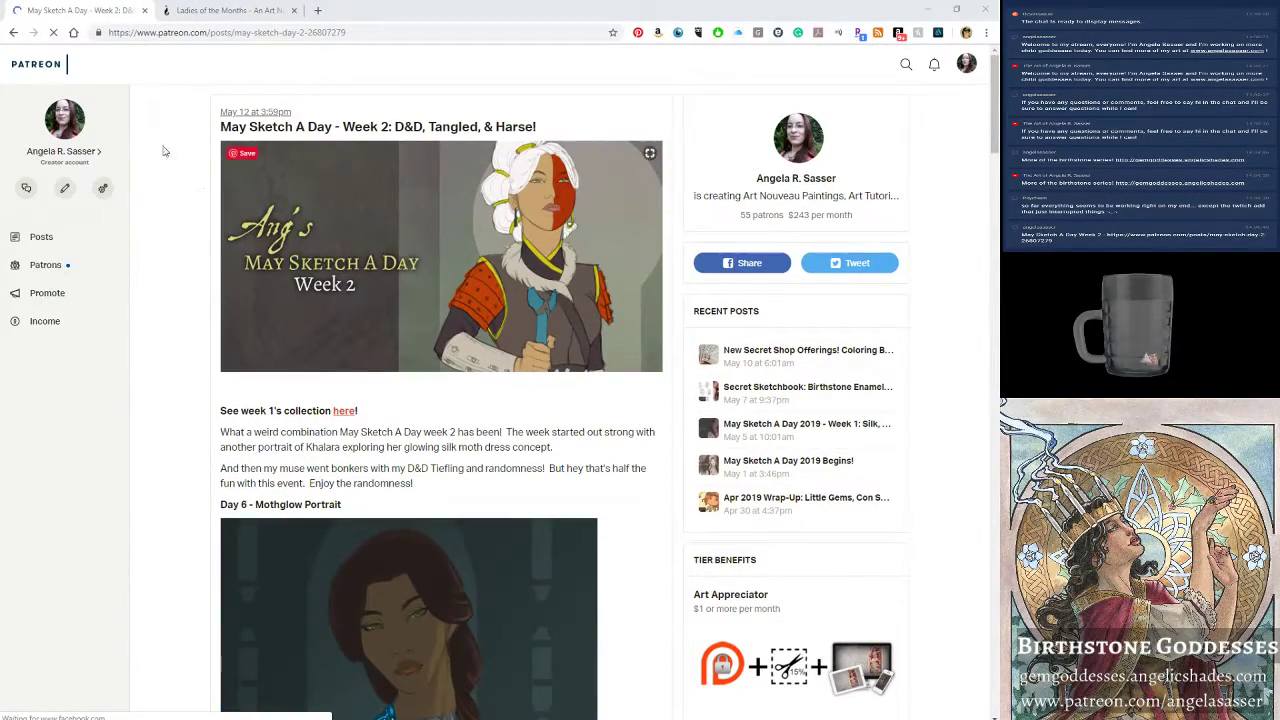
middle_click(97, 14)
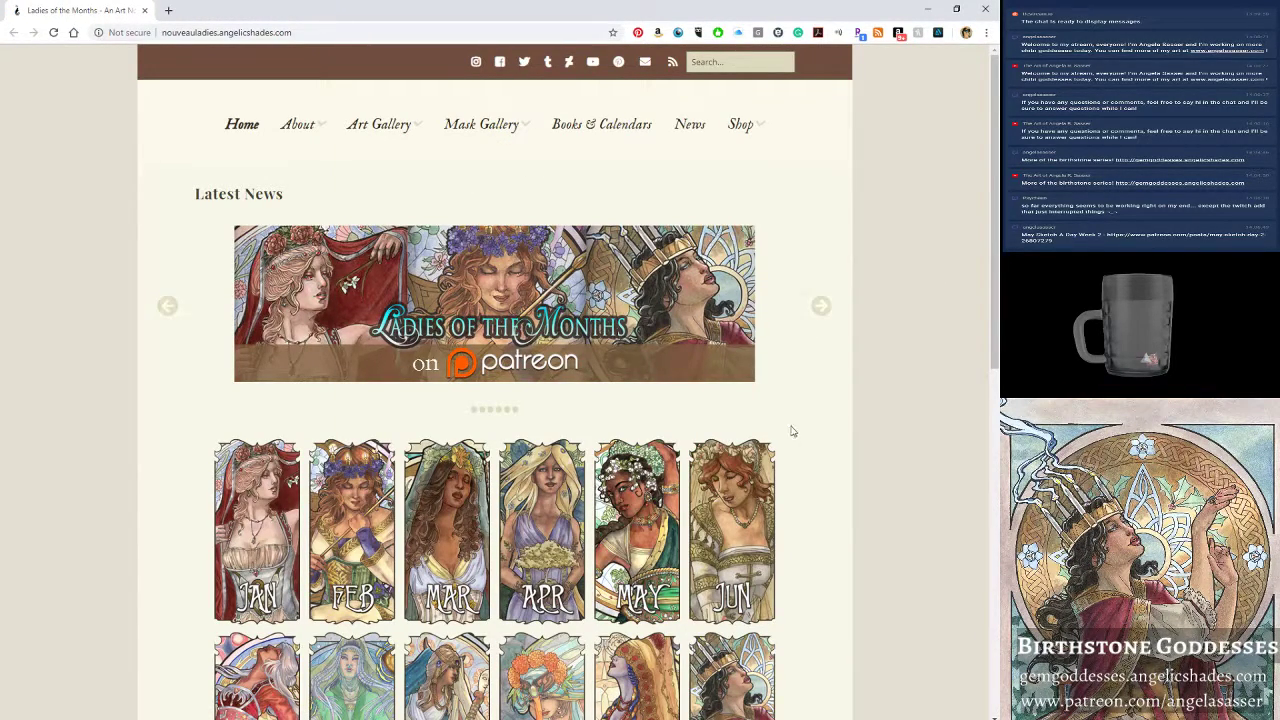
Open the Lady of June page from the month gallery on the Ladies of the Months site.
scroll(860, 423, down, 2)
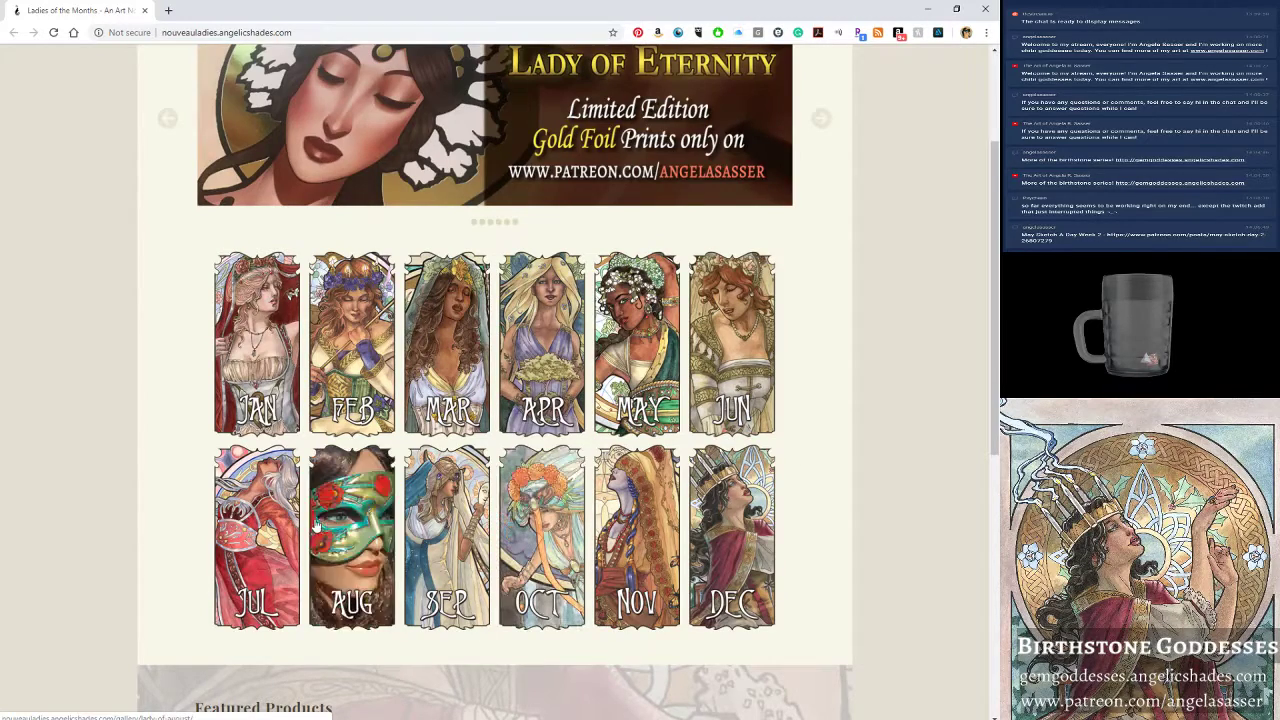
scroll(262, 482, down, 1)
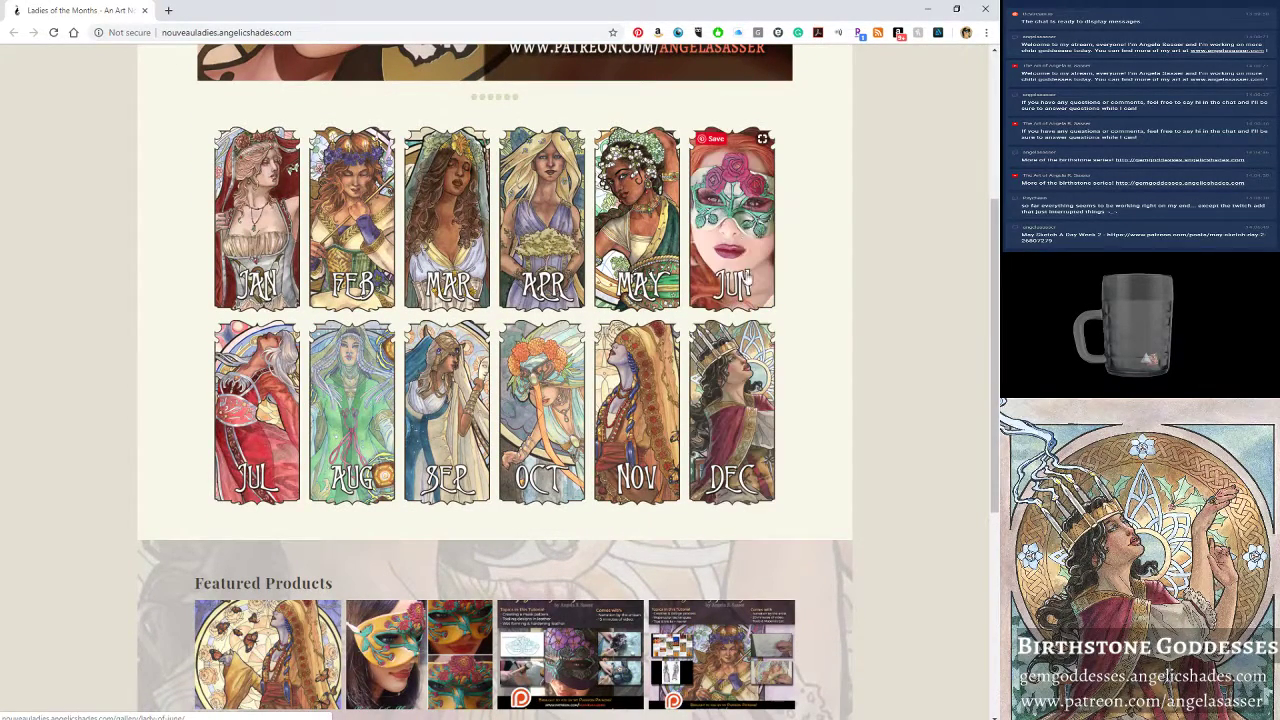
click(743, 202)
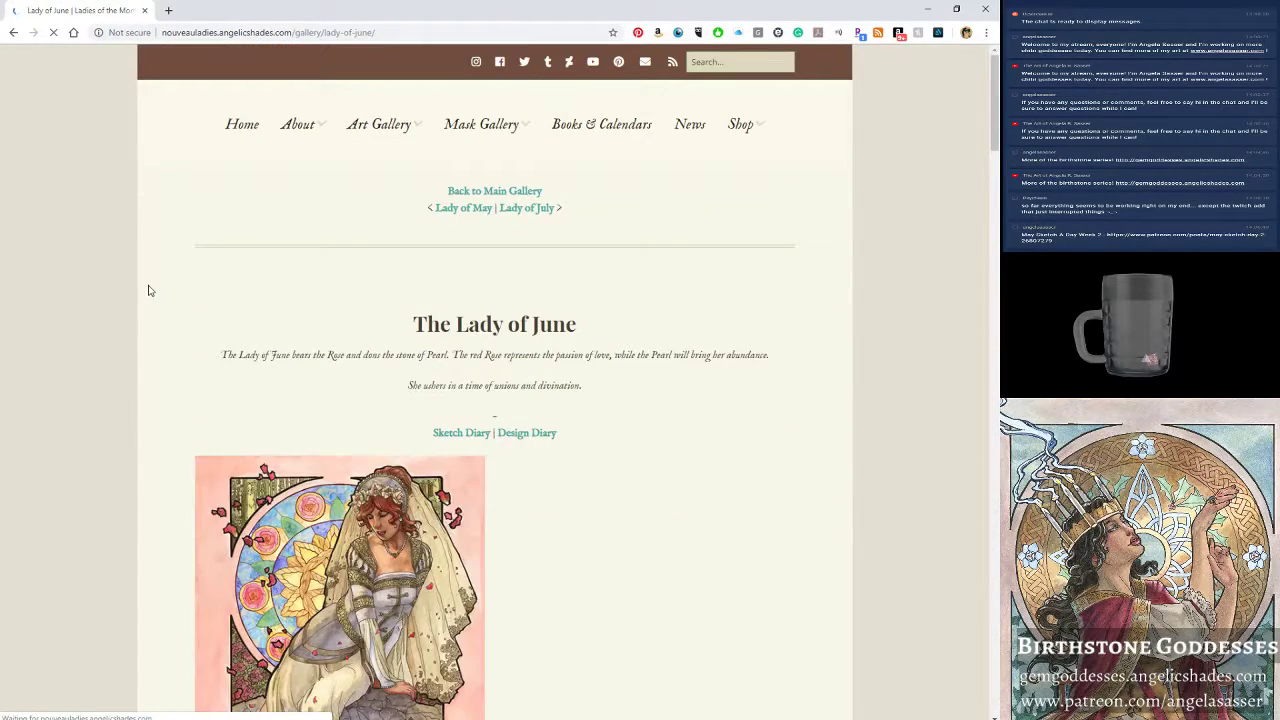
Examine the Lady of June painting and the matching rose mask on the page.
scroll(648, 427, down, 3)
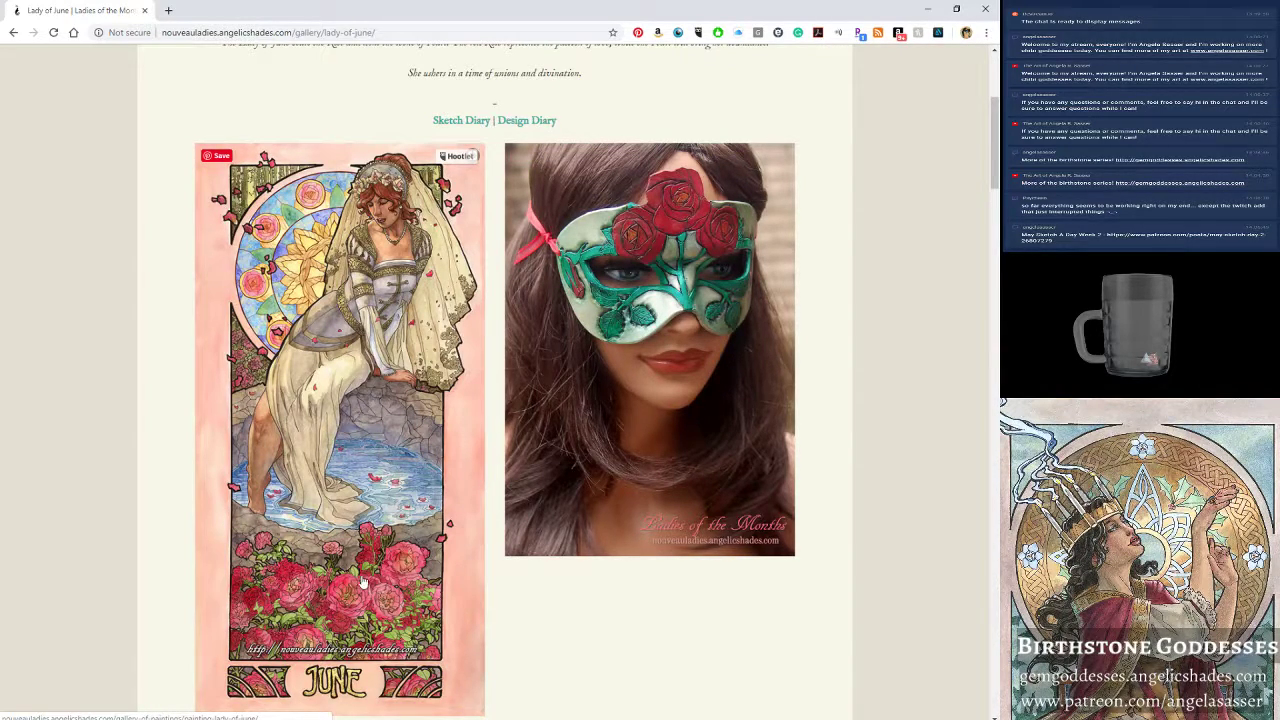
scroll(374, 248, up, 1)
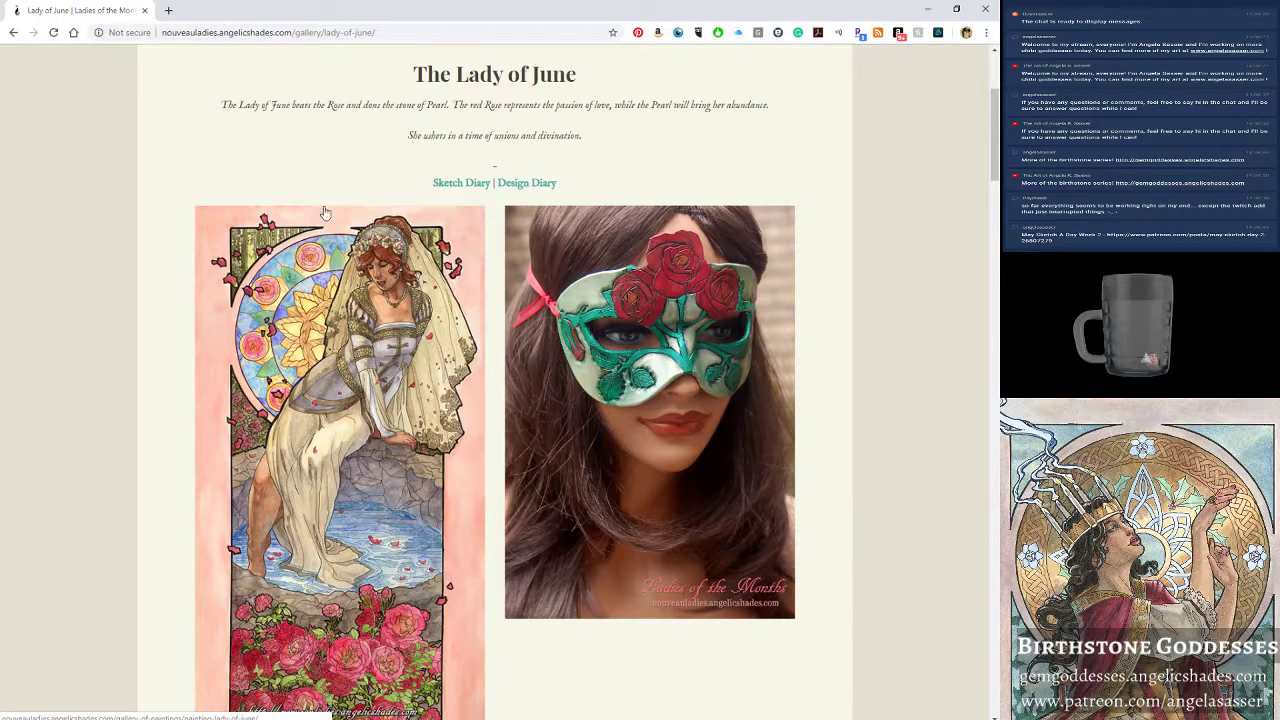
scroll(275, 300, down, 1)
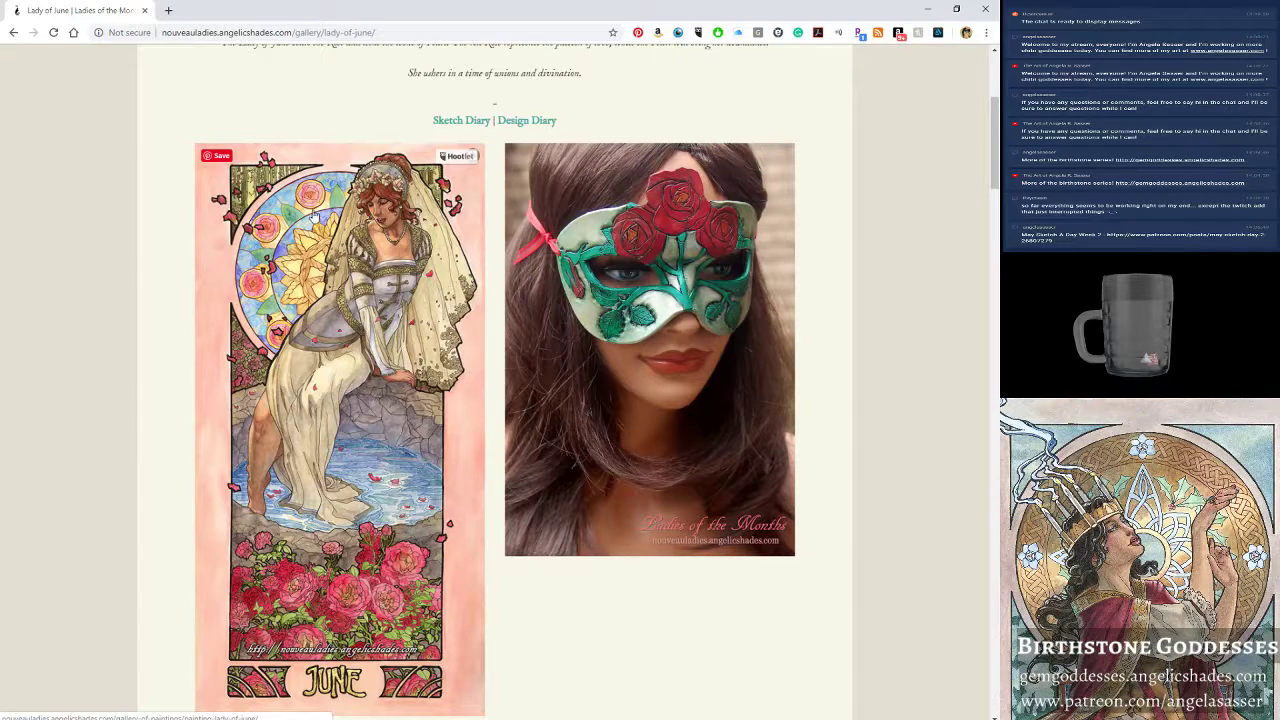
scroll(330, 380, down, 1)
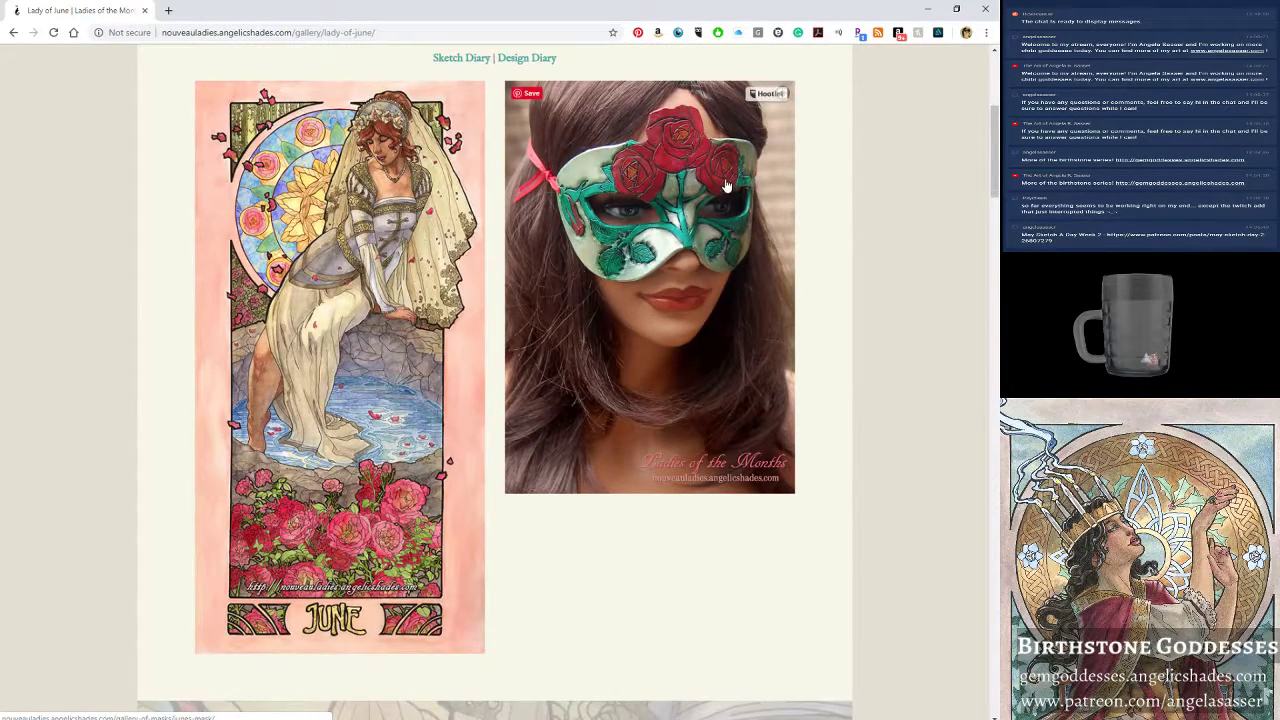
scroll(680, 260, up, 1)
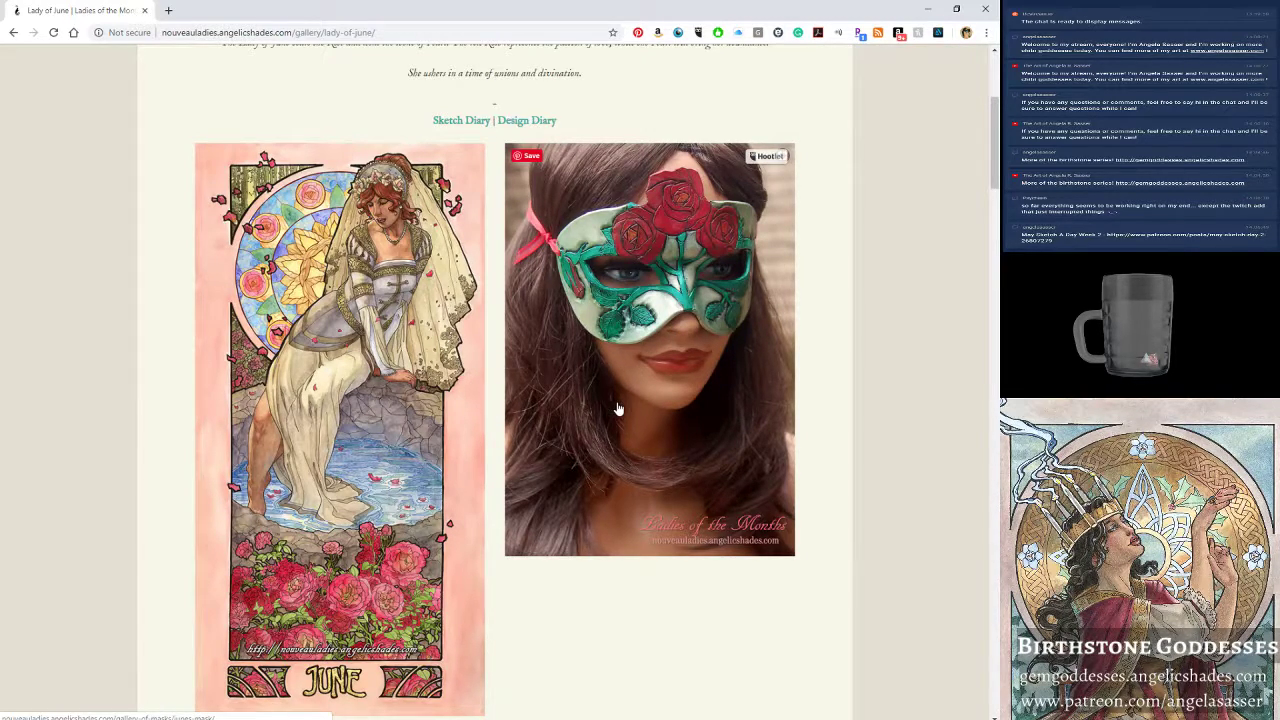
scroll(614, 409, down, 2)
scroll(308, 250, up, 2)
Copy the Lady of June painting image from the page and switch back to Photoshop.
right_click(307, 249)
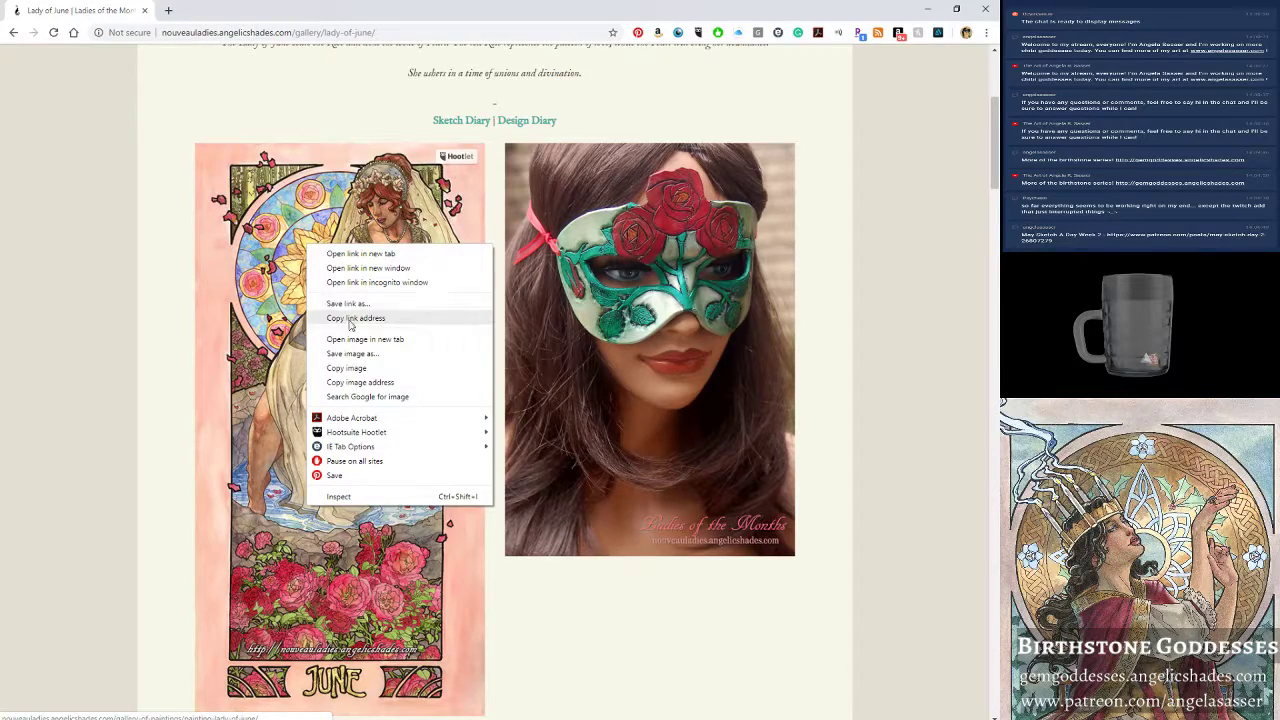
click(335, 366)
key(alt+Tab)
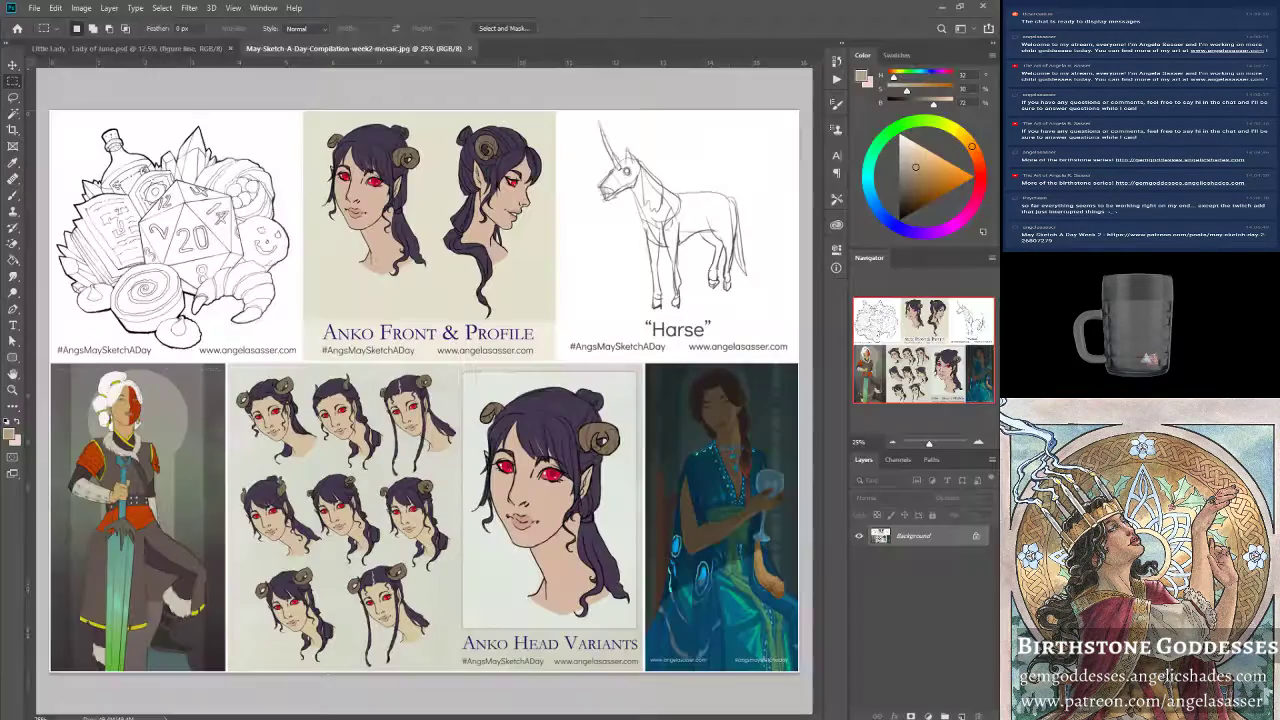
Close the May Sketch A Day mosaic and paste the copied June painting into a new document.
click(469, 49)
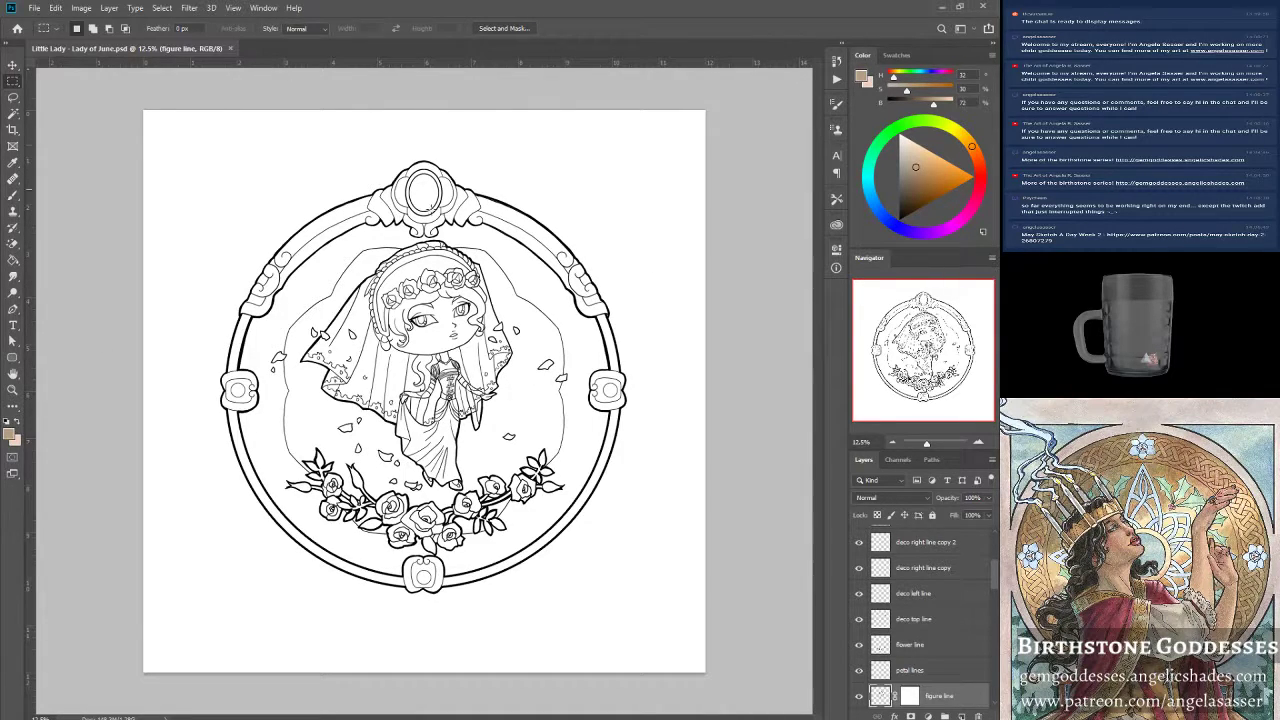
click(55, 8)
click(45, 22)
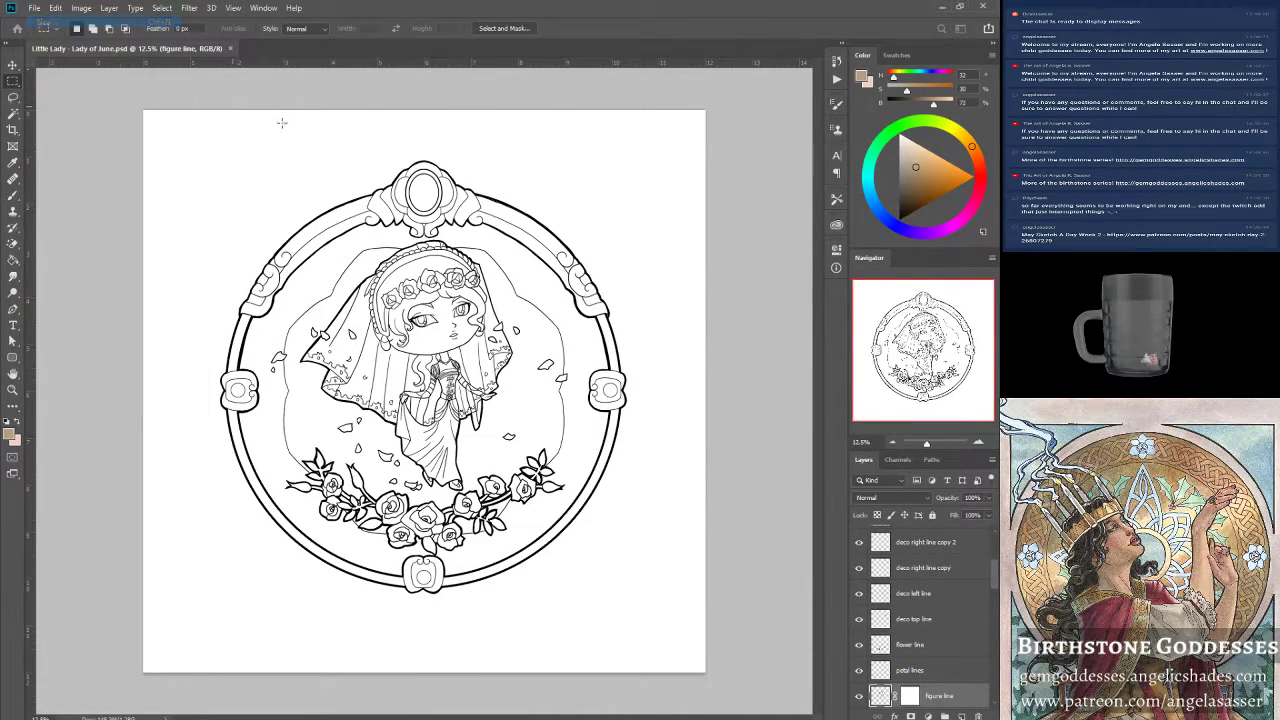
click(717, 528)
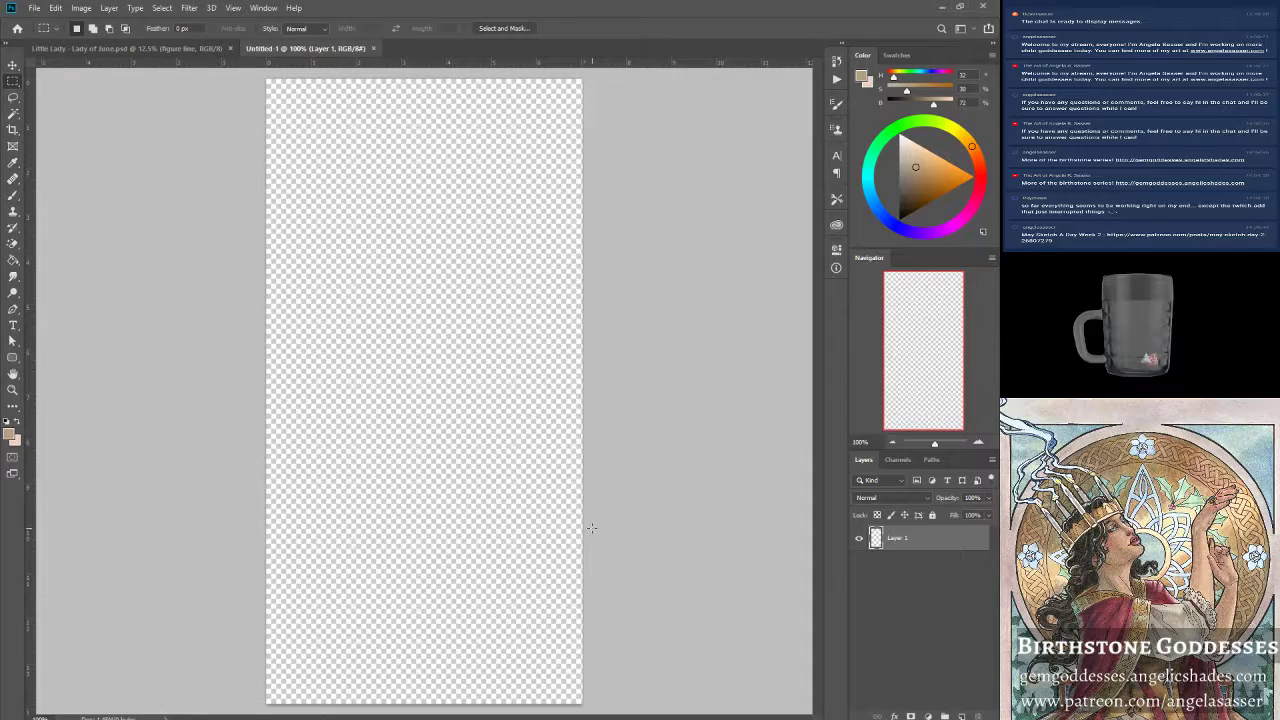
key(ctrl+v)
Arrange the two documents 2-up vertically, narrow the painting's pane and center the Lady of June line art in its own.
click(258, 9)
mouse_move(340, 22)
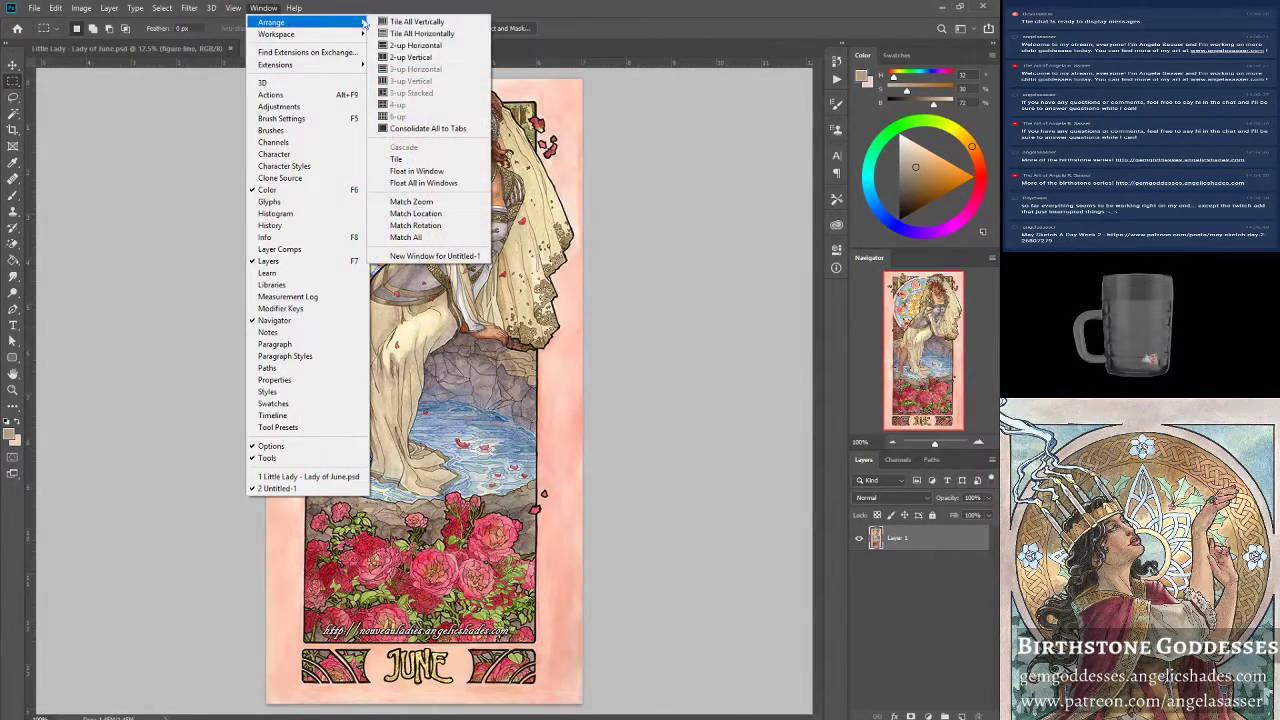
click(418, 57)
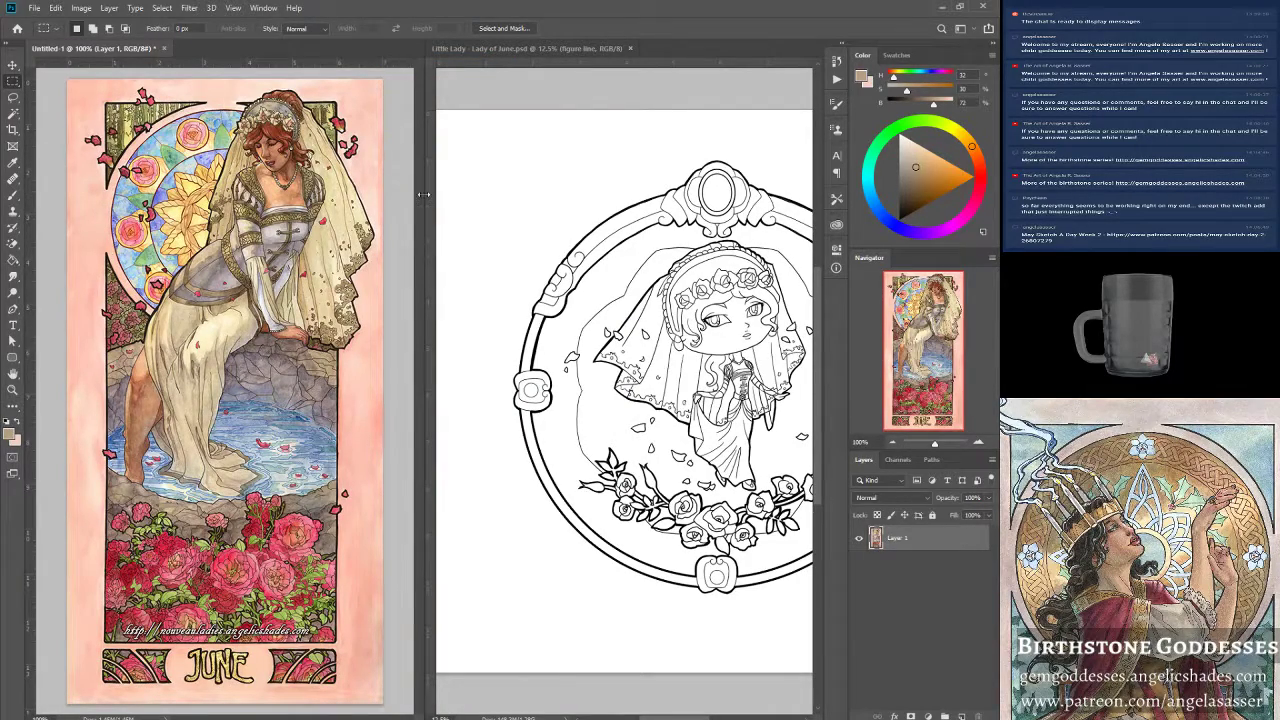
drag(422, 198, 360, 194)
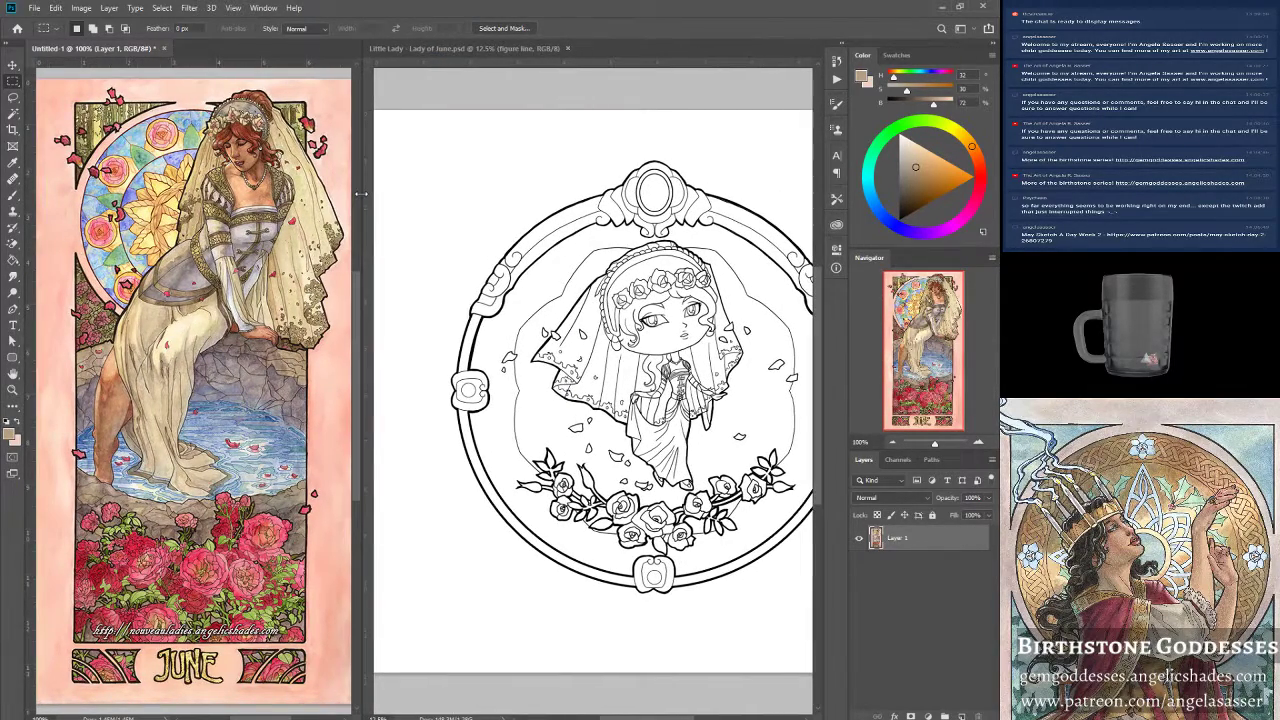
click(506, 68)
drag(952, 345, 965, 344)
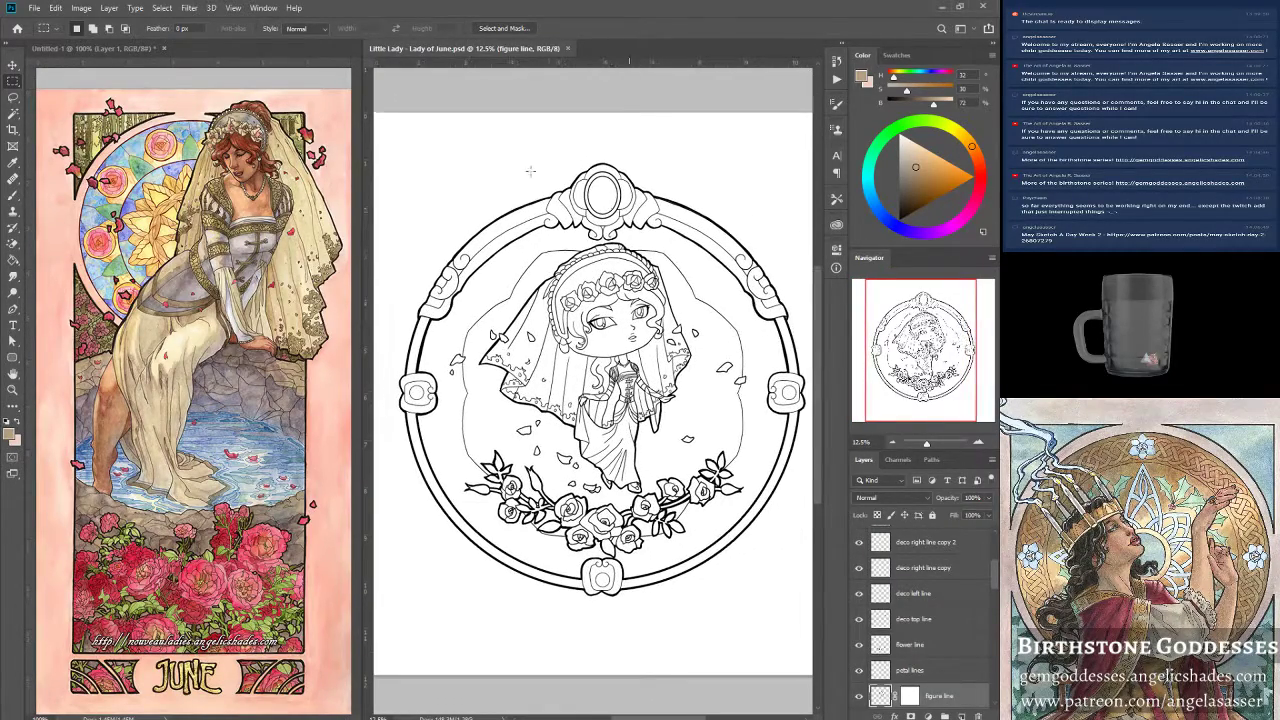
Open the Little Lady - Lady of April file from the Chibi Ladies folder under In Progress, Ladies of the Months.
click(34, 8)
click(40, 40)
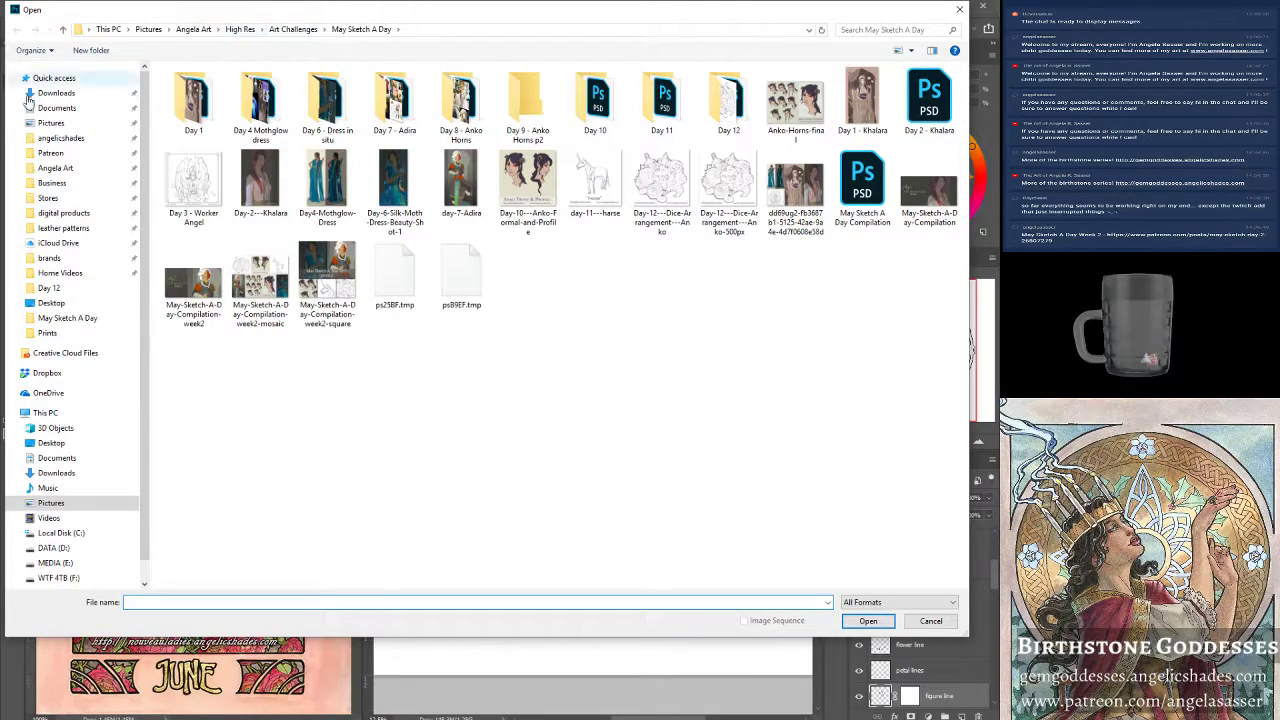
click(68, 170)
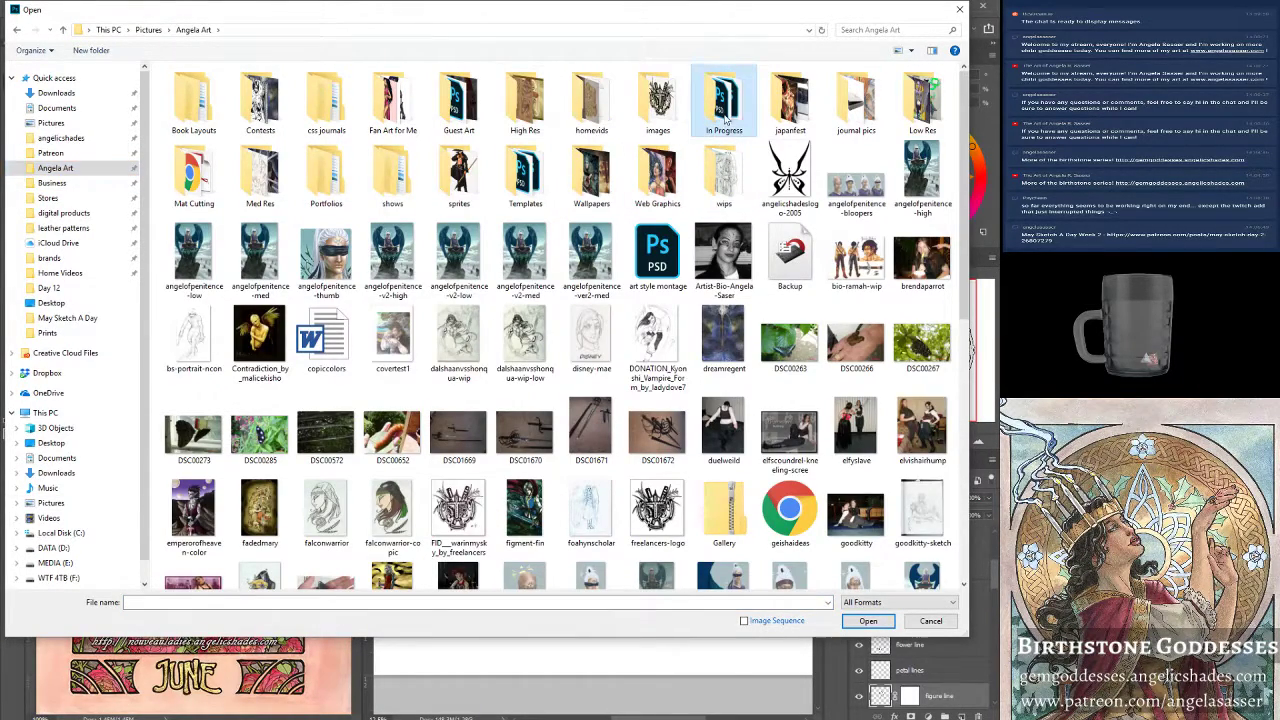
double_click(726, 112)
double_click(724, 192)
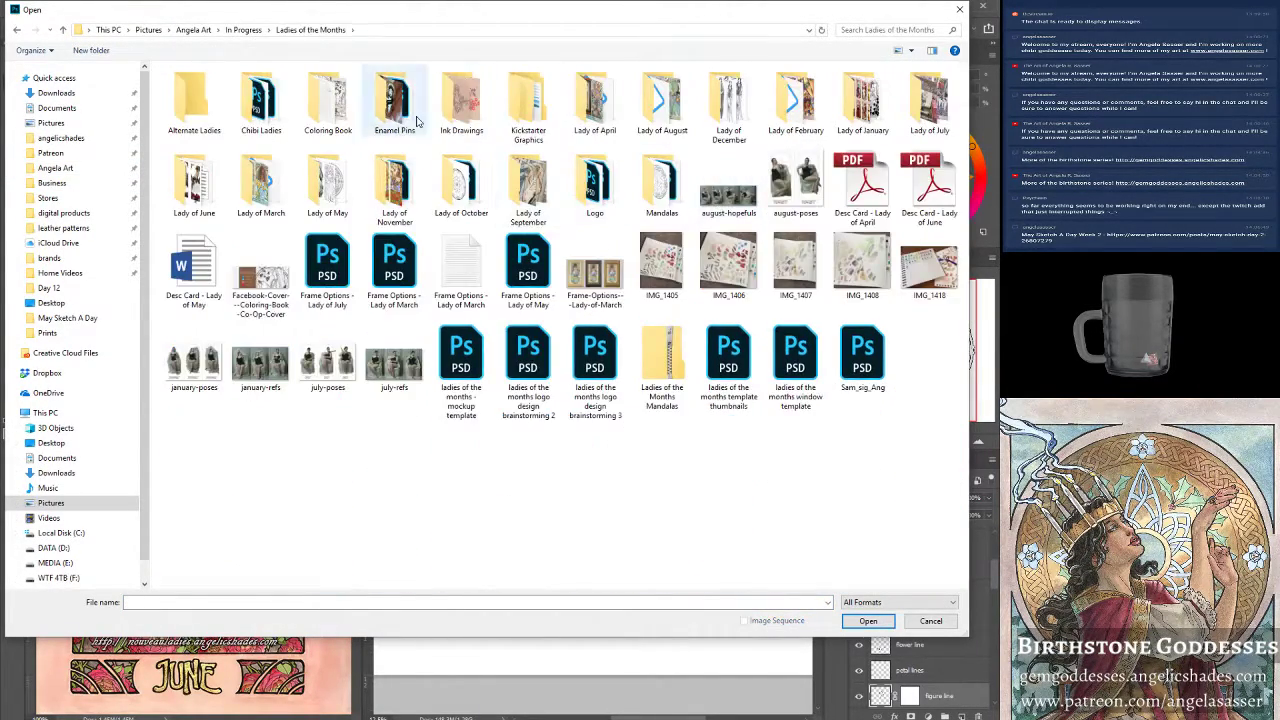
double_click(268, 105)
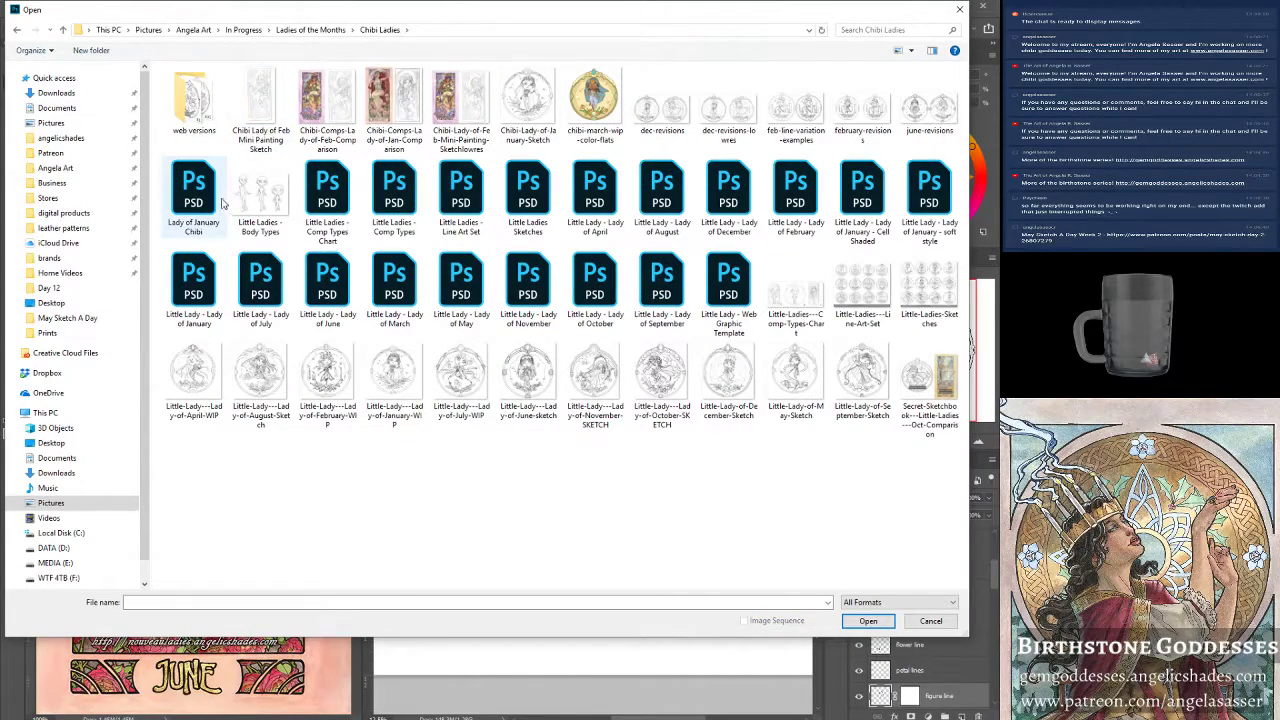
click(595, 200)
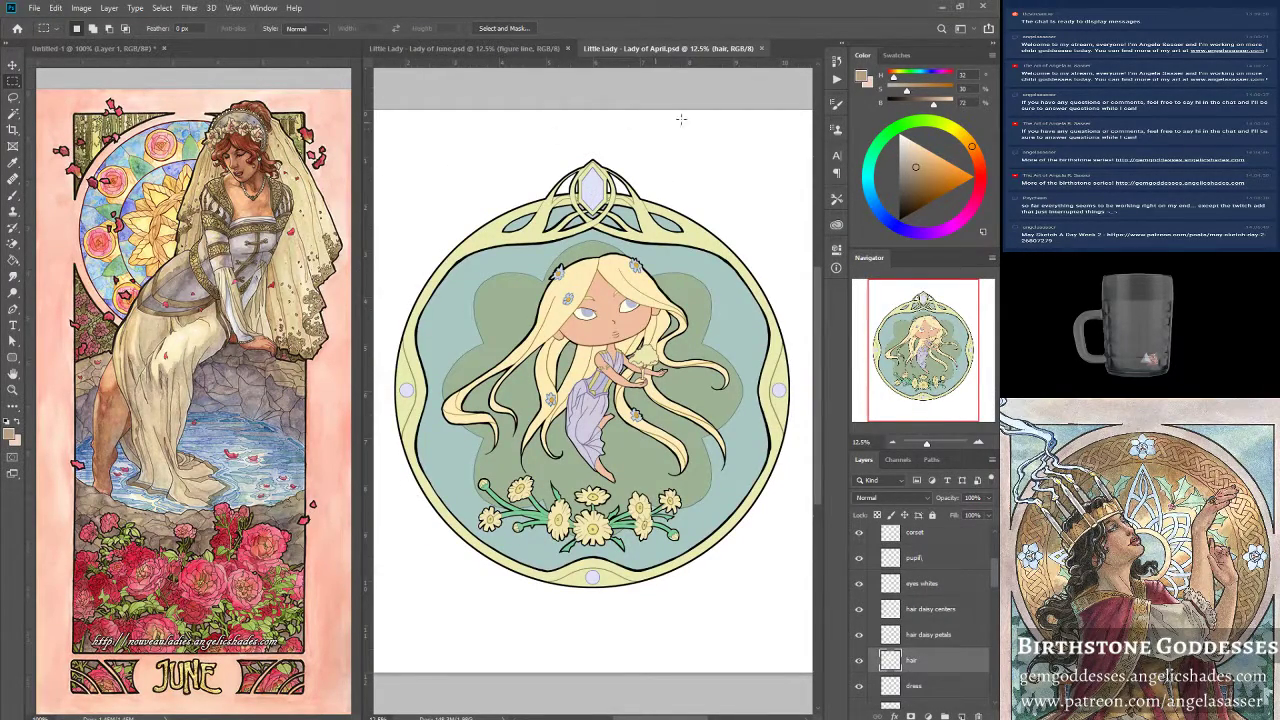
Examine the colored Lady of April chibi and its layer list as a reference, and close the file.
scroll(592, 390, down, 1)
scroll(592, 390, up, 3)
click(763, 49)
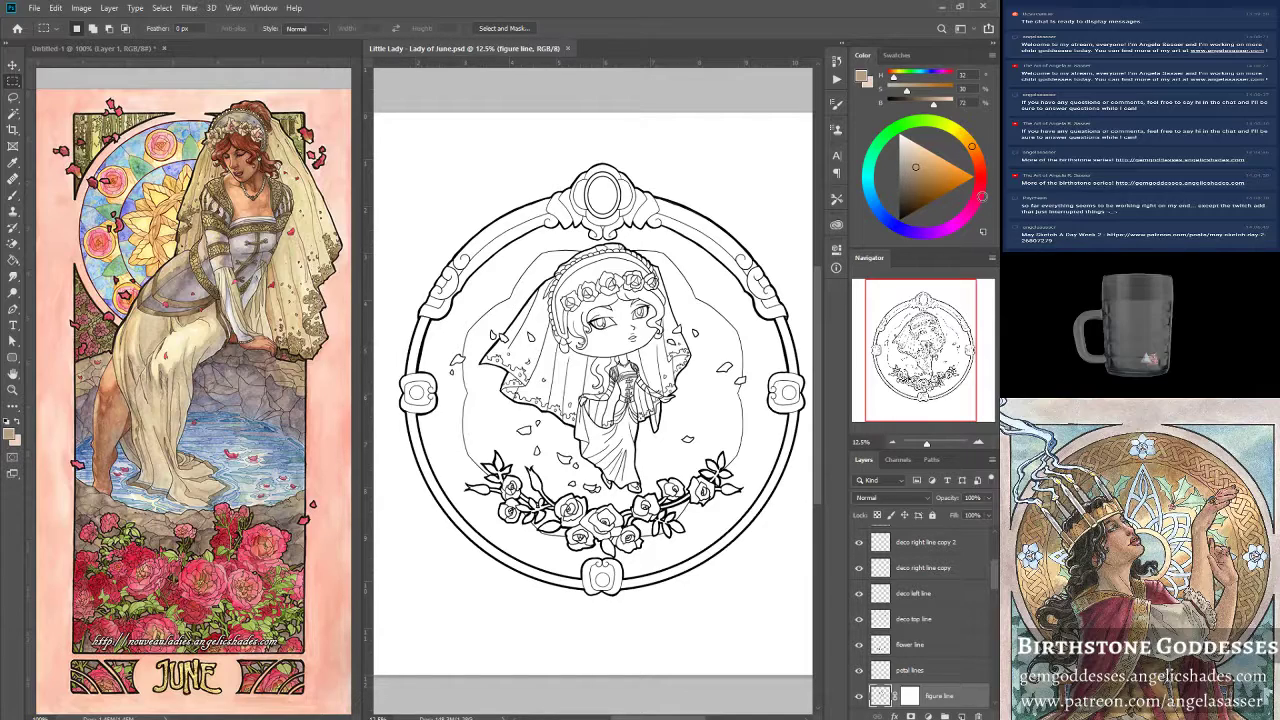
Inspect the Lady of June layer stack, switching the outline layer and a lower layer off and on to check their content.
click(14, 196)
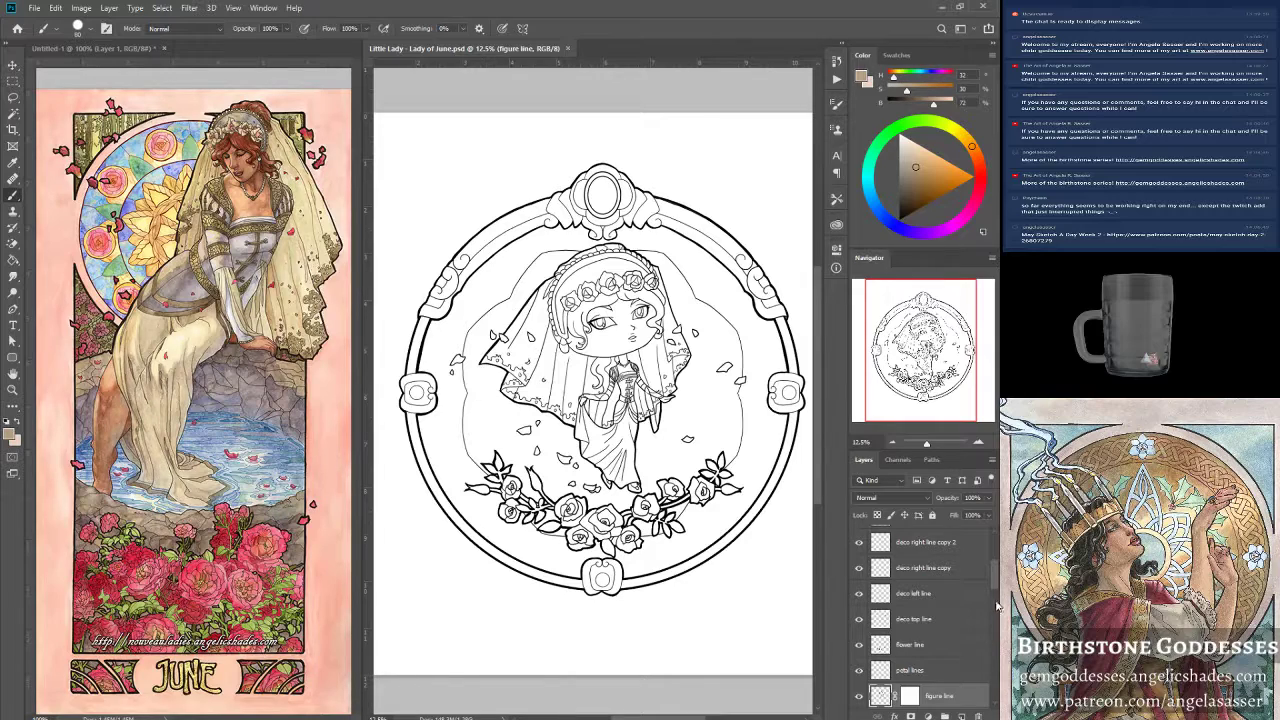
scroll(995, 582, up, 5)
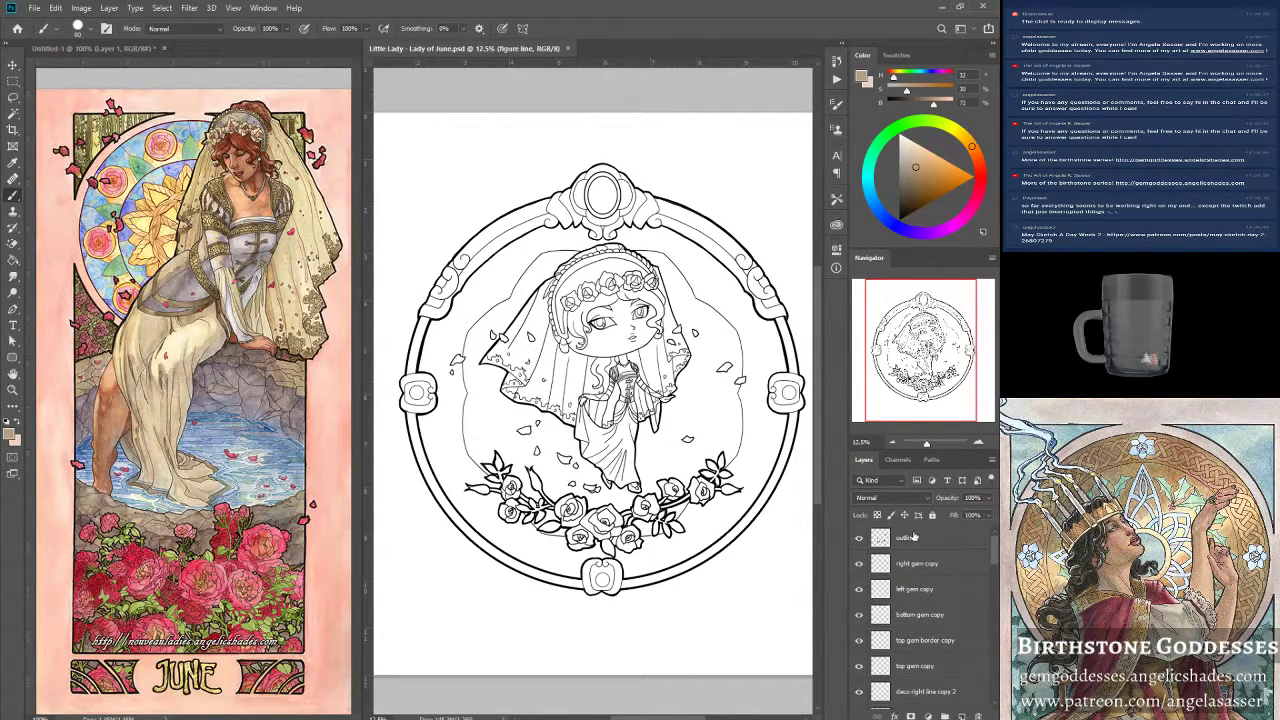
mouse_move(928, 447)
mouse_down()
mouse_move(955, 447)
mouse_move(912, 447)
mouse_move(926, 445)
mouse_up()
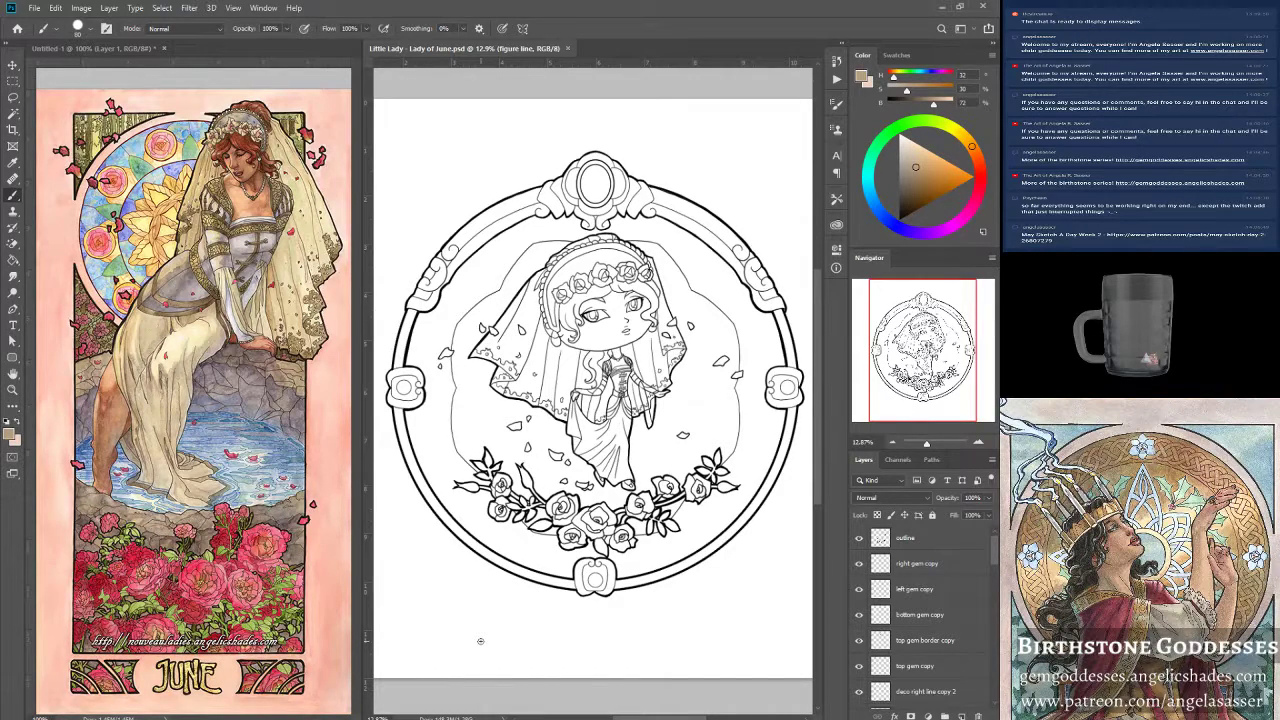
drag(902, 318, 907, 325)
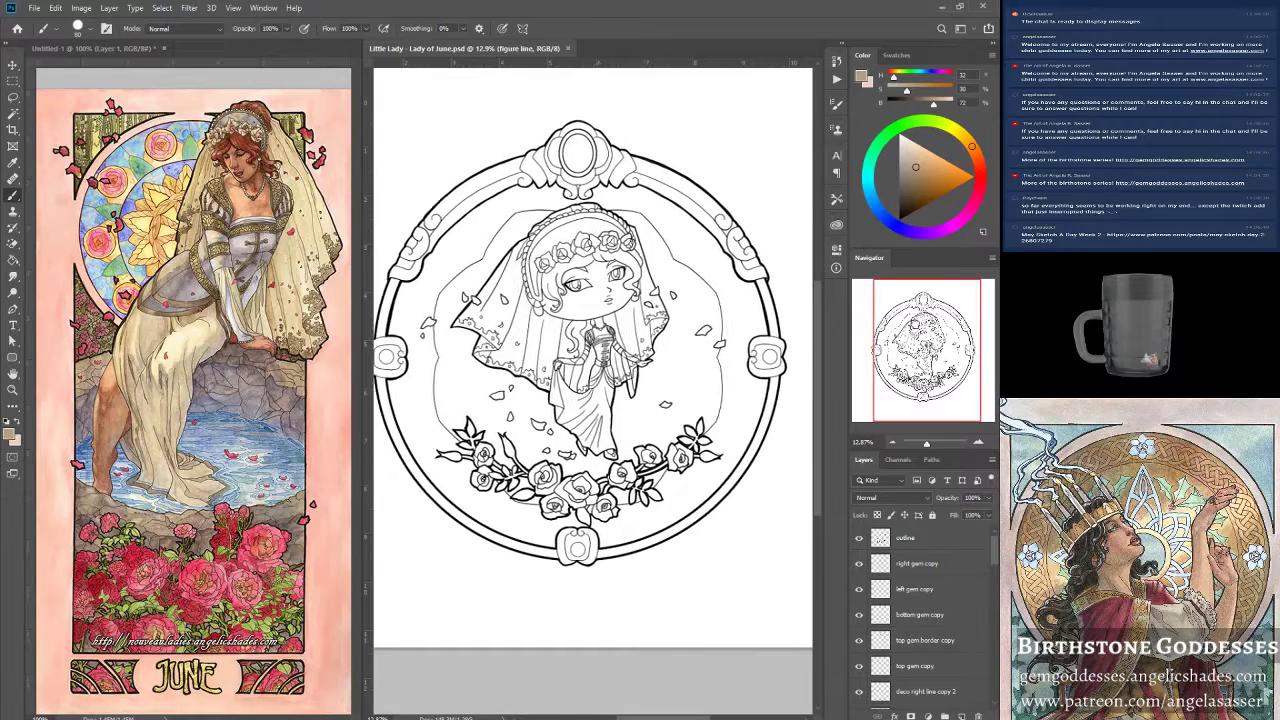
mouse_move(996, 558)
mouse_down()
mouse_move(1002, 618)
mouse_move(998, 553)
mouse_up()
click(858, 538)
click(858, 538)
drag(993, 563, 999, 621)
click(859, 615)
click(859, 615)
Add a new layer directly above the white Layer 19 and name it bg.
click(872, 650)
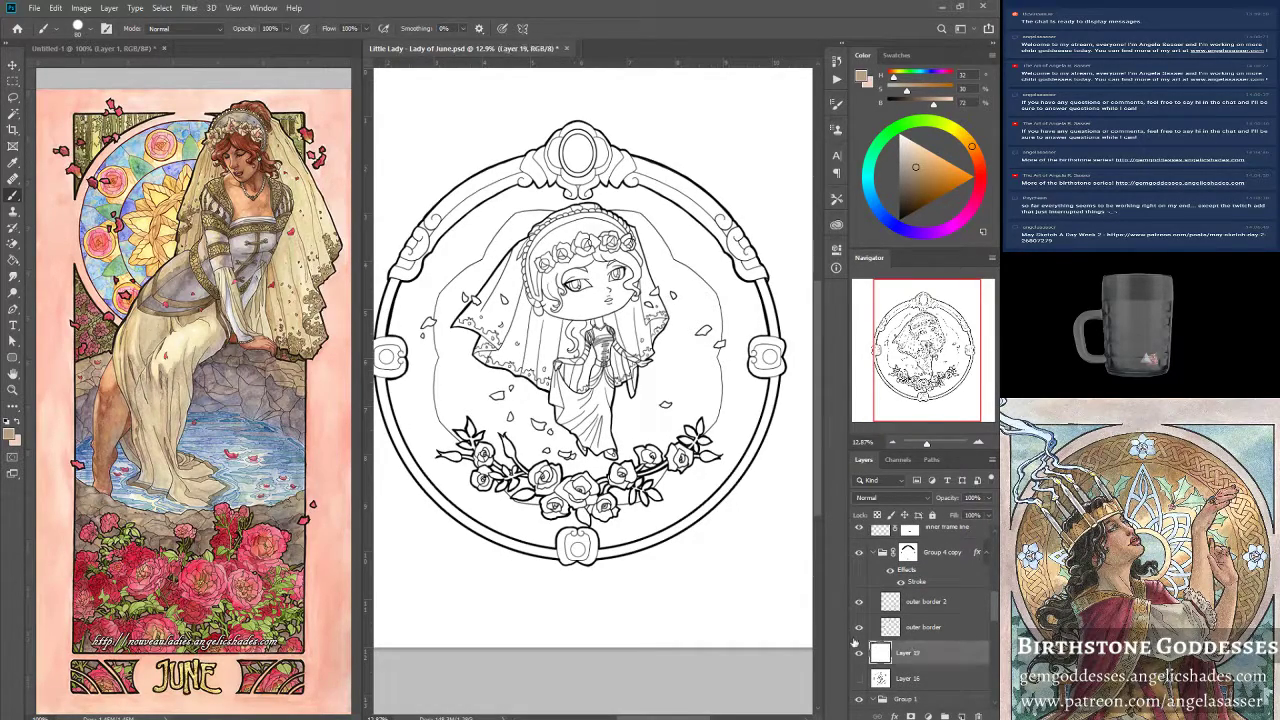
click(960, 716)
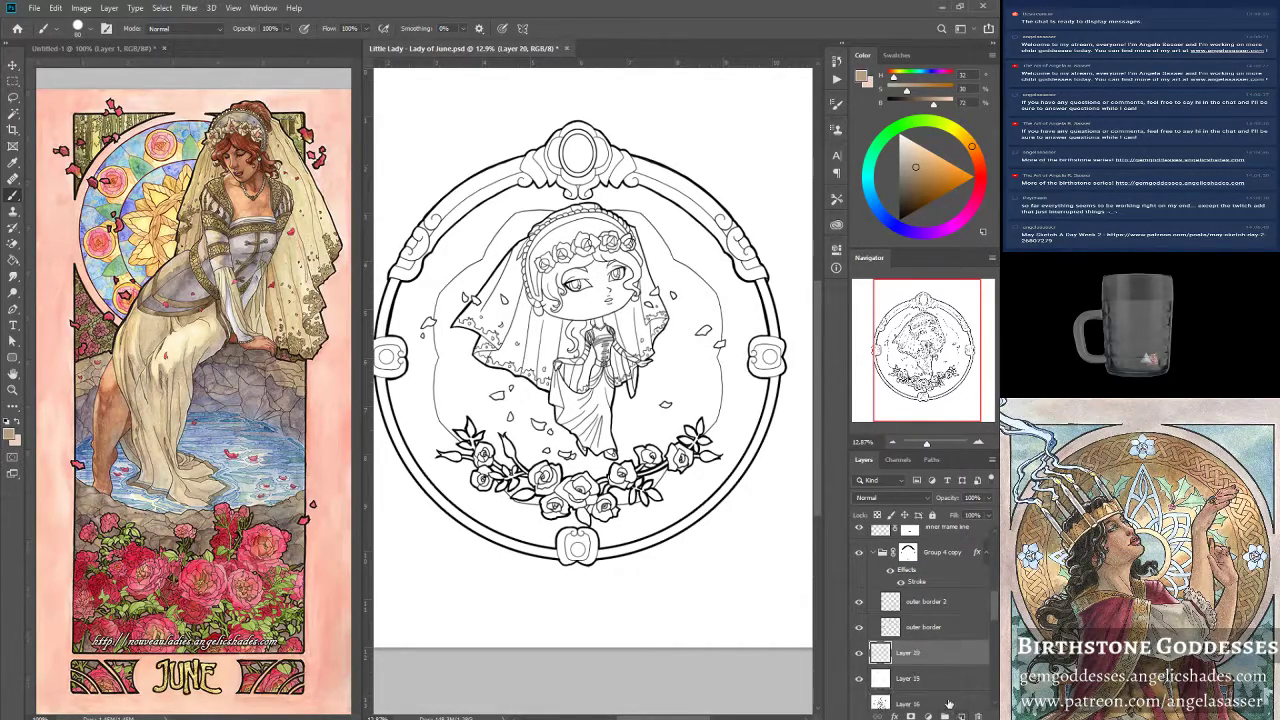
double_click(907, 652)
text(bg)
key(Return)
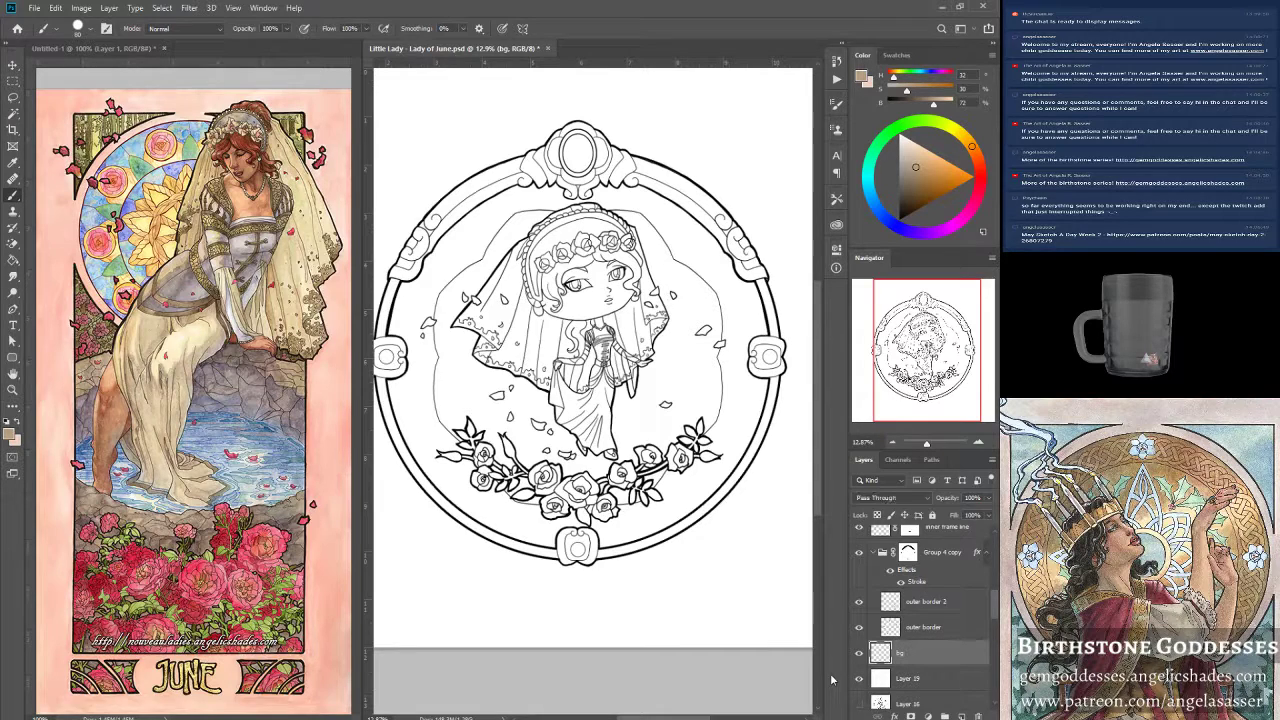
Put the bg layer into a new group named colors and make bg the active layer.
key(ctrl+g)
double_click(900, 649)
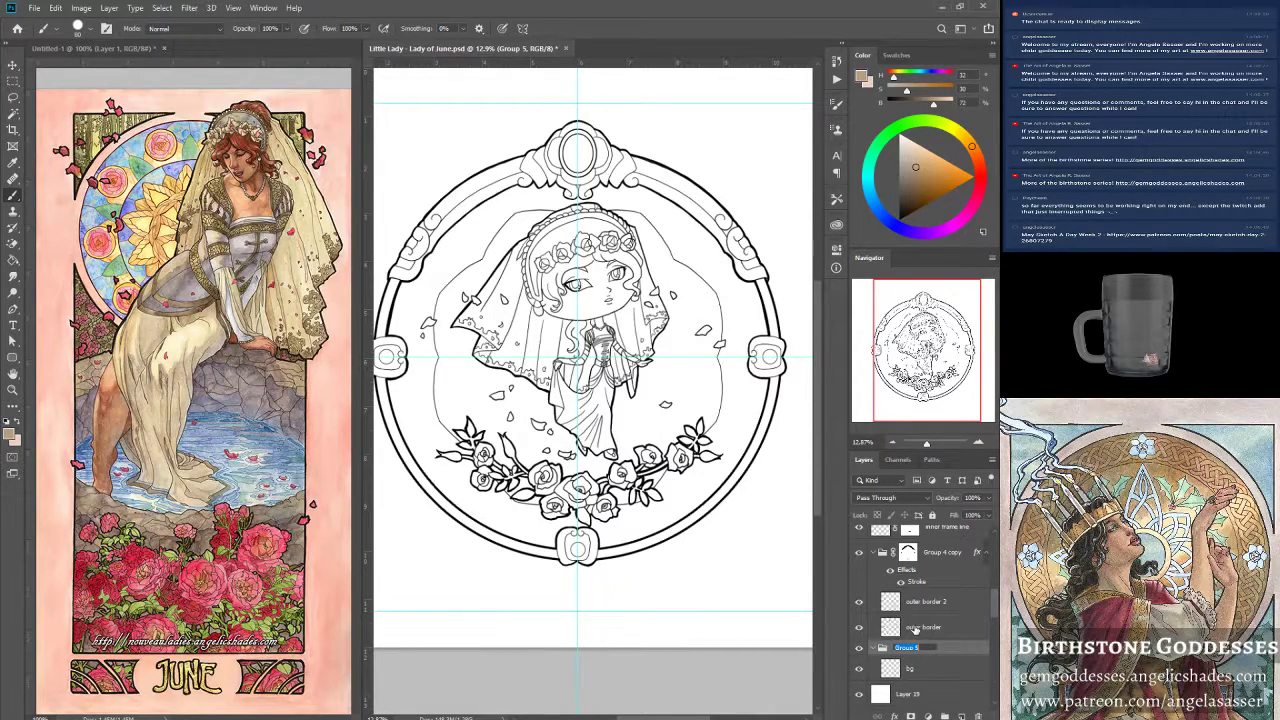
text(colors)
key(Return)
click(918, 671)
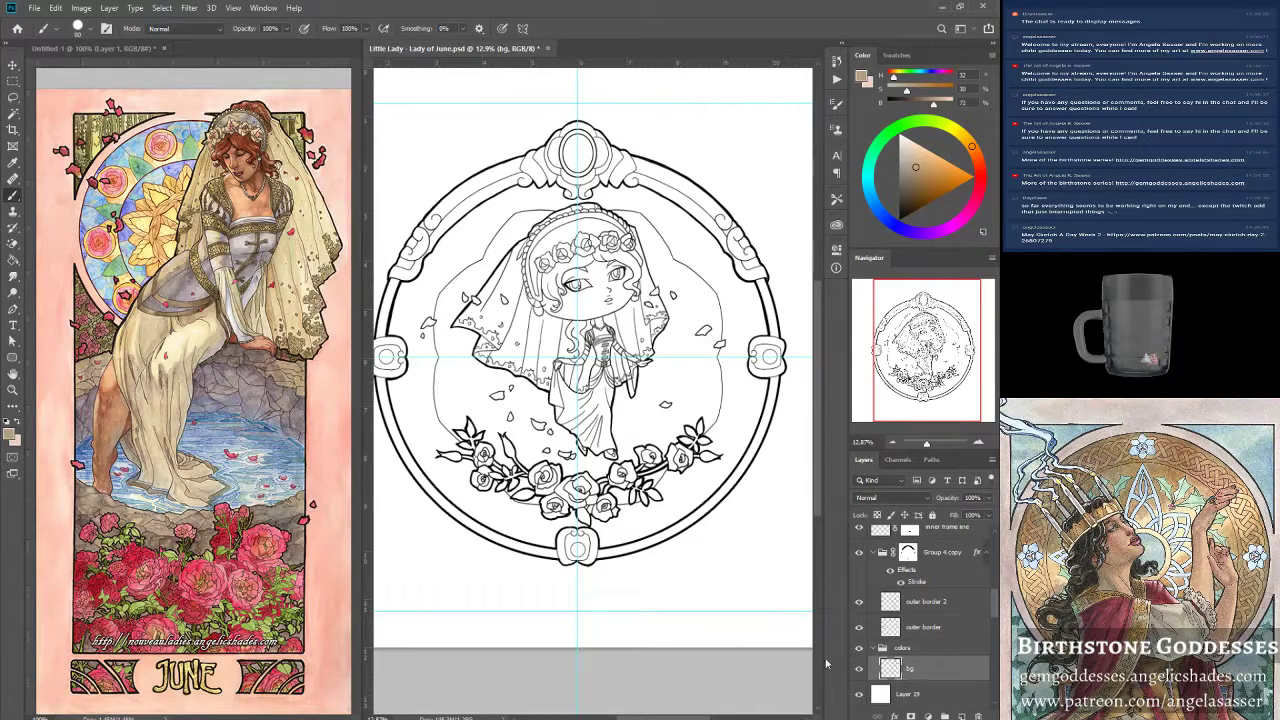
Group all the line art layers from outline down to outer border and duplicate that group within the document.
mouse_move(993, 607)
mouse_down()
mouse_move(1000, 551)
mouse_move(995, 615)
mouse_up()
click(935, 545)
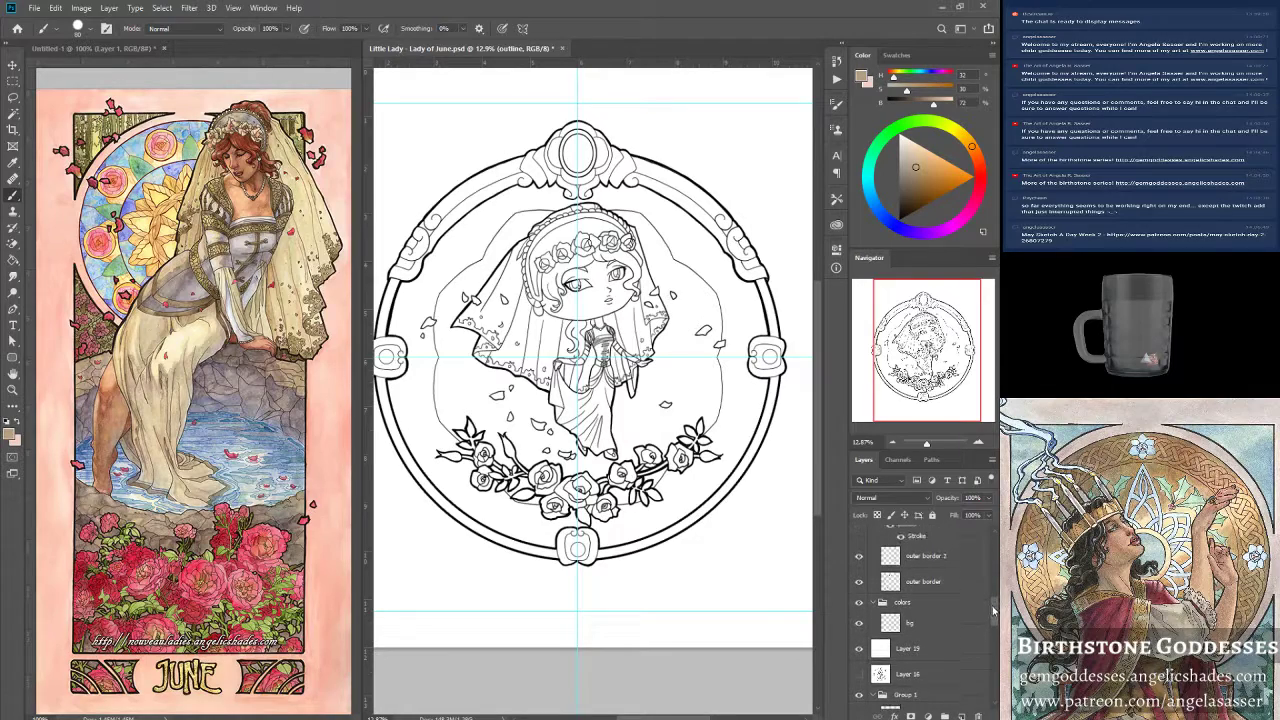
shift+click(918, 582)
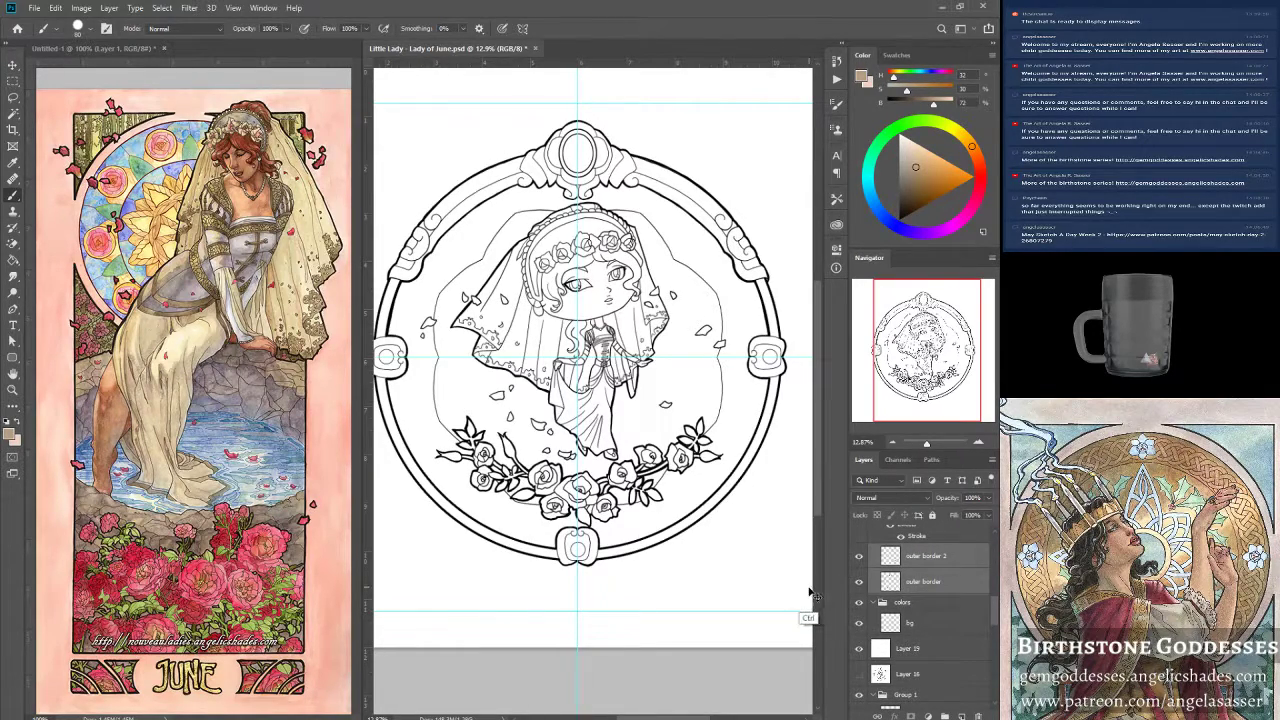
key(ctrl+g)
right_click(912, 530)
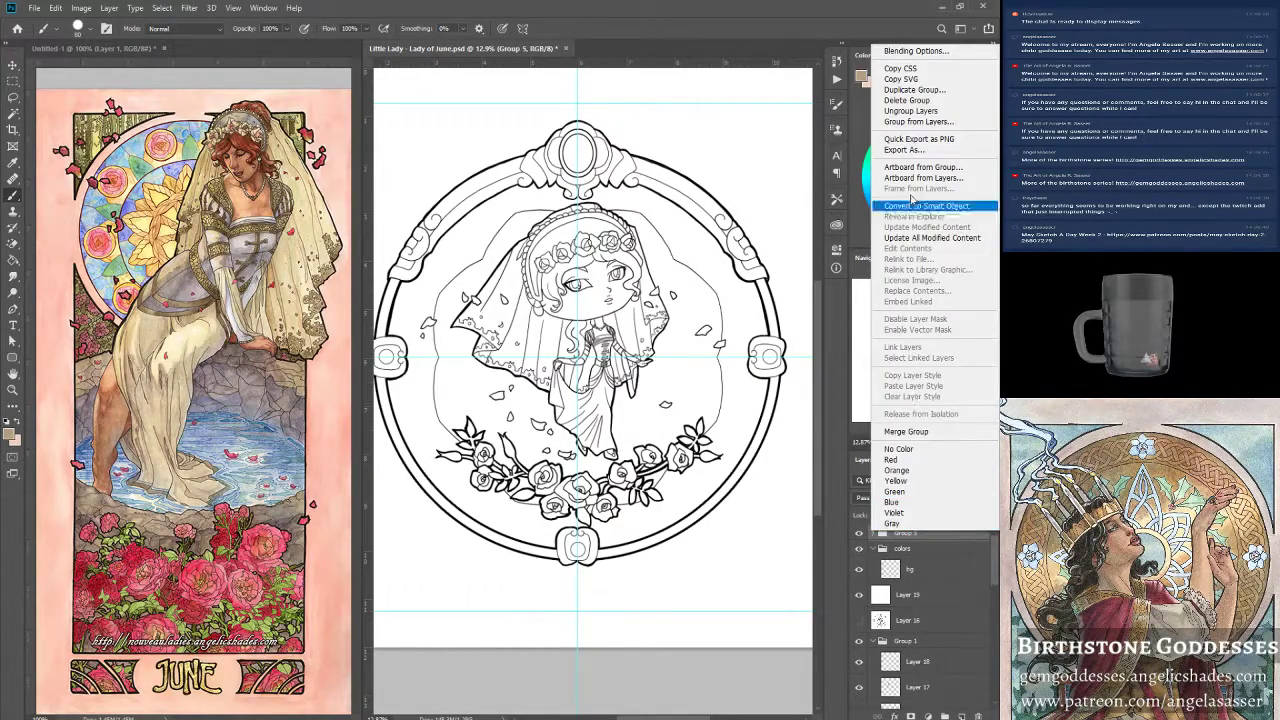
click(912, 89)
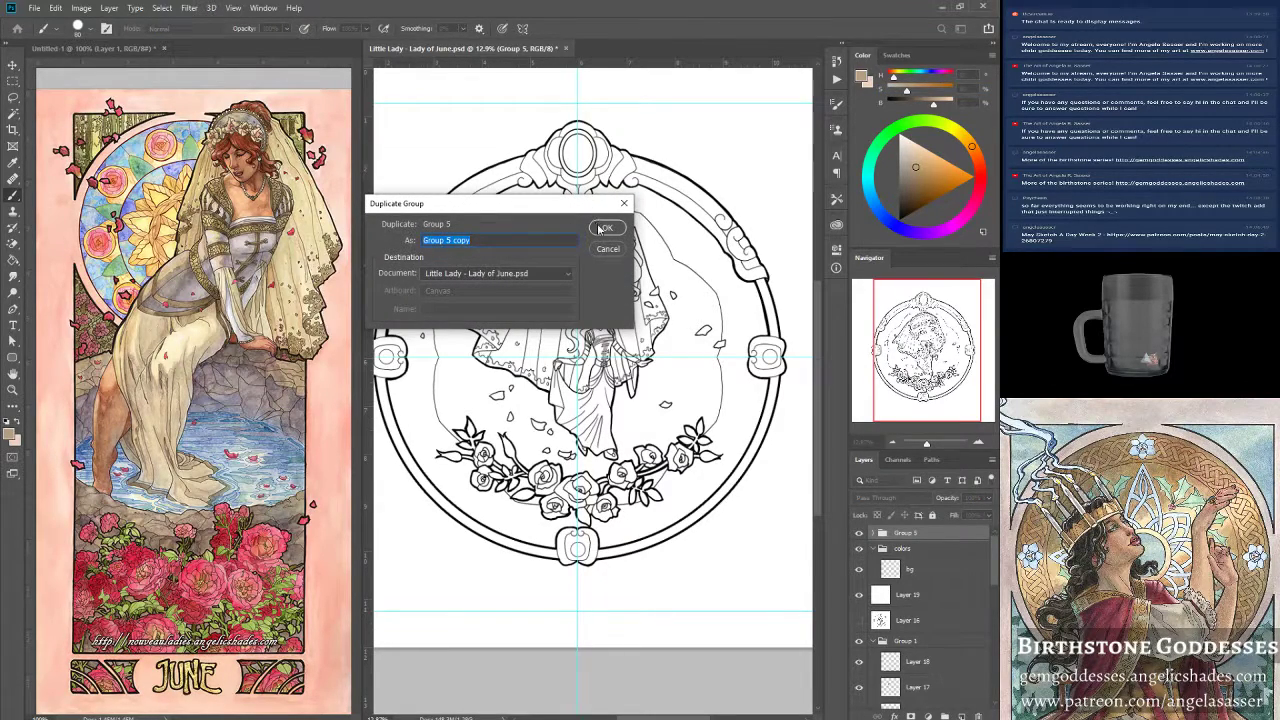
click(606, 228)
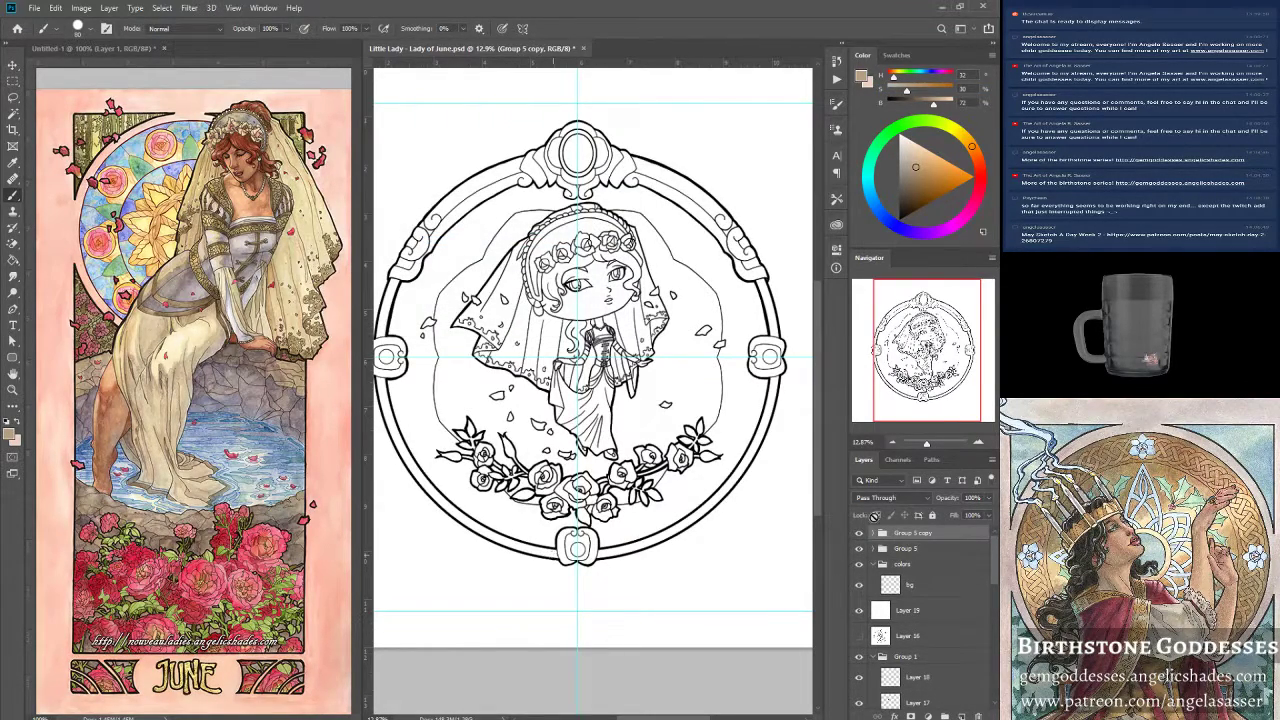
Merge the duplicated line art group into a single layer, hide the original group and save the document.
right_click(915, 536)
click(906, 433)
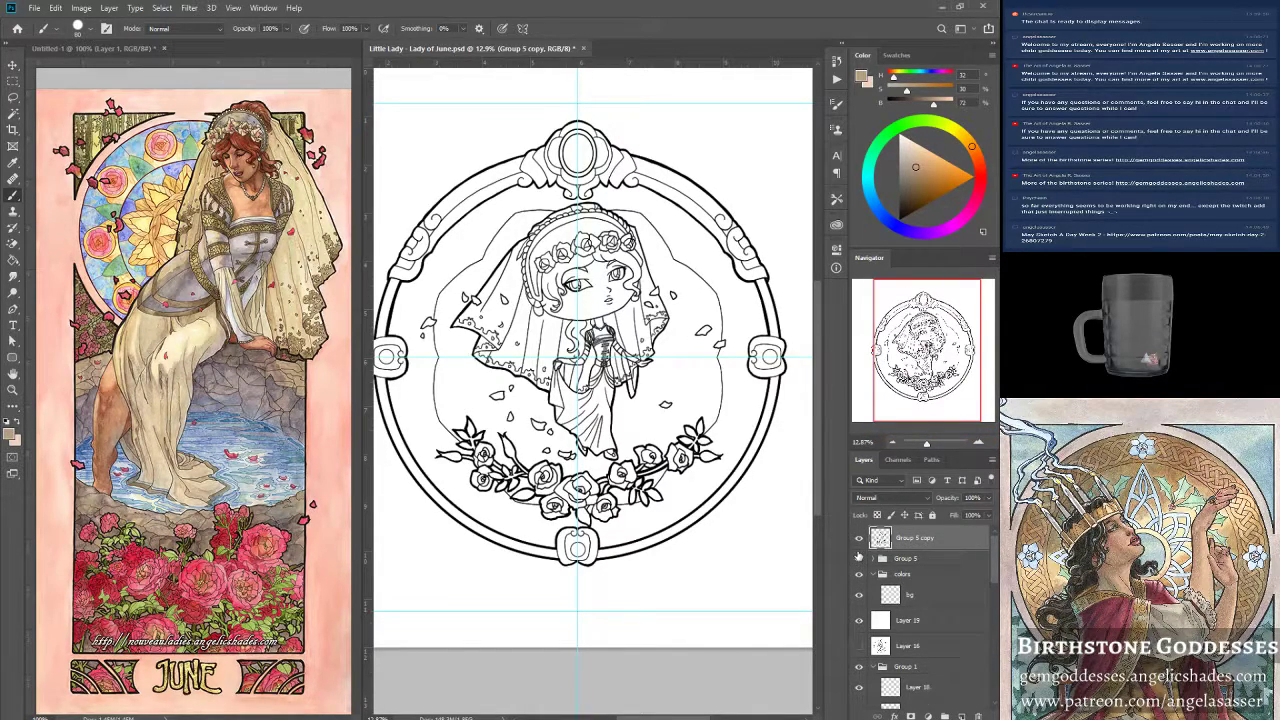
click(858, 559)
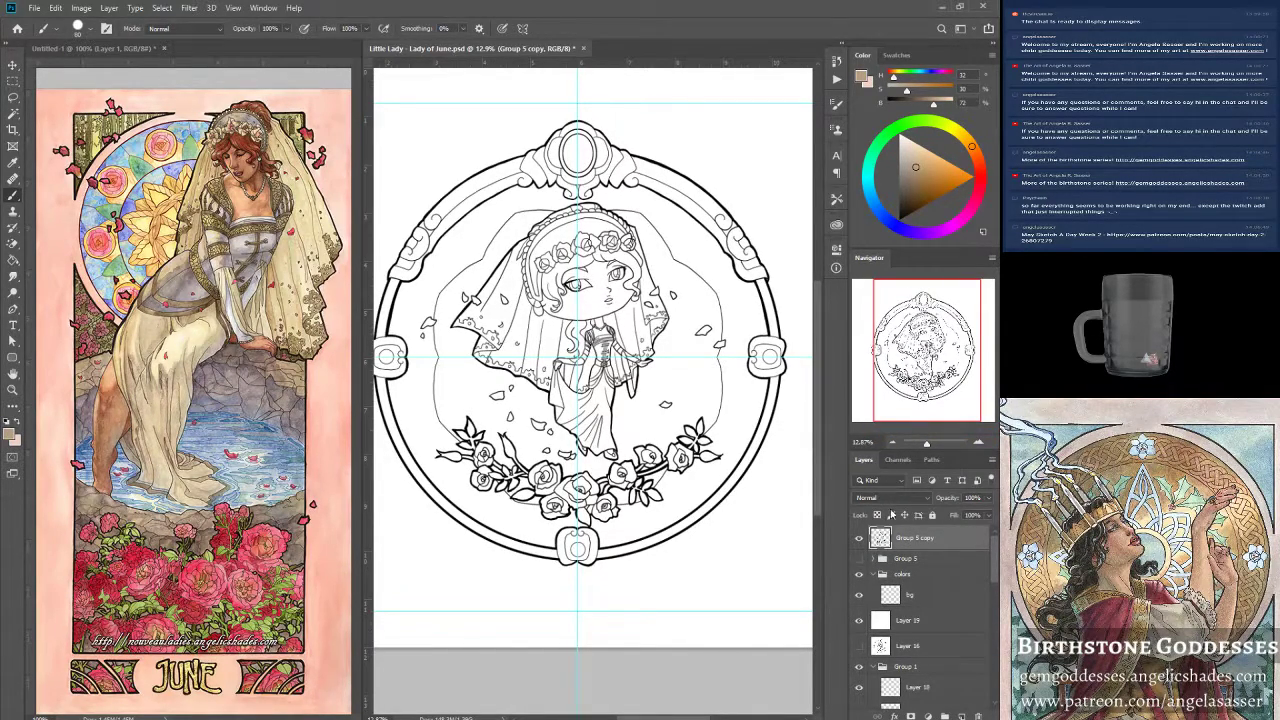
key(ctrl+s)
Make the merged line art layer active, hide the guides and fit the artwork to its pane.
click(902, 576)
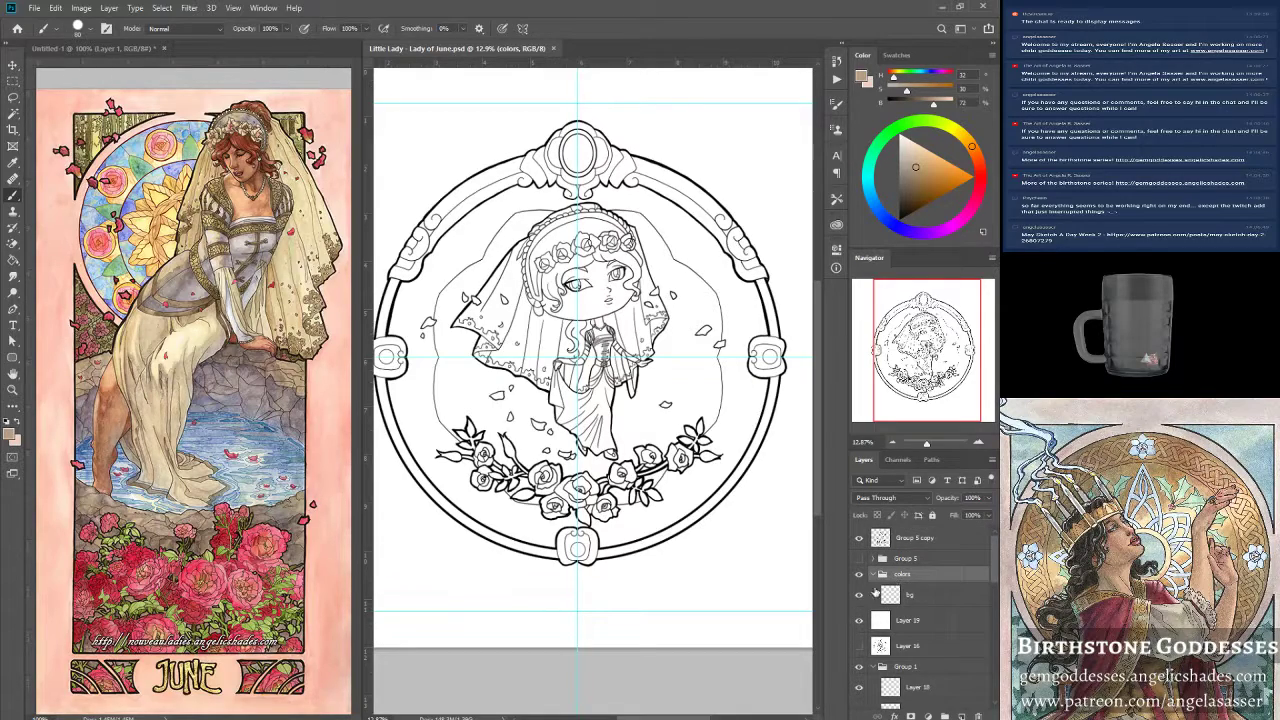
click(891, 597)
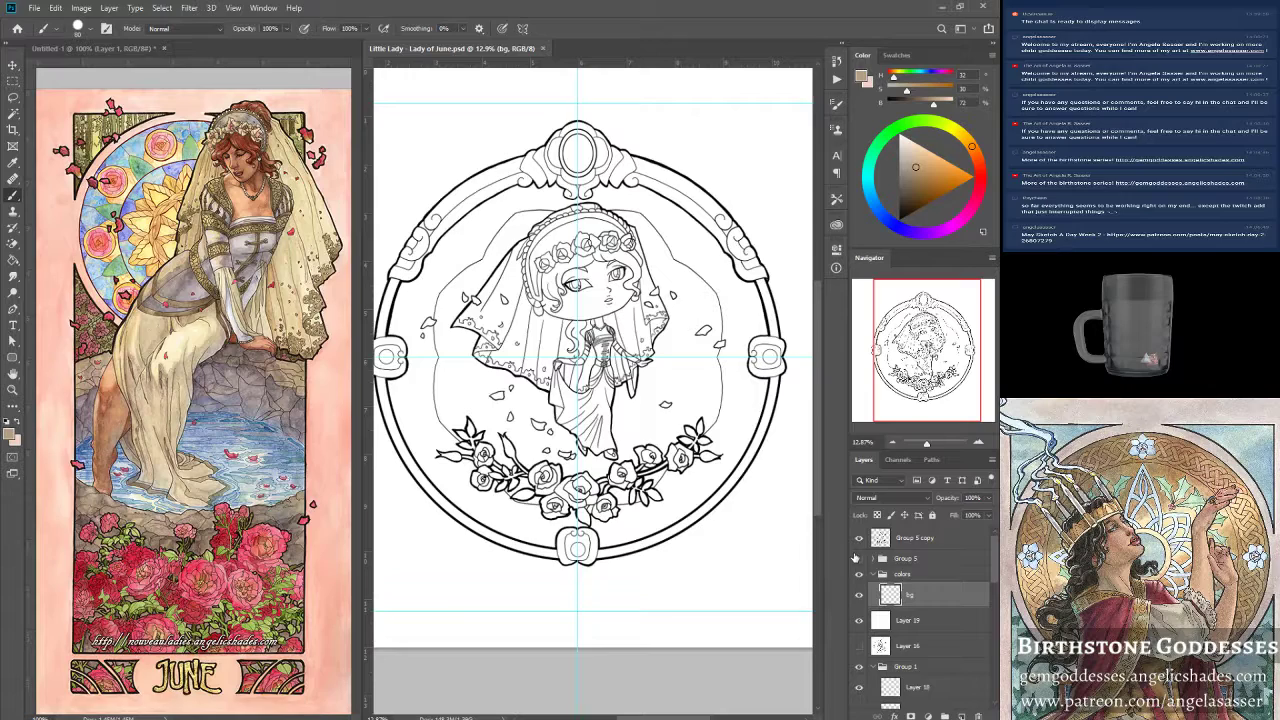
click(859, 596)
click(915, 538)
click(14, 115)
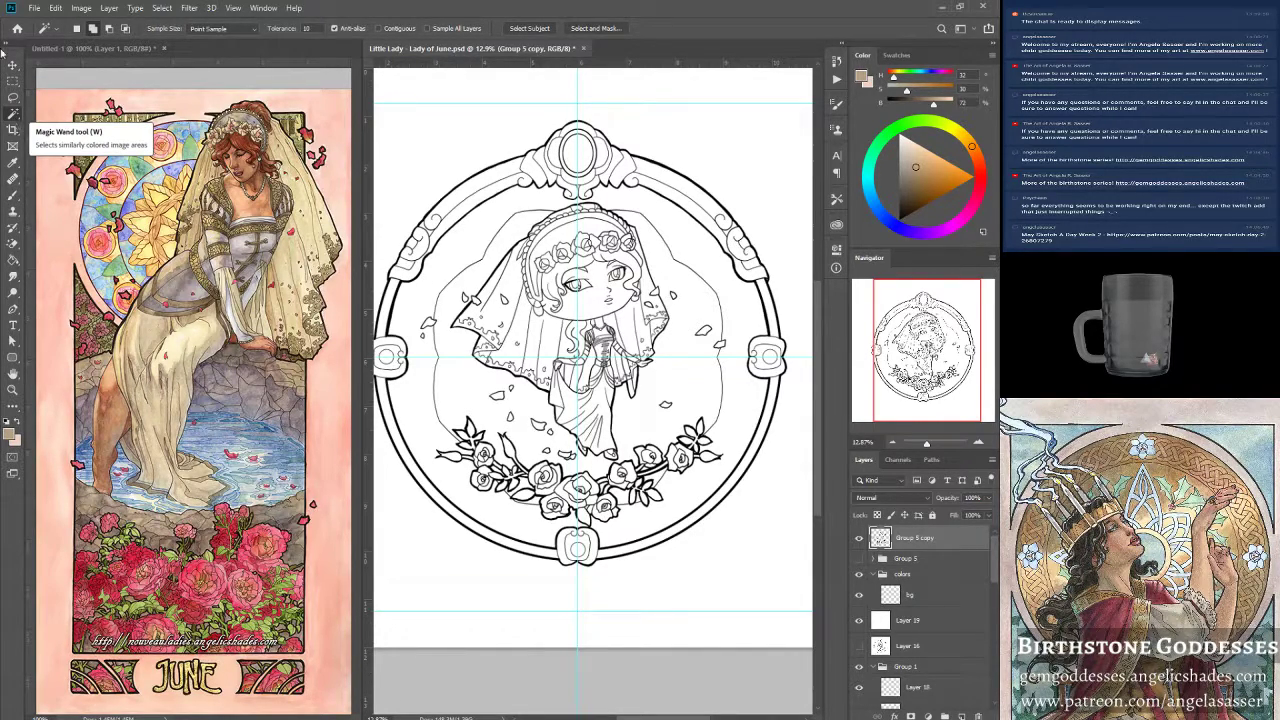
click(10, 392)
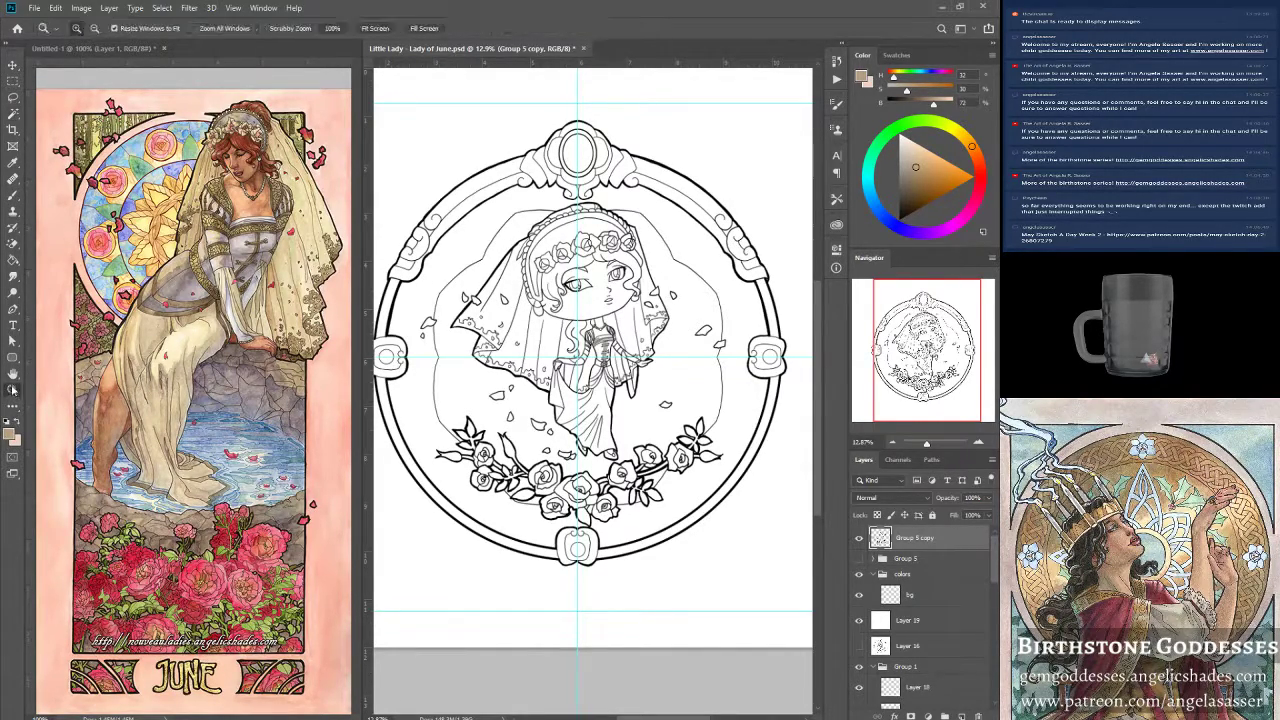
click(233, 8)
mouse_move(280, 234)
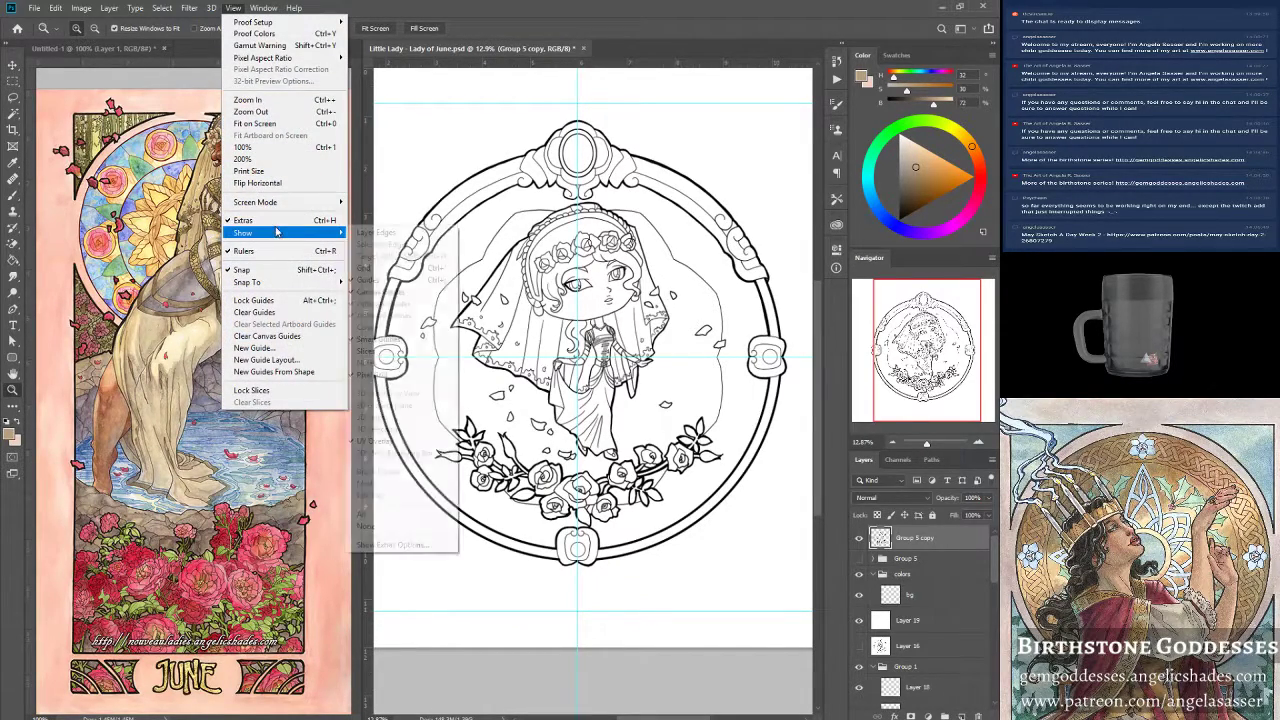
click(390, 305)
click(377, 29)
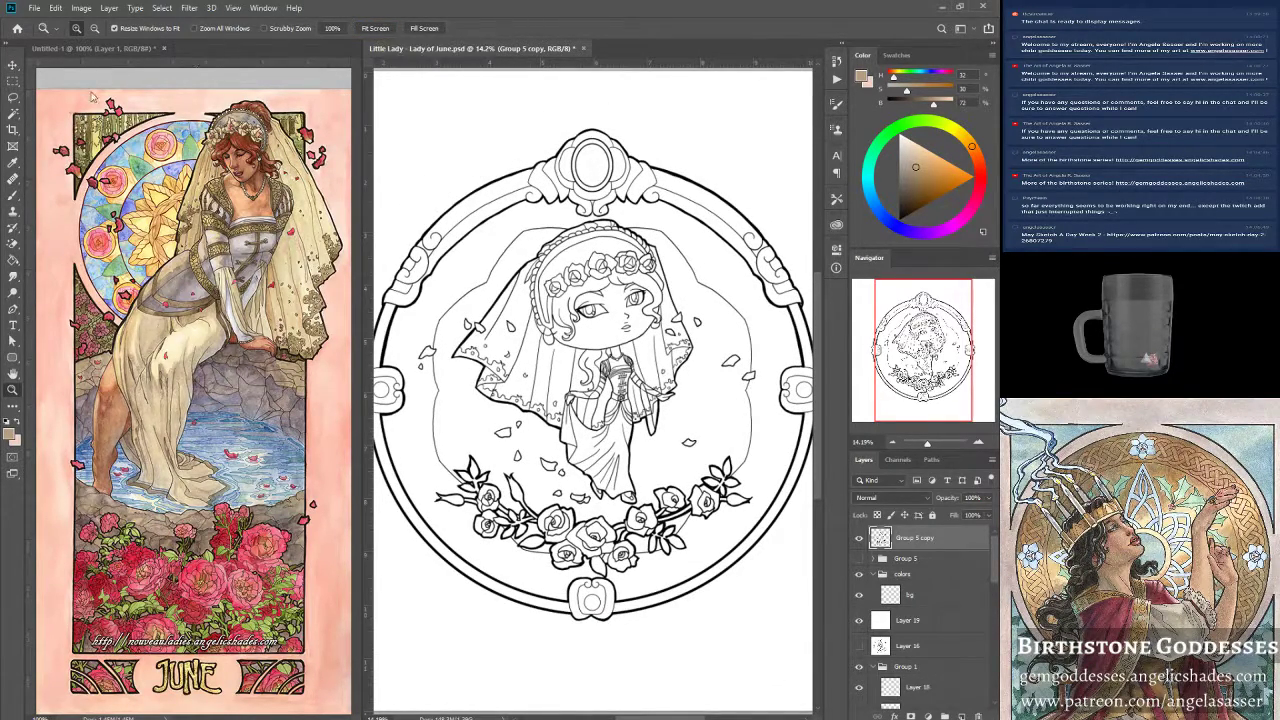
Select the area between the round frame and inner outline with a contiguous Magic Wand, and sample pale yellow fffbb1 from the painting's stained glass.
click(16, 114)
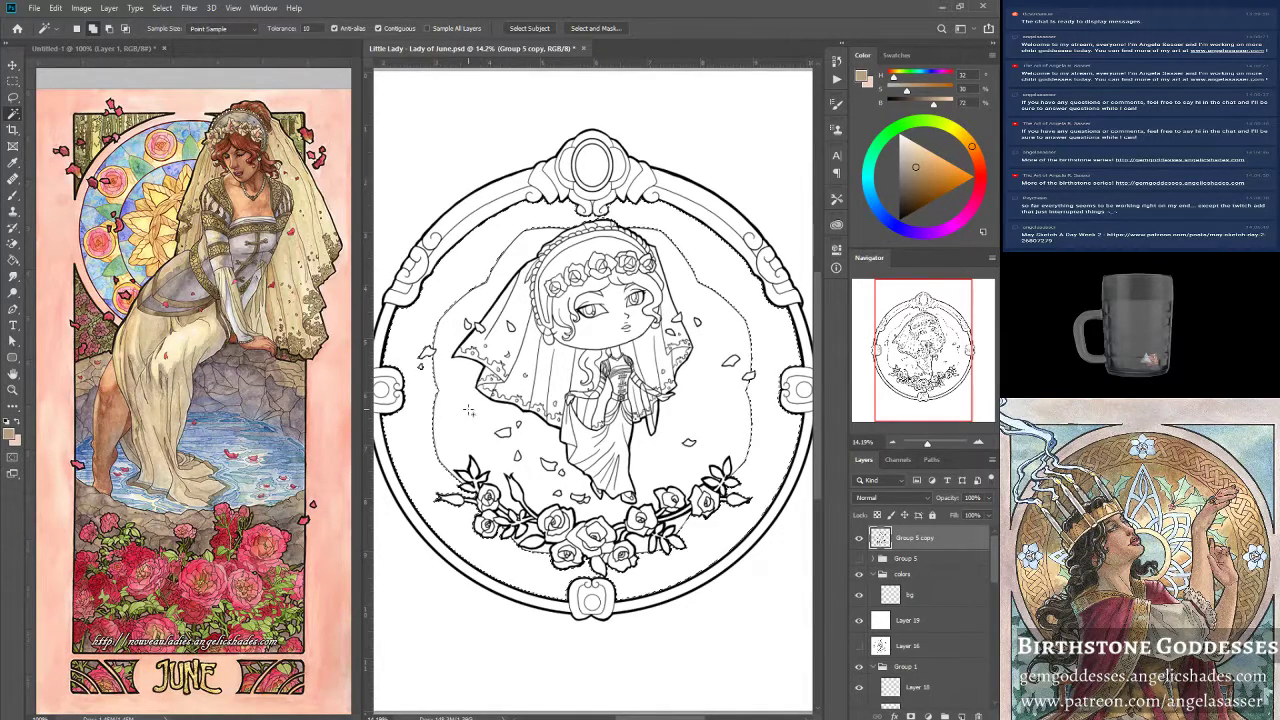
key(i)
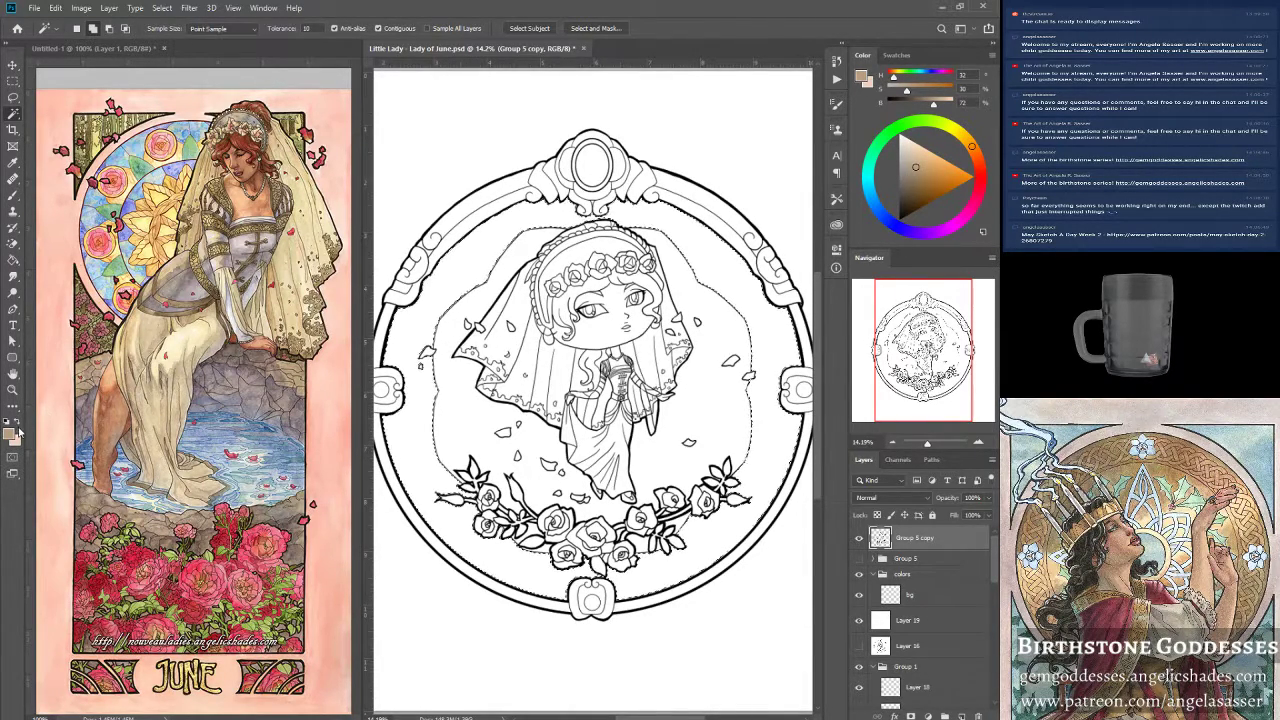
click(12, 432)
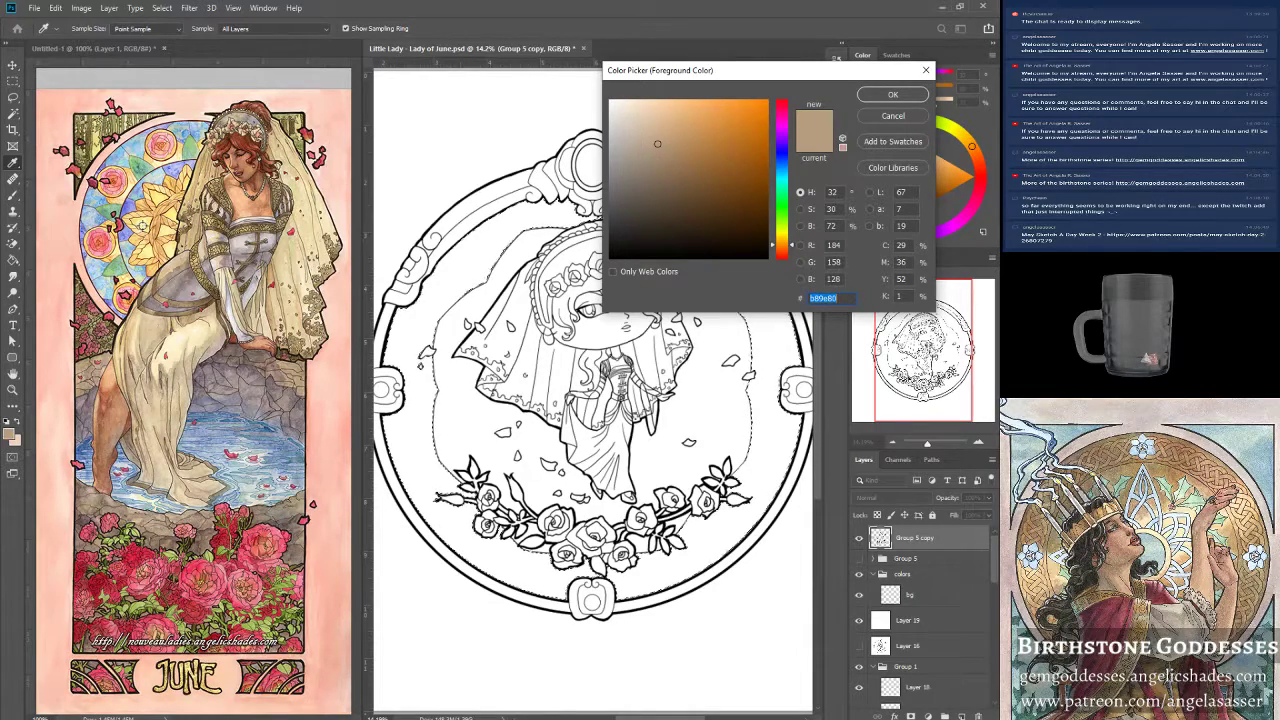
click(142, 226)
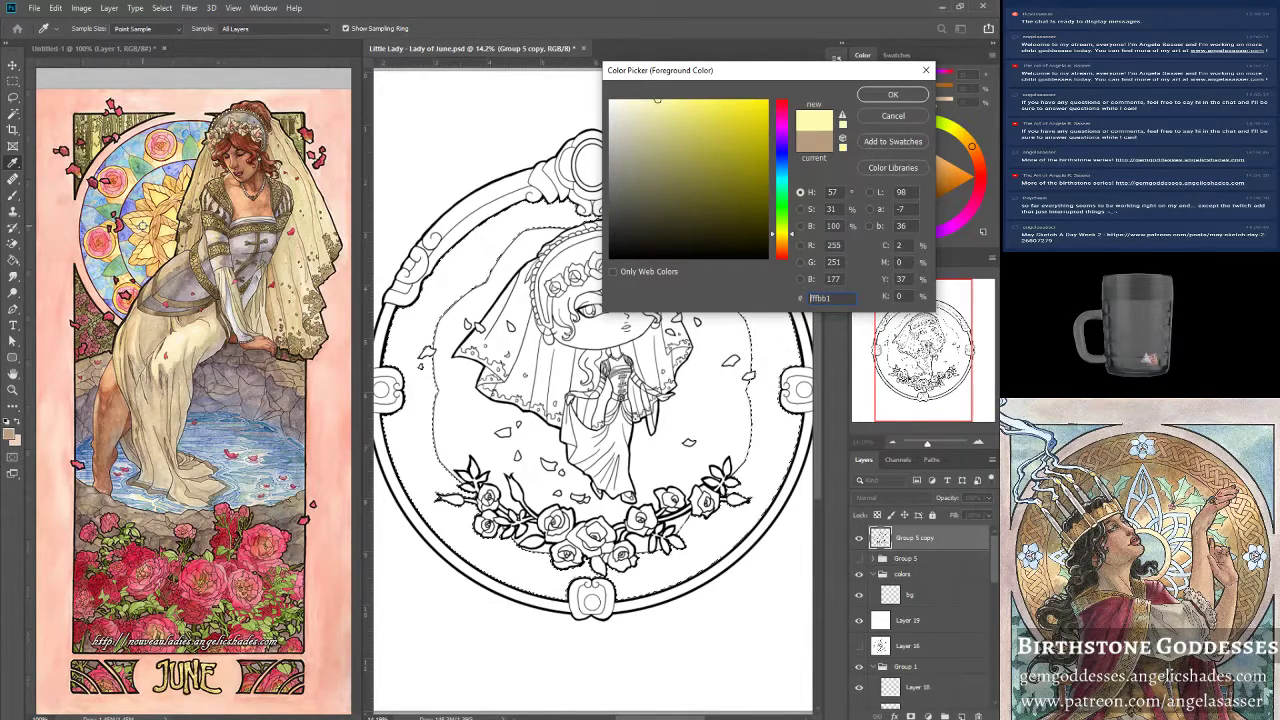
click(892, 95)
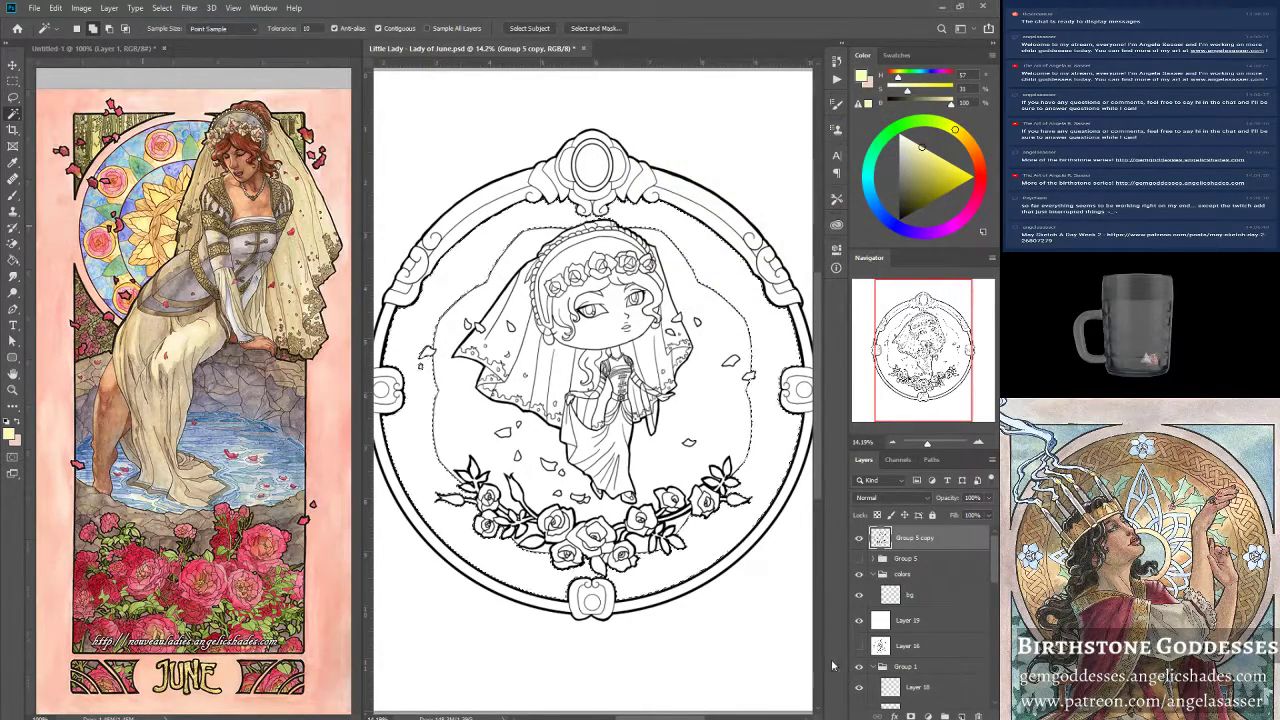
Fill the selected area inside the round frame with the pale yellow foreground color on the bg layer and deselect.
click(935, 595)
click(56, 8)
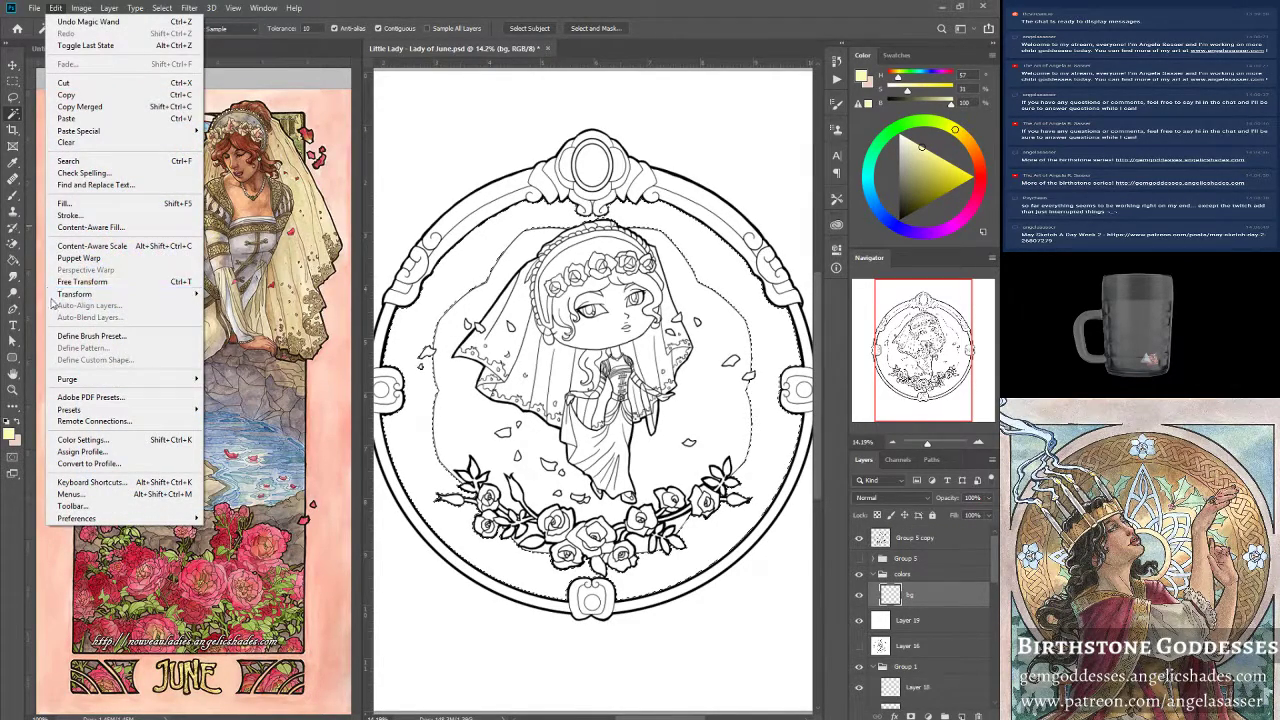
click(70, 204)
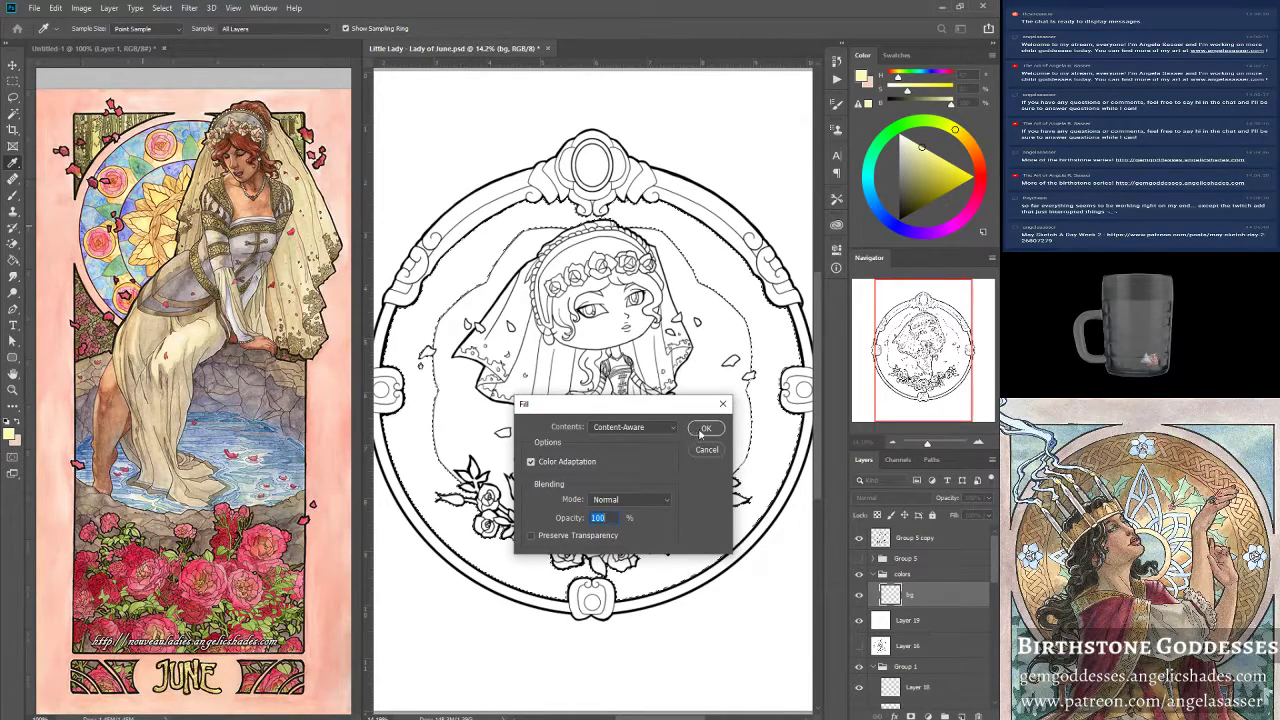
click(630, 428)
click(629, 439)
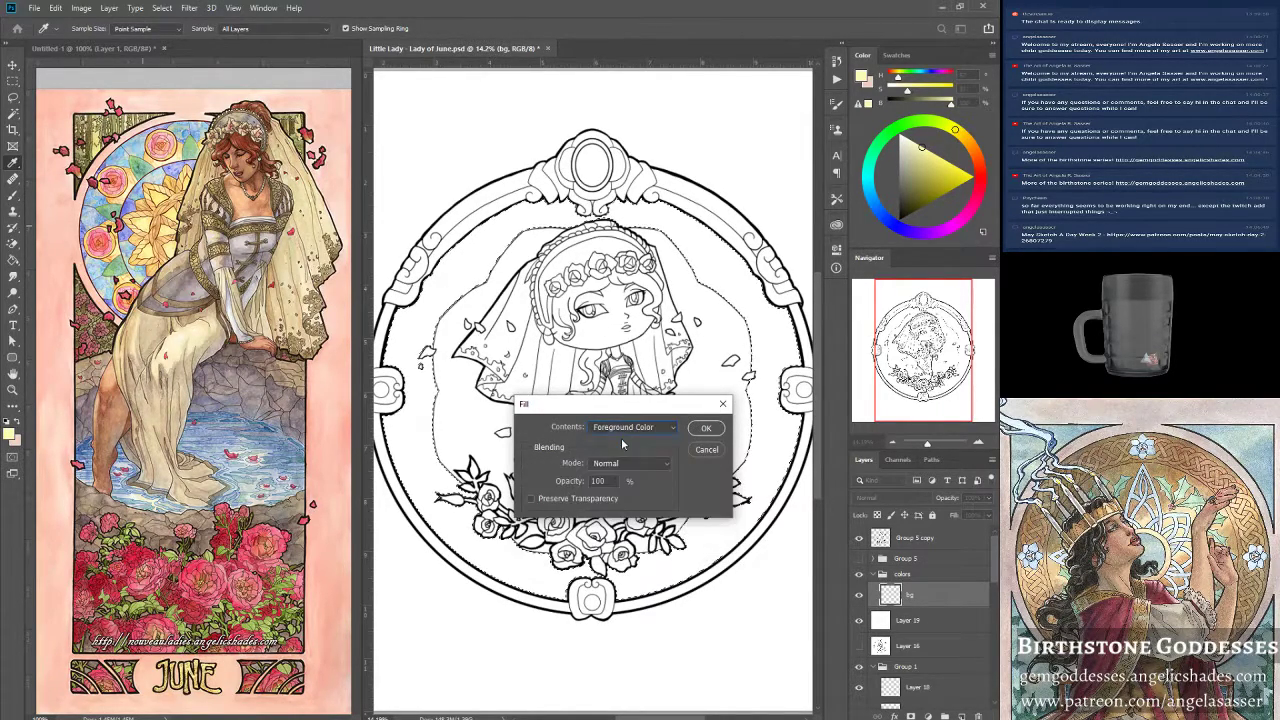
click(703, 429)
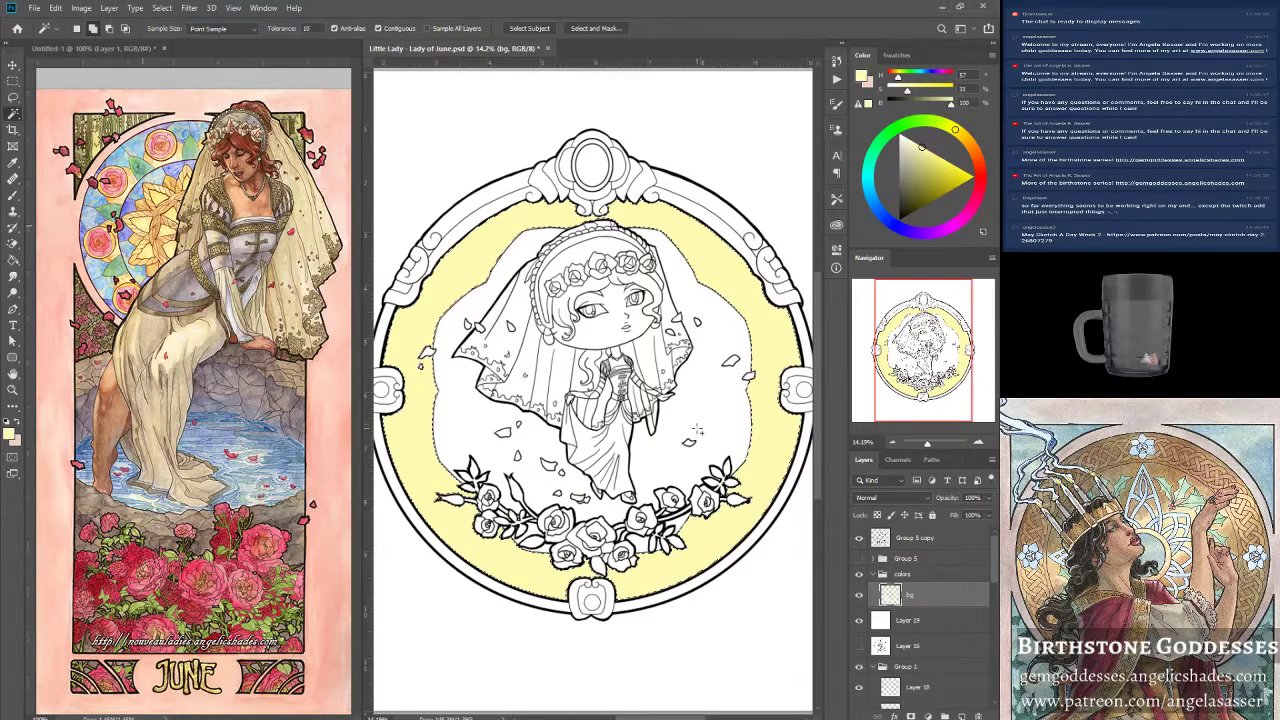
key(ctrl+d)
Add a new layer above bg in the colors group and name it "bg 2".
click(963, 715)
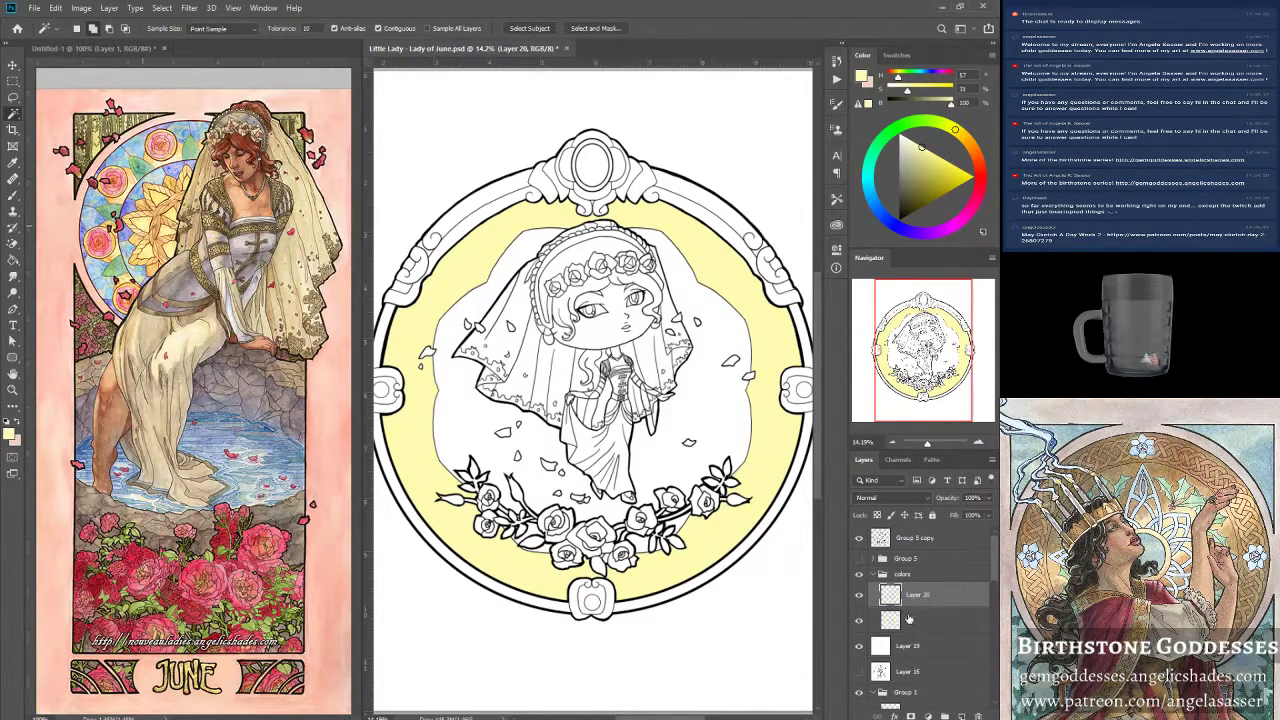
double_click(917, 595)
text(bo 2)
key(Return)
Select the inner background around the figure from the merged line art with the Magic Wand, and make bg 2 active.
click(930, 540)
click(697, 421)
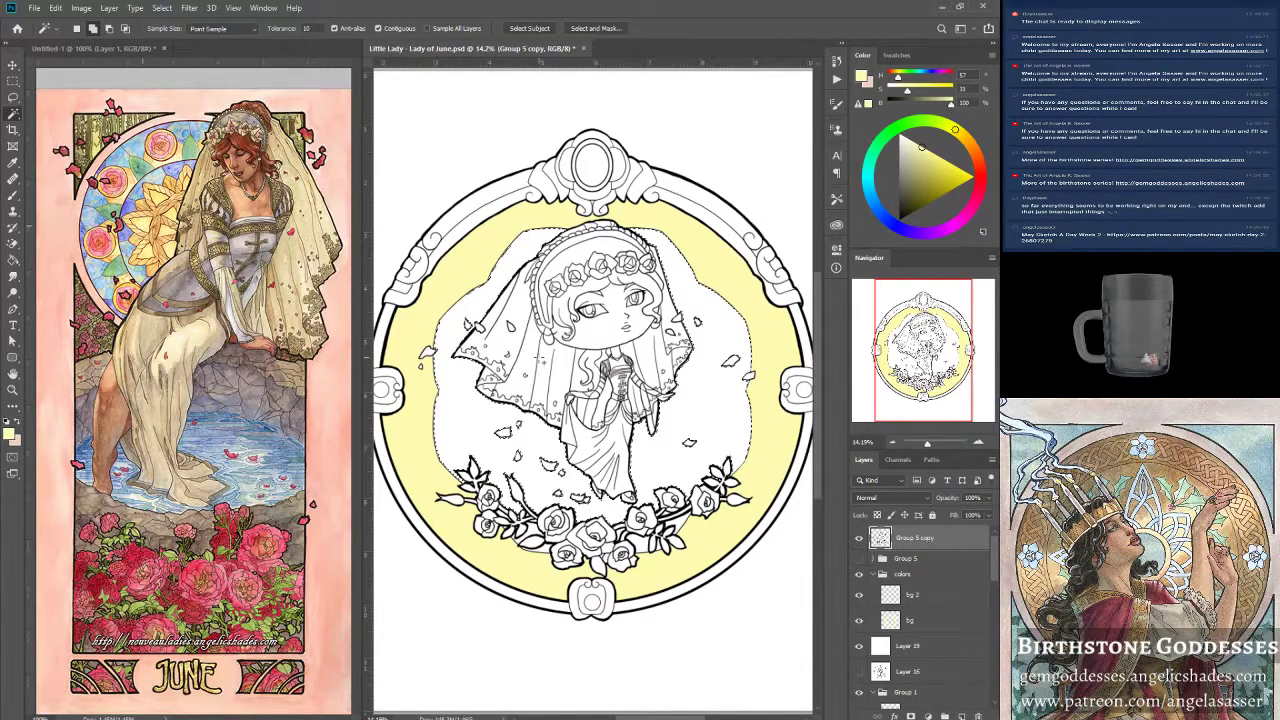
scroll(600, 380, down, 2)
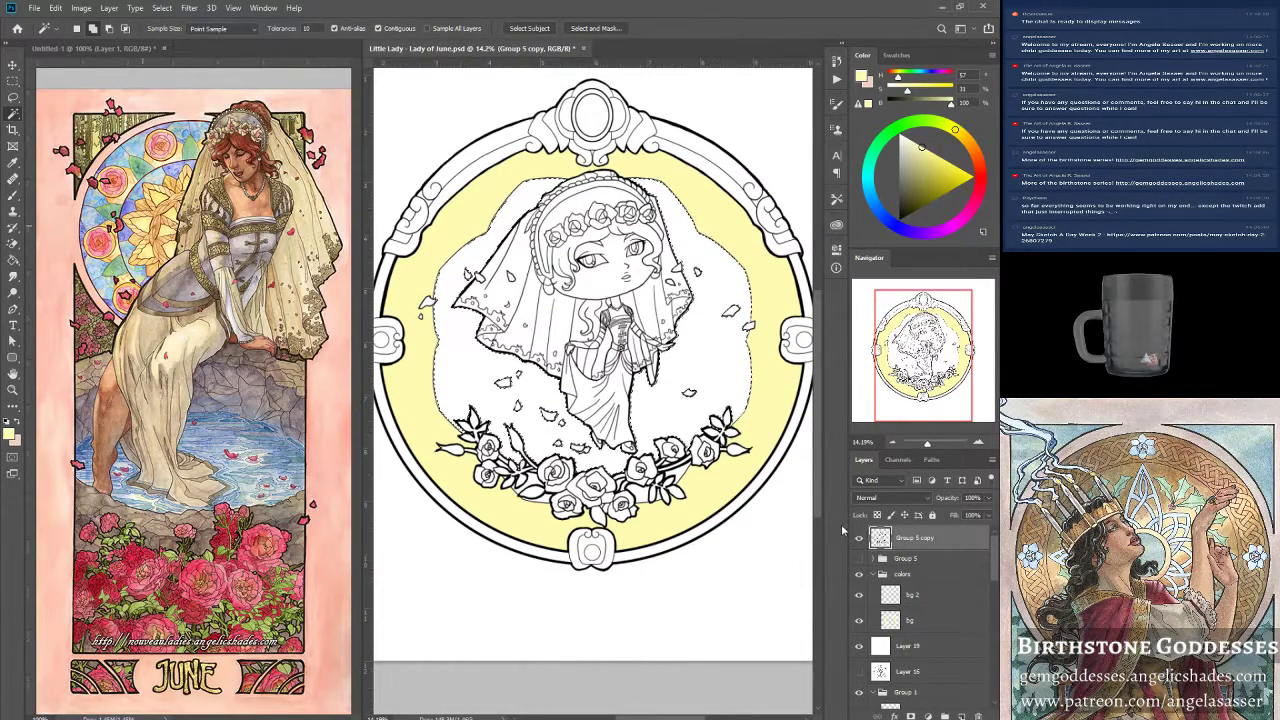
drag(927, 443, 929, 443)
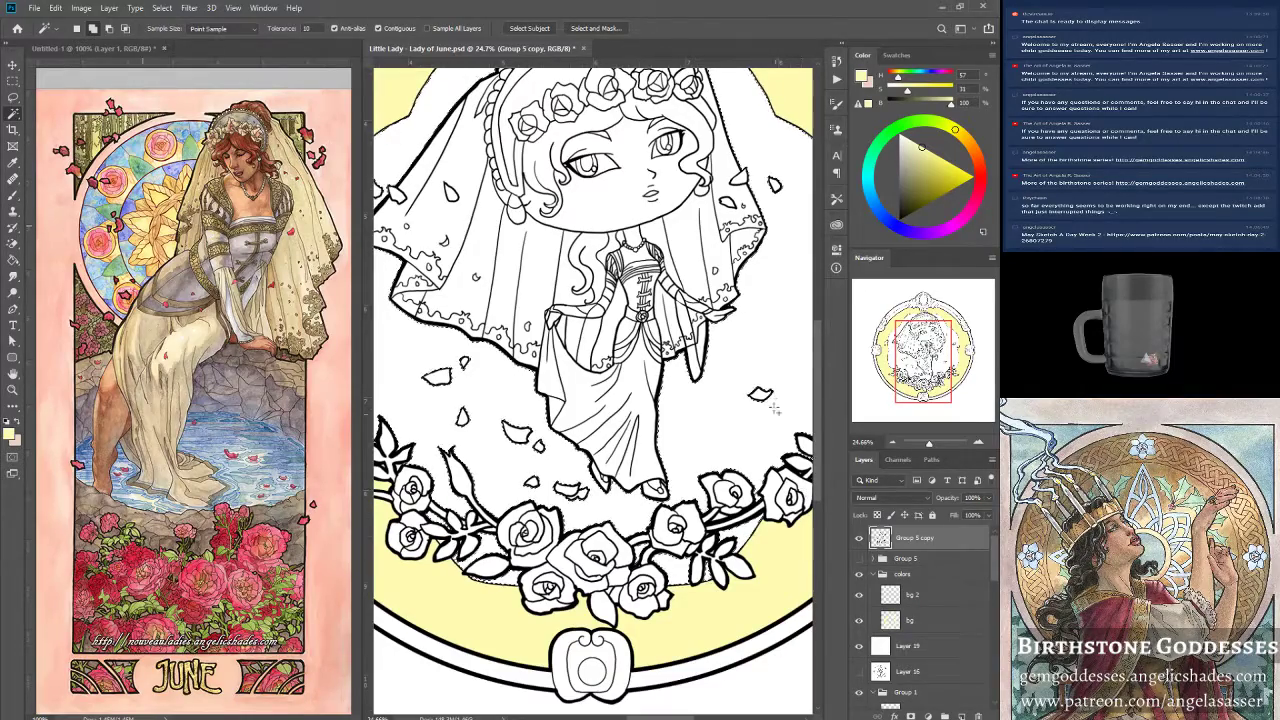
mouse_move(926, 369)
mouse_down()
mouse_move(940, 369)
mouse_move(911, 367)
mouse_move(943, 359)
mouse_move(929, 351)
mouse_move(919, 373)
mouse_up()
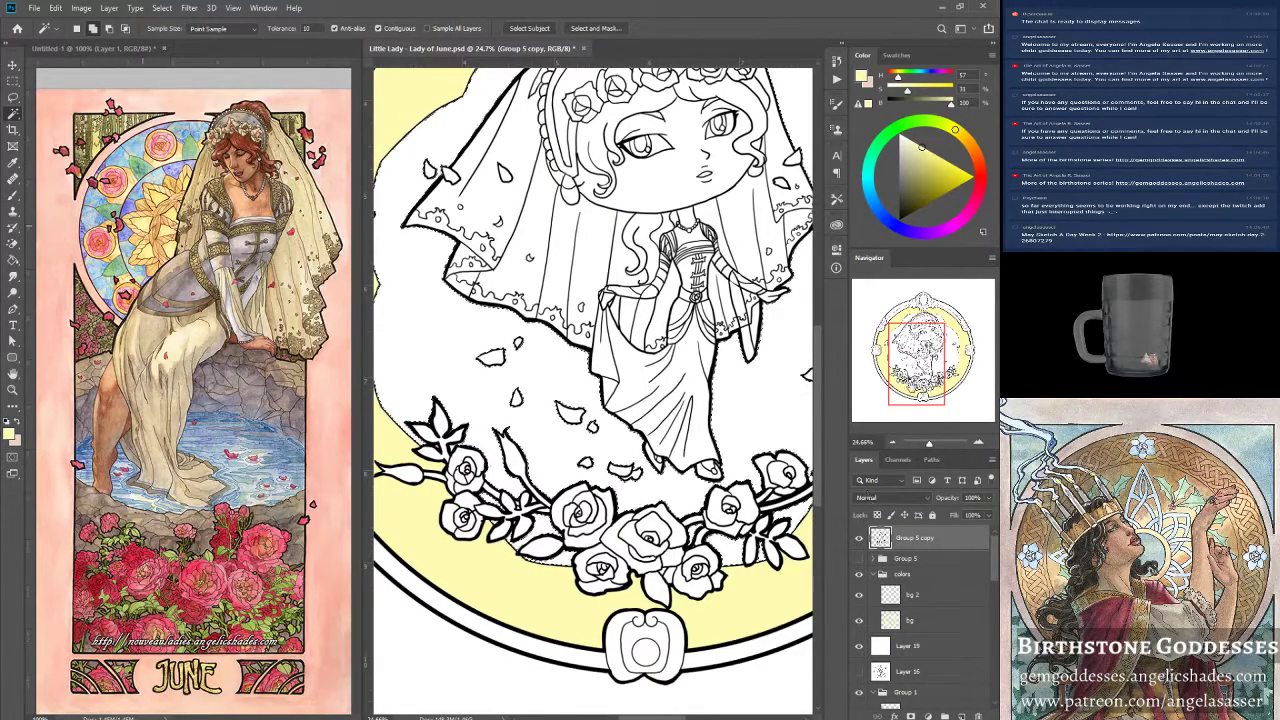
drag(911, 388, 917, 388)
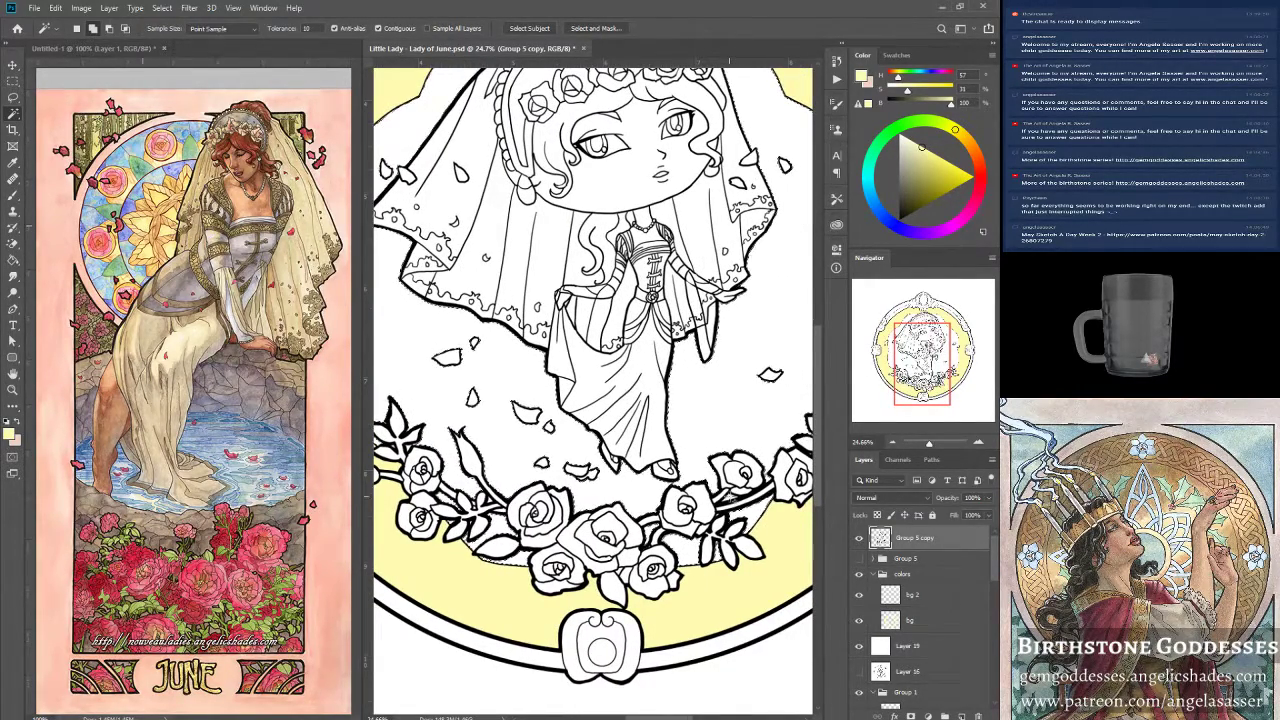
drag(917, 388, 906, 347)
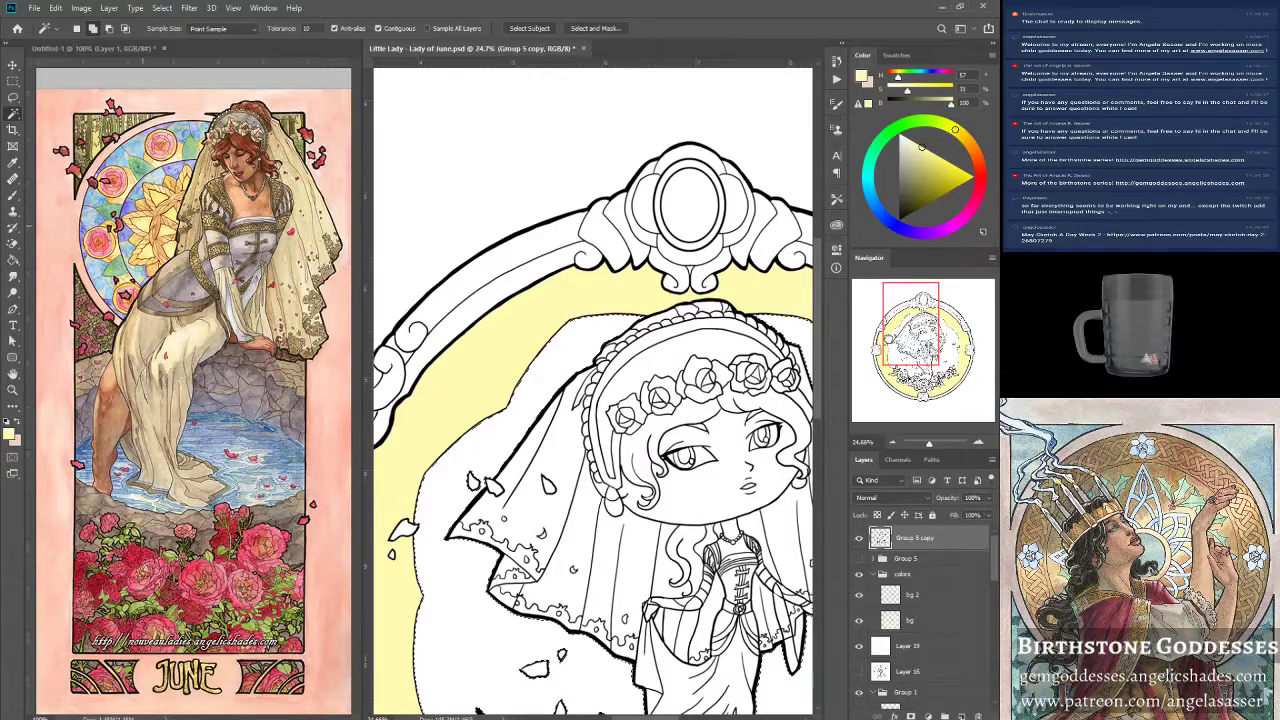
drag(906, 347, 912, 386)
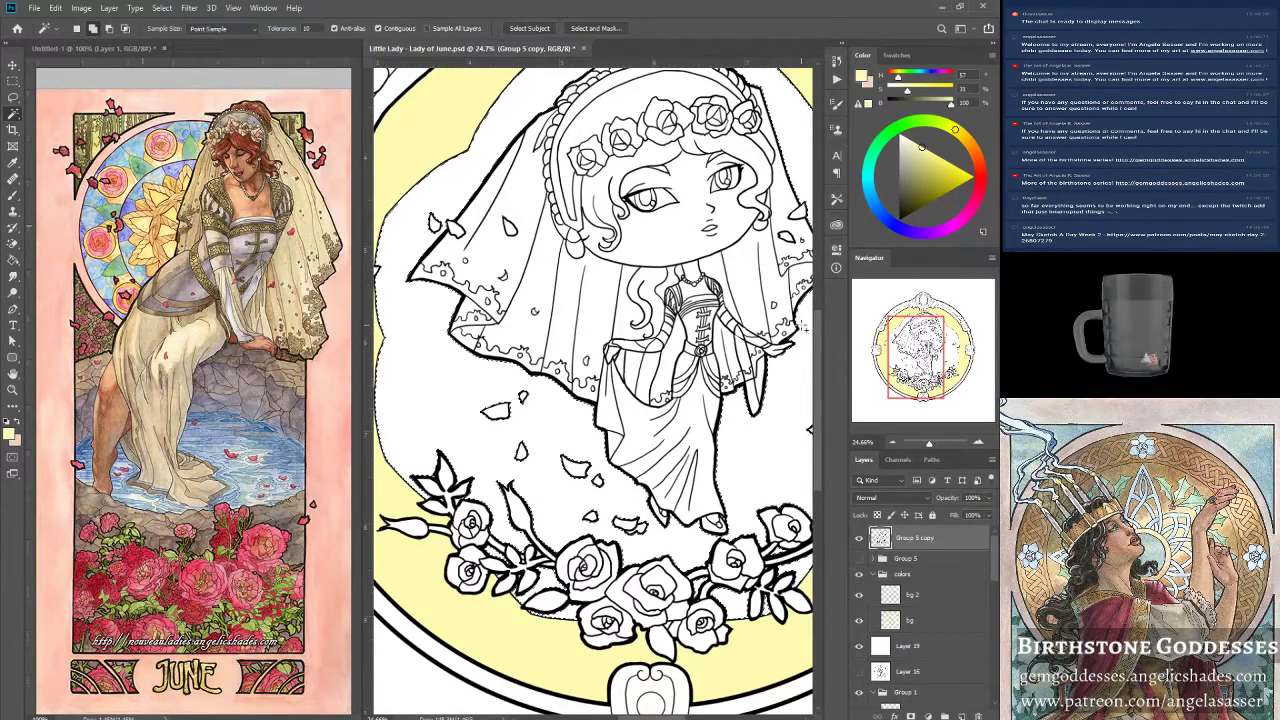
drag(931, 443, 930, 446)
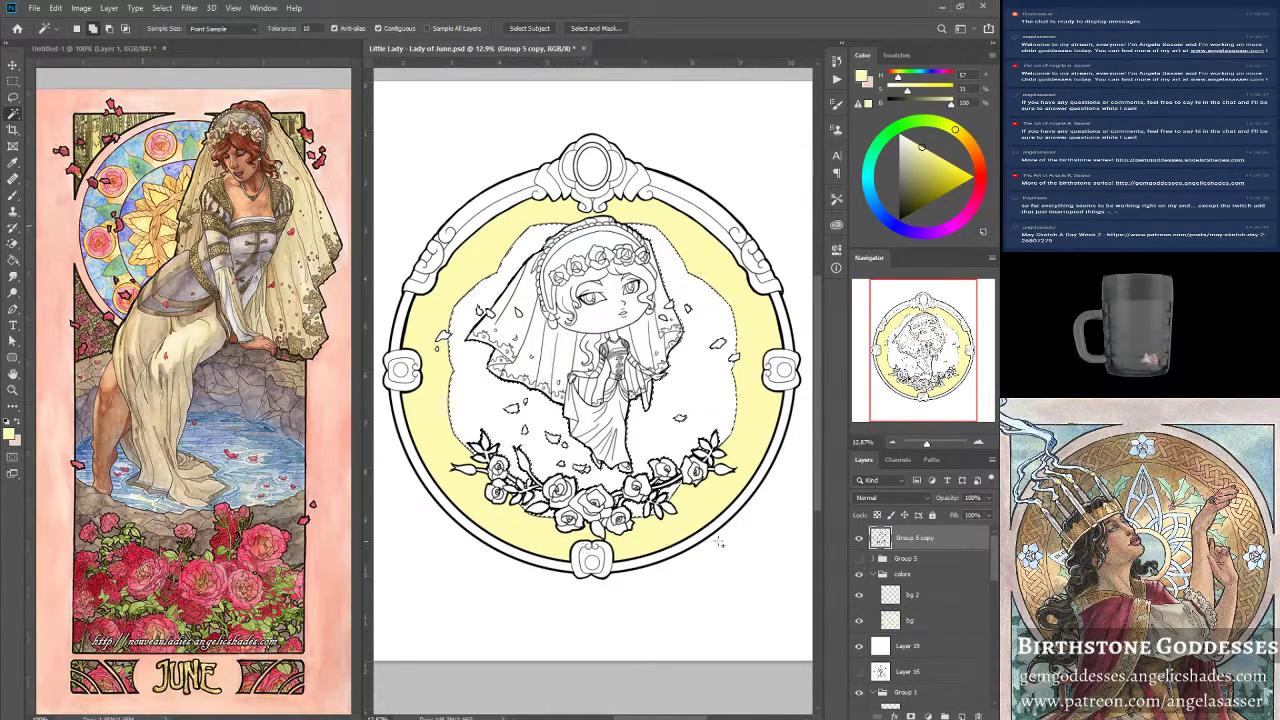
click(912, 598)
click(56, 8)
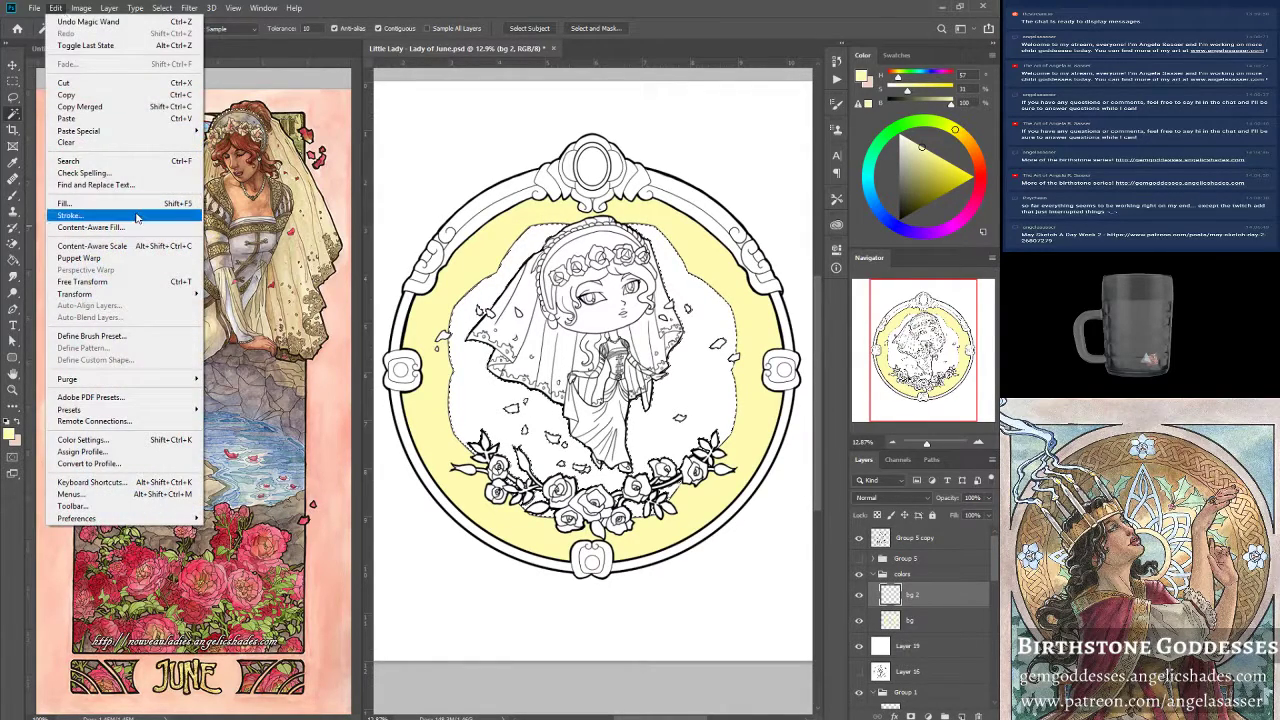
click(137, 206)
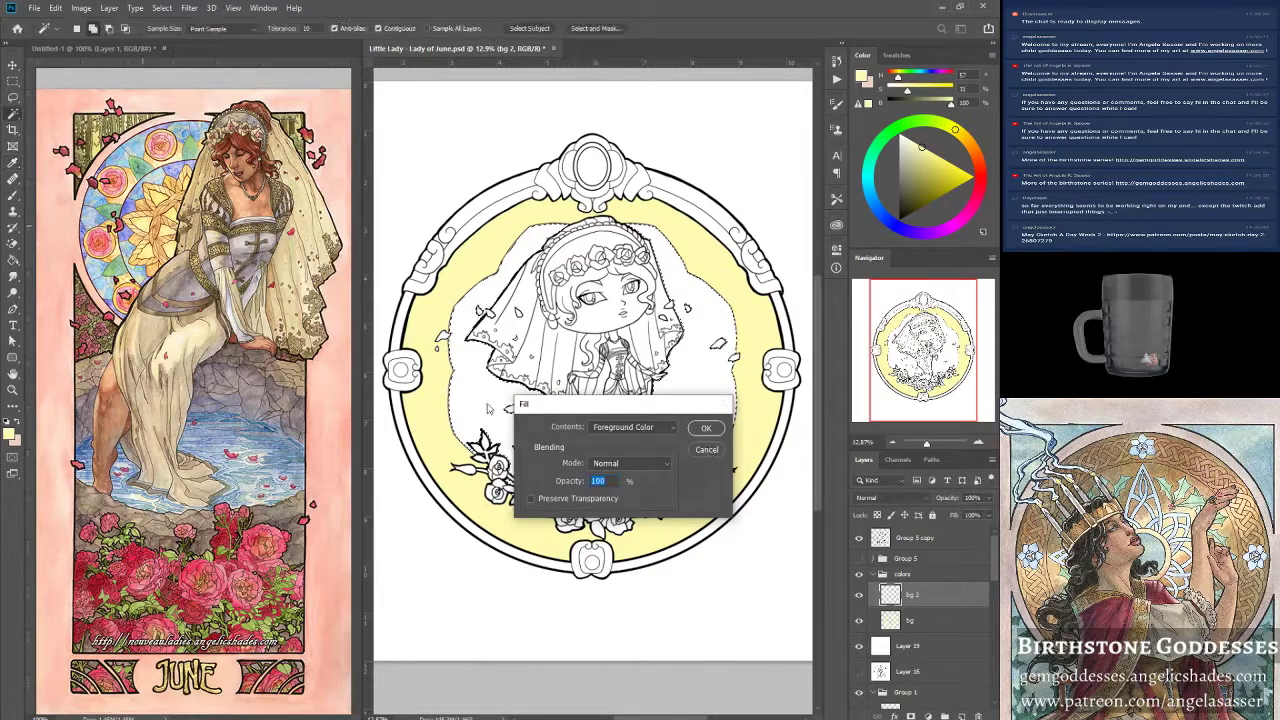
click(707, 450)
Sample orange d69960 from the painting's sunflower, fill the selected inner background on bg 2 with it, deselect and save the document.
click(11, 433)
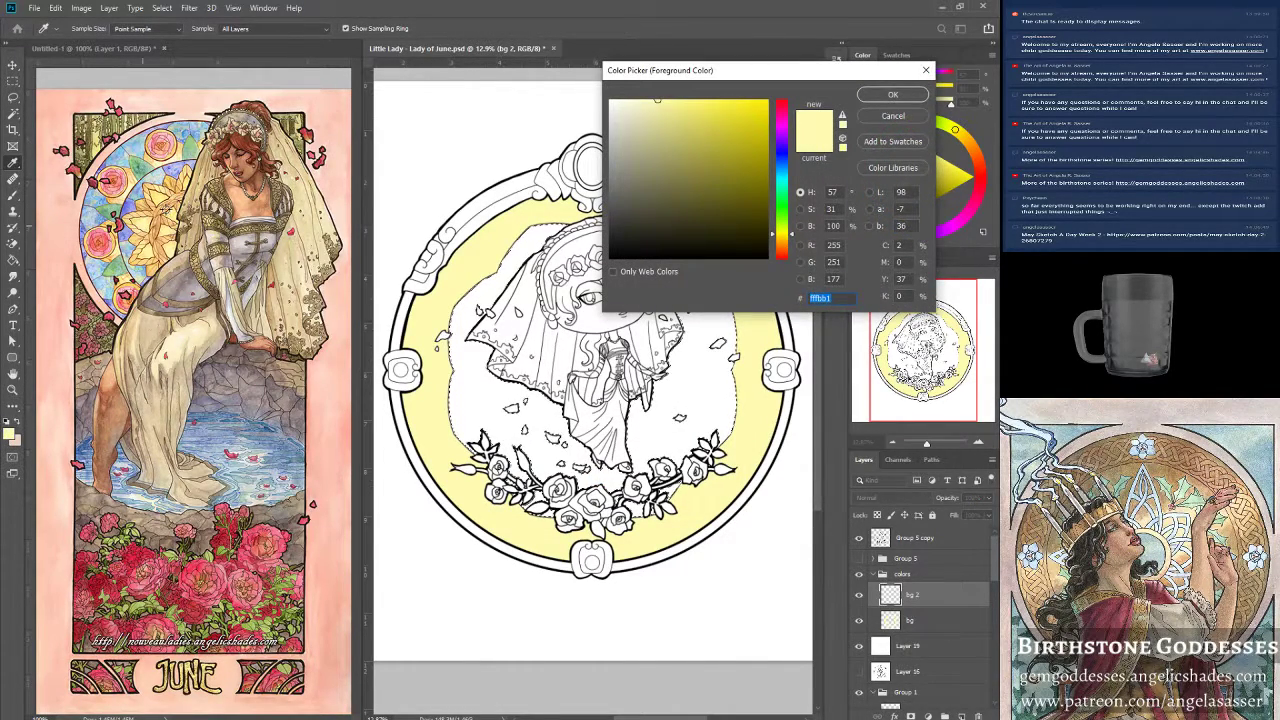
click(163, 210)
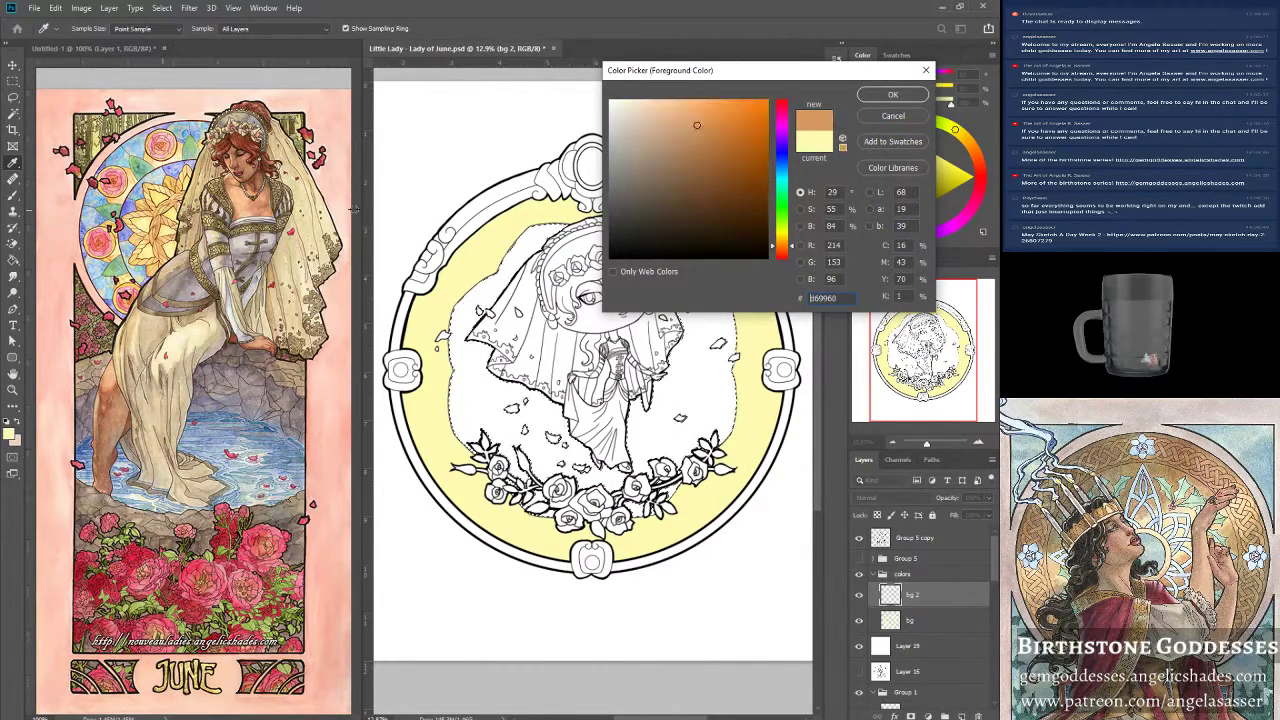
click(894, 96)
key(w)
click(57, 8)
click(102, 205)
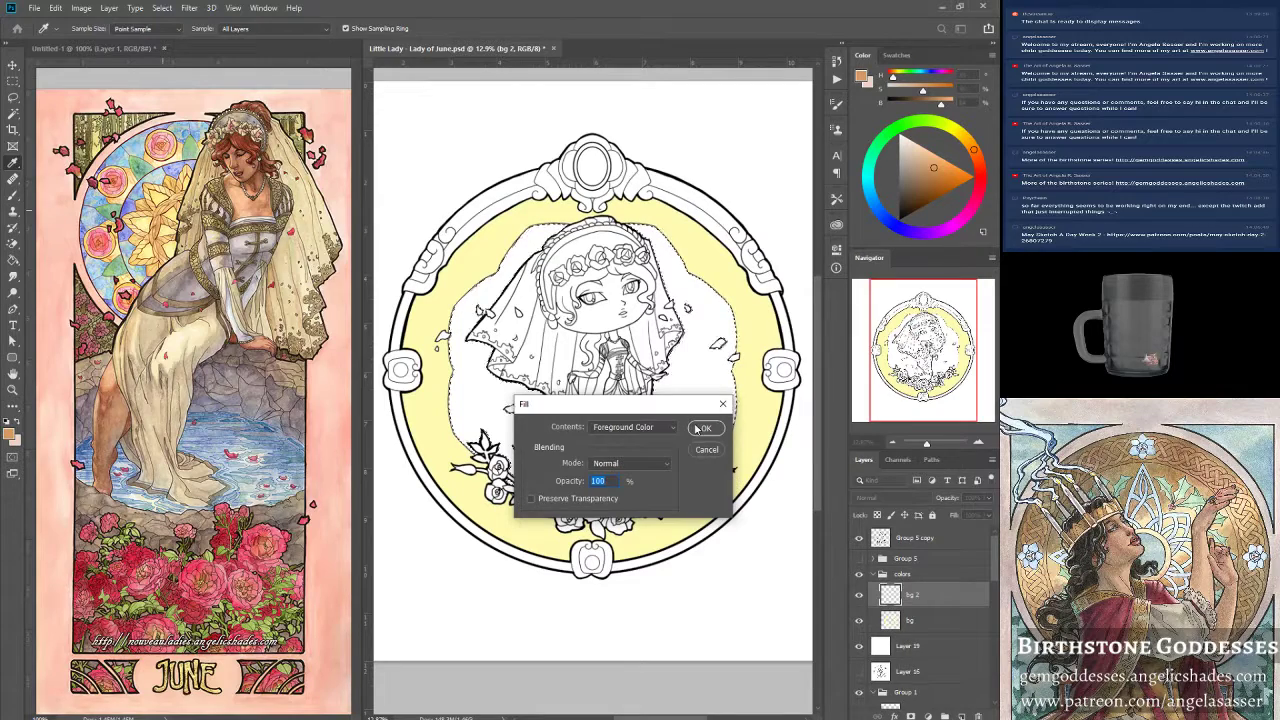
click(701, 428)
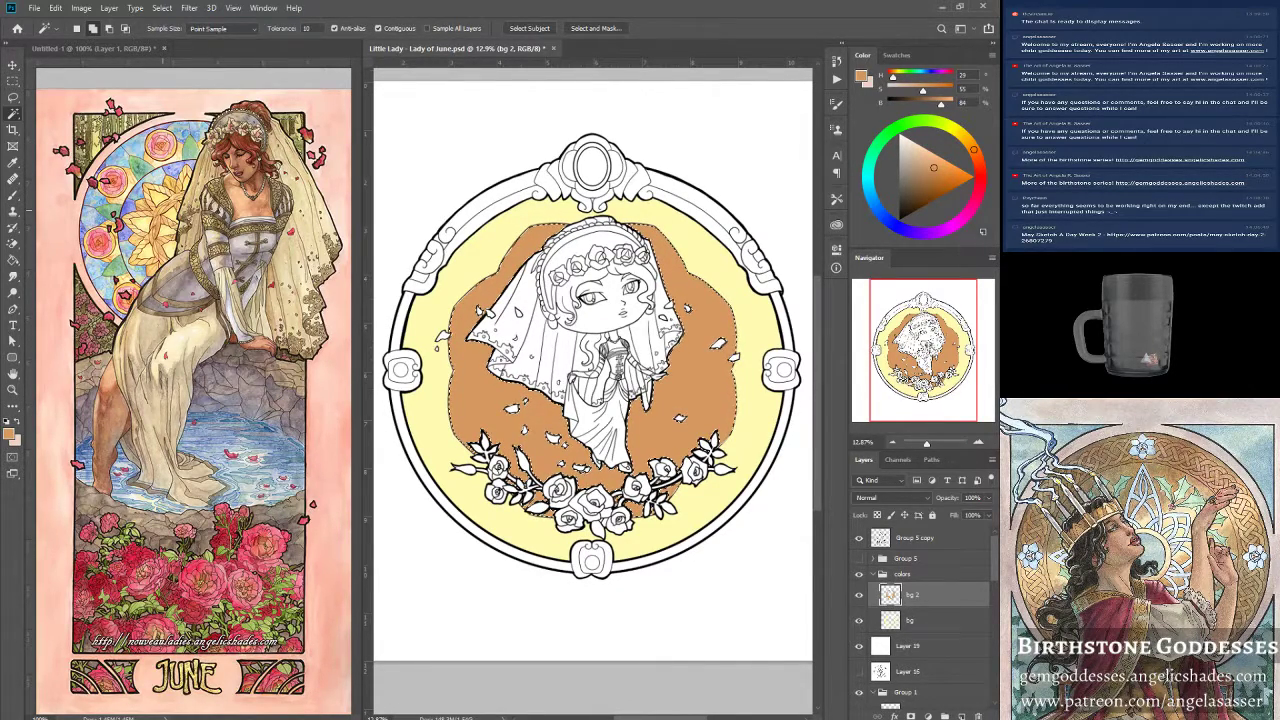
key(ctrl+s)
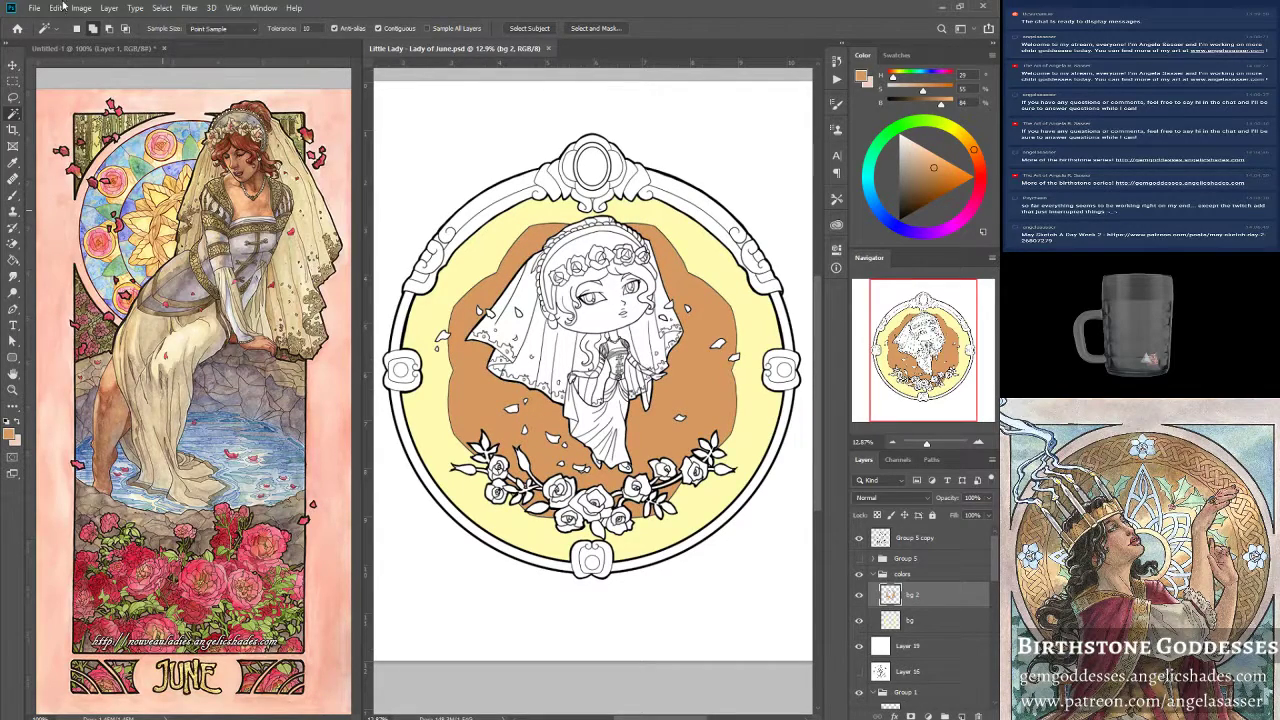
Lighten the orange on bg 2 with Hue/Saturation, using a slight hue shift, saturation +10 and lightness +31.
click(81, 8)
mouse_move(101, 44)
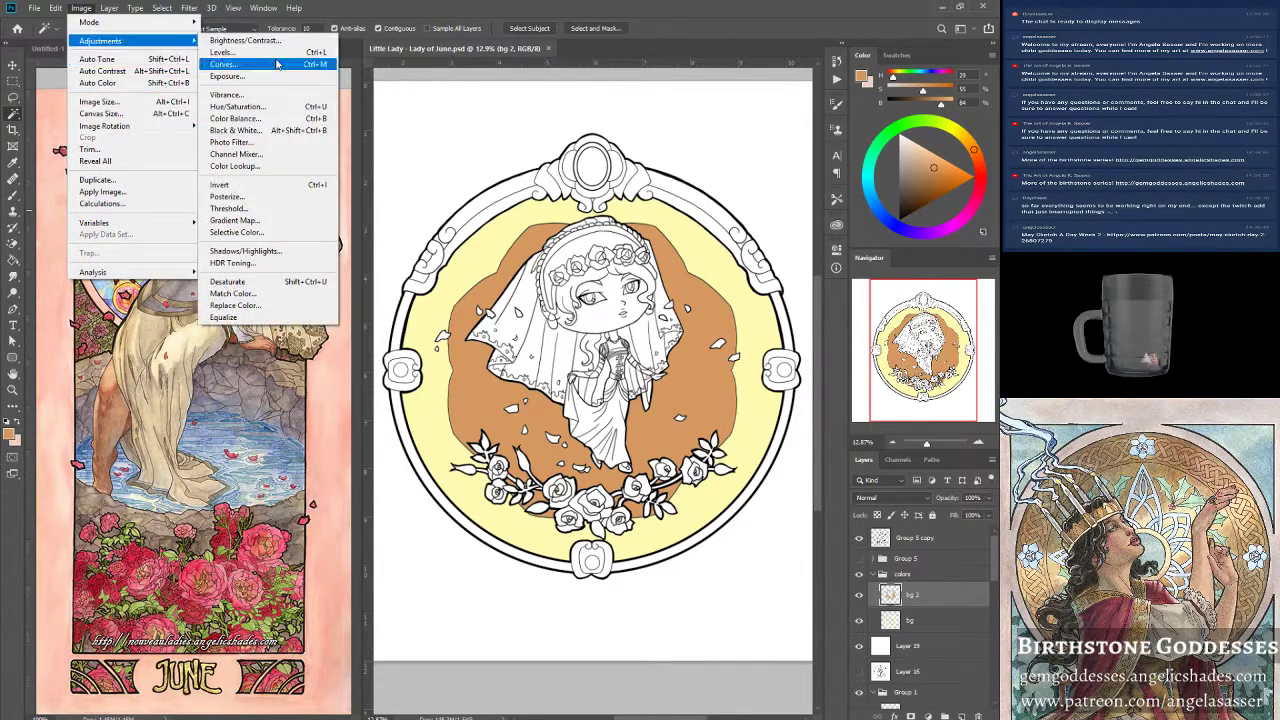
click(252, 107)
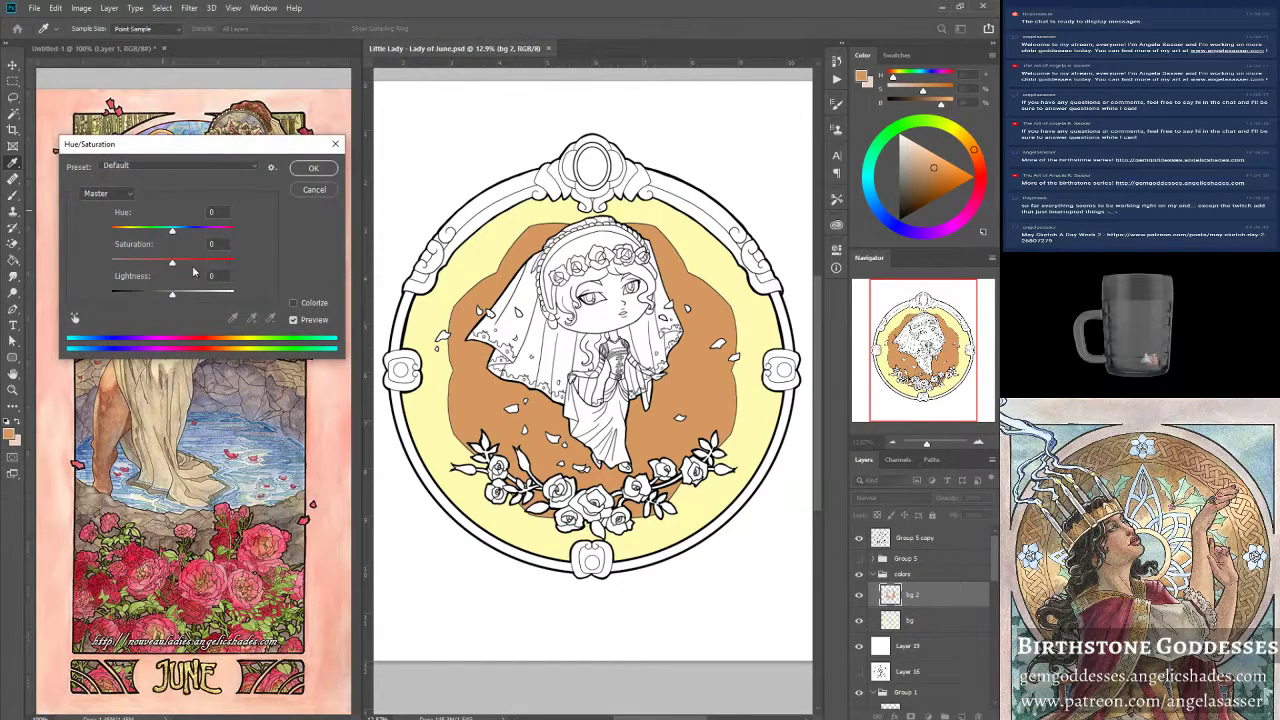
mouse_move(172, 231)
mouse_down()
mouse_move(158, 231)
mouse_move(195, 231)
mouse_move(176, 231)
mouse_up()
drag(172, 291, 175, 232)
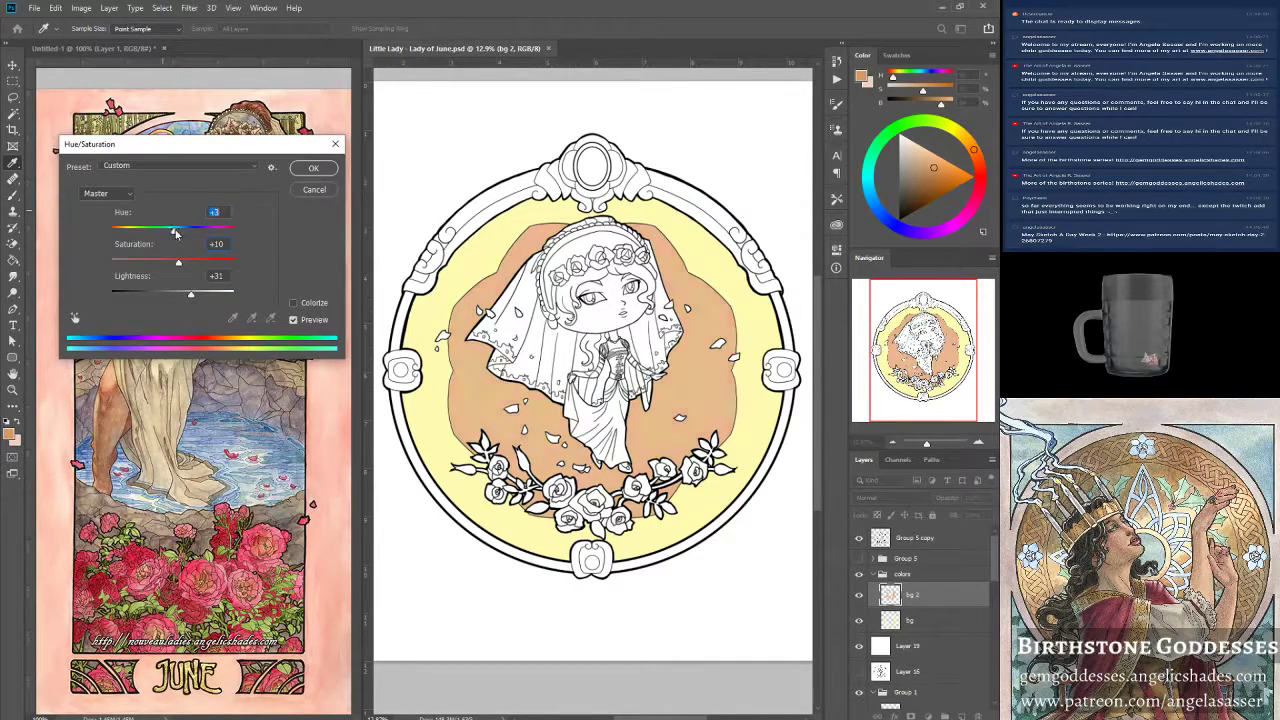
click(300, 173)
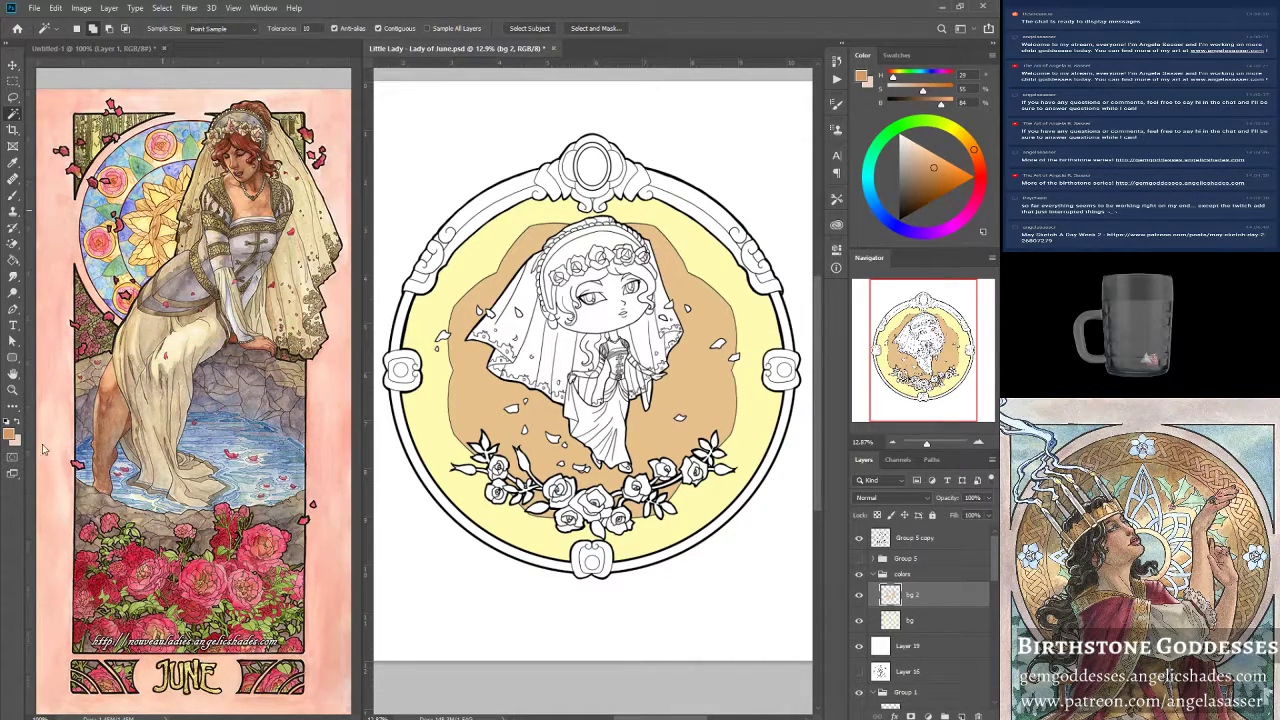
Add a new layer above bg 2 and select the skirt areas from the merged line art with the Magic Wand.
click(14, 390)
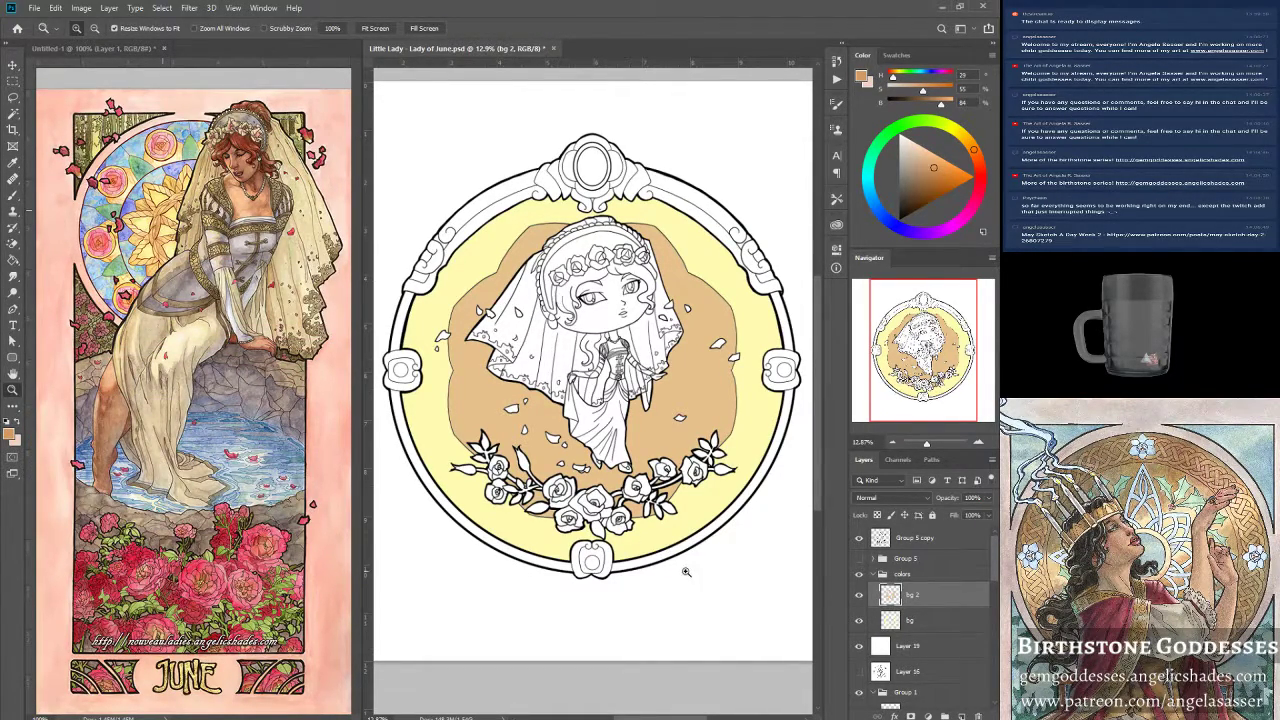
scroll(660, 530, up, 1)
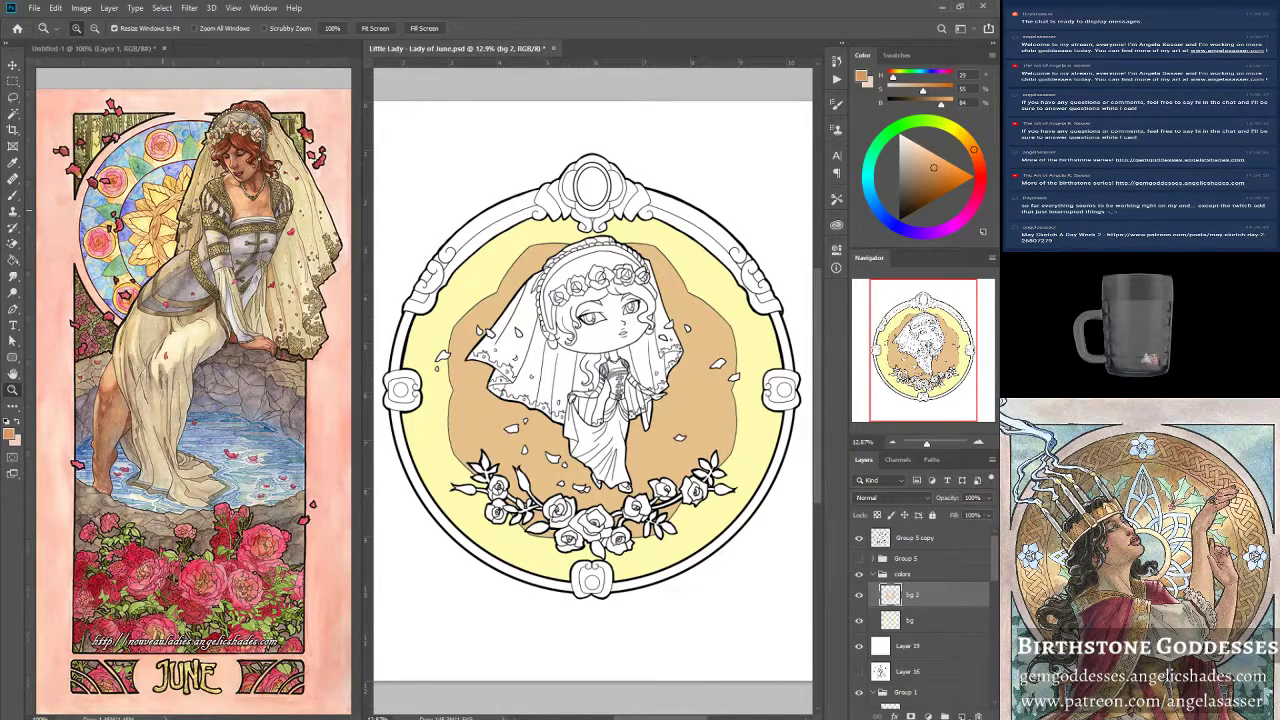
key(ctrl+shift+alt+n)
click(12, 115)
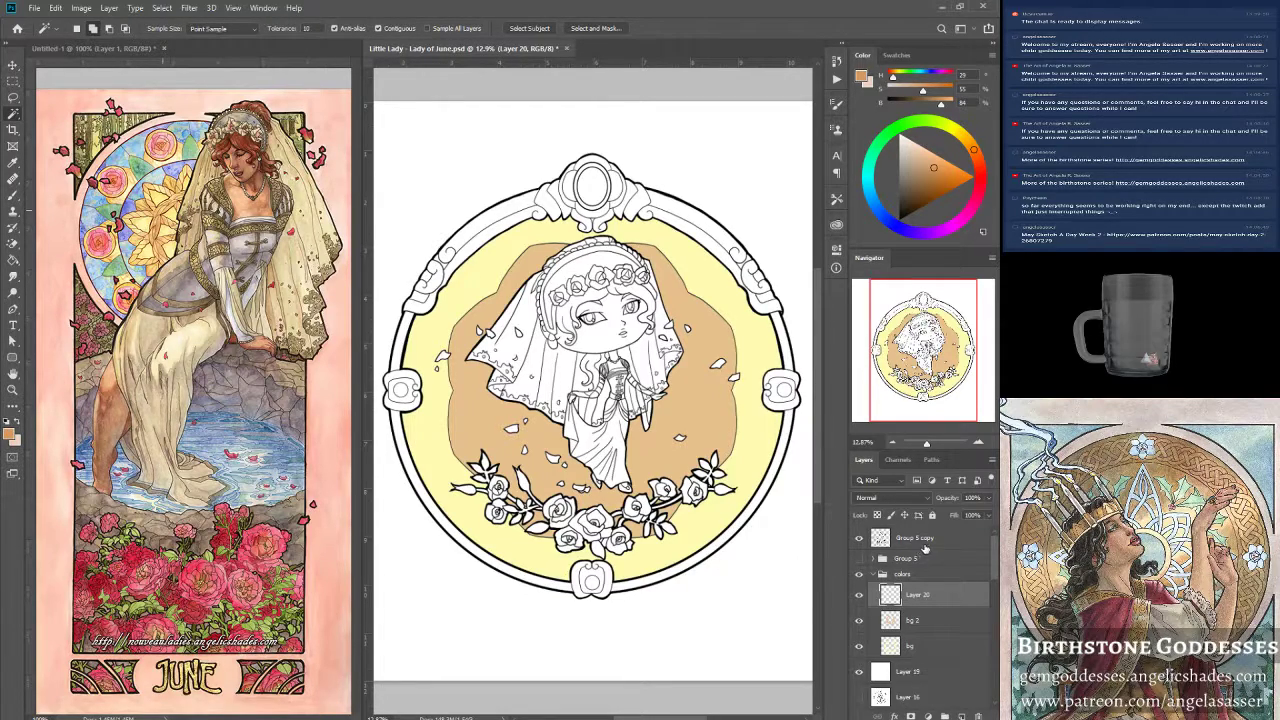
click(934, 540)
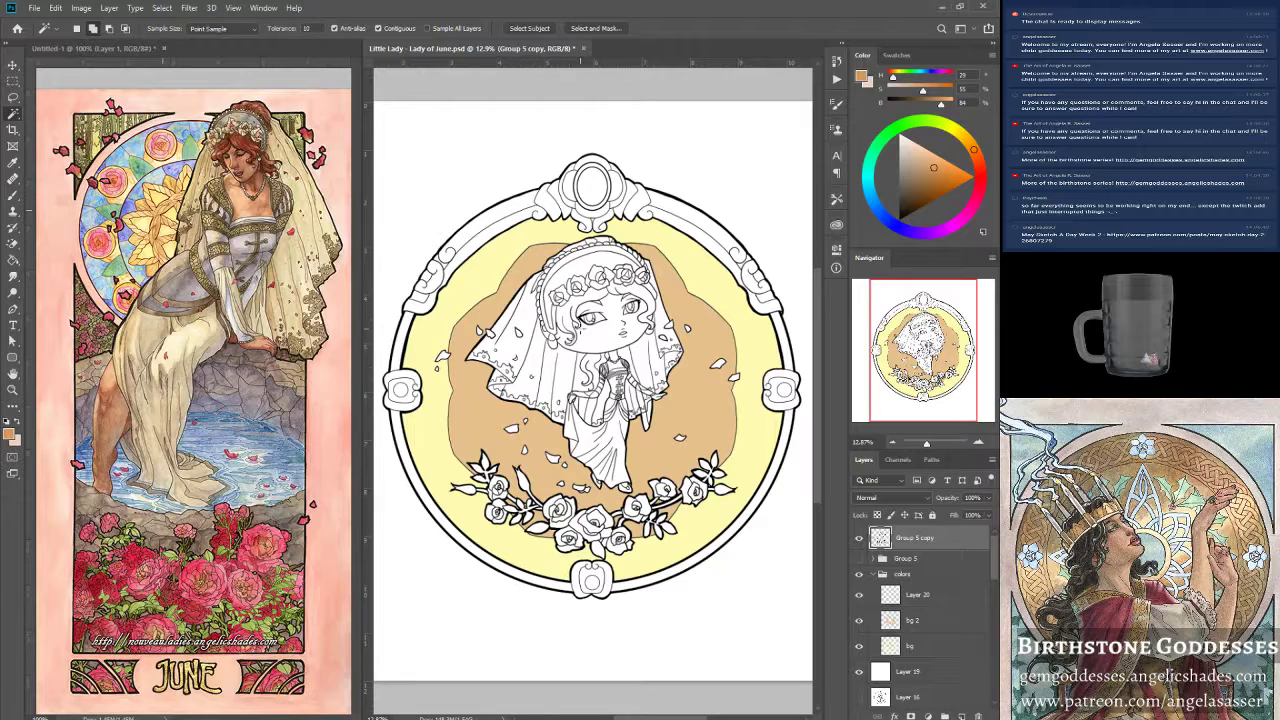
drag(924, 444, 915, 446)
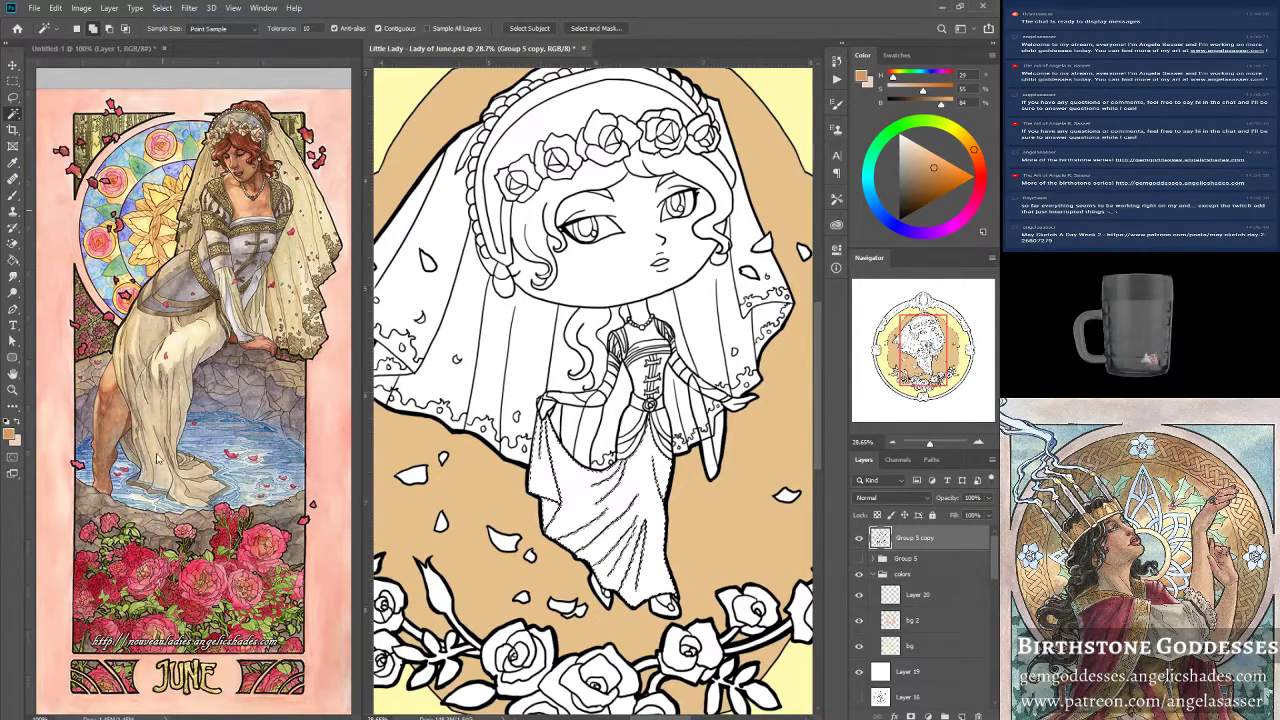
click(132, 48)
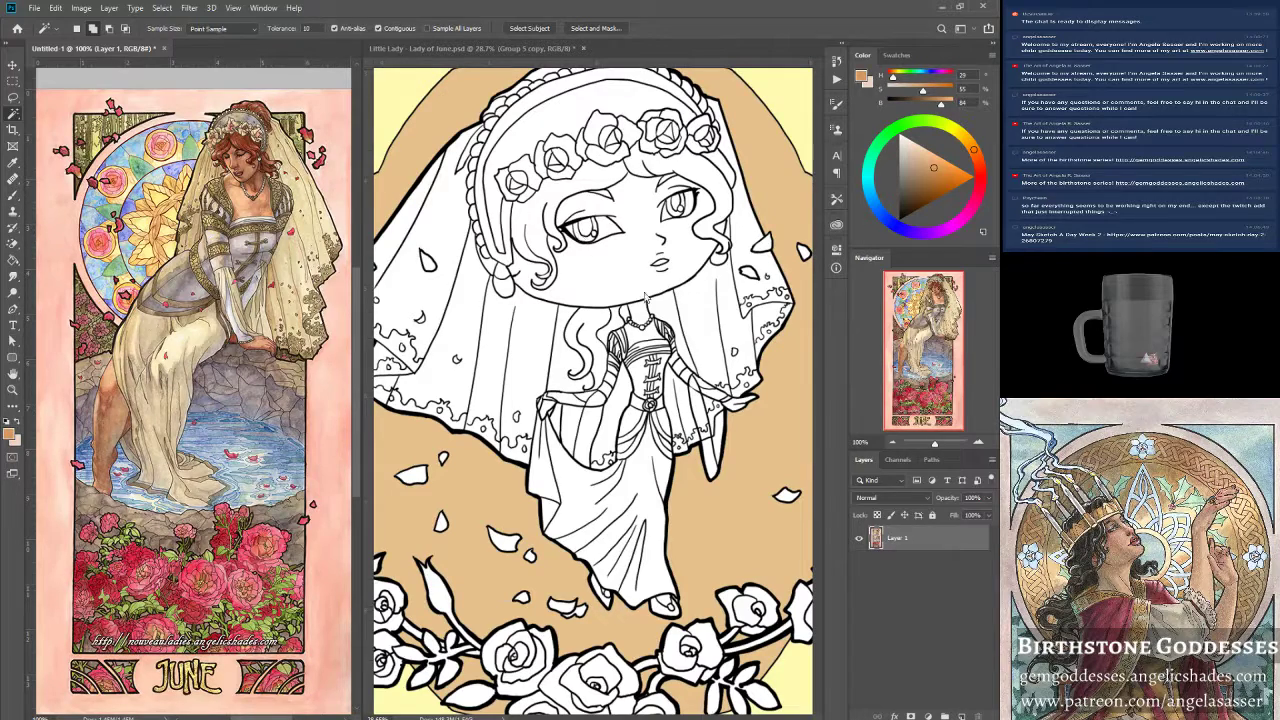
click(476, 50)
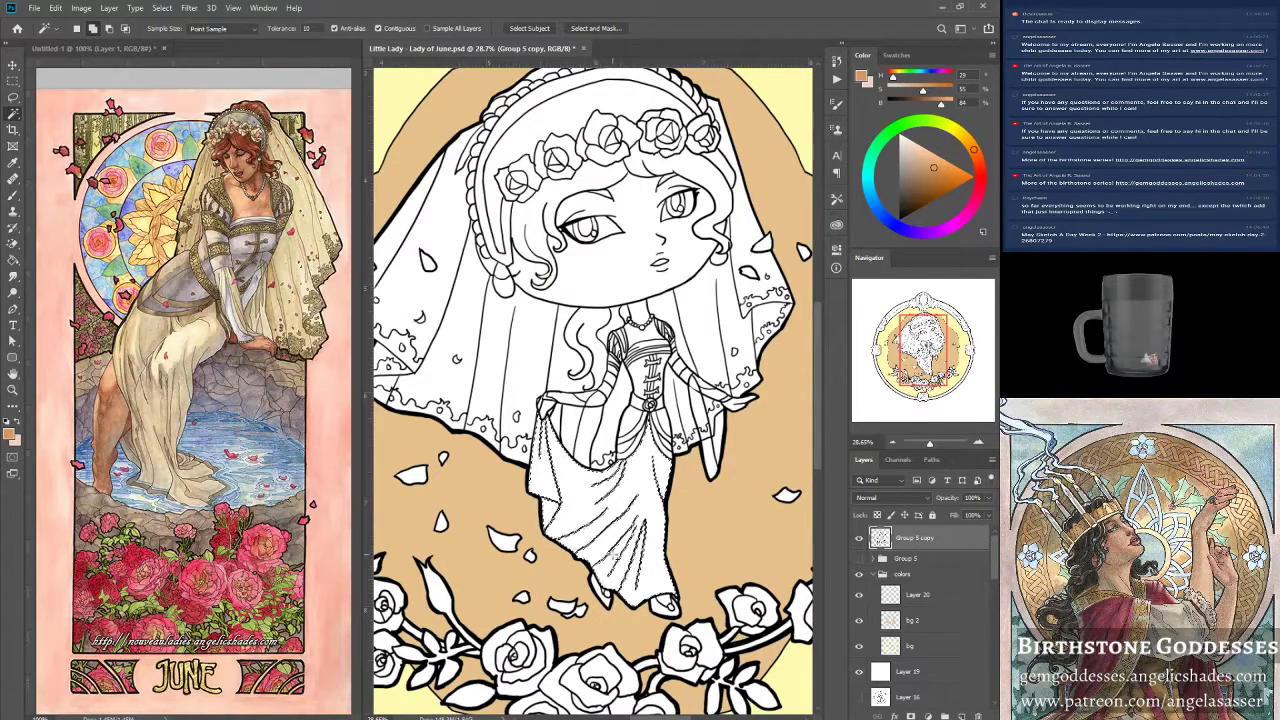
scroll(617, 548, up, 1)
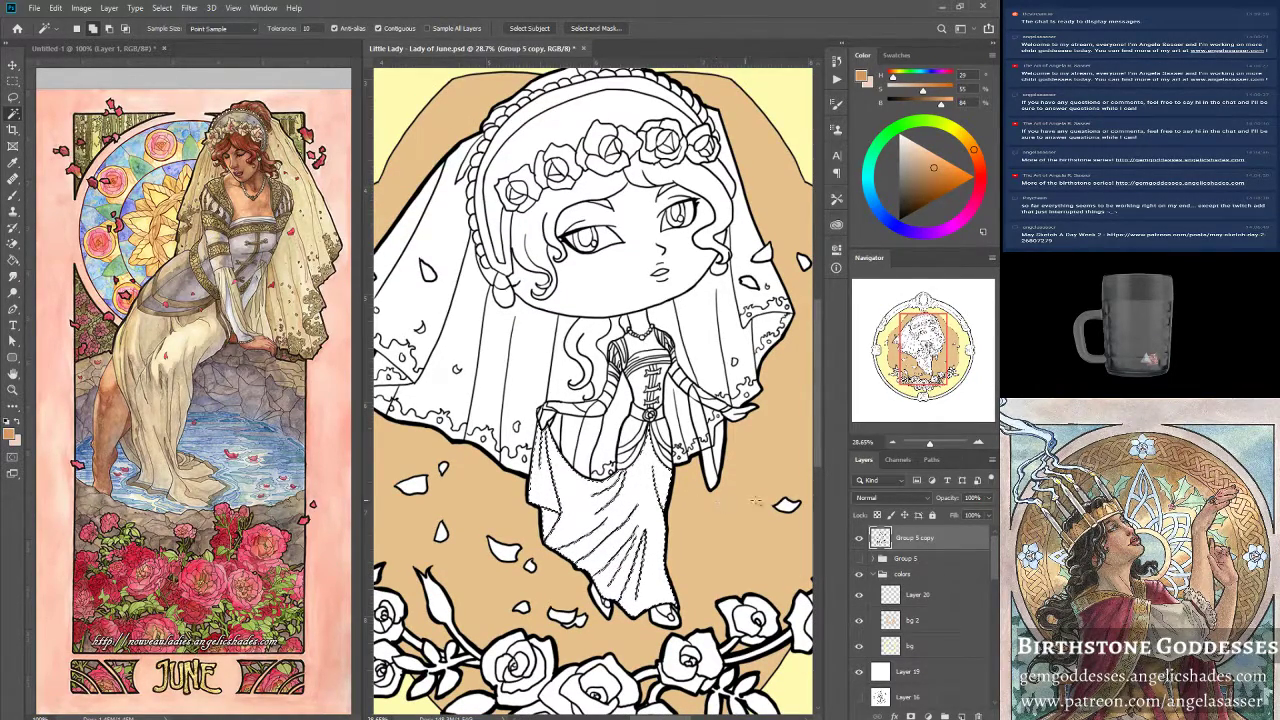
Make the new empty layer above bg 2 active and rename it "skirt".
click(920, 603)
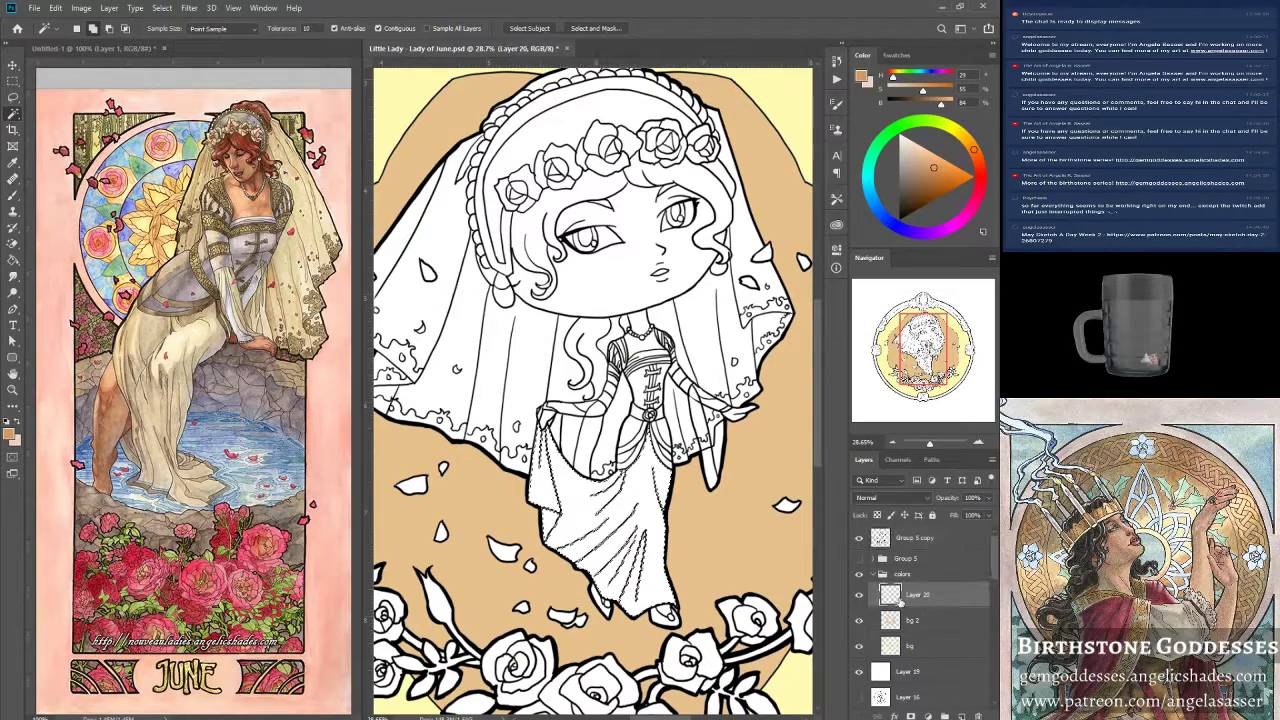
double_click(918, 595)
text(skirt)
key(Return)
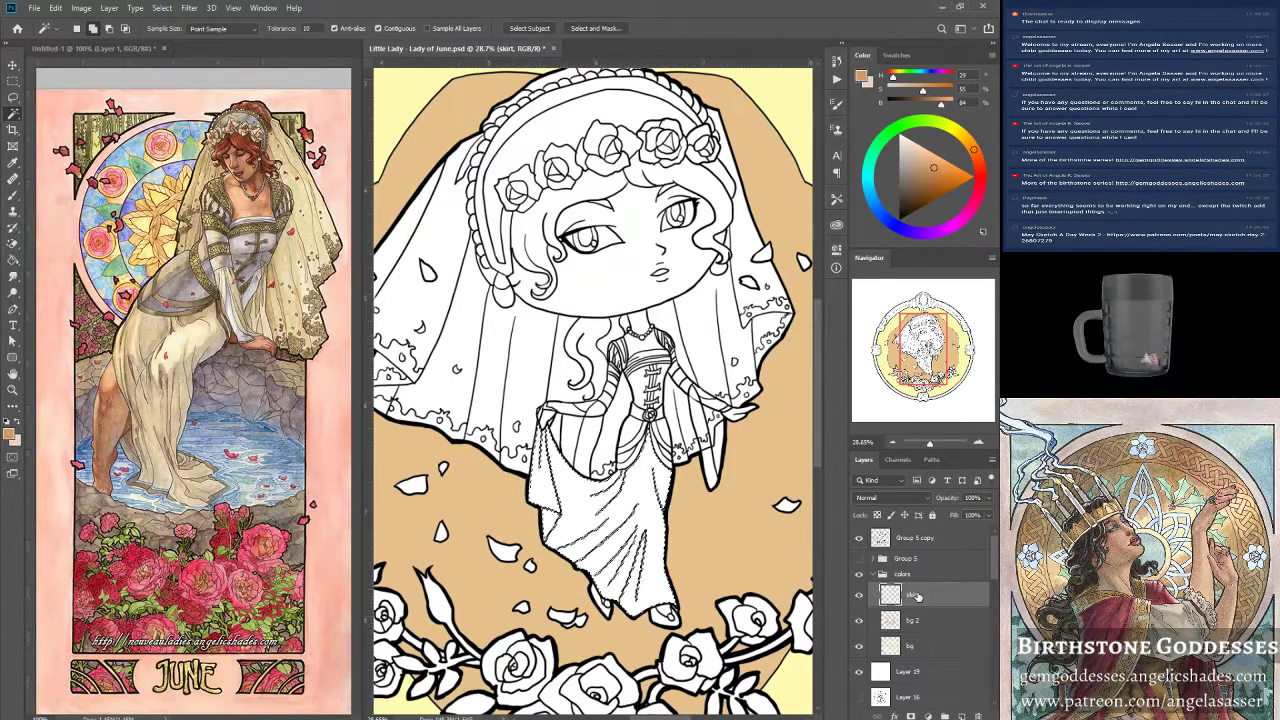
Fill the selected skirt areas with cream fbeec1 sampled from the painting's skirt, deselect, and add a new layer above the skirt layer.
click(9, 432)
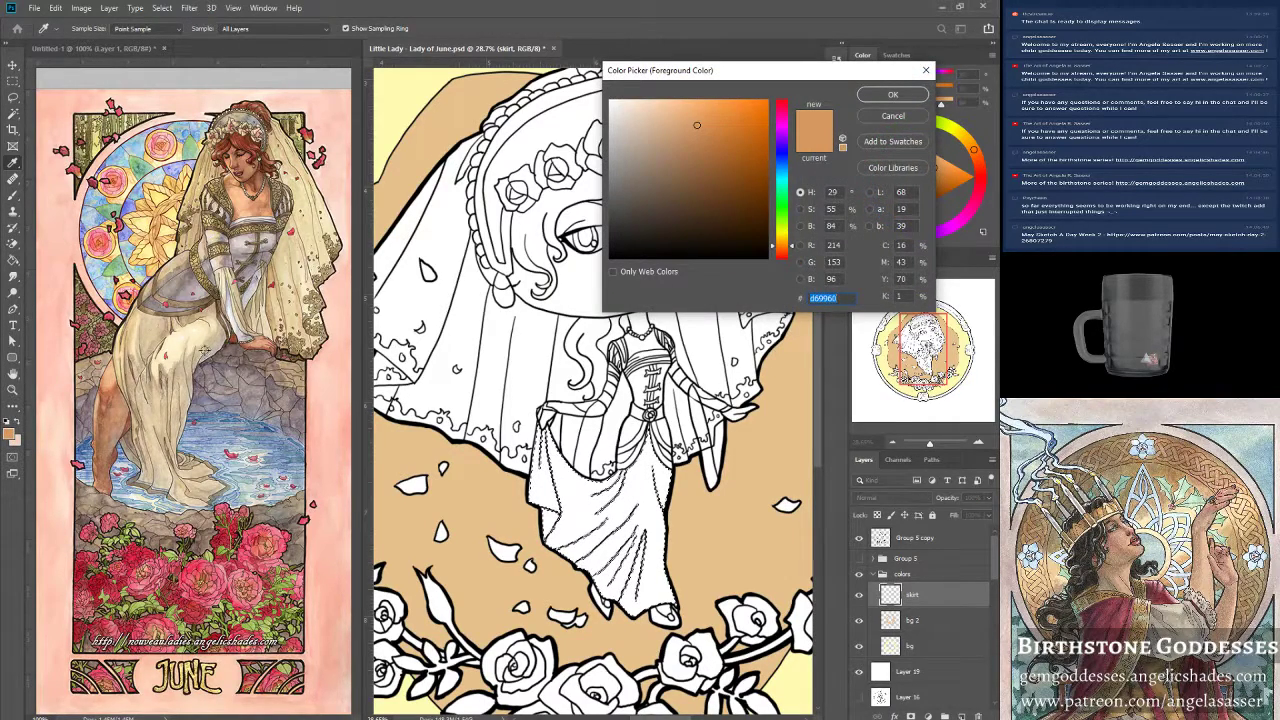
click(178, 352)
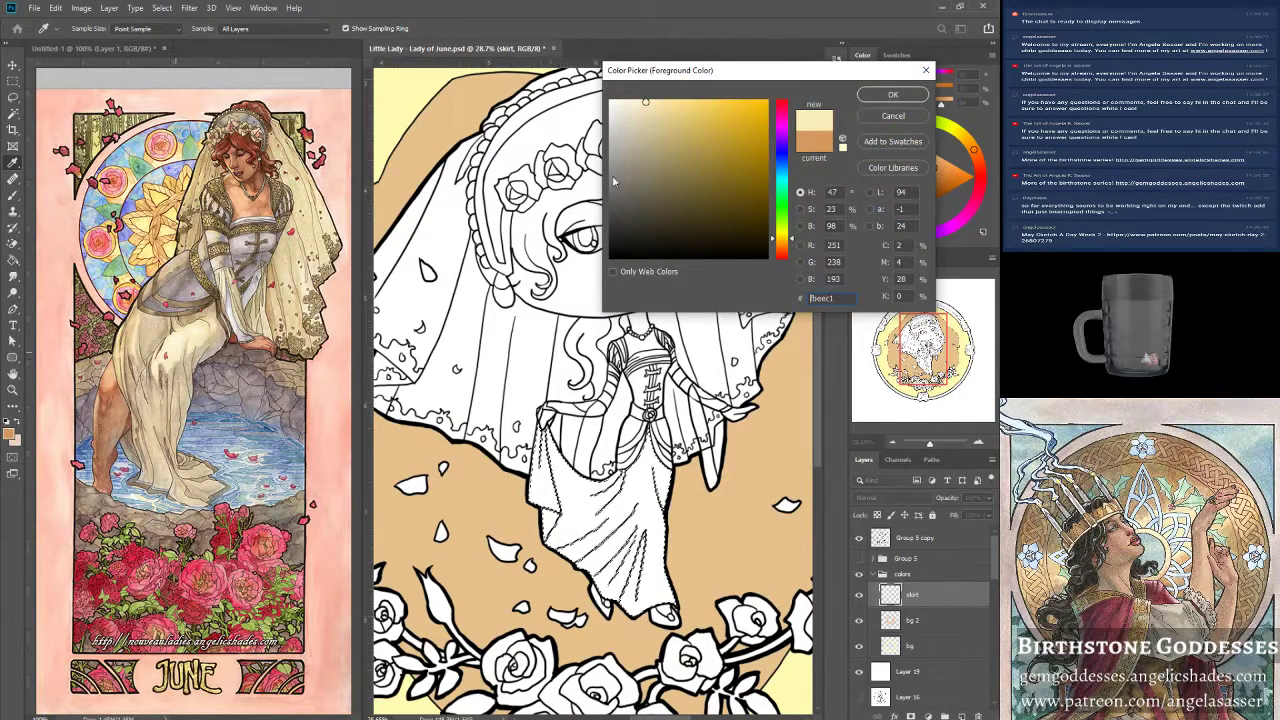
click(894, 95)
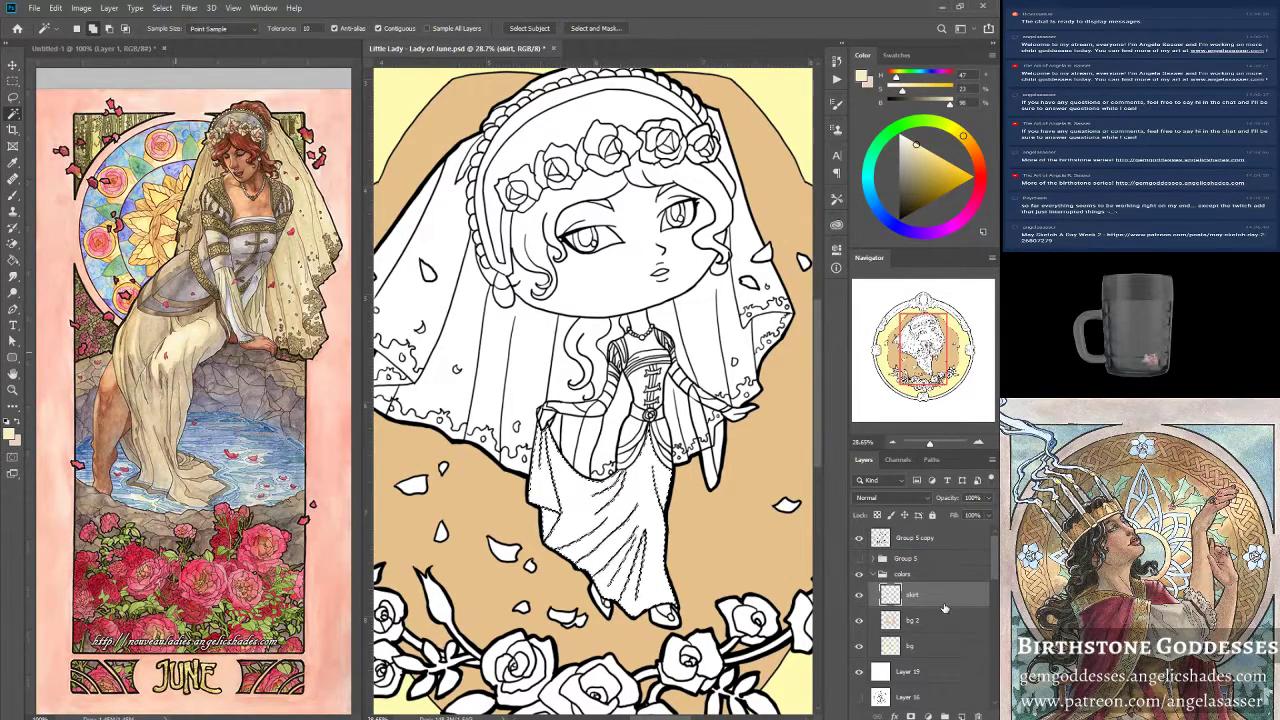
click(55, 10)
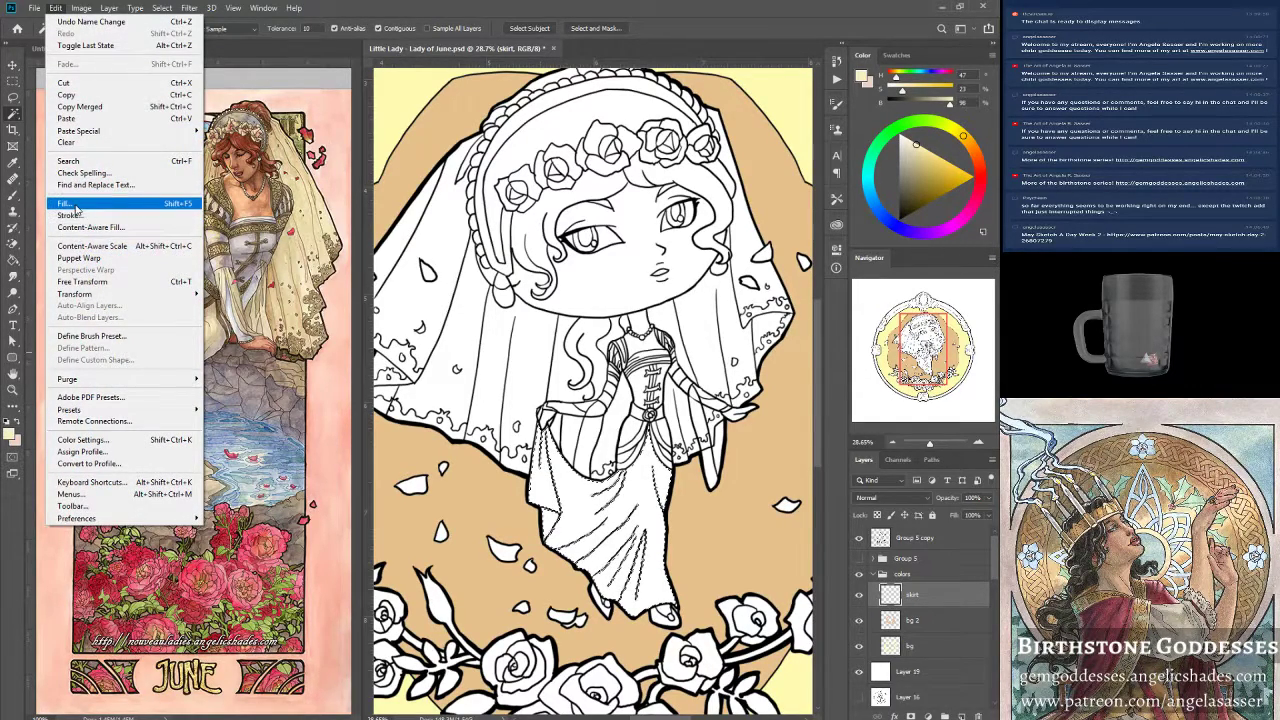
click(80, 204)
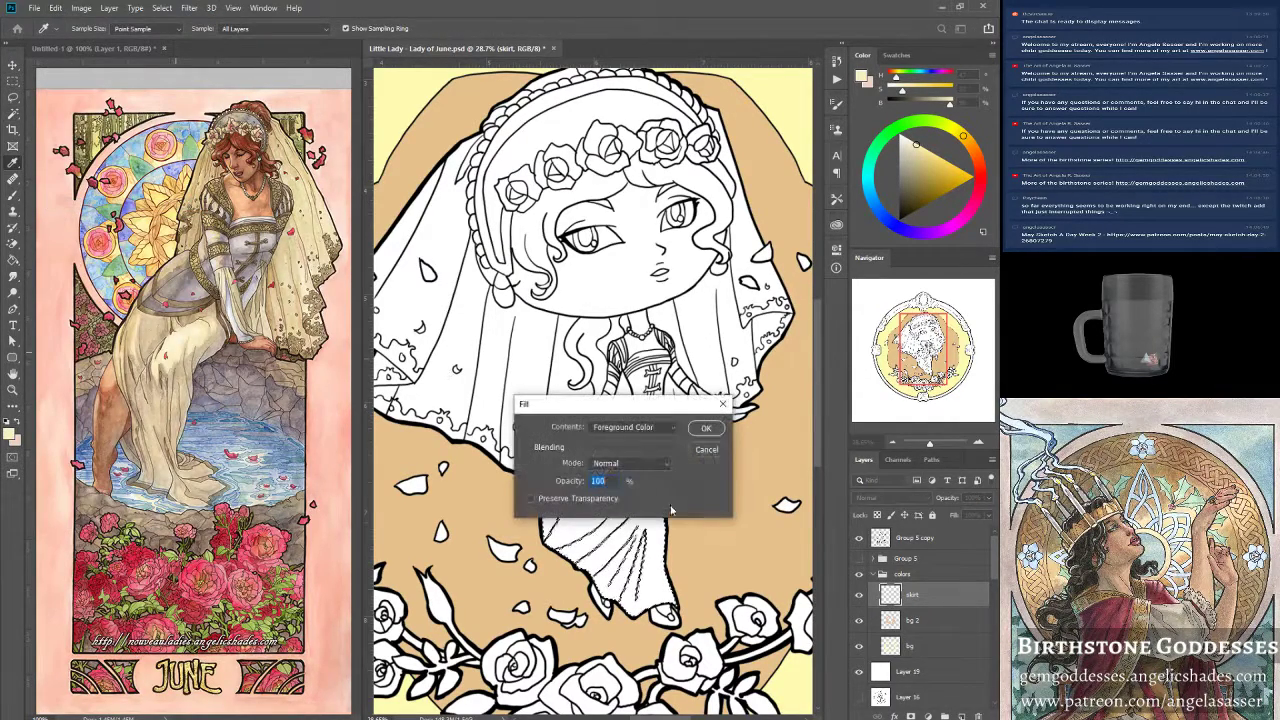
click(706, 429)
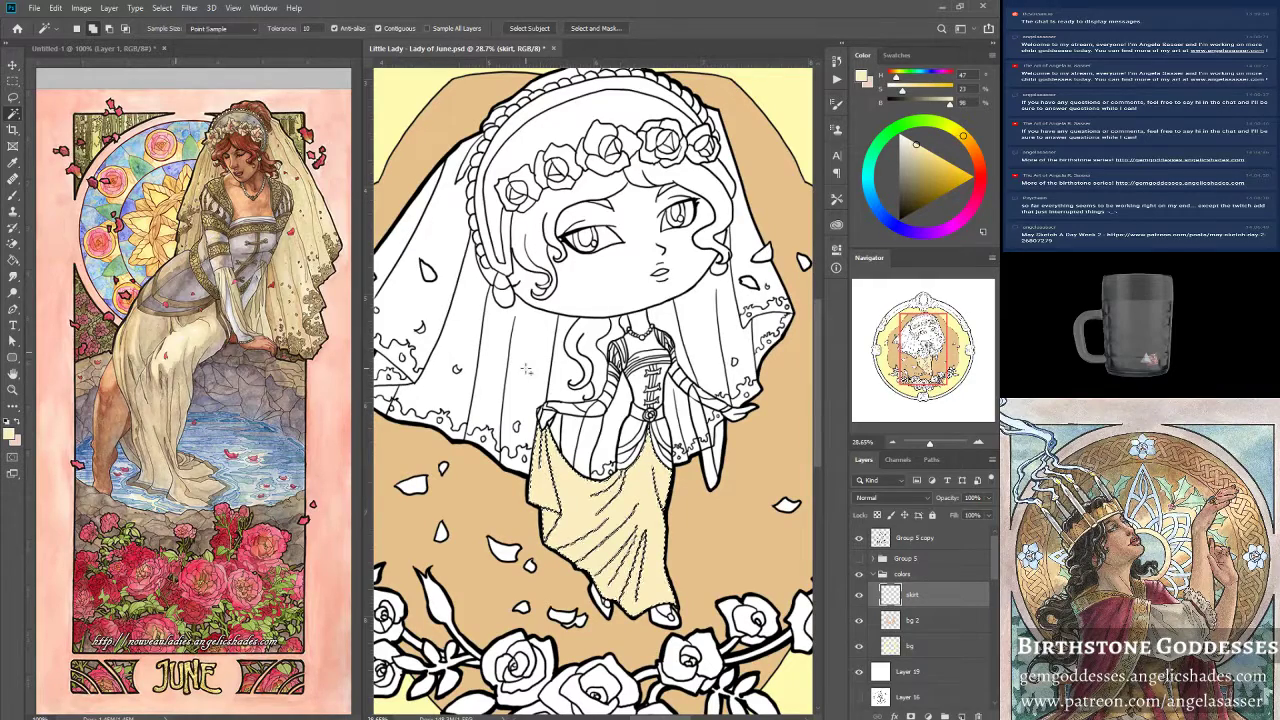
key(ctrl+d)
click(961, 716)
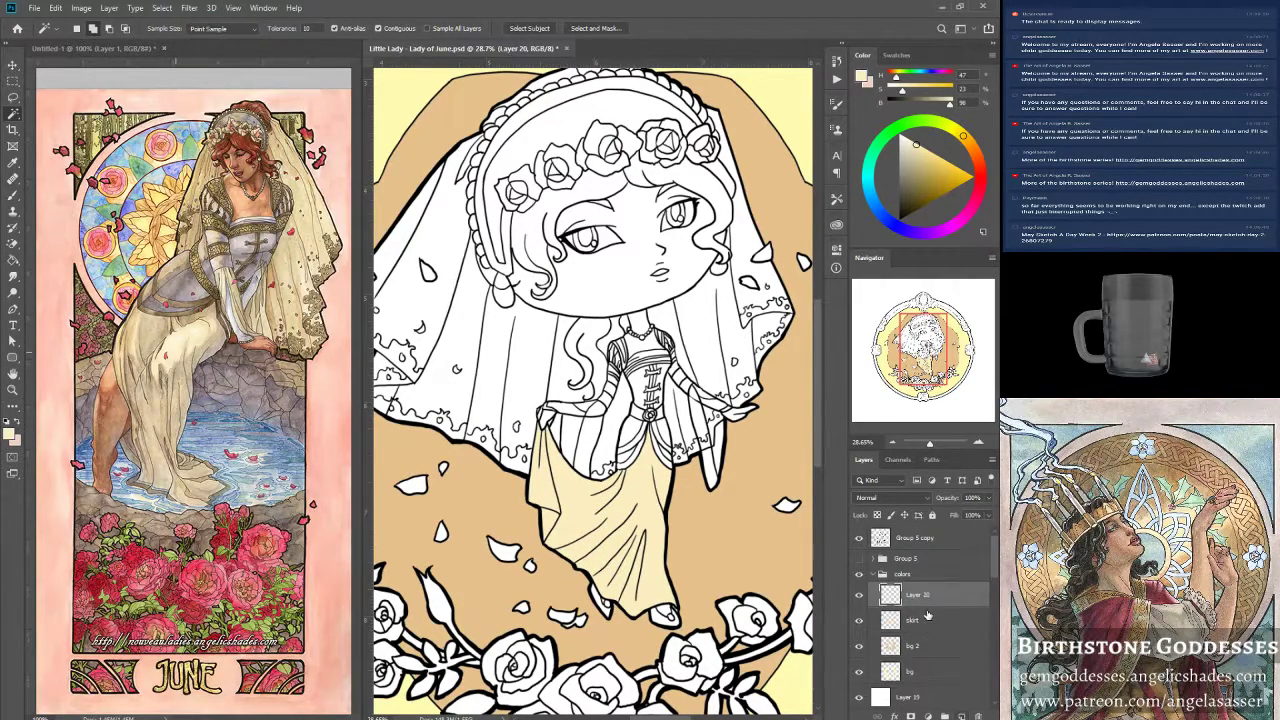
double_click(920, 599)
Switch to Chrome, view the Lady of June gallery page, and open the artist's Patreon page in a new tab.
click(293, 718)
click(357, 675)
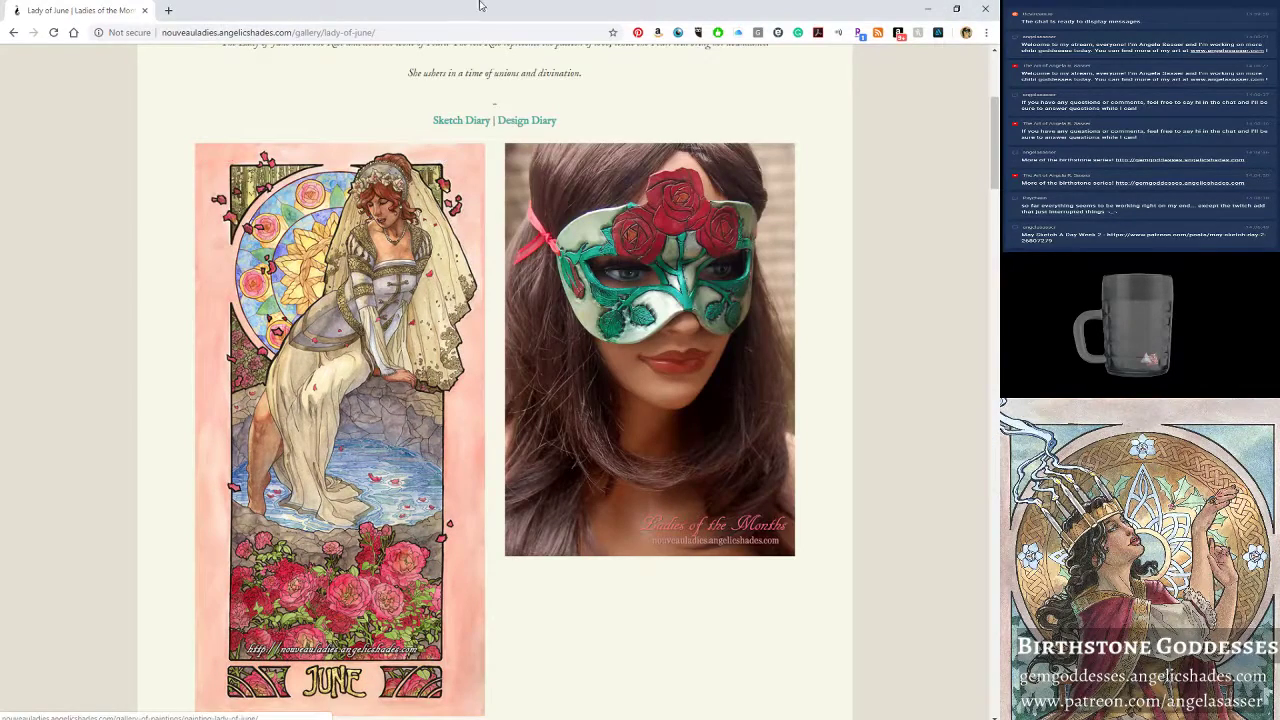
scroll(551, 149, up, 2)
scroll(553, 147, up, 2)
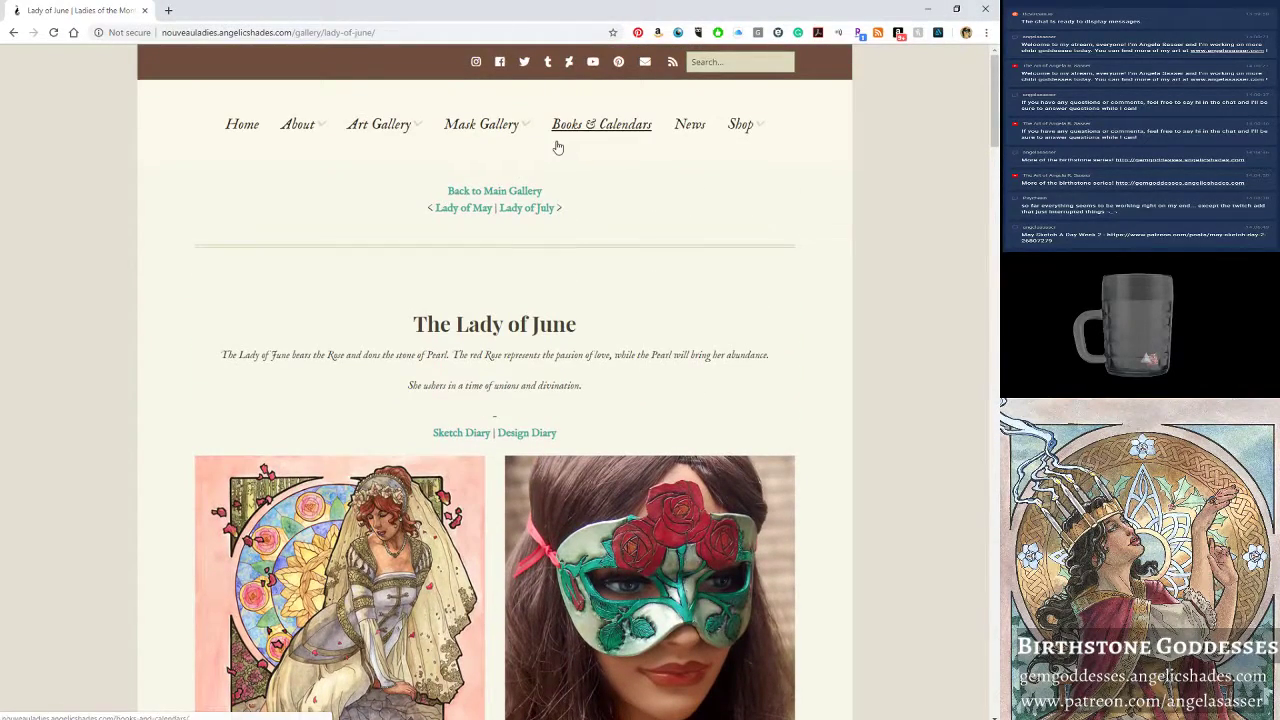
click(170, 14)
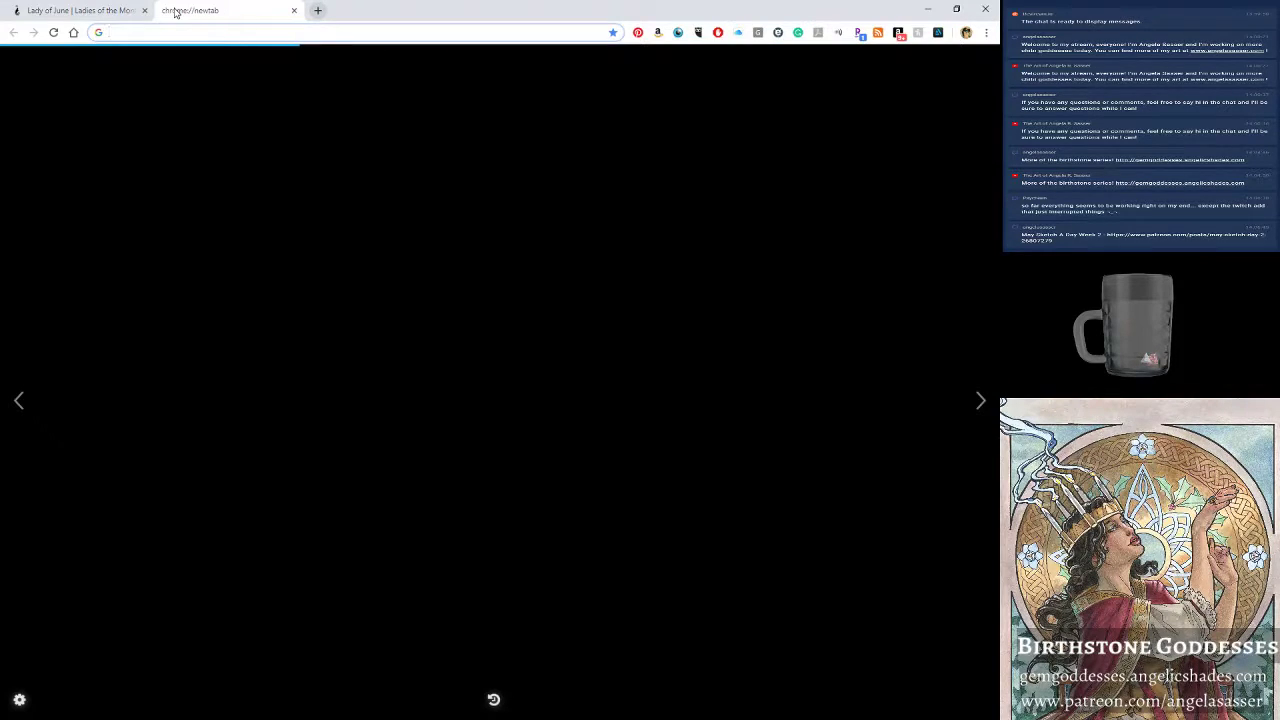
text(patreon.com/angel)
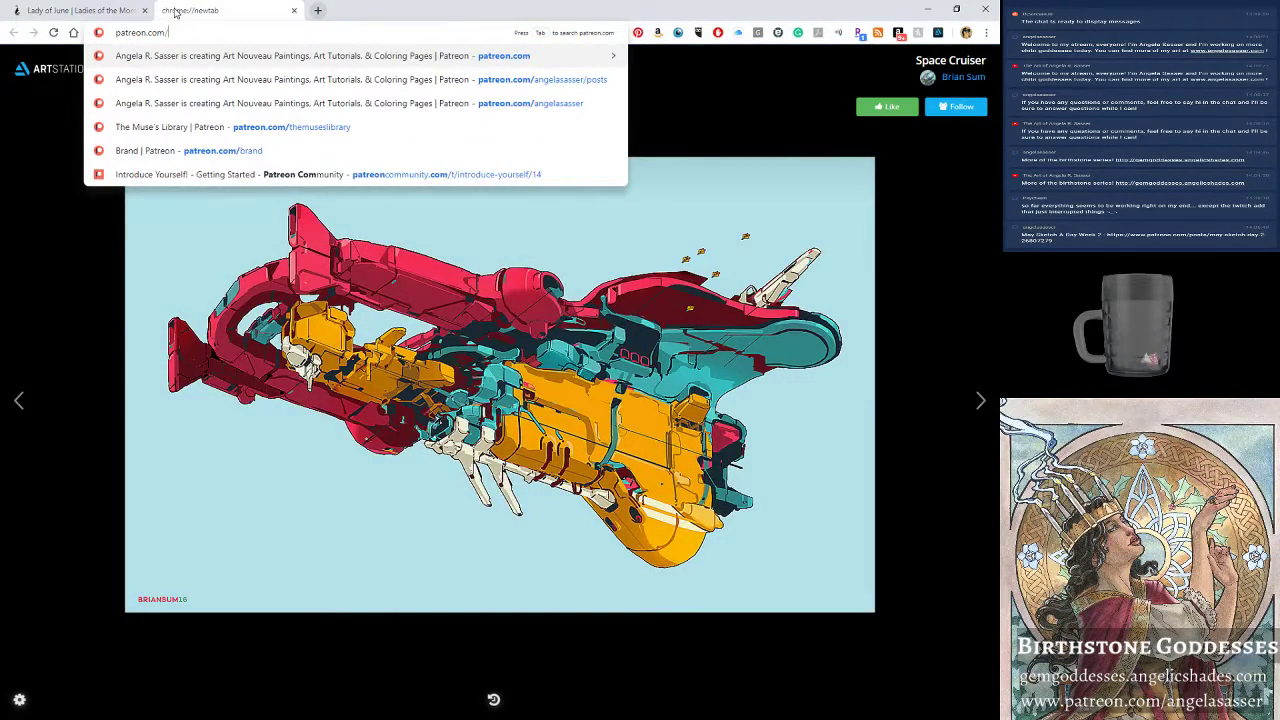
key(Return)
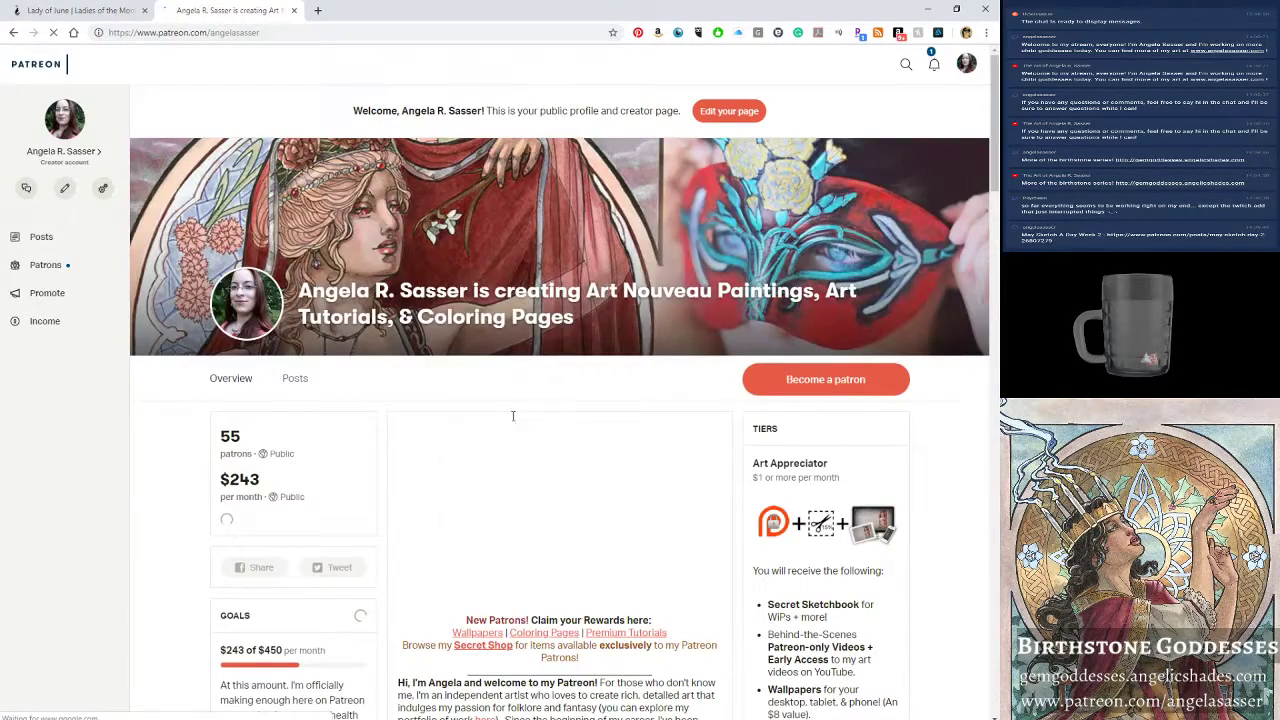
Look through the Patreon overview and examine the posts tagged Secret Sketchbook.
scroll(630, 475, down, 5)
scroll(625, 480, down, 10)
scroll(625, 478, down, 4)
scroll(622, 475, up, 8)
scroll(561, 450, up, 9)
scroll(490, 423, up, 3)
click(338, 343)
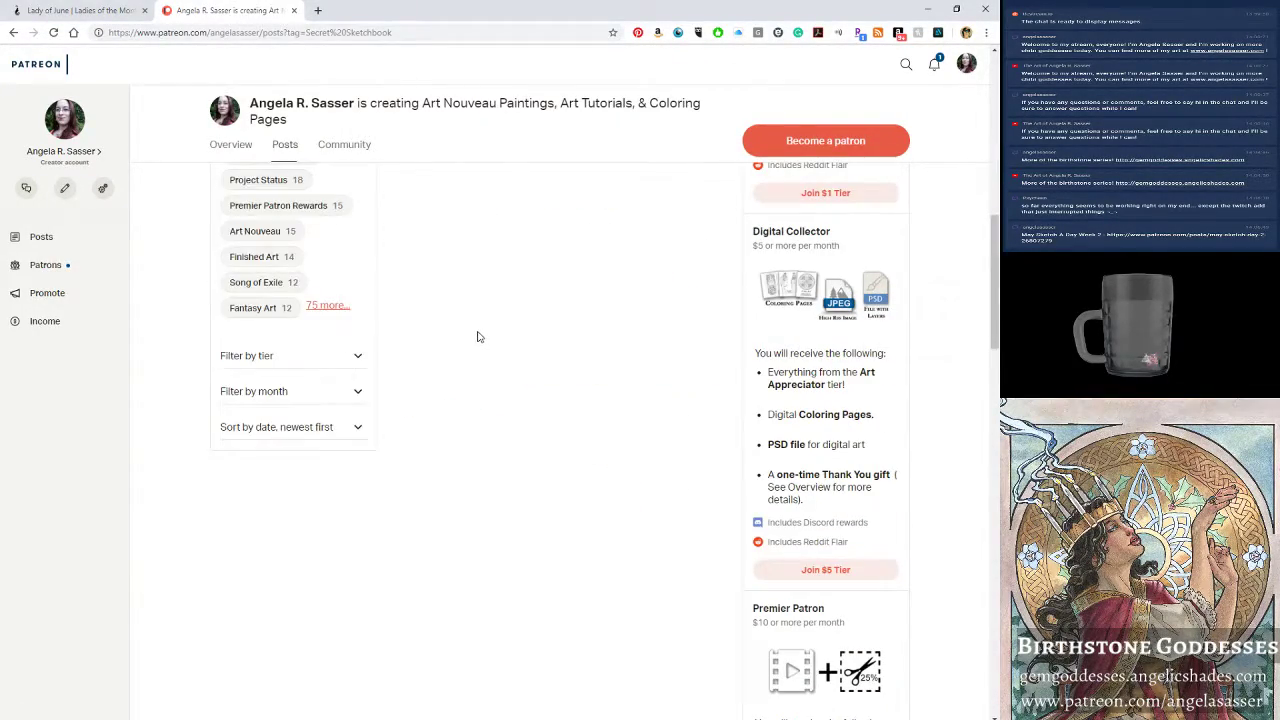
scroll(516, 334, up, 10)
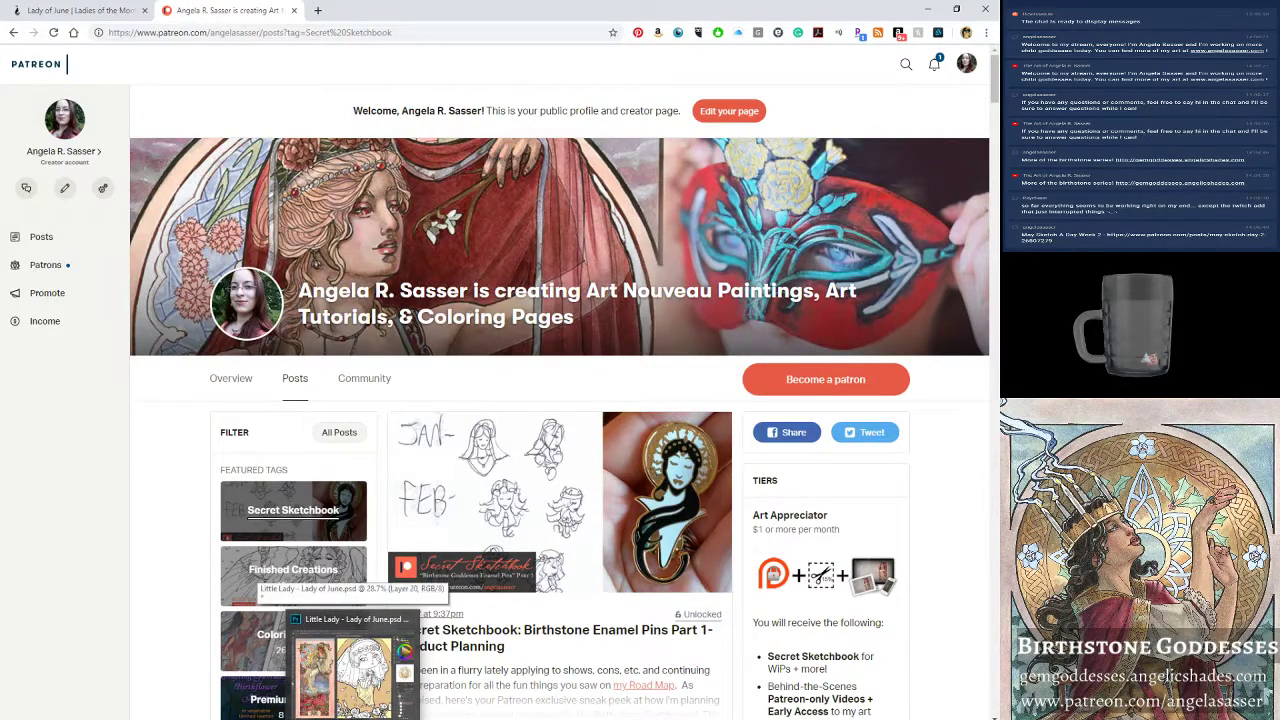
Switch back to Photoshop and rename the new layer above the skirt layer "dress top".
click(350, 675)
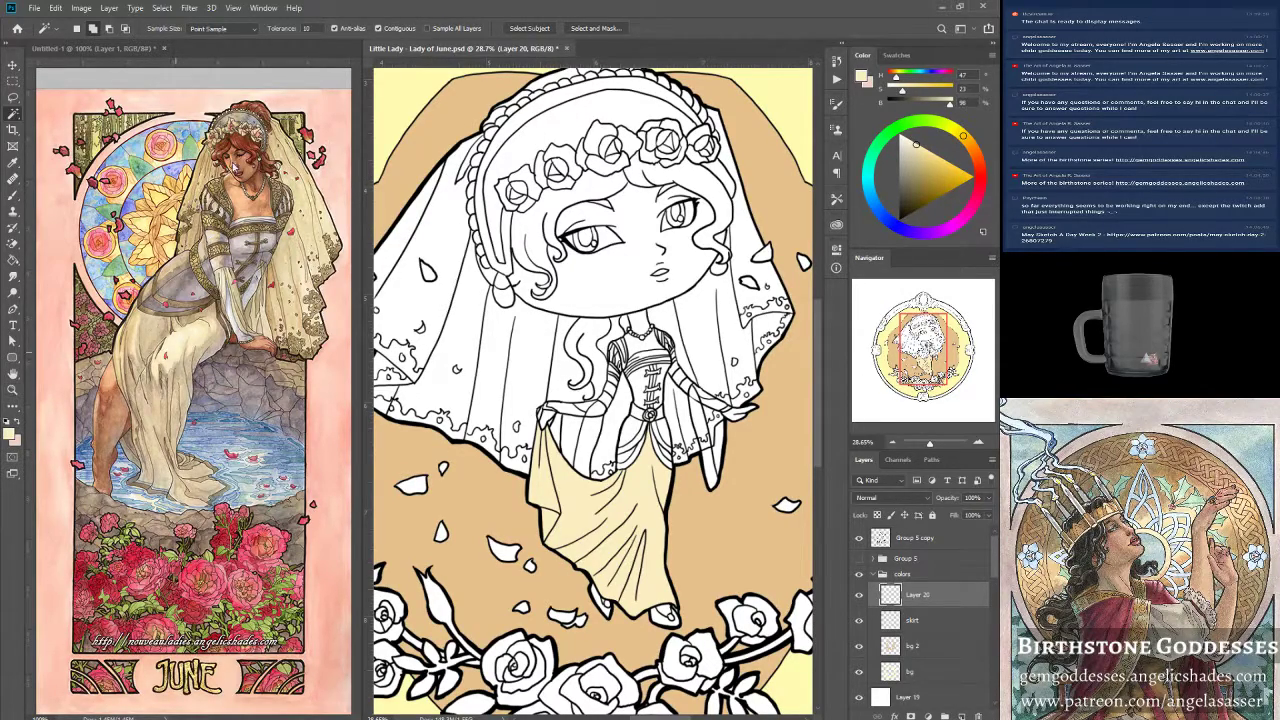
click(13, 390)
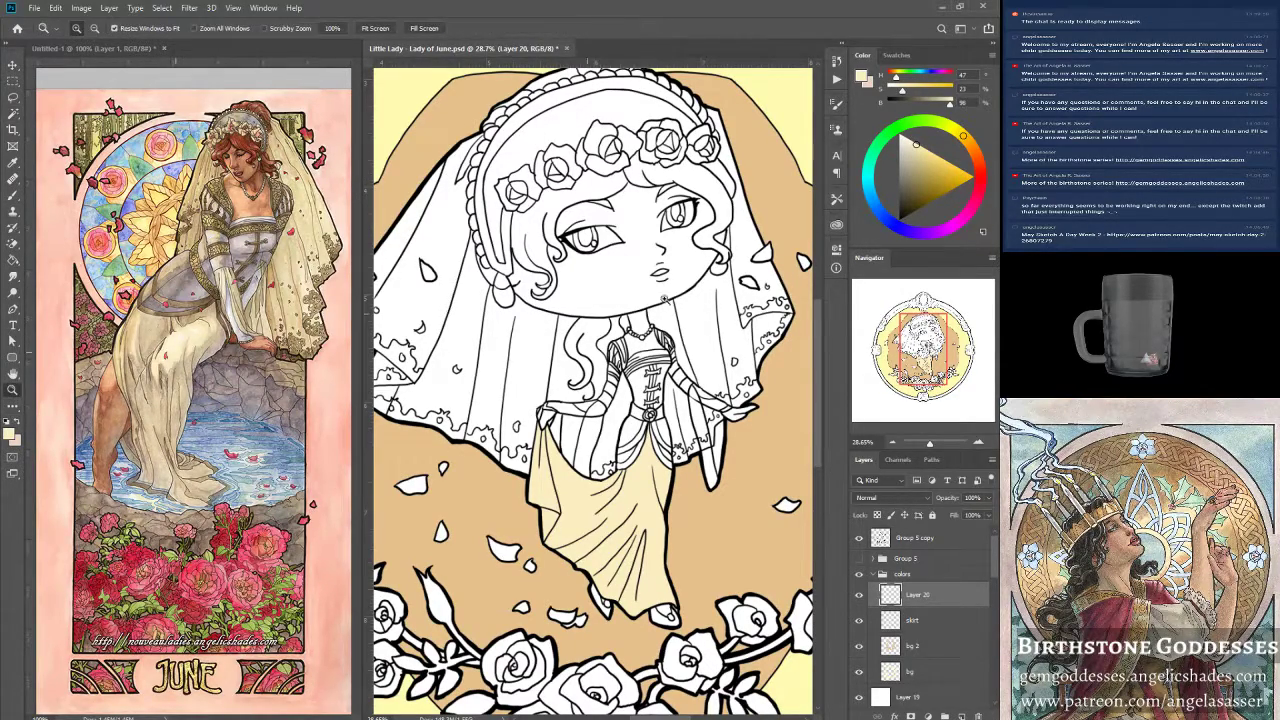
scroll(680, 408, up, 2)
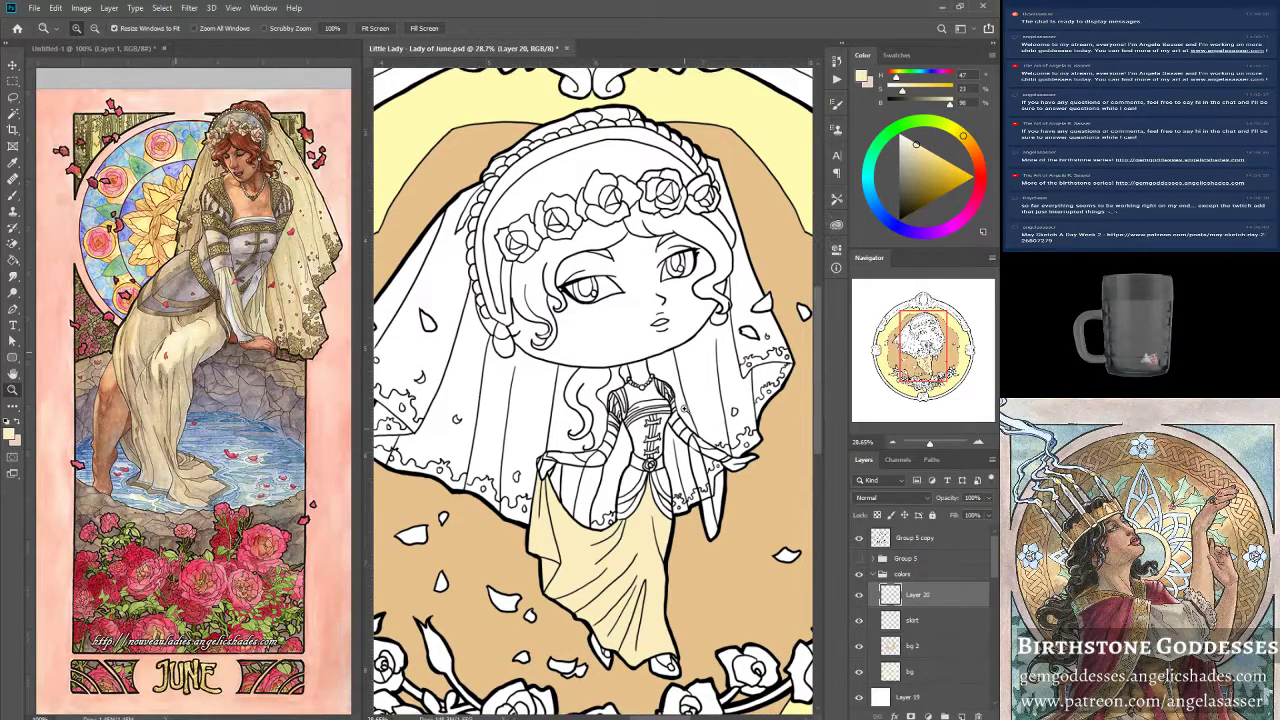
double_click(916, 594)
text(f)
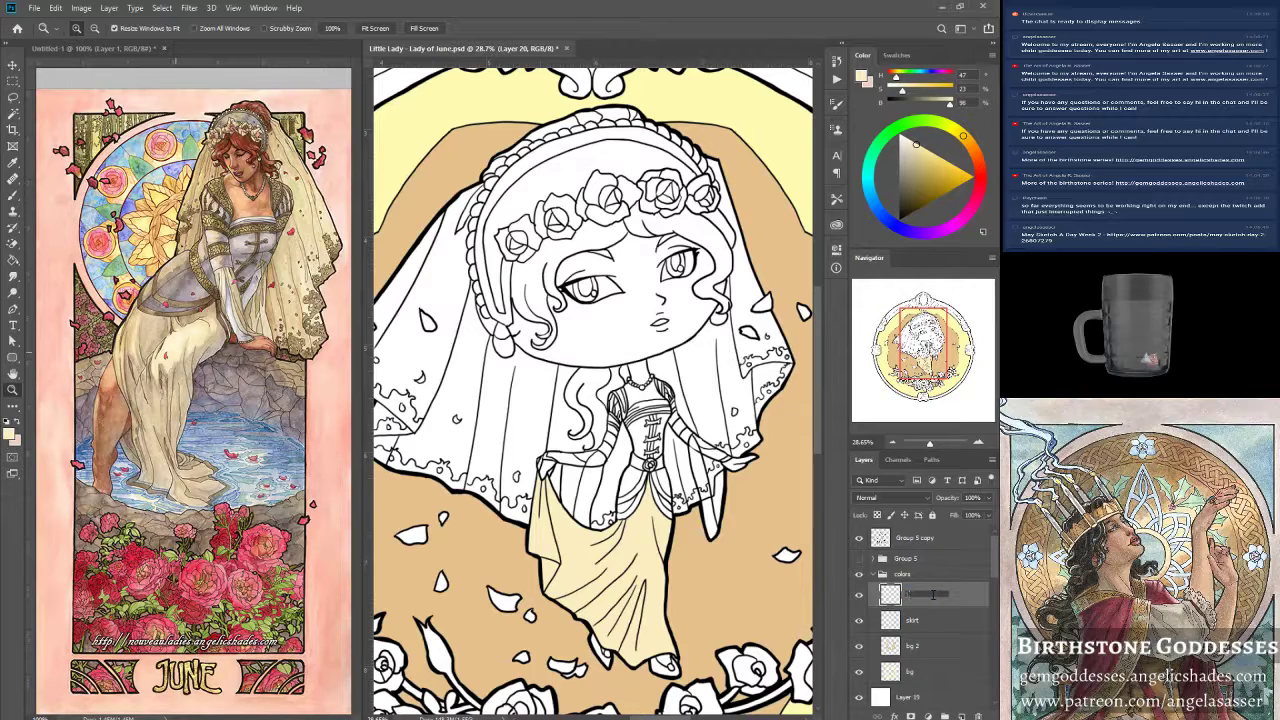
text(ress top)
key(Return)
Sample pale grey from the painting's bodice and select the dress top areas on the Group 5 copy line art with the Magic Wand.
key(b)
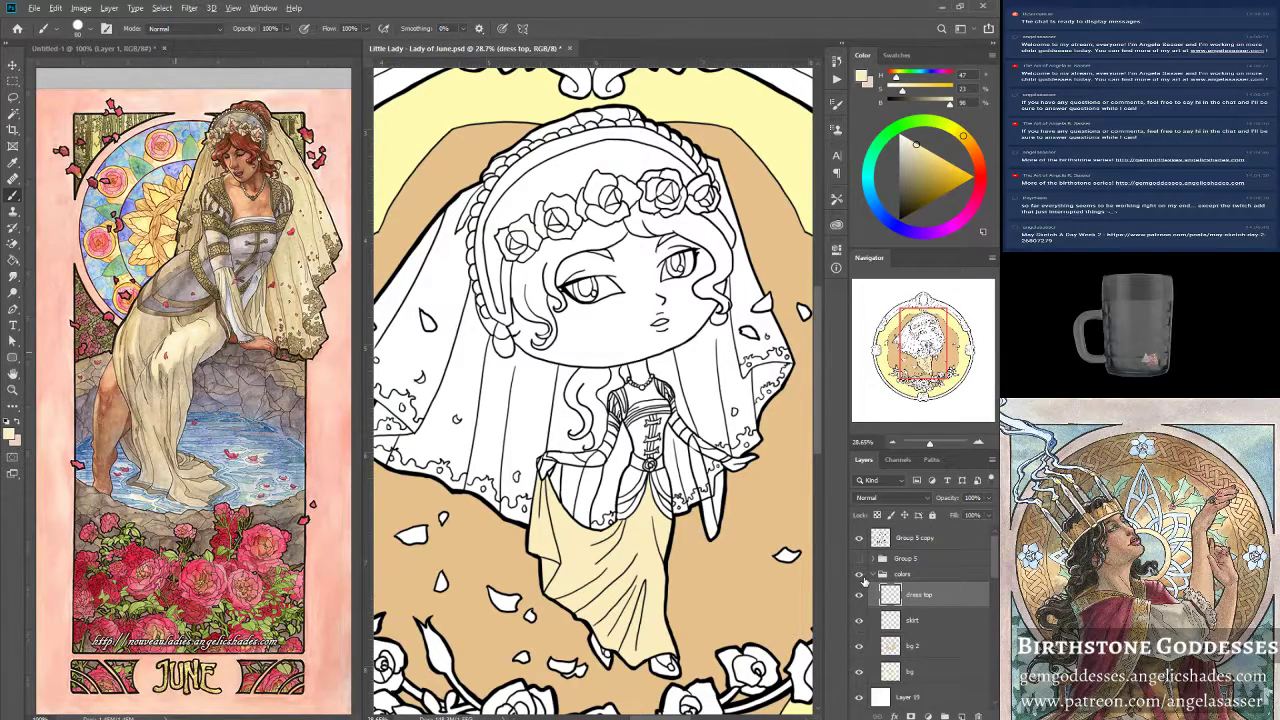
alt+click(240, 262)
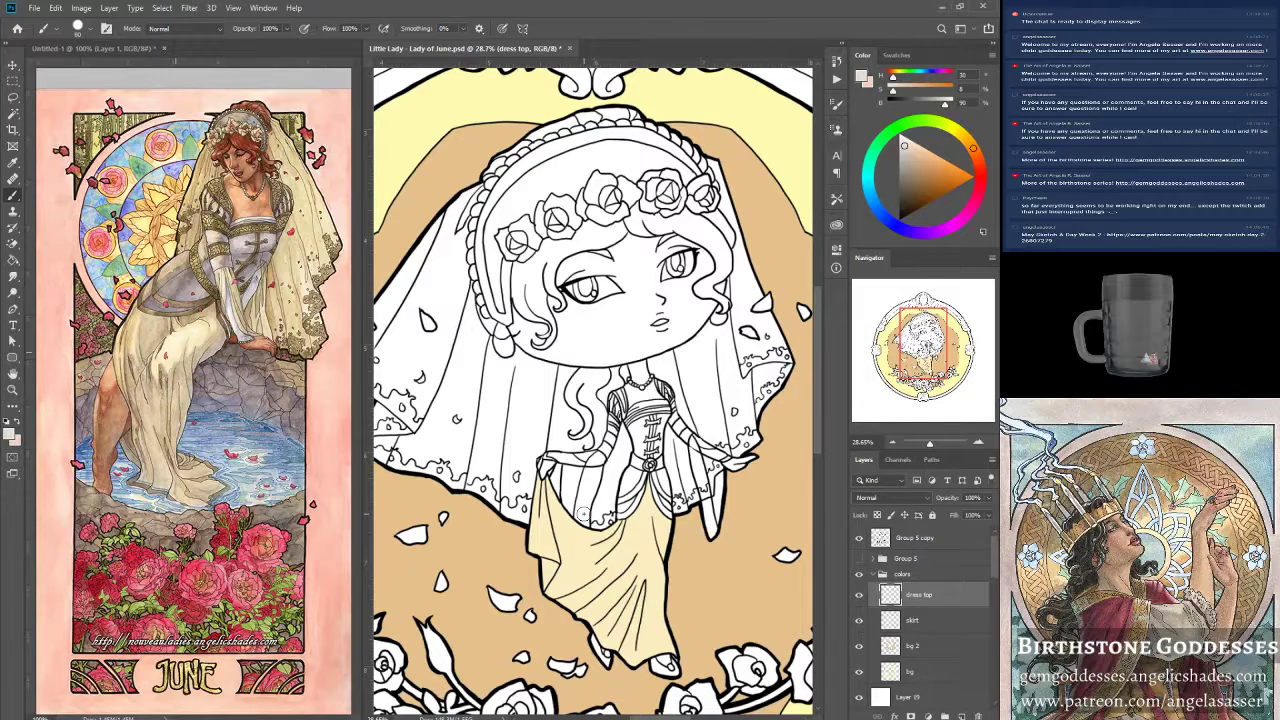
click(948, 543)
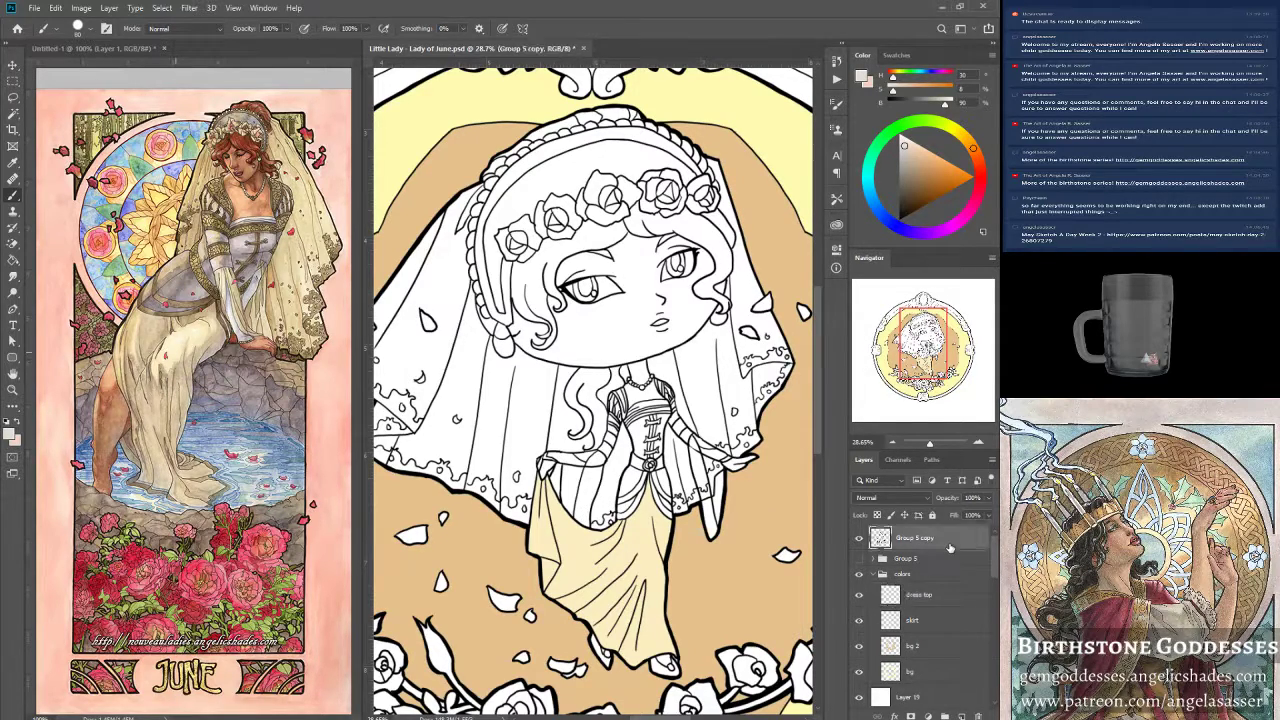
click(12, 117)
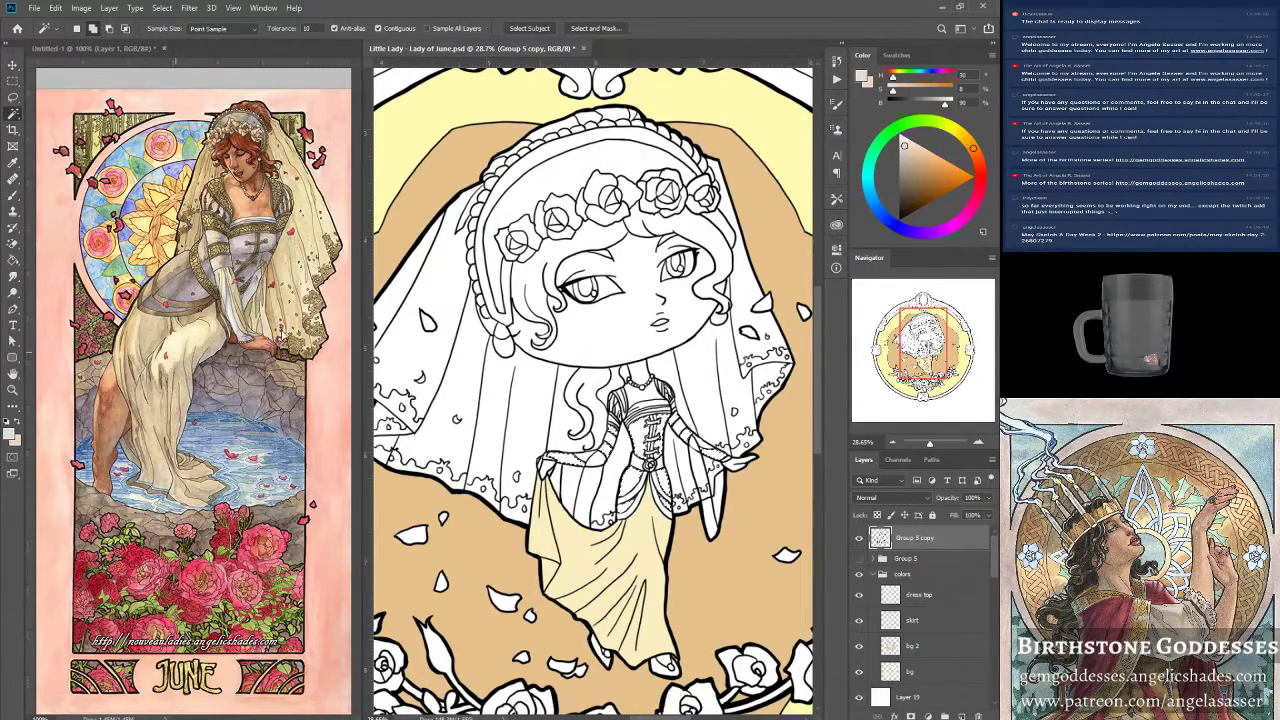
scroll(525, 367, down, 1)
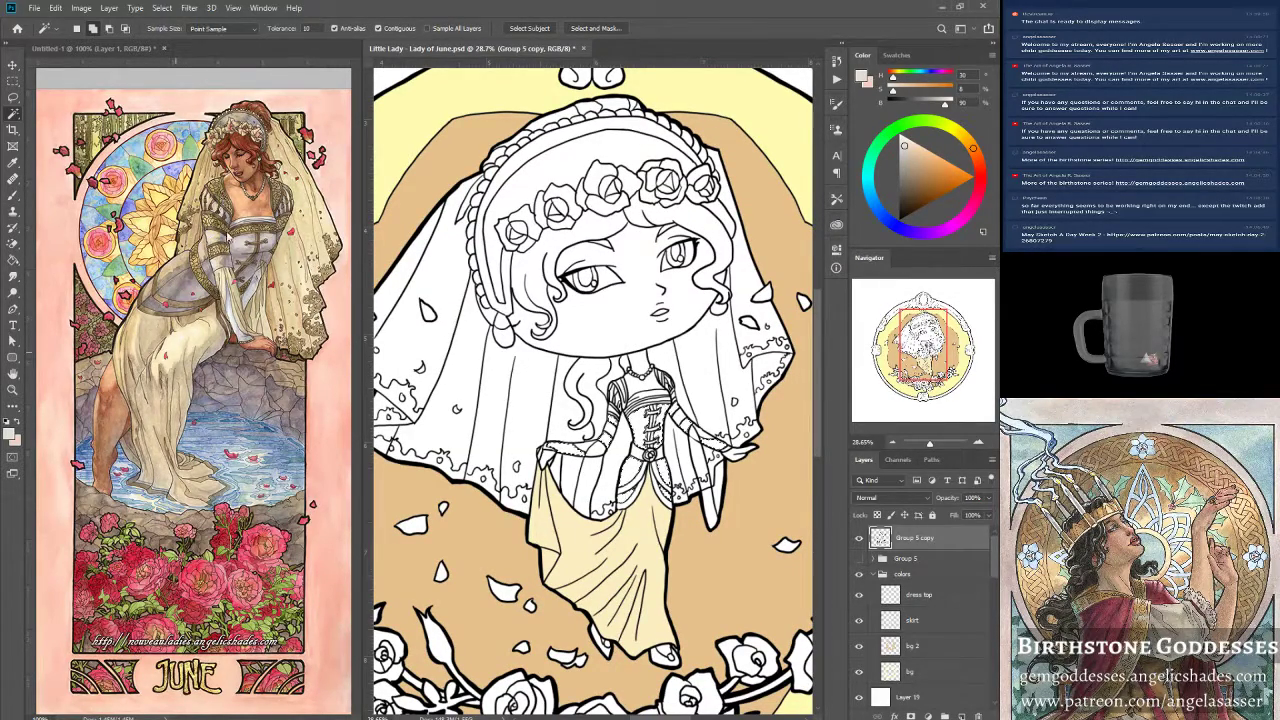
scroll(593, 392, up, 1)
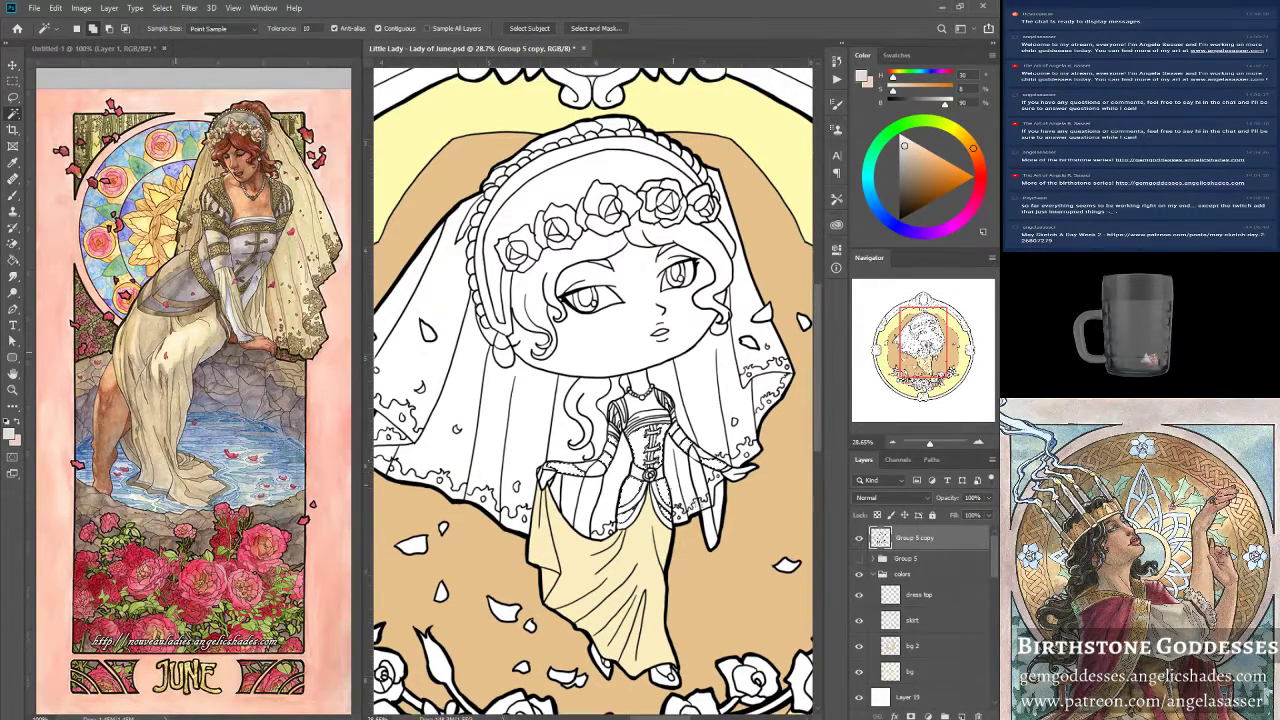
Fill the selected bodice areas on the dress top layer with the sampled pale grey at 100% opacity.
click(956, 597)
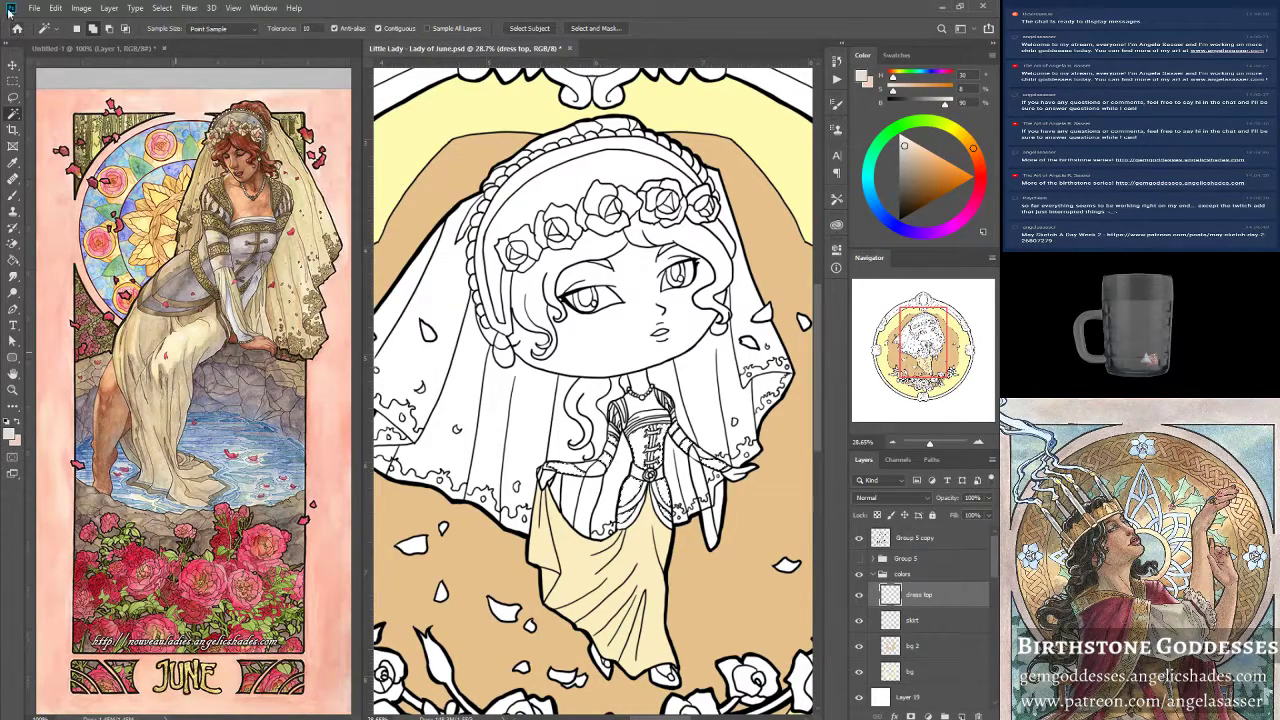
click(55, 8)
click(80, 205)
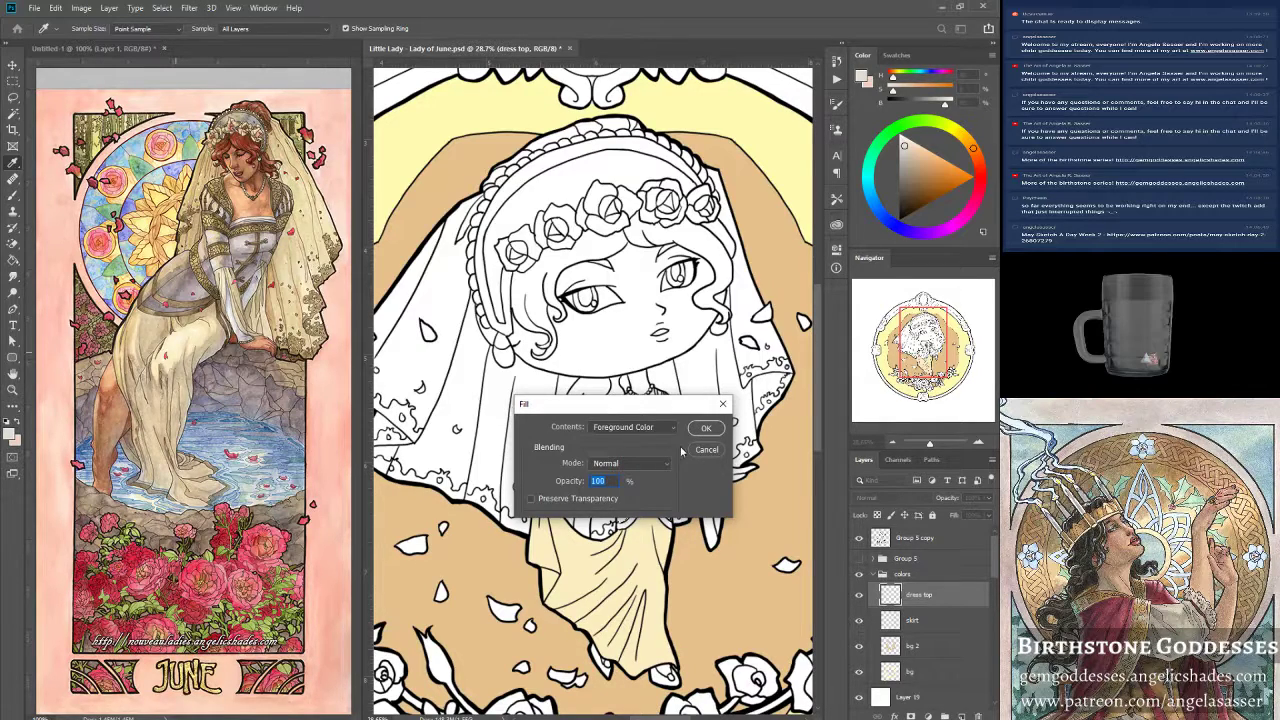
click(705, 428)
key(w)
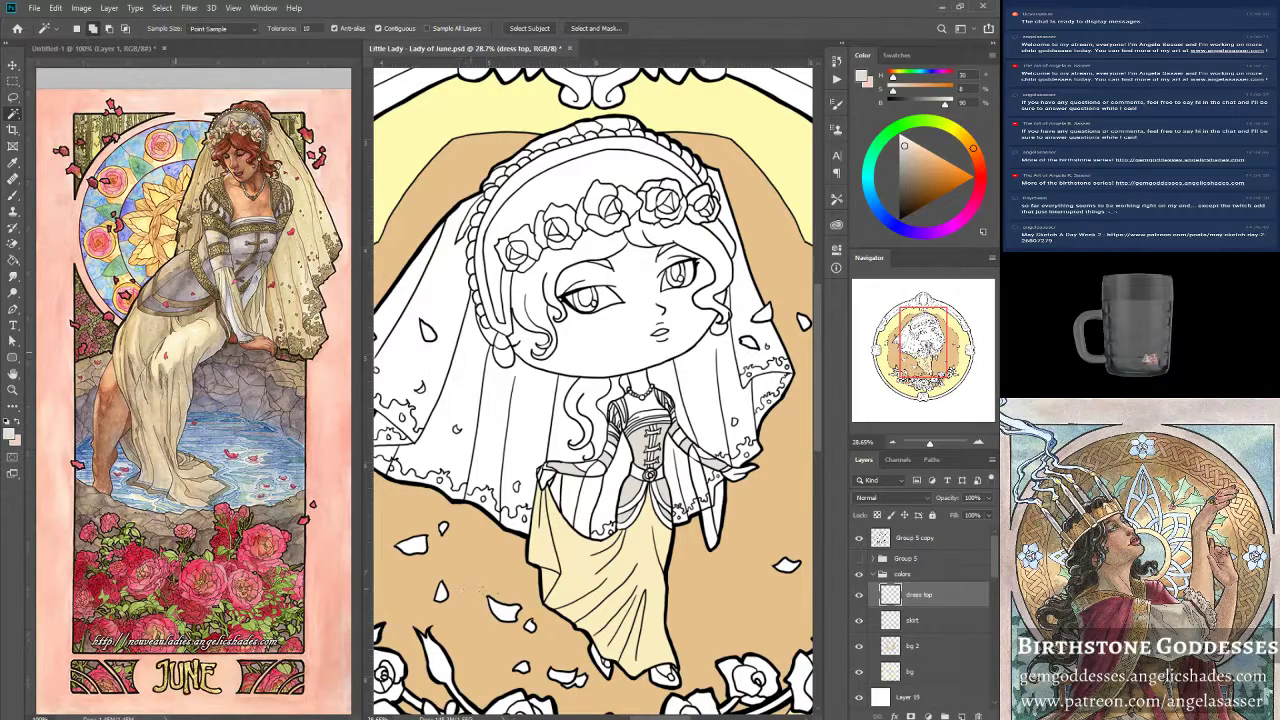
Add a new layer named "skin" and place it between the skirt and bg 2 layers.
click(961, 716)
double_click(918, 594)
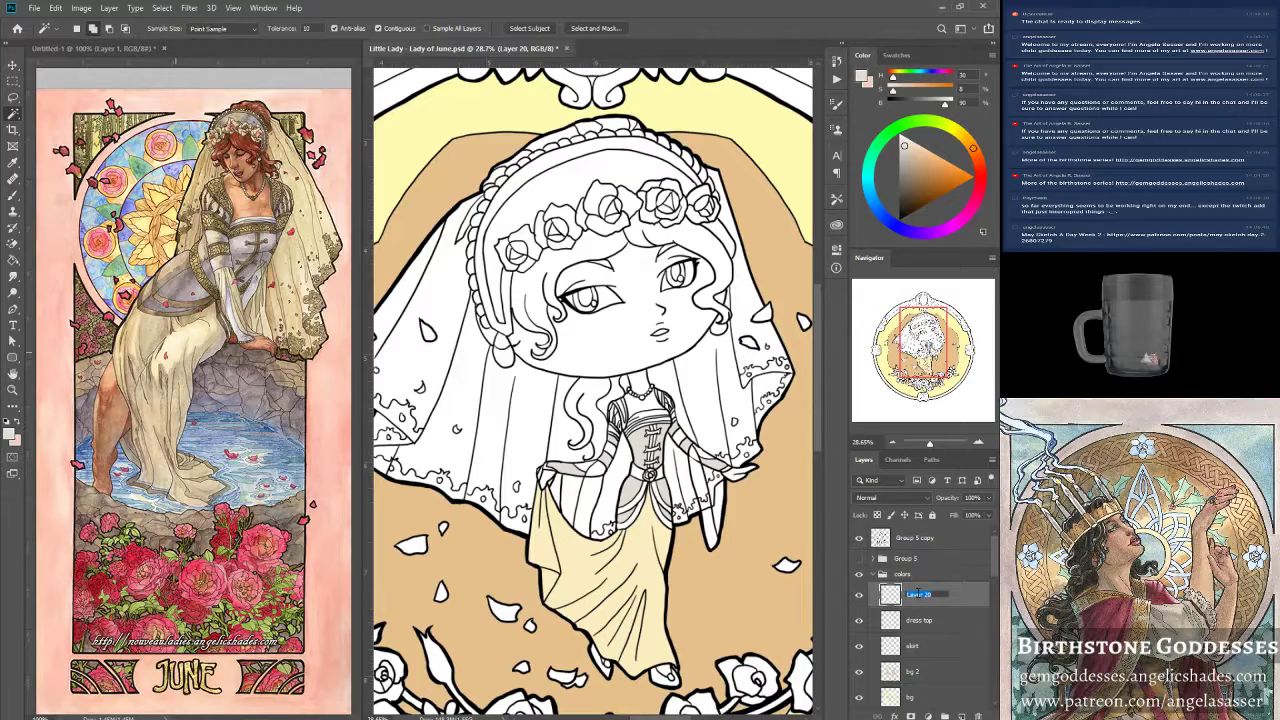
text(skin)
key(Return)
scroll(900, 650, down, 1)
drag(930, 568, 934, 602)
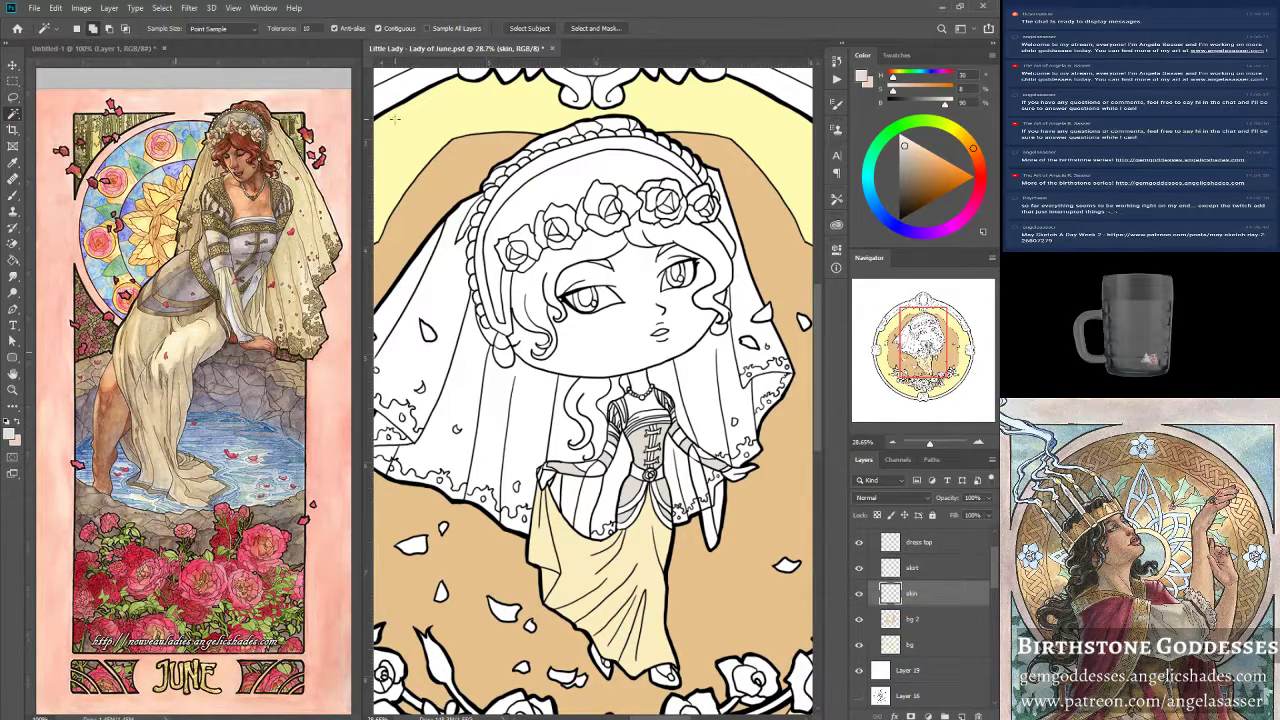
Select the skin areas of the figure on the Group 5 copy line art with the Magic Wand.
scroll(931, 580, up, 2)
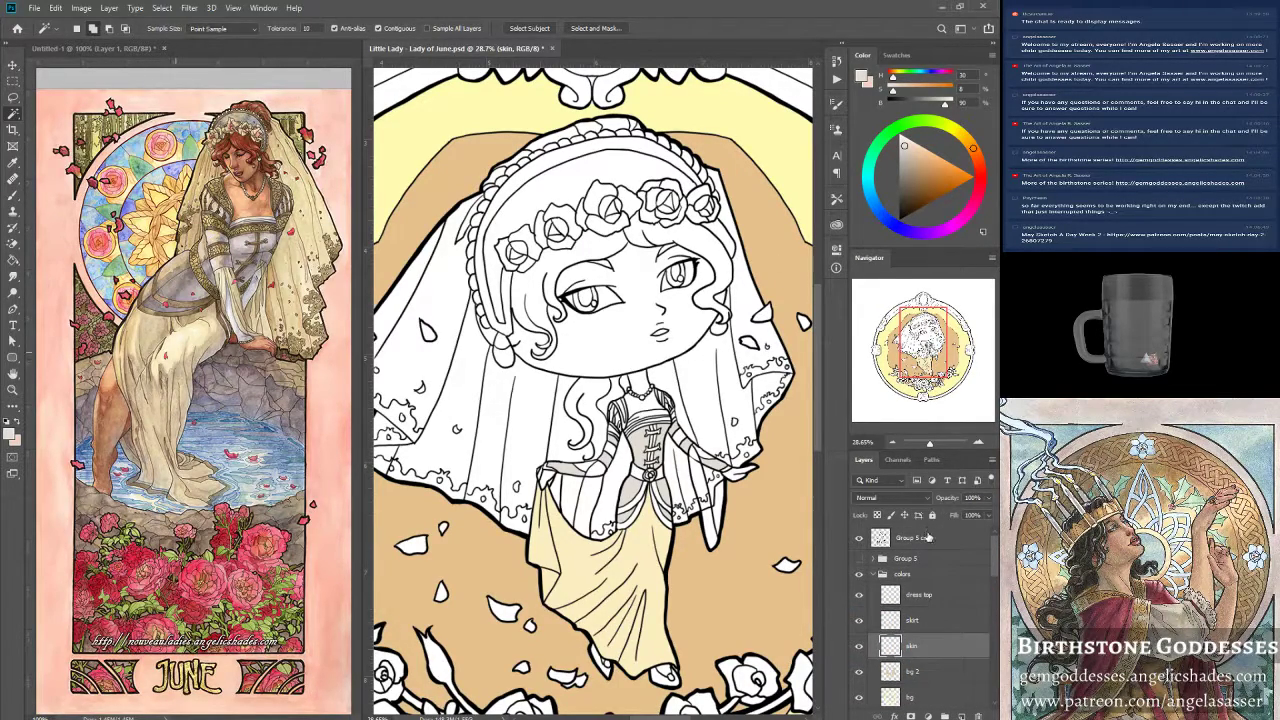
click(929, 537)
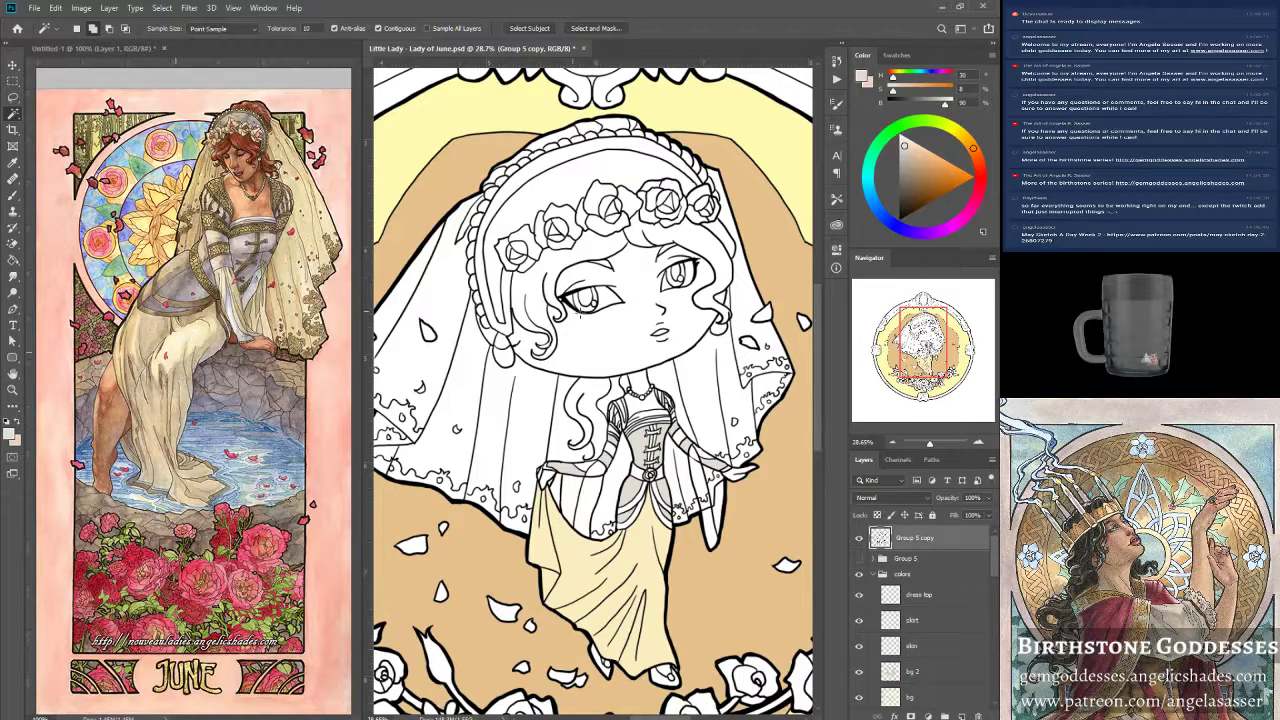
click(613, 345)
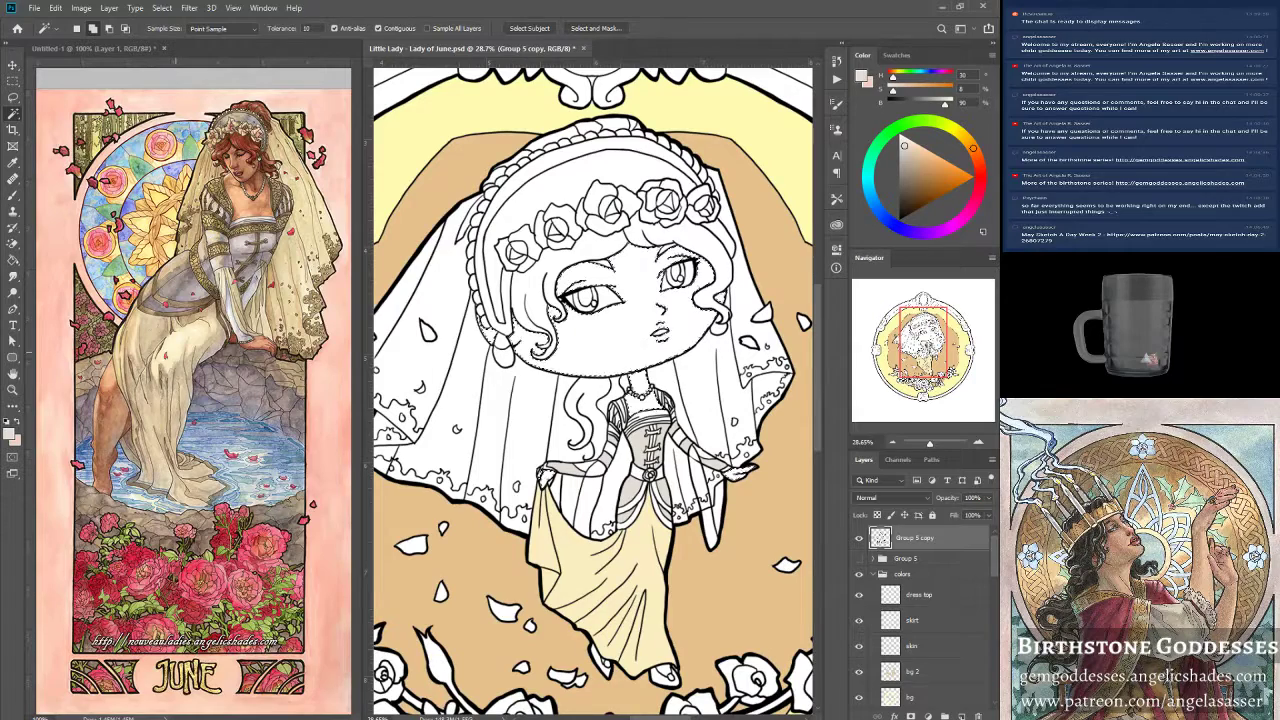
Switch to the browser, close the extra tabs, open the Little Ladies of the Months gallery page and copy its address.
click(1180, 183)
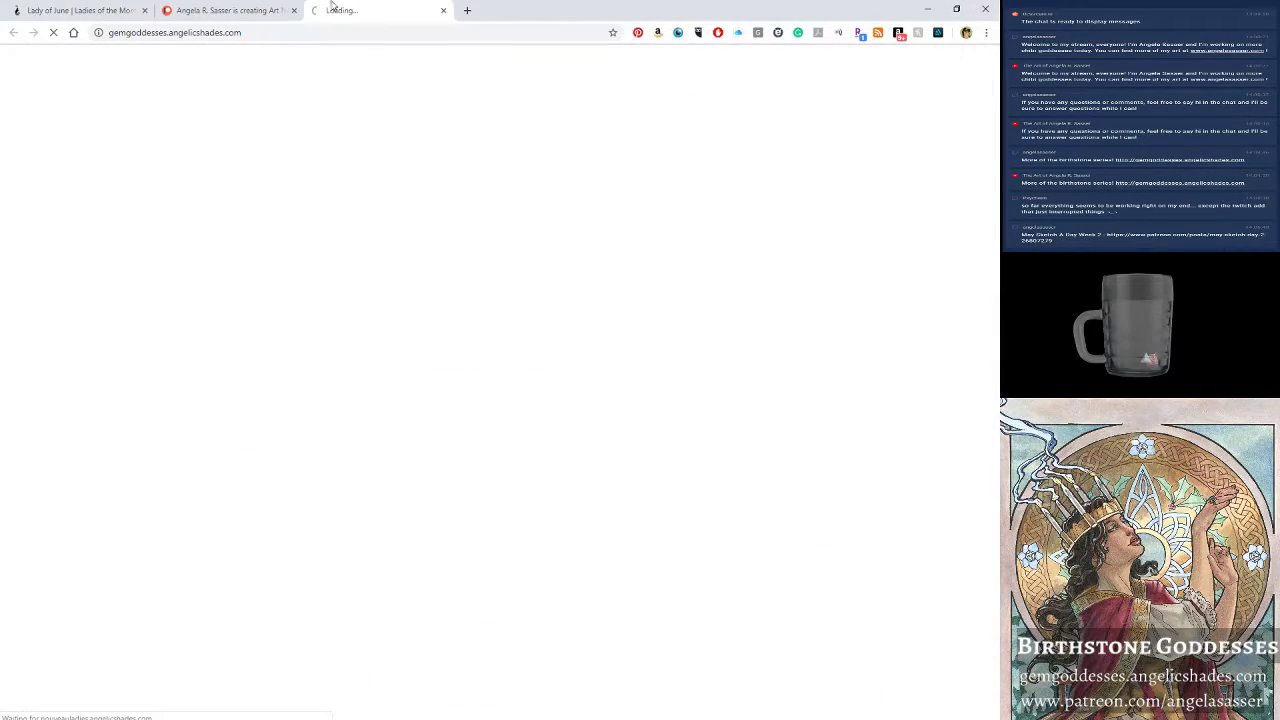
middle_click(196, 10)
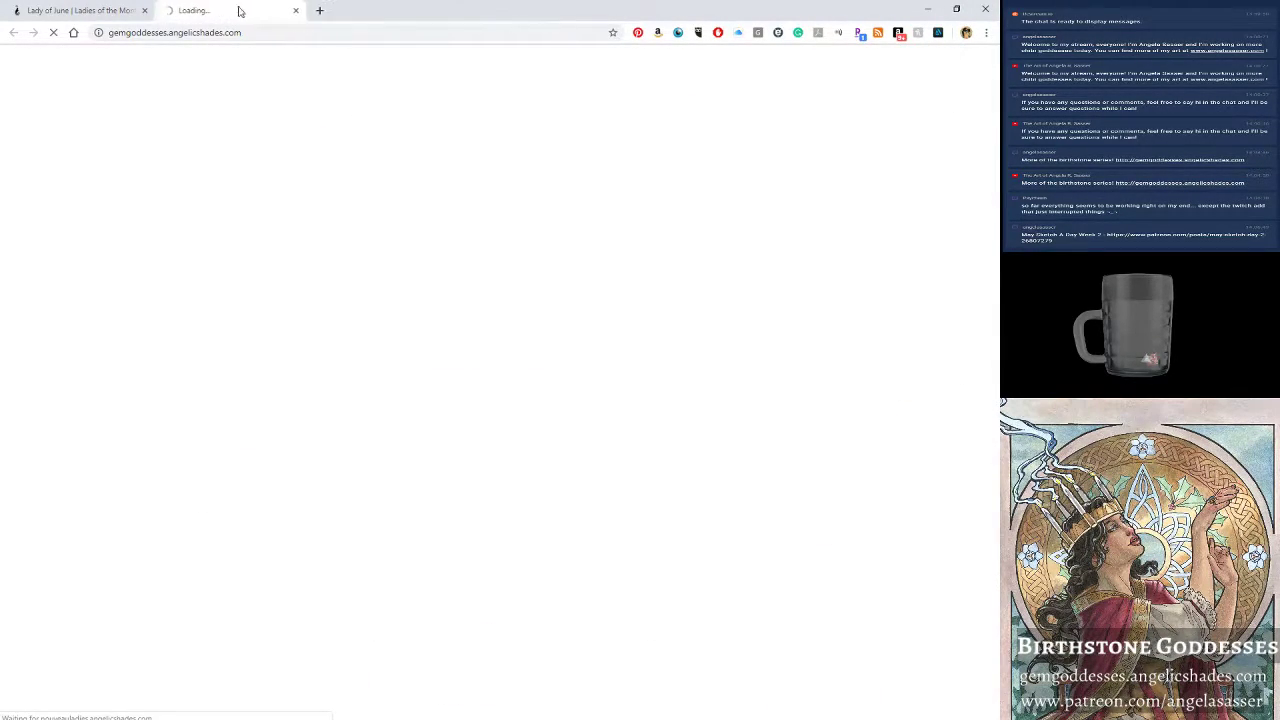
middle_click(232, 10)
mouse_move(398, 127)
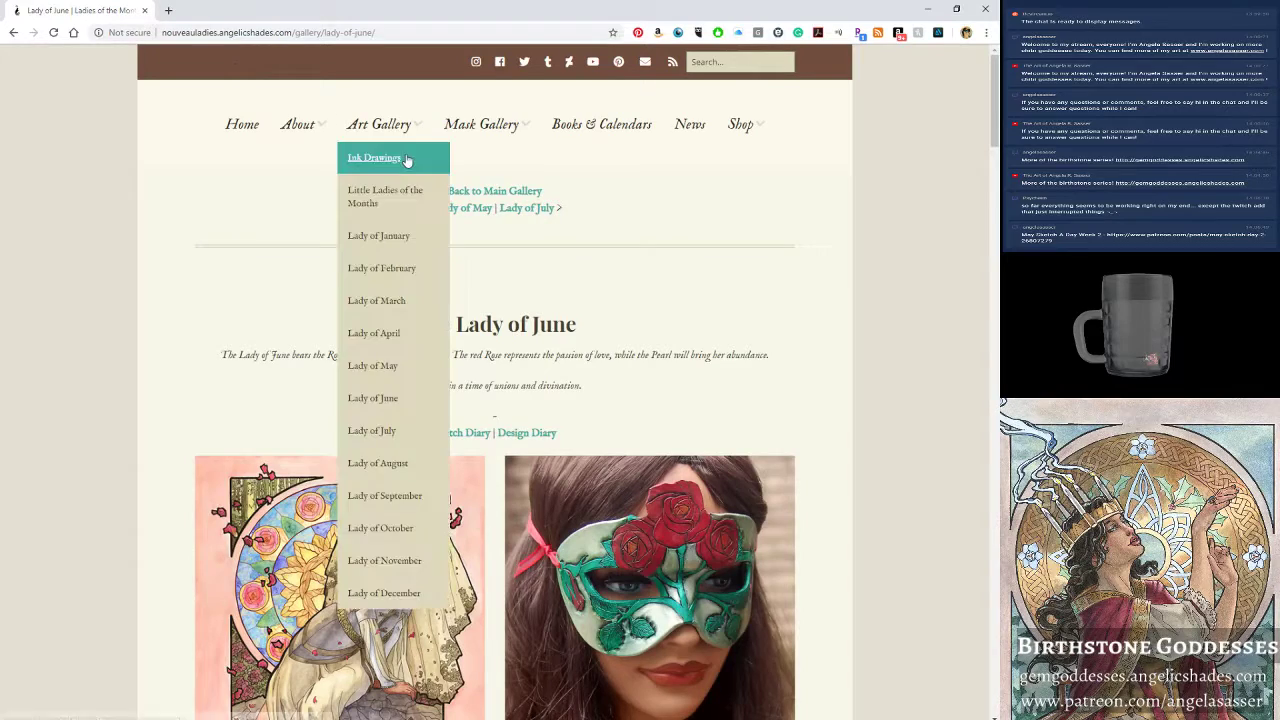
click(361, 198)
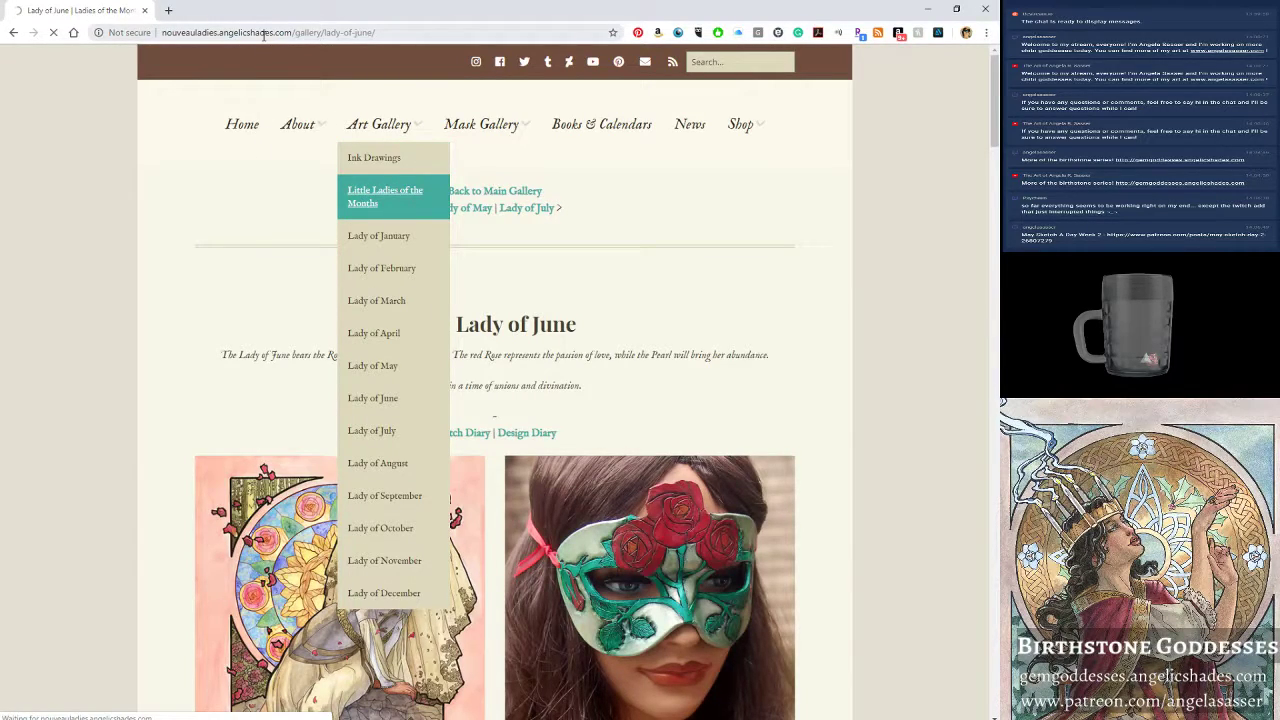
right_click(340, 34)
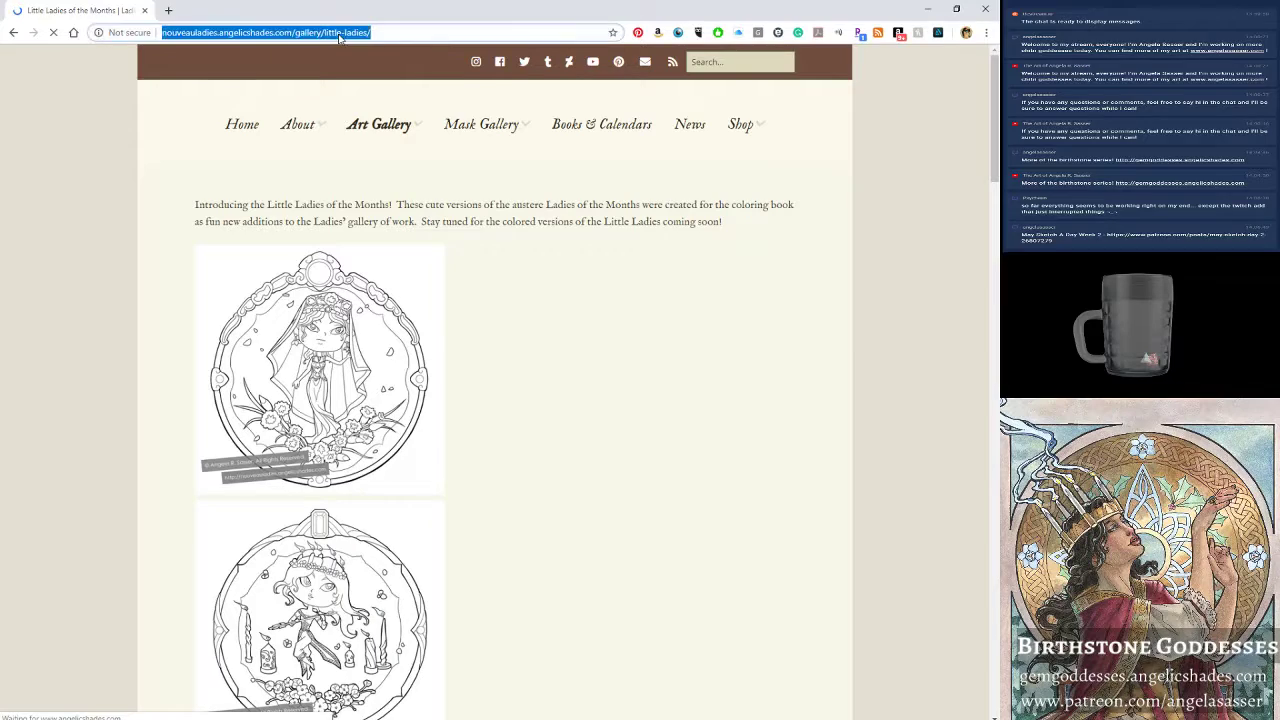
click(376, 106)
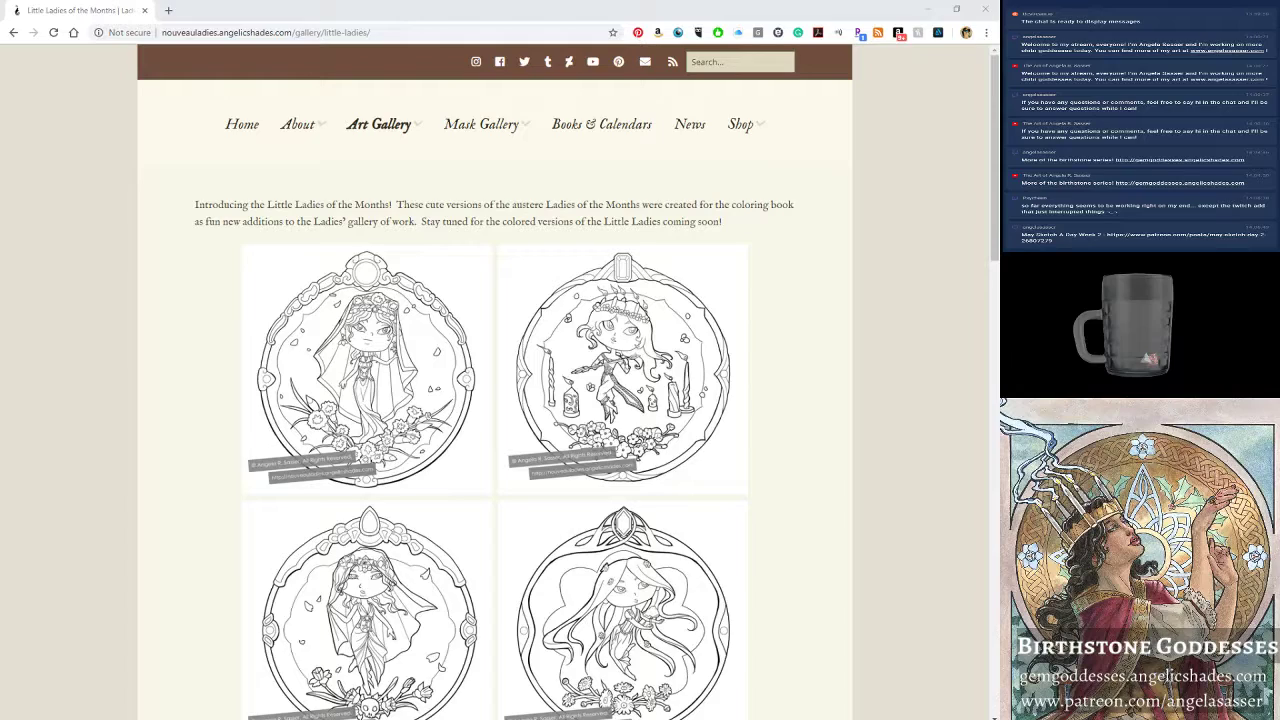
Look through the Little Ladies of the Months gallery down to December and return to Photoshop.
scroll(503, 360, down, 6)
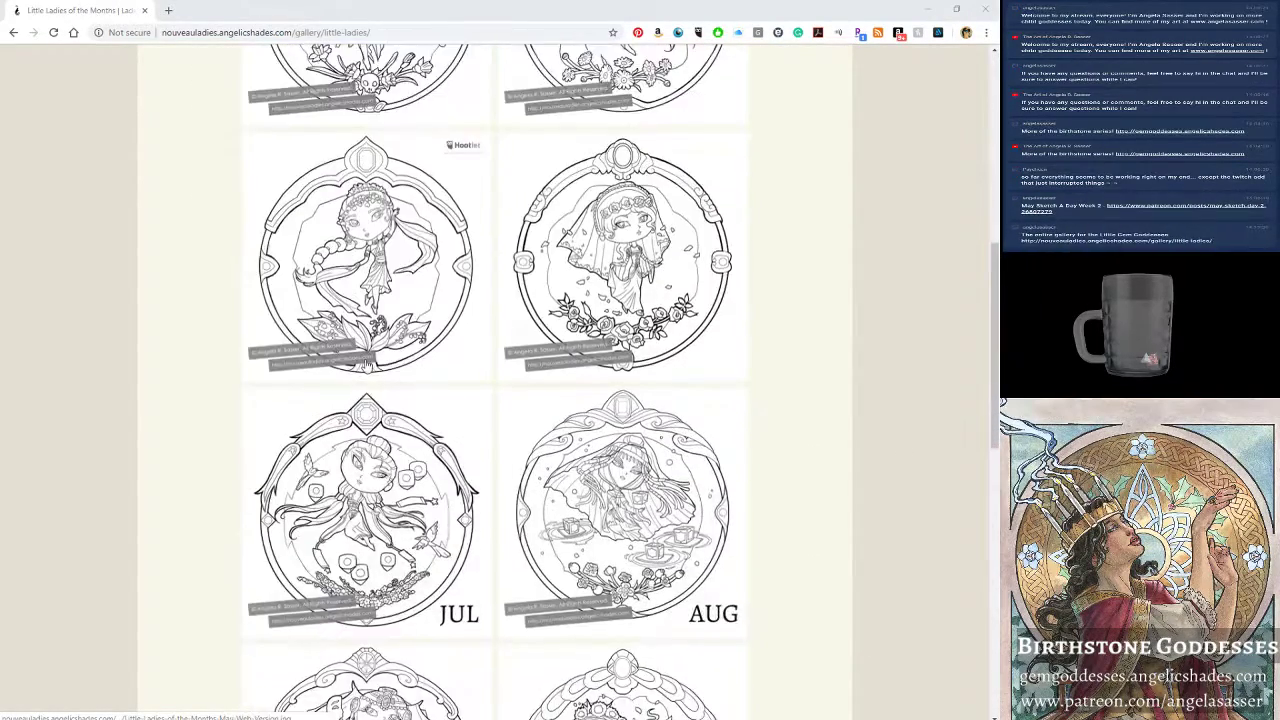
scroll(366, 363, down, 10)
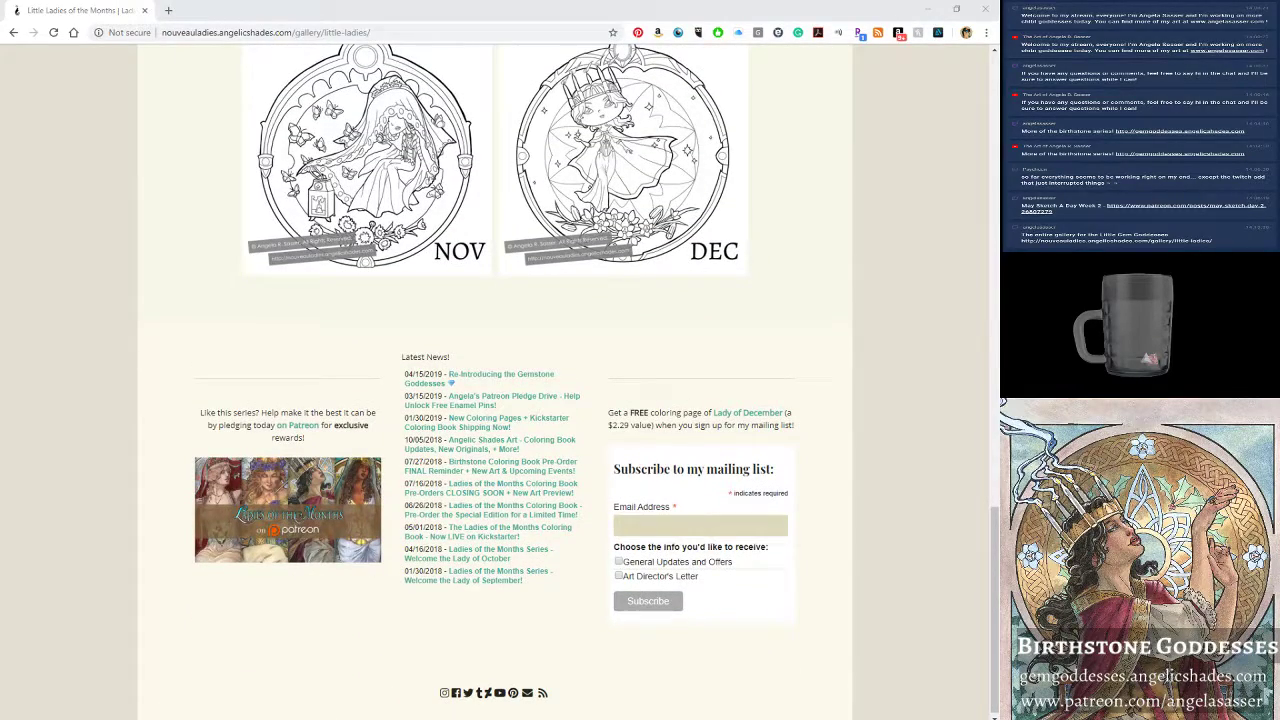
key(alt+Tab)
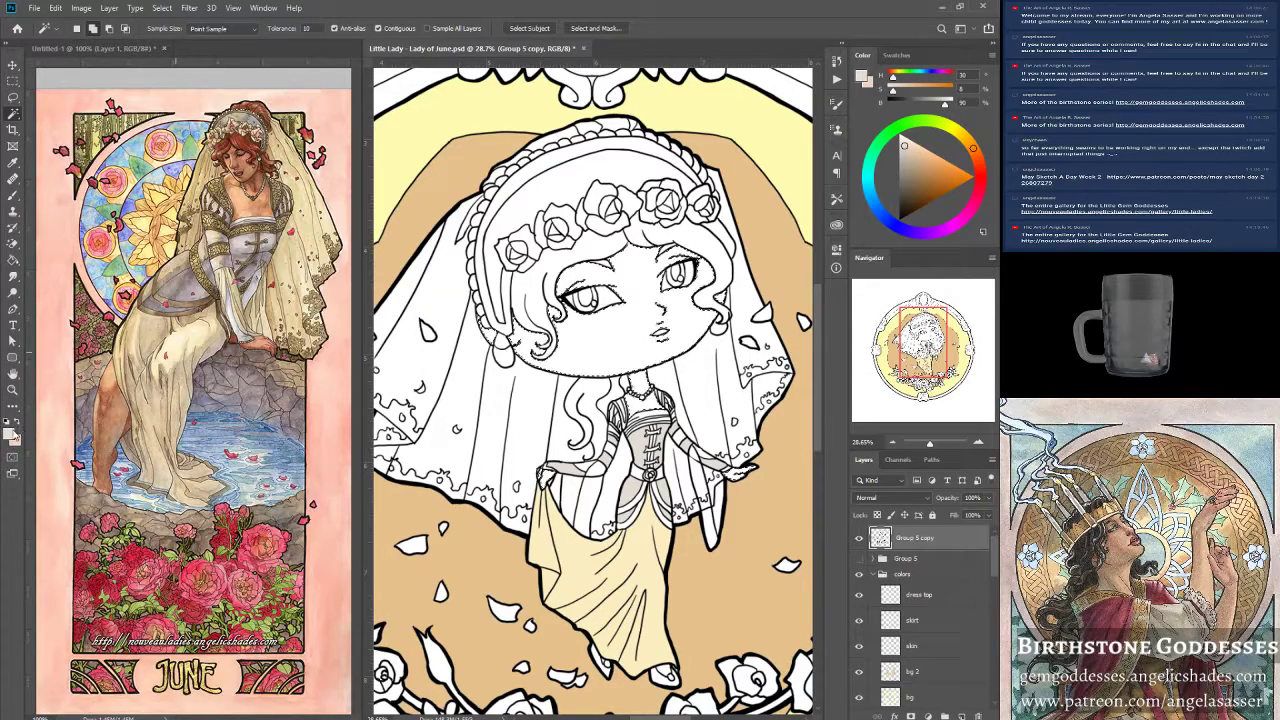
Sample the peach skin tone #f5bc8f from the figure in the June painting as the foreground color.
click(12, 432)
click(237, 207)
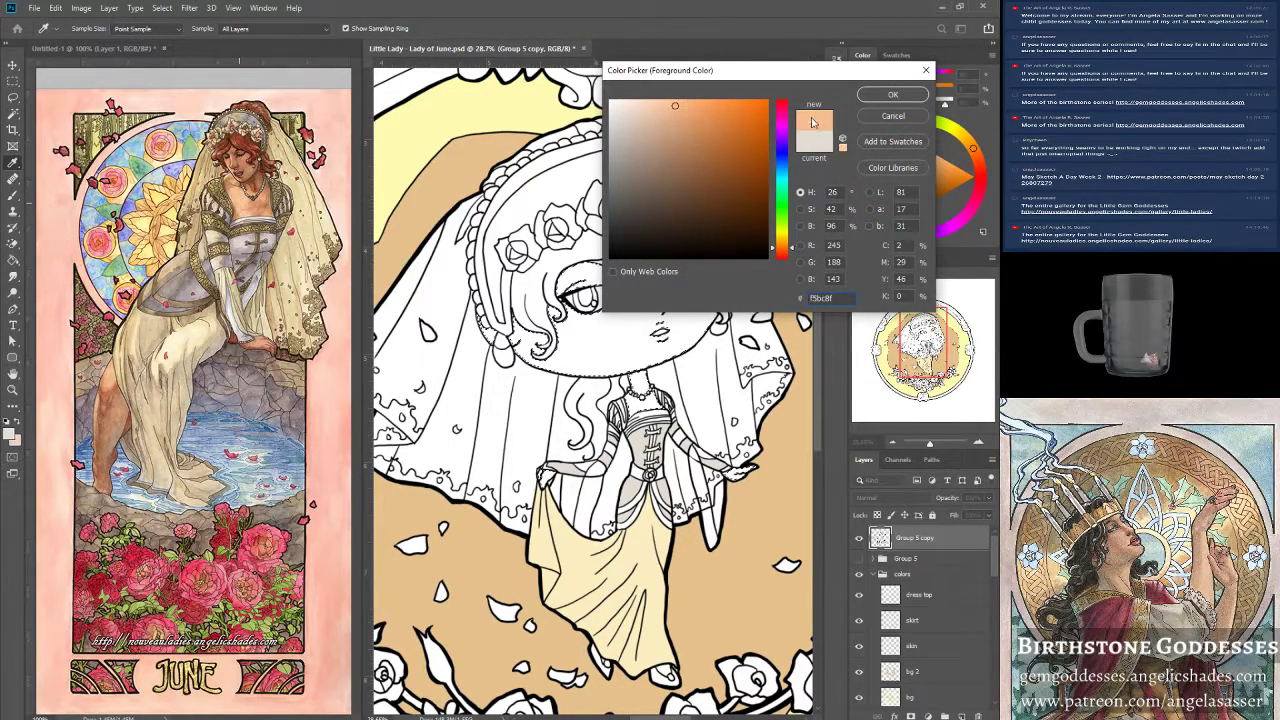
click(893, 94)
key(w)
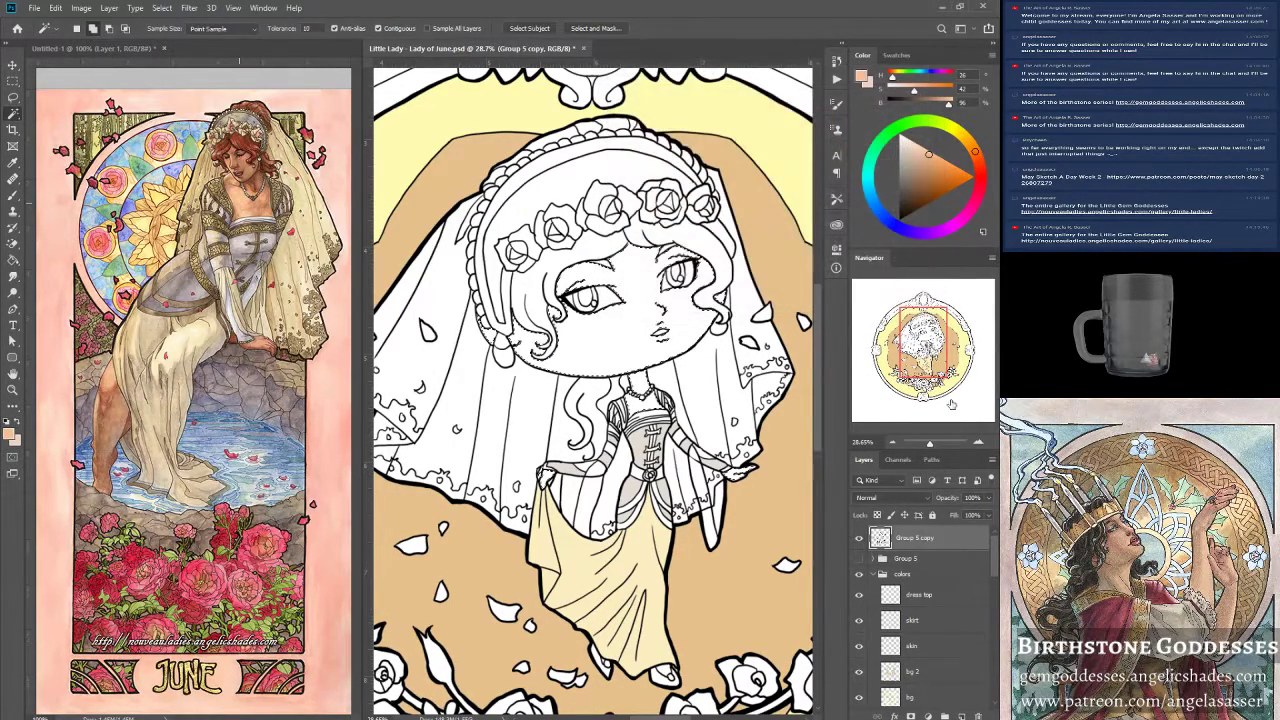
Fill the selected skin areas on the skin layer with the foreground color at 100% opacity in Normal mode.
click(932, 645)
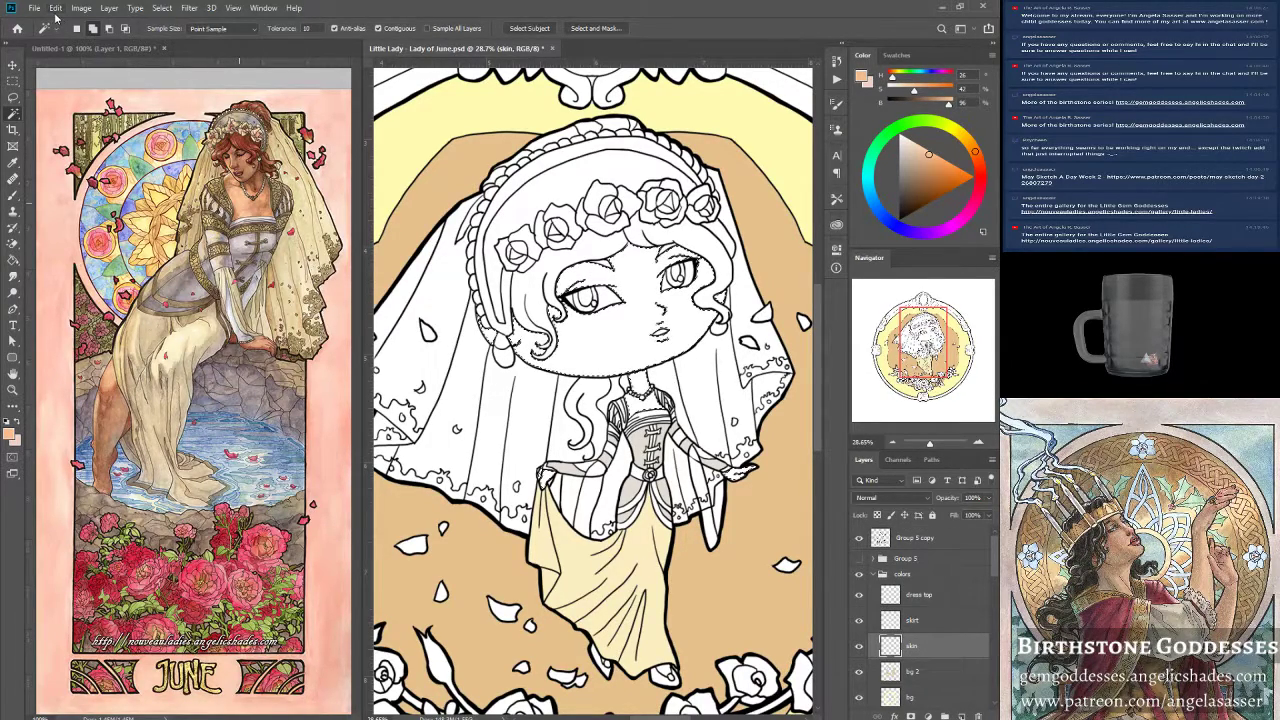
click(56, 8)
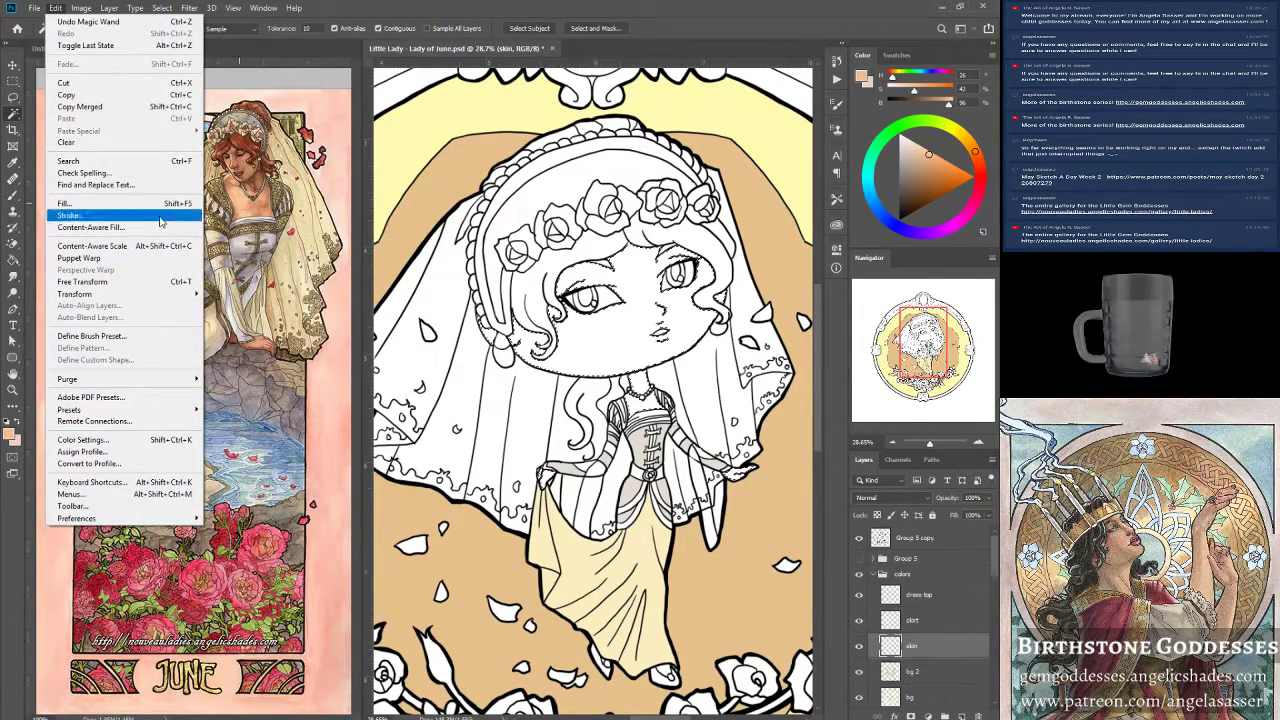
click(114, 204)
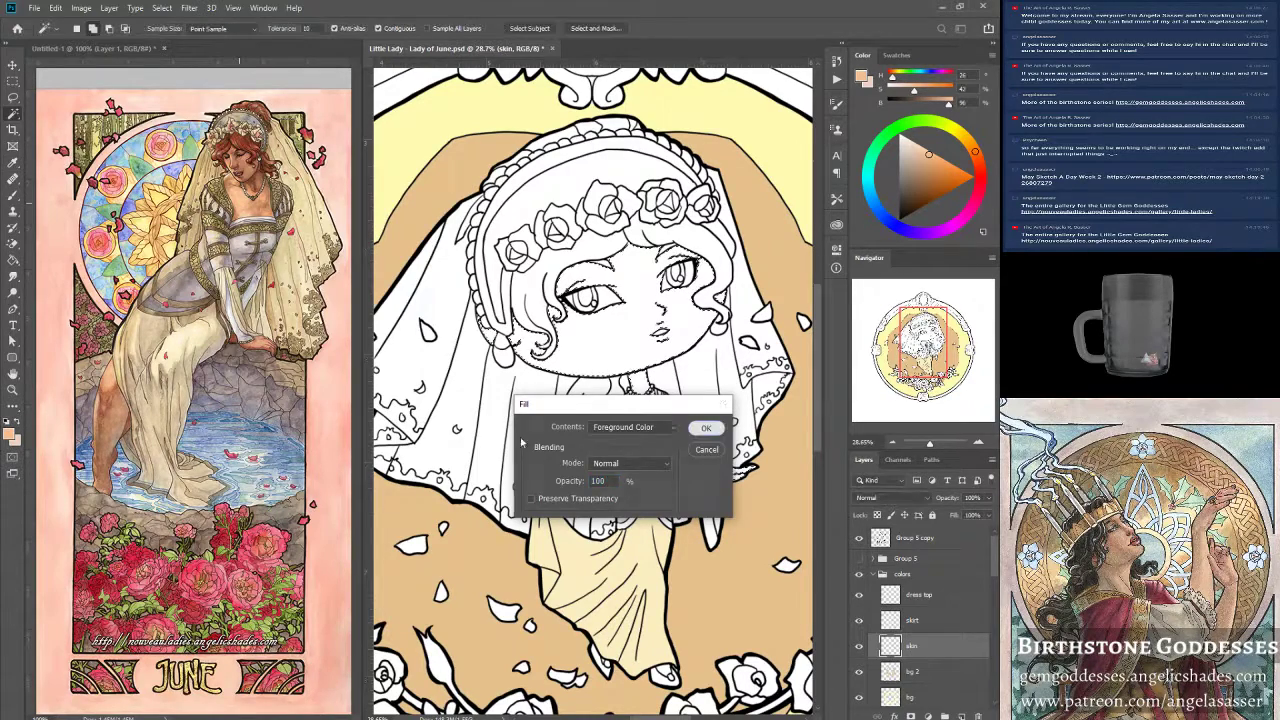
key(Return)
key(w)
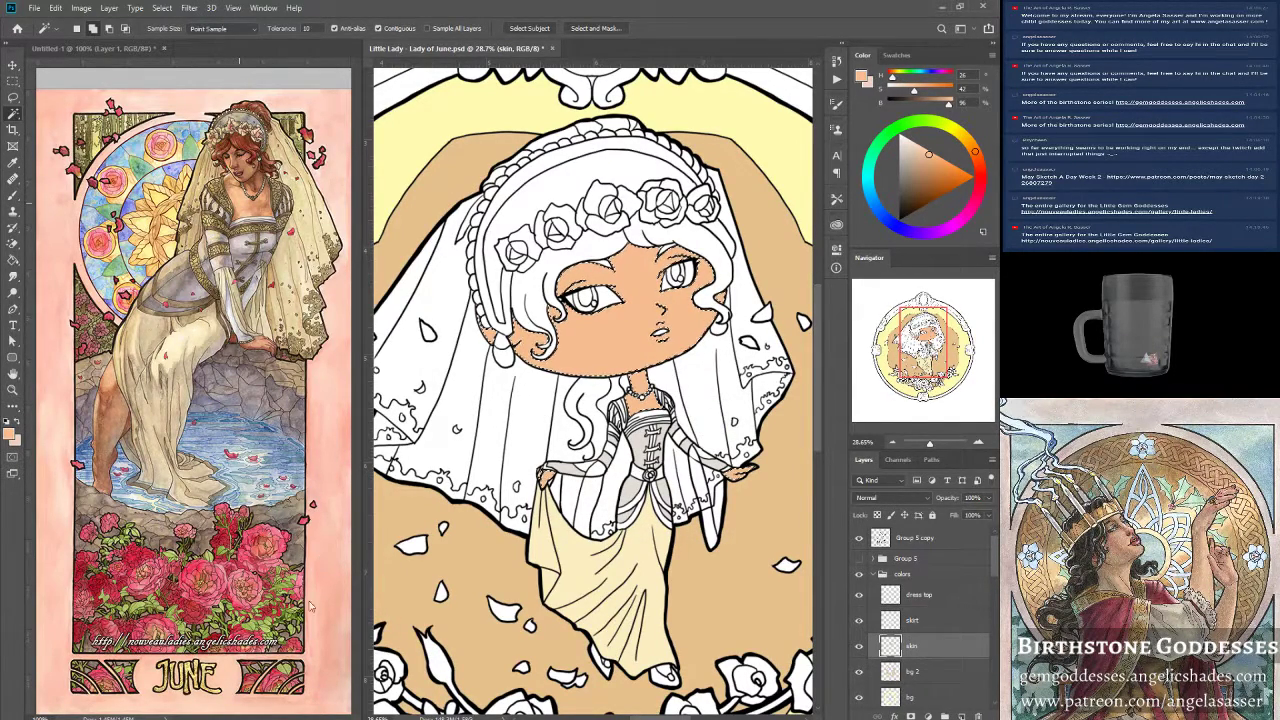
Fit the whole June painting in its window and save the Little Lady - Lady of June document.
click(12, 390)
click(138, 600)
click(142, 605)
click(120, 510)
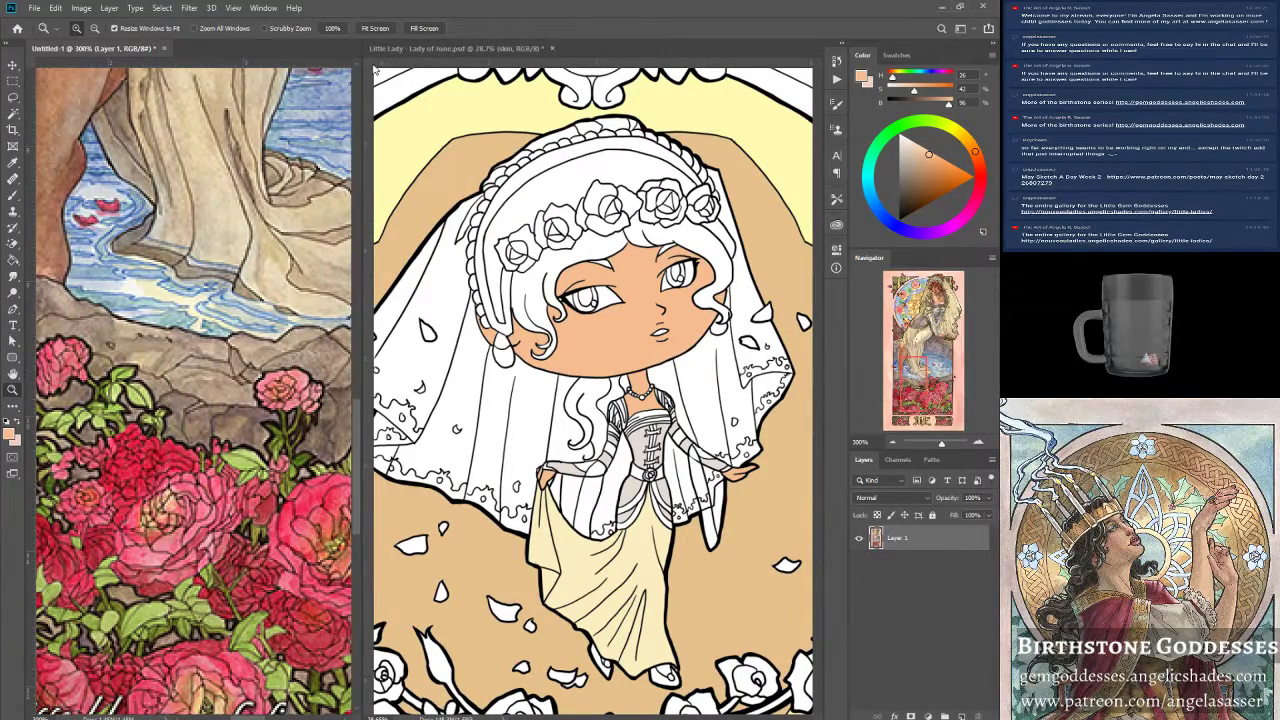
click(386, 30)
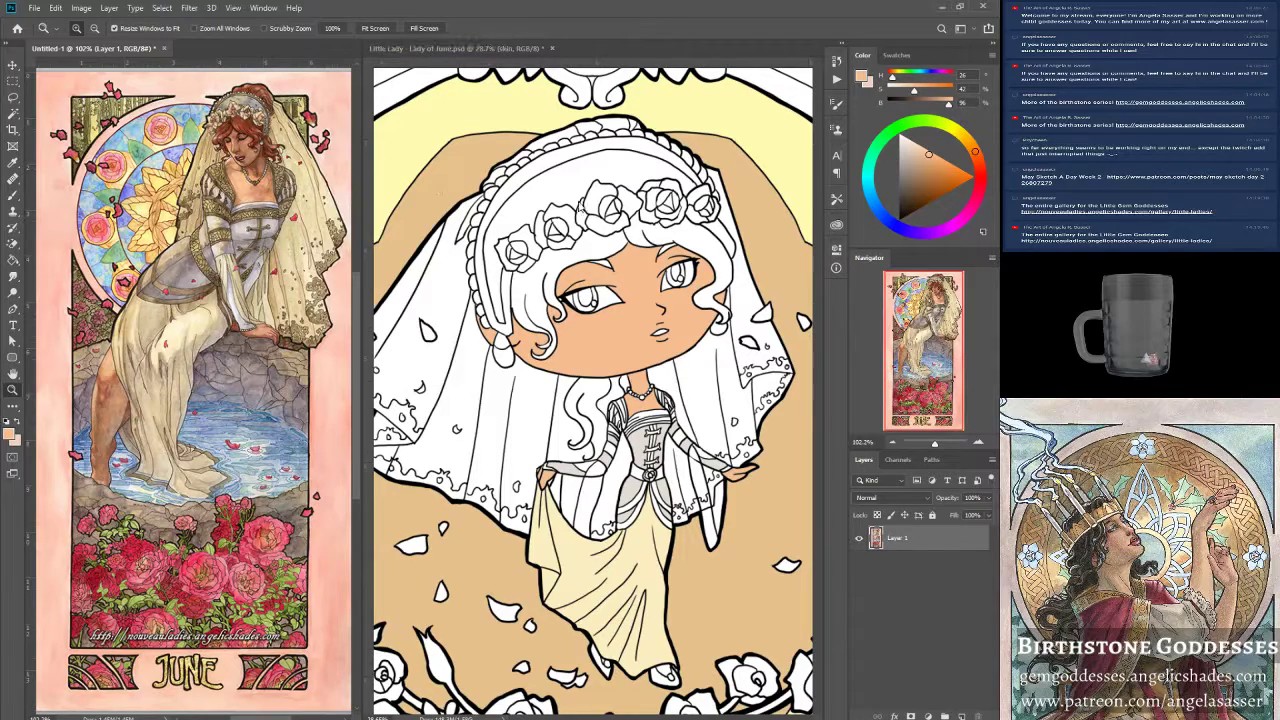
click(509, 46)
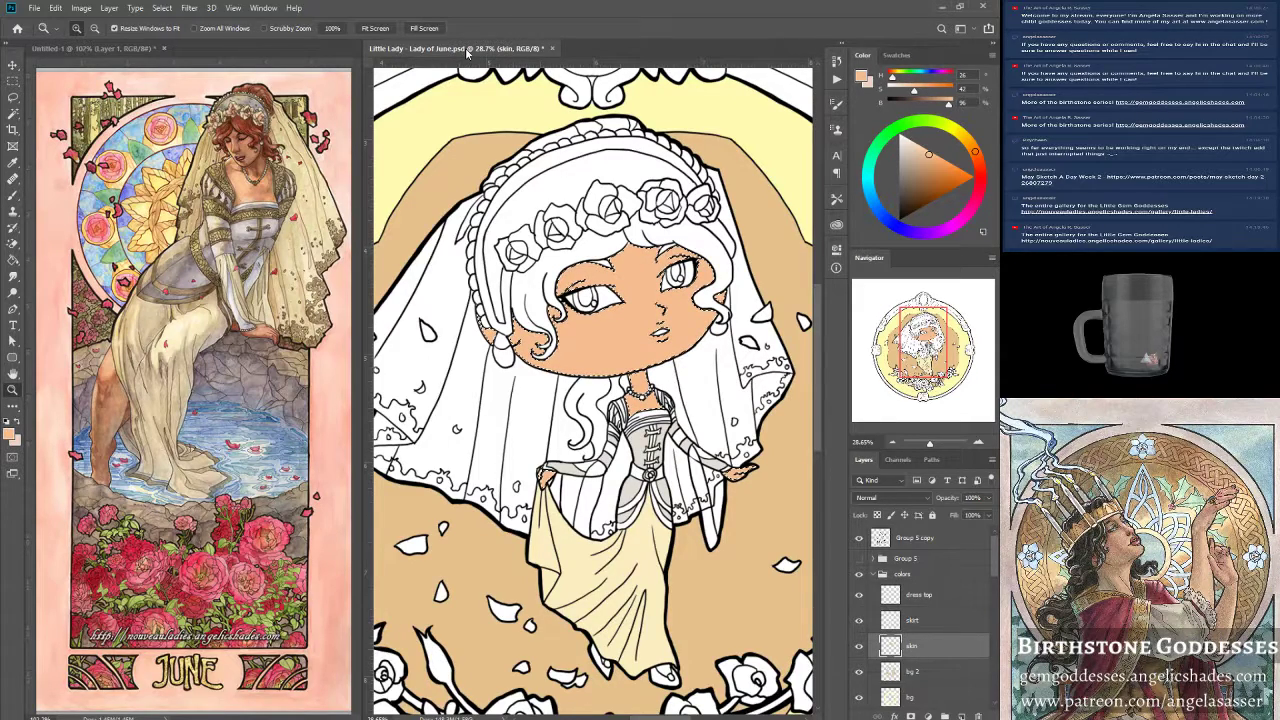
key(ctrl+s)
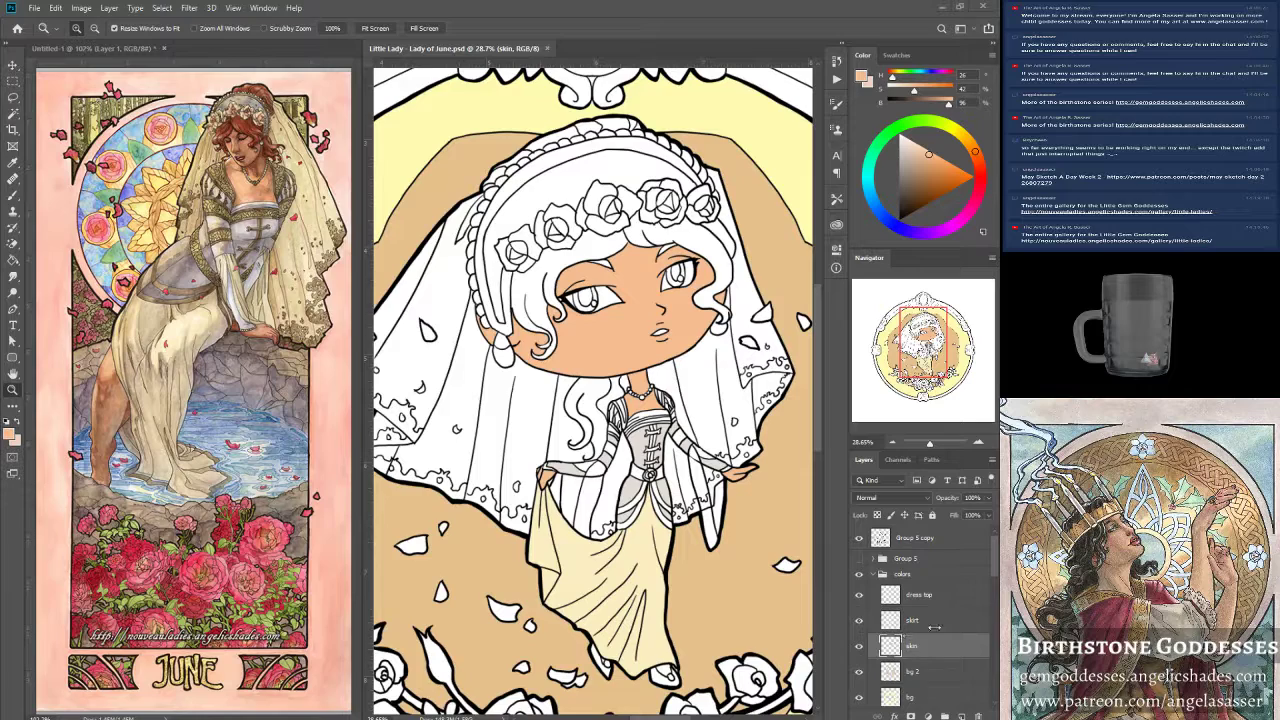
Add a new layer named "hair" and place it between the skirt and skin layers.
click(936, 600)
key(ctrl+shift+alt+n)
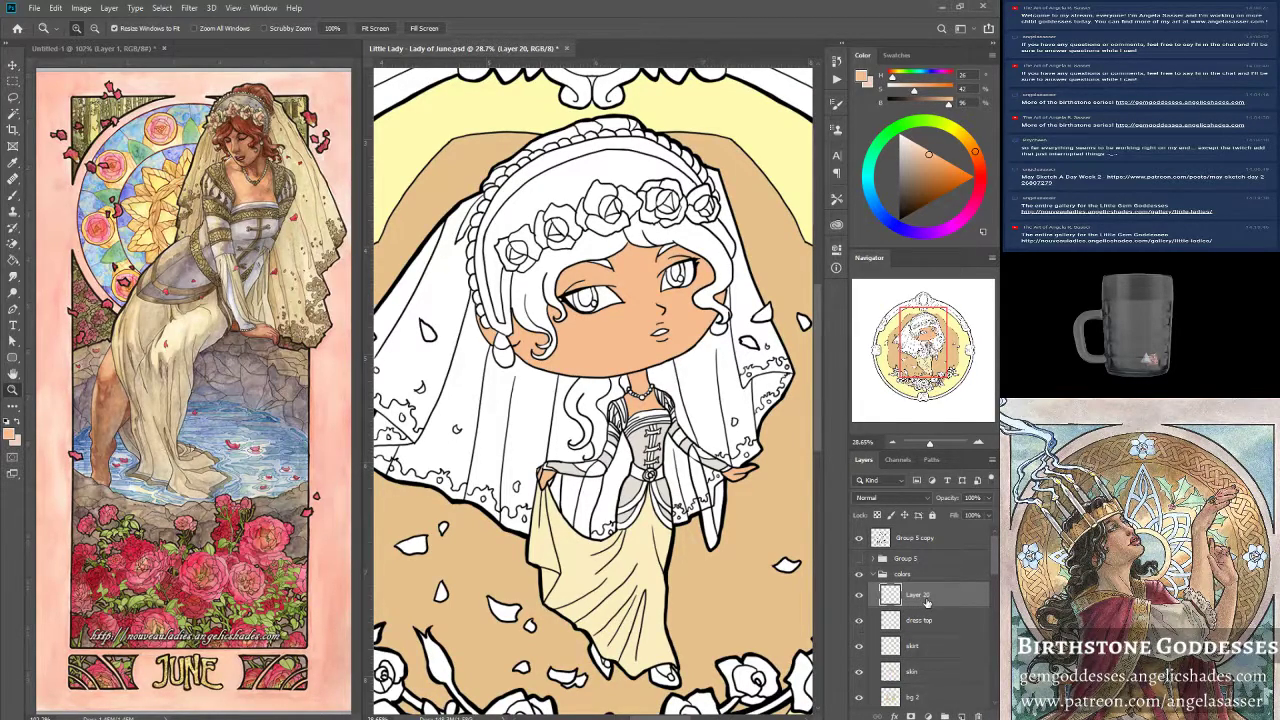
double_click(913, 595)
text(hair)
key(Return)
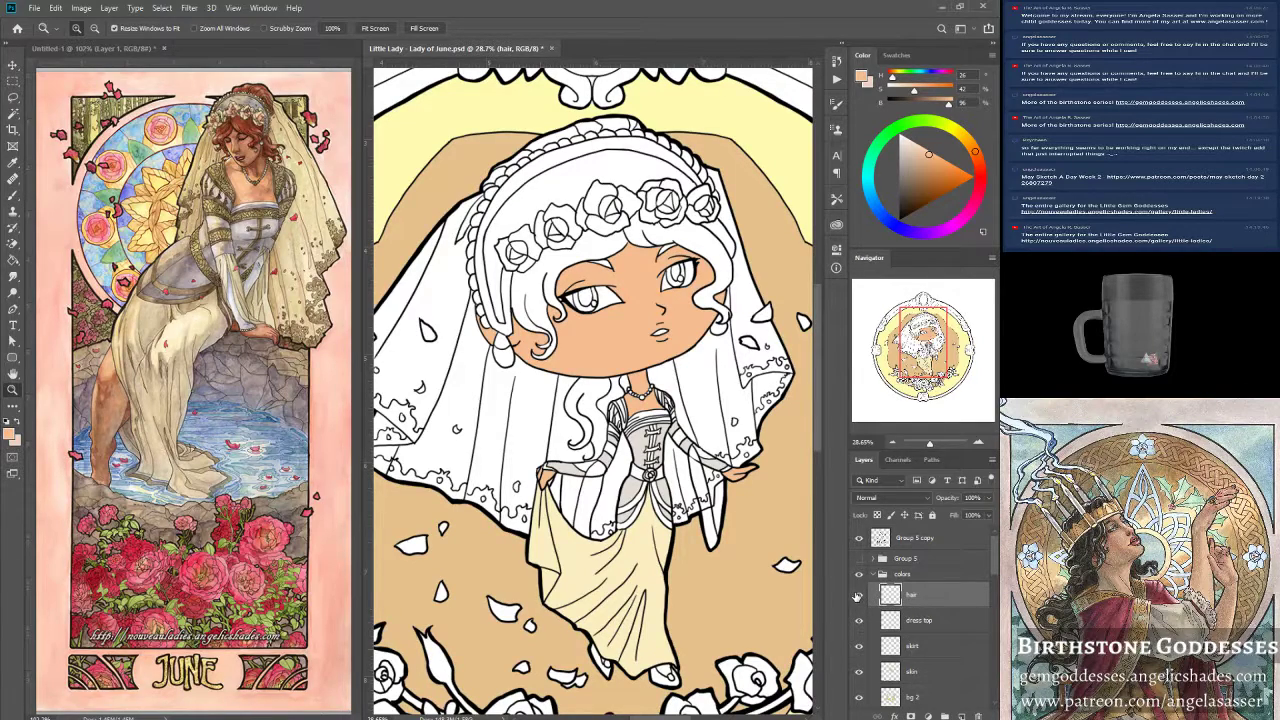
click(966, 578)
drag(950, 592, 858, 658)
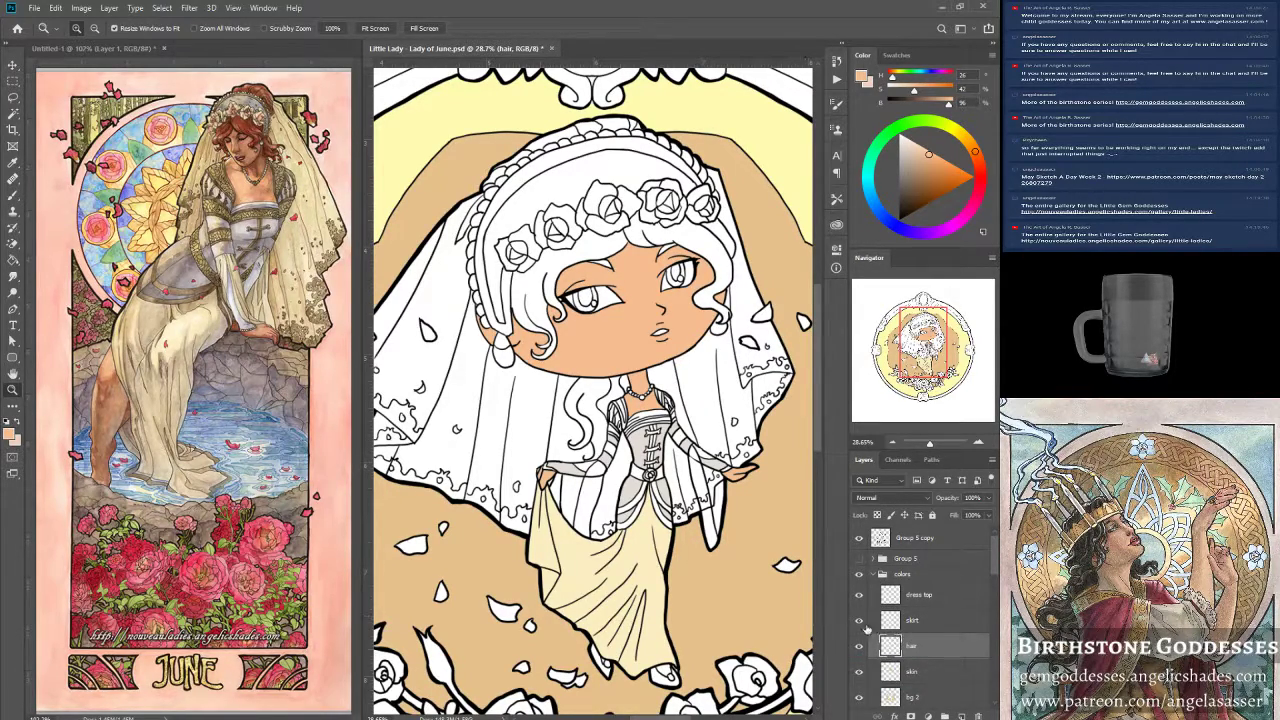
Select the figure's hair areas around the face on the Group 5 copy line art with the Magic Wand.
click(935, 540)
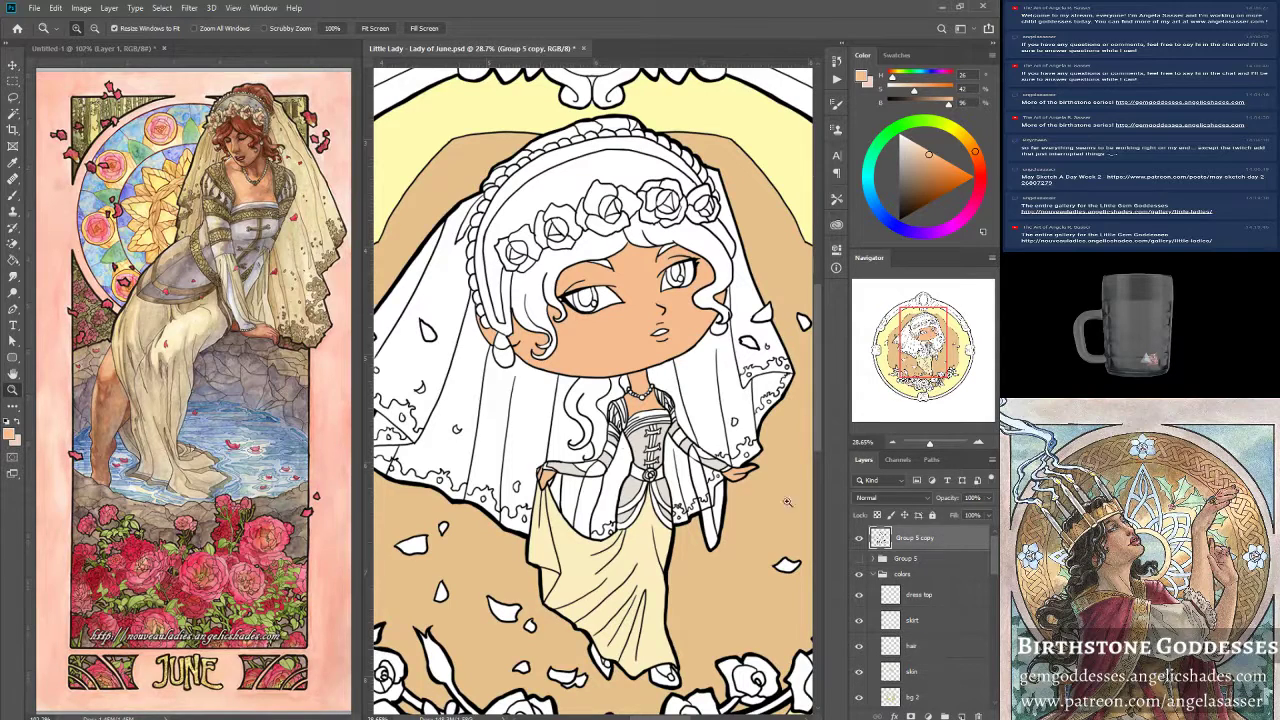
click(13, 113)
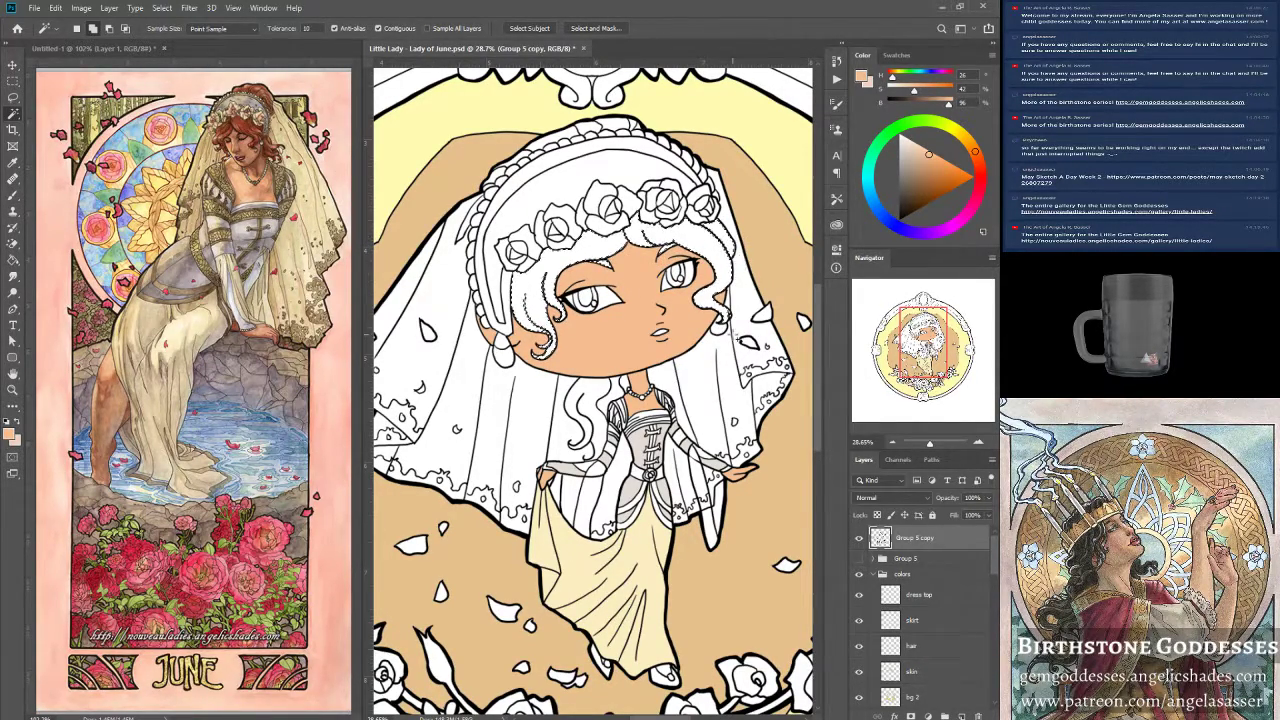
scroll(452, 310, up, 2)
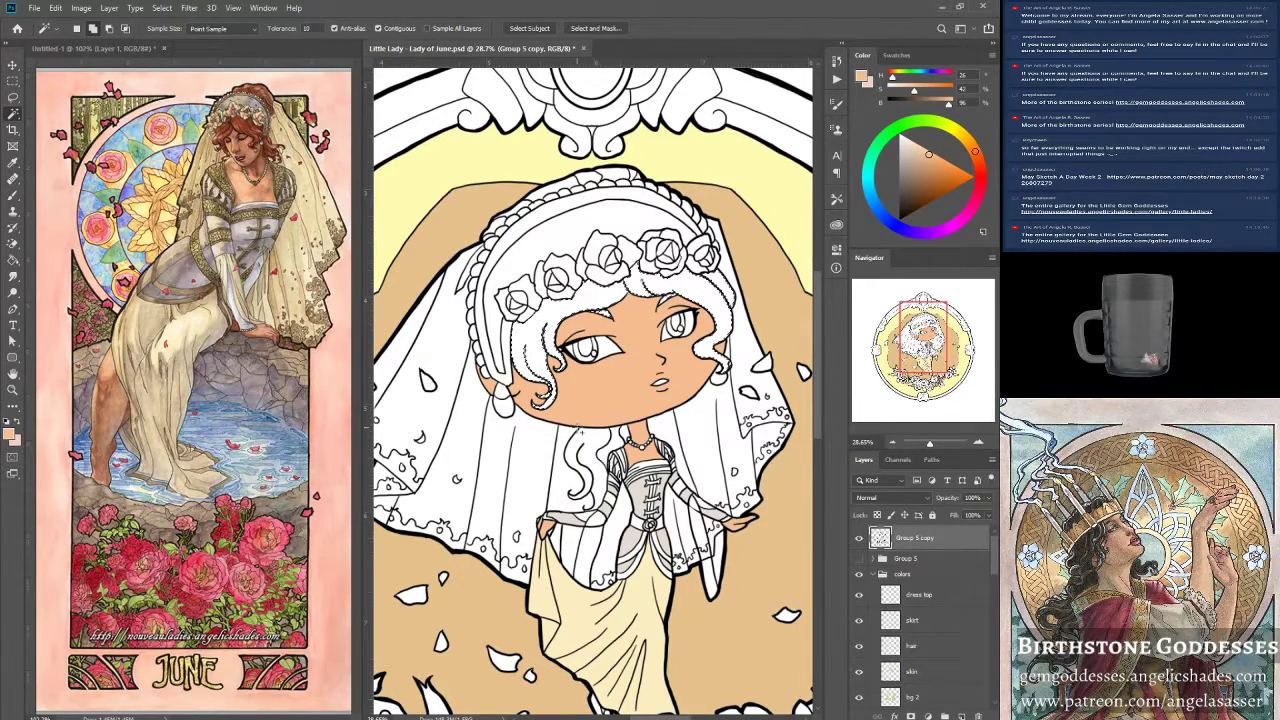
Make the hair layer active and sample a red-brown from the woman's hair in the June painting as the foreground color.
click(922, 645)
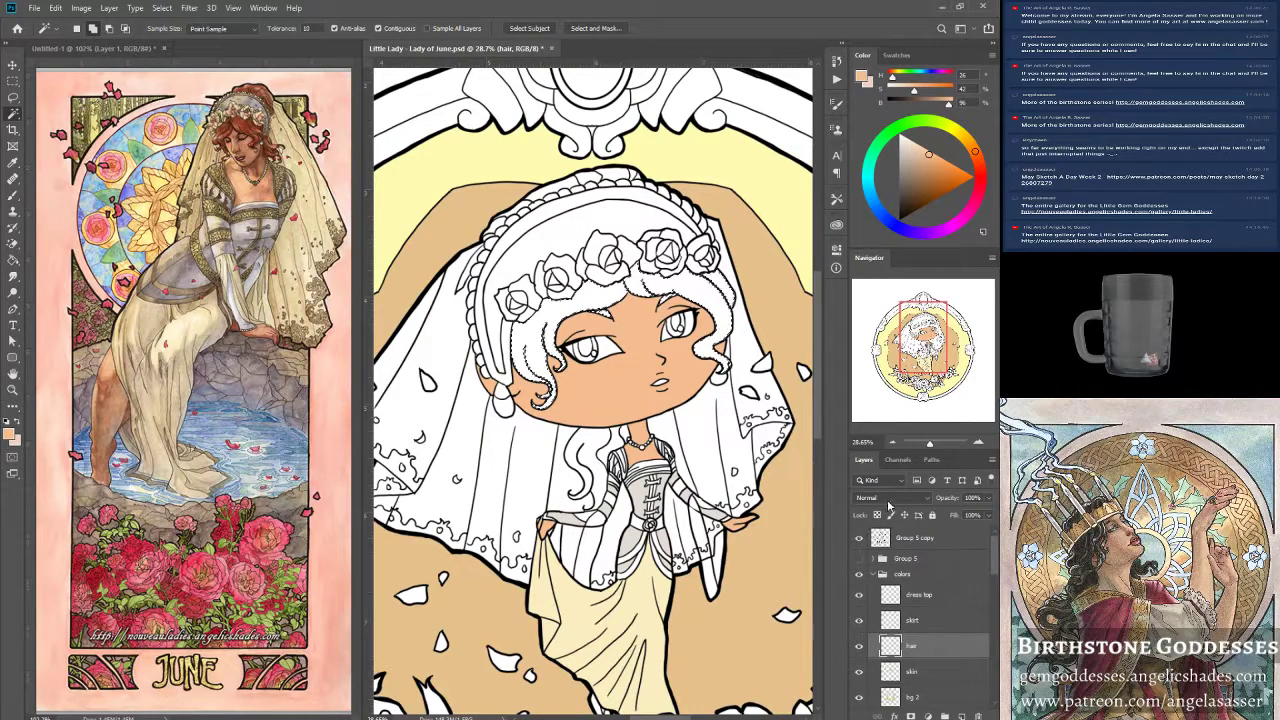
click(10, 436)
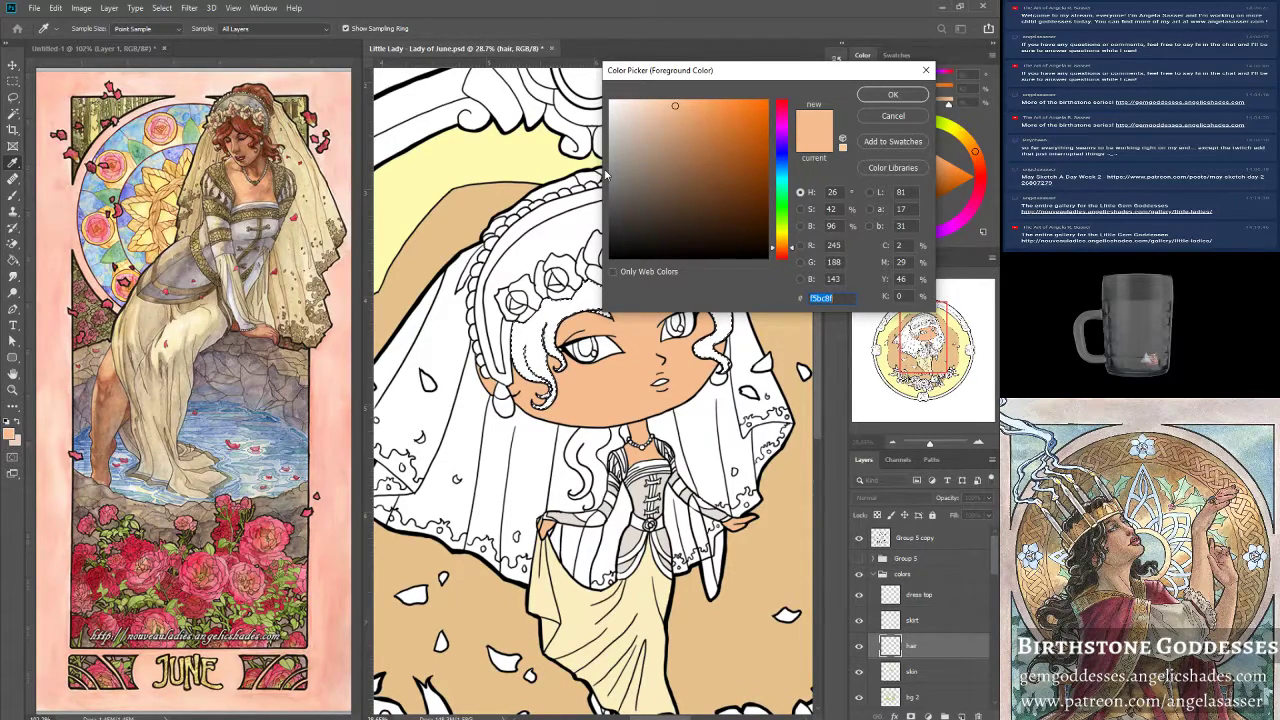
click(885, 118)
key(z)
click(255, 150)
click(252, 115)
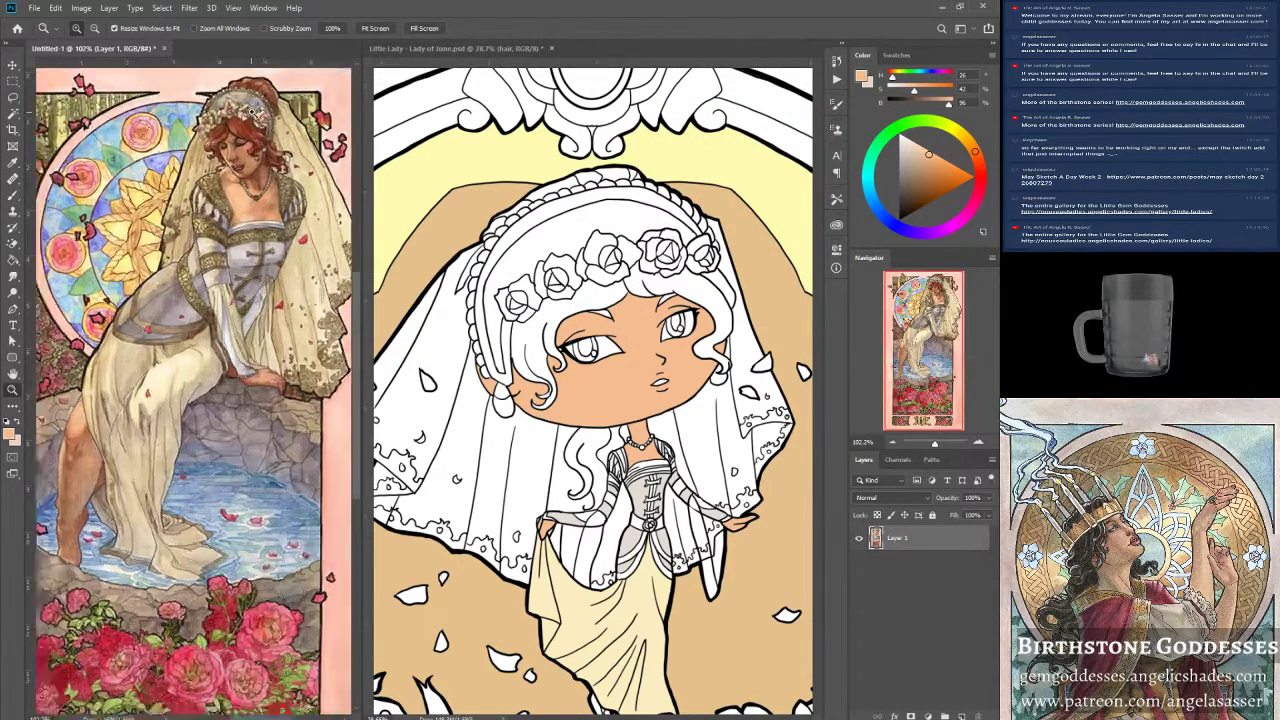
drag(230, 167, 230, 213)
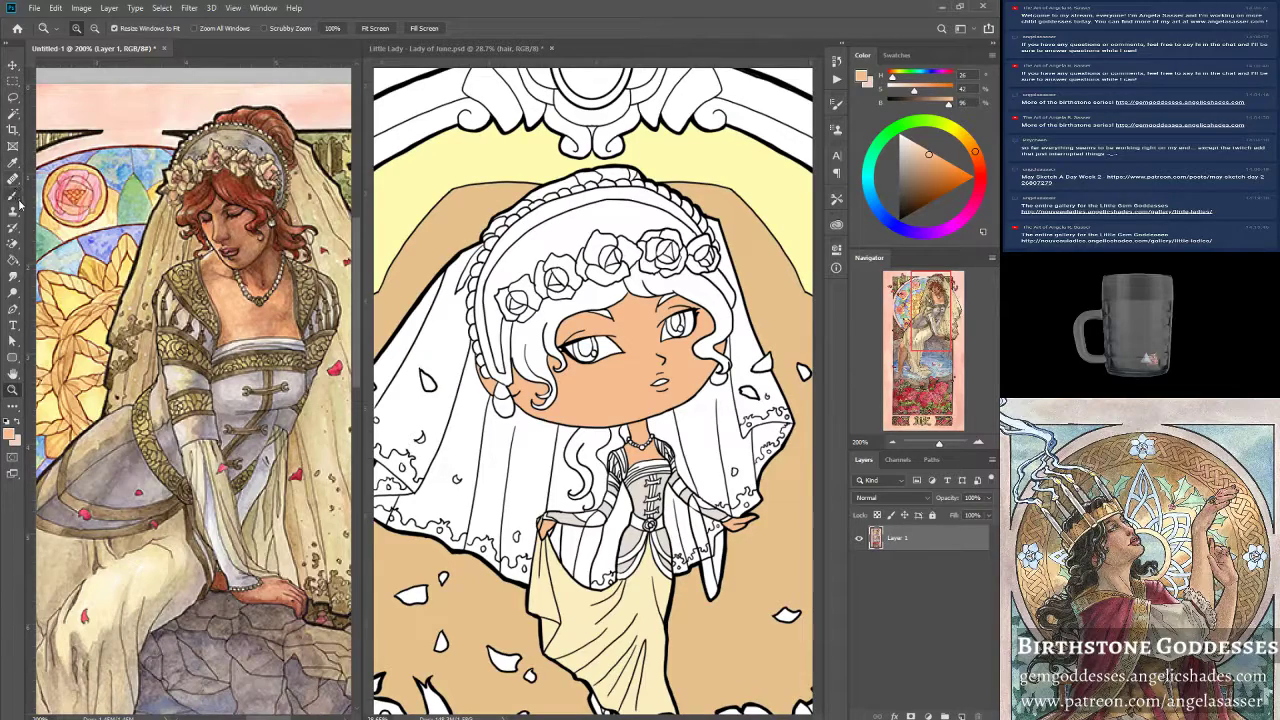
click(13, 116)
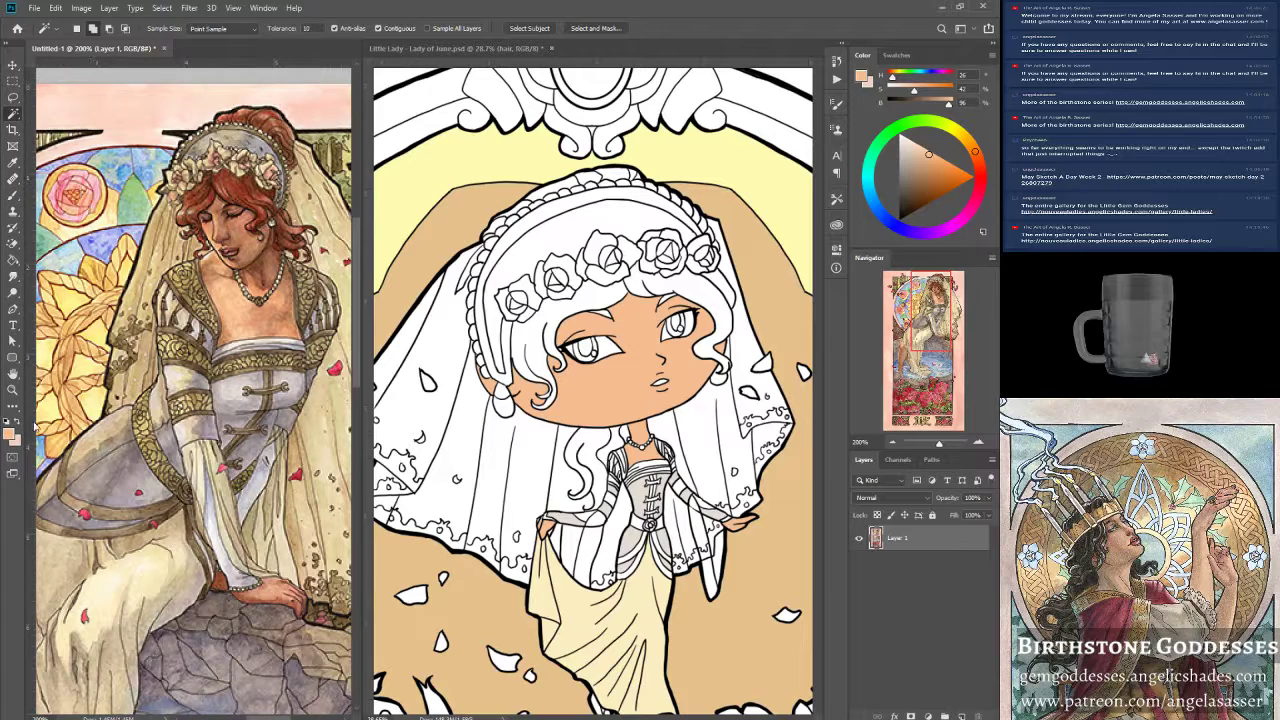
click(13, 163)
click(240, 194)
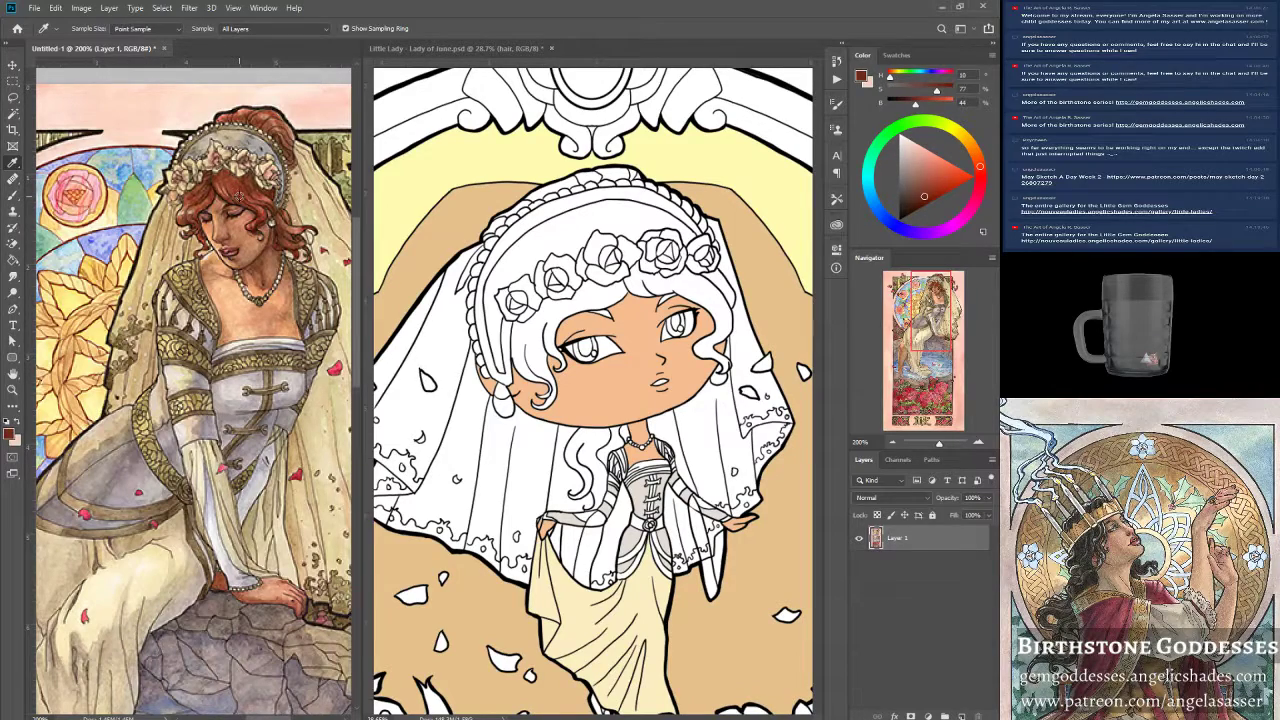
Fill the selected hair areas on the hair layer with the sampled red-brown at 100% opacity and clear the selection.
click(478, 48)
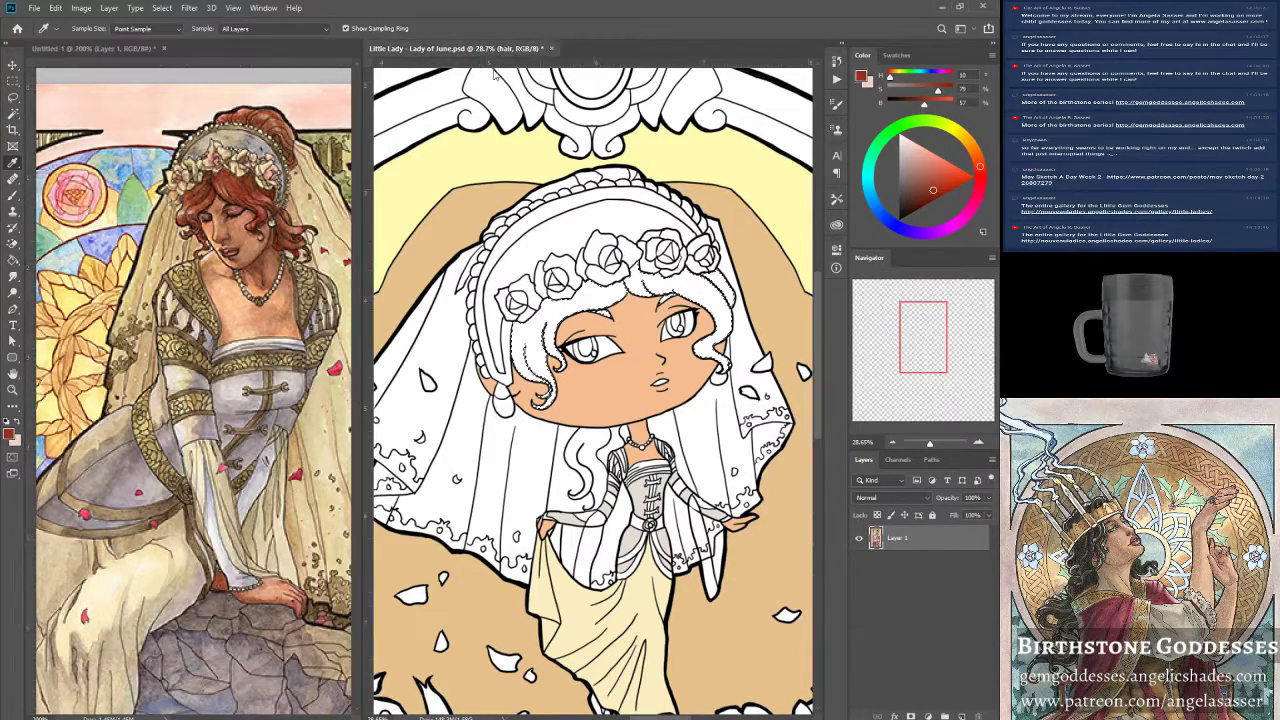
click(55, 7)
click(64, 203)
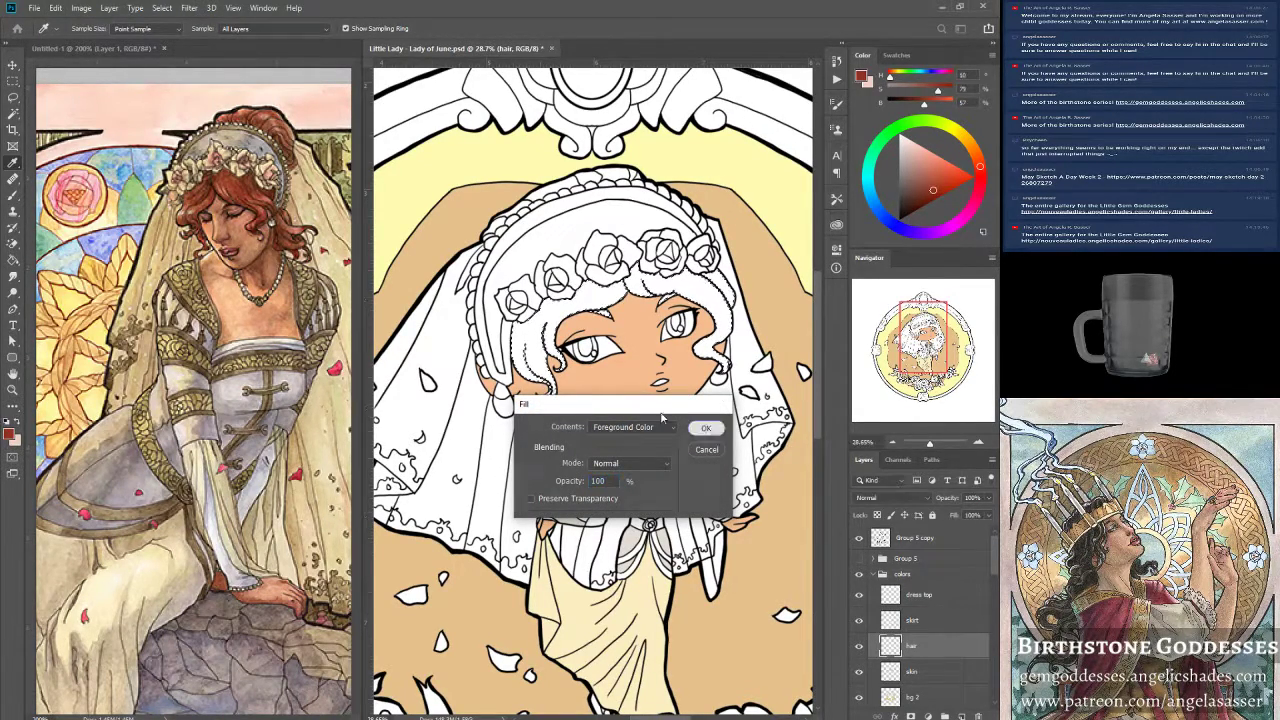
click(705, 427)
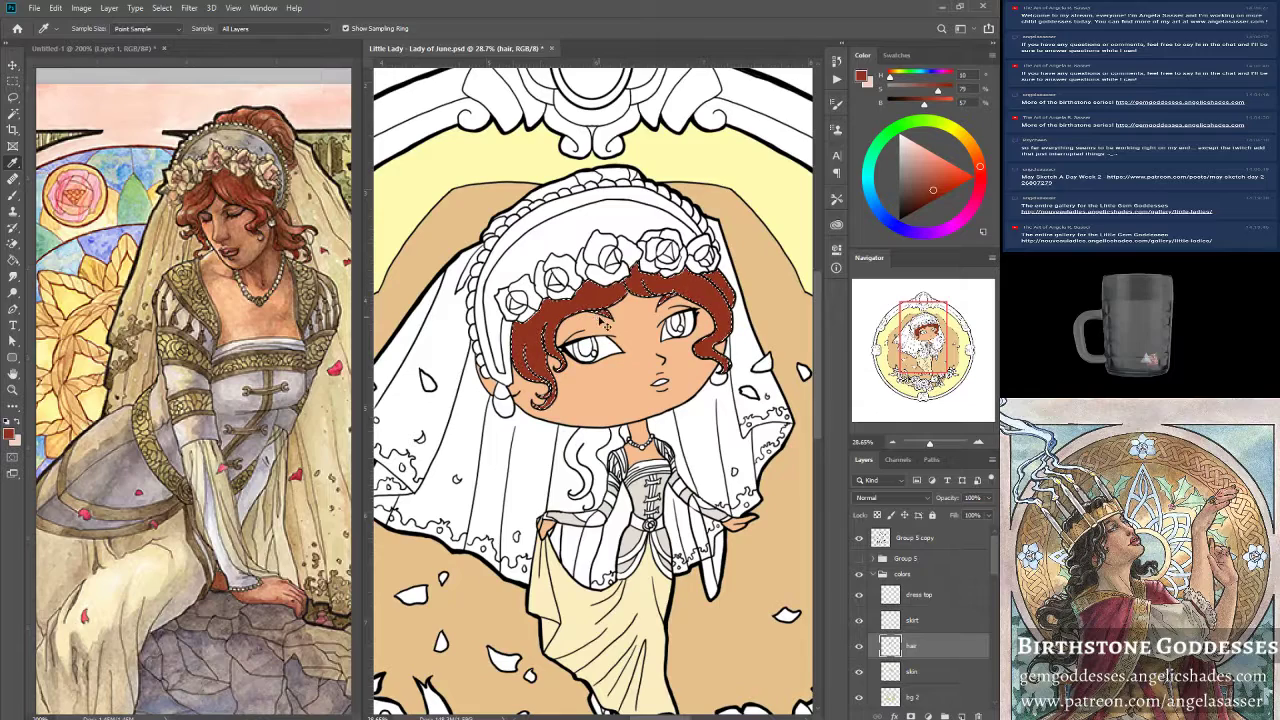
key(ctrl+d)
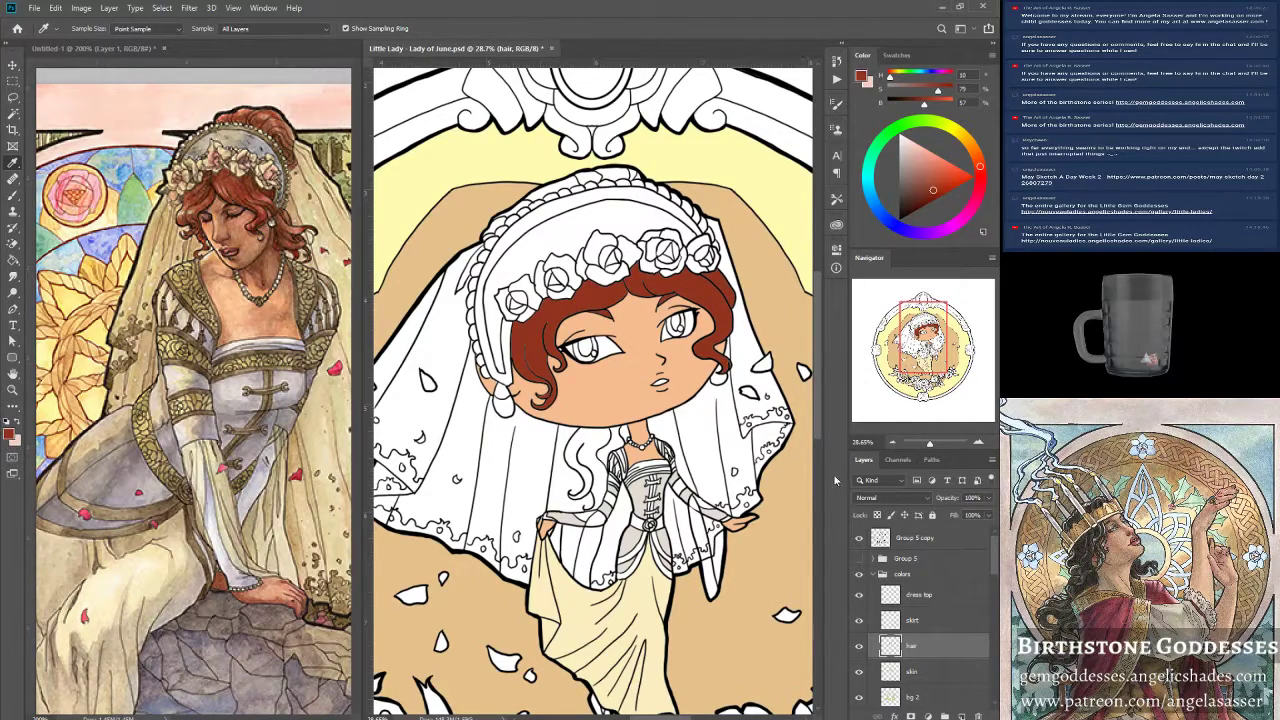
Select the hair bun above the headdress on the Group 5 copy line art, fill it red-brown at 100% opacity on the hair layer, and deselect.
click(940, 540)
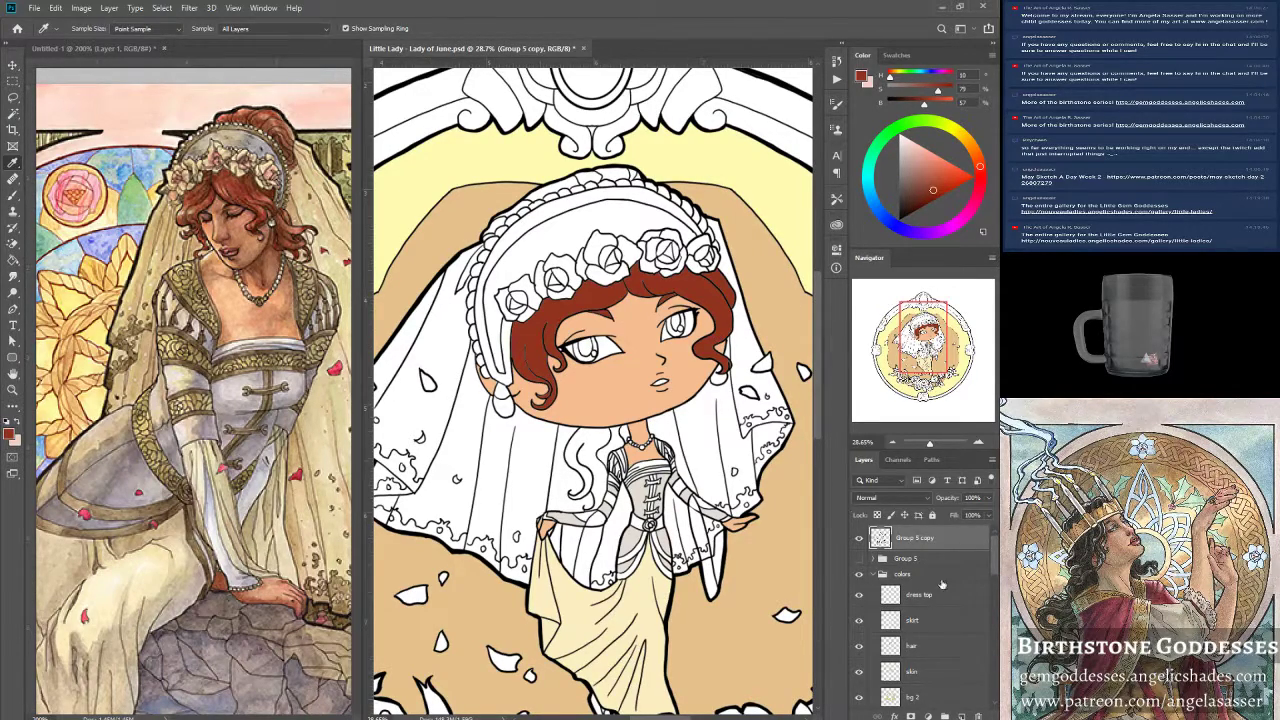
click(858, 539)
click(858, 539)
click(13, 113)
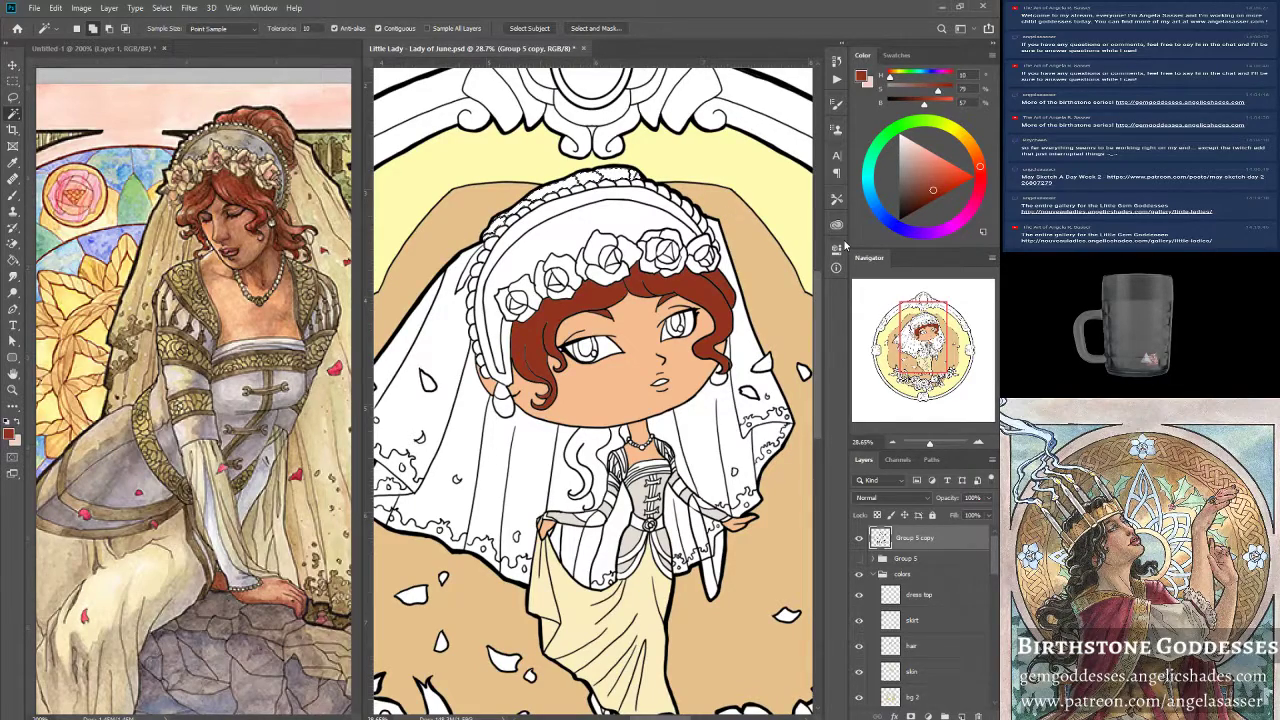
click(926, 647)
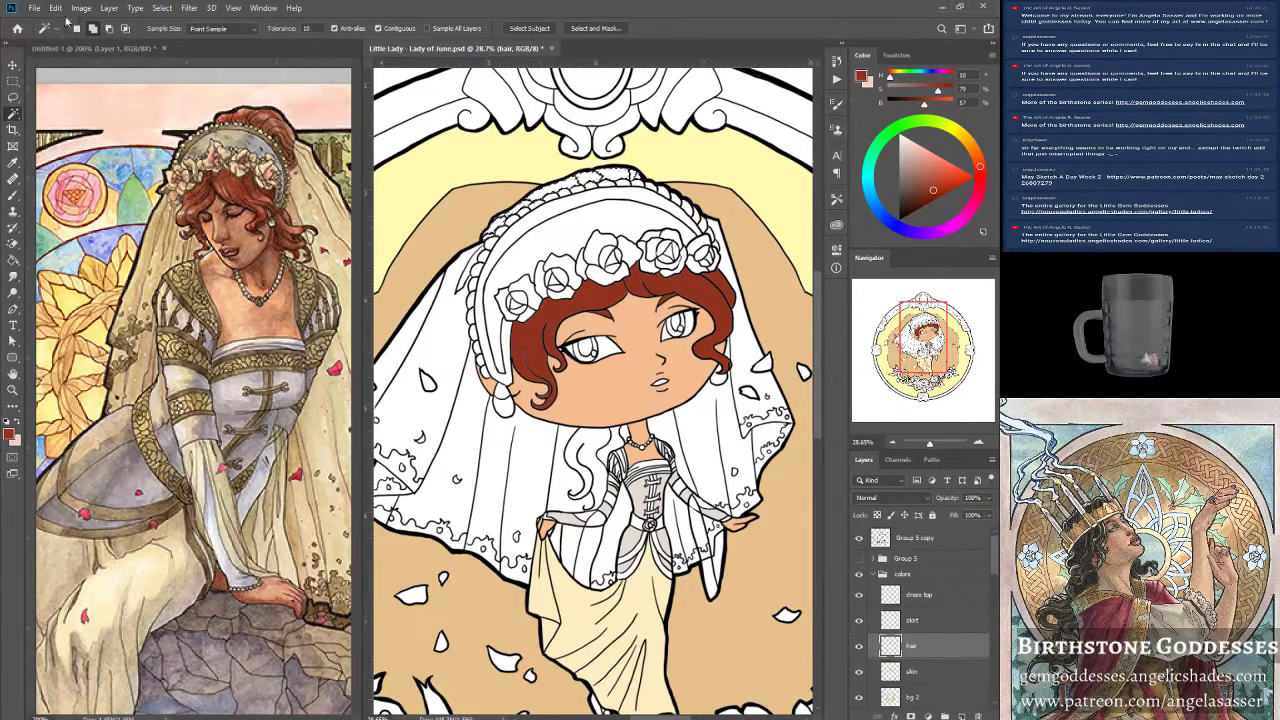
click(57, 8)
click(80, 207)
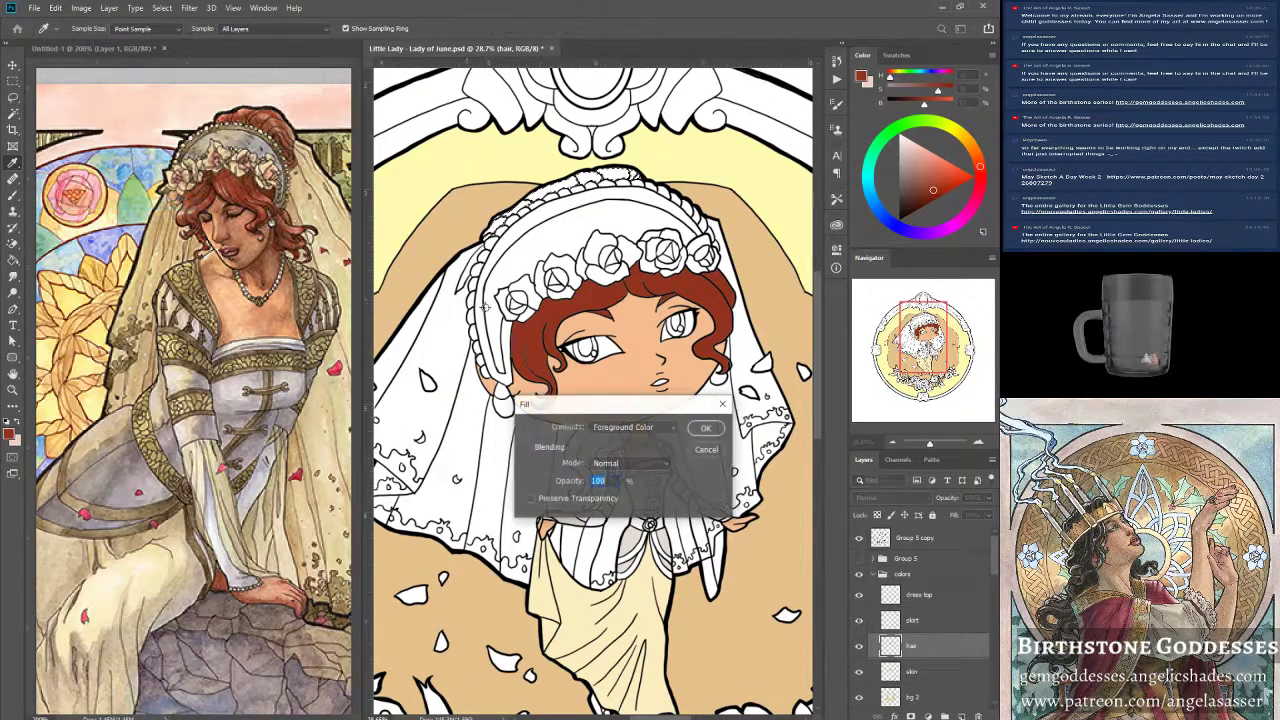
click(708, 428)
key(w)
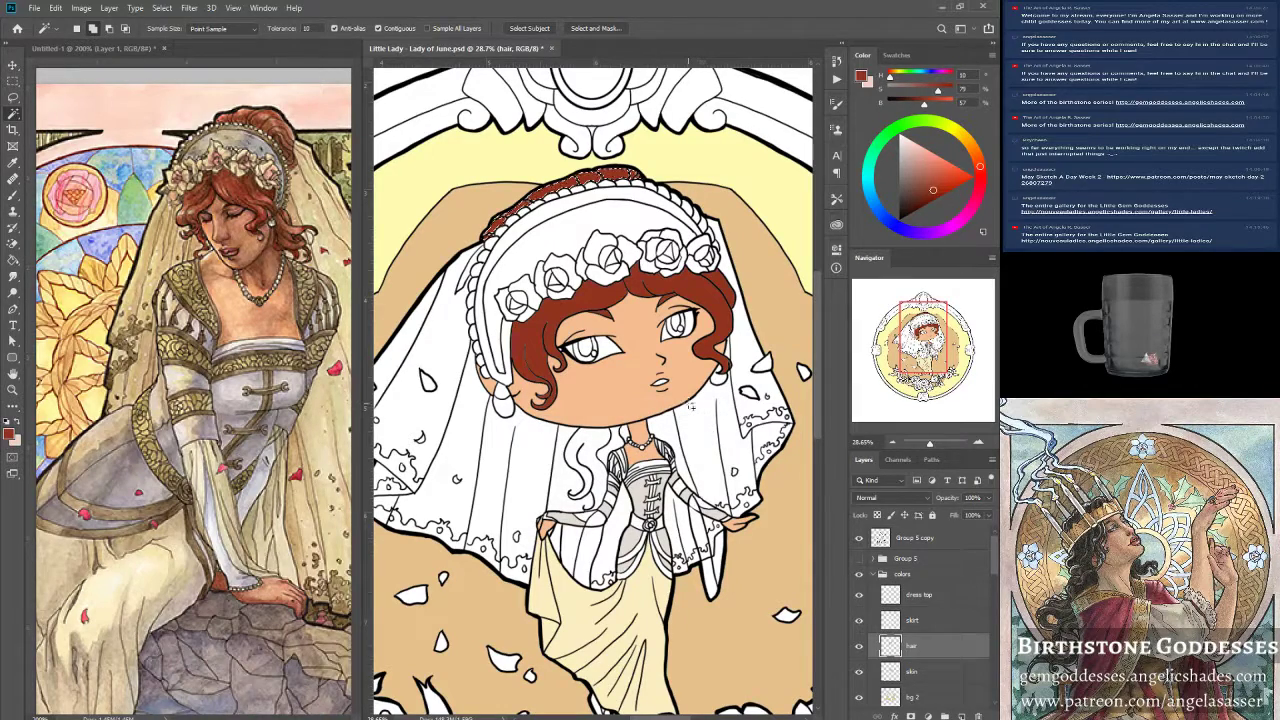
key(ctrl+d)
Select the long hair locks below the face on the Group 5 copy line art and fill them with the red-brown on the hair layer.
click(935, 543)
click(588, 443)
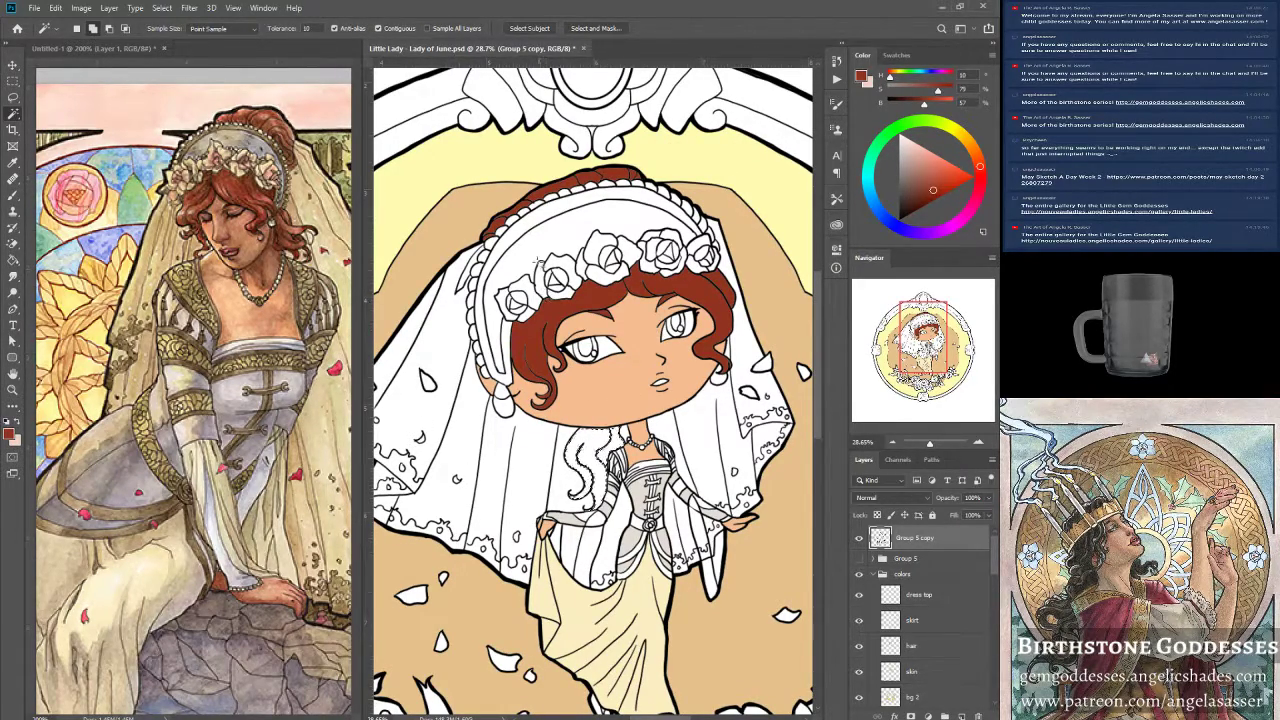
scroll(593, 390, up, 2)
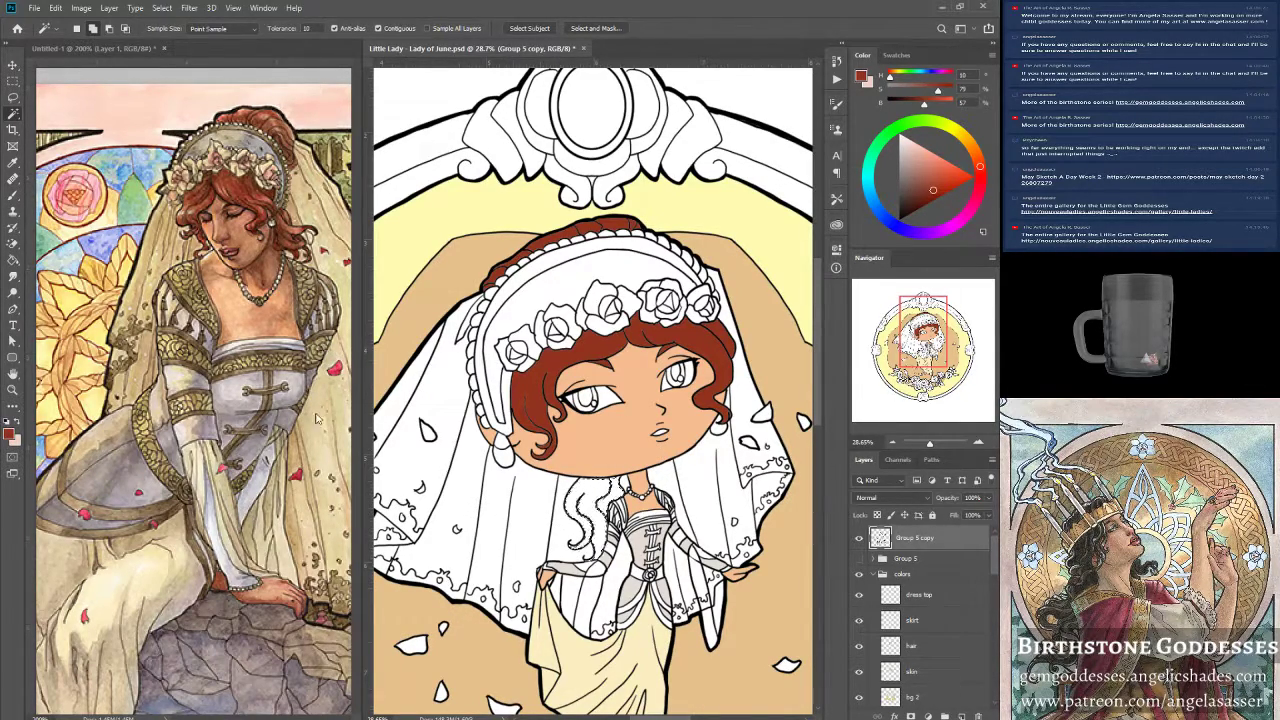
click(929, 651)
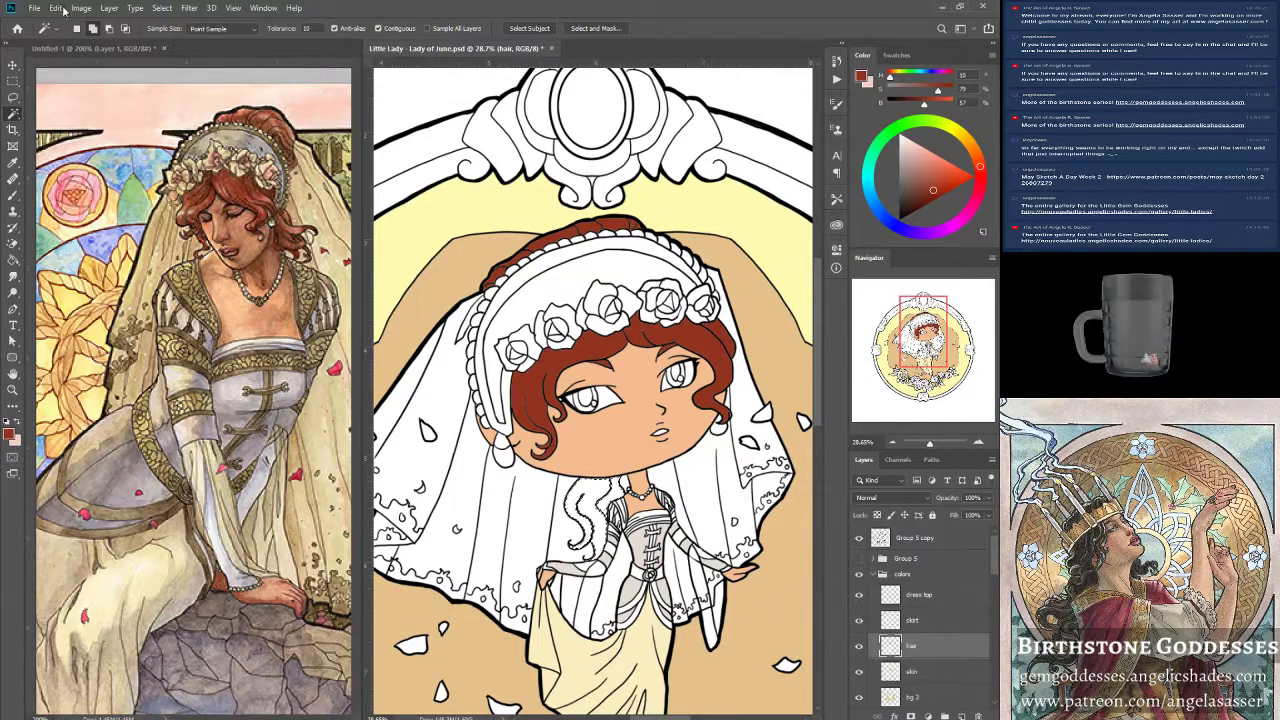
click(56, 8)
click(87, 206)
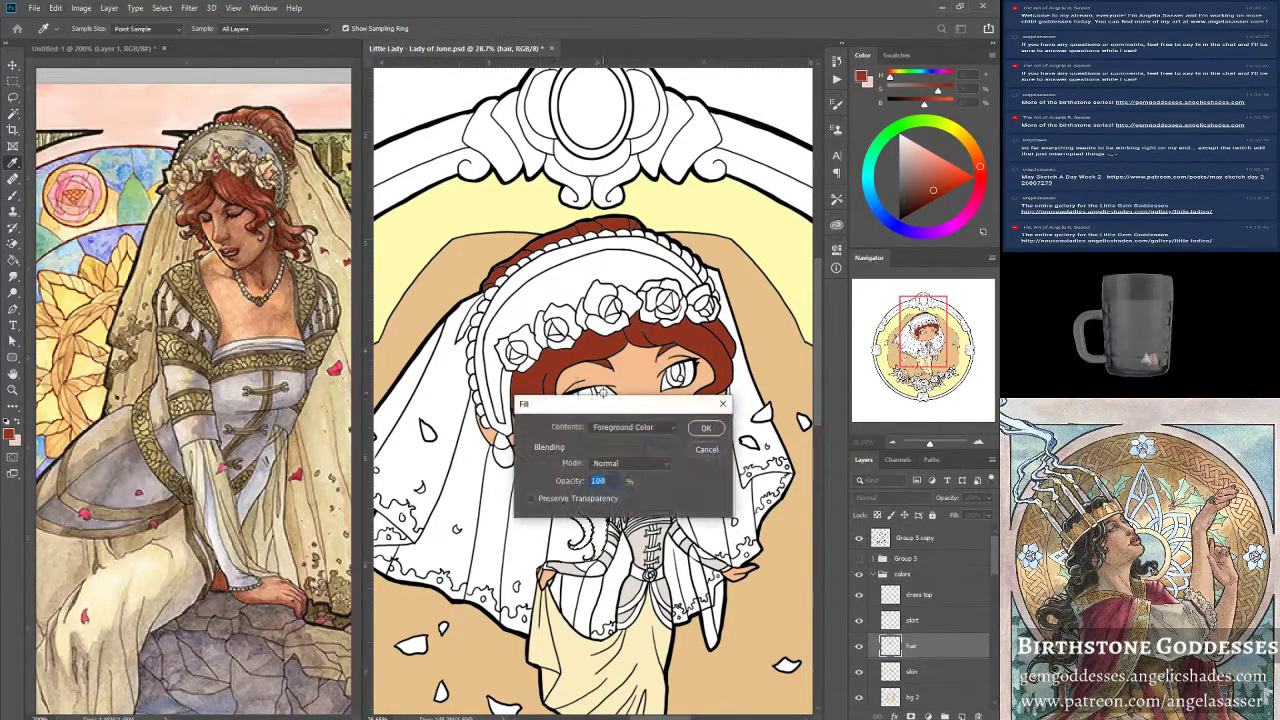
click(706, 429)
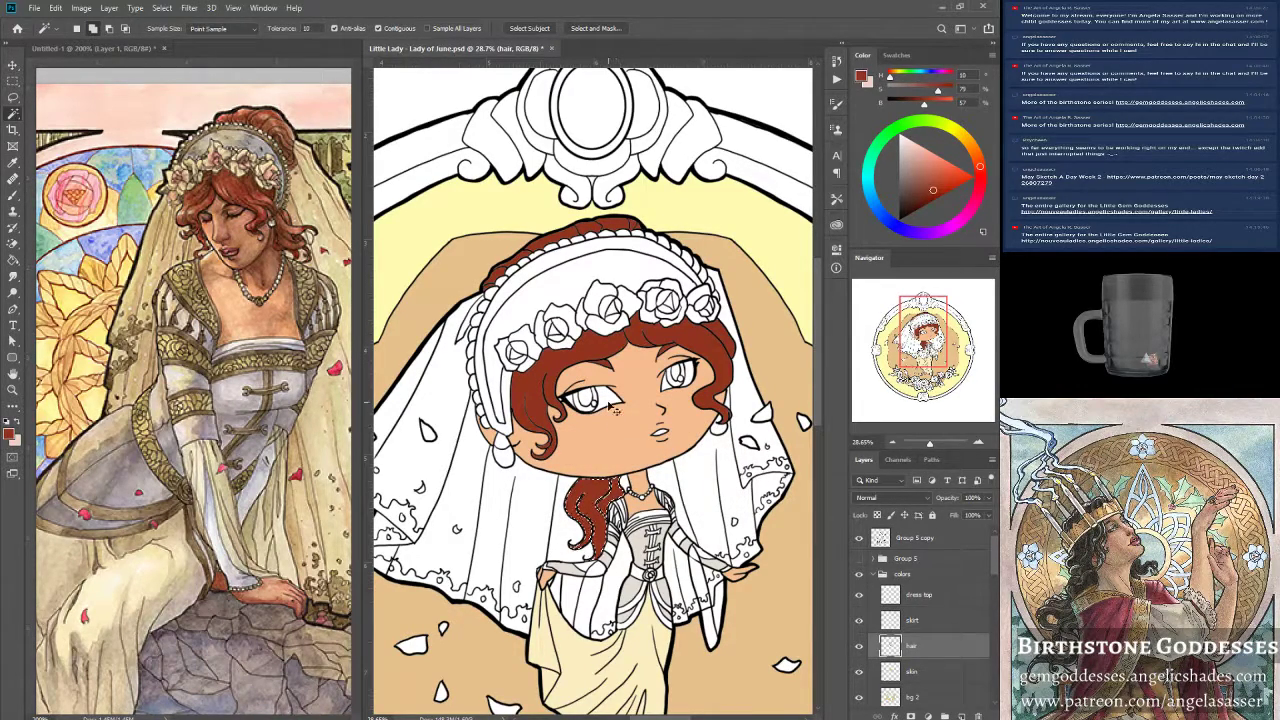
scroll(575, 475, down, 1)
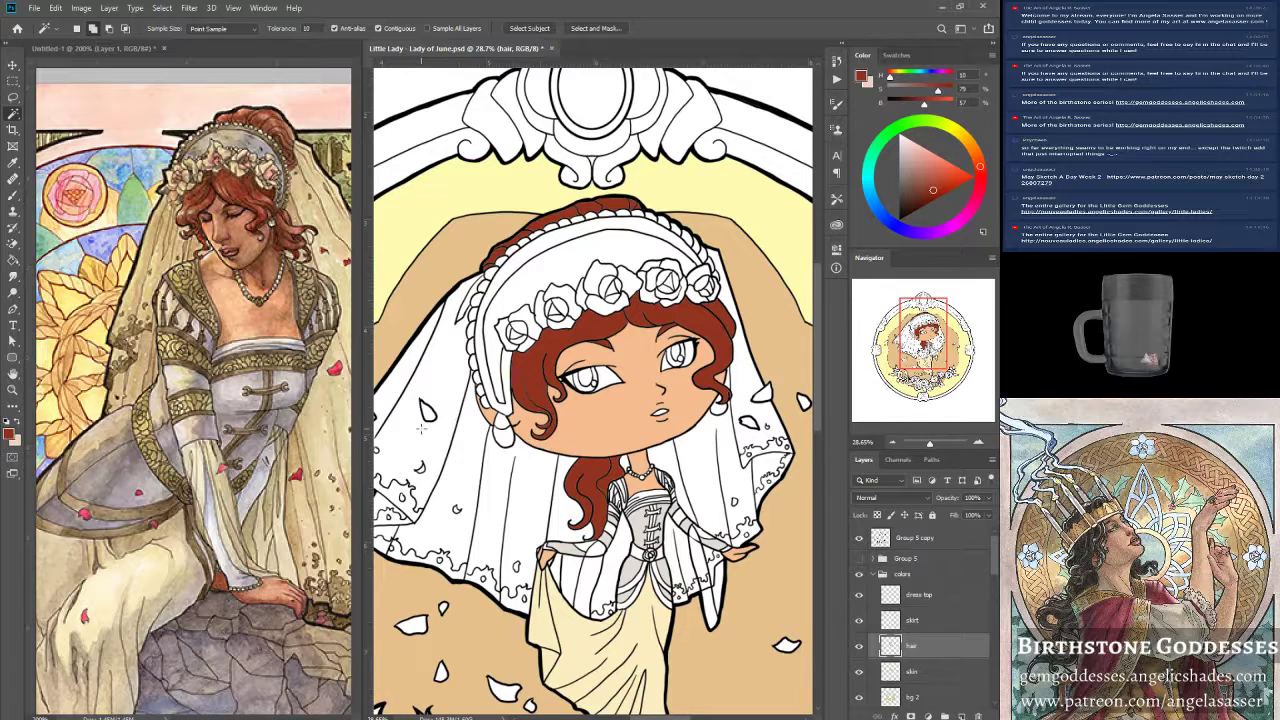
Toggle the skirt layer's visibility to check which part of the dress its color covers.
click(16, 196)
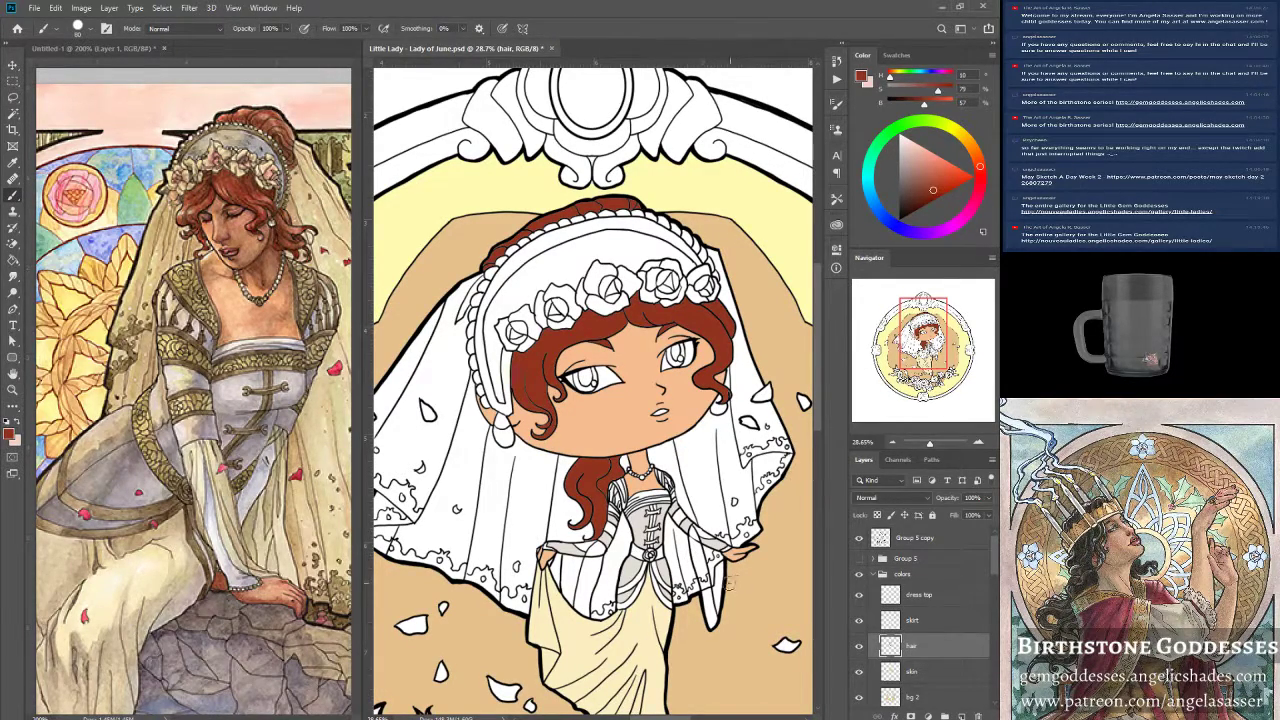
alt+click(537, 357)
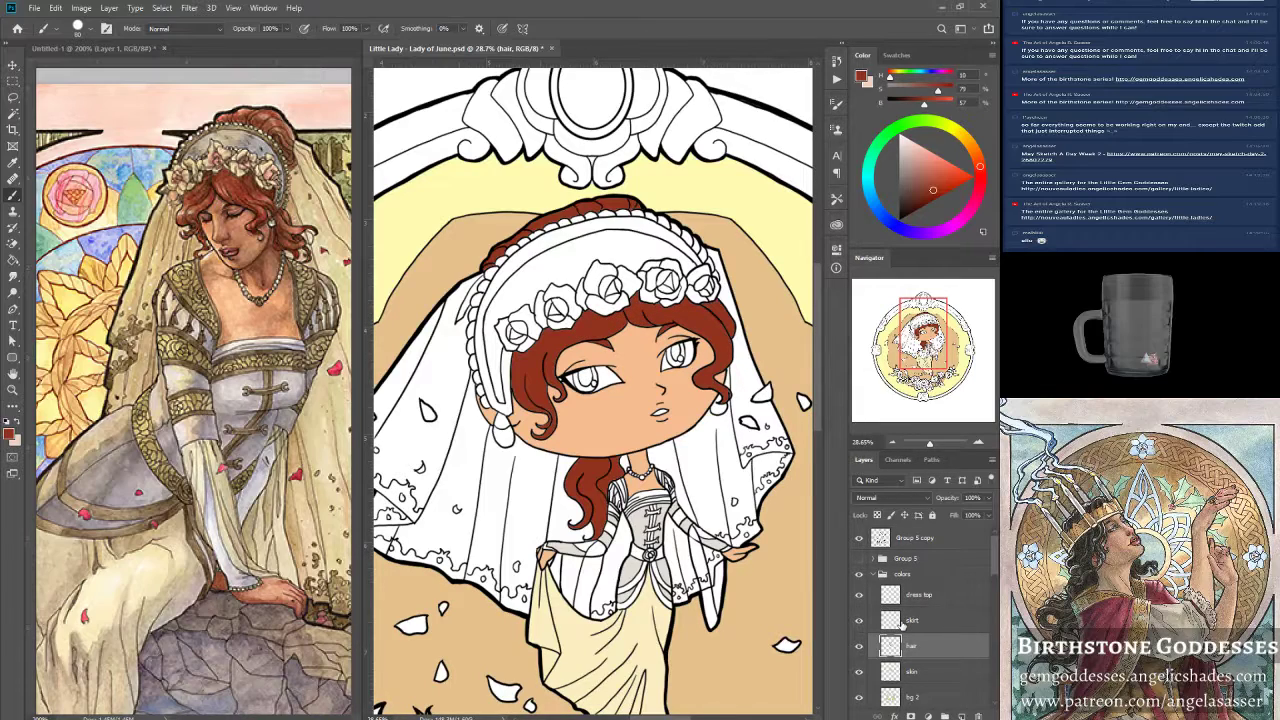
drag(910, 339, 914, 347)
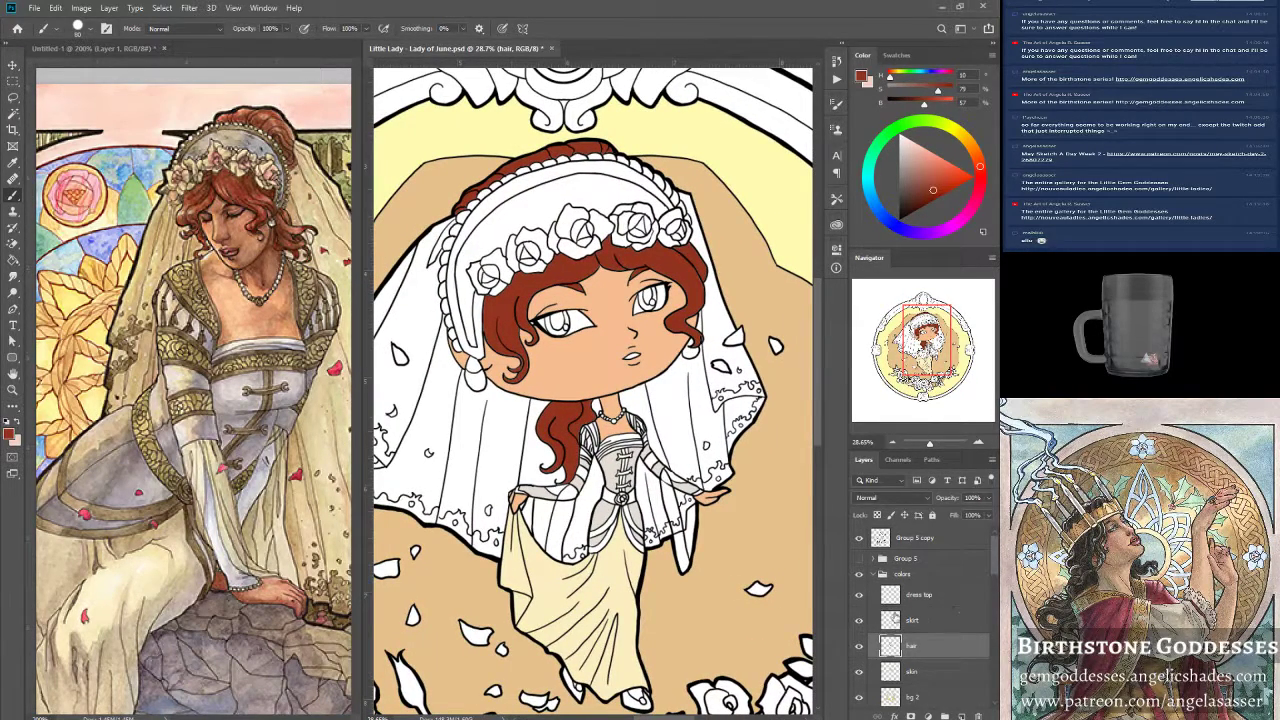
click(926, 622)
click(858, 622)
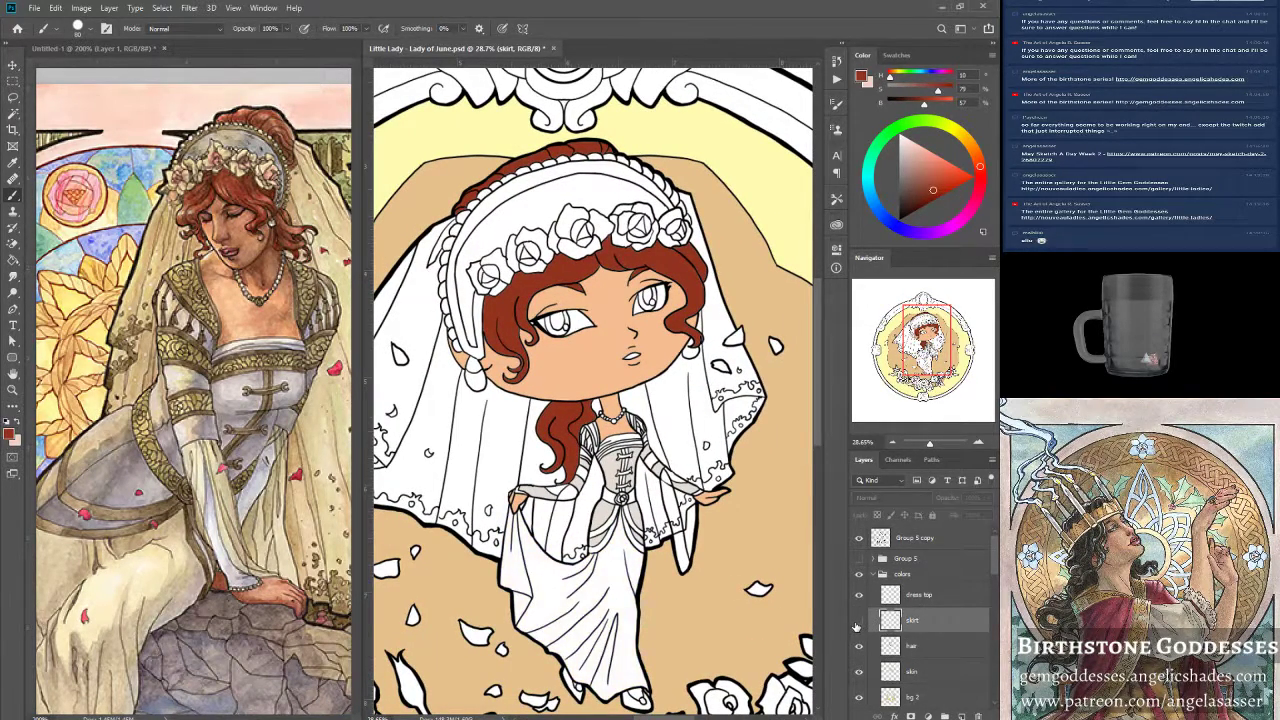
click(858, 622)
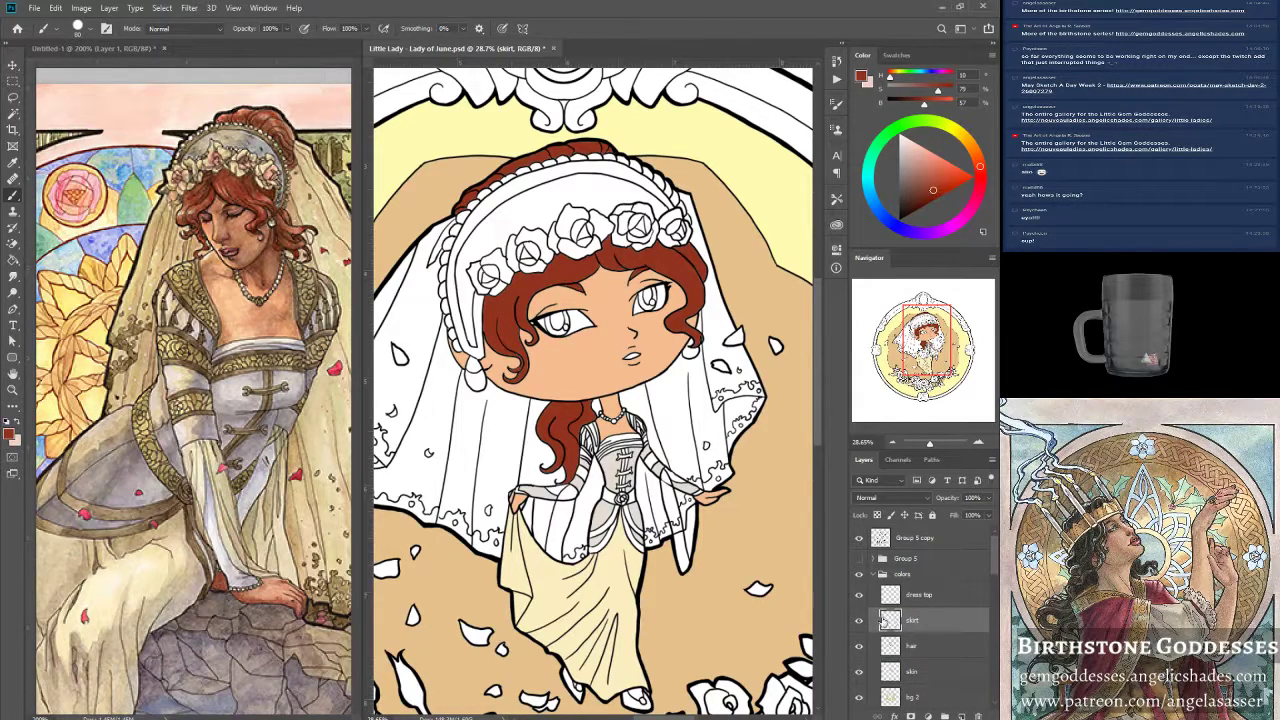
click(857, 622)
click(857, 622)
Select the headdress area between the pearls and roses on the Group 5 copy line art with the Magic Wand and make the dress top layer active.
click(920, 595)
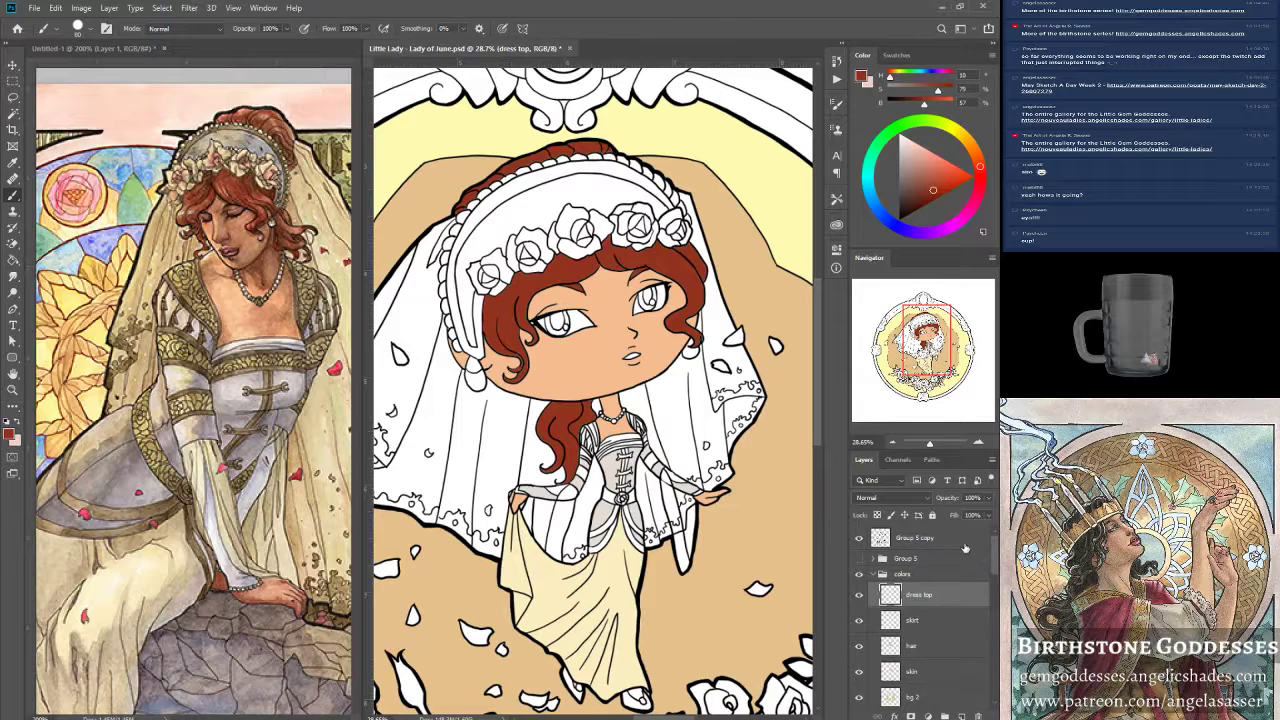
click(892, 545)
click(14, 116)
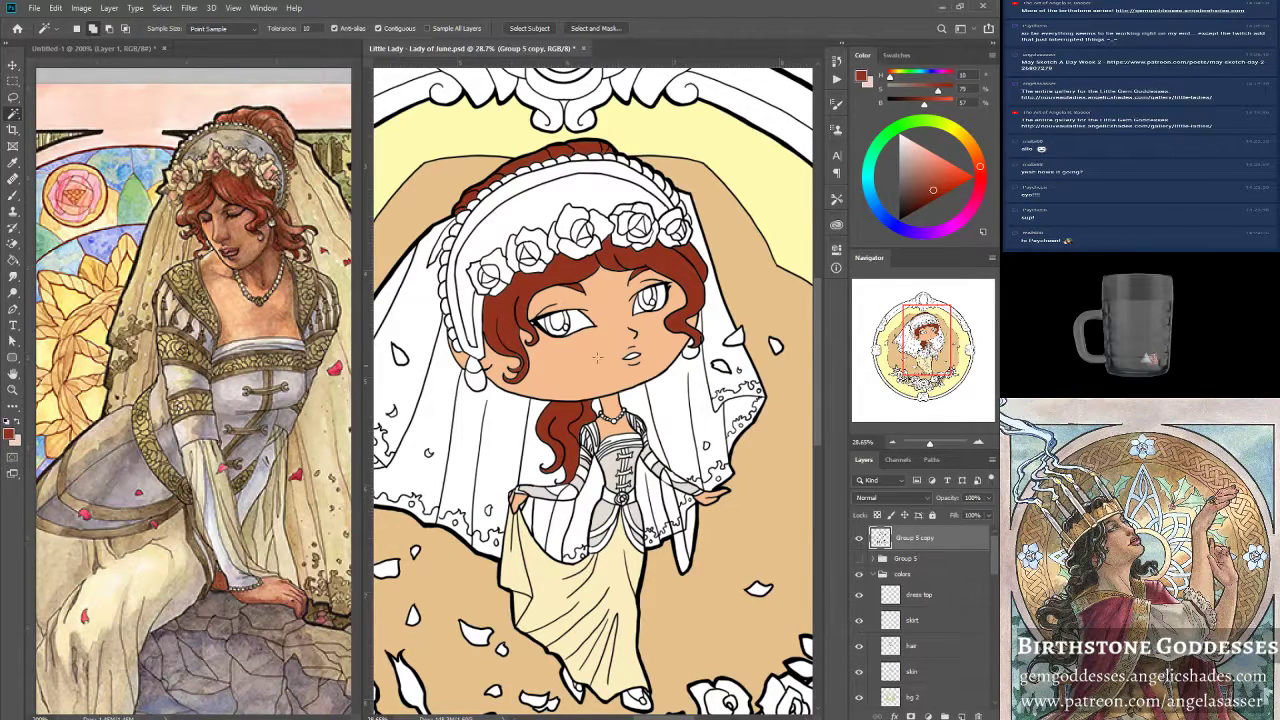
click(462, 300)
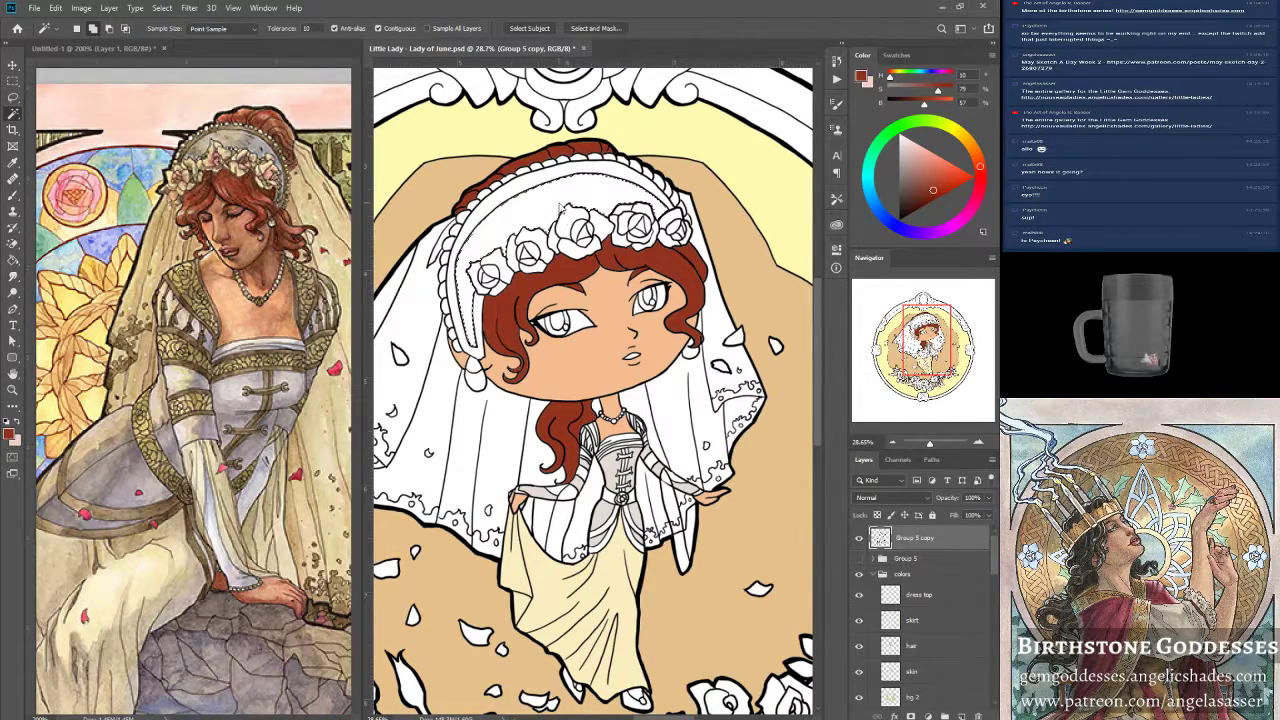
click(908, 620)
click(915, 645)
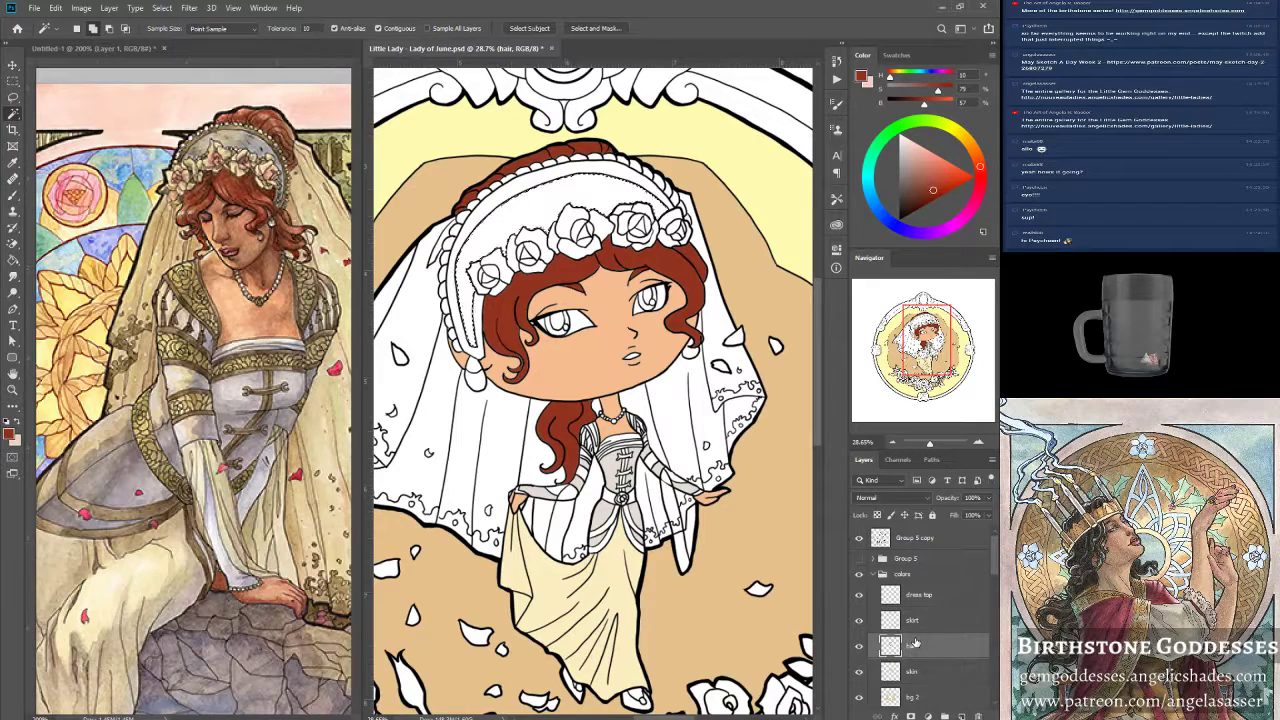
scroll(915, 642, down, 2)
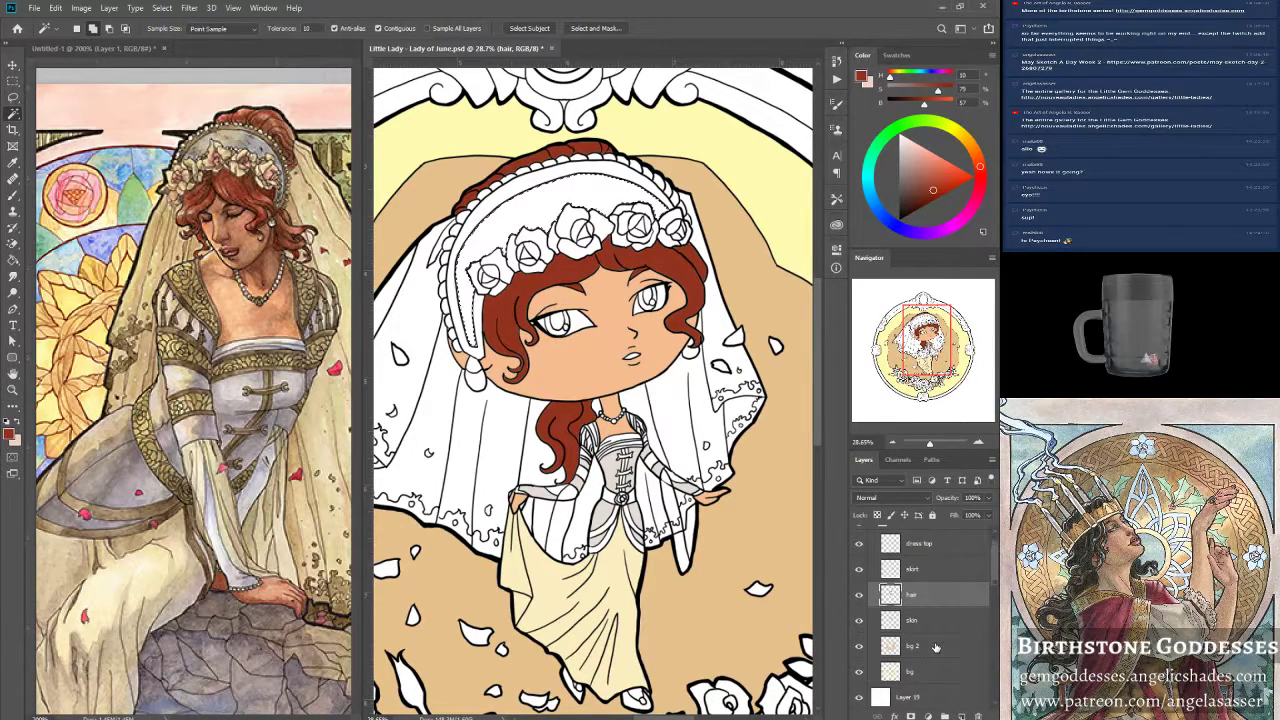
scroll(937, 648, up, 1)
click(938, 572)
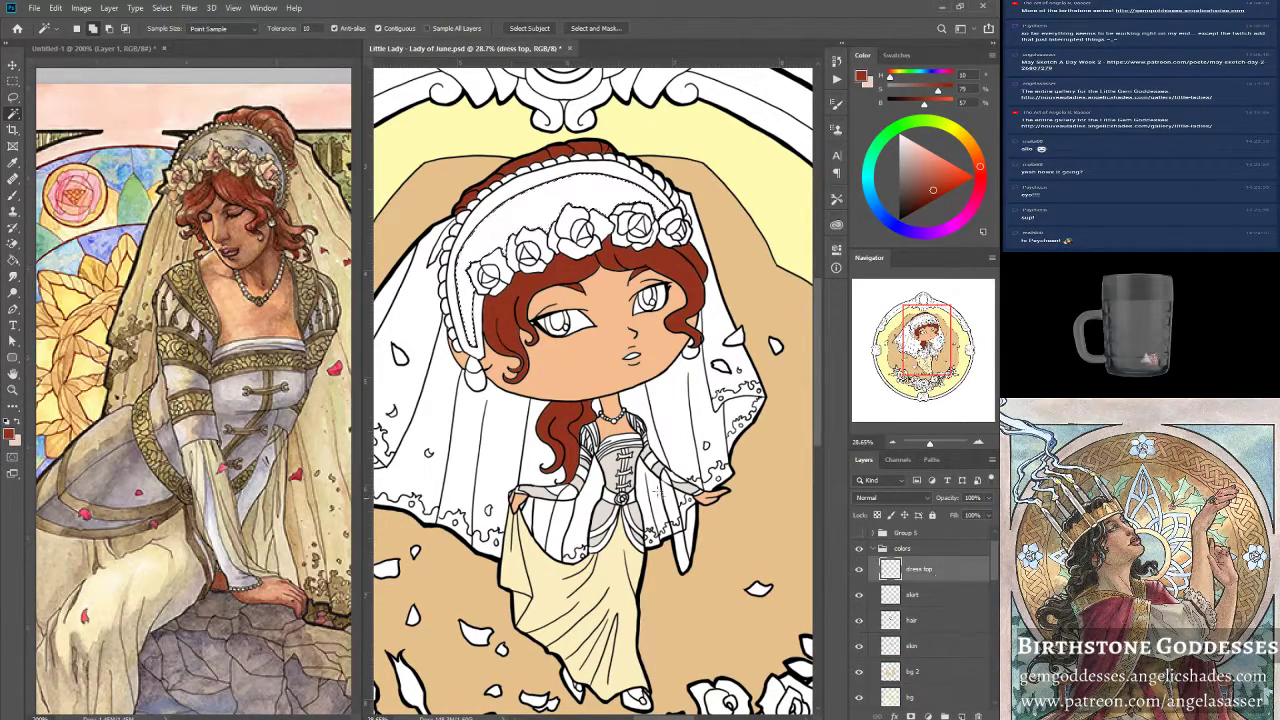
Sample the bodice's pale gray-beige (#e5dcd3) as the foreground color and fill the selected headdress area with it at 100% opacity.
key(i)
click(10, 432)
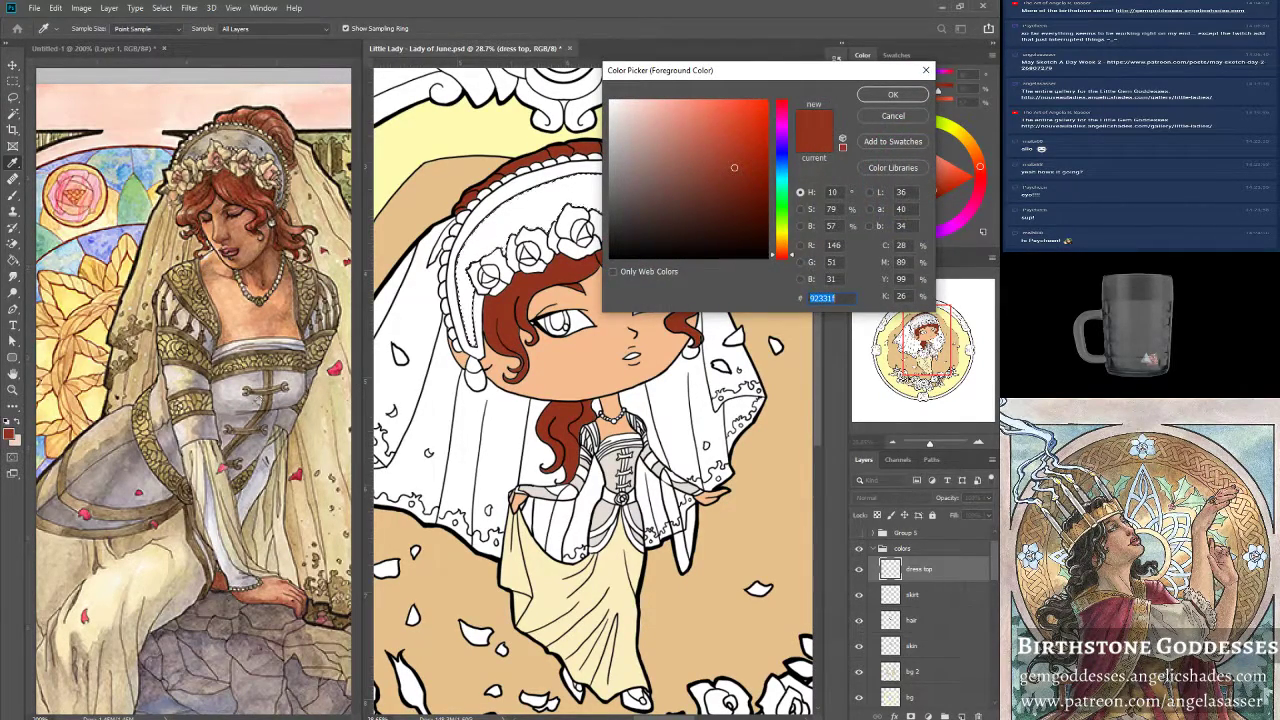
click(608, 468)
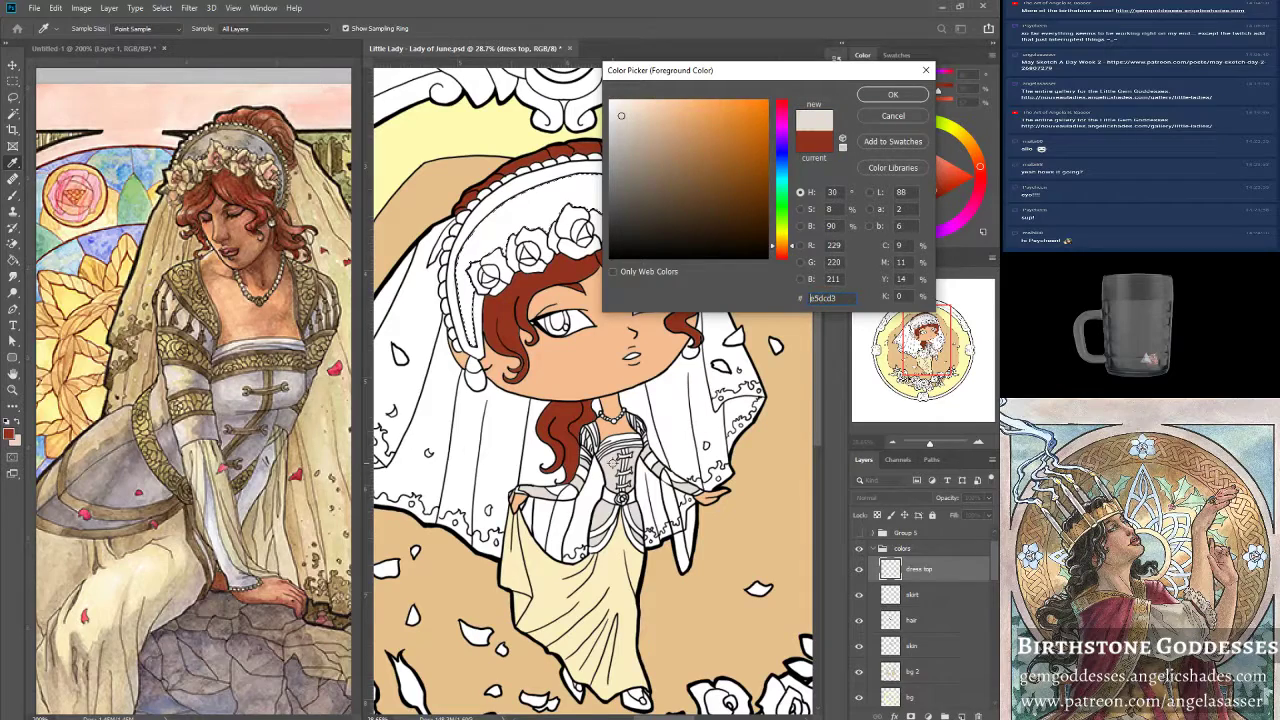
click(892, 94)
key(w)
click(56, 8)
click(80, 205)
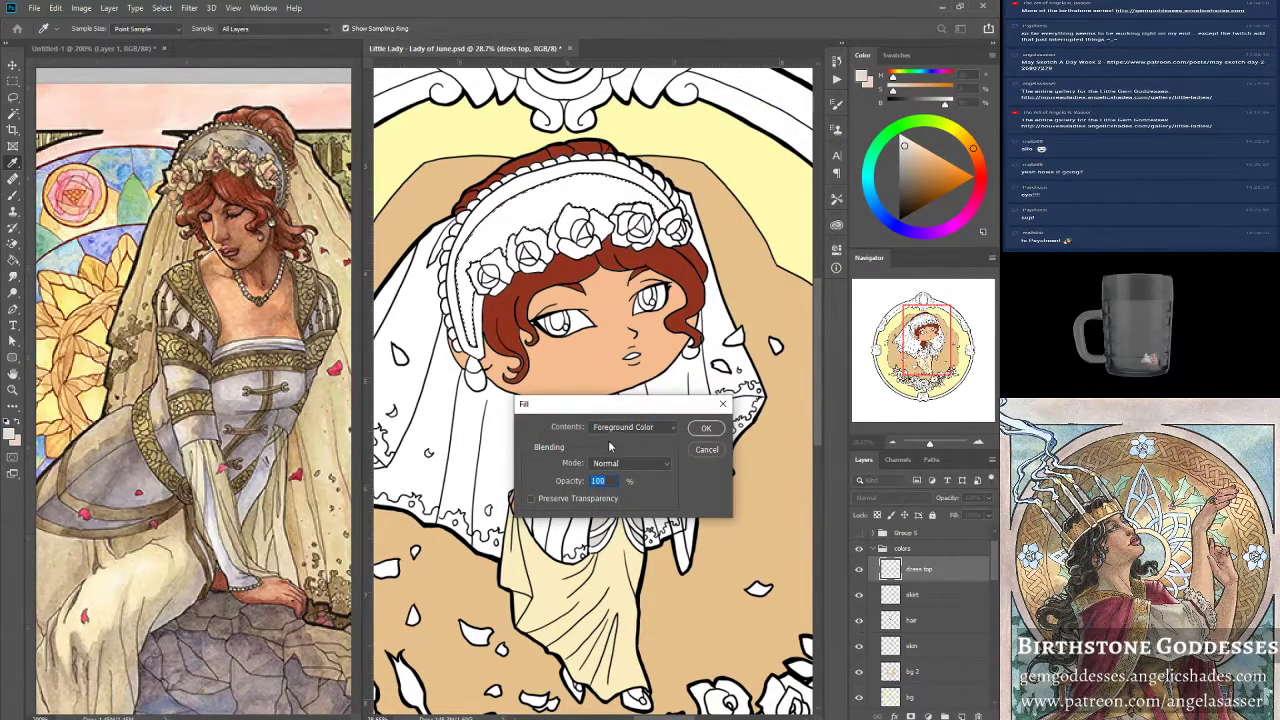
click(706, 428)
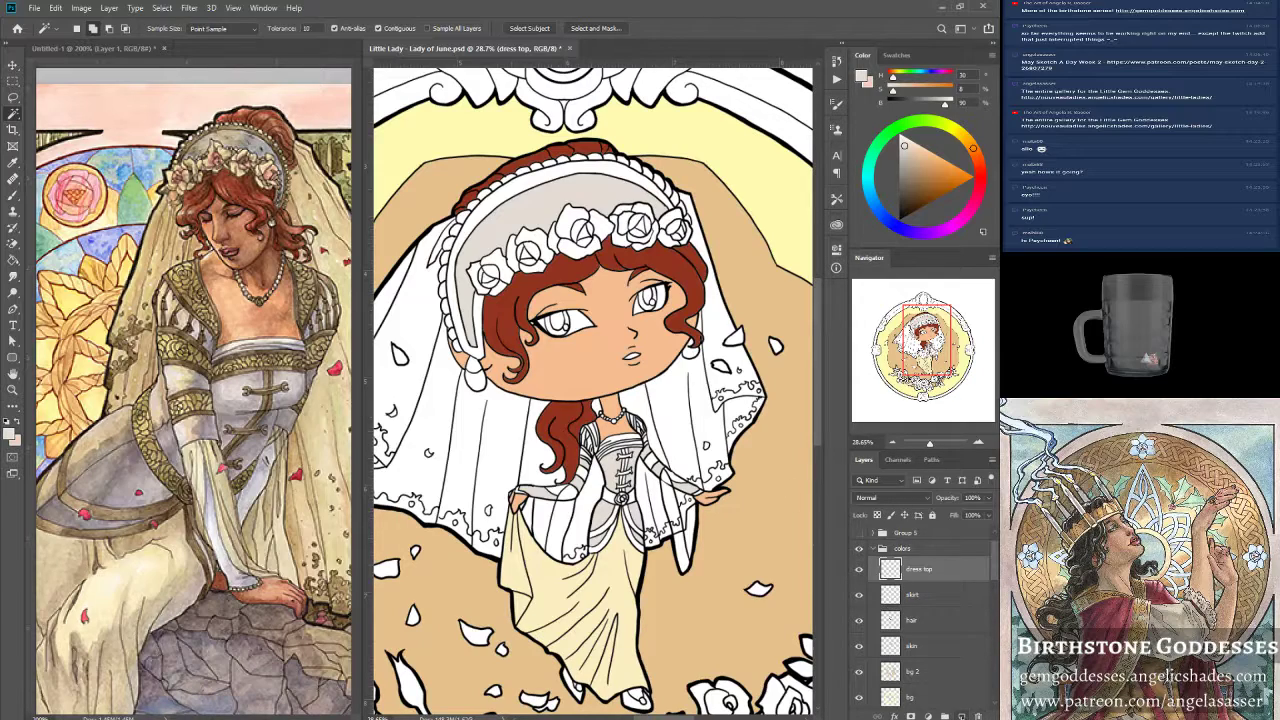
Add a new layer named "Trim" above the dress top layer and make the Group 5 copy line art layer active.
click(961, 716)
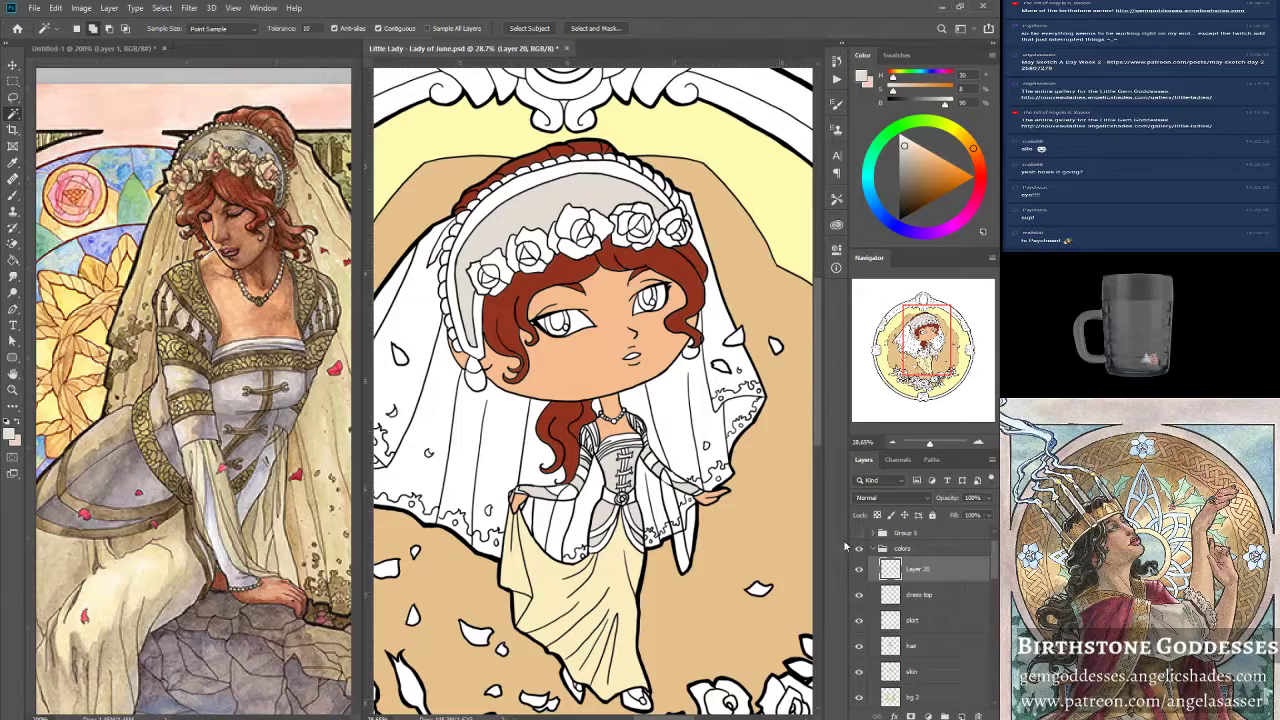
double_click(918, 568)
text(Trim)
key(Return)
scroll(935, 630, up, 1)
click(935, 544)
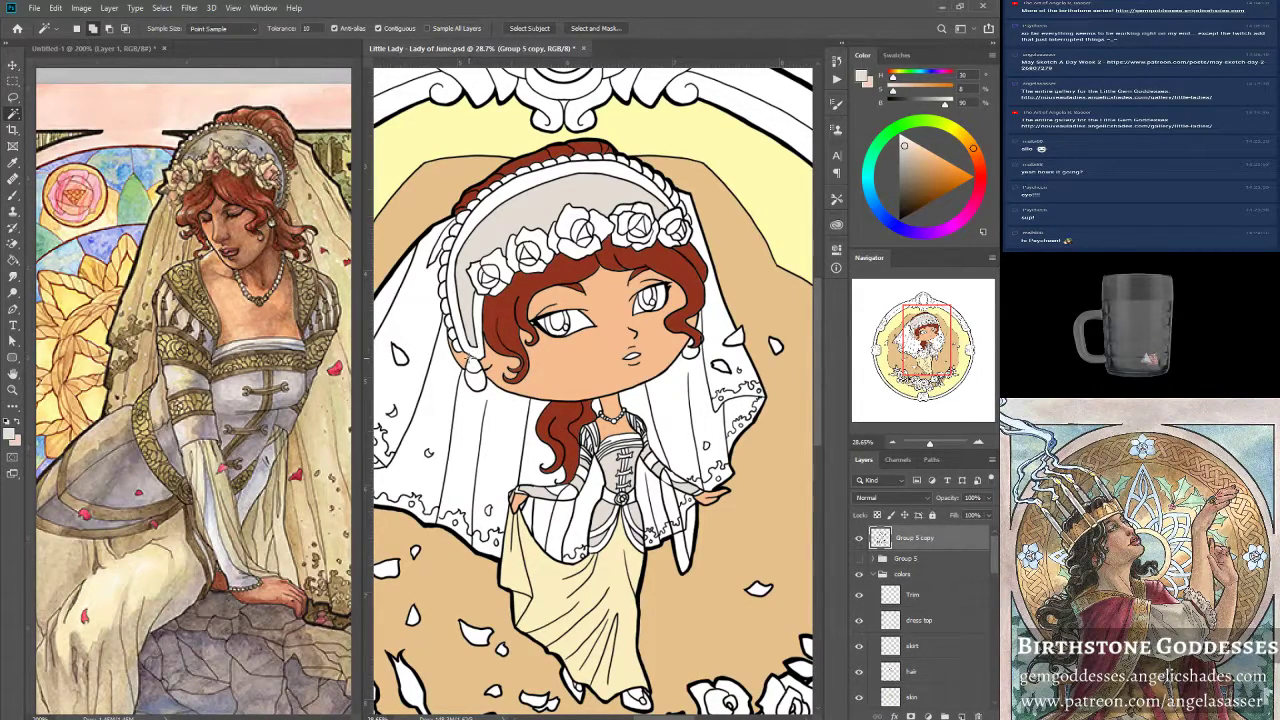
Try to select the puffed sleeve's trim sections beside the long hair locks on the line art with the Magic Wand.
click(506, 227)
drag(931, 442, 934, 444)
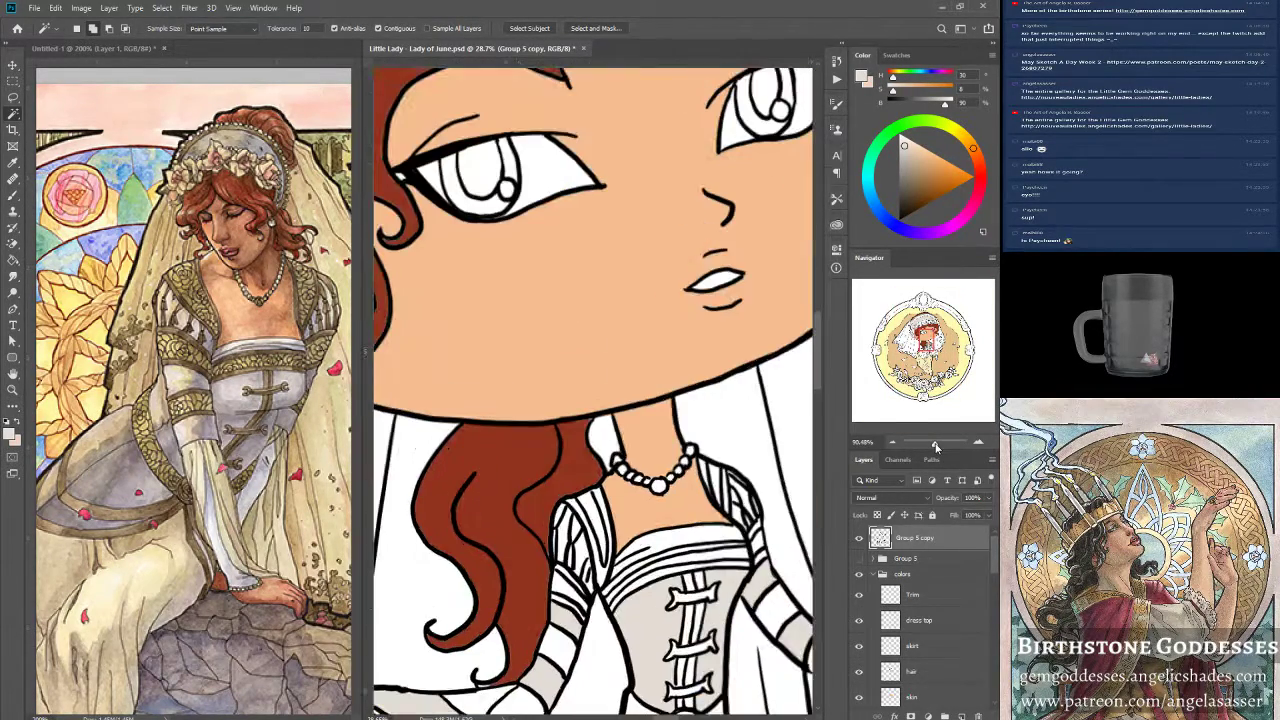
click(599, 570)
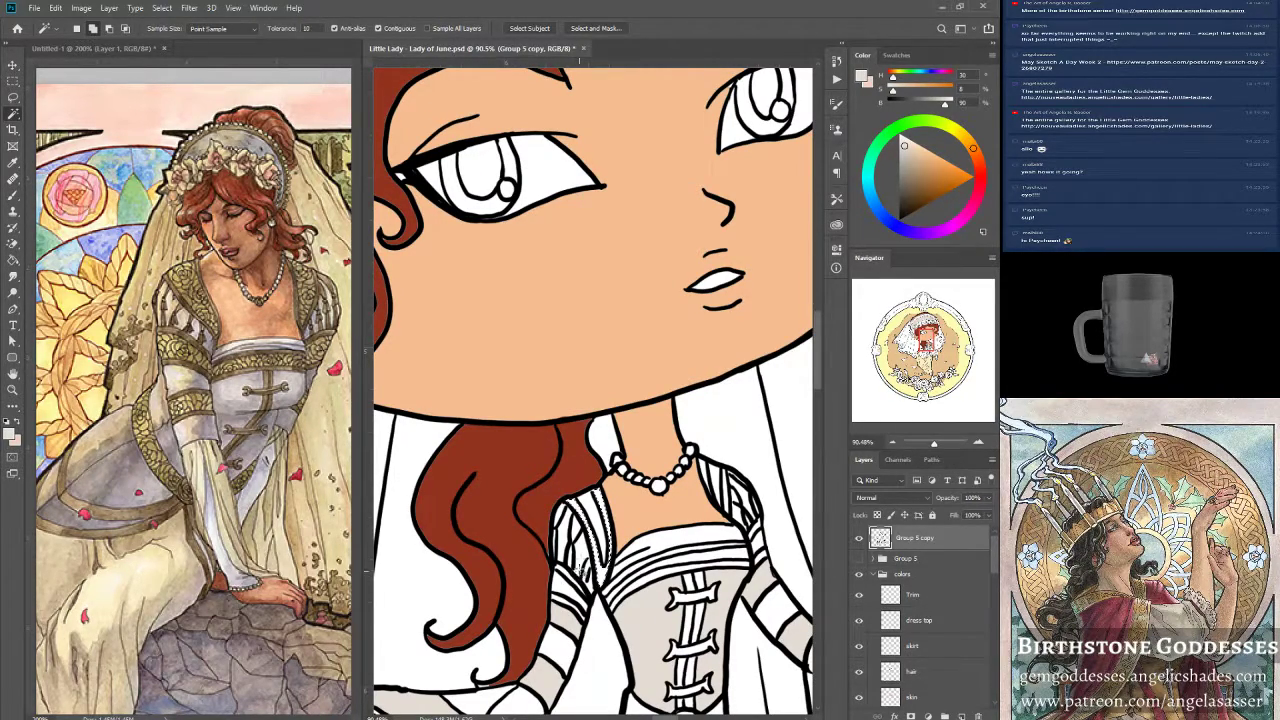
shift+click(556, 526)
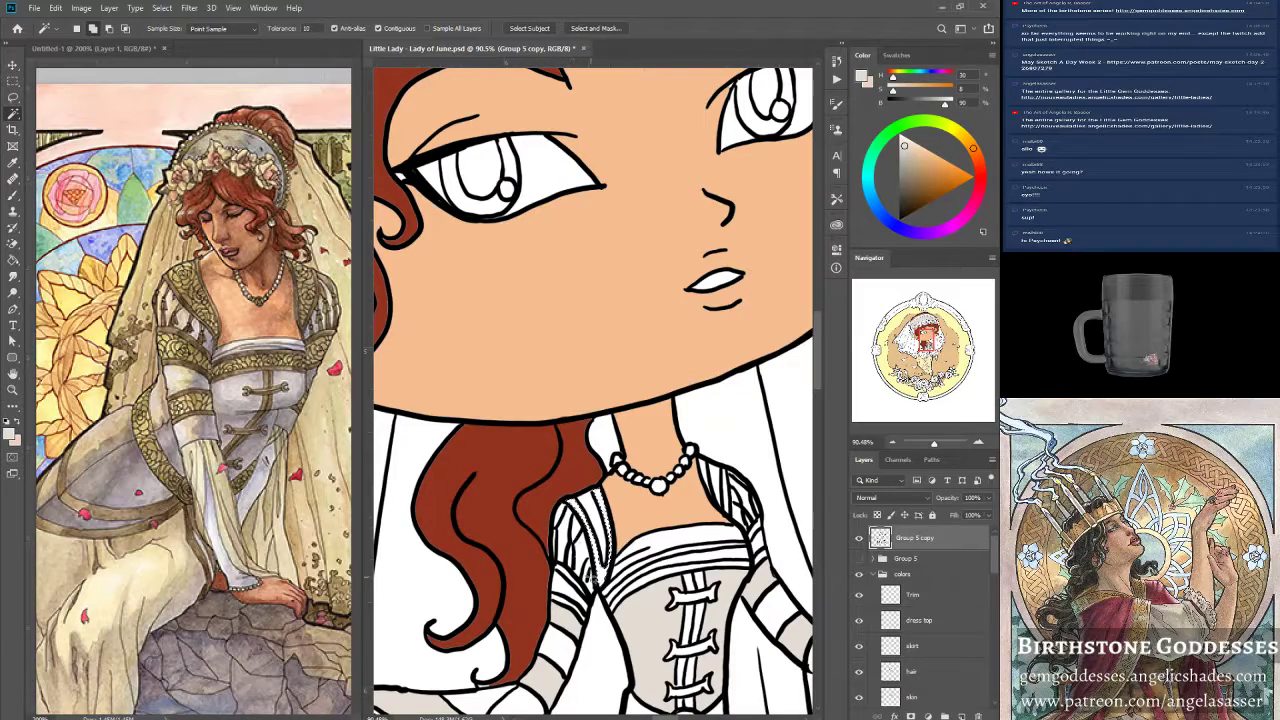
key(ctrl+d)
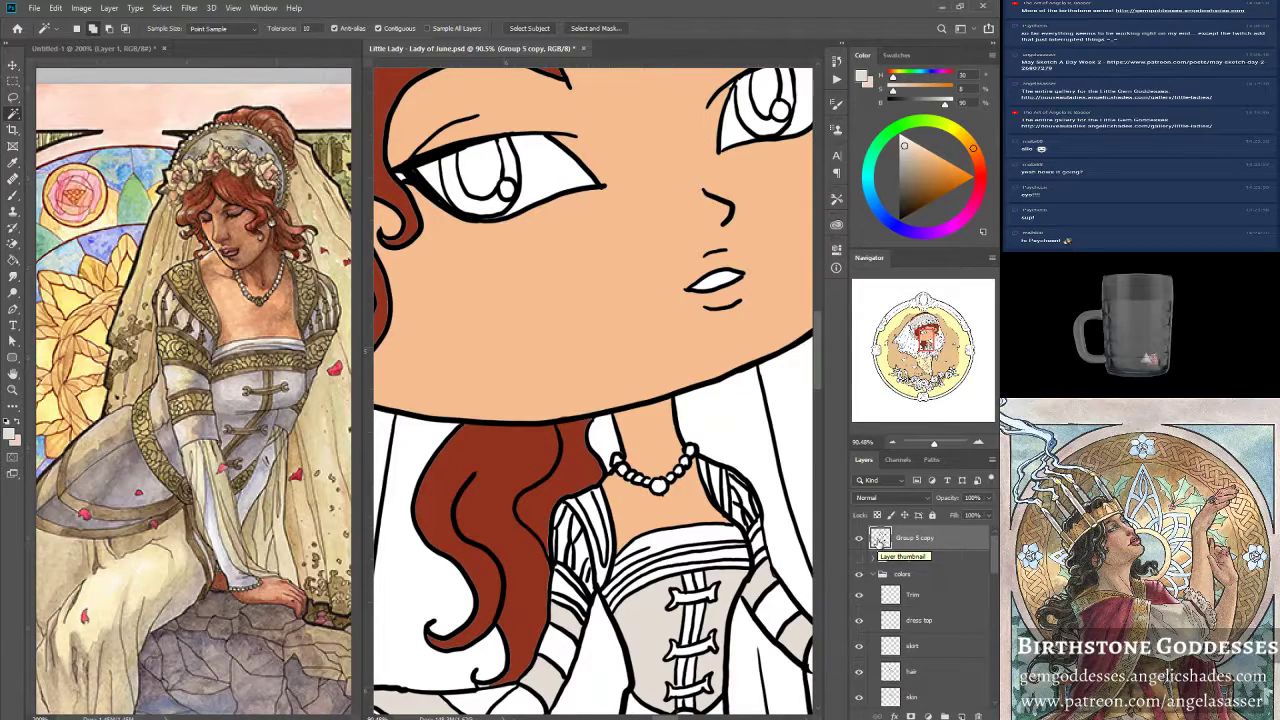
Set up a much smaller Brush with the default black foreground and keep the Group 5 copy line art layer active.
click(16, 197)
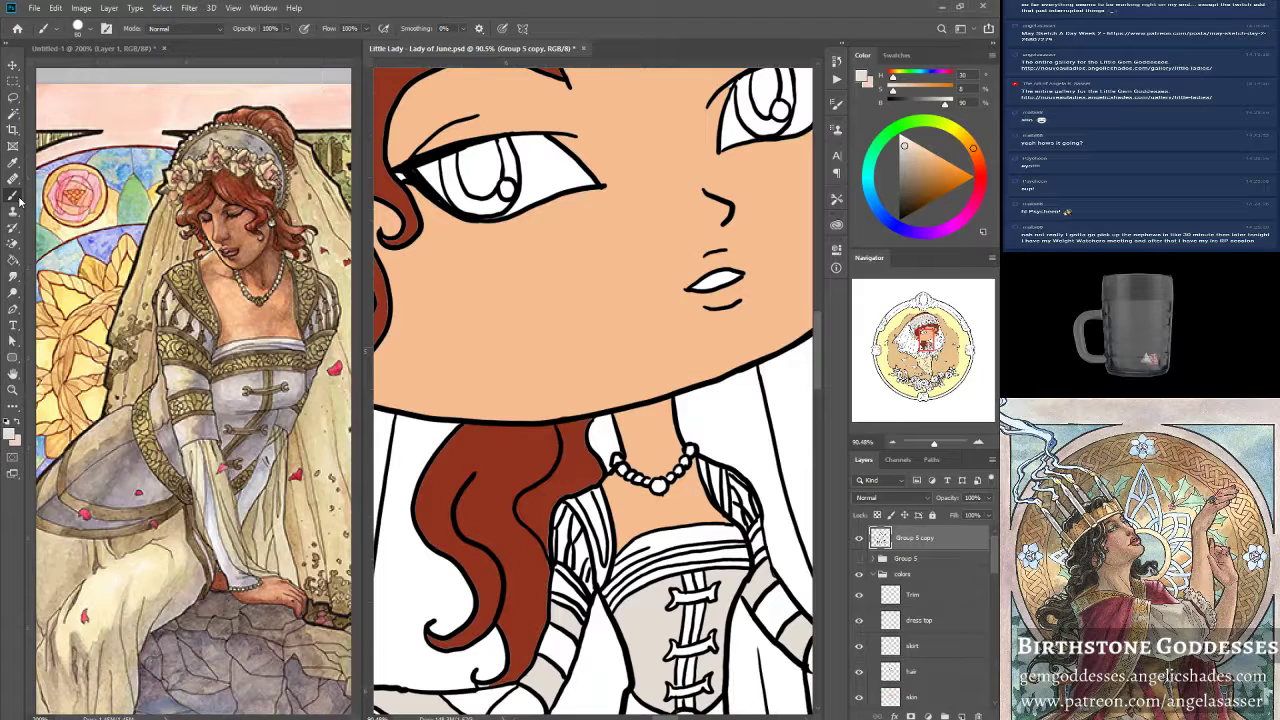
key(d)
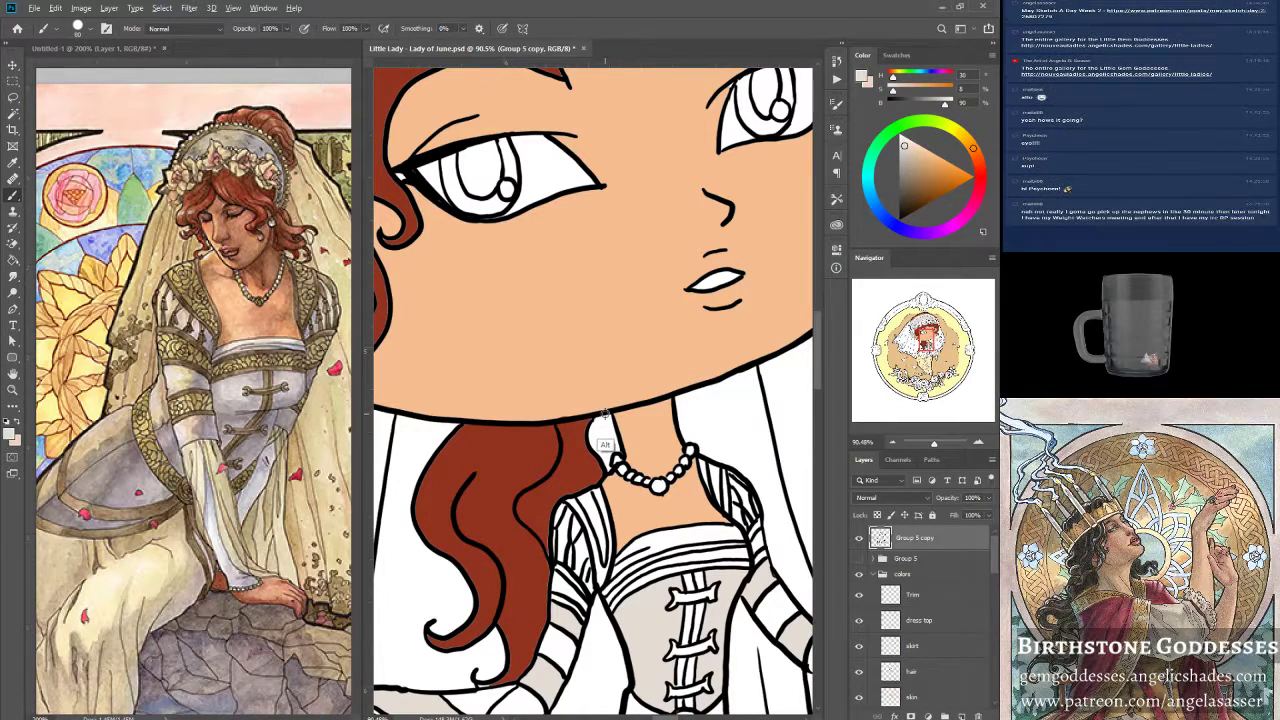
scroll(540, 432, down, 1)
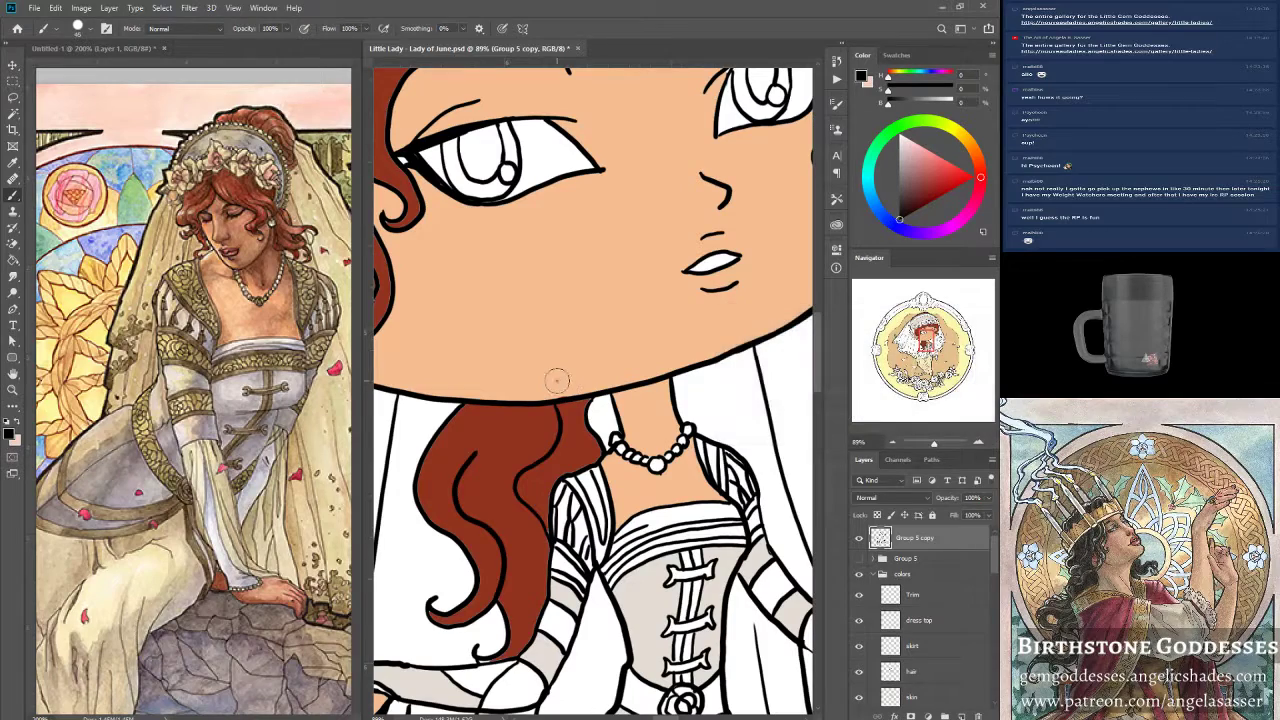
key(bracketleft)
key(bracketleft)
key(bracketleft)
key(bracketleft)
key(bracketleft)
key(bracketleft)
click(912, 669)
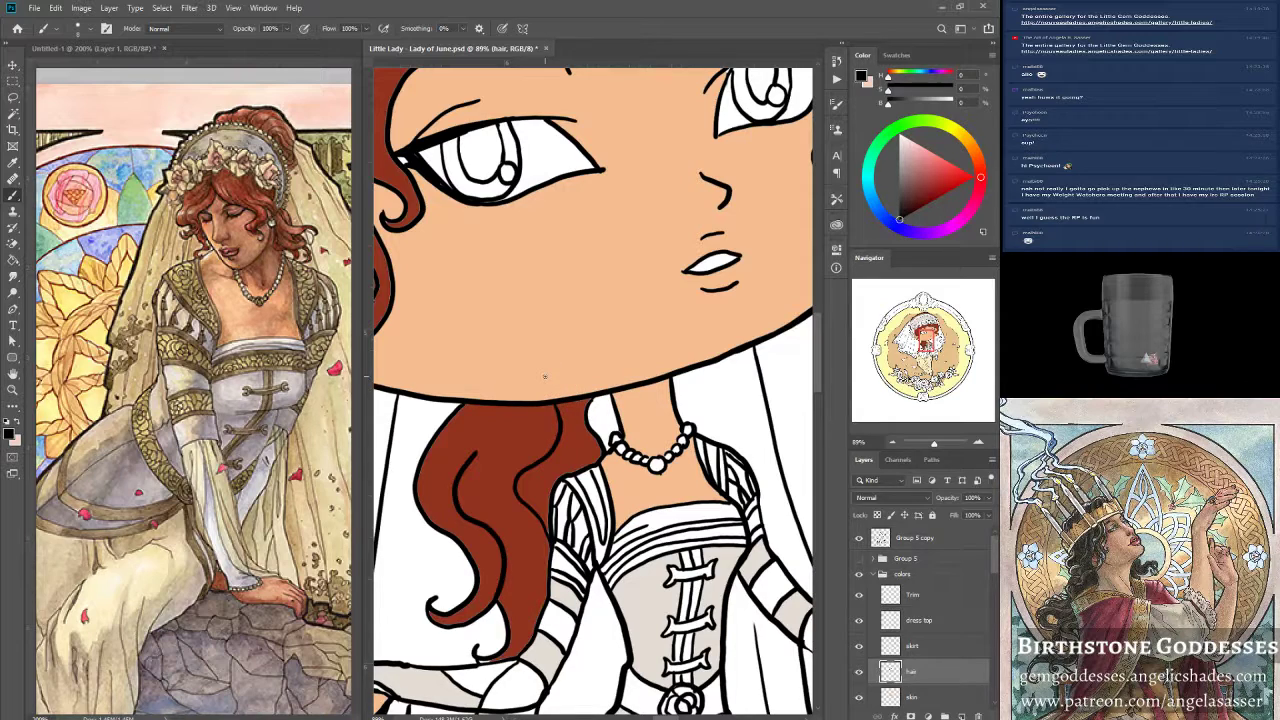
click(914, 541)
Examine the Group 5 copy line art around both sleeves, the veil and the bodice at different magnifications.
drag(930, 347, 940, 356)
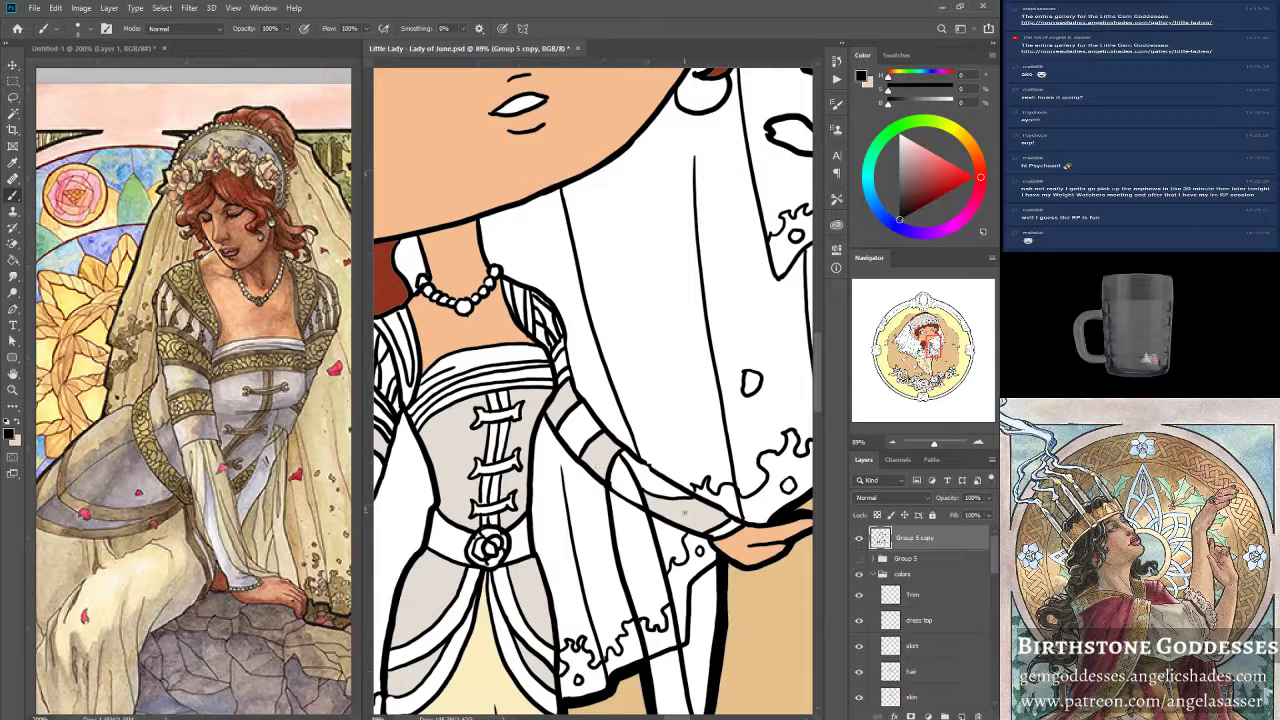
drag(934, 350, 925, 344)
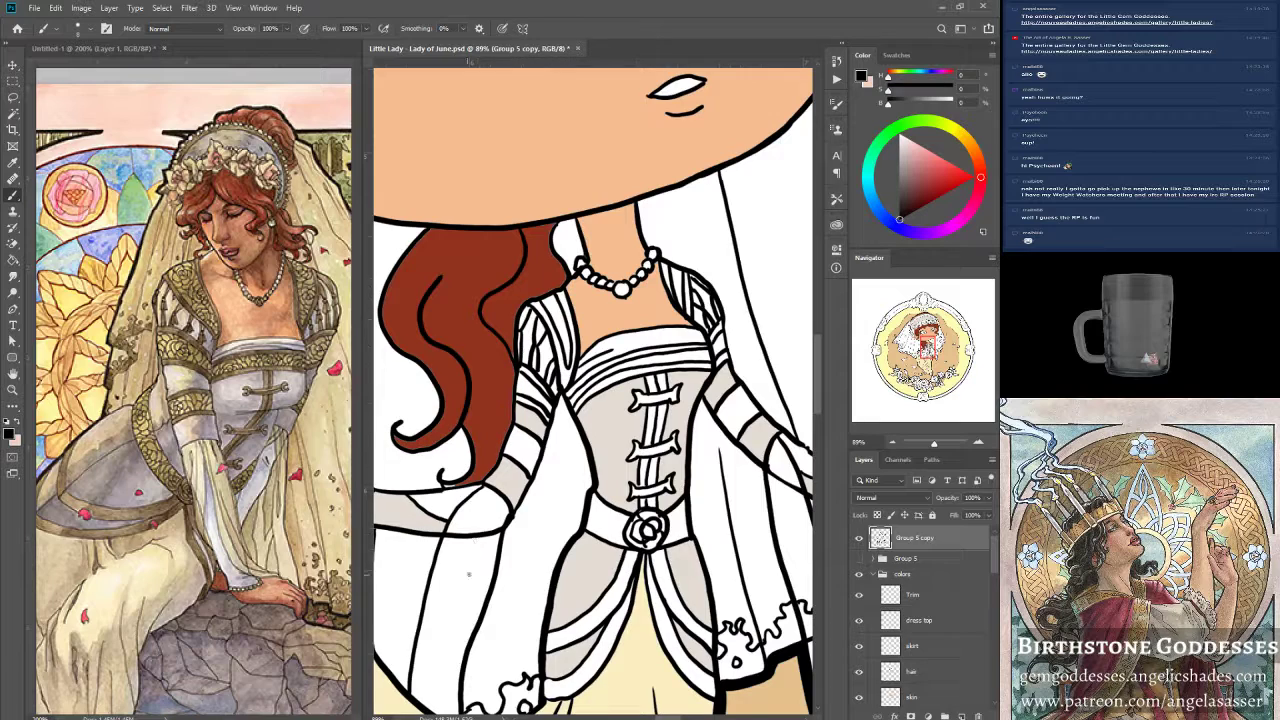
drag(932, 352, 925, 356)
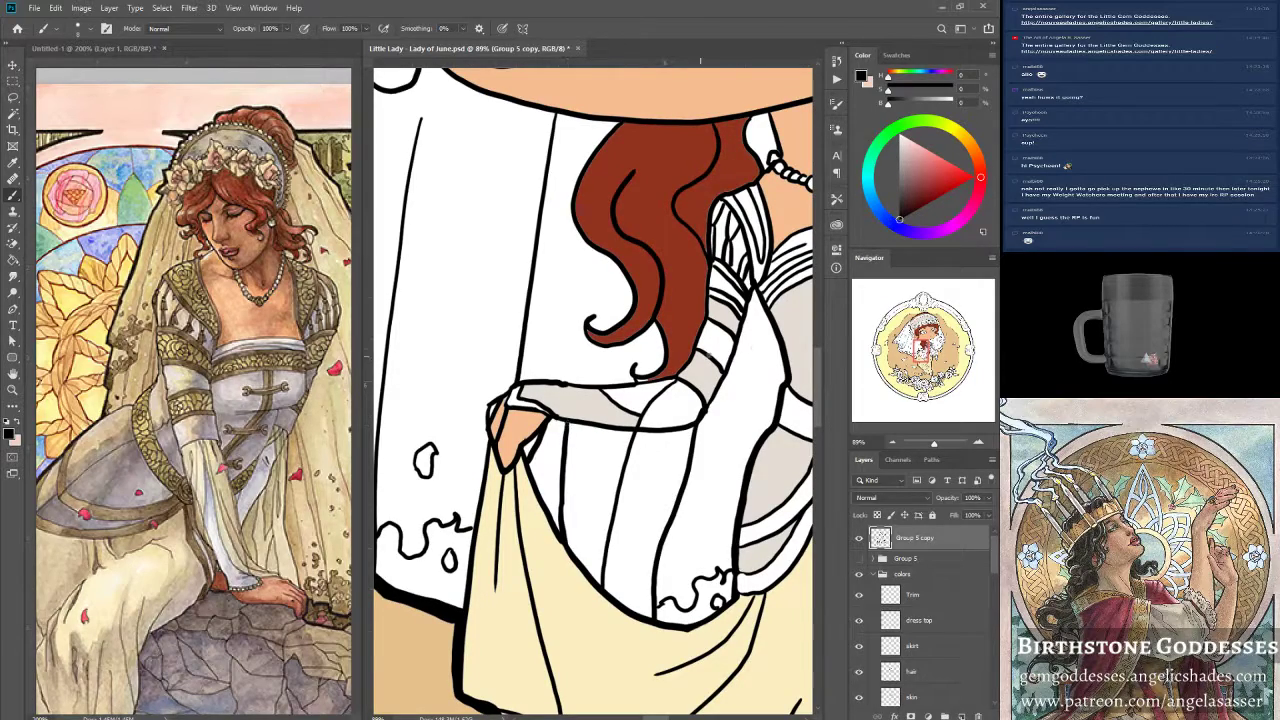
drag(934, 443, 931, 447)
drag(926, 370, 934, 373)
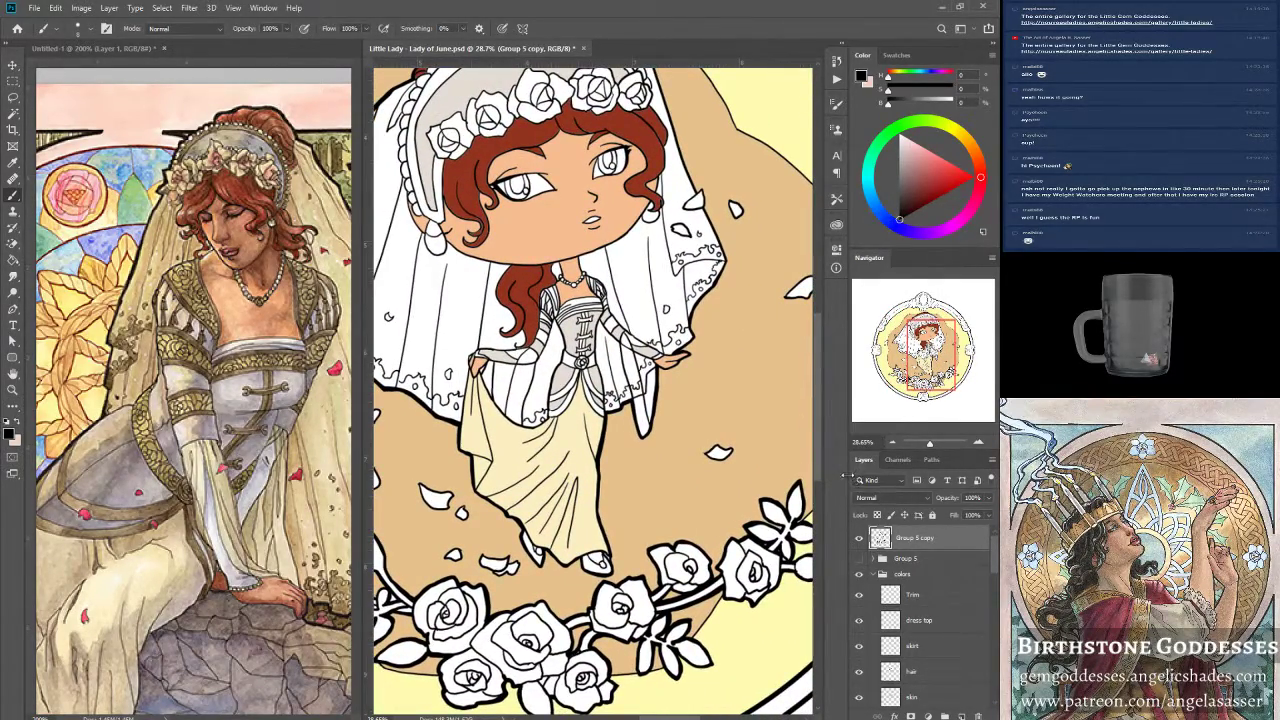
drag(929, 448, 935, 444)
drag(929, 363, 925, 346)
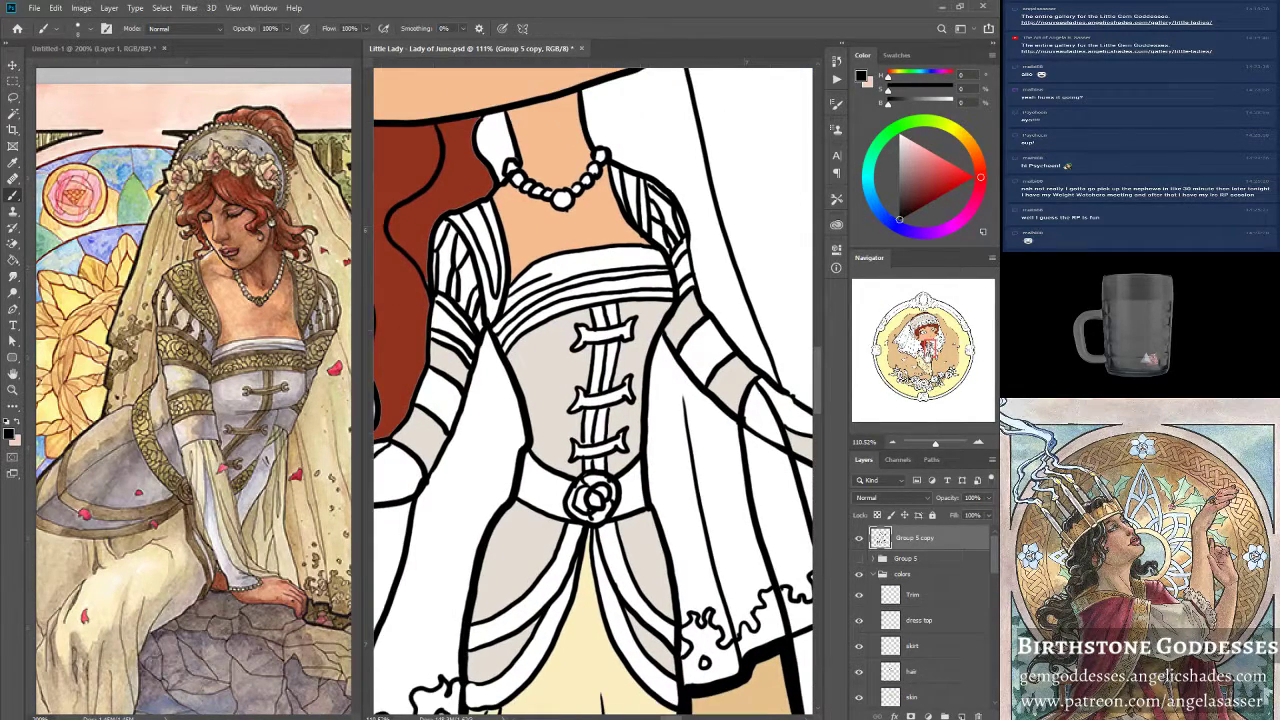
mouse_move(933, 444)
mouse_down()
mouse_move(915, 444)
mouse_move(933, 443)
mouse_up()
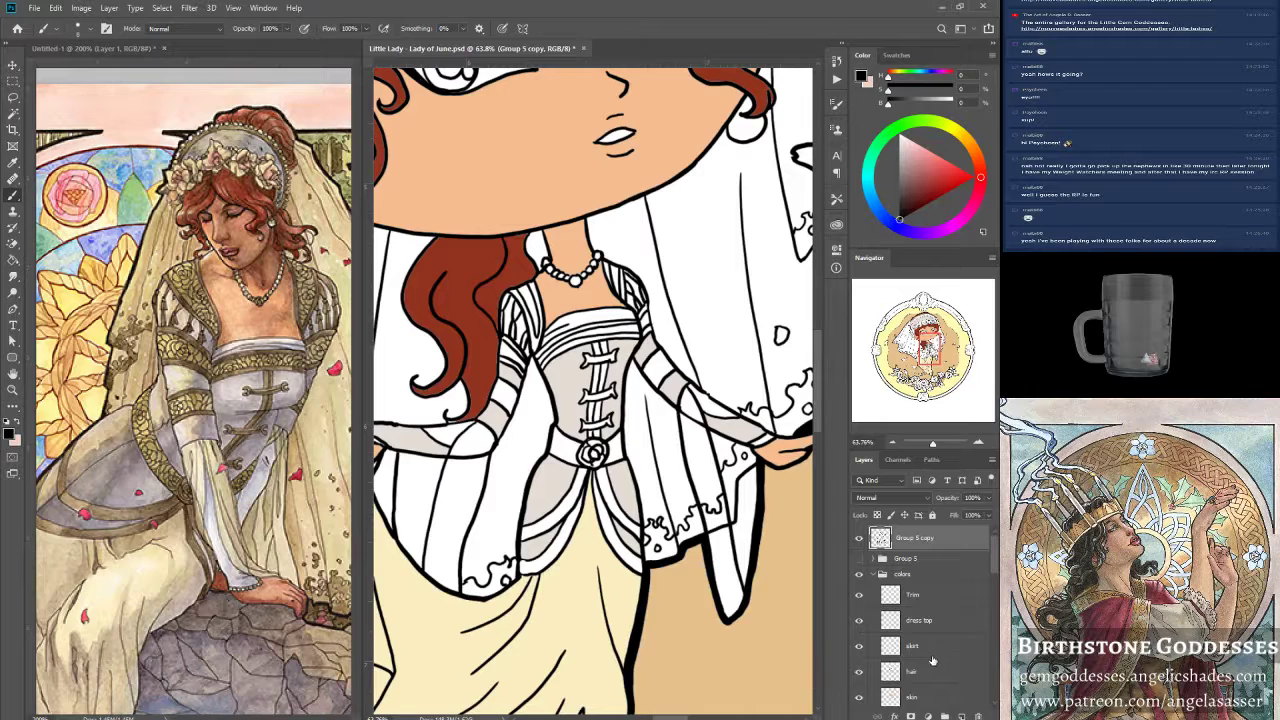
Select the puffed sleeve's trim sections beside the long hair locks on the line art with the Magic Wand.
click(13, 113)
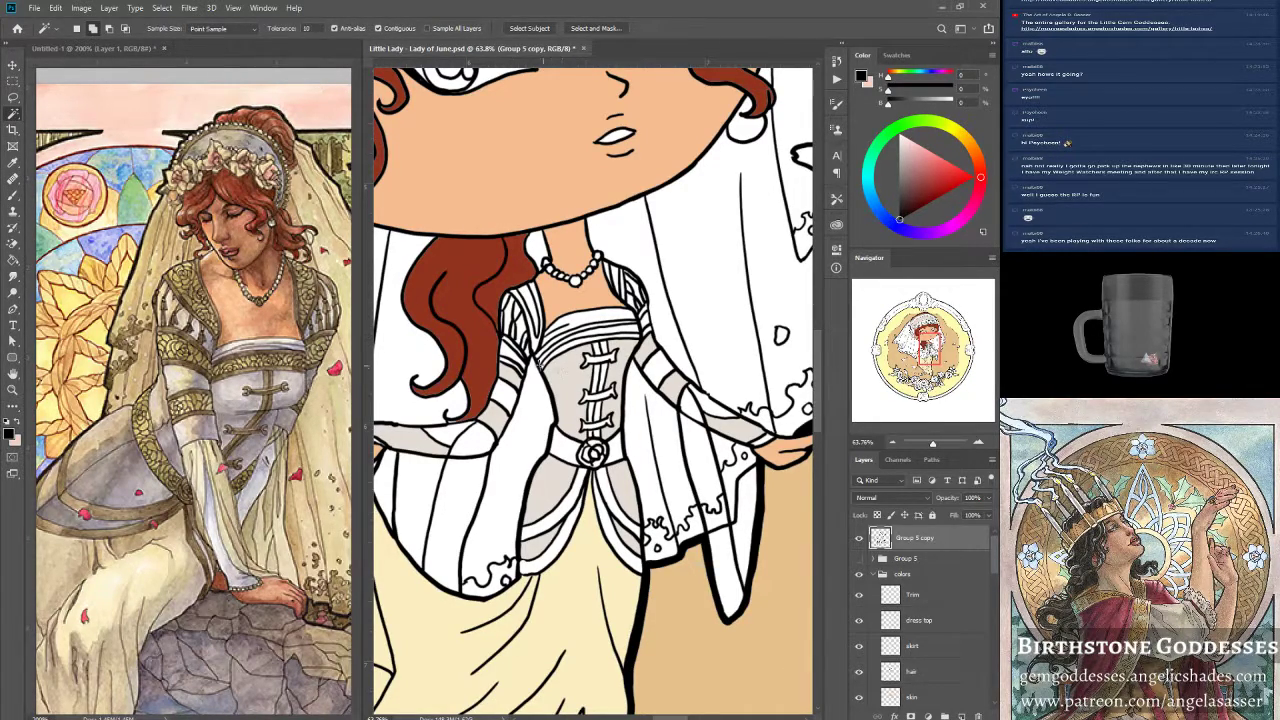
click(508, 350)
shift+click(535, 340)
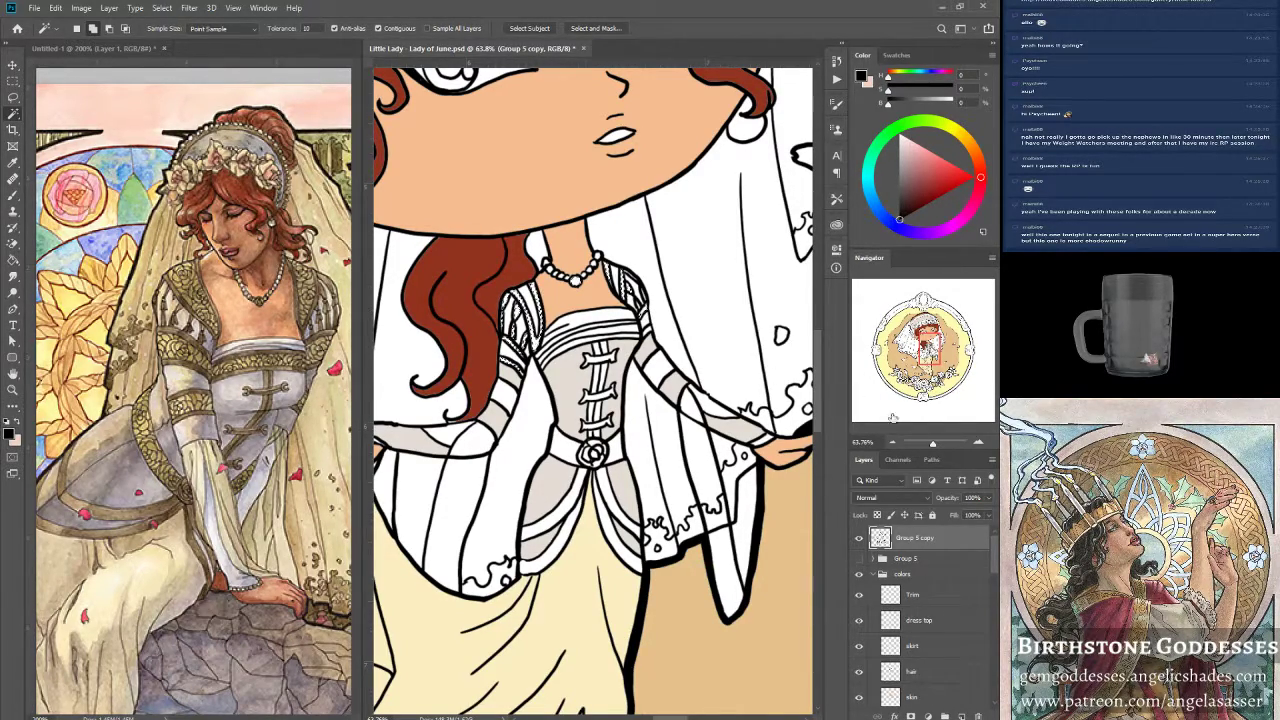
Add the neckline bands, the bodice's central lacing and the waist rose to the Magic Wand selection.
drag(934, 445, 938, 446)
drag(927, 346, 933, 346)
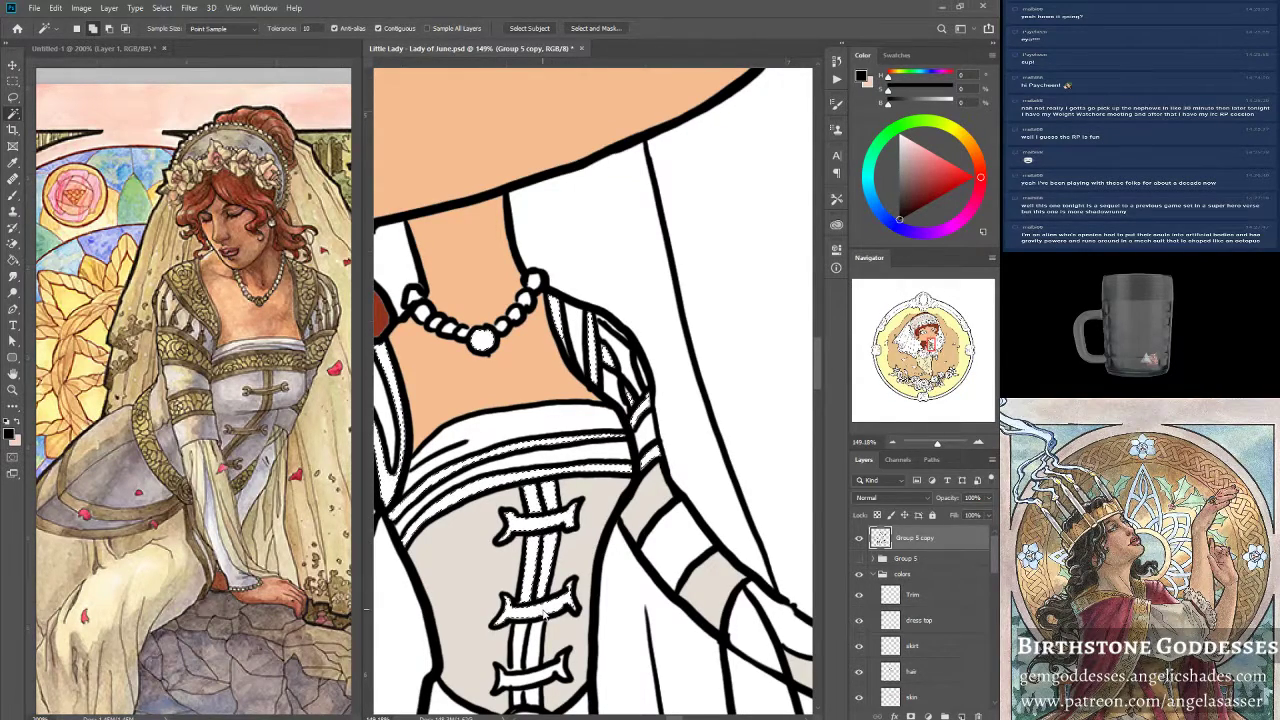
scroll(544, 615, down, 1)
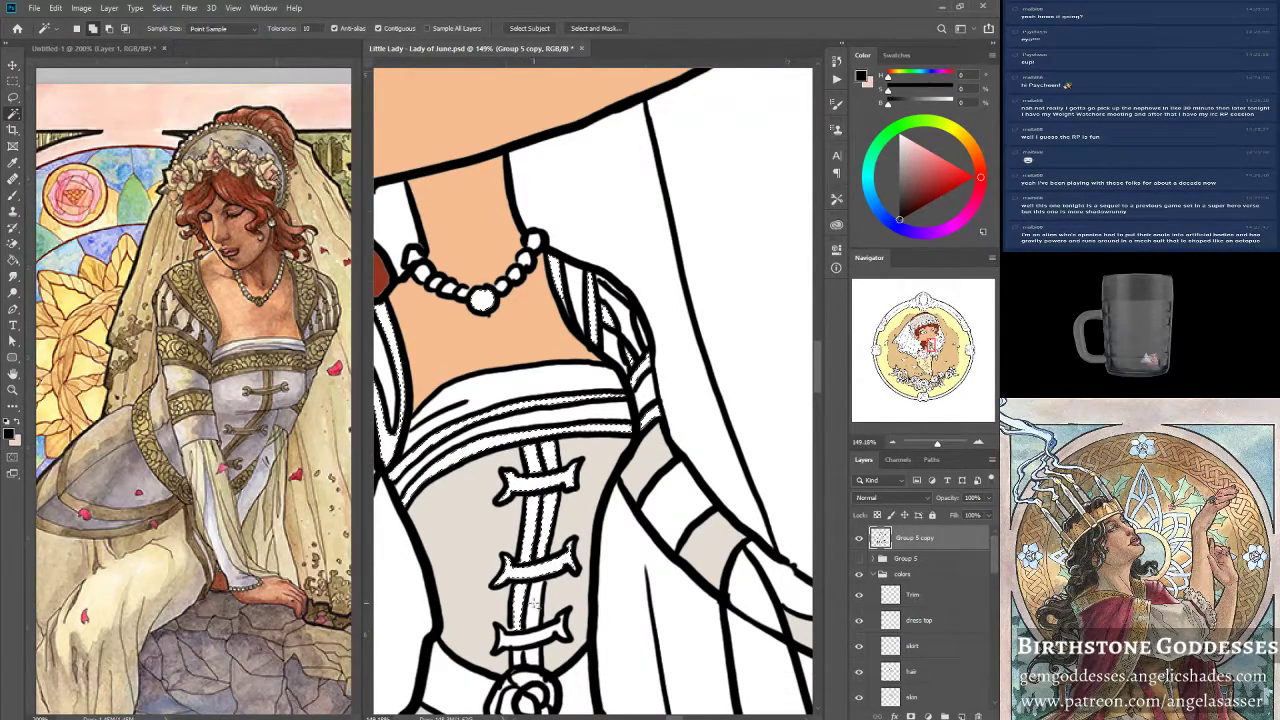
scroll(536, 601, down, 1)
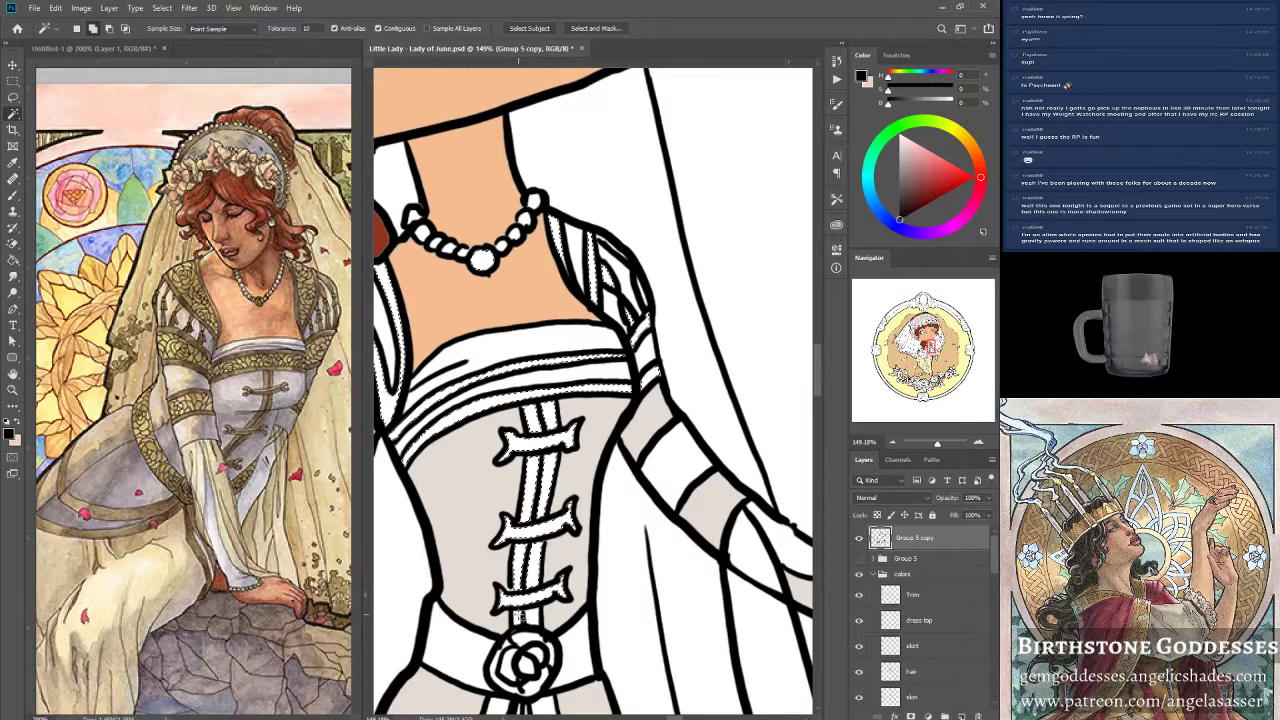
scroll(495, 602, down, 3)
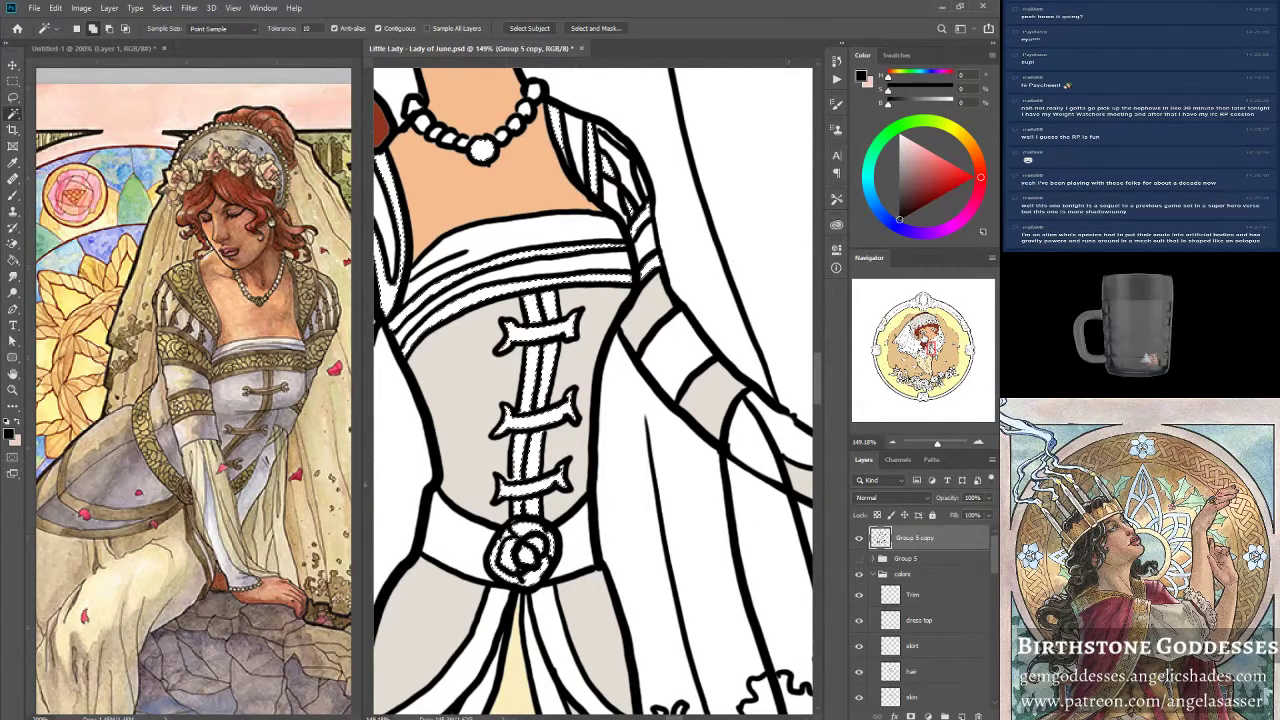
Add the headdress's narrow edge band beside the pearls to the trim selection.
click(922, 338)
drag(937, 443, 931, 448)
click(550, 250)
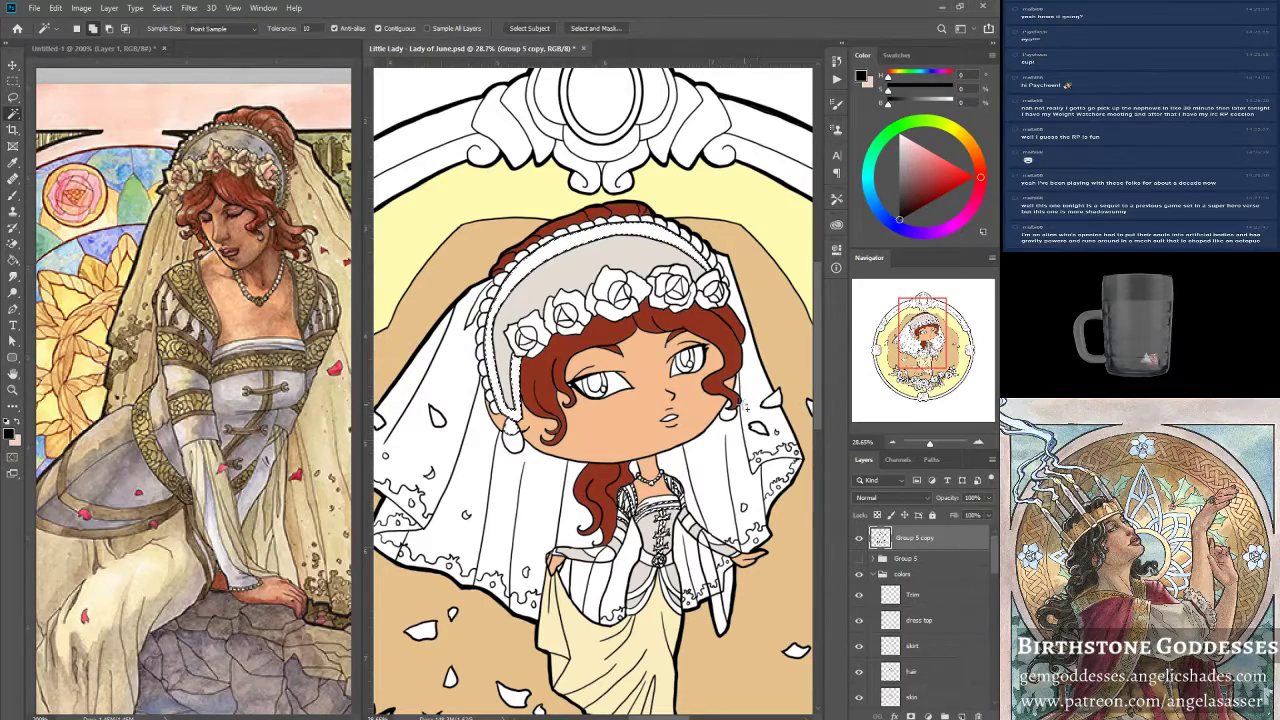
Add the curved border bands of the split overskirt to the trim selection.
scroll(505, 400, down, 3)
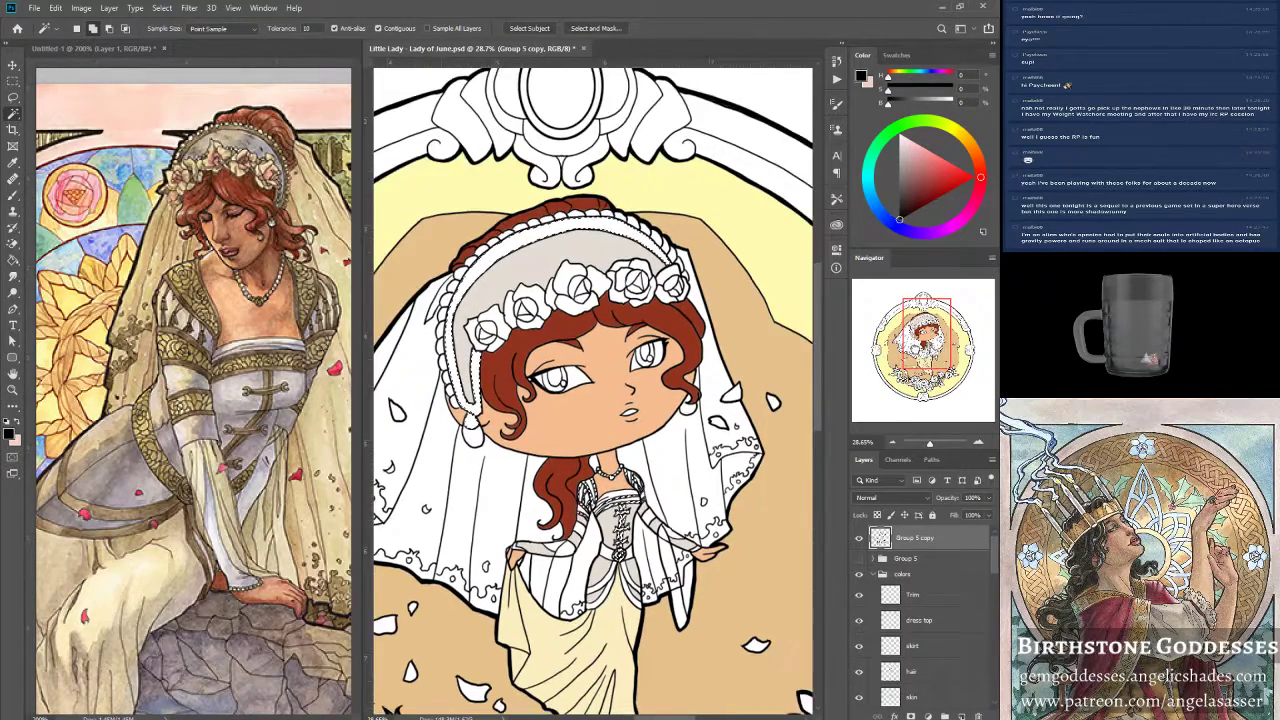
scroll(593, 392, down, 2)
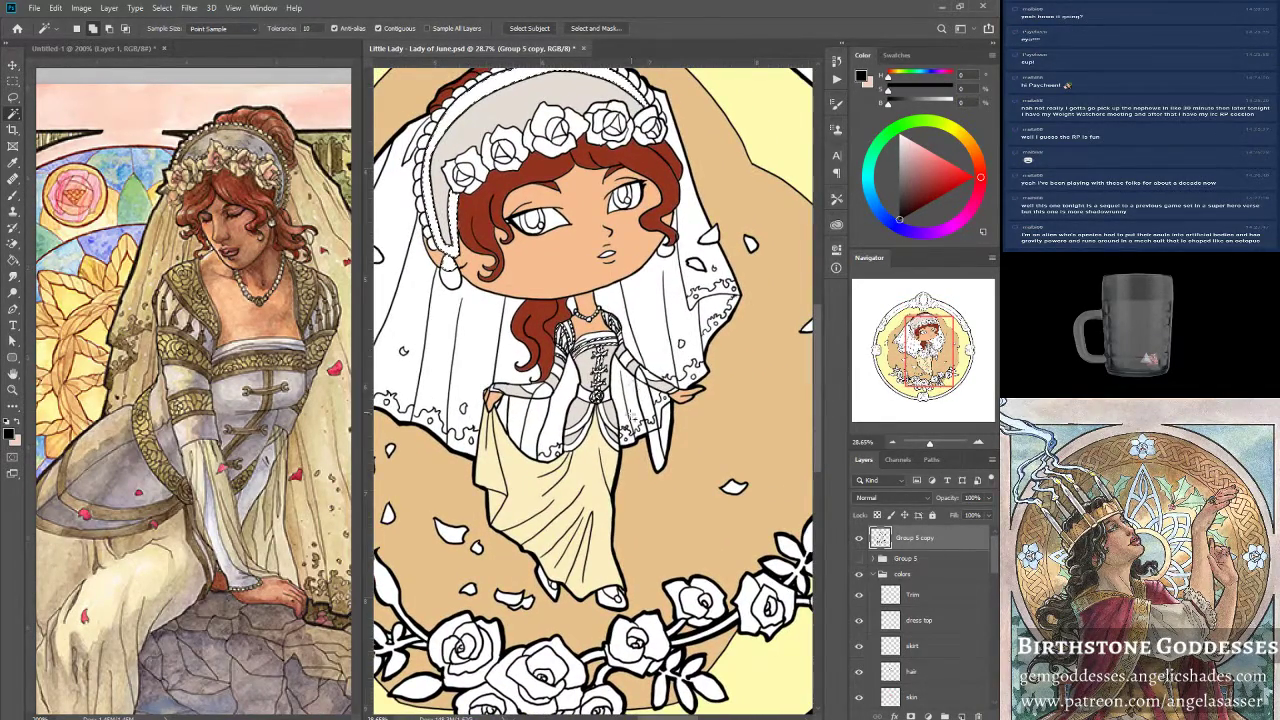
click(933, 447)
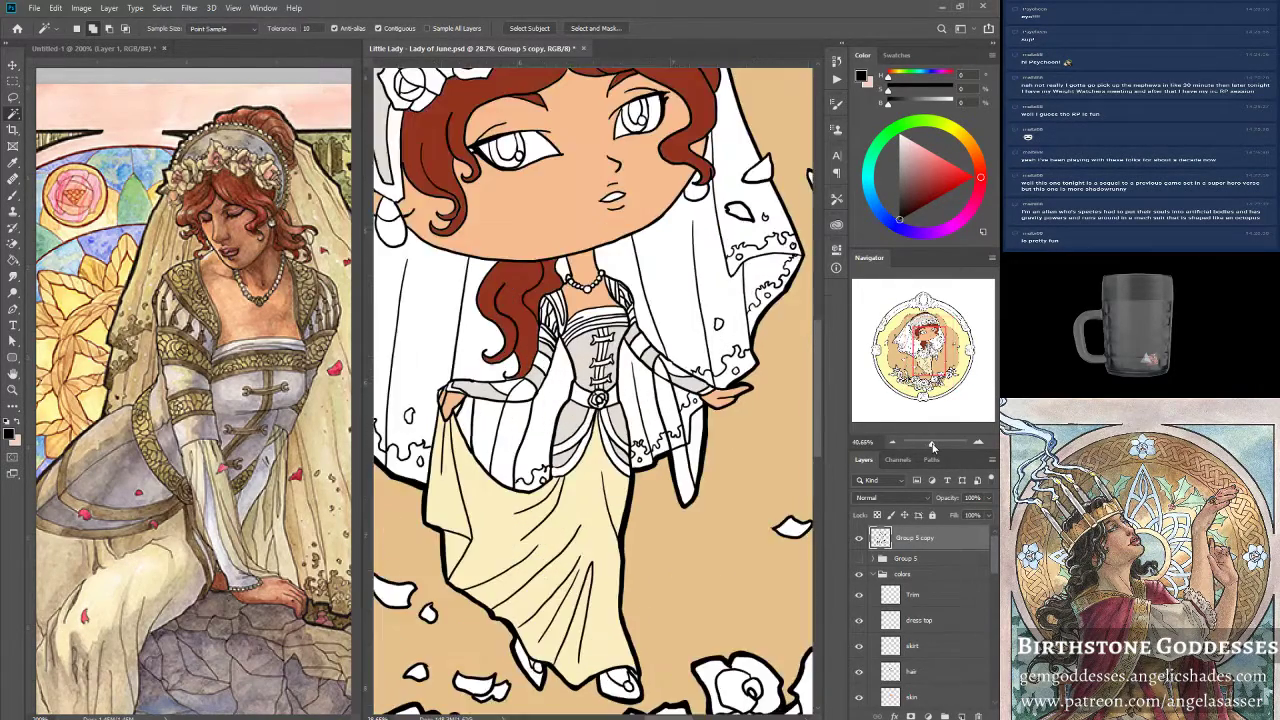
drag(933, 447, 938, 445)
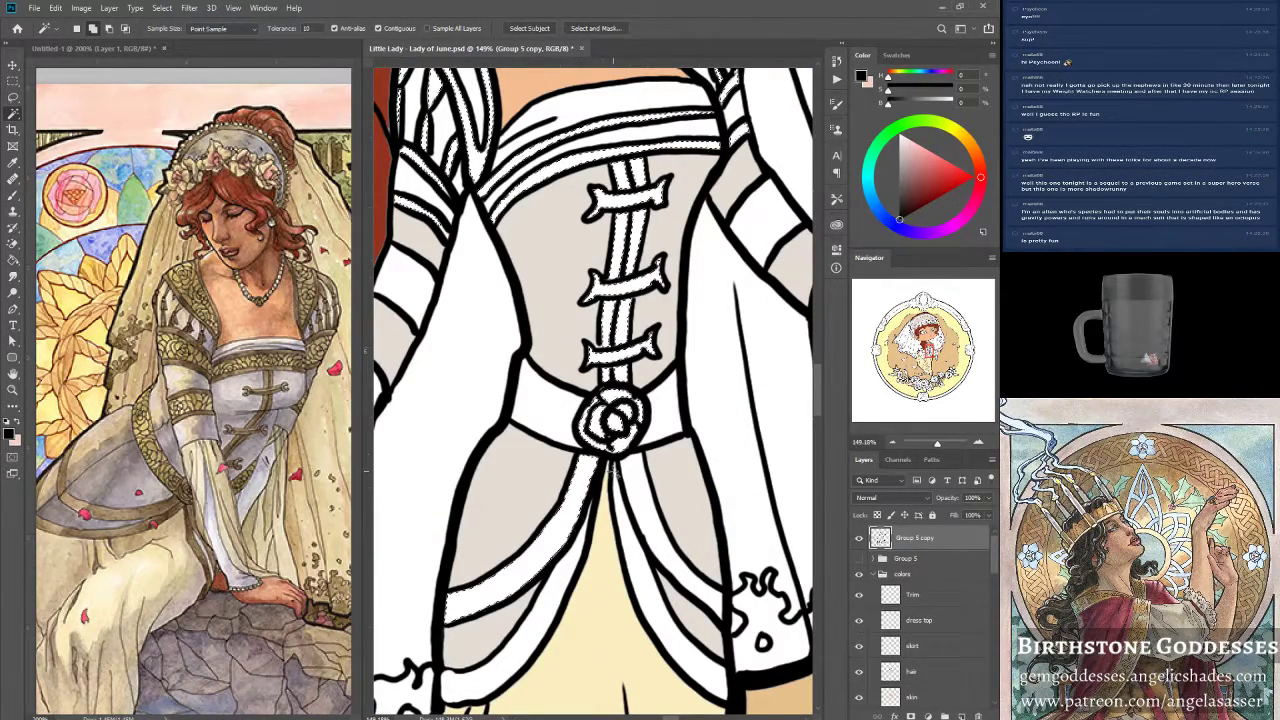
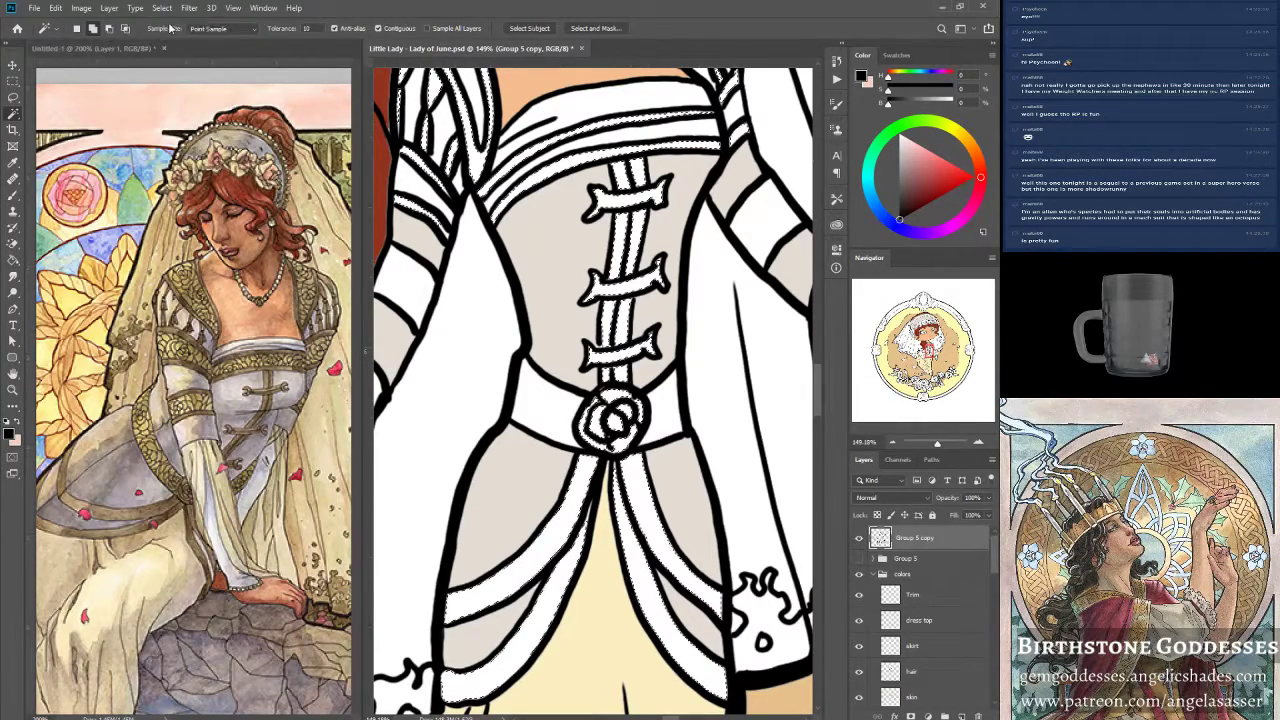
Examine the lower skirt and shoes on the line art and compare them with the full June reference painting.
scroll(560, 420, down, 5)
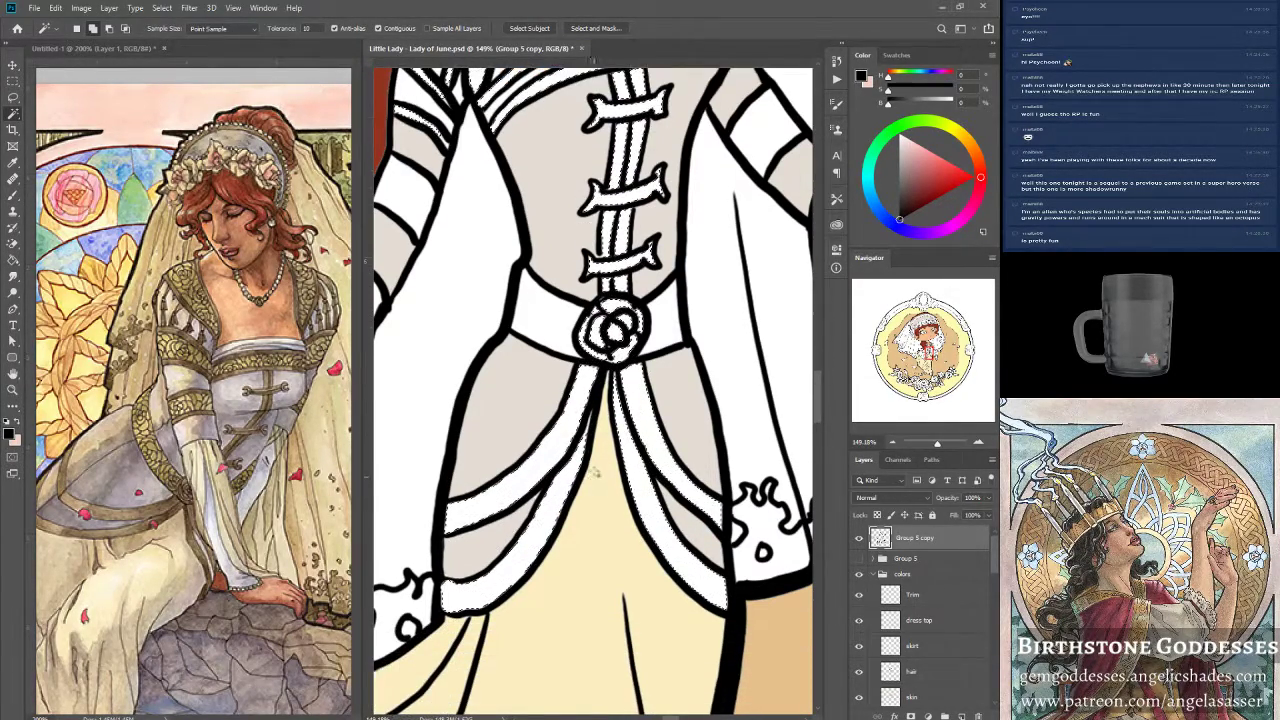
scroll(600, 457, down, 7)
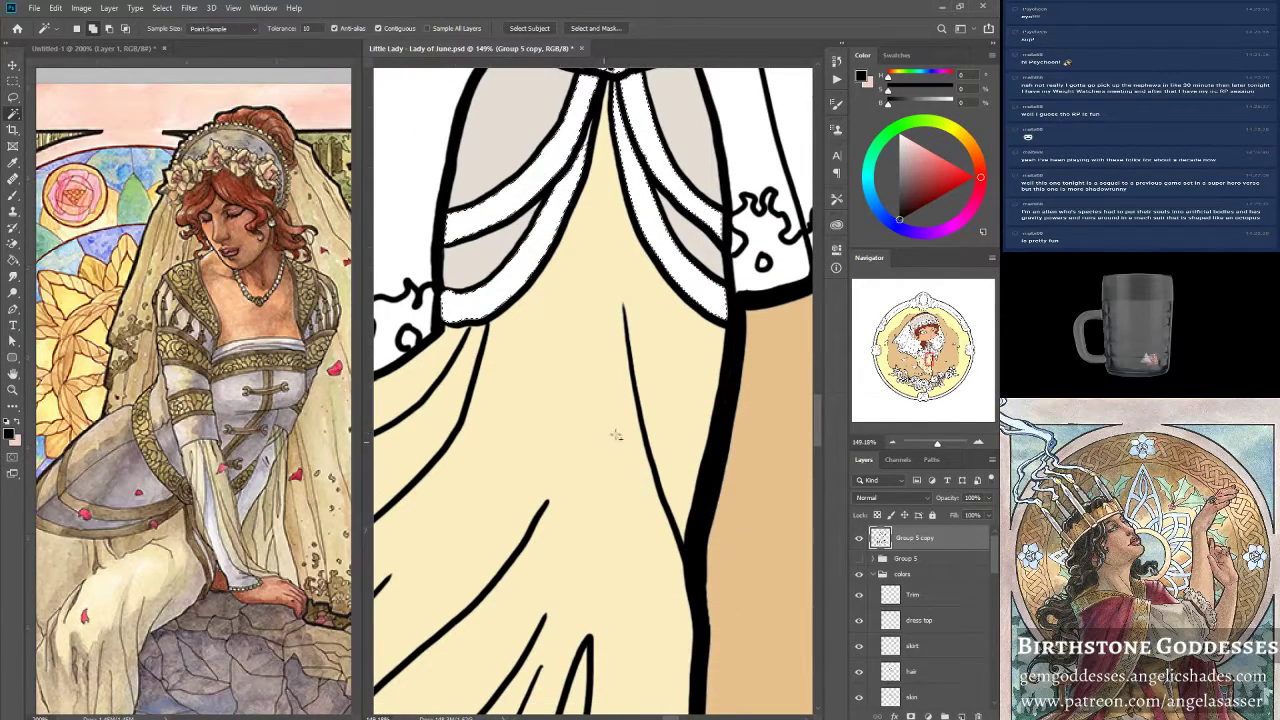
scroll(593, 390, down, 10)
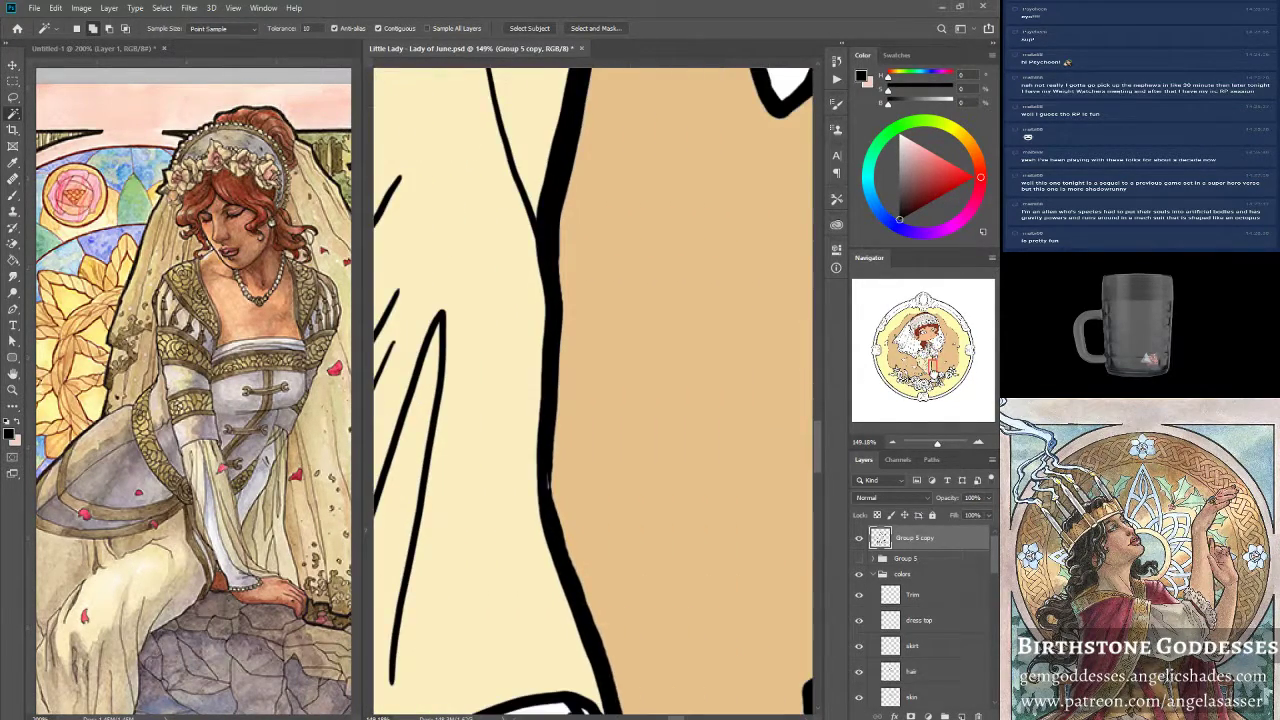
drag(464, 295, 612, 440)
scroll(612, 440, down, 2)
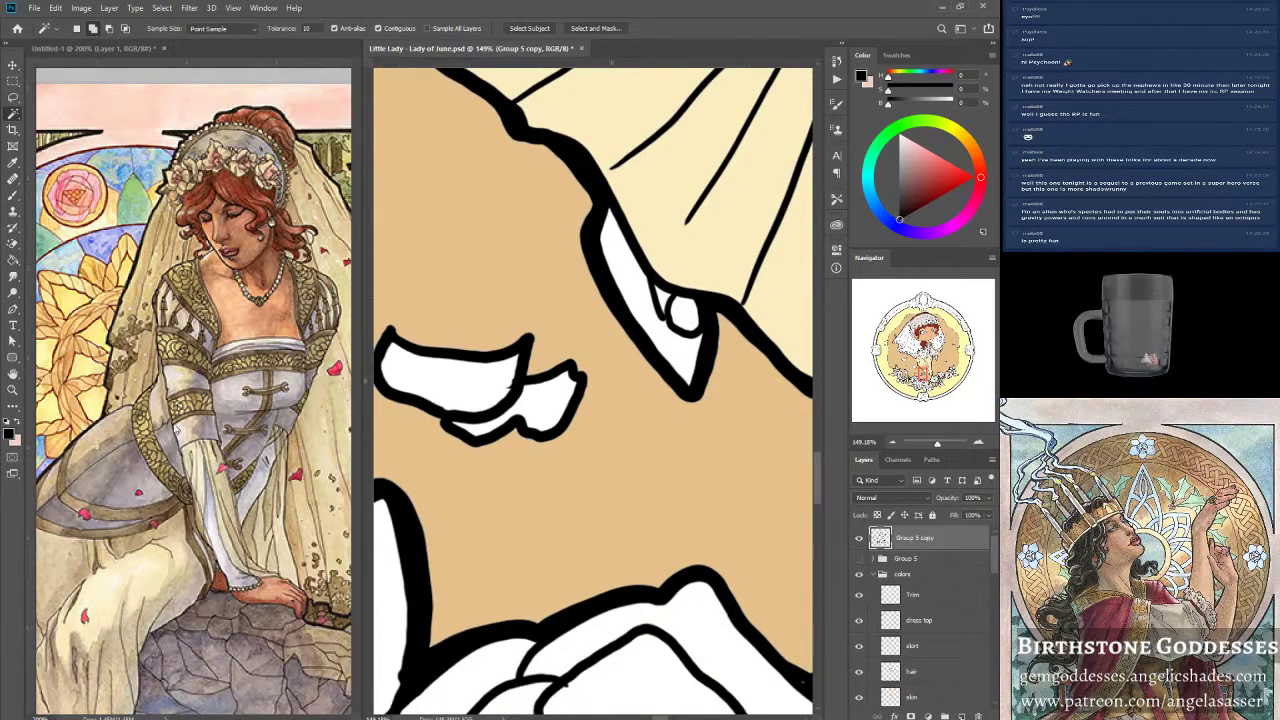
click(121, 48)
scroll(193, 390, down, 7)
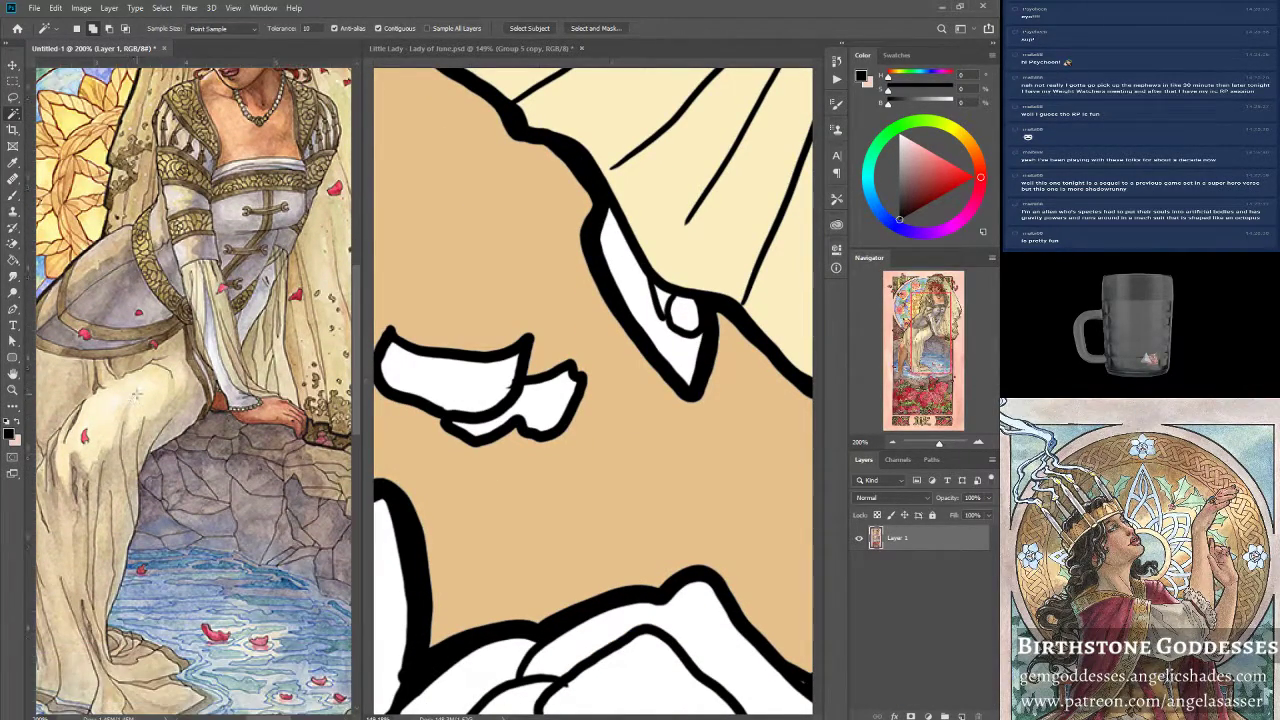
scroll(193, 390, down, 2)
scroll(249, 406, up, 4)
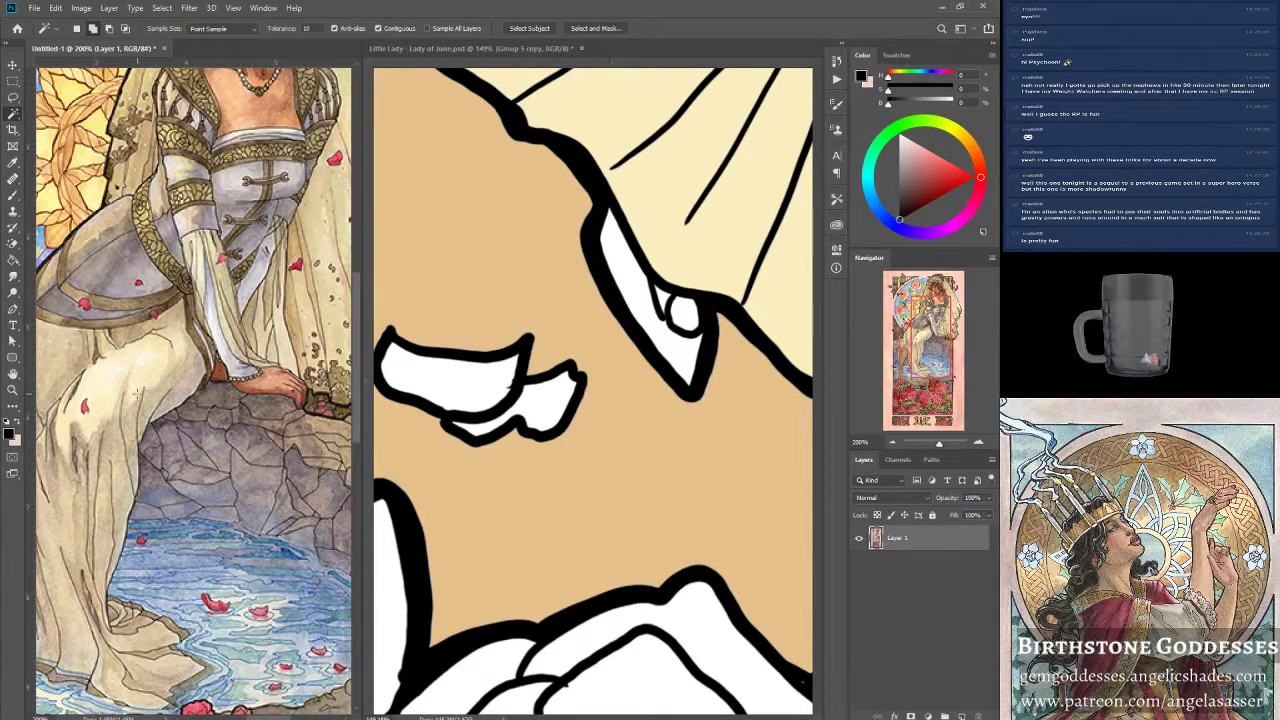
scroll(249, 406, down, 5)
scroll(81, 631, left, 3)
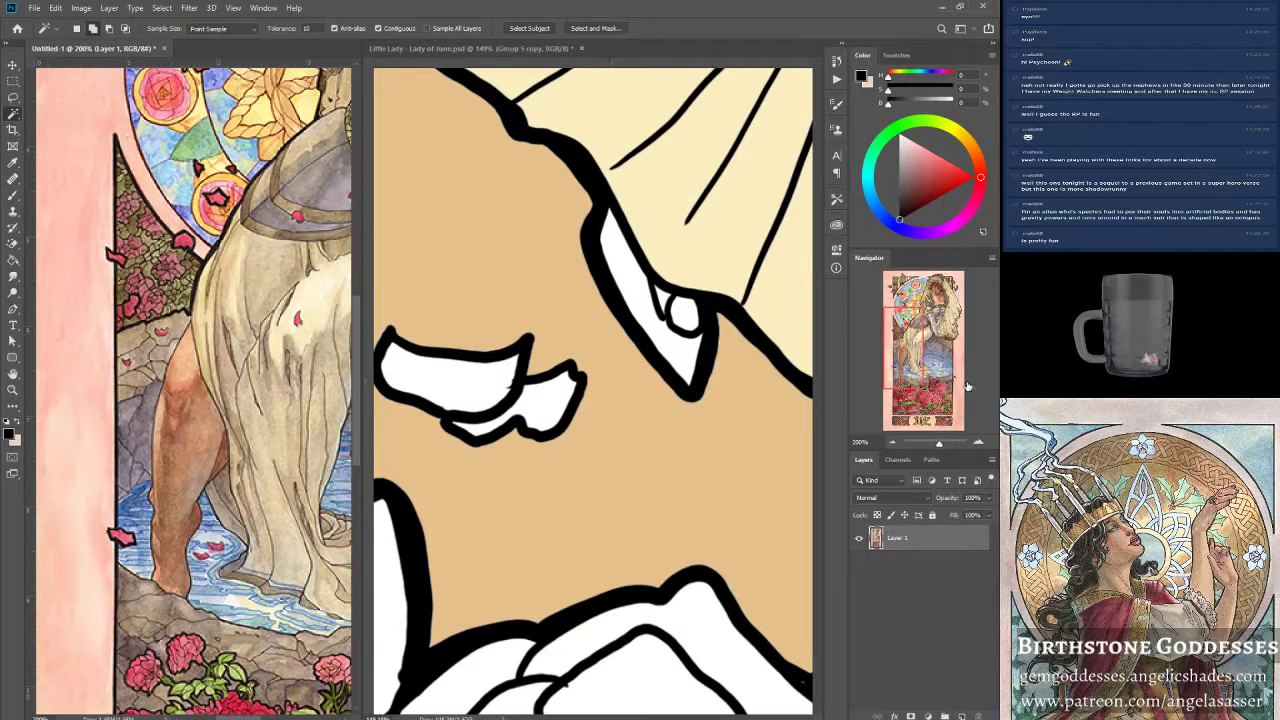
key(ctrl+0)
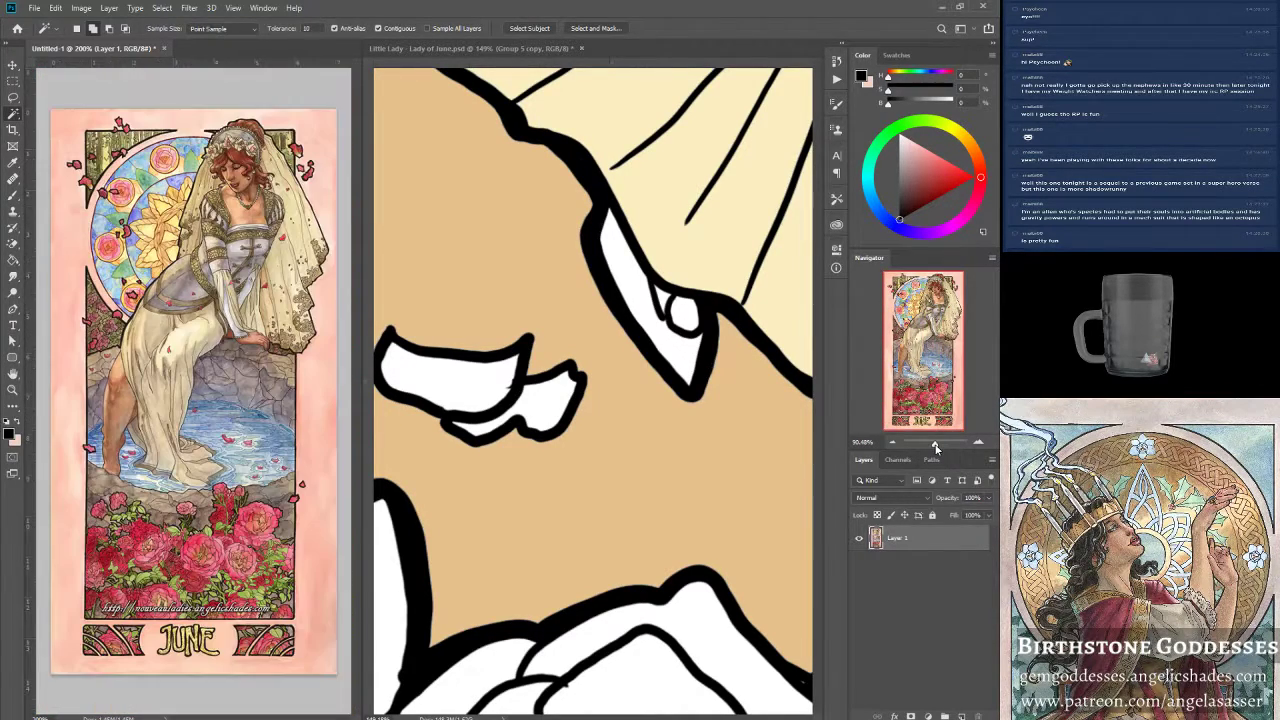
Enlarge the June painting's upper figure for reference and add the shoes' round ornaments to the line art's Magic Wand selection.
click(535, 48)
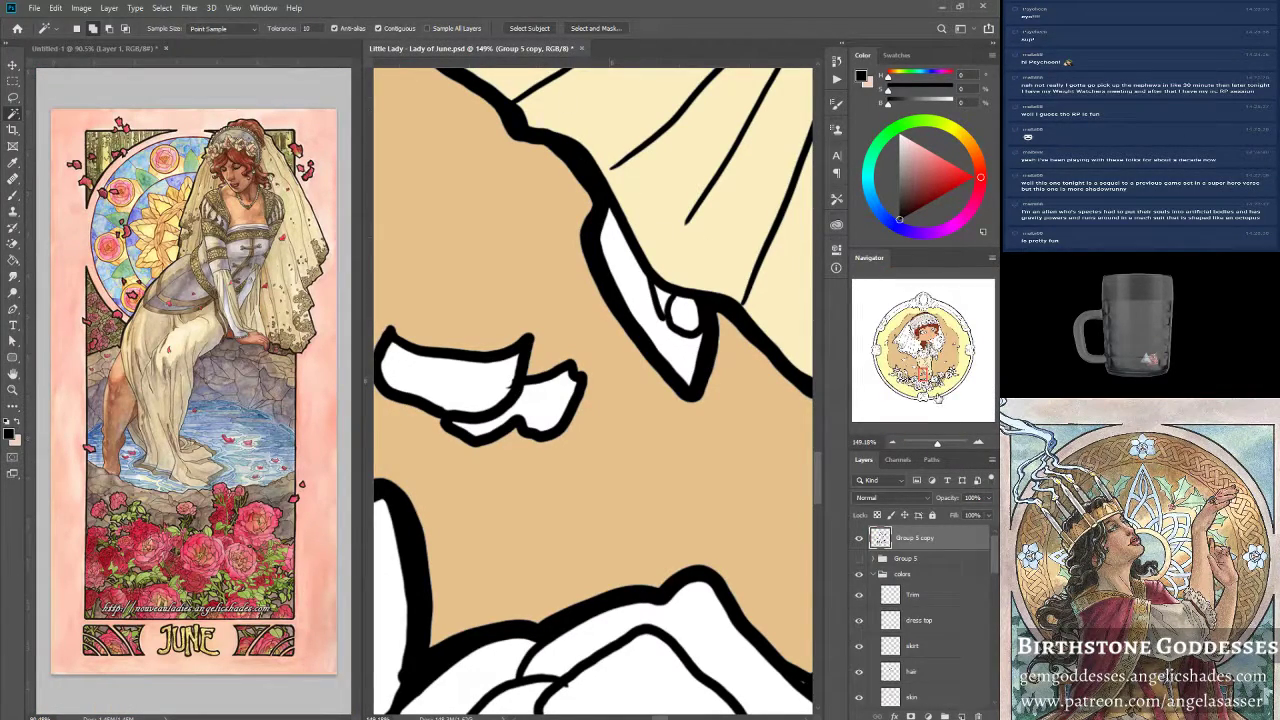
scroll(593, 390, down, 2)
scroll(593, 390, up, 2)
drag(935, 447, 937, 447)
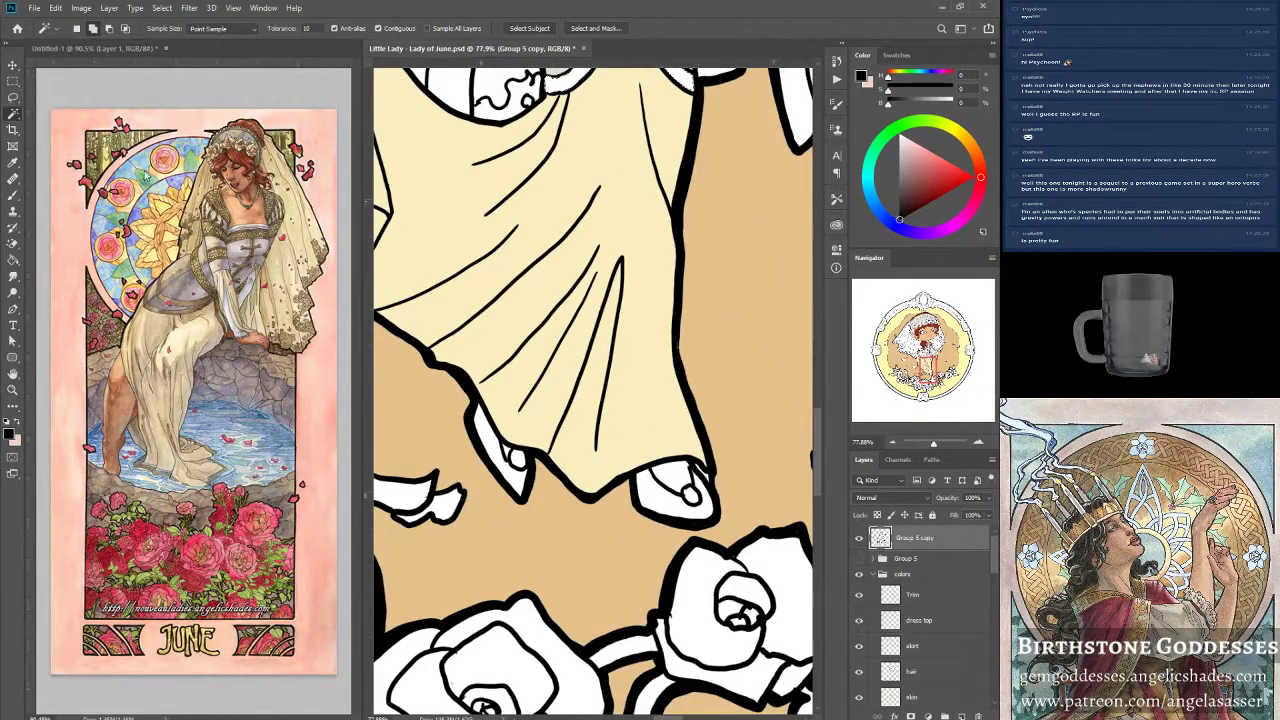
click(12, 390)
click(251, 186)
click(250, 186)
click(228, 212)
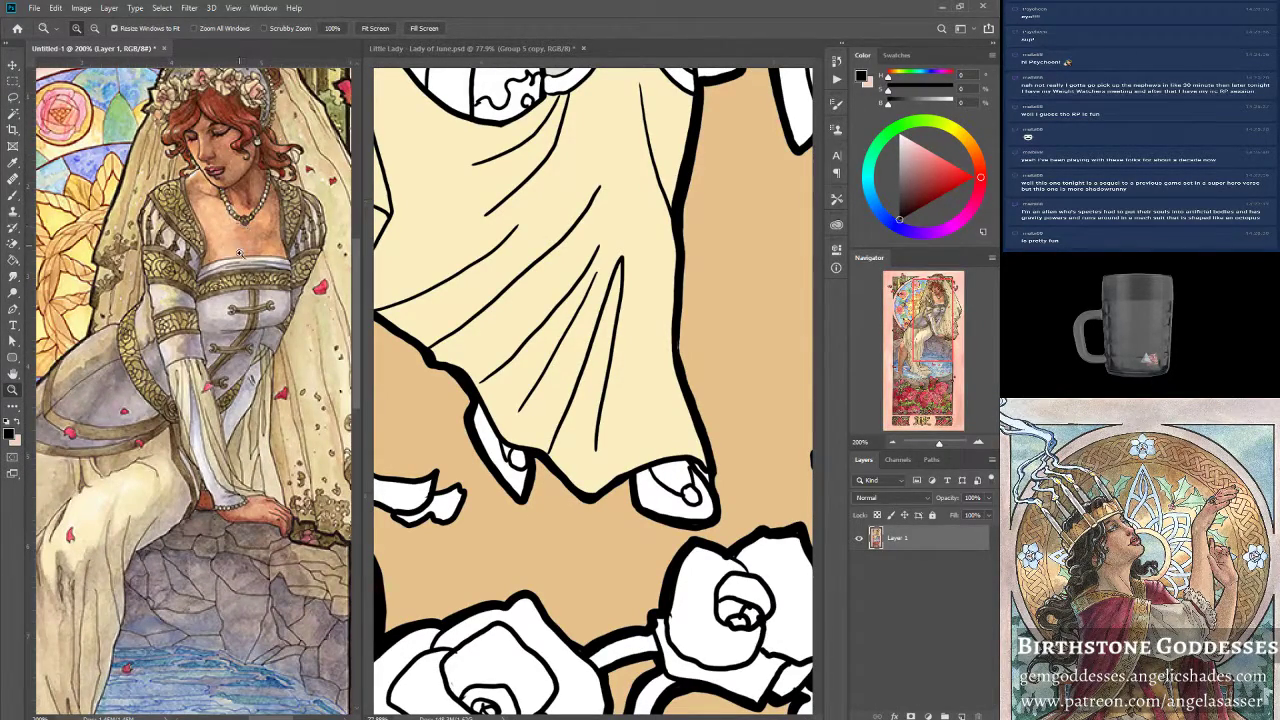
click(398, 97)
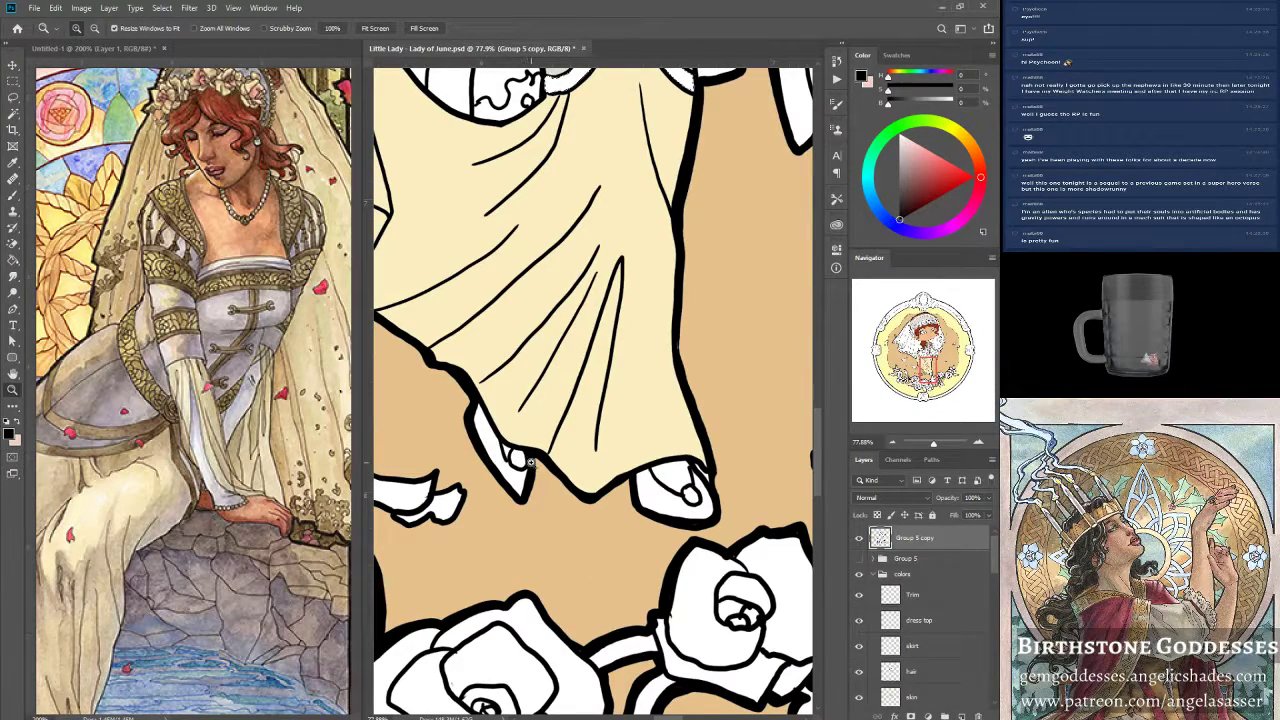
key(w)
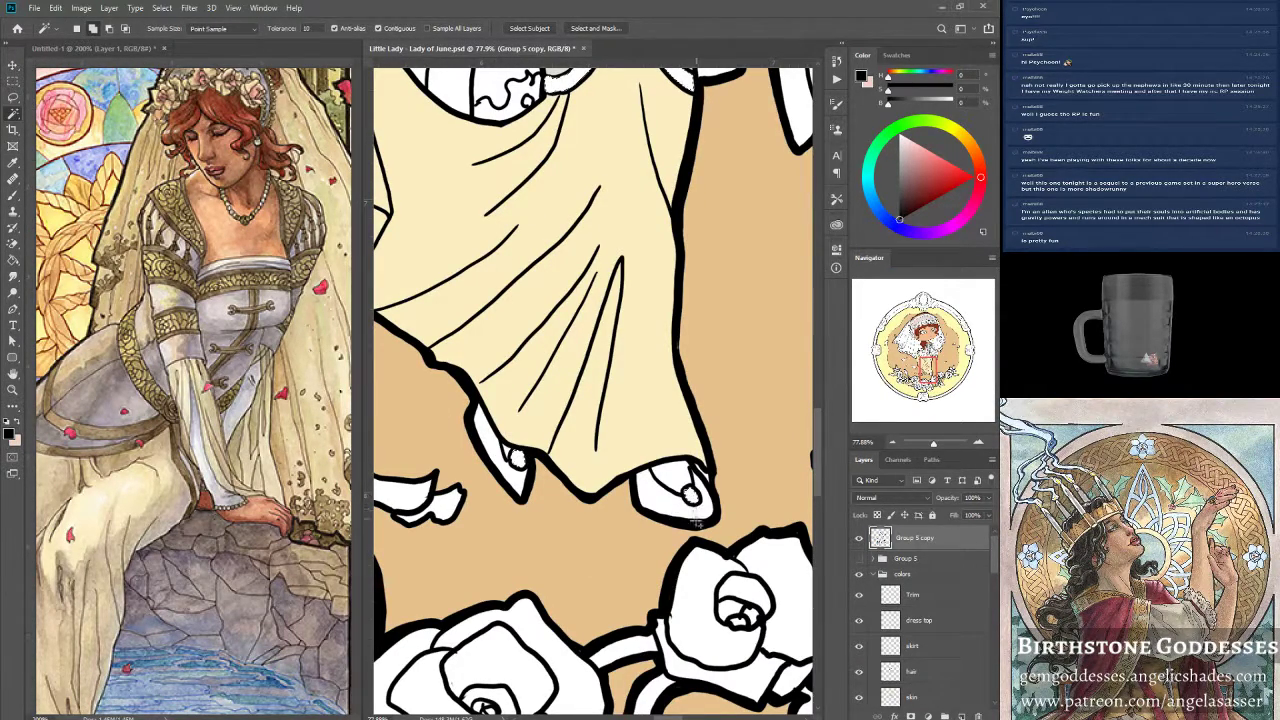
Add the lace edging of the hanging sleeve and of the veil's right side to the trim selection.
scroll(608, 457, up, 5)
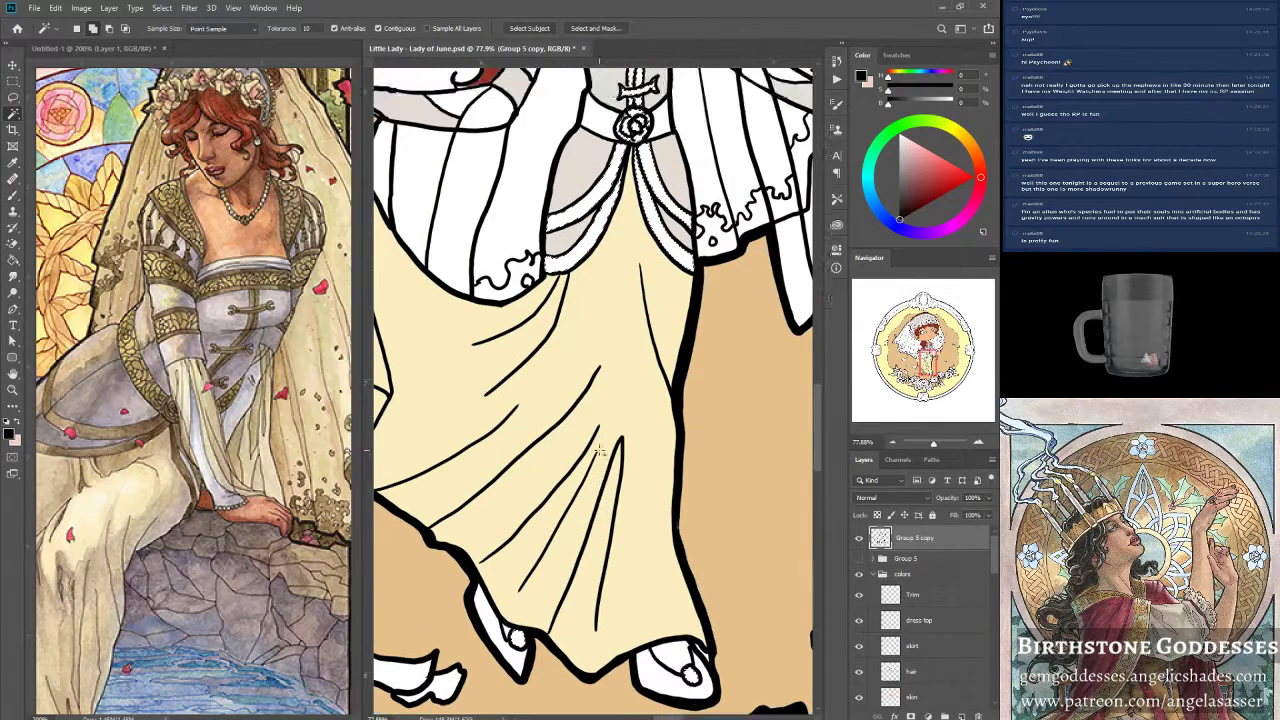
scroll(599, 452, up, 7)
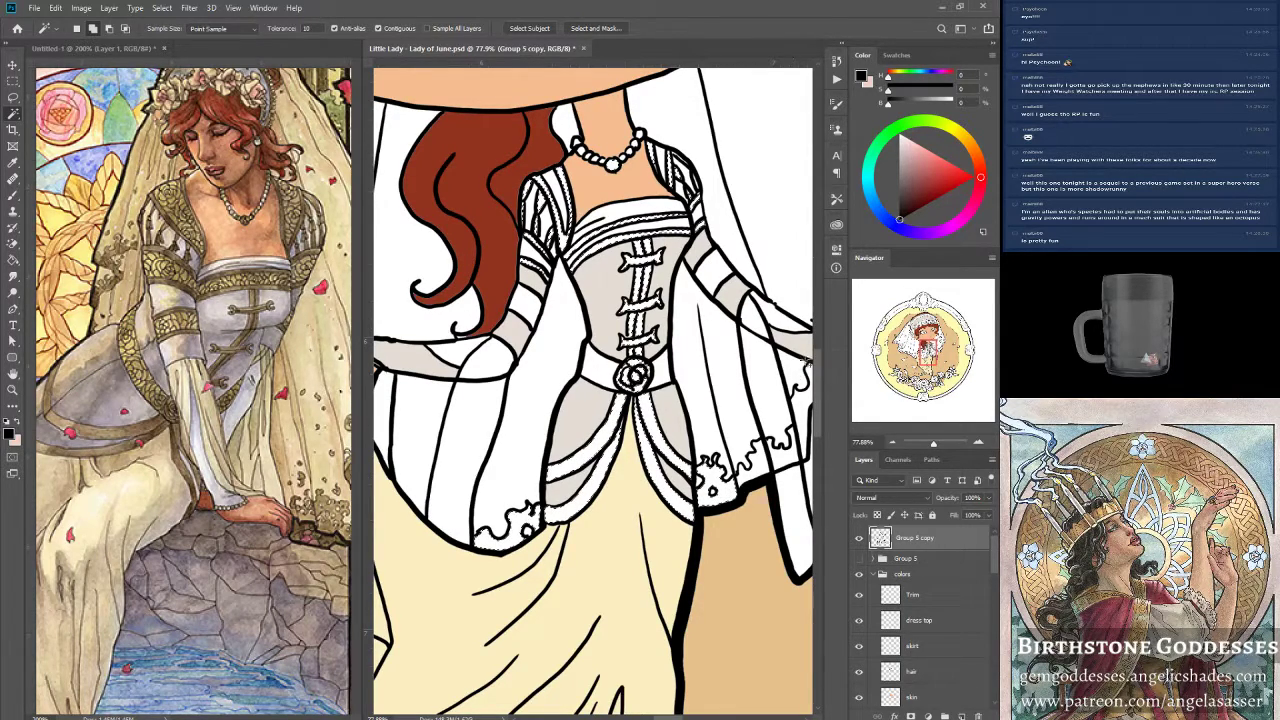
click(955, 352)
click(935, 352)
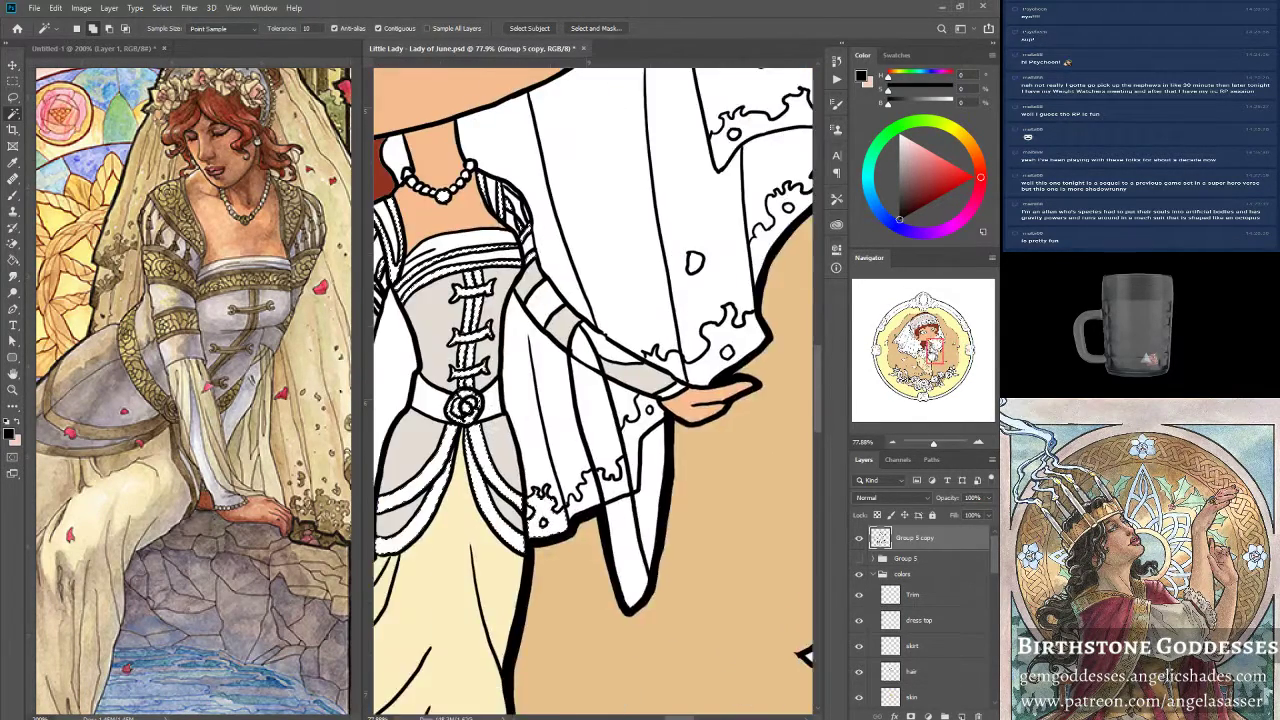
click(930, 356)
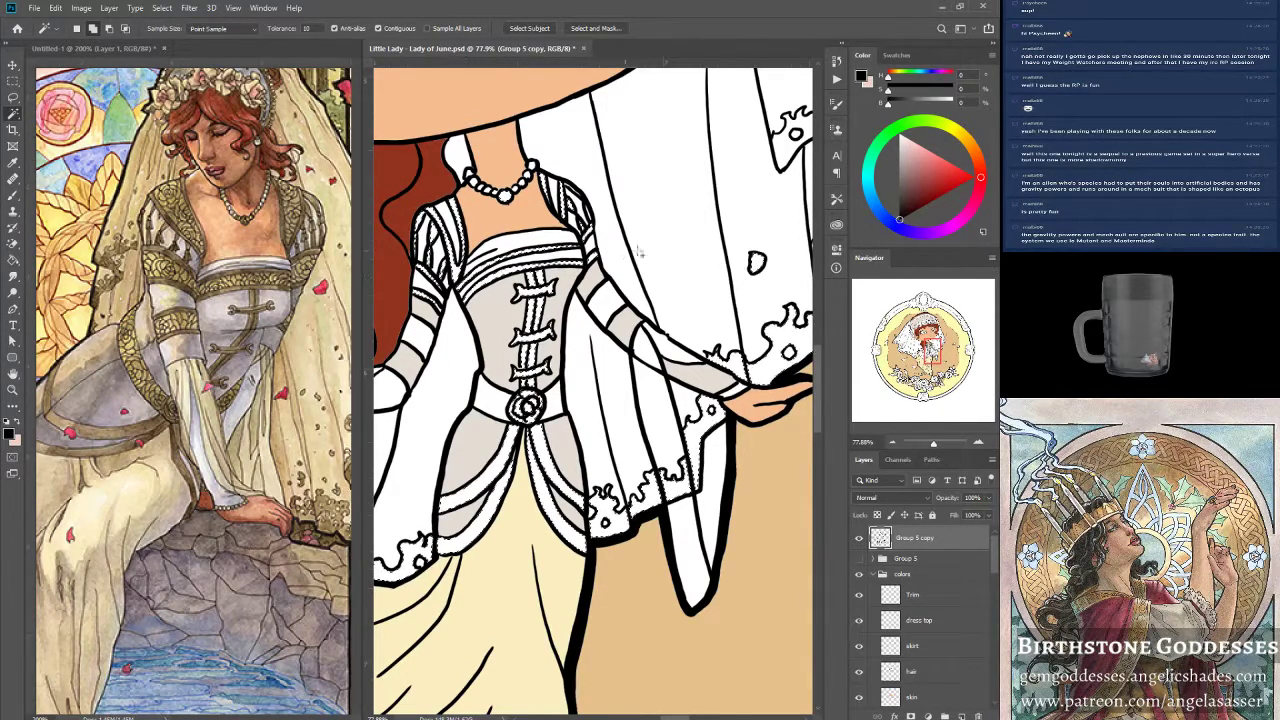
drag(800, 205, 625, 372)
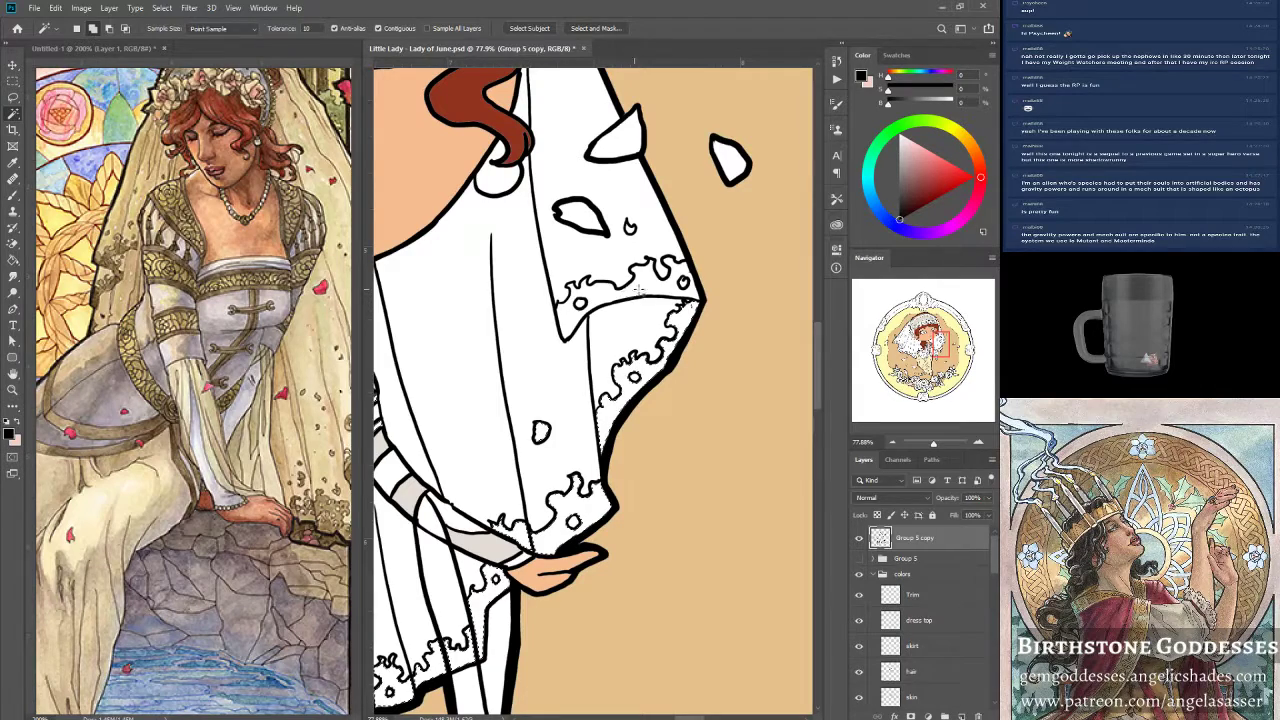
Add the scalloped lace edging along the veil's left side and lower hem to the trim selection.
drag(939, 342, 896, 336)
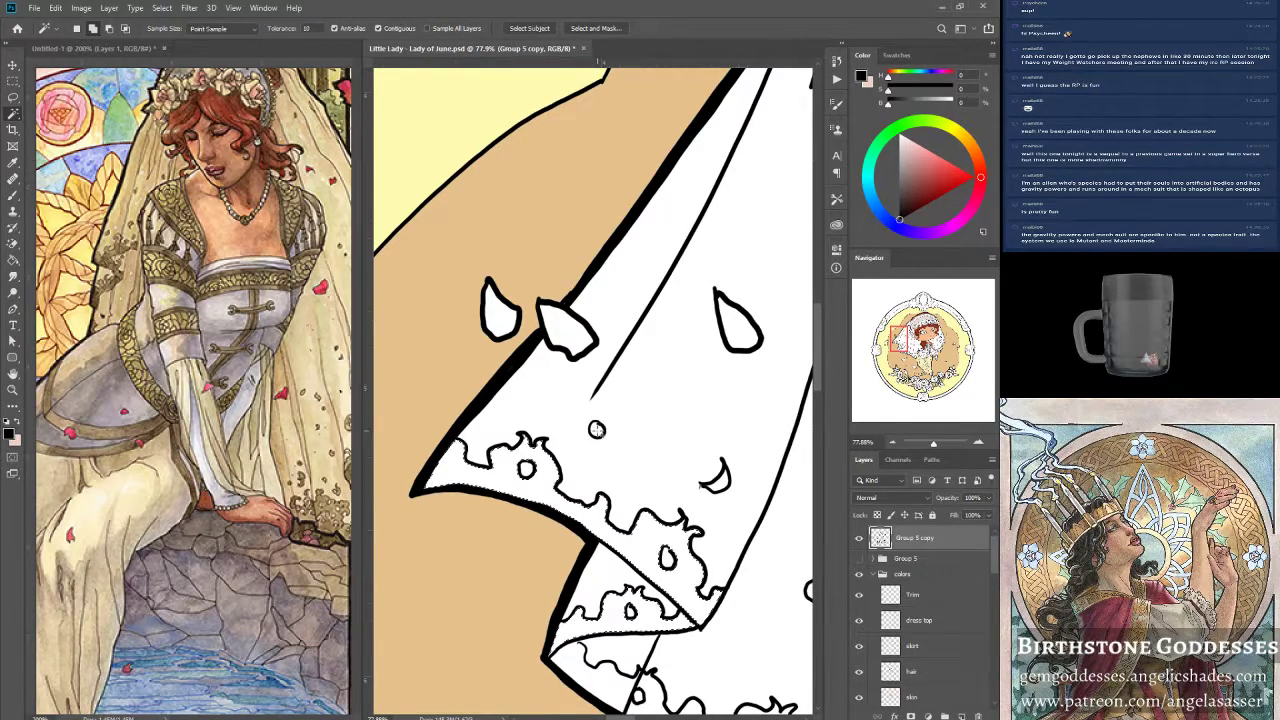
drag(898, 342, 904, 353)
click(478, 427)
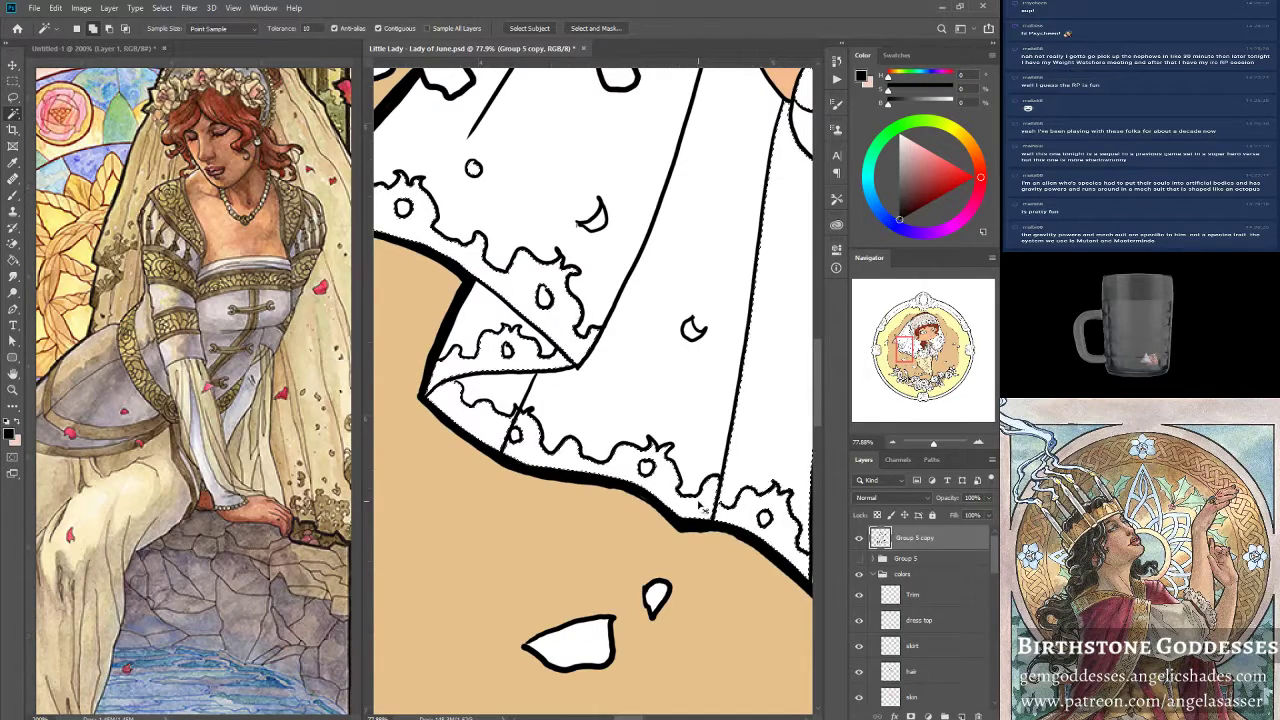
drag(909, 353, 914, 357)
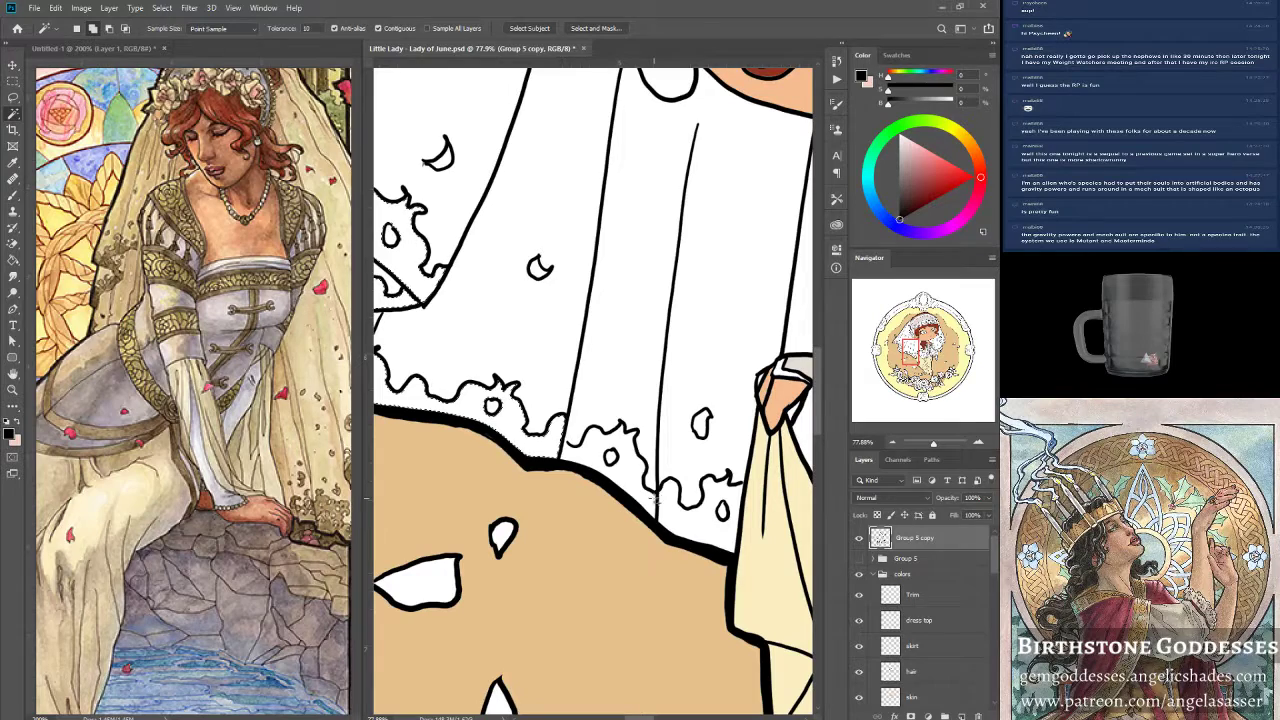
click(681, 515)
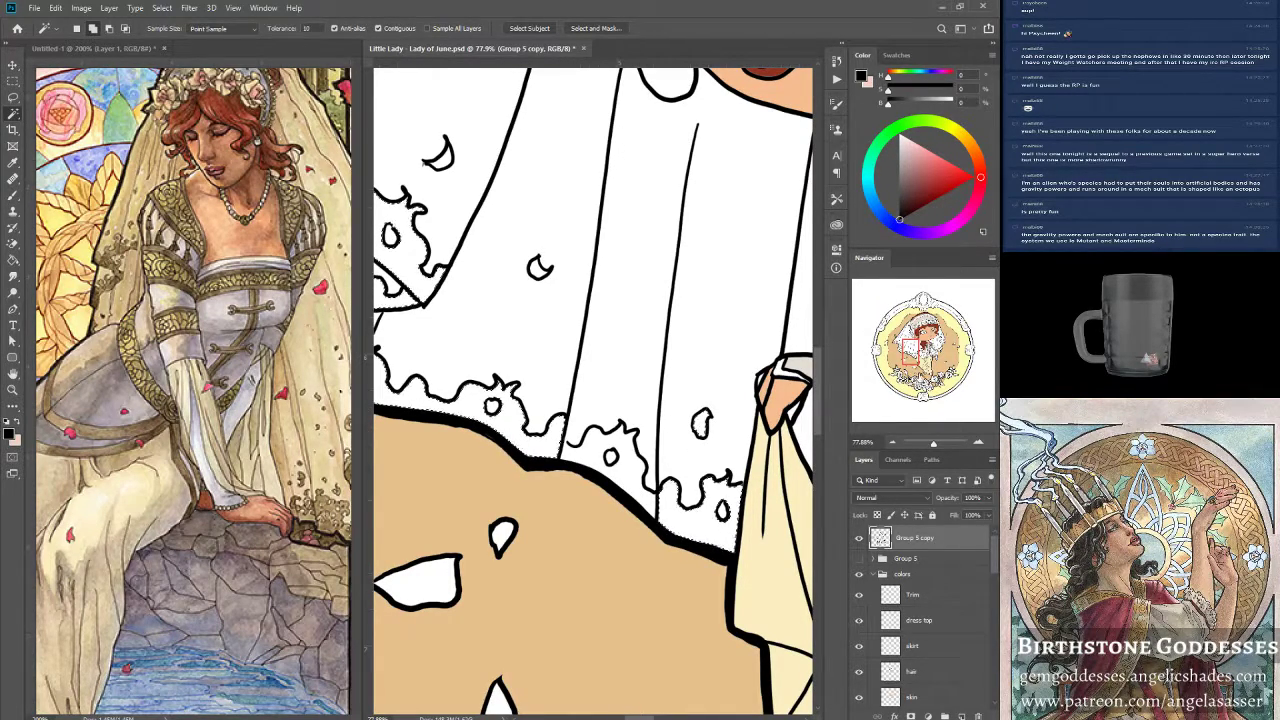
Fill the trim selection on the Trim layer with tan ac9271 sampled from the June painting's sleeve trim, Normal mode at 100% opacity.
drag(907, 355, 931, 338)
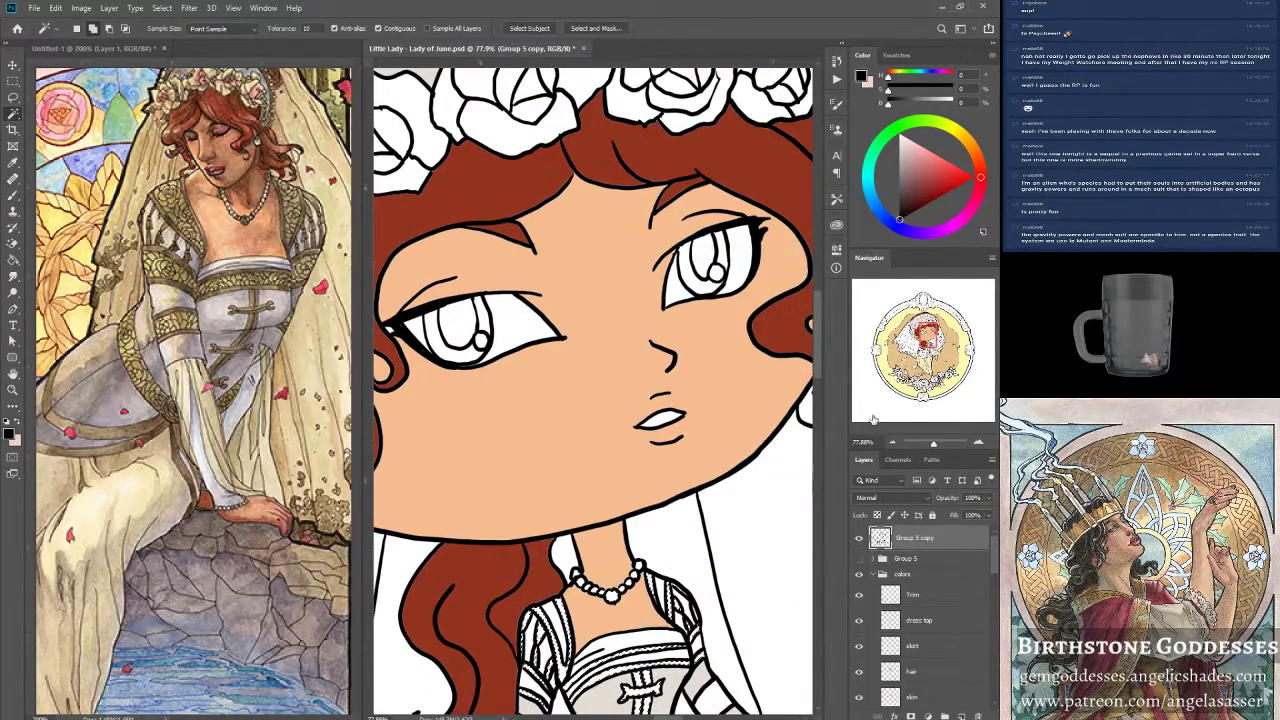
drag(932, 442, 931, 447)
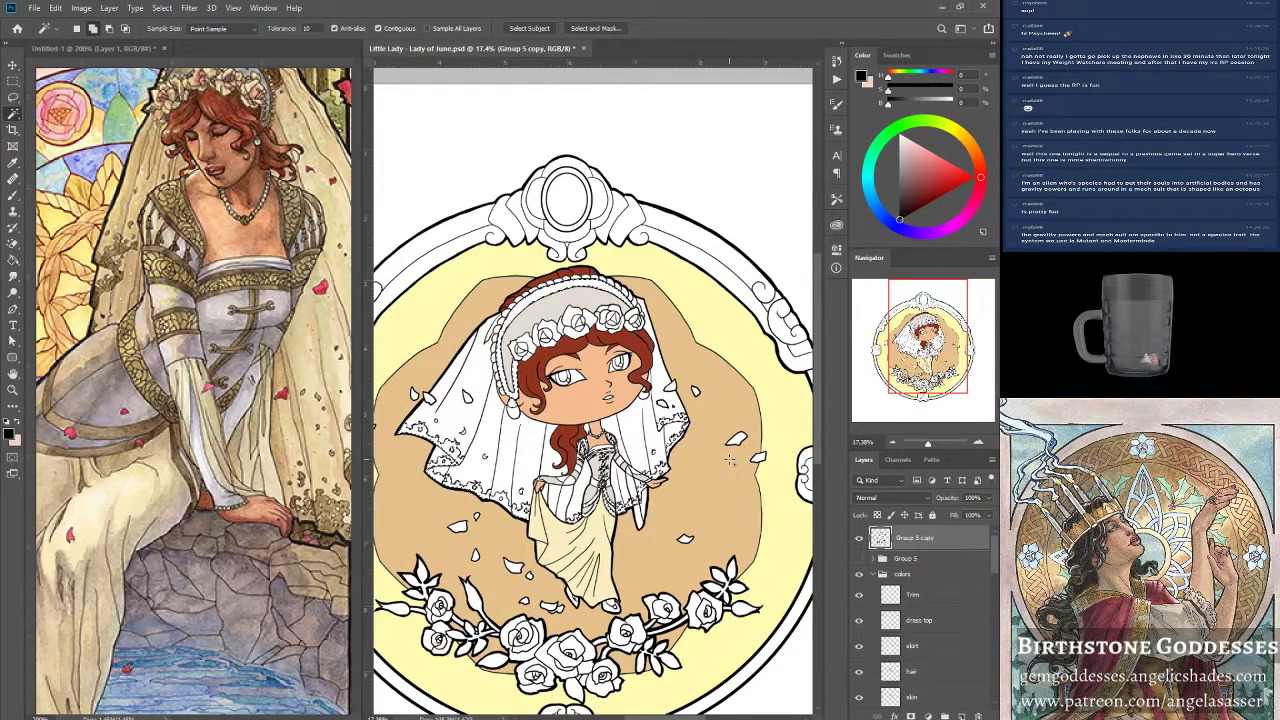
click(915, 595)
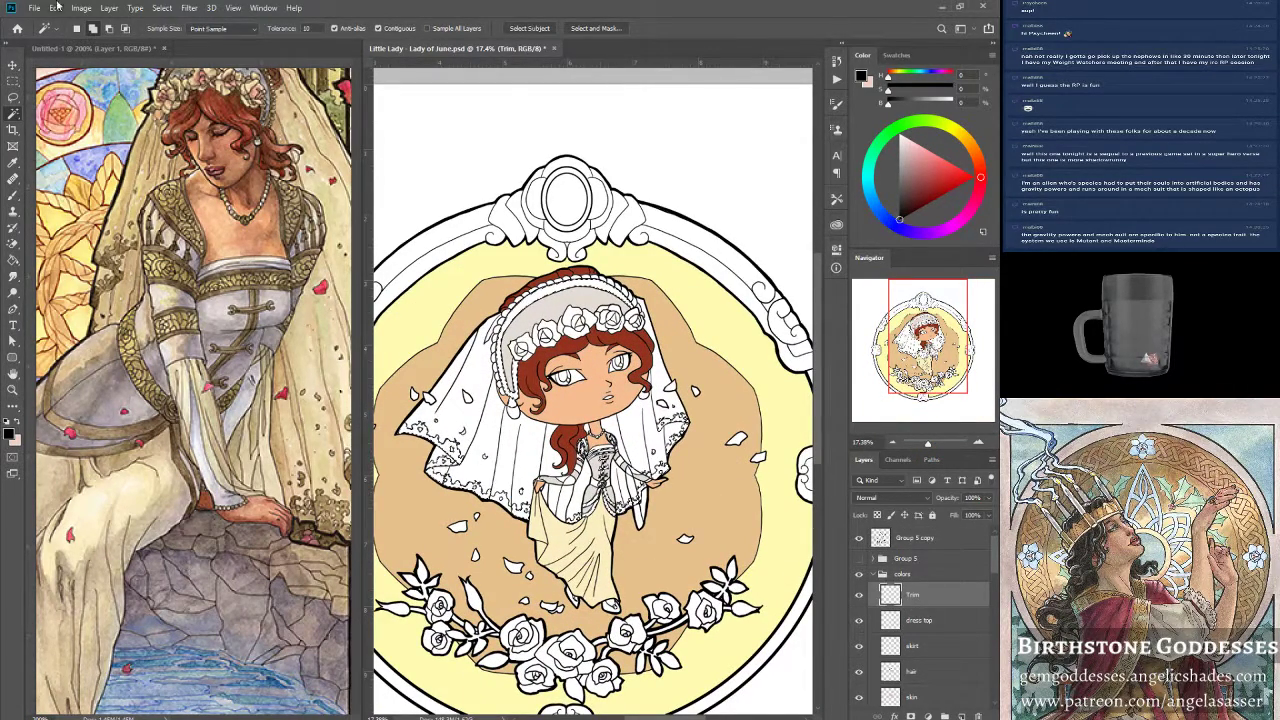
click(11, 432)
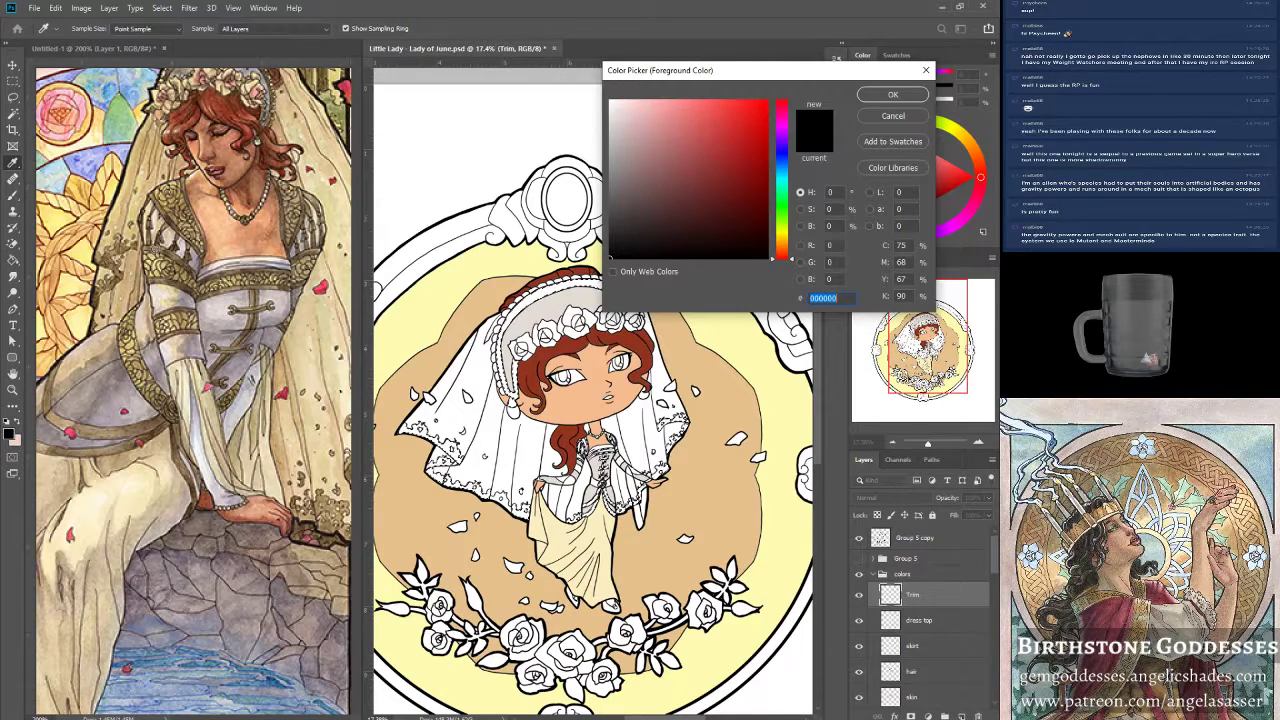
click(152, 250)
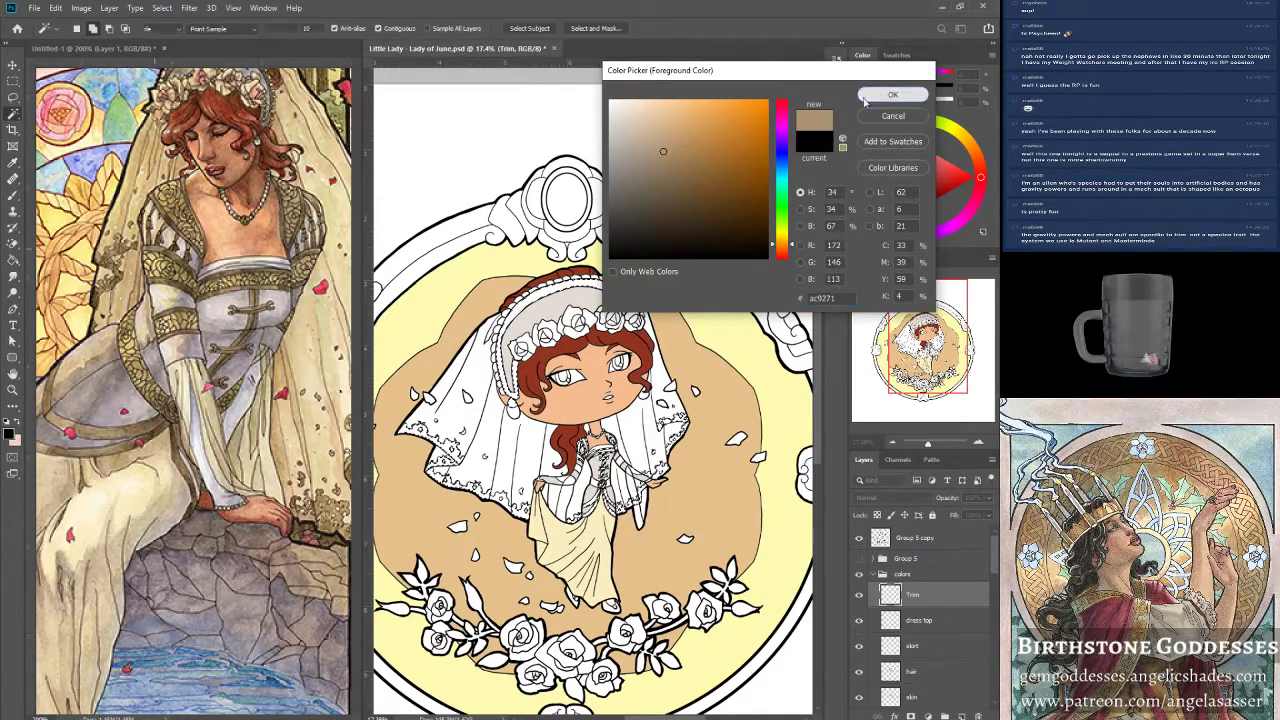
click(893, 94)
key(w)
click(55, 8)
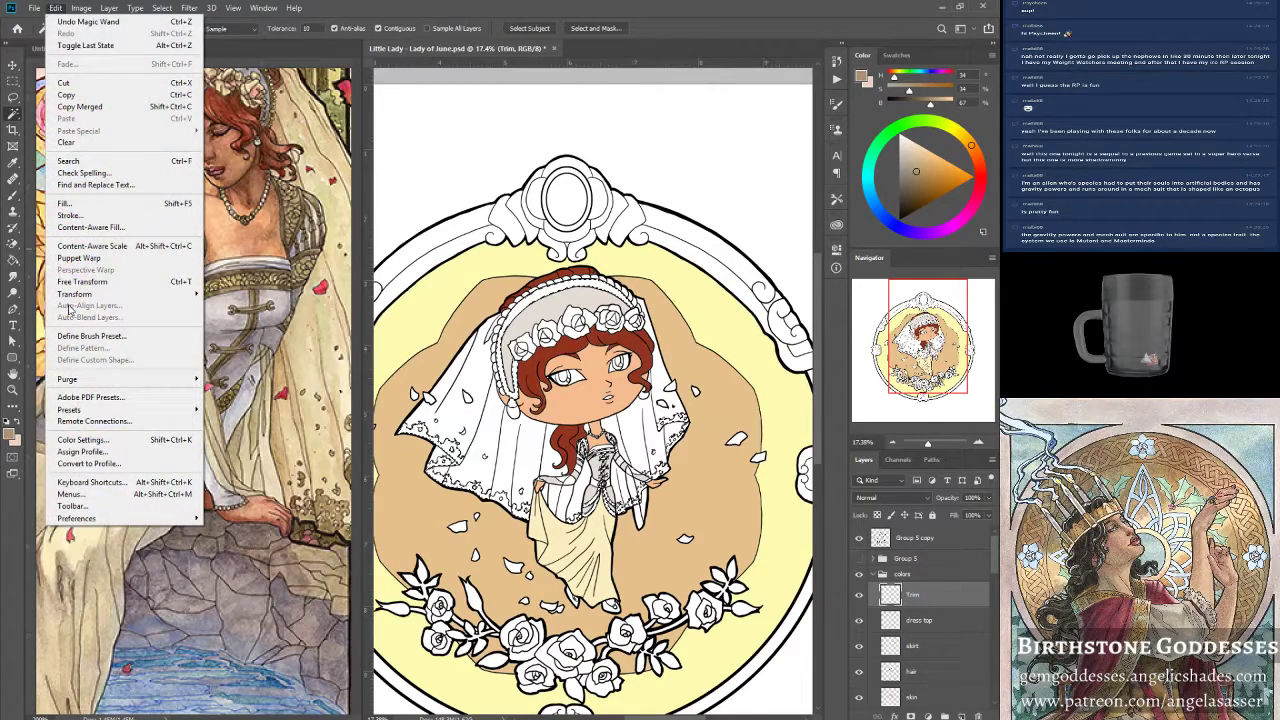
click(66, 203)
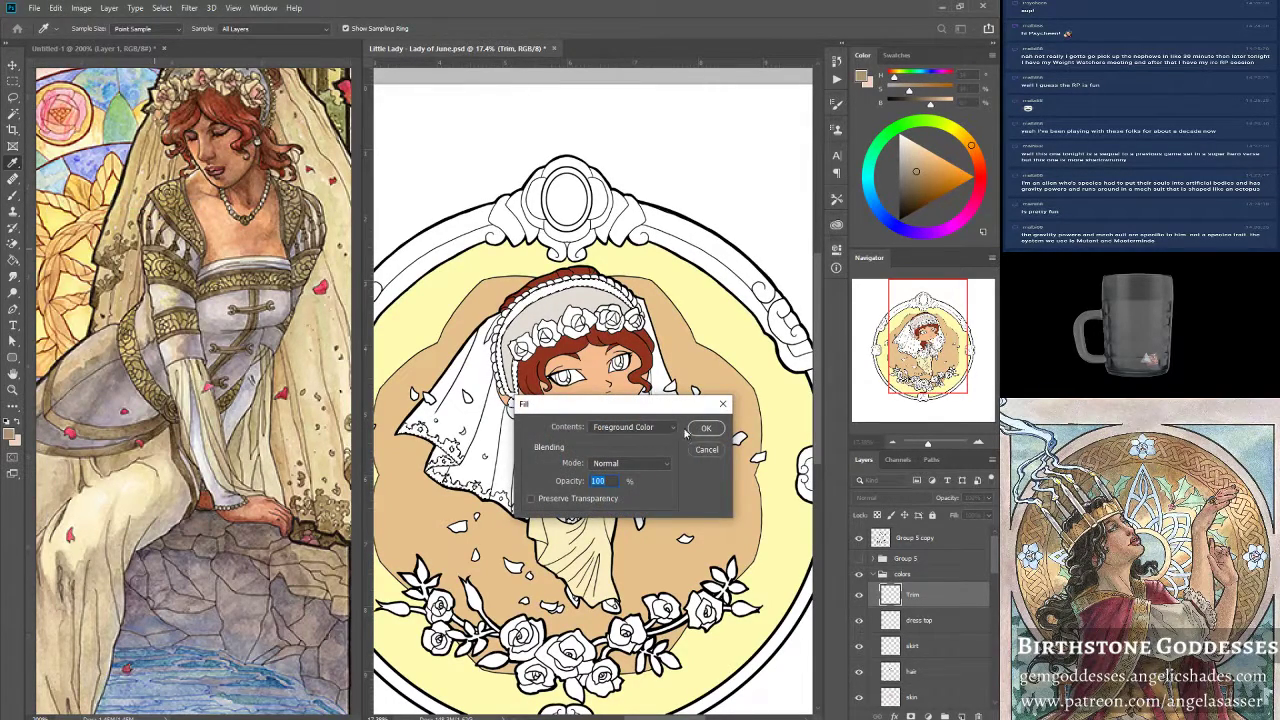
click(706, 428)
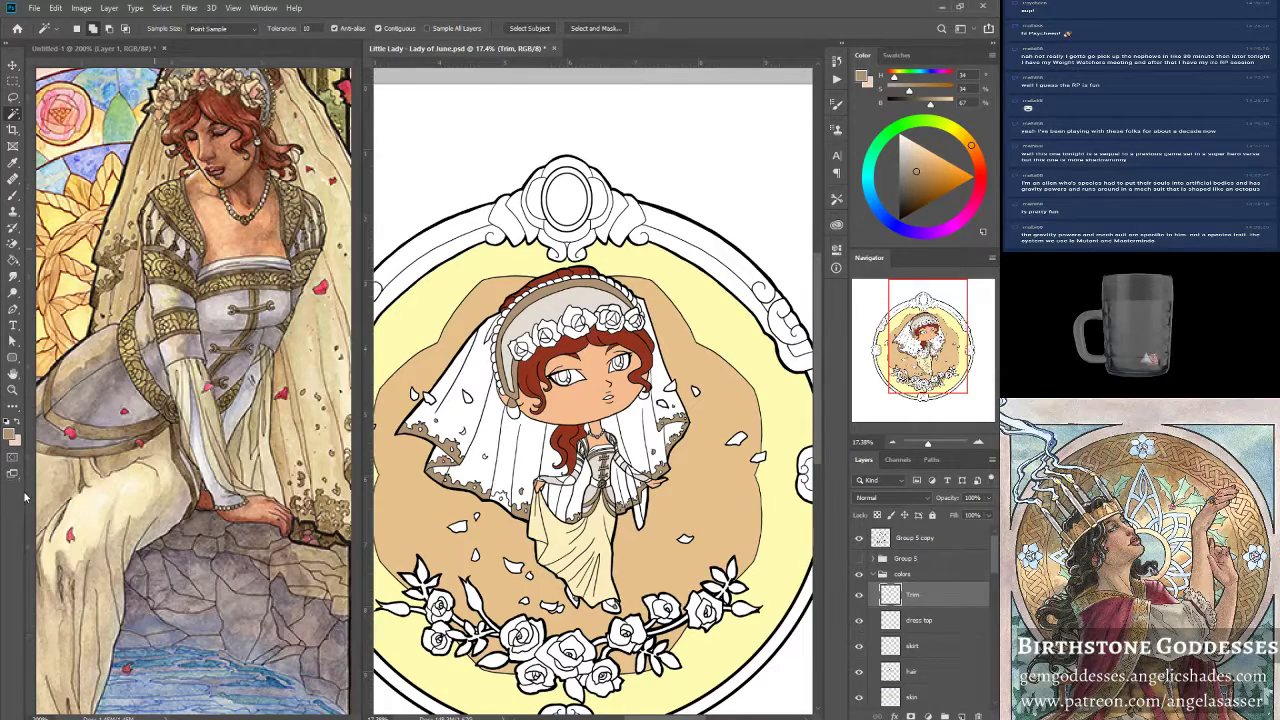
Examine the trim fill across the headdress, veil lace, bodice and overskirt borders up close for missed areas.
click(13, 391)
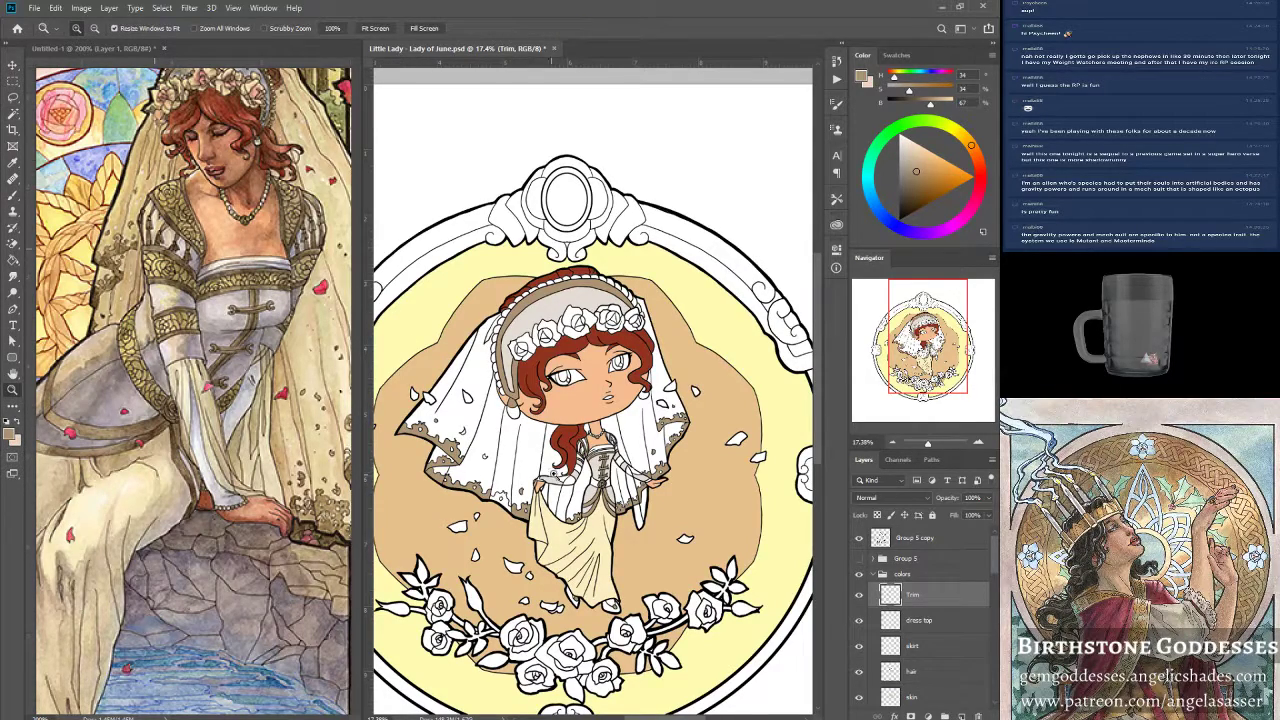
click(628, 563)
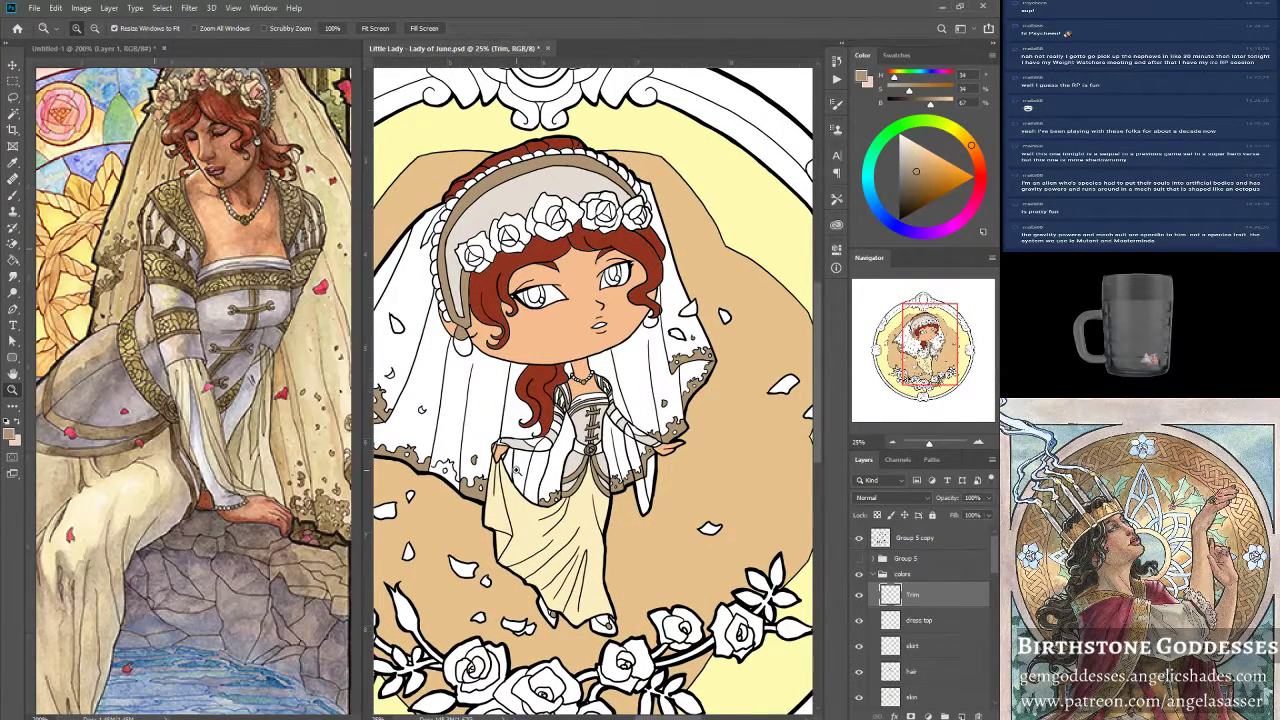
scroll(514, 470, up, 2)
scroll(514, 468, up, 1)
click(484, 537)
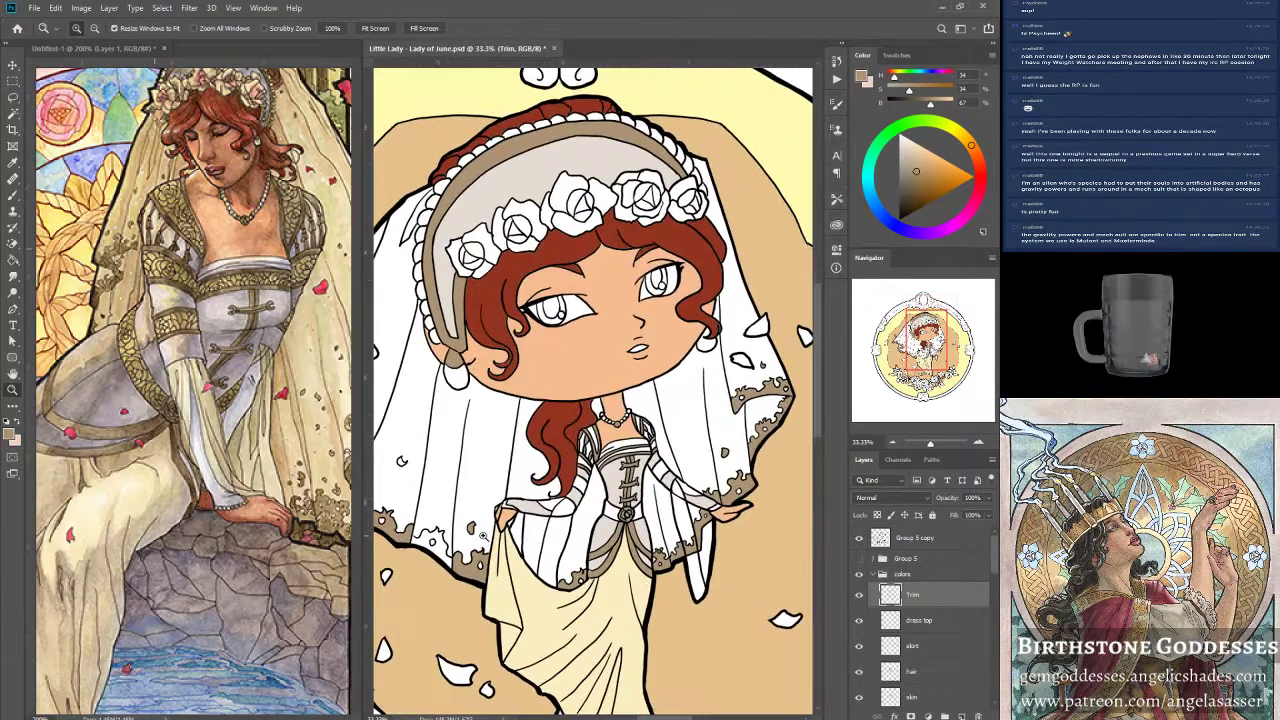
scroll(578, 448, up, 1)
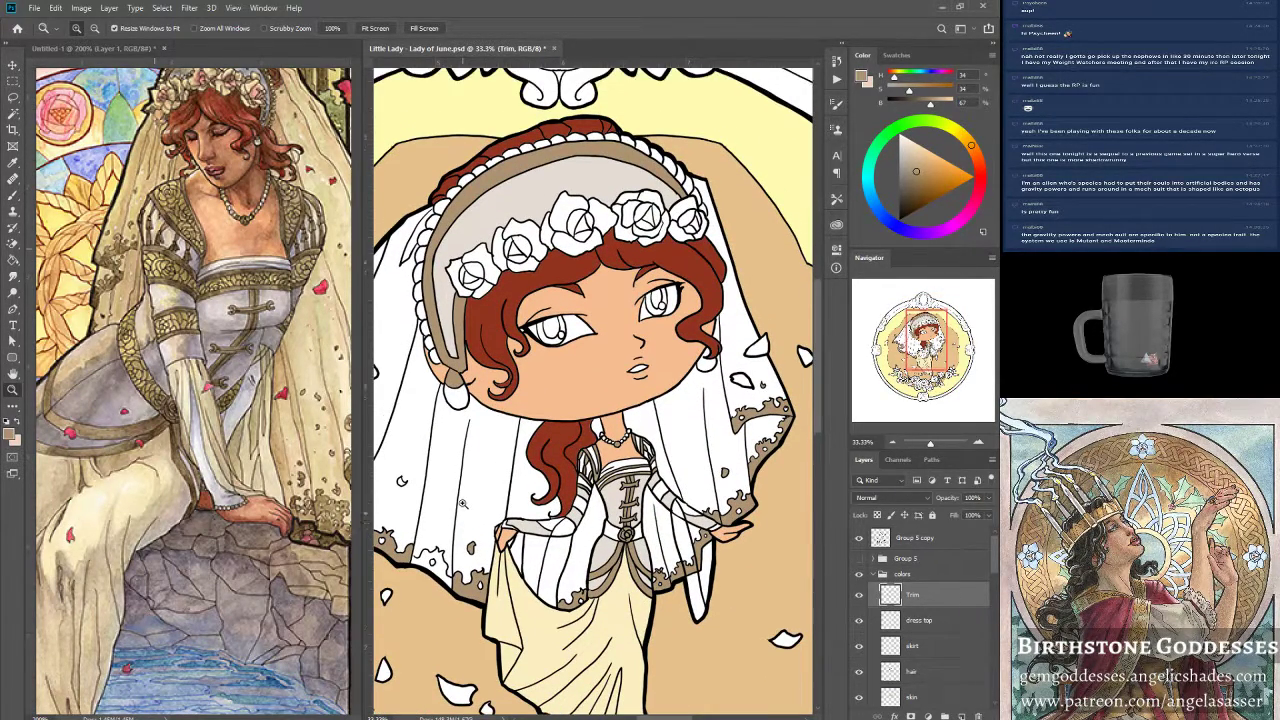
scroll(462, 504, up, 1)
scroll(462, 504, down, 2)
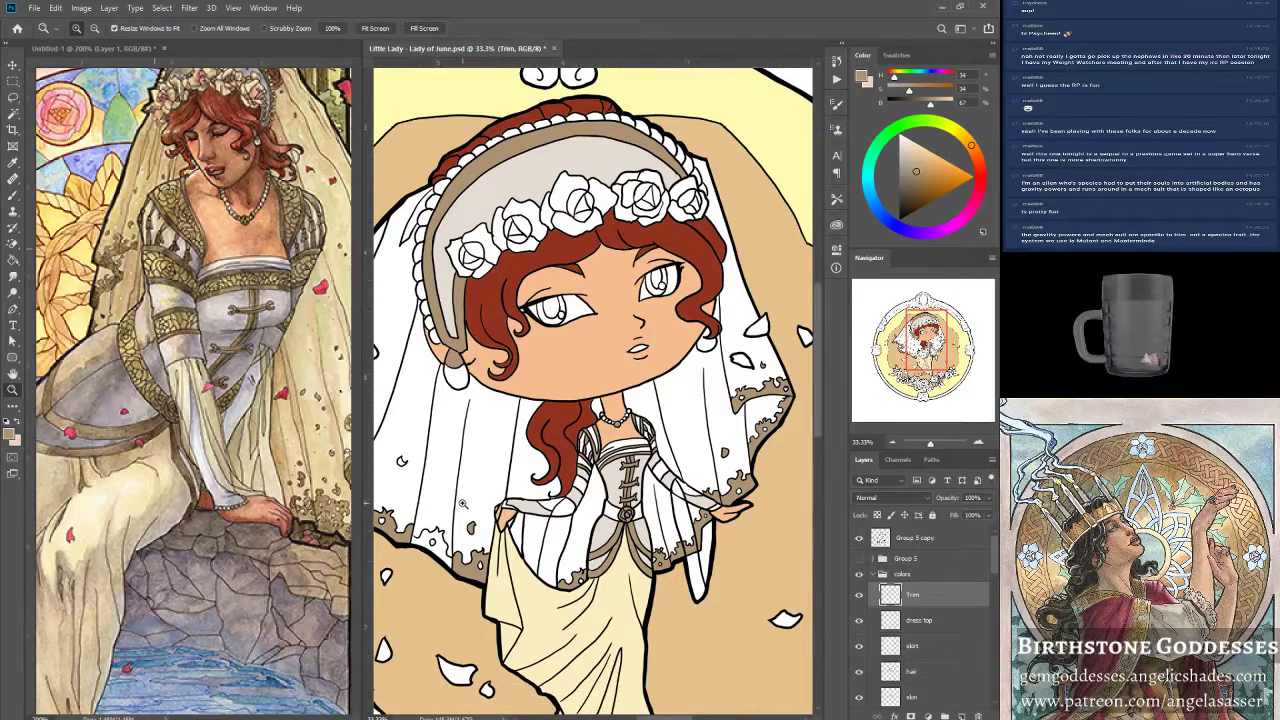
scroll(600, 552, down, 1)
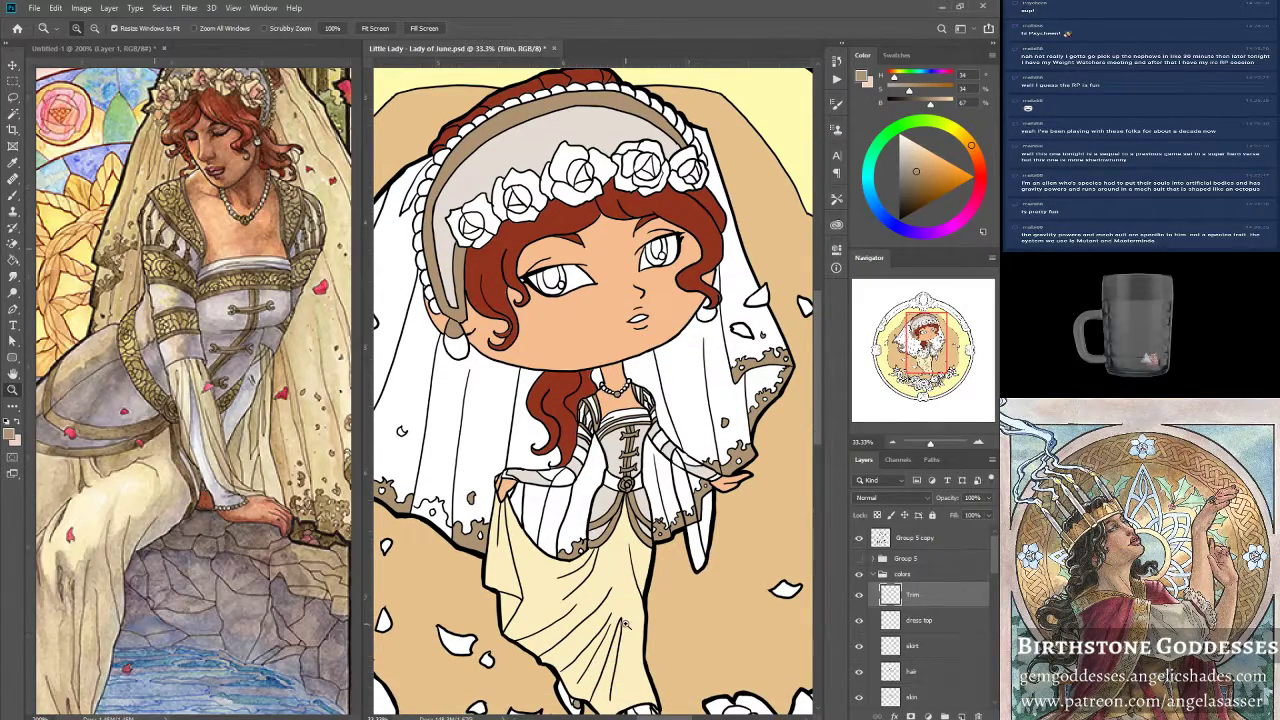
Brush the tan trim color into the small gaps left in the bodice's trim and front clasps on the Trim layer.
click(675, 402)
click(677, 382)
drag(677, 380, 683, 390)
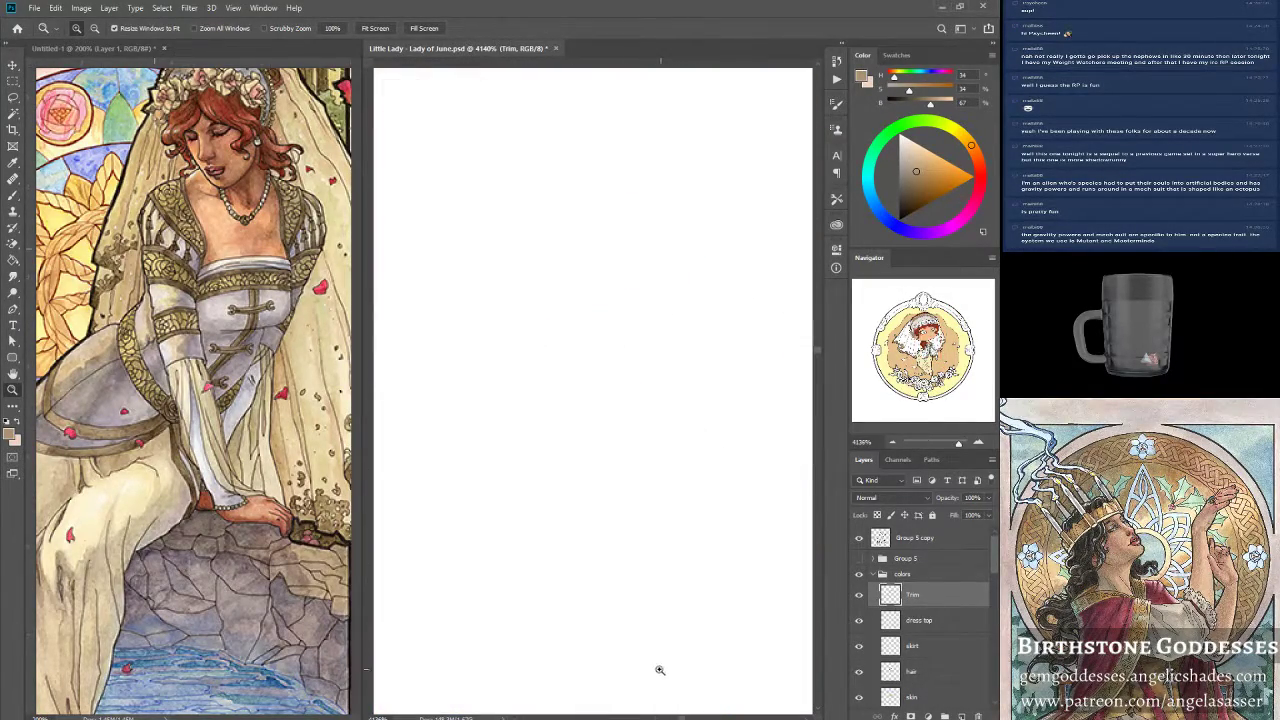
drag(958, 443, 937, 450)
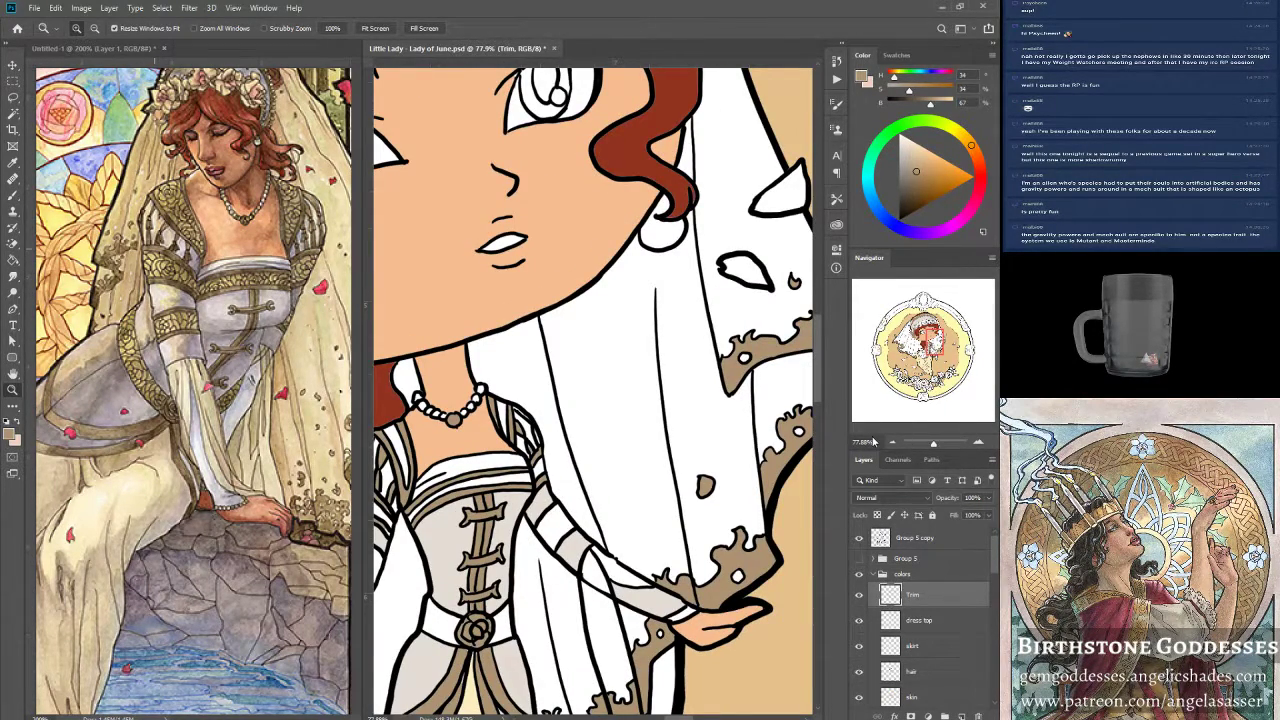
key(b)
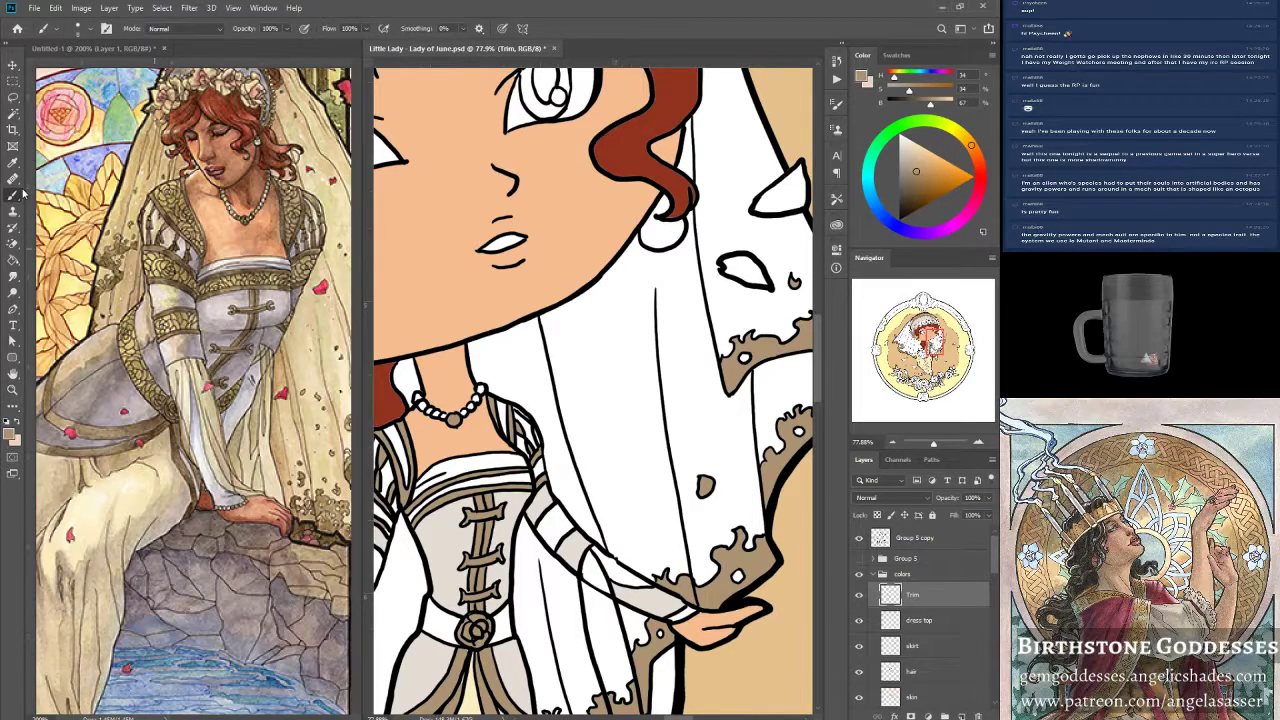
alt+click(487, 530)
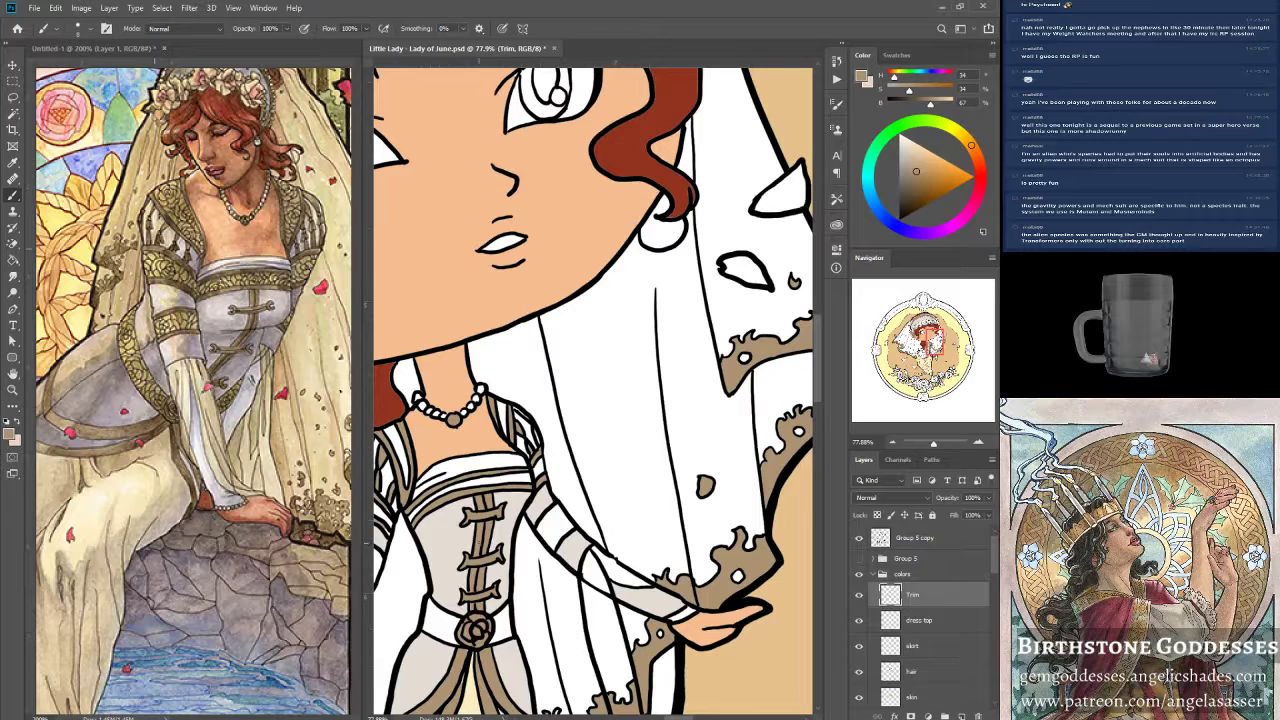
drag(497, 520, 637, 474)
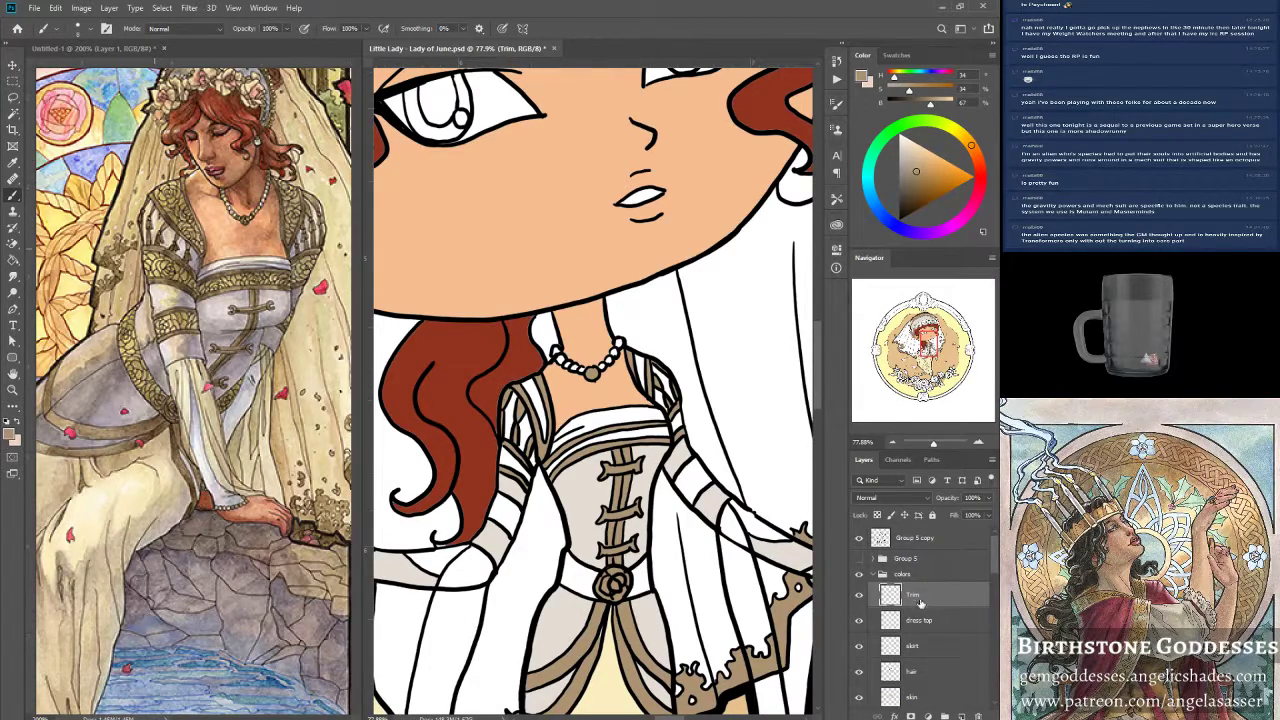
Sample the hair's red-brown and brush it into the unfilled edges of the curls and bangs on the hair layer.
click(891, 673)
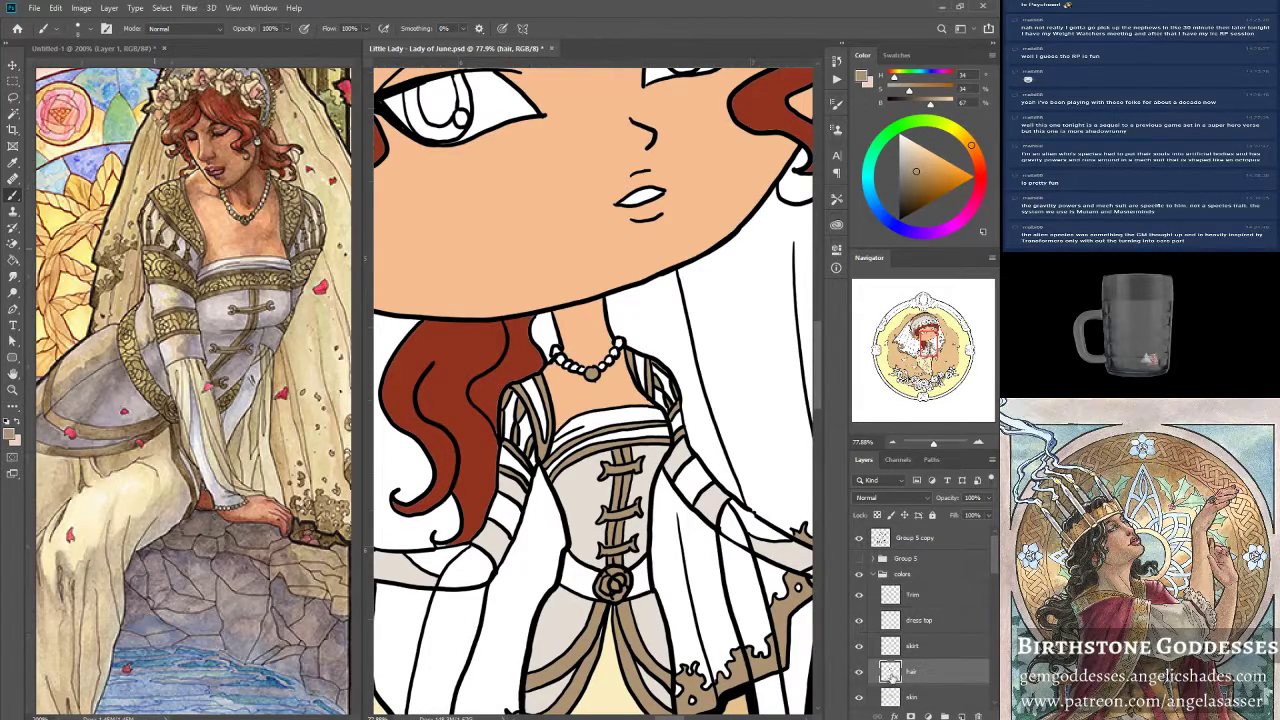
alt+click(470, 432)
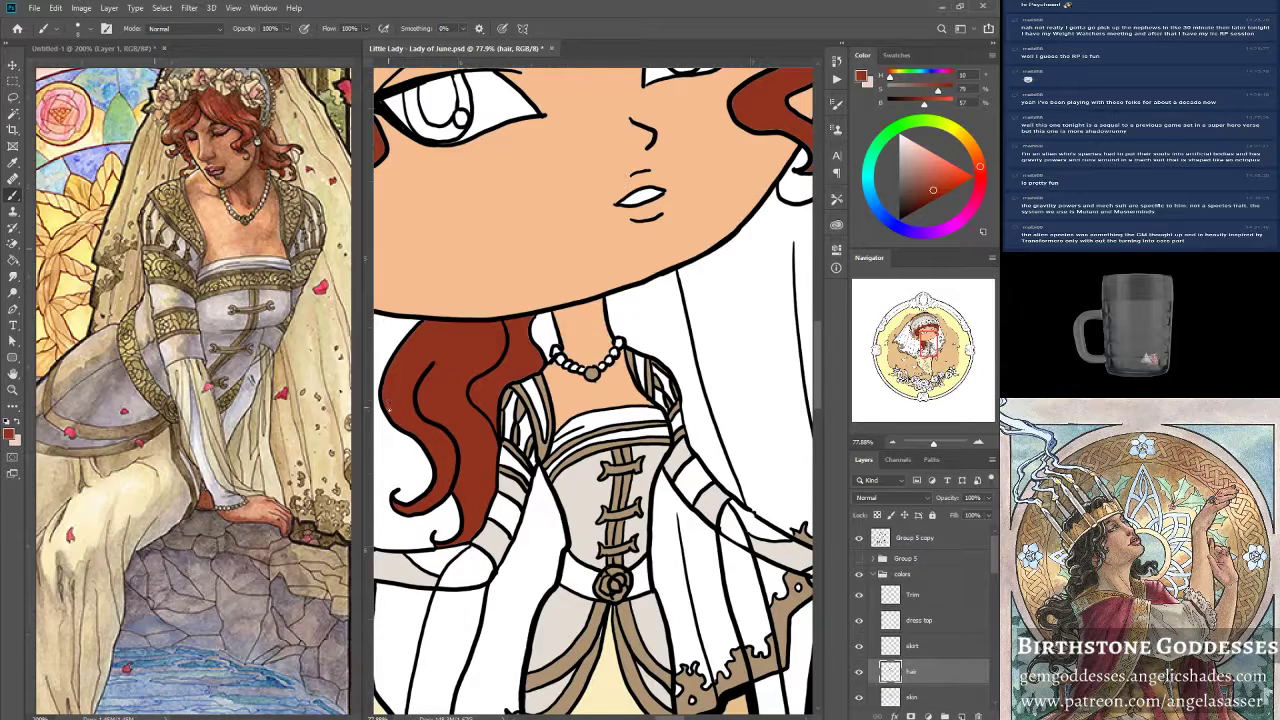
drag(381, 393, 401, 344)
drag(922, 340, 925, 330)
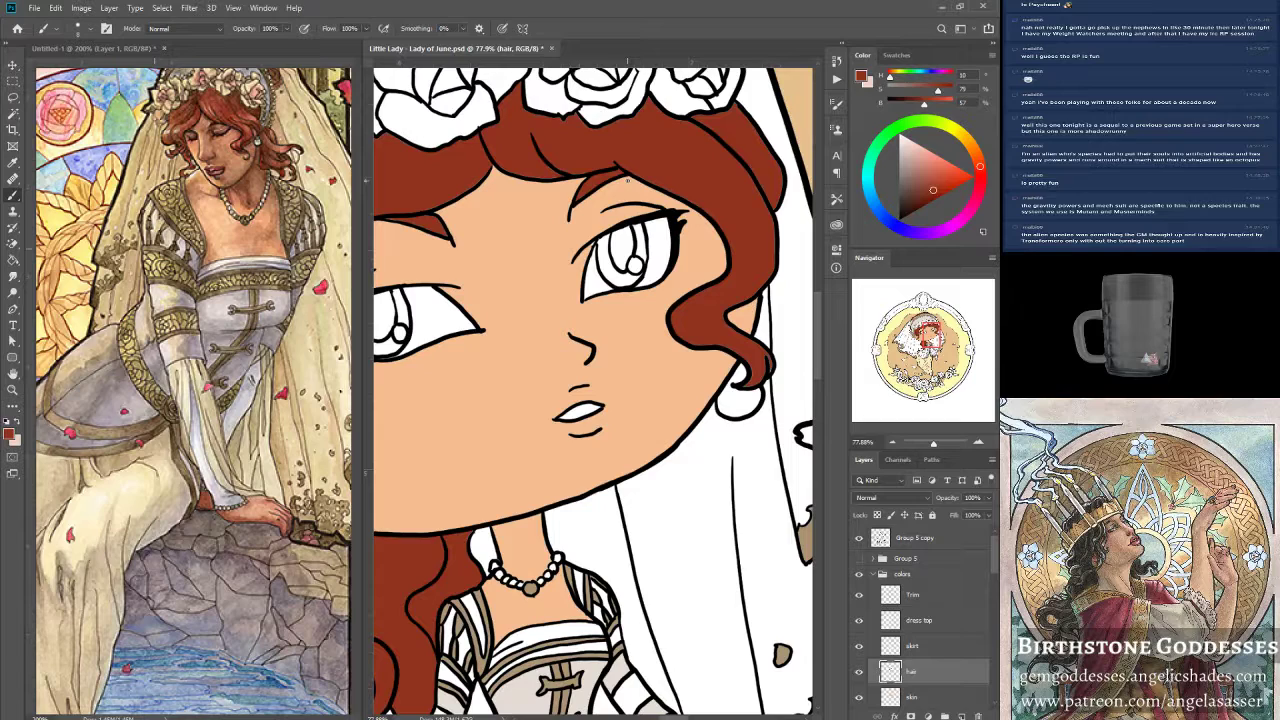
drag(932, 335, 918, 334)
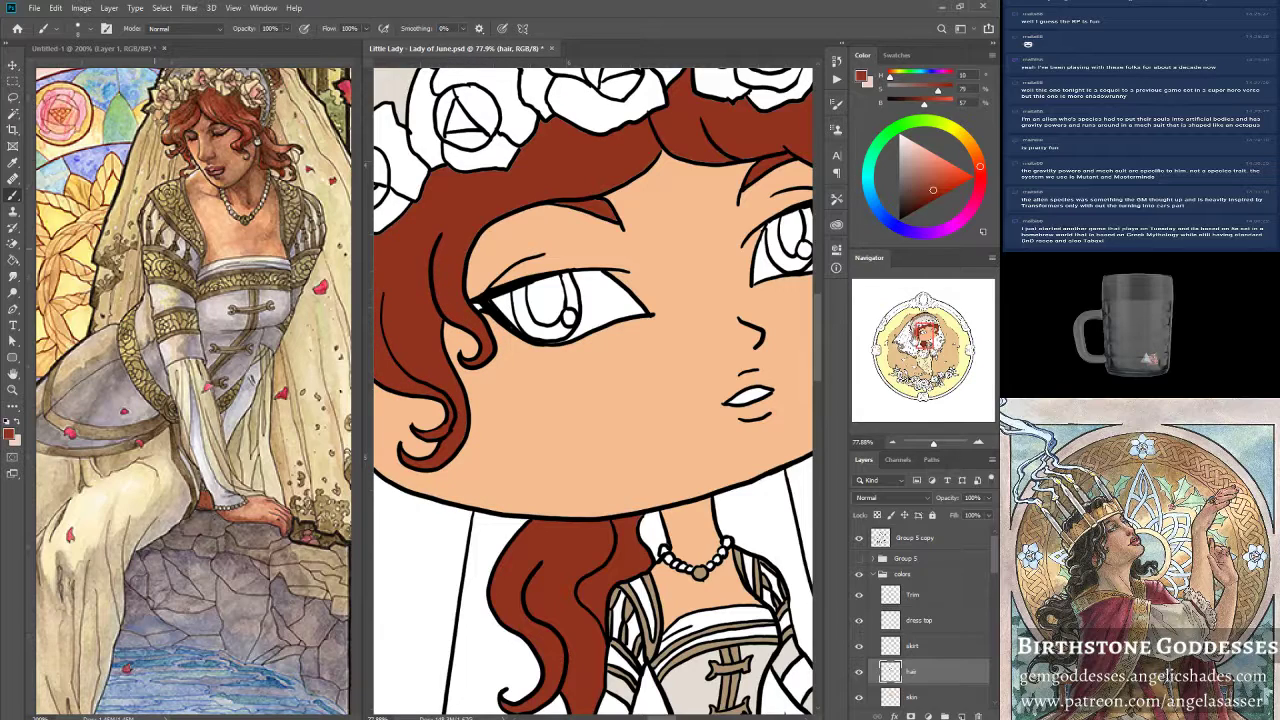
Select the skin layer and sample the peach skin tone from the cheek beside the curls.
scroll(437, 232, left, 5)
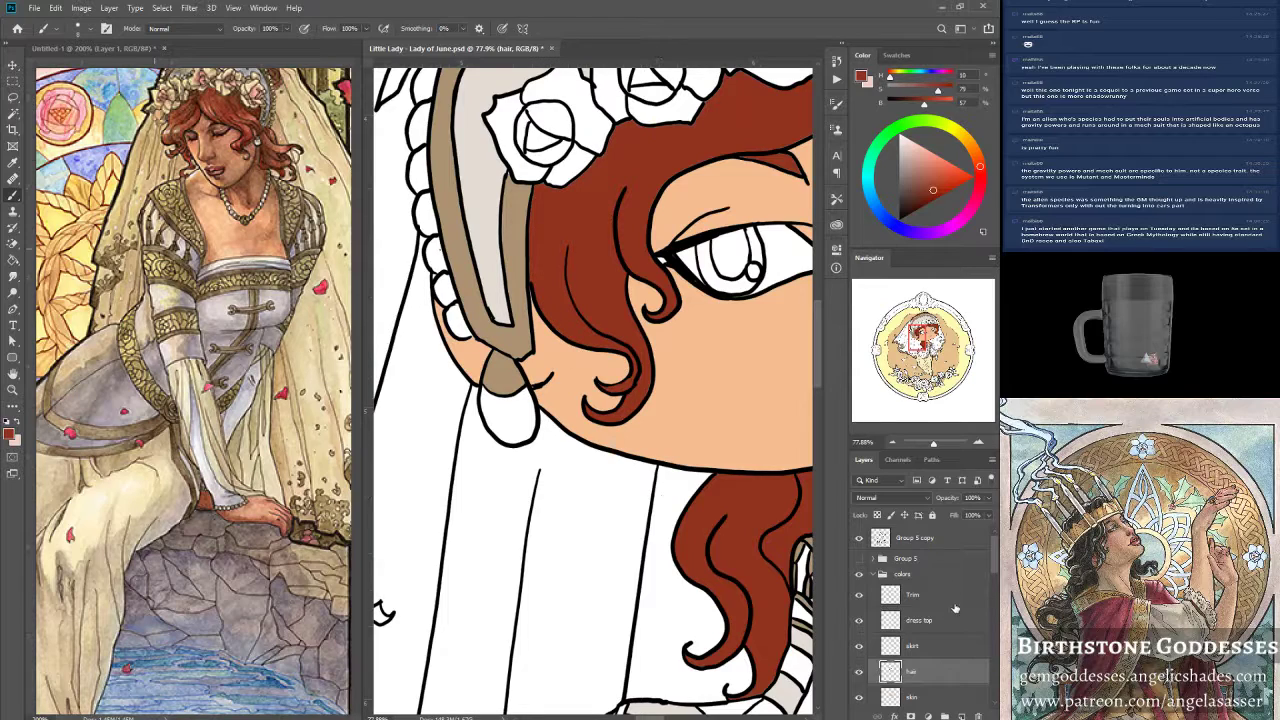
click(920, 696)
alt+click(574, 395)
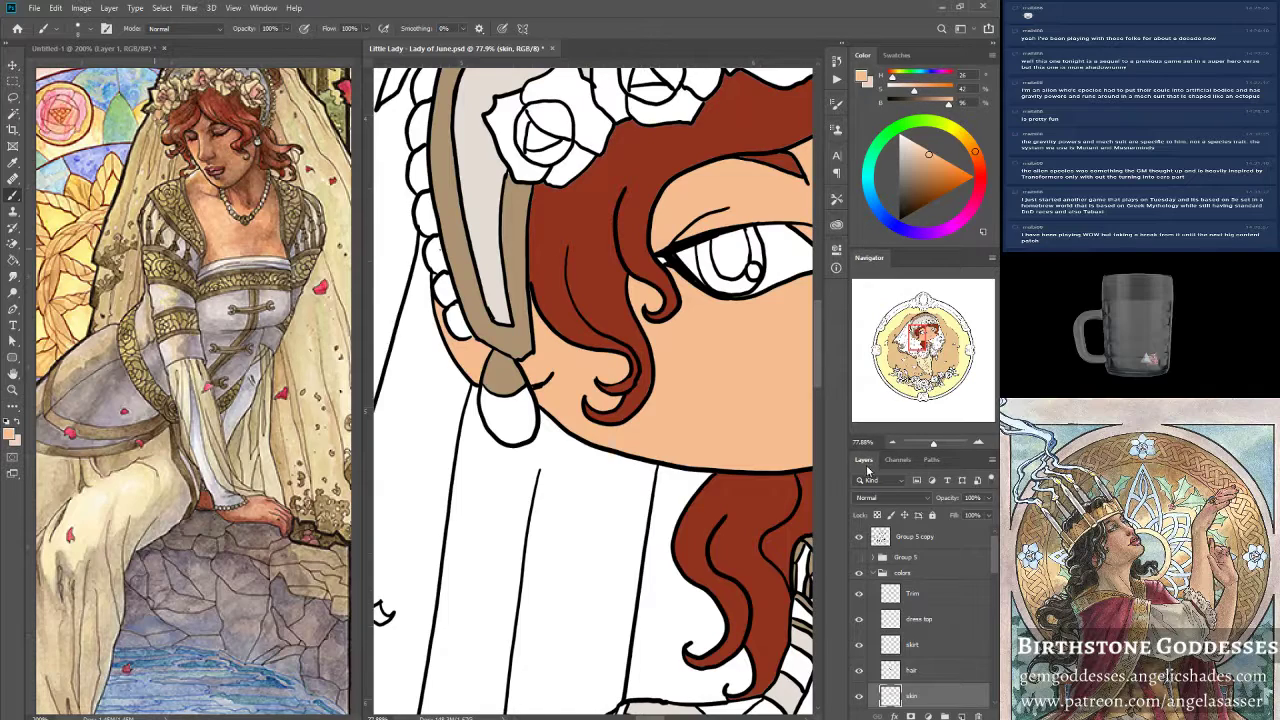
drag(918, 342, 919, 333)
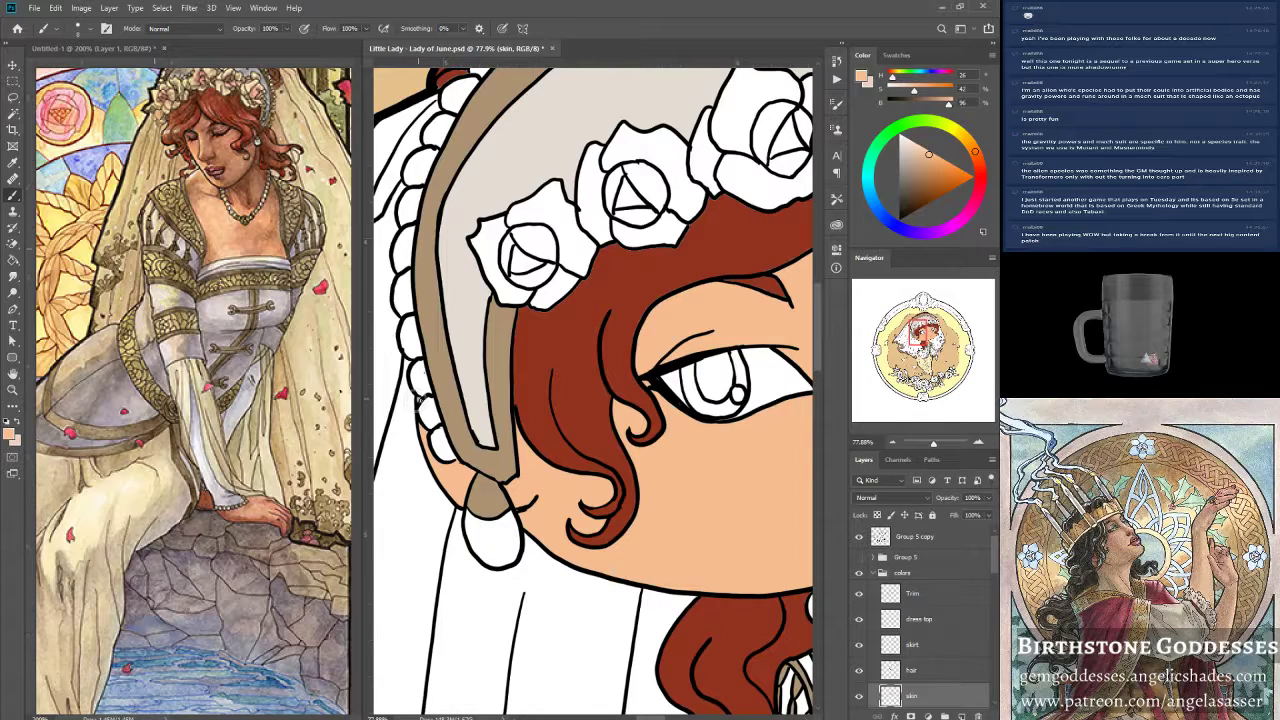
drag(935, 447, 933, 450)
drag(921, 351, 932, 358)
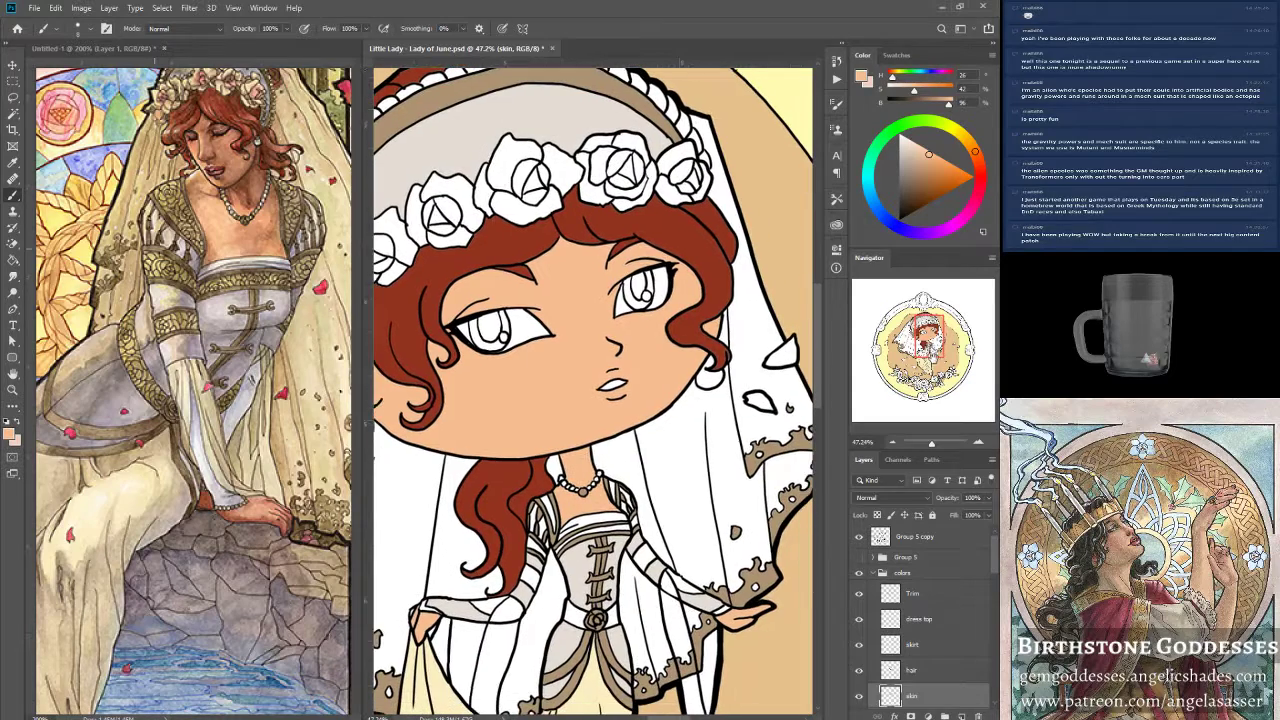
Sample the red-brown from the bangs on the hair layer and the face's peach tone on the skin layer.
click(920, 668)
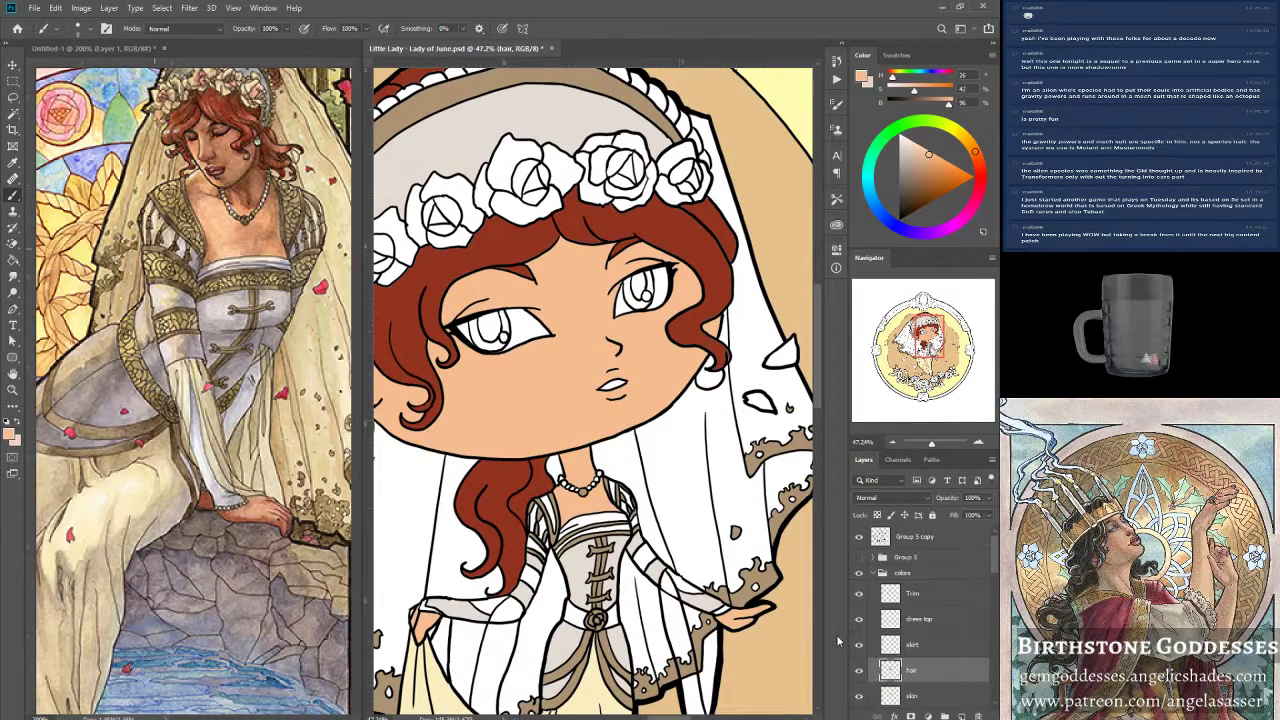
alt+click(688, 240)
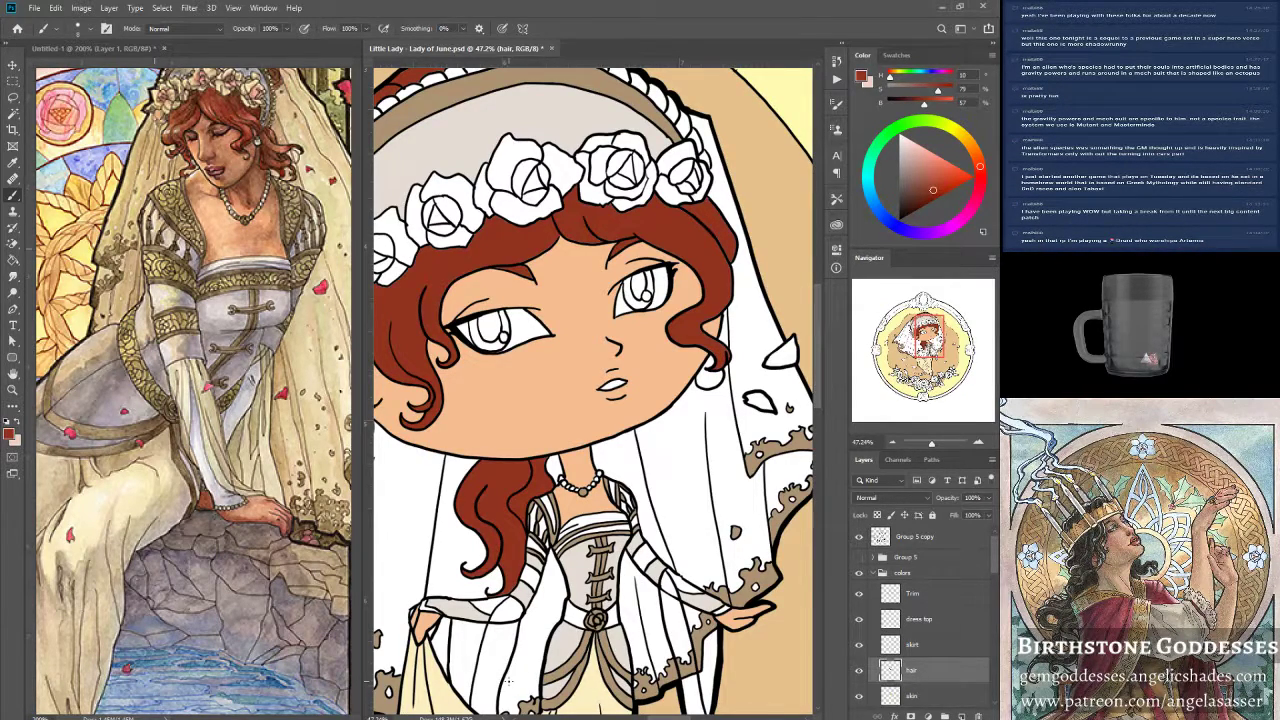
drag(995, 566, 983, 556)
click(914, 539)
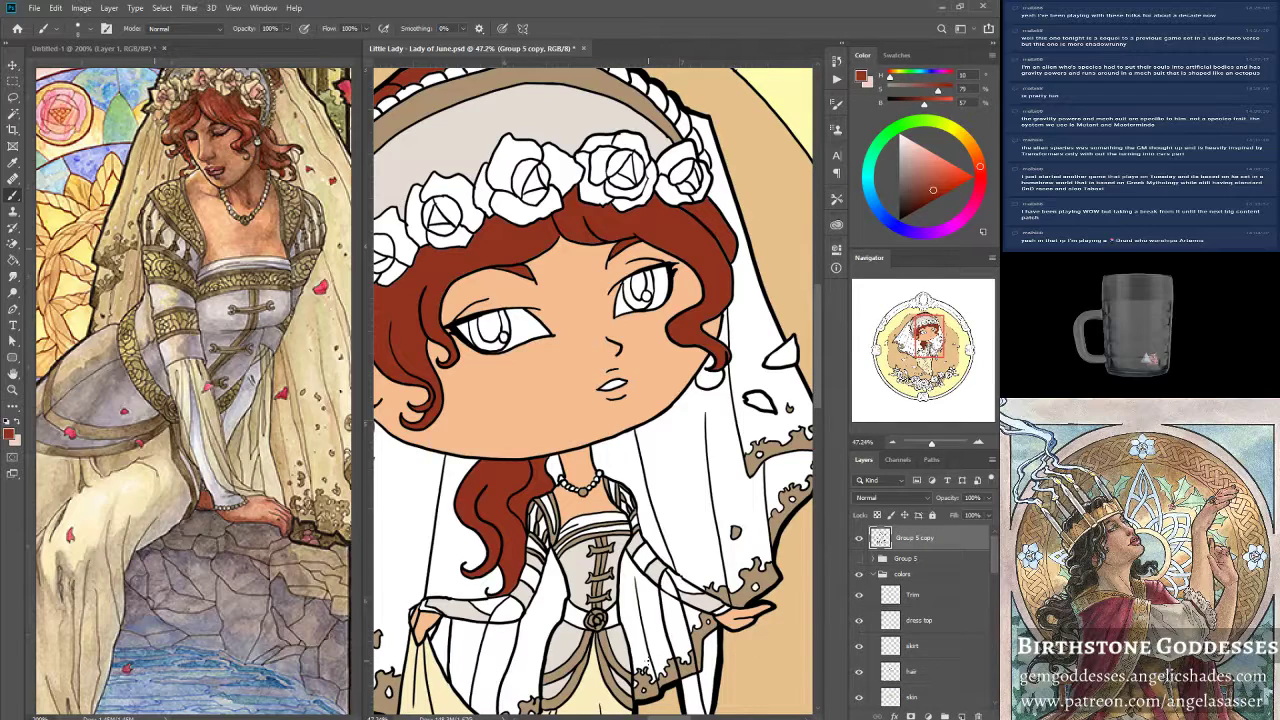
click(912, 695)
alt+click(588, 360)
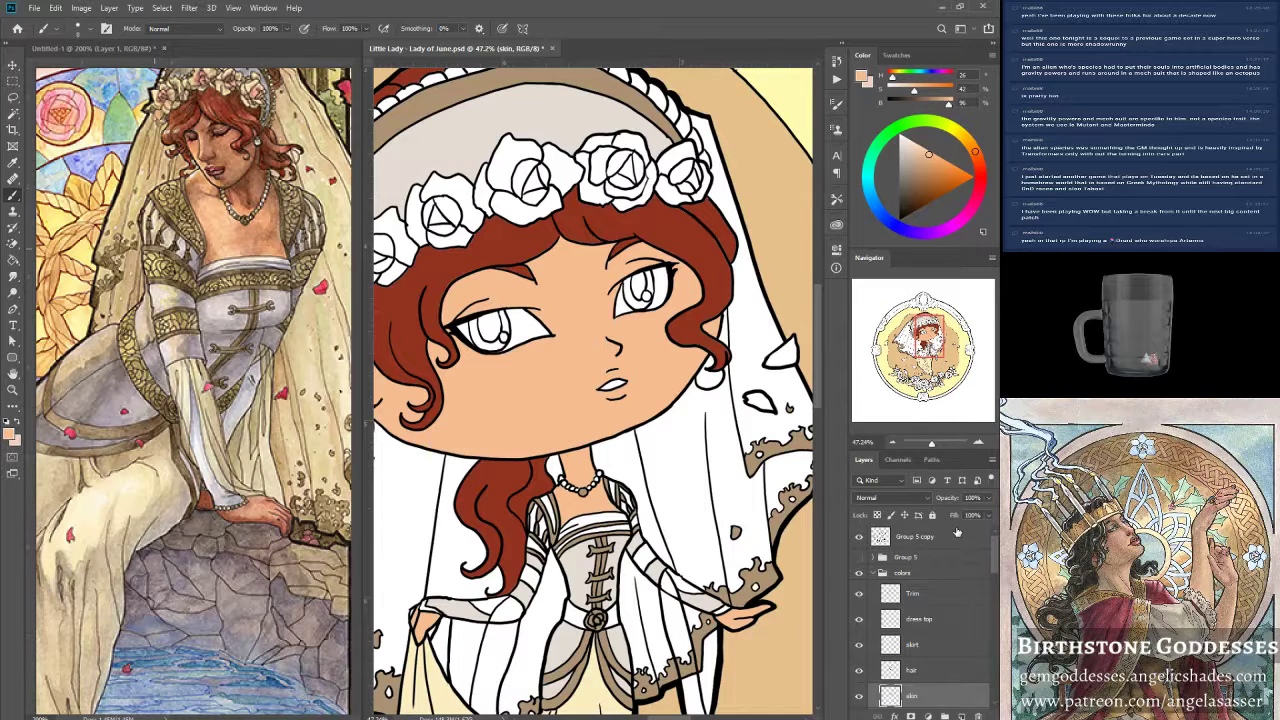
drag(925, 334, 921, 331)
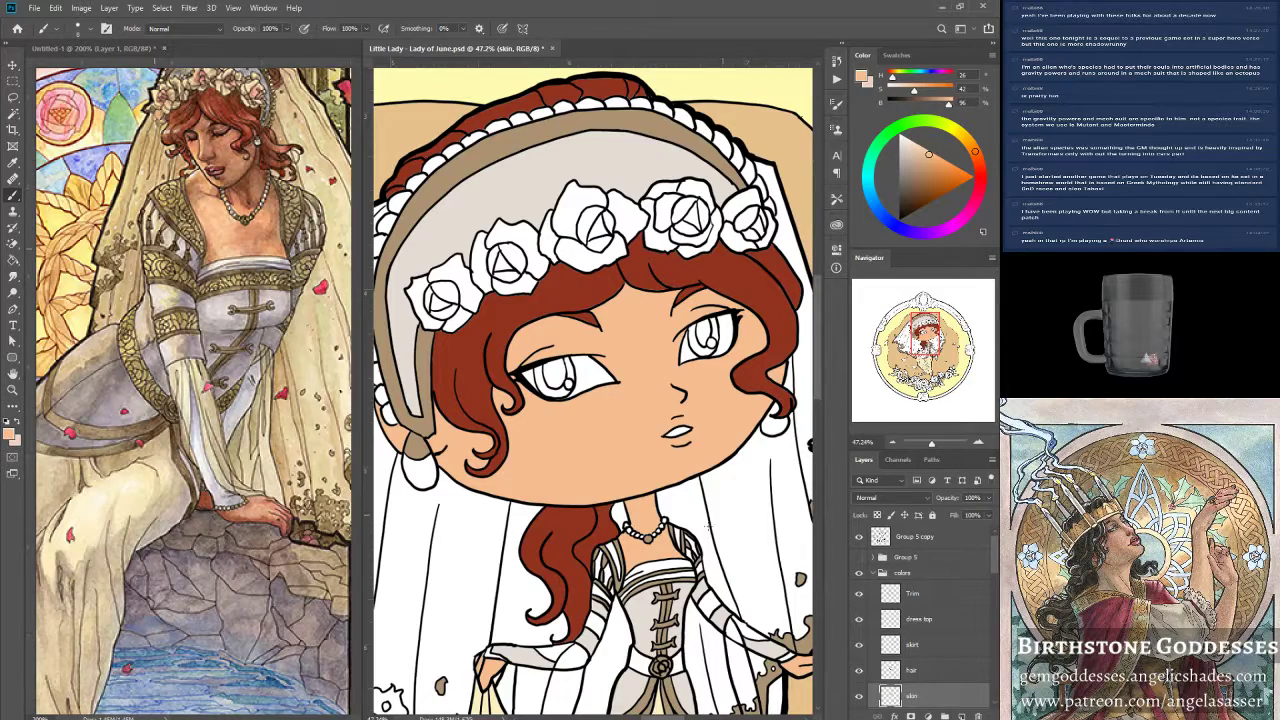
Sample the hair's red-brown and dab it into the eyebrow below the bangs on the hair layer, enlarging the brush to 20.
click(918, 672)
alt+click(568, 297)
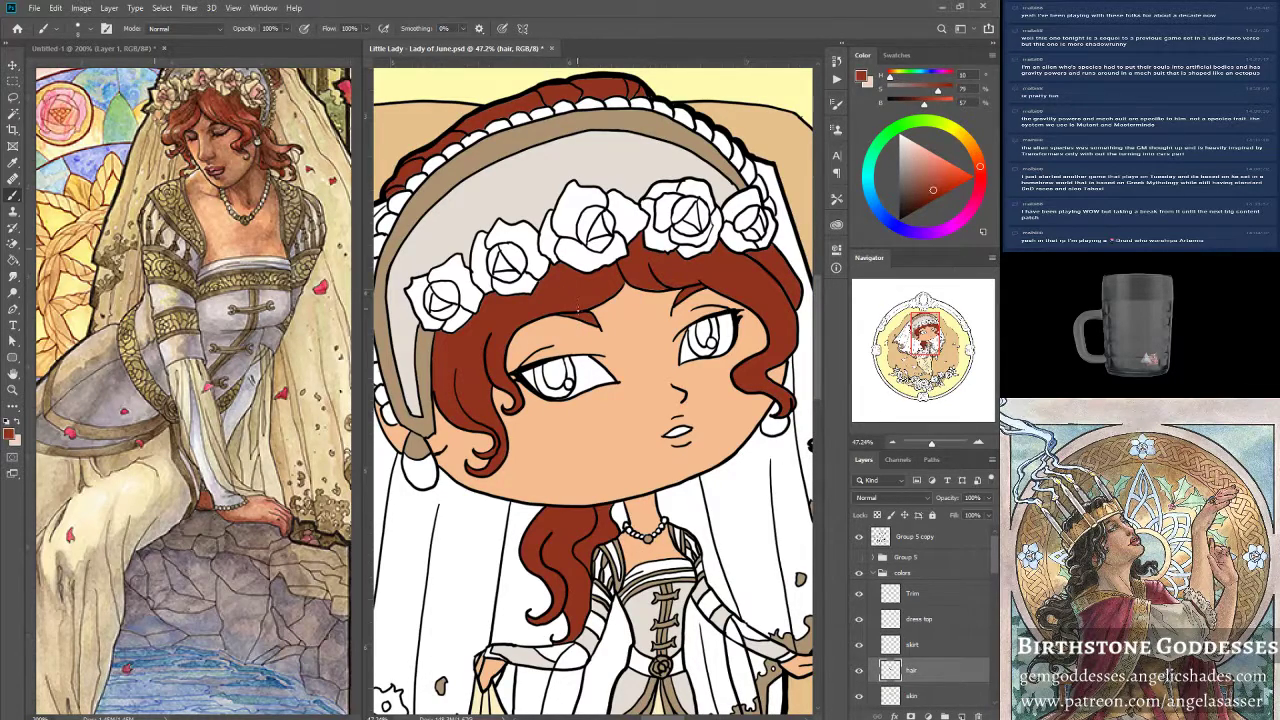
drag(587, 311, 590, 317)
key(bracketright)
key(bracketright)
Sample the tan trim color and brush it into the unfilled stretch of lace along the veil's lower hem on the Trim layer.
drag(920, 324, 920, 315)
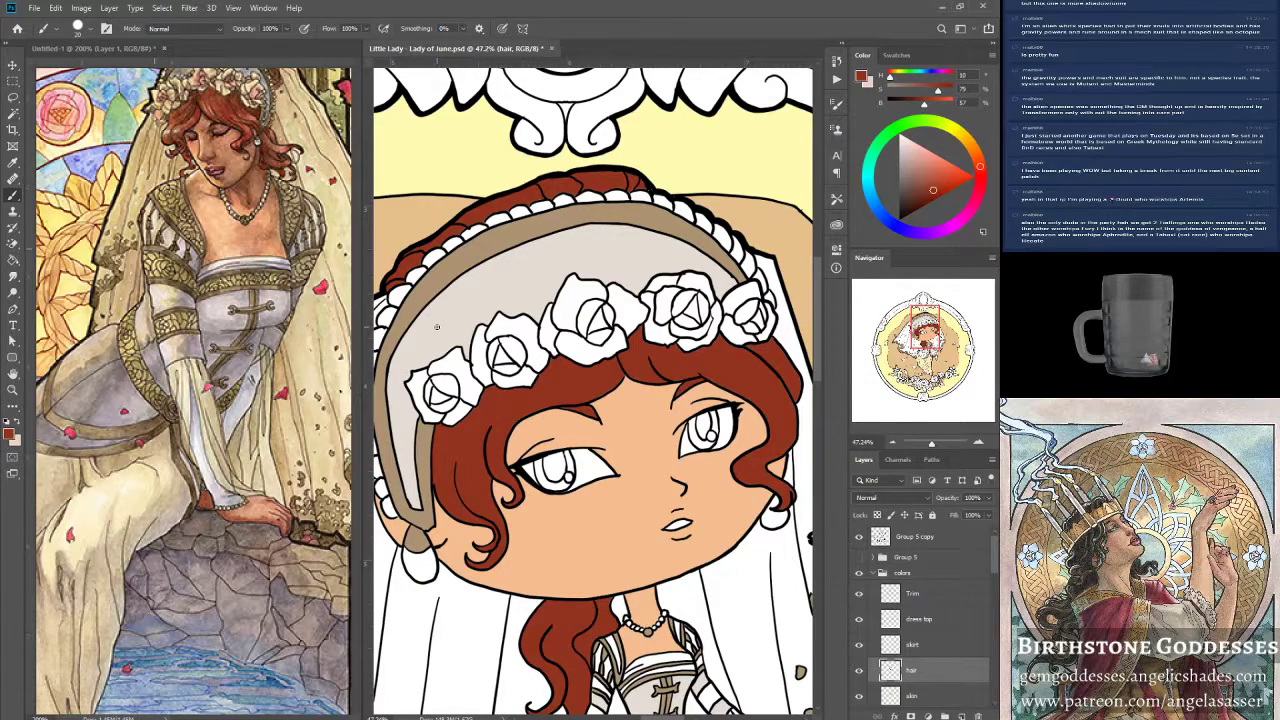
drag(924, 333, 924, 334)
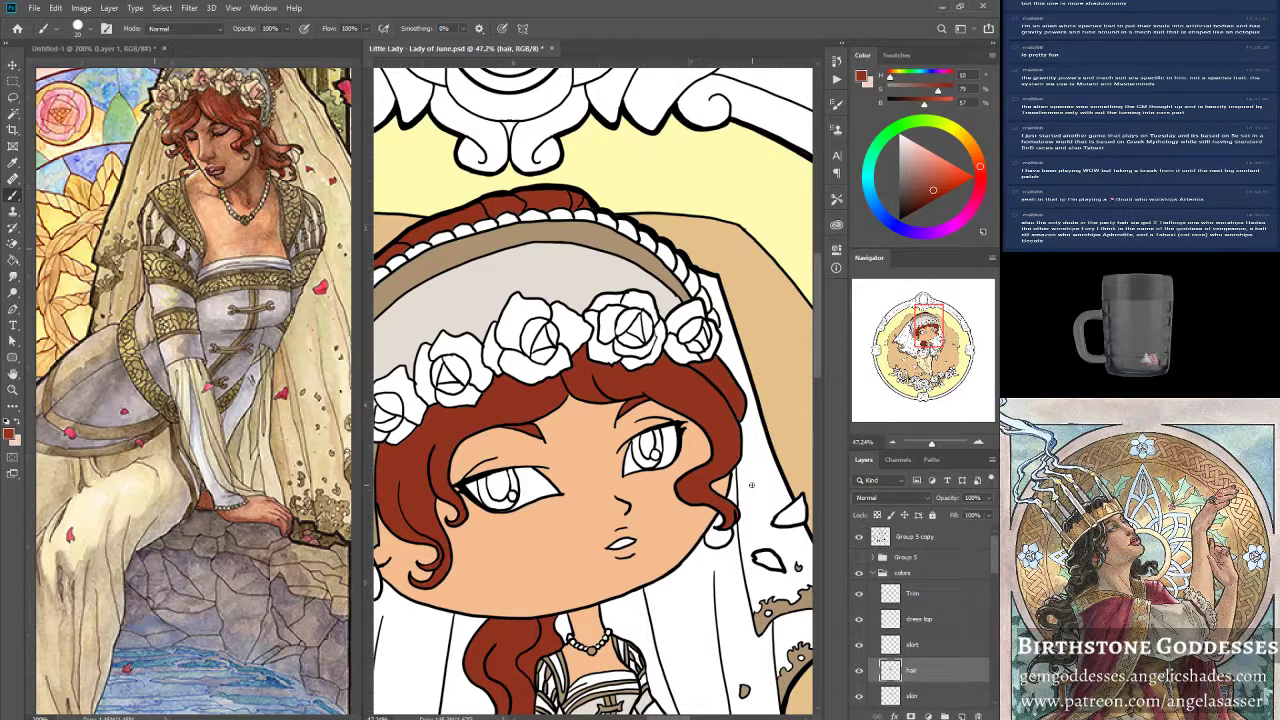
mouse_move(927, 325)
mouse_down()
mouse_move(917, 332)
mouse_move(919, 320)
mouse_up()
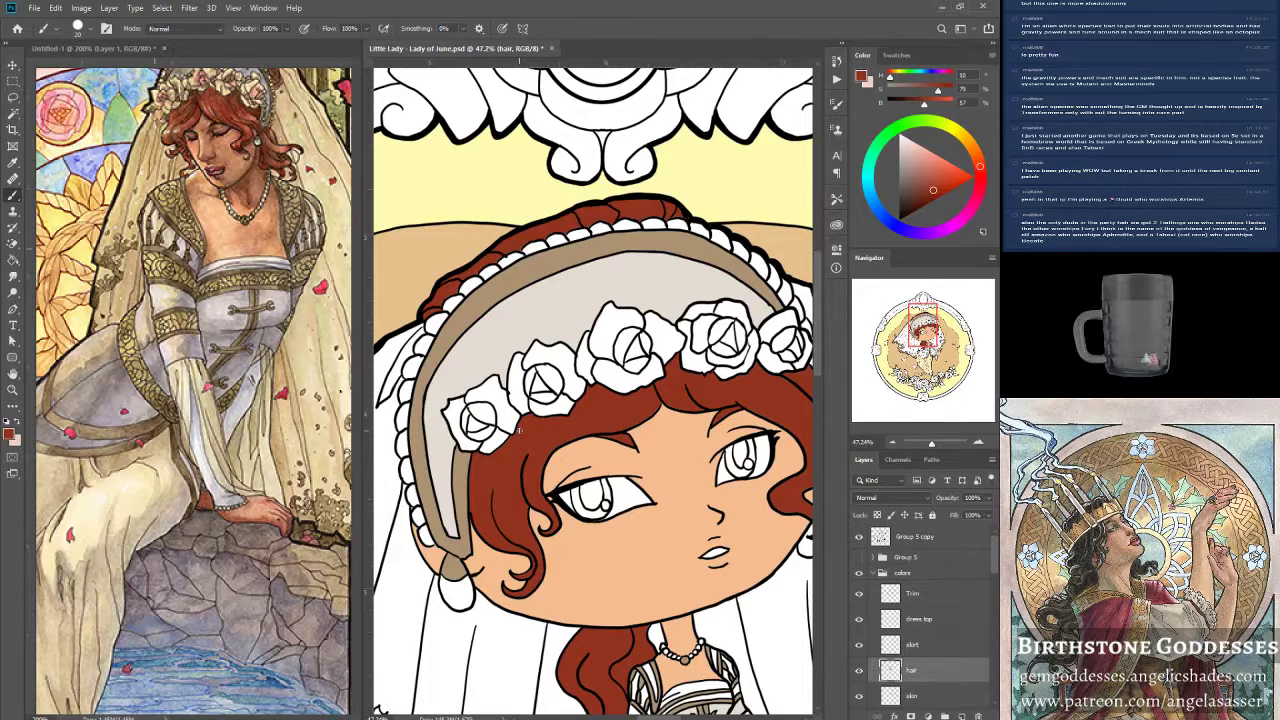
drag(926, 330, 935, 331)
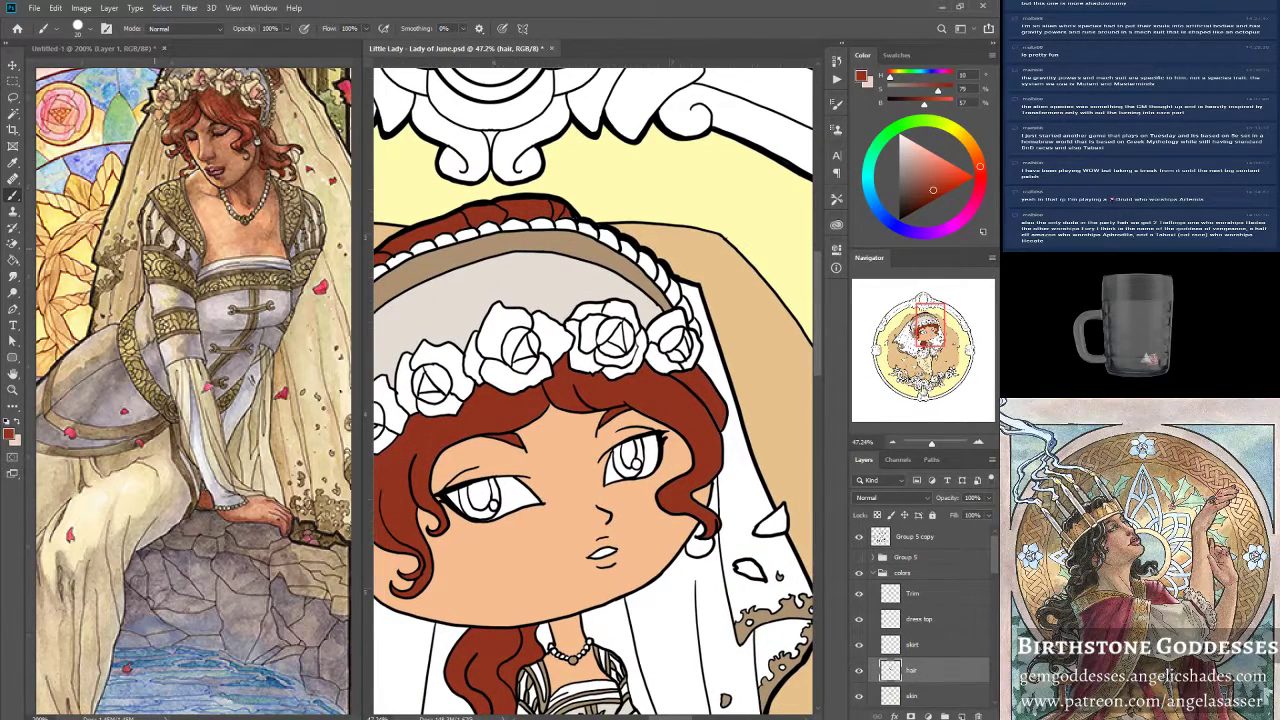
mouse_move(931, 441)
mouse_down()
mouse_move(912, 441)
mouse_move(929, 441)
mouse_up()
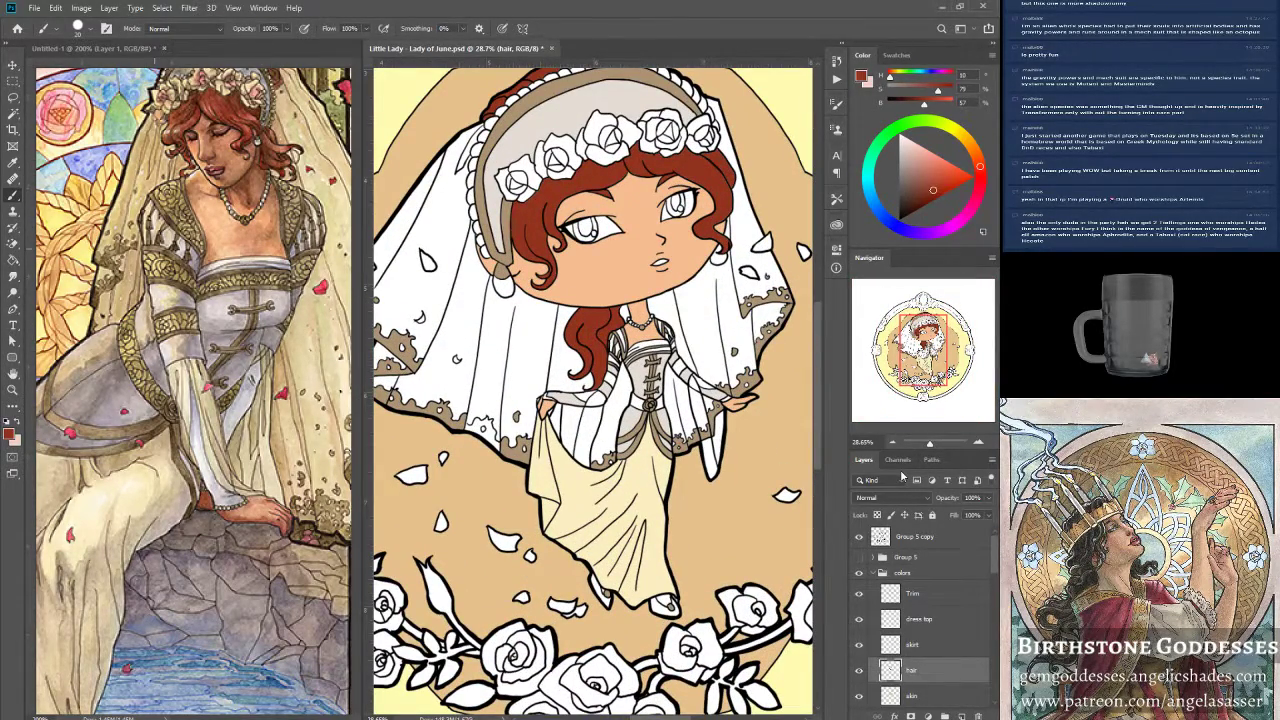
click(874, 596)
click(16, 389)
click(486, 424)
click(486, 424)
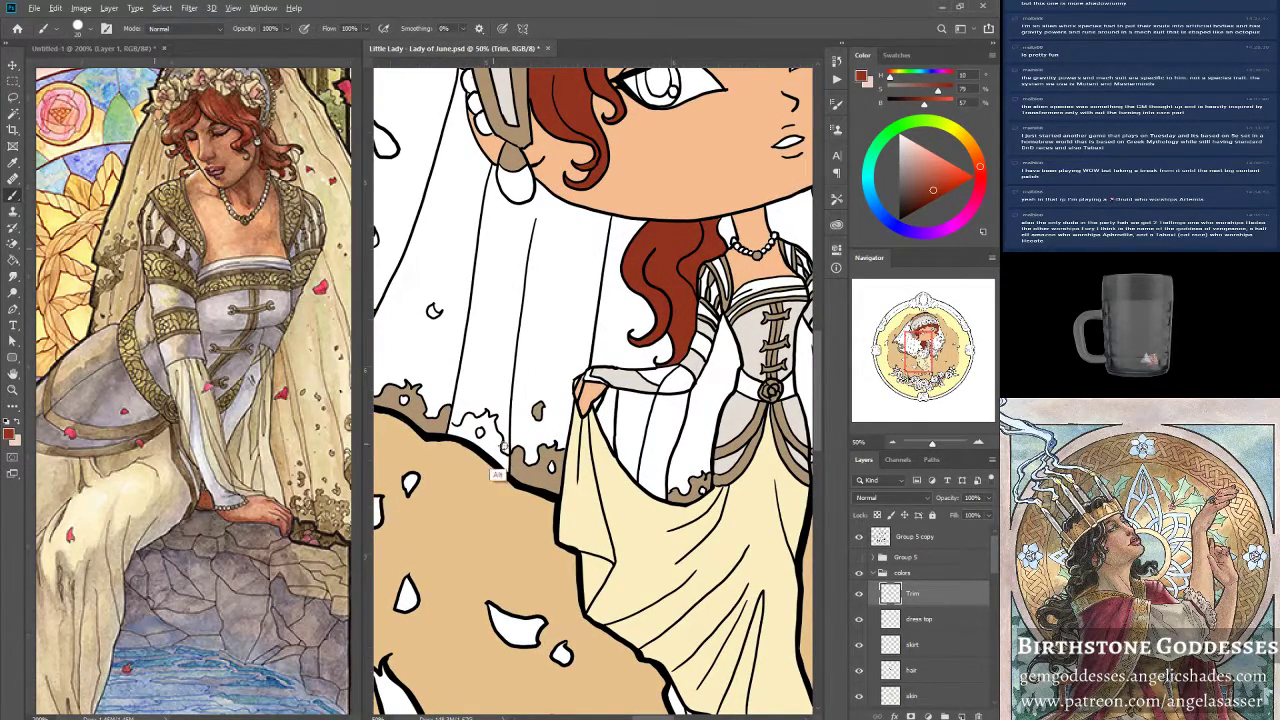
alt+click(518, 492)
mouse_move(456, 432)
mouse_down()
mouse_move(448, 416)
mouse_move(468, 436)
mouse_move(471, 419)
mouse_move(469, 441)
mouse_move(482, 427)
mouse_move(496, 434)
mouse_move(490, 449)
mouse_move(510, 462)
mouse_up()
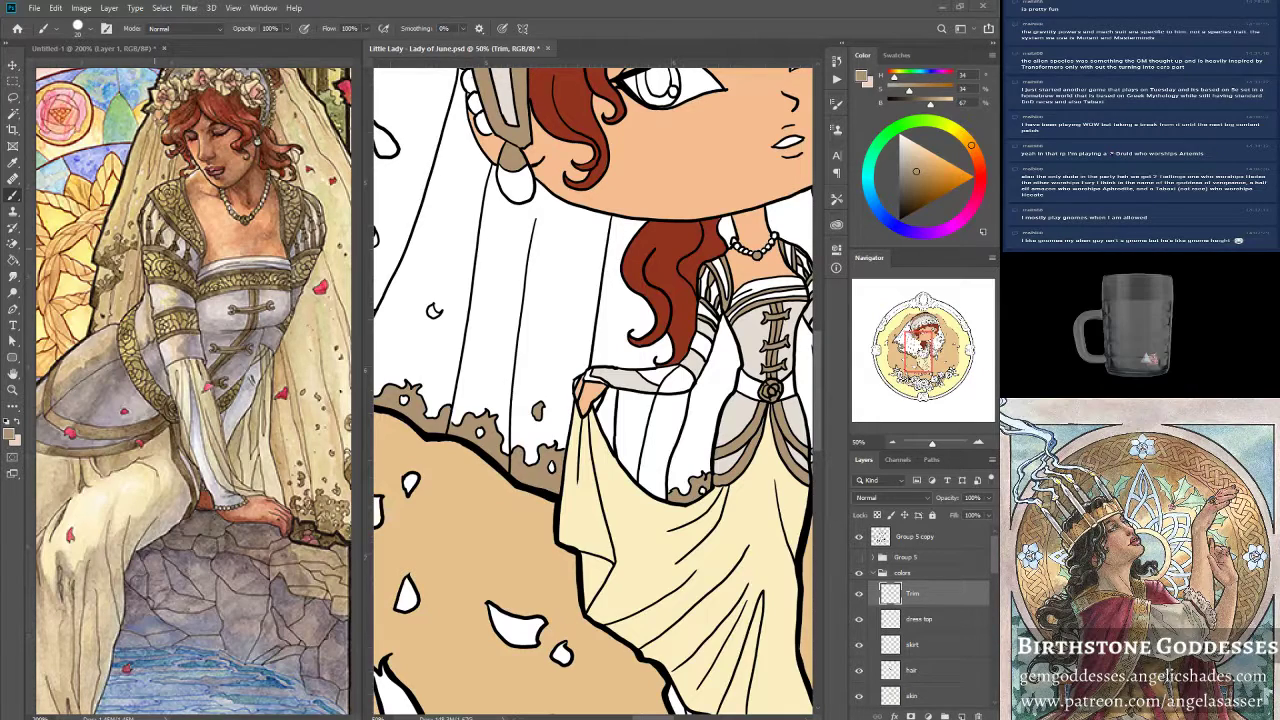
Add a new layer named eyes directly above the hair layer in the colors group.
mouse_move(924, 350)
mouse_down()
mouse_move(938, 348)
mouse_move(930, 334)
mouse_up()
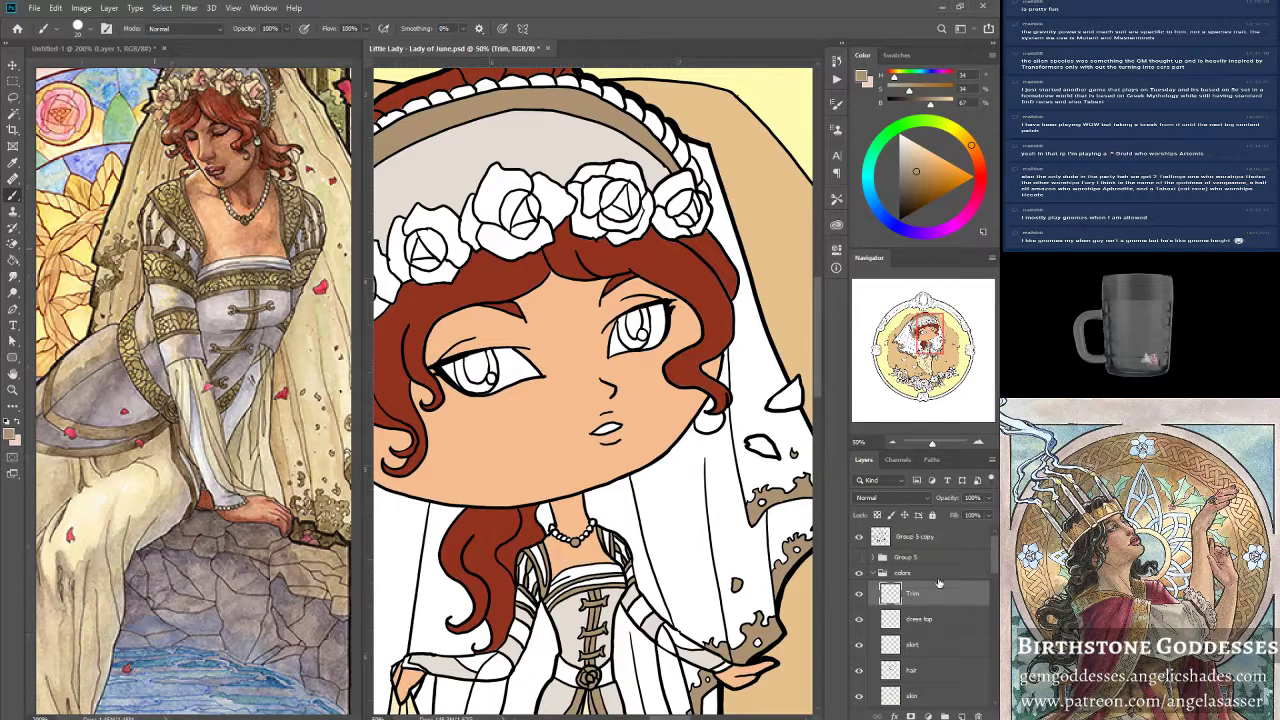
scroll(997, 573, down, 2)
scroll(997, 573, up, 1)
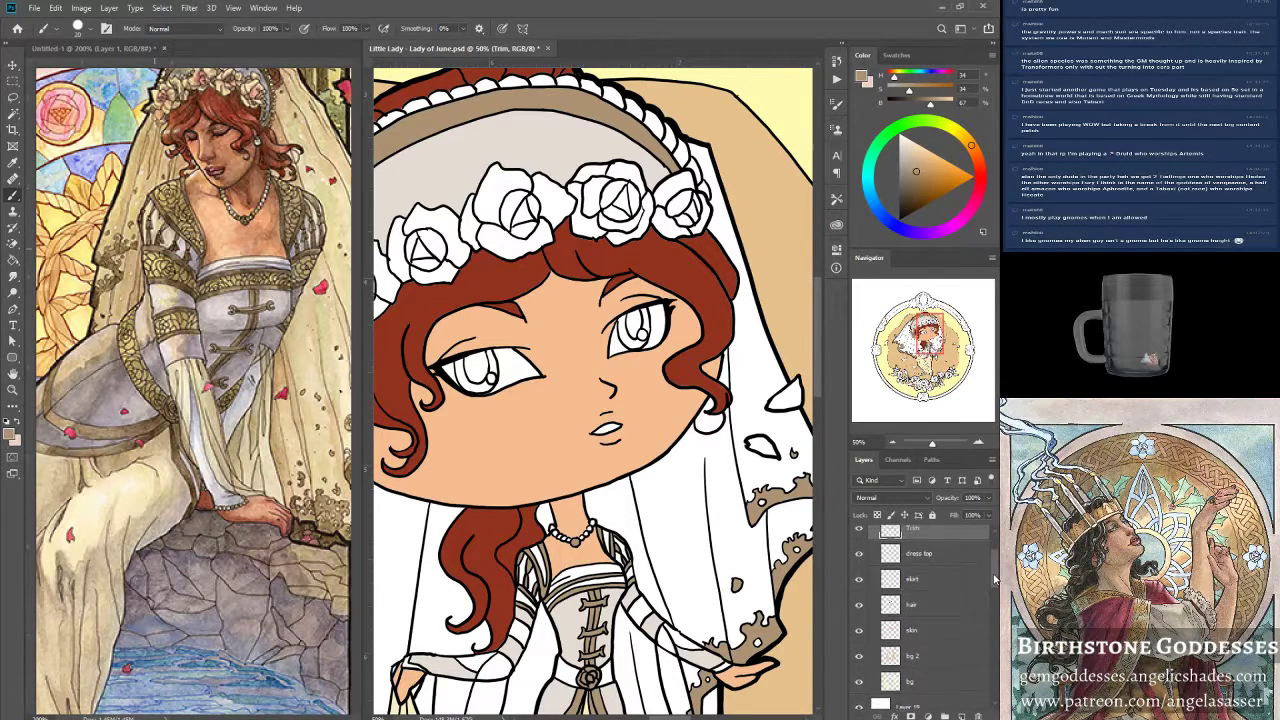
drag(926, 342, 924, 342)
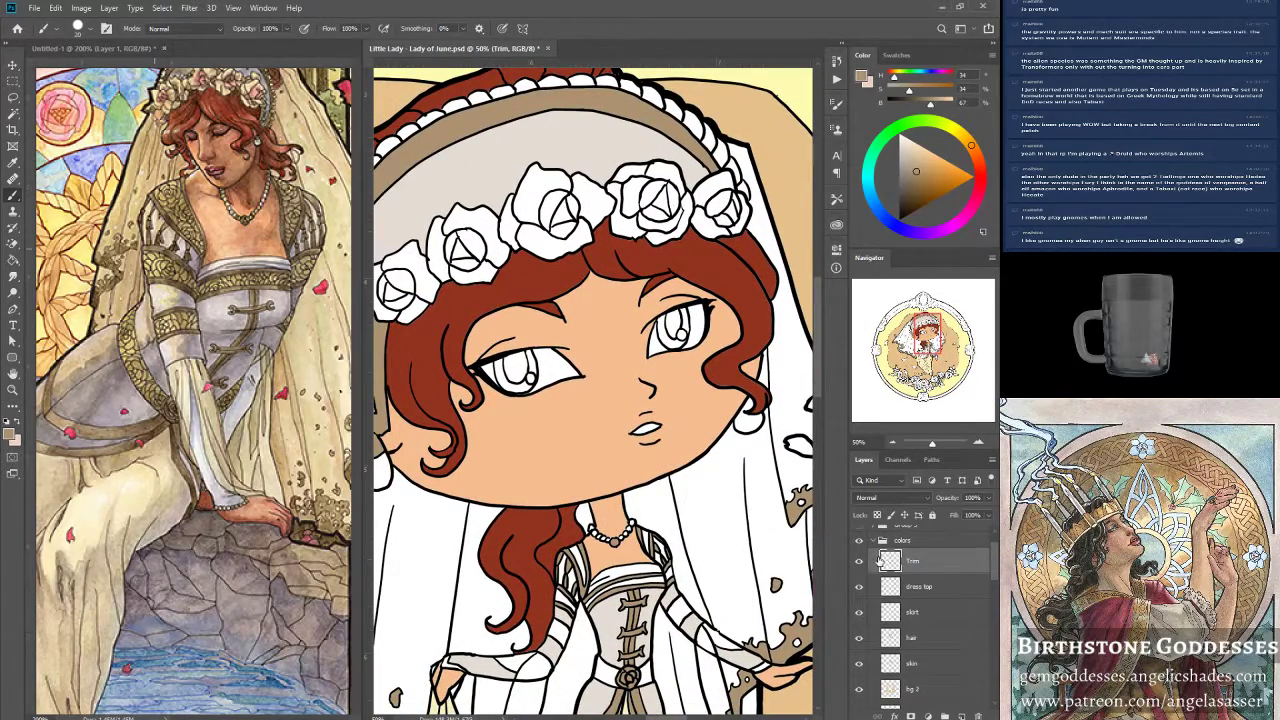
scroll(997, 580, down, 2)
scroll(997, 587, down, 3)
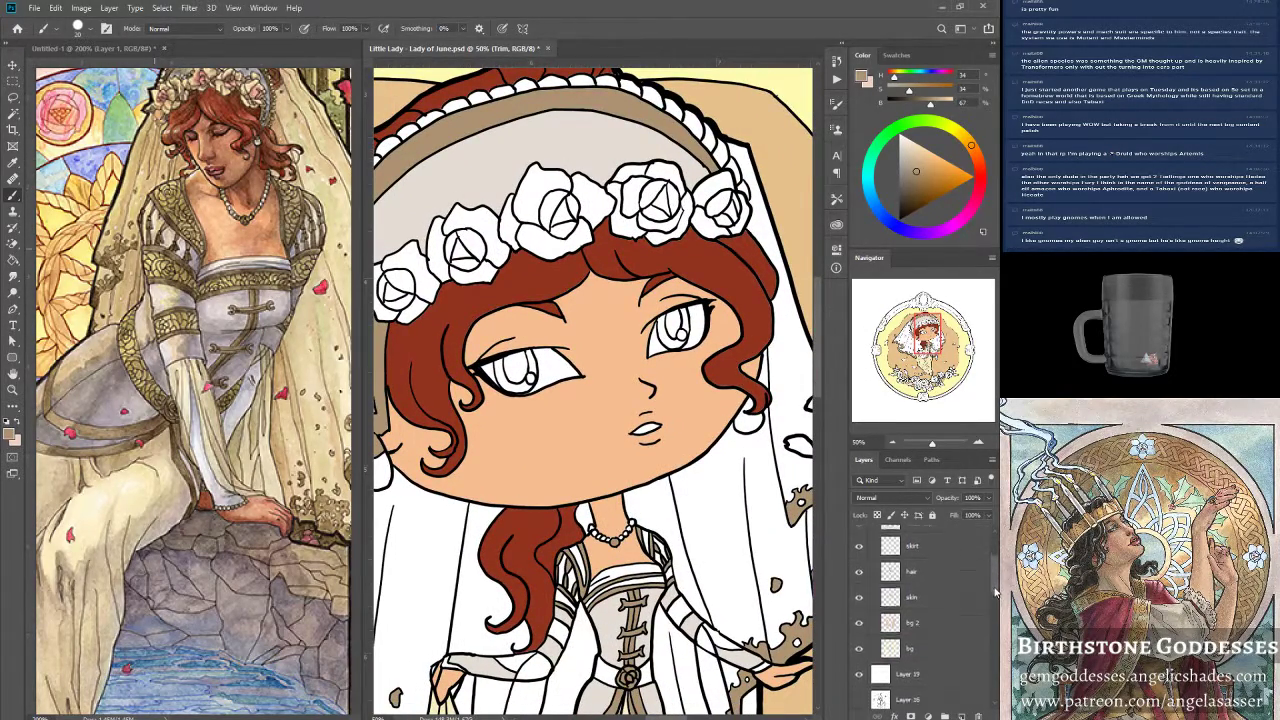
mouse_move(995, 597)
mouse_down()
mouse_move(986, 618)
mouse_move(989, 589)
mouse_up()
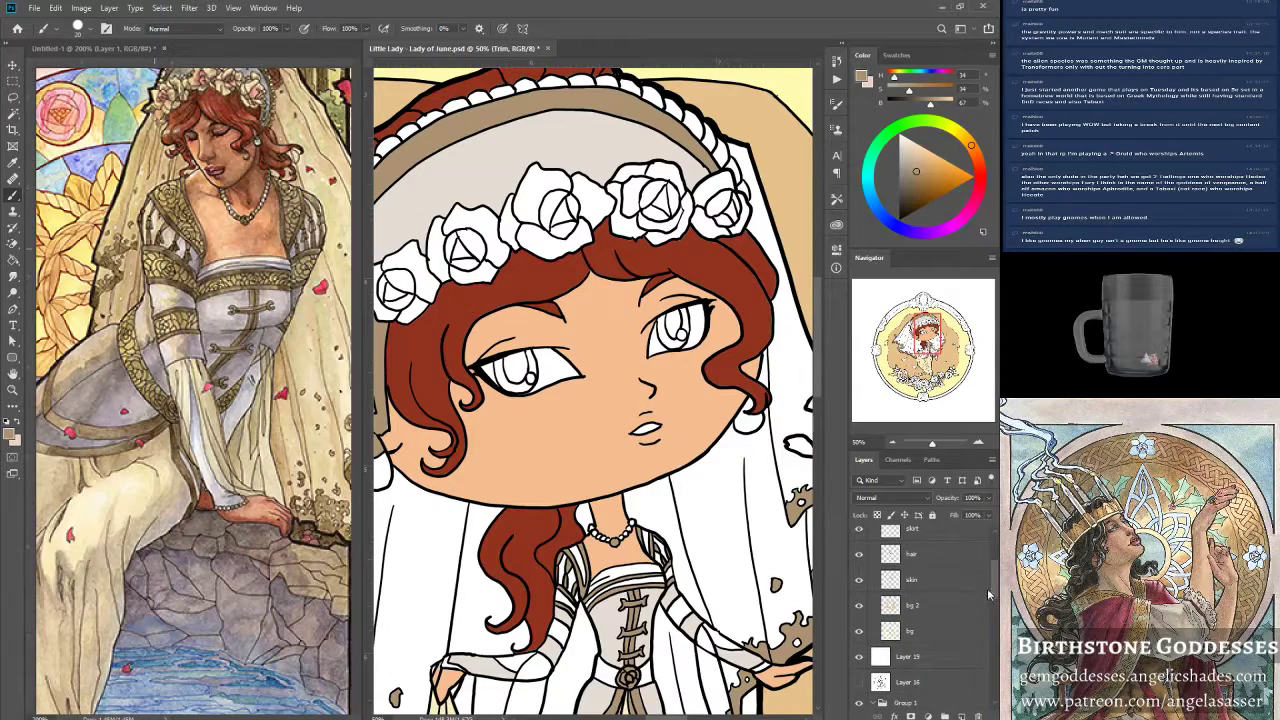
click(925, 630)
click(924, 580)
click(920, 561)
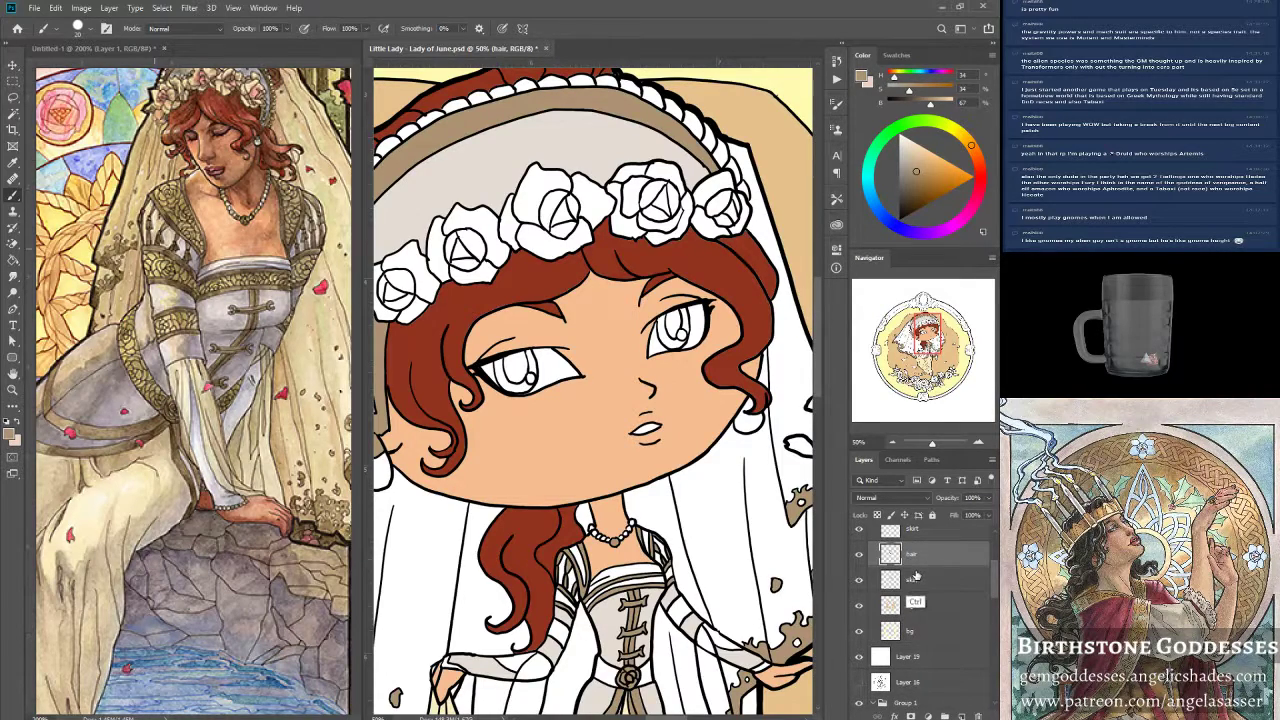
scroll(953, 652, up, 2)
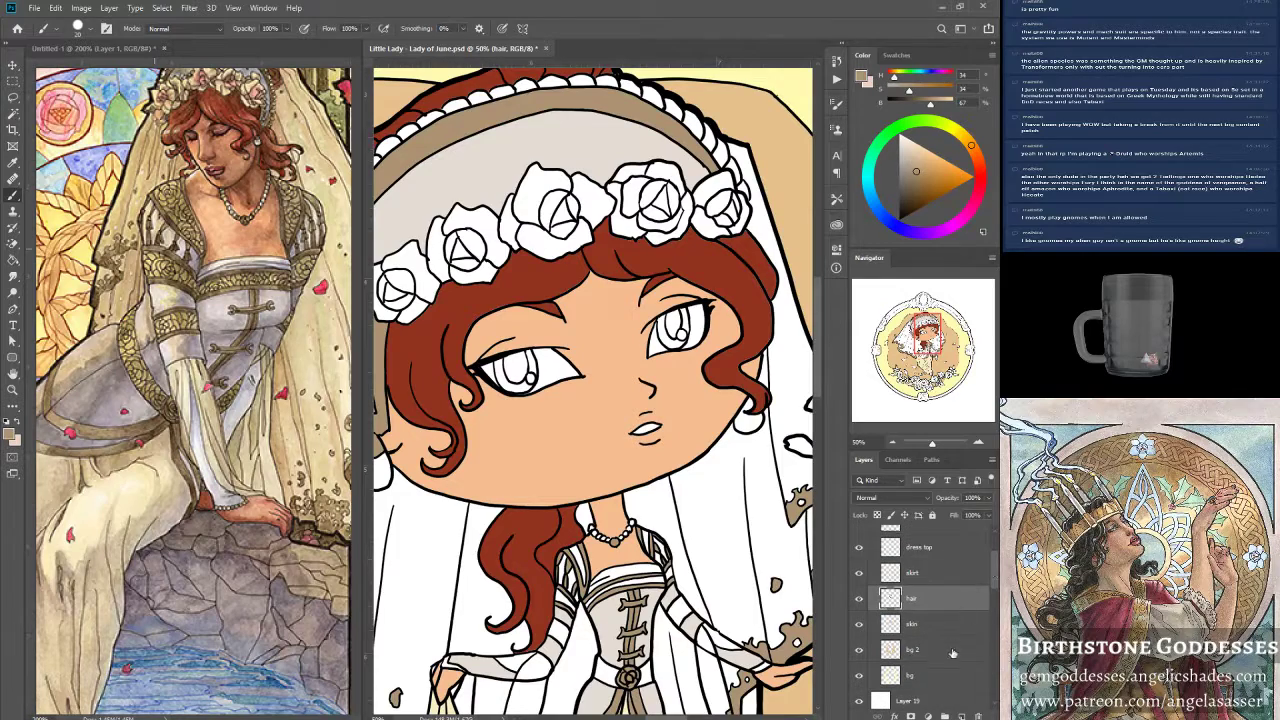
click(962, 715)
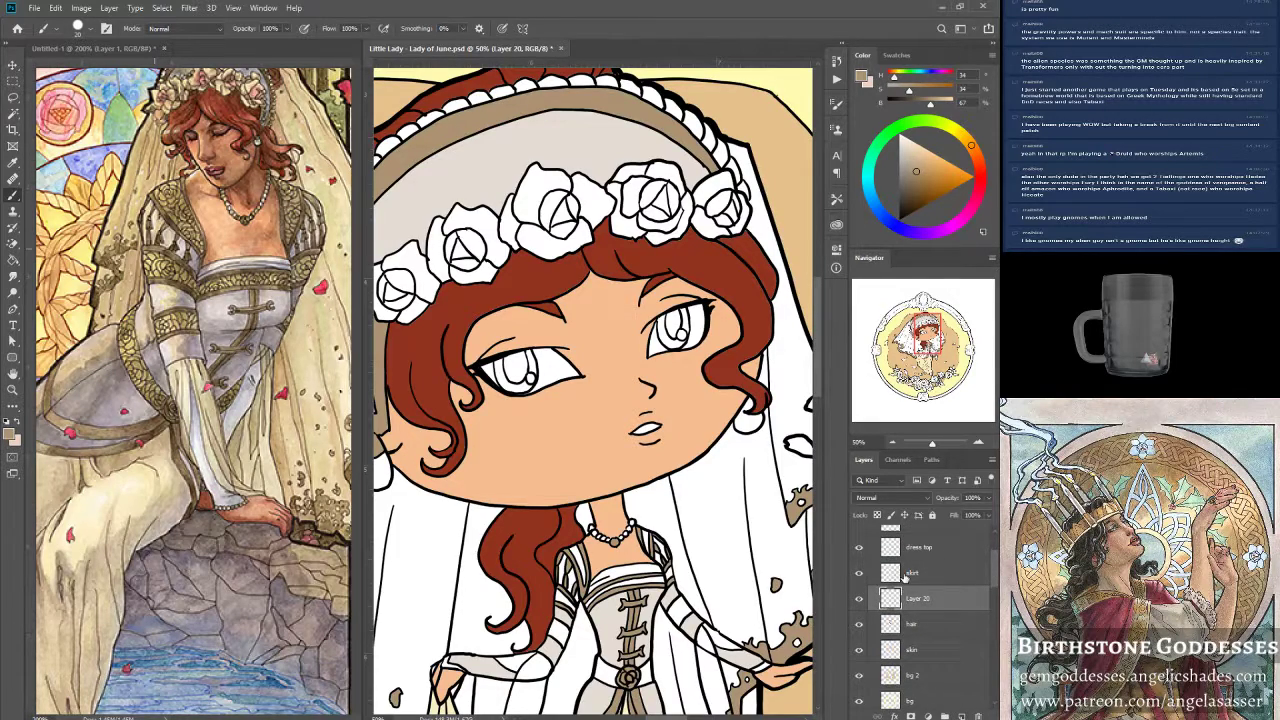
double_click(918, 597)
text(d)
key(Return)
Sample a pale grey from the gown in the June painting and enlarge the reference to 300% around the figure's upper body.
click(129, 70)
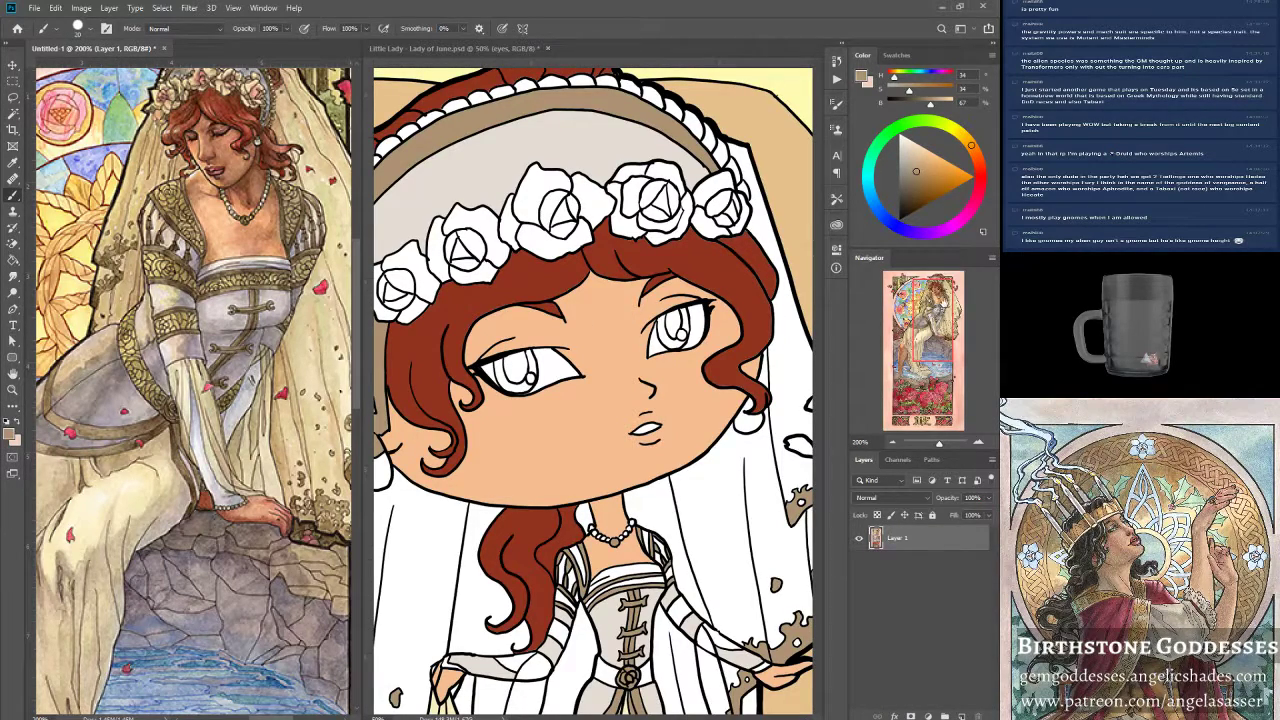
scroll(197, 390, up, 2)
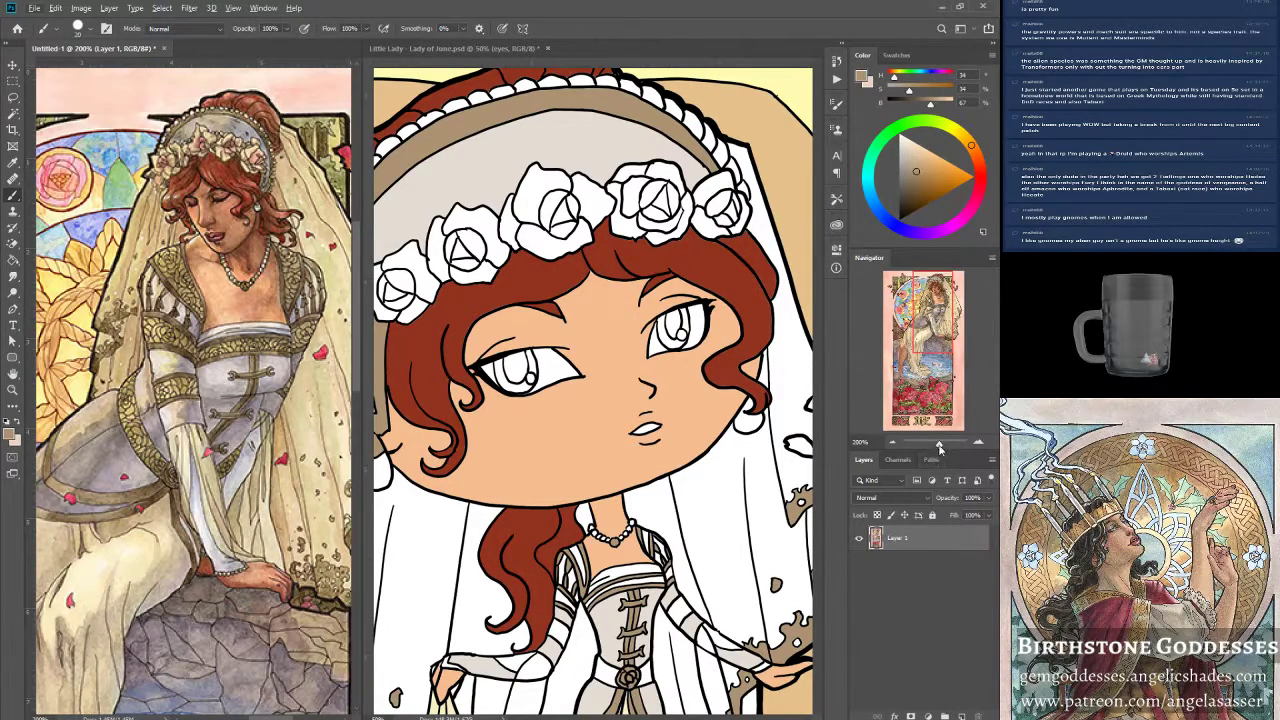
drag(943, 446, 941, 448)
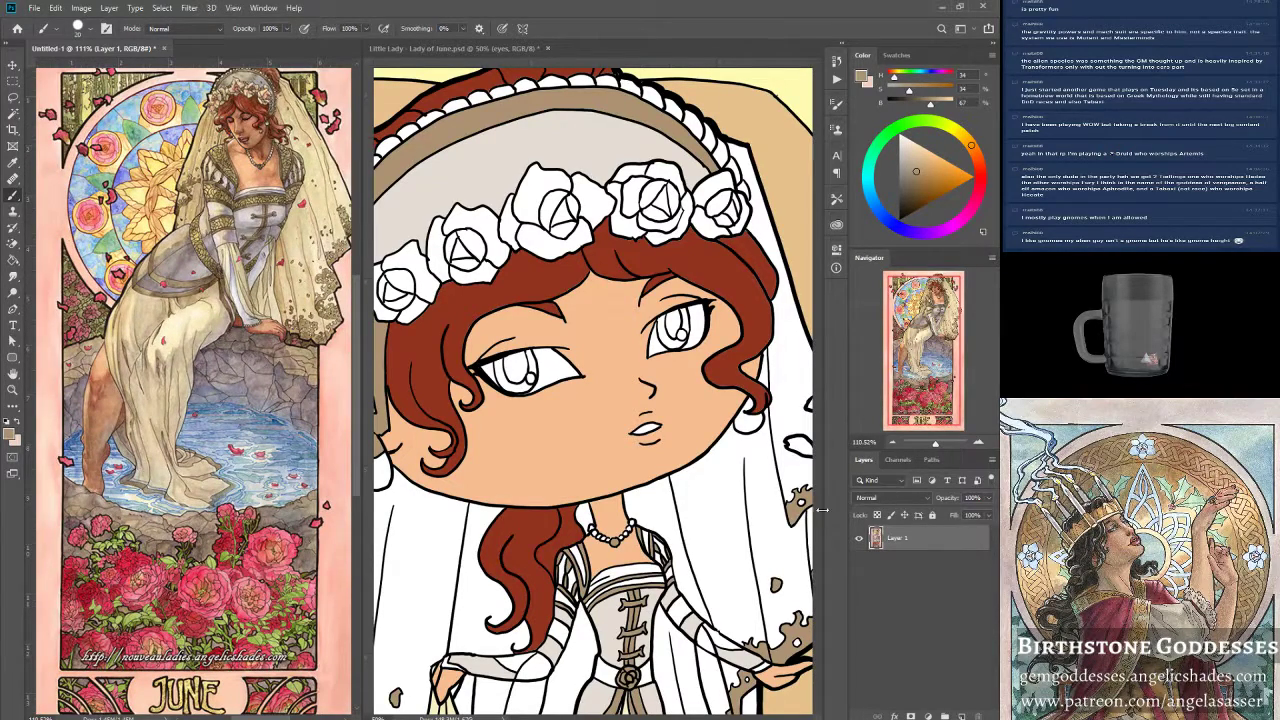
alt+click(246, 236)
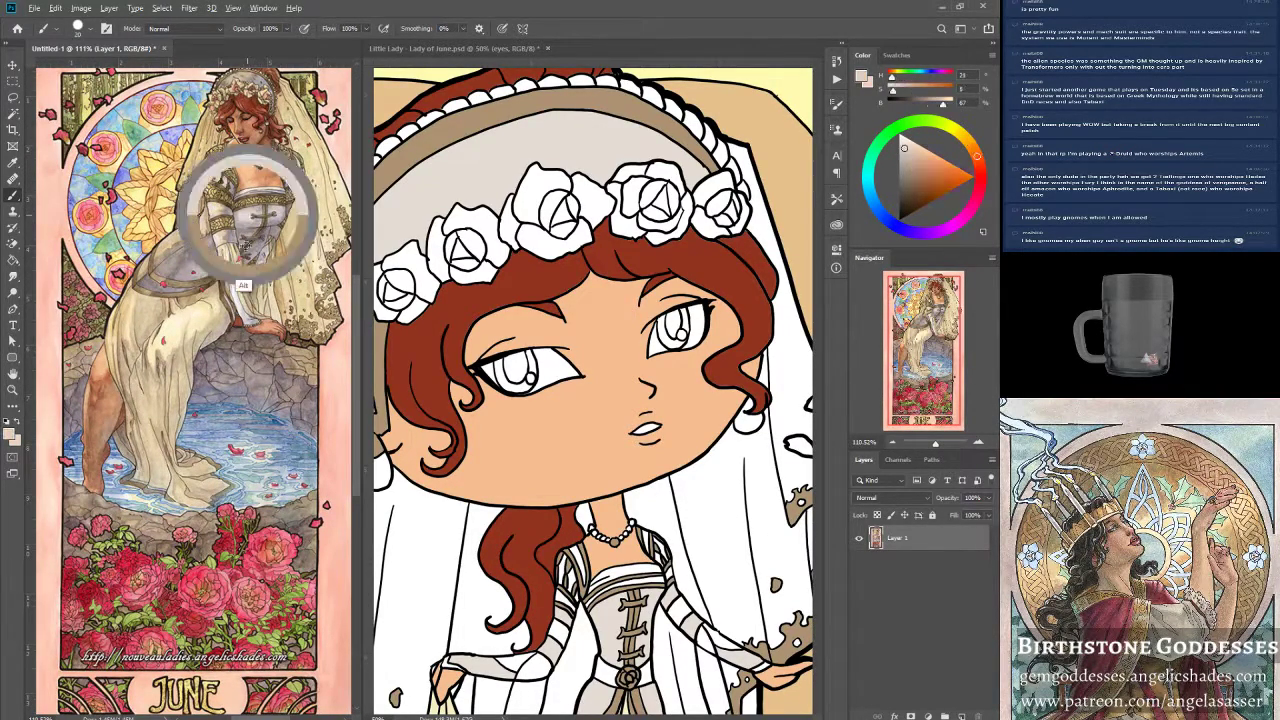
click(13, 390)
click(215, 97)
click(215, 97)
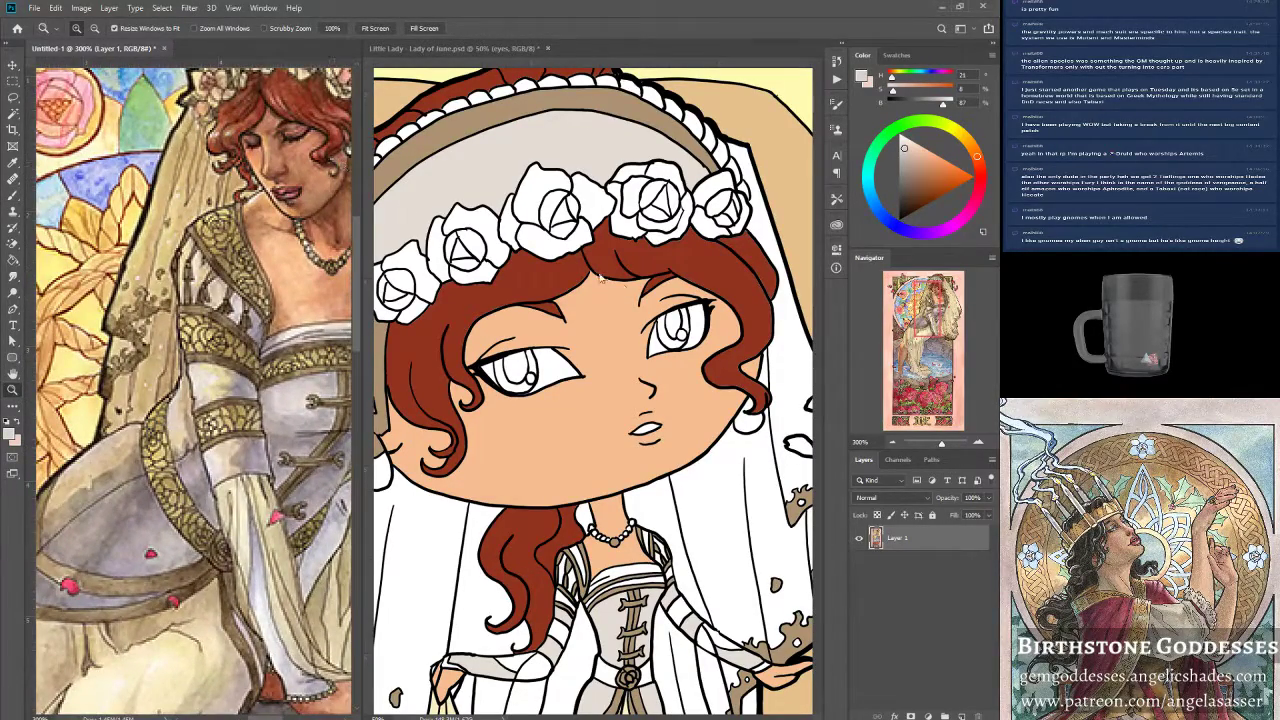
click(468, 68)
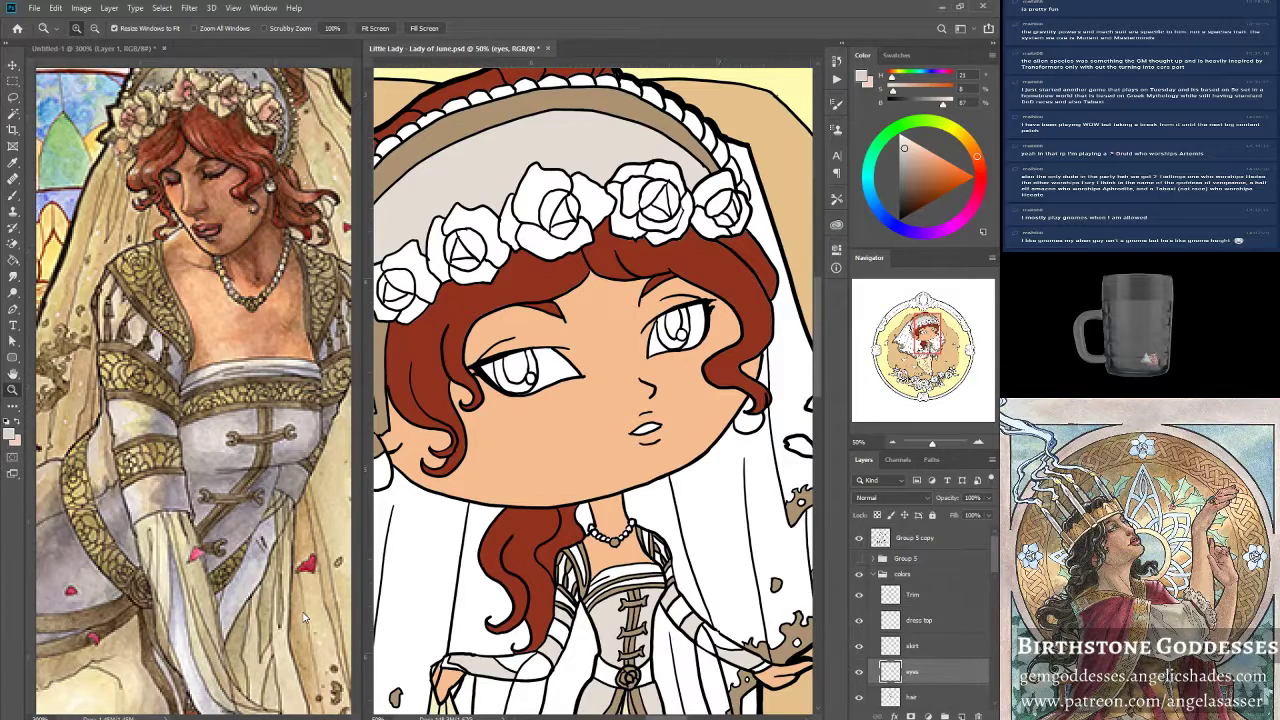
Add a new layer named eye whites between the eyes and hair layers.
click(13, 196)
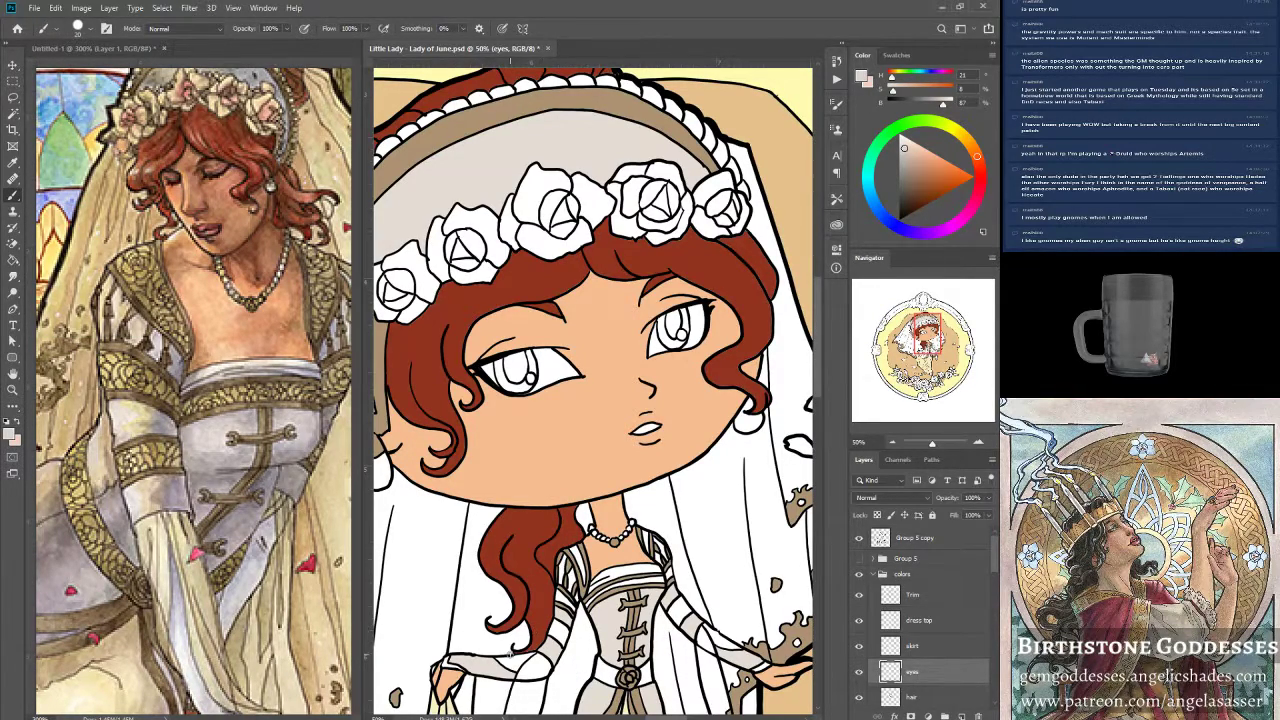
click(933, 695)
click(962, 716)
double_click(918, 696)
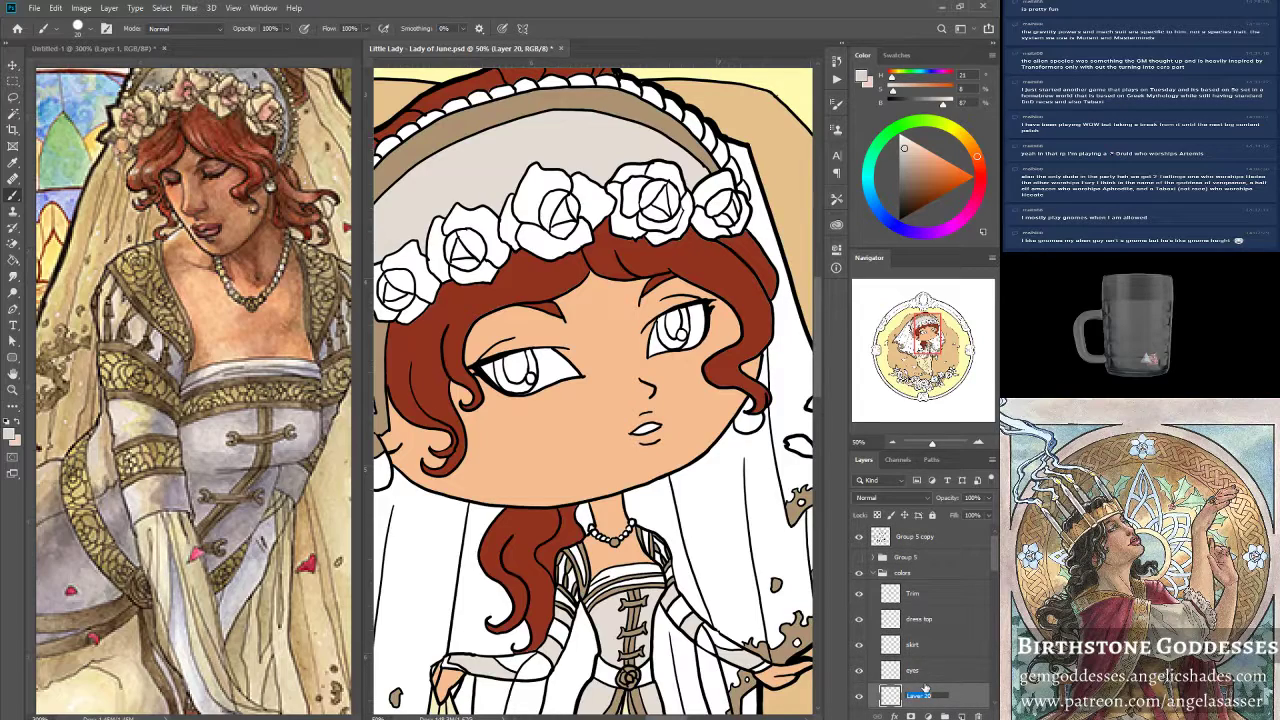
text(sye whites)
key(Return)
Sample a cream color from the painting's rose crown and brush it over both eyes on the eye whites layer.
alt+click(217, 104)
mouse_move(487, 367)
mouse_down()
mouse_move(541, 380)
mouse_move(529, 381)
mouse_move(544, 375)
mouse_move(531, 353)
mouse_move(529, 377)
mouse_move(507, 379)
mouse_move(501, 368)
mouse_move(537, 355)
mouse_move(554, 368)
mouse_move(518, 391)
mouse_move(552, 357)
mouse_up()
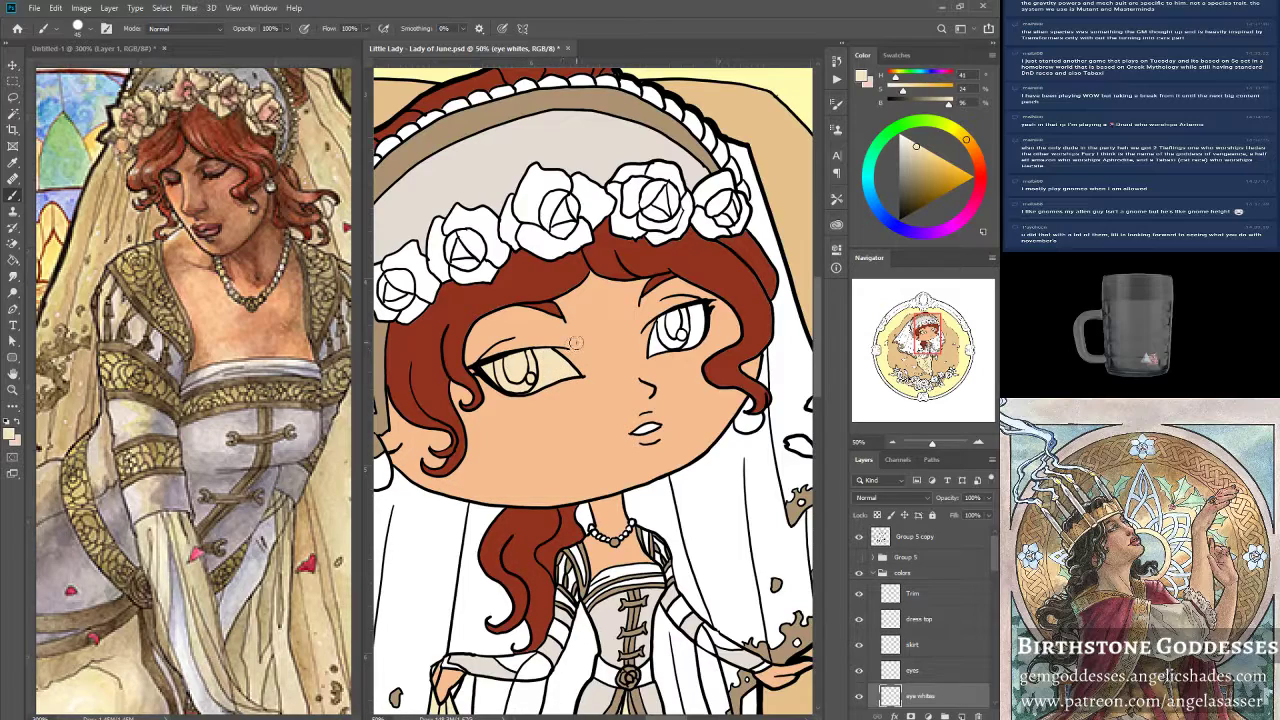
mouse_move(676, 318)
mouse_down()
mouse_move(656, 352)
mouse_move(682, 338)
mouse_move(670, 320)
mouse_move(698, 306)
mouse_move(694, 338)
mouse_move(698, 310)
mouse_move(678, 332)
mouse_up()
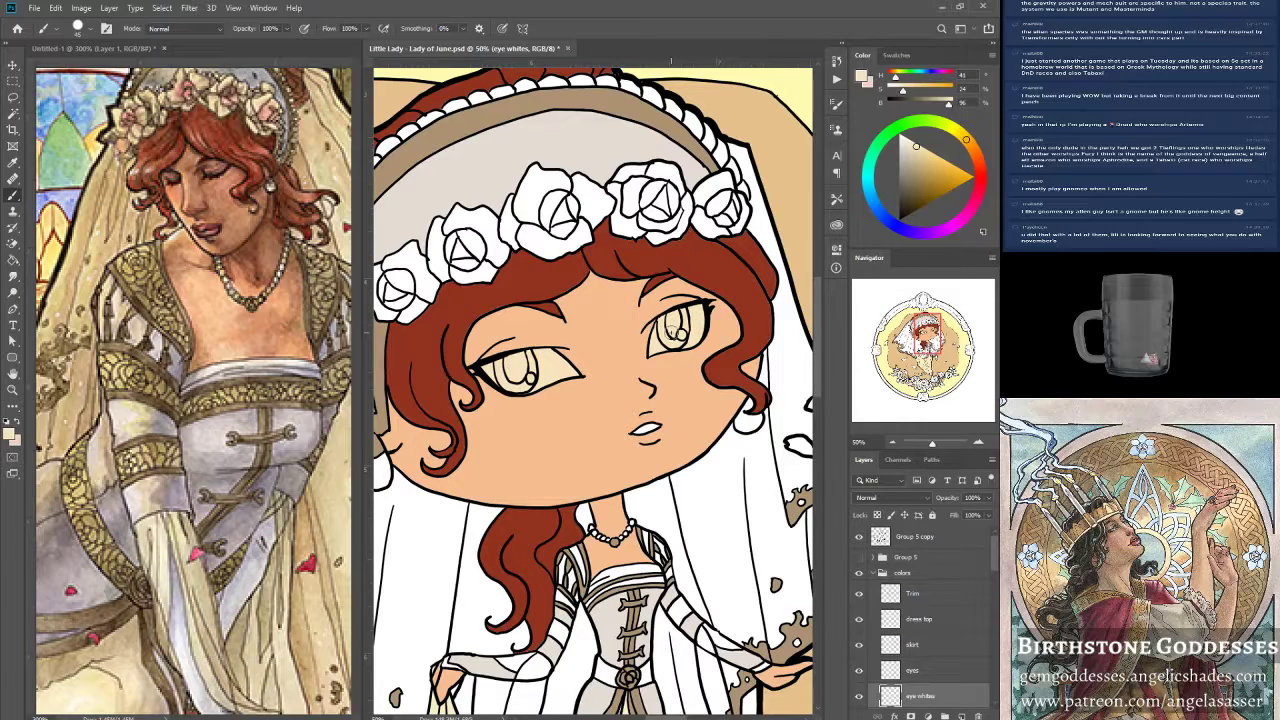
Brush the remaining cream into the right-hand eye on the eye whites layer.
mouse_move(672, 332)
mouse_down()
mouse_move(678, 312)
mouse_move(662, 334)
mouse_move(697, 319)
mouse_up()
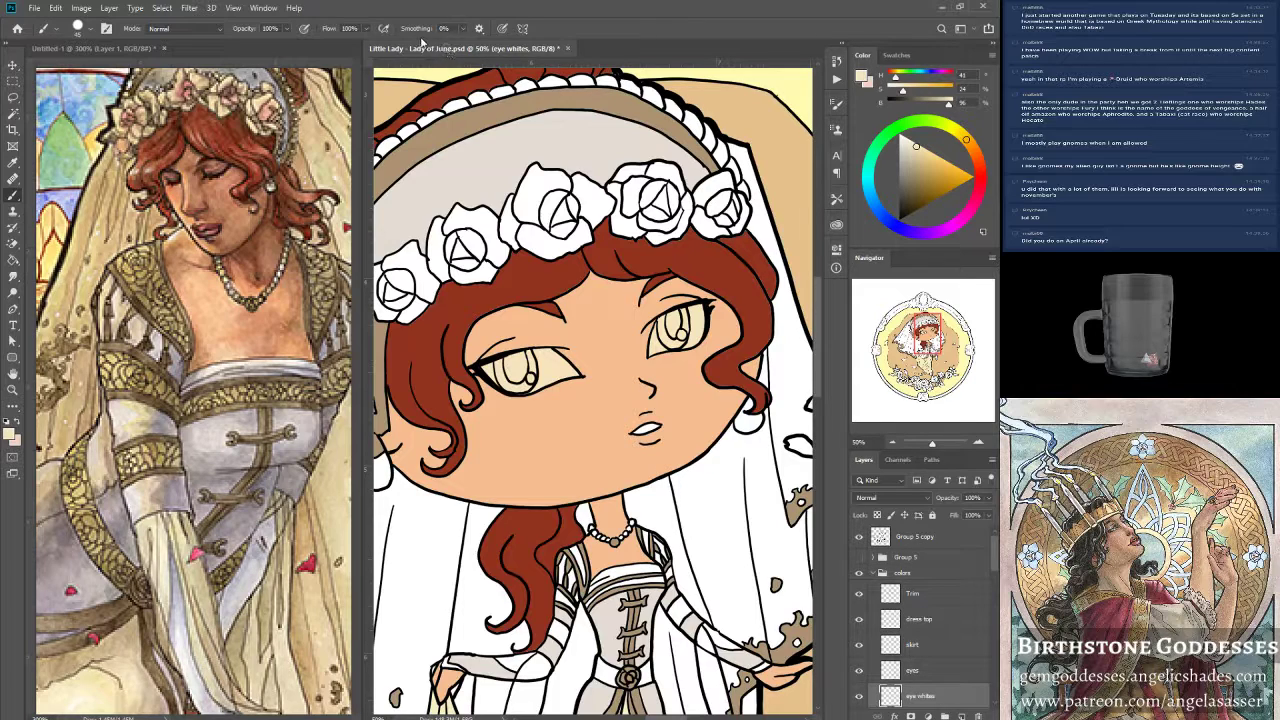
Open the recent file Little Lady - Lady of April.psd, examine the figure's flat colors up close, and close the file.
click(35, 9)
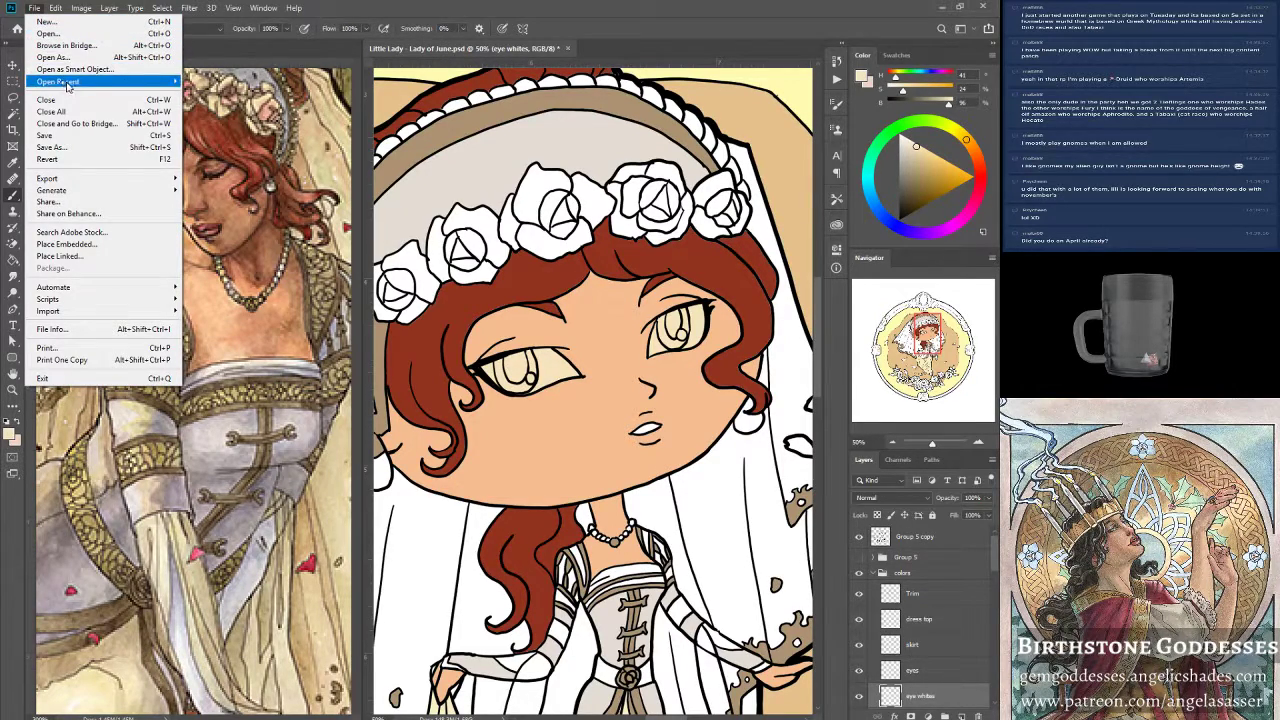
mouse_move(64, 84)
click(257, 93)
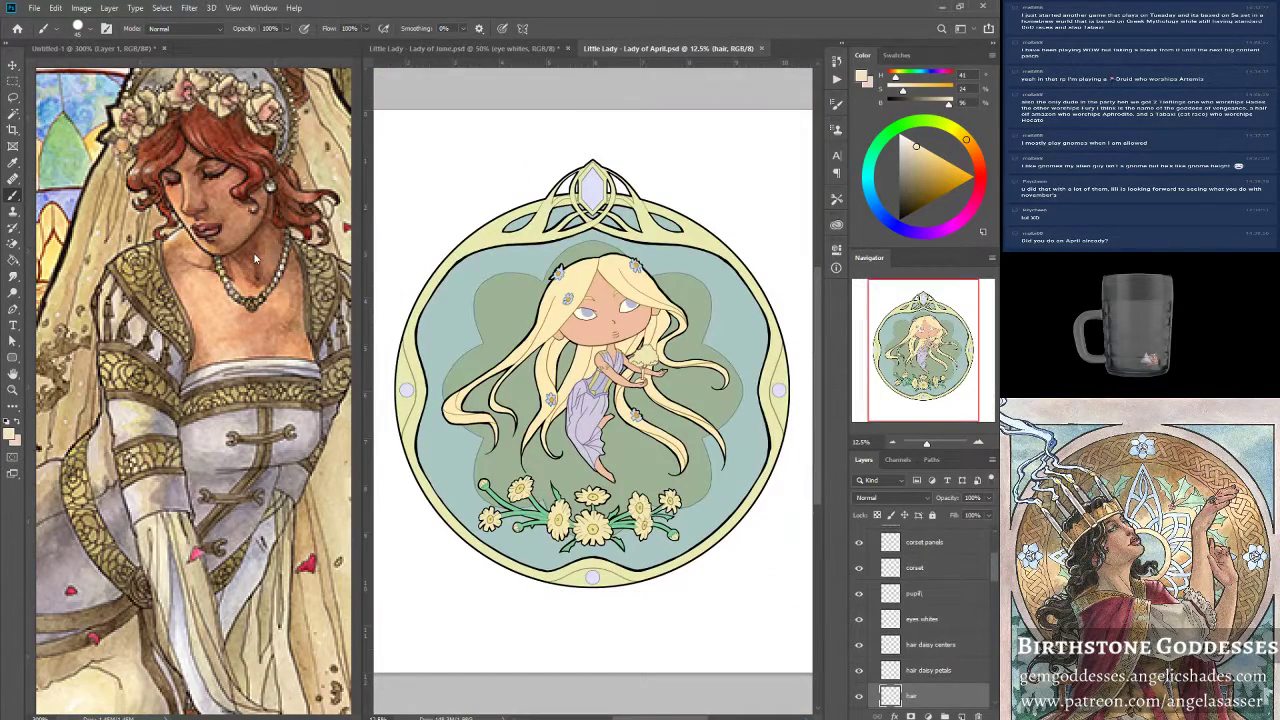
drag(926, 443, 924, 436)
drag(932, 366, 939, 358)
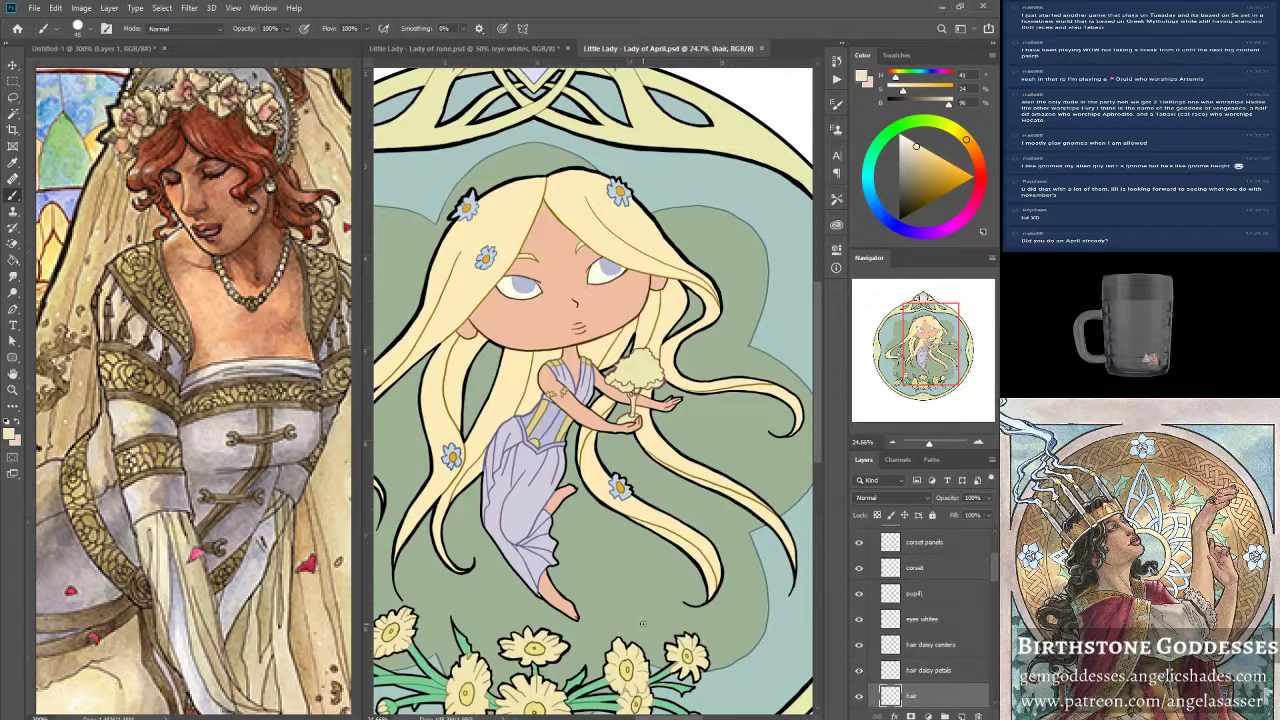
click(765, 48)
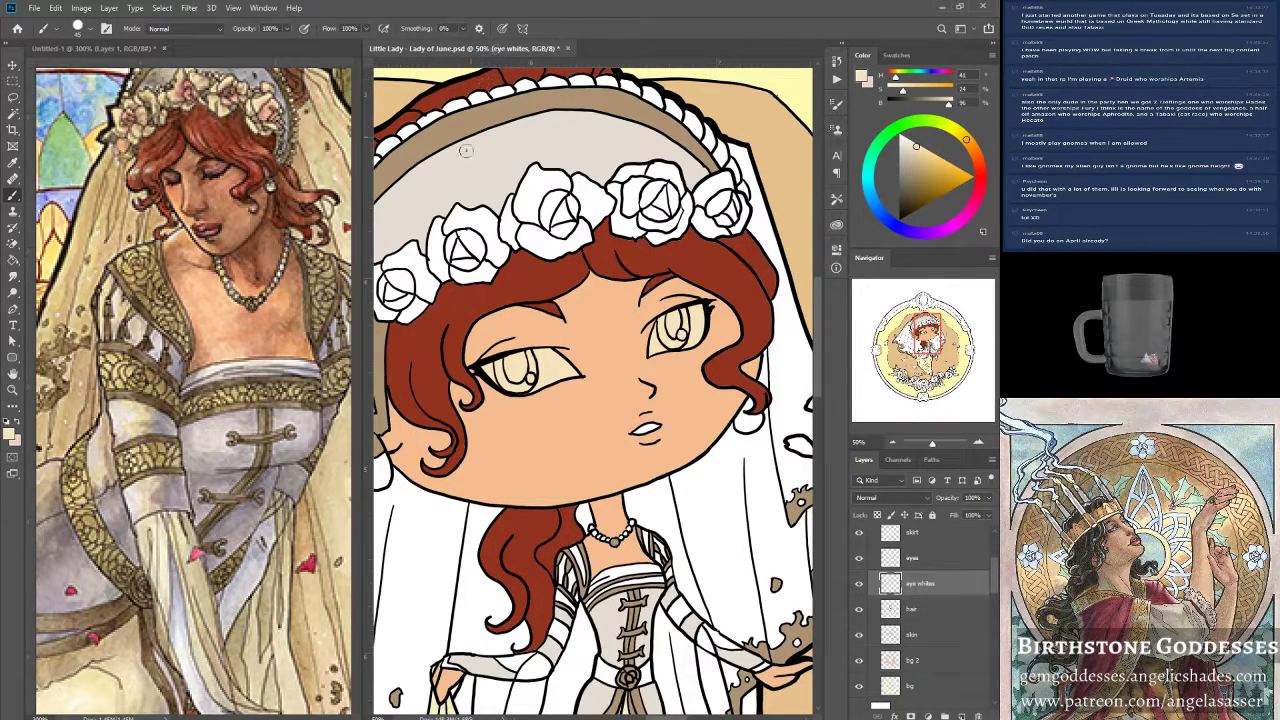
Make the eyes layer active and lasso the irises of both eyes as one combined selection.
click(951, 337)
drag(948, 335, 928, 337)
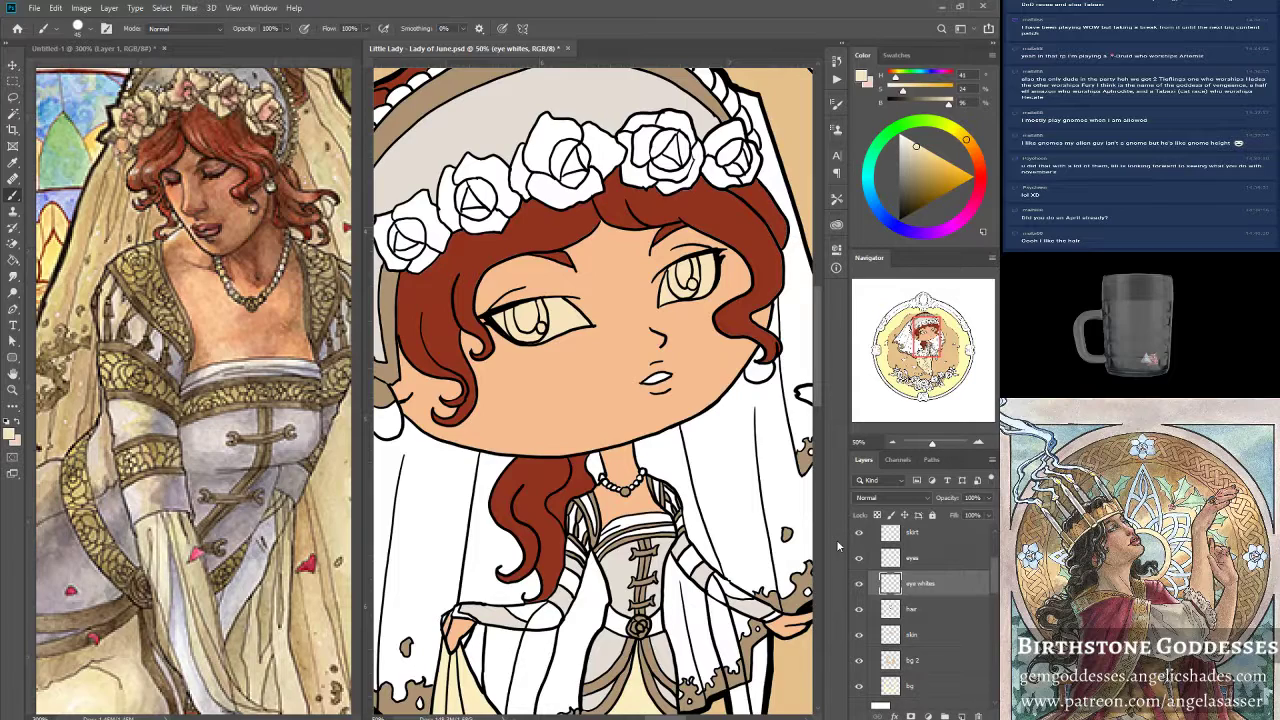
click(927, 560)
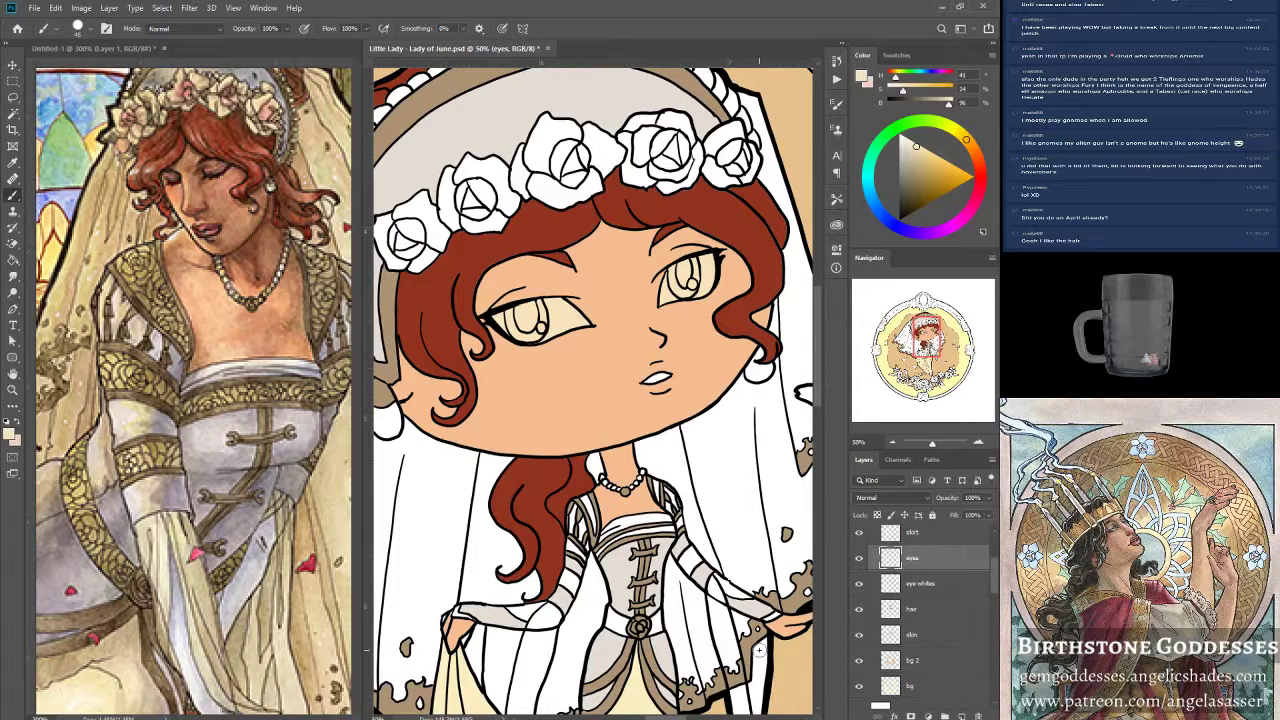
click(13, 97)
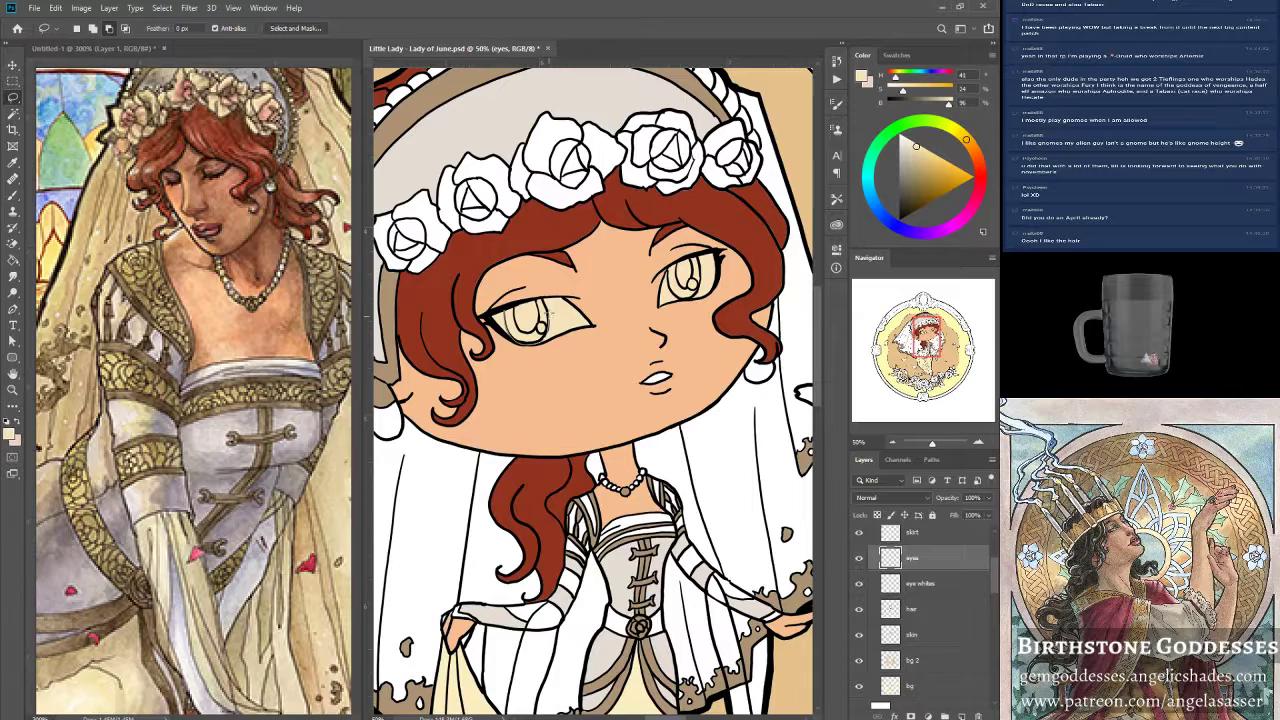
drag(536, 298, 503, 312)
key(shift)
mouse_move(671, 269)
shift+mouse_down()
mouse_move(672, 292)
mouse_move(690, 300)
mouse_move(697, 266)
mouse_move(672, 268)
shift+mouse_up()
Fill the selected irises with white in Normal mode at 100% opacity.
click(56, 8)
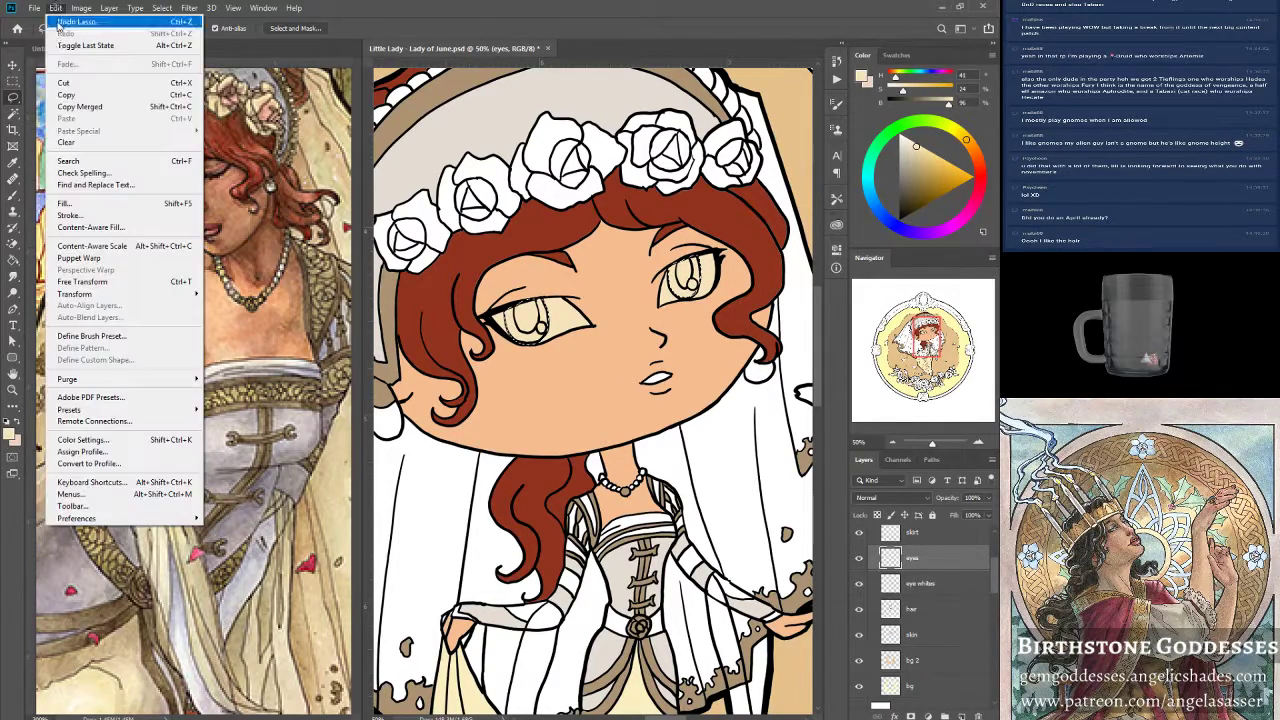
click(70, 203)
click(661, 433)
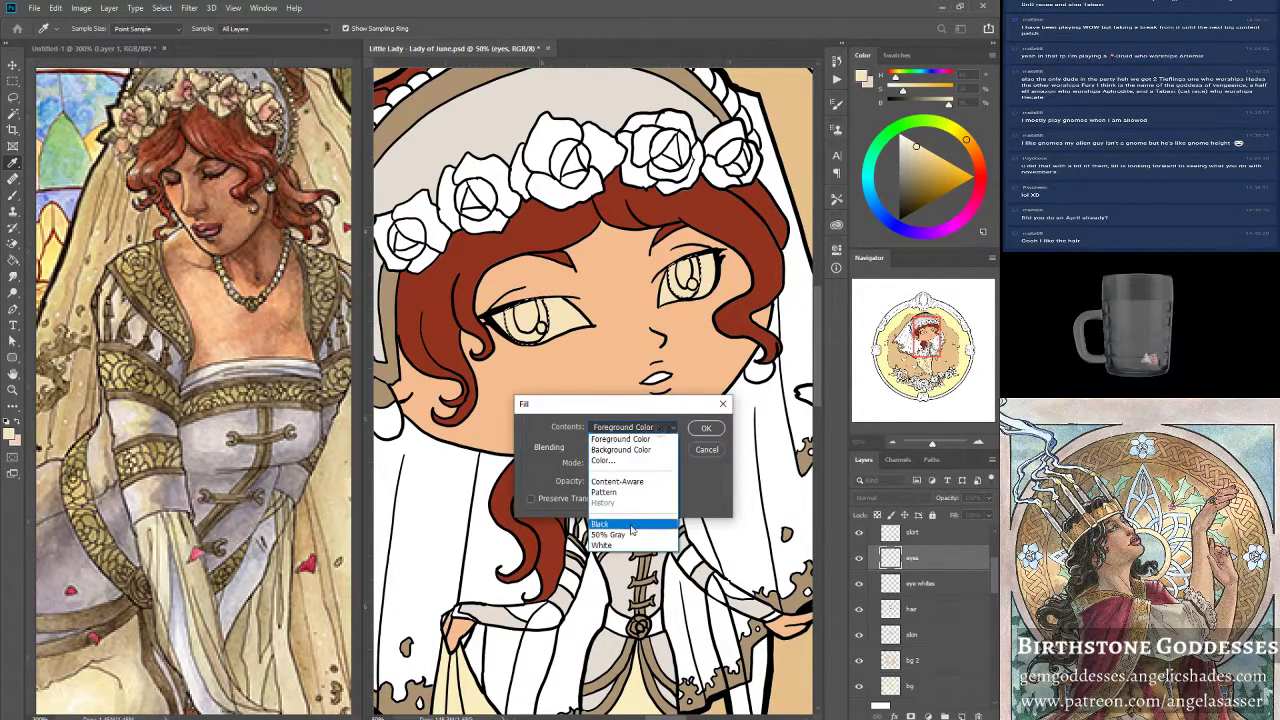
click(628, 545)
click(705, 428)
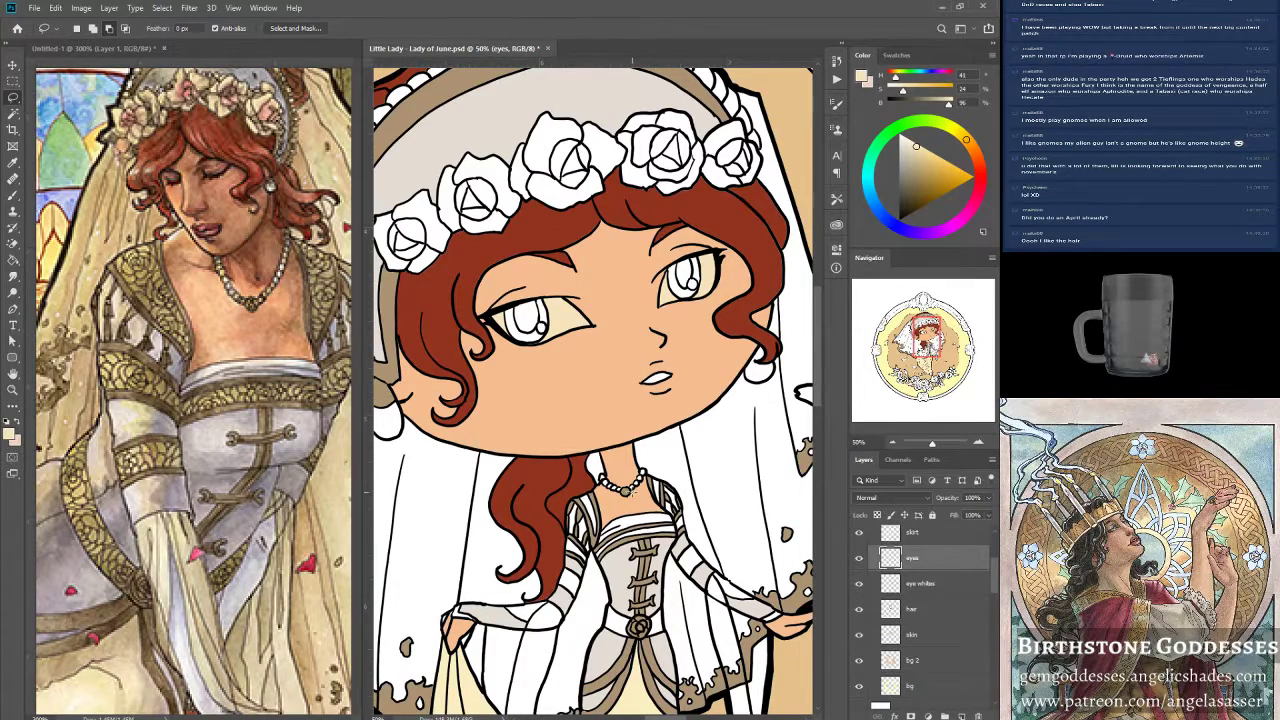
Add a layer mask to the Group 5 copy line art layer and mask out the left-hand eye's iris and pupil lines.
key(z)
click(541, 298)
click(541, 299)
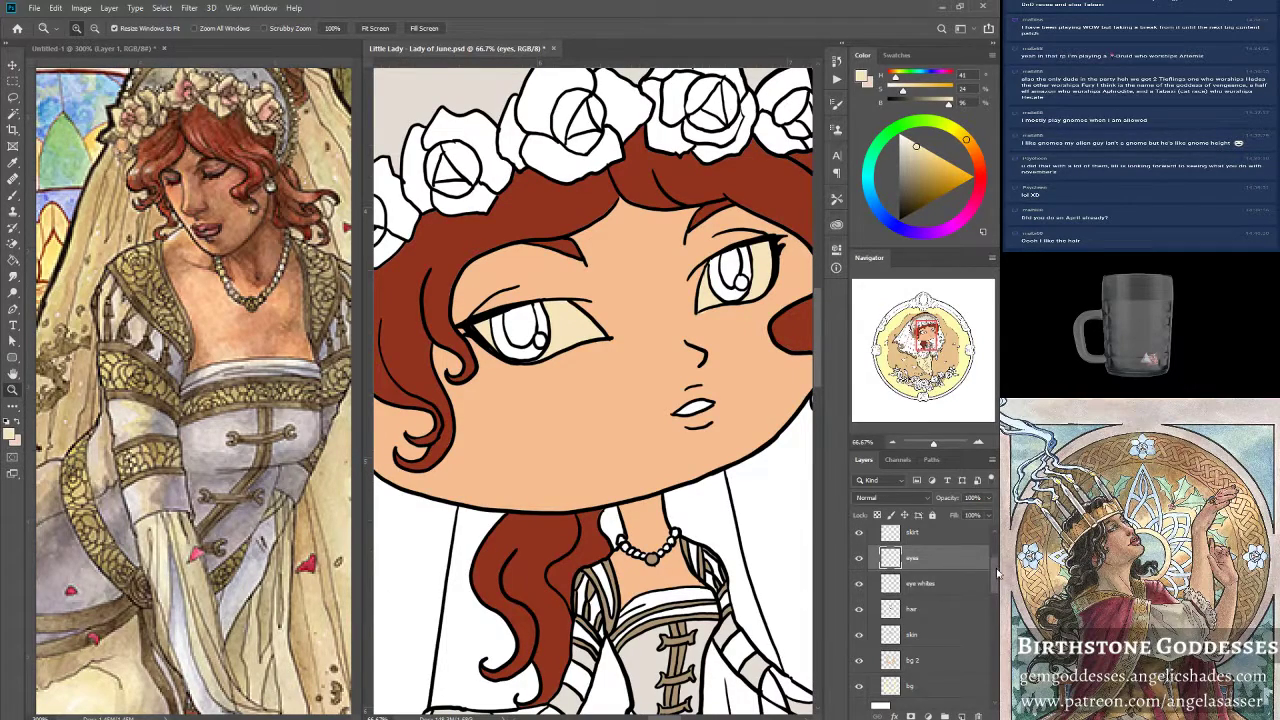
scroll(996, 575, up, 3)
click(914, 541)
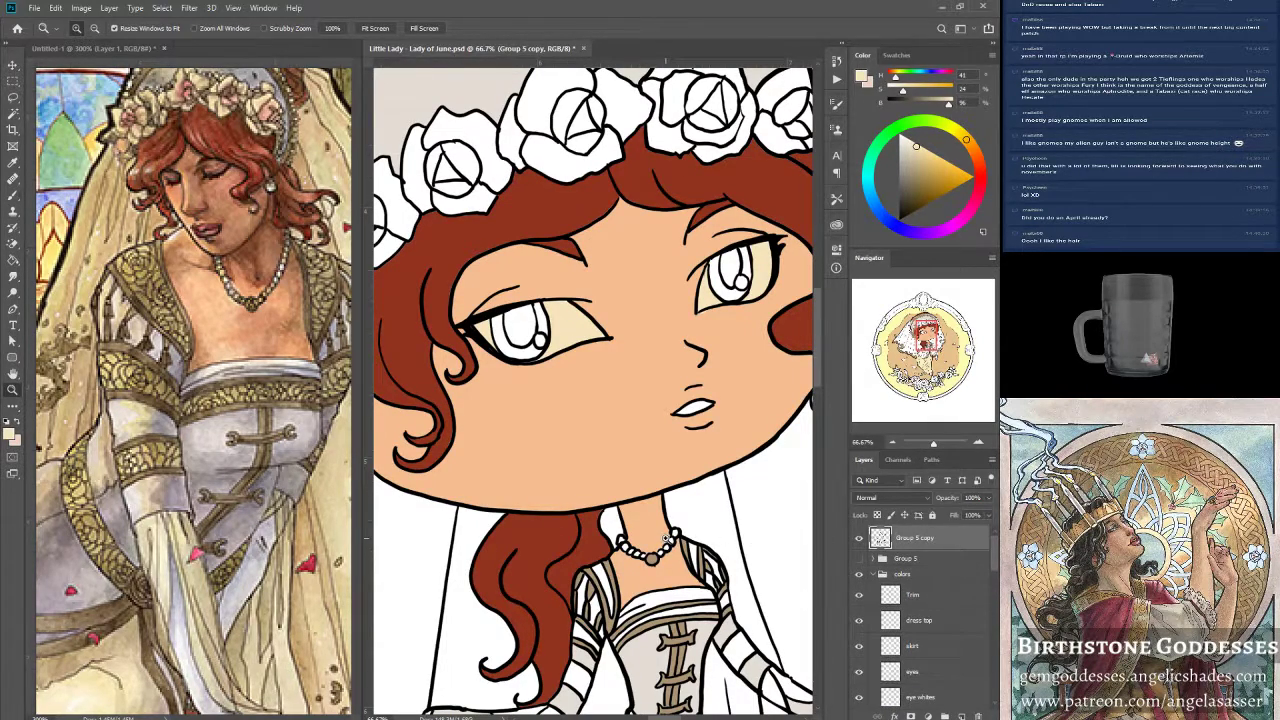
key(b)
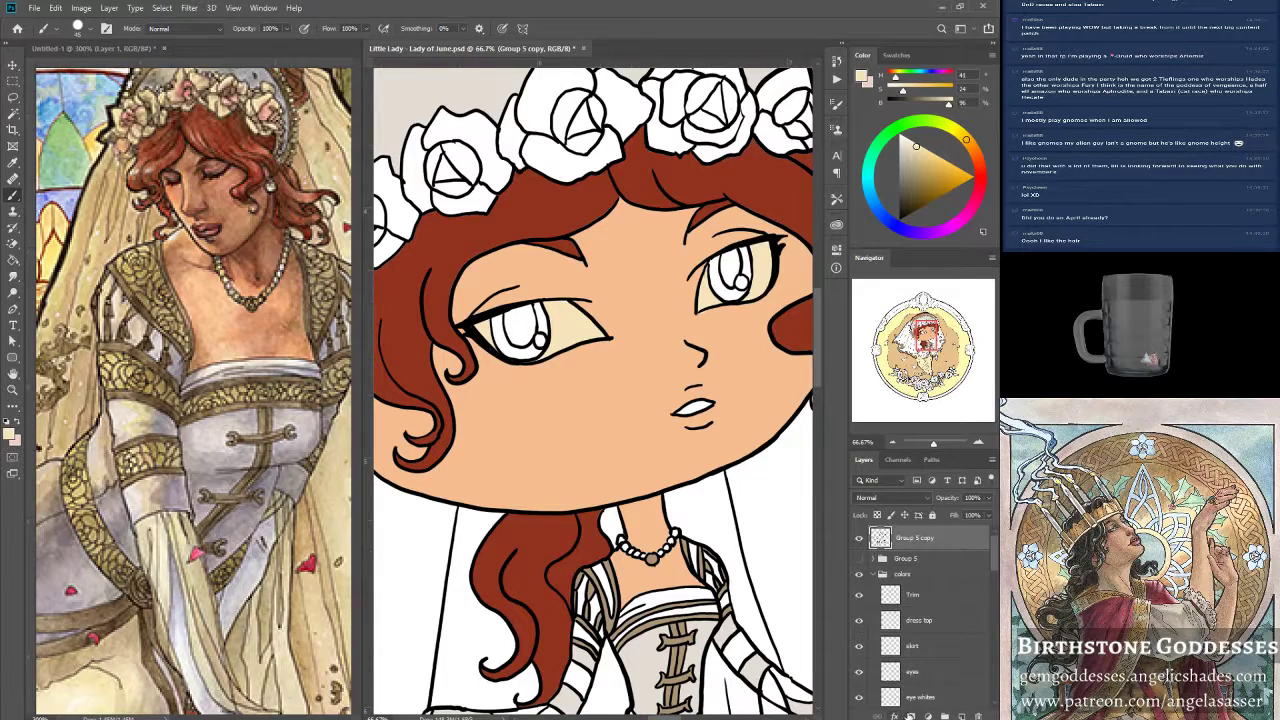
click(908, 716)
mouse_move(512, 326)
mouse_down()
mouse_move(540, 325)
mouse_move(517, 340)
mouse_move(545, 340)
mouse_move(536, 355)
mouse_move(507, 348)
mouse_move(538, 347)
mouse_move(495, 325)
mouse_move(535, 314)
mouse_up()
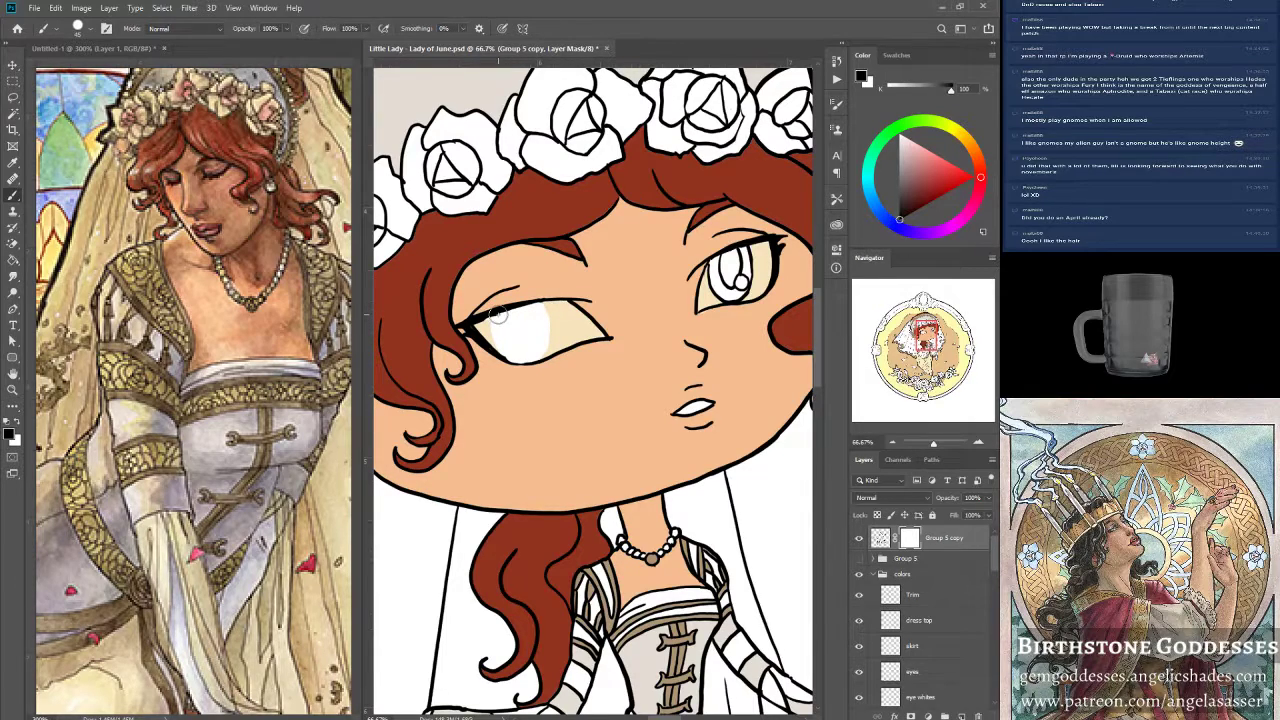
Reduce the brush size to 20, restore the left-hand eye's outline on the mask, and mask out the right-hand eye's iris and pupil lines.
key(bracketleft)
key(bracketleft)
key(bracketleft)
key(bracketleft)
key(bracketleft)
key(x)
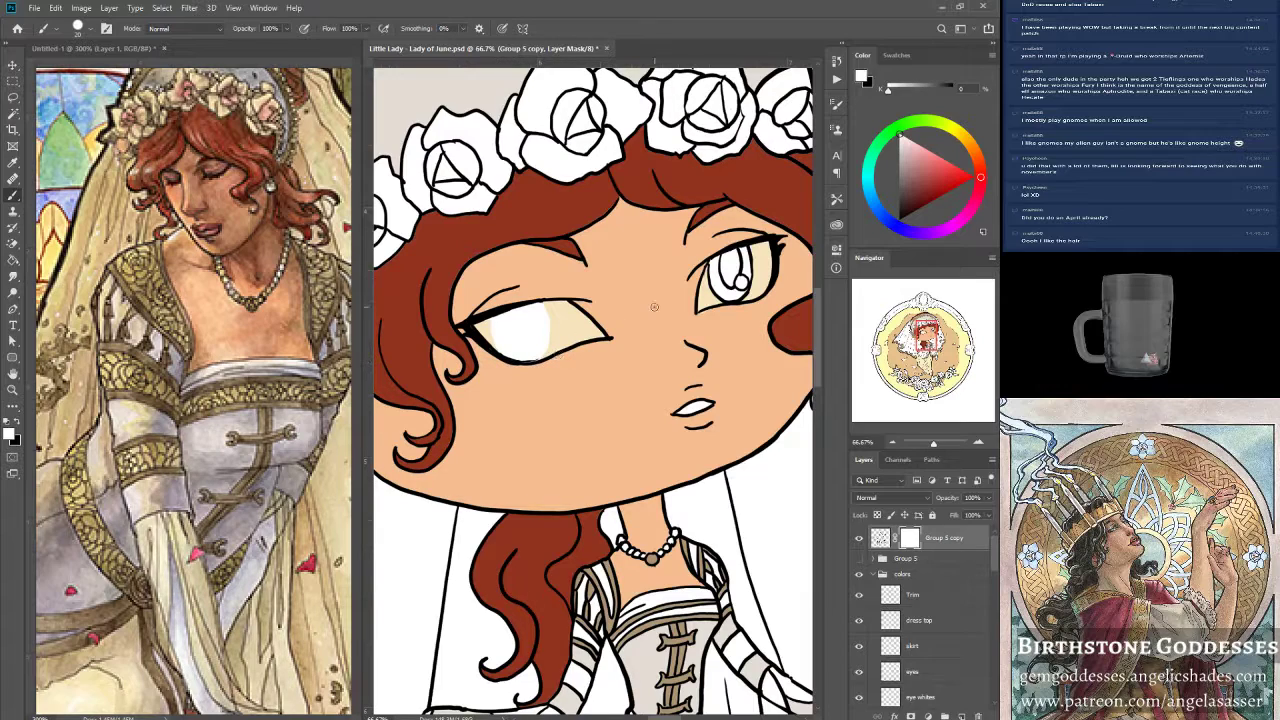
key(x)
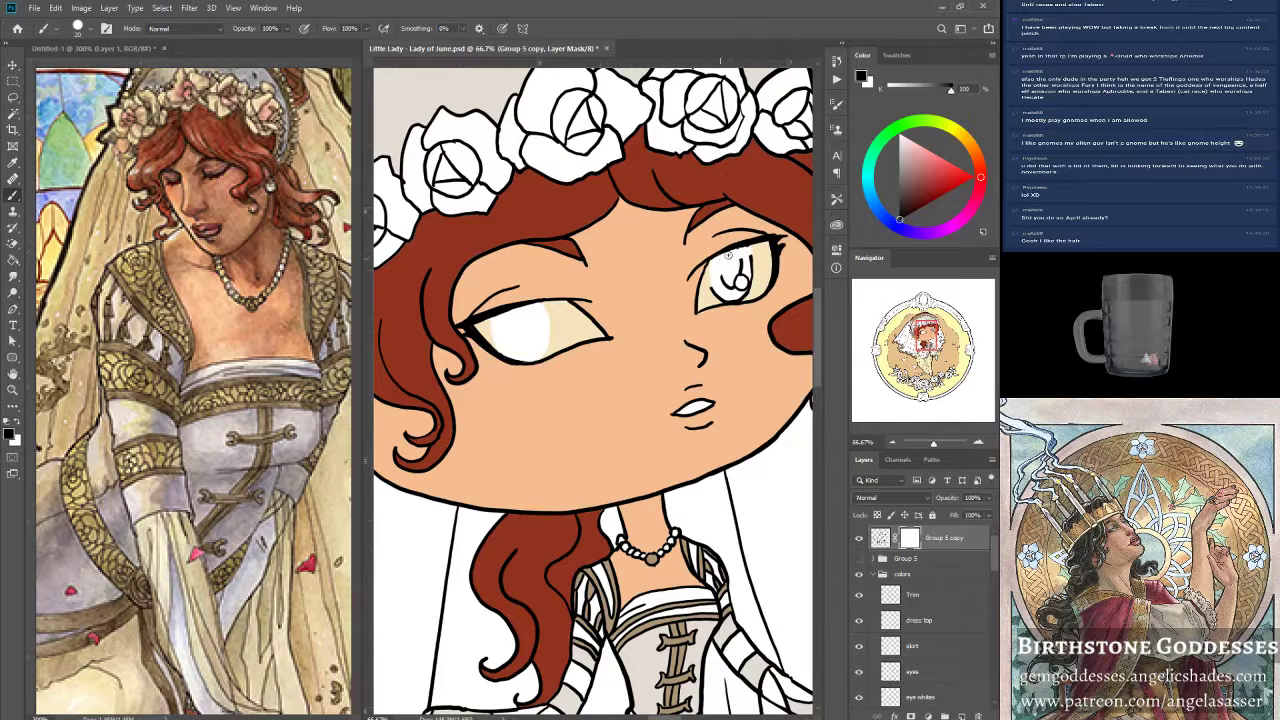
mouse_move(753, 248)
mouse_down()
mouse_move(745, 275)
mouse_move(722, 277)
mouse_move(718, 293)
mouse_move(745, 283)
mouse_move(741, 297)
mouse_up()
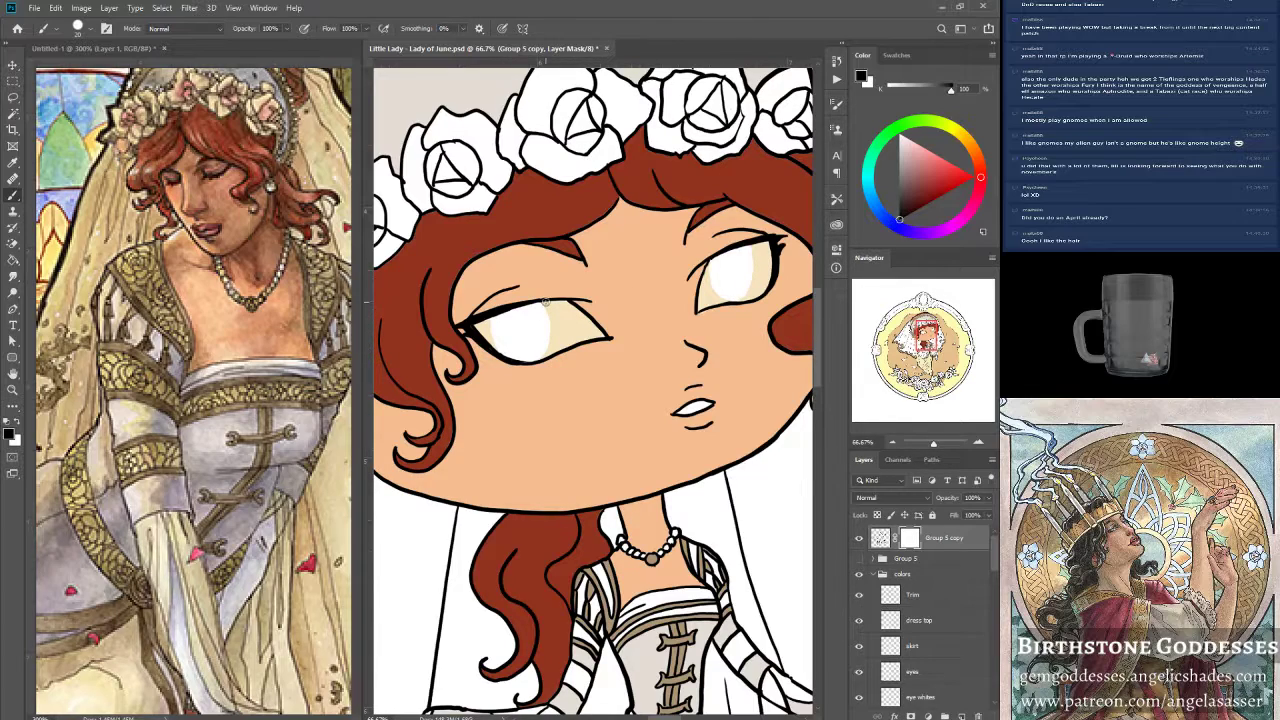
Fill the irises on the eyes layer with the pale aqua color c3f1f6.
drag(933, 445, 933, 450)
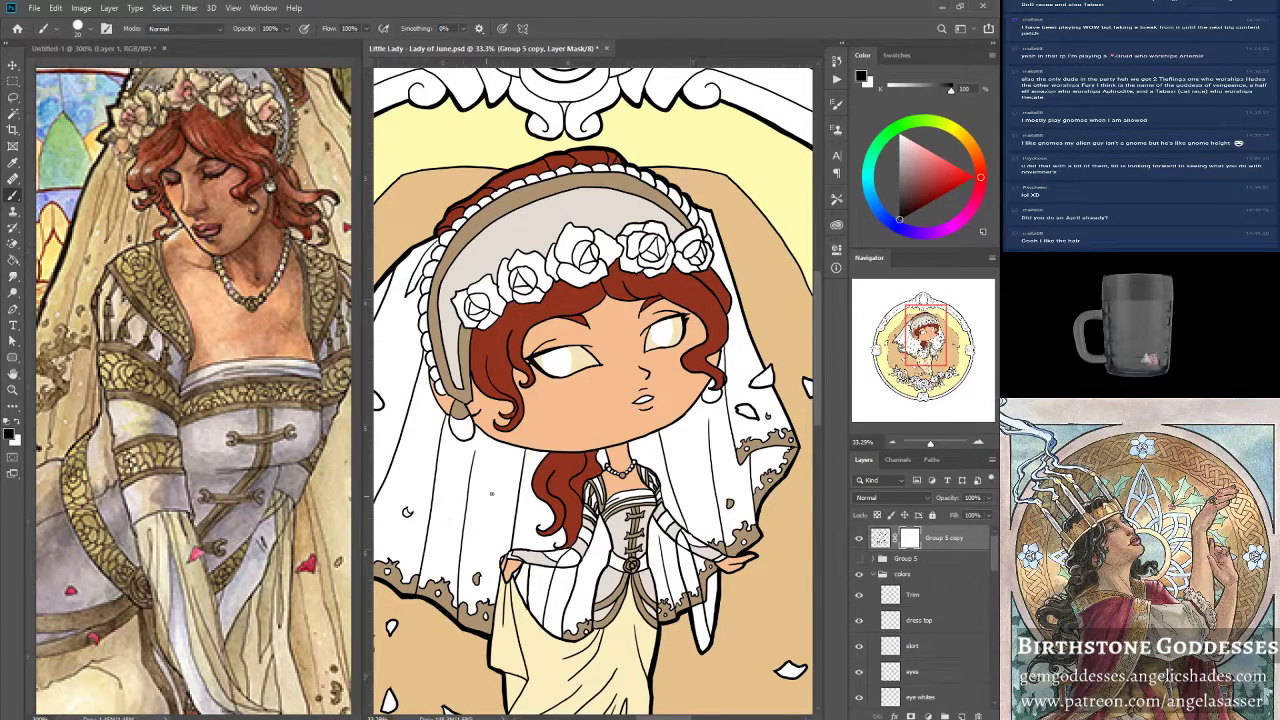
click(941, 672)
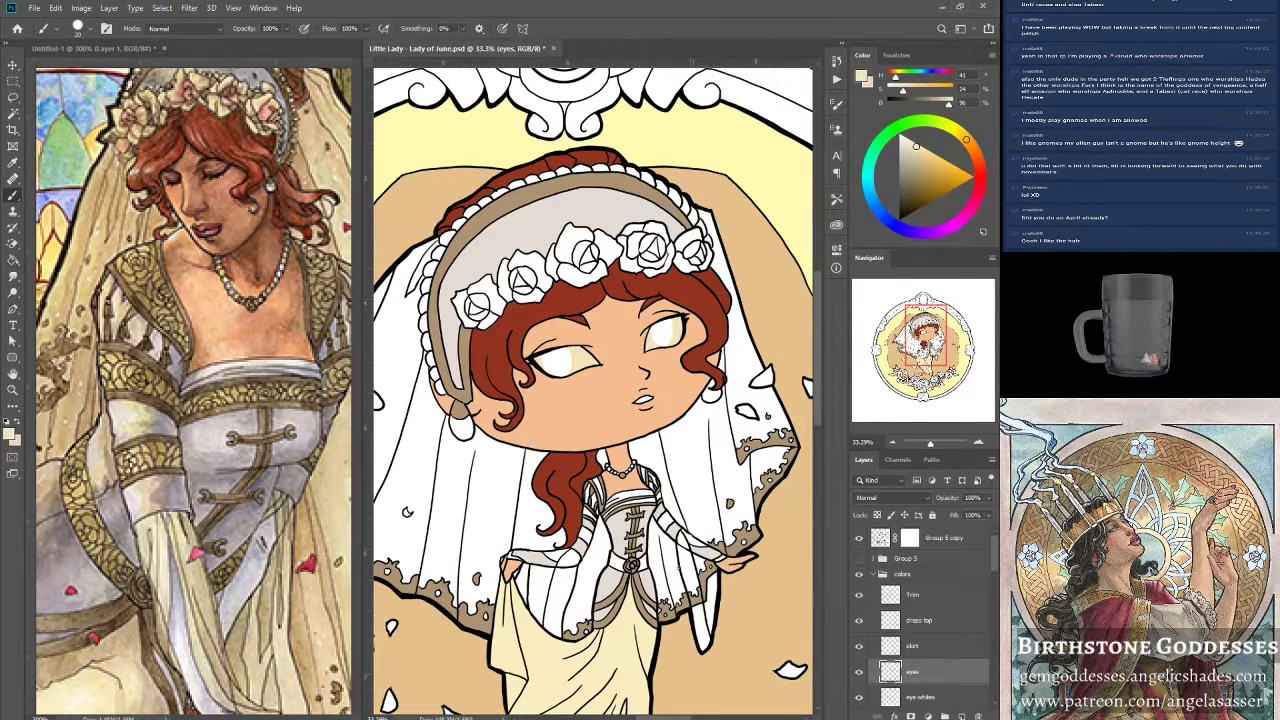
click(55, 8)
click(90, 204)
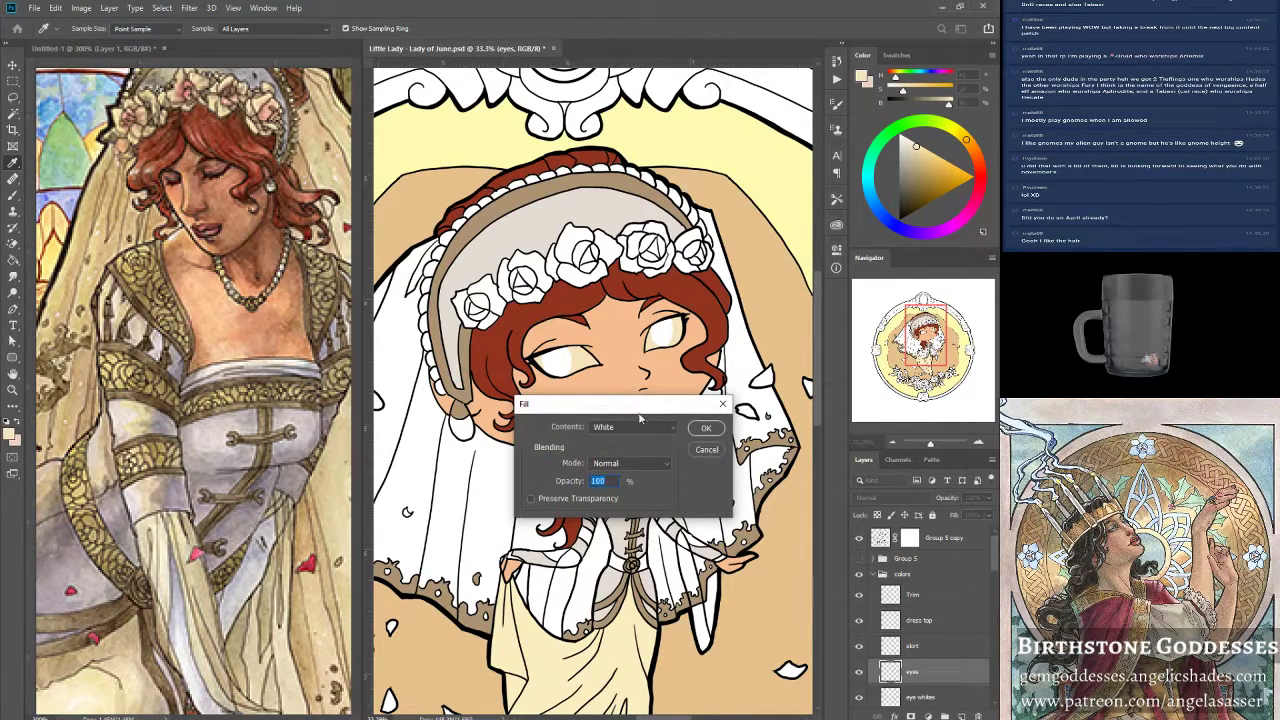
click(641, 427)
click(610, 460)
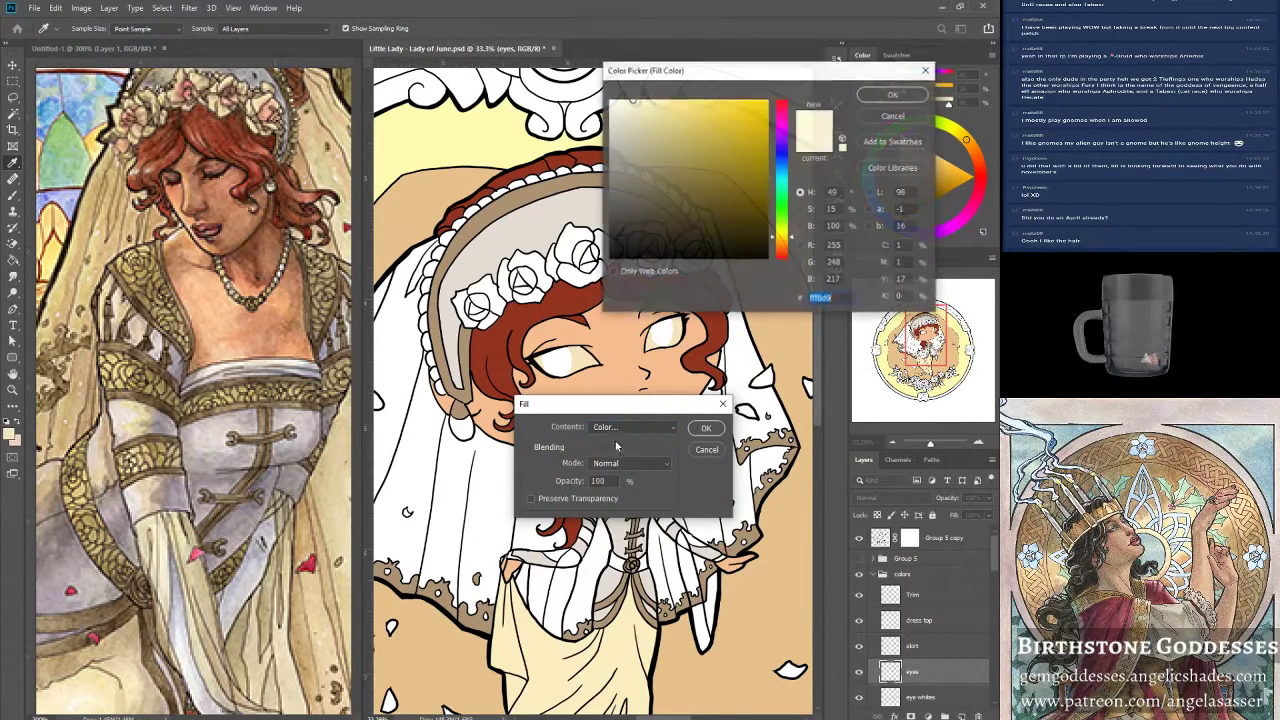
drag(781, 237, 781, 177)
drag(650, 145, 641, 104)
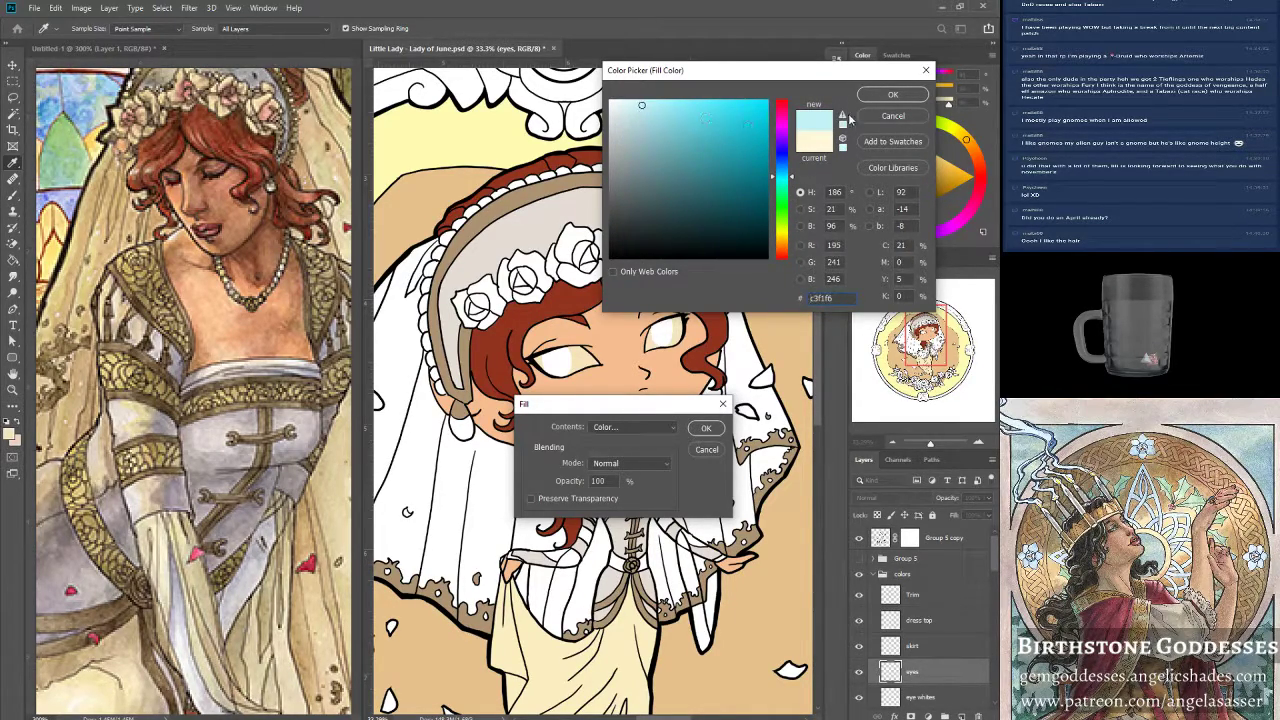
Try filling the eyes layer with light blue #c3f1f6 using a Fill that preserves transparency.
click(885, 96)
click(531, 498)
click(706, 430)
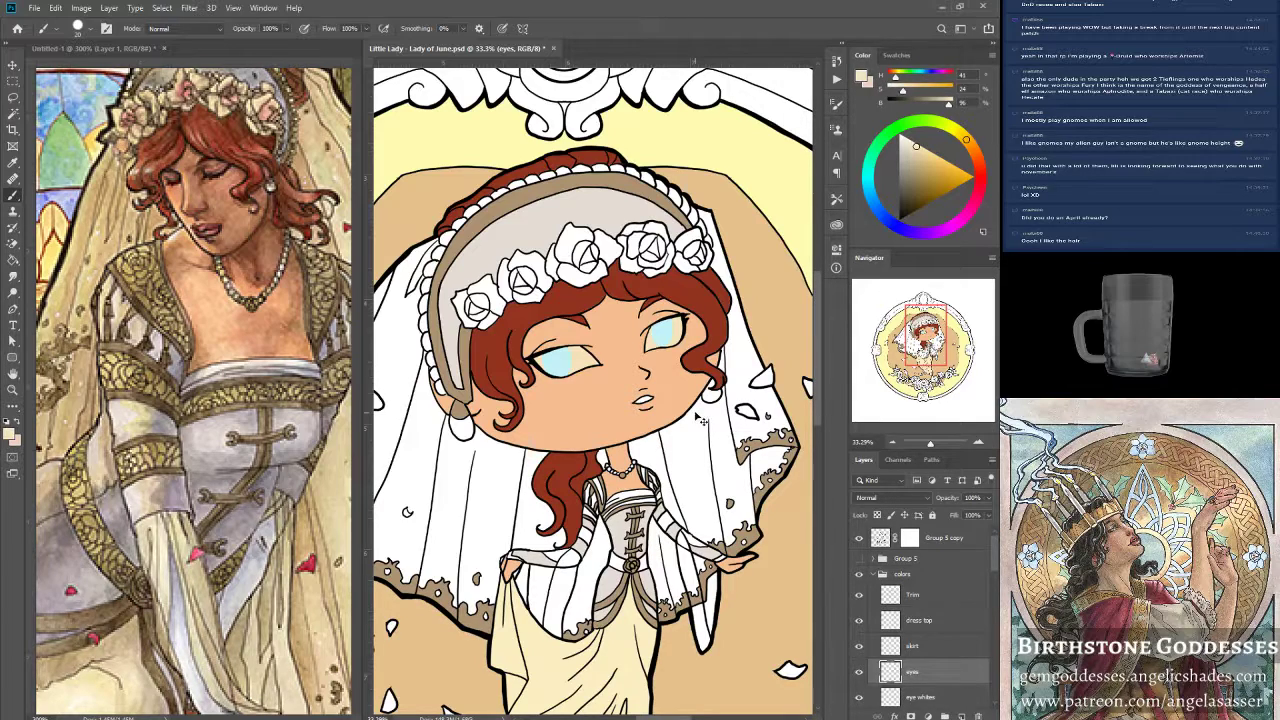
key(ctrl+z)
scroll(536, 522, down, 2)
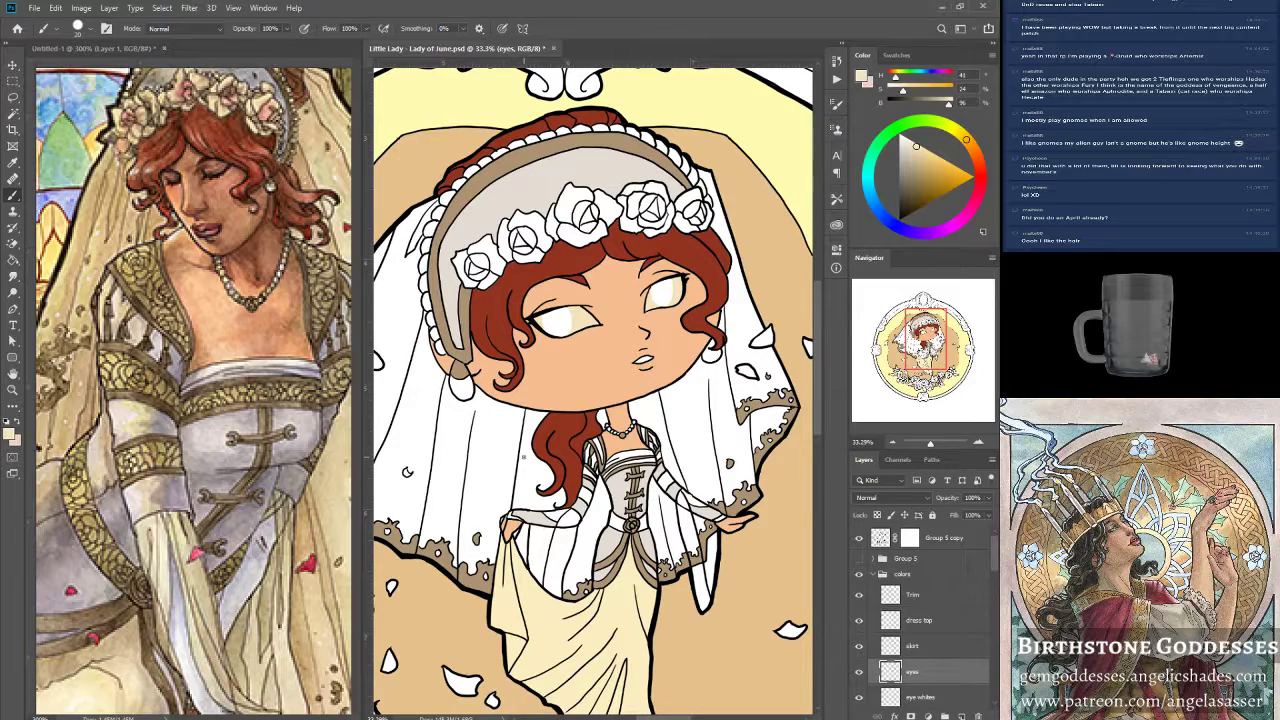
Make the eye whites layer active and save the document.
click(934, 700)
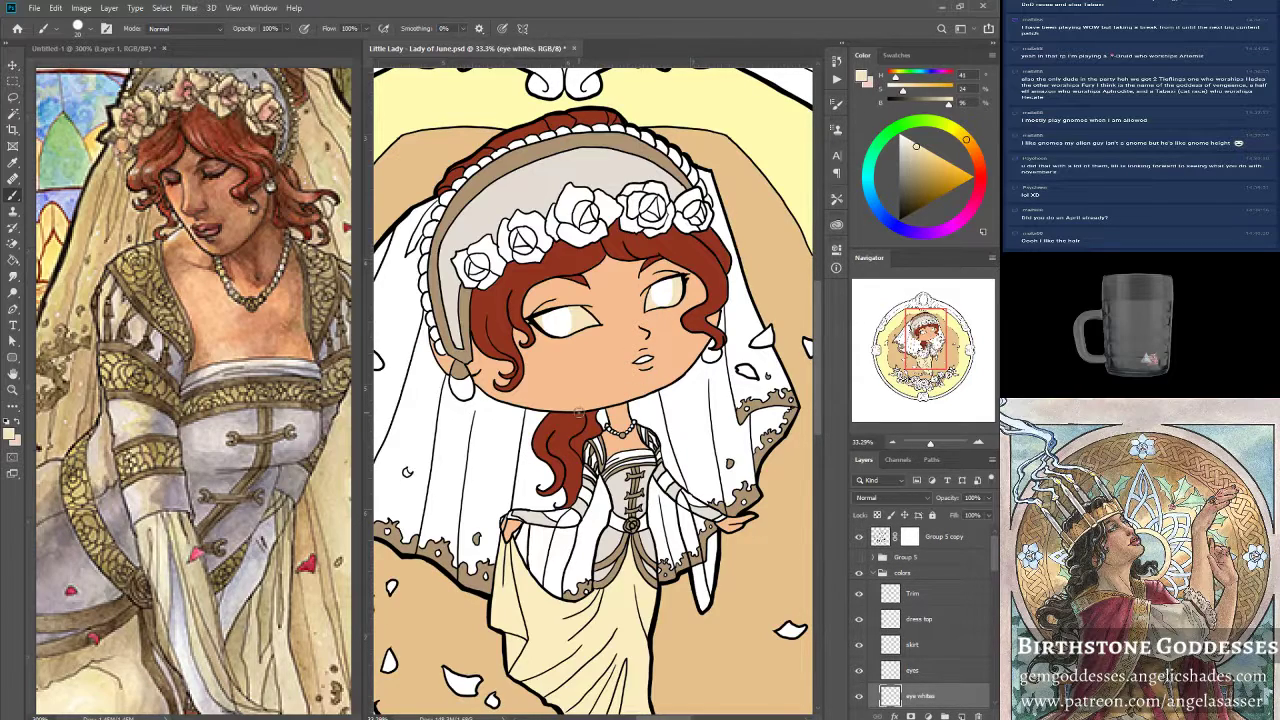
key(ctrl+s)
drag(926, 337, 932, 337)
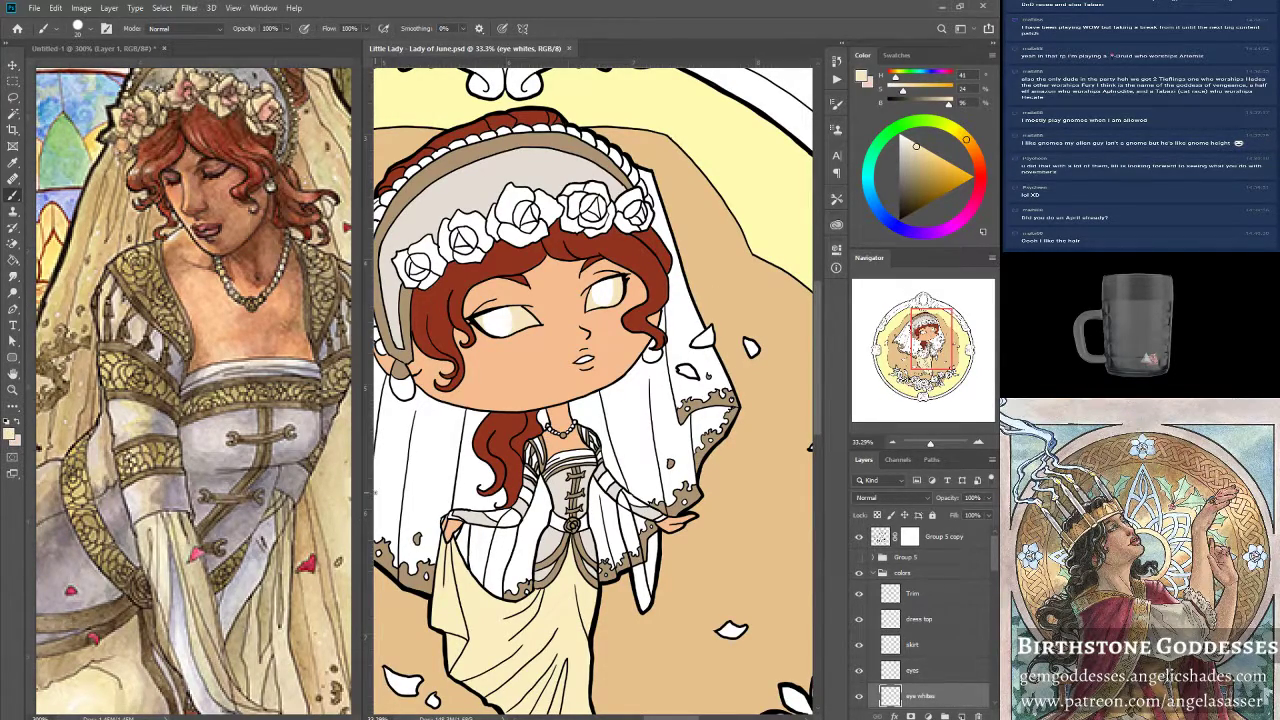
Toggle the eye whites layer's visibility off and on to check it, and make the Trim layer active.
scroll(956, 642, down, 1)
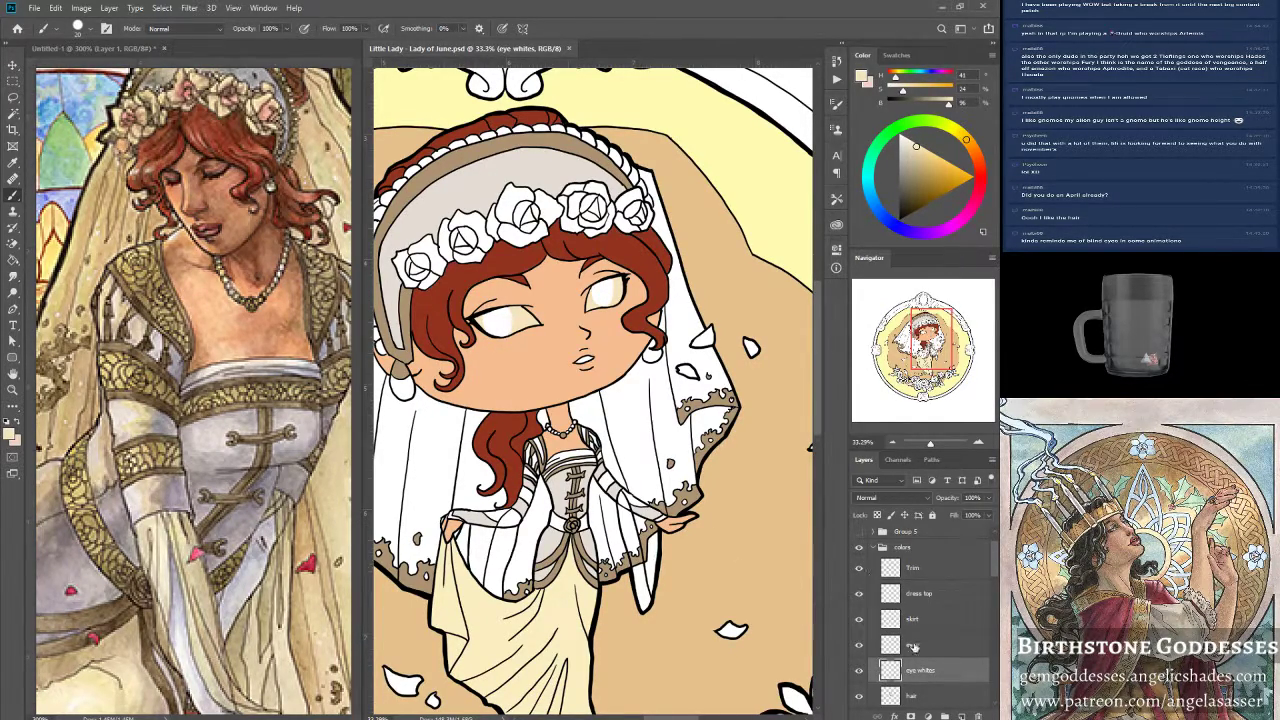
click(859, 671)
click(859, 672)
scroll(941, 662, down, 2)
click(938, 647)
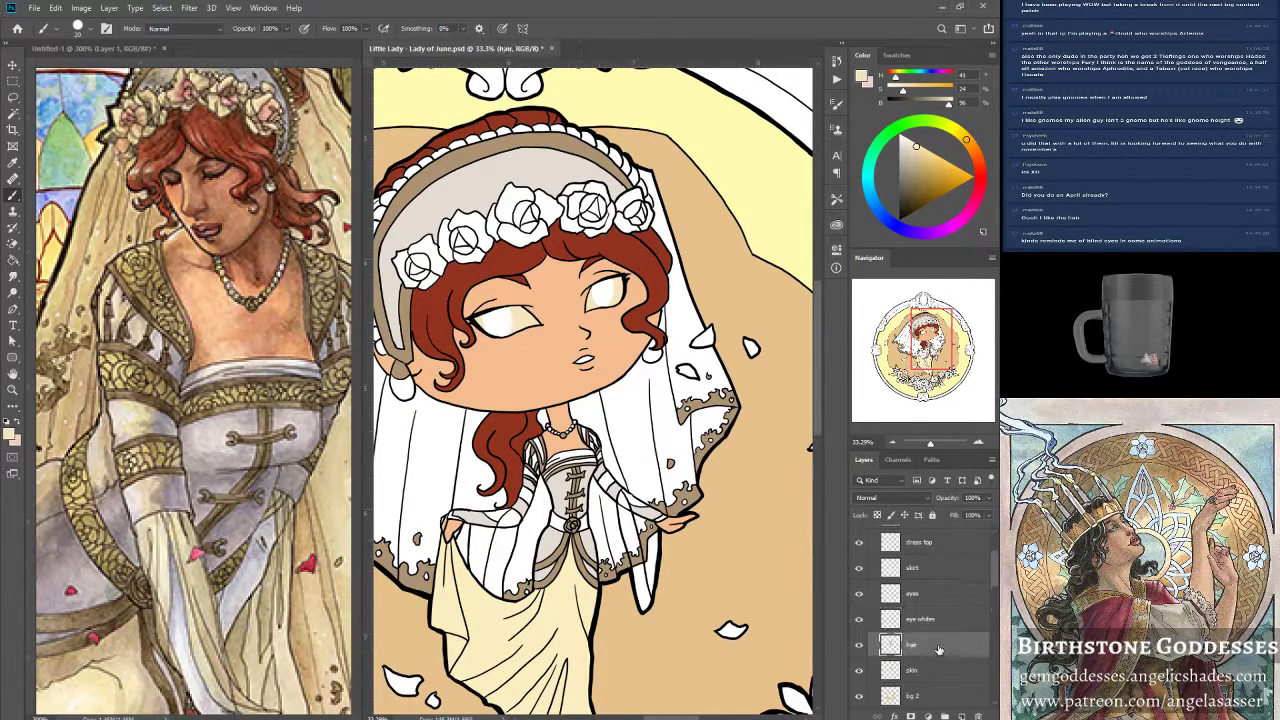
scroll(923, 630, up, 2)
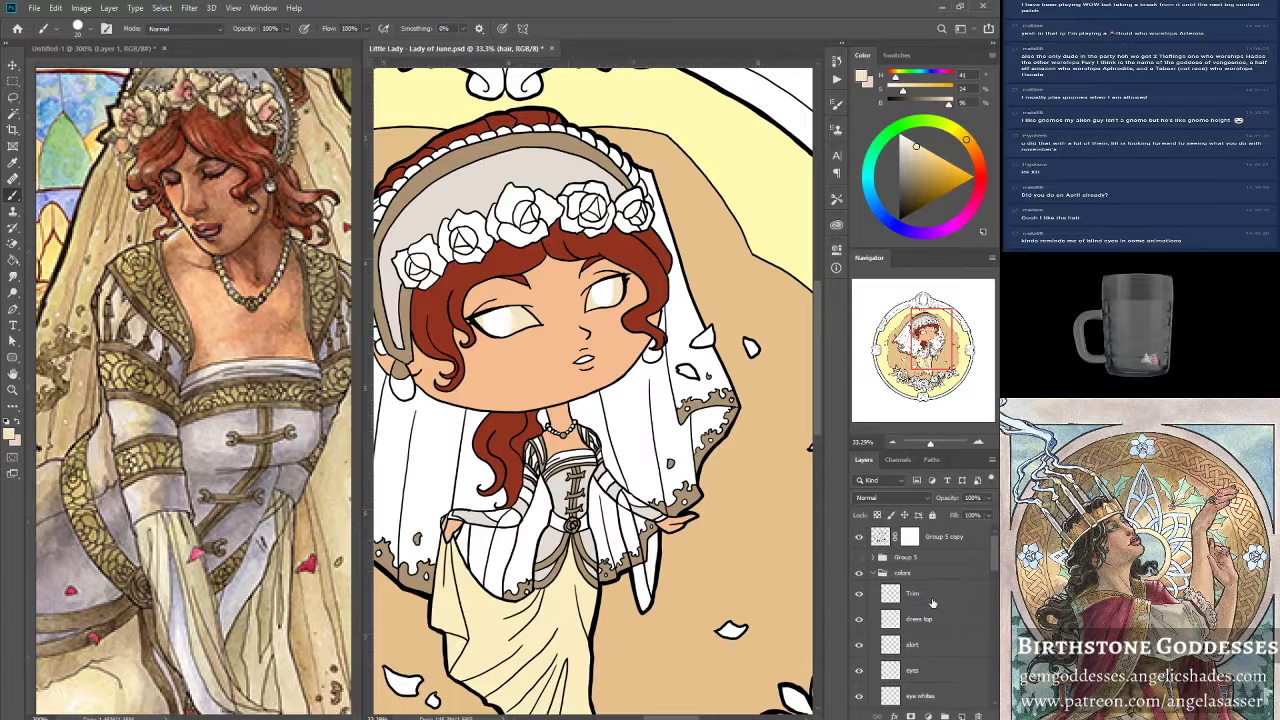
click(933, 600)
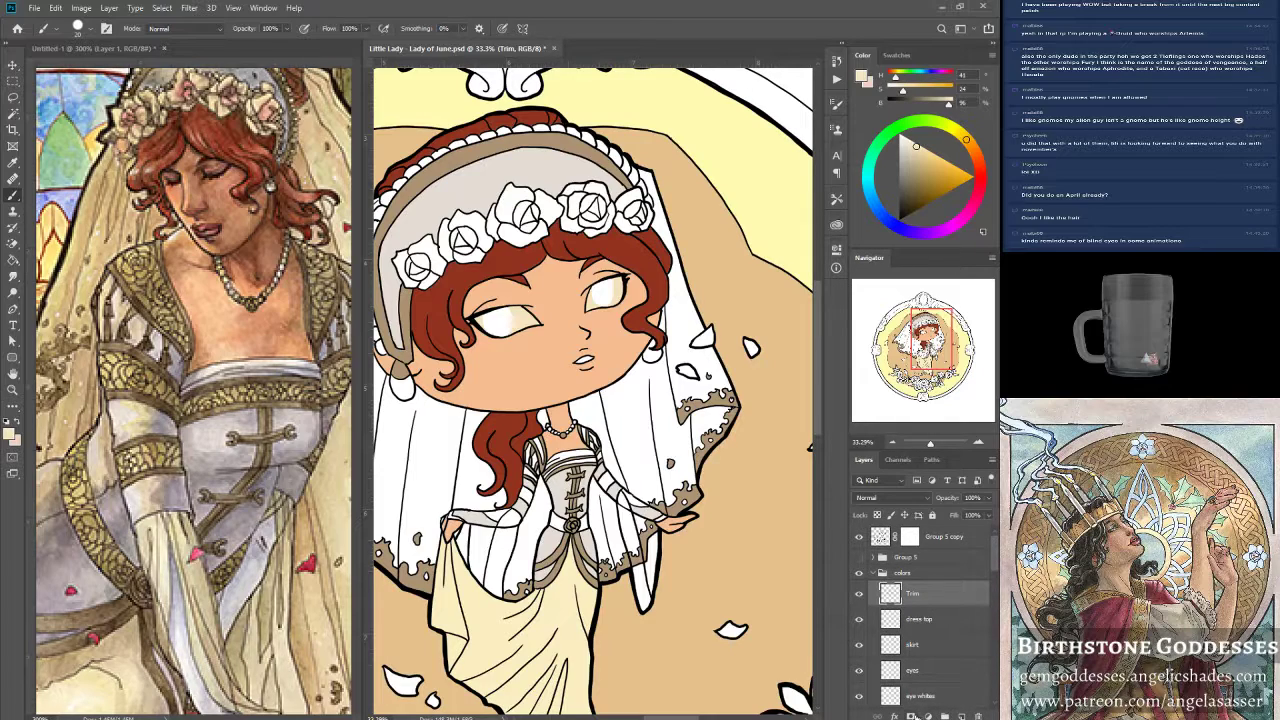
click(926, 716)
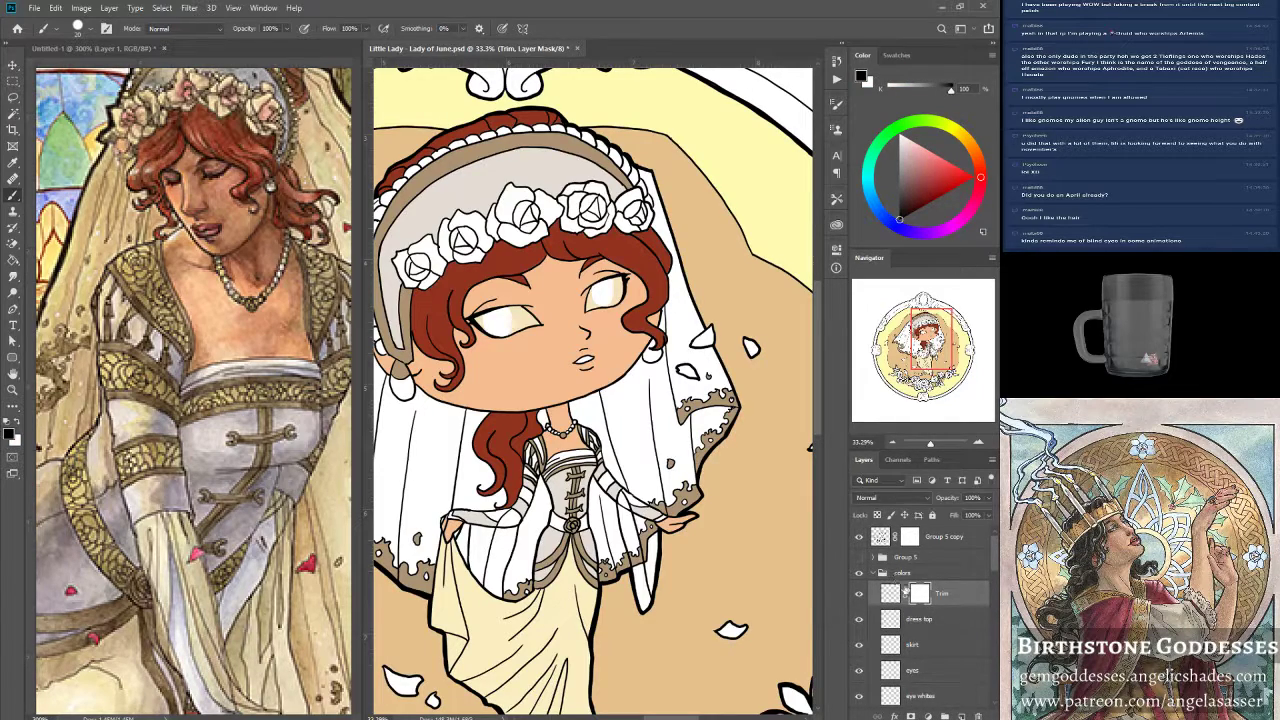
key(ctrl+z)
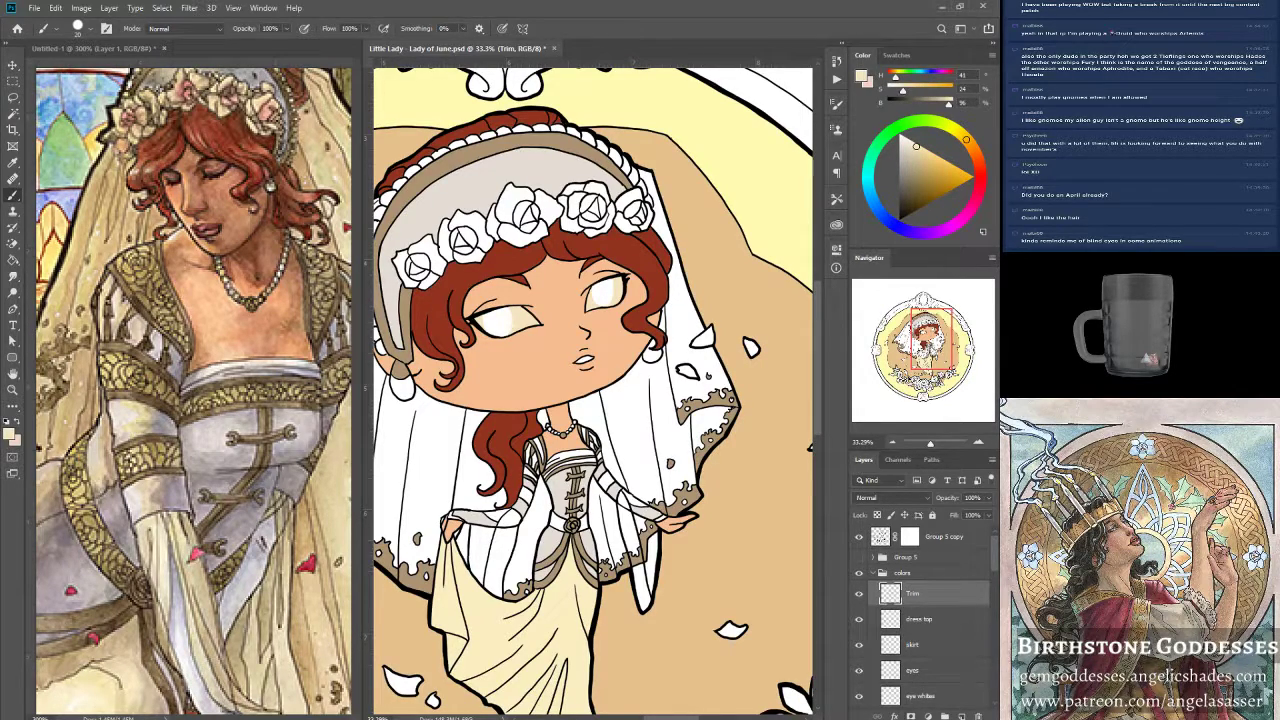
click(911, 714)
key(ctrl+z)
Create a new layer above Trim and name it veil.
click(961, 716)
double_click(914, 596)
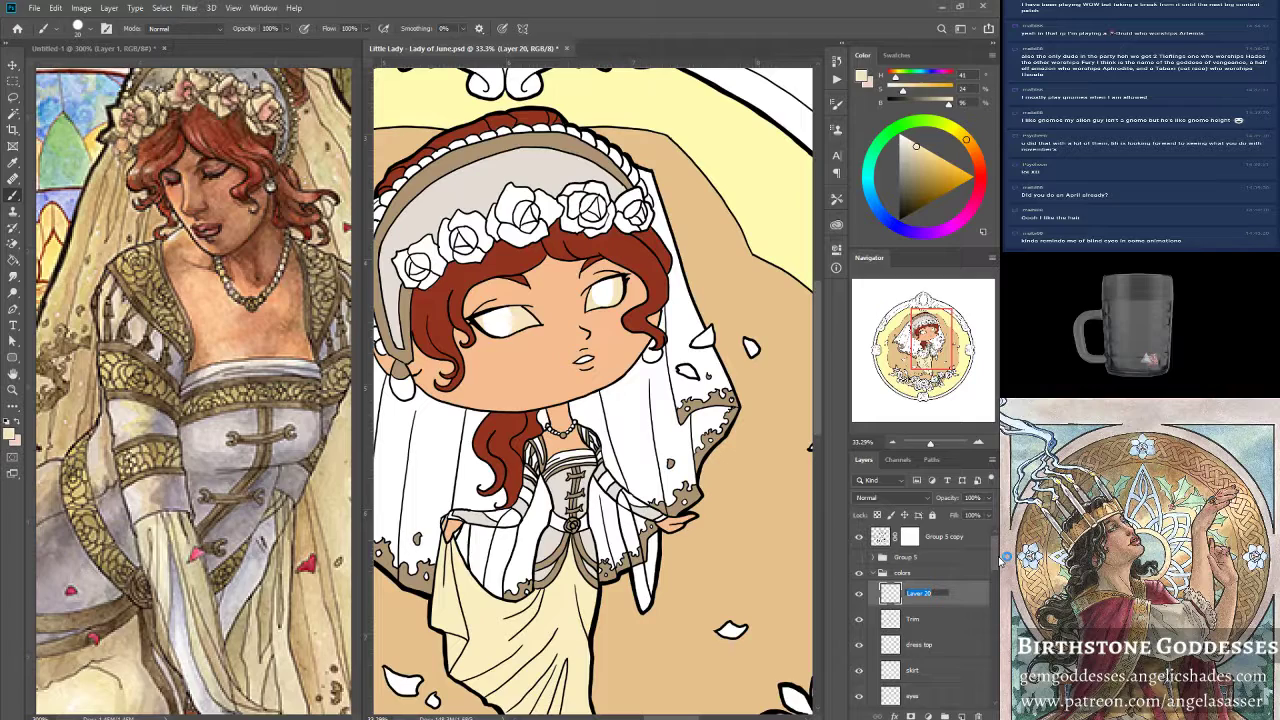
text(veil)
key(Return)
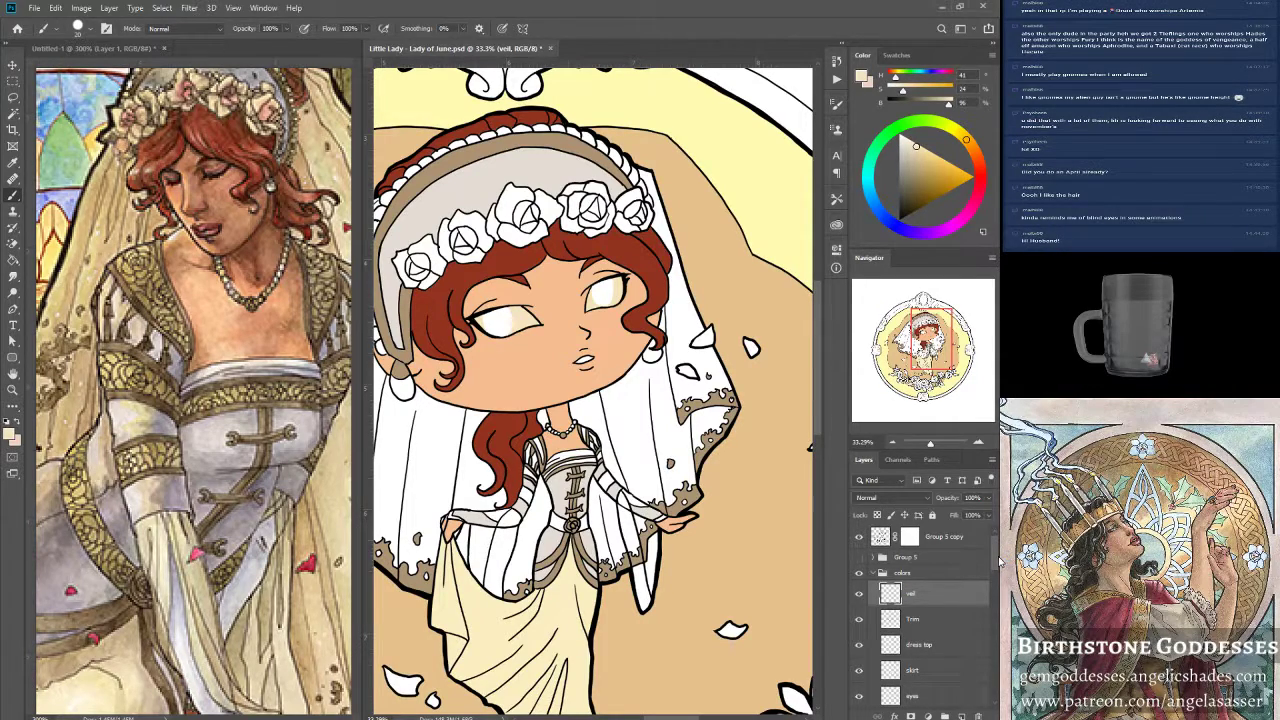
Select the white veil areas on both sides of the figure from the Group 5 copy line art with the Magic Wand.
scroll(925, 600, up, 1)
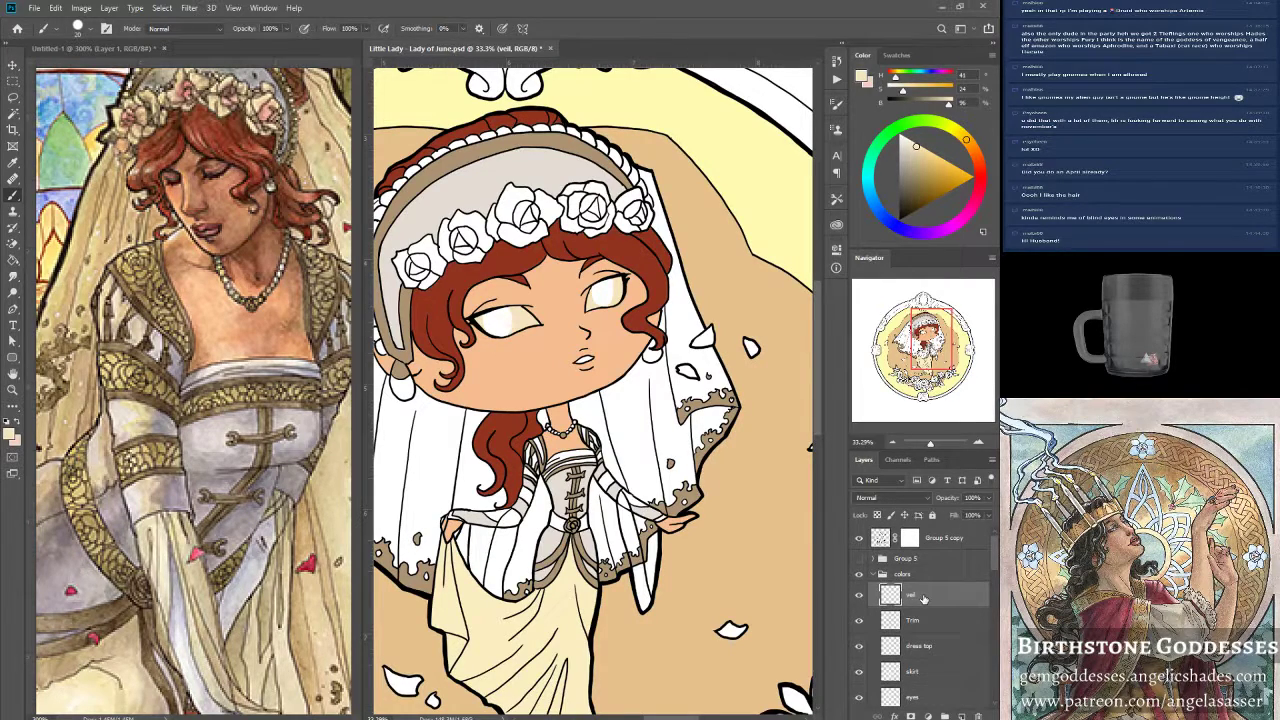
click(881, 538)
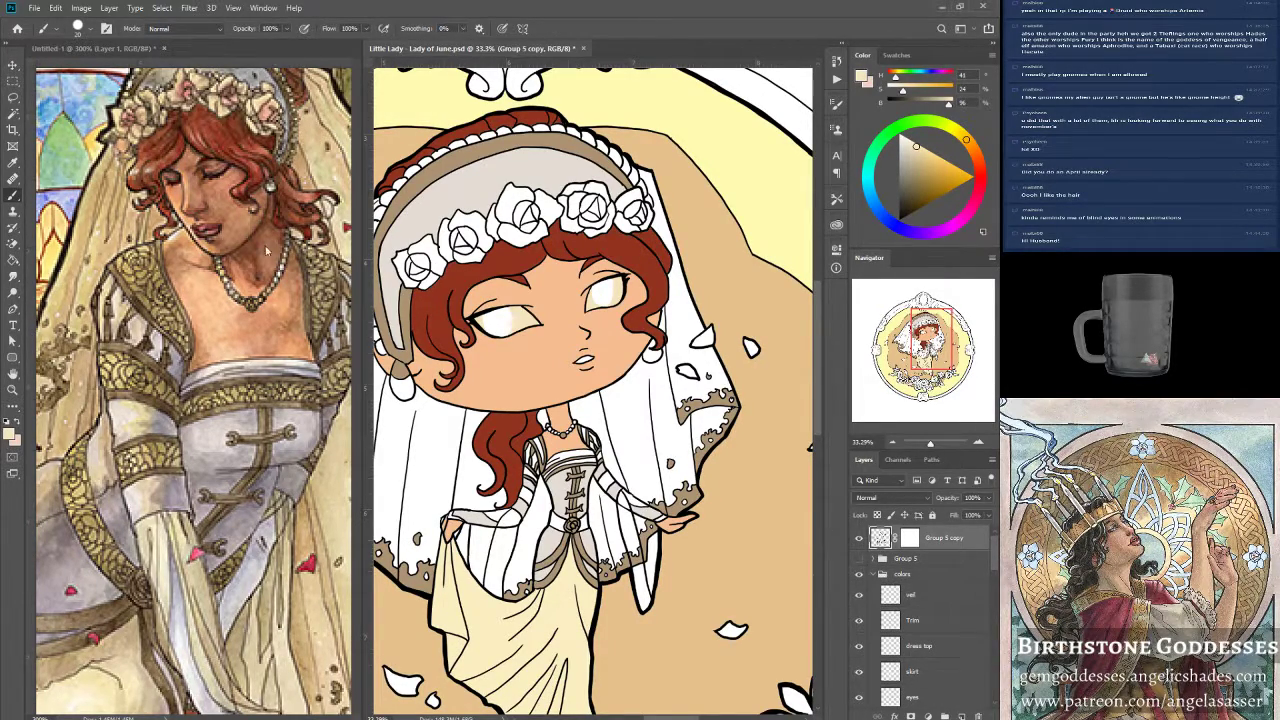
click(12, 112)
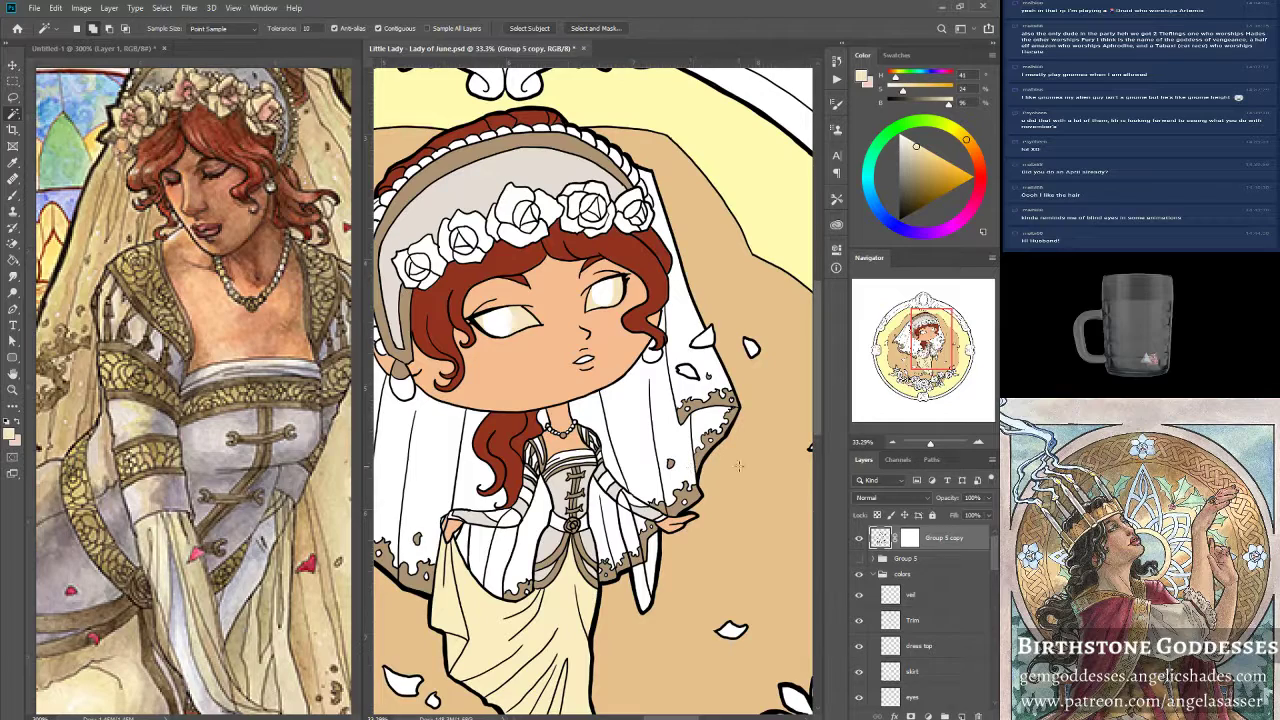
click(430, 441)
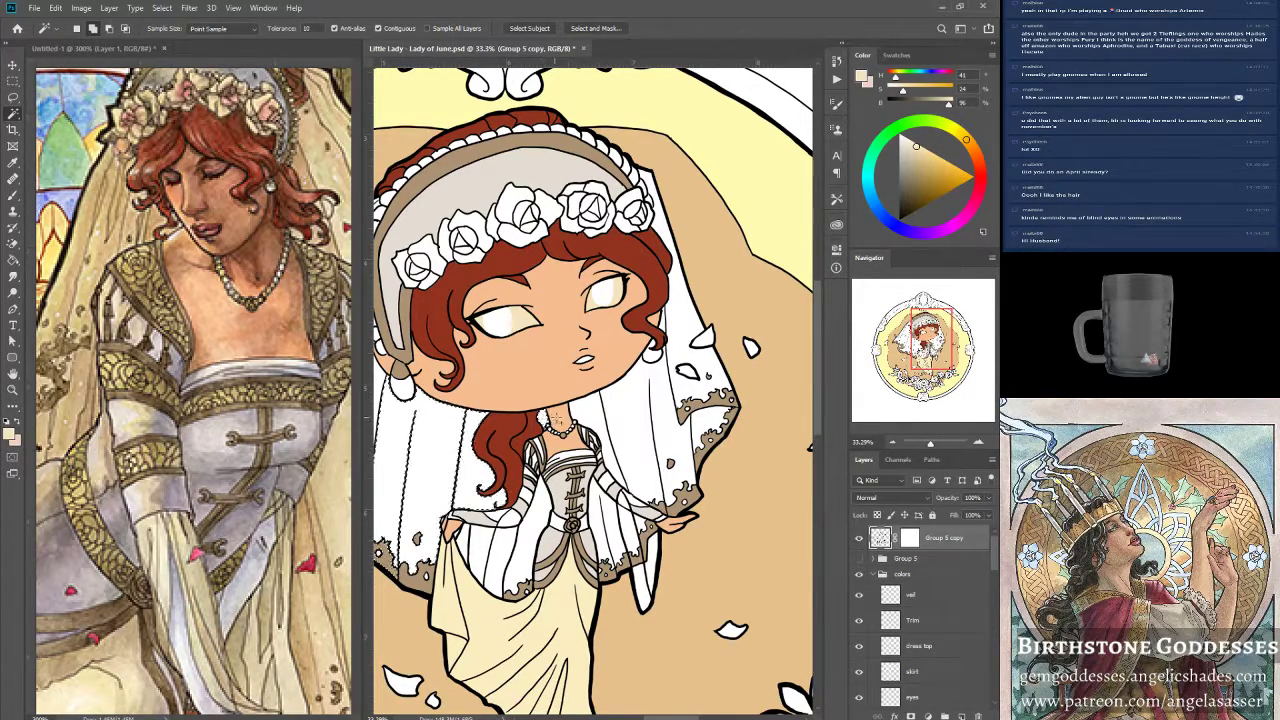
shift+click(630, 408)
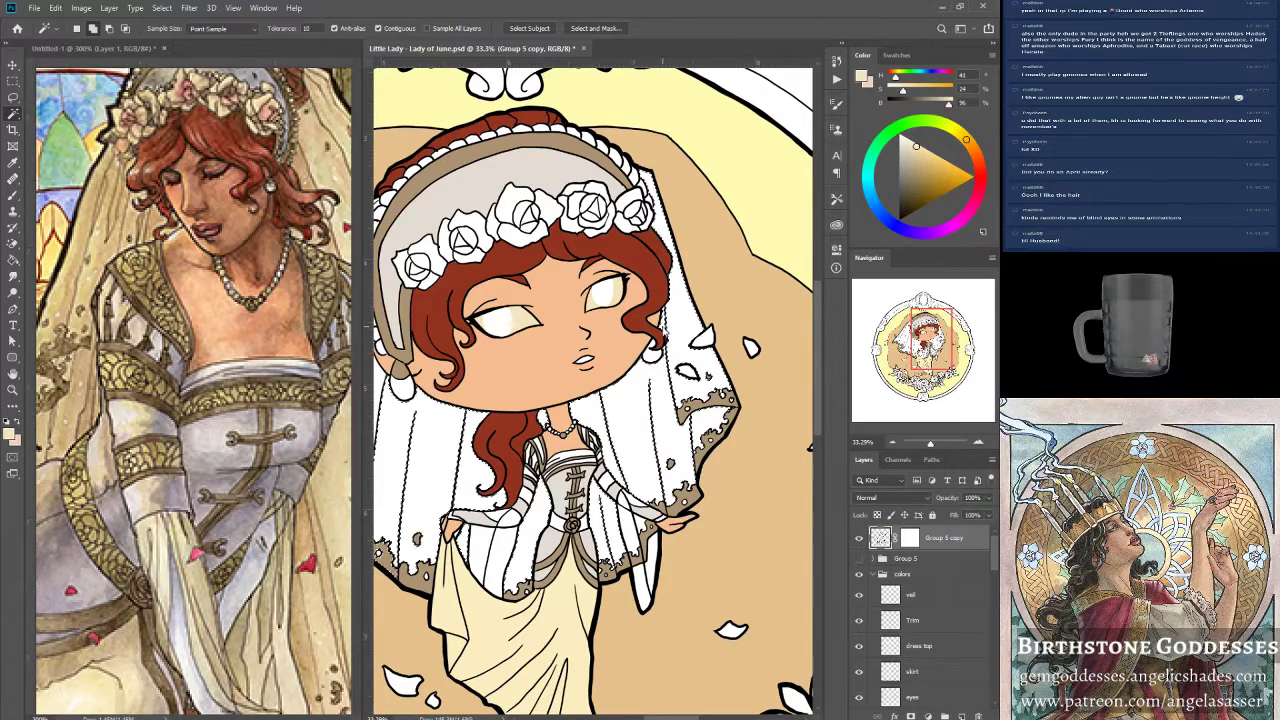
drag(664, 333, 907, 328)
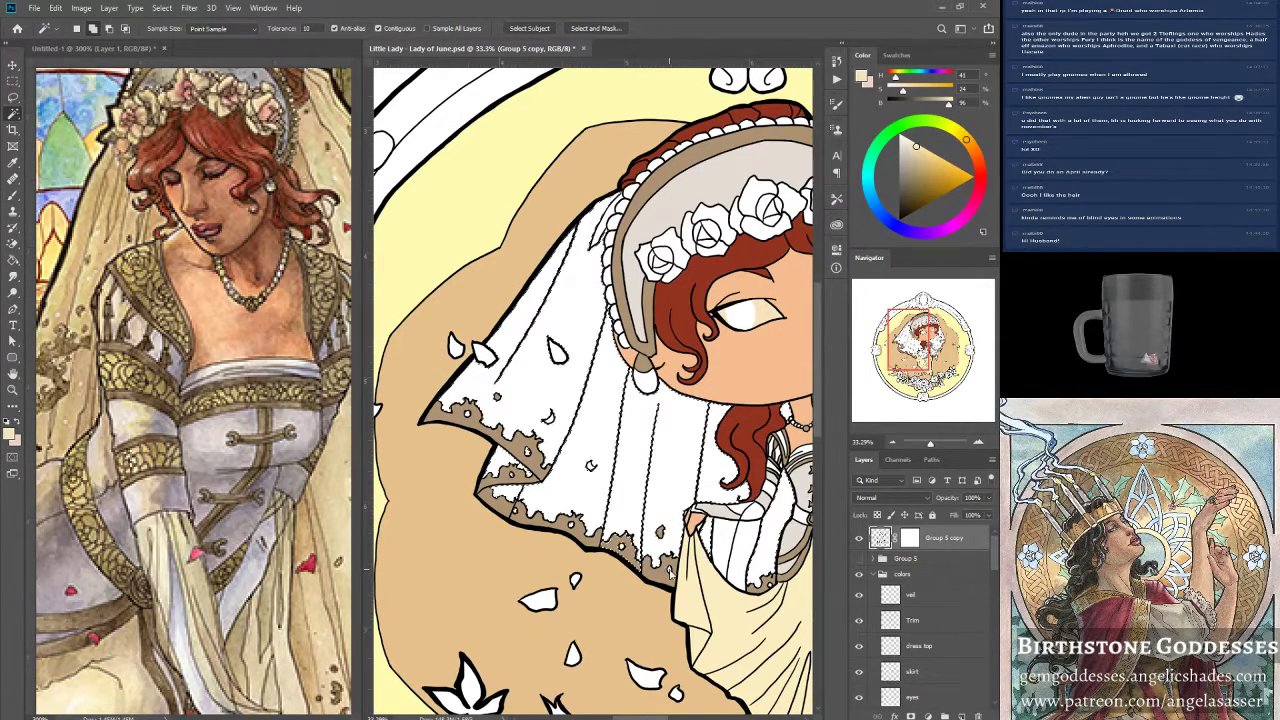
mouse_move(896, 362)
mouse_down()
mouse_move(930, 366)
mouse_move(917, 361)
mouse_up()
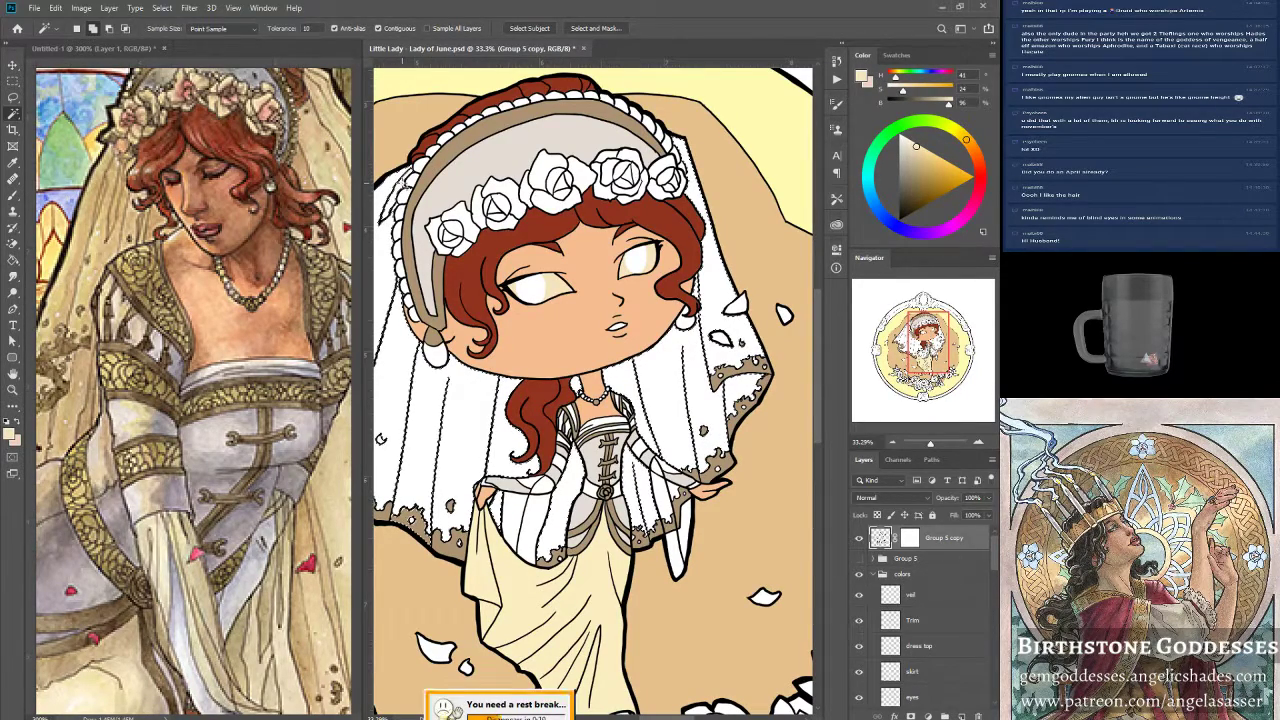
Make the veil layer active and set the foreground color to #ddd2a4, sampled from the reference painting's veil.
scroll(537, 460, down, 3)
scroll(537, 460, down, 1)
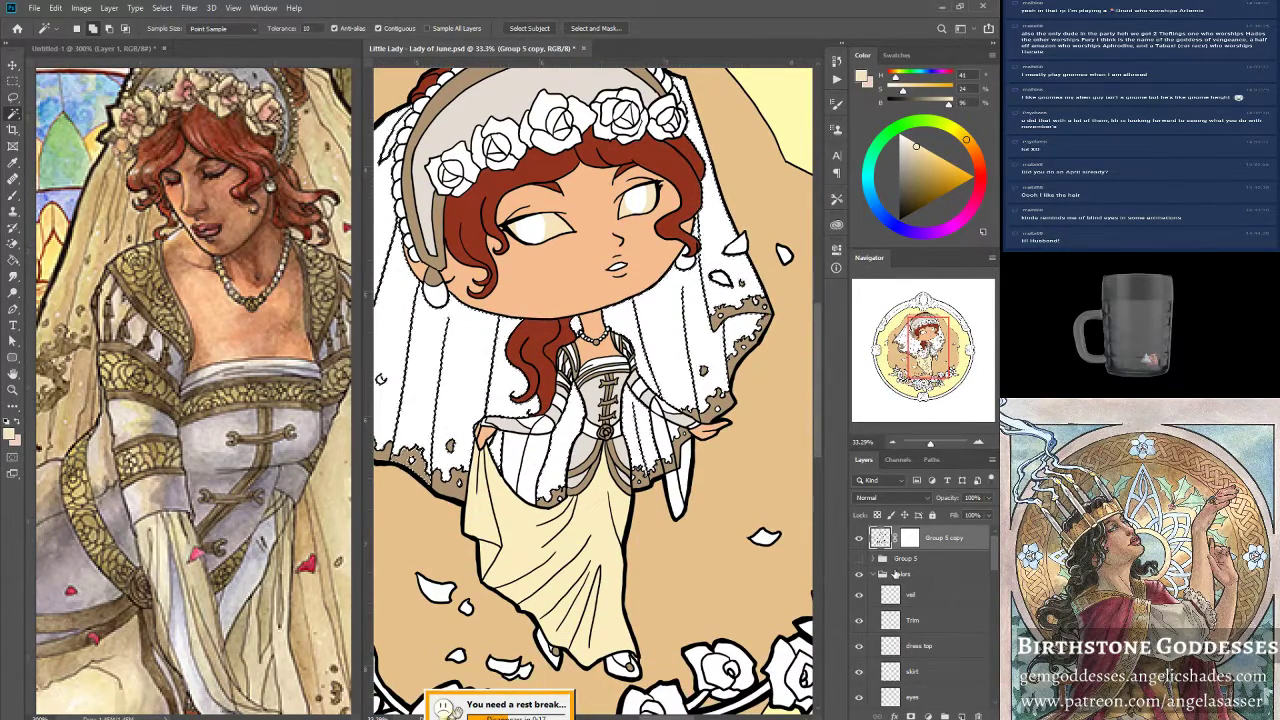
scroll(930, 567, down, 3)
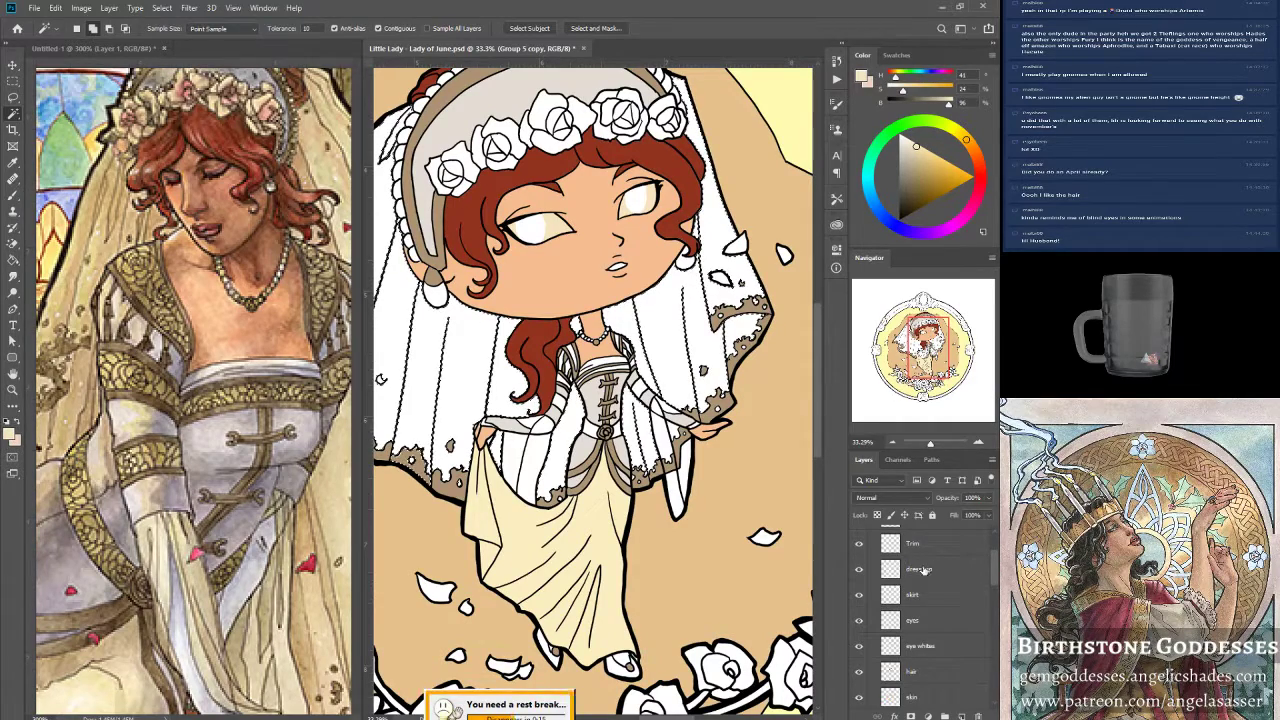
scroll(928, 572, up, 2)
click(925, 575)
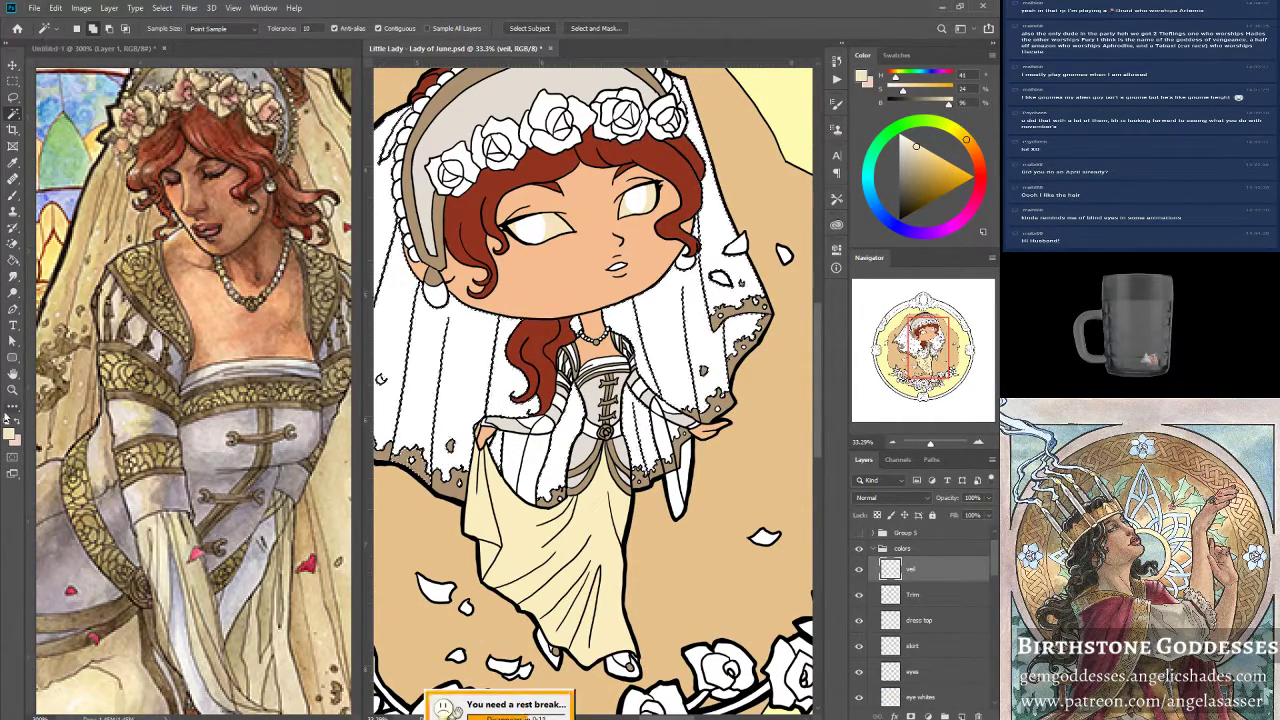
click(9, 430)
click(101, 242)
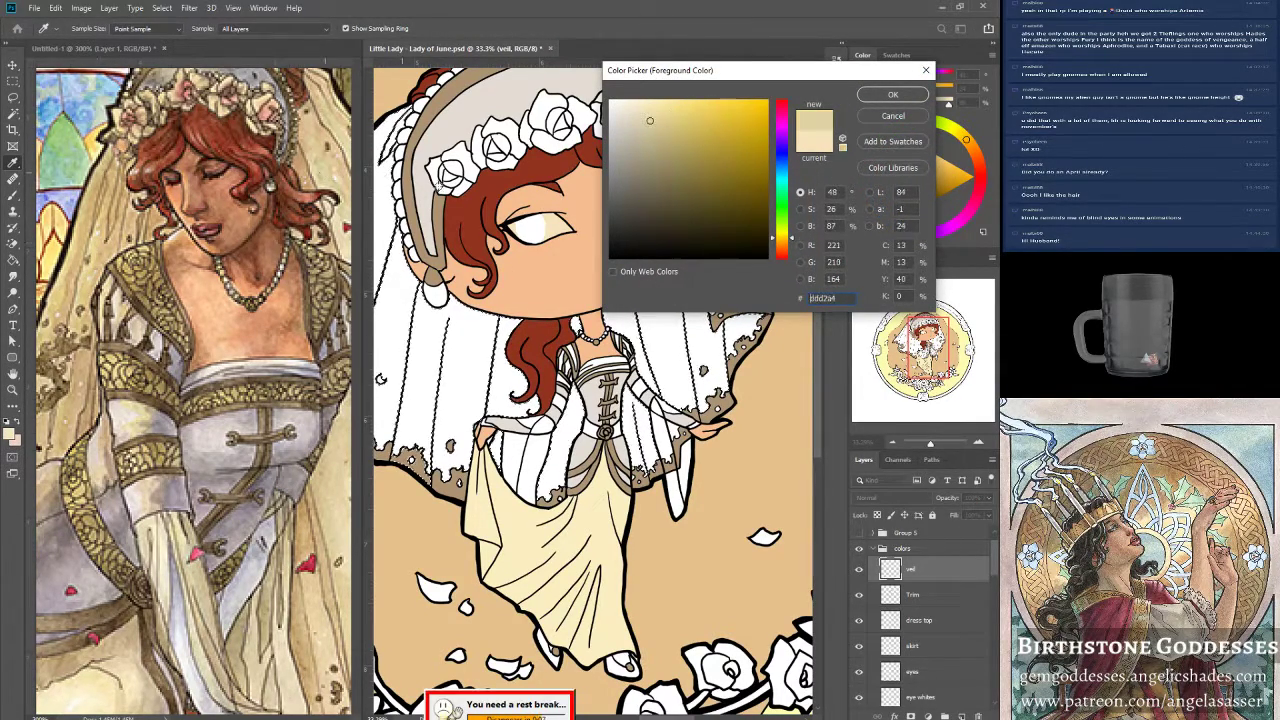
click(893, 94)
Fill the selected veil areas with the foreground color in Normal mode at 100% opacity, skip the rest break, and deselect.
click(55, 8)
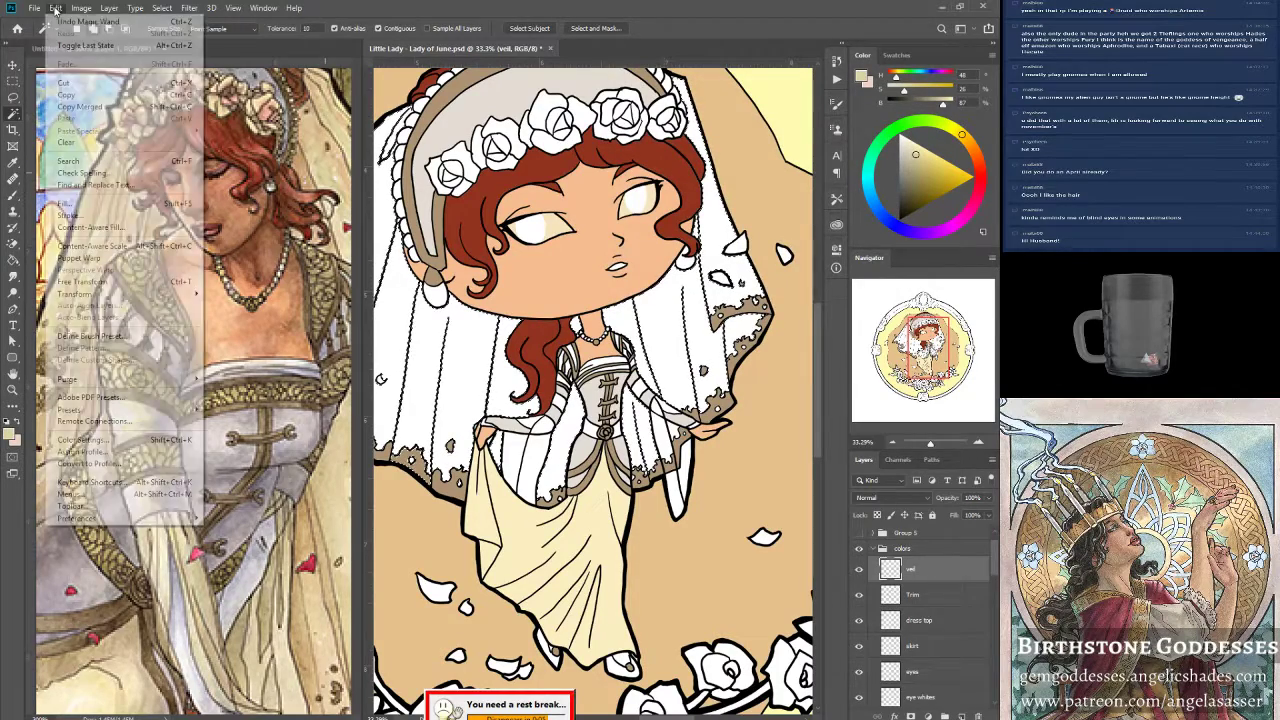
click(90, 206)
click(588, 498)
click(630, 427)
click(615, 447)
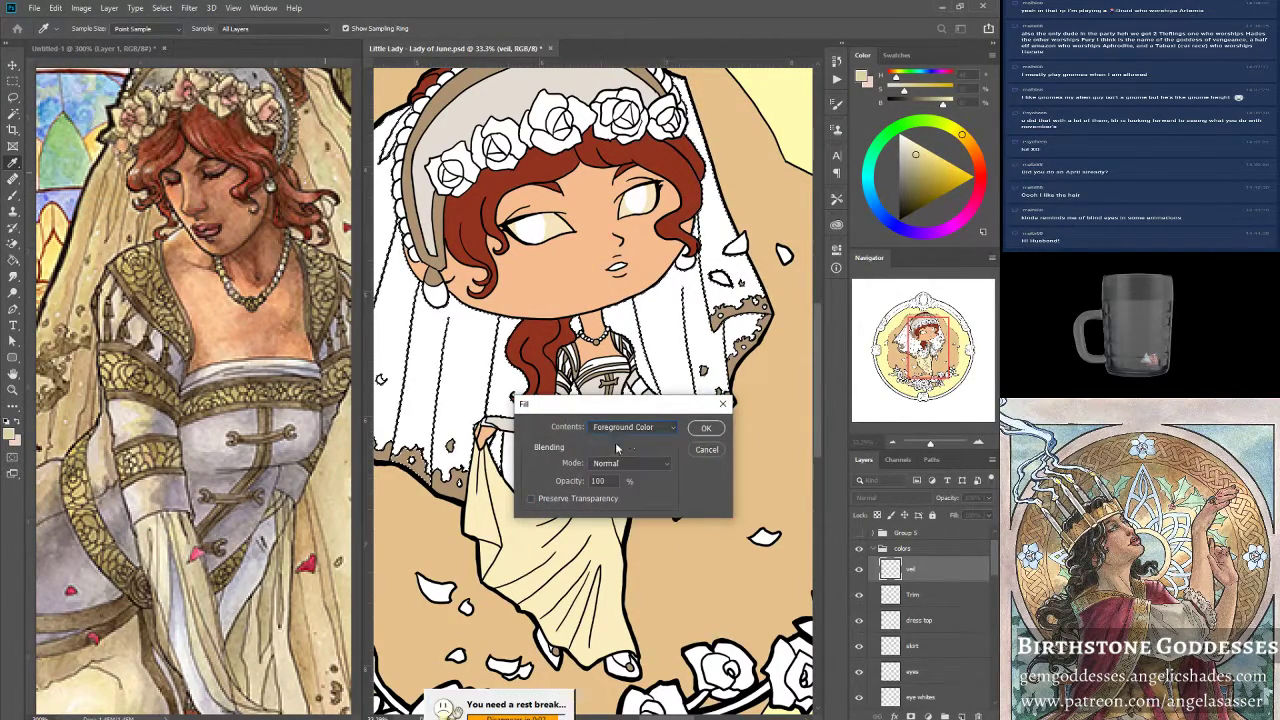
click(705, 428)
key(w)
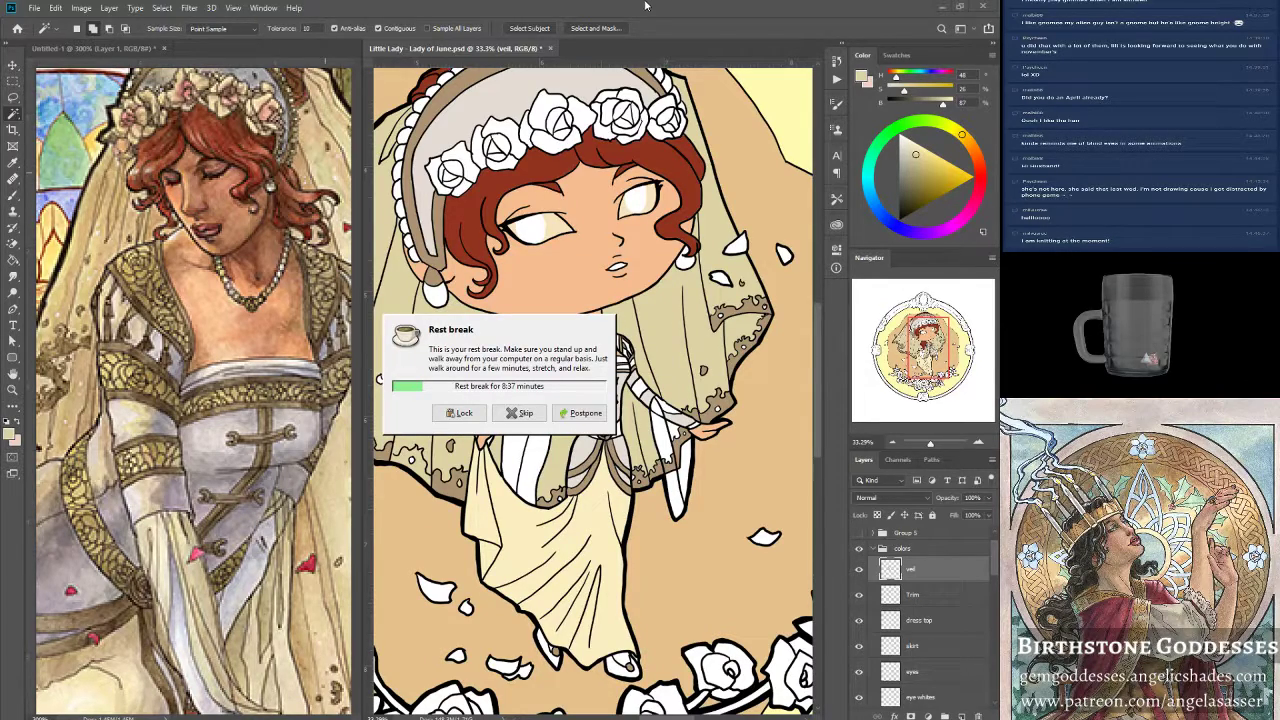
click(522, 413)
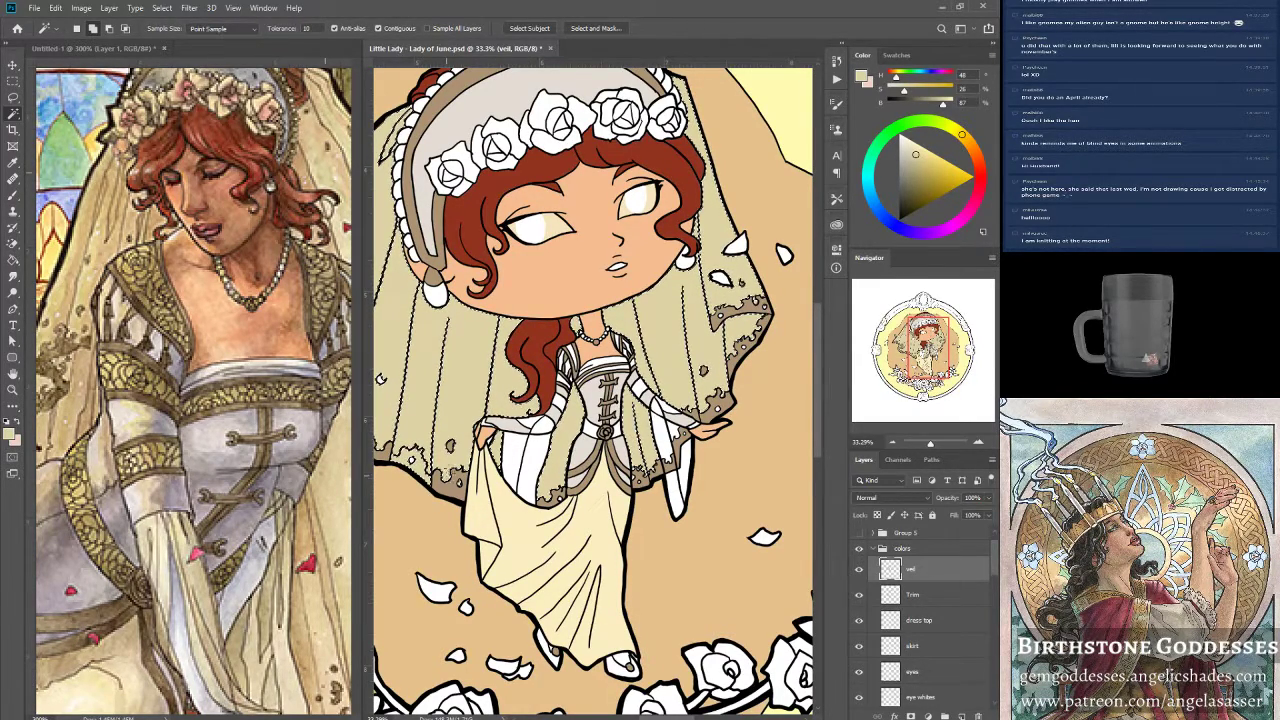
key(ctrl+d)
Close the gap in the lace trim outline near the veil's lower edge with a black brush stroke on the Group 5 copy layer.
key(z)
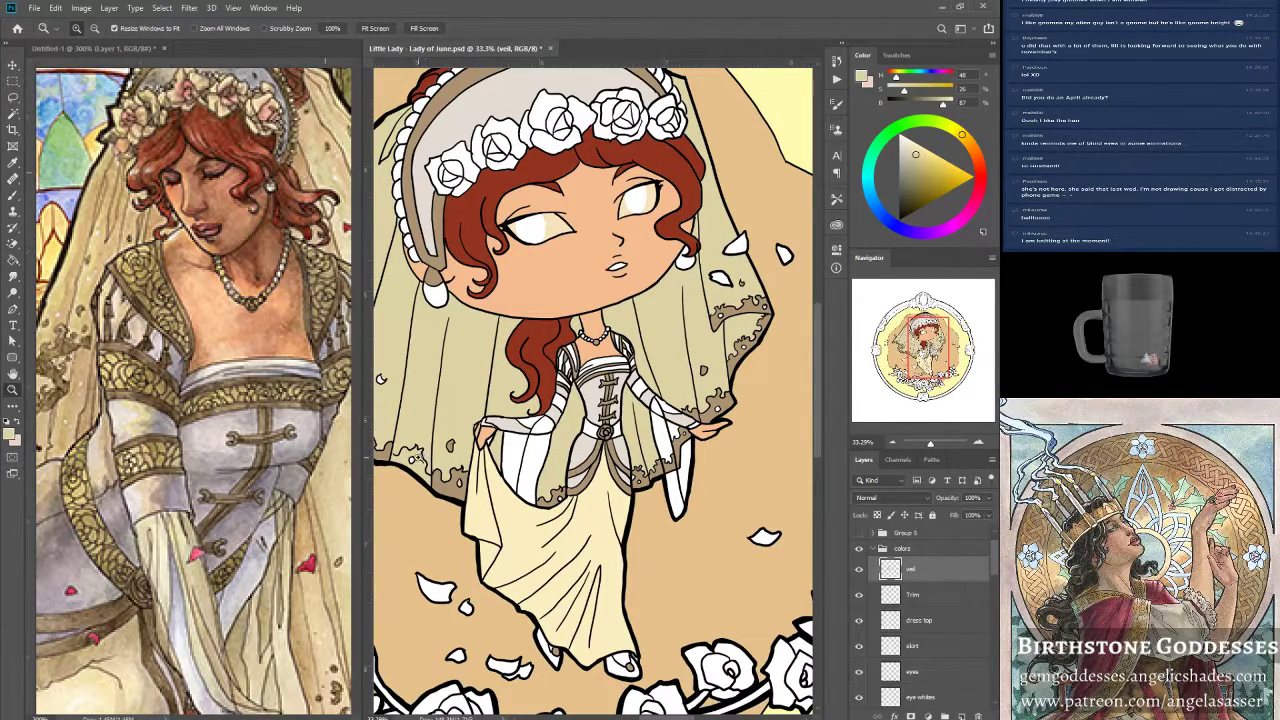
click(390, 451)
click(390, 451)
click(390, 451)
click(390, 451)
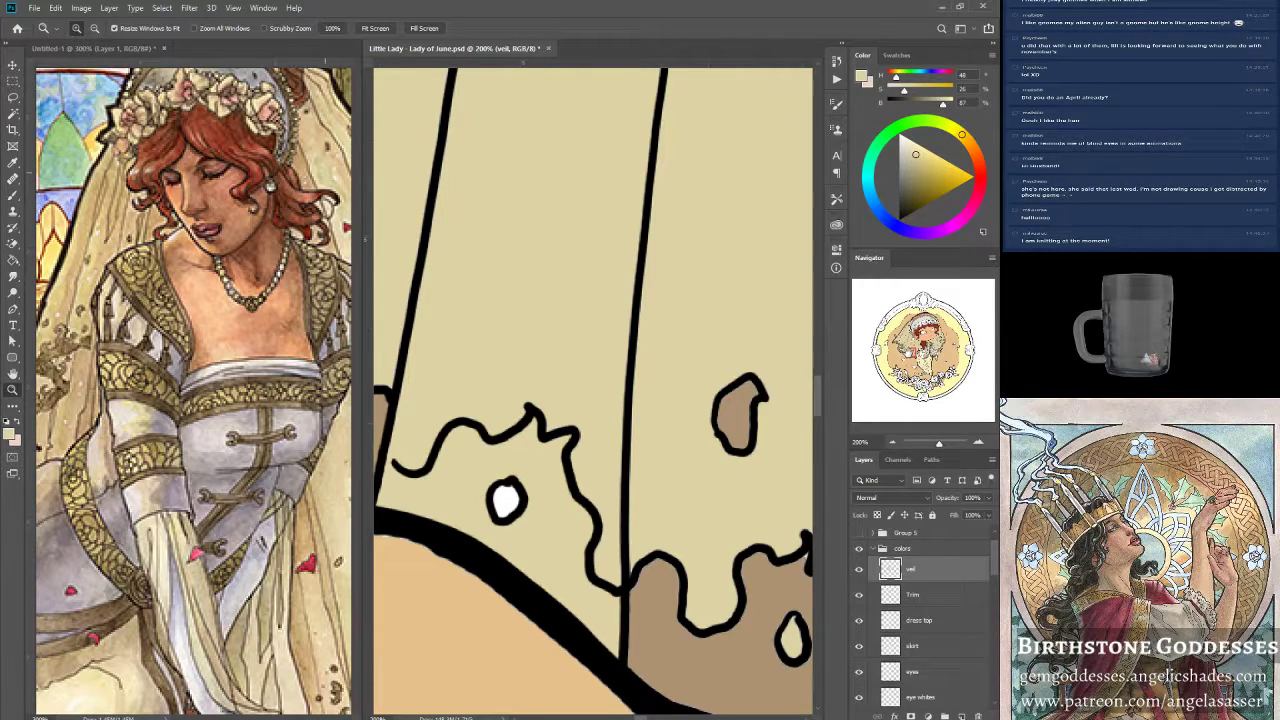
click(907, 351)
click(909, 351)
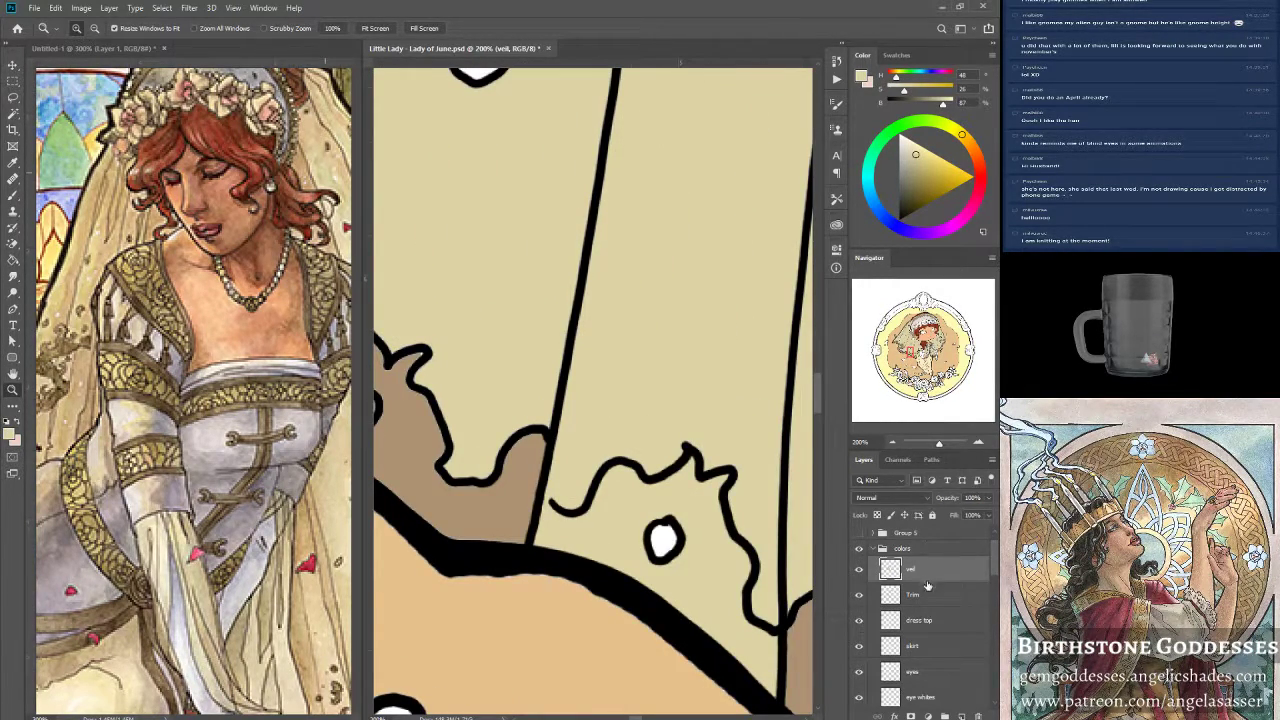
scroll(930, 592, up, 1)
click(883, 539)
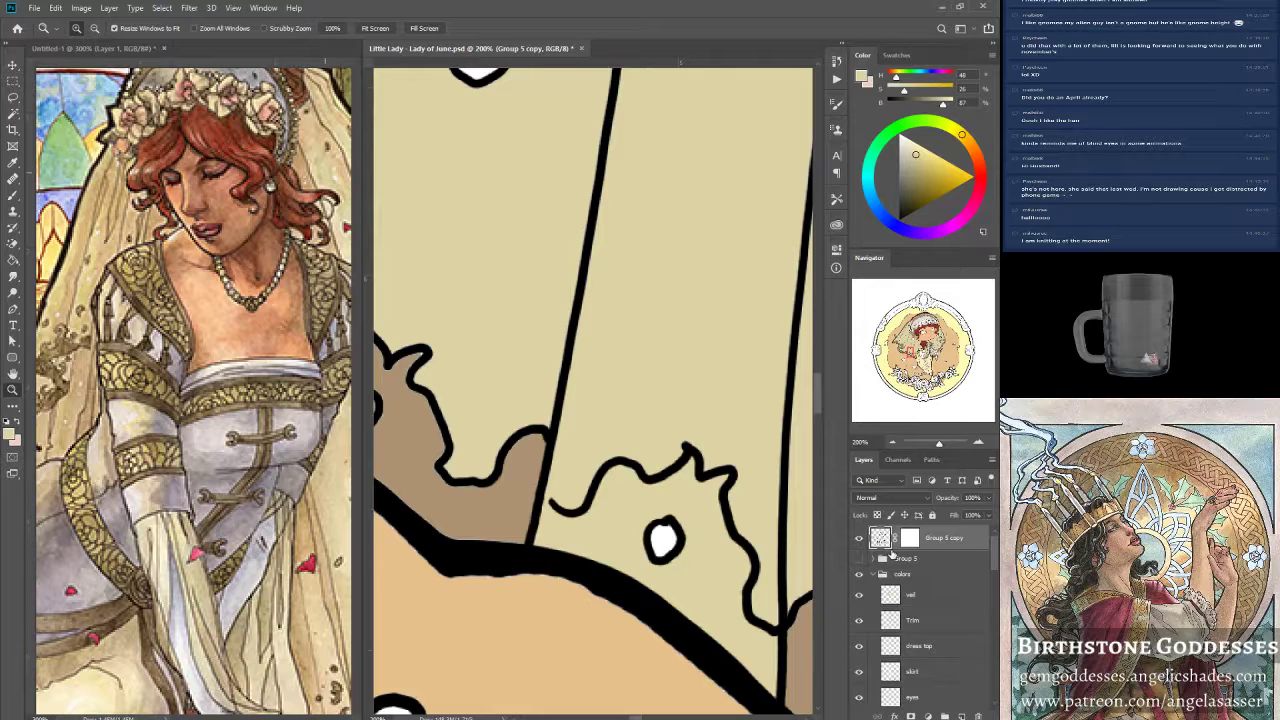
key(b)
alt+click(549, 437)
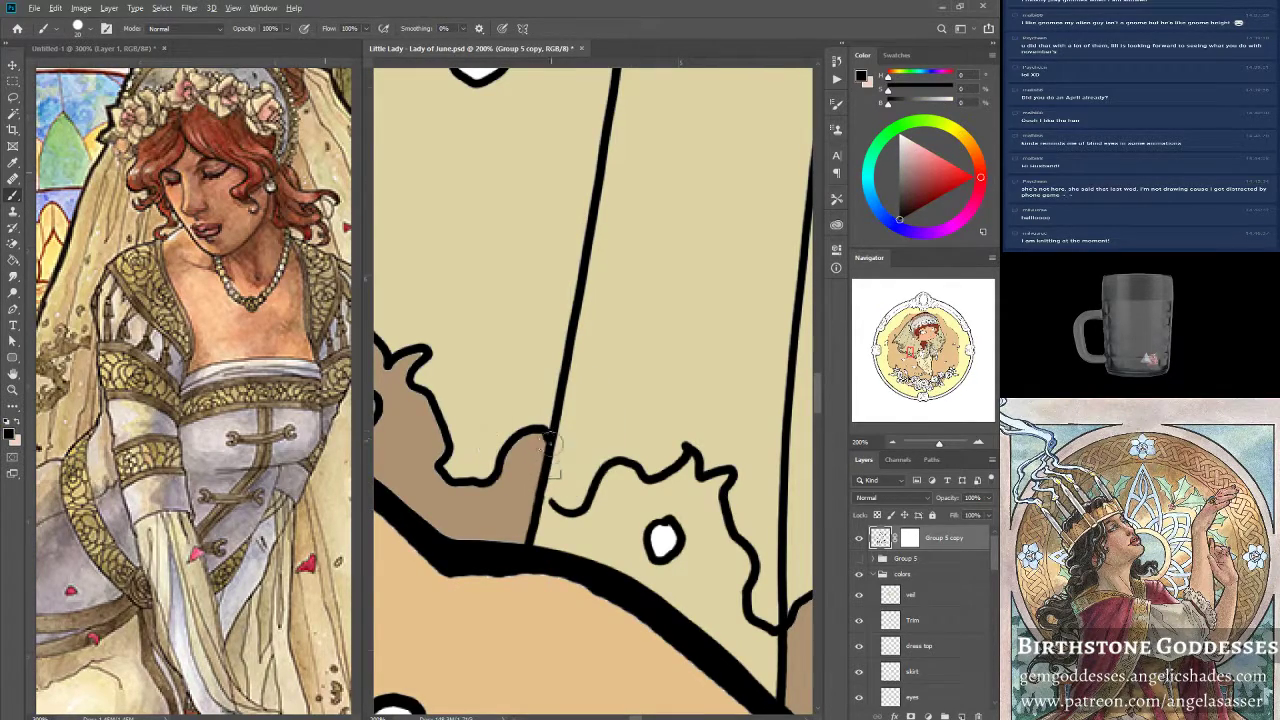
drag(554, 500, 540, 502)
Move the veil layer below the Trim layer and make Trim active with the Brush tool ready.
key(v)
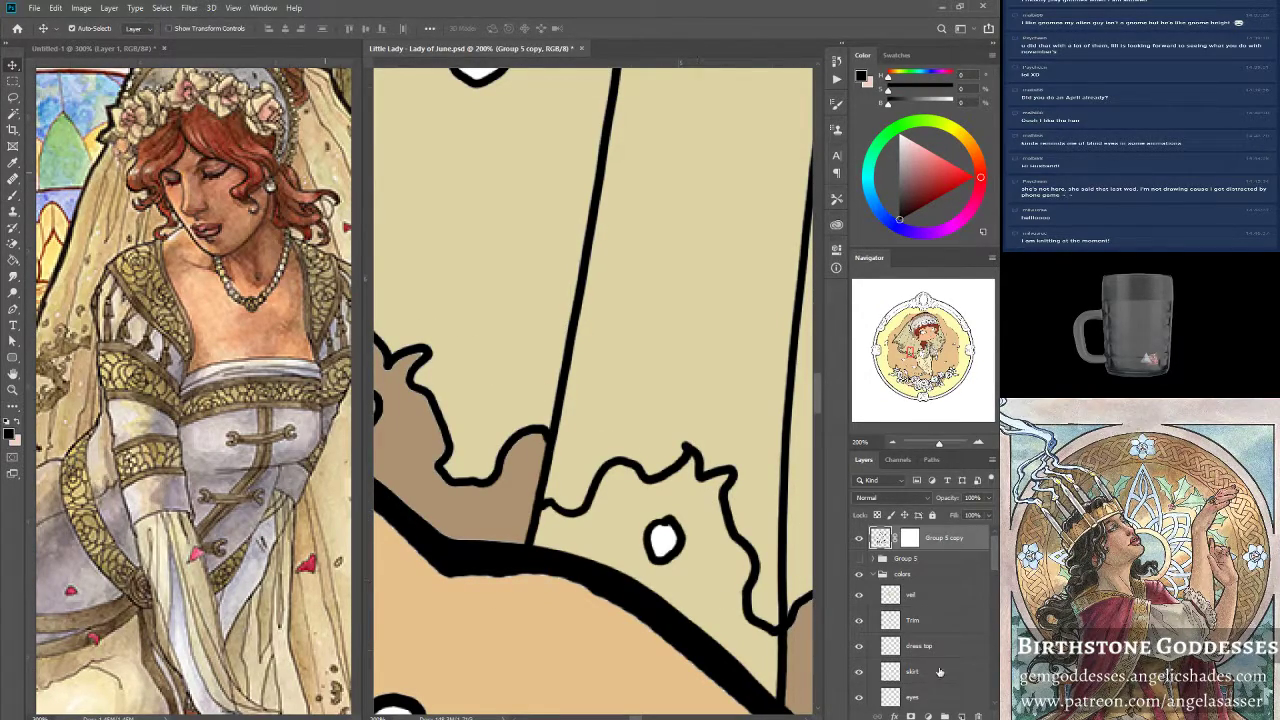
drag(950, 590, 920, 634)
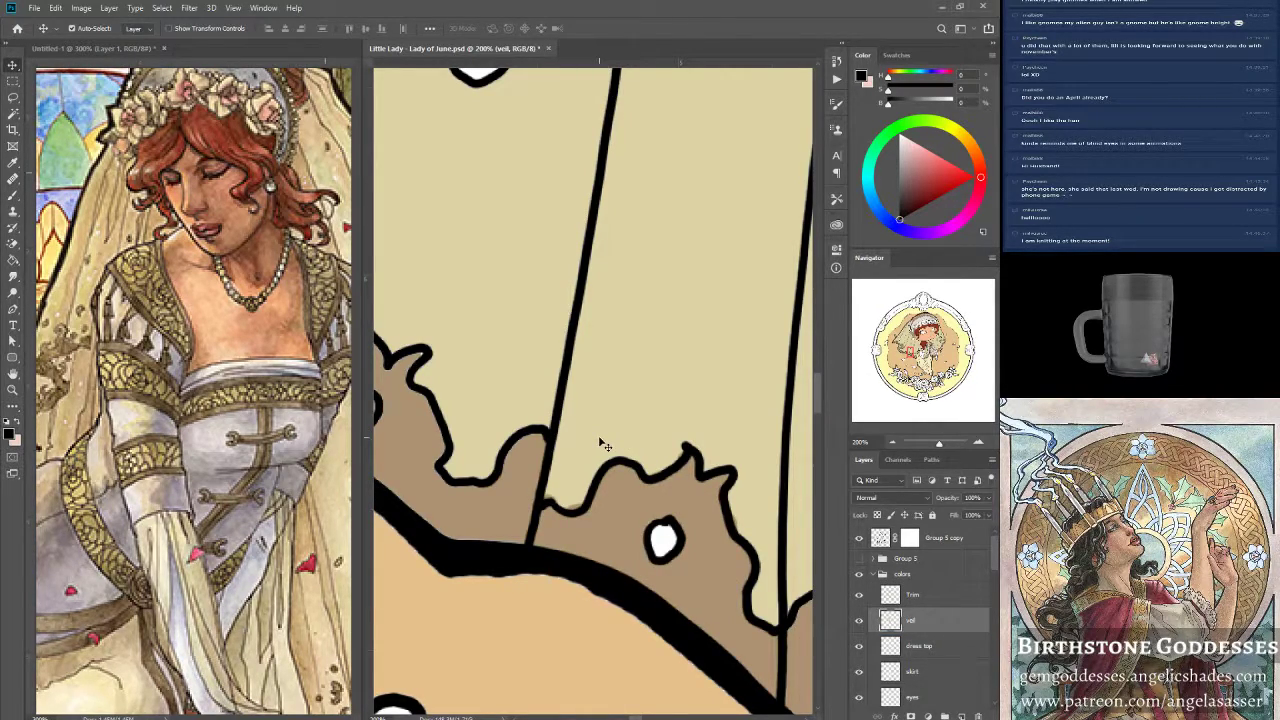
click(14, 196)
click(931, 602)
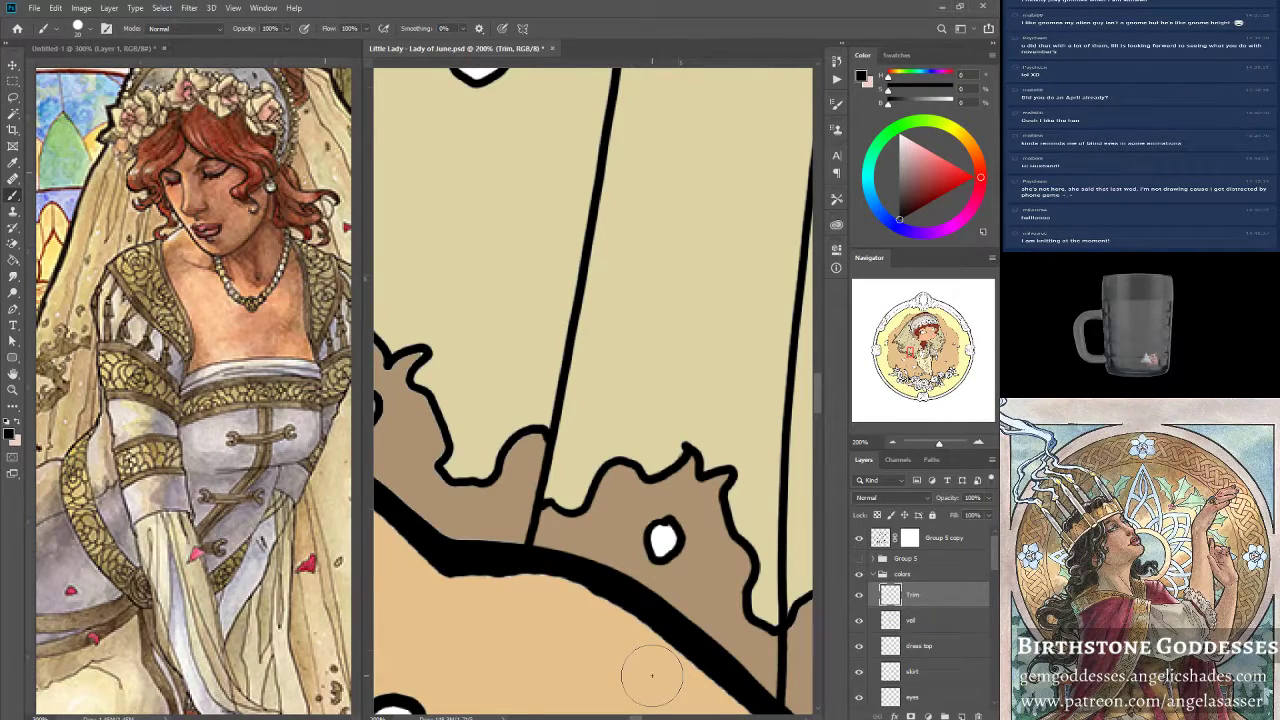
Cover the white hole in the lace trim near the veil's lower edge with the sampled veil color on the veil layer.
alt+click(638, 527)
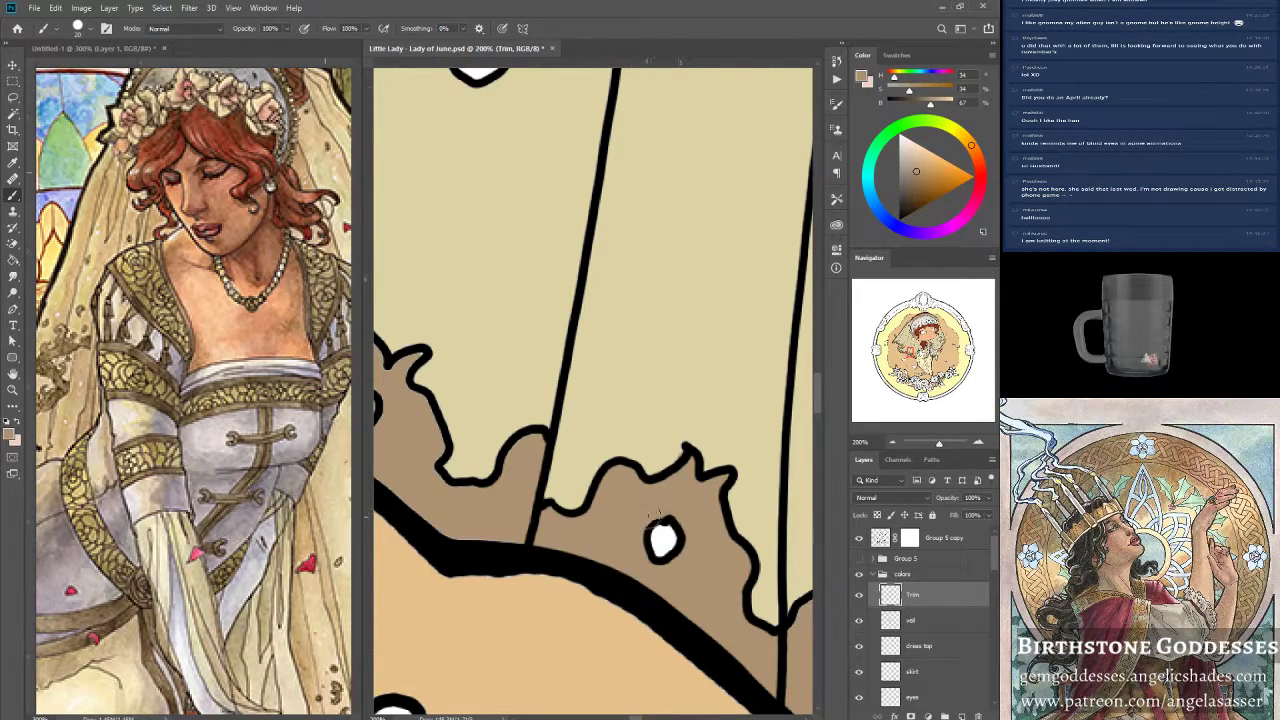
drag(940, 445, 937, 445)
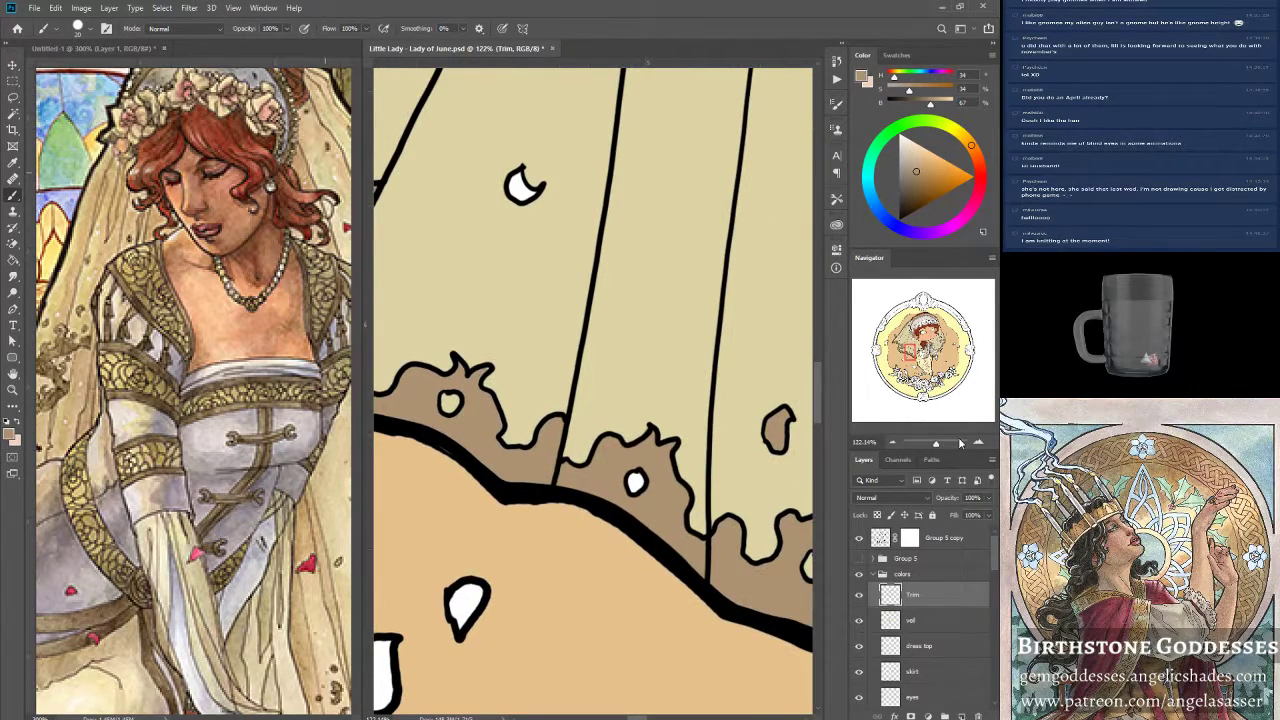
click(915, 621)
alt+click(667, 386)
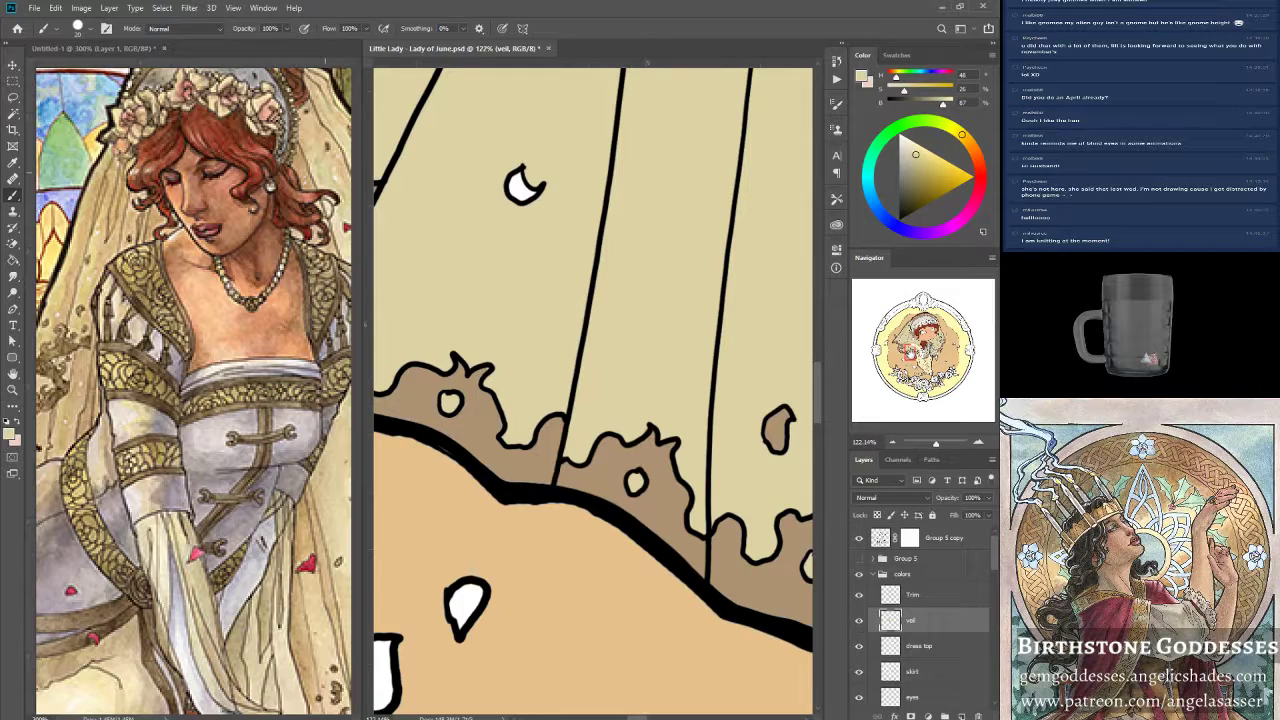
drag(911, 352, 917, 353)
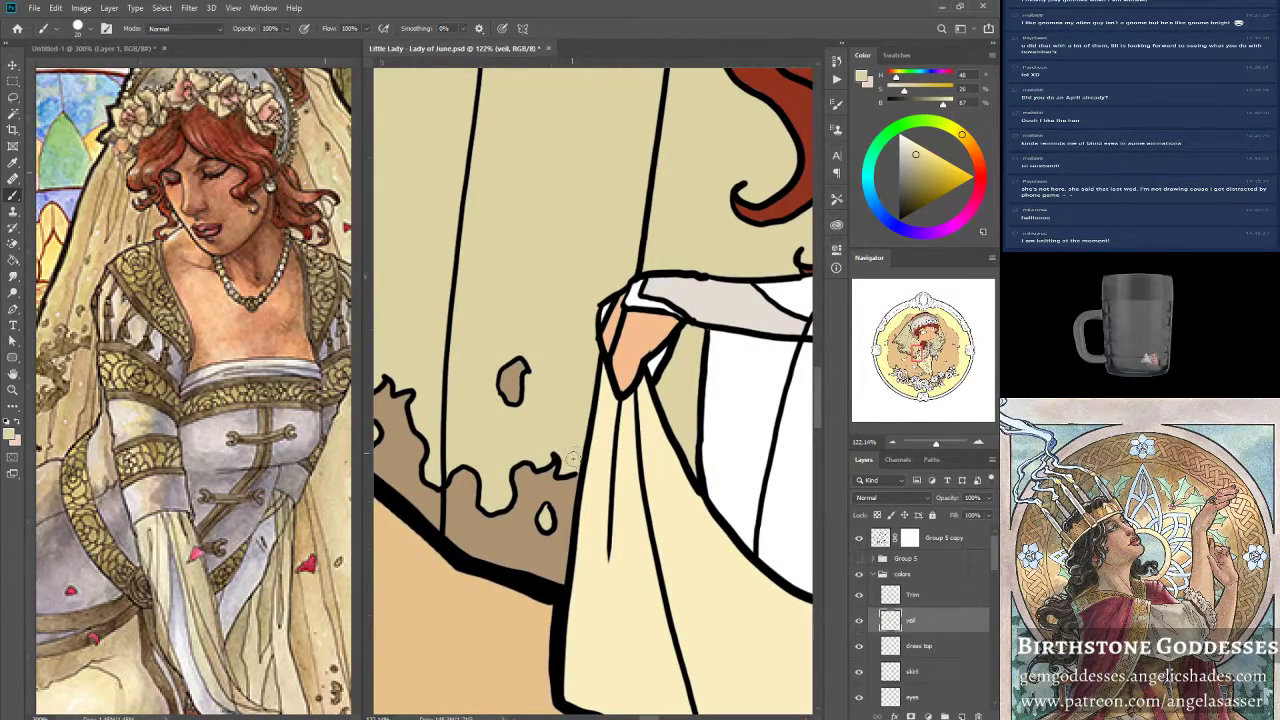
Touch up the lace trim where it meets the lifted skirt, using sampled brown on Trim and black outline on Group 5 copy.
click(925, 595)
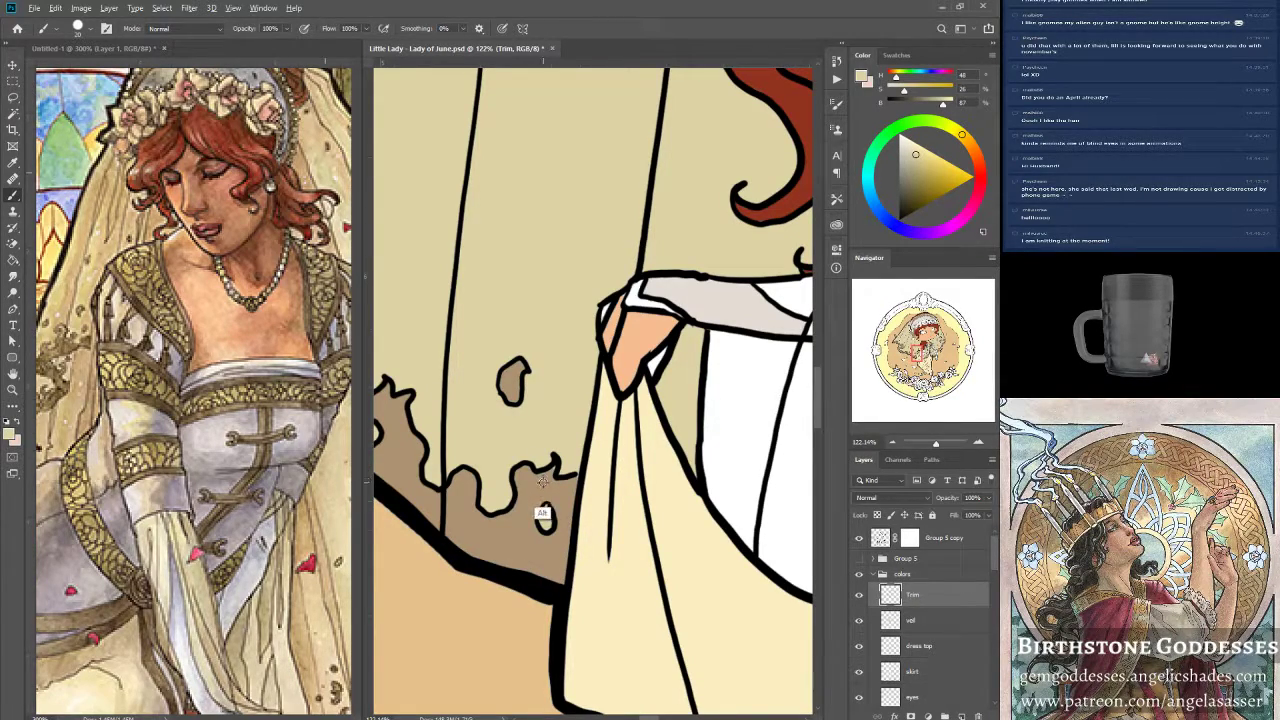
alt+click(541, 513)
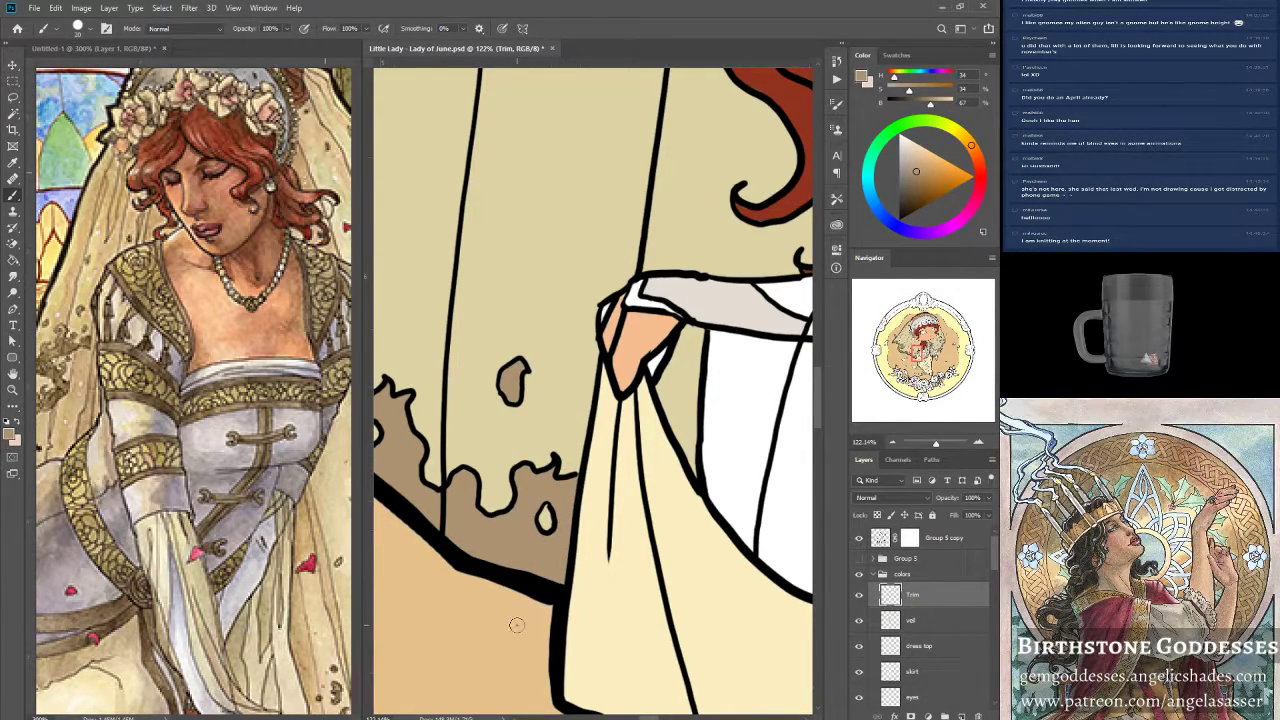
click(893, 538)
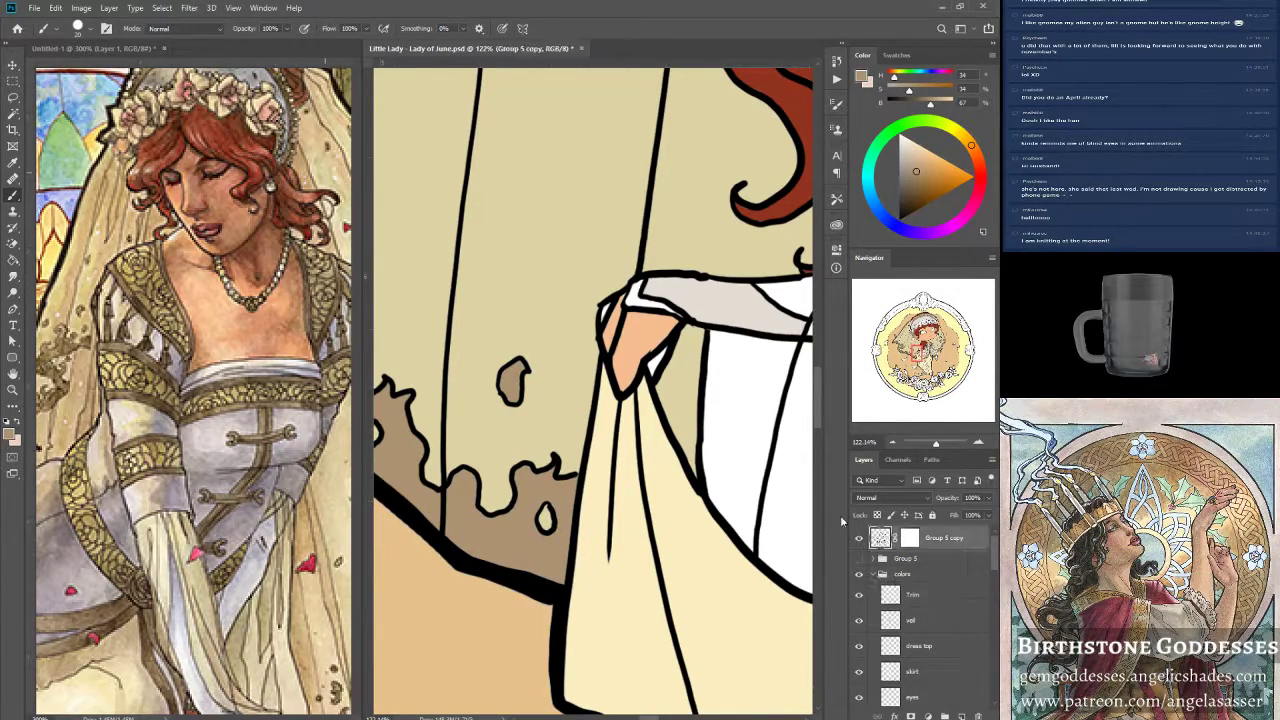
alt+click(557, 471)
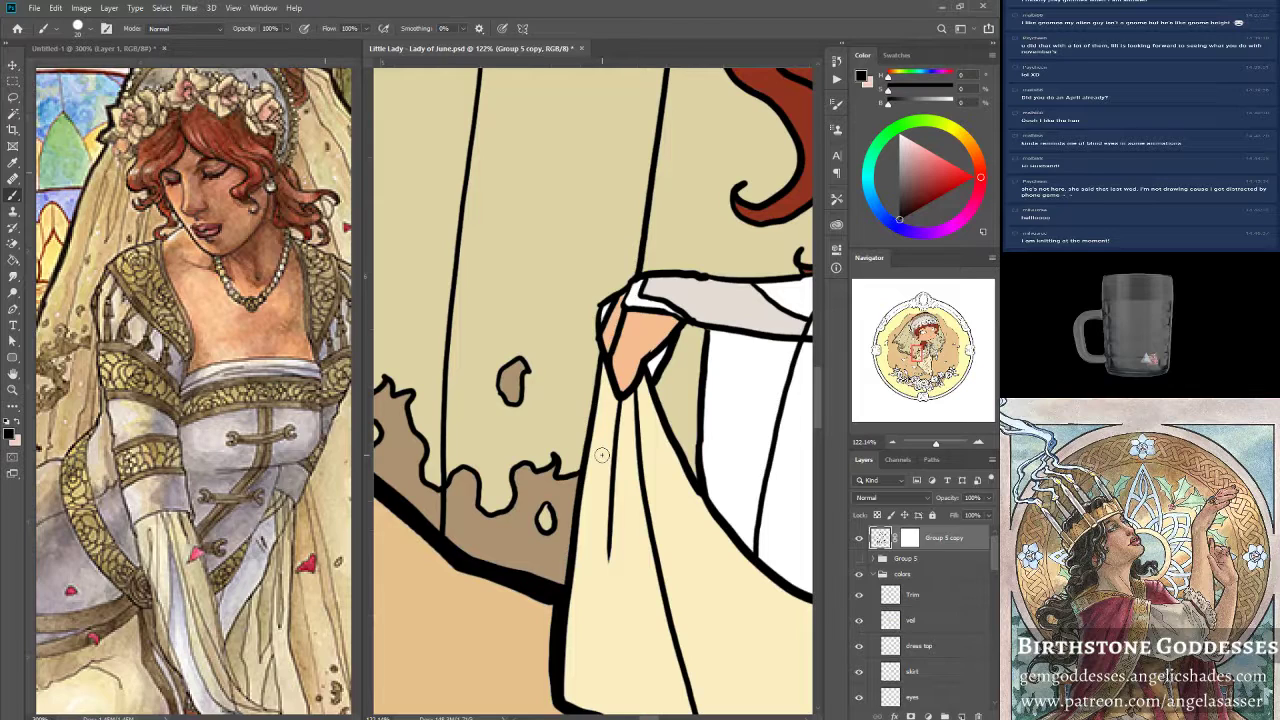
mouse_move(937, 447)
mouse_down()
mouse_move(921, 447)
mouse_move(932, 447)
mouse_up()
drag(917, 354, 868, 336)
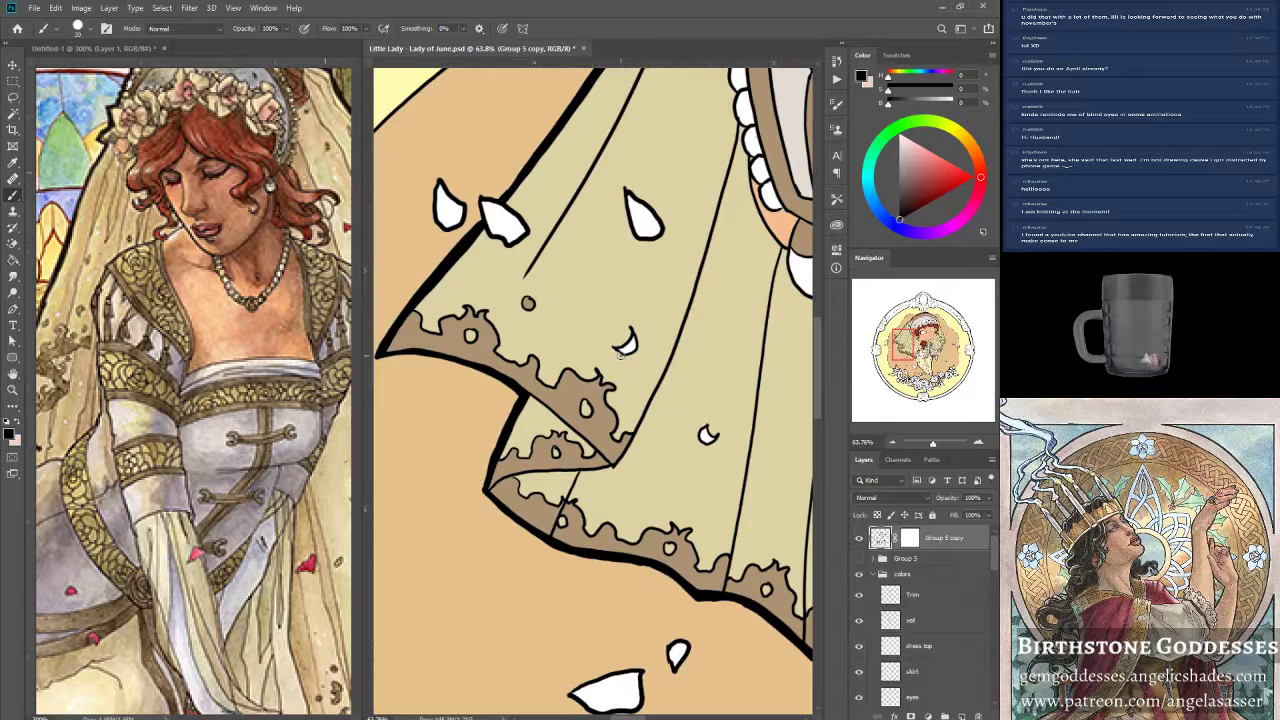
Touch up the folded veil corner with the sampled veil color on the veil layer and the sampled brown on Trim.
click(912, 620)
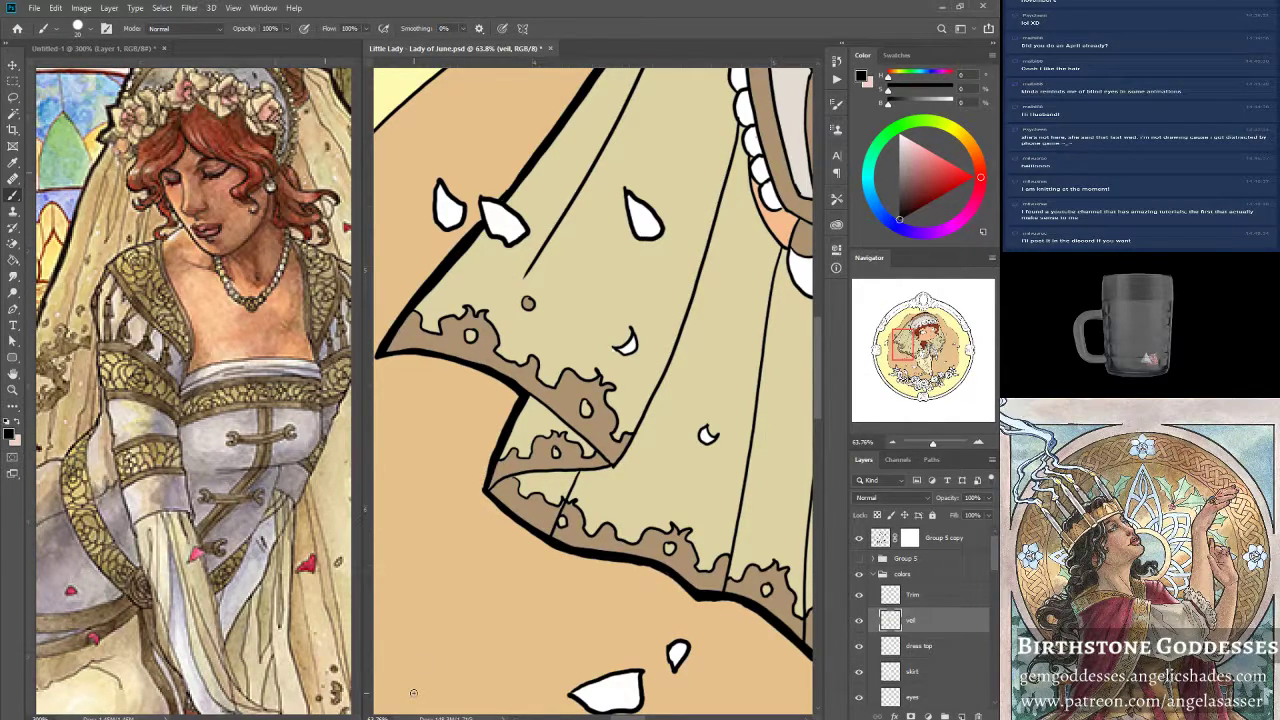
alt+click(531, 322)
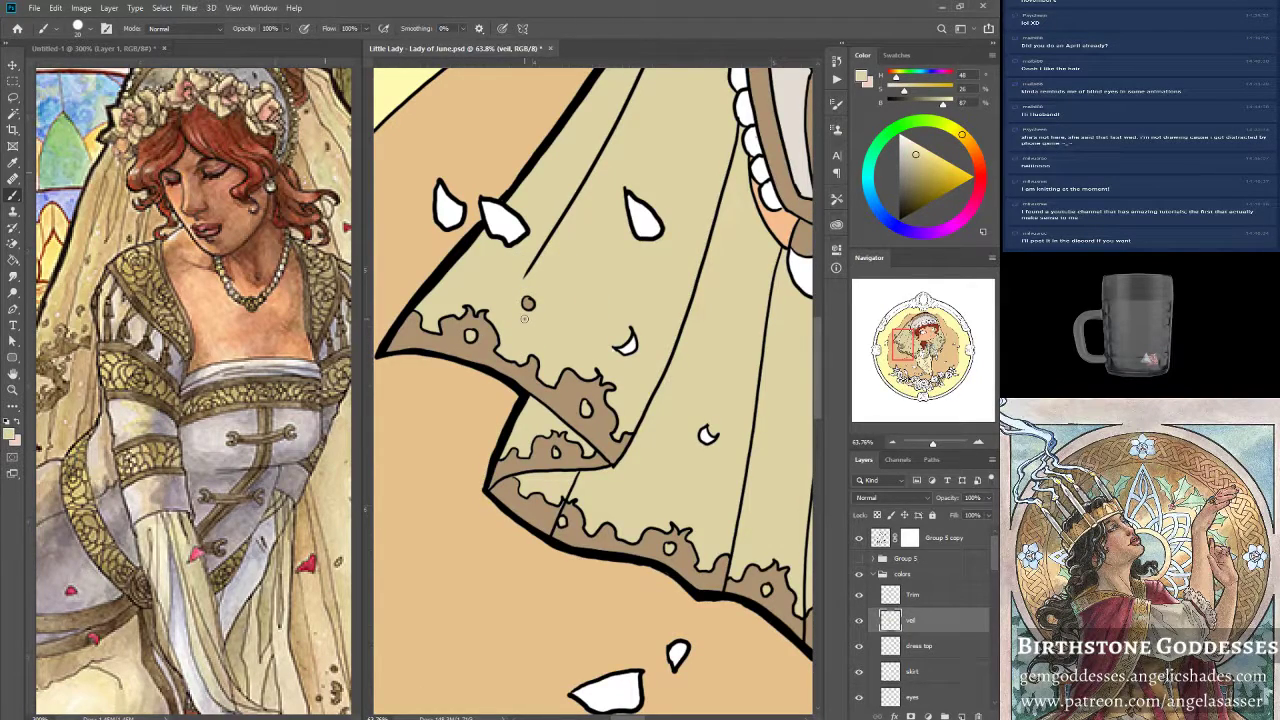
drag(911, 336, 913, 337)
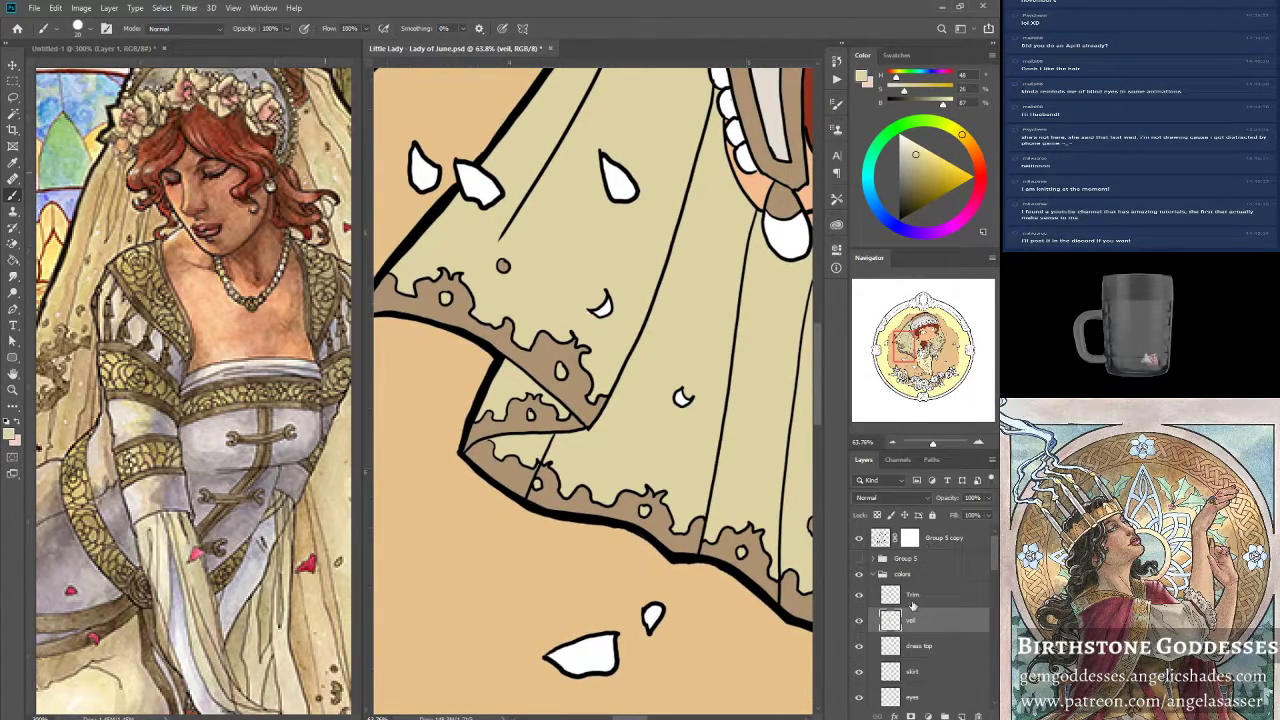
click(915, 596)
alt+click(498, 342)
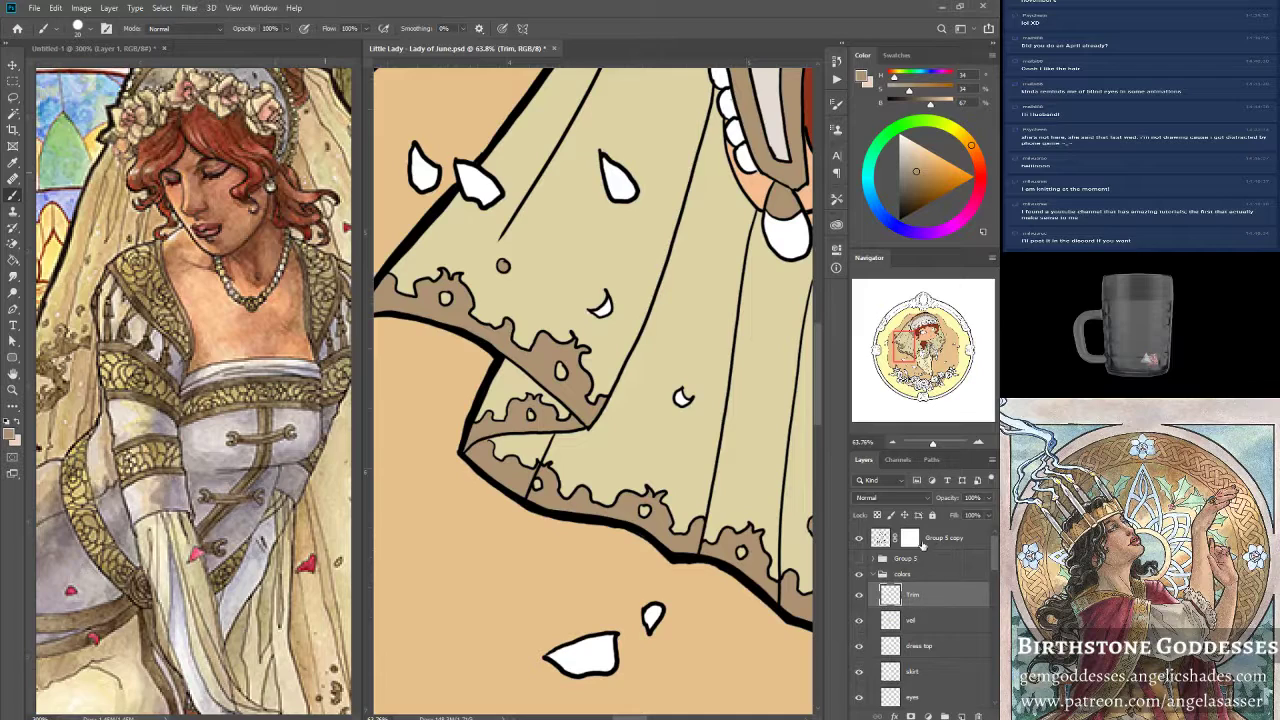
Touch up the outline of the folded lace edge with sampled black on the Group 5 copy layer.
click(880, 540)
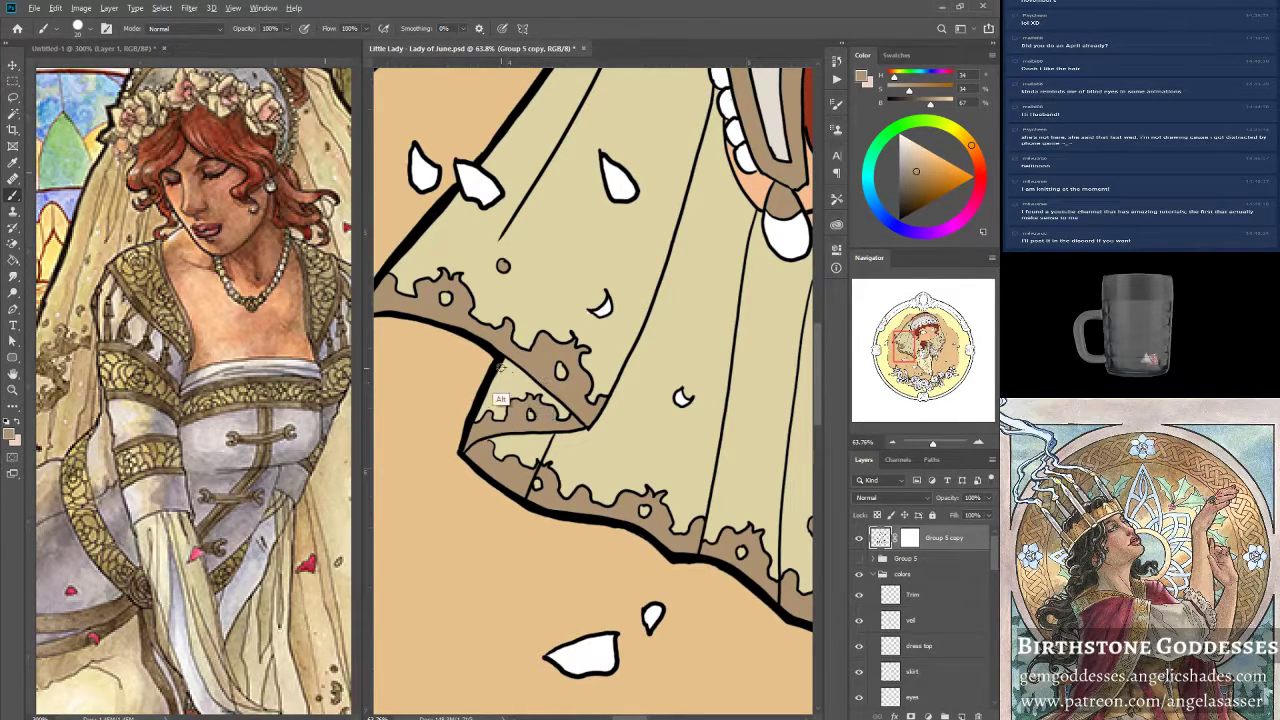
alt+click(493, 376)
drag(488, 439, 497, 435)
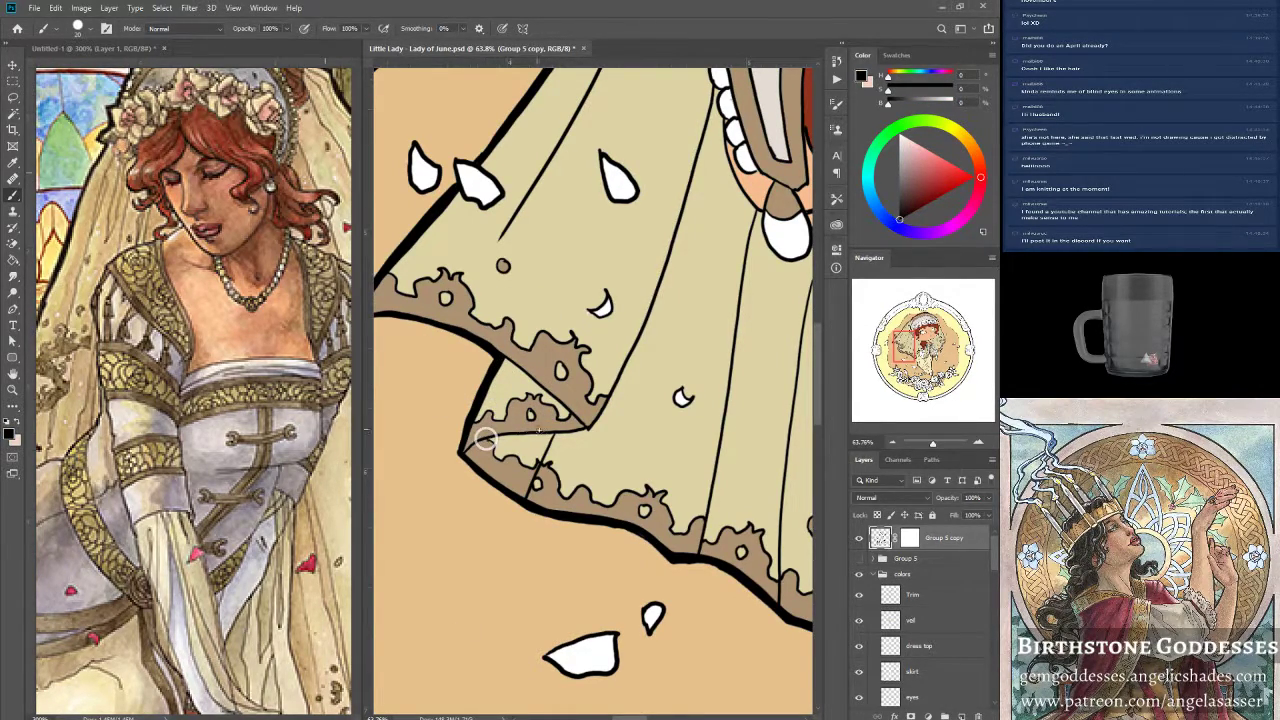
mouse_move(906, 348)
mouse_down()
mouse_move(938, 354)
mouse_move(919, 356)
mouse_up()
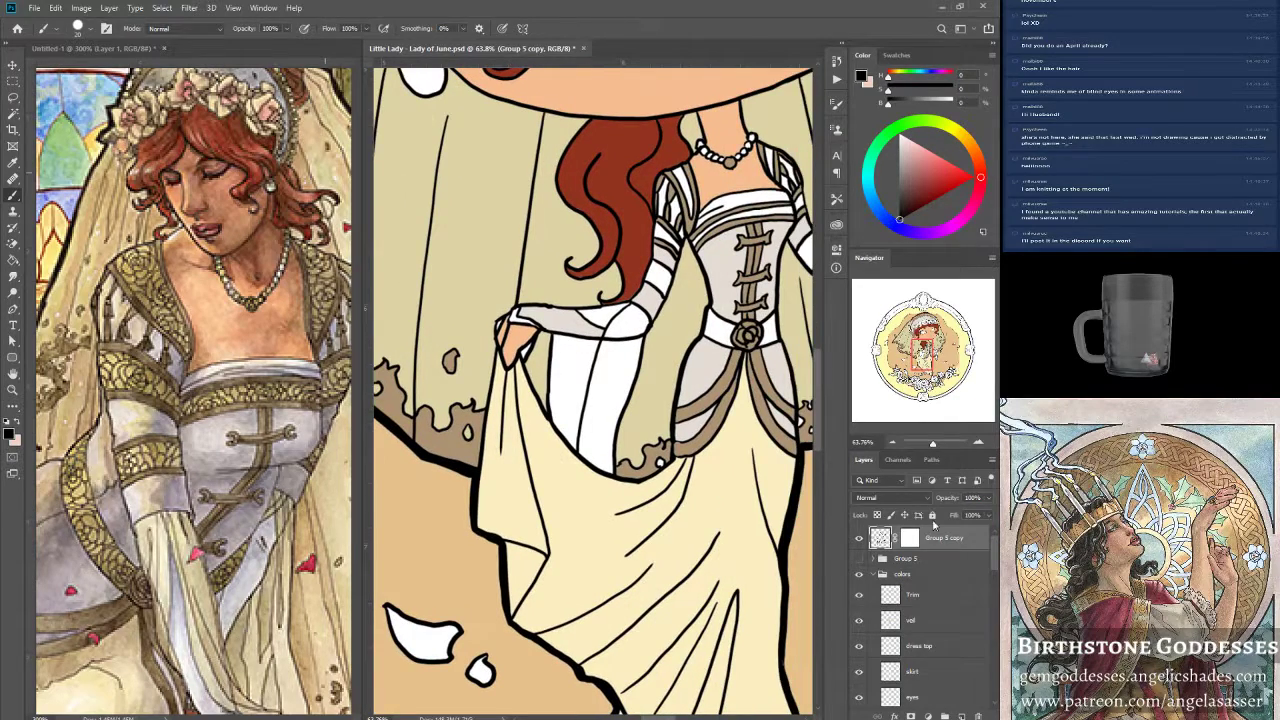
Paint the white gap between the outstretched forearm and the lace trim with the sampled veil color on the veil layer.
click(907, 614)
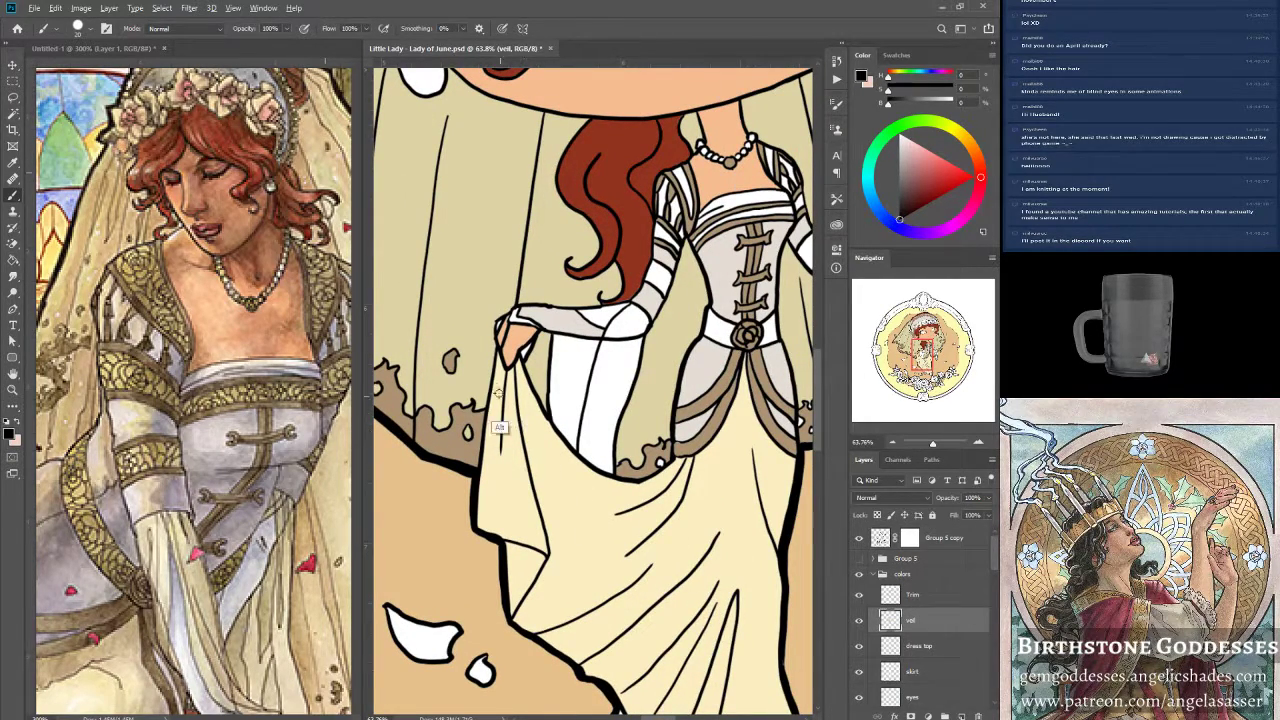
alt+click(477, 321)
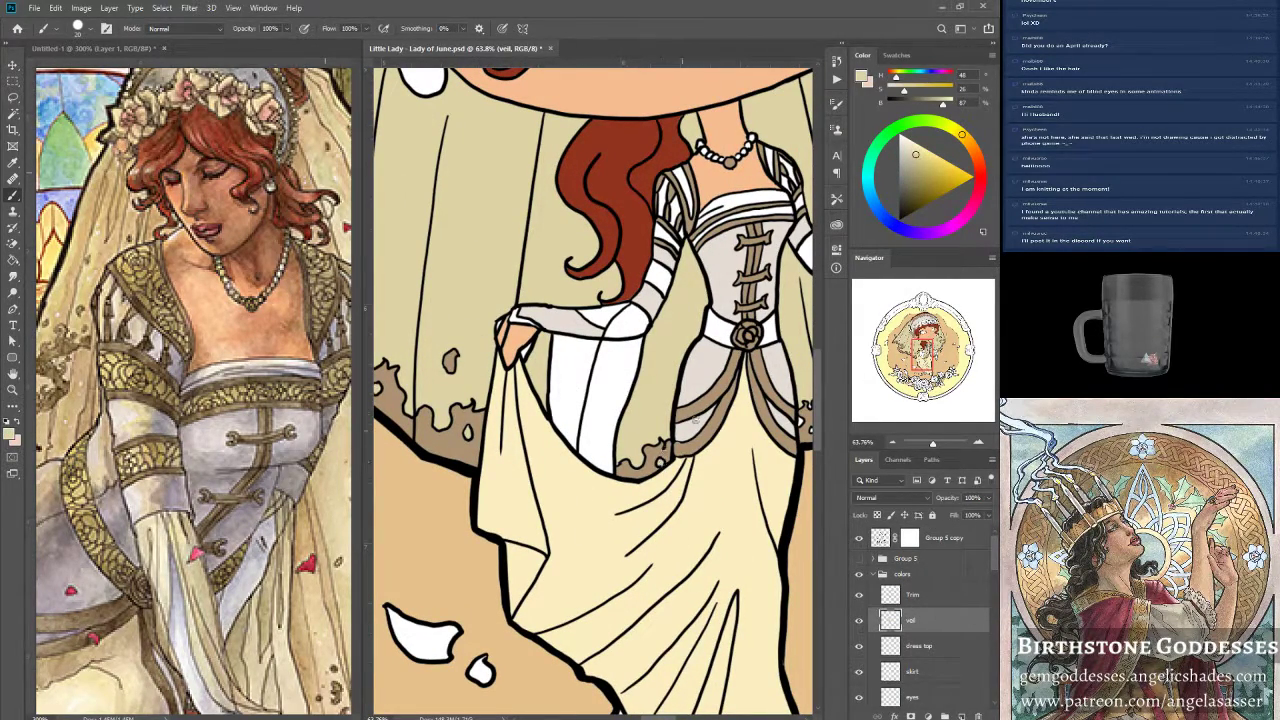
drag(921, 352, 930, 345)
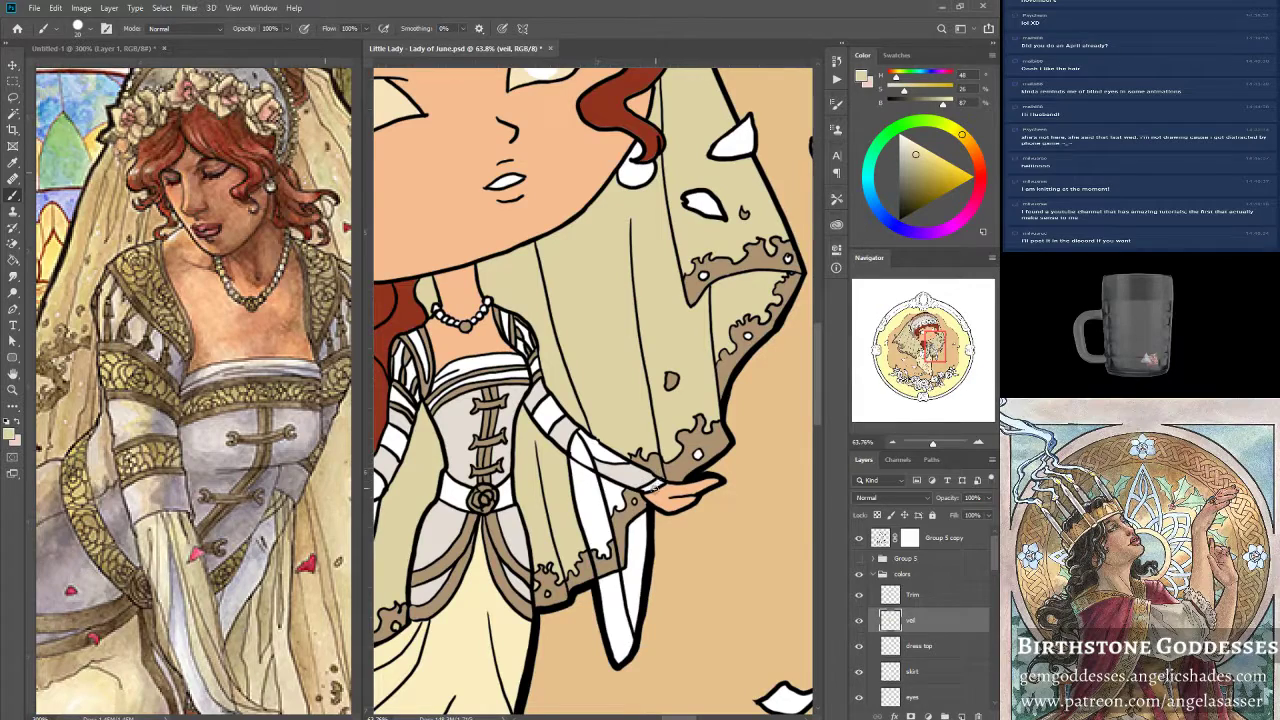
mouse_move(604, 516)
mouse_down()
mouse_move(608, 541)
mouse_move(575, 484)
mouse_move(598, 491)
mouse_move(583, 476)
mouse_move(613, 508)
mouse_up()
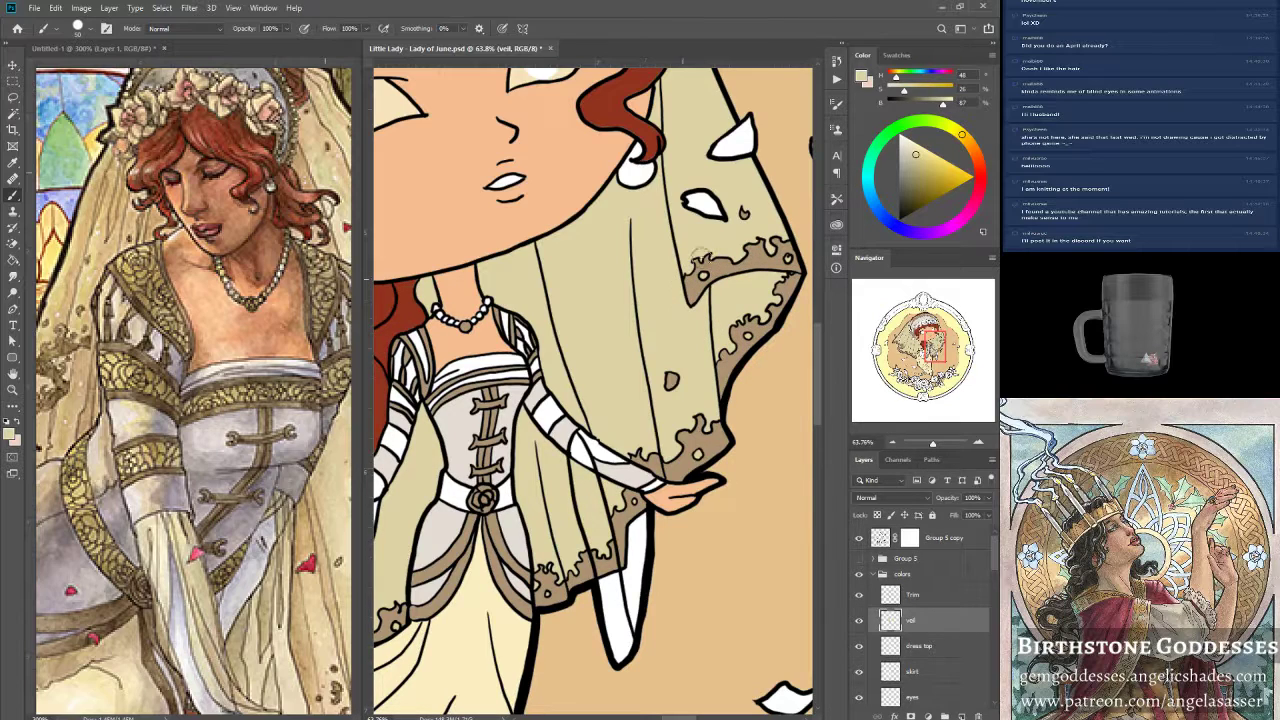
drag(934, 345, 907, 340)
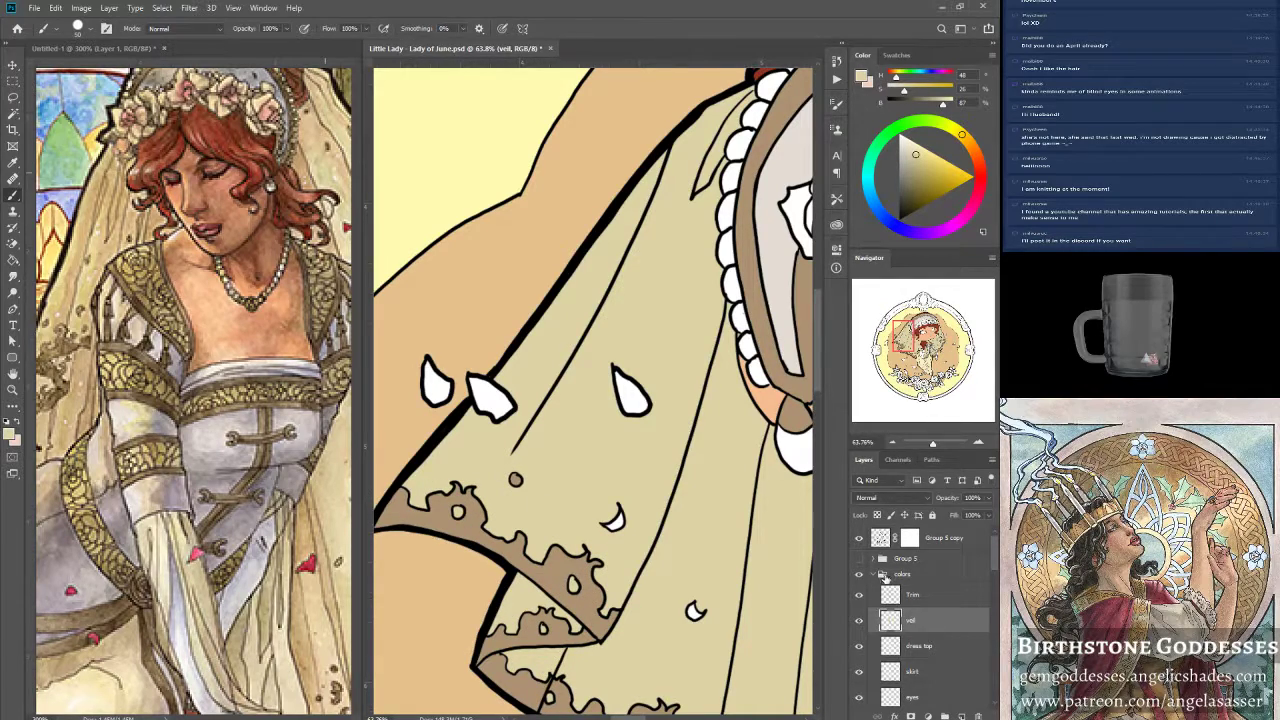
Fill the white veil panels beneath the arm holding the skirt with the veil color.
drag(934, 446, 931, 444)
drag(912, 350, 932, 354)
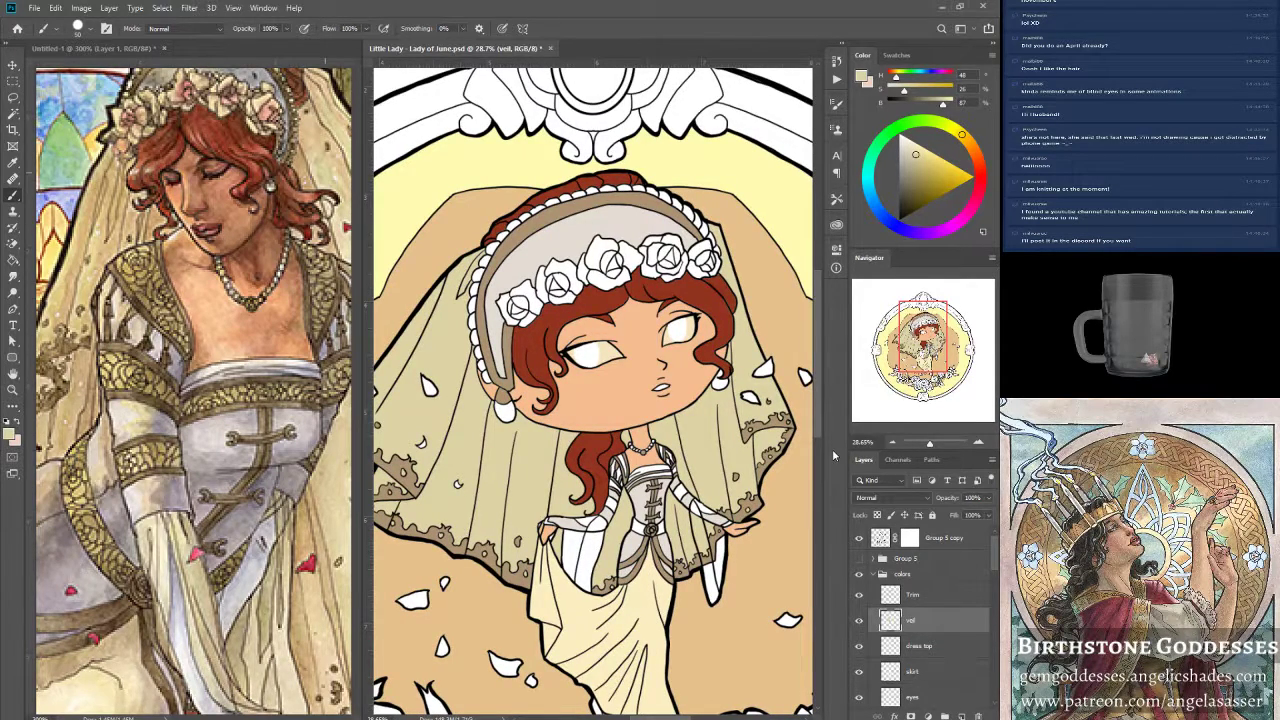
drag(563, 548, 585, 582)
mouse_move(585, 580)
mouse_down()
mouse_move(571, 540)
mouse_move(595, 558)
mouse_move(600, 535)
mouse_up()
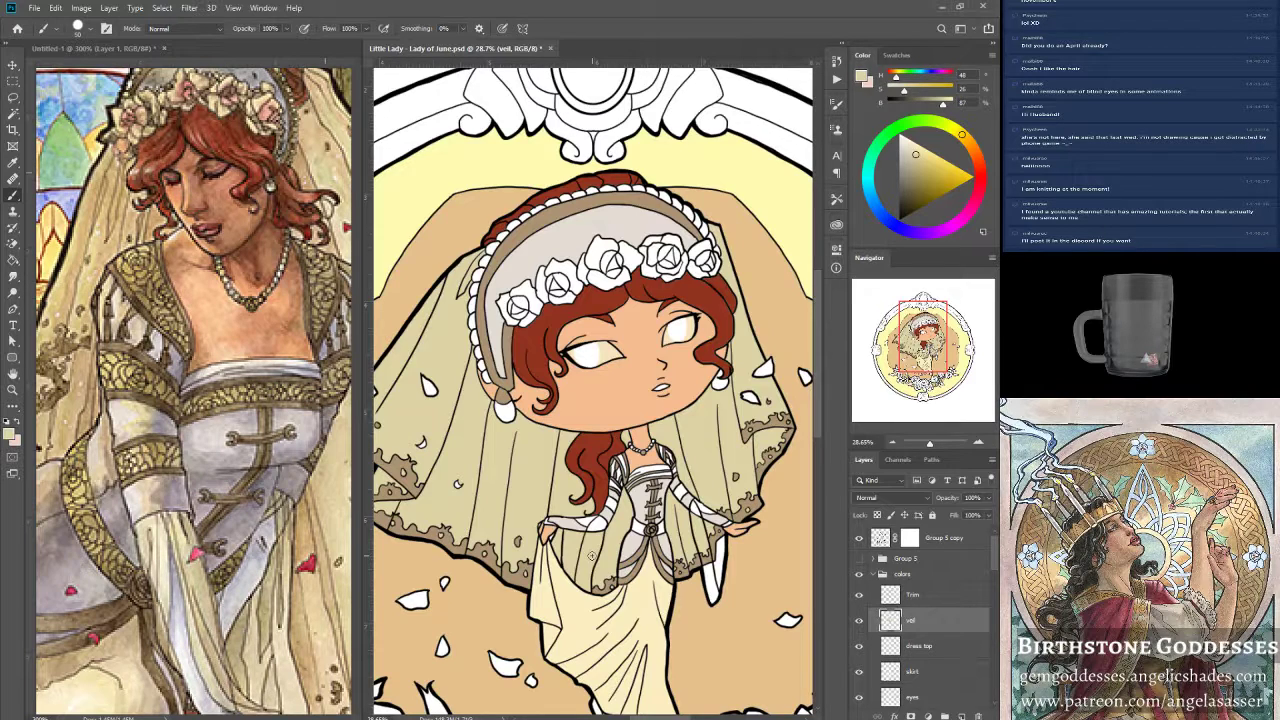
drag(920, 342, 915, 356)
drag(930, 444, 934, 446)
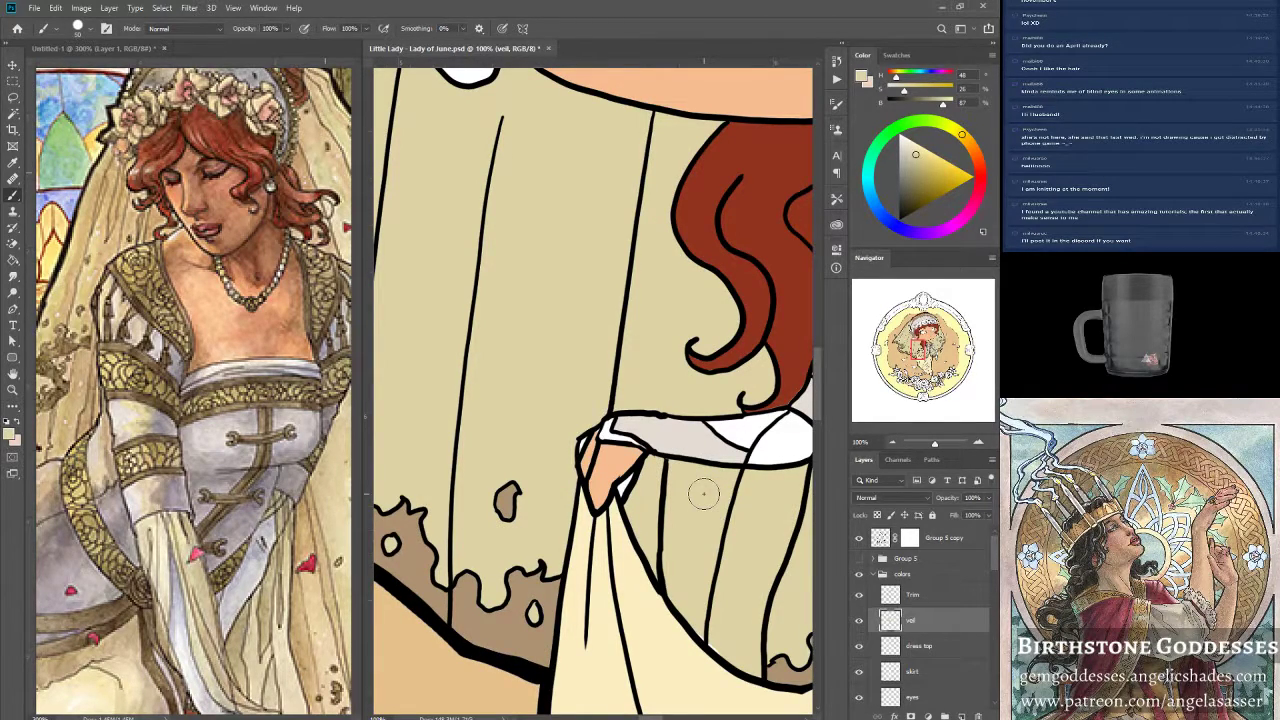
Paint the uncolored parts of the hand holding the skirt with the sampled skin tone on the skin layer.
scroll(996, 563, down, 5)
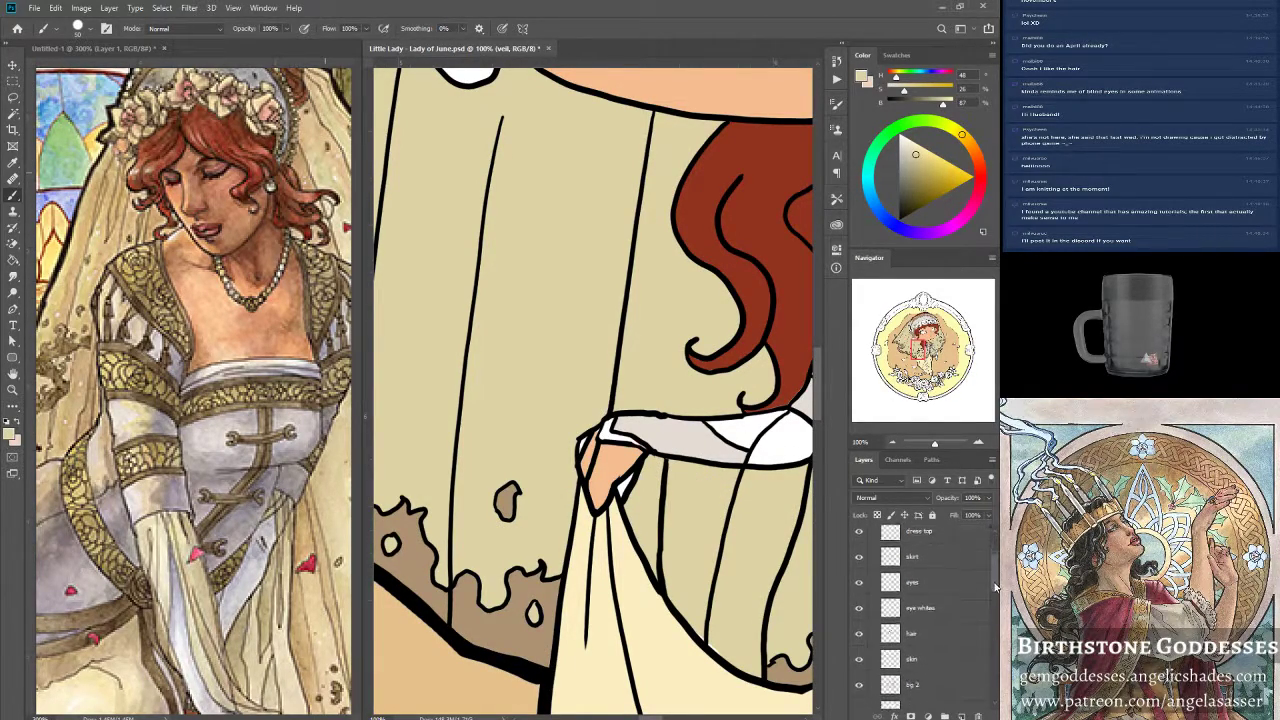
click(927, 625)
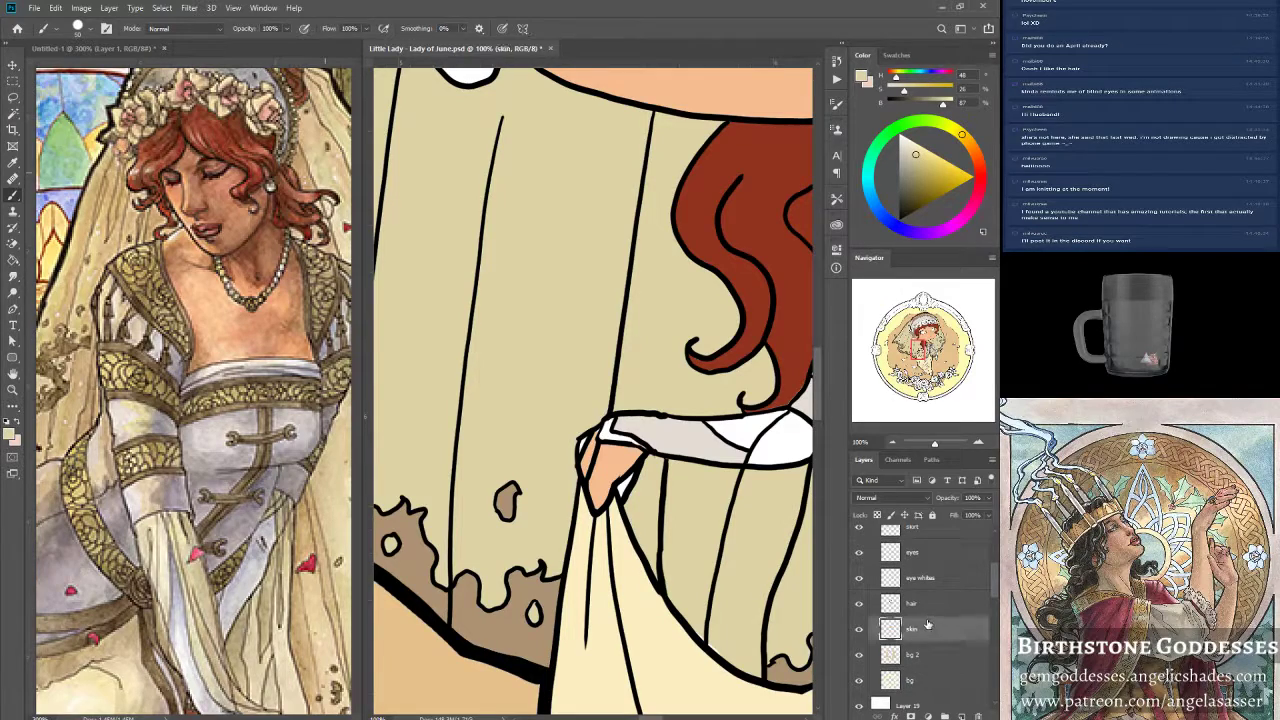
alt+click(603, 492)
mouse_move(590, 442)
mouse_down()
mouse_move(603, 429)
mouse_move(583, 444)
mouse_move(624, 467)
mouse_move(620, 486)
mouse_move(616, 450)
mouse_up()
drag(920, 342, 921, 350)
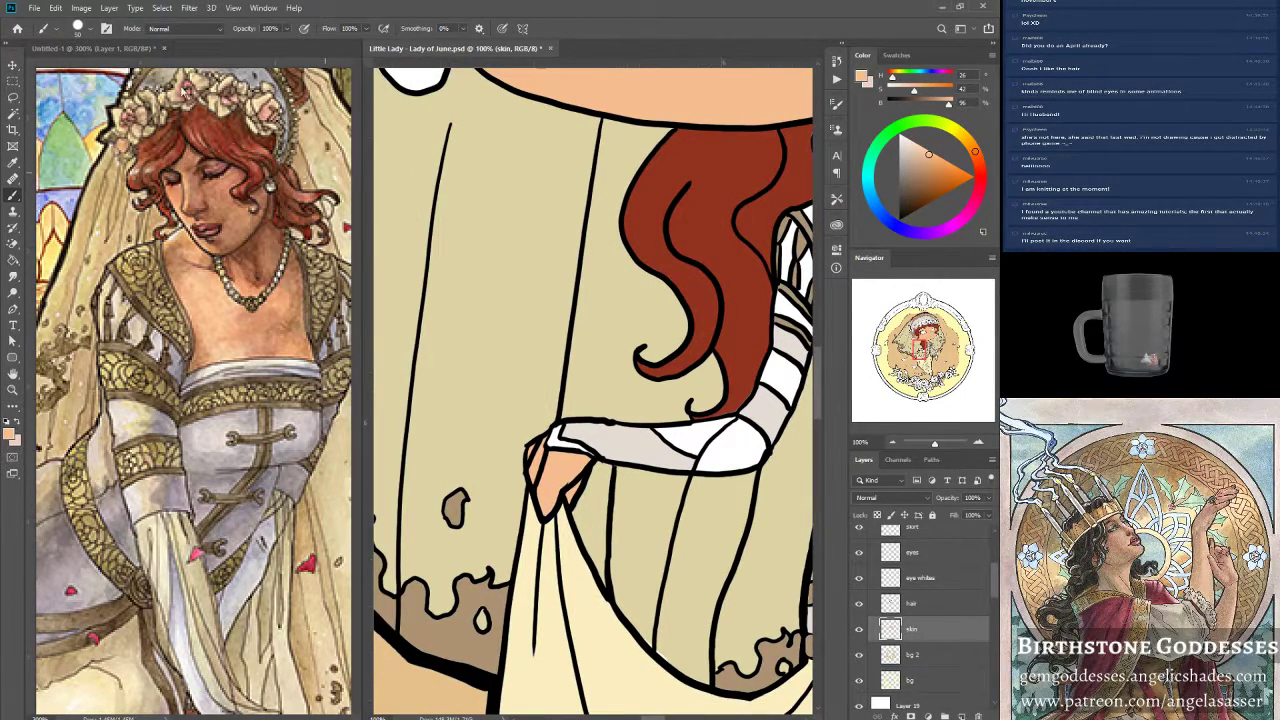
Check the sleeve cuff in the reference painting and paint the skirt-holding hand's cuff edge white with a smaller brush on Group 5 copy.
click(124, 48)
drag(930, 300, 931, 311)
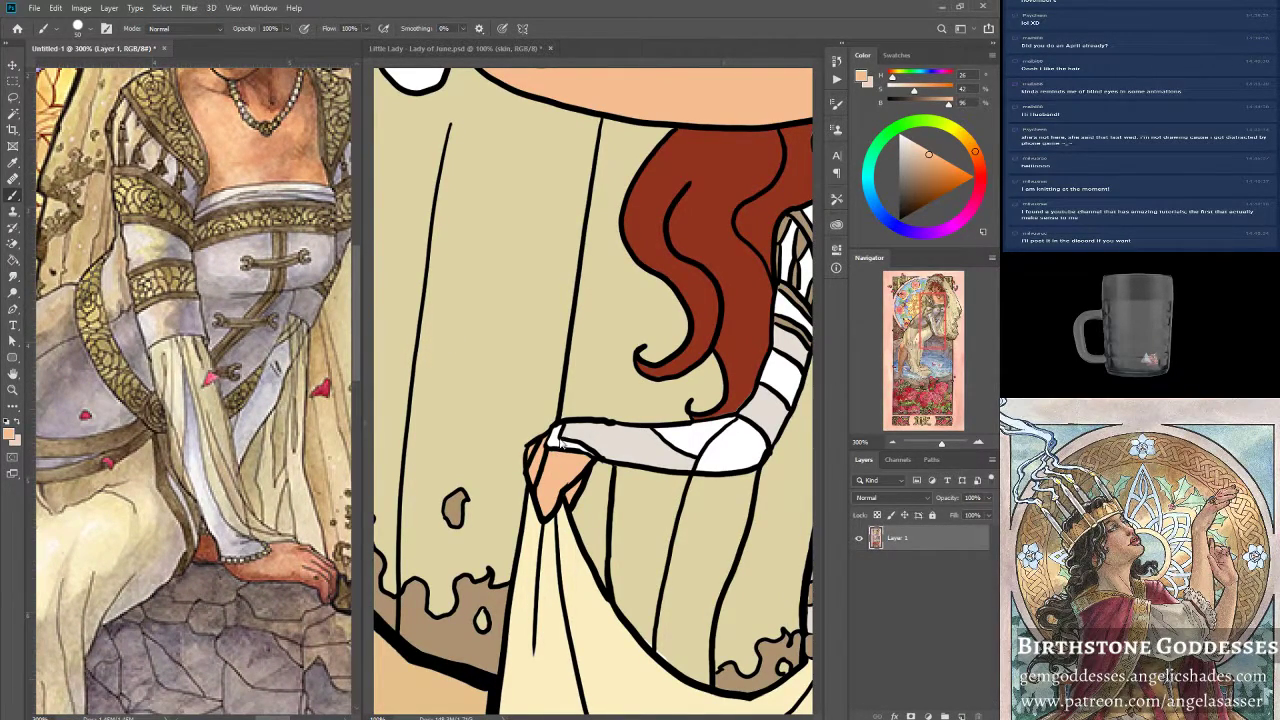
click(511, 50)
drag(938, 449, 935, 458)
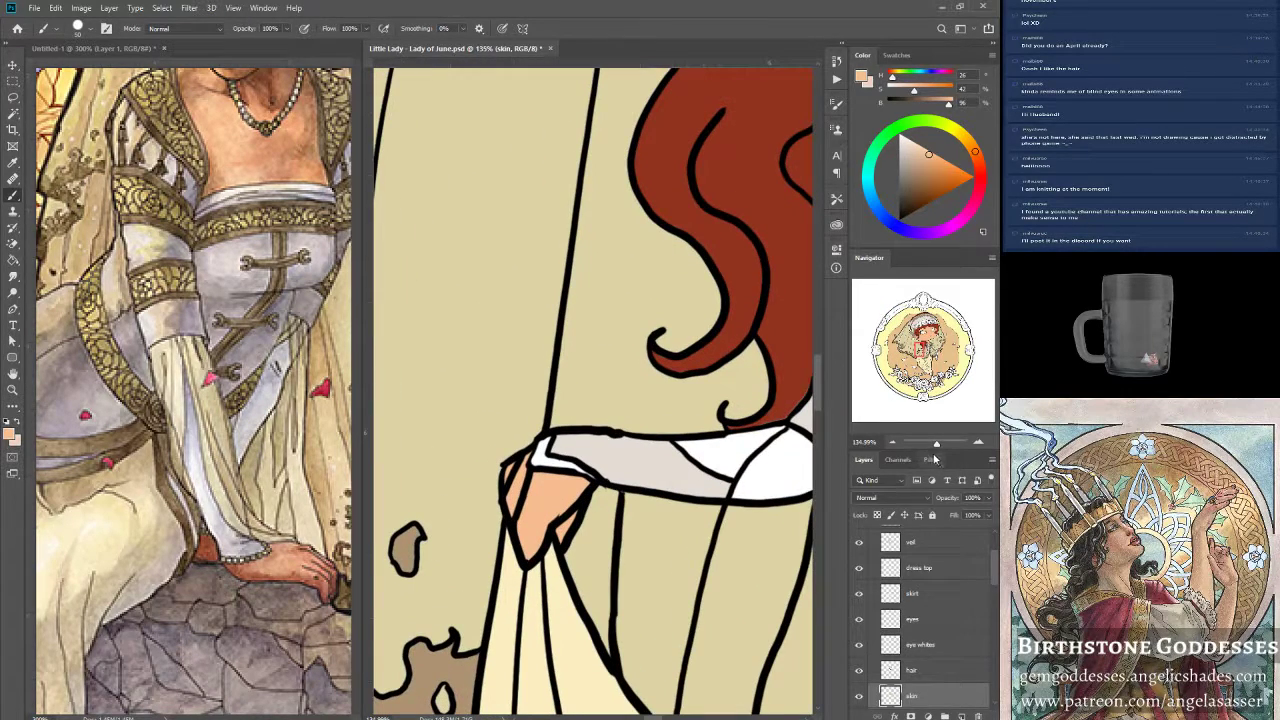
scroll(885, 560, up, 3)
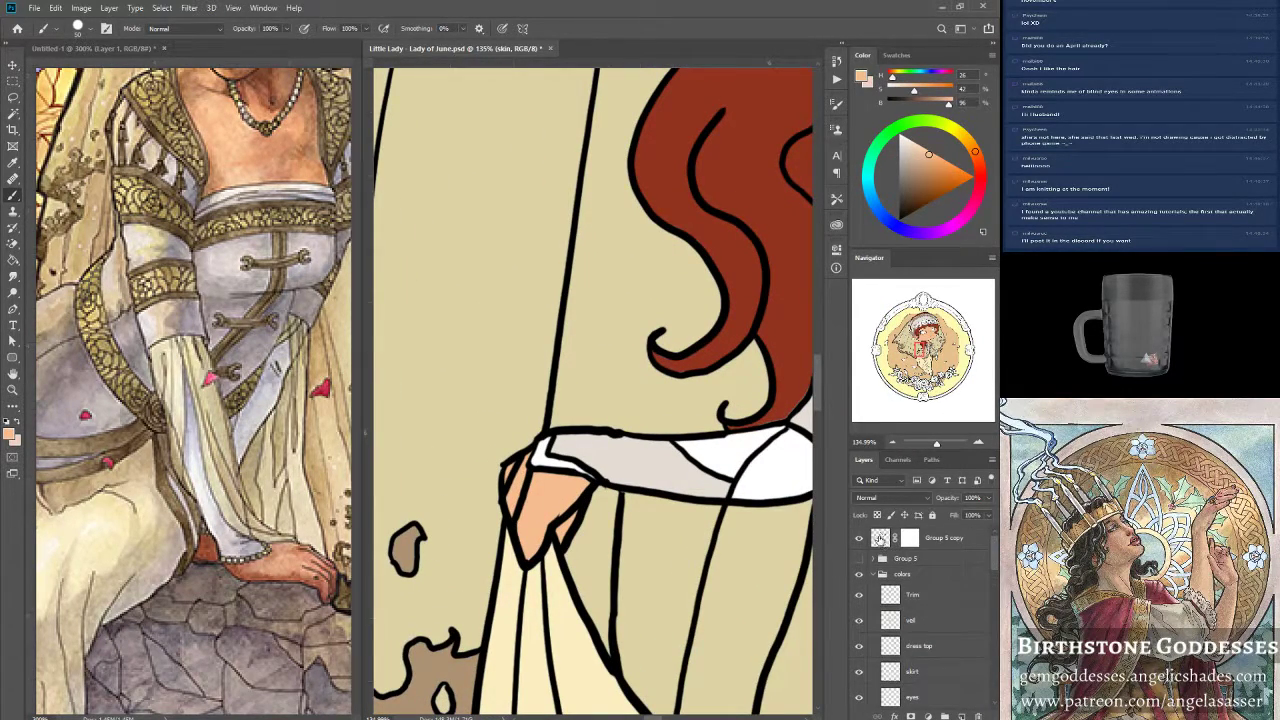
click(880, 538)
key(bracketleft)
key(bracketleft)
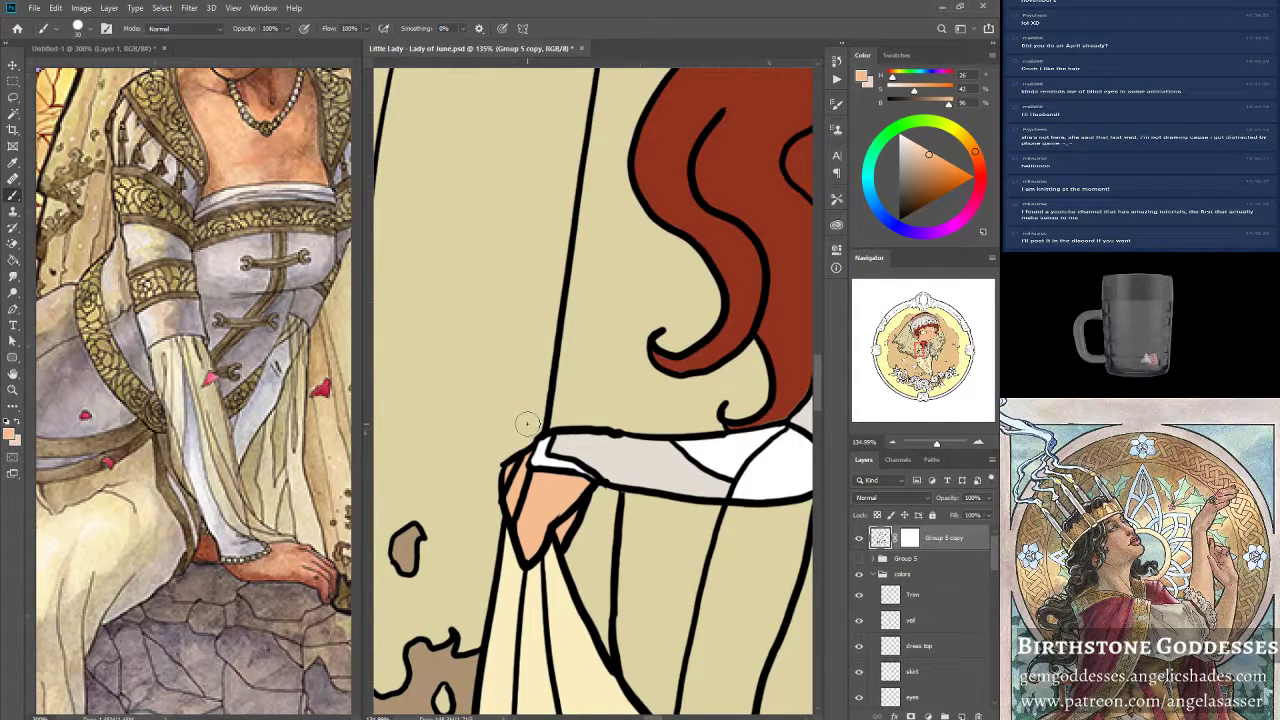
key(bracketleft)
drag(545, 440, 540, 450)
Draw small black pearl outlines along the white cuff edge at the hand holding the skirt.
key(x)
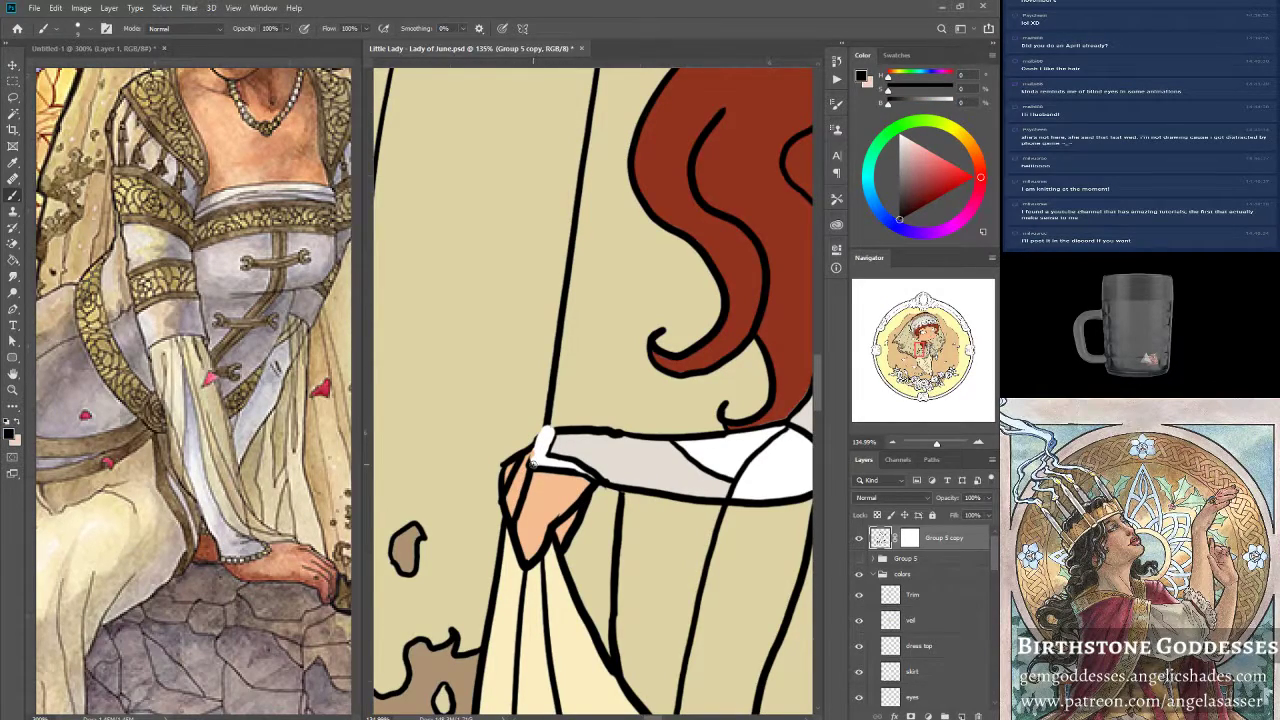
mouse_move(543, 467)
mouse_down()
mouse_move(548, 426)
mouse_move(558, 432)
mouse_up()
mouse_move(540, 440)
mouse_down()
mouse_move(553, 434)
mouse_move(539, 444)
mouse_up()
drag(549, 460, 545, 462)
right_click(546, 464)
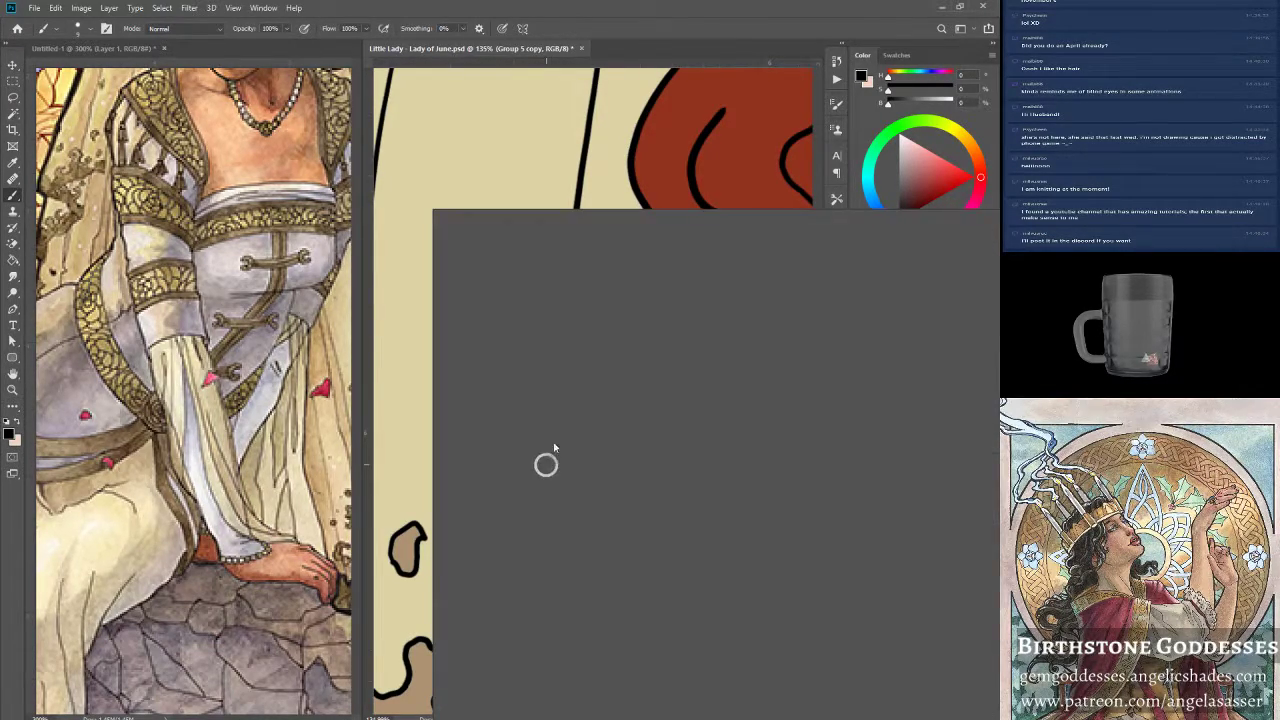
click(598, 194)
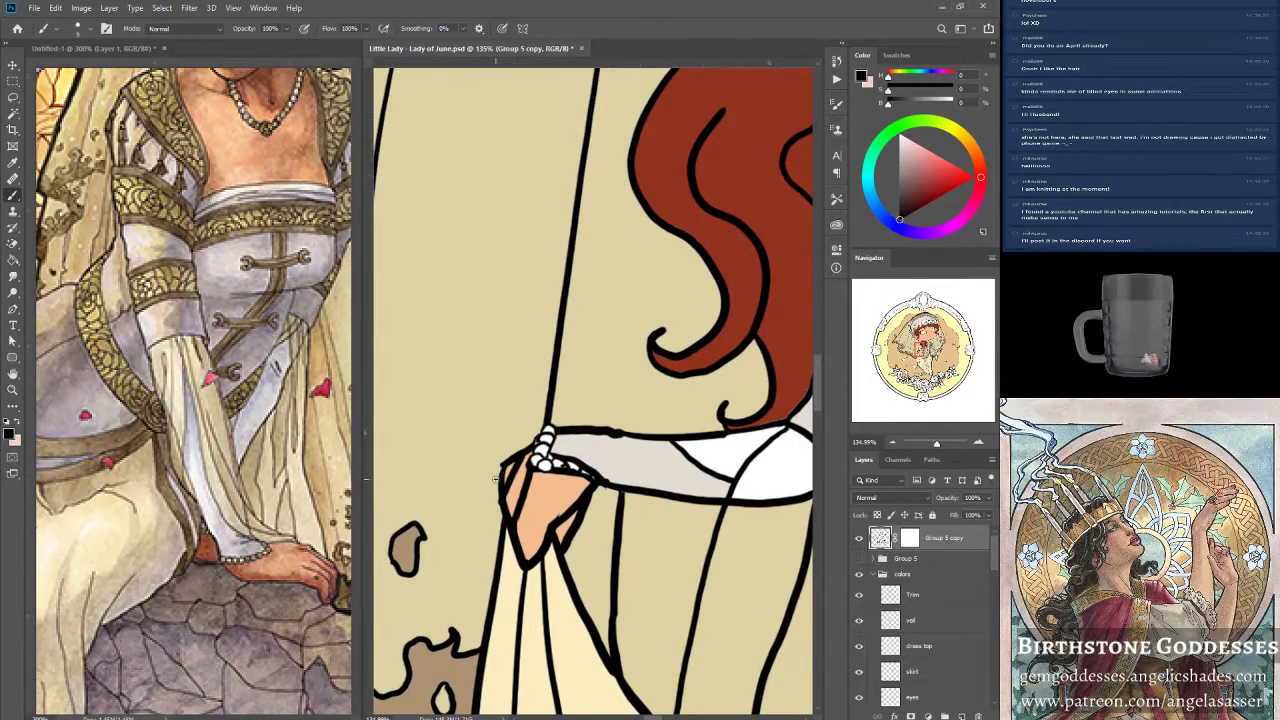
Erase the rough pearl outlines on the skirt-holding hand's cuff on Group 5 copy using the regular Eraser at a small size.
click(14, 242)
click(55, 30)
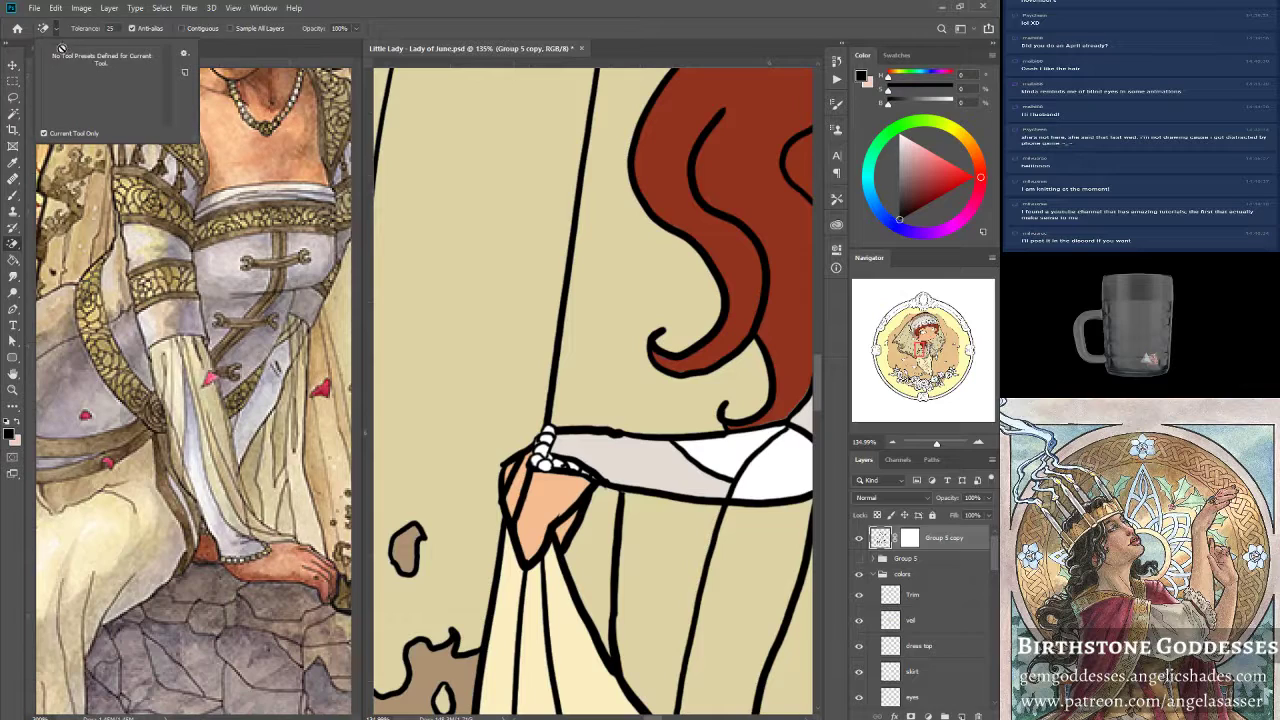
right_click(15, 245)
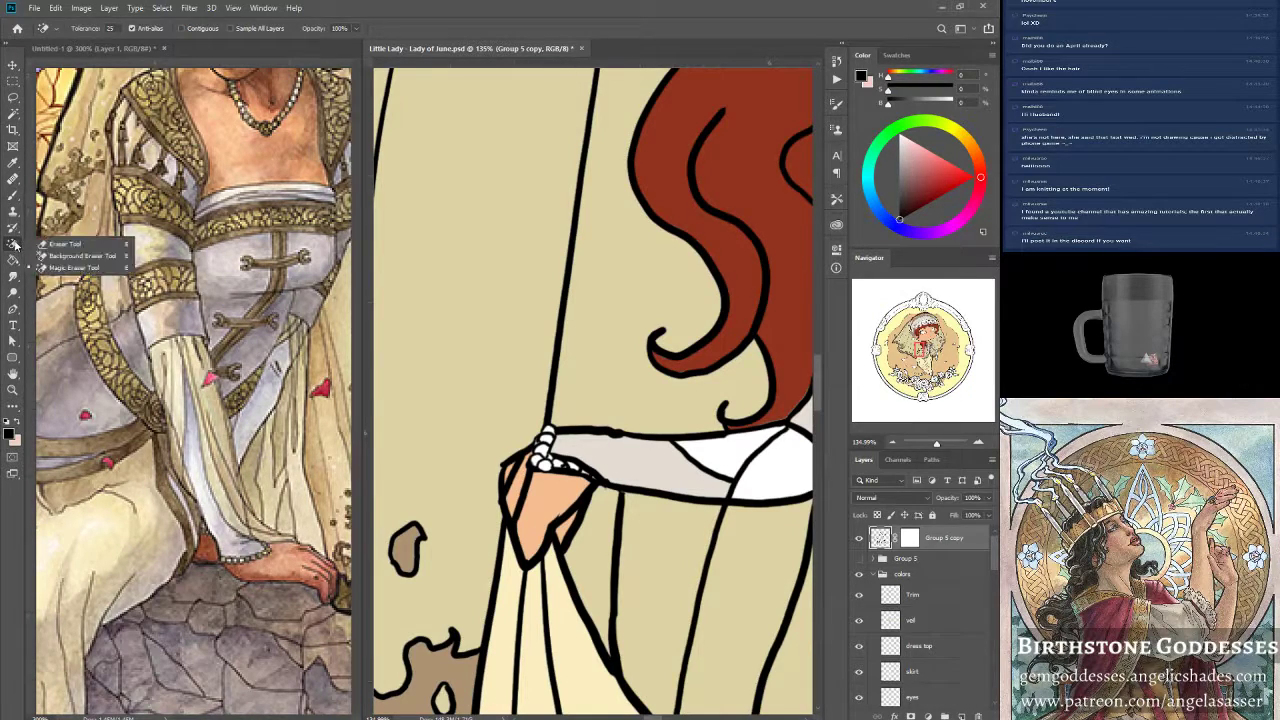
click(48, 247)
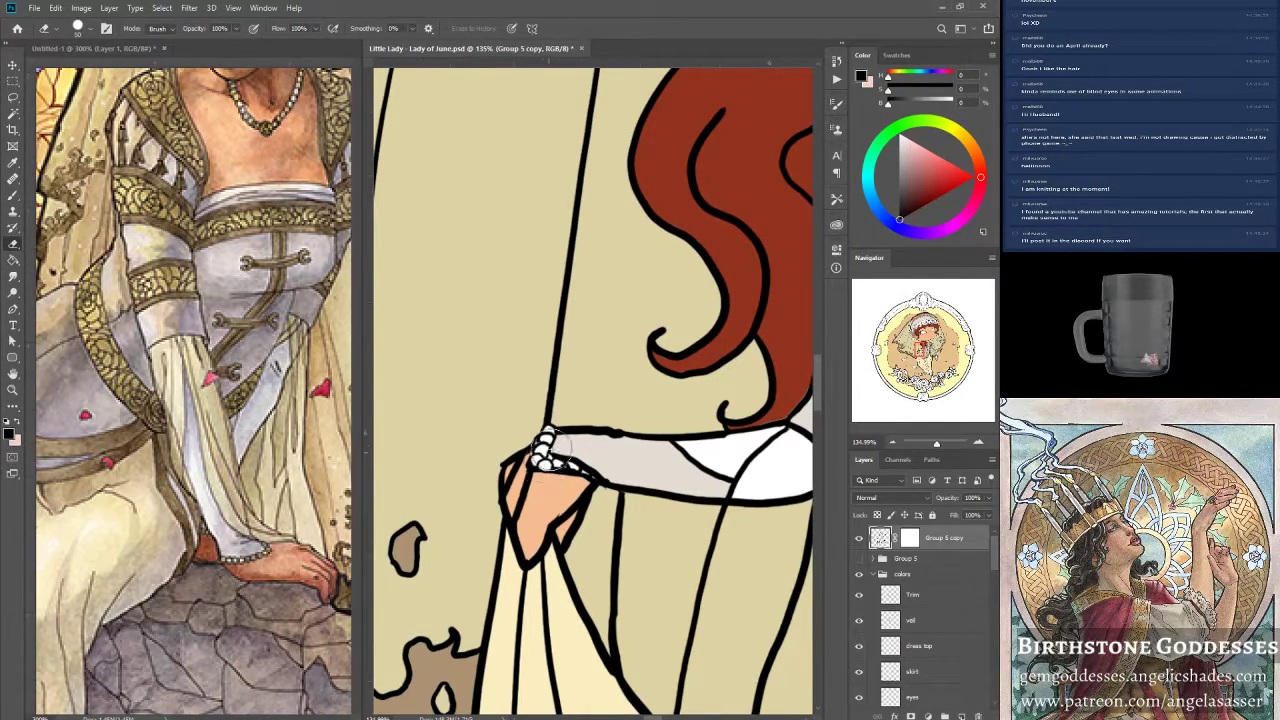
key(bracketleft)
key(bracketleft)
key(bracketleft)
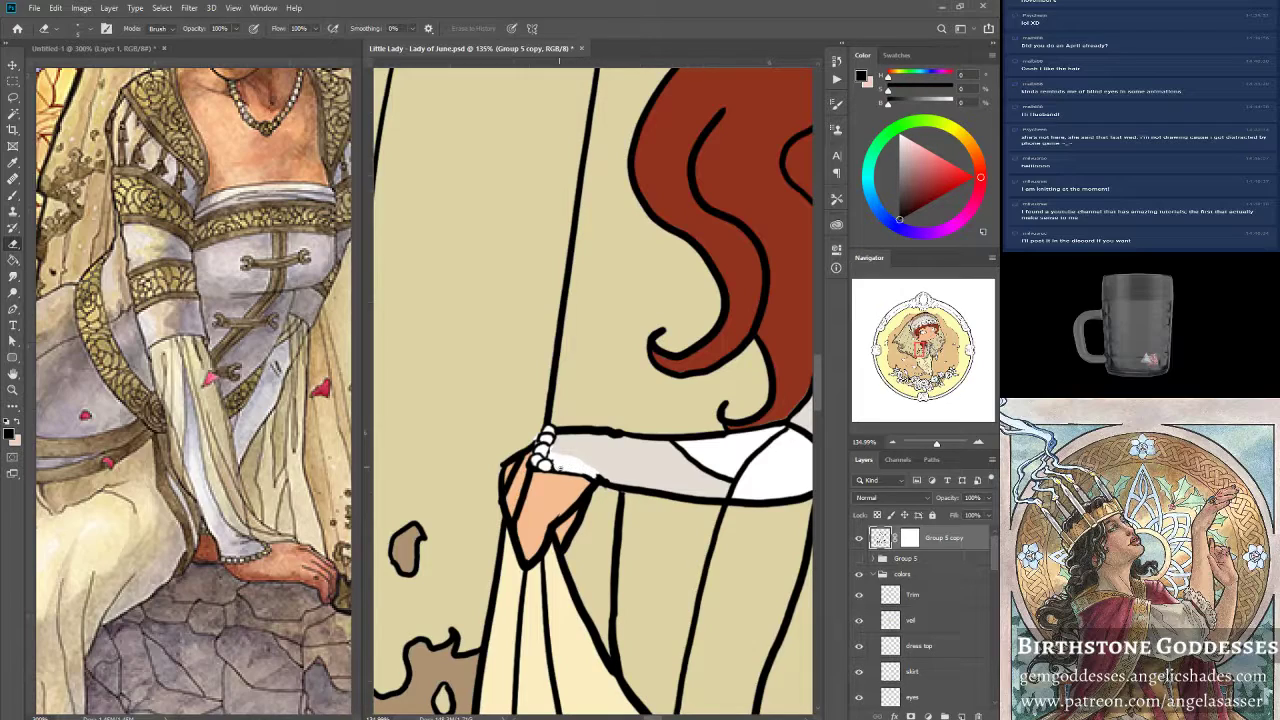
drag(560, 468, 588, 473)
key(bracketright)
drag(545, 440, 566, 455)
Redraw round black pearl outlines along the skirt-holding hand's cuff and replace the outstretched hand's cuff lines with a matching row of pearls.
click(13, 197)
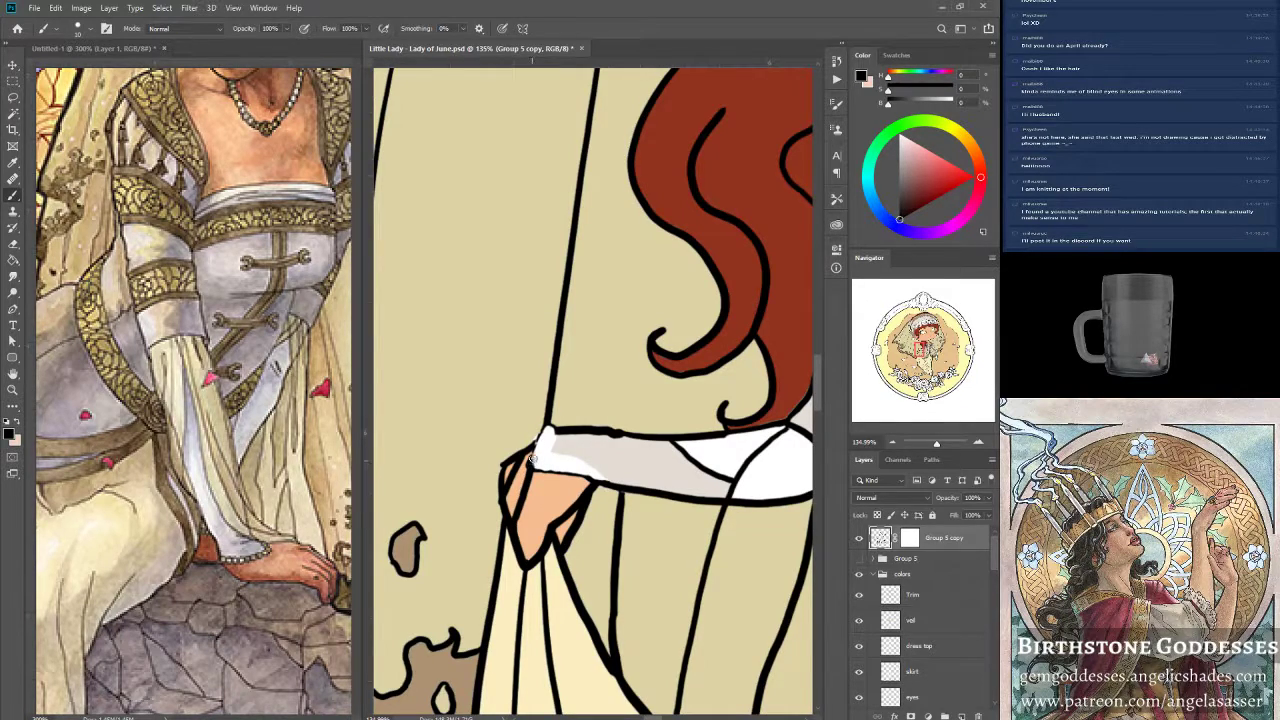
mouse_move(537, 460)
mouse_down()
mouse_move(572, 452)
mouse_move(567, 467)
mouse_move(587, 463)
mouse_move(577, 470)
mouse_move(589, 478)
mouse_move(543, 434)
mouse_move(533, 454)
mouse_move(544, 432)
mouse_move(601, 479)
mouse_up()
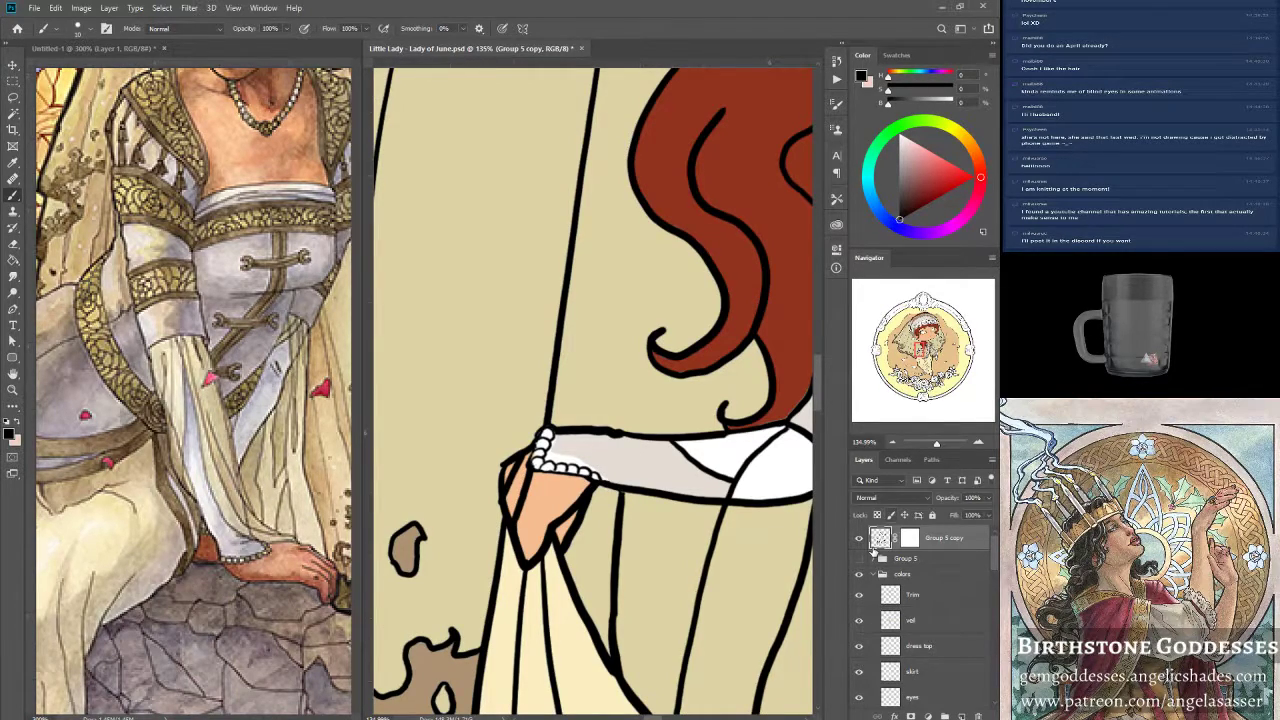
drag(914, 350, 937, 349)
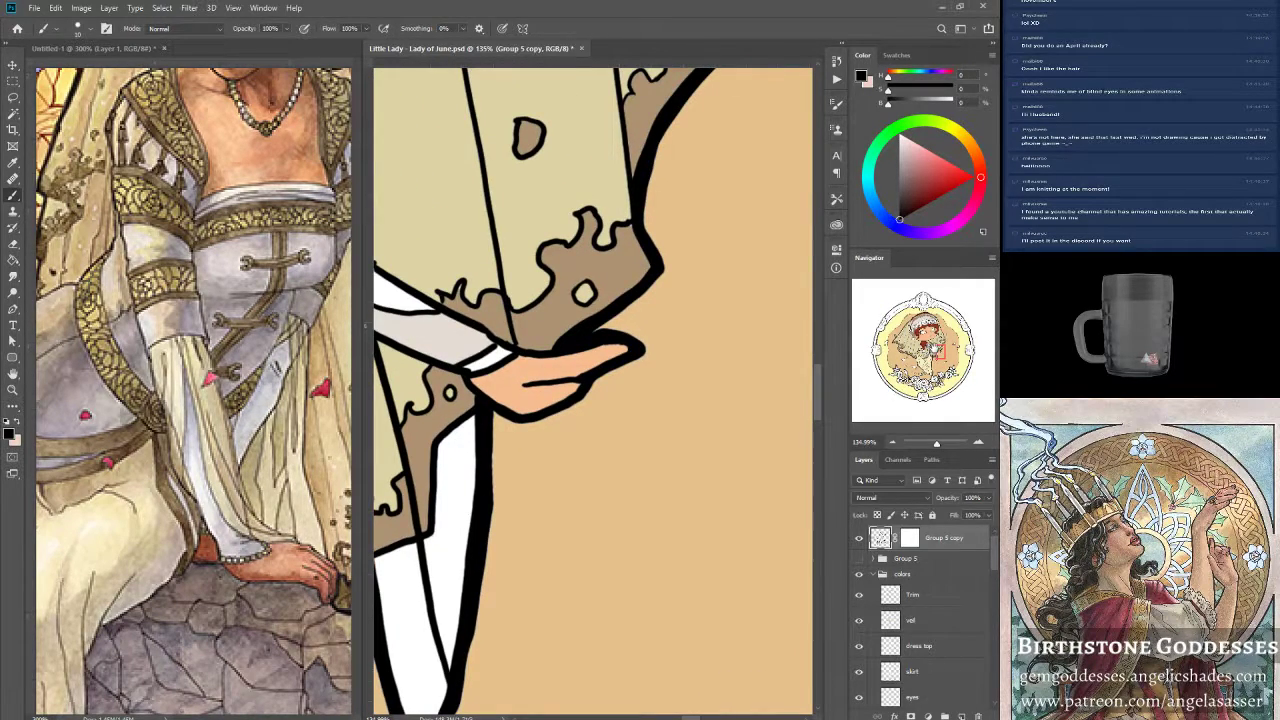
mouse_move(467, 359)
mouse_down()
mouse_move(505, 350)
mouse_move(462, 370)
mouse_move(499, 350)
mouse_up()
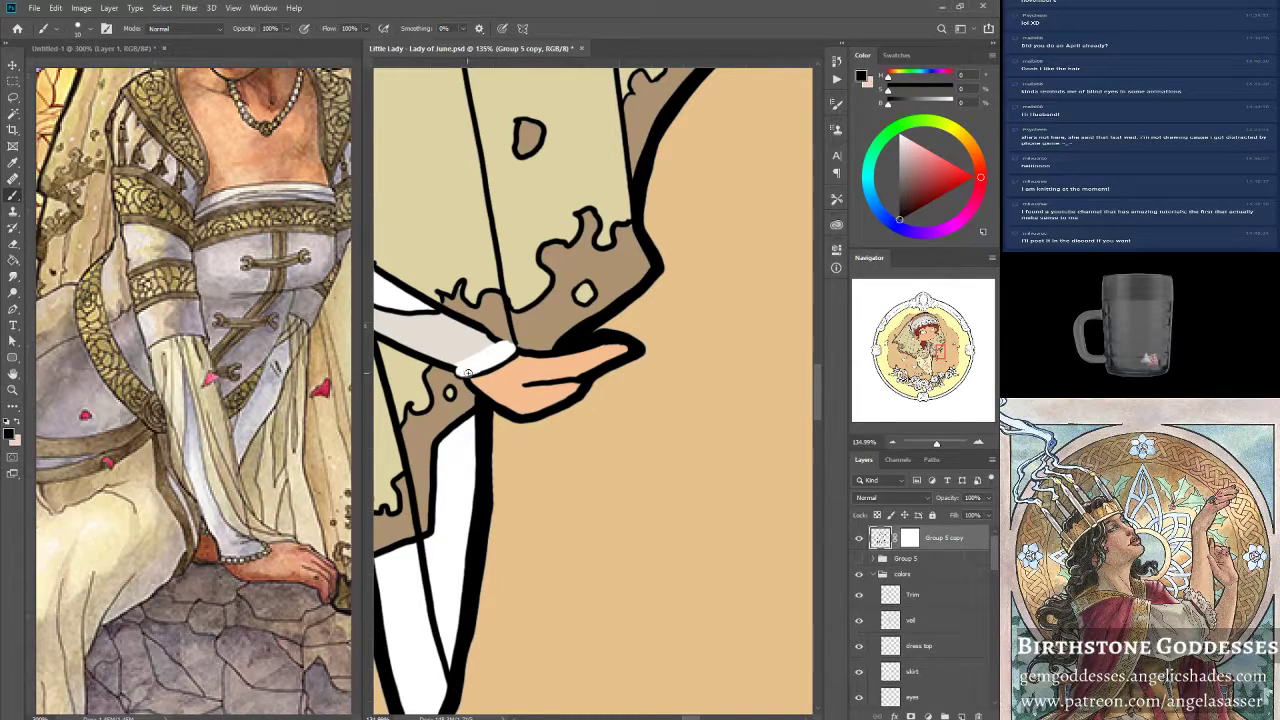
mouse_move(469, 373)
mouse_down()
mouse_move(461, 366)
mouse_move(478, 371)
mouse_up()
drag(494, 358, 512, 346)
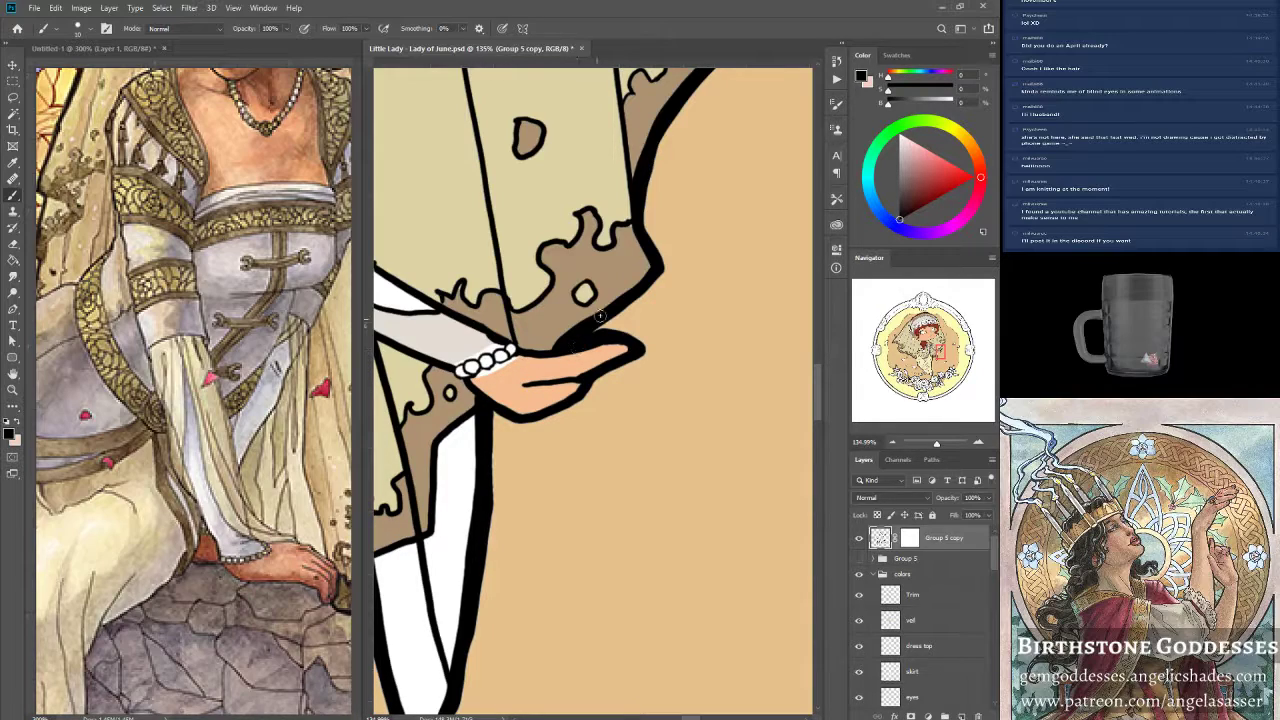
Clean up the line art between the veil edge and the outstretched fingers, and patch the gap with sampled colors on Trim and bg 2.
drag(588, 338, 618, 324)
click(930, 596)
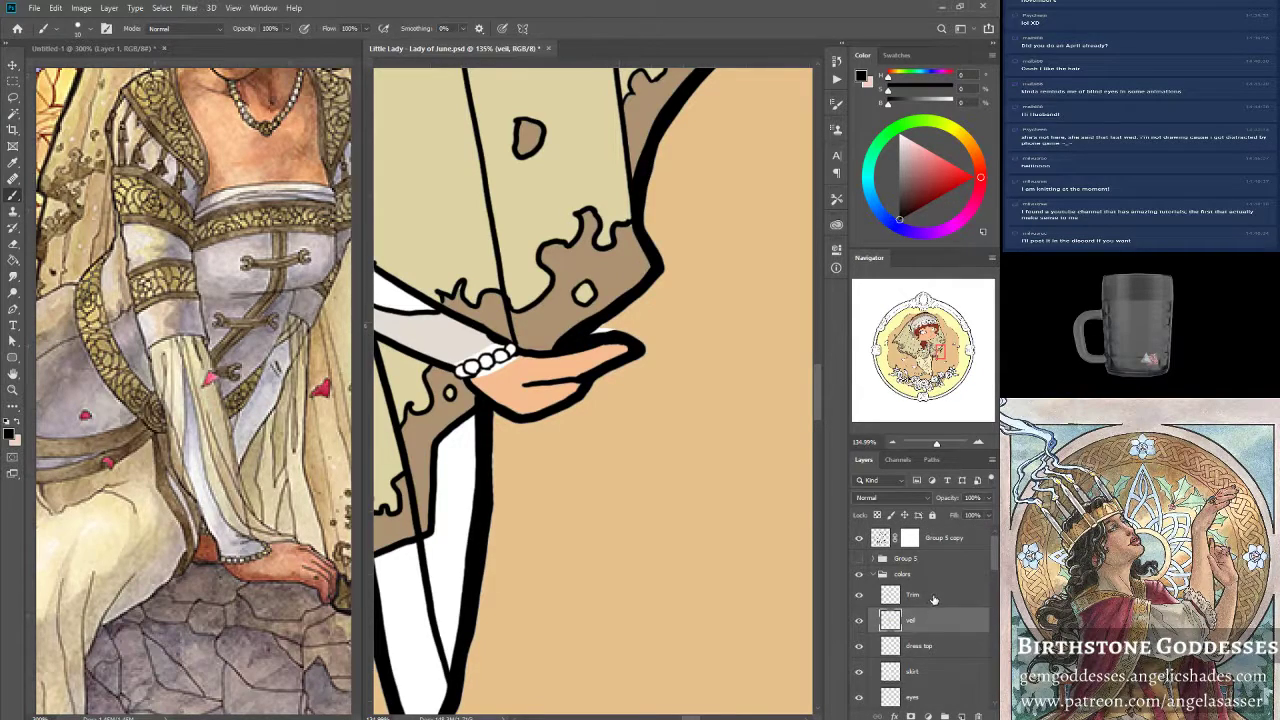
alt+click(630, 250)
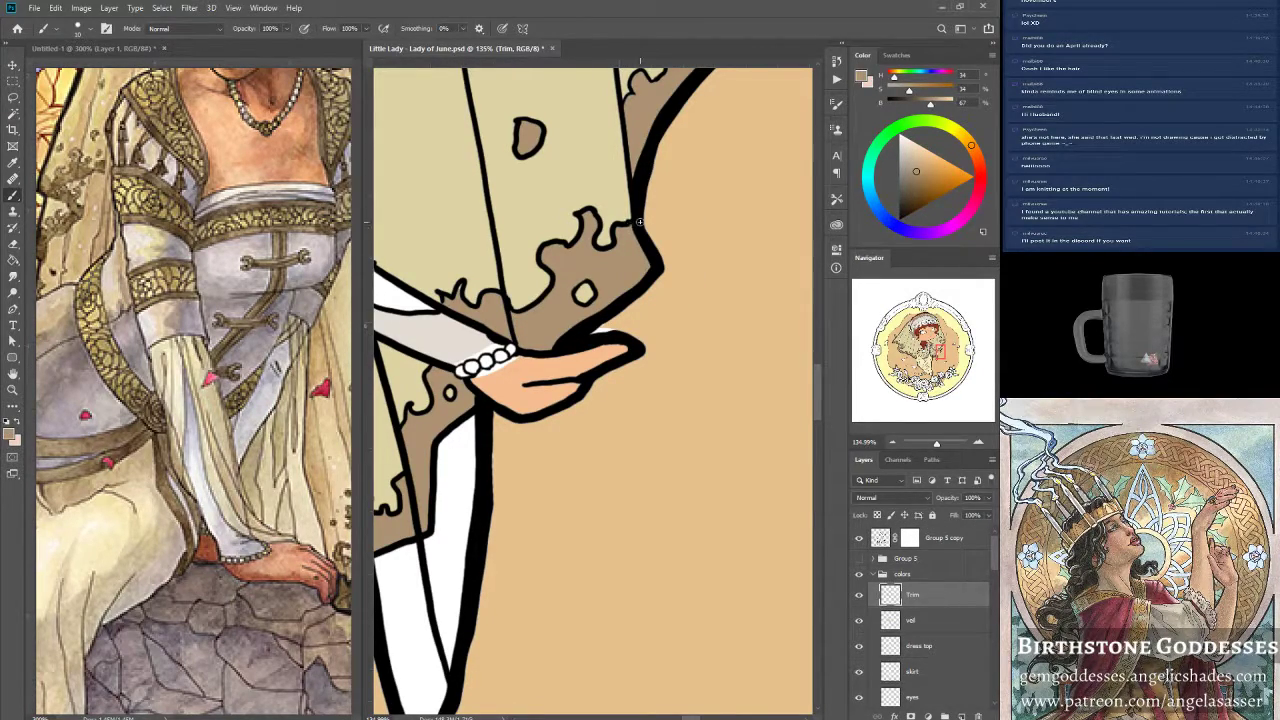
drag(997, 573, 994, 603)
click(925, 575)
alt+click(723, 343)
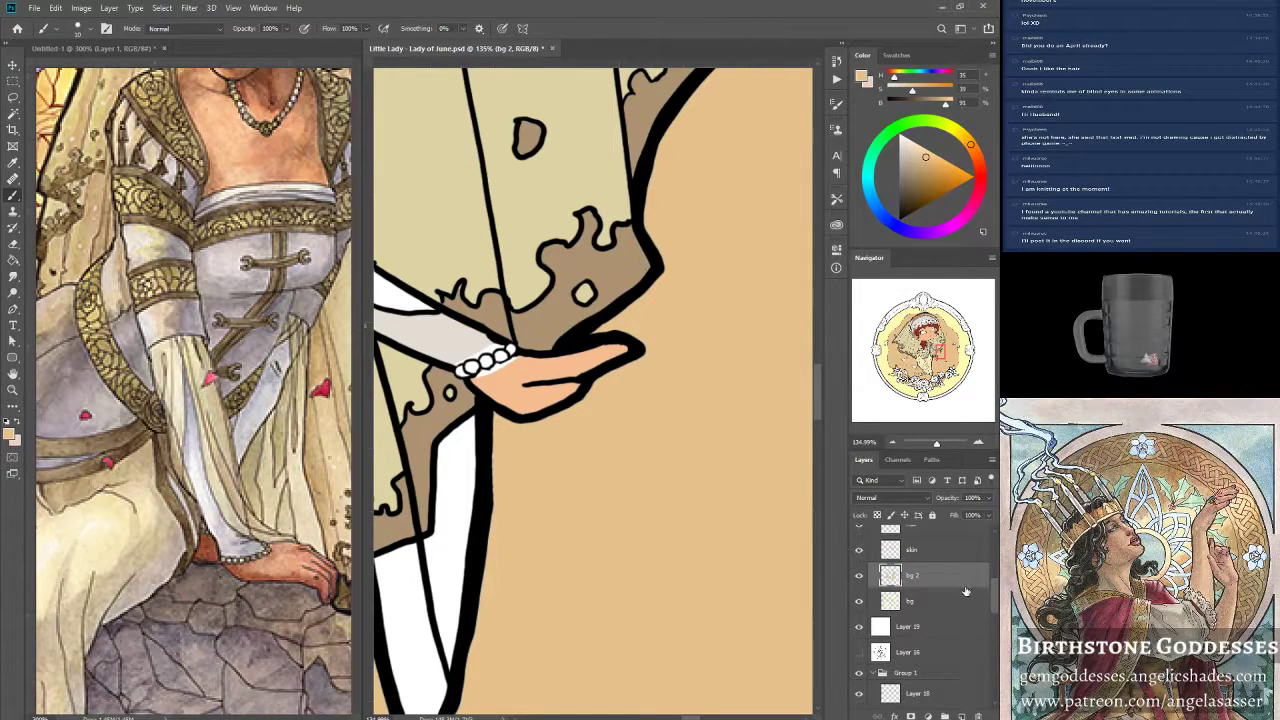
Fill the gaps around the outstretched hand's pearls with the sampled skin tone on the skin layer and sleeve color on dress top.
click(925, 549)
alt+click(504, 405)
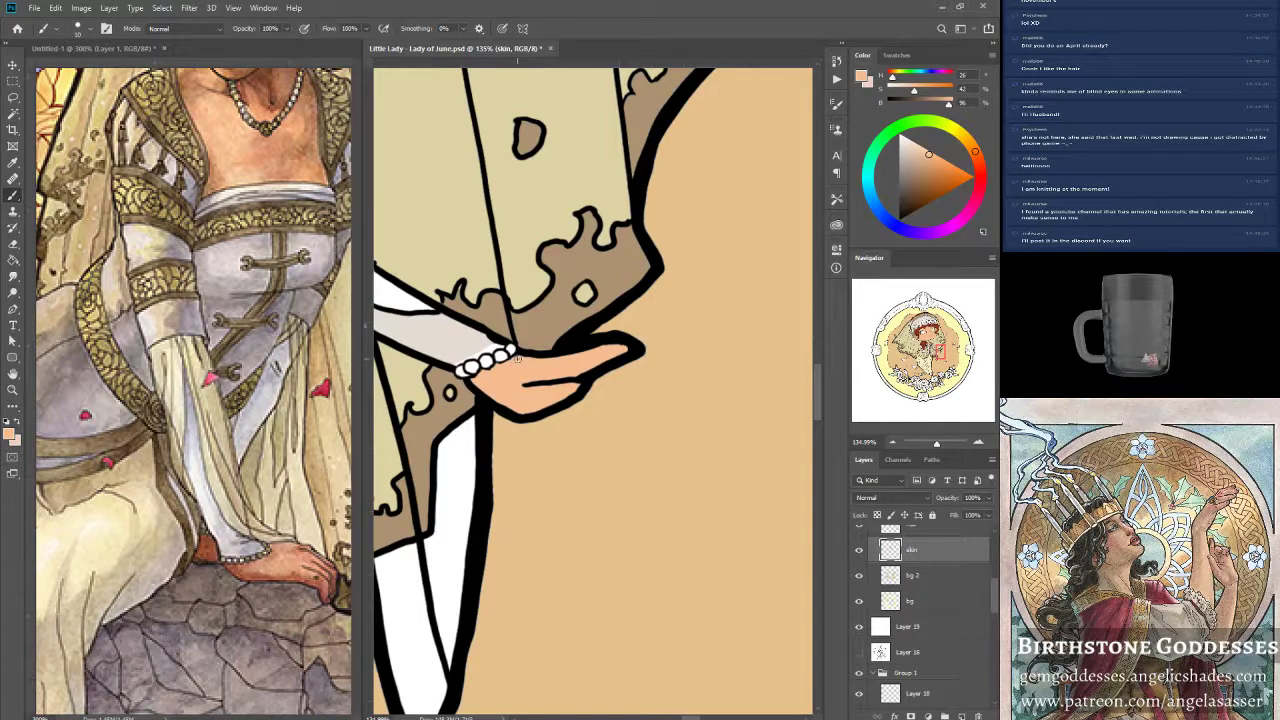
drag(996, 601, 1000, 577)
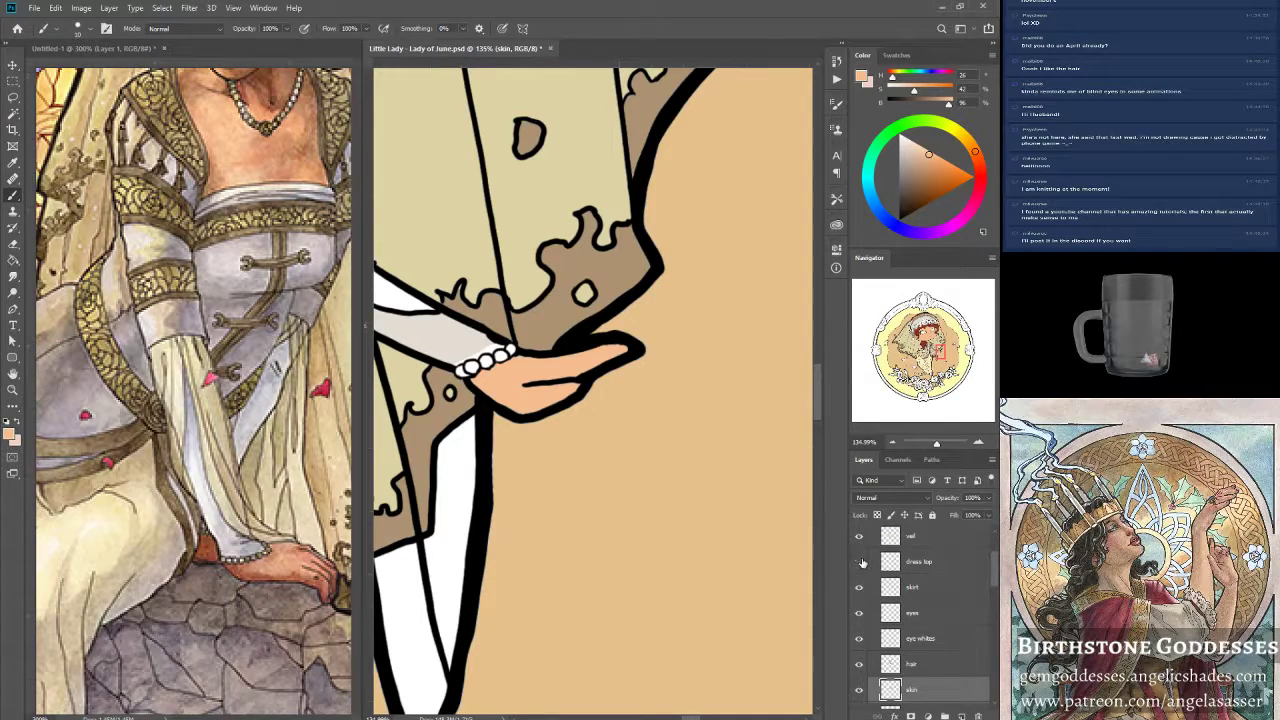
click(880, 562)
alt+click(454, 366)
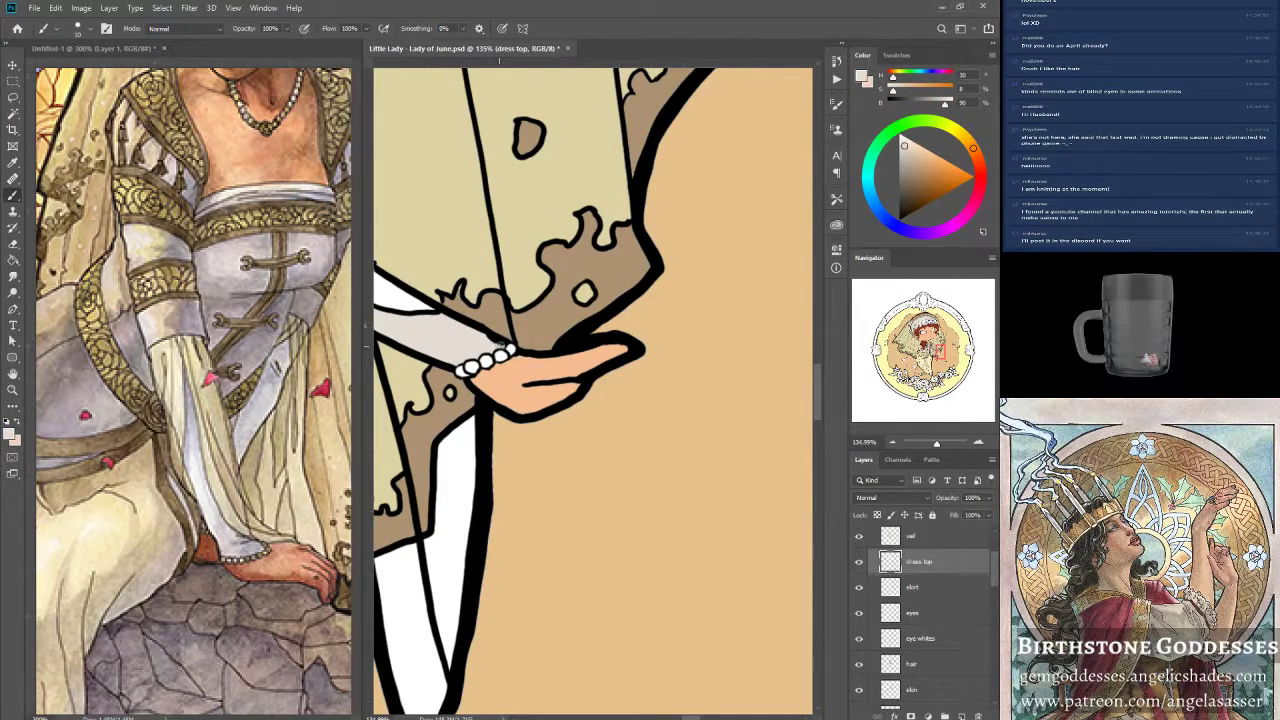
Paint the white lower-sleeve sections of the outstretched arm with the sampled sleeve color on dress top using a larger brush.
drag(939, 354, 934, 352)
key(bracketright)
key(bracketright)
key(bracketright)
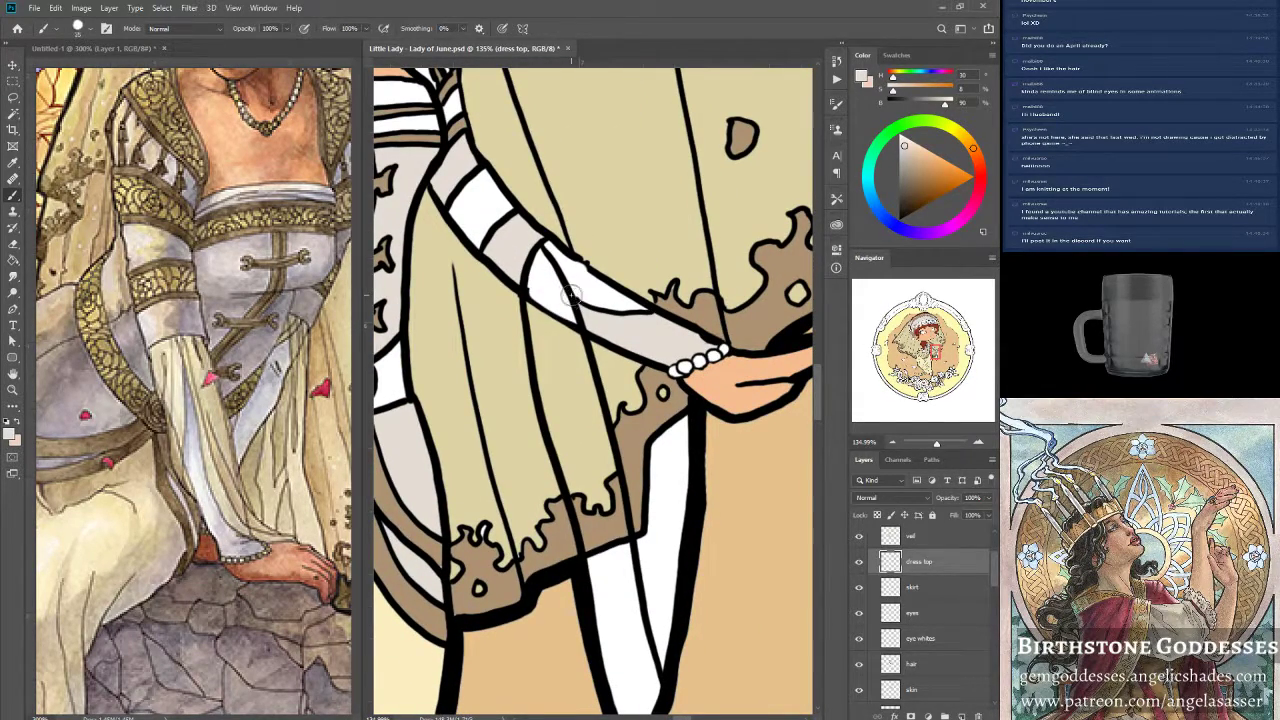
mouse_move(545, 278)
mouse_down()
mouse_move(561, 310)
mouse_move(539, 294)
mouse_move(576, 313)
mouse_move(557, 273)
mouse_move(574, 283)
mouse_move(549, 252)
mouse_move(627, 316)
mouse_move(605, 295)
mouse_move(630, 312)
mouse_up()
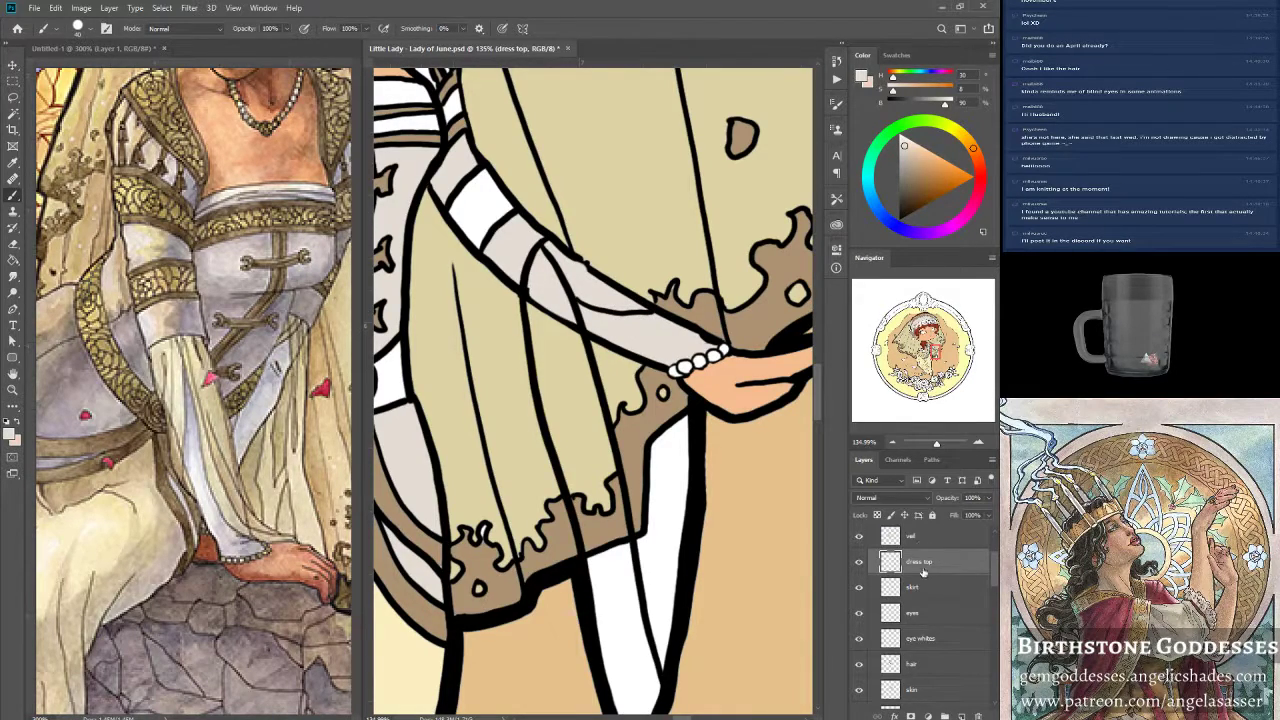
Paint the white elbow and forearm sections of the skirt-holding arm's sleeve with the sampled sleeve color on the dress top layer.
drag(995, 569, 997, 545)
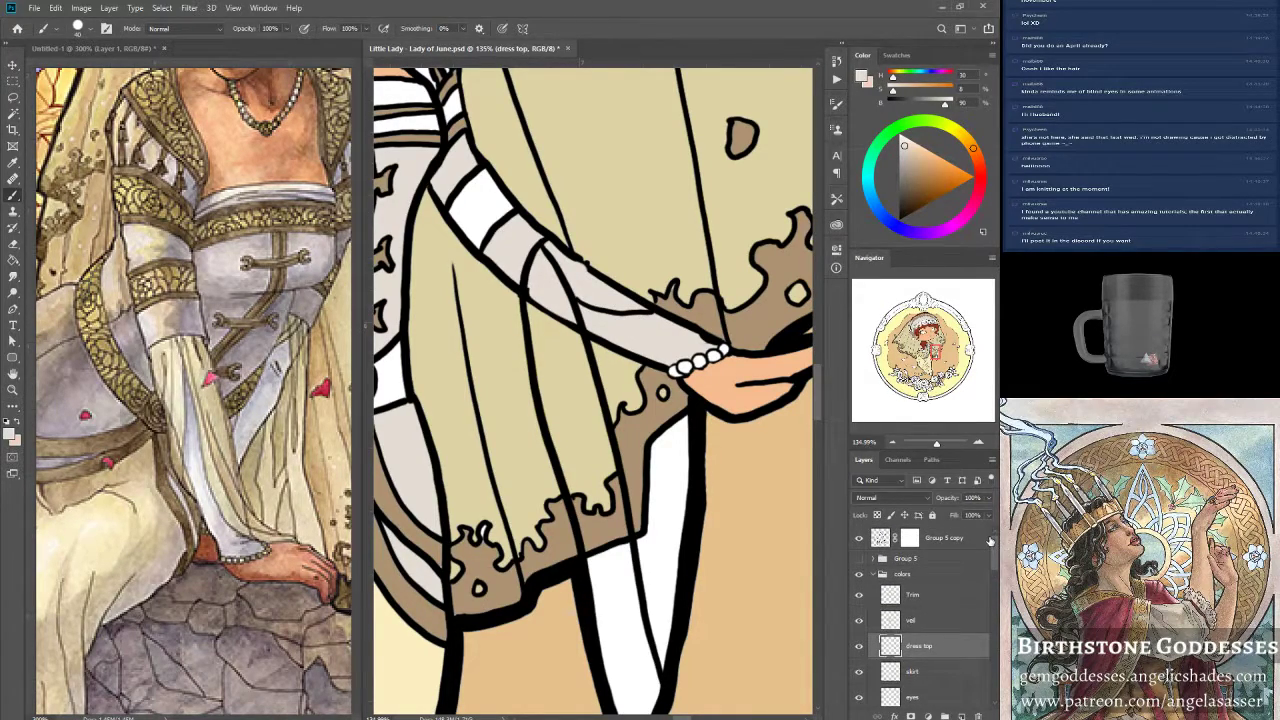
click(917, 593)
alt+click(667, 290)
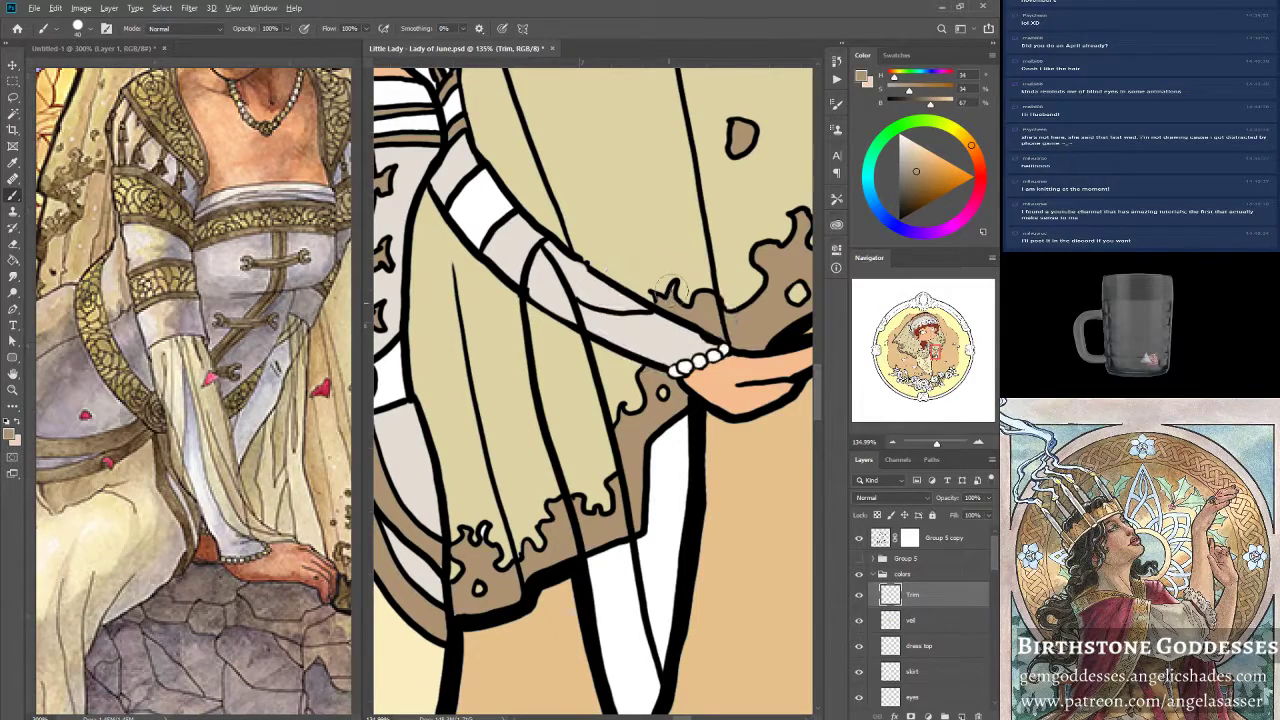
alt+click(662, 332)
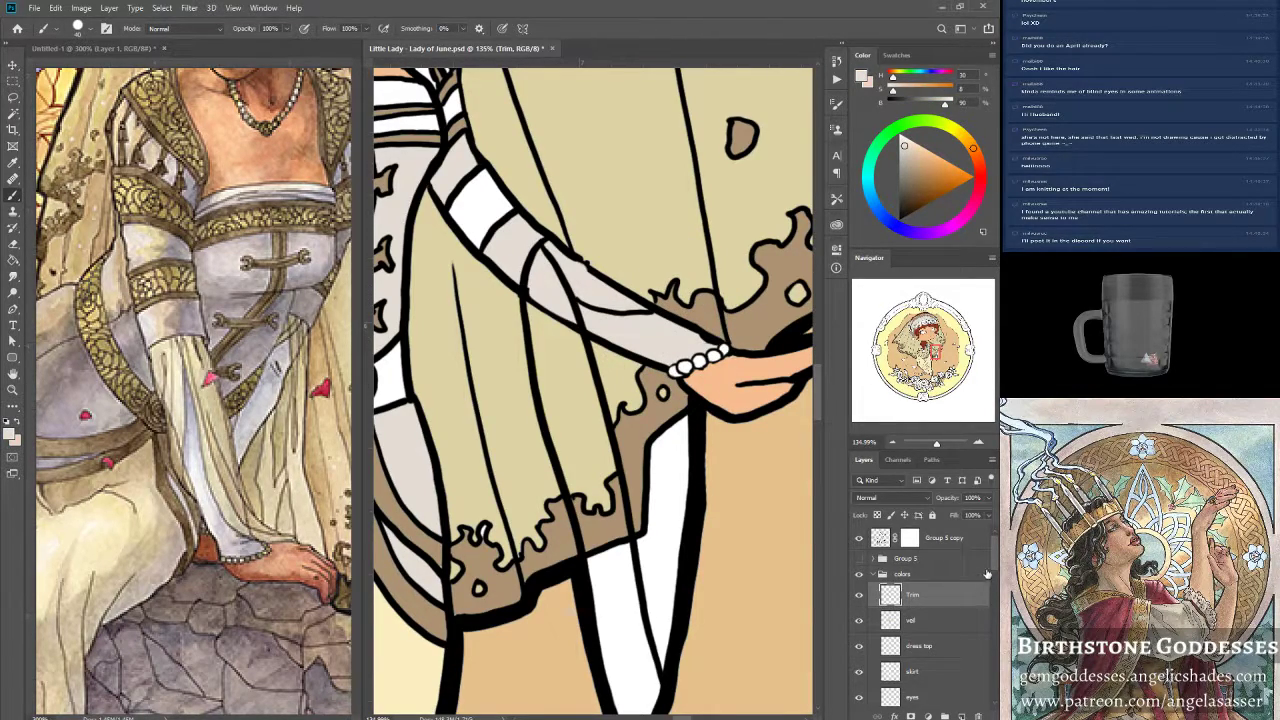
drag(995, 566, 995, 571)
click(957, 611)
drag(929, 352, 917, 355)
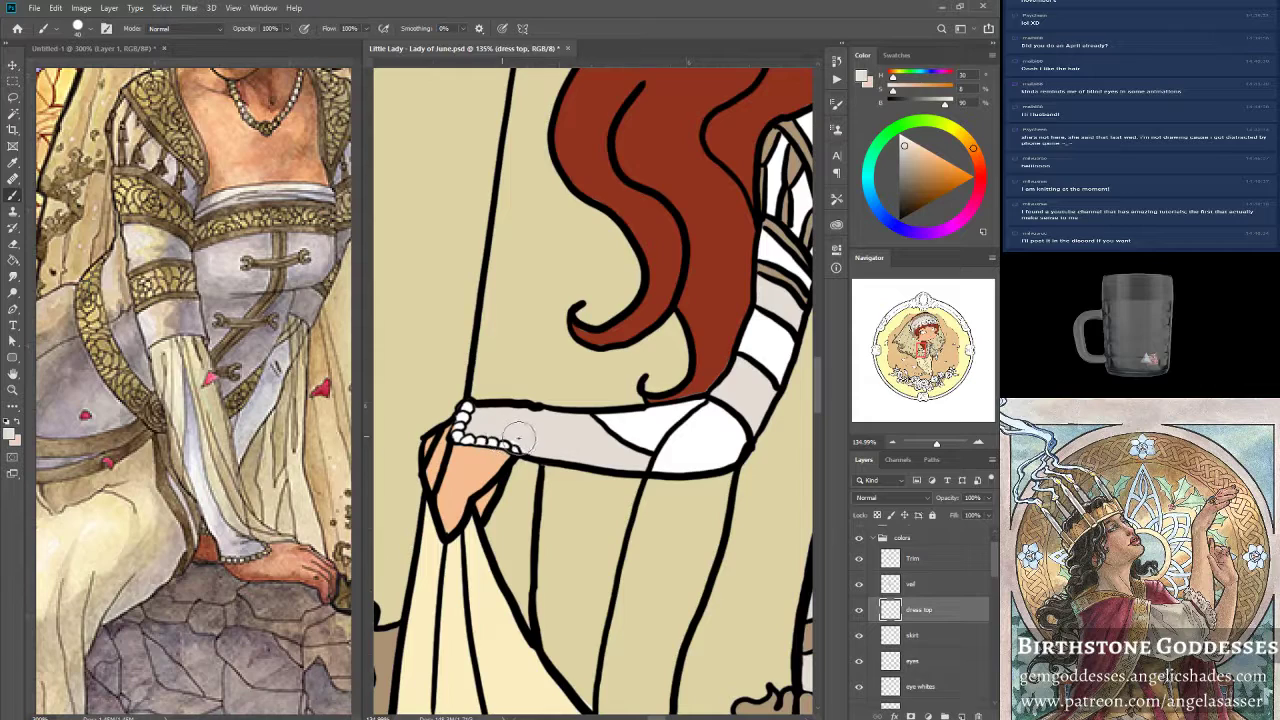
mouse_move(518, 441)
mouse_down()
mouse_move(641, 456)
mouse_move(625, 459)
mouse_move(673, 433)
mouse_move(637, 427)
mouse_move(701, 412)
mouse_move(717, 420)
mouse_move(662, 460)
mouse_move(723, 454)
mouse_move(745, 392)
mouse_up()
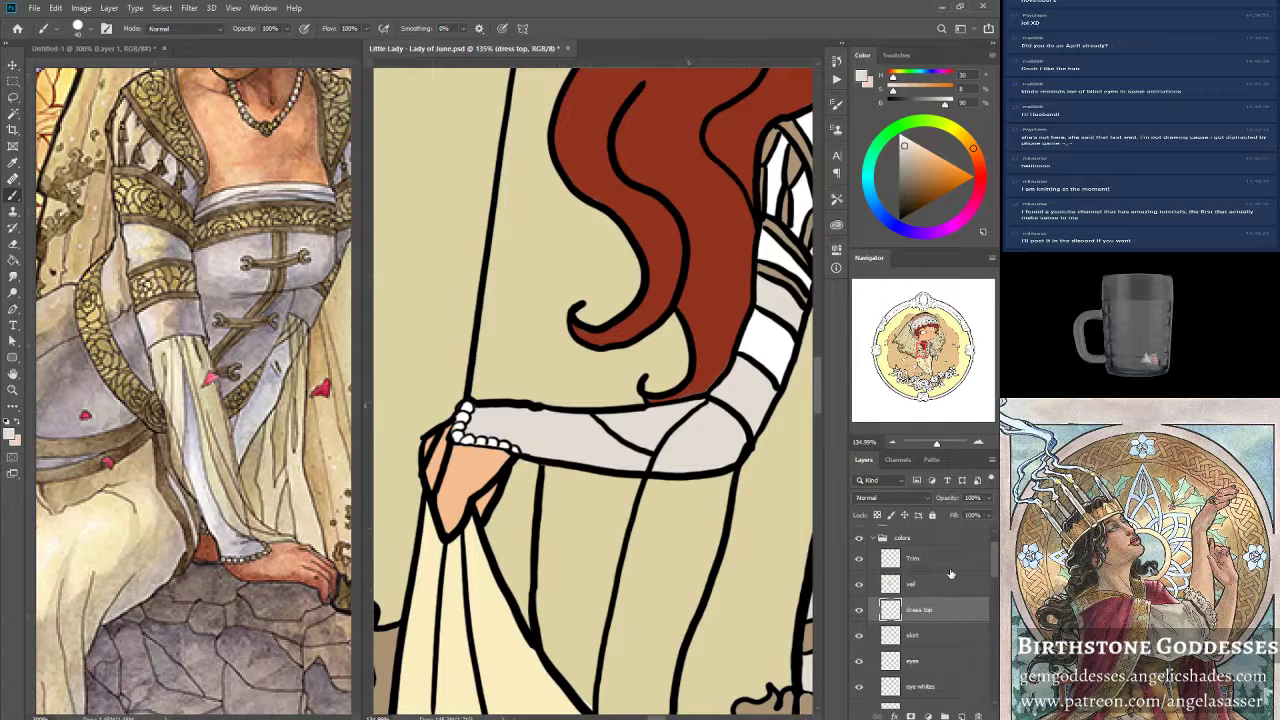
Touch up the uncolored edges of the long hair locks beside the arm with the sampled red on the hair layer.
scroll(951, 574, down, 3)
click(940, 586)
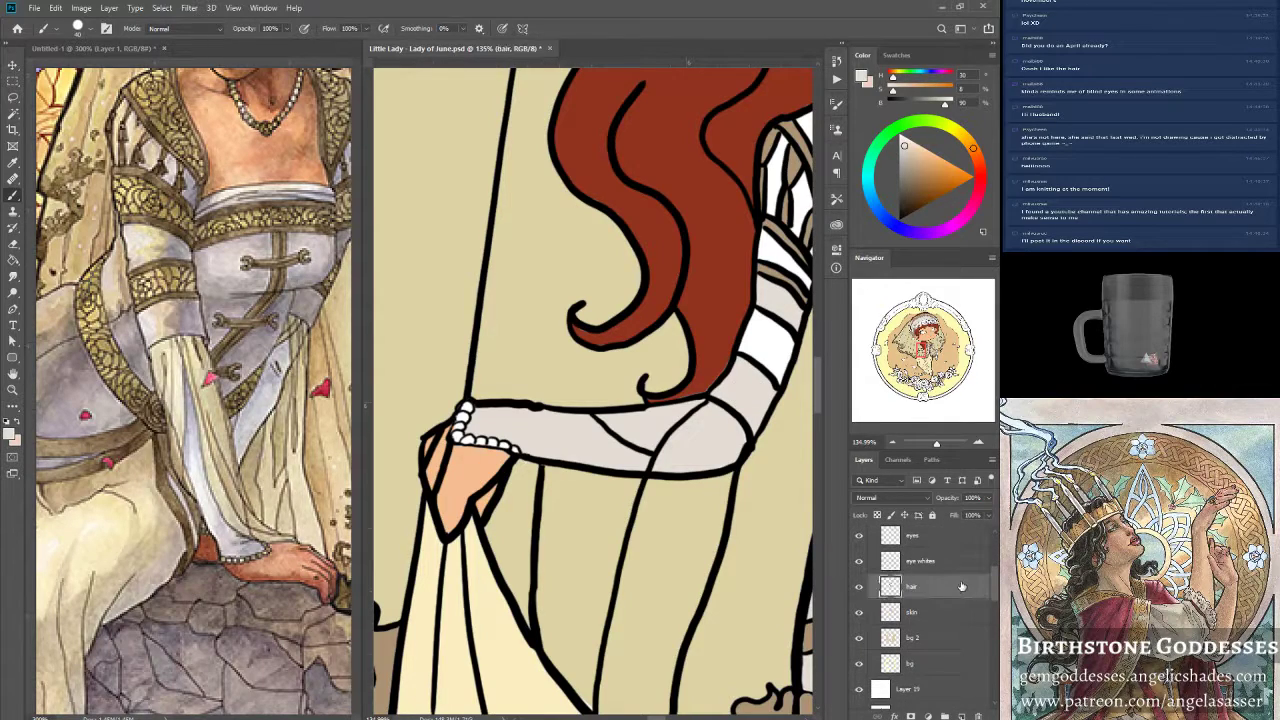
alt+click(710, 285)
mouse_move(670, 383)
mouse_down()
mouse_move(652, 397)
mouse_move(706, 389)
mouse_move(753, 294)
mouse_move(725, 233)
mouse_move(640, 155)
mouse_move(600, 140)
mouse_move(620, 423)
mouse_move(647, 368)
mouse_move(433, 392)
mouse_move(433, 340)
mouse_move(512, 288)
mouse_up()
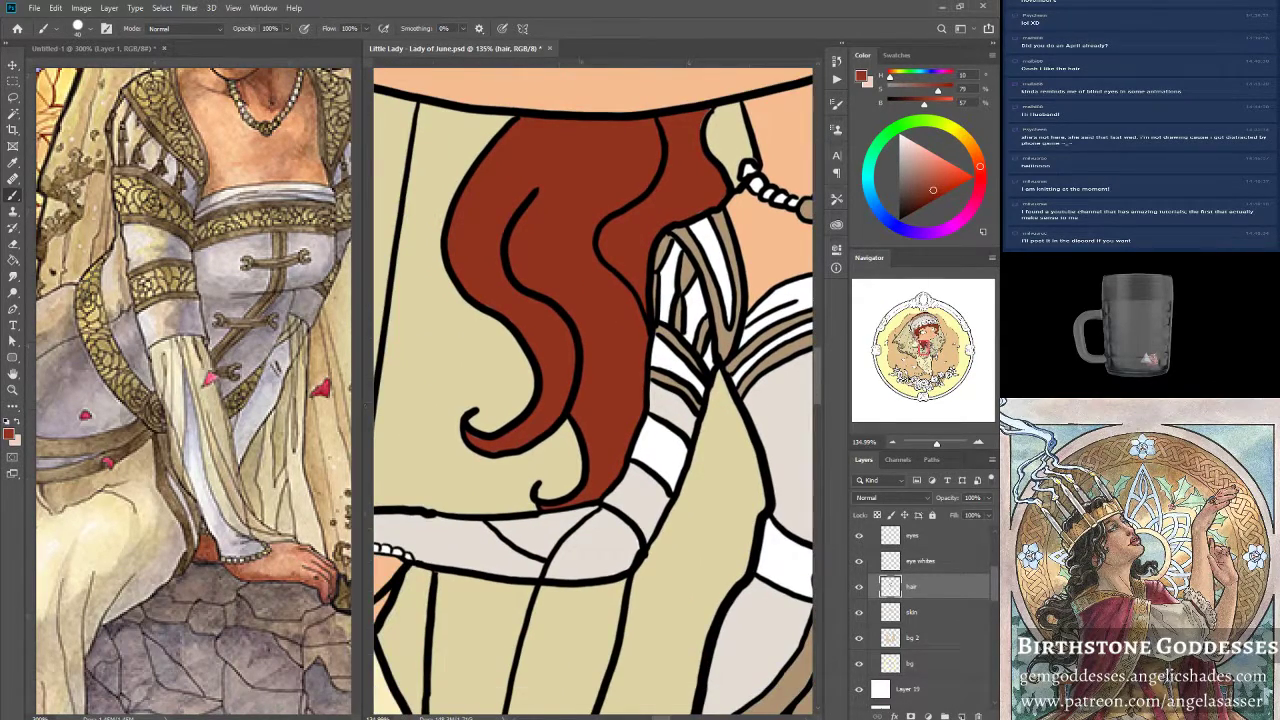
mouse_move(718, 197)
mouse_down()
mouse_move(702, 115)
mouse_move(700, 145)
mouse_up()
mouse_move(484, 432)
mouse_down()
mouse_move(472, 440)
mouse_move(496, 455)
mouse_up()
drag(596, 488, 610, 480)
Select the white waistband area of the dress with the Magic Wand on the Group 5 copy layer.
drag(936, 447, 934, 444)
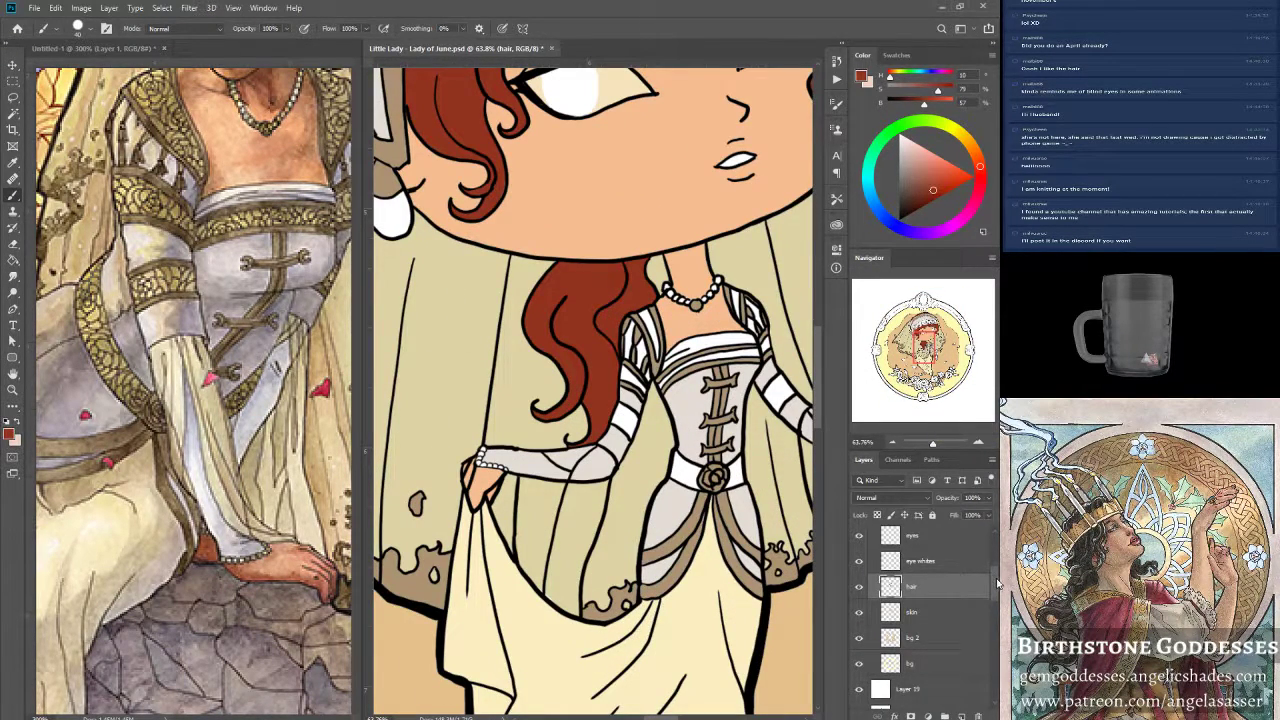
scroll(994, 580, up, 3)
scroll(998, 570, up, 1)
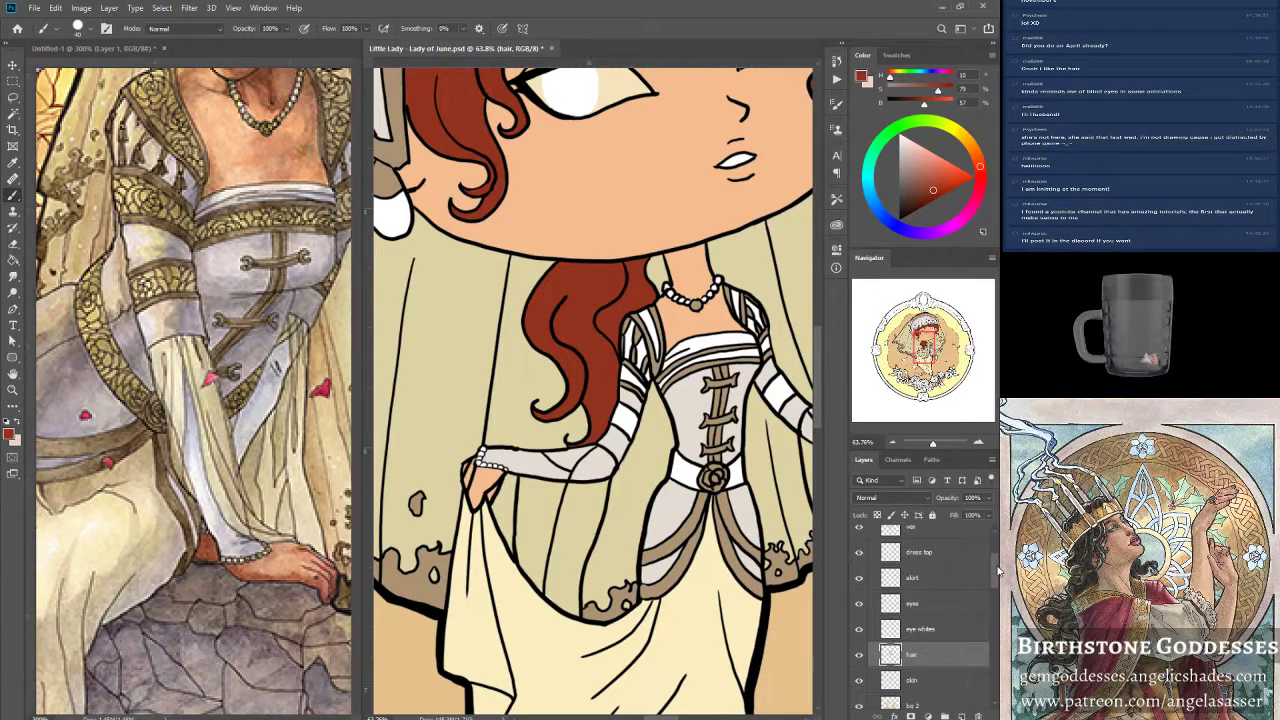
scroll(998, 570, up, 1)
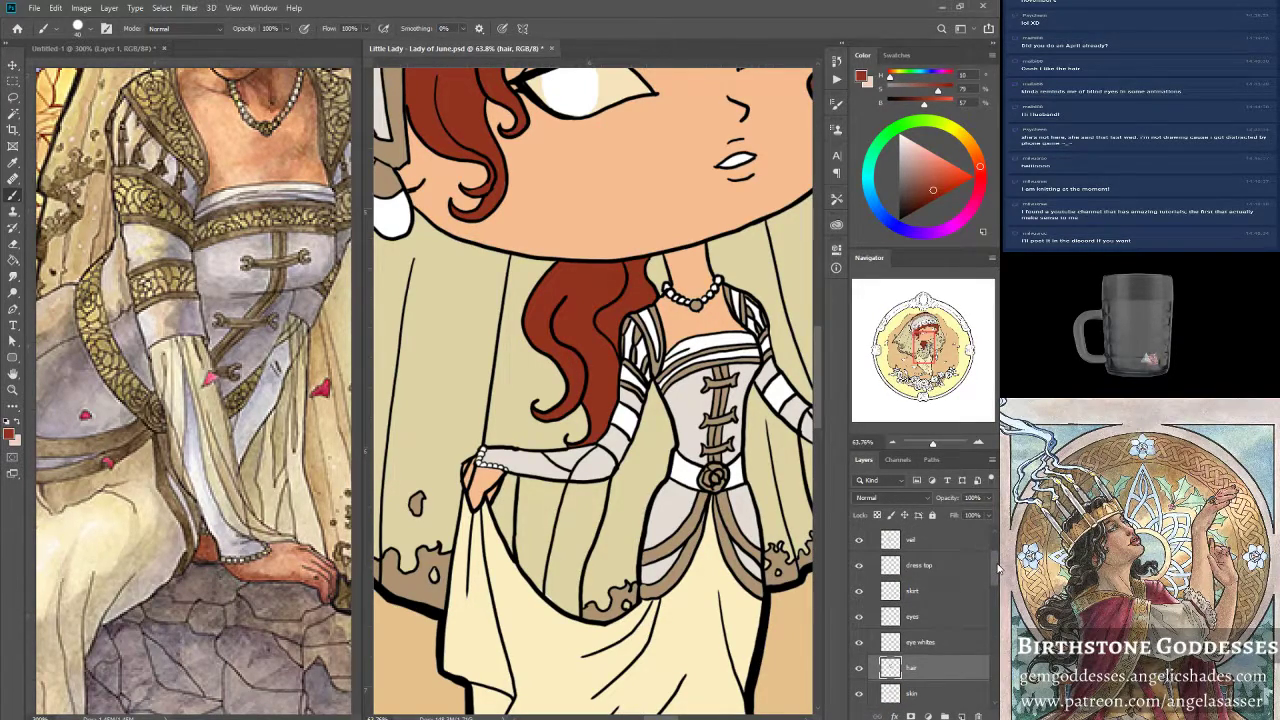
scroll(998, 568, up, 1)
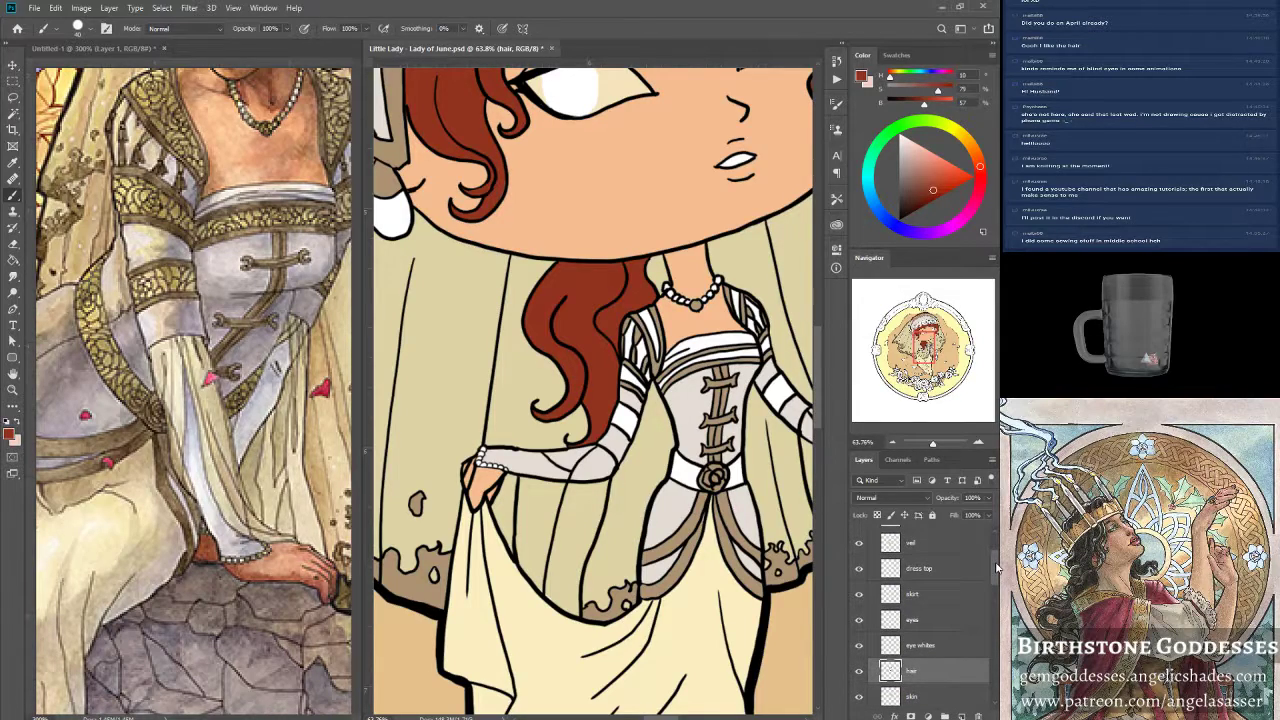
scroll(996, 568, up, 1)
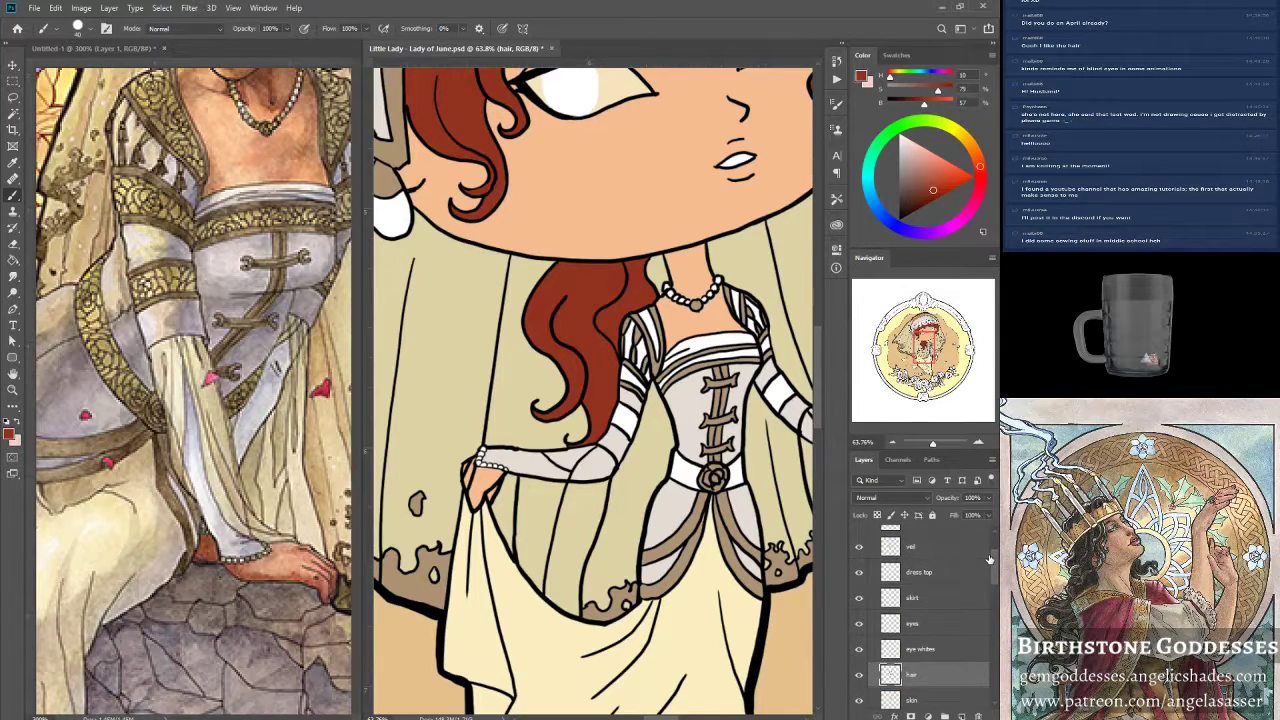
drag(990, 563, 991, 547)
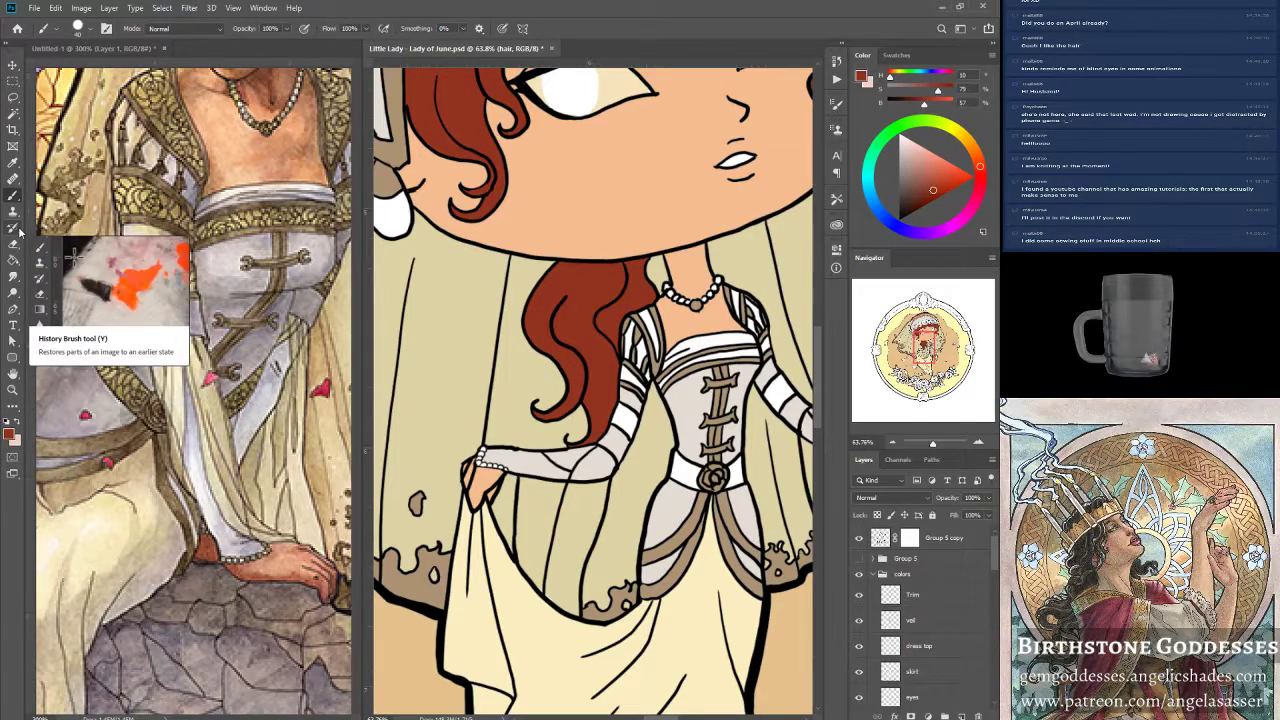
click(16, 114)
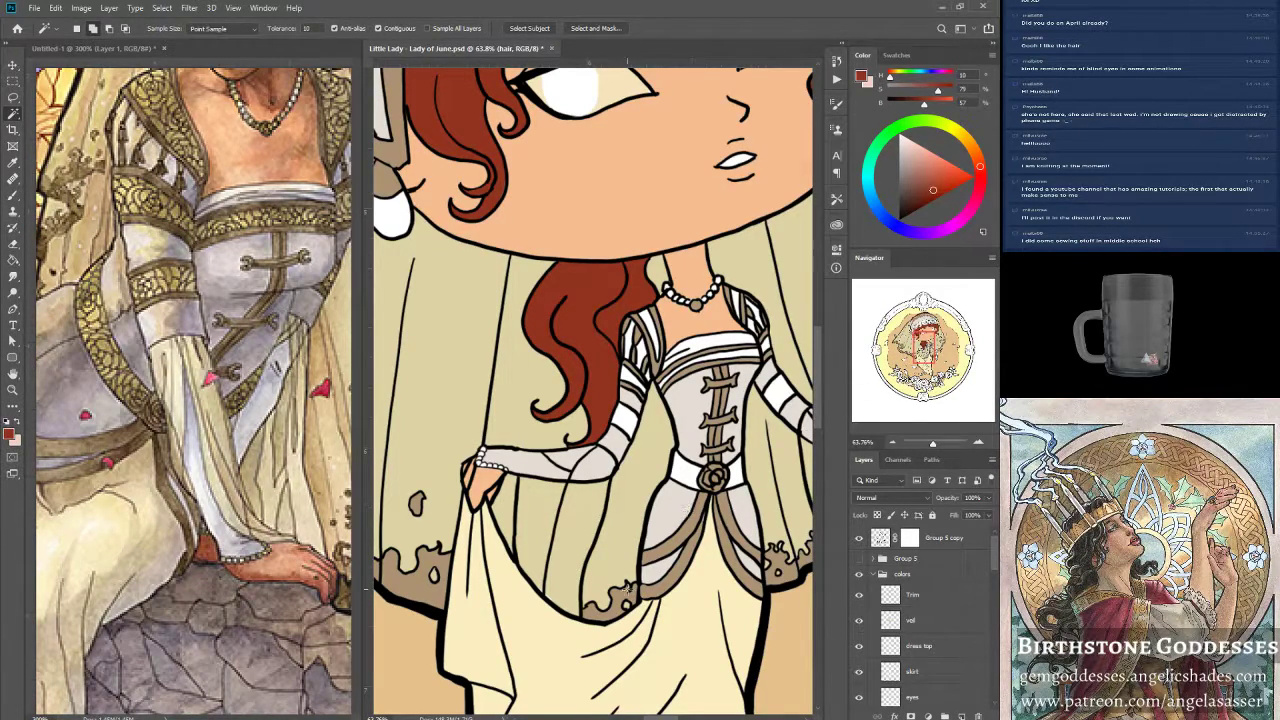
click(880, 538)
click(688, 476)
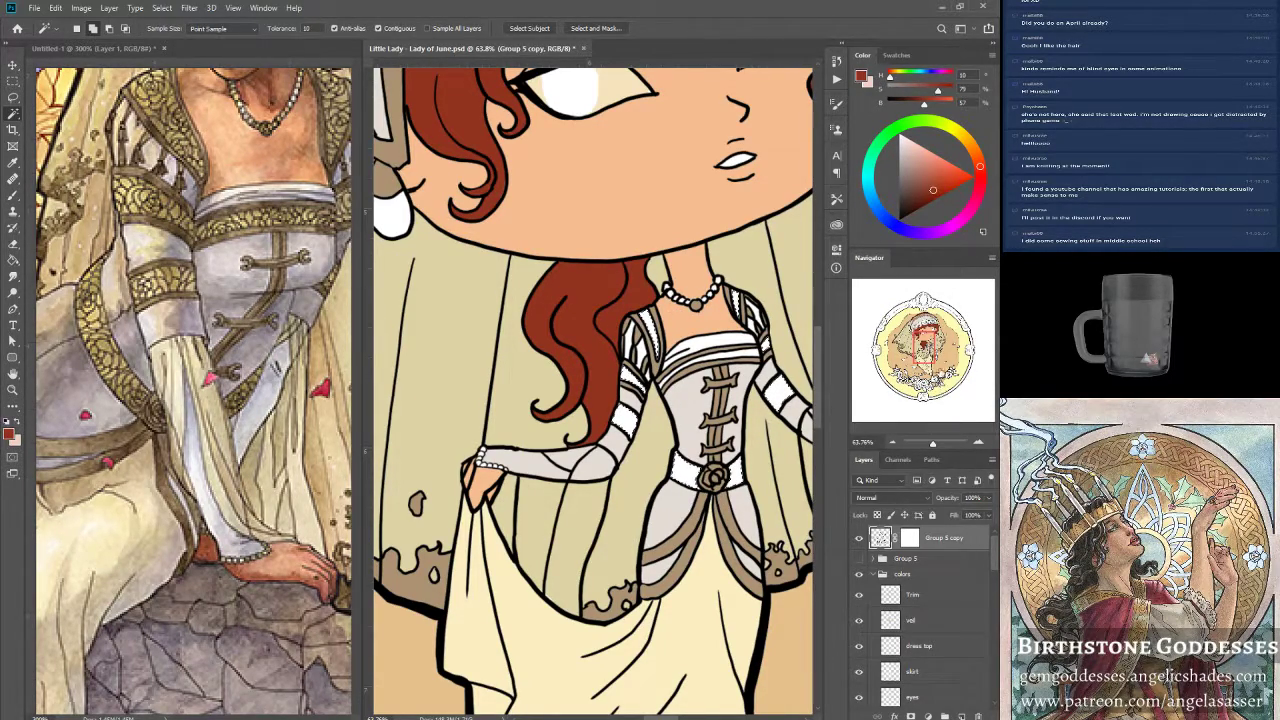
Set the foreground color to the gold #dec078 sampled from the dress in the reference painting.
drag(922, 349, 928, 353)
drag(934, 446, 934, 449)
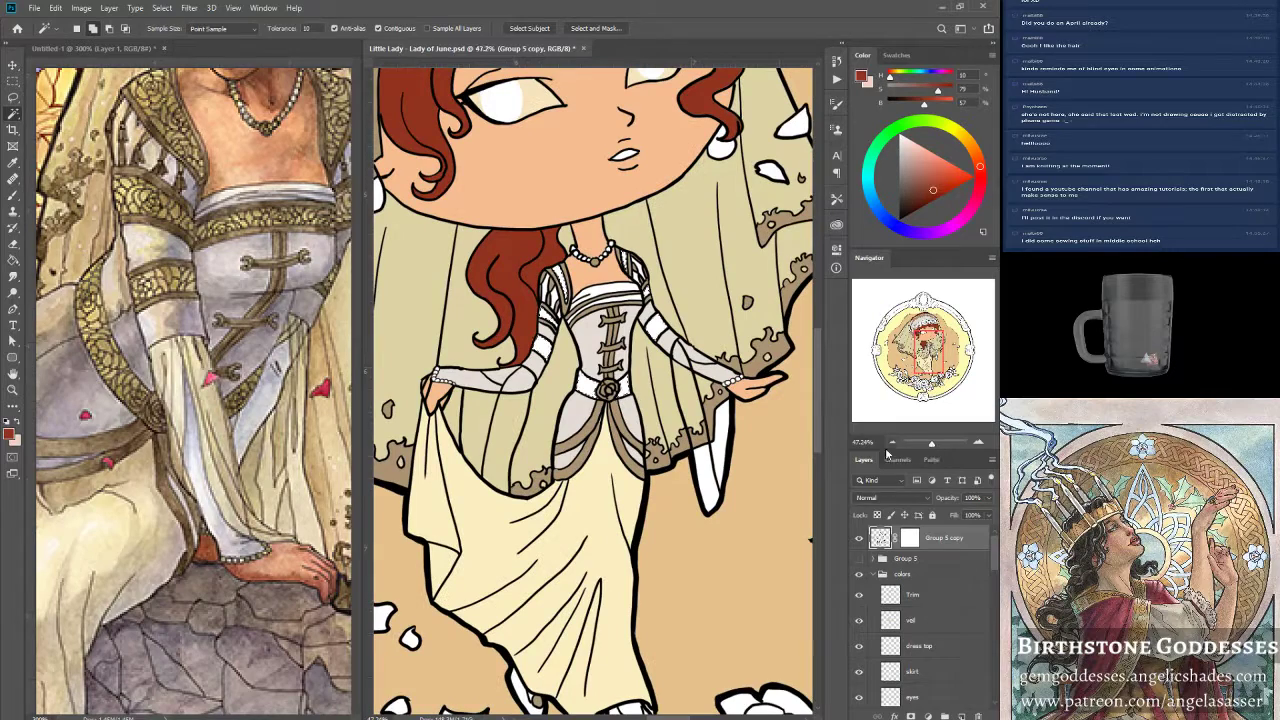
drag(928, 350, 929, 360)
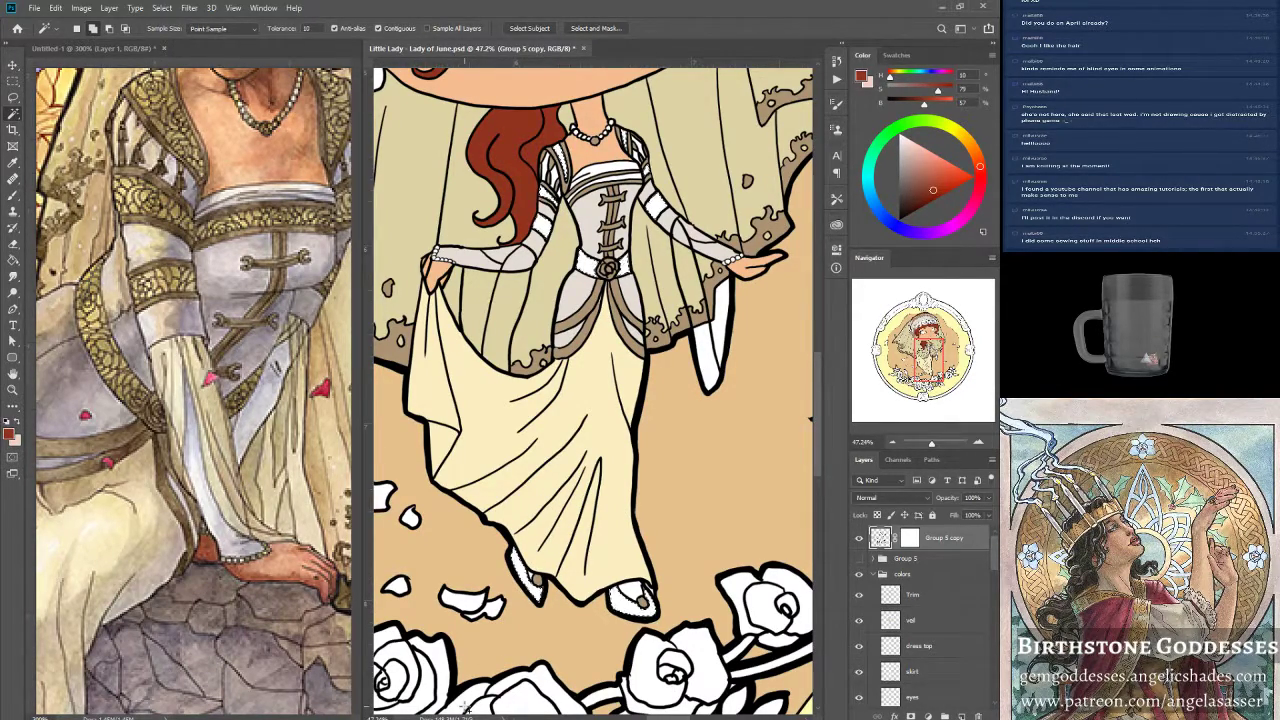
click(9, 432)
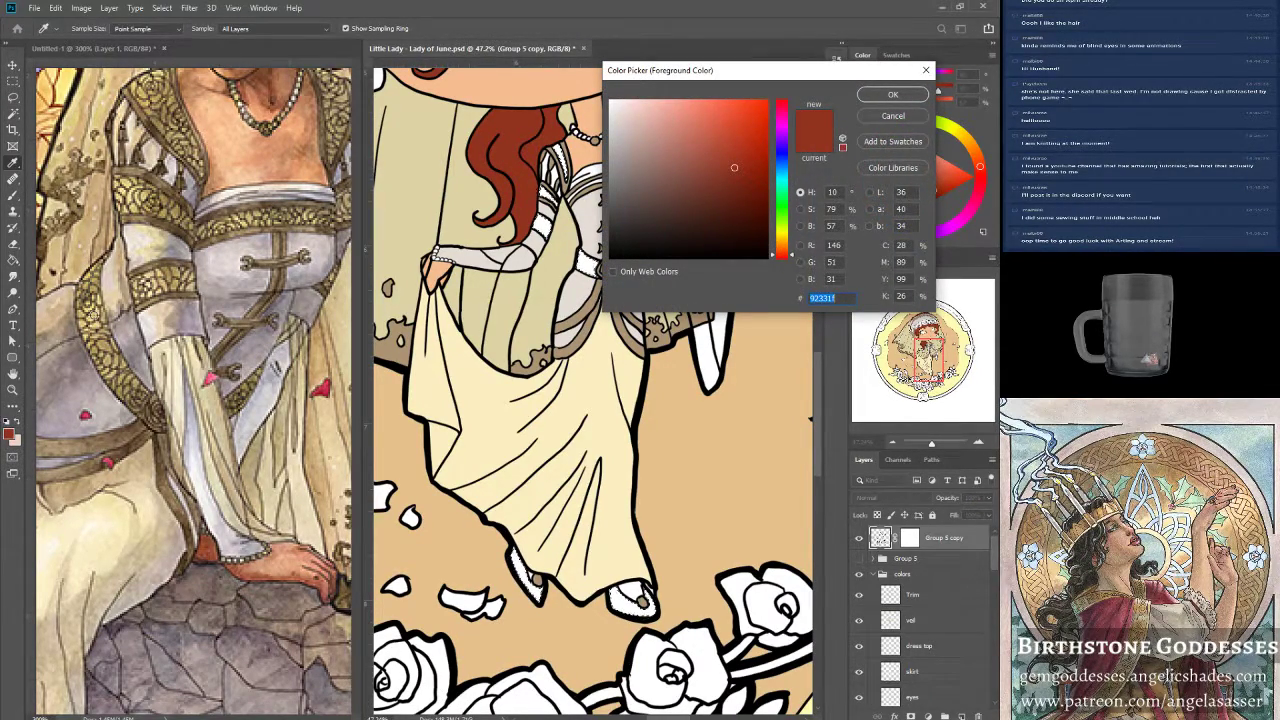
click(218, 325)
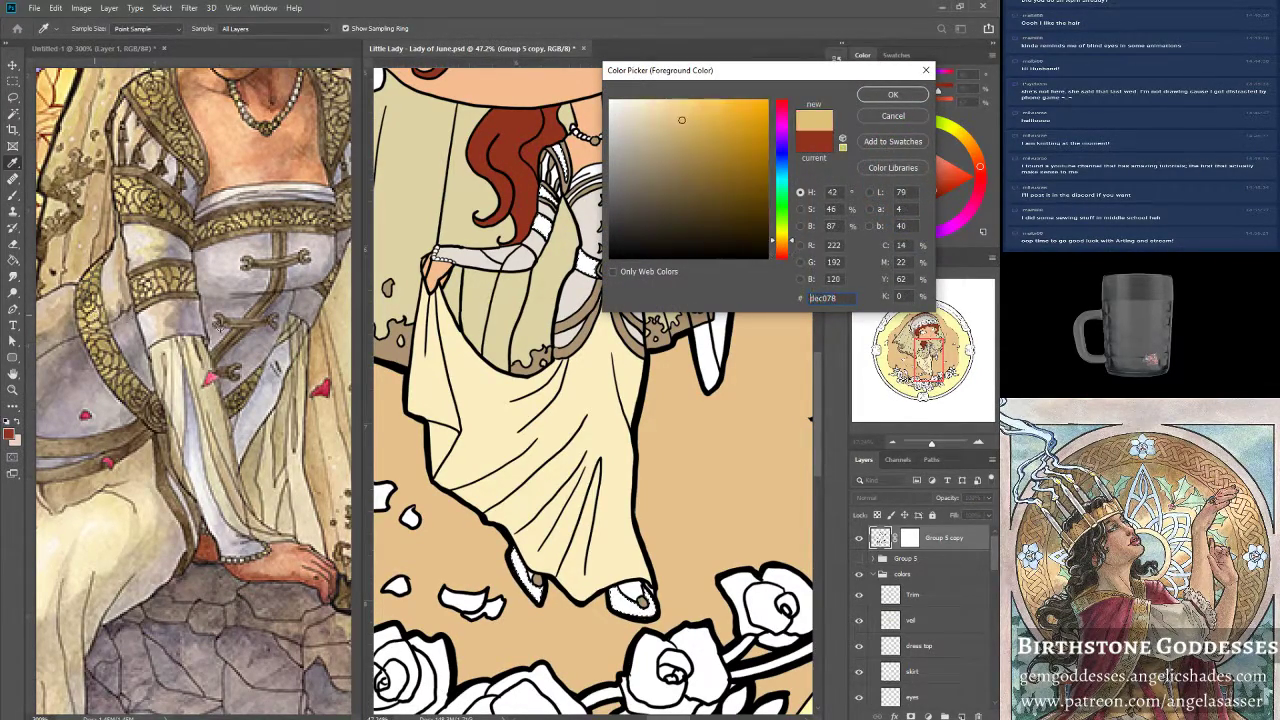
click(882, 97)
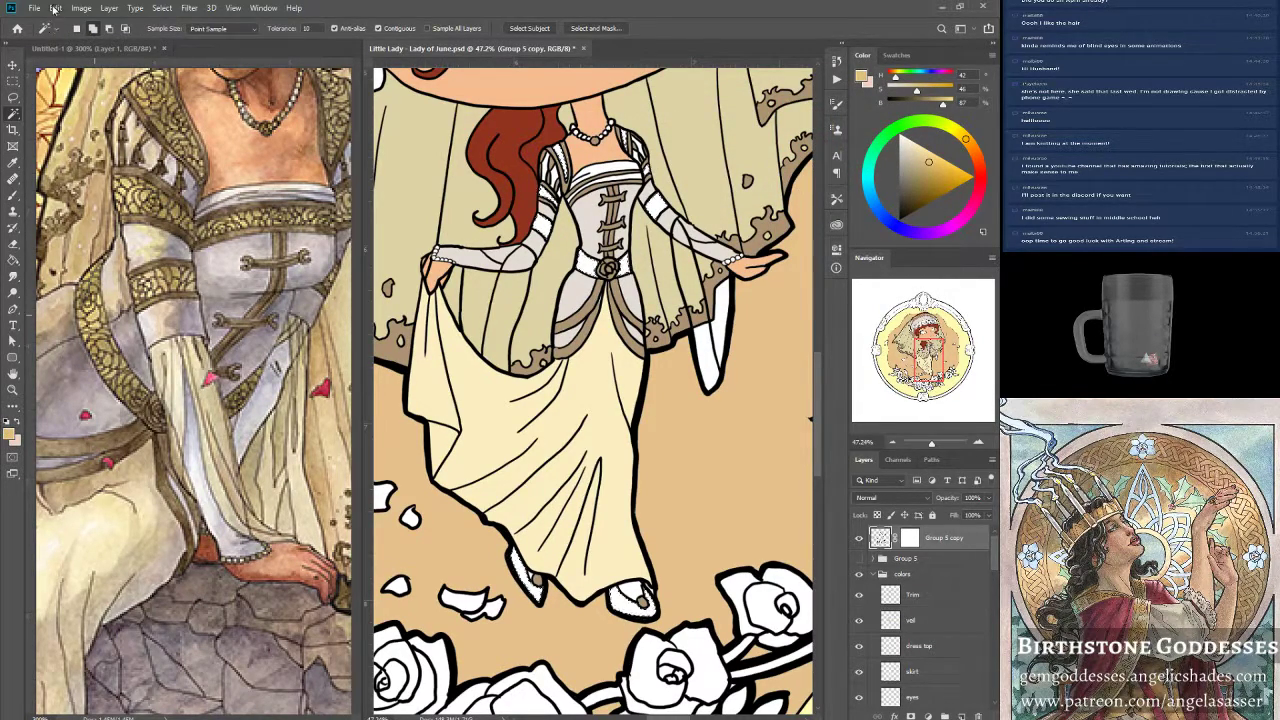
click(56, 9)
click(99, 201)
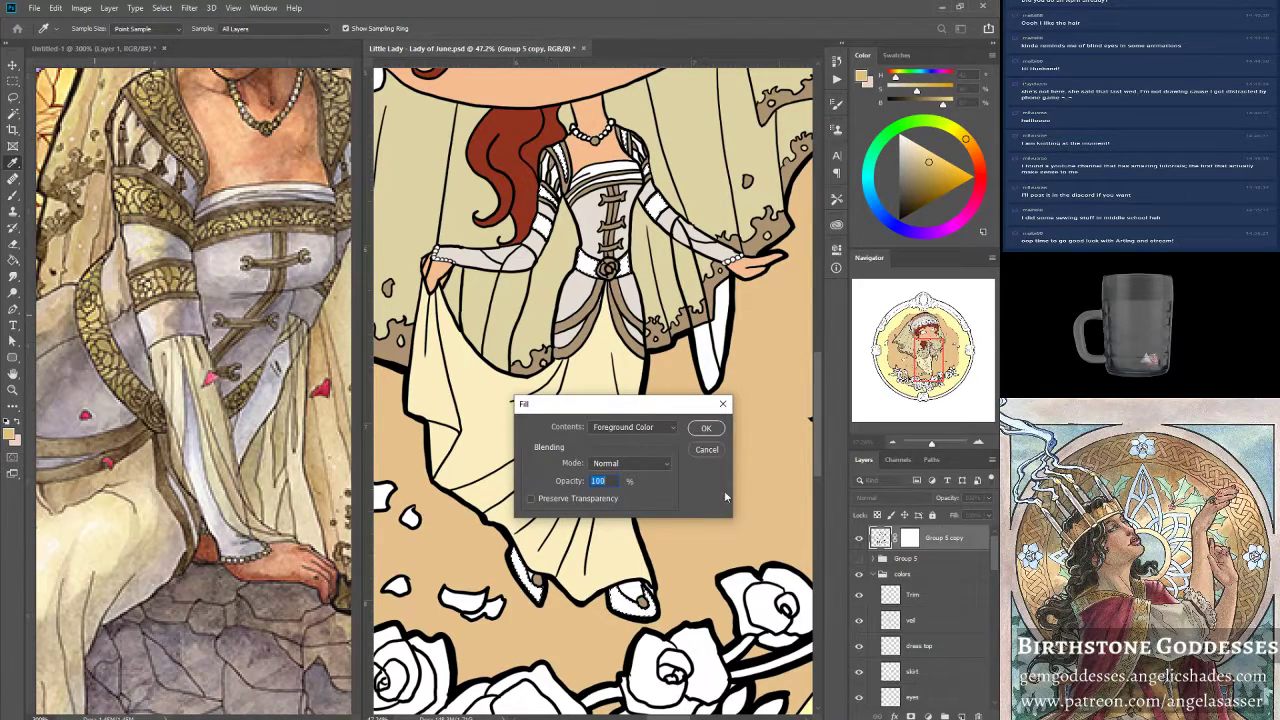
click(706, 450)
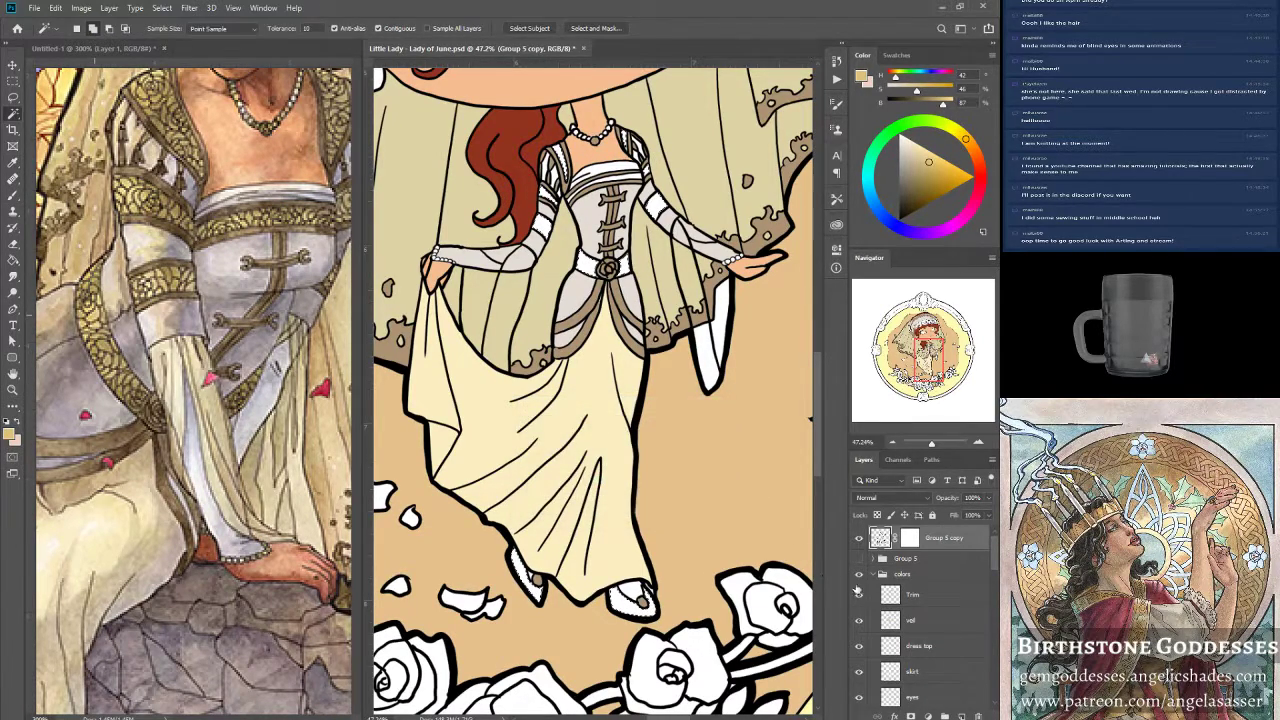
Create a layer named "inner trim border" above dress top and move it above the veil layer.
click(919, 647)
click(963, 716)
double_click(919, 646)
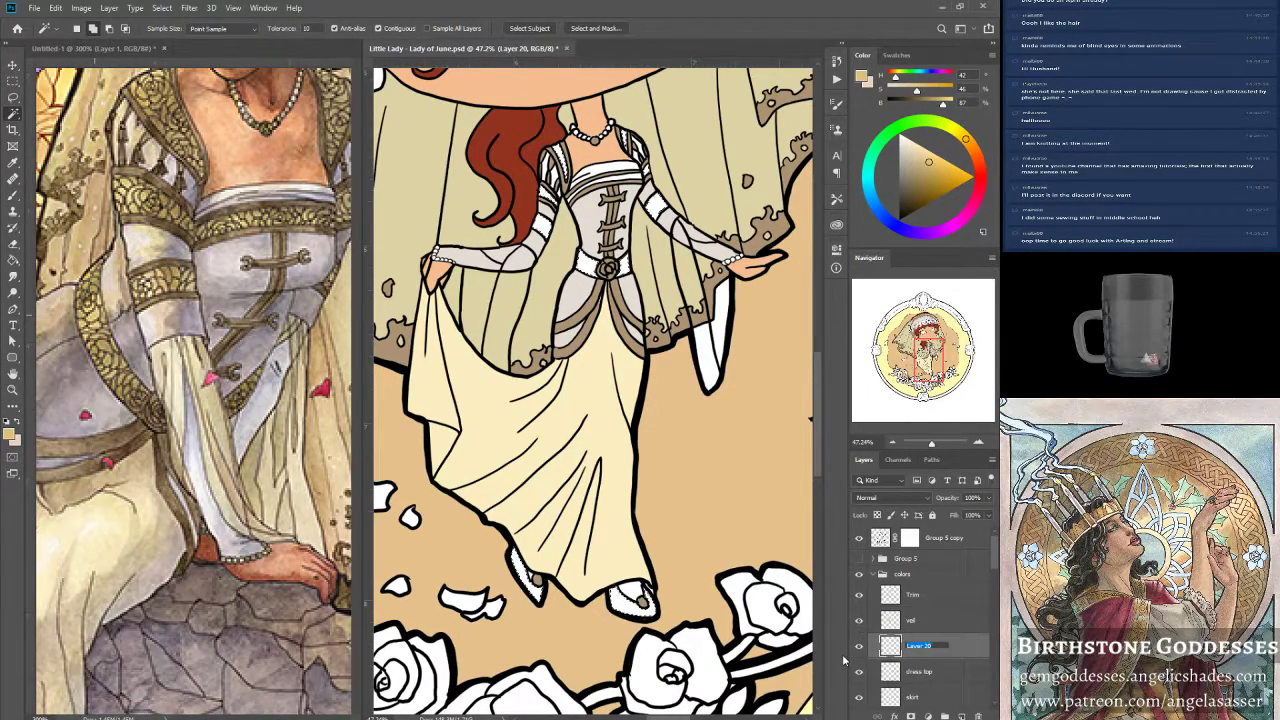
text(und)
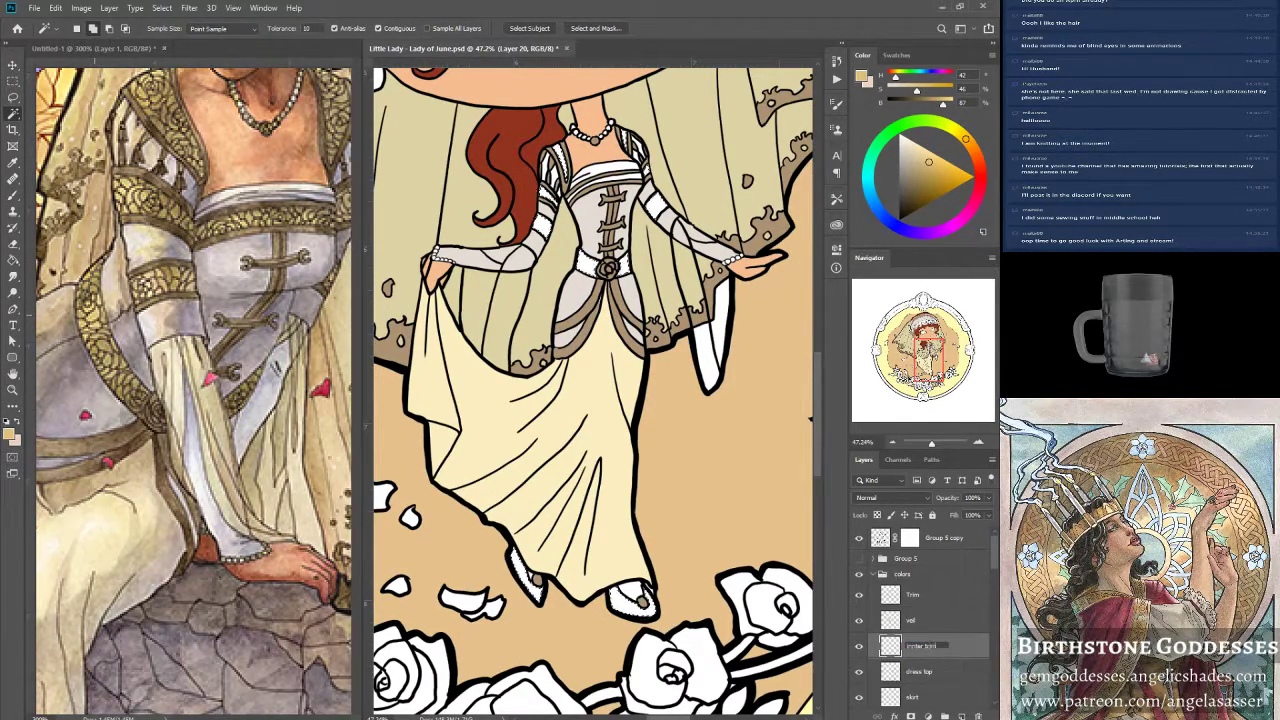
text(er trim border)
key(Return)
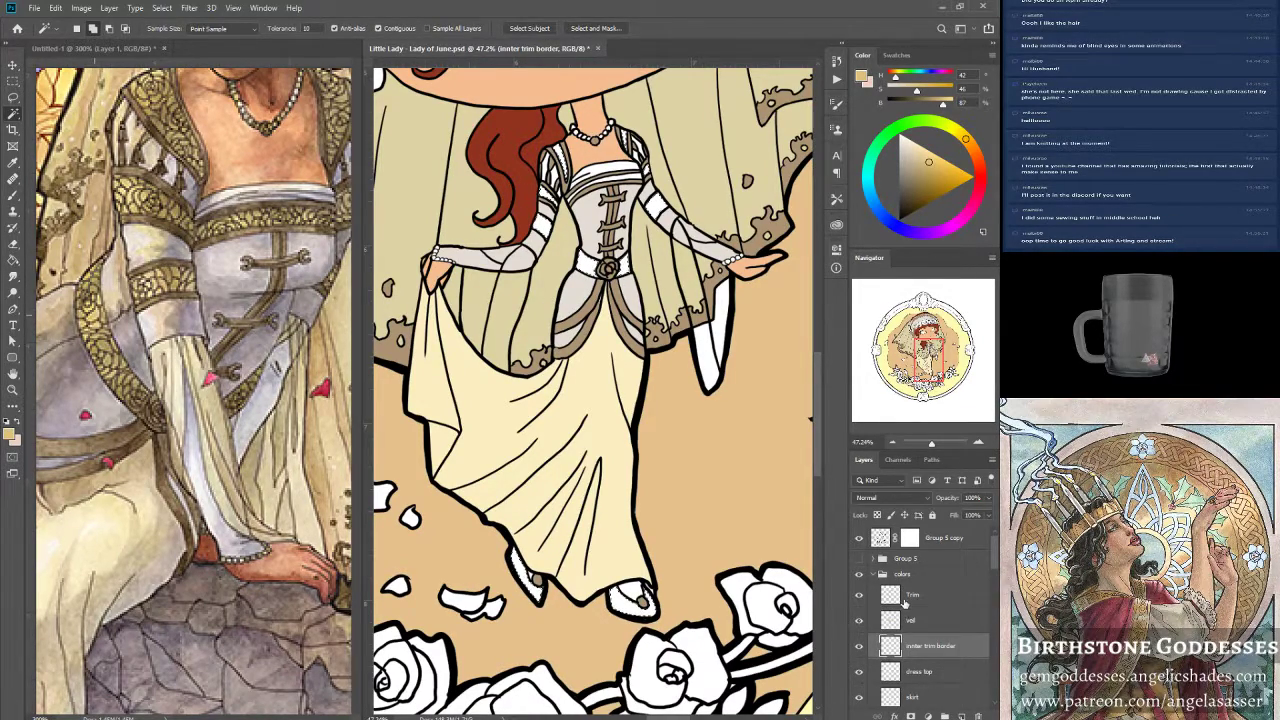
drag(938, 645, 945, 604)
Fill the selected waistband, sleeve bands and shoes with the gold foreground color on the inner trim border layer.
click(56, 8)
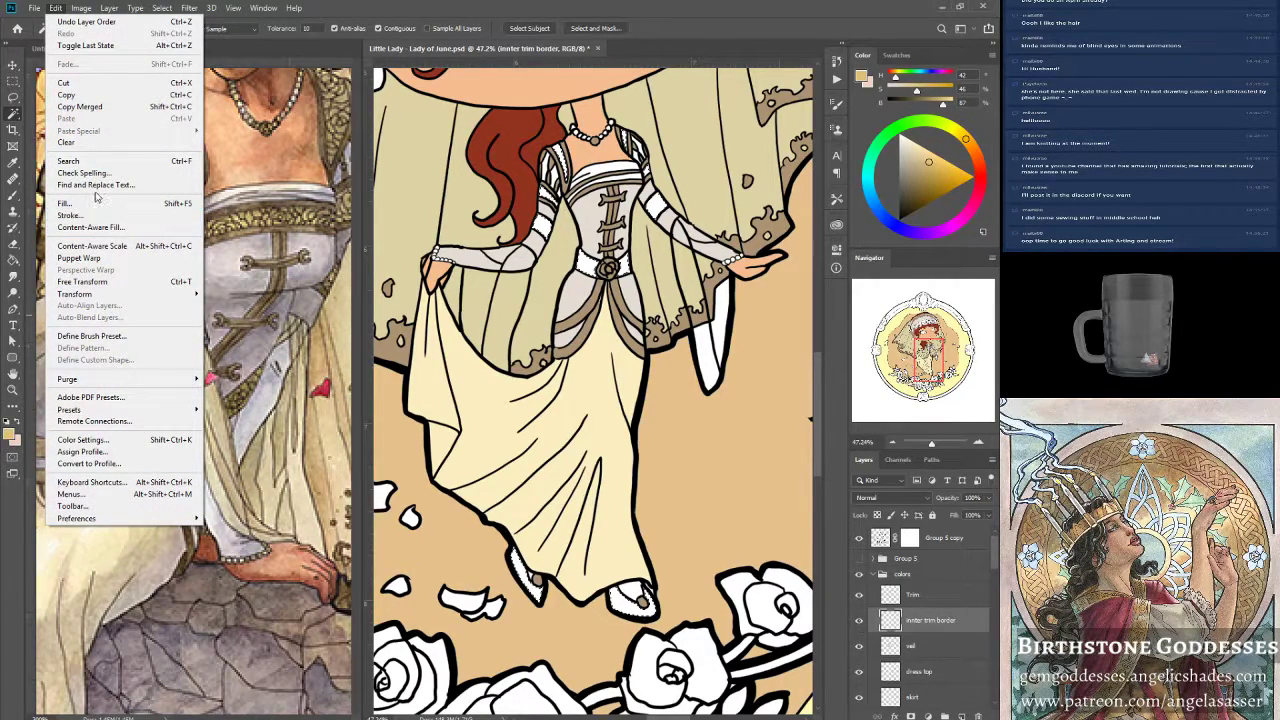
click(65, 203)
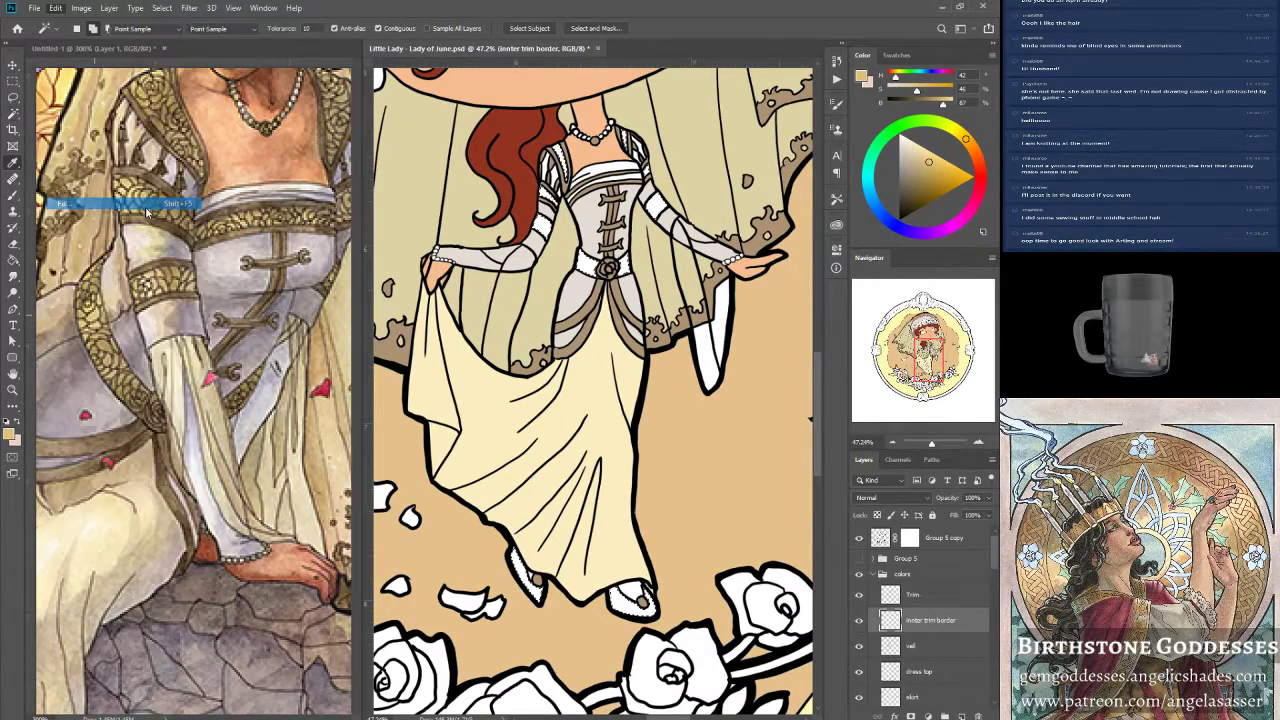
click(706, 429)
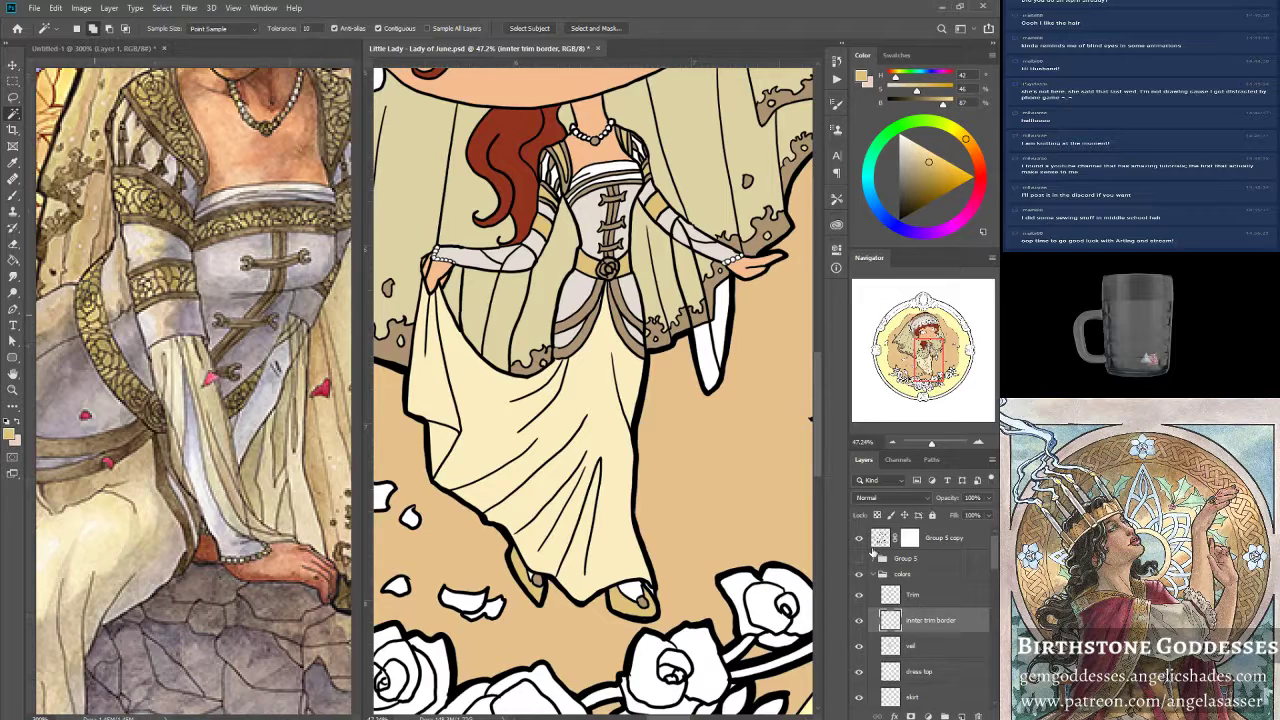
Touch up the shoe linework with the Brush in sampled black on the Group 5 copy layer.
click(878, 541)
mouse_move(931, 443)
mouse_down()
mouse_move(918, 443)
mouse_move(934, 444)
mouse_up()
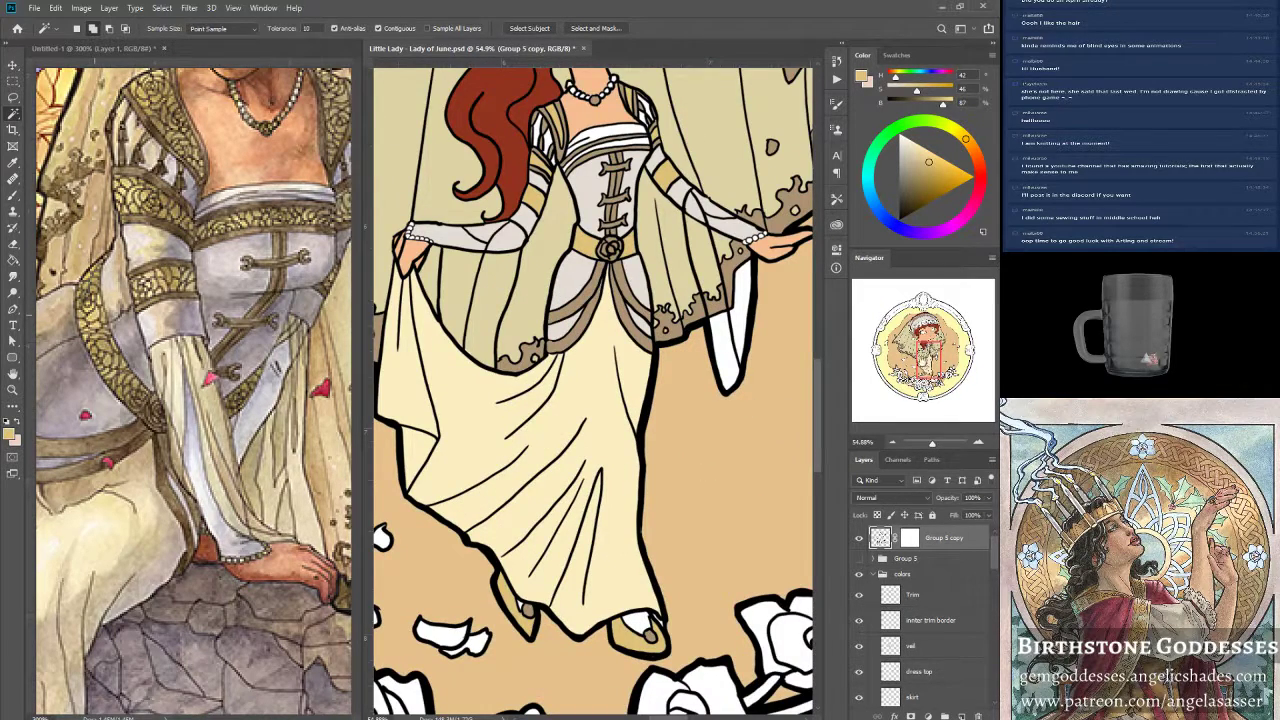
drag(923, 359, 919, 368)
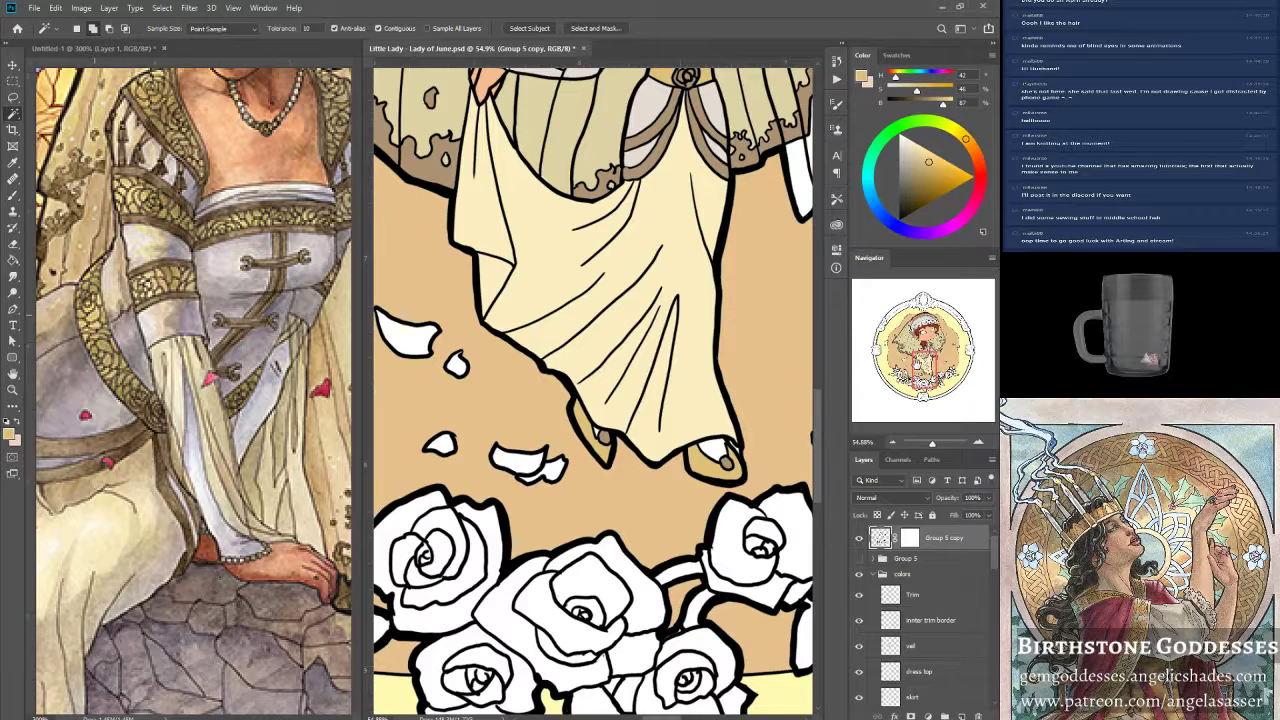
click(14, 197)
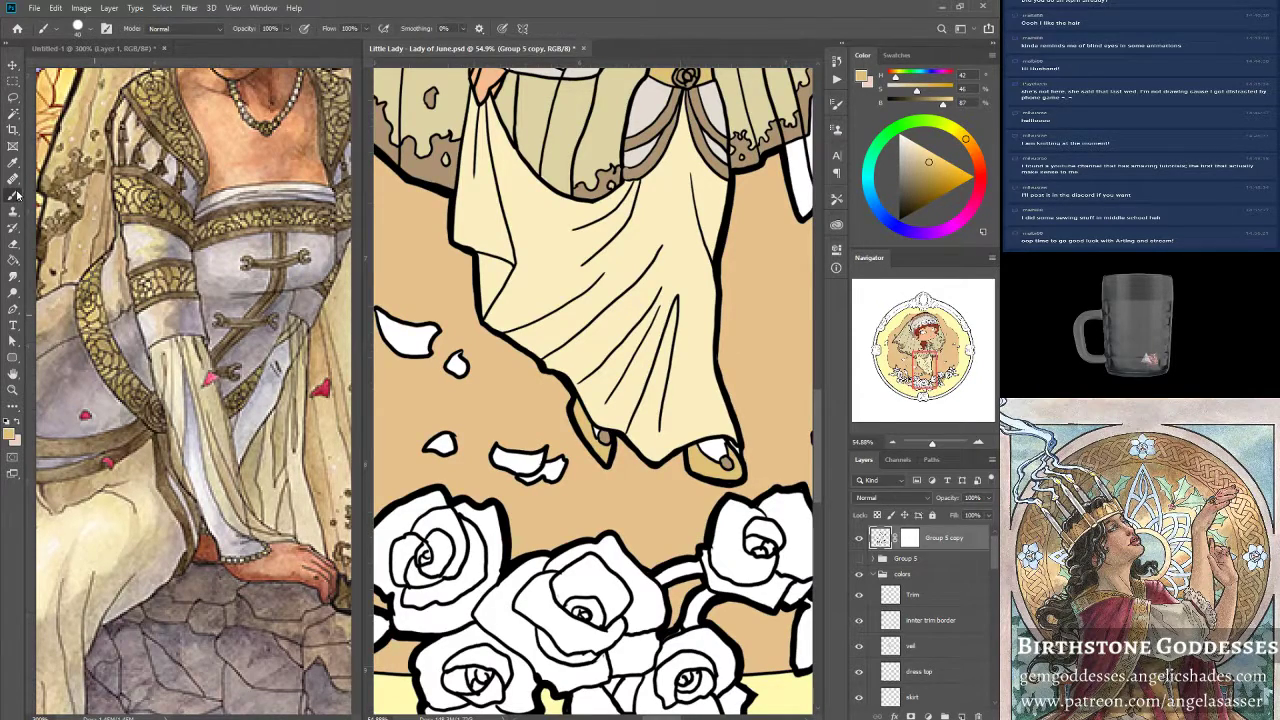
alt+click(711, 441)
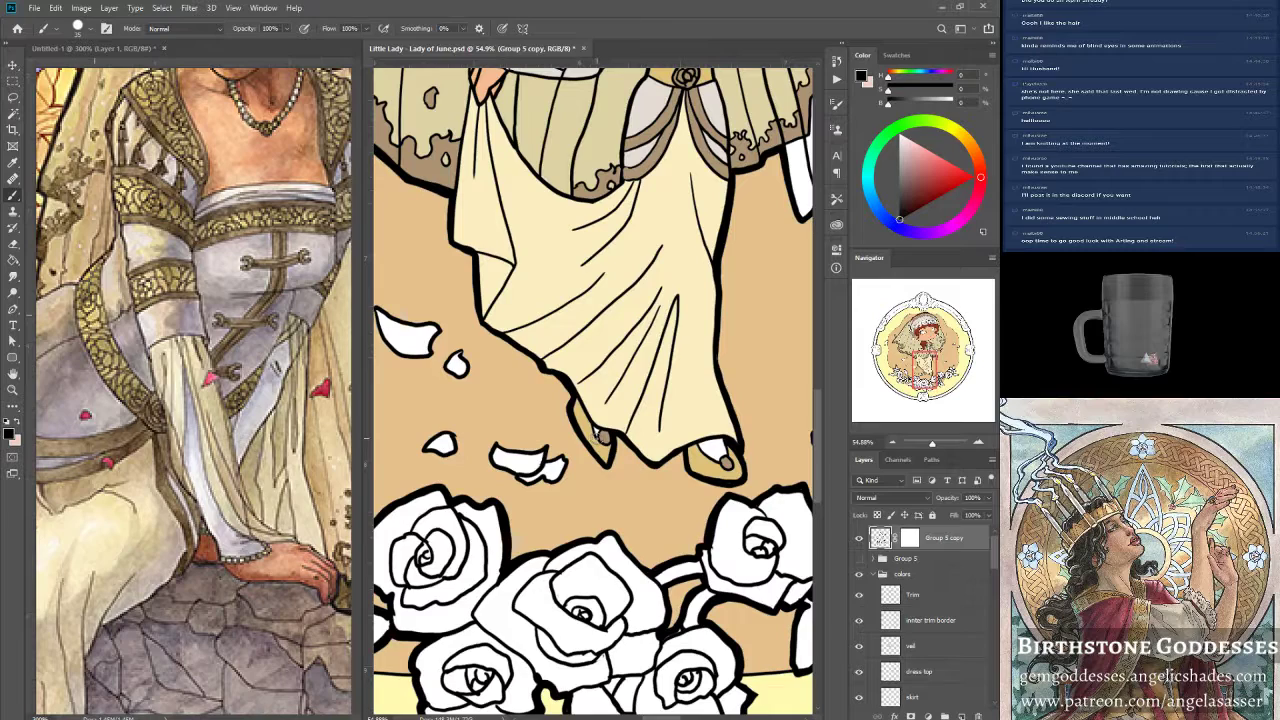
drag(993, 566, 990, 602)
click(917, 601)
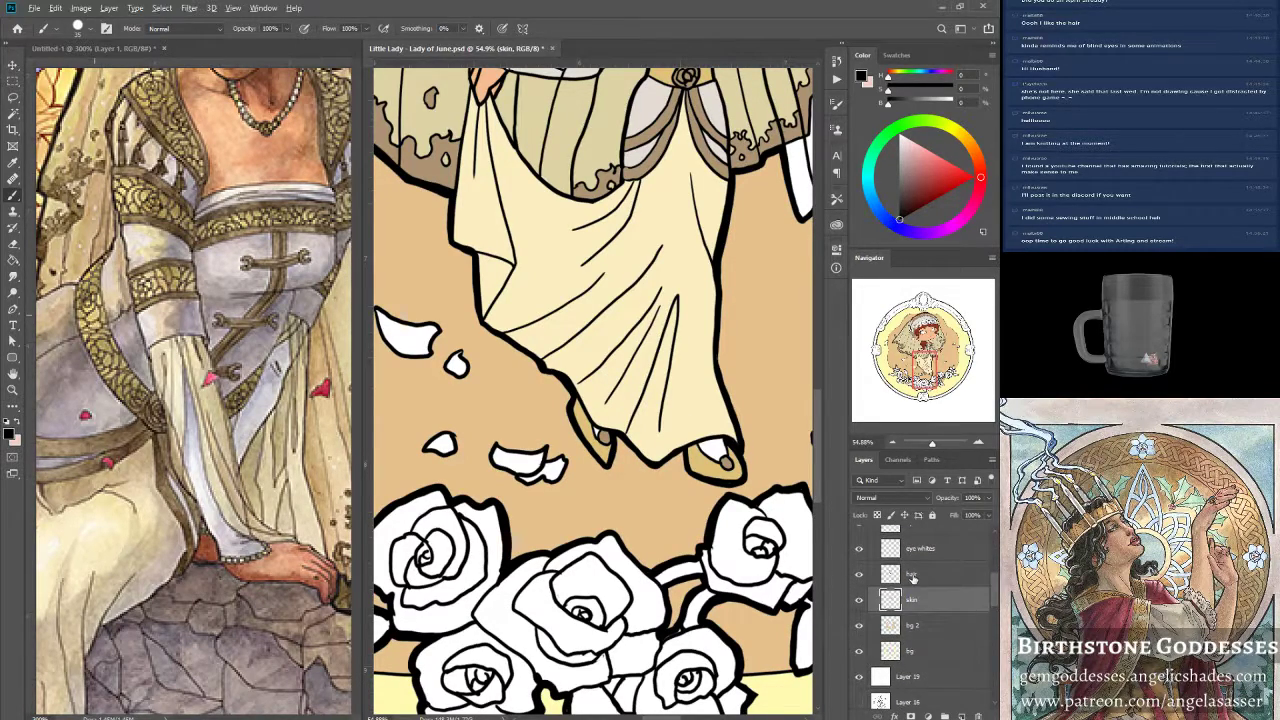
click(922, 360)
alt+click(694, 252)
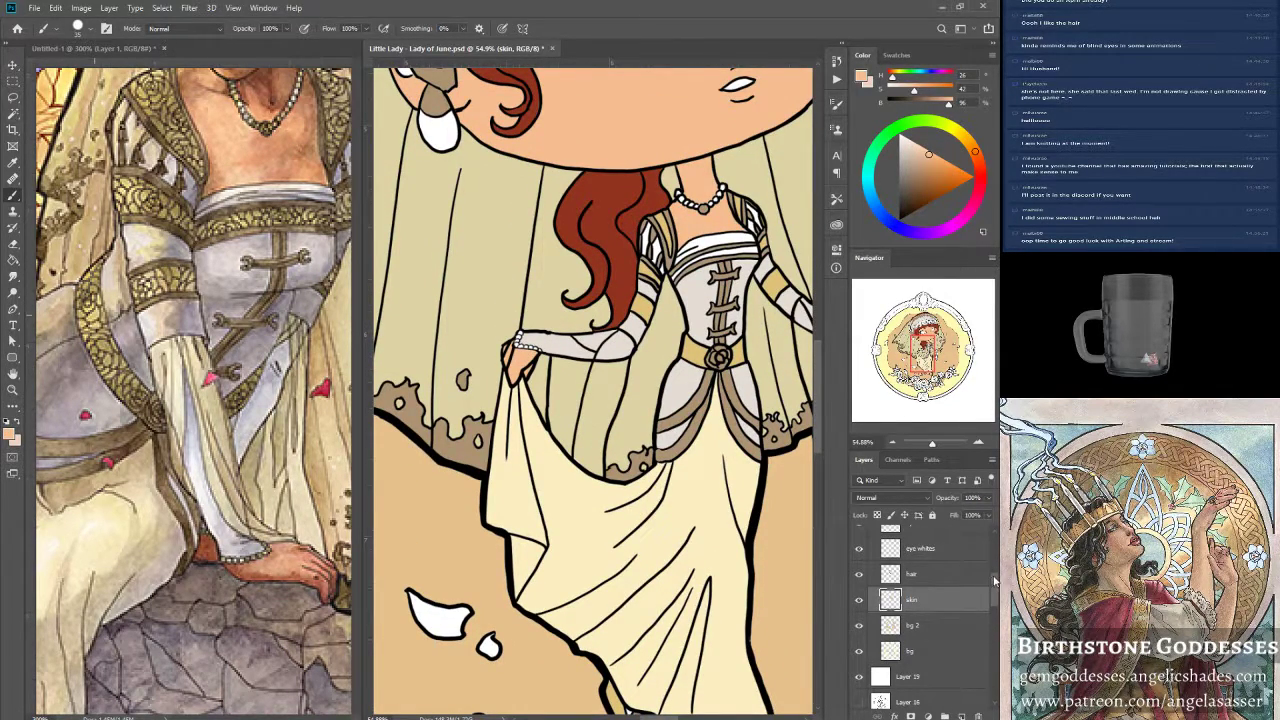
scroll(946, 541, up, 5)
click(930, 540)
alt+click(509, 343)
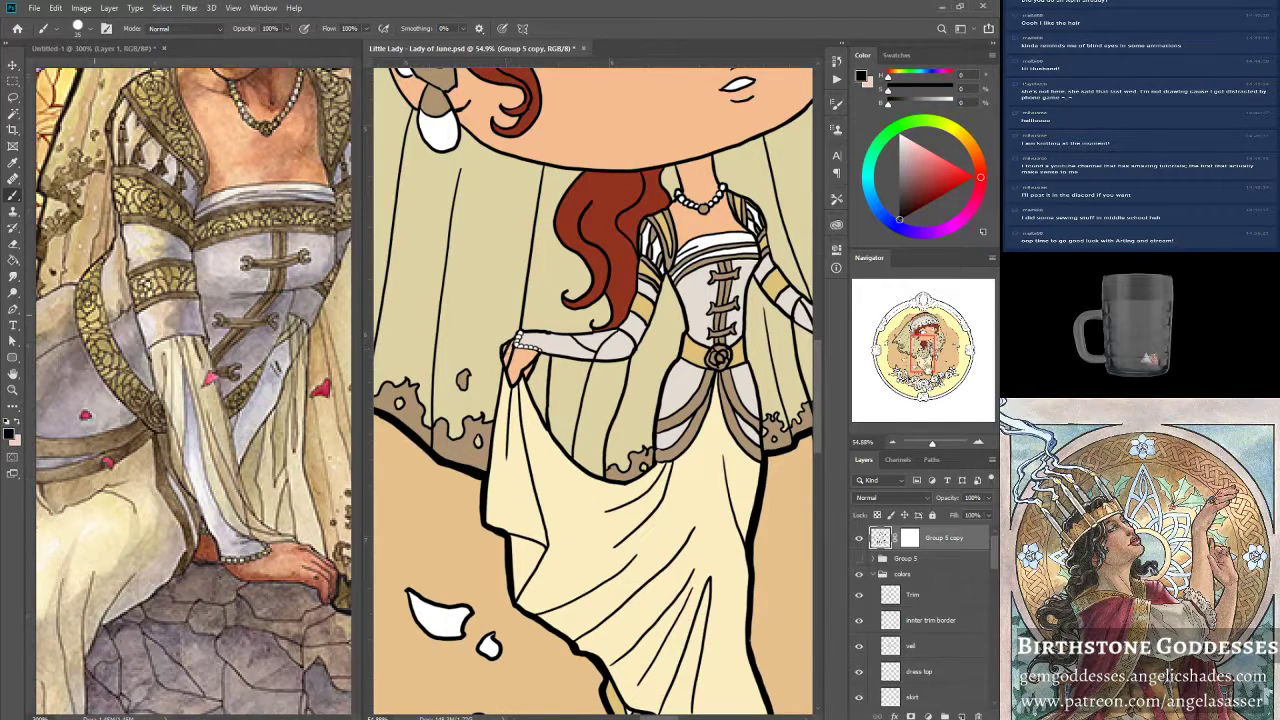
scroll(500, 355, down, 5)
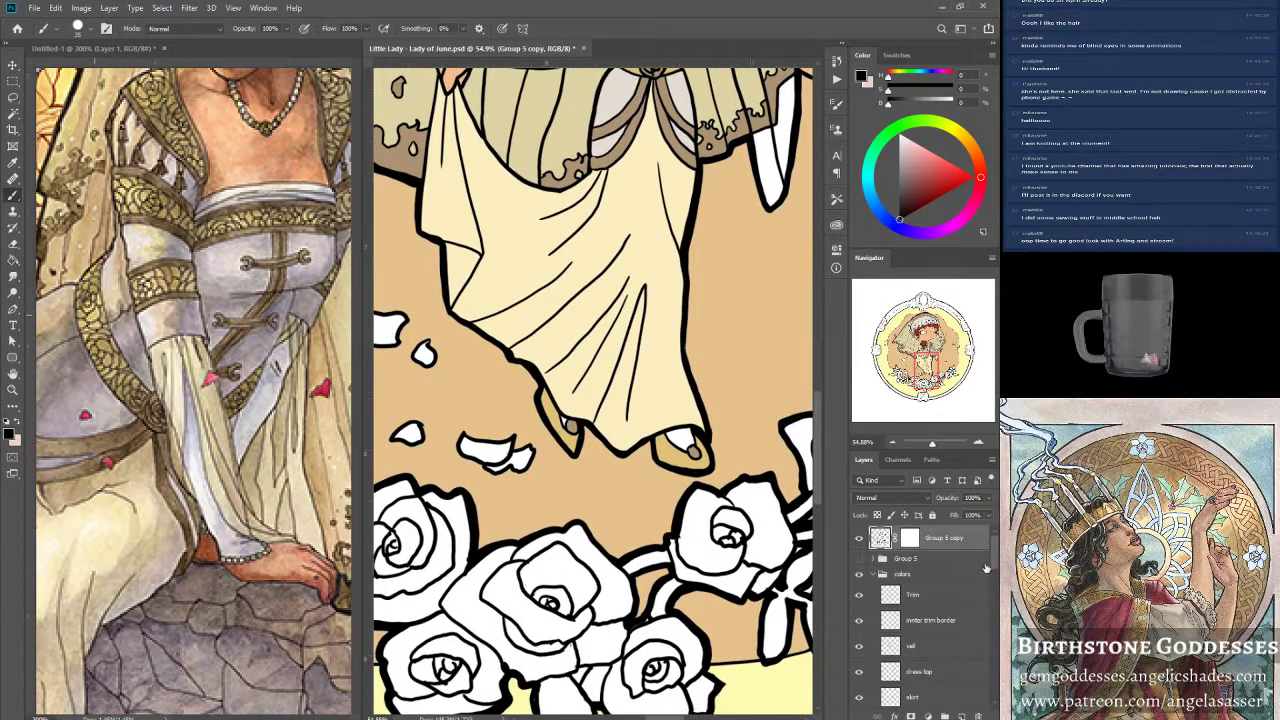
Paint the white exposed parts of both feet inside the shoes with the sampled skin color on the skin layer.
drag(995, 554, 988, 612)
scroll(988, 617, up, 4)
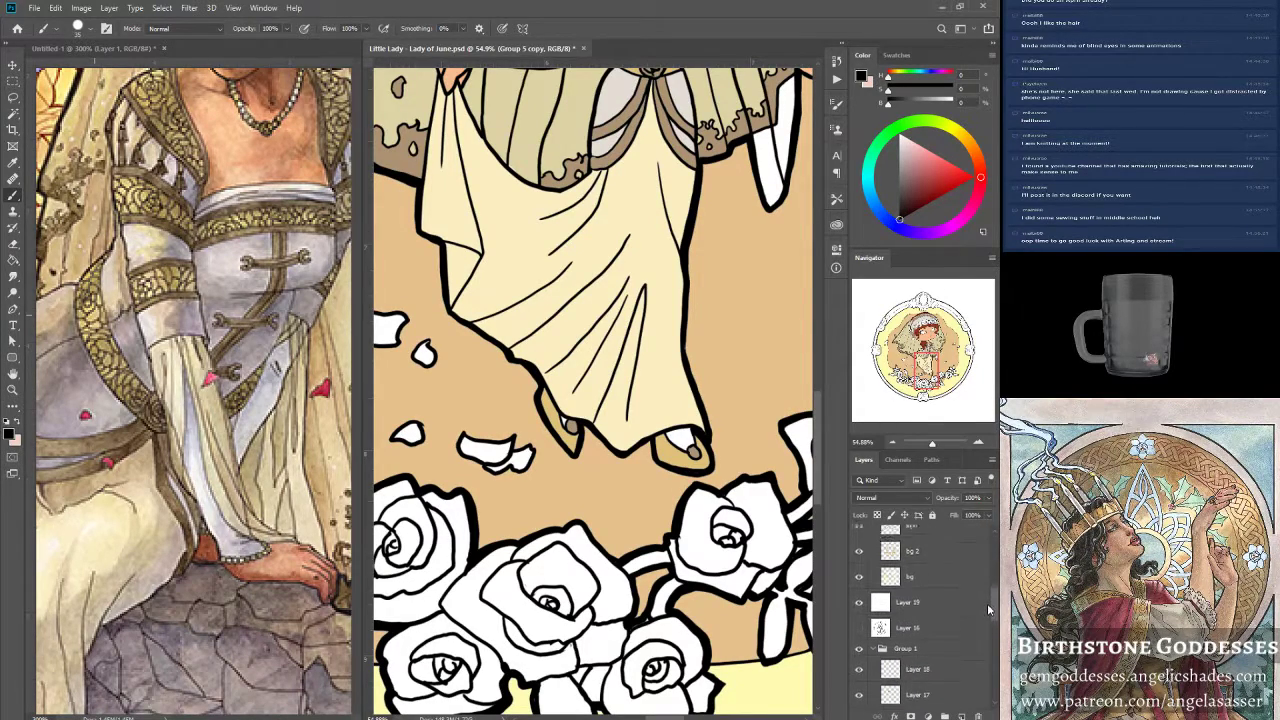
click(930, 620)
click(924, 594)
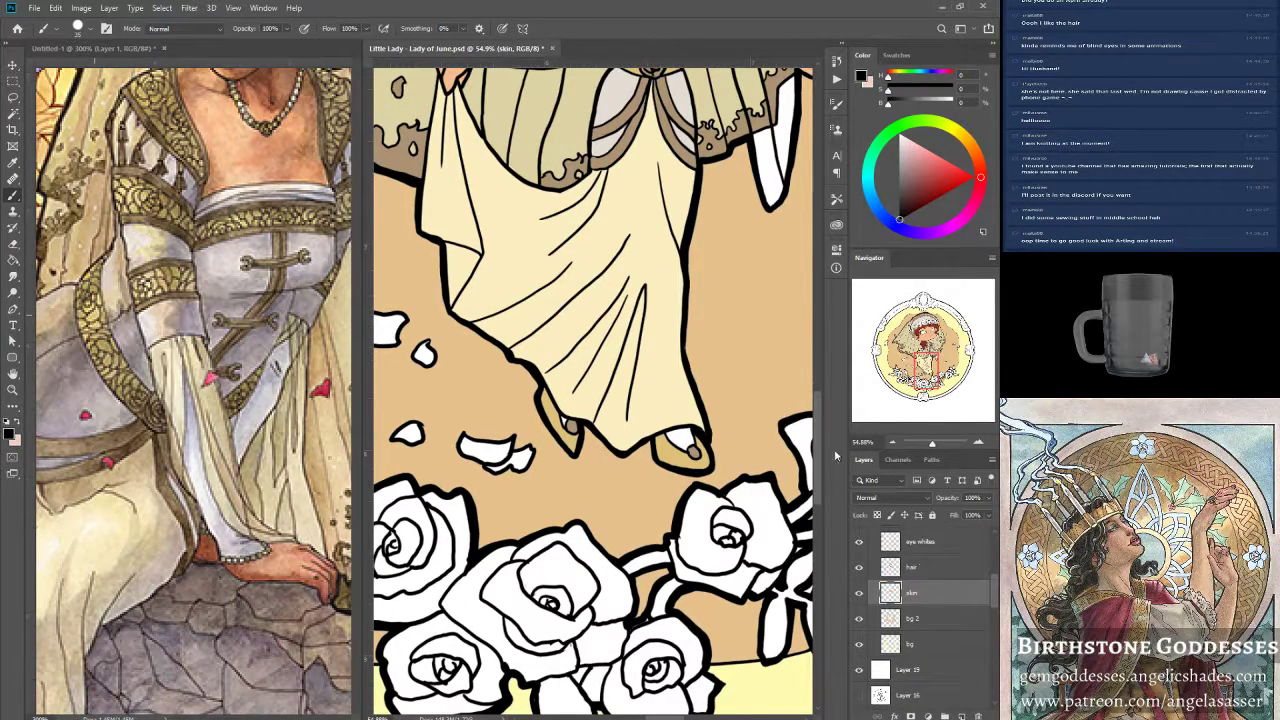
click(922, 348)
alt+click(692, 246)
drag(924, 340, 927, 372)
drag(513, 416, 510, 420)
mouse_move(630, 437)
mouse_down()
mouse_move(618, 434)
mouse_move(632, 438)
mouse_up()
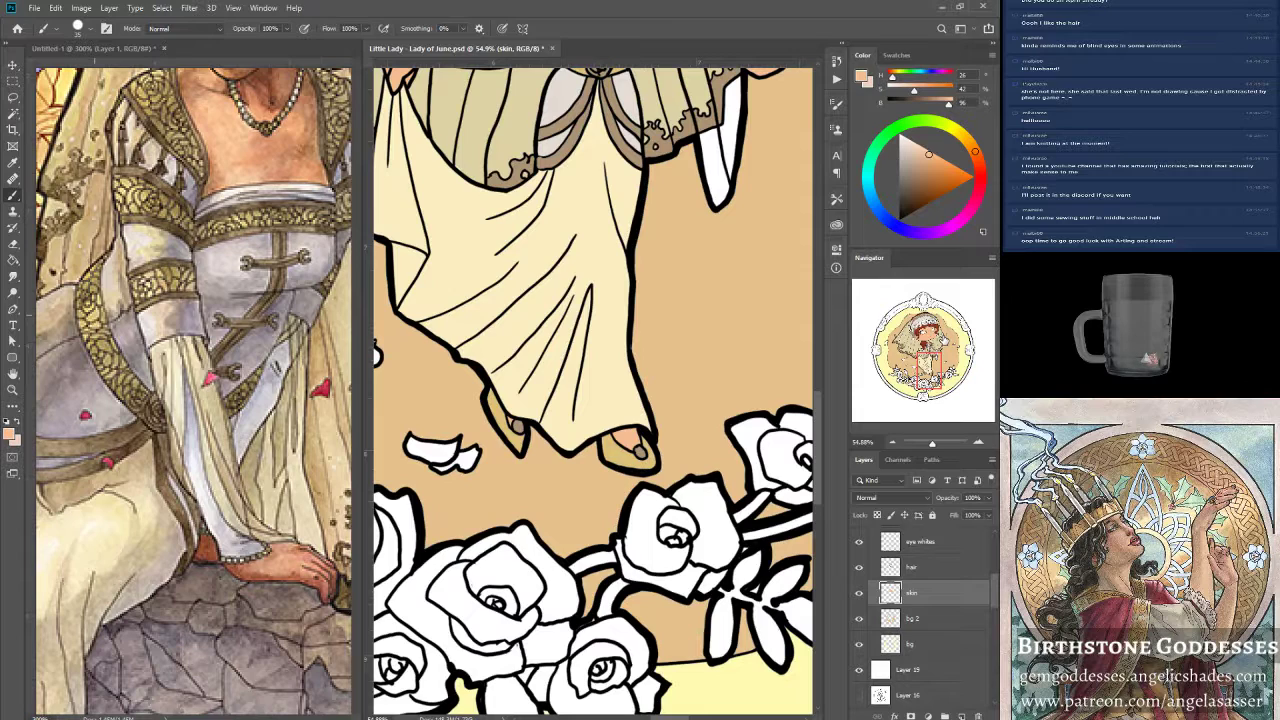
Touch up the linework around the pearl necklace at the neck in black with a smaller brush on the Group 5 copy layer.
drag(927, 365, 920, 350)
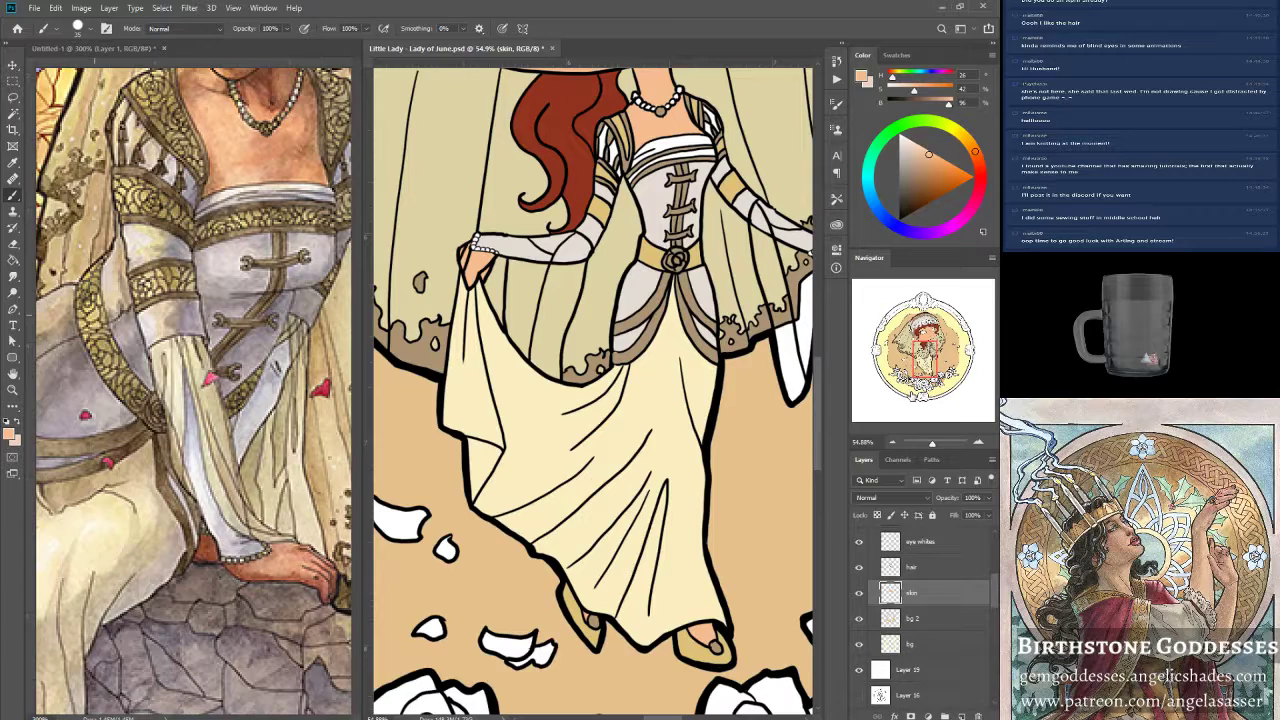
drag(918, 352, 925, 330)
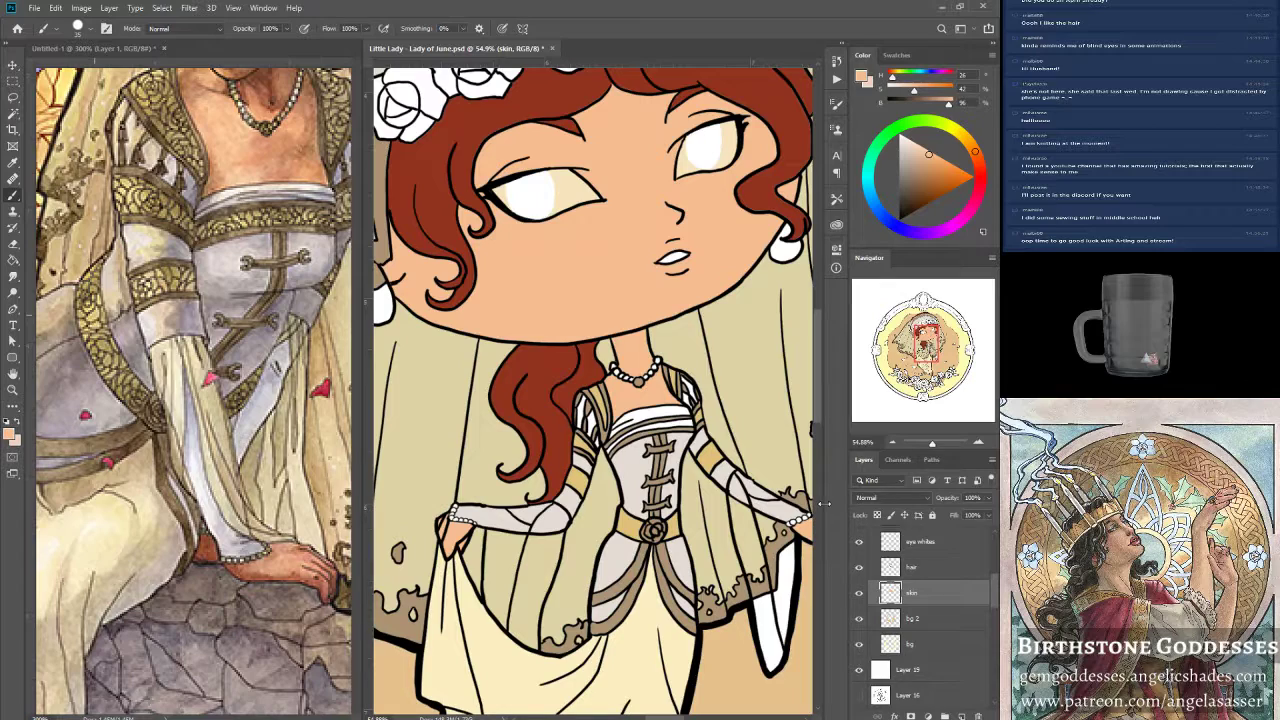
scroll(990, 584, up, 5)
click(888, 542)
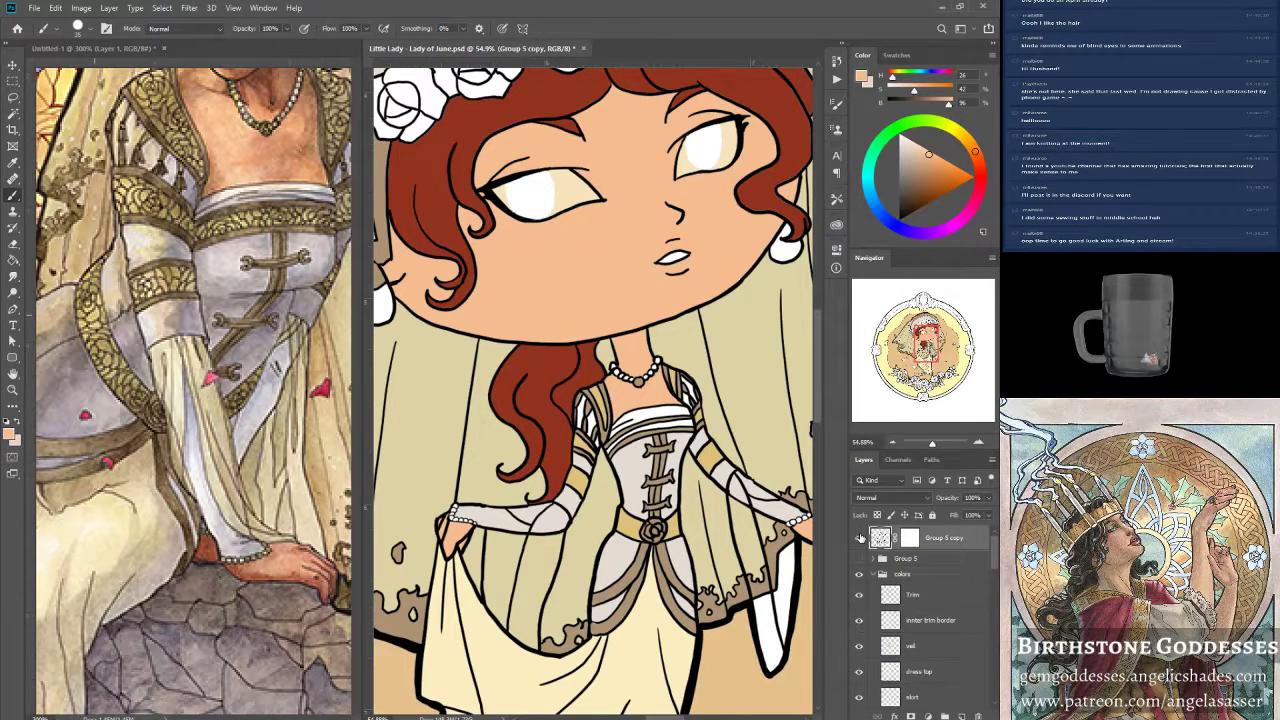
click(859, 538)
key(x)
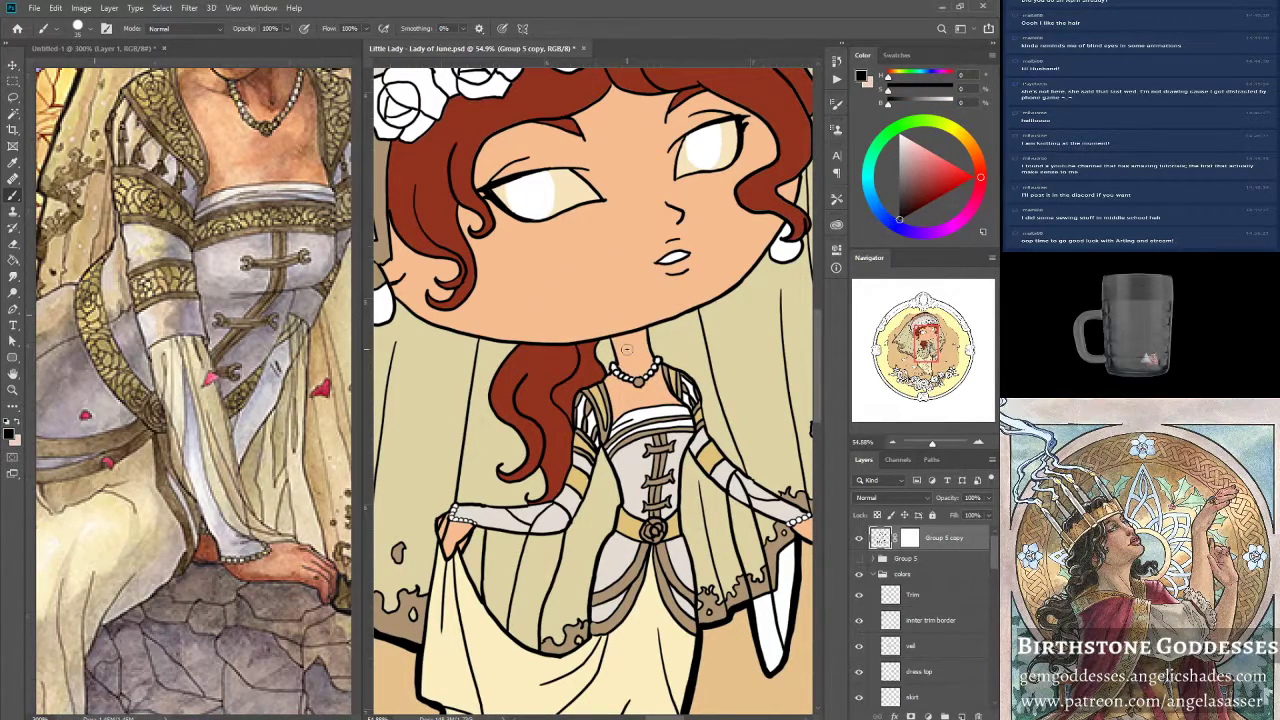
key(bracketleft)
key(bracketleft)
key(bracketleft)
key(bracketleft)
key(bracketleft)
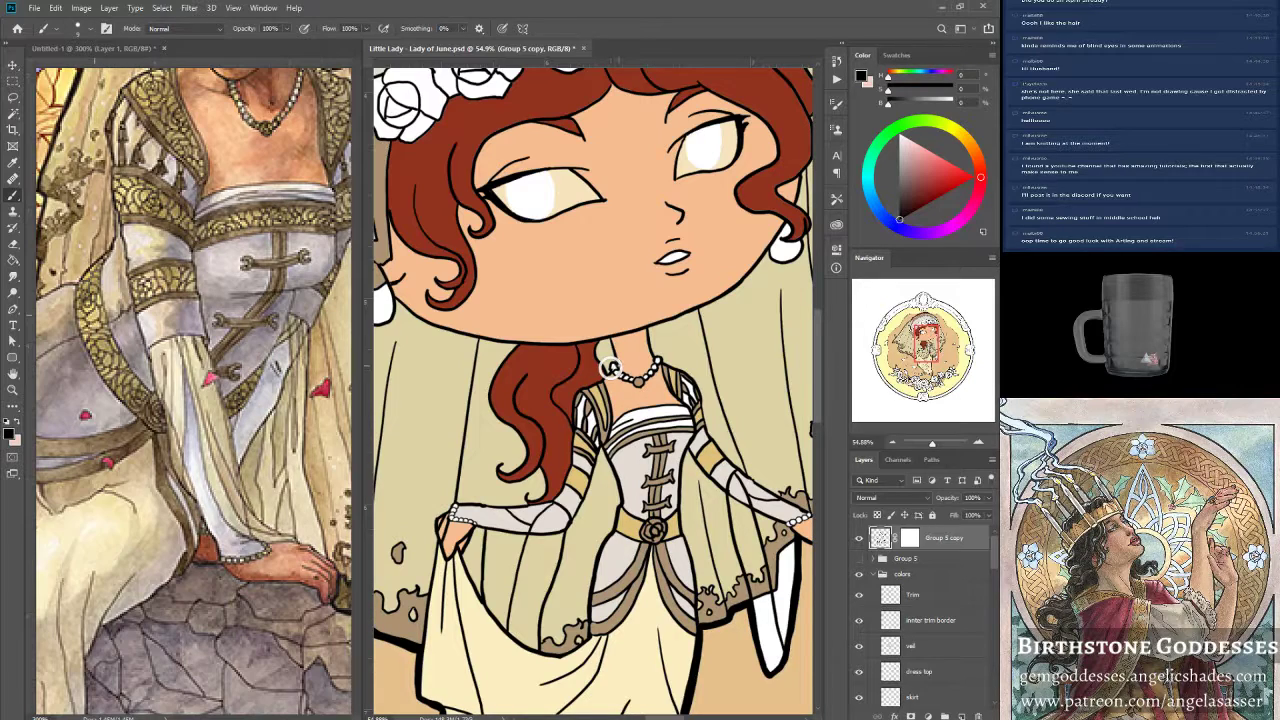
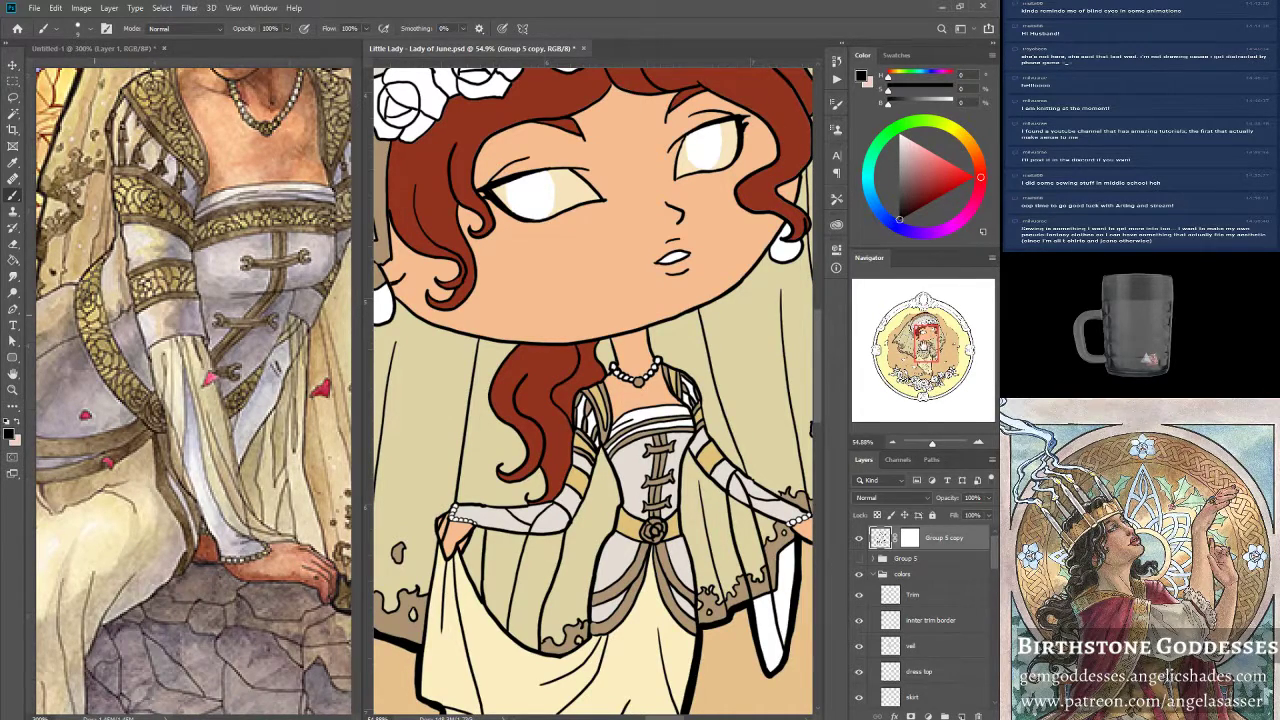
Examine the sleeves, bodice and veil edge up close for gaps in the linework and flat colors.
click(921, 347)
drag(940, 447, 942, 447)
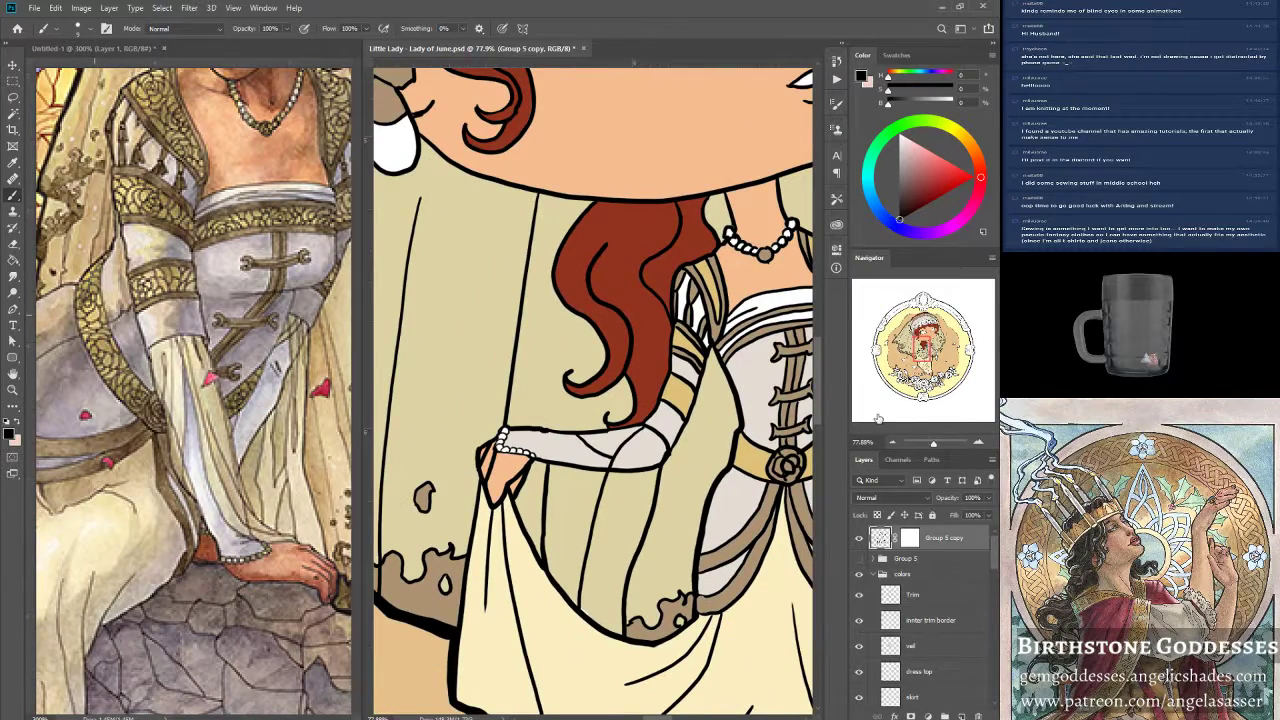
drag(920, 348, 932, 354)
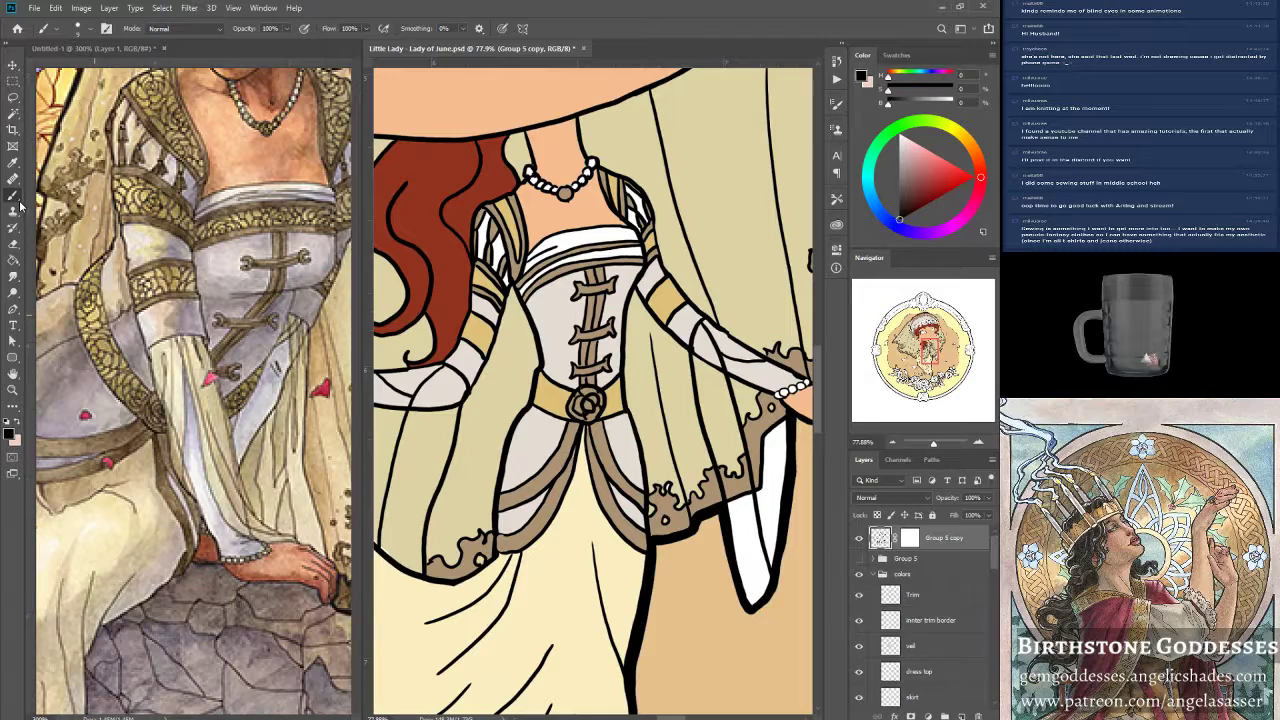
drag(938, 447, 934, 448)
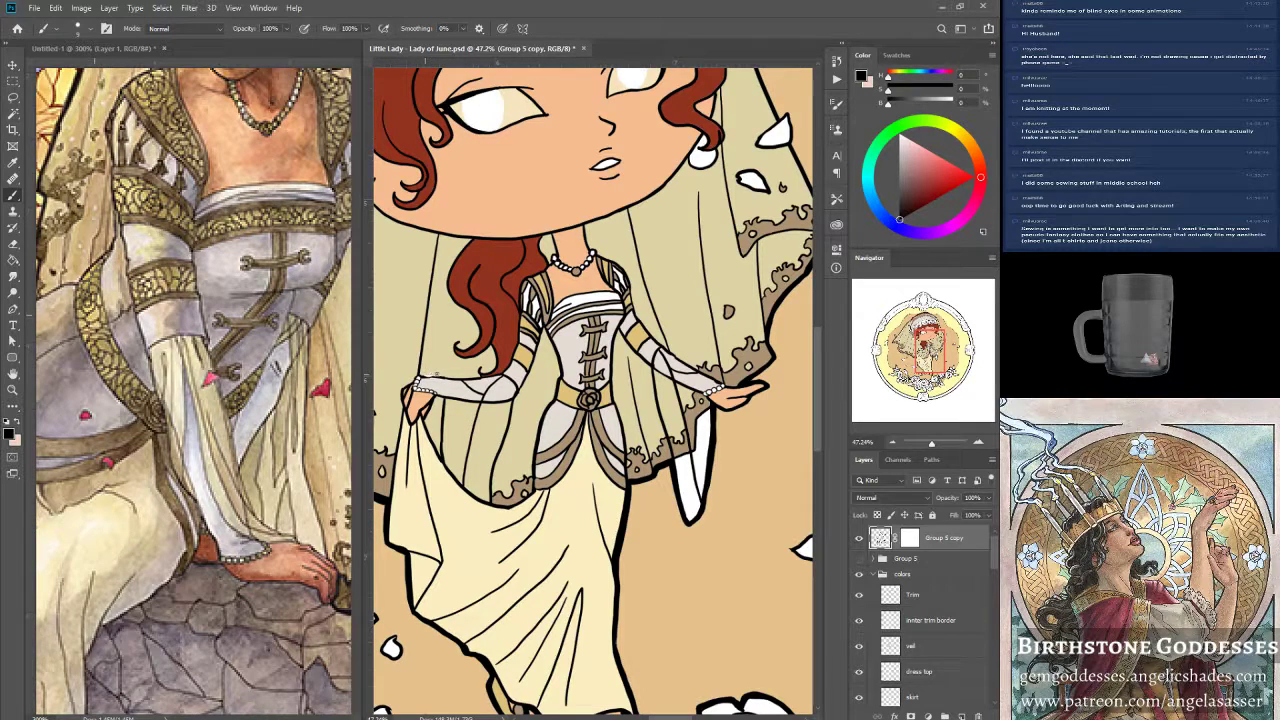
drag(931, 441, 933, 441)
drag(923, 347, 896, 337)
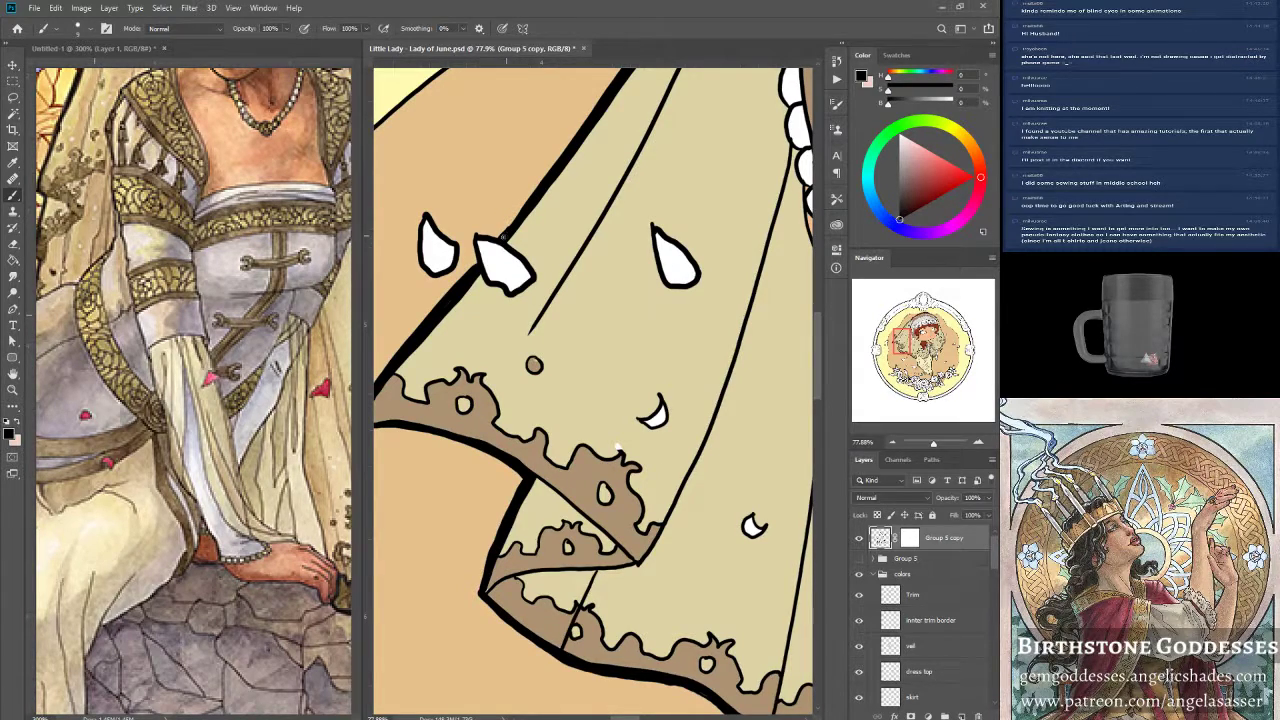
Touch up the white gap along the veil's lace edge using the sampled veil beige on the veil layer and trim brown on the Trim layer.
drag(995, 564, 995, 590)
click(945, 637)
scroll(995, 590, up, 1)
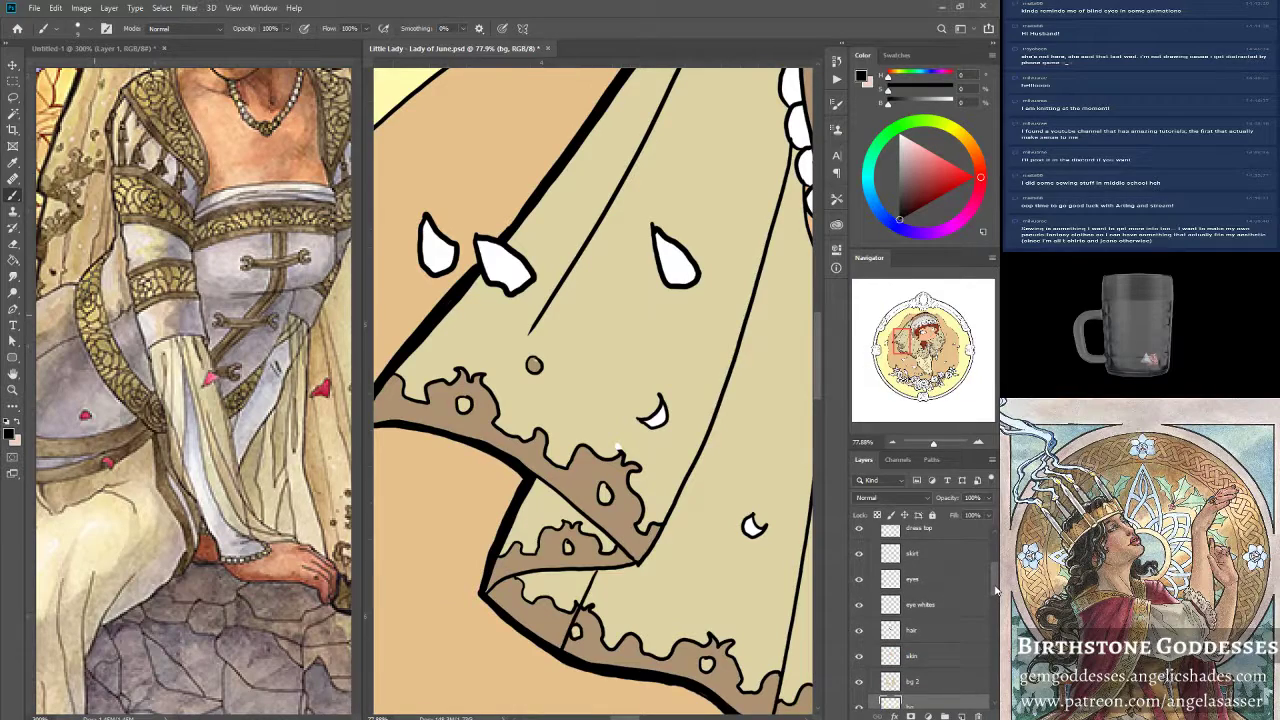
drag(995, 590, 996, 565)
click(923, 637)
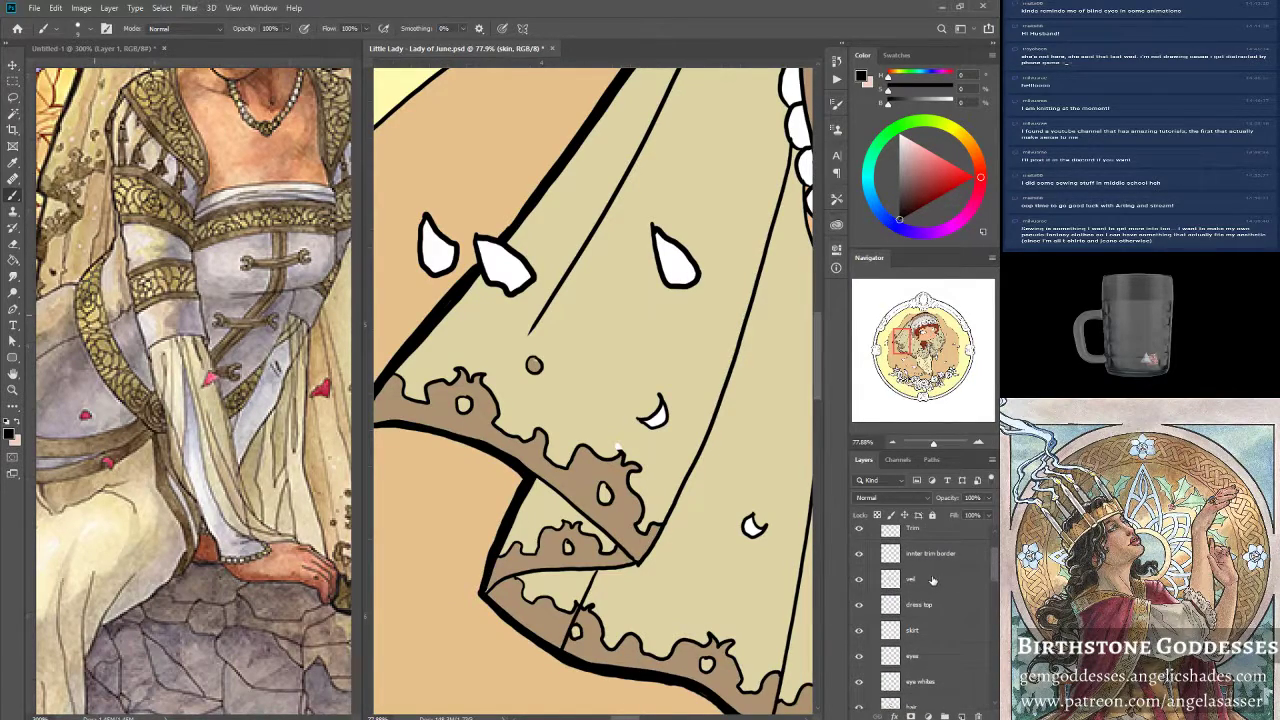
click(870, 580)
click(859, 580)
click(860, 580)
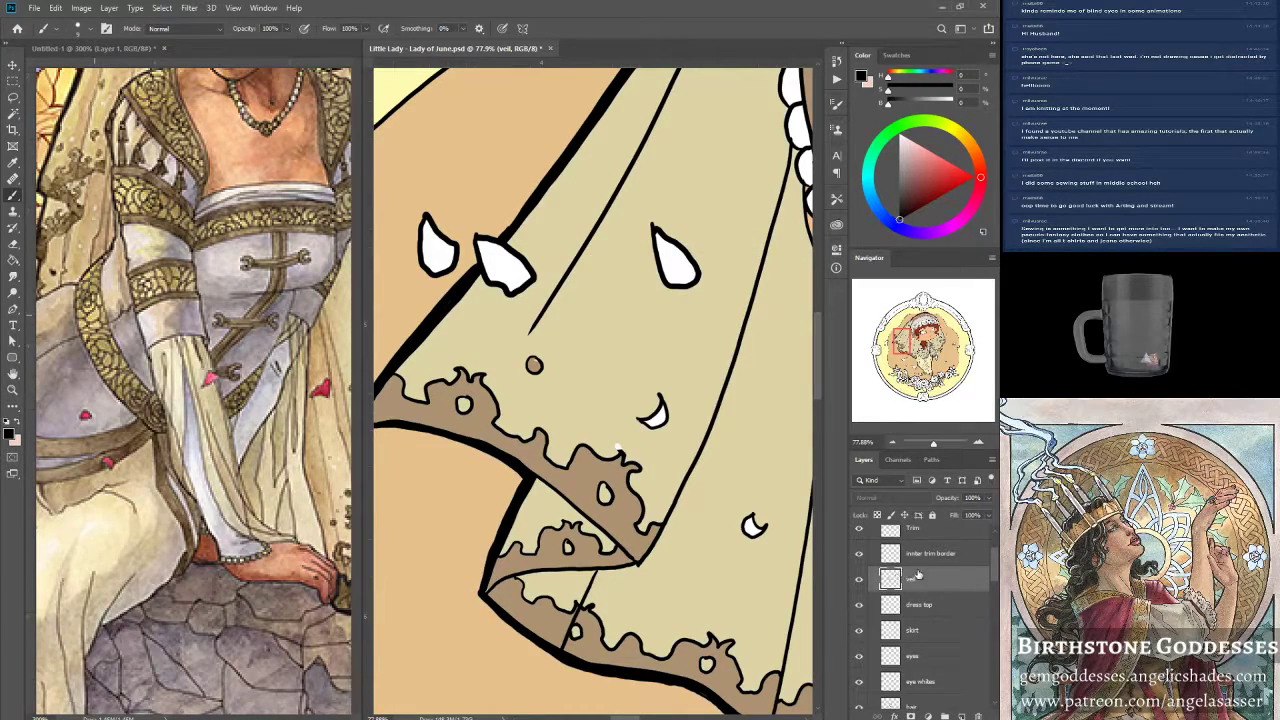
alt+click(618, 435)
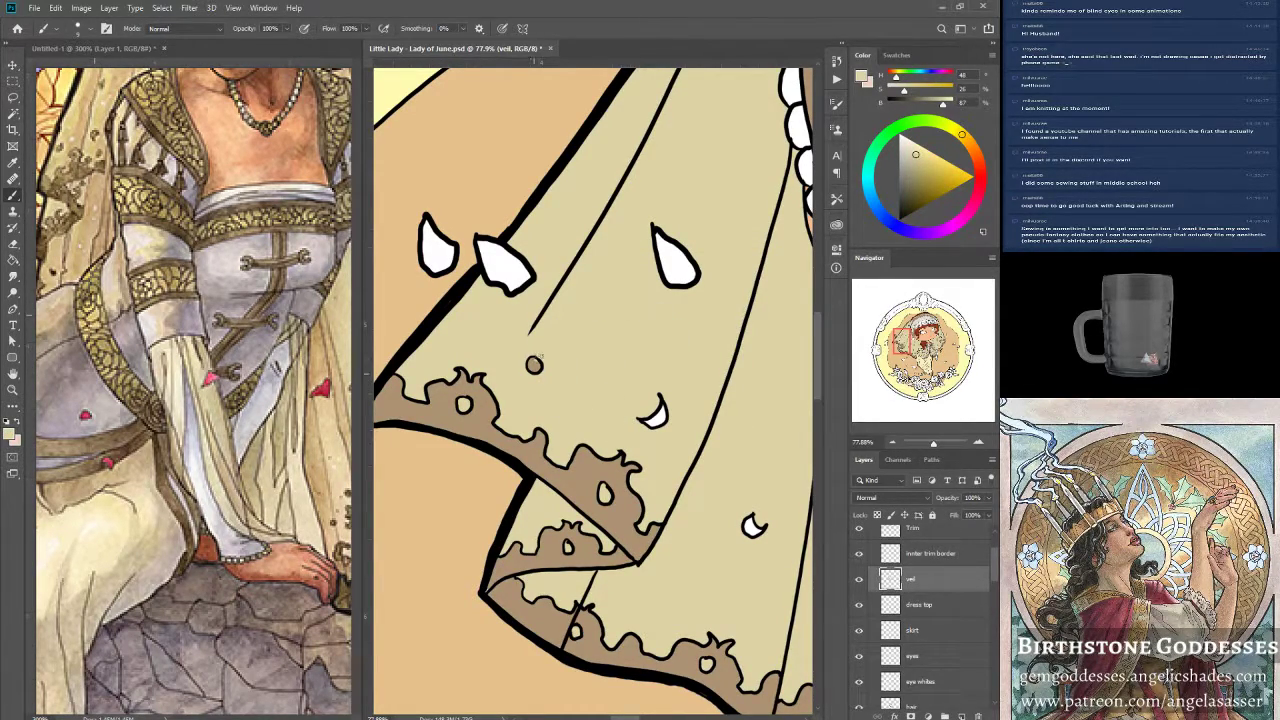
click(926, 530)
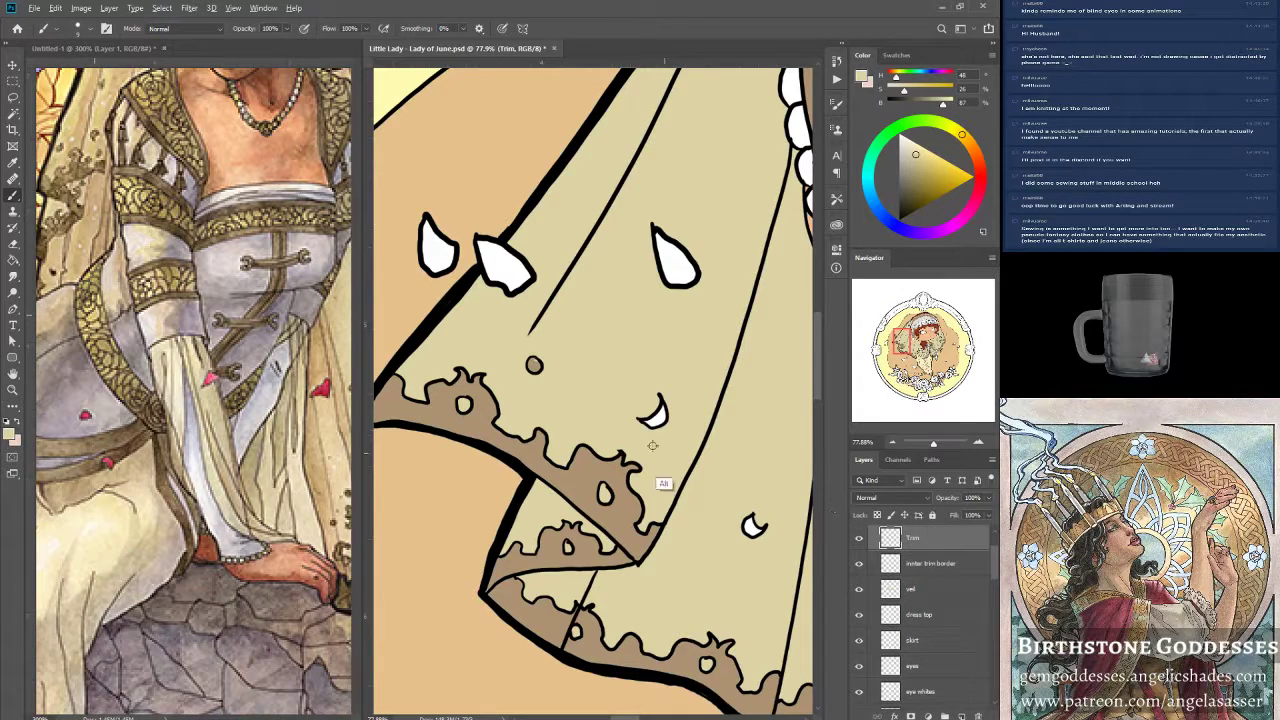
alt+click(534, 365)
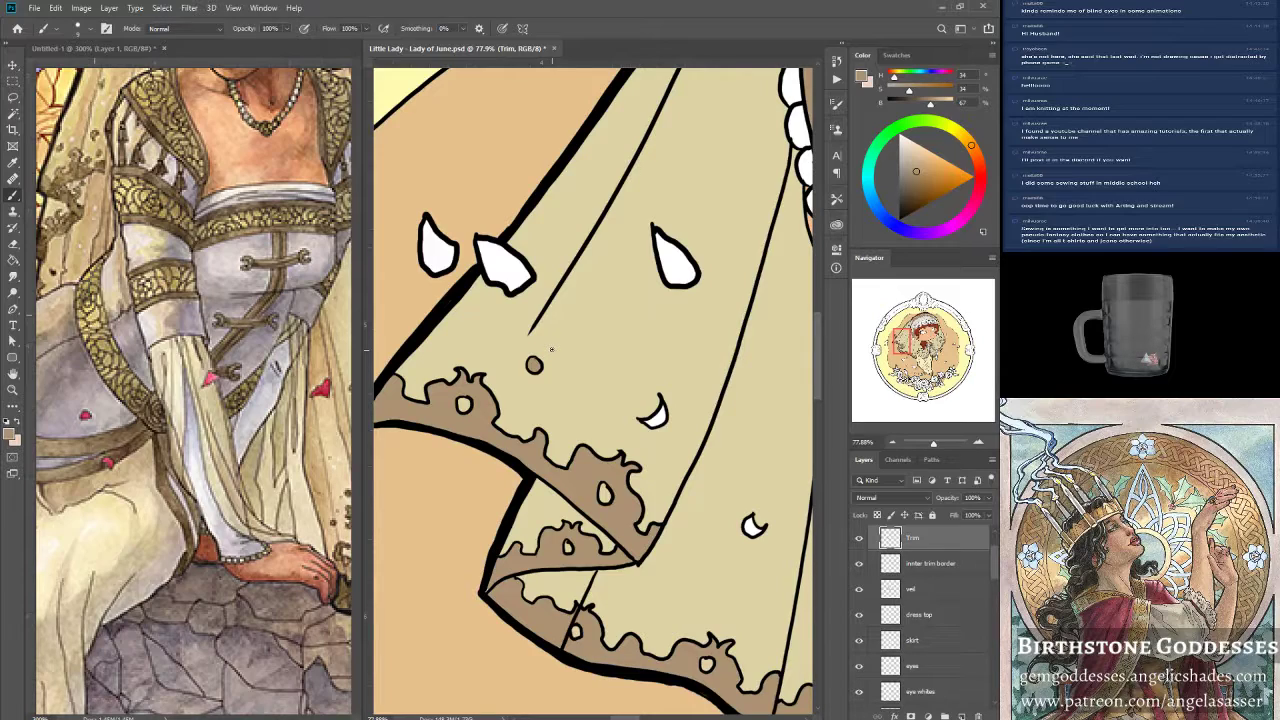
Touch up the veil and trim around the bodice and belt with colors sampled from each, on the veil and Trim layers.
drag(934, 444, 935, 446)
mouse_move(909, 347)
mouse_down()
mouse_move(922, 341)
mouse_move(926, 362)
mouse_up()
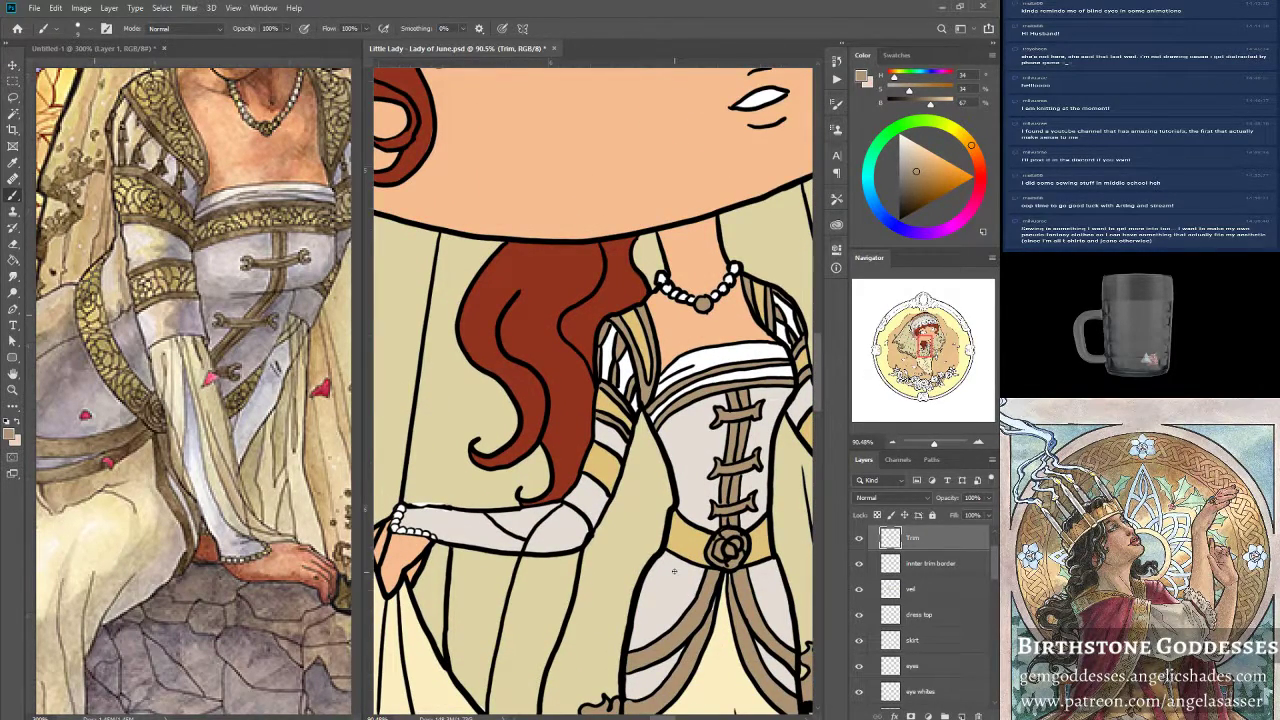
click(932, 590)
alt+click(416, 498)
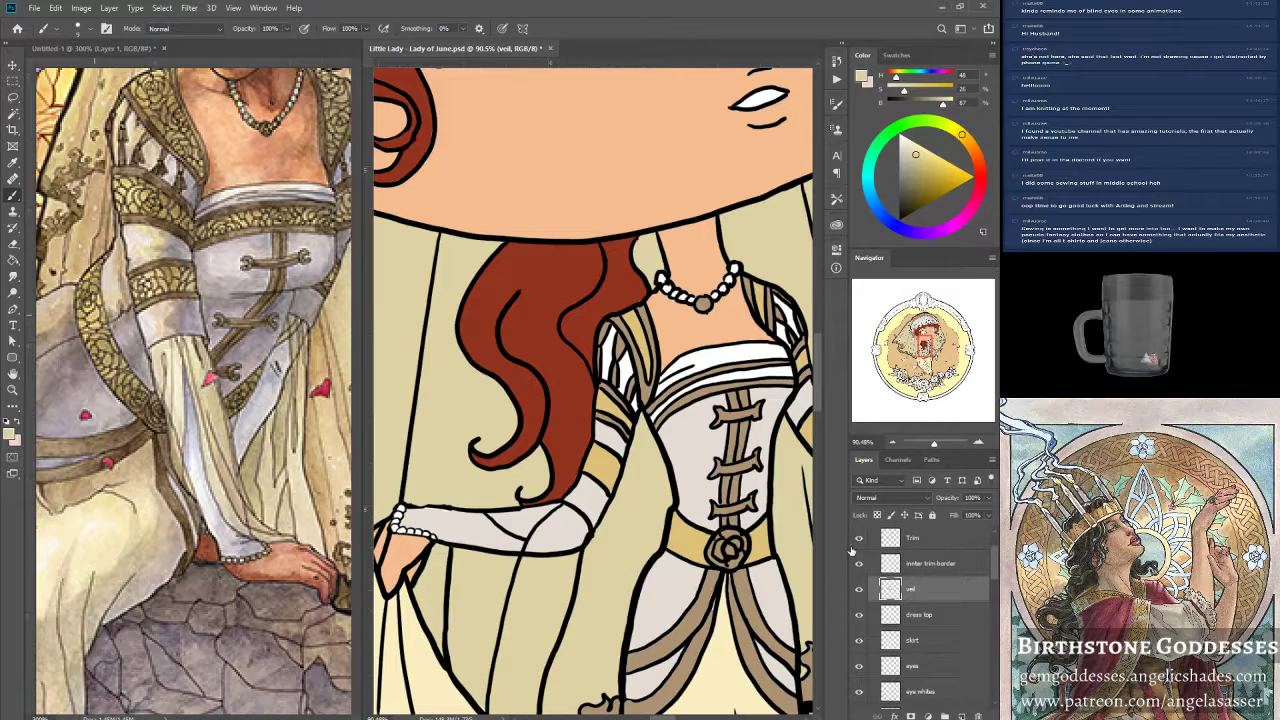
click(940, 538)
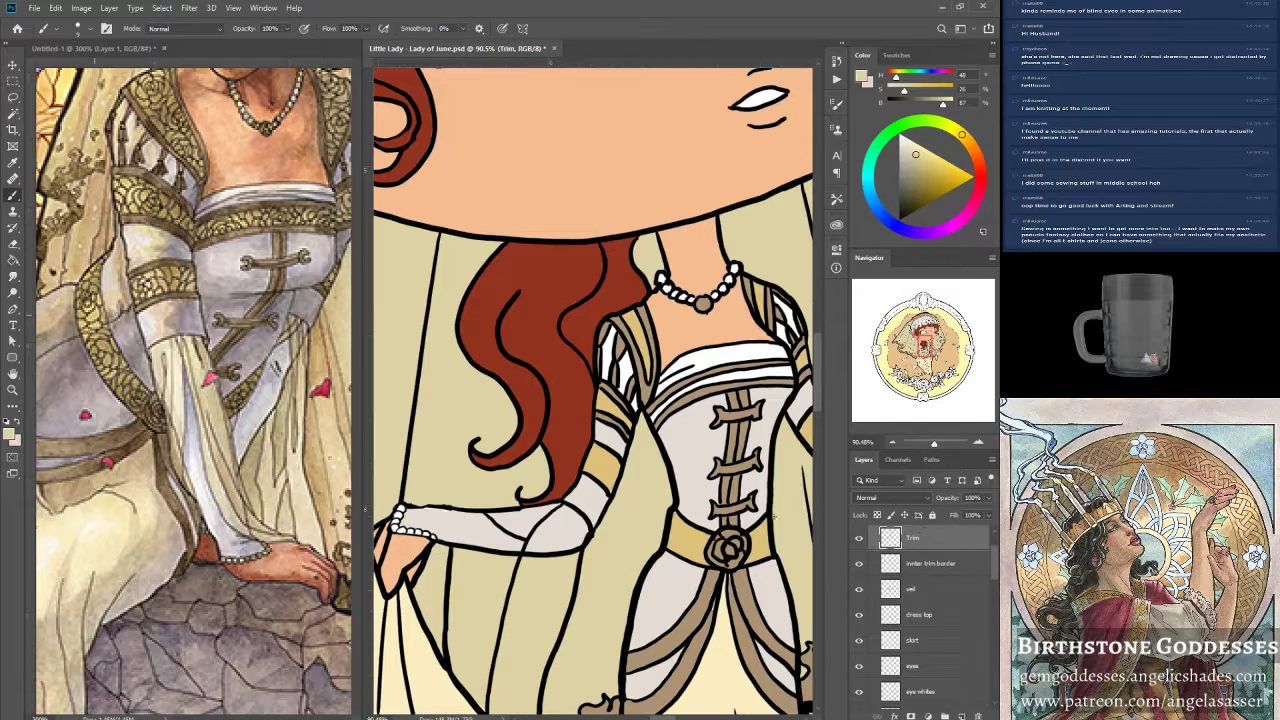
alt+click(737, 580)
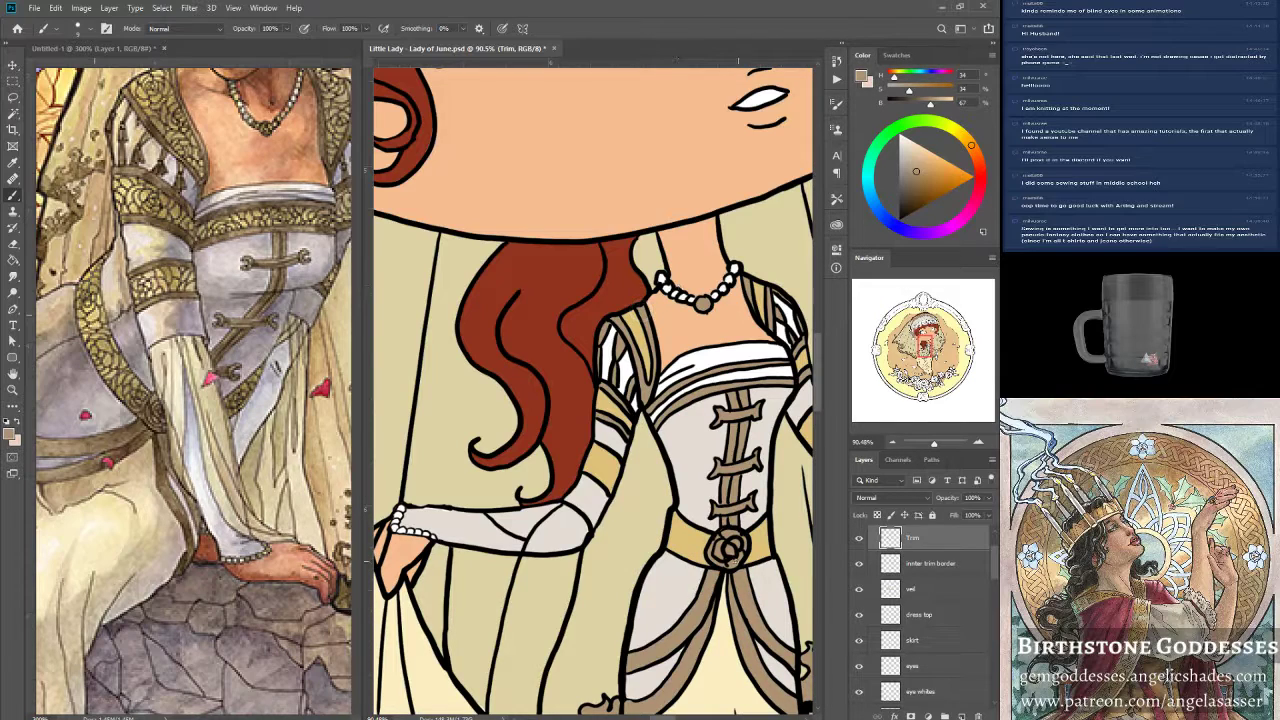
Find the dress top layer by checking its visibility, make it active, and sample the pale grey of the sleeve as the paint color.
scroll(918, 630, down, 5)
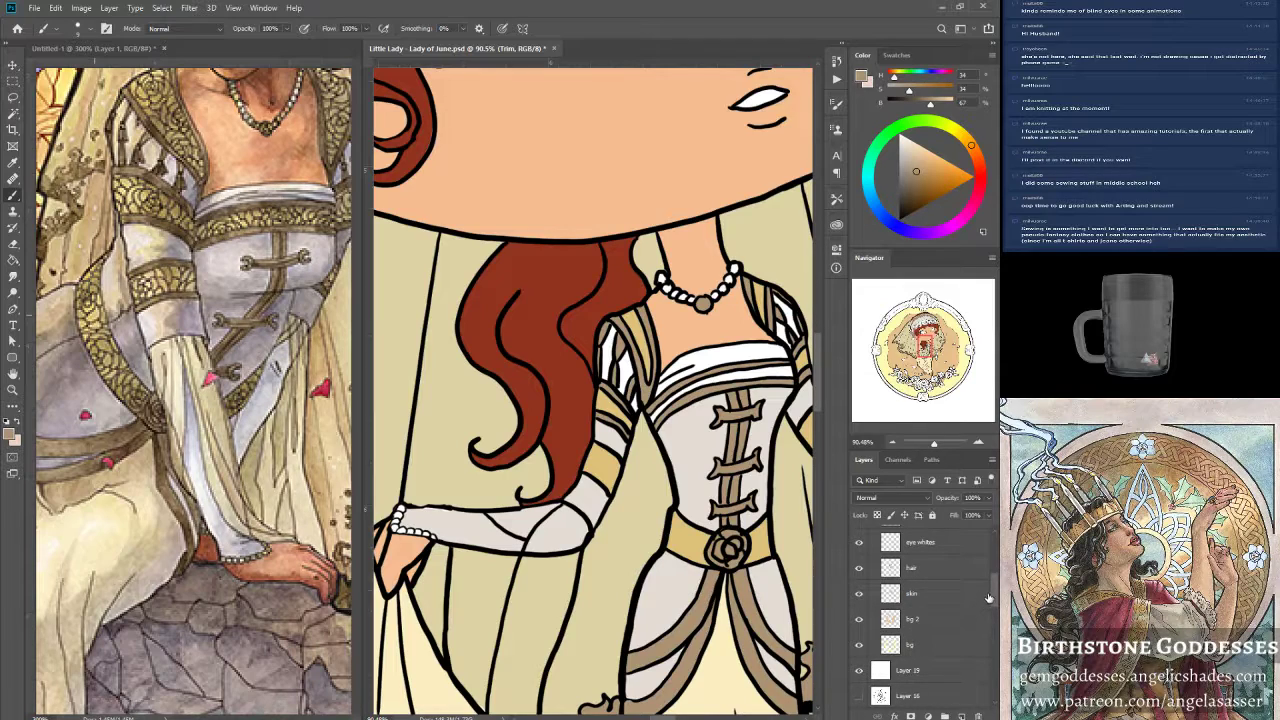
scroll(999, 593, up, 1)
scroll(999, 593, up, 1)
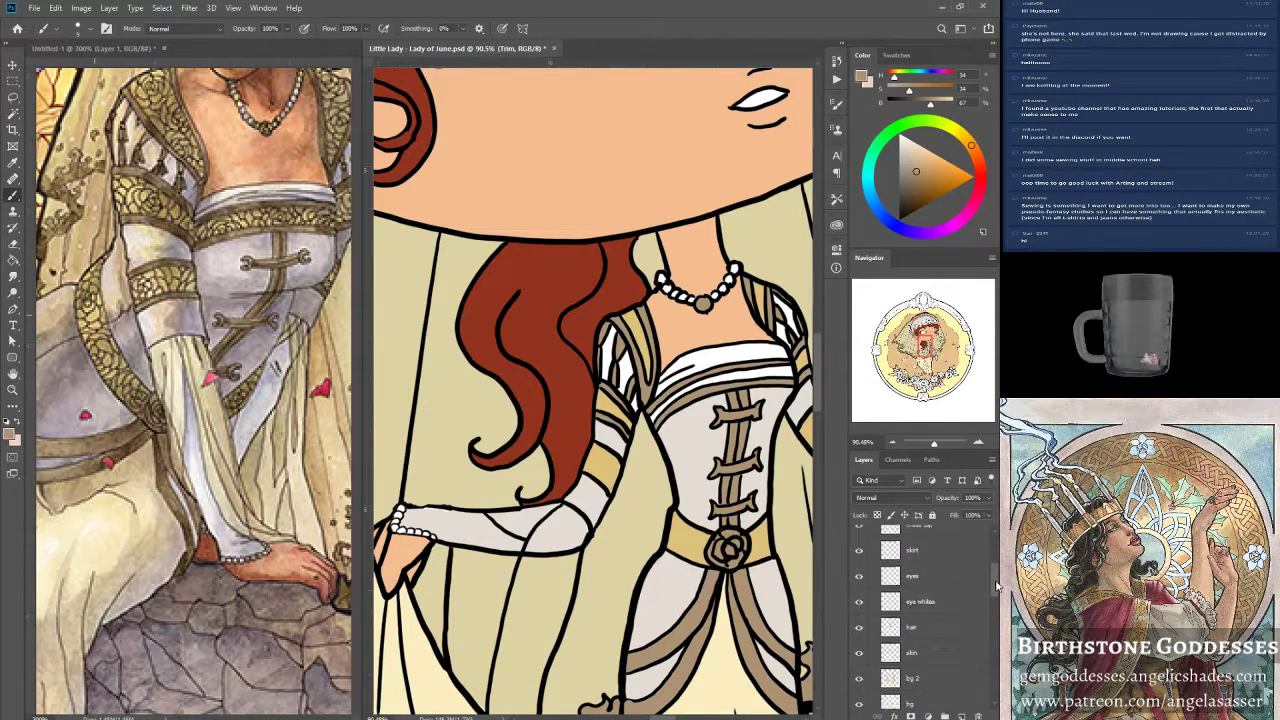
scroll(997, 585, up, 1)
scroll(996, 578, up, 5)
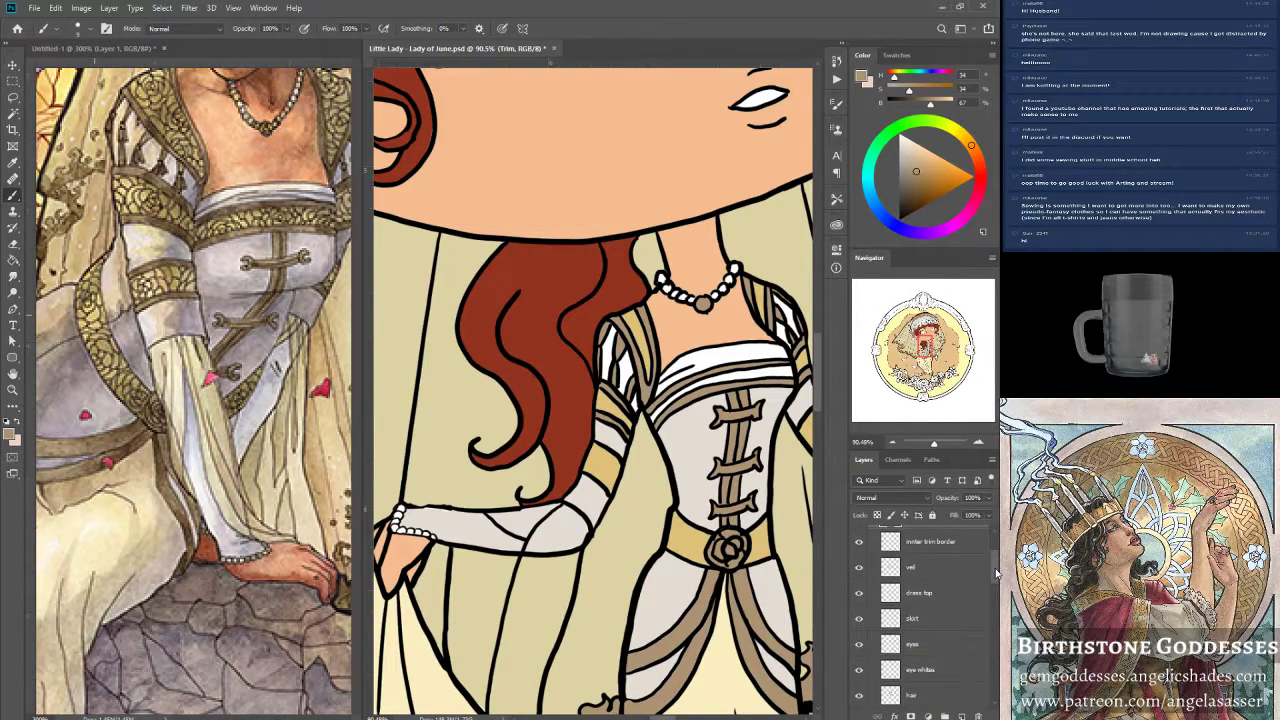
scroll(992, 565, down, 5)
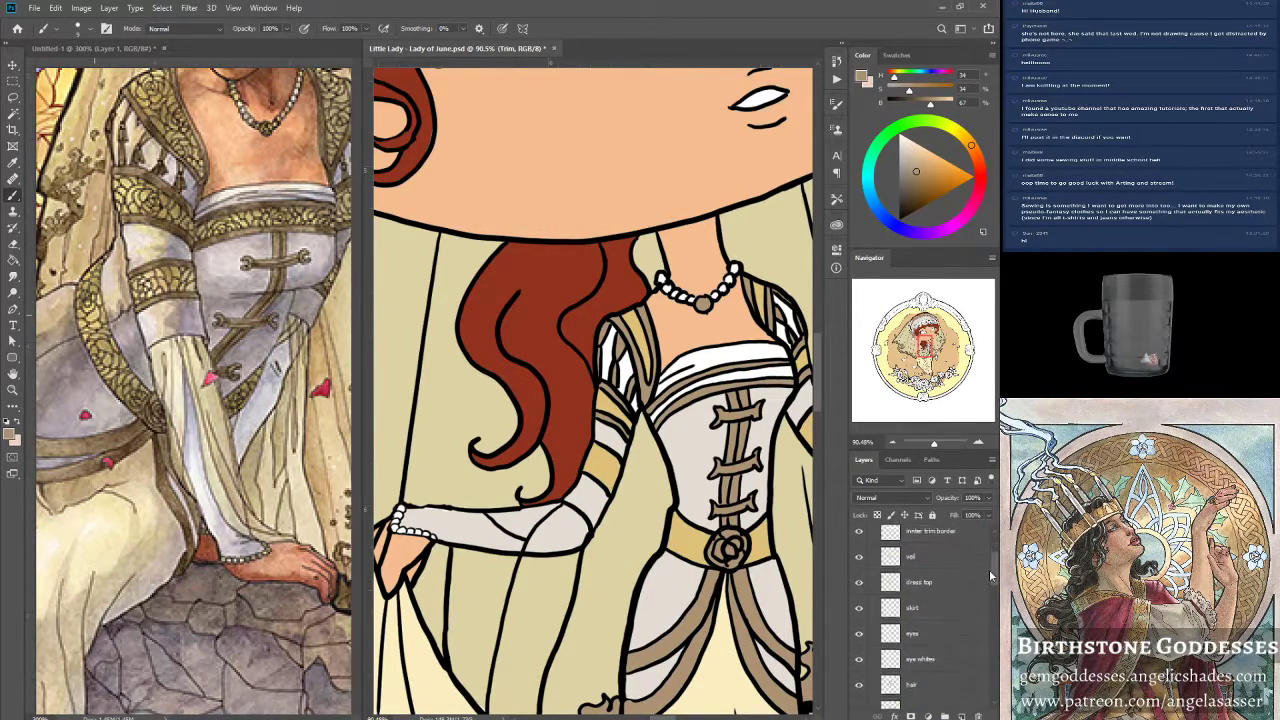
drag(989, 574, 989, 583)
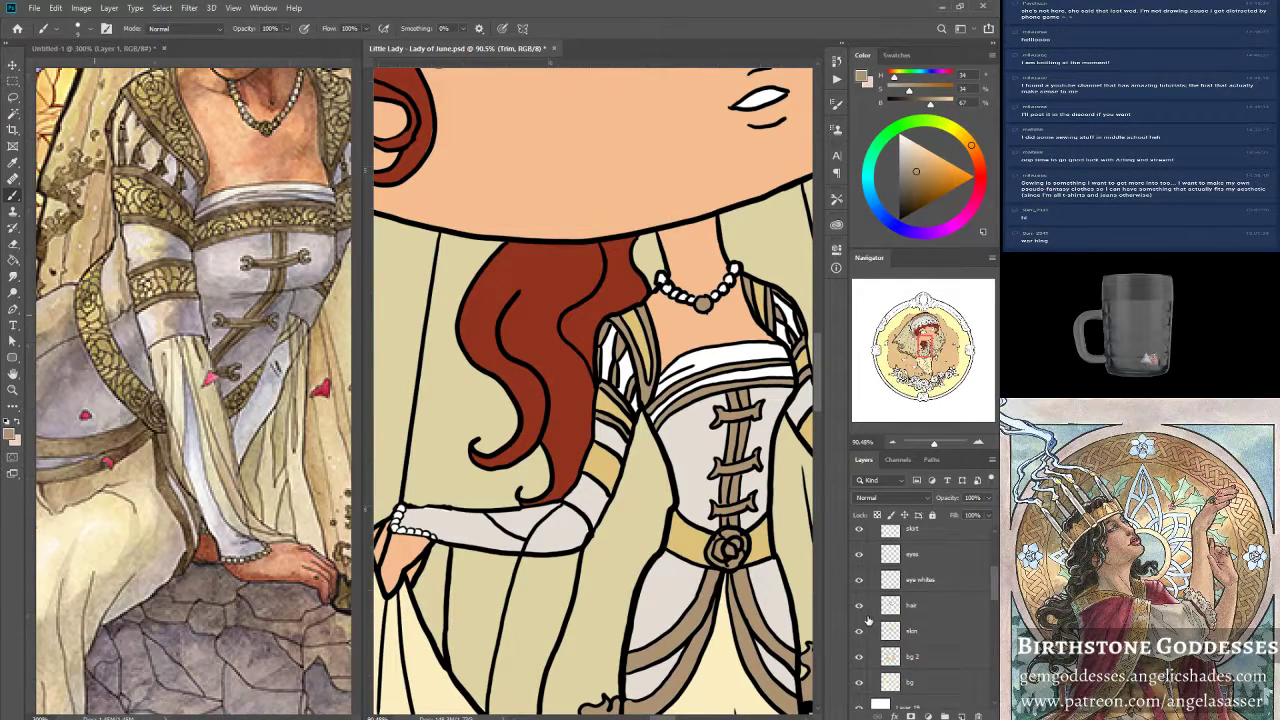
drag(992, 590, 994, 586)
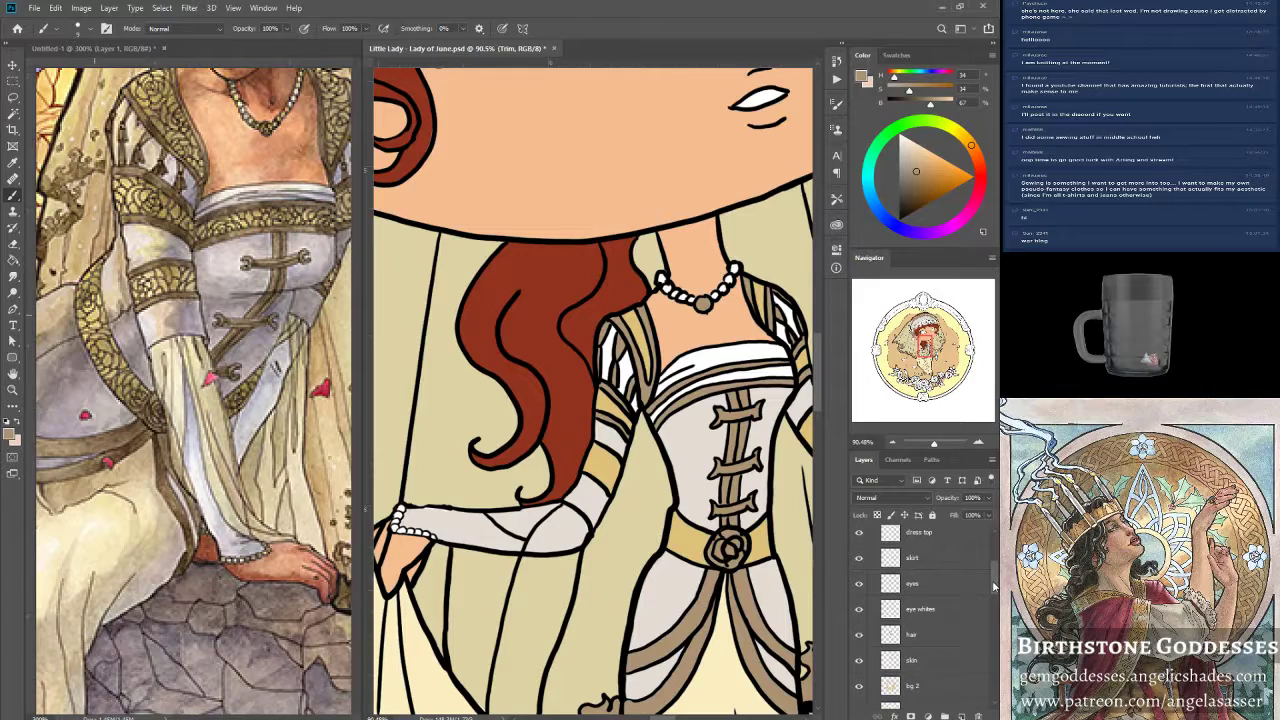
scroll(994, 585, up, 1)
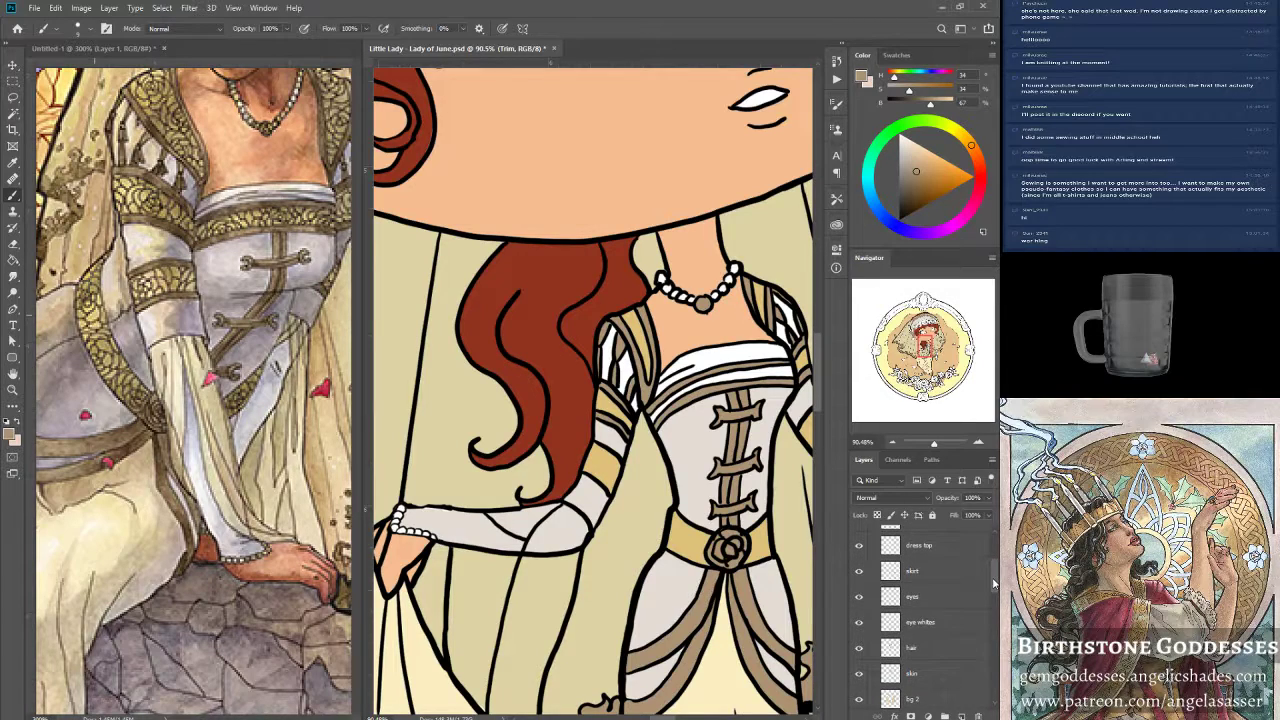
drag(993, 580, 994, 579)
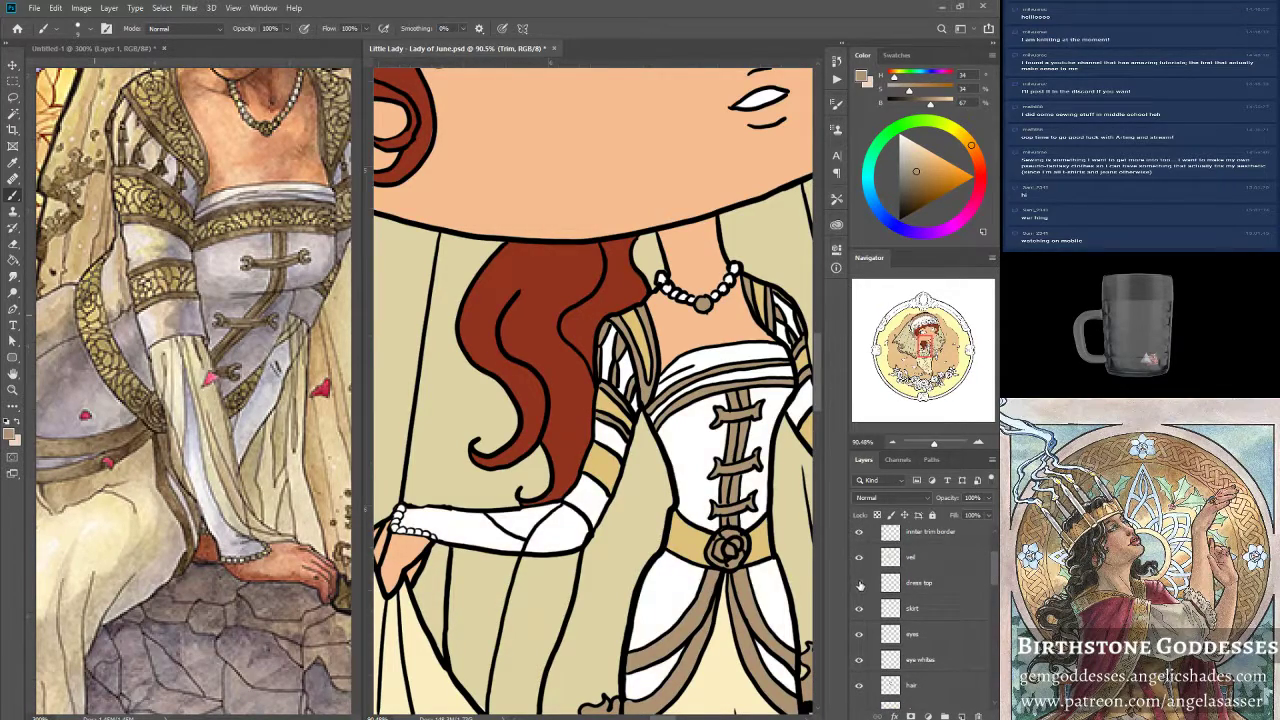
click(924, 586)
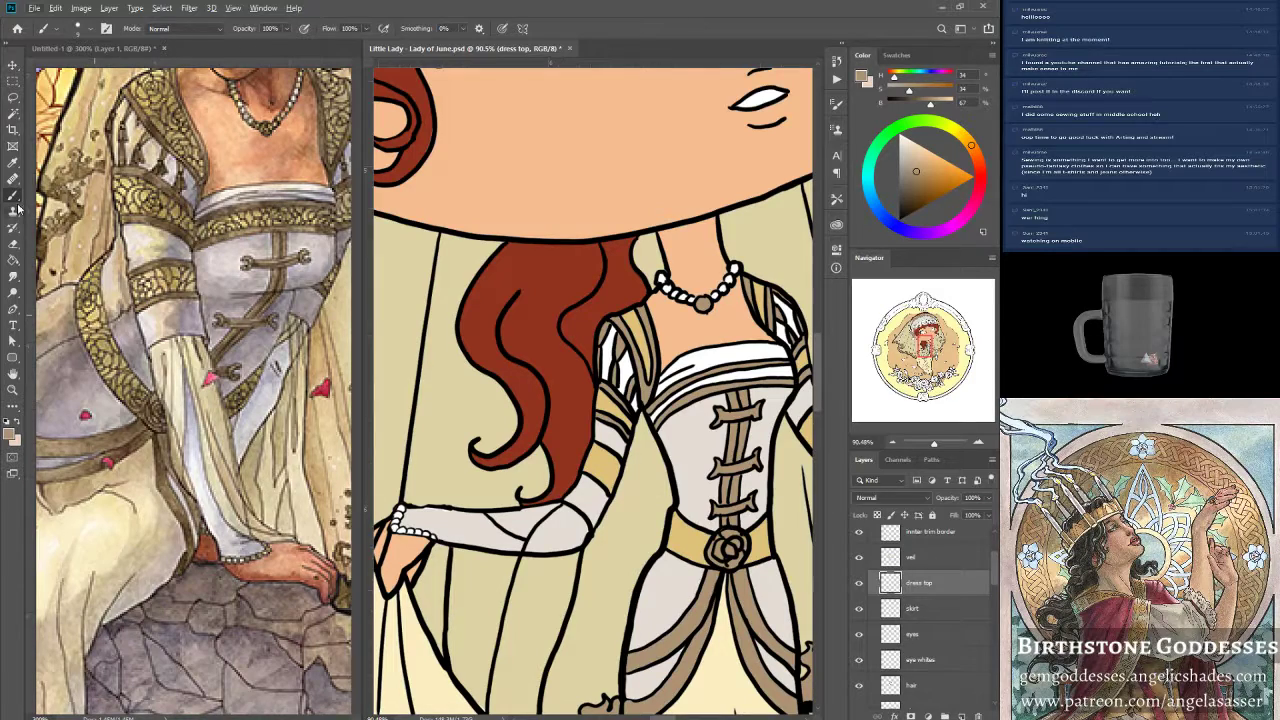
alt+click(437, 522)
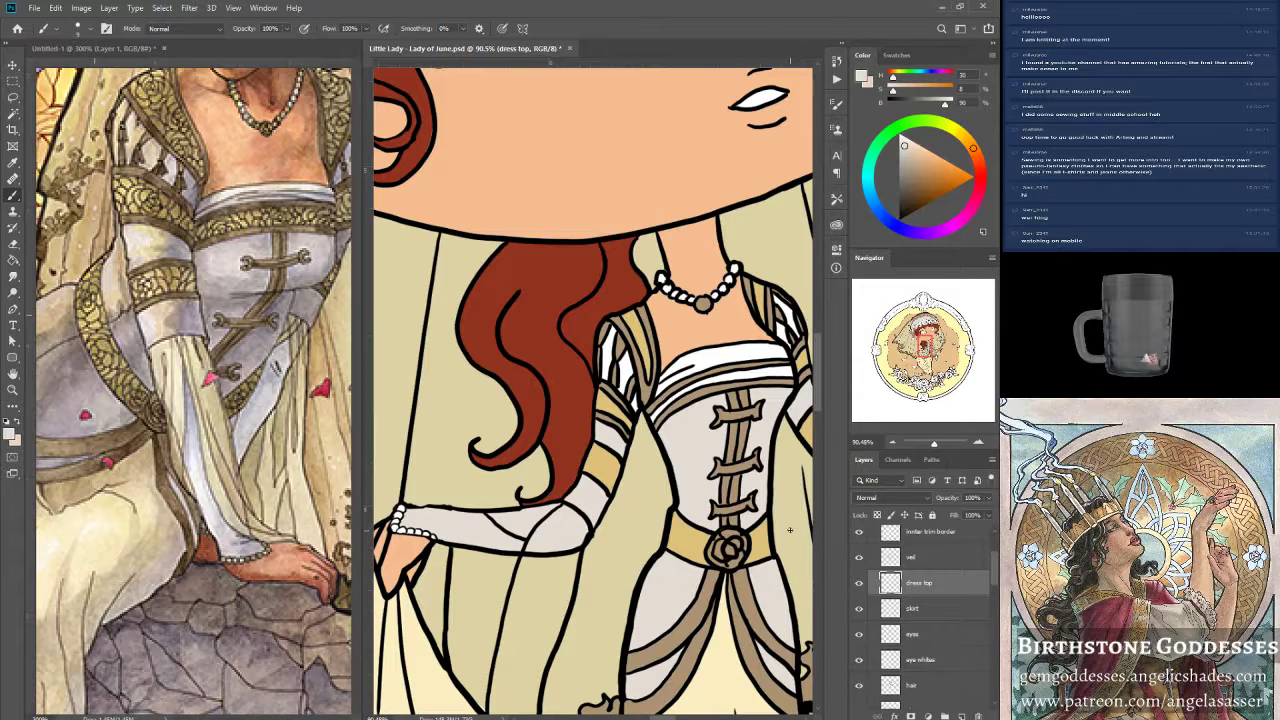
Add a new layer above Trim in the colors group, name it "peaarls", and sample a near-white from the reference painting.
drag(934, 441, 929, 443)
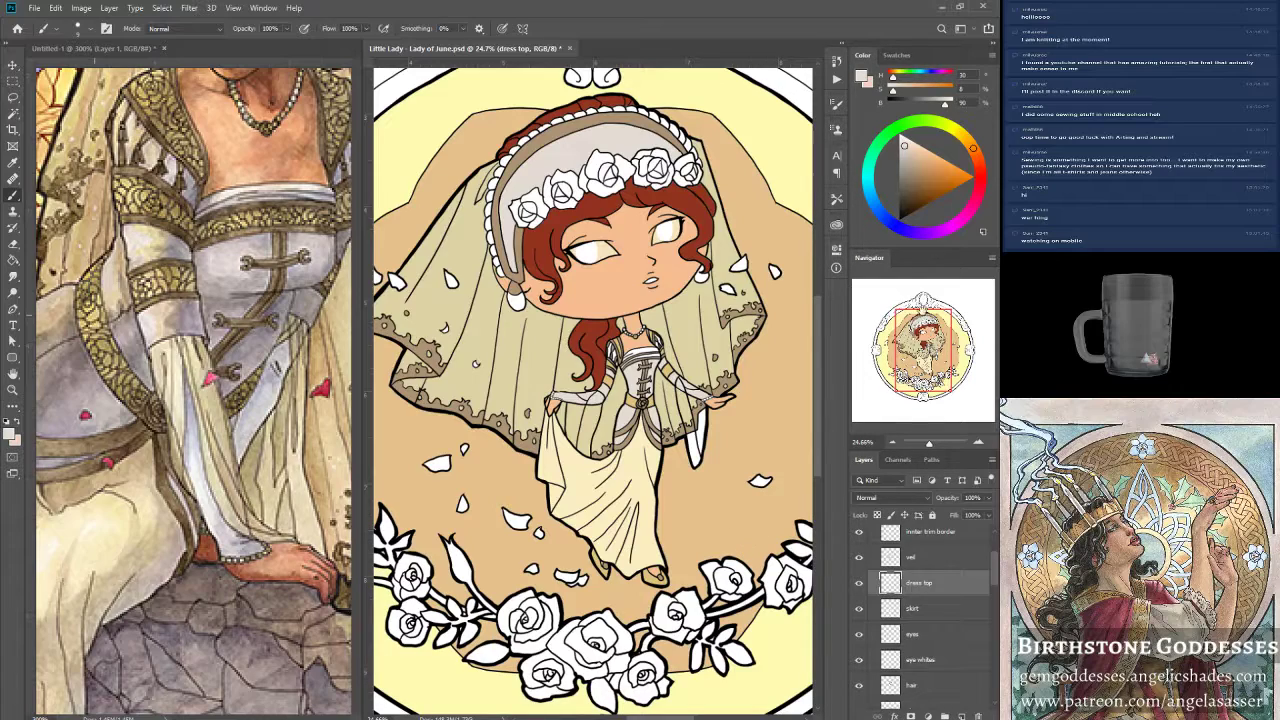
drag(931, 444, 931, 445)
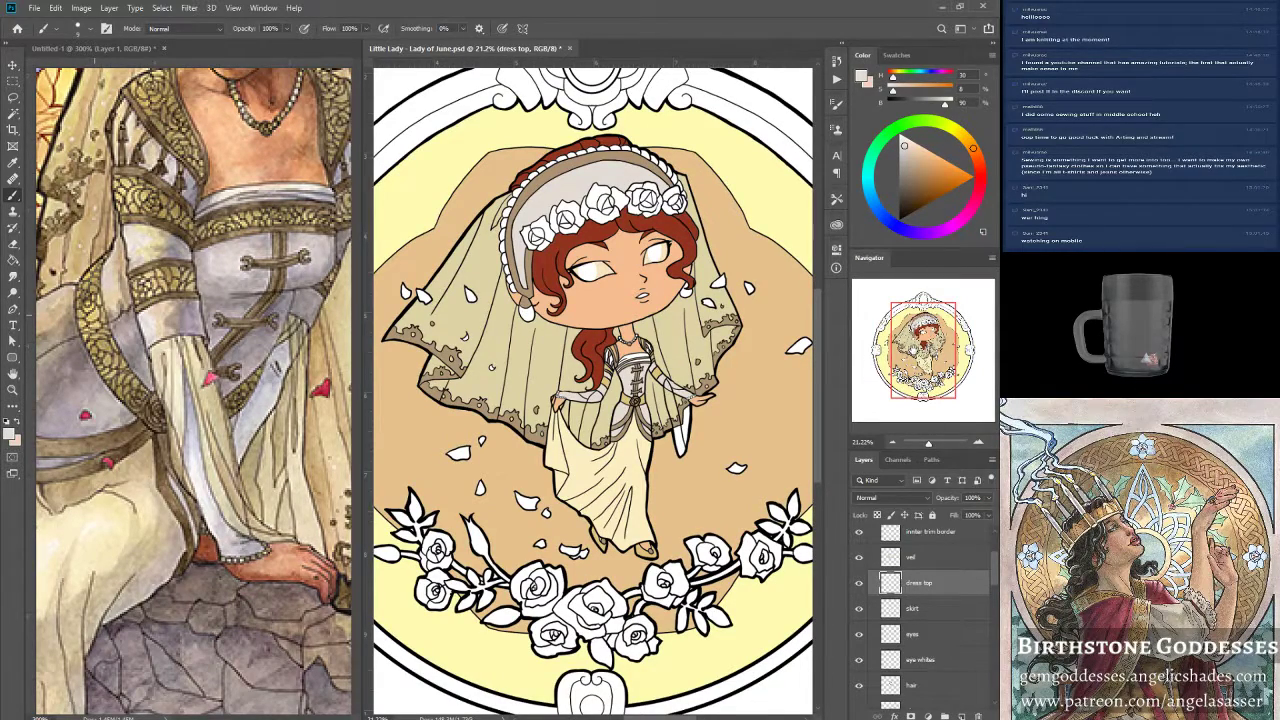
drag(931, 446, 931, 445)
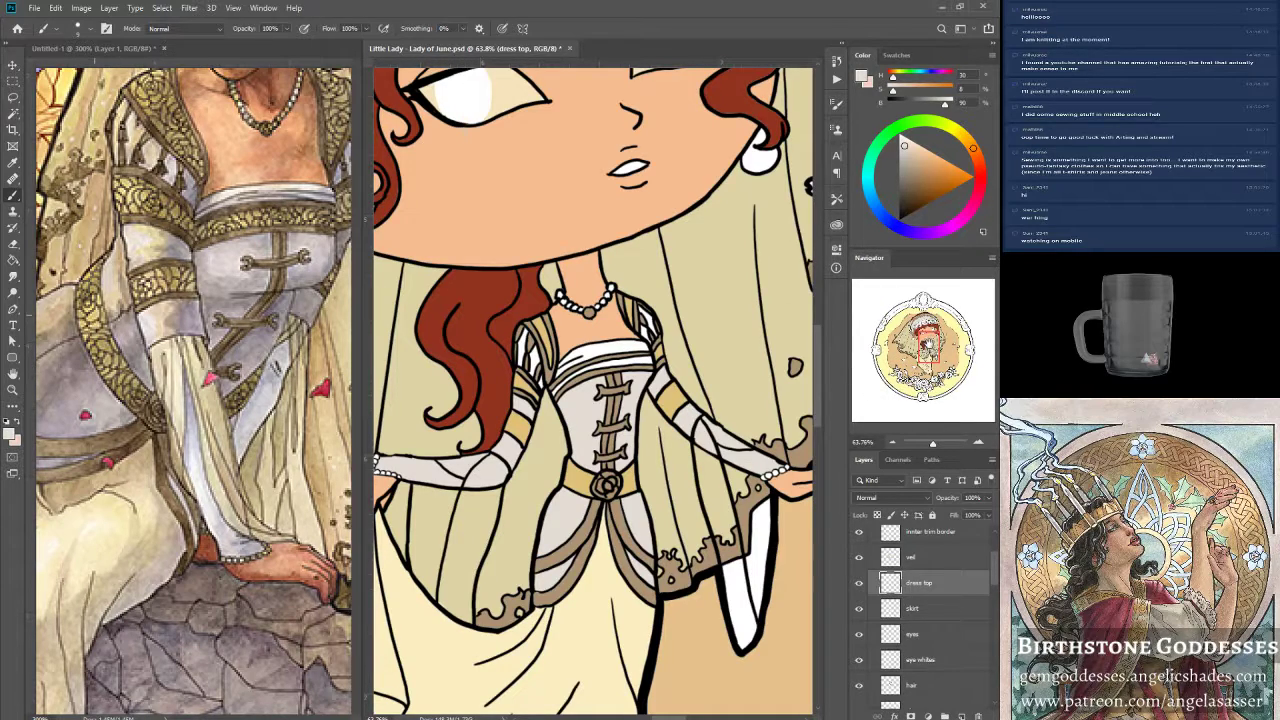
click(930, 340)
drag(930, 337, 928, 345)
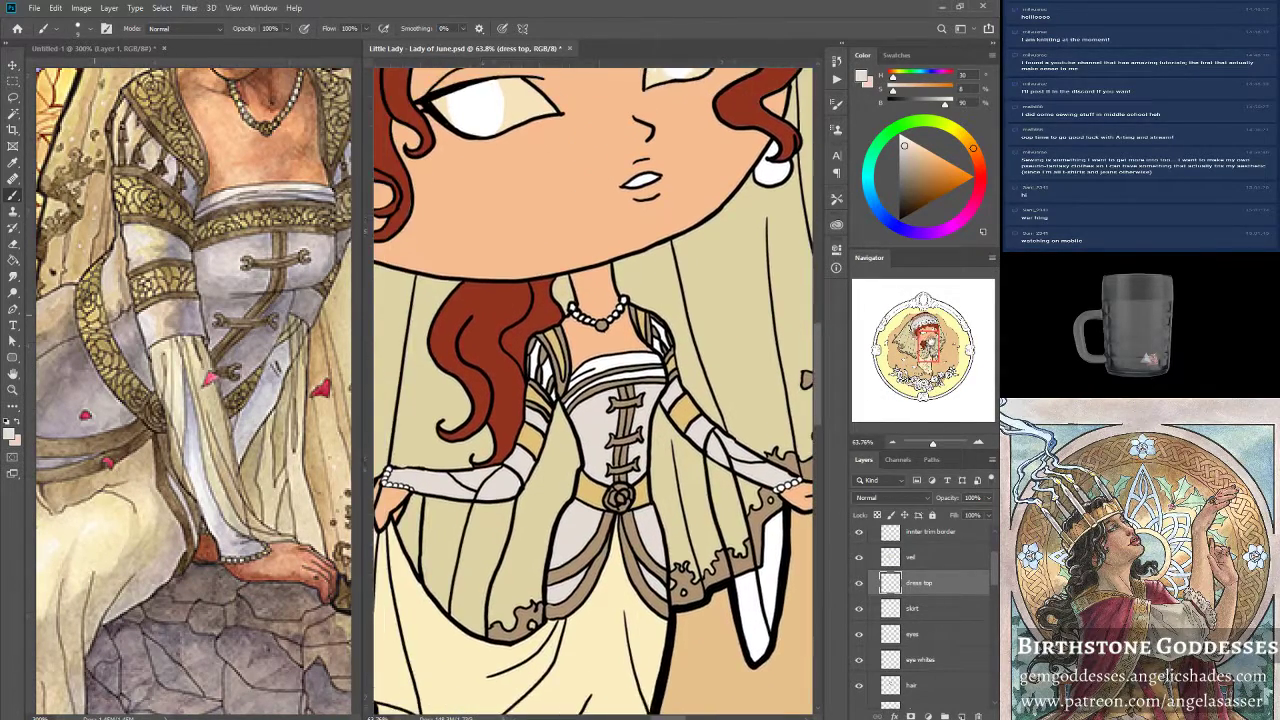
scroll(990, 560, up, 3)
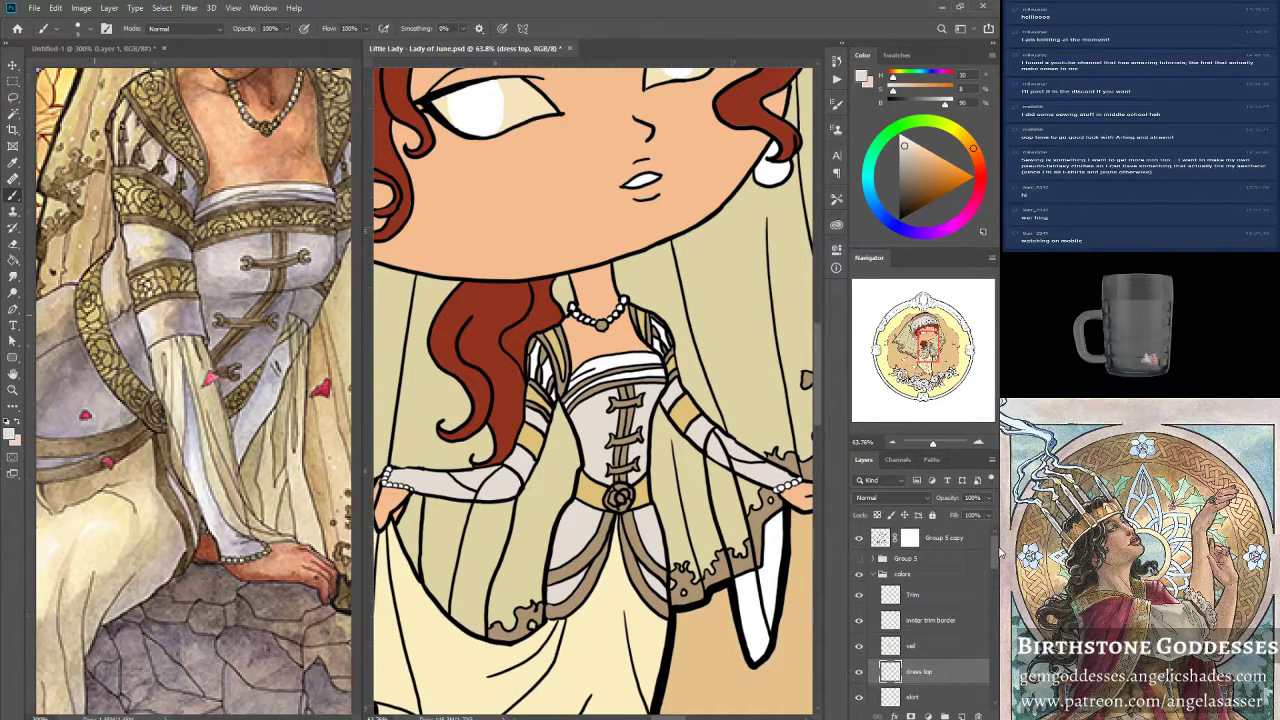
scroll(990, 560, down, 1)
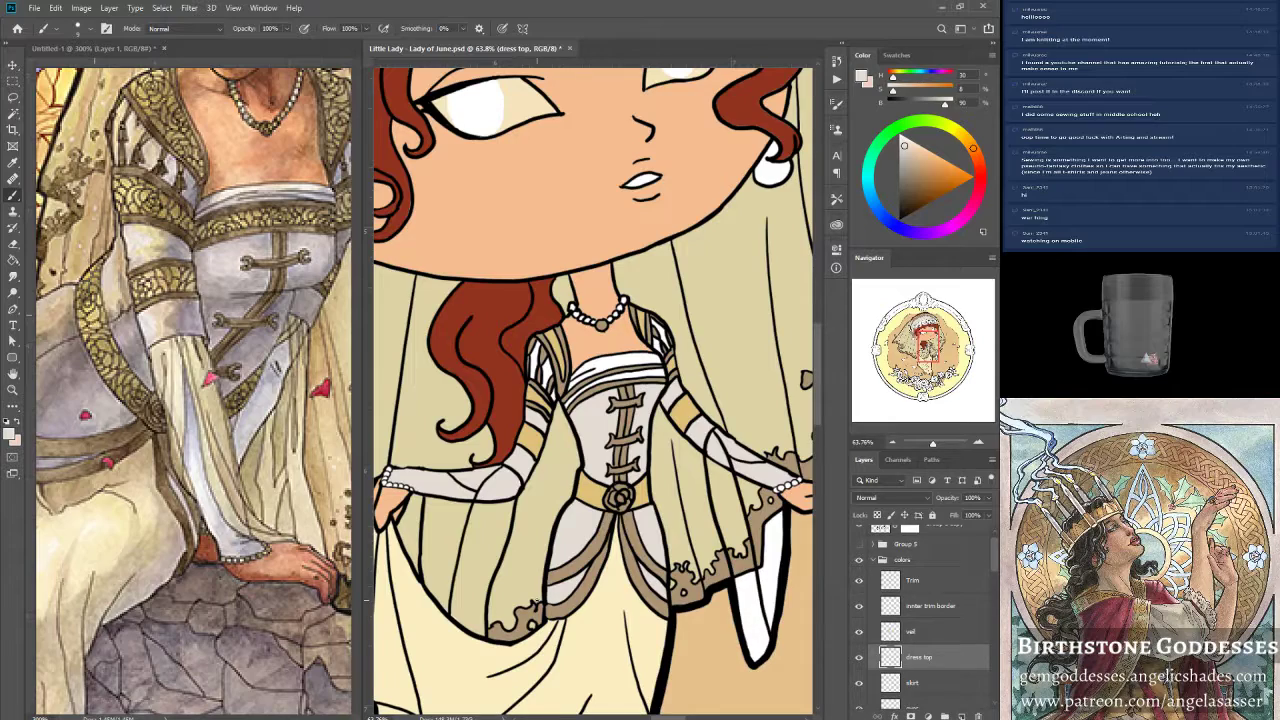
click(914, 582)
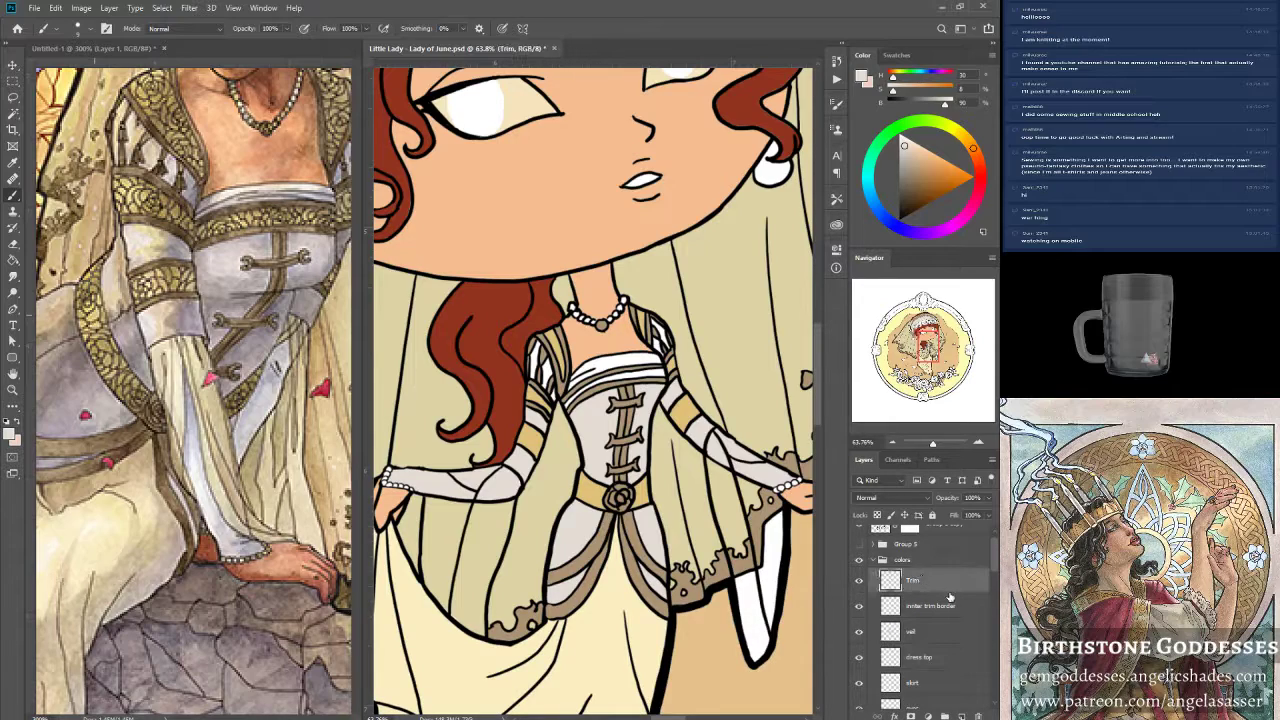
click(951, 716)
double_click(918, 580)
text(corset)
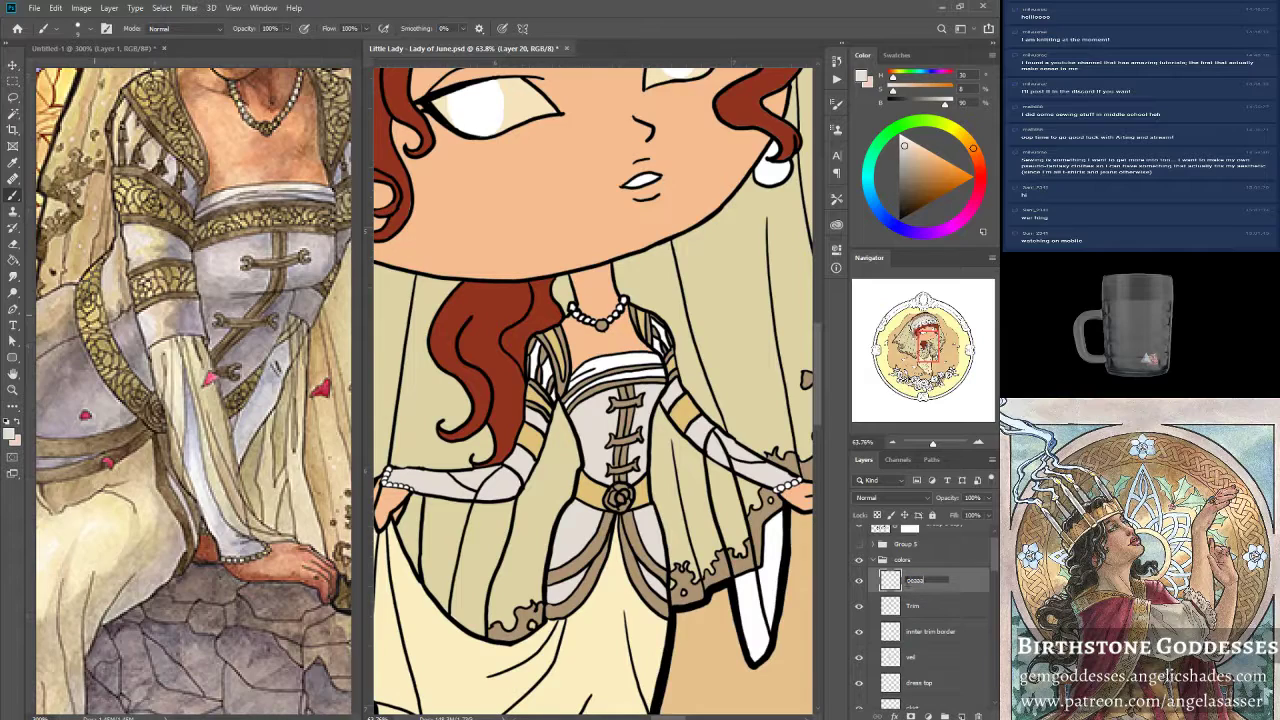
text(asants)
key(Return)
alt+click(243, 142)
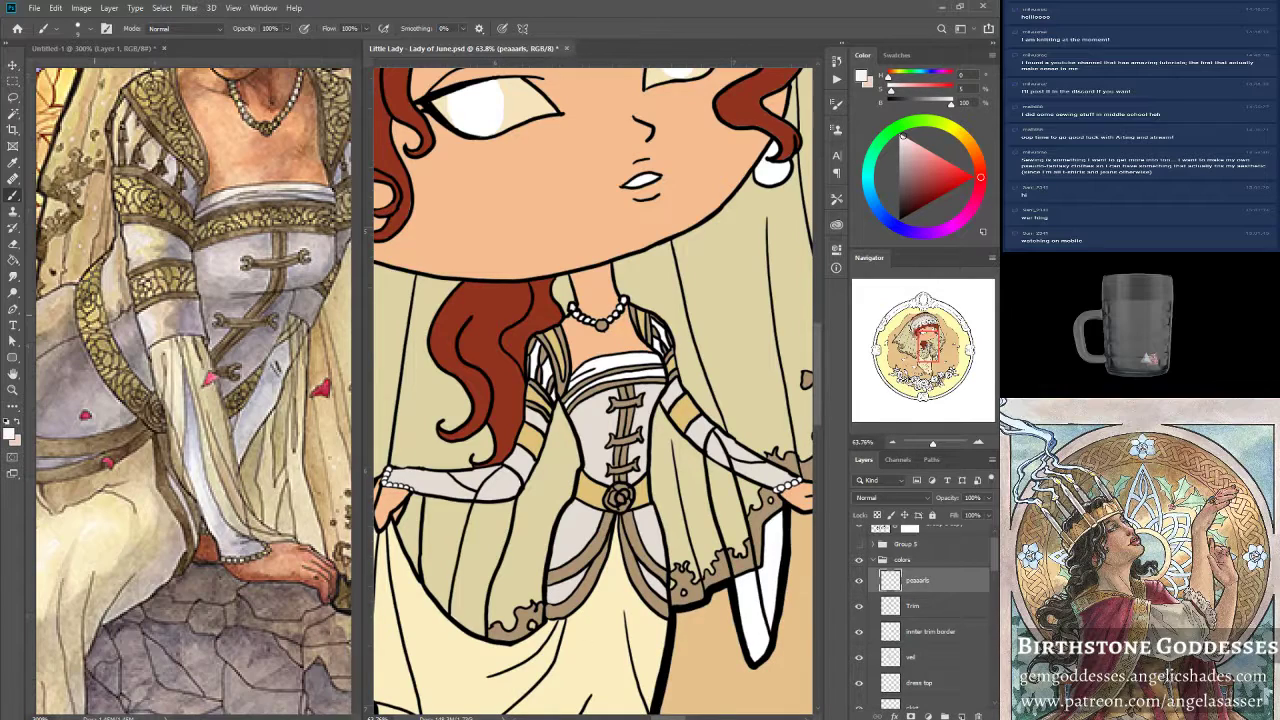
Switch to Discord to check the direct messages, then return to the Photoshop drawing.
mouse_move(445, 719)
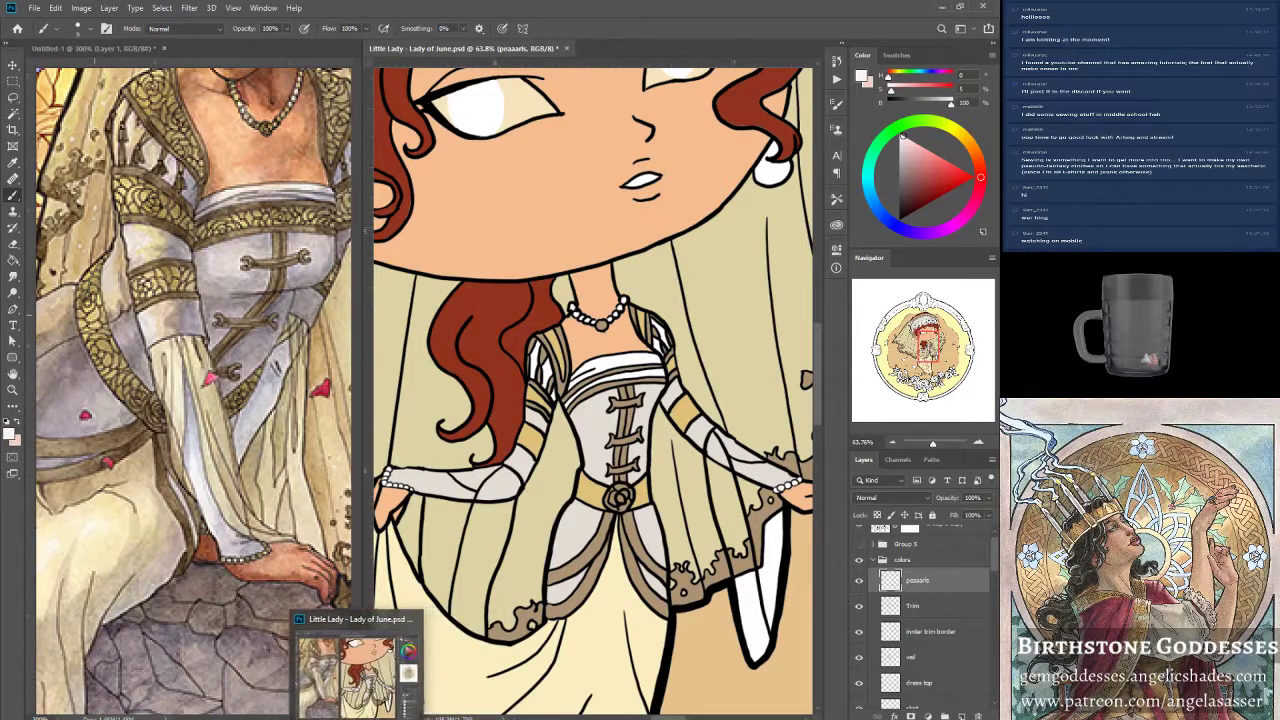
click(442, 662)
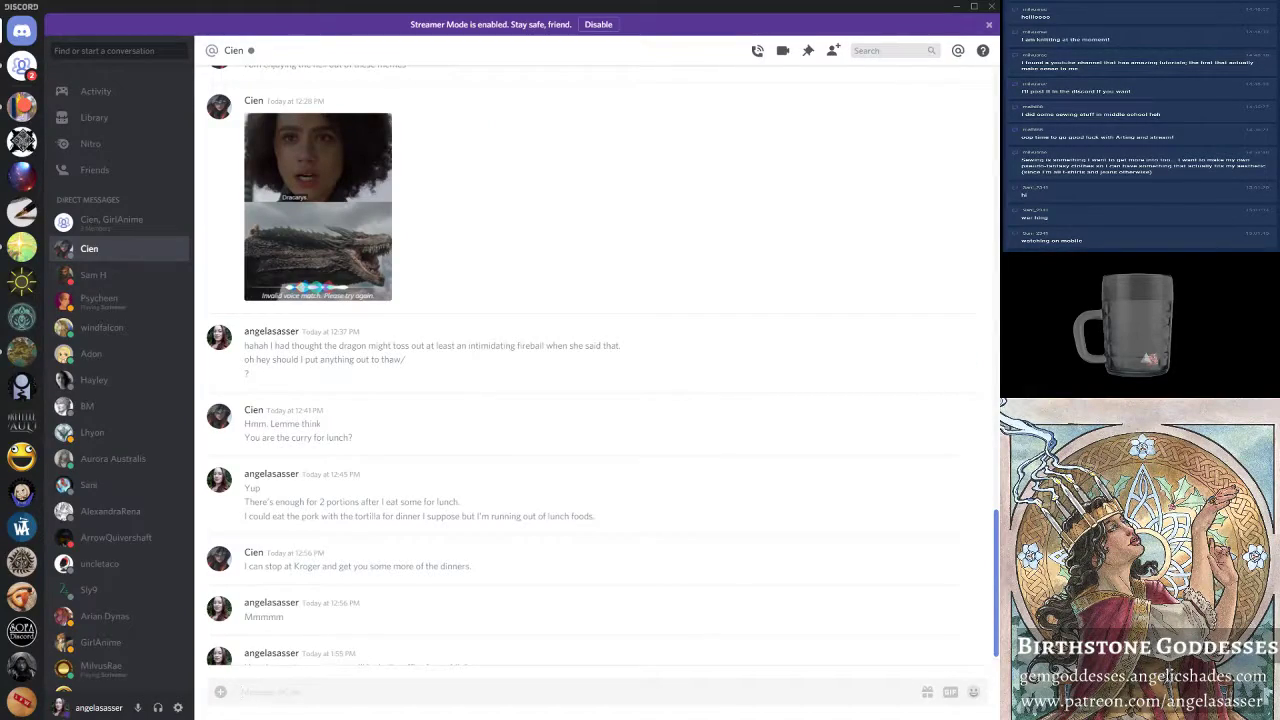
click(991, 6)
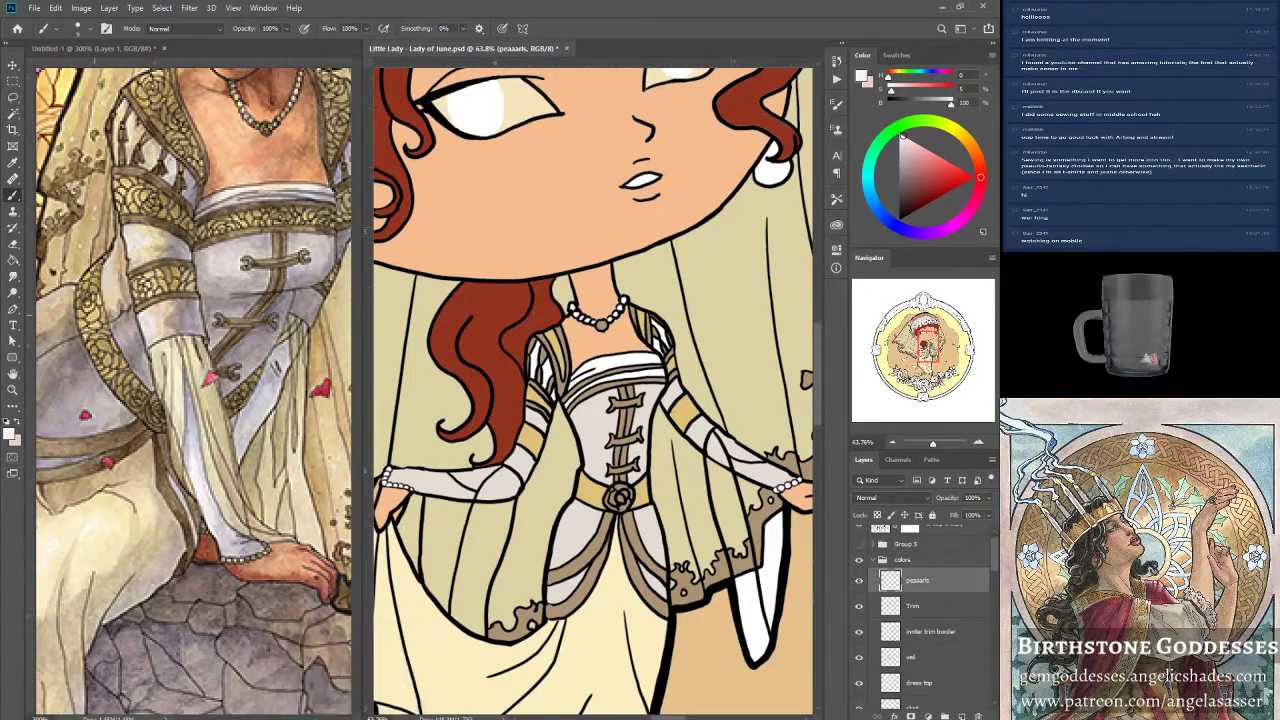
mouse_move(305, 643)
Make the Group 5 copy line art layer active and select the pearl earring areas with the Magic Wand.
scroll(994, 571, up, 1)
click(891, 530)
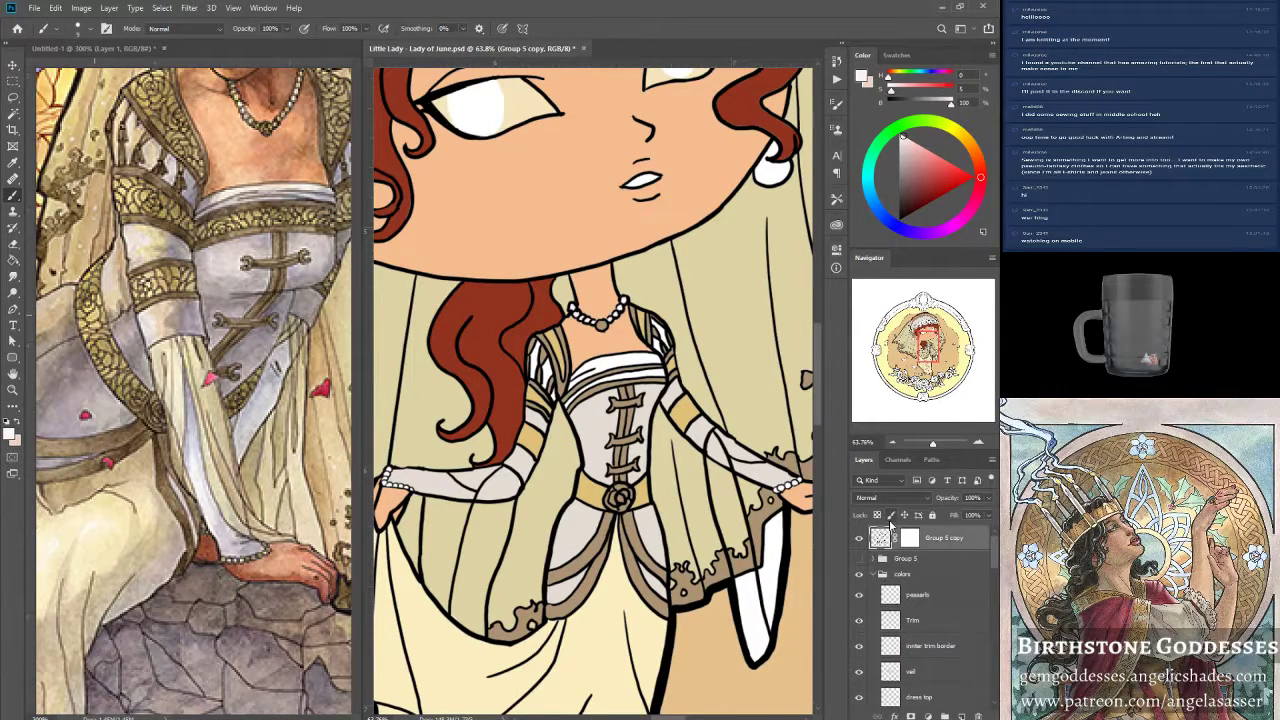
click(12, 114)
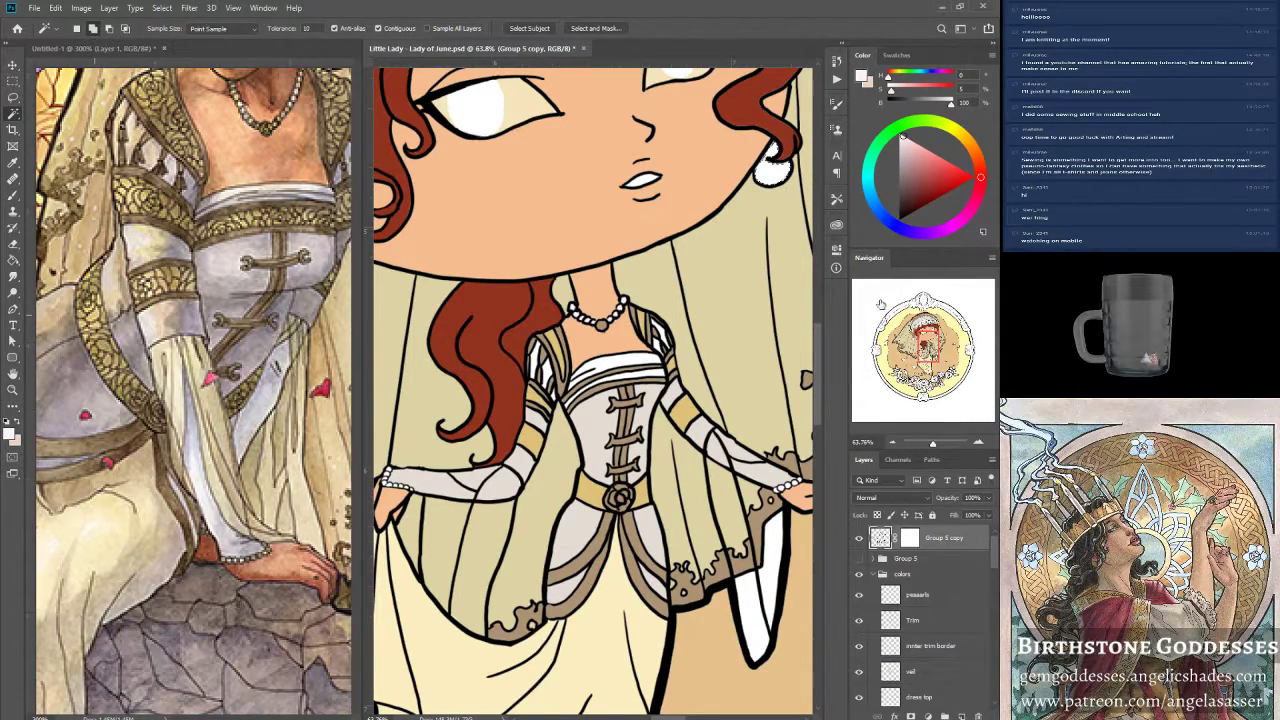
drag(928, 347, 906, 346)
click(767, 280)
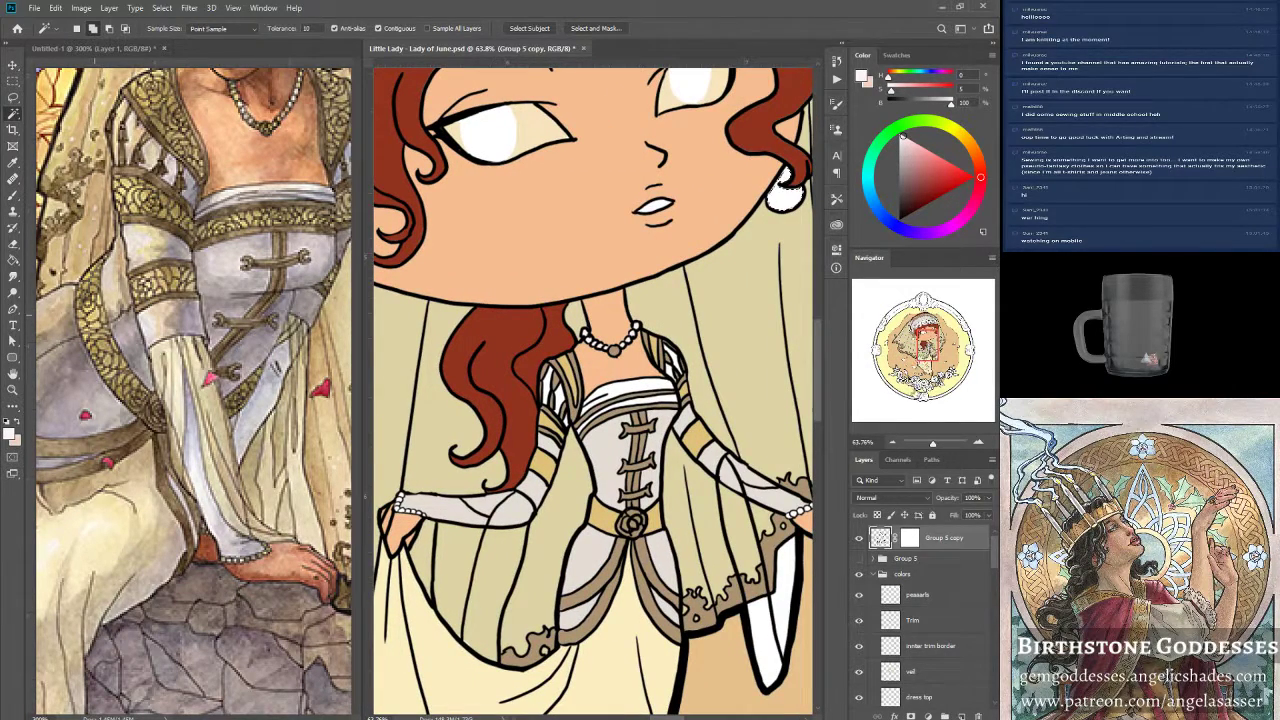
Fill the selected earring pearls with the foreground near-white on the pearls layer at 100% opacity, and deselect.
click(917, 596)
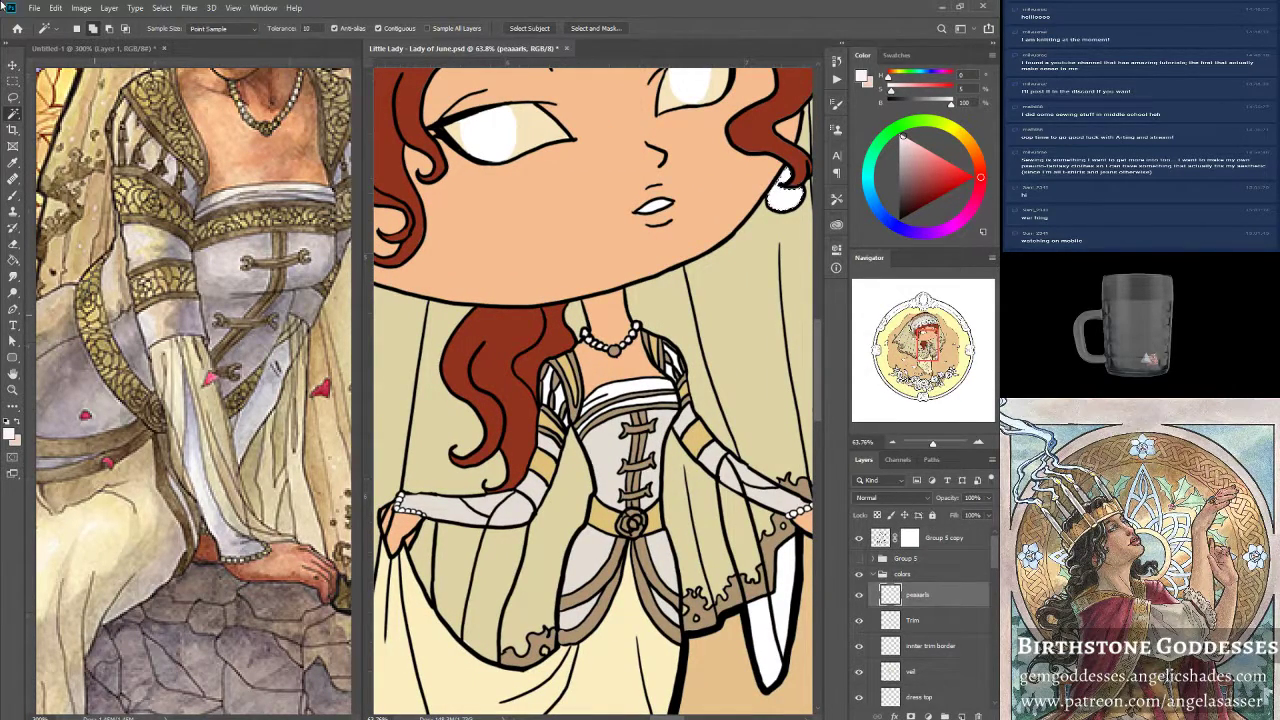
click(56, 8)
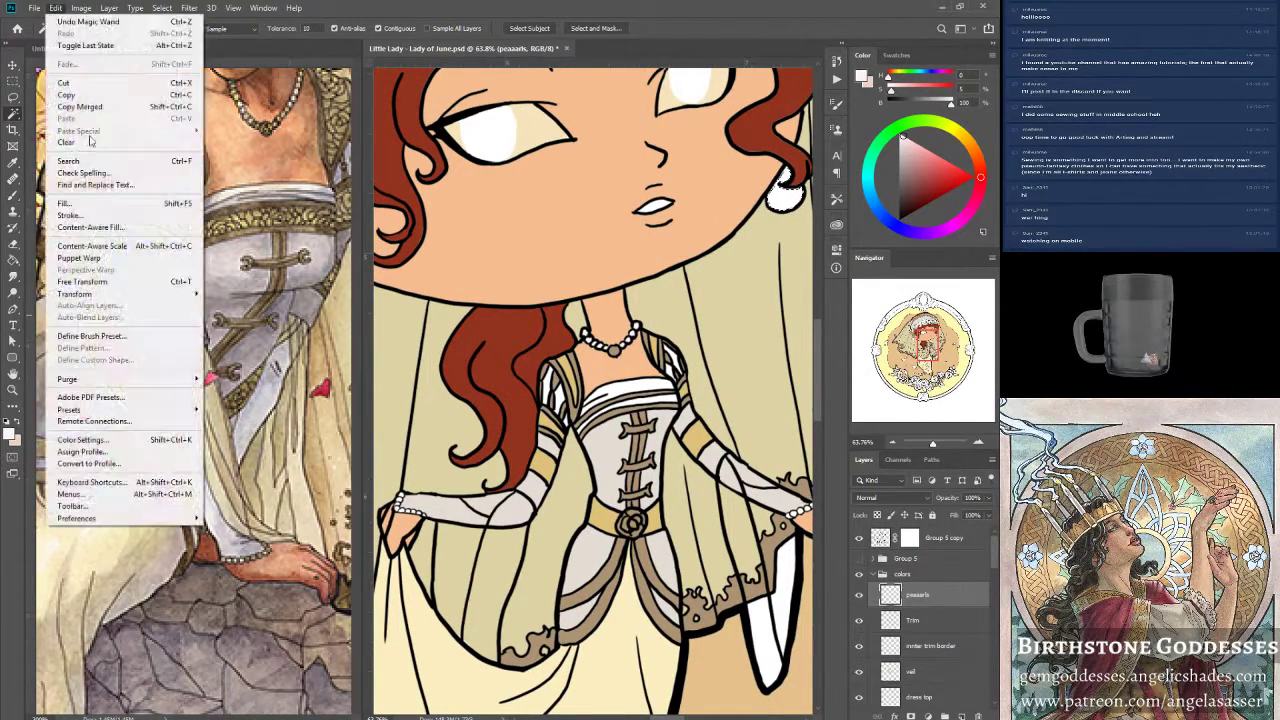
click(91, 207)
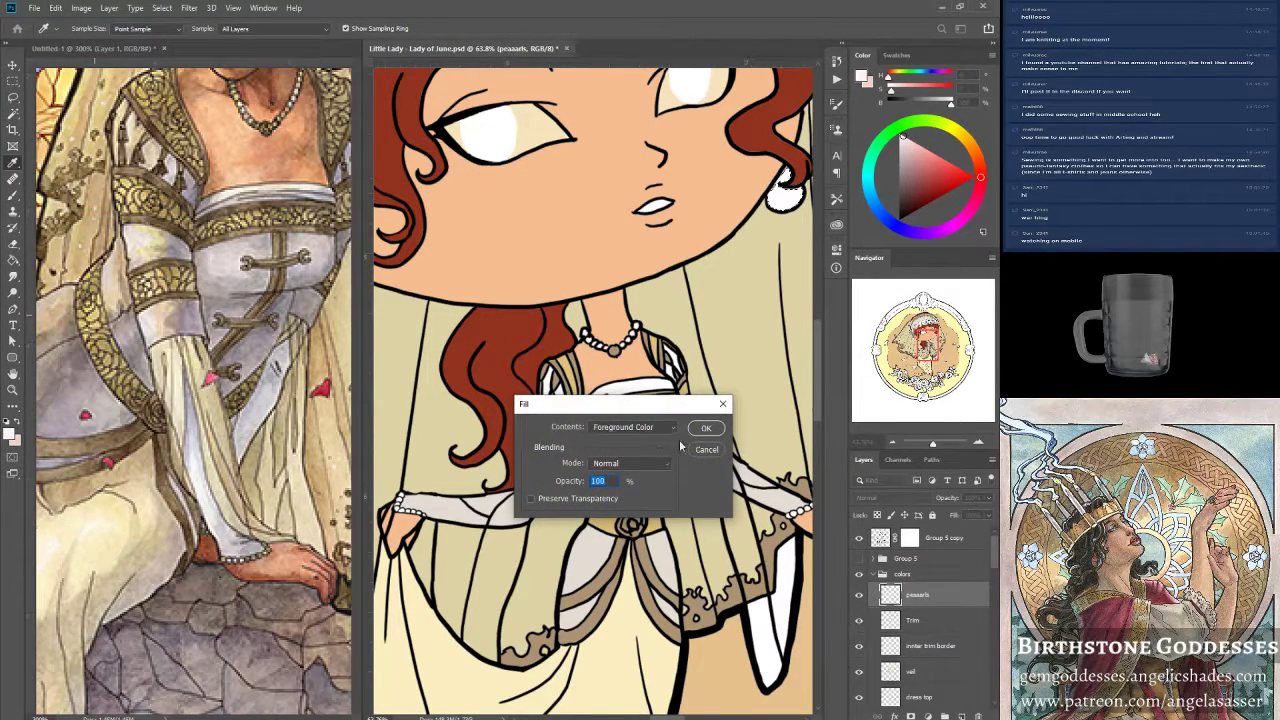
click(707, 428)
key(w)
click(162, 8)
click(174, 35)
Using the Magic Wand on the Group 5 copy layer, select every pearl along the headdress edge from one side to the other.
drag(925, 344, 917, 325)
click(882, 538)
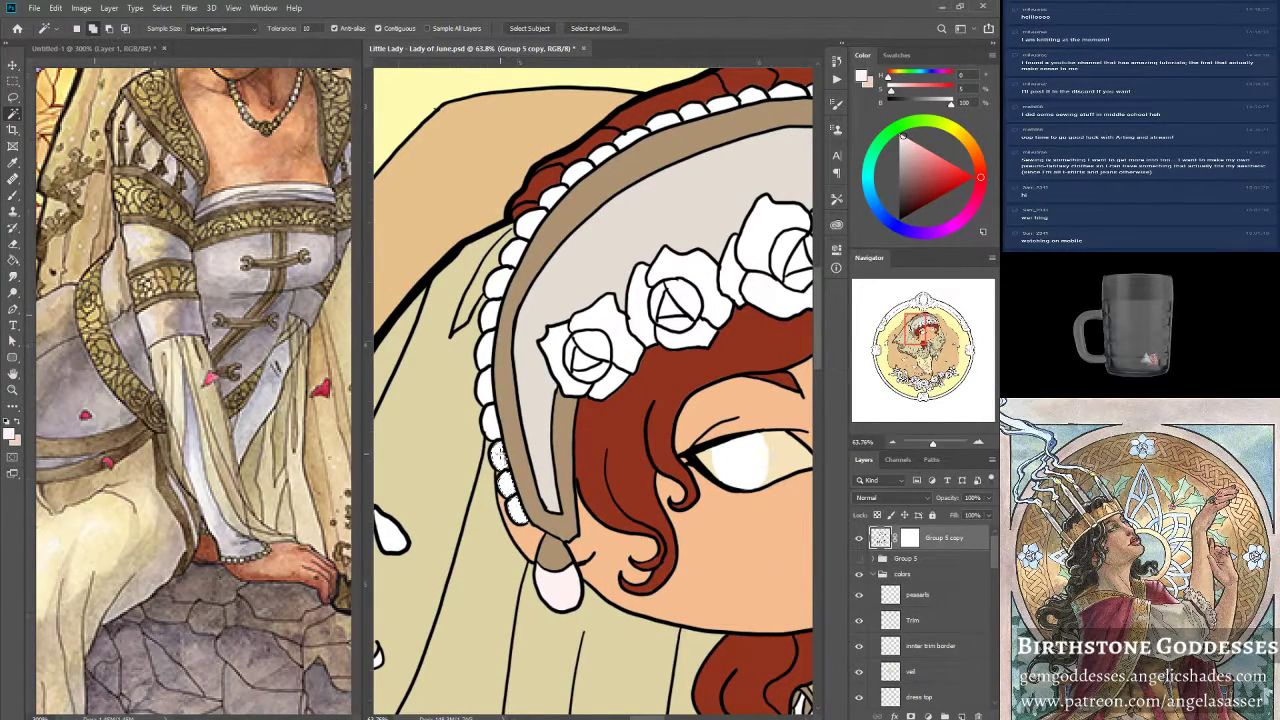
click(492, 428)
click(487, 392)
click(486, 357)
click(492, 316)
click(498, 287)
click(513, 255)
click(531, 224)
click(555, 201)
click(579, 174)
click(603, 155)
click(632, 139)
click(660, 123)
click(687, 112)
click(713, 104)
click(752, 97)
click(786, 92)
drag(786, 92, 536, 157)
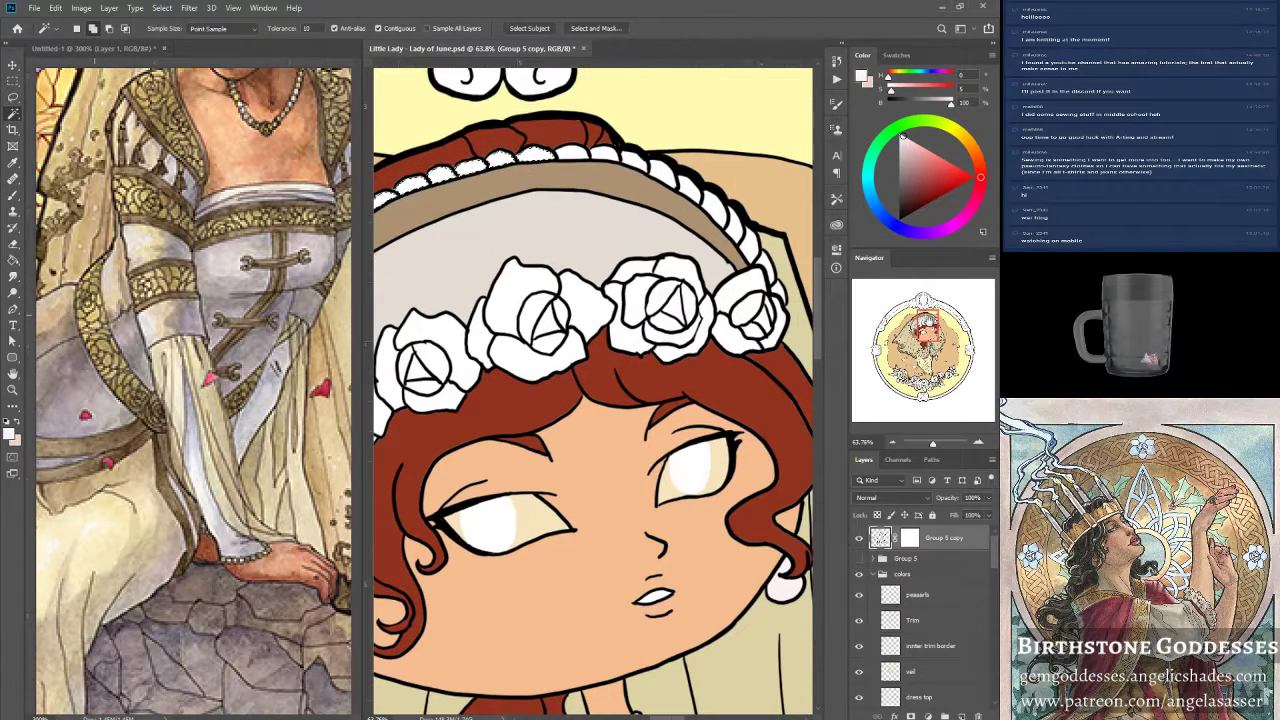
click(575, 152)
click(604, 154)
click(634, 161)
click(697, 194)
click(713, 208)
click(727, 222)
click(741, 236)
click(765, 264)
click(775, 284)
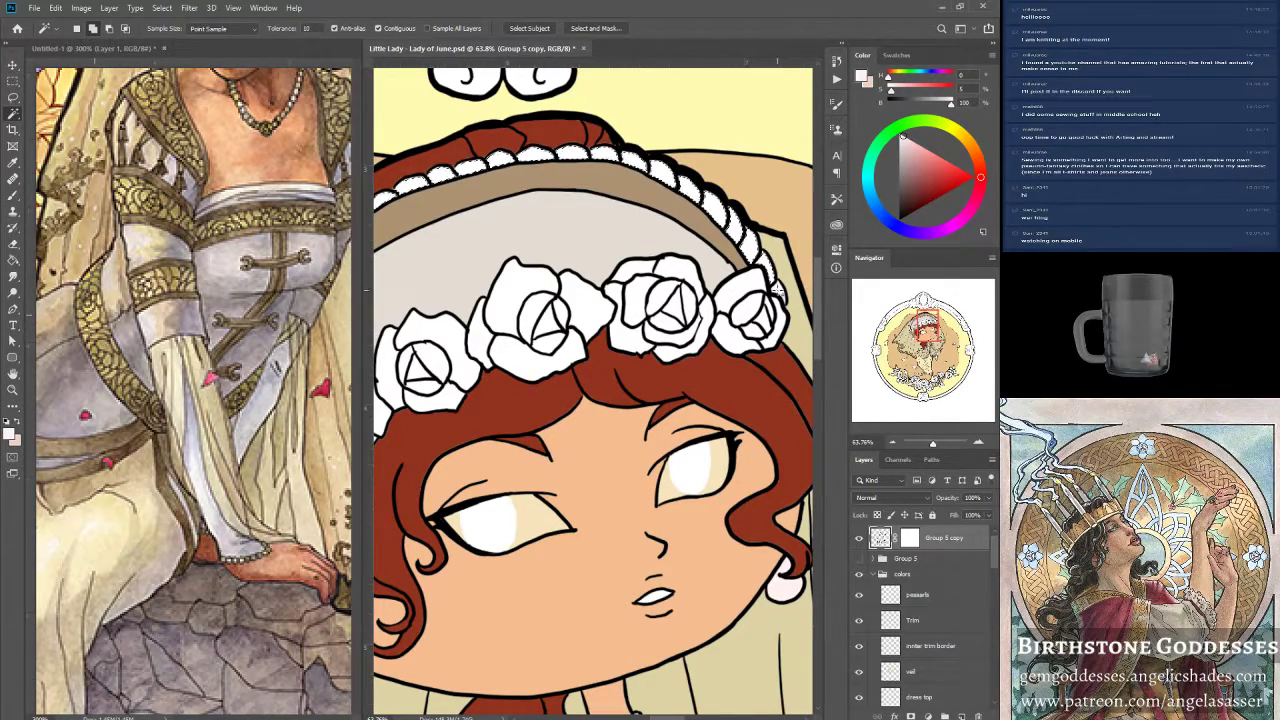
Fill the selected headdress pearls with the foreground near-white on the pearls layer, and deselect.
drag(705, 313, 578, 300)
scroll(593, 390, down, 5)
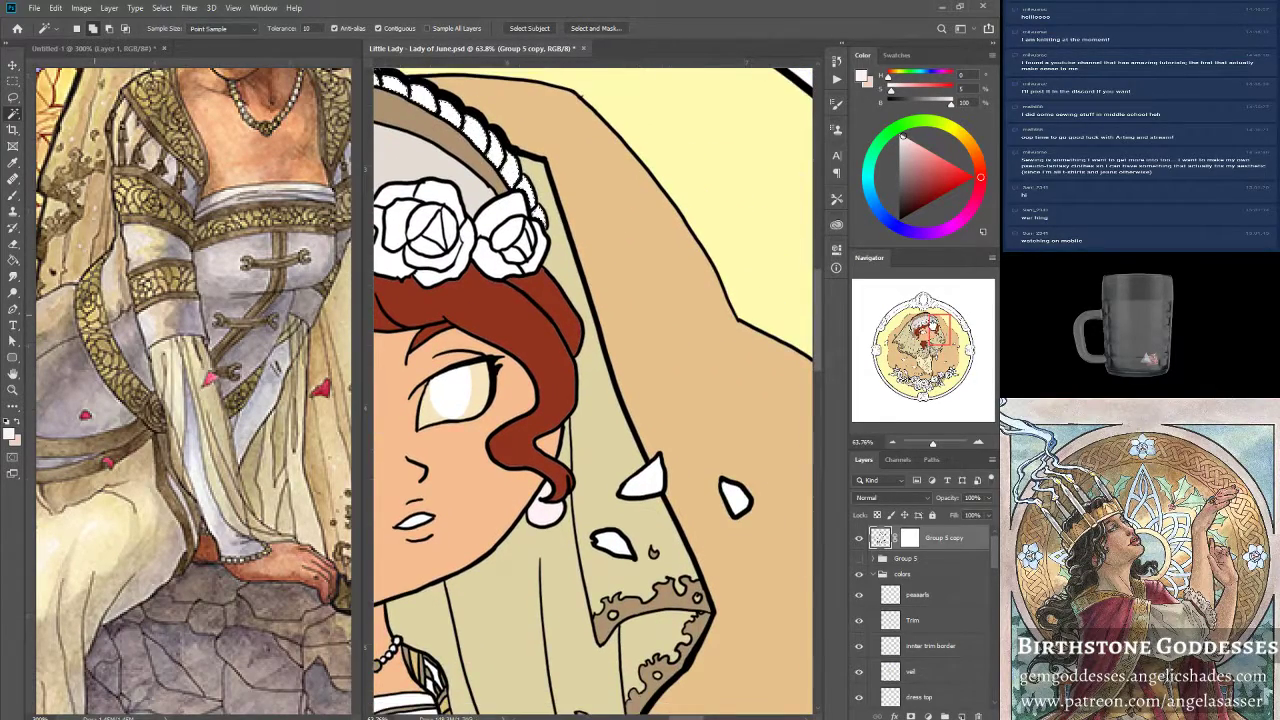
drag(430, 270, 795, 358)
scroll(593, 390, down, 12)
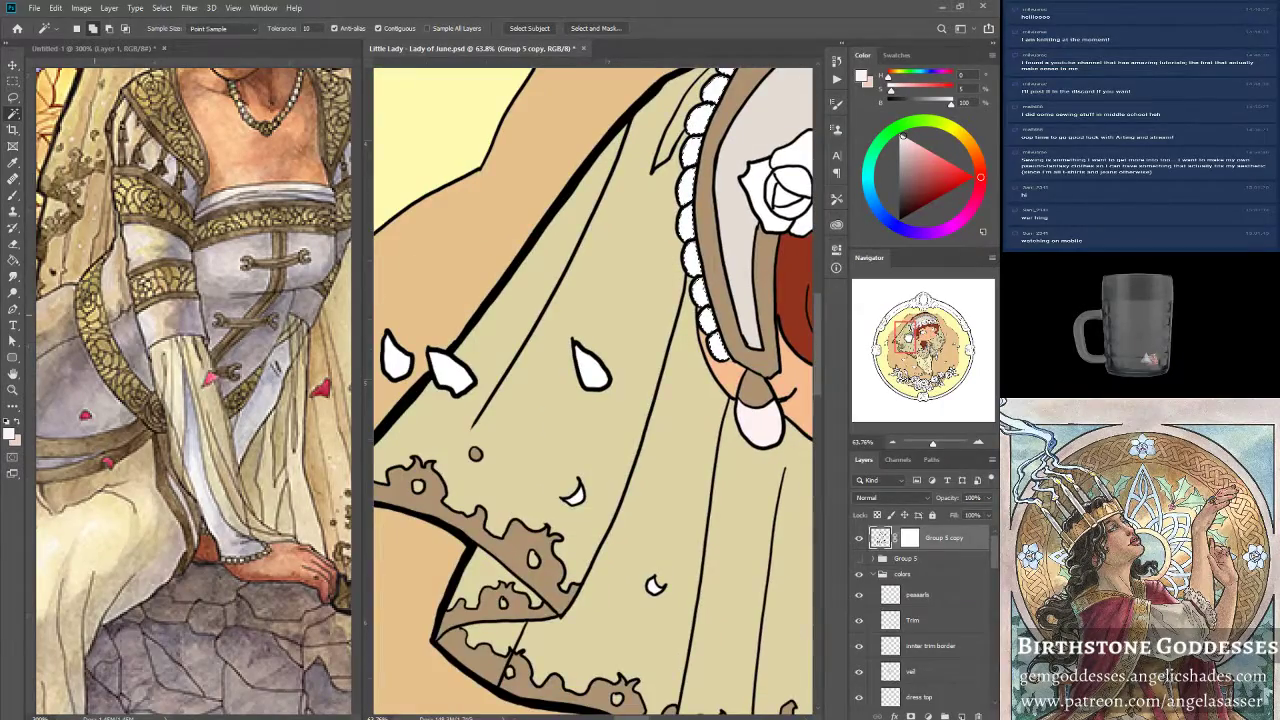
scroll(593, 390, left, 3)
scroll(593, 390, down, 1)
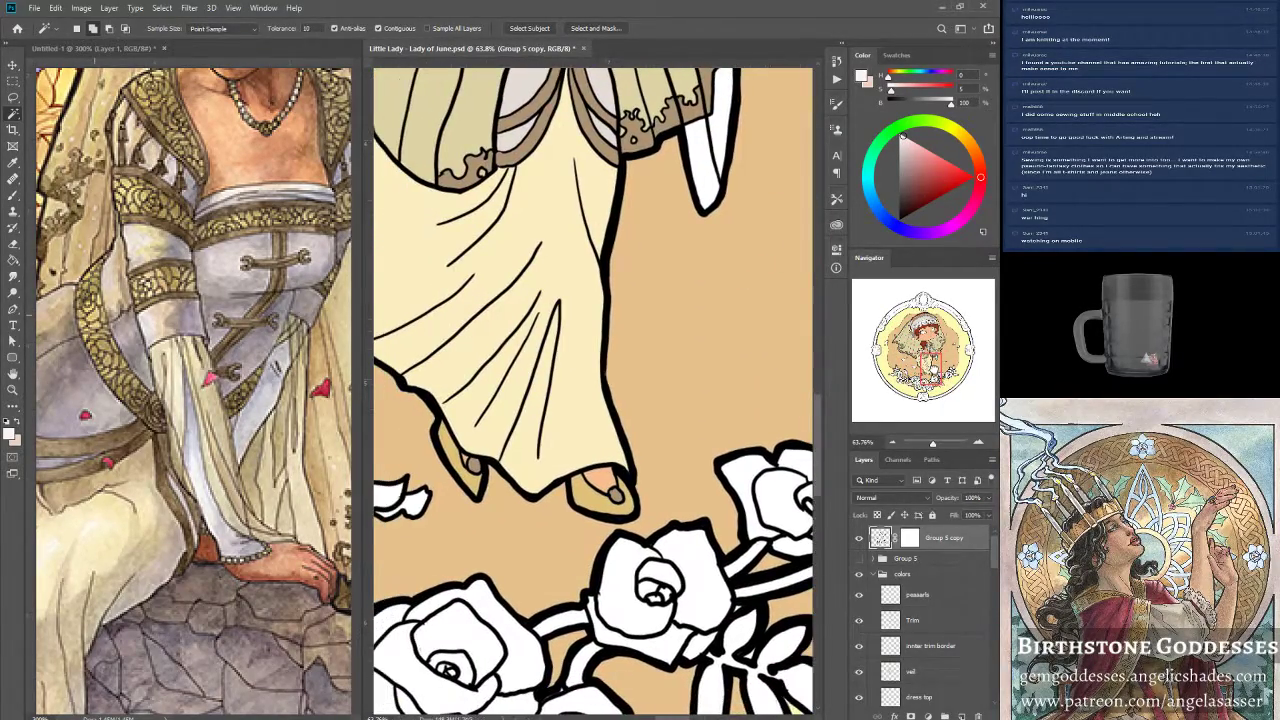
scroll(593, 390, up, 15)
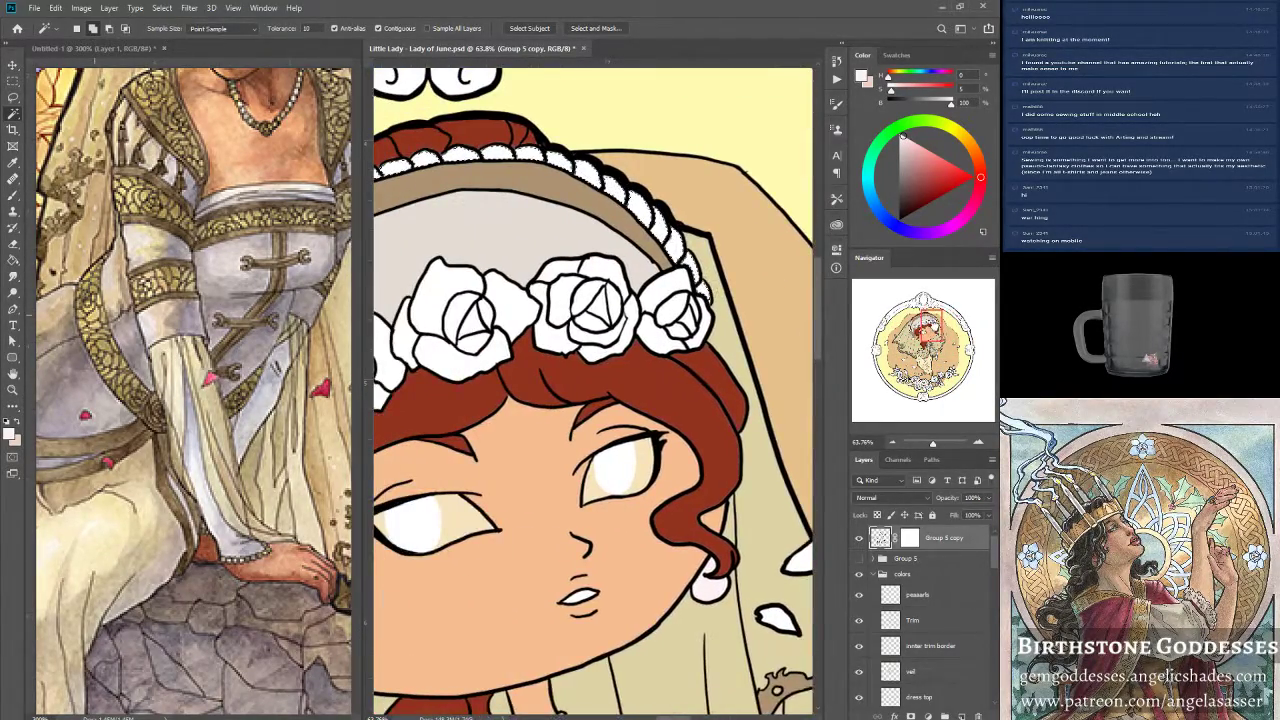
click(930, 594)
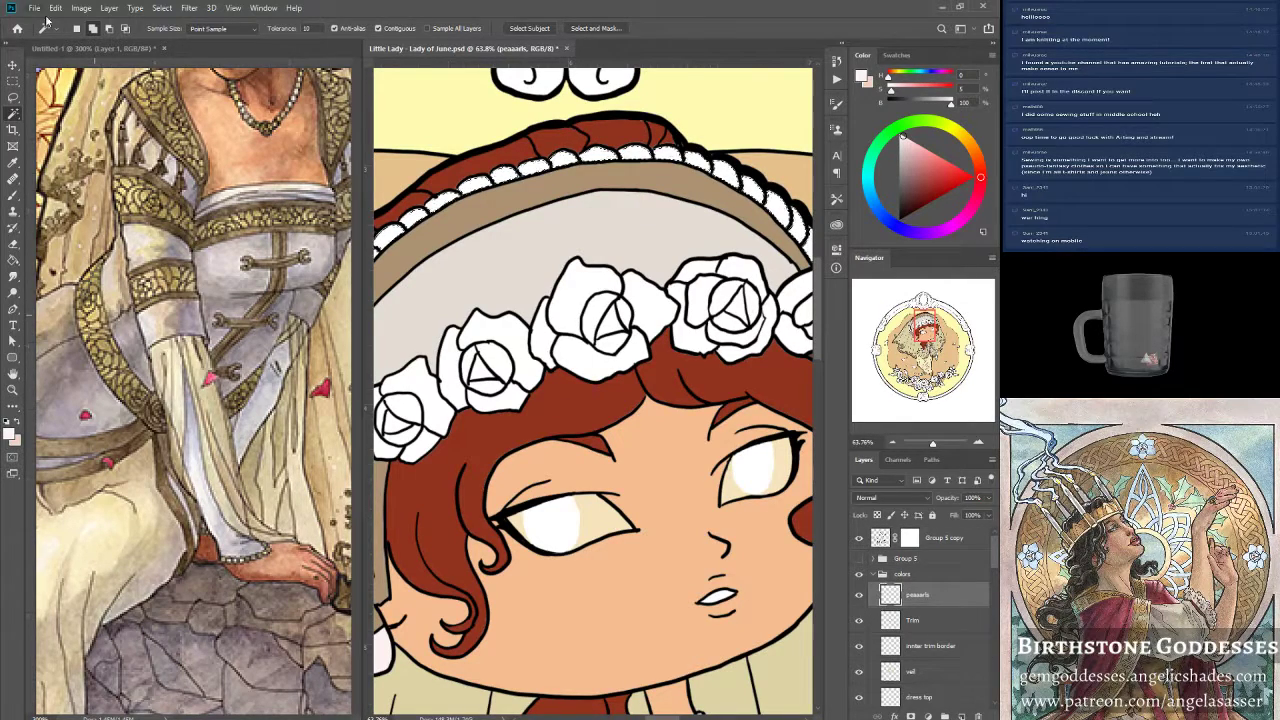
click(56, 8)
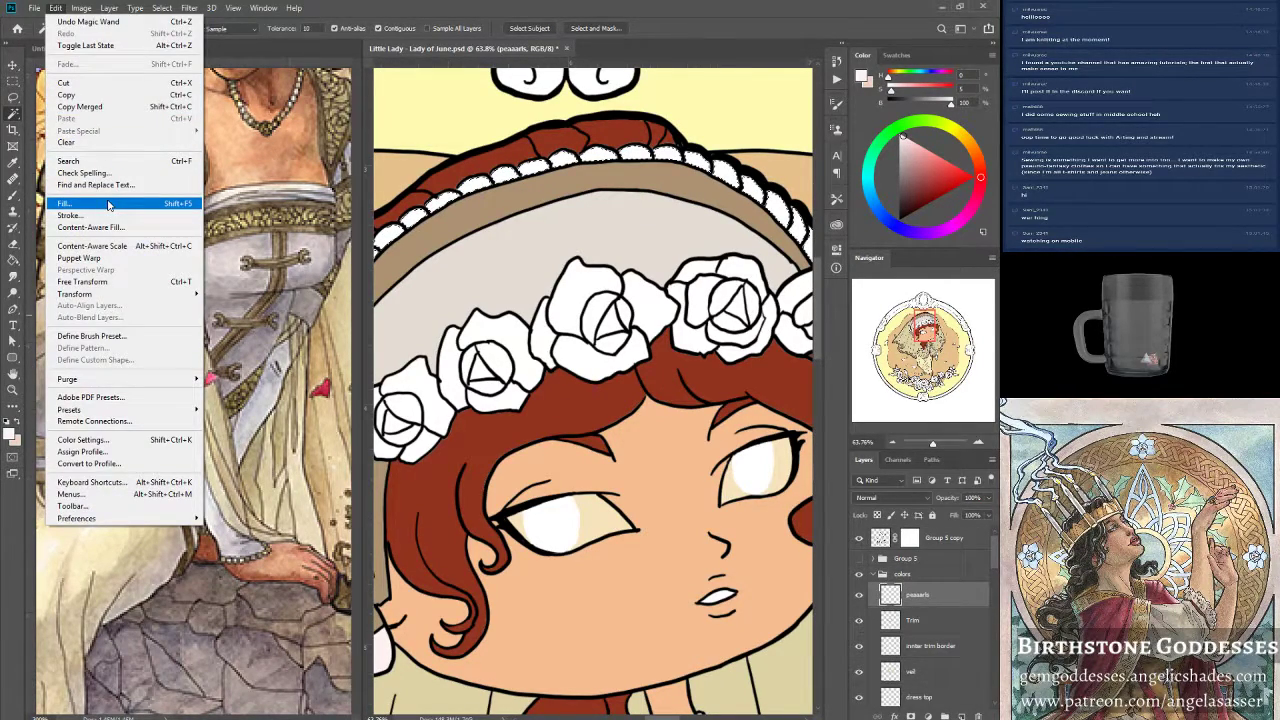
click(108, 205)
click(703, 425)
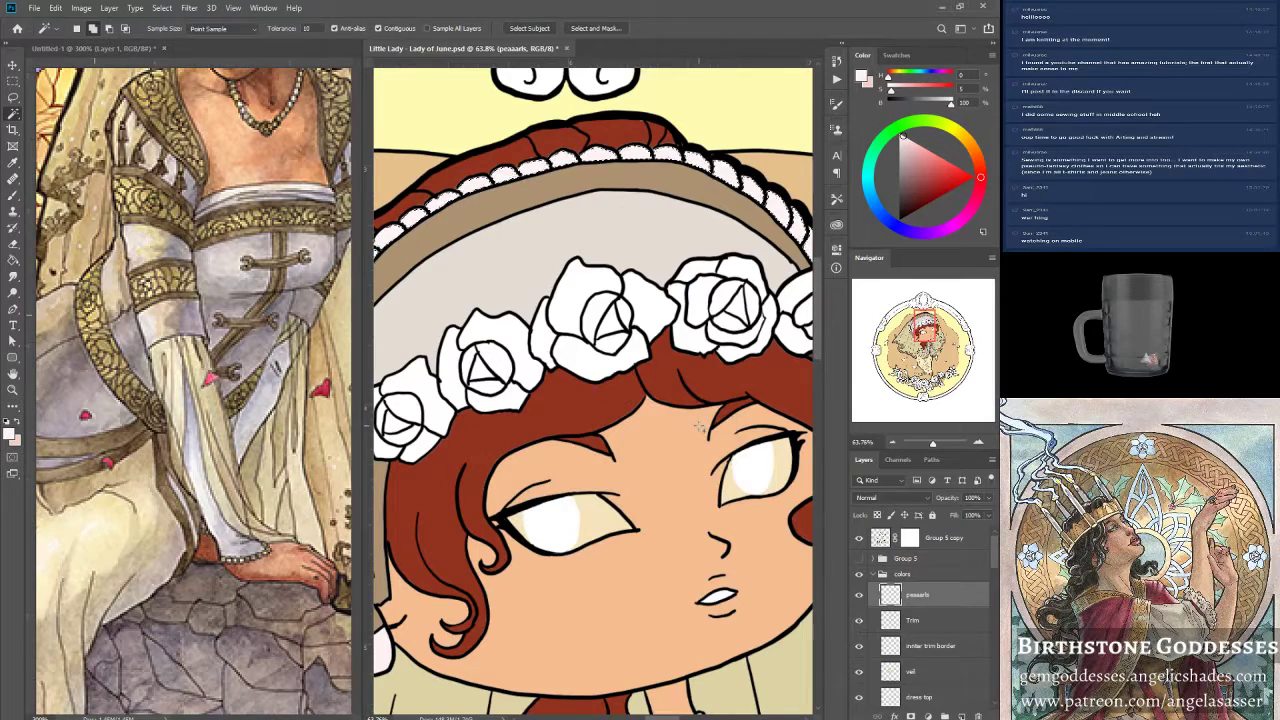
click(162, 8)
click(178, 28)
Examine the whole figure, from headdress to skirt, for pearls and areas still lacking flat color.
drag(931, 443, 930, 447)
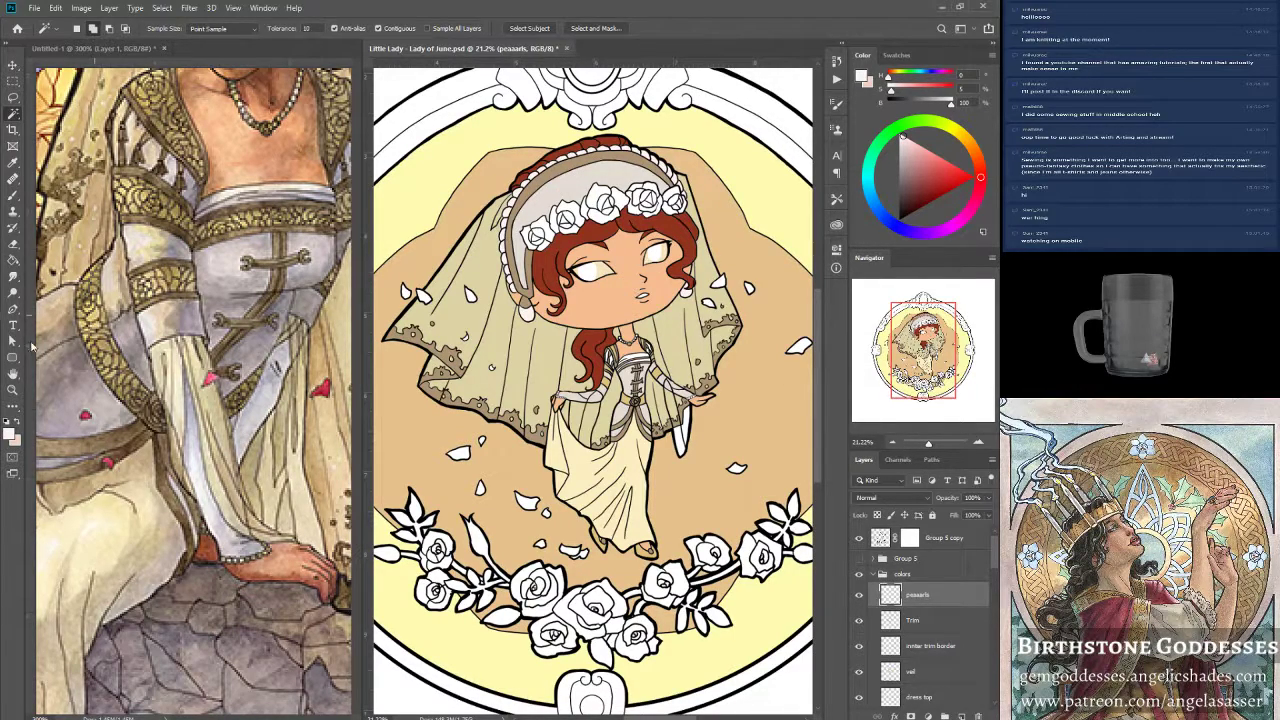
click(12, 390)
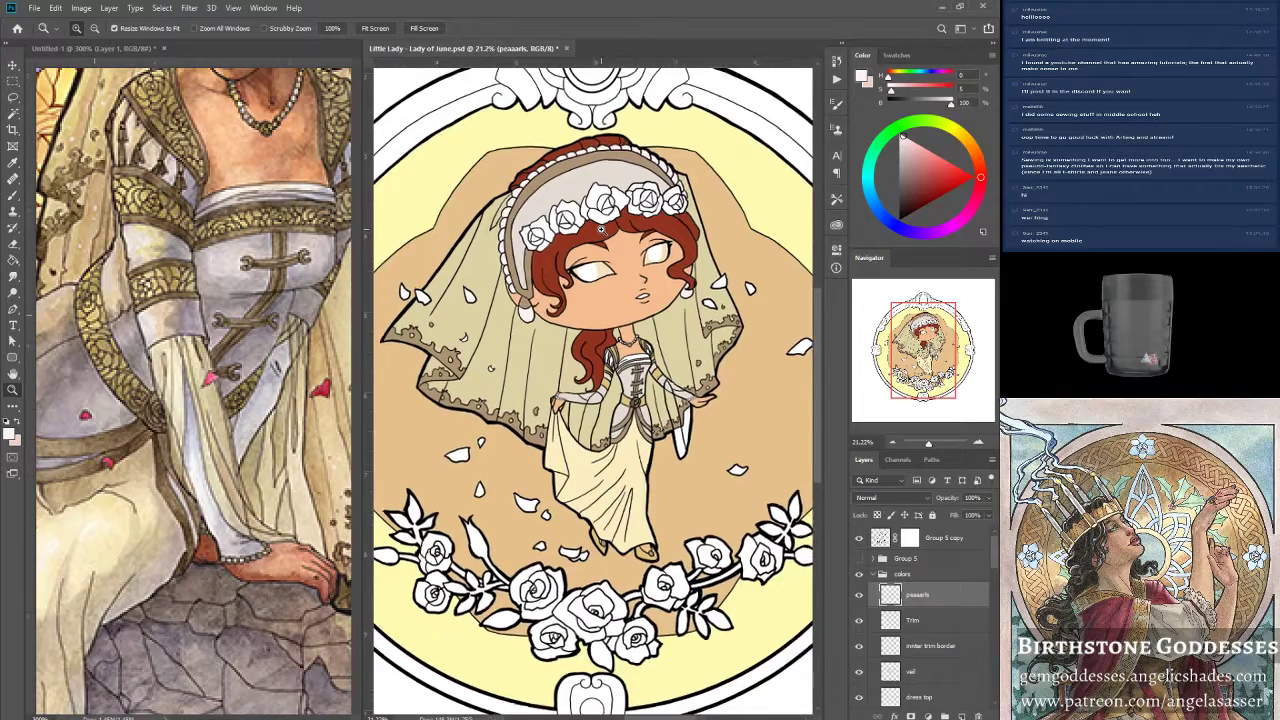
click(601, 229)
click(601, 229)
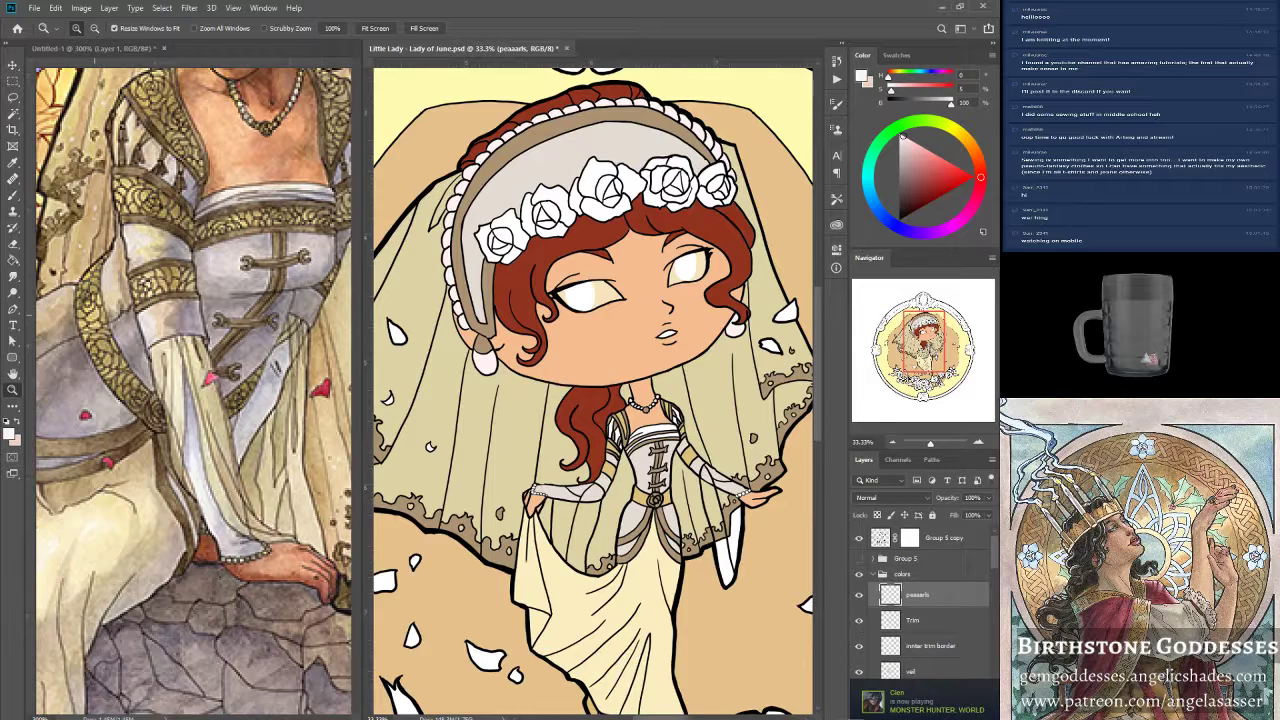
right_click(838, 718)
click(768, 718)
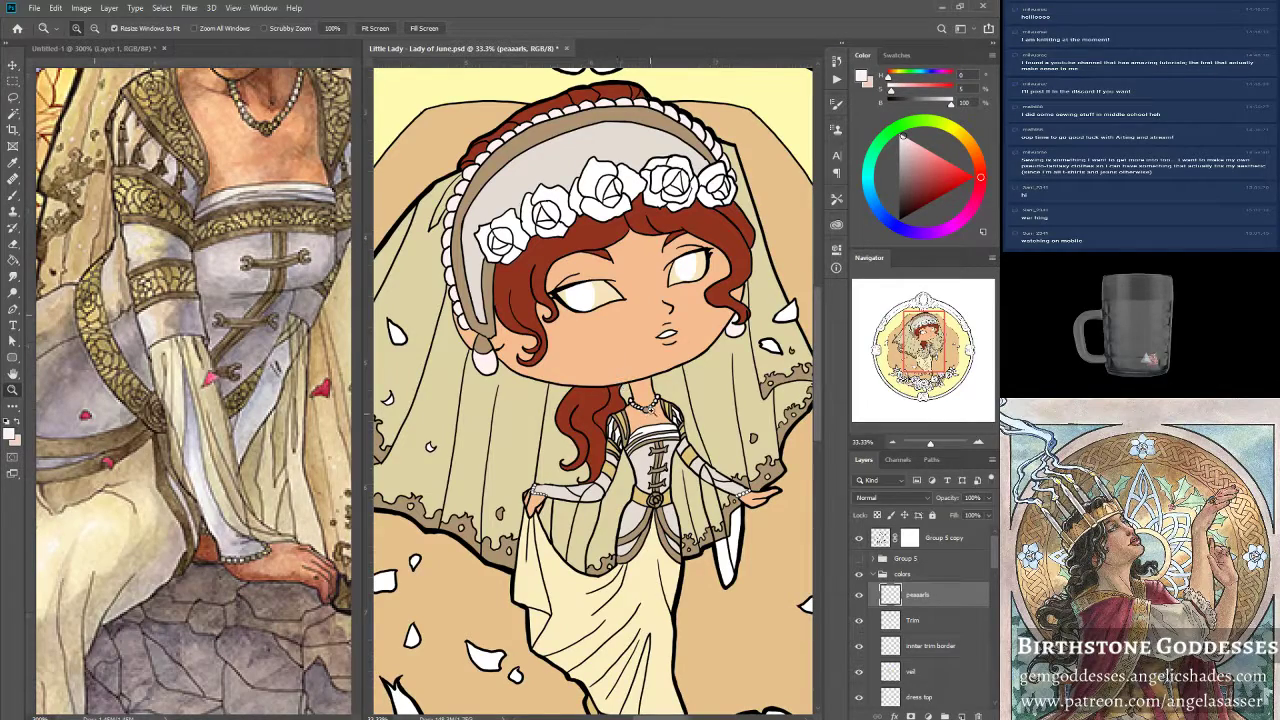
drag(924, 364, 934, 371)
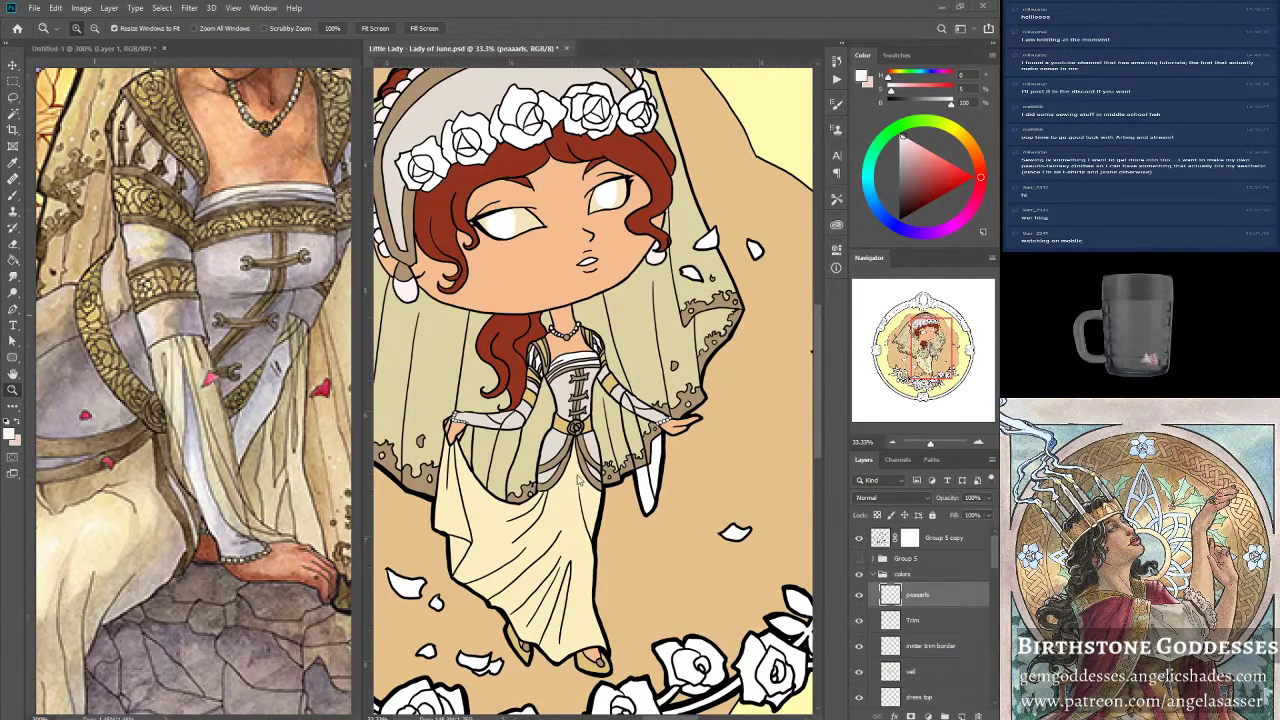
scroll(577, 480, up, 1)
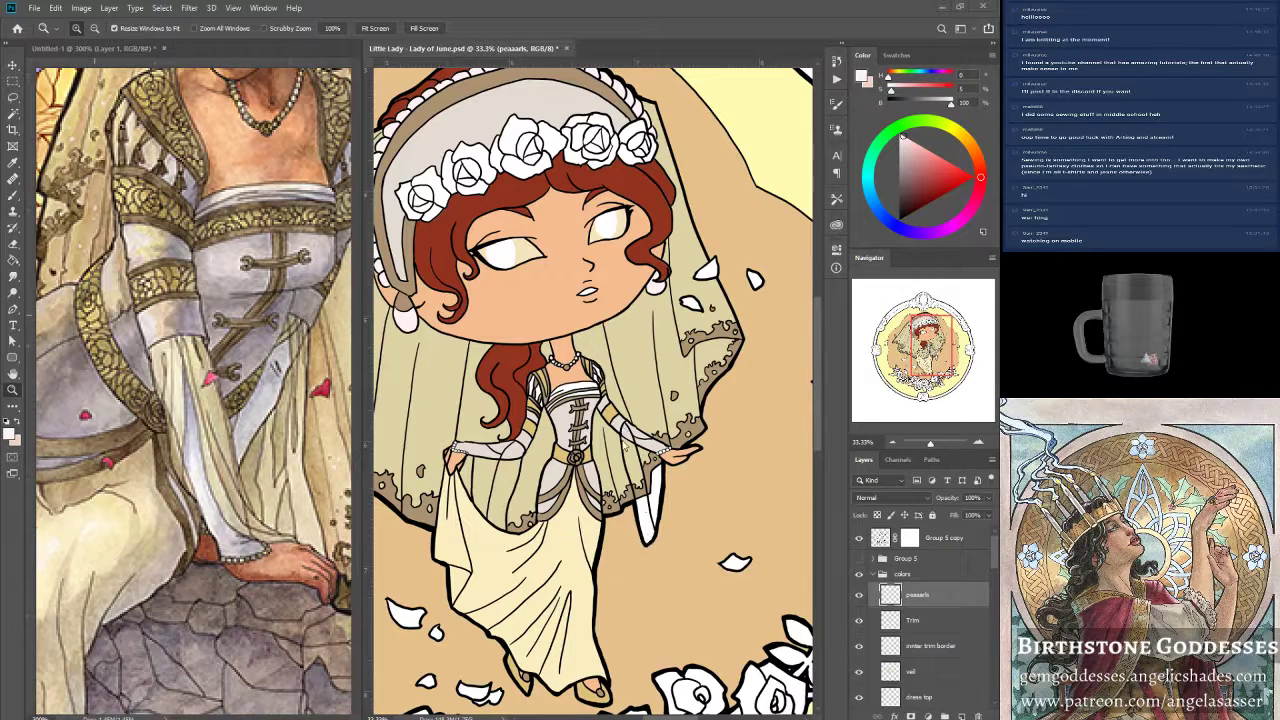
click(545, 355)
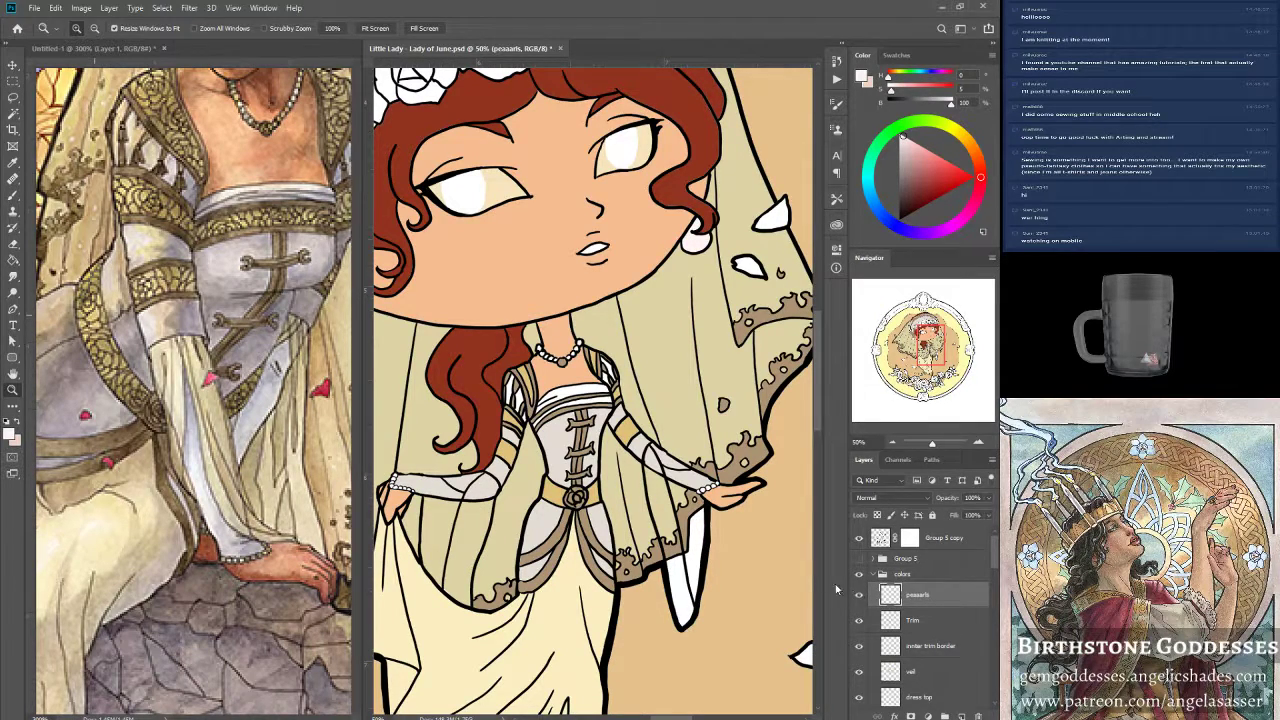
Paint the small pearls of the necklace and sleeve cuffs near-white with the Brush tool on the pearls layer.
click(10, 197)
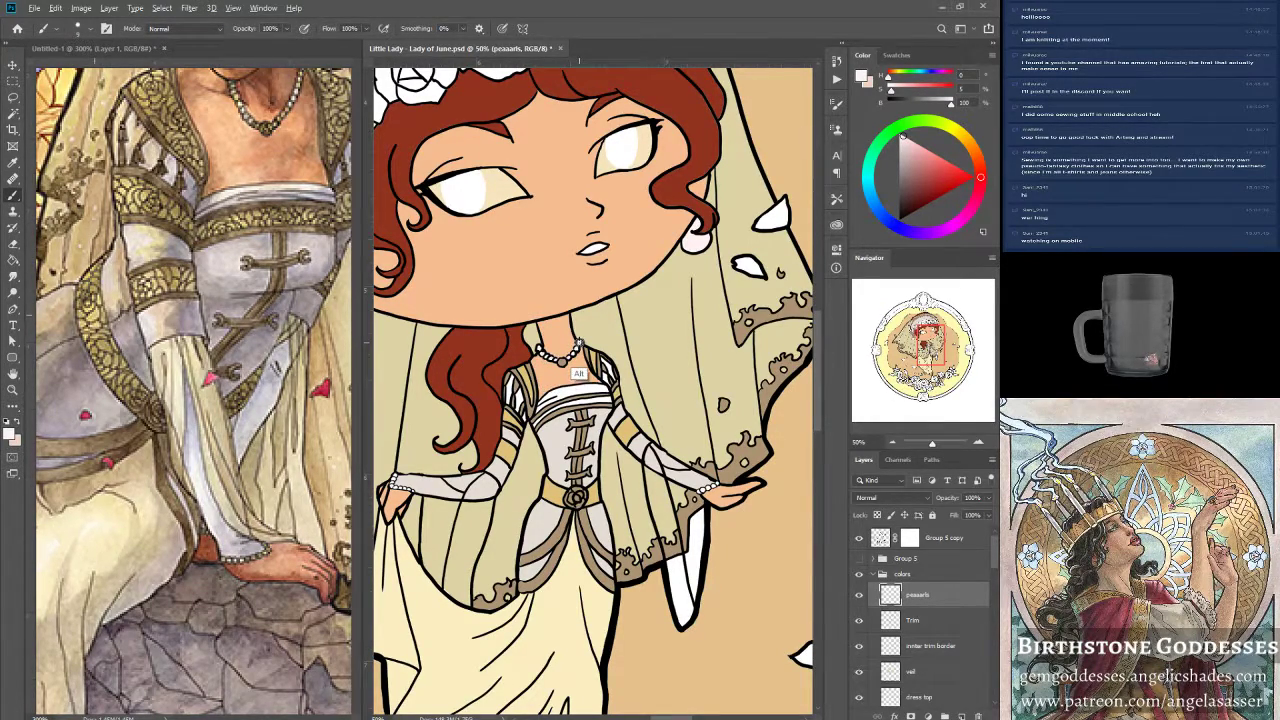
click(941, 443)
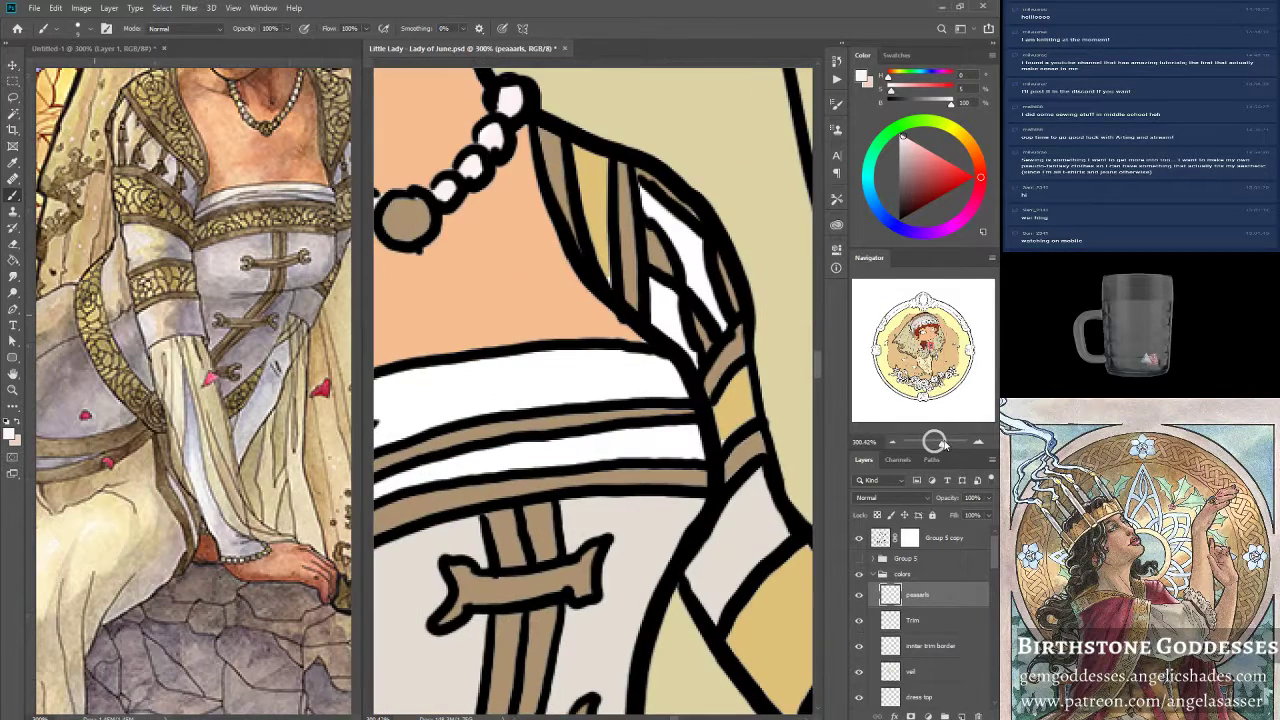
drag(930, 352, 936, 386)
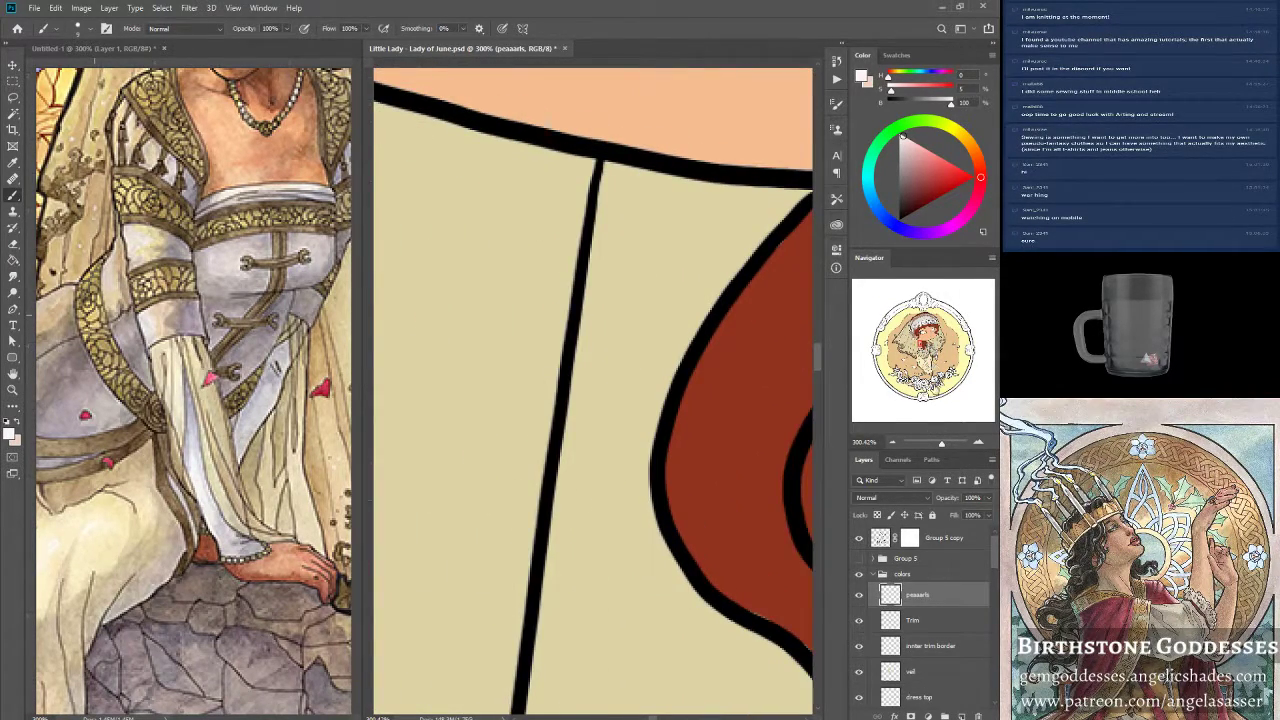
drag(941, 448, 933, 446)
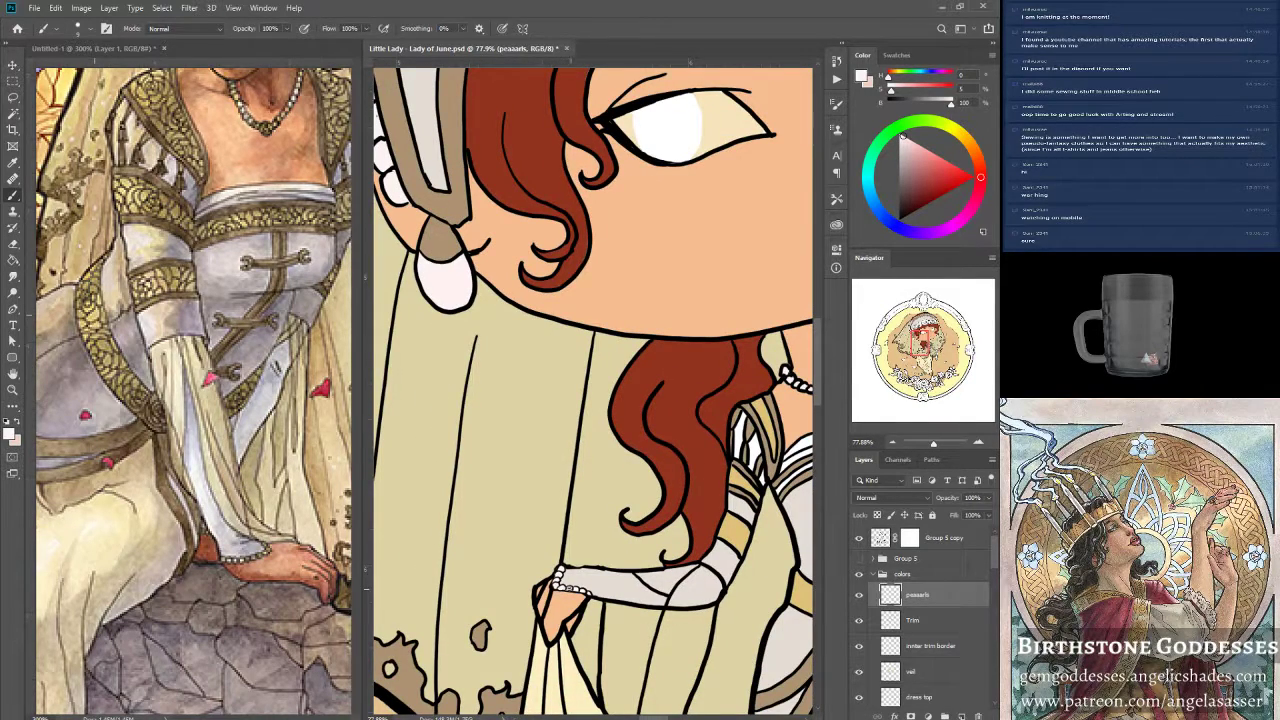
drag(924, 346, 930, 352)
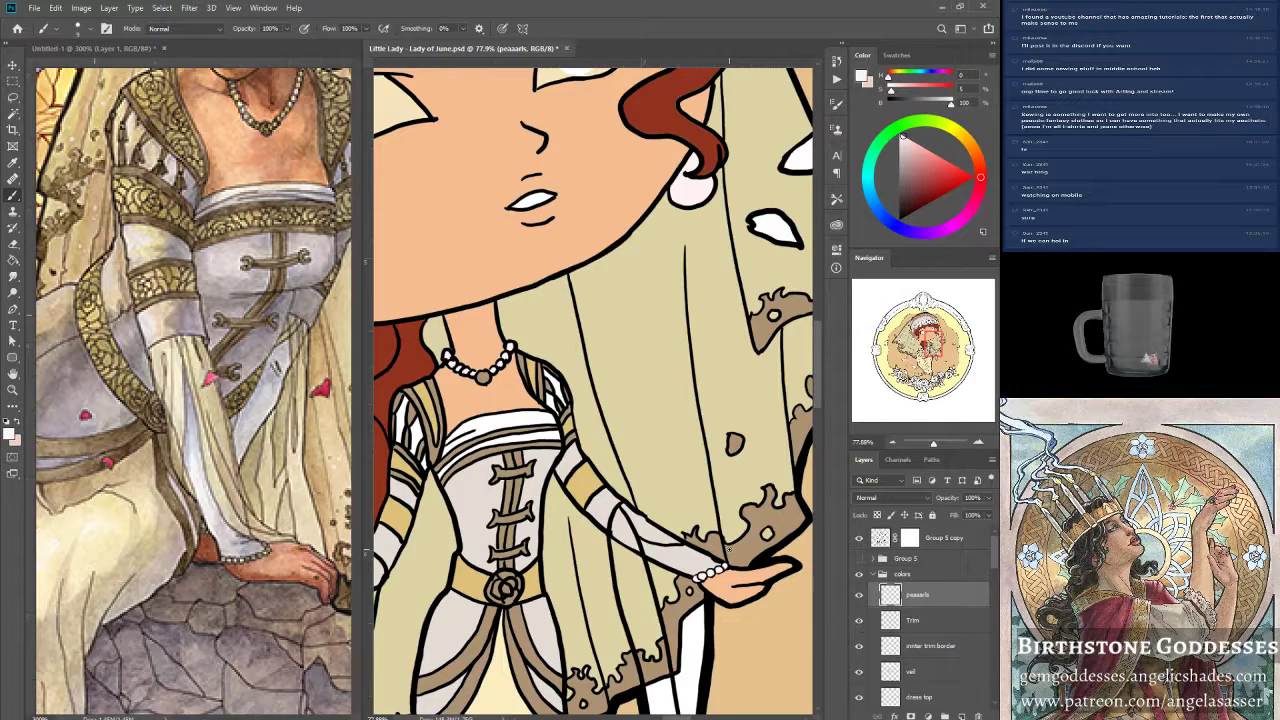
drag(697, 578, 699, 577)
mouse_move(933, 444)
mouse_down()
mouse_move(916, 444)
mouse_move(931, 444)
mouse_up()
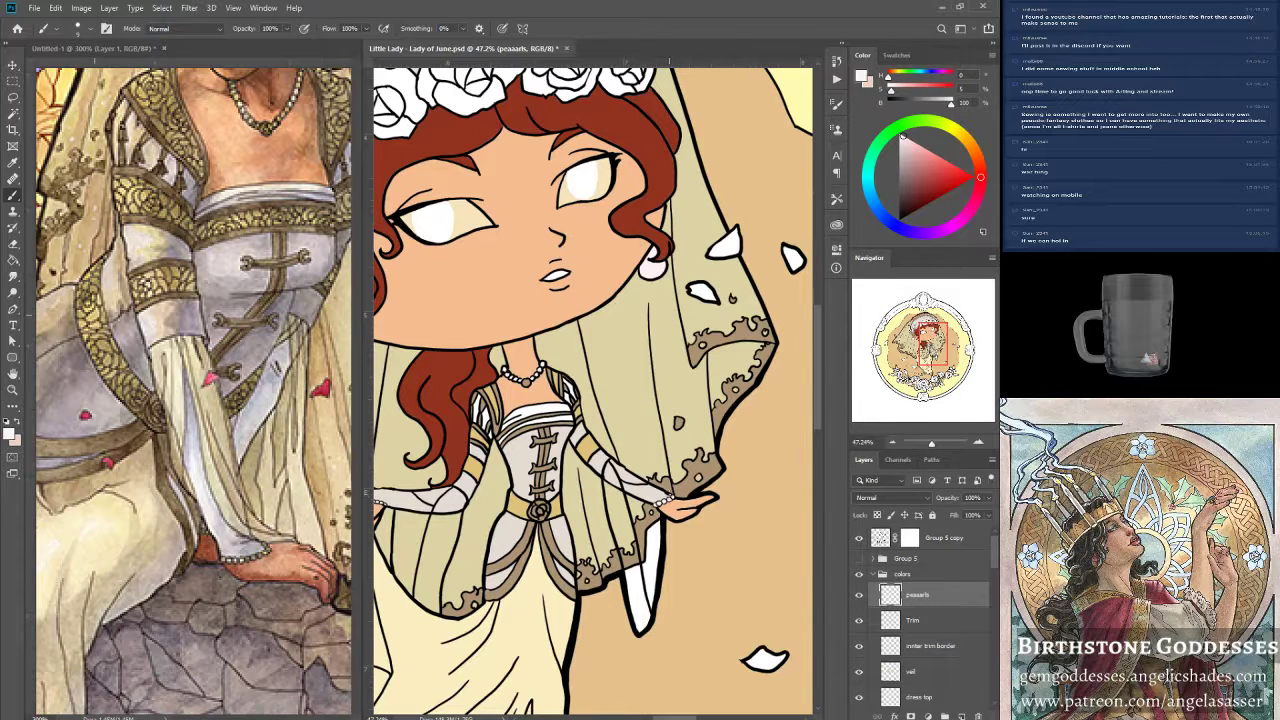
drag(938, 334, 927, 353)
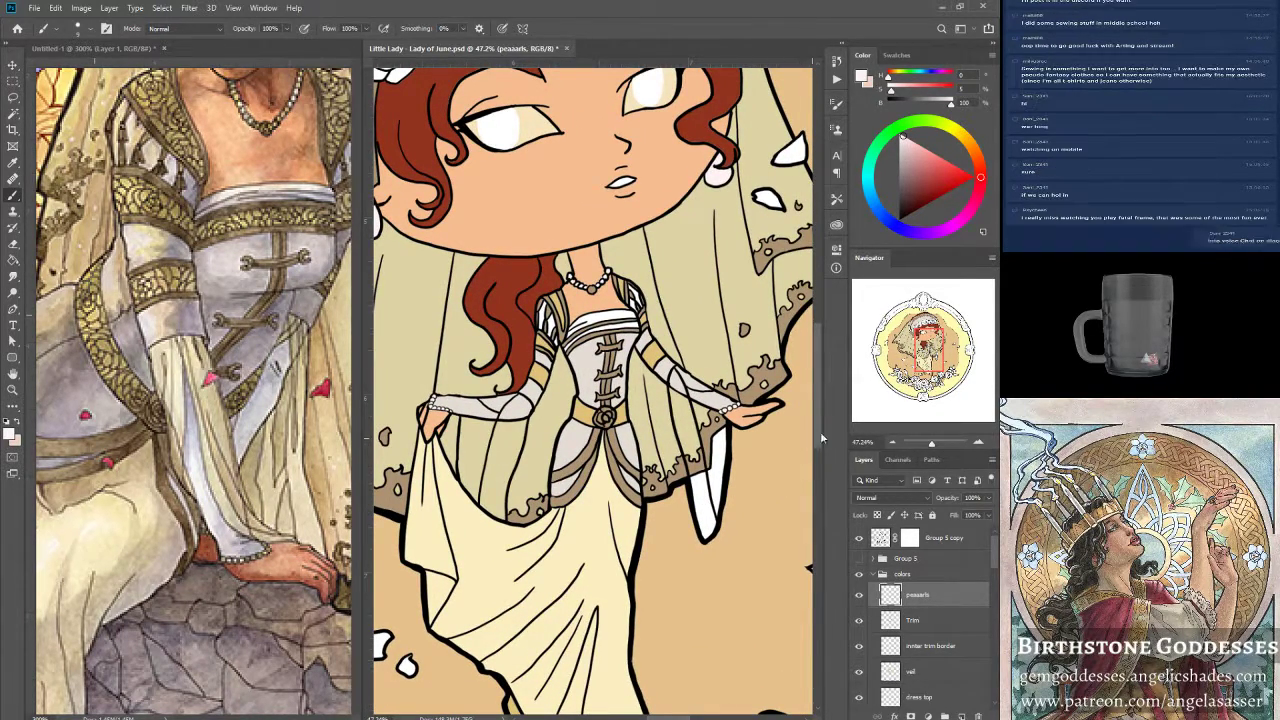
drag(929, 356, 929, 363)
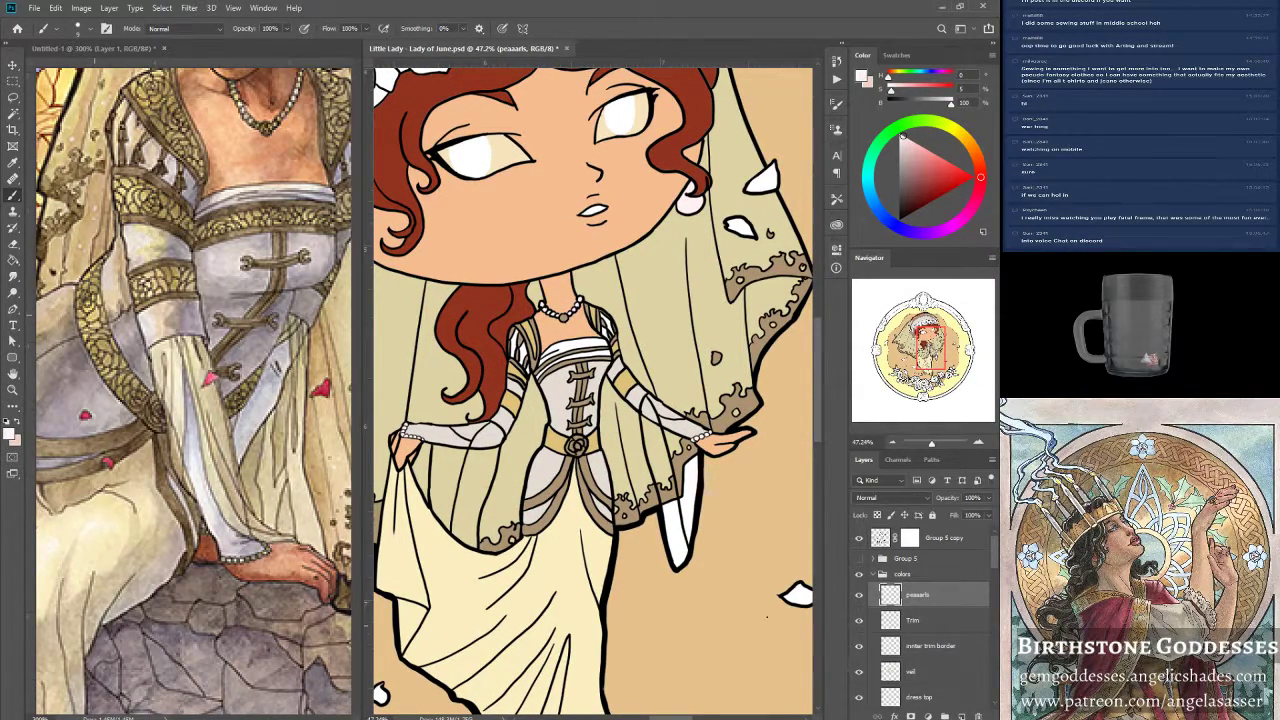
Using the Magic Wand on the Group 5 copy layer, select the dress trim areas that still need gold.
click(878, 542)
click(14, 116)
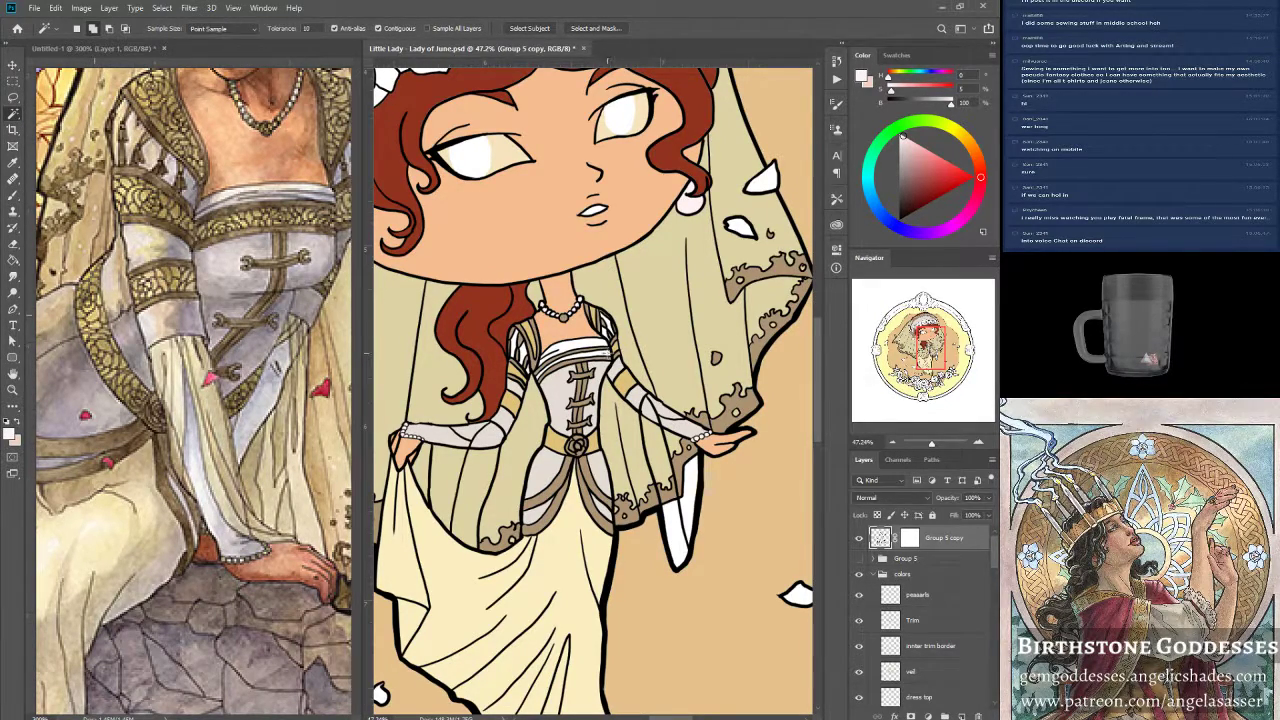
scroll(940, 648, down, 3)
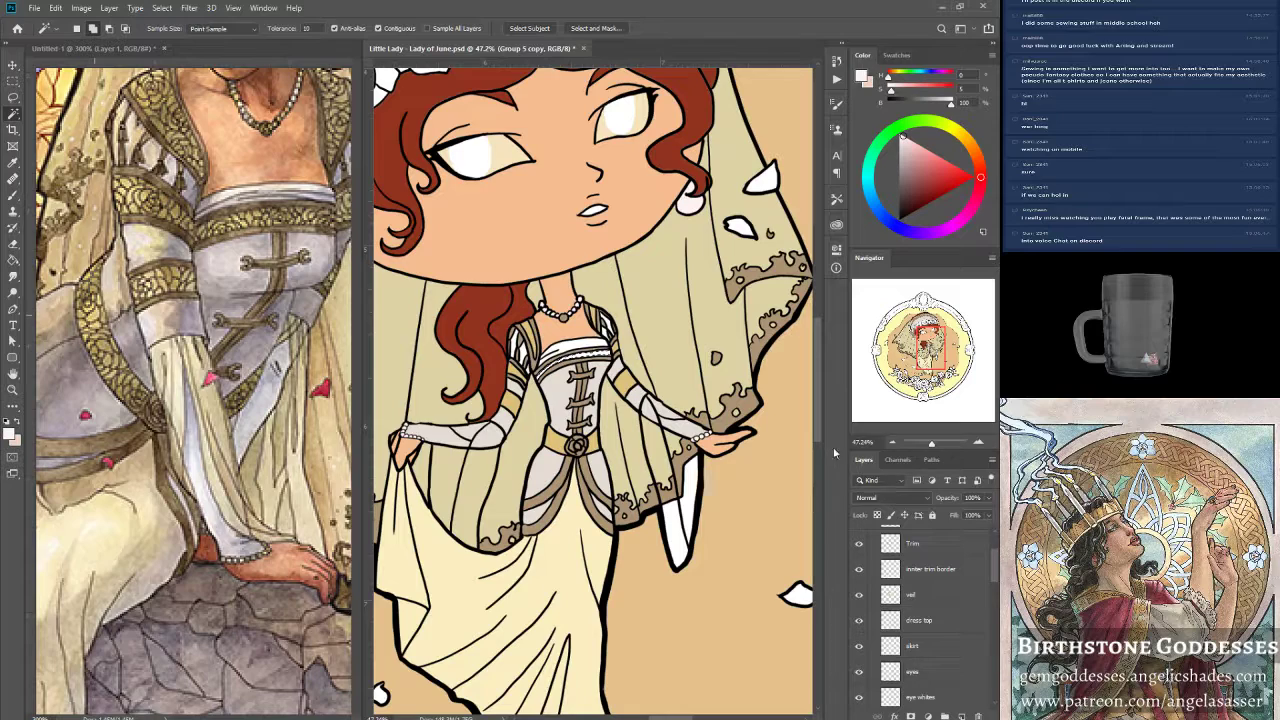
mouse_move(928, 340)
mouse_down()
mouse_move(945, 365)
mouse_move(962, 355)
mouse_move(928, 356)
mouse_up()
scroll(731, 417, up, 1)
scroll(930, 599, up, 2)
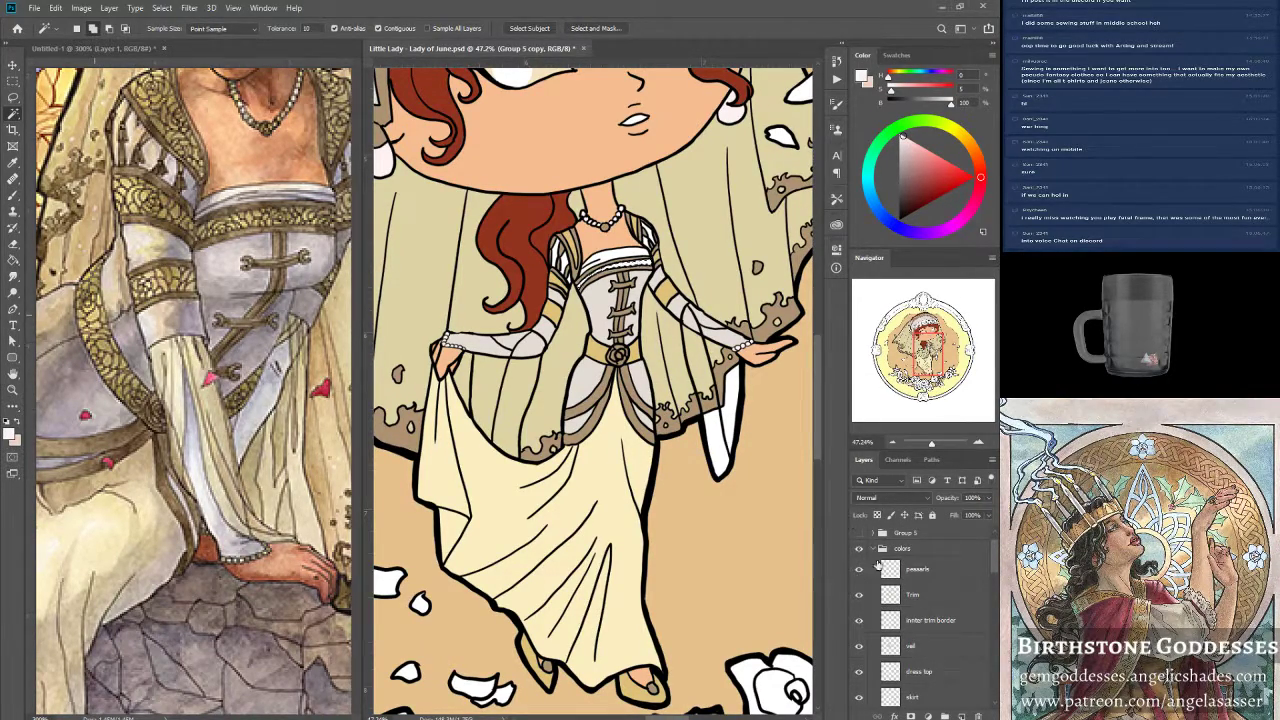
scroll(912, 591, up, 1)
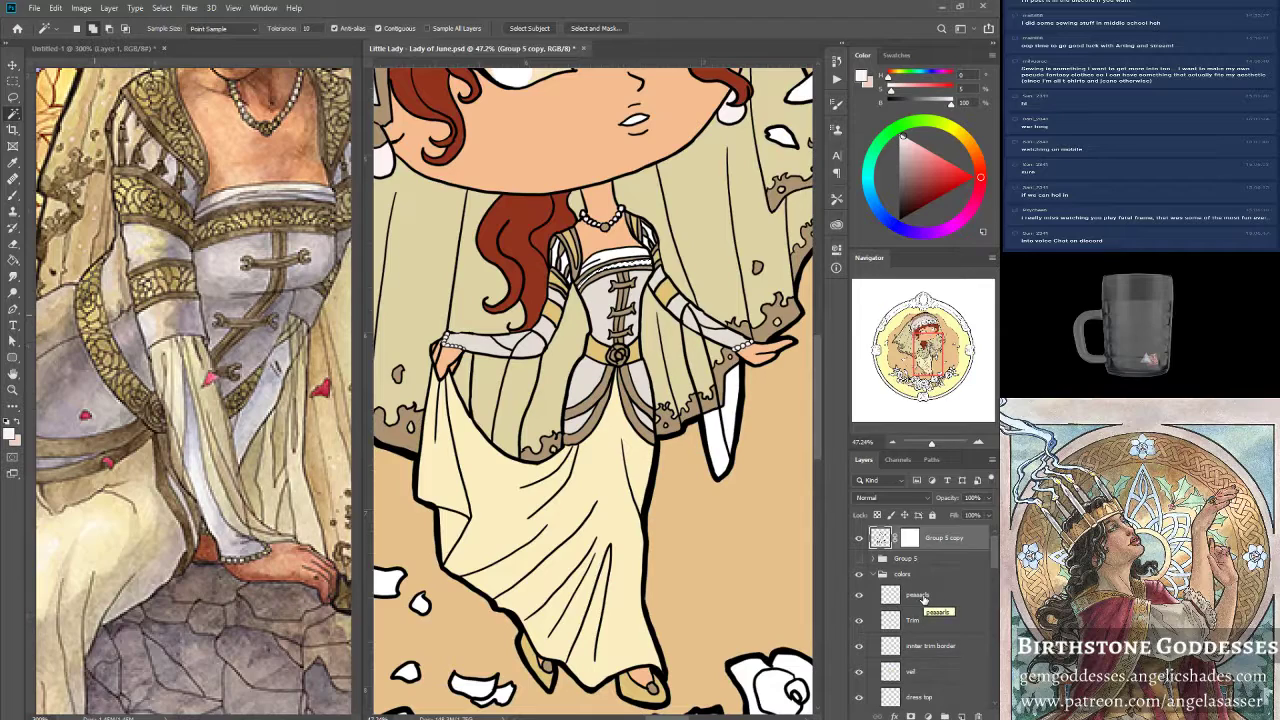
click(922, 600)
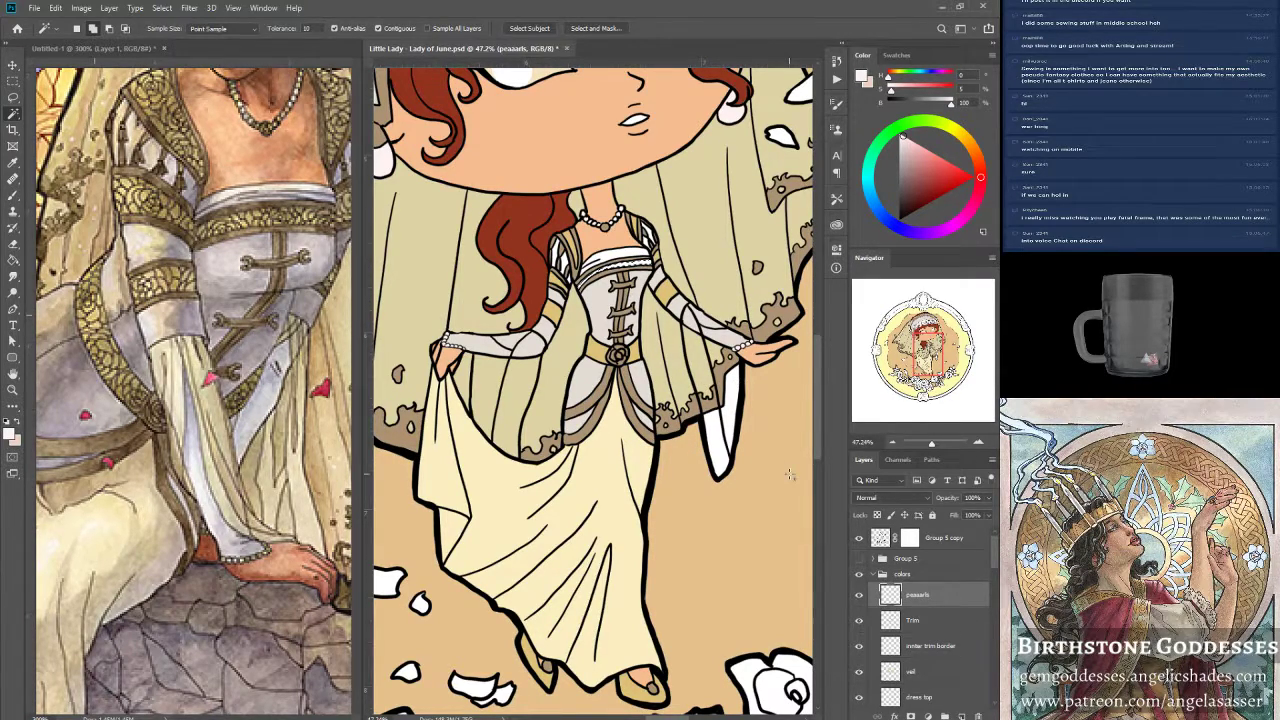
scroll(922, 598, down, 3)
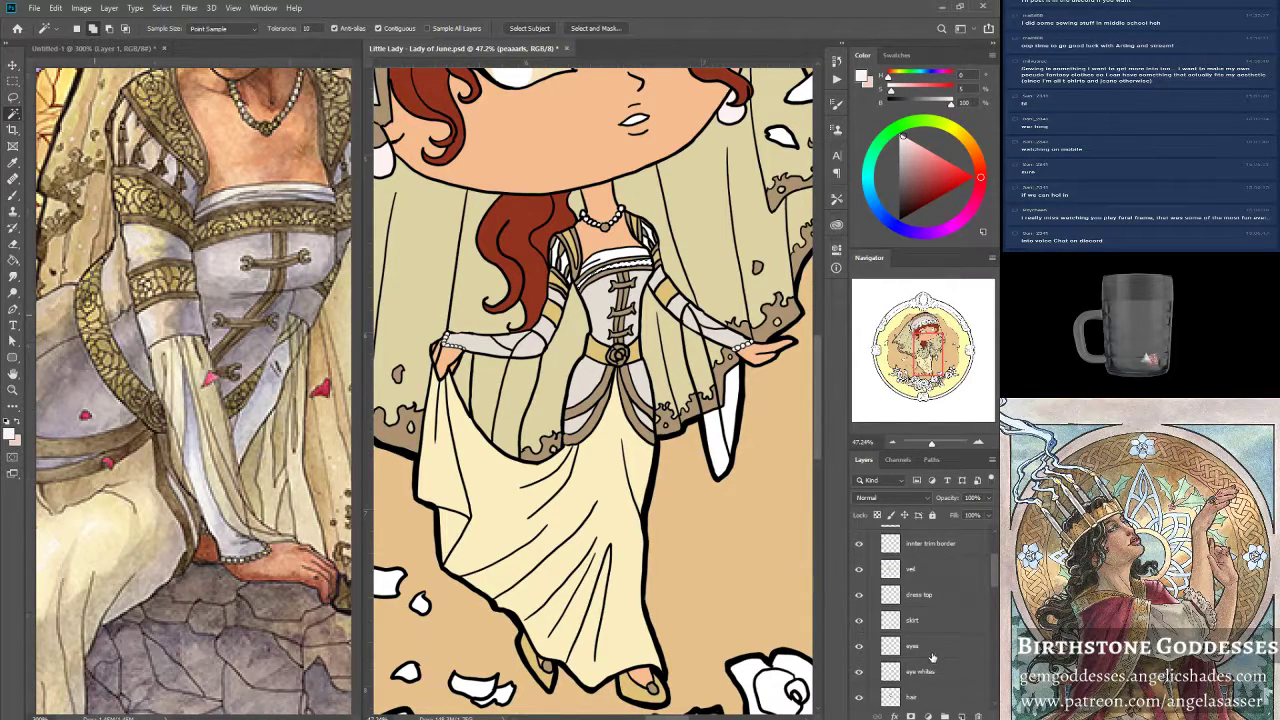
scroll(926, 627, up, 2)
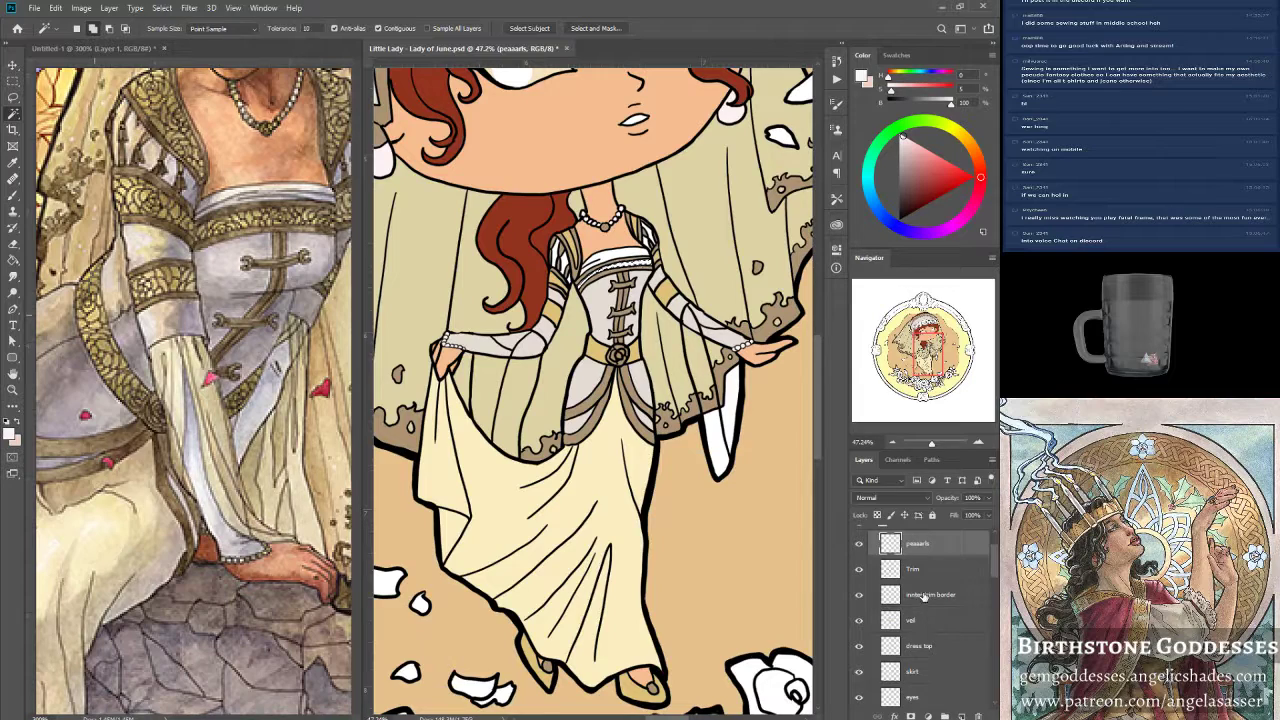
Set the foreground to the sleeve band's gold, #dec078, and fill the selection on the trim border layer at 100% opacity, then deselect.
click(925, 597)
click(56, 8)
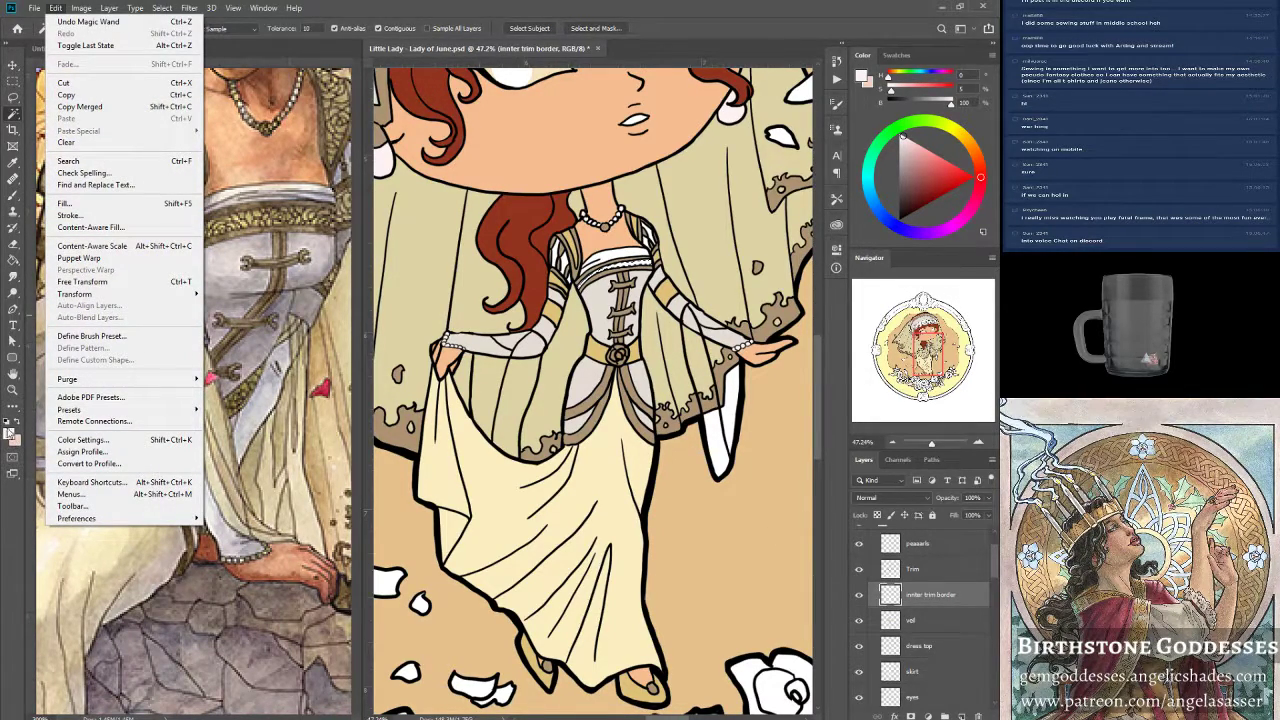
click(11, 431)
click(552, 318)
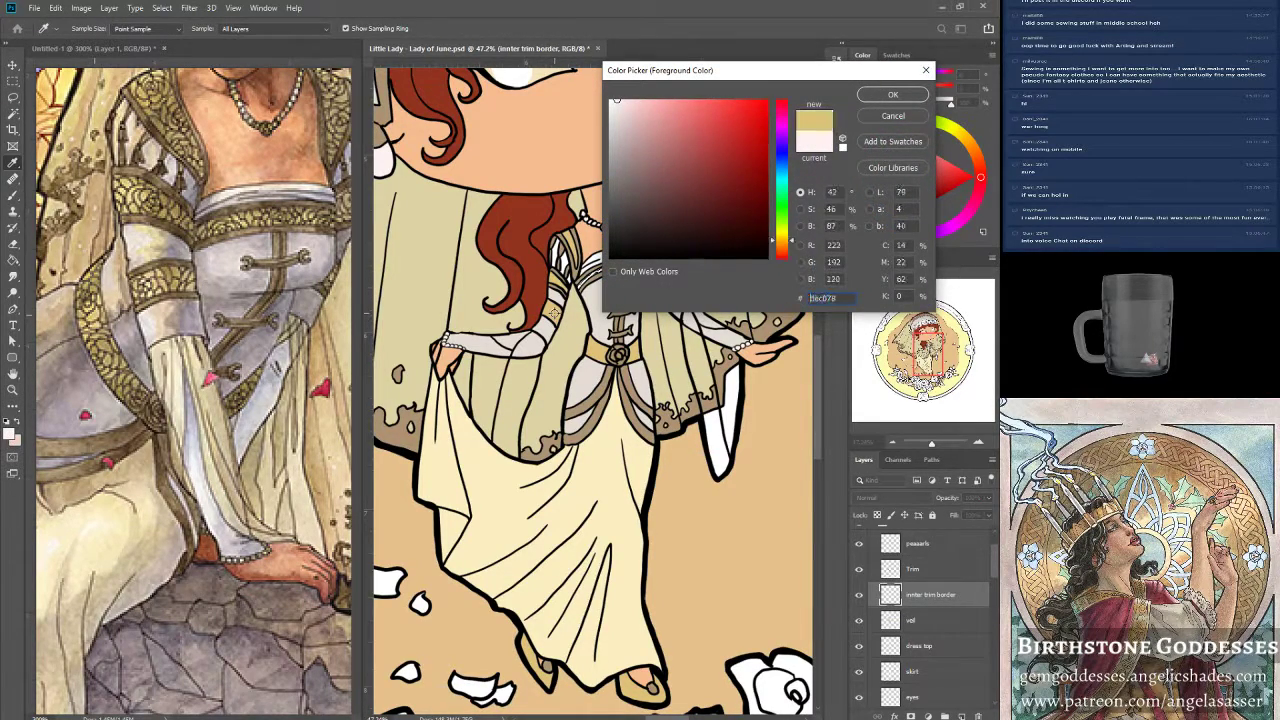
key(Return)
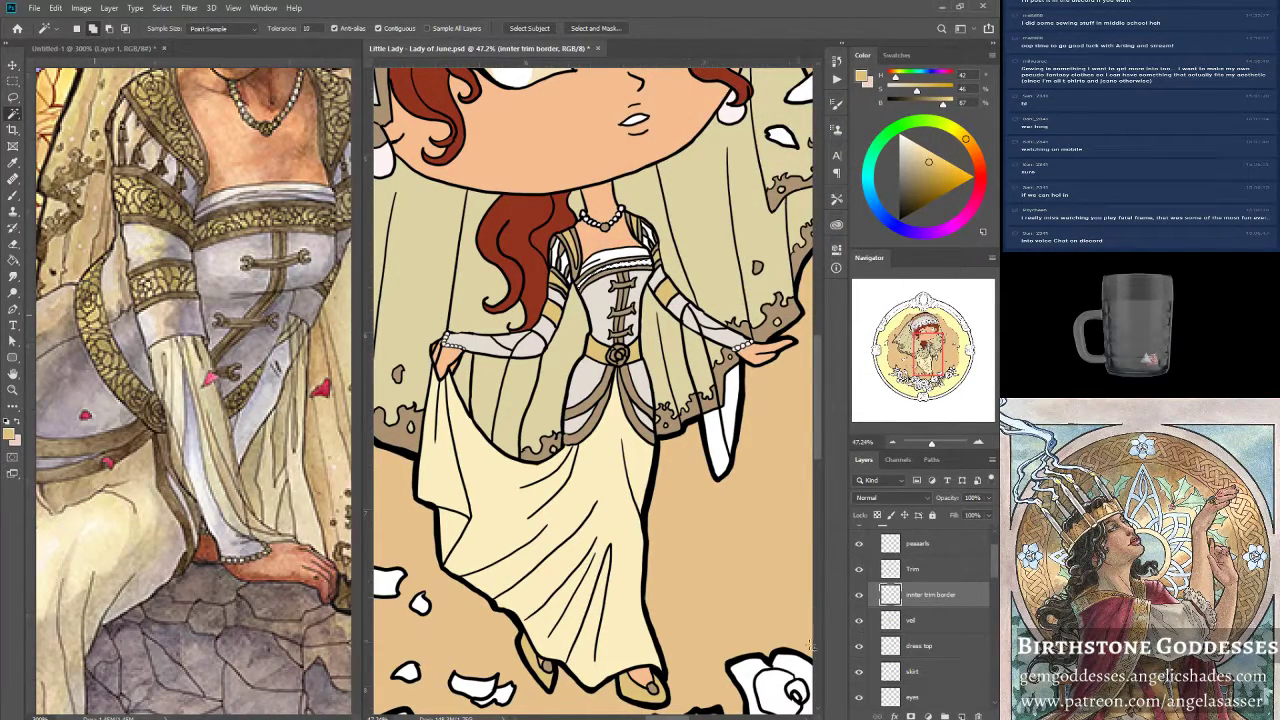
click(56, 8)
click(64, 203)
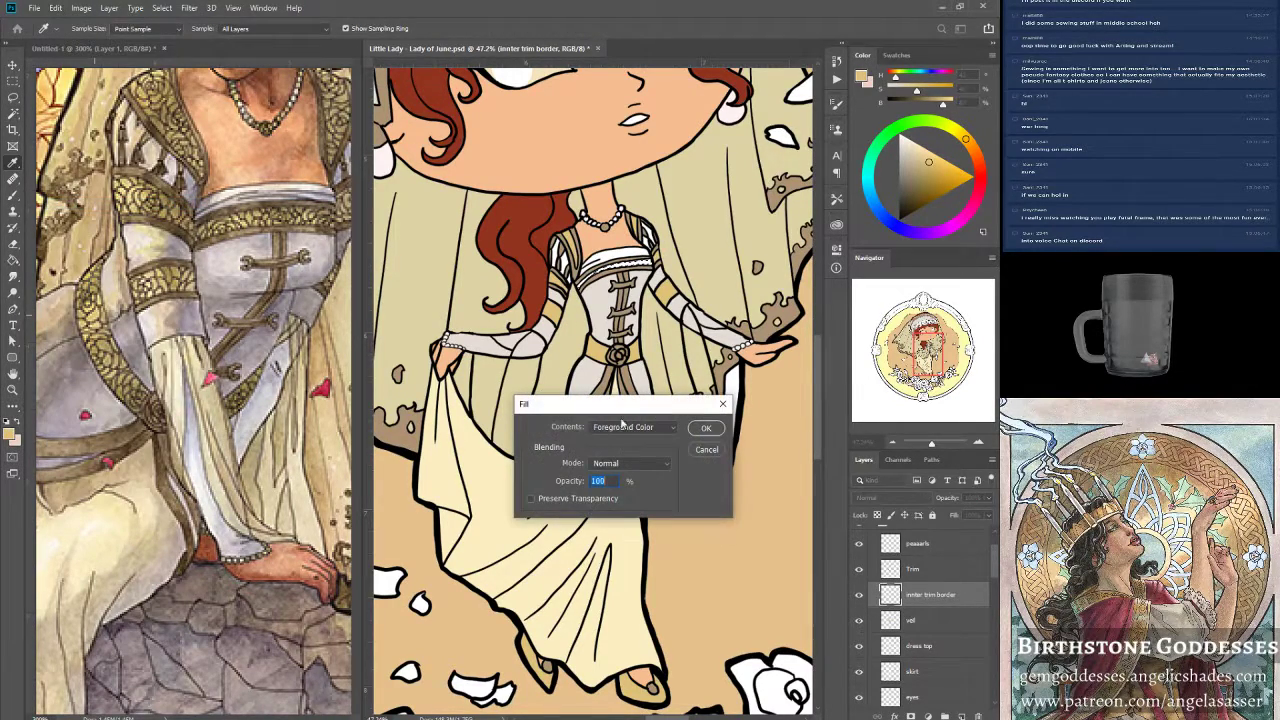
click(701, 430)
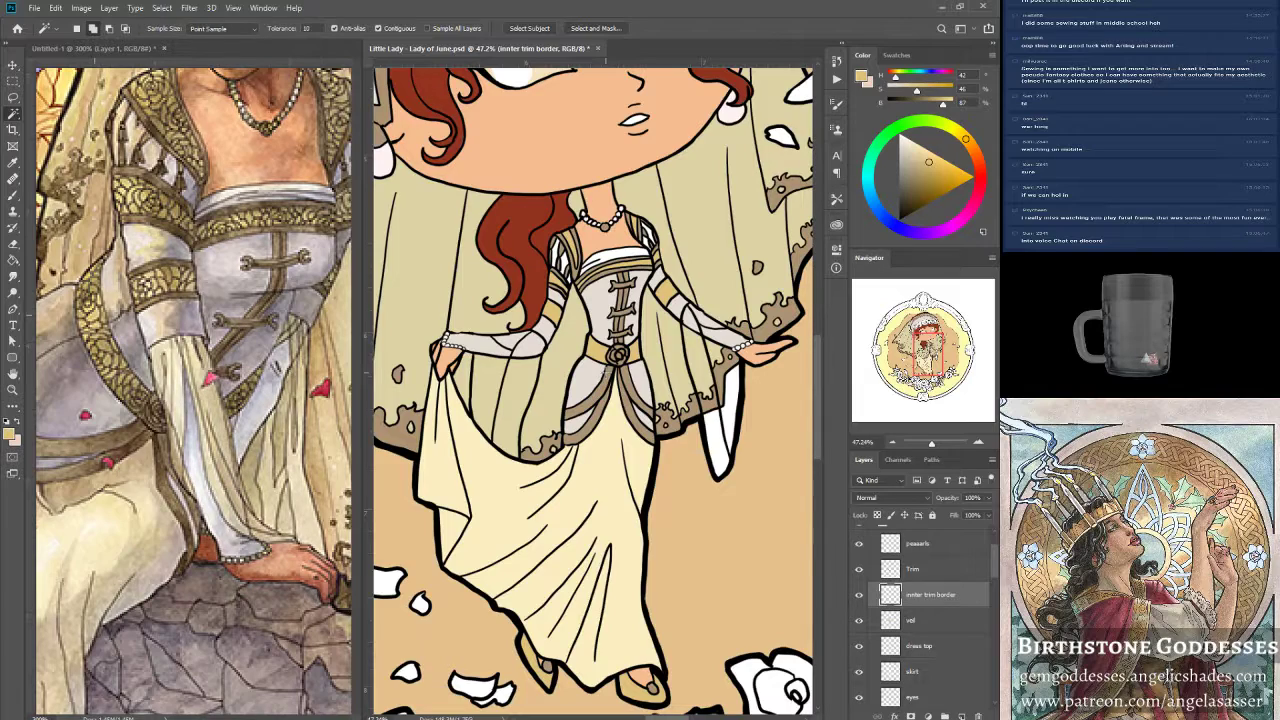
Using the Magic Wand on the Group 5 copy layer, select the white fabric areas at the dress neckline and shoulders.
scroll(757, 440, up, 5)
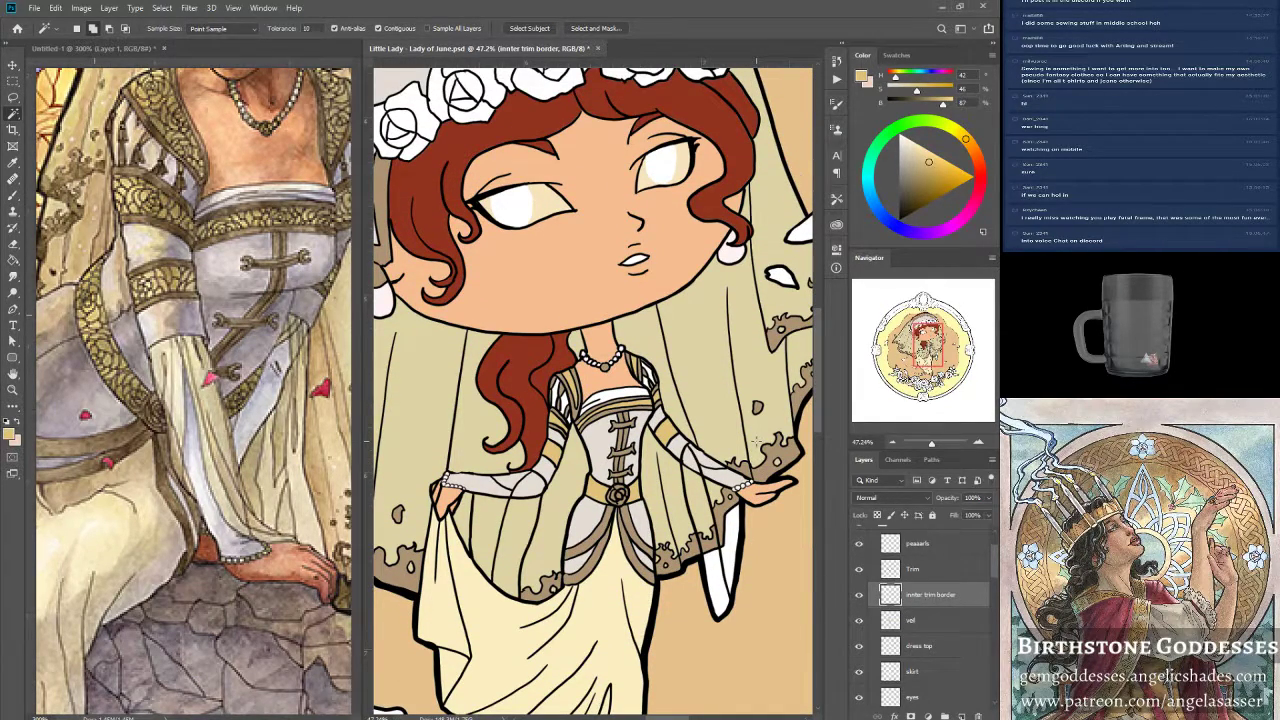
scroll(757, 440, down, 4)
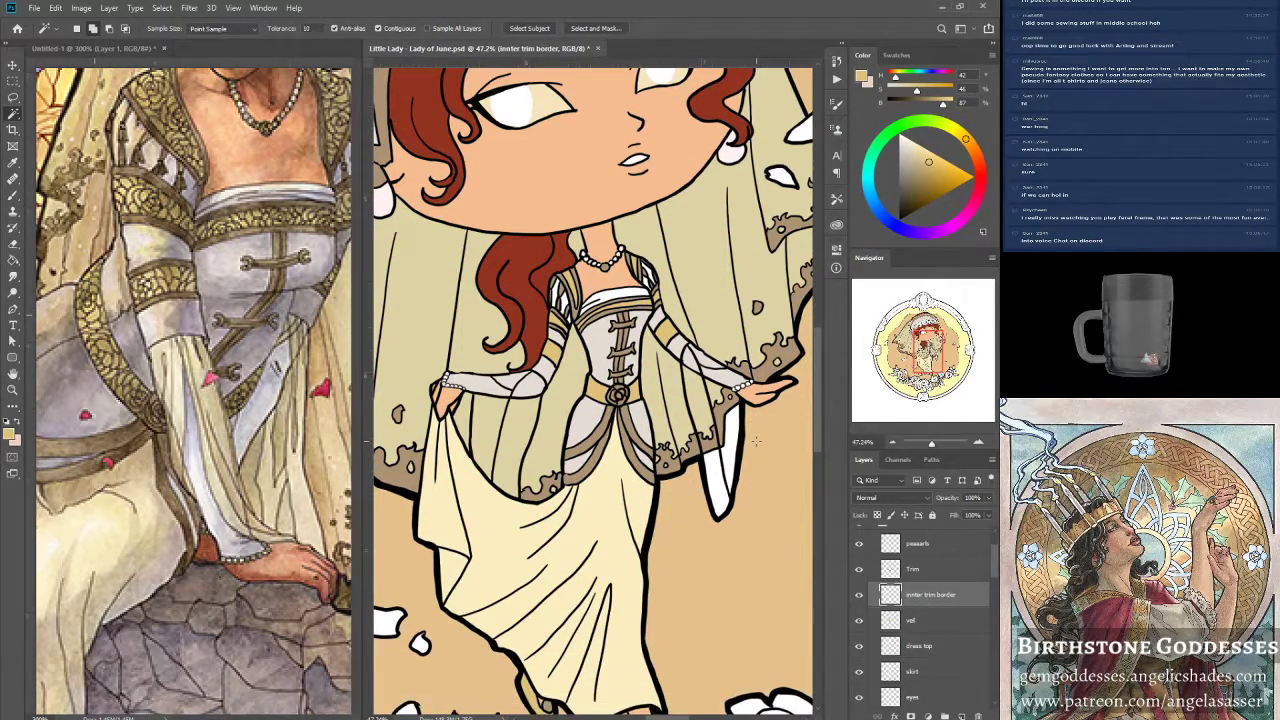
scroll(757, 440, down, 2)
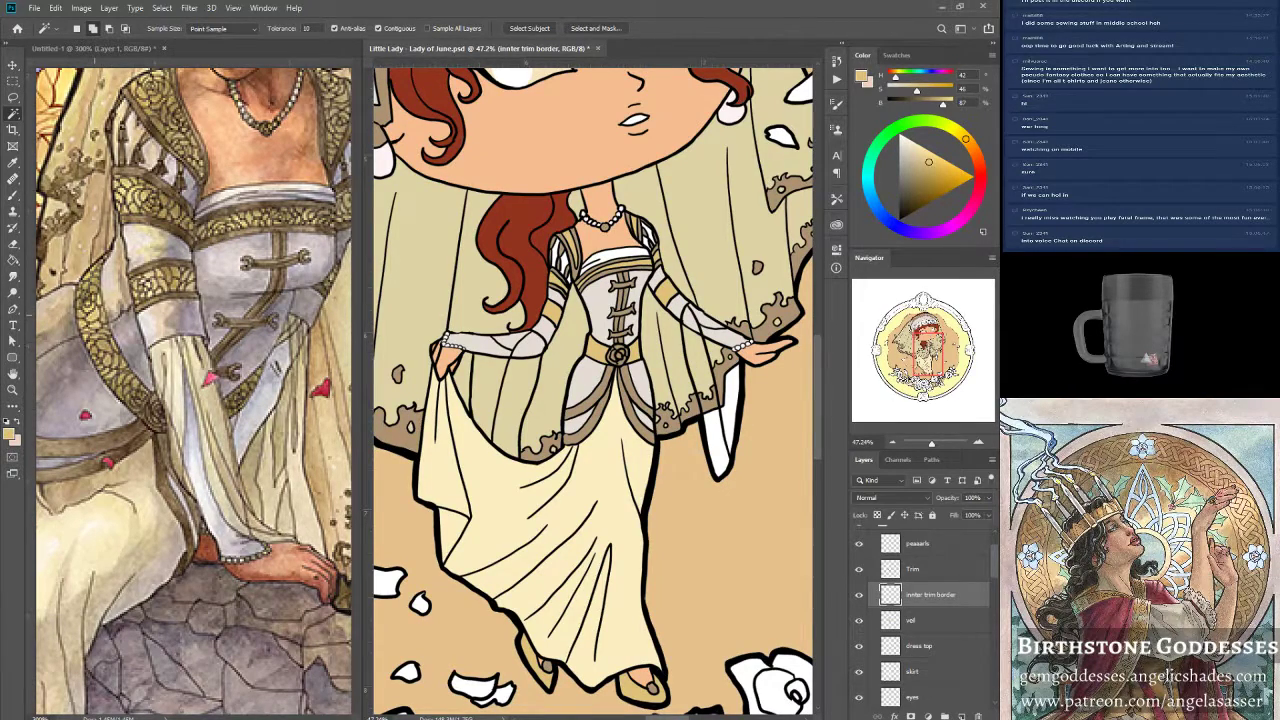
scroll(940, 570, up, 2)
click(938, 595)
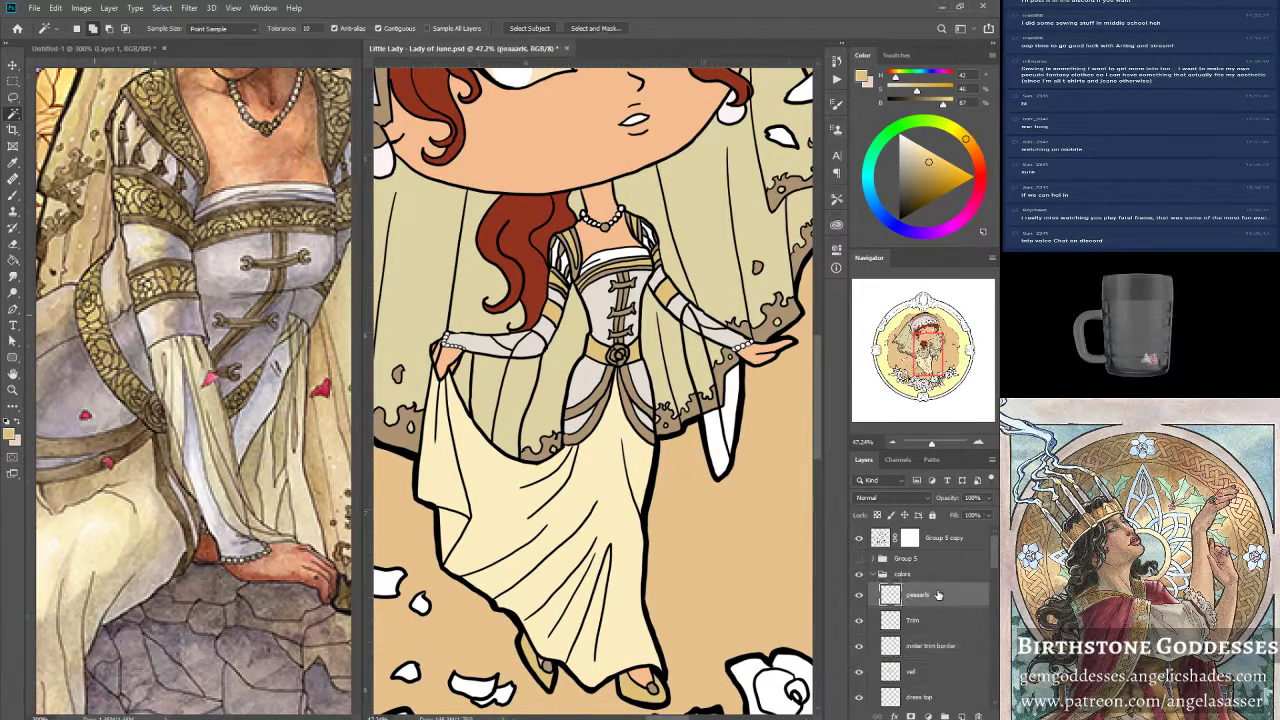
click(879, 541)
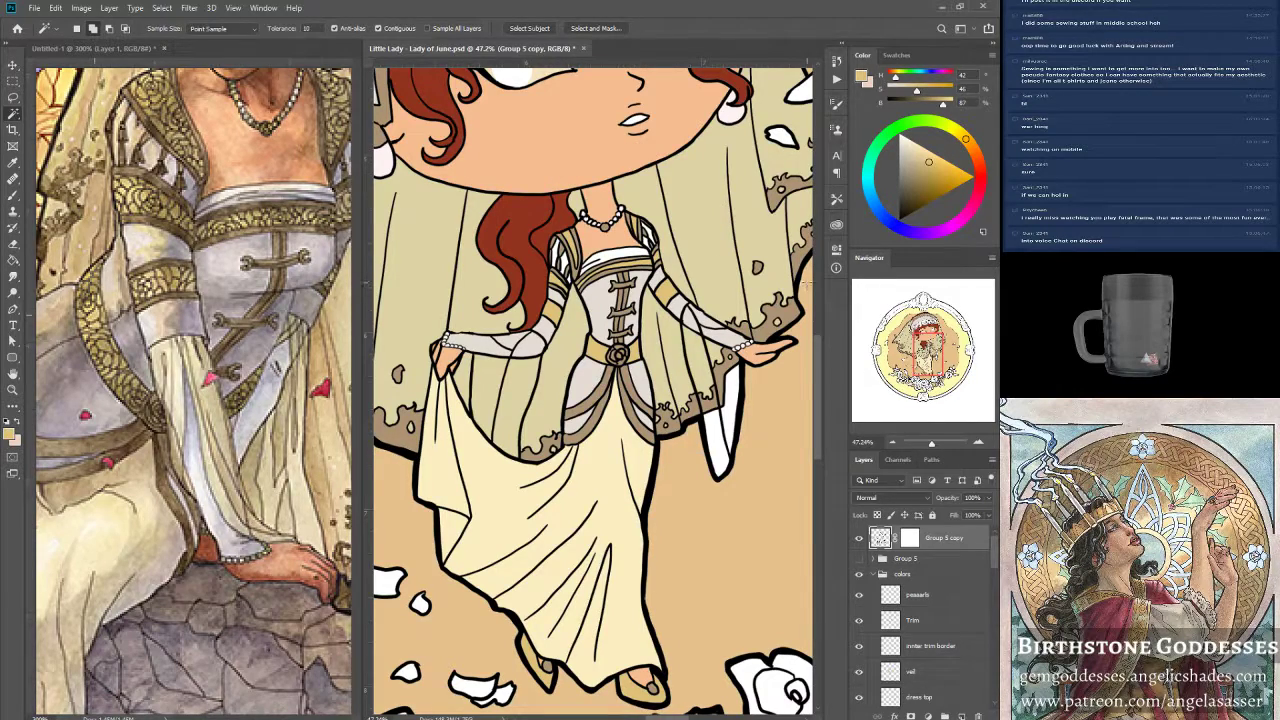
click(632, 252)
scroll(611, 434, up, 5)
scroll(627, 435, down, 4)
scroll(627, 435, down, 4)
scroll(627, 435, up, 3)
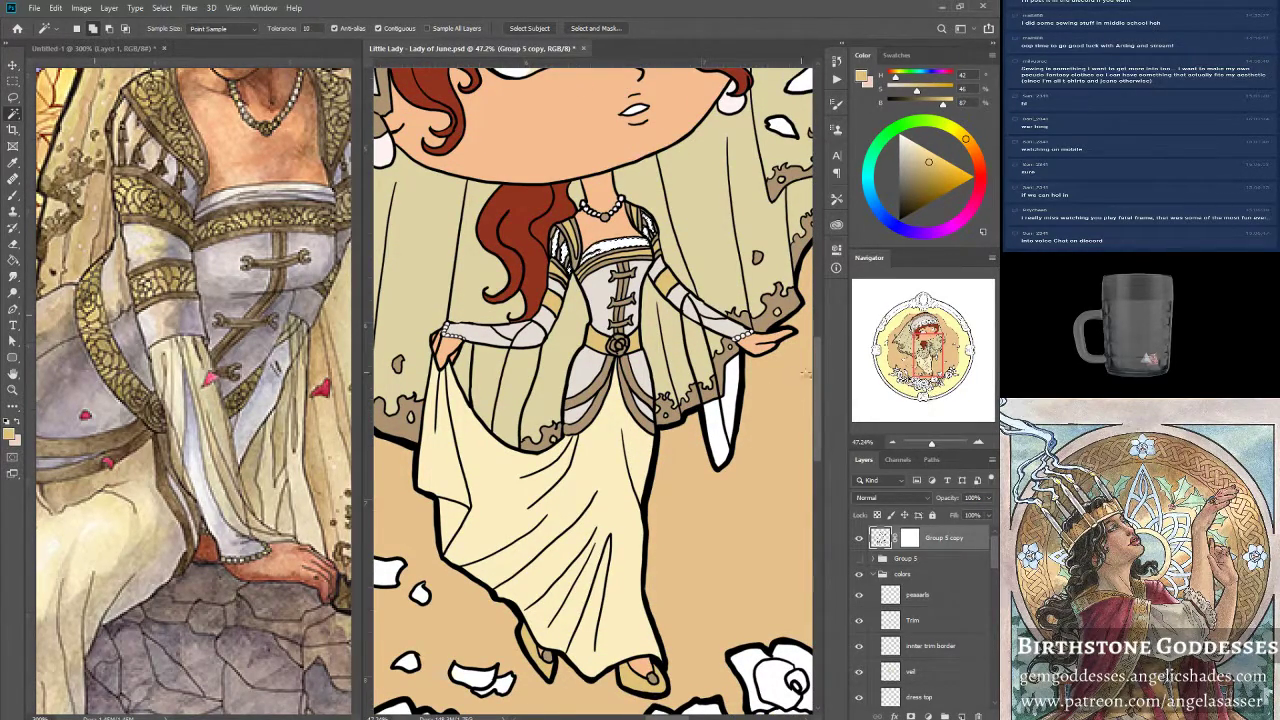
Examine the figure from face to skirt for further white dress areas lacking flat color.
drag(930, 359, 928, 358)
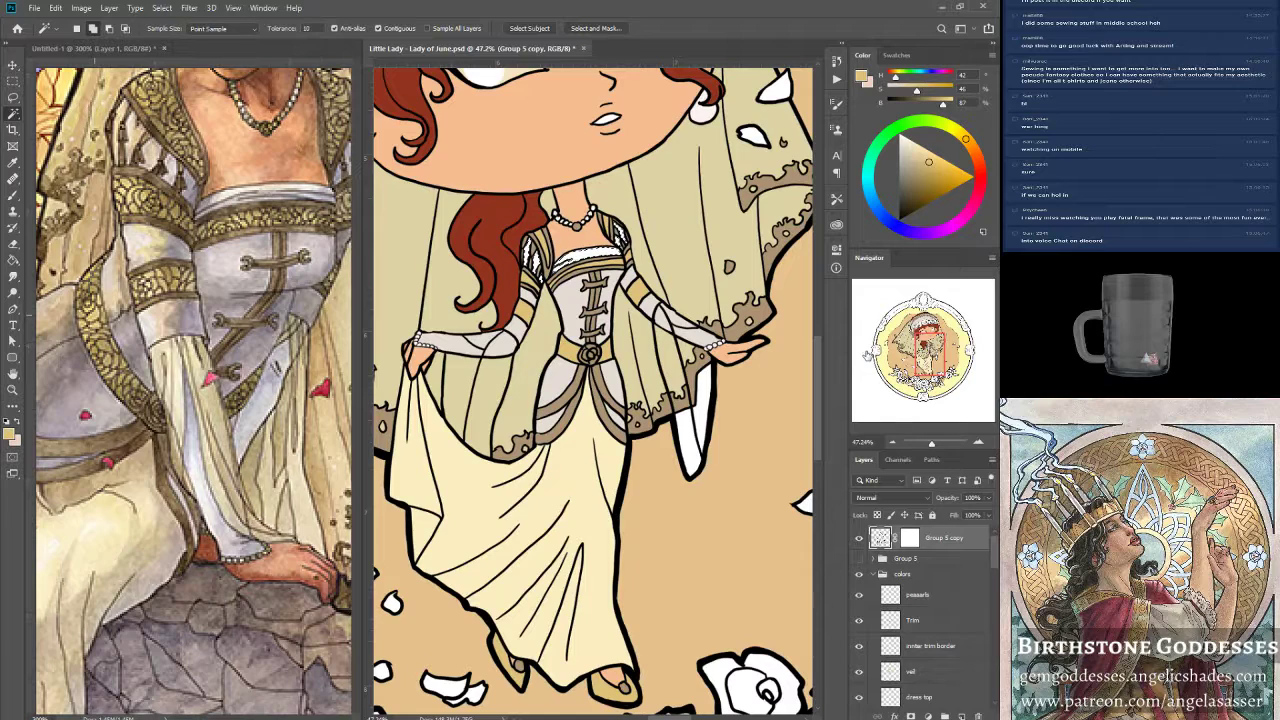
drag(930, 360, 924, 351)
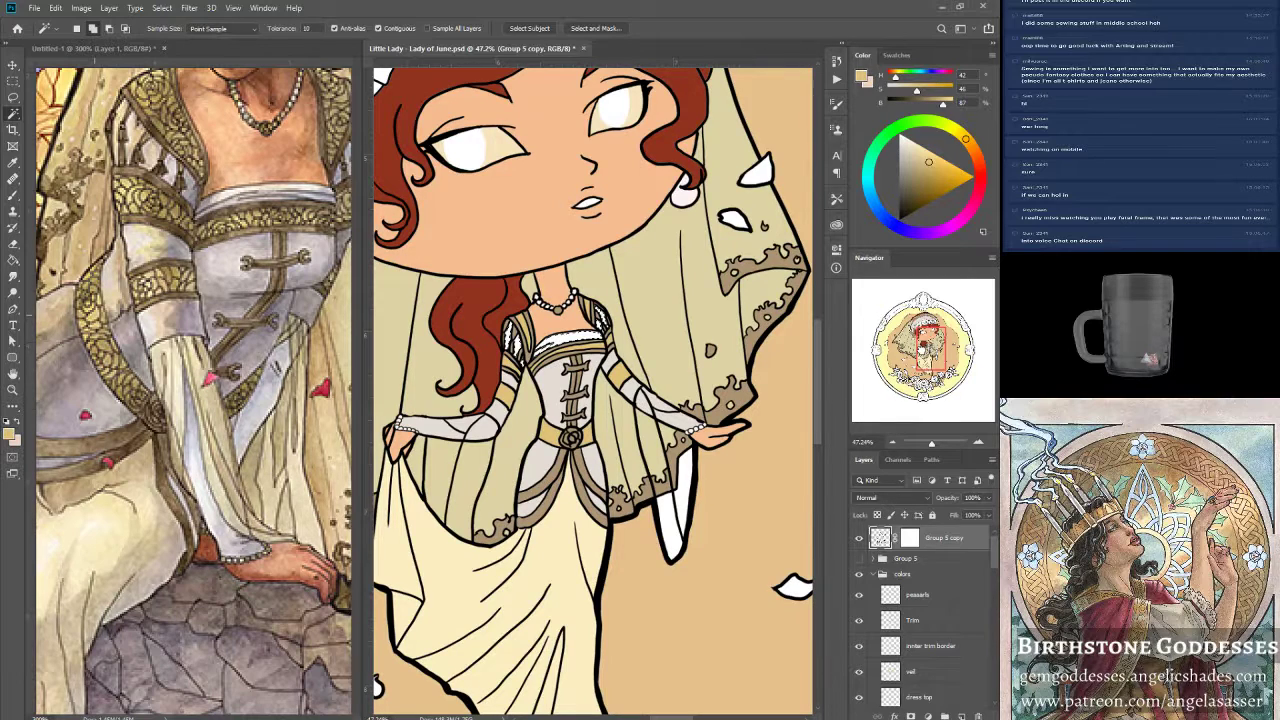
drag(924, 351, 926, 357)
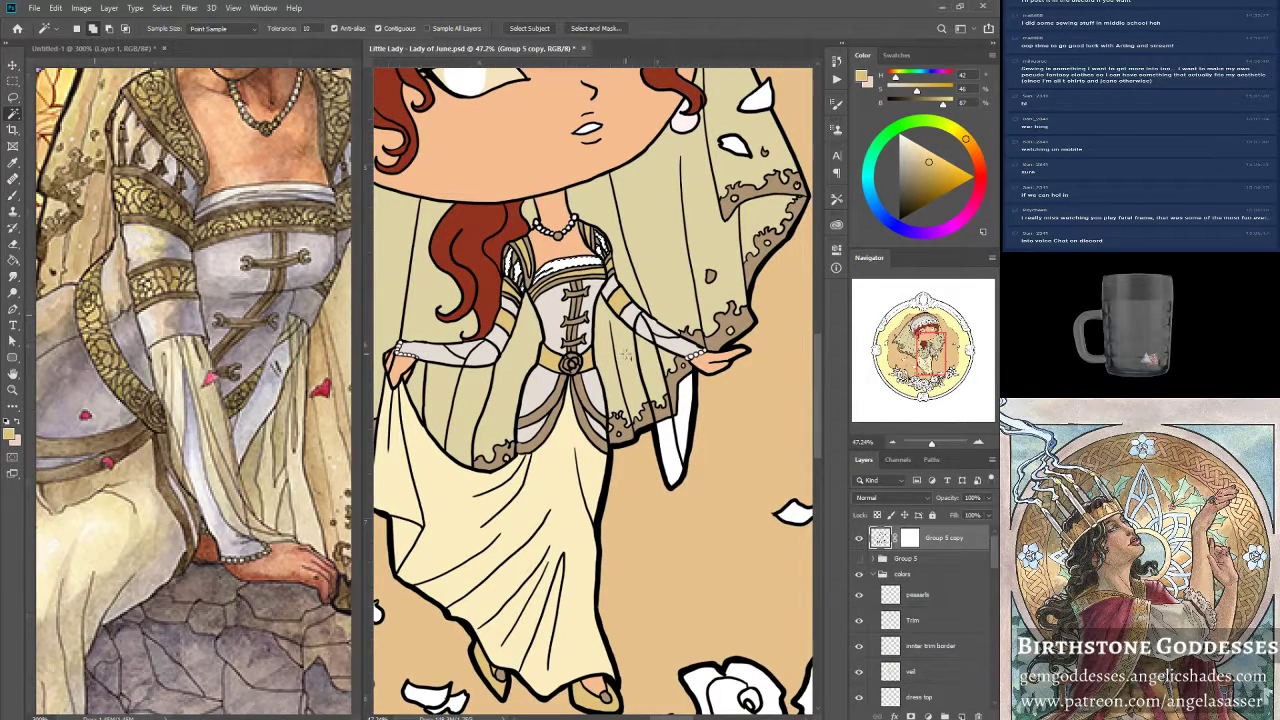
scroll(624, 353, up, 3)
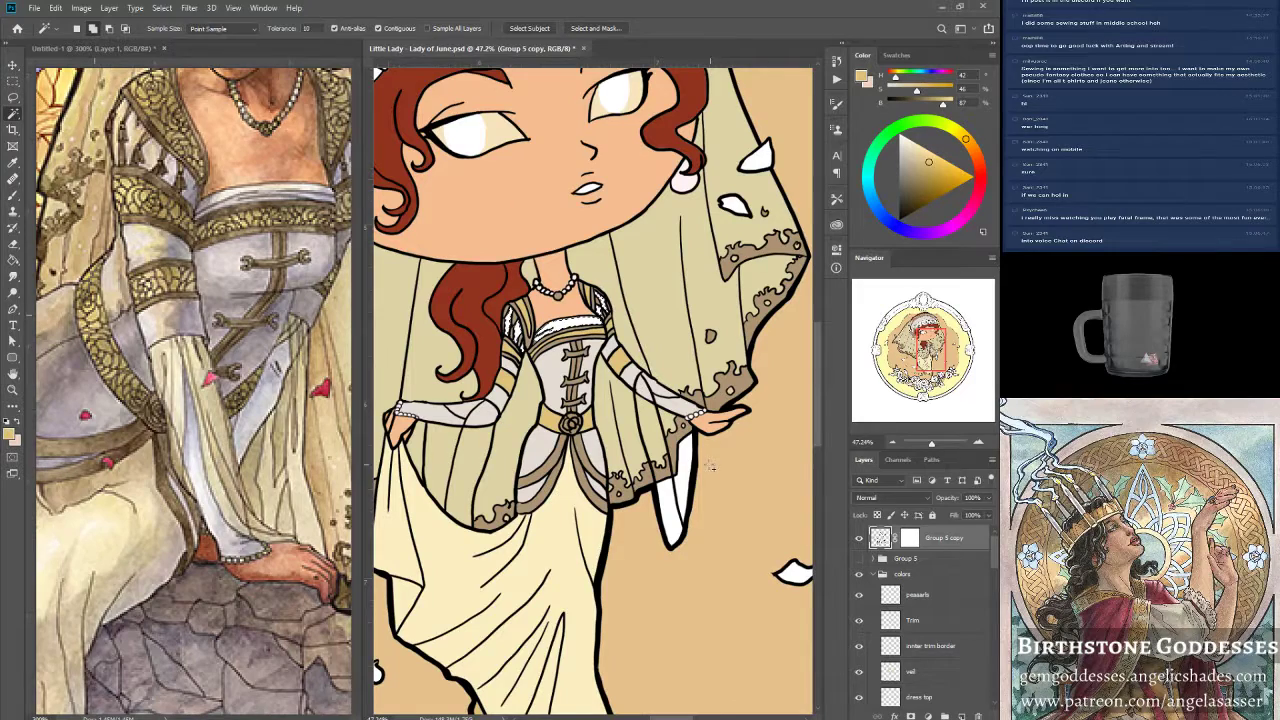
scroll(711, 466, up, 3)
scroll(652, 457, up, 4)
scroll(652, 457, down, 3)
mouse_move(934, 335)
mouse_down()
mouse_move(932, 349)
mouse_move(929, 337)
mouse_up()
Create a new layer named "white dress" between the trim border and veil layers.
scroll(962, 632, down, 2)
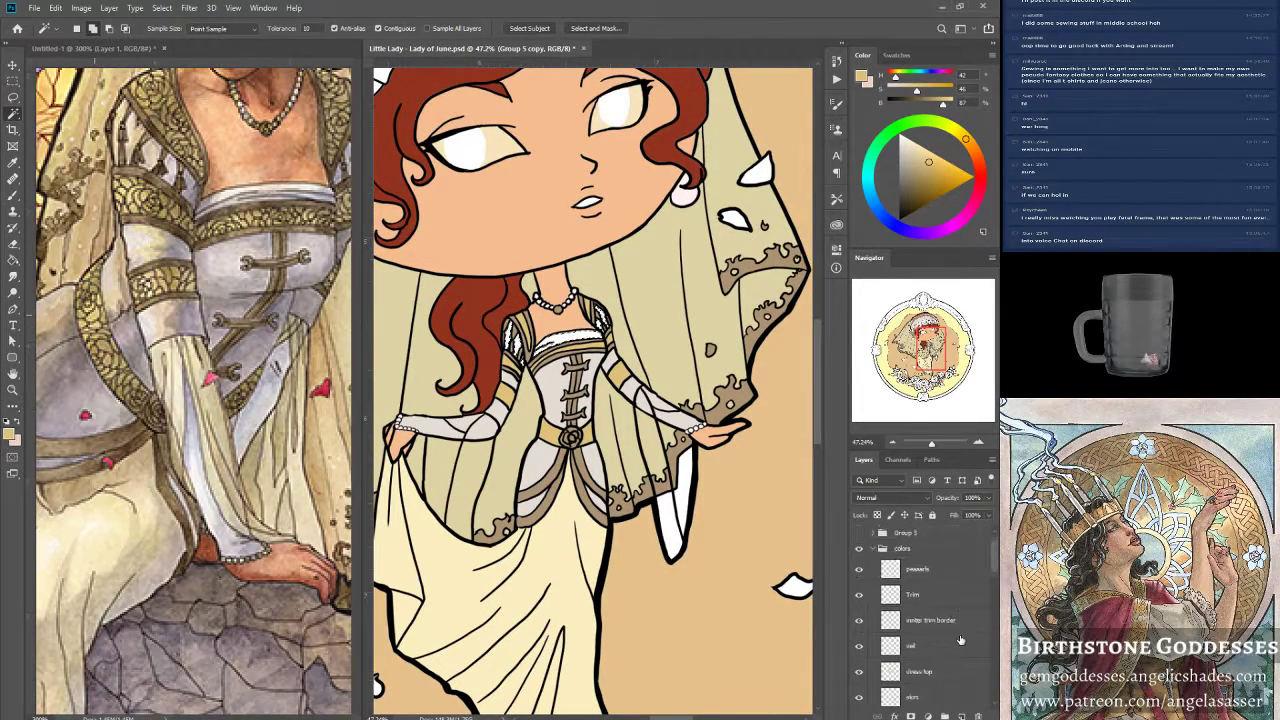
click(936, 620)
click(961, 716)
double_click(919, 620)
text(white)
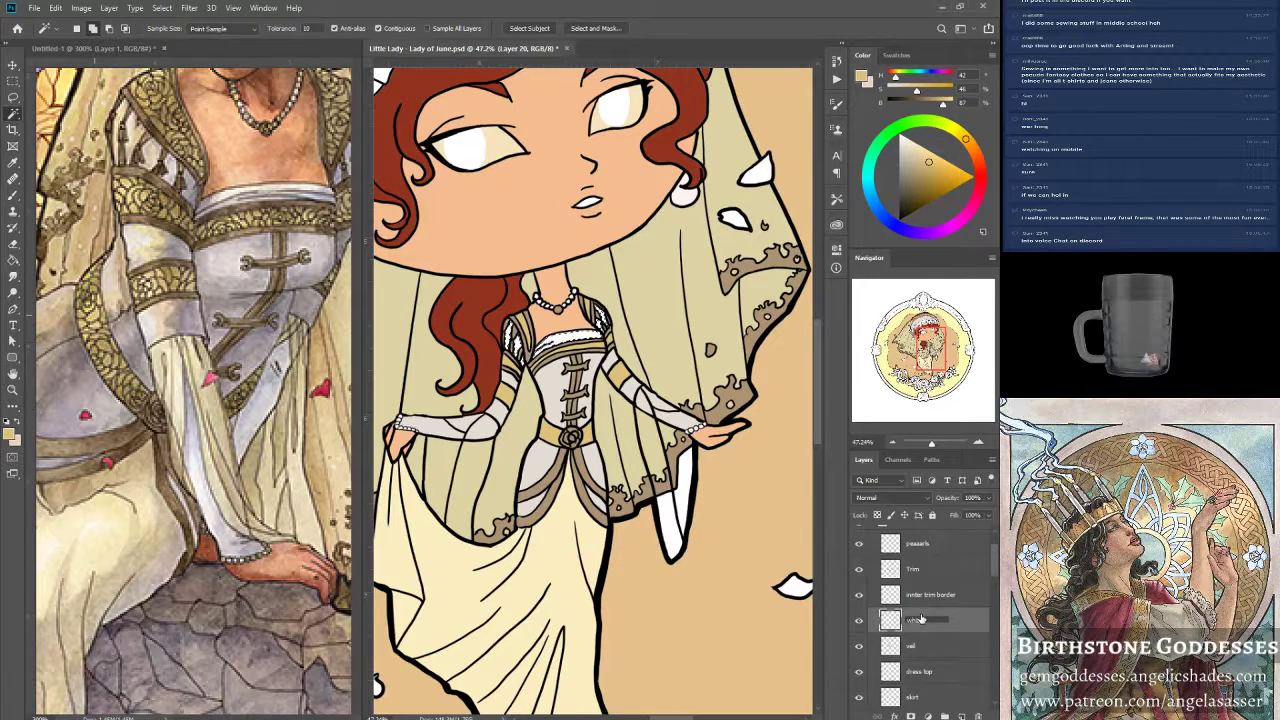
text(dress)
key(Return)
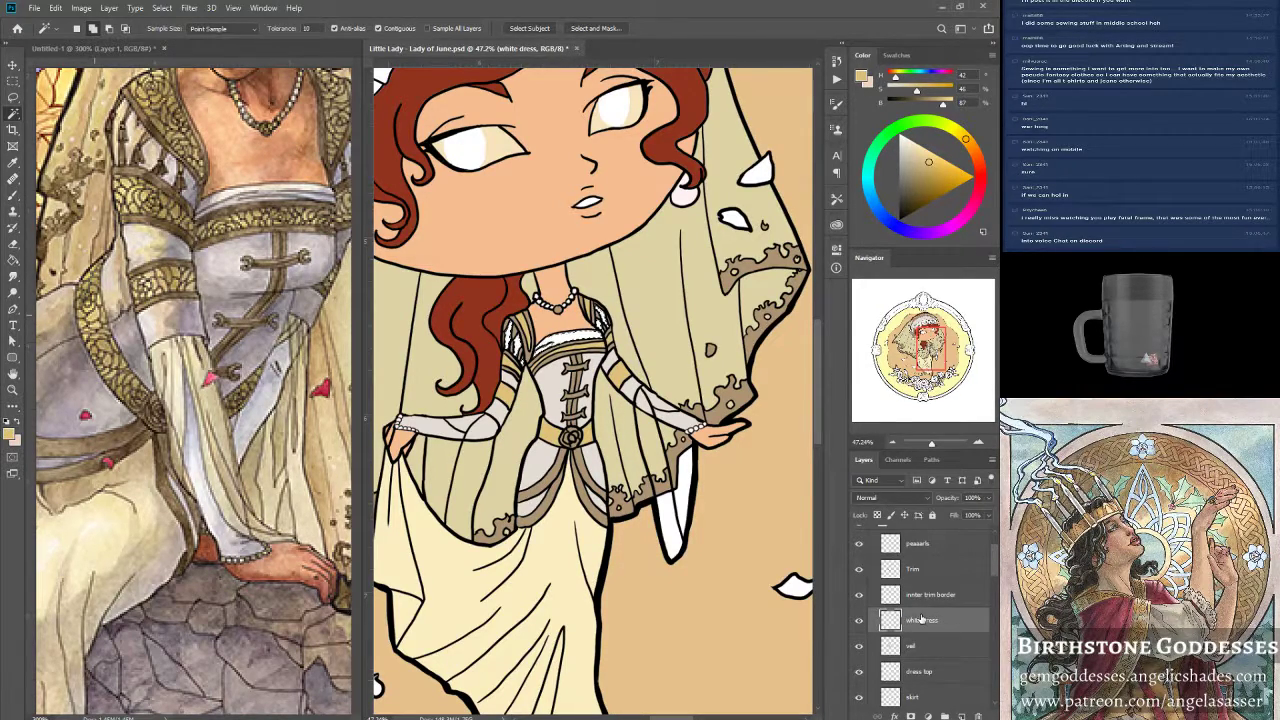
Sample the white neckline in the reference painting, and shift the foreground color to a pale cool white, #e2f4ed.
click(11, 434)
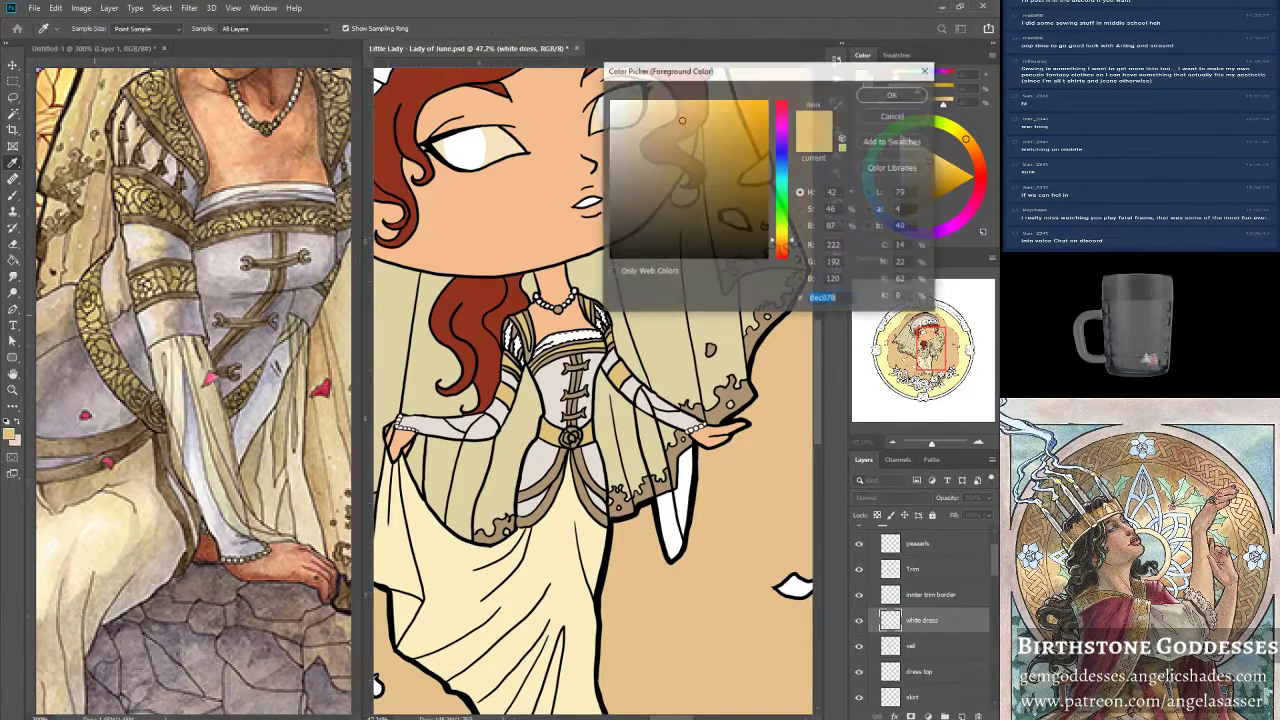
click(228, 192)
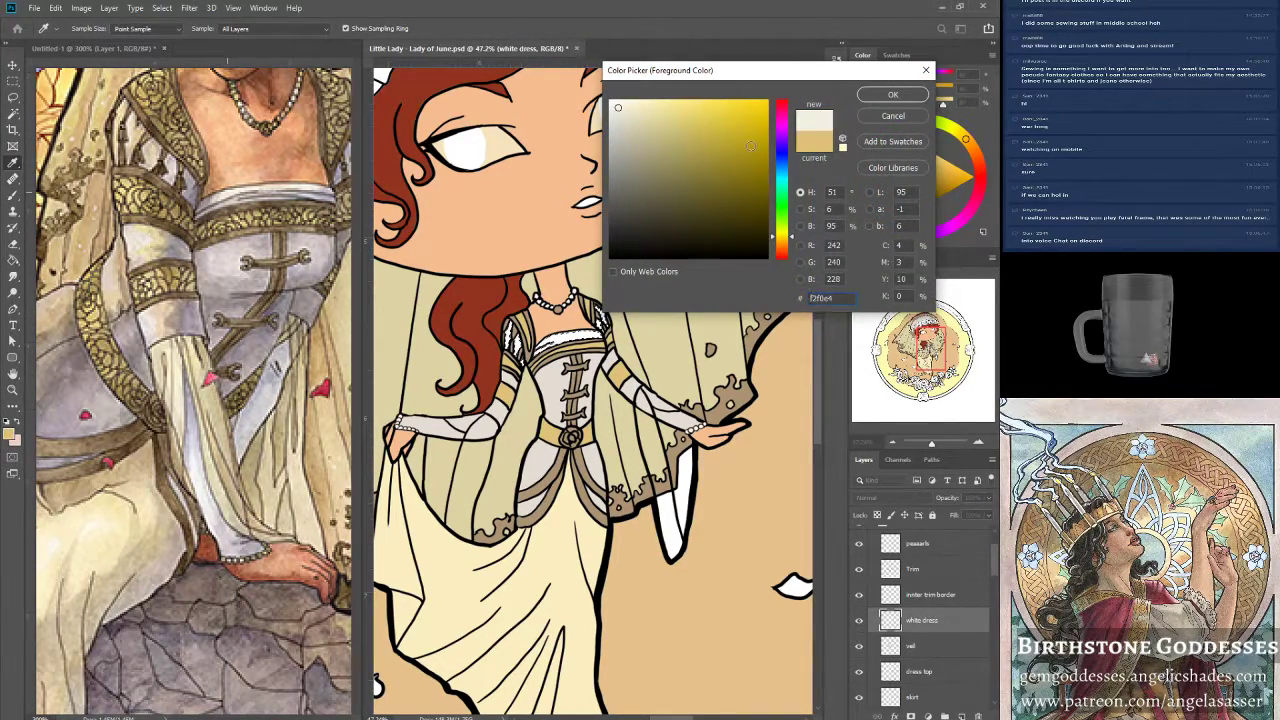
click(628, 102)
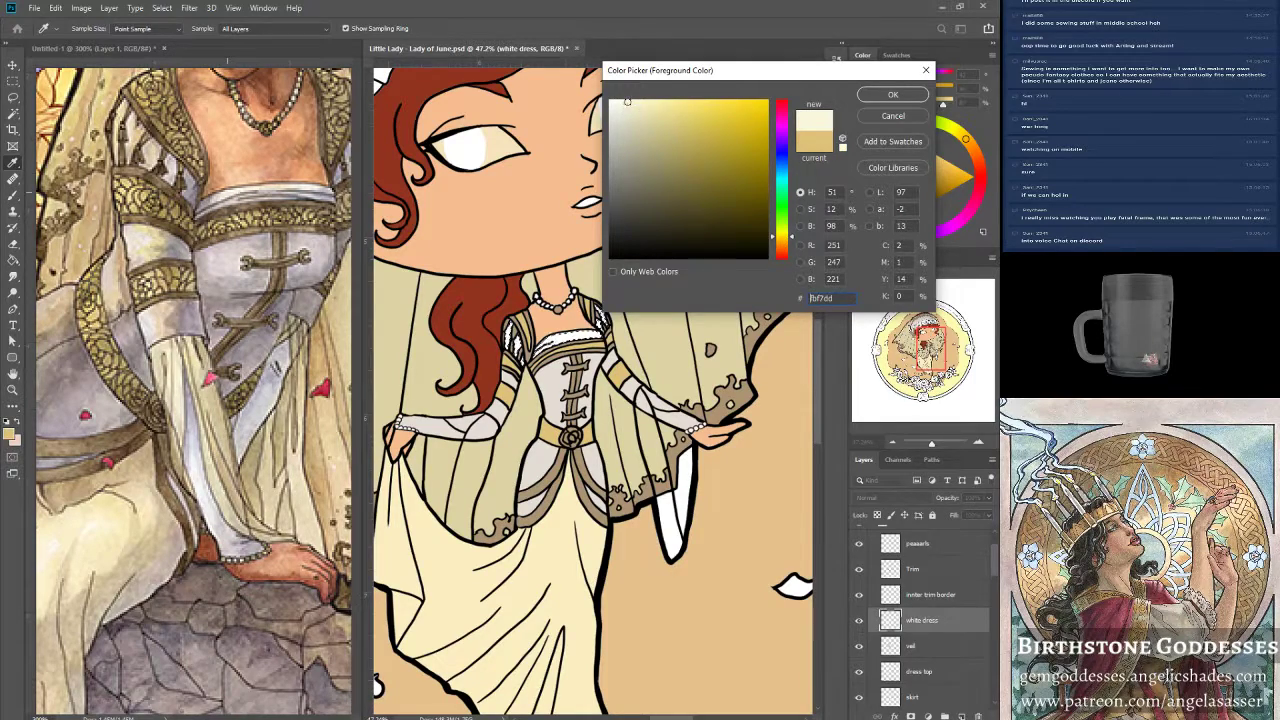
drag(786, 190, 786, 192)
click(620, 106)
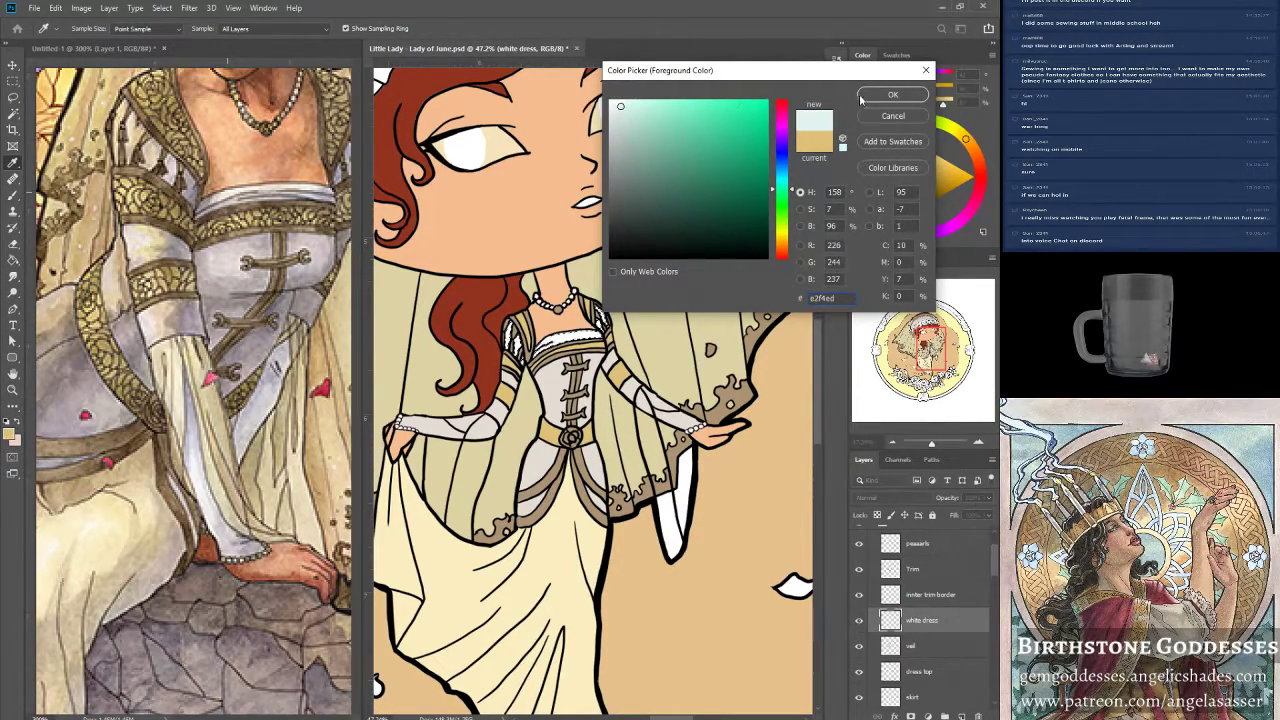
click(891, 95)
Fill the selected neckline and shoulder fabric with the foreground color on the white dress layer, and deselect.
key(w)
click(56, 8)
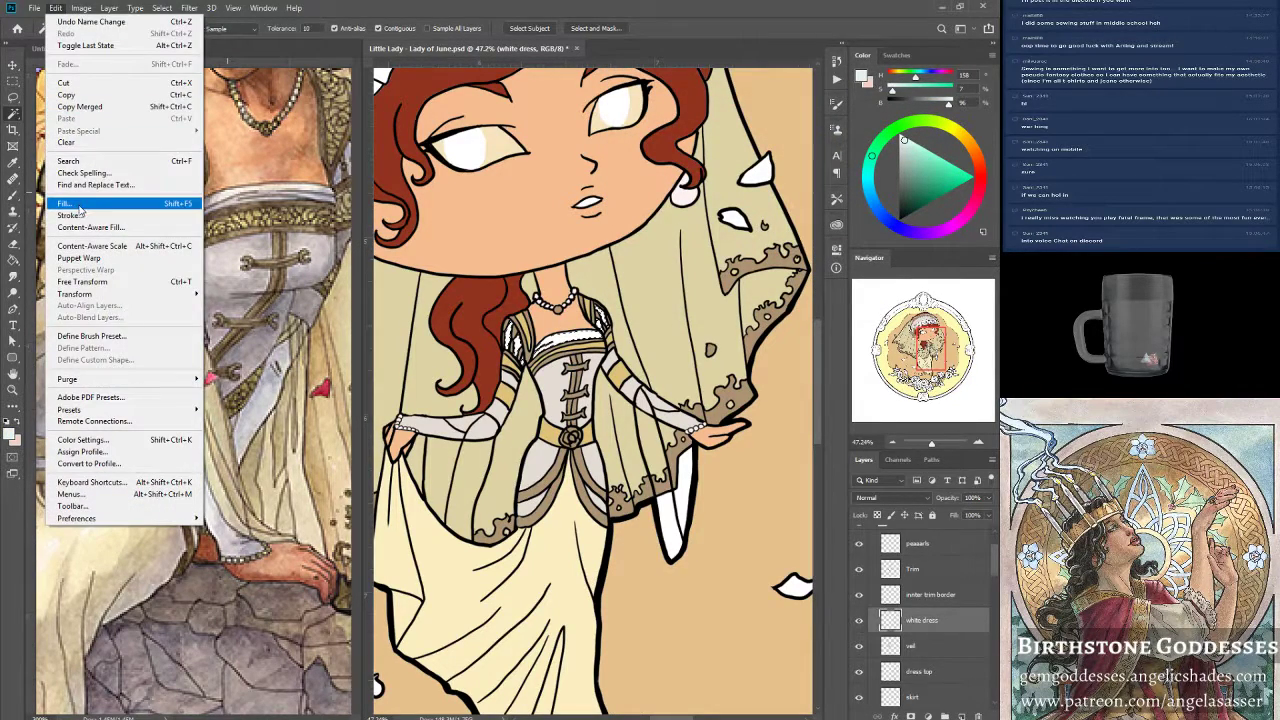
click(80, 206)
click(556, 499)
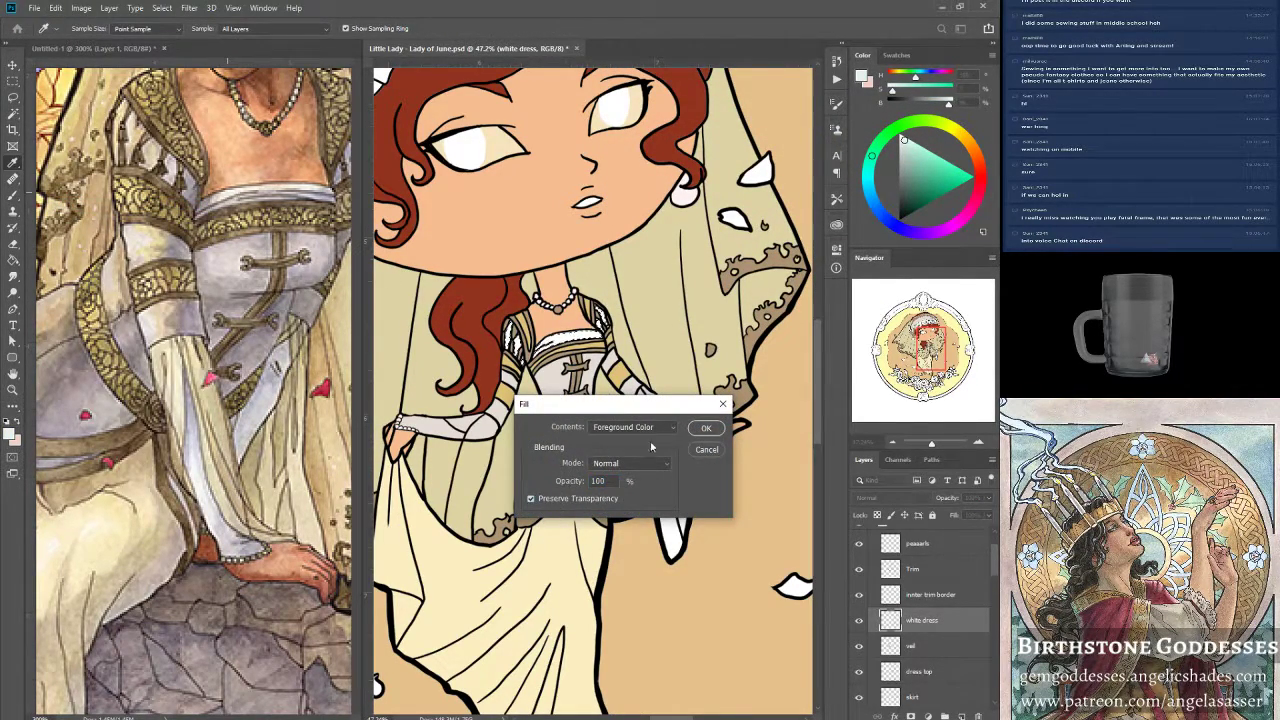
click(706, 428)
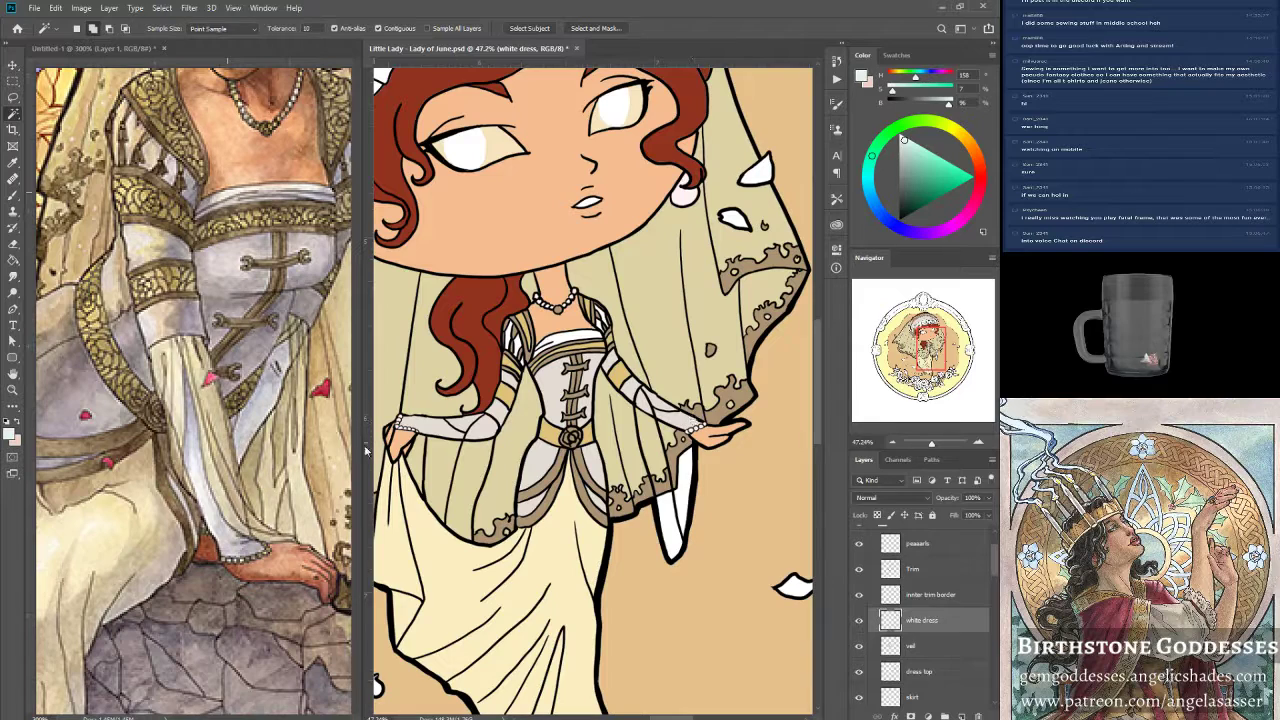
Set the foreground color to the cream #f8ebc1 sampled from the skirt in the reference painting.
scroll(620, 488, up, 3)
scroll(620, 488, down, 3)
scroll(619, 487, down, 1)
scroll(625, 475, up, 3)
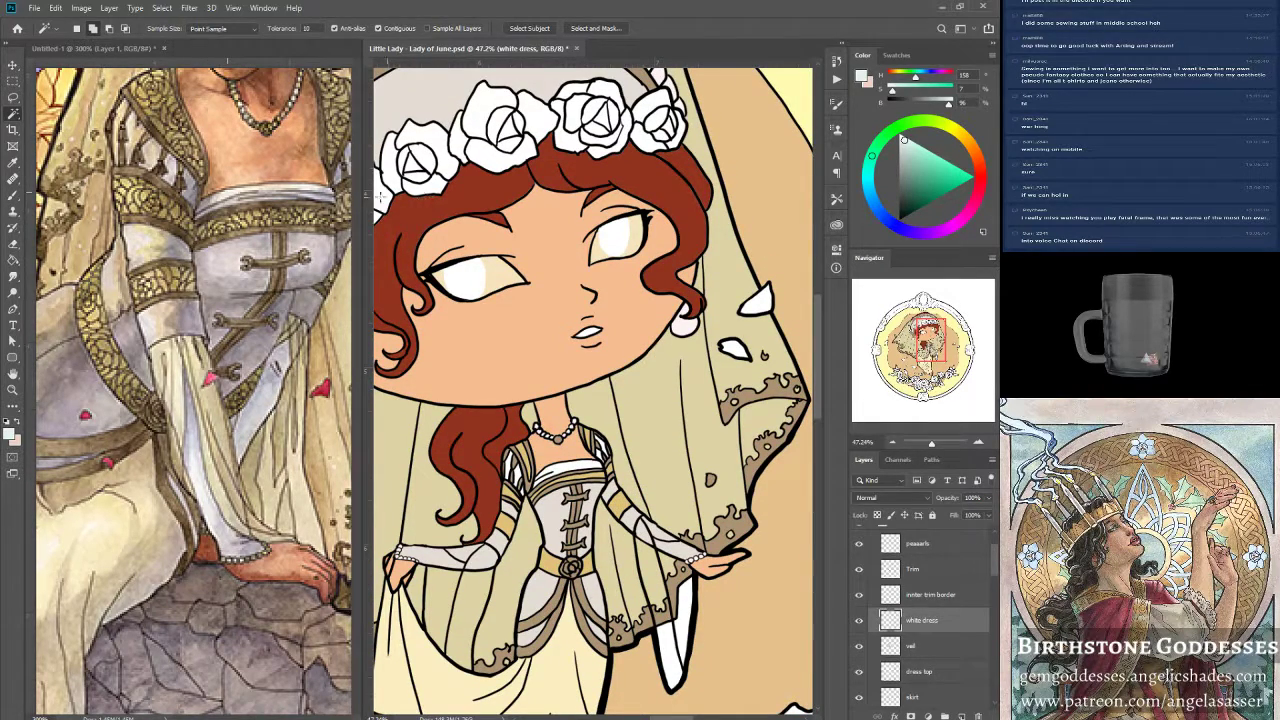
click(9, 432)
click(111, 502)
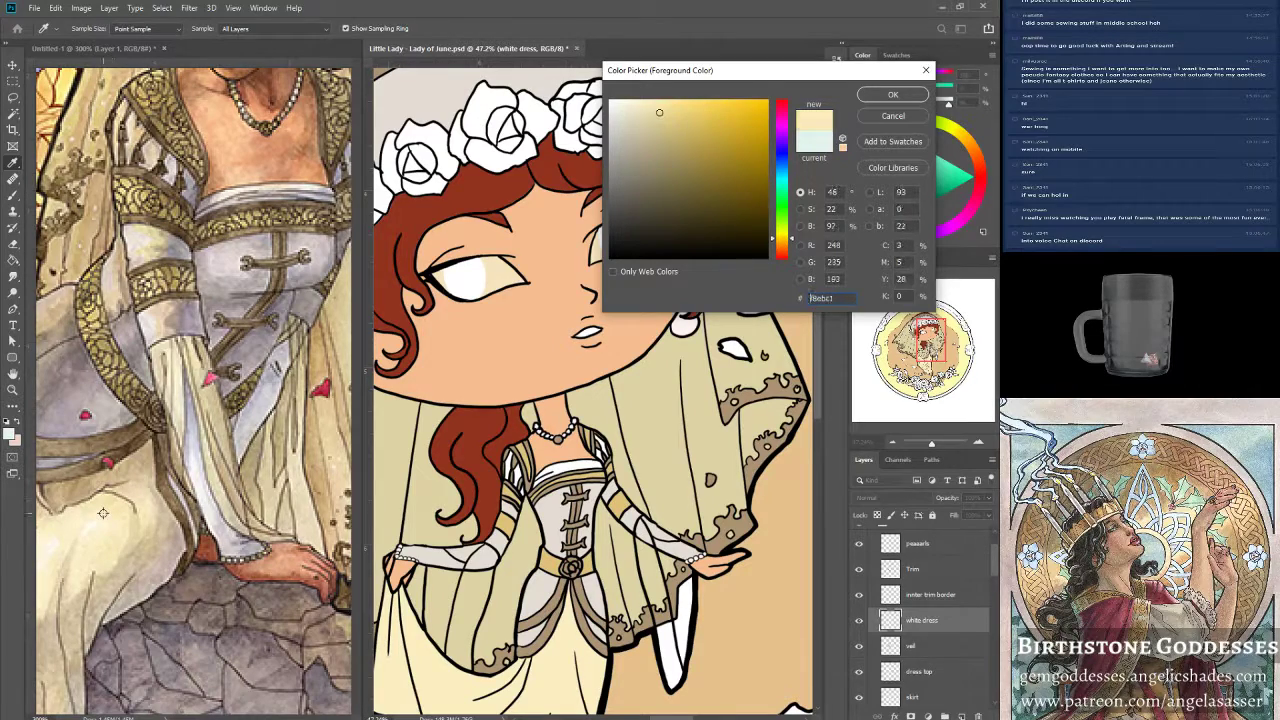
click(893, 95)
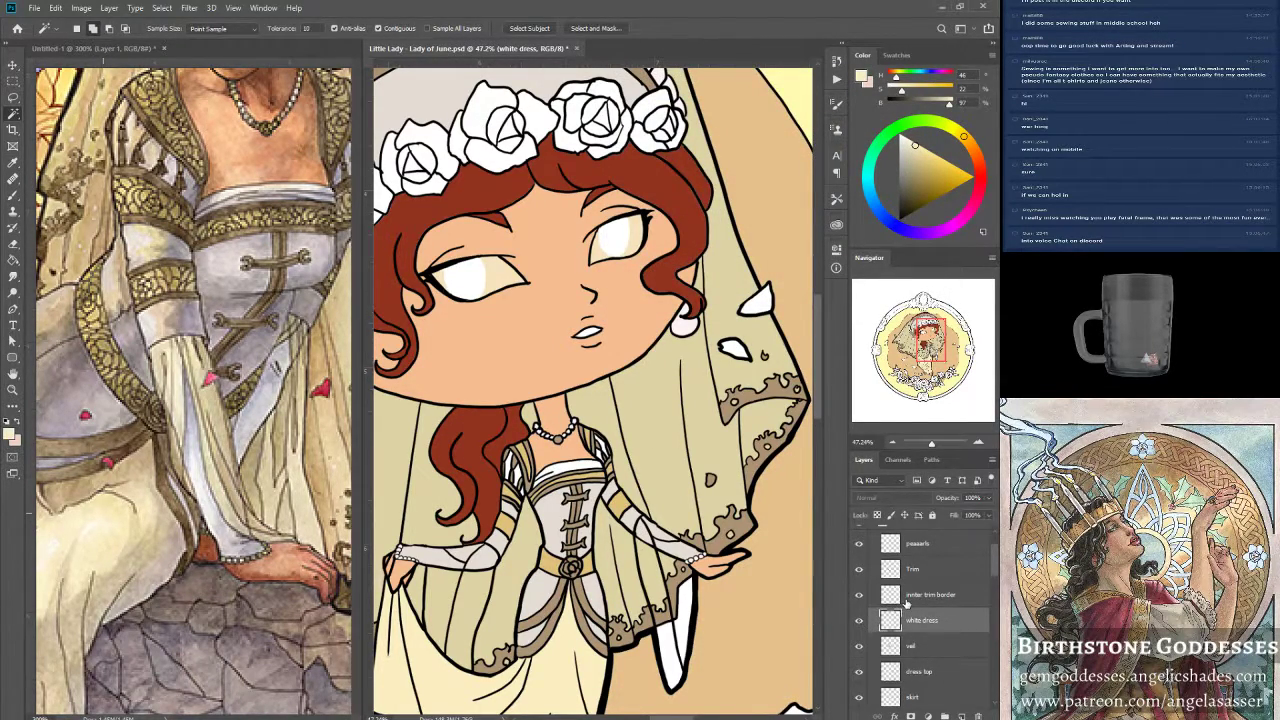
Create a new layer named "sleeves" above the pearls layer in the colors group.
scroll(905, 605, up, 2)
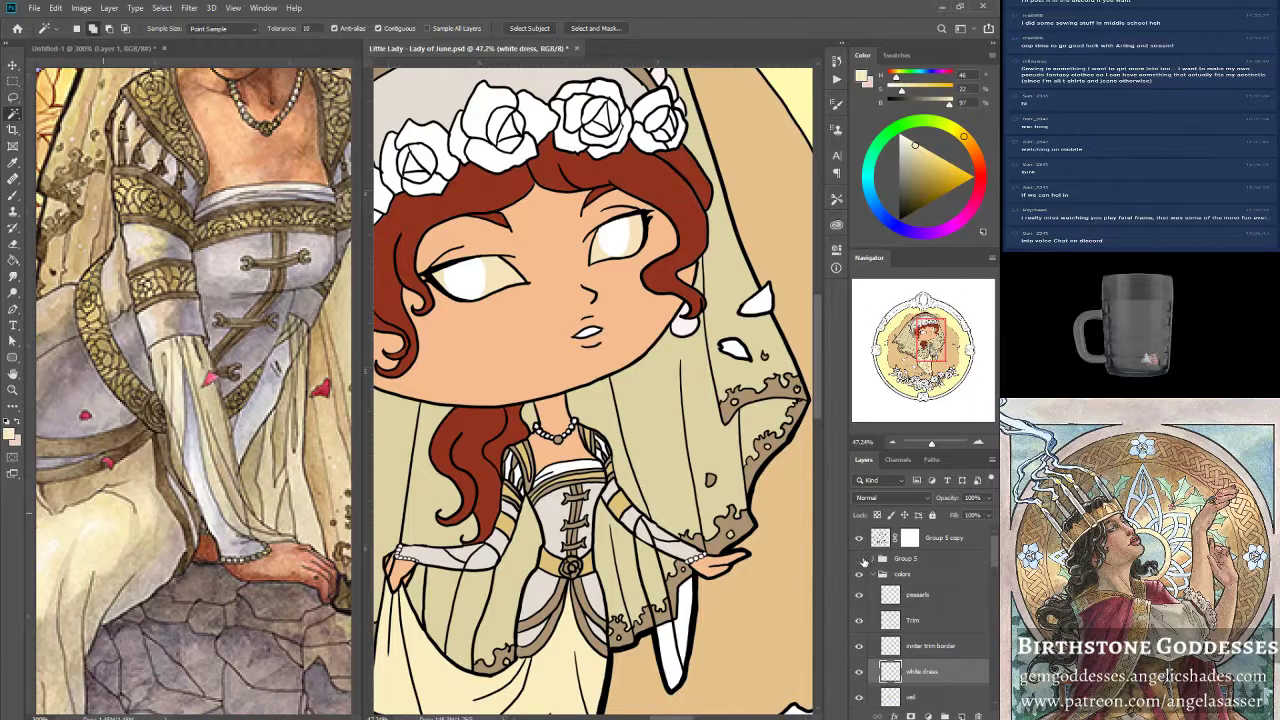
click(867, 597)
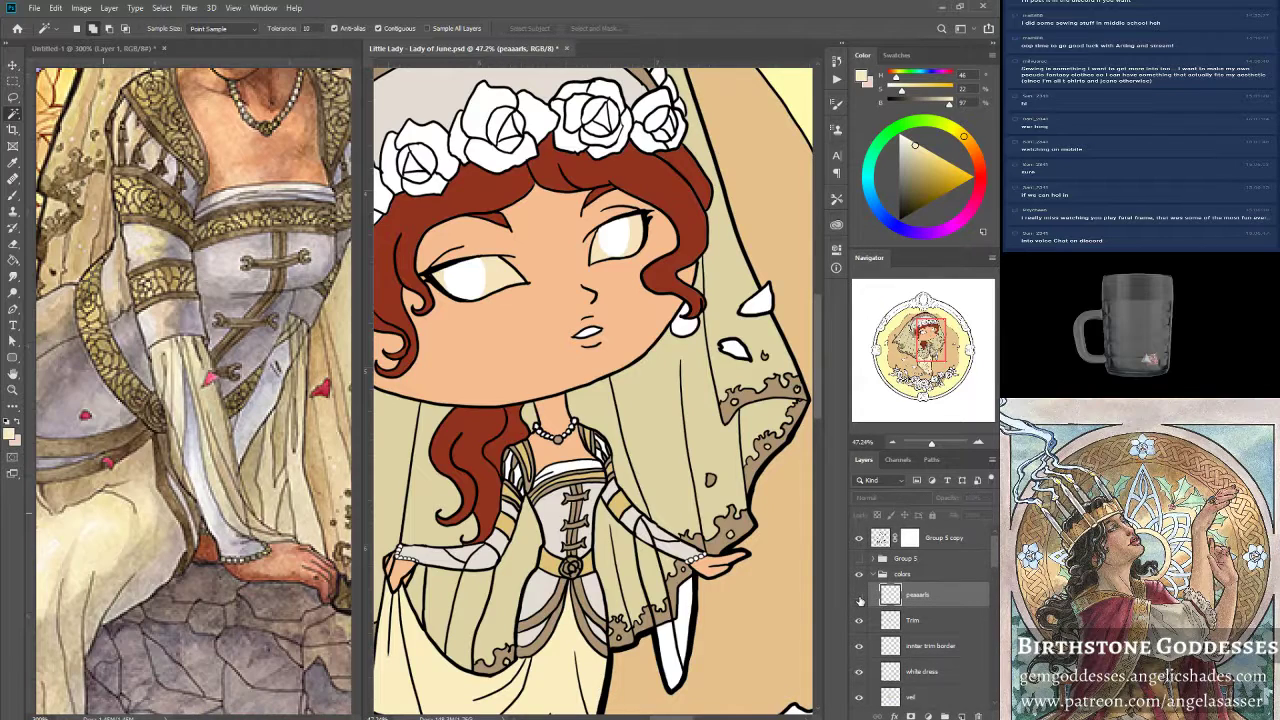
drag(935, 443, 933, 444)
scroll(917, 441, down, 3)
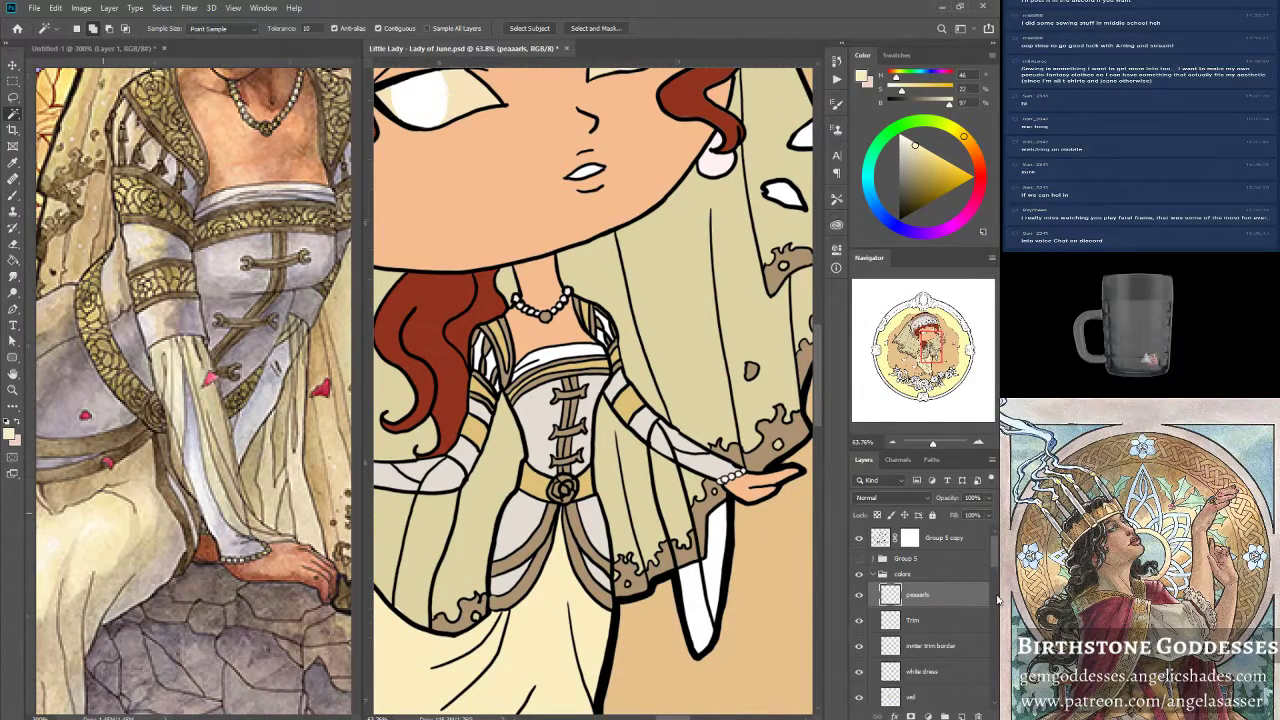
click(961, 716)
double_click(918, 595)
text(sleeves)
key(Return)
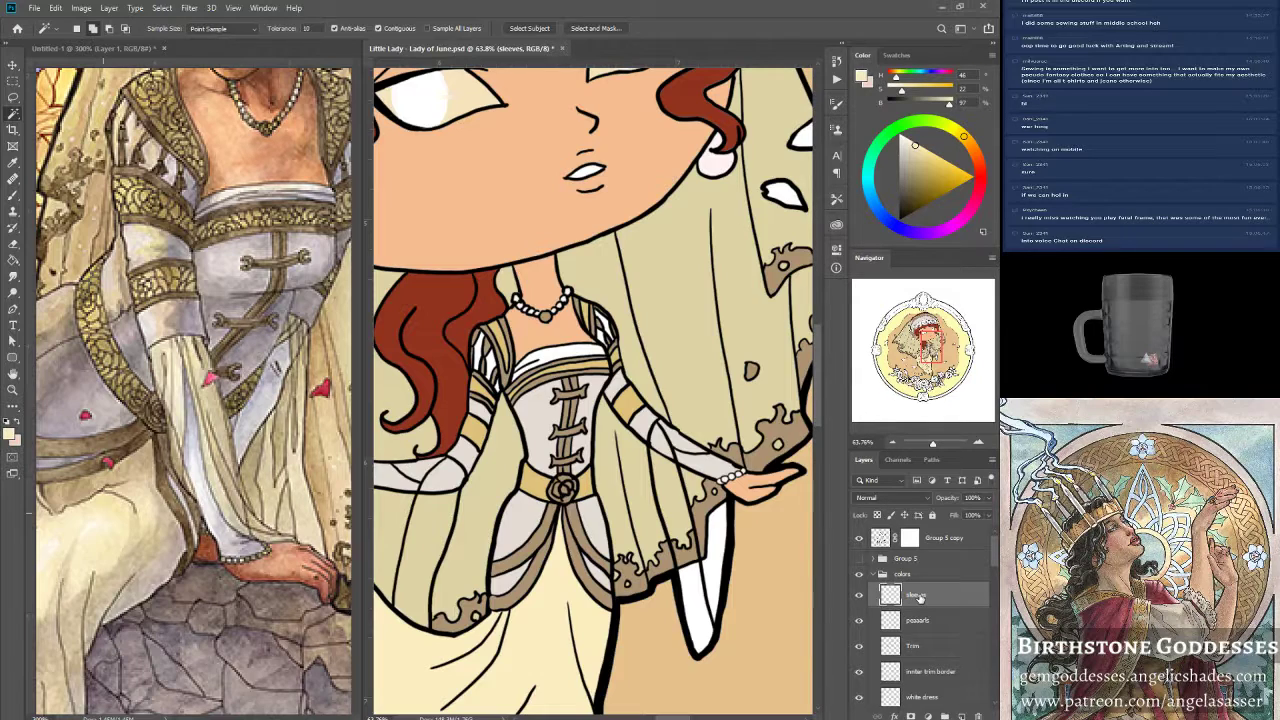
Paint the white hanging sleeve below the outstretched hand cream on the sleeves layer, using an enlarged Brush.
click(14, 196)
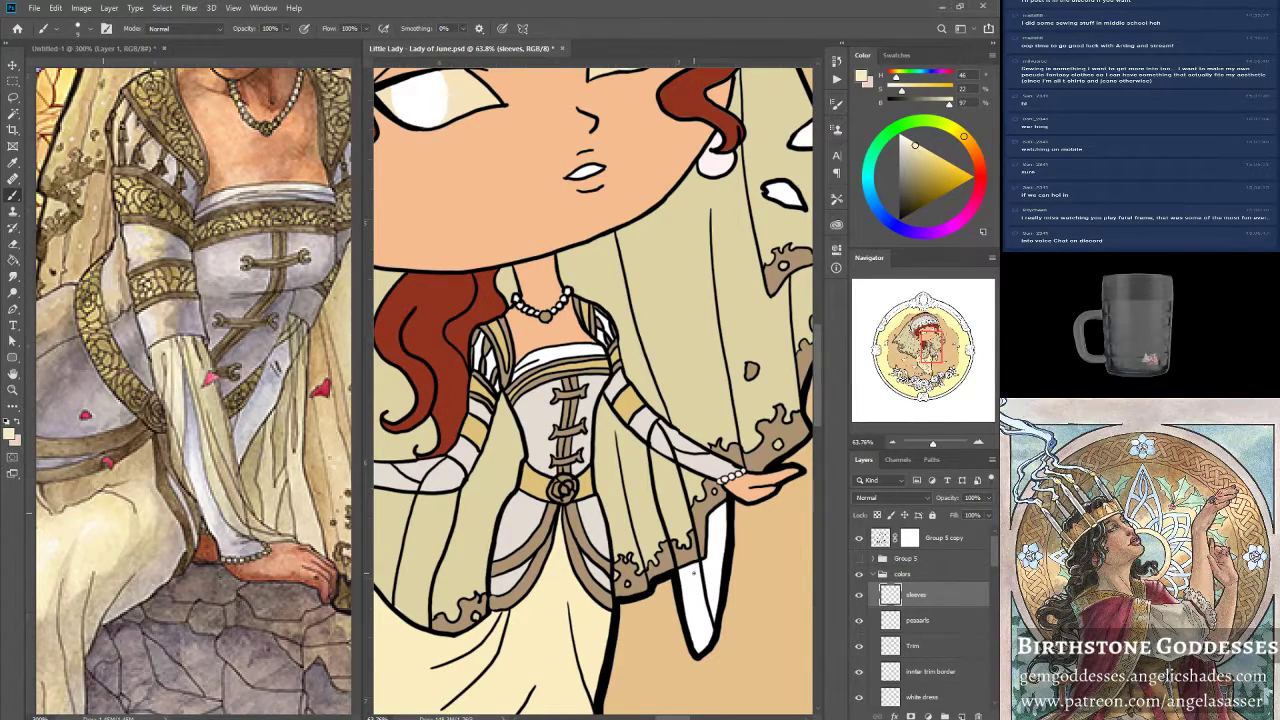
key(bracketright)
key(bracketright)
key(bracketright)
mouse_move(693, 572)
mouse_down()
mouse_move(689, 605)
mouse_move(702, 619)
mouse_move(721, 523)
mouse_up()
Create a new layer named "sheer sleeves" above the sleeves layer.
click(962, 716)
double_click(914, 594)
text(she)
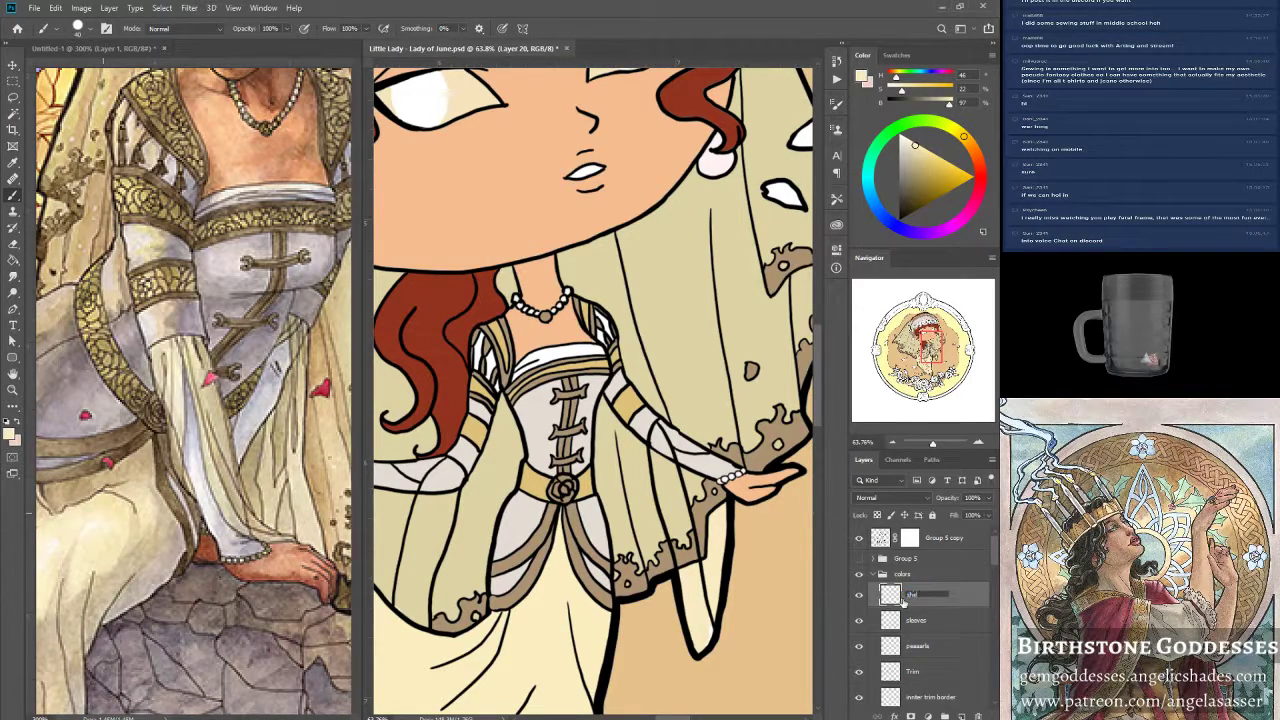
text(er sleeves)
key(Return)
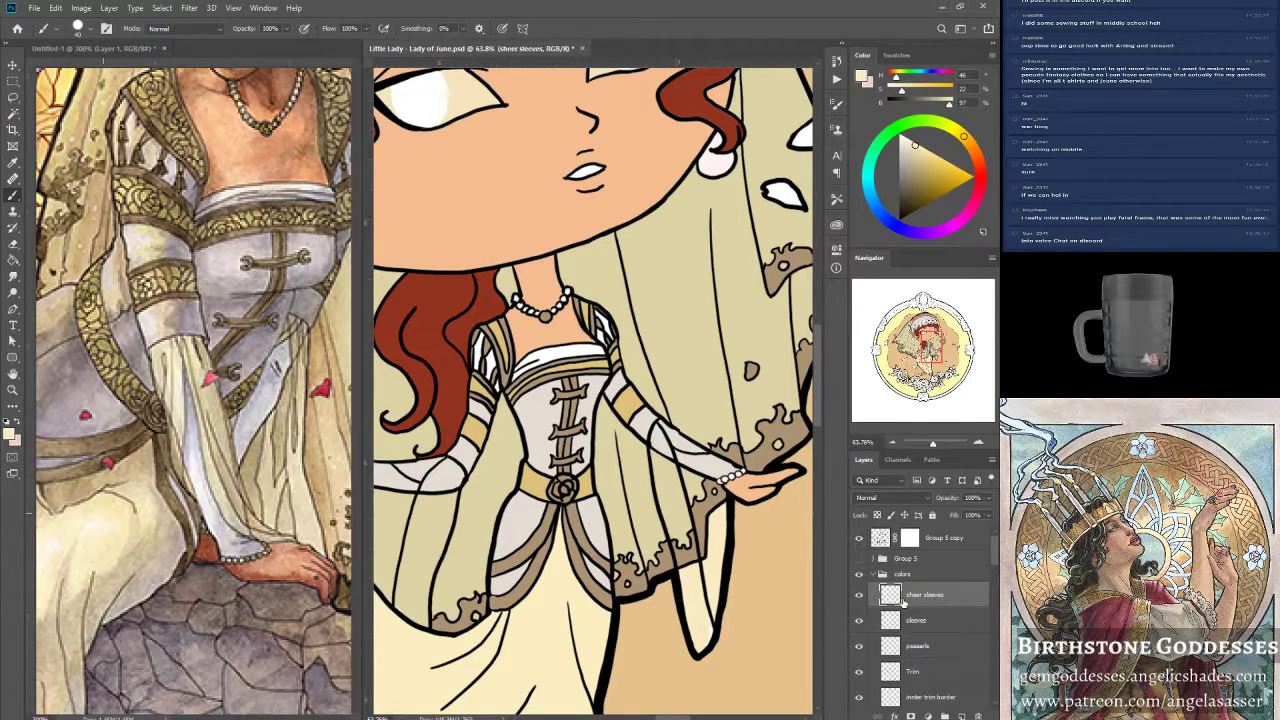
Paint the sheer sleeve fabric hanging from the arms cream, and lower the sheer sleeves layer's opacity to 61%.
mouse_move(660, 428)
mouse_down()
mouse_move(684, 558)
mouse_move(699, 528)
mouse_move(700, 552)
mouse_move(694, 488)
mouse_move(715, 492)
mouse_move(666, 428)
mouse_move(764, 509)
mouse_move(847, 418)
mouse_up()
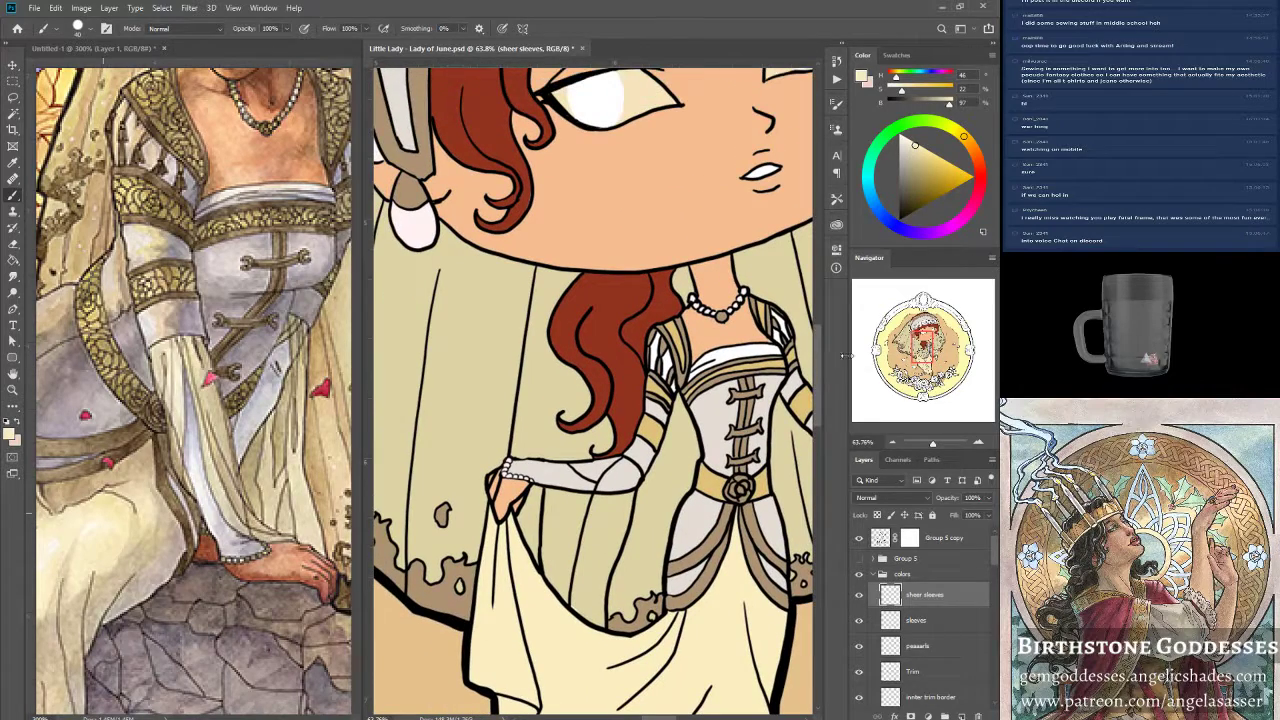
mouse_move(595, 467)
mouse_down()
mouse_move(631, 471)
mouse_move(605, 484)
mouse_move(634, 479)
mouse_move(594, 526)
mouse_move(603, 503)
mouse_move(553, 501)
mouse_move(551, 558)
mouse_move(562, 557)
mouse_move(593, 502)
mouse_move(550, 497)
mouse_move(557, 584)
mouse_move(579, 551)
mouse_move(579, 604)
mouse_move(597, 620)
mouse_move(595, 561)
mouse_move(586, 596)
mouse_move(595, 603)
mouse_move(627, 486)
mouse_move(596, 553)
mouse_up()
drag(934, 444, 929, 444)
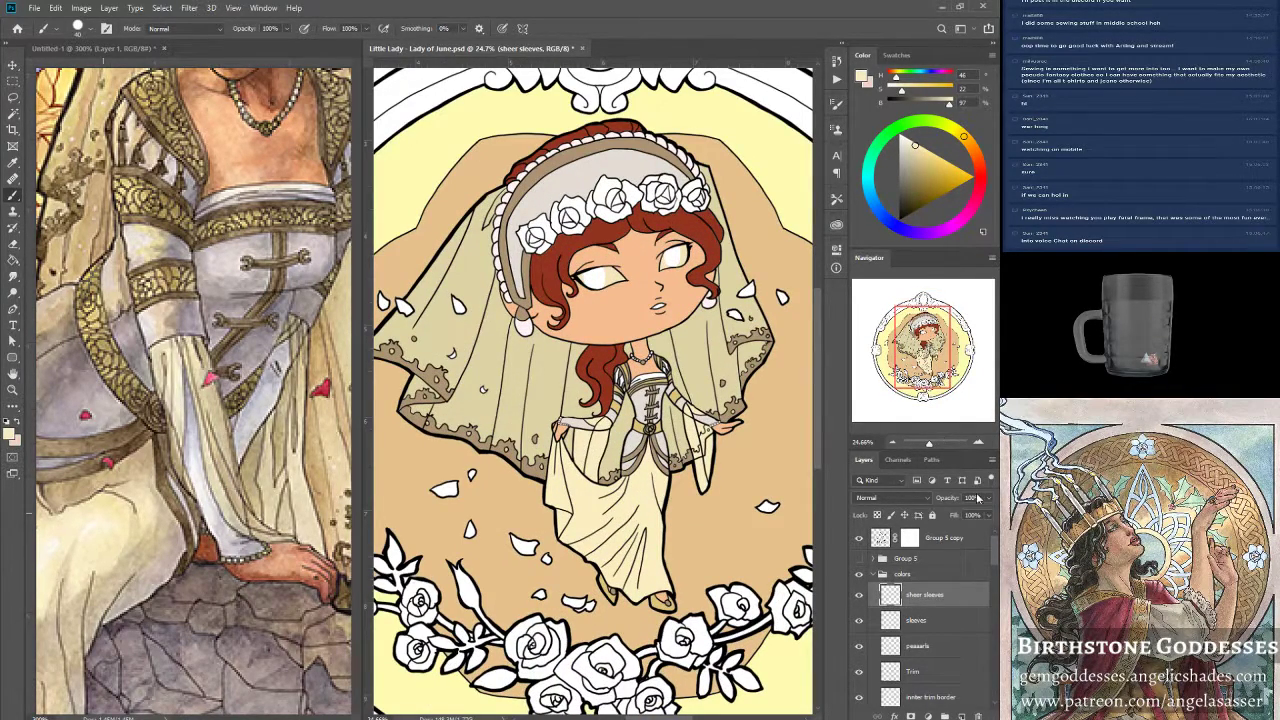
drag(990, 499, 957, 514)
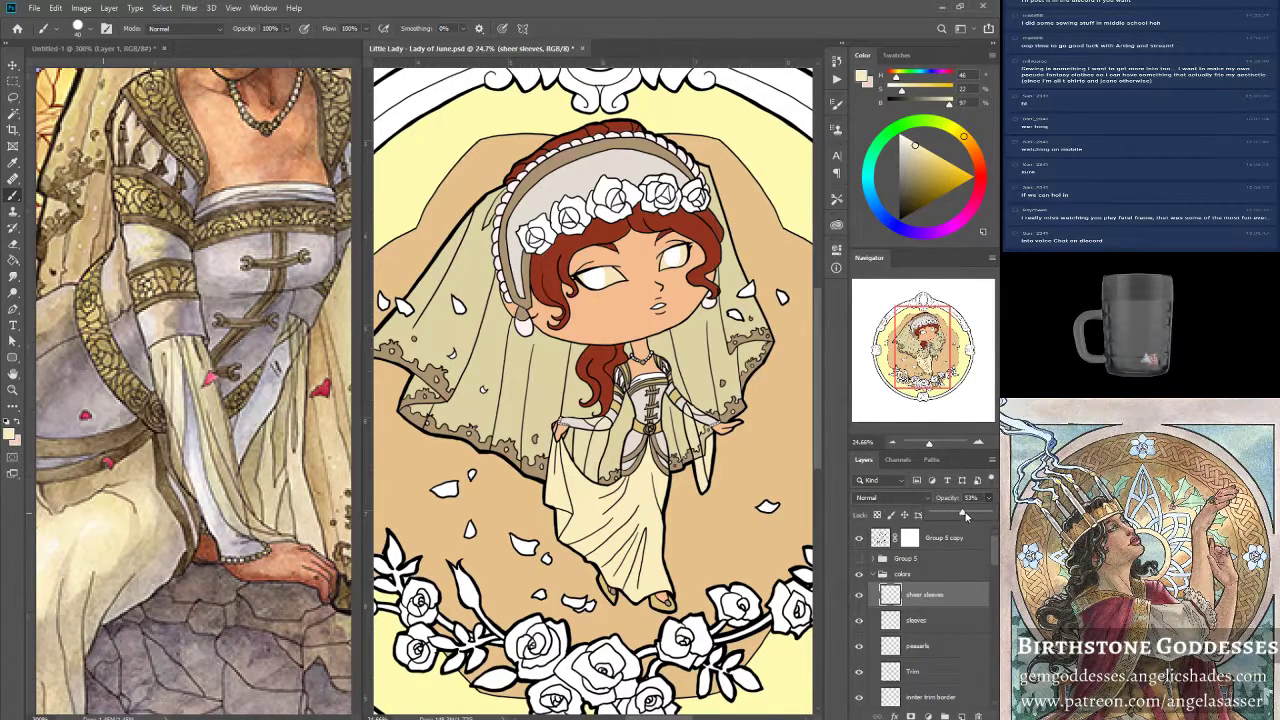
drag(969, 511, 973, 512)
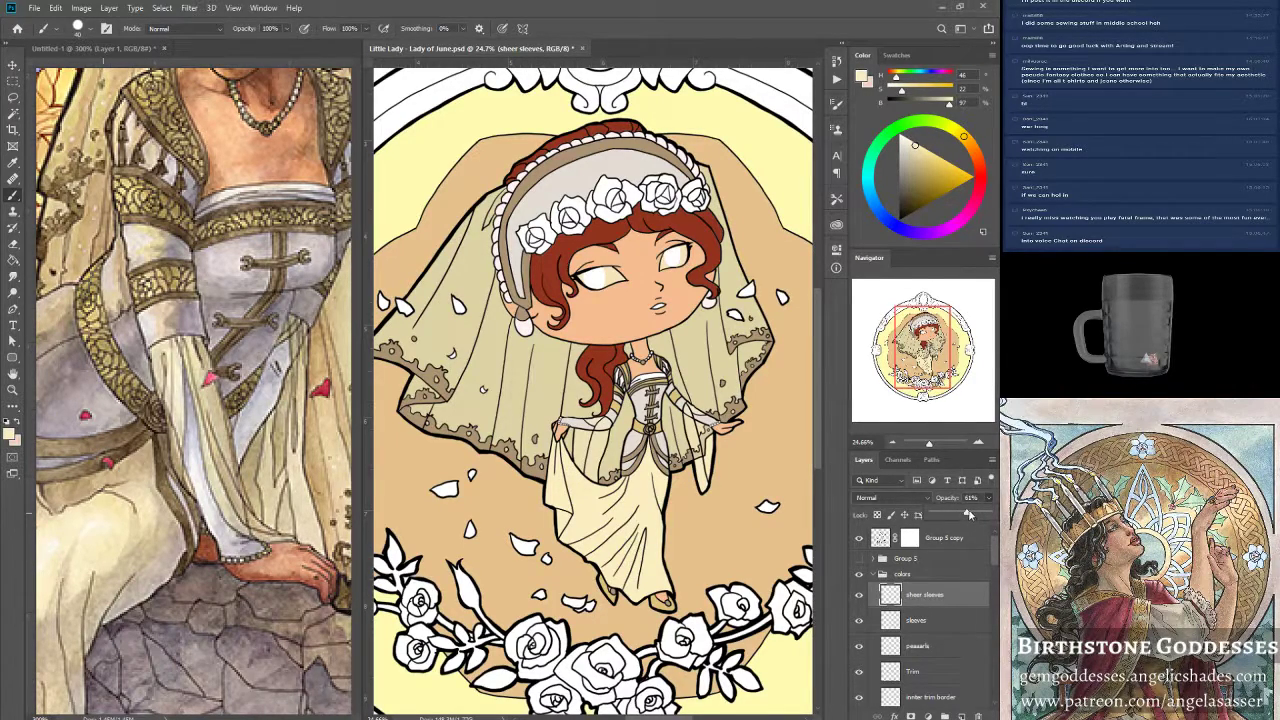
click(942, 452)
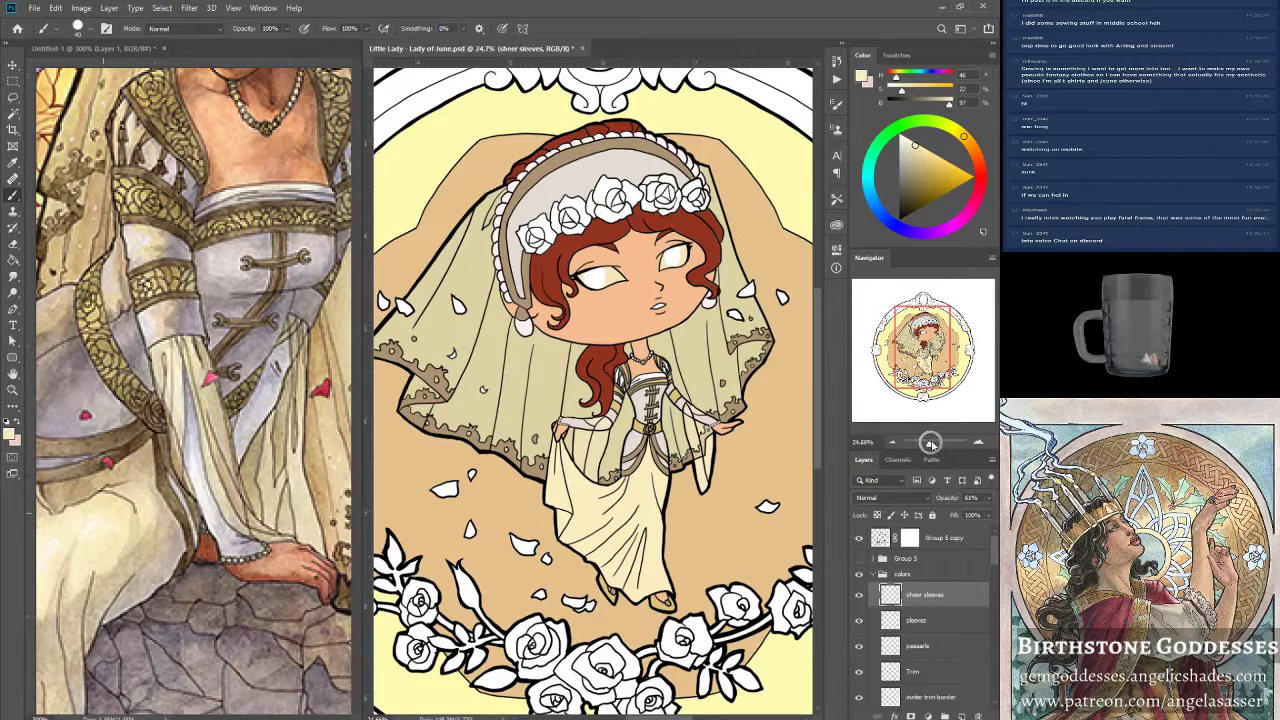
Check the hanging sleeve up close and save the document.
click(935, 444)
drag(930, 357, 932, 357)
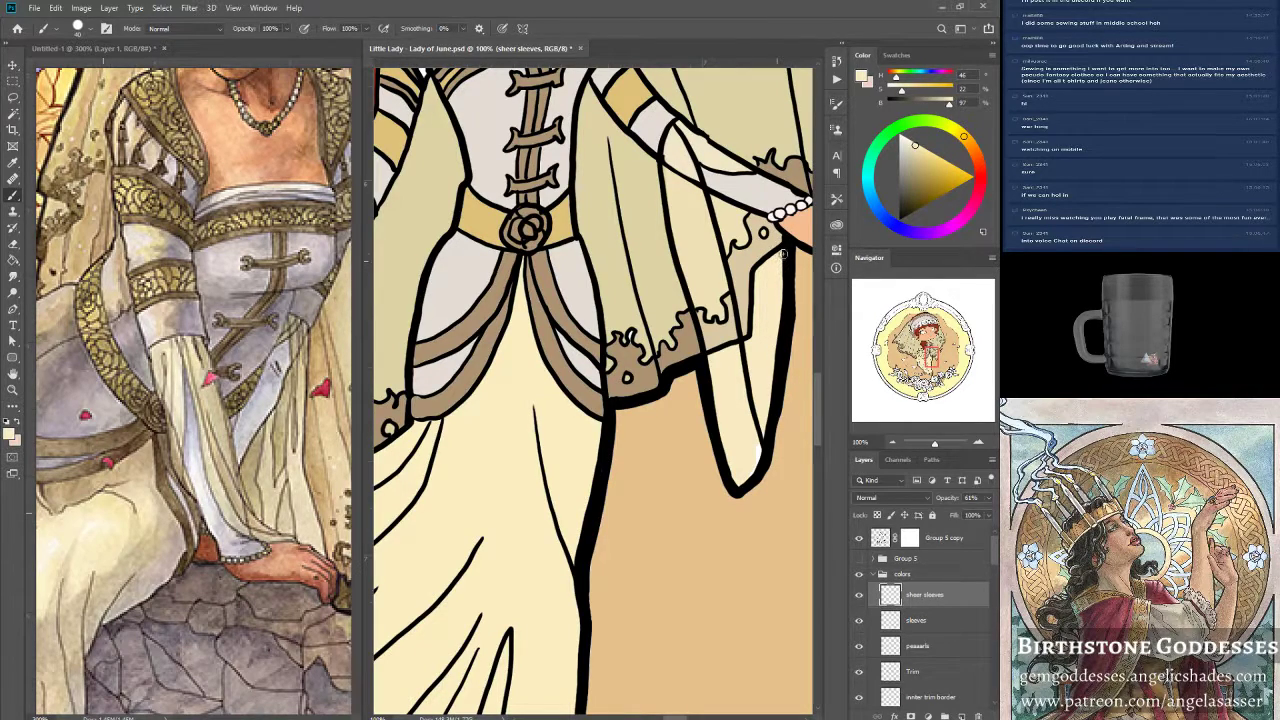
drag(936, 446, 929, 447)
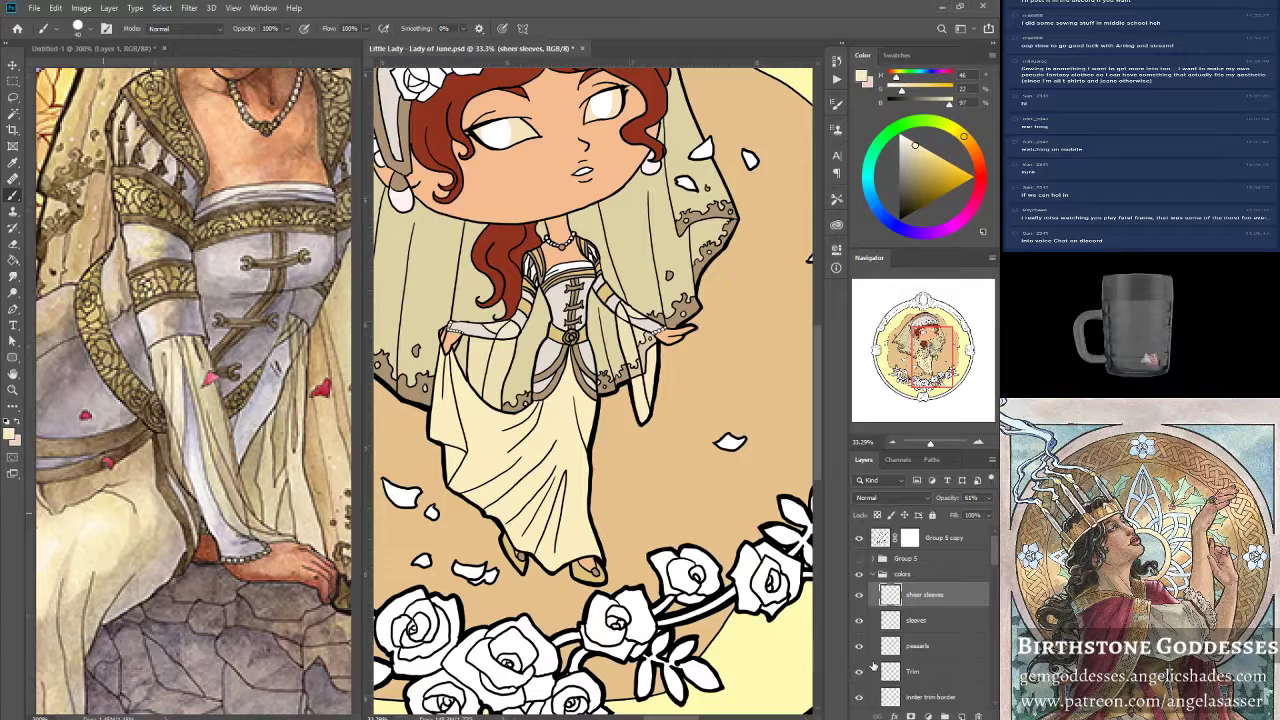
key(ctrl+s)
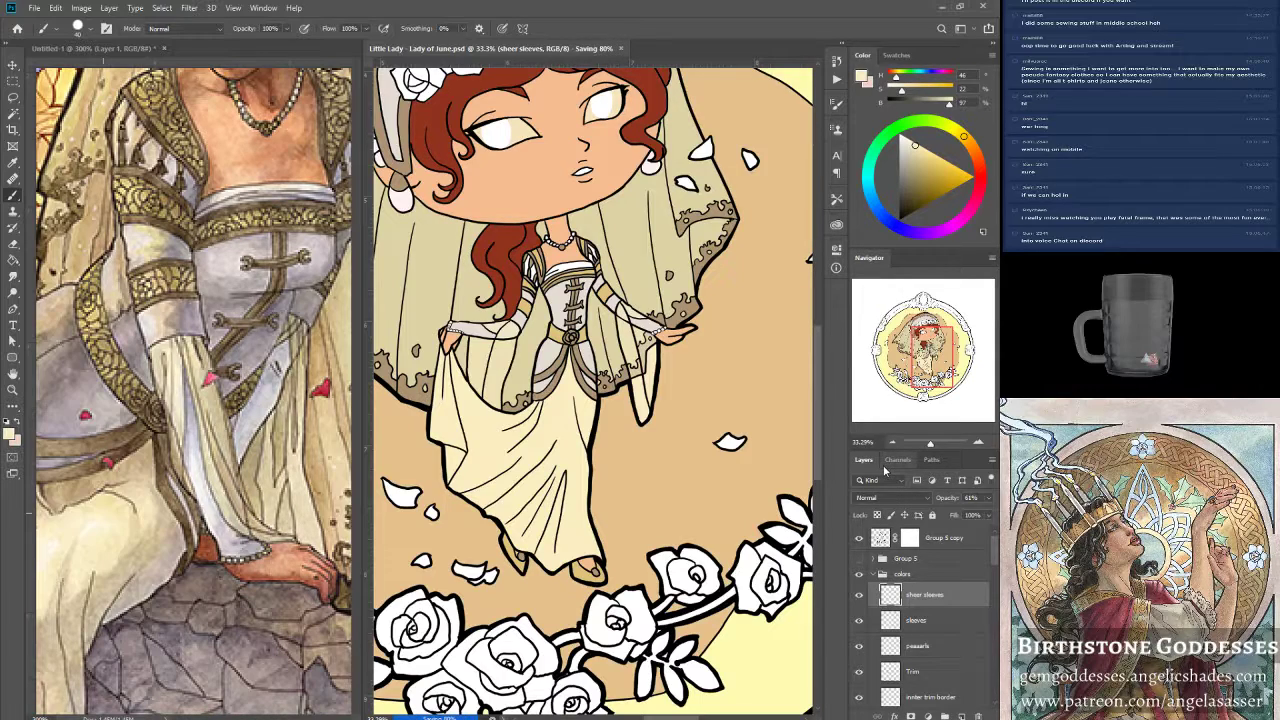
Sample a cream from the head roses in the reference painting as the foreground color, and return to the chibi drawing.
drag(936, 364, 926, 348)
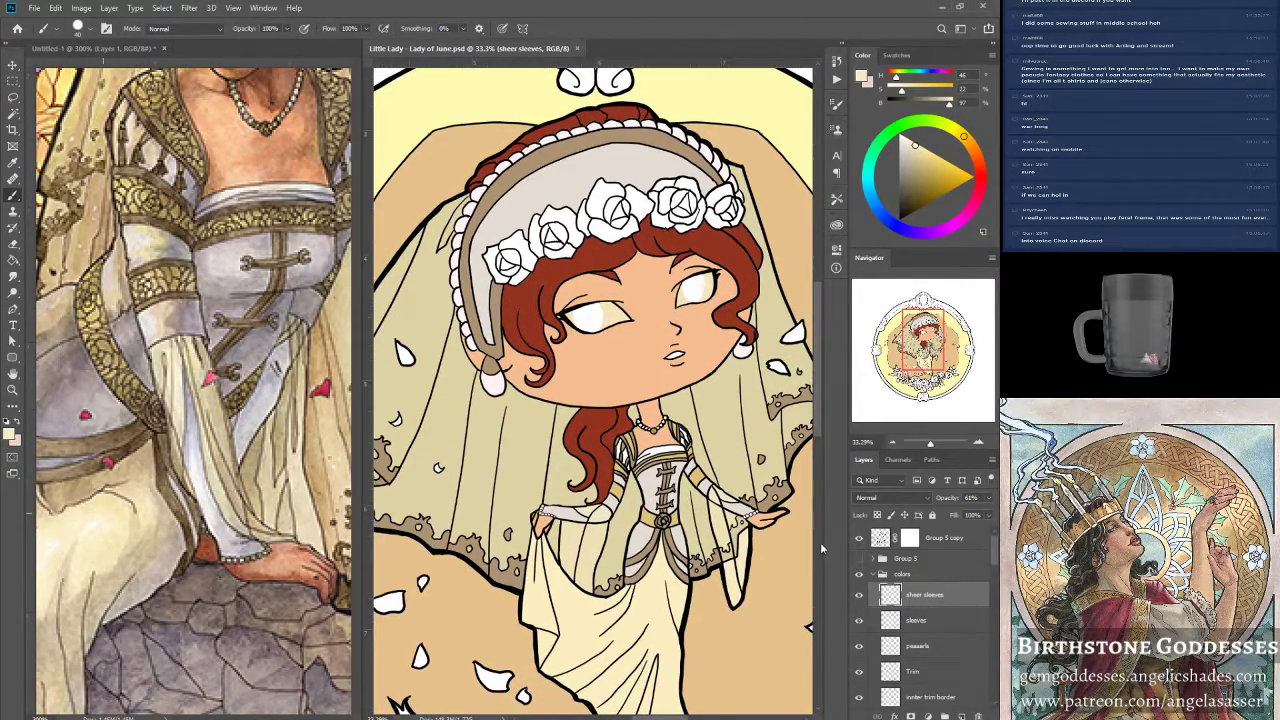
drag(930, 444, 927, 450)
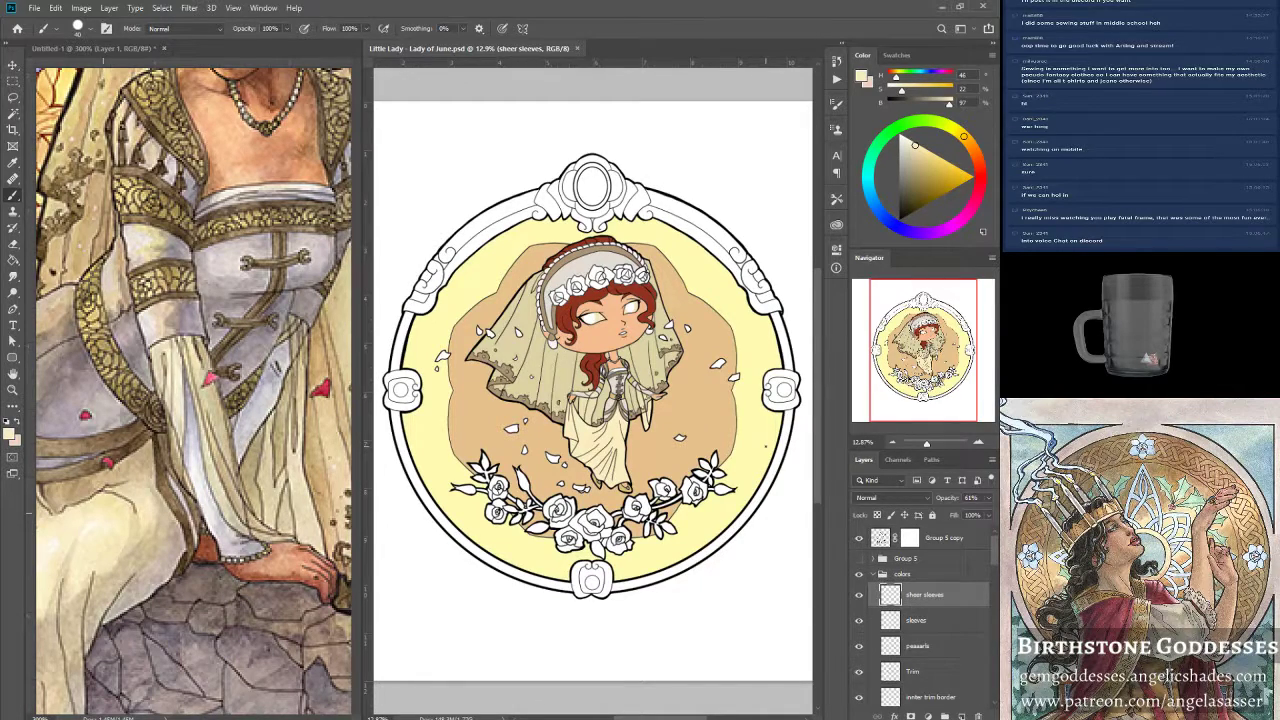
click(133, 49)
drag(918, 356, 919, 308)
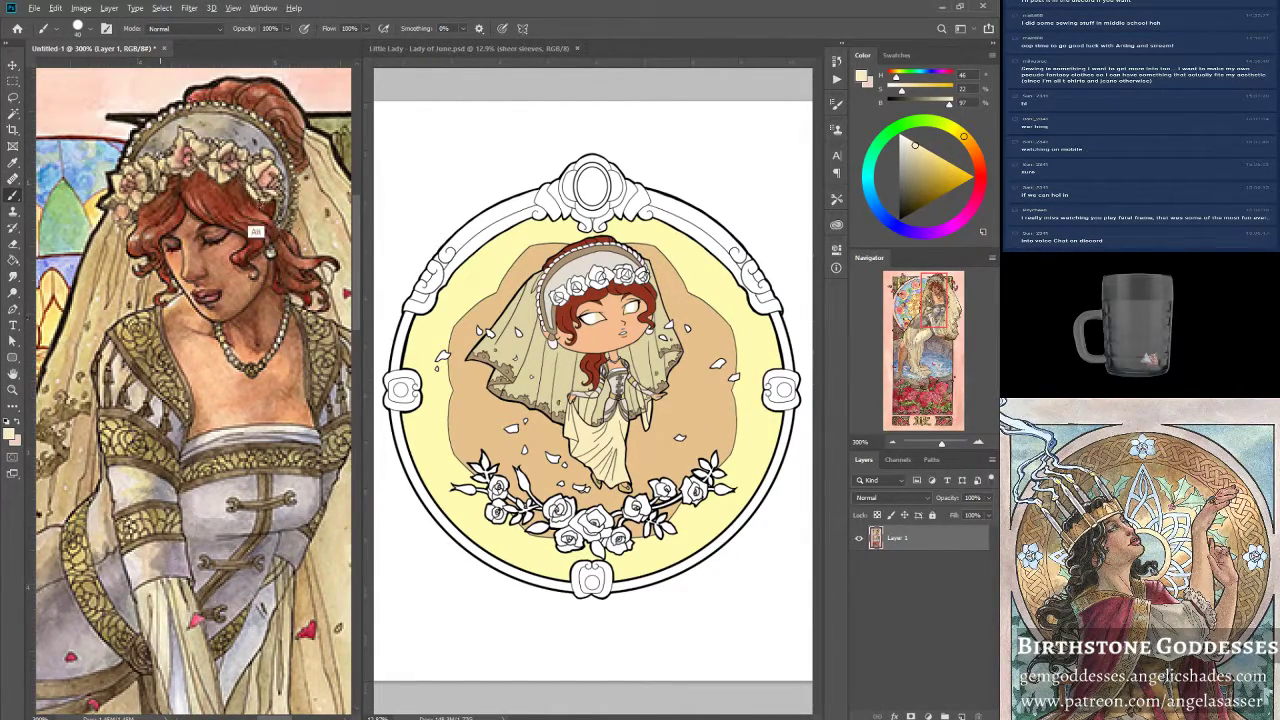
alt+click(192, 149)
alt+click(195, 145)
alt+click(195, 143)
click(515, 49)
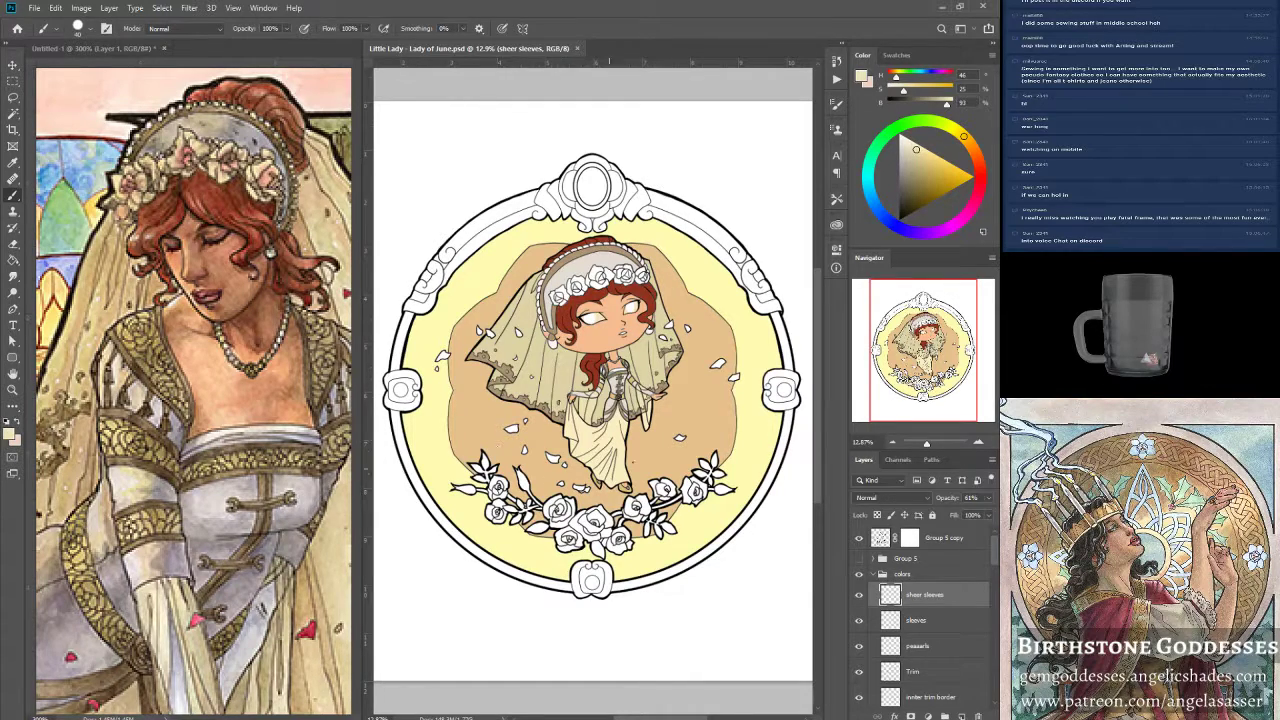
Create a new layer named "head roses" above the sheer sleeves layer.
drag(927, 443, 934, 443)
drag(924, 350, 925, 333)
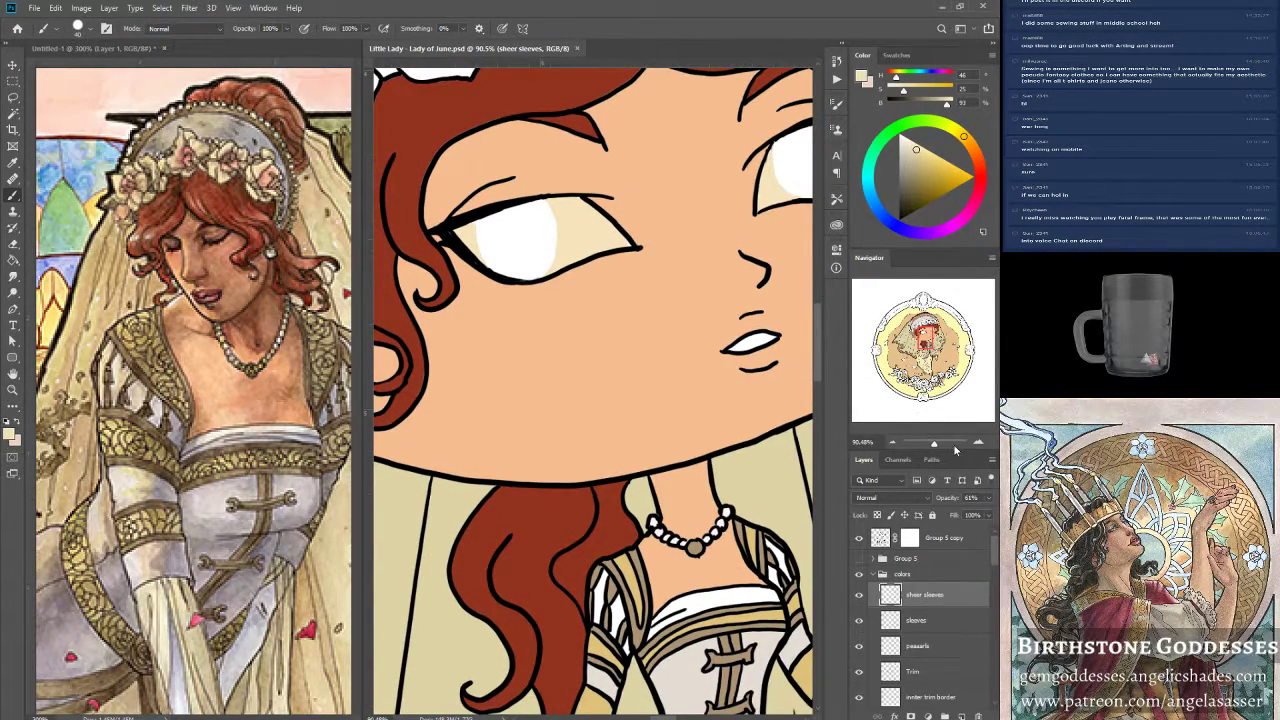
drag(926, 337, 925, 330)
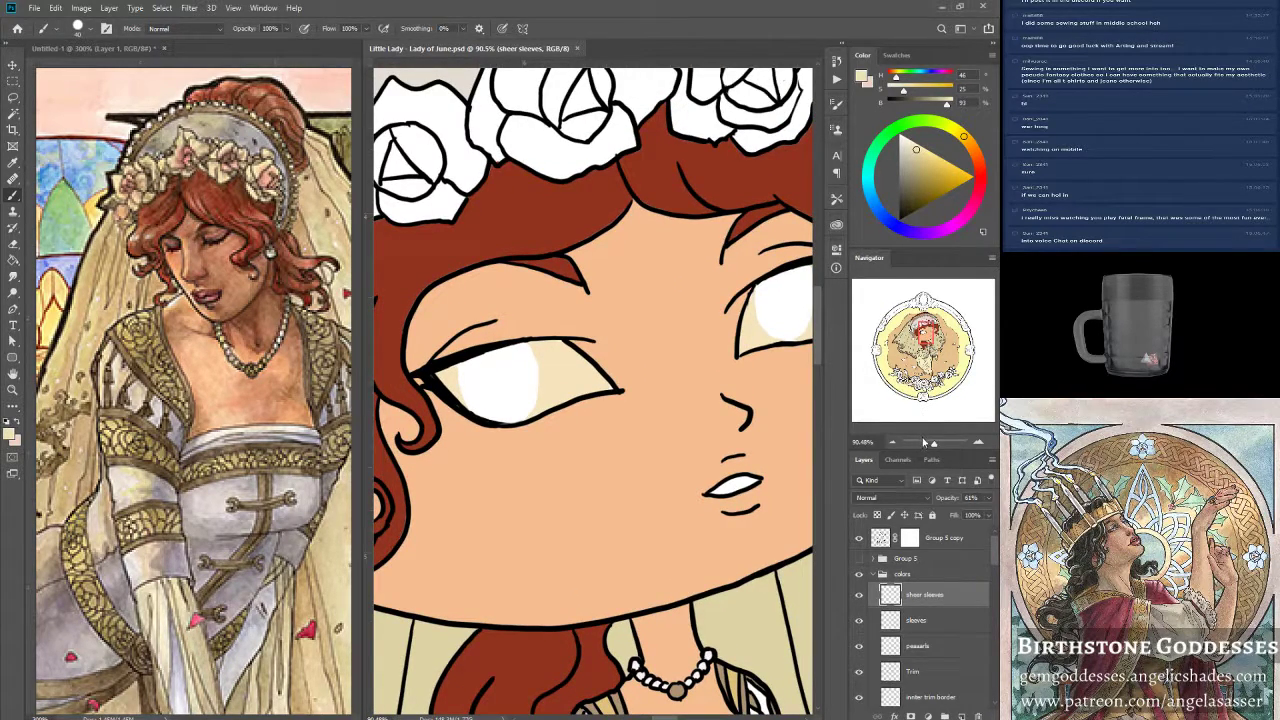
drag(934, 443, 928, 441)
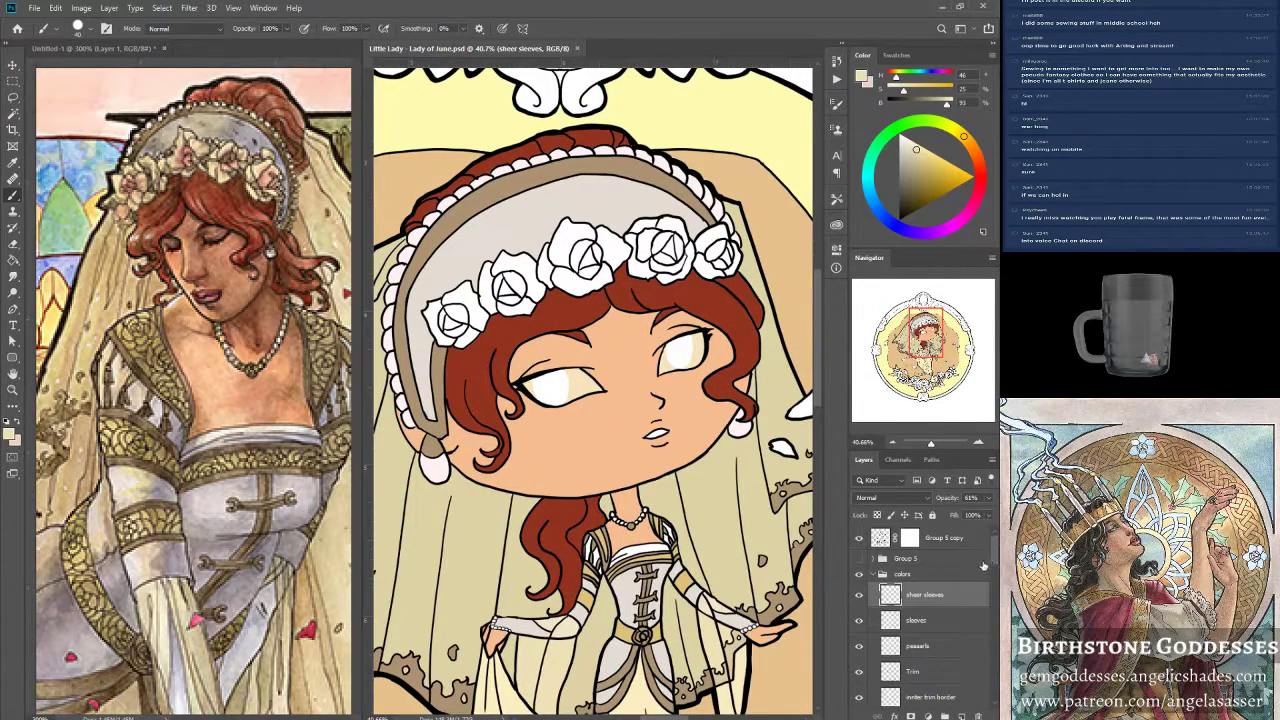
click(959, 716)
double_click(914, 594)
text(head roses)
key(Return)
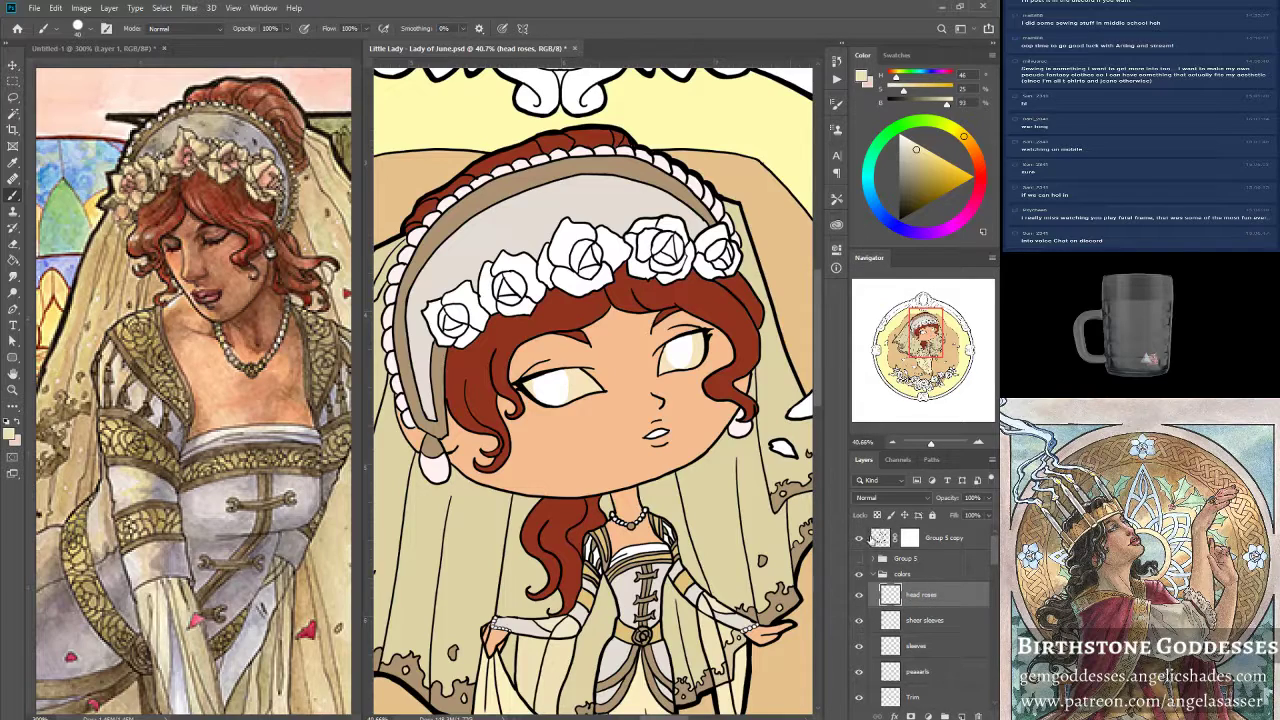
Select the petals of all the headdress roses with the Magic Wand on the Group 5 copy line art layer.
click(876, 538)
click(20, 114)
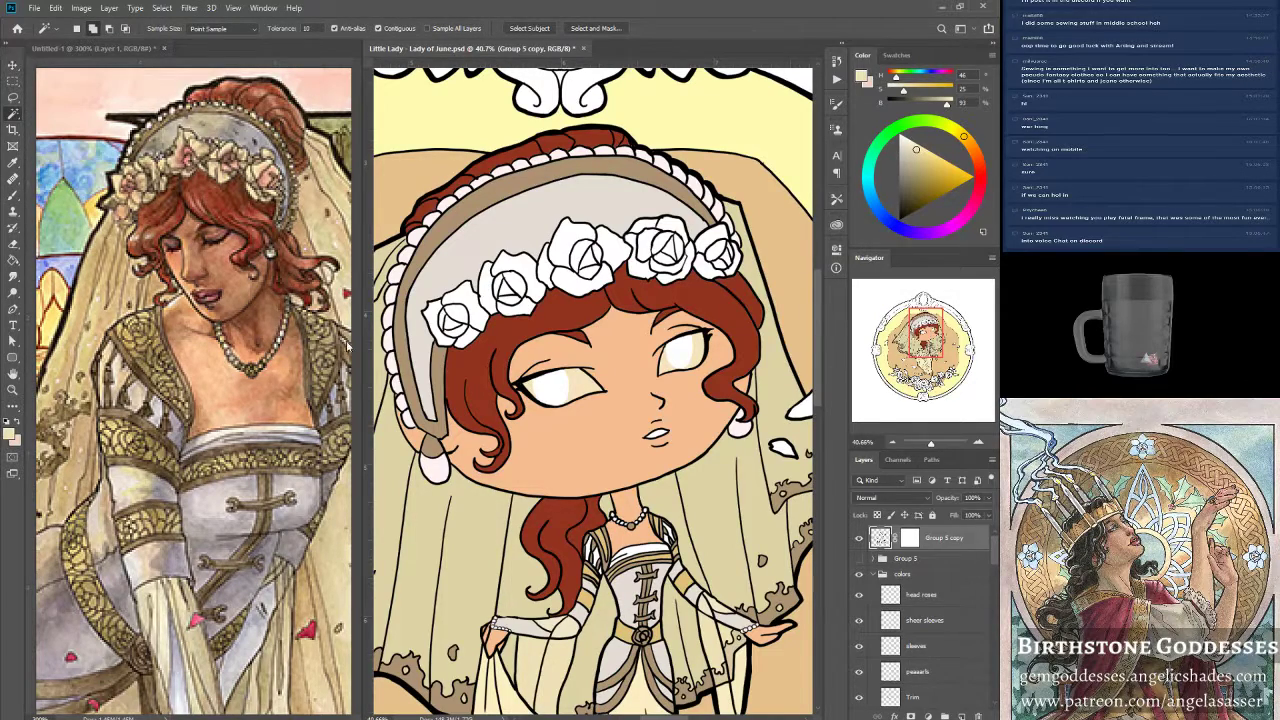
click(438, 322)
click(452, 318)
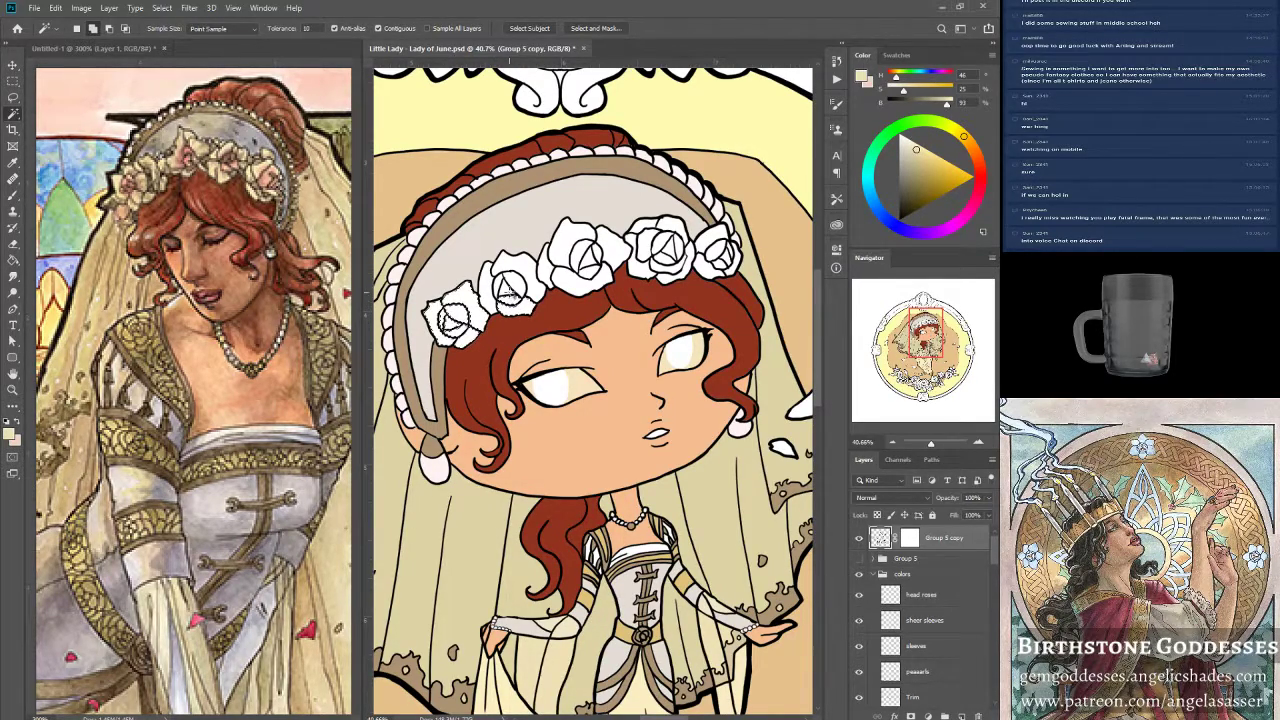
shift+click(506, 288)
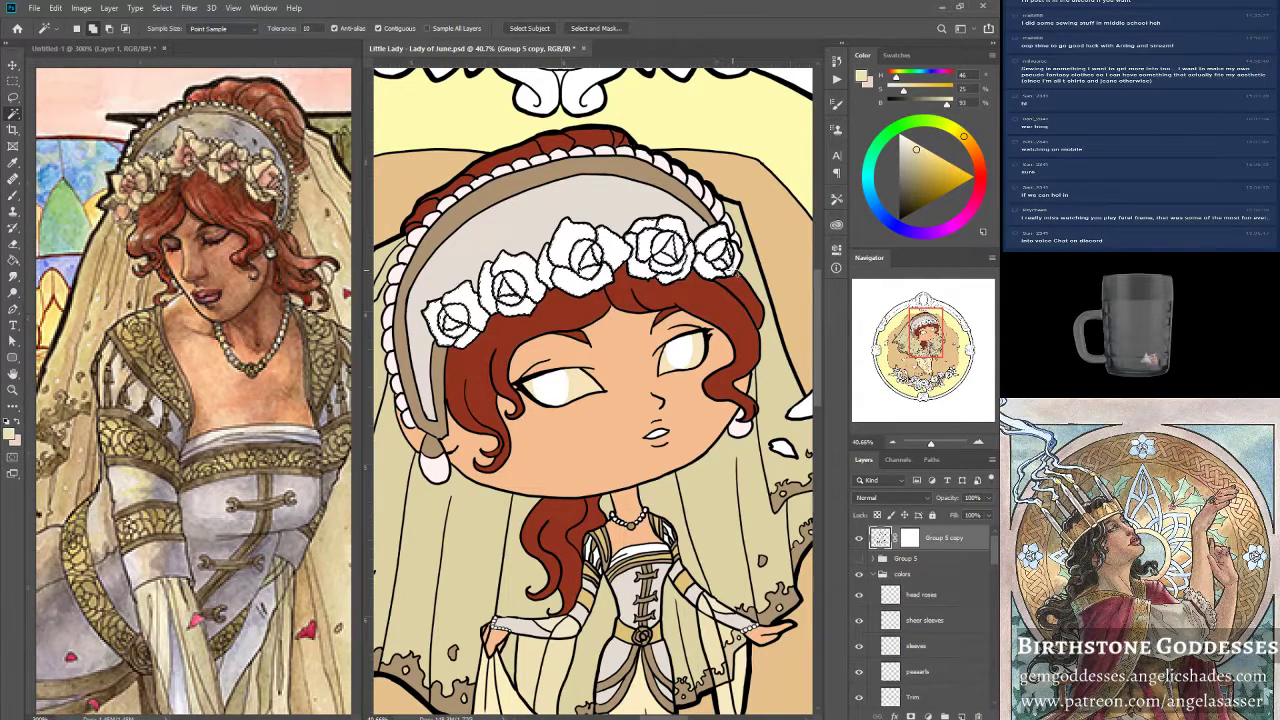
Fill the selected roses with the foreground color on the head roses layer, with Preserve Transparency off, and deselect.
scroll(585, 478, down, 2)
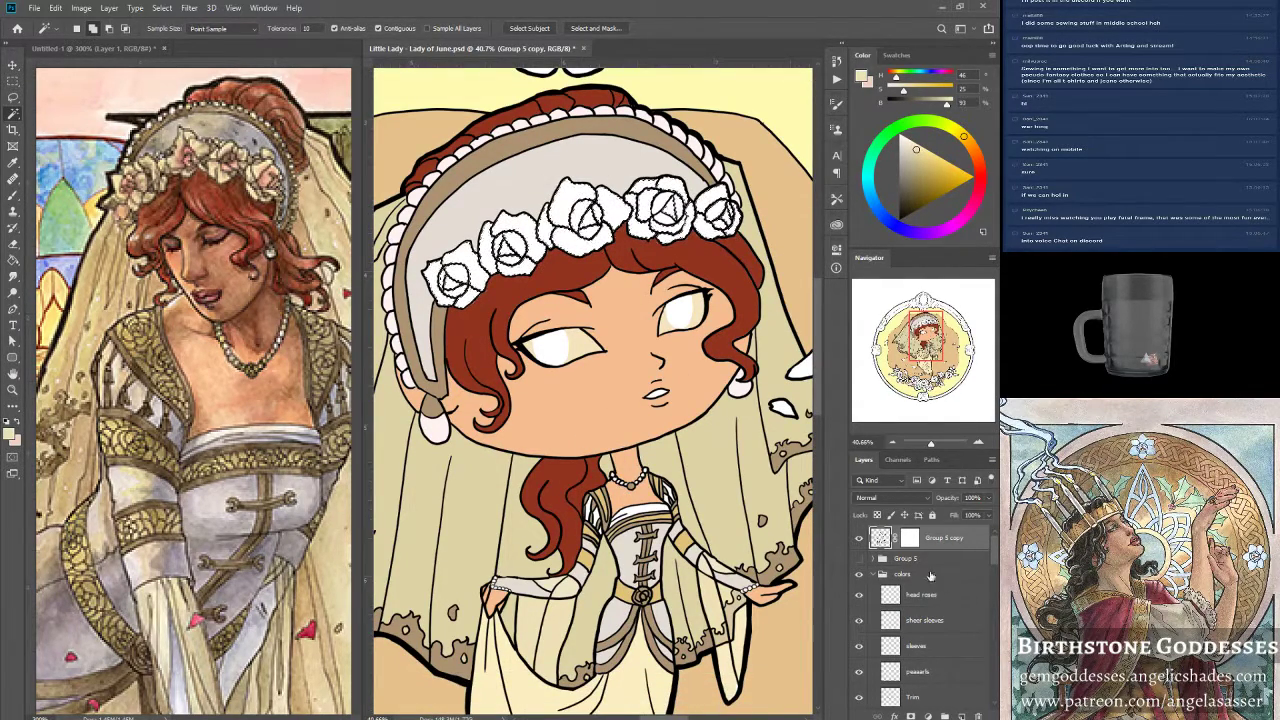
click(934, 597)
click(57, 10)
click(85, 202)
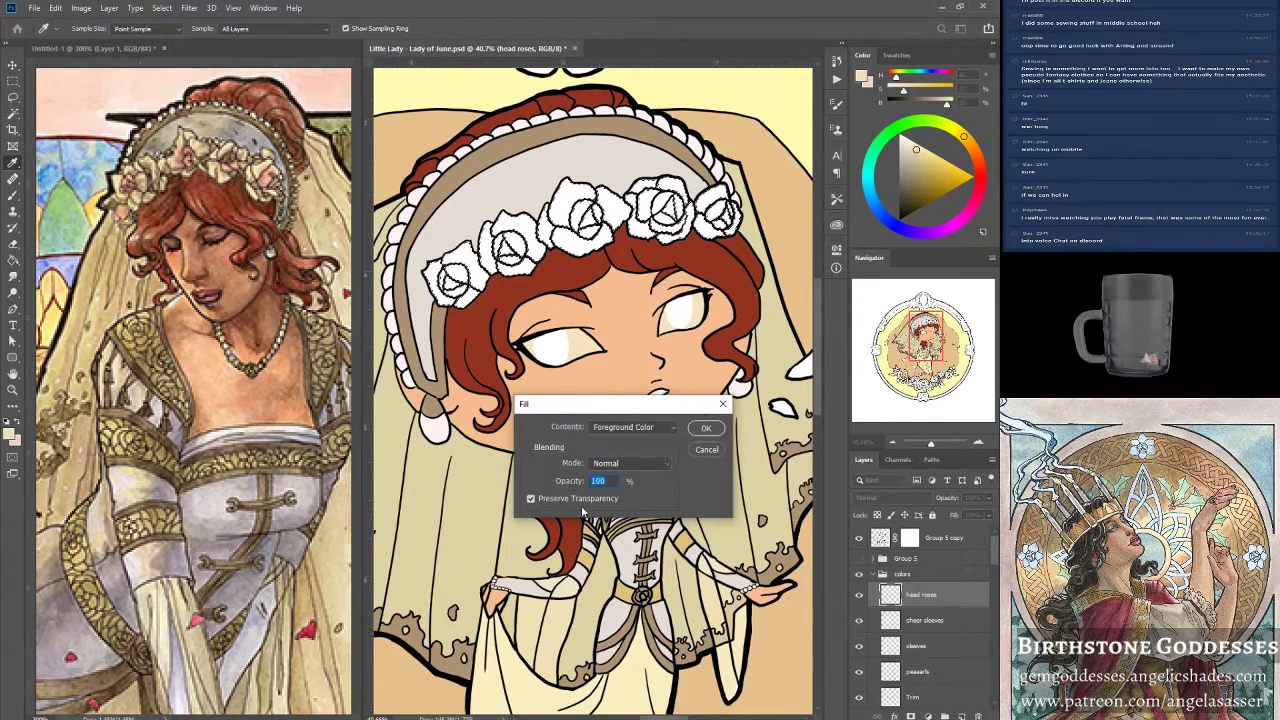
click(706, 428)
key(w)
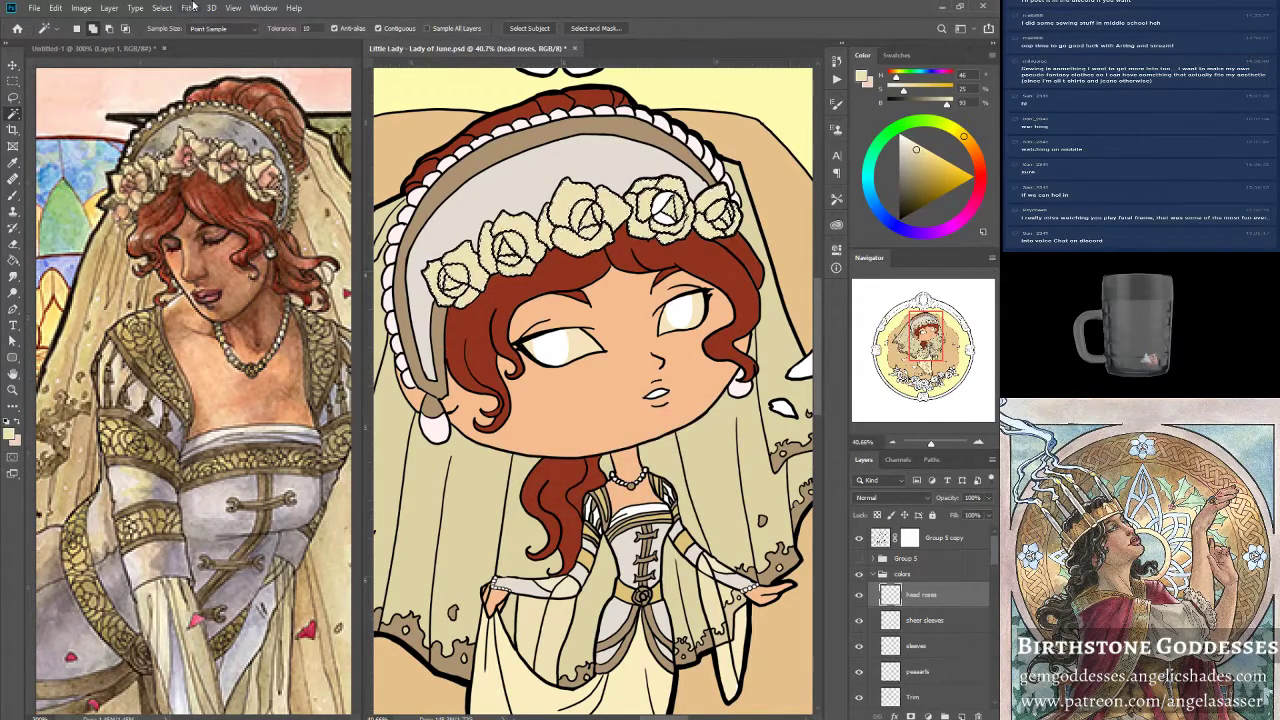
click(155, 10)
click(170, 27)
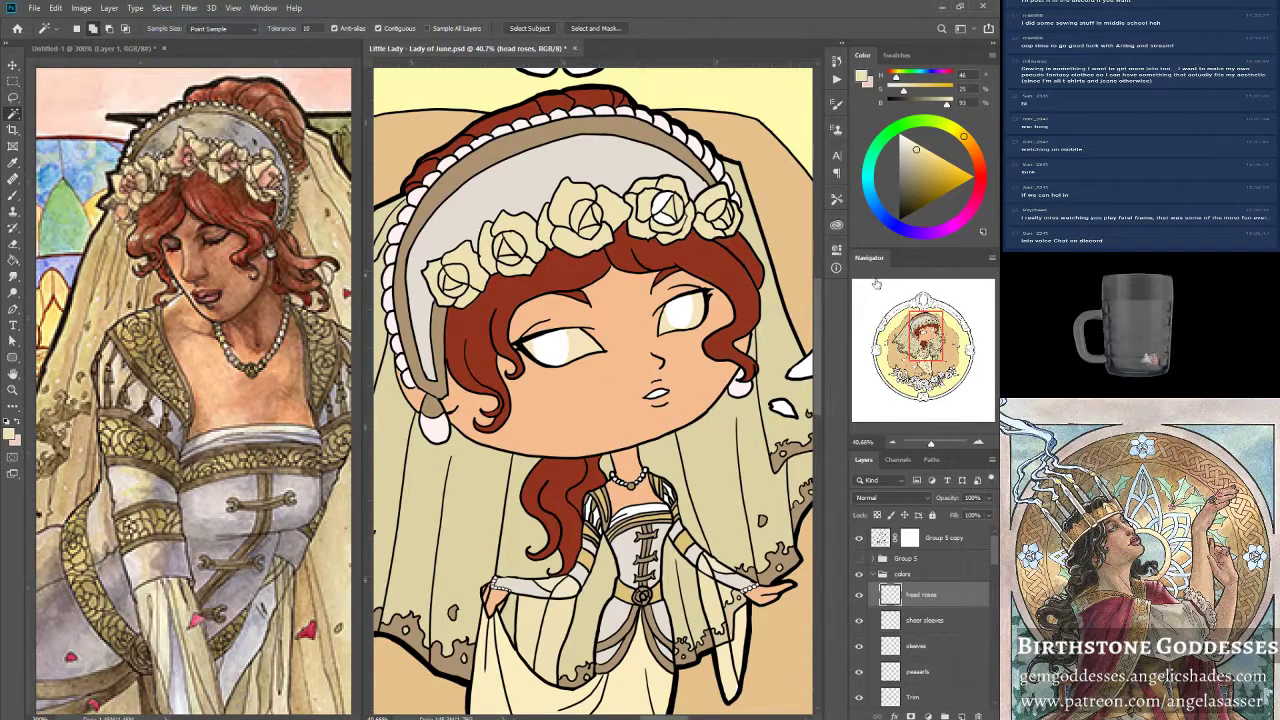
Fill the missed white center of the second-to-last rose with the same cream on the head roses layer, and save.
click(882, 541)
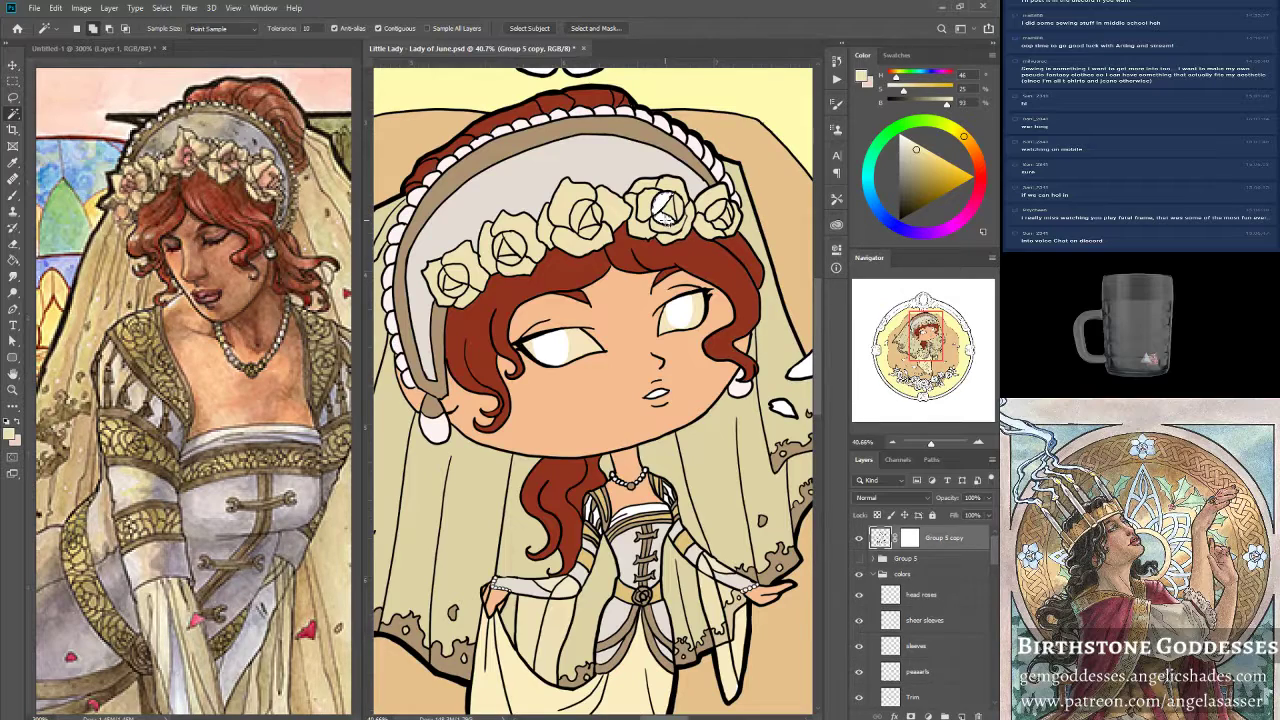
click(928, 596)
click(57, 8)
click(90, 201)
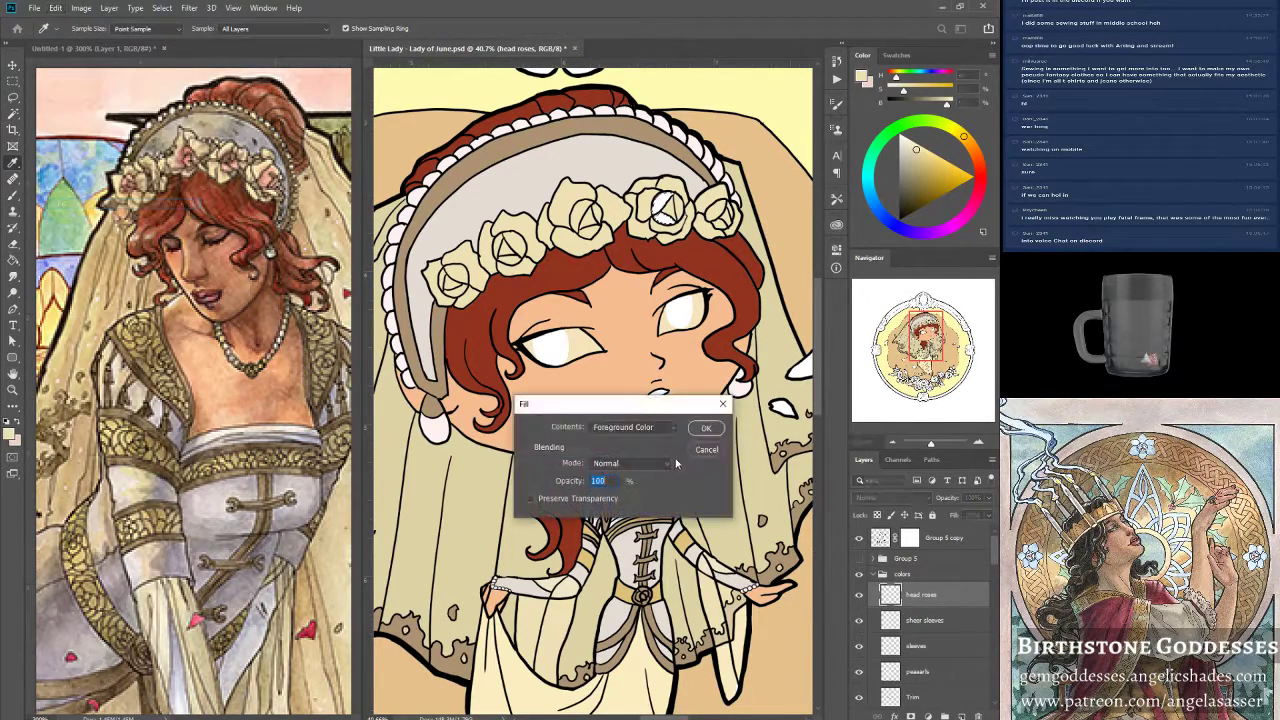
click(706, 428)
key(w)
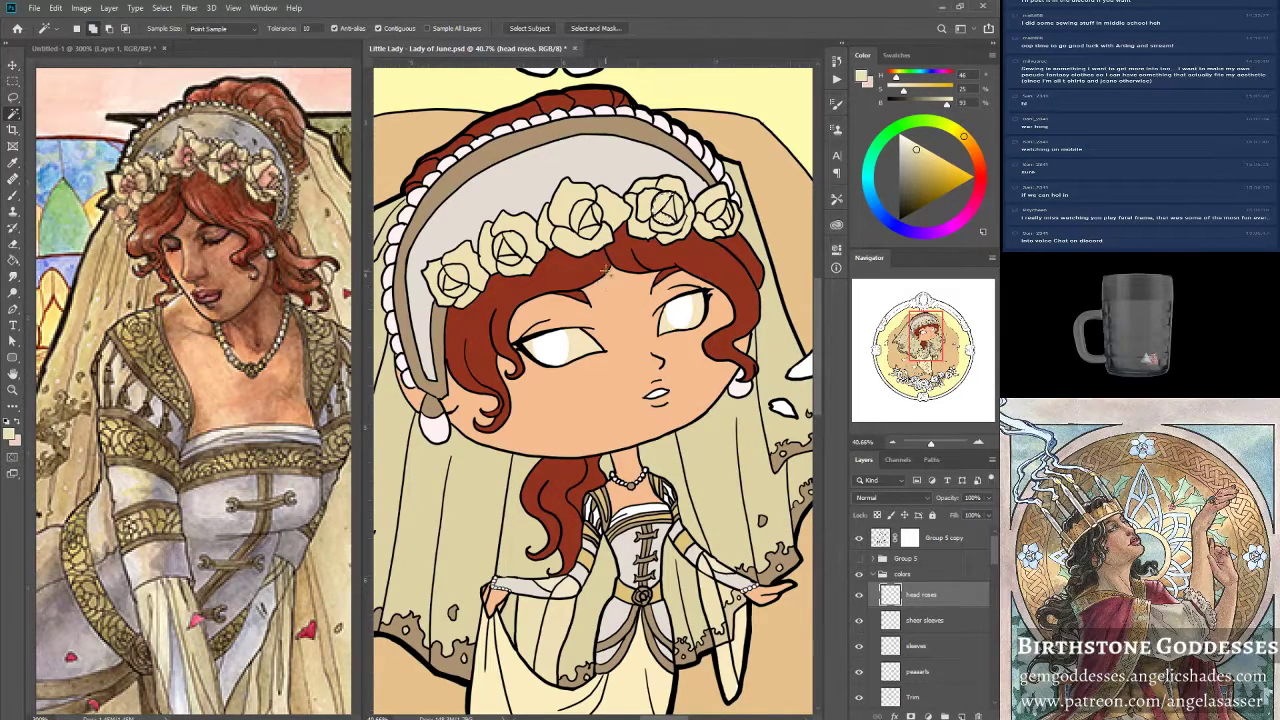
key(ctrl+s)
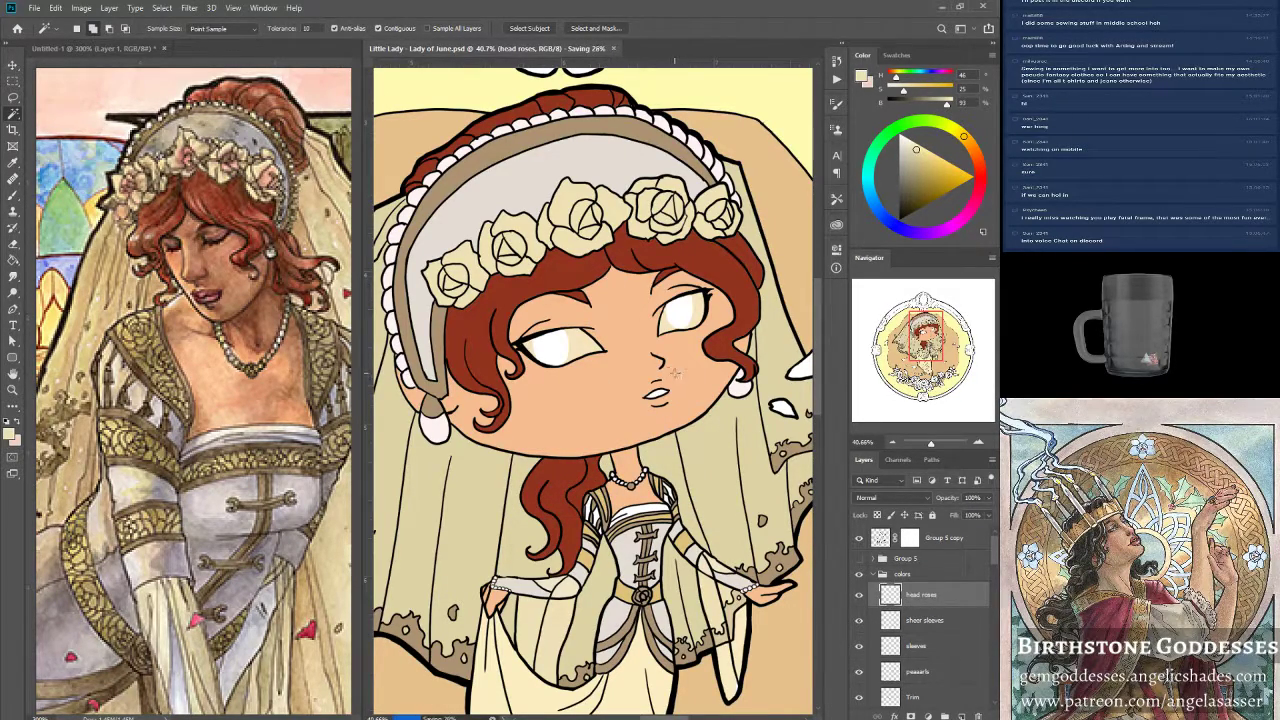
scroll(740, 486, up, 2)
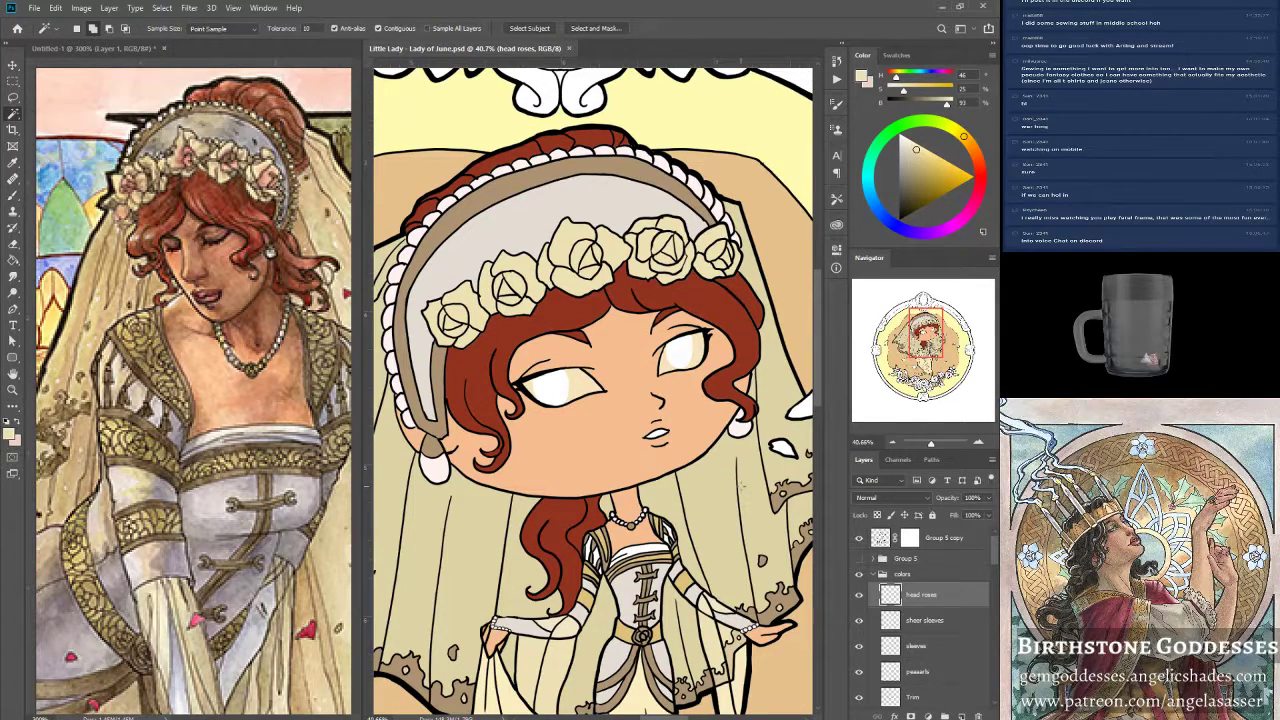
Lasso the excess iris color at the outer corner of the viewer's-left eye on the eyes layer, clear it, and deselect.
drag(937, 448, 933, 447)
drag(930, 350, 930, 346)
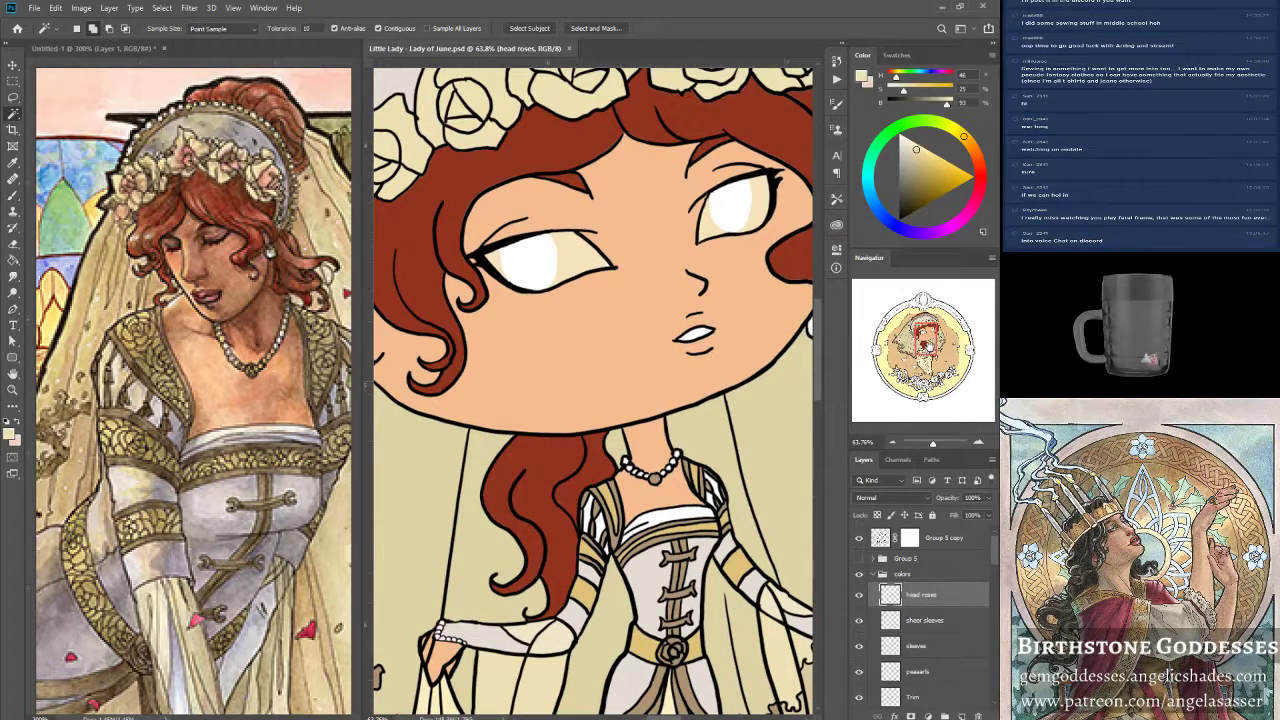
scroll(553, 232, up, 1)
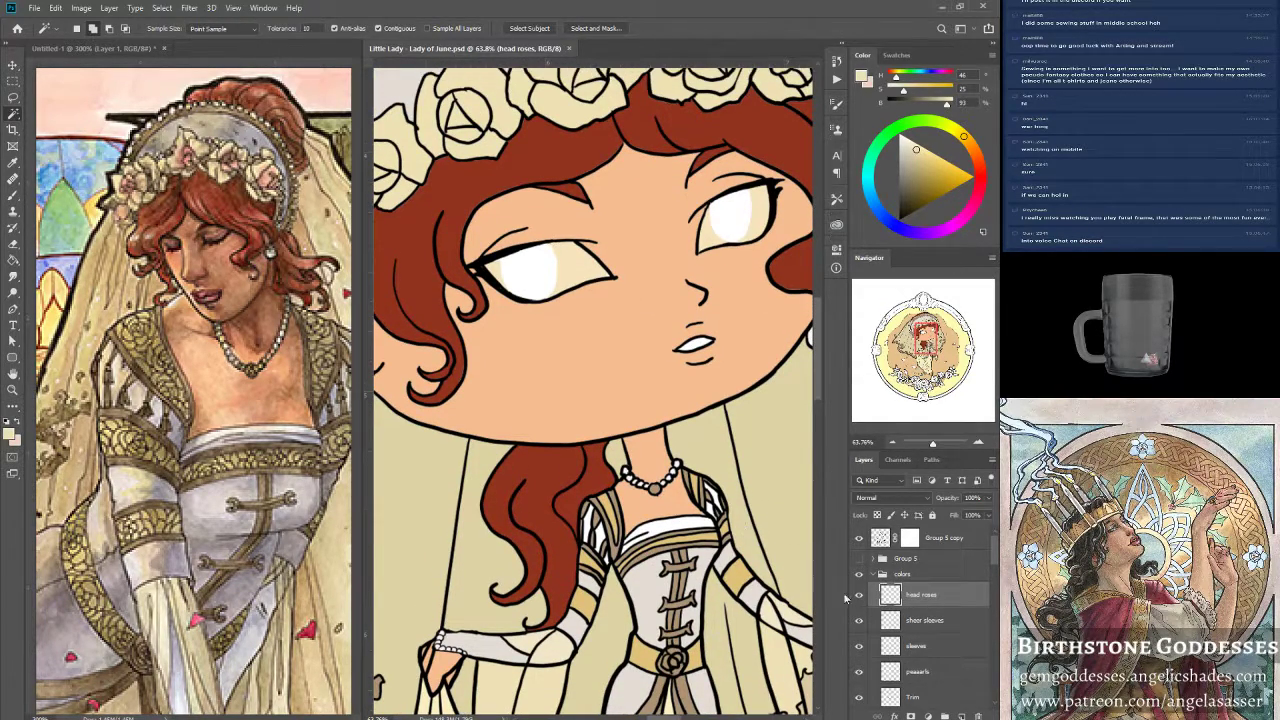
scroll(922, 650, down, 3)
scroll(924, 660, down, 2)
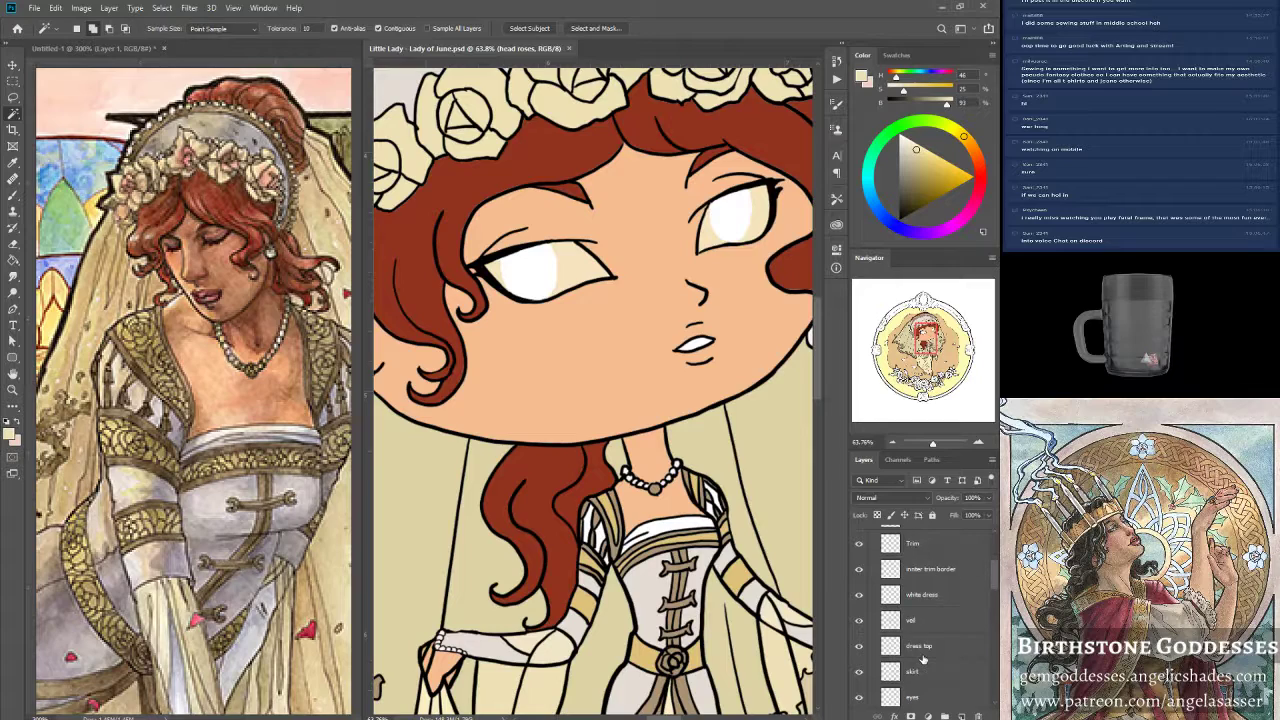
click(889, 668)
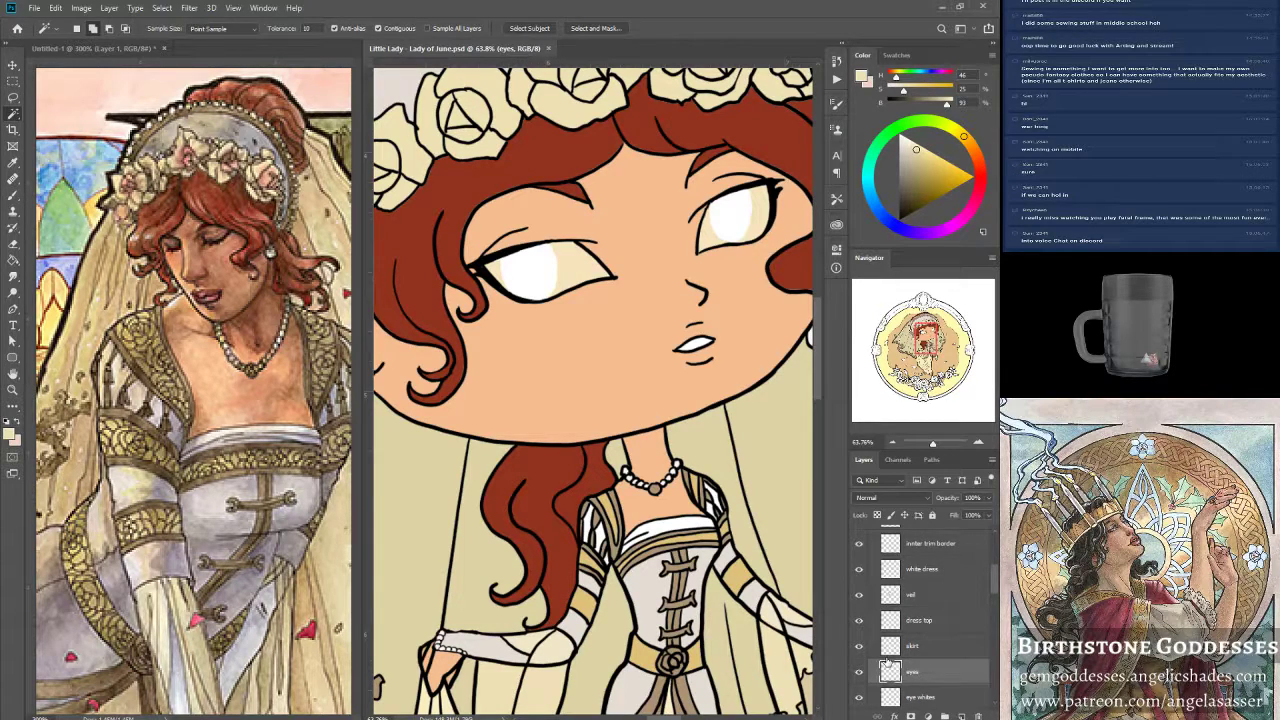
click(13, 97)
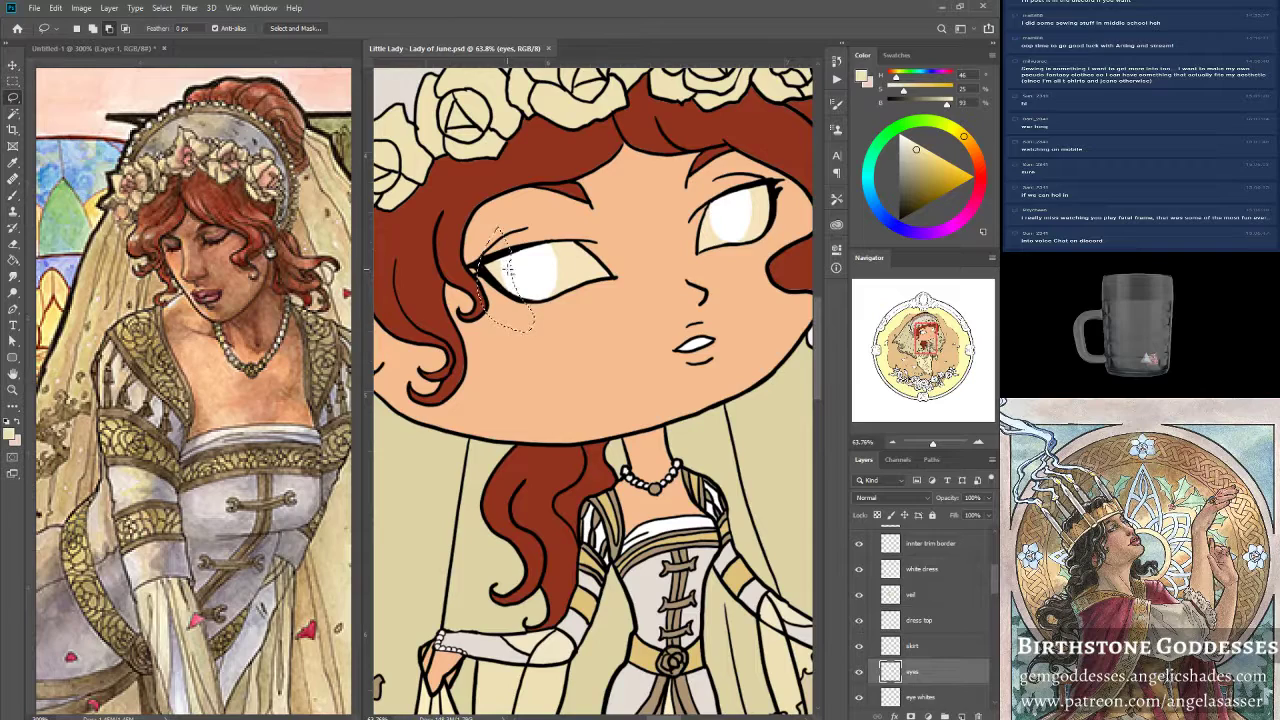
key(shift)
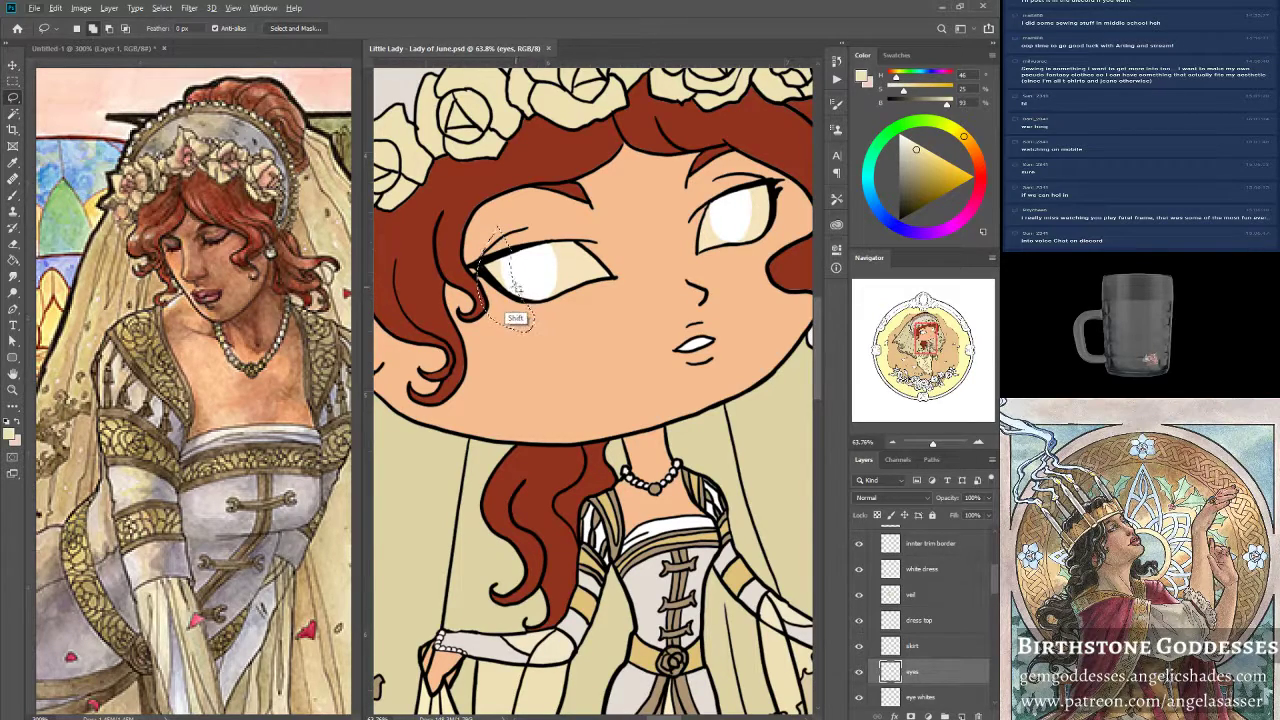
mouse_move(530, 307)
mouse_down()
mouse_move(516, 284)
mouse_move(527, 303)
mouse_up()
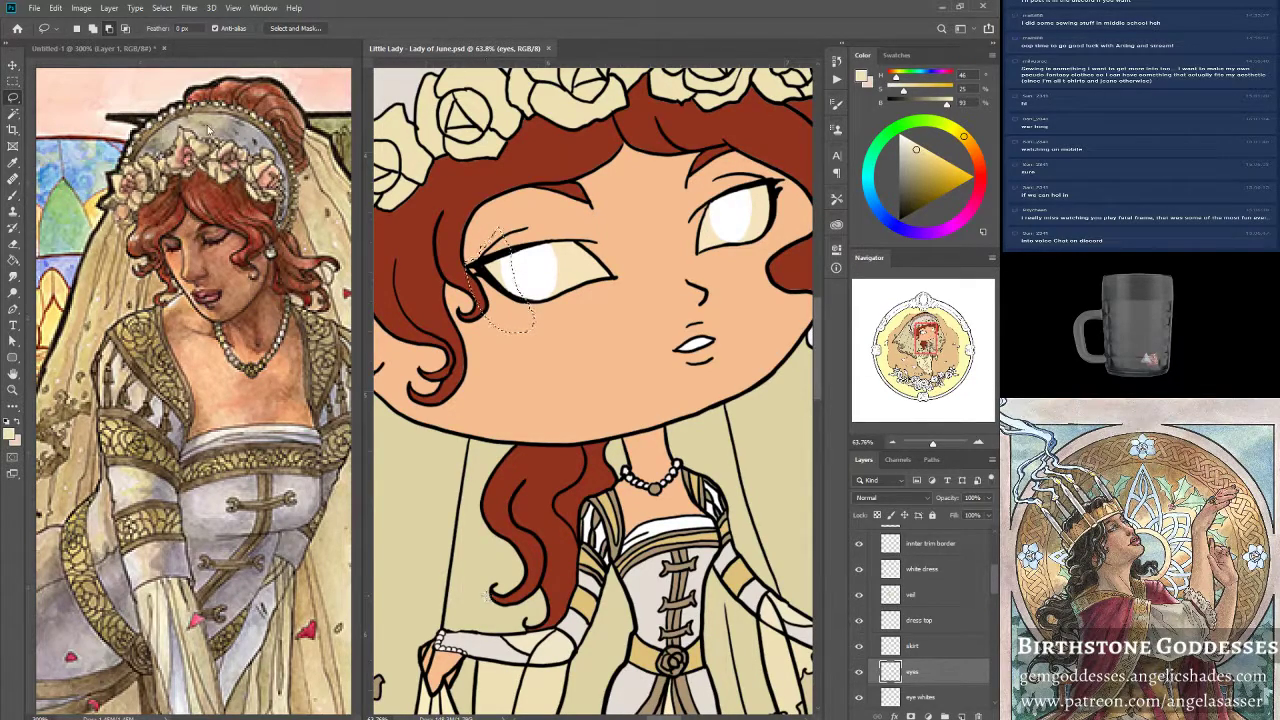
click(55, 8)
click(80, 144)
key(ctrl+d)
Brush the eye-white cream into the outer corner of the viewer's-left eye on the eye whites layer, and save.
key(alt+bracketleft)
key(b)
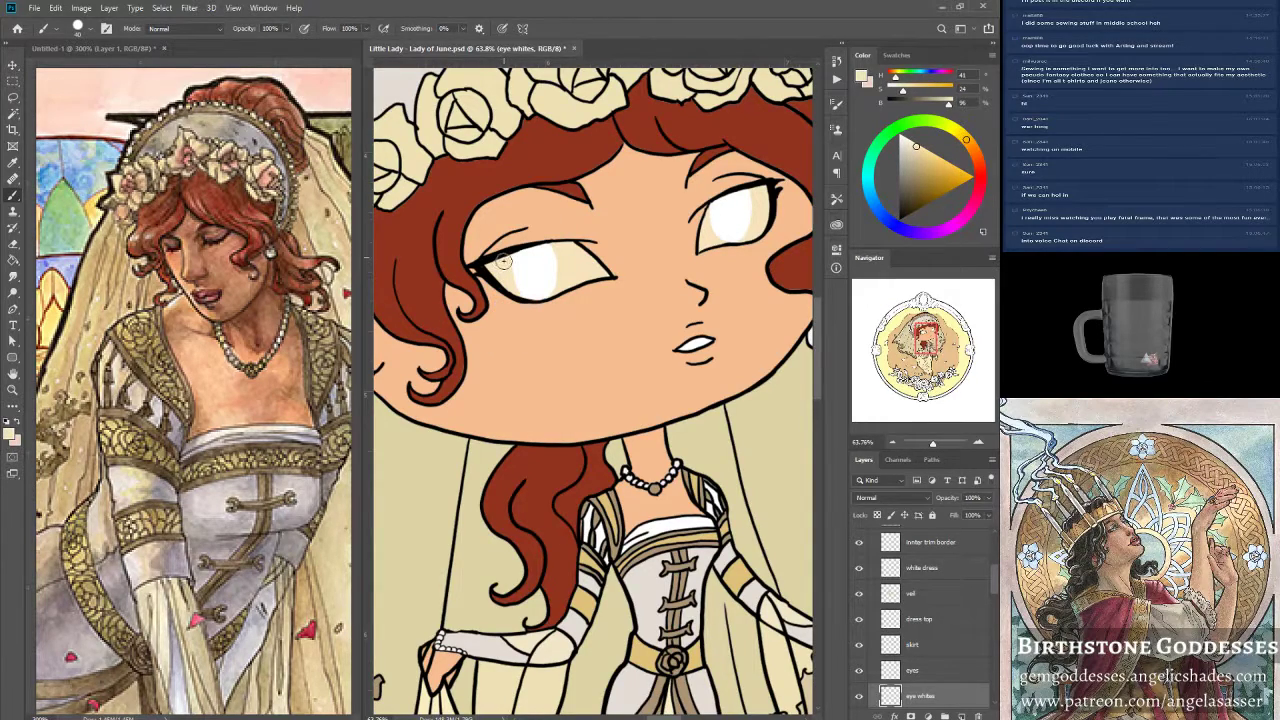
drag(936, 445, 932, 446)
key(ctrl+s)
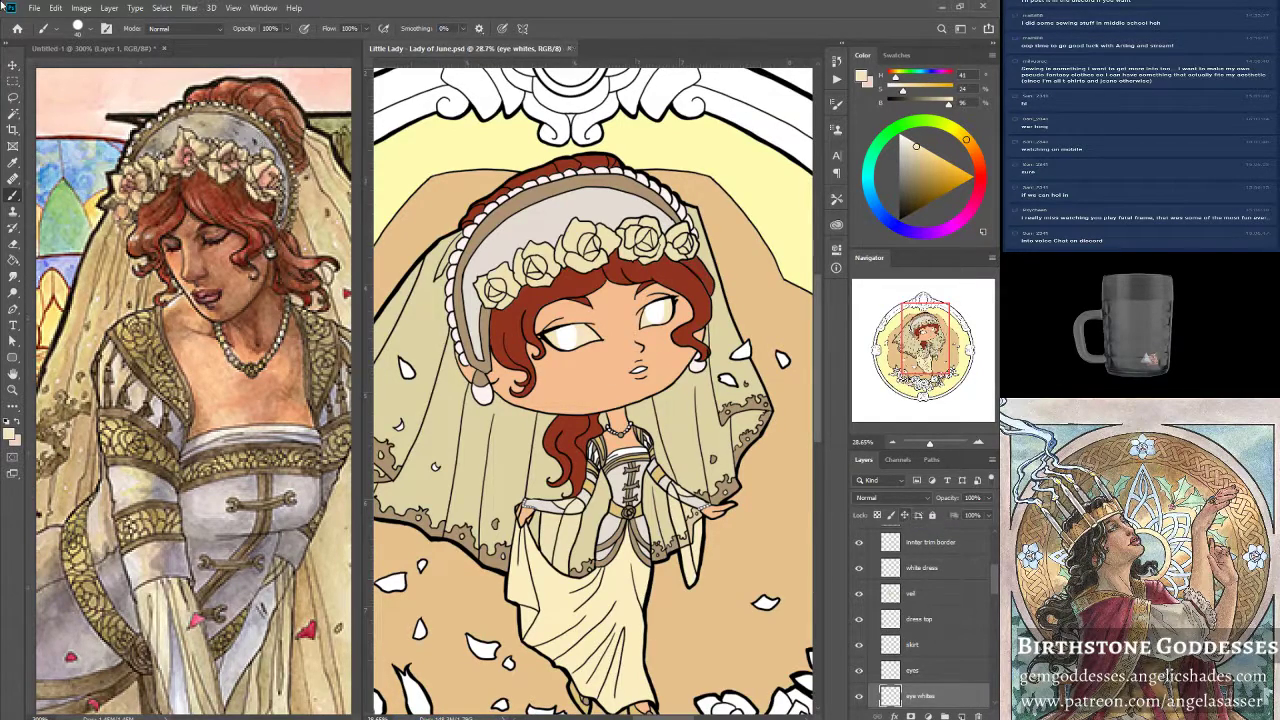
Adjust the eye whites layer with Hue/Saturation, using hue -1, saturation +32 and increased lightness.
click(81, 8)
mouse_move(118, 44)
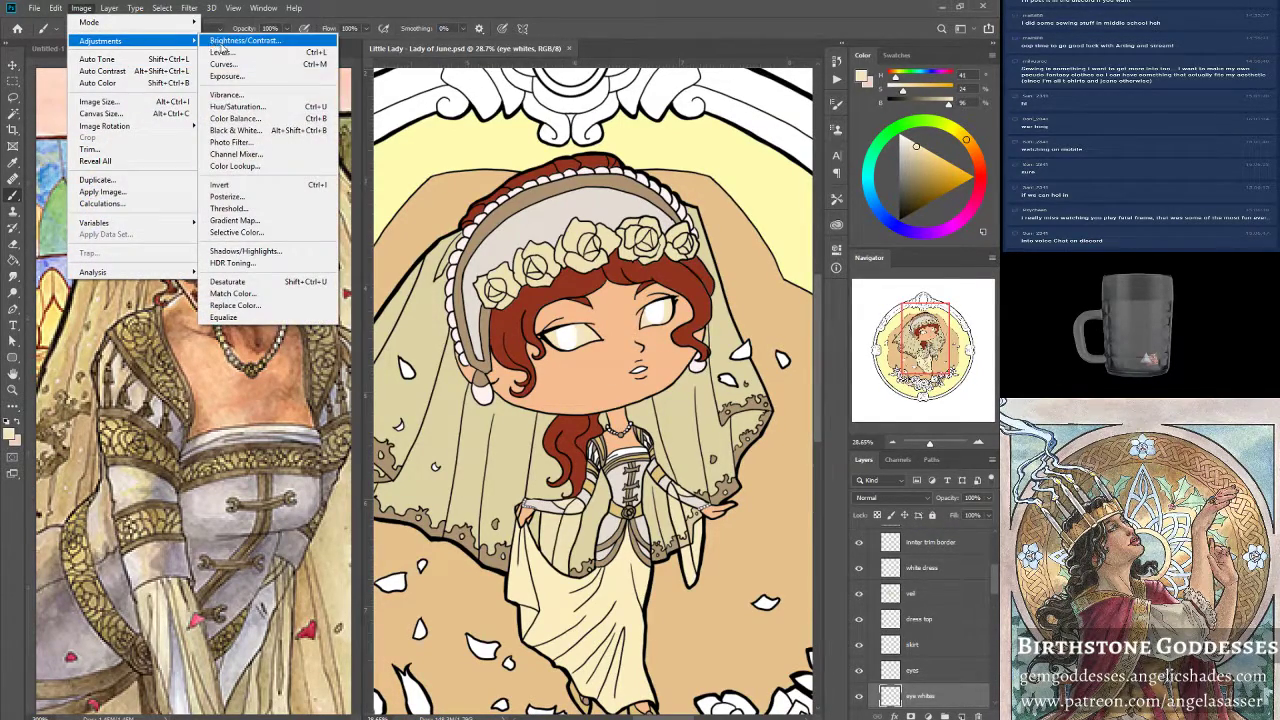
click(237, 106)
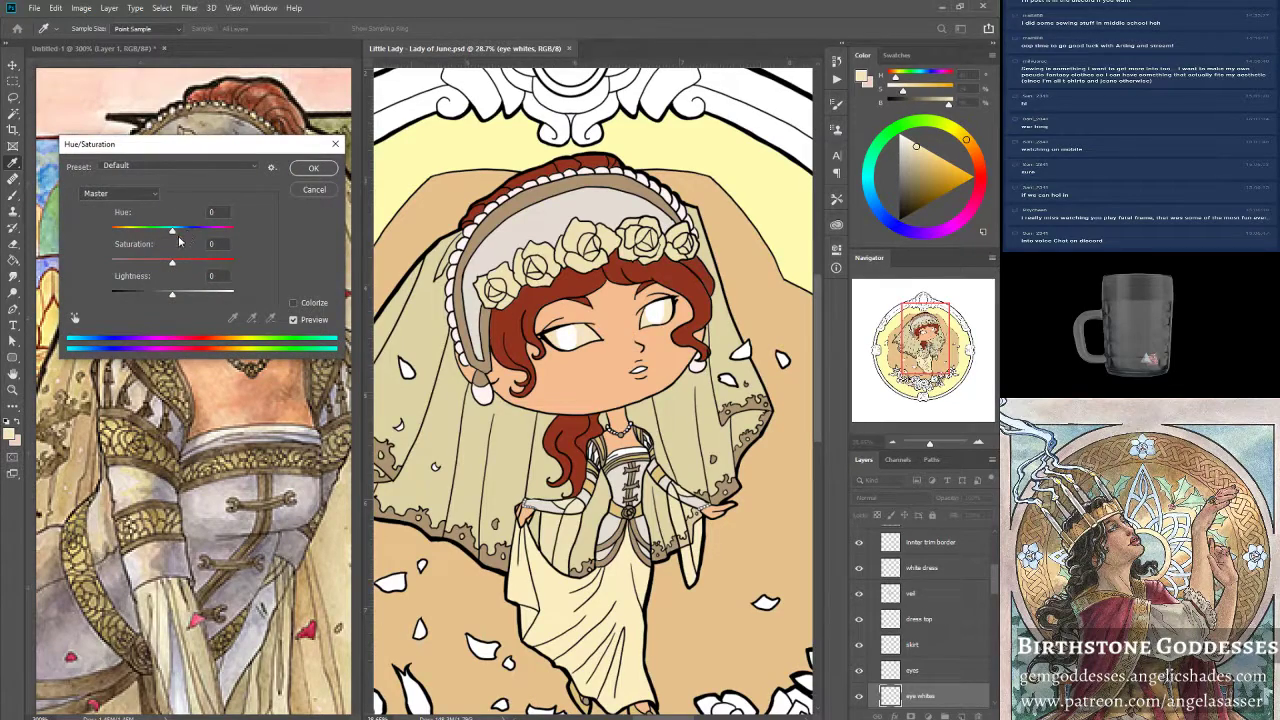
drag(172, 262, 191, 294)
drag(170, 231, 171, 231)
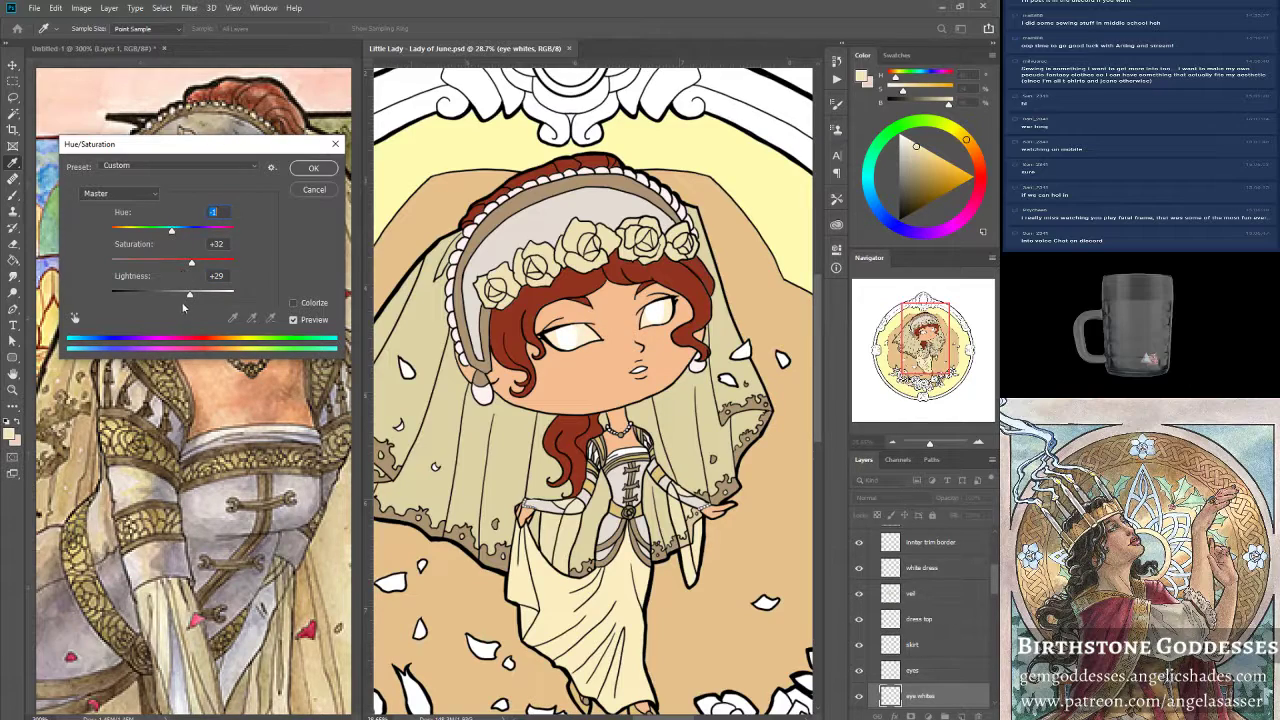
drag(190, 298, 193, 298)
click(314, 170)
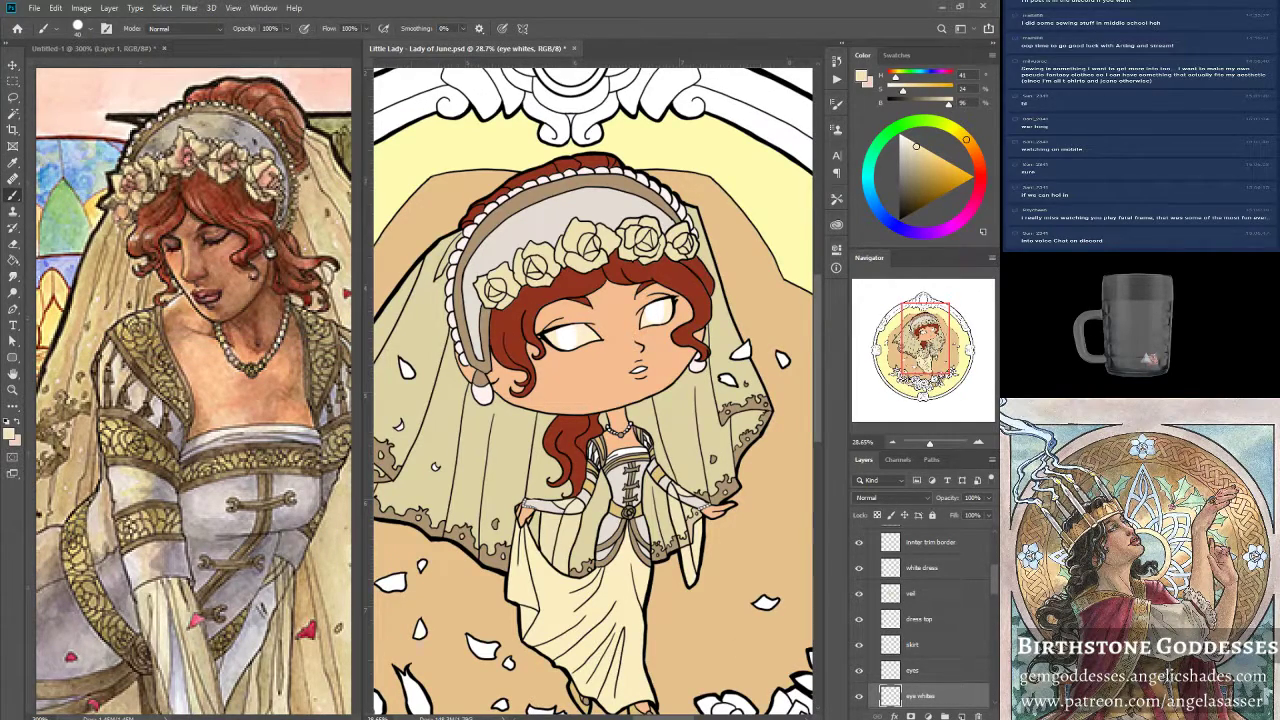
Fill the irises on the eyes layer with a pale blue-gray of hue 174, saturation 8, brightness 90, preserving transparency.
click(920, 670)
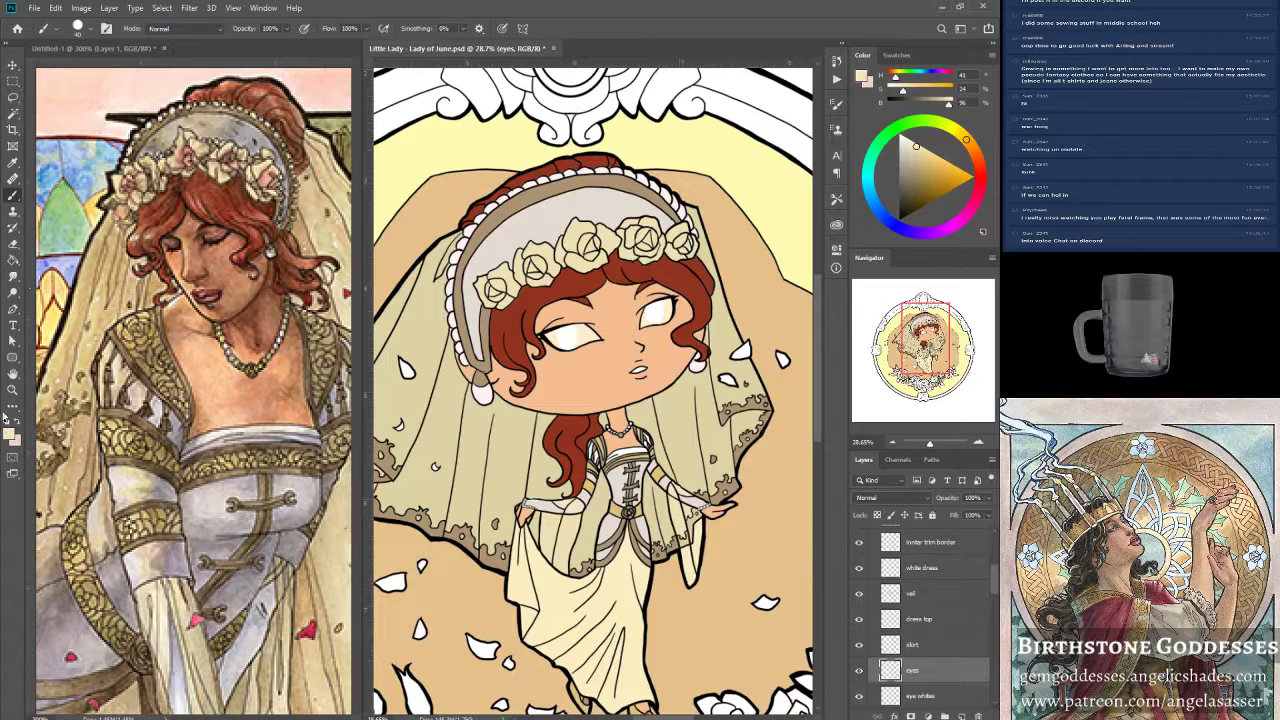
click(9, 431)
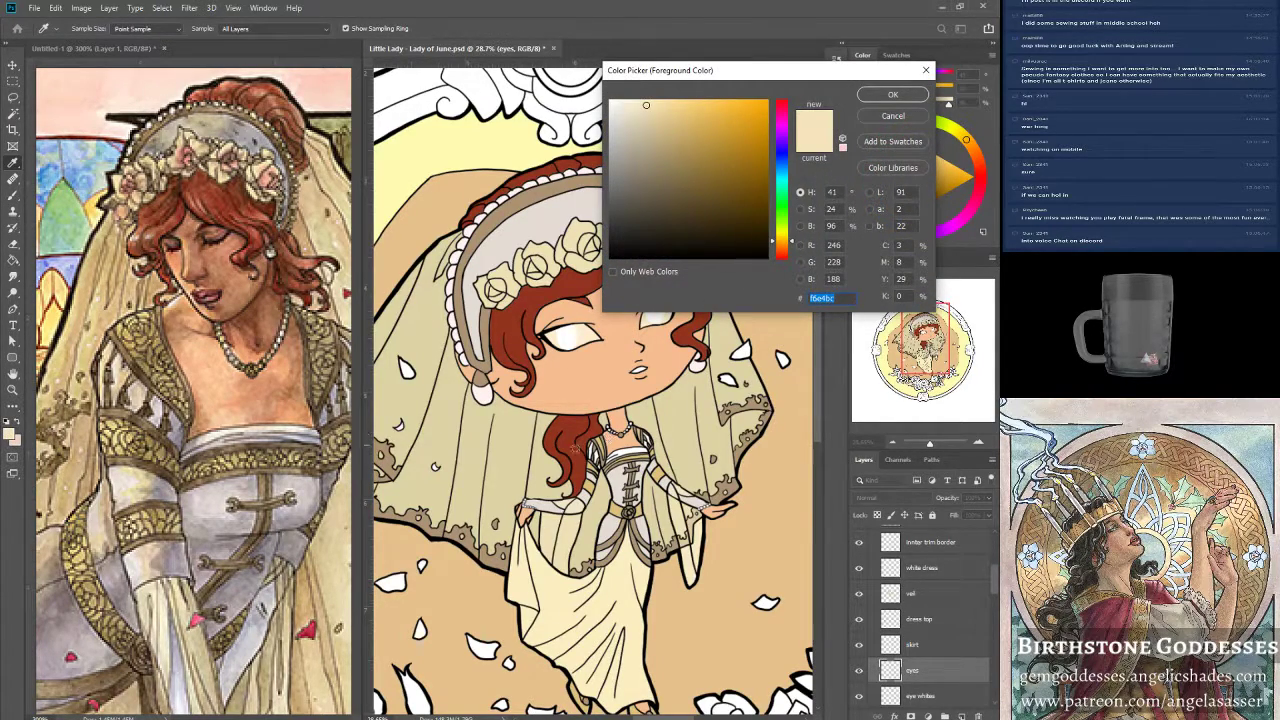
click(538, 504)
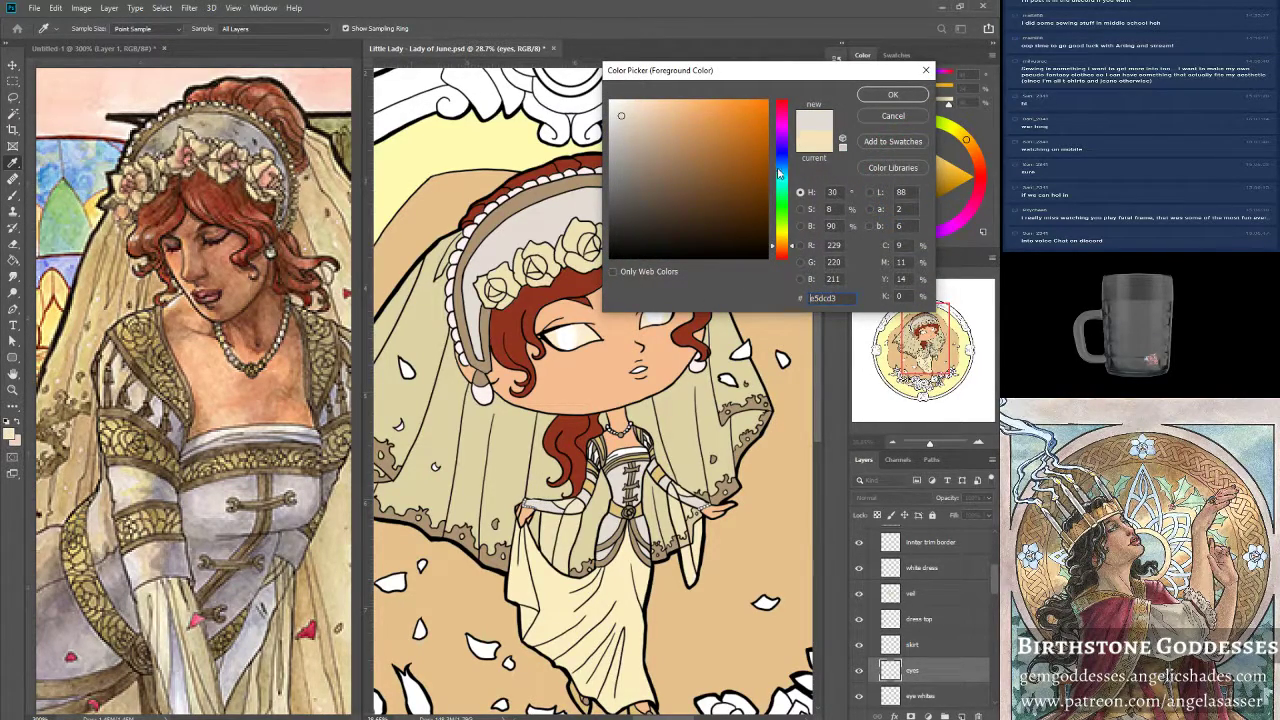
click(778, 183)
click(893, 94)
click(55, 8)
click(80, 166)
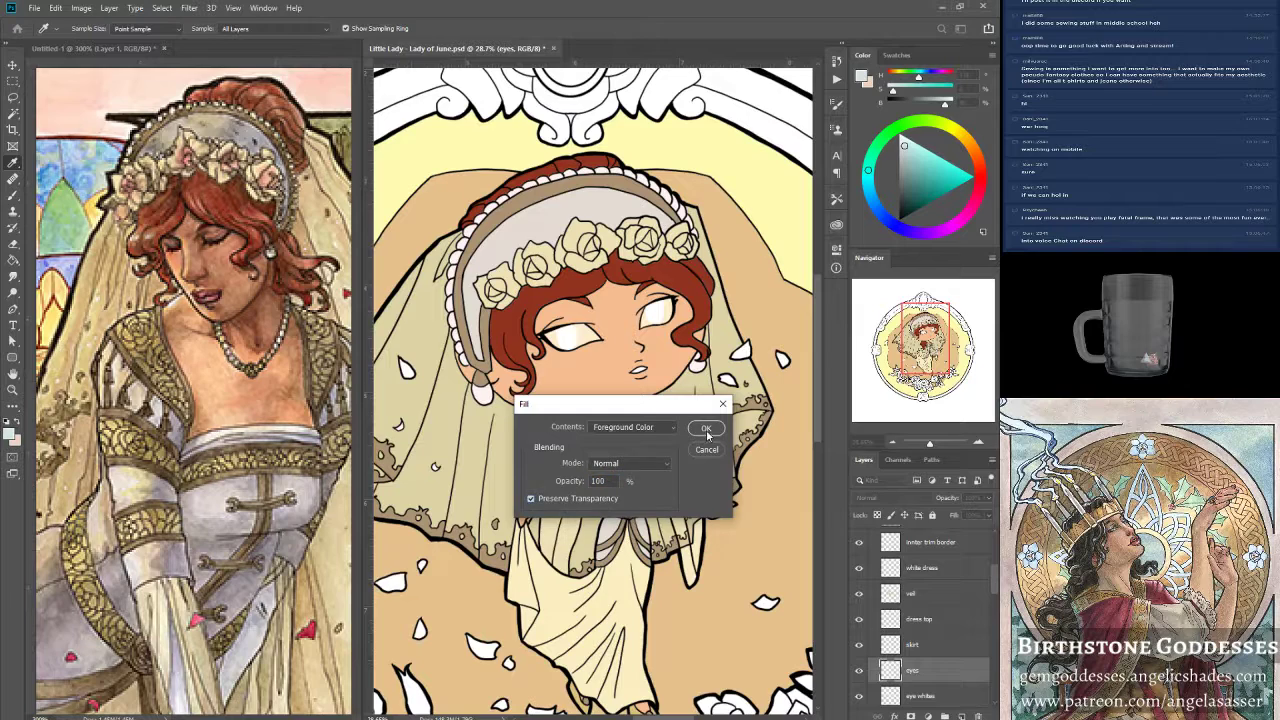
click(706, 429)
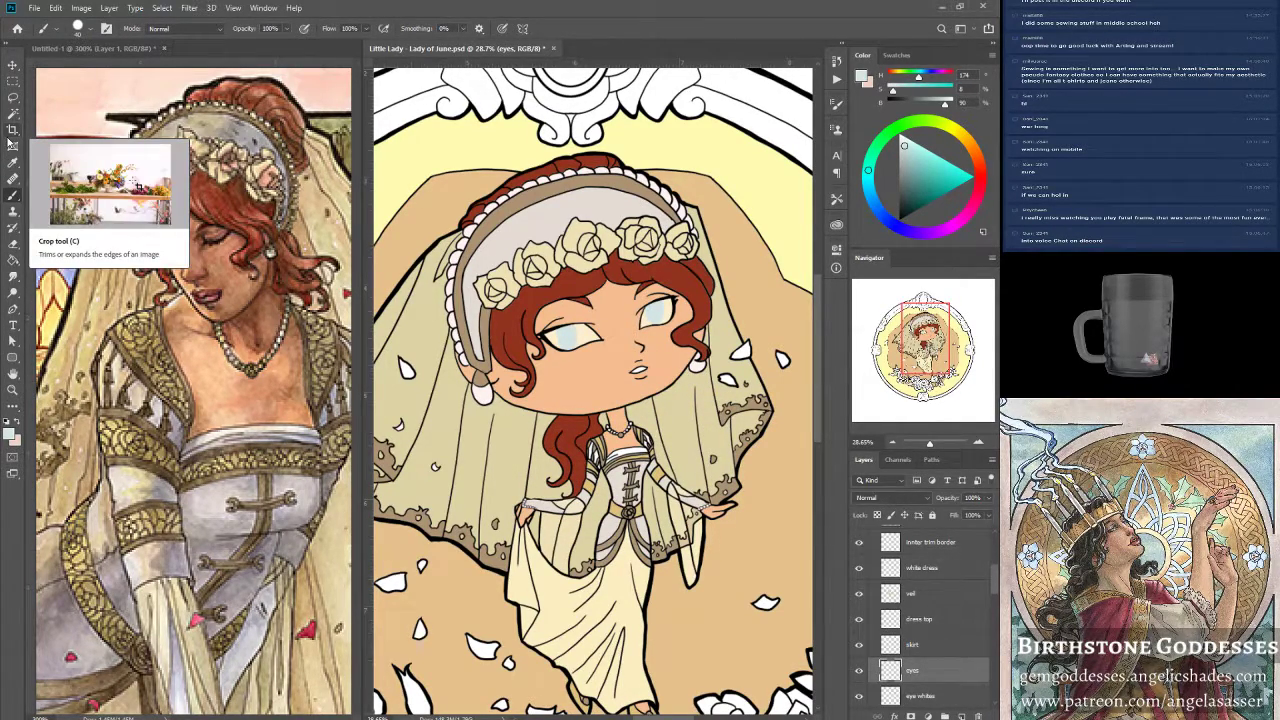
Darken the irises with Hue/Saturation at saturation -5 and lightness -10, and save the drawing.
click(81, 8)
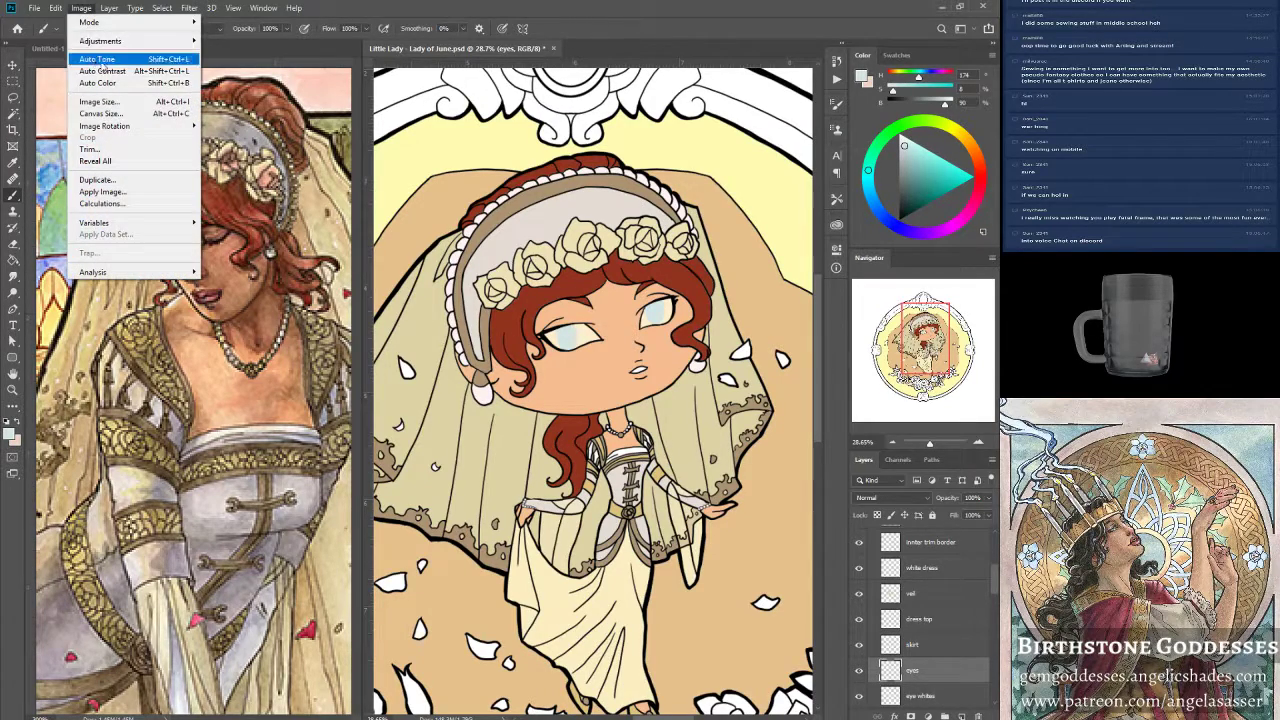
mouse_move(140, 45)
click(237, 106)
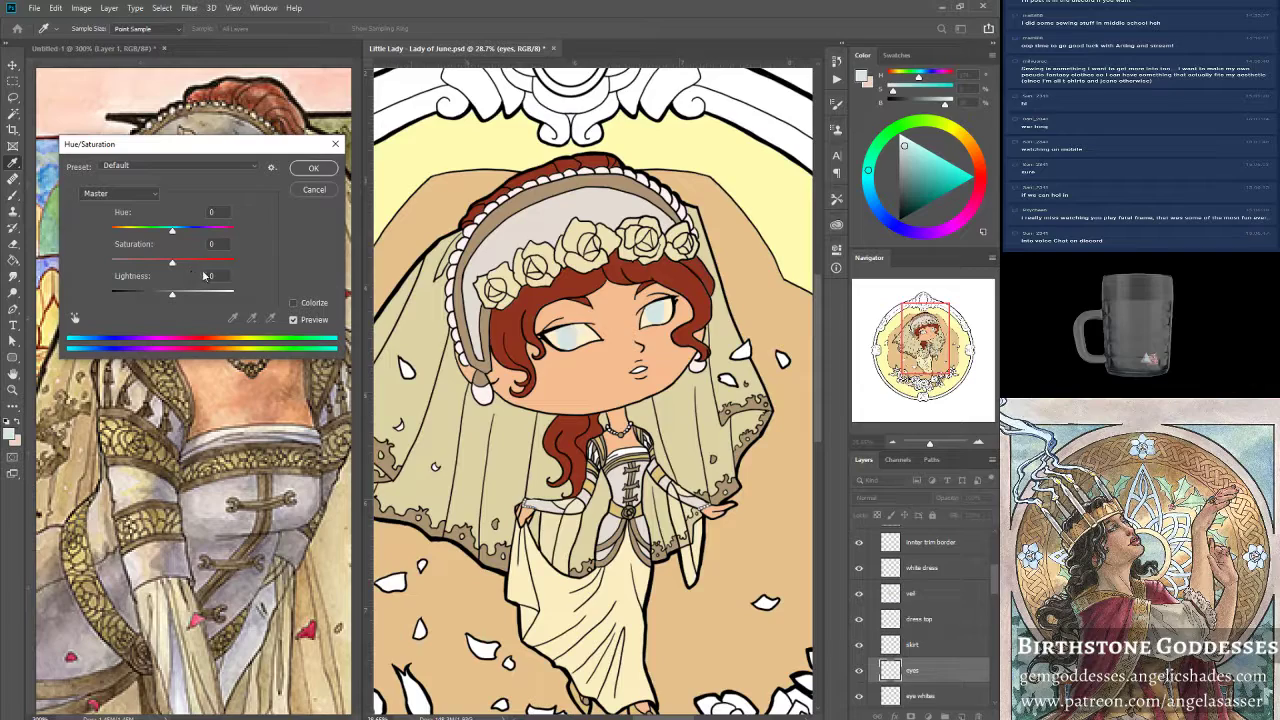
mouse_move(172, 262)
mouse_down()
mouse_move(167, 297)
mouse_move(198, 266)
mouse_move(170, 265)
mouse_up()
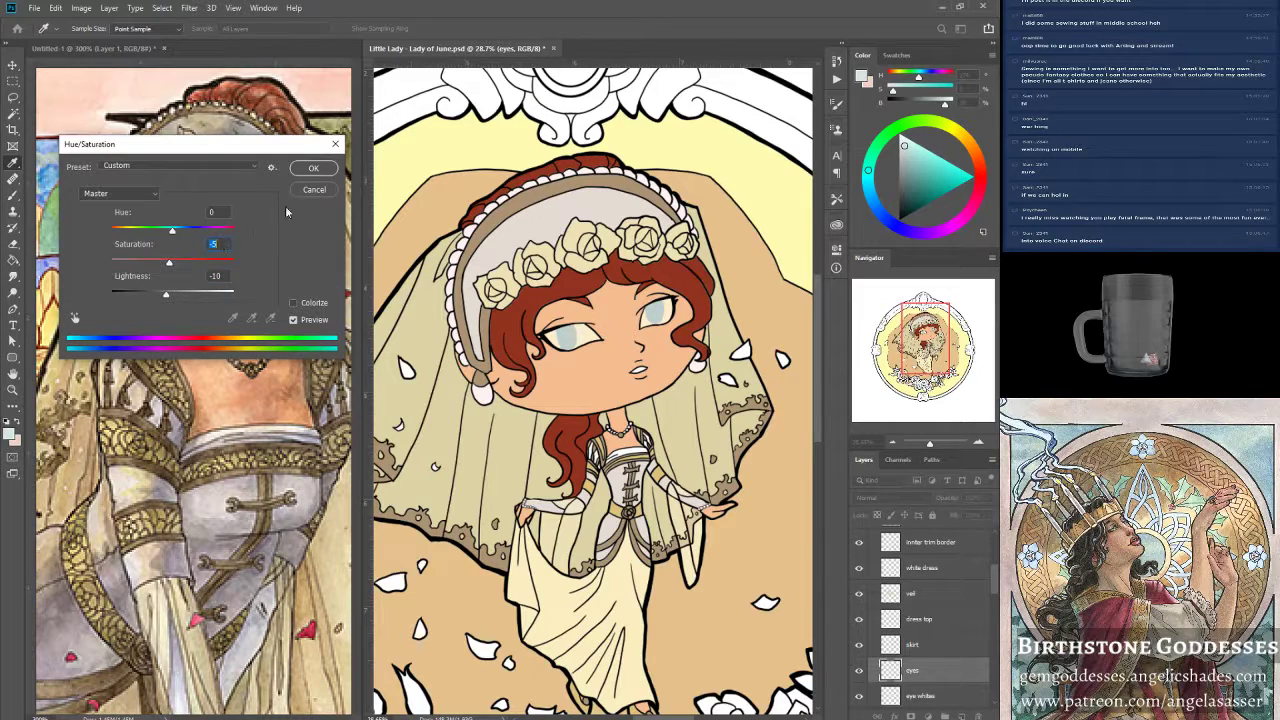
click(313, 169)
key(ctrl+s)
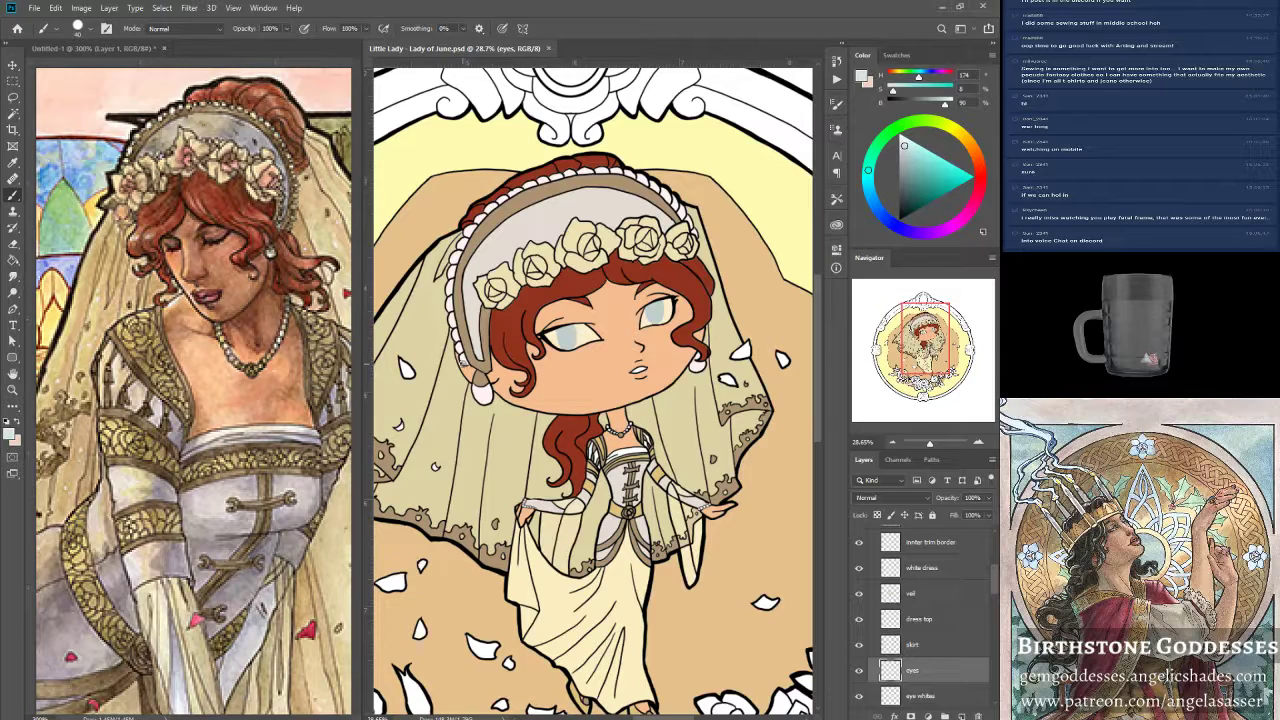
Lasso an oval inside the viewer's-left iris and fill it with custom color bececc, keeping Preserve Transparency on.
drag(929, 447, 934, 447)
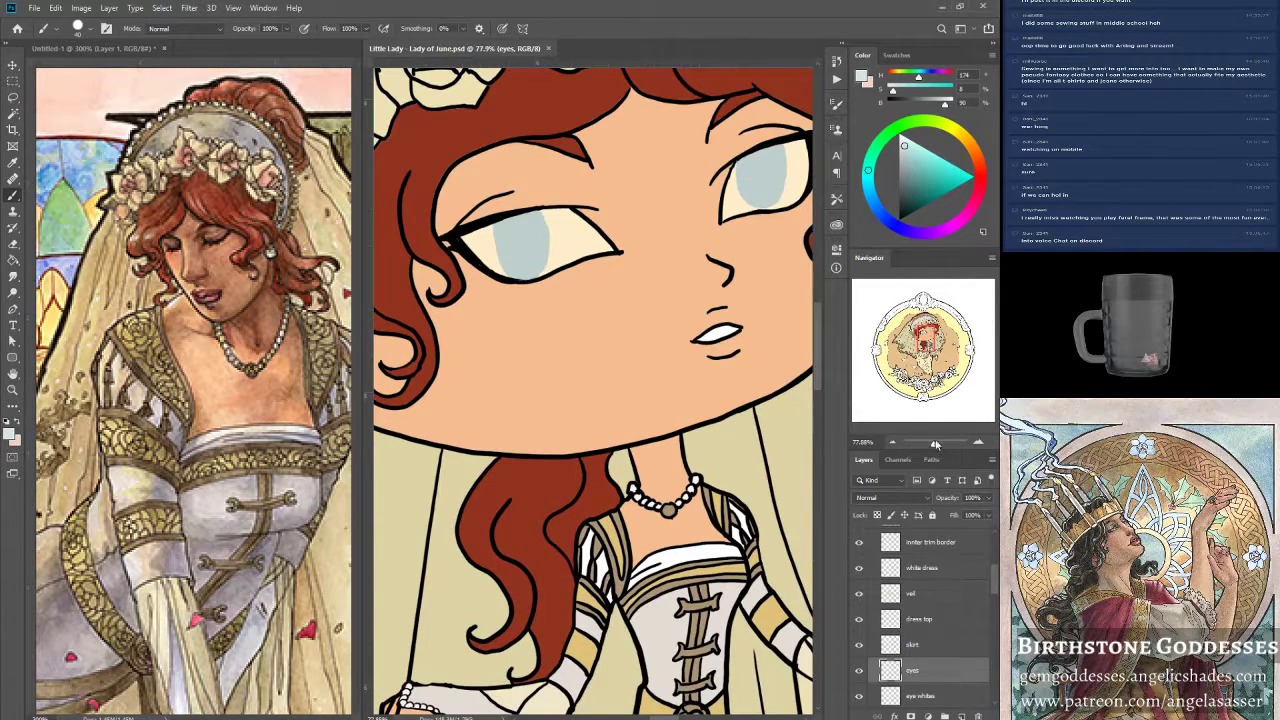
click(13, 97)
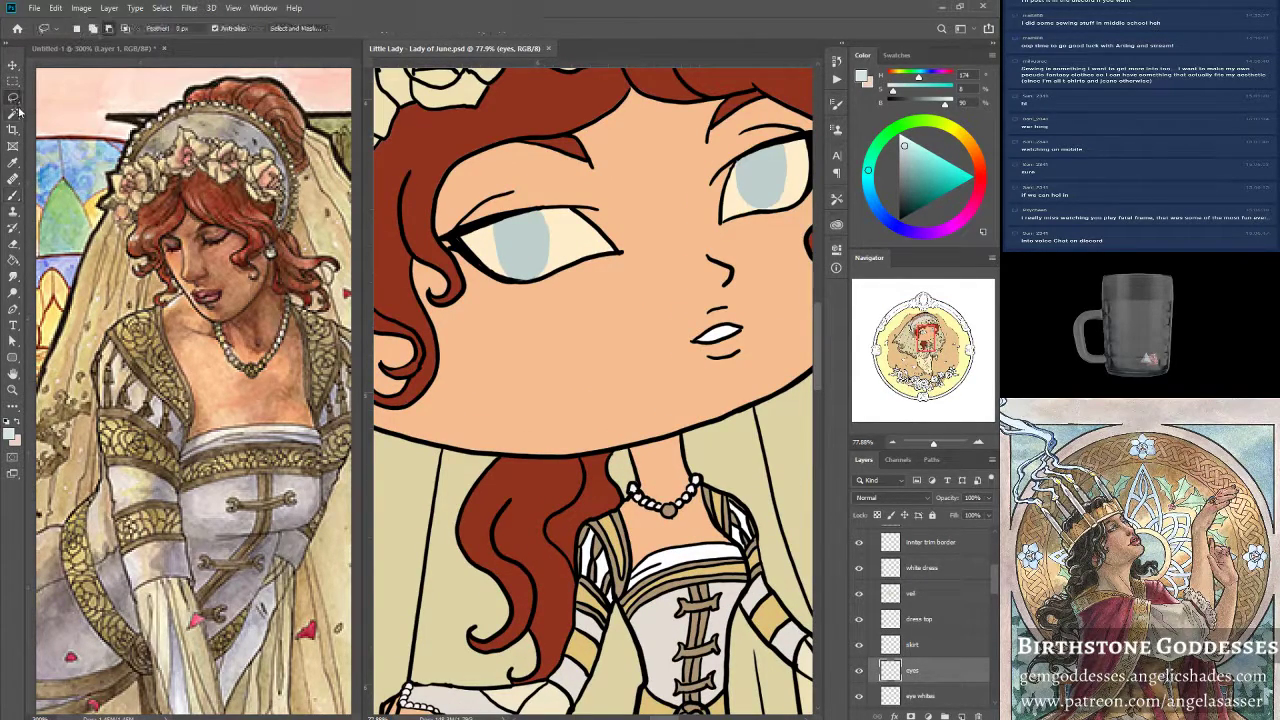
mouse_move(545, 207)
mouse_down()
mouse_move(537, 263)
mouse_move(519, 234)
mouse_move(546, 210)
mouse_up()
click(56, 8)
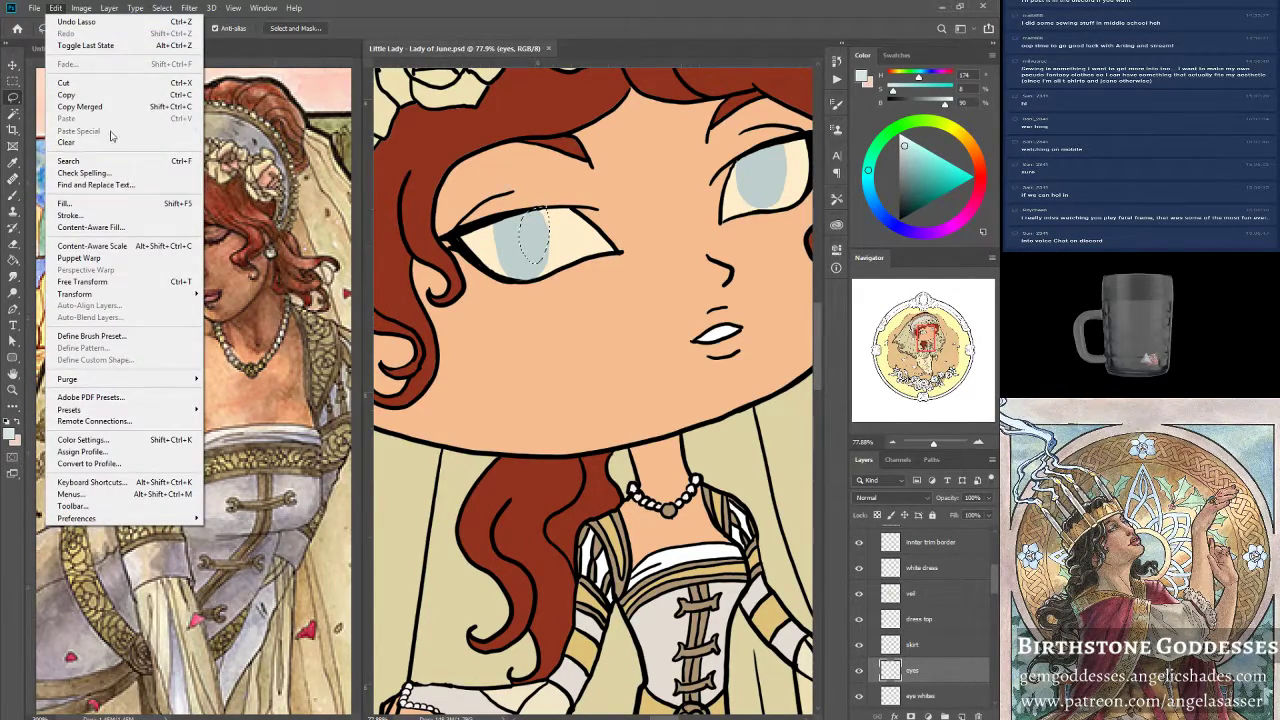
mouse_move(109, 8)
mouse_move(56, 8)
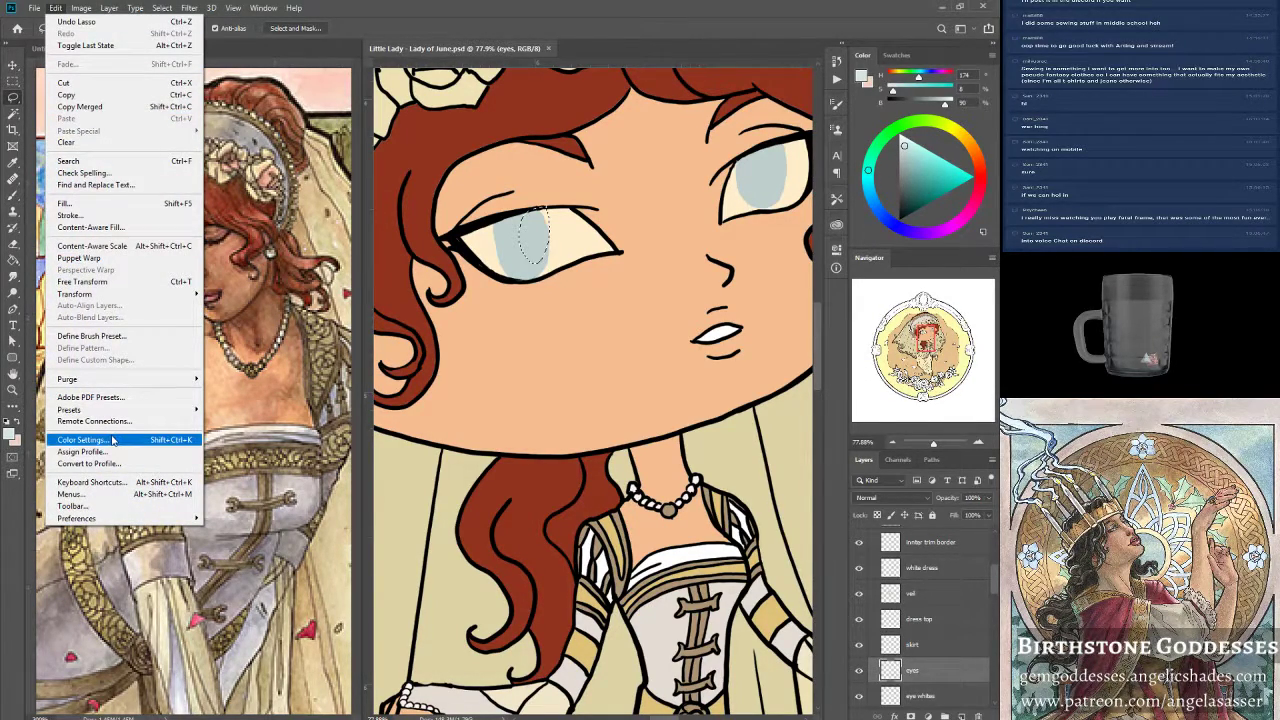
click(68, 203)
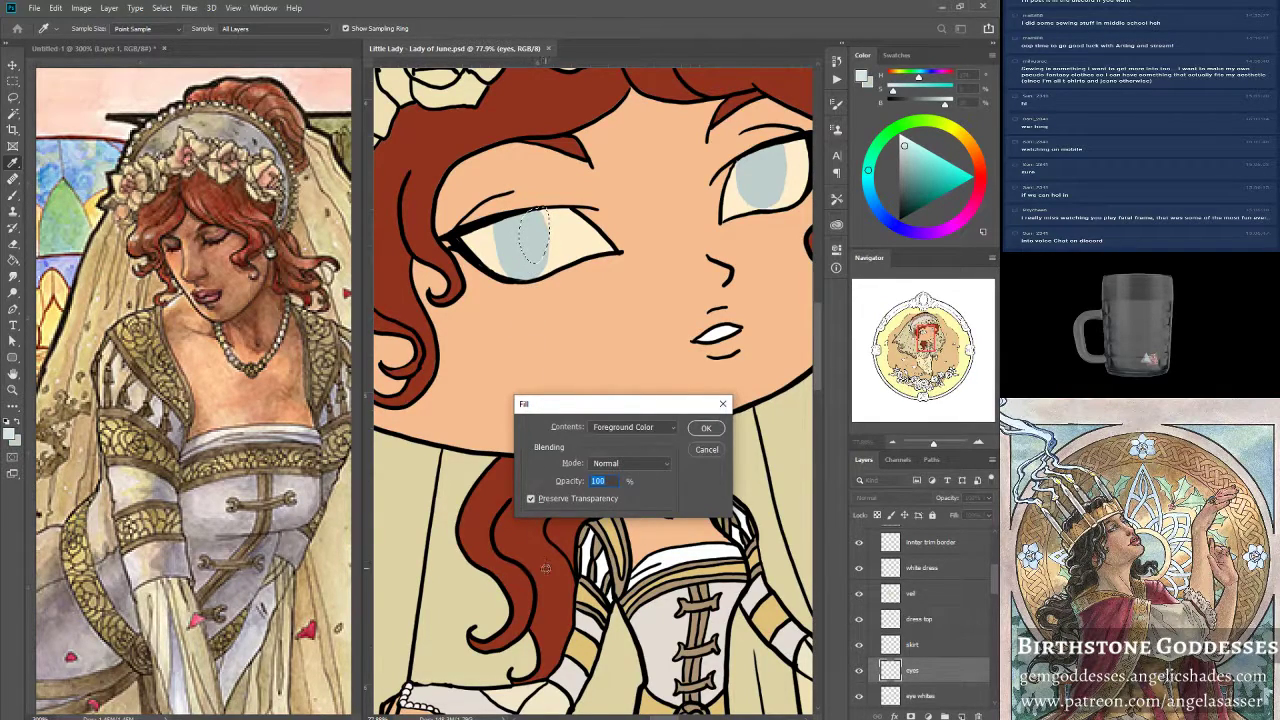
click(616, 428)
click(612, 452)
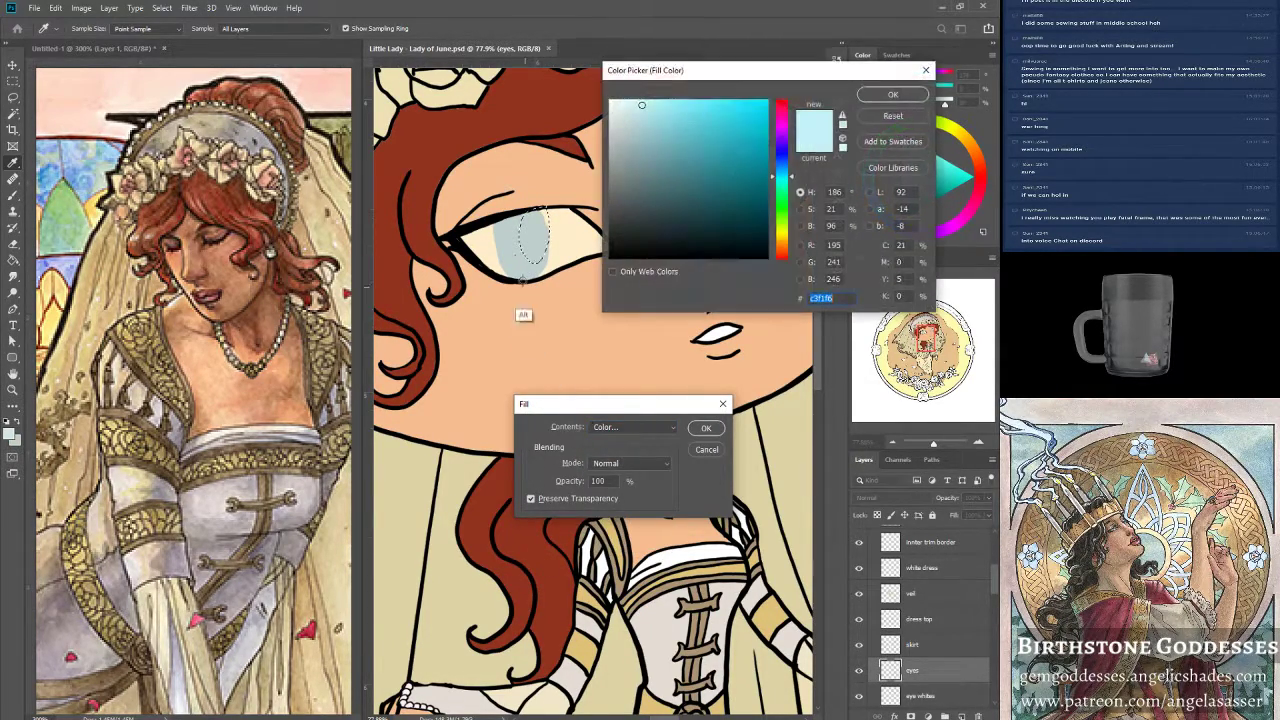
click(508, 251)
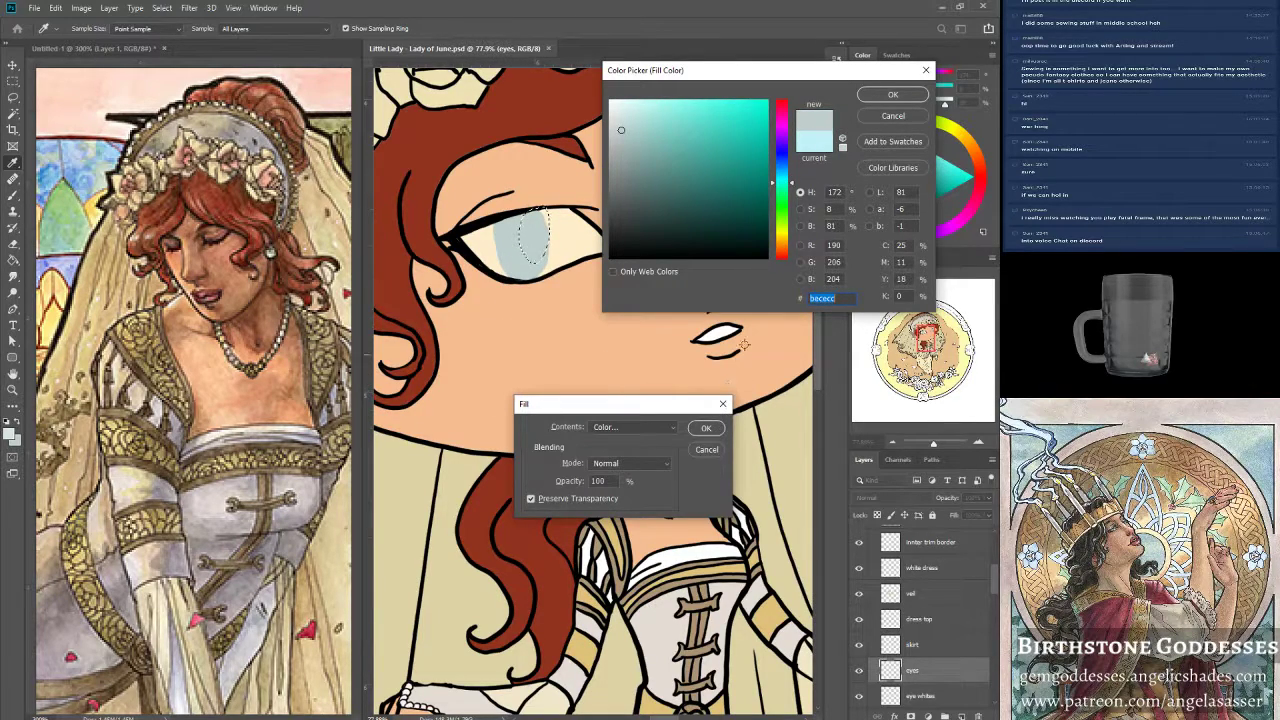
click(892, 94)
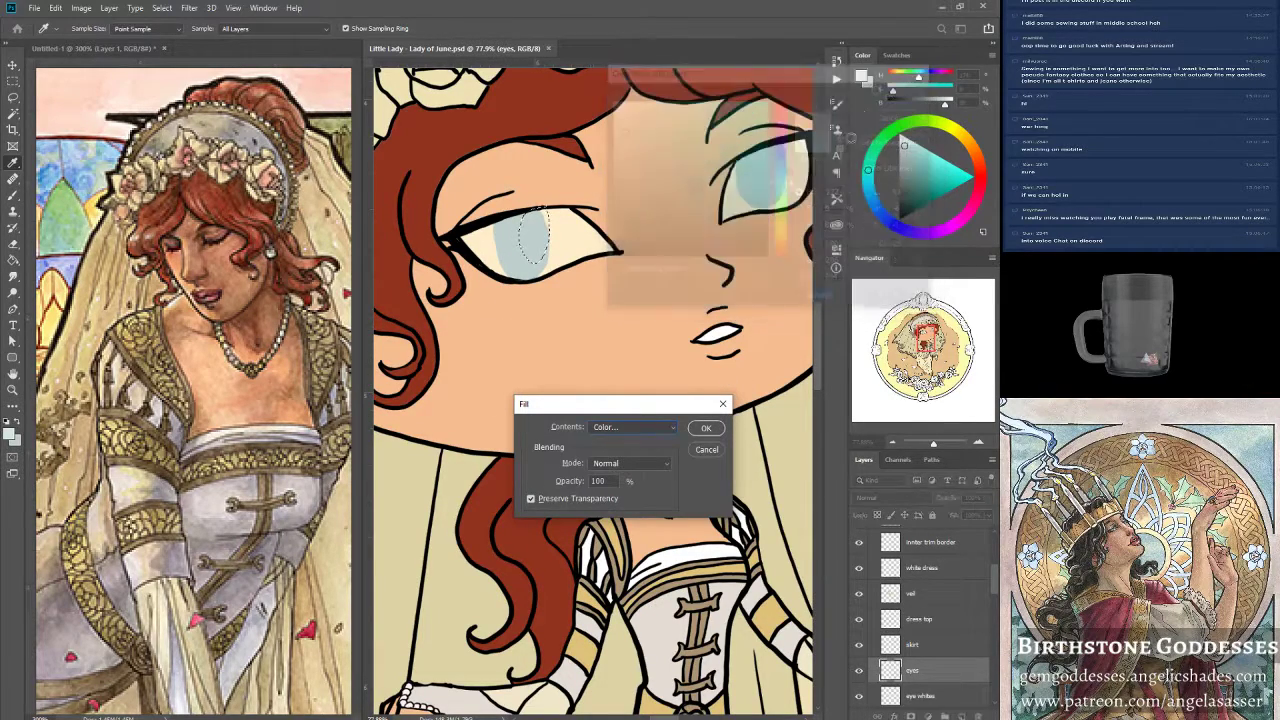
click(706, 428)
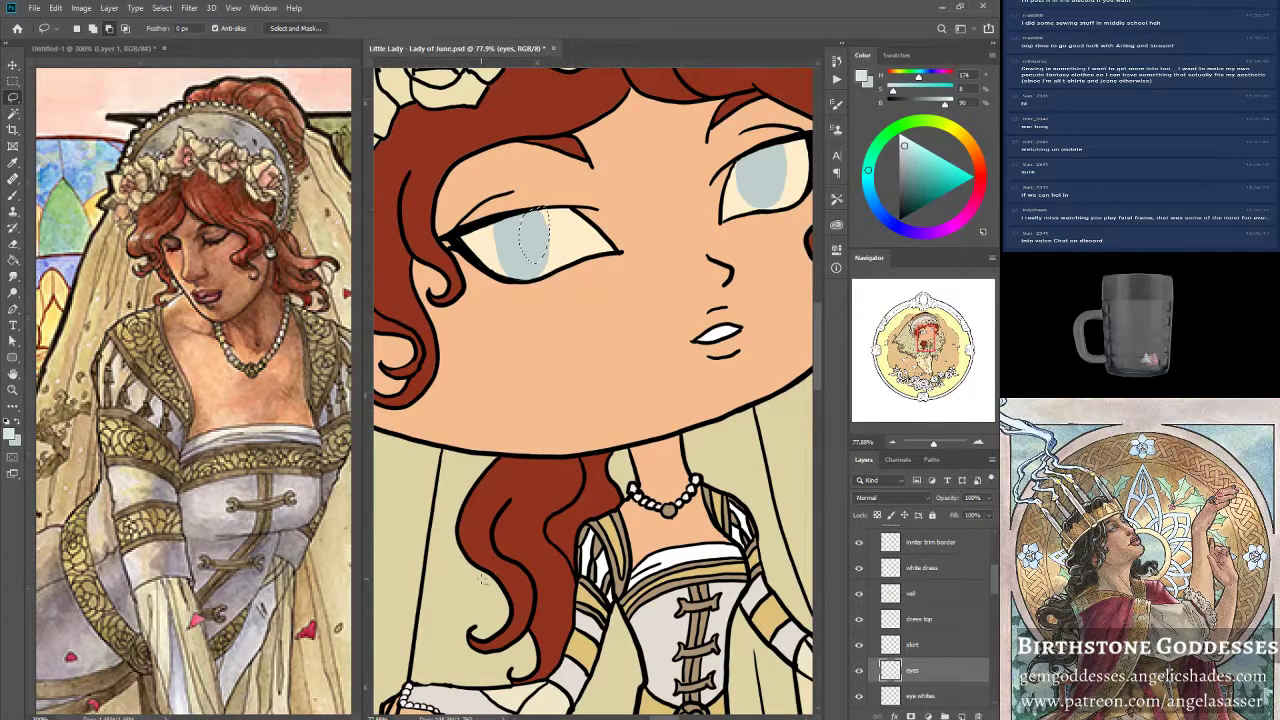
Fill the selected oval in the viewer's-left iris with the background color, with Preserve Transparency off.
click(55, 8)
click(64, 203)
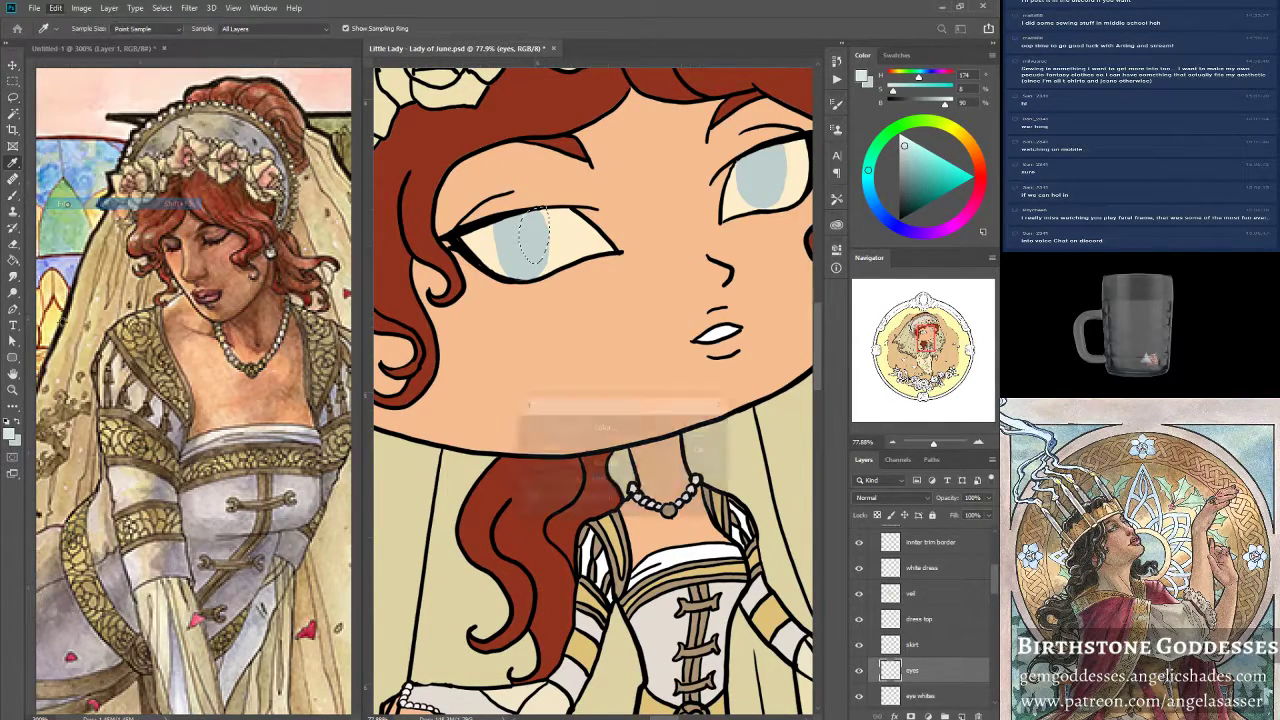
click(622, 428)
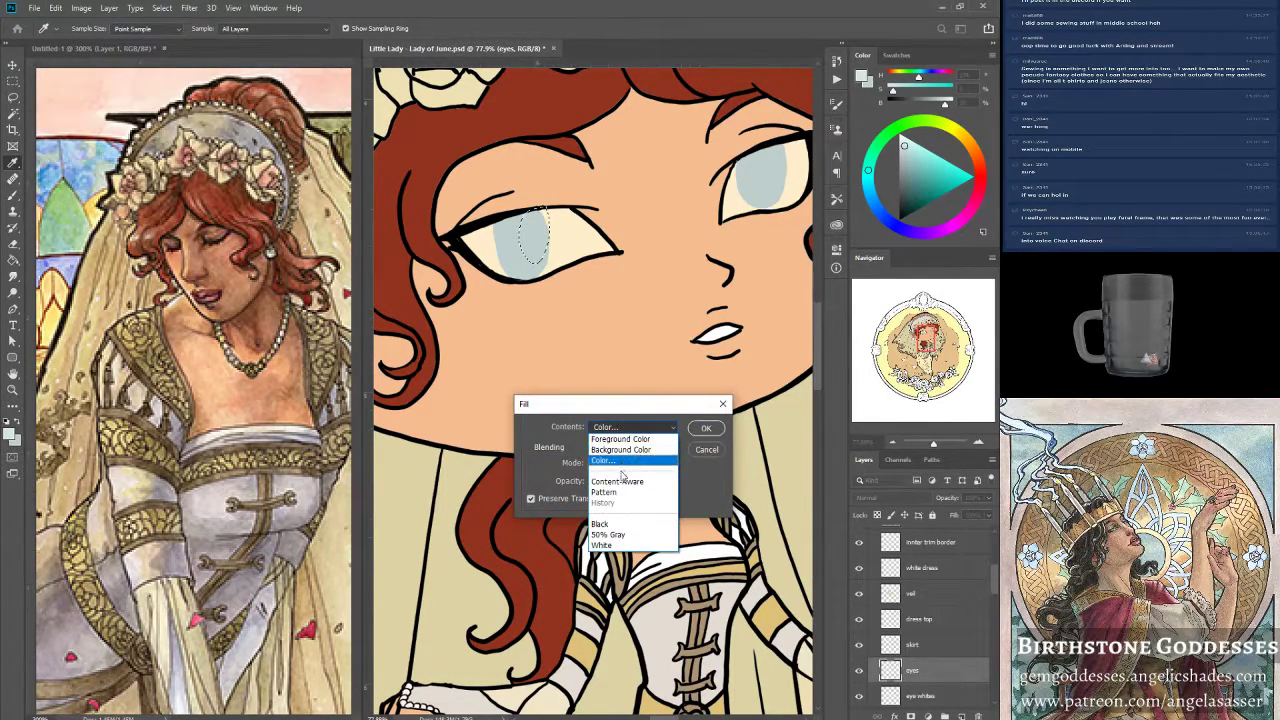
click(621, 443)
click(531, 498)
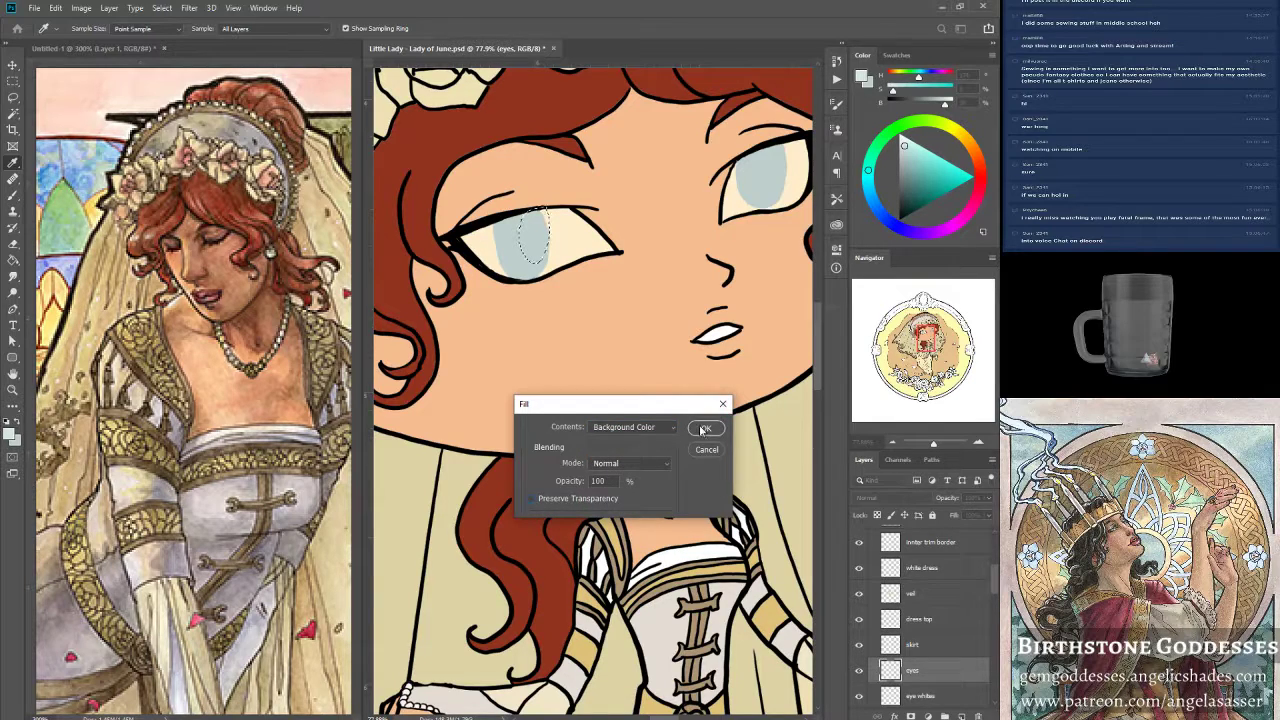
click(705, 428)
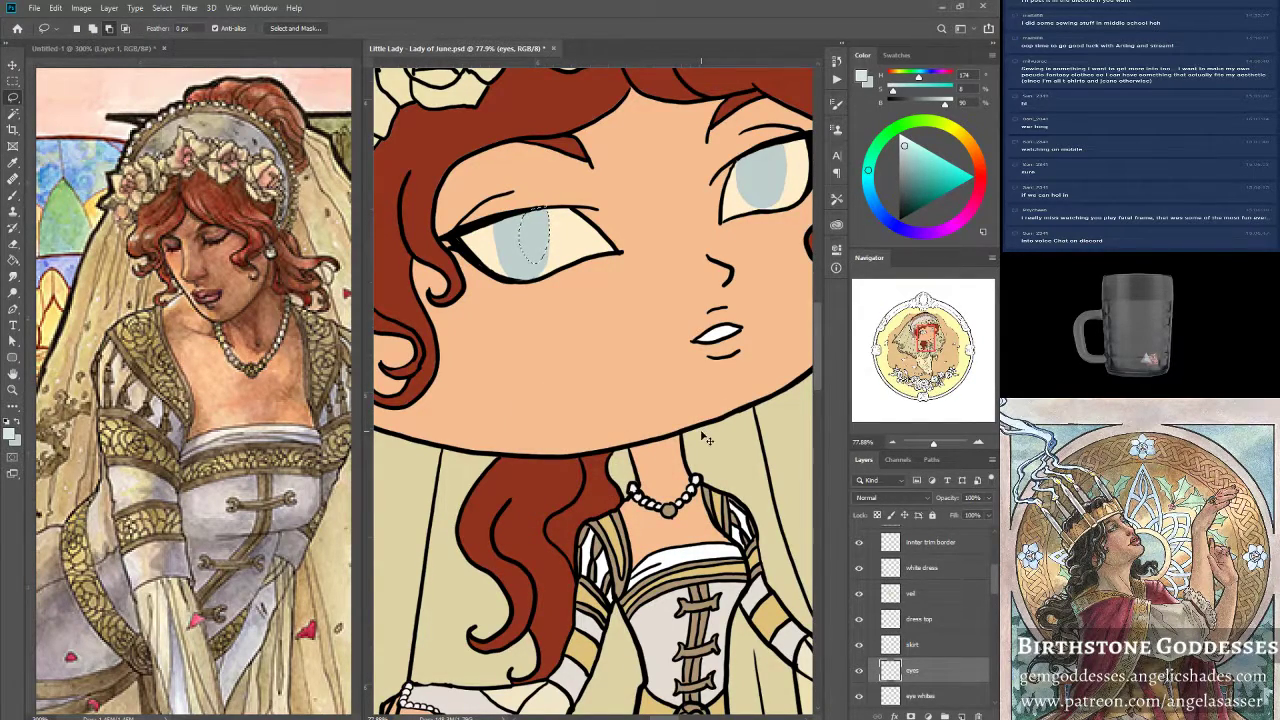
Save the drawing, lasso around the outer edge of the viewer's-left iris in Add to Selection mode, clear that area and deselect.
key(ctrl+s)
click(94, 29)
mouse_move(496, 216)
mouse_down()
mouse_move(508, 270)
mouse_move(438, 286)
mouse_move(496, 214)
mouse_up()
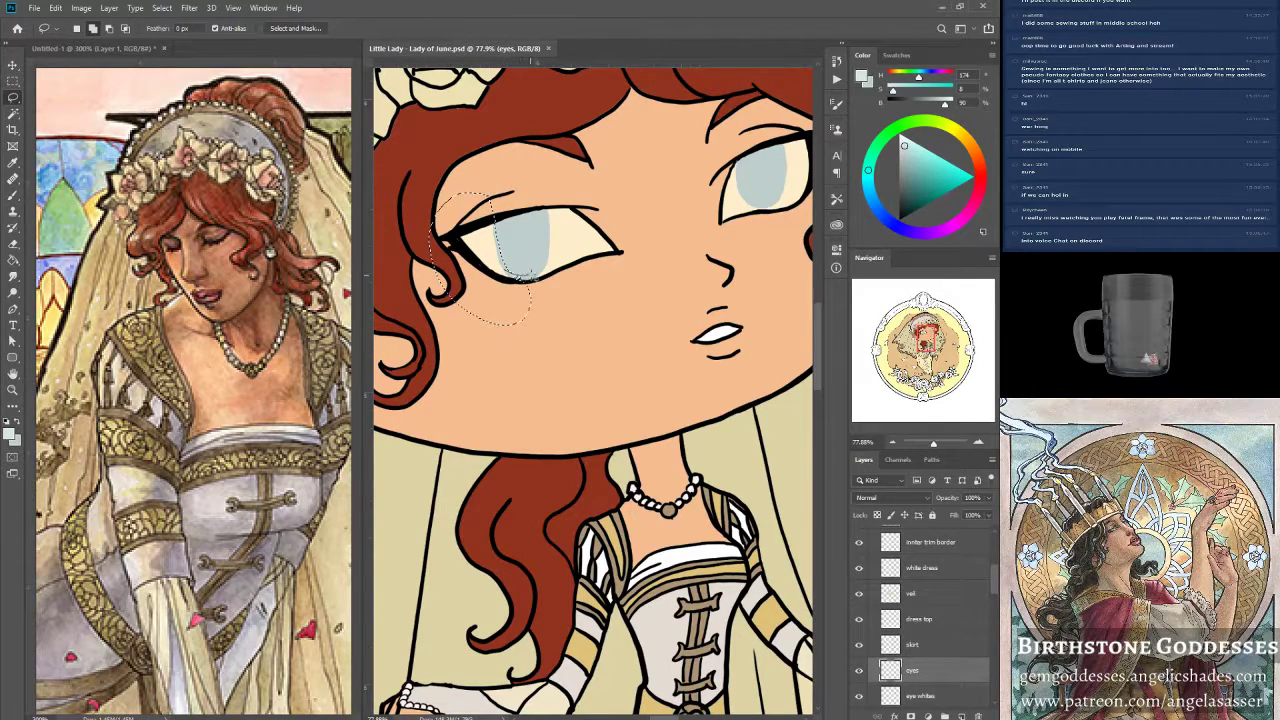
mouse_move(555, 265)
mouse_down()
mouse_move(495, 360)
mouse_move(425, 218)
mouse_up()
click(55, 8)
click(88, 144)
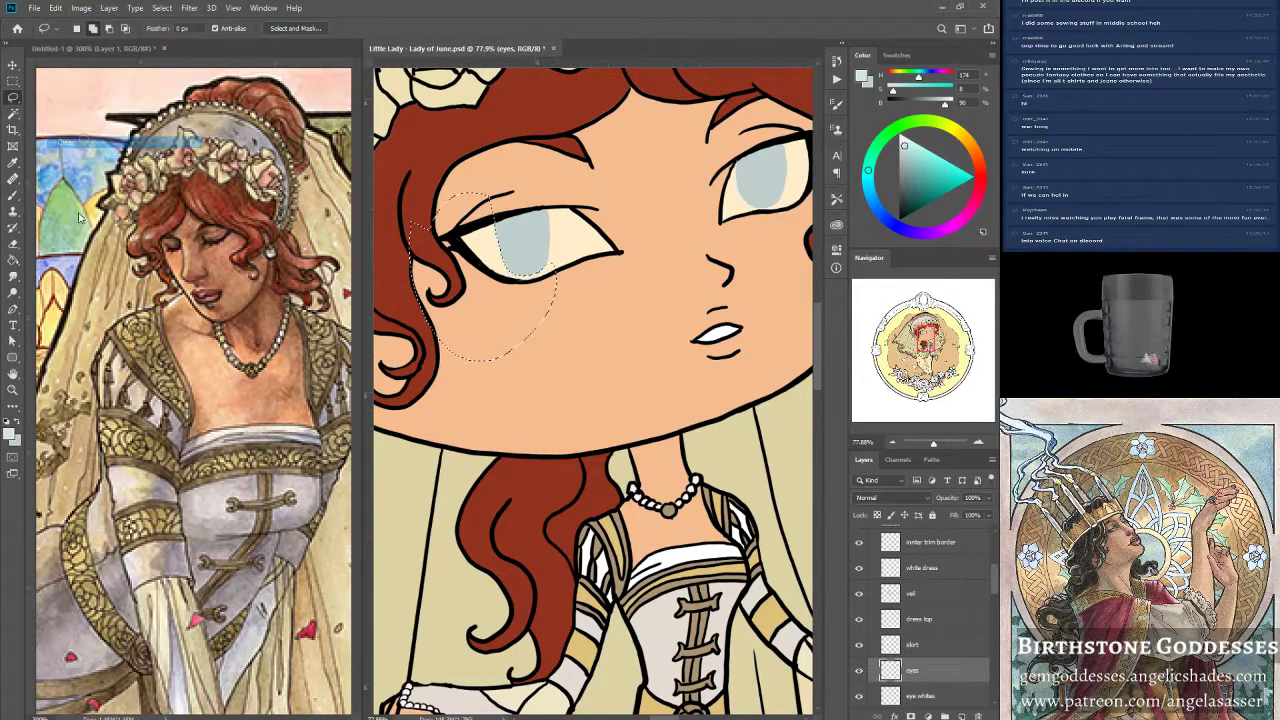
key(ctrl+d)
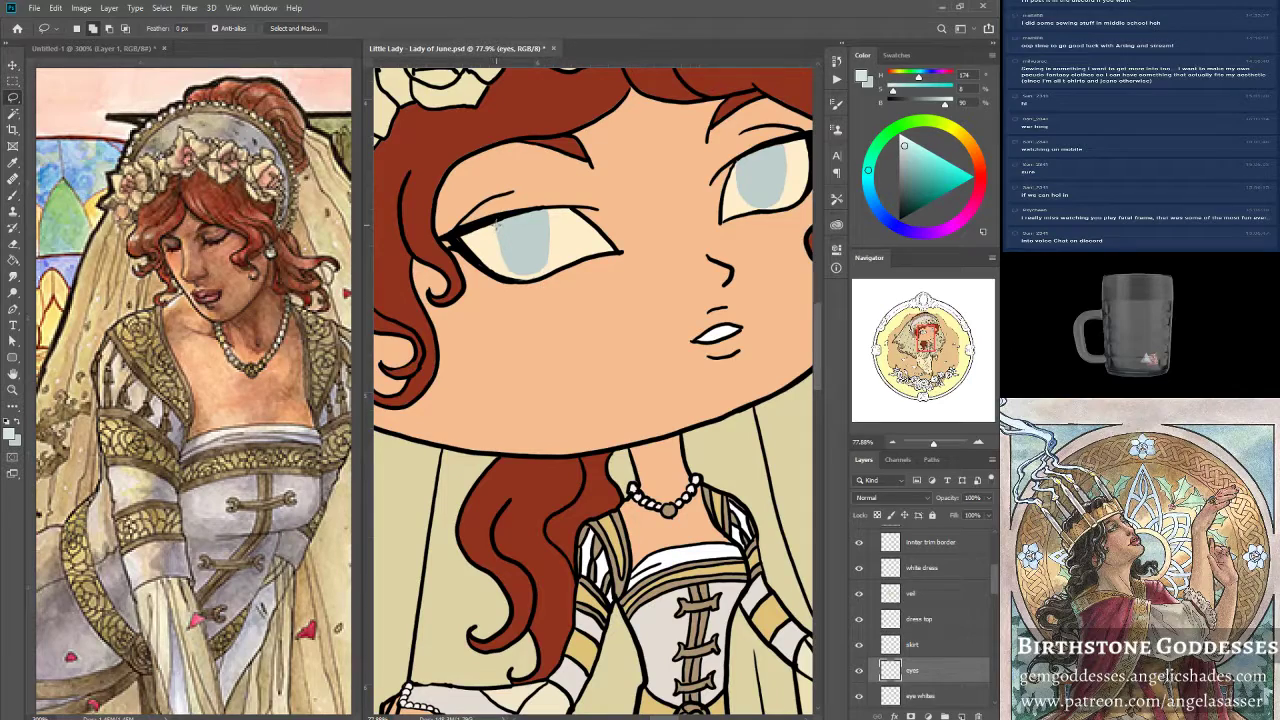
Lasso around the whole viewer's-left iris on the eyes layer, clear it and deselect.
mouse_move(545, 264)
mouse_down()
mouse_move(553, 209)
mouse_move(499, 219)
mouse_up()
mouse_move(540, 165)
mouse_down()
mouse_move(480, 205)
mouse_move(550, 300)
mouse_move(545, 165)
mouse_up()
click(55, 8)
click(75, 145)
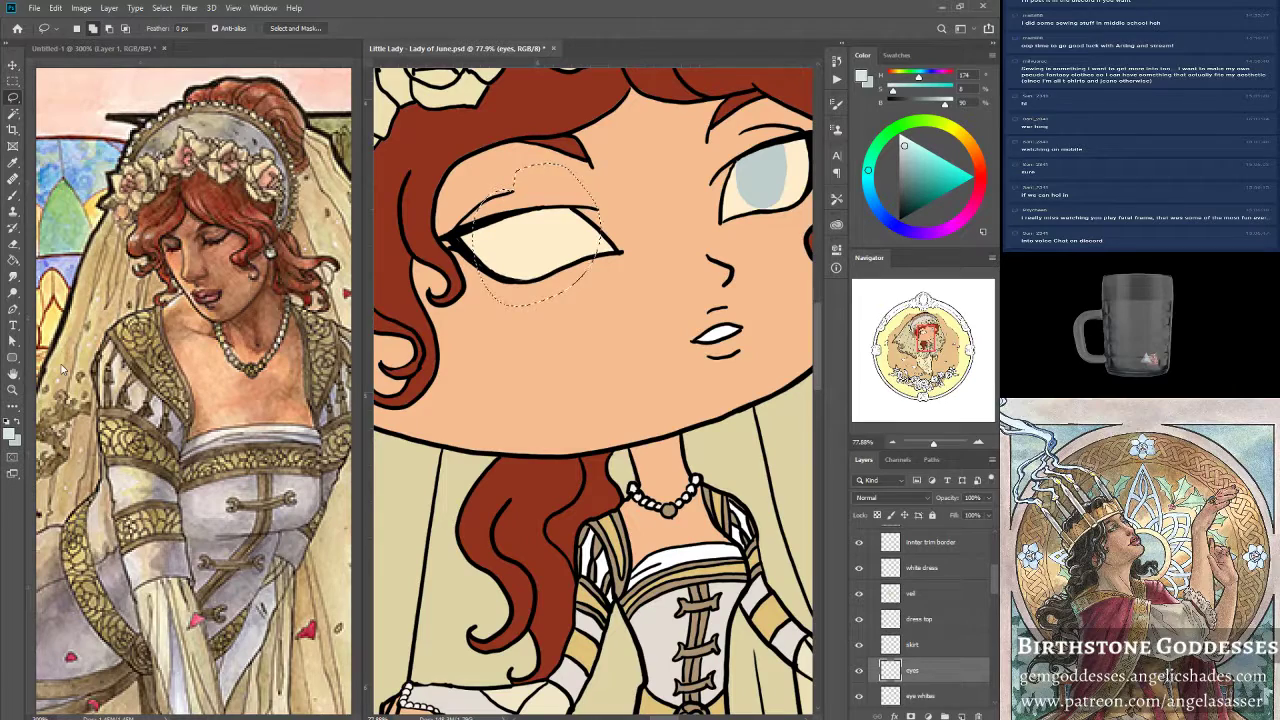
key(ctrl+d)
Lasso a new oval iris inside the viewer's-left eye, fill it with the background color at 100% opacity, deselect and save.
mouse_move(544, 208)
mouse_down()
mouse_move(492, 223)
mouse_move(500, 262)
mouse_up()
mouse_move(549, 208)
mouse_down()
mouse_move(543, 263)
mouse_move(510, 272)
mouse_up()
click(56, 8)
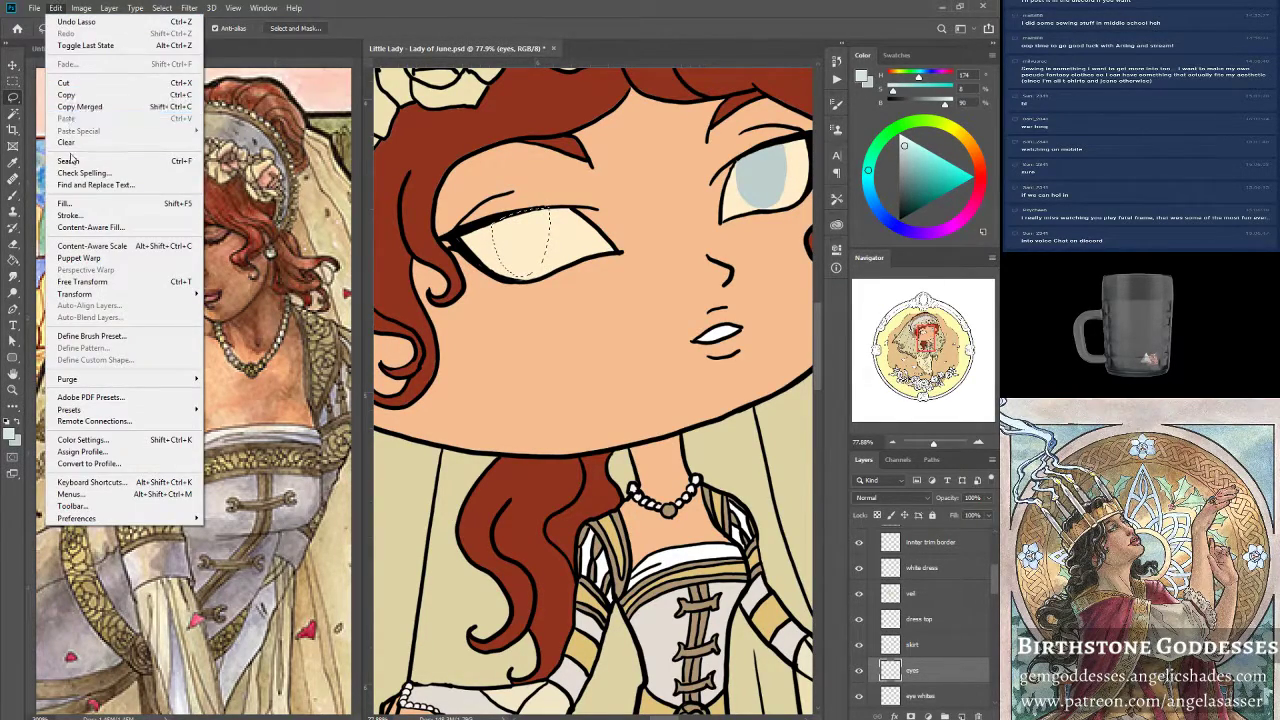
click(74, 204)
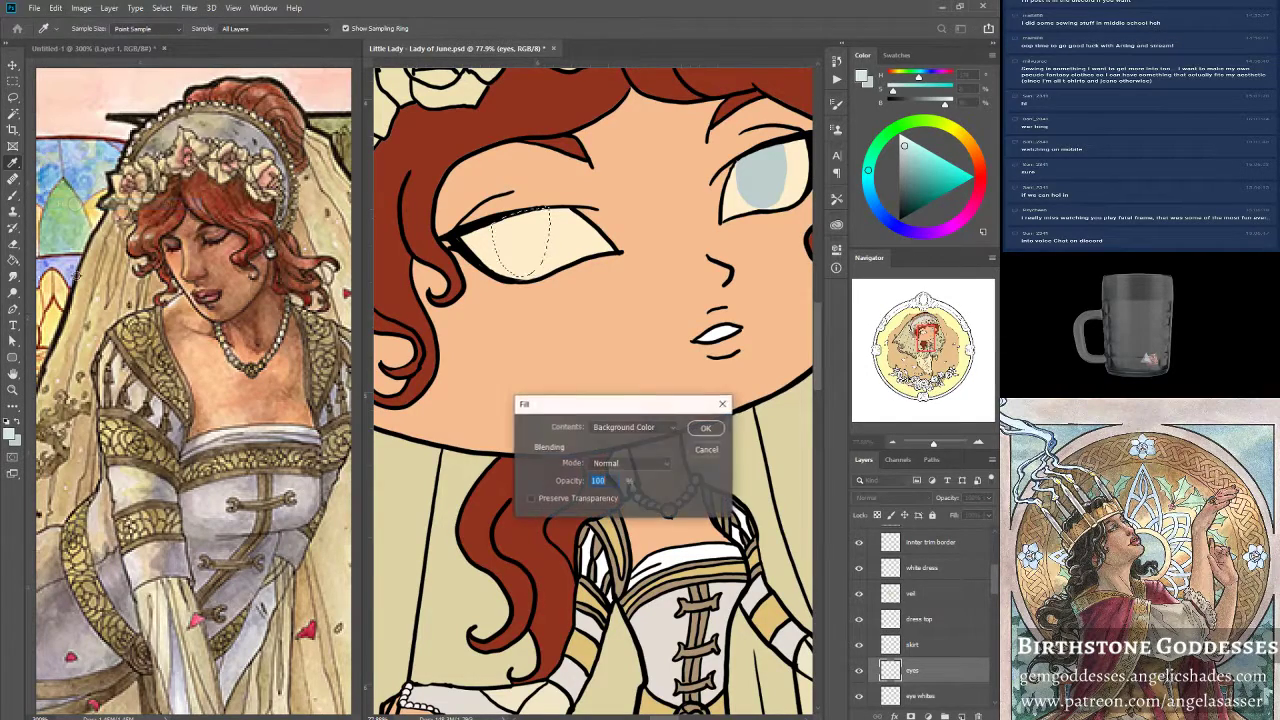
click(630, 427)
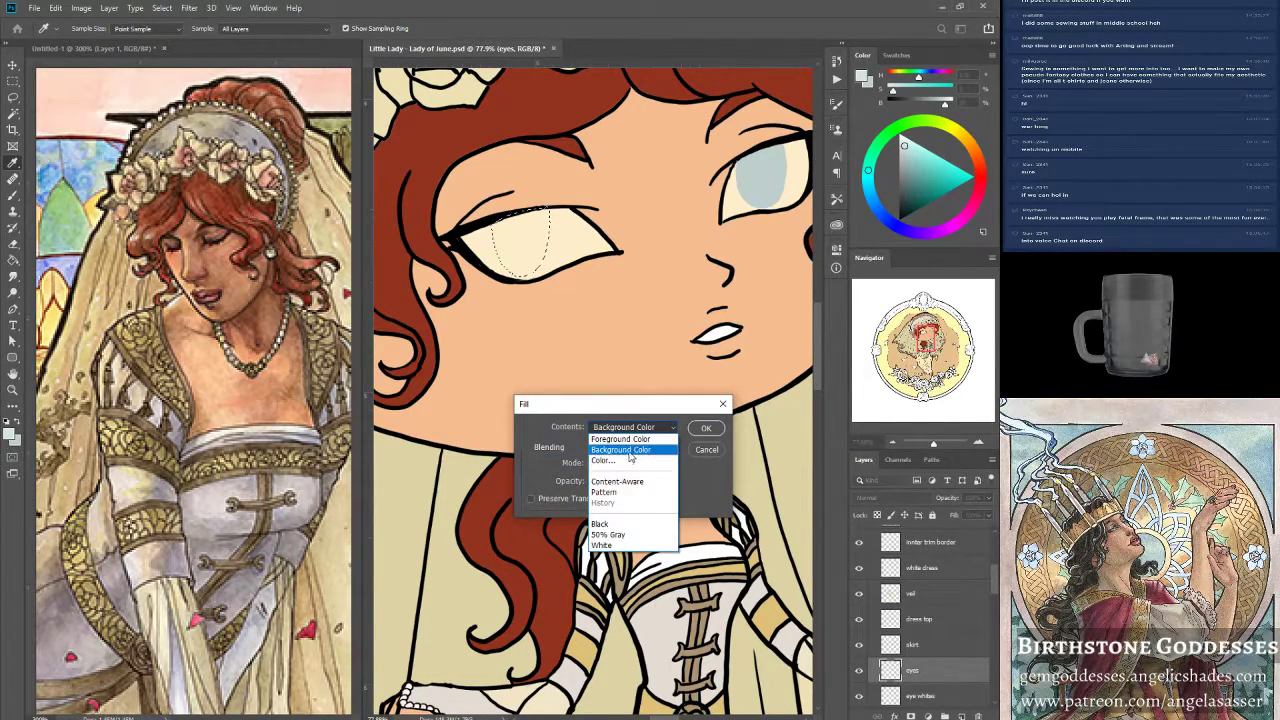
click(620, 449)
click(703, 429)
key(l)
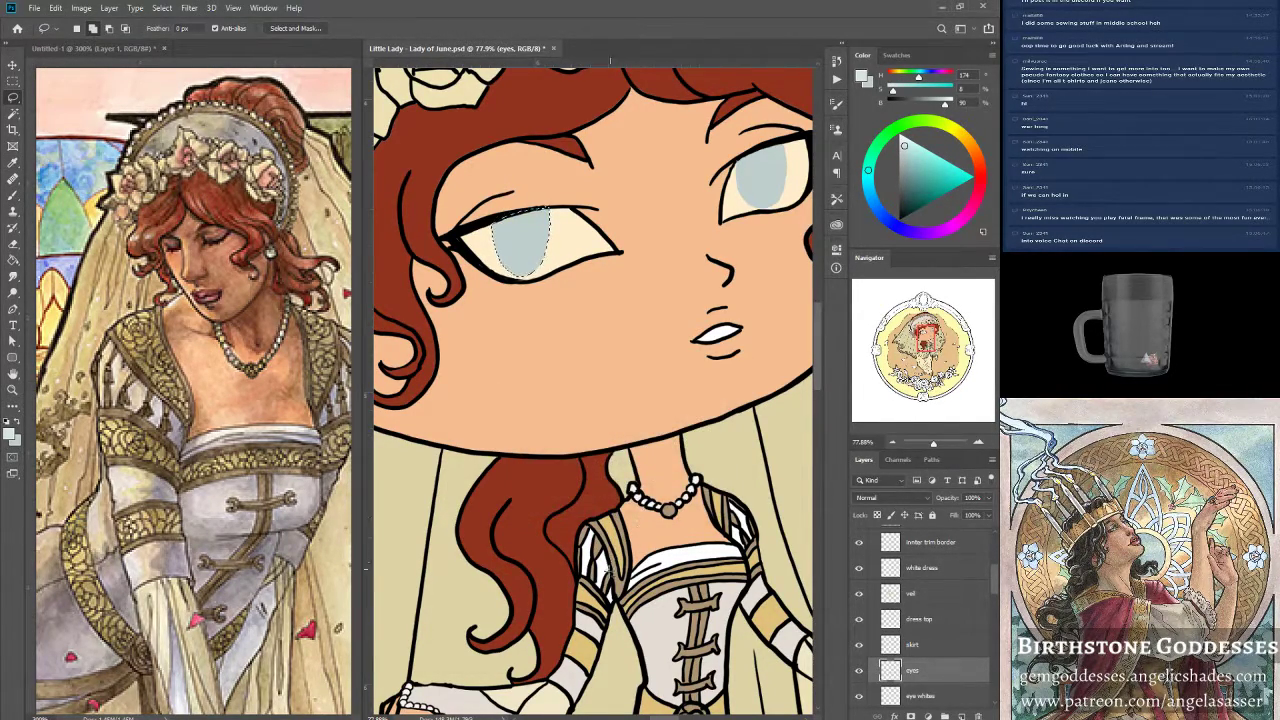
key(ctrl+d)
key(ctrl+s)
Touch up the white of the viewer's-left eye on the eye whites layer with the Brush in its sampled cream color.
click(915, 697)
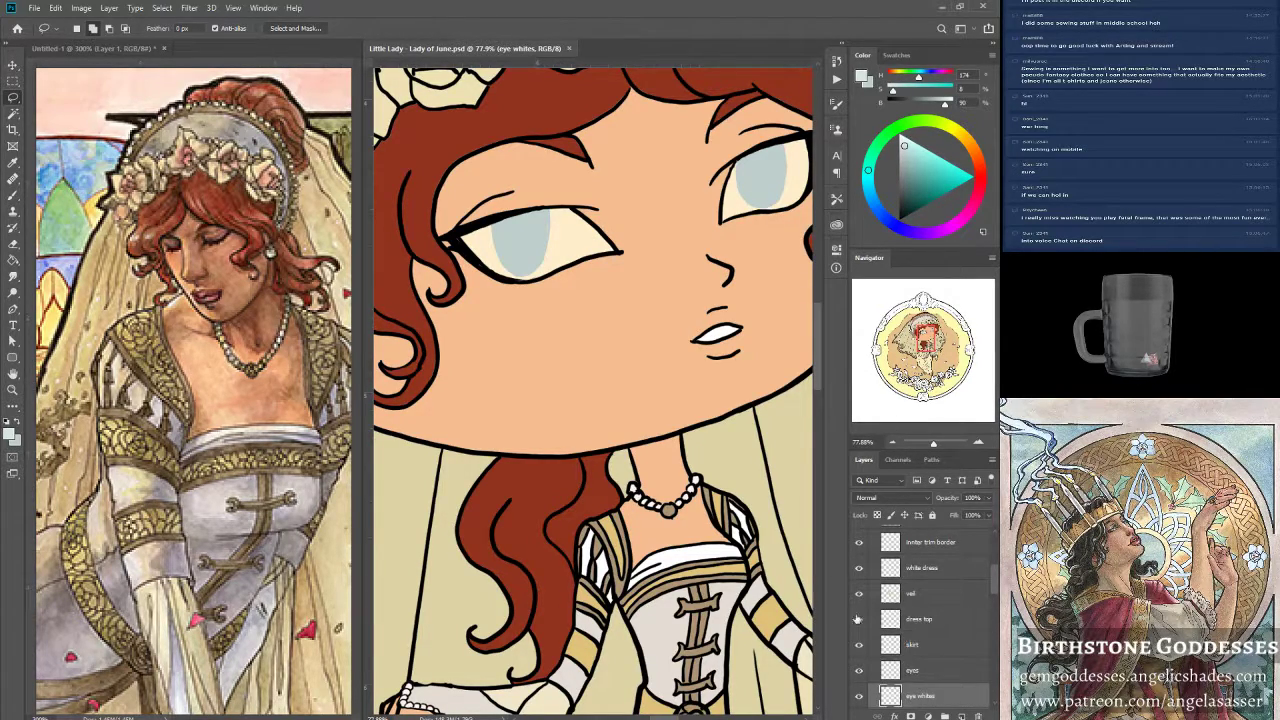
click(14, 197)
alt+click(578, 250)
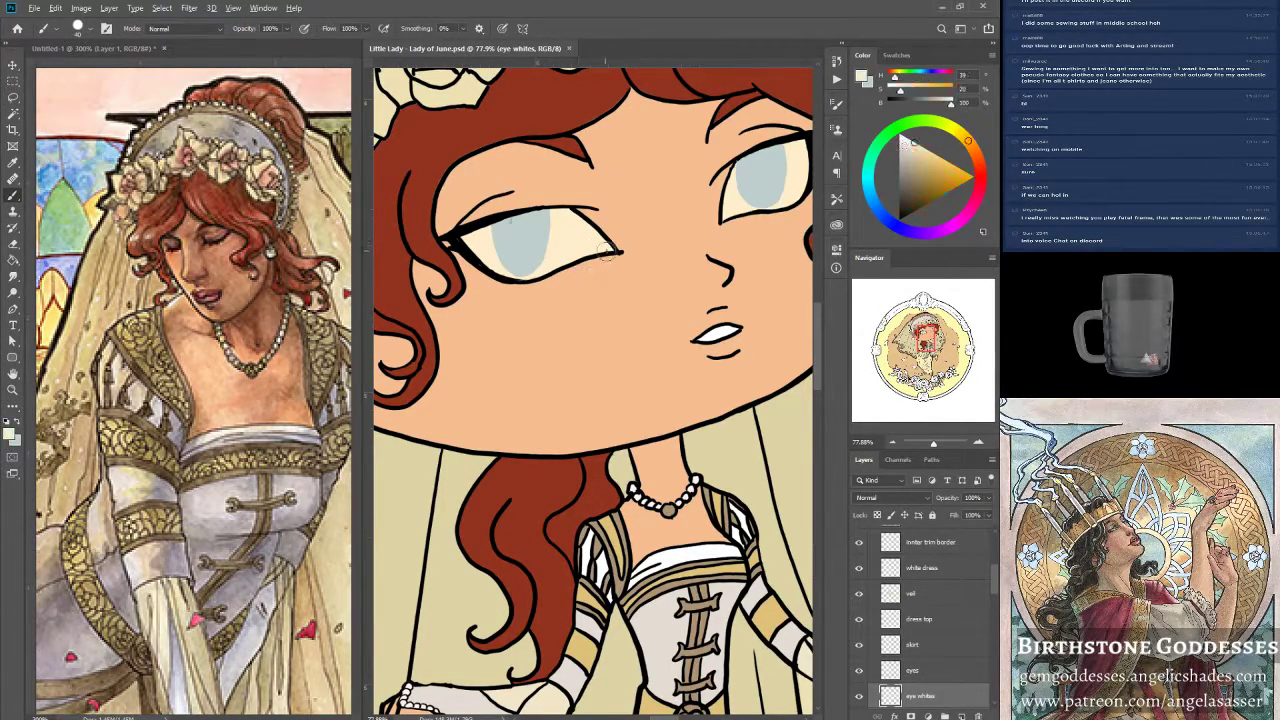
drag(580, 217, 567, 216)
Touch up the inner corner of the viewer's-left eye on the Group 5 copy layer with a smaller brush.
key(bracketleft)
key(bracketleft)
key(bracketleft)
key(bracketleft)
drag(995, 577, 1002, 537)
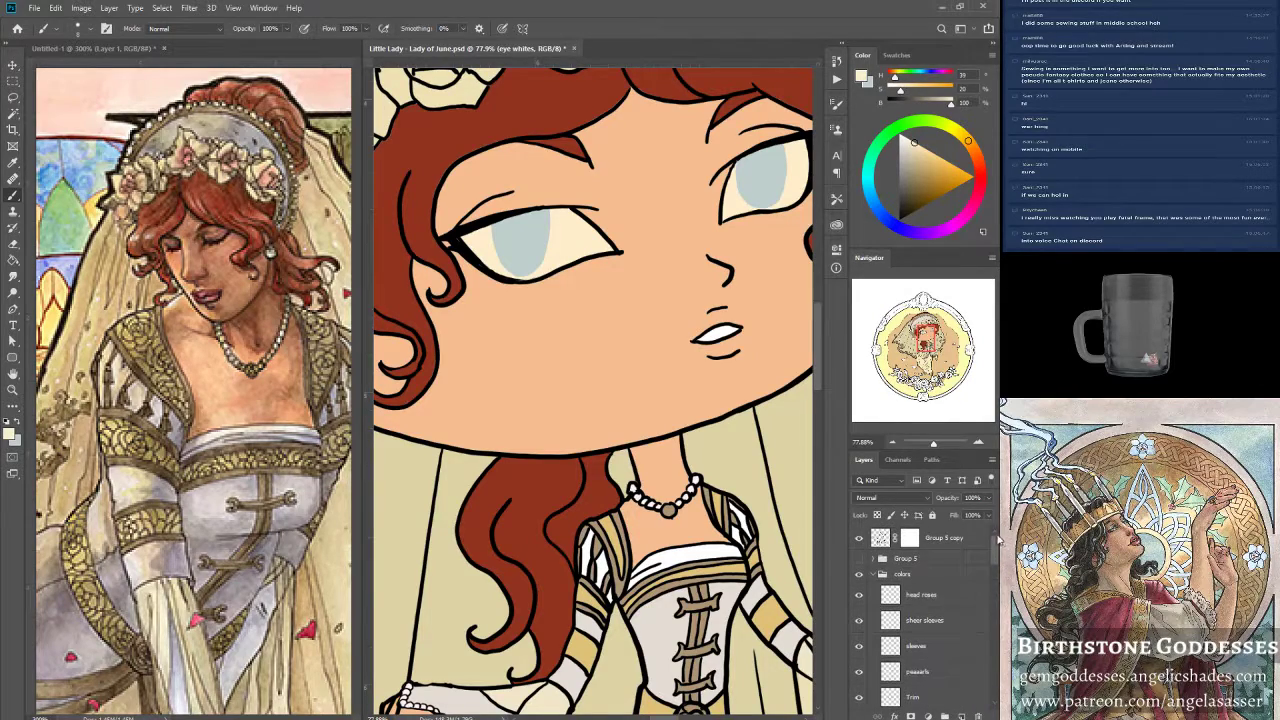
click(881, 543)
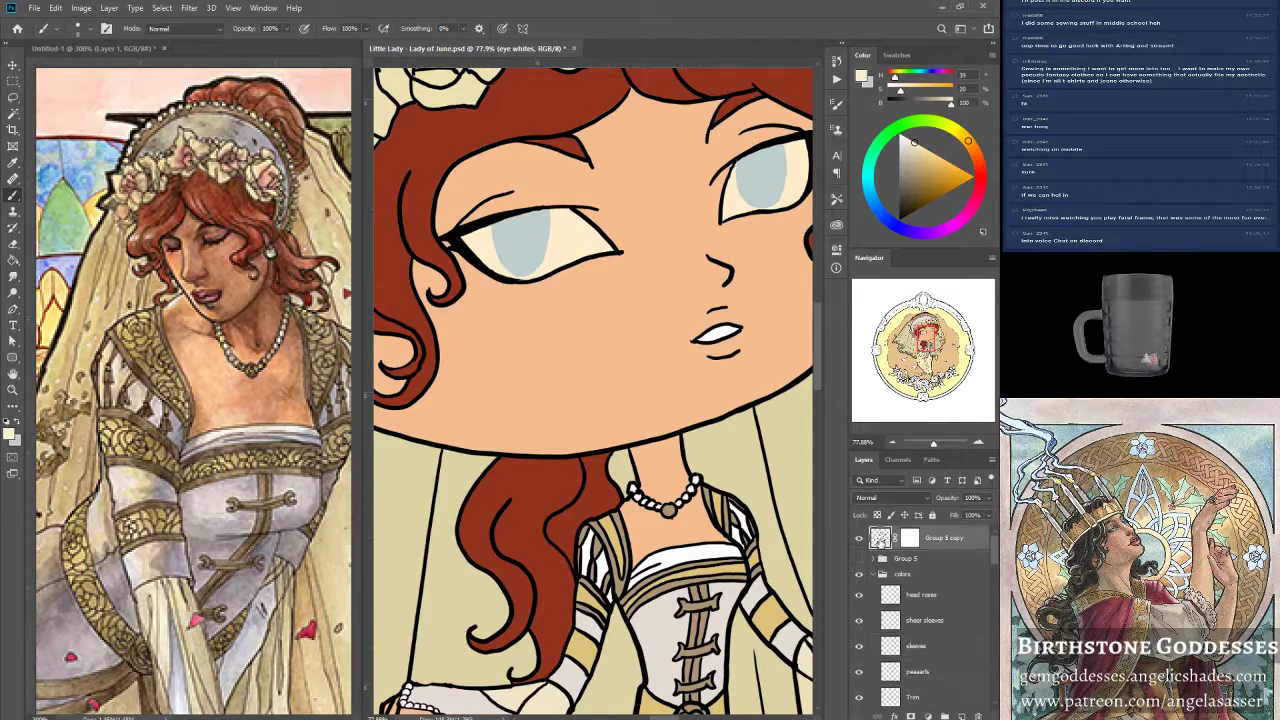
click(621, 252)
Make bg 2 the active layer, sample the face's skin color as the foreground color and enlarge the brush.
drag(935, 443, 934, 446)
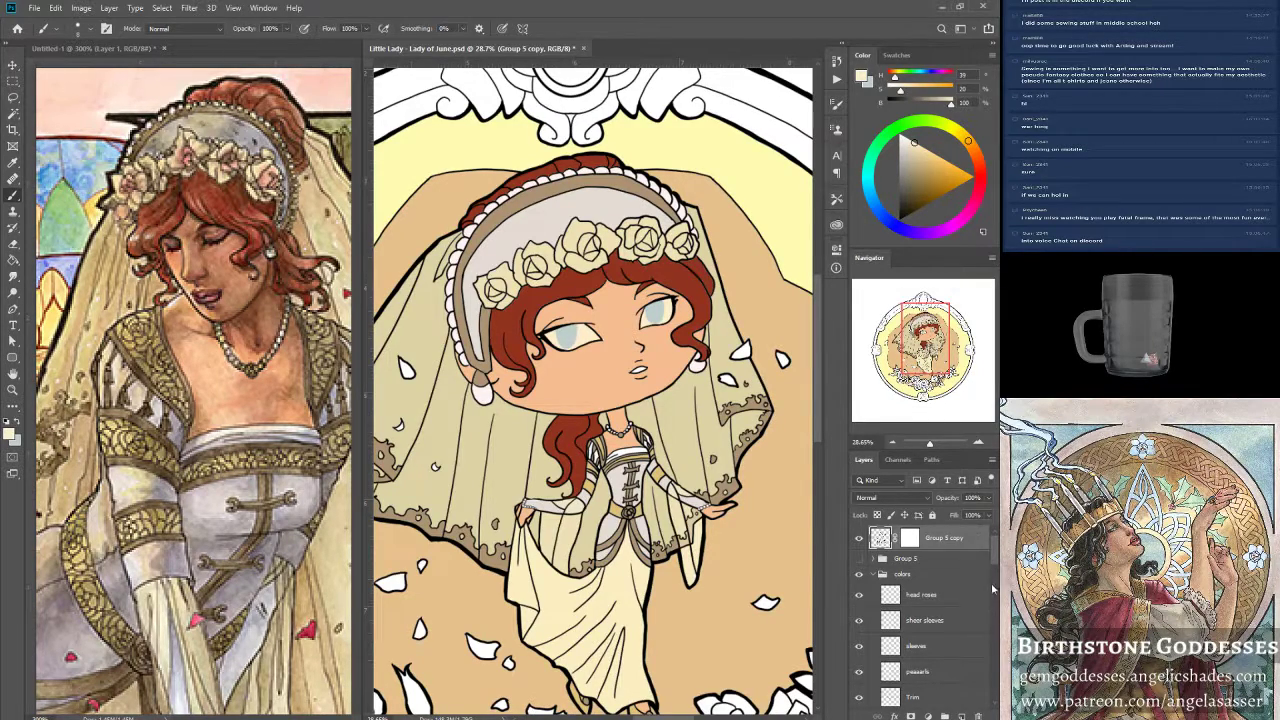
click(940, 620)
drag(1000, 560, 996, 610)
scroll(943, 598, down, 2)
click(930, 584)
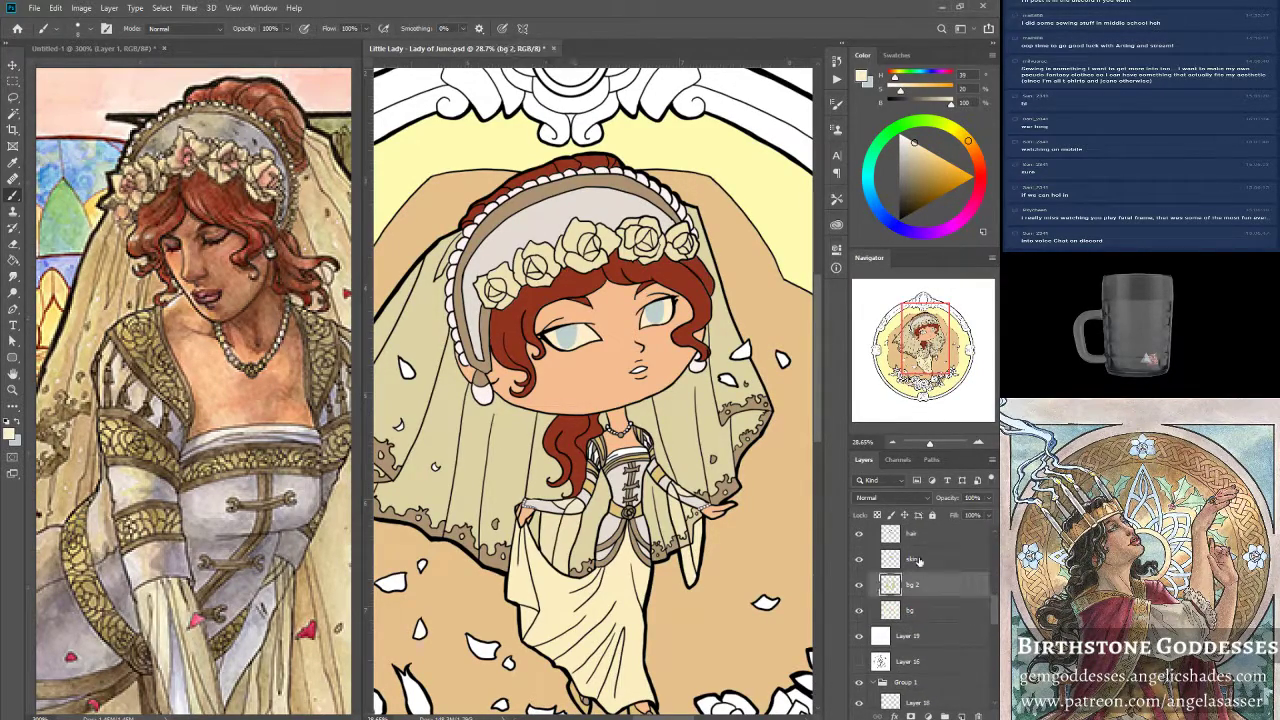
alt+click(610, 328)
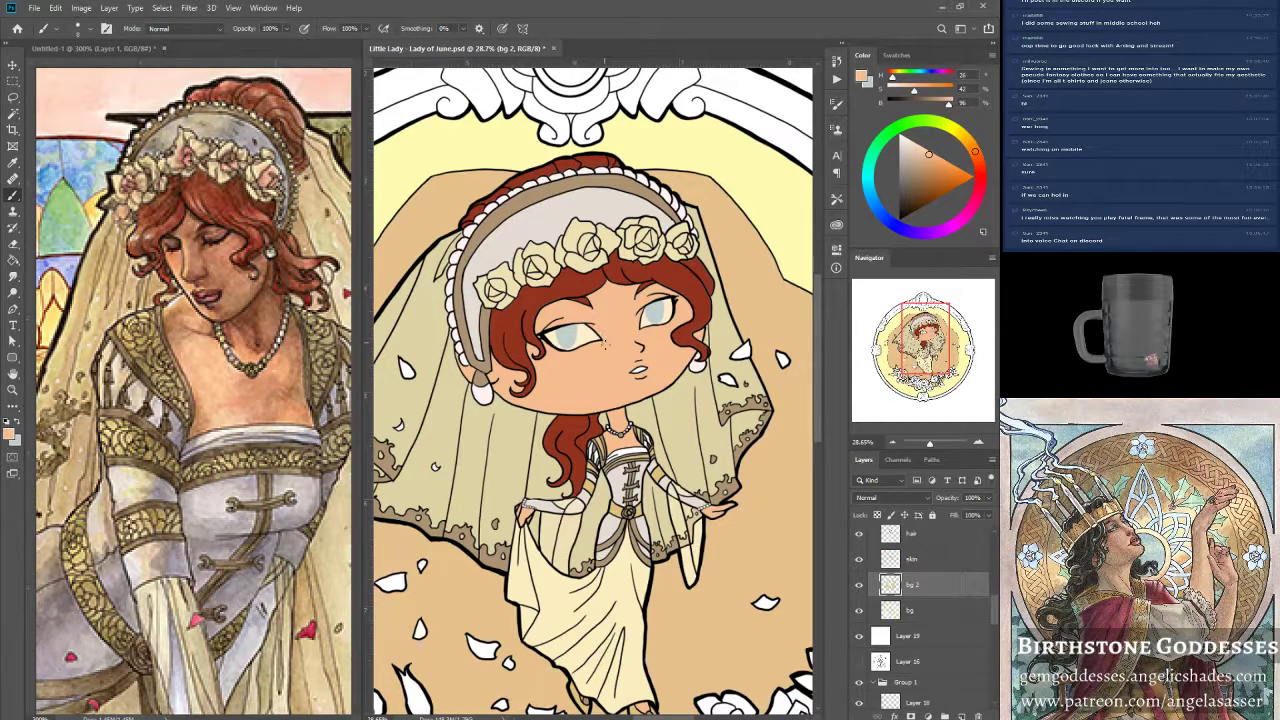
key(bracketright)
key(bracketright)
key(bracketright)
key(bracketright)
key(bracketright)
key(bracketright)
key(bracketright)
Activate the Lasso tool for a closer selection around the face.
drag(929, 444, 938, 445)
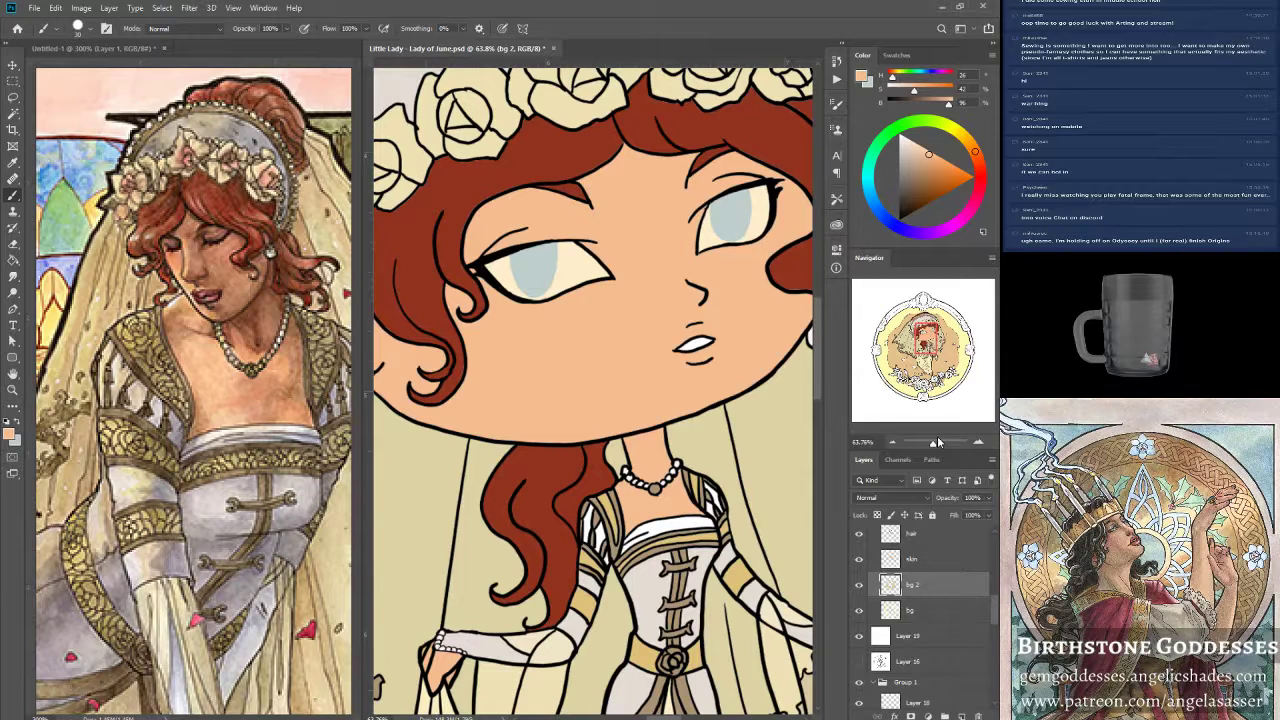
drag(997, 611, 998, 558)
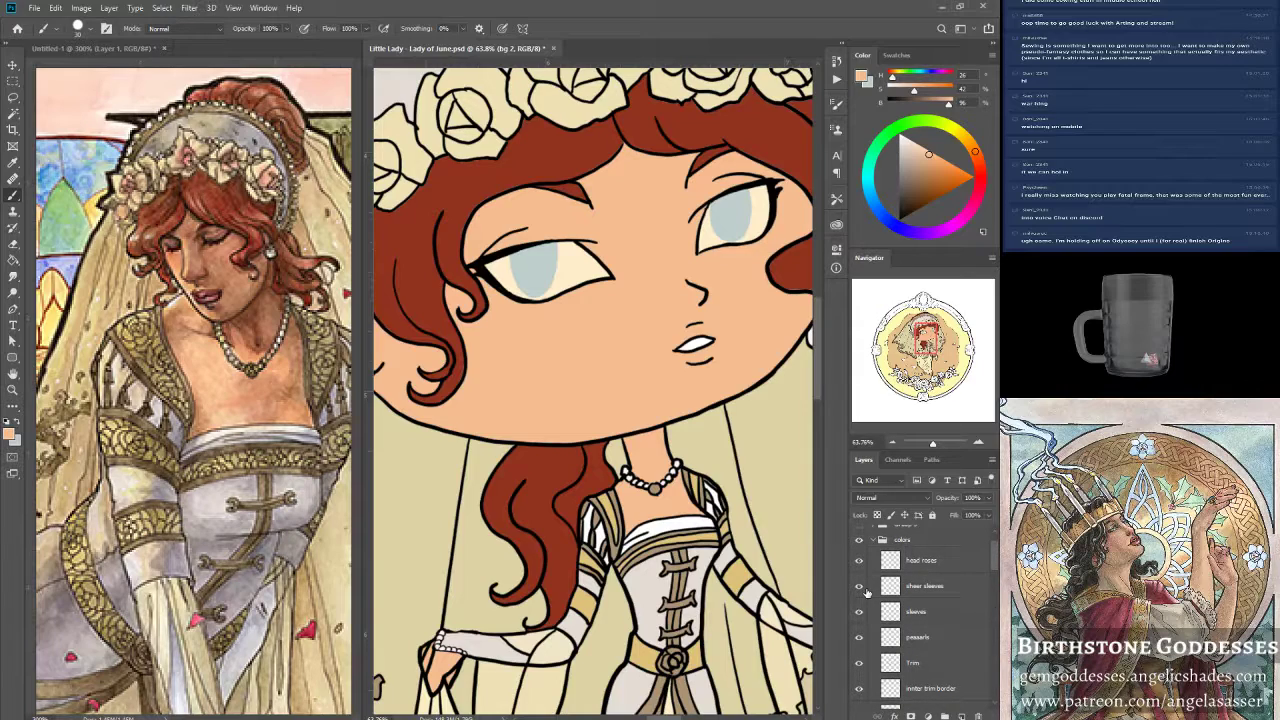
click(14, 97)
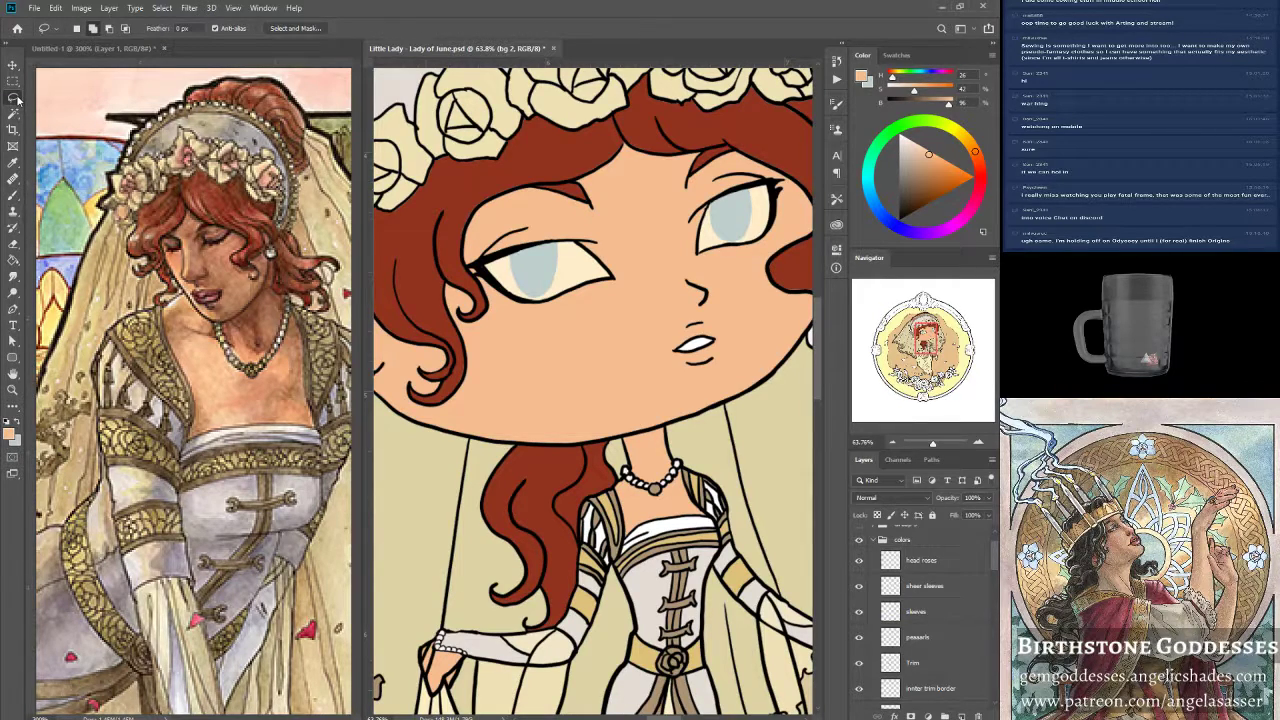
On the eyes layer, lasso the right part of the left-hand eye's iris, fill it with the background color at 100% opacity, and save.
scroll(994, 555, up, 2)
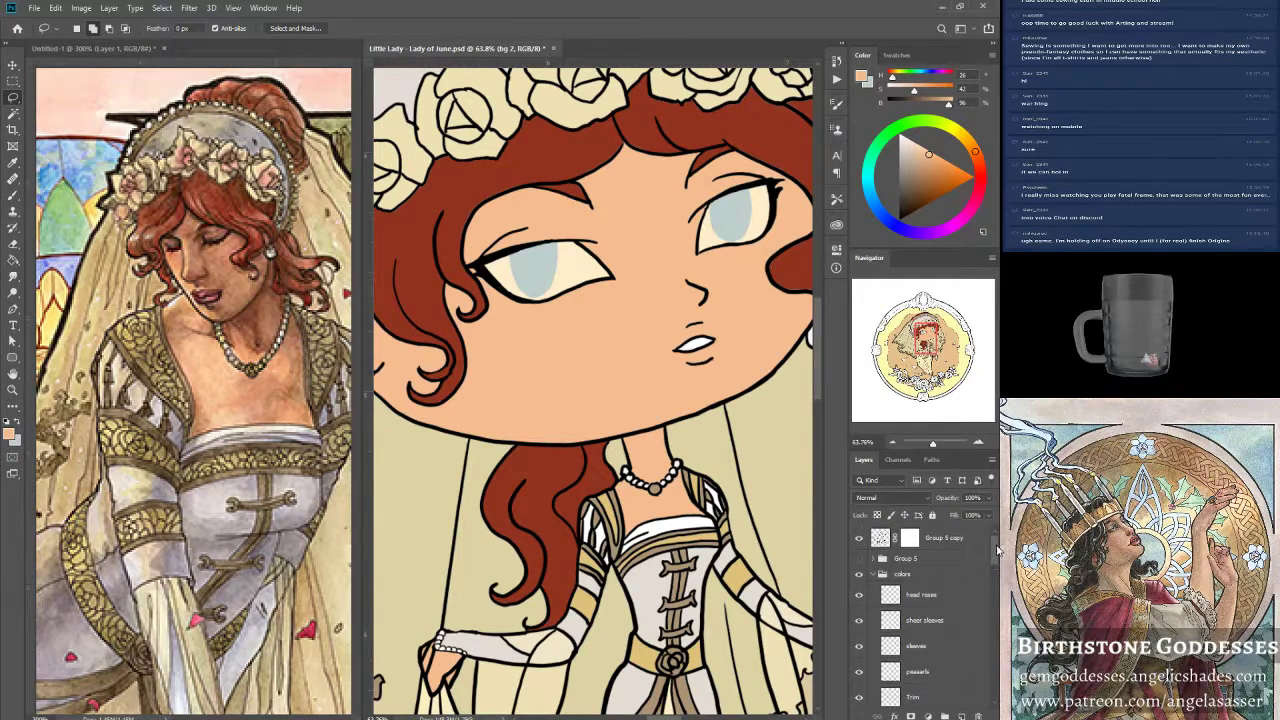
scroll(988, 562, down, 5)
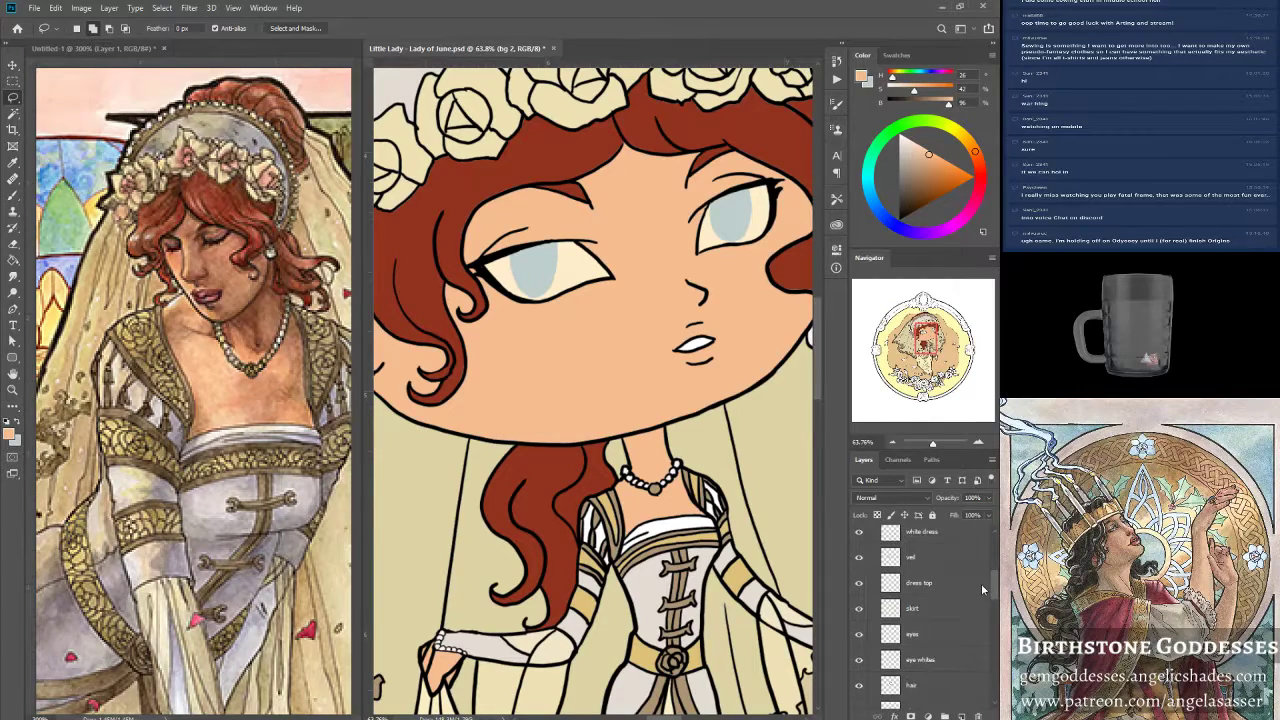
click(941, 628)
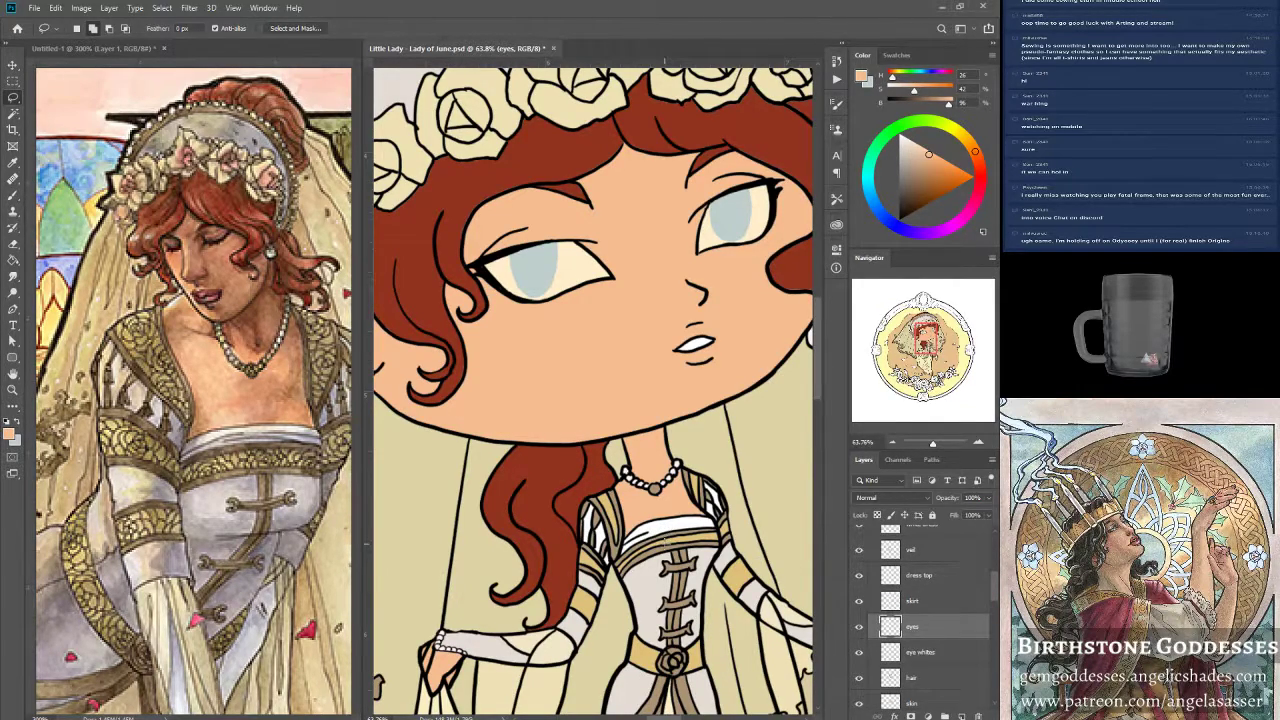
mouse_move(538, 294)
mouse_down()
mouse_move(558, 292)
mouse_move(564, 258)
mouse_move(548, 240)
mouse_move(524, 266)
mouse_up()
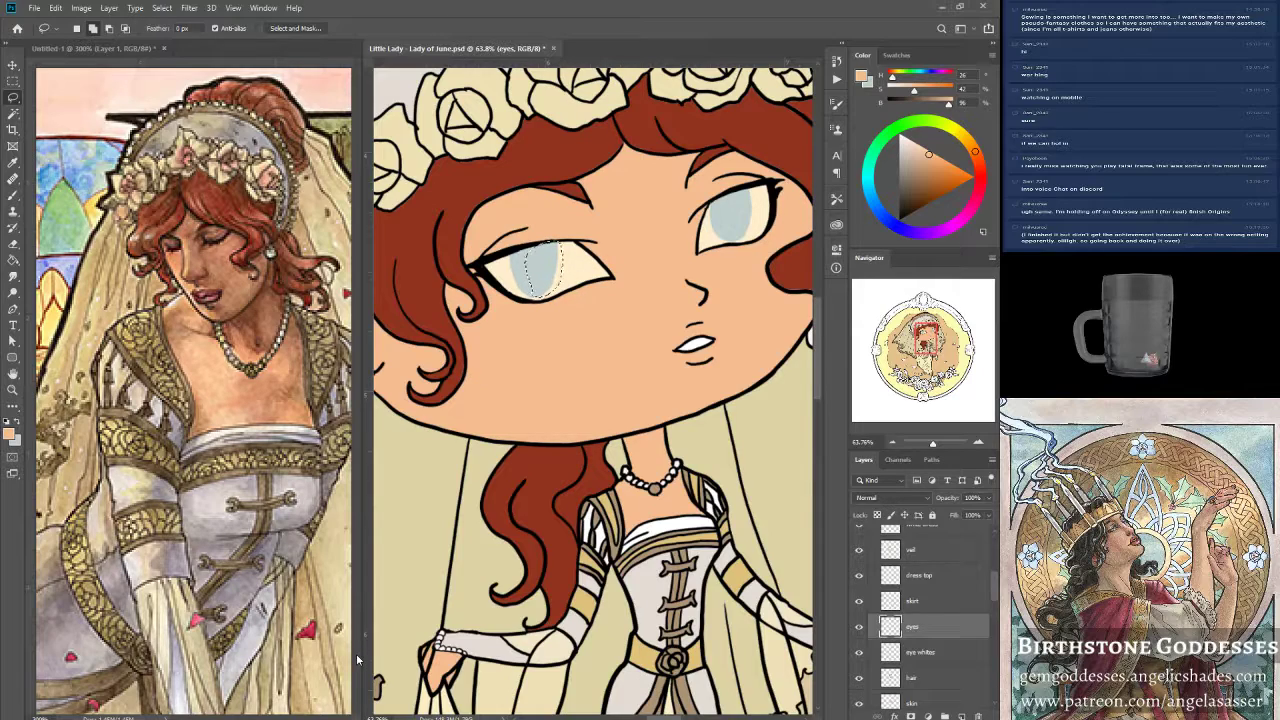
click(56, 8)
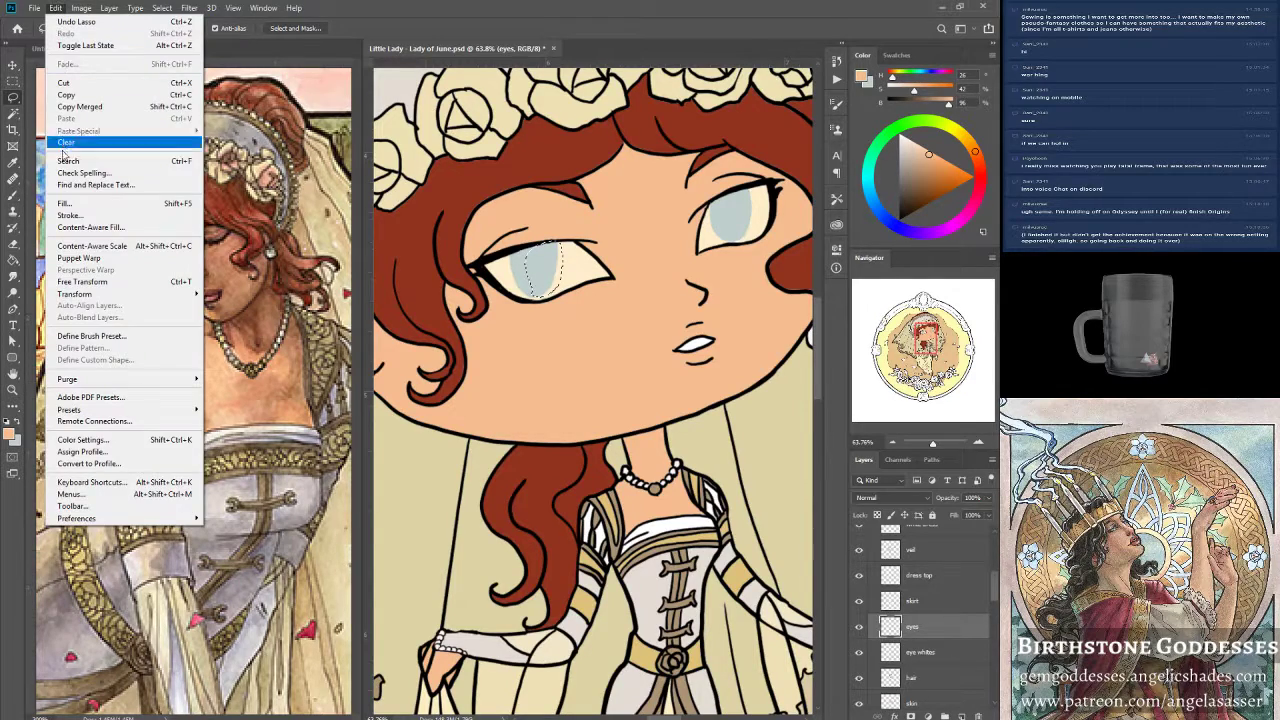
click(74, 204)
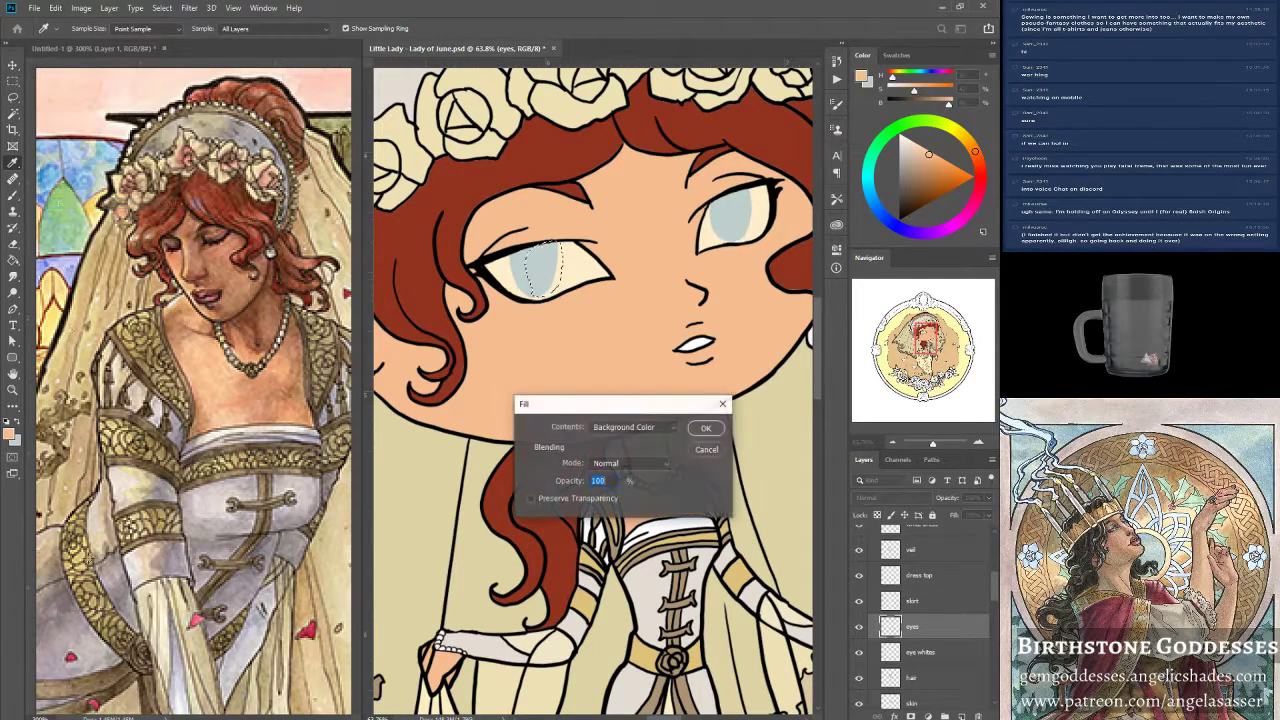
click(703, 428)
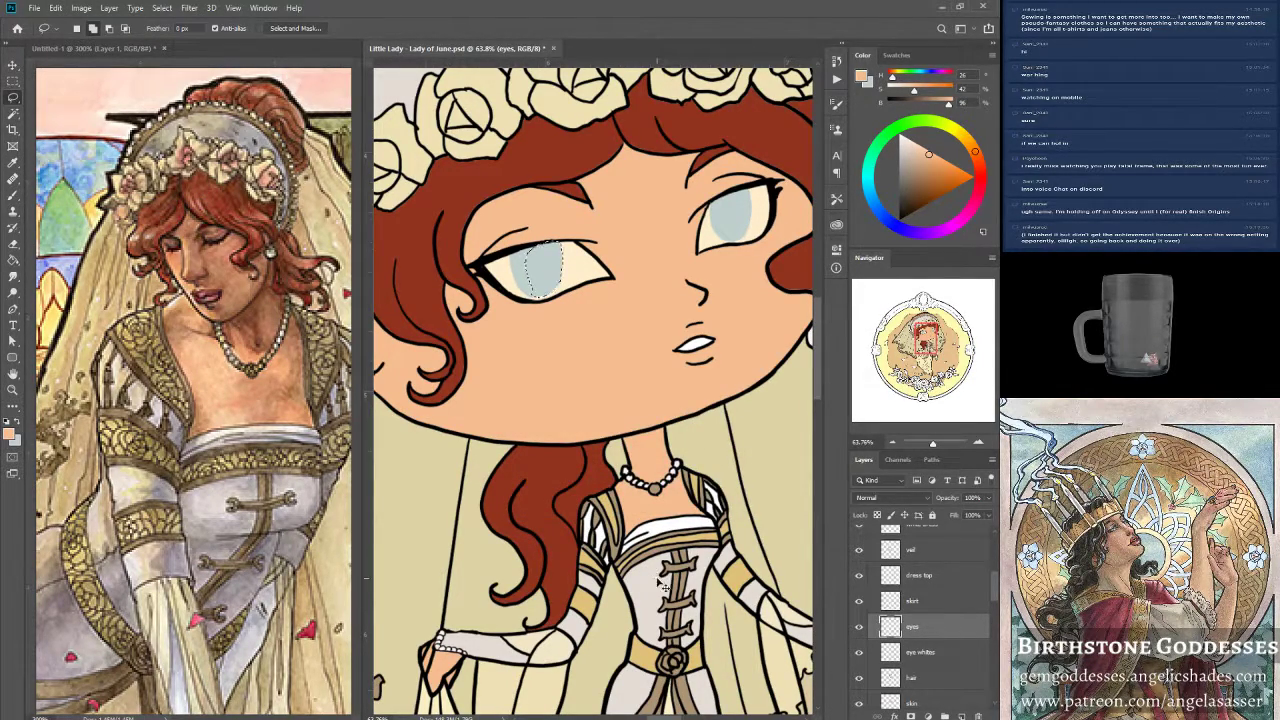
key(ctrl+s)
Lasso and clear the excess blue along the outer edge of the left-hand eye's iris, deselect, and save the file.
drag(533, 299, 528, 312)
click(56, 8)
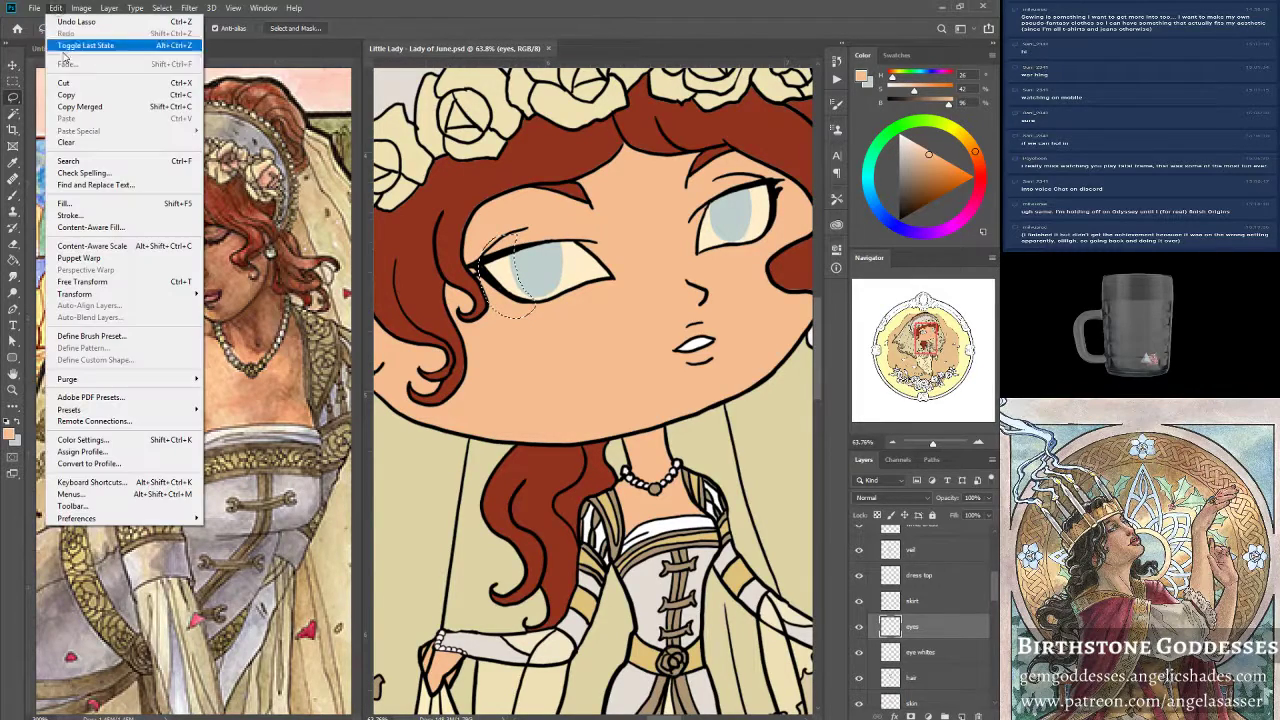
click(85, 143)
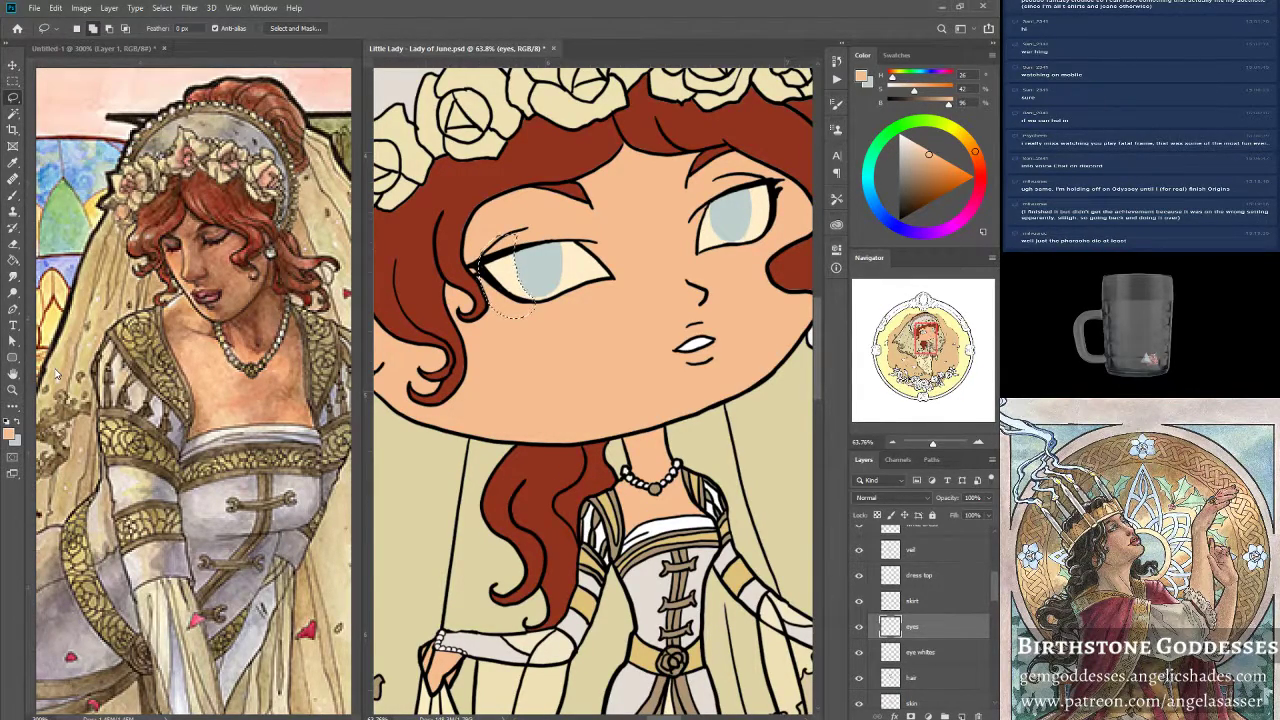
key(ctrl+d)
key(ctrl+s)
mouse_move(529, 292)
mouse_down()
mouse_move(556, 302)
mouse_move(479, 306)
mouse_up()
click(56, 8)
click(77, 142)
key(ctrl+s)
Examine the whole illustration, including the veil, scattered petals, rose garland and frame, for areas still needing flat color.
drag(933, 444, 930, 445)
drag(920, 356, 923, 341)
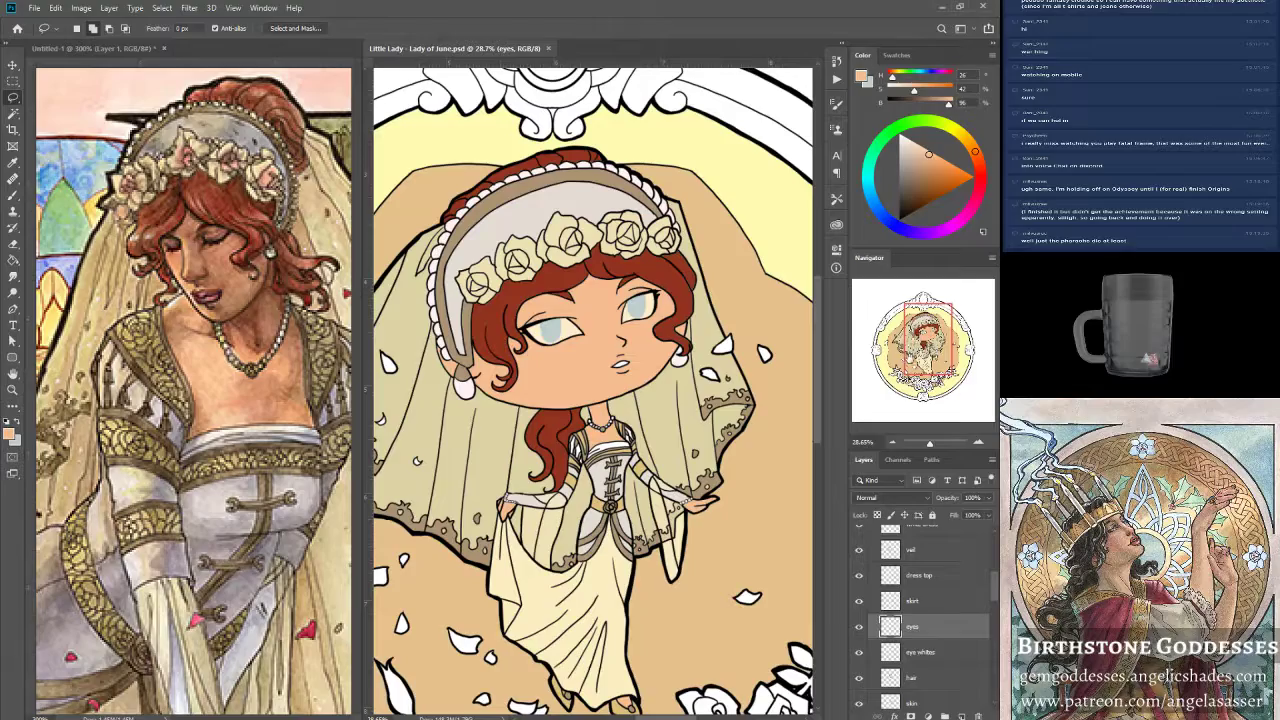
mouse_move(918, 349)
mouse_down()
mouse_move(909, 359)
mouse_move(914, 350)
mouse_up()
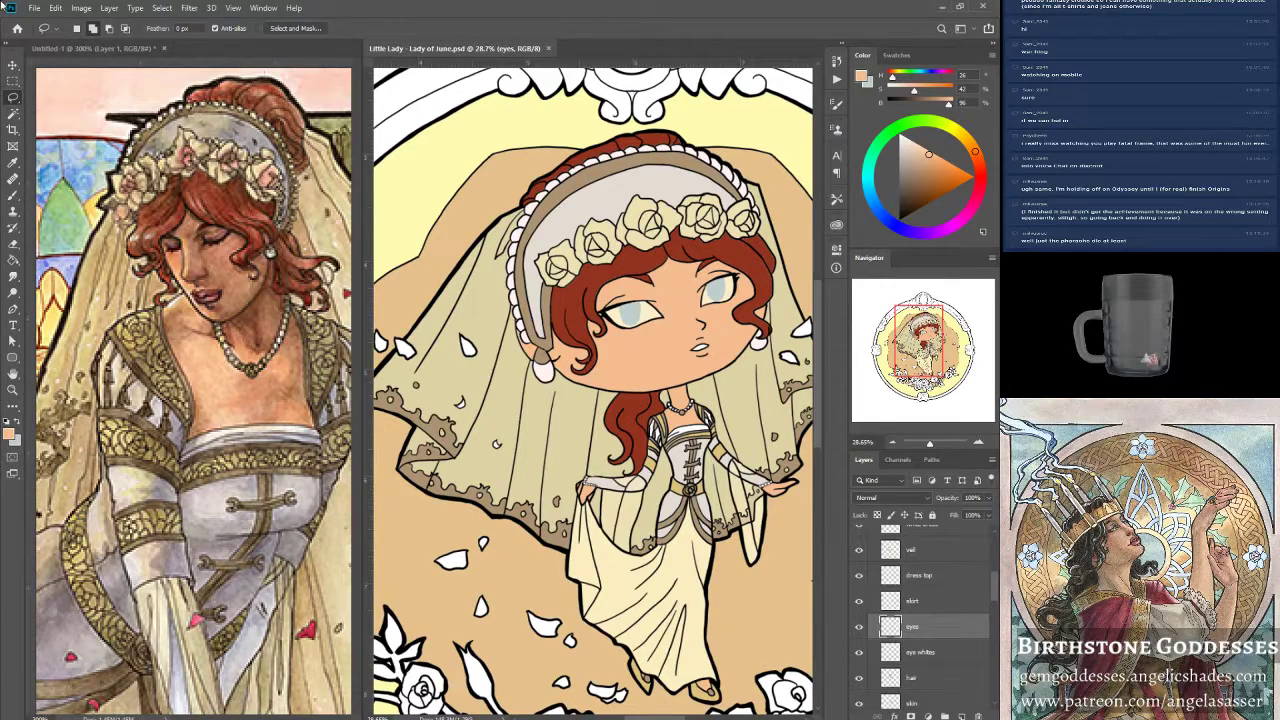
click(12, 196)
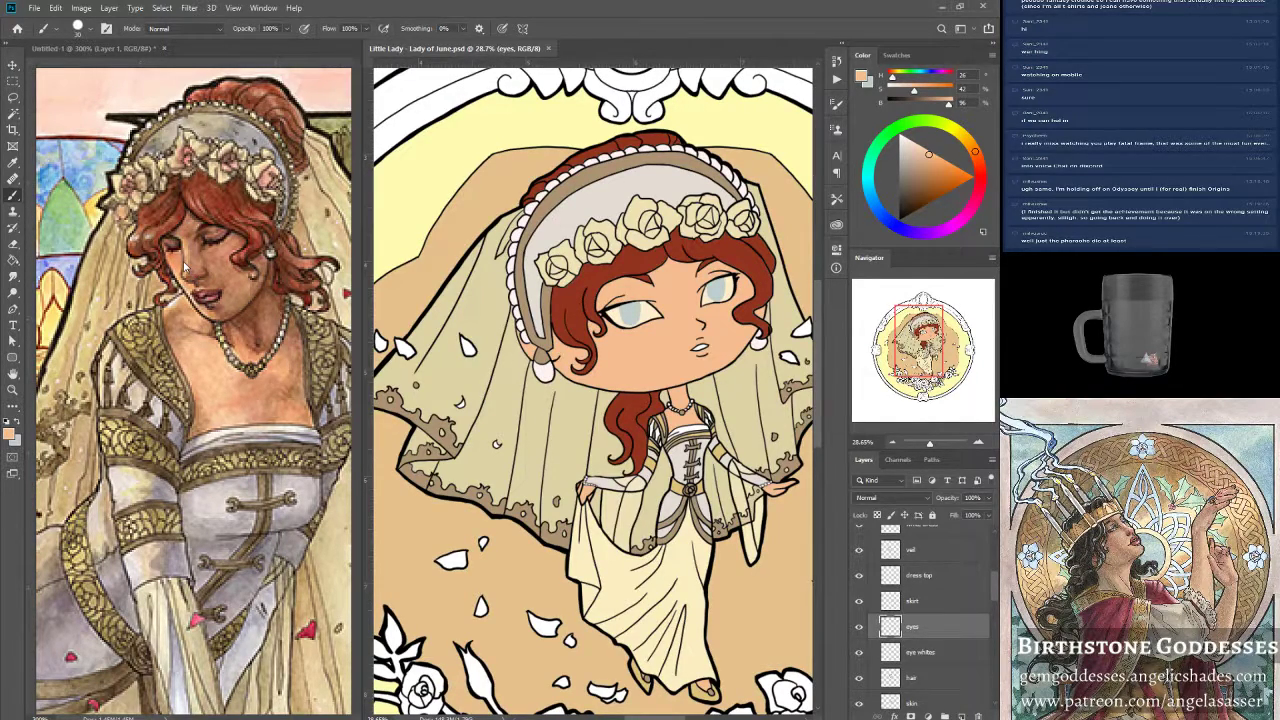
click(13, 390)
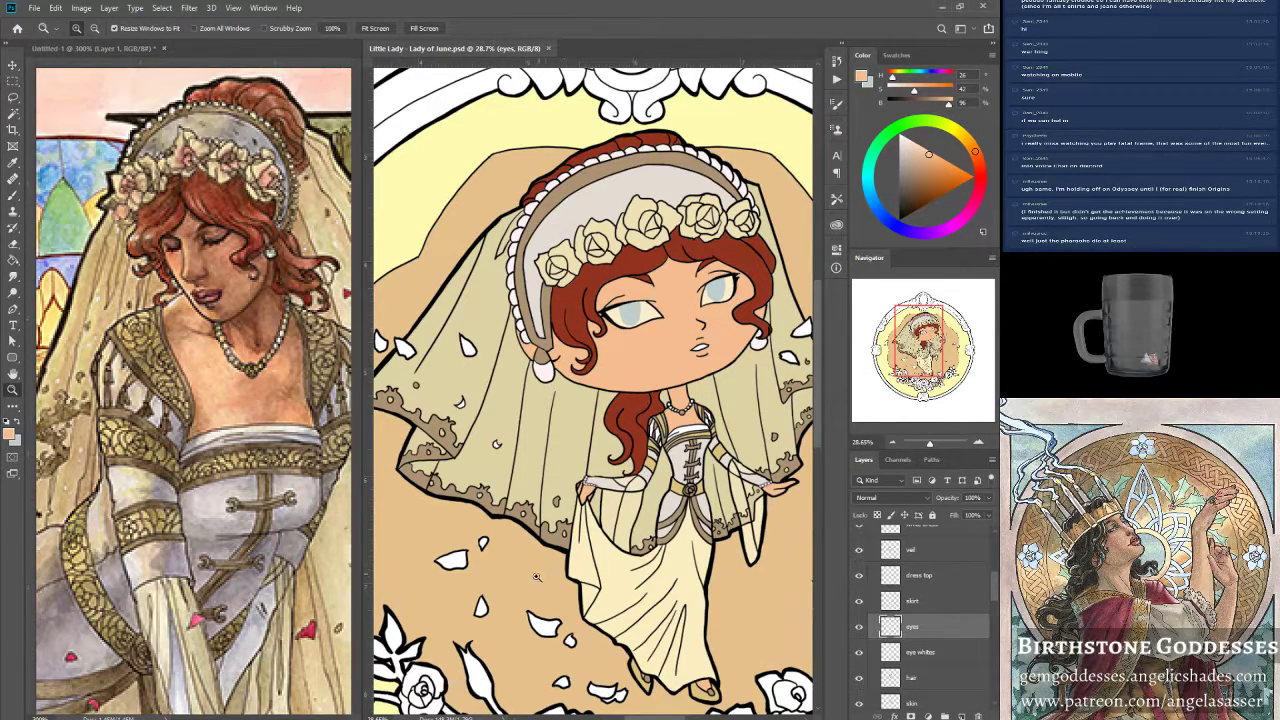
drag(921, 350, 912, 352)
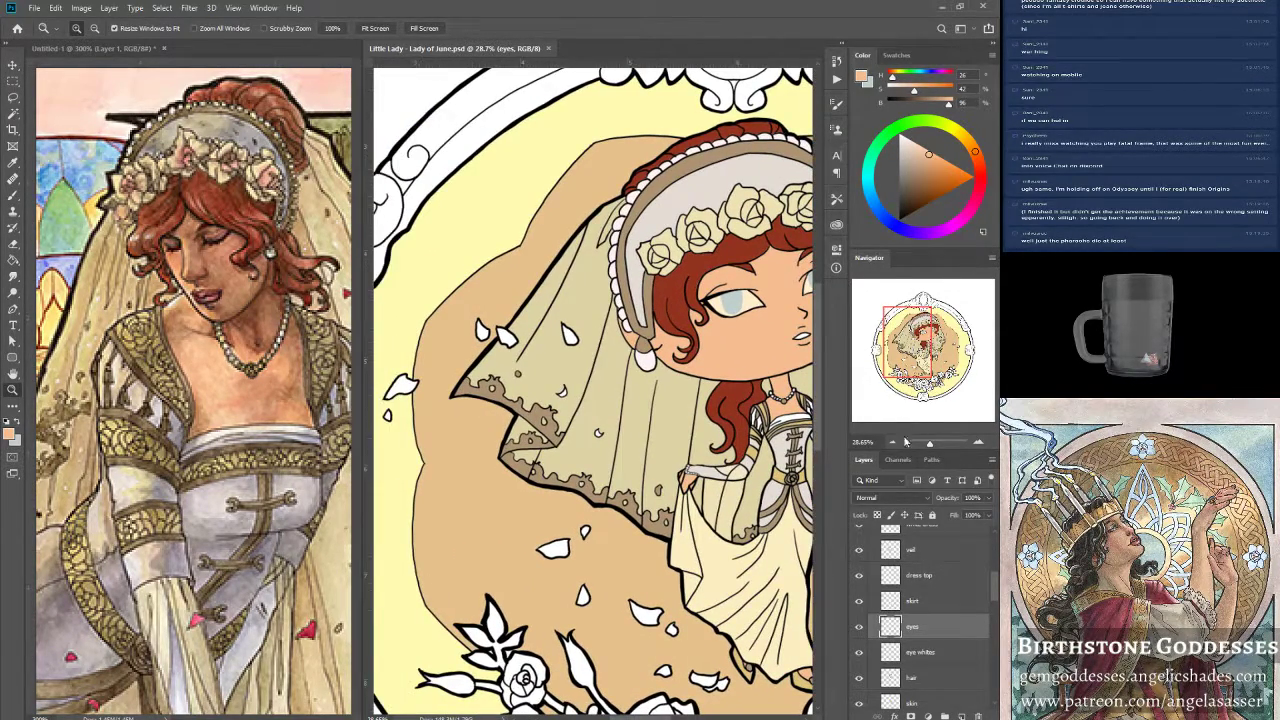
scroll(905, 603, up, 5)
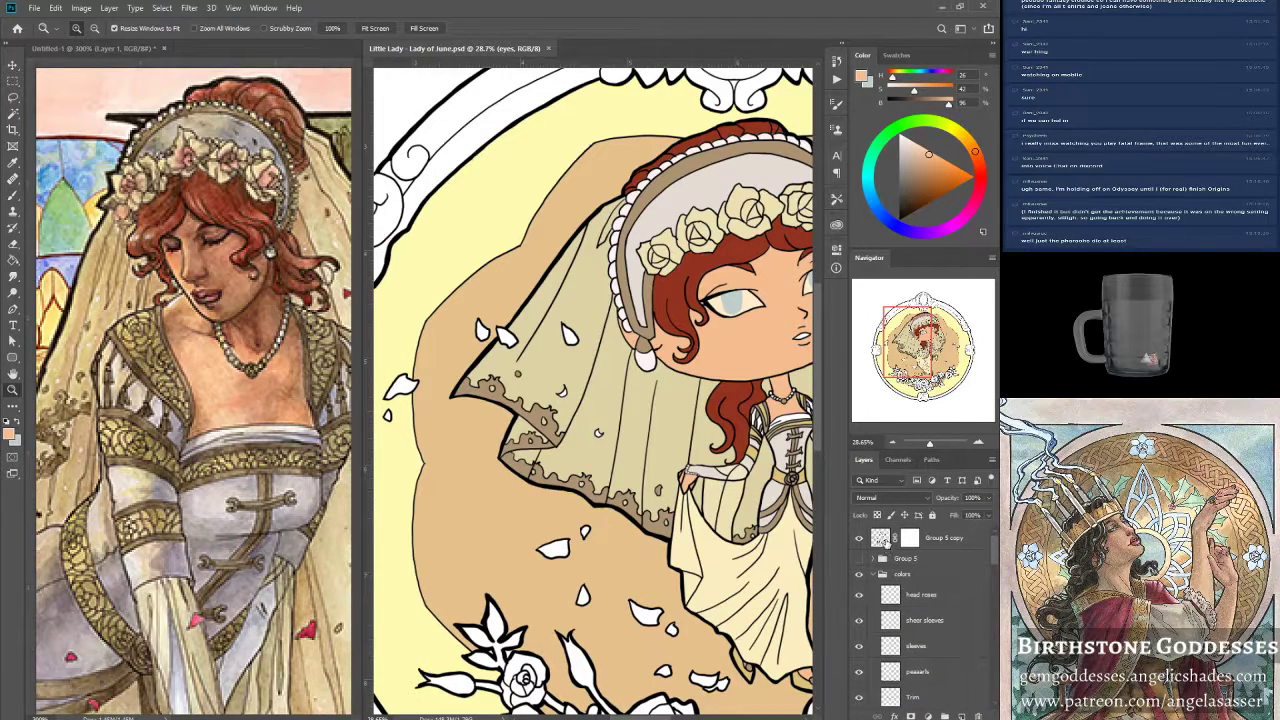
click(884, 541)
click(12, 113)
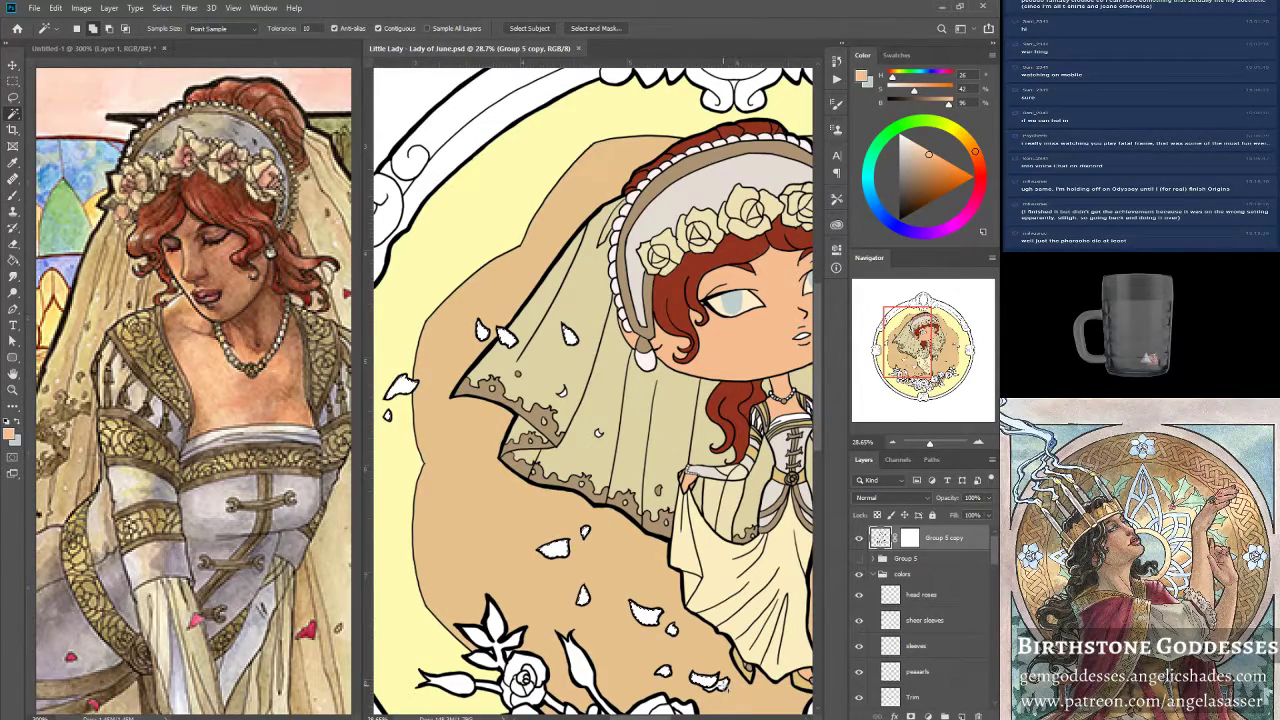
drag(708, 580, 530, 548)
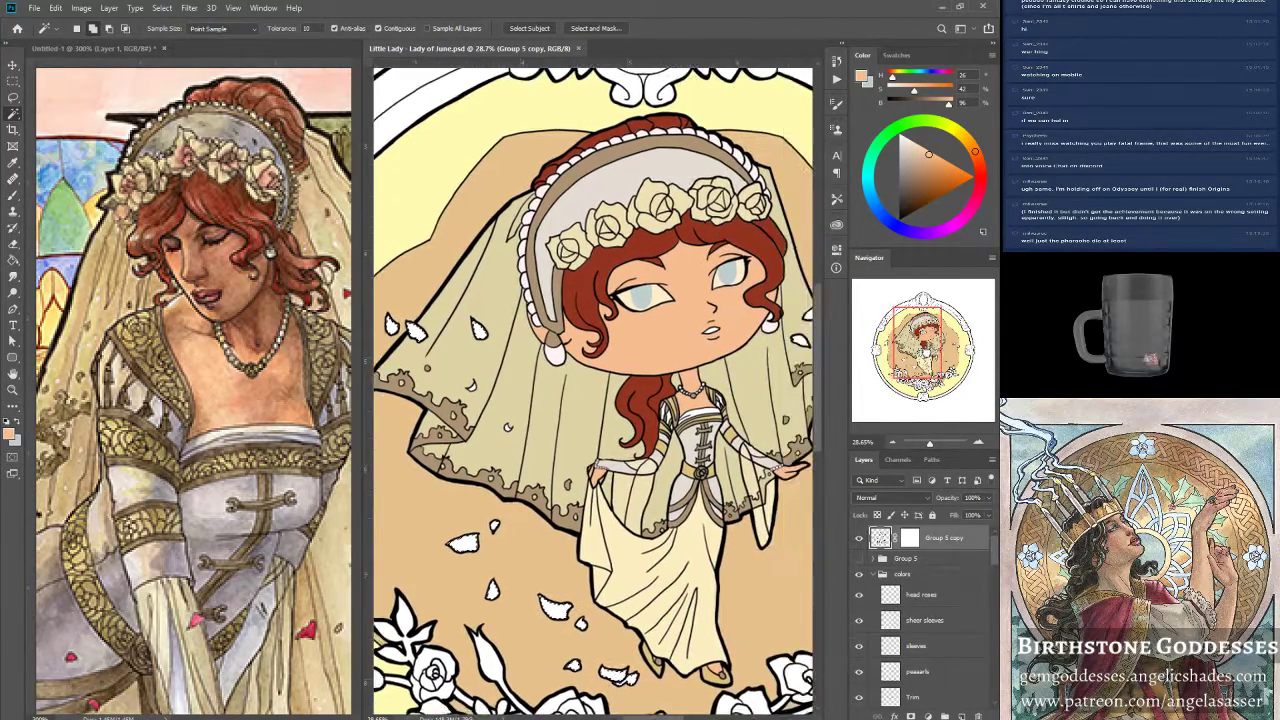
drag(750, 505, 610, 465)
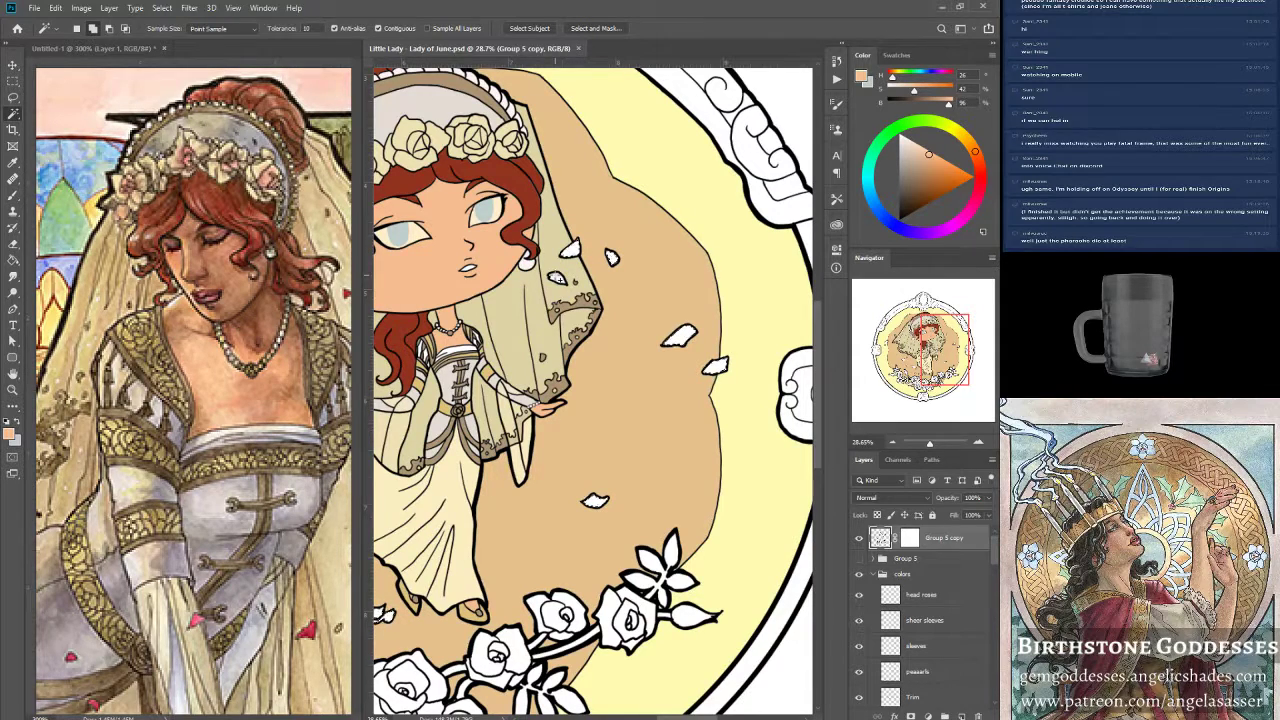
scroll(556, 276, up, 2)
scroll(540, 400, up, 5)
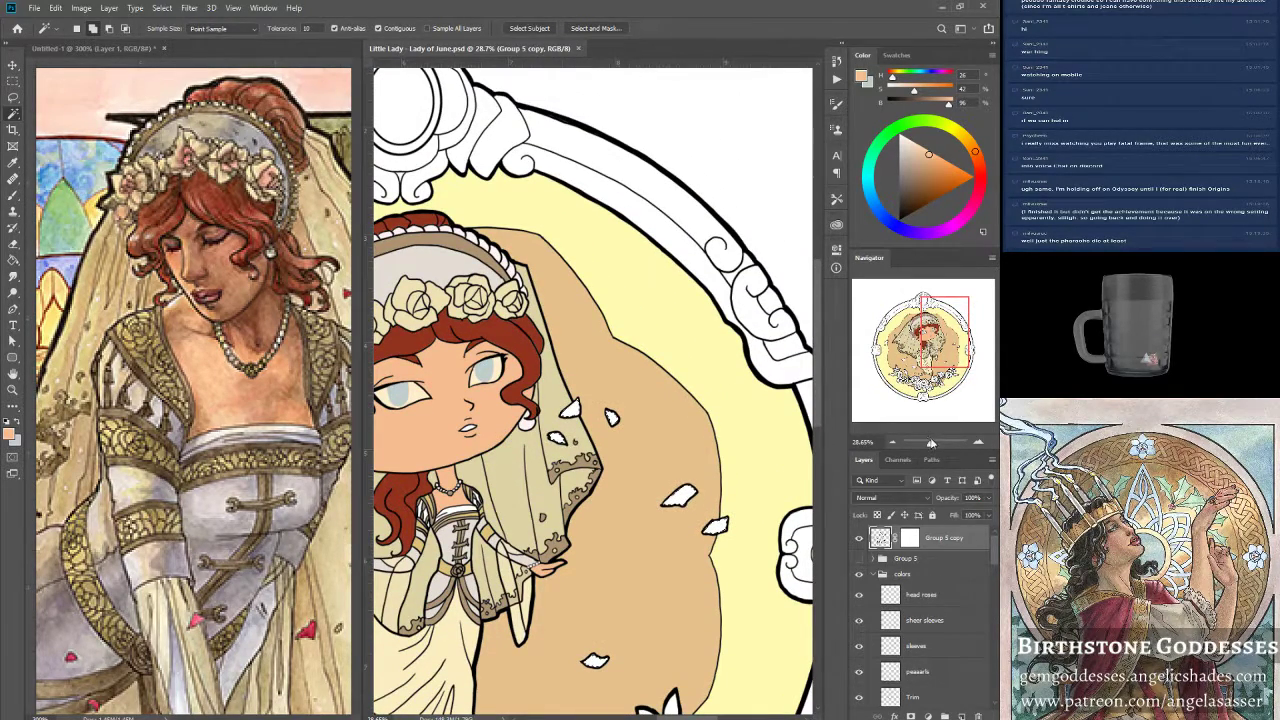
drag(926, 446, 928, 444)
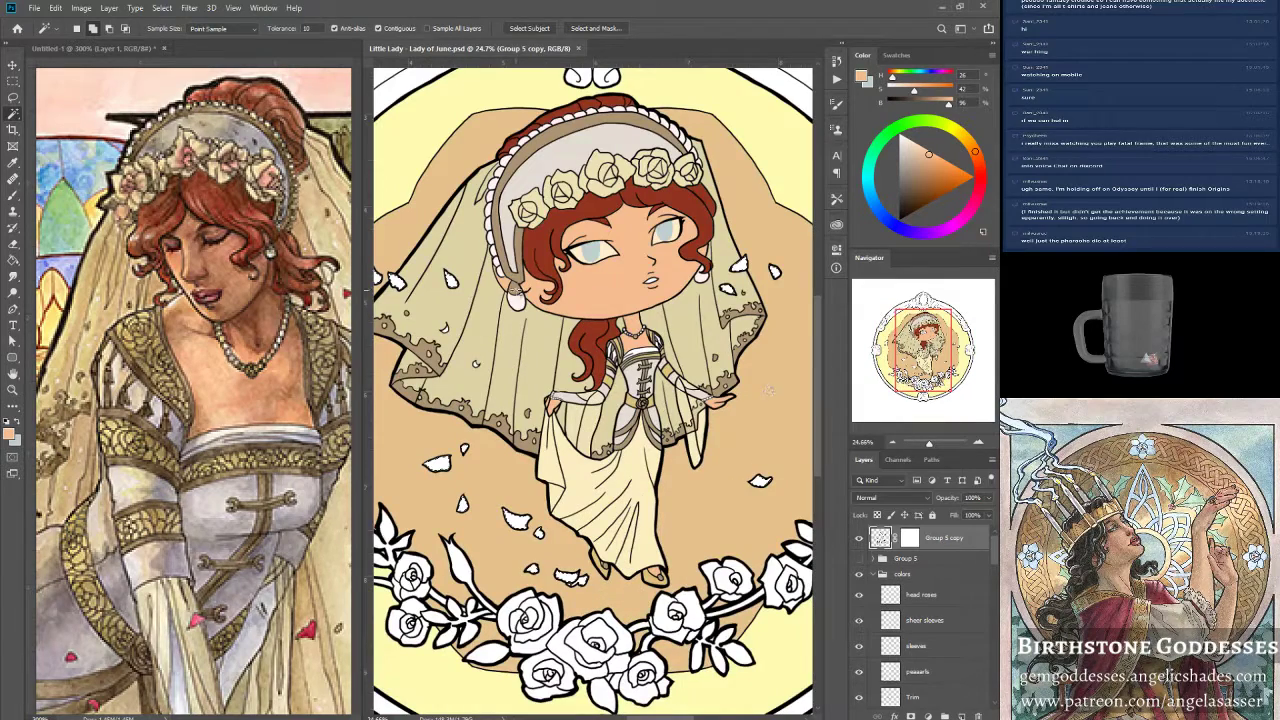
drag(934, 355, 921, 352)
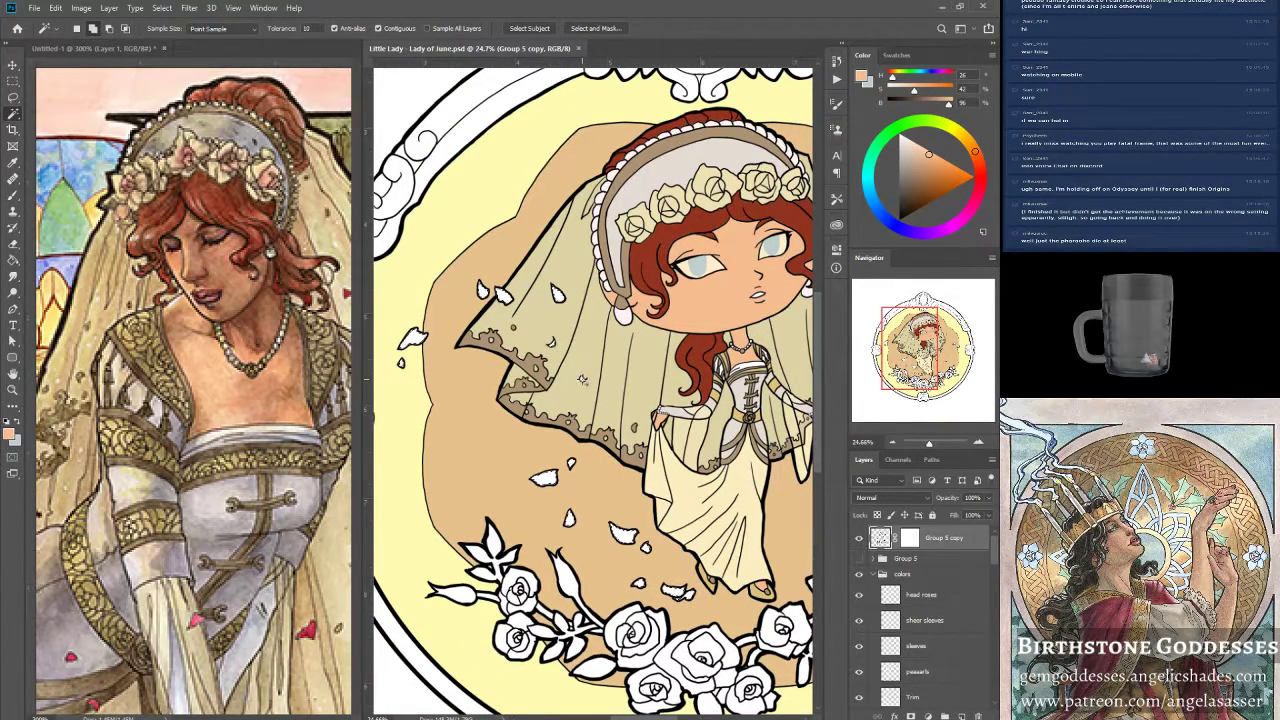
scroll(444, 414, down, 3)
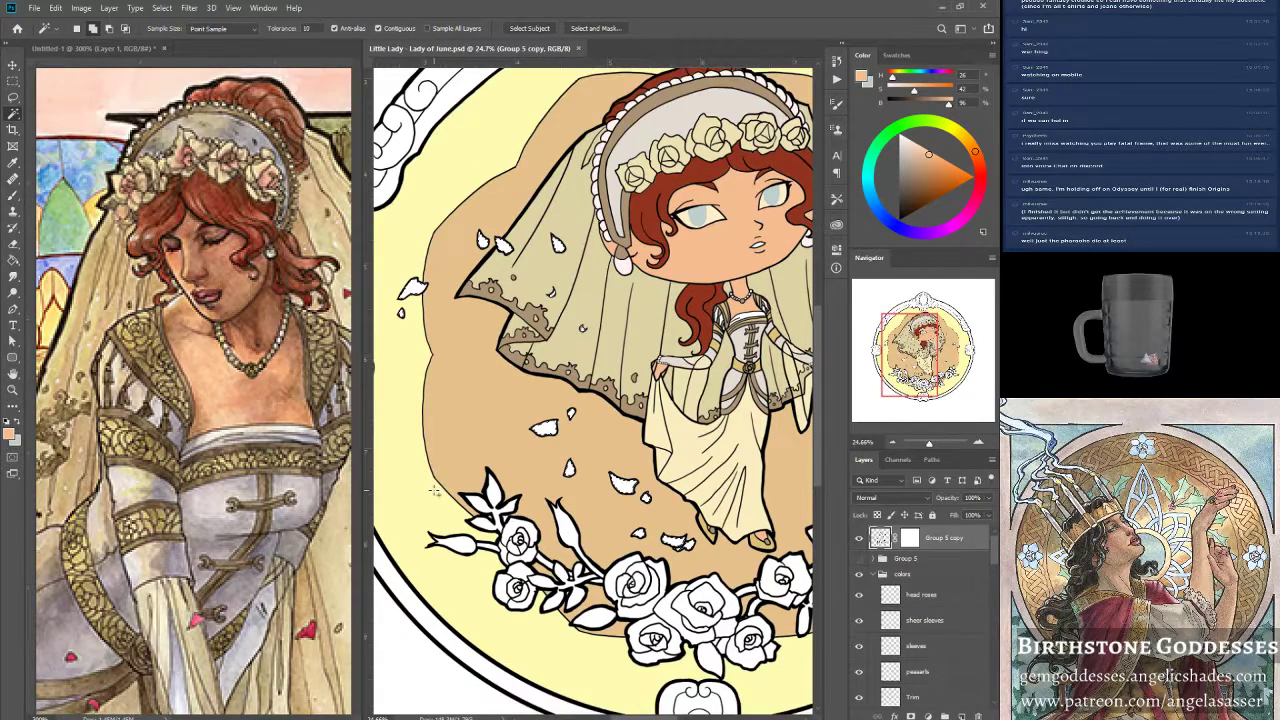
drag(690, 400, 413, 458)
drag(933, 381, 905, 386)
drag(928, 444, 930, 447)
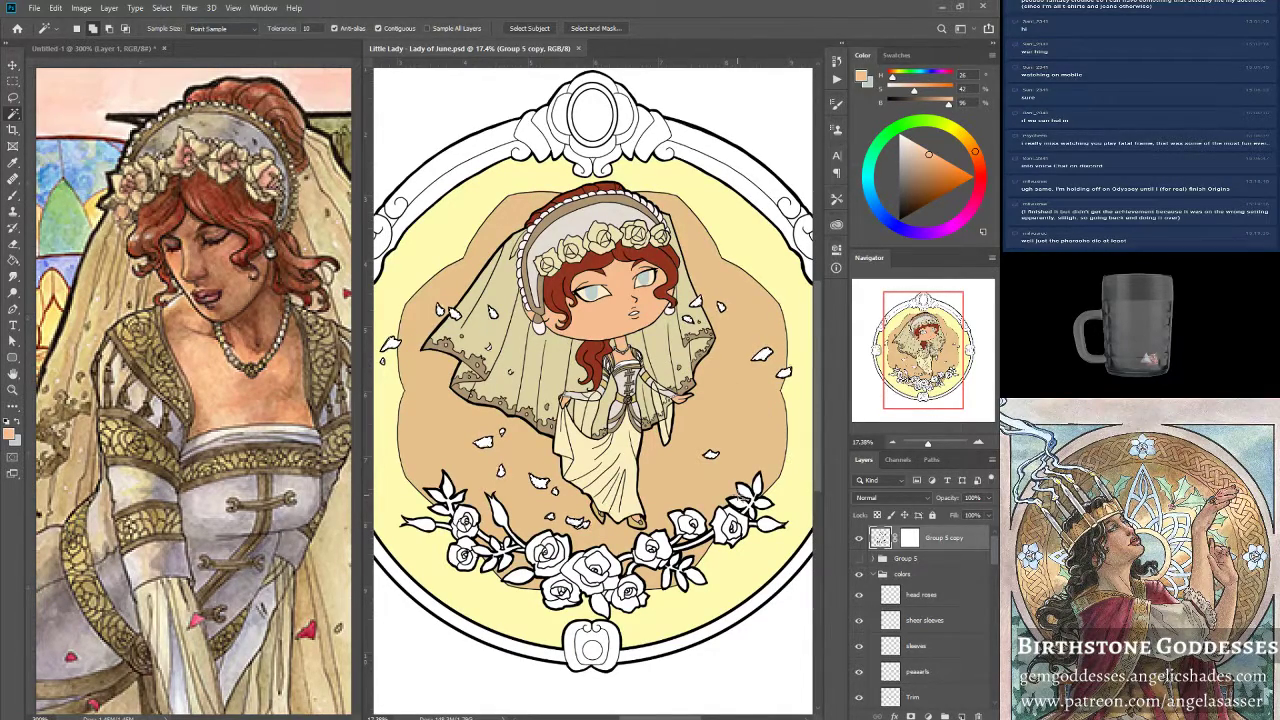
Add a new layer above the head roses layer and name it "falling petals".
click(931, 598)
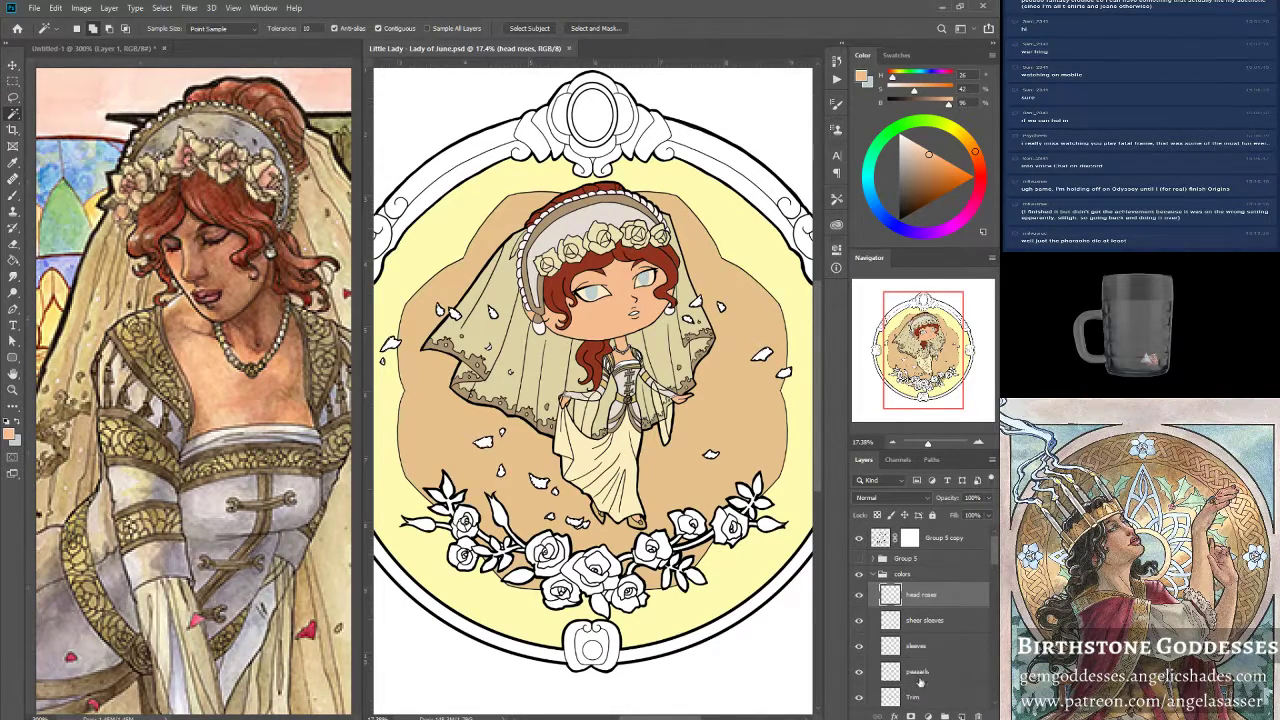
click(961, 716)
double_click(922, 596)
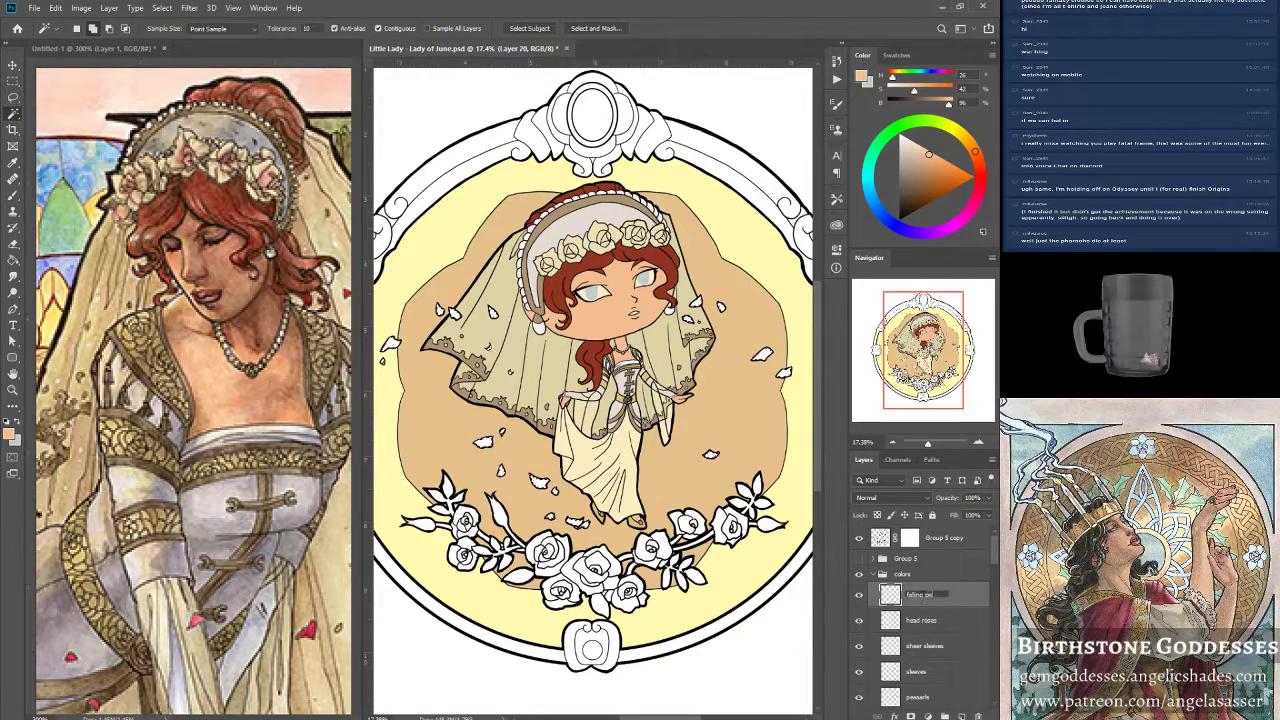
key(Return)
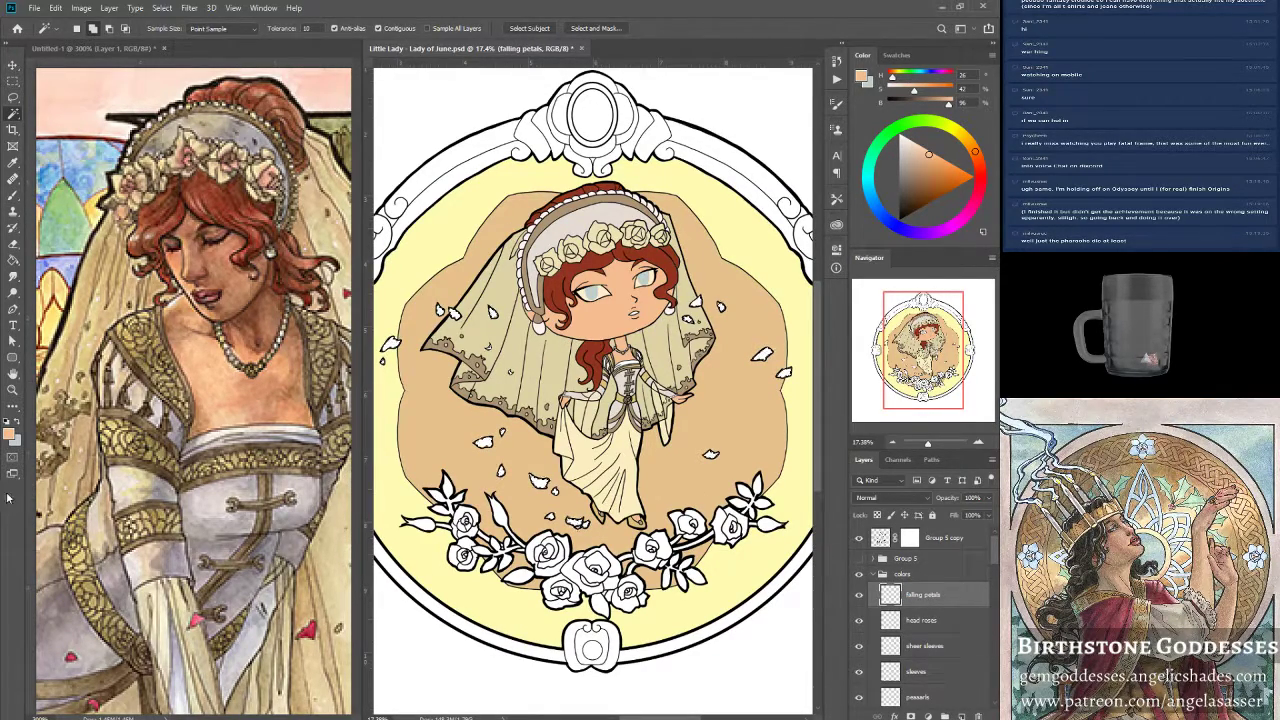
Set the foreground color to the pink ff5d87, sampled from a loose petal in the reference painting.
click(120, 48)
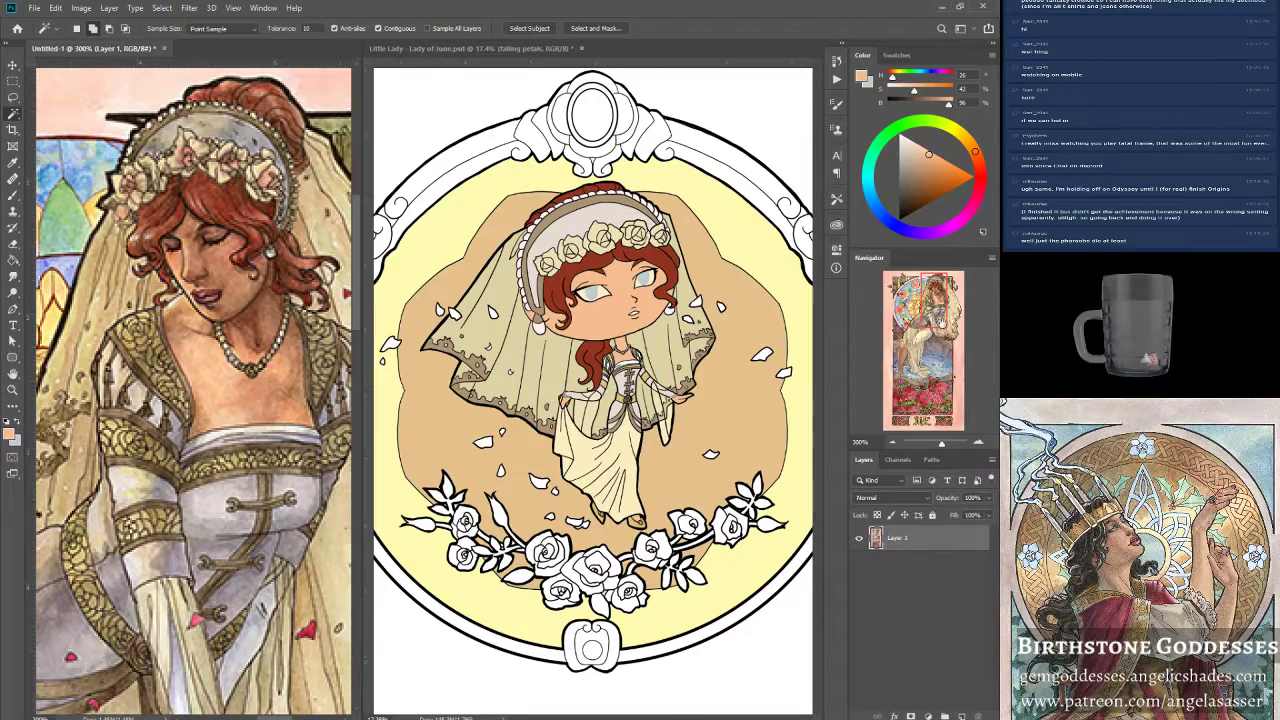
click(936, 338)
mouse_move(936, 340)
mouse_down()
mouse_move(932, 330)
mouse_move(930, 344)
mouse_up()
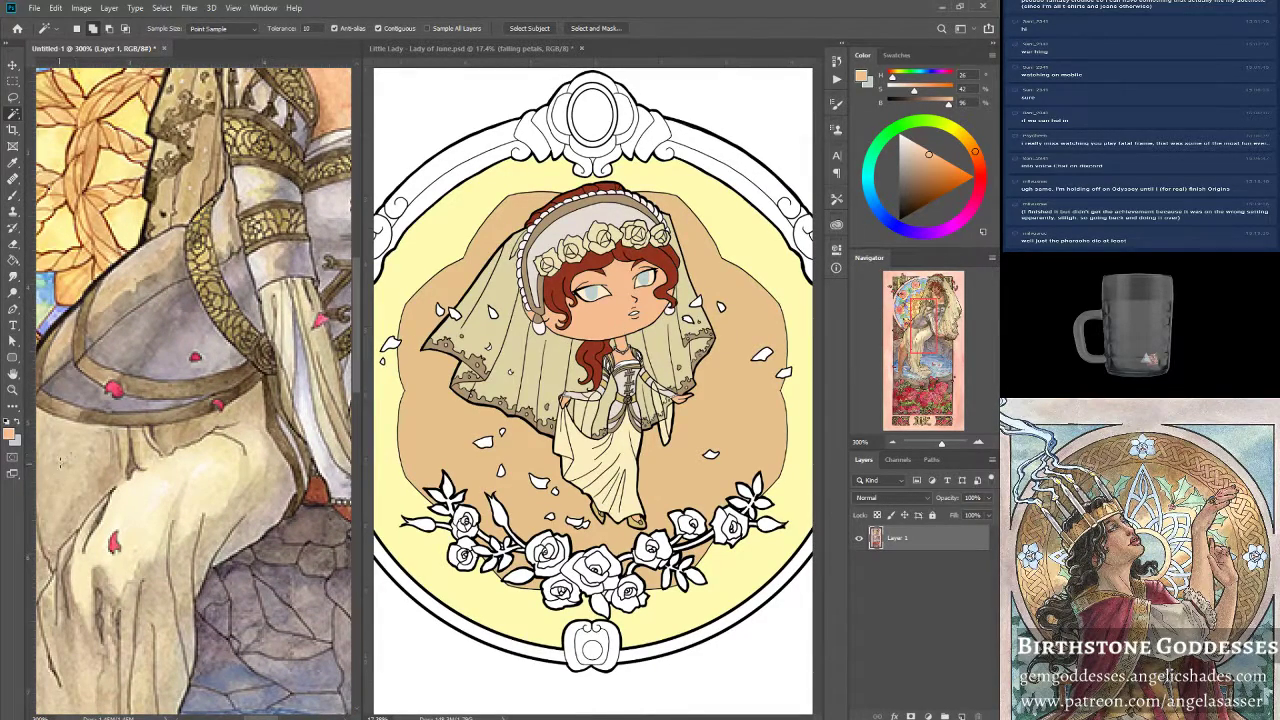
click(12, 435)
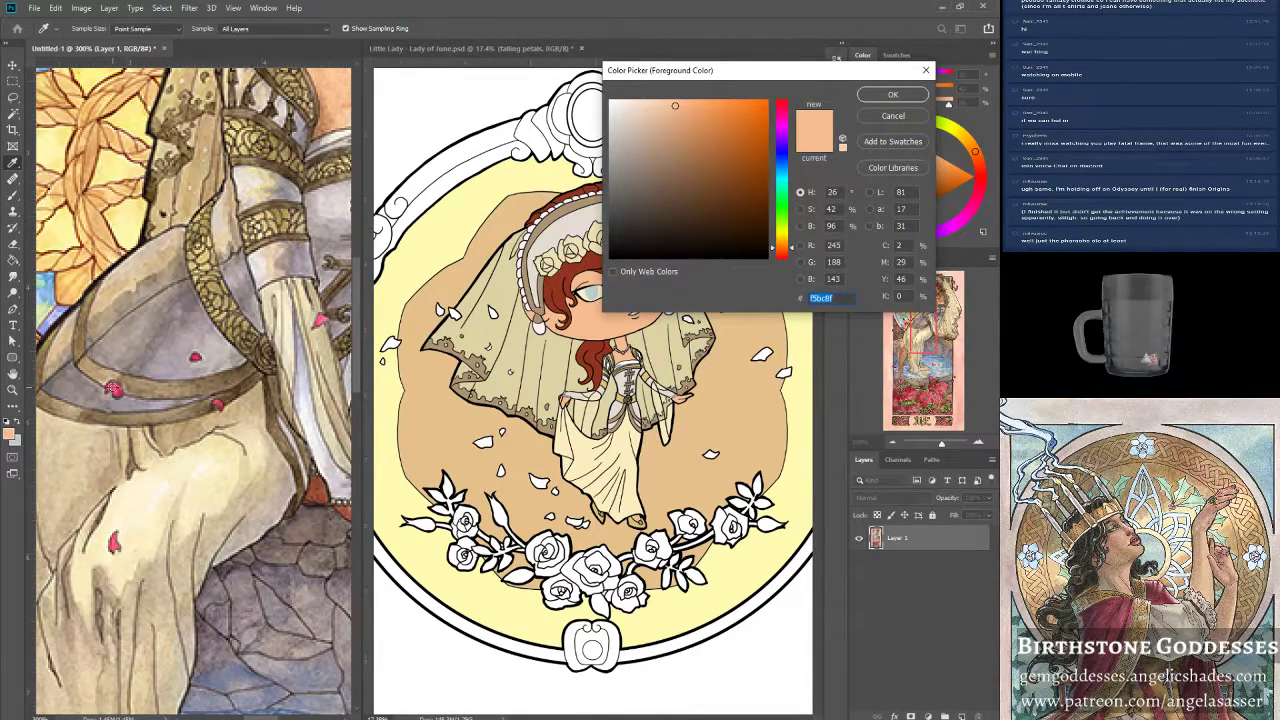
text(ff5d87)
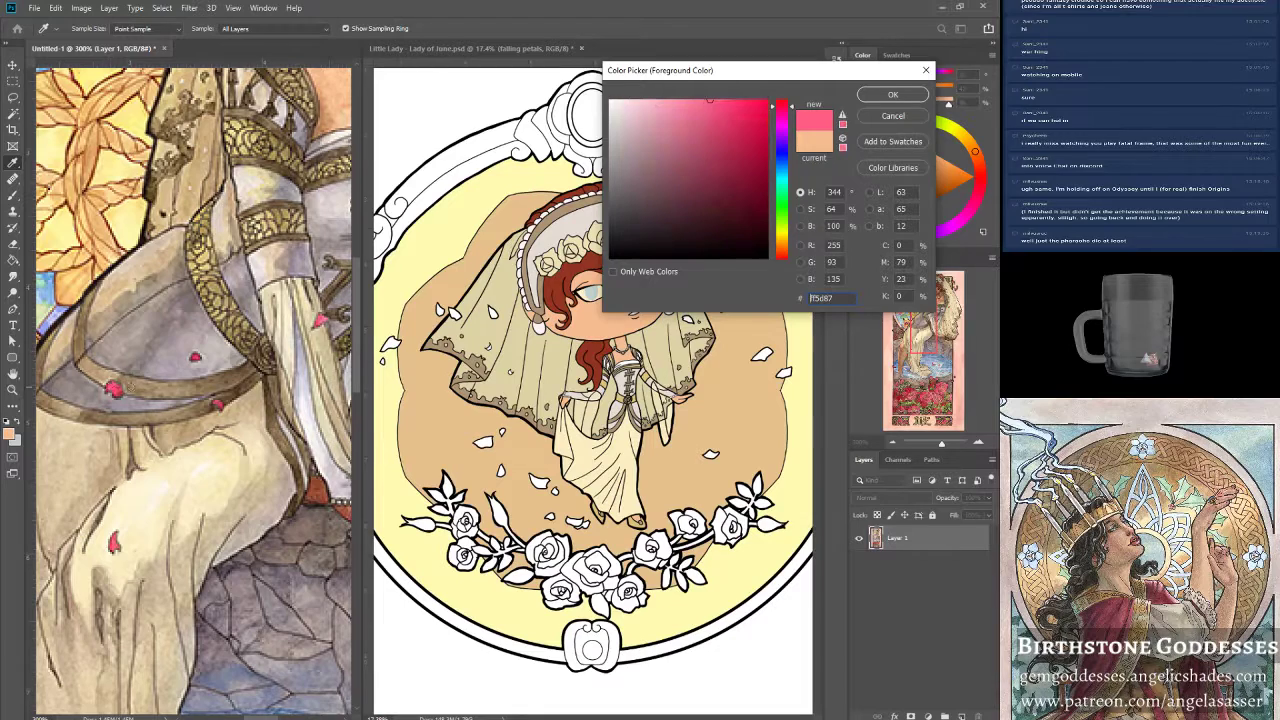
click(888, 97)
Fill the falling petals of the Little Lady illustration with the background color on the falling petals layer.
click(12, 391)
click(375, 28)
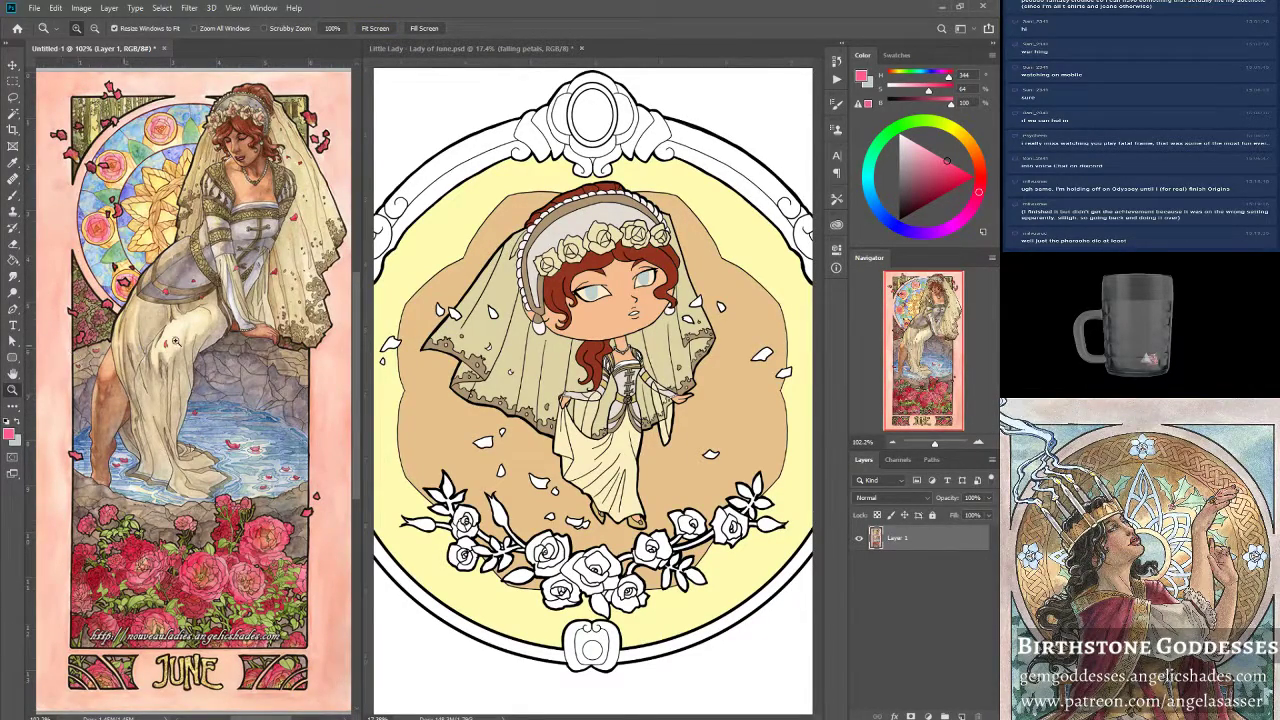
click(549, 461)
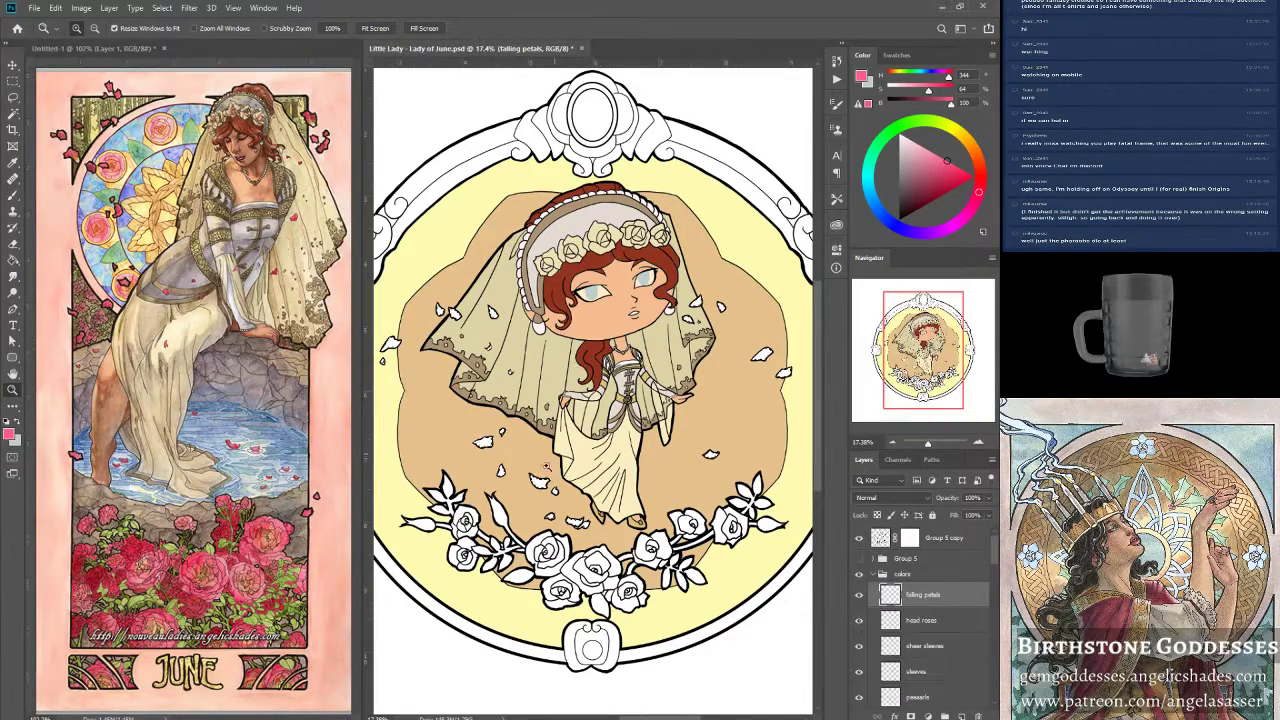
click(549, 461)
drag(925, 379, 914, 372)
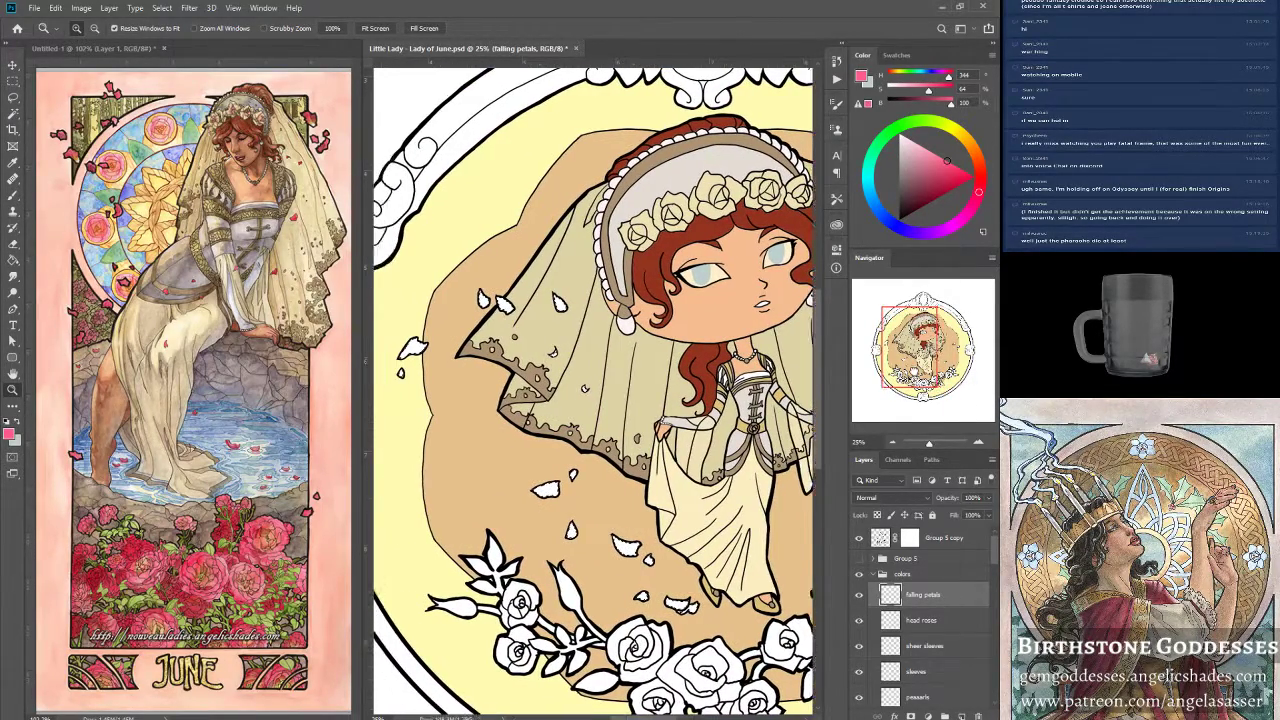
click(56, 8)
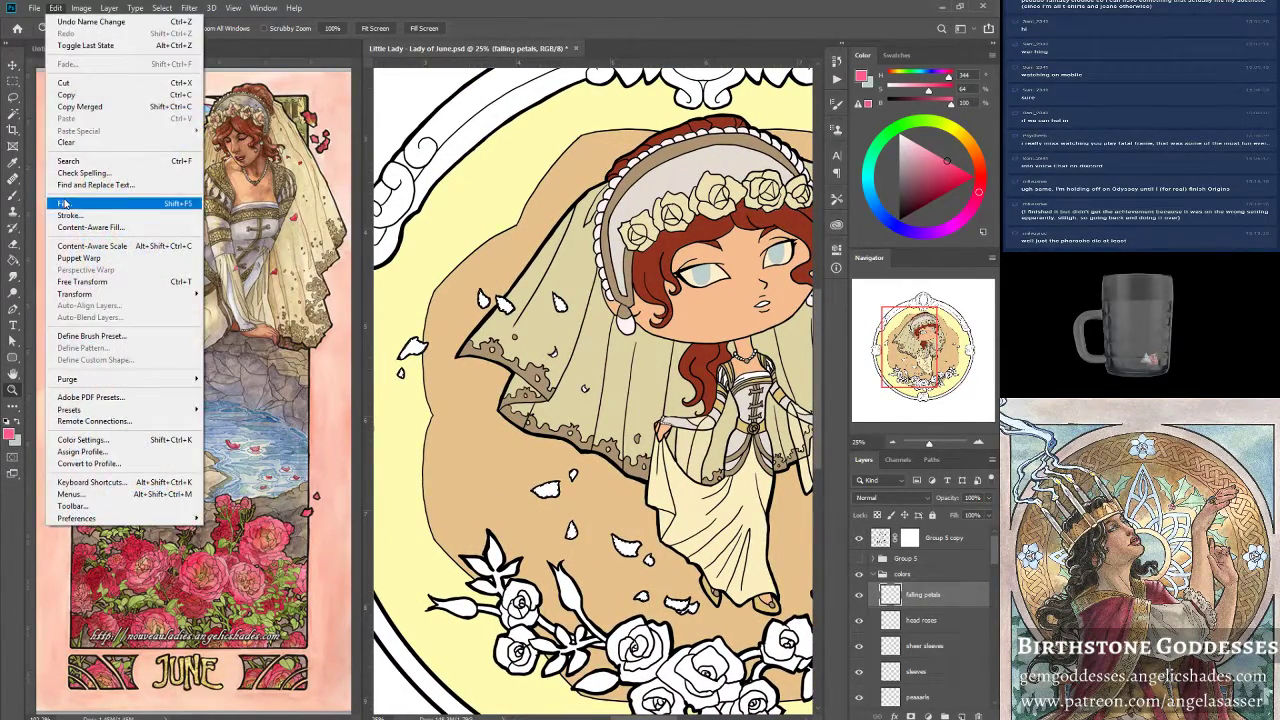
click(63, 204)
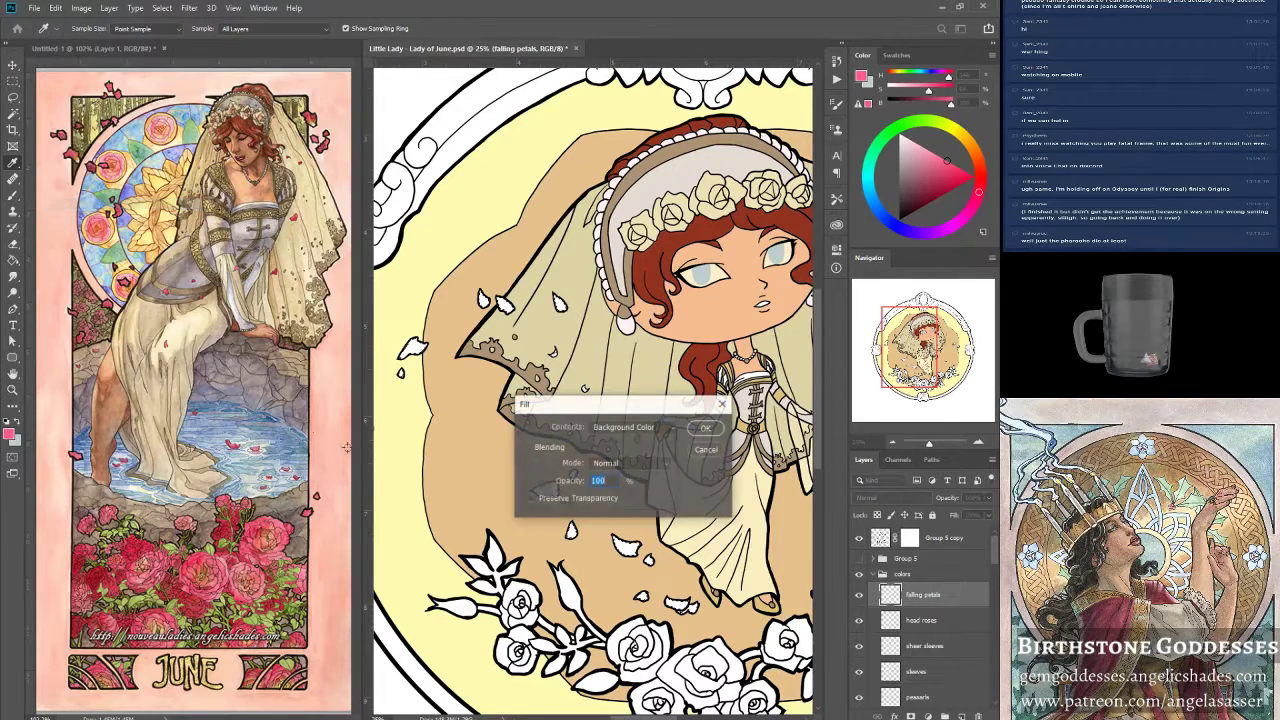
click(708, 429)
key(z)
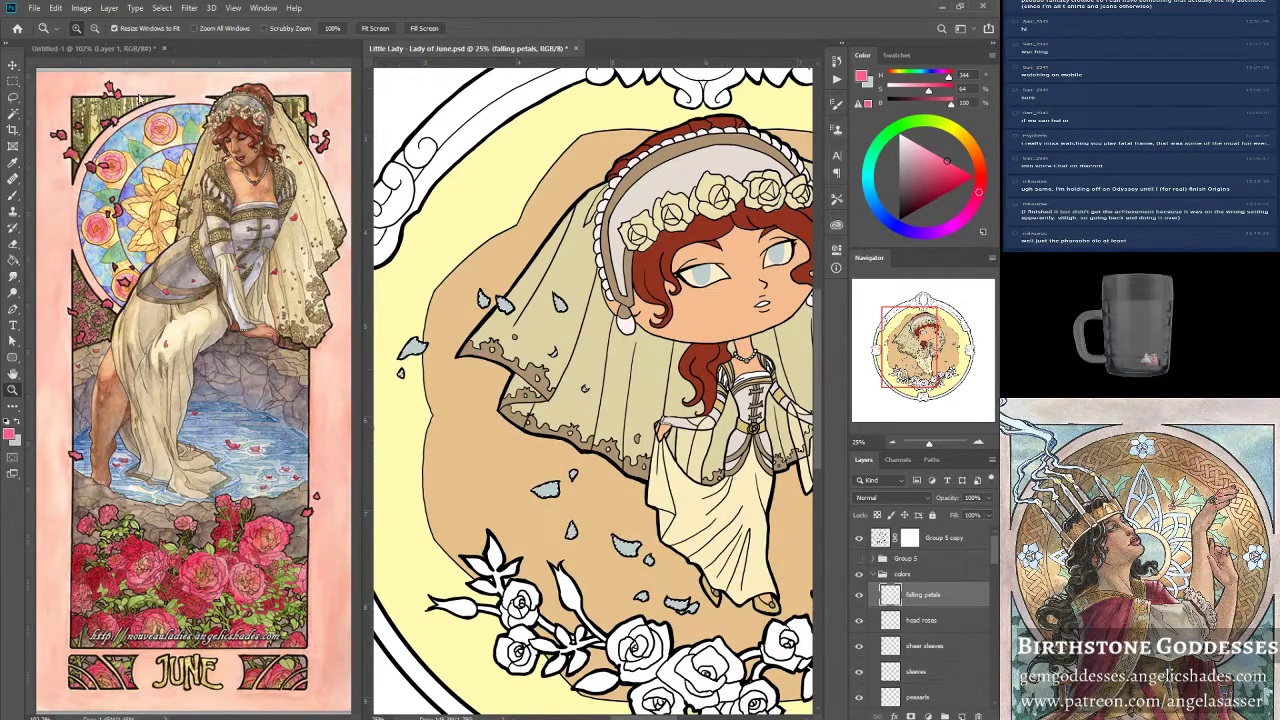
Fill the falling petals with the pink foreground color and save the file.
click(56, 8)
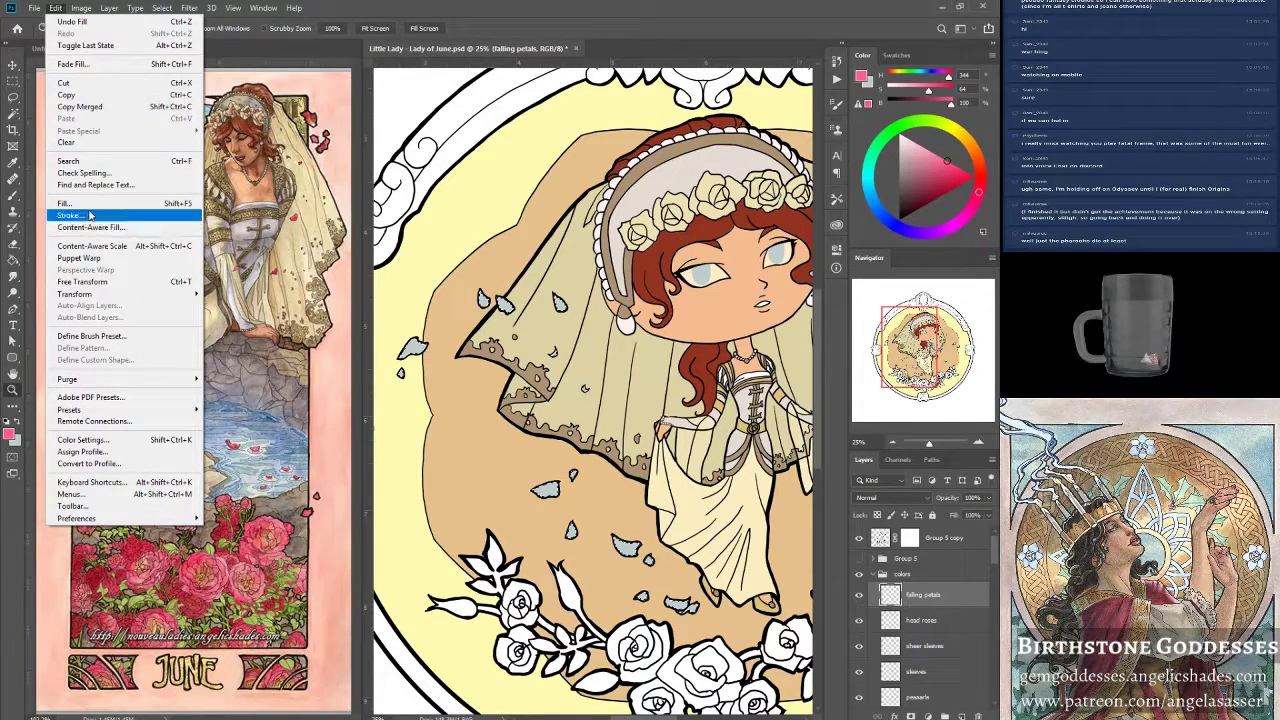
click(63, 203)
click(632, 428)
click(620, 439)
click(706, 428)
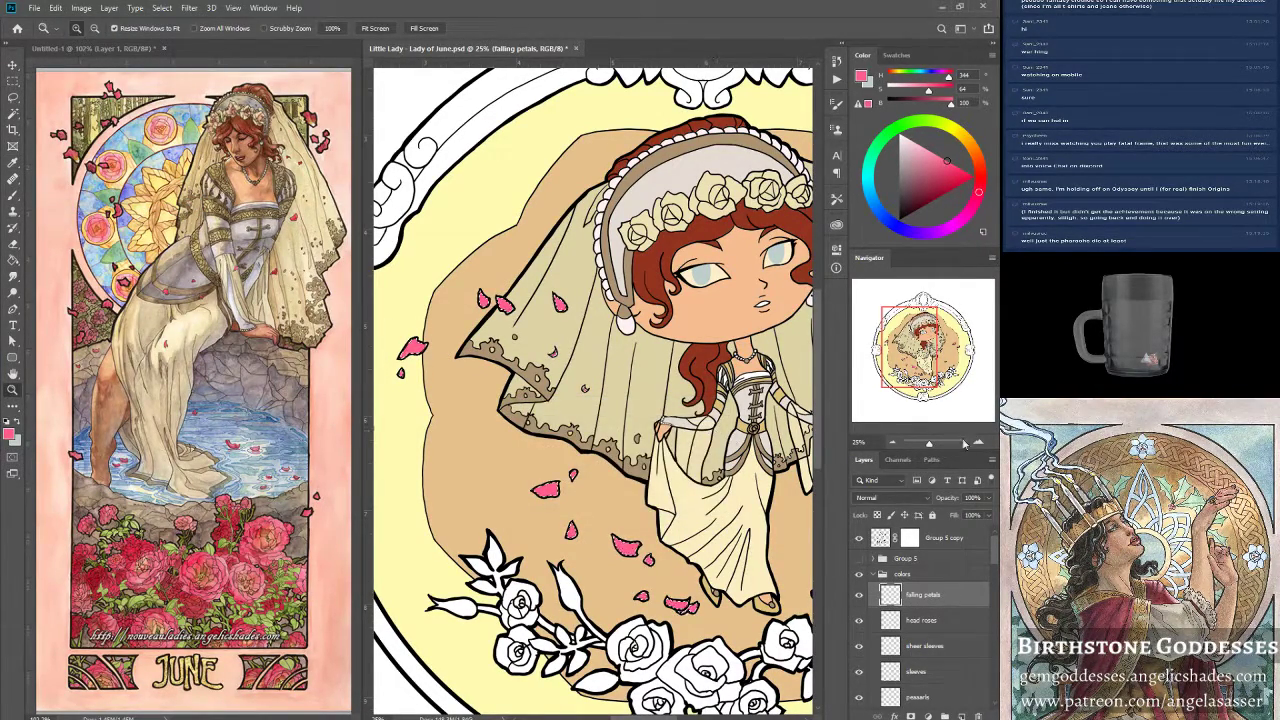
drag(929, 444, 929, 444)
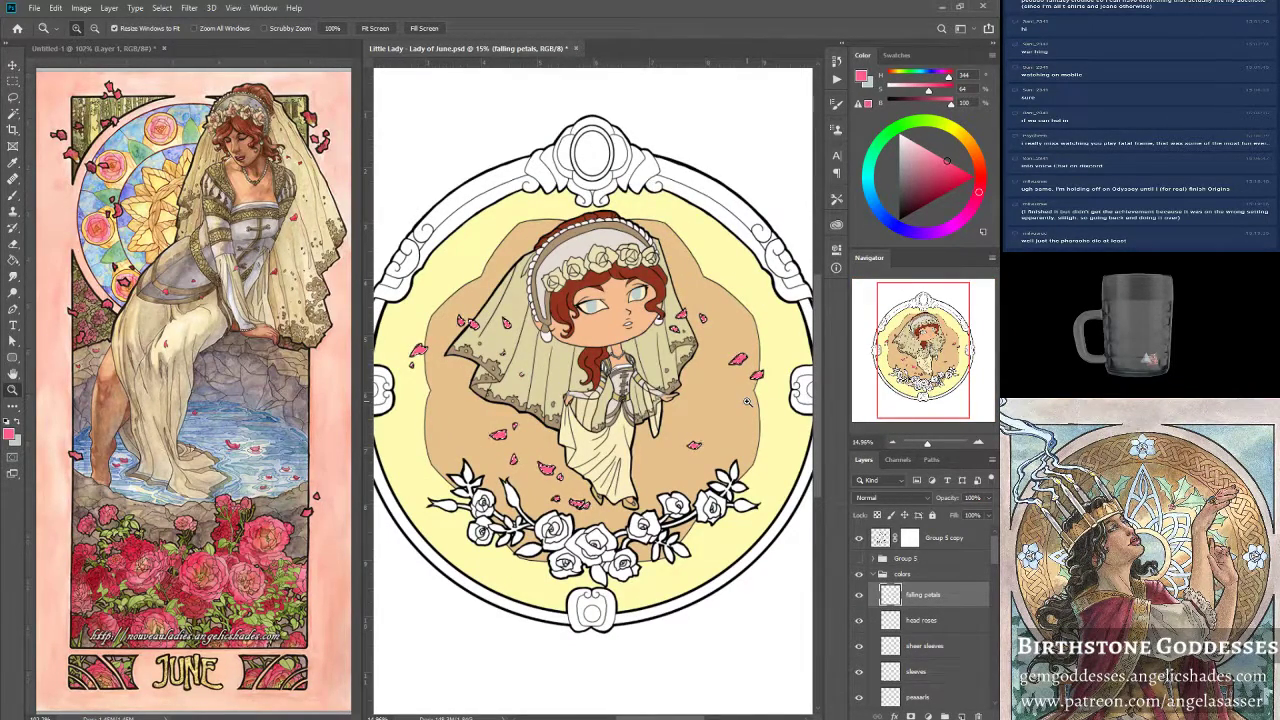
key(ctrl+s)
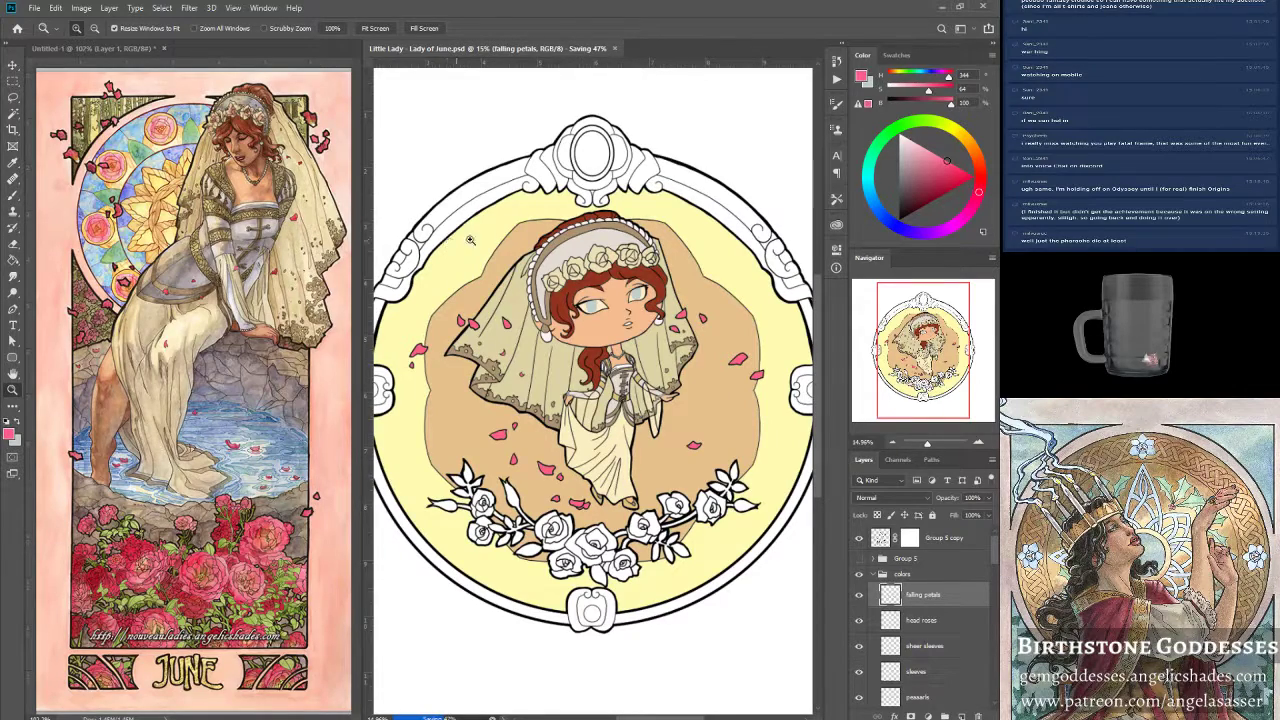
Mute the yellow outer background on the bg layer with Hue/Saturation, using Saturation -49 and Lightness +32.
scroll(929, 640, down, 5)
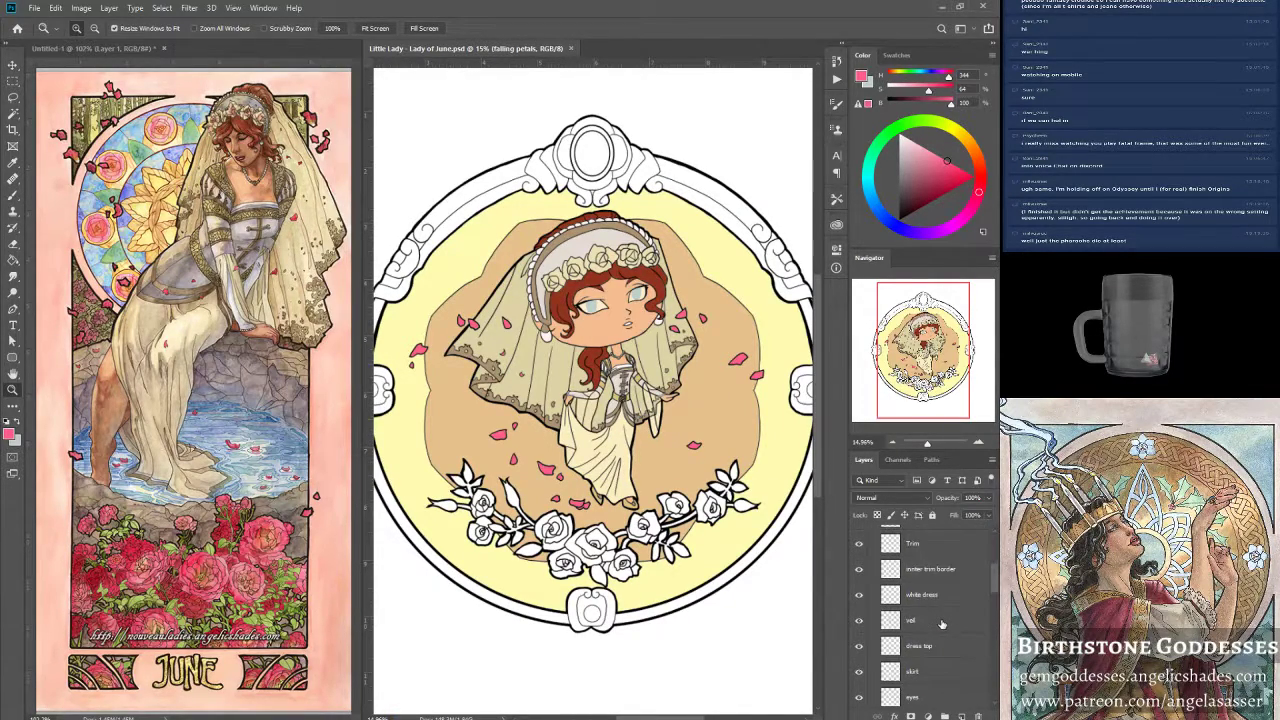
scroll(929, 657, down, 2)
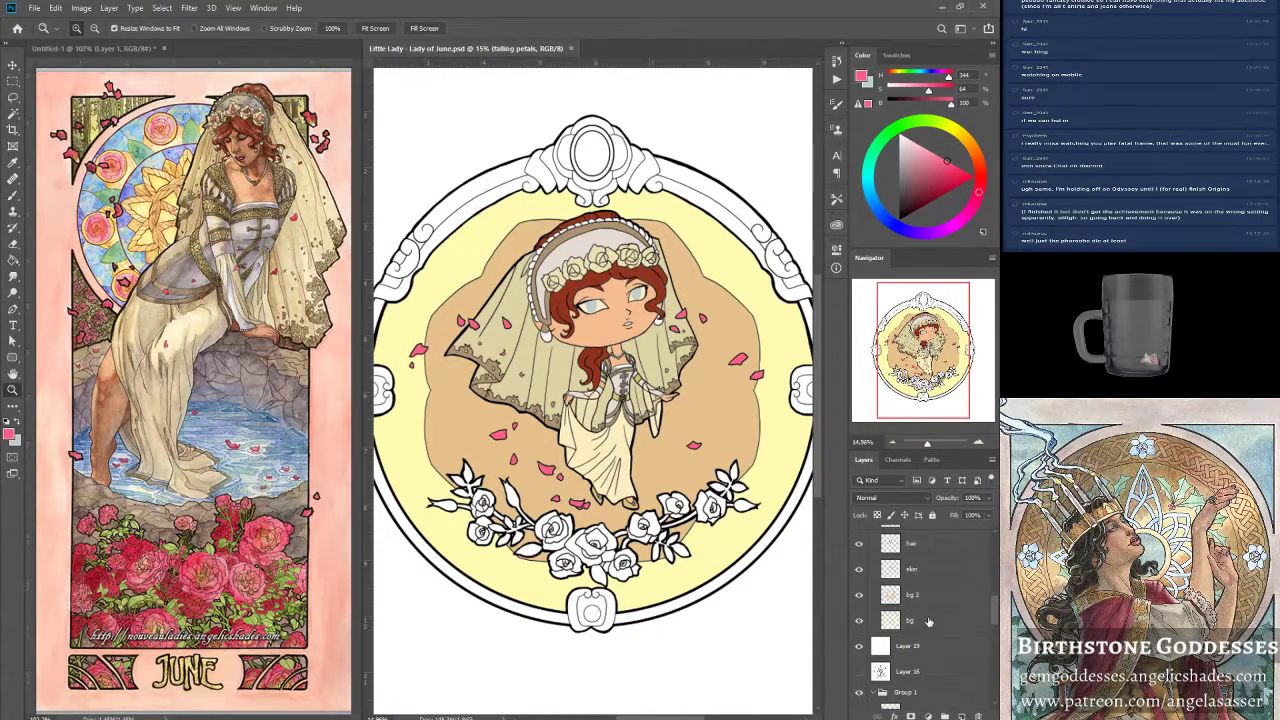
click(929, 621)
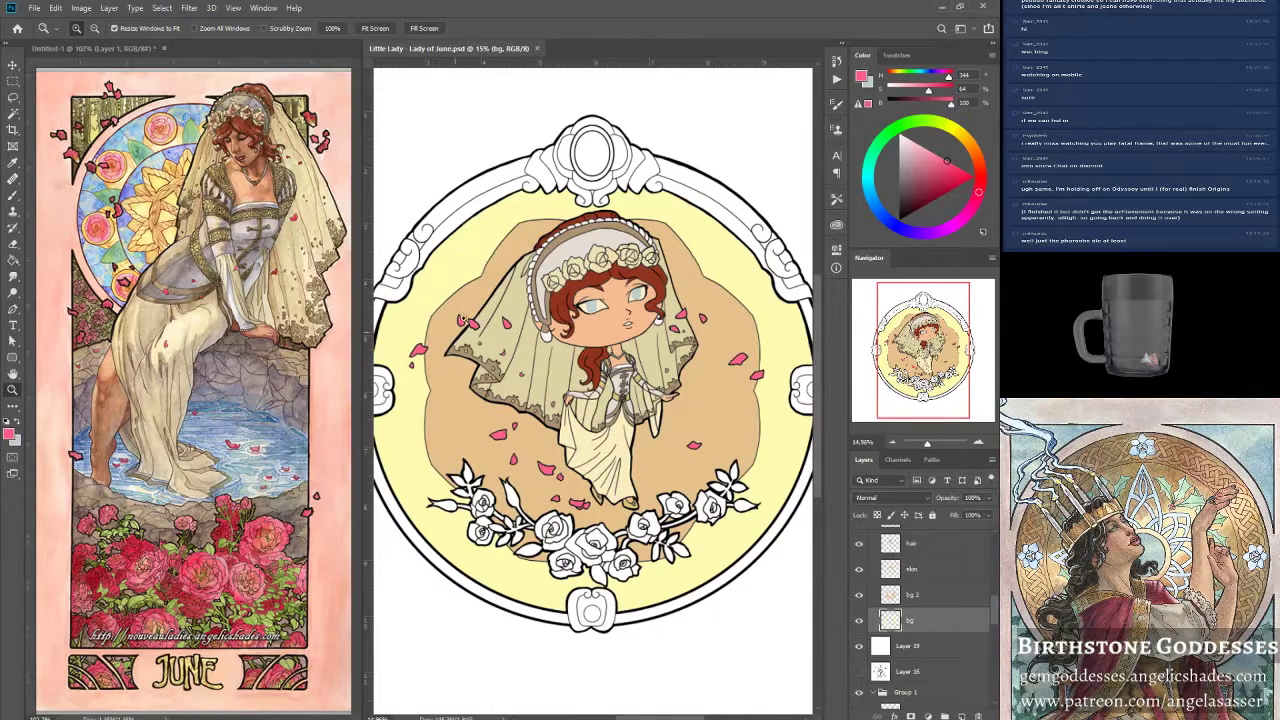
click(81, 8)
mouse_move(100, 40)
click(235, 106)
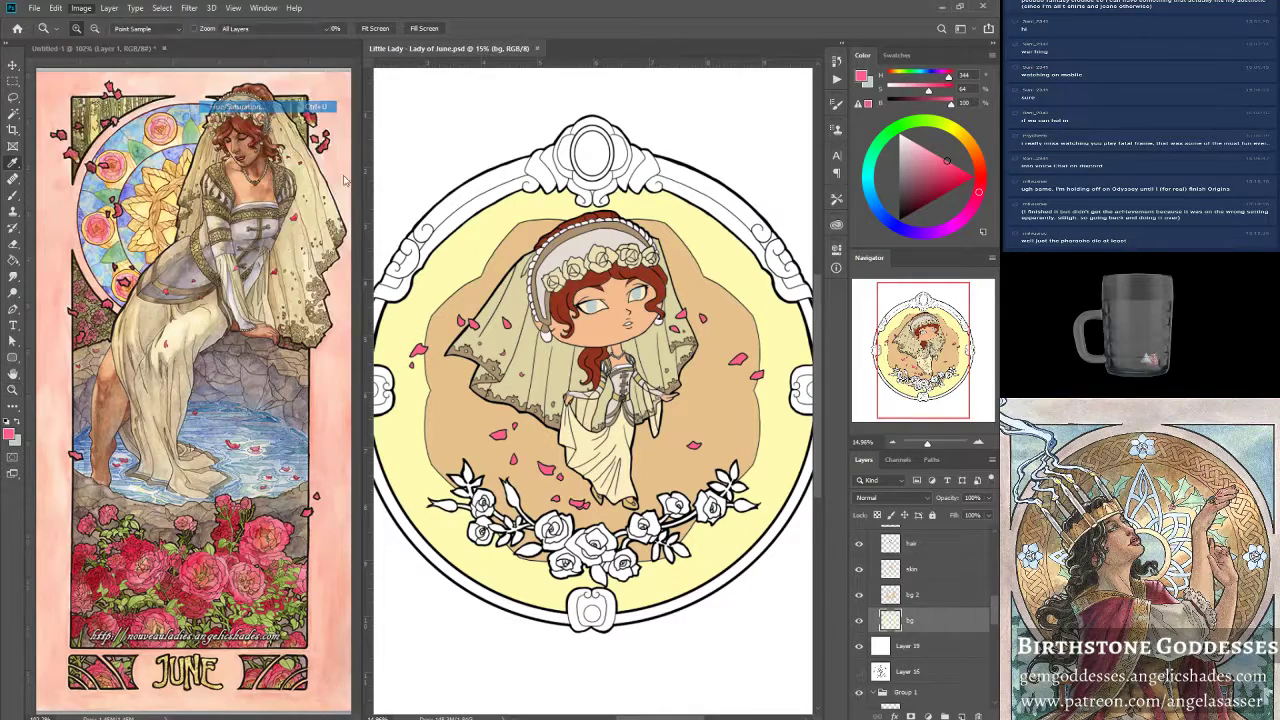
drag(174, 262, 198, 297)
drag(137, 261, 144, 261)
drag(196, 295, 193, 294)
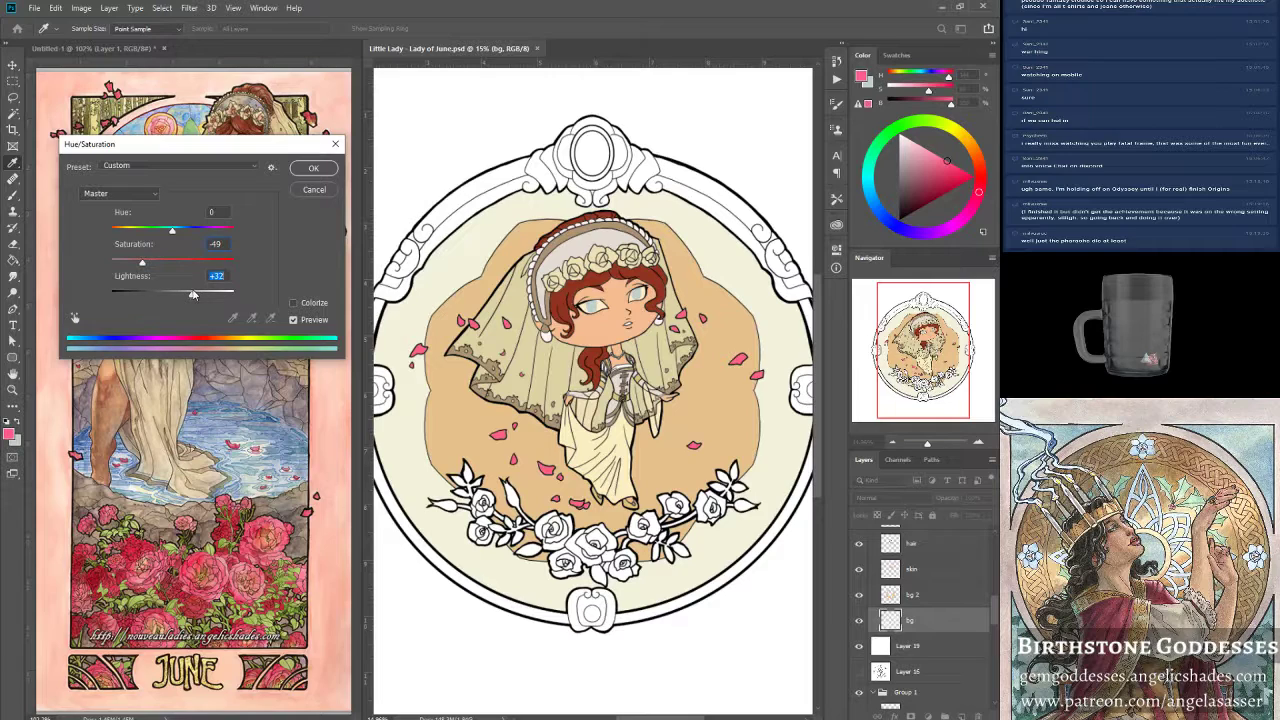
click(318, 172)
key(z)
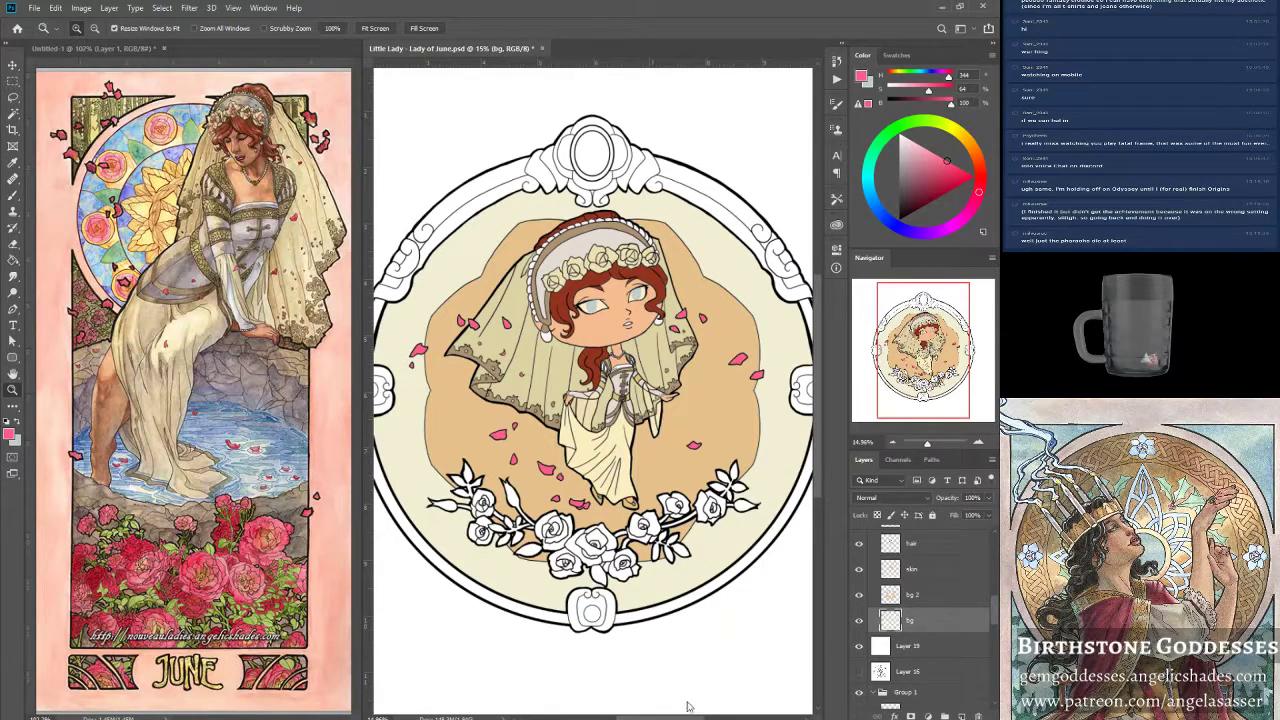
Lighten the tan inner background on the bg 2 layer with Hue/Saturation, using Saturation -47 and Lightness +74.
click(920, 594)
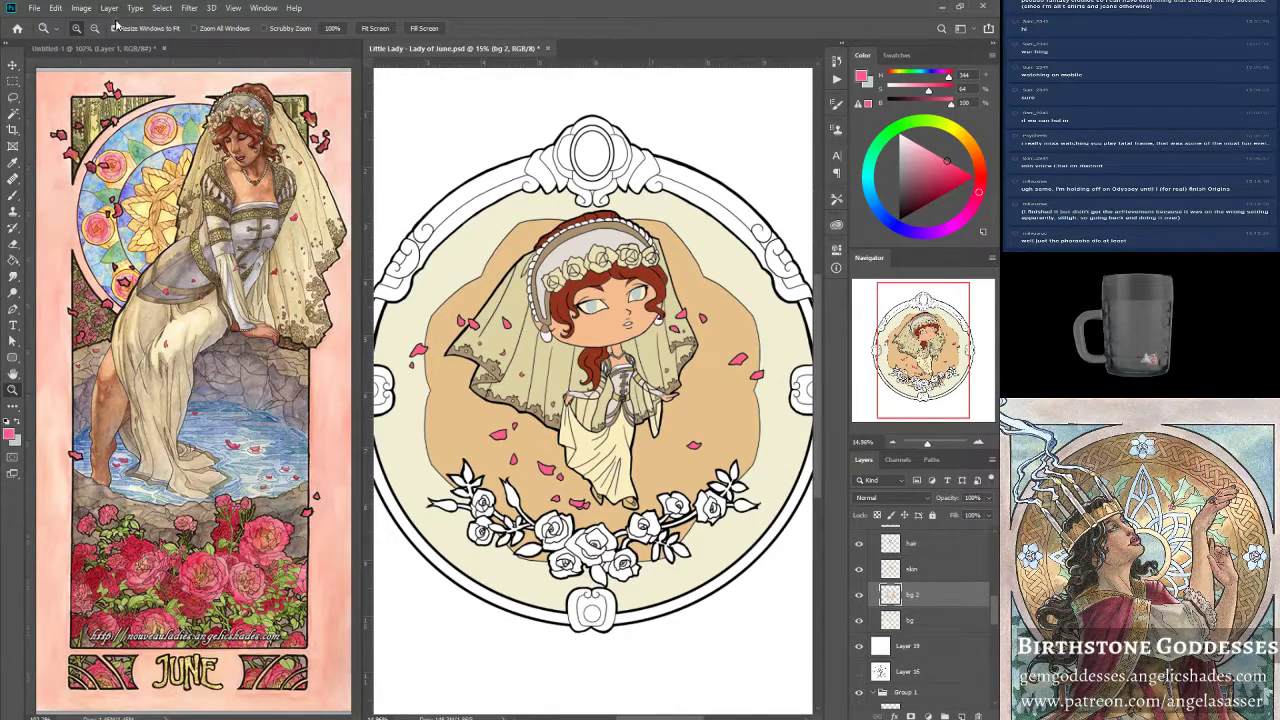
click(81, 8)
mouse_move(150, 40)
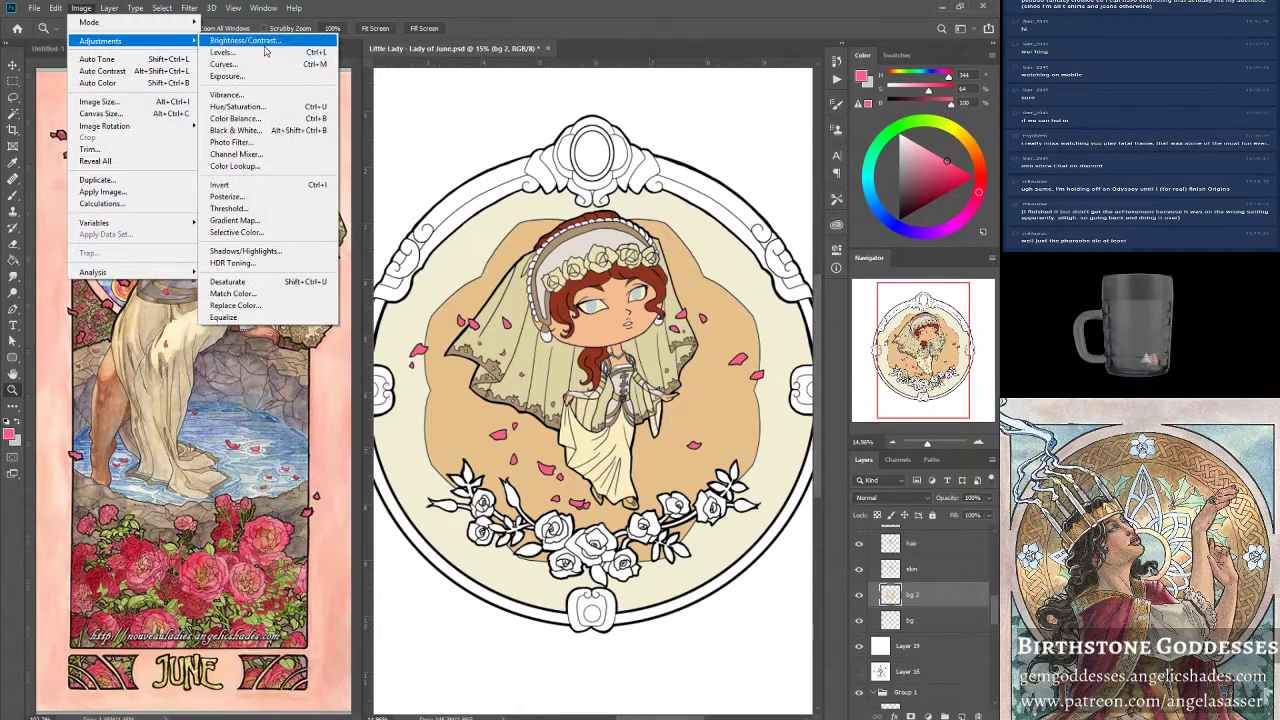
click(267, 108)
drag(172, 264, 220, 300)
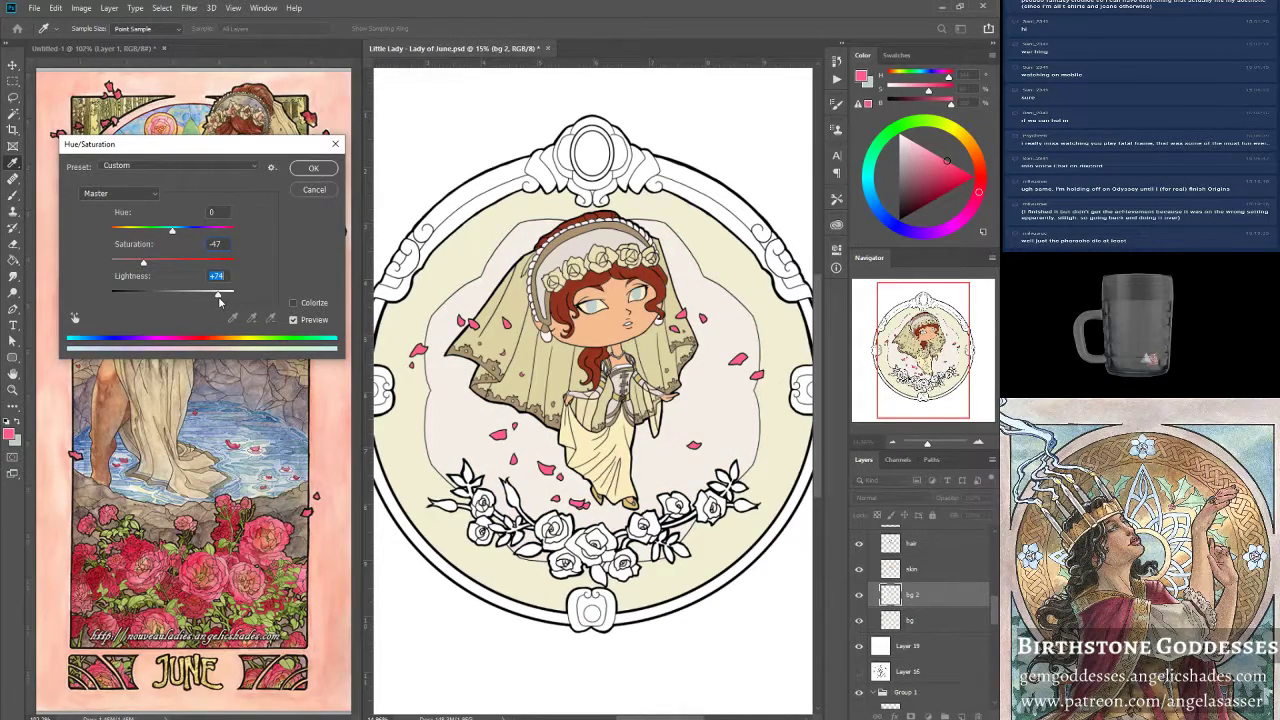
click(313, 169)
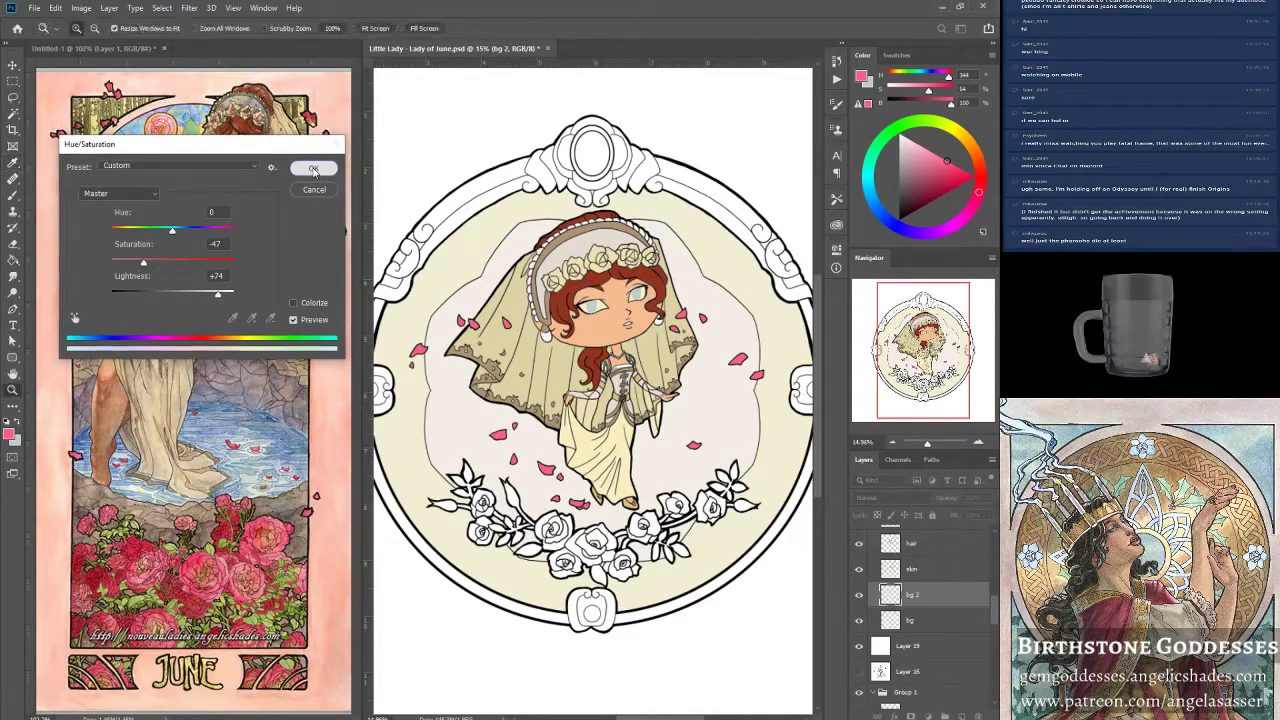
Shift the bg layer to pale blue with Hue/Saturation at Hue +127, Saturation -23, Lightness +26, and save the file.
click(934, 622)
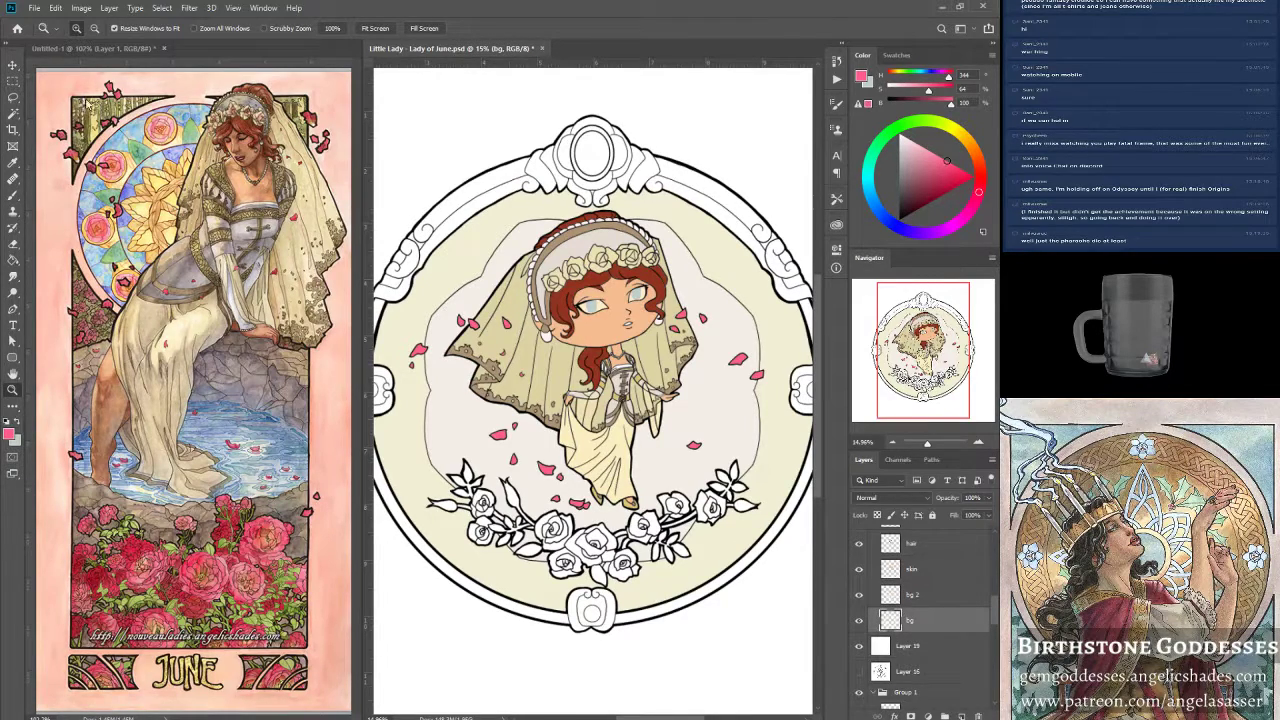
click(82, 8)
mouse_move(100, 34)
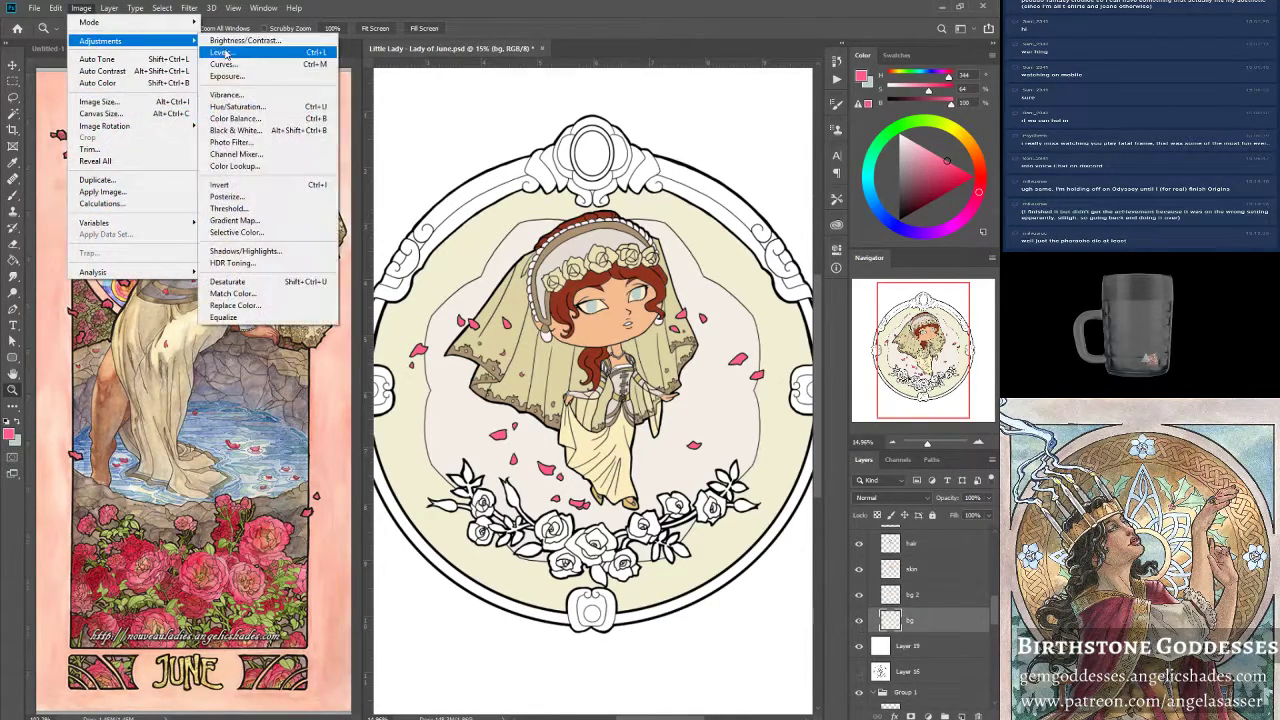
click(245, 106)
drag(172, 230, 222, 243)
drag(174, 298, 158, 266)
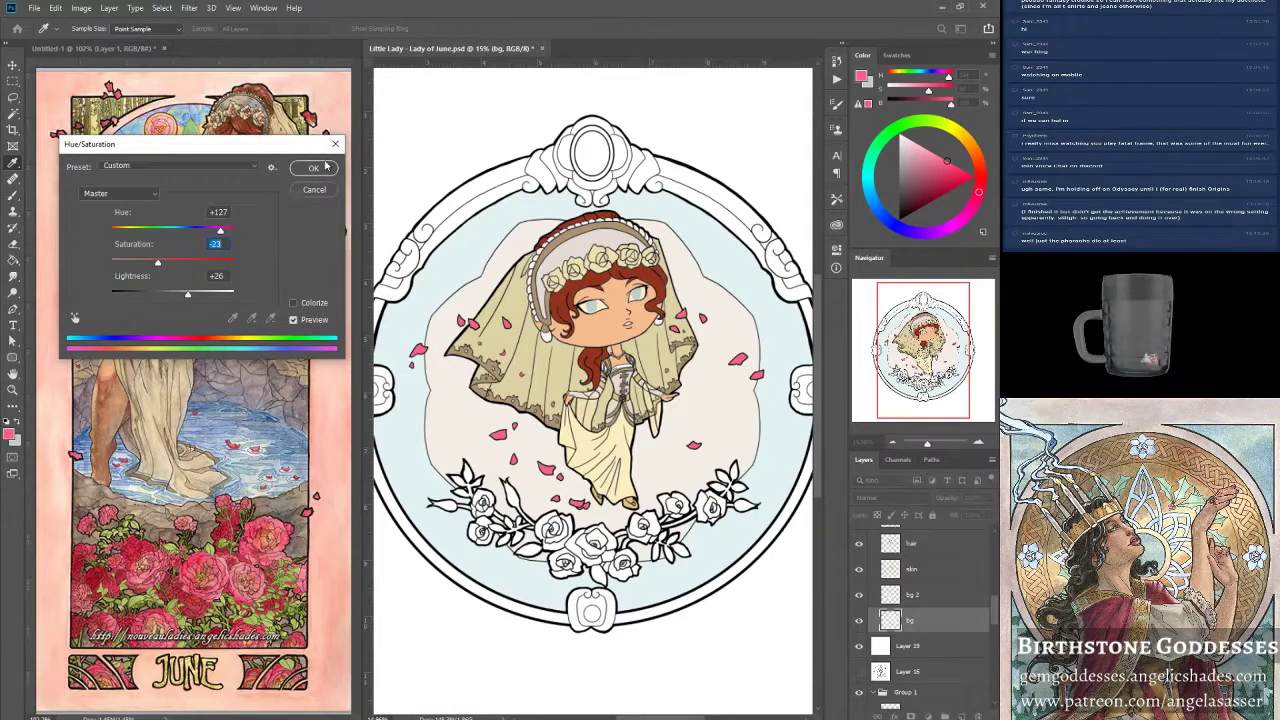
click(324, 168)
mouse_move(592, 380)
mouse_down()
mouse_move(654, 372)
mouse_move(604, 374)
mouse_up()
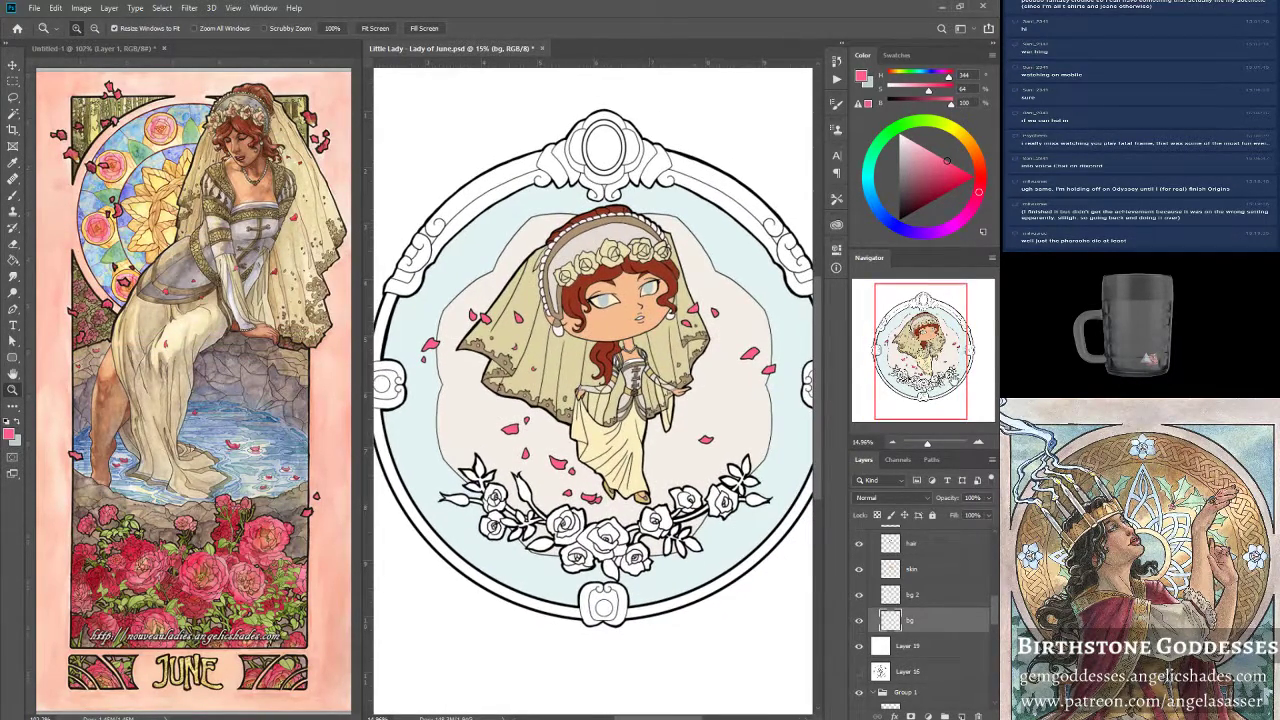
key(ctrl+s)
Examine the recolored background around the figure and rose garland, both up close and across the whole illustration.
scroll(459, 446, up, 2)
scroll(459, 446, down, 1)
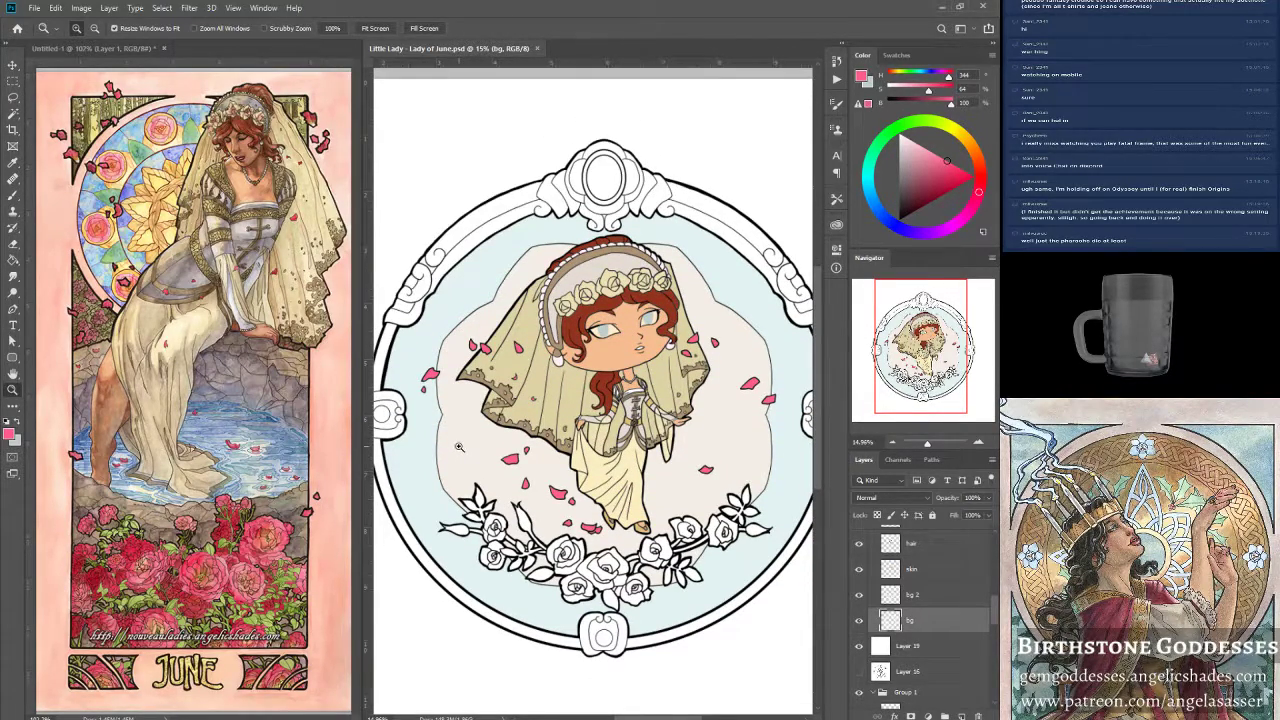
click(525, 574)
click(525, 574)
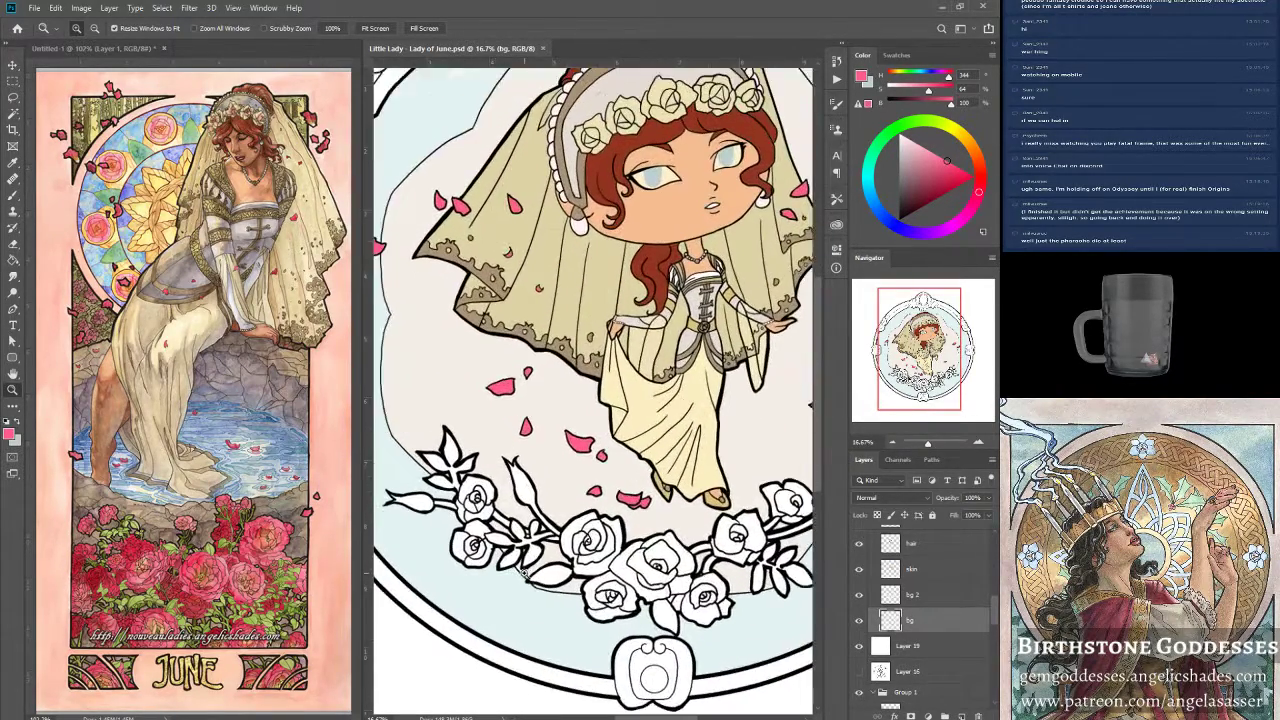
scroll(536, 567, up, 2)
scroll(536, 567, up, 1)
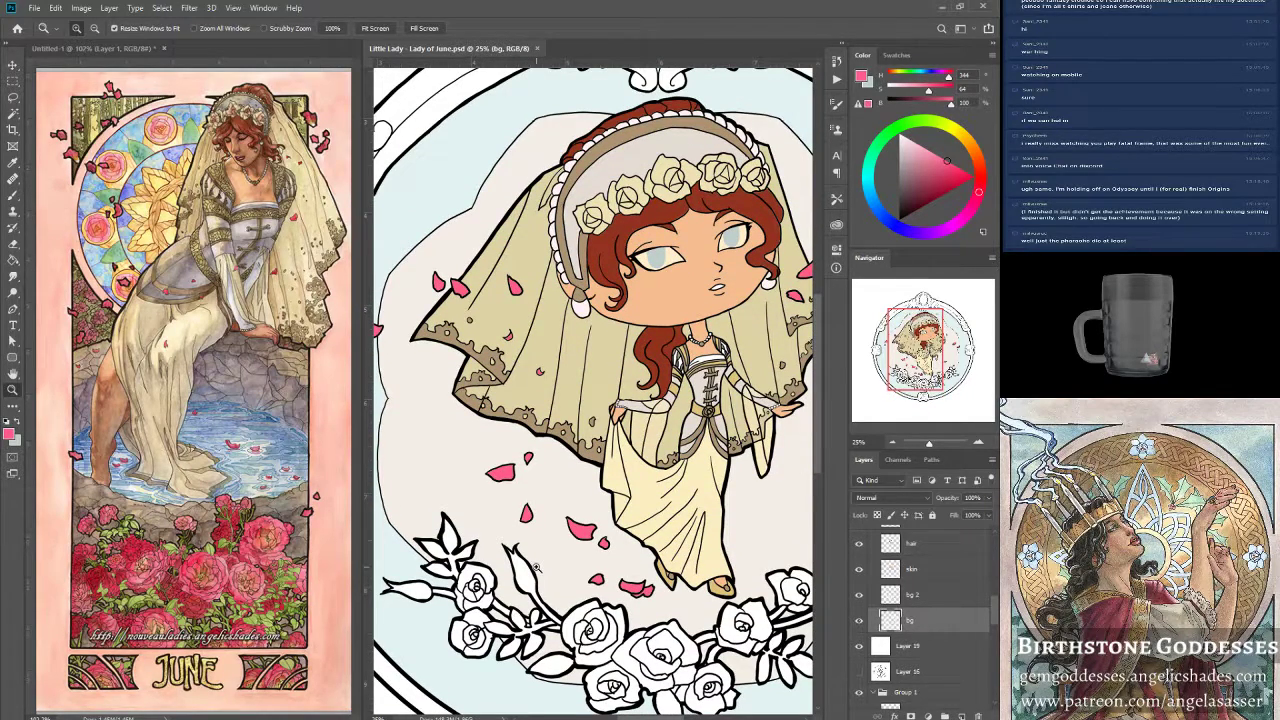
drag(916, 366, 928, 368)
drag(930, 443, 928, 446)
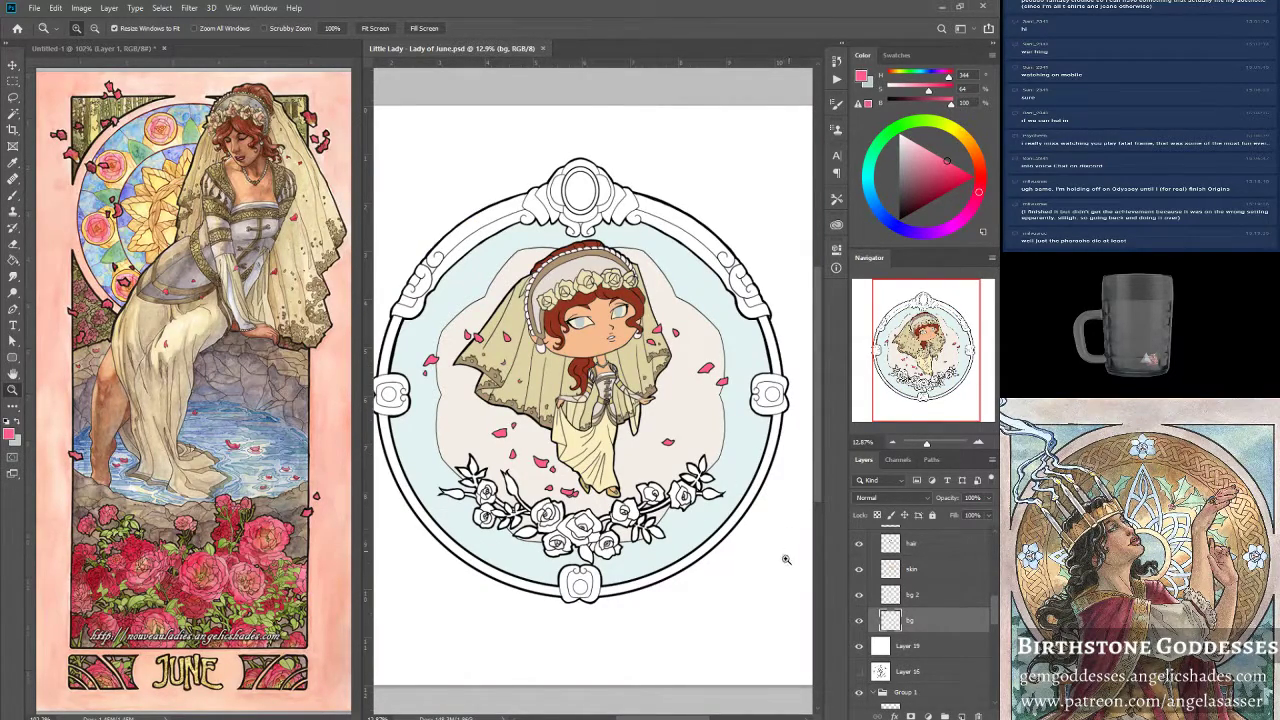
Set the foreground color to the rose pink f3506d, sampled from the roses at the base of the reference painting.
click(8, 434)
click(193, 561)
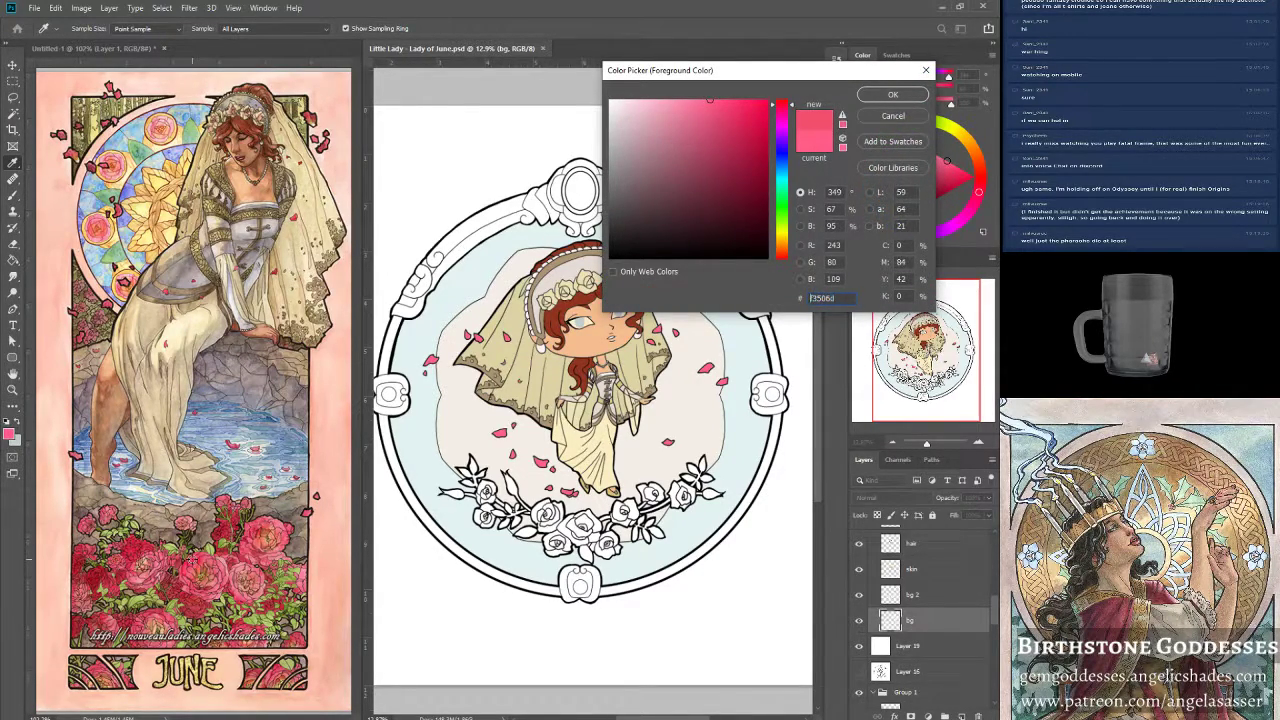
click(893, 95)
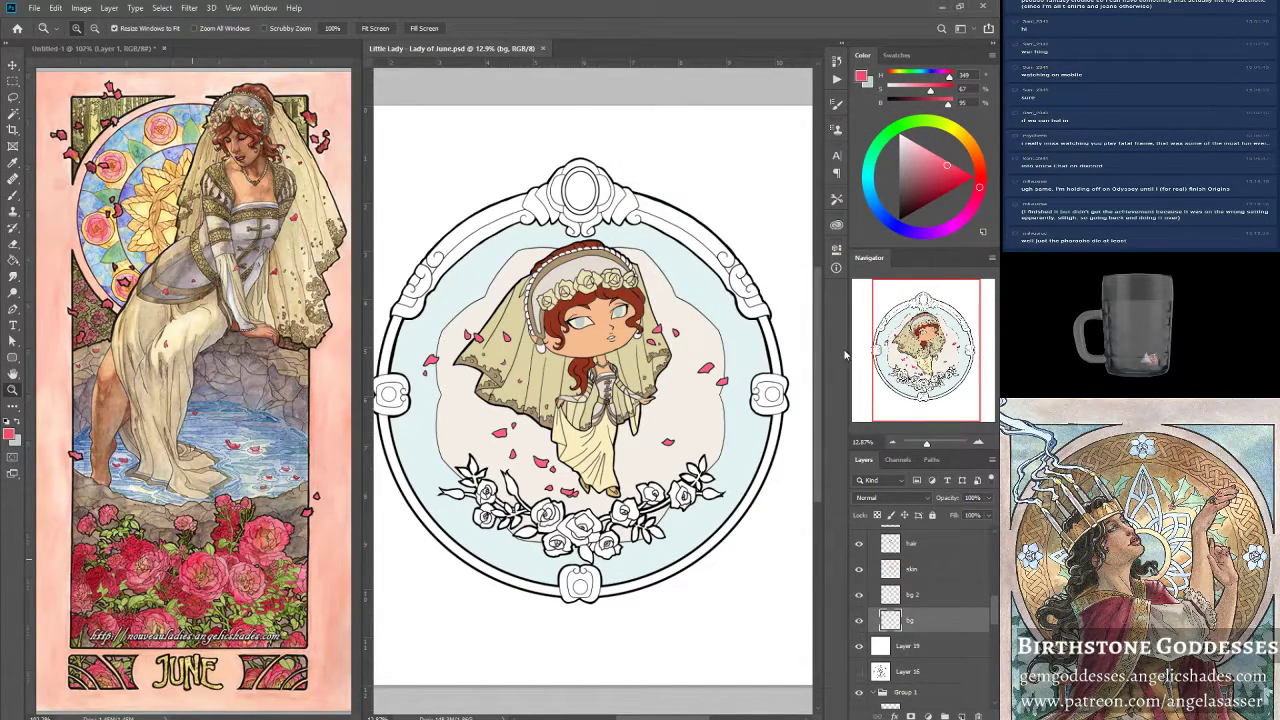
Add a new layer above the falling petals layer and name it "foreground roses".
scroll(908, 670, up, 5)
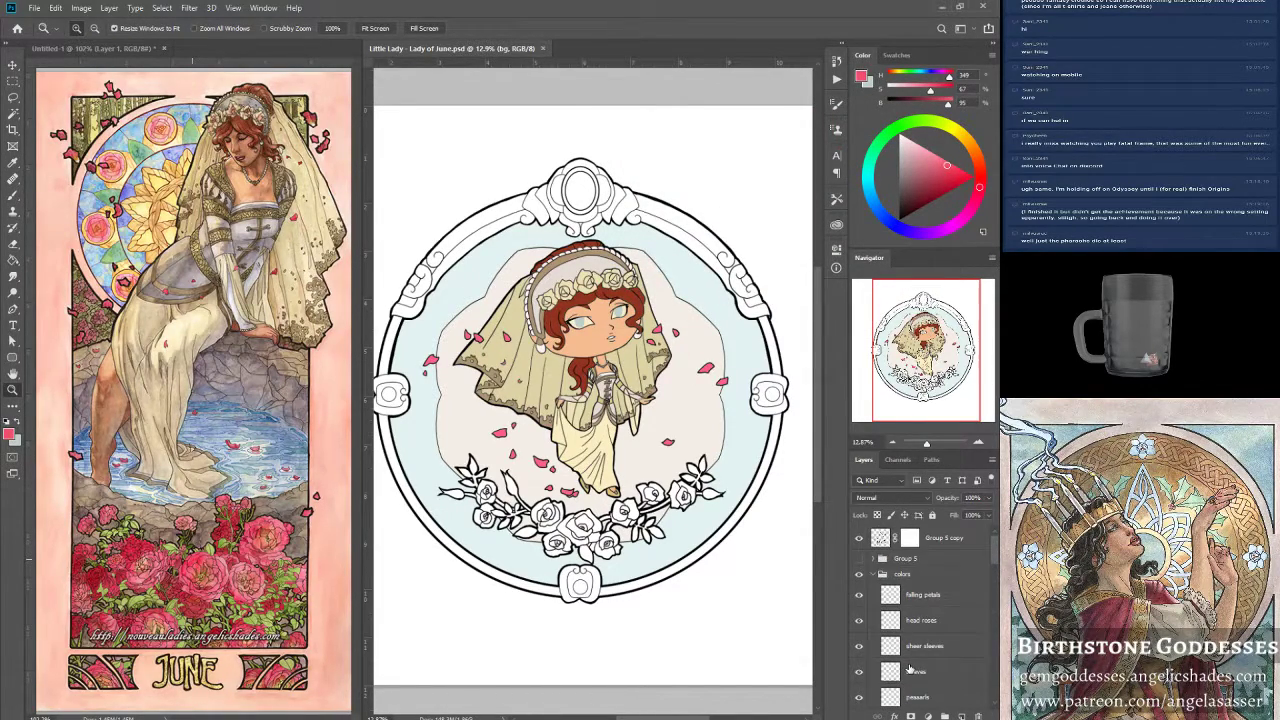
click(935, 594)
click(962, 716)
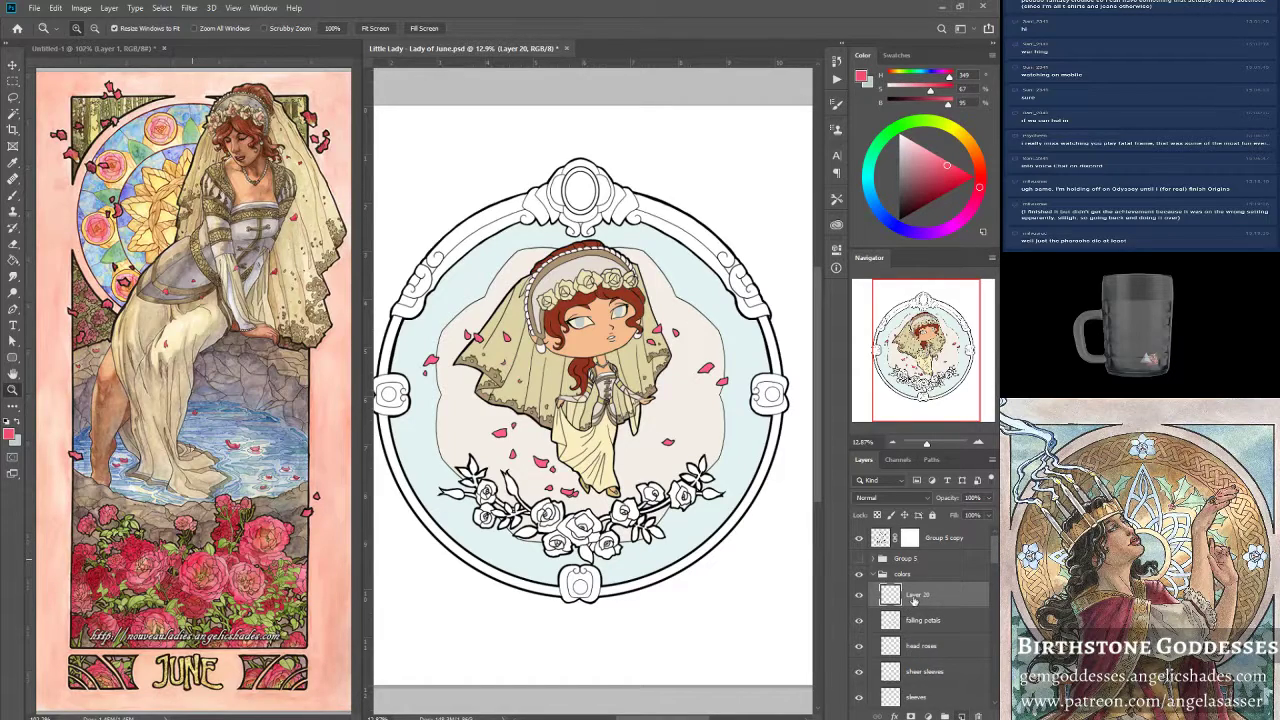
double_click(918, 595)
text(foreground roses)
key(Return)
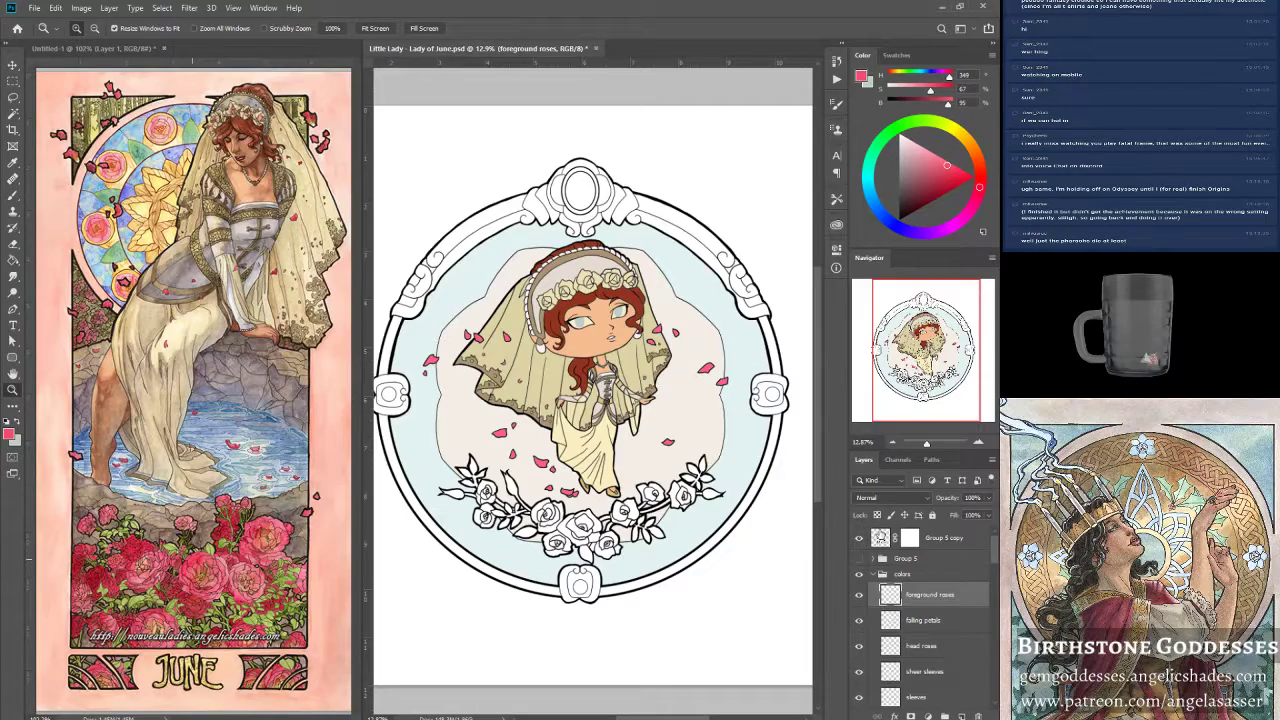
Select the petal areas of all the garland roses with the Magic Wand, using the line art on the Group 5 copy layer.
click(880, 539)
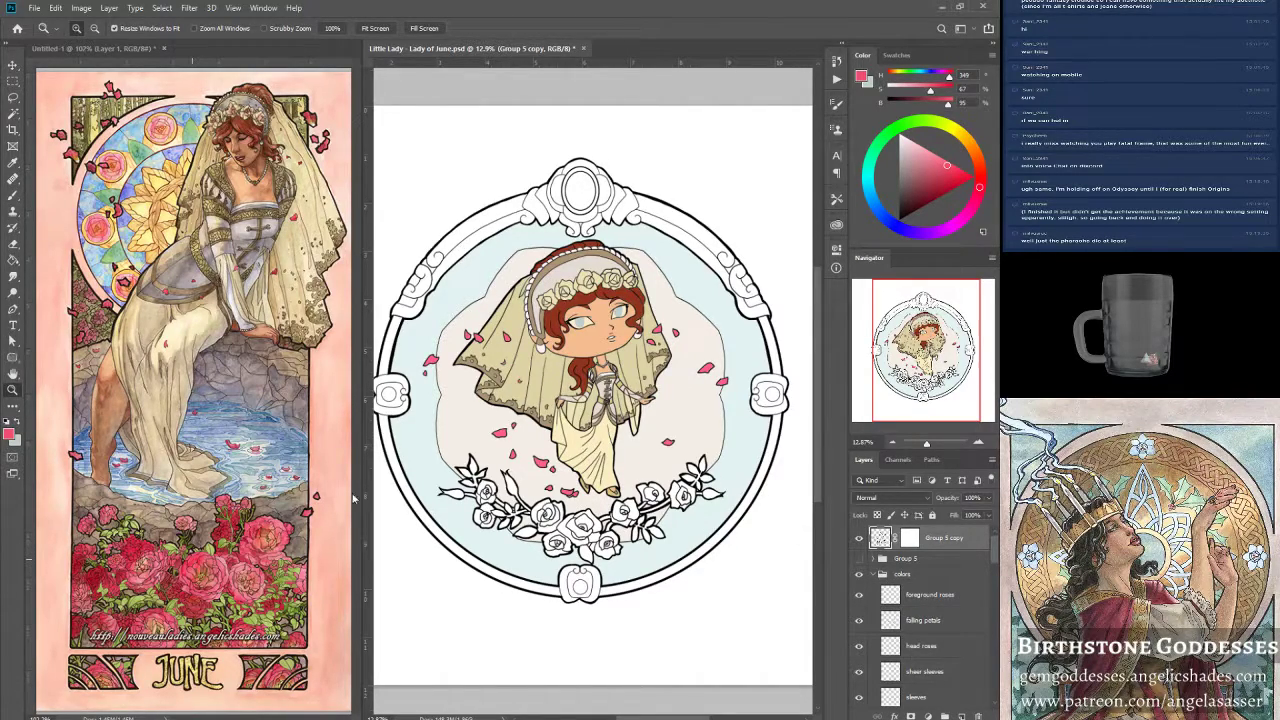
click(500, 581)
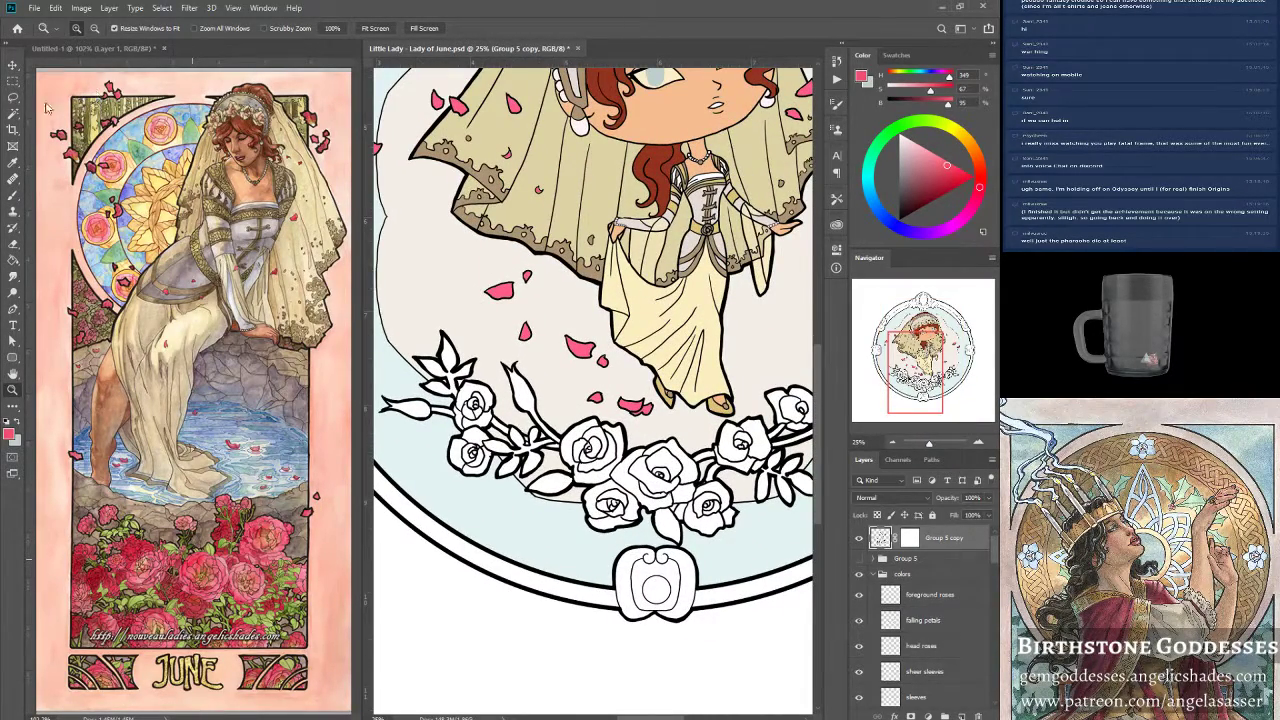
click(12, 116)
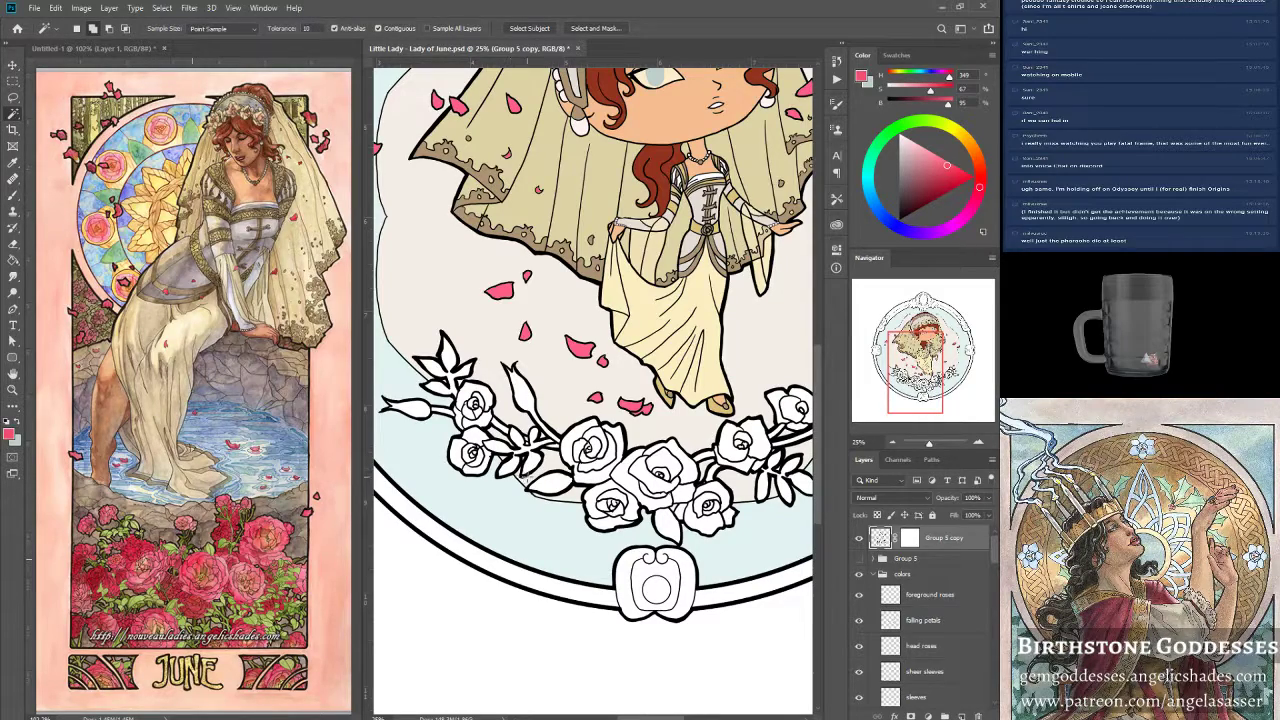
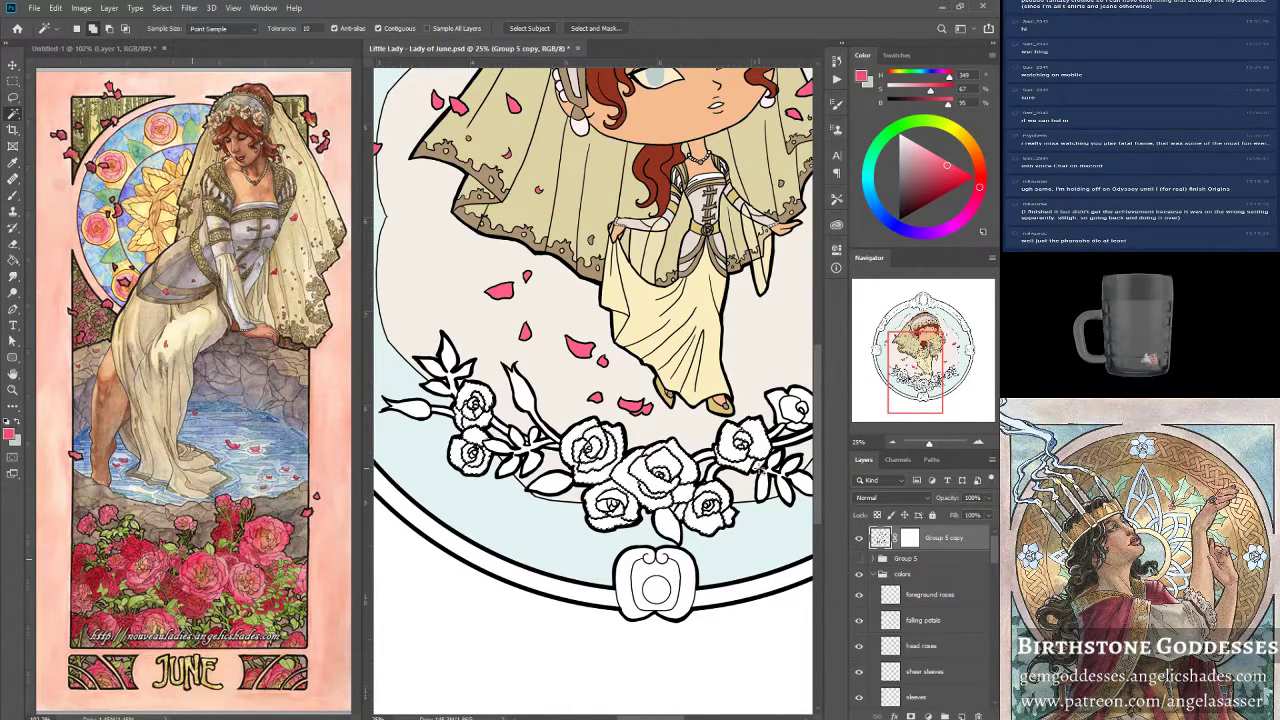
drag(809, 406, 652, 440)
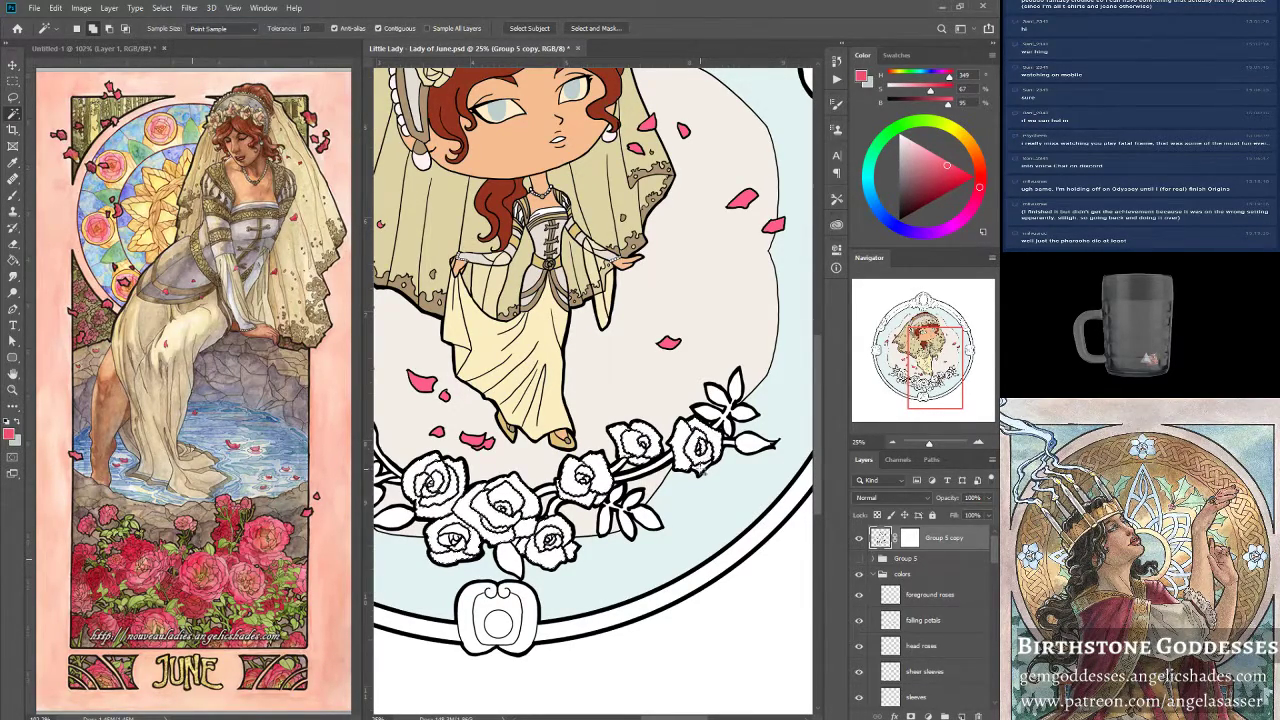
drag(600, 400, 746, 439)
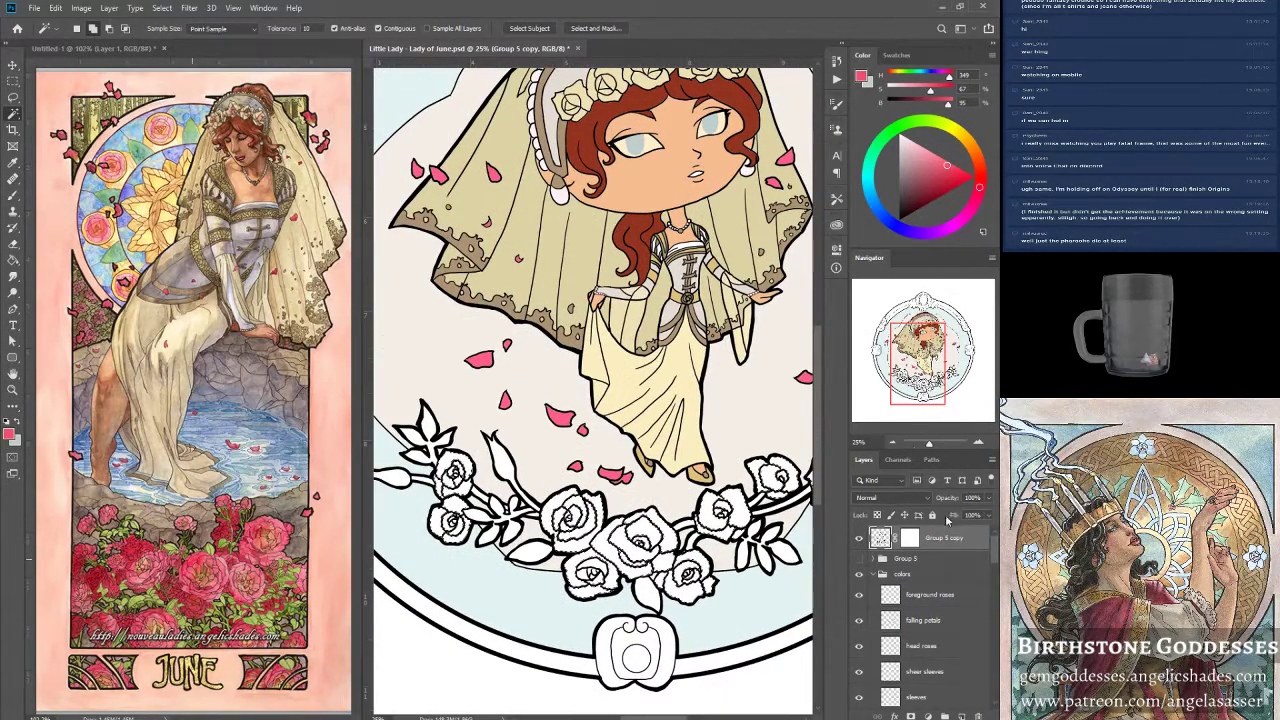
Fill the selected rose petals on the foreground roses layer with the rose pink foreground color in Normal mode.
click(930, 594)
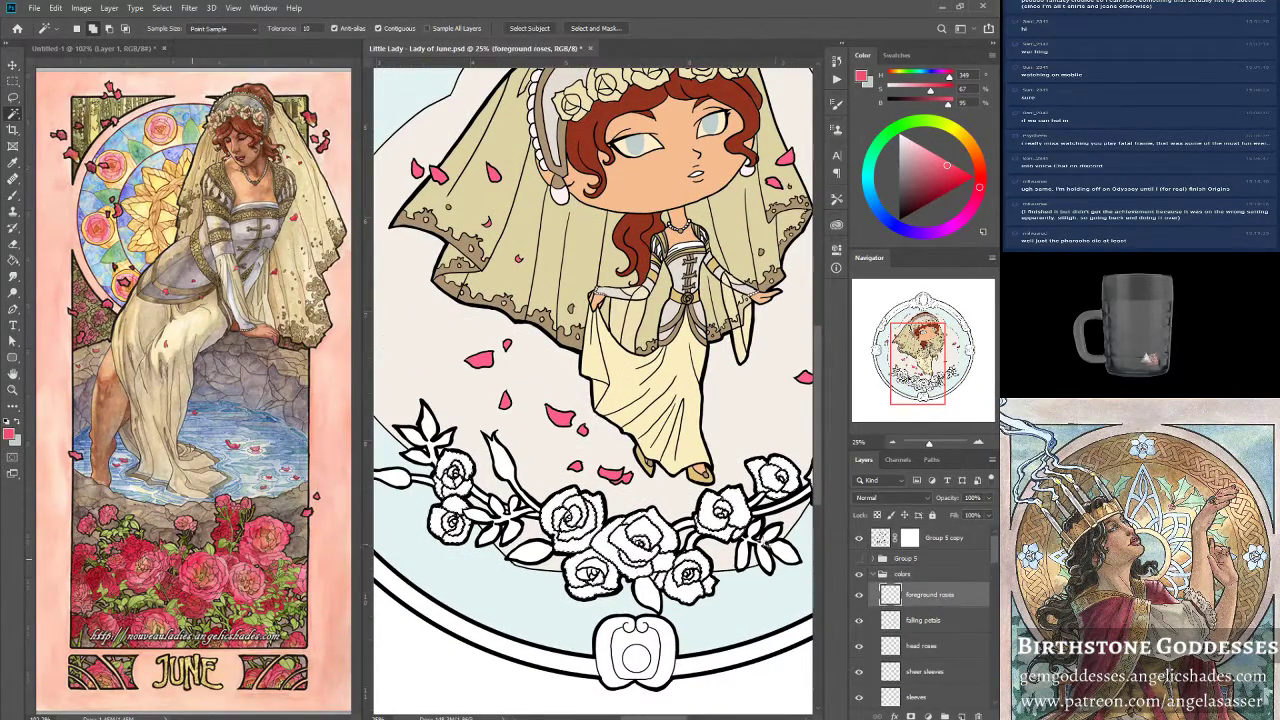
click(55, 7)
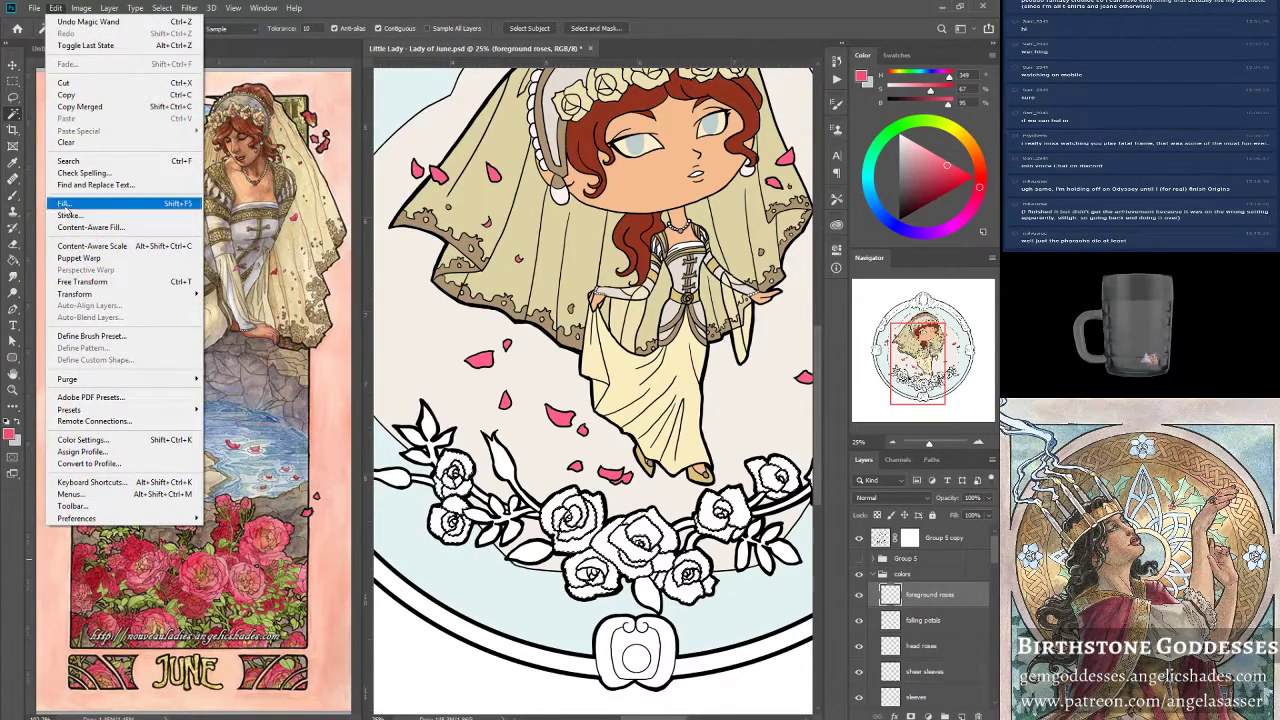
click(64, 204)
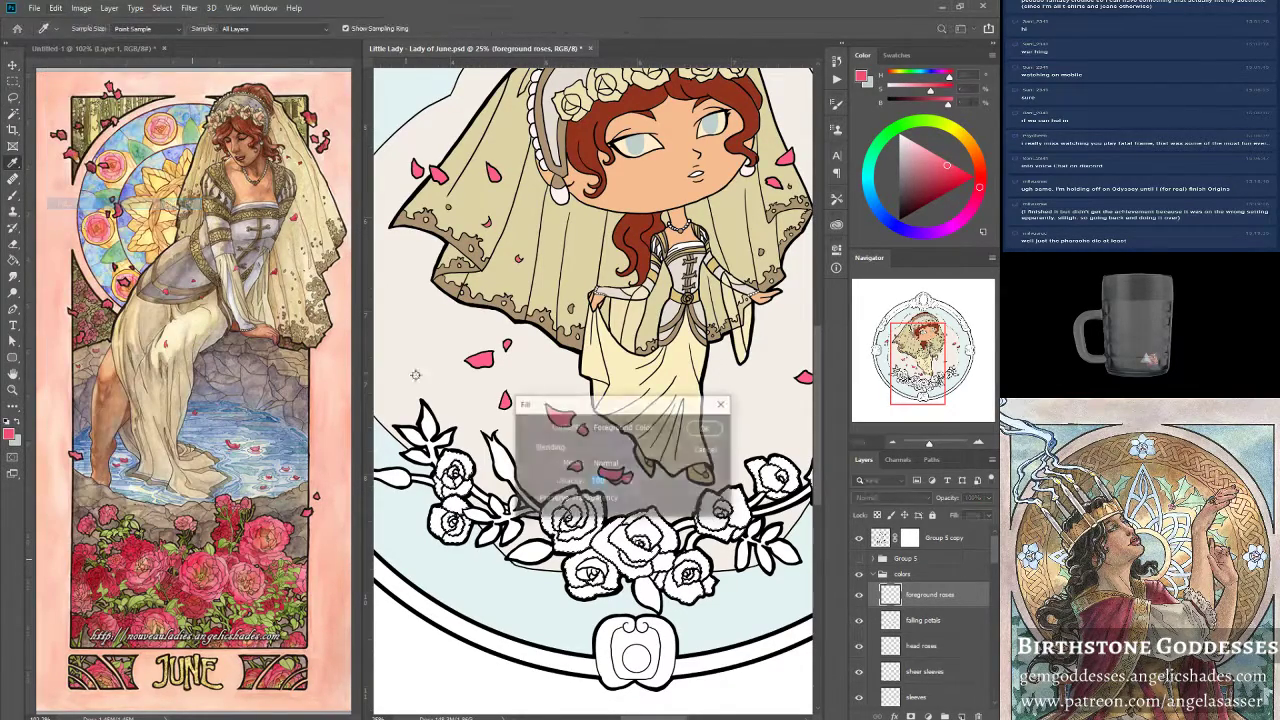
click(709, 428)
key(w)
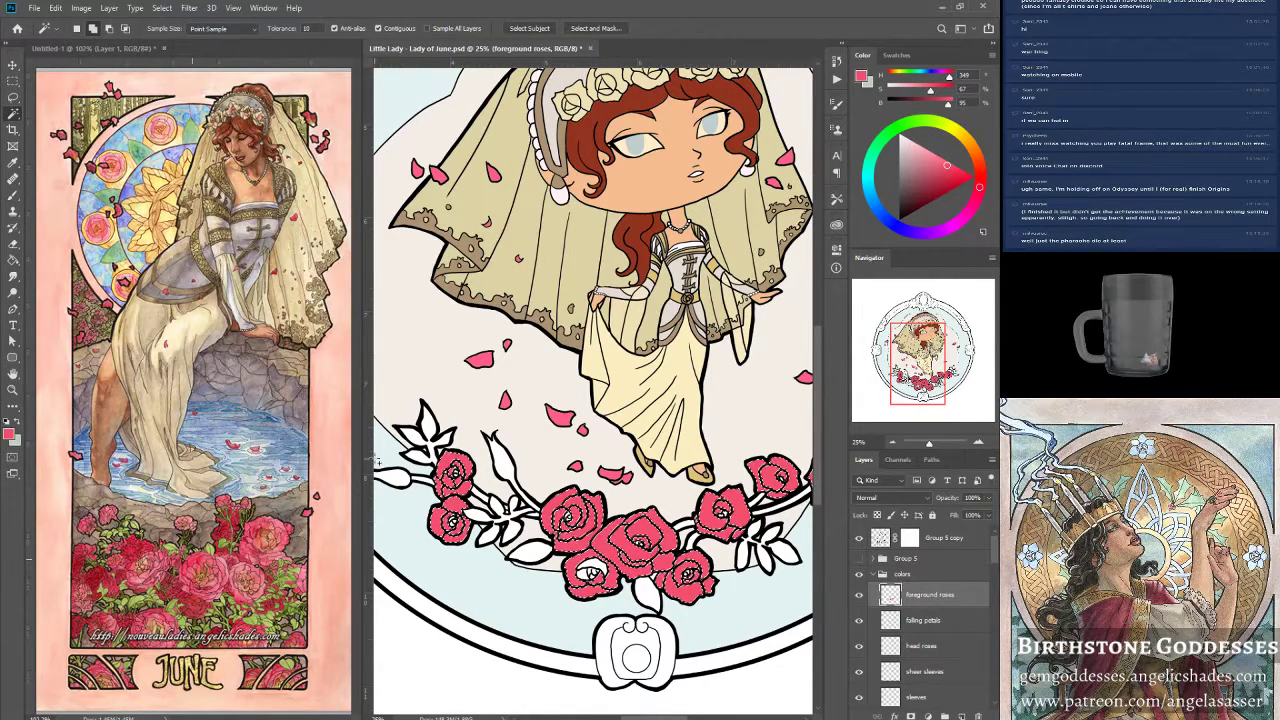
Brush rose pink over the unfilled gaps and petal centers of the garland roses on the foreground roses layer.
click(14, 195)
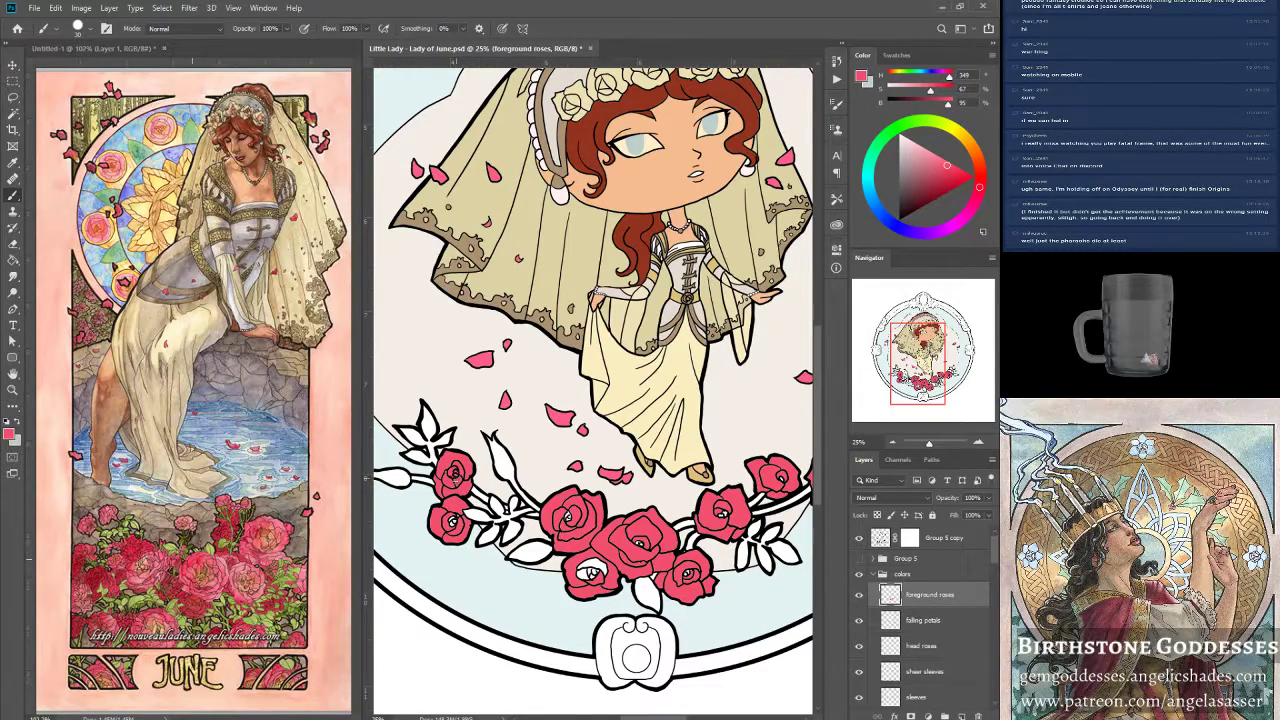
drag(452, 517, 453, 525)
mouse_move(583, 568)
mouse_down()
mouse_move(566, 560)
mouse_move(598, 578)
mouse_move(606, 566)
mouse_move(608, 588)
mouse_up()
drag(640, 546, 640, 532)
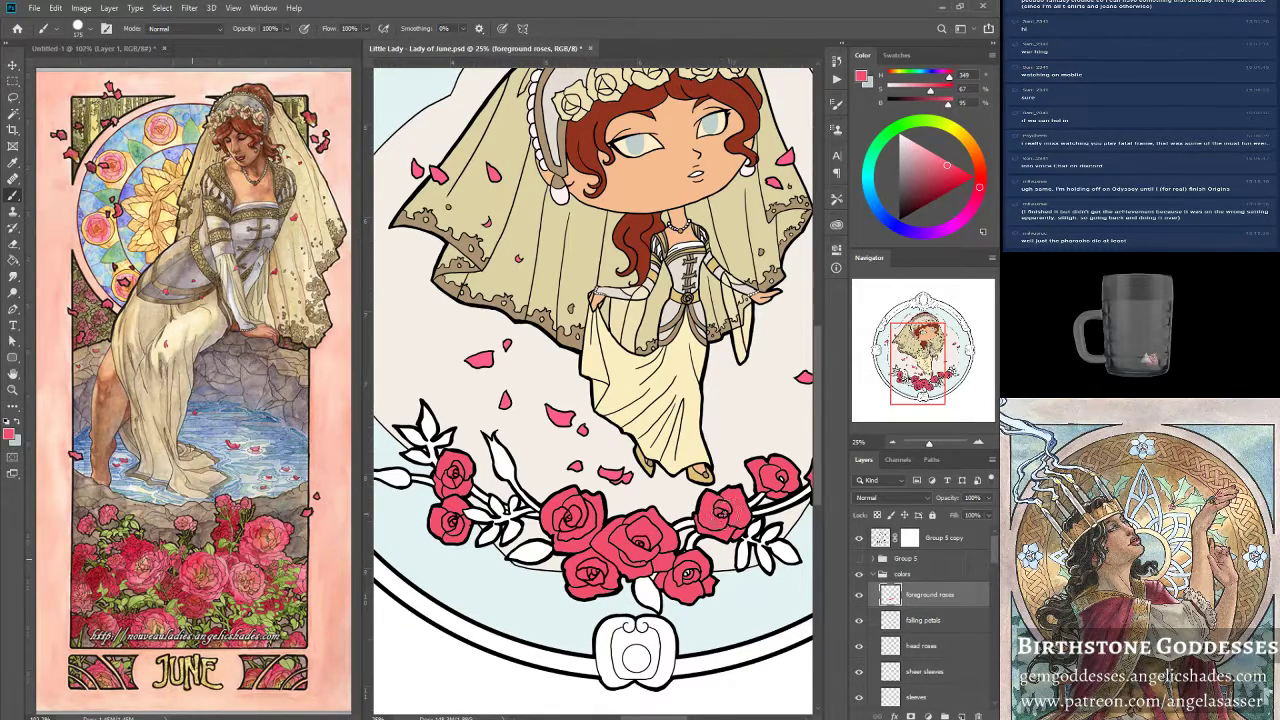
mouse_move(690, 578)
mouse_down()
mouse_move(650, 582)
mouse_move(660, 565)
mouse_move(656, 584)
mouse_up()
drag(915, 376, 930, 373)
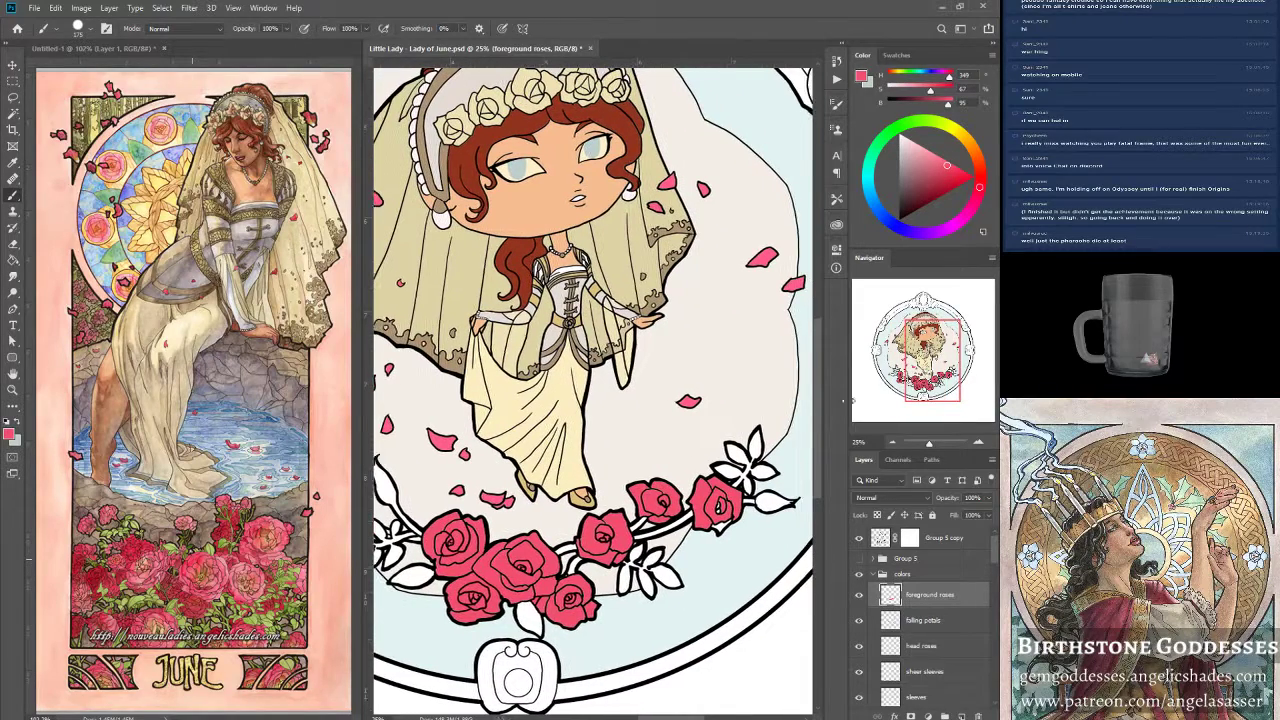
mouse_move(721, 509)
mouse_down()
mouse_move(709, 526)
mouse_move(722, 527)
mouse_up()
Select the leaves, buds and stems along the whole garland with the Magic Wand, using the line art on the Group 5 copy layer.
drag(932, 443, 928, 447)
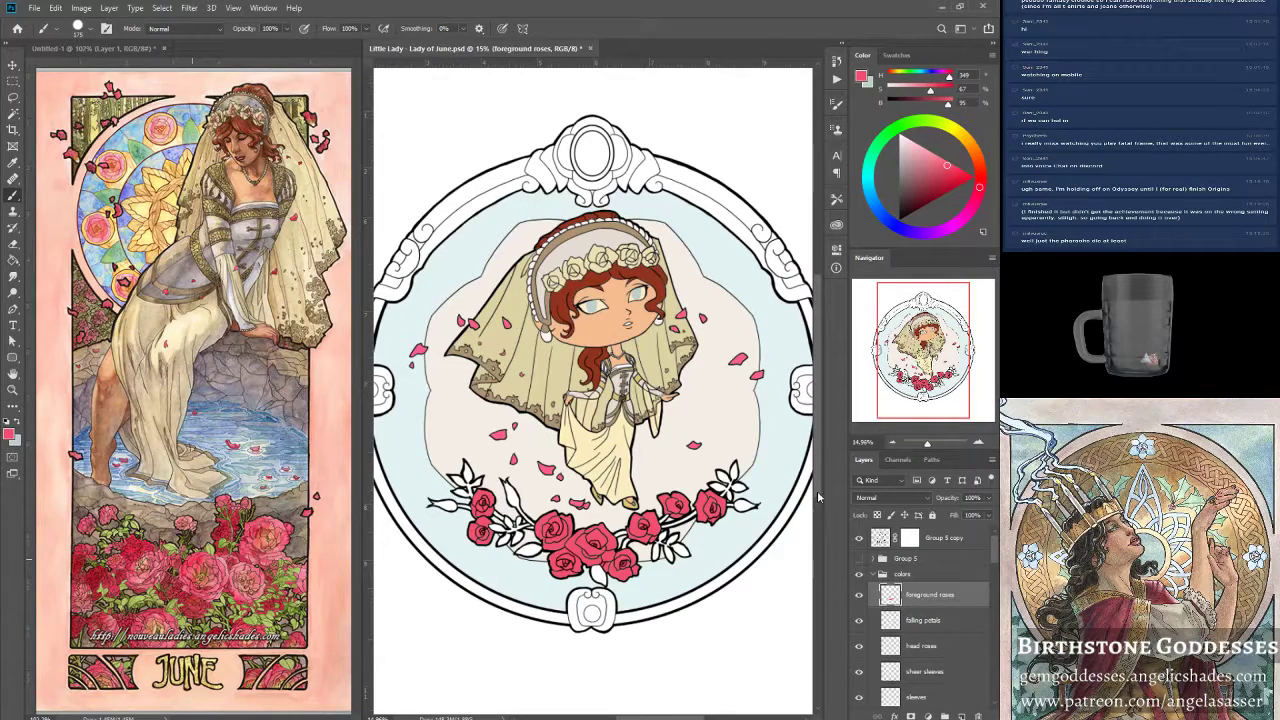
click(13, 390)
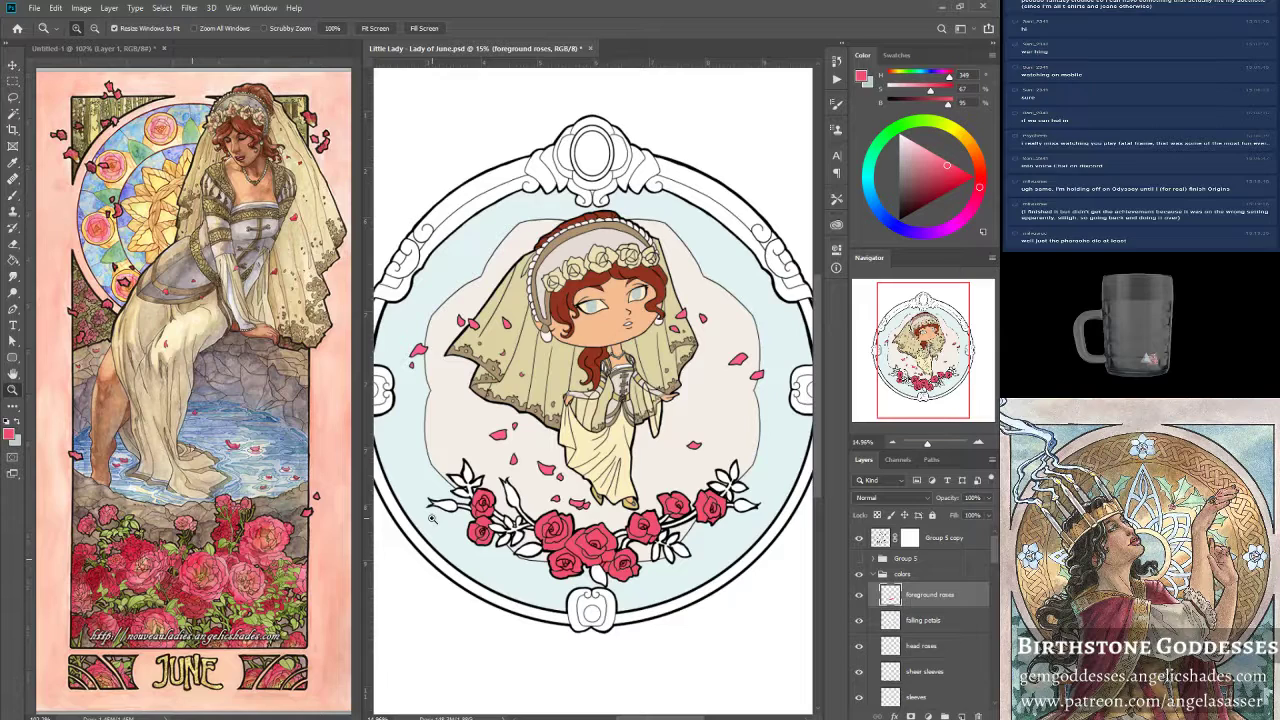
click(476, 492)
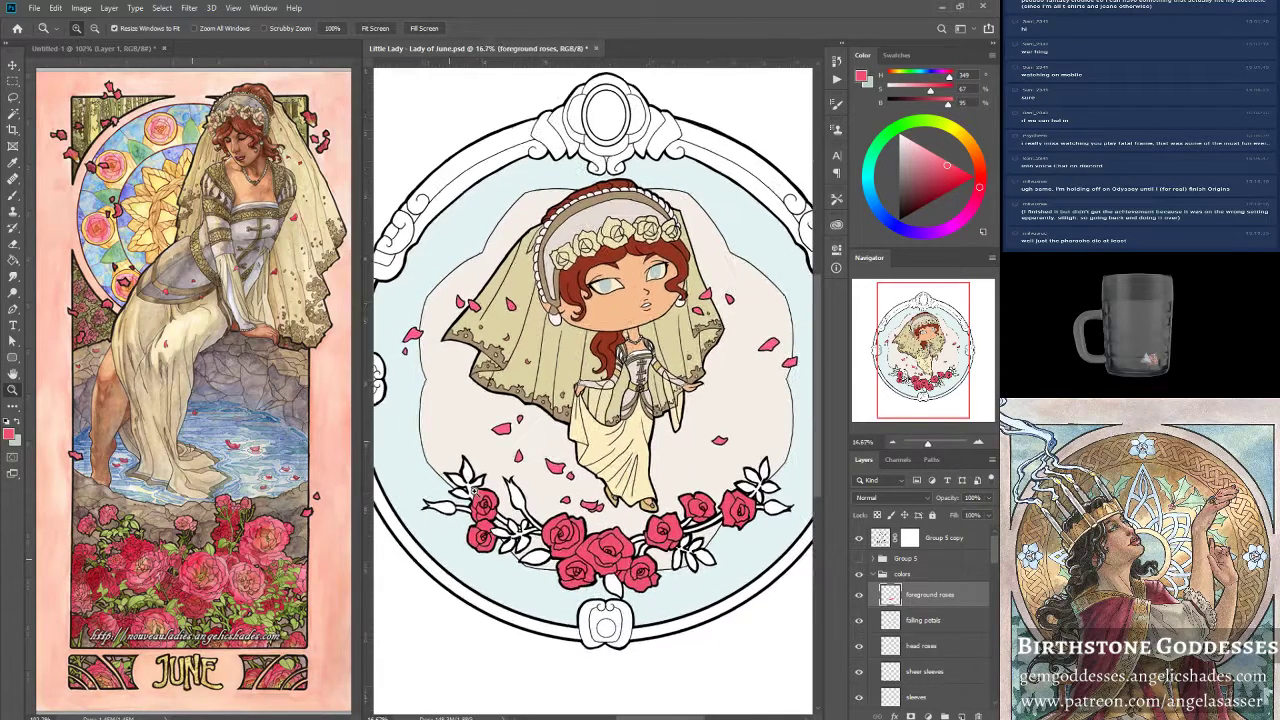
click(477, 494)
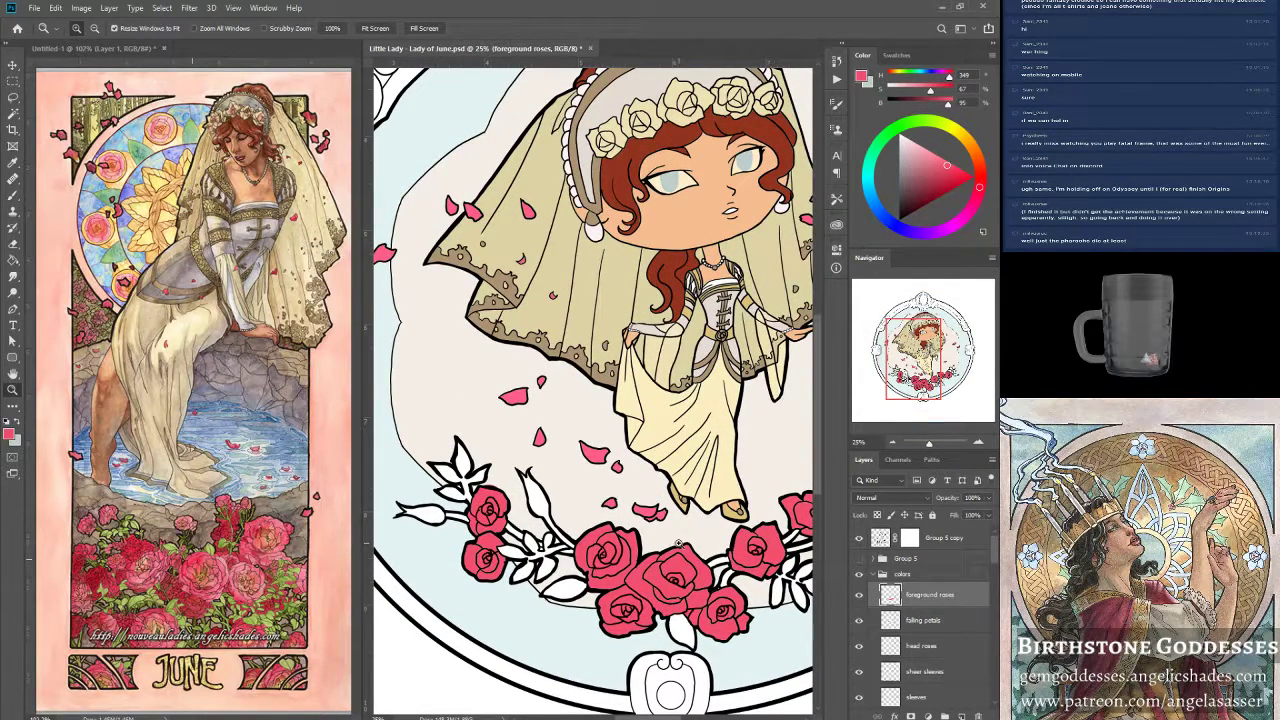
click(13, 195)
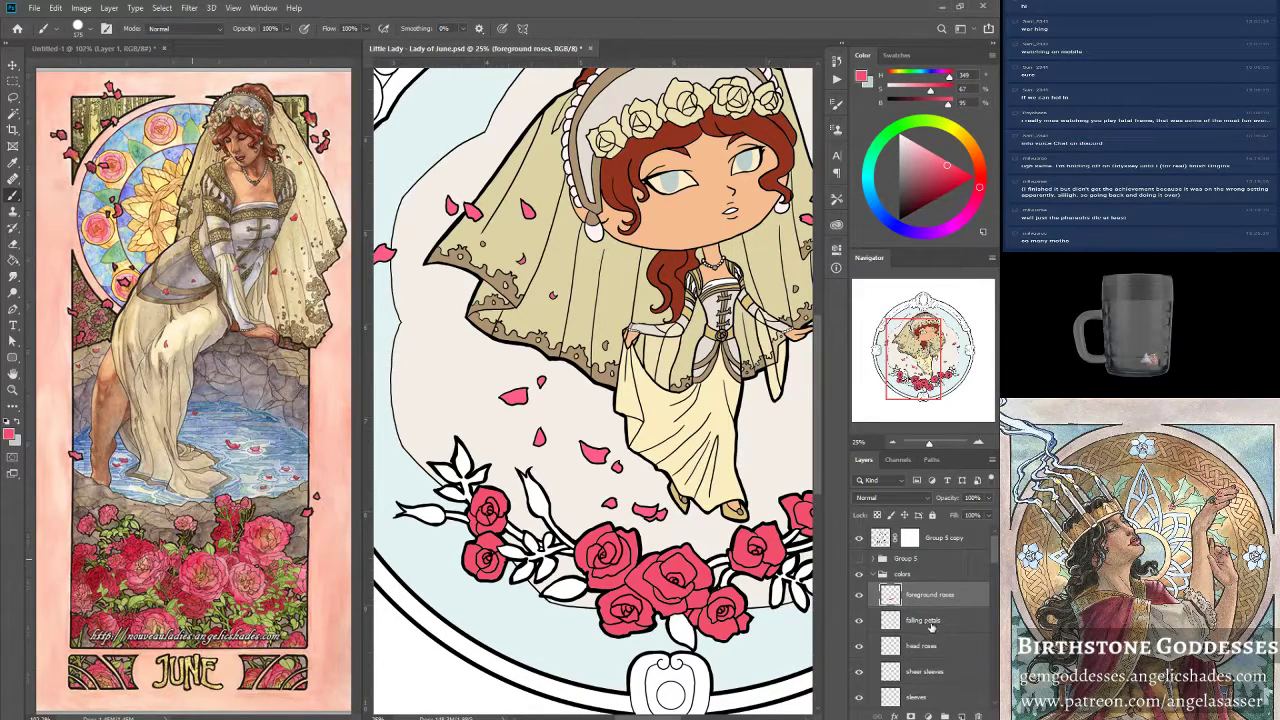
click(891, 538)
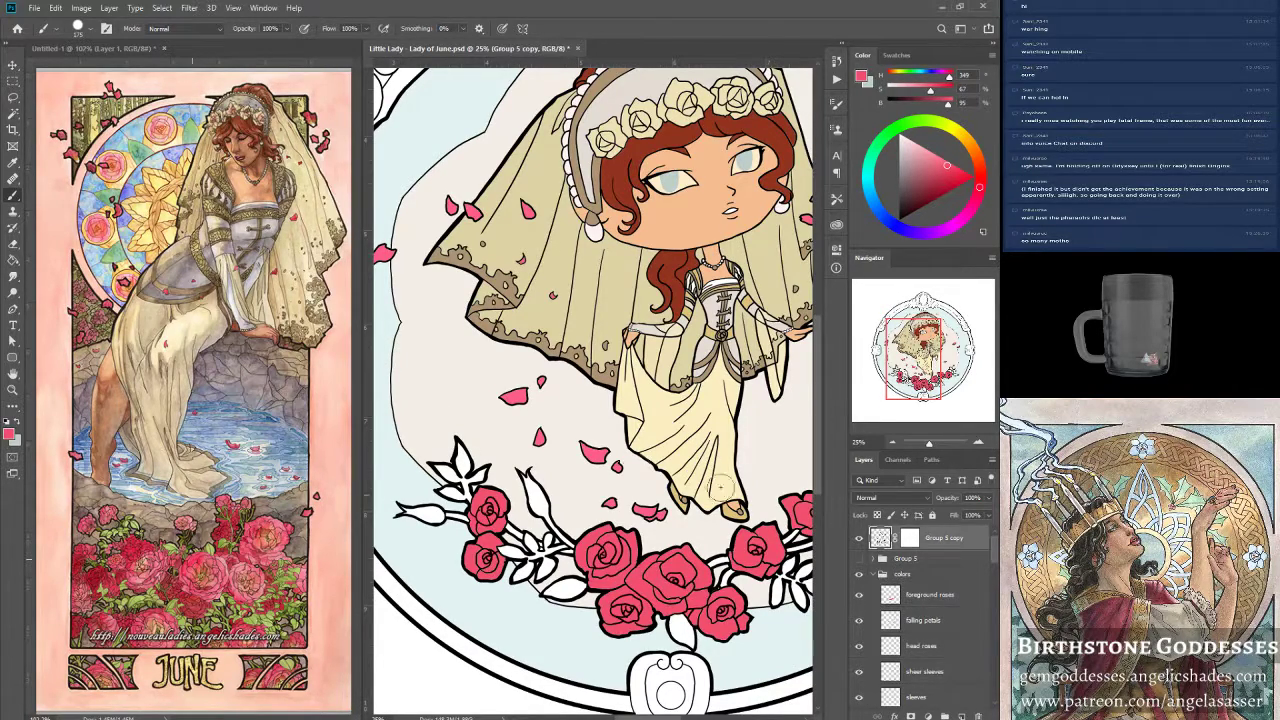
click(13, 113)
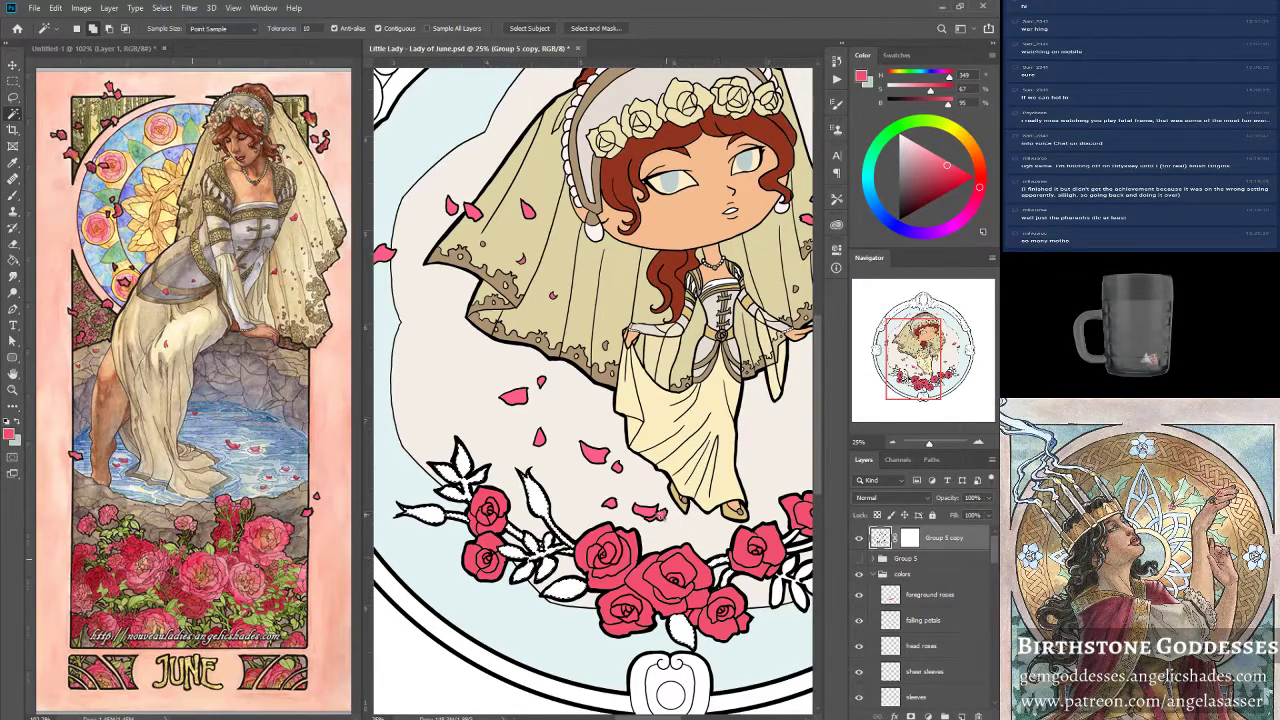
scroll(374, 478, right, 1)
click(668, 584)
click(690, 582)
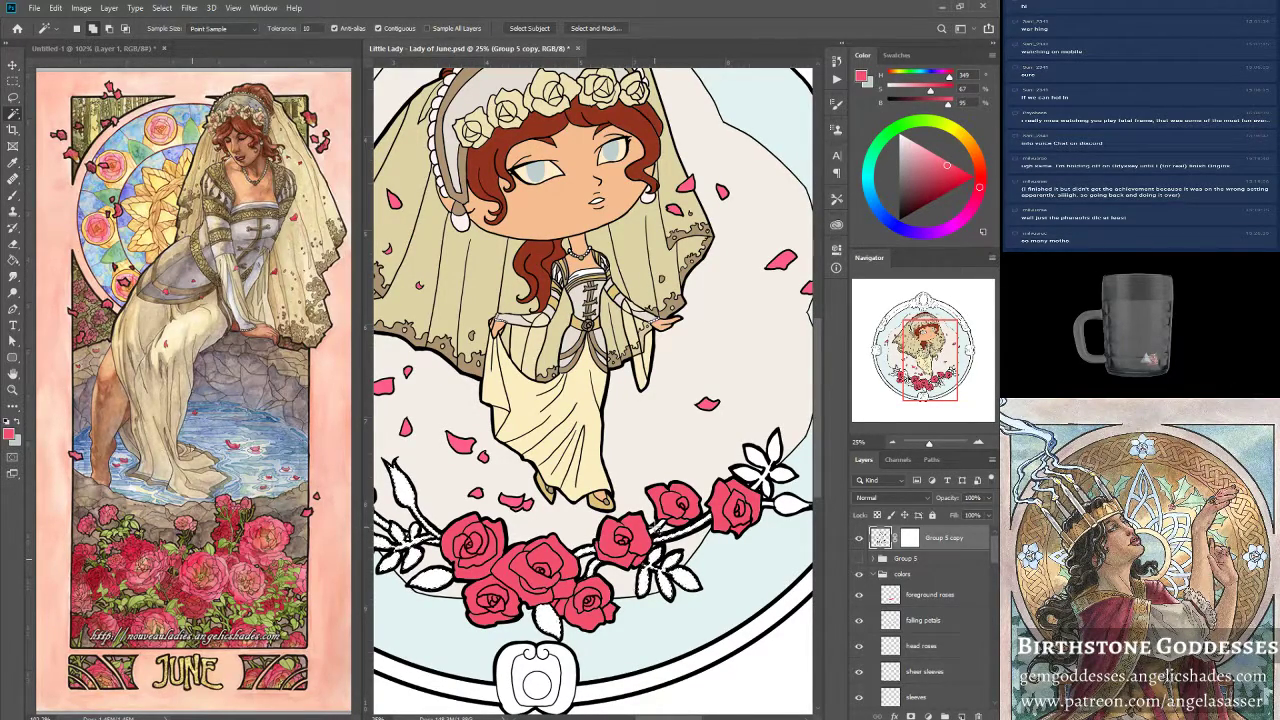
click(774, 494)
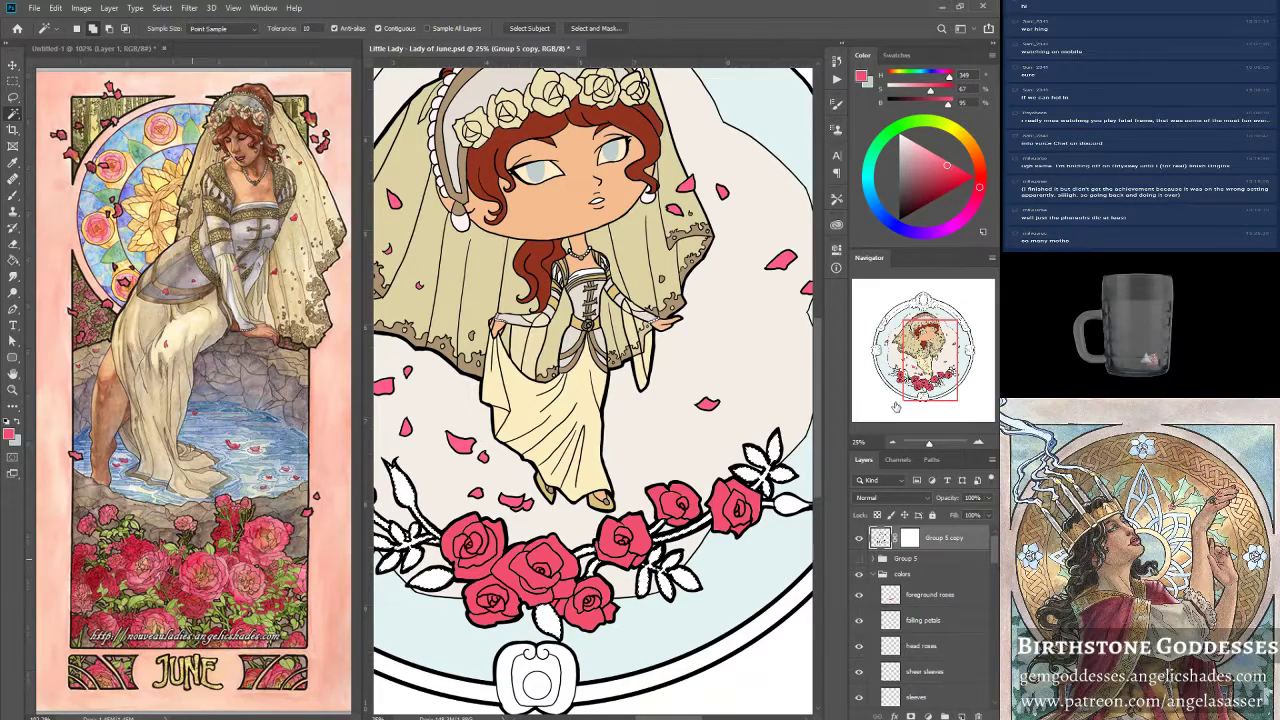
scroll(749, 473, right, 4)
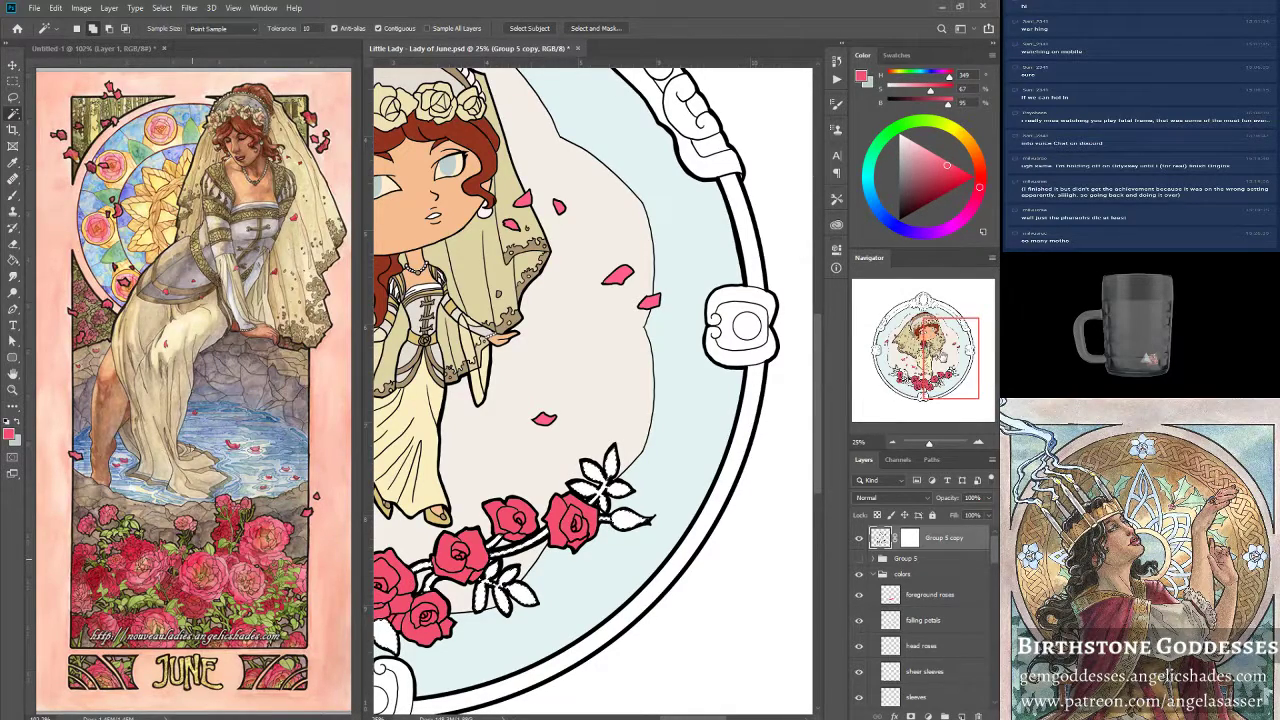
drag(925, 345, 918, 346)
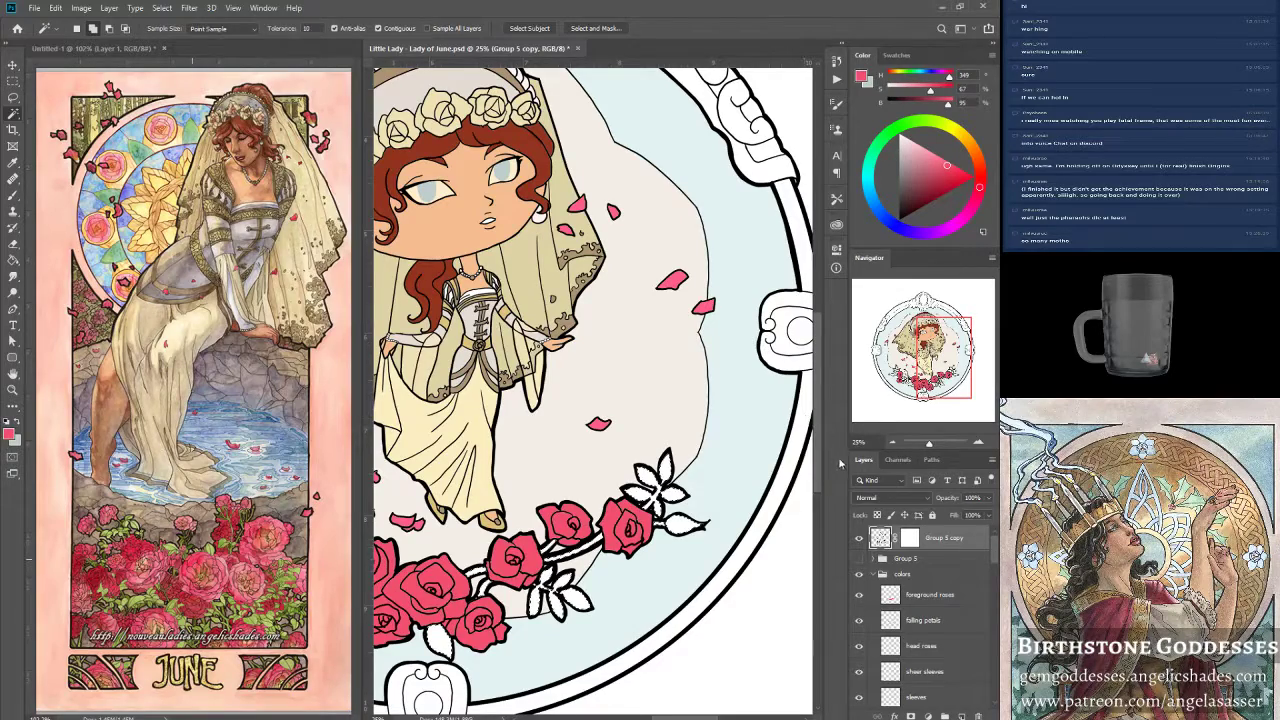
Add a new layer directly above the falling petals layer and name it "fore ground stems".
drag(929, 446, 928, 446)
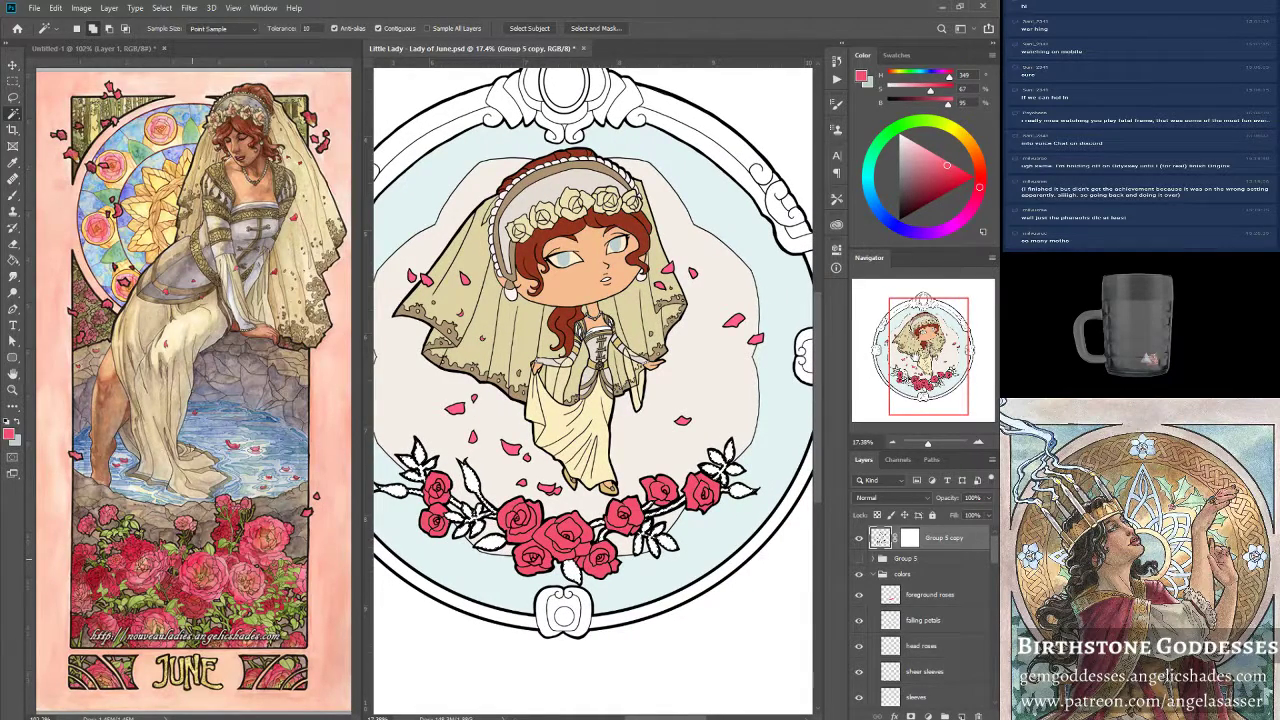
click(934, 621)
click(961, 716)
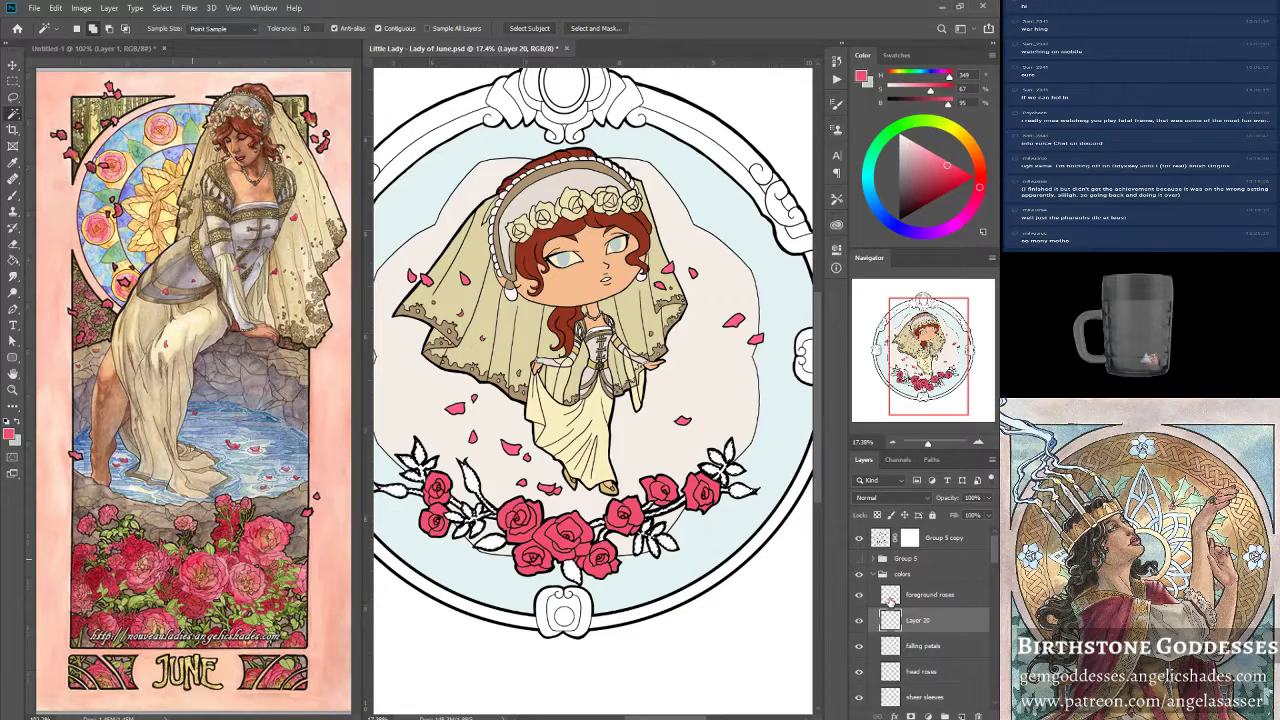
double_click(917, 621)
text(f)
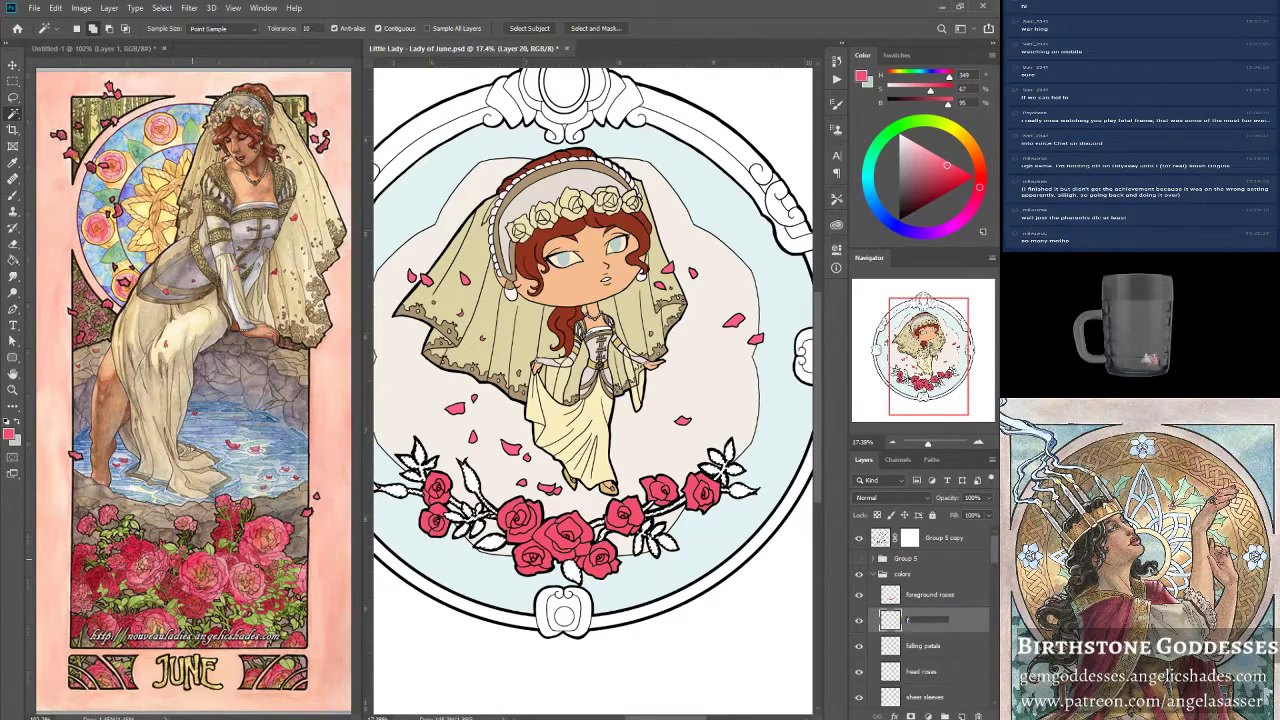
text(ore ground stems)
key(Return)
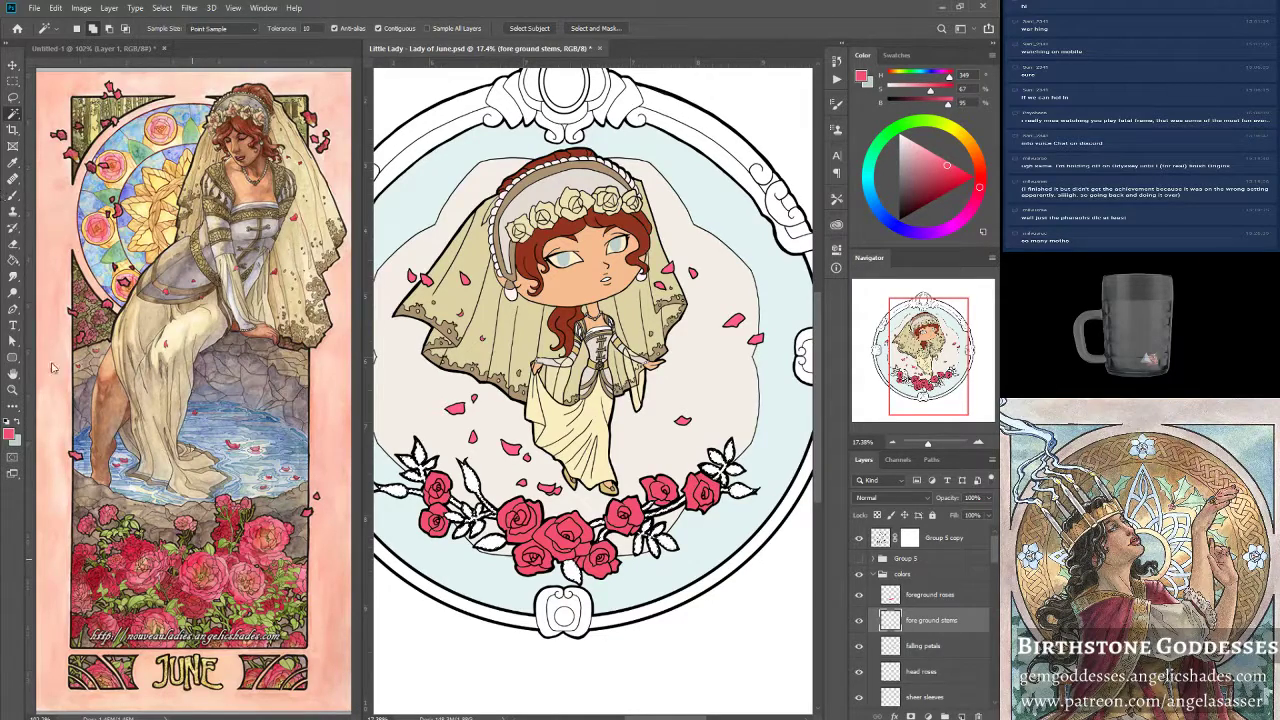
Set the foreground color to the light green bdd17a, sampled from the foliage among the reference painting's roses.
click(10, 434)
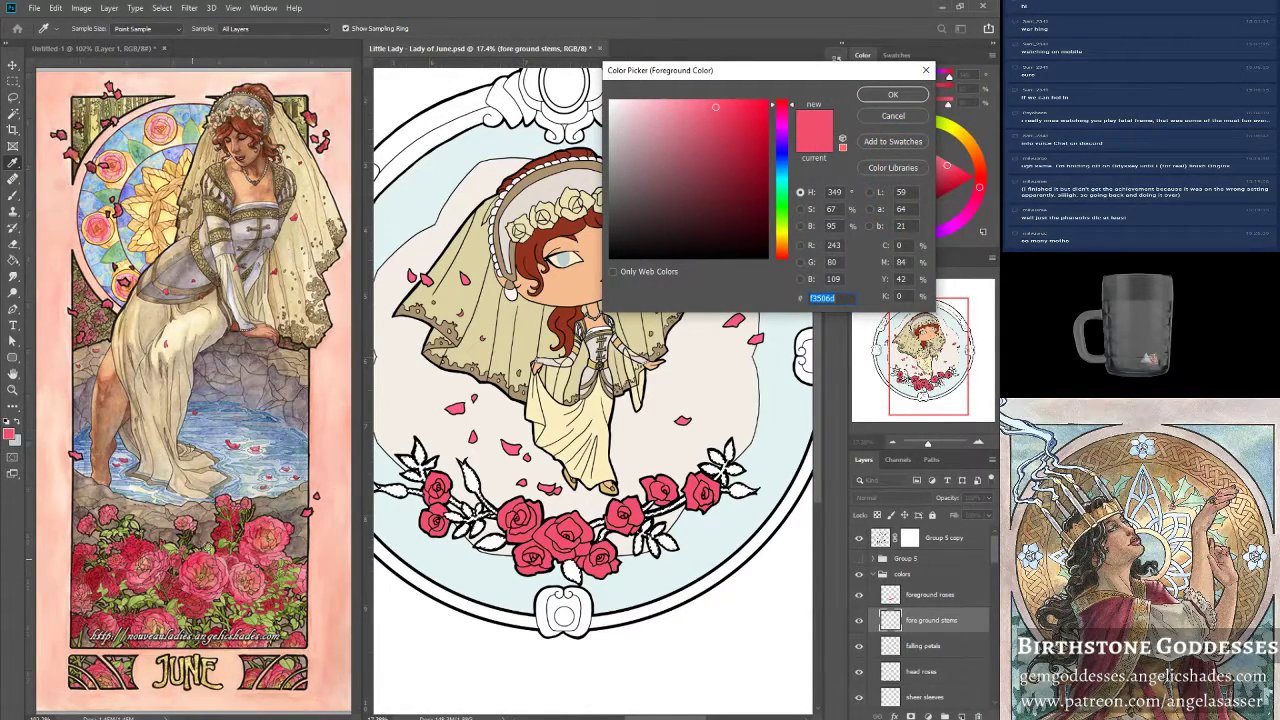
click(209, 548)
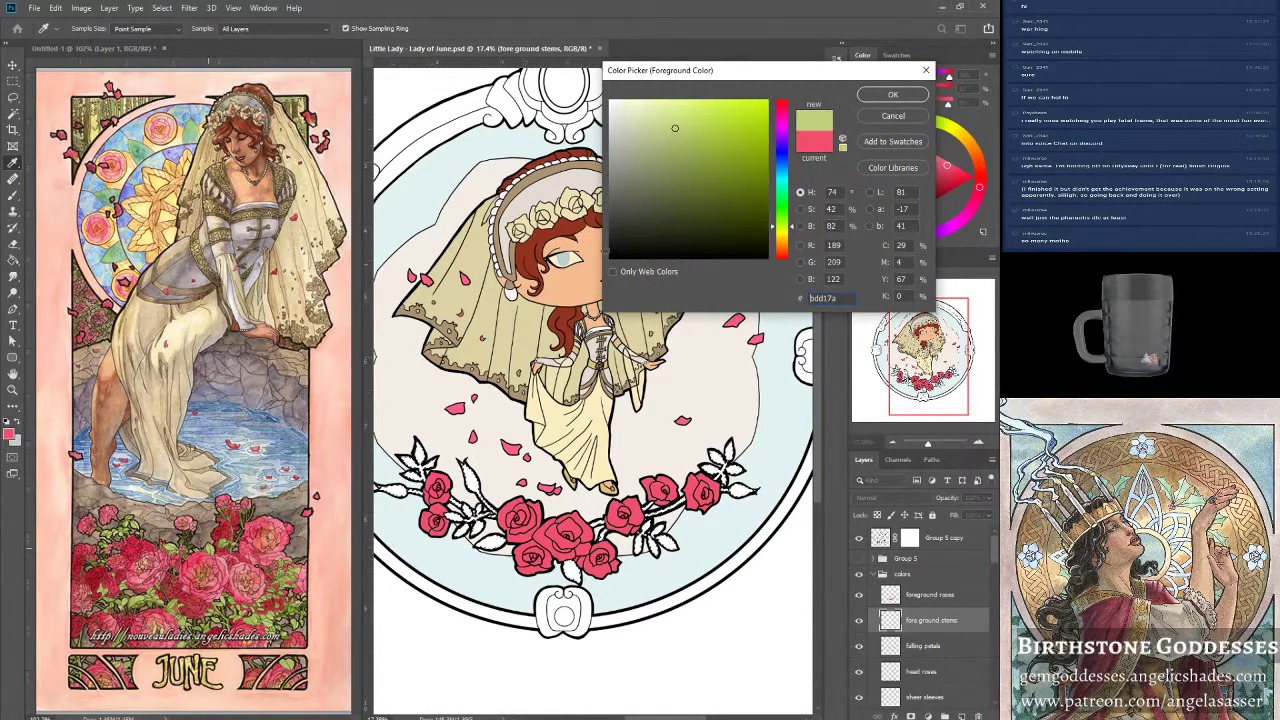
click(893, 96)
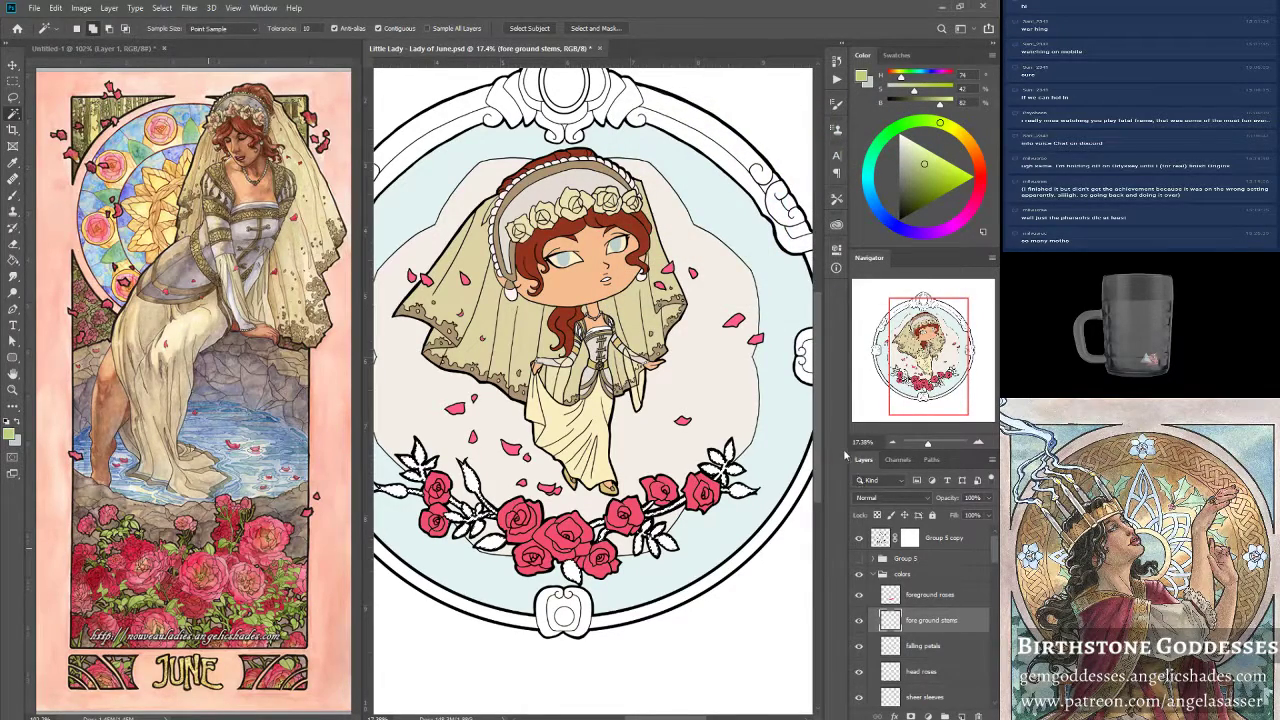
Fill the selected leaves and stems on the fore ground stems layer with the light green foreground color at 100% opacity.
drag(929, 447, 930, 448)
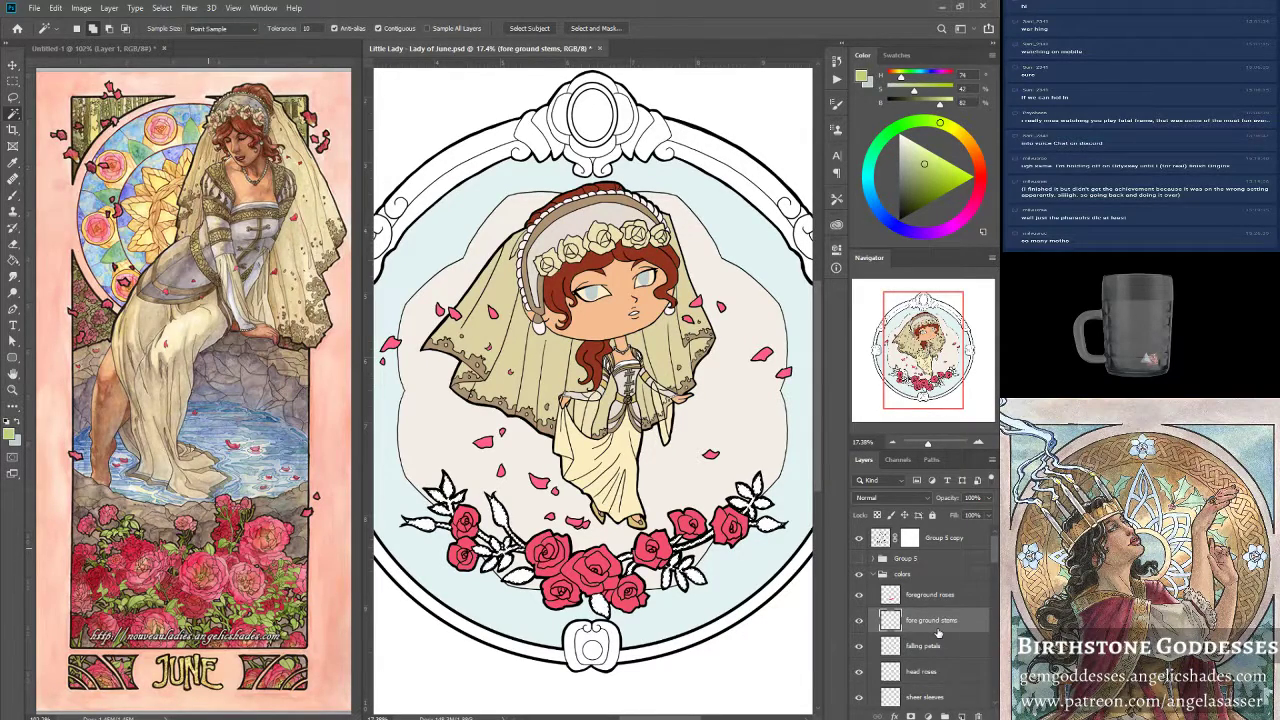
click(55, 8)
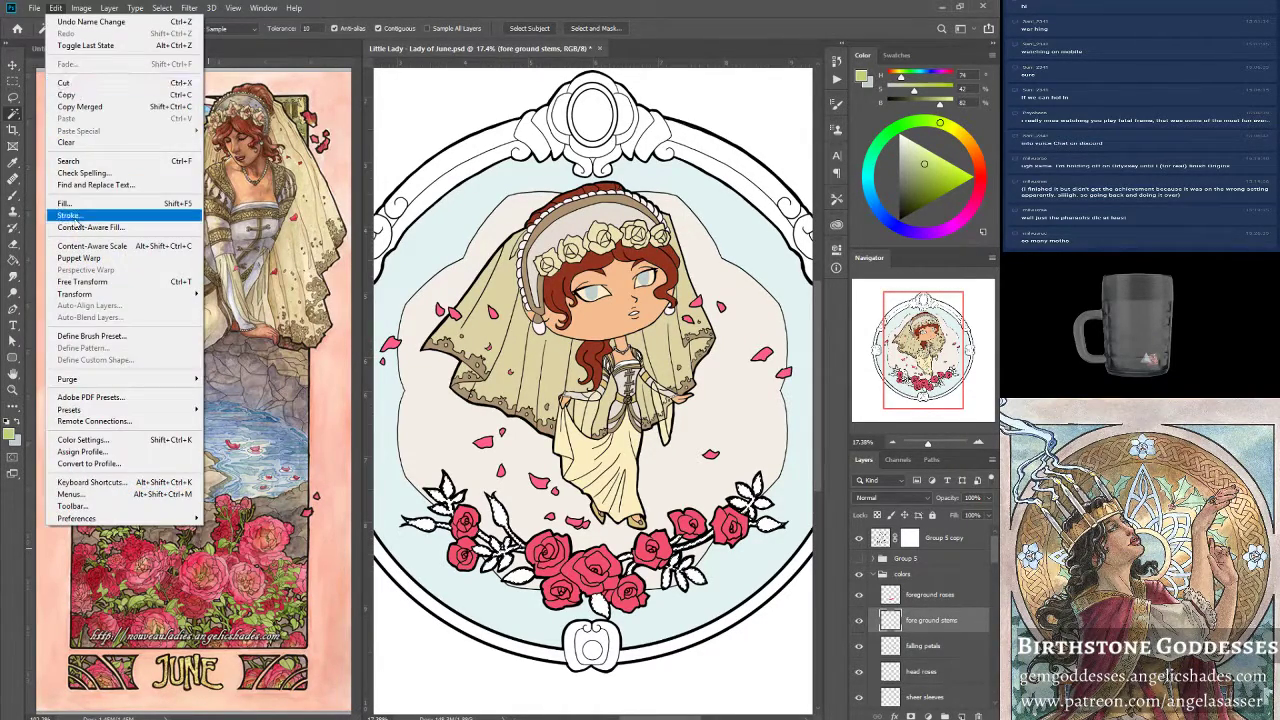
click(80, 203)
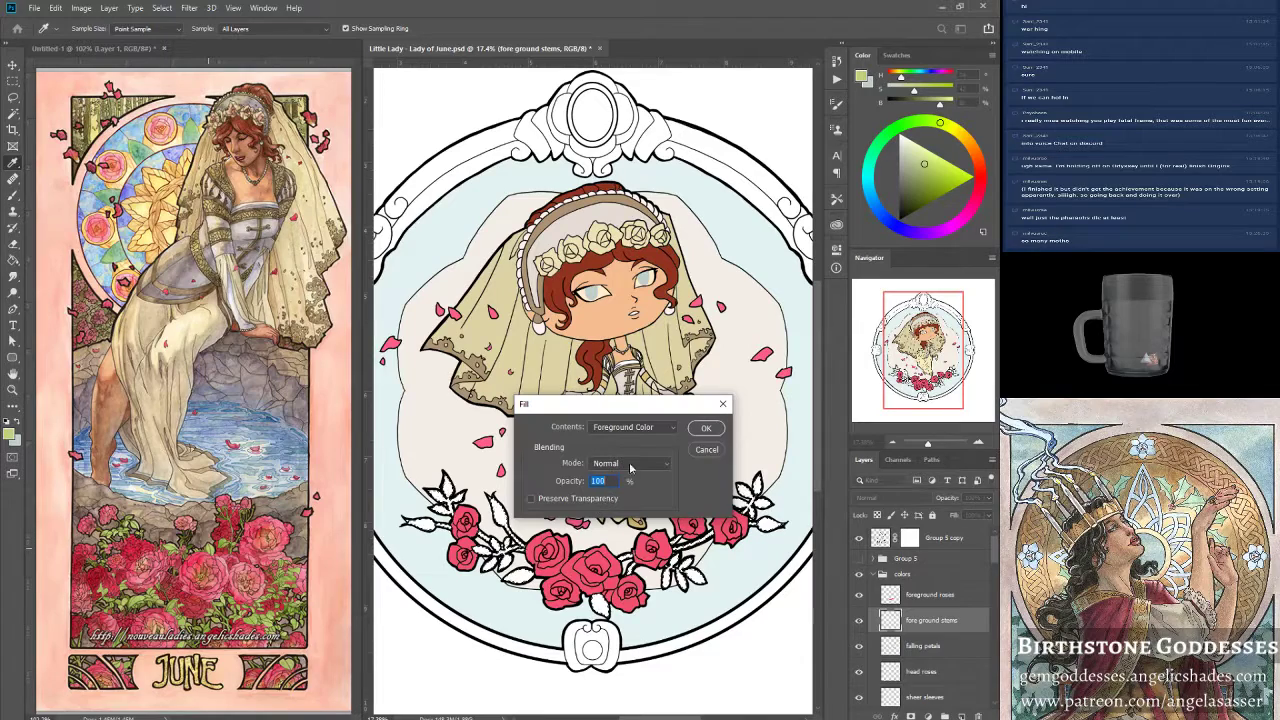
click(704, 427)
key(w)
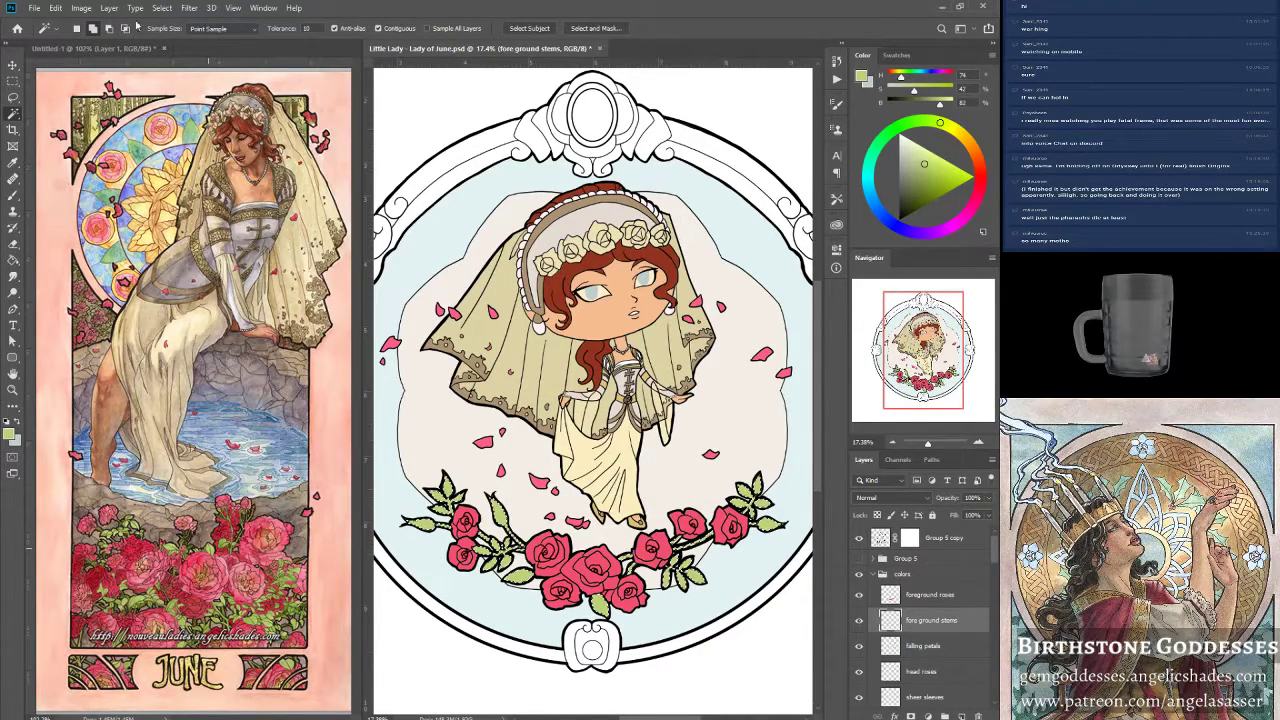
Deselect the garland stems and select the circular frame's band and scroll ornaments with the Magic Wand, using the line art on Group 5 copy.
click(166, 9)
click(172, 33)
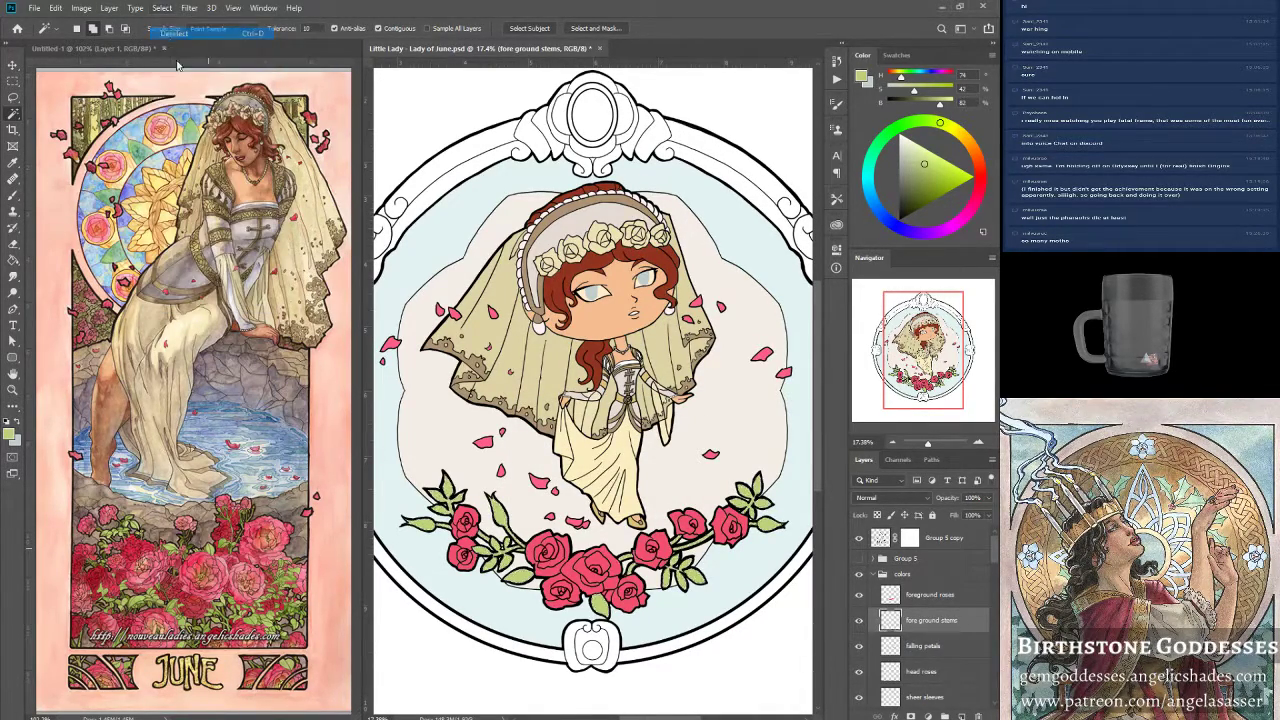
click(13, 390)
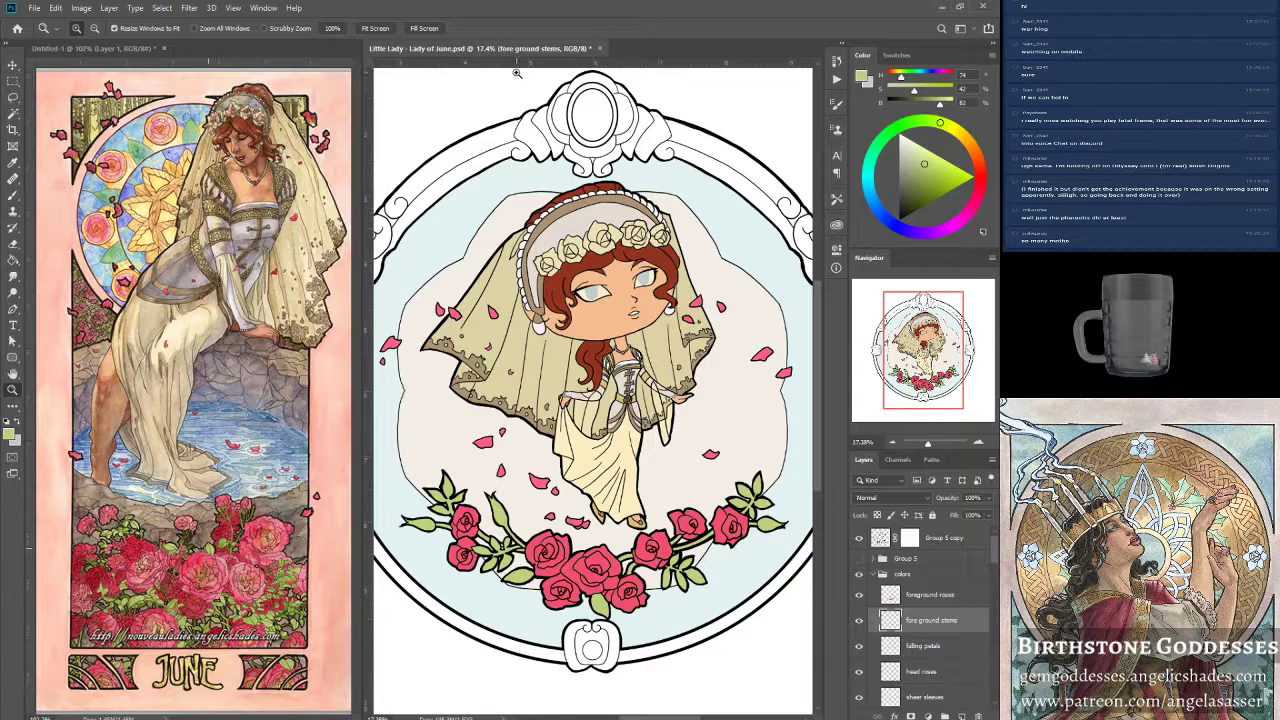
scroll(558, 589, up, 5)
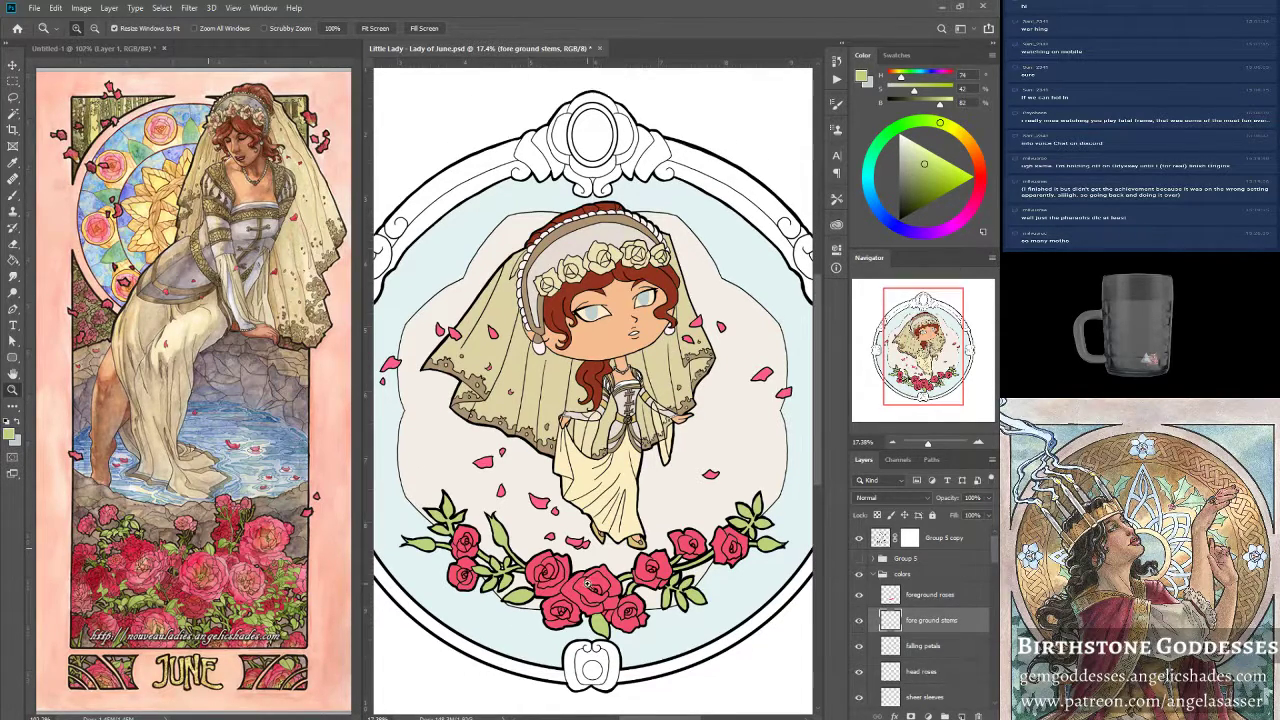
scroll(599, 562, down, 2)
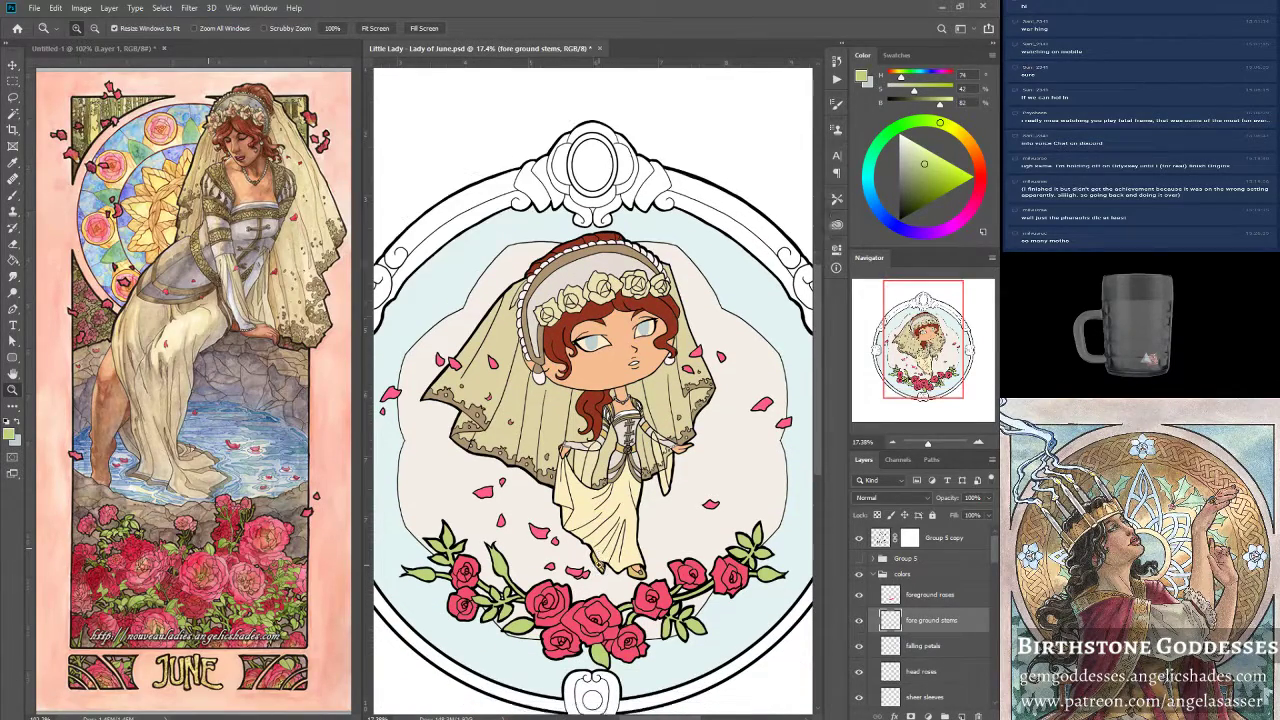
drag(904, 373, 888, 369)
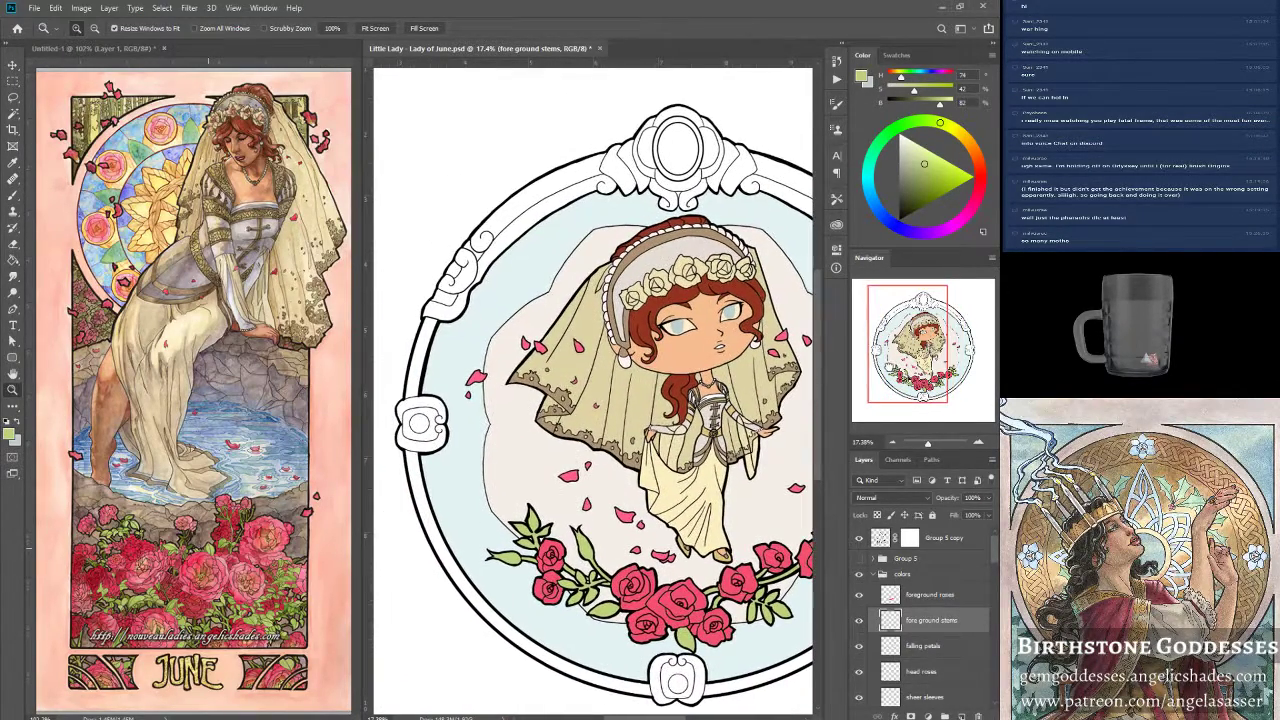
click(882, 541)
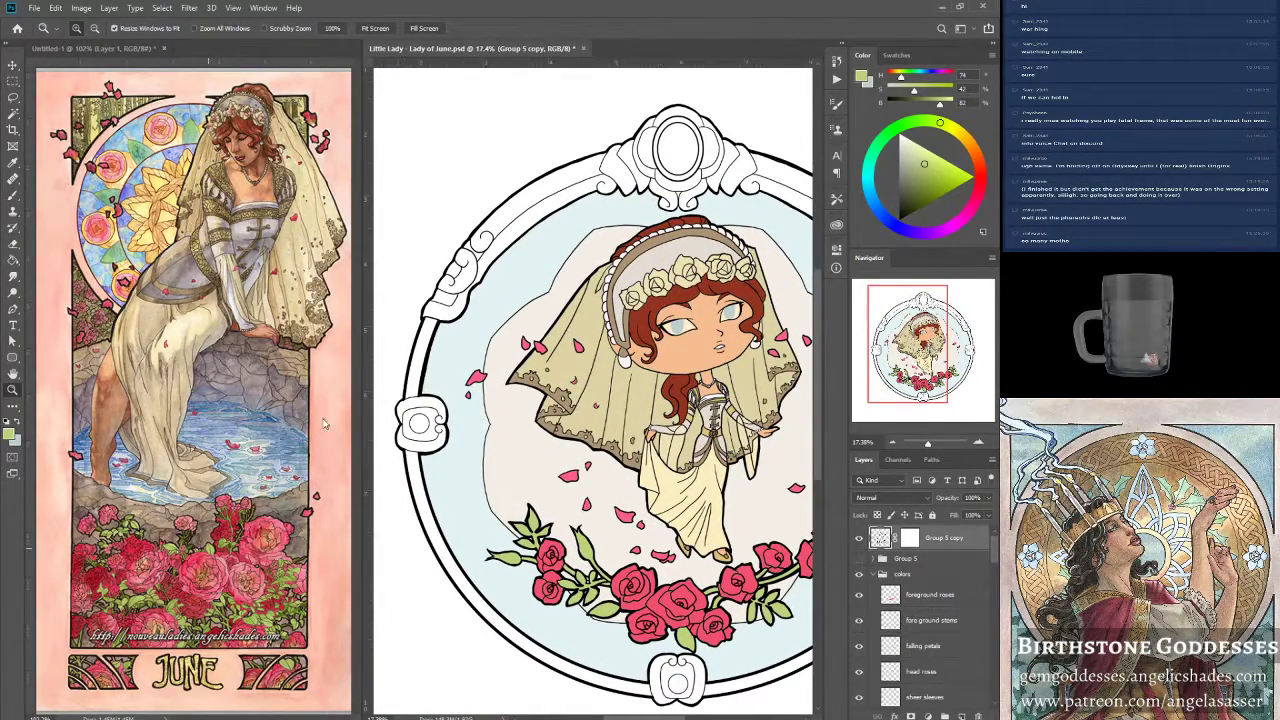
click(13, 113)
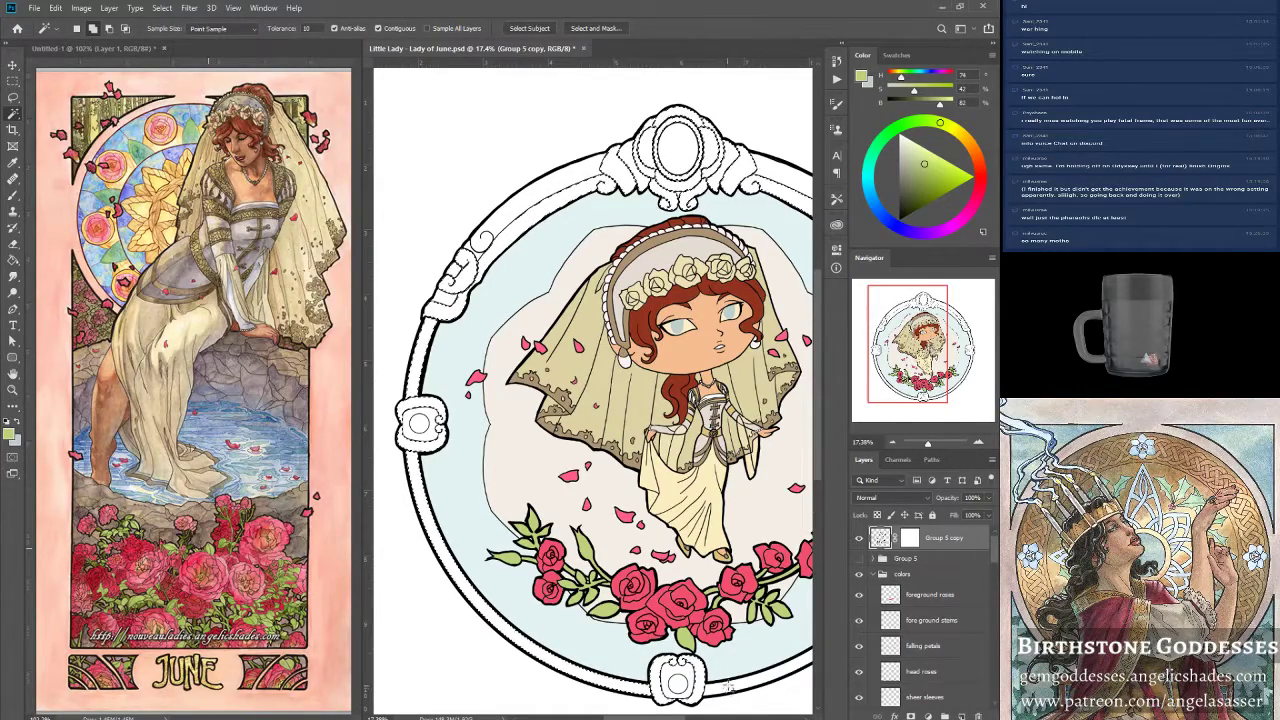
drag(914, 326, 947, 323)
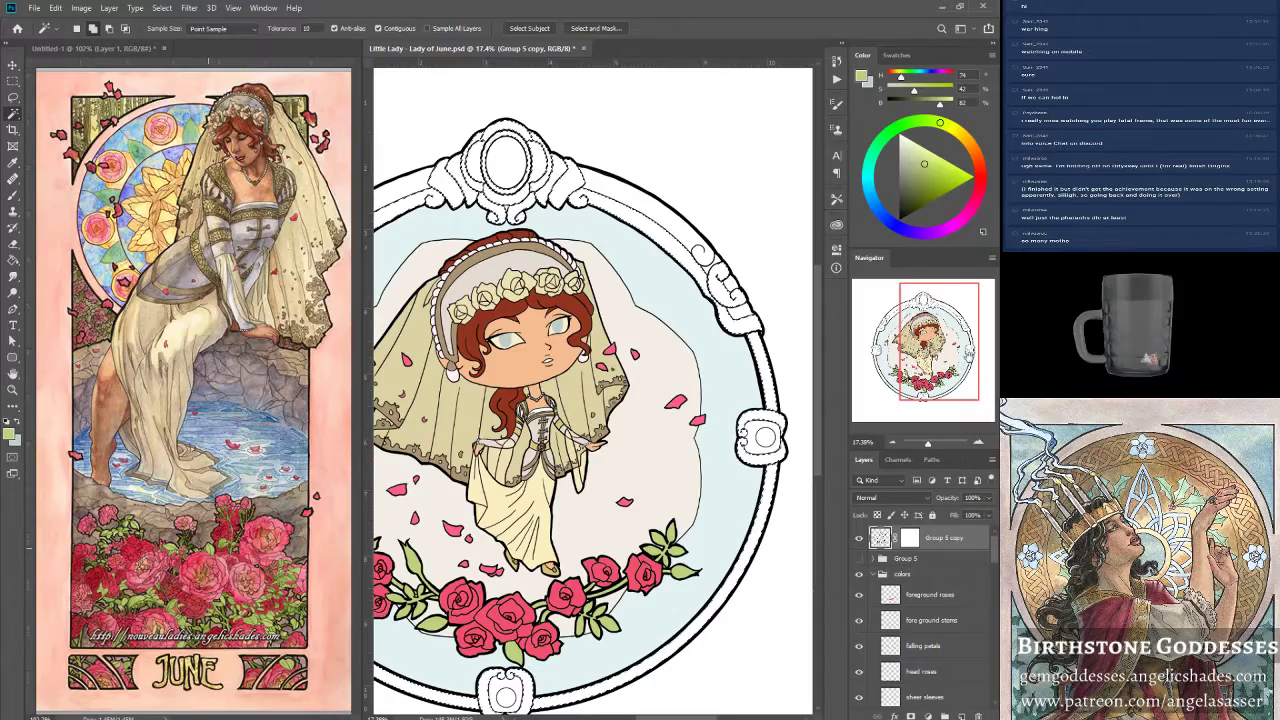
drag(950, 354, 925, 354)
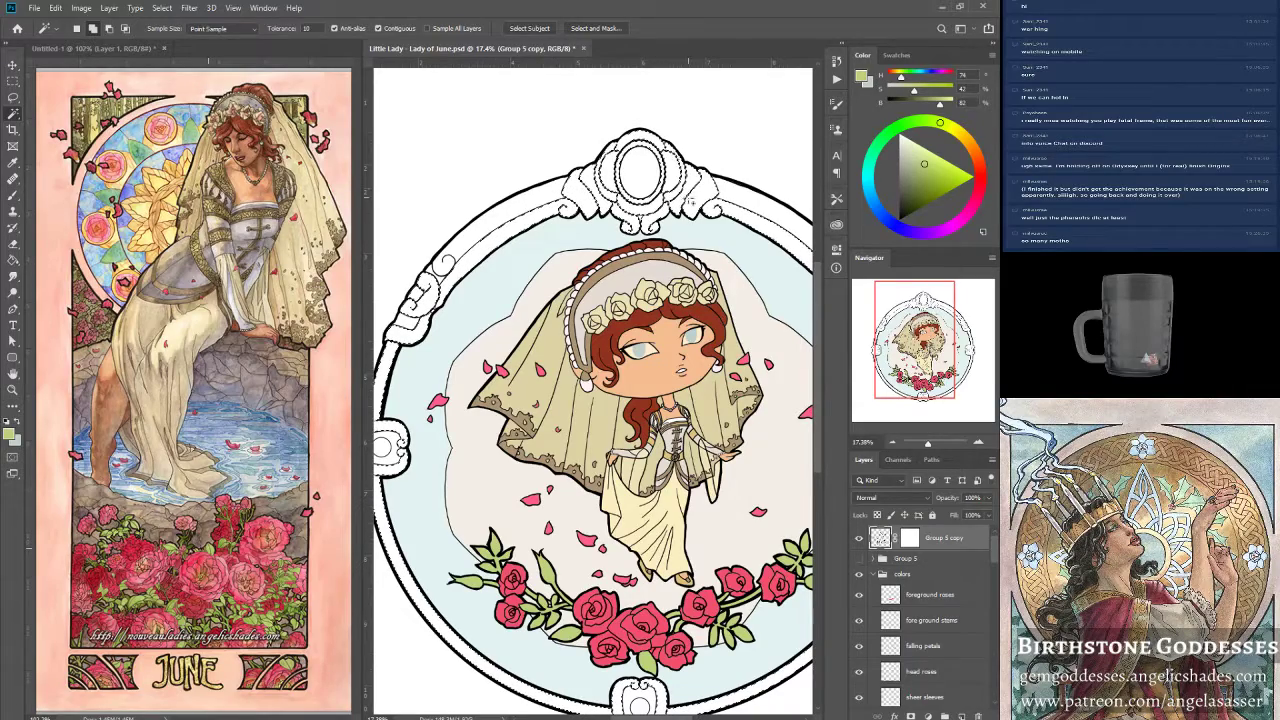
drag(665, 146, 700, 66)
mouse_move(928, 345)
mouse_down()
mouse_move(956, 349)
mouse_move(959, 335)
mouse_move(929, 334)
mouse_up()
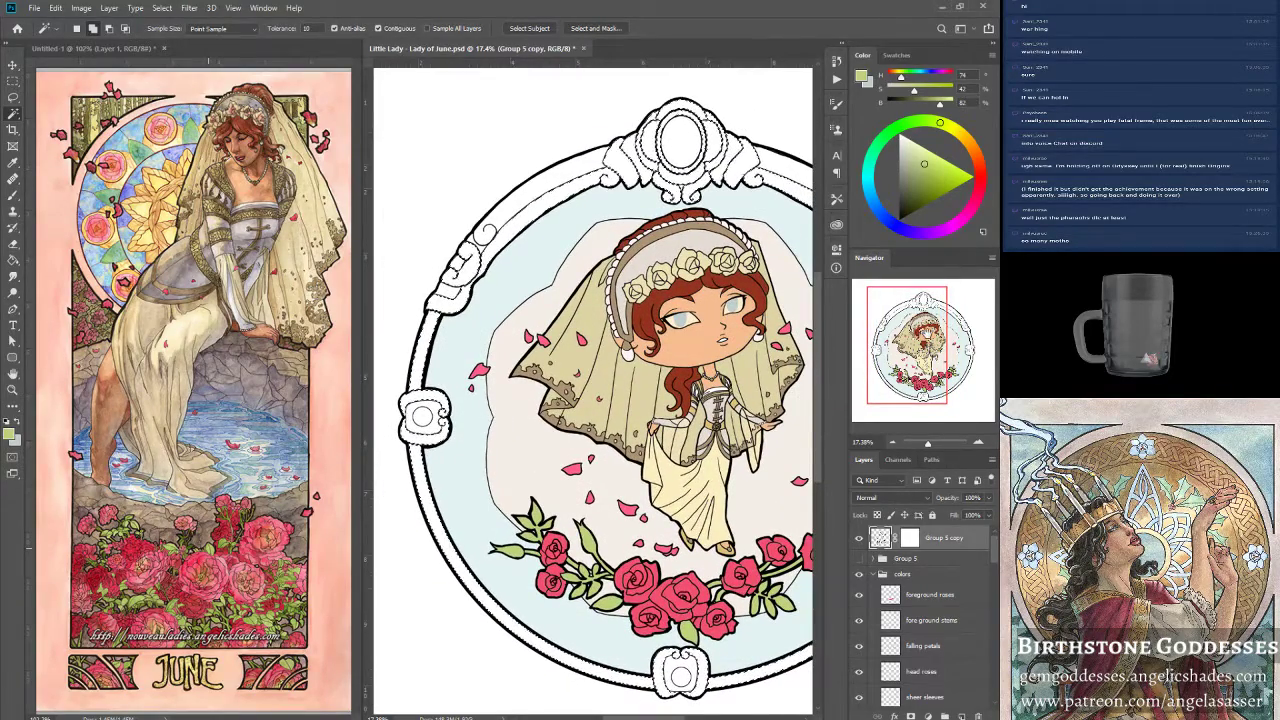
Set the foreground color to the muted brown ac9271, sampled from the illustration of the veiled lady.
click(10, 434)
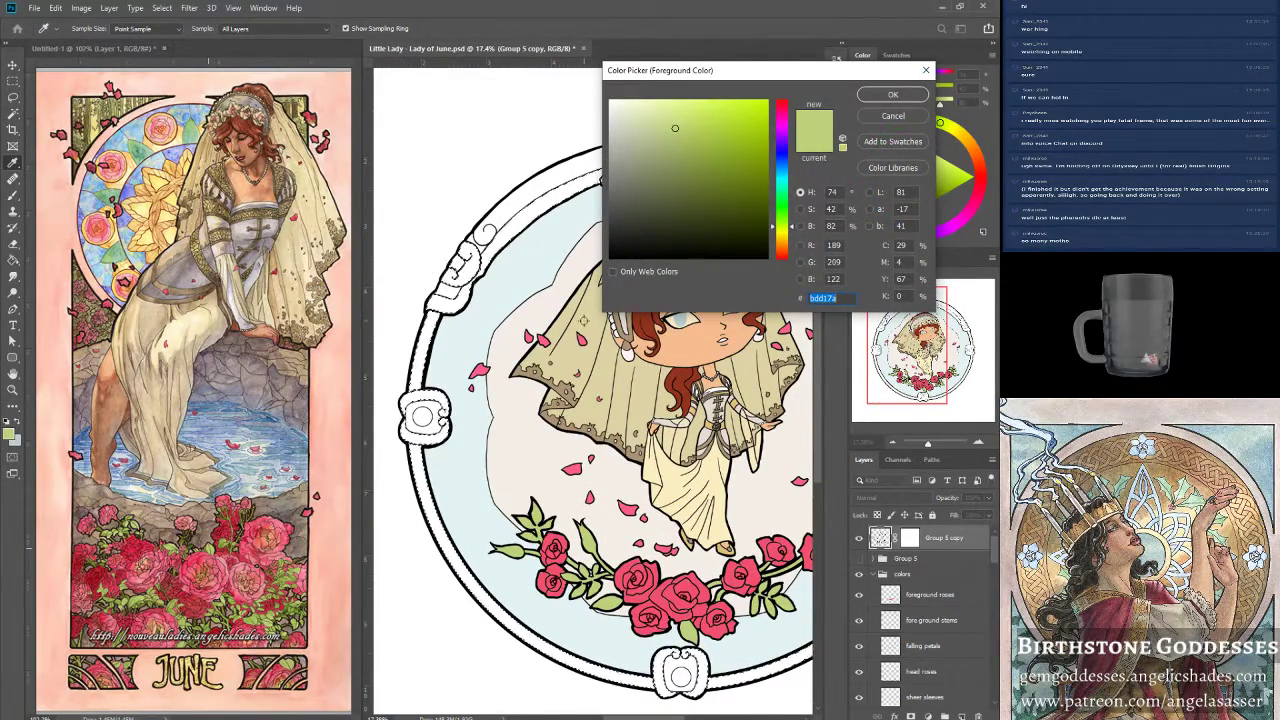
click(563, 390)
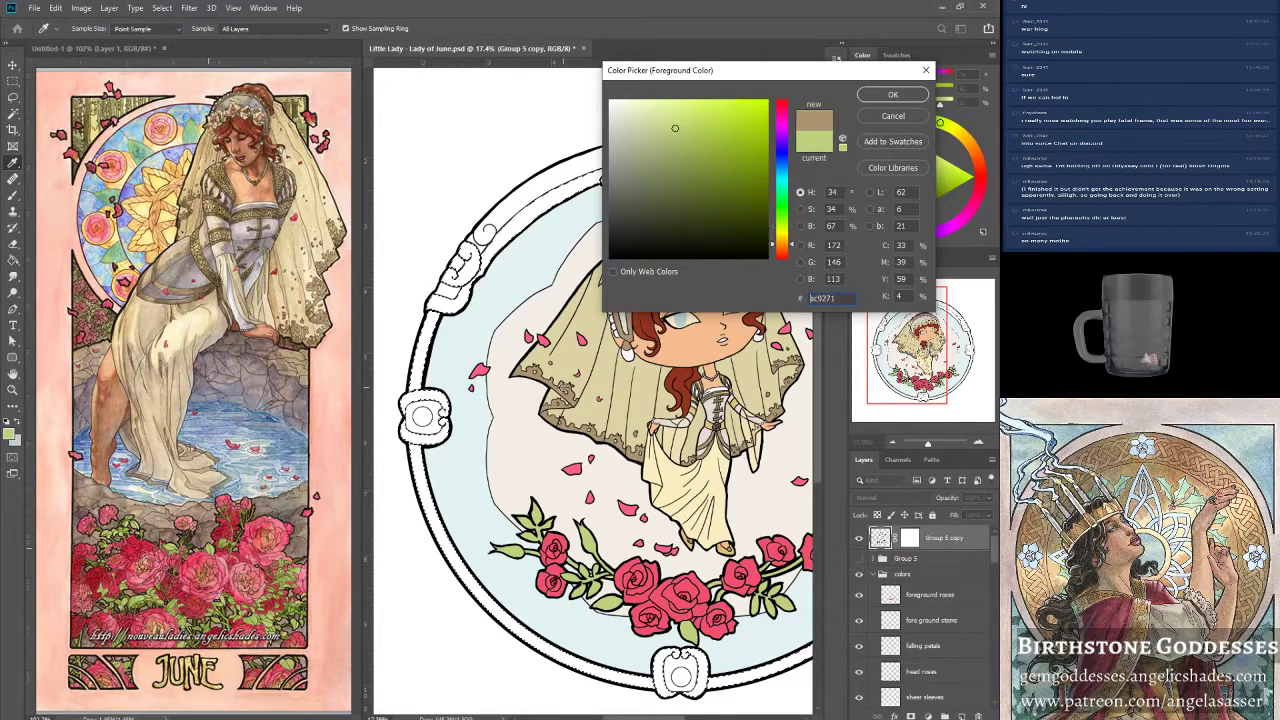
click(893, 95)
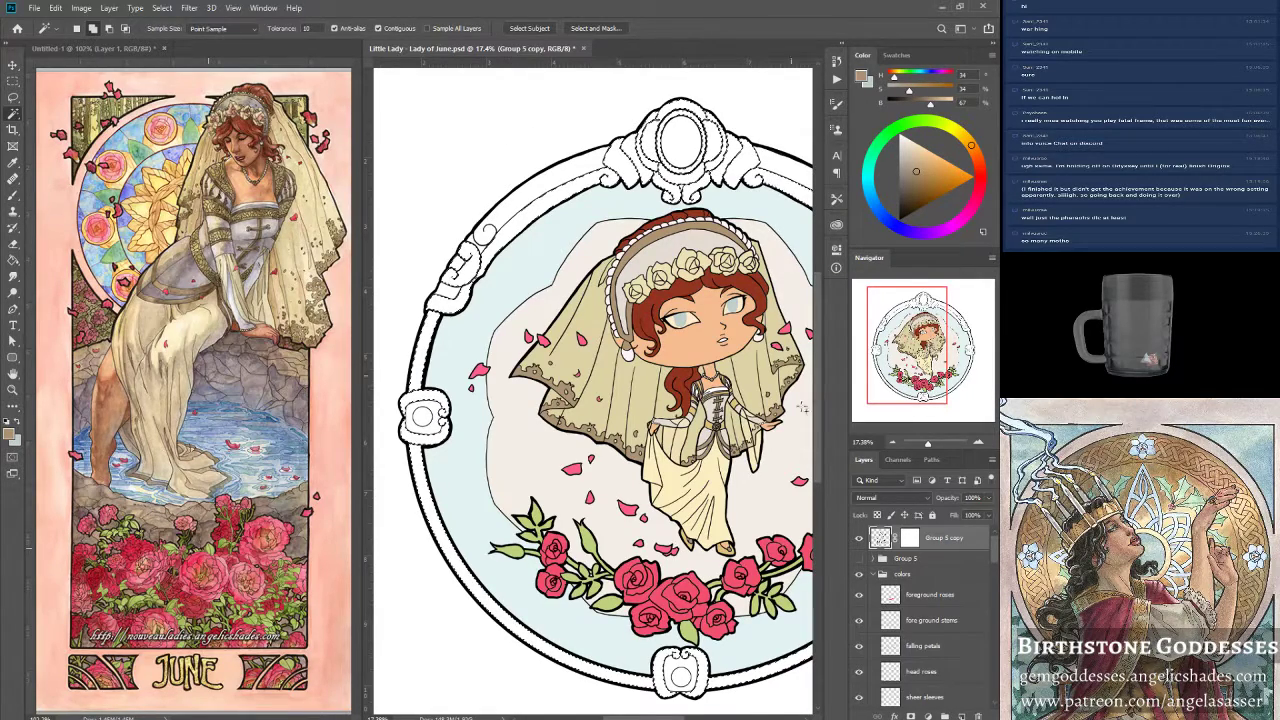
Add a new layer directly above the foreground roses layer and name it "circle trim 1".
click(935, 594)
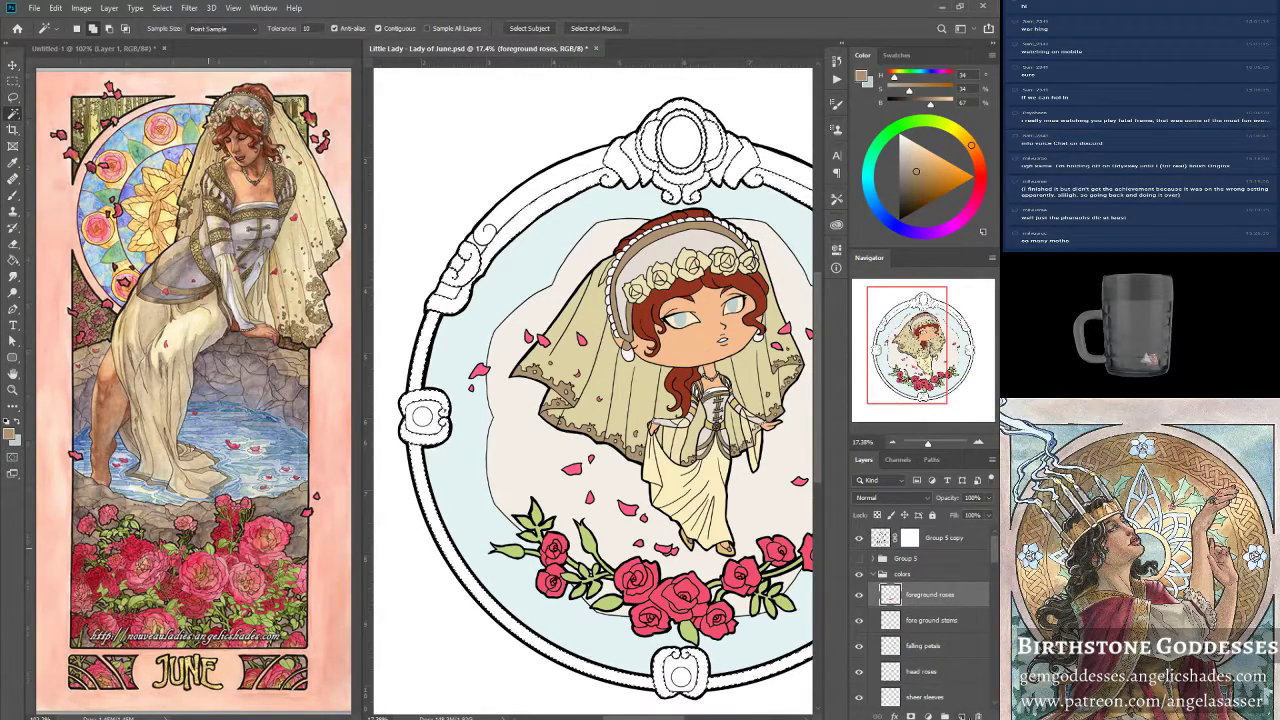
key(ctrl+shift+alt+n)
double_click(918, 594)
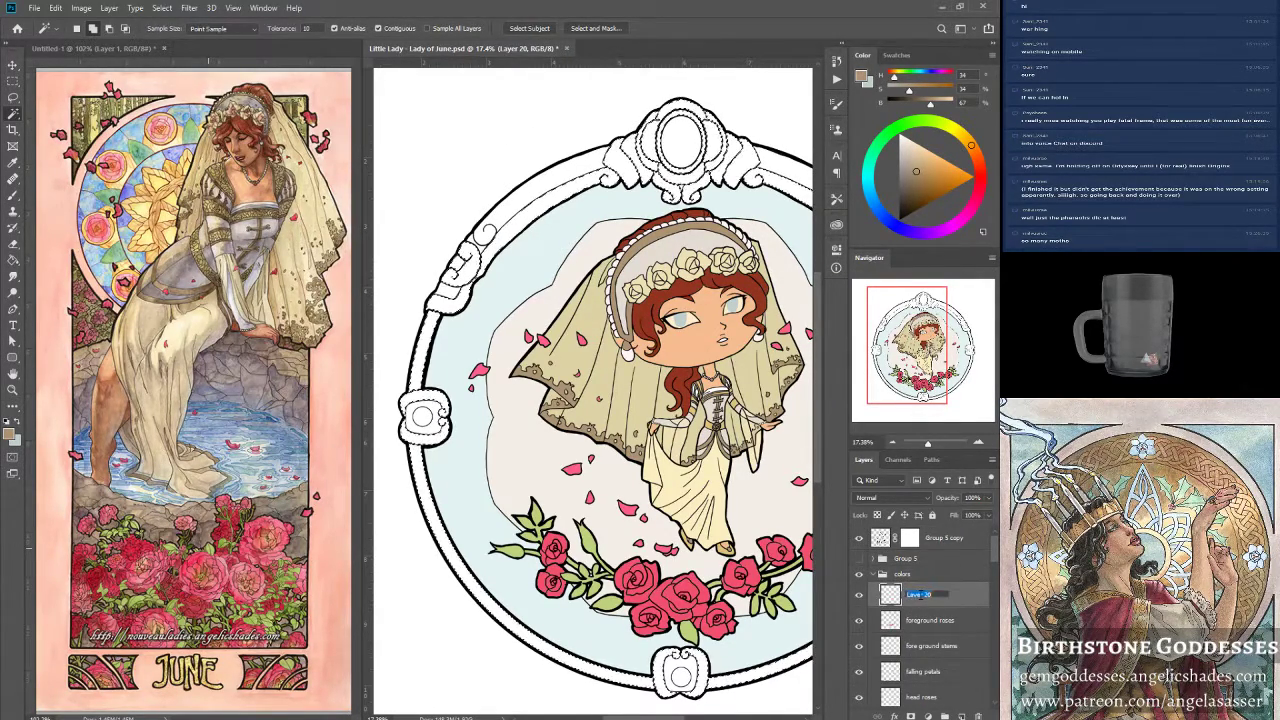
text(circle trim 1)
key(Return)
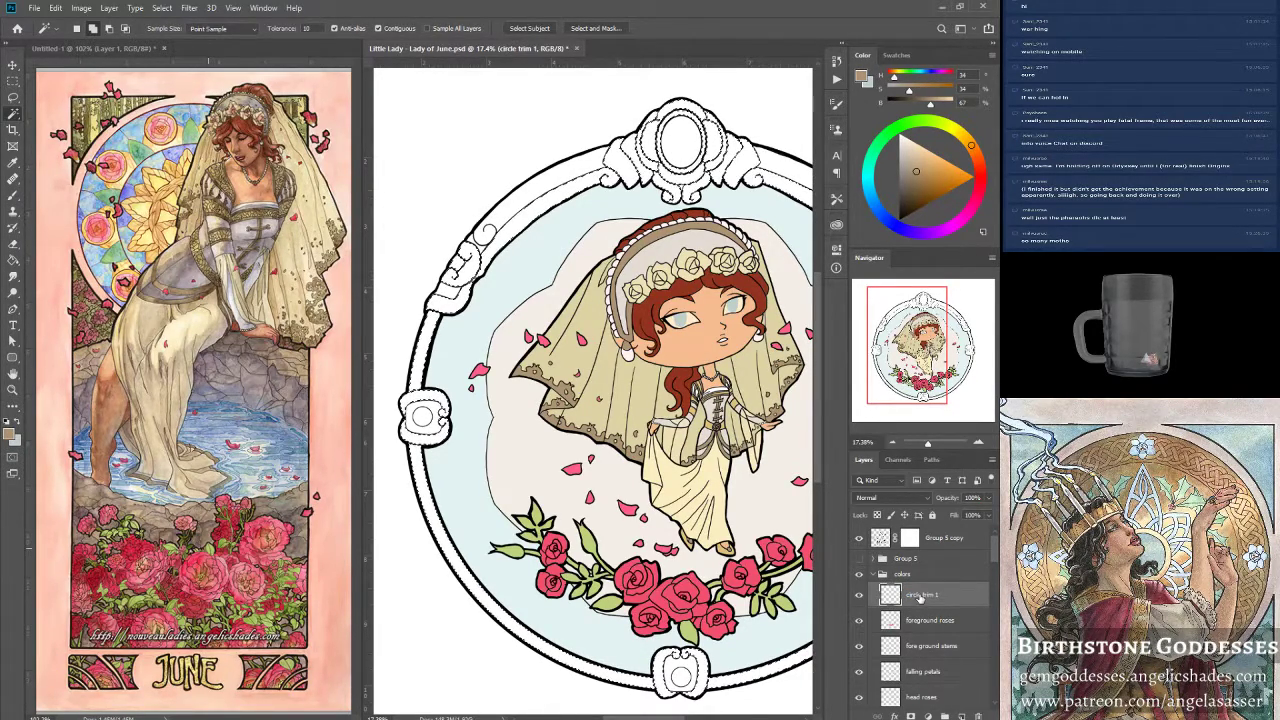
Fill the selected frame areas on the circle trim 1 layer with the brown foreground color at 100% opacity, and clear the selection.
click(55, 8)
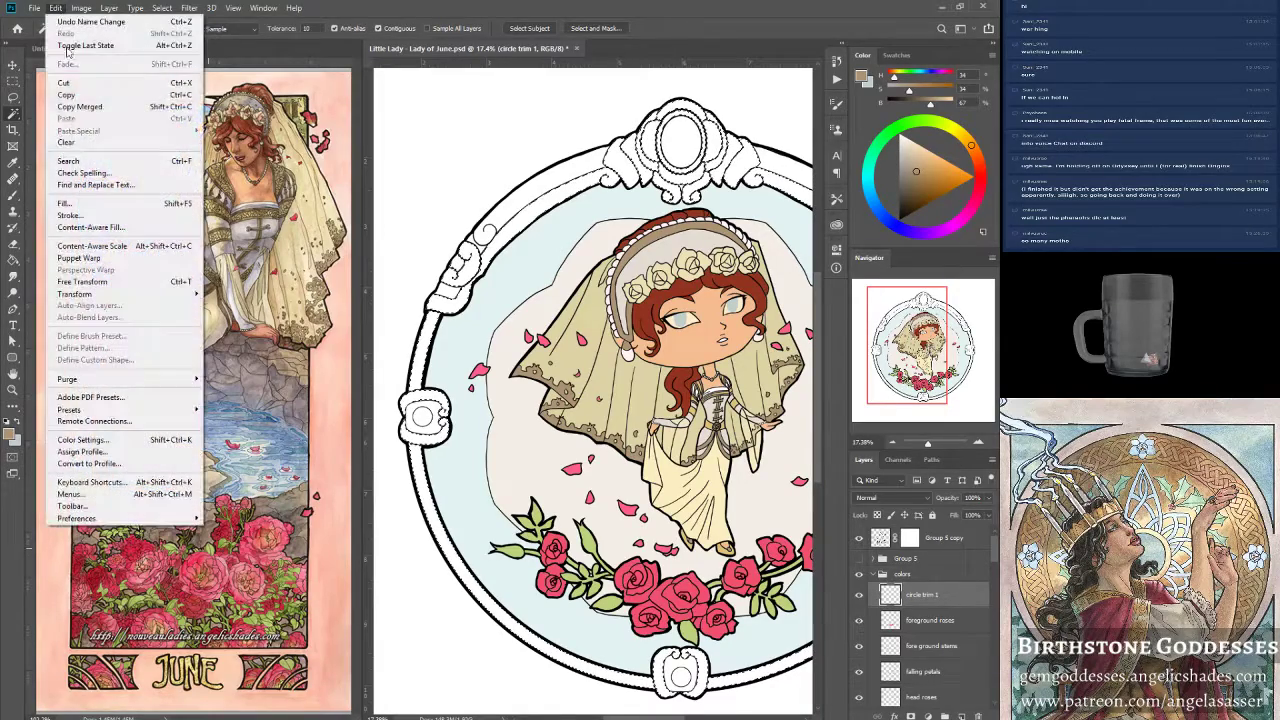
click(62, 204)
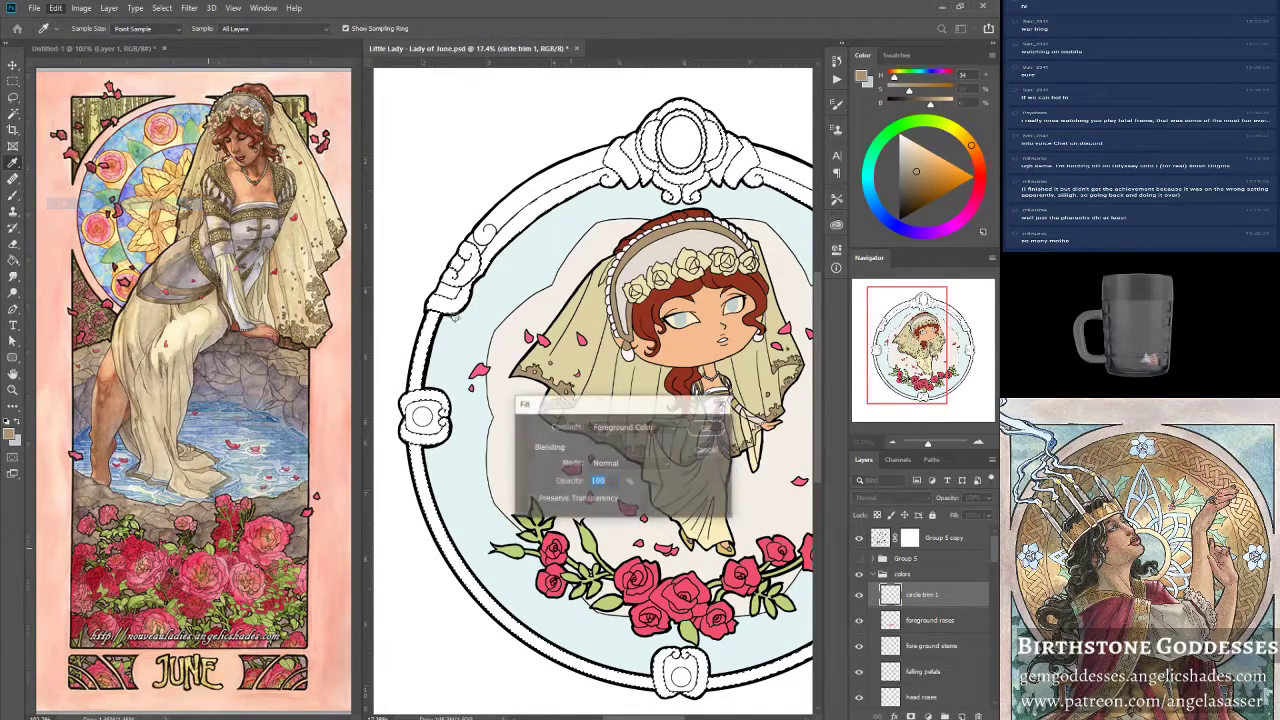
click(707, 432)
key(ctrl+d)
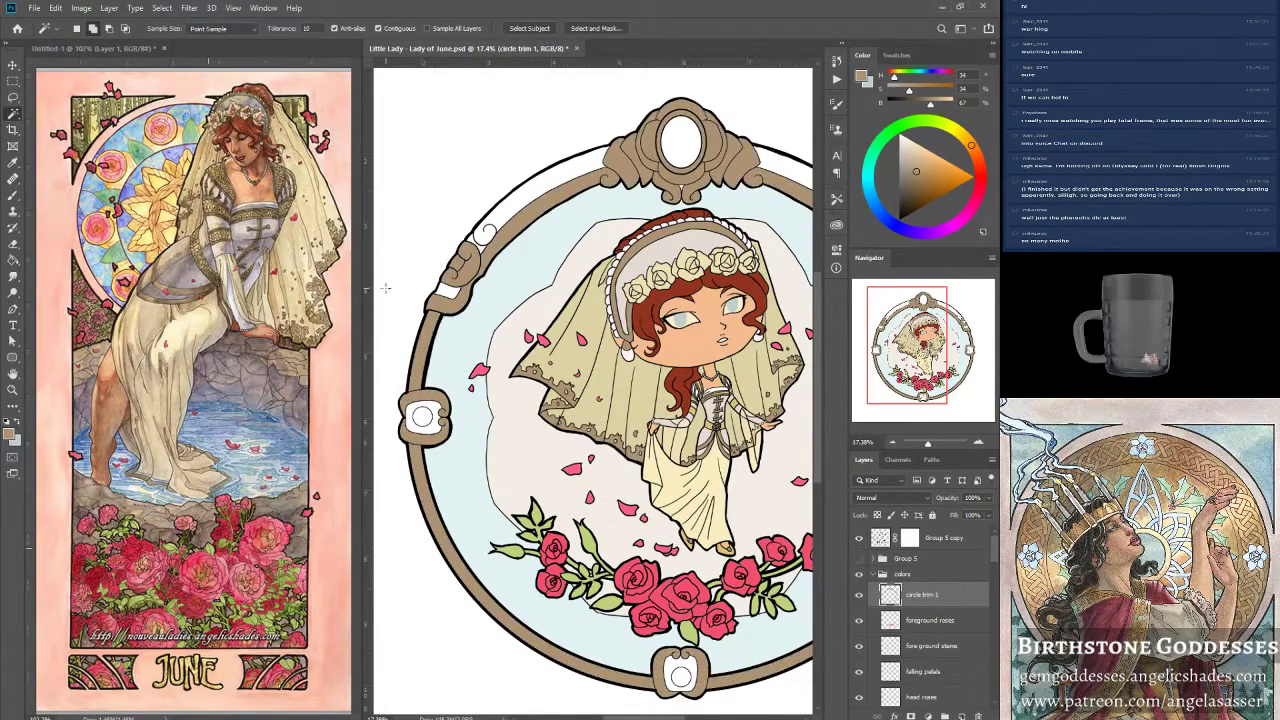
Add another layer directly above circle trim 1 and name it "circle trim 2".
drag(931, 443, 925, 445)
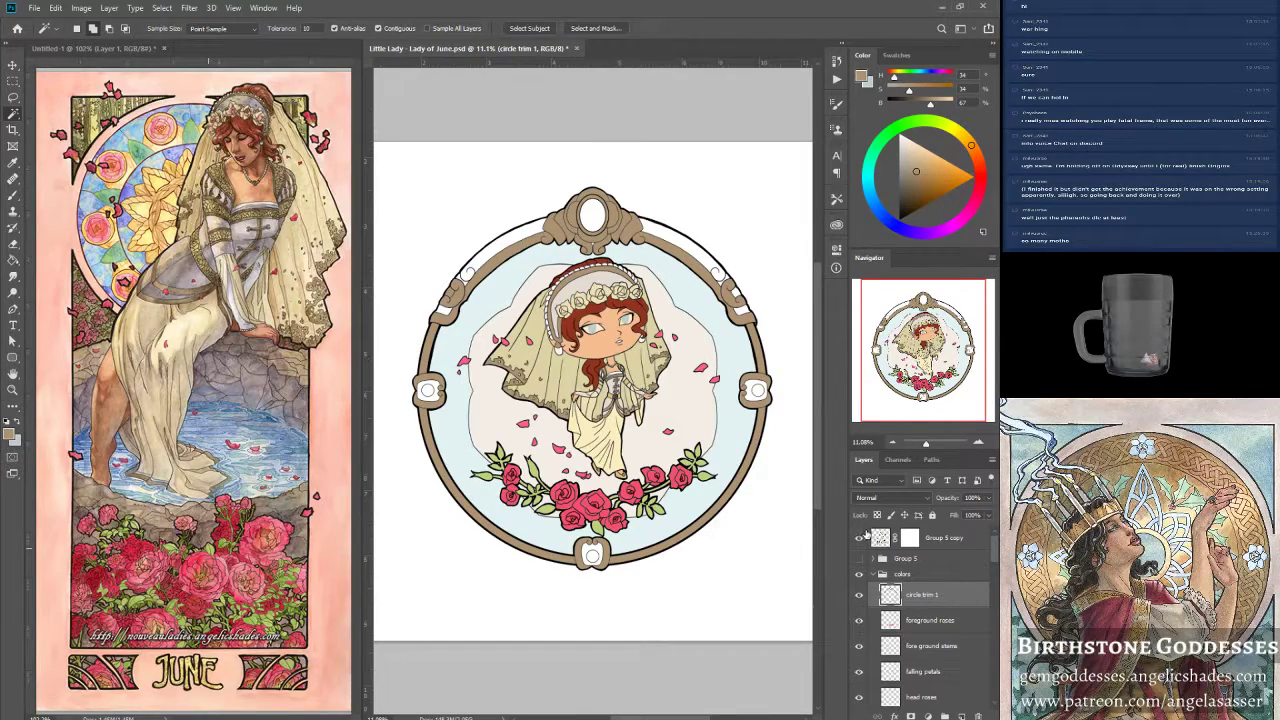
click(961, 715)
double_click(918, 597)
text(circle)
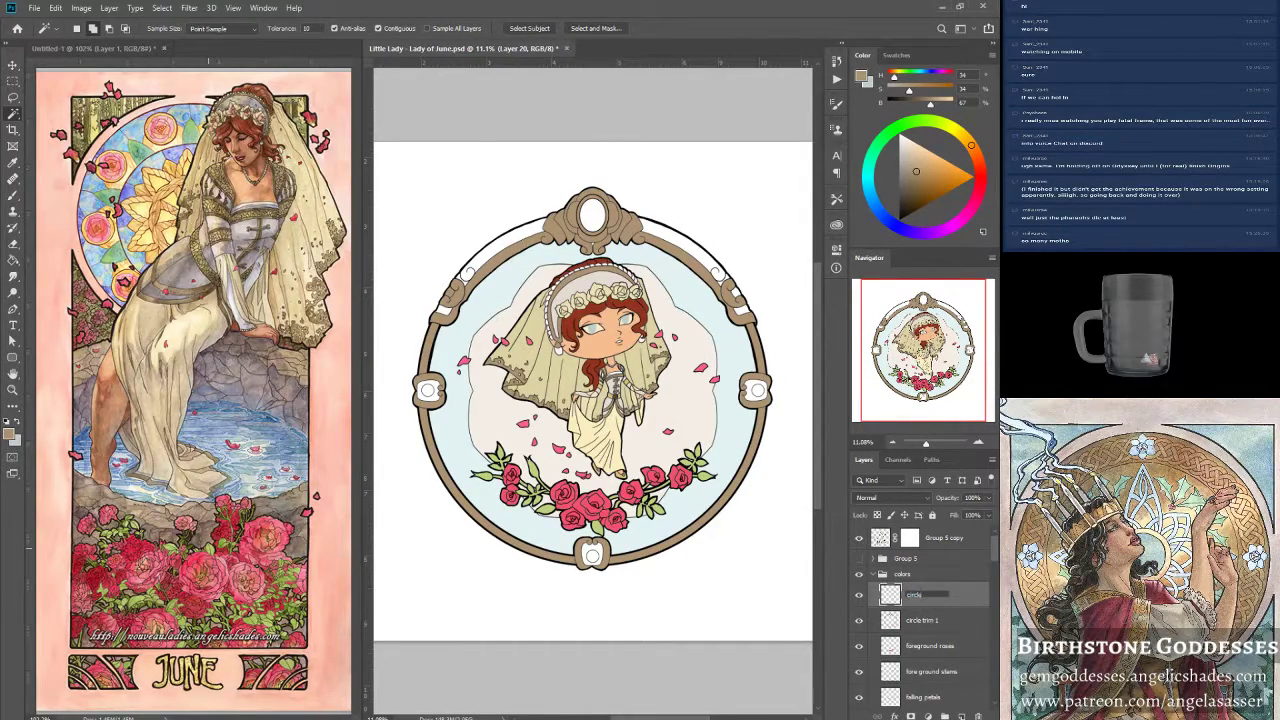
text( trim 2)
key(Return)
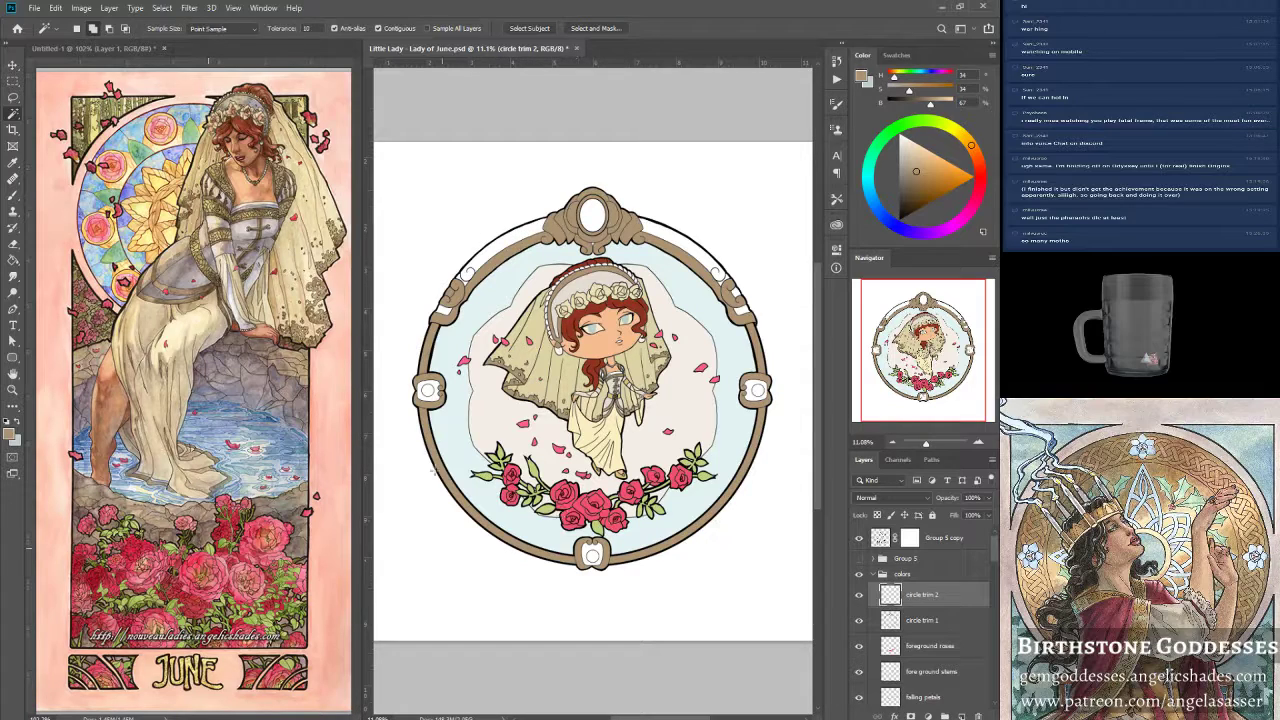
Select the white plates around the centers of the frame's side and bottom medallions with the Magic Wand on the Group 5 copy layer.
click(880, 538)
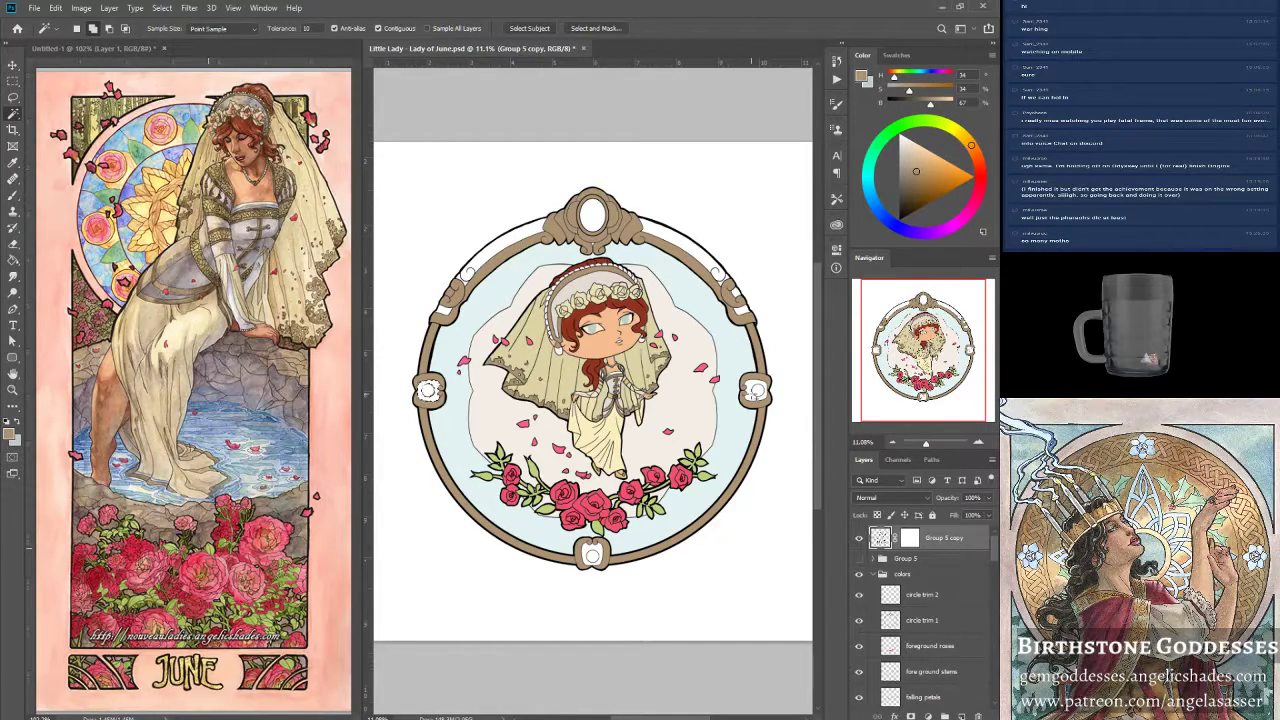
shift+click(755, 390)
shift+click(591, 555)
Make circle trim 2 the active layer and set the foreground color to the golden yellow dec078, sampled from the illustration.
click(12, 389)
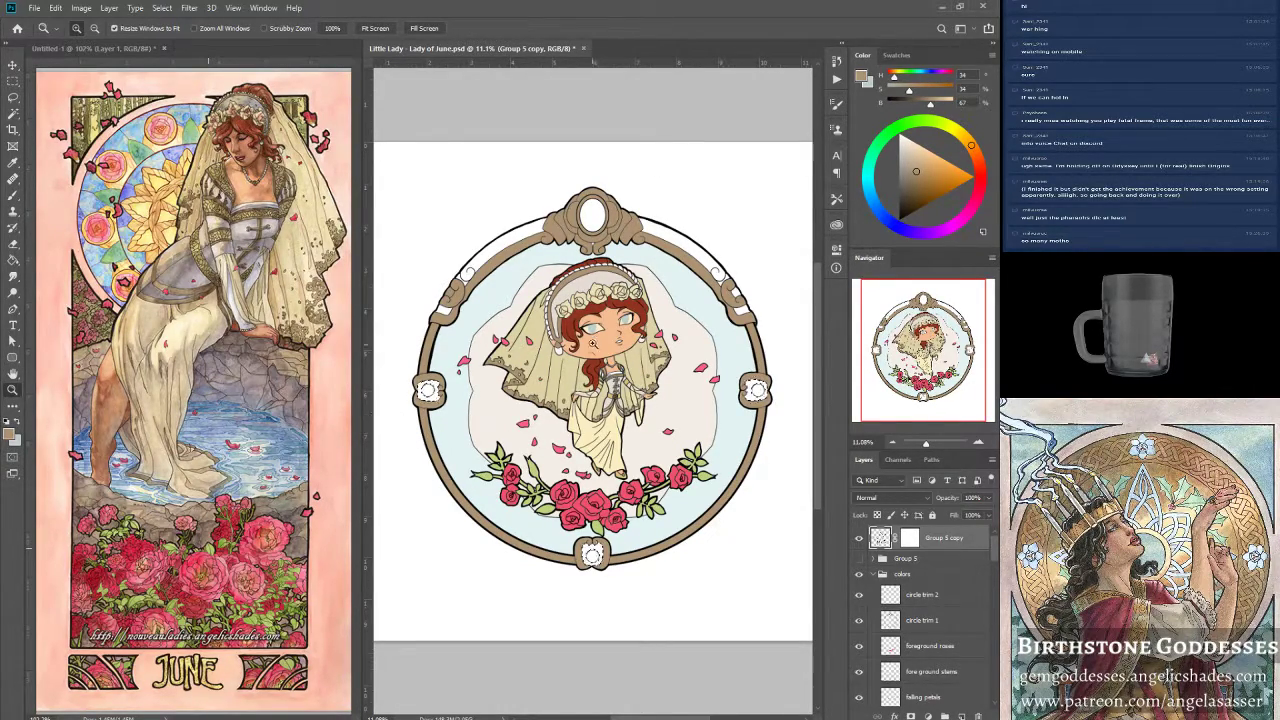
click(533, 460)
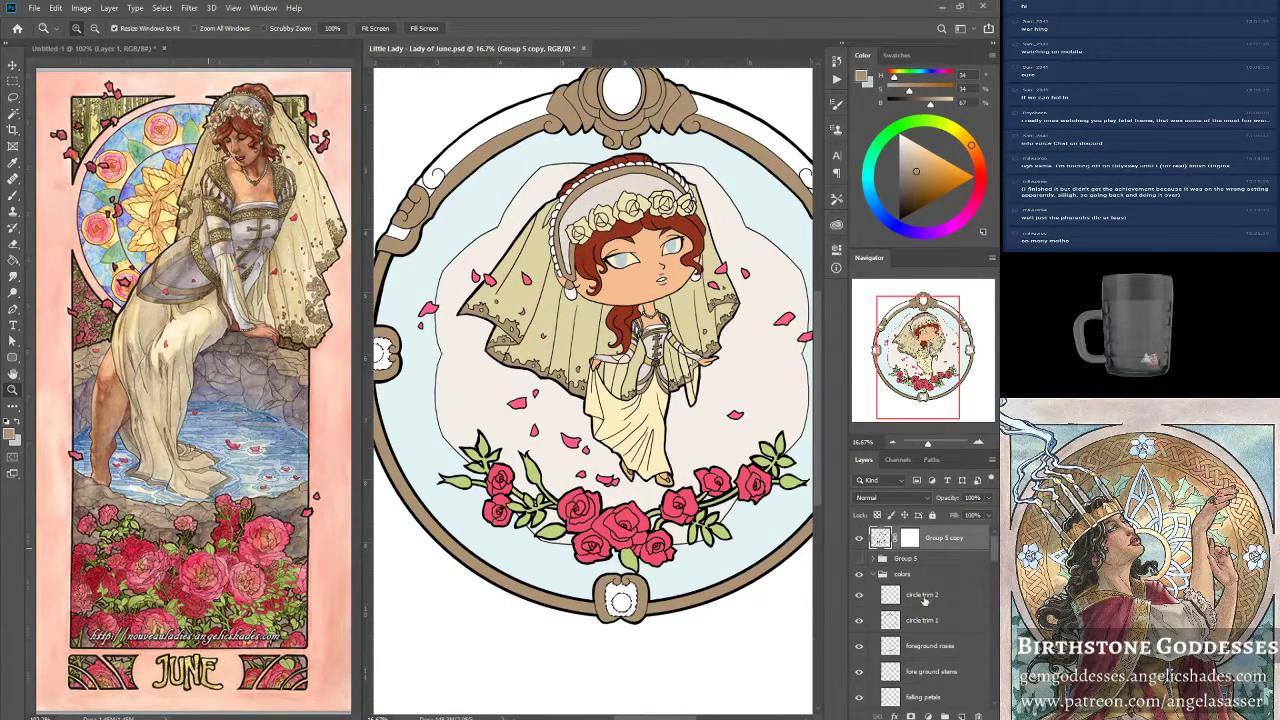
click(916, 595)
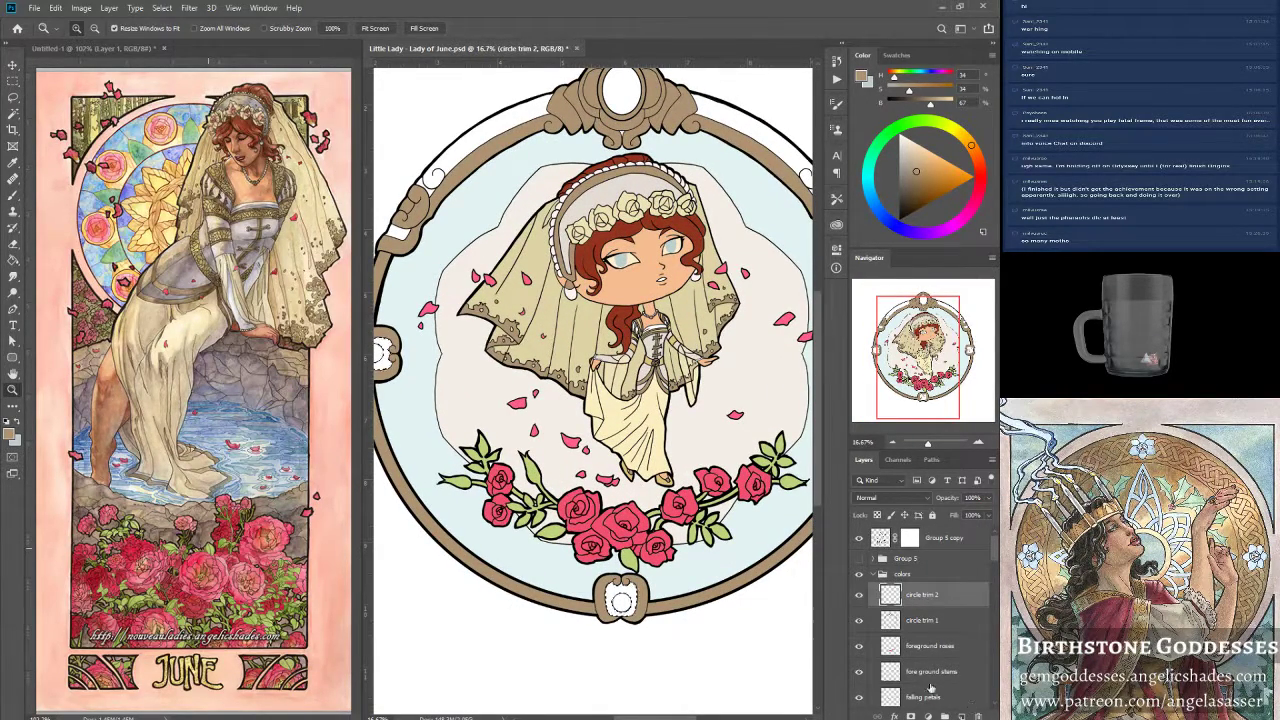
click(10, 428)
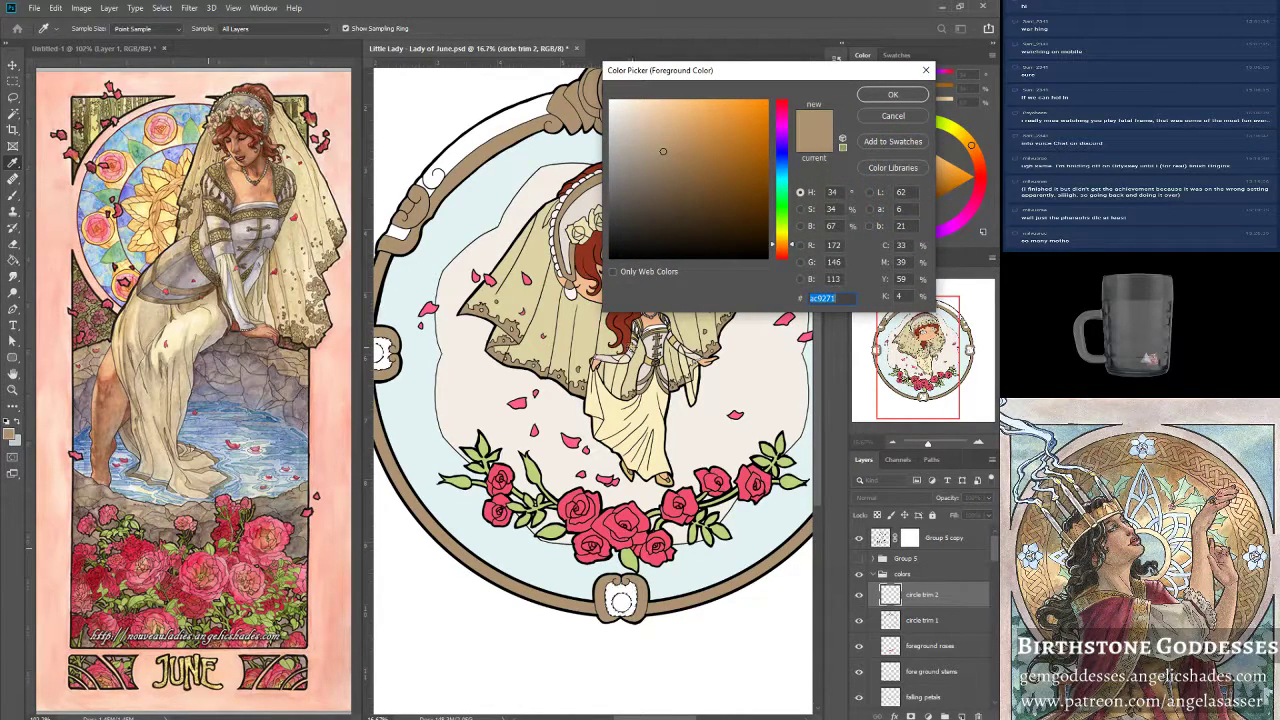
click(630, 347)
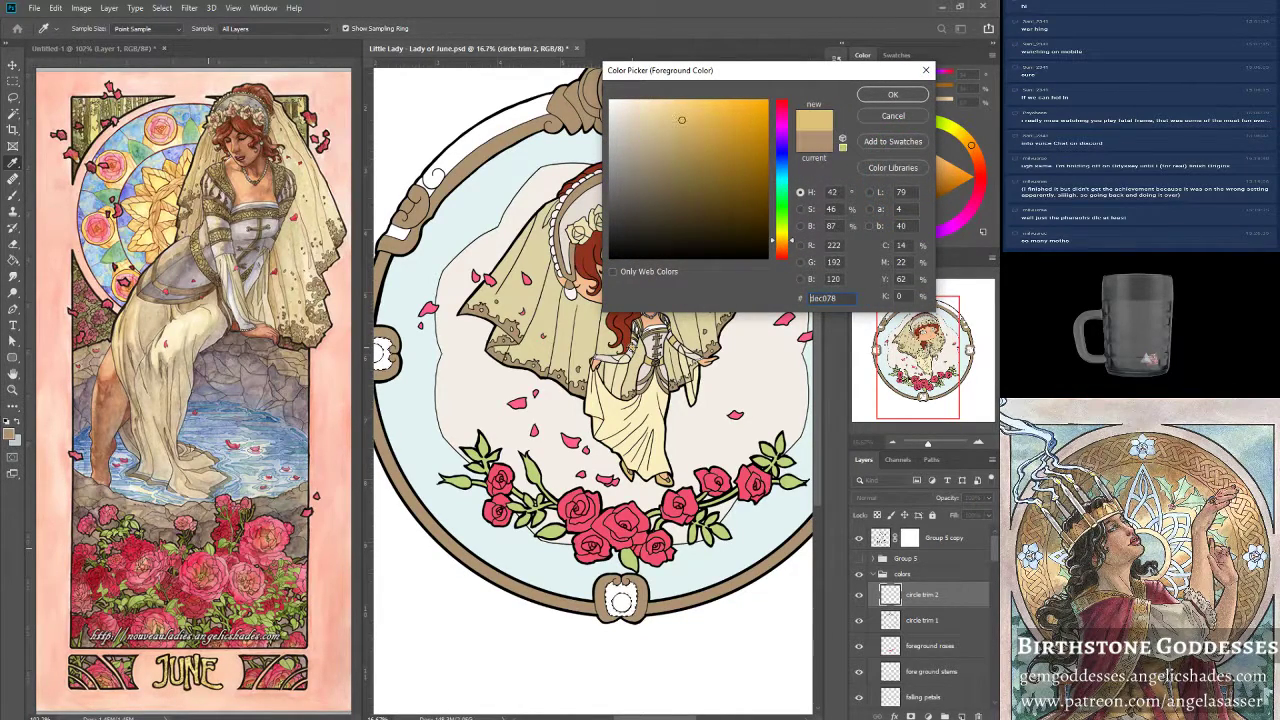
click(880, 100)
Fill the selected medallion plates on the circle trim 2 layer with the golden yellow foreground color, and clear the selection.
click(56, 8)
click(85, 205)
click(705, 428)
key(z)
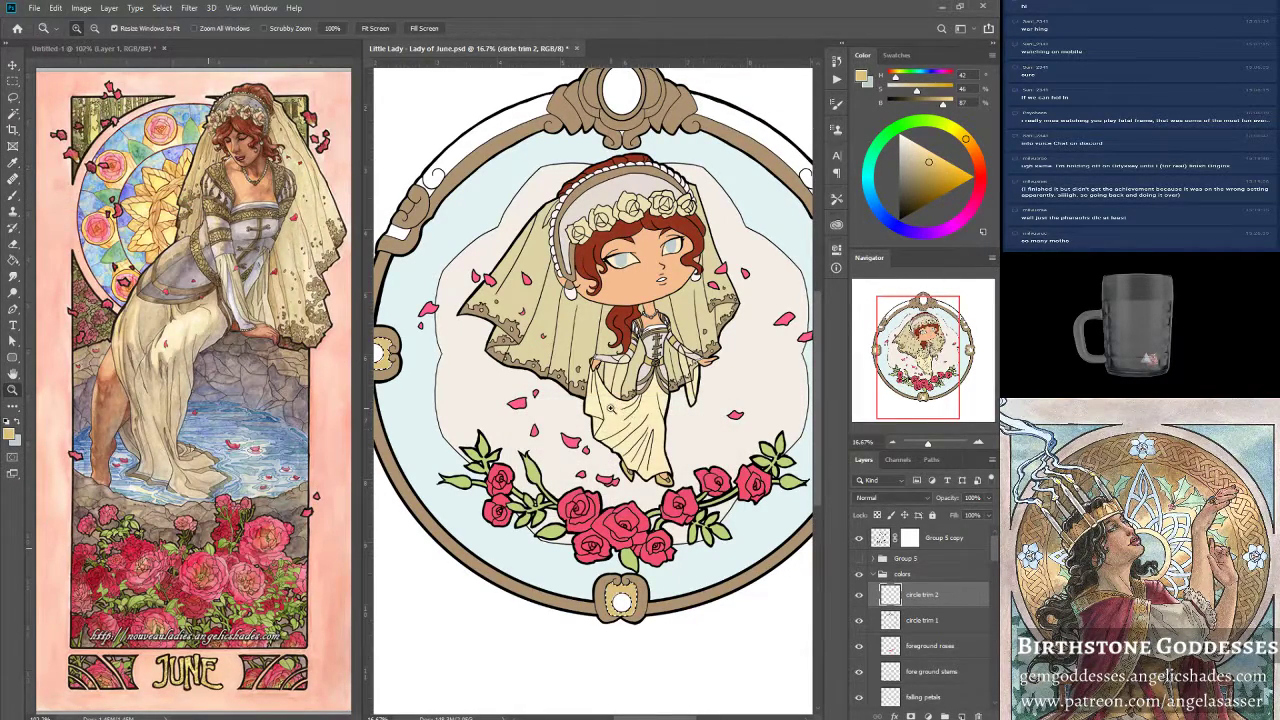
click(172, 9)
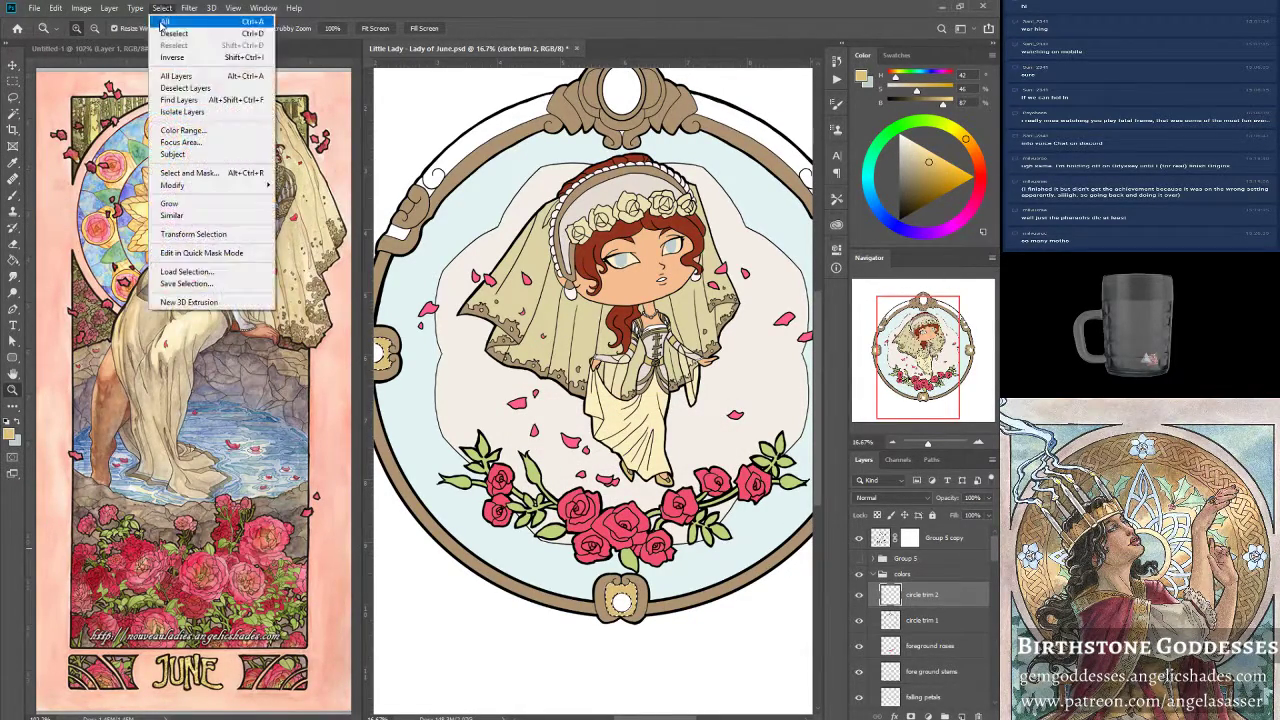
click(175, 34)
Select the remaining white sections of the clasps on the frame's upper left and upper right with the Magic Wand on the Group 5 copy layer.
drag(973, 404, 864, 372)
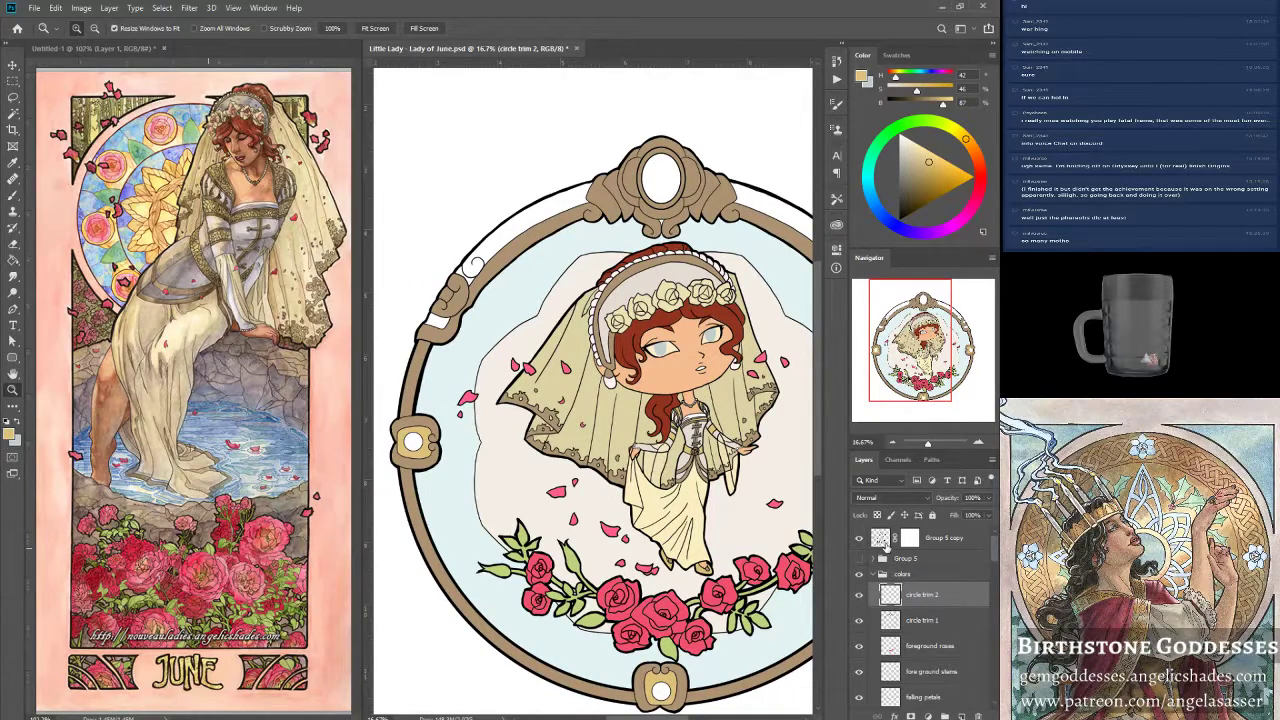
click(887, 546)
click(13, 113)
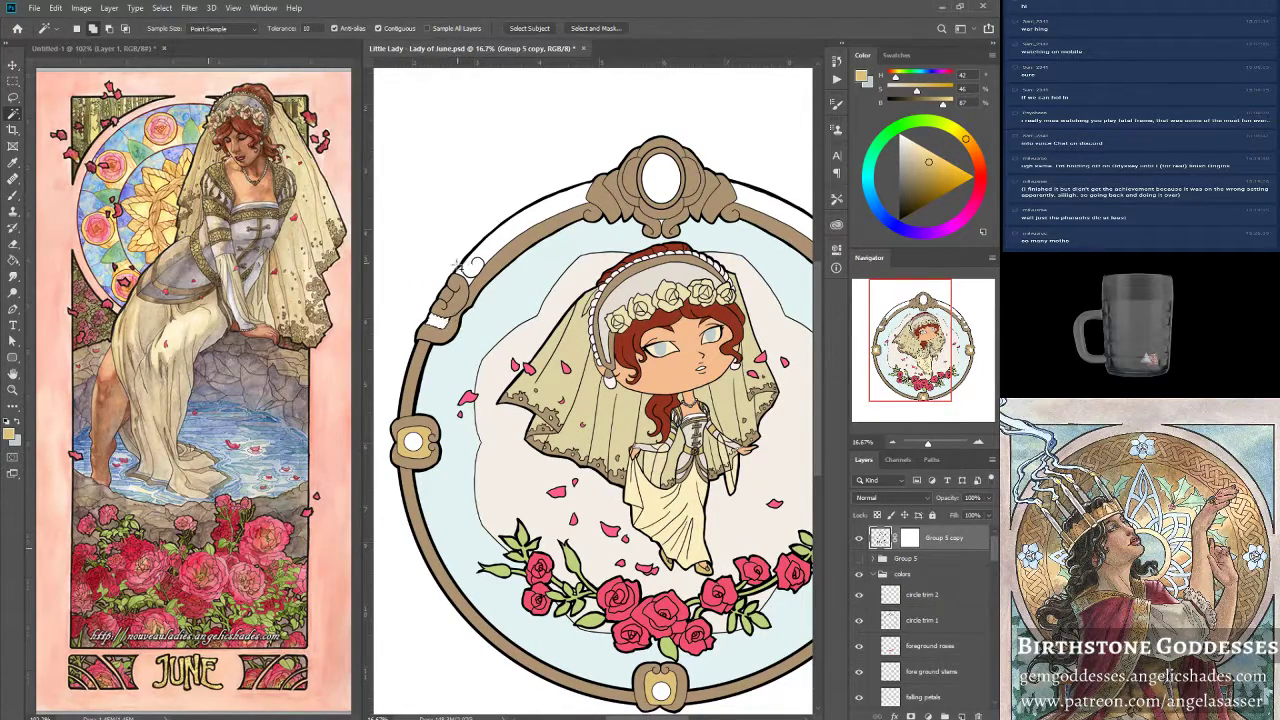
drag(922, 342, 950, 341)
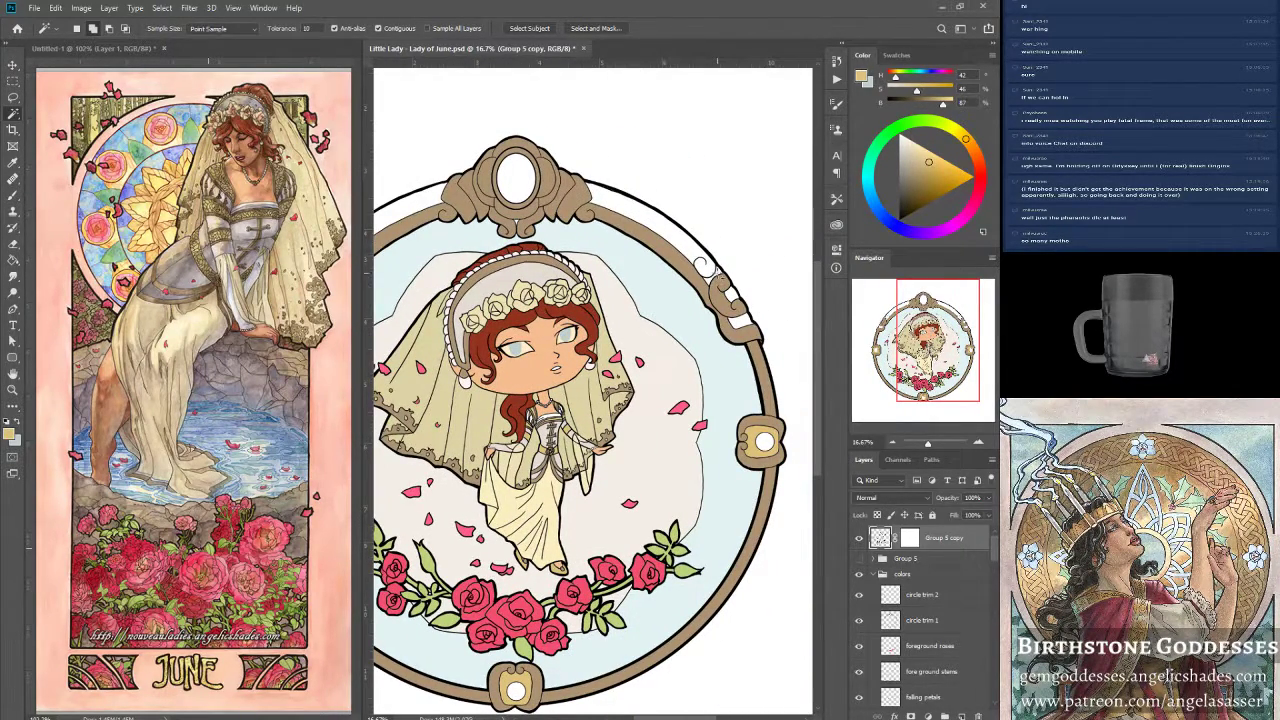
click(718, 272)
click(742, 321)
click(735, 295)
drag(920, 334, 893, 336)
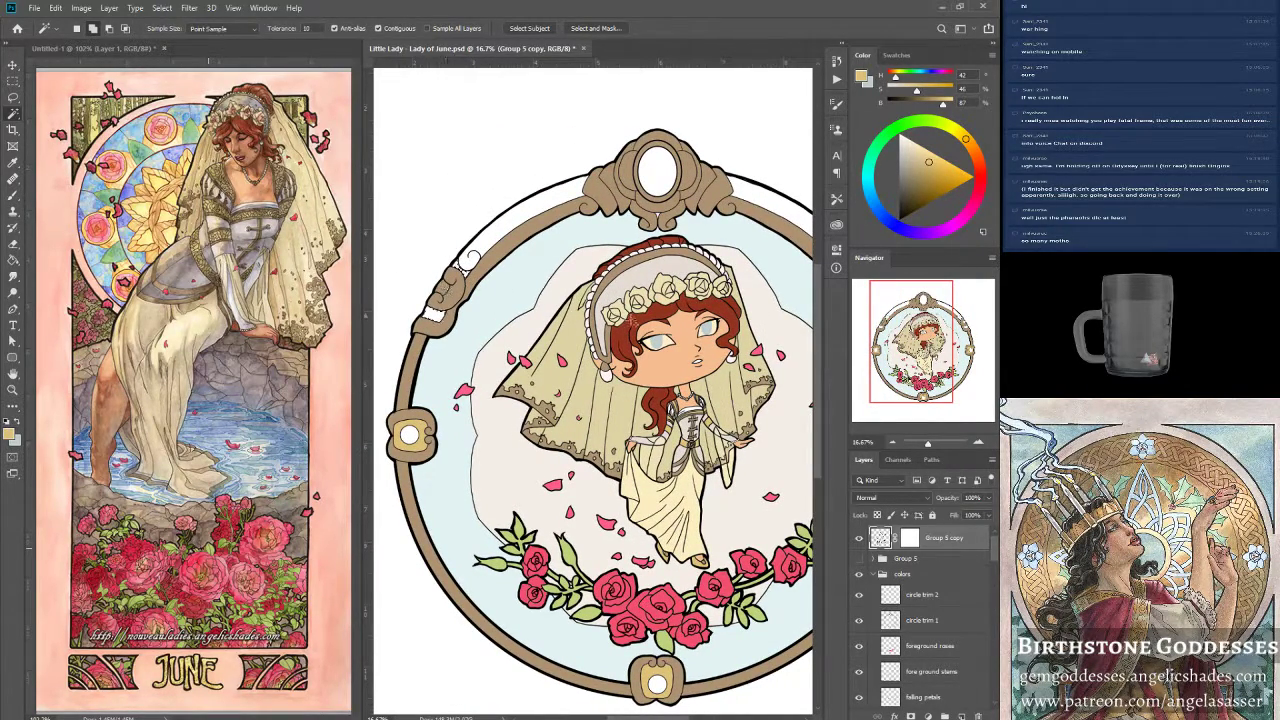
click(450, 279)
drag(899, 342, 930, 342)
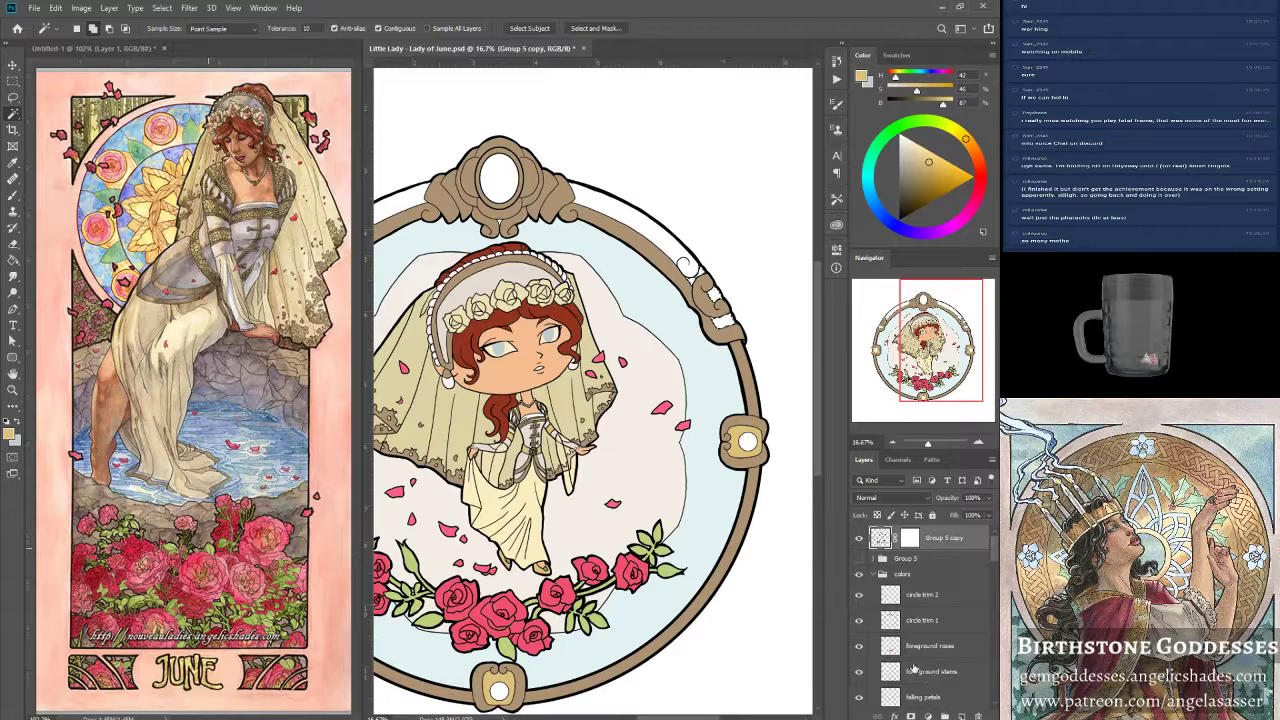
Fill the selected clasp sections on the circle trim 2 layer with the golden yellow foreground color, and save the document.
click(938, 597)
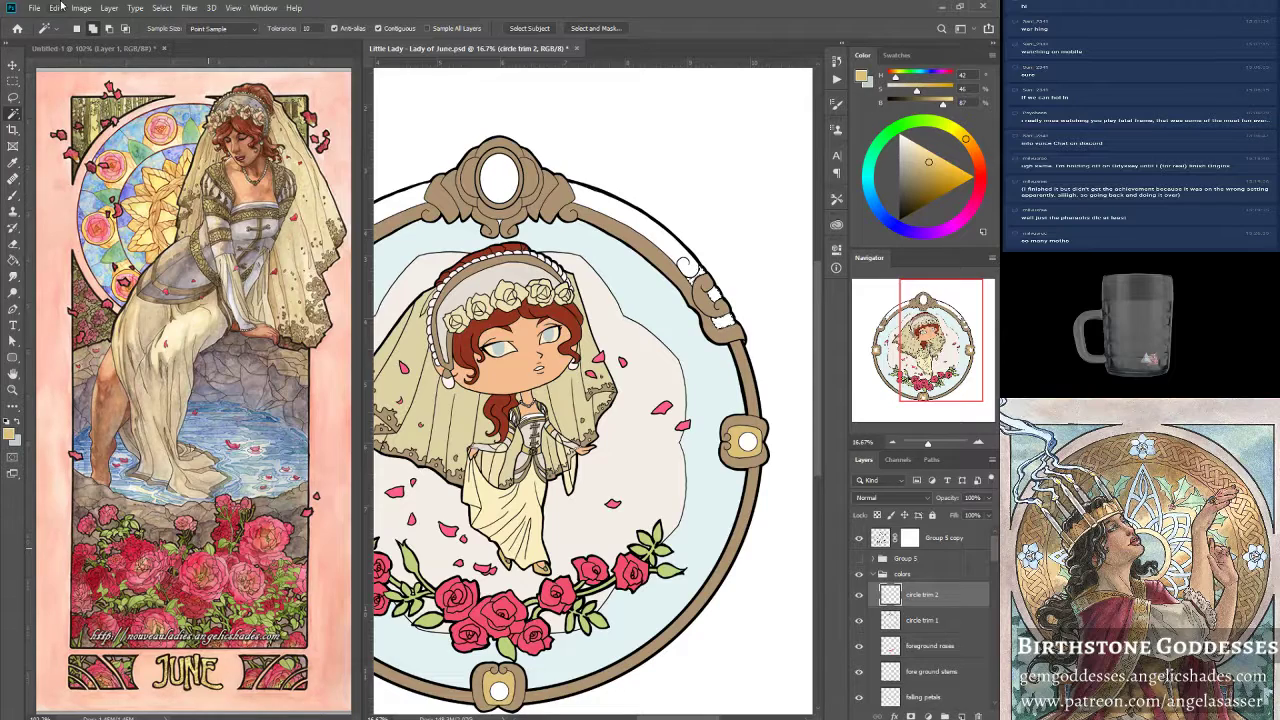
click(56, 7)
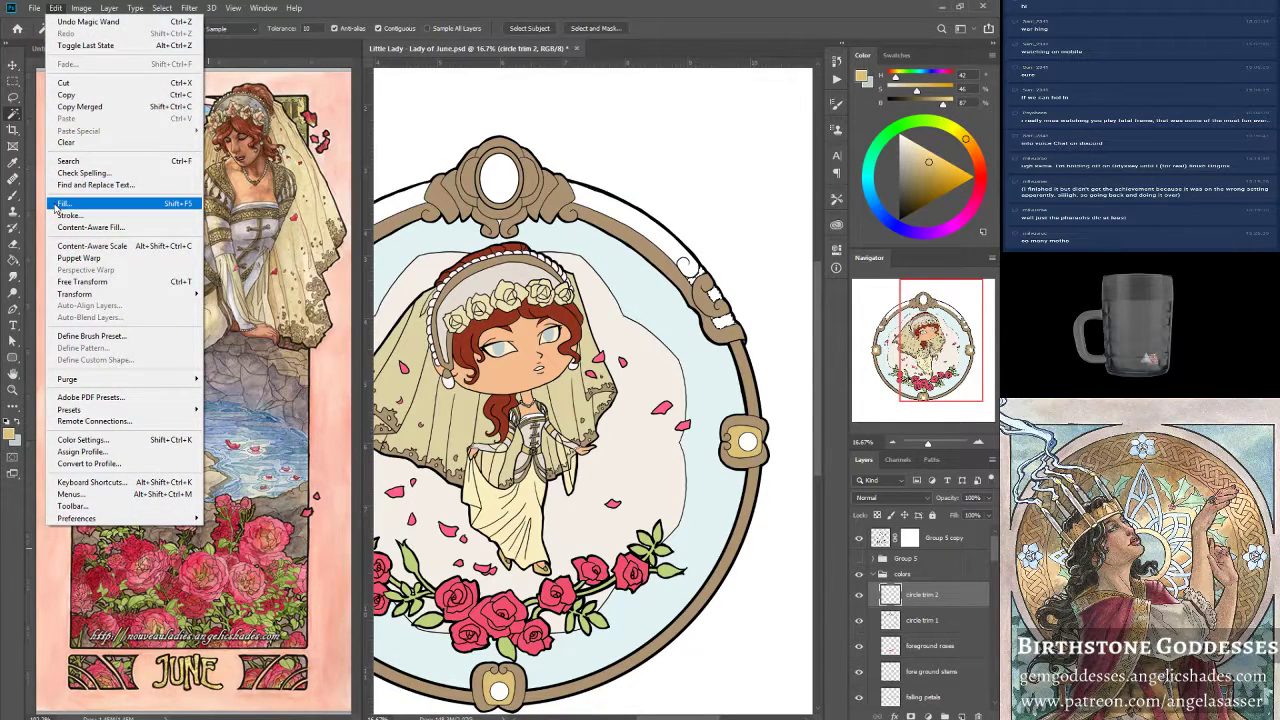
click(65, 204)
click(705, 428)
key(w)
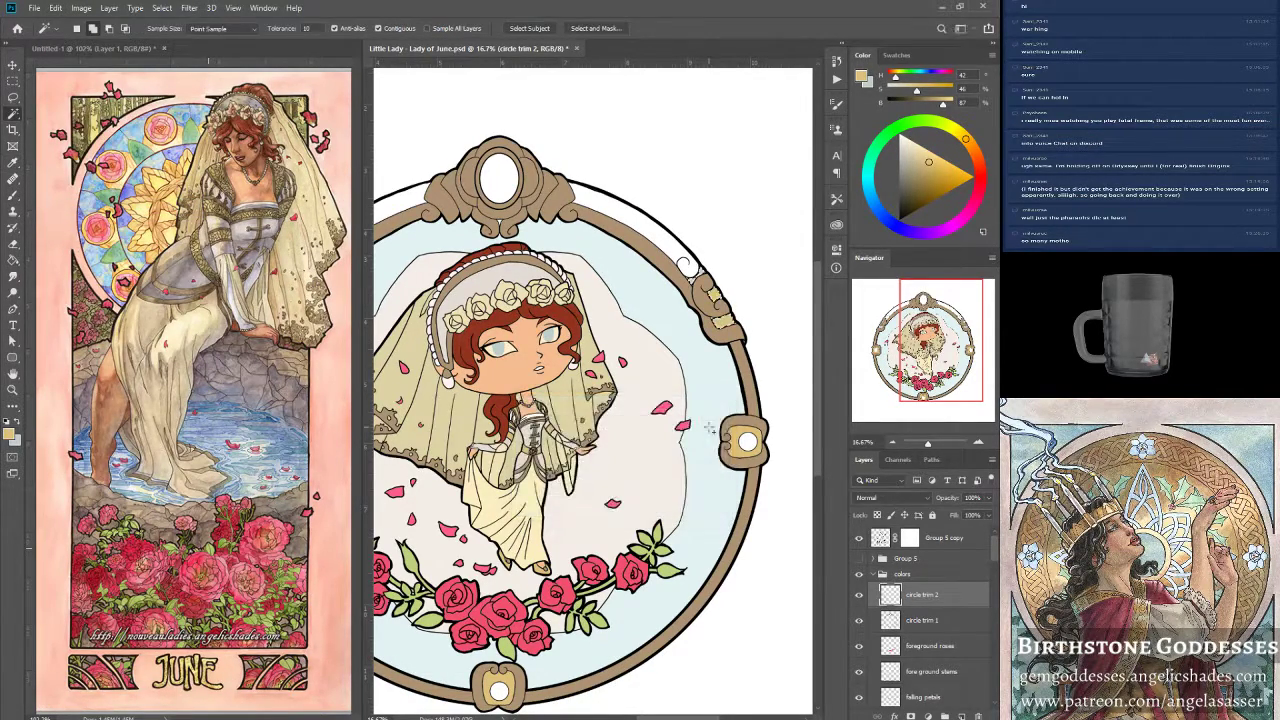
key(ctrl+s)
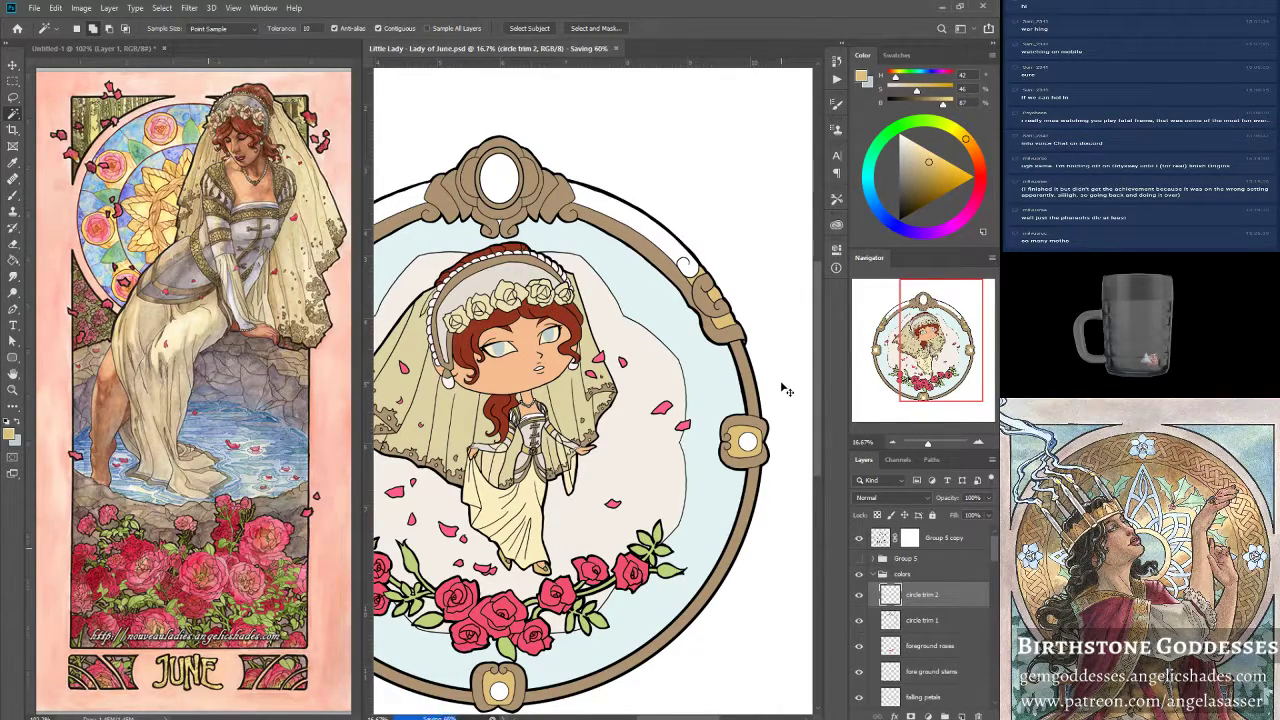
Select the white outer bands along the frame's upper left and upper right arcs with the Magic Wand on the Group 5 copy layer.
drag(945, 335, 912, 337)
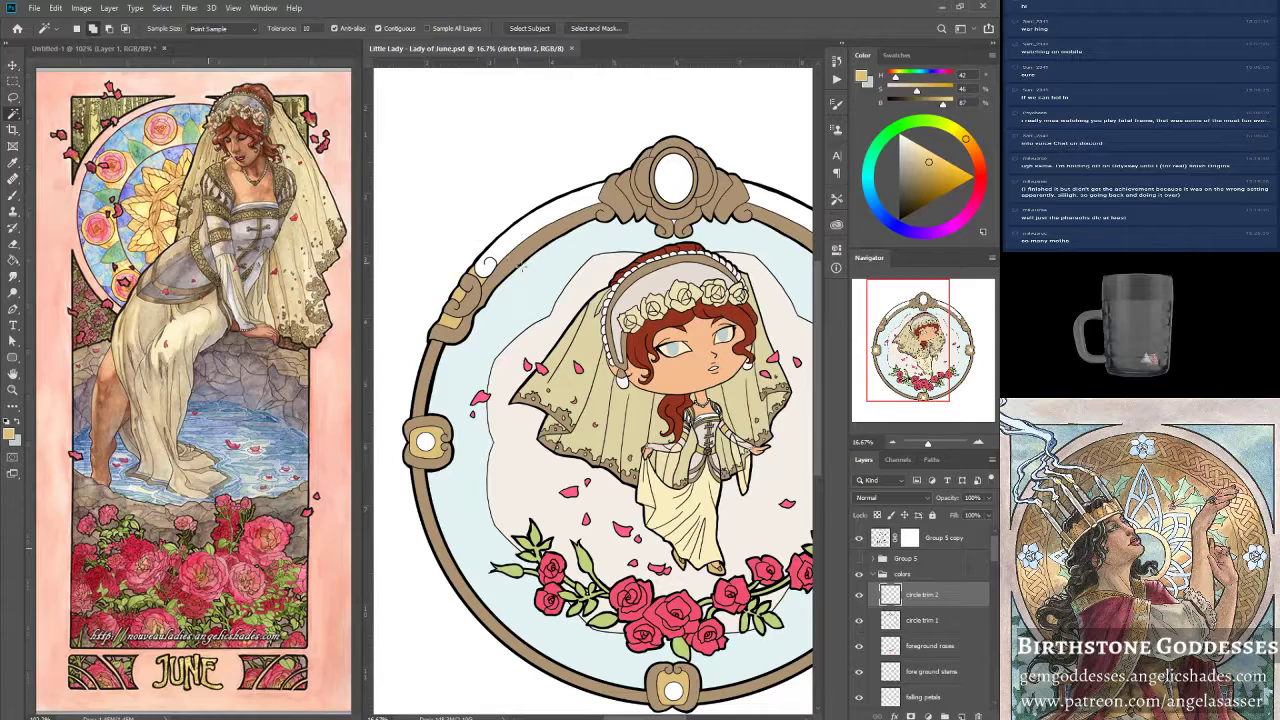
scroll(521, 266, up, 2)
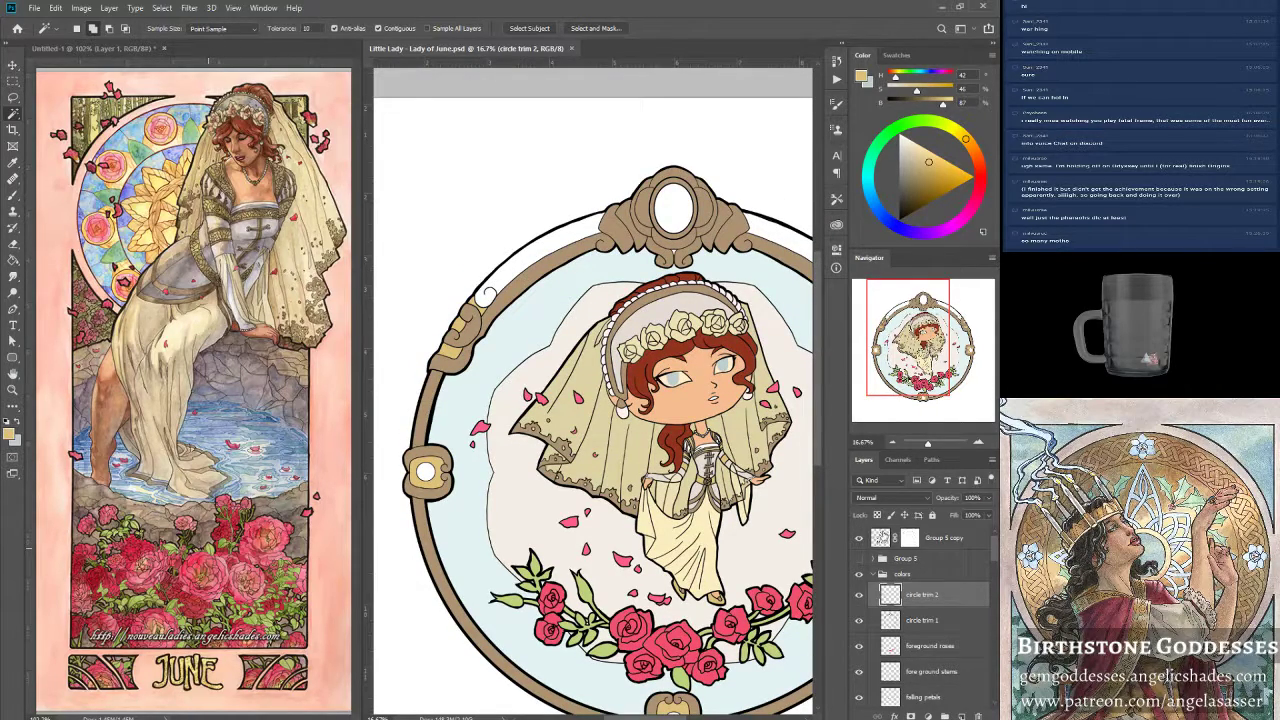
click(884, 537)
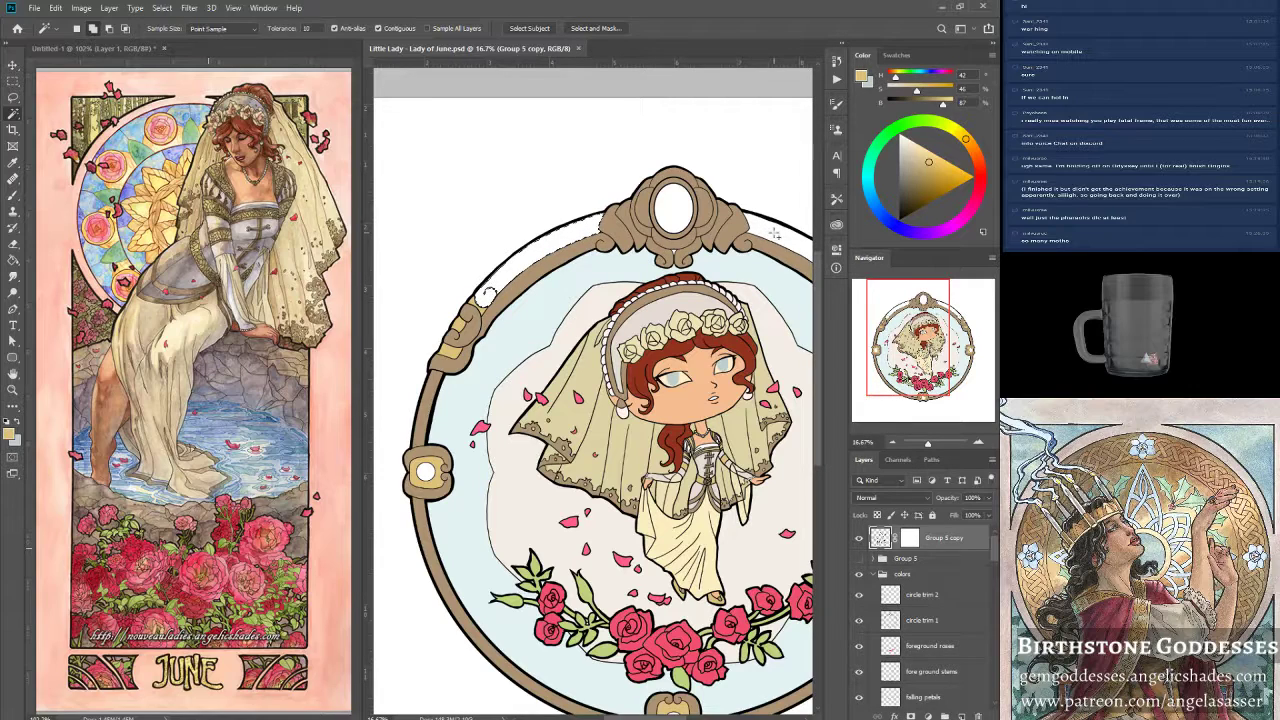
mouse_move(906, 317)
mouse_down()
mouse_move(944, 322)
mouse_move(904, 333)
mouse_up()
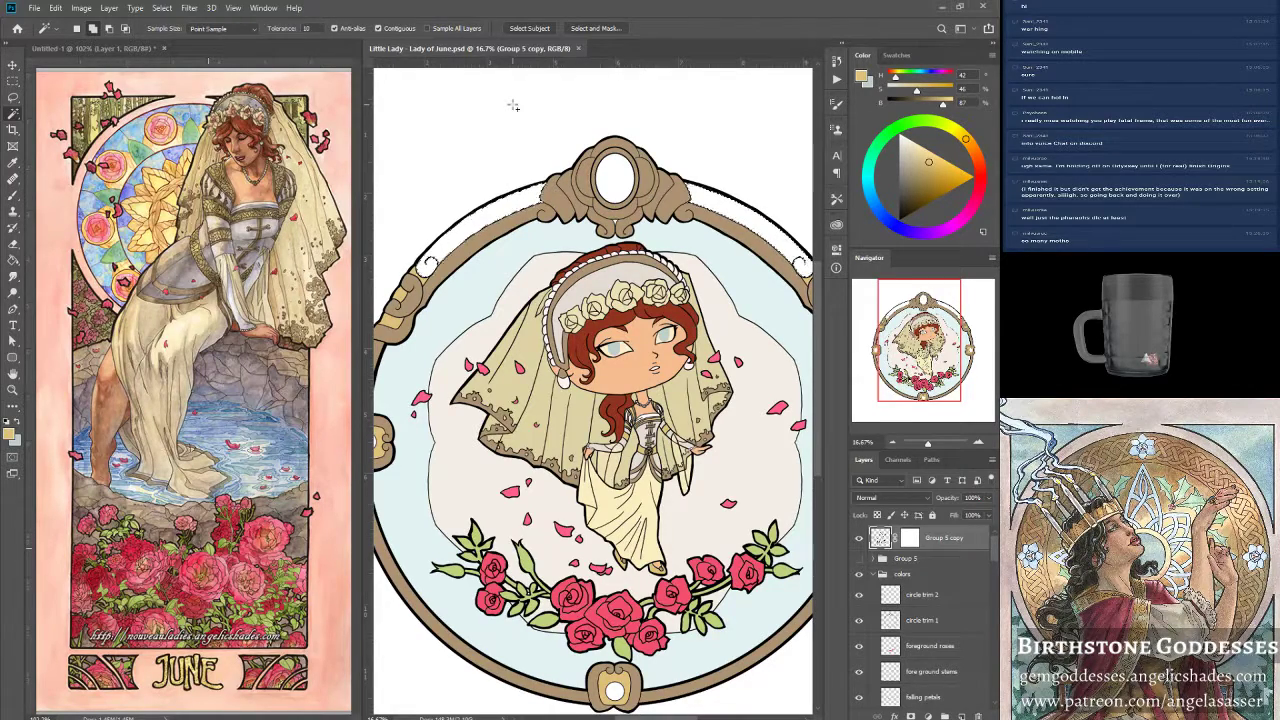
Fill the selected upper arc bands on the circle trim 2 layer with the golden yellow foreground color, and save the document.
click(958, 597)
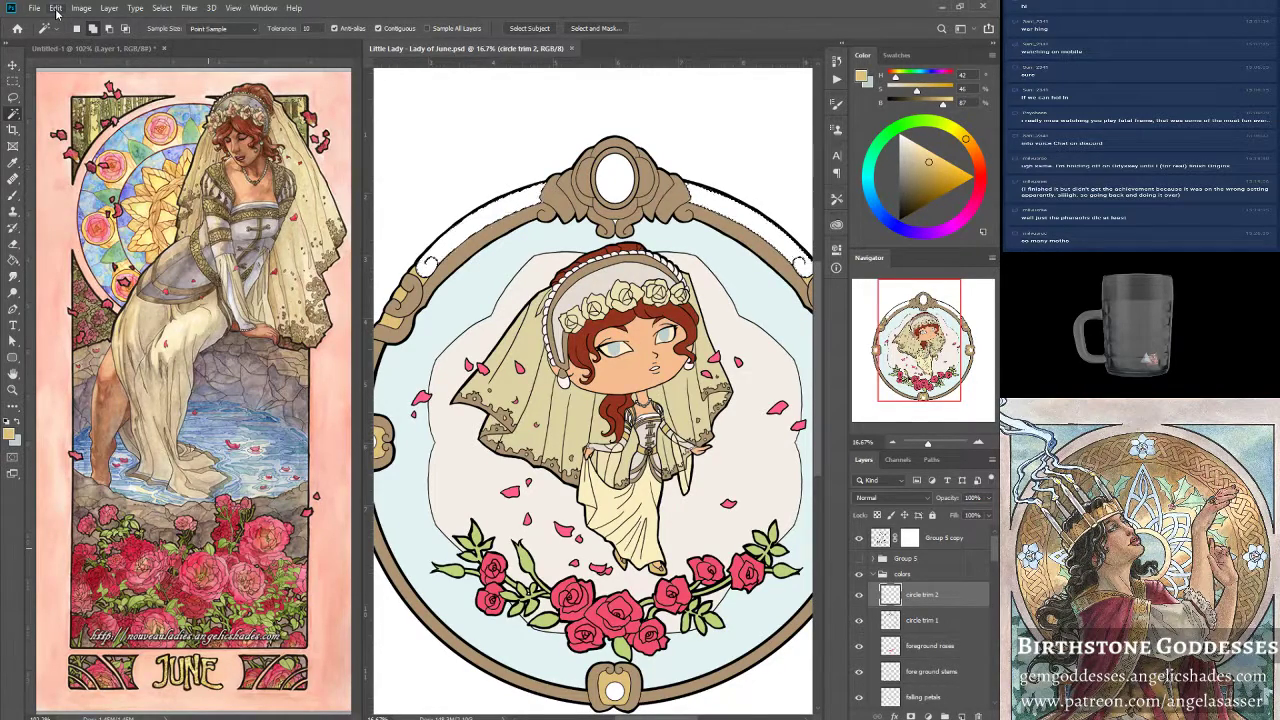
click(56, 8)
click(64, 203)
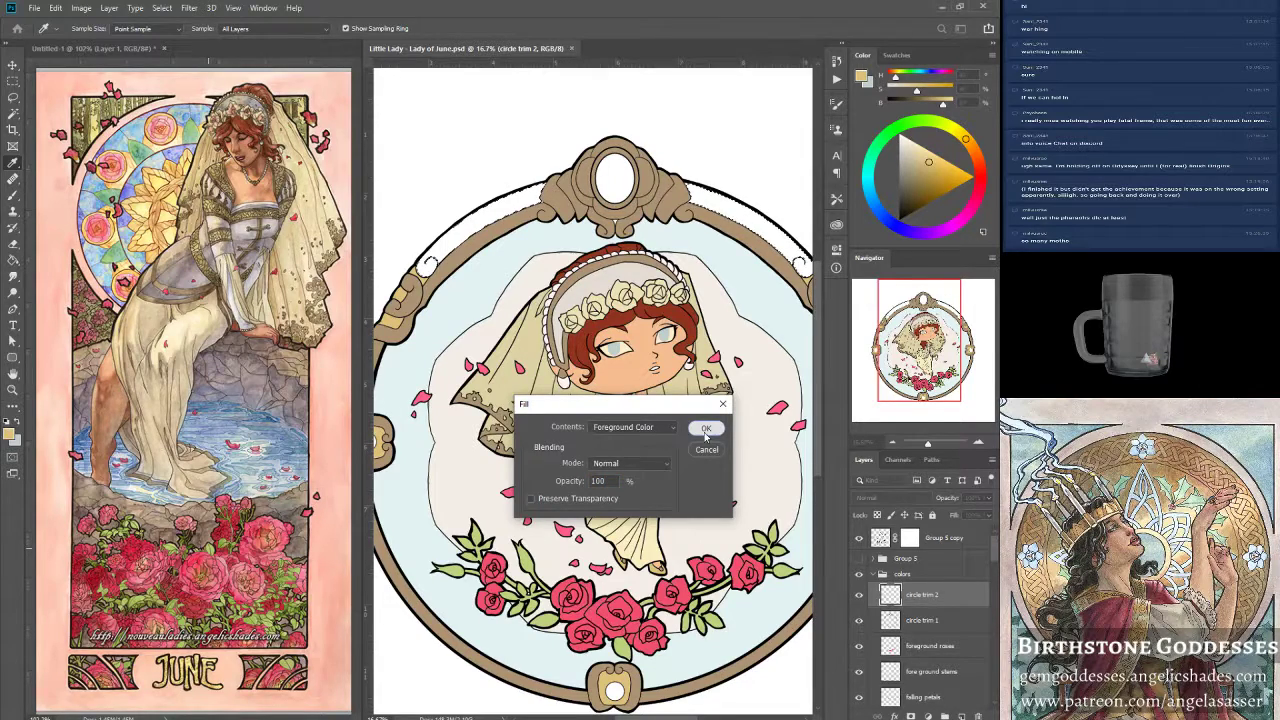
click(705, 429)
key(ctrl+s)
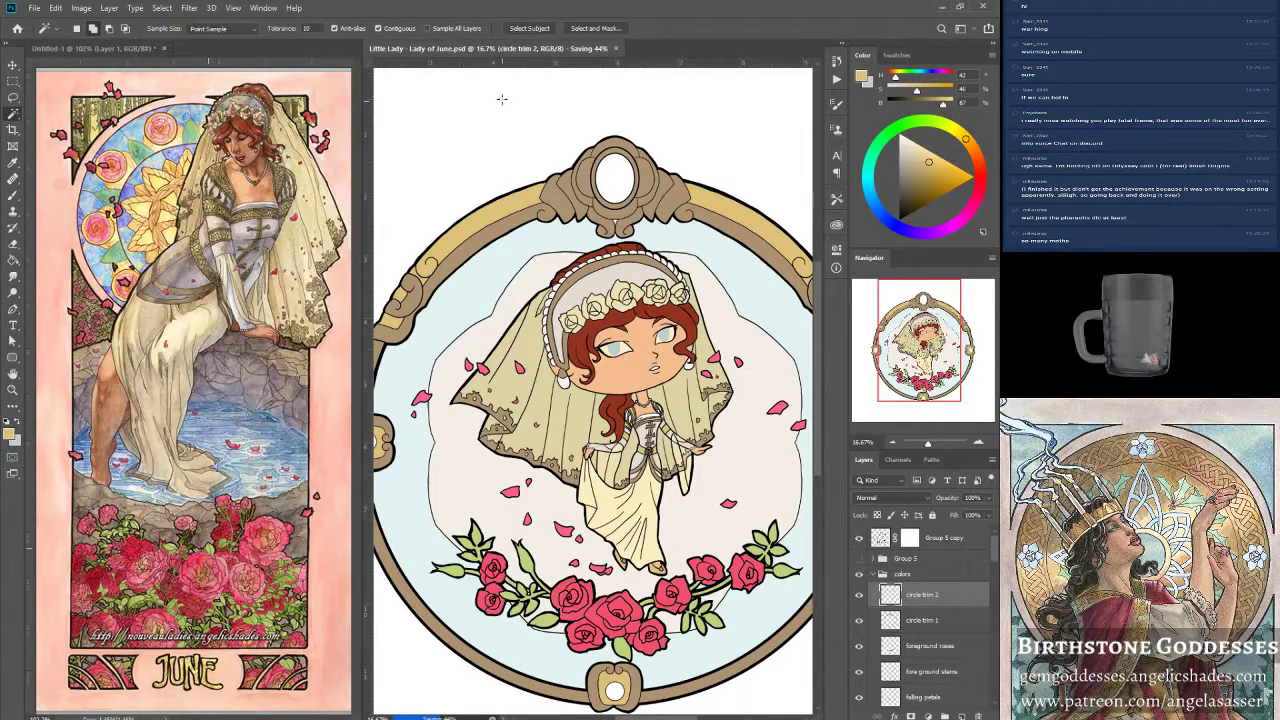
Select the remaining unfilled trim areas on Group 5 copy with the Magic Wand, activate circle trim 1, and sample the frame's brown as foreground color.
click(944, 538)
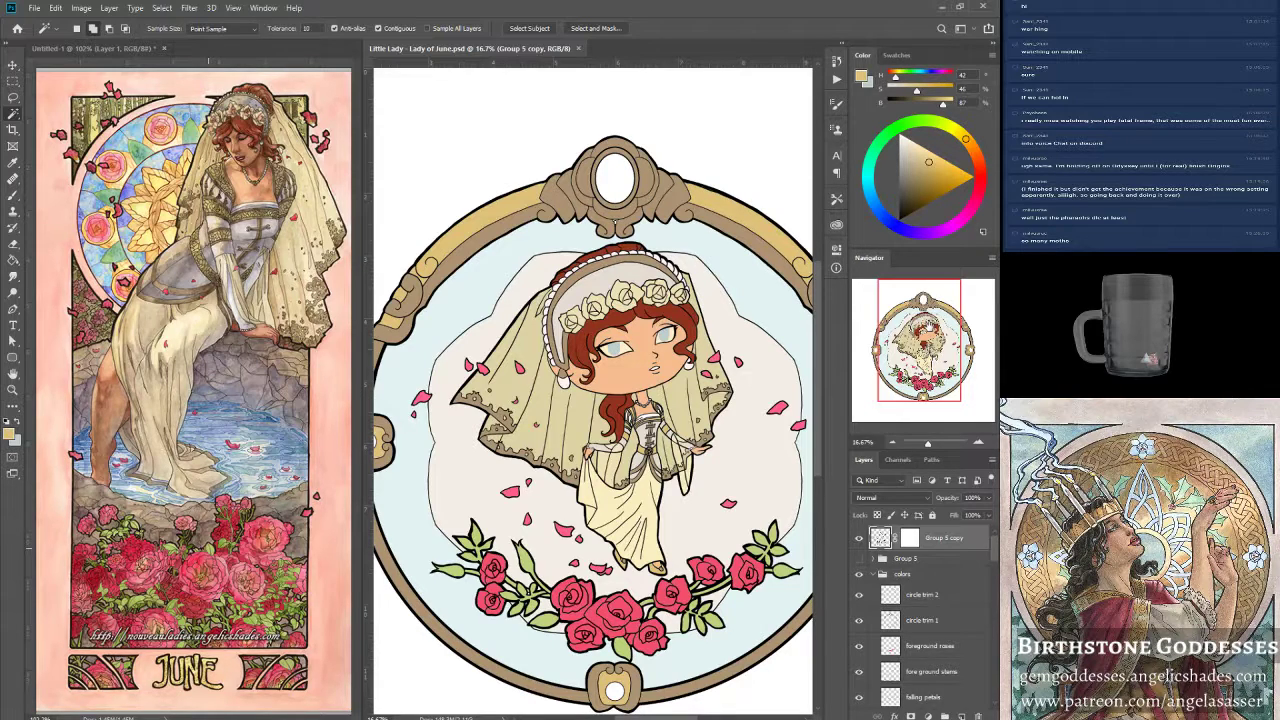
scroll(593, 390, right, 1)
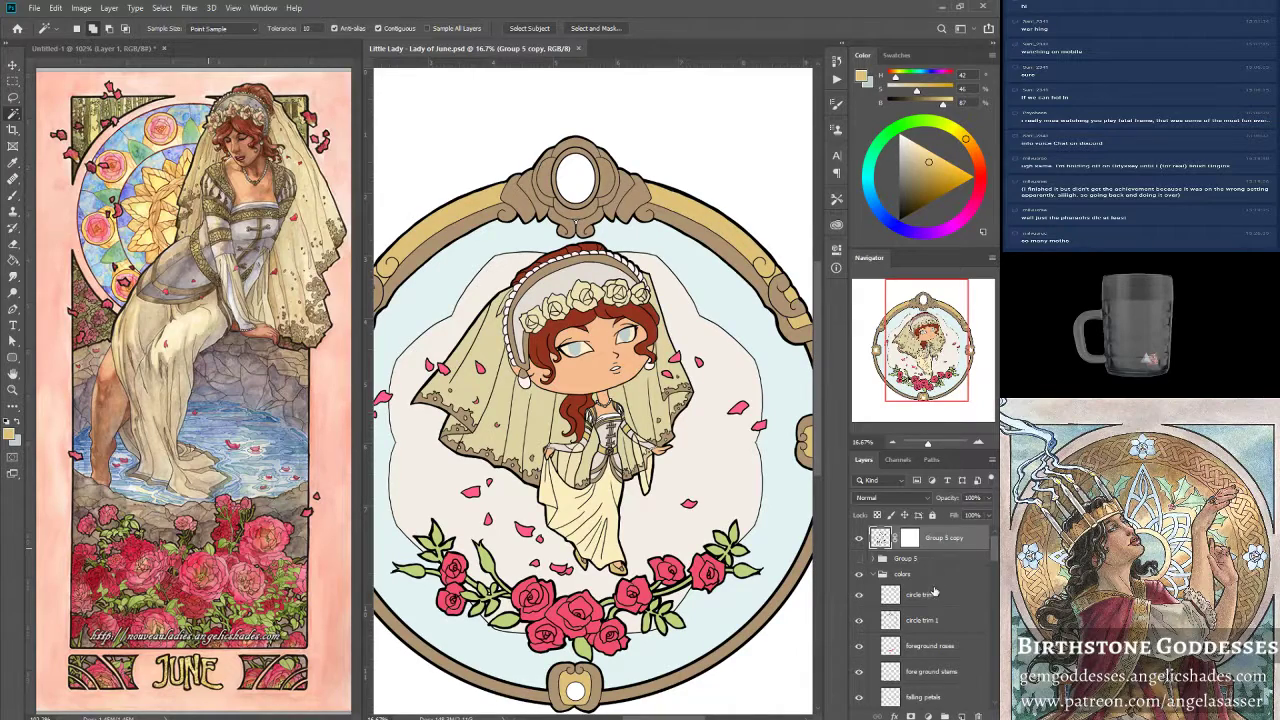
click(916, 620)
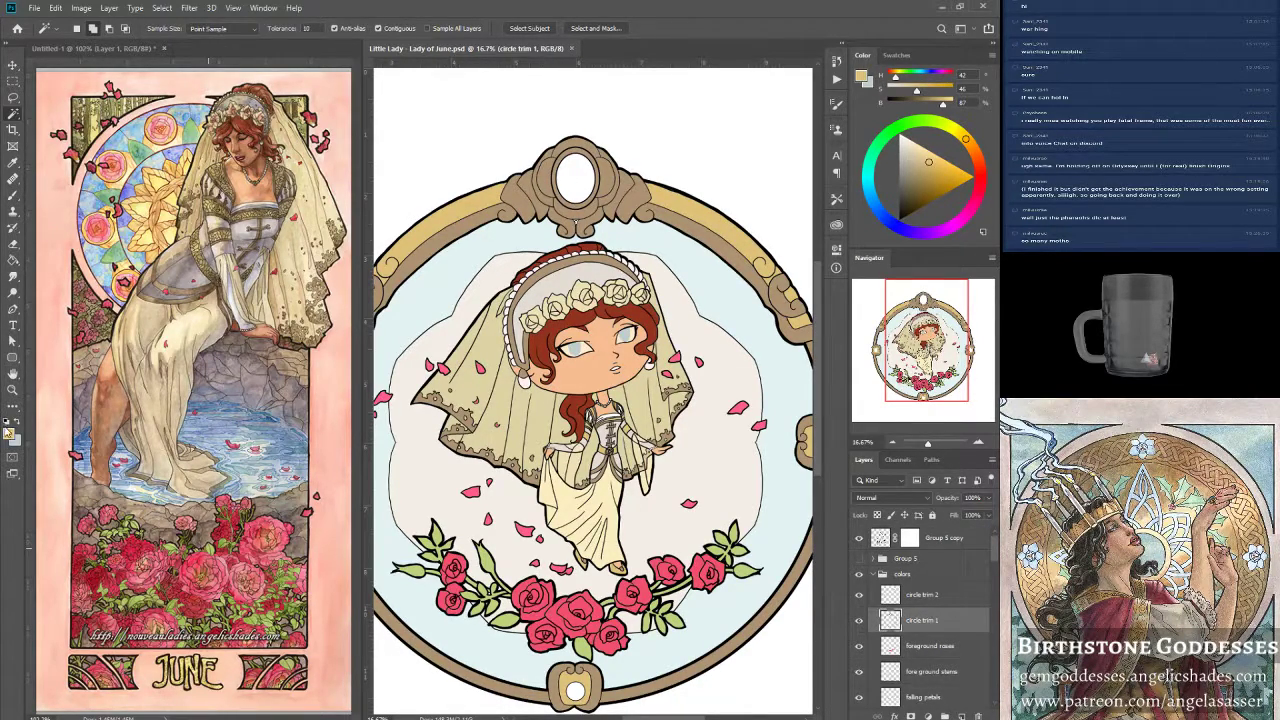
click(9, 433)
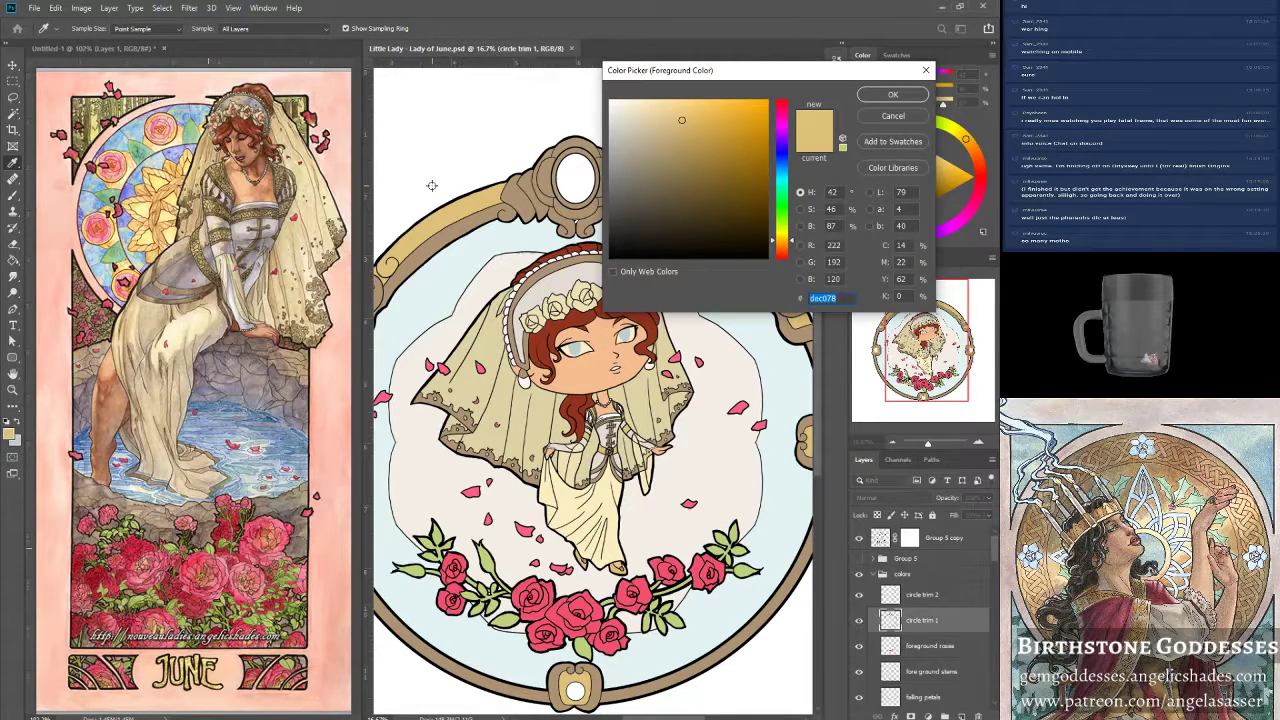
click(893, 94)
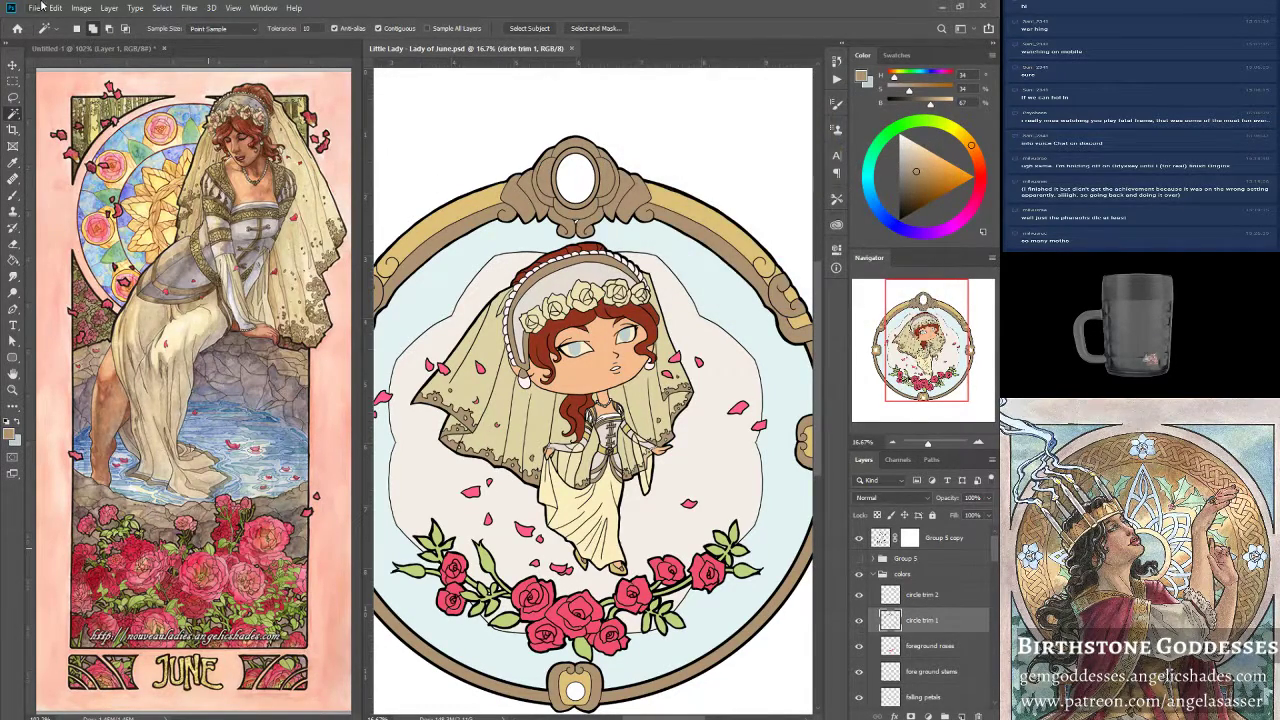
Fill the selected trim areas on the circle trim 1 layer with the brown foreground color, and clear the selection.
click(56, 8)
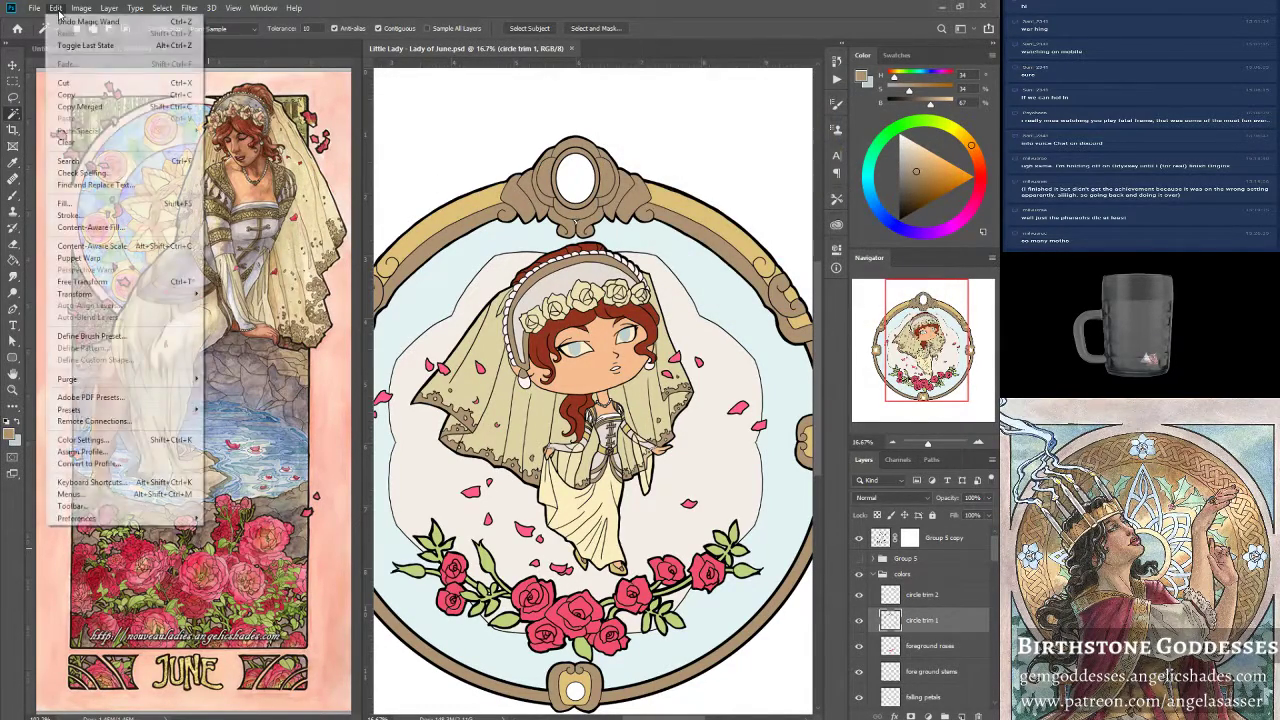
click(96, 208)
click(708, 426)
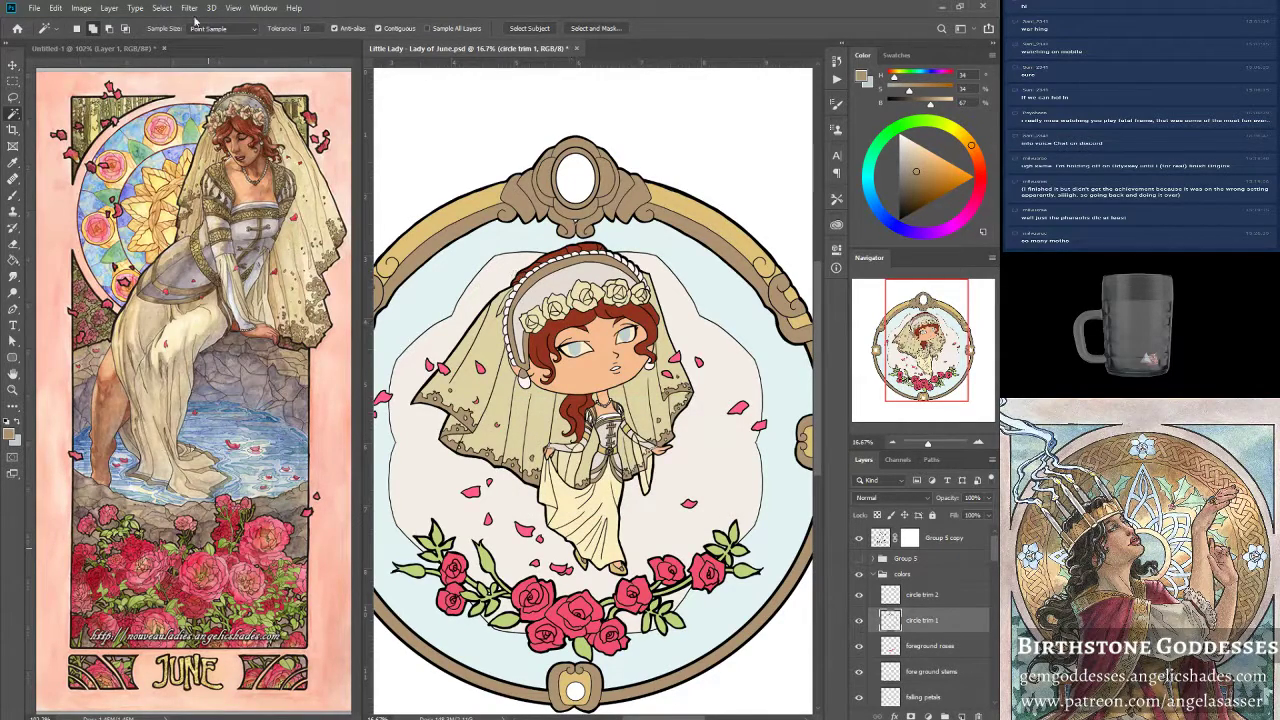
click(162, 8)
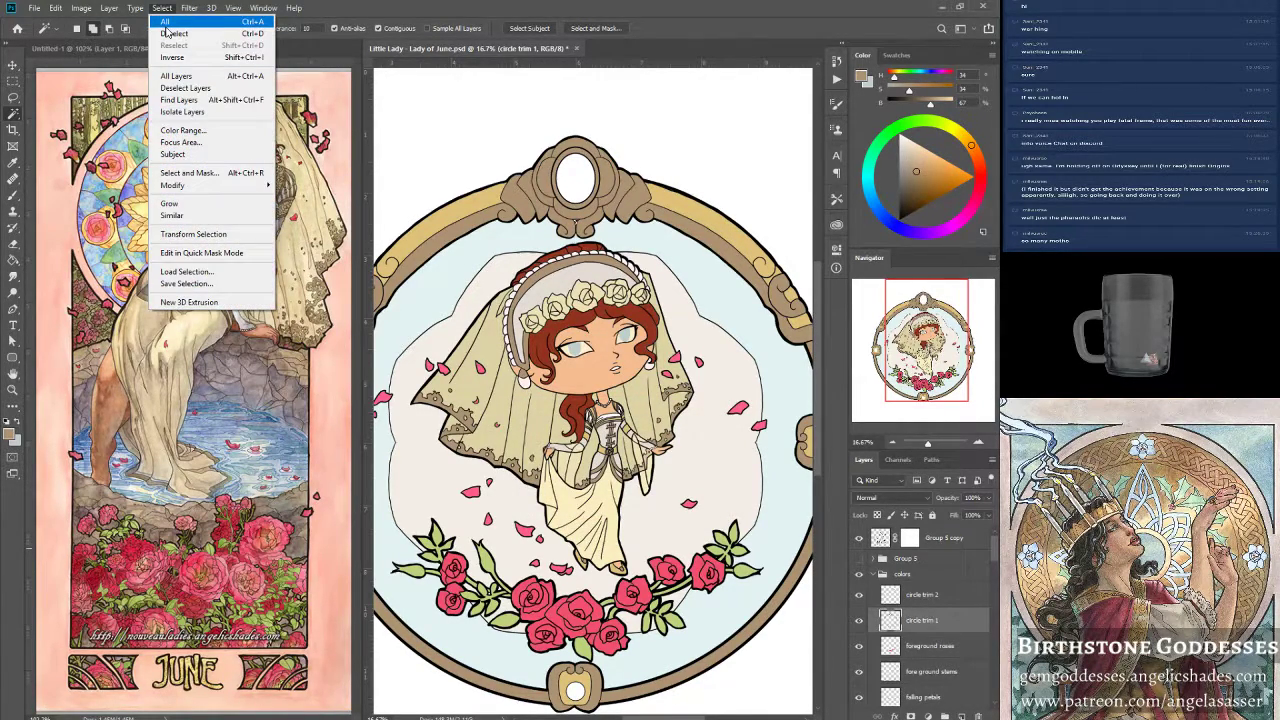
click(167, 33)
Raise the lightness of the brown trim on the circle trim 1 layer slightly with Hue/Saturation.
drag(933, 446, 925, 444)
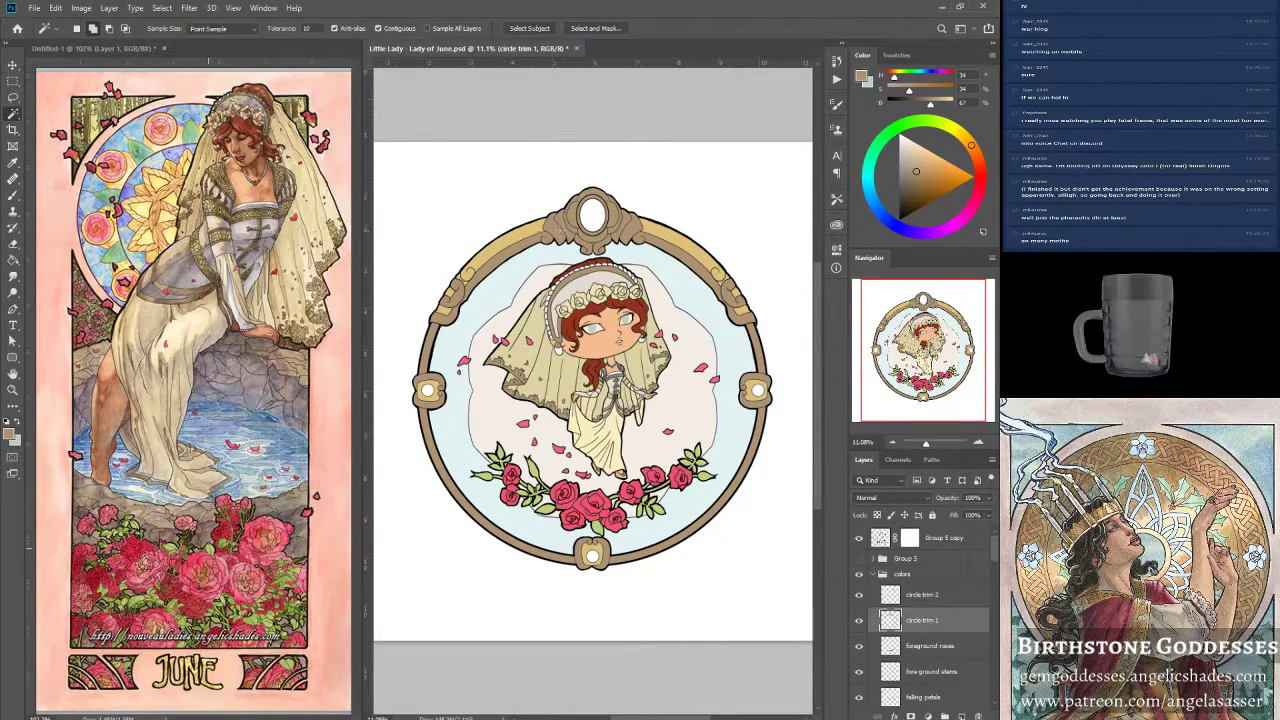
click(82, 8)
mouse_move(105, 41)
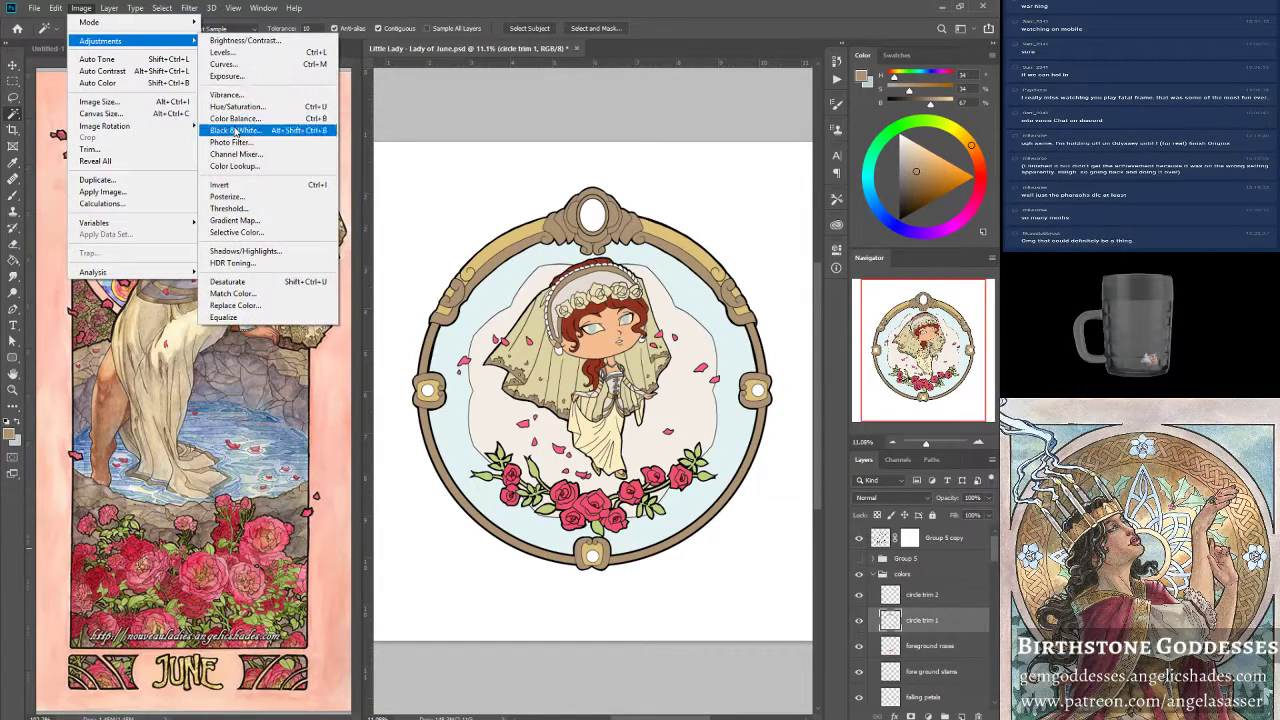
click(236, 107)
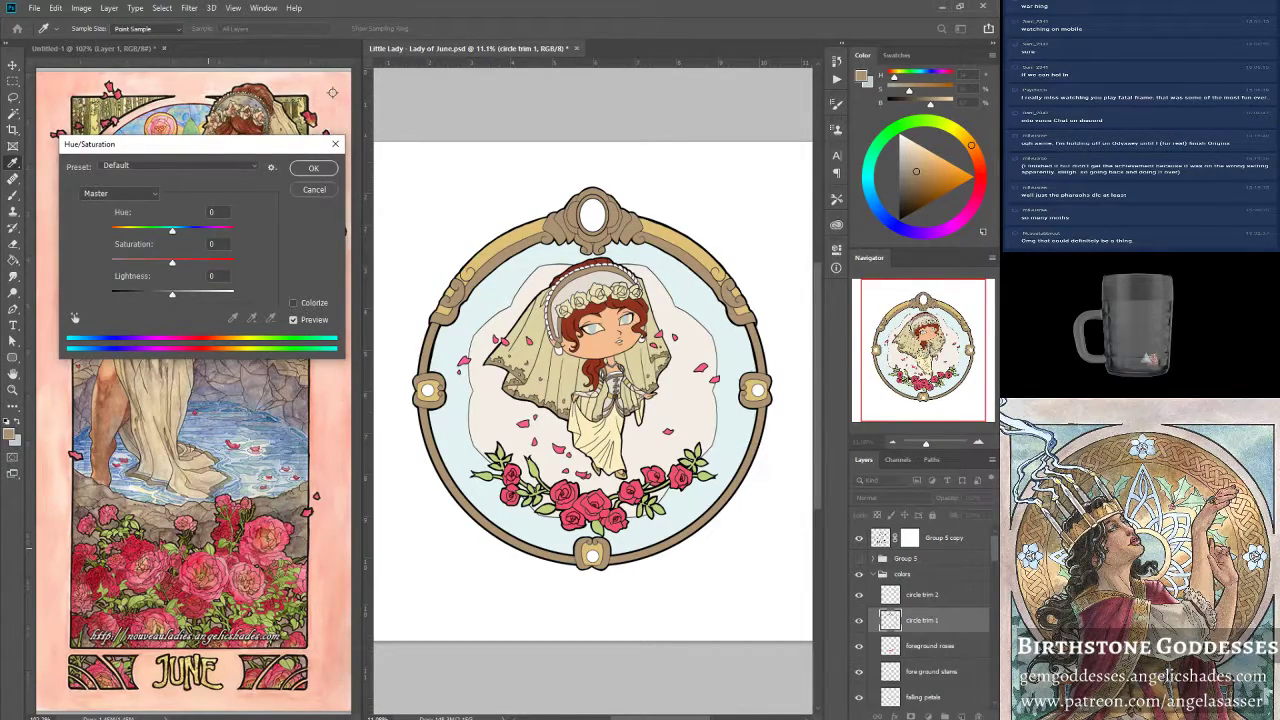
drag(172, 293, 180, 297)
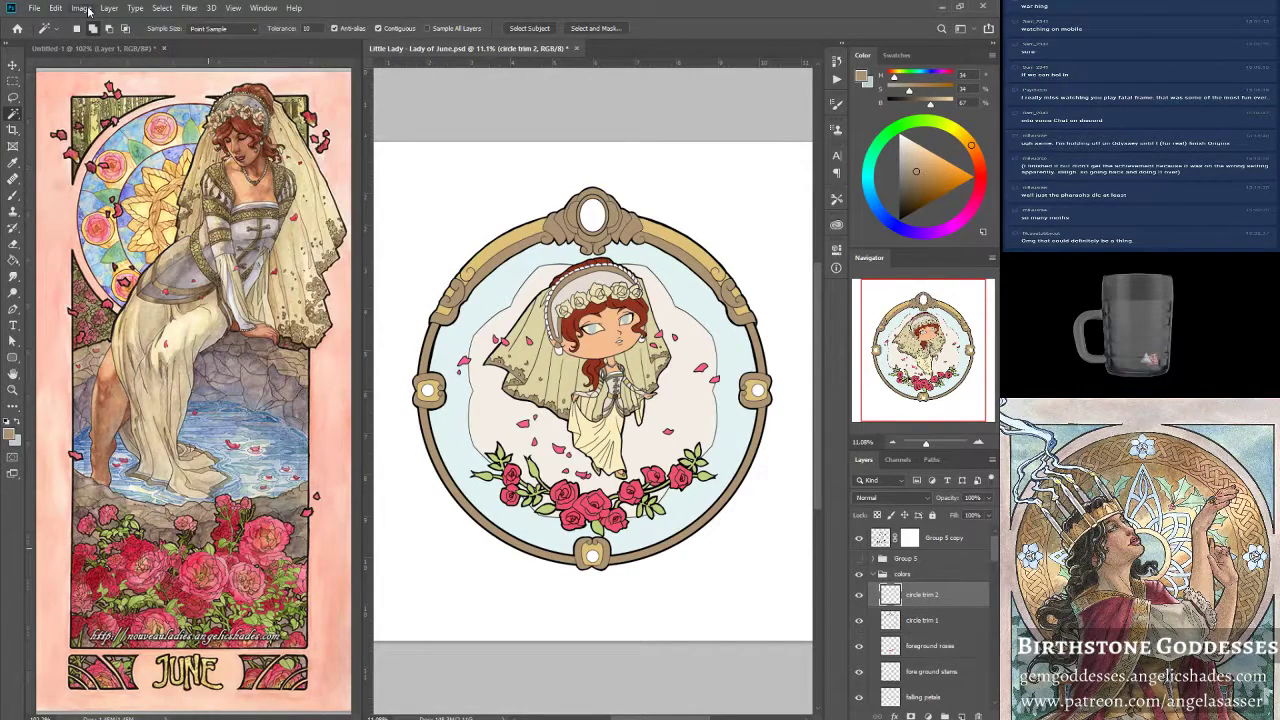
Adjust the circle trim 2 layer's gold with Brightness/Contrast in legacy mode, setting brightness to 29 and contrast to -11.
click(86, 9)
mouse_move(110, 42)
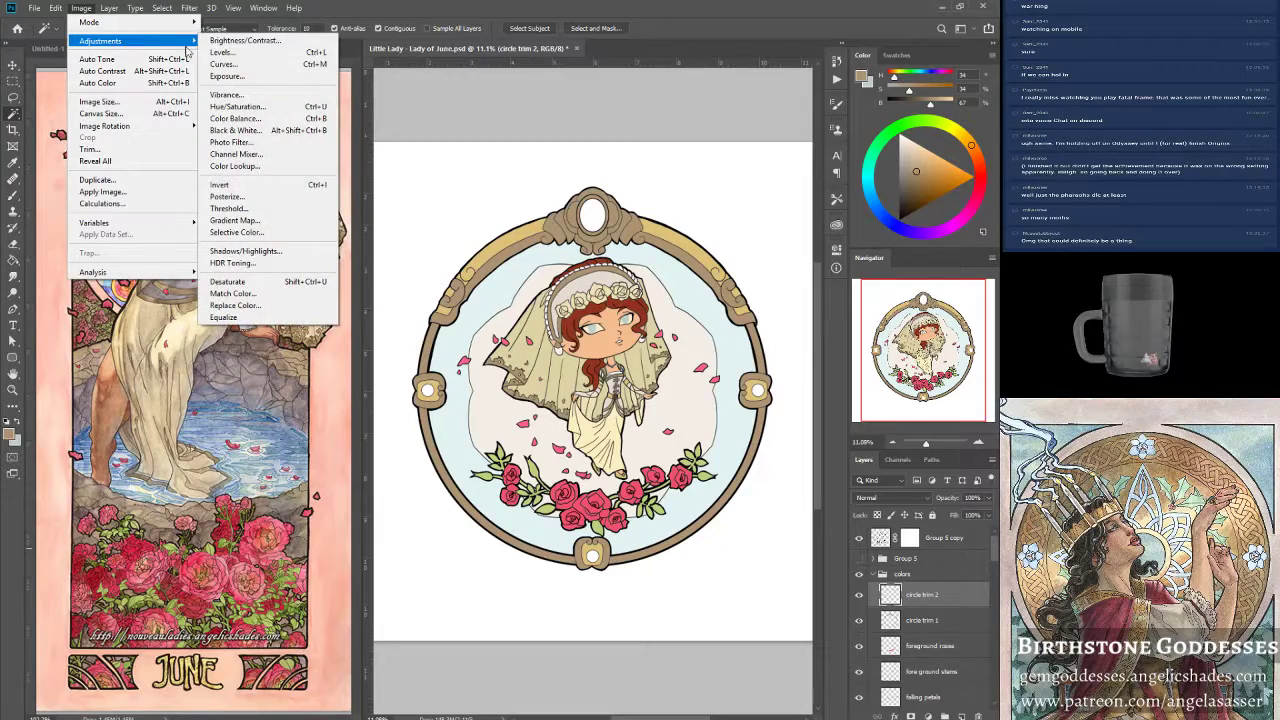
click(266, 42)
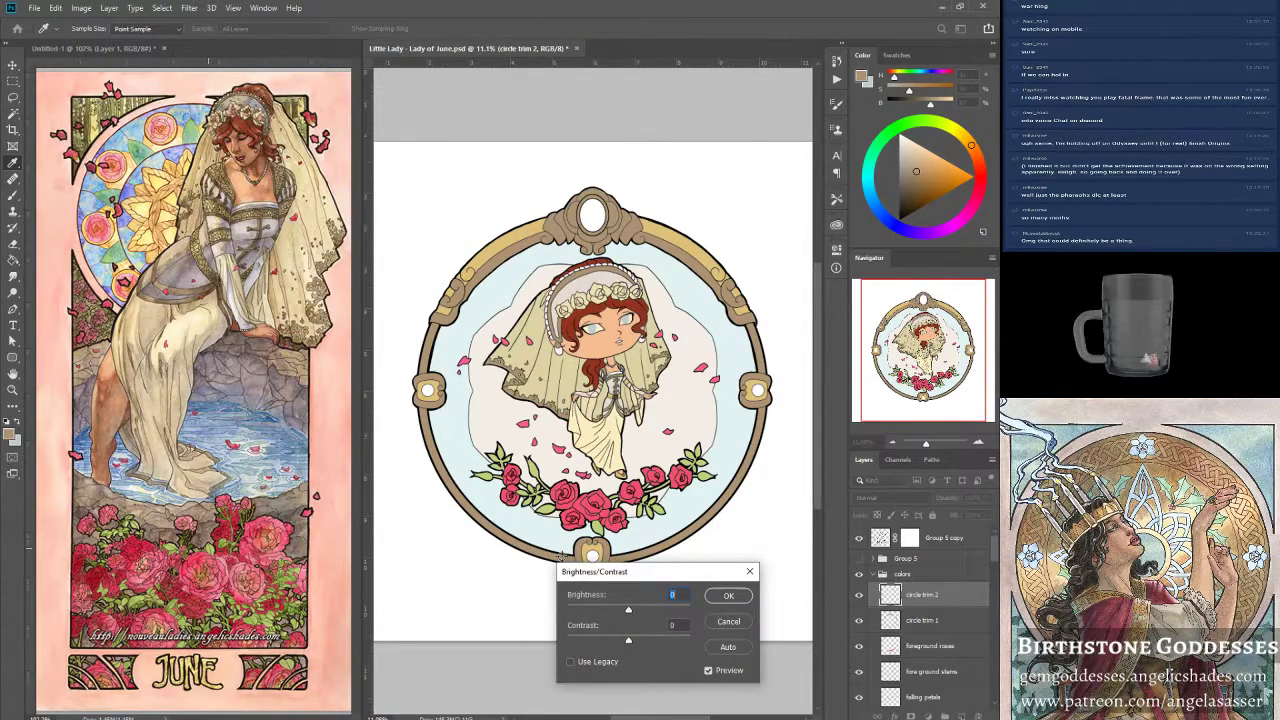
drag(566, 571, 165, 252)
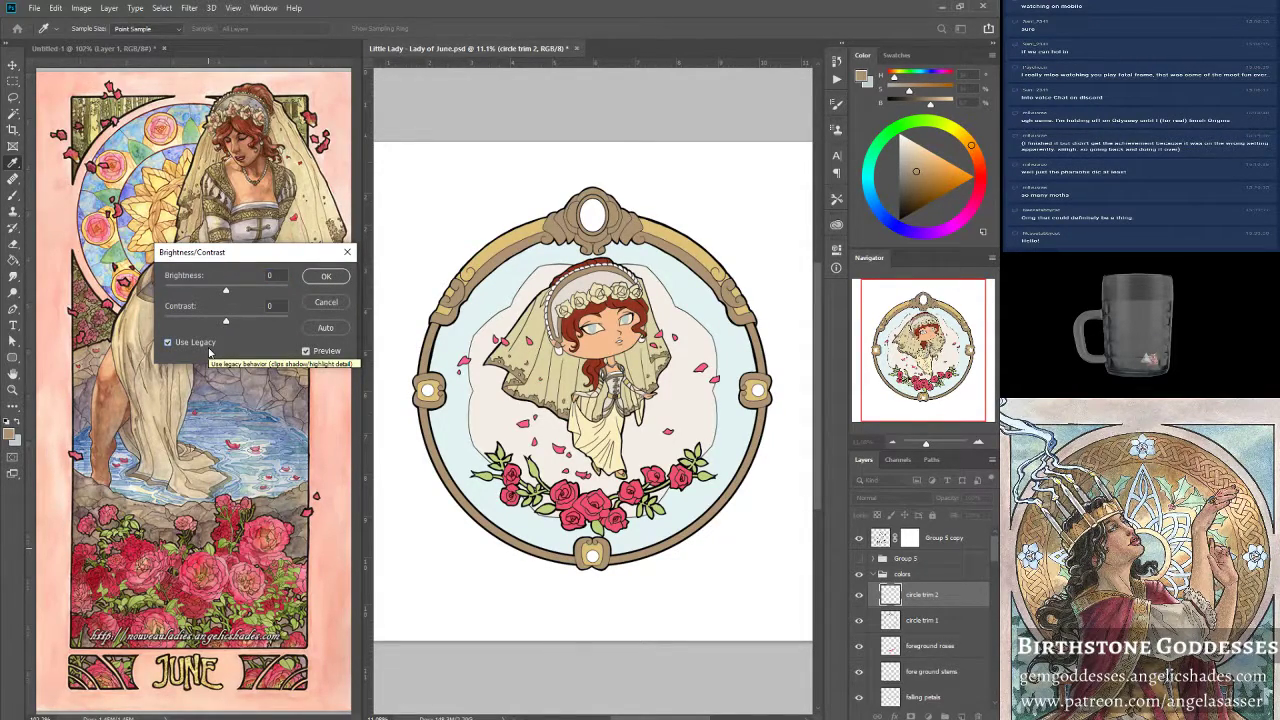
drag(226, 290, 237, 291)
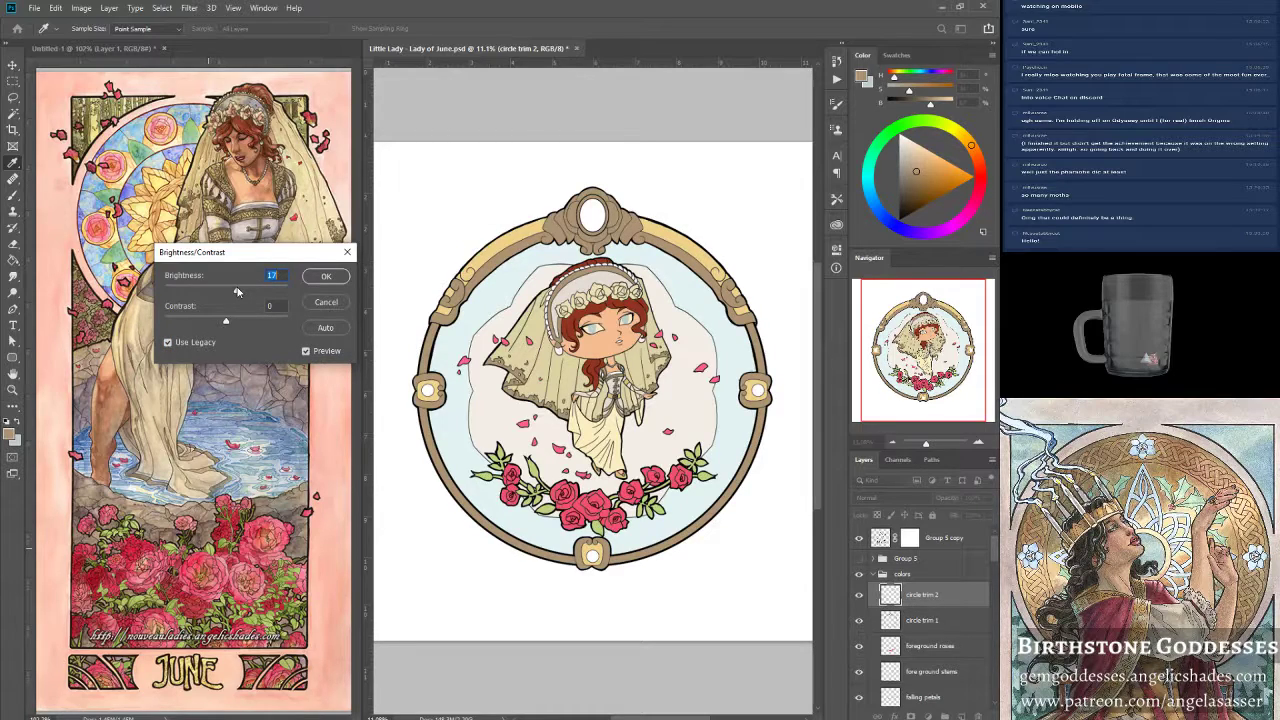
mouse_move(227, 321)
mouse_down()
mouse_move(207, 318)
mouse_move(250, 291)
mouse_move(238, 321)
mouse_up()
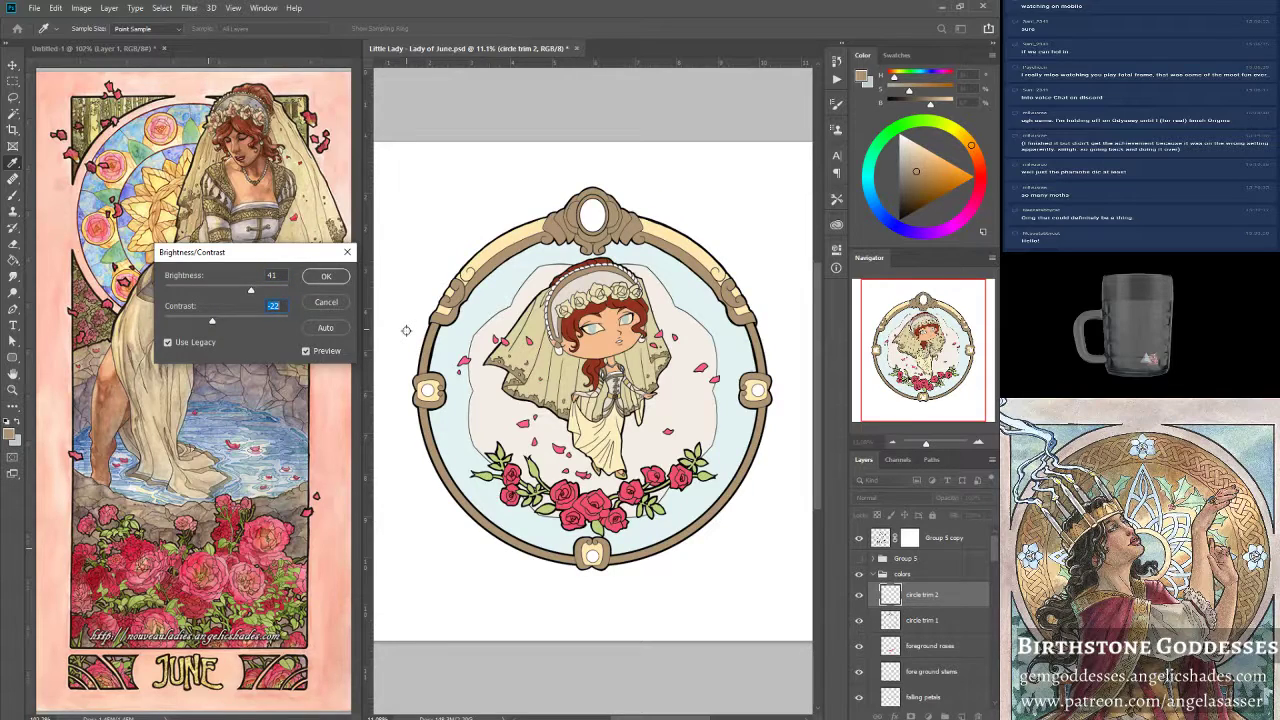
click(305, 350)
click(305, 350)
drag(213, 323, 244, 293)
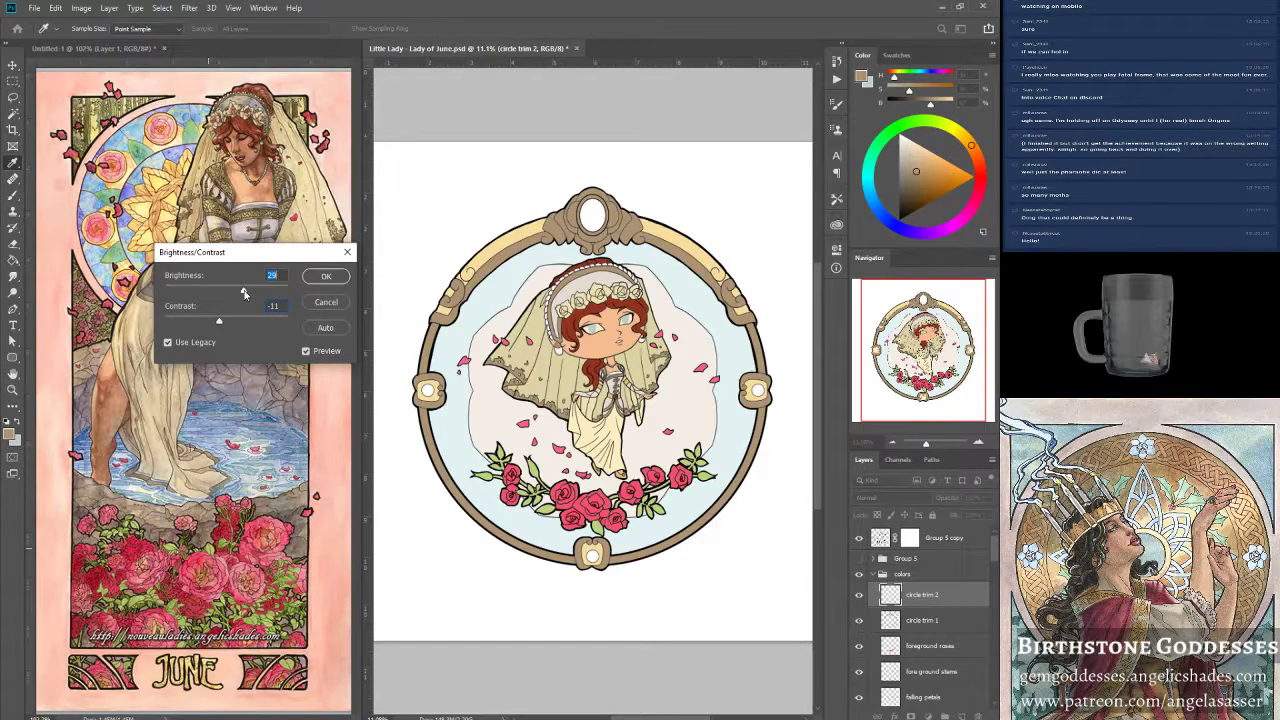
key(Return)
key(w)
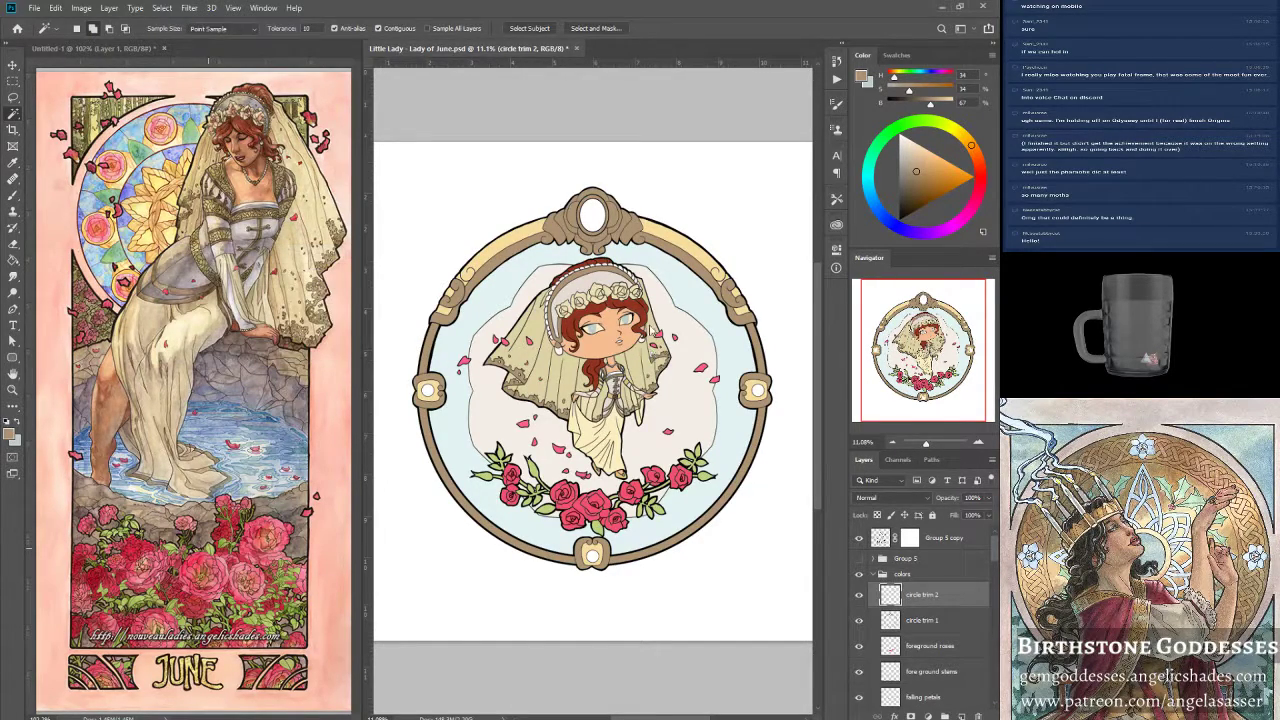
Select the frame's gem shapes with the Magic Wand on the Group 5 copy layer, and make circle trim 2 the active layer.
click(12, 389)
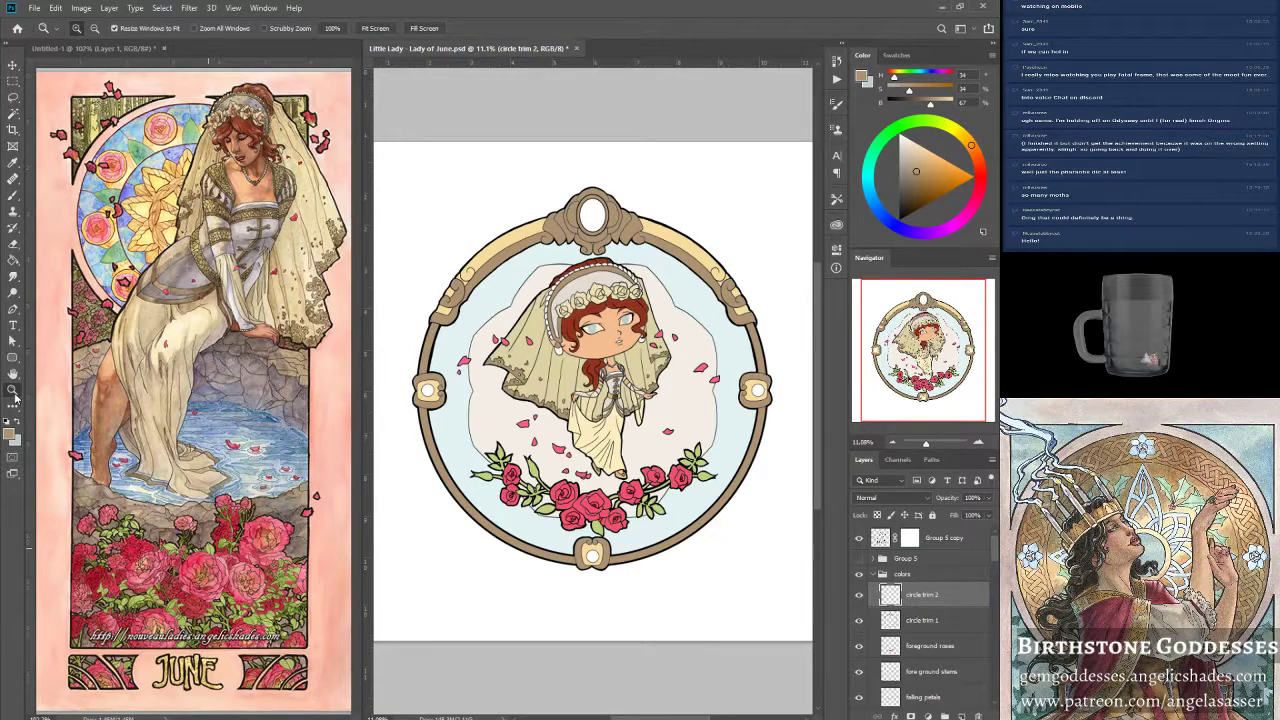
click(483, 258)
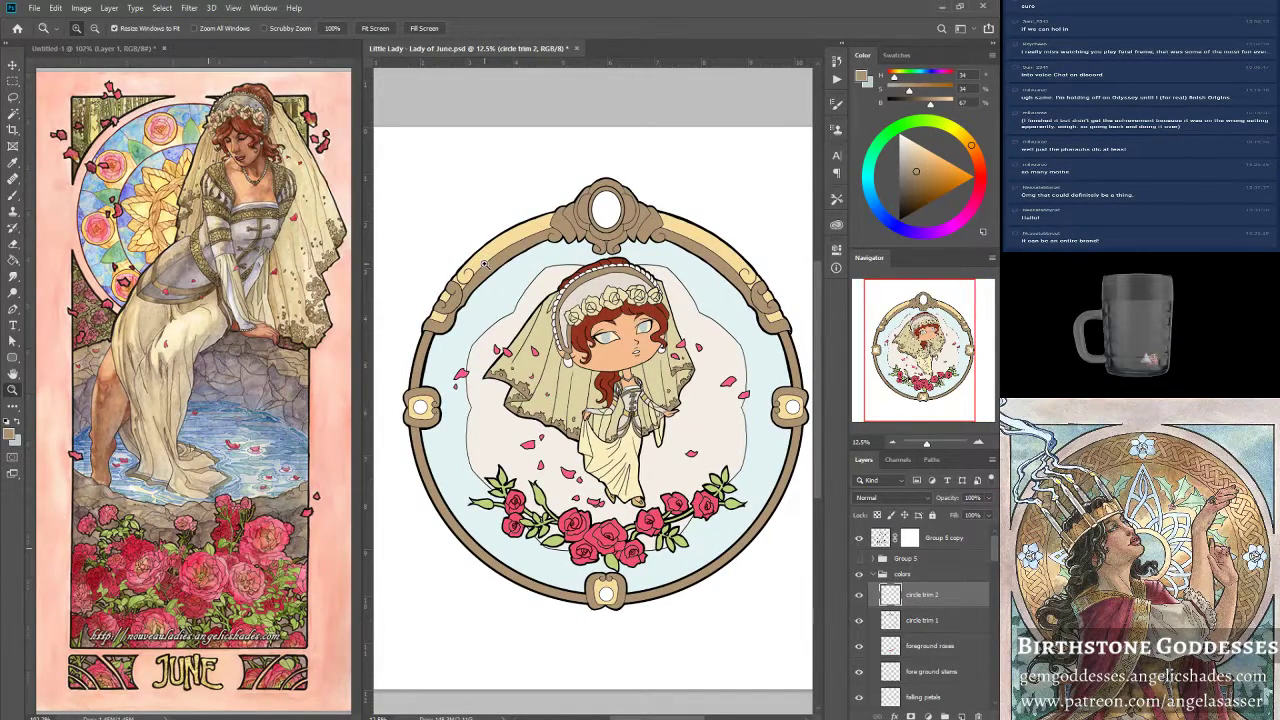
click(444, 139)
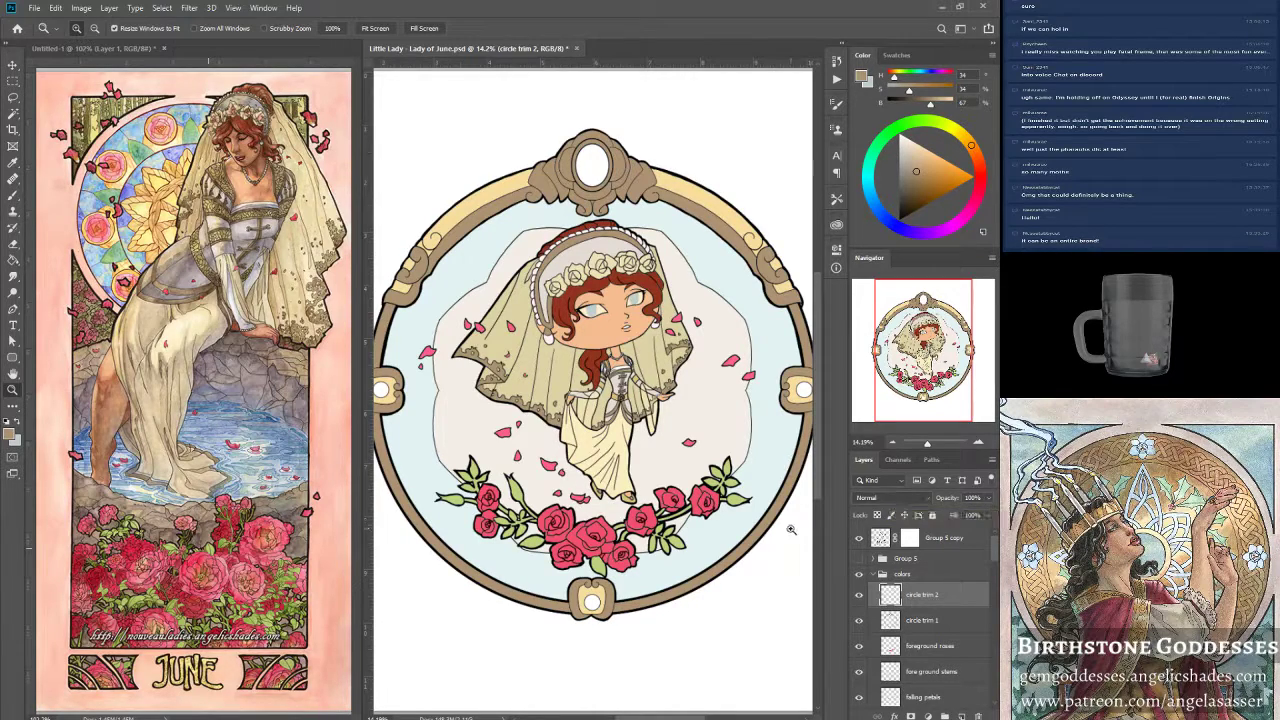
click(161, 8)
click(19, 114)
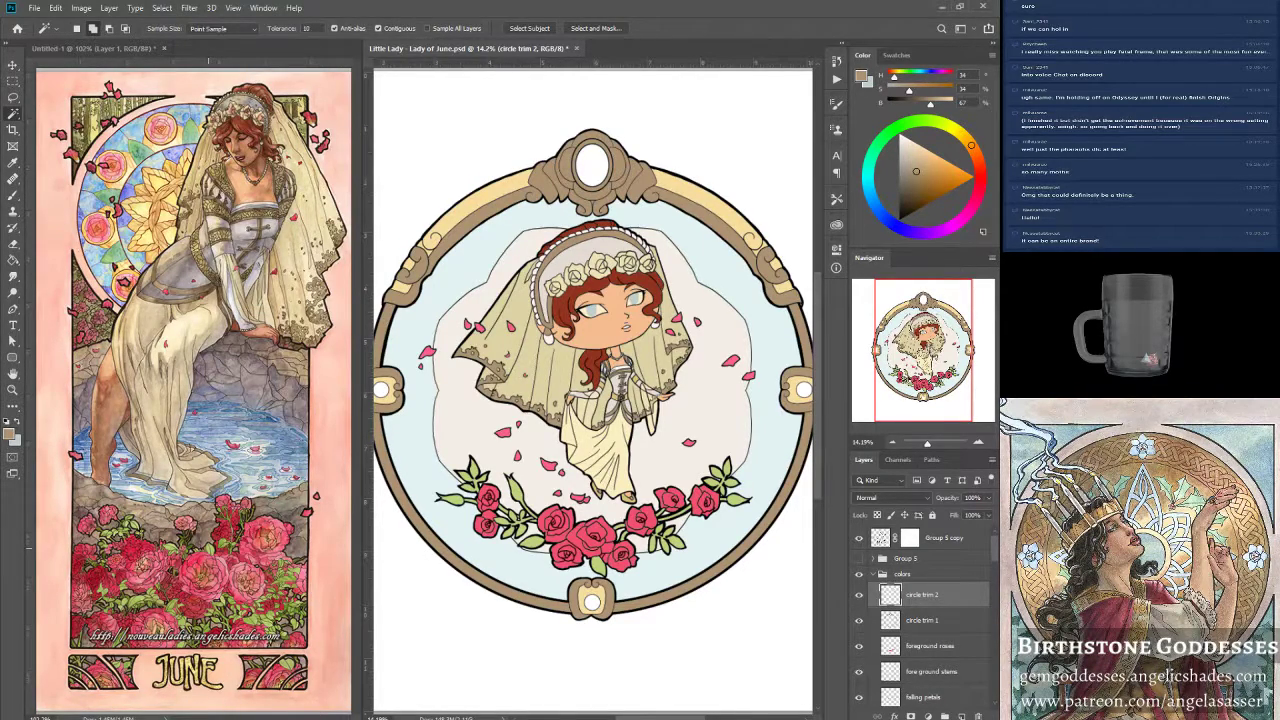
click(942, 538)
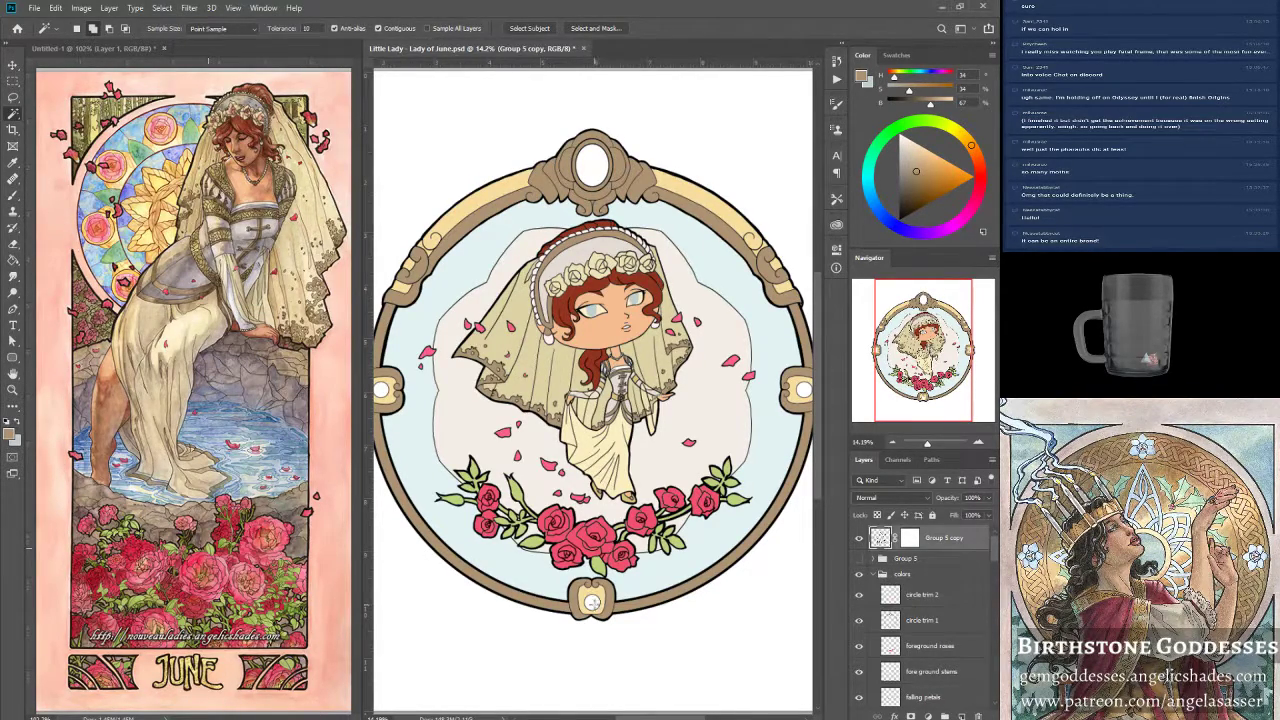
click(592, 602)
shift+click(806, 396)
click(938, 597)
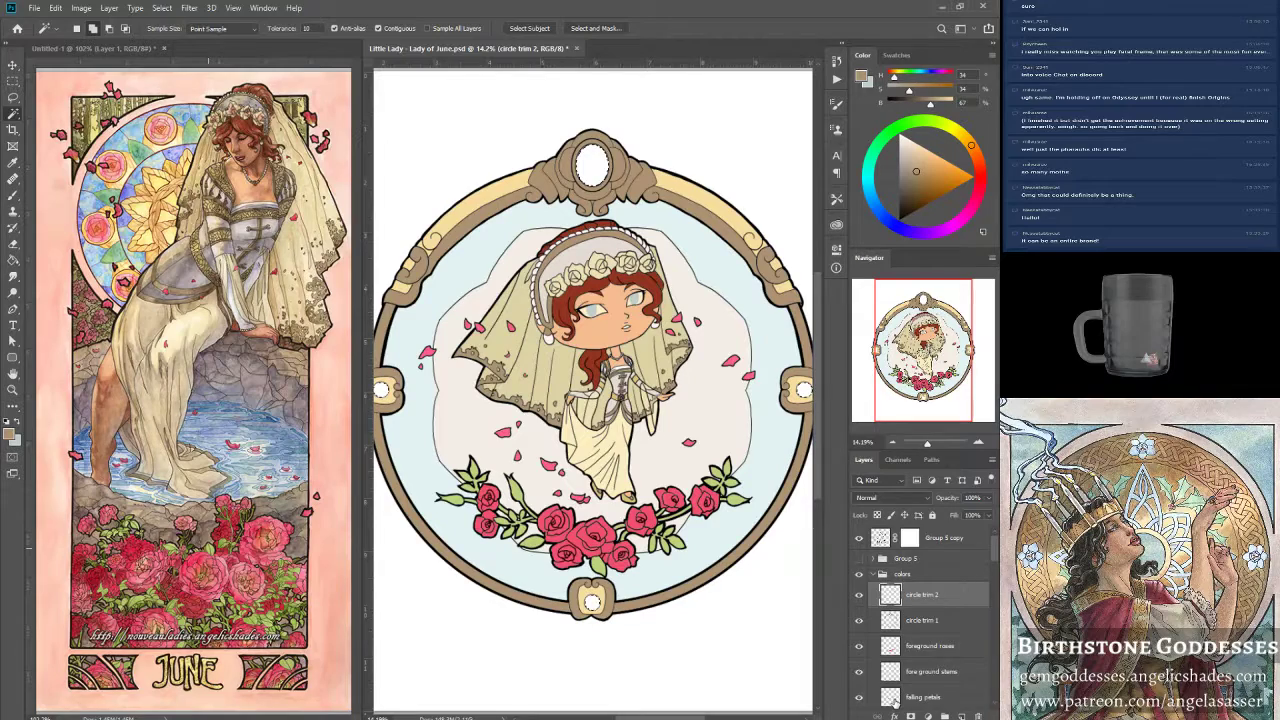
Sample the eyes' pale blue-gray as the foreground color and create a layer named border gems above circle trim 2.
scroll(892, 700, down, 1)
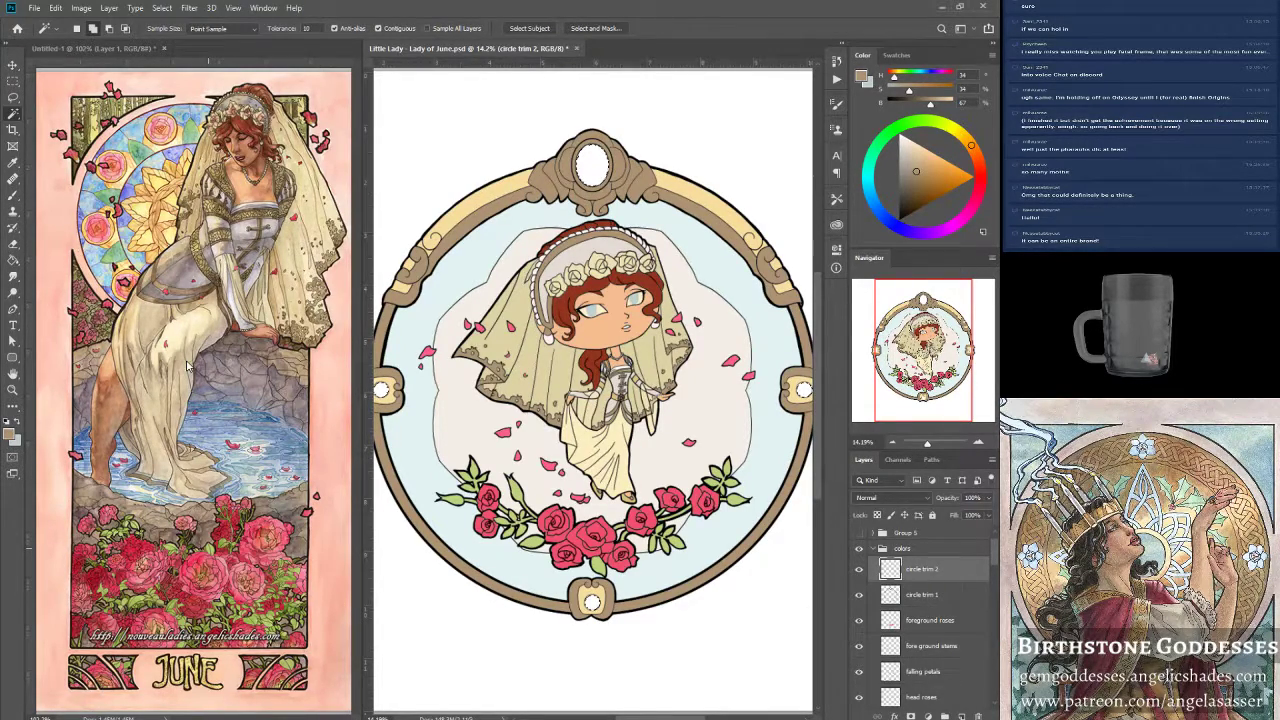
click(592, 311)
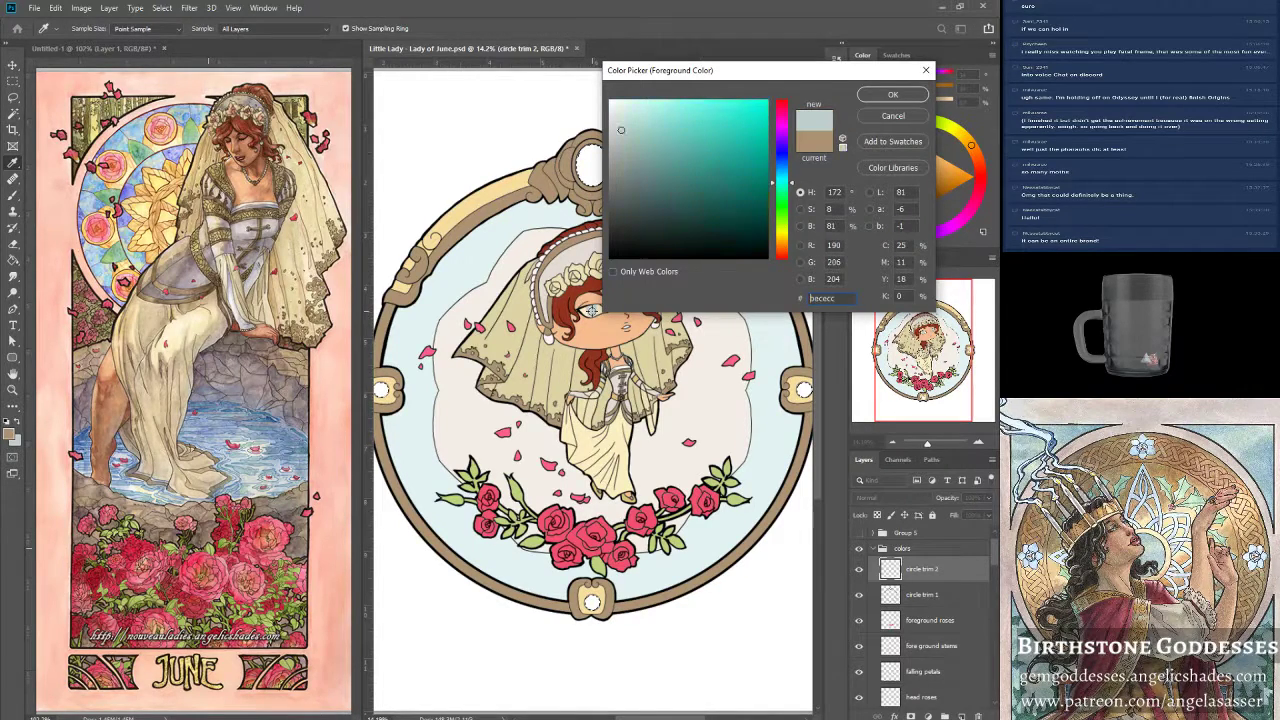
click(887, 97)
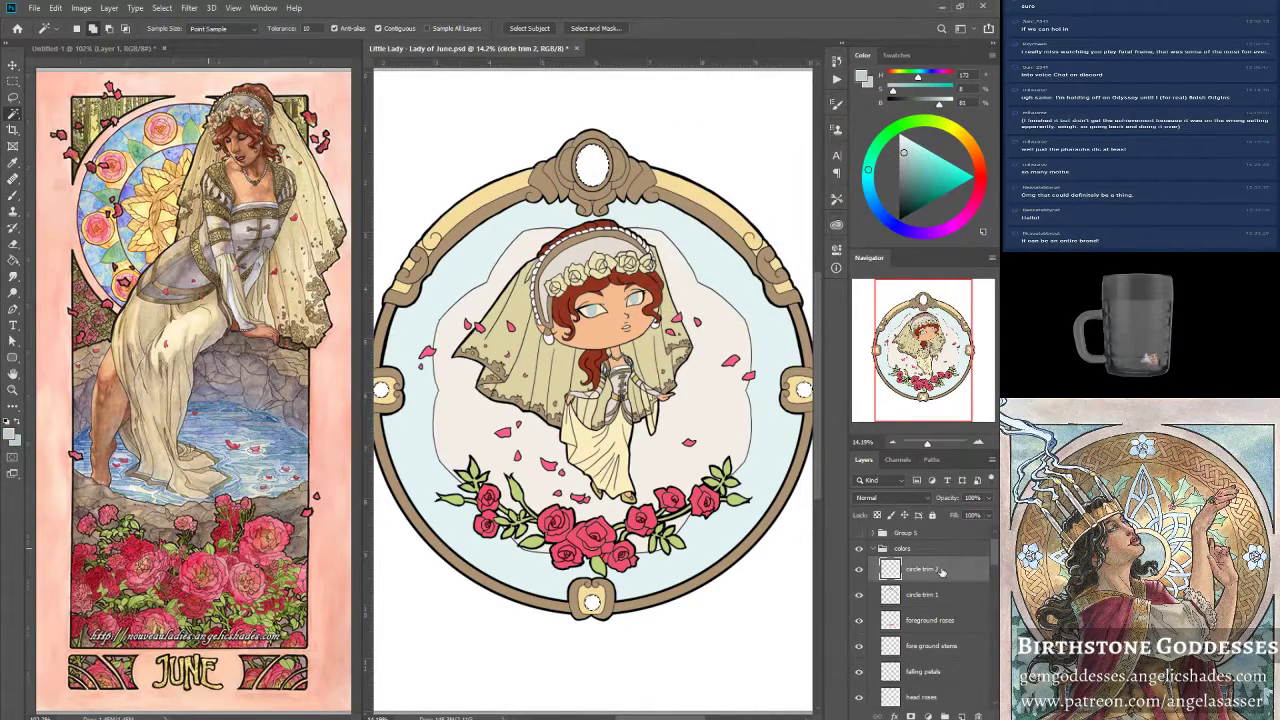
key(ctrl+shift+alt+n)
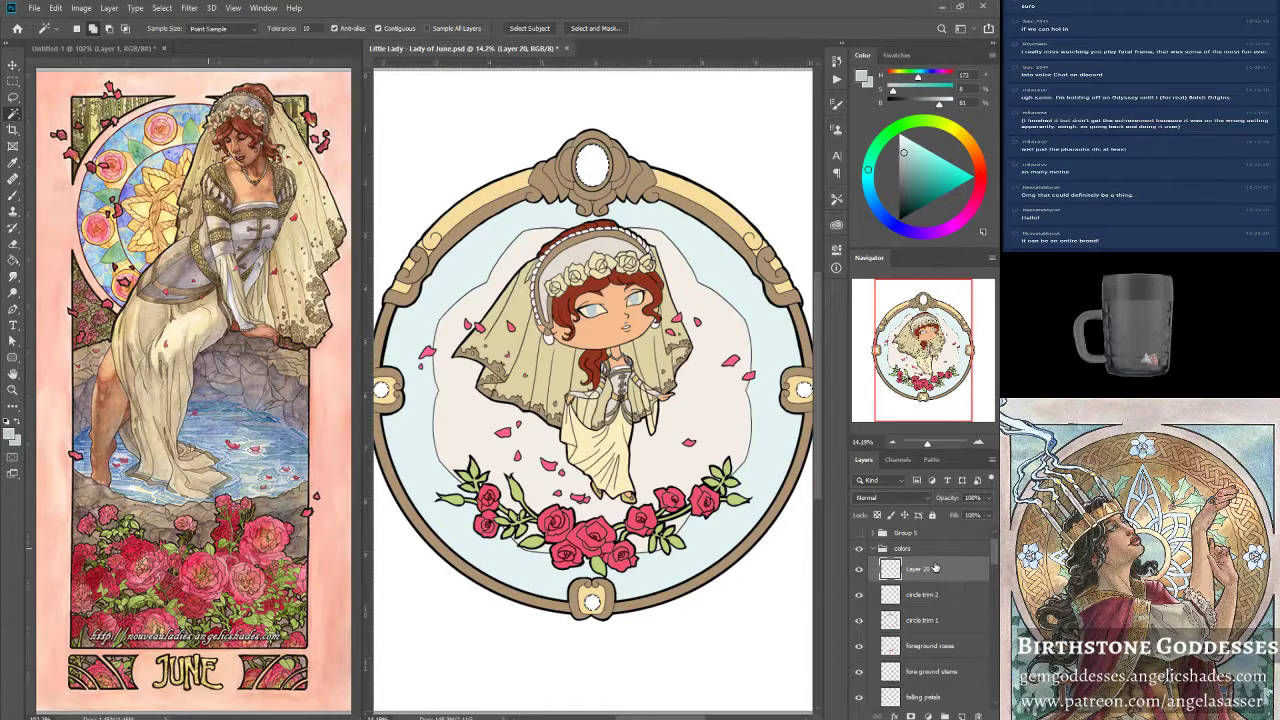
double_click(934, 568)
text(border gems)
key(Return)
Fill the selected gem shapes on the border gems layer with the foreground color at 100% opacity, and save the document.
click(56, 8)
click(90, 203)
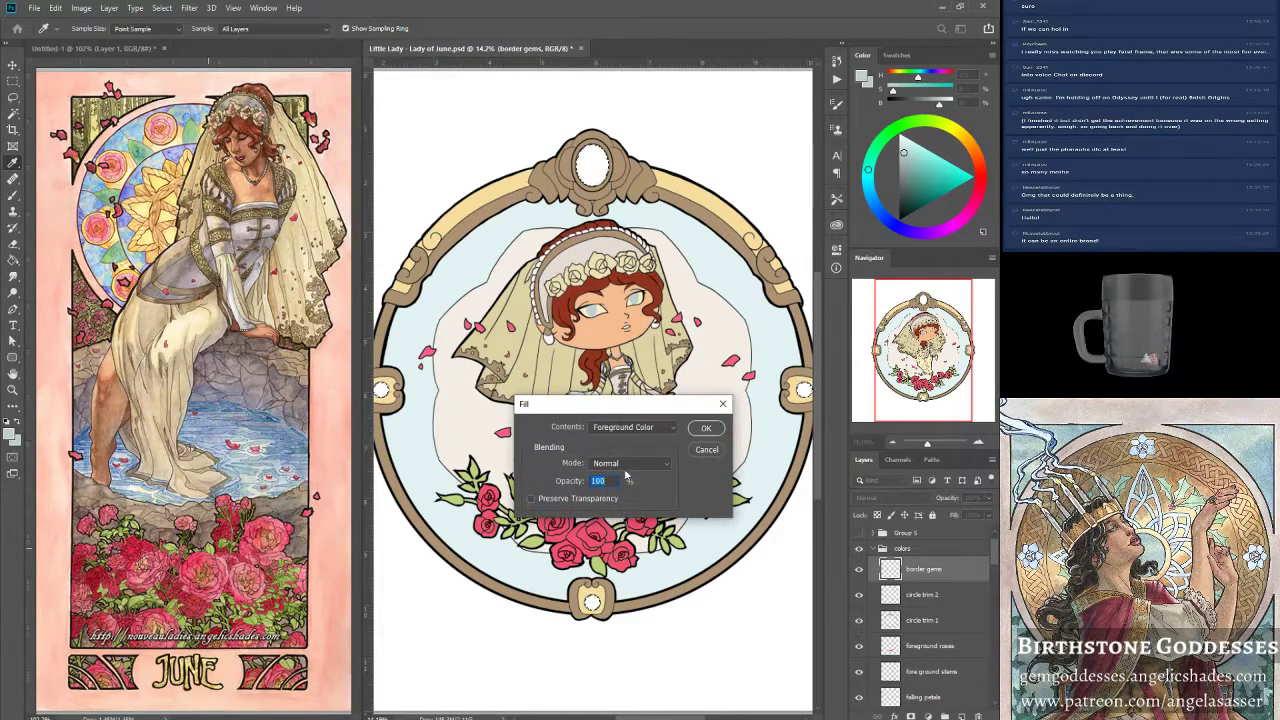
click(711, 429)
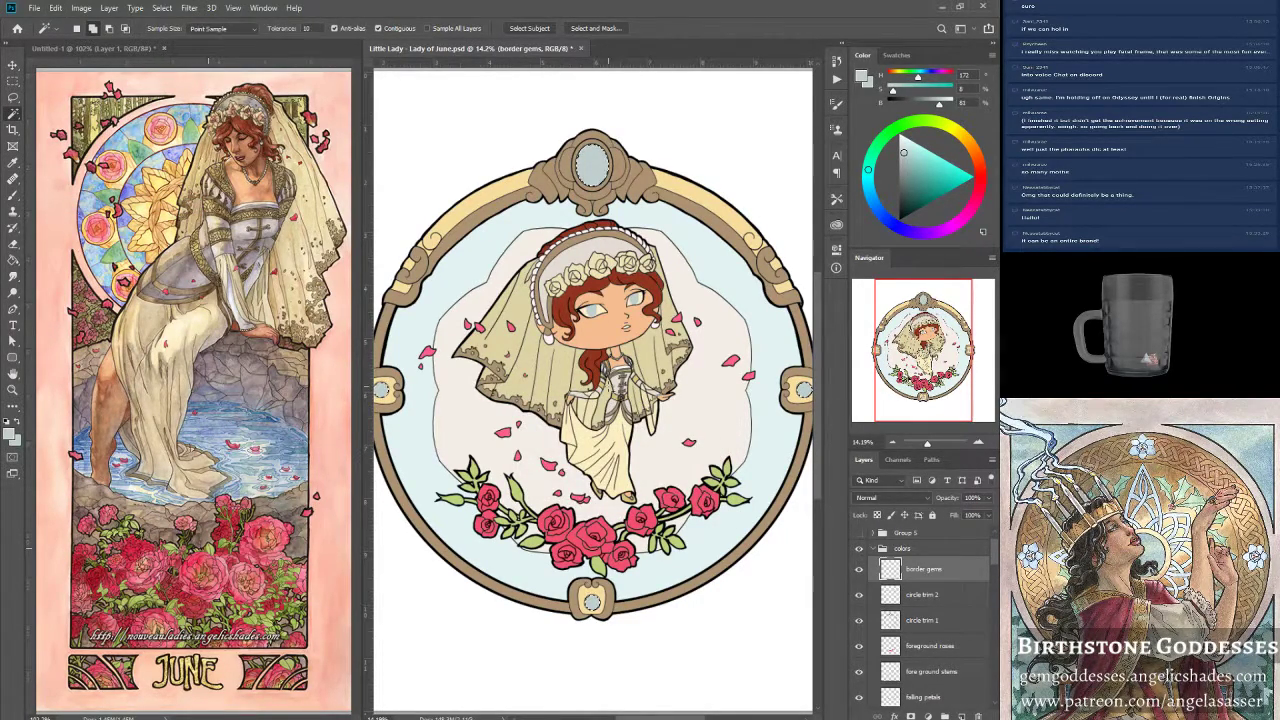
key(ctrl+s)
Open Little Lady - Lady of April.psd and examine its face and eye colors for comparison with the June illustration.
key(z)
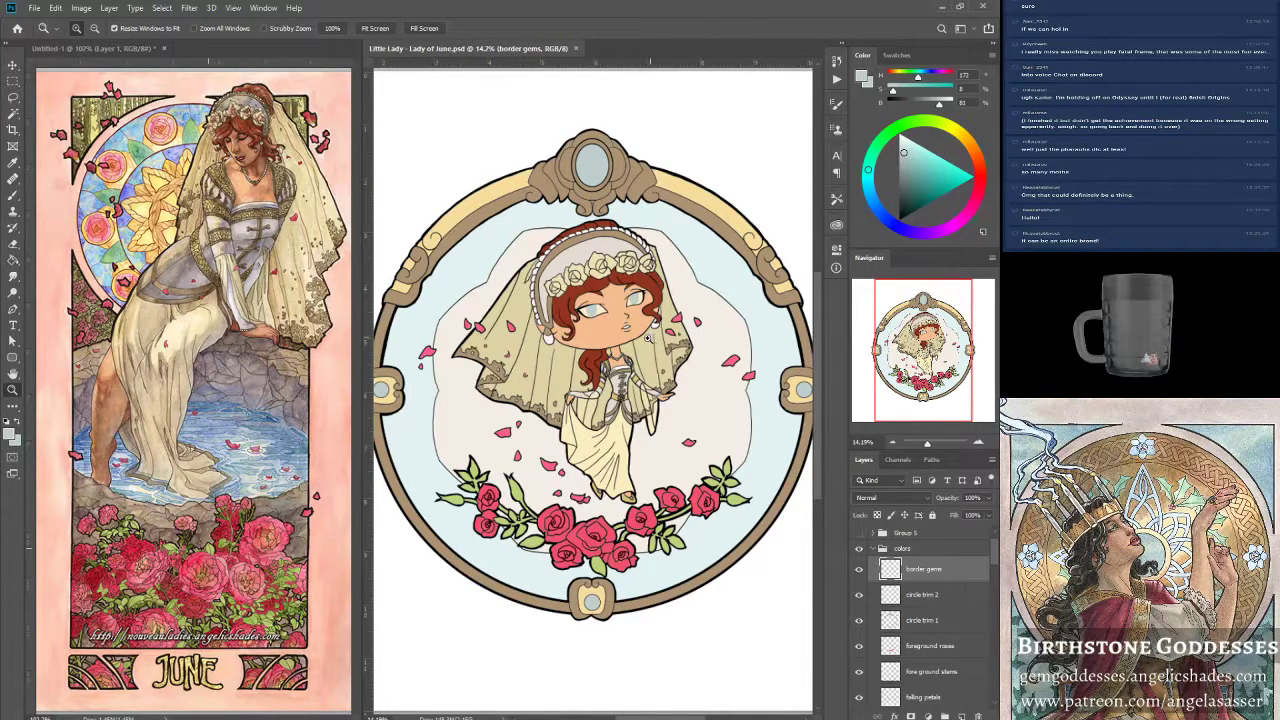
click(595, 250)
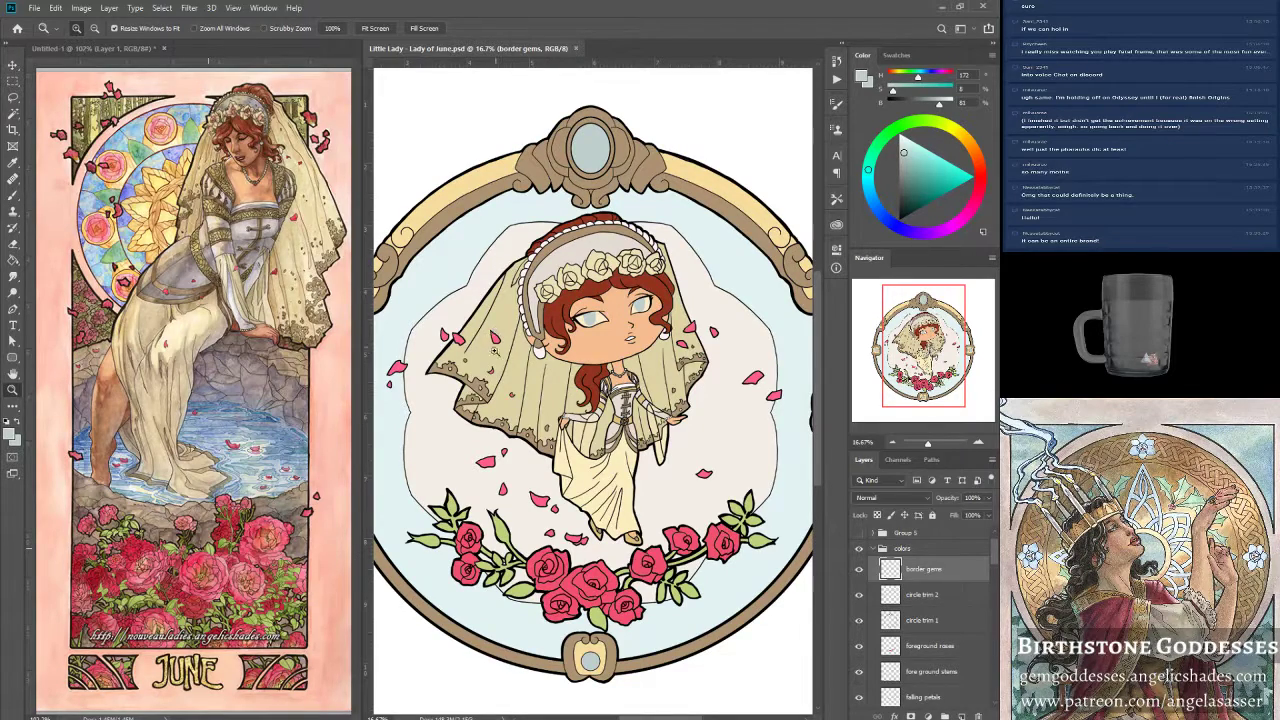
click(540, 237)
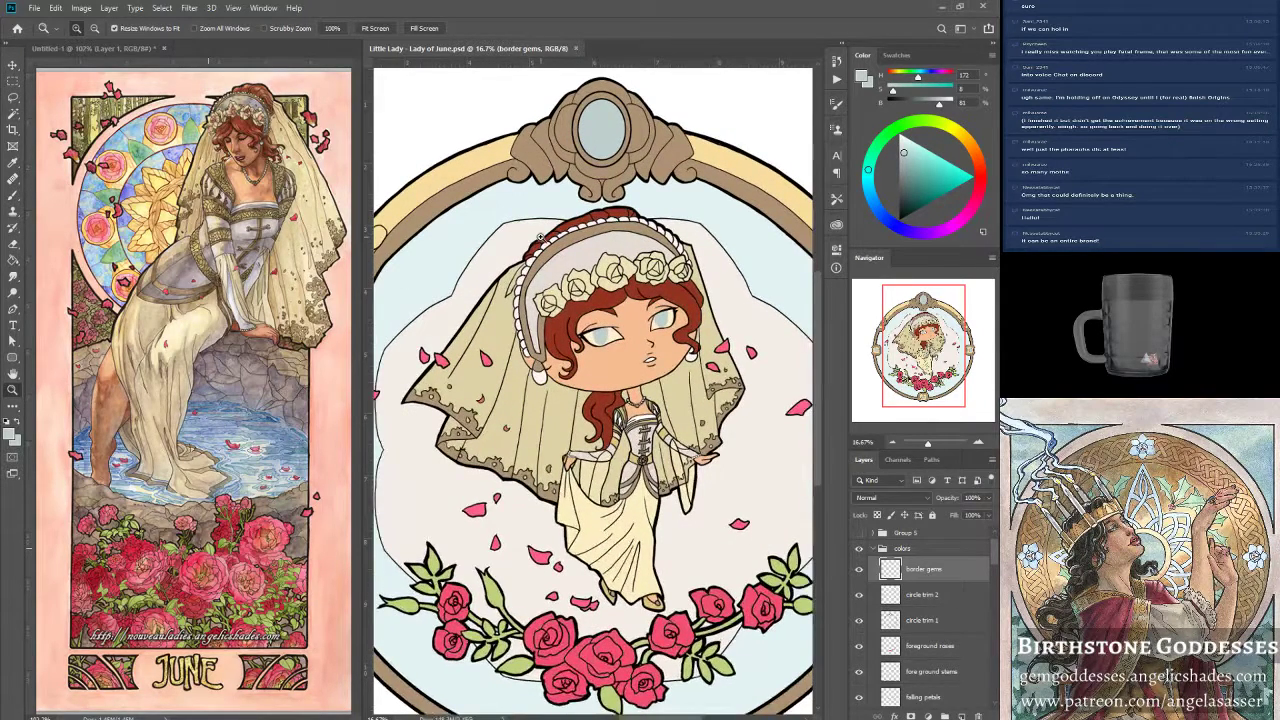
click(540, 236)
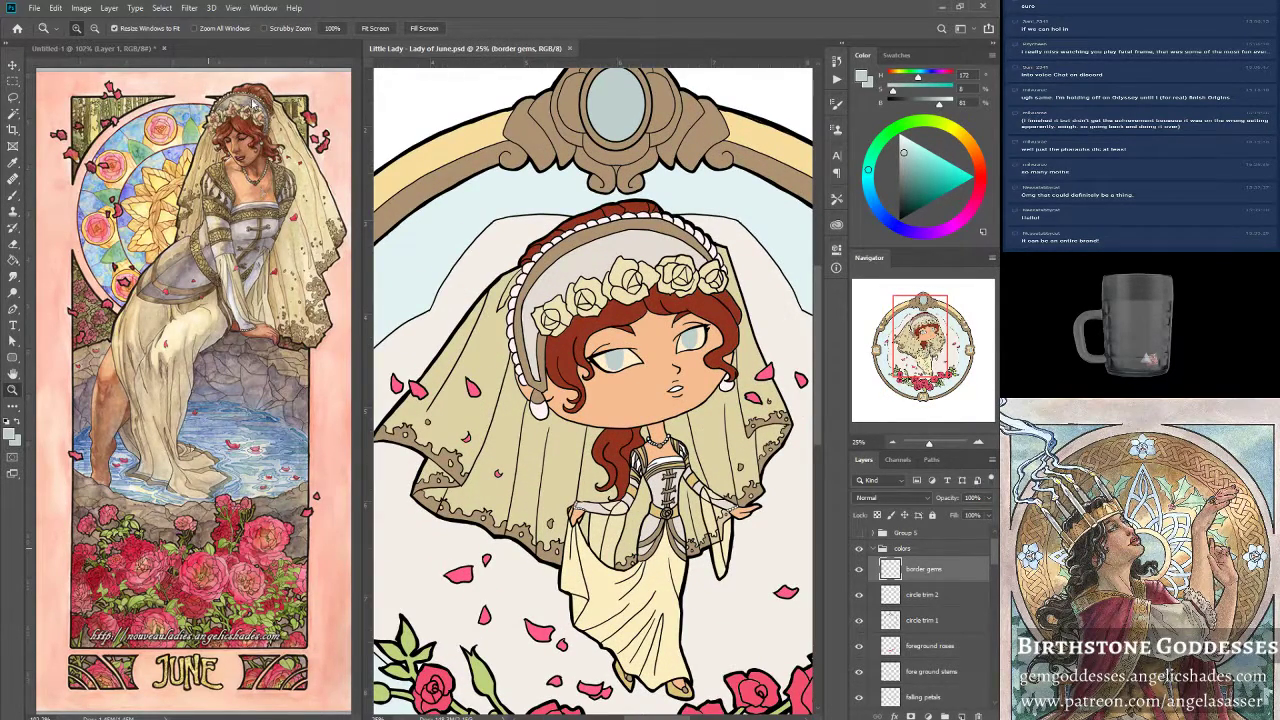
click(38, 8)
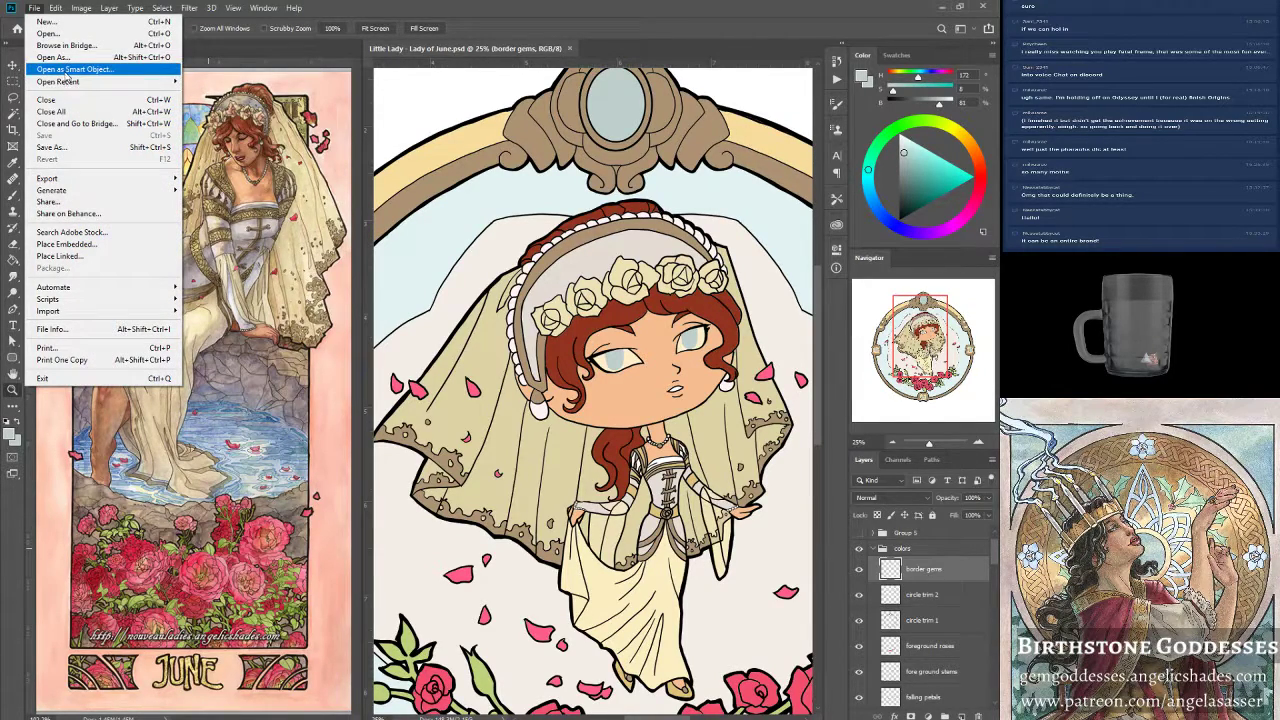
mouse_move(65, 81)
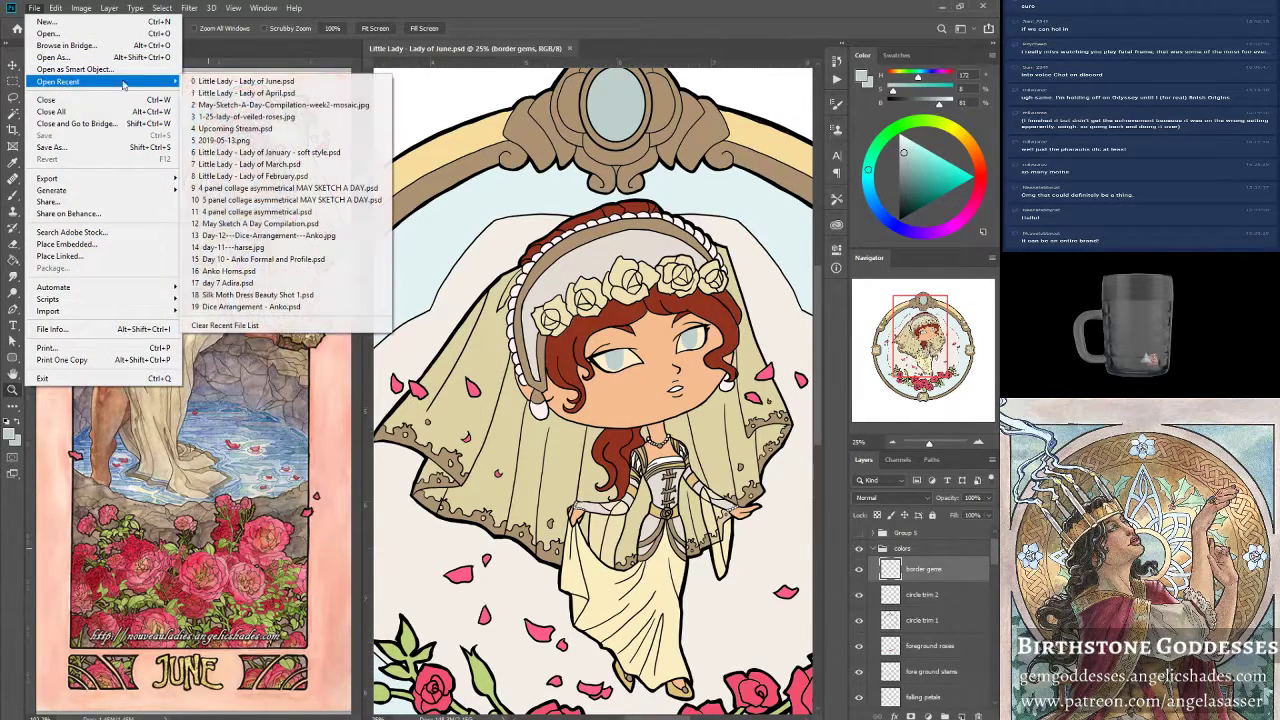
click(284, 93)
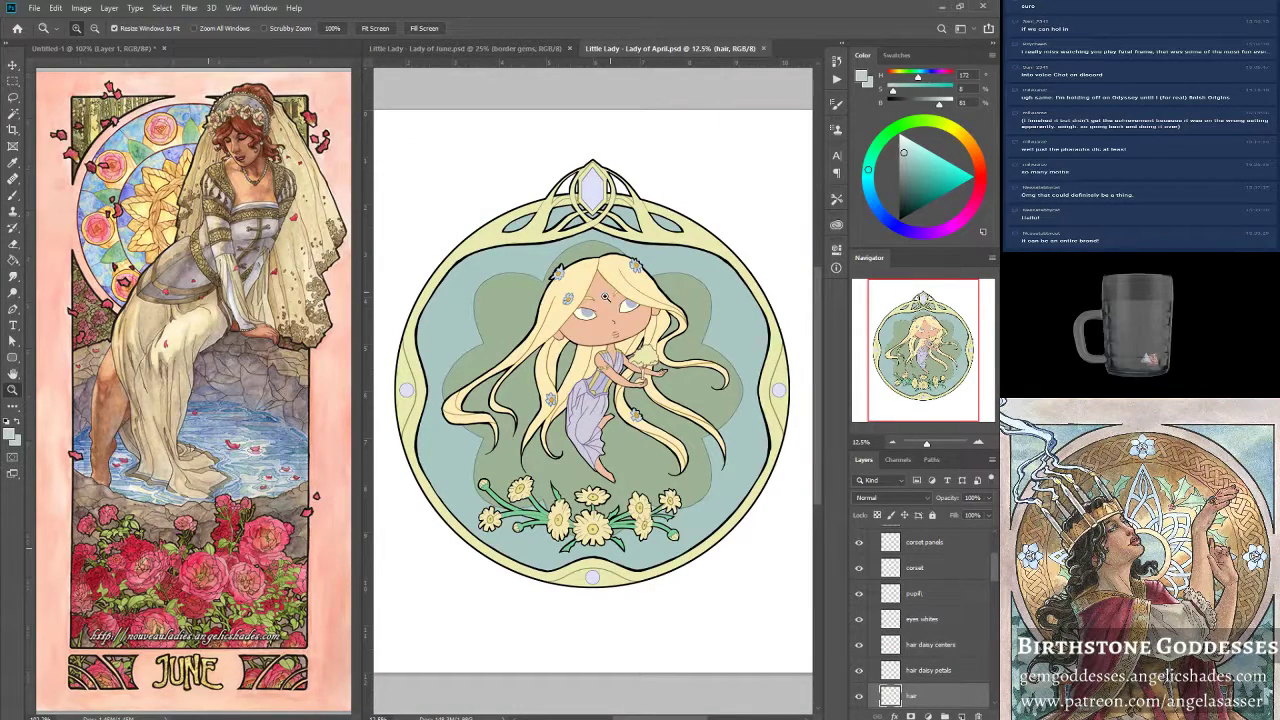
scroll(605, 297, up, 3)
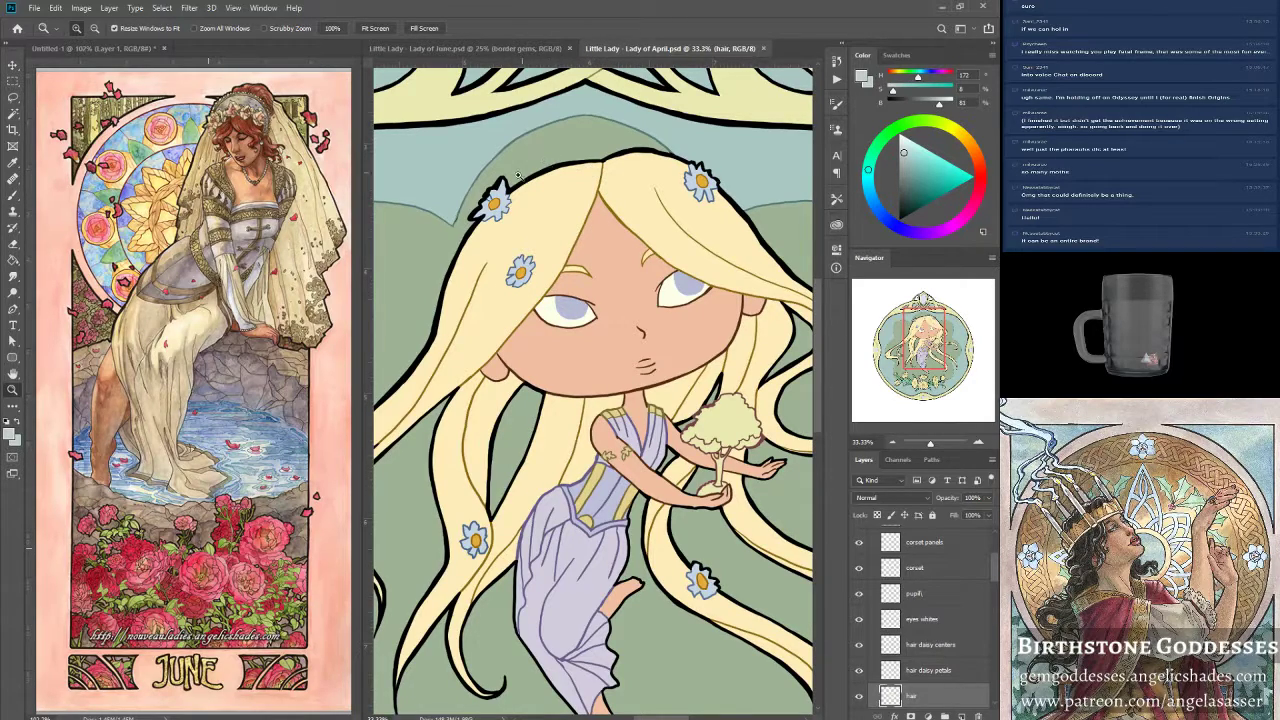
drag(932, 443, 932, 446)
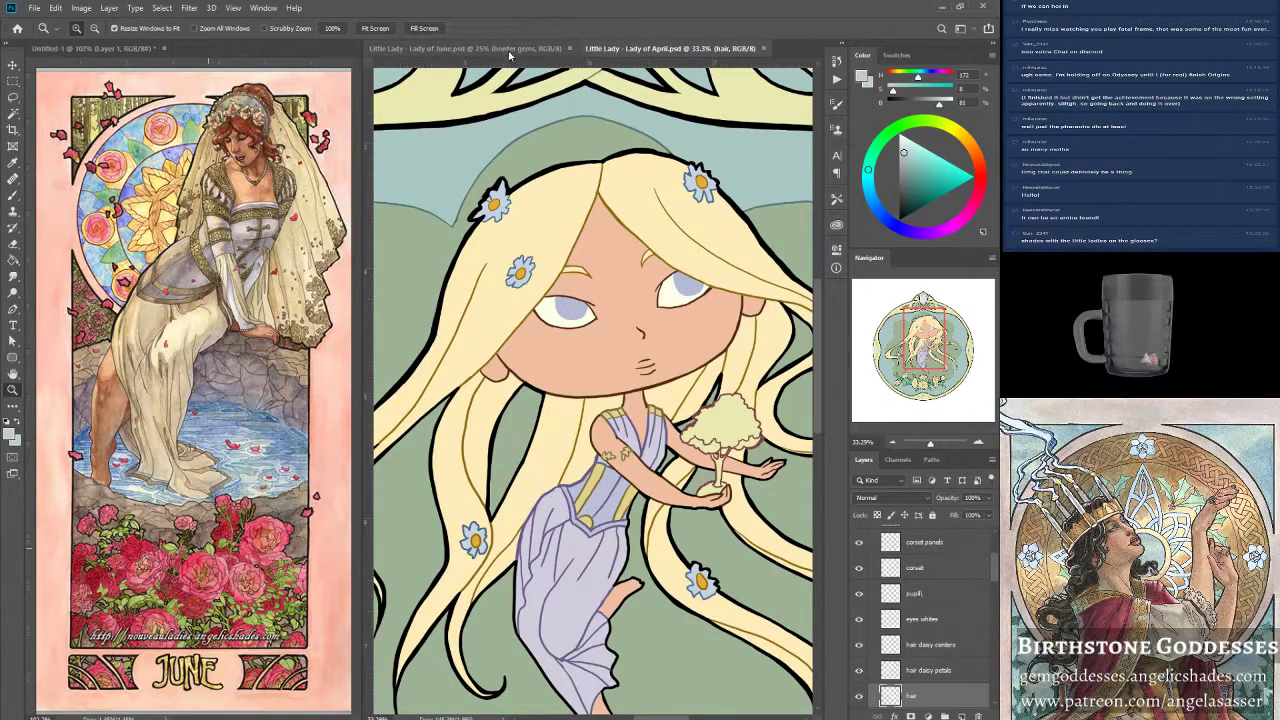
mouse_move(931, 443)
mouse_down()
mouse_move(915, 443)
mouse_move(928, 443)
mouse_up()
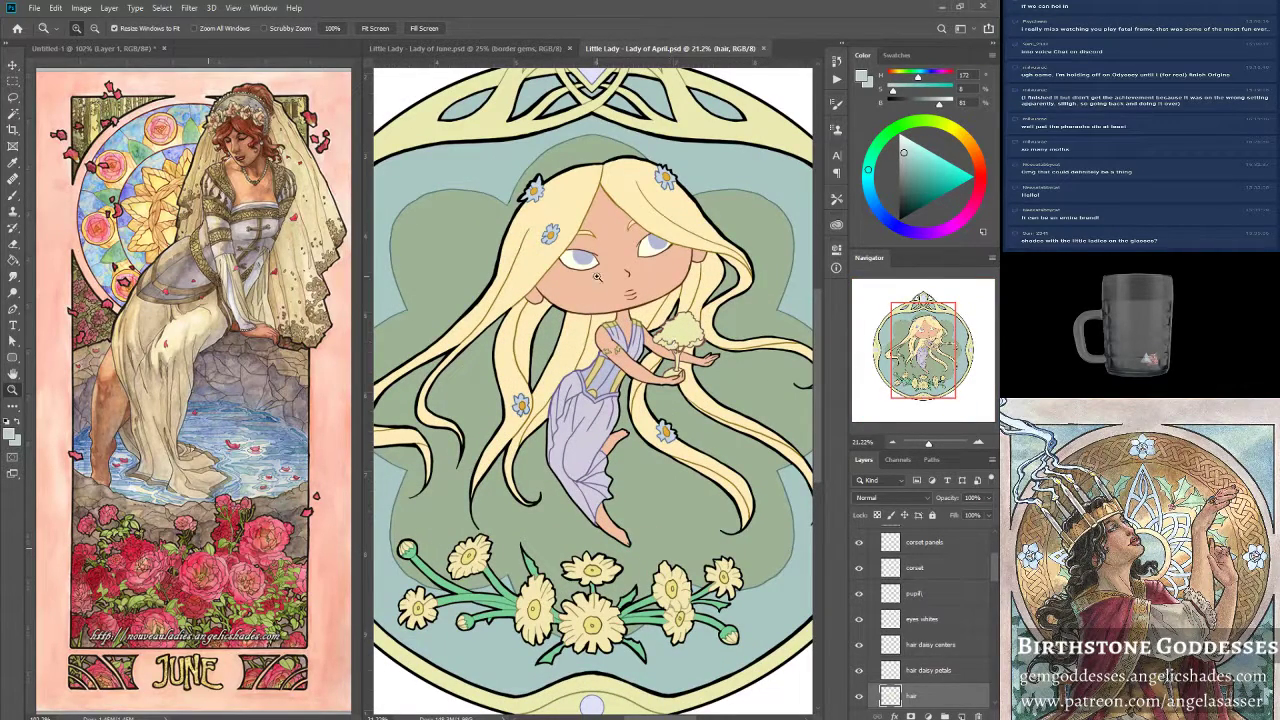
Adjust the Lady of June's eye whites layer with Hue/Saturation at hue +7, saturation -55 and lightness +34, and save the document.
click(523, 52)
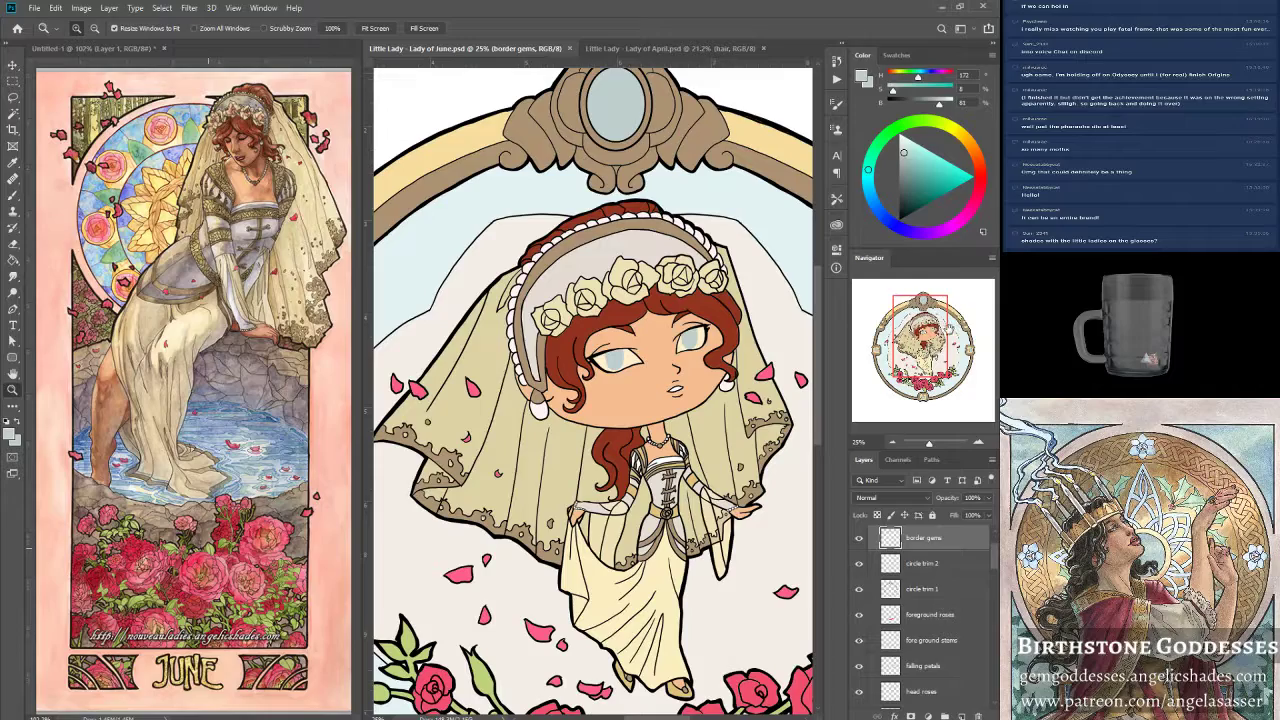
drag(930, 327, 936, 322)
click(600, 391)
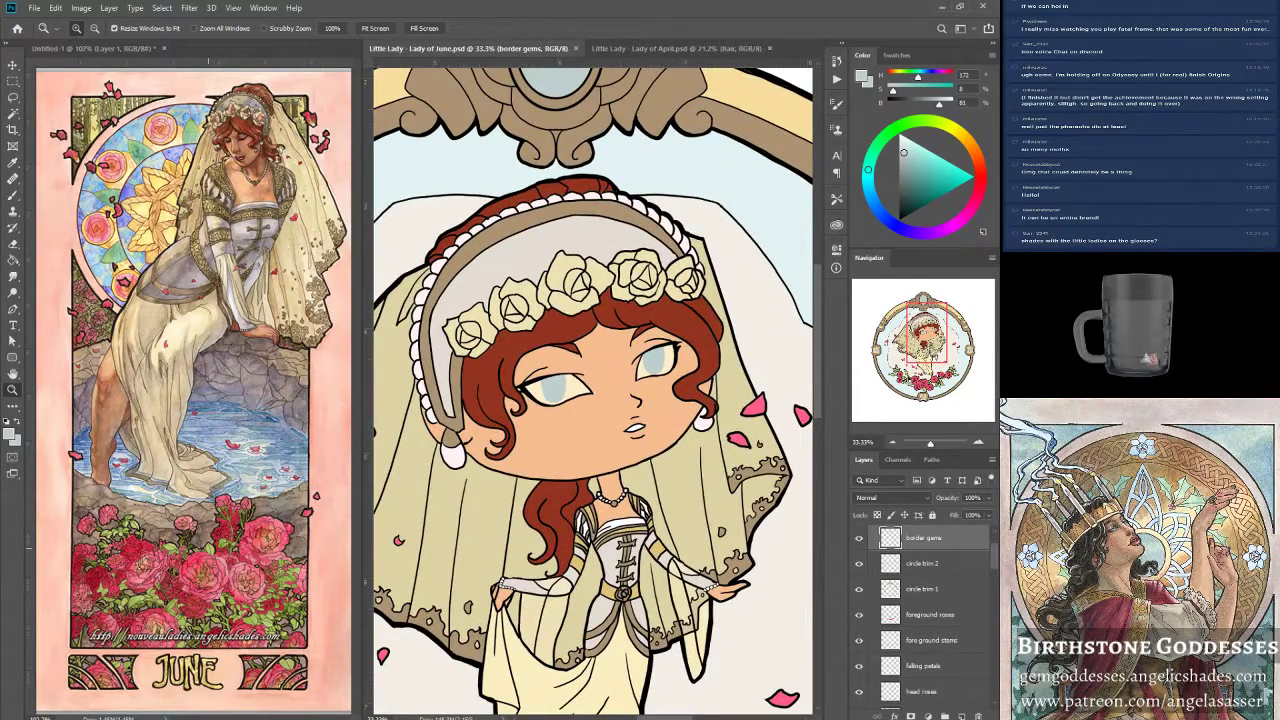
scroll(960, 679, down, 5)
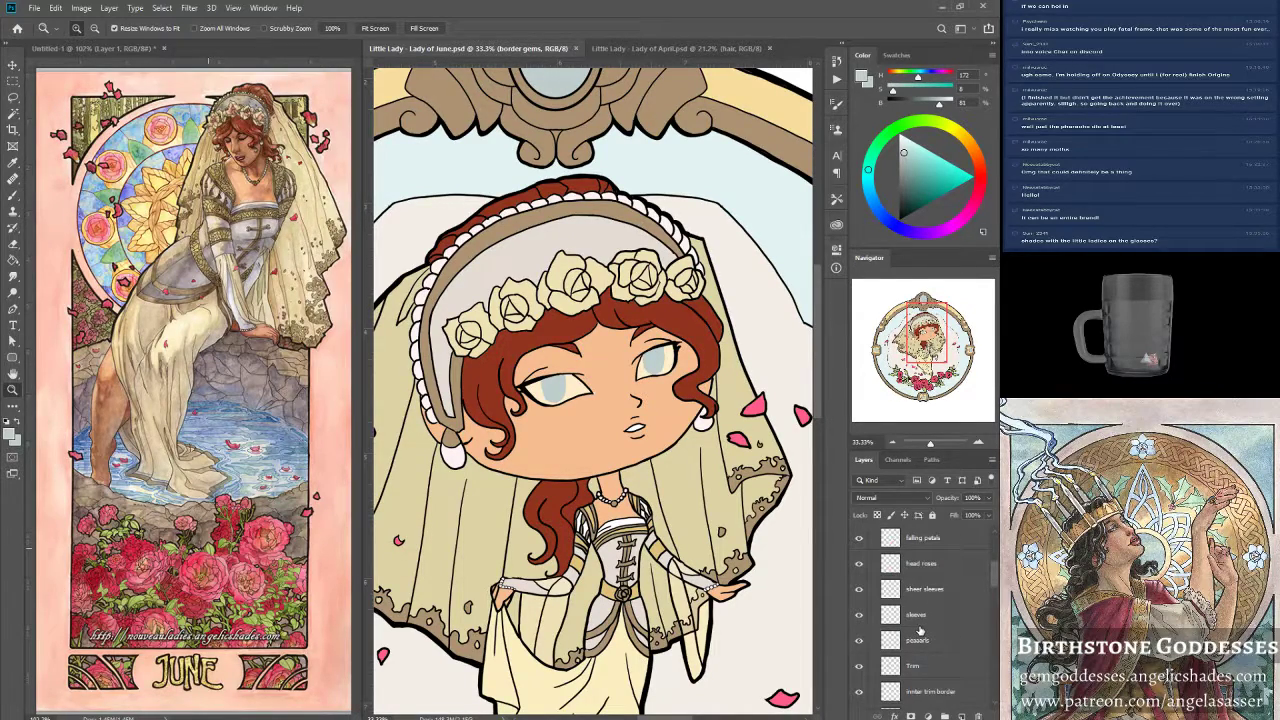
scroll(920, 631, down, 6)
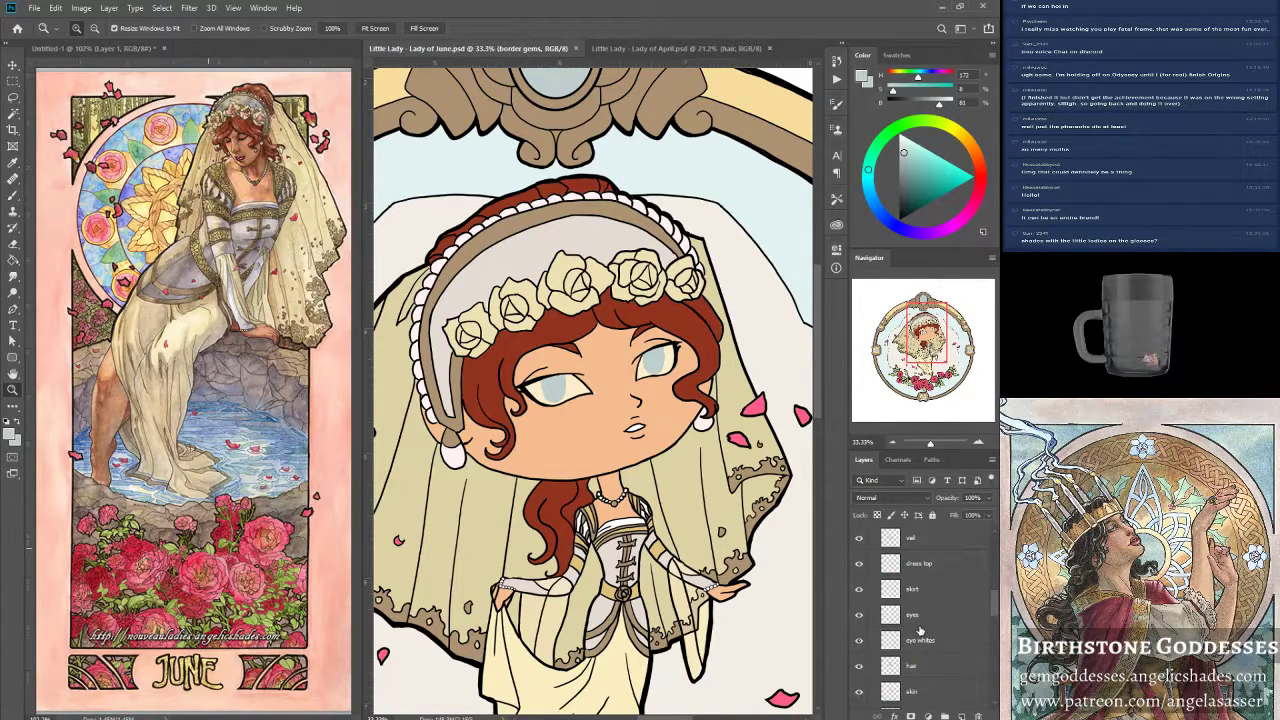
click(905, 642)
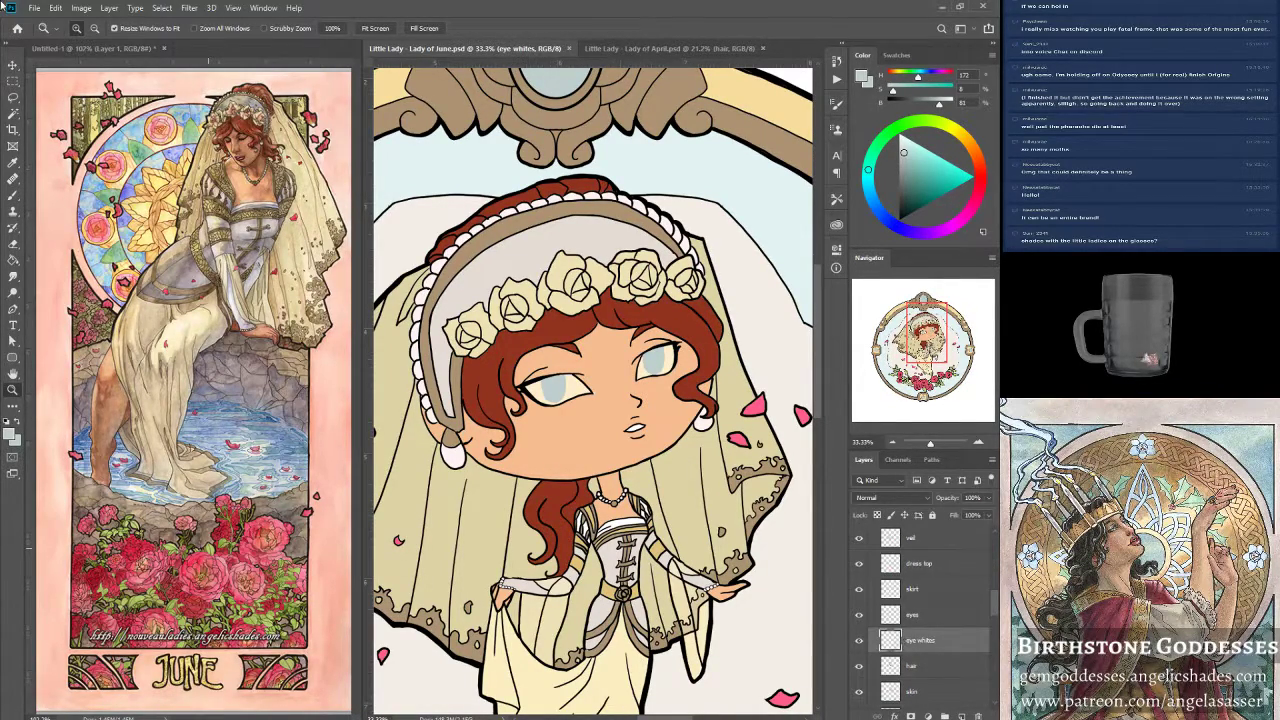
click(86, 10)
mouse_move(120, 40)
click(240, 107)
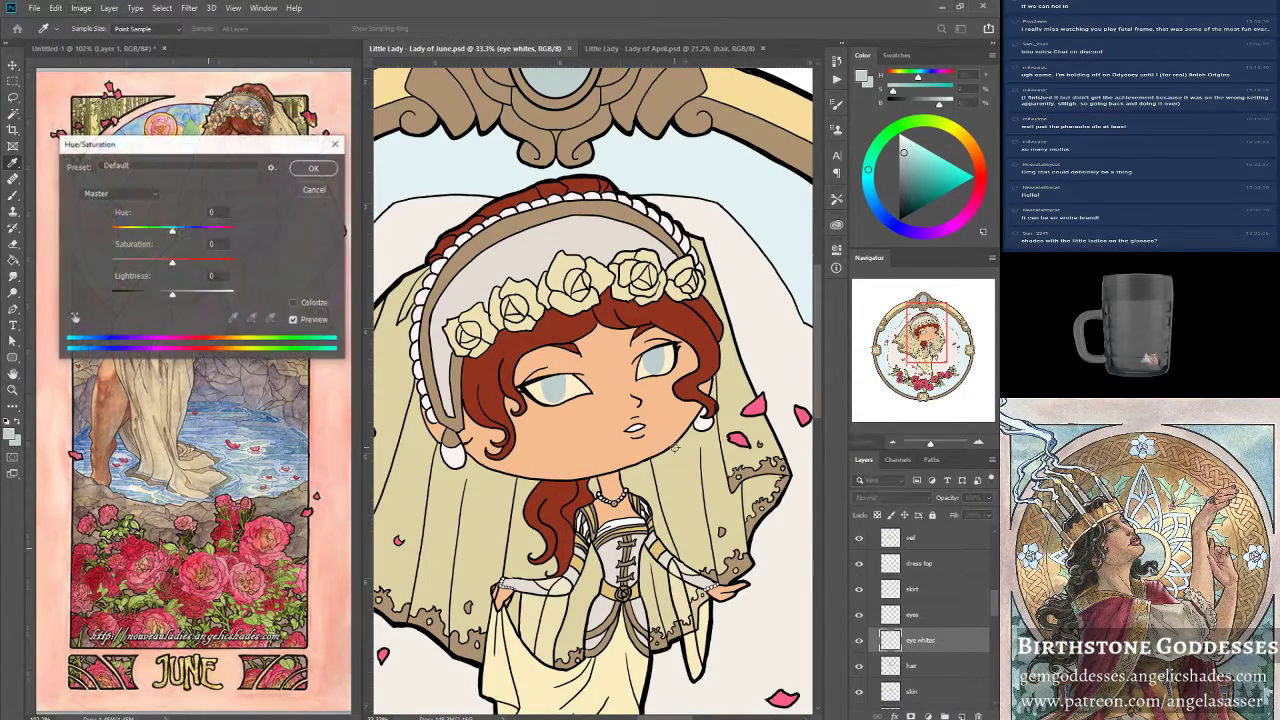
mouse_move(174, 232)
mouse_down()
mouse_move(102, 222)
mouse_move(178, 218)
mouse_up()
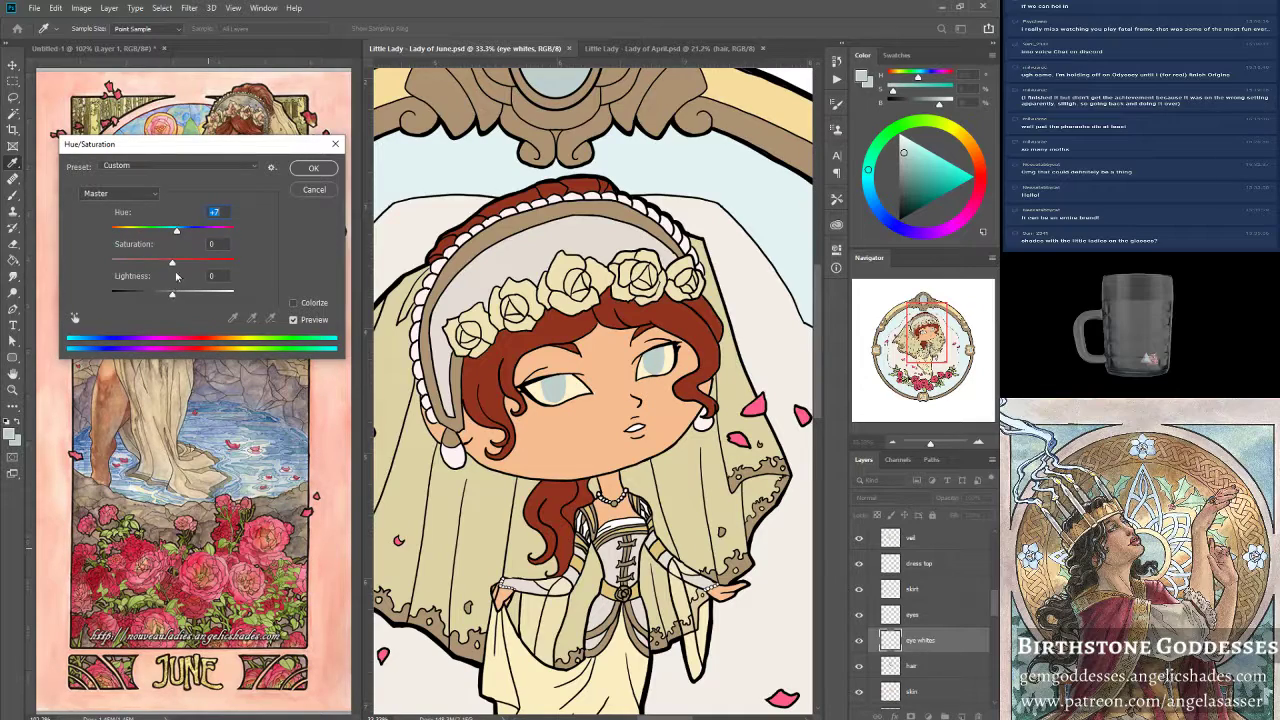
drag(172, 262, 193, 294)
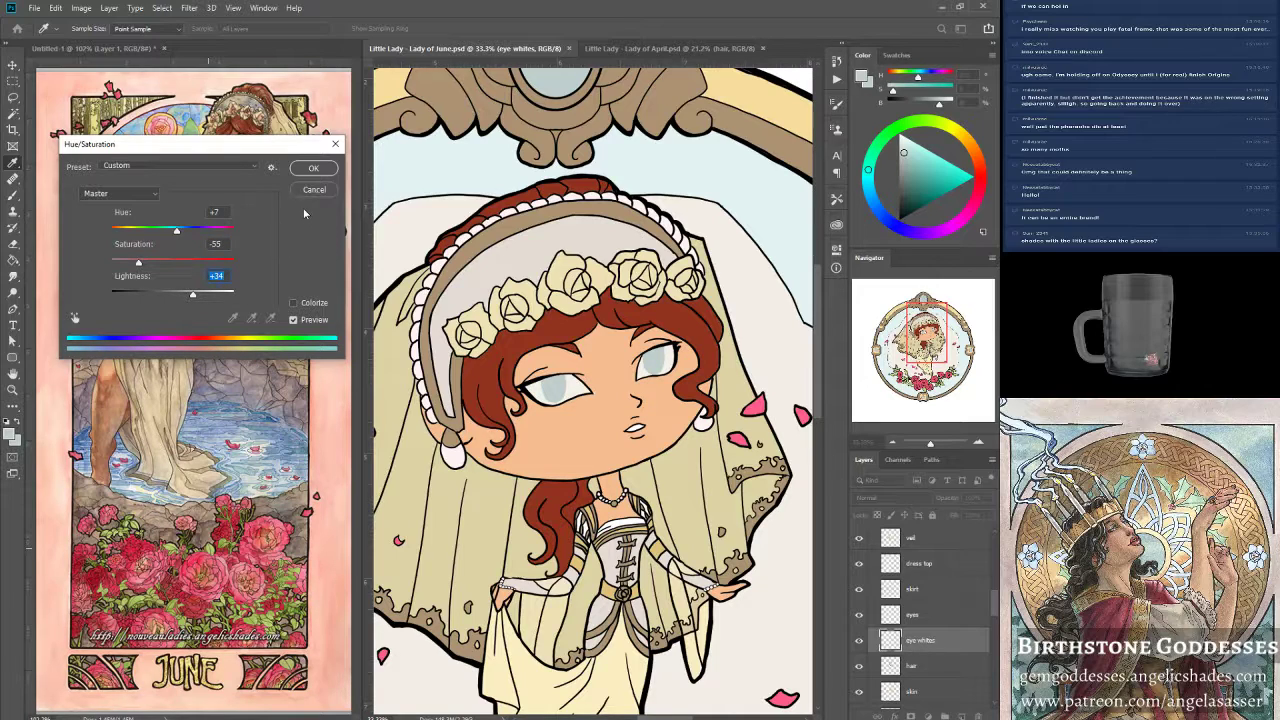
click(313, 168)
key(z)
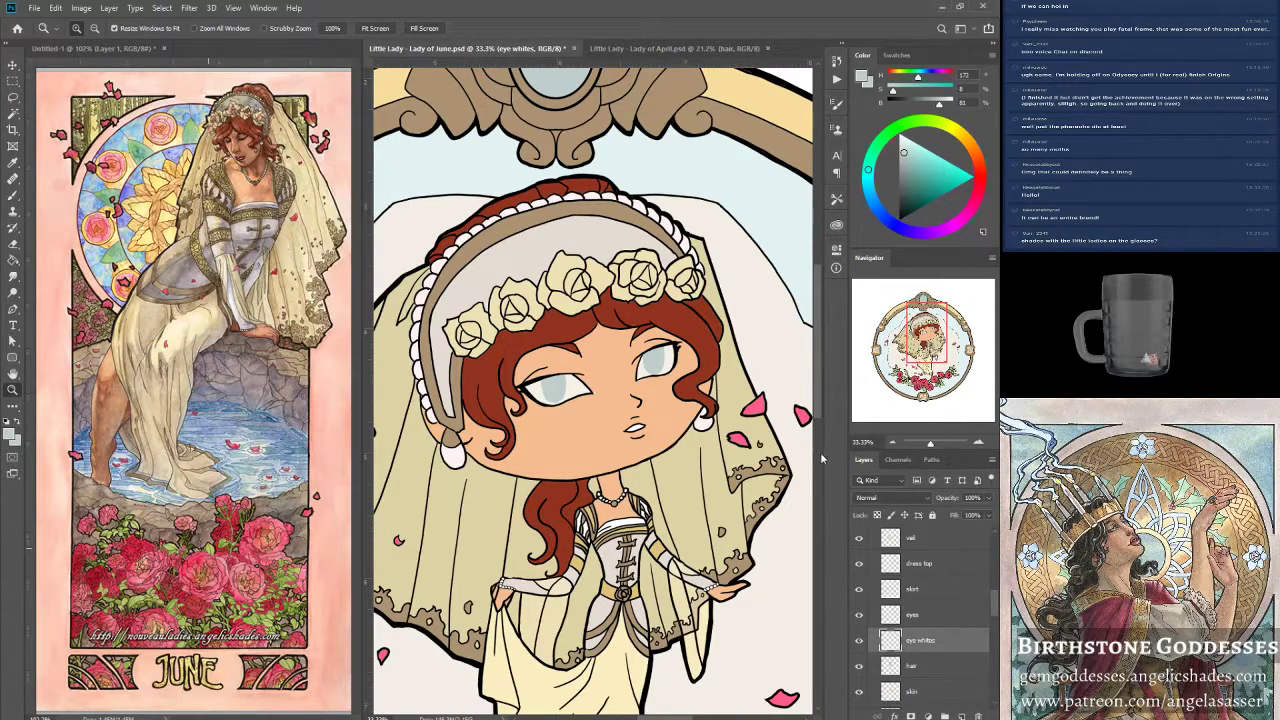
key(ctrl+s)
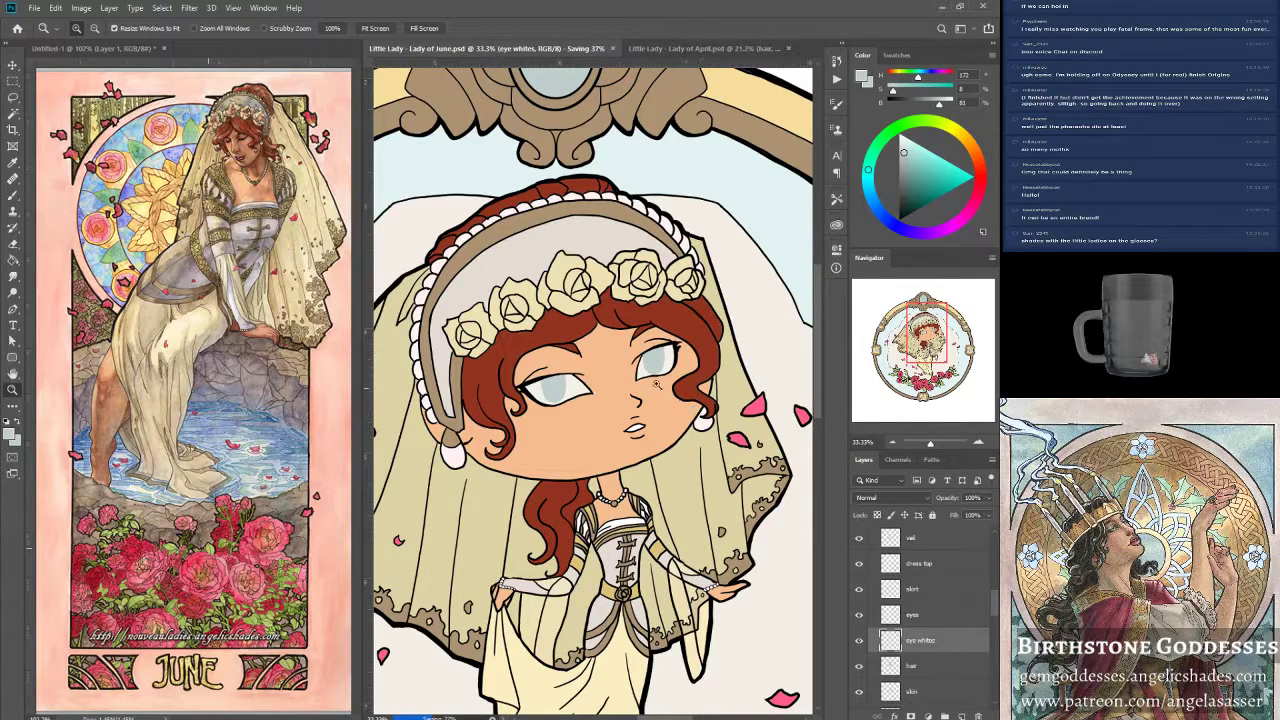
On the skin layer, touch up the area between the eyebrows with the face's sampled skin tone, reduce the brush size, and save the document.
scroll(856, 572, down, 3)
click(936, 617)
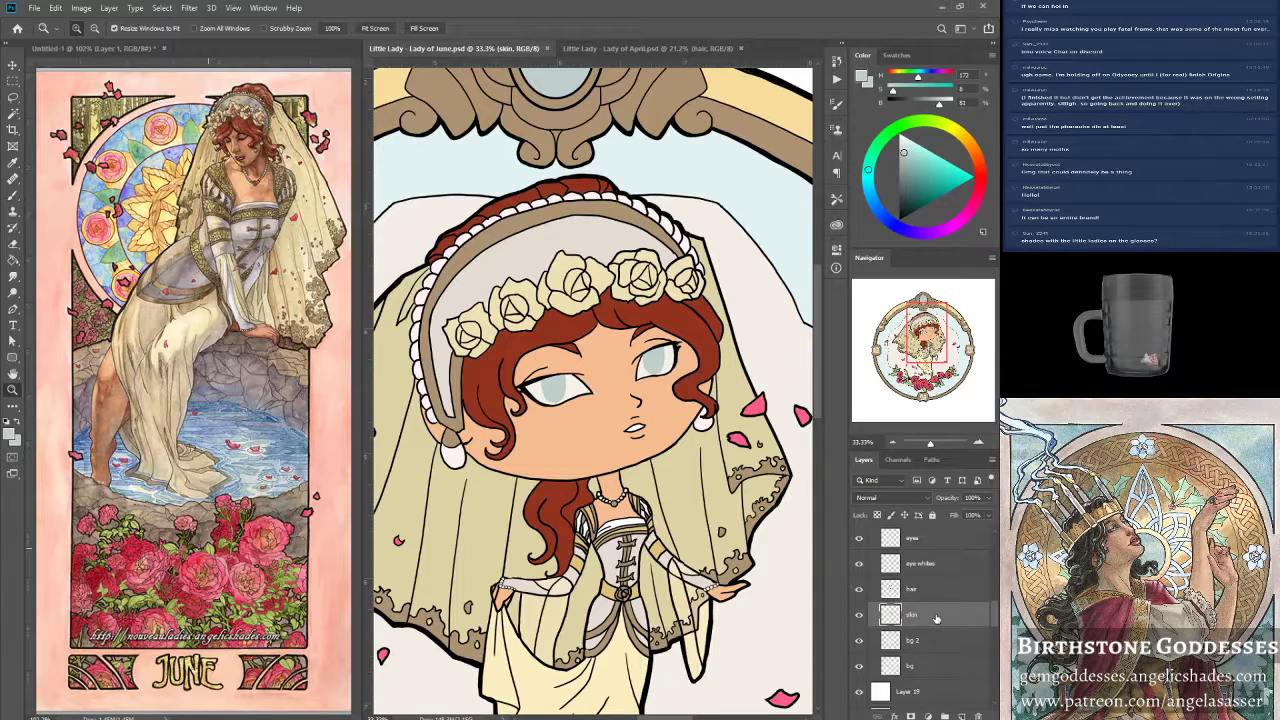
click(13, 195)
alt+click(597, 392)
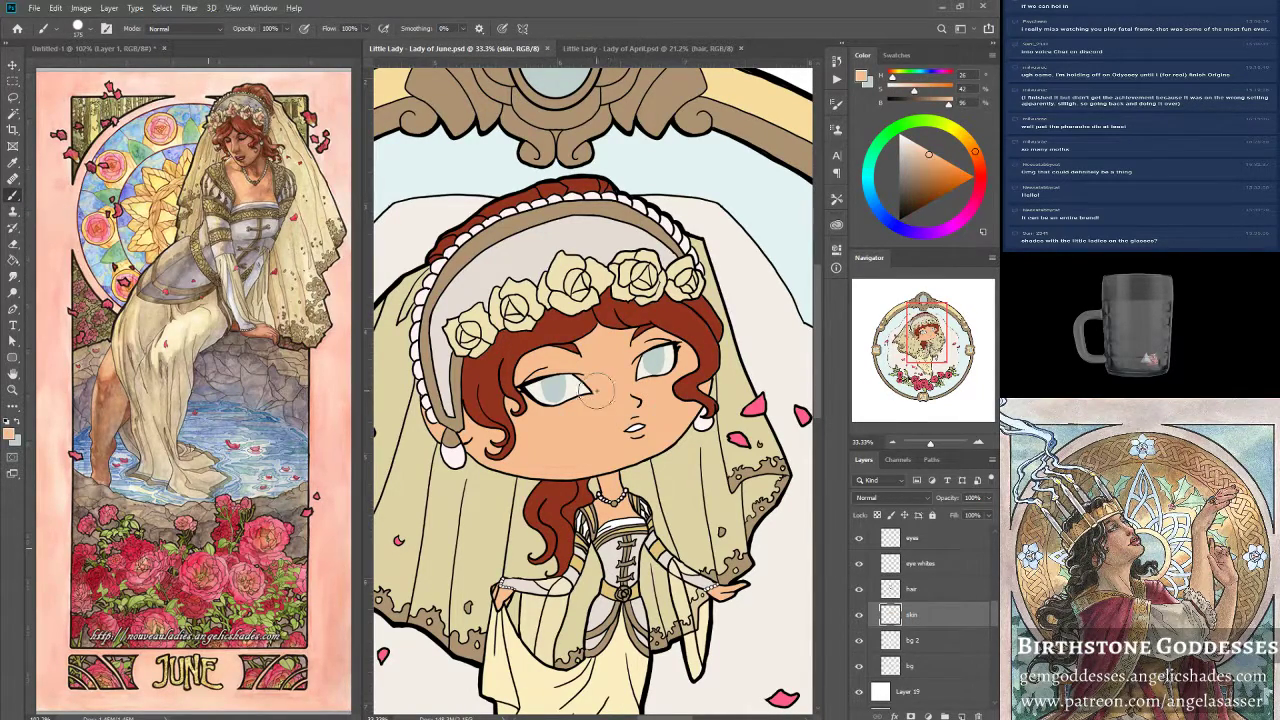
click(611, 357)
key(bracketleft)
key(bracketleft)
key(bracketleft)
key(bracketleft)
key(bracketleft)
key(bracketleft)
key(bracketleft)
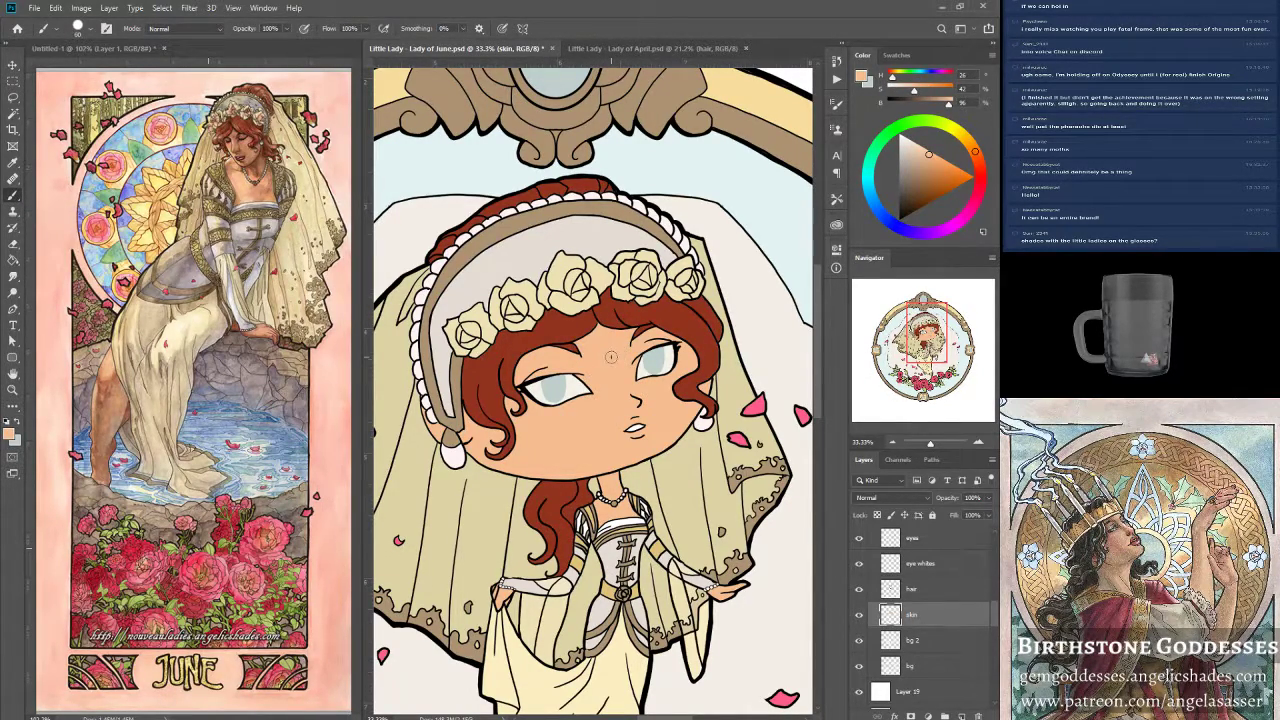
key(ctrl+s)
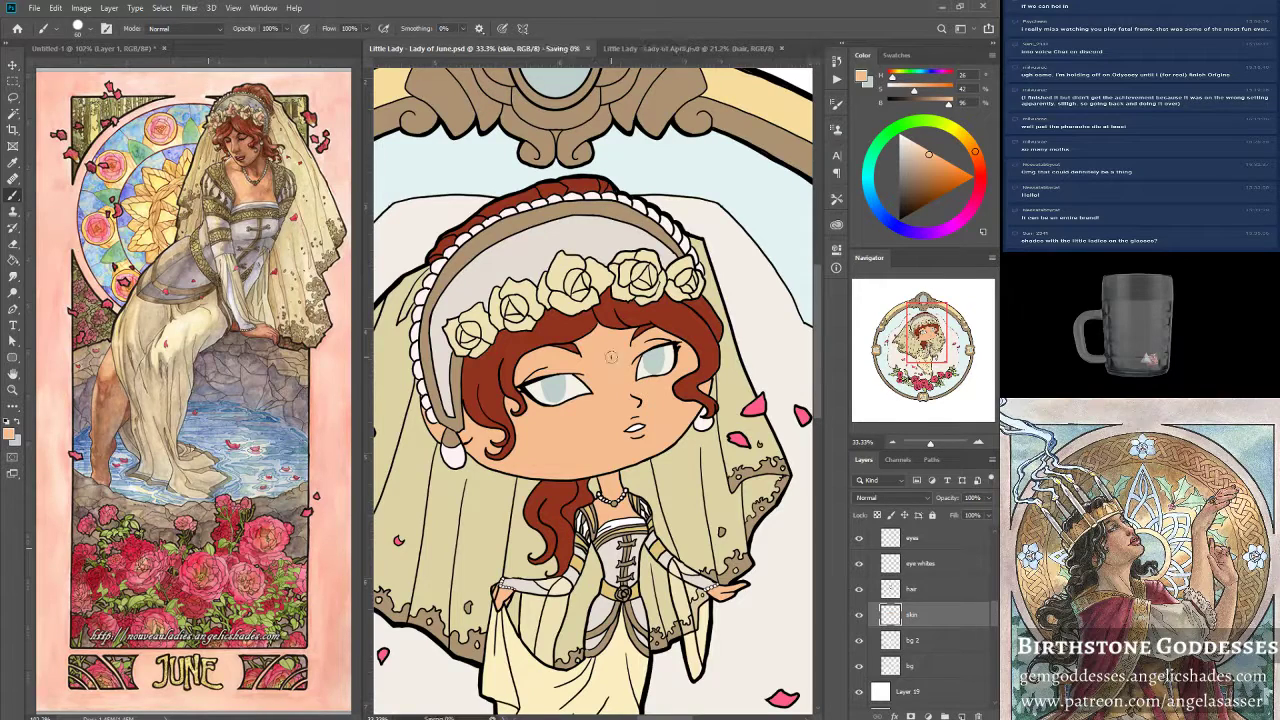
Select the Group 5 copy line art layer and lock its transparent pixels.
scroll(490, 196, up, 3)
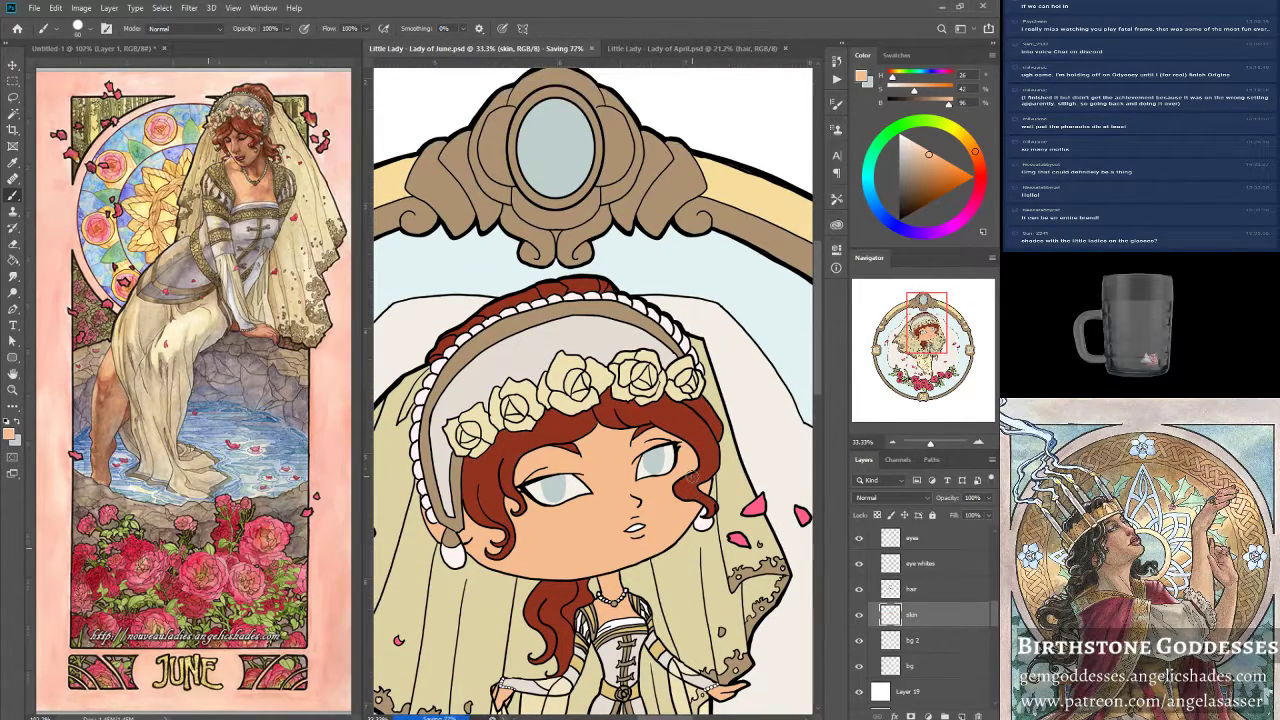
scroll(600, 400, down, 1)
scroll(944, 598, up, 3)
scroll(944, 598, up, 5)
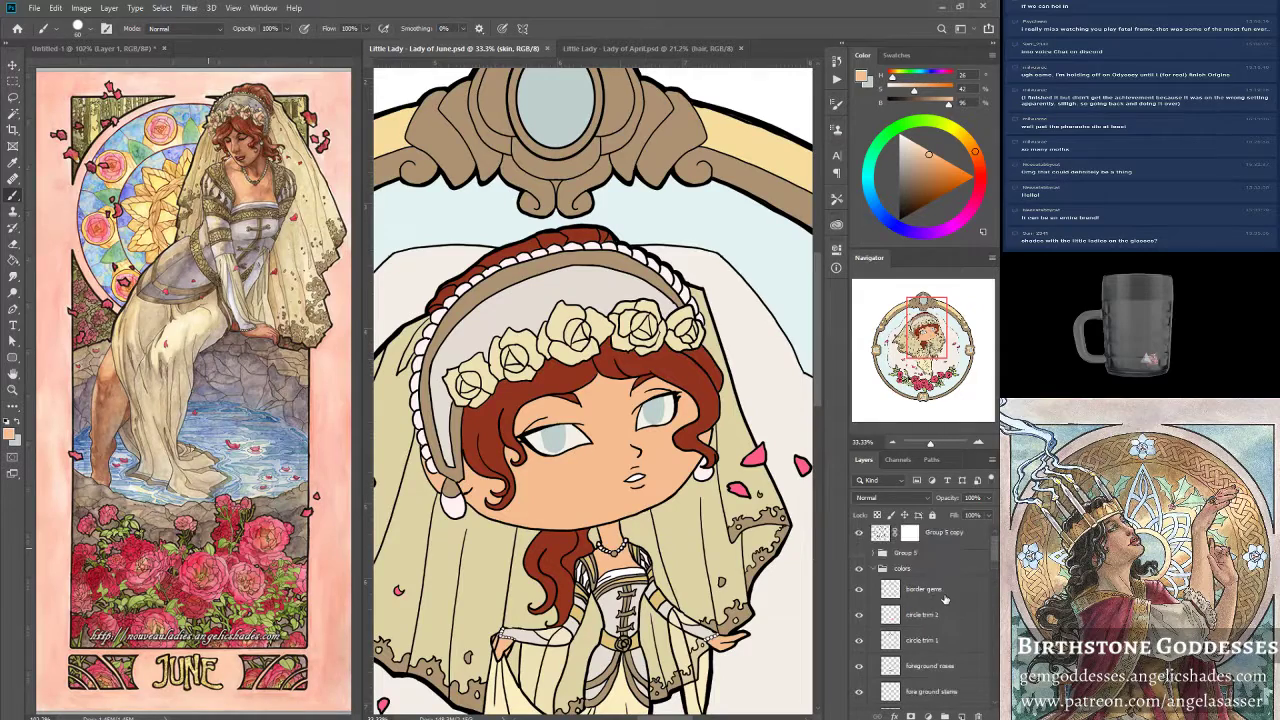
click(882, 541)
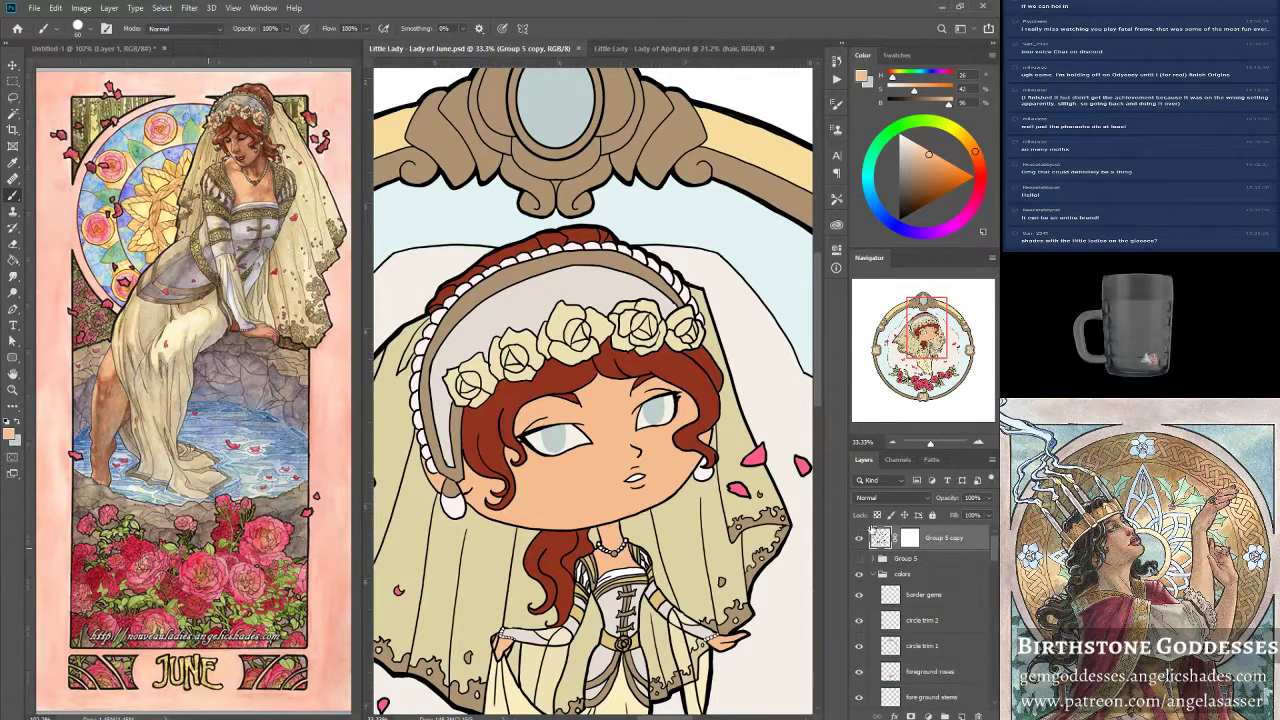
click(877, 515)
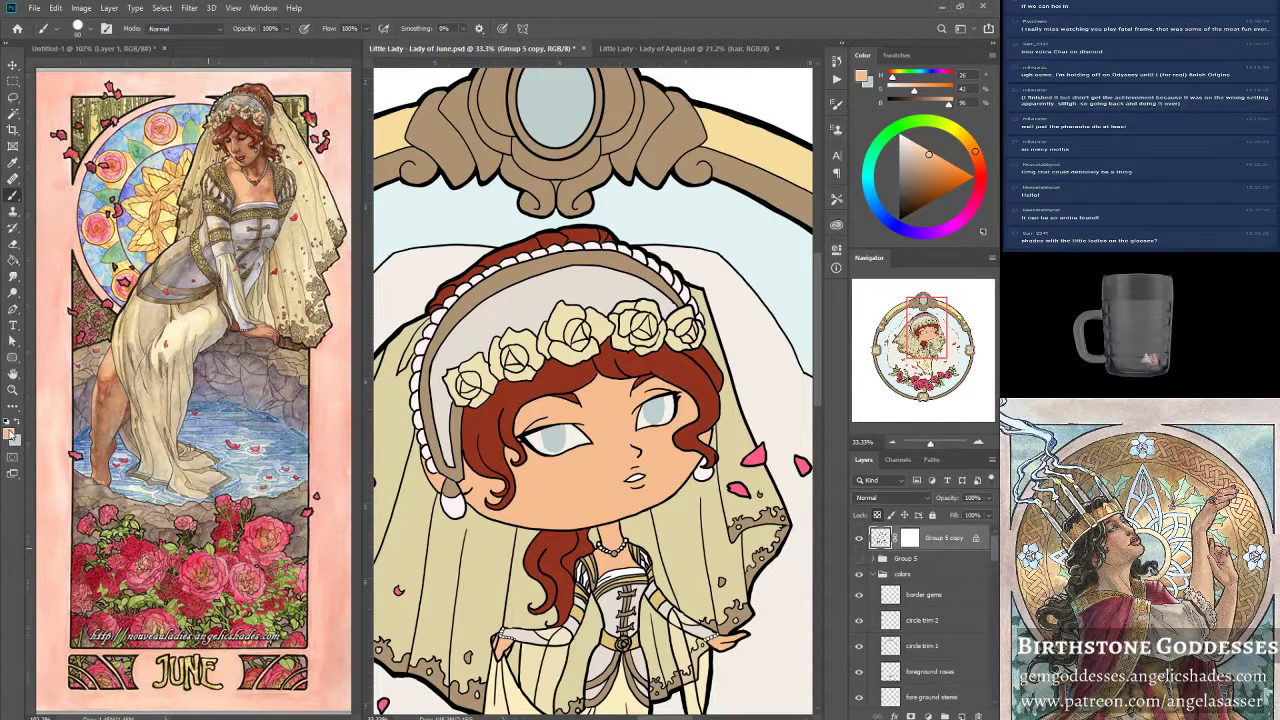
Set the foreground color to brown 785438 and recolor the eyelid crease lines above both eyes.
click(9, 434)
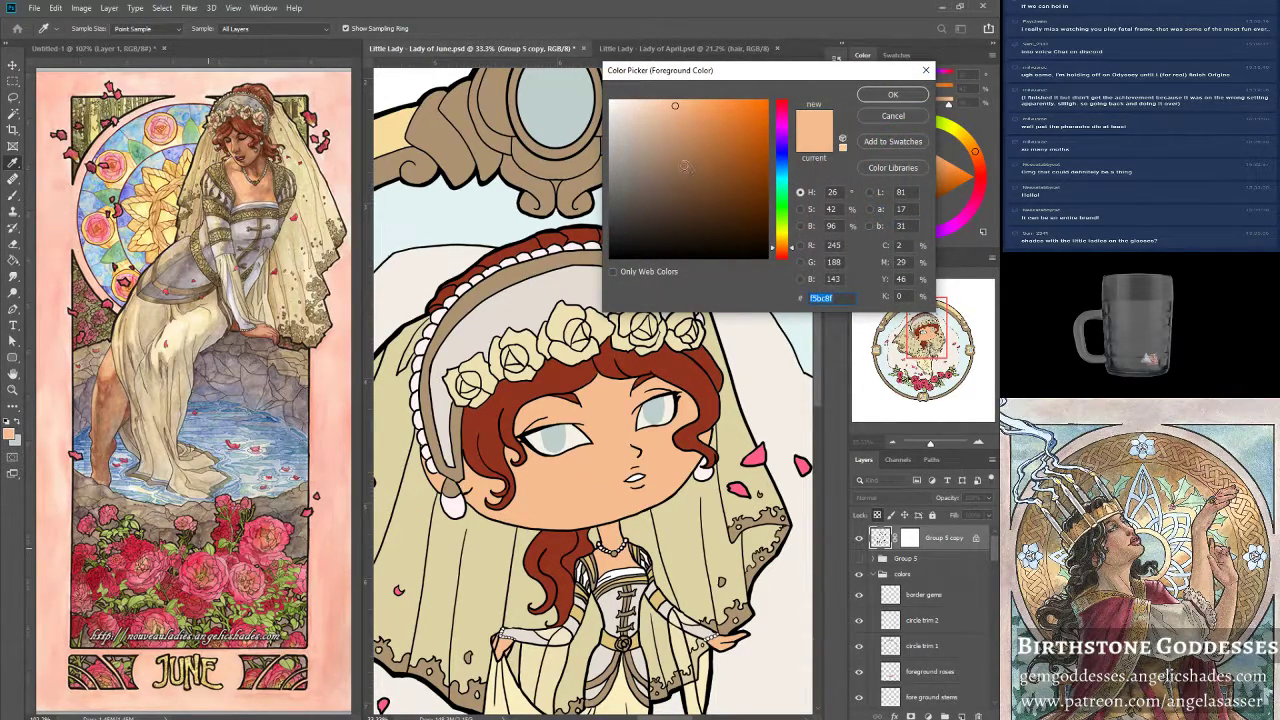
click(676, 160)
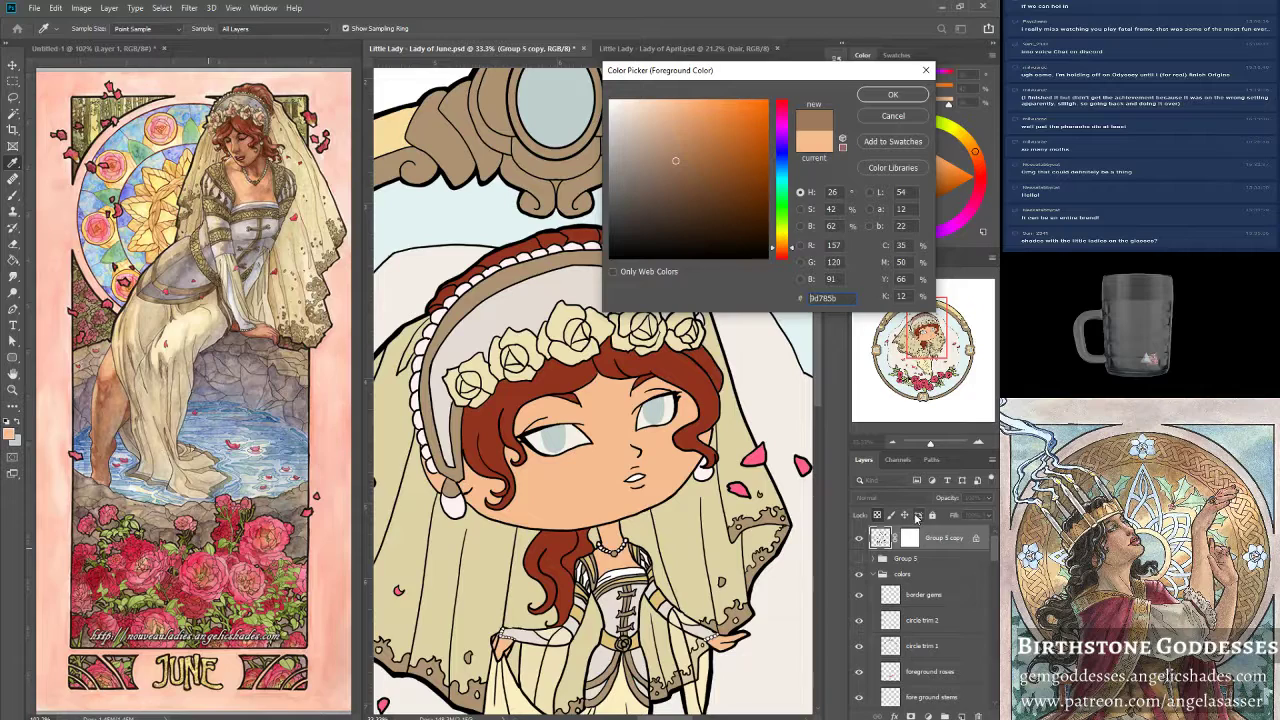
mouse_move(712, 168)
mouse_down()
mouse_move(659, 185)
mouse_move(676, 162)
mouse_move(678, 190)
mouse_move(693, 184)
mouse_up()
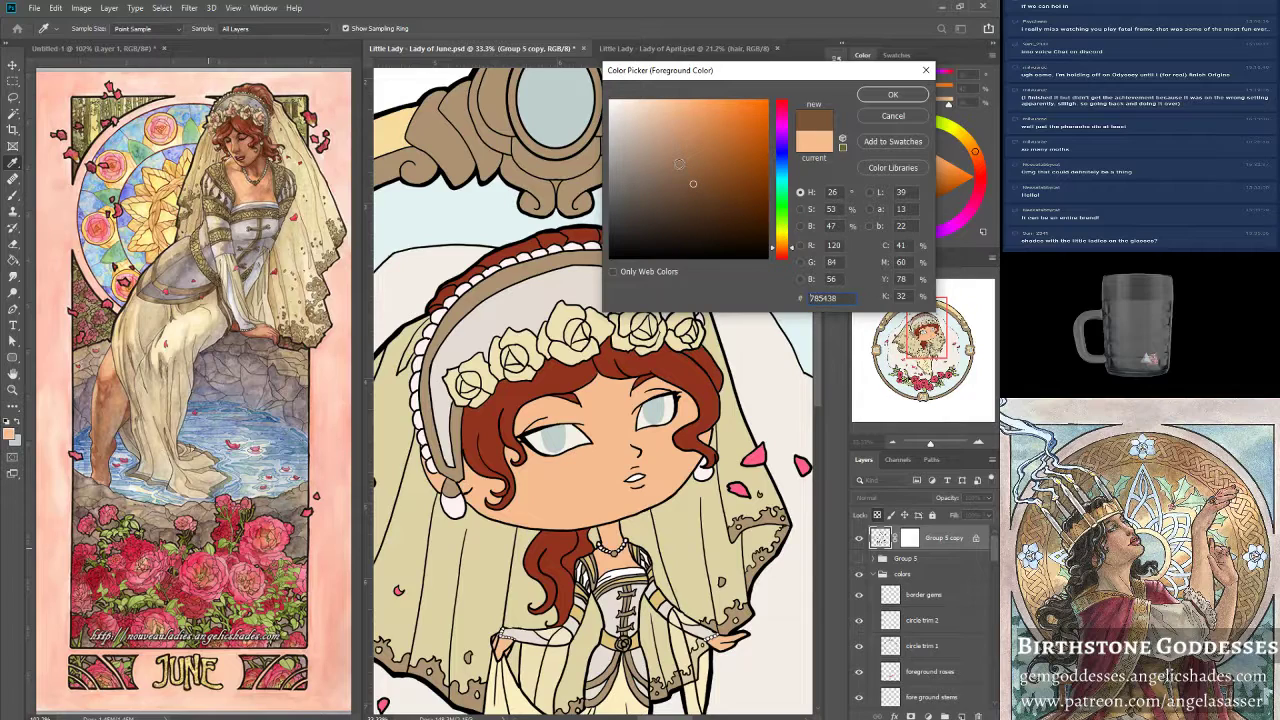
click(893, 96)
drag(562, 432, 528, 426)
drag(684, 392, 665, 388)
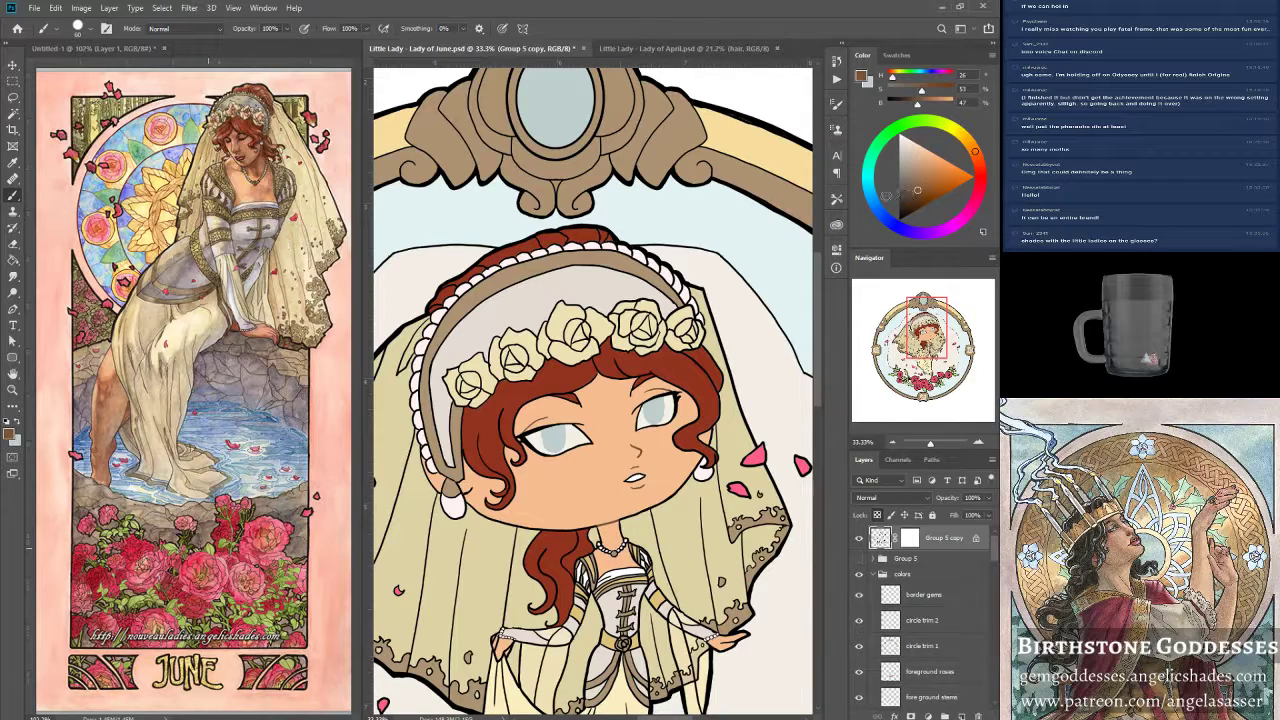
alt+click(600, 495)
click(11, 431)
drag(686, 128, 700, 178)
click(543, 418)
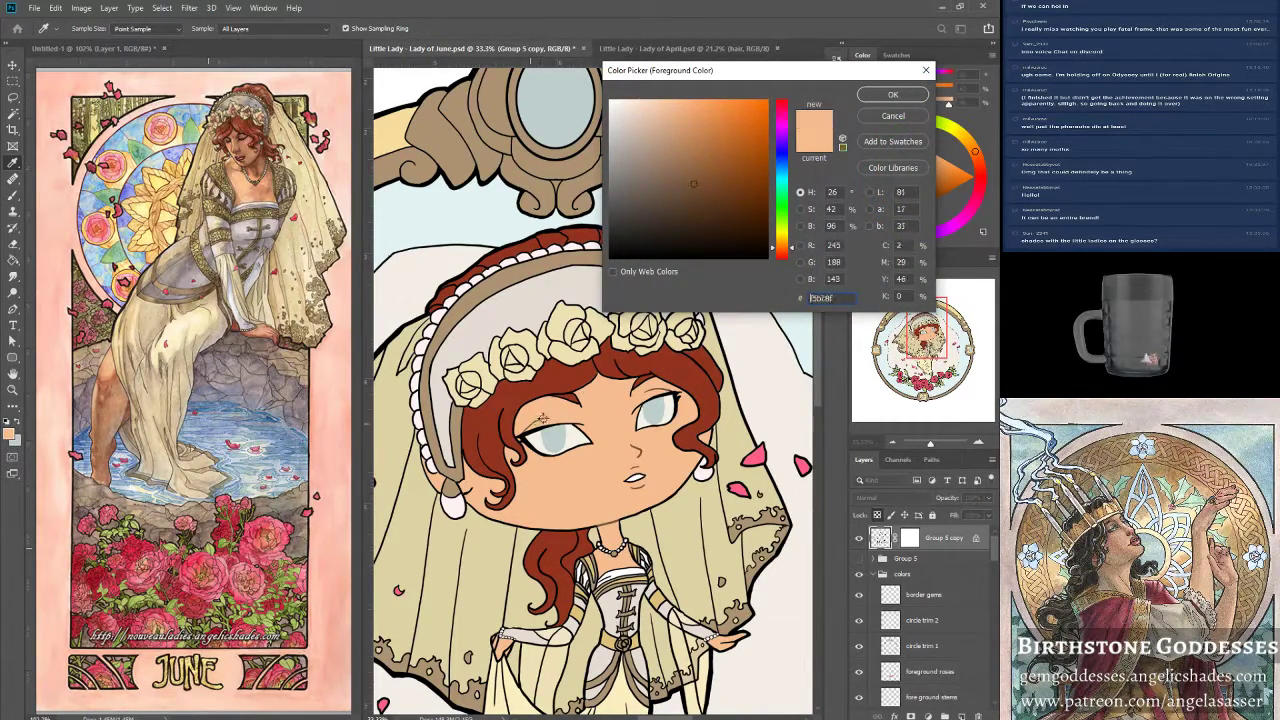
click(524, 430)
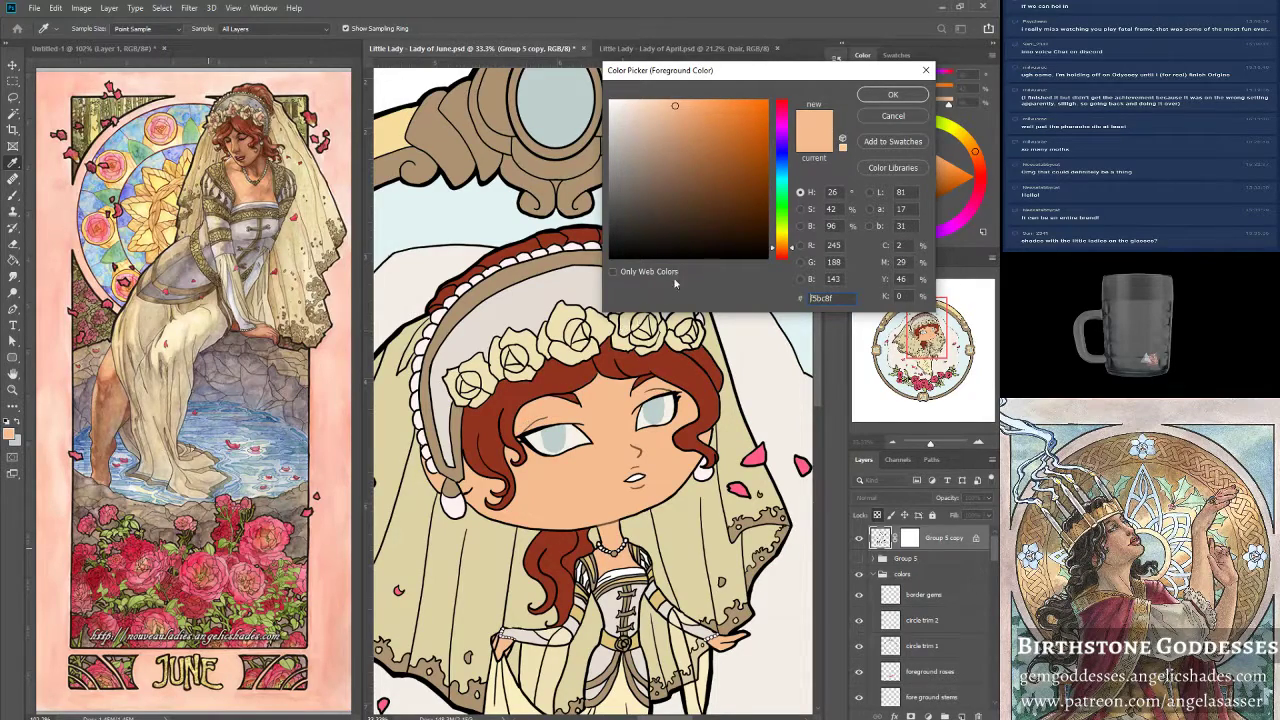
key(Return)
click(14, 196)
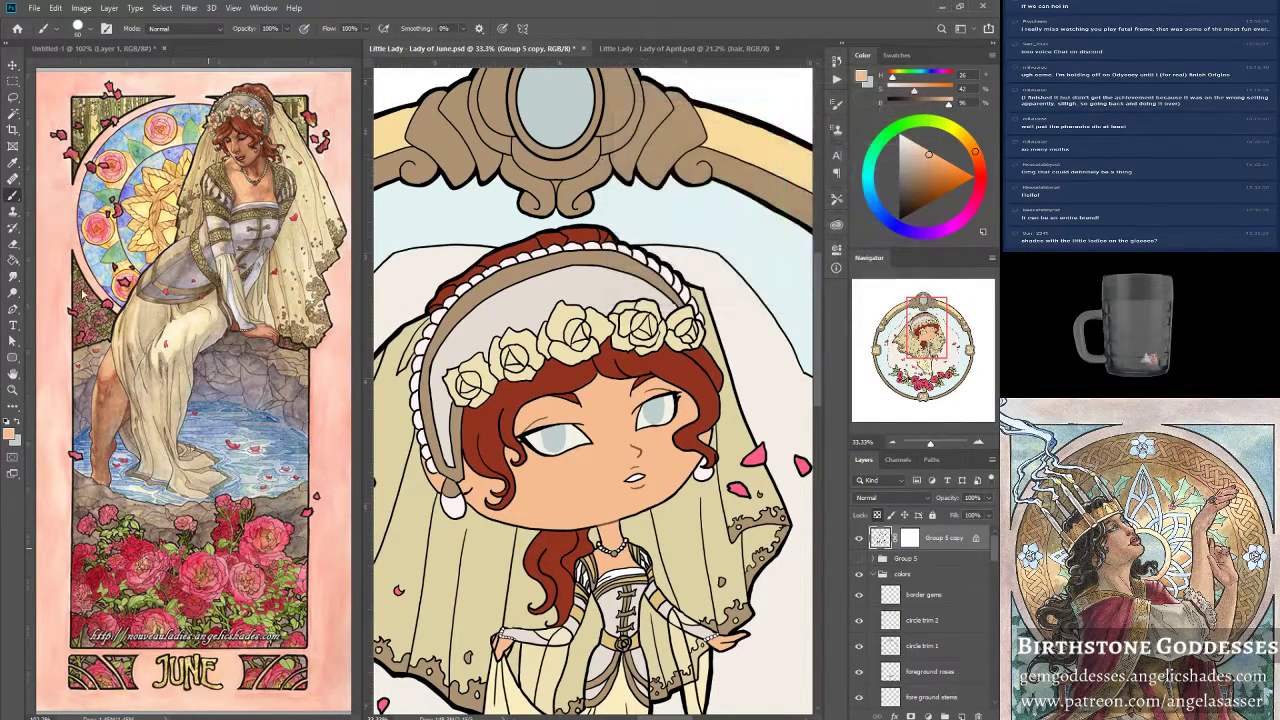
alt+click(541, 420)
alt+click(541, 420)
Set the foreground color to brown 714e32 and repaint the eyelid crease above the larger eye.
click(12, 433)
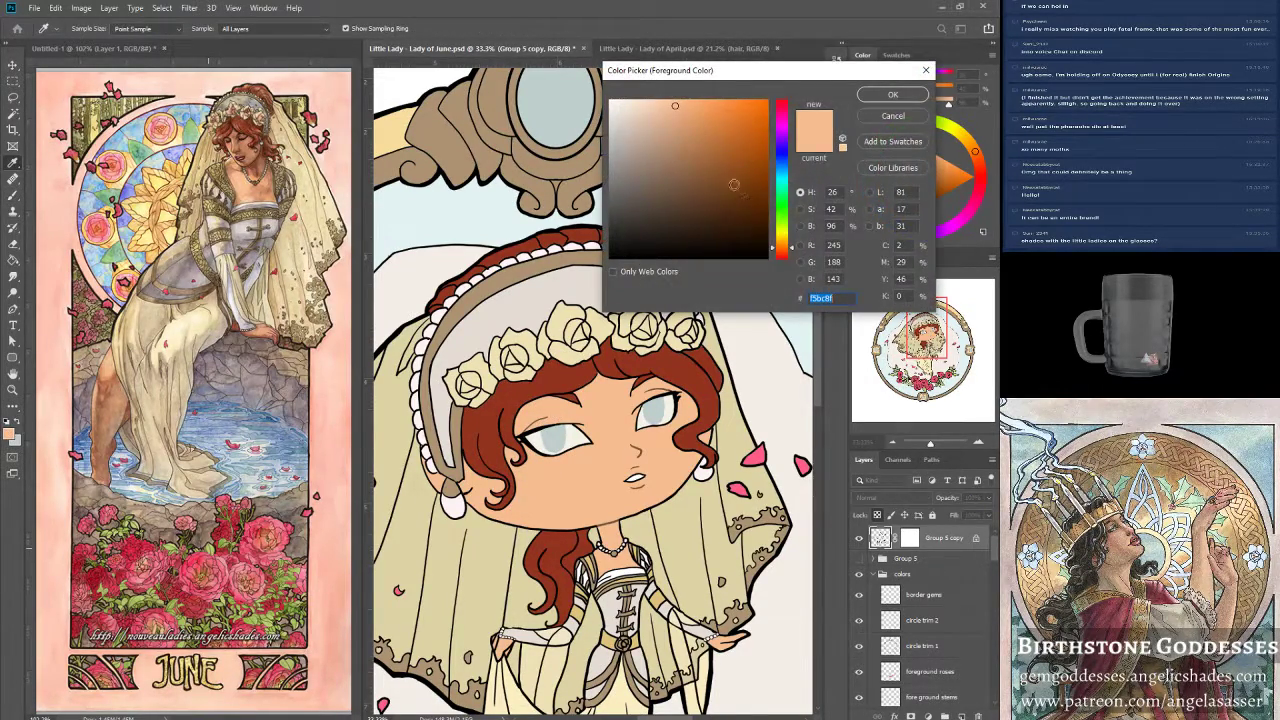
text(7c5638)
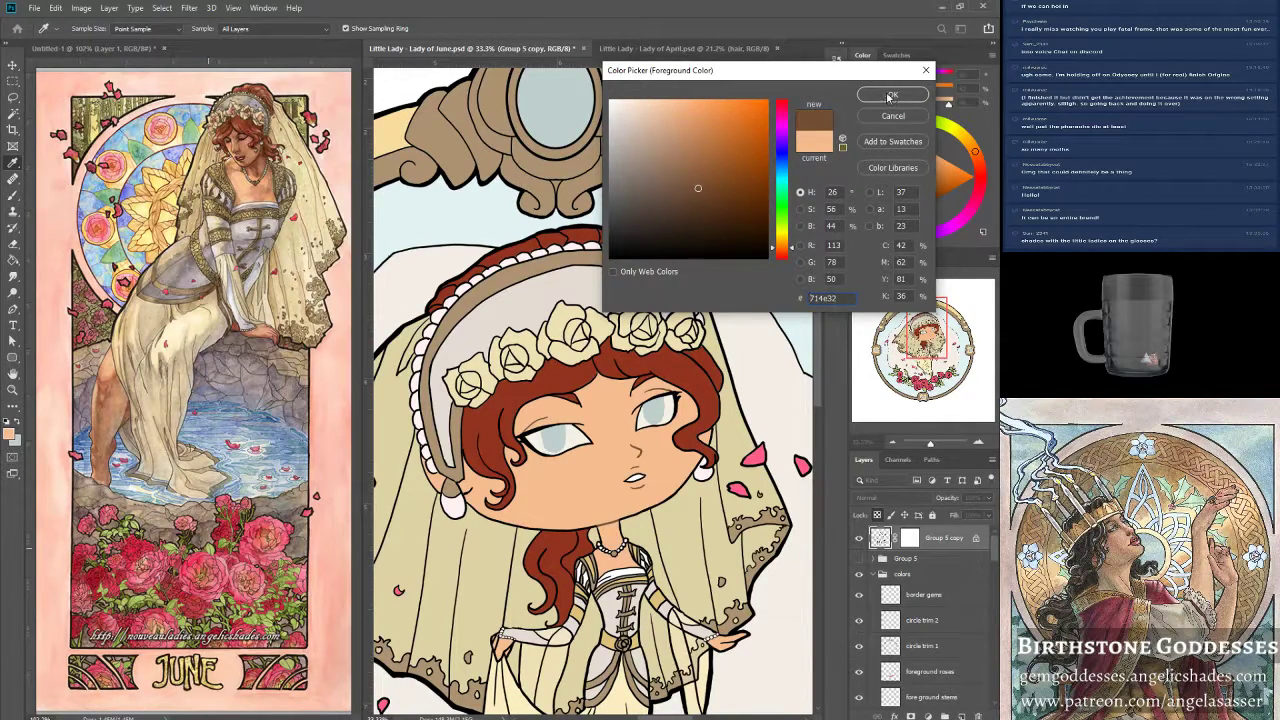
click(890, 95)
drag(548, 410, 530, 428)
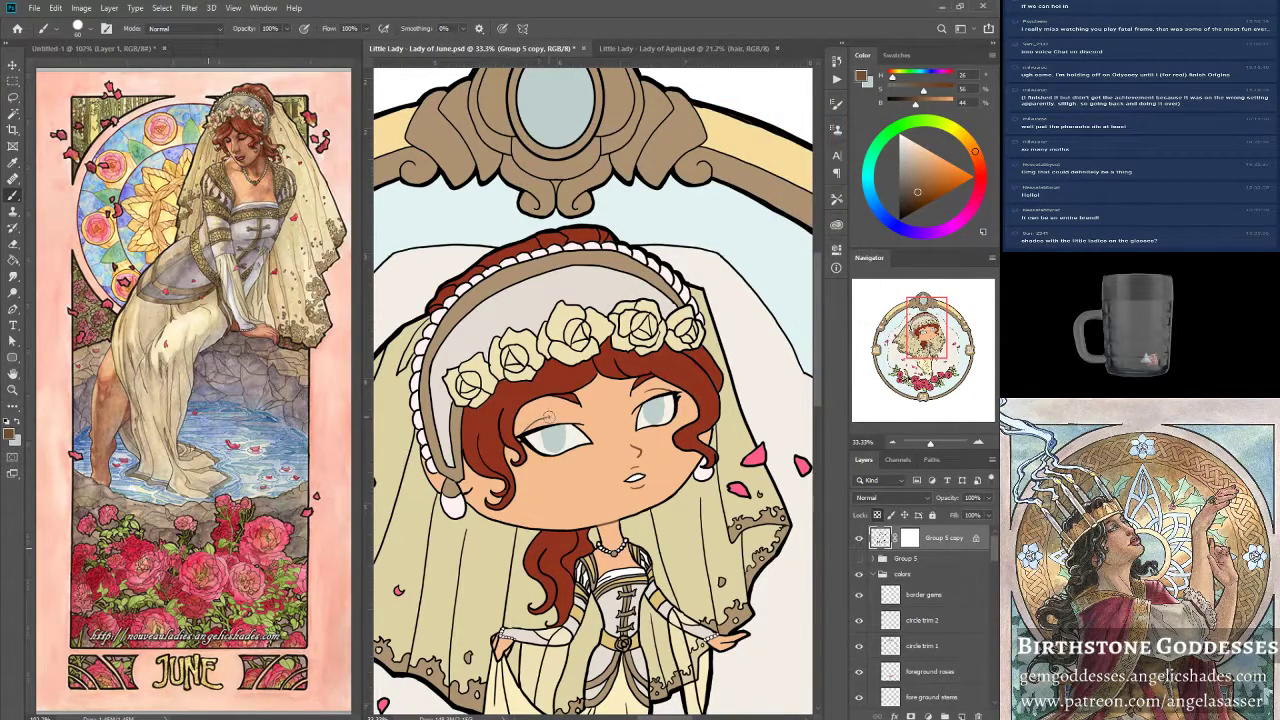
Set the foreground to a more saturated brown with hue 26 and saturation 83, and recolor the eyelid crease lines of both eyes.
click(860, 76)
click(716, 180)
click(740, 180)
click(890, 93)
mouse_move(527, 424)
mouse_down()
mouse_move(552, 416)
mouse_move(533, 423)
mouse_up()
drag(644, 391, 666, 390)
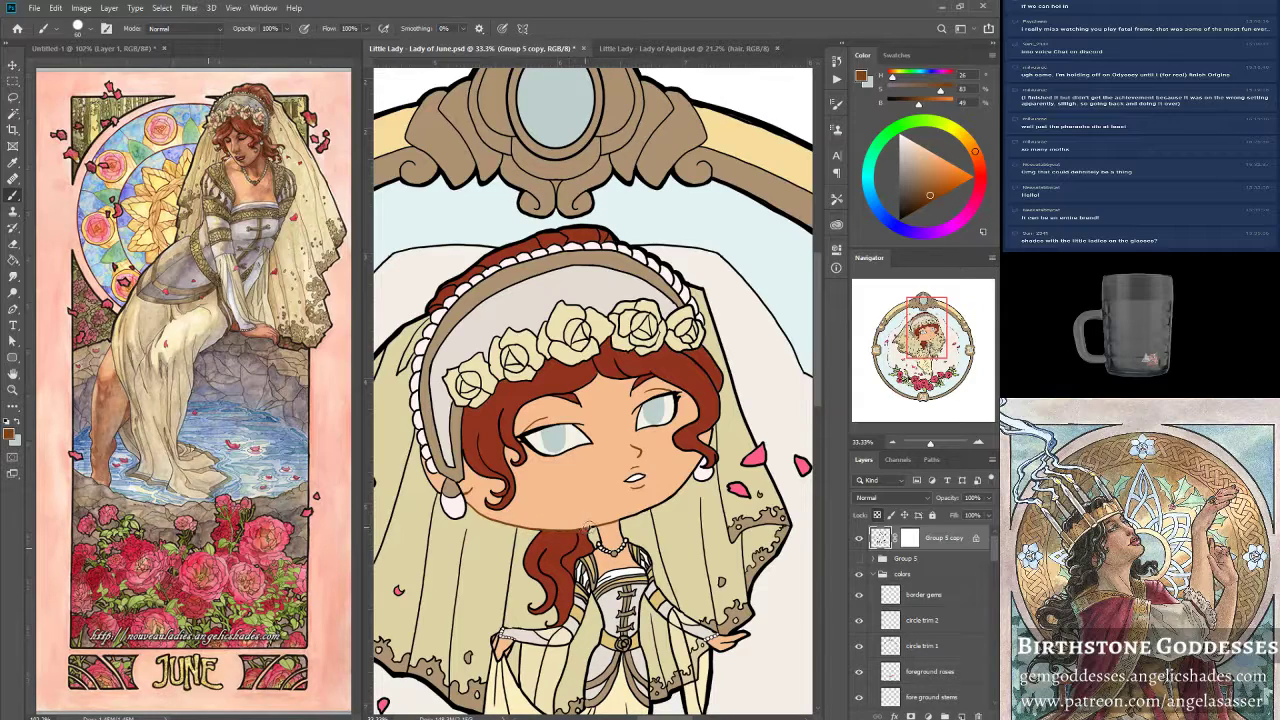
Sample the line art's black as the background color and return to brown as the foreground color.
key(x)
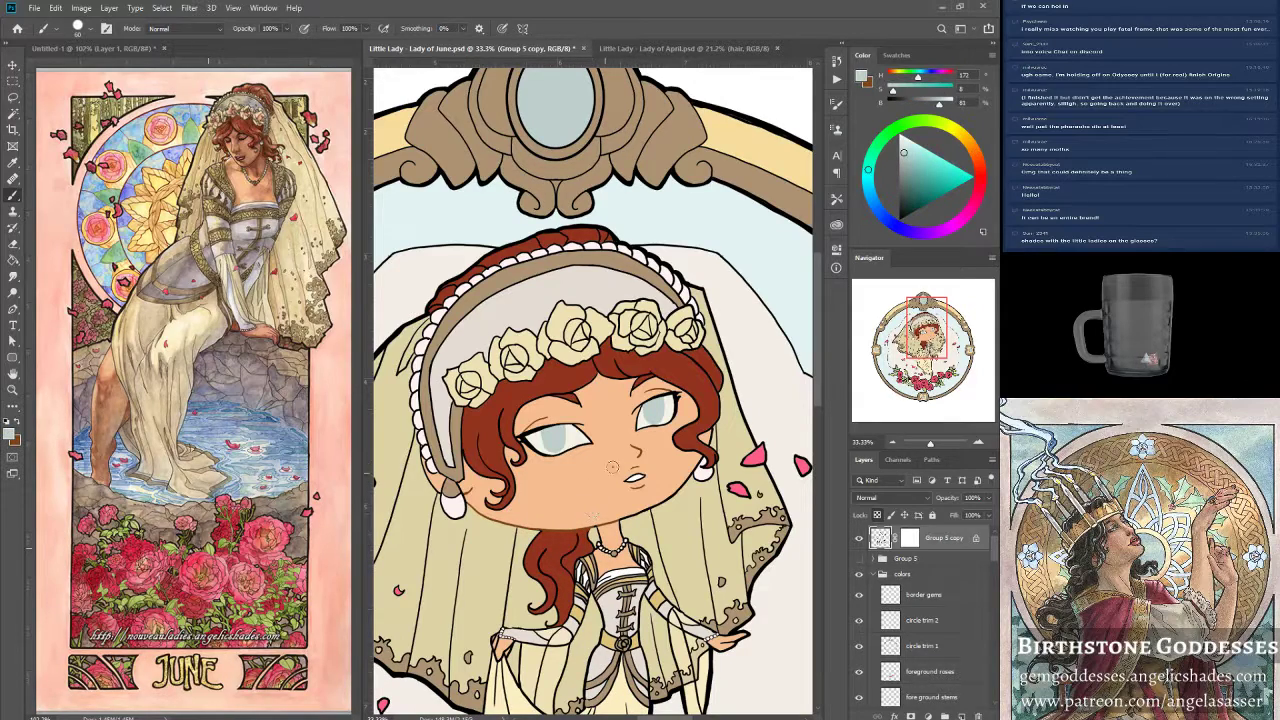
alt+click(611, 523)
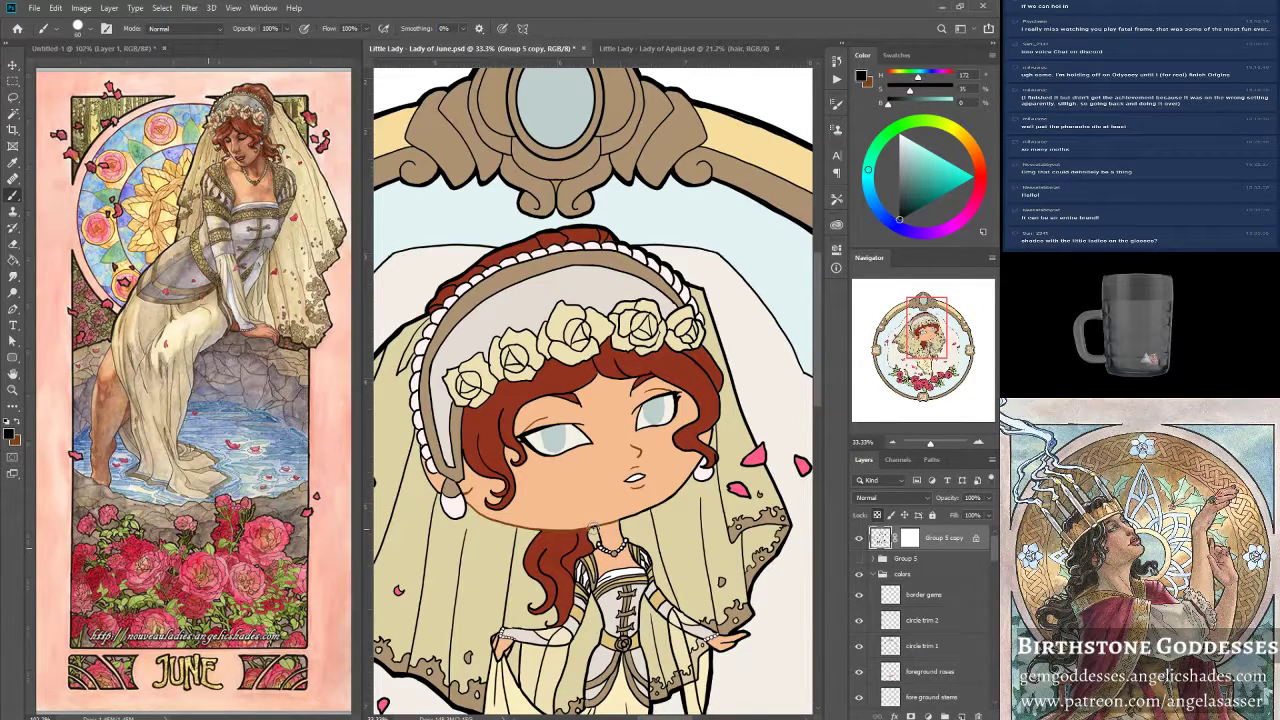
key(x)
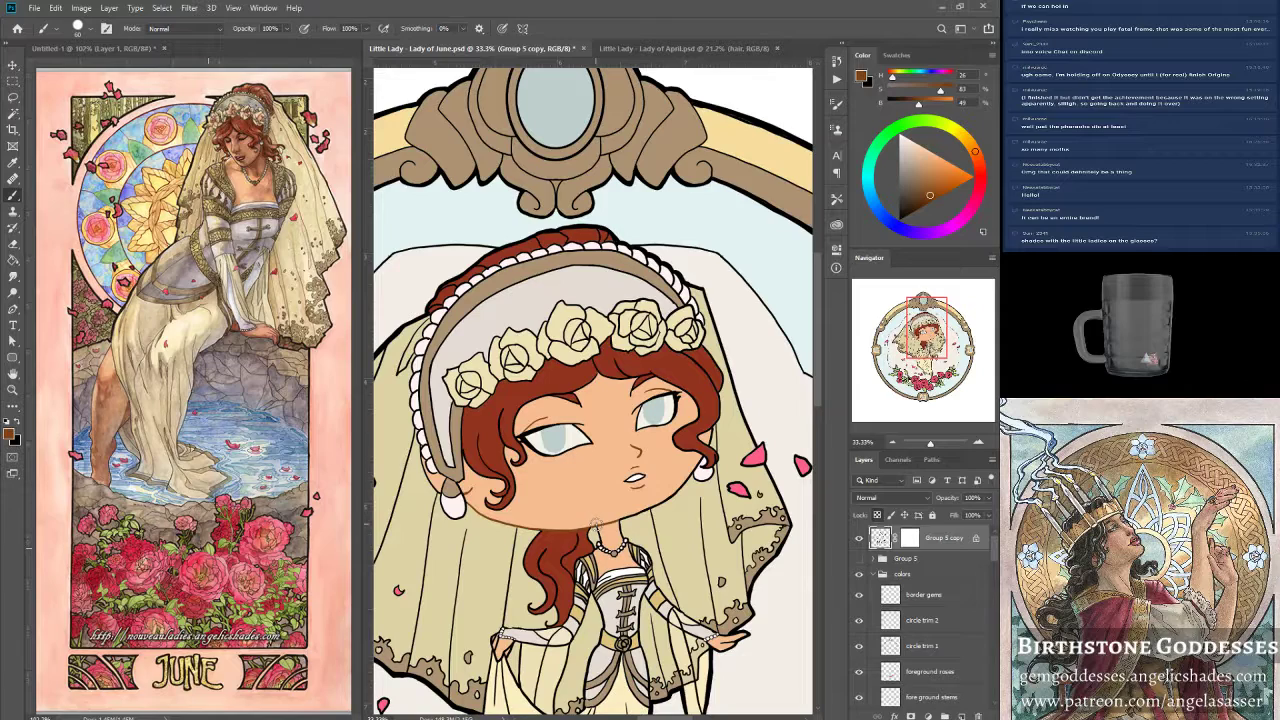
Lasso the neck line, the jawline from neck to cheek, and the nearby ear outline beside the curl.
click(13, 97)
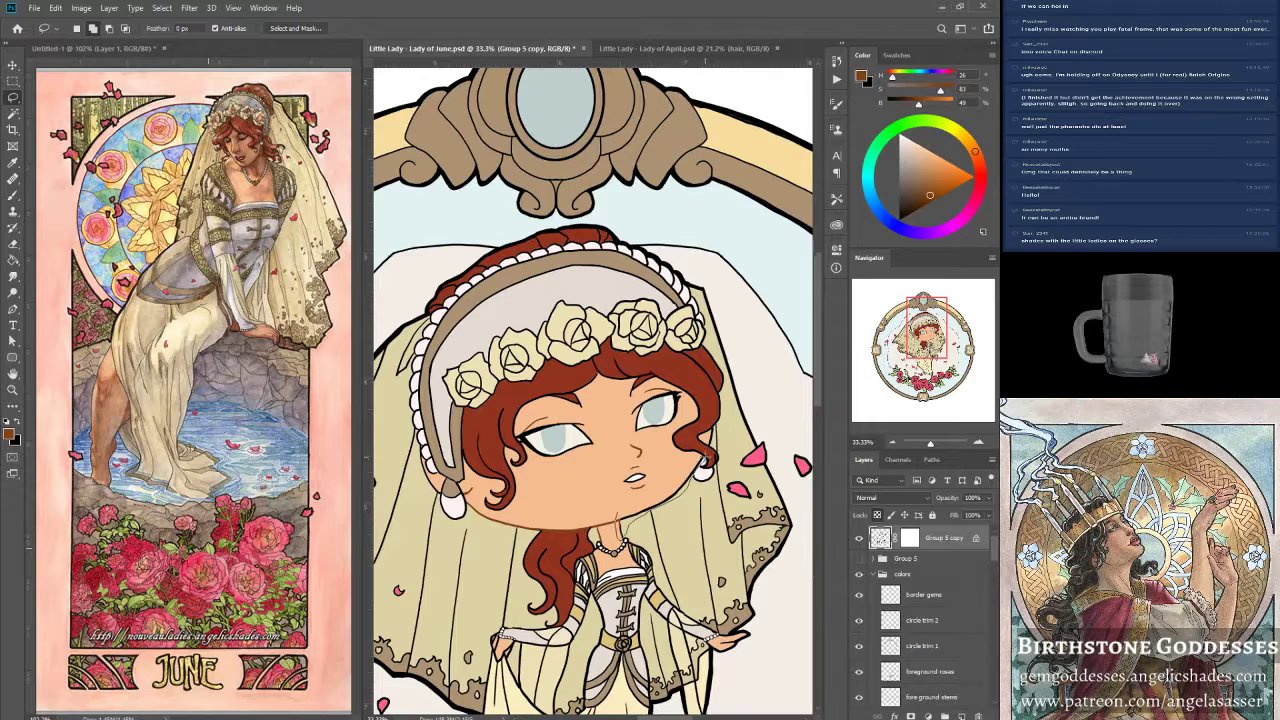
drag(618, 510, 618, 514)
drag(709, 429, 707, 436)
drag(716, 447, 716, 421)
Add the remaining black segments of the jawline and the ear outline around the large pearl earring to the lasso selection.
drag(938, 328, 937, 343)
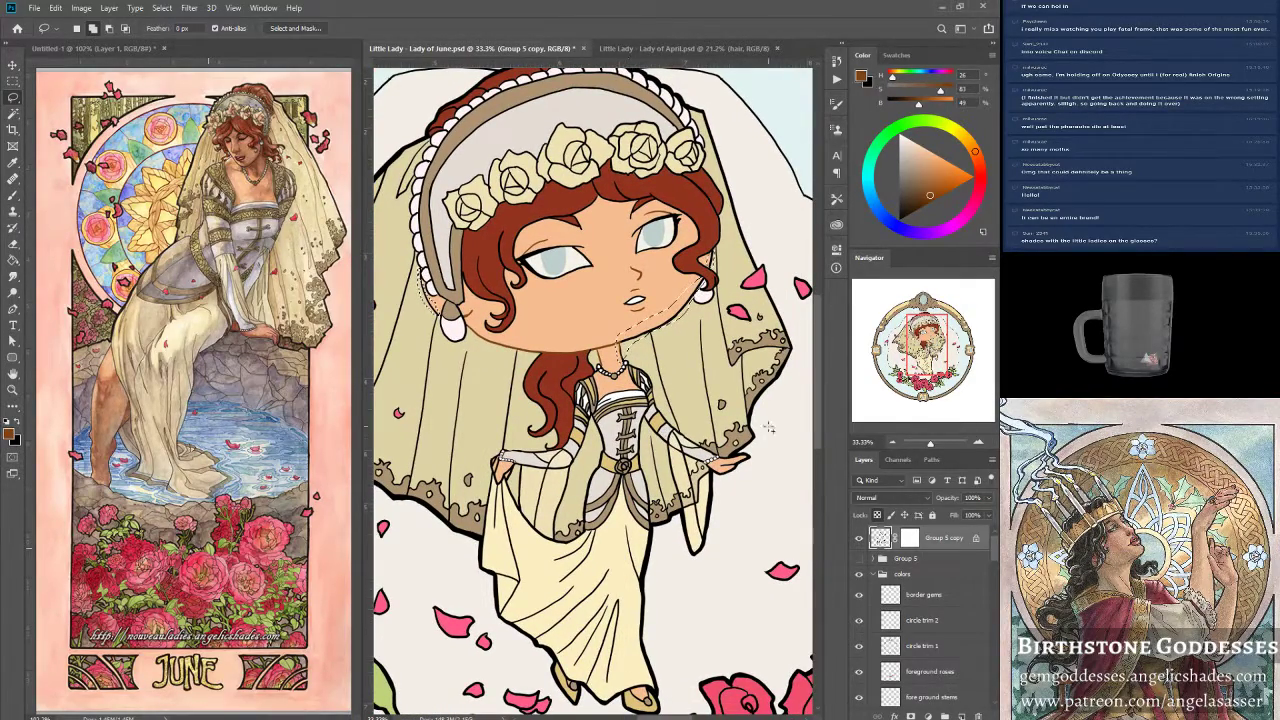
drag(931, 443, 933, 444)
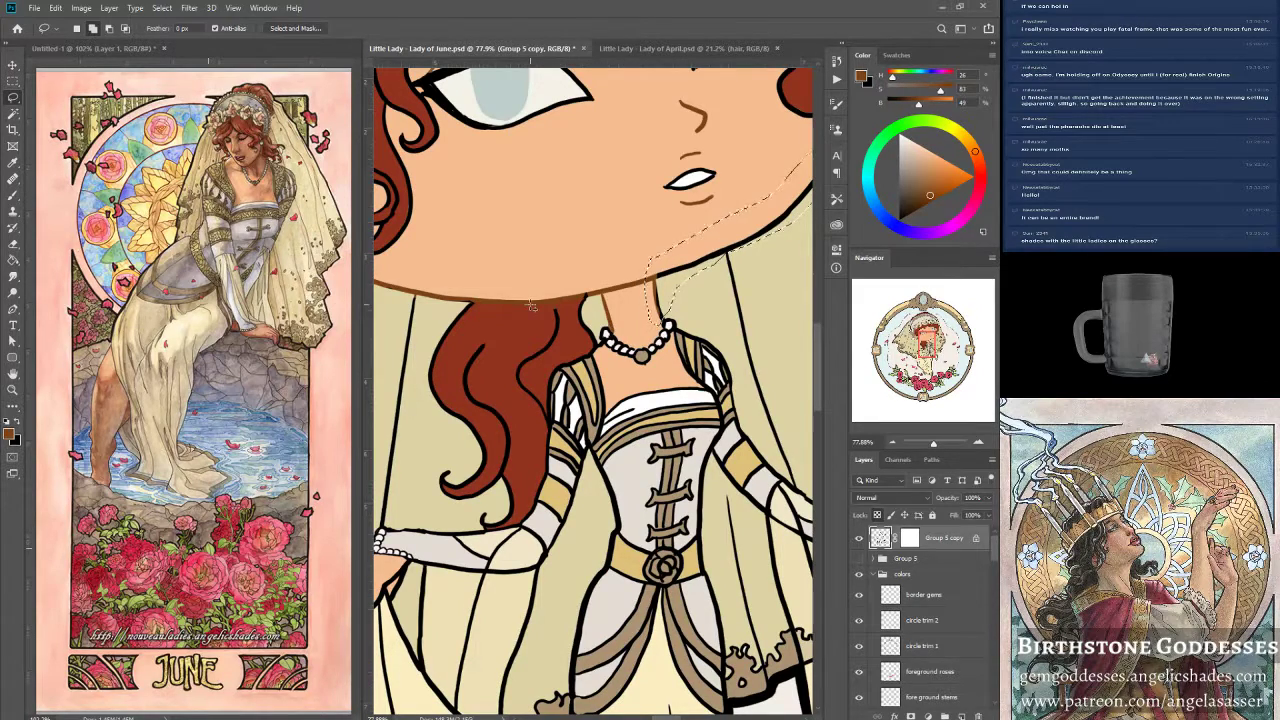
drag(933, 444, 937, 443)
drag(912, 346, 913, 346)
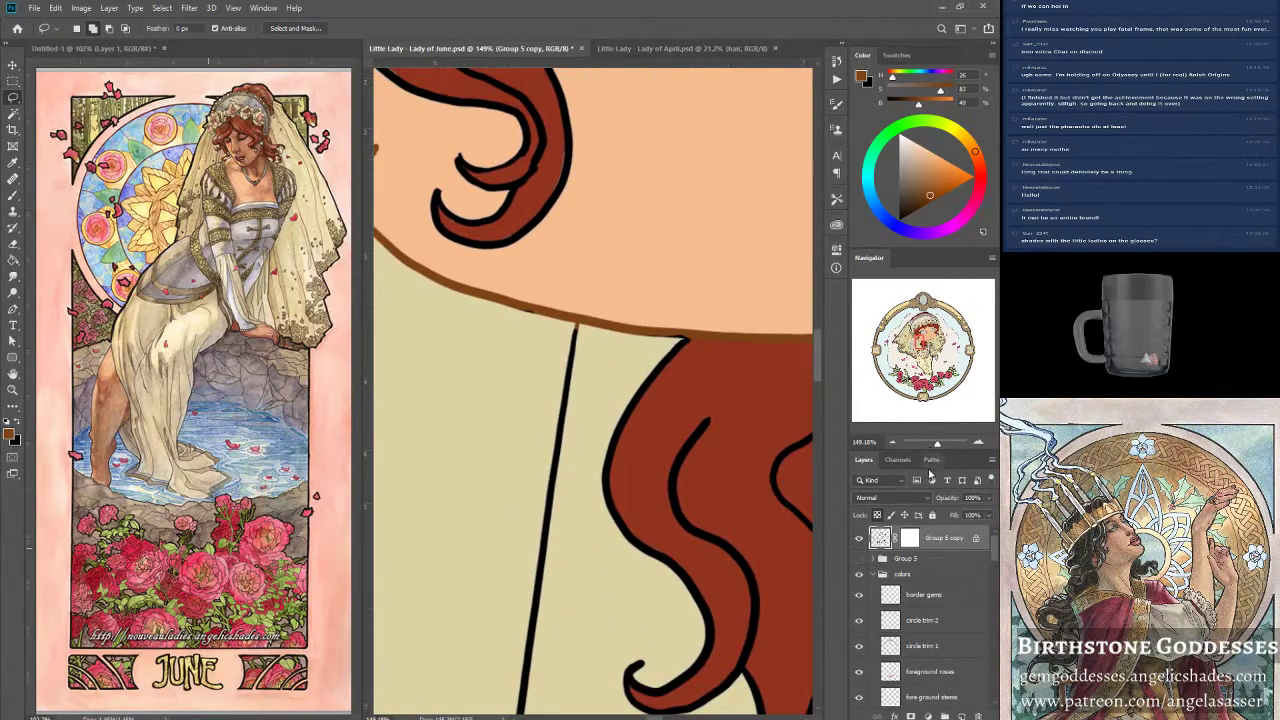
drag(936, 446, 937, 443)
mouse_move(521, 310)
mouse_down()
mouse_move(532, 326)
mouse_move(521, 310)
mouse_up()
mouse_move(640, 340)
mouse_down()
mouse_move(710, 338)
mouse_move(647, 340)
mouse_move(638, 310)
mouse_move(720, 318)
mouse_move(713, 343)
mouse_move(622, 336)
mouse_move(629, 274)
mouse_up()
drag(410, 240, 705, 297)
drag(628, 224, 660, 280)
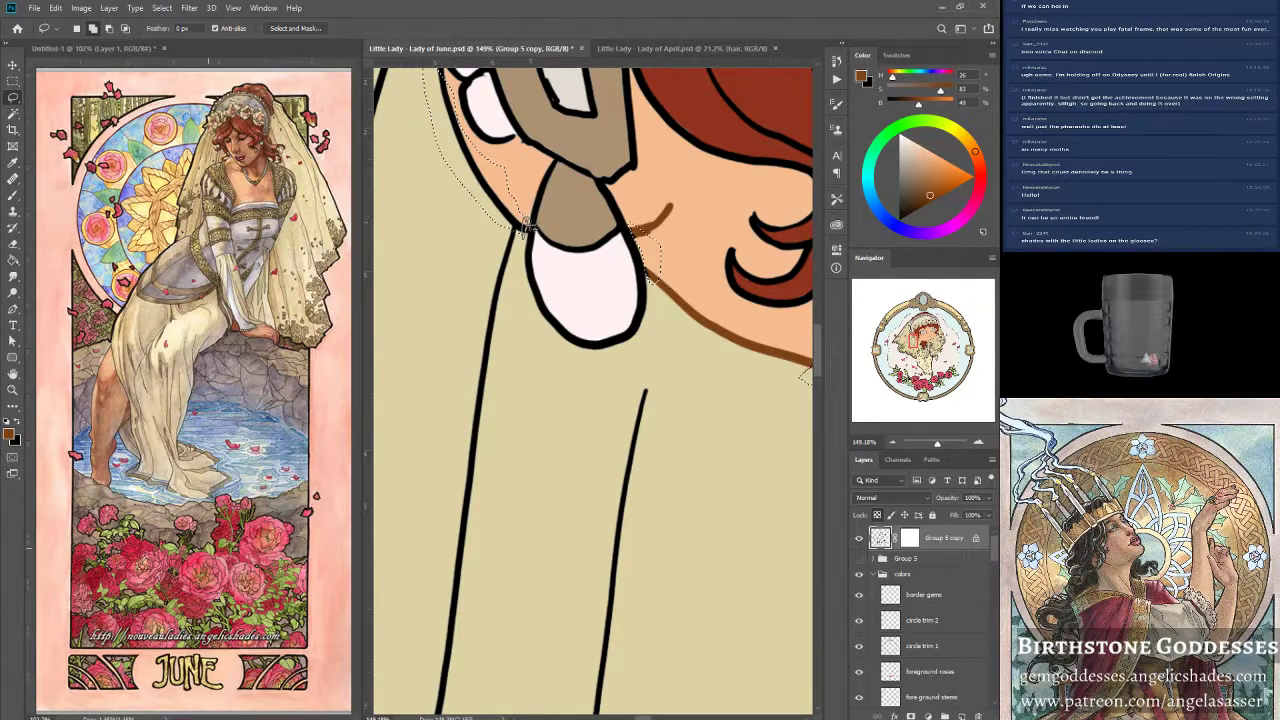
key(alt)
Add the outlines of the hands below the pearl cuffs to the lasso selection.
drag(937, 443, 937, 450)
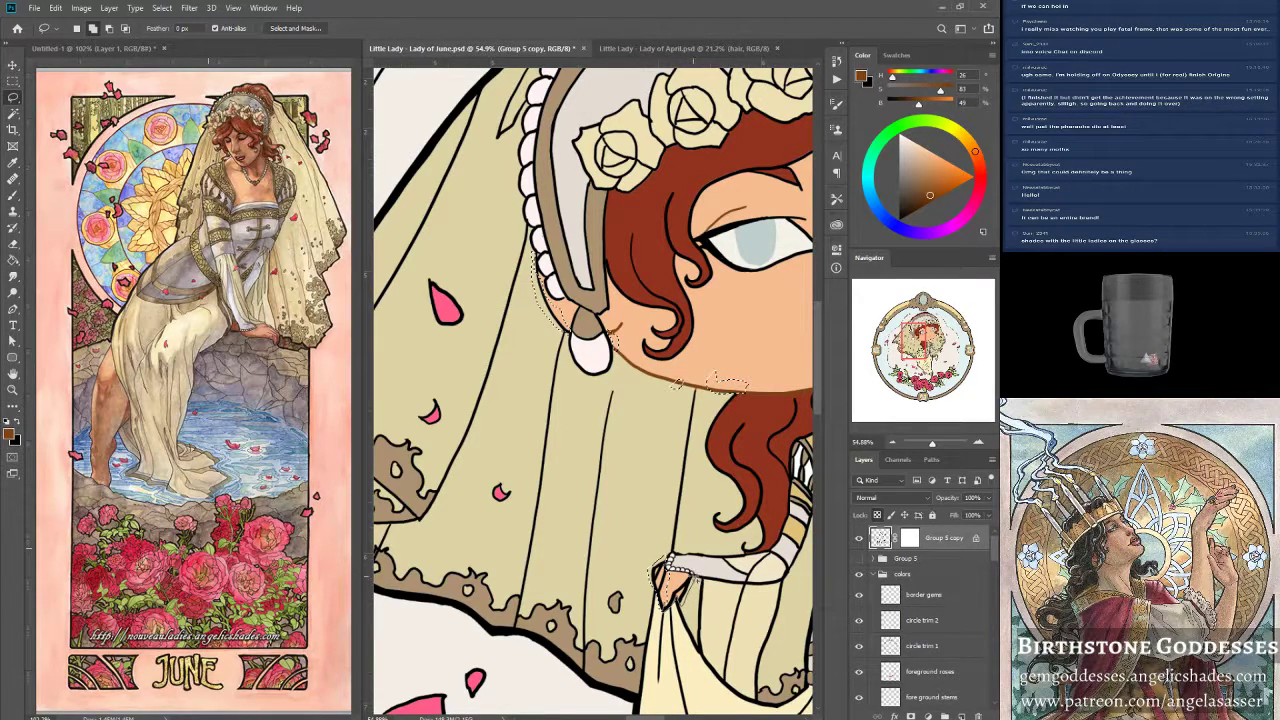
drag(914, 347, 933, 347)
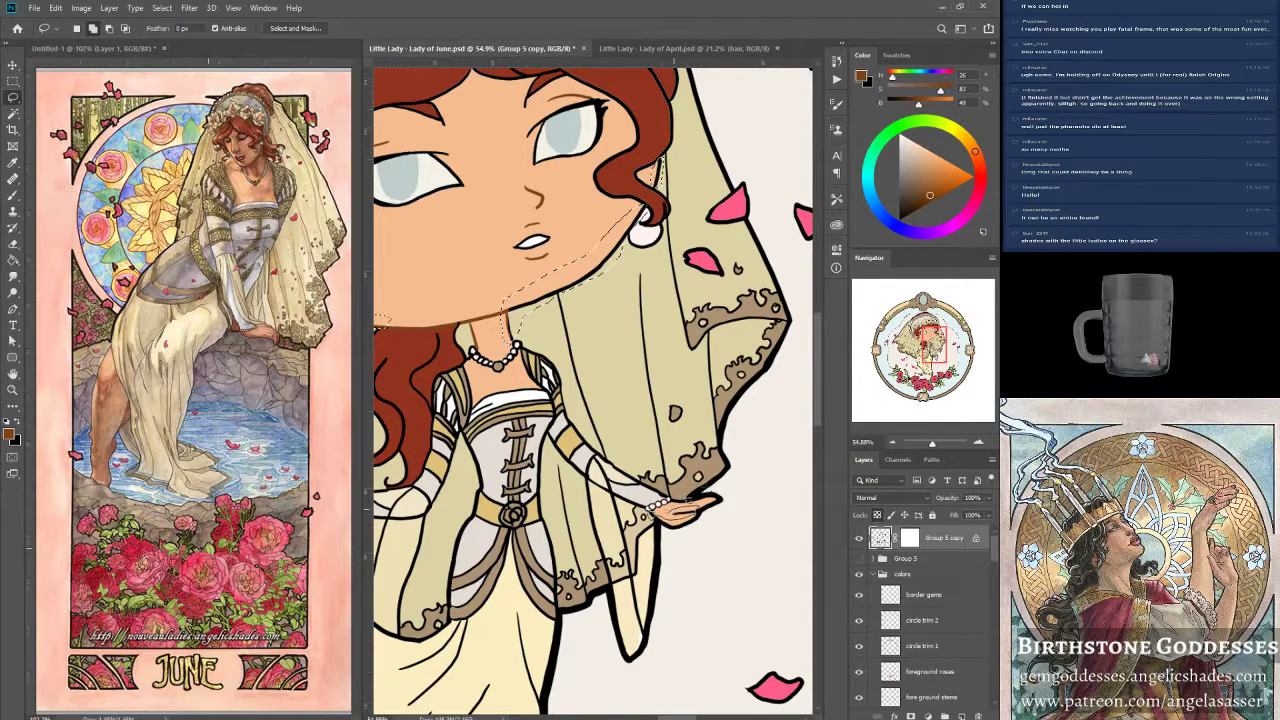
drag(652, 510, 424, 157)
drag(924, 367, 928, 342)
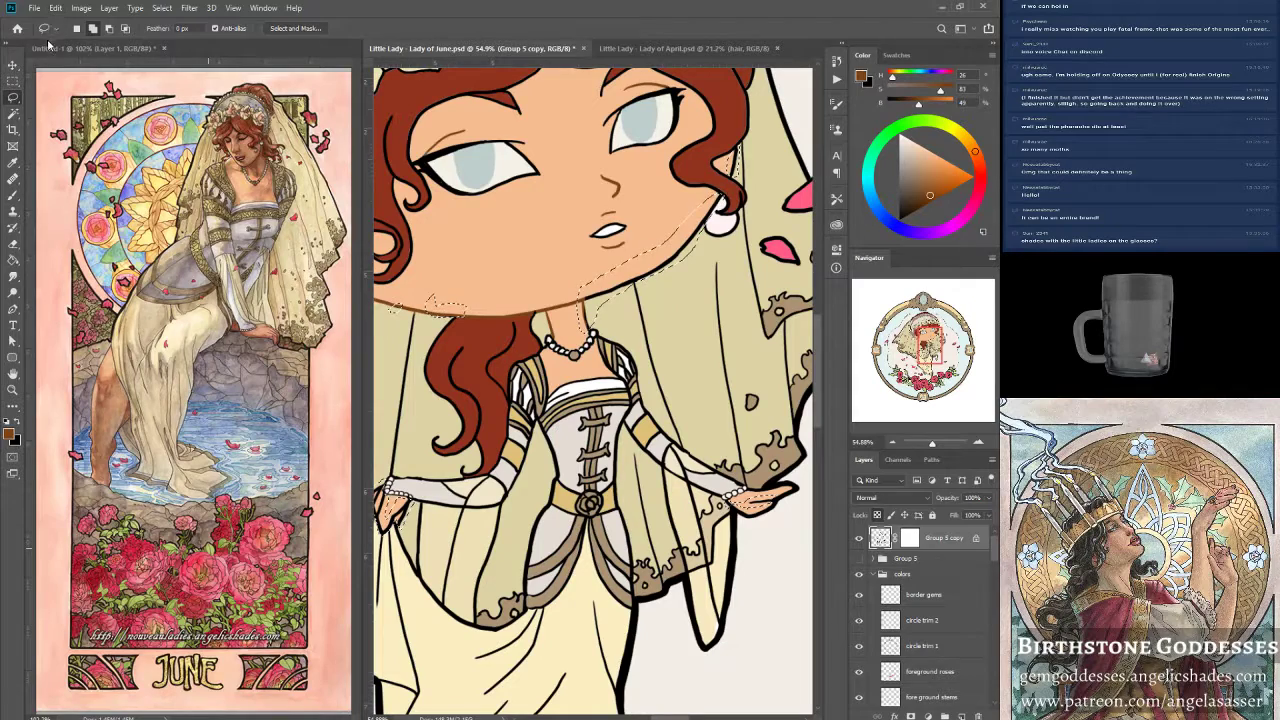
Fill the selected skin outlines with the brown foreground color at 100% opacity, deselect, and save the document.
click(56, 8)
click(80, 200)
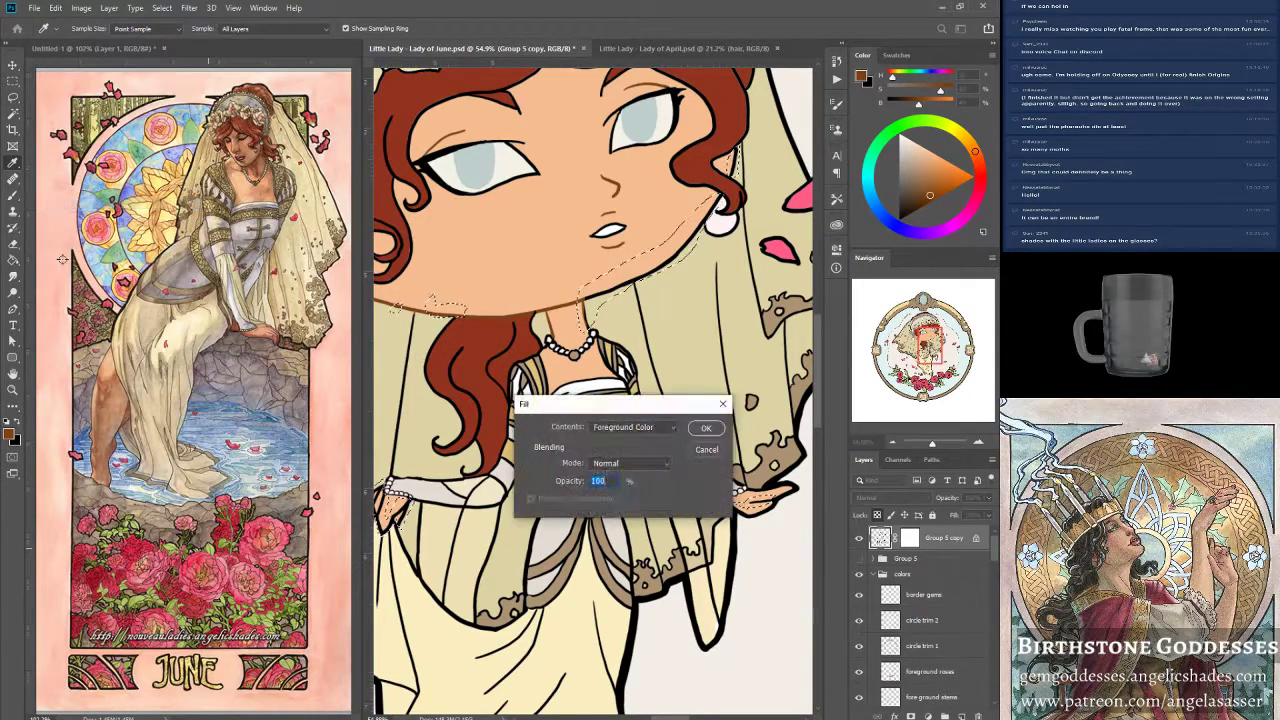
key(Return)
key(l)
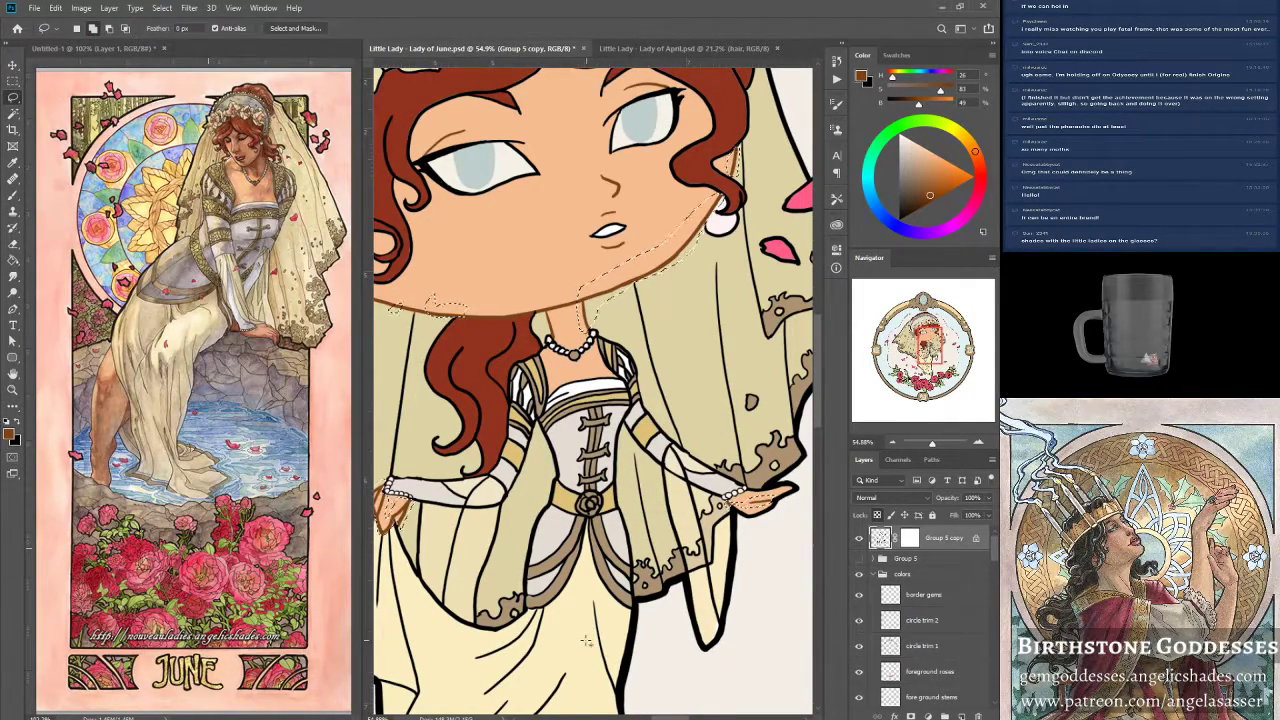
key(ctrl+d)
key(ctrl+s)
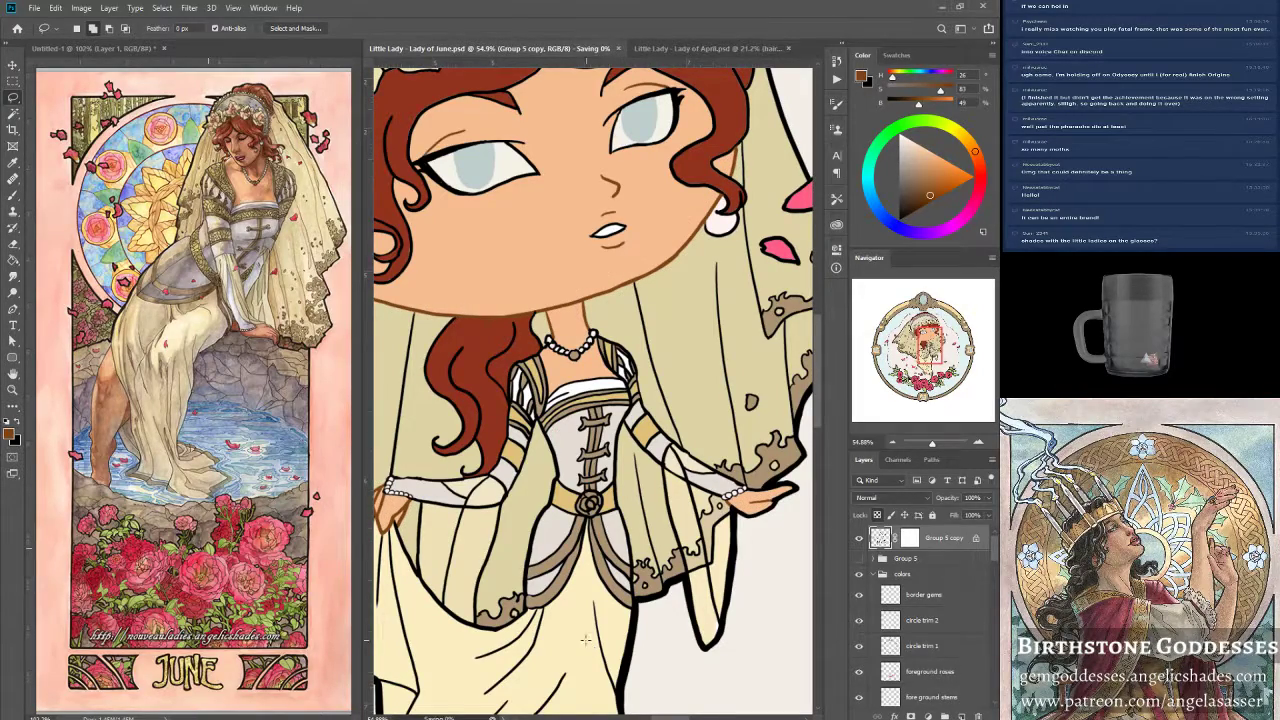
Sample the red-brown hair color and paint the missed spots along the hair edge on the hair layer.
drag(928, 349, 922, 339)
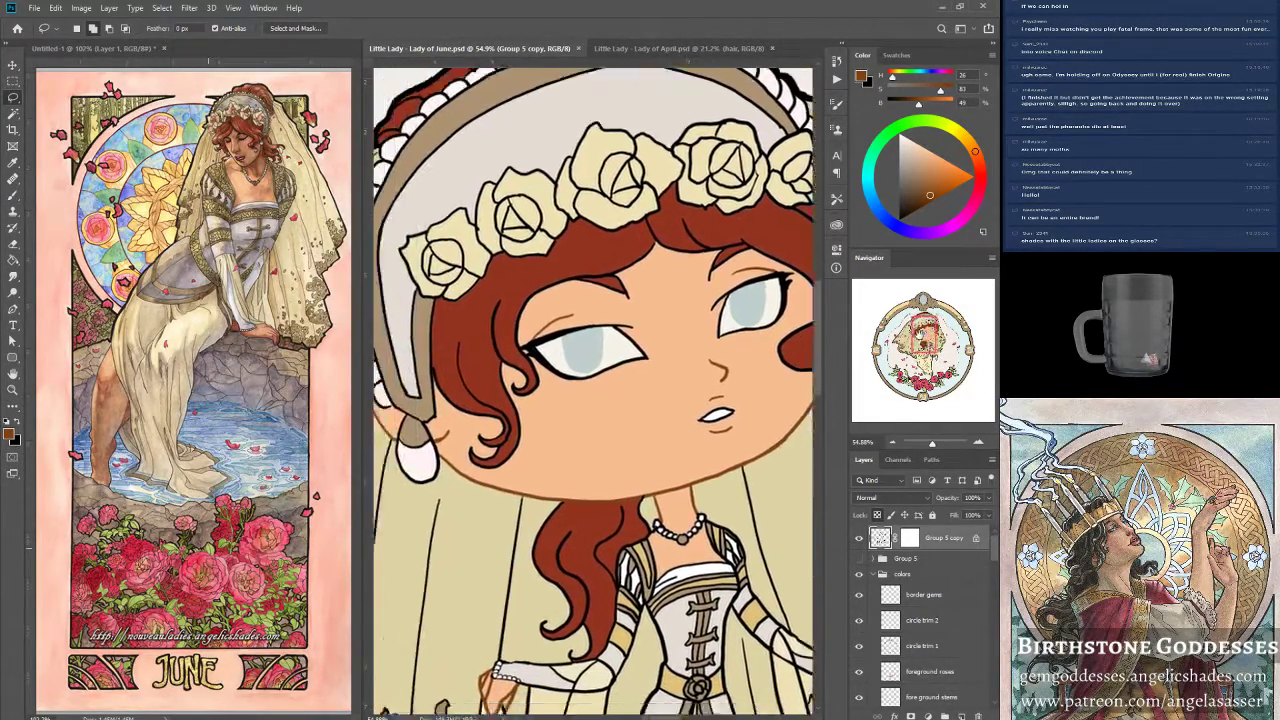
drag(991, 552, 979, 612)
click(912, 644)
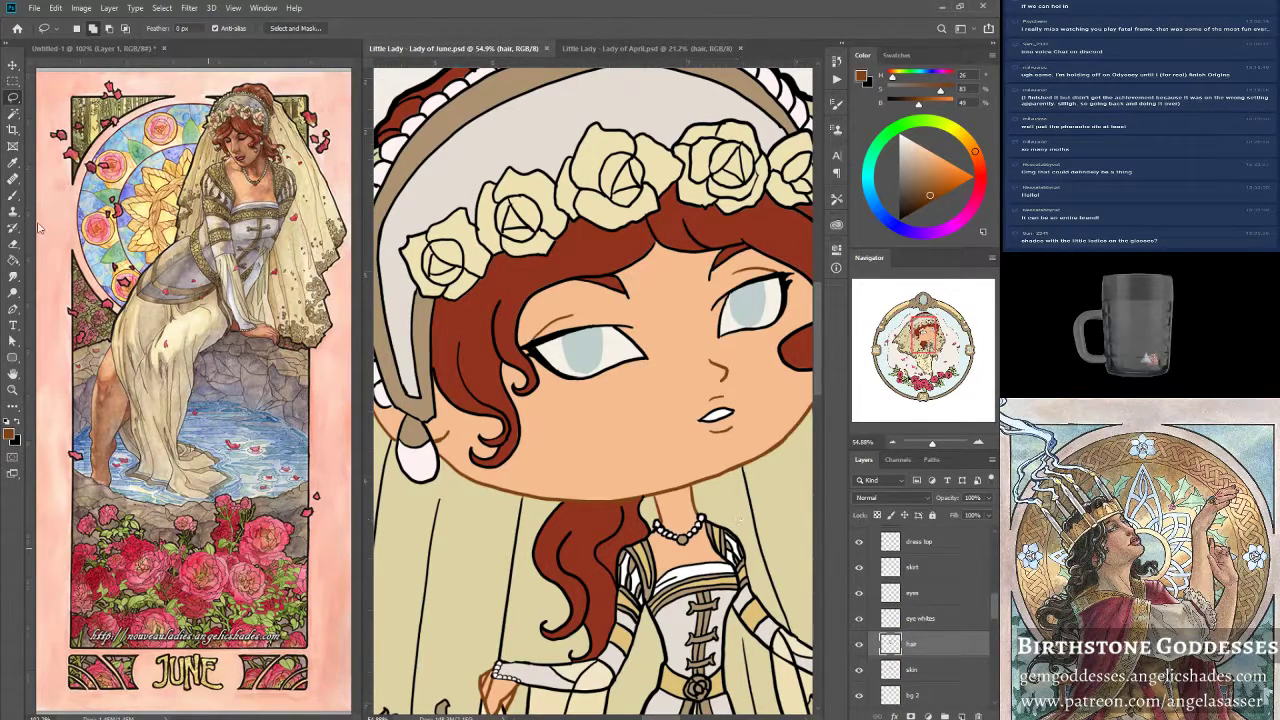
click(13, 195)
alt+click(620, 274)
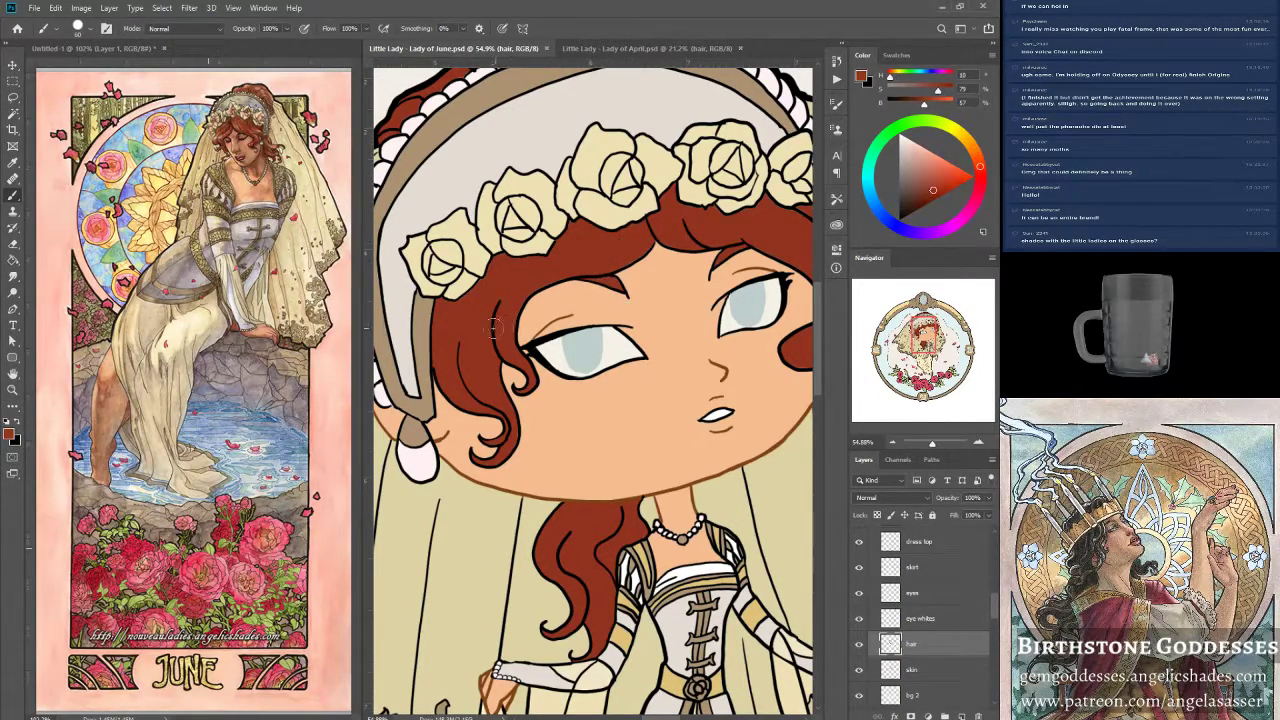
mouse_move(462, 311)
mouse_down()
mouse_move(462, 298)
mouse_move(455, 309)
mouse_up()
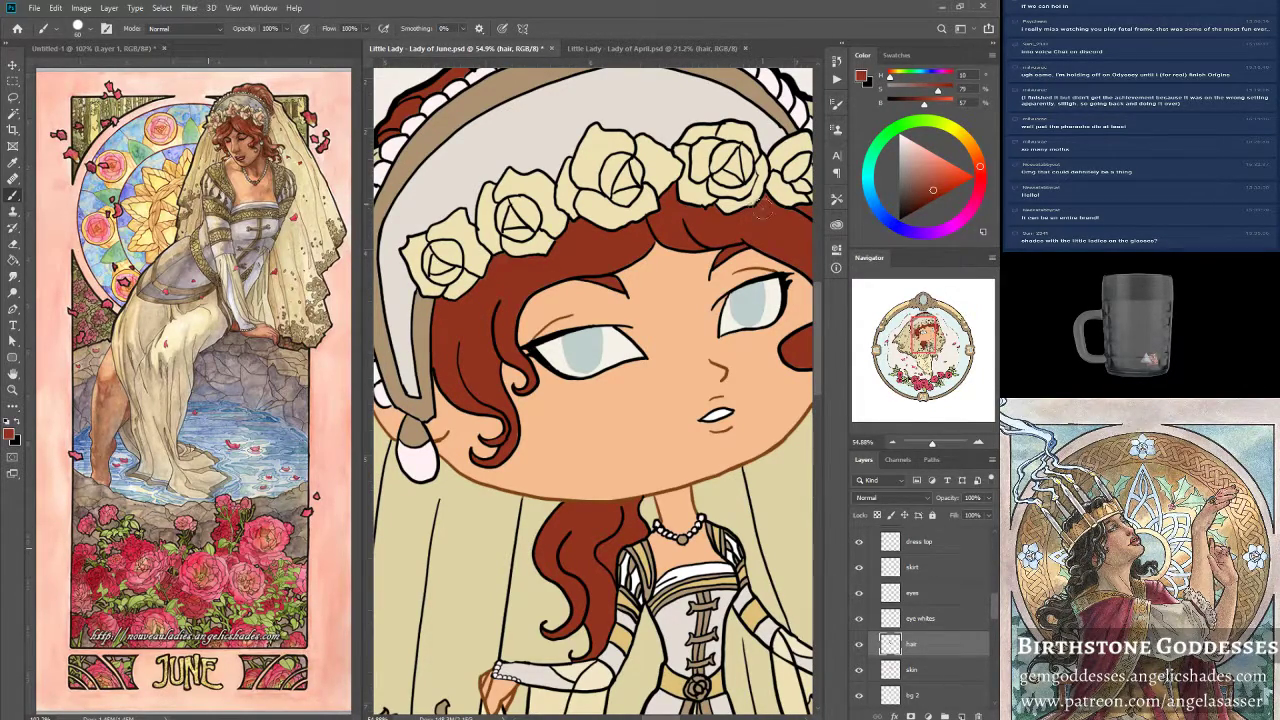
drag(928, 350, 930, 347)
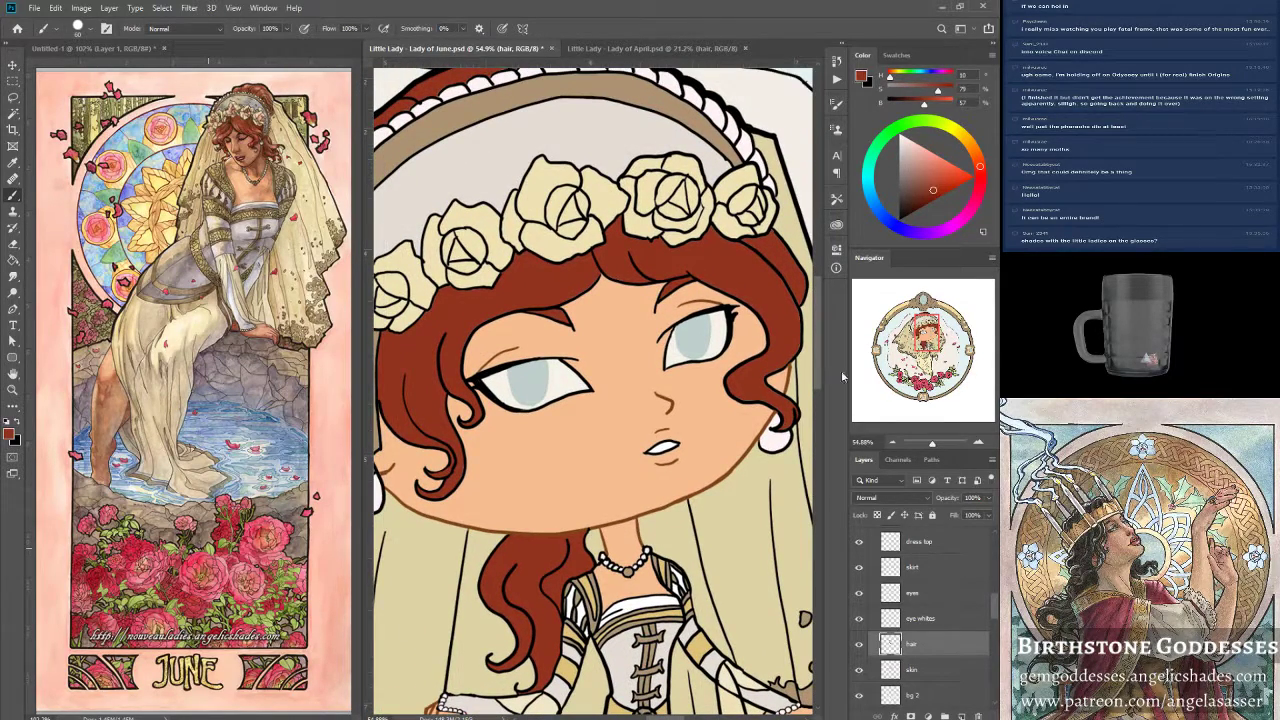
Make the Group 5 copy line art layer active and set the foreground color to a dark reddish brown.
click(13, 97)
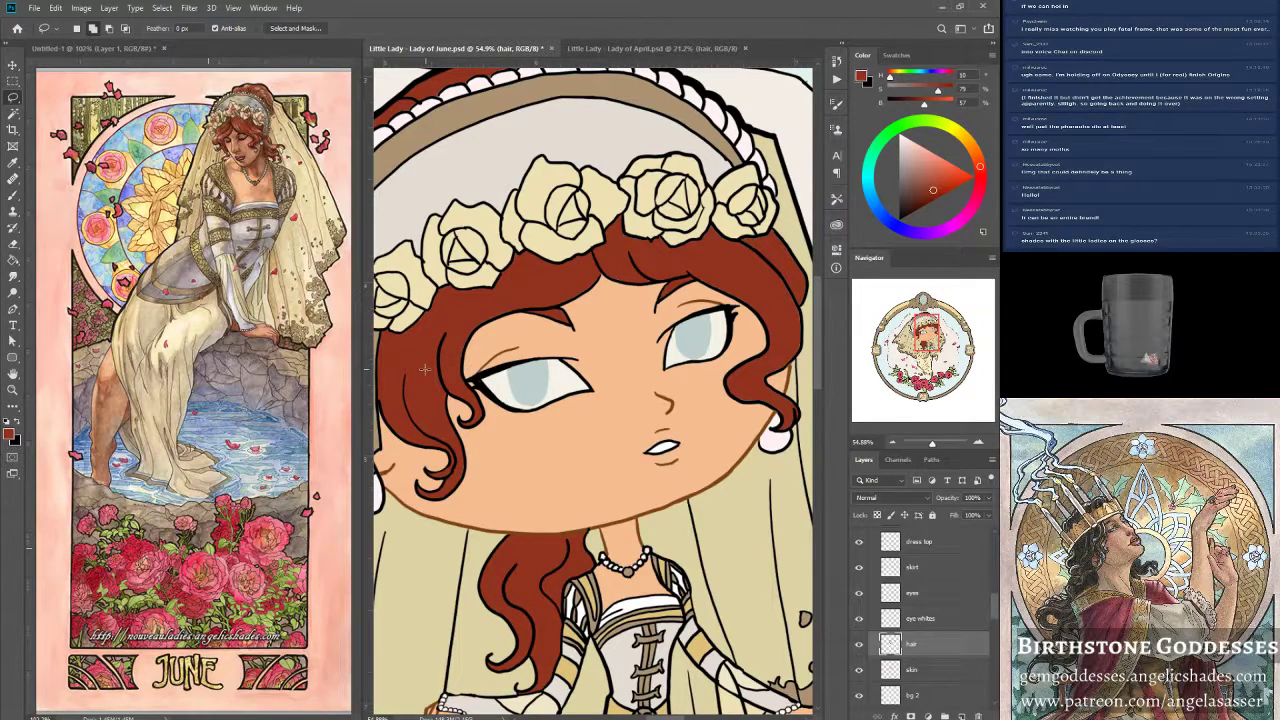
drag(993, 594, 992, 535)
click(881, 544)
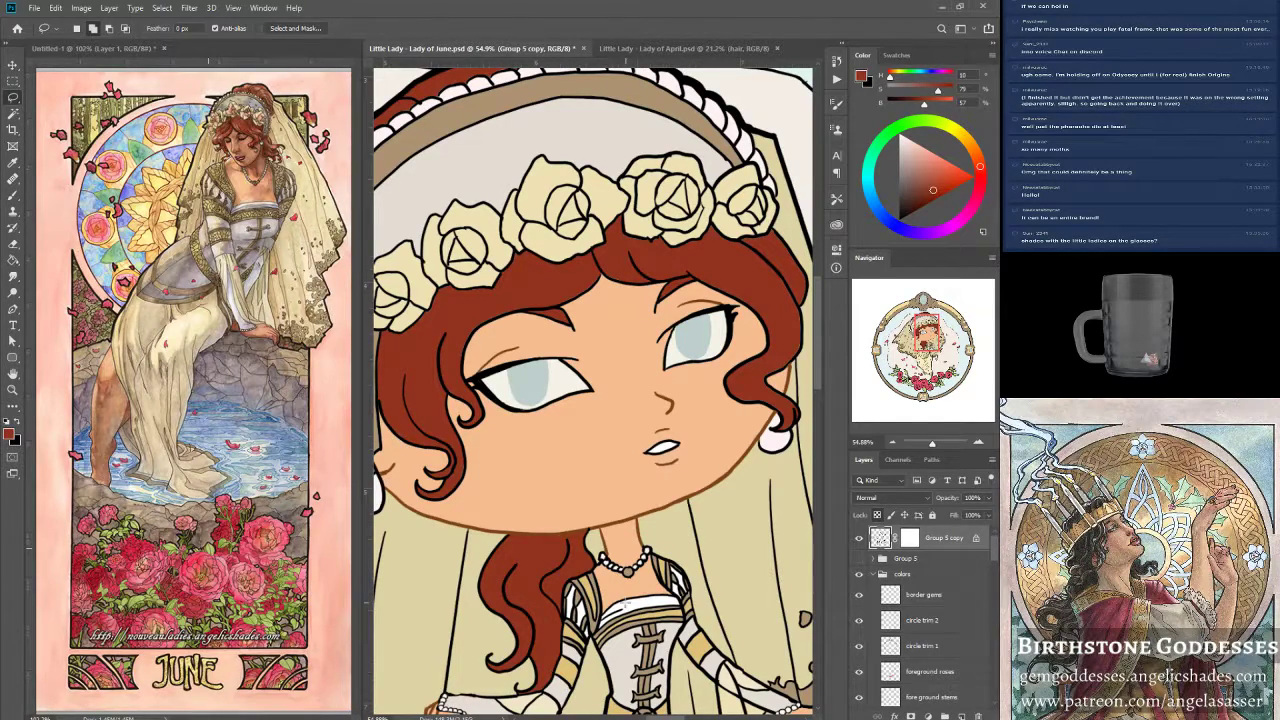
key(b)
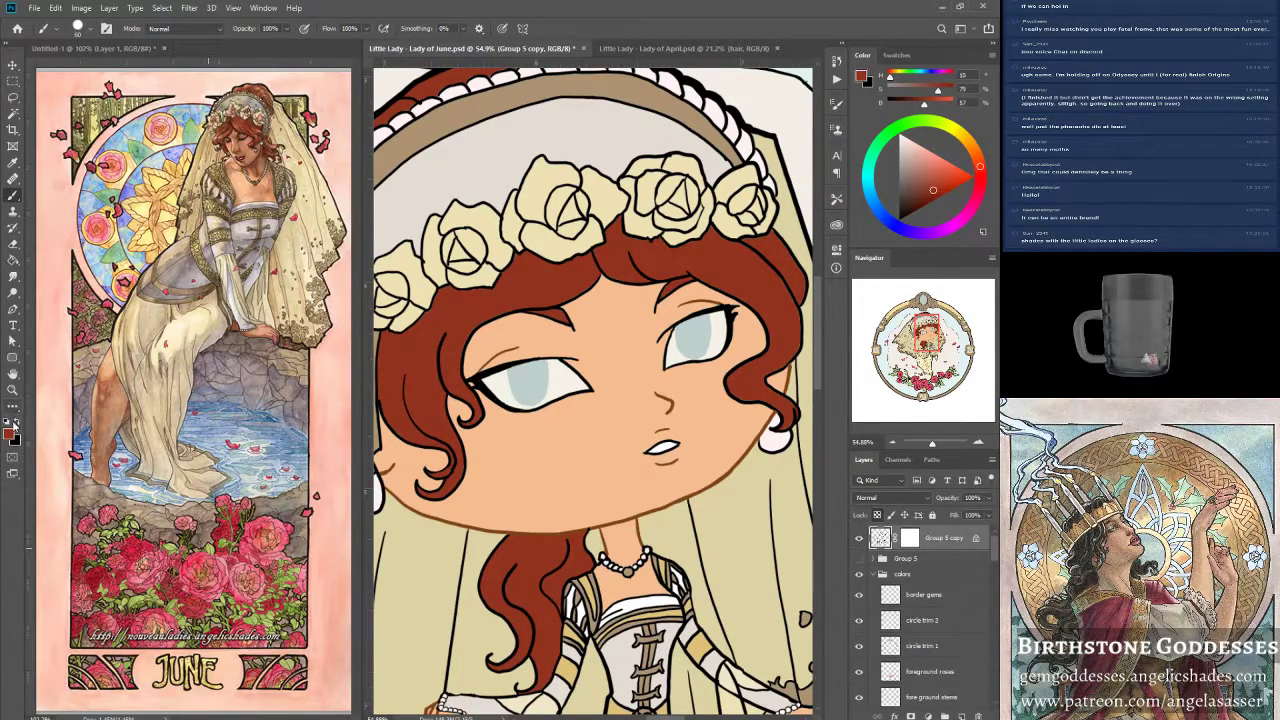
click(10, 430)
drag(732, 189, 740, 213)
click(882, 95)
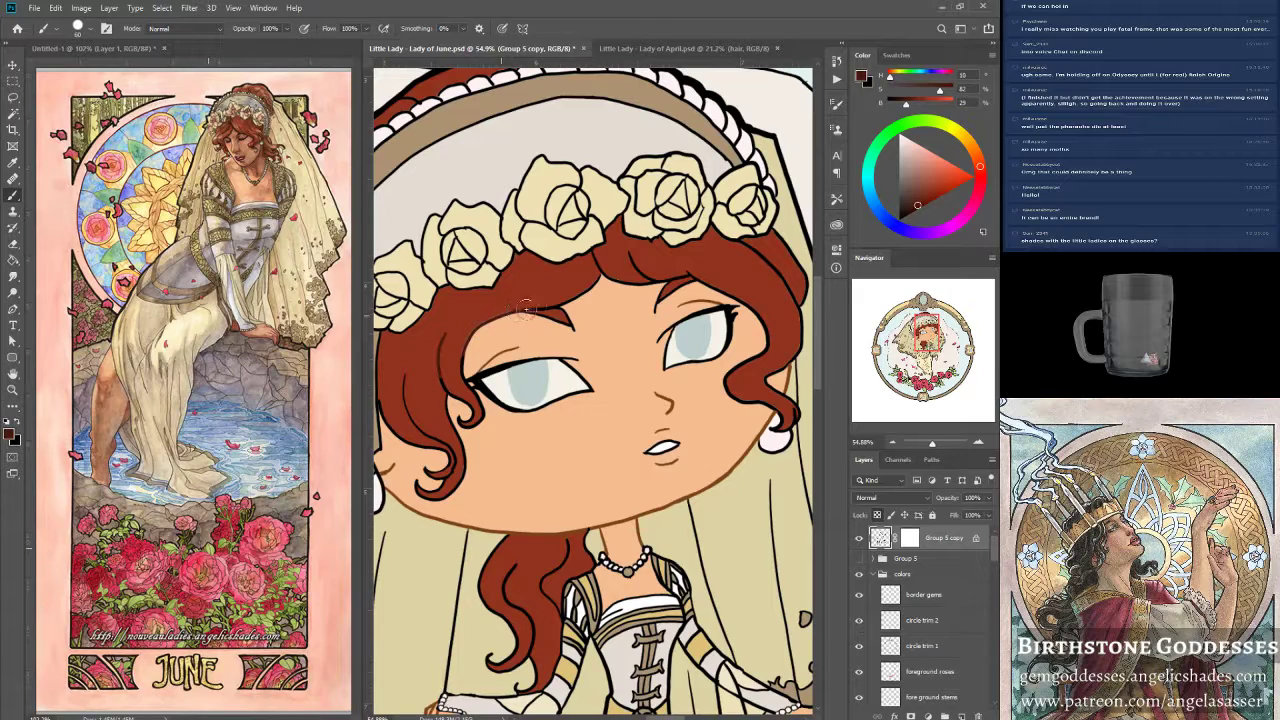
Lasso the outlines of the curls beside the face, the nearest eye, and the inner hair strands.
click(13, 97)
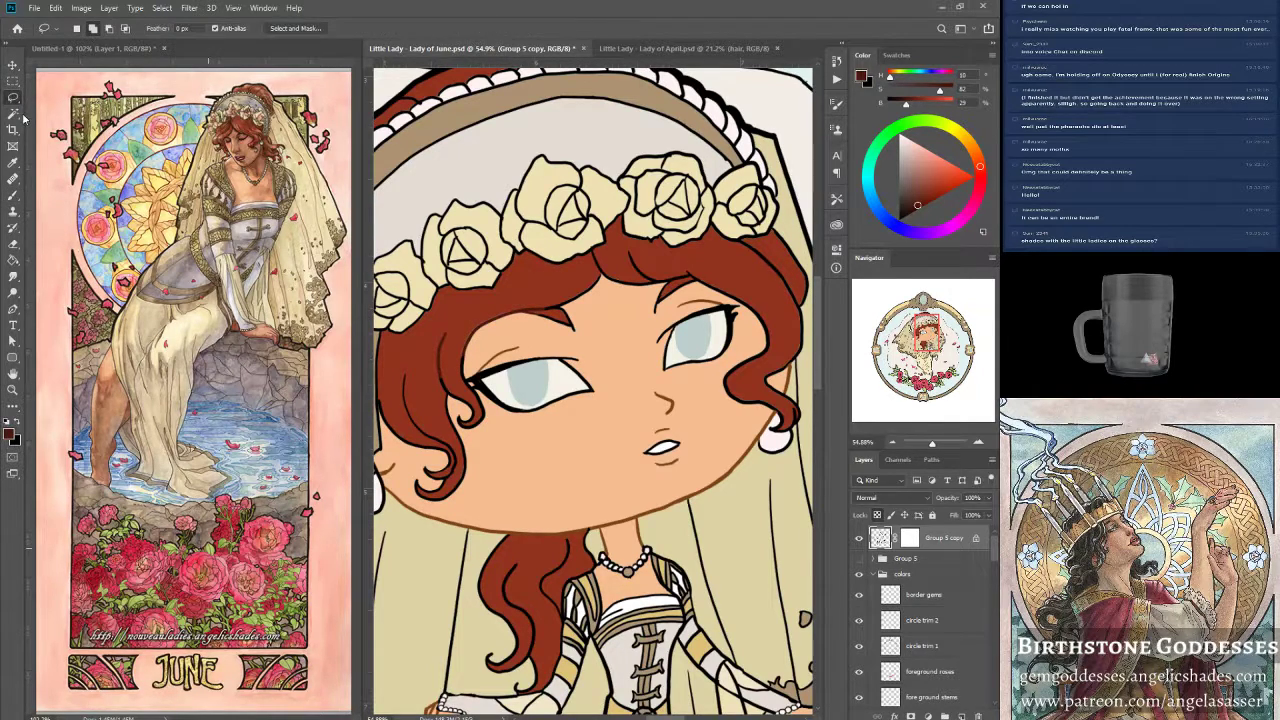
drag(600, 408, 666, 332)
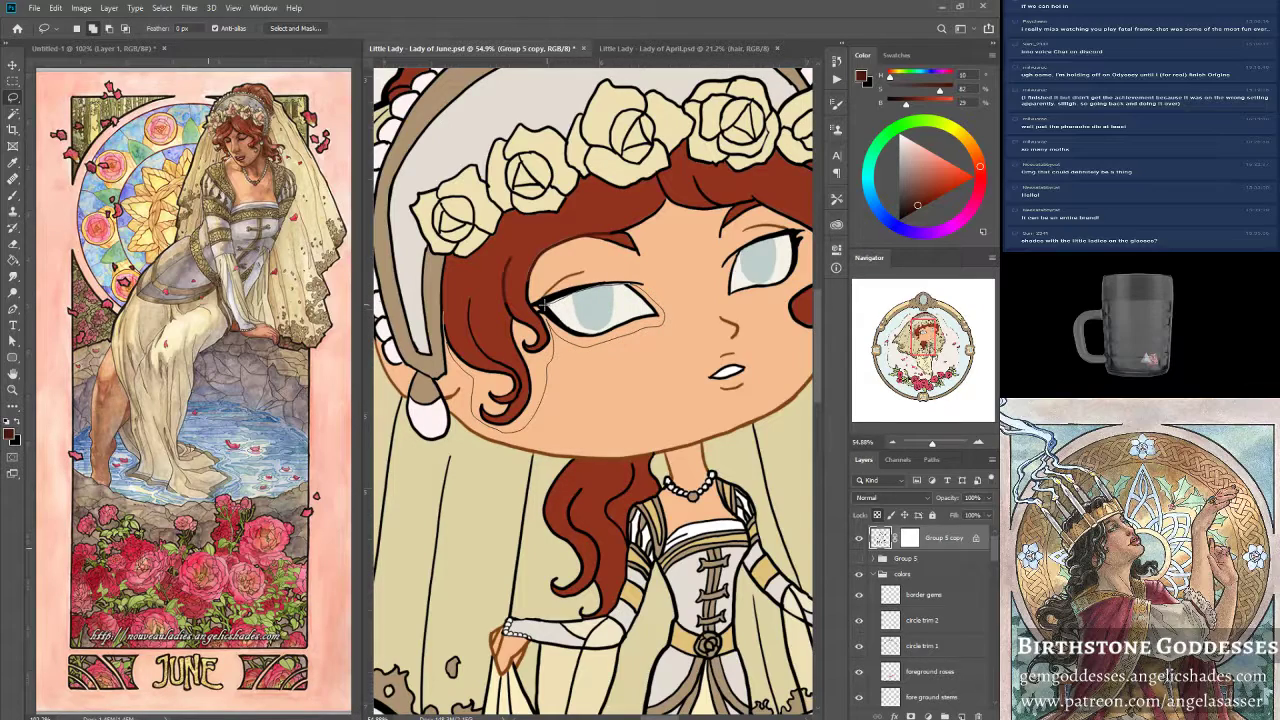
mouse_move(510, 280)
mouse_down()
mouse_move(495, 323)
mouse_move(520, 373)
mouse_move(516, 418)
mouse_move(546, 412)
mouse_move(549, 372)
mouse_up()
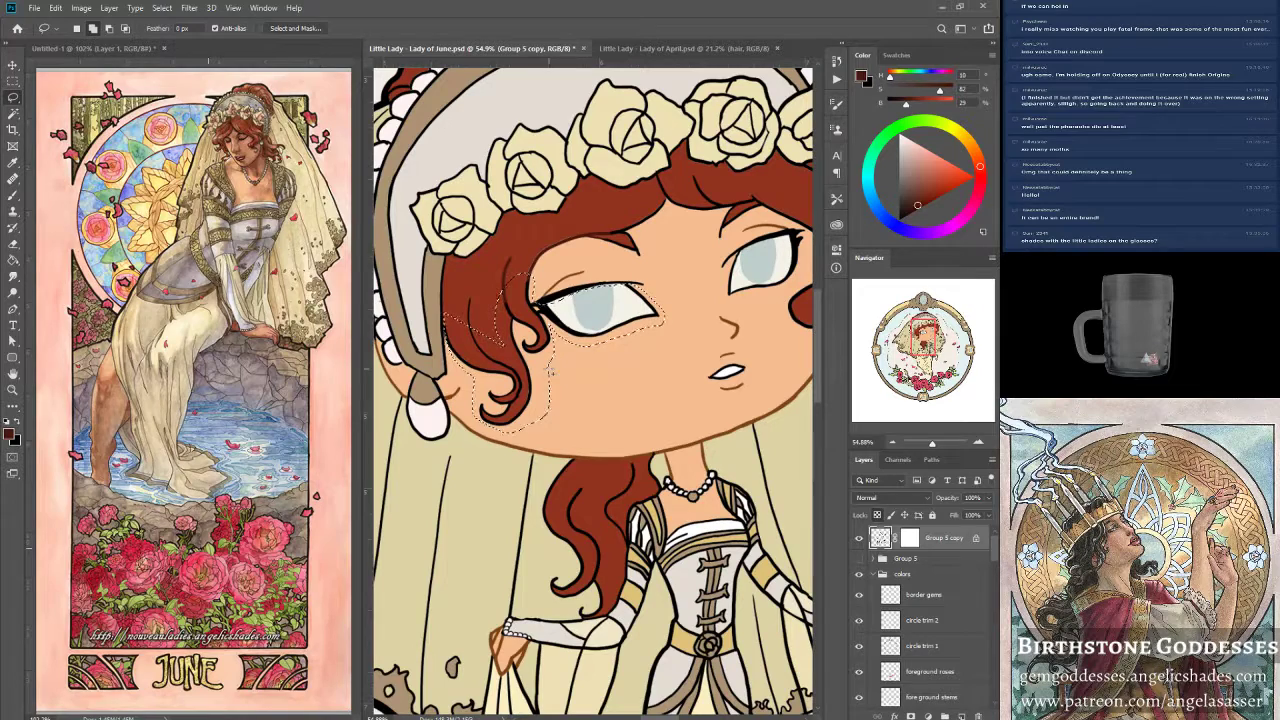
mouse_move(457, 340)
mouse_down()
mouse_move(465, 301)
mouse_move(488, 376)
mouse_up()
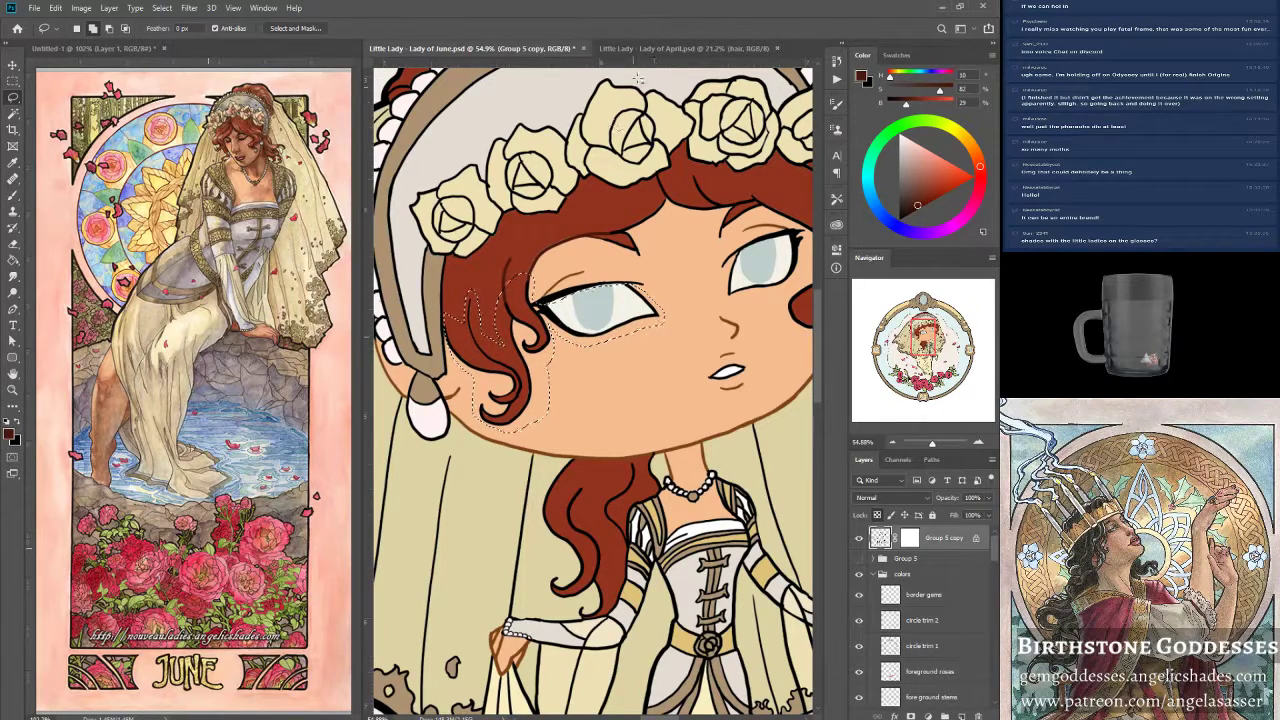
Examine the eye outline colors in the Little Lady - Lady of April document, and return to the Lady of June document.
click(666, 48)
drag(930, 447, 938, 447)
drag(922, 351, 920, 333)
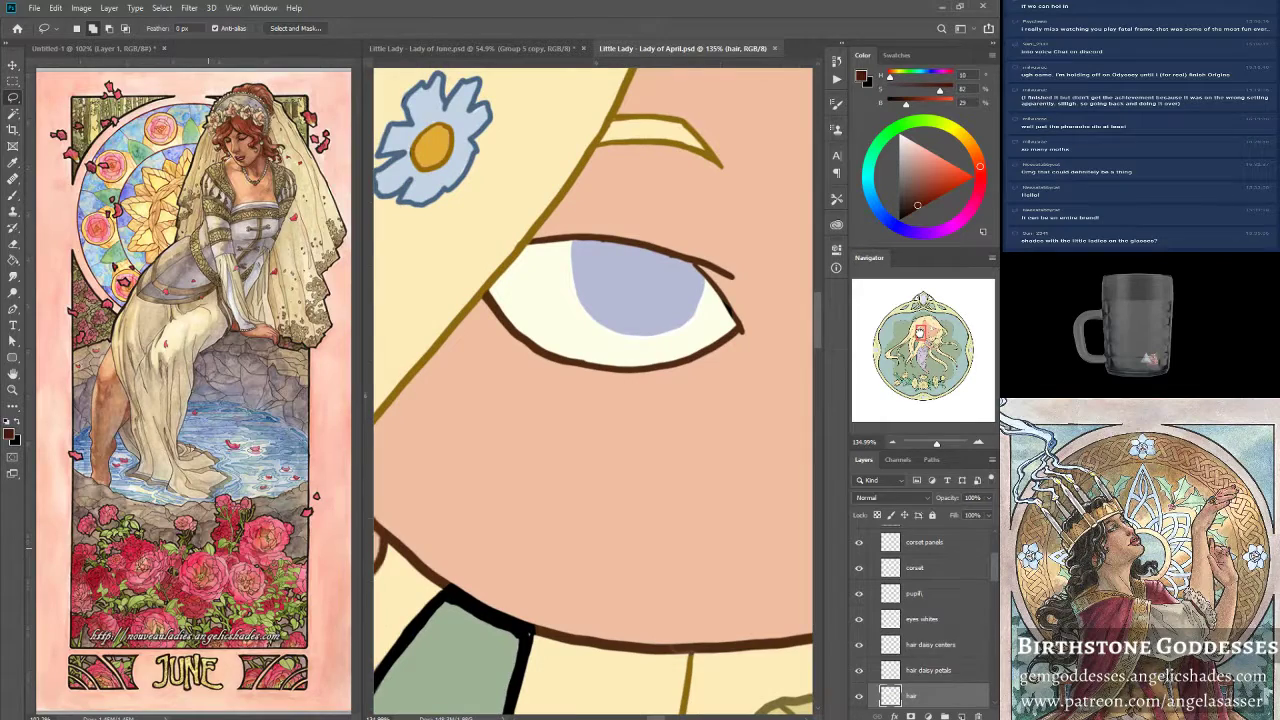
drag(675, 362, 736, 342)
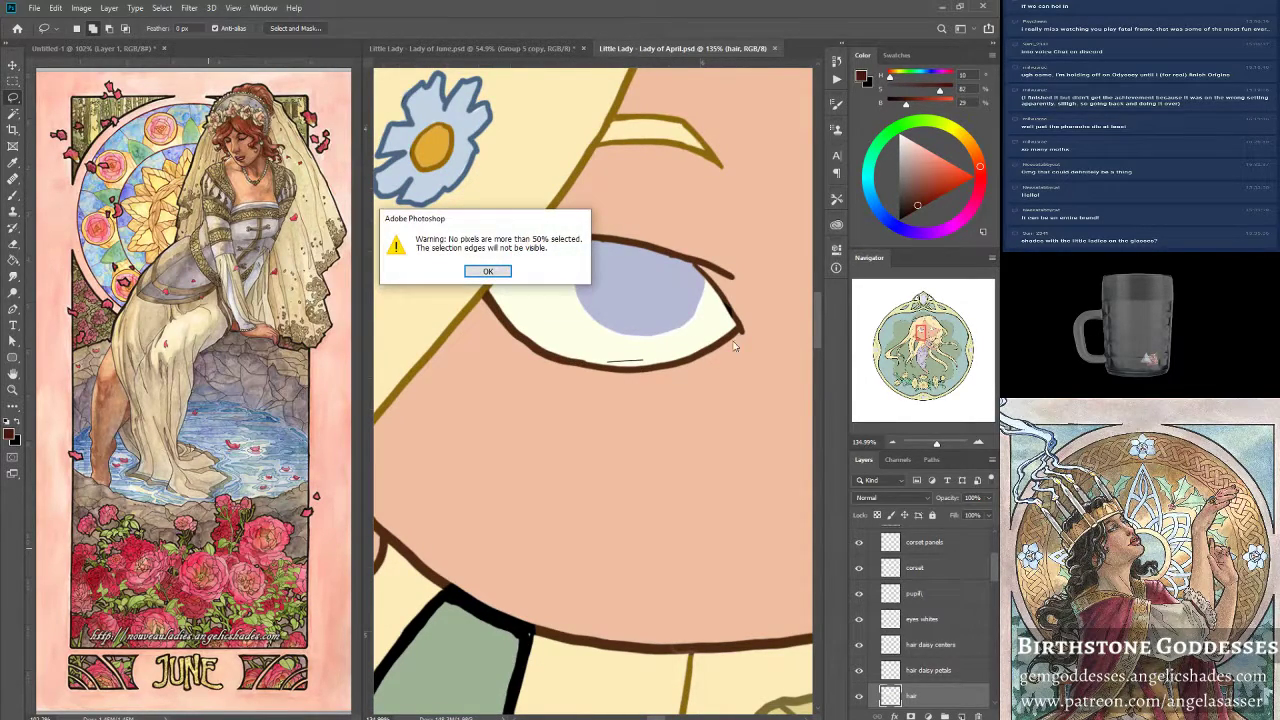
click(487, 272)
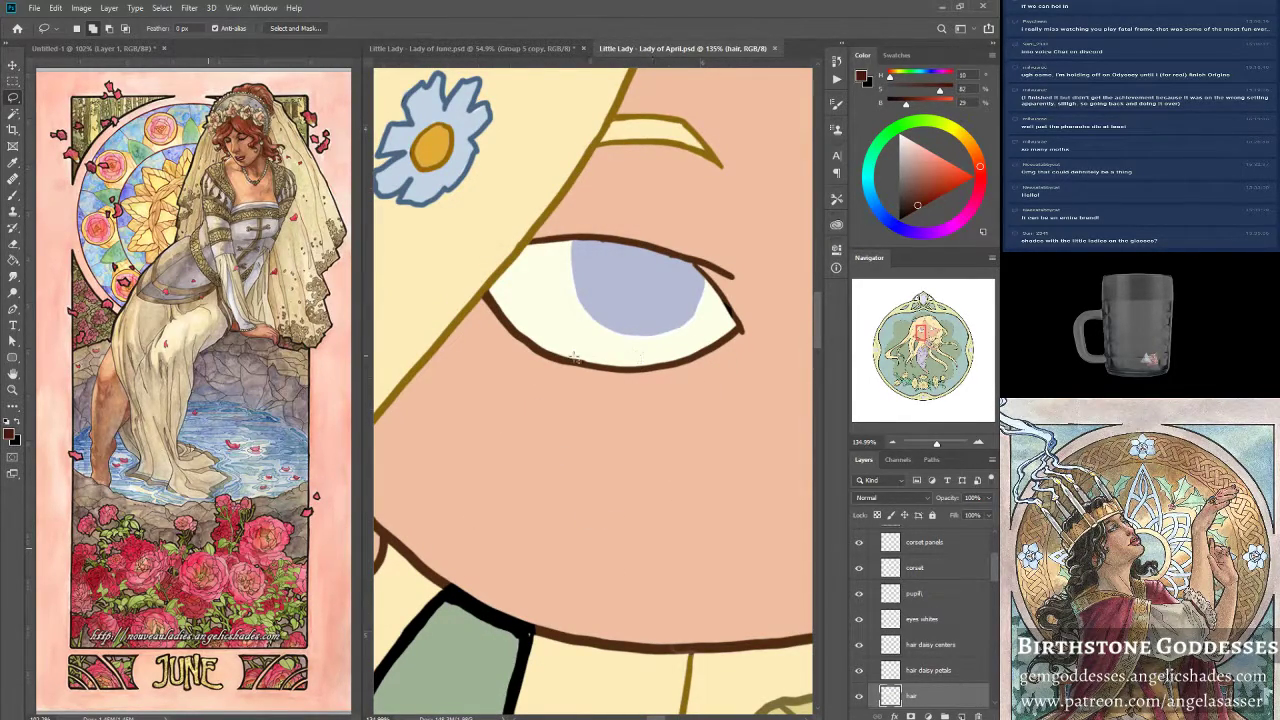
click(436, 47)
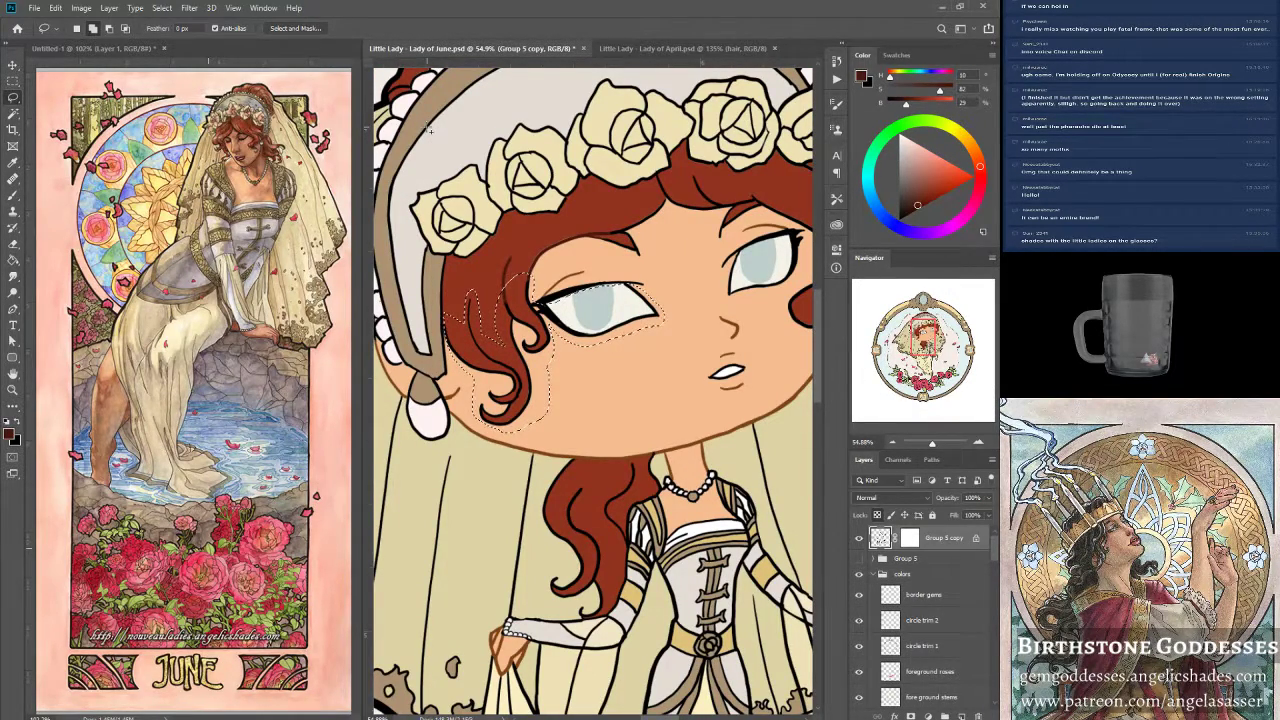
Add the second eye's outline, the first eyebrow, and the forehead hairline up to the parting to the lasso selection.
key(alt)
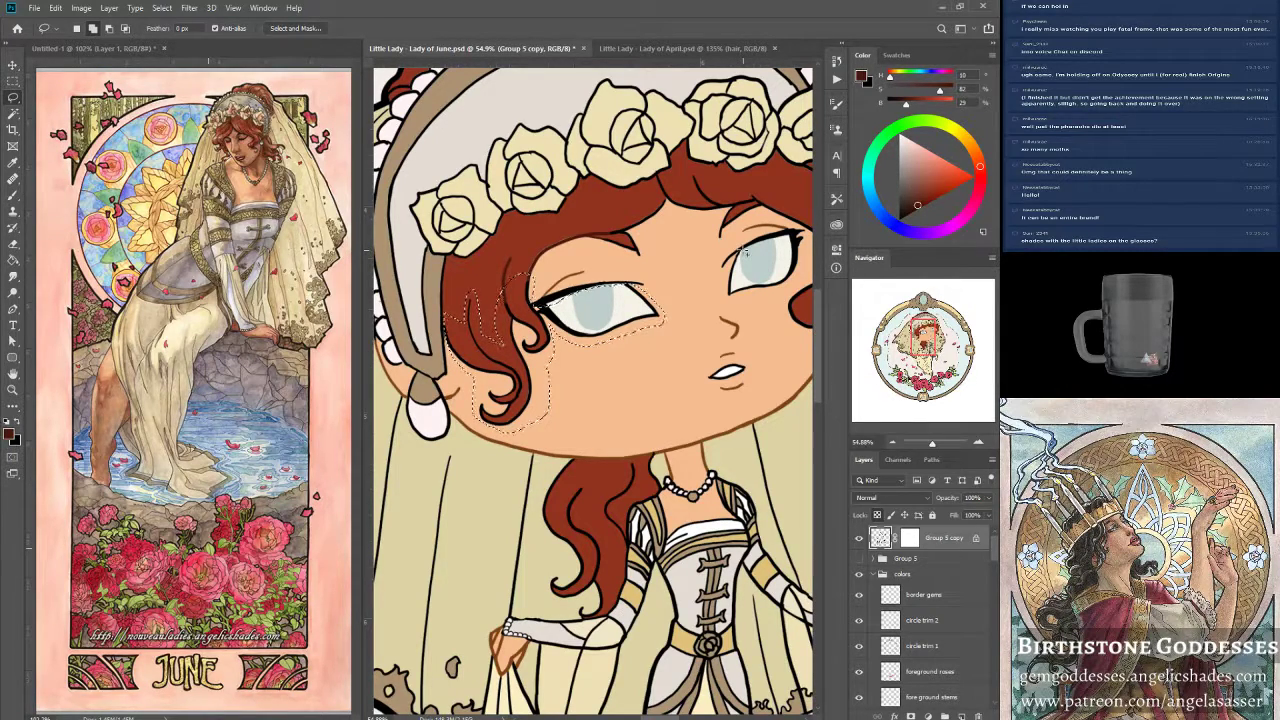
mouse_move(741, 251)
mouse_down()
mouse_move(722, 279)
mouse_move(748, 305)
mouse_move(800, 278)
mouse_move(806, 232)
mouse_move(742, 251)
mouse_up()
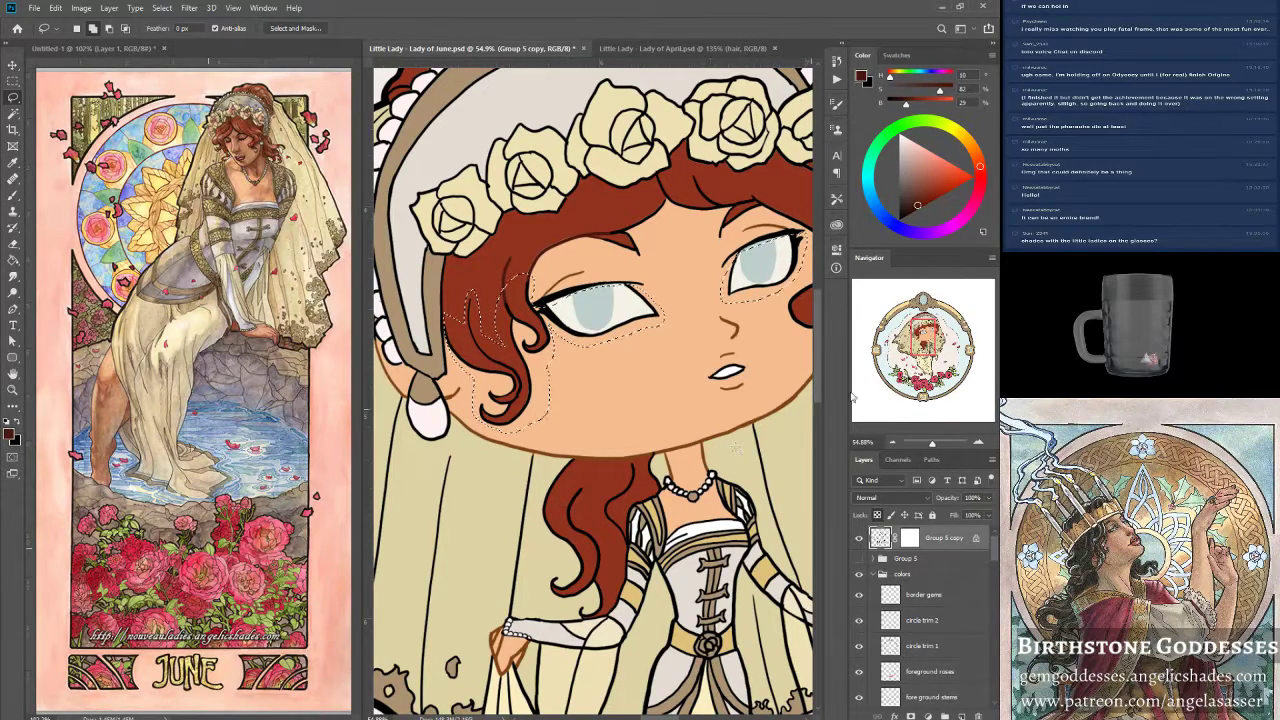
mouse_move(578, 236)
mouse_down()
mouse_move(663, 174)
mouse_move(686, 194)
mouse_move(676, 240)
mouse_up()
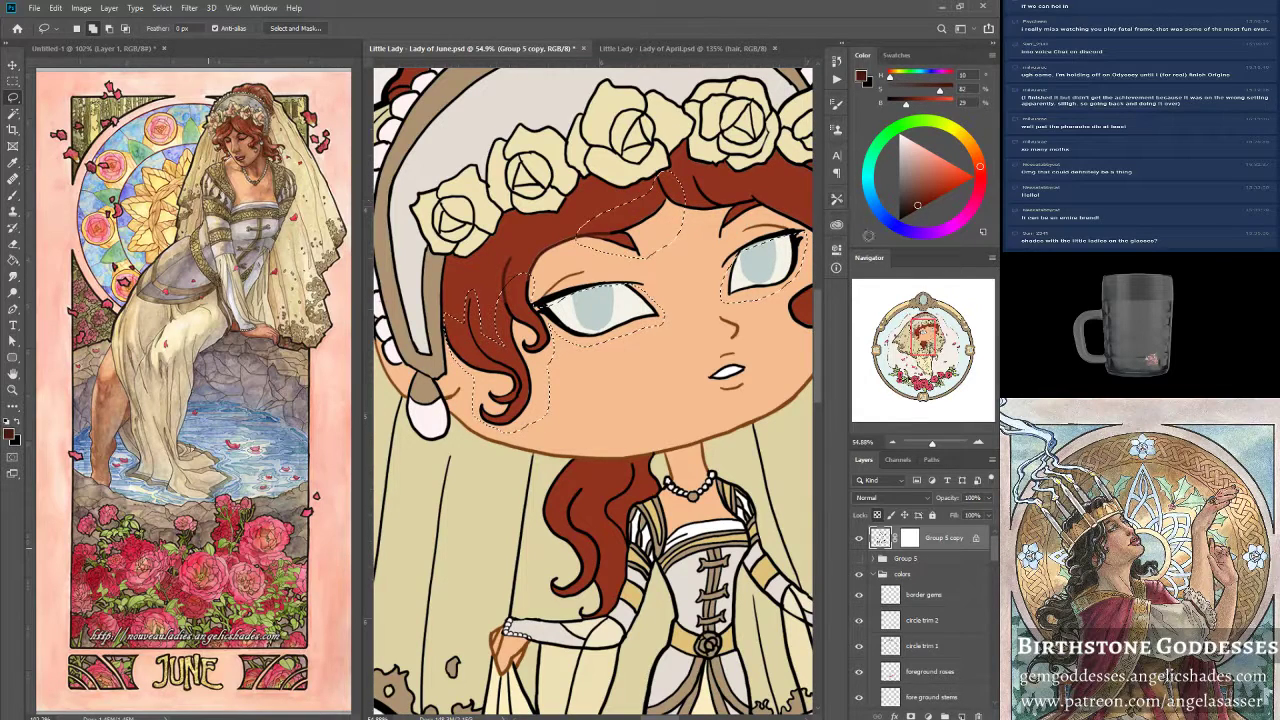
Refine the selection around the second eye and add the curls by the far earring and the outer hair outline.
drag(930, 339, 940, 335)
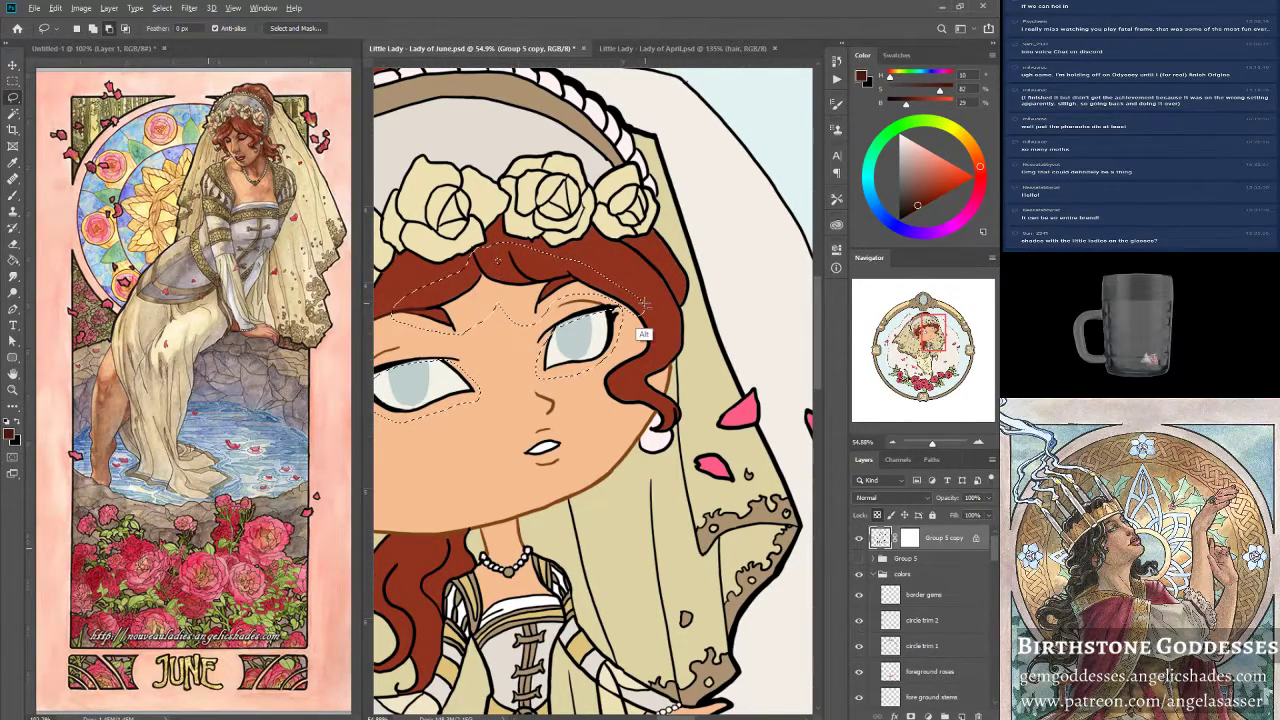
key(alt)
drag(613, 300, 614, 316)
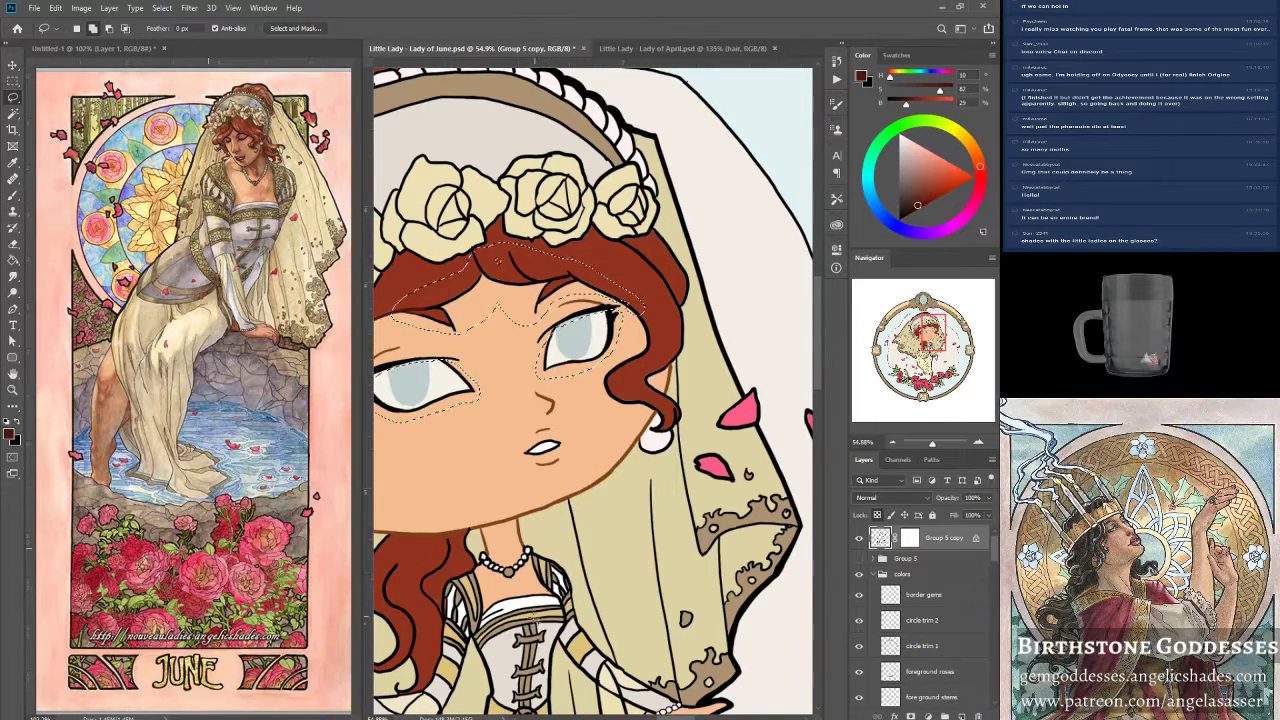
key(alt)
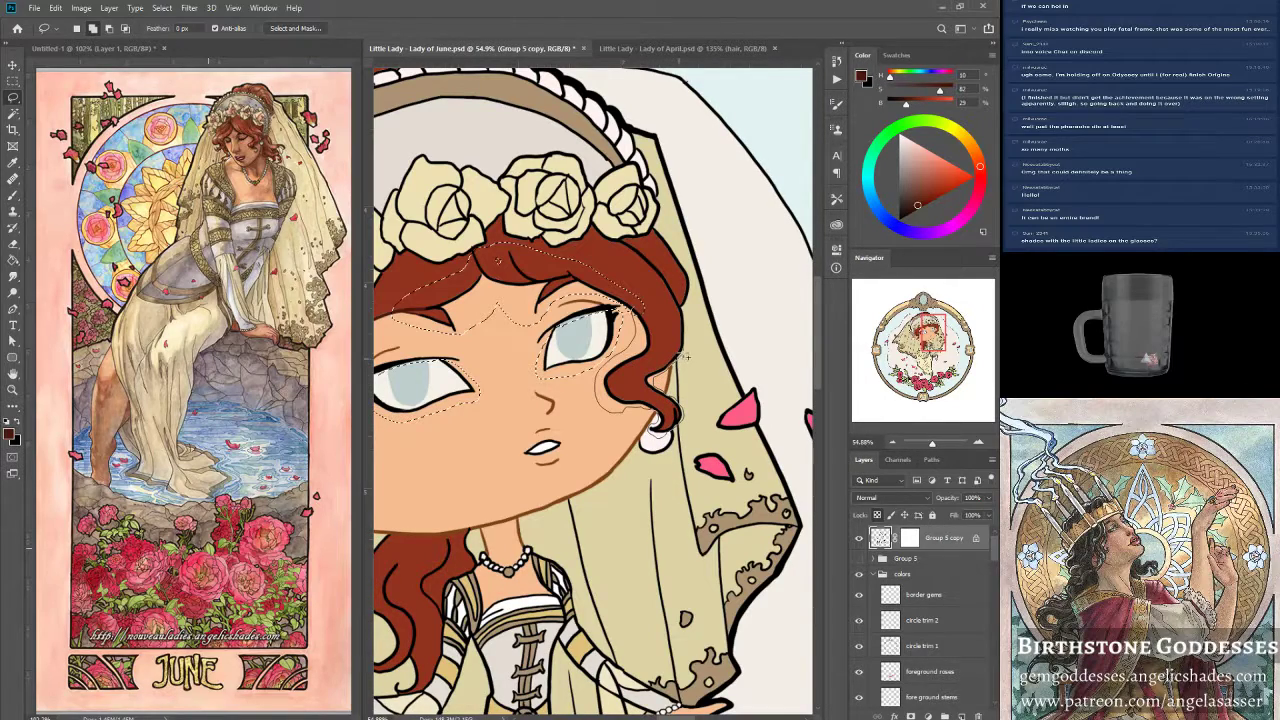
mouse_move(695, 299)
mouse_down()
mouse_move(679, 237)
mouse_move(663, 227)
mouse_move(650, 241)
mouse_move(578, 246)
mouse_up()
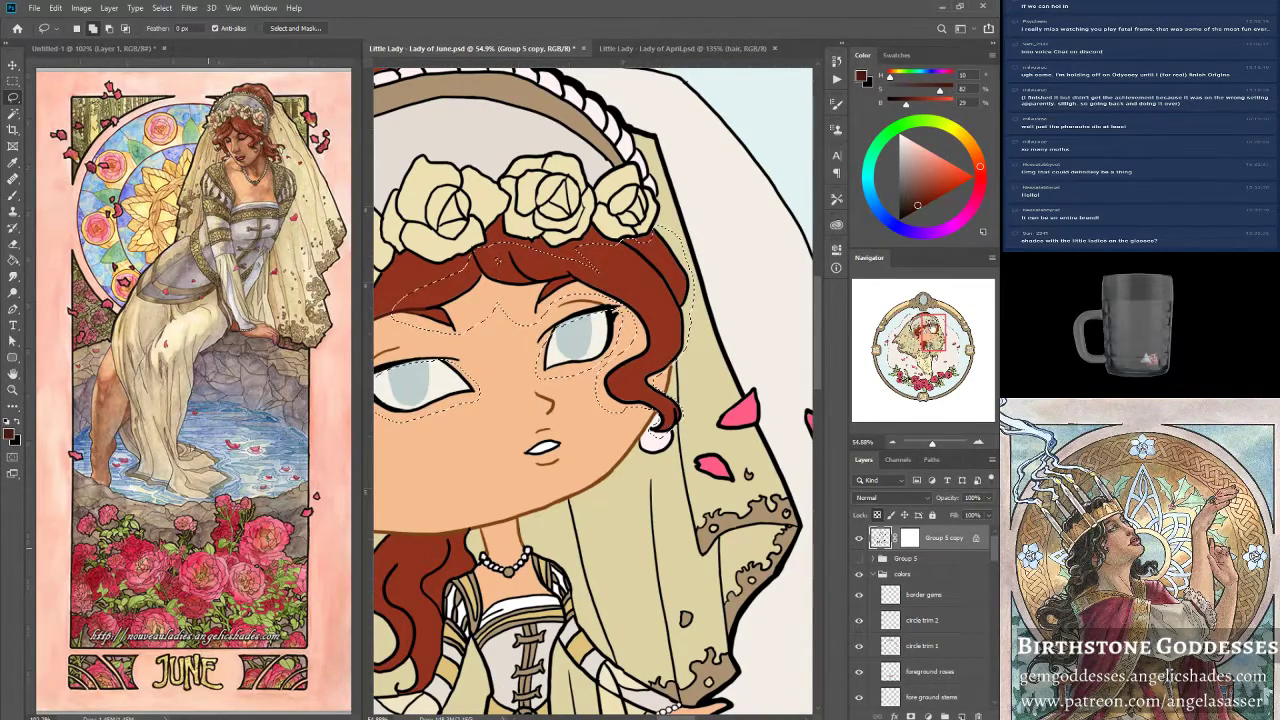
Add the outlines of the long lock of hair hanging below the chin to the lasso selection.
scroll(578, 627, down, 3)
scroll(578, 627, left, 3)
mouse_move(509, 431)
mouse_down()
mouse_move(477, 519)
mouse_move(485, 571)
mouse_move(515, 589)
mouse_move(543, 579)
mouse_move(563, 478)
mouse_move(599, 456)
mouse_move(590, 424)
mouse_move(490, 427)
mouse_up()
drag(927, 339, 929, 333)
mouse_move(932, 445)
mouse_down()
mouse_move(912, 445)
mouse_move(931, 443)
mouse_up()
drag(925, 349, 929, 347)
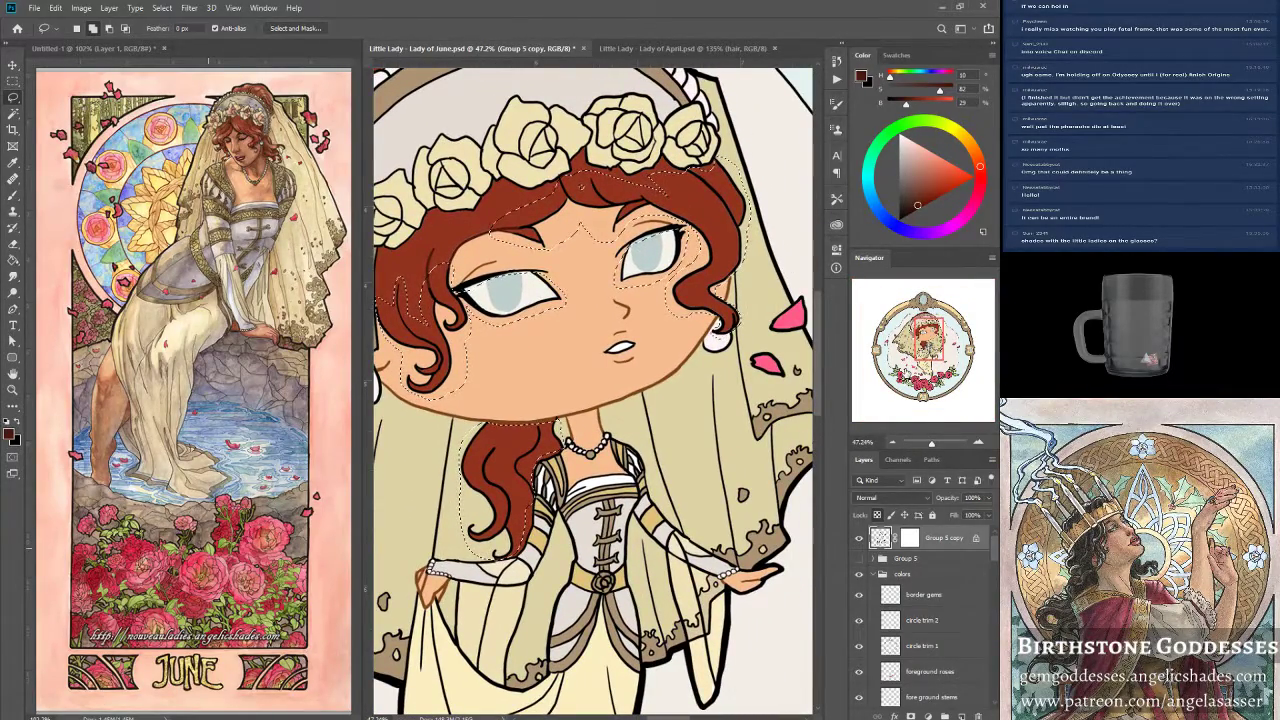
Fill the selected hair and eye outlines with the dark reddish-brown foreground color, deselect, and save the document.
click(56, 8)
click(80, 185)
key(Return)
key(l)
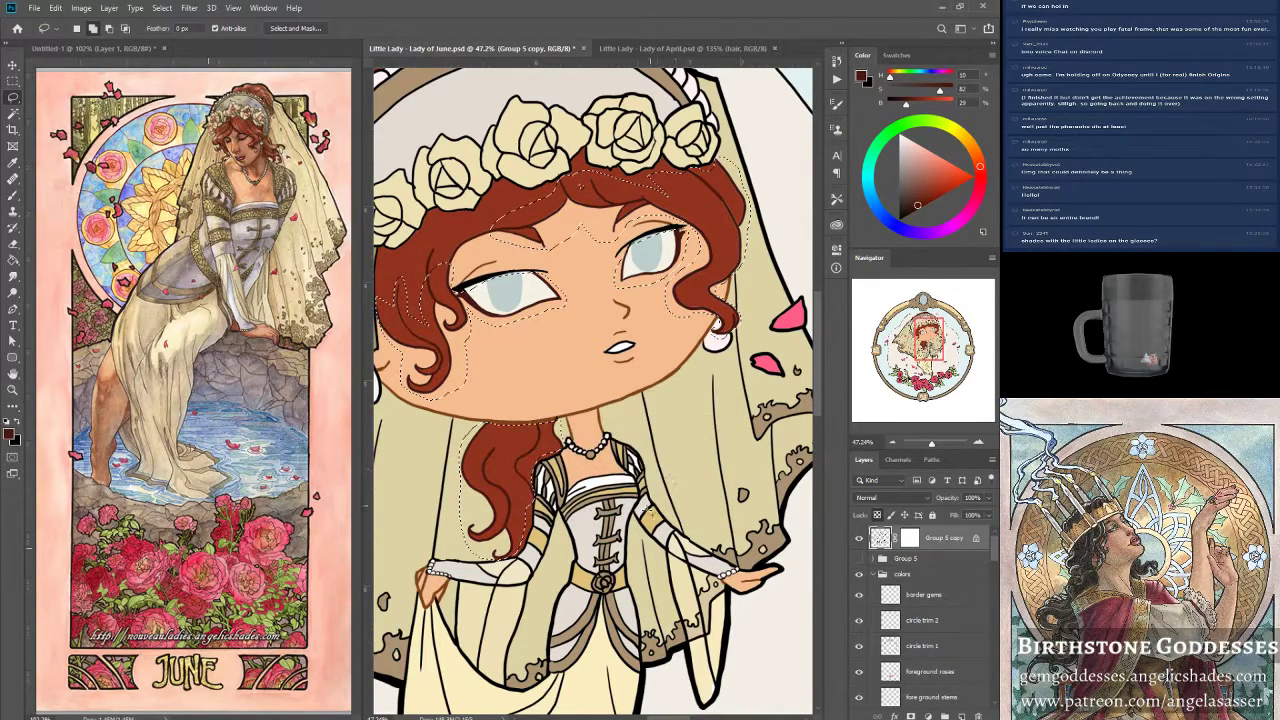
key(ctrl+d)
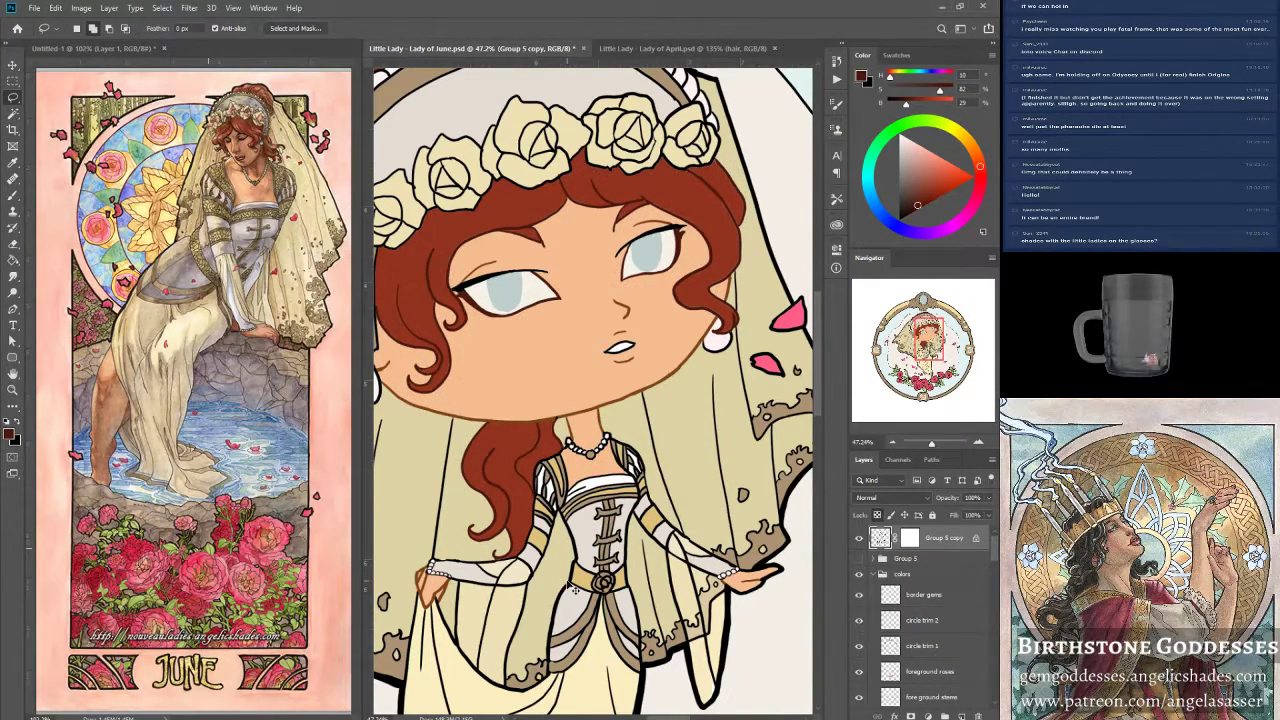
key(ctrl+s)
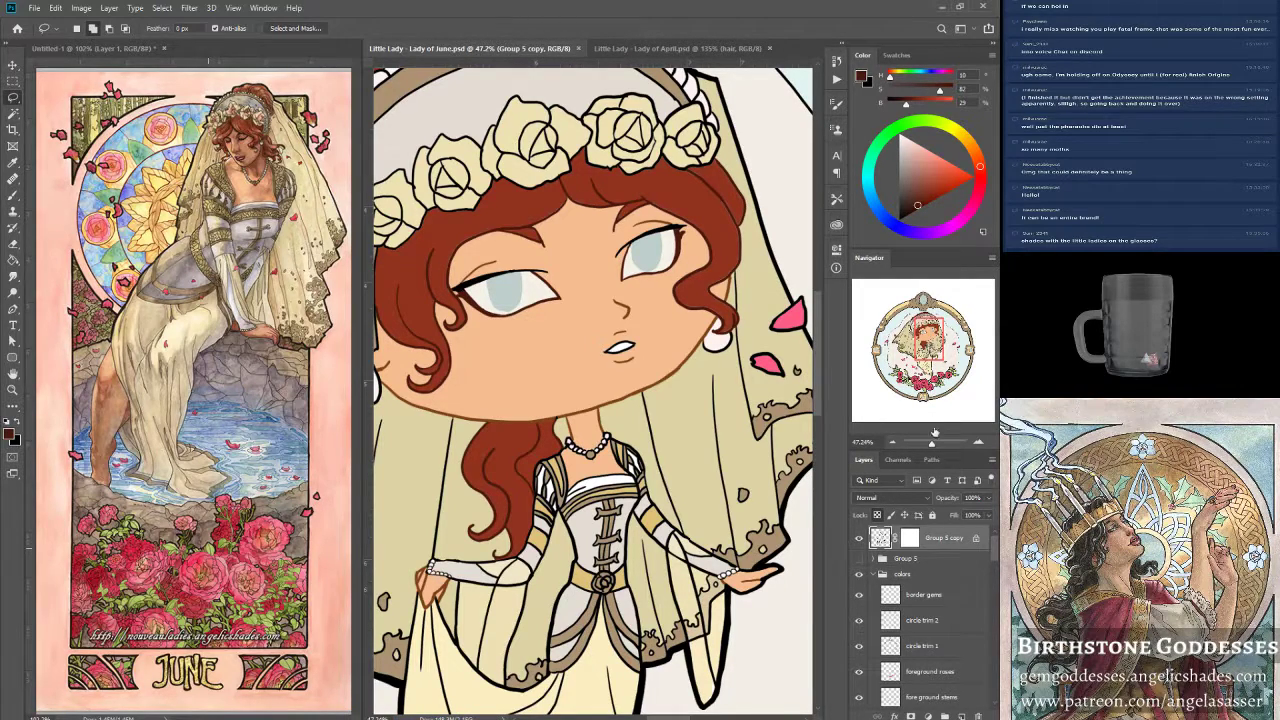
Brush the dark reddish brown over the remaining black line art around the eyes and hair.
drag(932, 442, 928, 443)
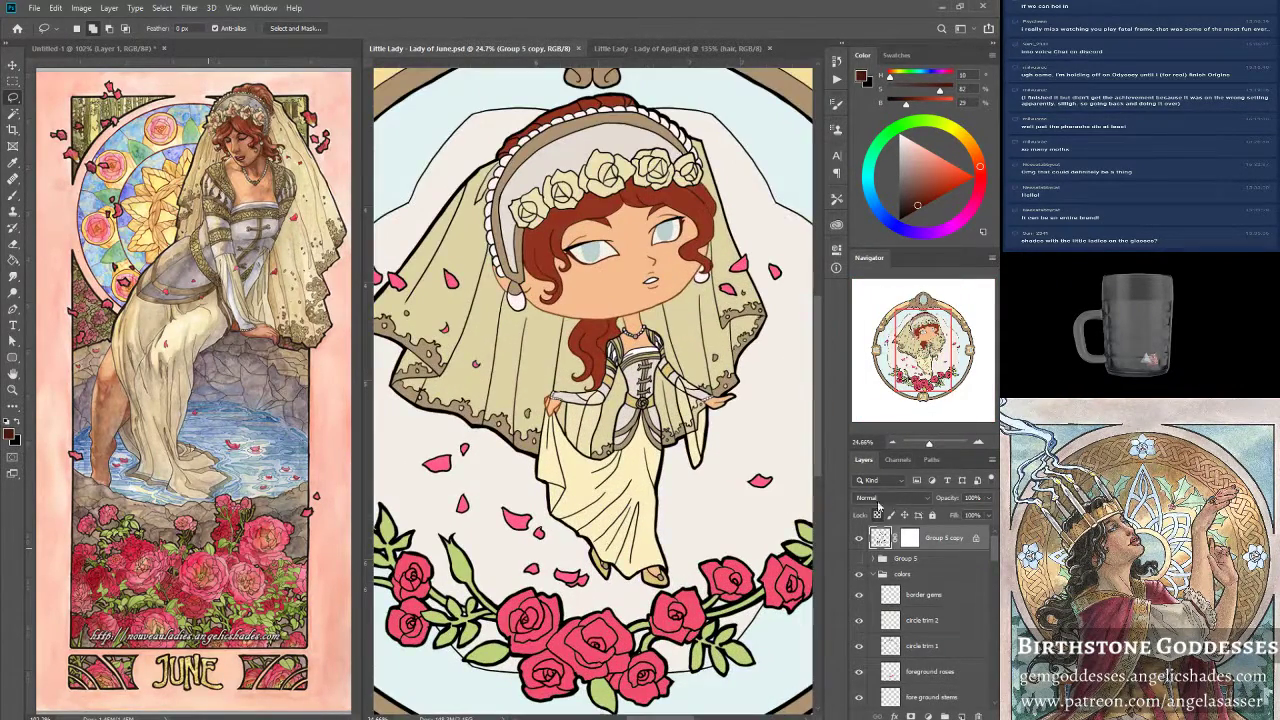
click(14, 198)
drag(584, 261, 617, 253)
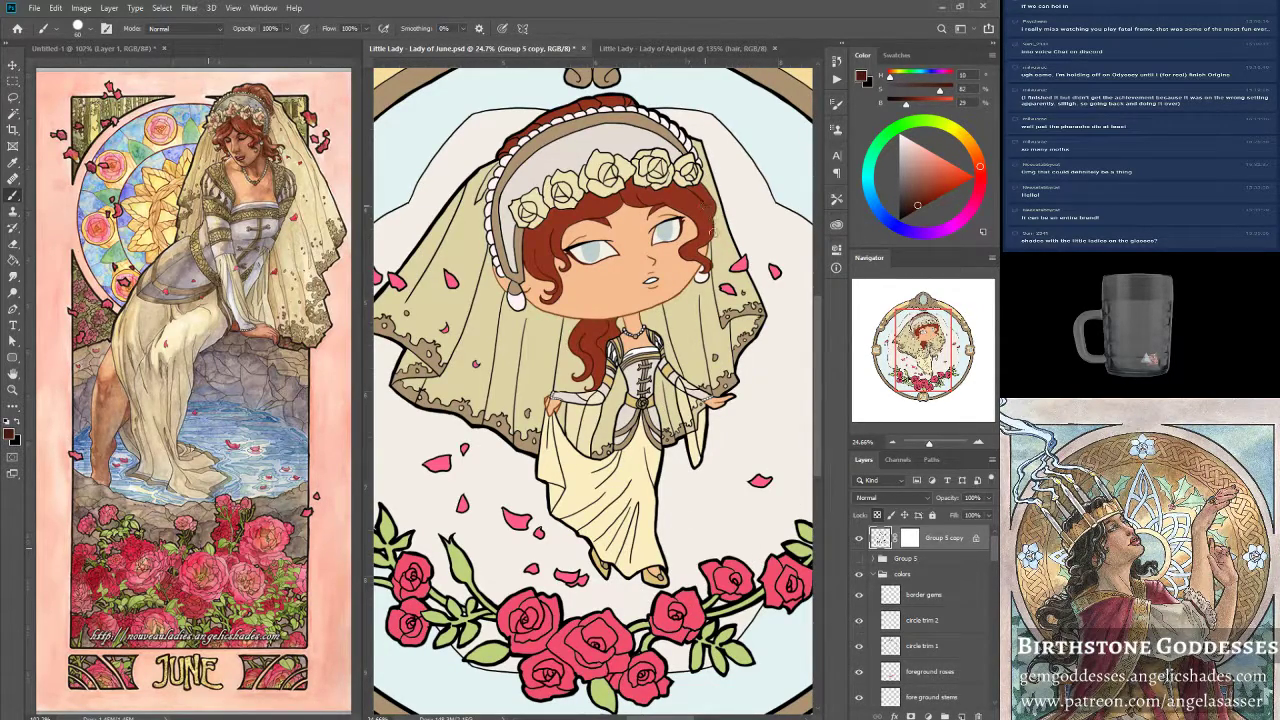
drag(930, 443, 934, 447)
drag(921, 362, 920, 349)
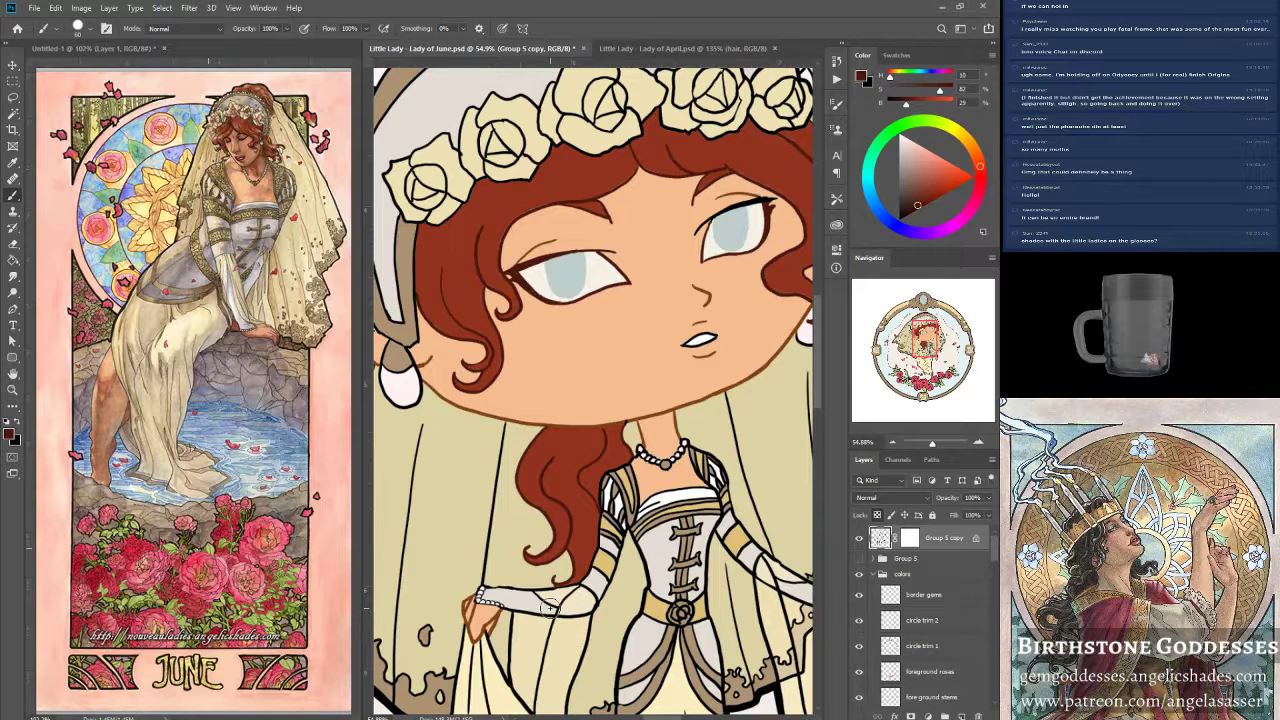
drag(936, 446, 932, 447)
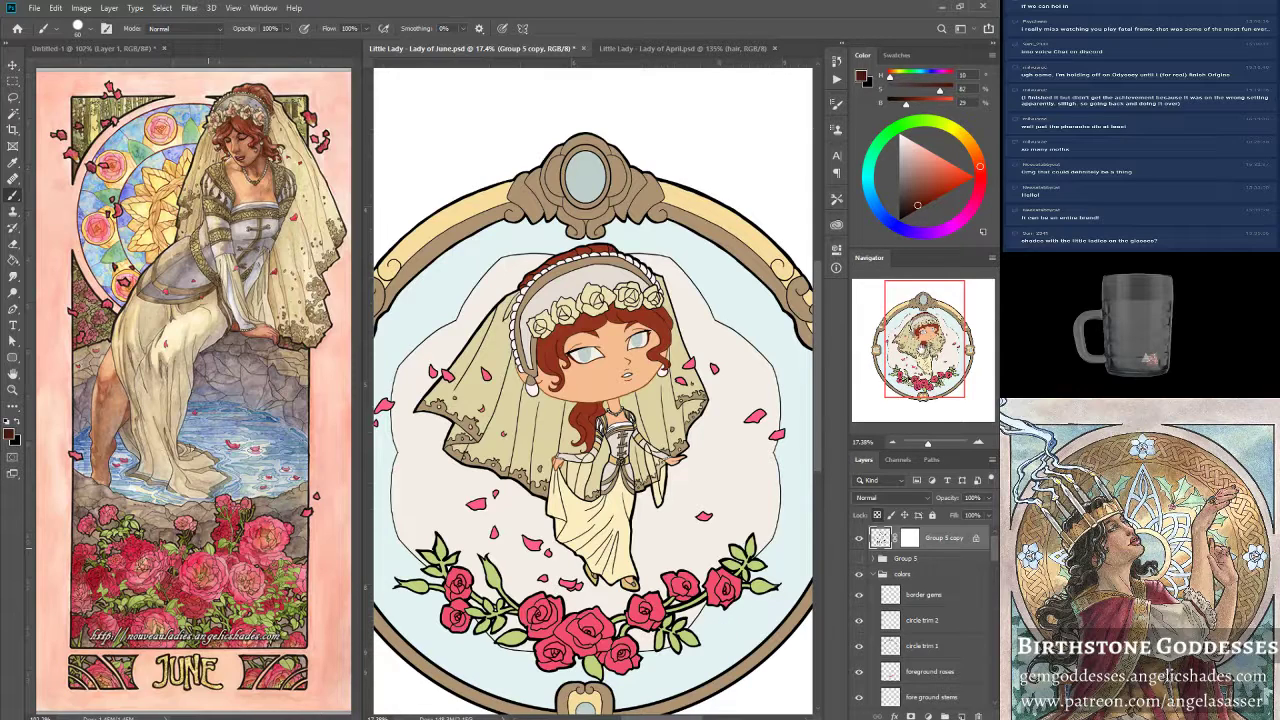
drag(932, 447, 930, 447)
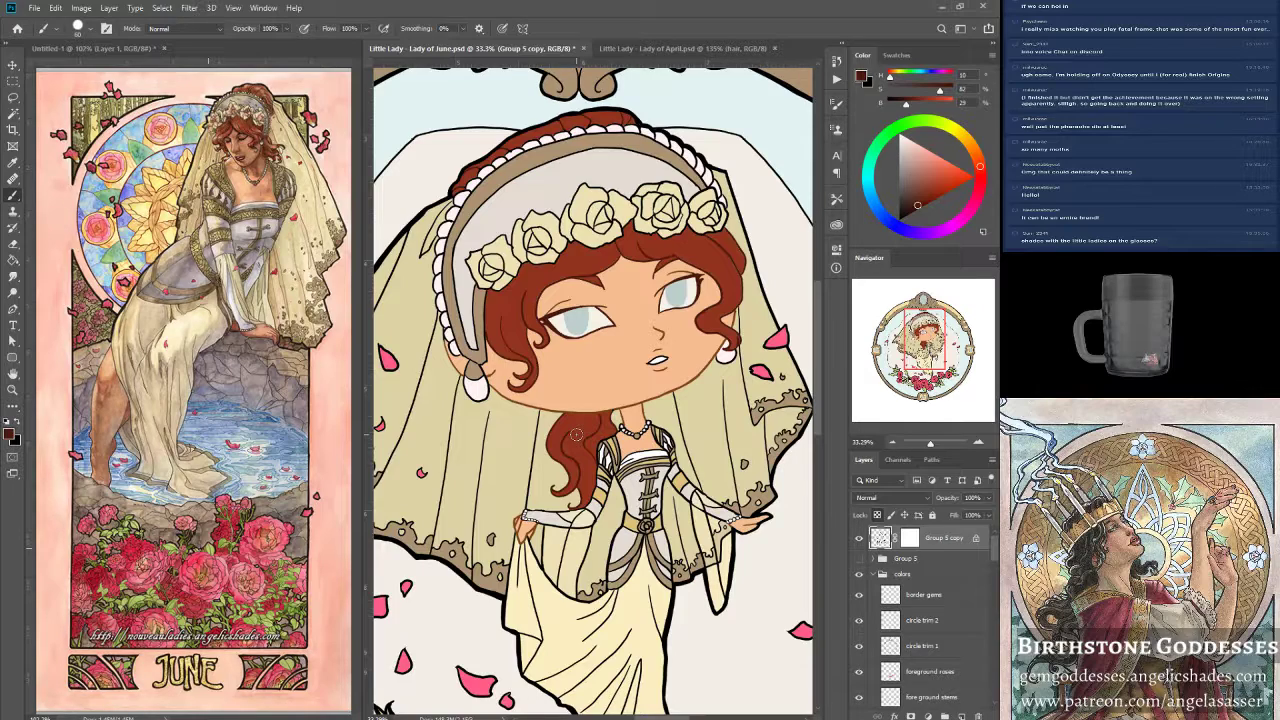
mouse_move(930, 444)
mouse_down()
mouse_move(944, 446)
mouse_move(933, 447)
mouse_up()
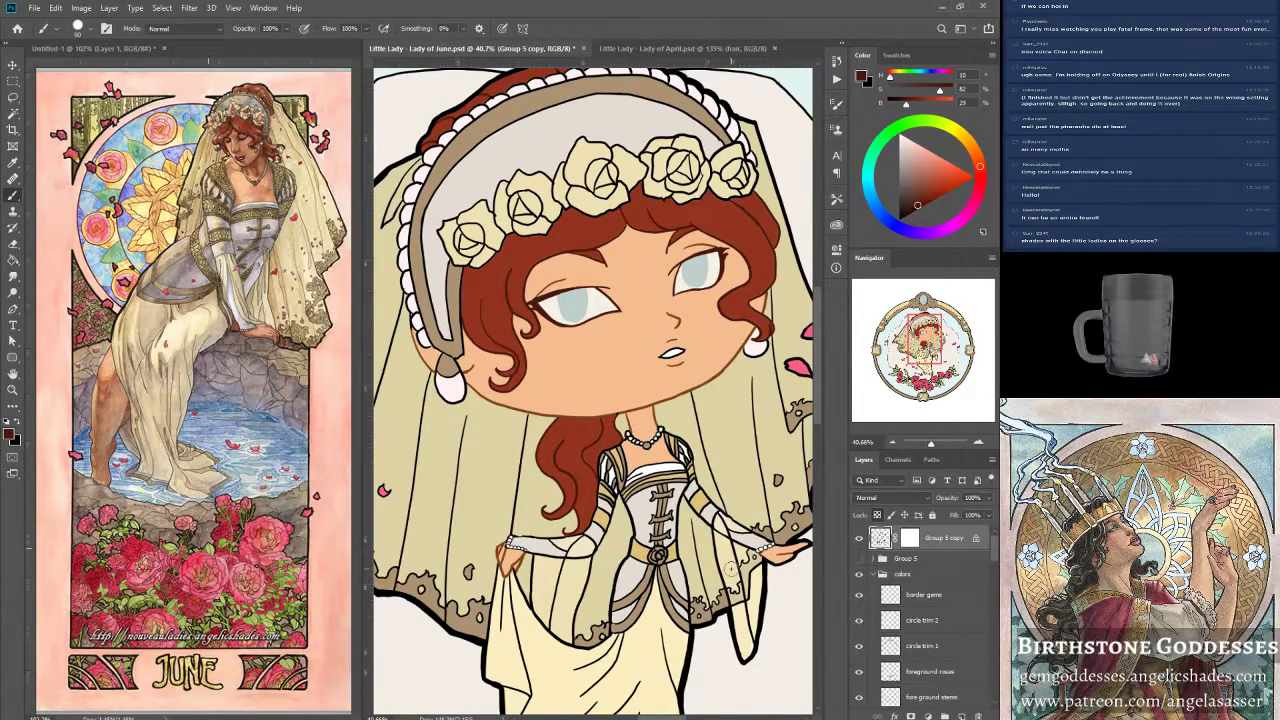
drag(921, 352, 918, 339)
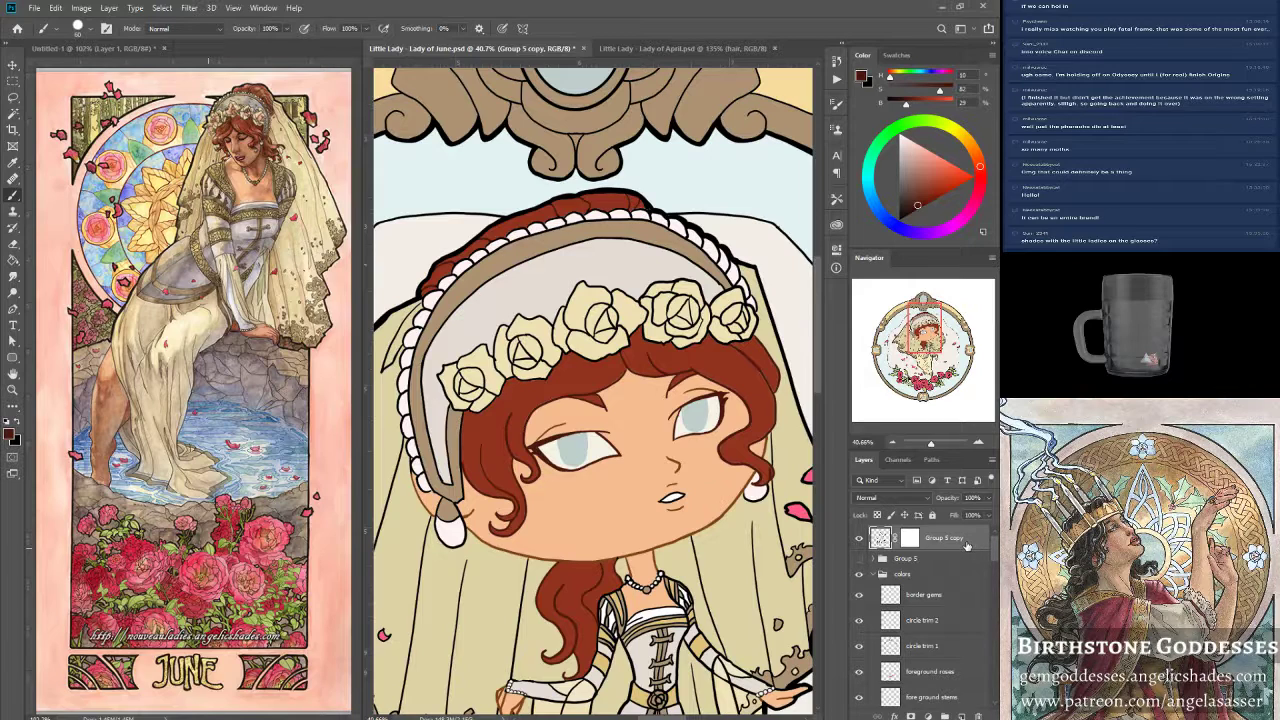
Lock the transparent pixels of the line art layer and sample the dark reddish brown from the hair outline as foreground color.
mouse_move(928, 333)
mouse_down()
mouse_move(916, 340)
mouse_move(925, 335)
mouse_up()
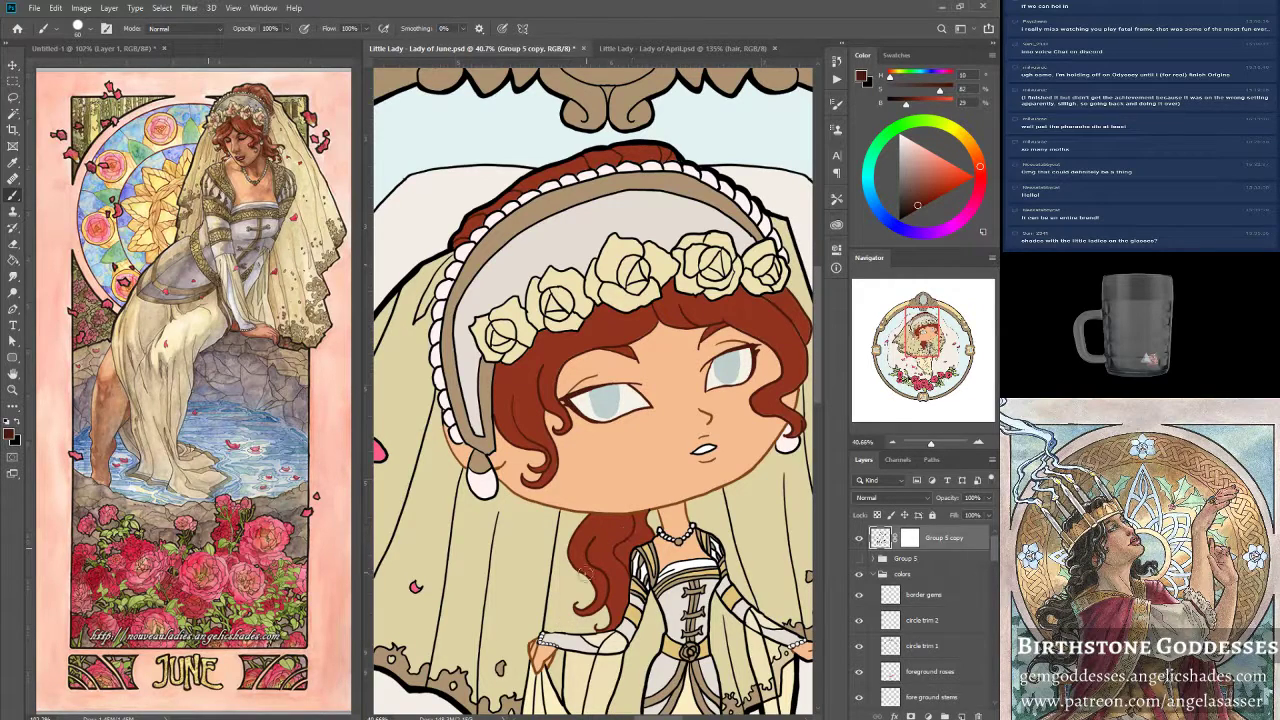
alt+click(670, 505)
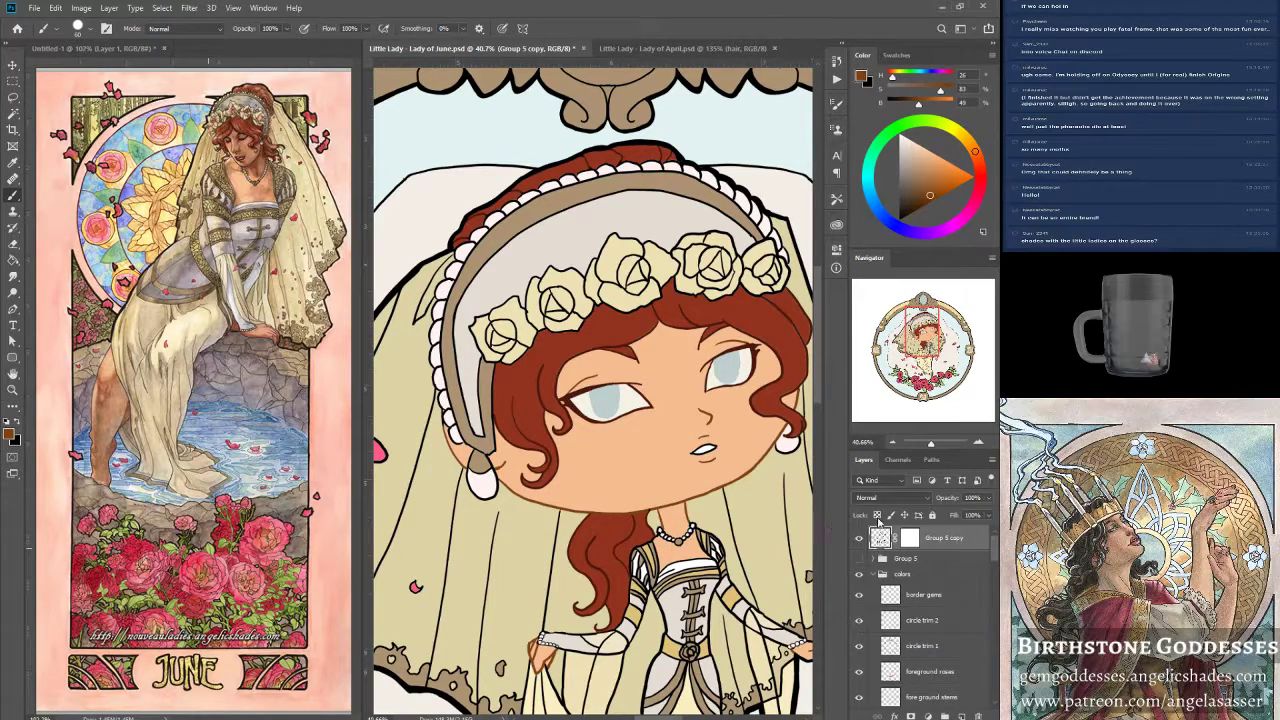
key(/)
alt+click(556, 388)
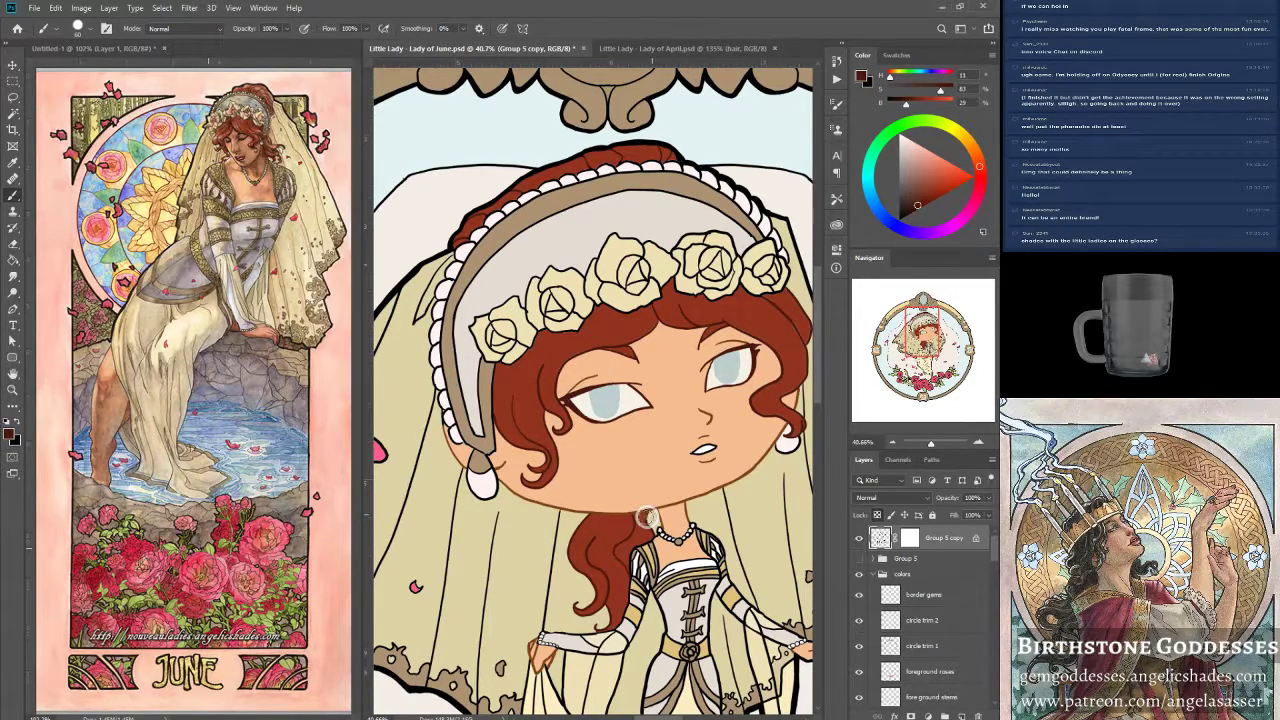
drag(916, 326, 918, 322)
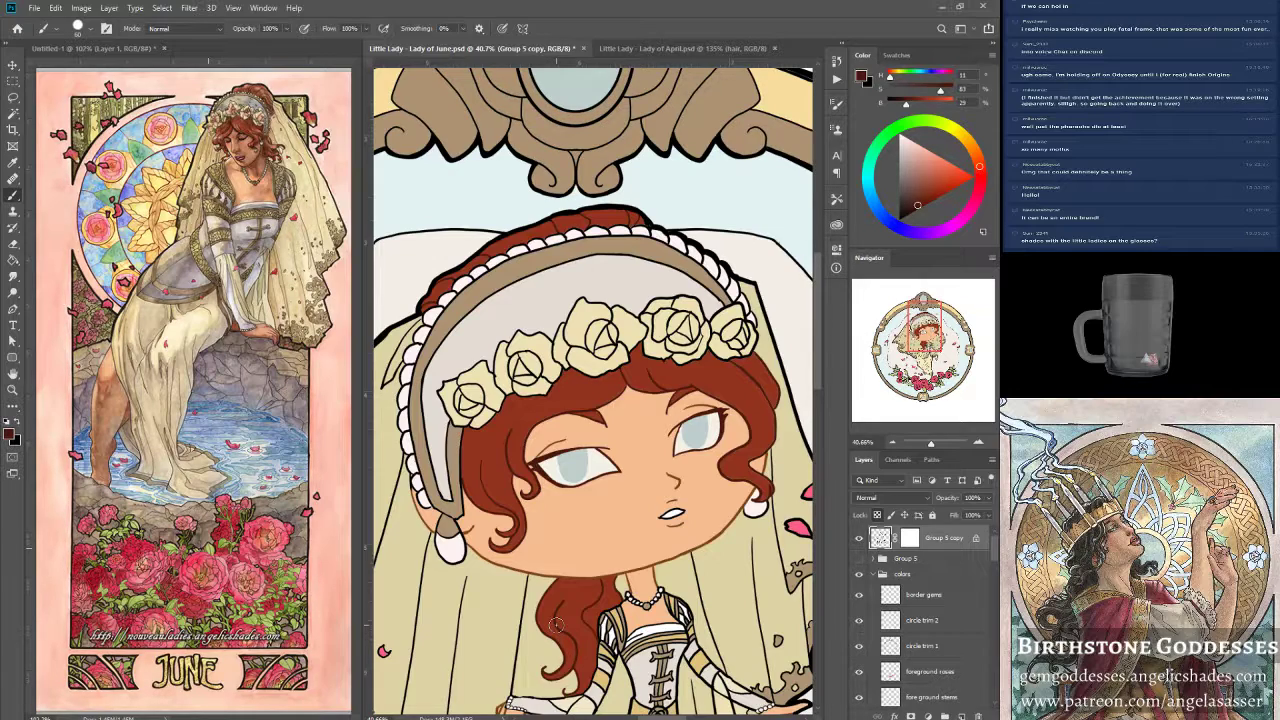
drag(925, 332, 918, 338)
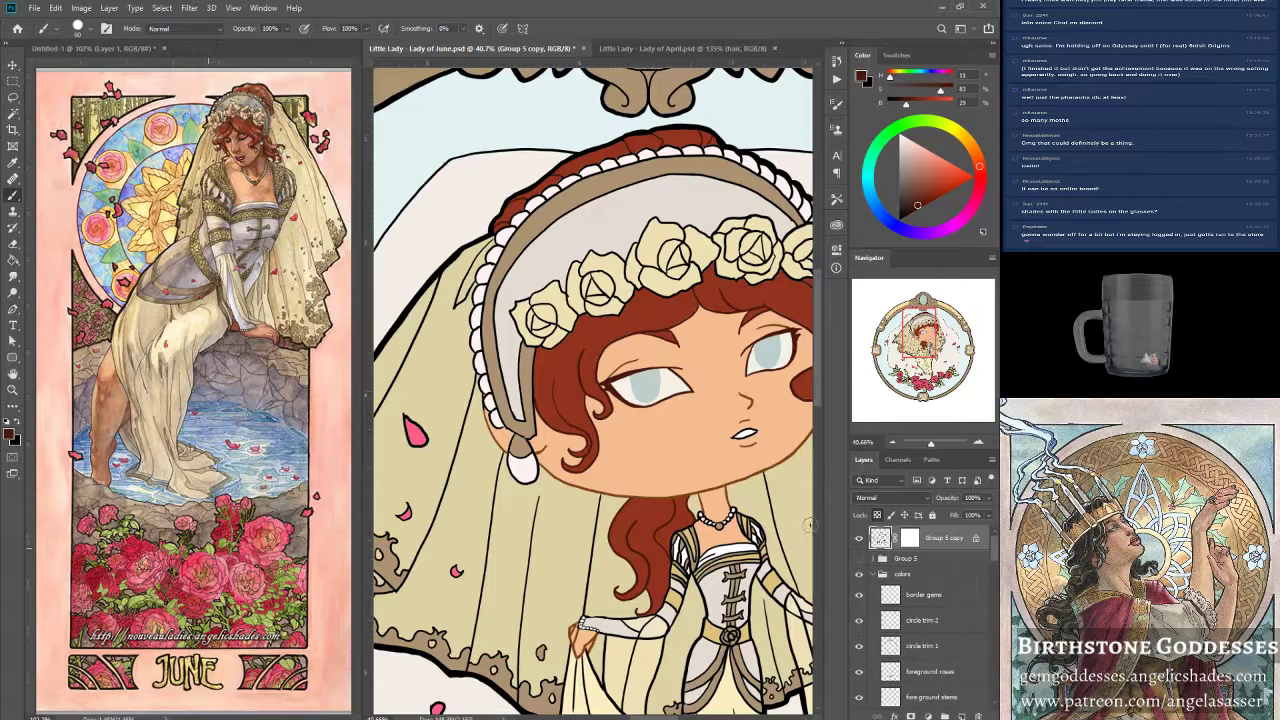
drag(914, 334, 922, 333)
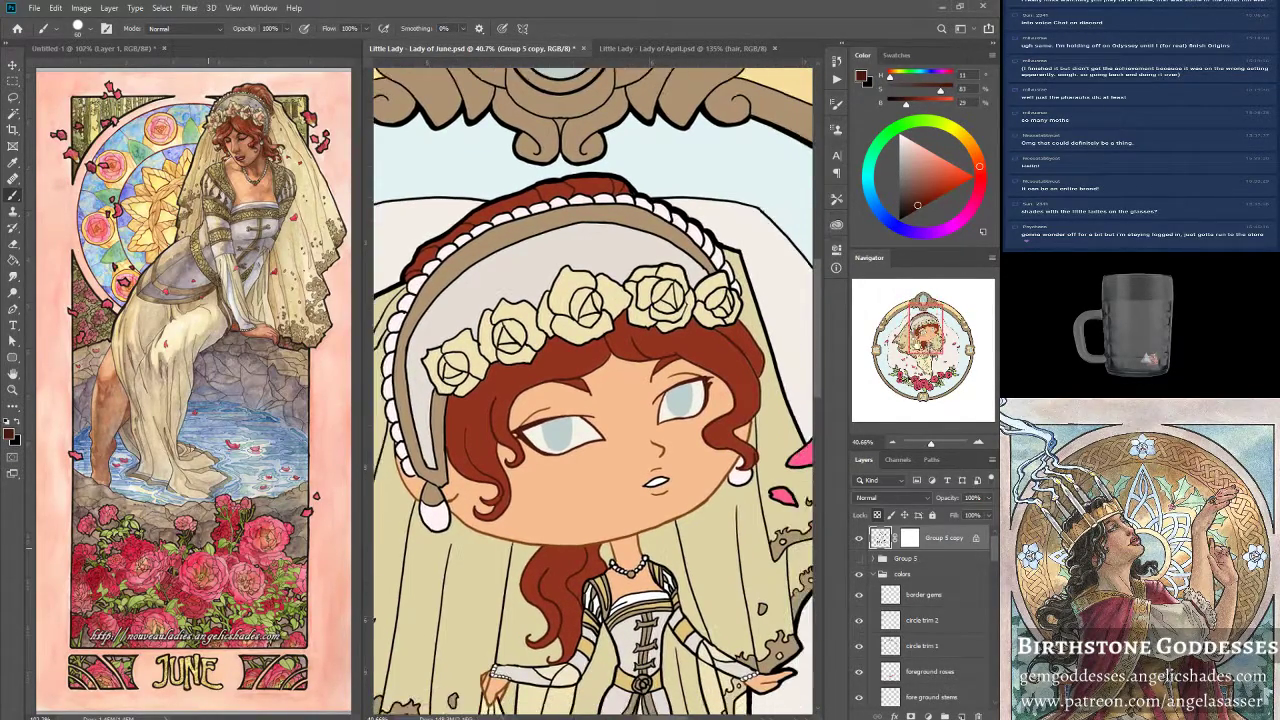
Lasso the roses on the headdress and fill their outlines with the olive-brown foreground color 887844.
click(13, 97)
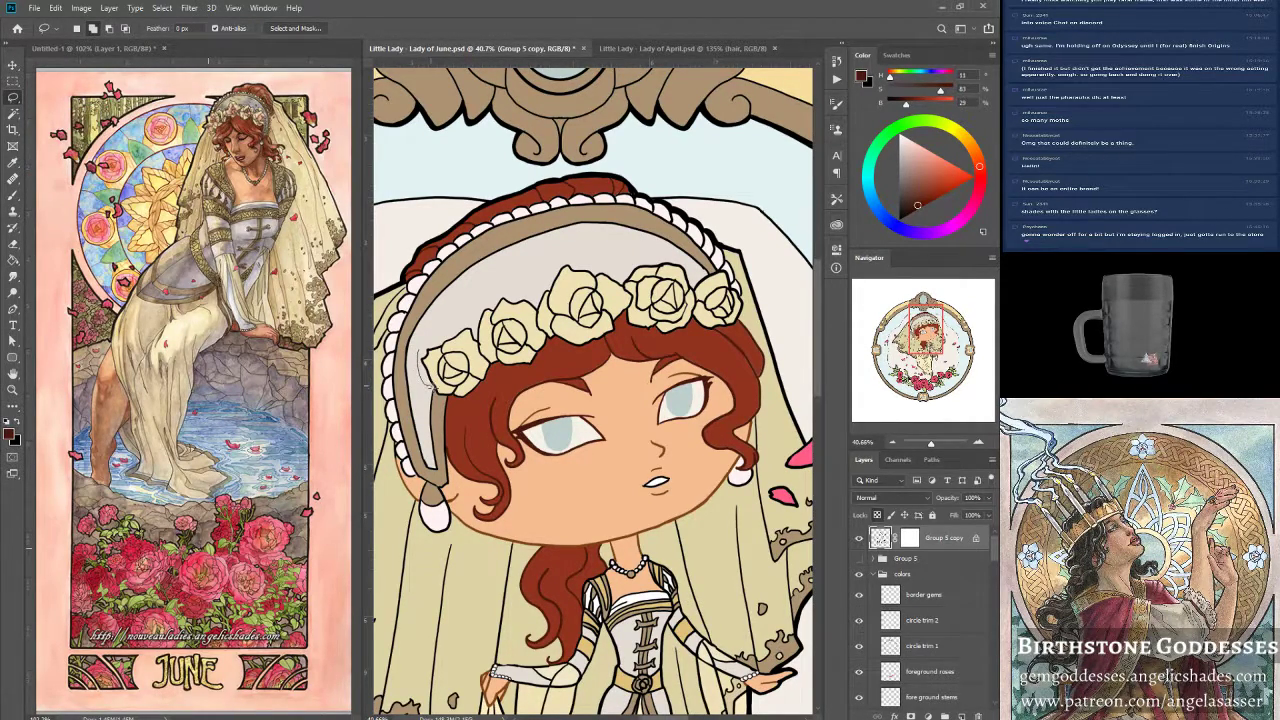
mouse_move(442, 392)
mouse_down()
mouse_move(462, 402)
mouse_move(506, 372)
mouse_move(613, 338)
mouse_move(734, 328)
mouse_move(744, 297)
mouse_move(722, 267)
mouse_move(568, 256)
mouse_move(448, 320)
mouse_move(422, 354)
mouse_up()
click(11, 434)
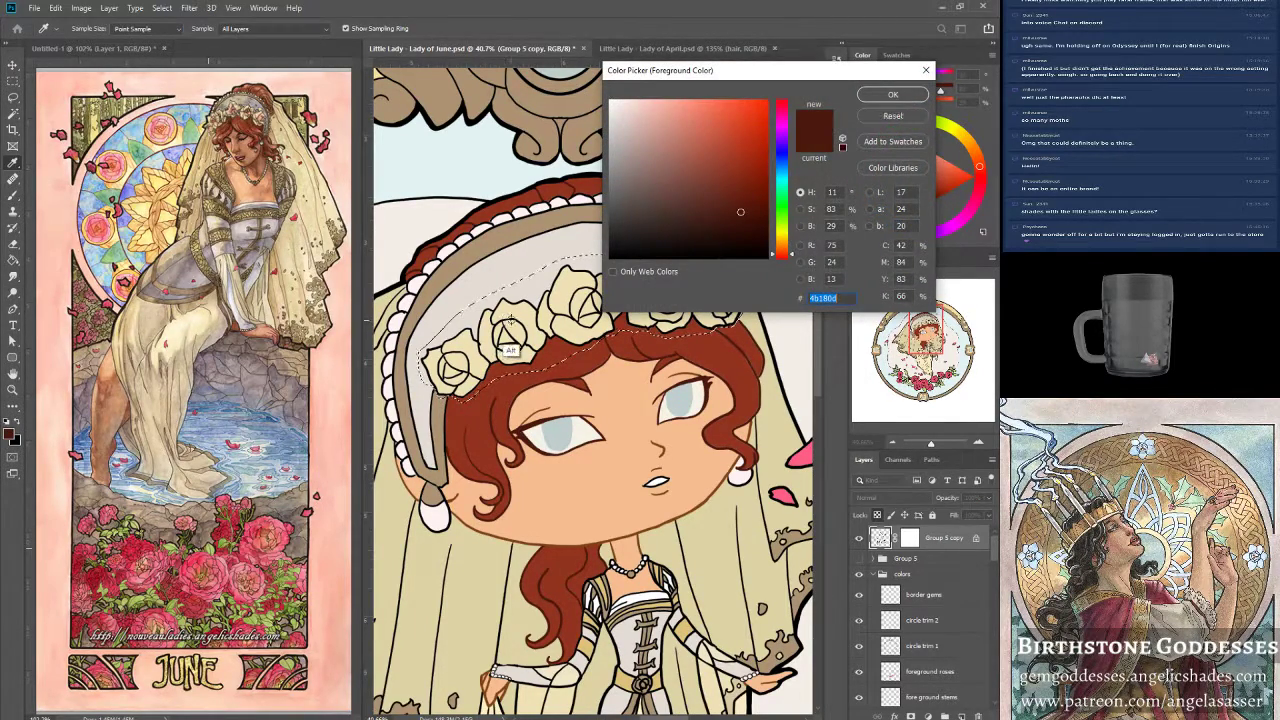
click(604, 276)
drag(695, 135, 688, 175)
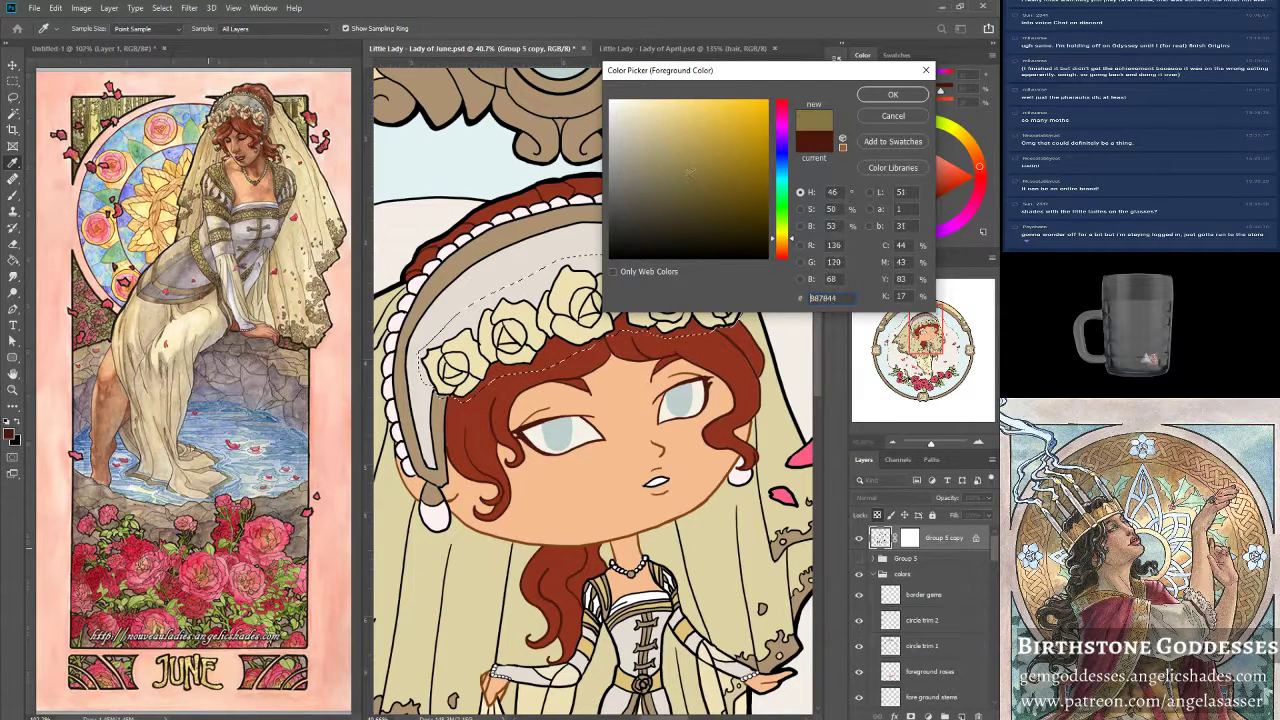
click(870, 97)
click(55, 8)
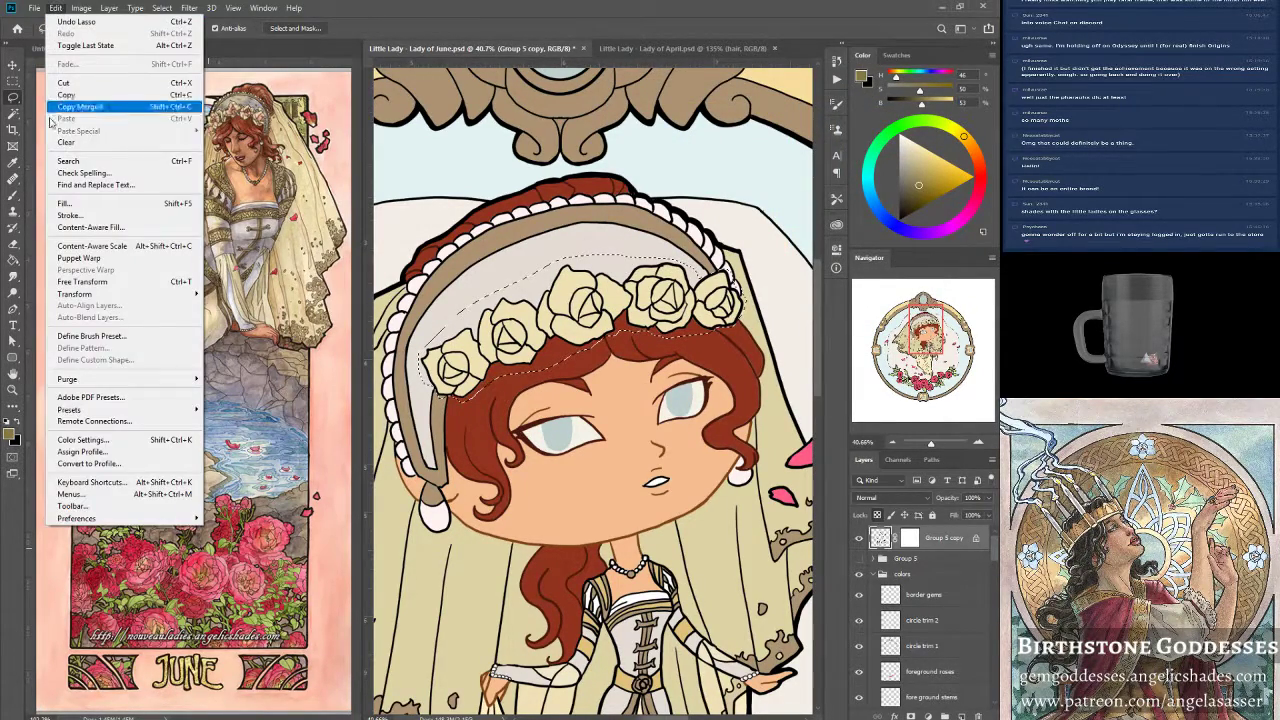
click(60, 203)
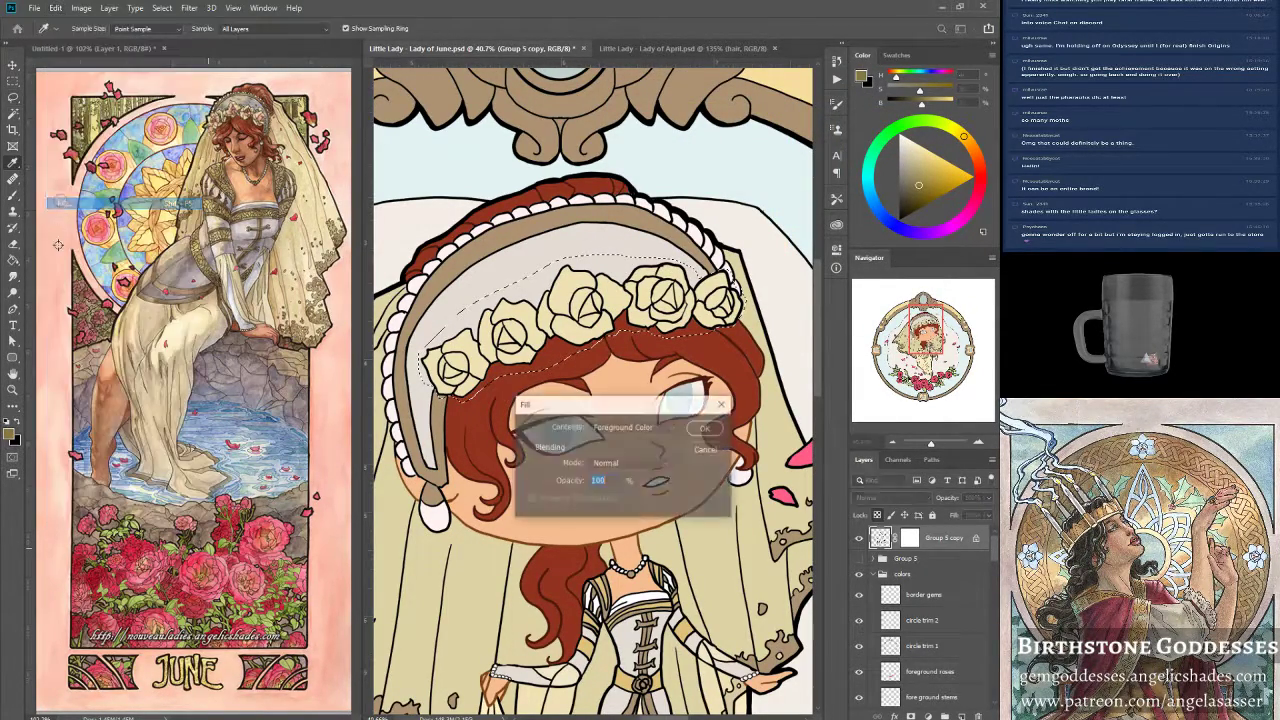
click(704, 428)
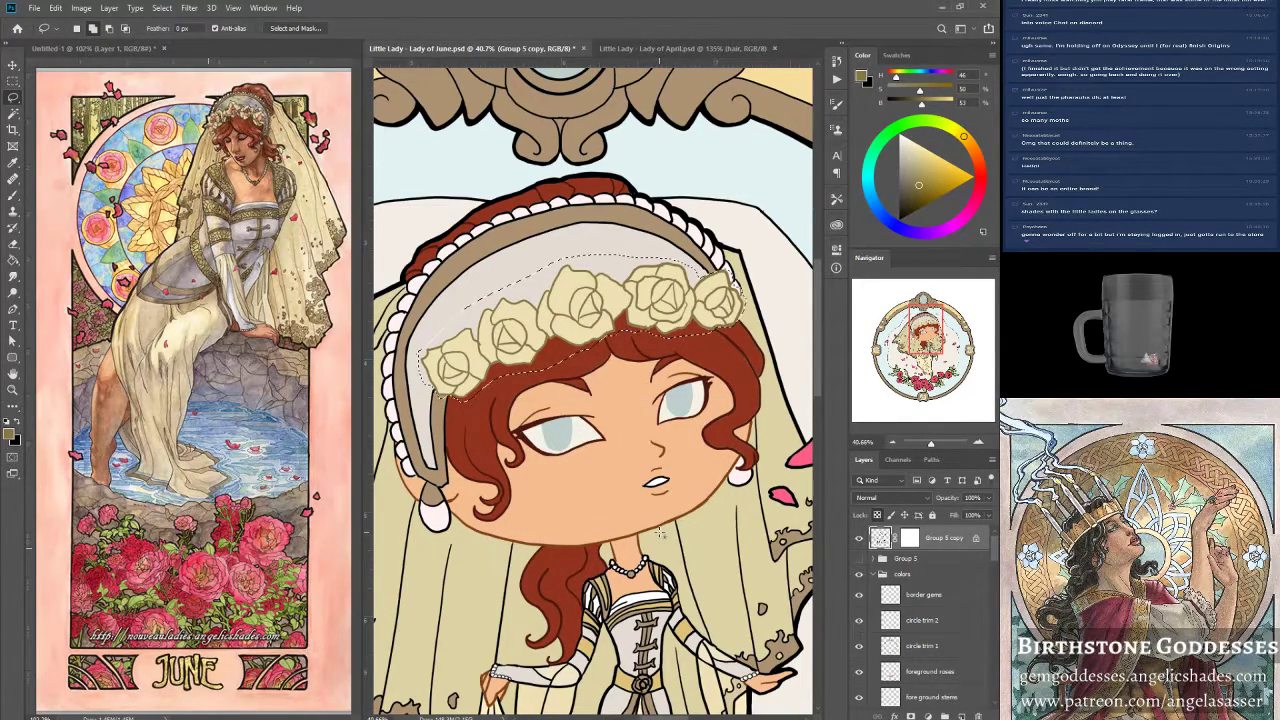
Raise the saturation of the selected rose outlines by +16 with Hue/Saturation, then save the document and deselect.
click(81, 8)
mouse_move(93, 45)
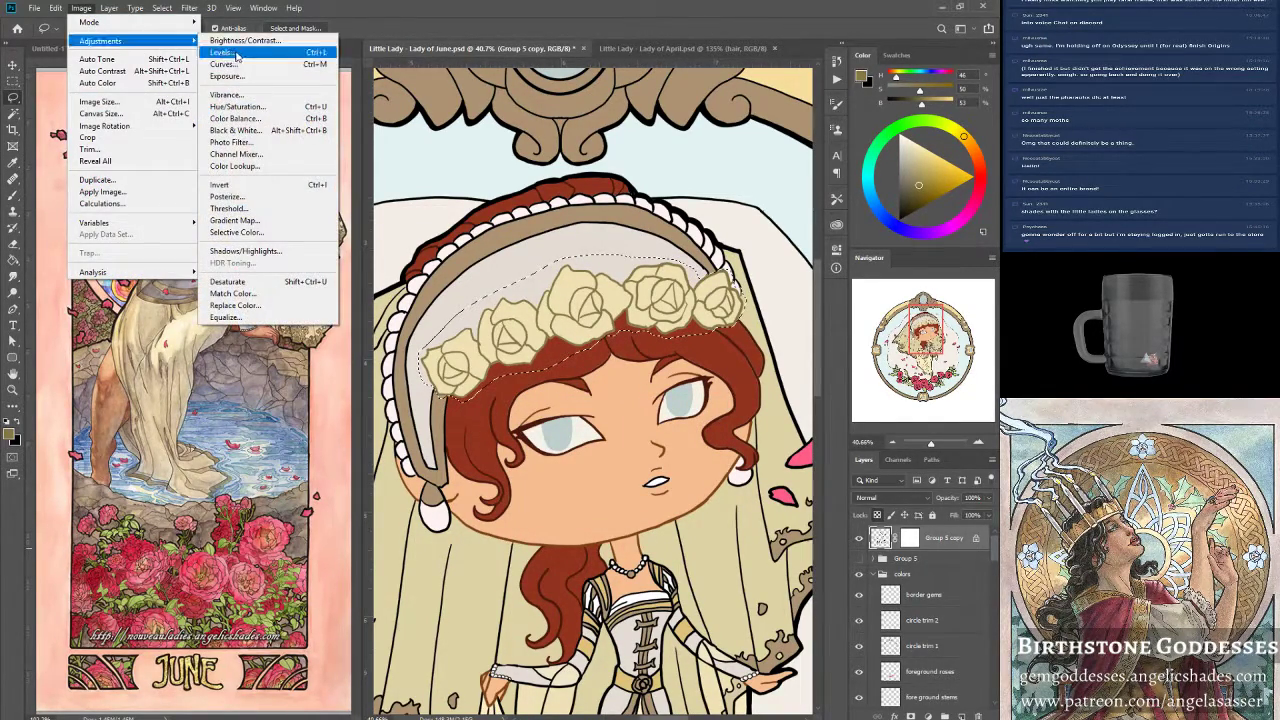
click(249, 109)
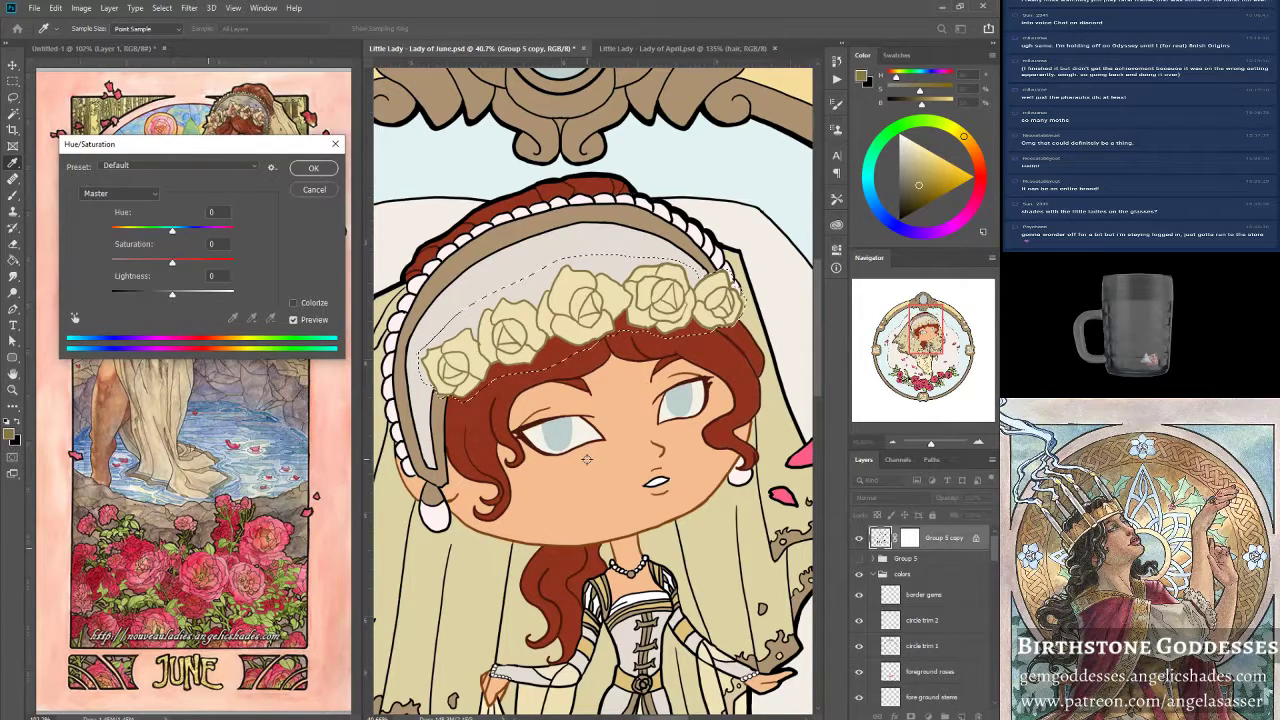
drag(190, 149, 570, 264)
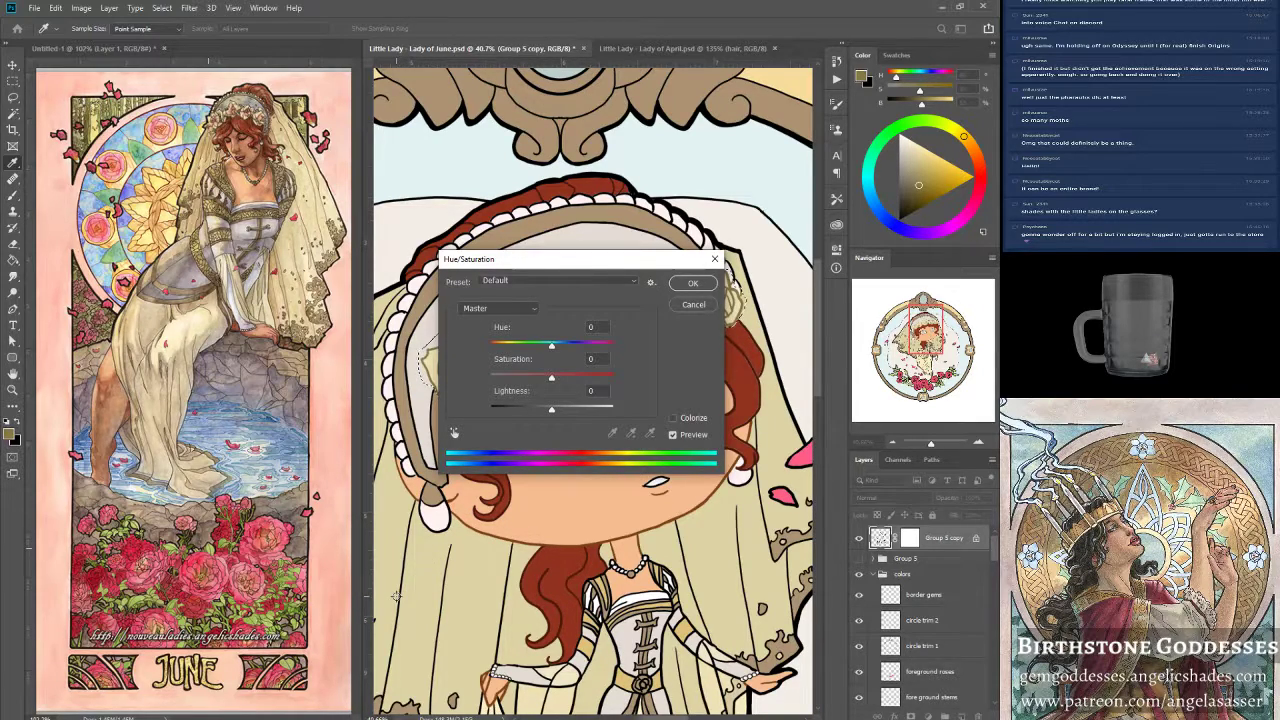
drag(571, 262, 576, 447)
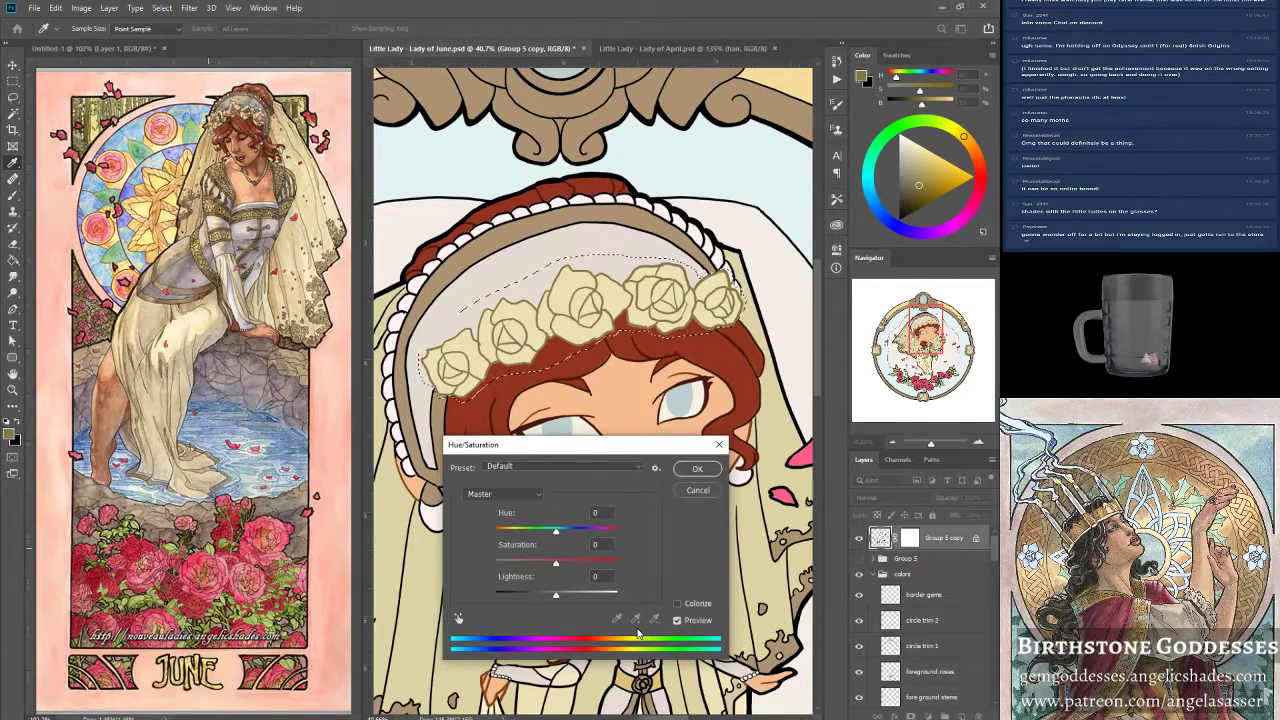
drag(557, 567, 572, 567)
drag(559, 571, 581, 565)
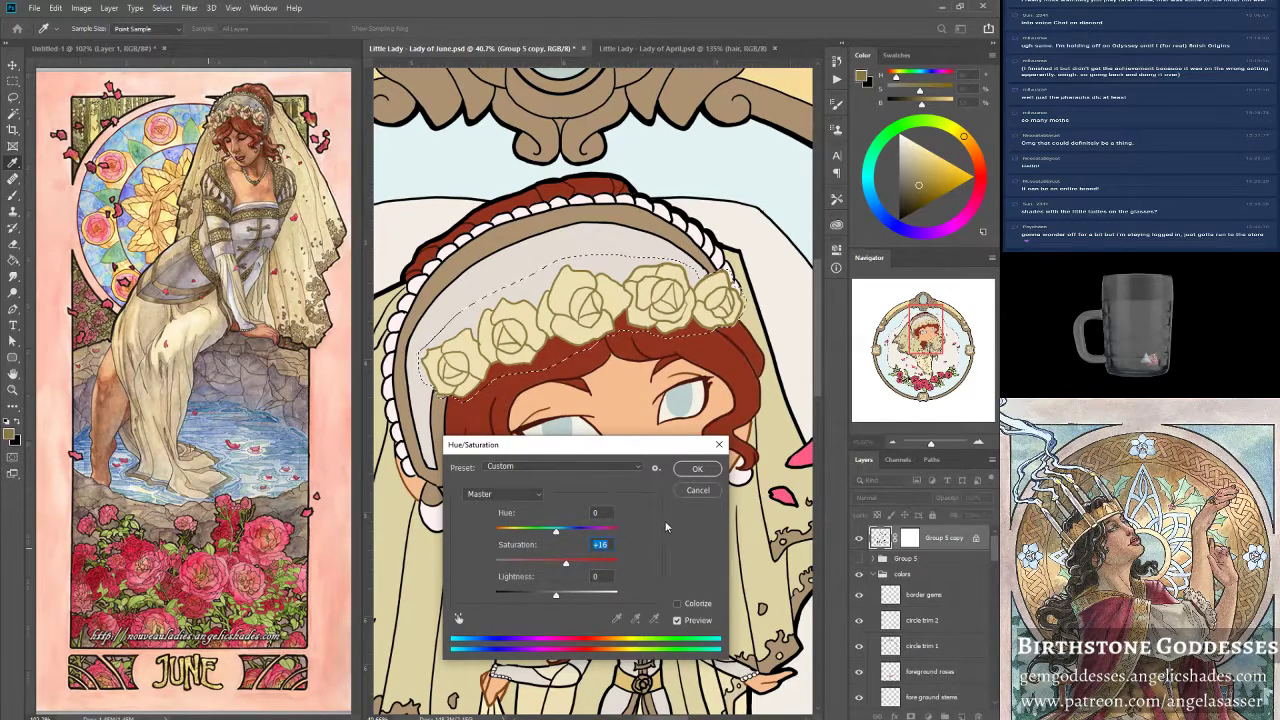
click(685, 622)
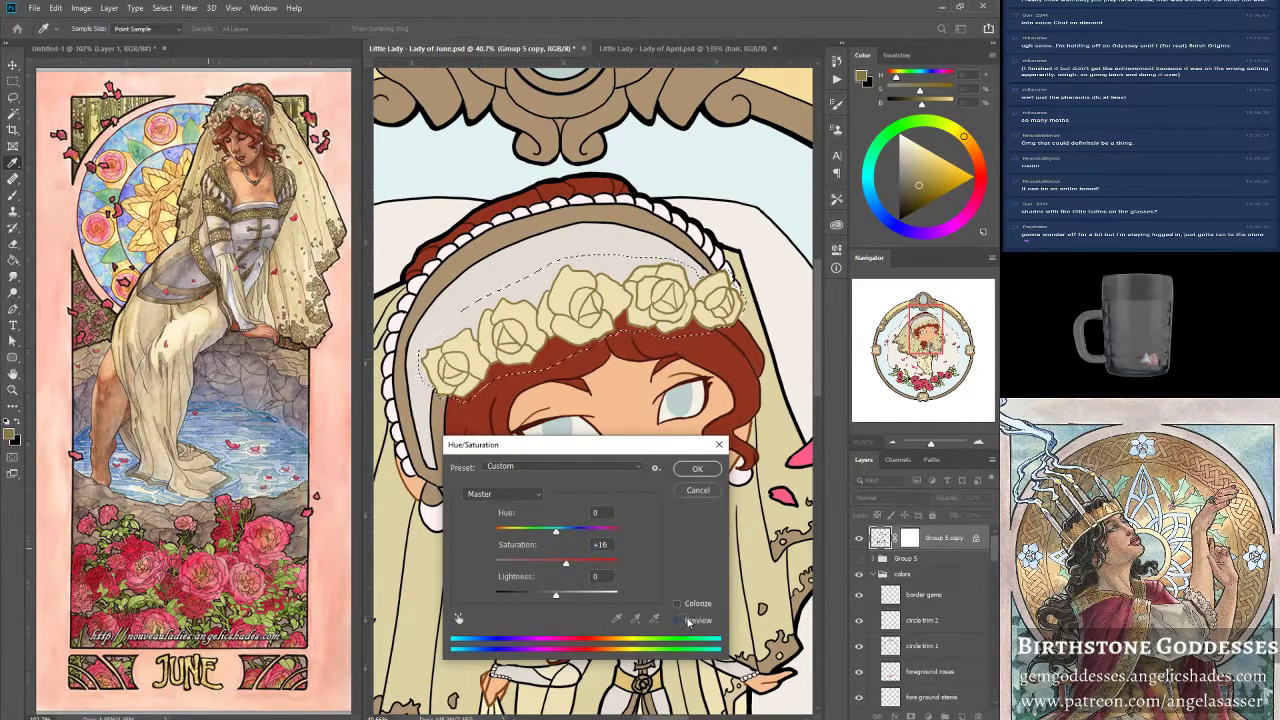
click(697, 468)
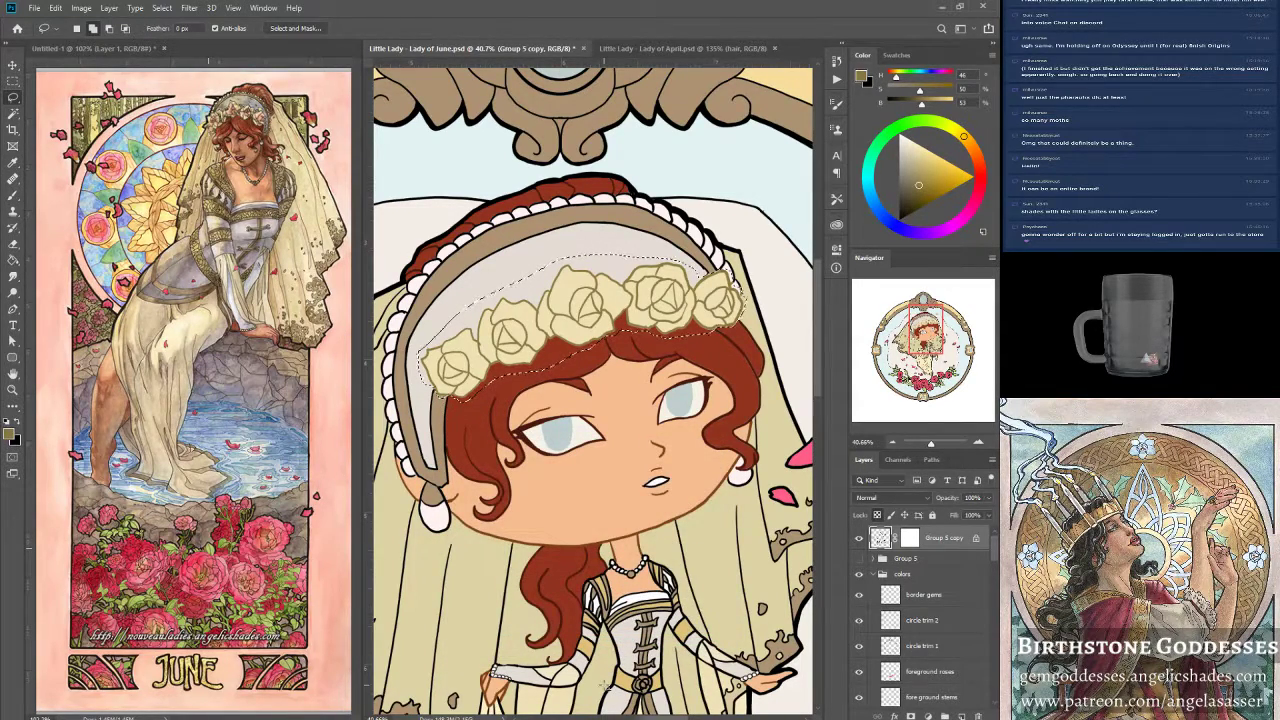
key(ctrl+s)
key(ctrl+d)
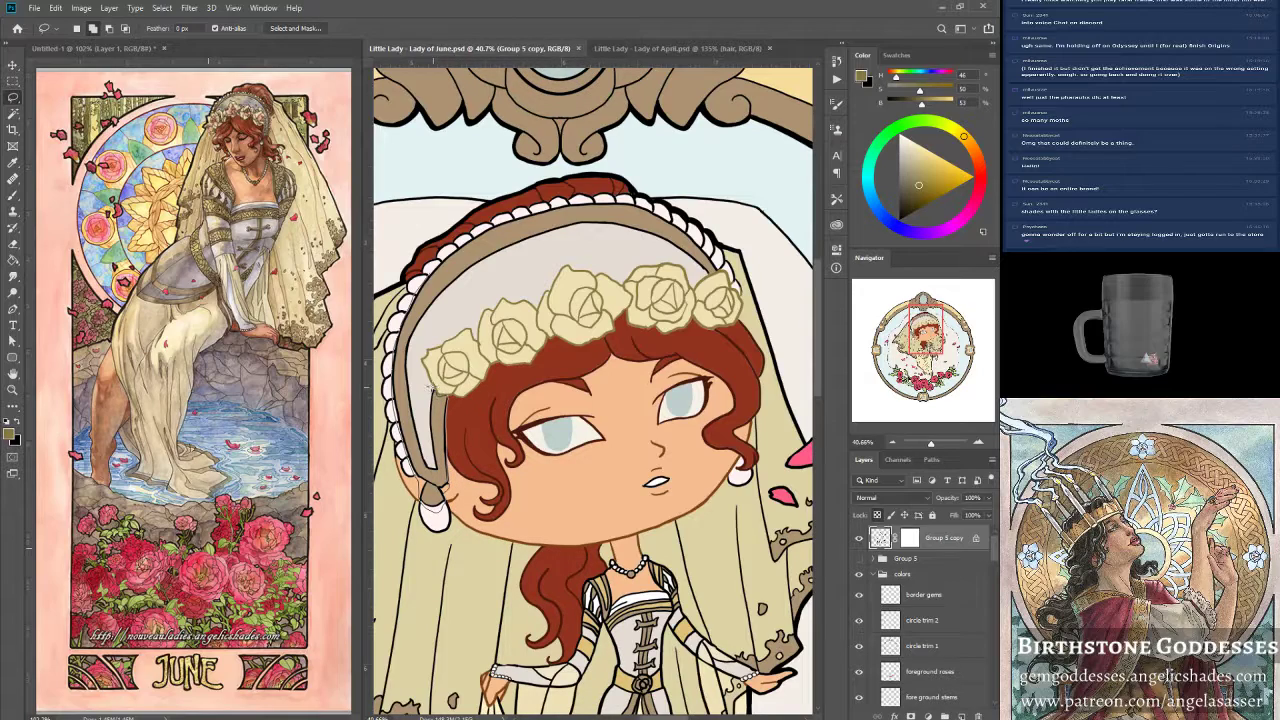
Lasso the headdress band and pearl trim outlines, and add the folds and lace hem of the veil's left side to the selection.
mouse_move(422, 405)
mouse_down()
mouse_move(410, 360)
mouse_move(479, 275)
mouse_move(559, 241)
mouse_move(661, 242)
mouse_move(706, 278)
mouse_up()
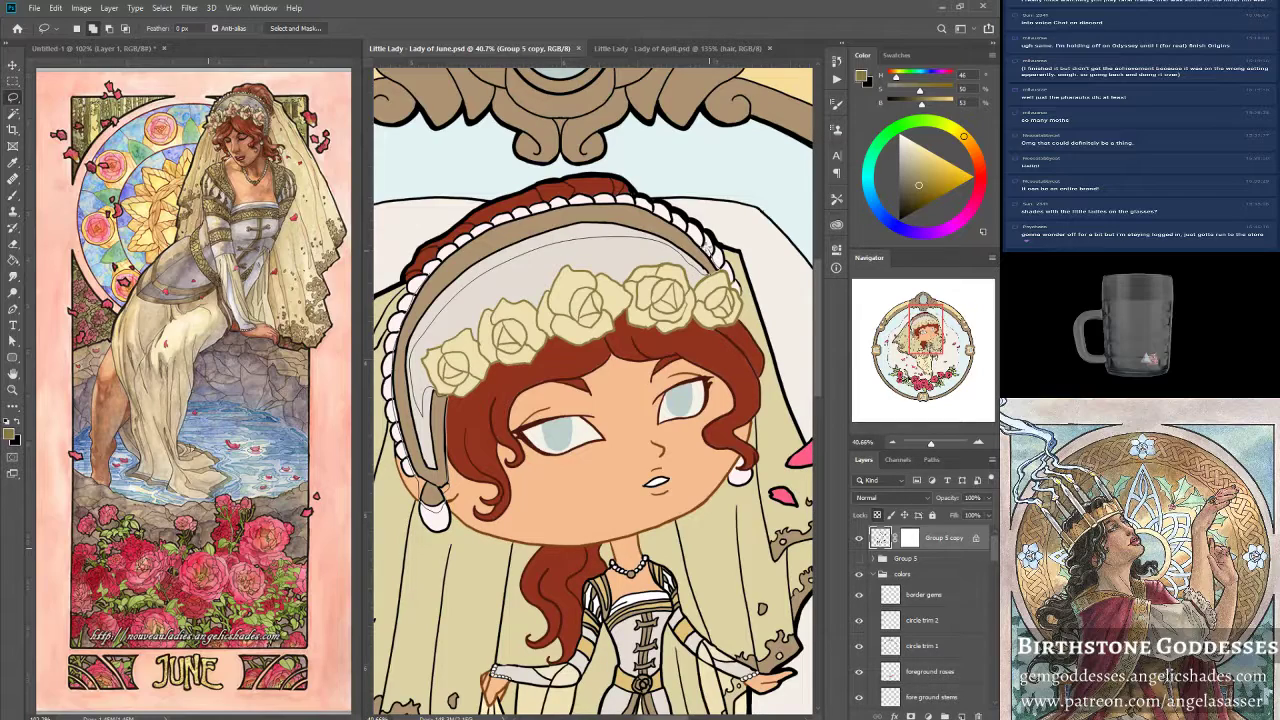
mouse_move(562, 209)
mouse_down()
mouse_move(456, 242)
mouse_move(405, 322)
mouse_up()
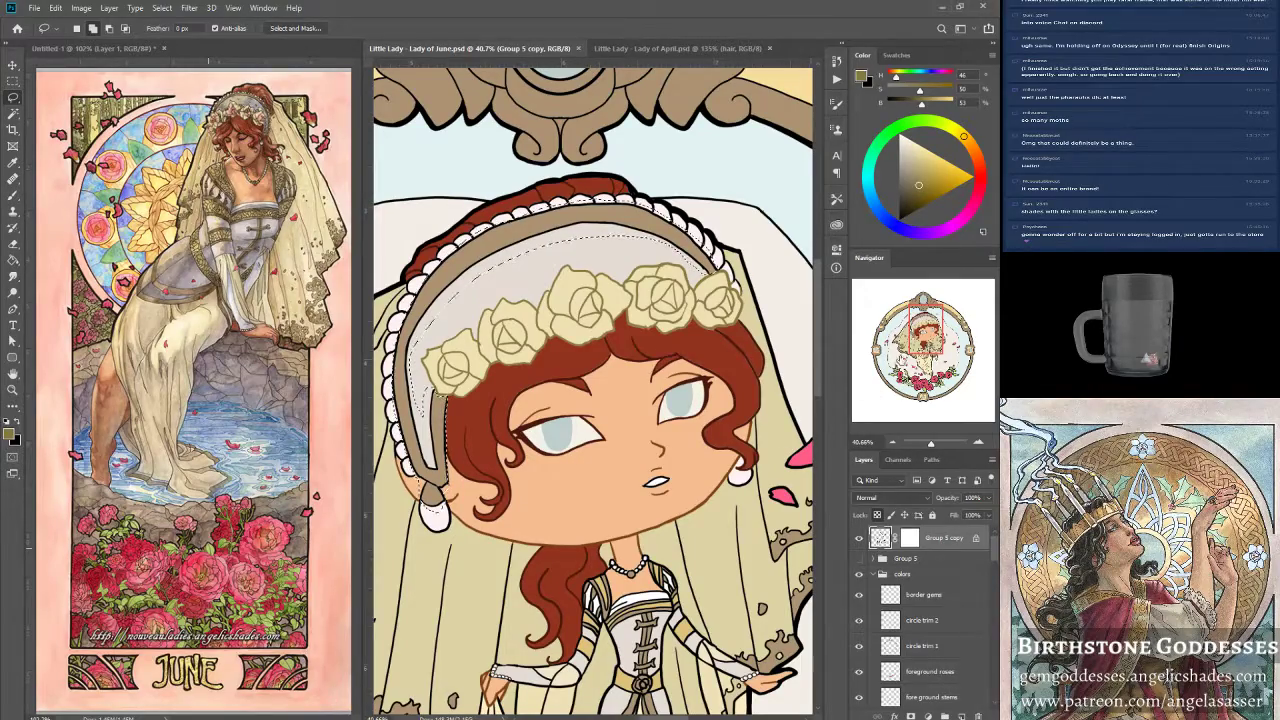
drag(924, 343, 902, 349)
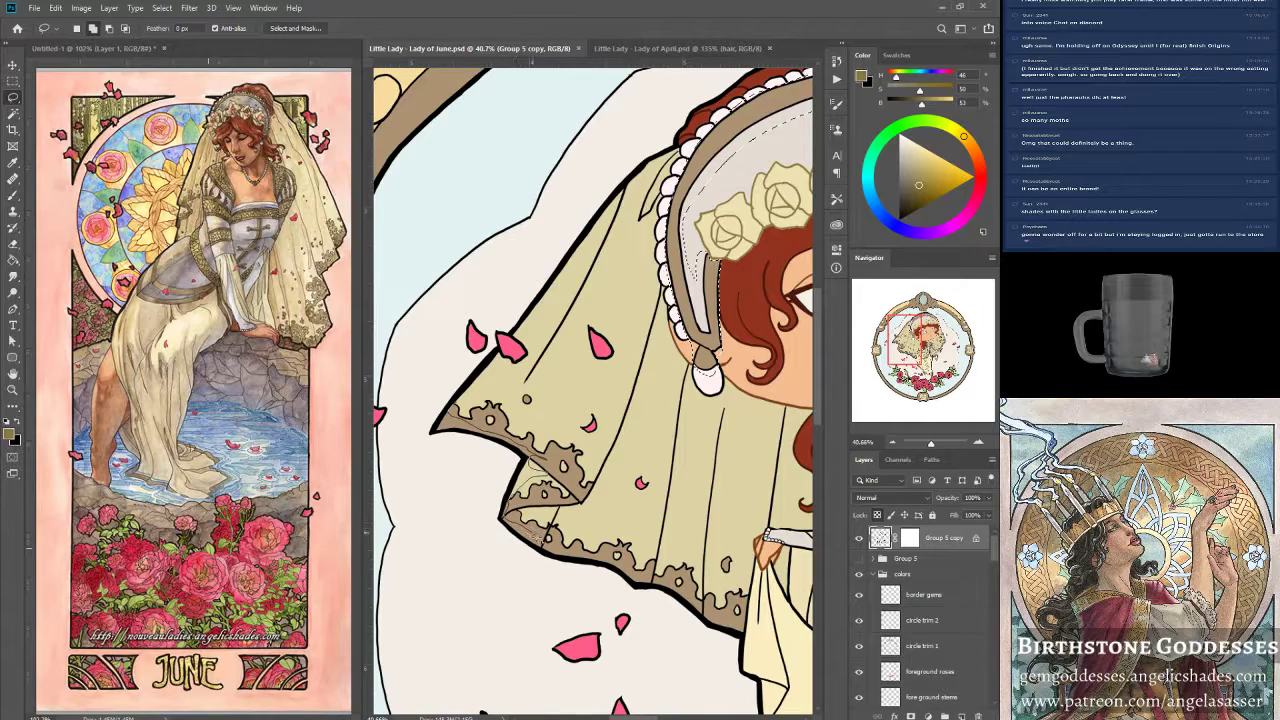
mouse_move(586, 558)
mouse_down()
mouse_move(656, 585)
mouse_move(676, 524)
mouse_move(692, 367)
mouse_move(670, 341)
mouse_move(647, 245)
mouse_move(672, 152)
mouse_move(624, 189)
mouse_move(519, 376)
mouse_move(450, 410)
mouse_up()
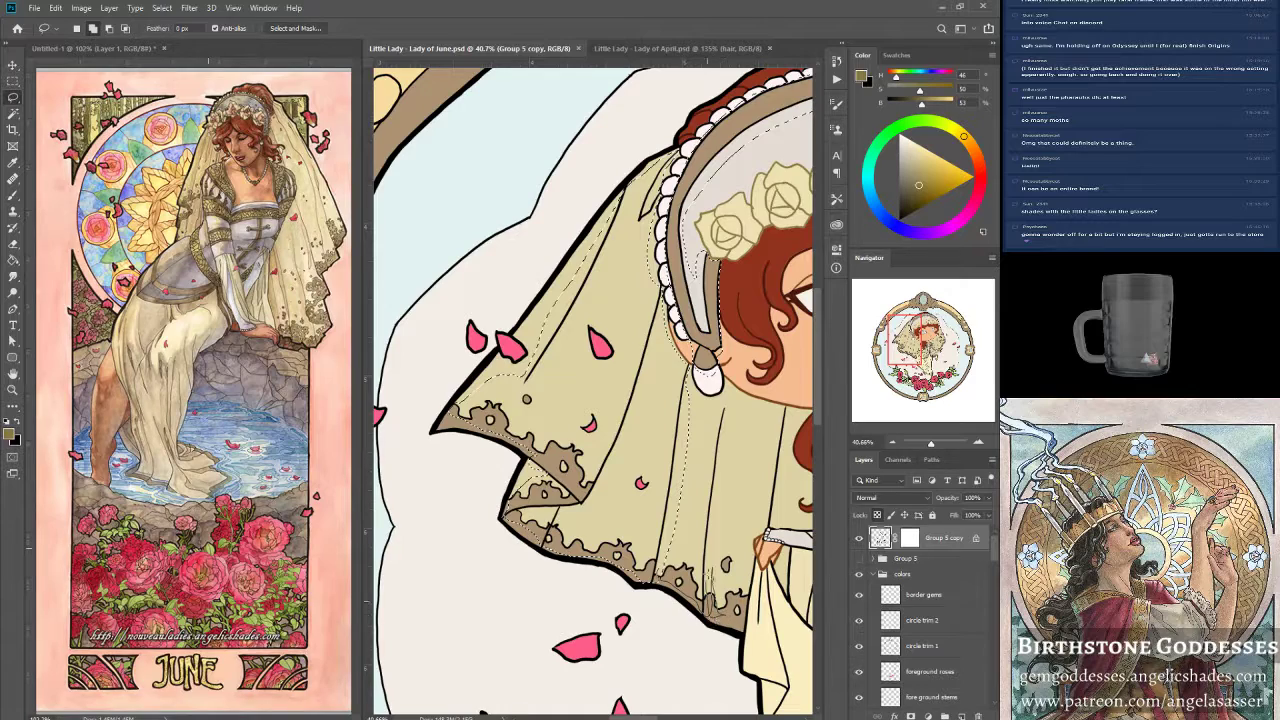
mouse_move(751, 598)
mouse_down()
mouse_move(732, 496)
mouse_move(738, 423)
mouse_move(703, 398)
mouse_up()
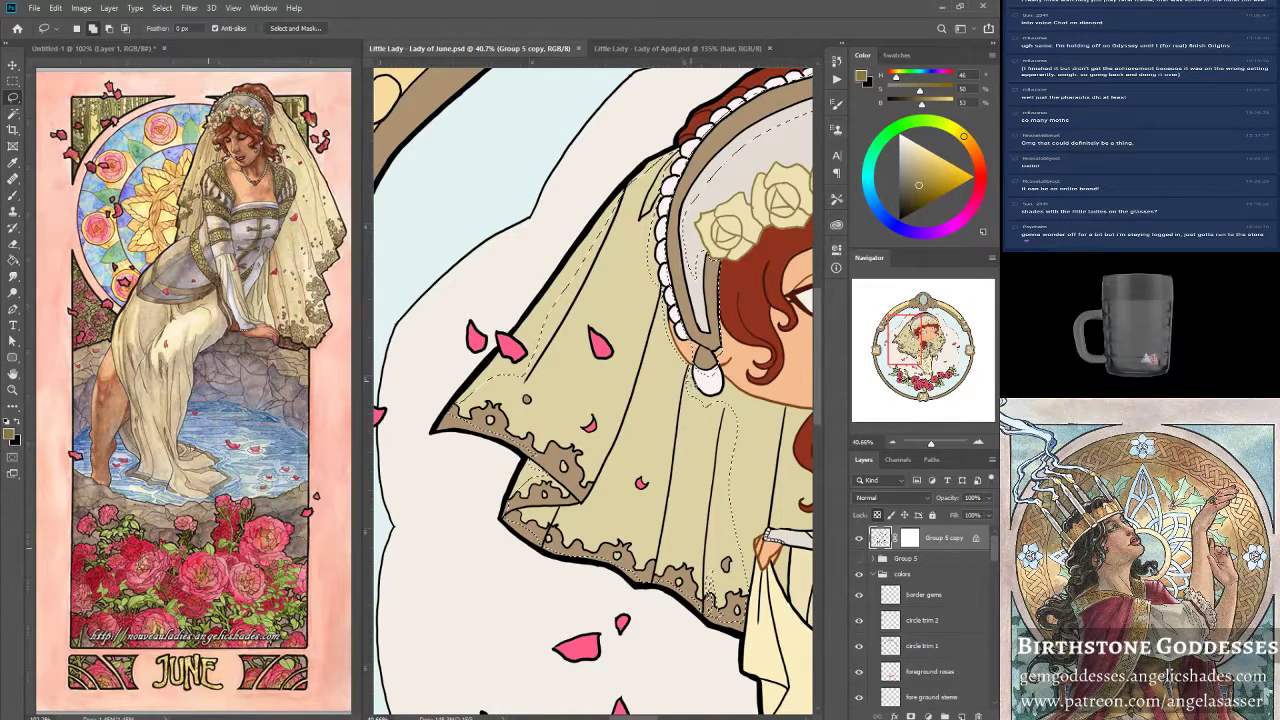
Add the narrow veil section beside the raised skirt hand and the lace hem near the waist to the selection.
mouse_move(784, 410)
mouse_down()
mouse_move(767, 529)
mouse_move(785, 476)
mouse_up()
drag(793, 421, 787, 410)
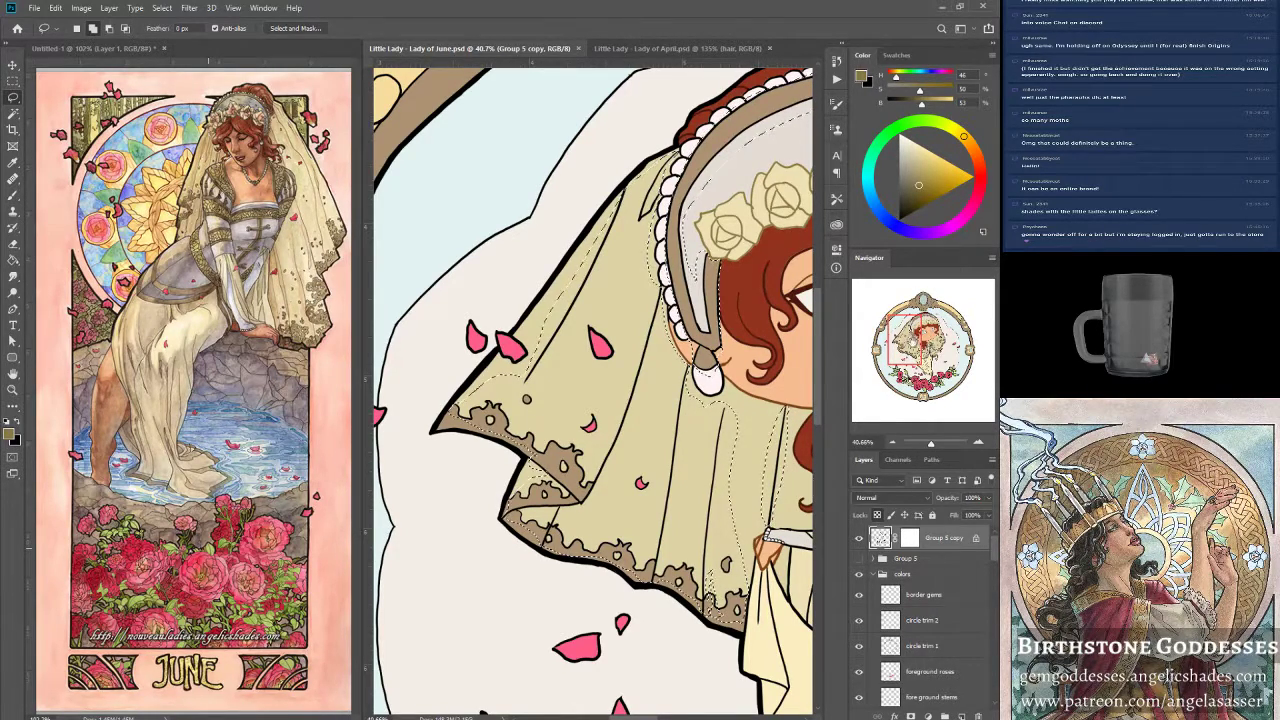
drag(801, 457, 673, 465)
drag(724, 533, 611, 485)
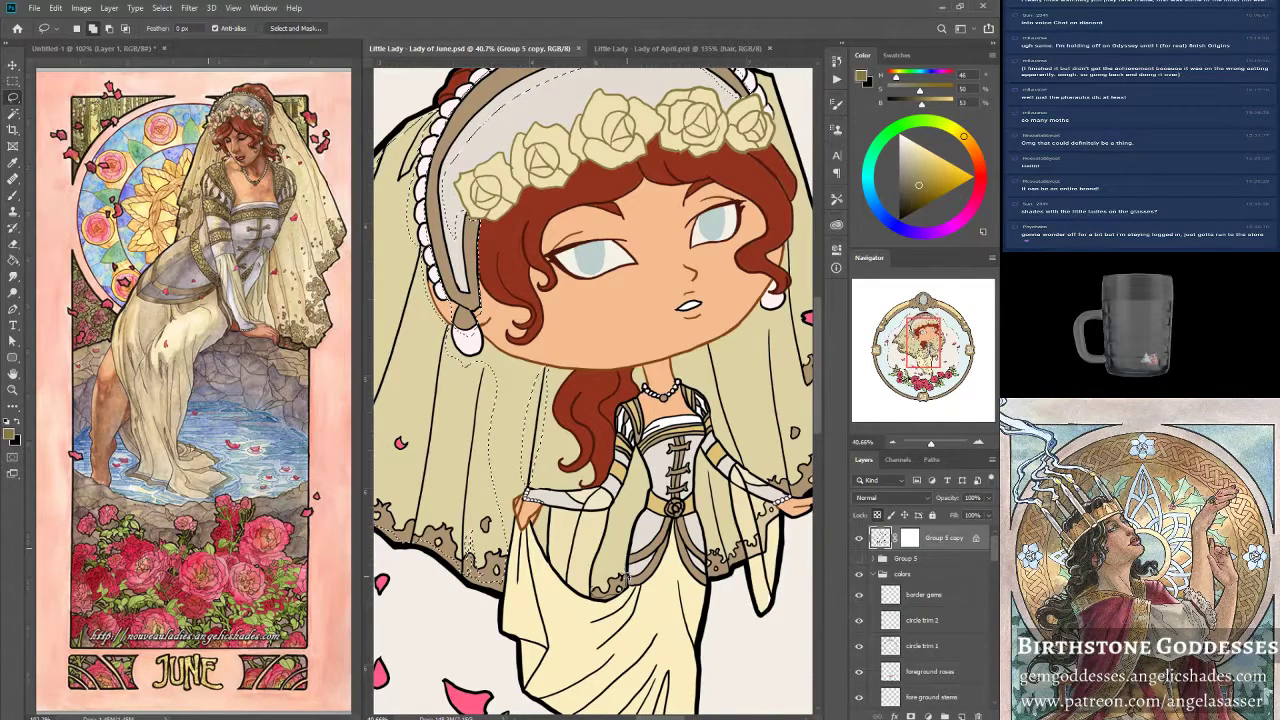
key(alt)
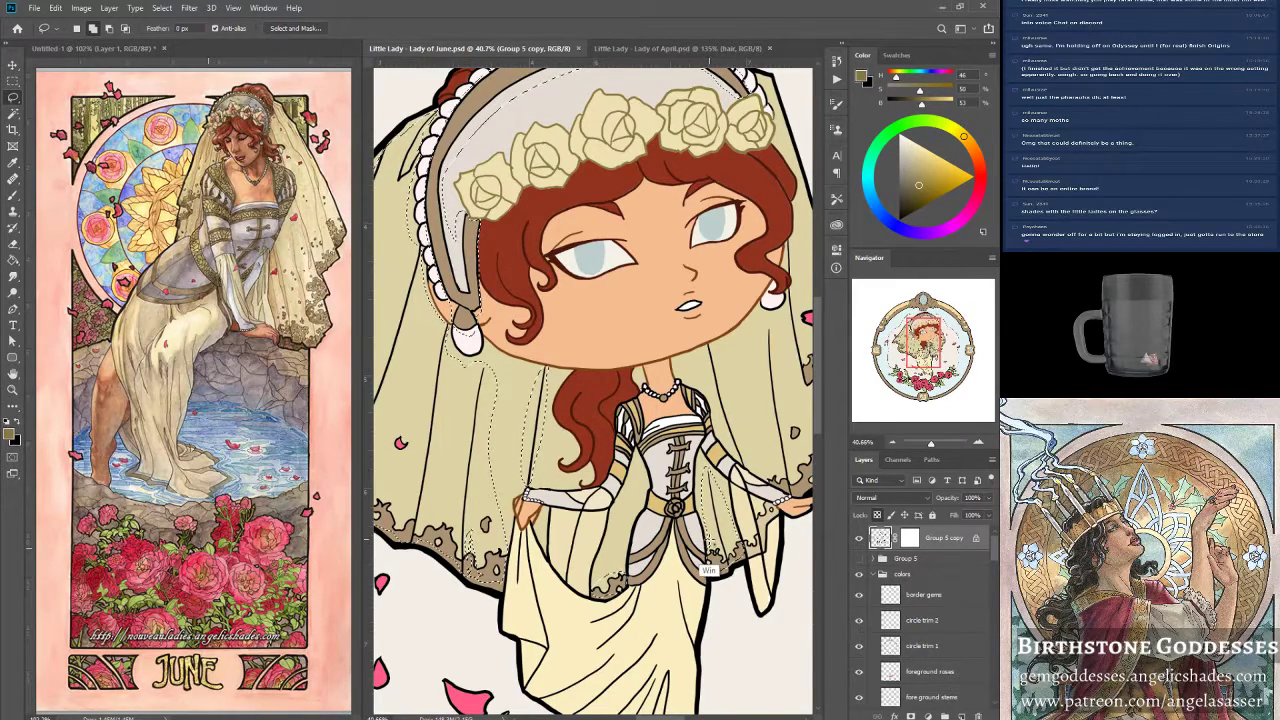
key(super)
key(super)
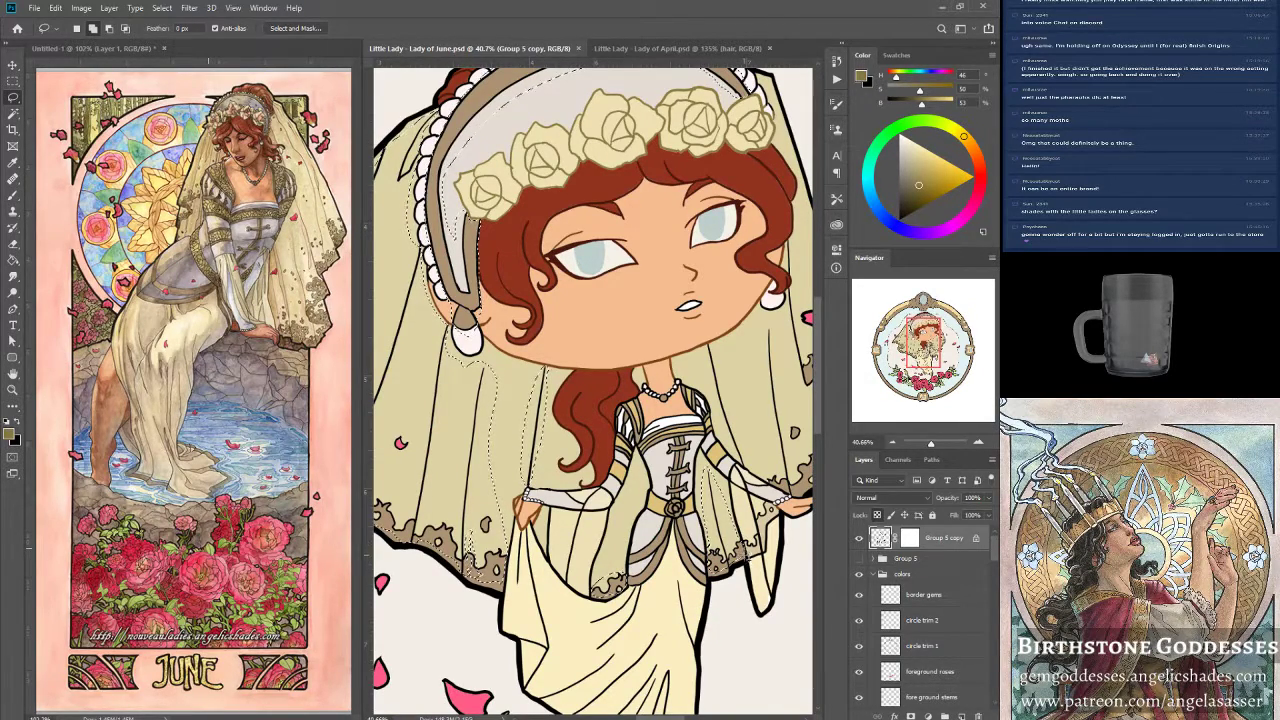
Add the folds and lace hem of the veil on the open-hand side of the figure to the lasso selection.
drag(923, 344, 929, 341)
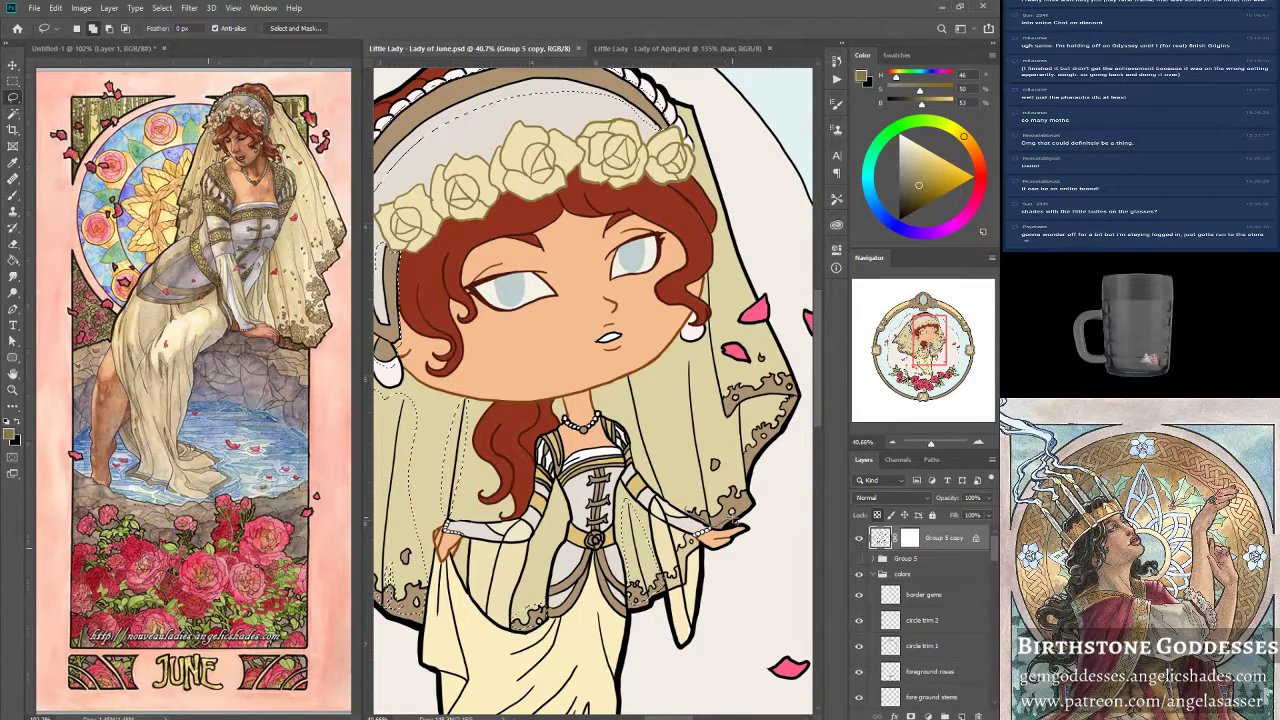
mouse_move(746, 496)
mouse_down()
mouse_move(734, 457)
mouse_move(689, 444)
mouse_move(694, 359)
mouse_move(681, 449)
mouse_move(714, 409)
mouse_move(695, 354)
mouse_move(631, 382)
mouse_move(714, 466)
mouse_move(680, 510)
mouse_up()
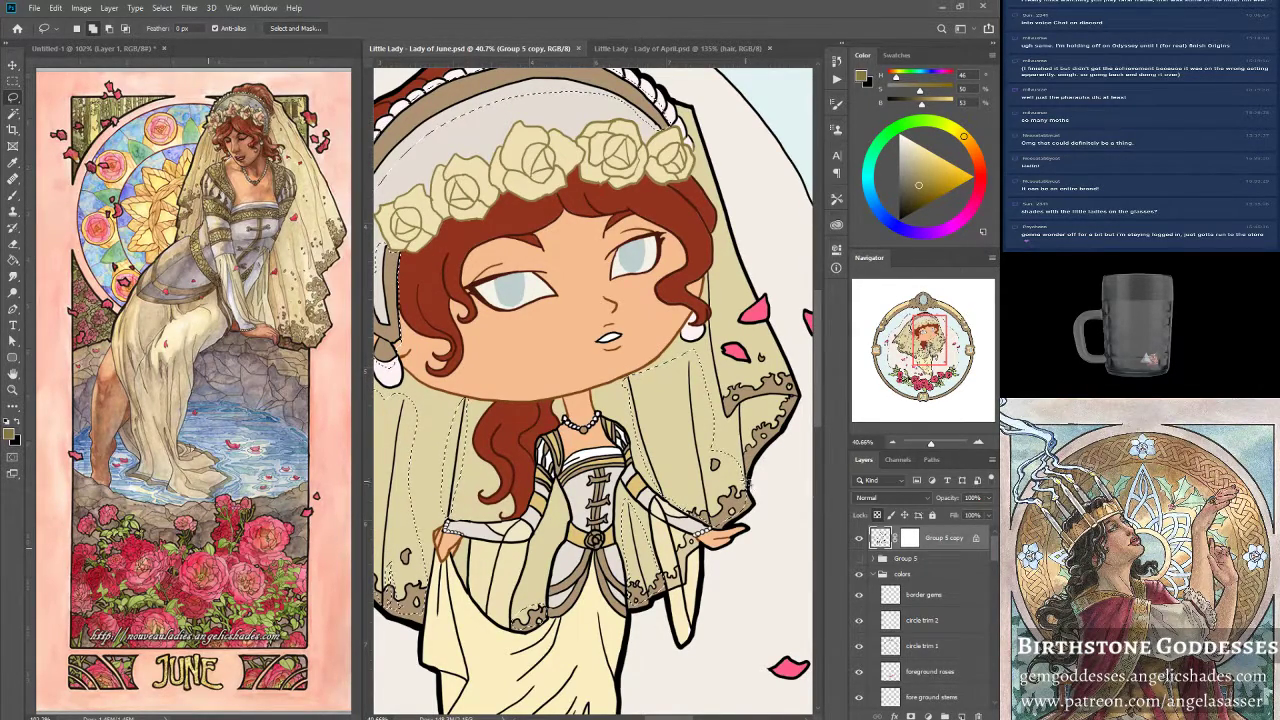
mouse_move(743, 495)
mouse_down()
mouse_move(754, 456)
mouse_move(801, 400)
mouse_move(794, 376)
mouse_move(767, 351)
mouse_move(747, 371)
mouse_move(712, 318)
mouse_move(702, 396)
mouse_up()
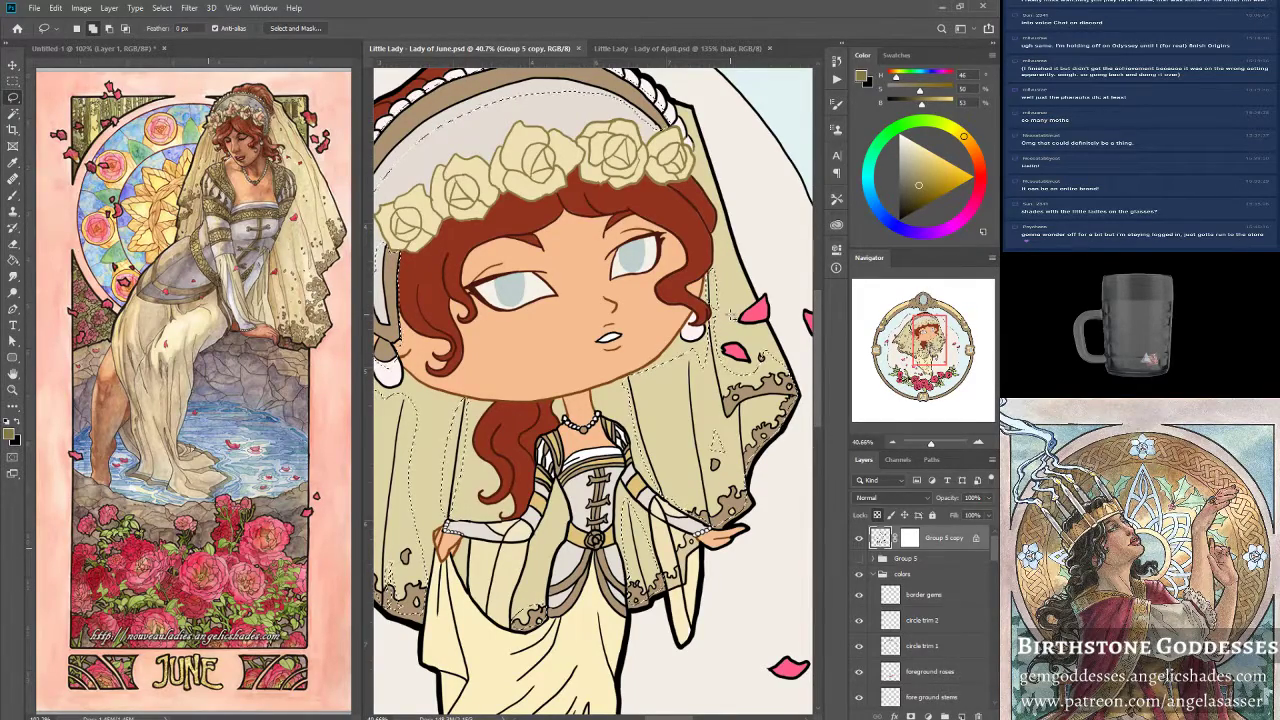
drag(933, 345, 864, 343)
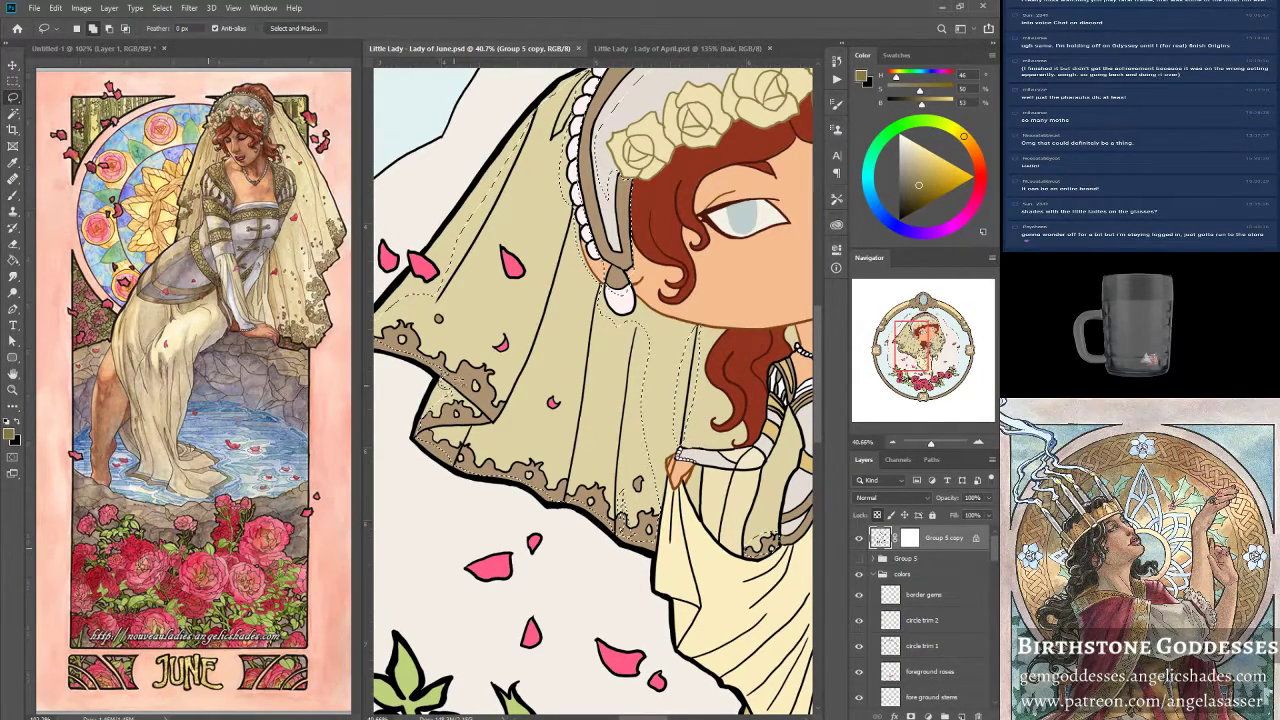
mouse_move(918, 343)
mouse_down()
mouse_move(936, 345)
mouse_move(932, 332)
mouse_up()
drag(934, 342, 938, 343)
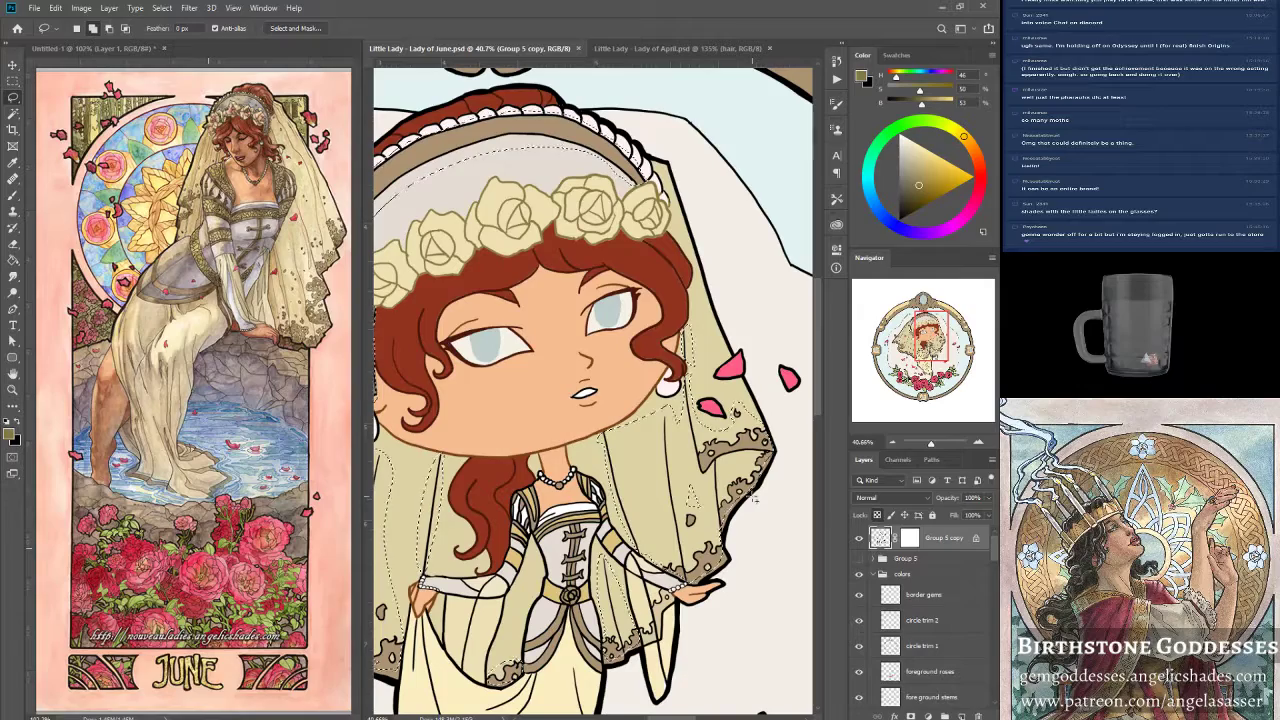
drag(921, 347, 917, 345)
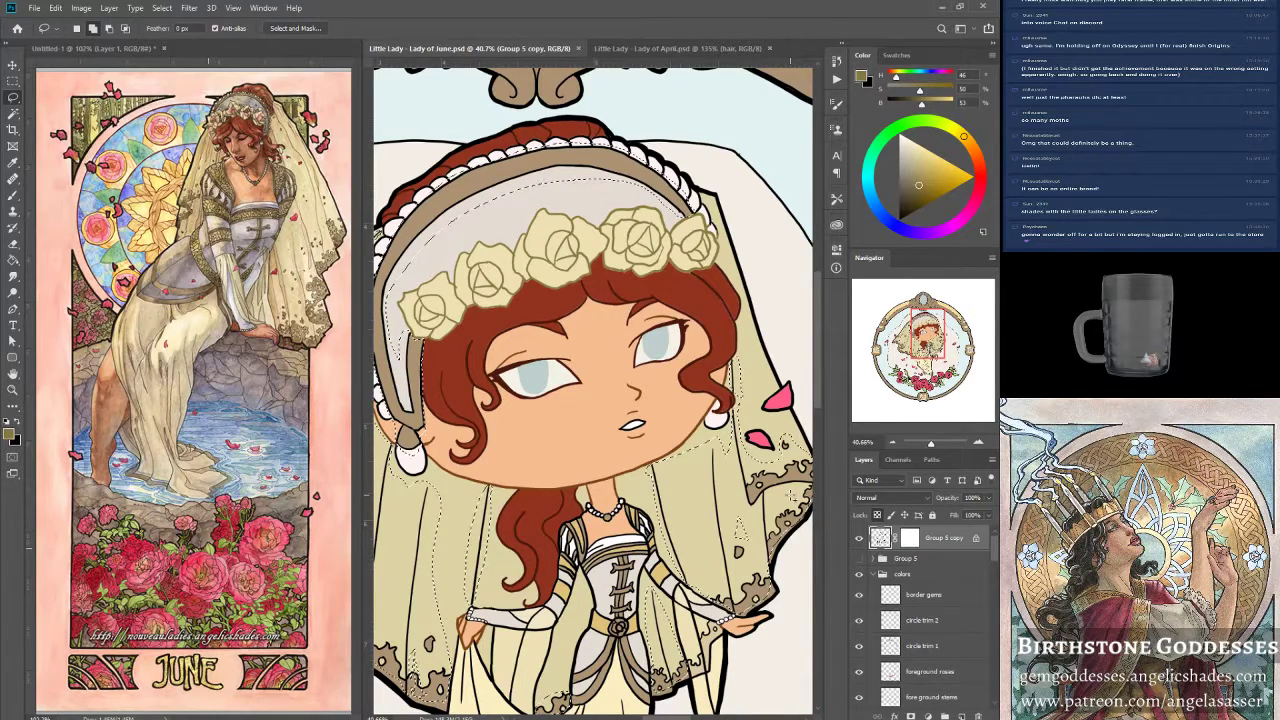
Fill the selected headdress and veil outlines with the olive-brown foreground color at 100% opacity in Normal mode.
click(56, 7)
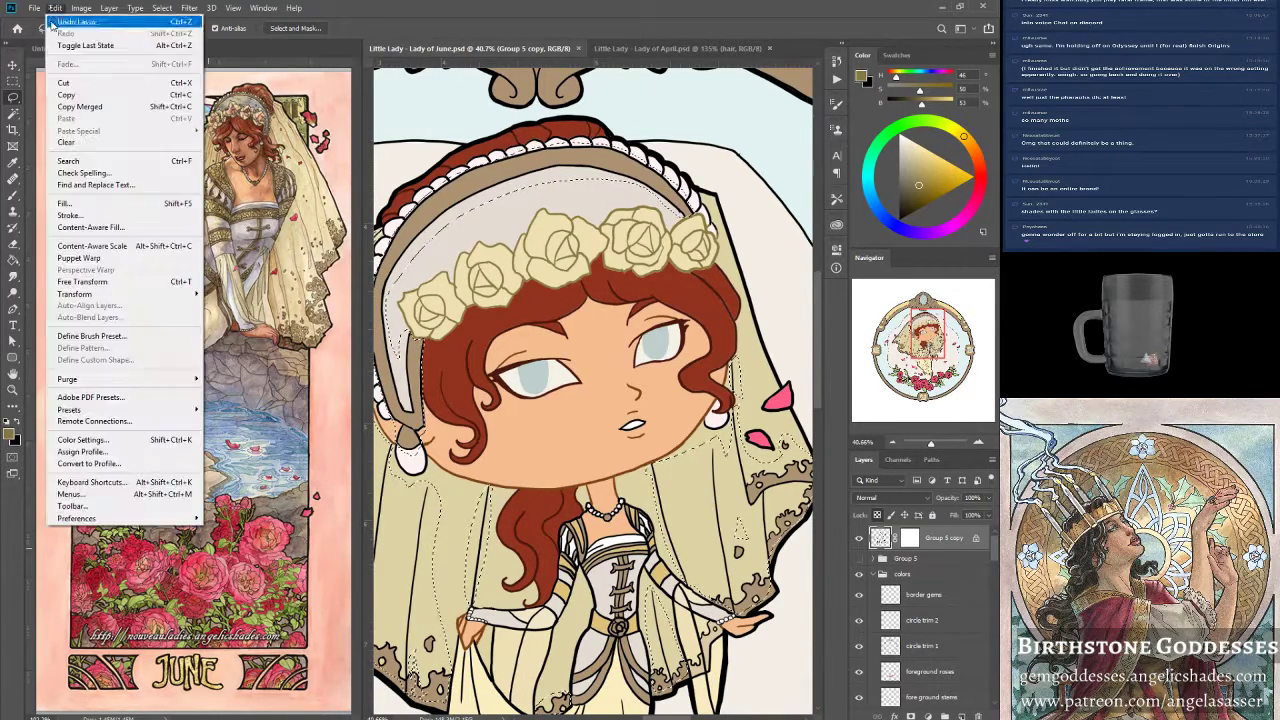
click(70, 204)
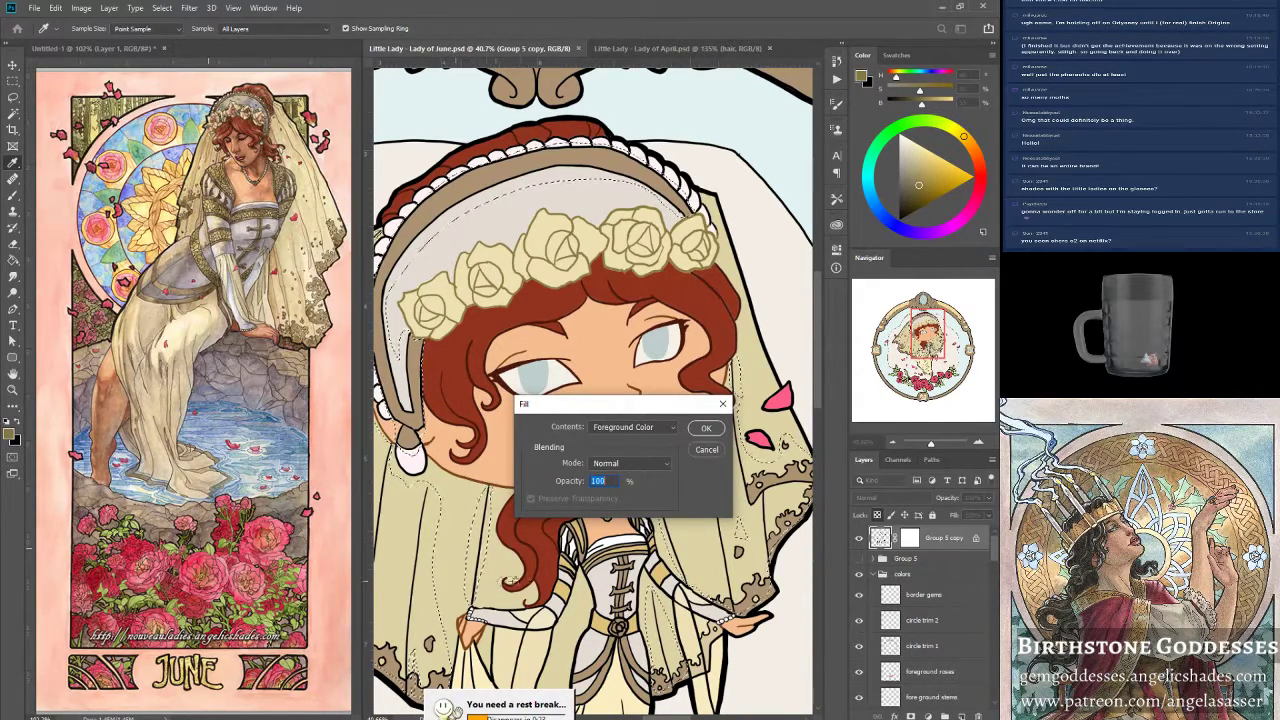
click(706, 429)
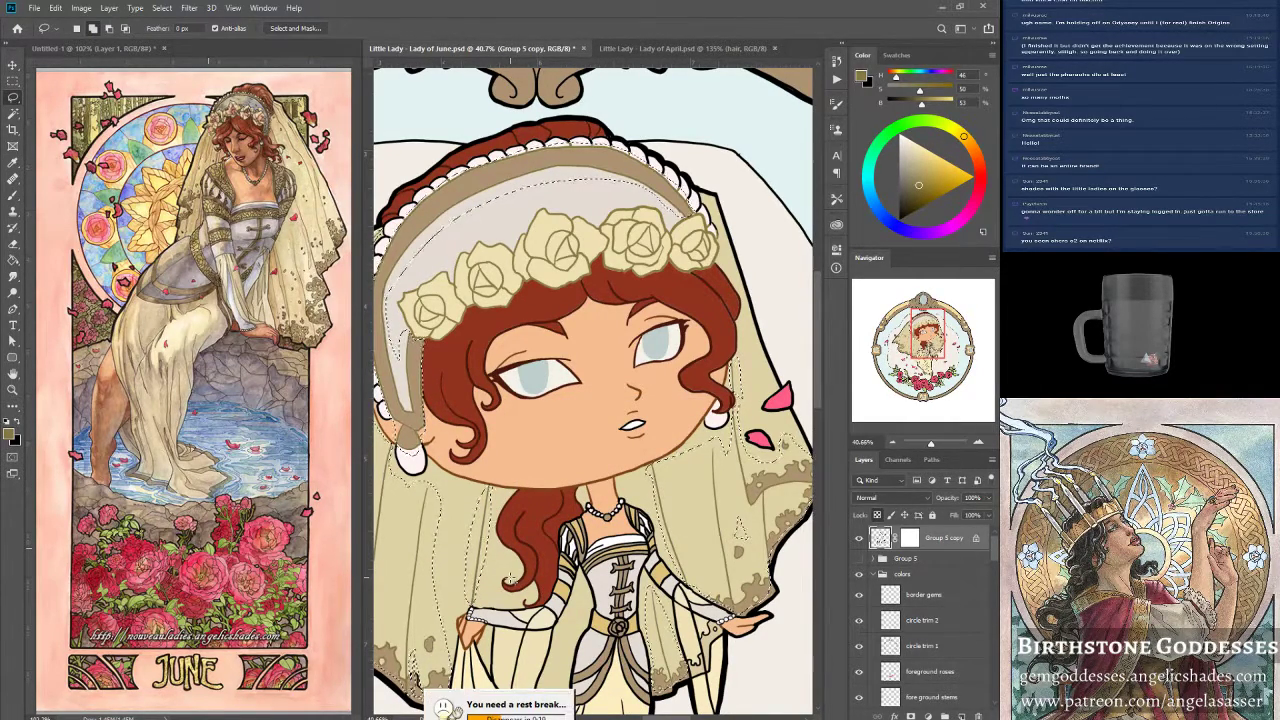
Try darkening the selected headdress and veil outlines with Brightness/Contrast at brightness -52.
drag(933, 443, 929, 446)
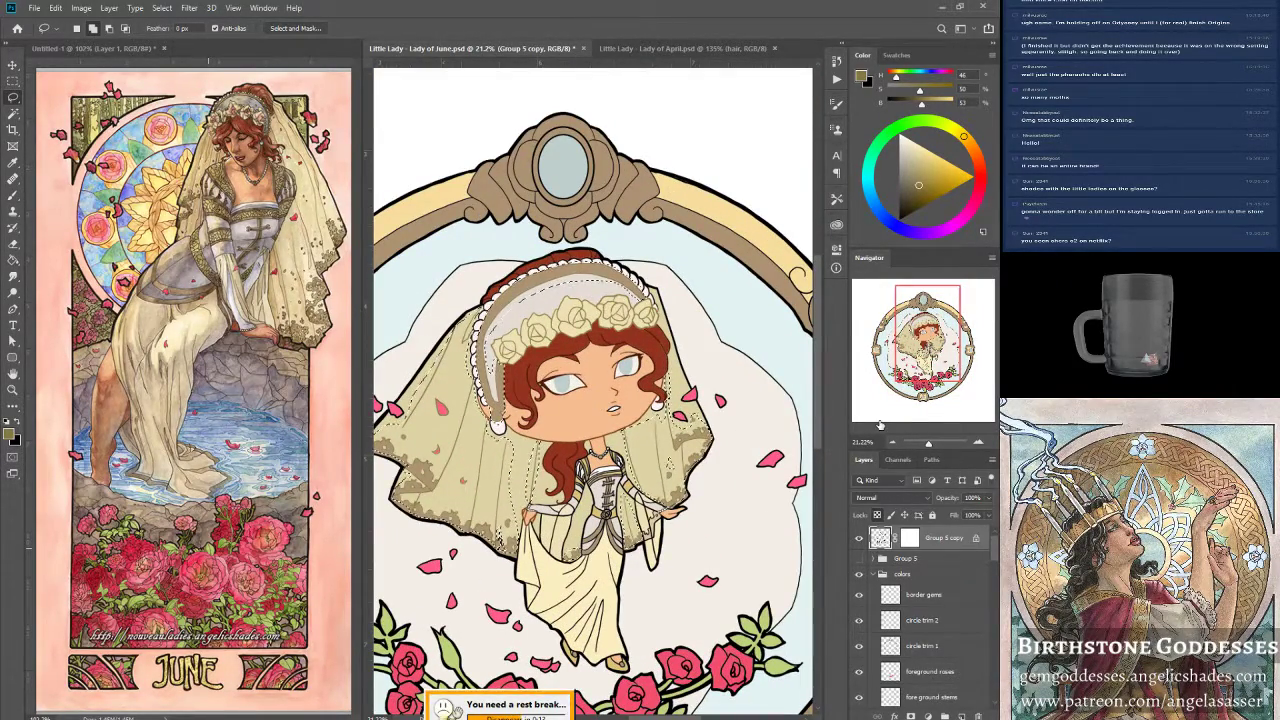
click(11, 196)
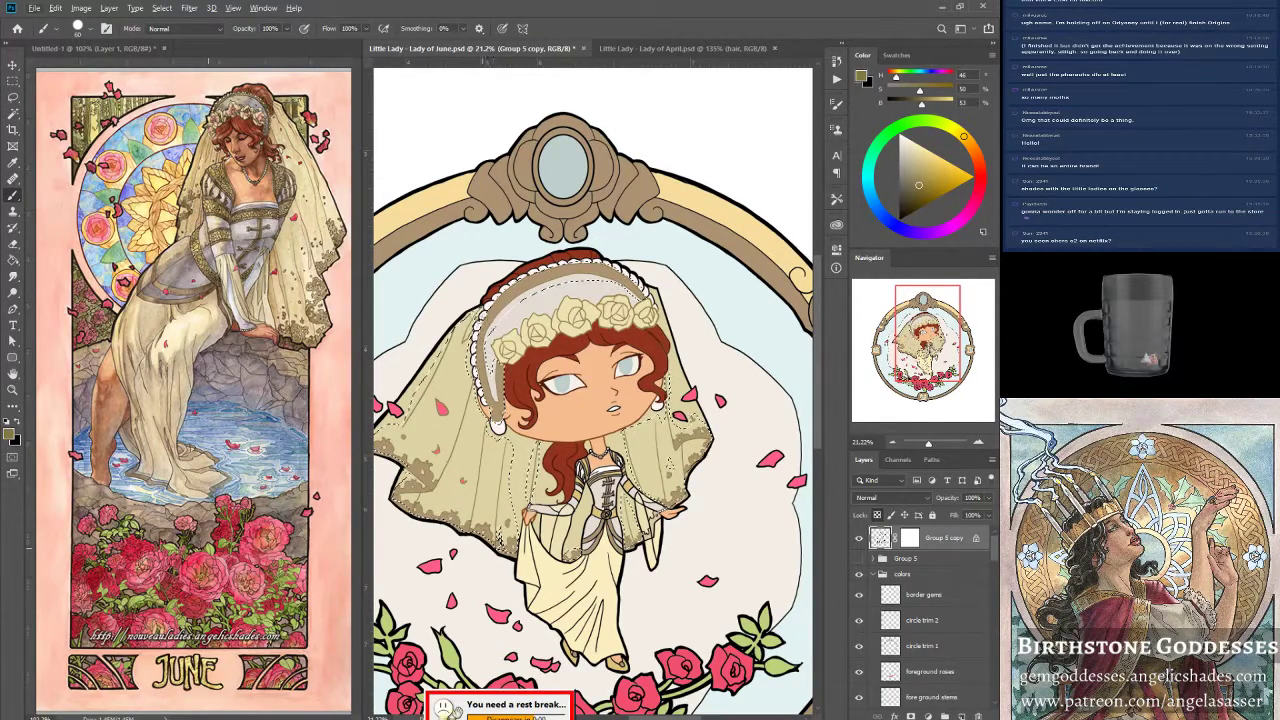
click(81, 8)
mouse_move(130, 41)
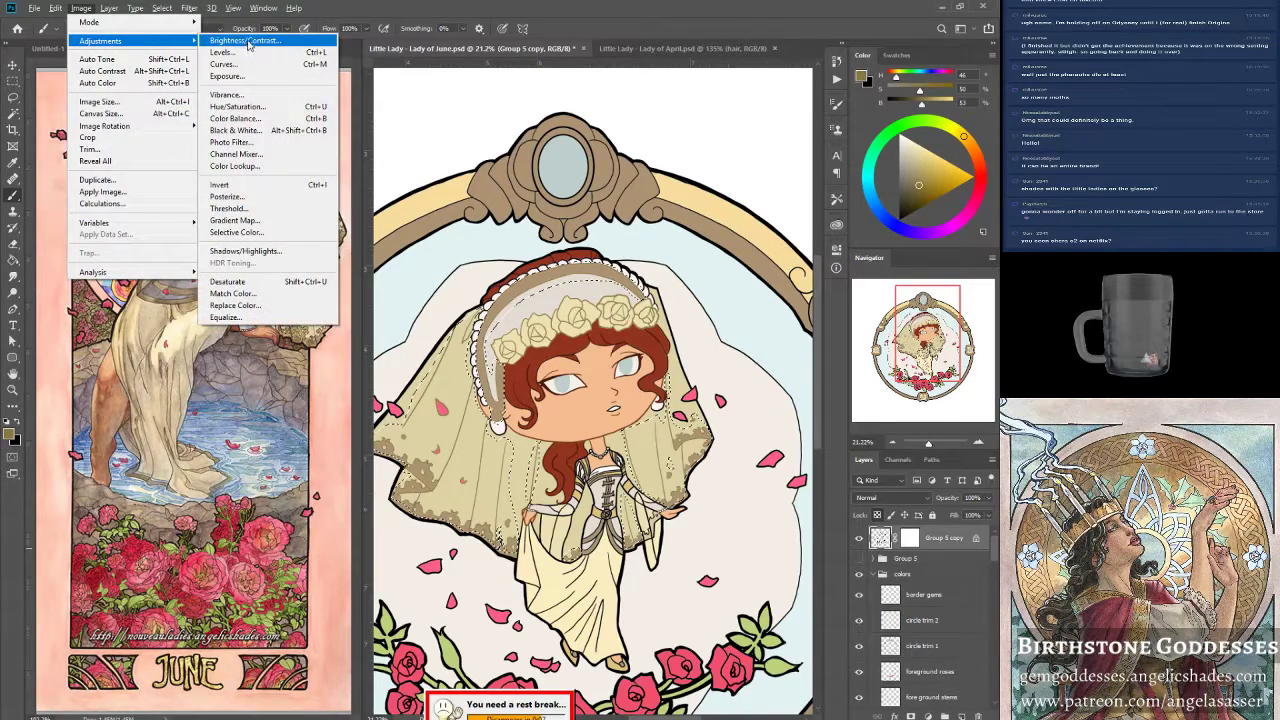
click(248, 42)
drag(218, 296, 190, 303)
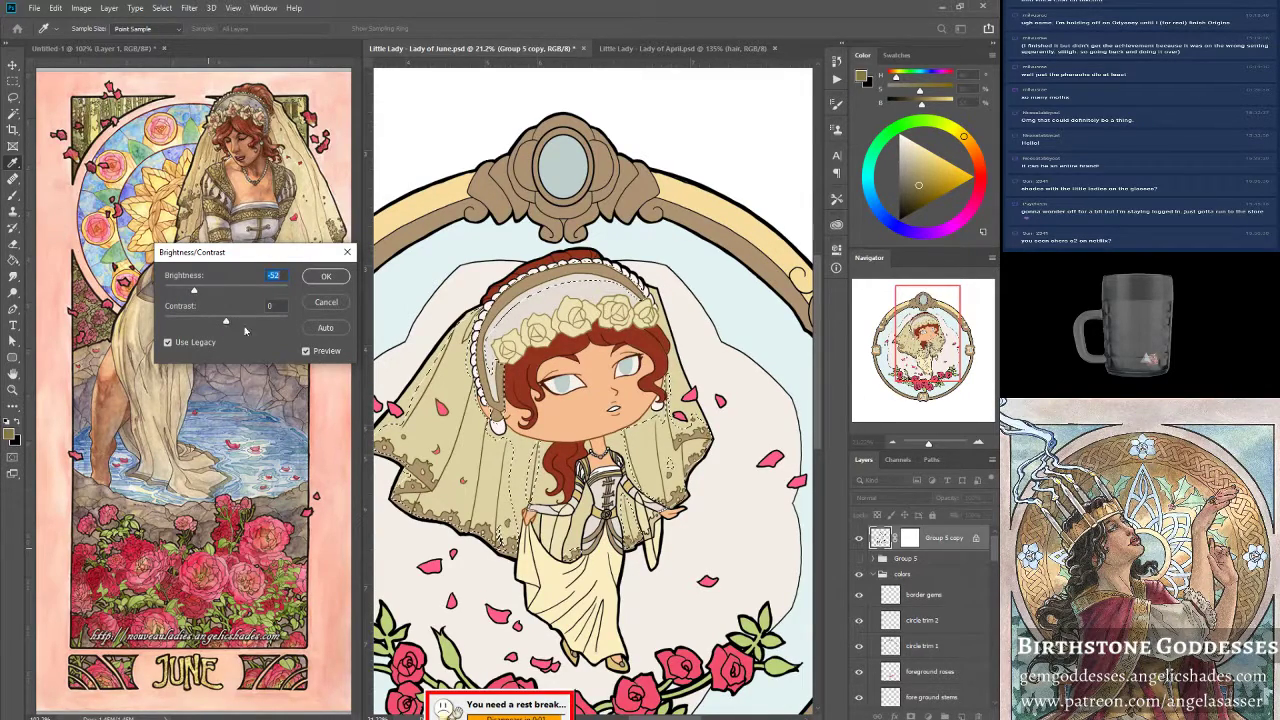
key(Return)
key(b)
Adjust the selected headdress and veil outlines with Hue/Saturation, setting saturation to +40 and lightness to -49.
click(81, 8)
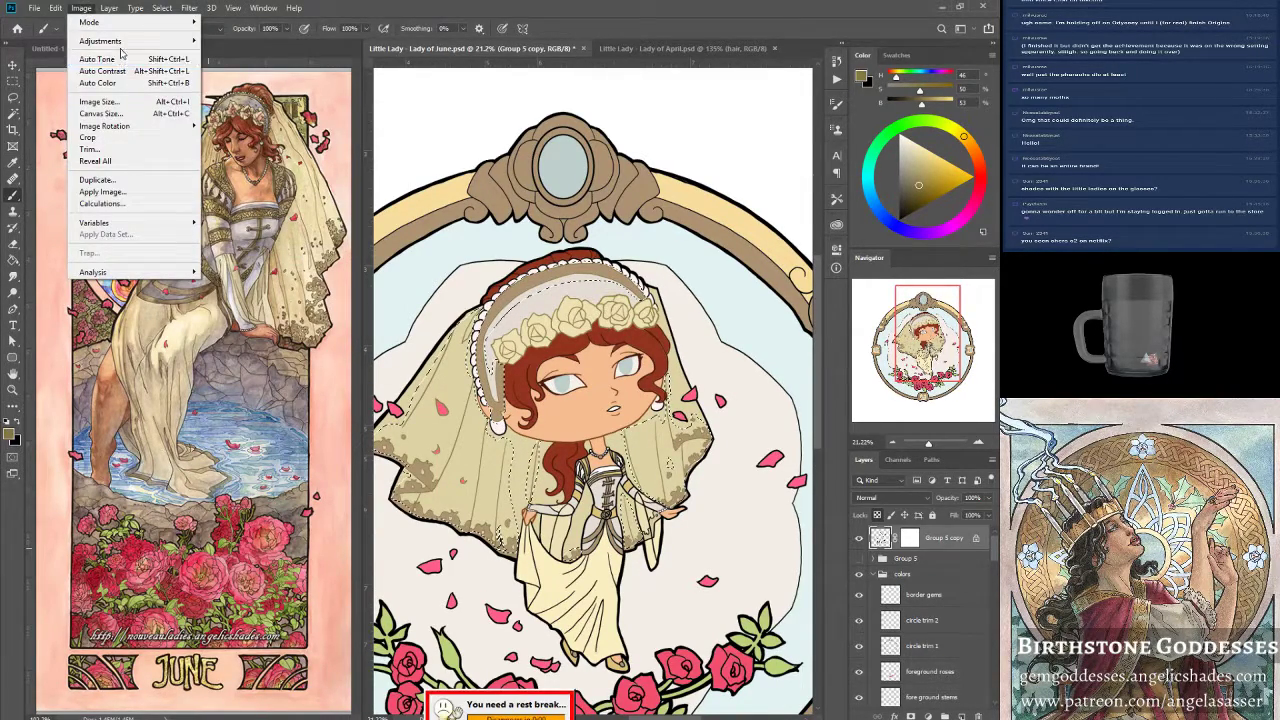
mouse_move(120, 42)
click(235, 106)
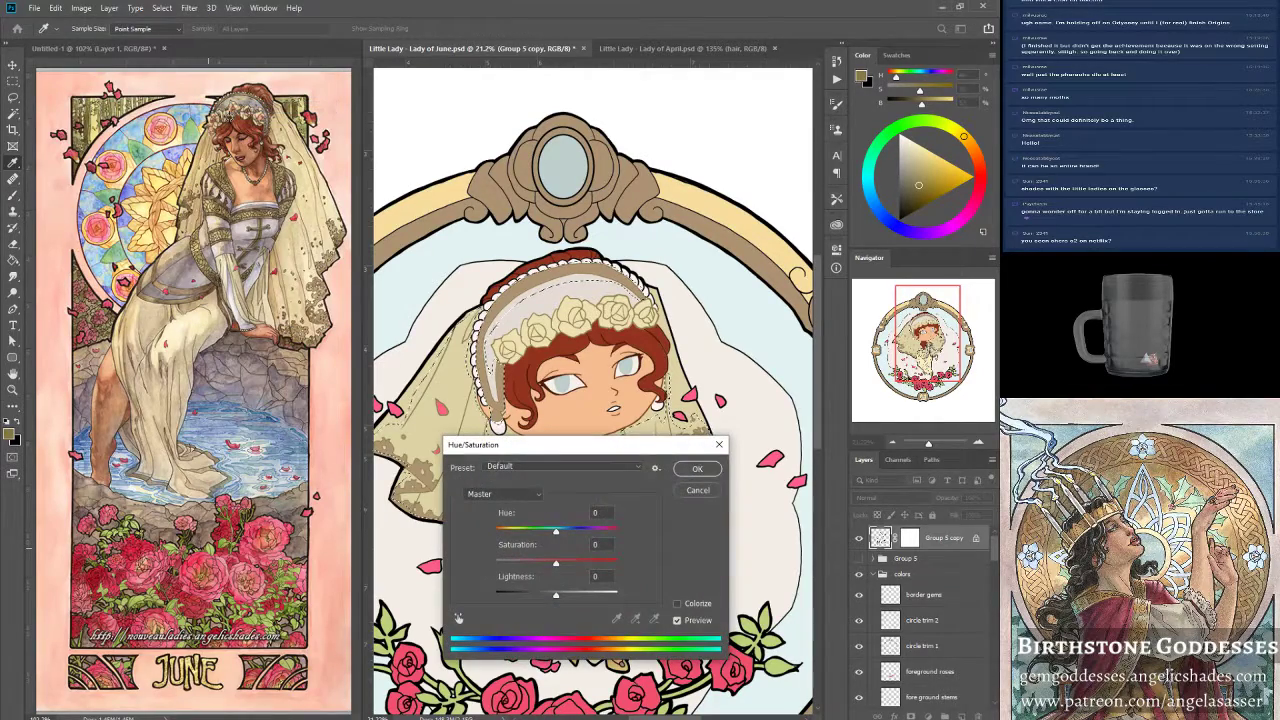
drag(566, 444, 209, 368)
drag(199, 488, 170, 525)
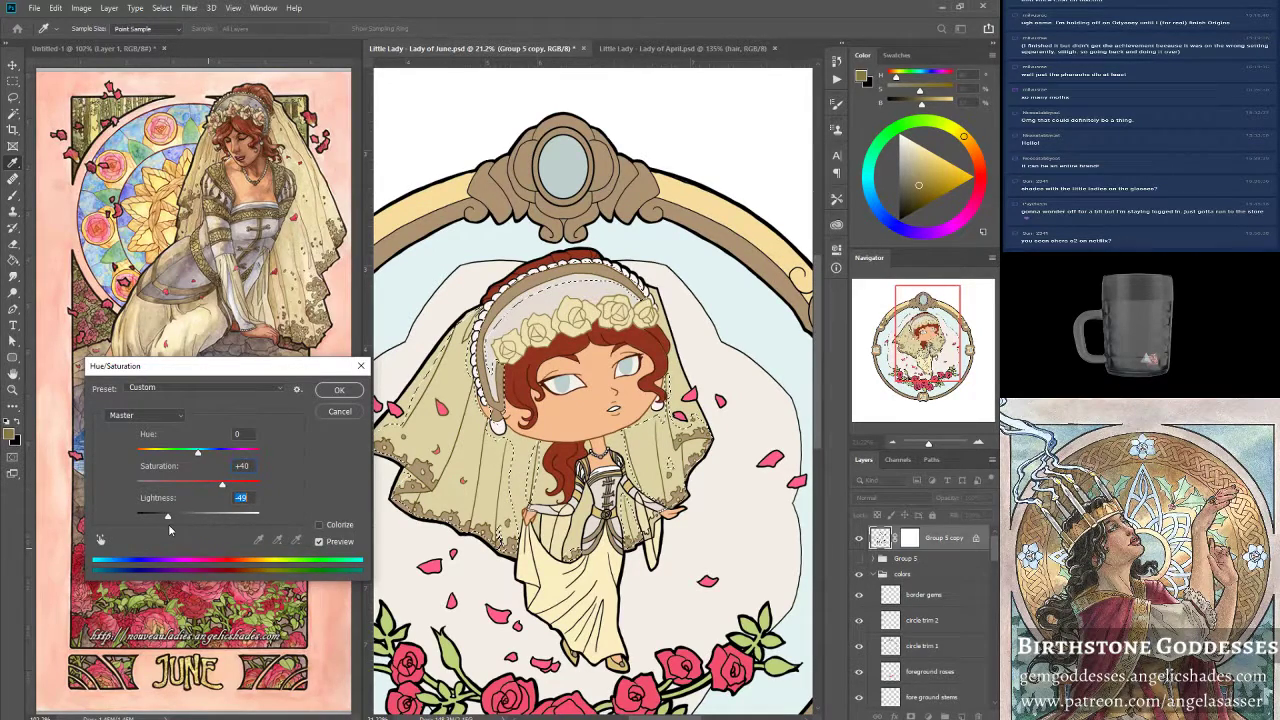
click(339, 390)
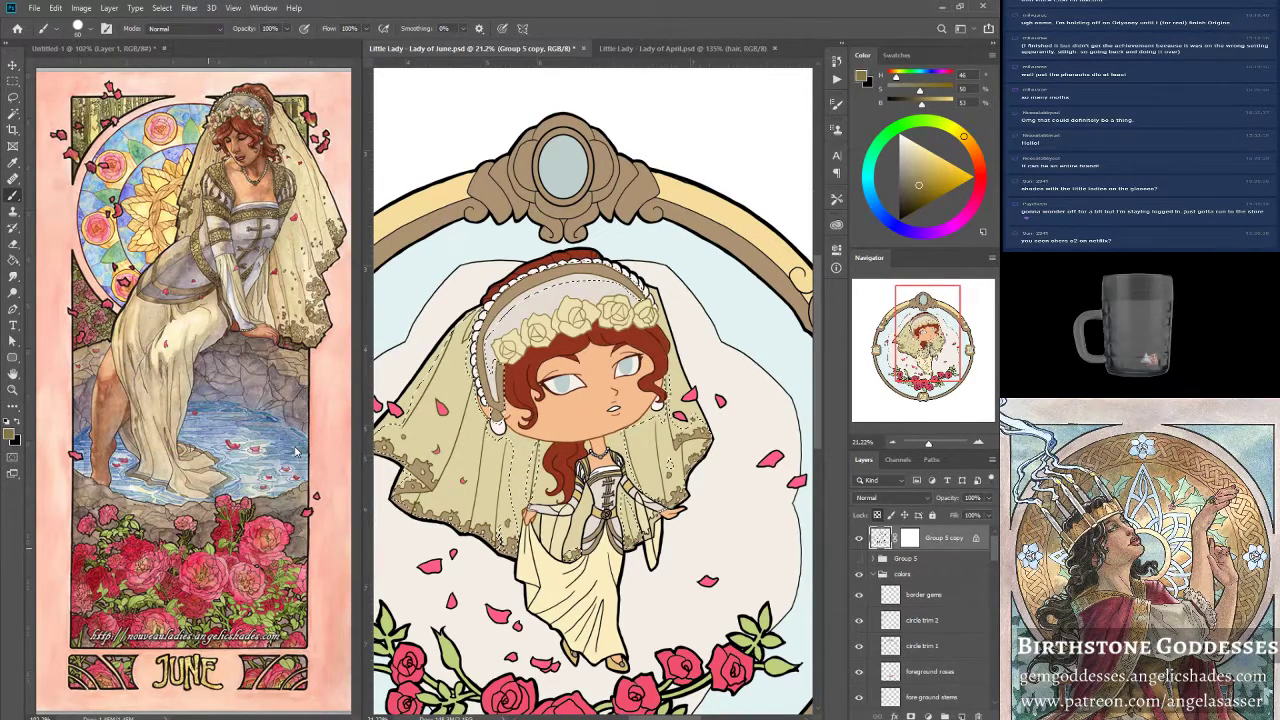
Deselect the headdress and veil outlines and save the document.
key(ctrl+d)
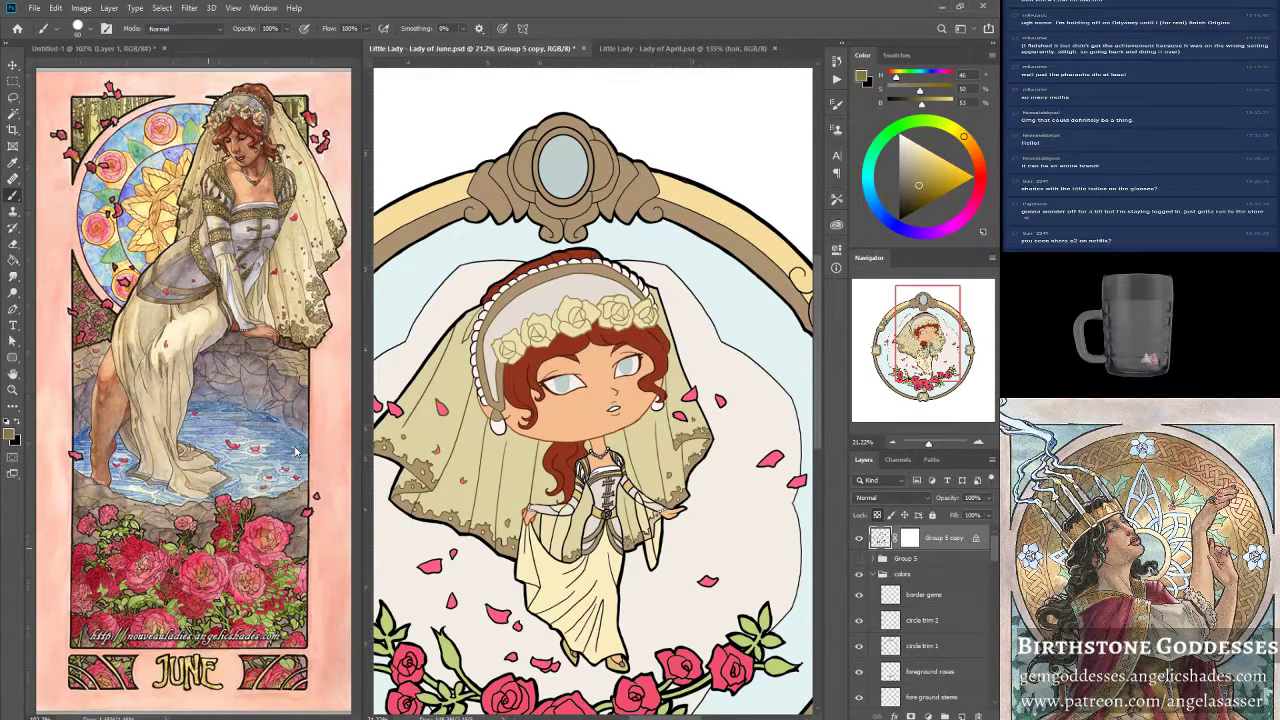
drag(929, 443, 928, 443)
drag(918, 344, 918, 353)
key(ctrl+s)
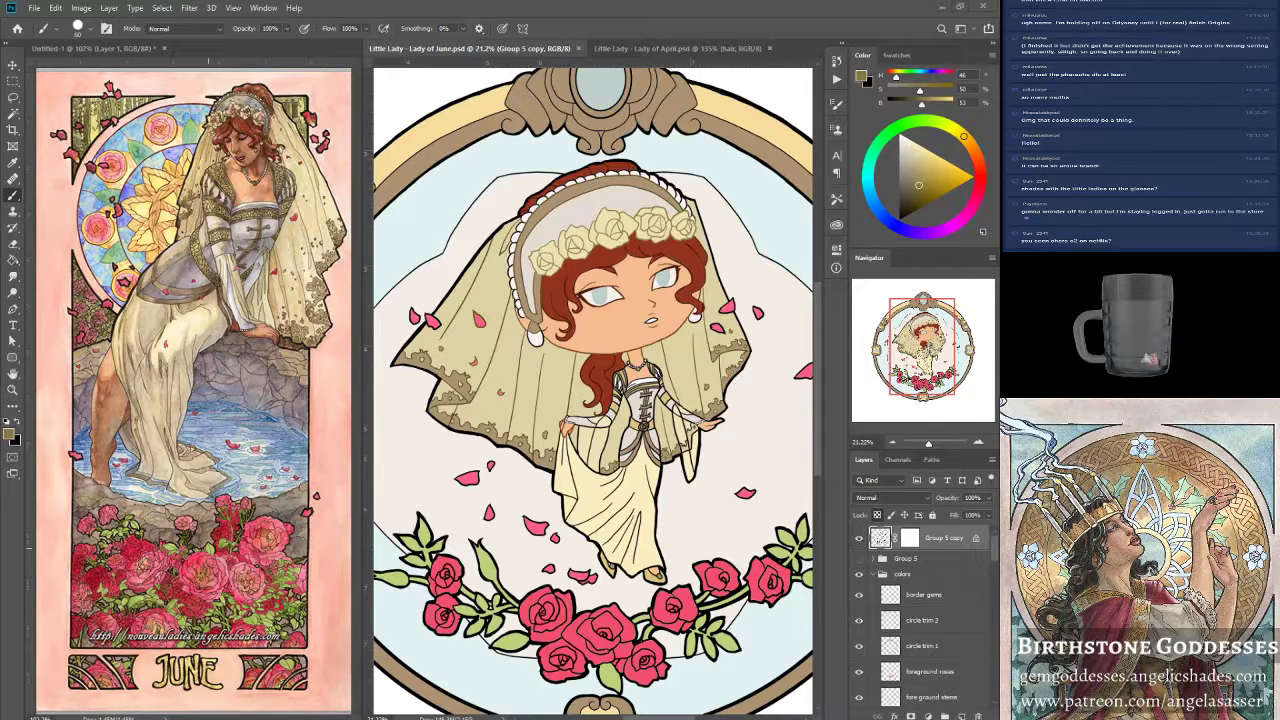
Skip the rest break reminder to return to the illustration.
right_click(857, 598)
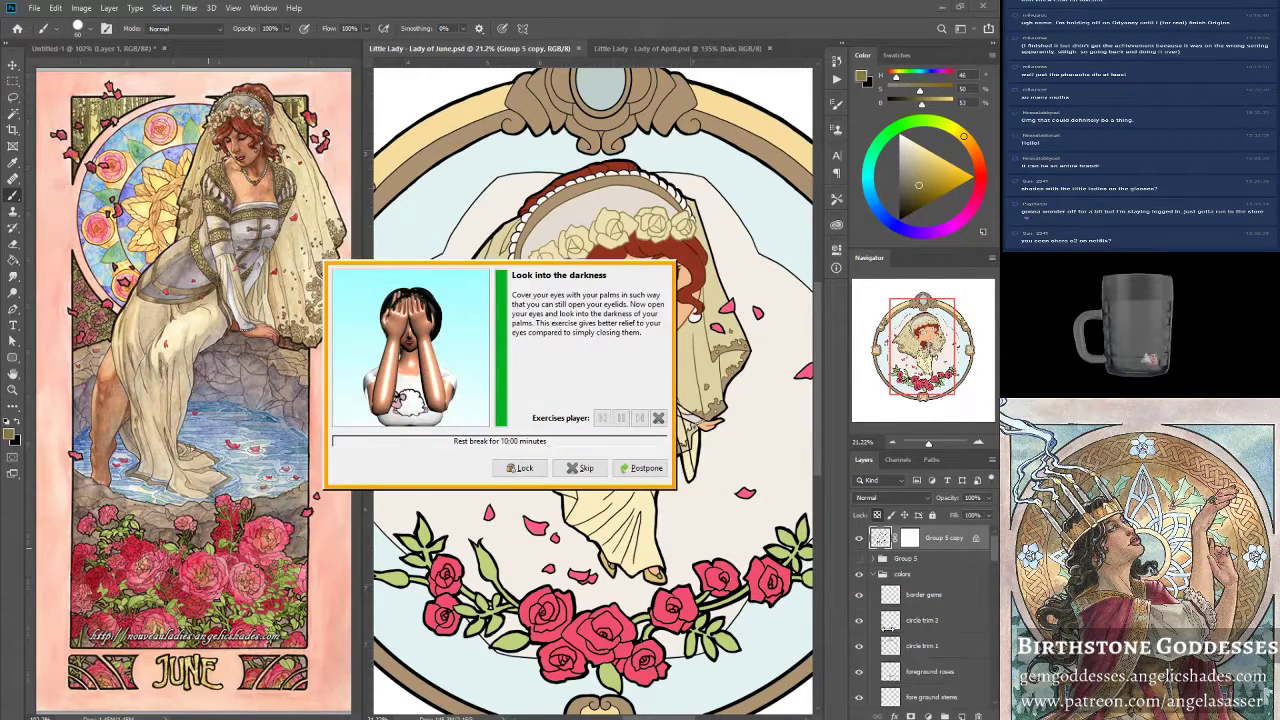
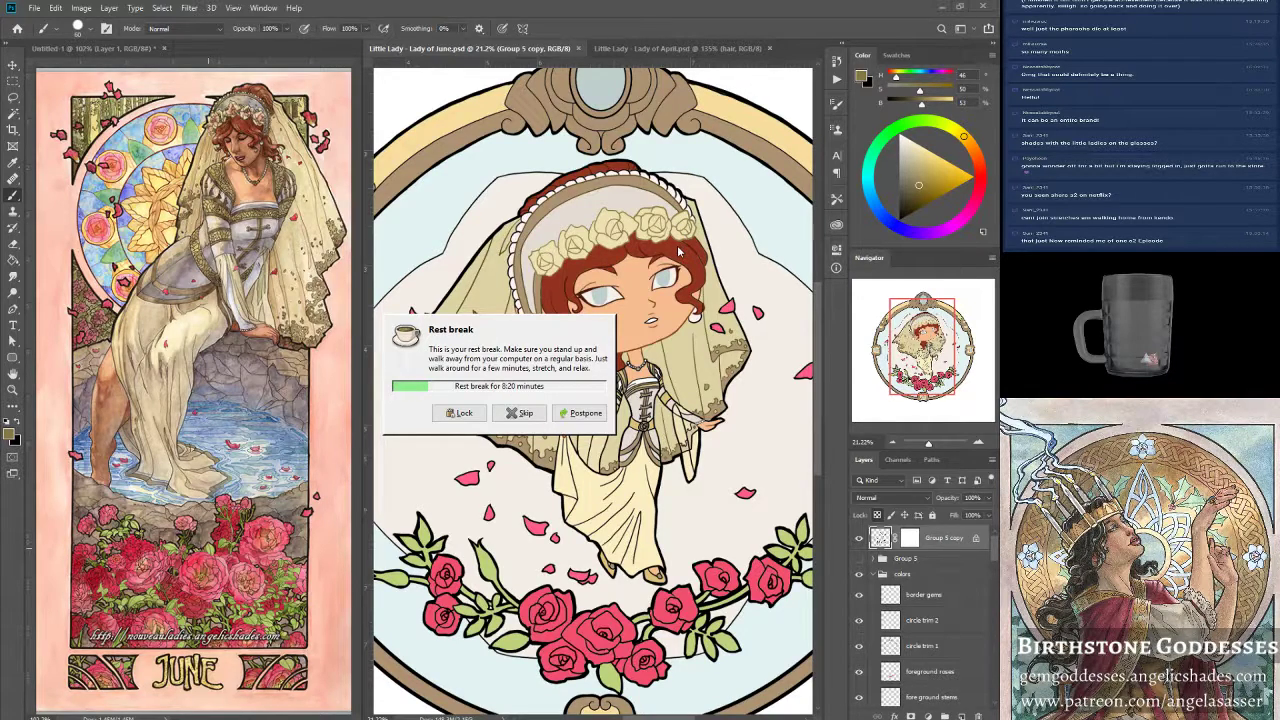
click(522, 413)
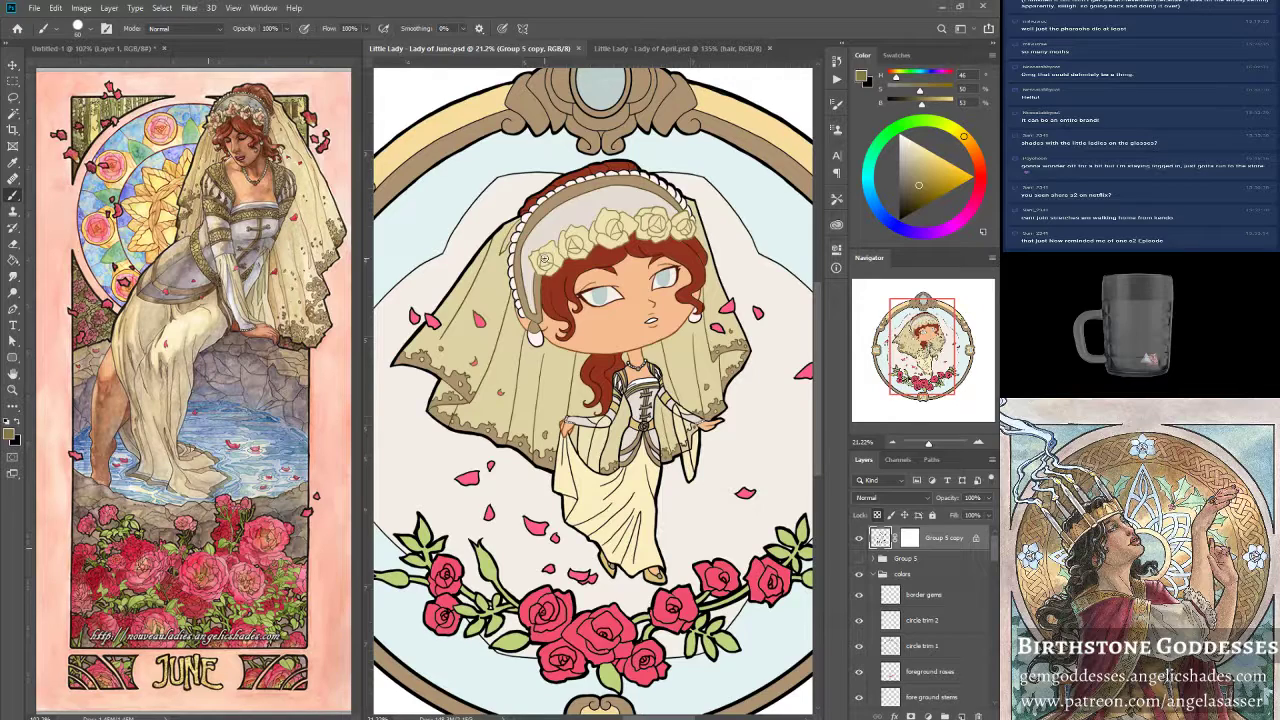
Zoom in on the full figure at 25% and activate the Lasso tool for selecting more outlines.
click(12, 390)
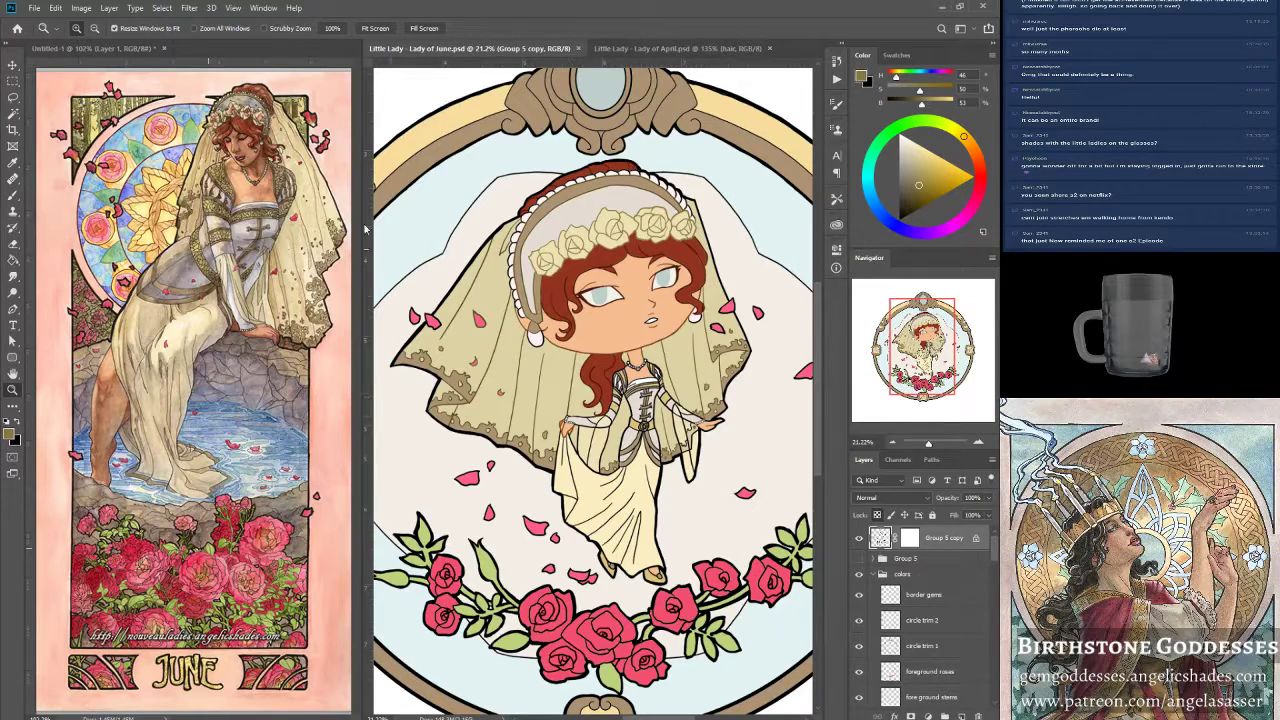
click(34, 9)
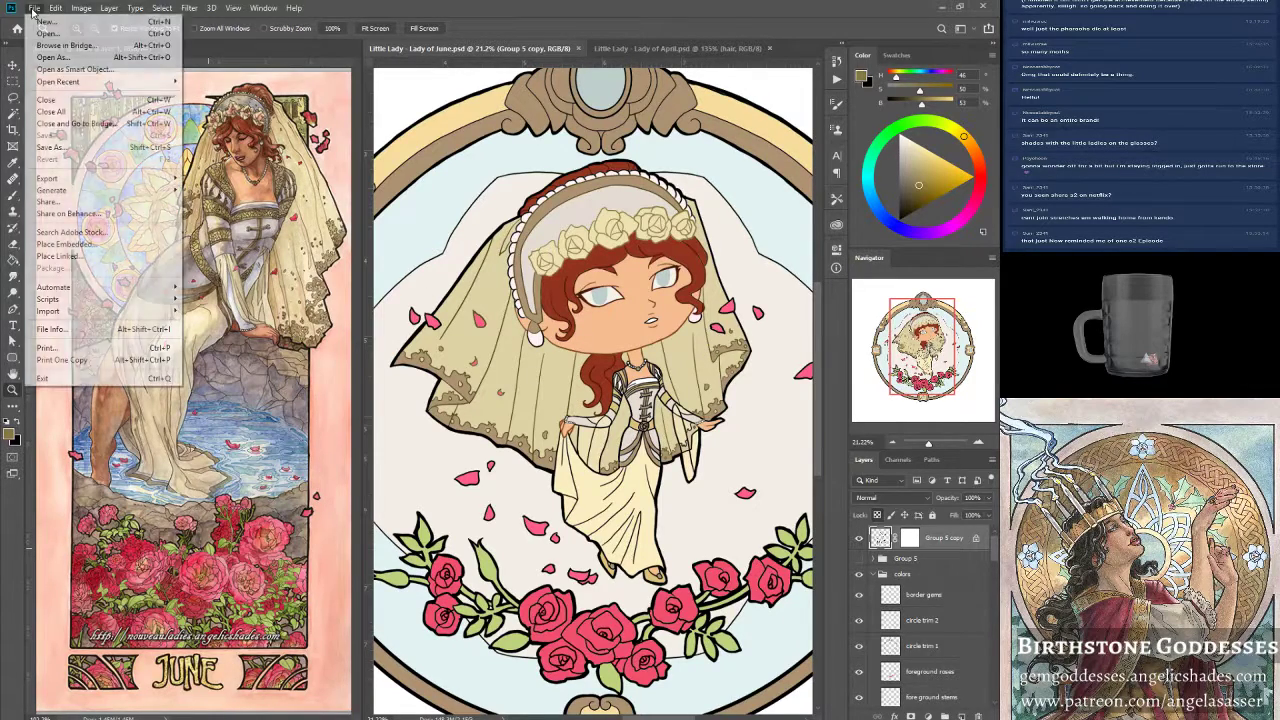
click(508, 14)
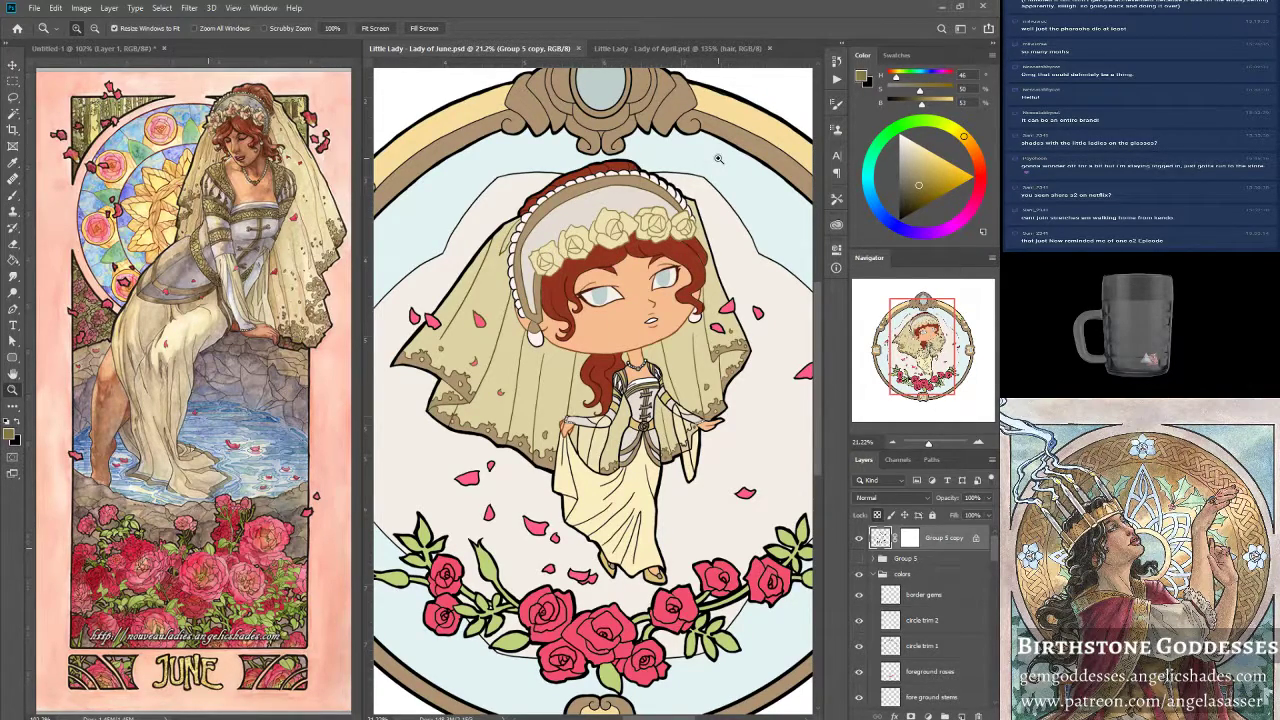
scroll(755, 244, up, 2)
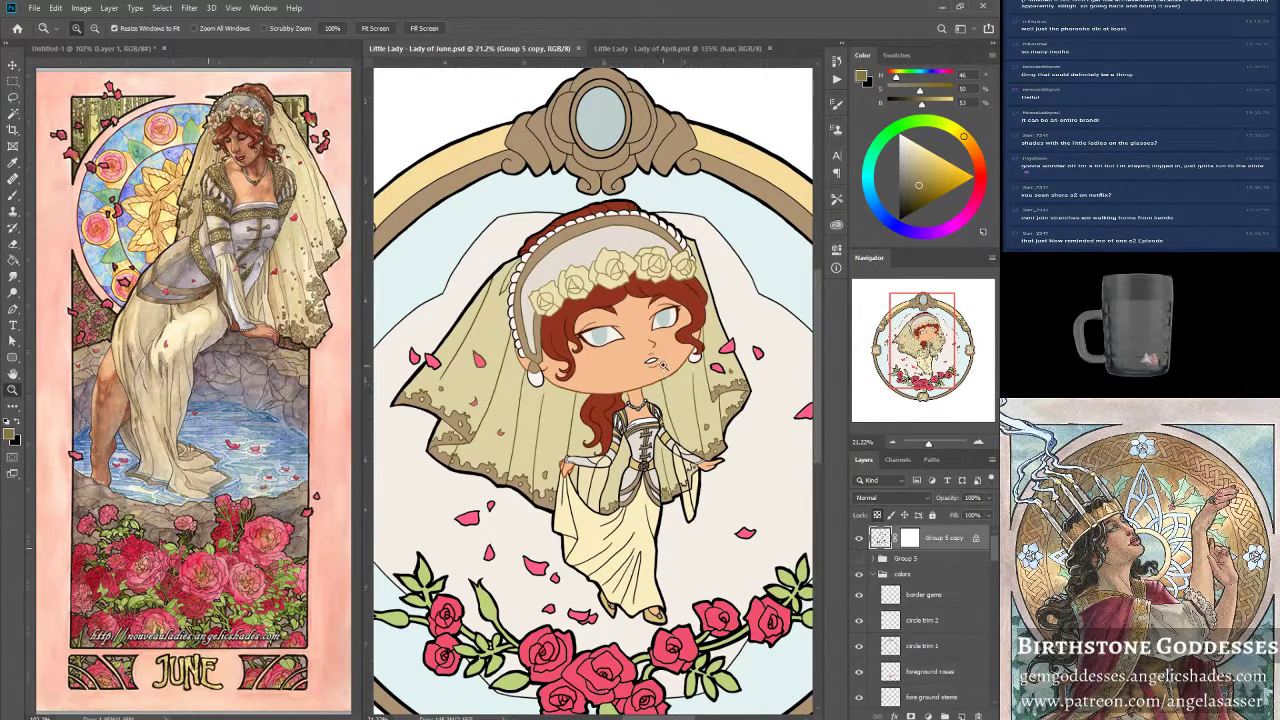
click(696, 297)
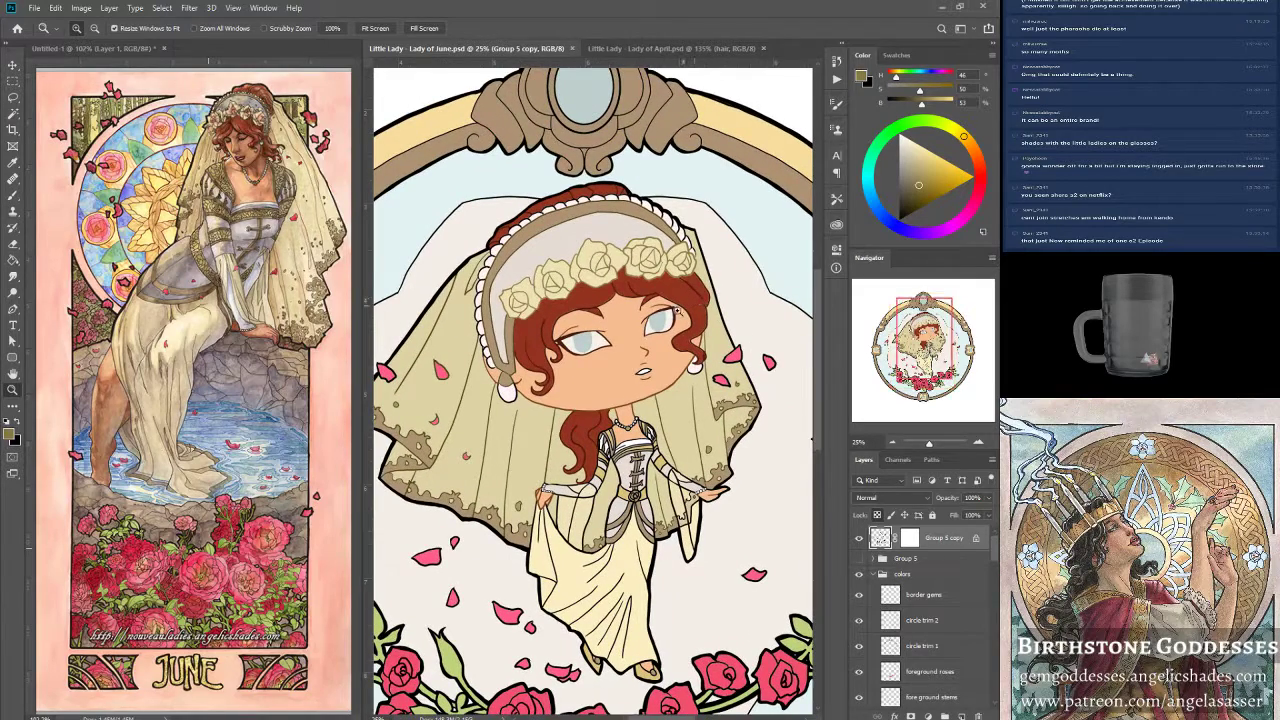
scroll(558, 515, down, 3)
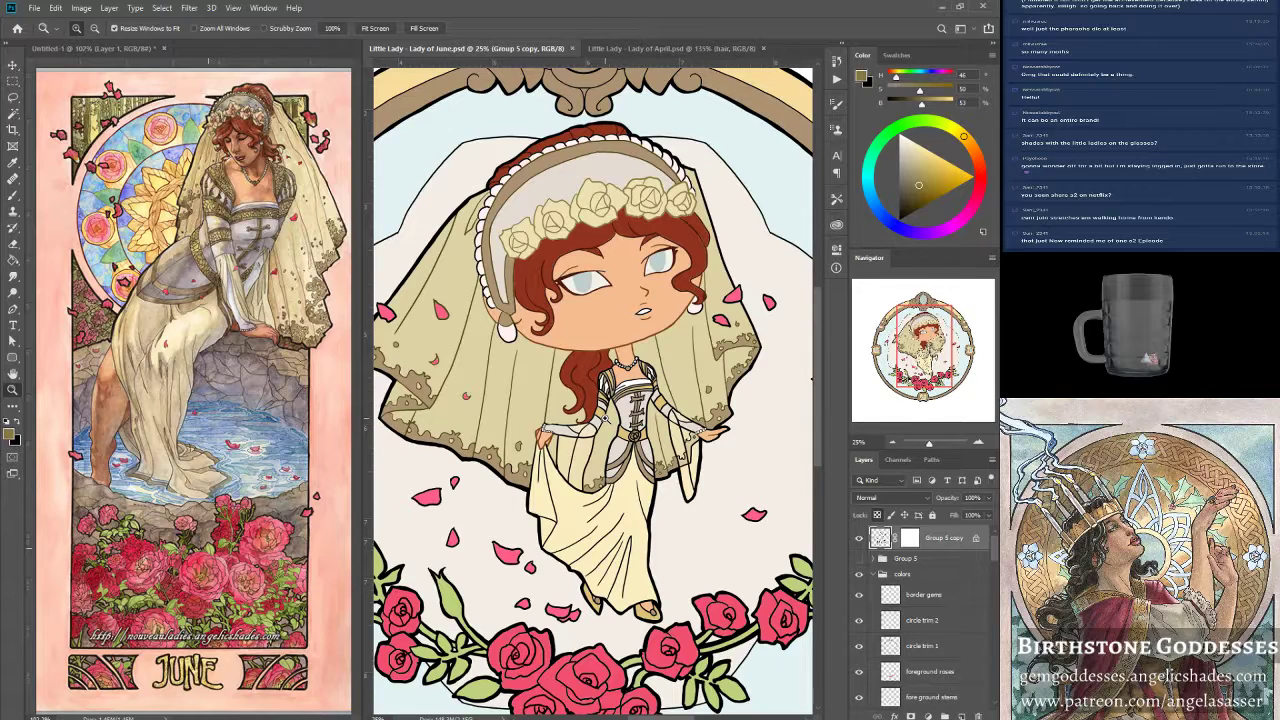
click(13, 99)
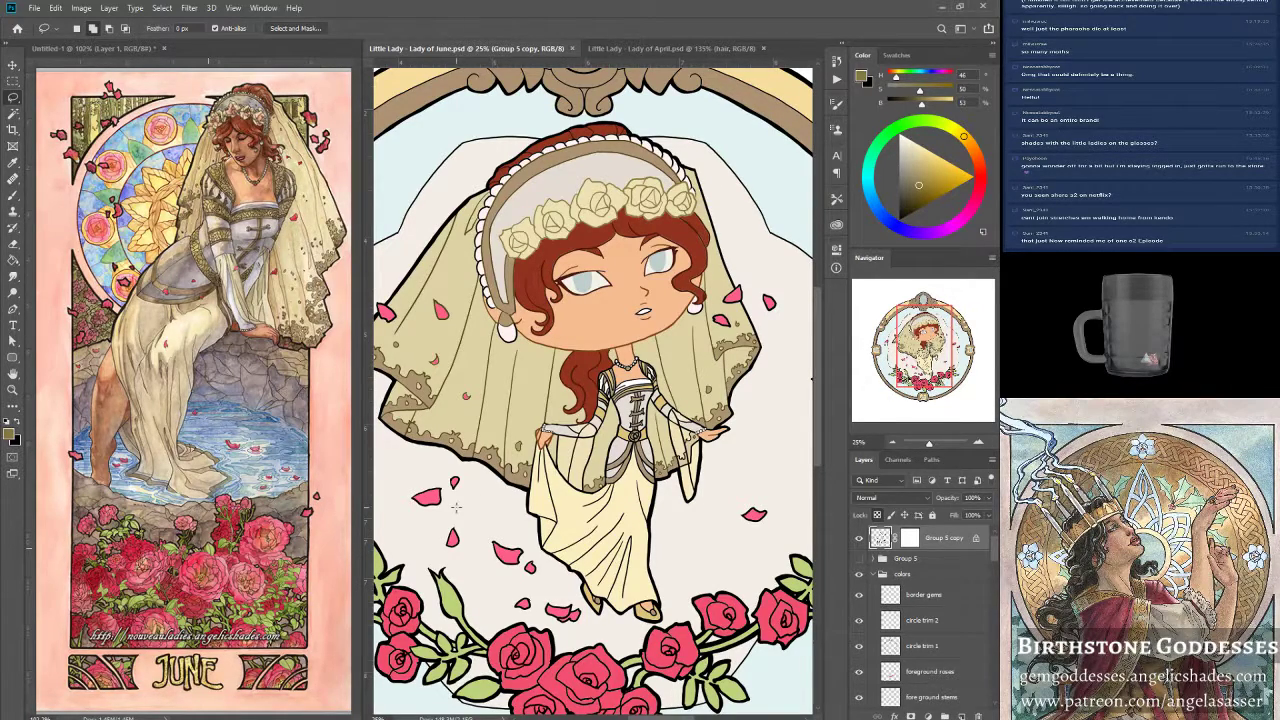
Toggle the visibility of the Group 5 copy layer to check the line art around the lady's head.
key(z)
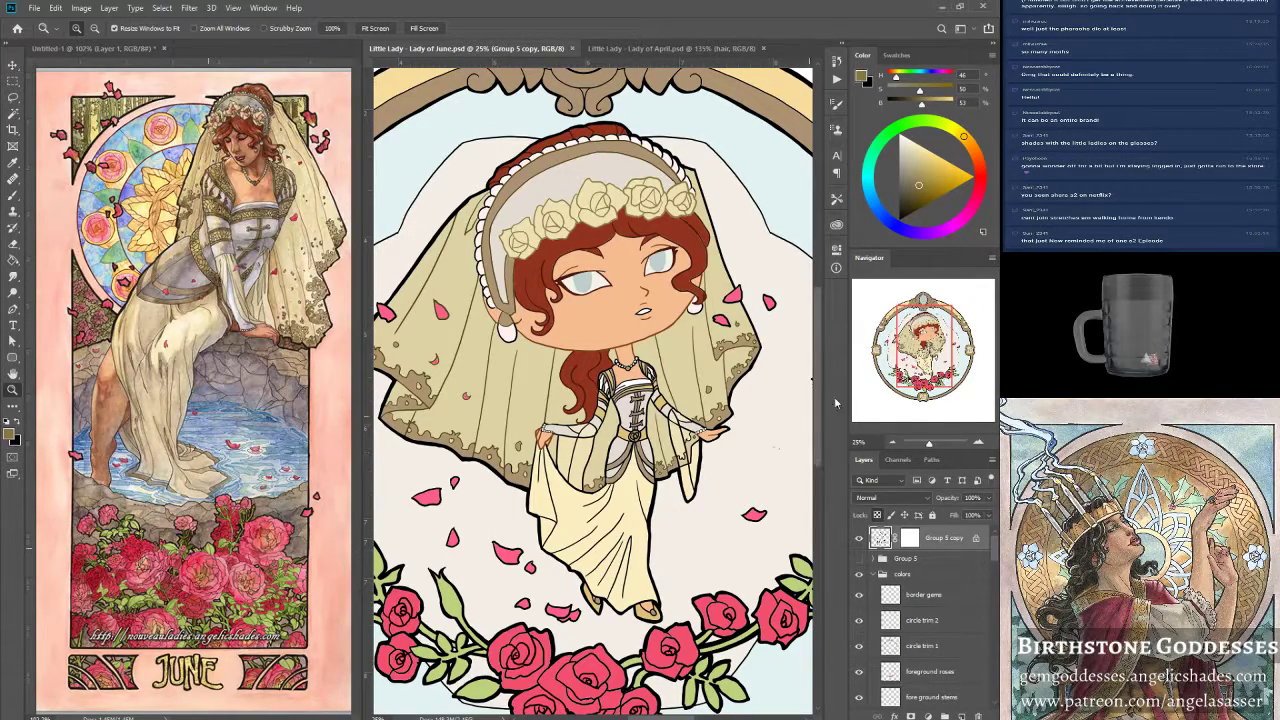
drag(921, 353, 917, 347)
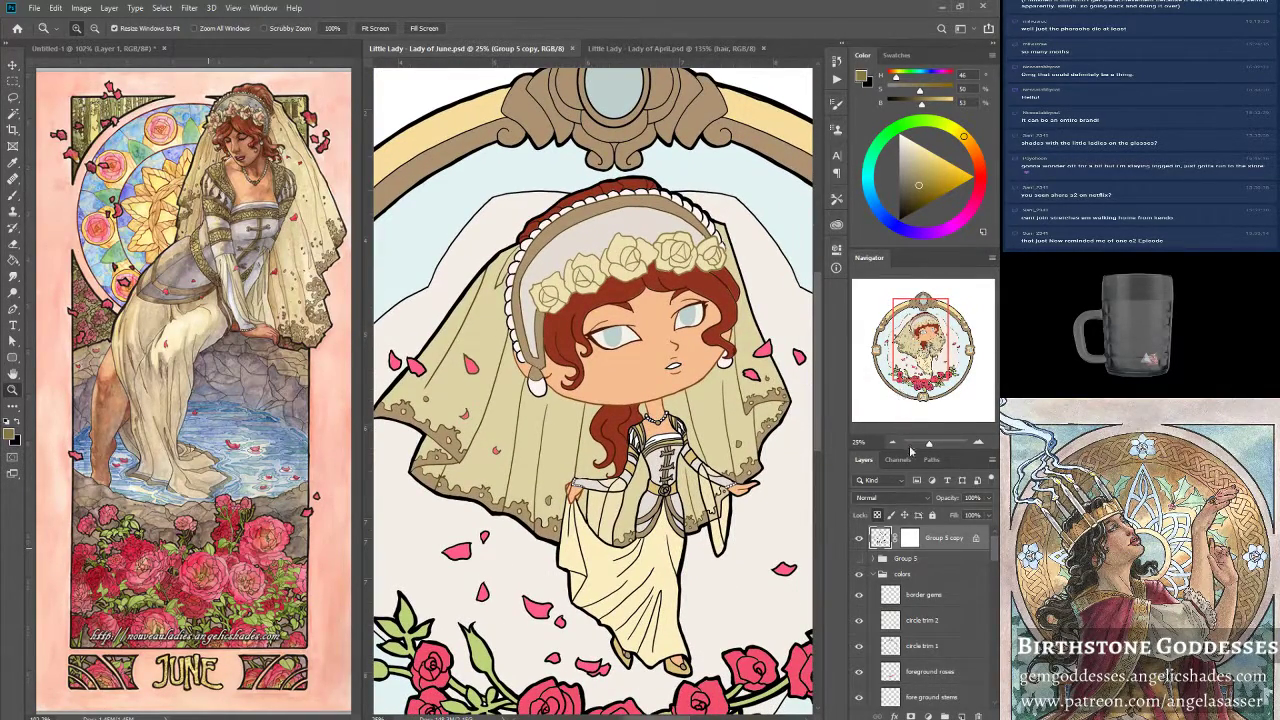
drag(931, 445, 932, 446)
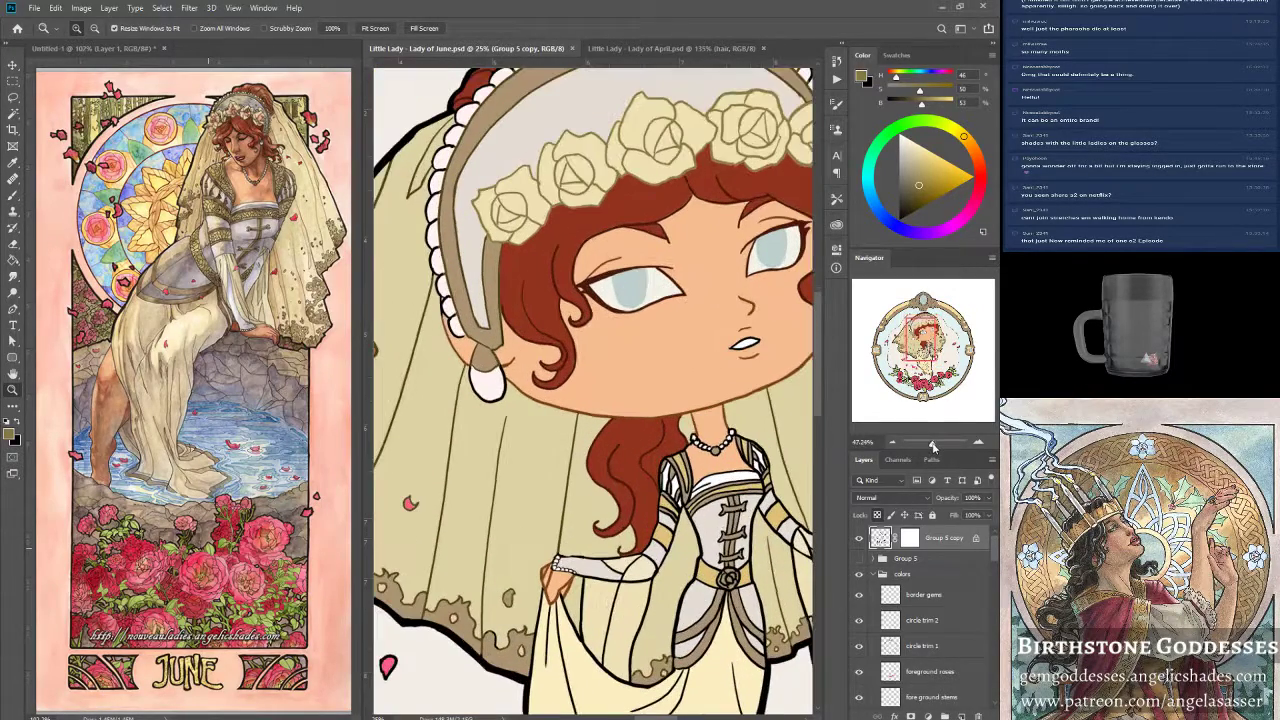
drag(916, 357, 917, 349)
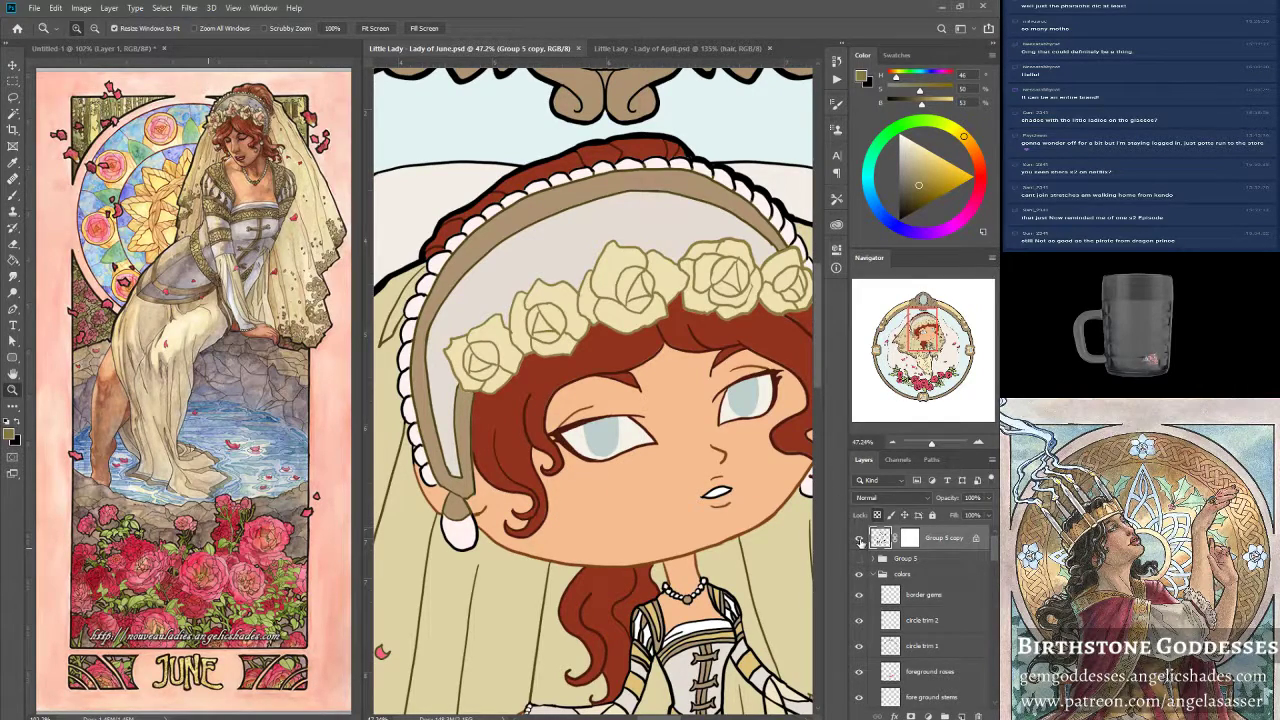
click(859, 539)
click(859, 539)
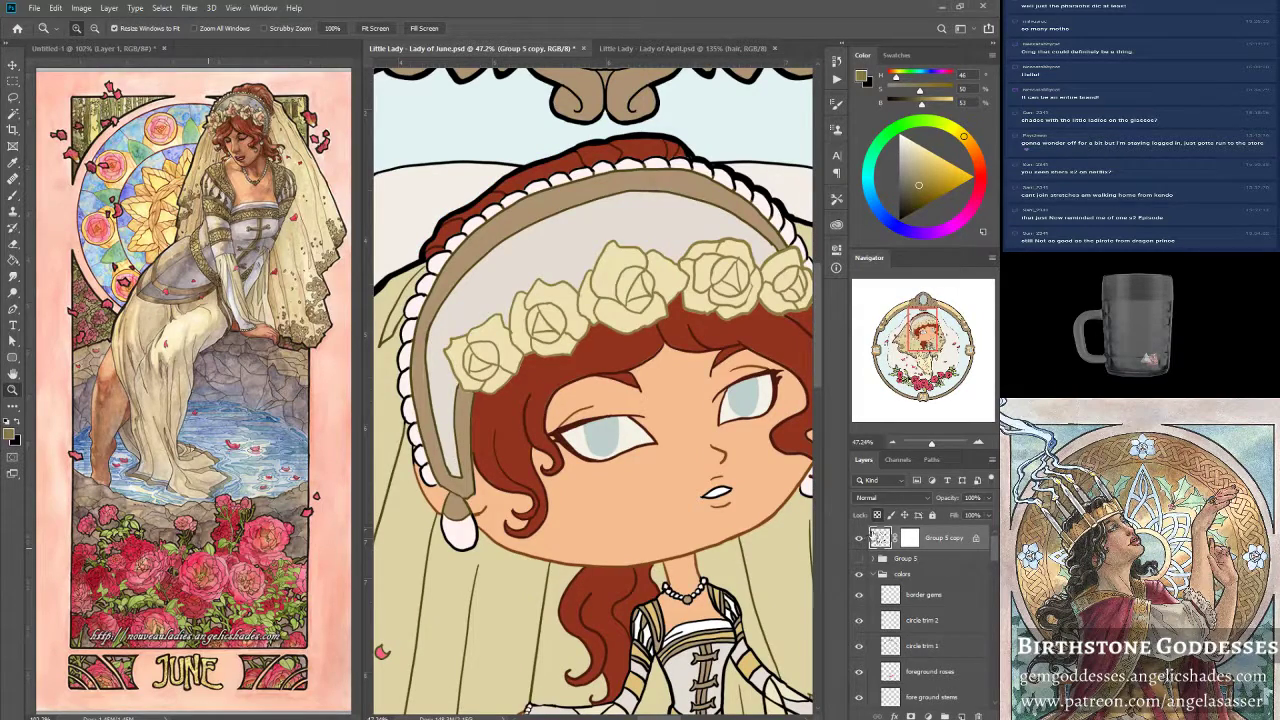
Lasso the outlined pearls along the left side of the headdress on the Group 5 copy layer.
click(13, 196)
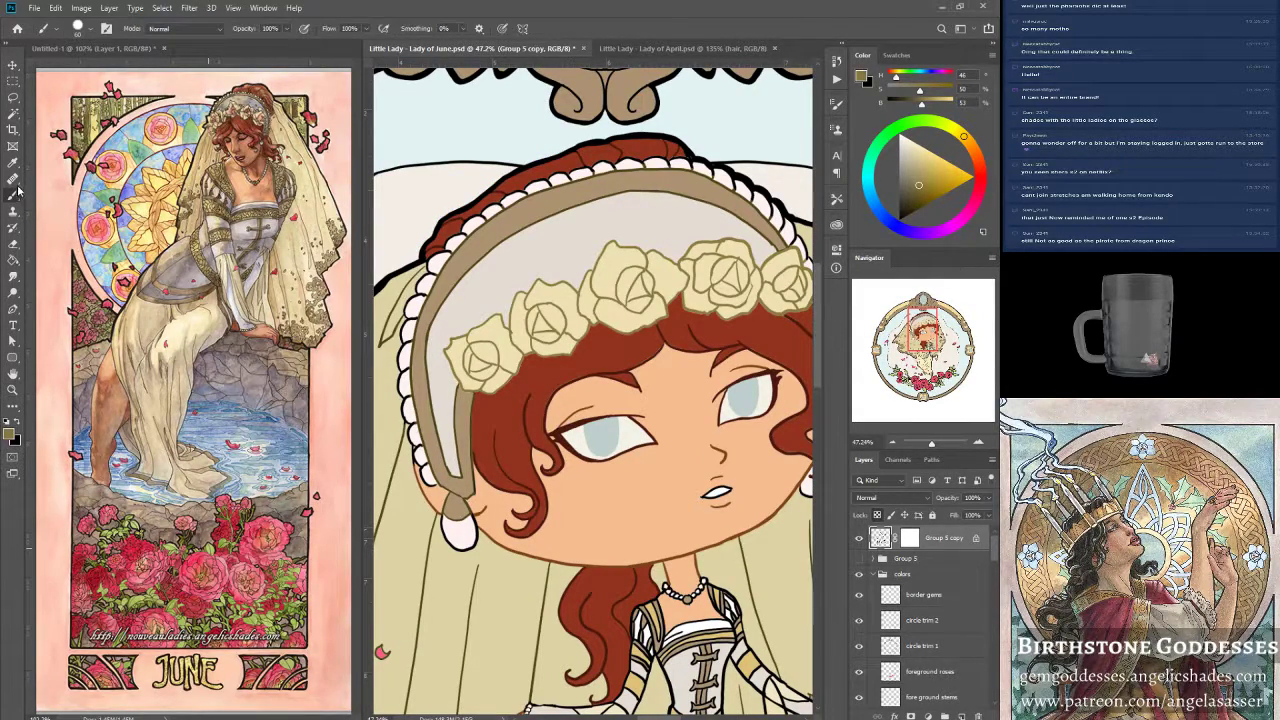
click(13, 98)
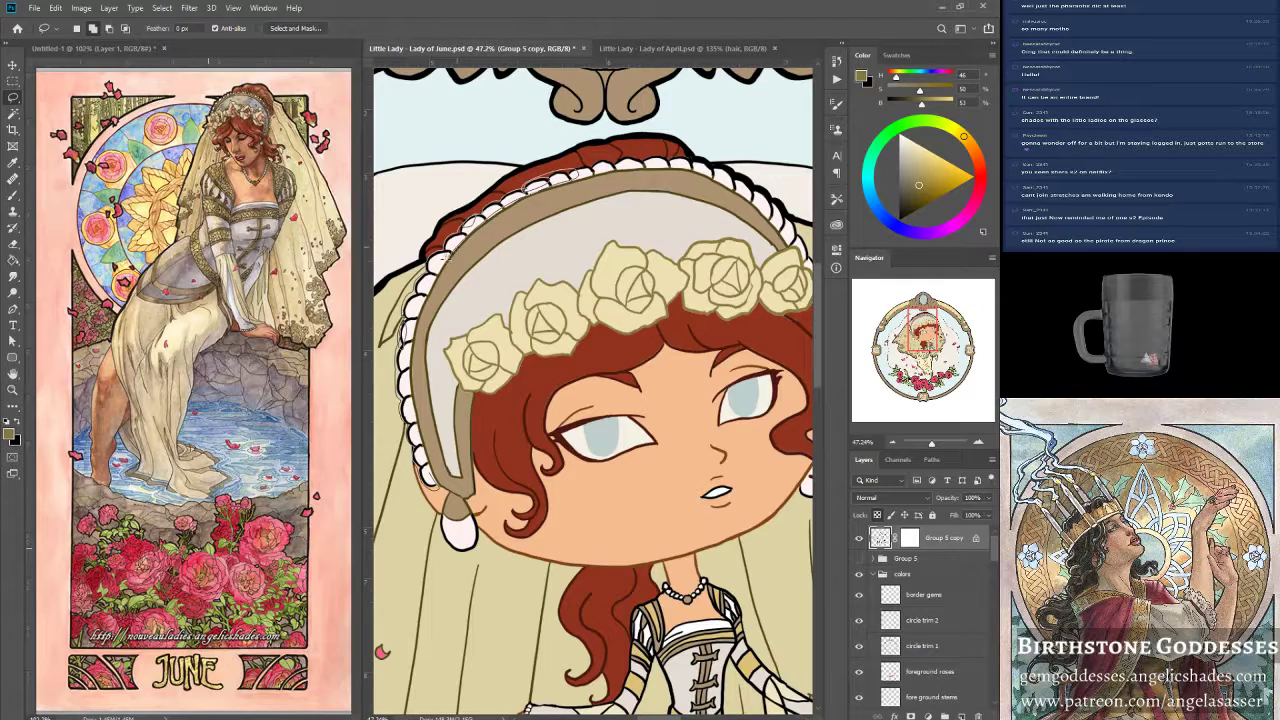
drag(408, 388, 436, 487)
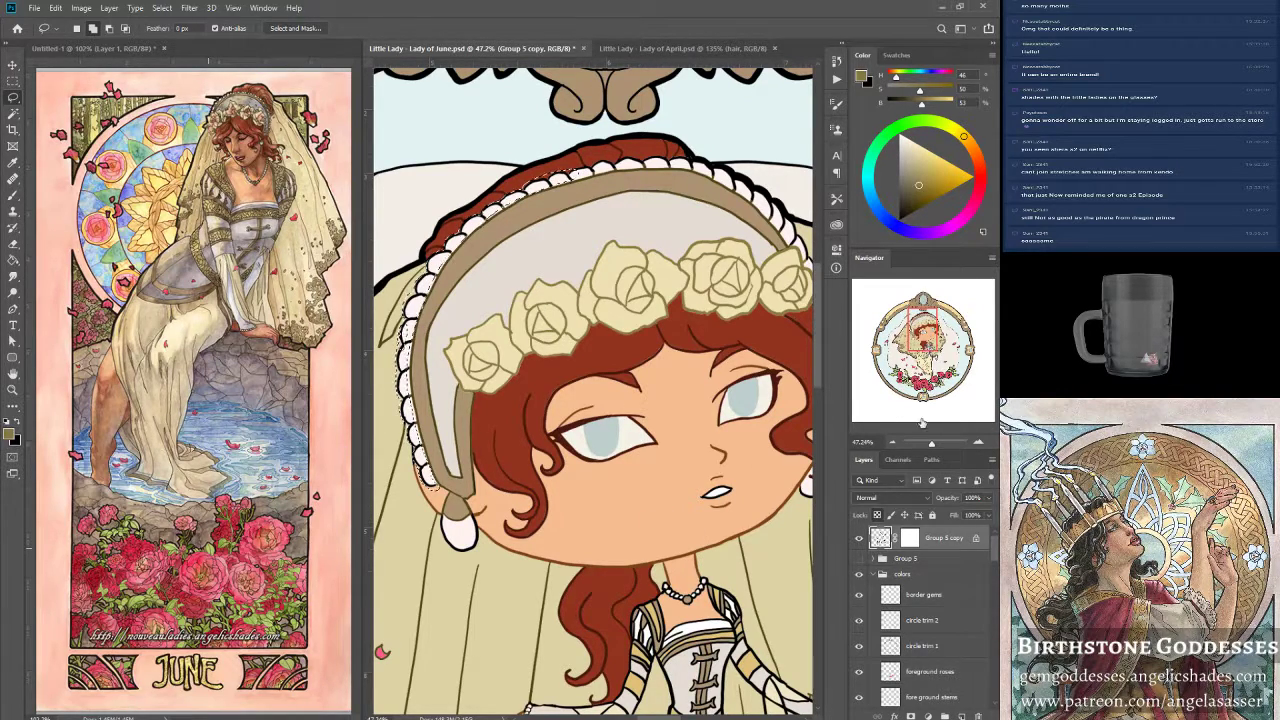
key(ctrl+1)
drag(922, 330, 900, 327)
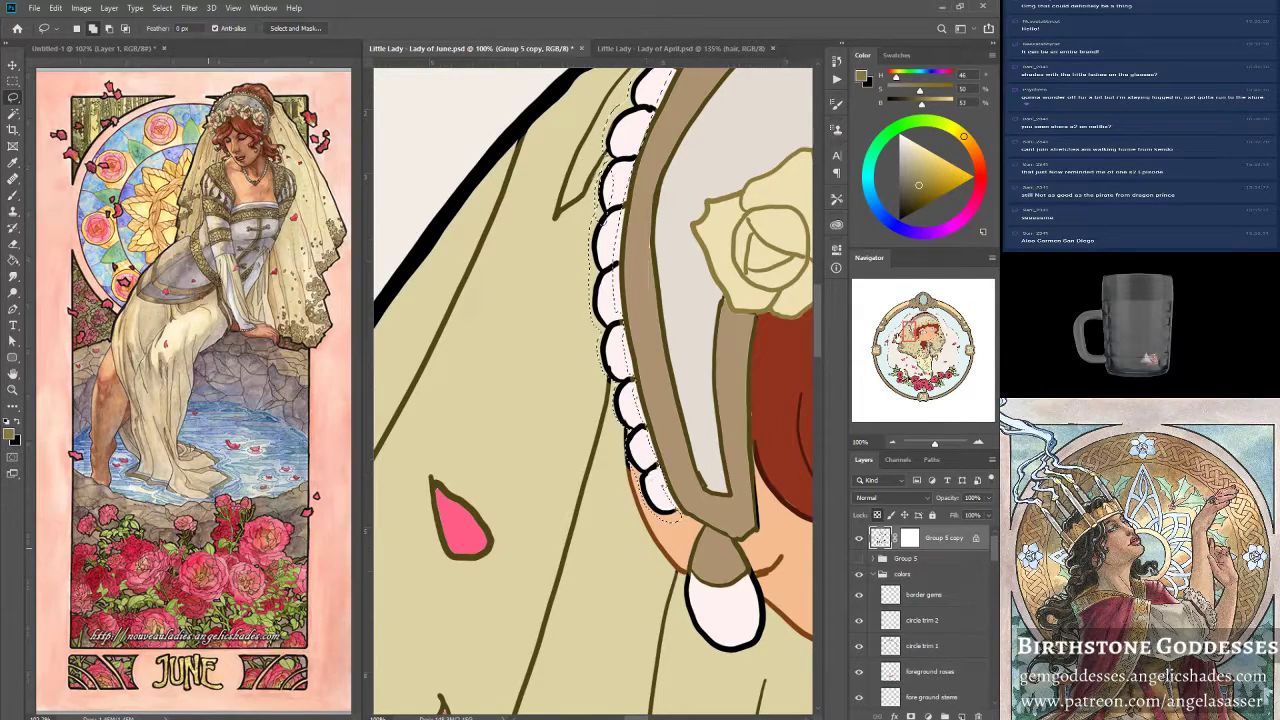
drag(672, 510, 654, 628)
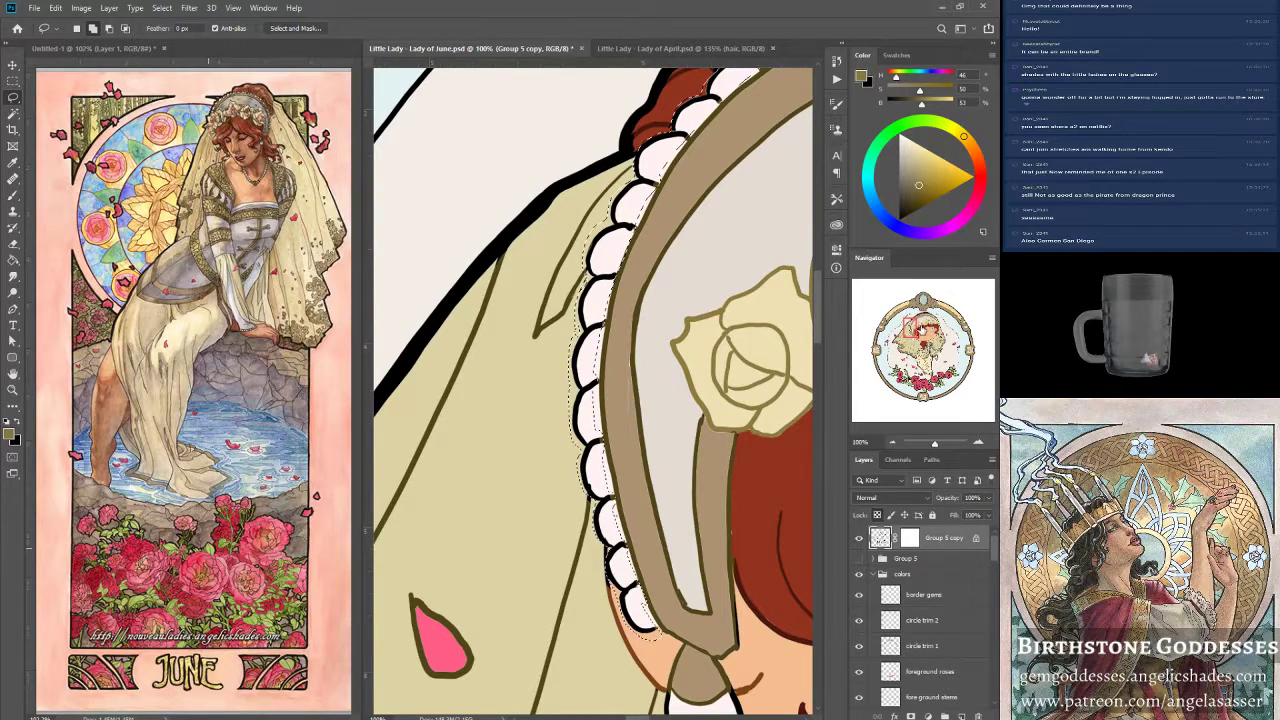
Extend the lasso selection over the pearls on the upper-left arc and crown of the headdress.
drag(910, 328, 917, 320)
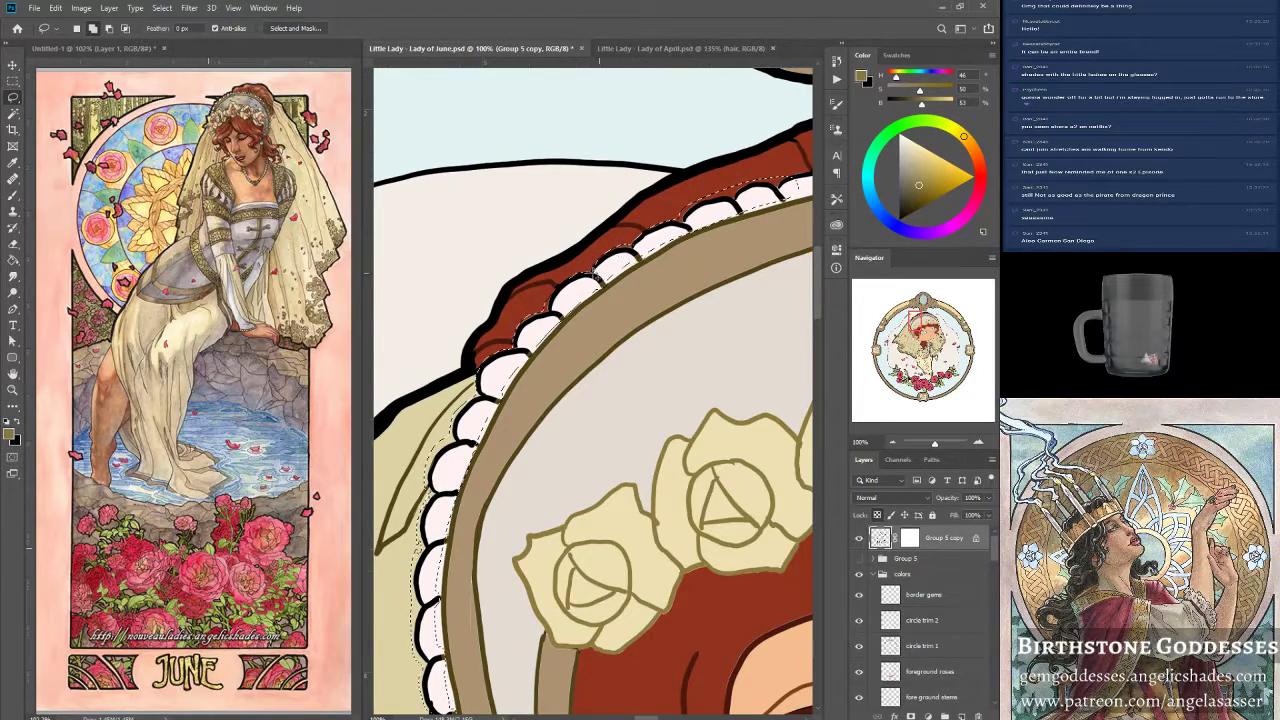
drag(739, 214, 661, 372)
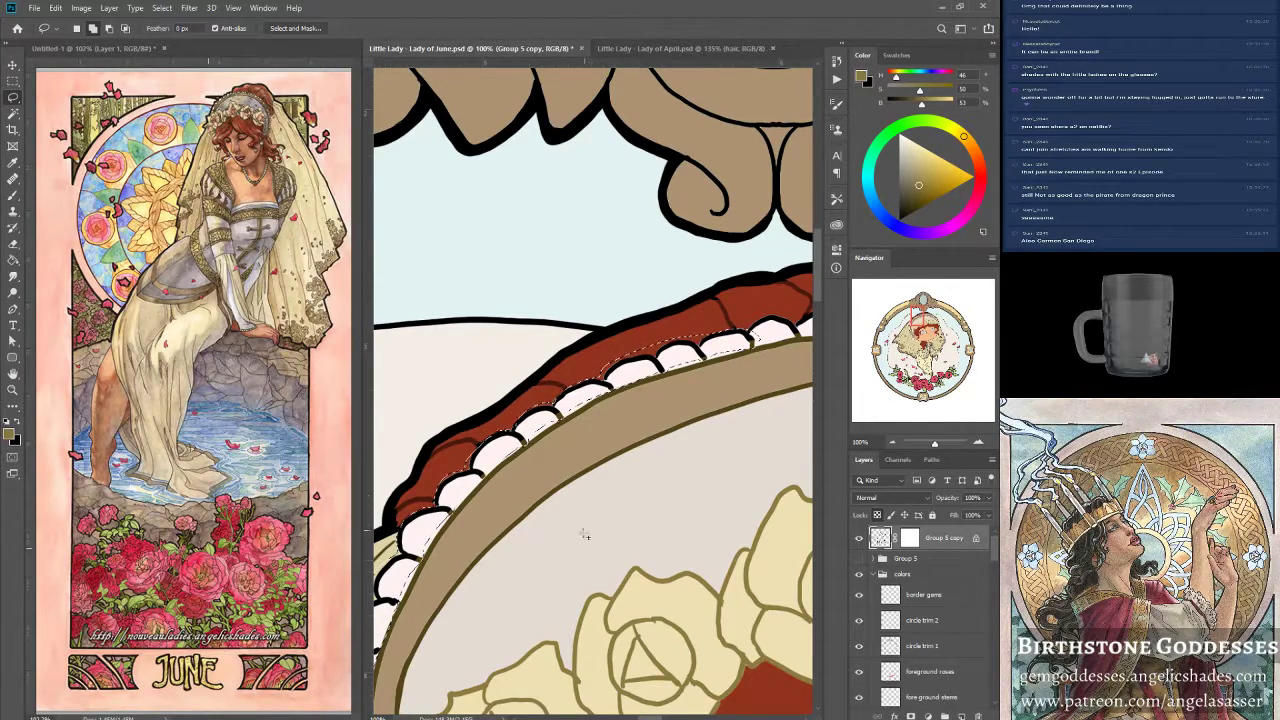
key(shift)
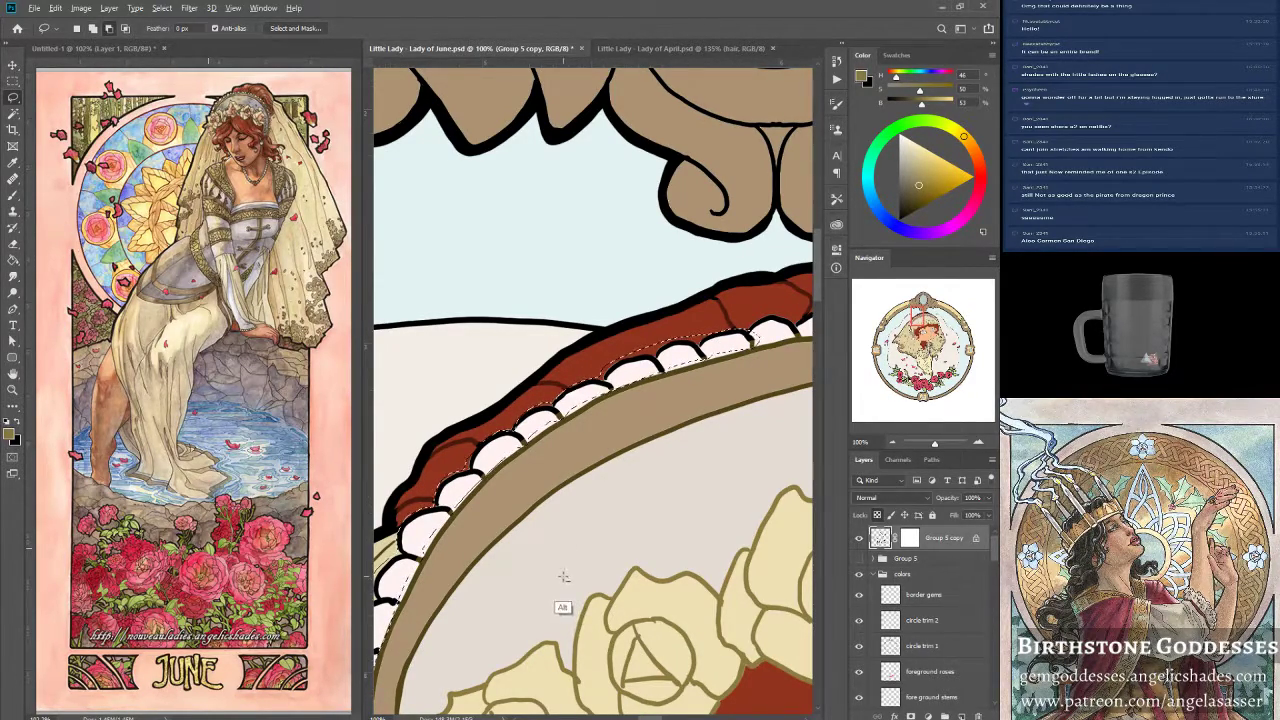
key(alt)
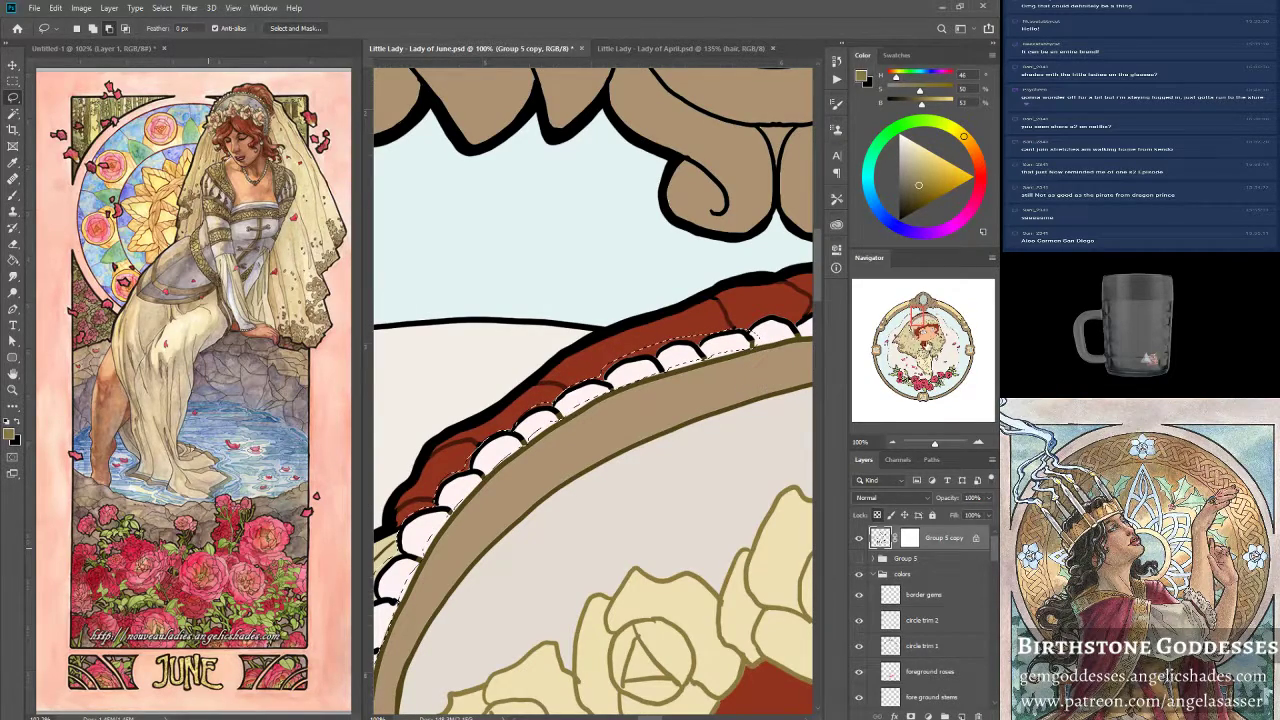
drag(917, 314, 919, 312)
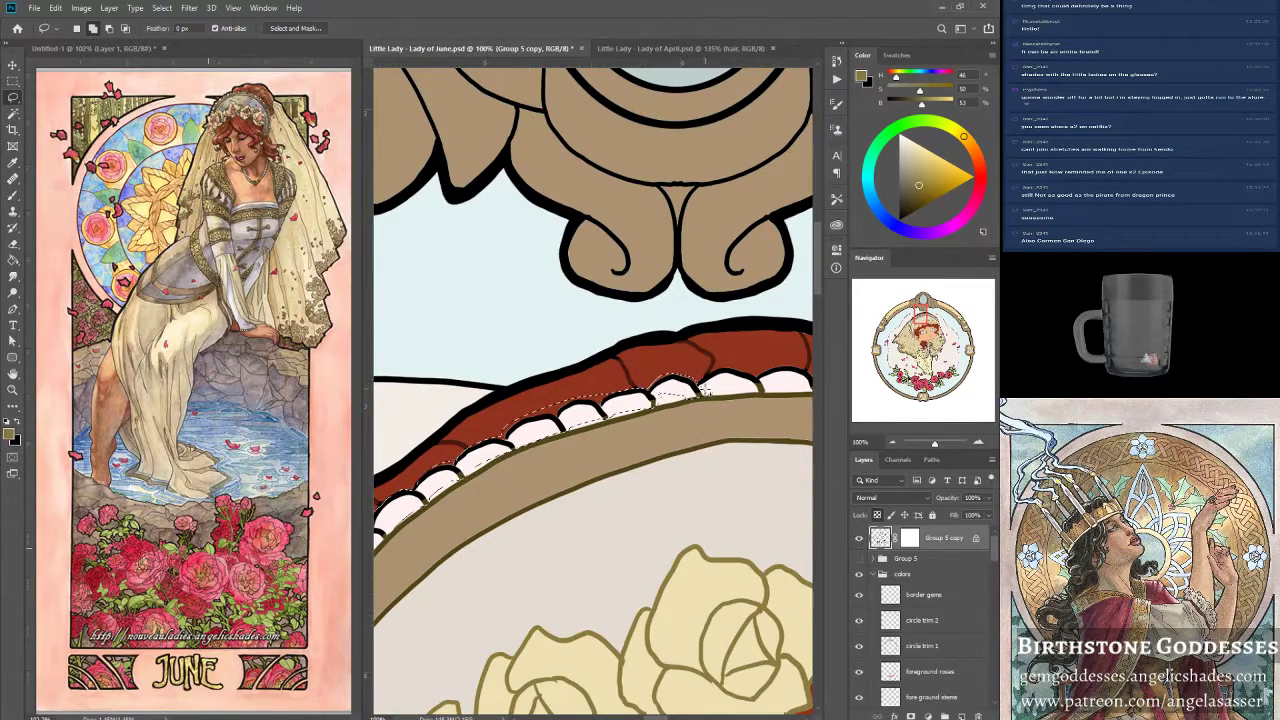
key(alt)
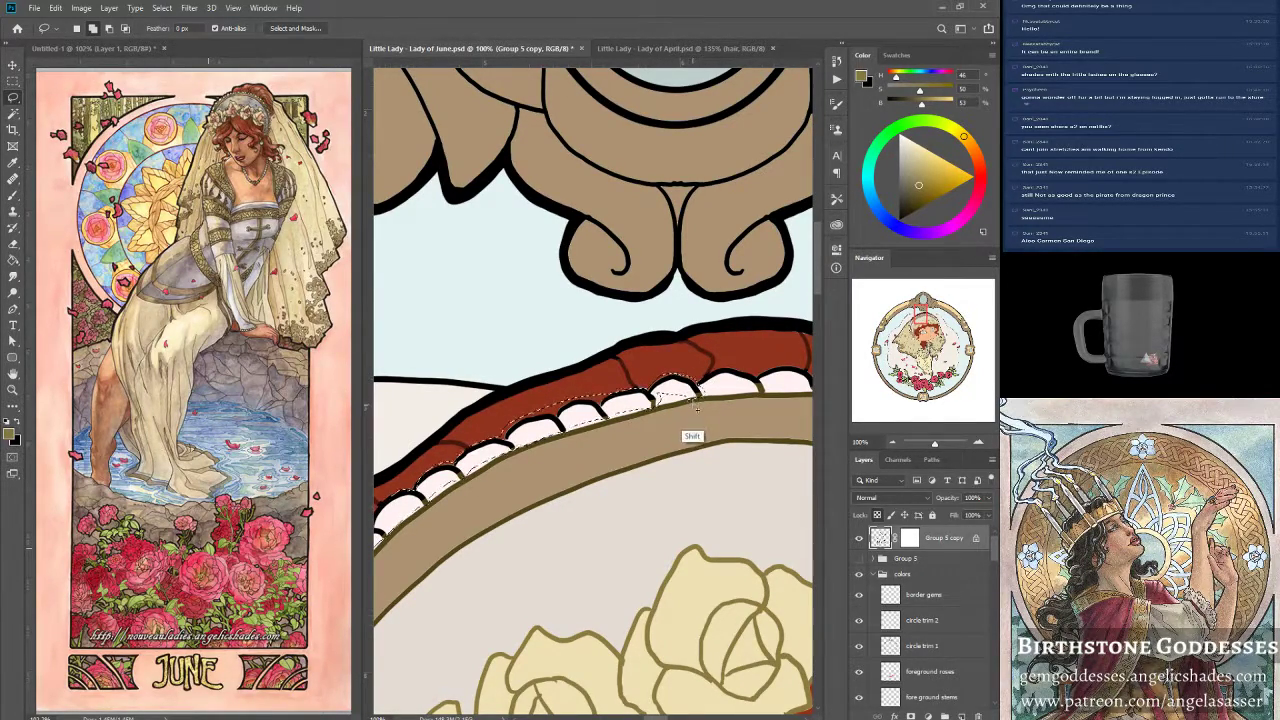
mouse_move(679, 404)
mouse_down()
mouse_move(710, 404)
mouse_move(700, 400)
mouse_up()
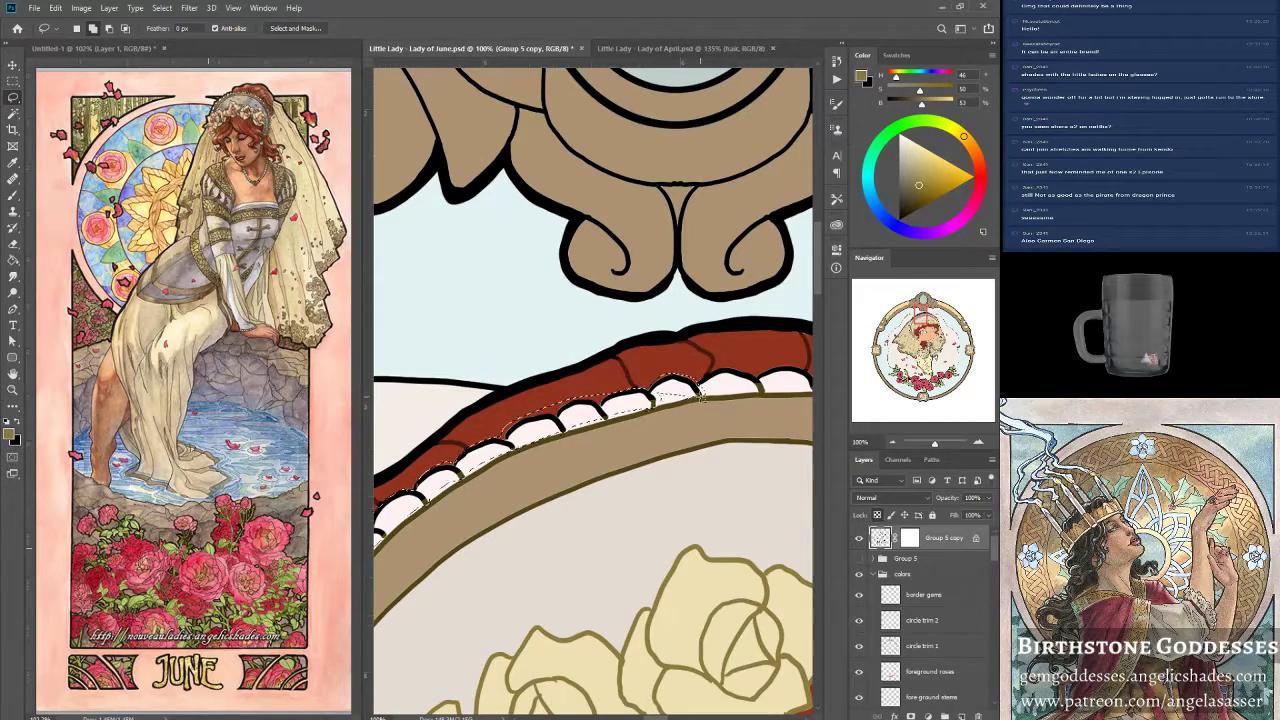
mouse_move(724, 371)
mouse_down()
mouse_move(765, 394)
mouse_move(701, 388)
mouse_move(730, 367)
mouse_up()
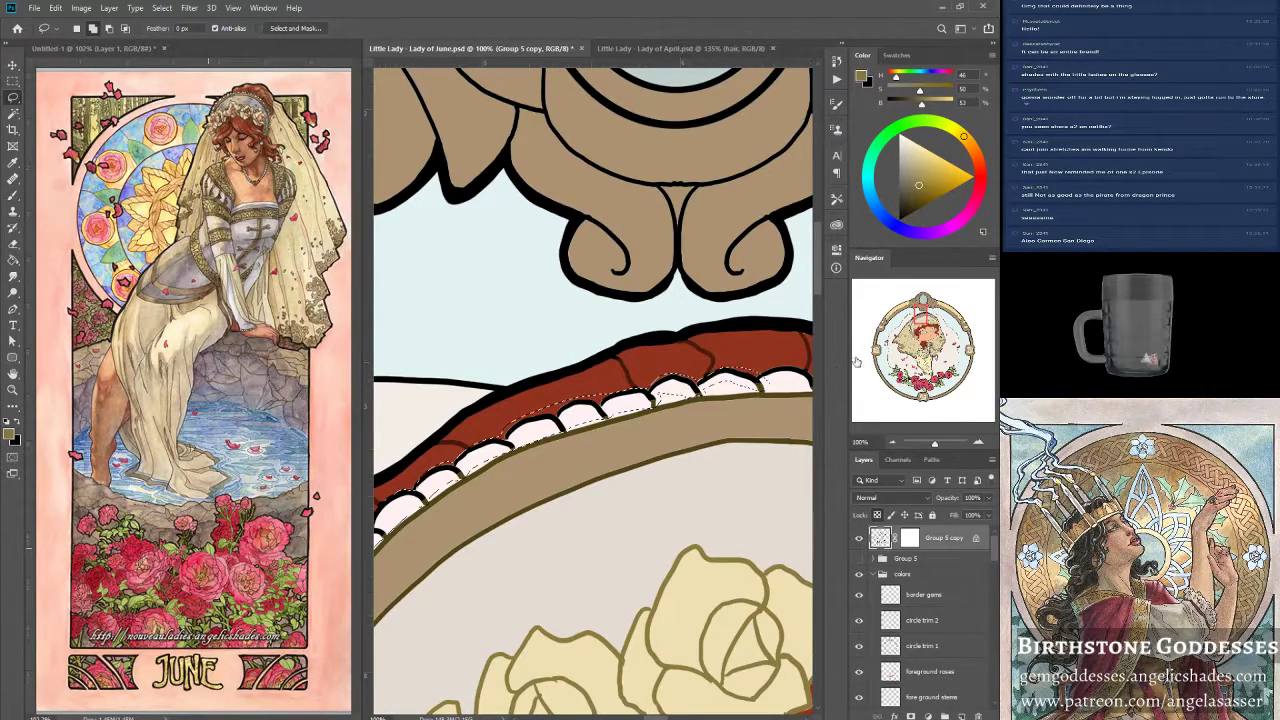
Add the remaining pearls from the crown down the right side of the headdress to the selection.
drag(920, 321, 927, 317)
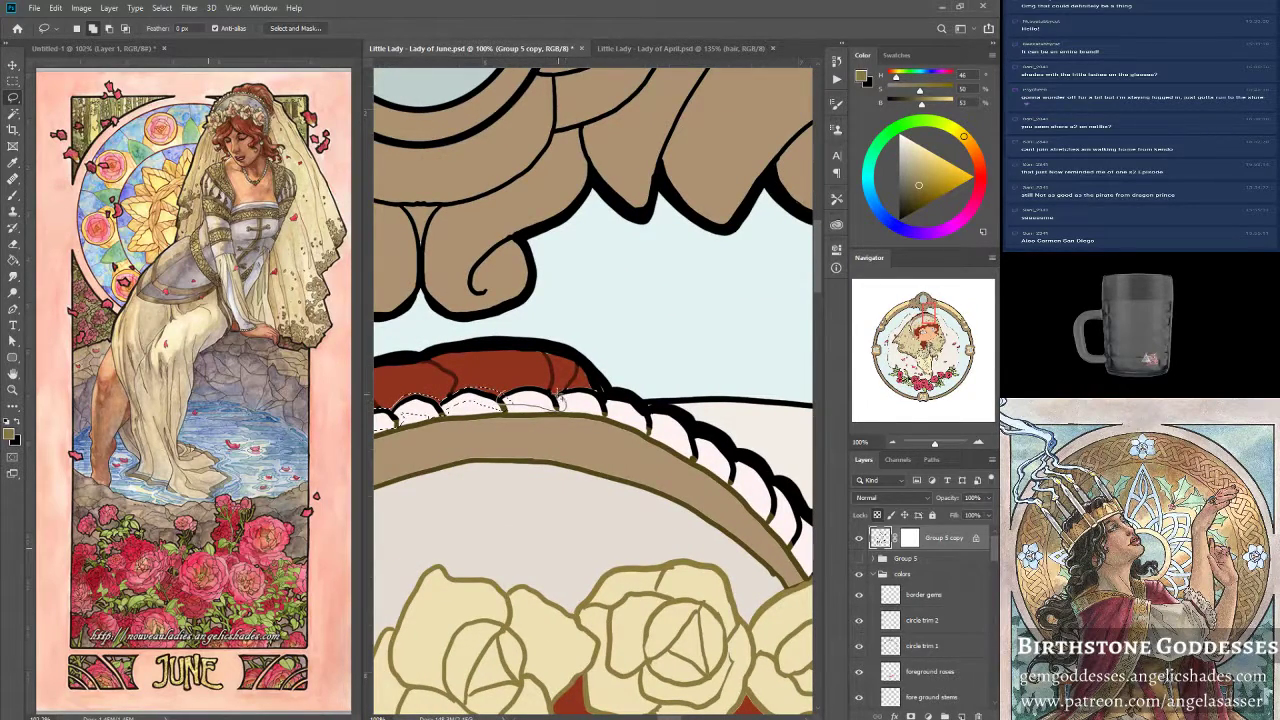
mouse_move(523, 384)
mouse_down()
mouse_move(593, 391)
mouse_move(560, 402)
mouse_up()
mouse_move(608, 402)
mouse_down()
mouse_move(646, 436)
mouse_move(660, 405)
mouse_move(650, 425)
mouse_up()
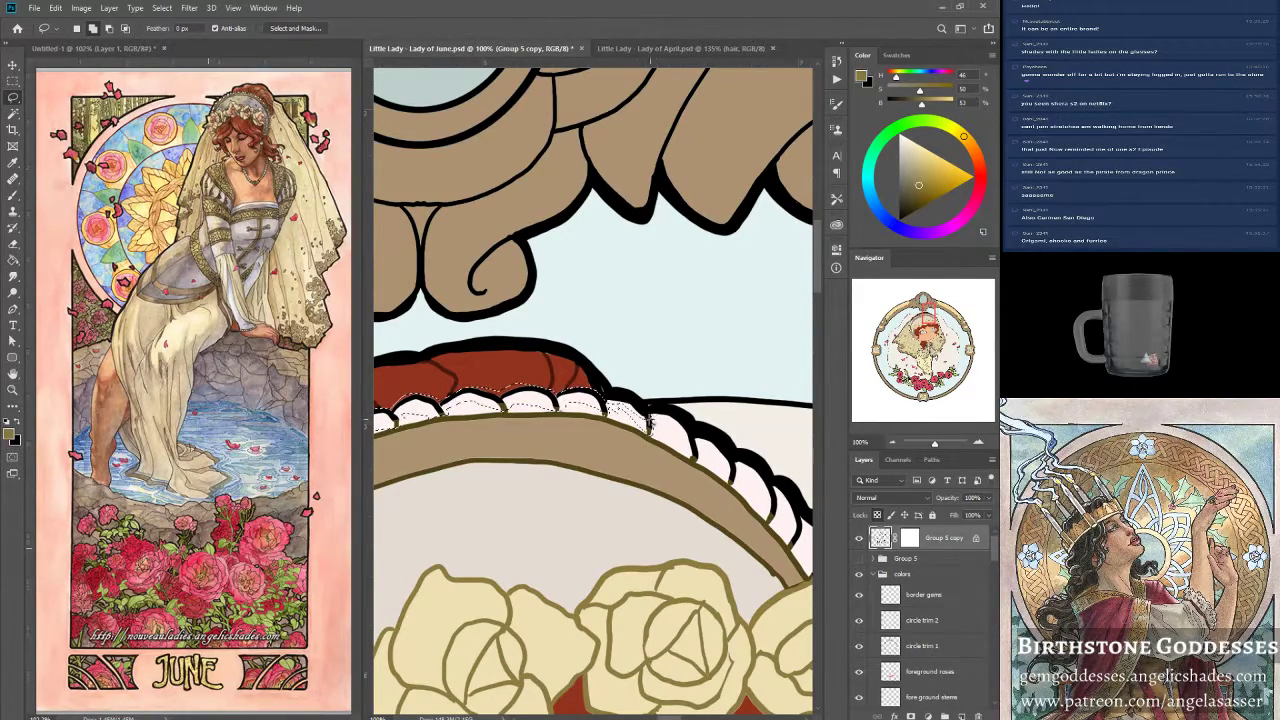
mouse_move(697, 441)
mouse_down()
mouse_move(702, 461)
mouse_move(686, 446)
mouse_move(740, 490)
mouse_move(720, 482)
mouse_move(730, 466)
mouse_move(781, 518)
mouse_move(692, 341)
mouse_move(606, 288)
mouse_move(646, 332)
mouse_move(621, 312)
mouse_move(638, 300)
mouse_move(660, 356)
mouse_move(670, 350)
mouse_move(655, 312)
mouse_move(682, 332)
mouse_move(710, 428)
mouse_move(656, 322)
mouse_up()
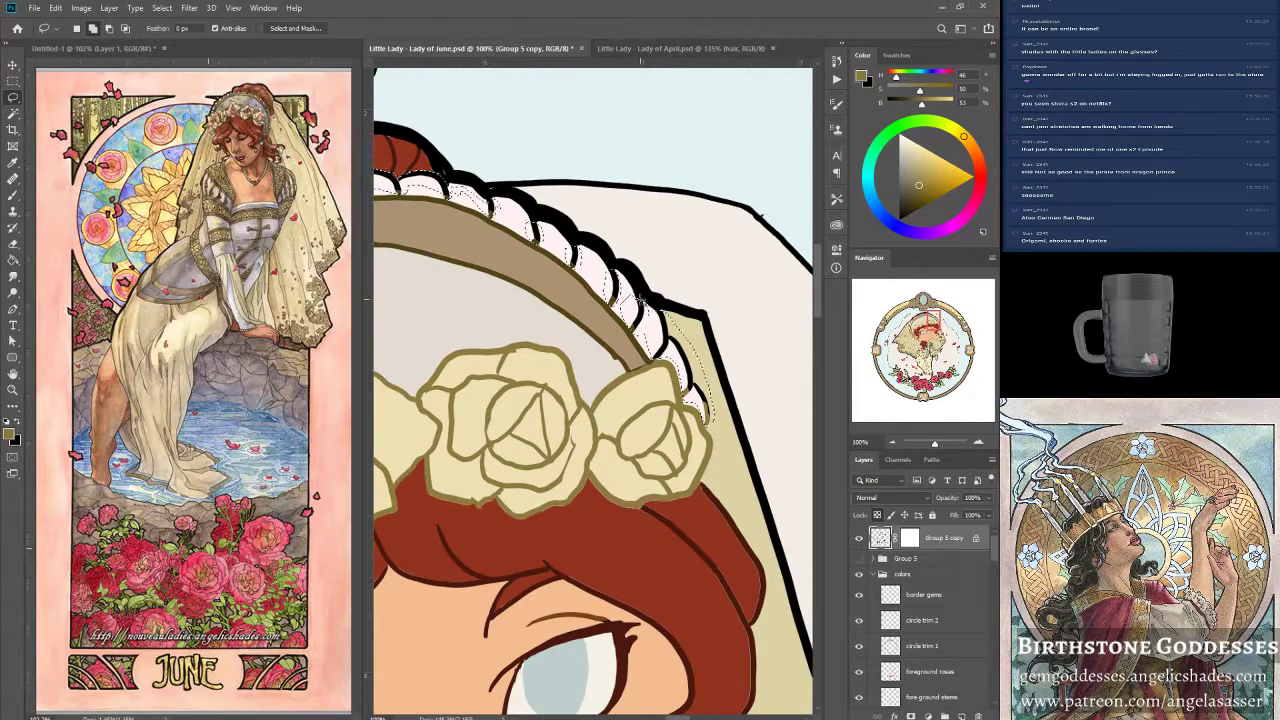
Add the pearls on both sleeve cuffs and on the necklace to the lasso selection.
drag(929, 342, 932, 349)
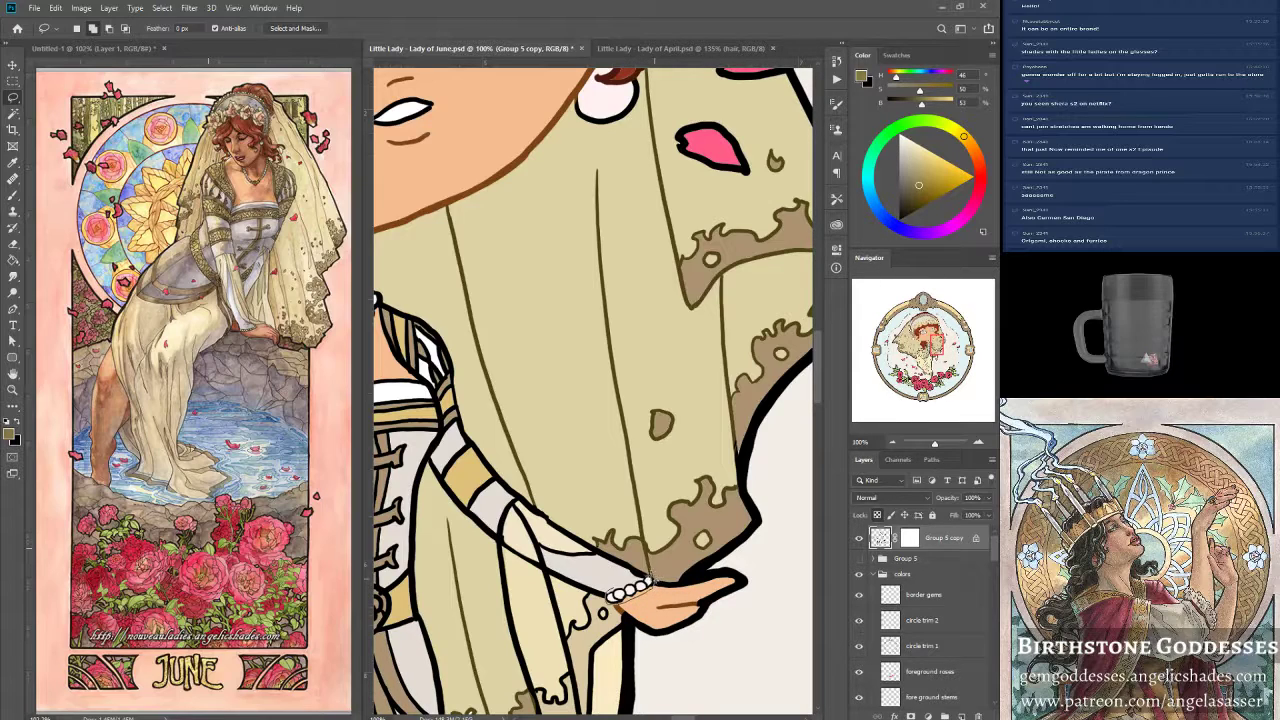
drag(933, 344, 915, 346)
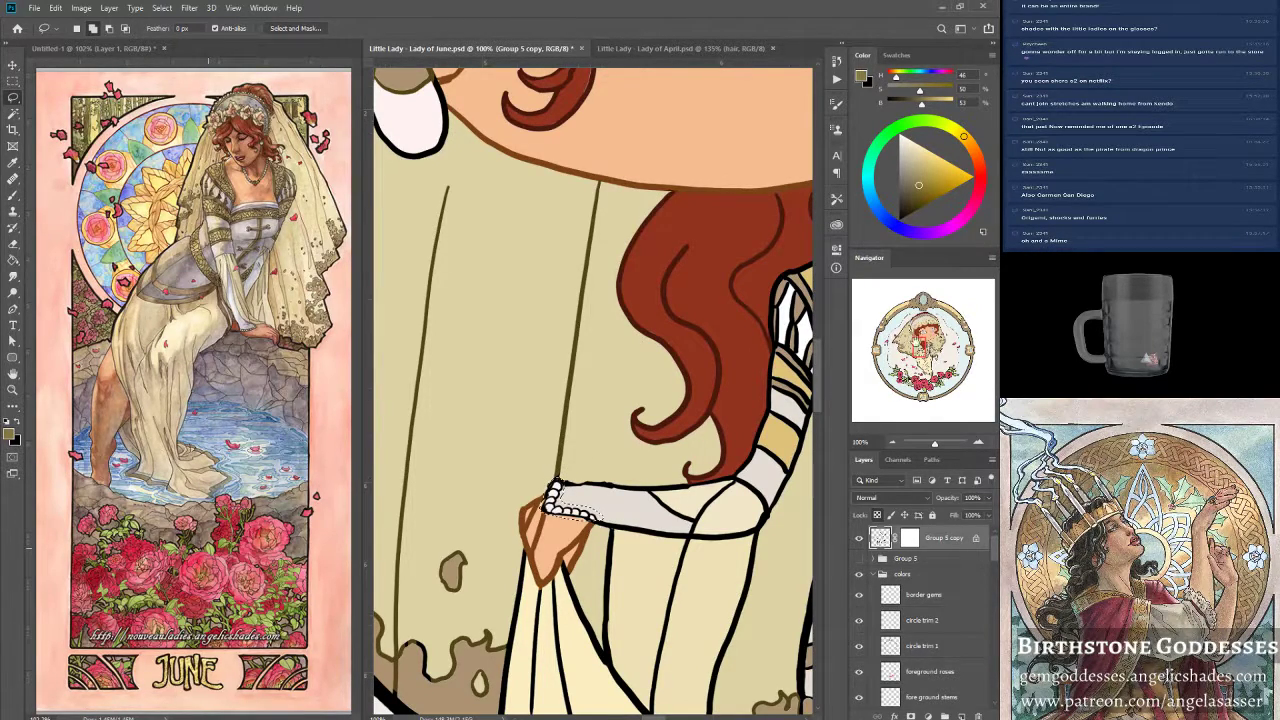
scroll(551, 489, up, 5)
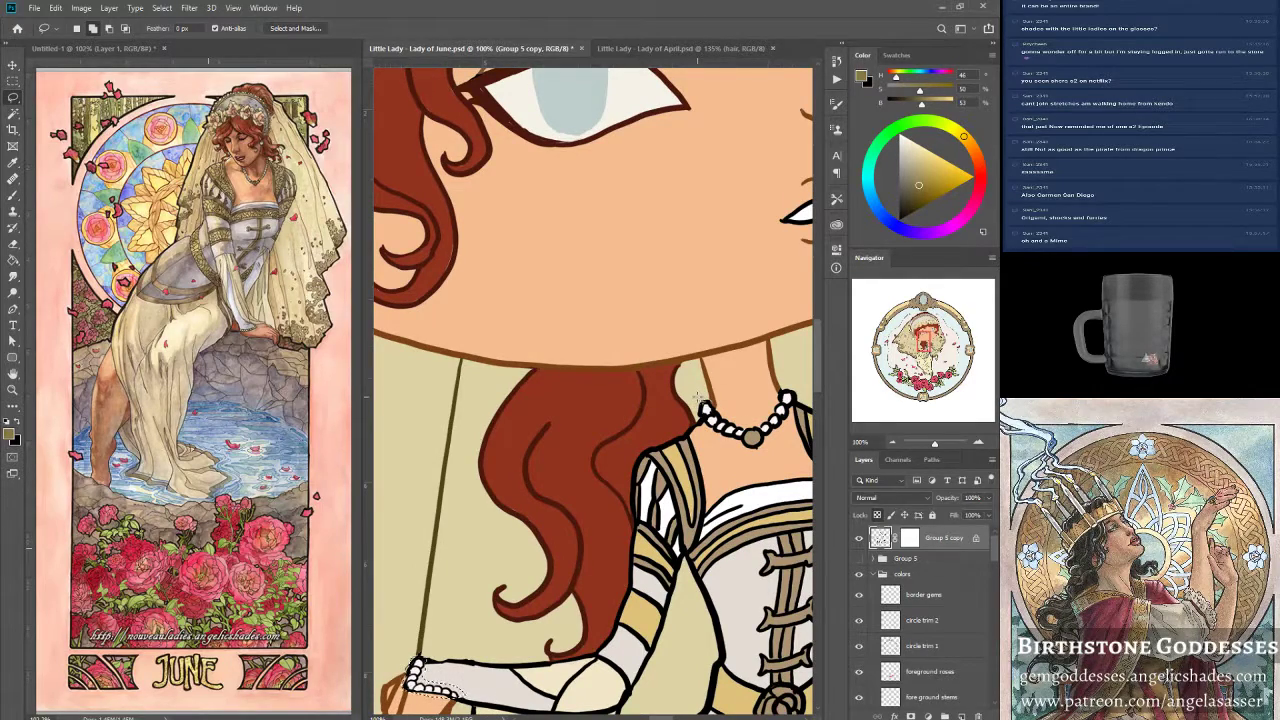
mouse_move(719, 431)
mouse_down()
mouse_move(742, 445)
mouse_move(730, 415)
mouse_move(697, 403)
mouse_up()
mouse_move(763, 435)
mouse_down()
mouse_move(792, 418)
mouse_move(794, 388)
mouse_move(760, 422)
mouse_up()
Fill the selected pearl line art with the custom pale grey-green colour #bececc in Normal mode at 100% opacity.
drag(926, 341, 927, 337)
click(56, 8)
click(80, 203)
click(622, 428)
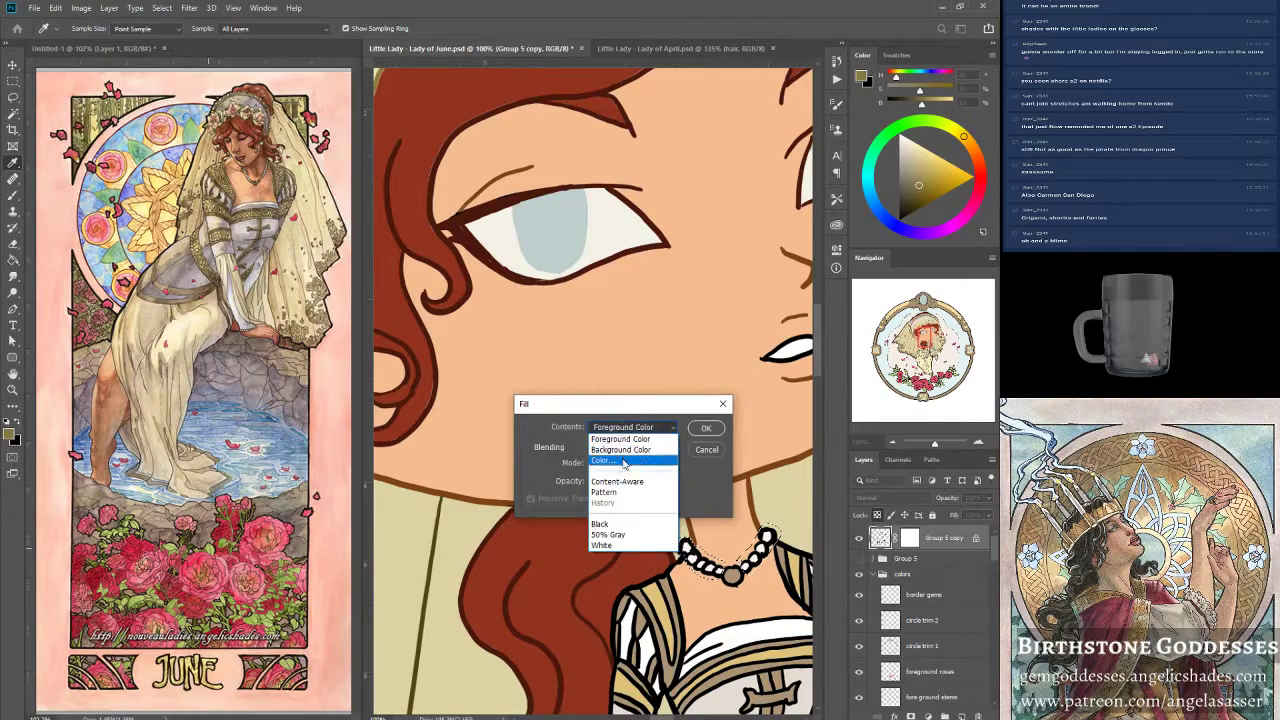
click(618, 455)
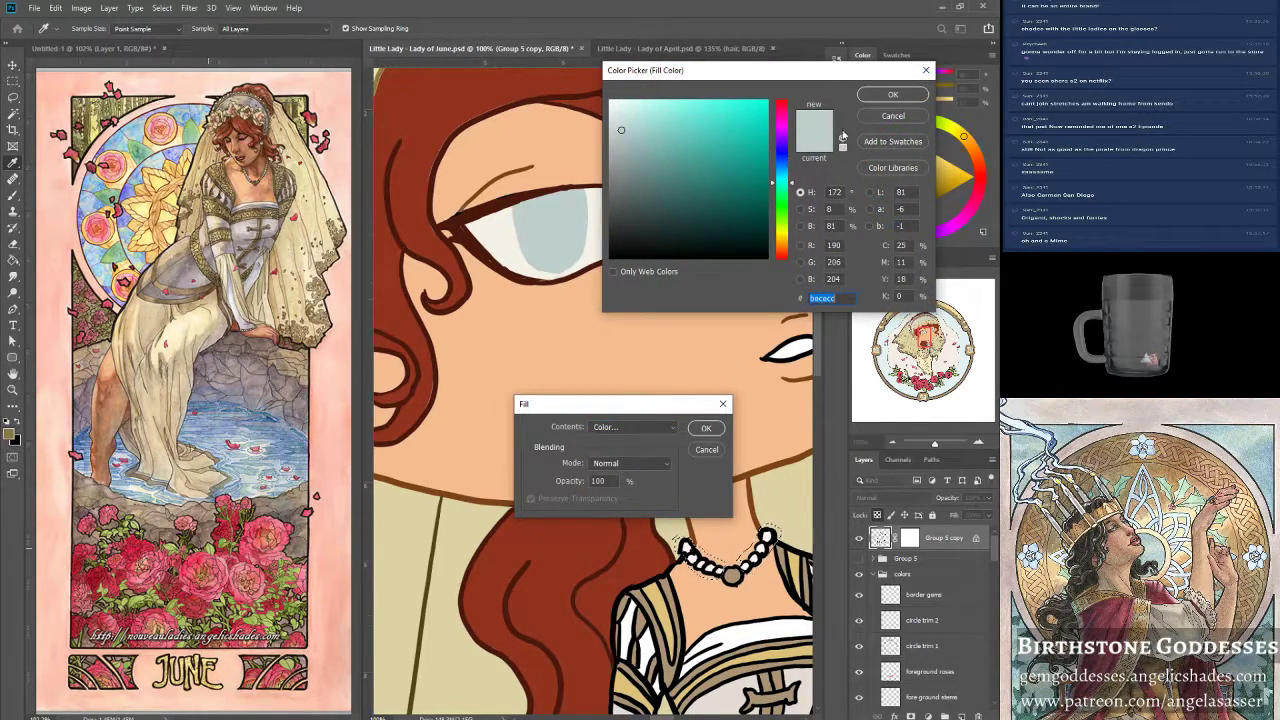
click(893, 94)
click(707, 428)
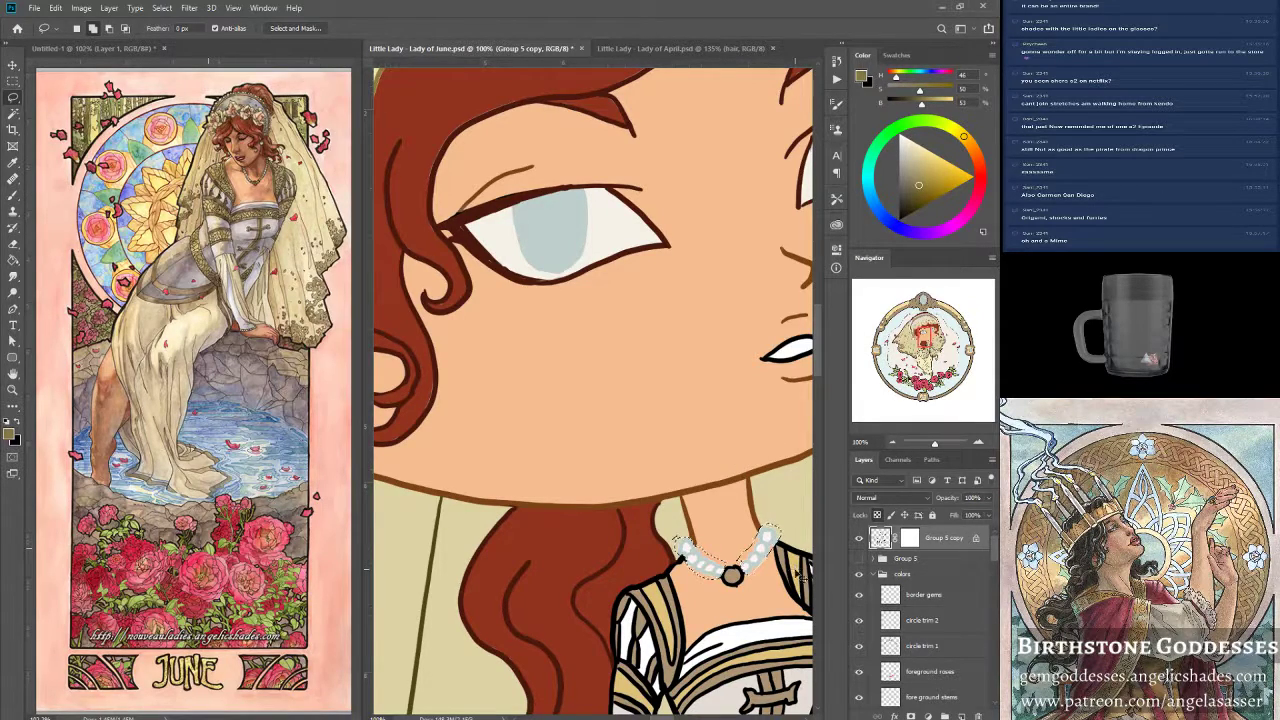
key(ctrl+d)
Darken the selected pearl line art with a Hue/Saturation adjustment, setting Lightness to -34.
mouse_move(934, 443)
mouse_down()
mouse_move(925, 455)
mouse_move(930, 444)
mouse_up()
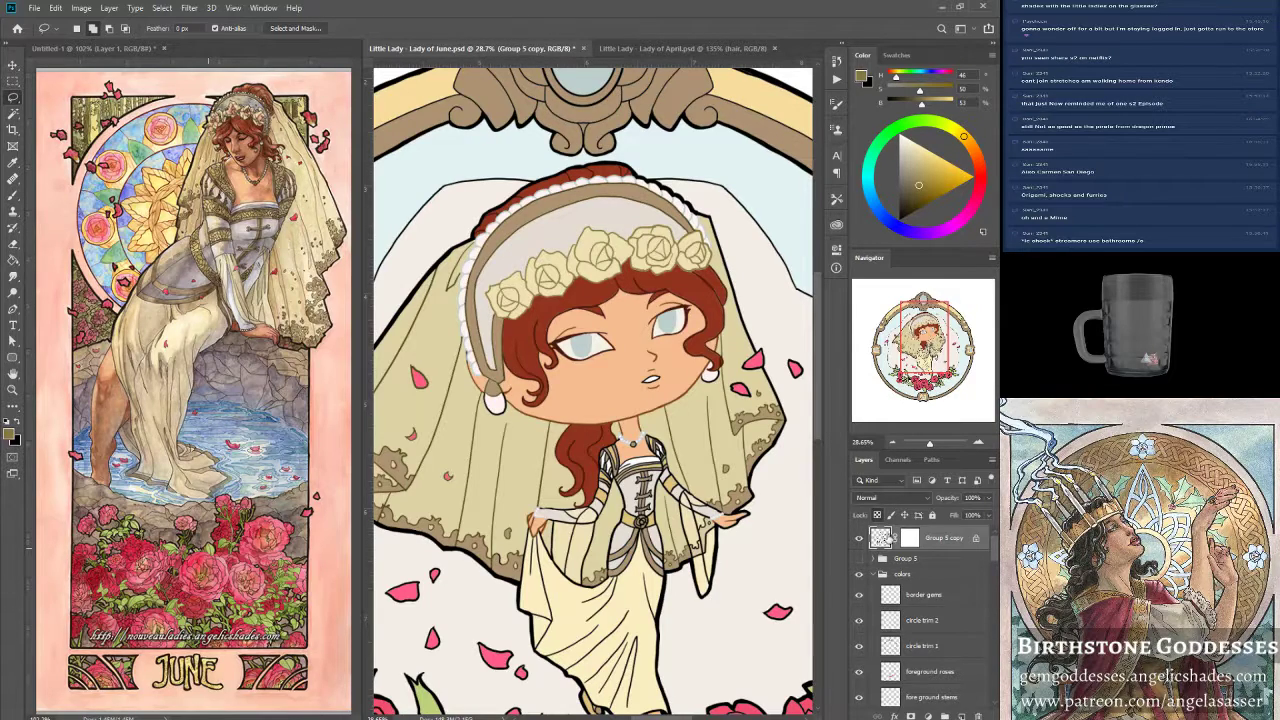
click(13, 389)
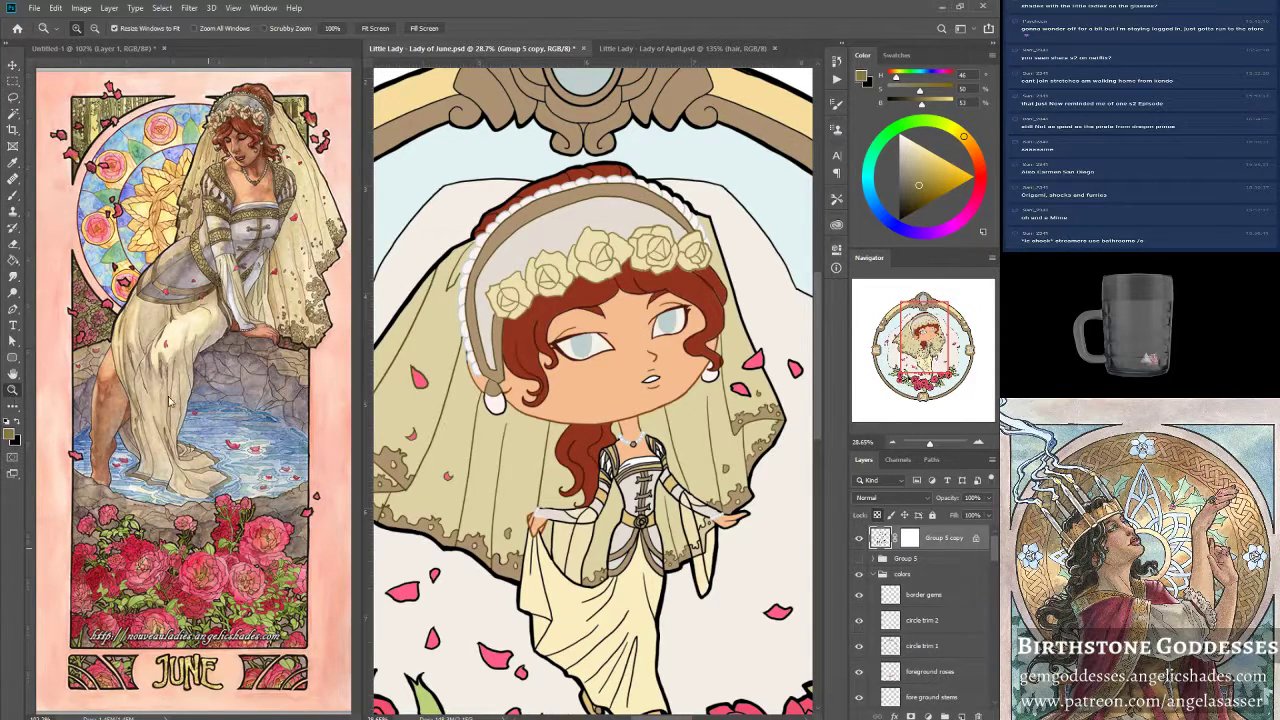
click(548, 346)
click(463, 309)
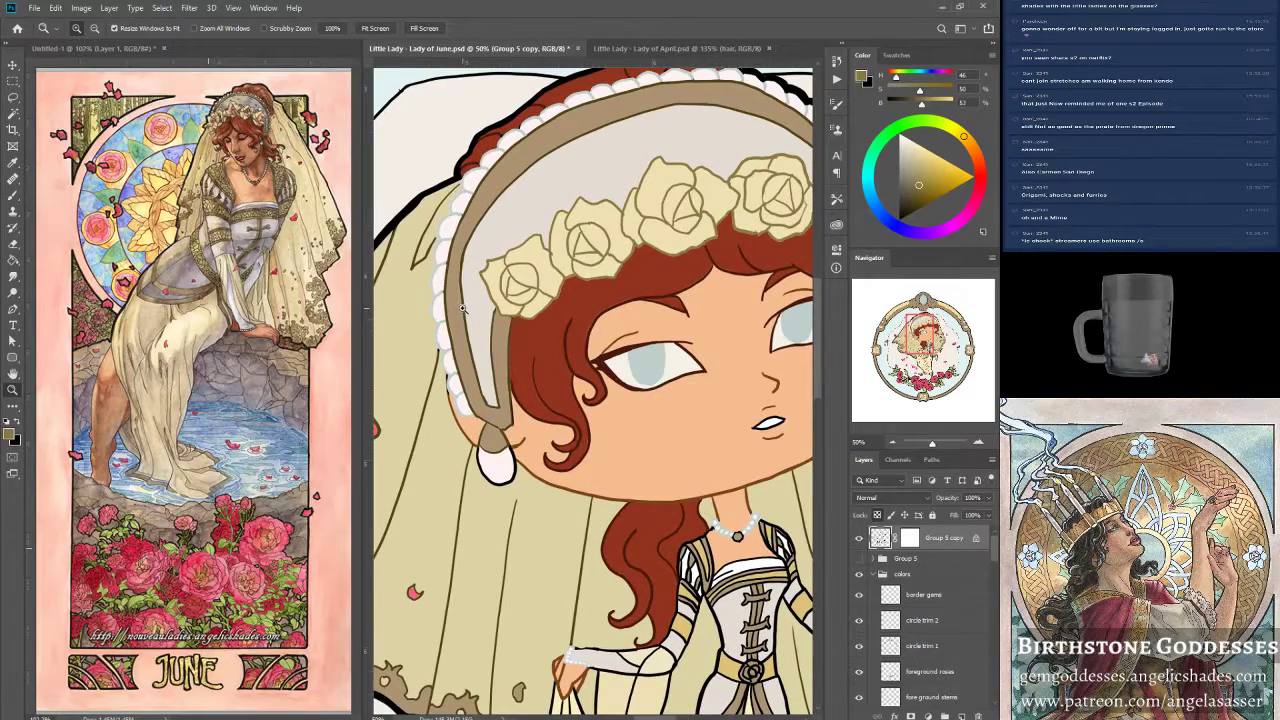
drag(922, 340, 926, 333)
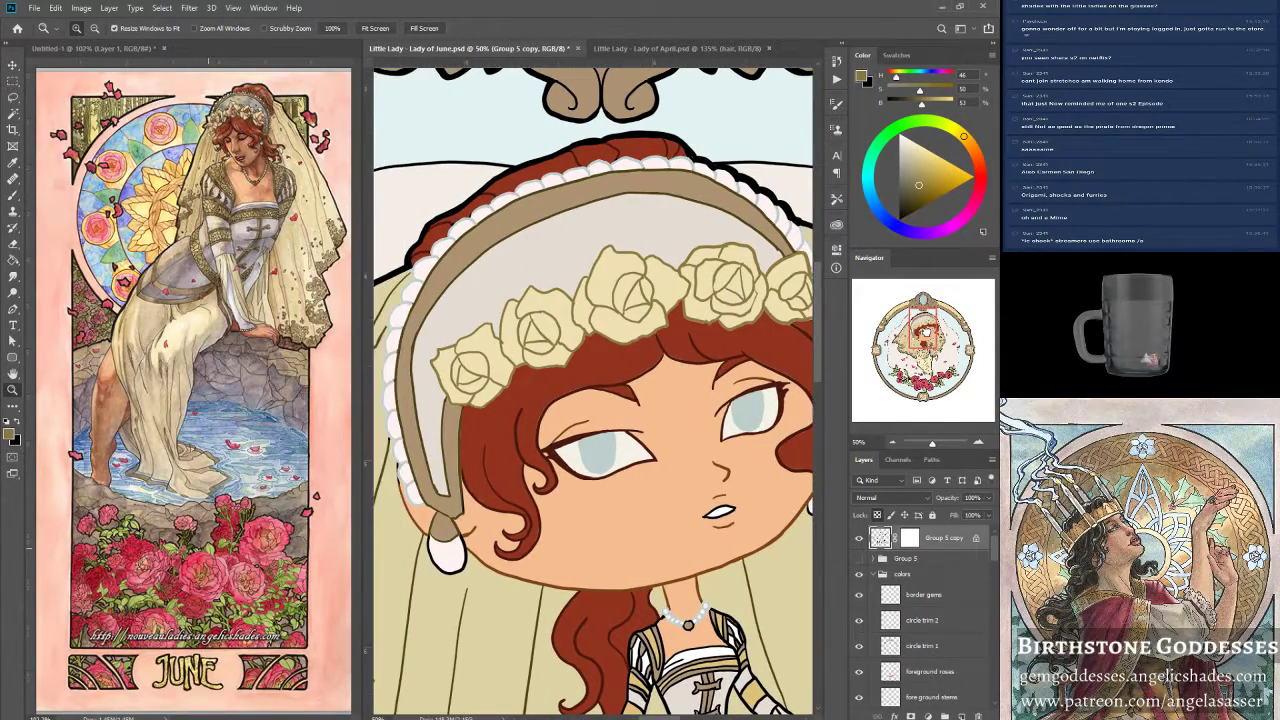
mouse_move(935, 443)
mouse_down()
mouse_move(915, 445)
mouse_move(931, 446)
mouse_up()
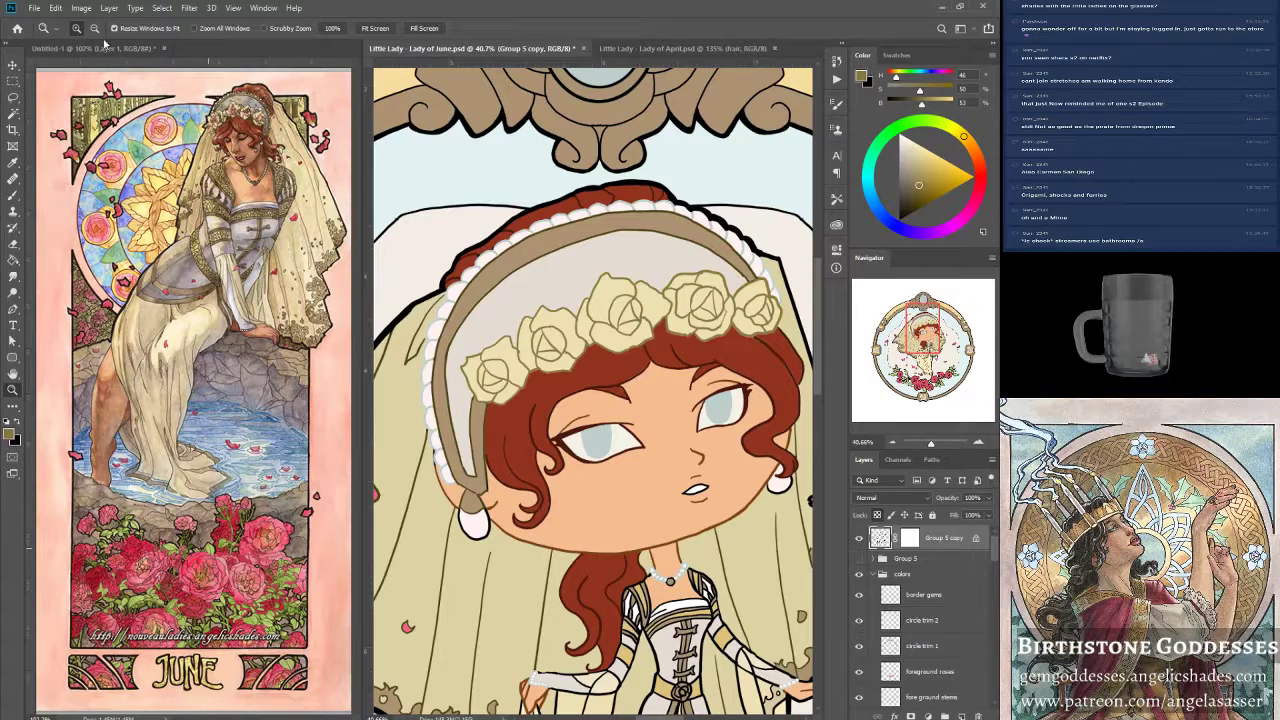
click(81, 8)
mouse_move(110, 41)
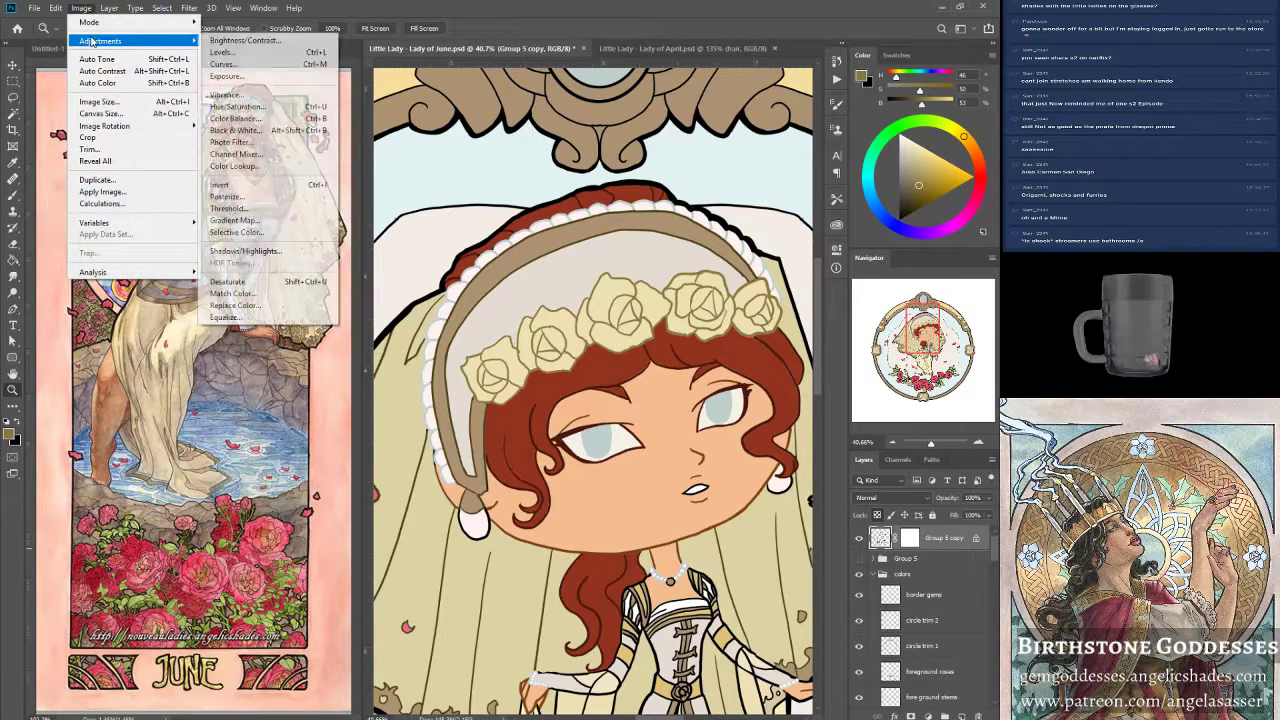
click(255, 107)
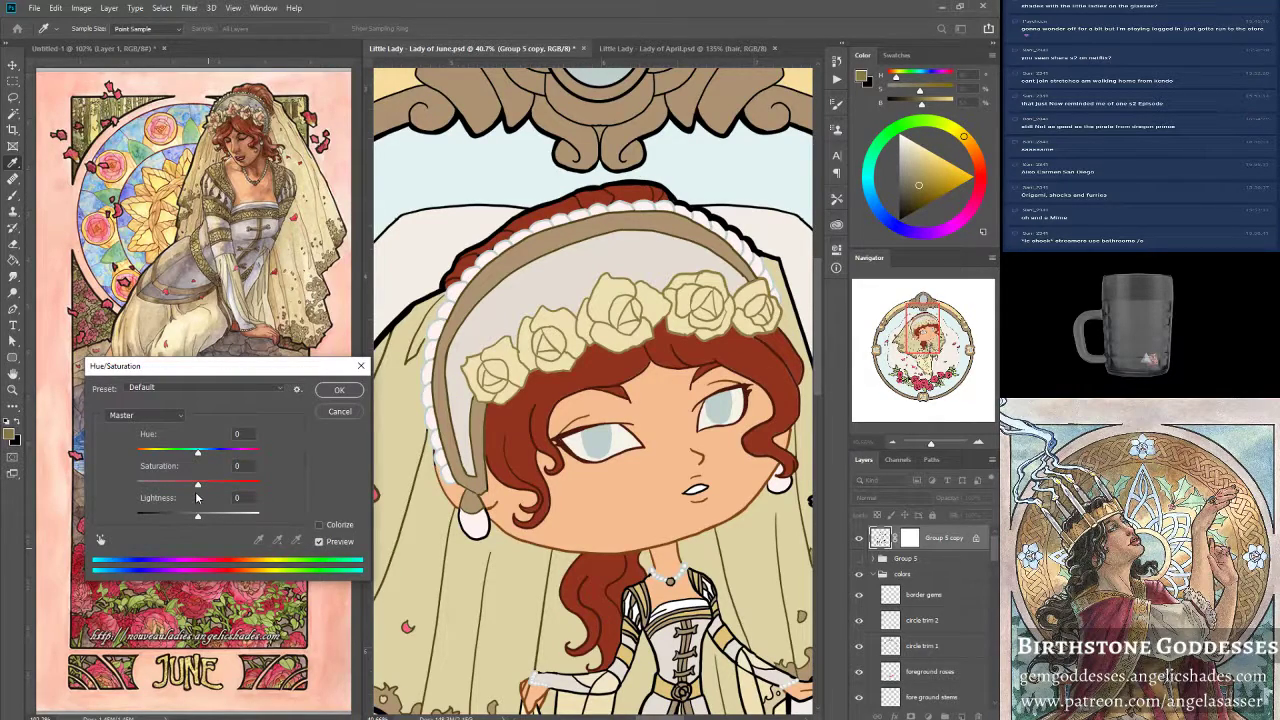
drag(198, 516, 178, 519)
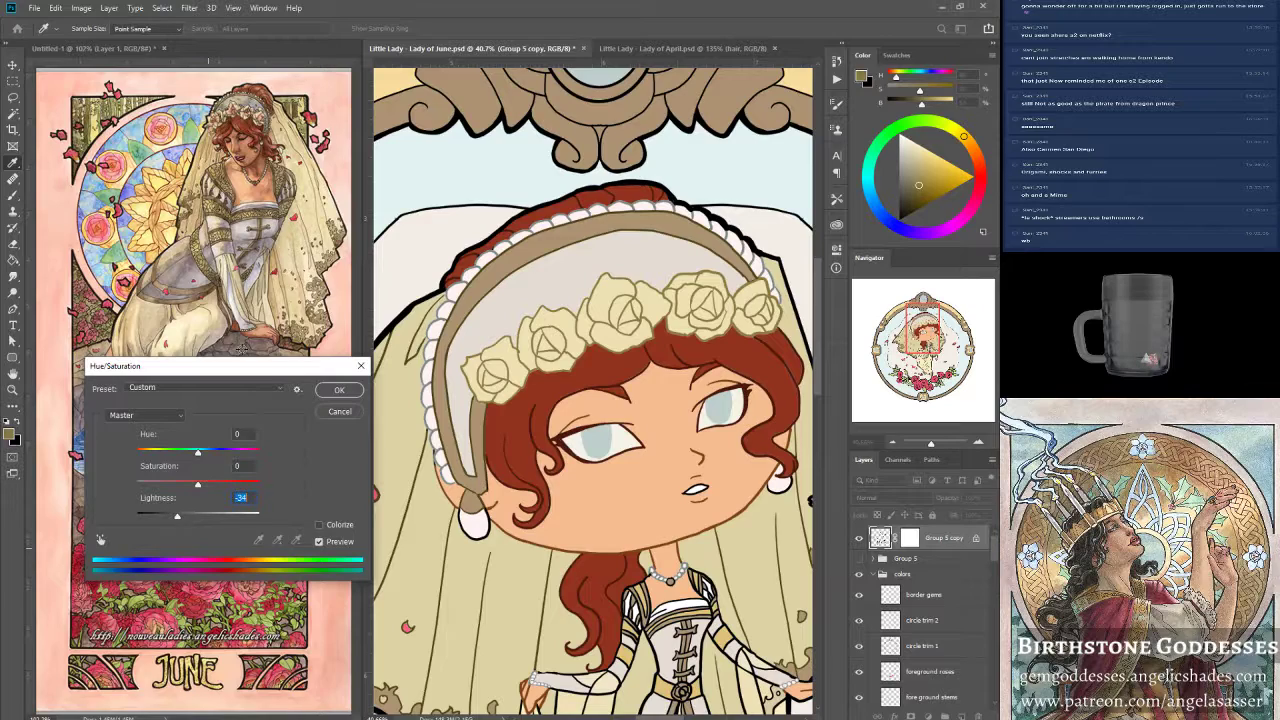
click(341, 392)
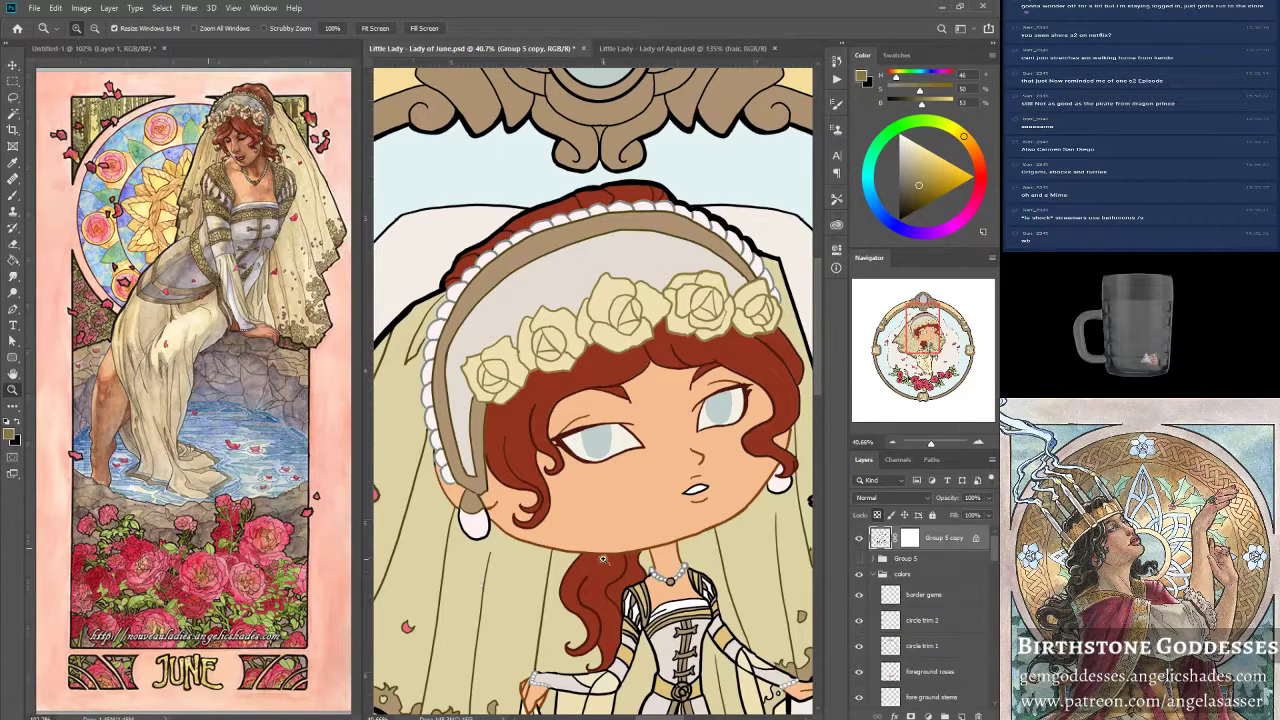
Hide the canvas extras and brush over the outlines of both pearl earrings with the grey sampled from the headdress pearls.
click(488, 533)
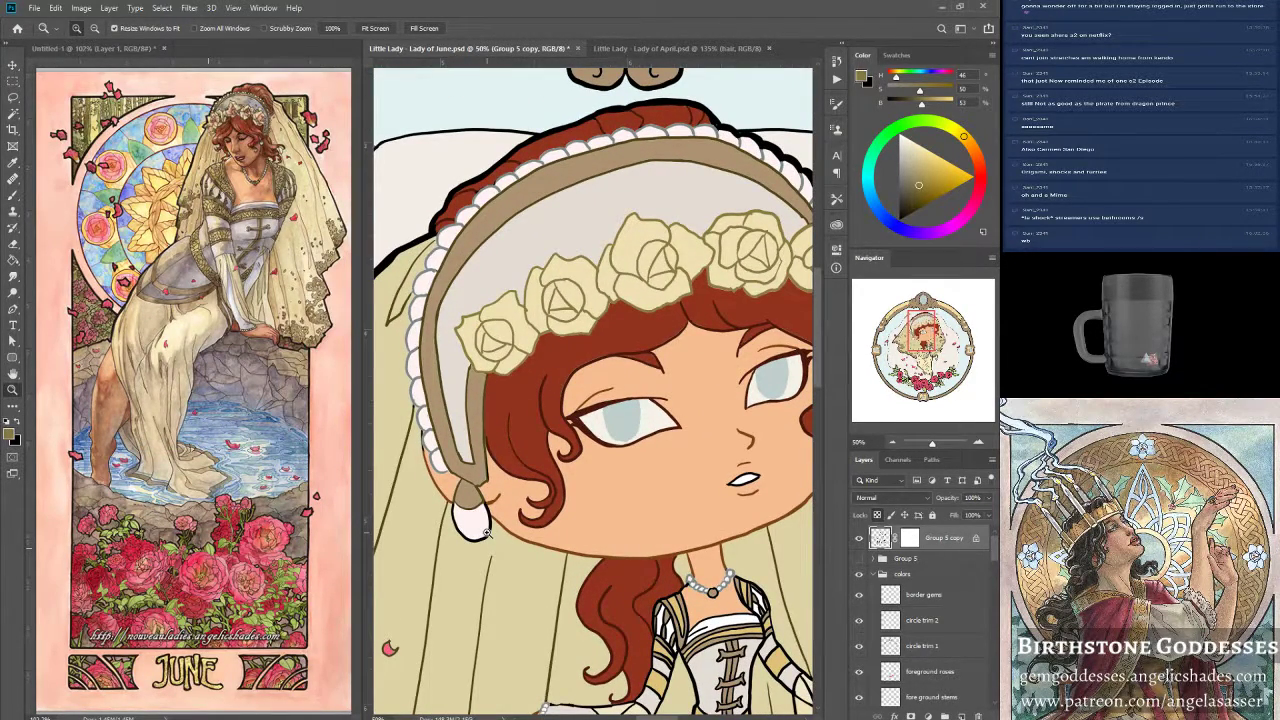
key(b)
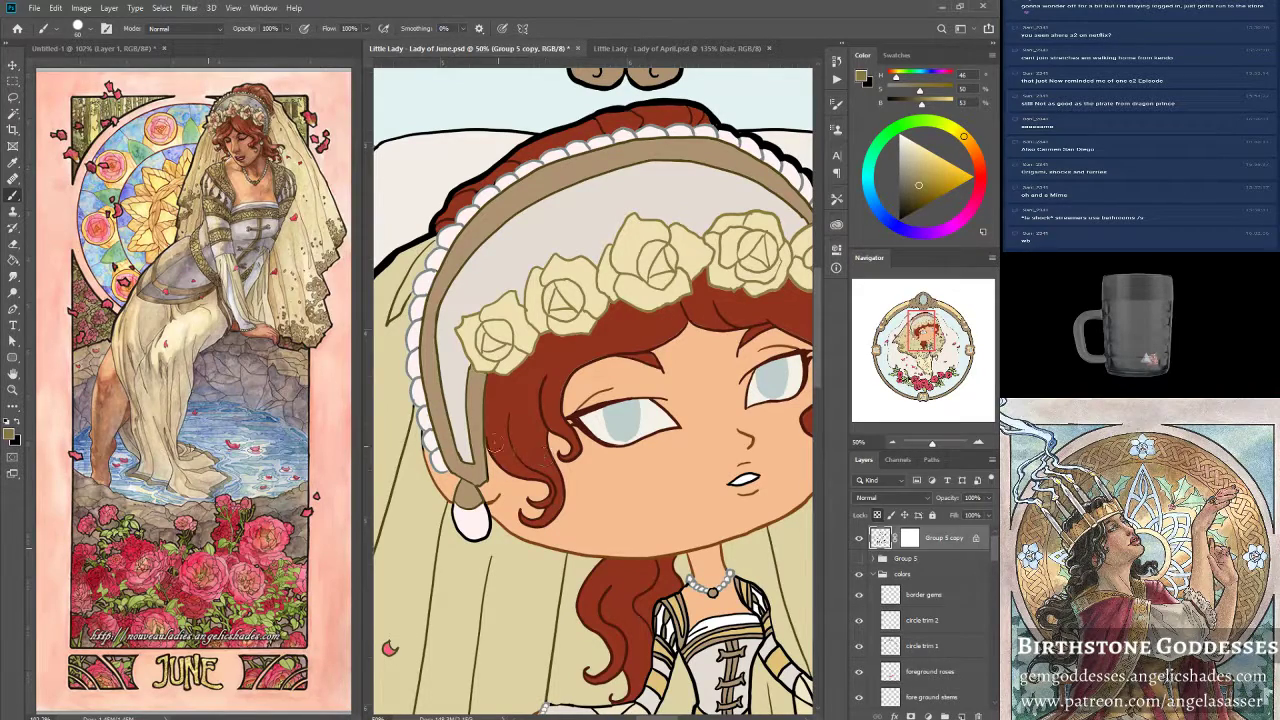
alt+click(412, 355)
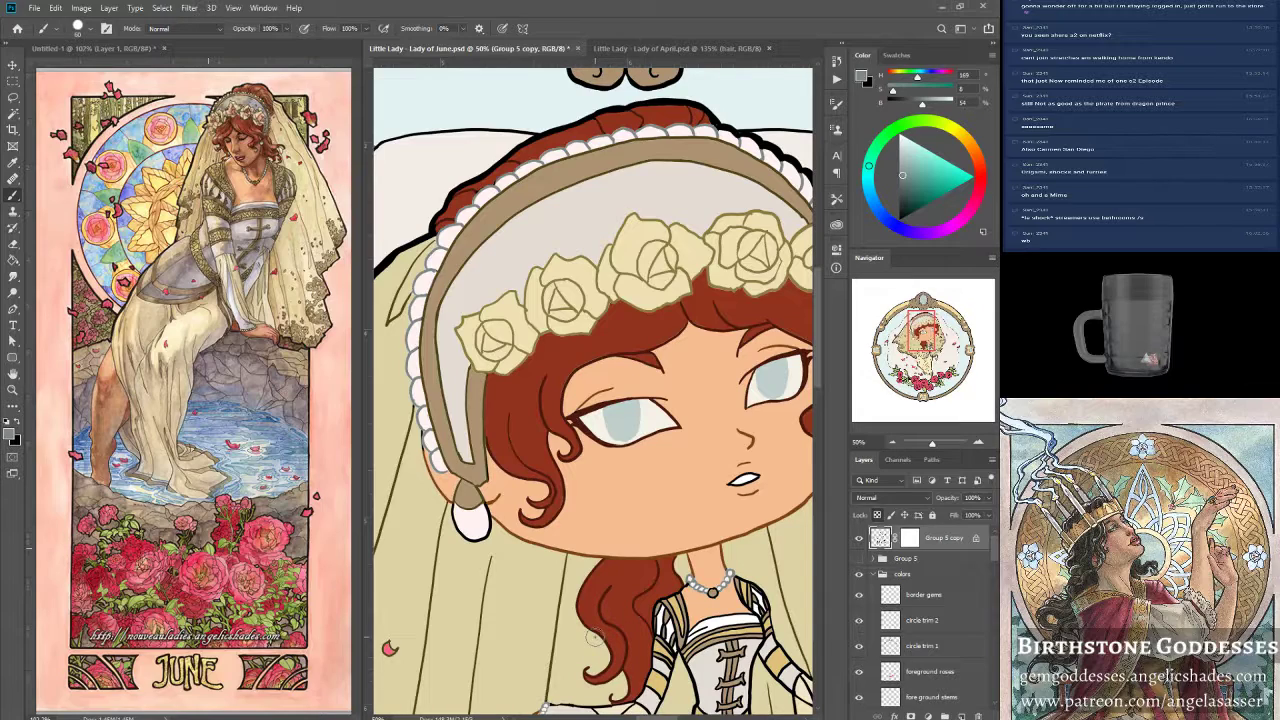
key(ctrl+semicolon)
key(ctrl+semicolon)
key(ctrl+semicolon)
click(233, 7)
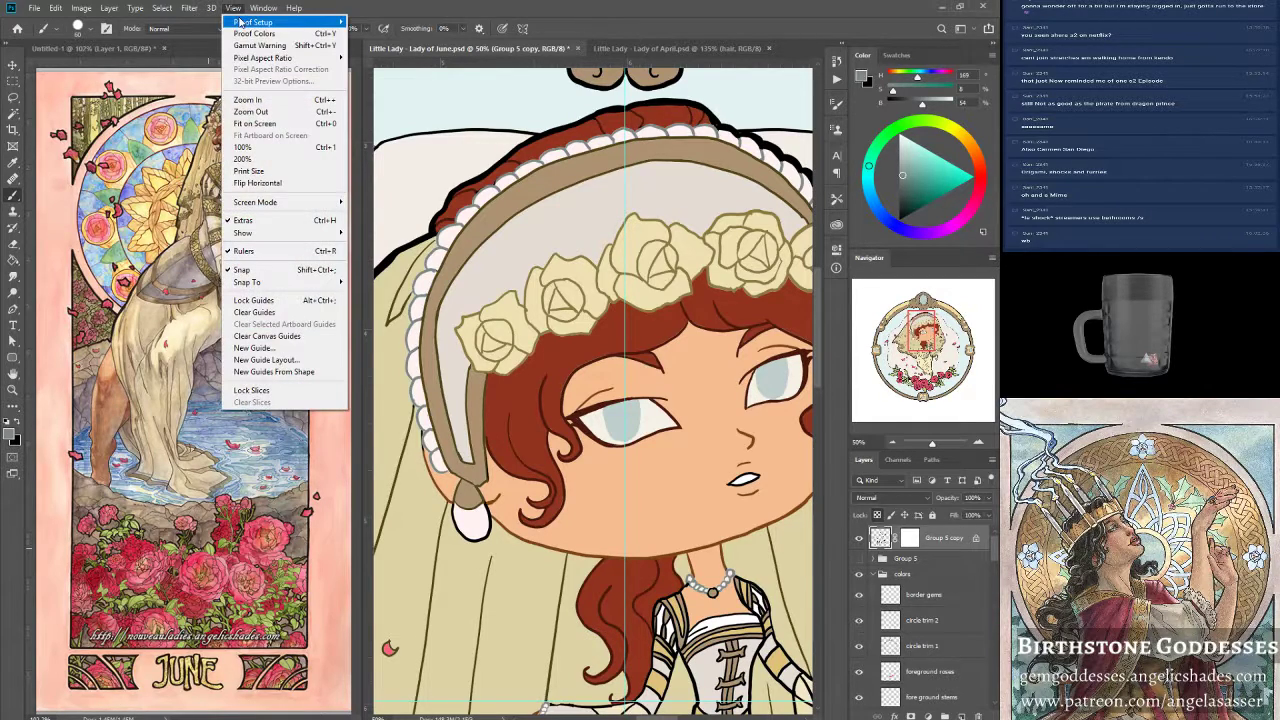
click(260, 220)
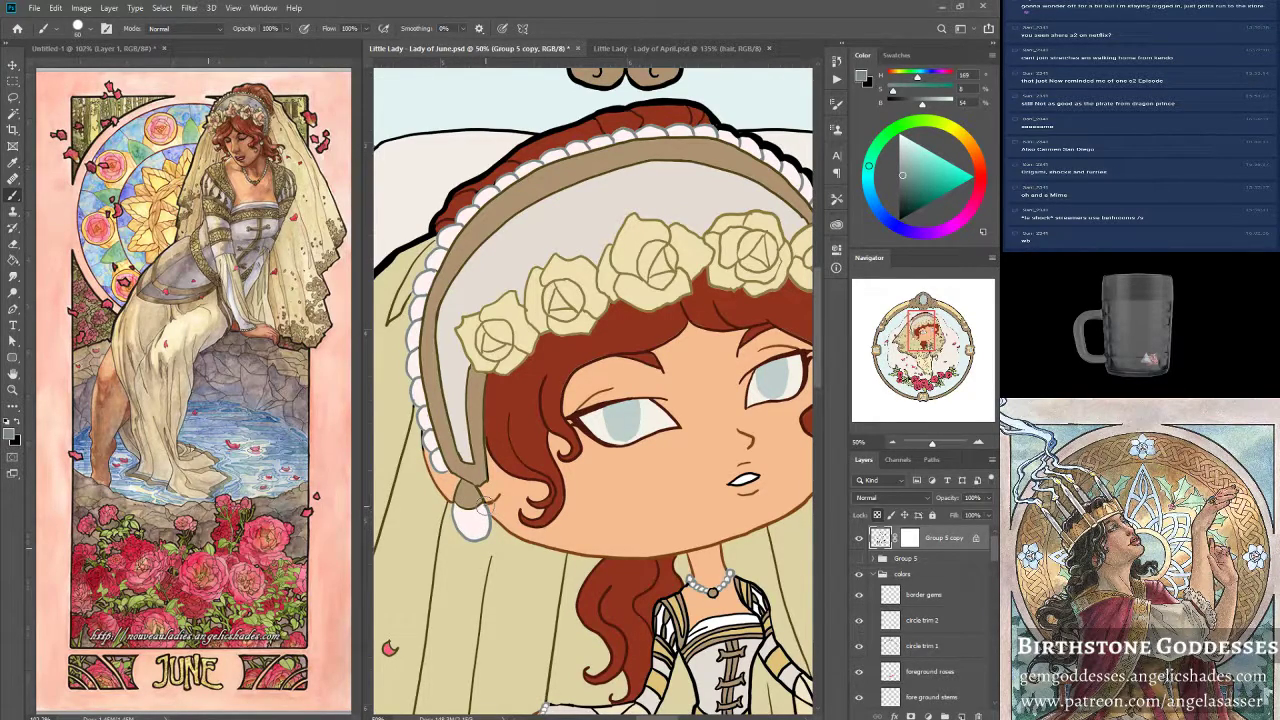
scroll(560, 470, right, 4)
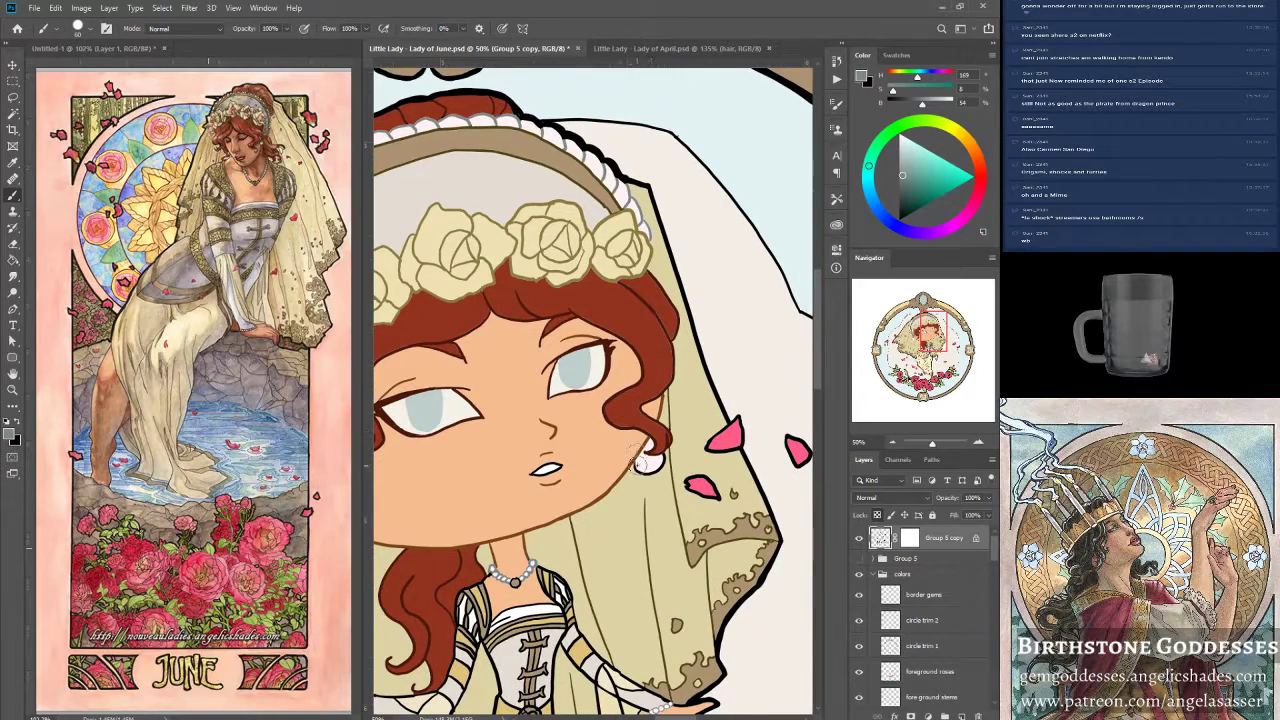
mouse_move(635, 461)
mouse_down()
mouse_move(653, 471)
mouse_move(662, 455)
mouse_up()
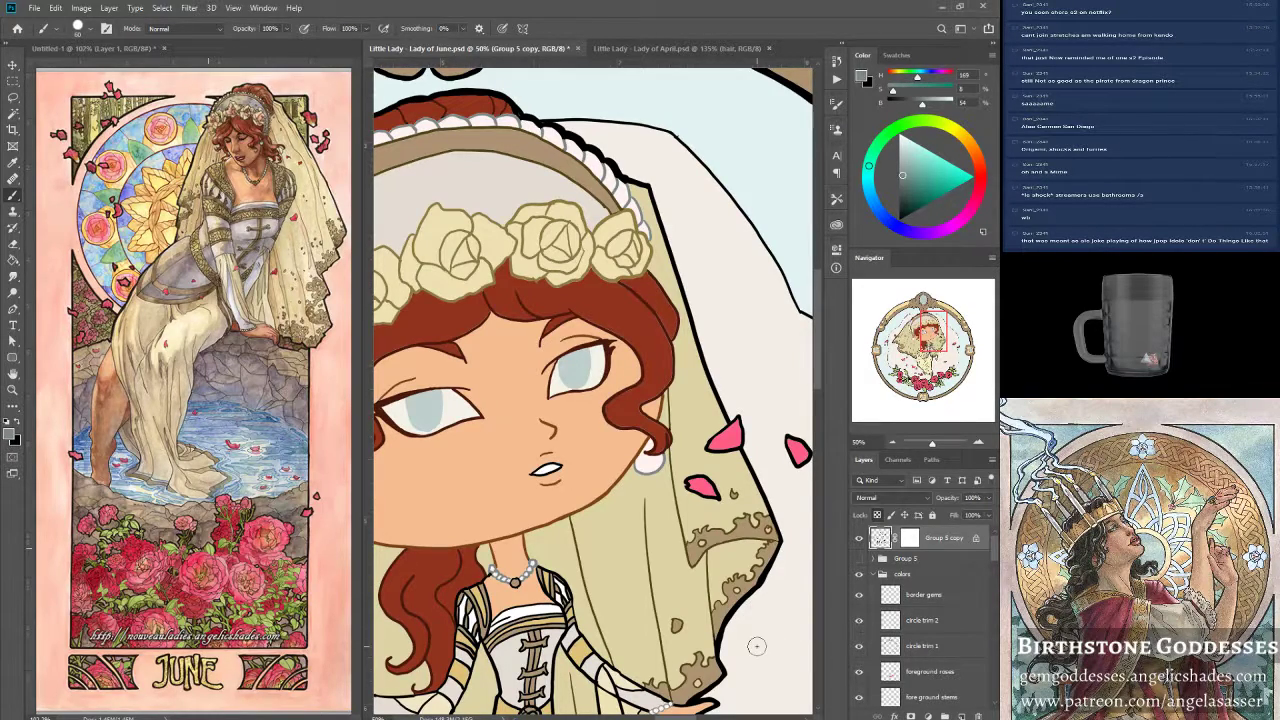
Recolour the mouth outline with the brown sampled from the nose line, then sample the dark red-brown near the eye.
alt+click(596, 344)
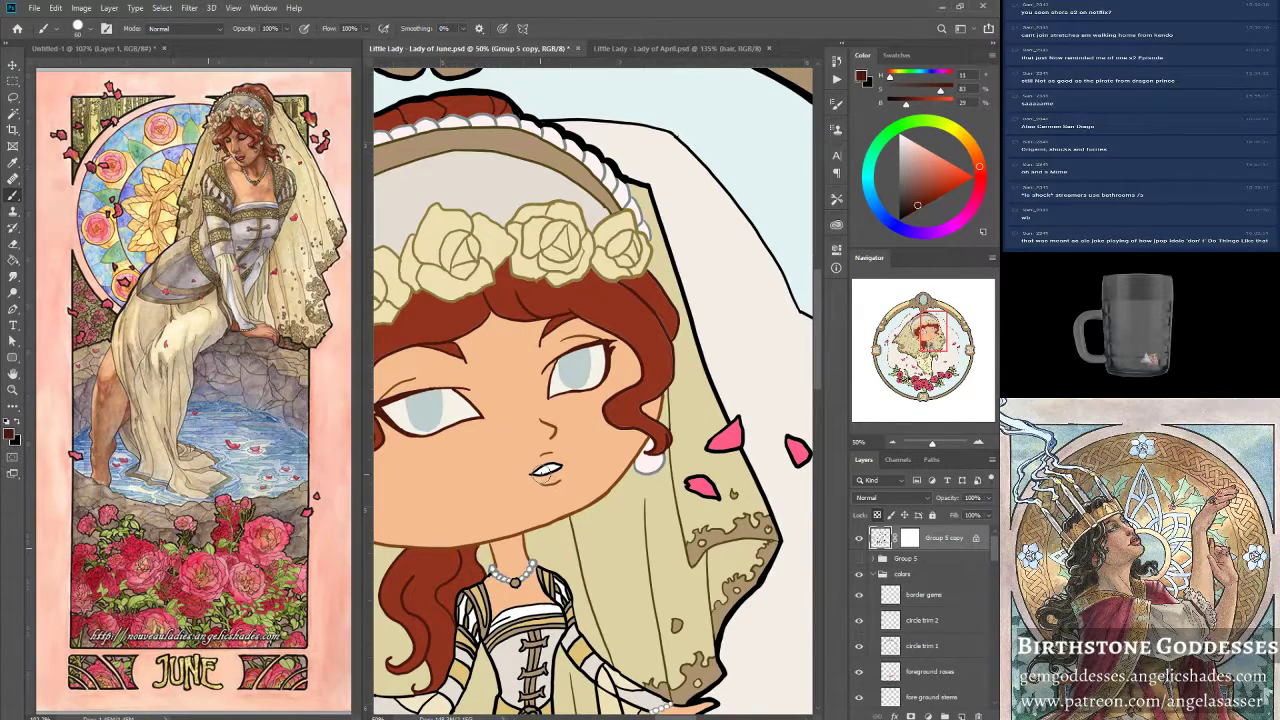
alt+click(552, 435)
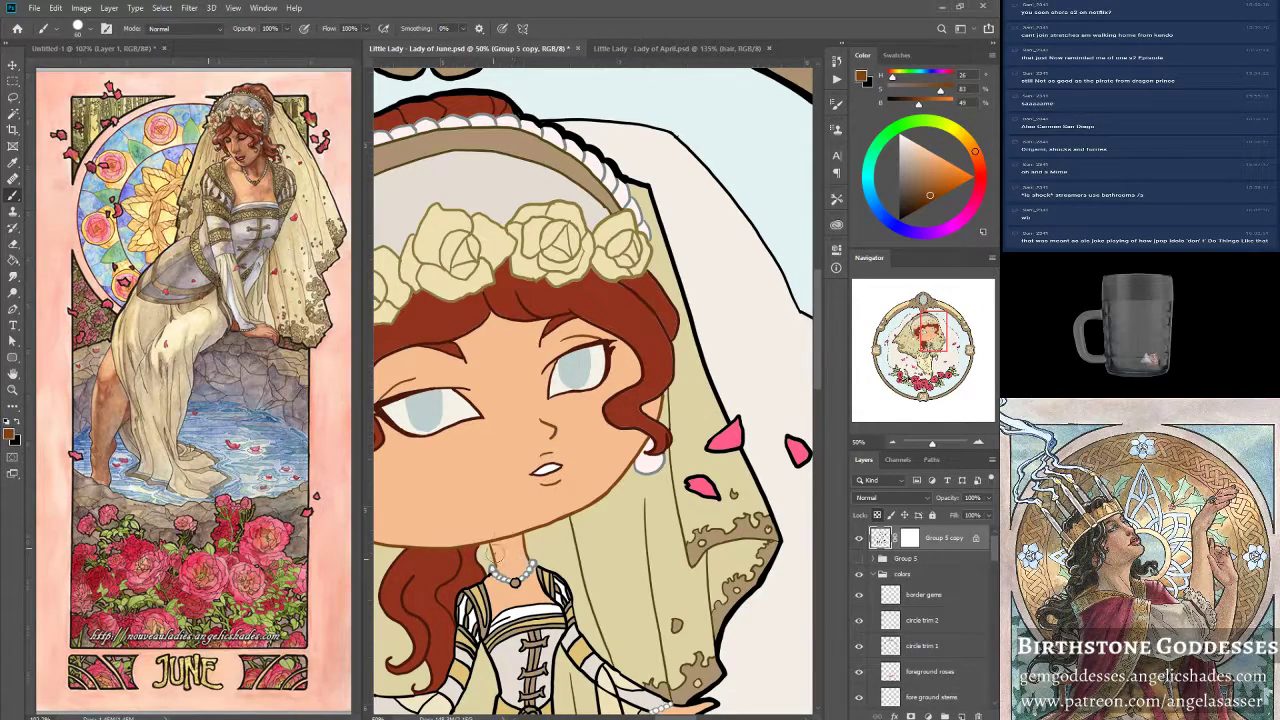
drag(525, 480, 553, 466)
key(alt)
alt+click(605, 354)
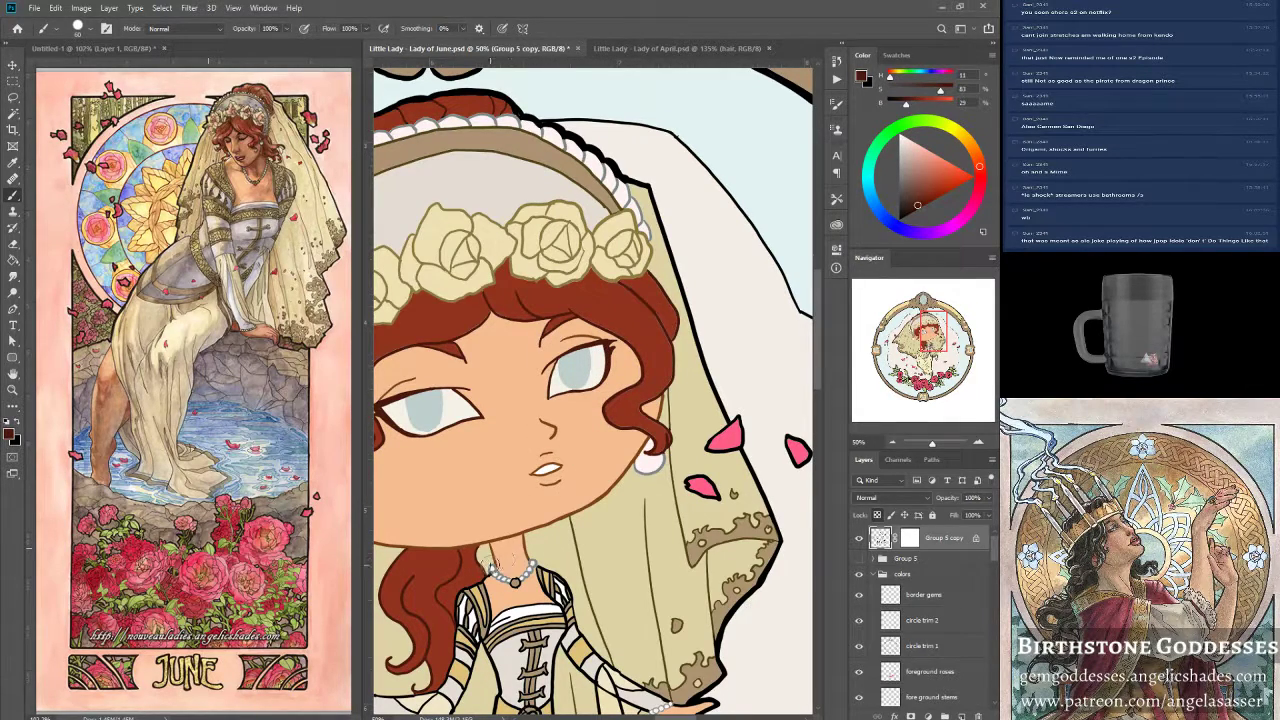
Examine the face, the hair and the whole framed illustration for line art that is still black.
drag(932, 332, 924, 339)
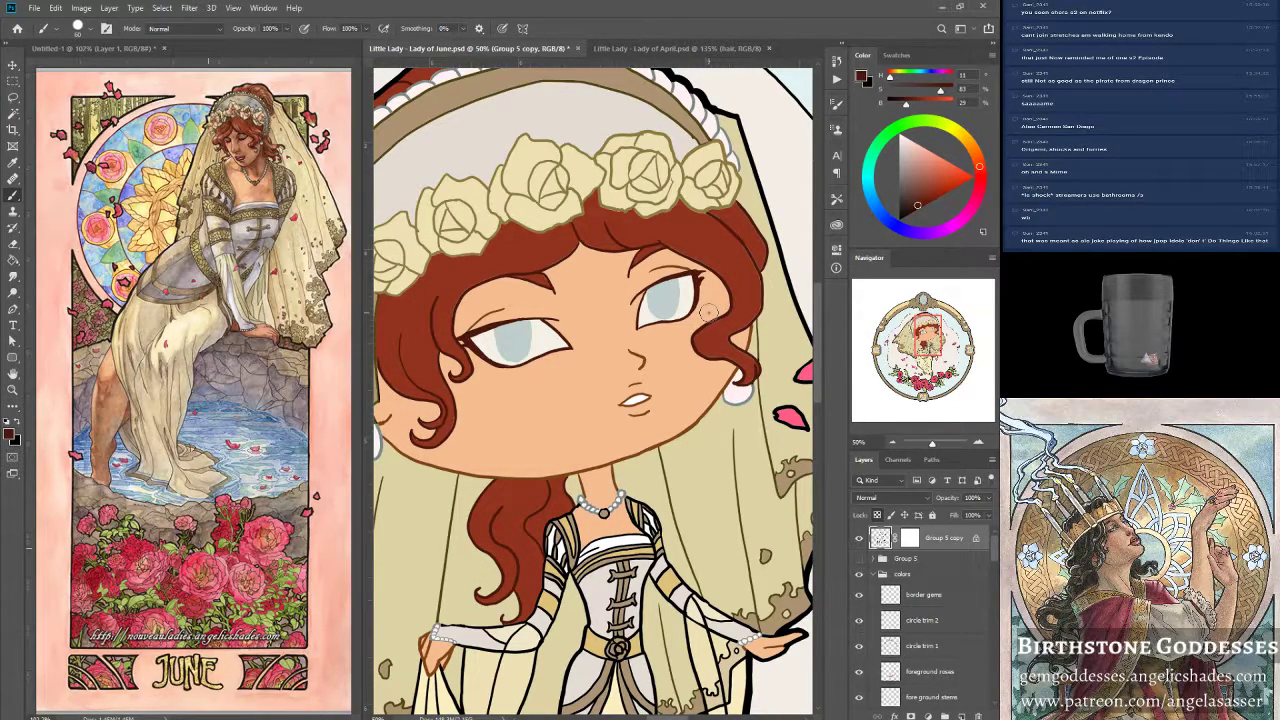
drag(932, 338, 921, 331)
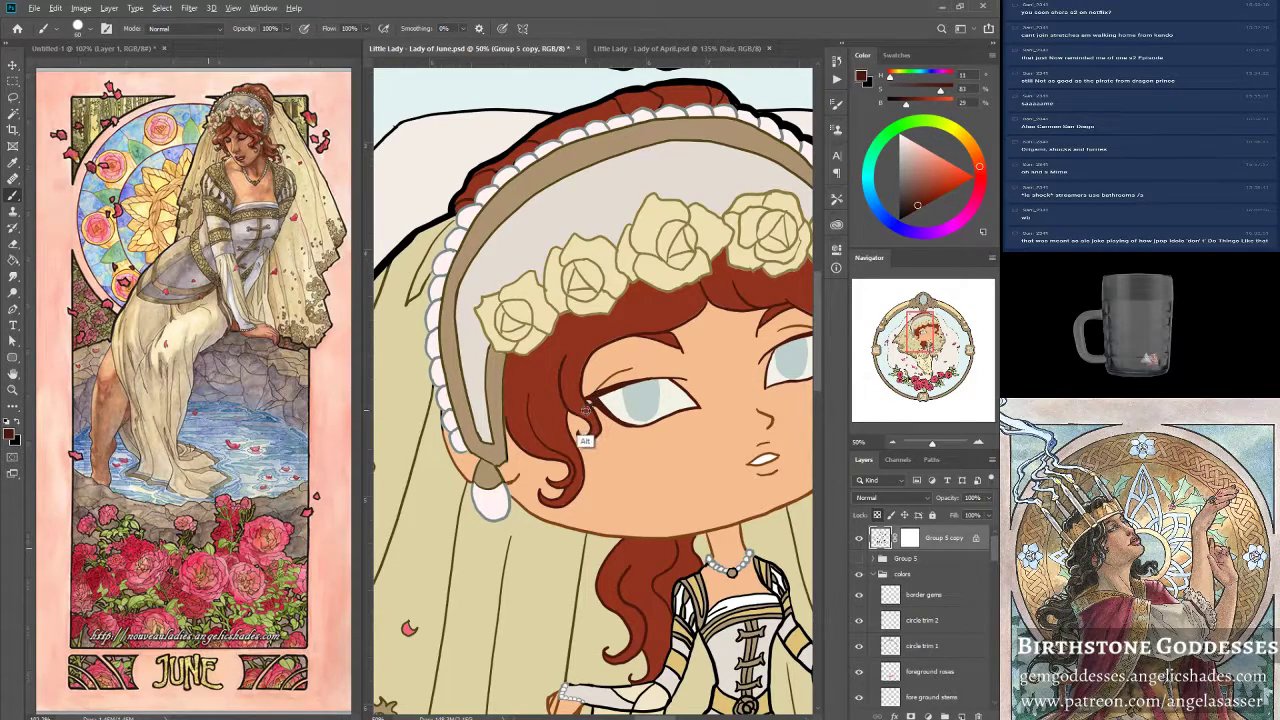
drag(913, 336, 922, 343)
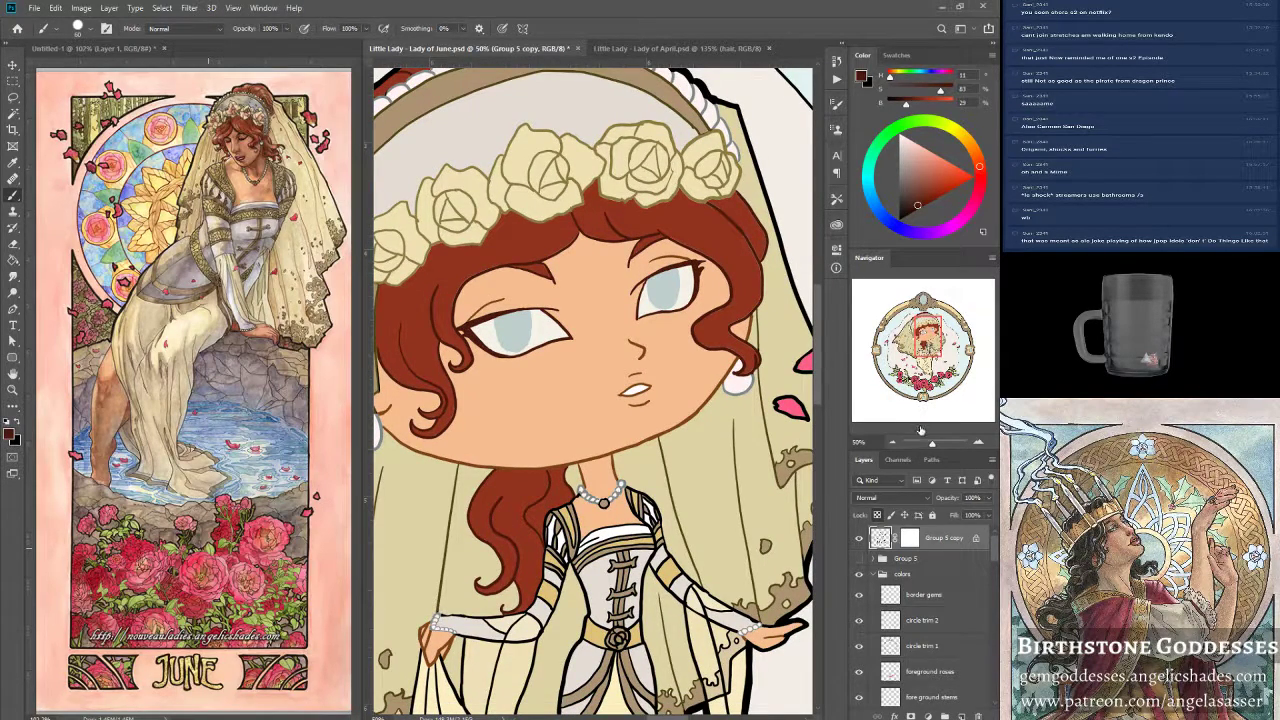
drag(930, 445, 926, 450)
drag(930, 450, 933, 450)
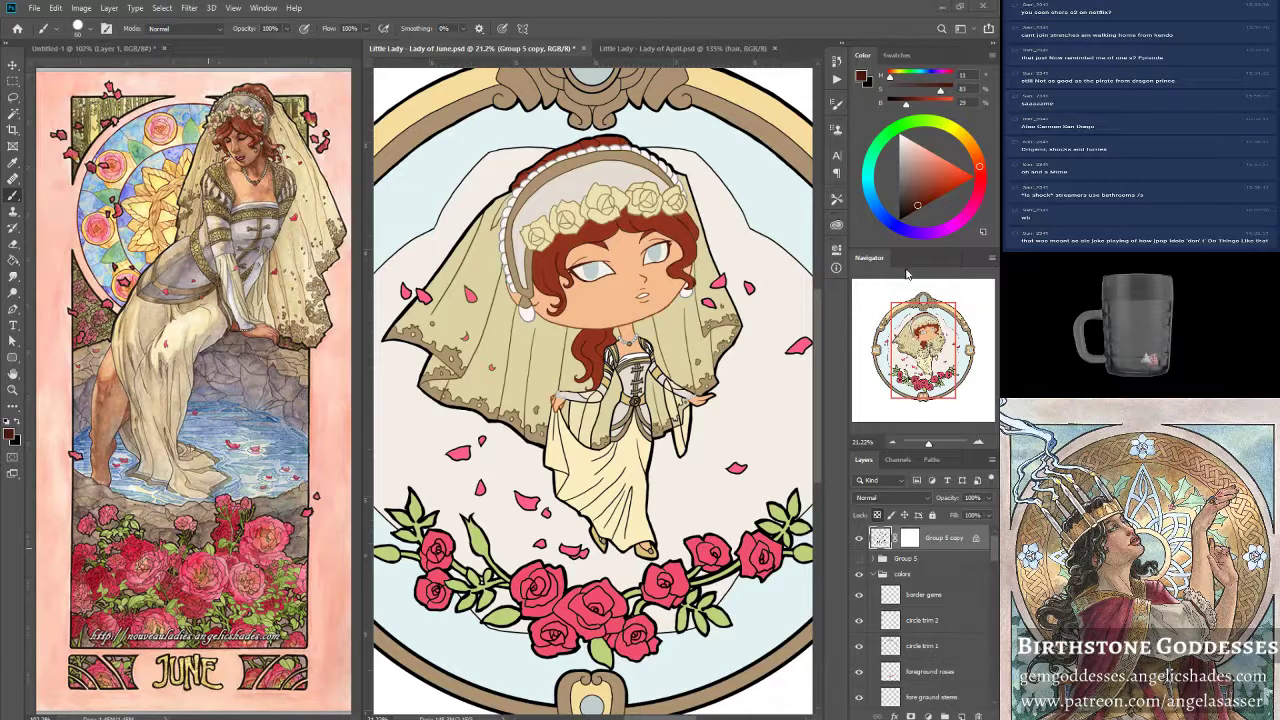
scroll(700, 462, up, 3)
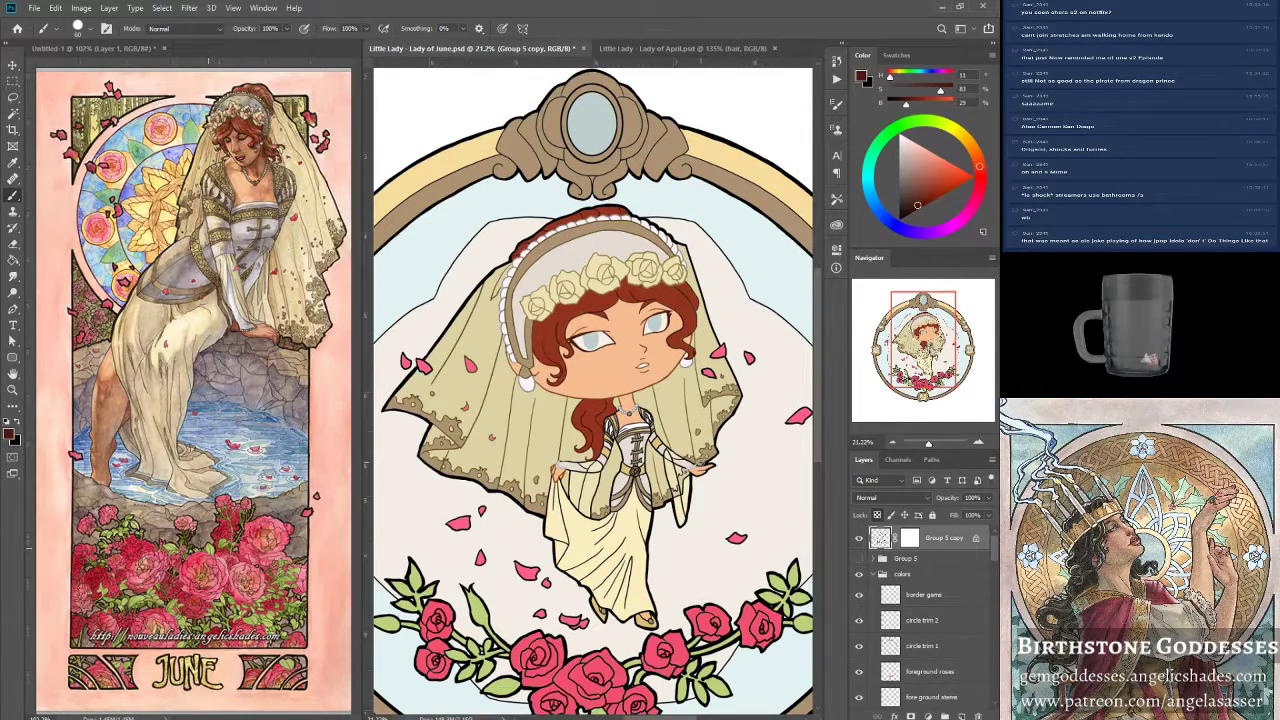
scroll(700, 462, down, 3)
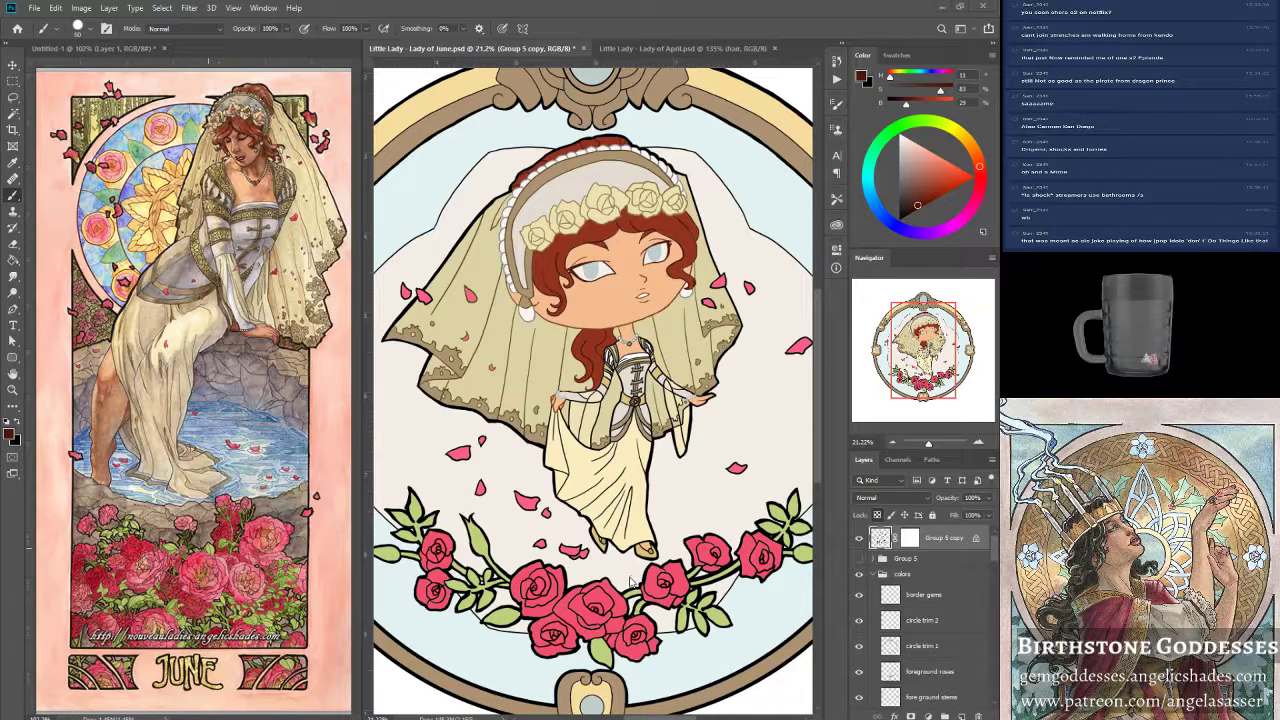
Sample the off-white of the sleeve and darken it to a muted grey-brown of about 55% brightness.
drag(929, 443, 931, 445)
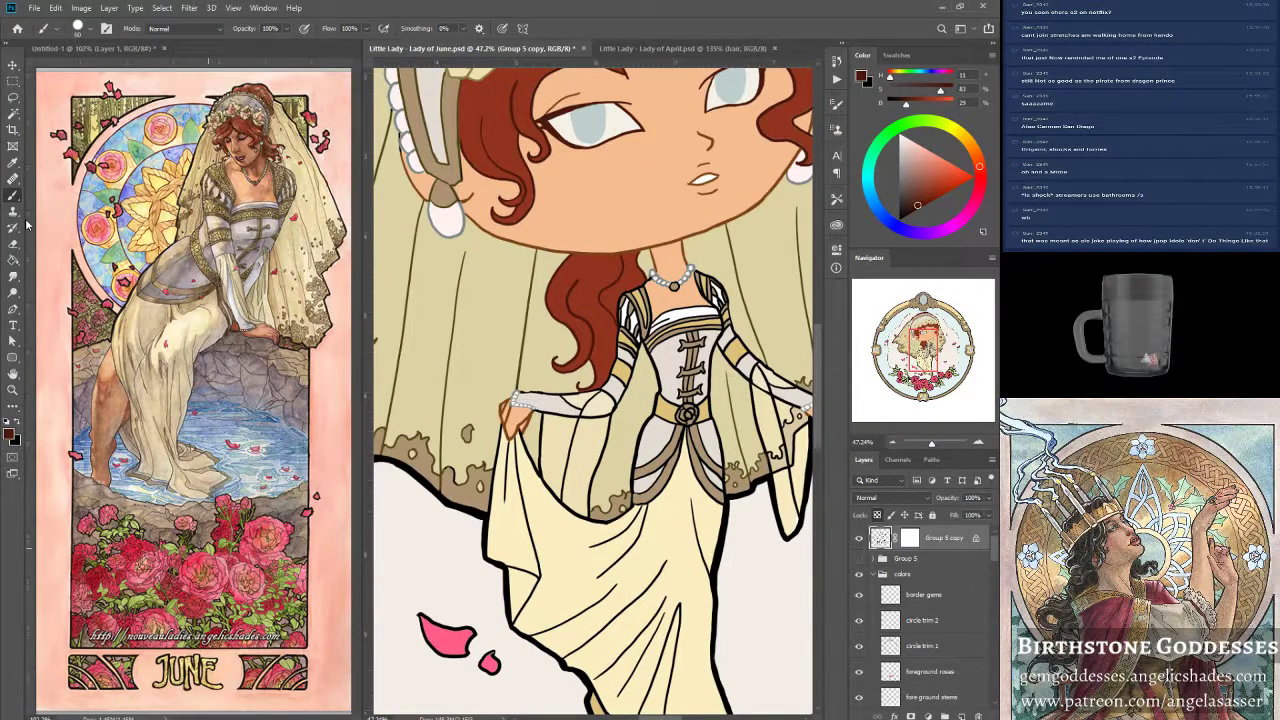
alt+click(557, 435)
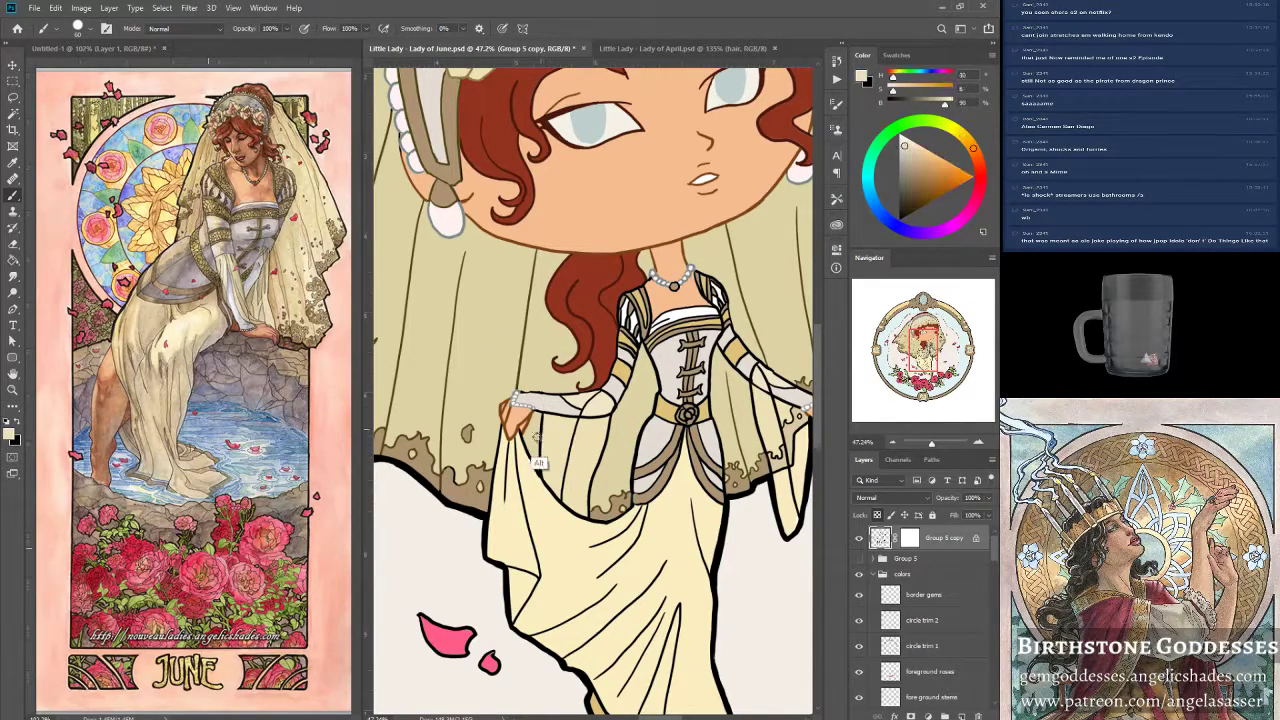
drag(910, 165, 913, 181)
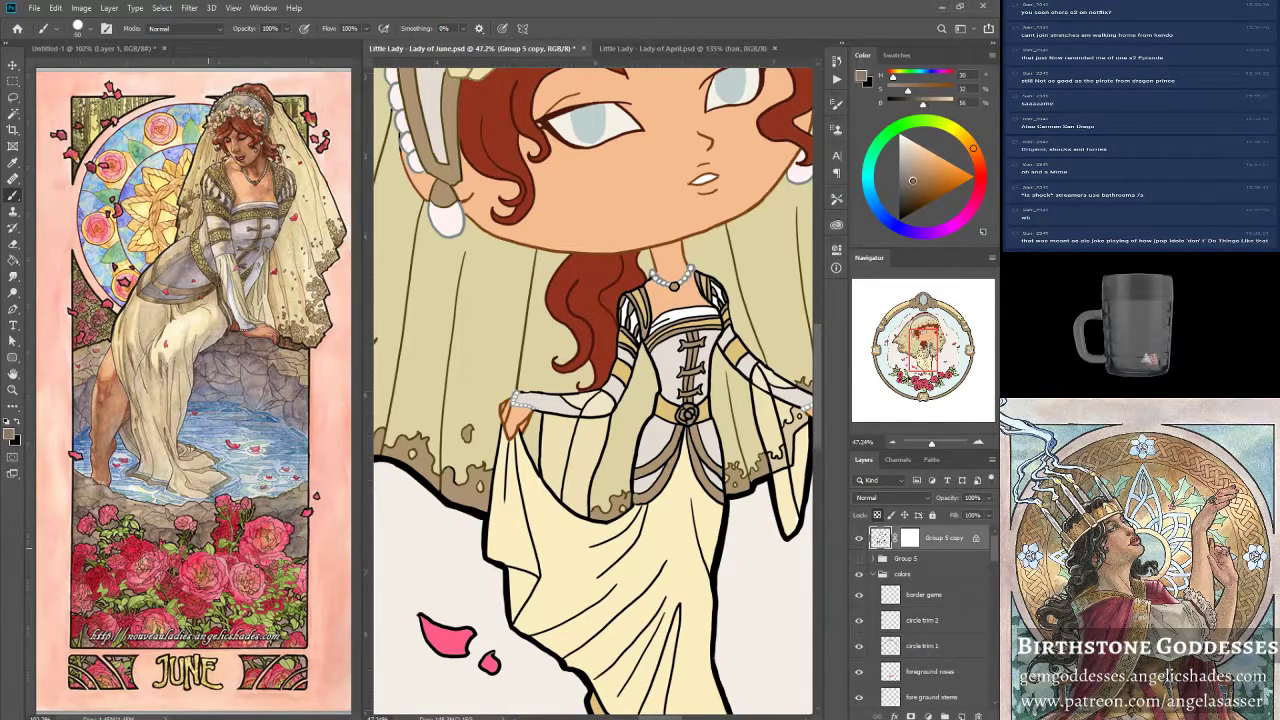
Lasso the line art of the off-white sleeve sections on the viewer's left arm, from the pearl cuff to the upper arm.
click(19, 98)
drag(938, 449, 940, 449)
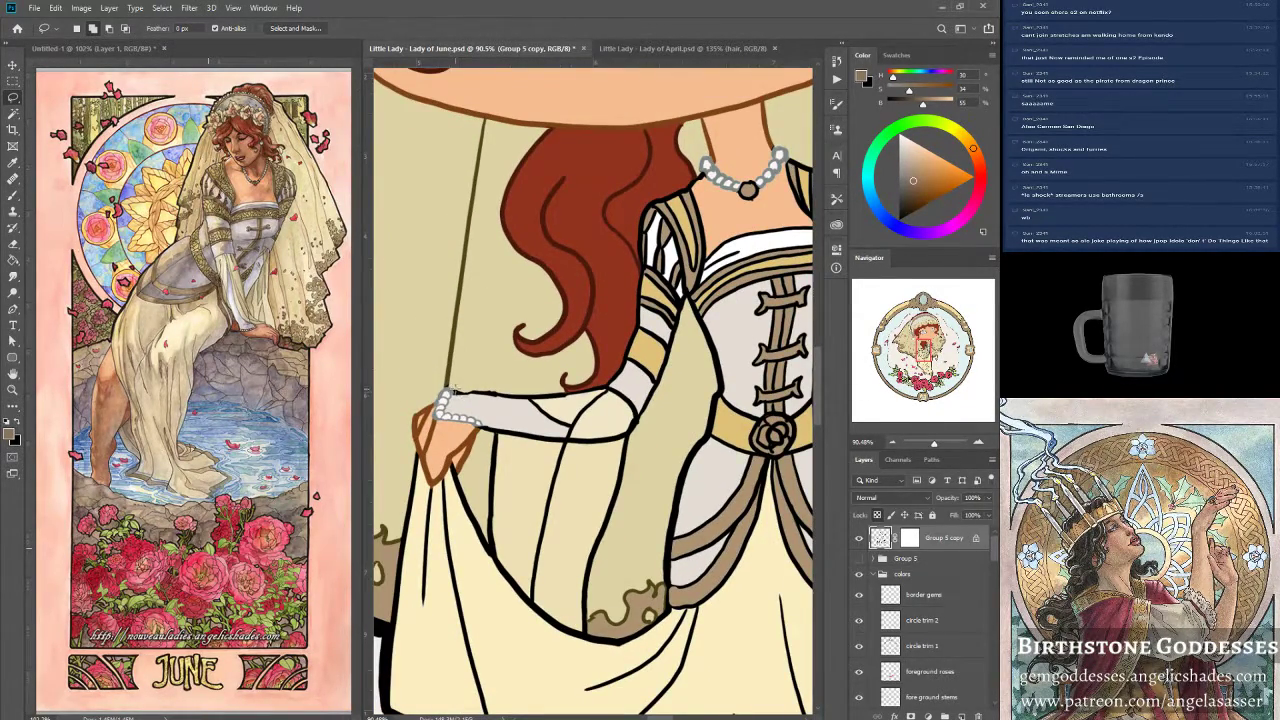
mouse_move(448, 398)
mouse_down()
mouse_move(525, 407)
mouse_move(515, 392)
mouse_move(452, 388)
mouse_move(474, 366)
mouse_move(484, 434)
mouse_move(565, 447)
mouse_move(521, 410)
mouse_move(482, 422)
mouse_up()
key(ctrl+d)
key(ctrl+d)
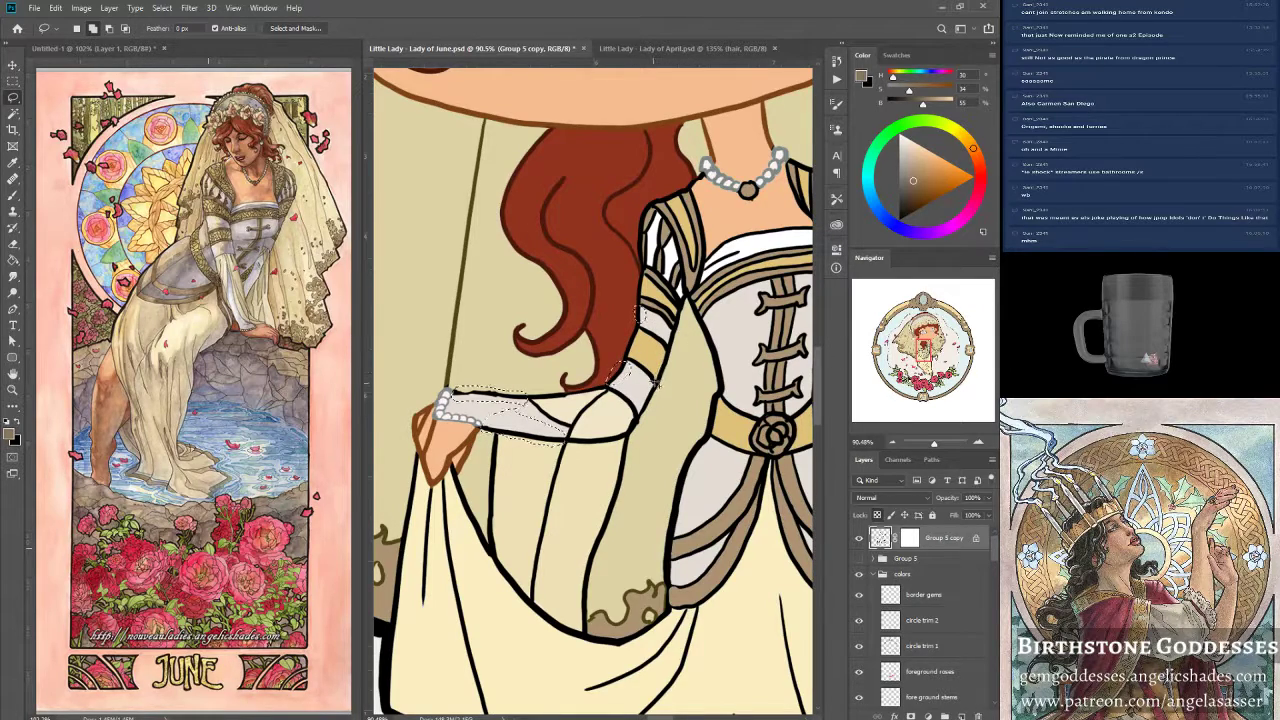
drag(653, 383, 655, 381)
mouse_move(658, 325)
mouse_down()
mouse_move(675, 341)
mouse_move(383, 487)
mouse_move(426, 538)
mouse_up()
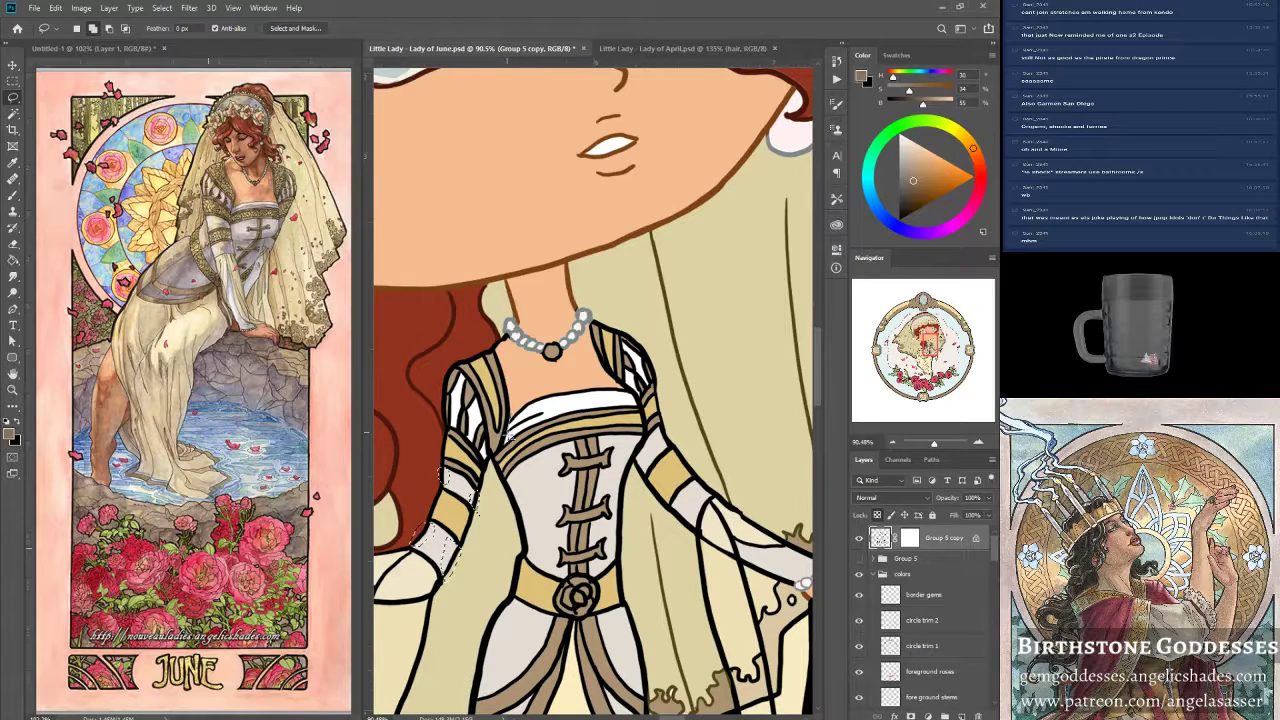
Add the bodice's side outlines, the top of the opposite sleeve and the outer edges of the hip panels to the selection.
mouse_move(545, 417)
mouse_down()
mouse_move(604, 402)
mouse_move(546, 398)
mouse_move(514, 413)
mouse_up()
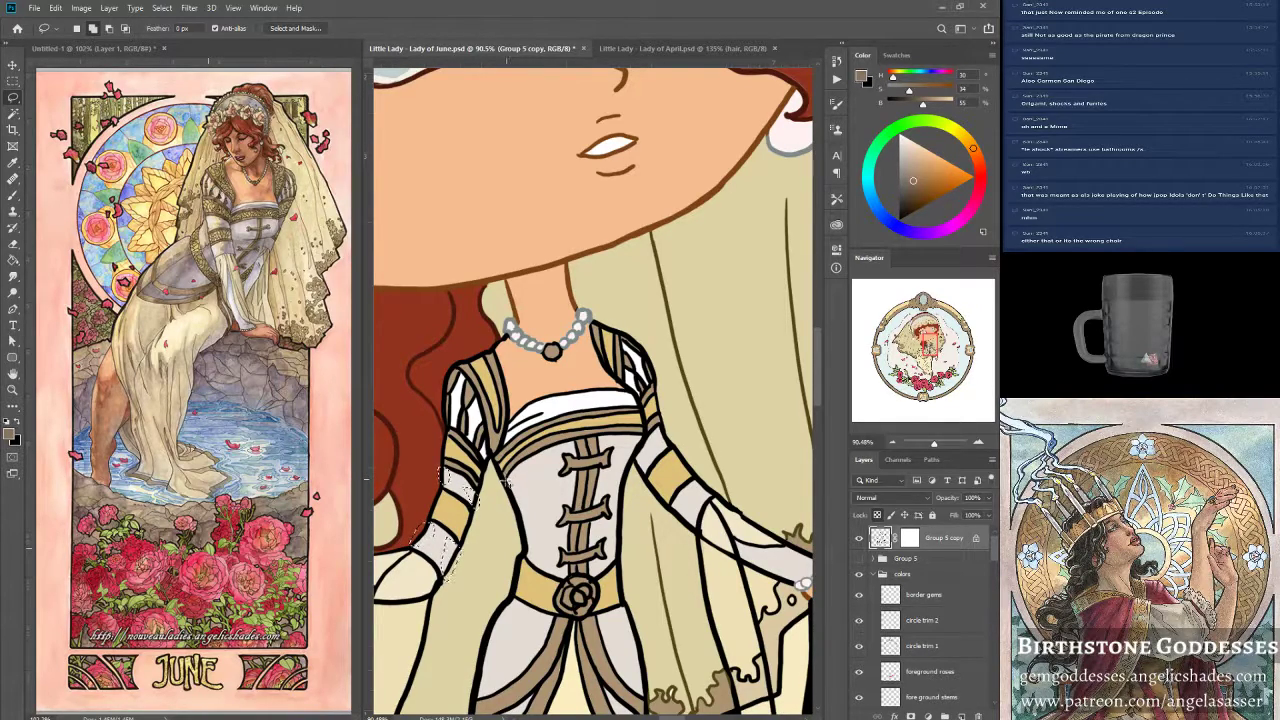
mouse_move(527, 556)
mouse_down()
mouse_move(530, 500)
mouse_move(512, 478)
mouse_up()
mouse_move(638, 437)
mouse_down()
mouse_move(622, 555)
mouse_move(620, 462)
mouse_move(640, 437)
mouse_up()
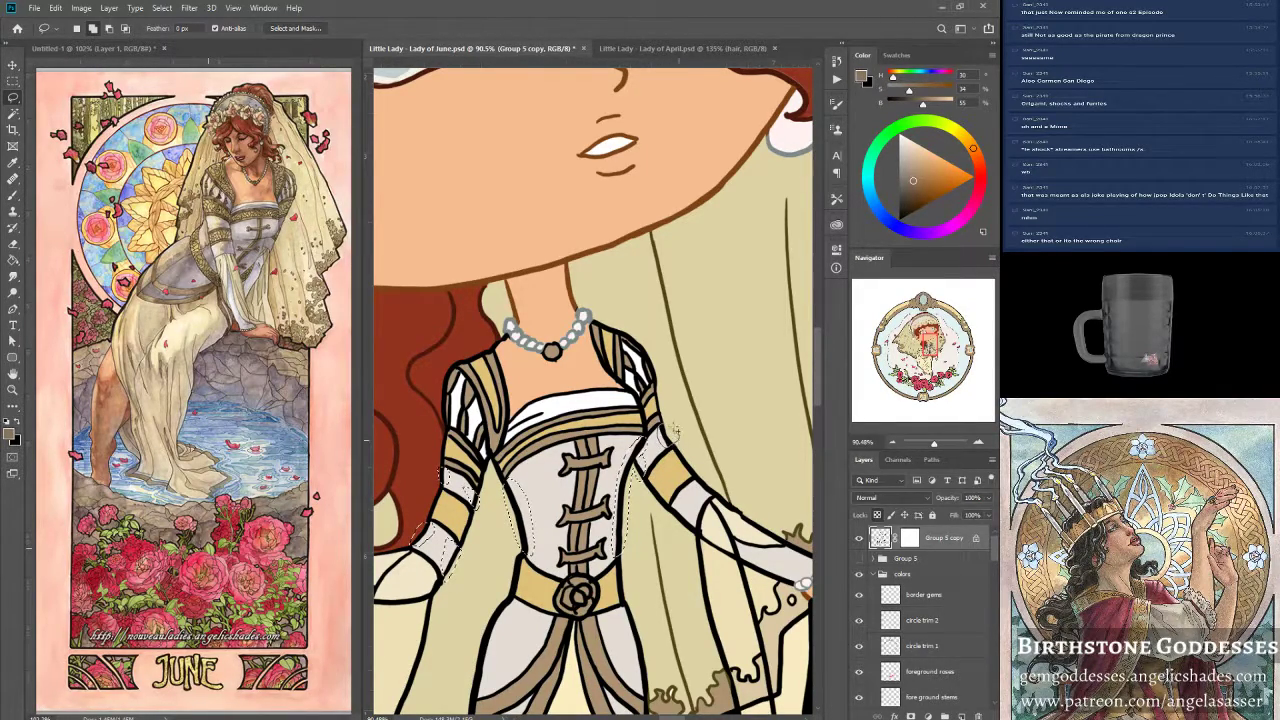
scroll(672, 432, down, 3)
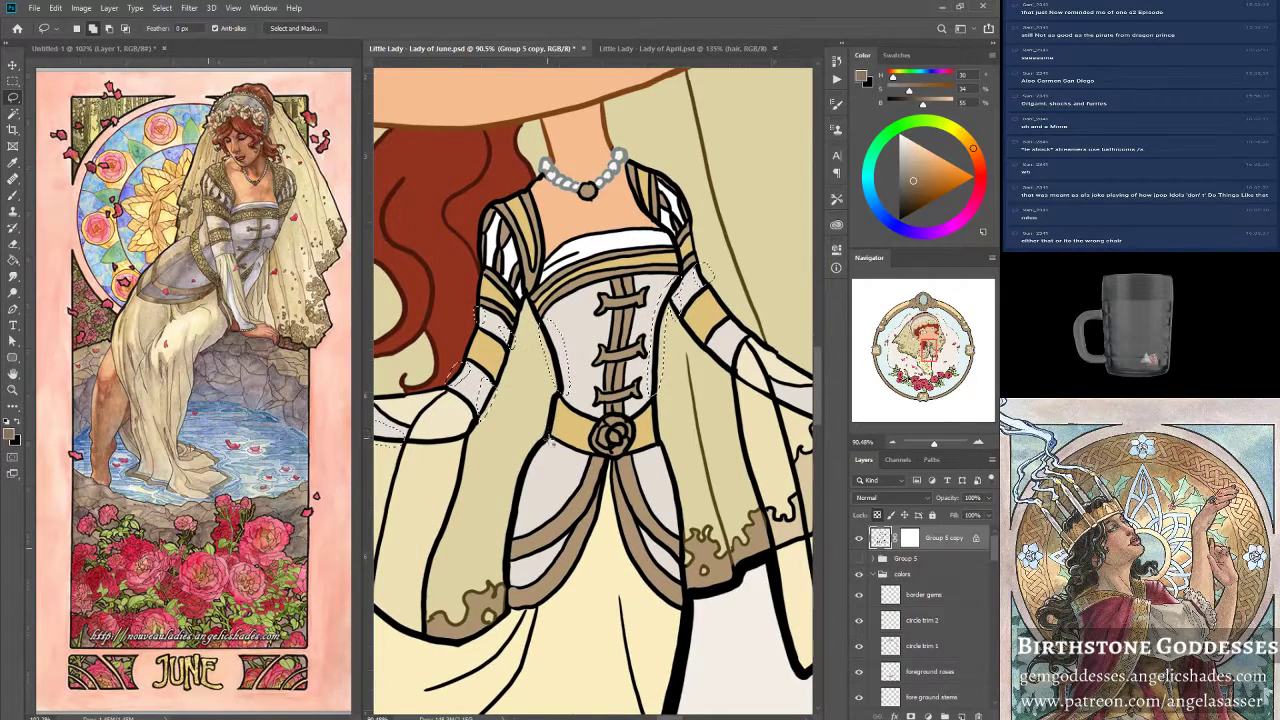
mouse_move(548, 440)
mouse_down()
mouse_move(502, 476)
mouse_move(497, 505)
mouse_move(519, 531)
mouse_move(505, 536)
mouse_up()
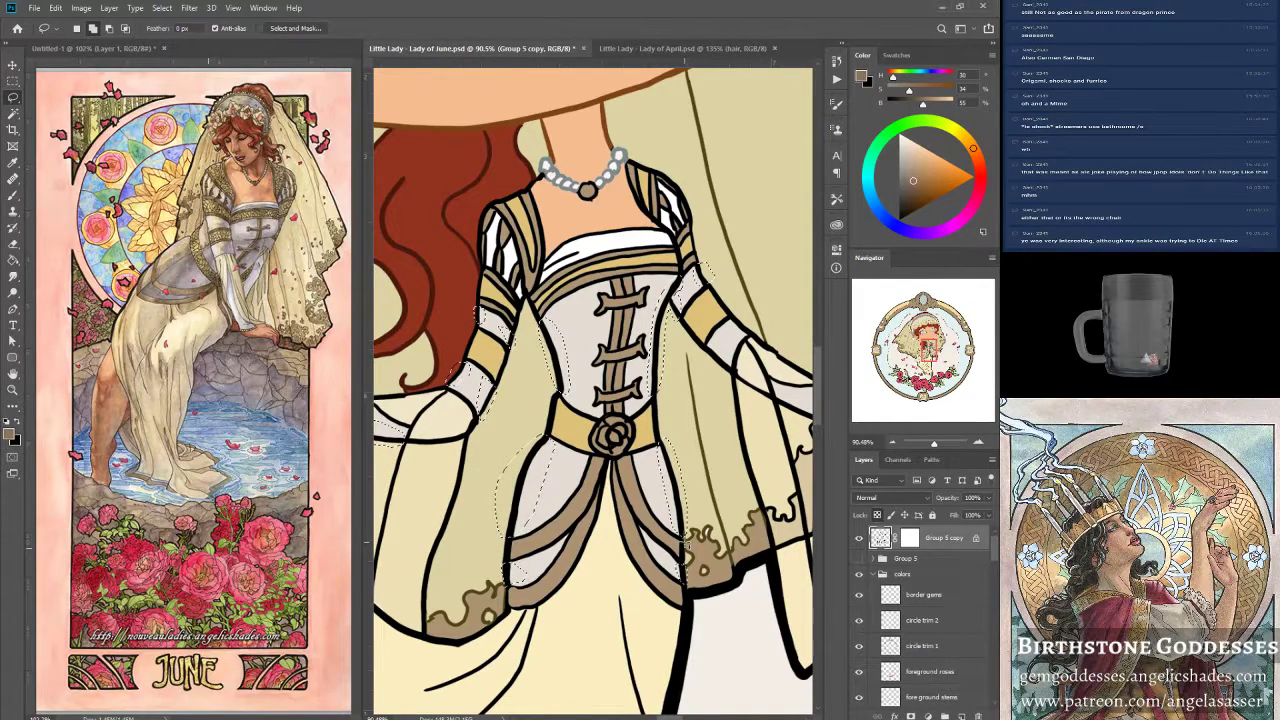
Extend the selection down the opposite off-white sleeve to its pearl cuff and check the selected line art on both arms, bodice and hips.
click(937, 353)
drag(939, 354, 938, 352)
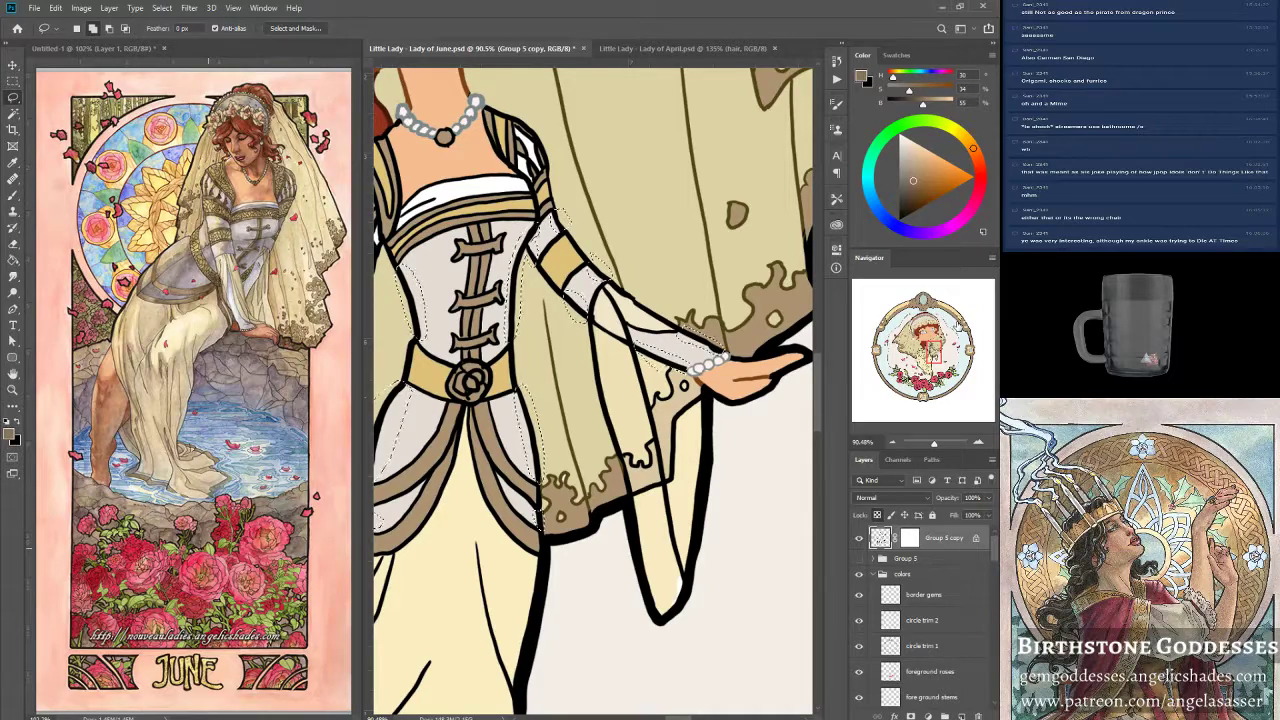
drag(935, 347, 923, 350)
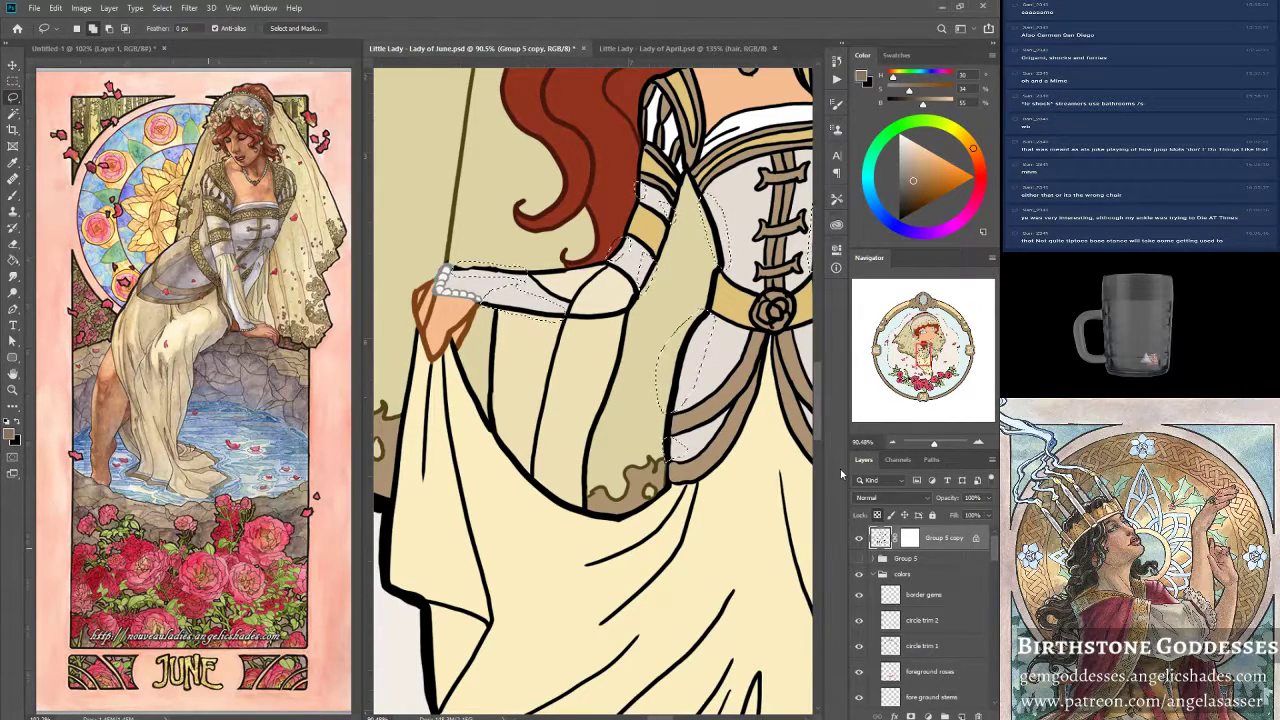
drag(922, 354, 930, 350)
drag(934, 354, 926, 348)
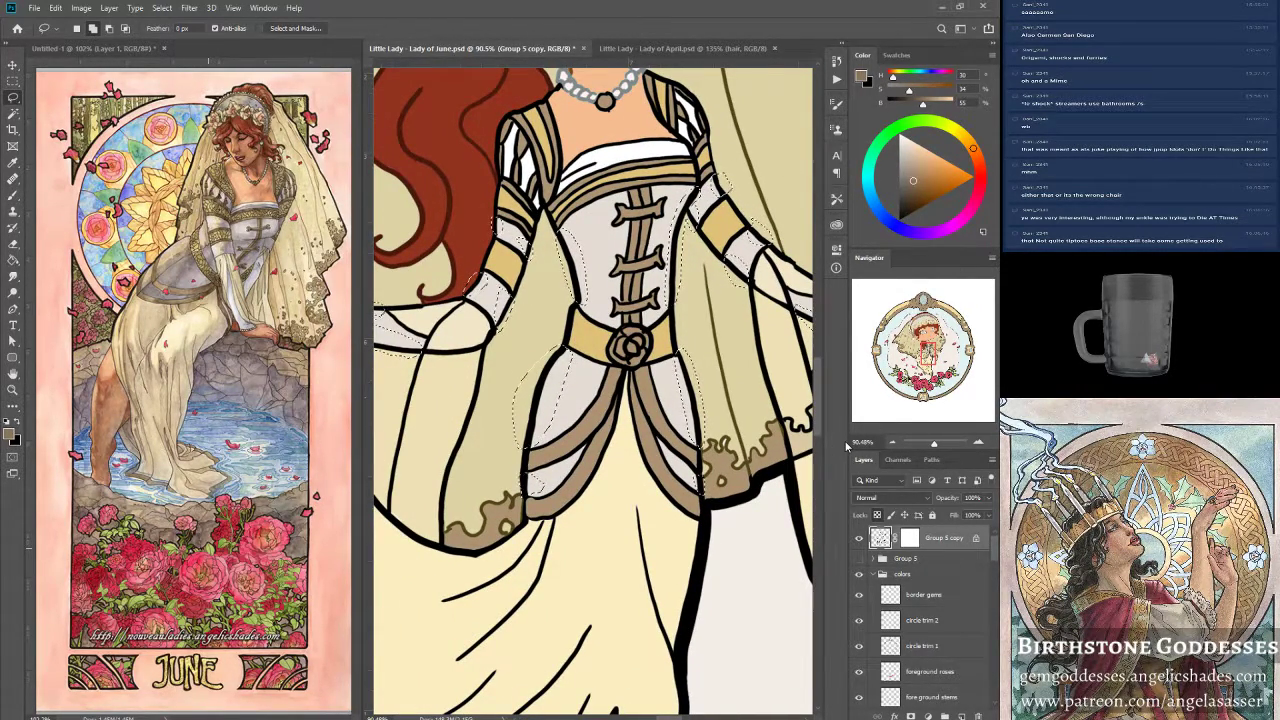
drag(934, 444, 936, 446)
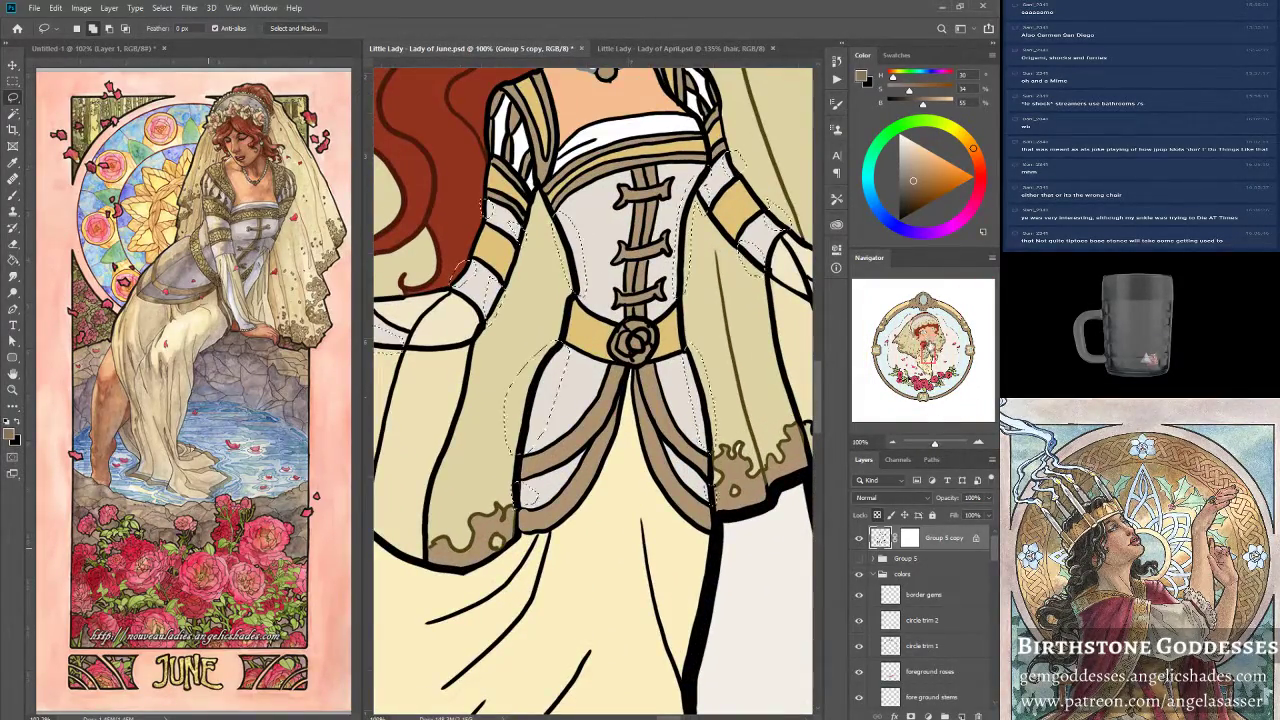
drag(930, 354, 929, 352)
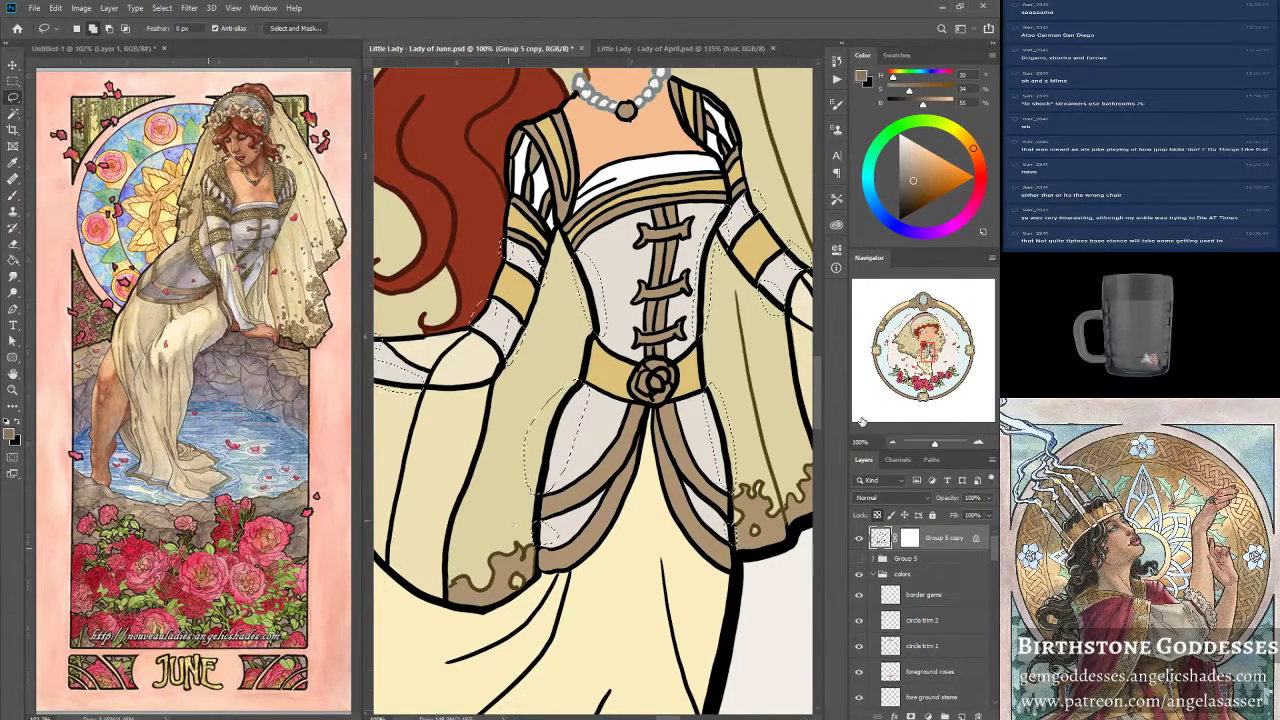
drag(935, 444, 935, 445)
drag(926, 352, 921, 354)
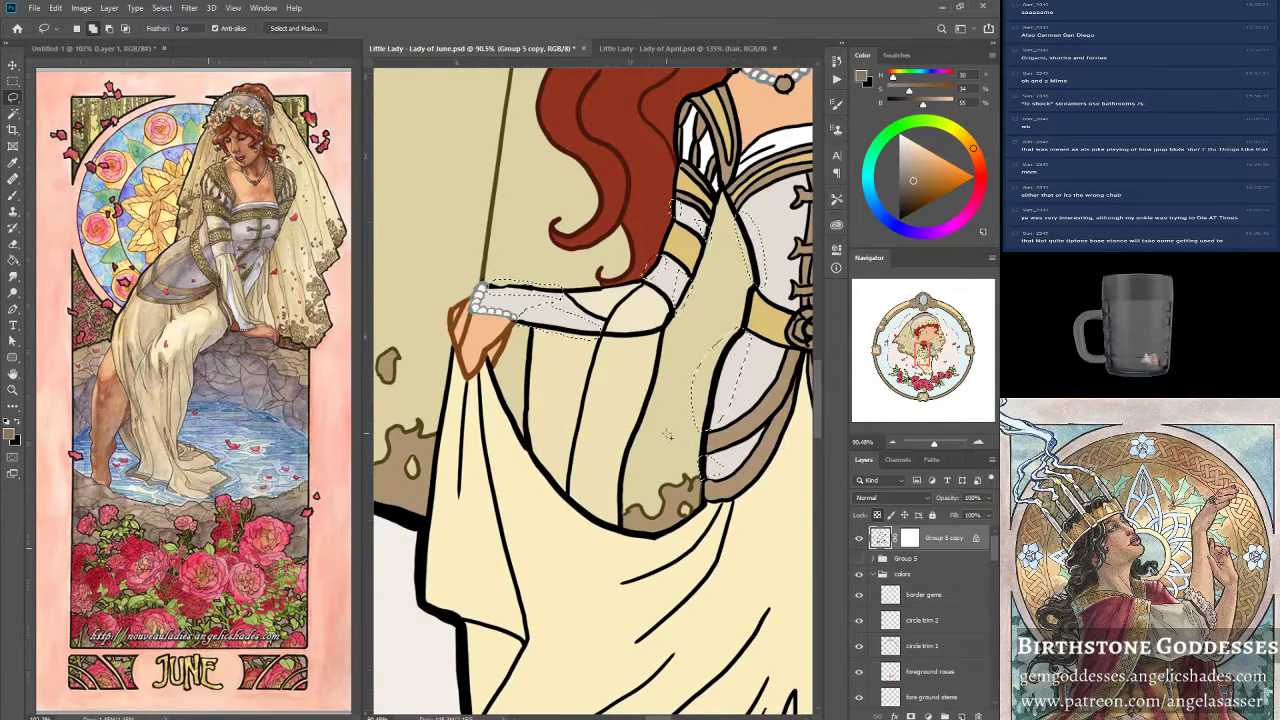
Set the foreground colour to the off-white #e5dcd3 and fill the selected sleeve, bodice and hip line art with it at 100% opacity.
click(11, 435)
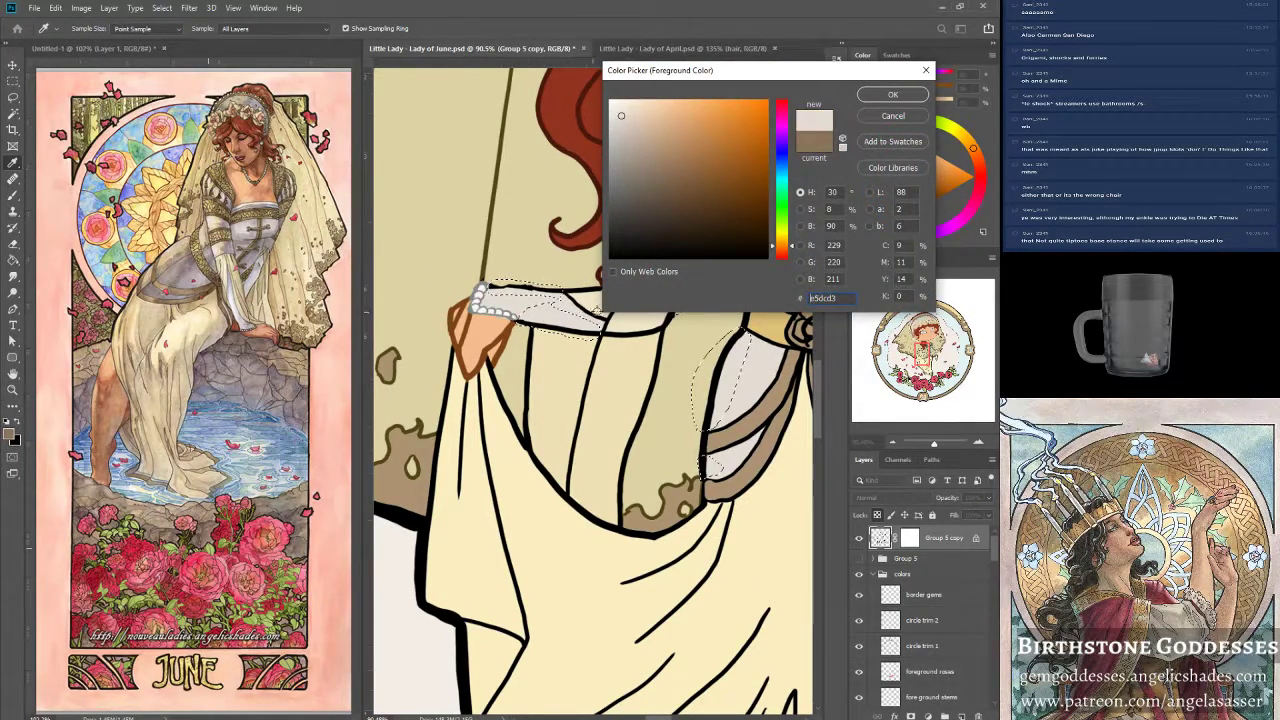
click(891, 97)
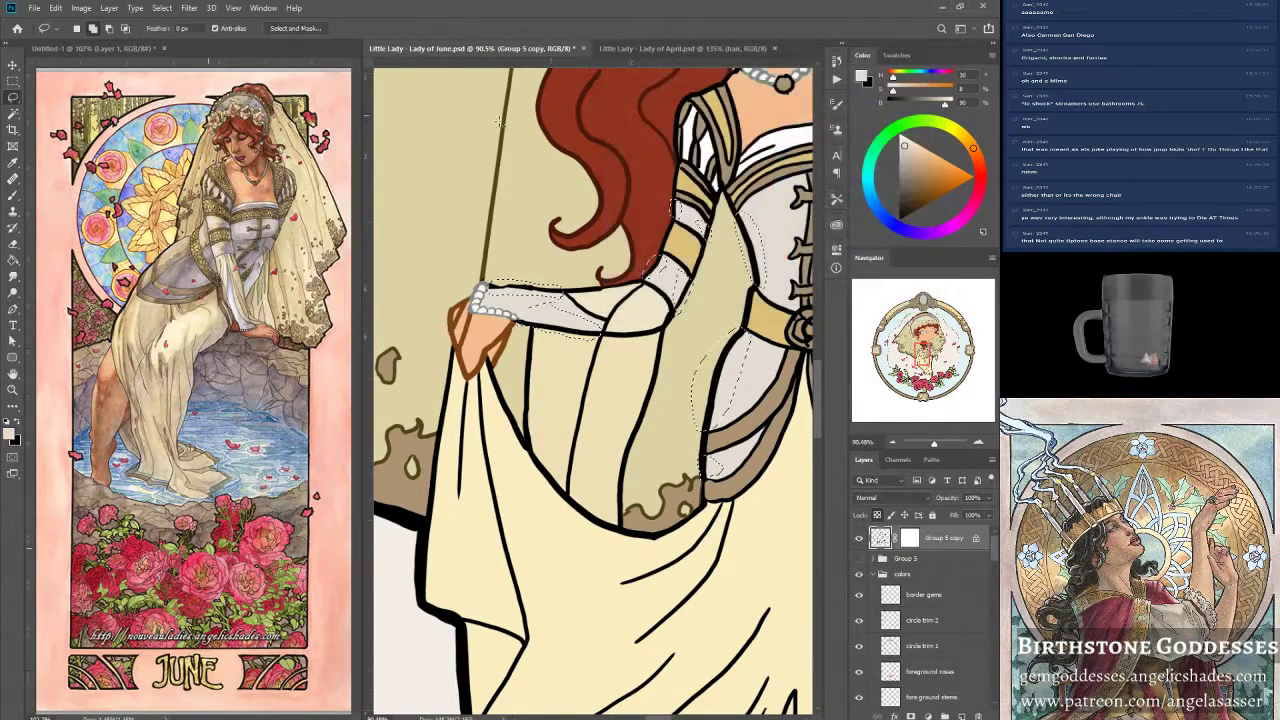
click(57, 8)
click(82, 201)
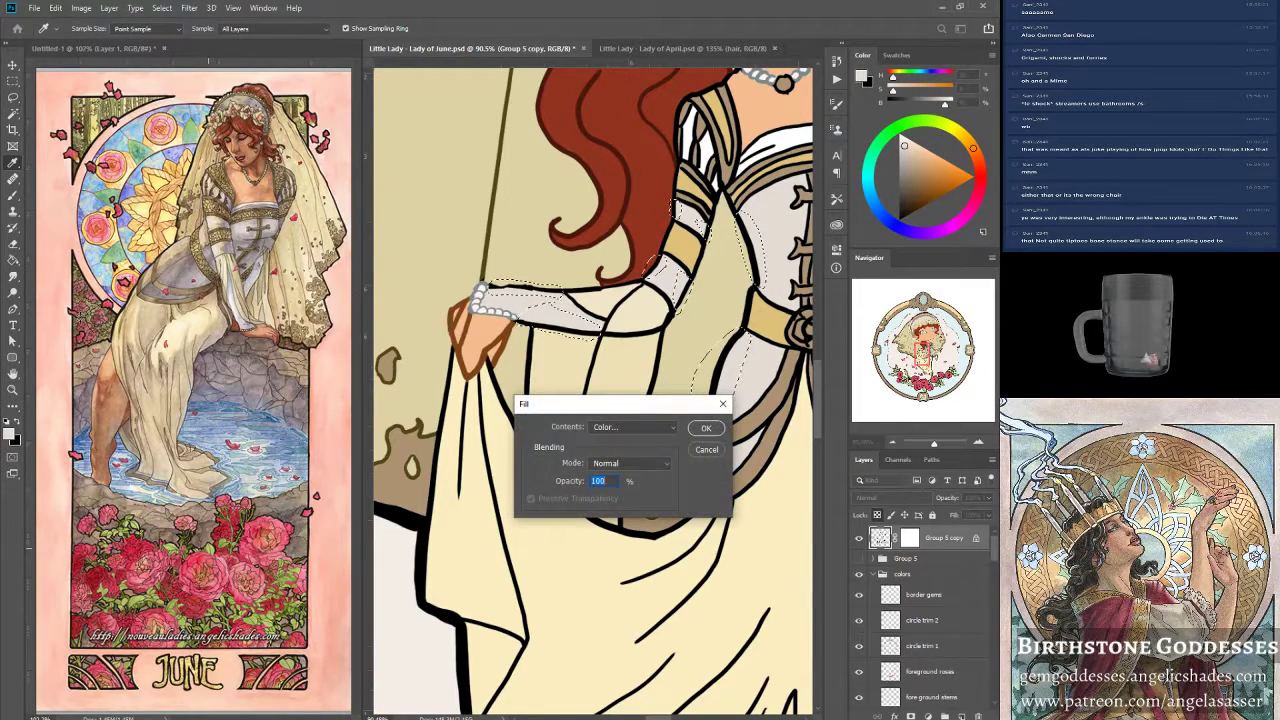
click(657, 429)
click(652, 438)
click(690, 430)
Darken the filled line art with Hue/Saturation at saturation +42 and lightness -51, then clear the selection.
click(82, 8)
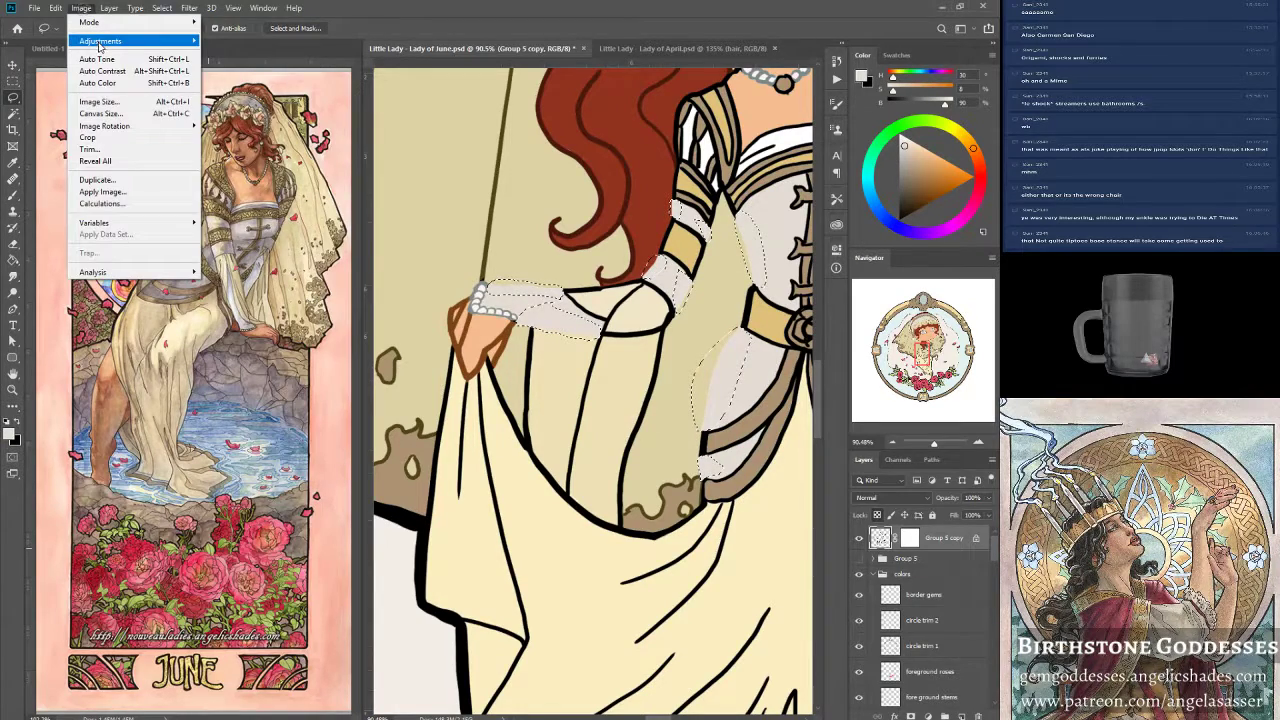
mouse_move(100, 42)
click(263, 107)
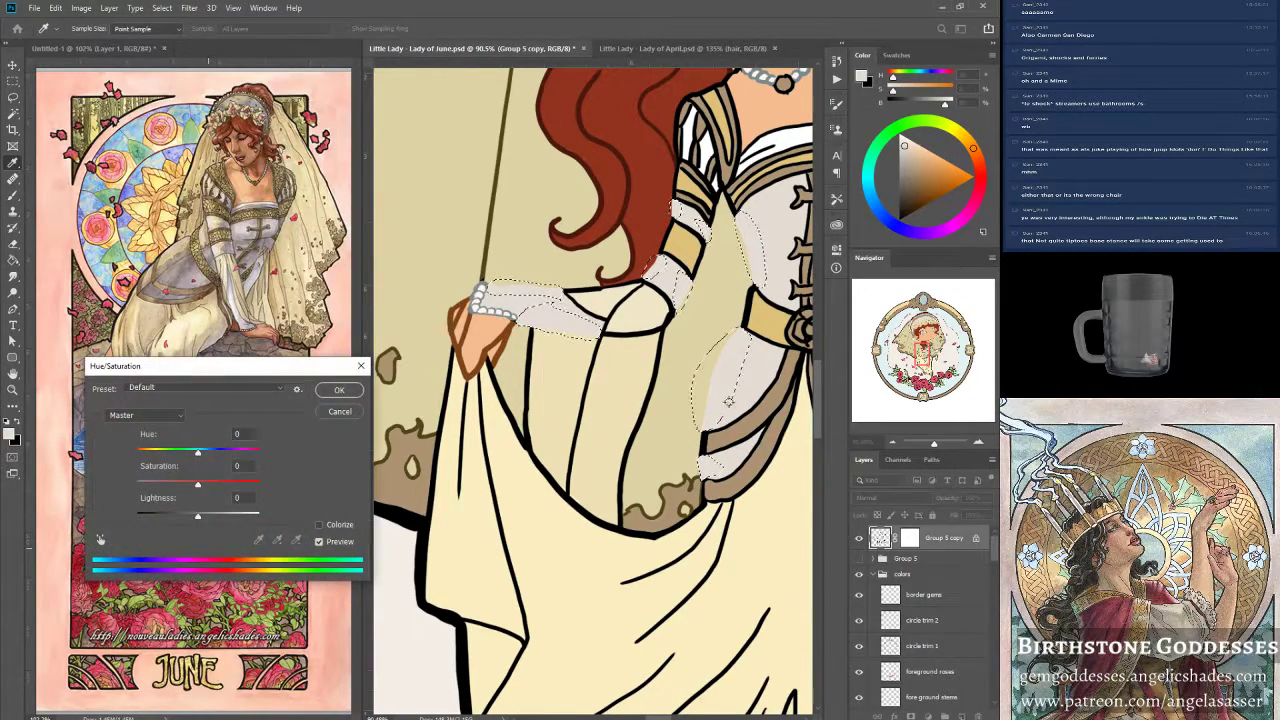
drag(197, 516, 224, 487)
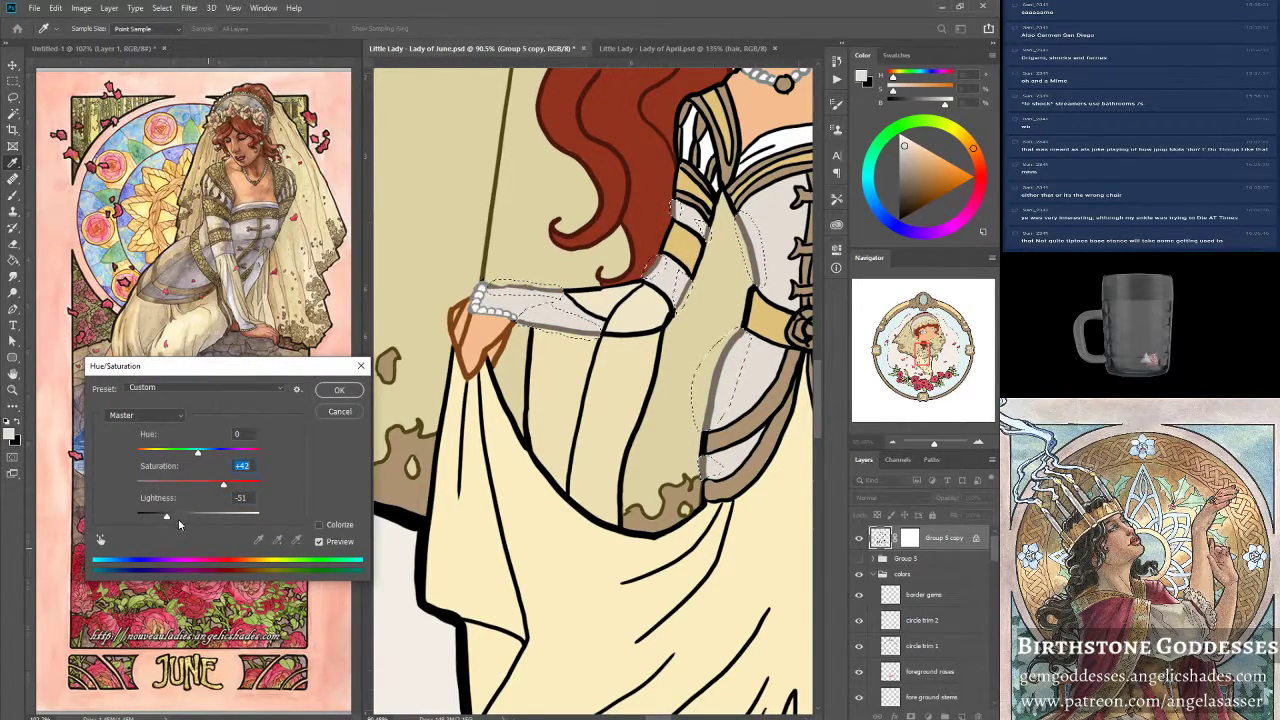
click(330, 545)
click(330, 545)
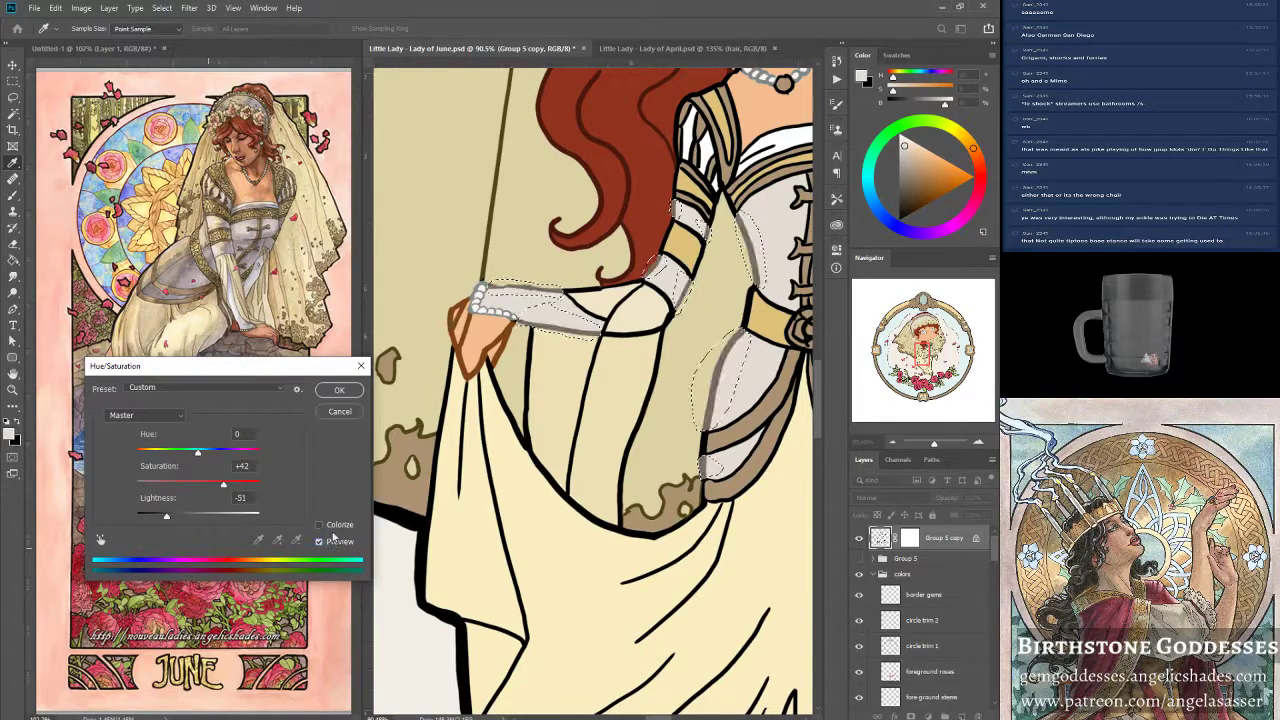
click(346, 396)
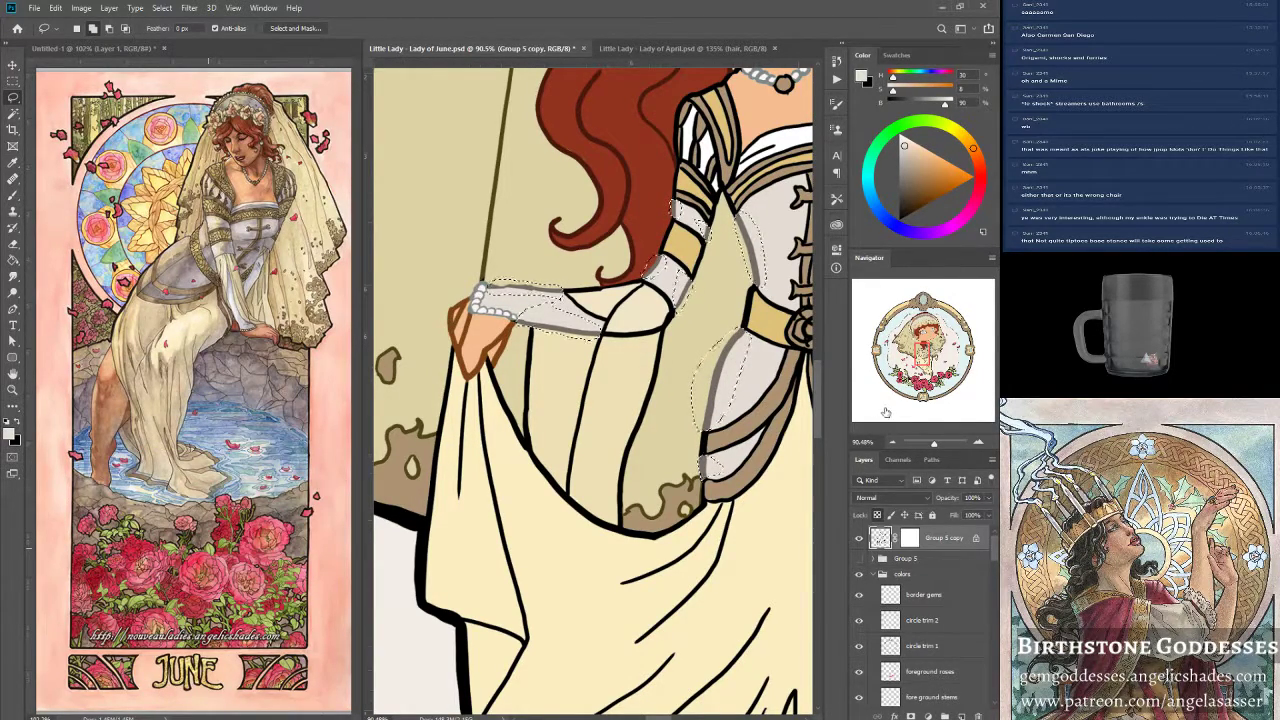
drag(933, 442, 931, 449)
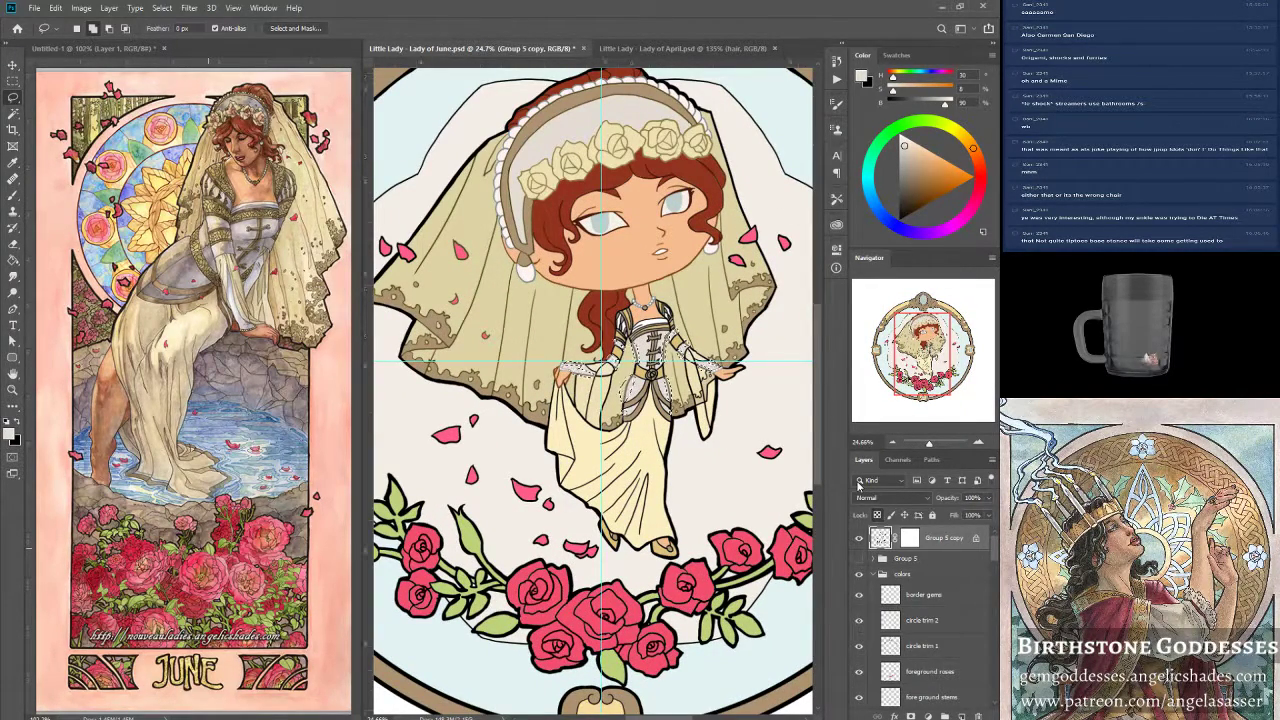
key(ctrl+d)
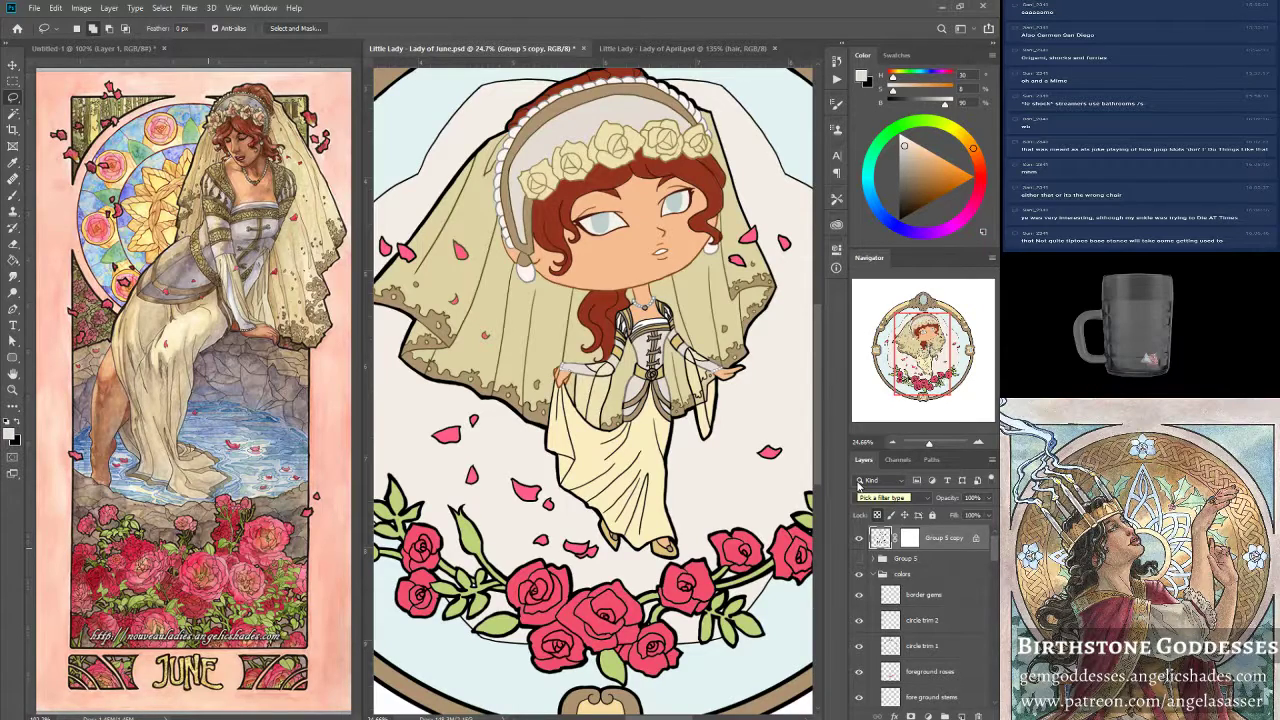
Switch to the Brush close in on the dress and sample the gold of the sleeve band.
key(z)
click(613, 367)
click(613, 367)
click(613, 367)
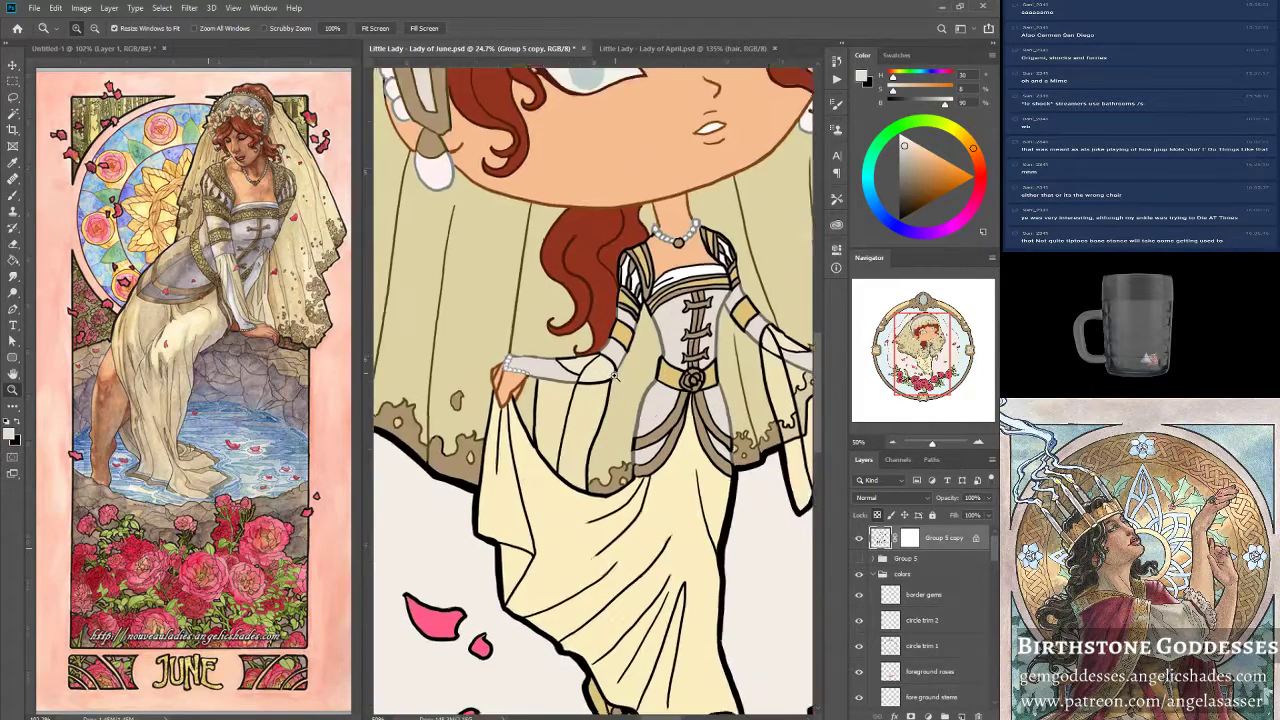
click(613, 367)
click(16, 195)
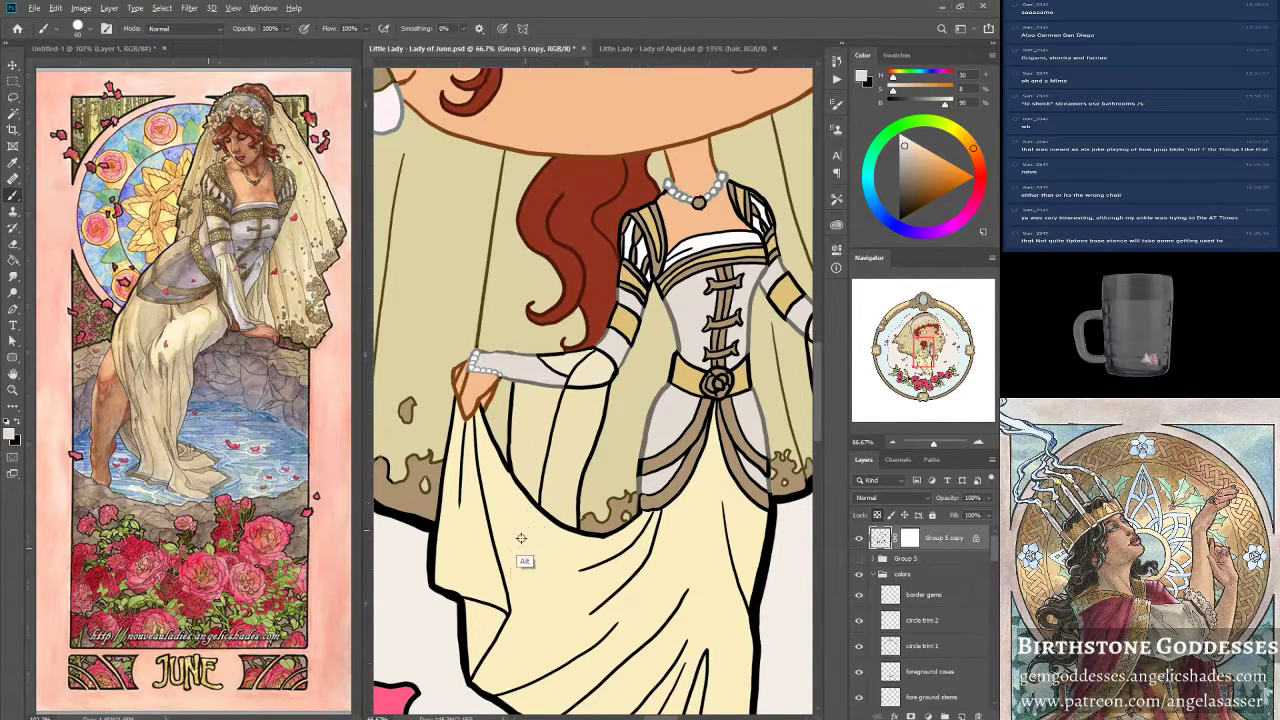
alt+click(624, 320)
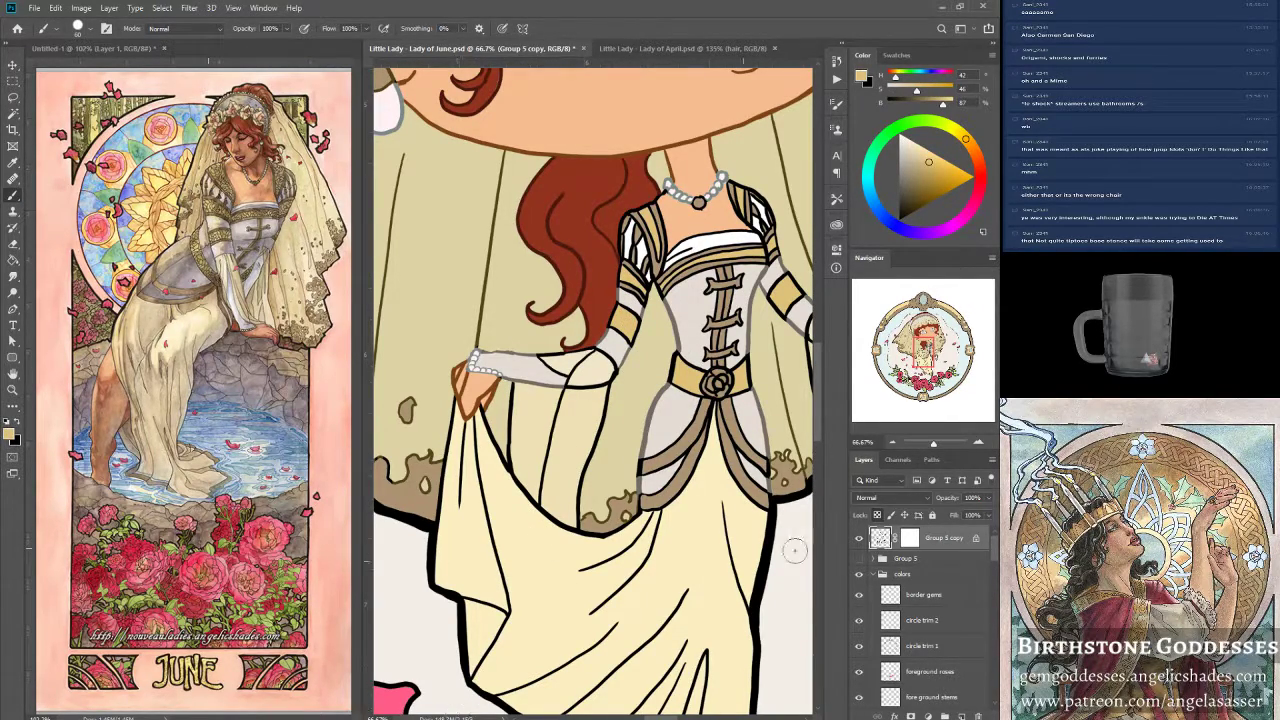
Drop the selection around the sleeves and dress and hide the guides and other extras.
ctrl+click(866, 542)
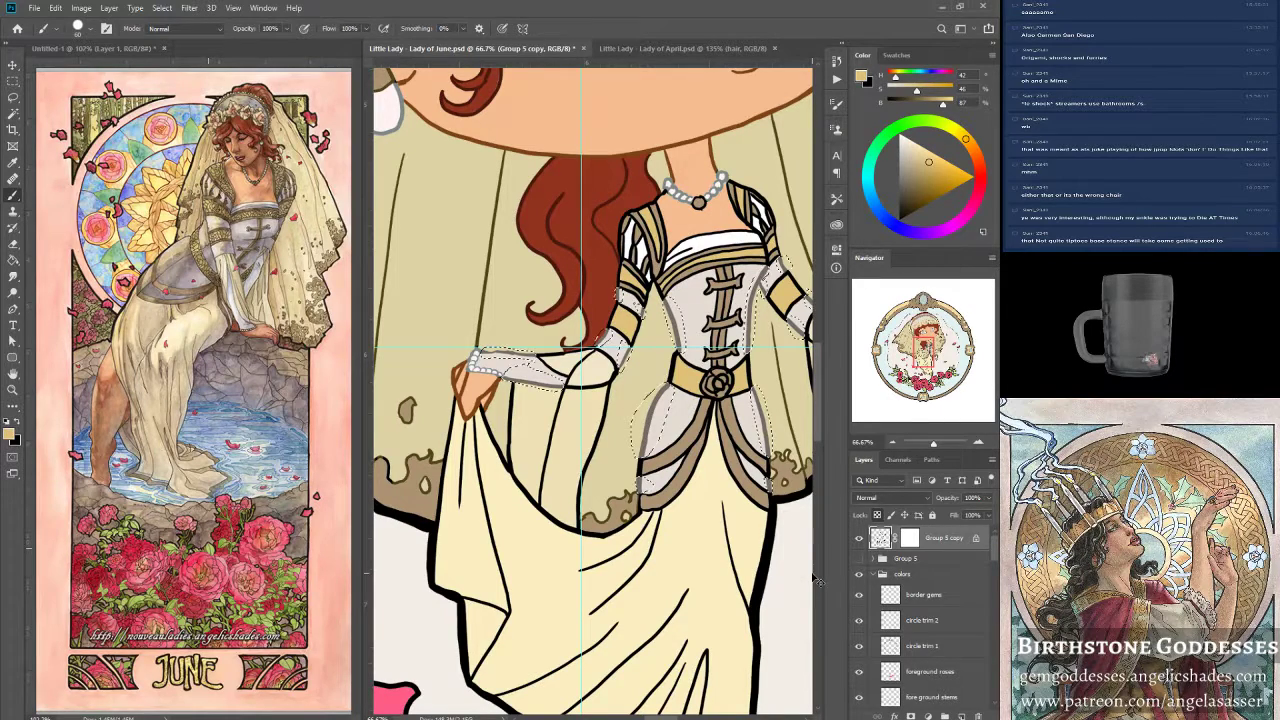
key(ctrl+d)
click(167, 10)
click(210, 10)
click(233, 8)
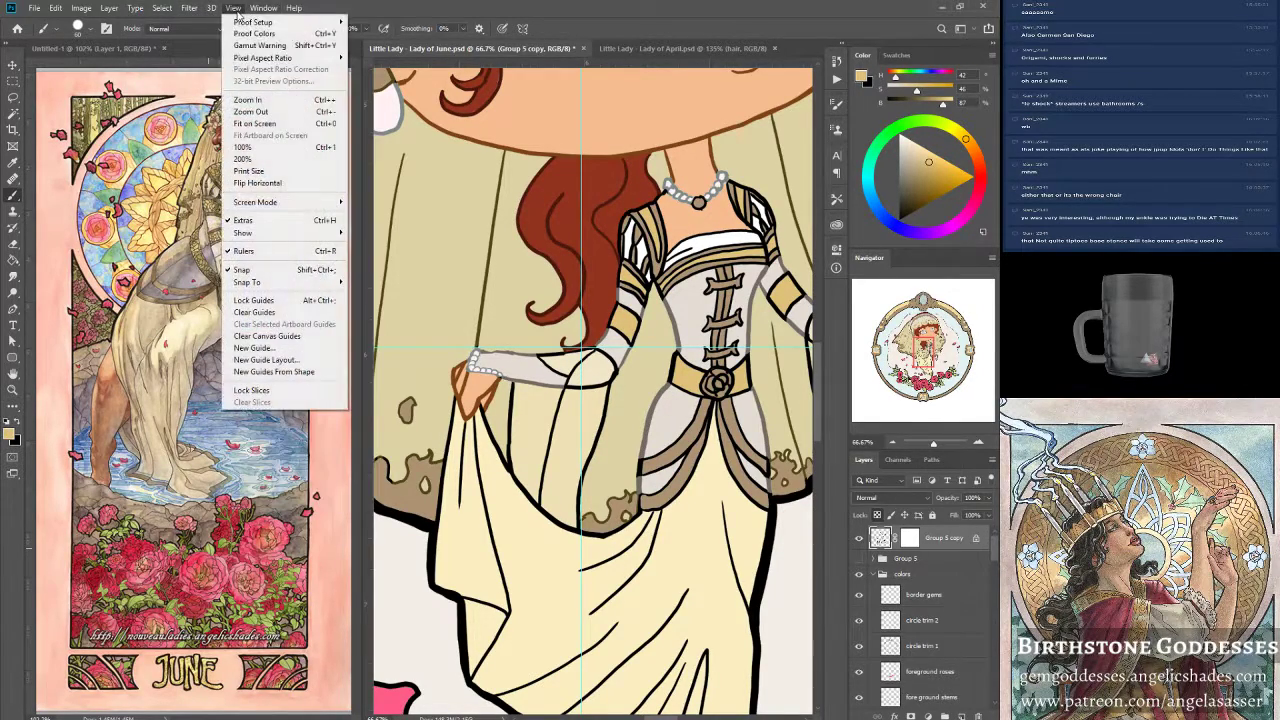
click(243, 220)
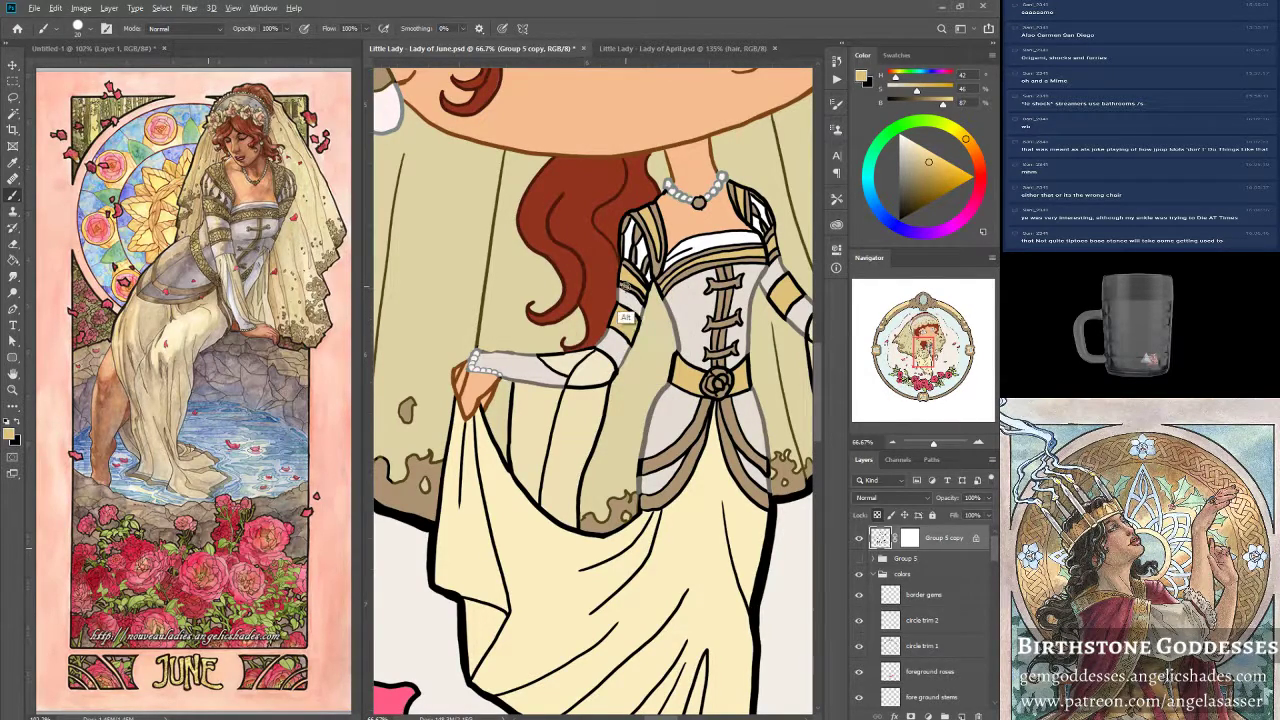
Sample the dark olive of the veil's fold line and paint it over the gold-trimmed puffed sleeve's line art on the viewer's left.
alt+click(628, 308)
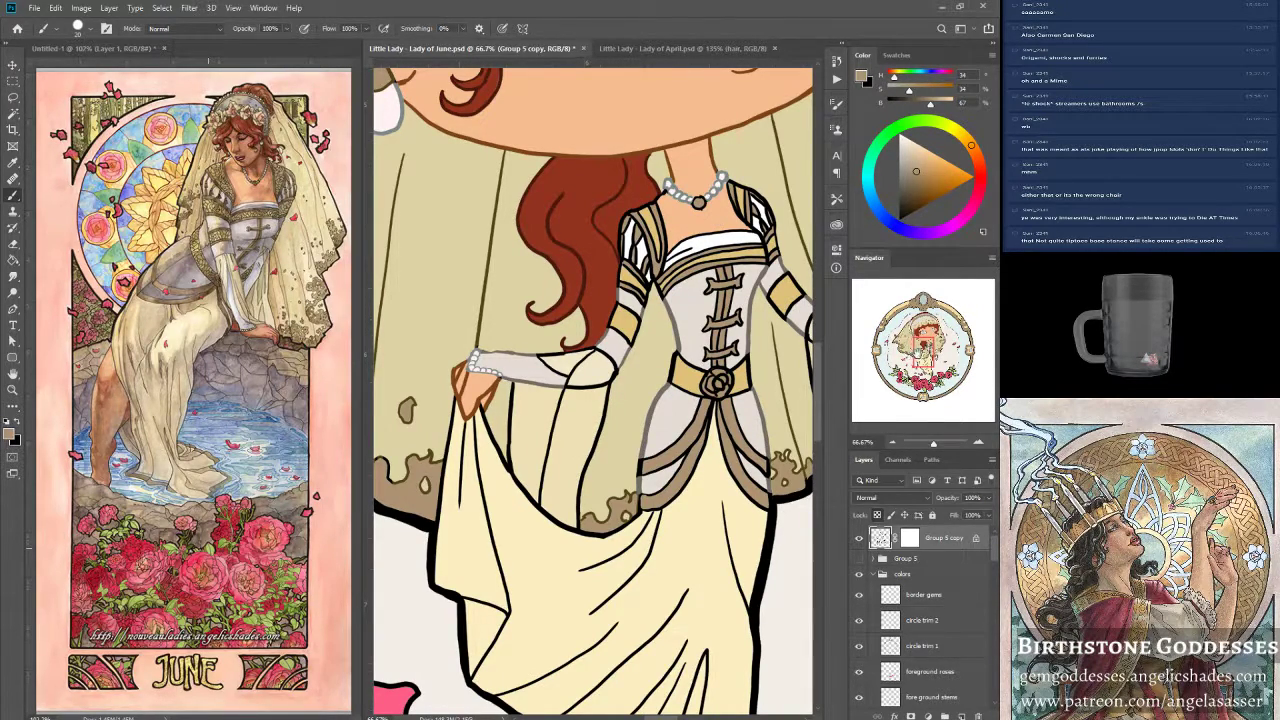
mouse_move(921, 350)
mouse_down()
mouse_move(915, 333)
mouse_move(924, 349)
mouse_up()
alt+click(485, 265)
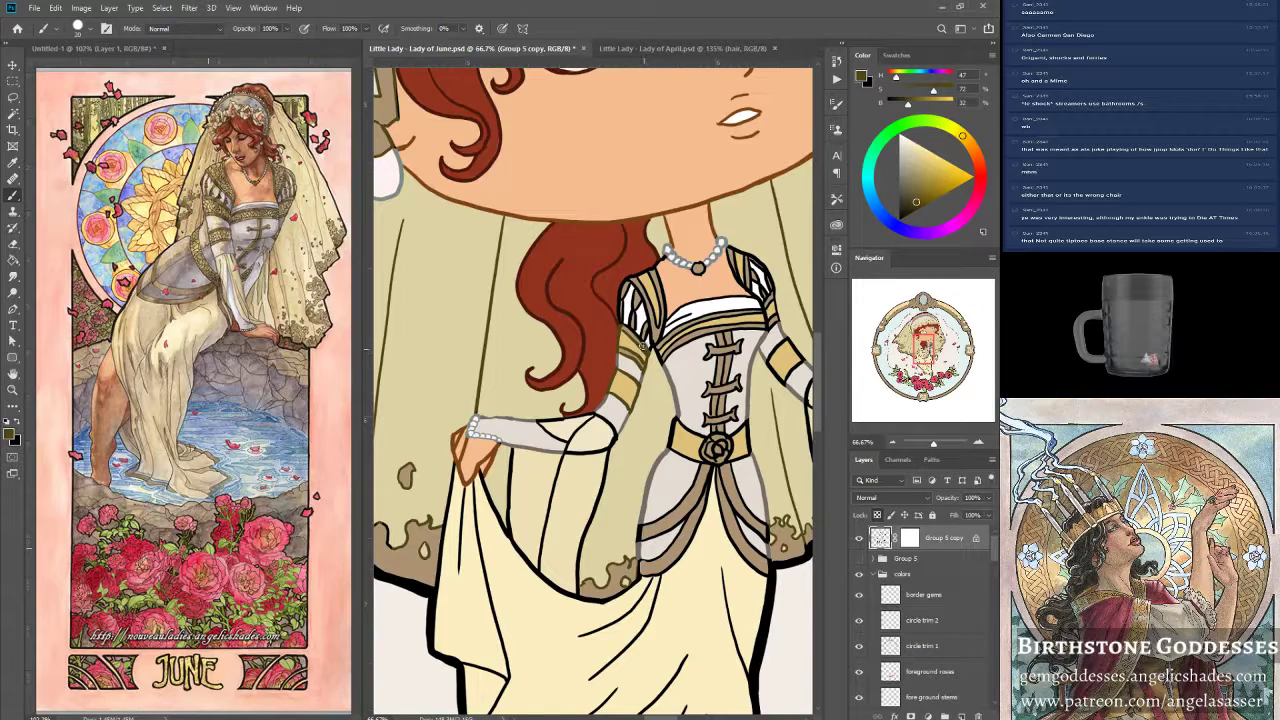
mouse_move(621, 325)
mouse_down()
mouse_move(631, 278)
mouse_move(634, 328)
mouse_move(644, 345)
mouse_move(648, 318)
mouse_move(650, 345)
mouse_up()
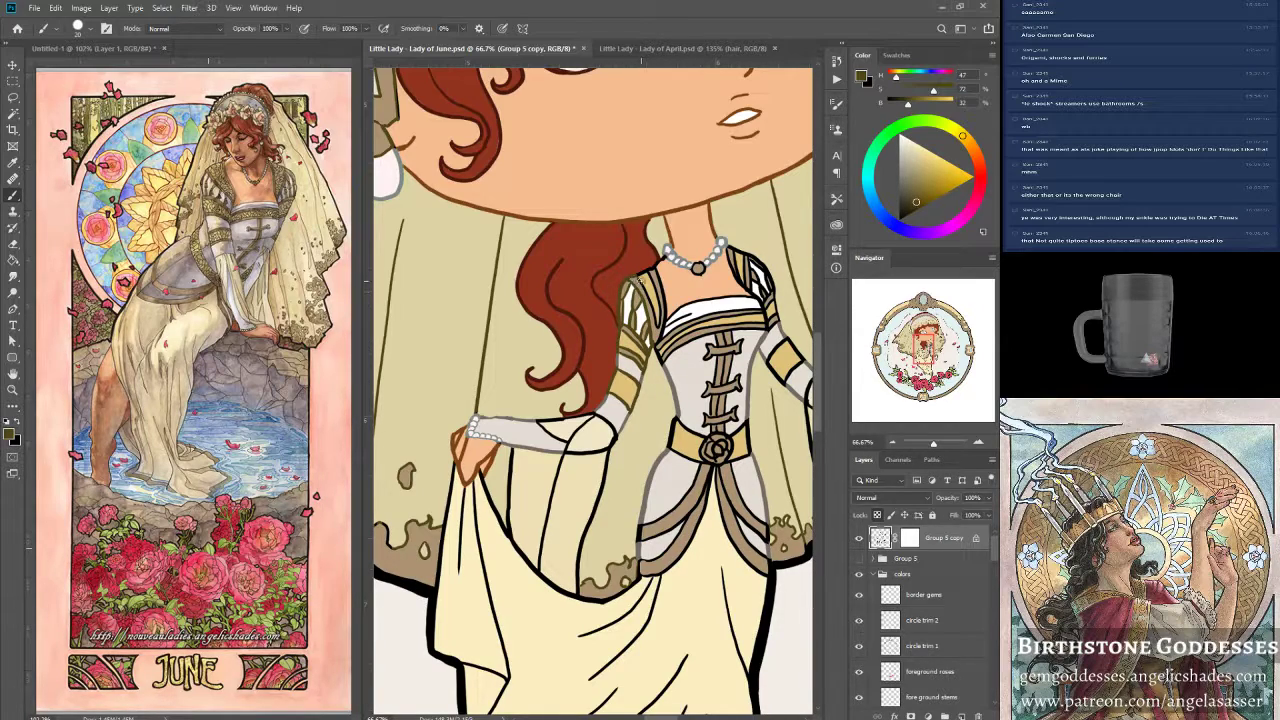
mouse_move(645, 270)
mouse_down()
mouse_move(652, 343)
mouse_move(657, 312)
mouse_up()
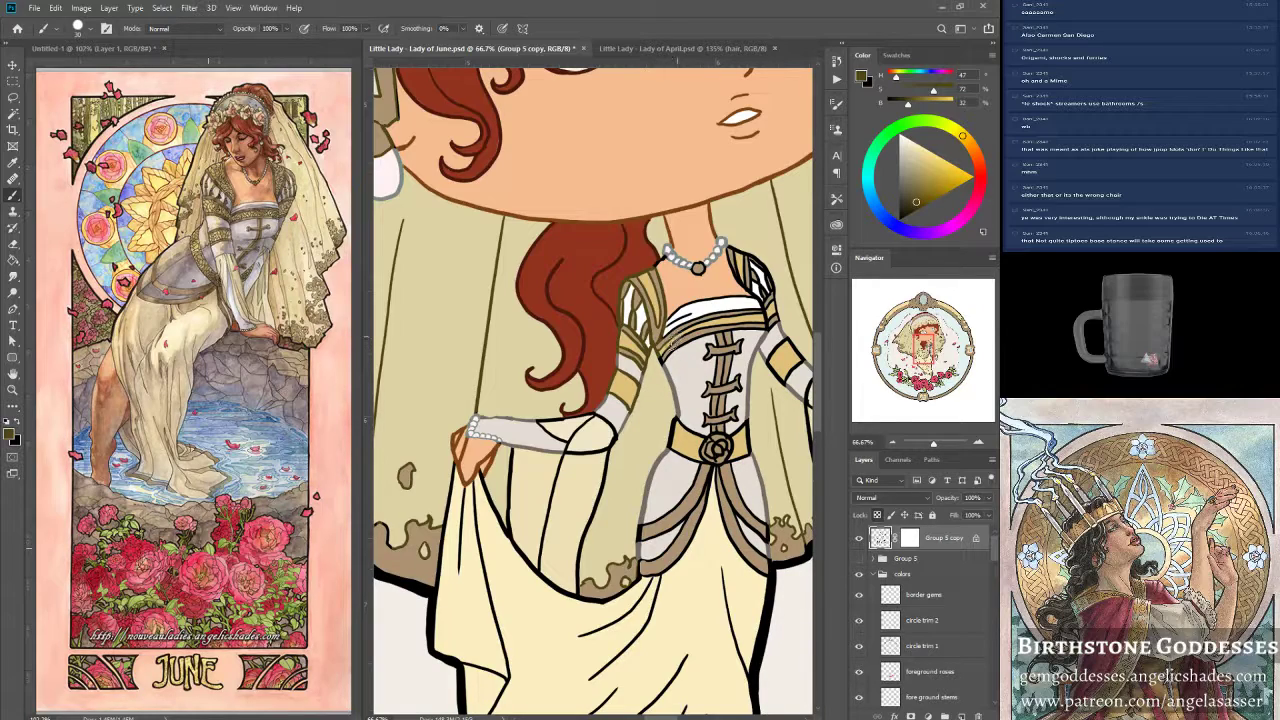
Paint the line art of the bodice lacing, the gold neckline trim and the opposite puffed sleeve dark olive.
mouse_move(675, 349)
mouse_down()
mouse_move(740, 316)
mouse_move(700, 322)
mouse_move(735, 332)
mouse_move(701, 352)
mouse_move(736, 354)
mouse_move(700, 392)
mouse_move(728, 404)
mouse_move(690, 450)
mouse_up()
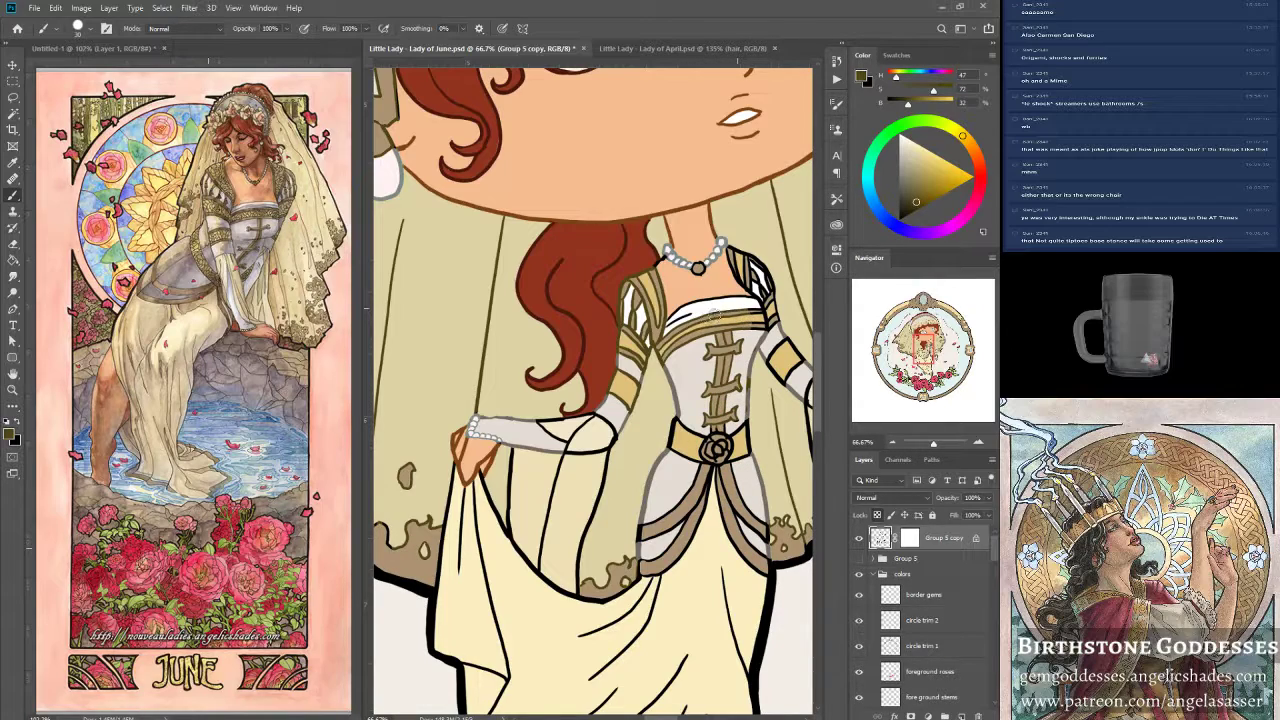
drag(745, 318, 769, 325)
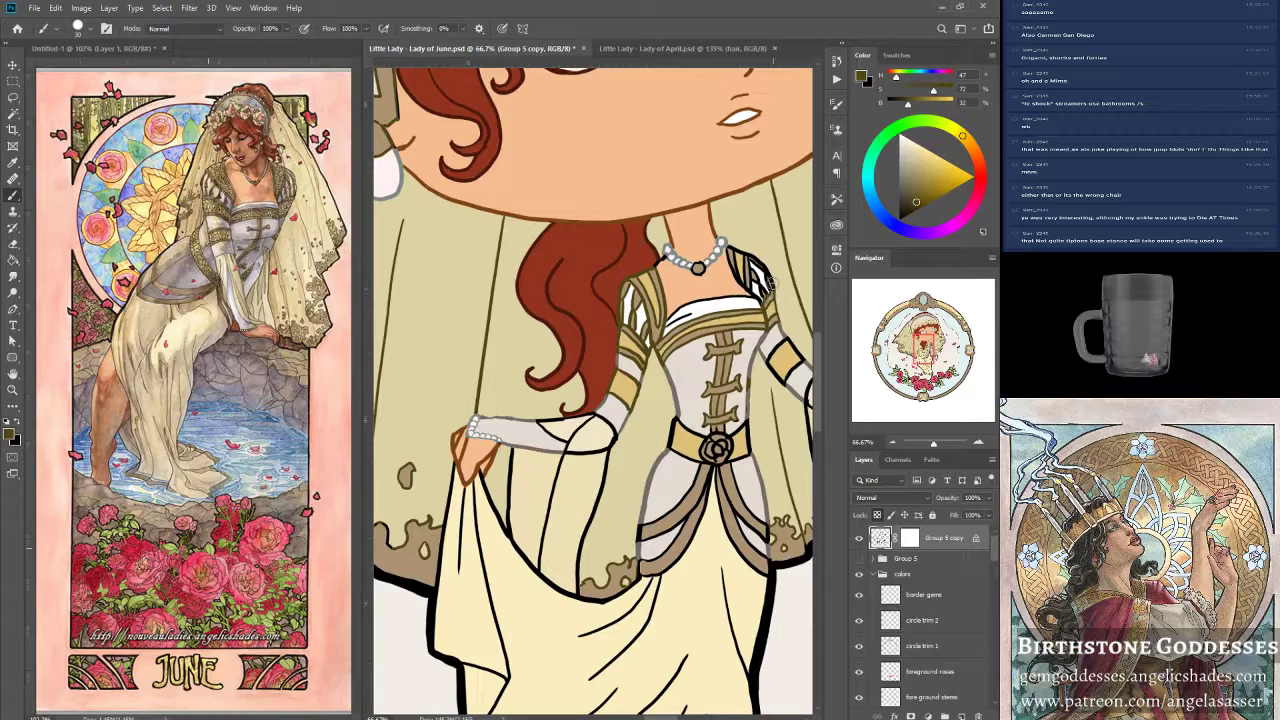
mouse_move(729, 246)
mouse_down()
mouse_move(753, 288)
mouse_move(760, 260)
mouse_up()
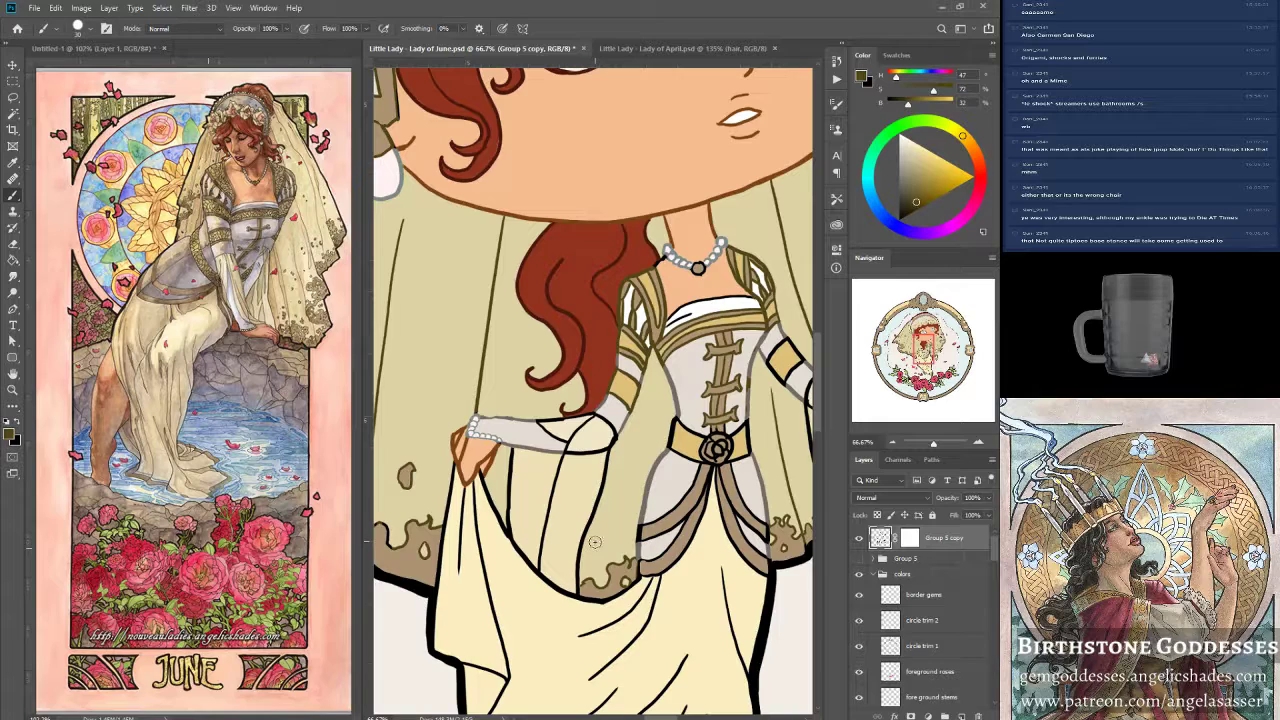
Shrink the brush for fine work around the pearl necklace and sample the brown of the skin outline.
mouse_move(731, 243)
mouse_down()
mouse_move(622, 269)
mouse_move(650, 292)
mouse_up()
key(bracketleft)
key(bracketleft)
key(bracketleft)
key(bracketleft)
key(bracketleft)
key(bracketleft)
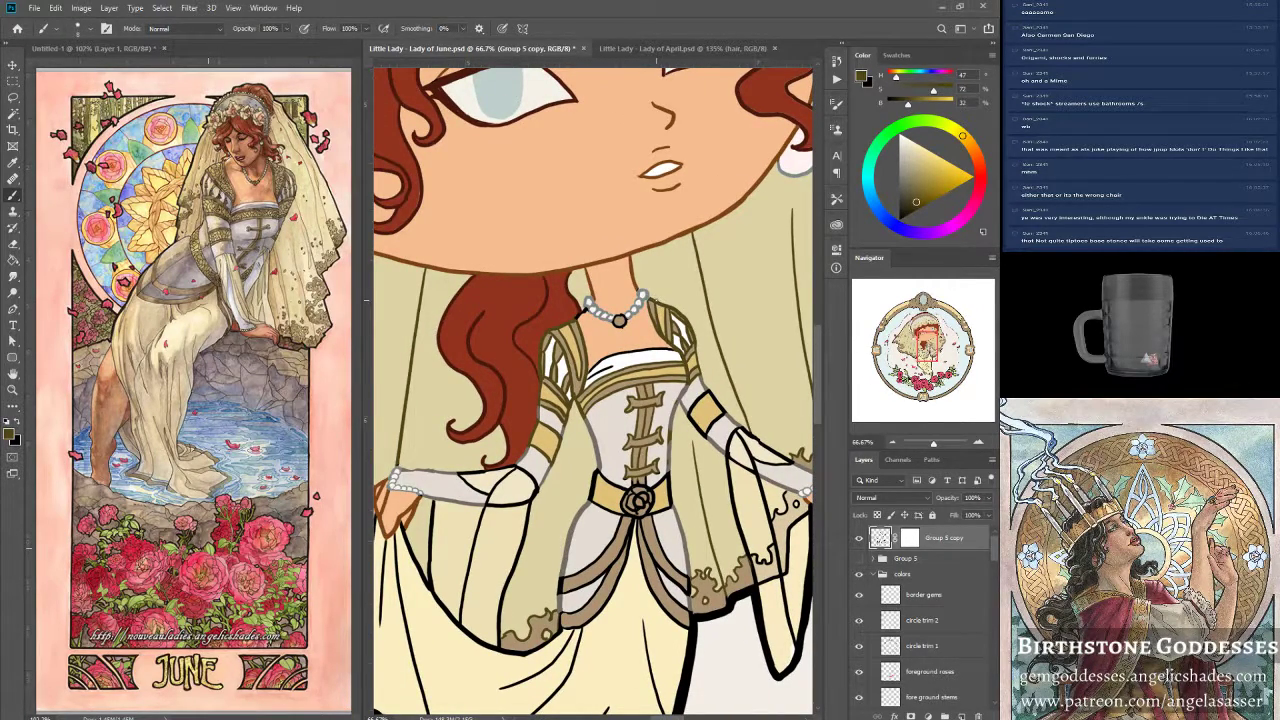
alt+click(590, 283)
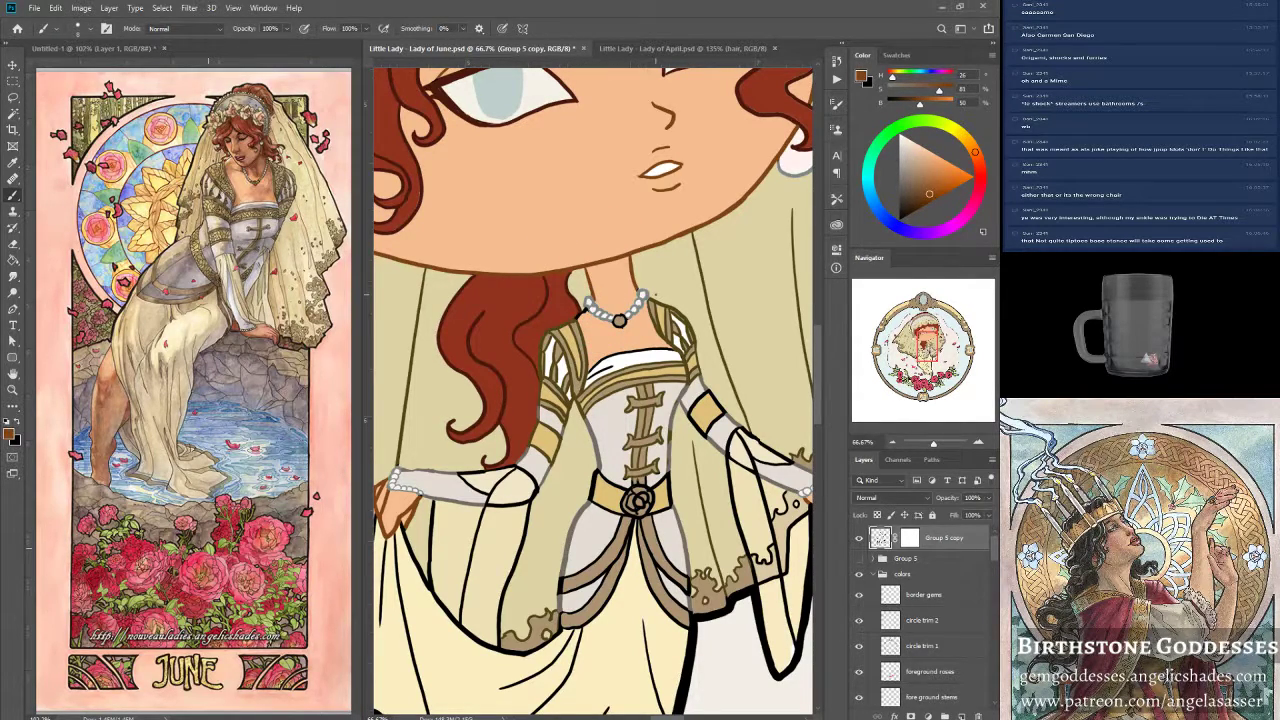
Sample the outline browns near the necklace and touch up the shoulder line where it meets the hair and pearls.
click(877, 515)
alt+click(568, 352)
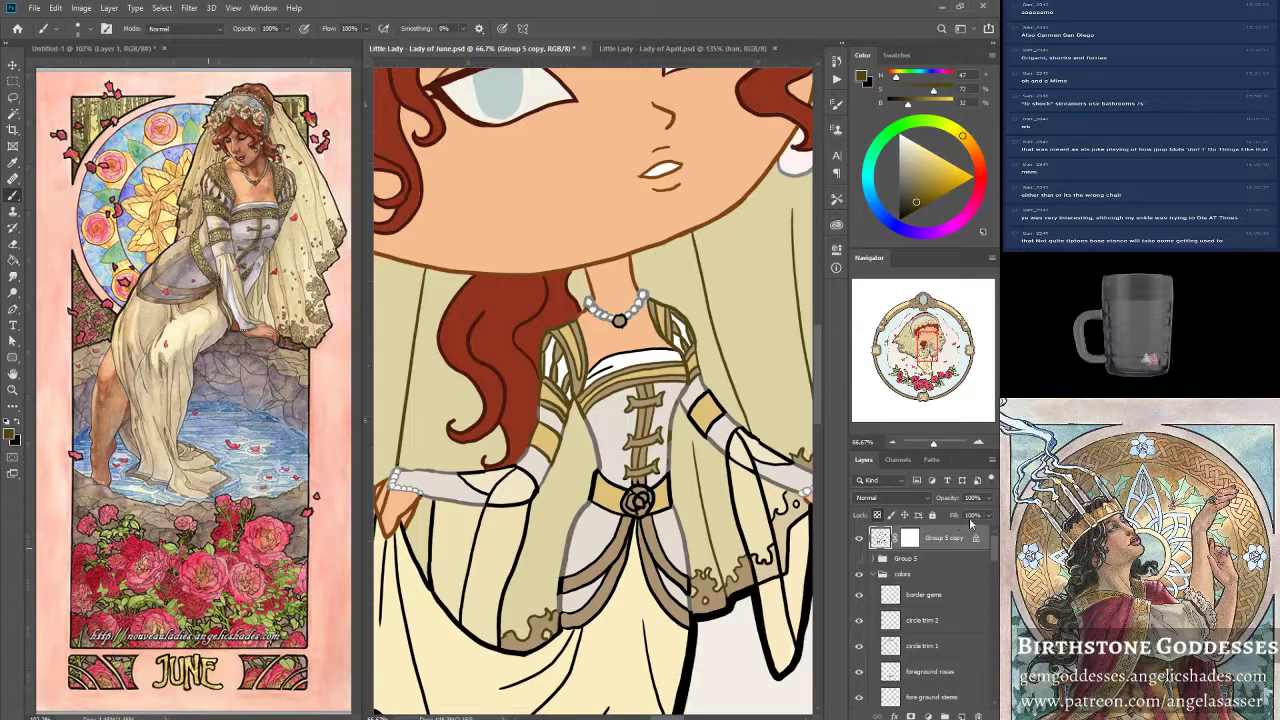
click(877, 515)
alt+click(580, 312)
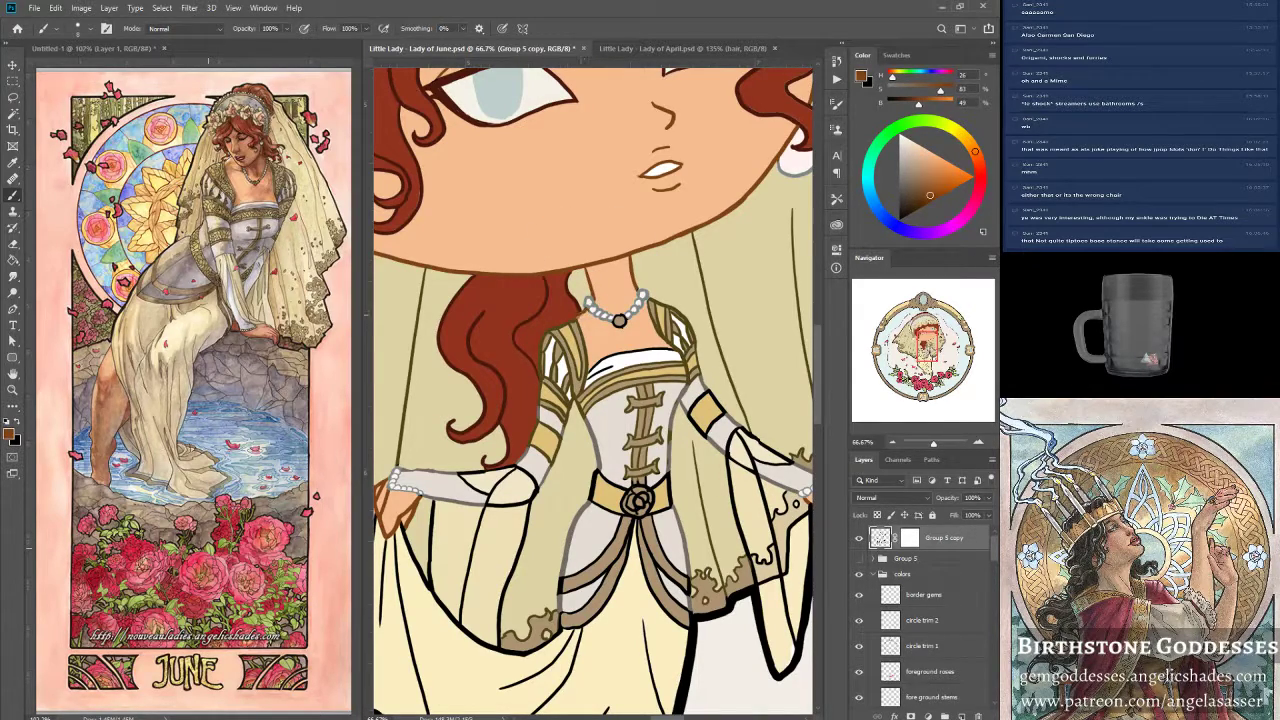
alt+click(579, 308)
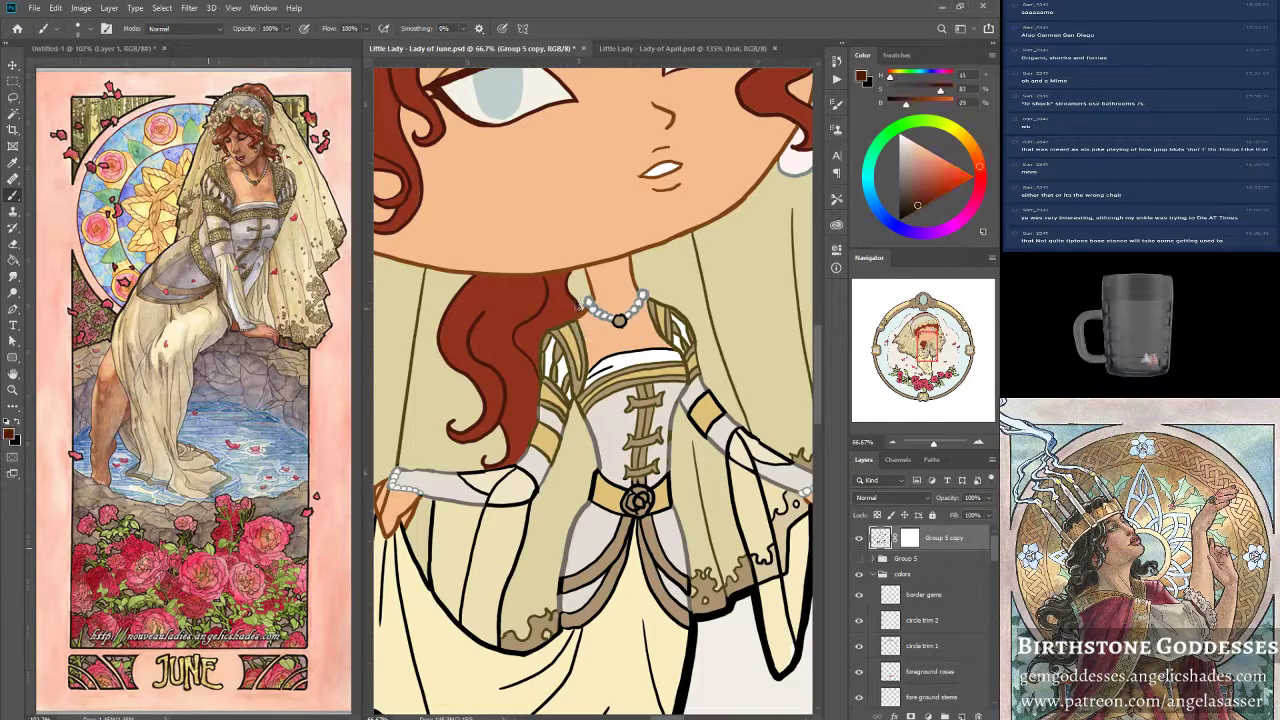
alt+click(635, 316)
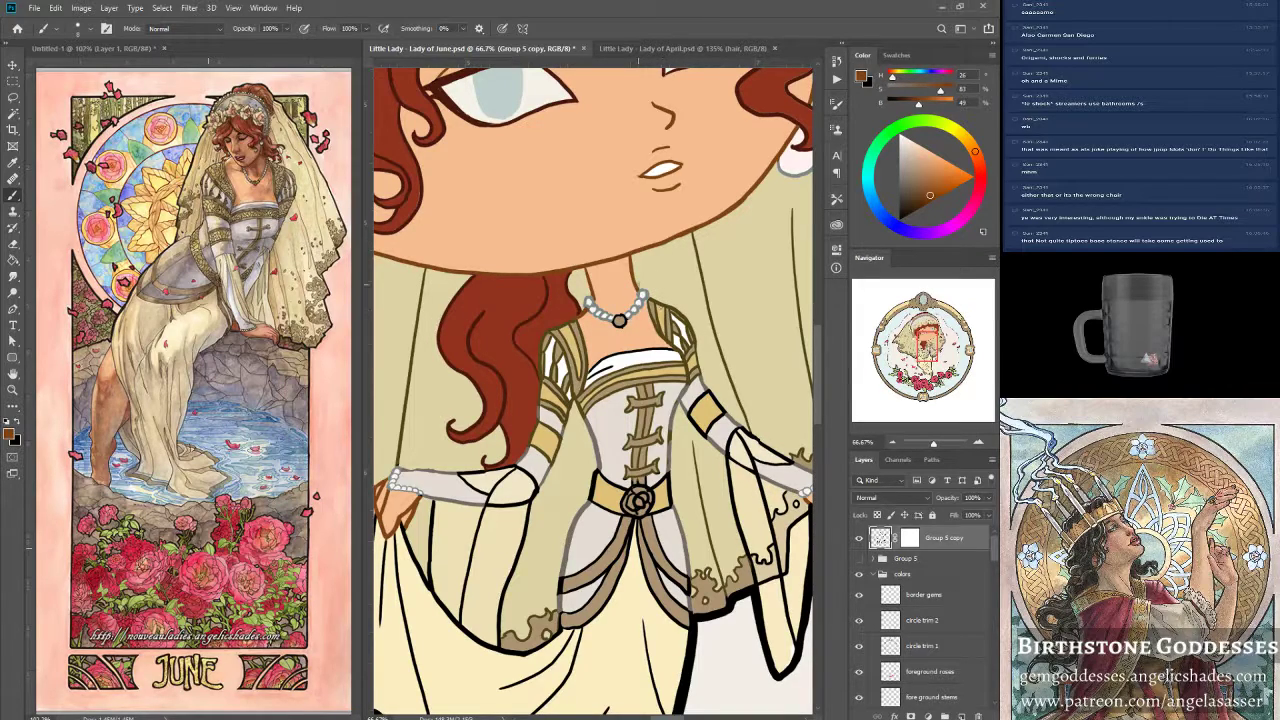
Lasso and slightly transform the shoulder of the puffed sleeve on the viewer's right, and sample dark olive to retouch its line.
click(12, 97)
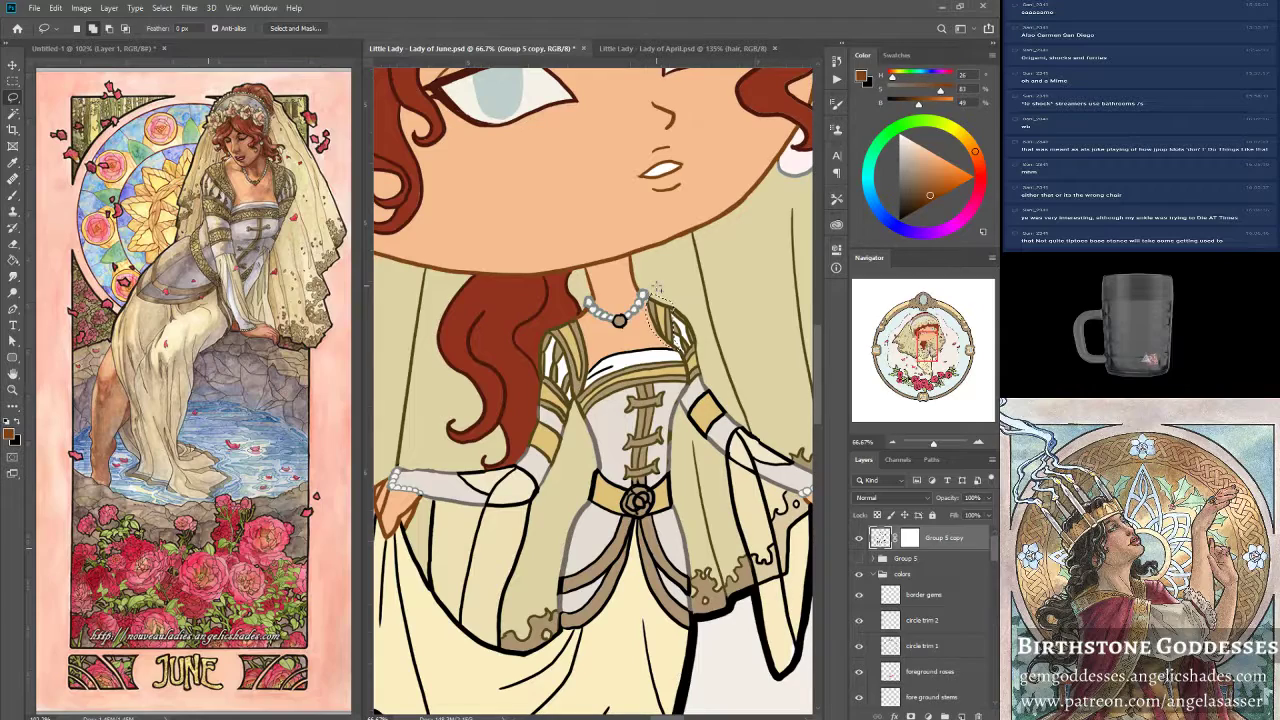
key(ctrl+t)
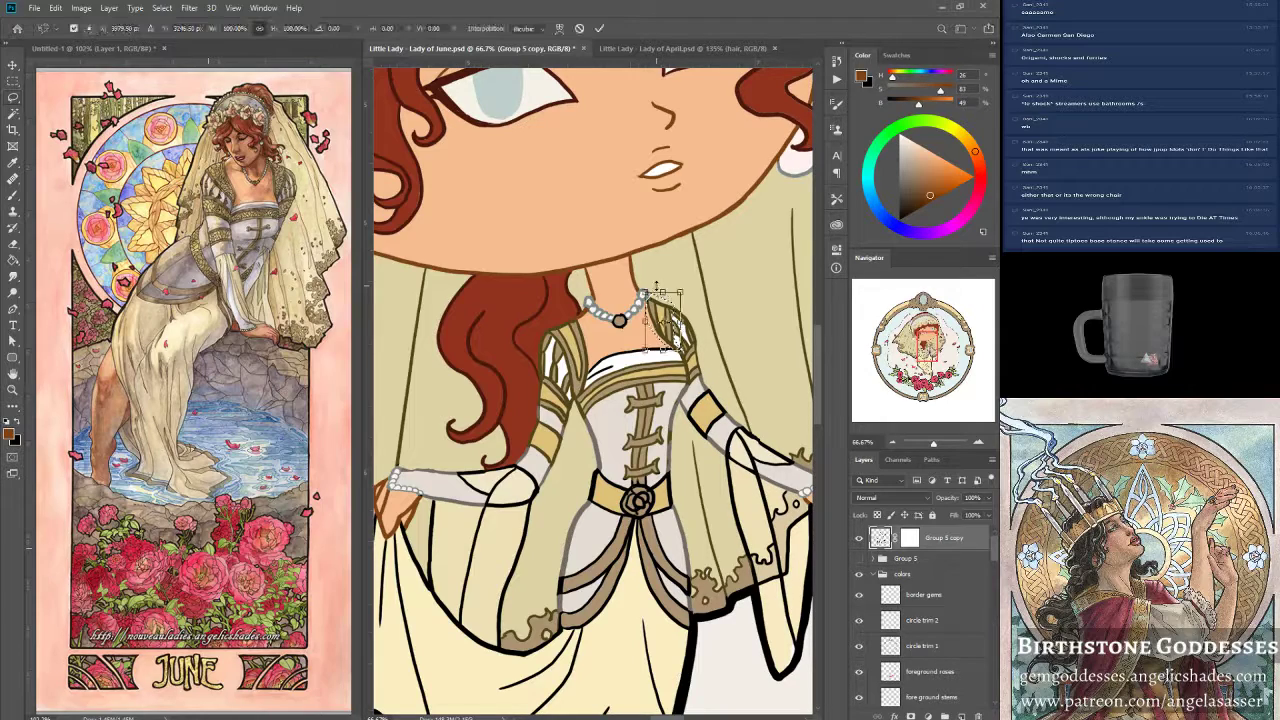
drag(663, 291, 663, 297)
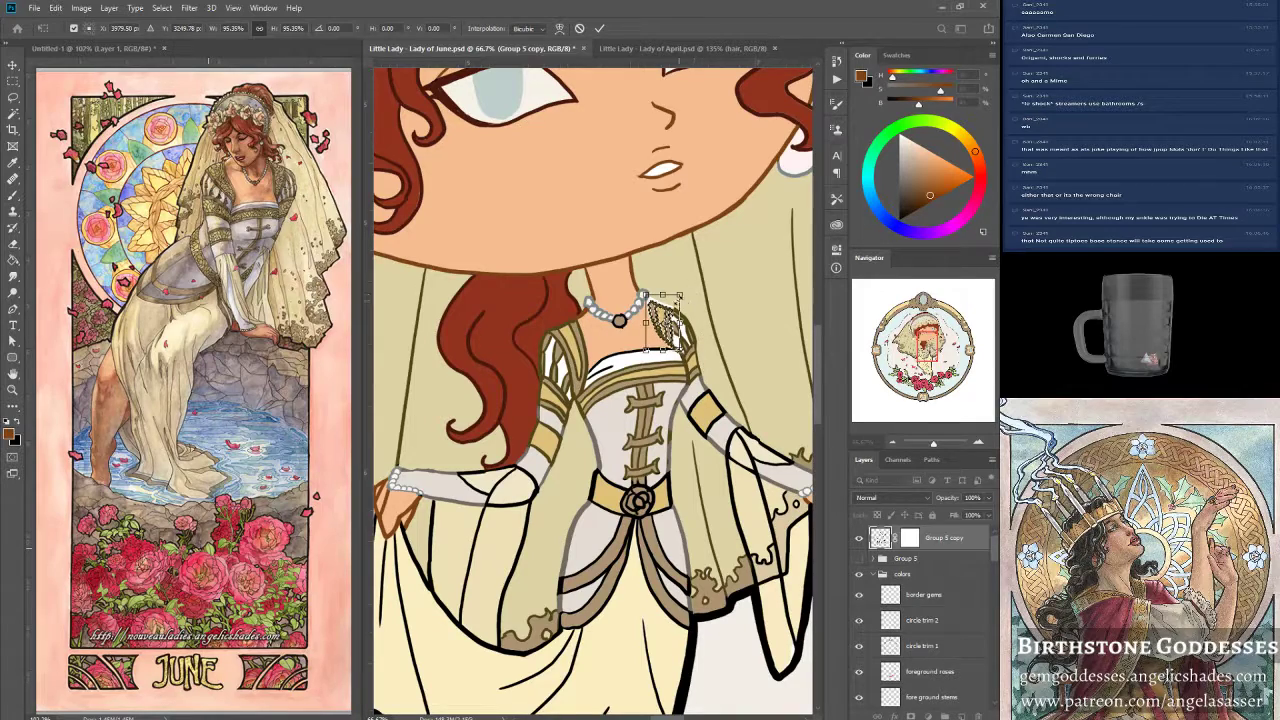
drag(681, 297, 686, 295)
key(Return)
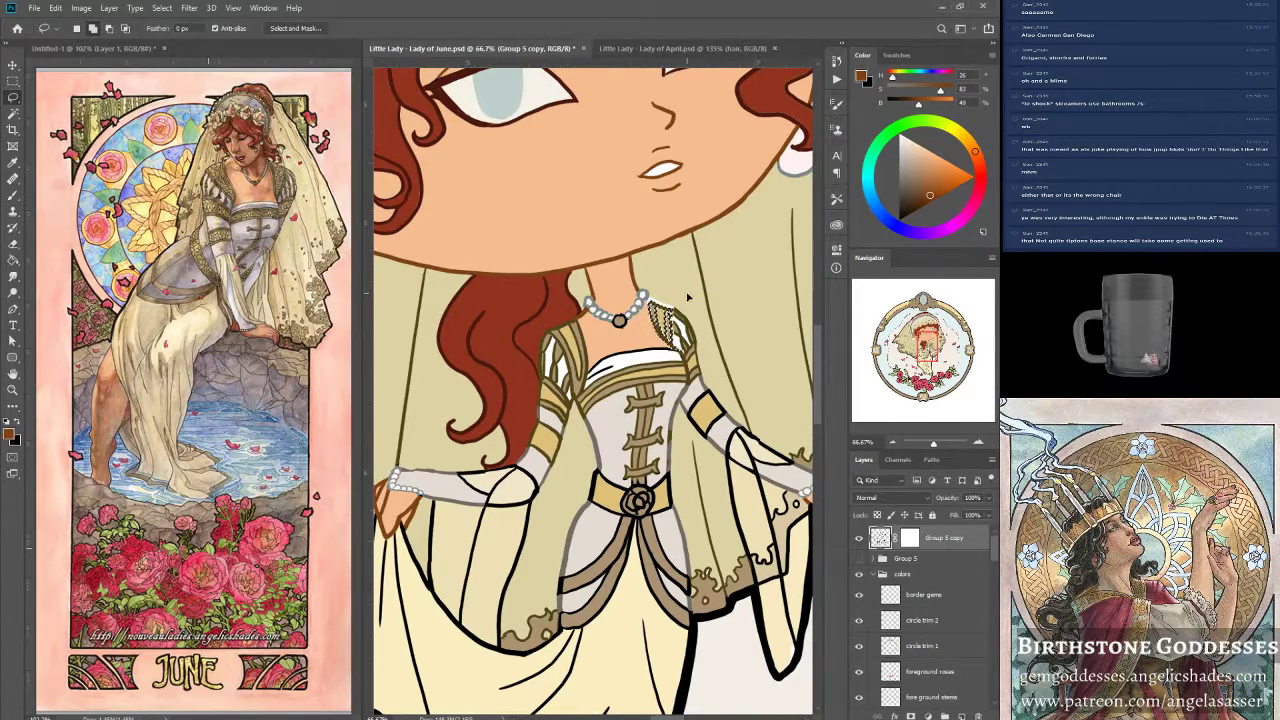
click(13, 195)
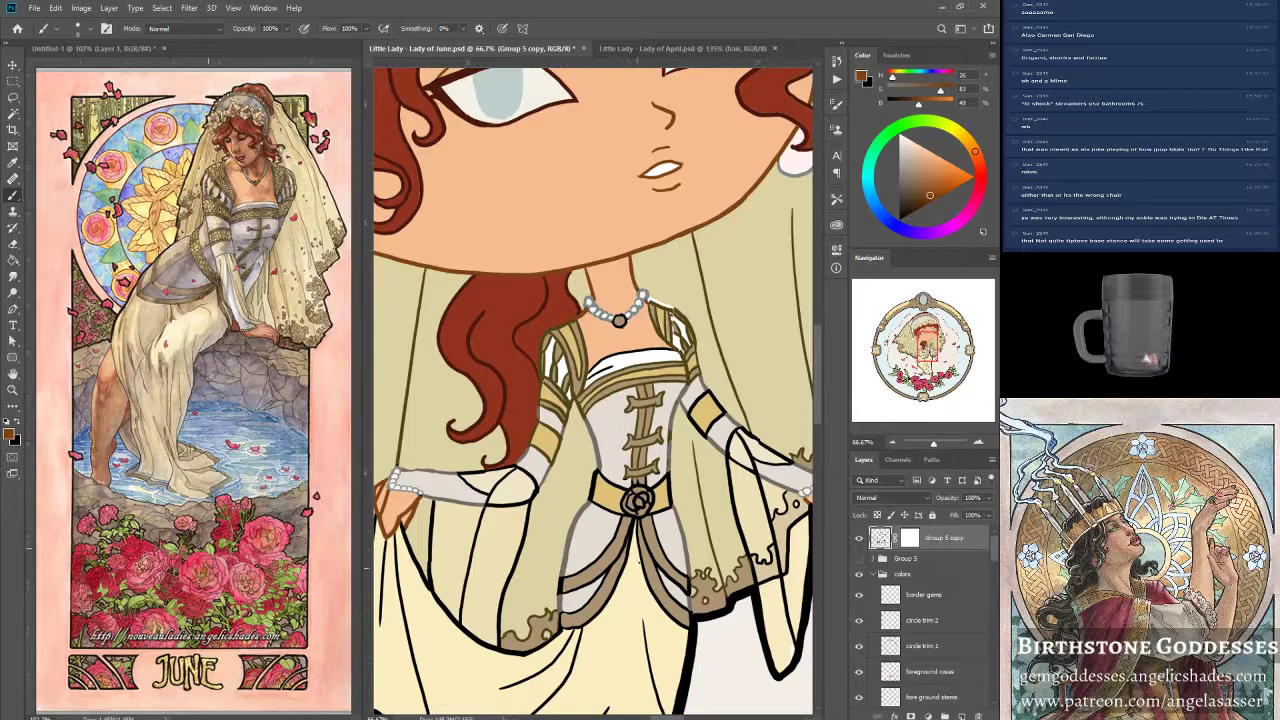
alt+click(648, 301)
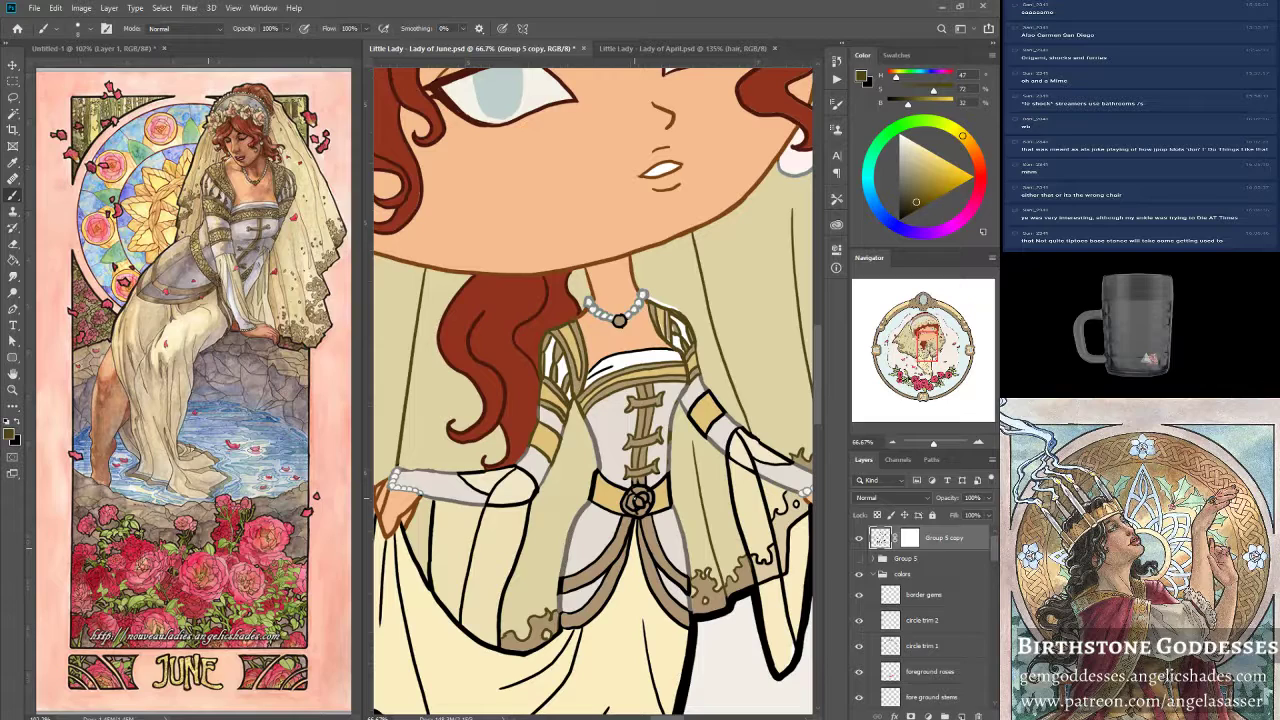
Lock the line art layer's transparent pixels and paint the belt's outline in sampled dark olive with a 30 px brush.
mouse_move(995, 555)
mouse_down()
mouse_move(996, 596)
mouse_move(995, 547)
mouse_up()
scroll(992, 592, down, 1)
click(878, 514)
alt+click(676, 430)
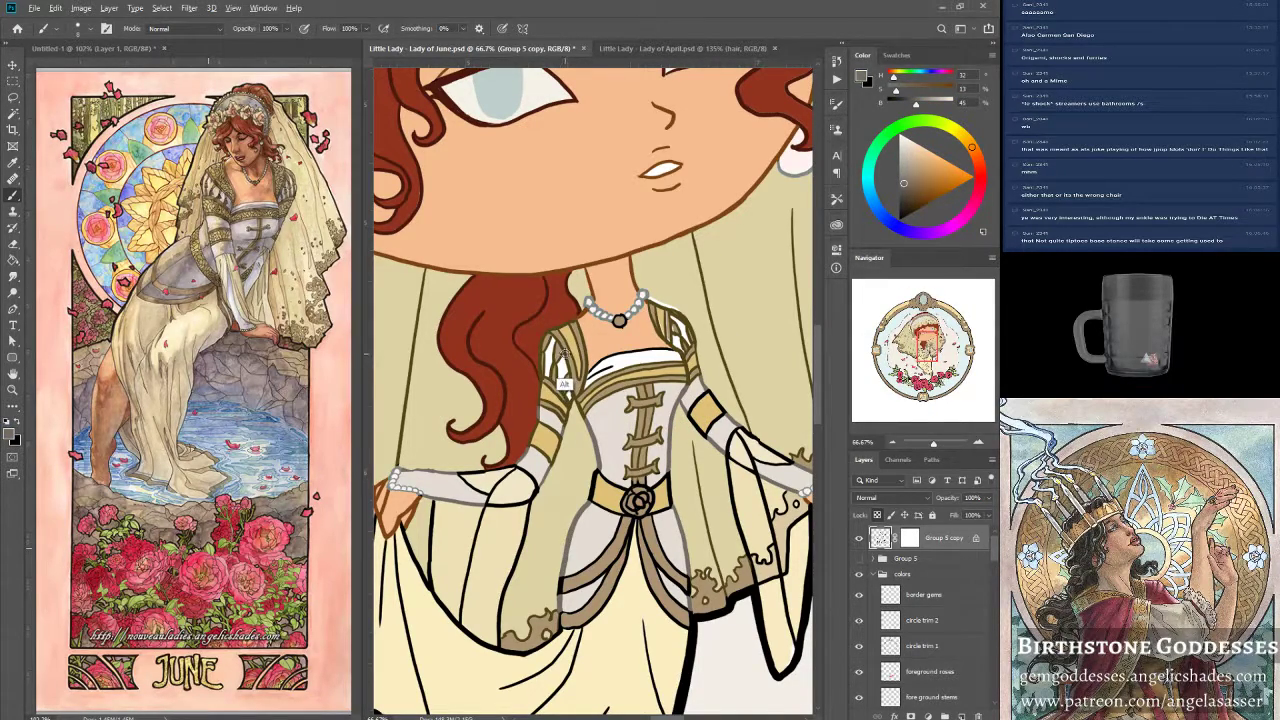
alt+click(568, 386)
key(bracketright)
key(bracketright)
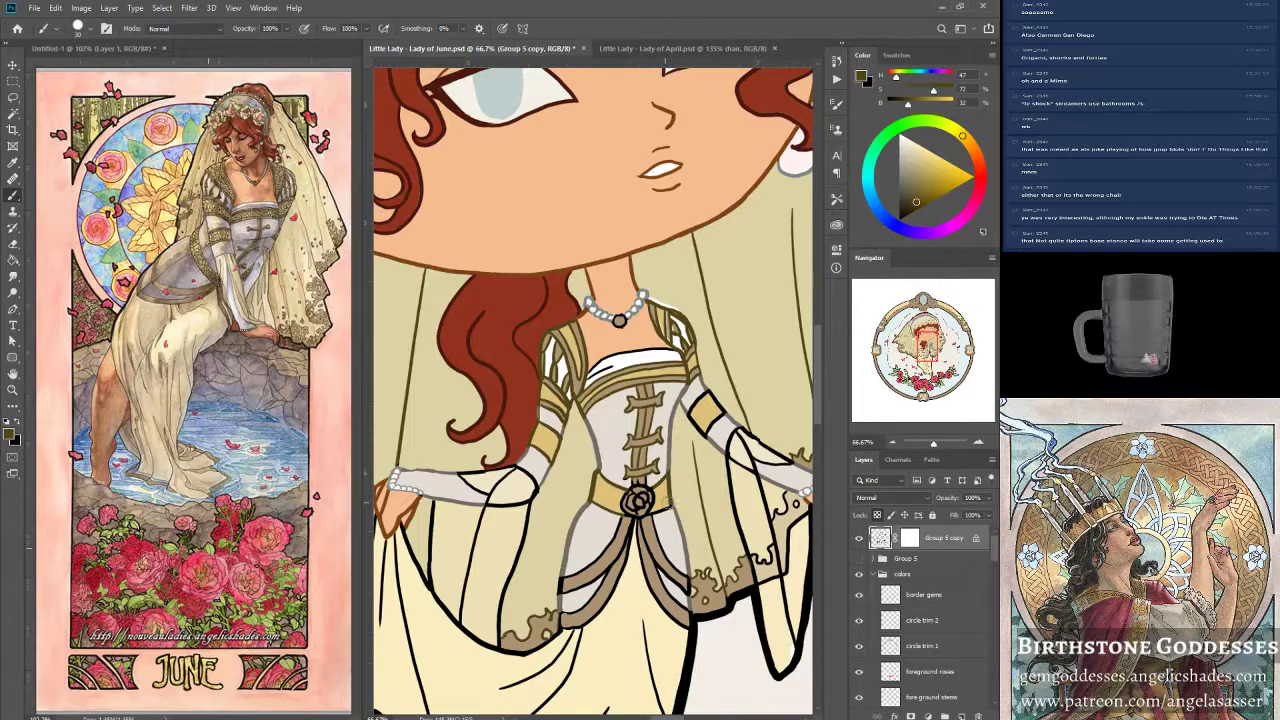
Sample the olive of the bodice lacing and paint it over the black lines of the belt's knot.
key(alt)
alt+click(644, 480)
alt+click(644, 480)
alt+click(637, 472)
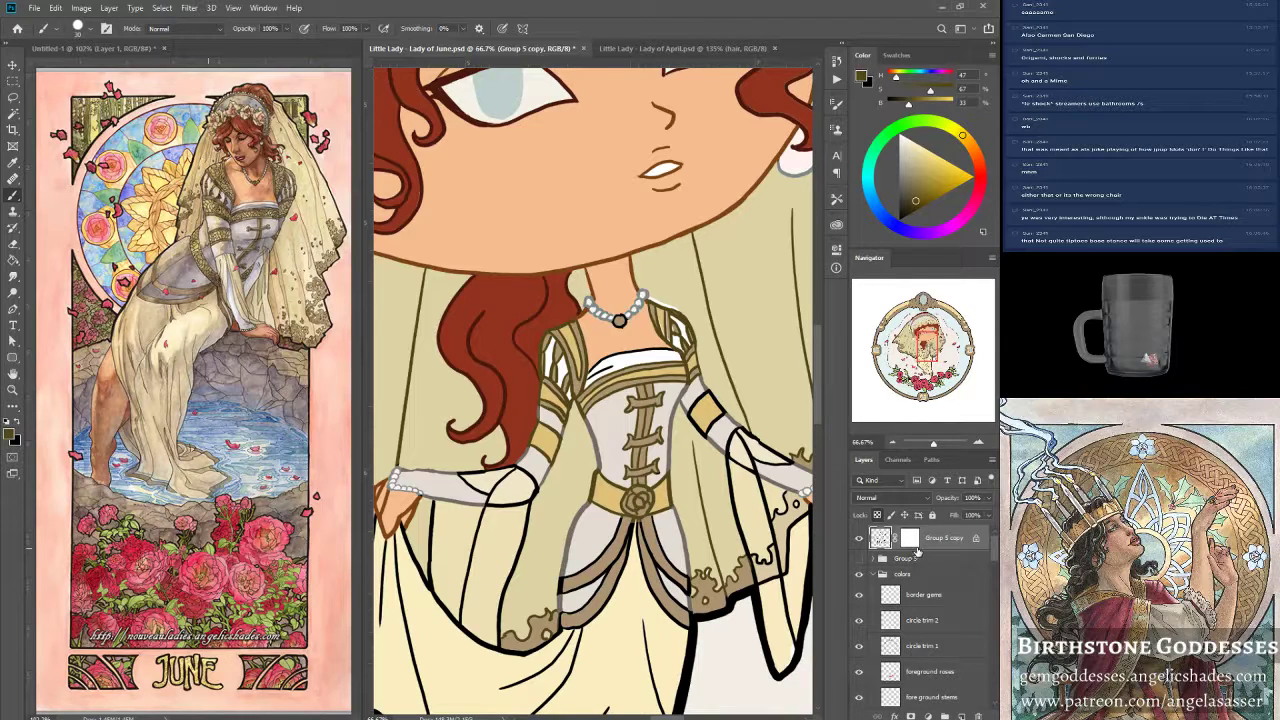
On the Trim layer, sample the tan and fill the trim along the puffed sleeve's shoulder on the viewer's right.
drag(997, 563, 992, 581)
scroll(990, 578, down, 3)
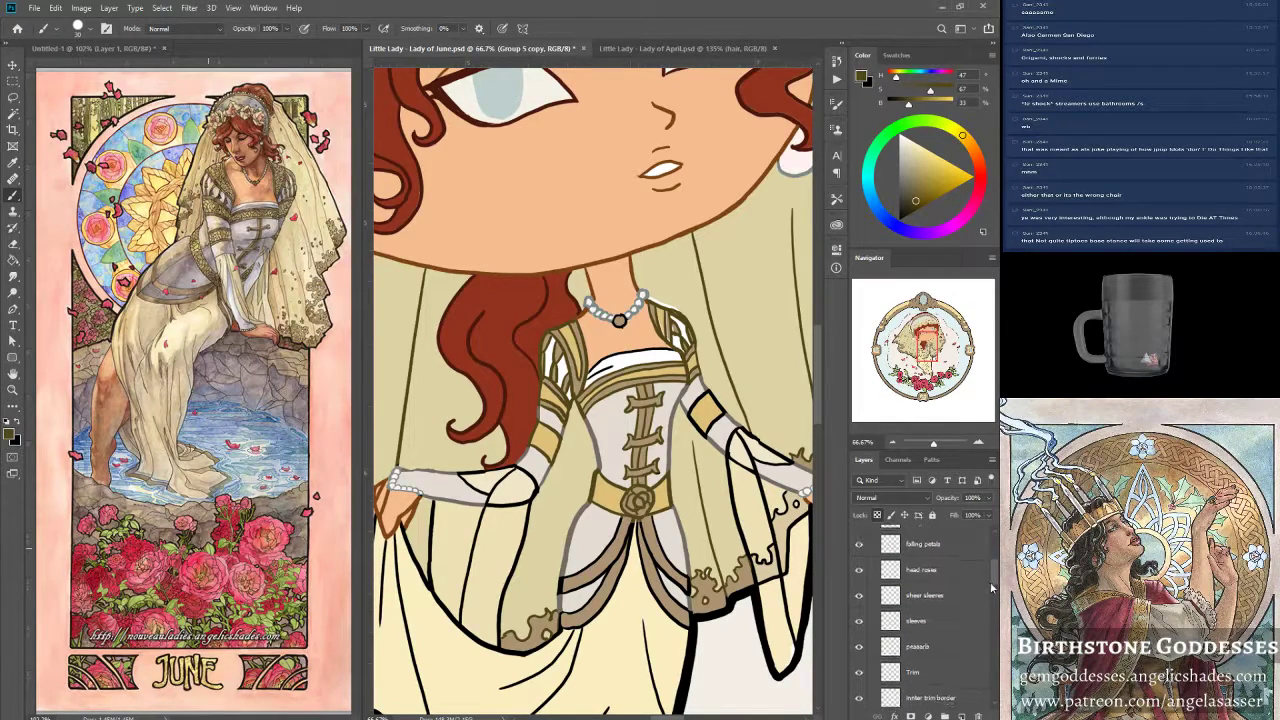
click(940, 638)
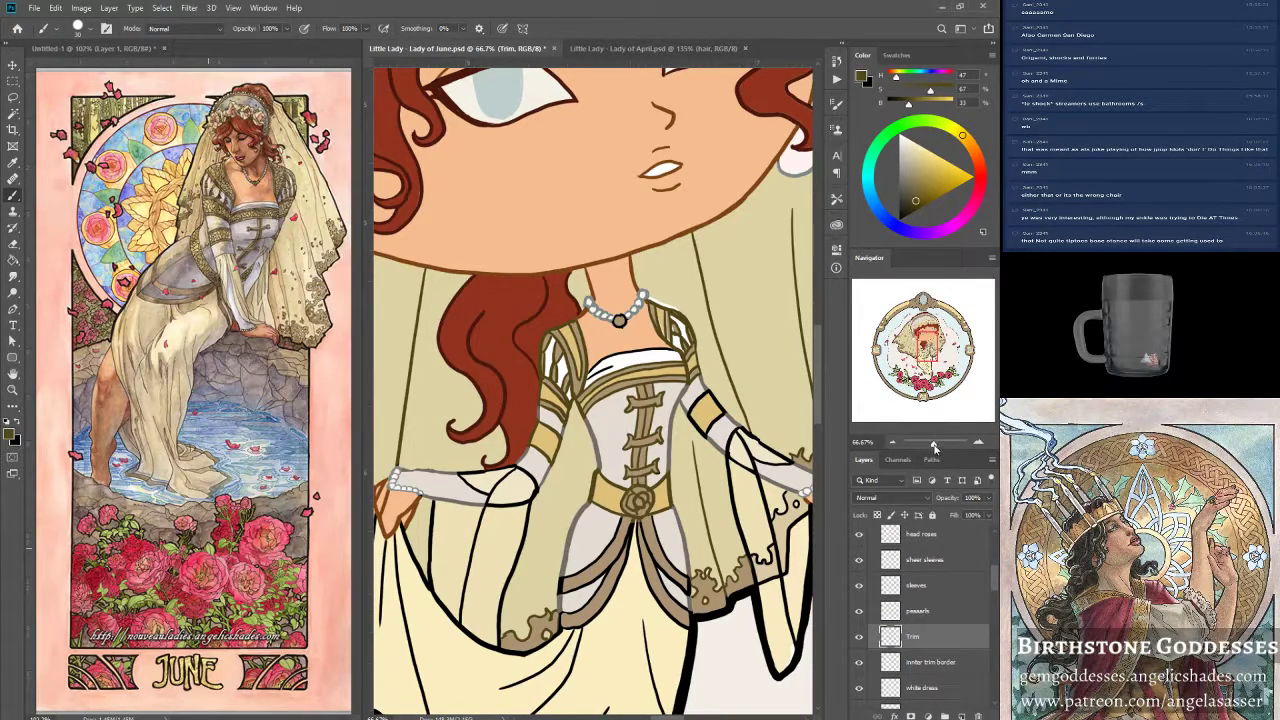
drag(920, 348, 916, 342)
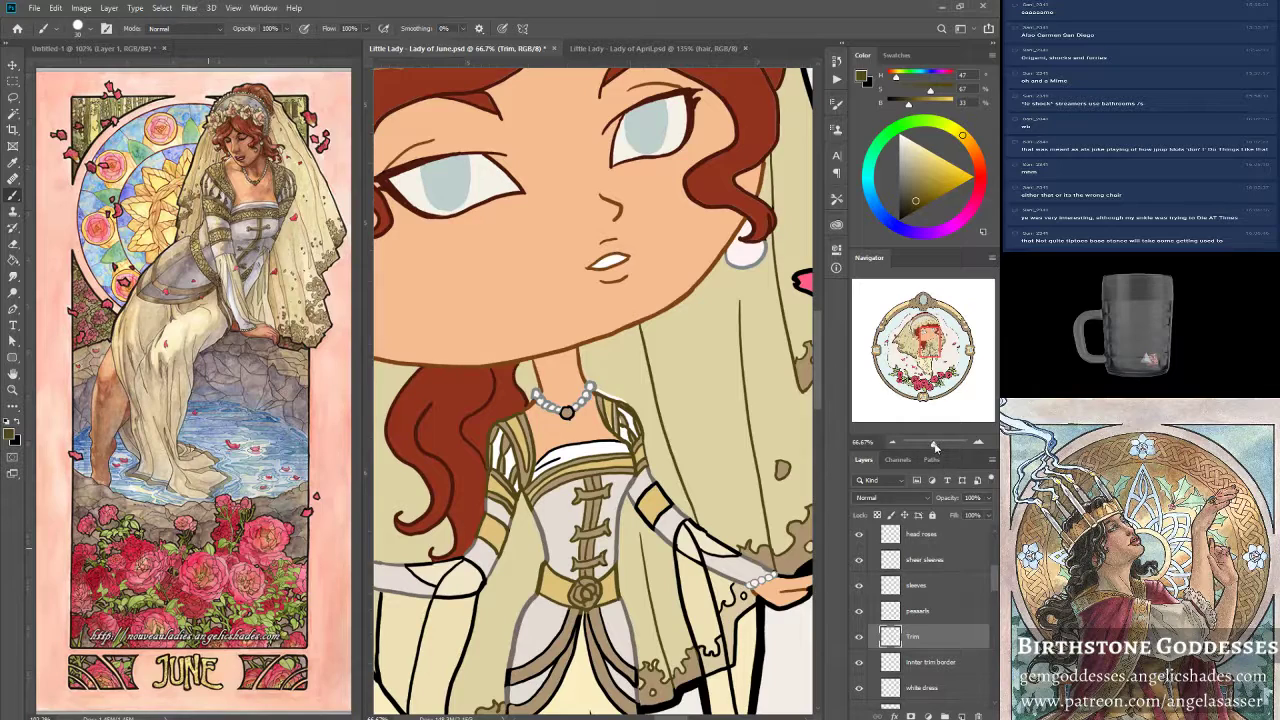
drag(934, 447, 938, 445)
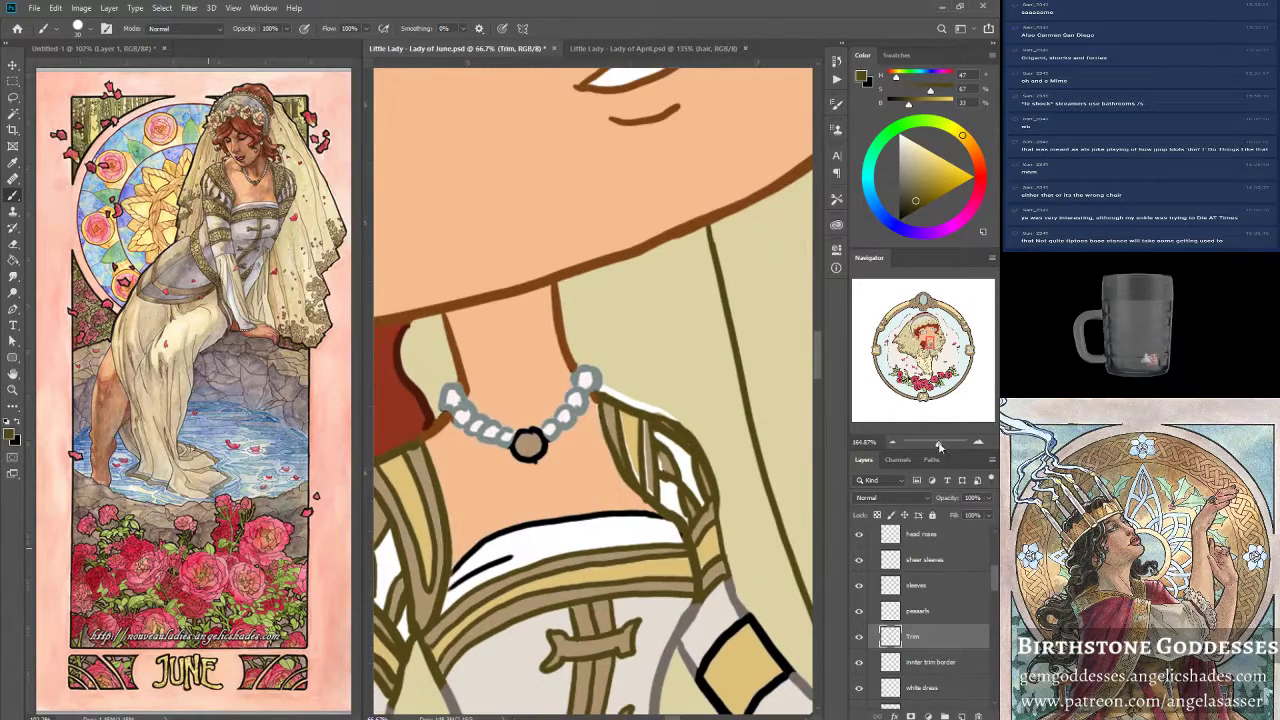
click(858, 637)
click(858, 637)
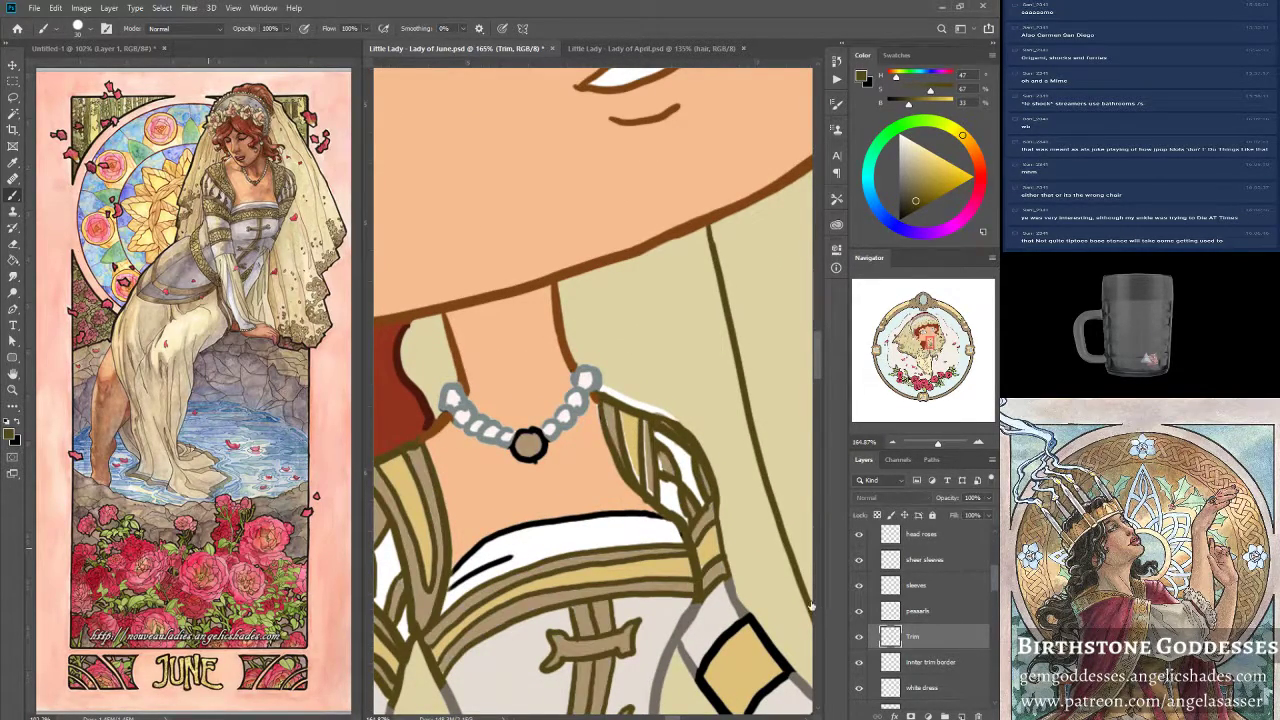
alt+click(605, 411)
mouse_move(603, 413)
mouse_down()
mouse_move(655, 484)
mouse_move(666, 456)
mouse_up()
drag(698, 502, 704, 516)
drag(704, 580, 722, 571)
drag(657, 419, 680, 417)
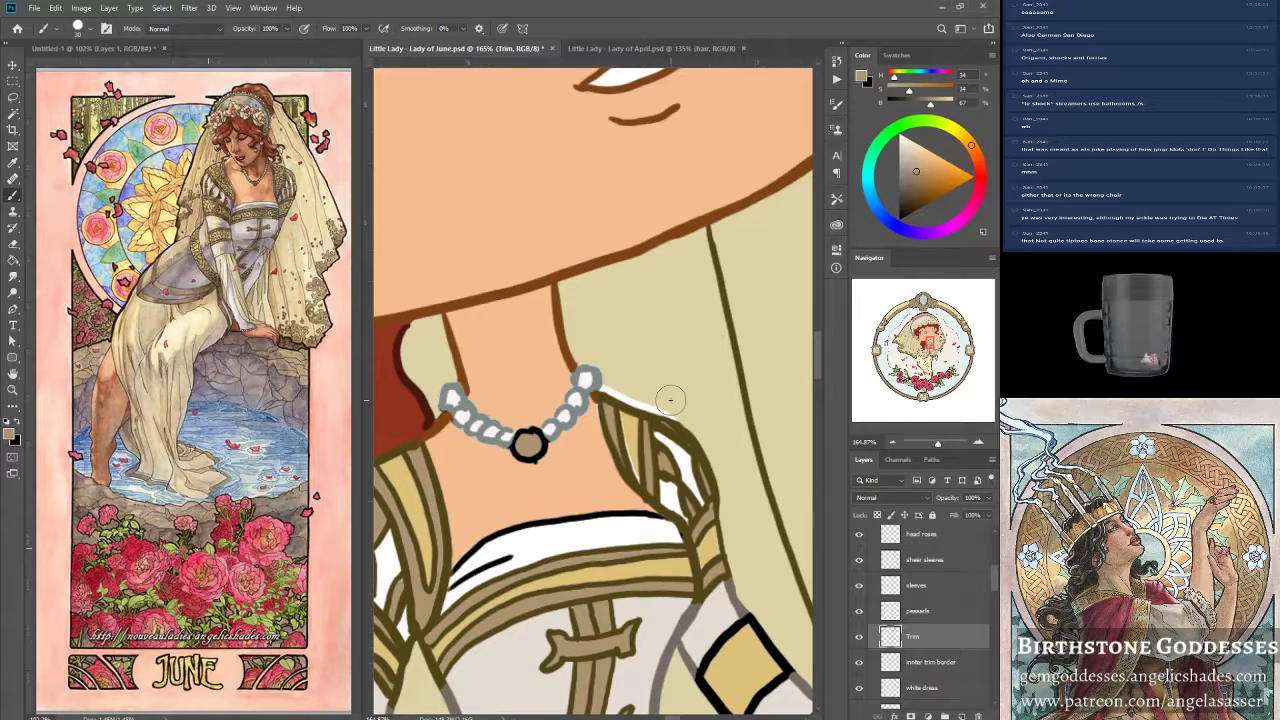
Sample the gold on the inner trim border layer and paint it along the puffed sleeve's outer edge.
click(923, 660)
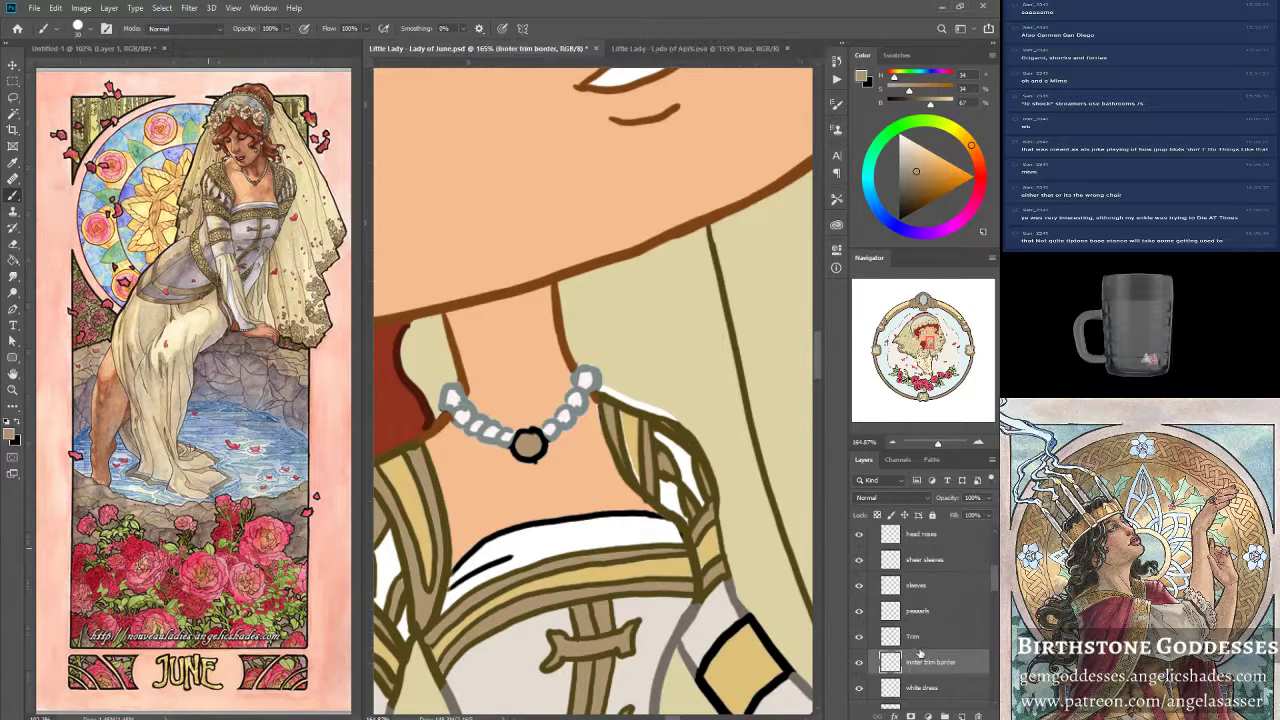
alt+click(632, 472)
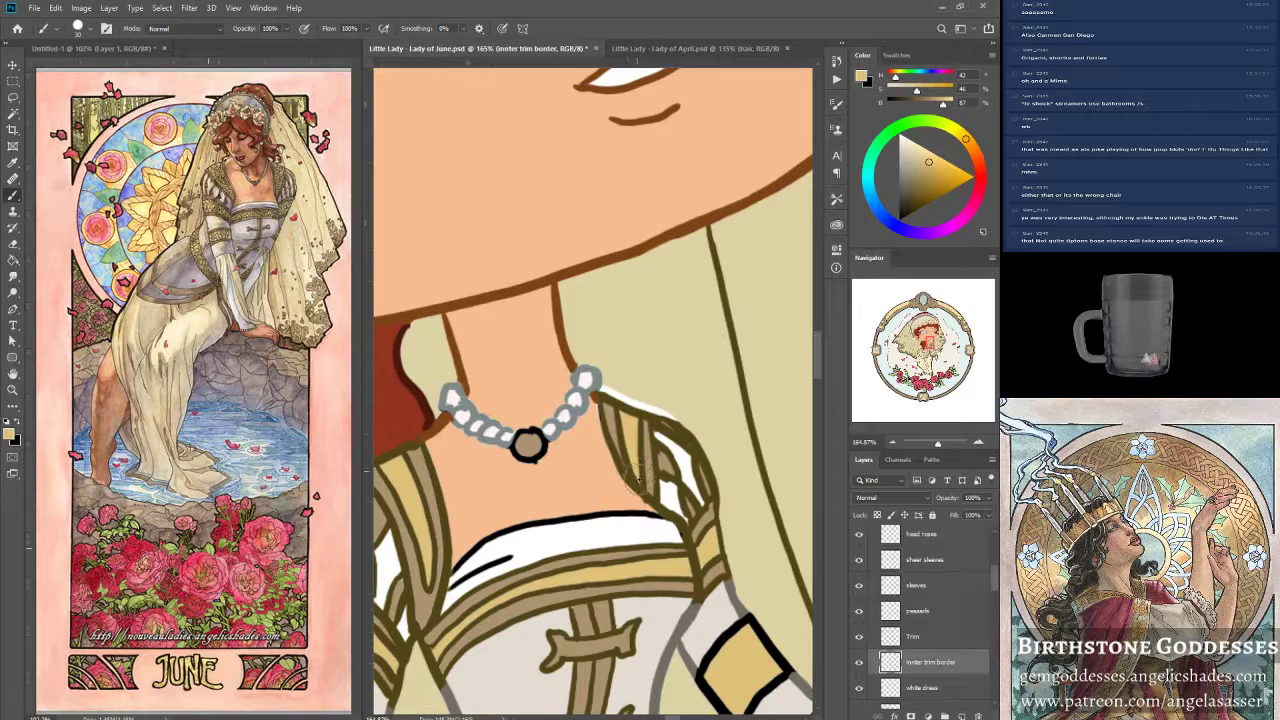
mouse_move(695, 478)
mouse_down()
mouse_move(710, 537)
mouse_move(700, 562)
mouse_move(710, 533)
mouse_up()
Select the skin layer and sample the chest's skin tone to touch up the skin beside the sleeve.
scroll(992, 592, down, 8)
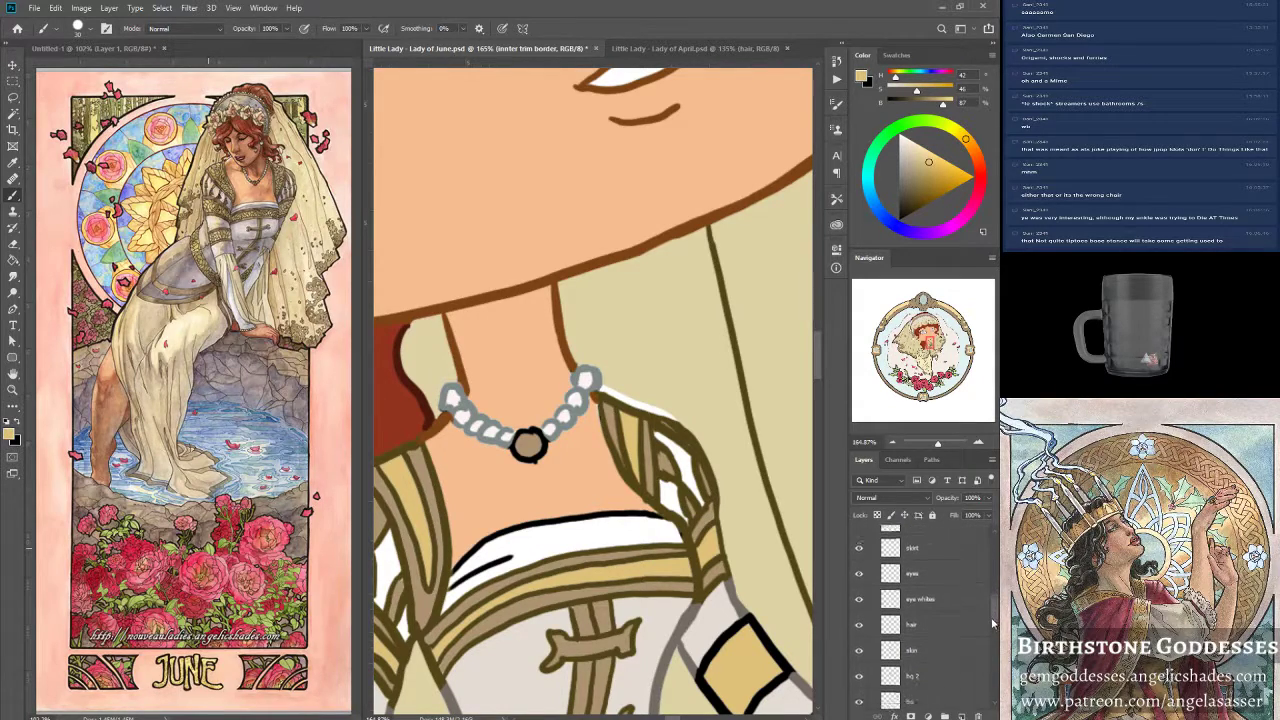
scroll(988, 620, up, 2)
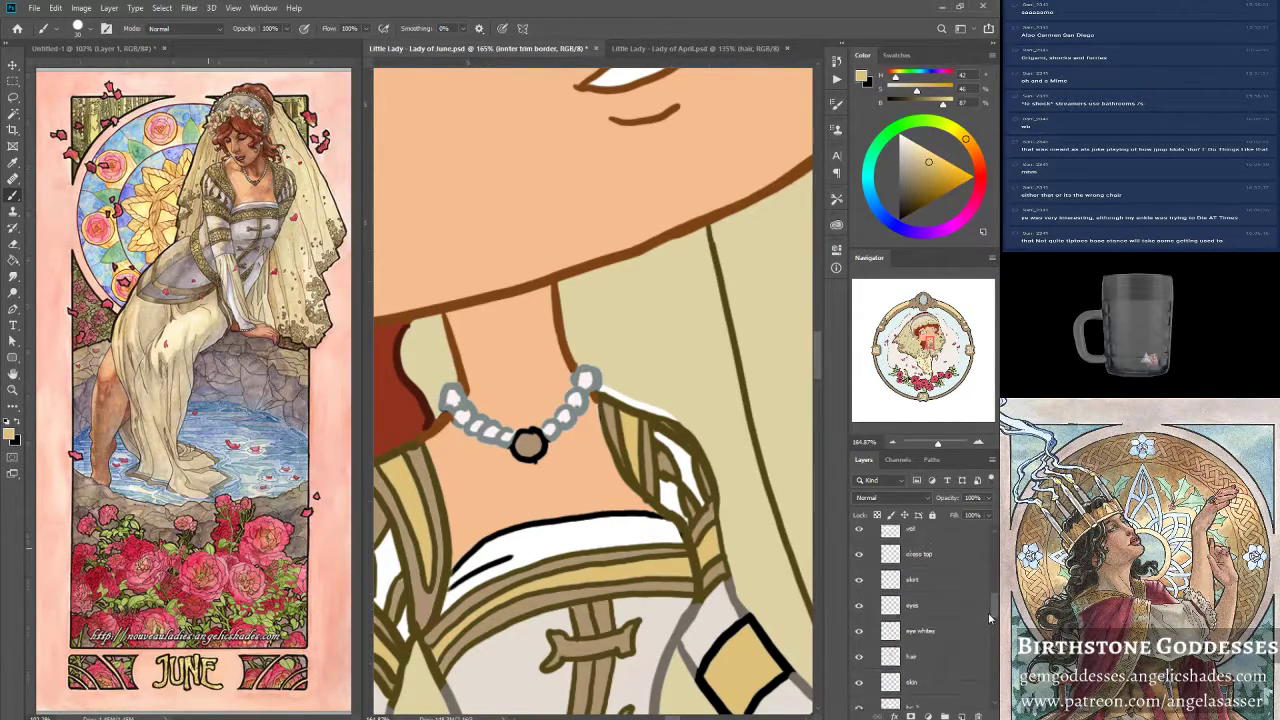
click(952, 620)
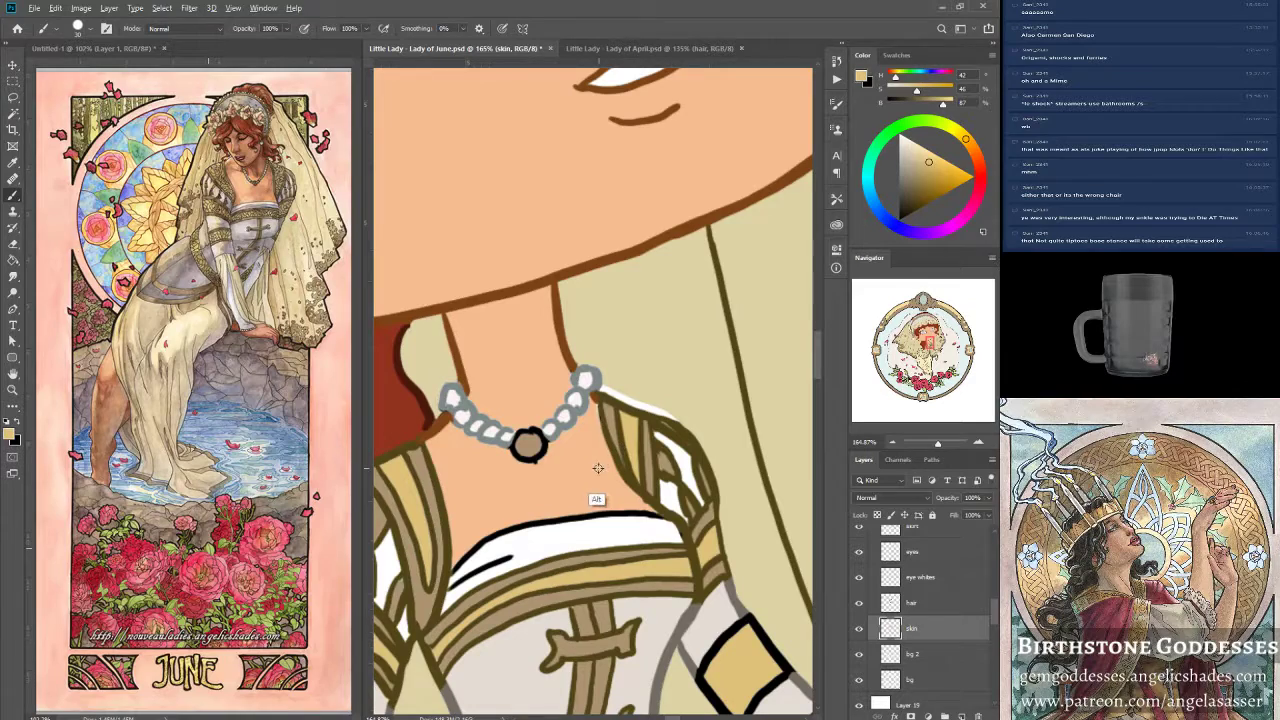
alt+click(599, 500)
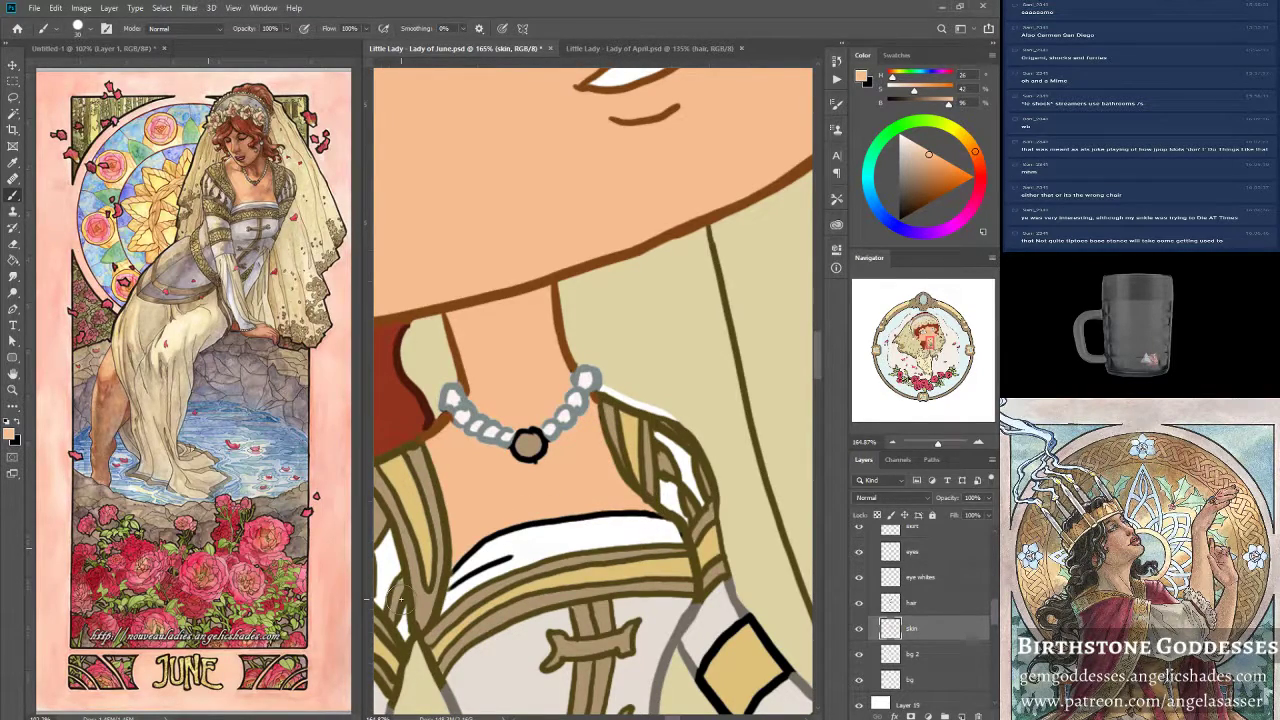
On the veil layer, sample the pale veil colour and fill the white gap above the shoulder beside the necklace.
mouse_move(989, 609)
mouse_down()
mouse_move(993, 652)
mouse_move(1000, 598)
mouse_up()
click(968, 605)
alt+click(645, 364)
drag(598, 392, 694, 409)
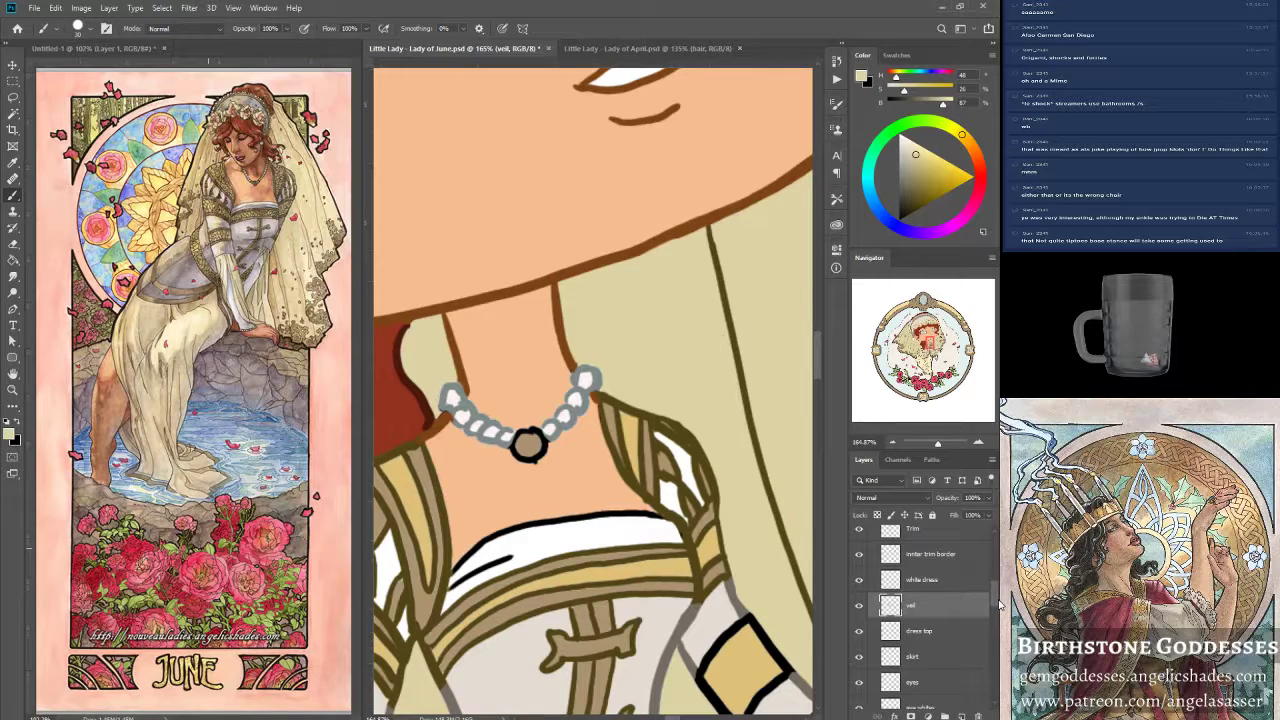
Return to the Trim layer and sample the sleeve trim's tan to retouch the puffed sleeve.
drag(998, 601, 999, 595)
click(930, 582)
alt+click(660, 460)
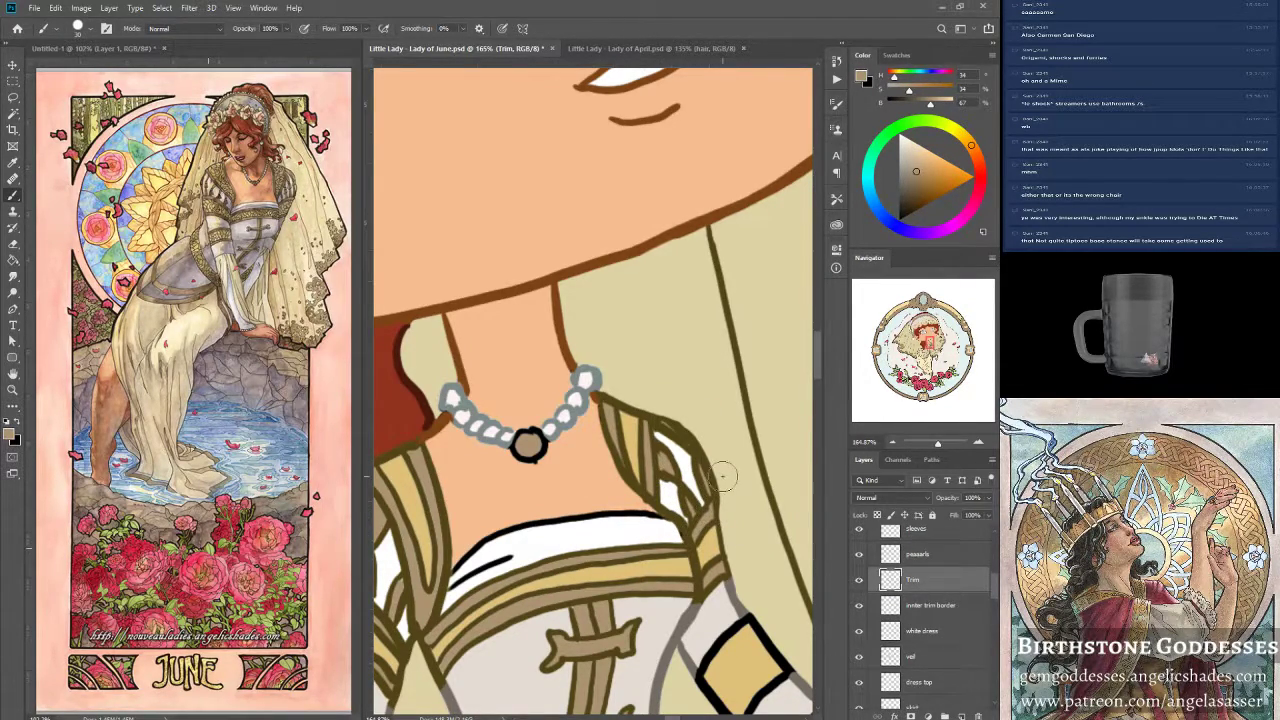
On the Group 5 copy line art layer, sample dark olive and paint it over the necklace pendant's black outline.
drag(994, 583, 994, 538)
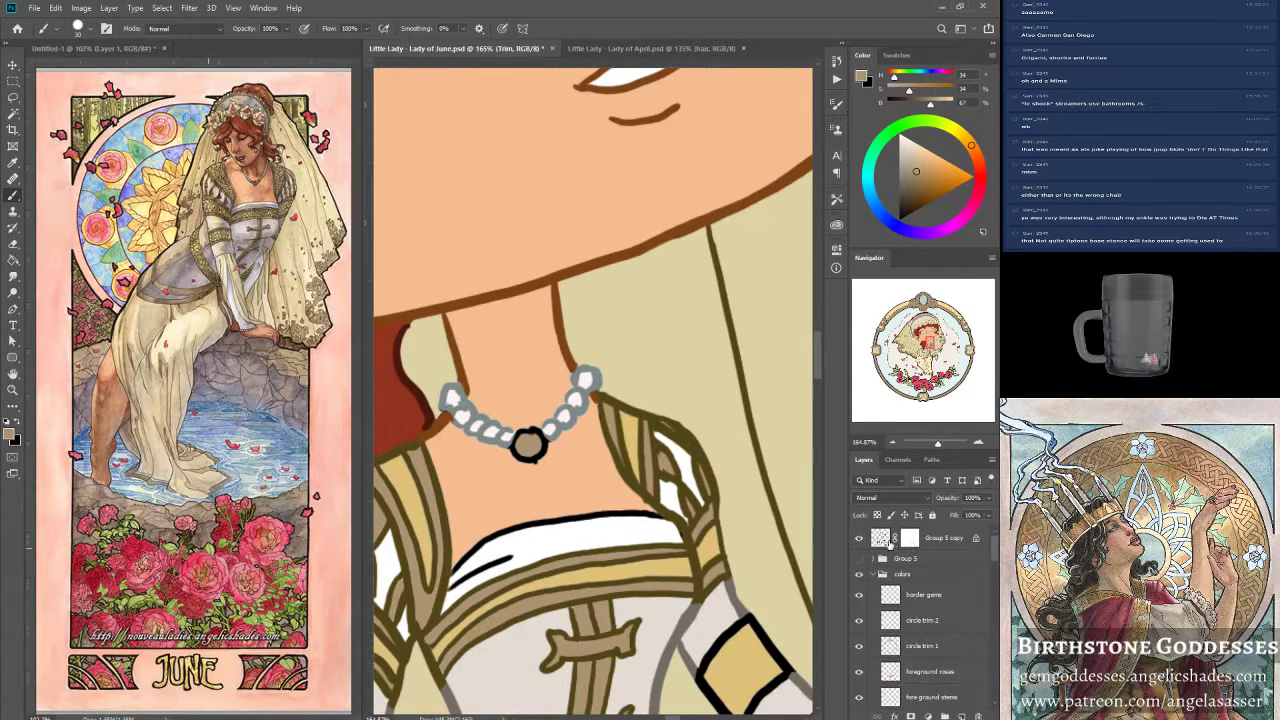
click(884, 542)
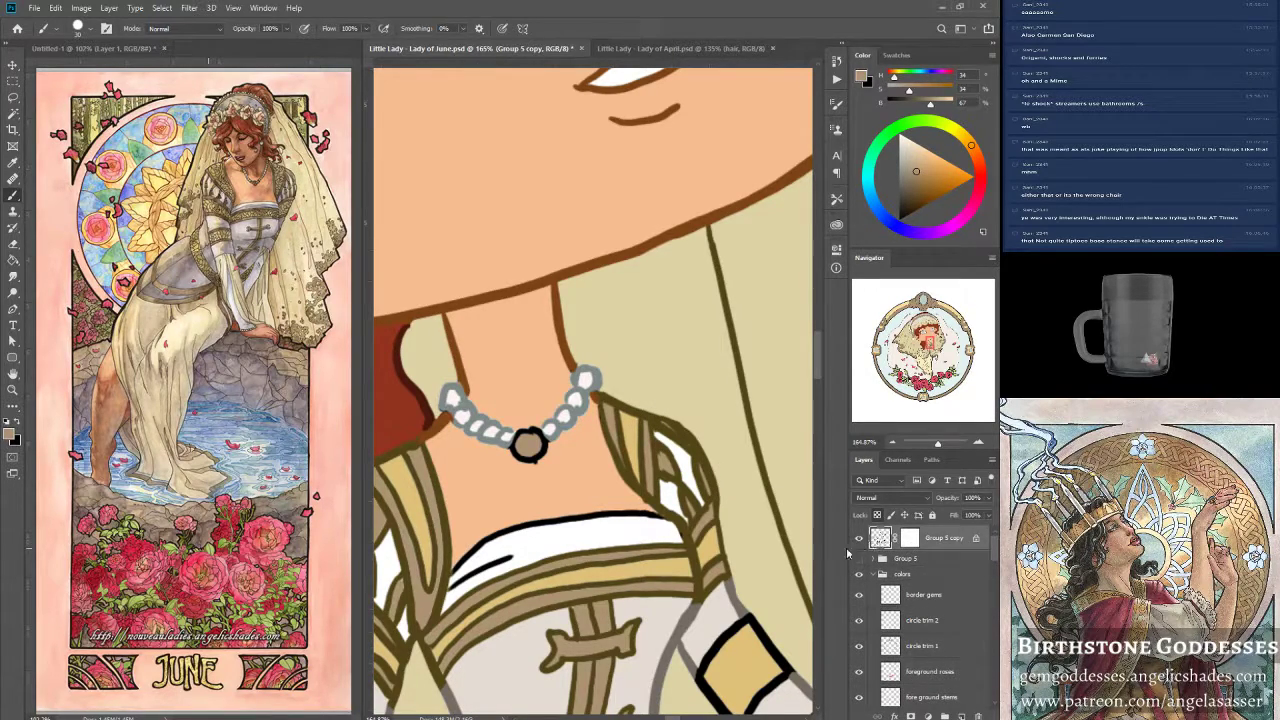
alt+click(654, 420)
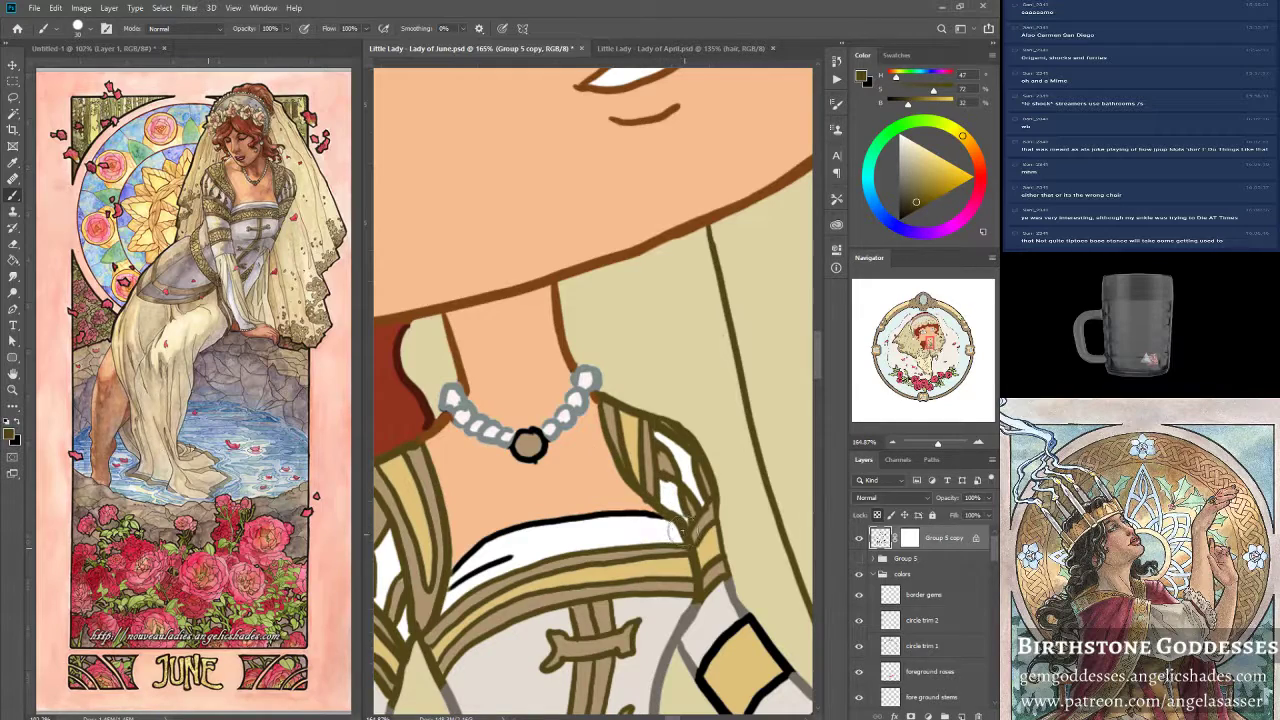
mouse_move(527, 447)
mouse_down()
mouse_move(530, 432)
mouse_move(508, 453)
mouse_move(553, 438)
mouse_up()
alt+click(500, 445)
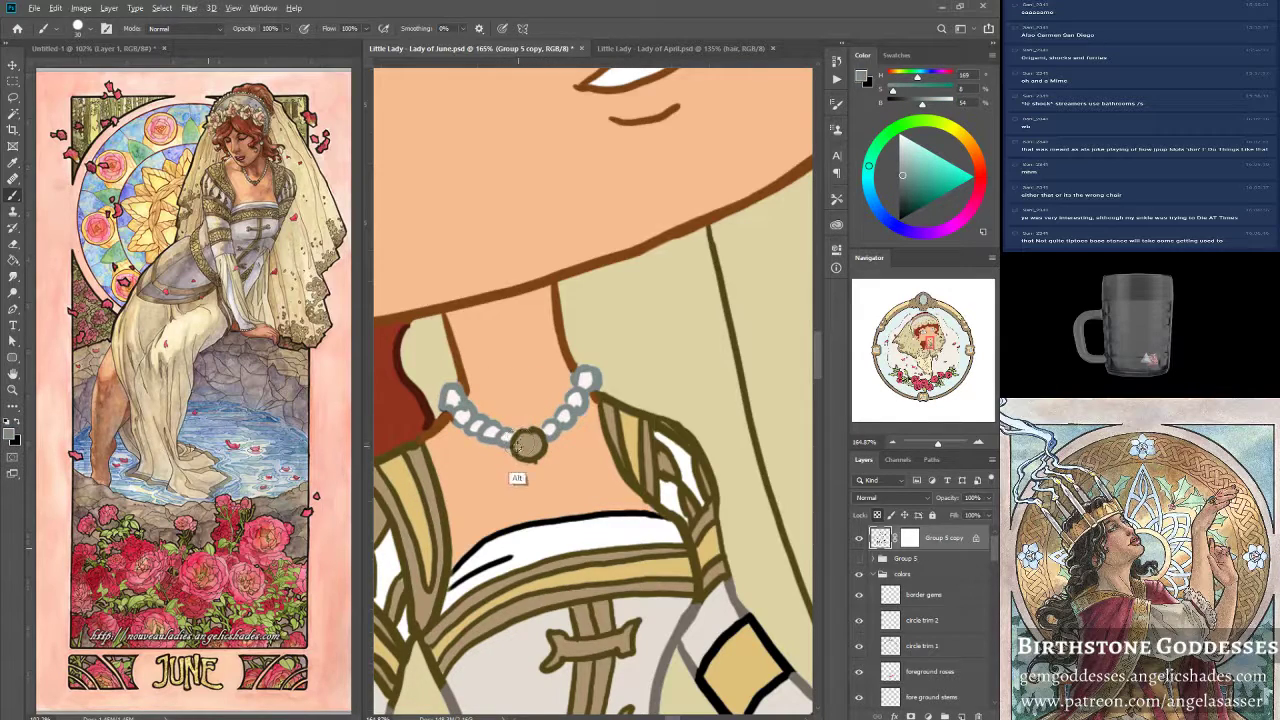
alt+click(518, 463)
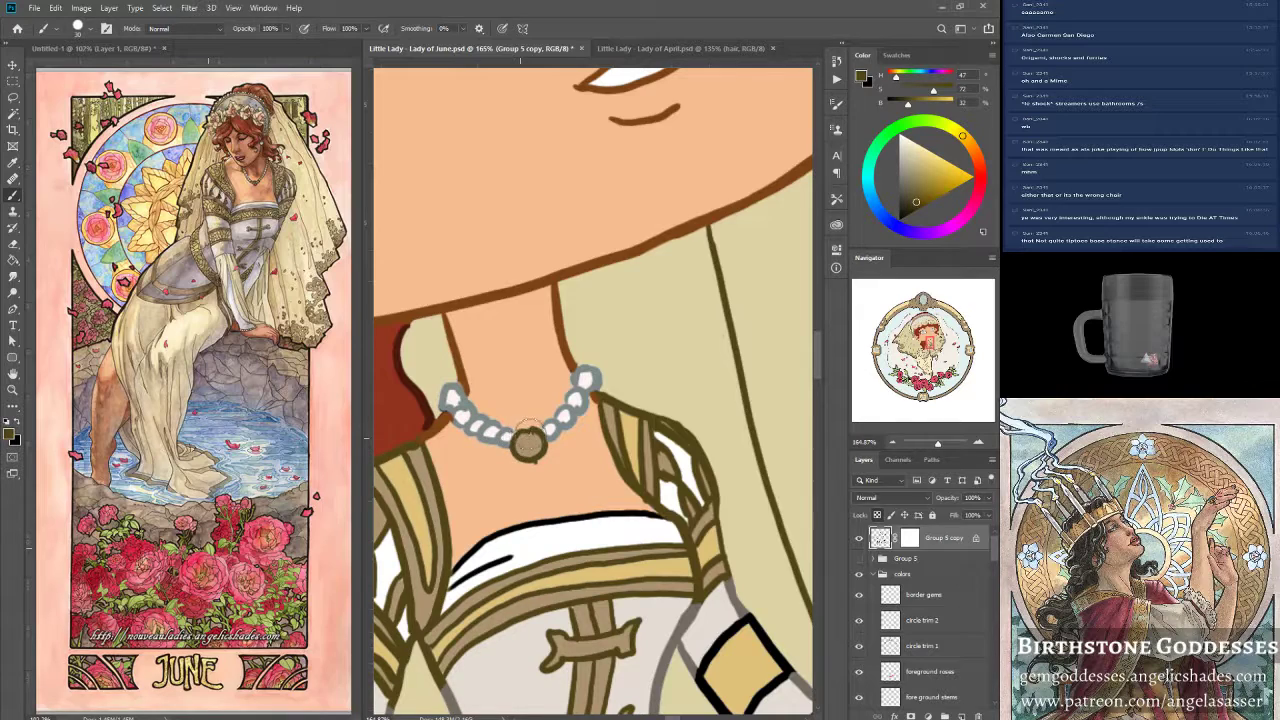
Sample the necklace's grey to retouch the pearls' outline, and sample dark olive for the neighbouring sleeve trim line.
alt+click(449, 404)
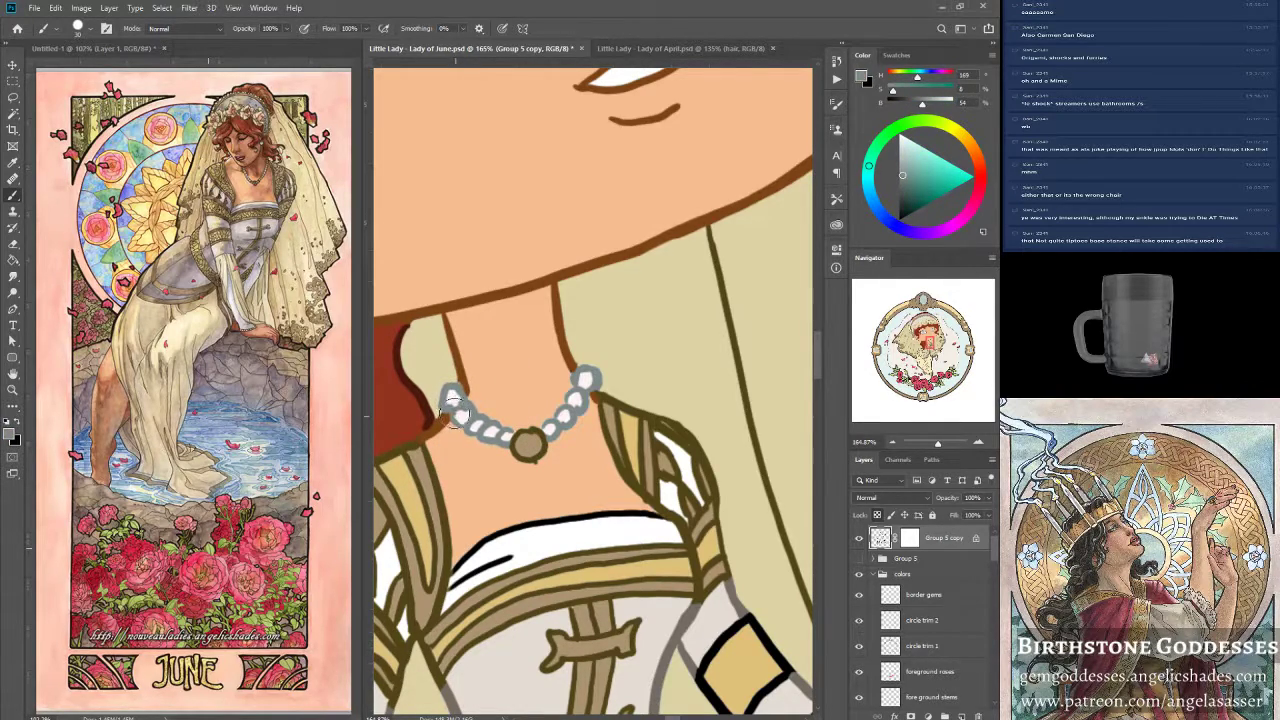
alt+click(405, 445)
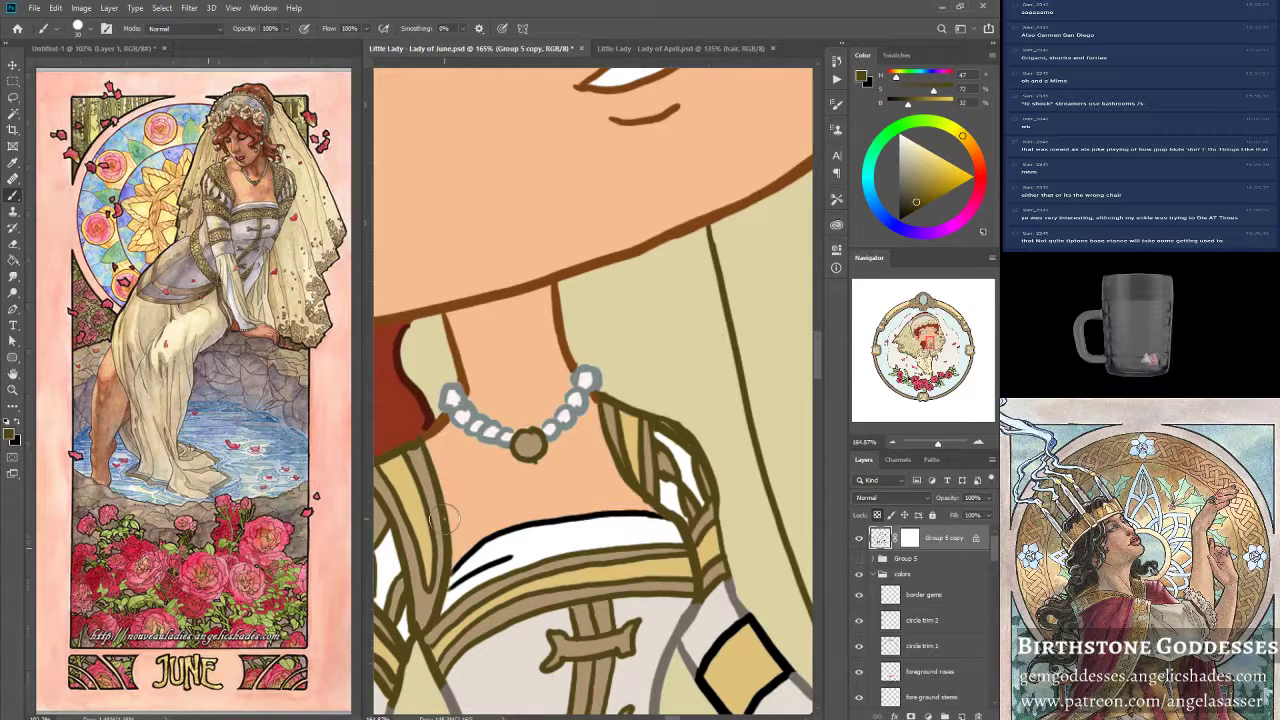
drag(936, 440, 931, 444)
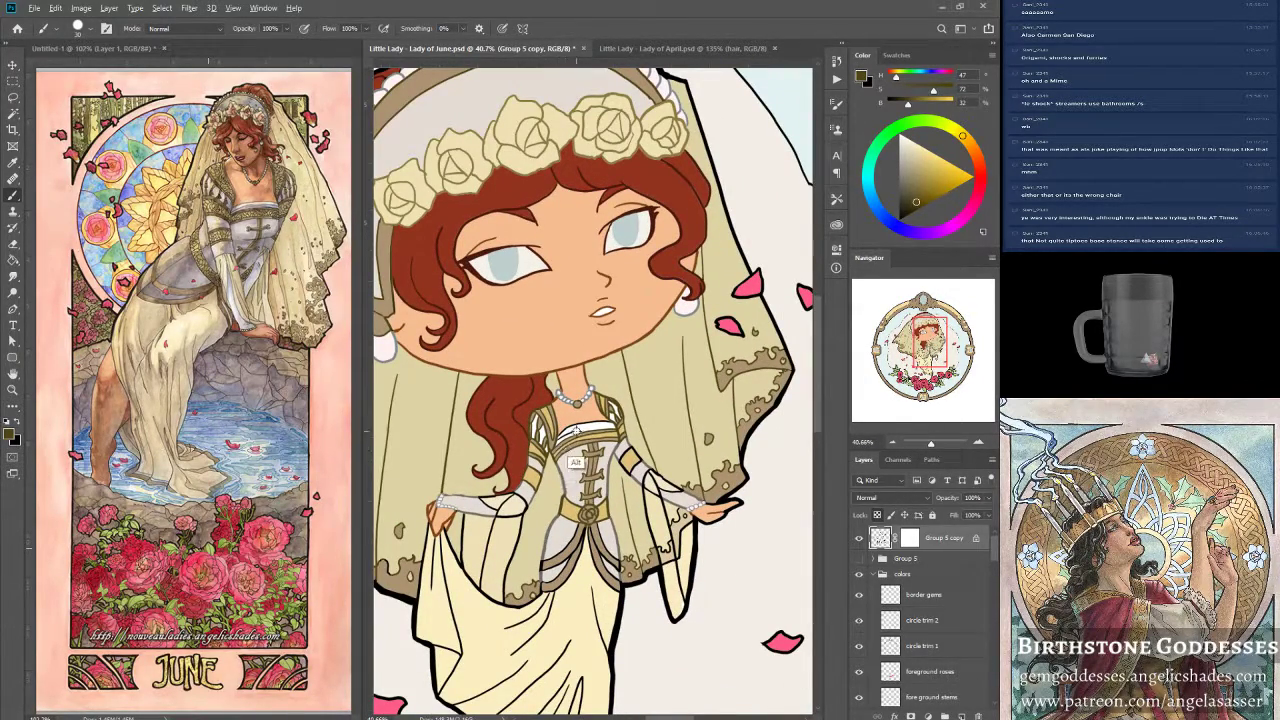
Pick a neutral grey, and sample the bodice's grey-brown and the trim's dark olive to retouch the bodice and trim lines.
key(x)
drag(911, 172, 894, 170)
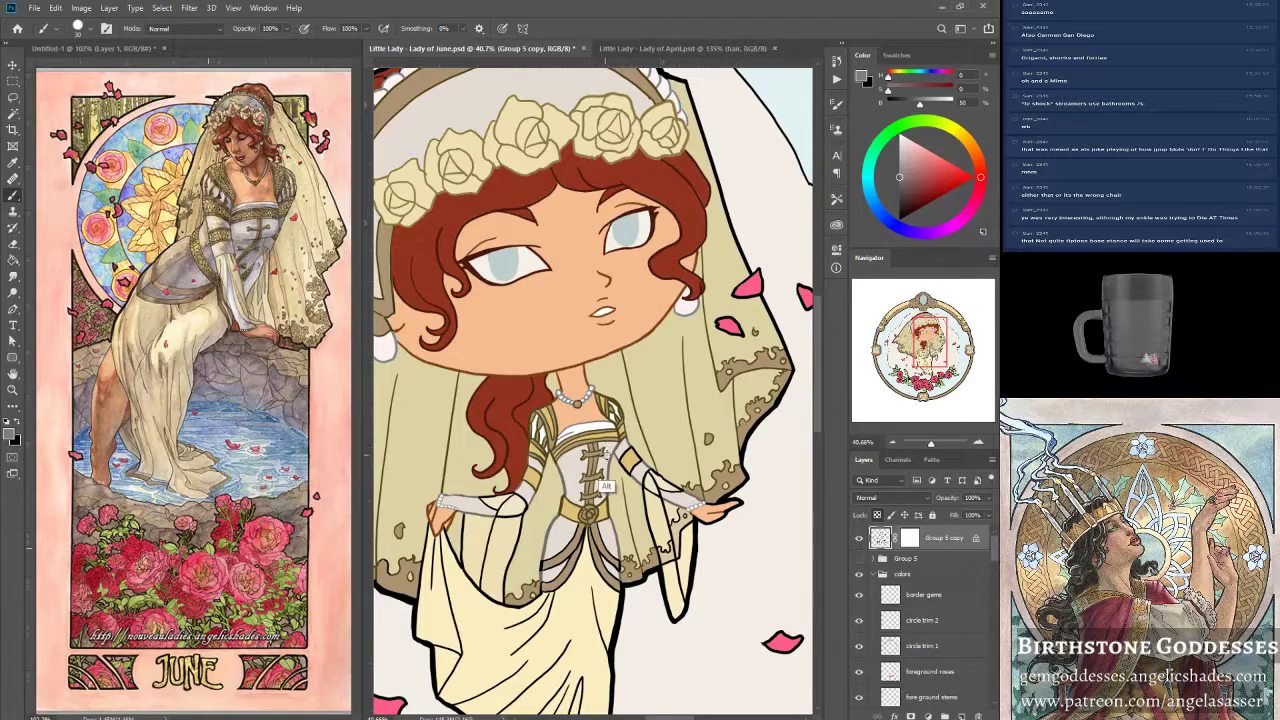
alt+click(612, 492)
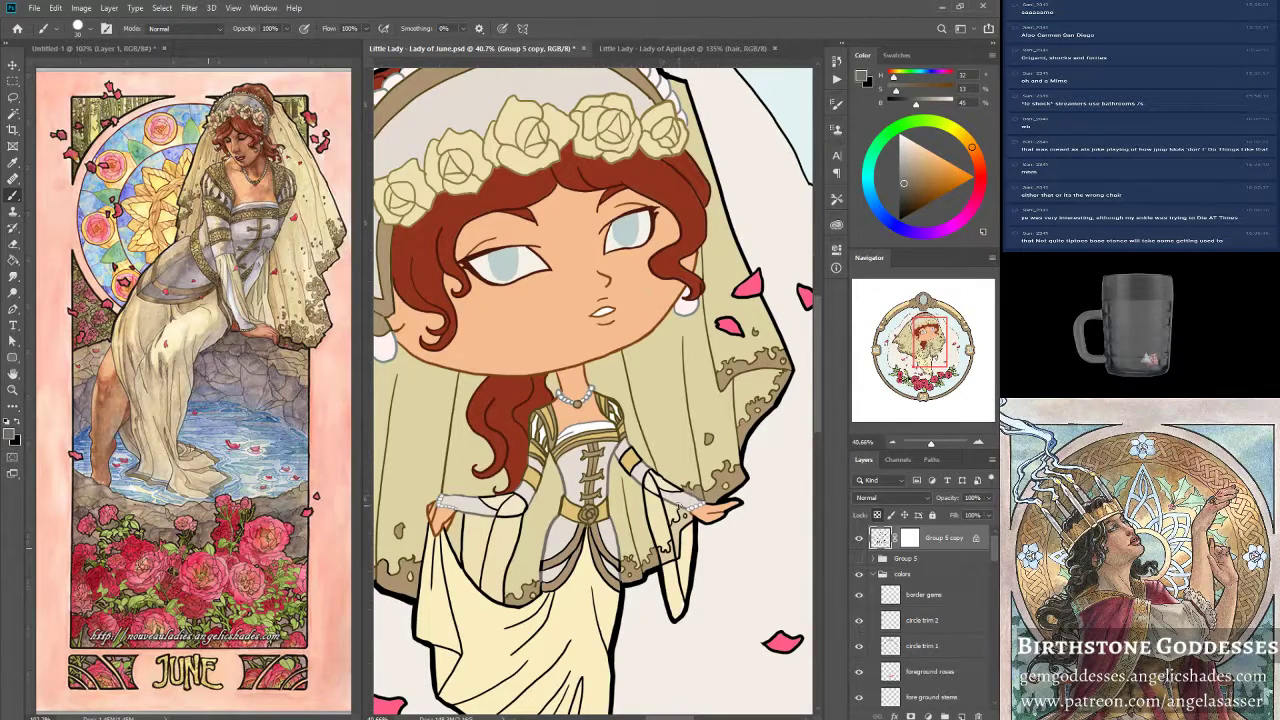
alt+click(540, 476)
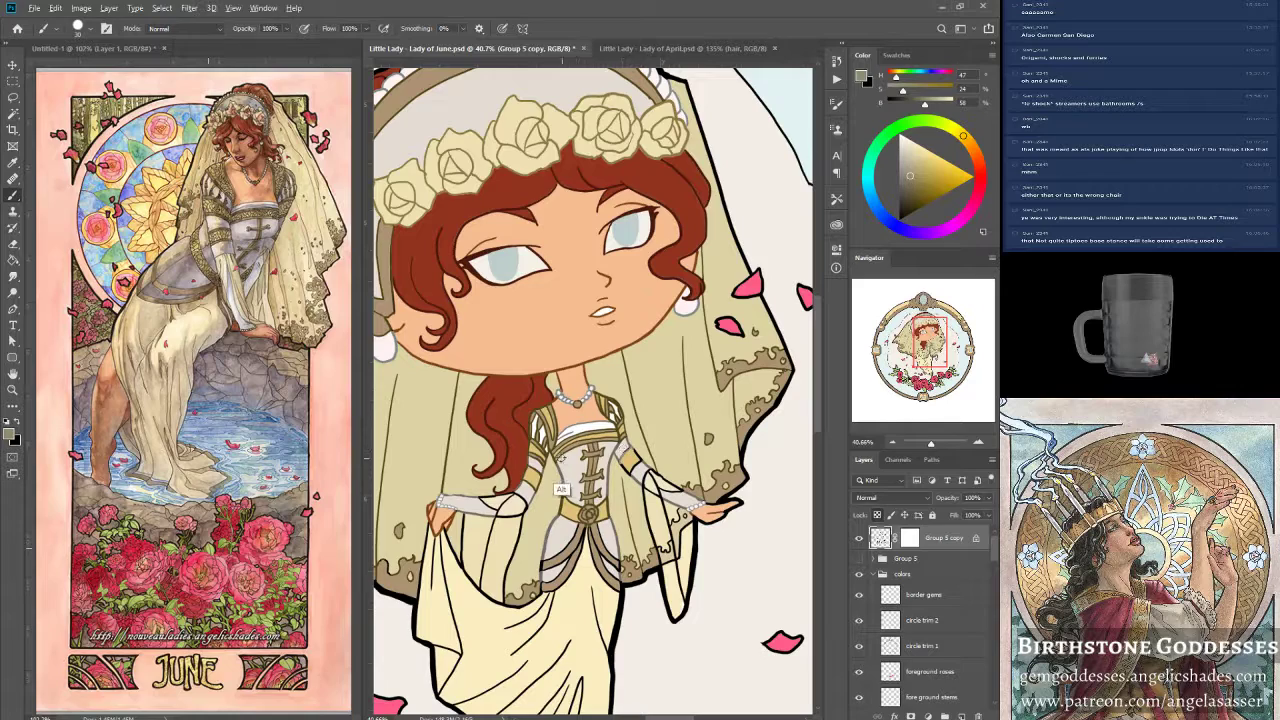
alt+click(544, 456)
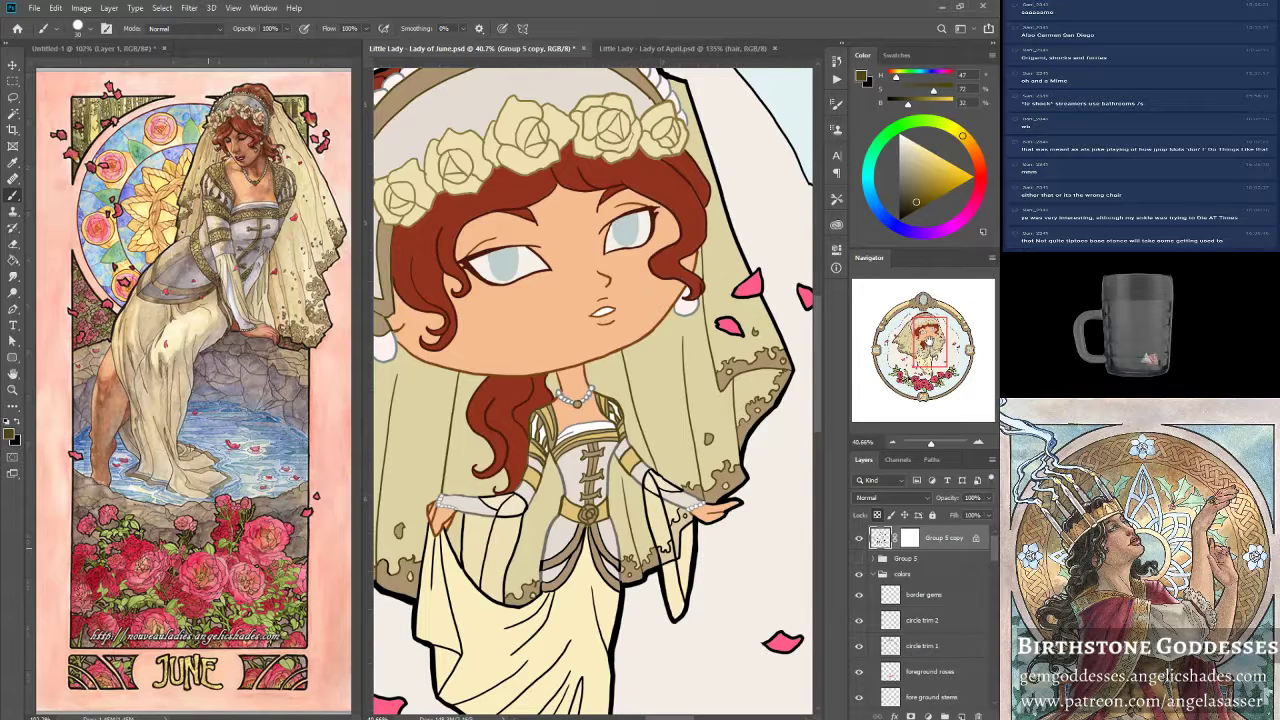
Lasso-select the black lines of the raised skirt folds and the draped sleeve beside the lifted hand on the Group 5 copy layer.
drag(928, 341, 926, 349)
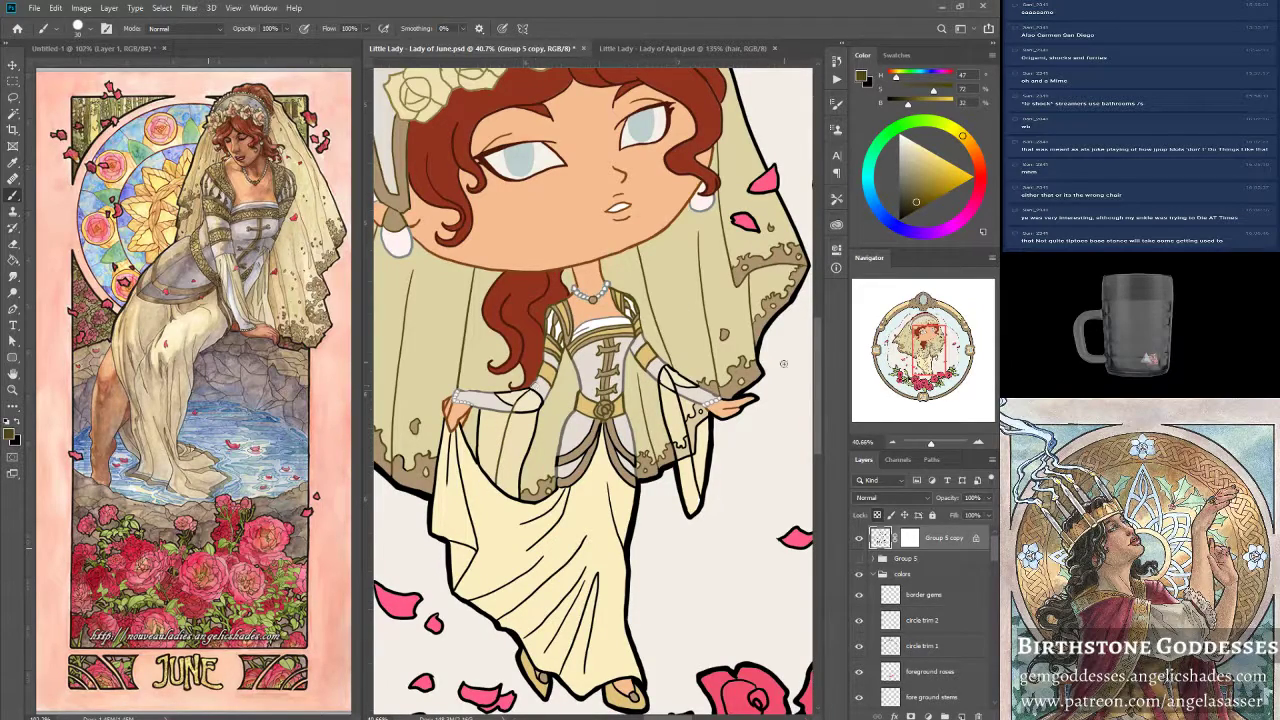
mouse_move(938, 447)
mouse_down()
mouse_move(955, 445)
mouse_move(918, 447)
mouse_up()
drag(930, 350, 925, 350)
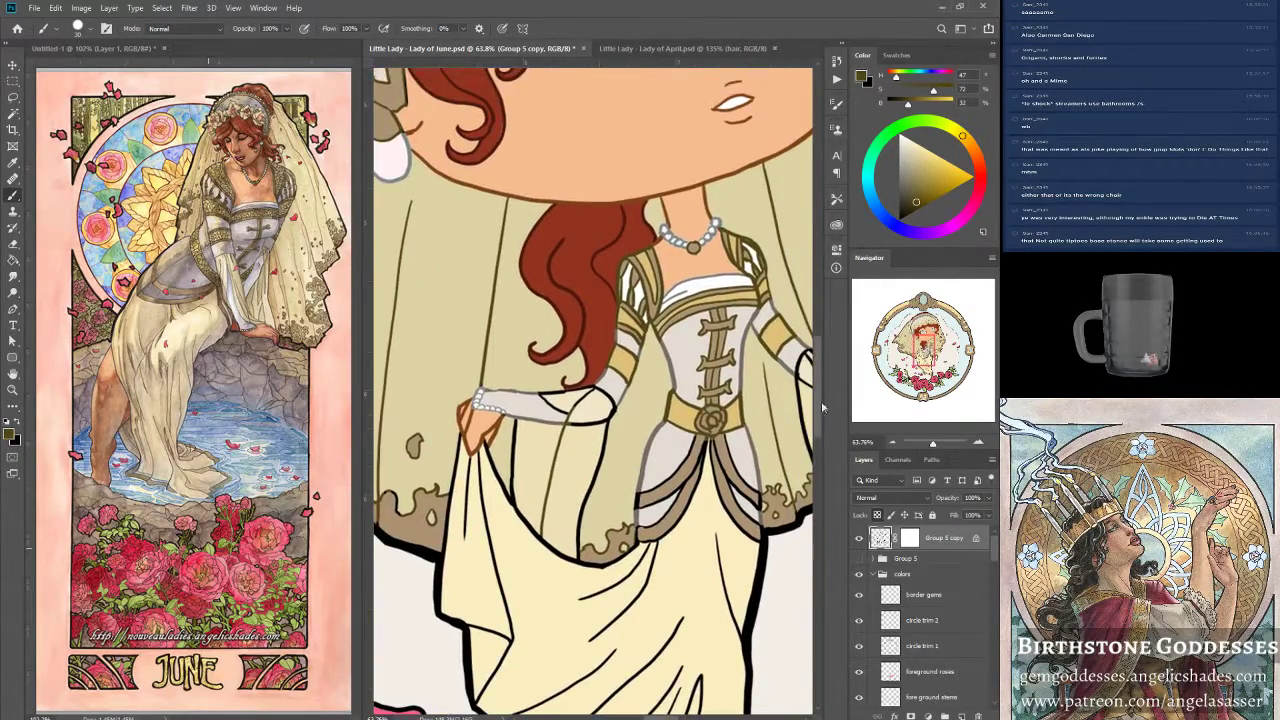
click(14, 100)
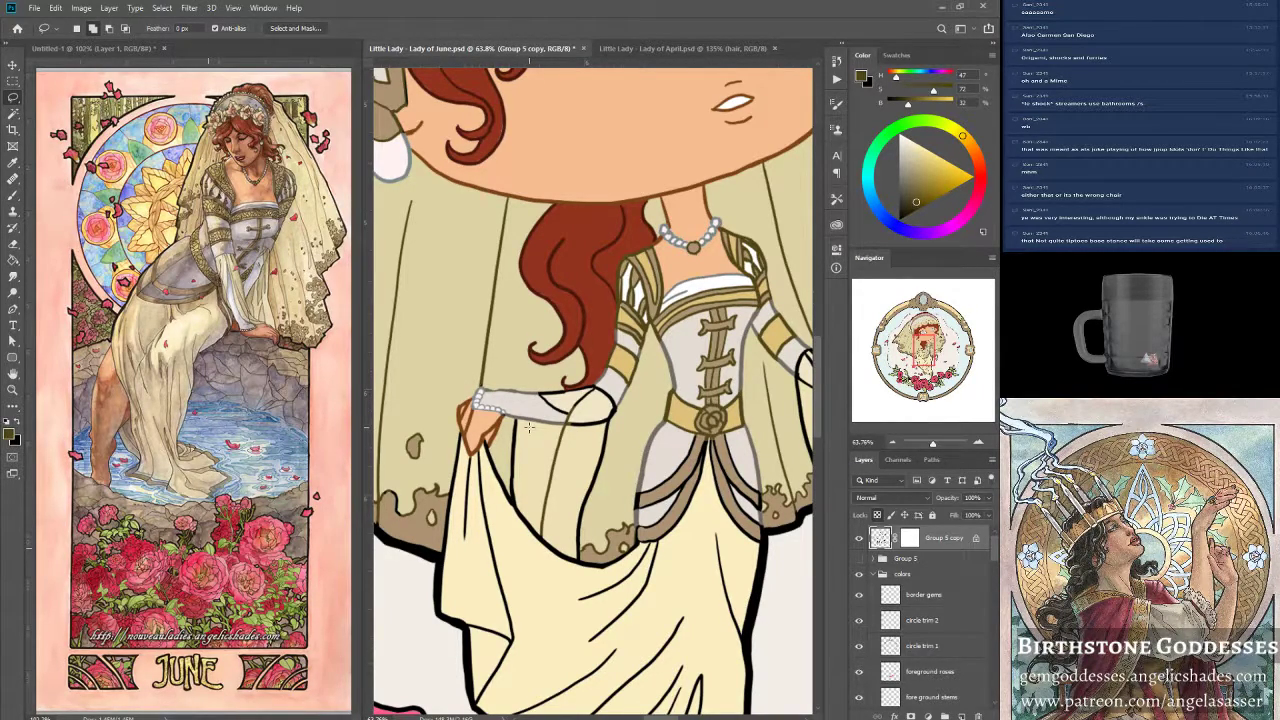
drag(538, 390, 560, 416)
drag(484, 437, 477, 452)
drag(442, 525, 441, 547)
mouse_move(516, 660)
mouse_down()
mouse_move(514, 578)
mouse_move(486, 503)
mouse_move(552, 632)
mouse_move(574, 631)
mouse_move(587, 656)
mouse_move(643, 609)
mouse_move(664, 543)
mouse_up()
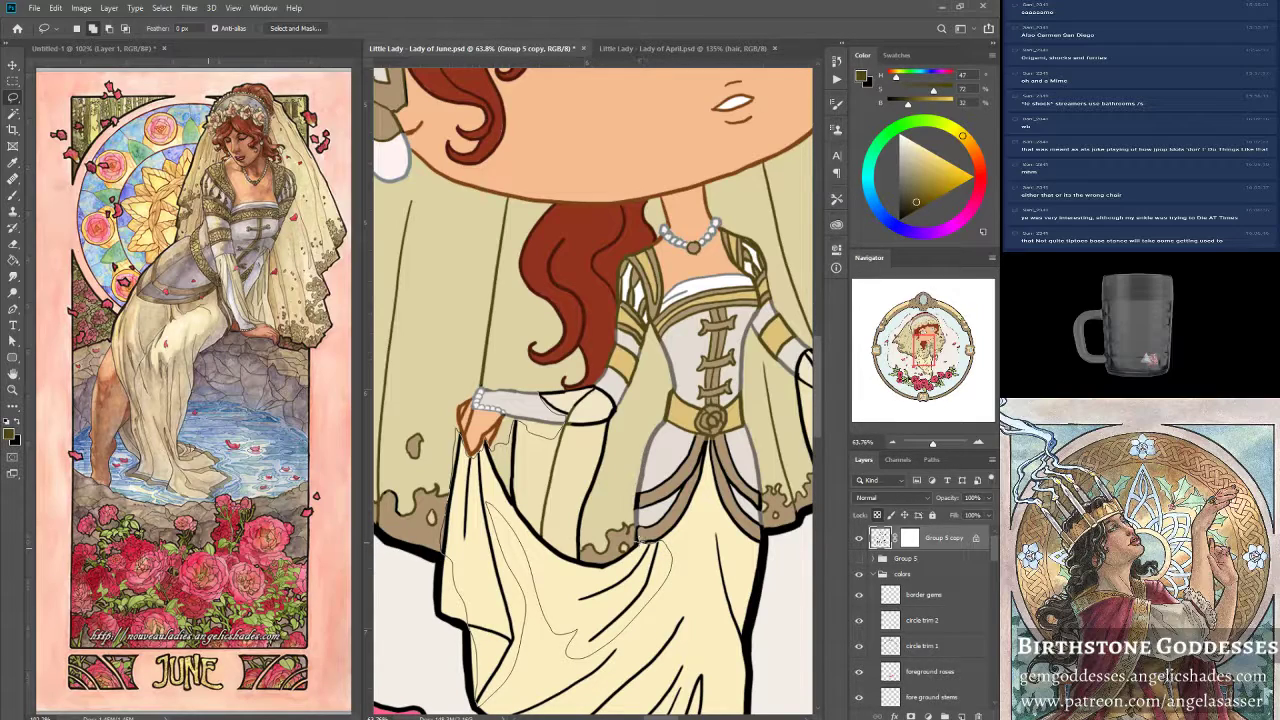
drag(612, 552, 594, 556)
drag(594, 482, 606, 434)
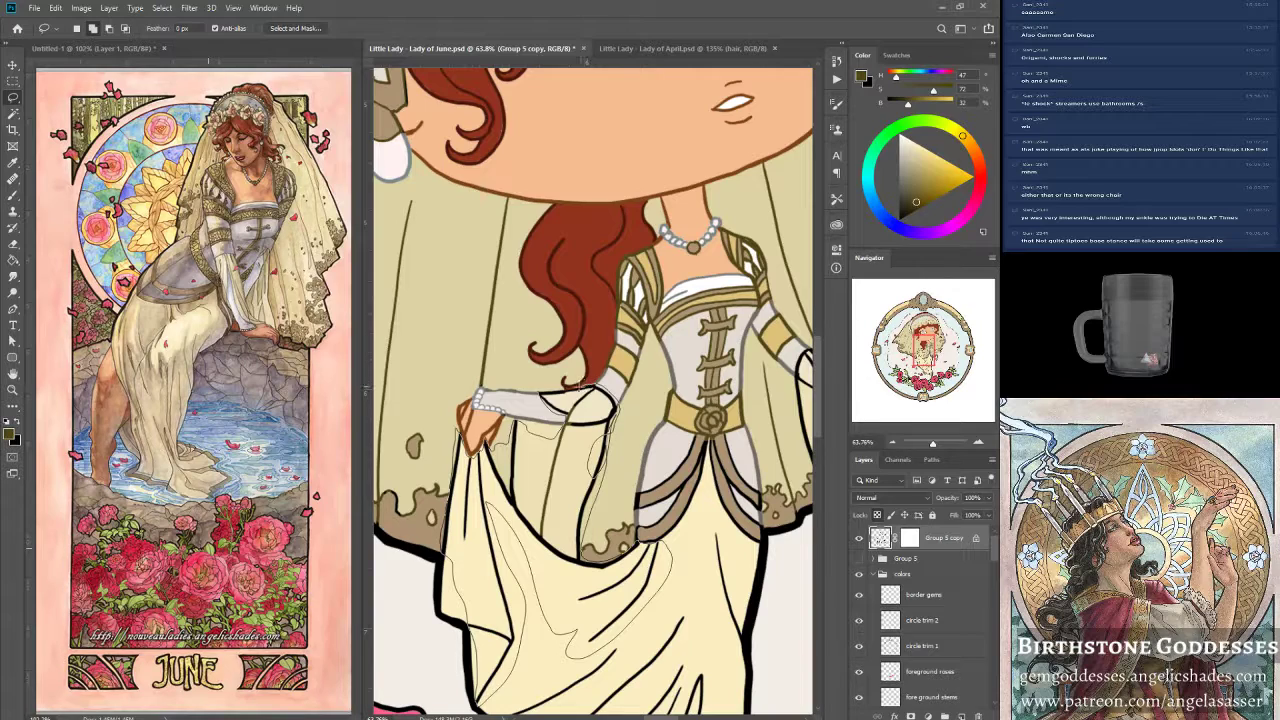
drag(540, 392, 538, 394)
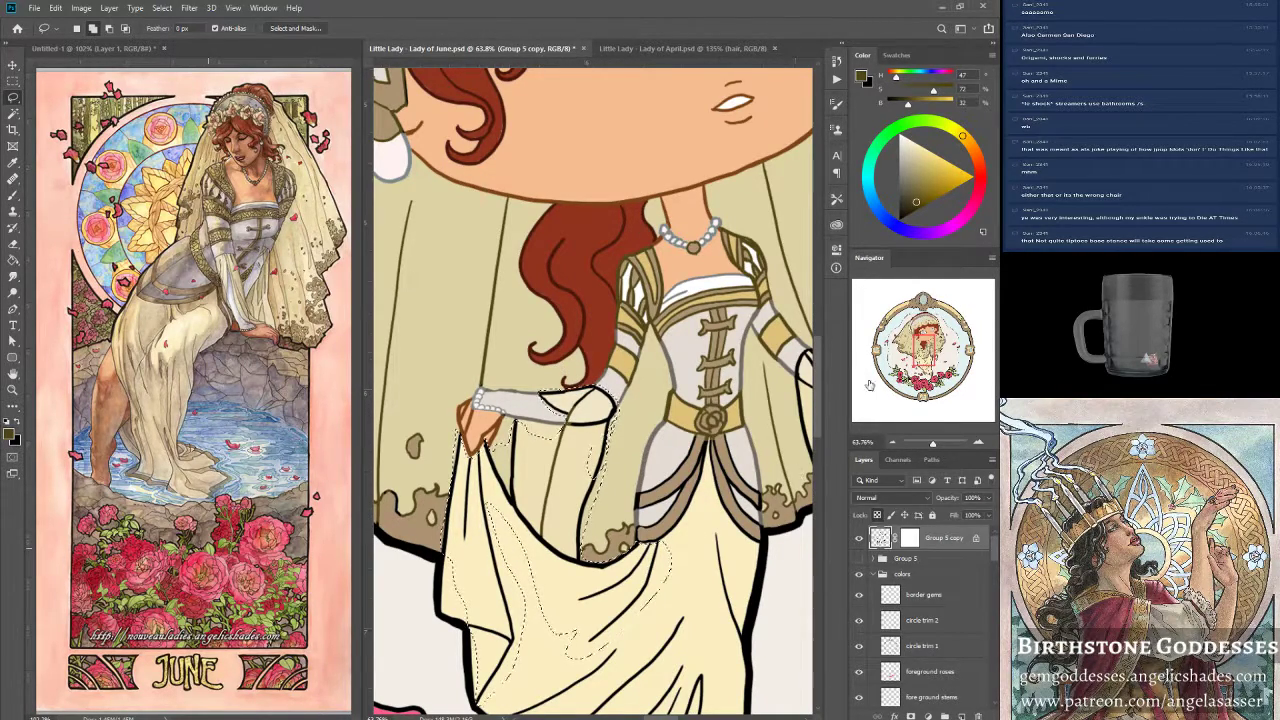
Add the fold lines of the lower skirt down to the hem and up to the hip to the lasso selection.
mouse_move(706, 525)
mouse_down()
mouse_move(690, 389)
mouse_move(630, 325)
mouse_move(656, 313)
mouse_up()
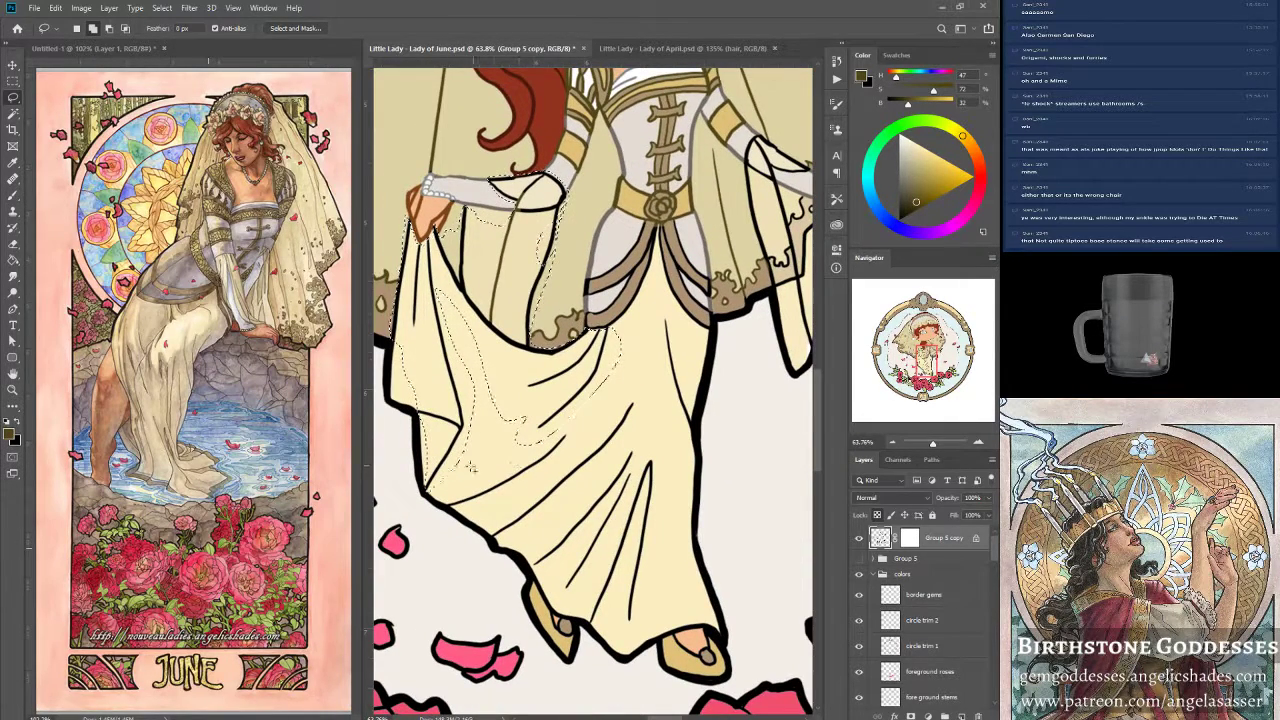
mouse_move(447, 500)
mouse_down()
mouse_move(538, 483)
mouse_move(588, 420)
mouse_move(479, 459)
mouse_move(447, 502)
mouse_move(490, 519)
mouse_move(500, 541)
mouse_move(584, 488)
mouse_move(643, 412)
mouse_move(606, 393)
mouse_up()
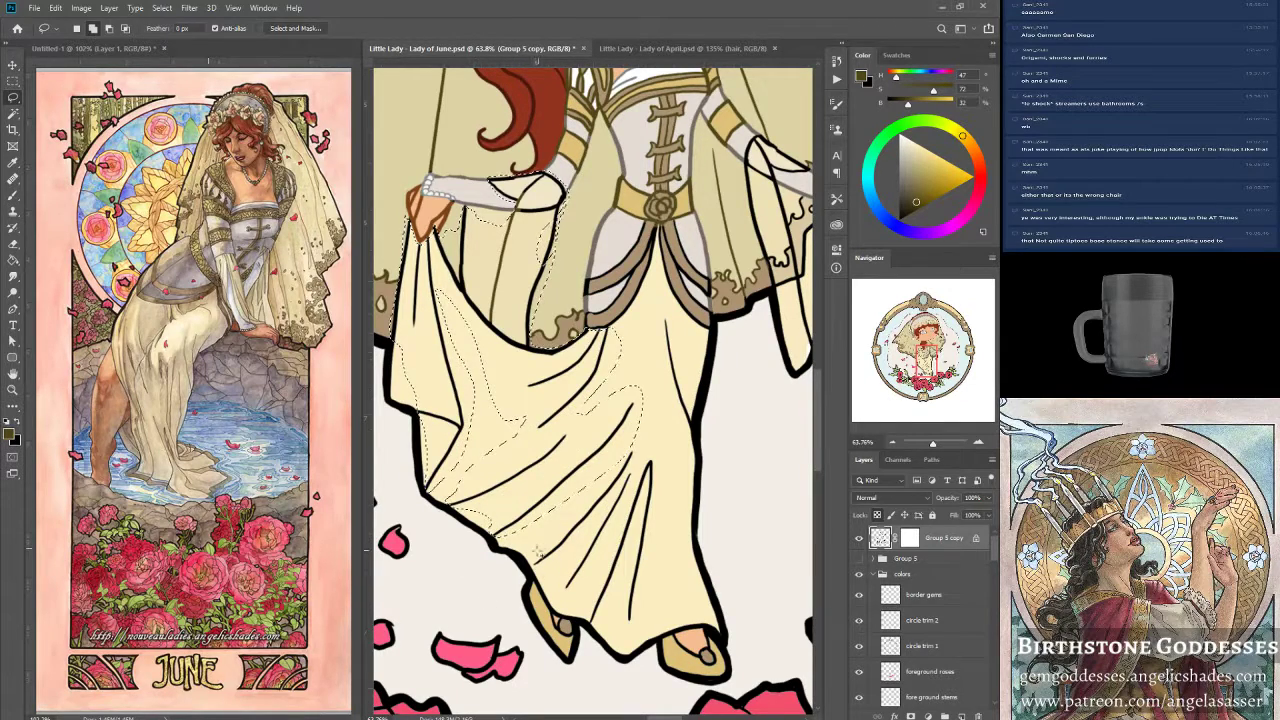
mouse_move(535, 568)
mouse_down()
mouse_move(593, 615)
mouse_move(588, 630)
mouse_move(645, 628)
mouse_move(655, 418)
mouse_move(580, 392)
mouse_move(552, 524)
mouse_up()
mouse_move(541, 573)
mouse_down()
mouse_move(584, 524)
mouse_move(618, 564)
mouse_move(624, 480)
mouse_up()
mouse_move(661, 311)
mouse_down()
mouse_move(664, 396)
mouse_move(681, 438)
mouse_move(689, 384)
mouse_move(672, 321)
mouse_move(658, 338)
mouse_move(681, 445)
mouse_move(694, 429)
mouse_move(691, 340)
mouse_up()
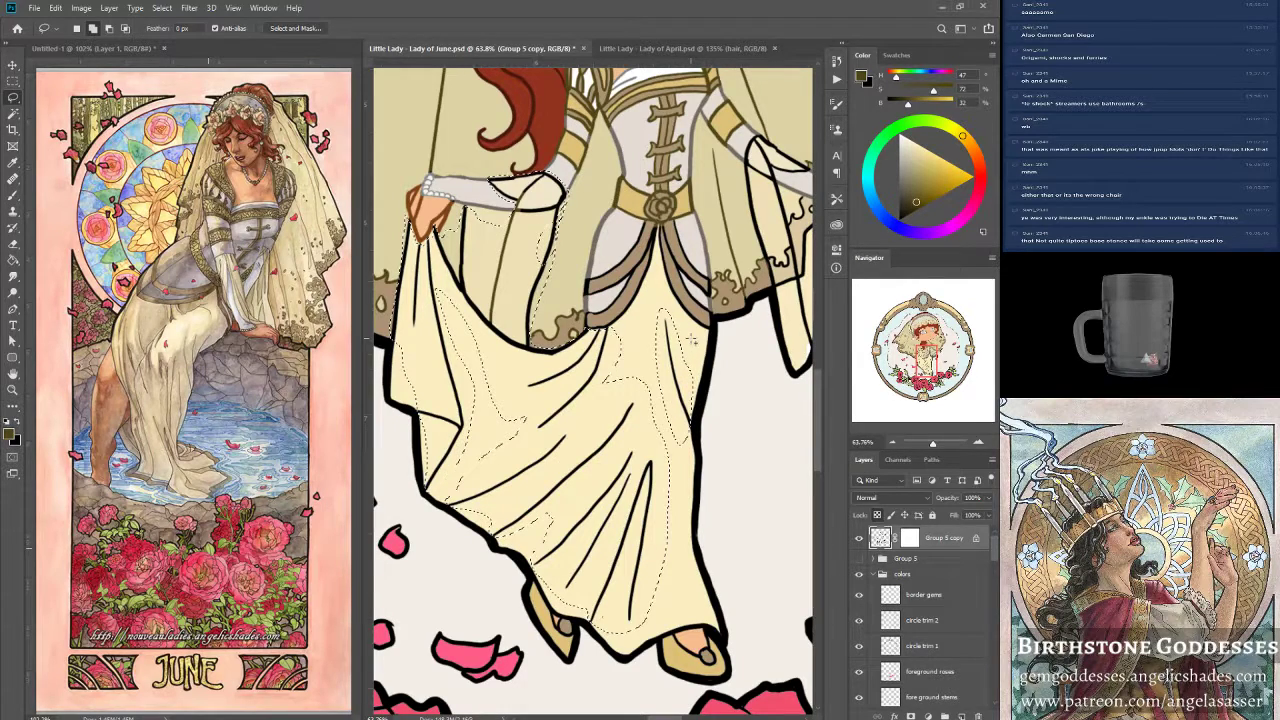
Extend the lasso selection over the remaining draped sleeve lines and the hanging sleeve of the outstretched arm.
drag(556, 218, 530, 343)
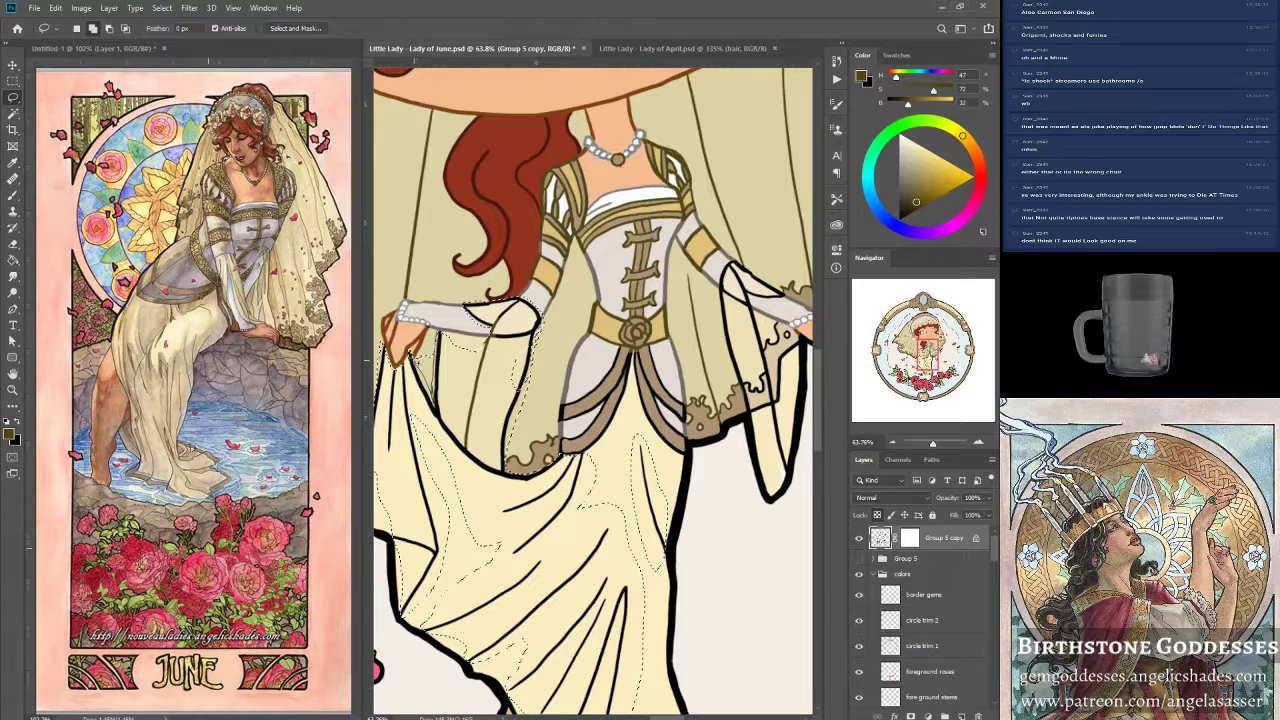
mouse_move(496, 501)
mouse_down()
mouse_move(540, 490)
mouse_move(518, 493)
mouse_up()
mouse_move(478, 433)
mouse_down()
mouse_move(446, 386)
mouse_move(440, 335)
mouse_up()
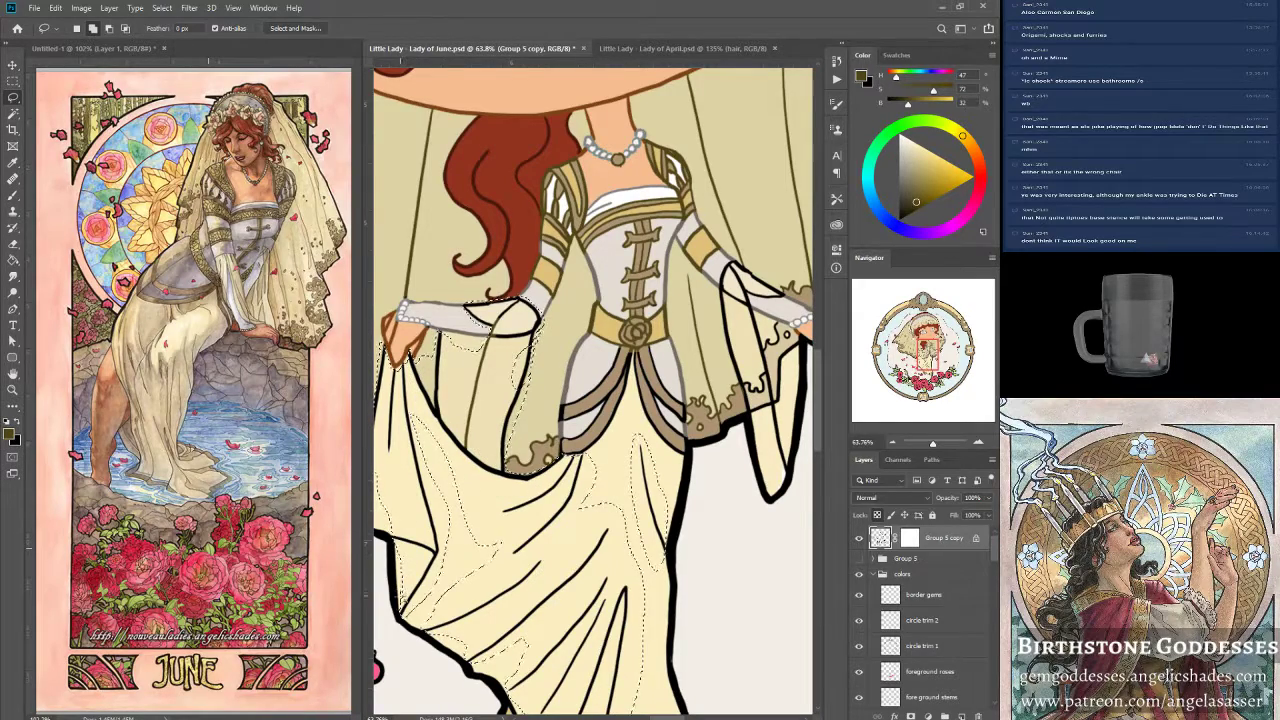
drag(931, 352, 937, 352)
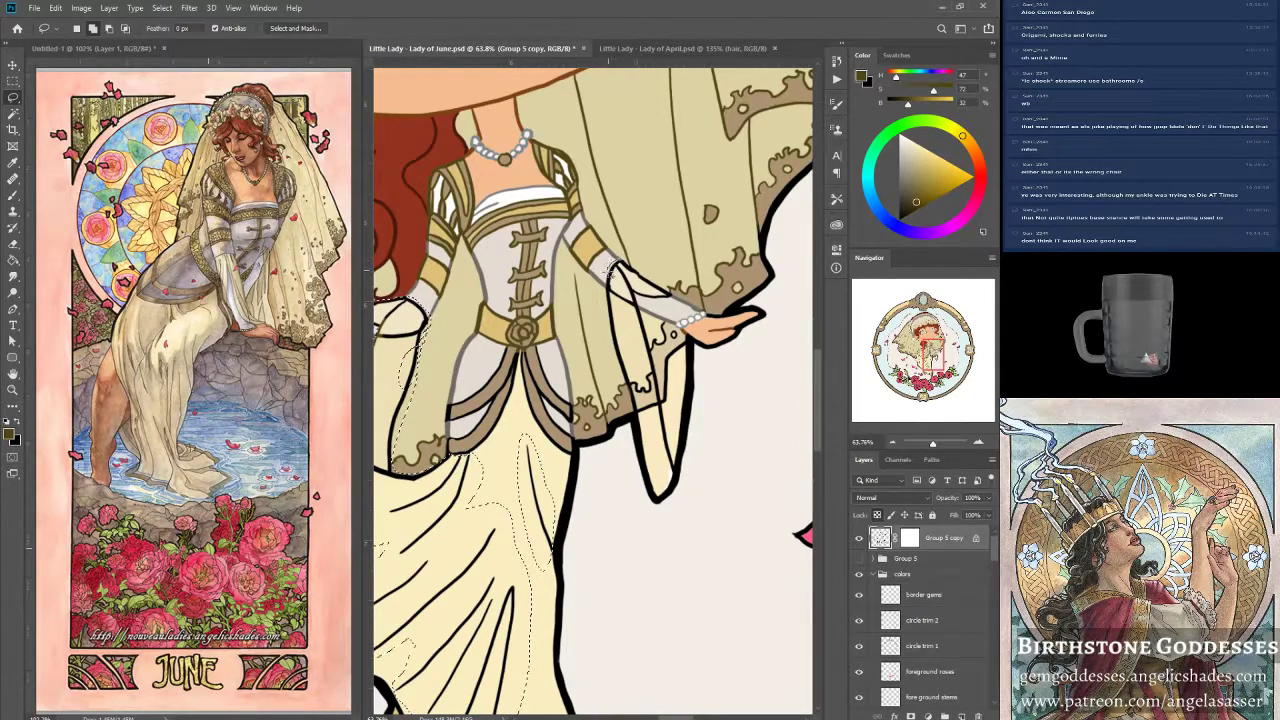
mouse_move(604, 290)
mouse_down()
mouse_move(661, 472)
mouse_move(676, 432)
mouse_move(677, 335)
mouse_up()
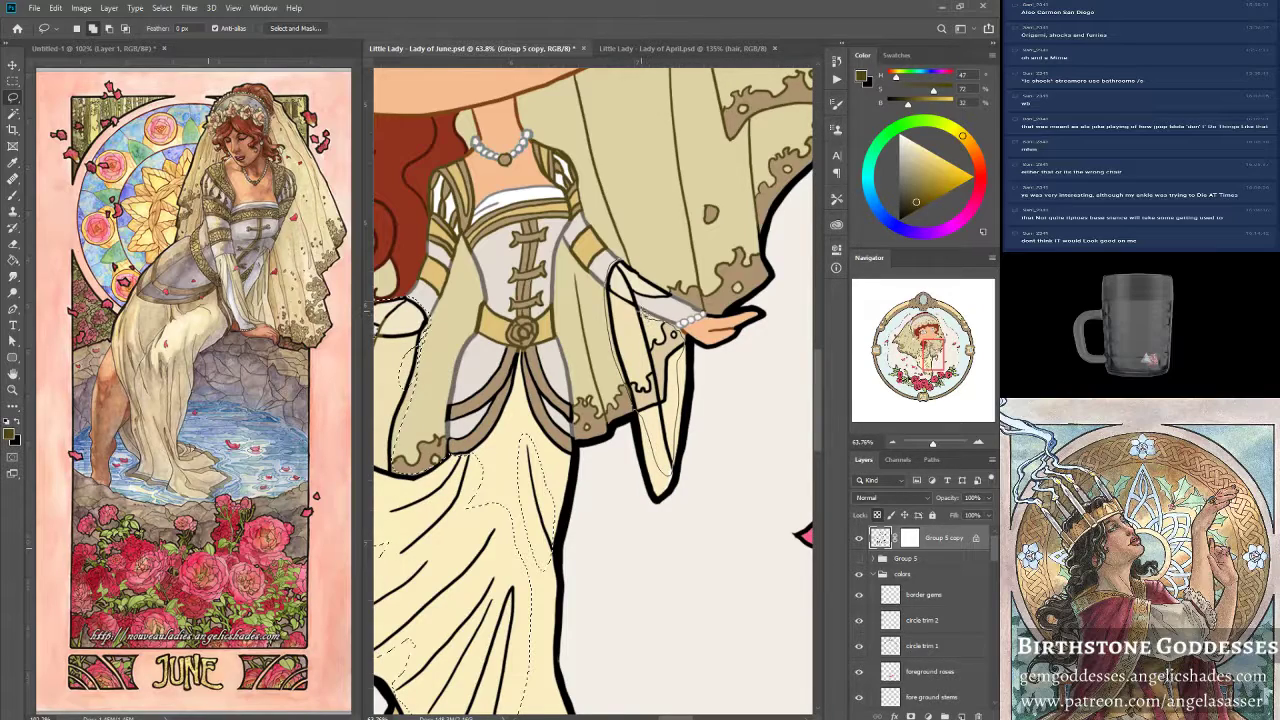
drag(620, 264, 620, 260)
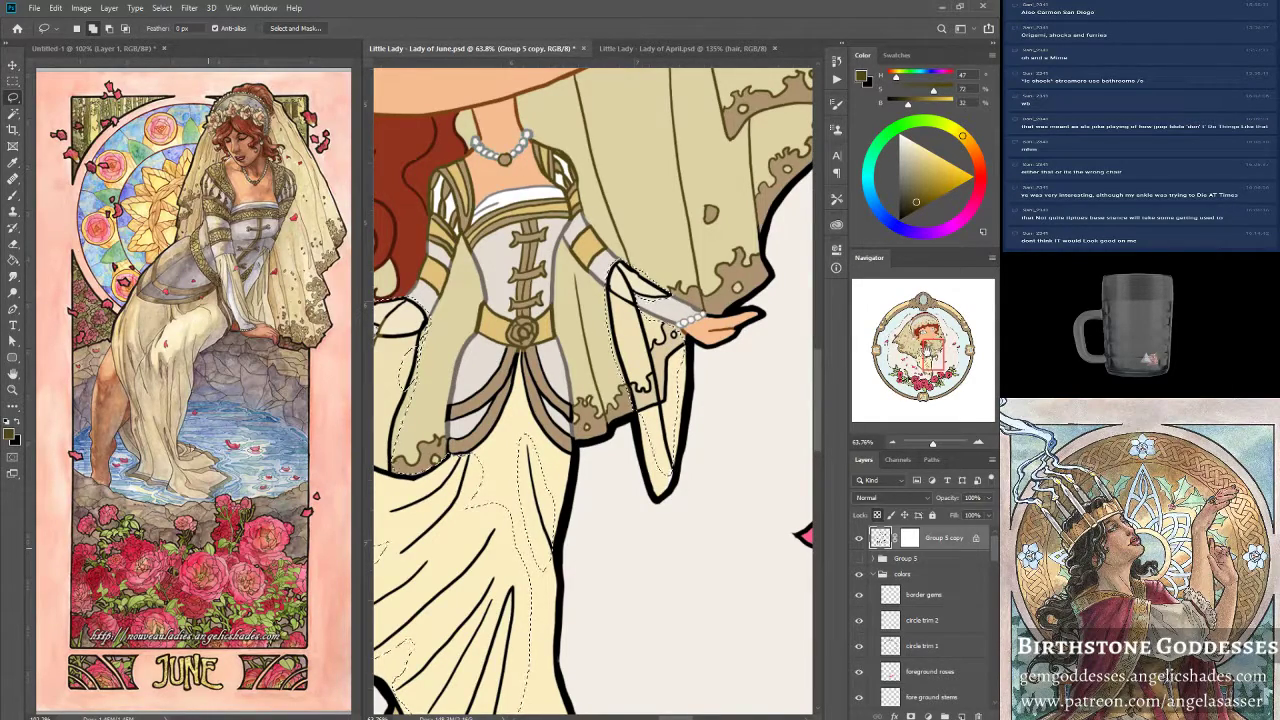
Fill the selected skirt and sleeve lines with the dark olive foreground colour.
mouse_move(931, 352)
mouse_down()
mouse_move(922, 357)
mouse_move(932, 354)
mouse_up()
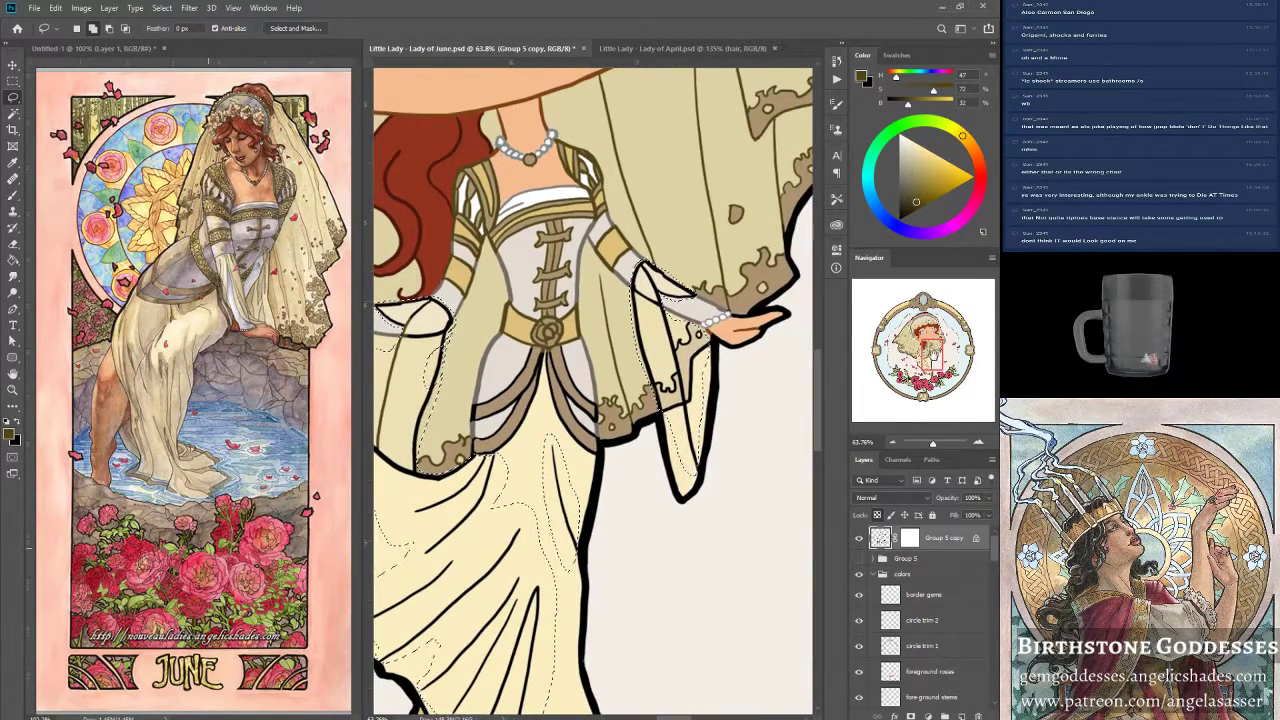
click(55, 8)
click(72, 204)
click(705, 427)
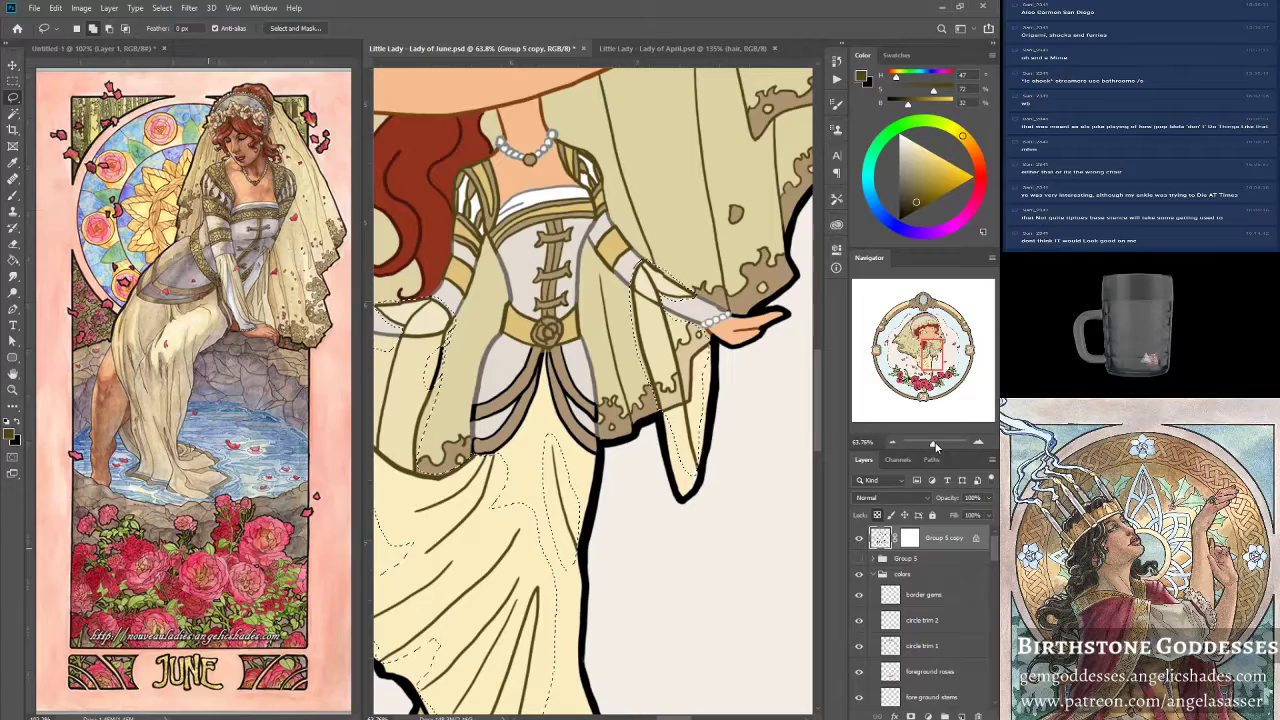
Clear the selection around the gown and save the Lady of June document.
drag(933, 441, 934, 447)
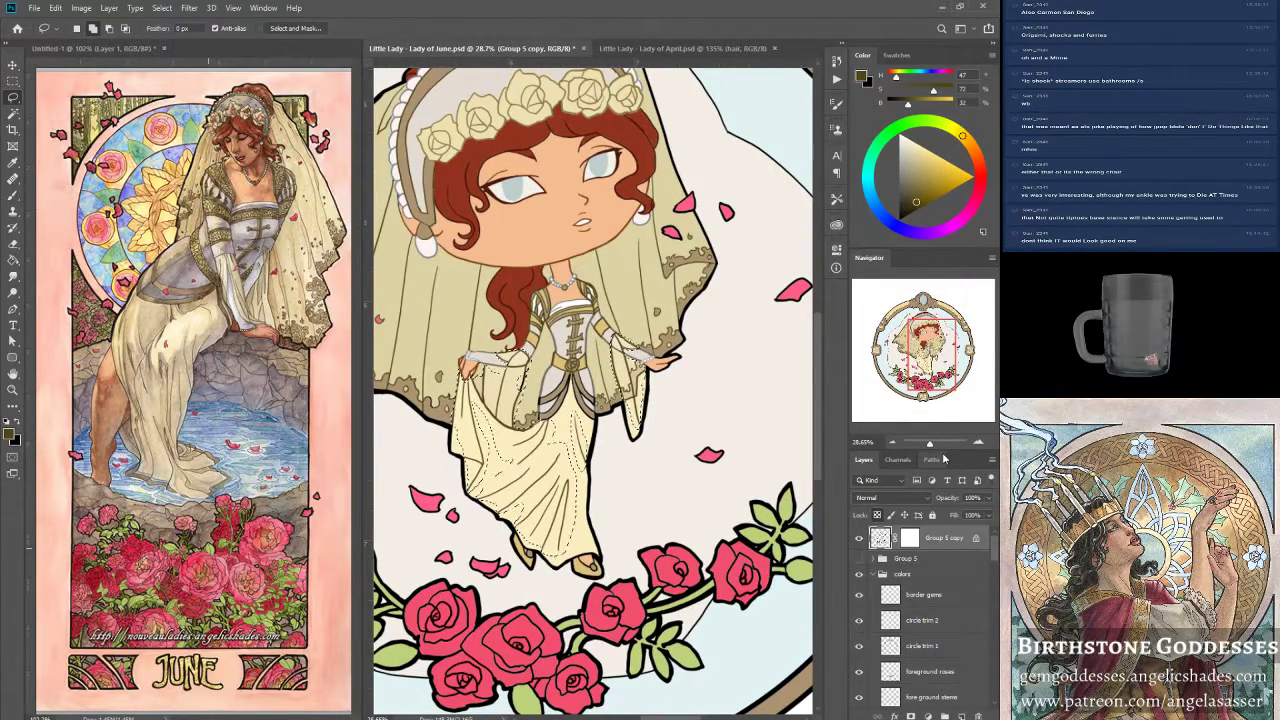
drag(922, 350, 912, 346)
key(ctrl+s)
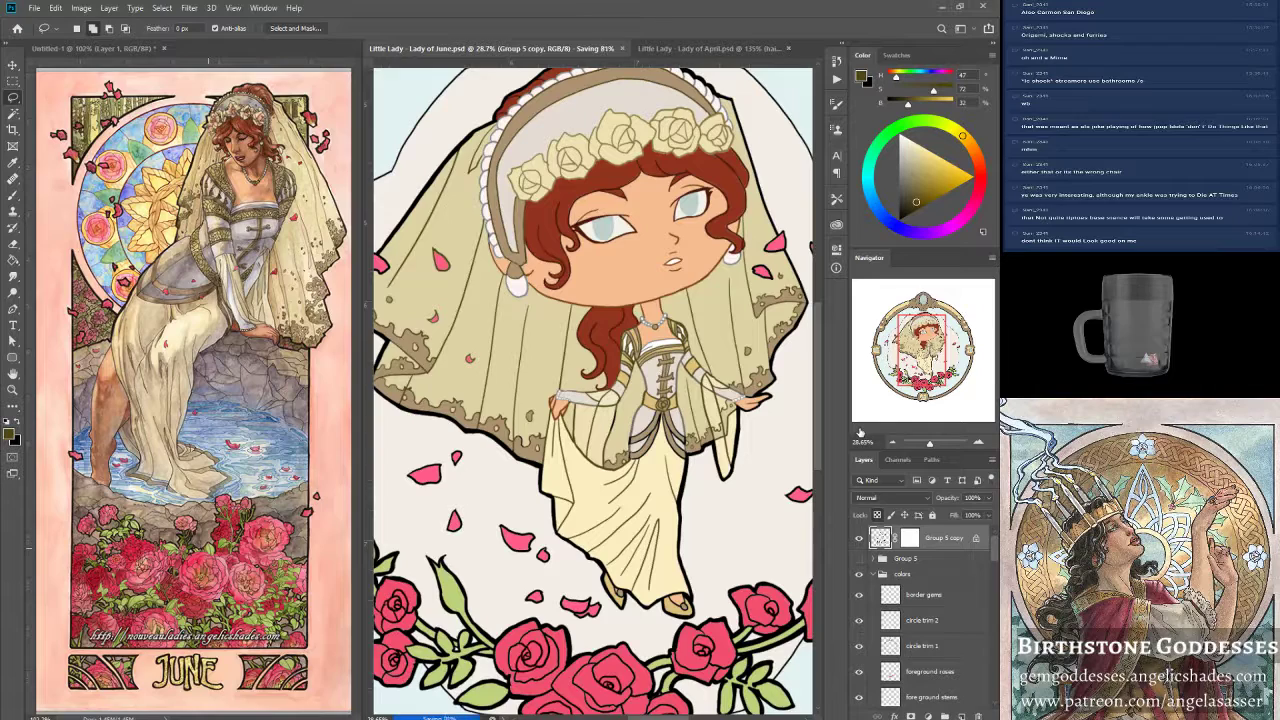
Brush dark olive over the leftover black line along the inner edge of the draped sleeve.
click(13, 389)
click(611, 416)
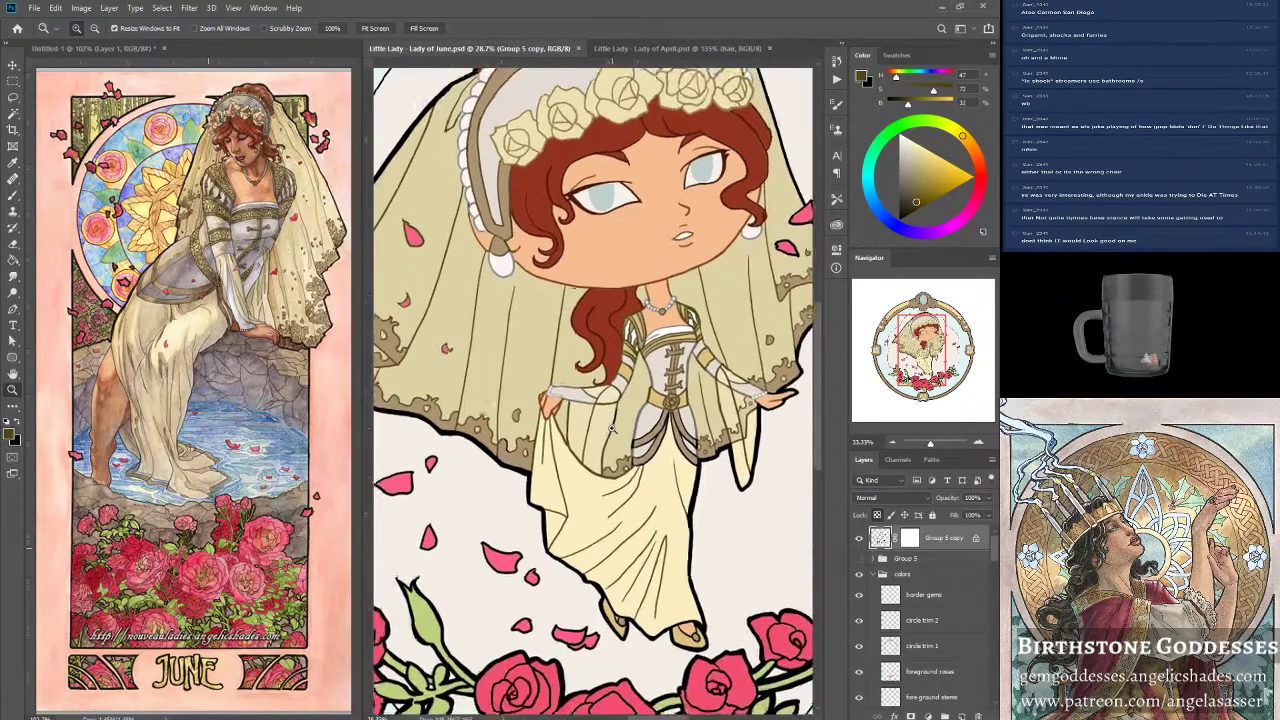
key(b)
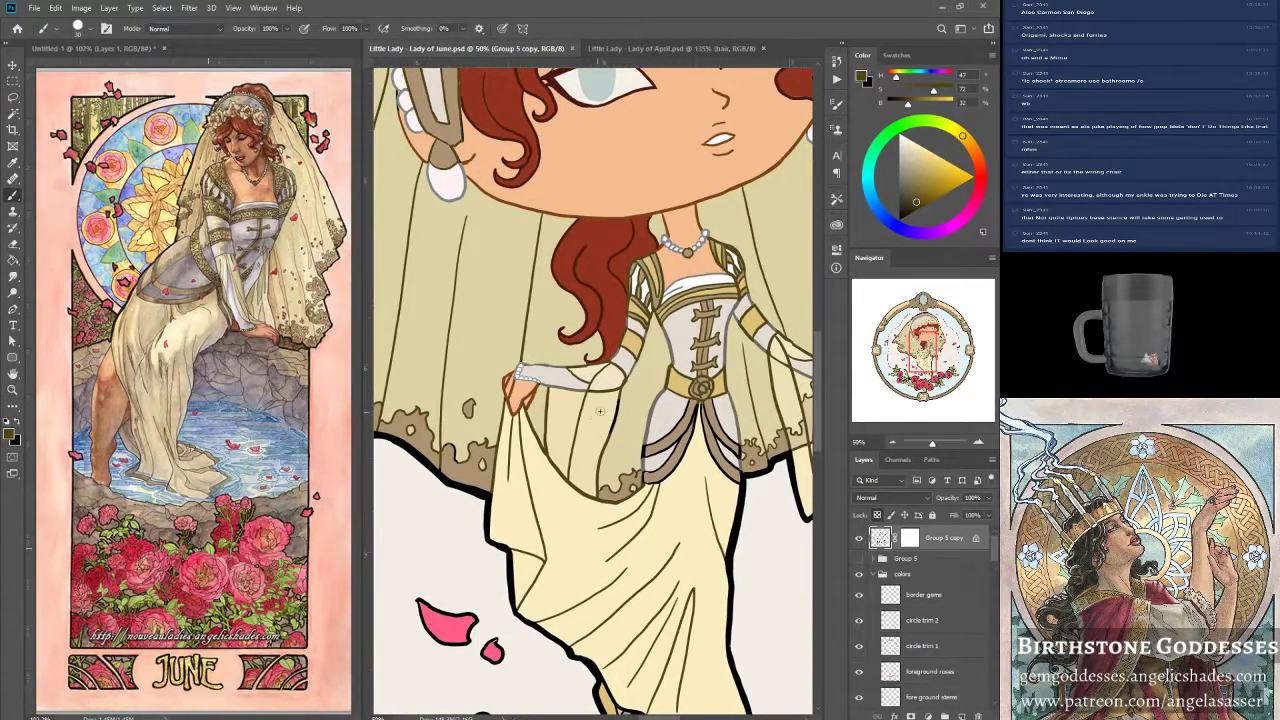
drag(617, 404, 599, 432)
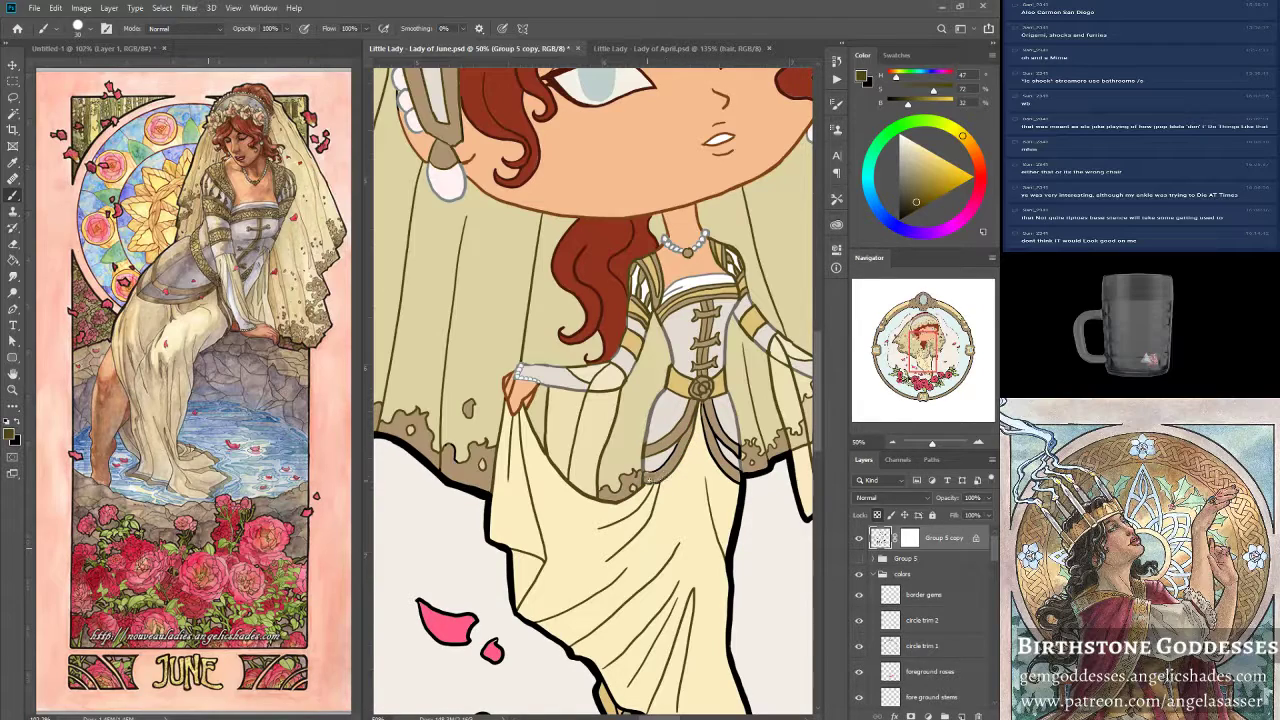
Sample the dress outline's grey-brown and retouch the hip outline and the underside of the fitted sleeve.
alt+click(649, 424)
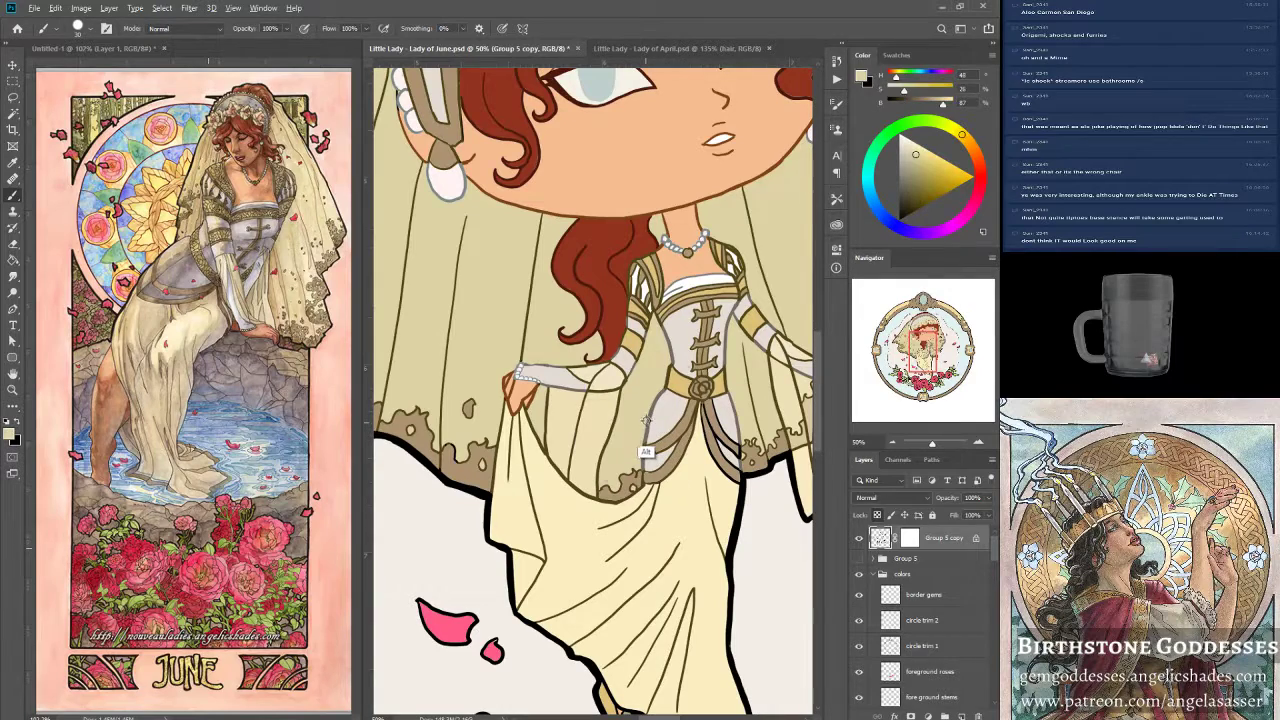
alt+click(648, 426)
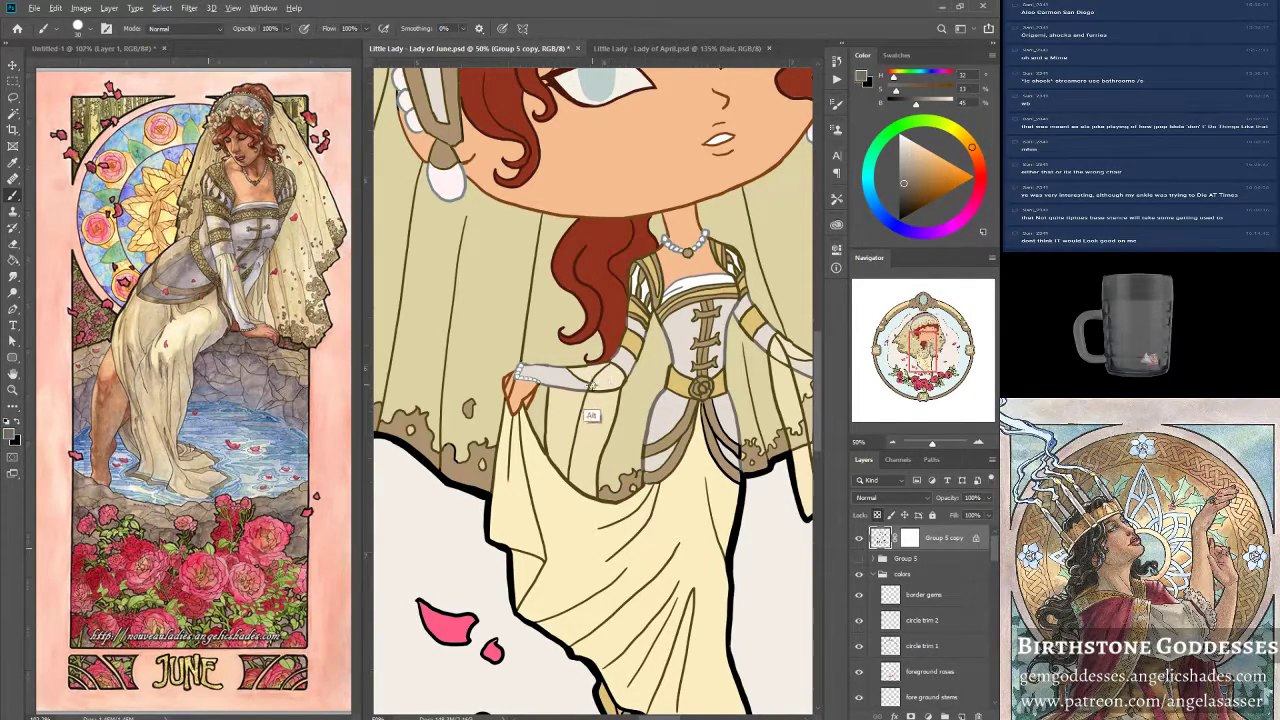
alt+click(561, 388)
Sample dark olive and grey-brown to recolour the remaining black lines of the hip trim and the adjoining dress outline.
alt+click(702, 410)
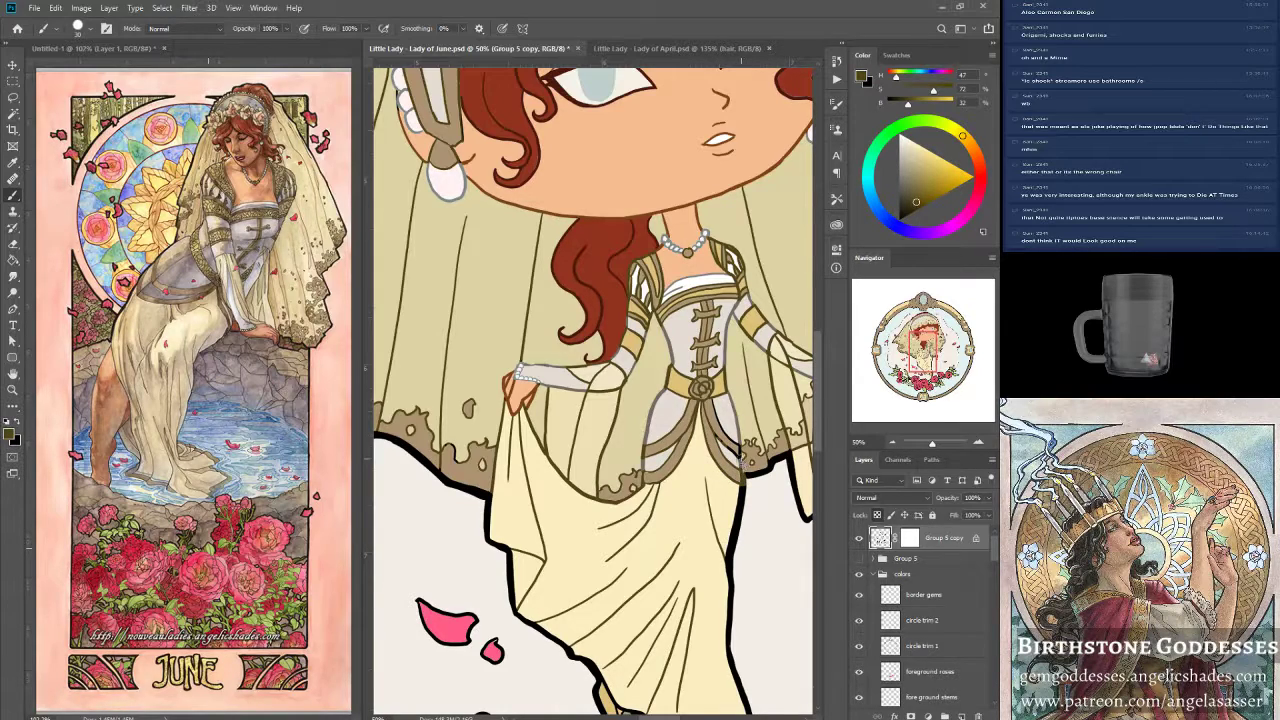
alt+click(734, 452)
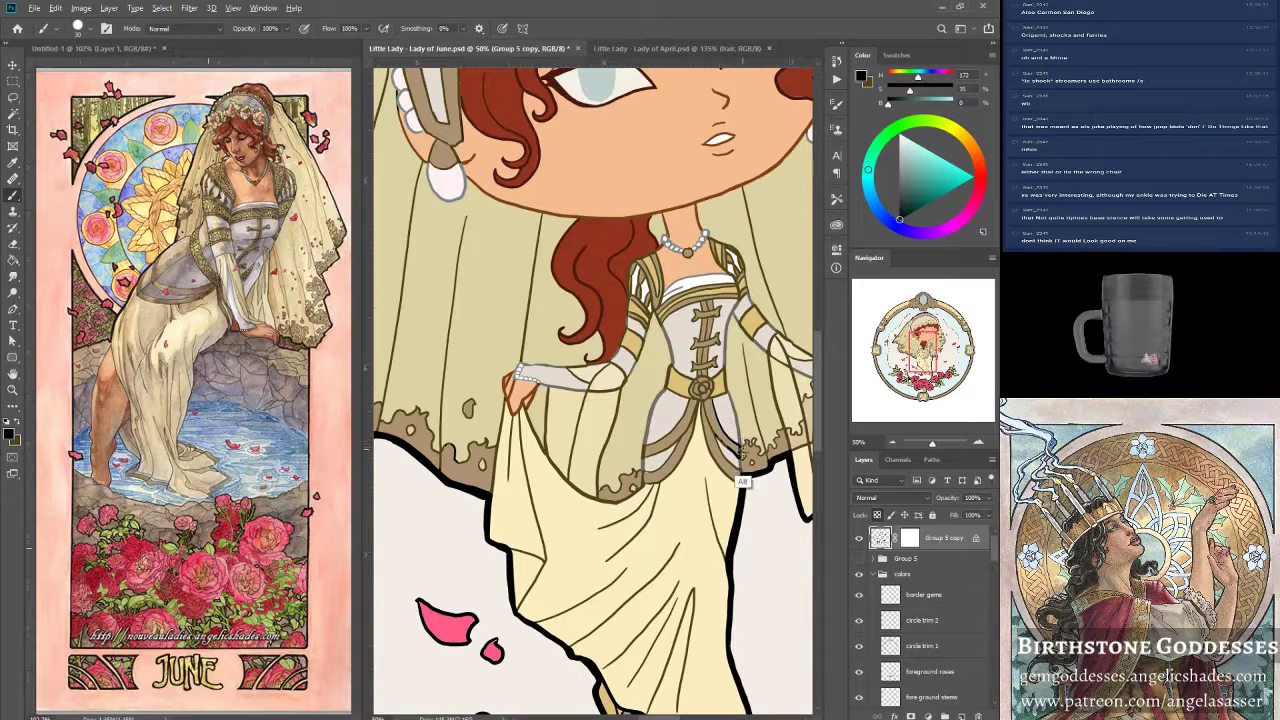
alt+click(740, 463)
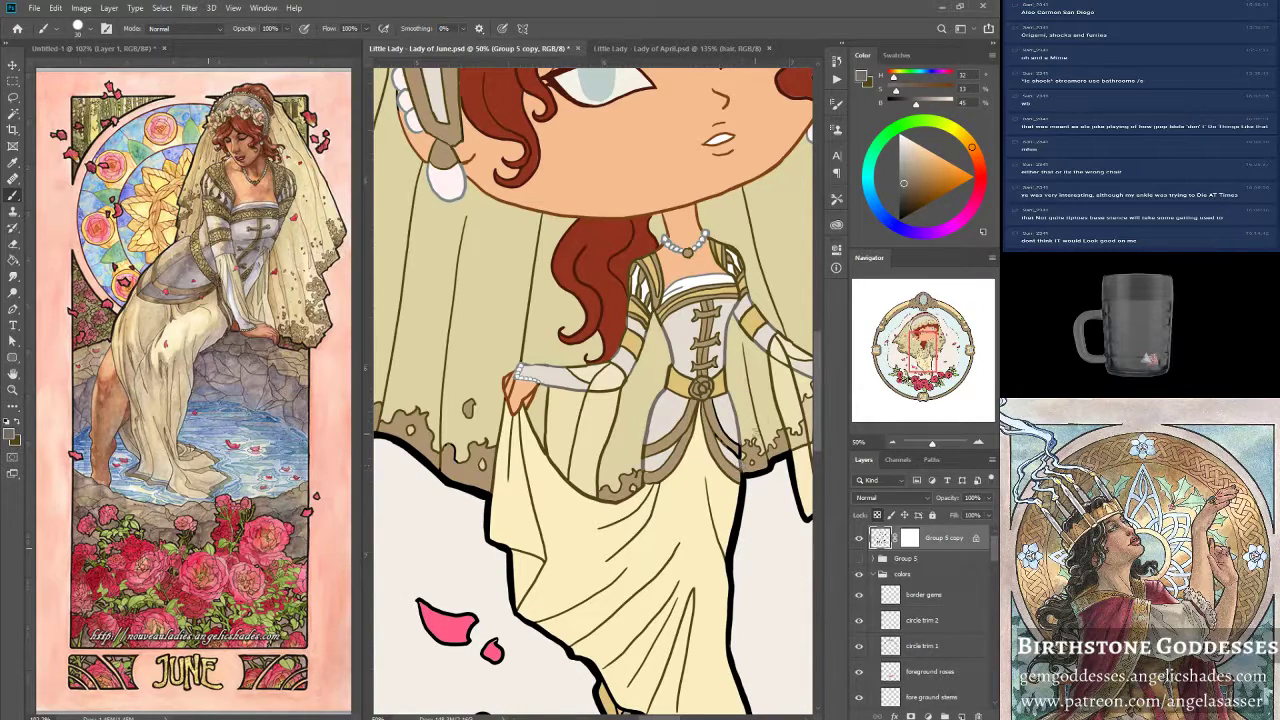
alt+click(710, 405)
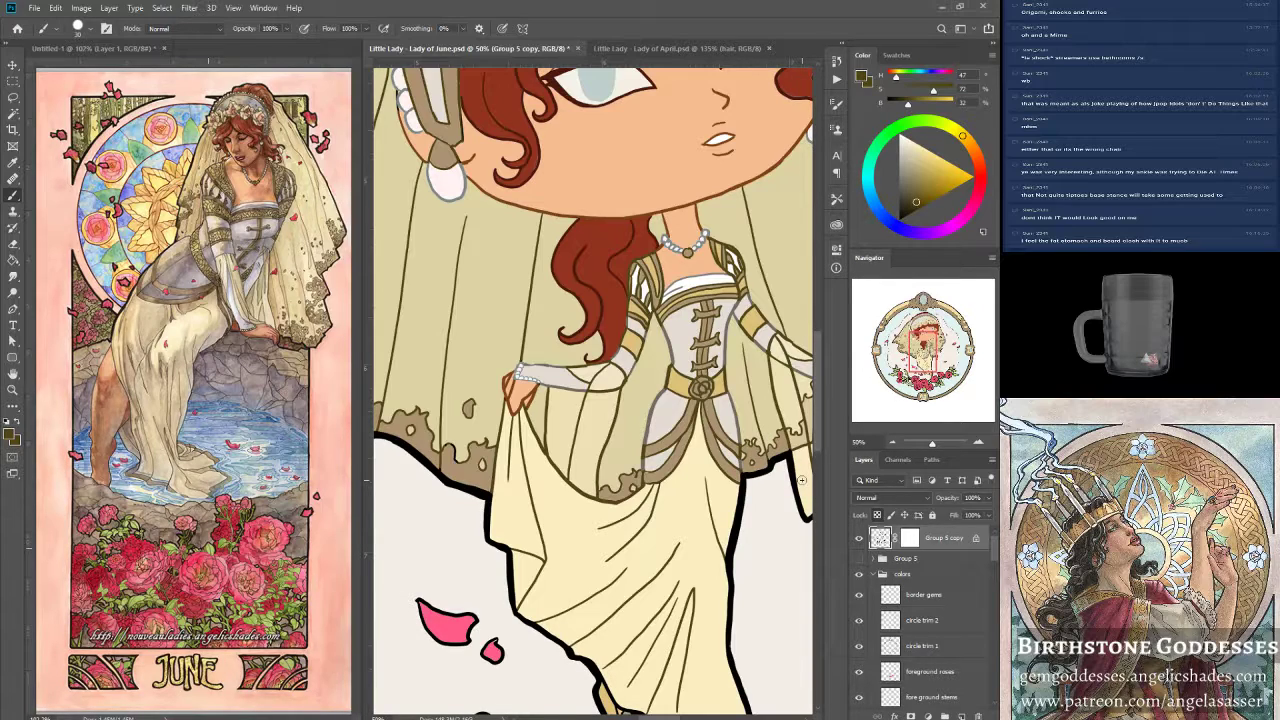
Examine the gown, hem and shoes along with the colour layers for line art that is still black.
mouse_move(920, 350)
mouse_down()
mouse_move(919, 372)
mouse_move(919, 348)
mouse_up()
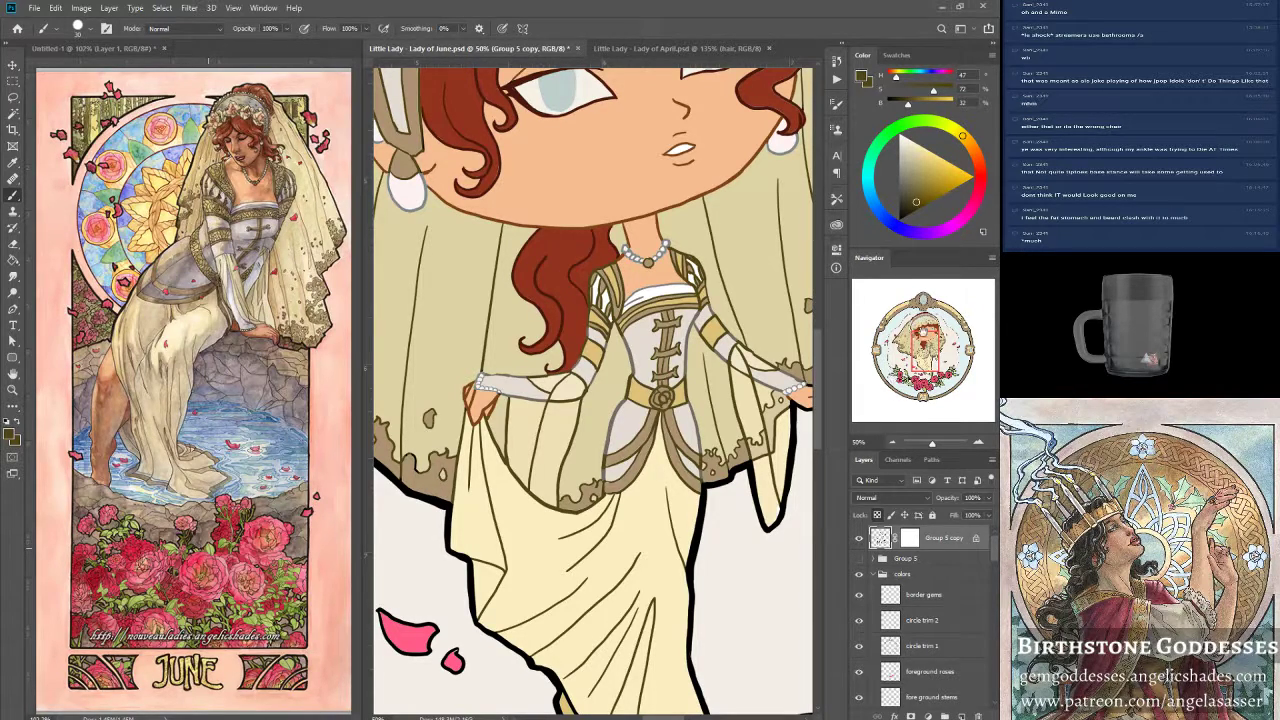
drag(919, 348, 924, 356)
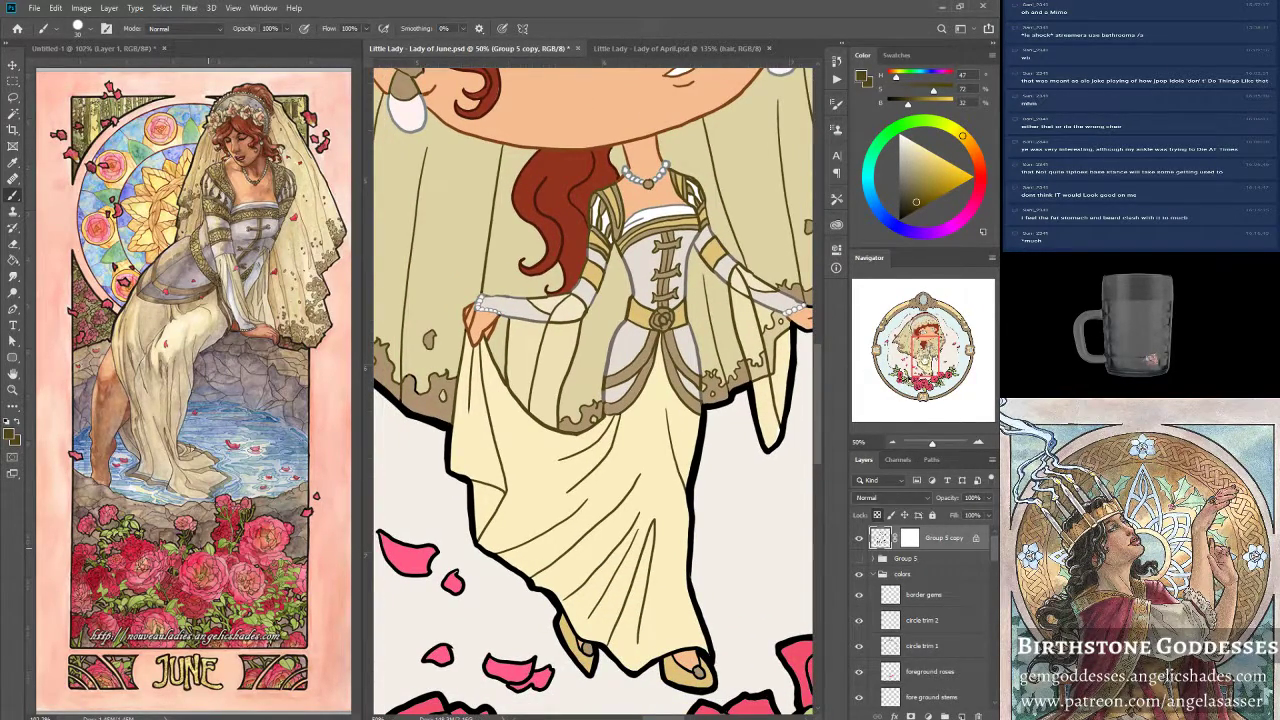
mouse_move(940, 447)
mouse_down()
mouse_move(912, 444)
mouse_move(932, 444)
mouse_up()
drag(920, 376, 923, 388)
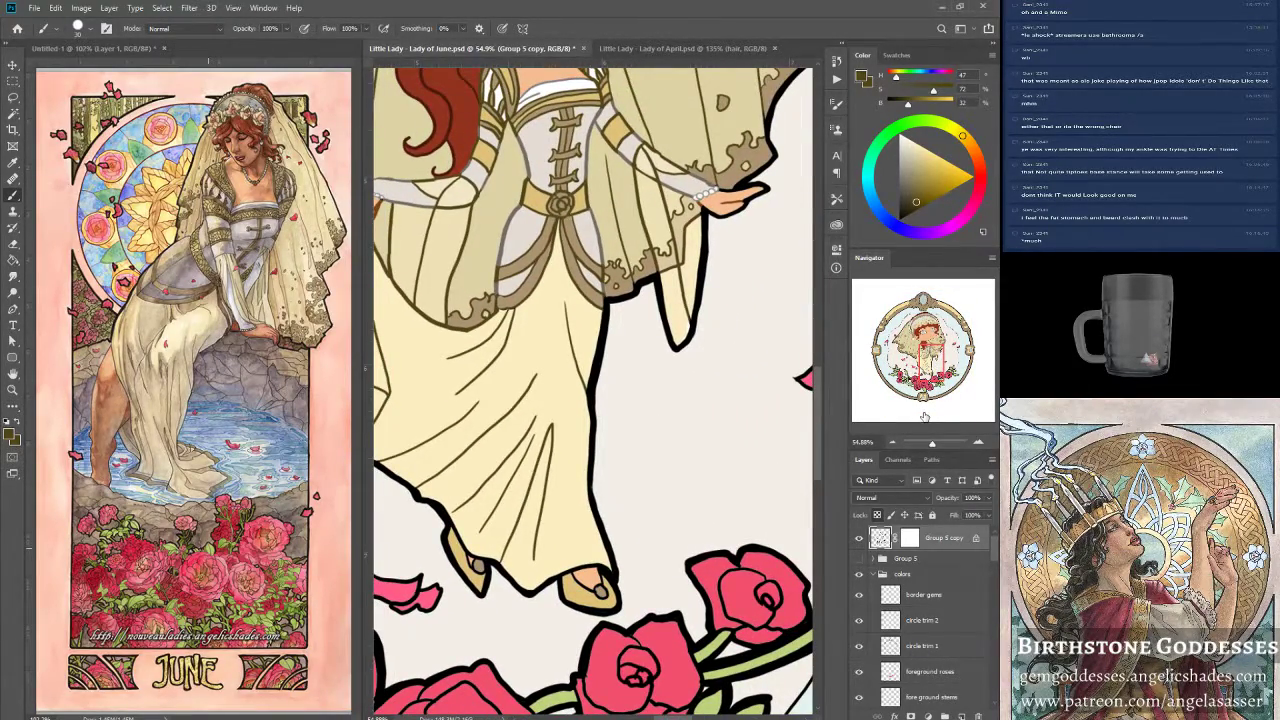
drag(996, 557, 993, 580)
scroll(990, 590, down, 5)
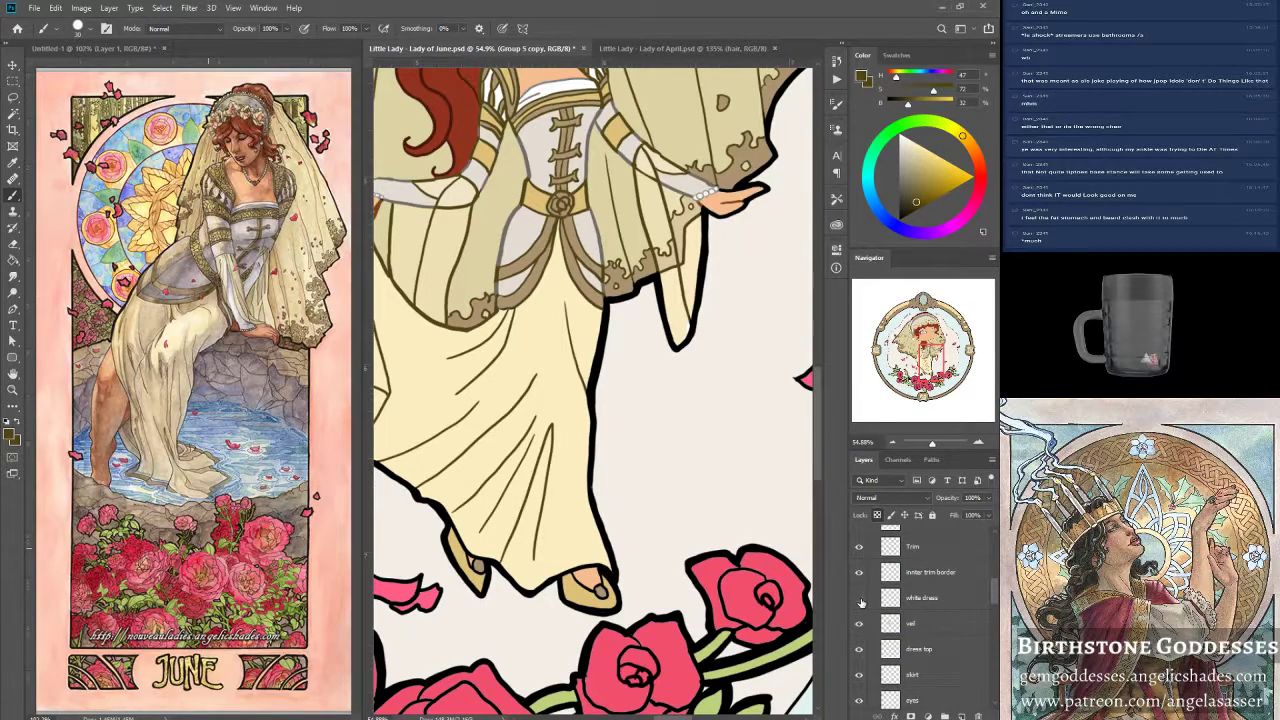
drag(590, 350, 644, 350)
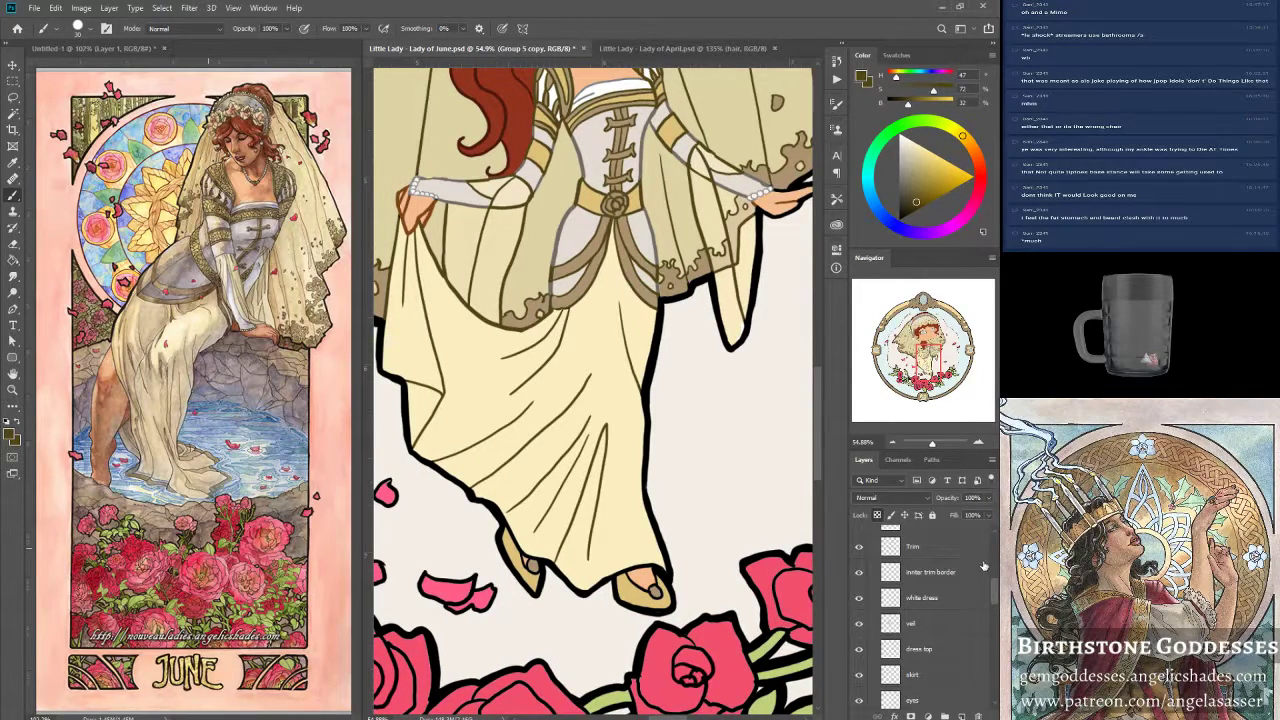
scroll(998, 597, up, 2)
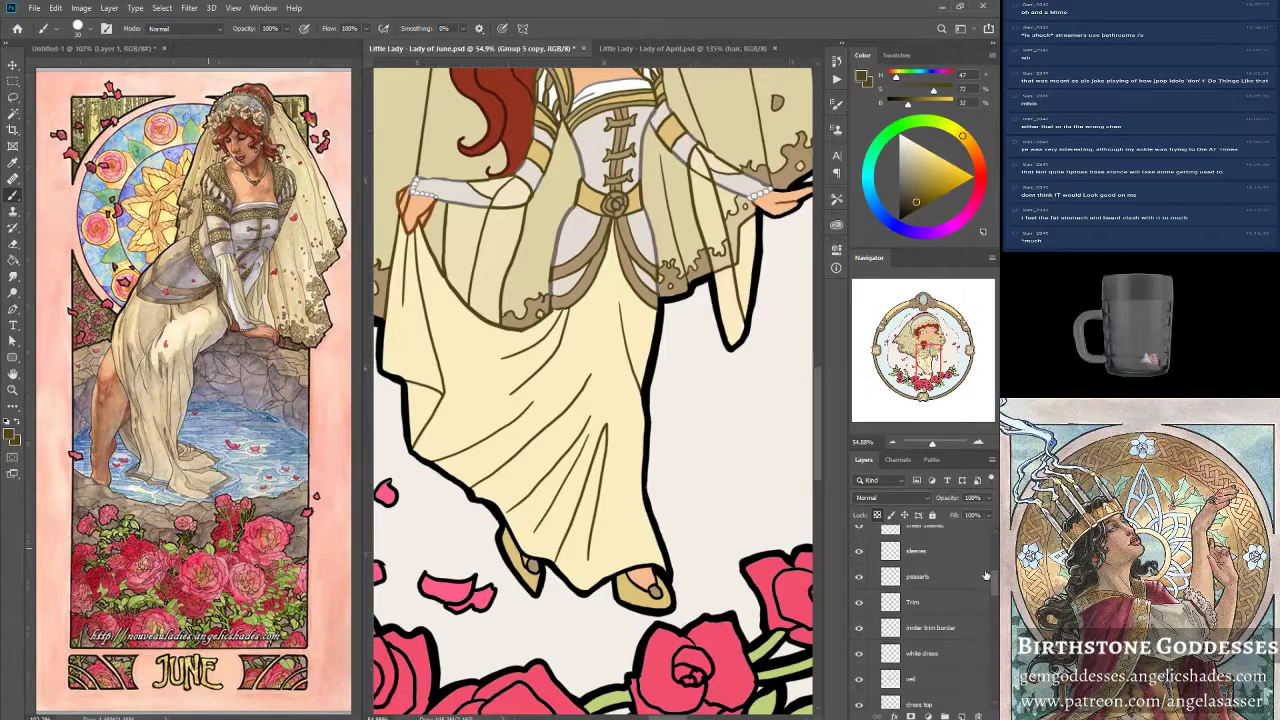
scroll(995, 583, up, 10)
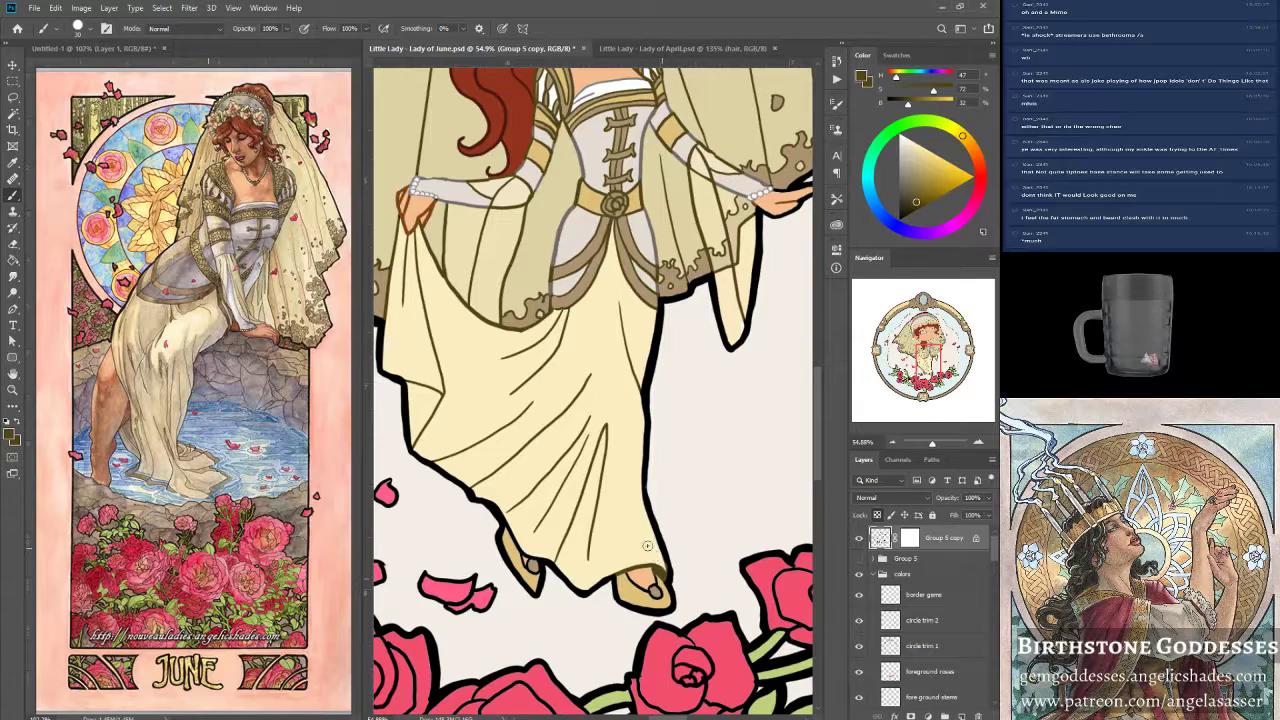
Sample dark olive from the skirt folds and recolour the black inner lines of both shoes beneath the hem.
alt+click(645, 462)
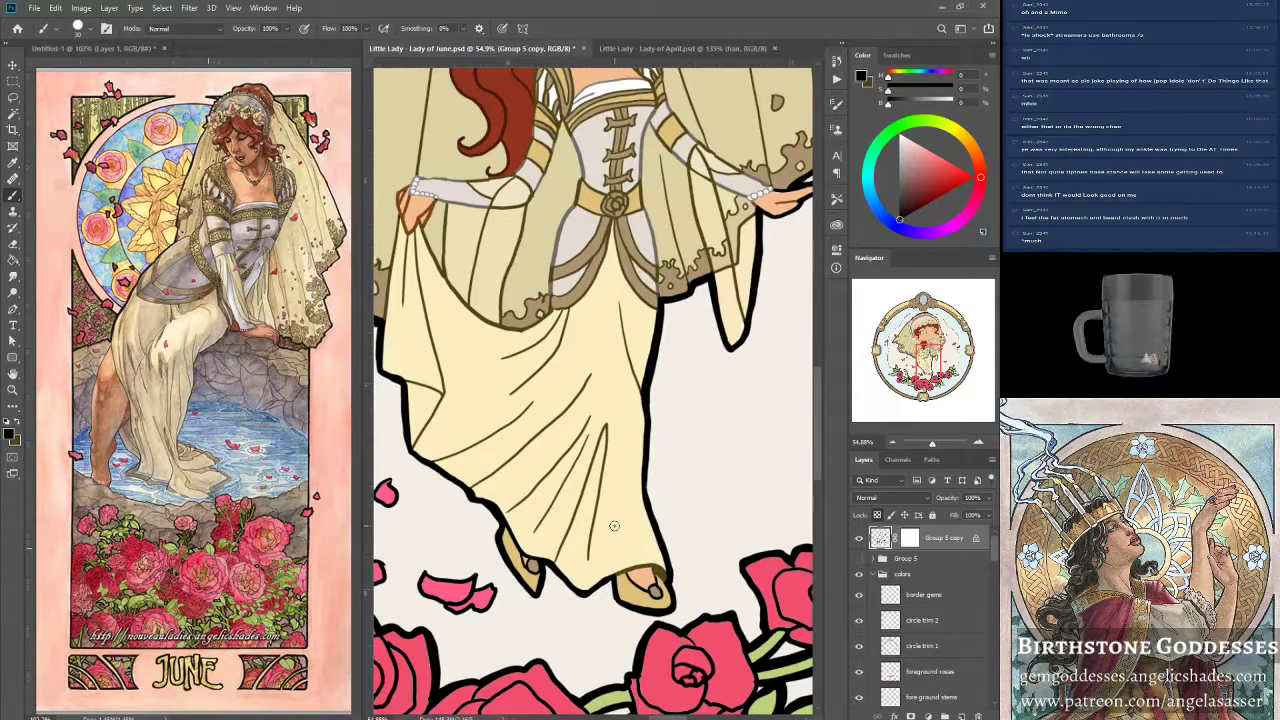
alt+click(579, 410)
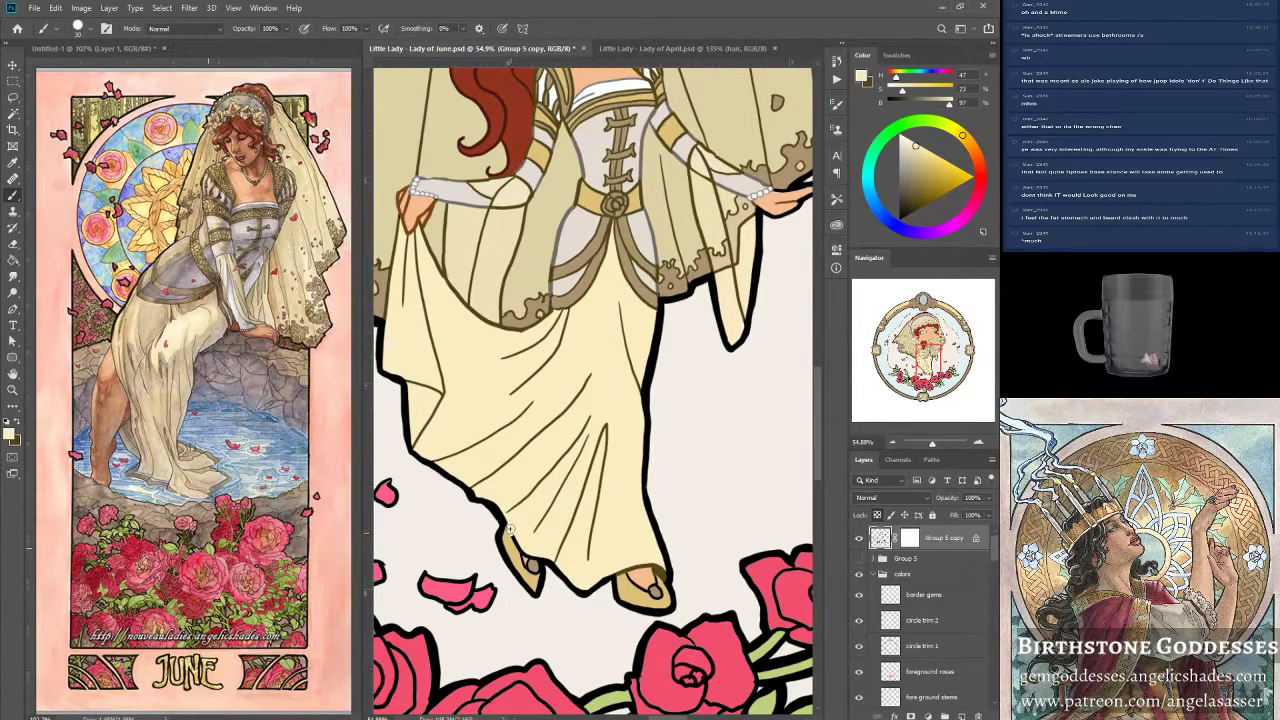
alt+click(566, 440)
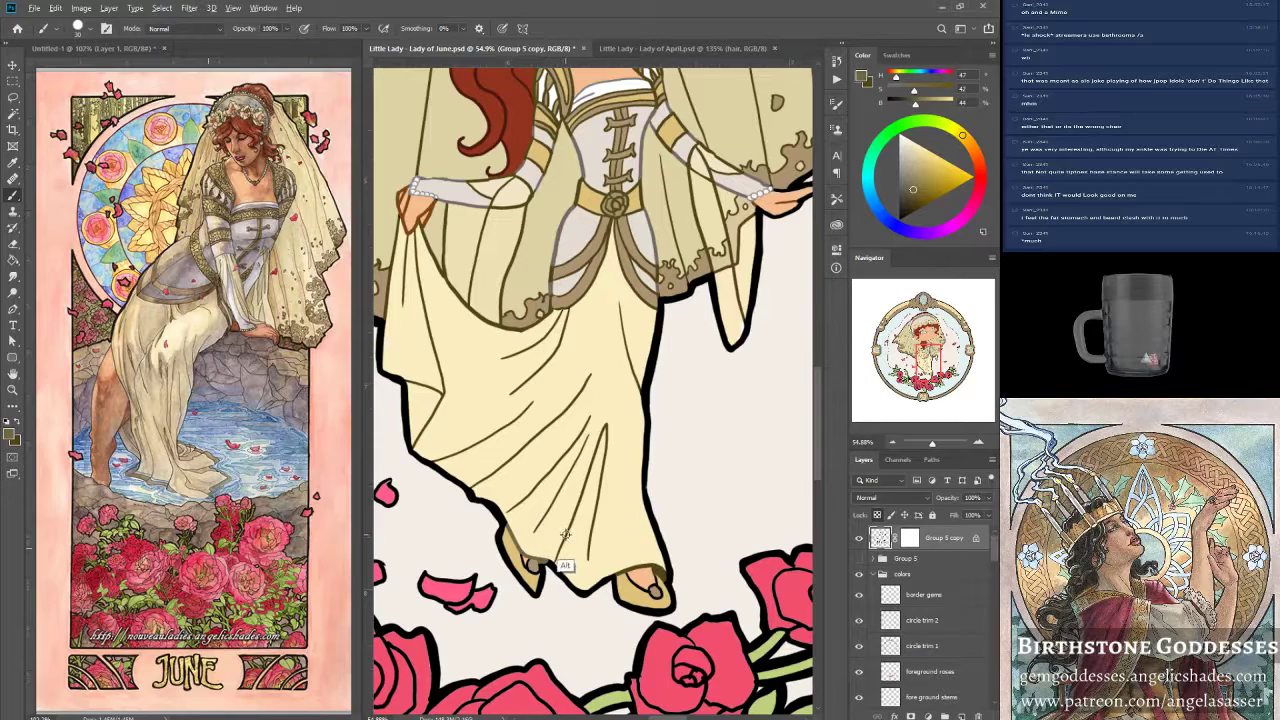
key(x)
alt+click(547, 566)
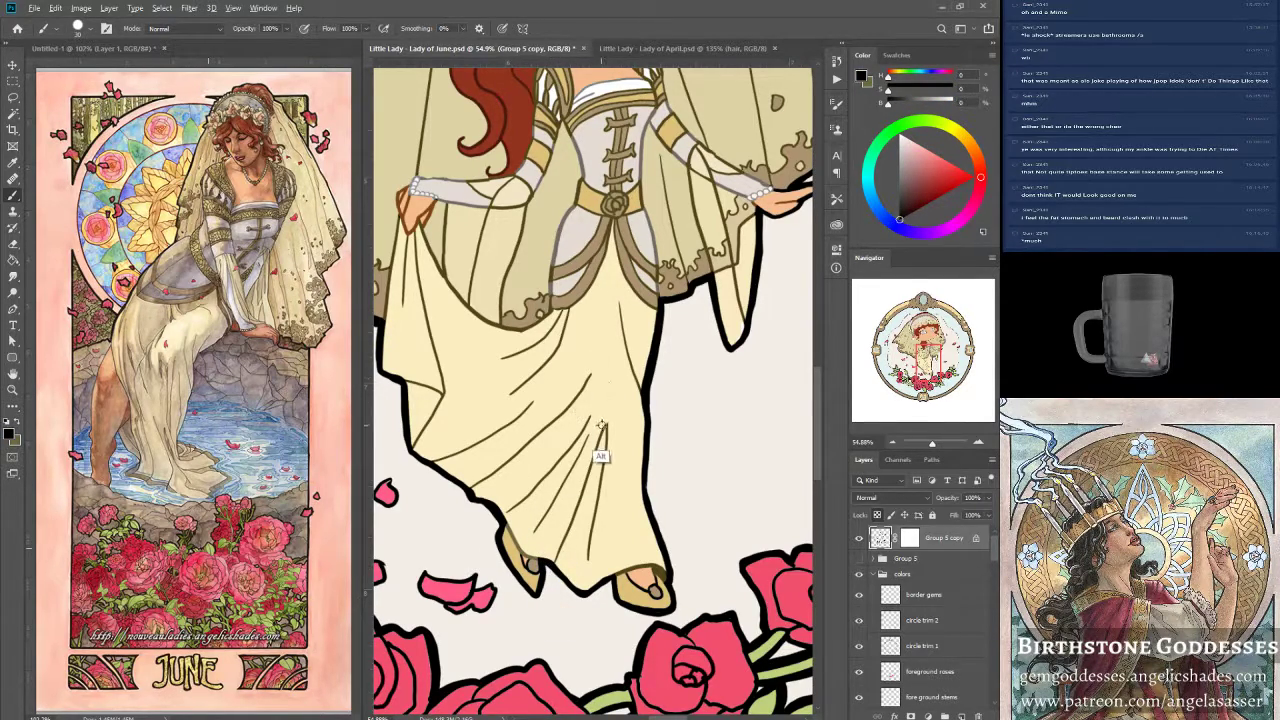
alt+click(555, 482)
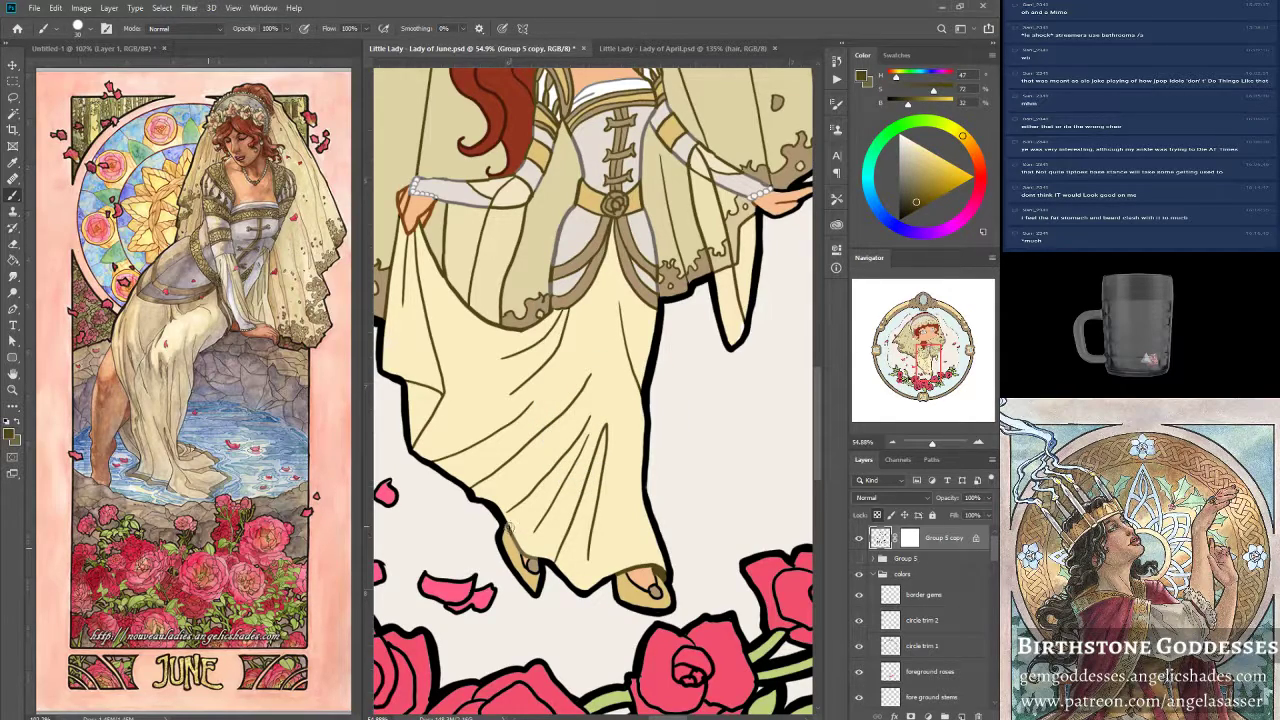
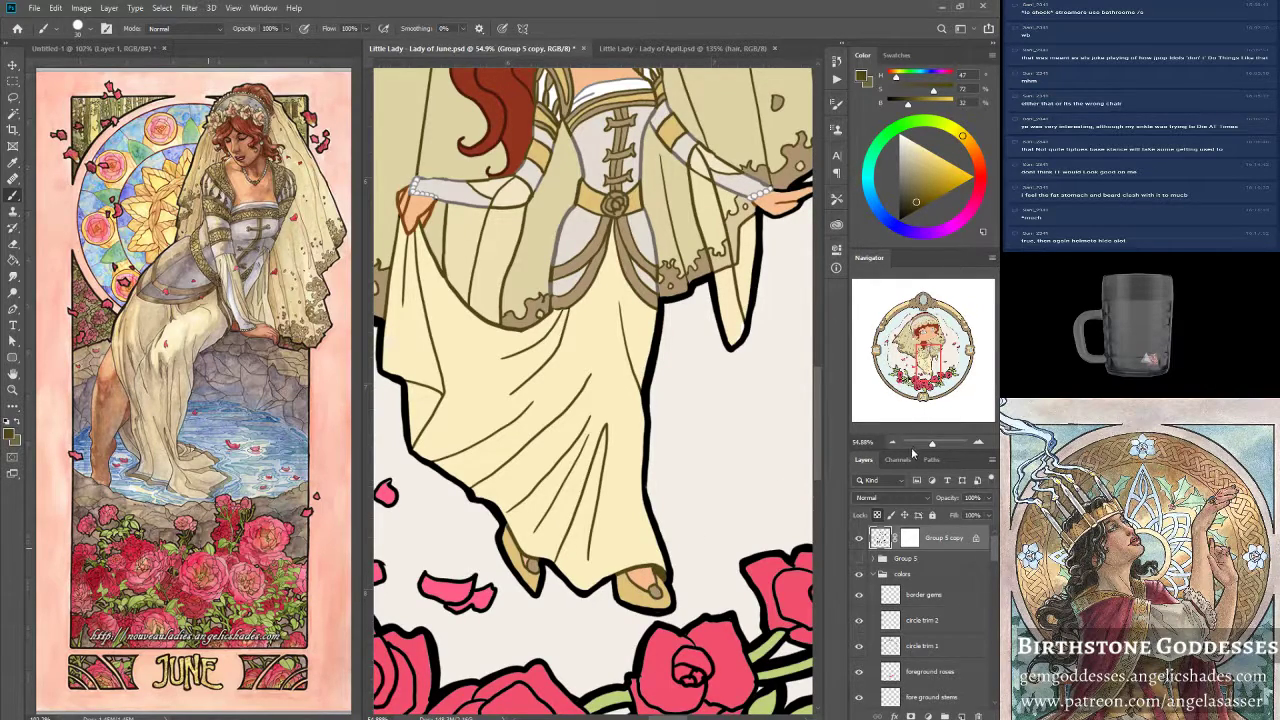
Sample the hand's brown and the pearl outline's grey to retouch the black end of the pearl cuff on the skirt-holding hand.
drag(921, 362, 909, 338)
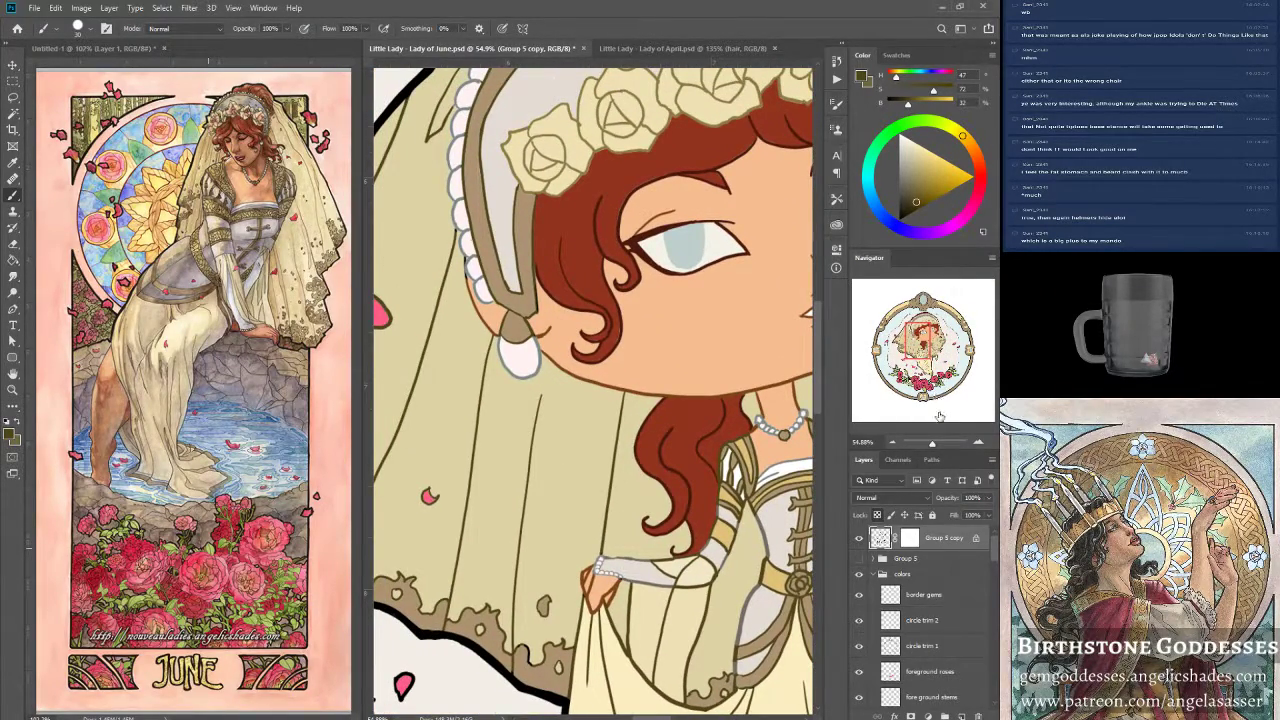
drag(931, 446, 928, 443)
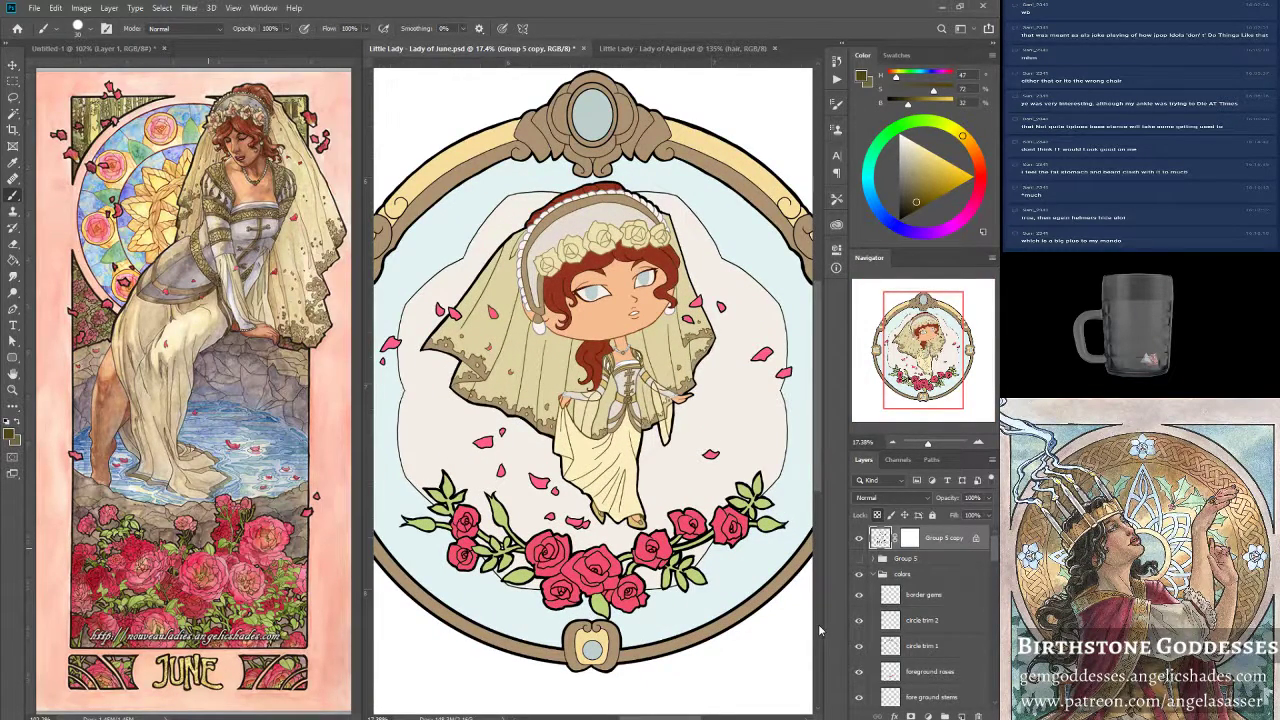
drag(928, 443, 931, 443)
drag(560, 400, 736, 630)
mouse_move(900, 349)
mouse_down()
mouse_move(921, 343)
mouse_move(915, 367)
mouse_up()
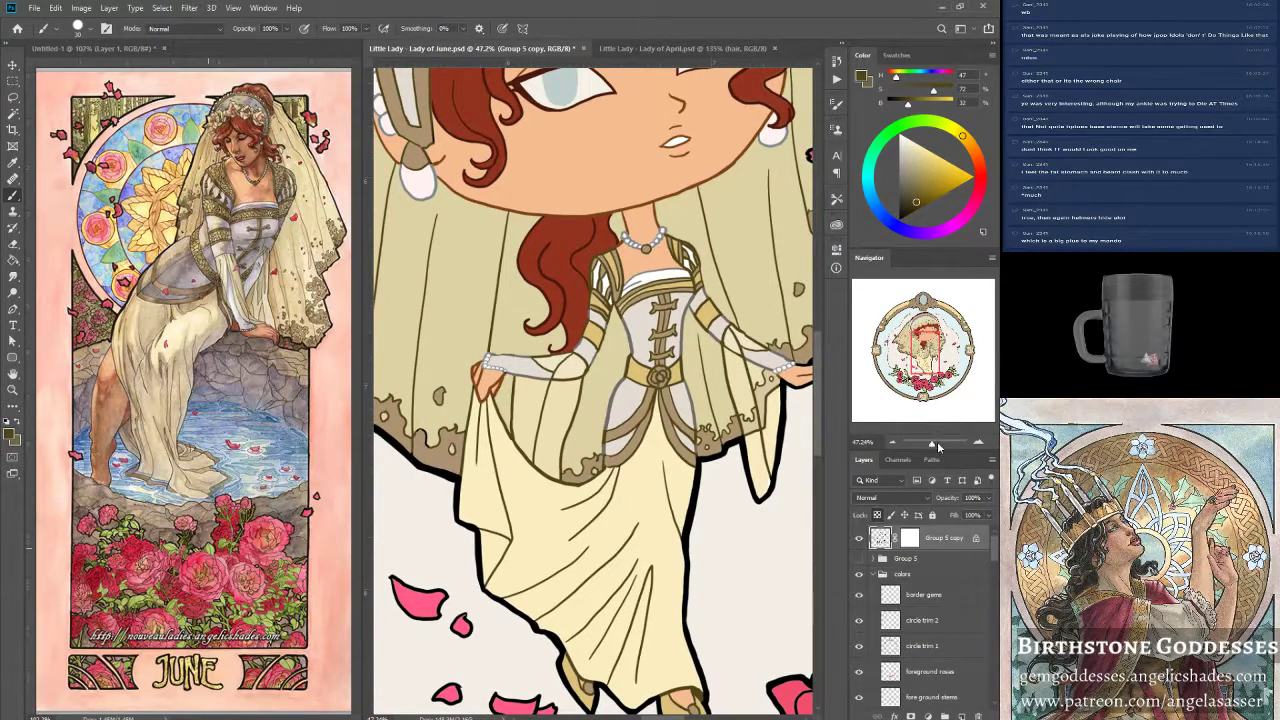
mouse_move(934, 420)
mouse_down()
mouse_move(929, 400)
mouse_move(939, 444)
mouse_up()
drag(912, 349, 921, 350)
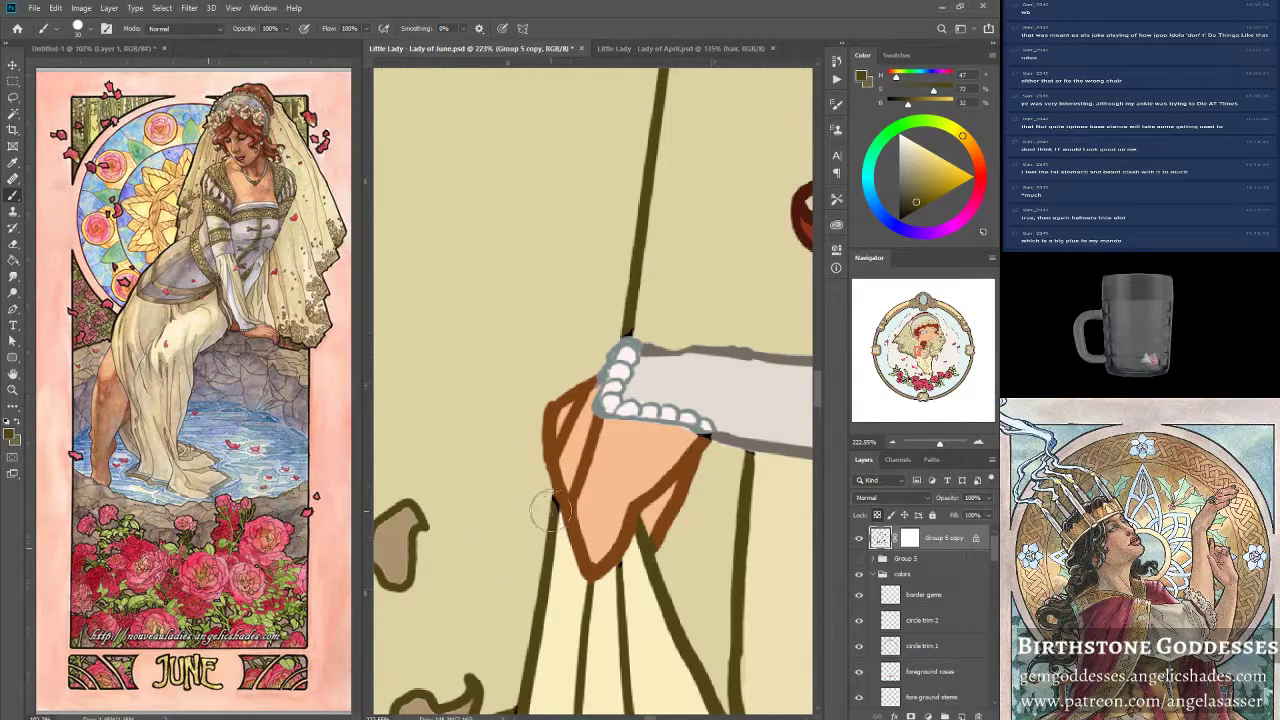
alt+click(698, 431)
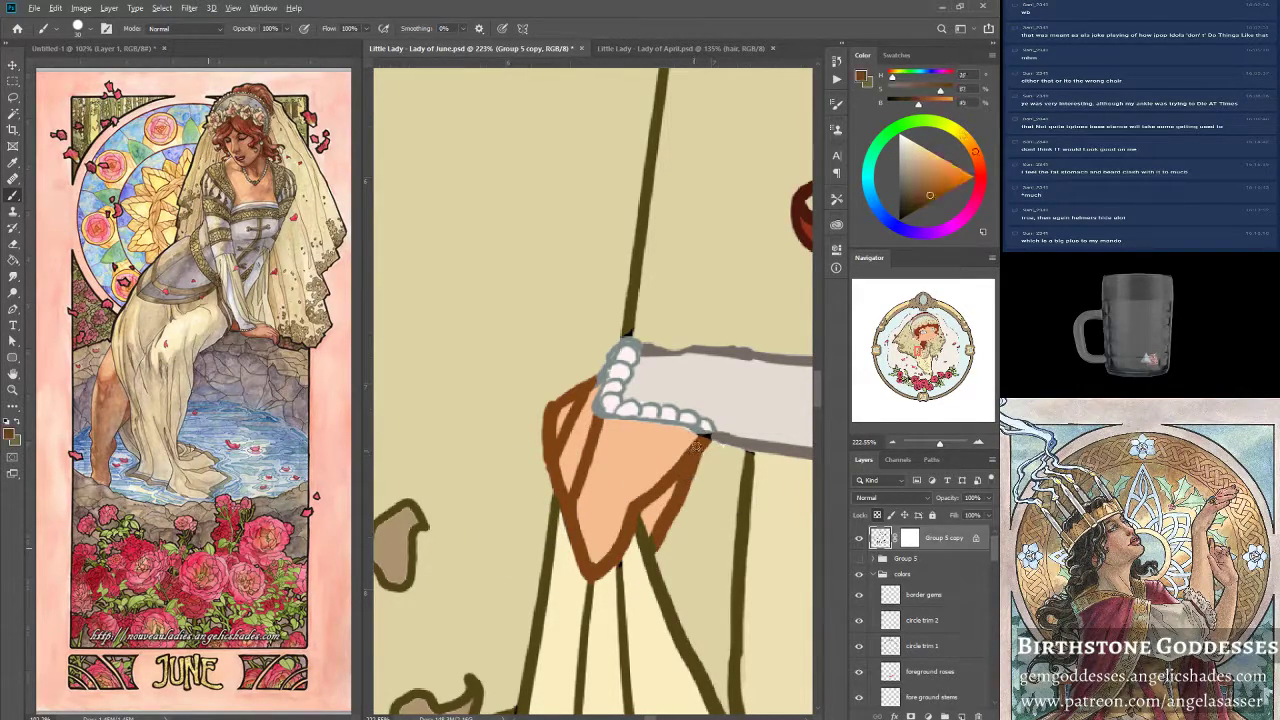
alt+click(699, 429)
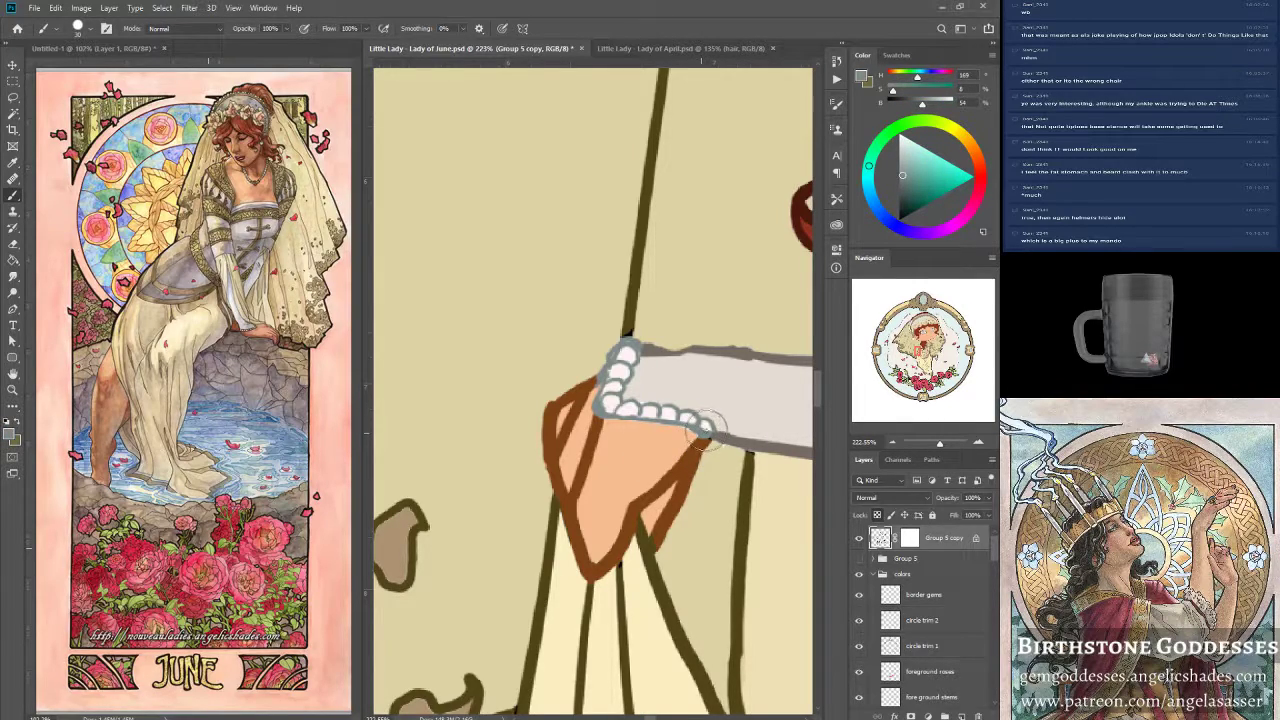
drag(706, 432, 716, 432)
Sample dark olive and brush over the black ends of the veil and skirt fold lines around the skirt-holding hand.
alt+click(745, 514)
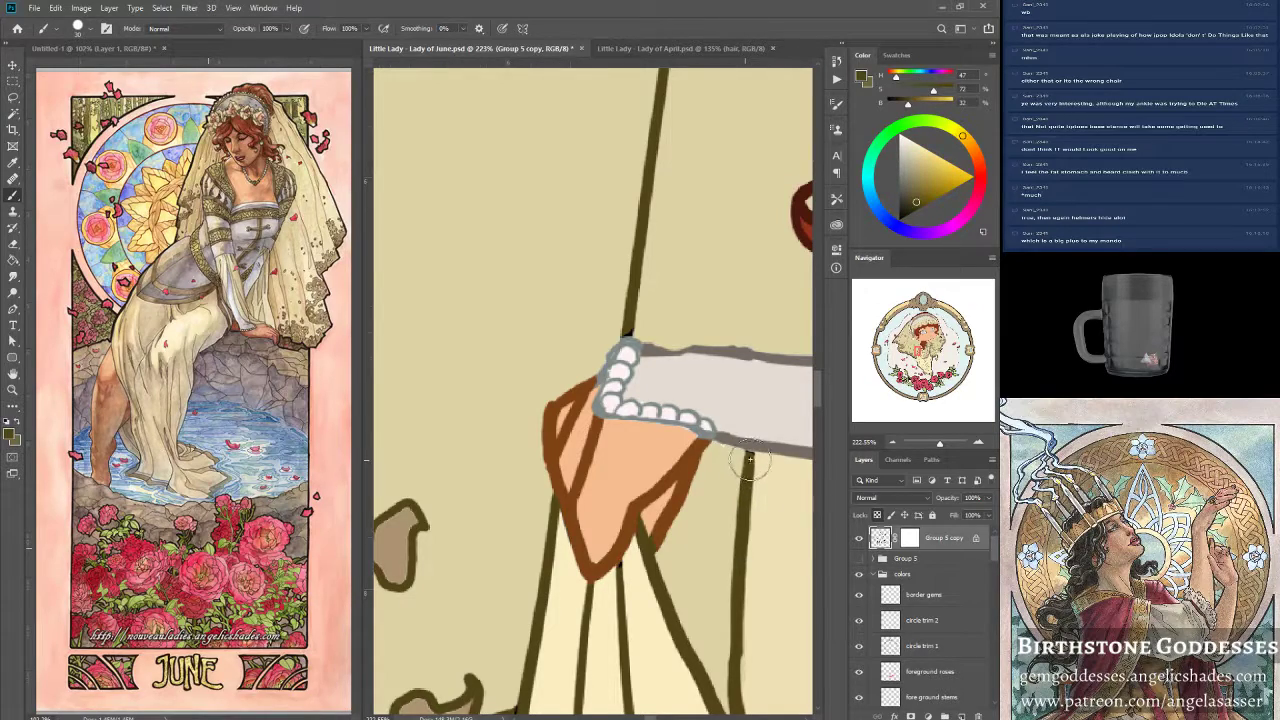
drag(750, 458, 747, 446)
drag(606, 566, 614, 578)
alt+click(627, 312)
Sample brown and pearl grey to recolour the black wrist line and the adjoining cuff pearl of the outstretched hand.
drag(938, 446, 930, 443)
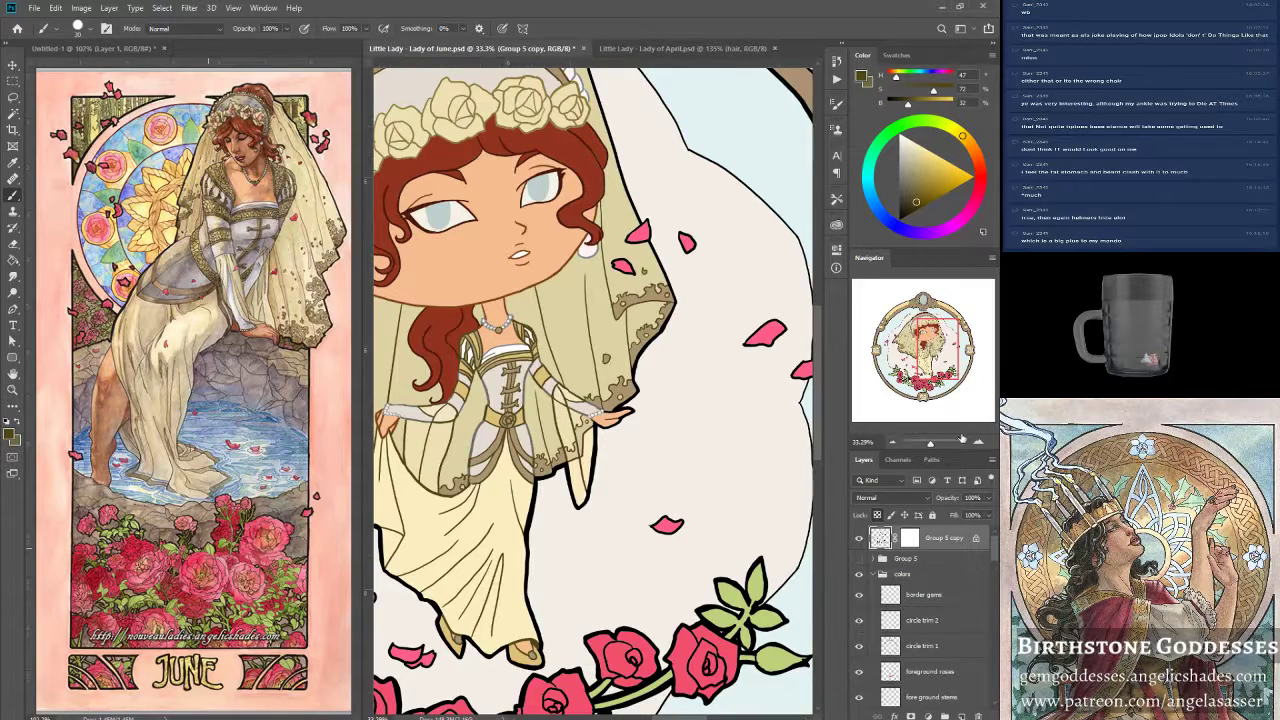
drag(938, 447, 937, 443)
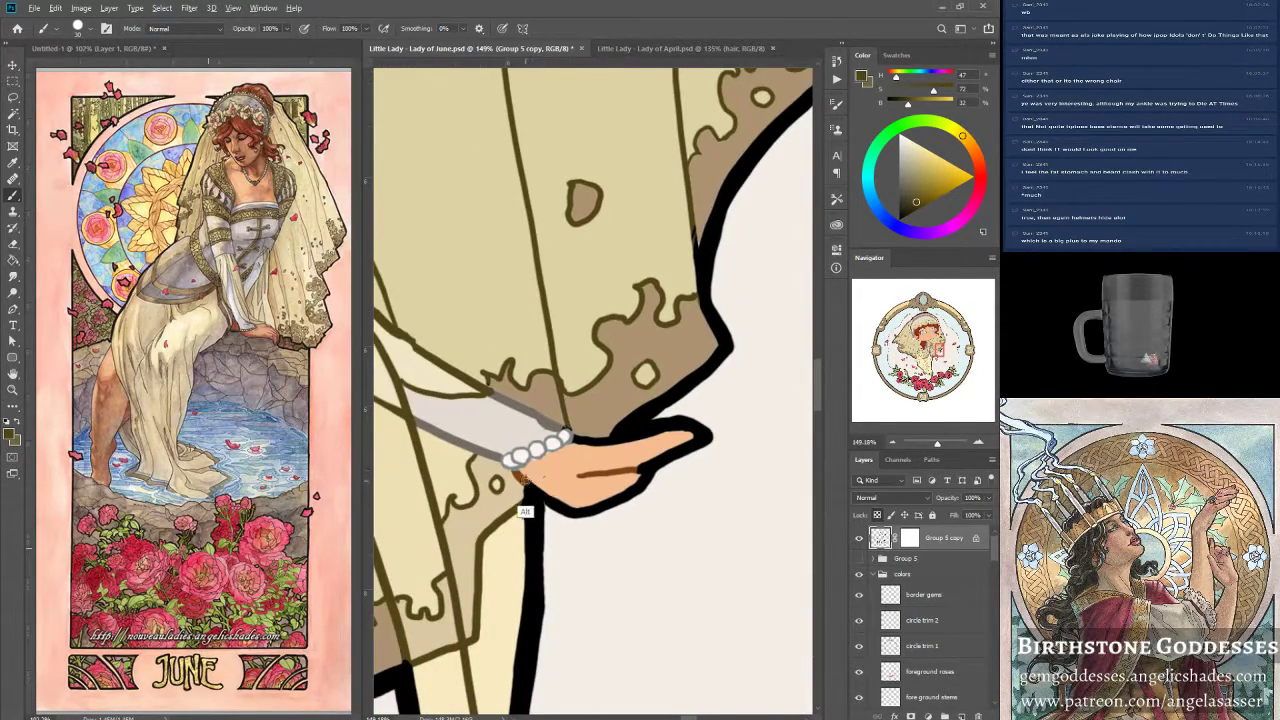
alt+click(522, 478)
drag(579, 445, 605, 445)
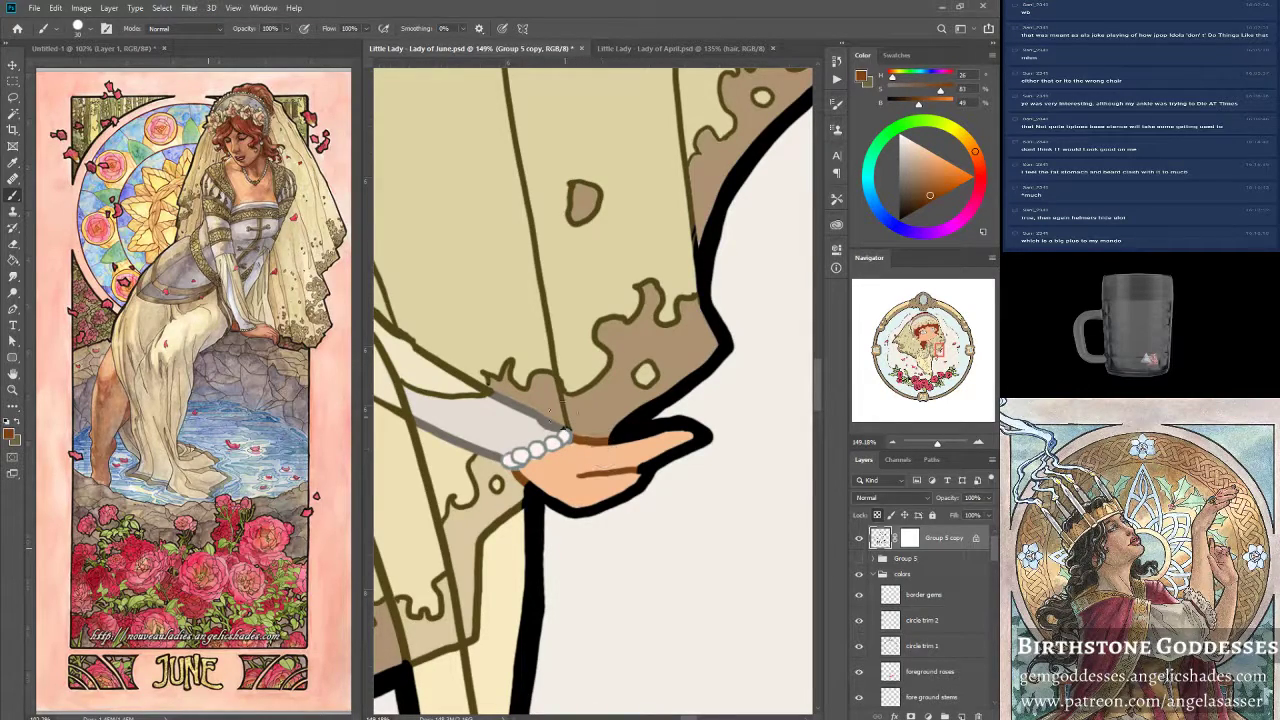
alt+click(566, 437)
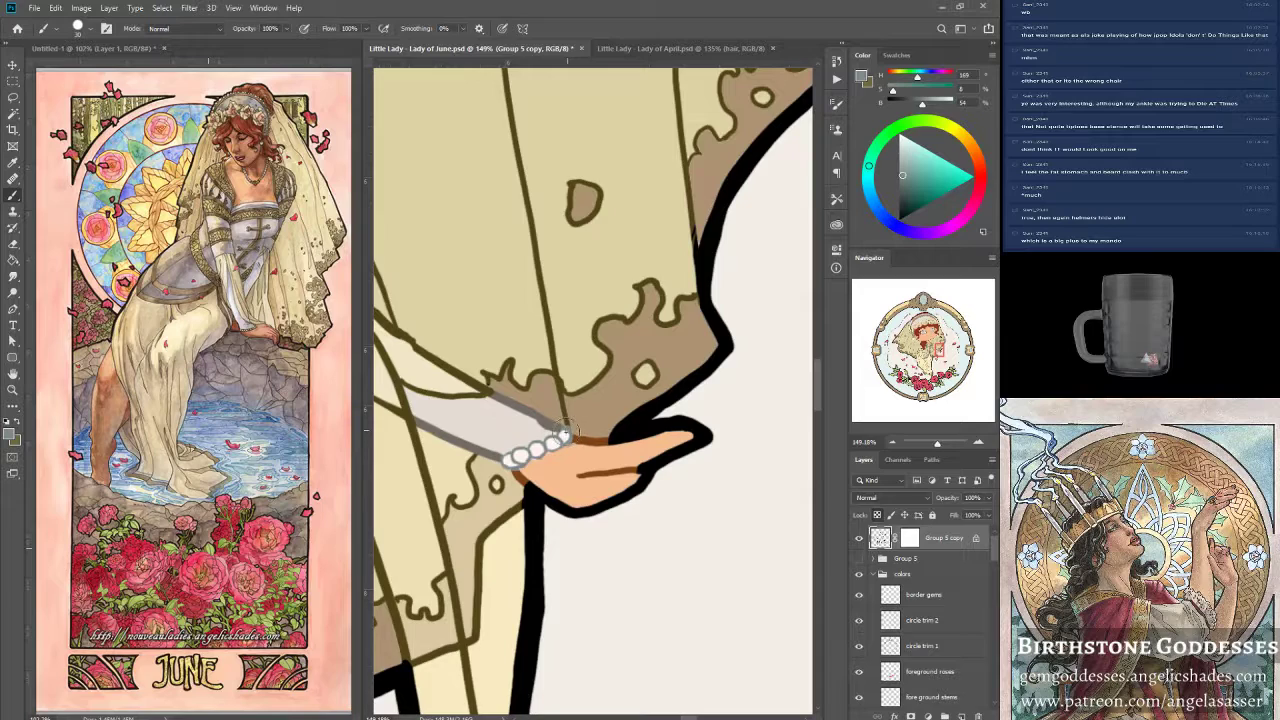
Sample dark olive and recolour the black ends of the veil fold lines above the outstretched hand.
alt+click(566, 424)
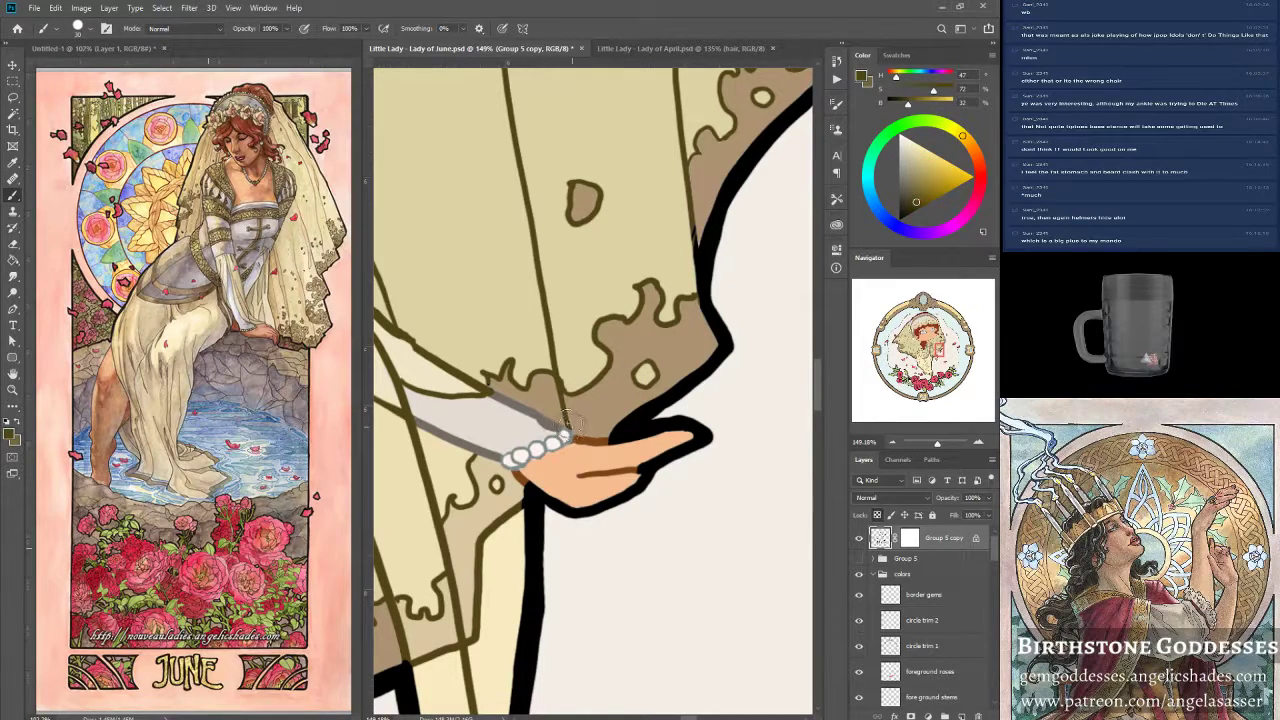
alt+click(690, 212)
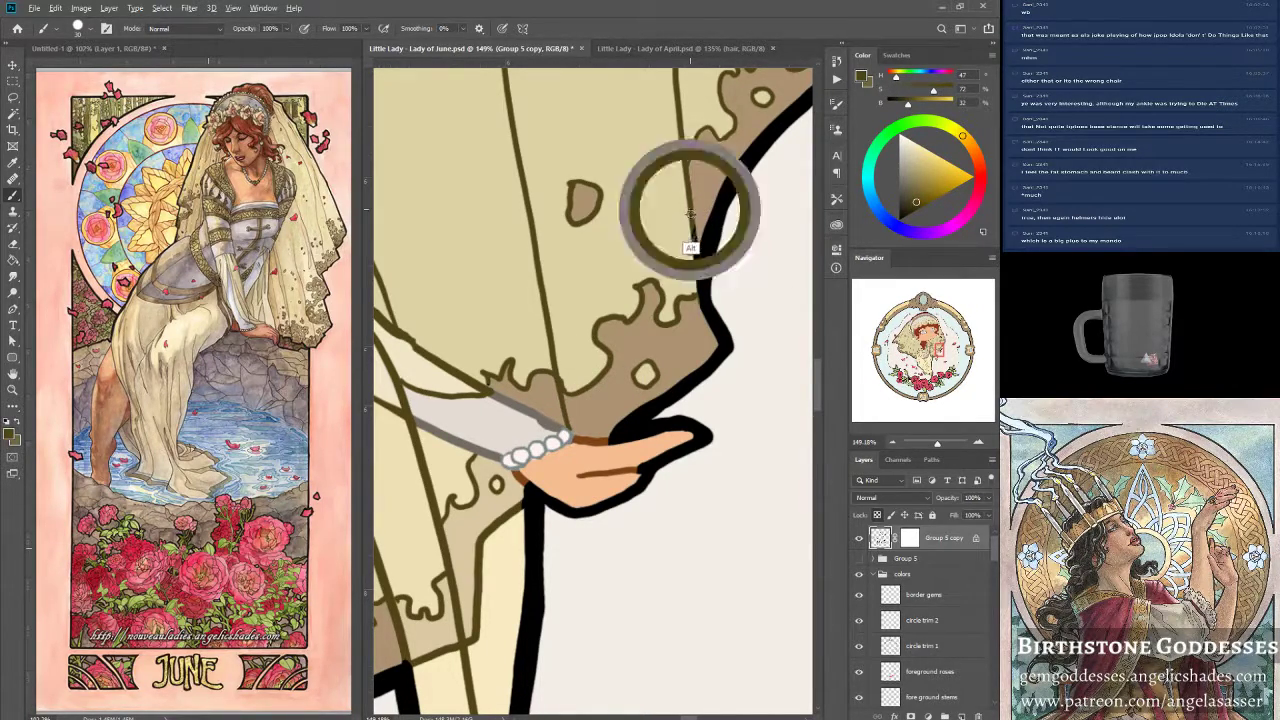
mouse_move(691, 224)
mouse_down()
mouse_move(691, 262)
mouse_move(706, 186)
mouse_up()
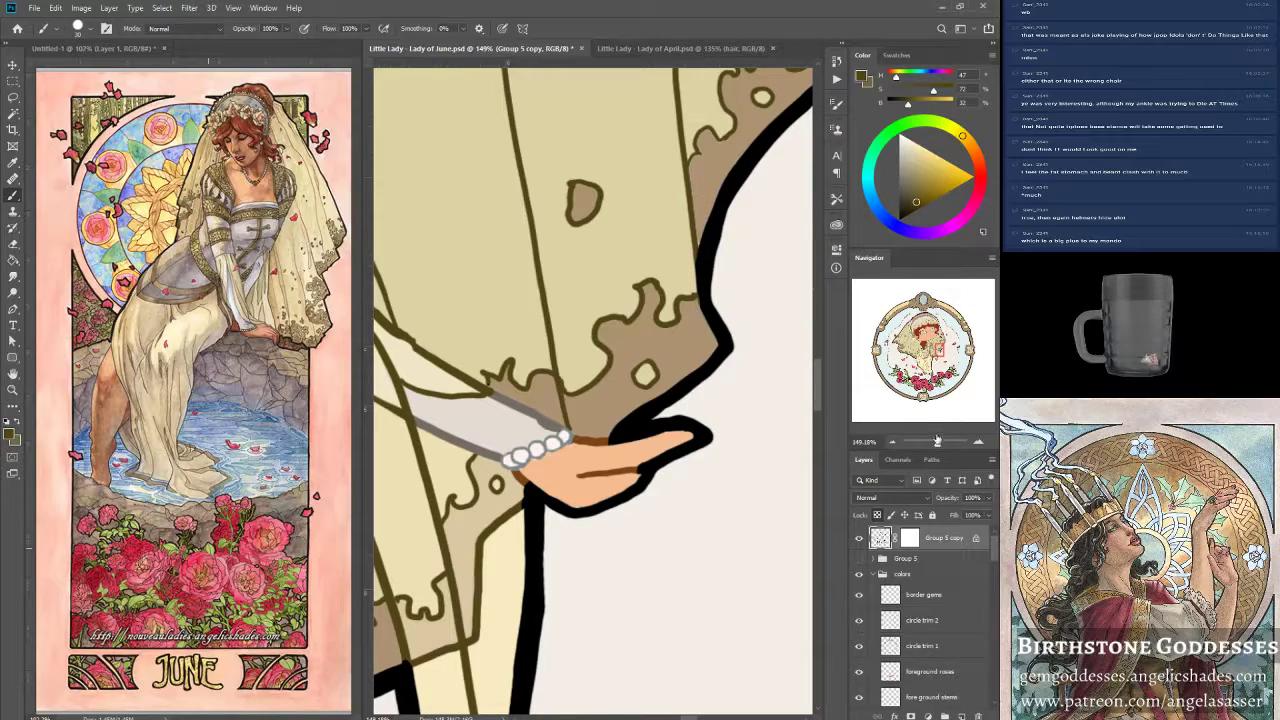
Lasso the loose rose petals on and beside the right side of the veil into one combined selection.
drag(935, 444, 930, 452)
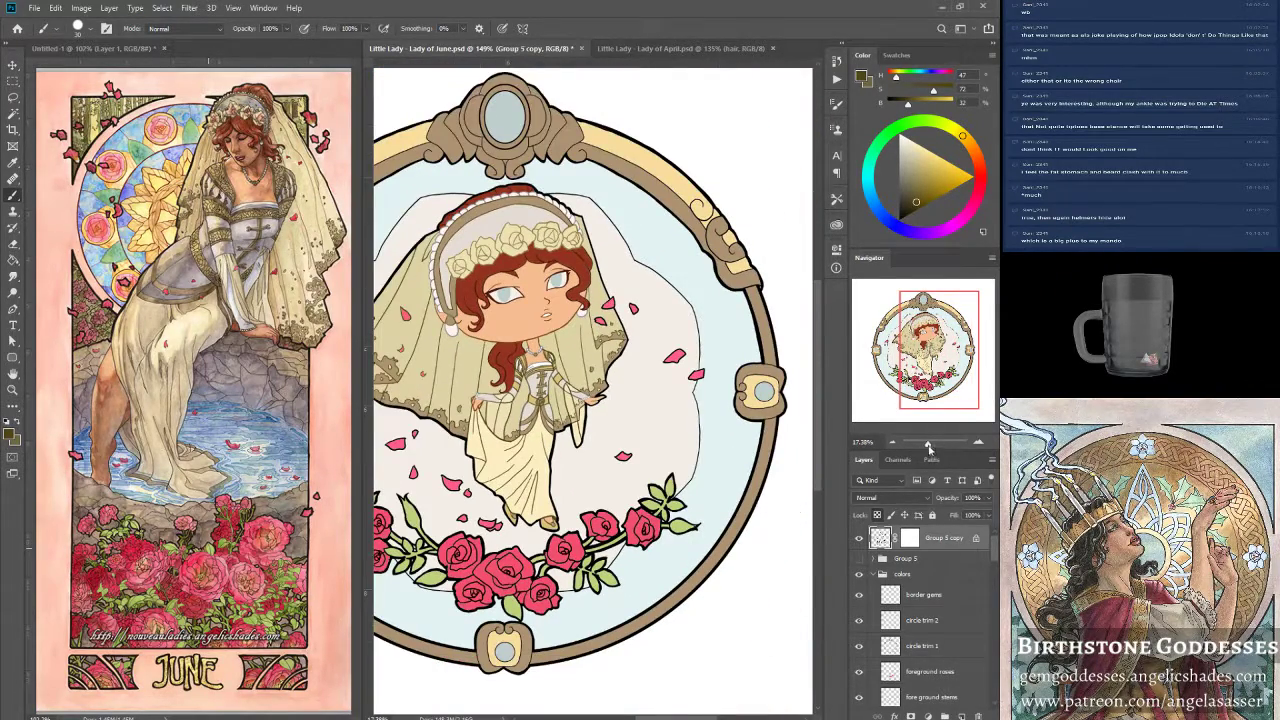
drag(940, 350, 929, 347)
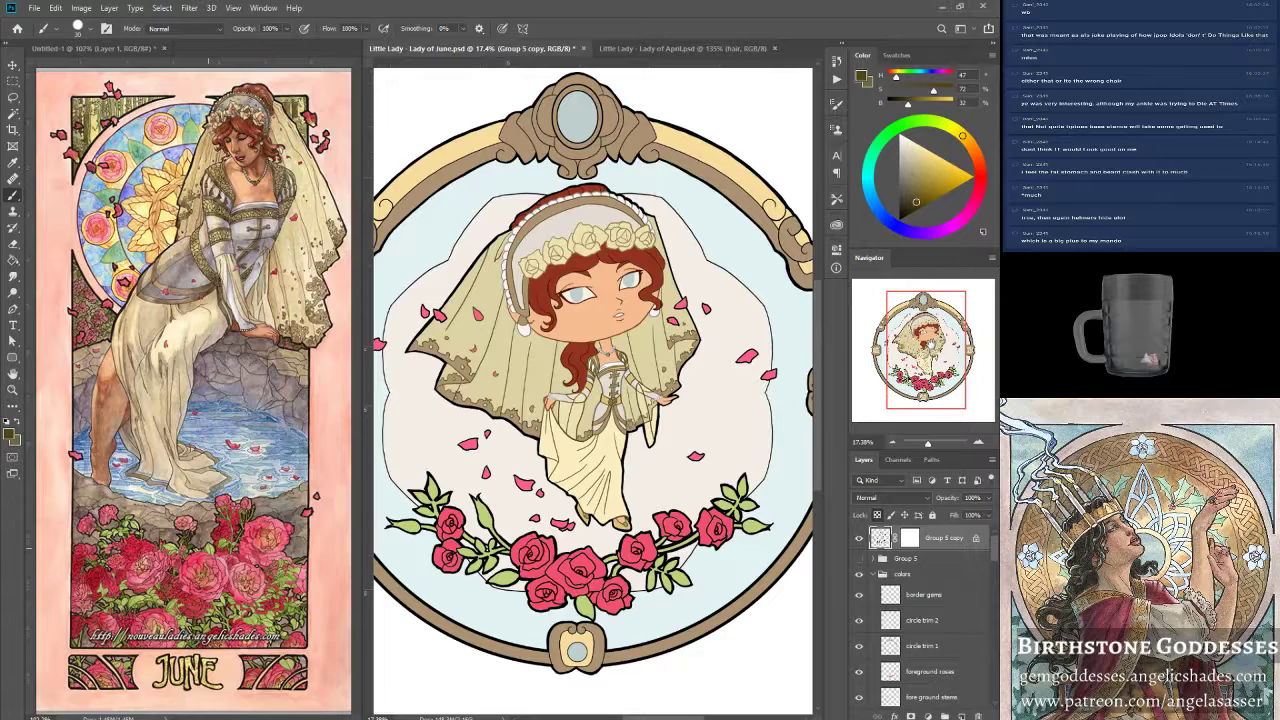
click(15, 100)
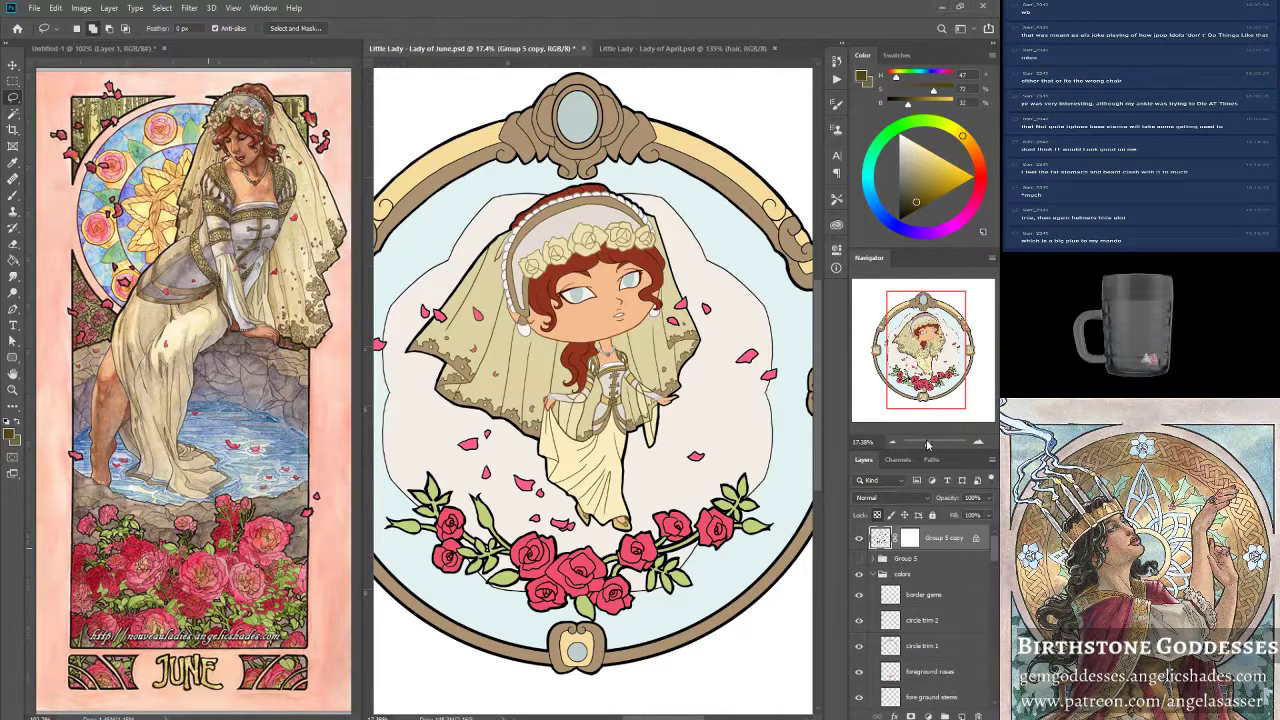
drag(927, 444, 934, 441)
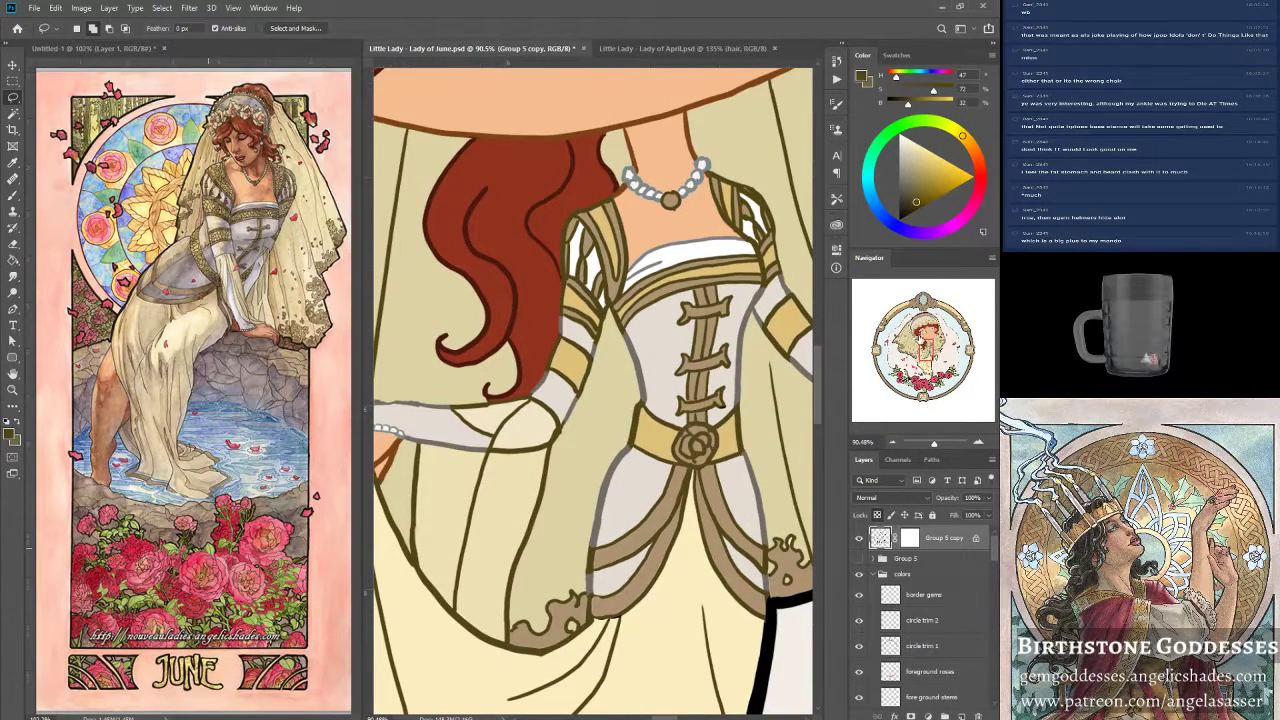
drag(926, 349, 945, 340)
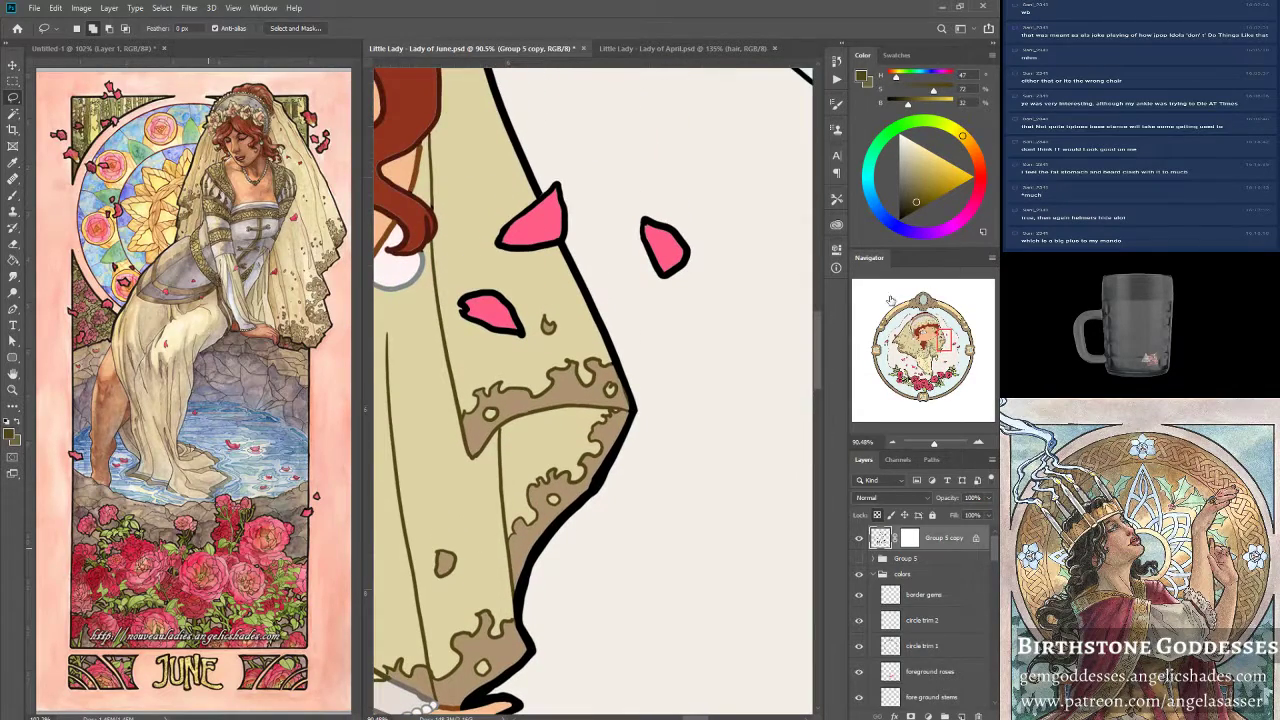
mouse_move(457, 283)
mouse_down()
mouse_move(466, 337)
mouse_move(518, 353)
mouse_up()
drag(498, 271, 446, 283)
mouse_move(492, 234)
mouse_down()
mouse_move(513, 268)
mouse_move(545, 262)
mouse_move(577, 232)
mouse_move(577, 177)
mouse_move(550, 181)
mouse_move(494, 242)
mouse_up()
mouse_move(655, 205)
mouse_down()
mouse_move(705, 225)
mouse_move(662, 198)
mouse_up()
mouse_move(740, 340)
mouse_down()
mouse_move(382, 271)
mouse_move(454, 288)
mouse_up()
mouse_move(628, 376)
mouse_down()
mouse_move(625, 475)
mouse_move(628, 368)
mouse_up()
mouse_move(648, 556)
mouse_down()
mouse_move(685, 515)
mouse_move(759, 508)
mouse_move(736, 575)
mouse_move(665, 573)
mouse_move(649, 543)
mouse_move(734, 510)
mouse_up()
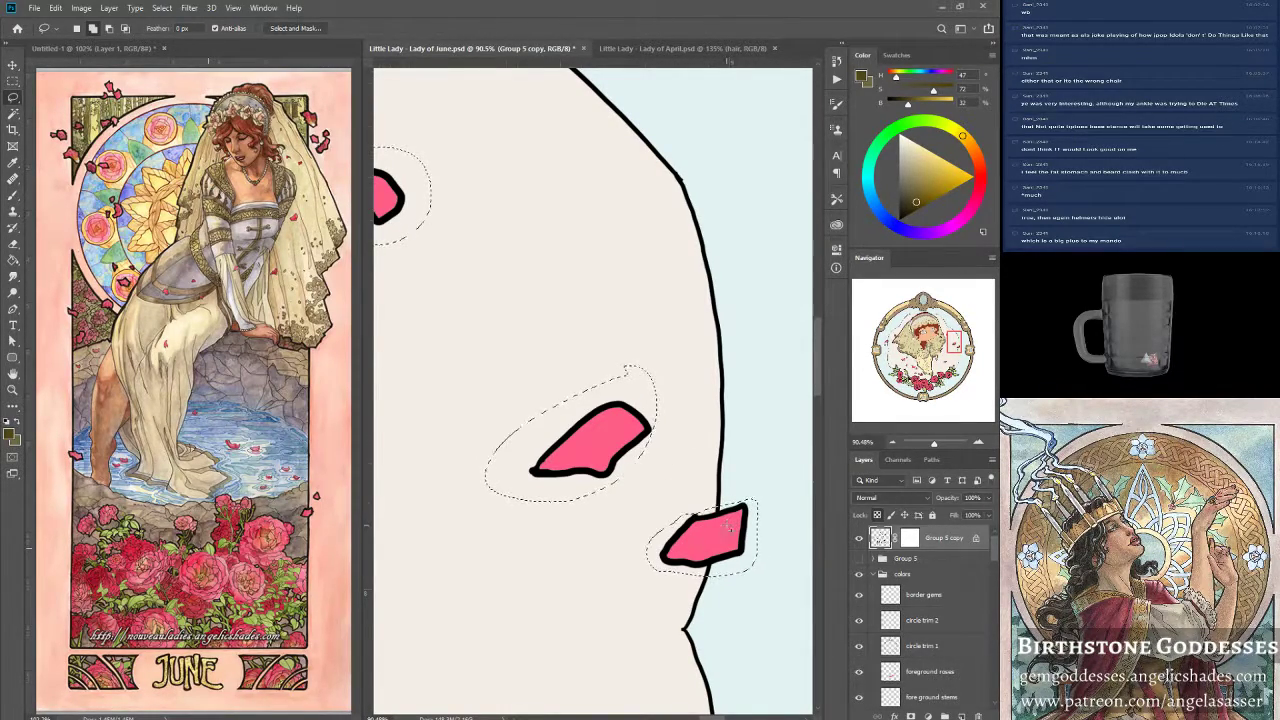
key(alt)
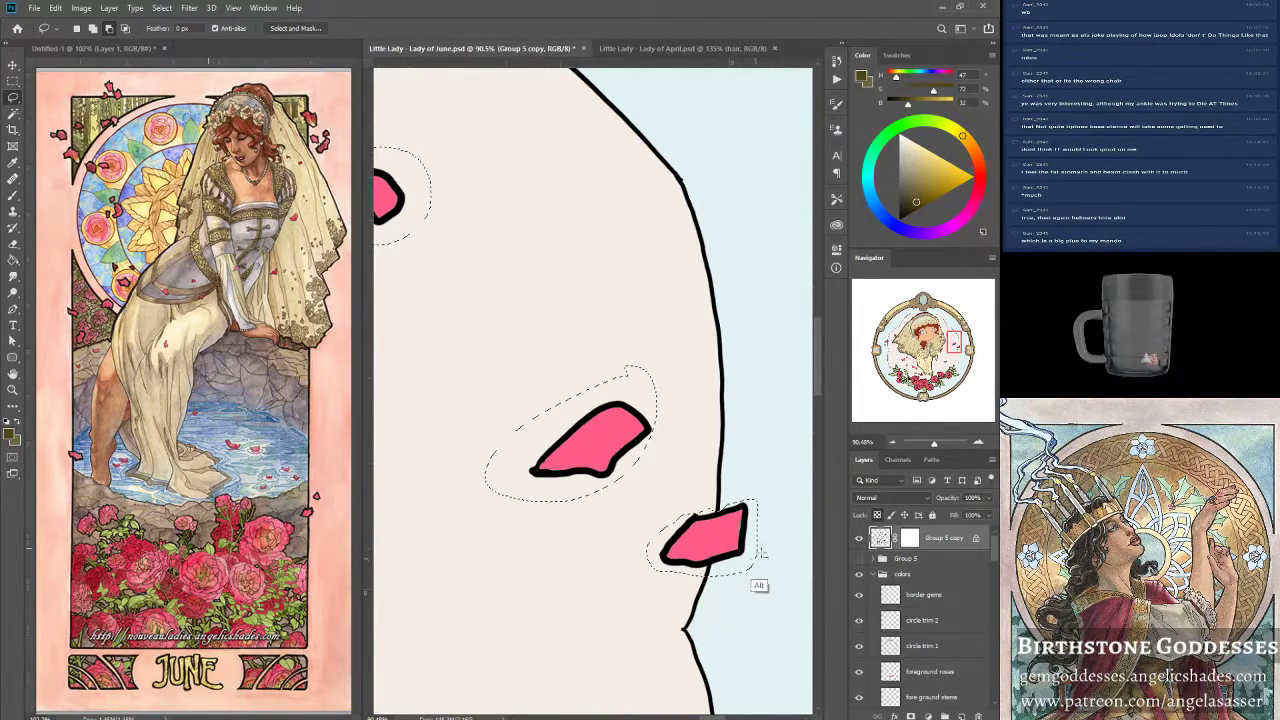
Add the falling petals below the veil and to the left of the skirt to the lasso selection.
drag(955, 345, 918, 370)
mouse_move(420, 334)
mouse_down()
mouse_move(410, 555)
mouse_move(505, 634)
mouse_move(649, 671)
mouse_move(739, 657)
mouse_move(707, 556)
mouse_move(604, 441)
mouse_move(470, 355)
mouse_up()
drag(934, 442, 929, 442)
mouse_move(518, 320)
mouse_down()
mouse_move(490, 400)
mouse_move(480, 298)
mouse_move(520, 312)
mouse_up()
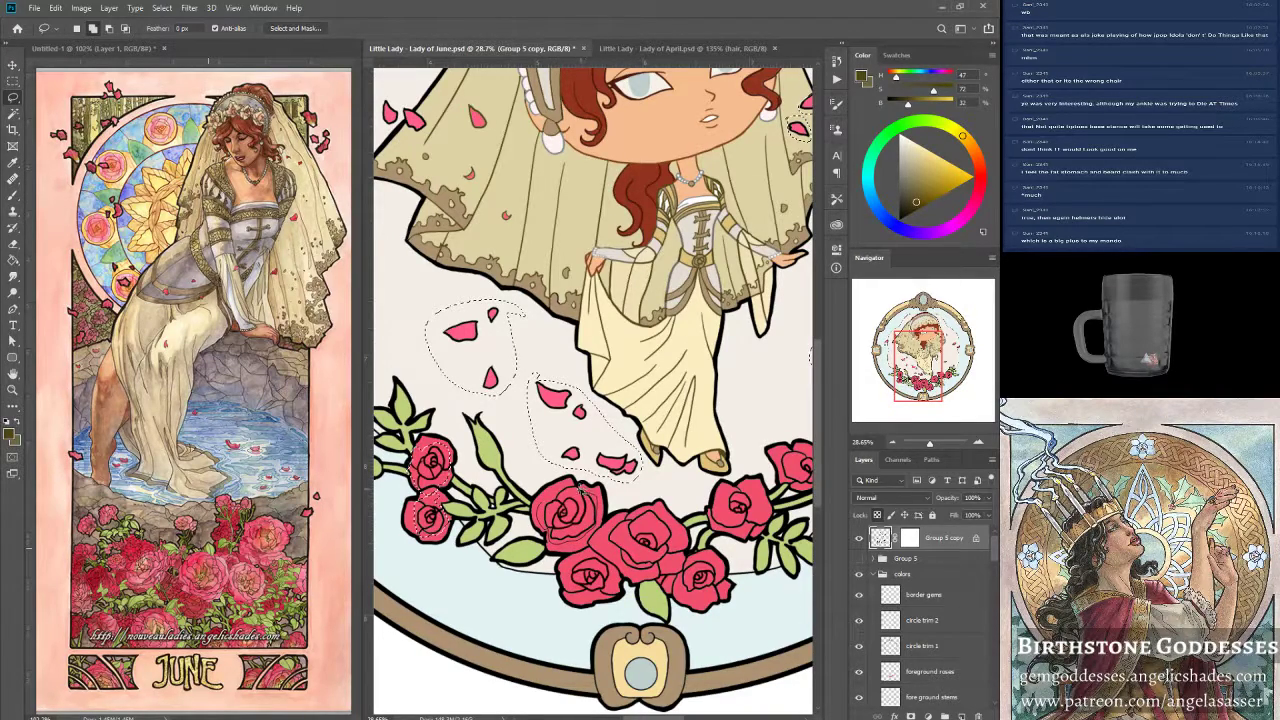
Add the inner petal lines of the large roses at the centre of the garland to the lasso selection.
mouse_move(545, 486)
mouse_down()
mouse_move(559, 549)
mouse_move(584, 554)
mouse_move(566, 594)
mouse_move(614, 578)
mouse_up()
mouse_move(583, 533)
mouse_down()
mouse_move(645, 512)
mouse_move(636, 555)
mouse_move(604, 545)
mouse_move(655, 511)
mouse_move(678, 538)
mouse_move(628, 535)
mouse_move(622, 522)
mouse_up()
mouse_move(652, 572)
mouse_down()
mouse_move(640, 546)
mouse_move(676, 540)
mouse_up()
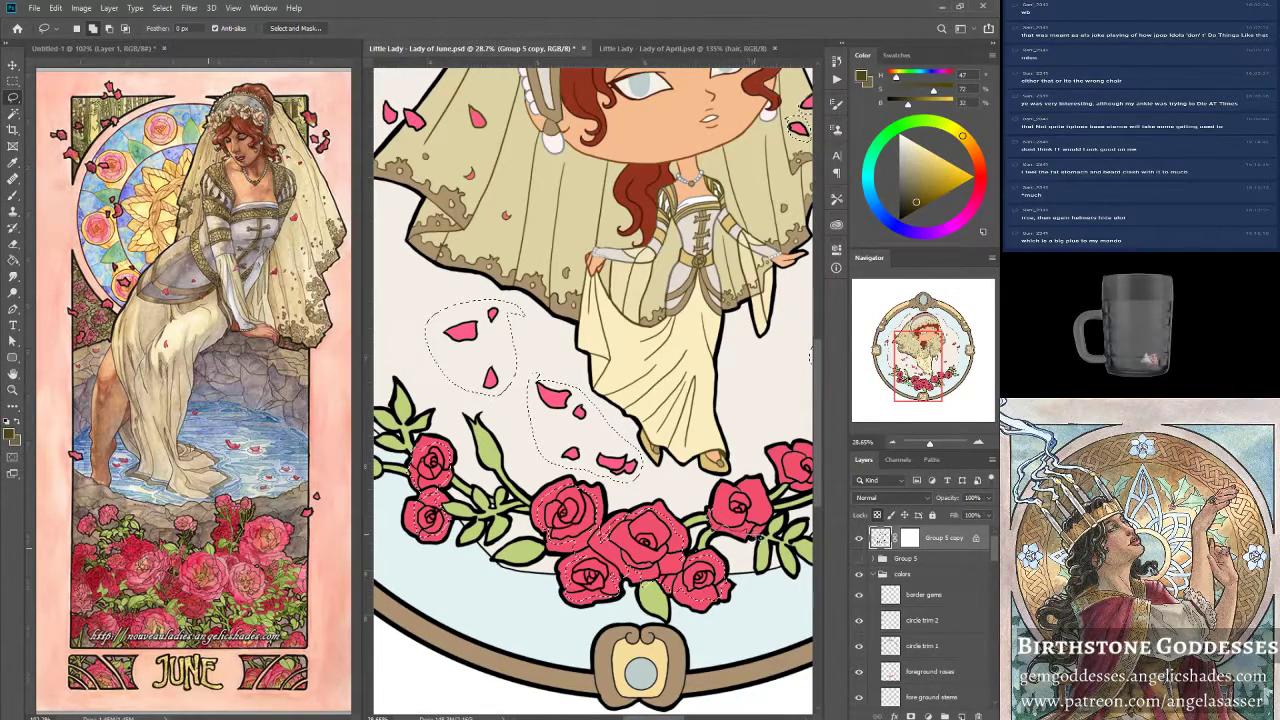
Add the inner petal lines of the roses on the right side of the garland to the lasso selection.
drag(738, 489, 728, 491)
drag(915, 360, 922, 360)
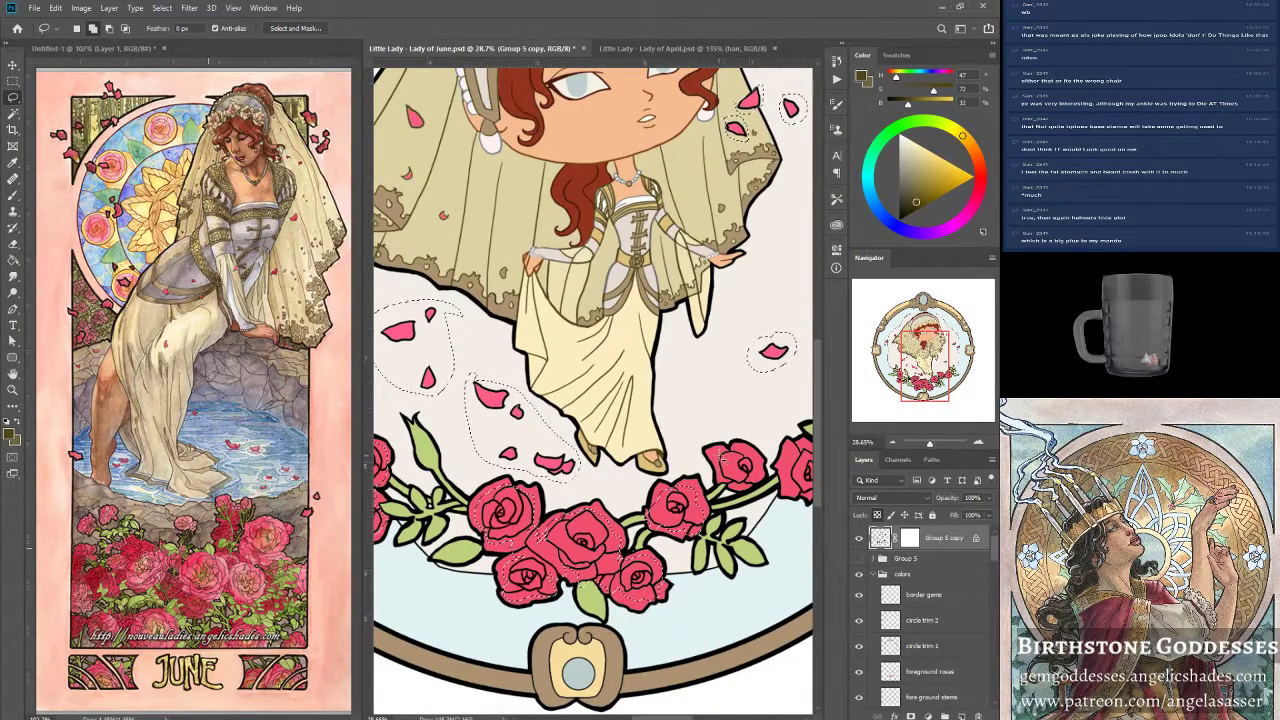
mouse_move(726, 490)
mouse_down()
mouse_move(752, 488)
mouse_move(765, 464)
mouse_move(735, 450)
mouse_move(718, 481)
mouse_up()
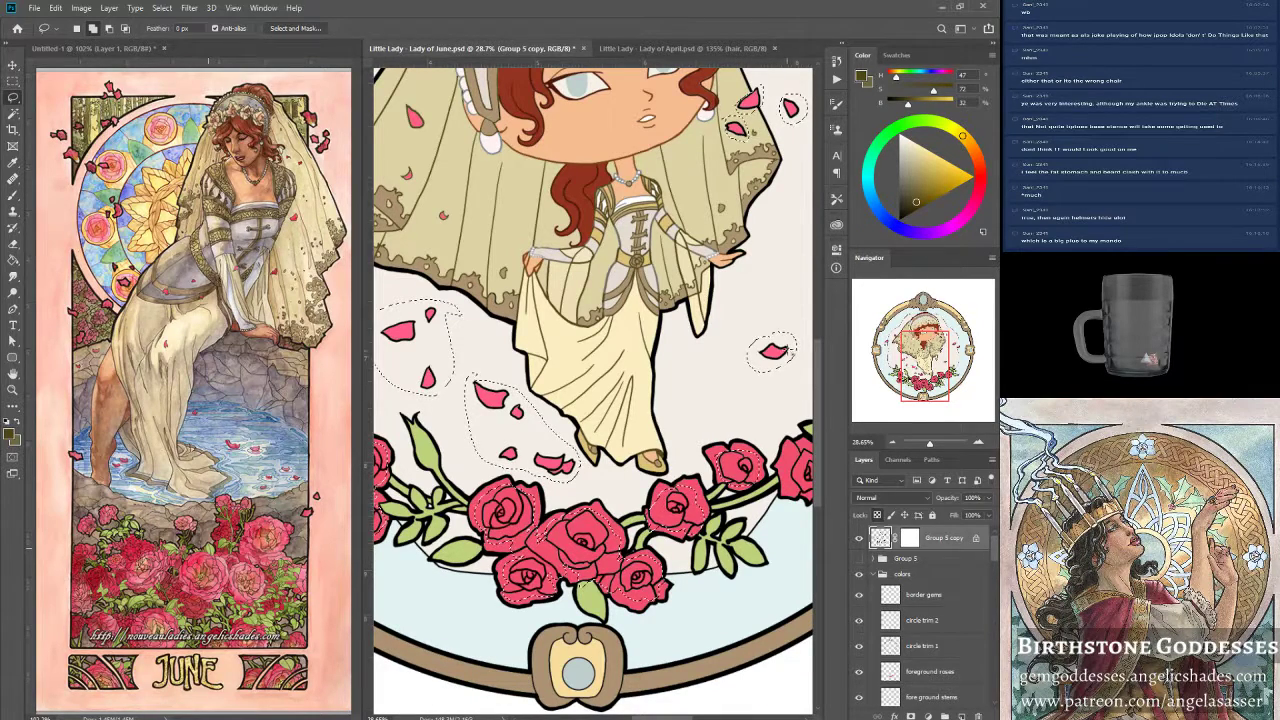
drag(912, 368, 926, 363)
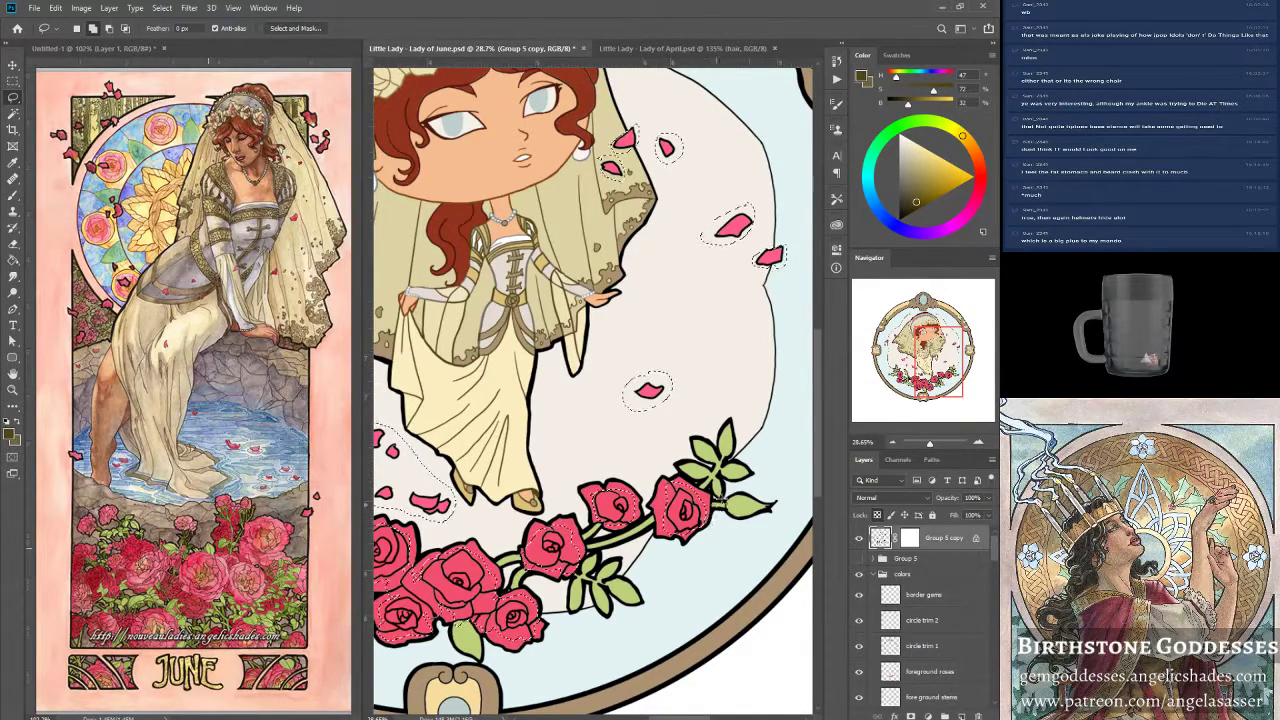
drag(935, 357, 903, 340)
mouse_move(471, 282)
mouse_down()
mouse_move(463, 340)
mouse_move(501, 289)
mouse_move(479, 274)
mouse_move(452, 298)
mouse_up()
mouse_move(560, 222)
mouse_down()
mouse_move(554, 252)
mouse_move(568, 247)
mouse_move(551, 215)
mouse_move(584, 199)
mouse_move(596, 258)
mouse_move(633, 240)
mouse_move(652, 250)
mouse_move(645, 230)
mouse_move(634, 231)
mouse_move(652, 266)
mouse_move(639, 310)
mouse_move(688, 350)
mouse_up()
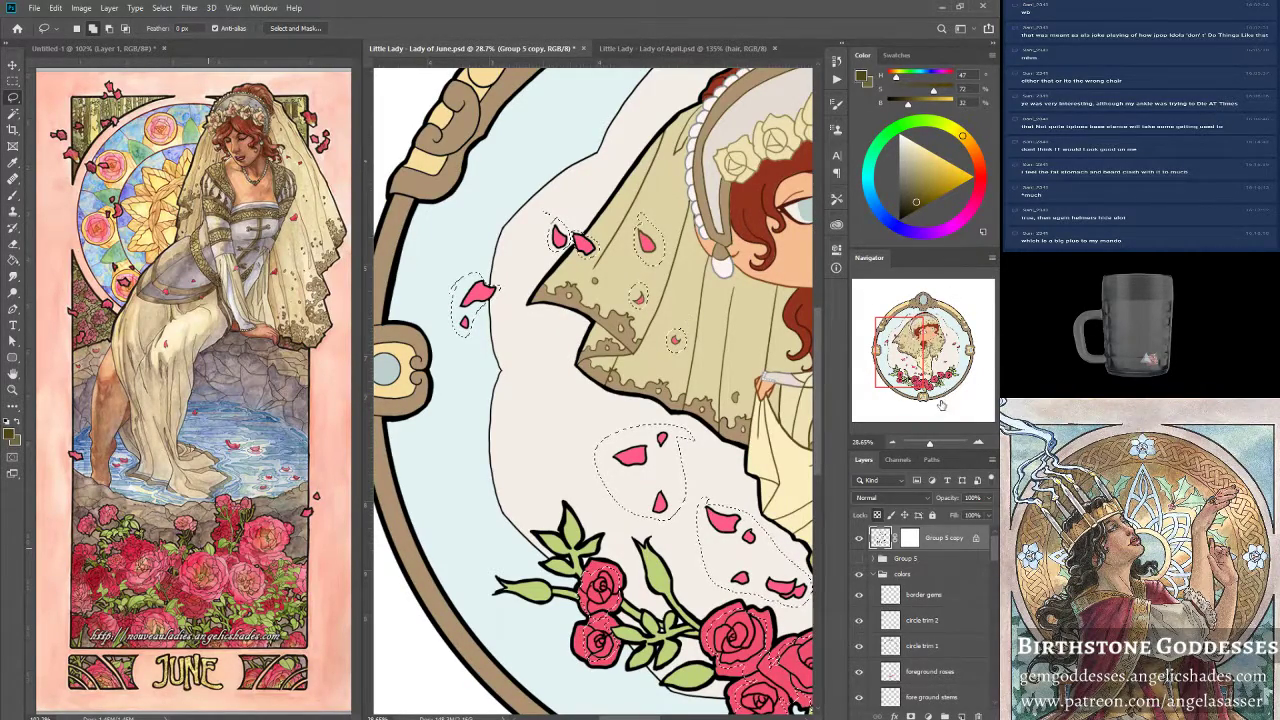
drag(929, 446, 929, 449)
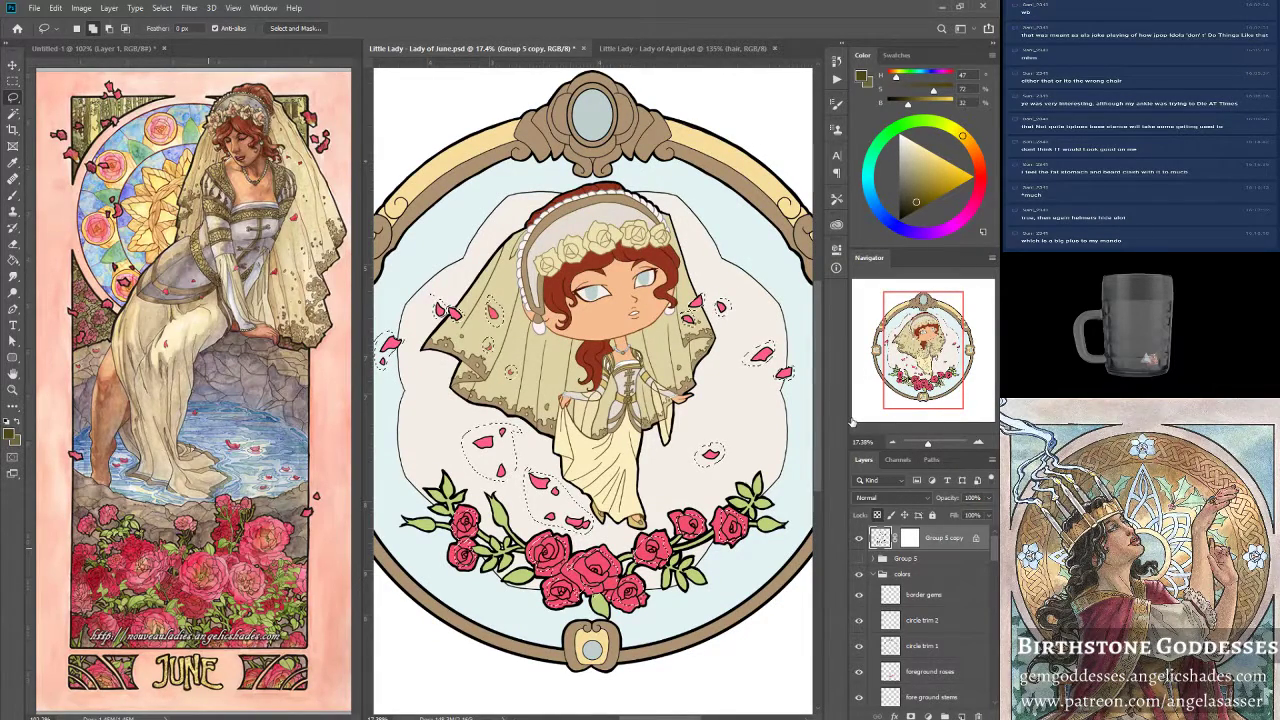
Sample the rose pink as the foreground colour and fill the selected rose and petal lines with it at 100% opacity.
click(12, 433)
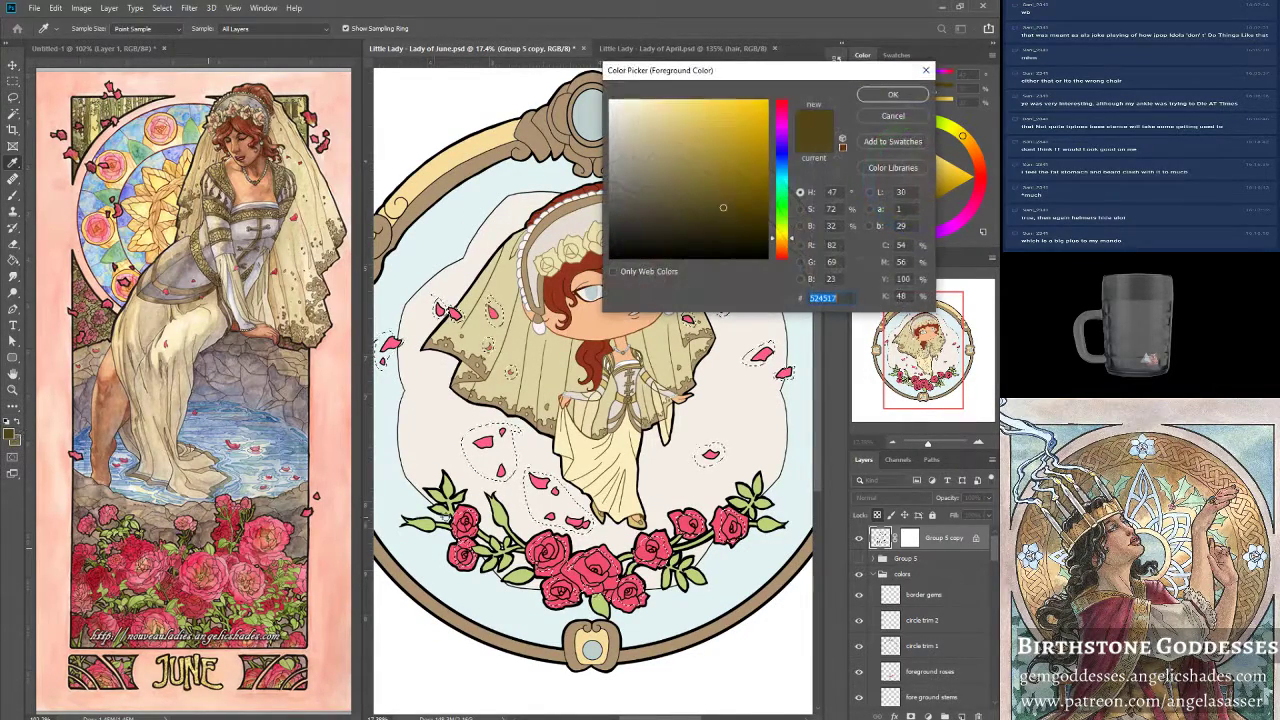
click(505, 497)
click(892, 94)
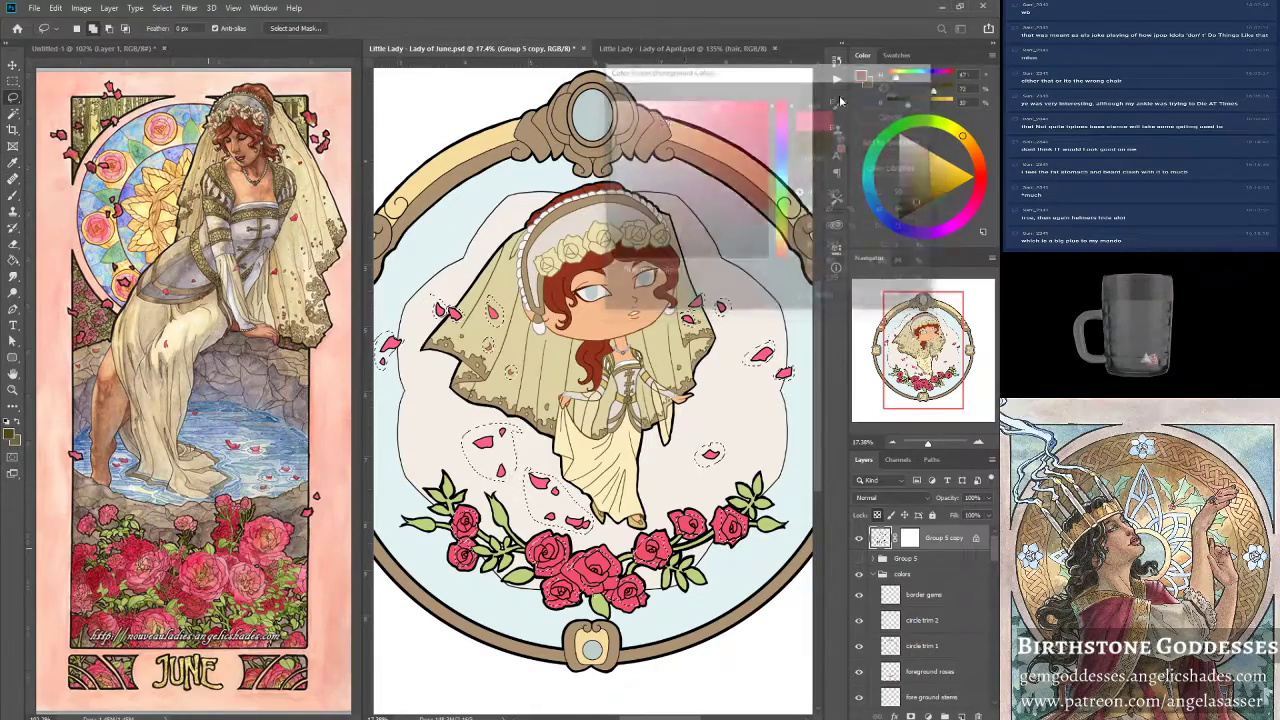
click(56, 8)
click(63, 204)
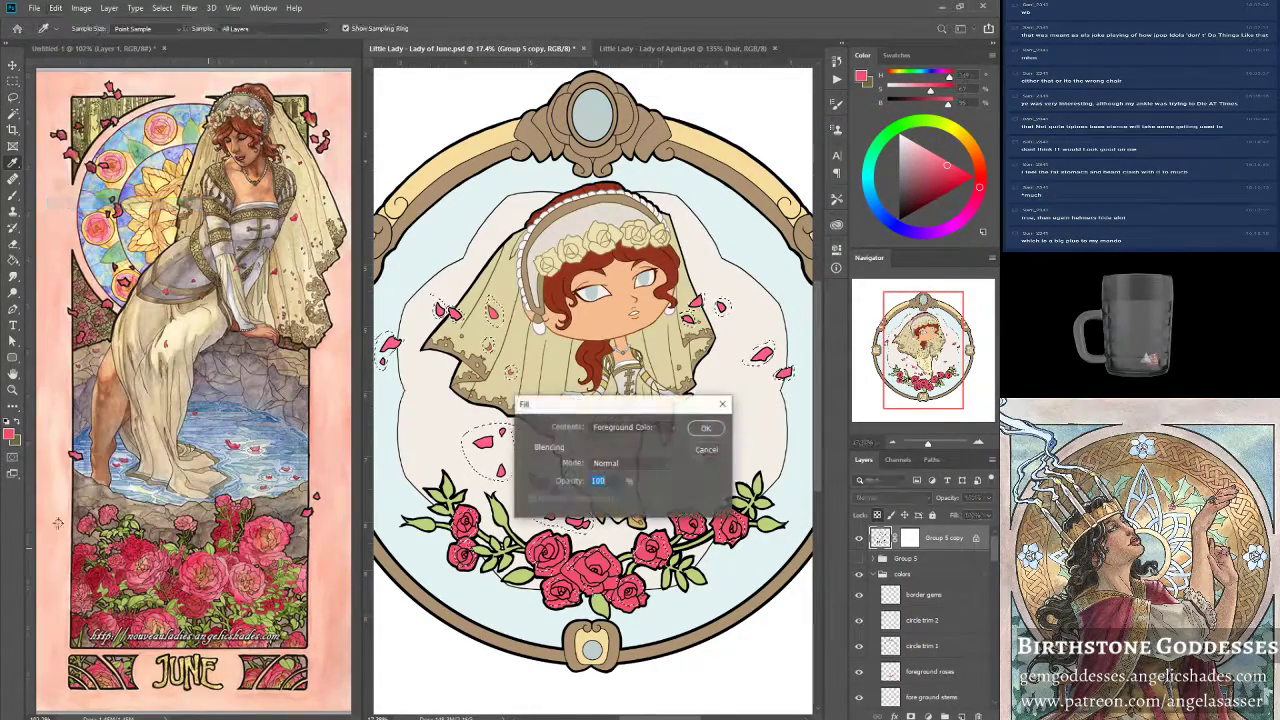
click(706, 428)
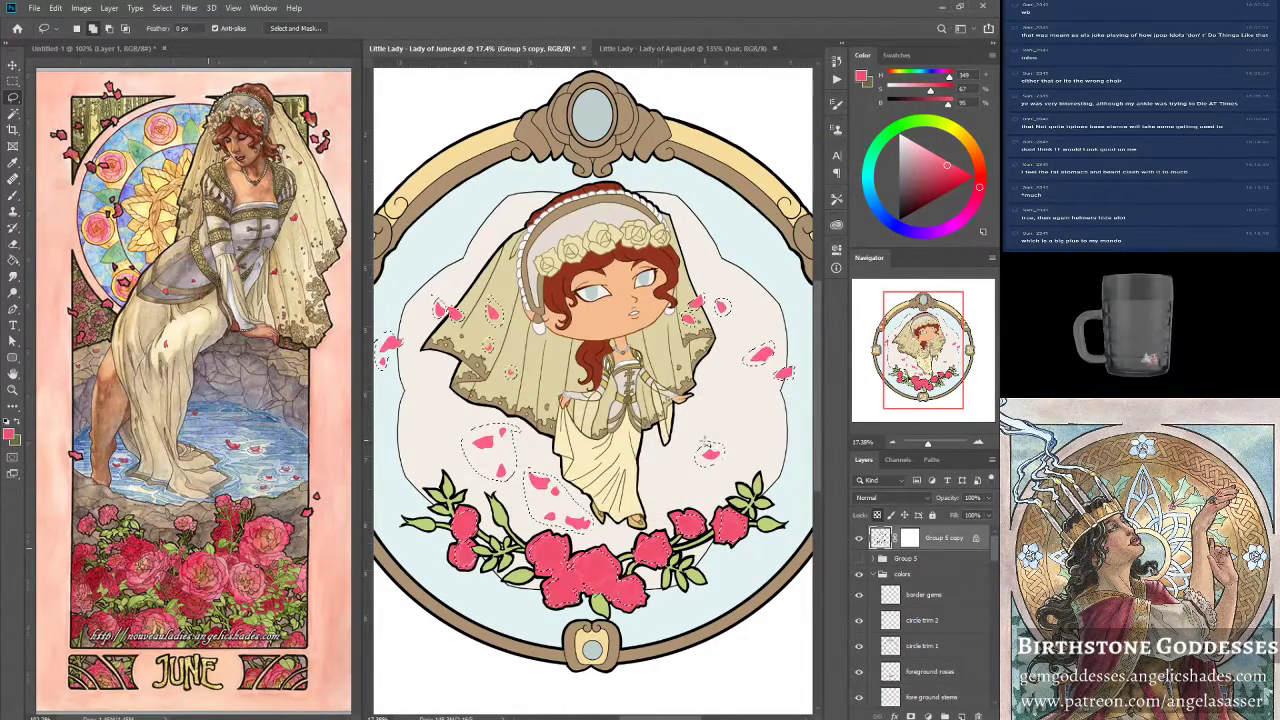
Darken the filled rose and petal lines by lowering their lightness with Hue/Saturation, and save the file with the selection cleared.
click(81, 8)
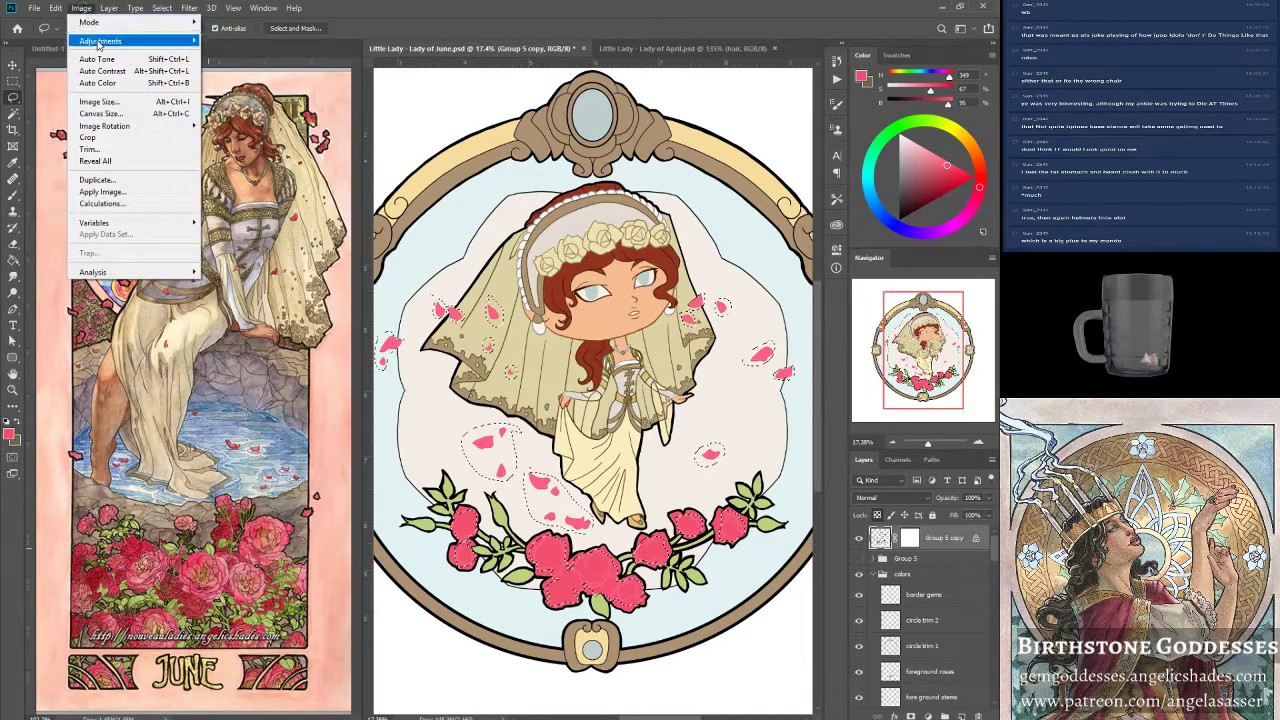
mouse_move(100, 38)
click(250, 106)
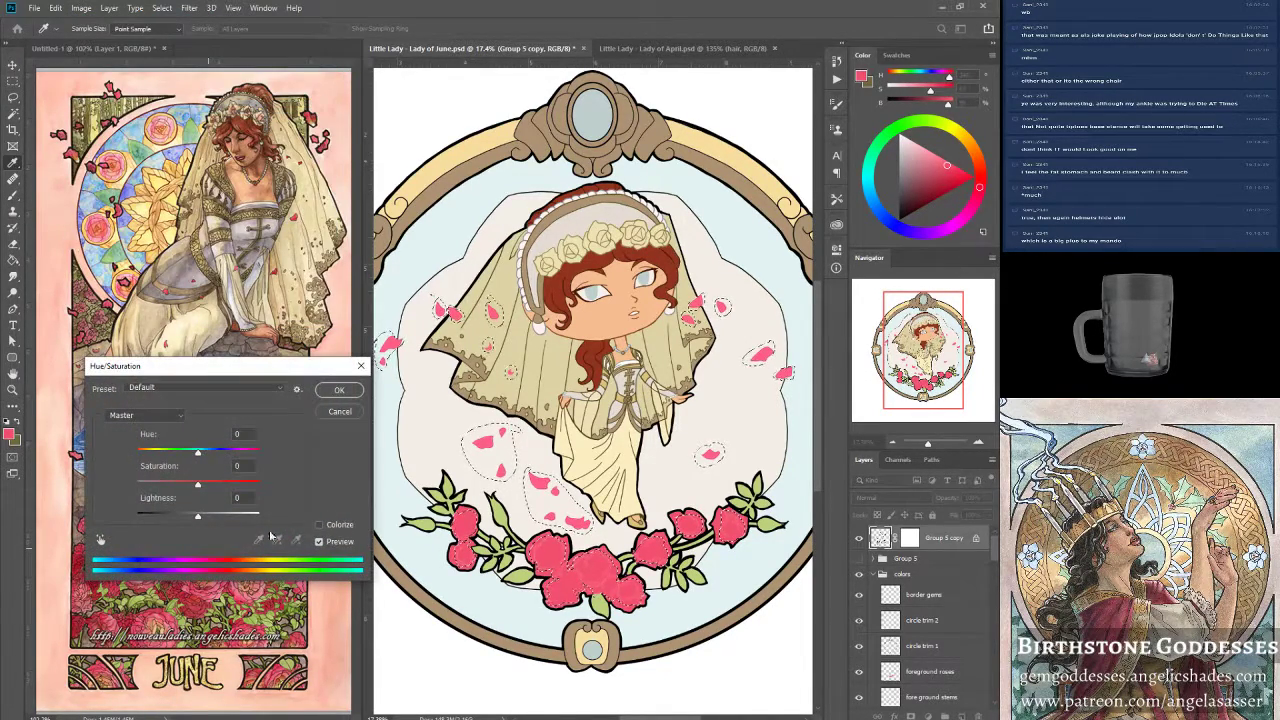
drag(199, 519, 172, 521)
key(Return)
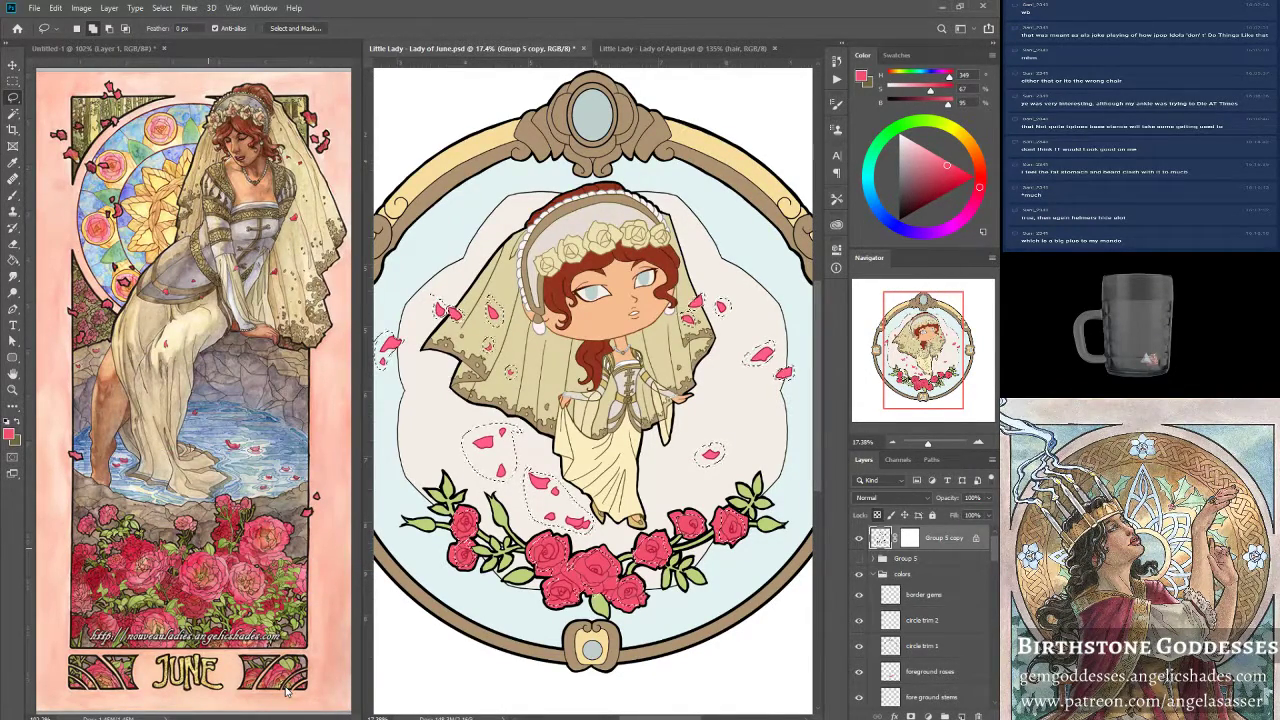
key(ctrl+s)
key(ctrl+d)
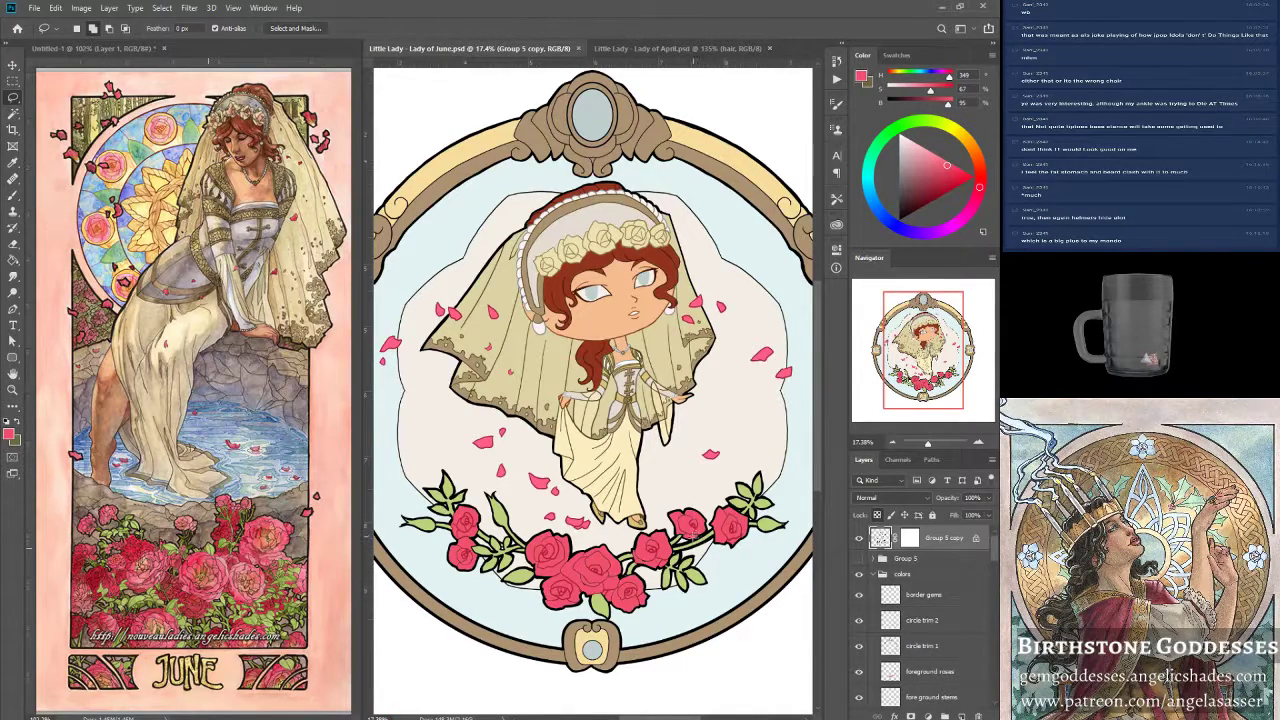
click(12, 389)
click(463, 540)
click(462, 545)
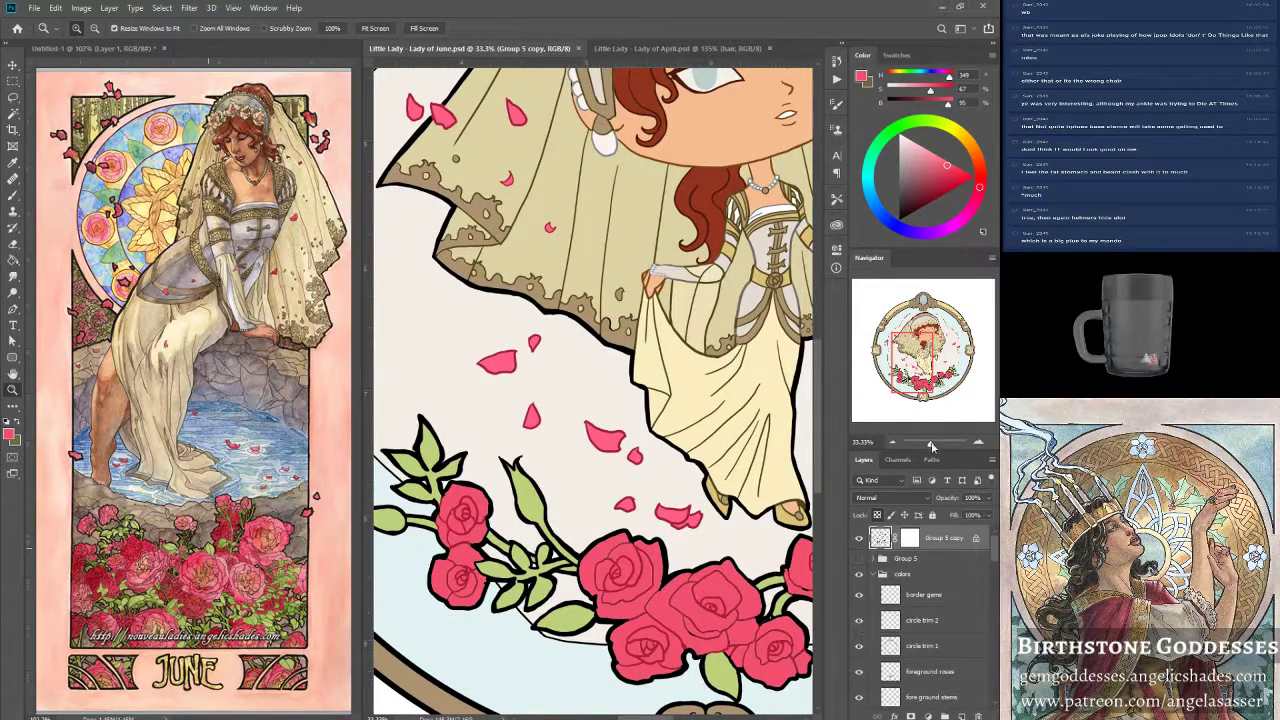
drag(931, 445, 928, 446)
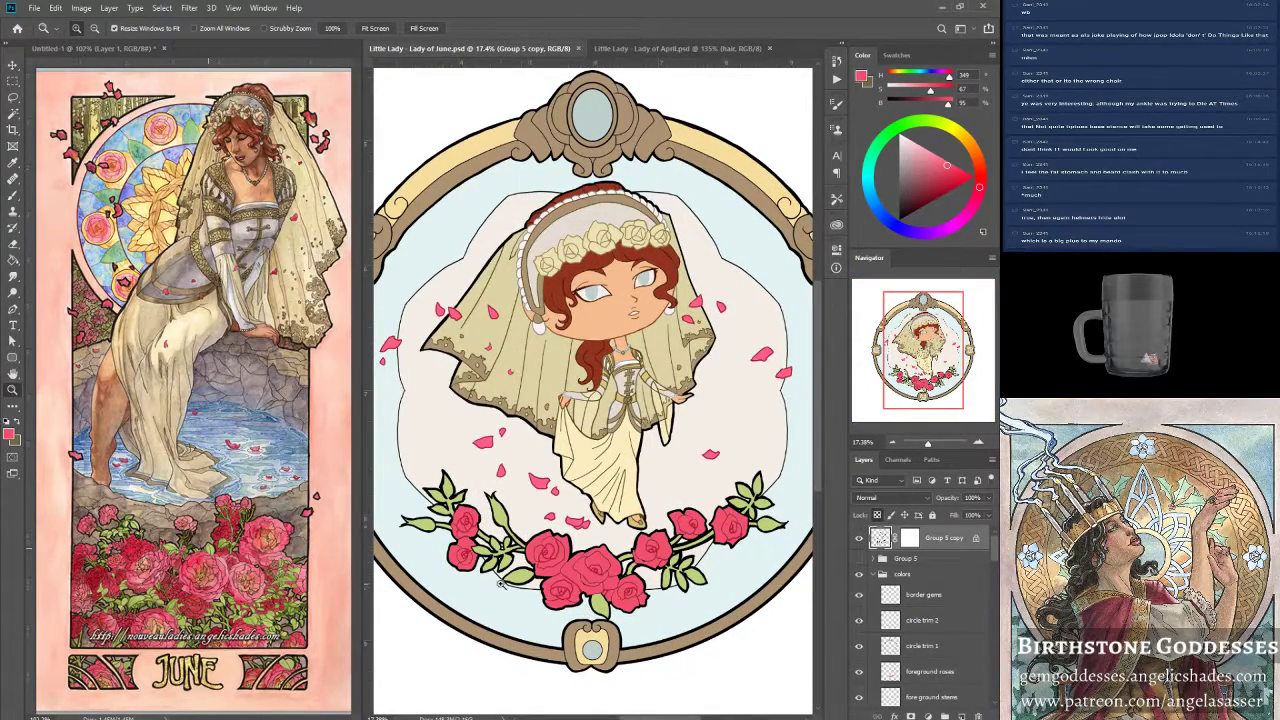
click(9, 434)
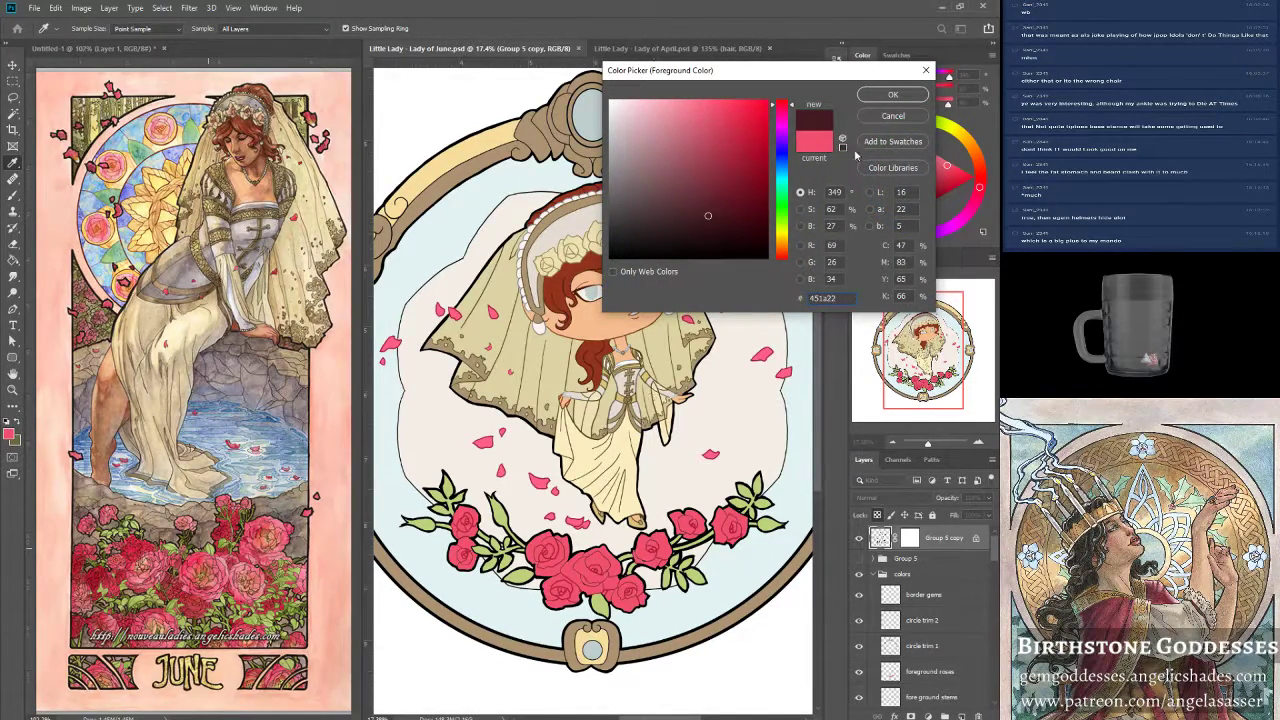
click(884, 116)
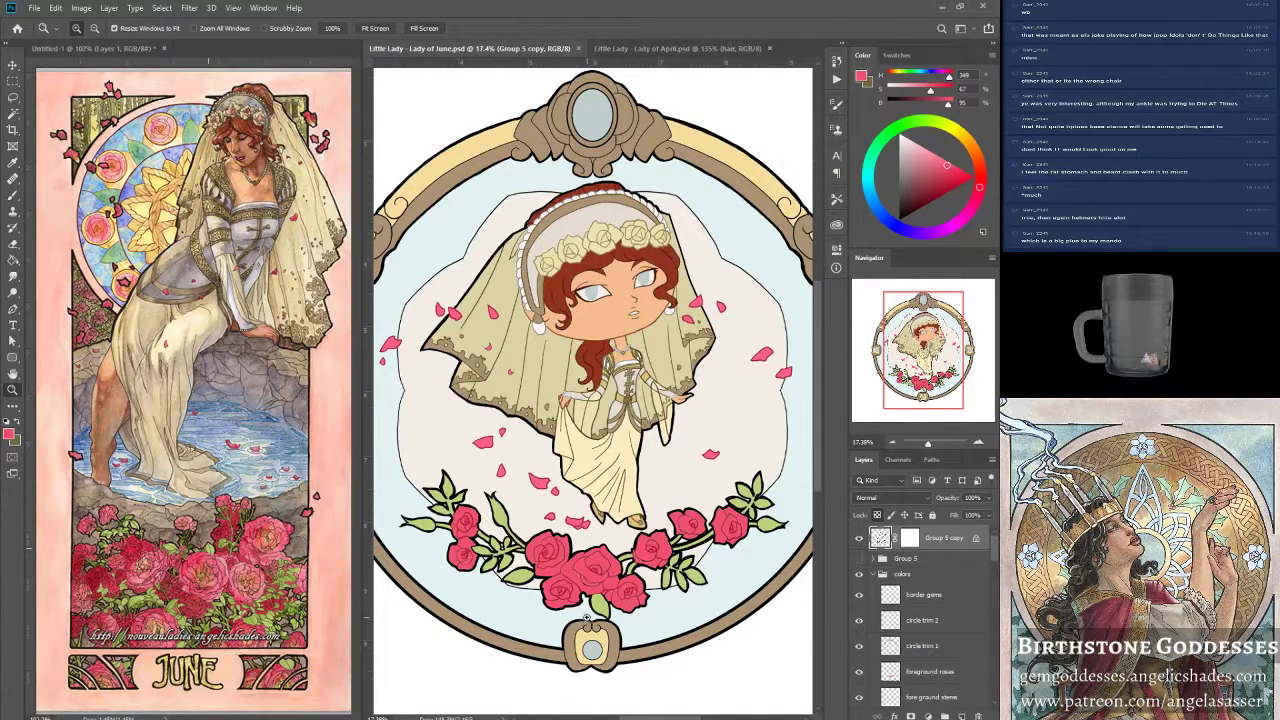
click(12, 195)
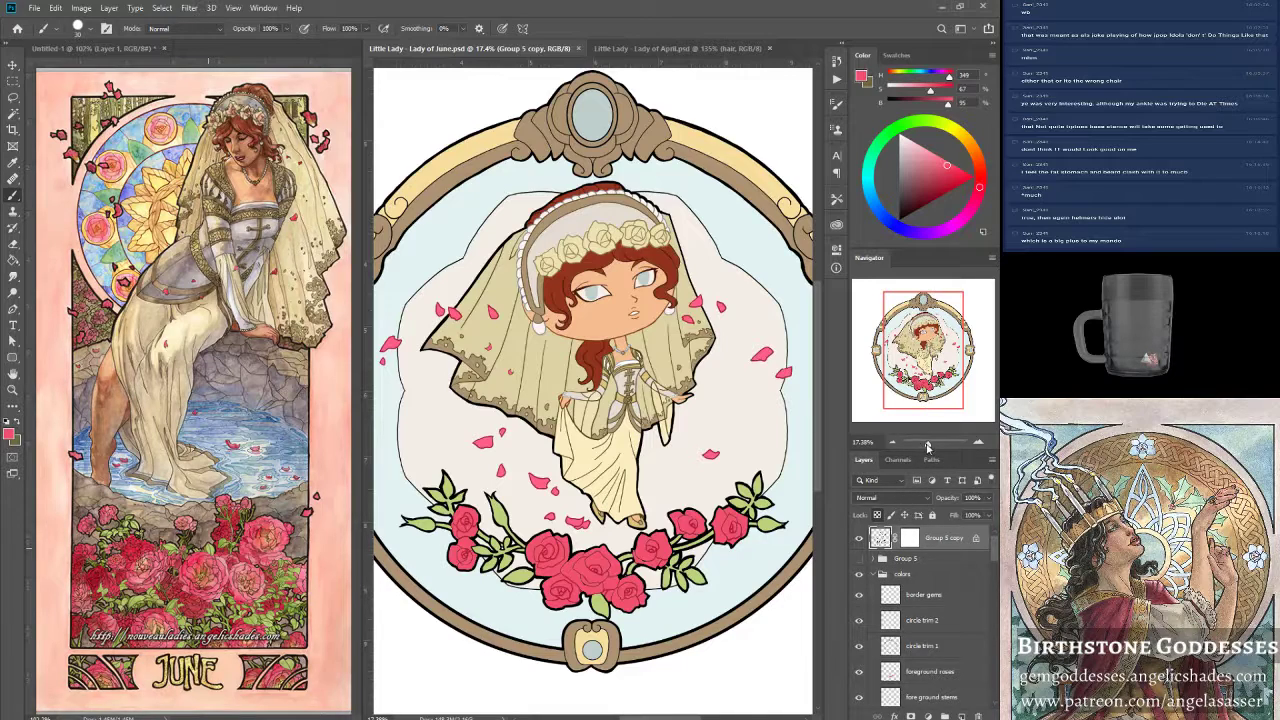
drag(935, 443, 928, 456)
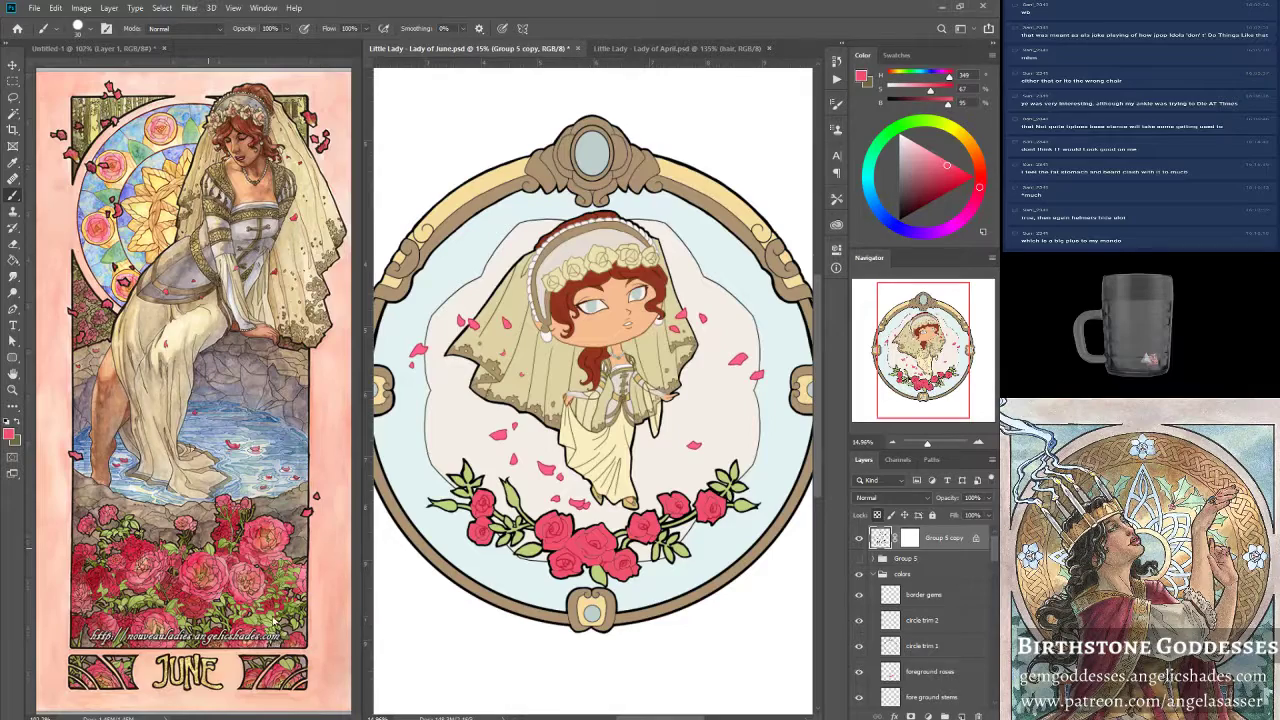
Sample the dark rose line colour from the central rose for the brush.
click(13, 390)
drag(522, 542, 547, 563)
click(547, 563)
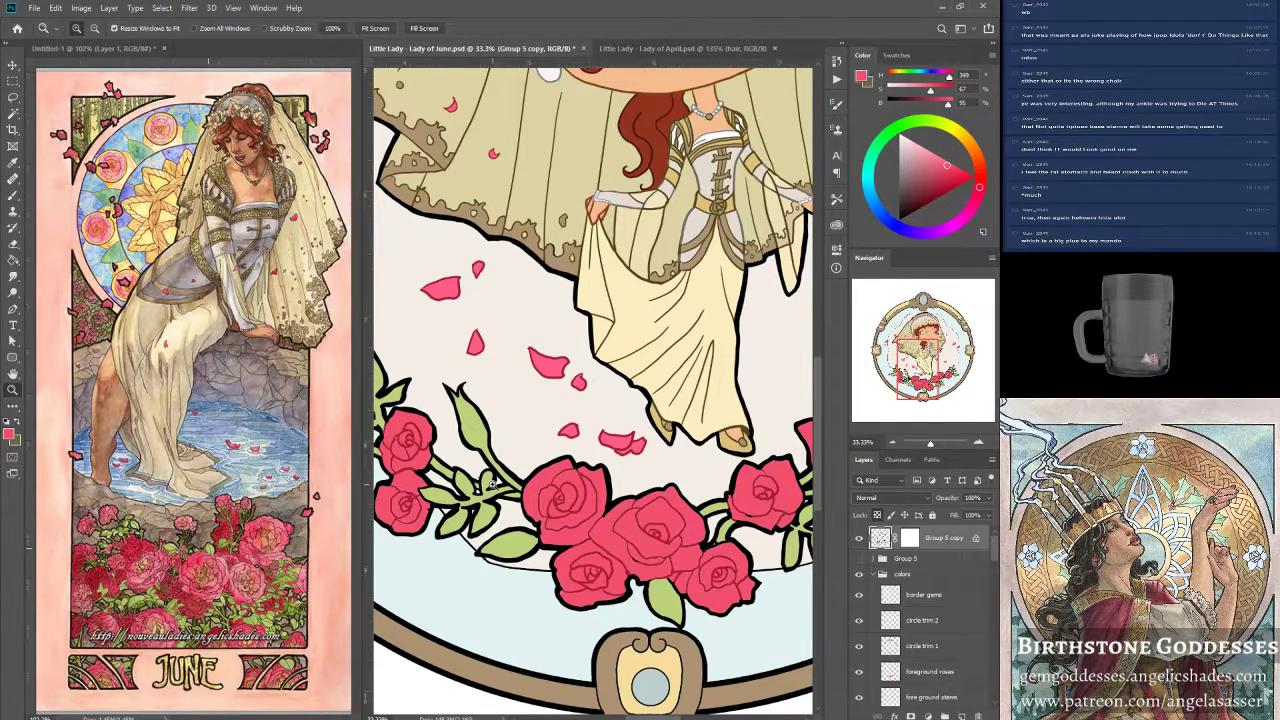
key(b)
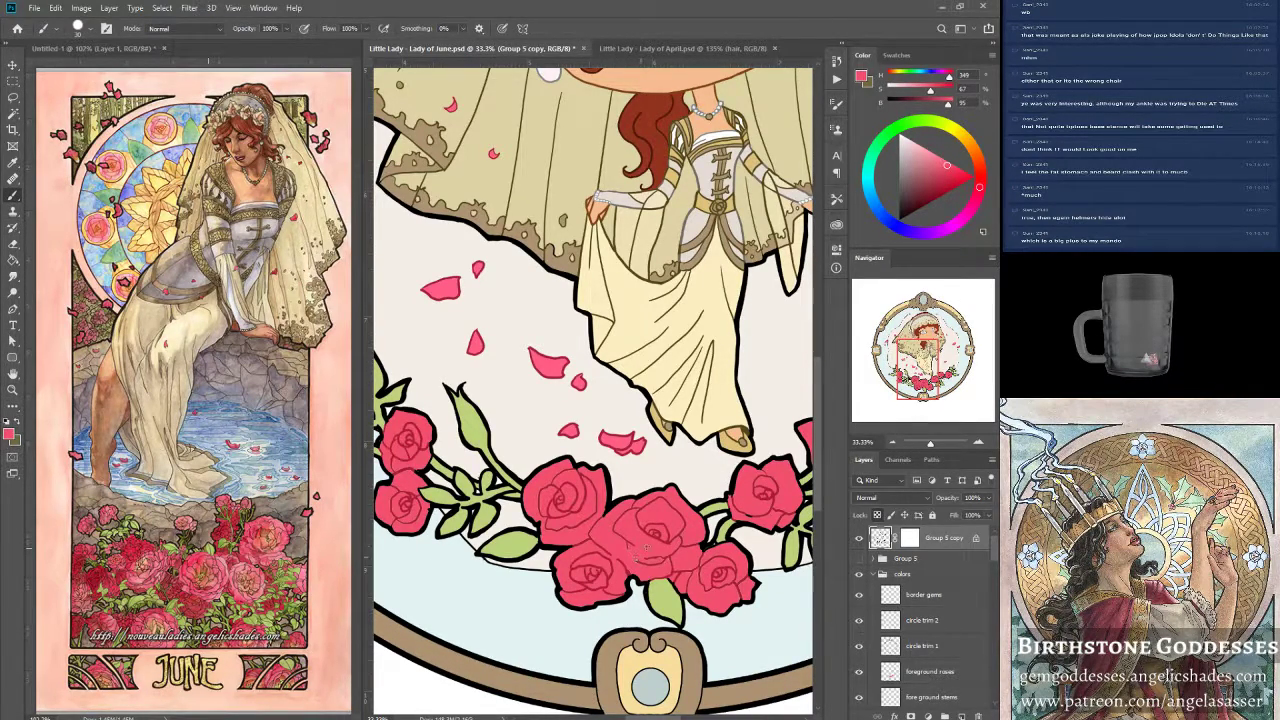
alt+click(664, 543)
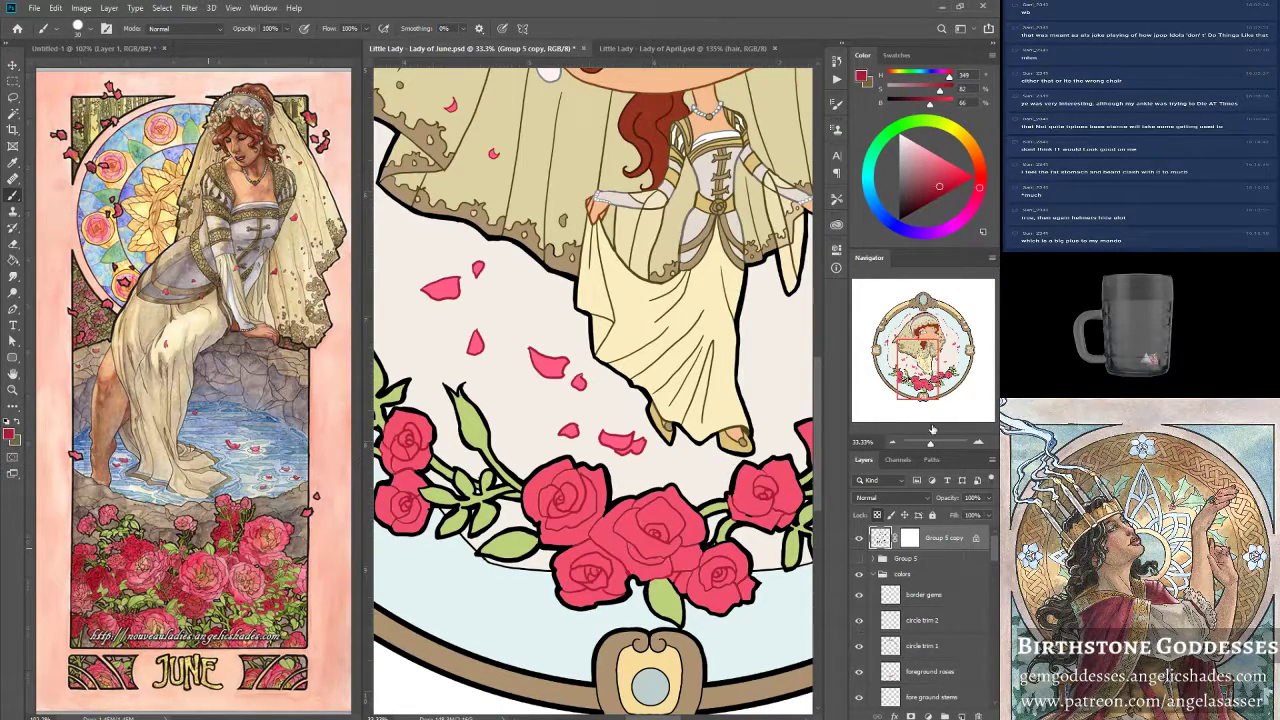
drag(932, 447, 929, 446)
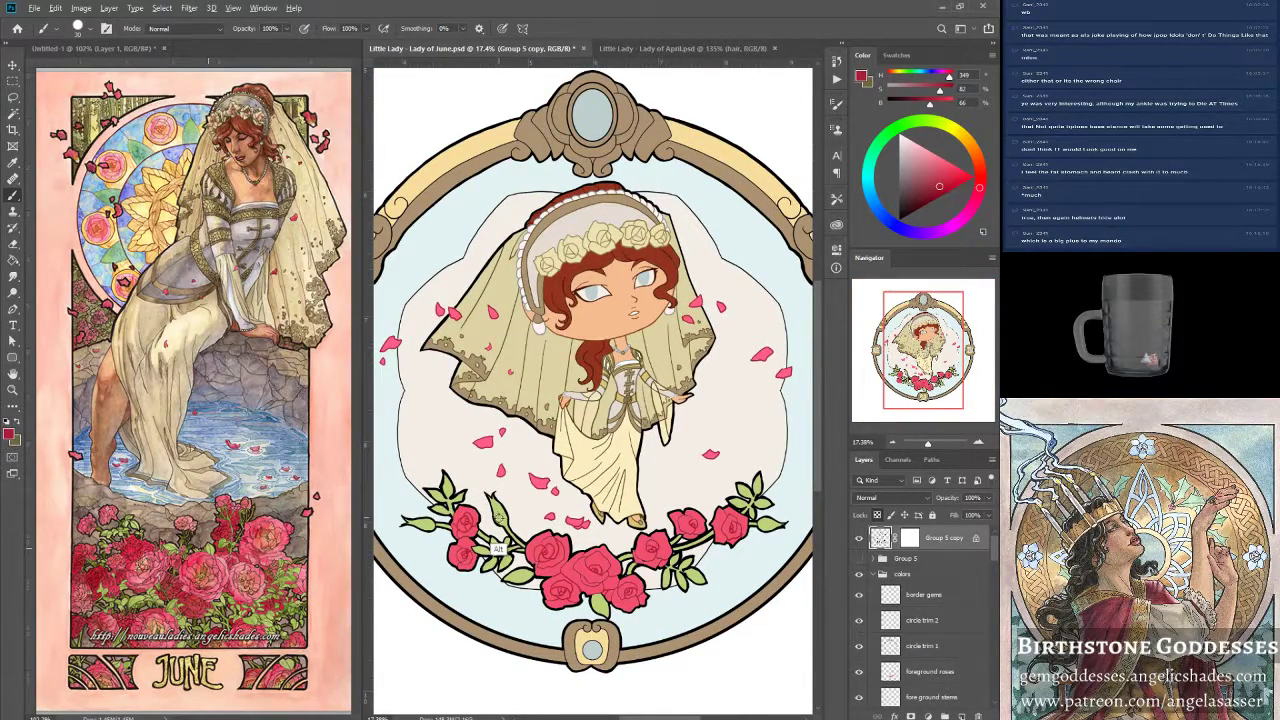
Sample the leaf green and lasso the black lines where the stems overlap the leaf cluster left of the central roses.
alt+click(501, 552)
drag(927, 445, 934, 445)
drag(921, 359, 906, 381)
click(13, 97)
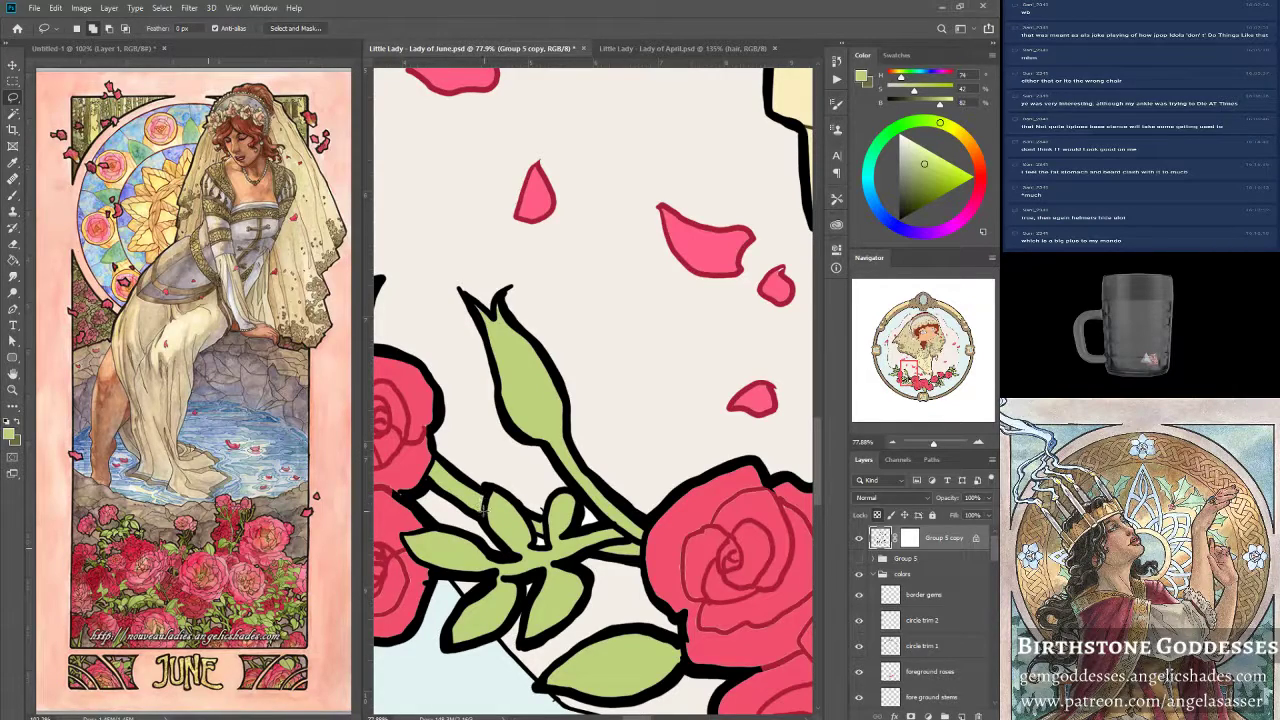
mouse_move(483, 505)
mouse_down()
mouse_move(583, 497)
mouse_move(524, 531)
mouse_move(546, 532)
mouse_up()
mouse_move(592, 548)
mouse_down()
mouse_move(641, 550)
mouse_move(593, 546)
mouse_up()
Add the black lines joining the rosebuds to their stems at both ends of the garland to the lasso selection.
drag(909, 371, 893, 367)
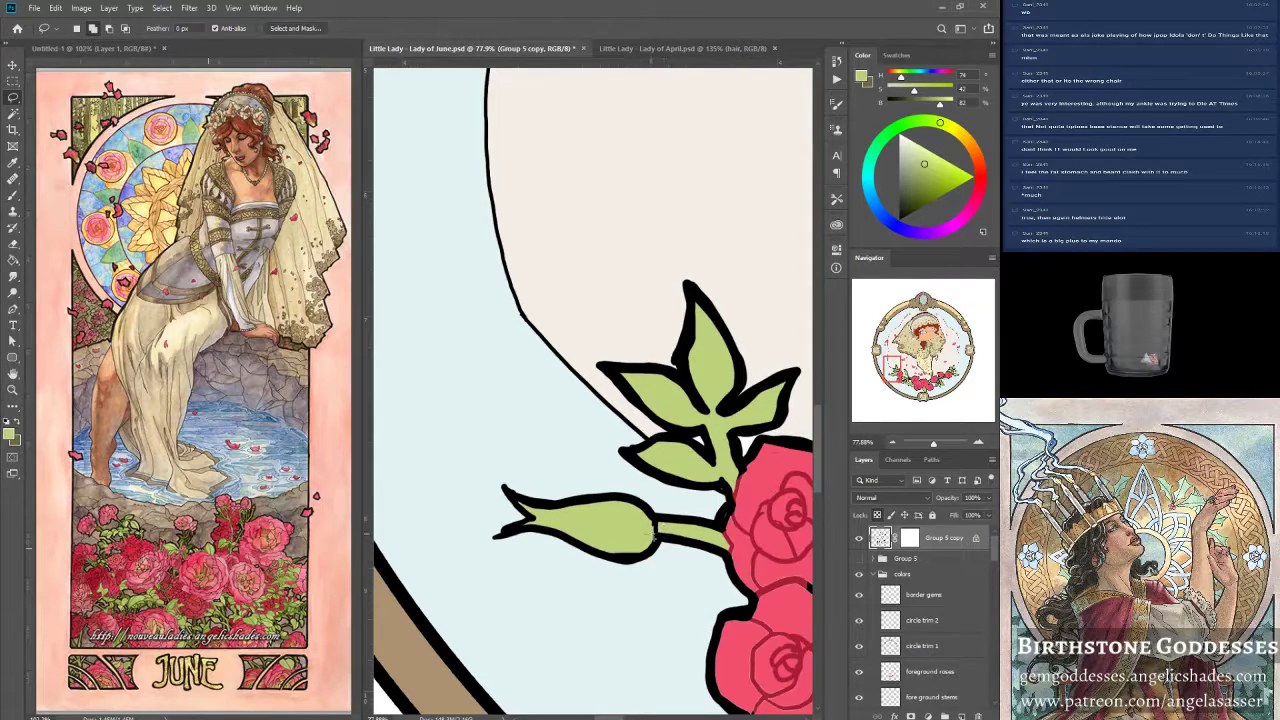
mouse_move(893, 366)
mouse_down()
mouse_move(905, 371)
mouse_move(894, 370)
mouse_up()
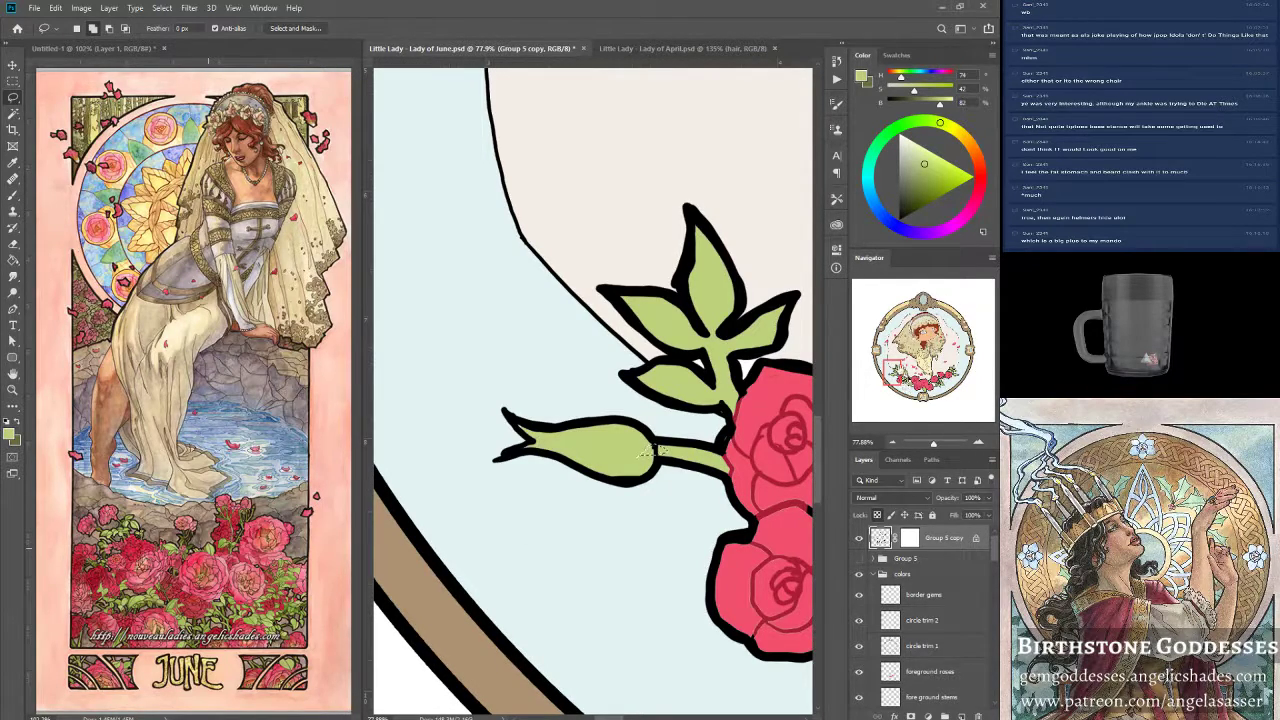
drag(894, 373, 947, 375)
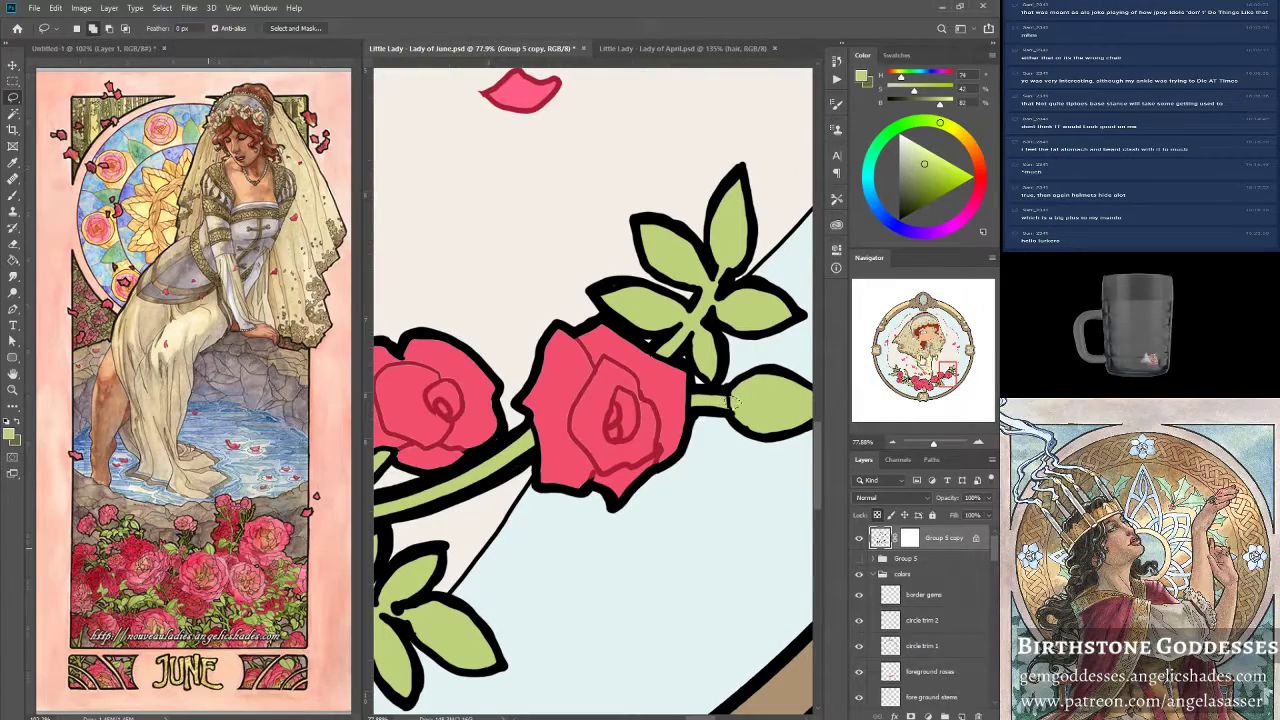
drag(951, 372, 929, 365)
drag(934, 444, 920, 417)
drag(925, 347, 923, 356)
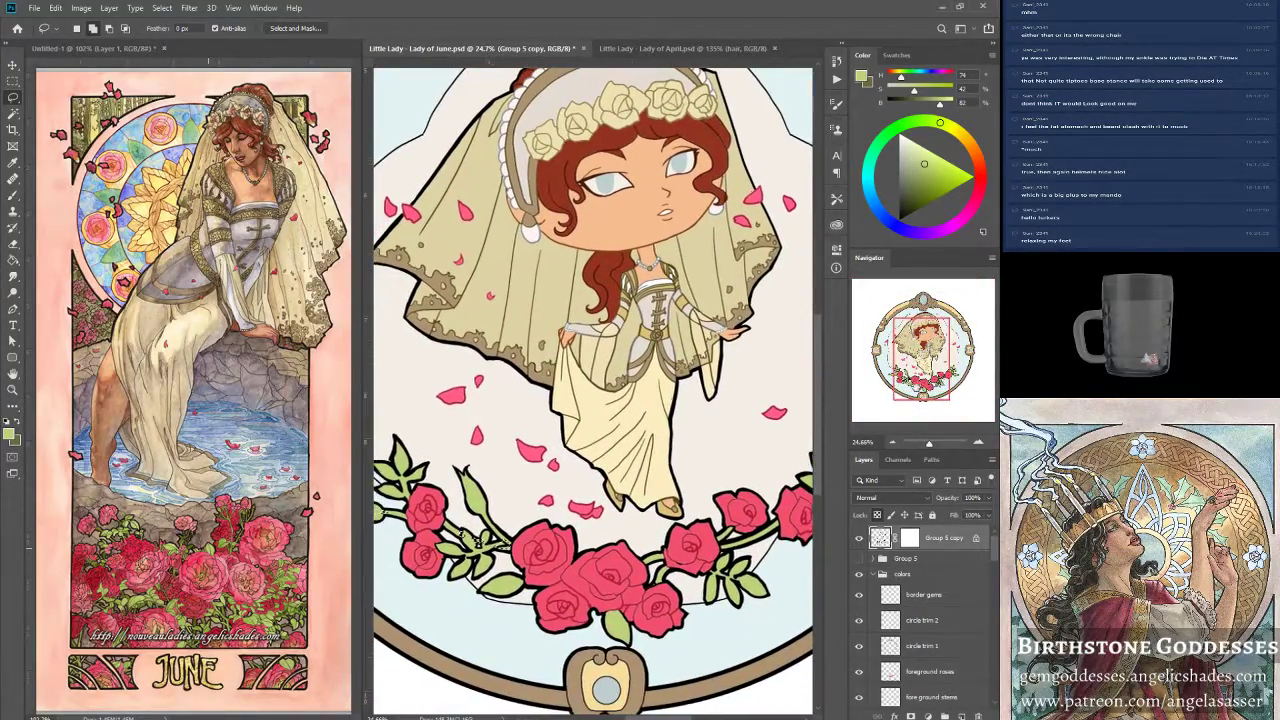
Fill the selected stem, leaf and bud joint lines with the leaf green bdd17a at 100% opacity.
drag(935, 449, 933, 423)
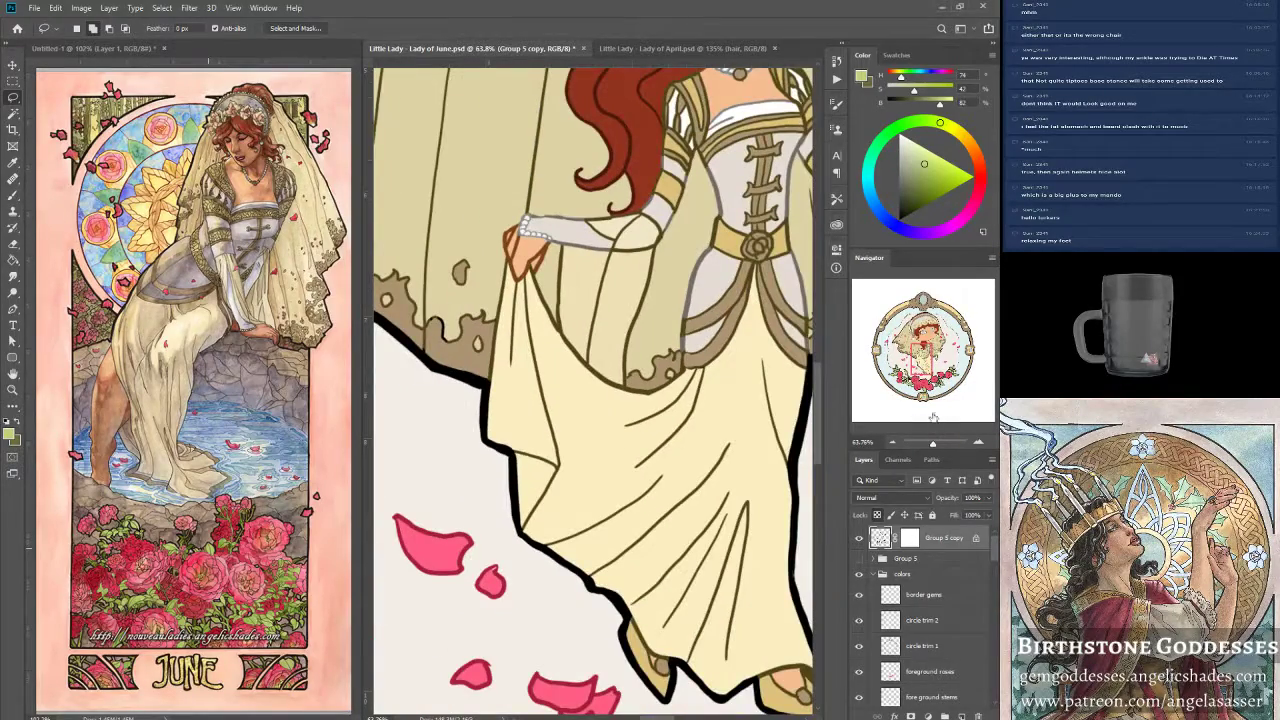
mouse_move(919, 360)
mouse_down()
mouse_move(907, 388)
mouse_move(915, 372)
mouse_move(946, 392)
mouse_move(953, 370)
mouse_move(900, 372)
mouse_up()
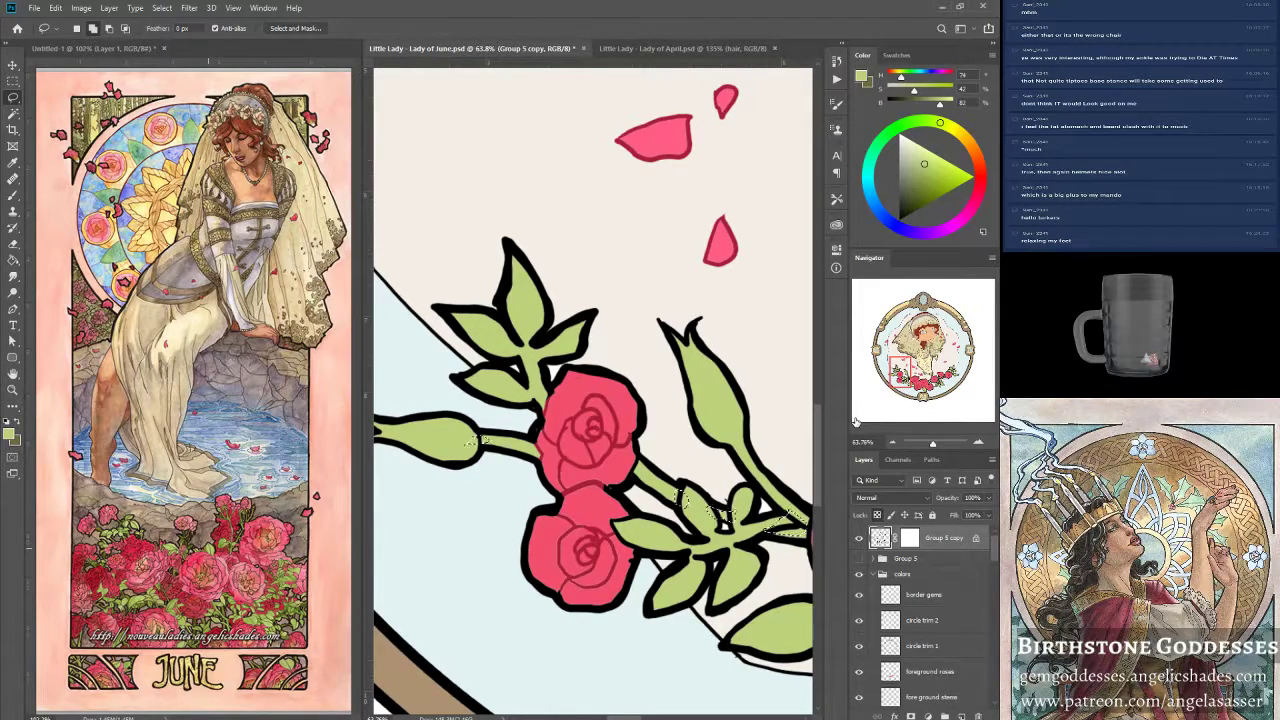
click(11, 434)
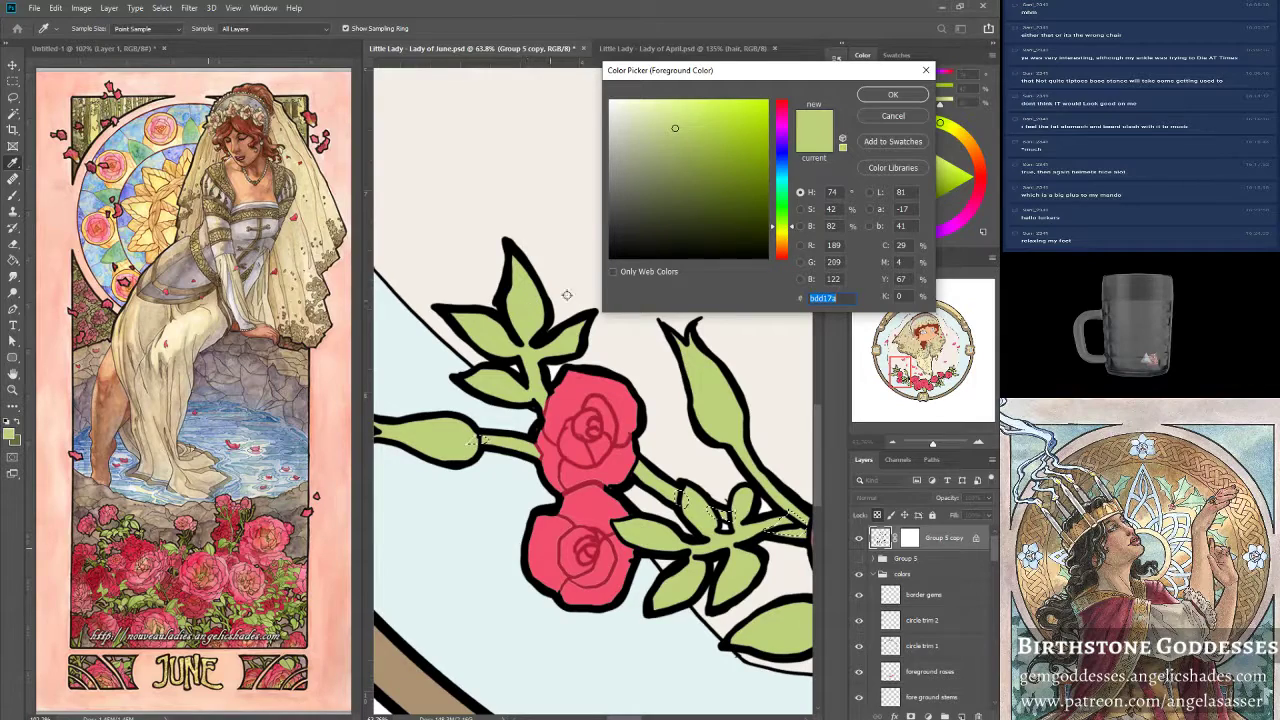
click(885, 96)
click(55, 8)
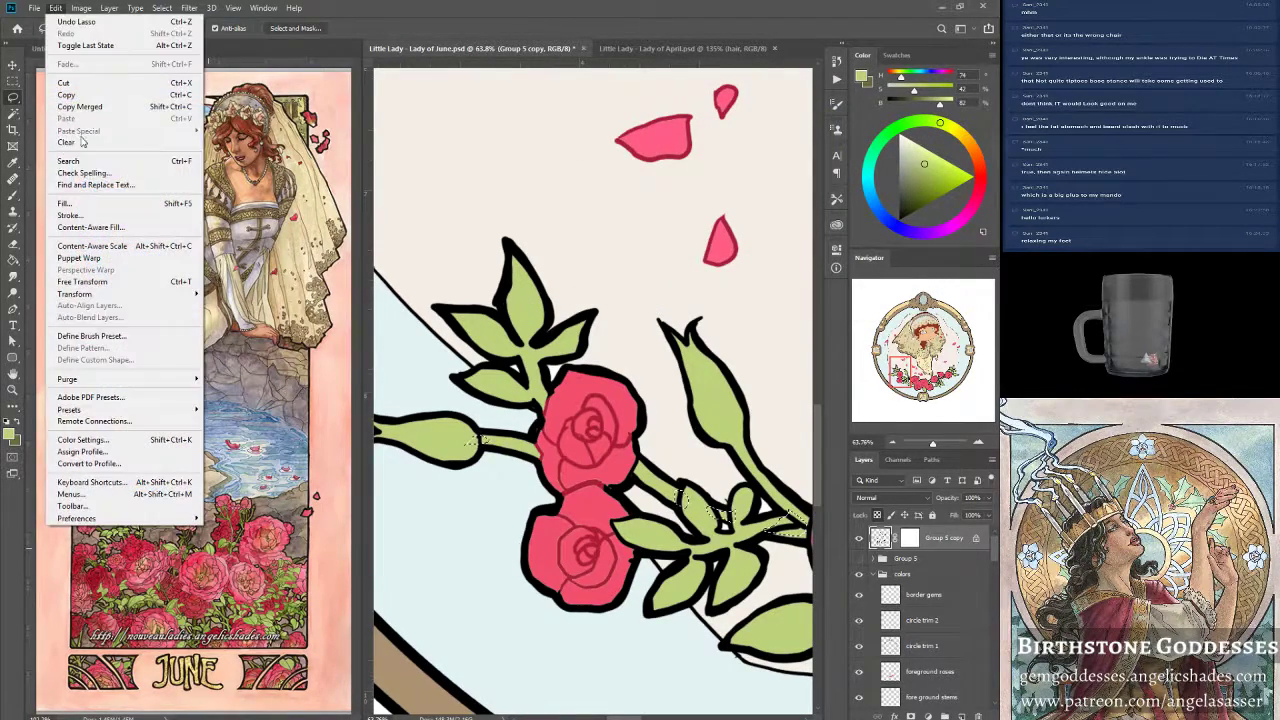
click(105, 204)
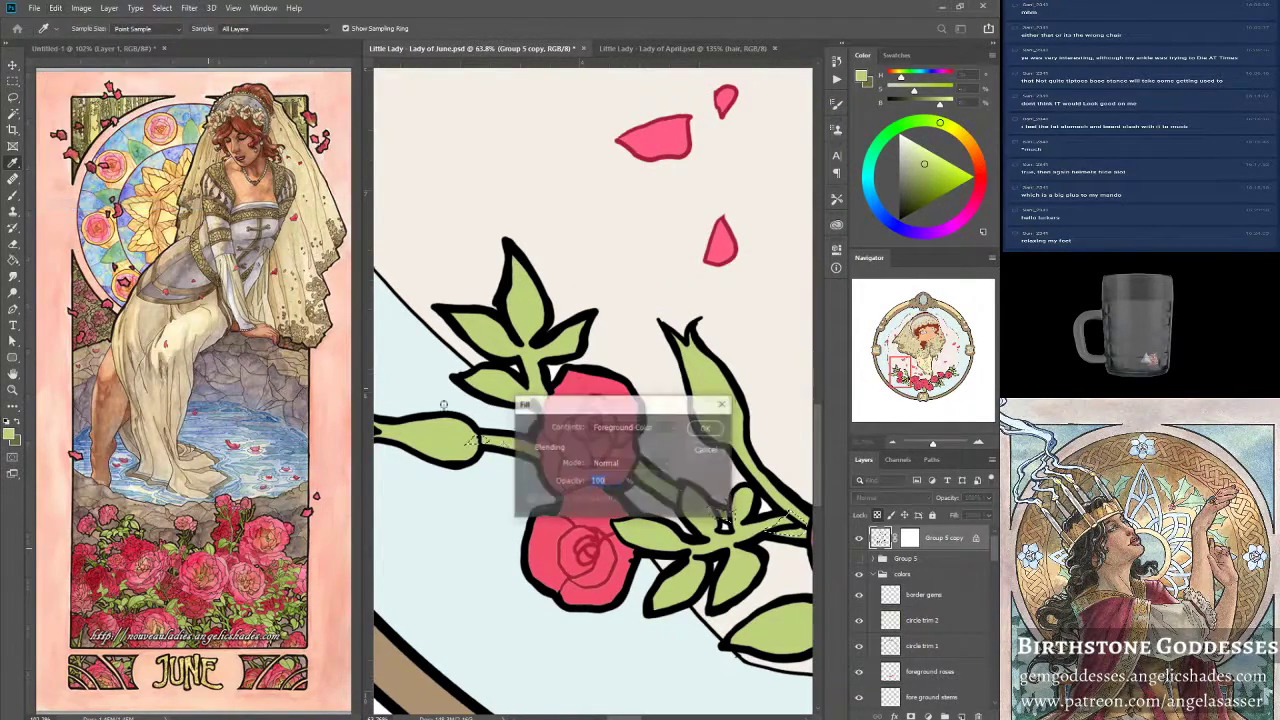
click(704, 428)
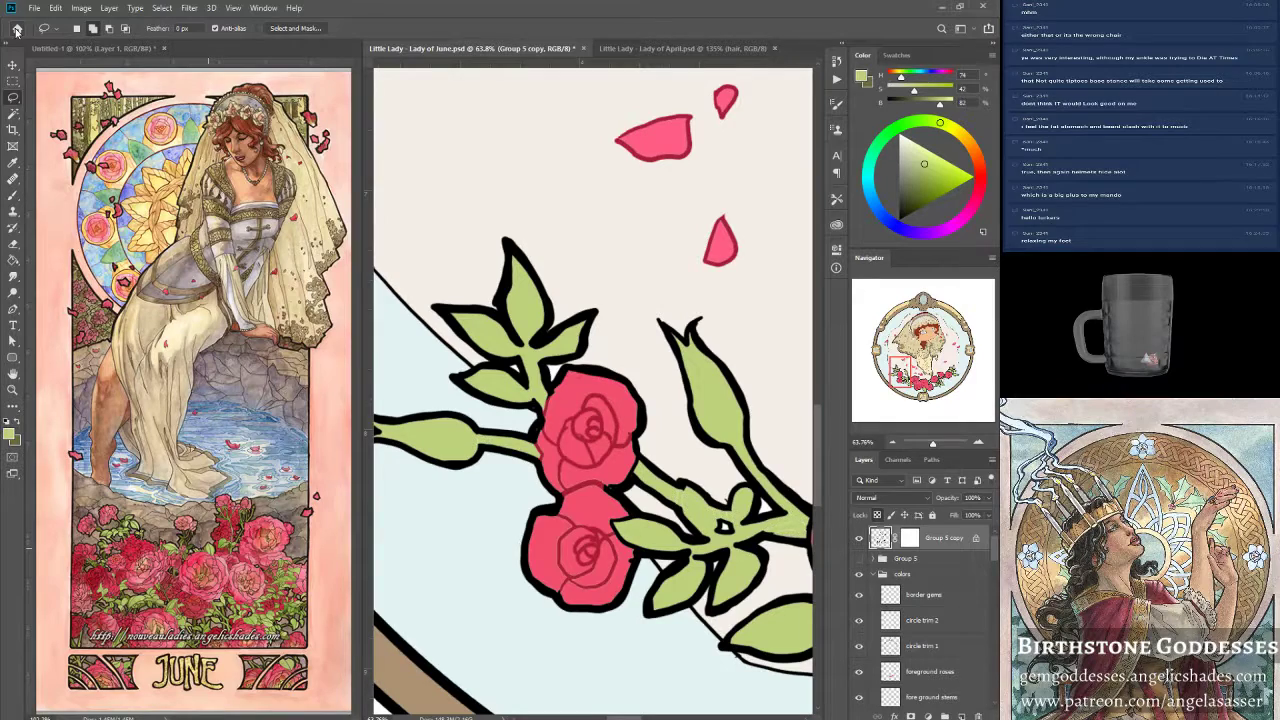
Darken the selected green stem, leaf and bud joint lines by lowering their Lightness with Hue/Saturation.
click(81, 8)
mouse_move(110, 38)
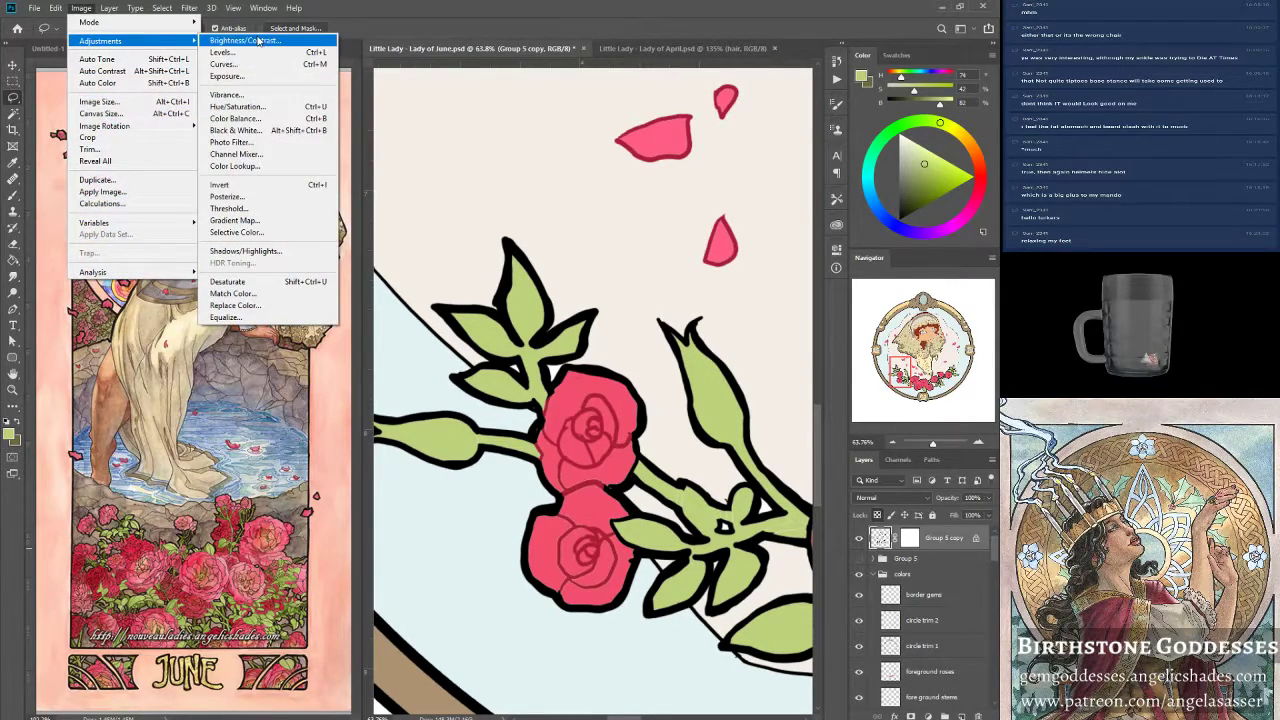
click(240, 104)
drag(197, 517, 168, 519)
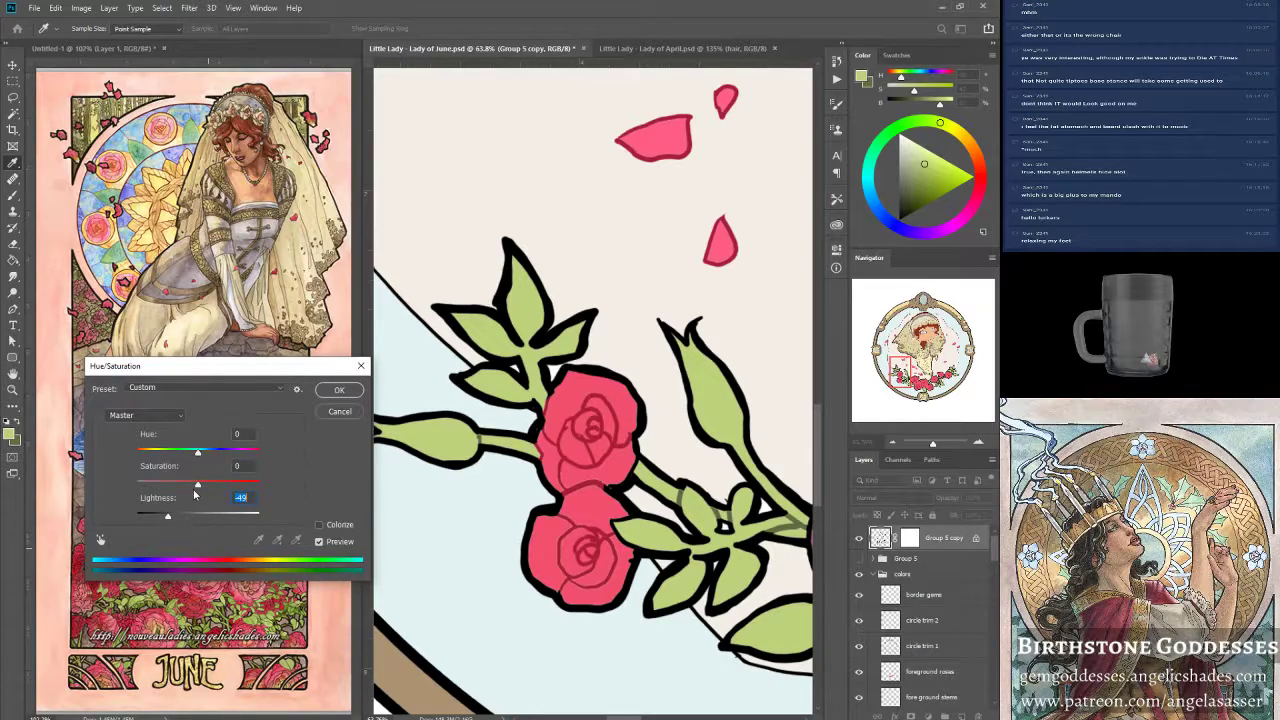
drag(169, 517, 163, 519)
click(331, 392)
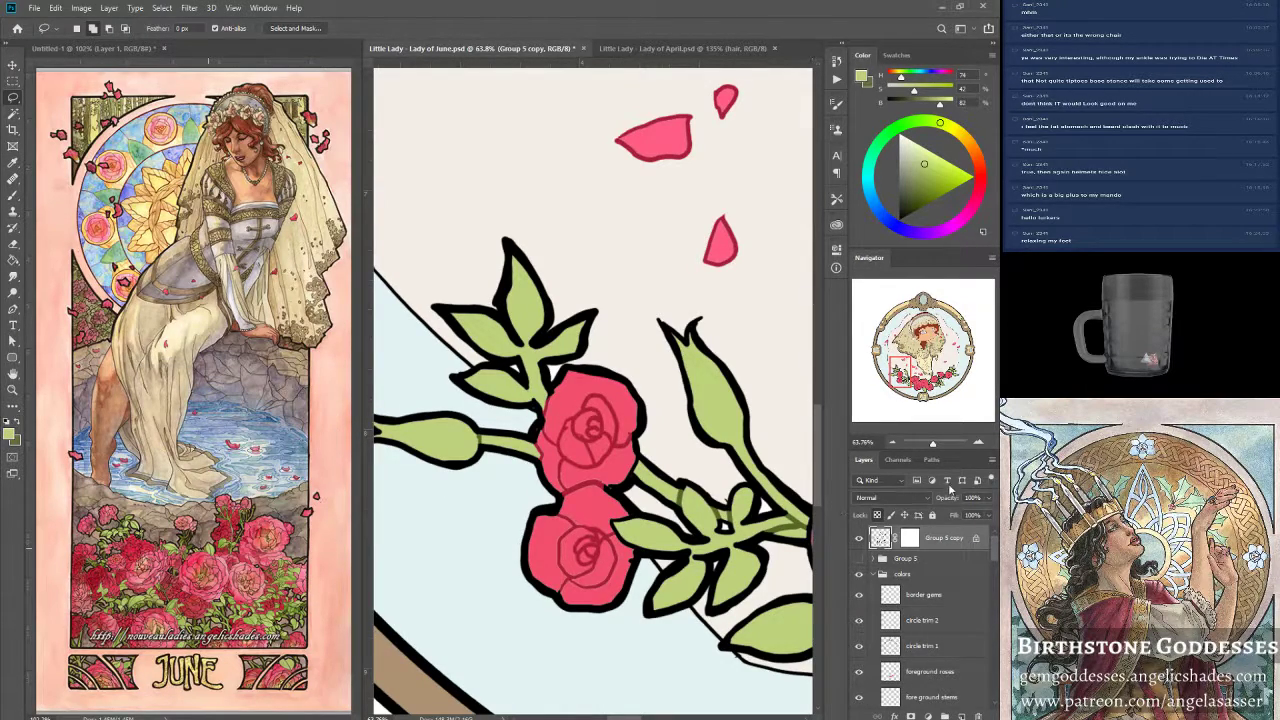
mouse_move(934, 450)
mouse_down()
mouse_move(925, 440)
mouse_move(955, 442)
mouse_move(929, 447)
mouse_up()
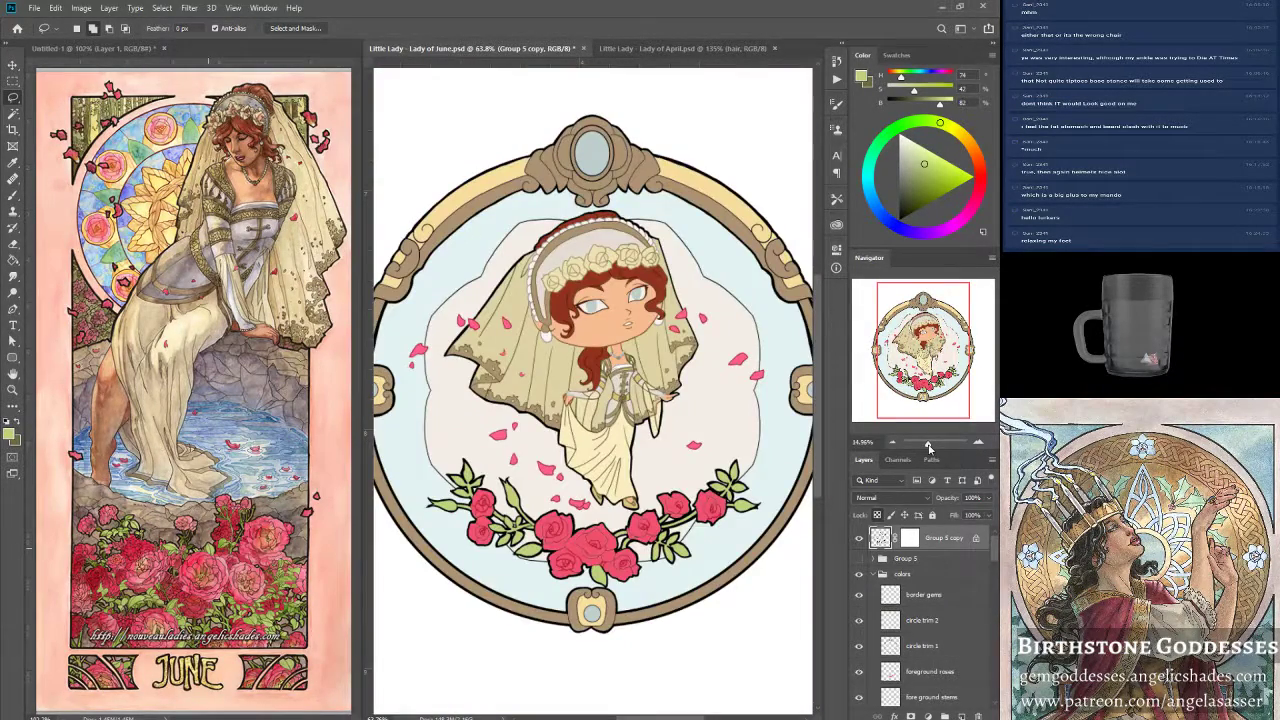
Lasso the cream background panel's thin outline from the left-edge petal down to the garland and along to the central roses.
click(13, 390)
click(409, 471)
click(409, 471)
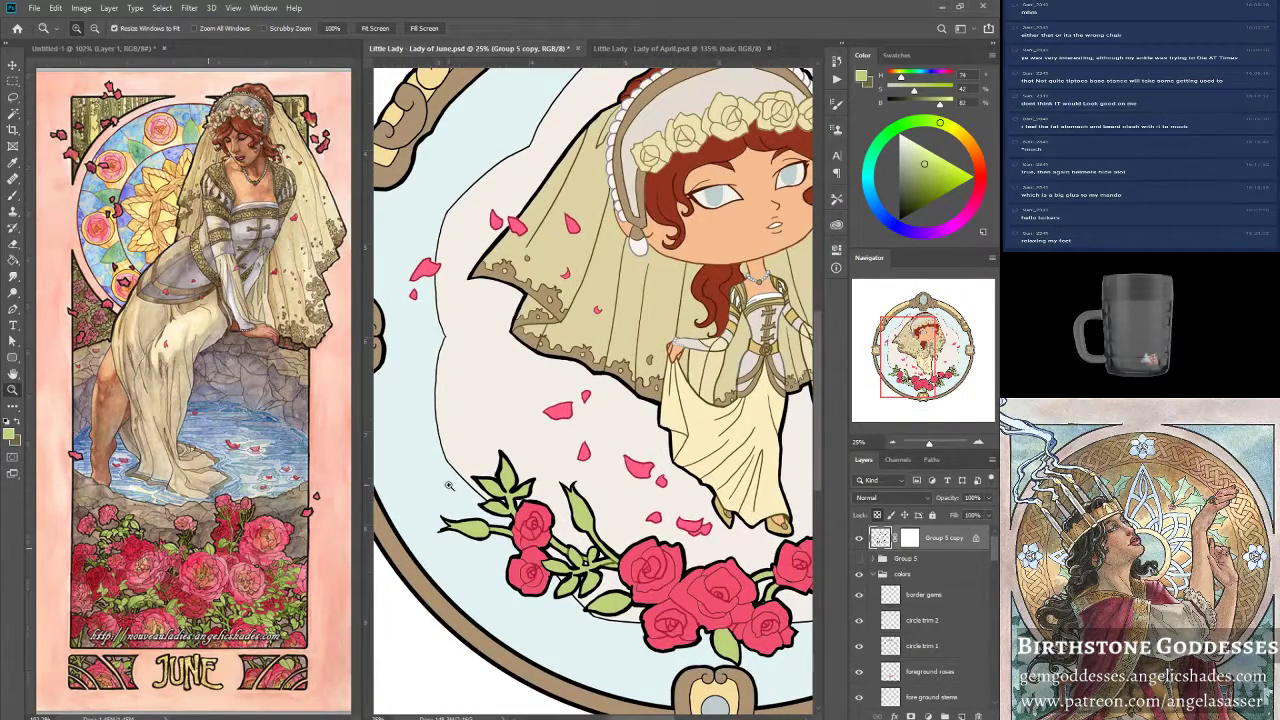
click(13, 97)
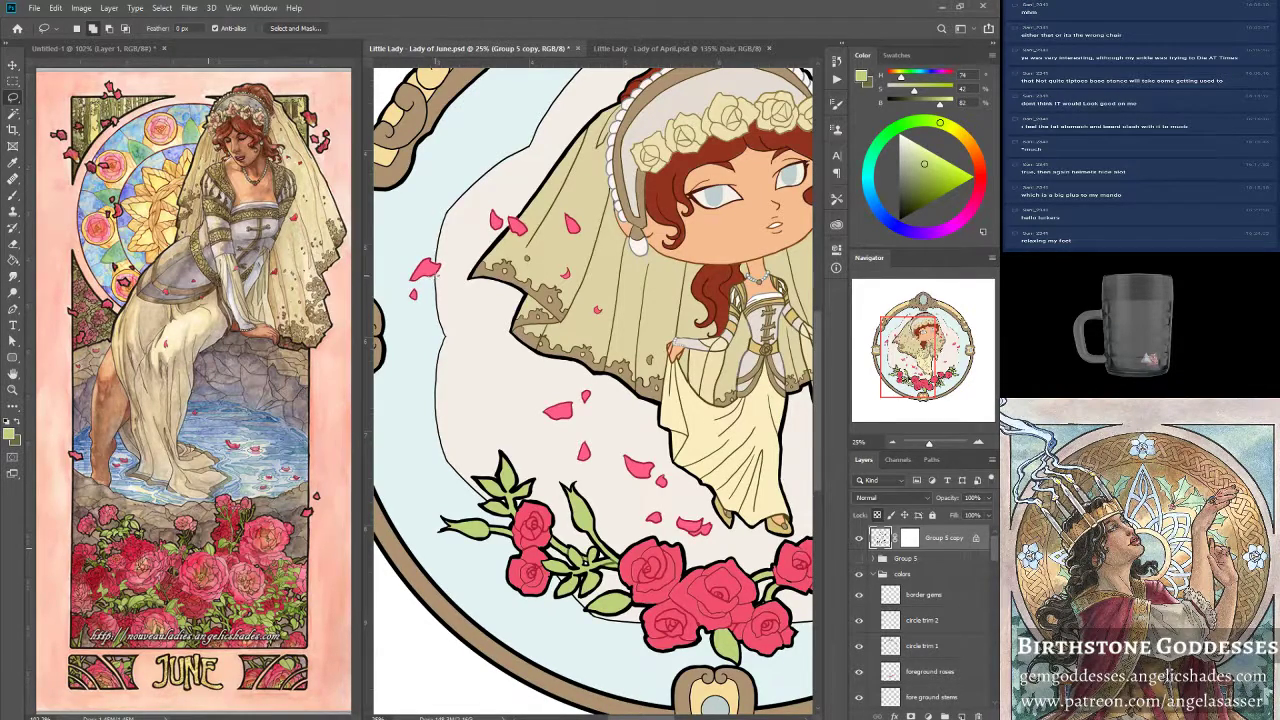
mouse_move(433, 276)
mouse_down()
mouse_move(425, 391)
mouse_move(443, 494)
mouse_move(469, 501)
mouse_move(479, 498)
mouse_move(452, 422)
mouse_move(454, 273)
mouse_up()
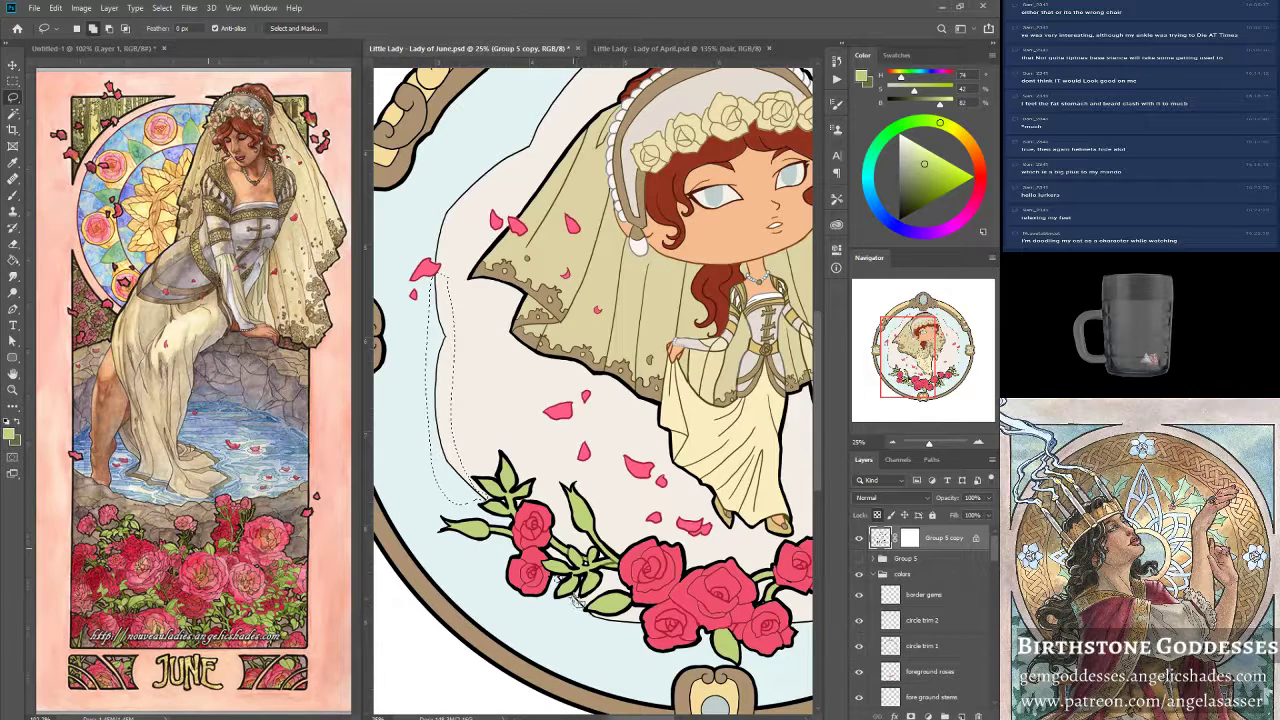
mouse_move(589, 616)
mouse_down()
mouse_move(562, 564)
mouse_move(536, 554)
mouse_move(575, 588)
mouse_up()
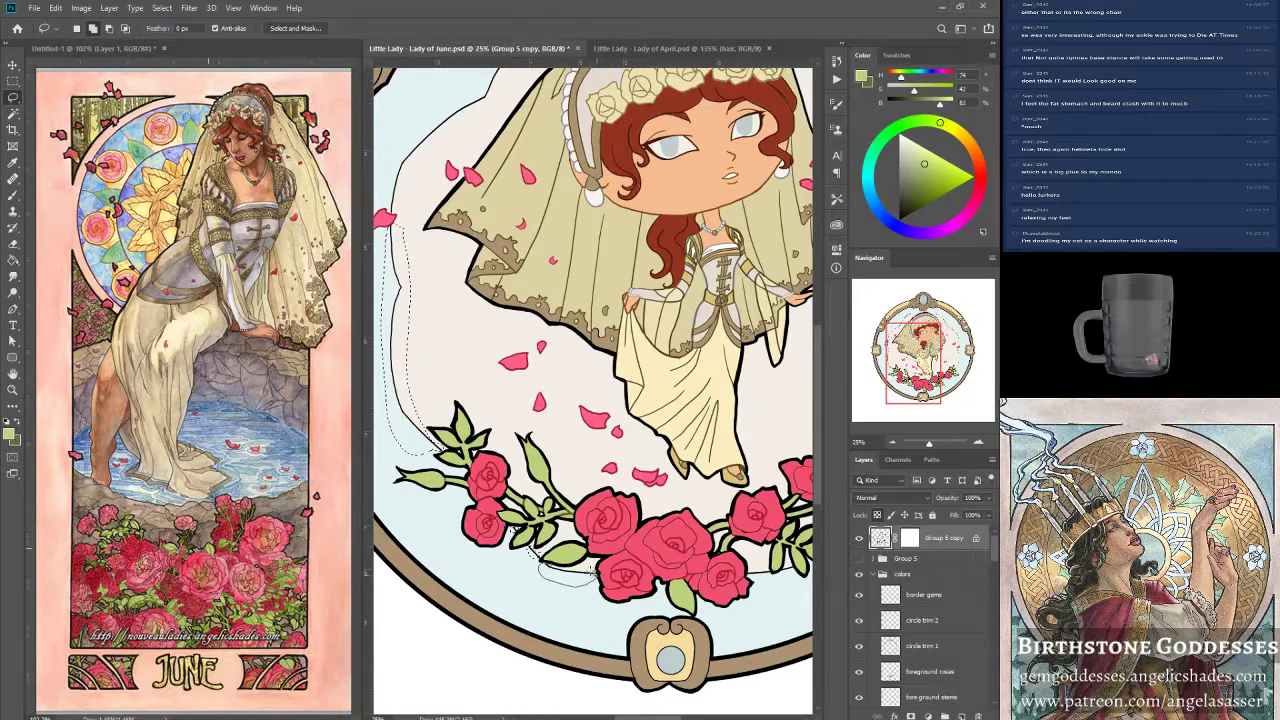
mouse_move(590, 578)
mouse_down()
mouse_move(550, 580)
mouse_move(597, 584)
mouse_up()
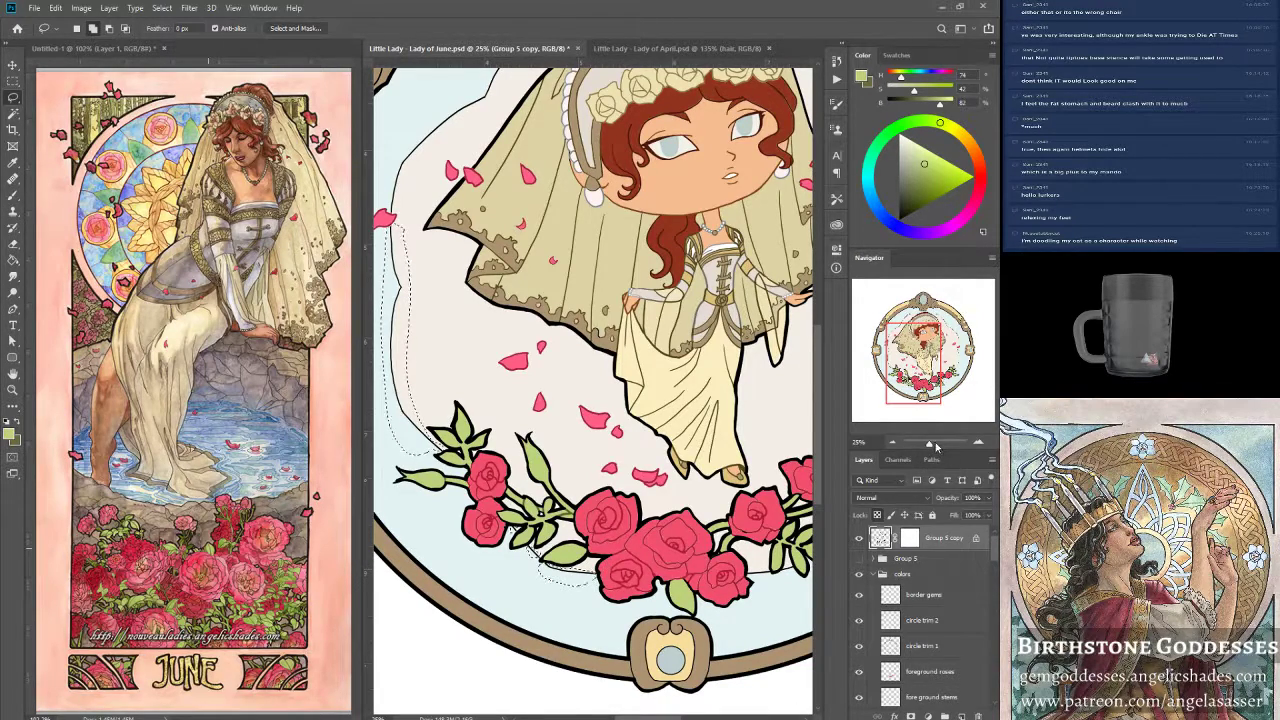
scroll(594, 583, up, 8)
mouse_move(460, 553)
mouse_down()
mouse_move(461, 460)
mouse_move(484, 480)
mouse_up()
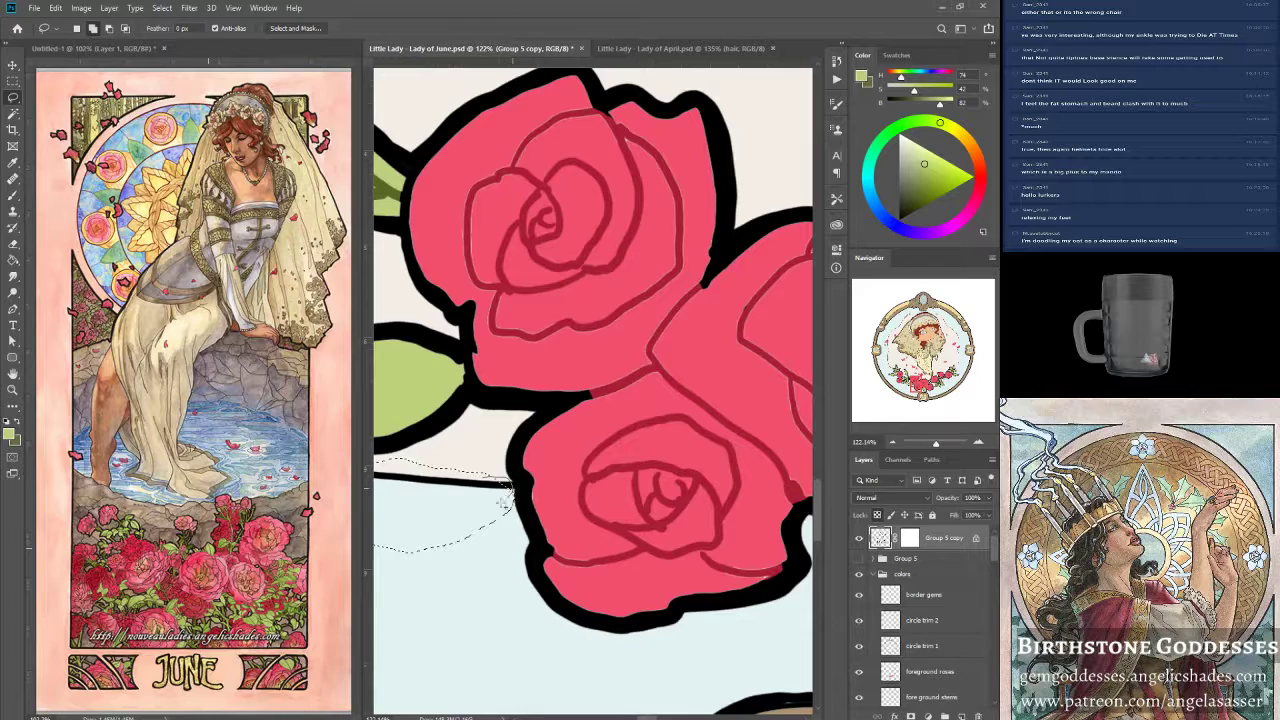
drag(468, 482, 463, 480)
Add the panel outline segments between the roses and leaf clusters on the garland's right half to the lasso selection.
drag(917, 388, 938, 389)
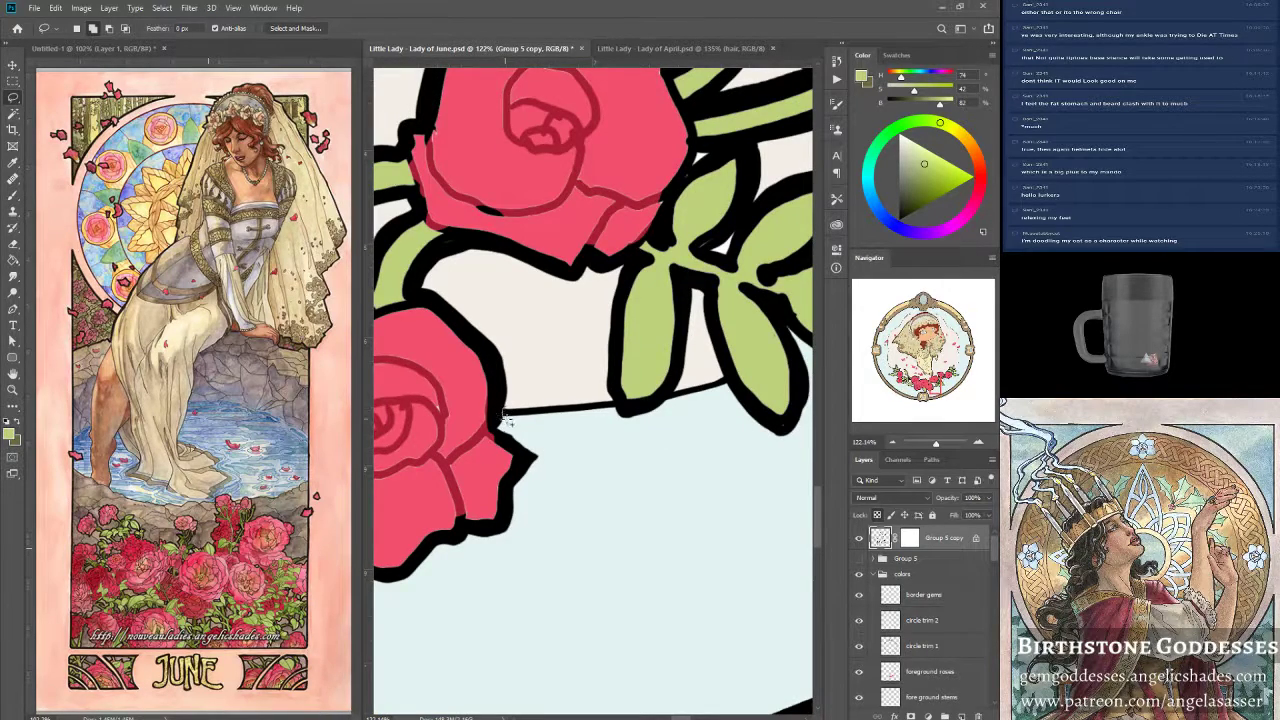
mouse_move(595, 393)
mouse_down()
mouse_move(537, 382)
mouse_move(505, 405)
mouse_up()
mouse_move(666, 404)
mouse_down()
mouse_move(714, 400)
mouse_move(727, 380)
mouse_move(700, 374)
mouse_move(668, 400)
mouse_up()
drag(770, 265, 505, 550)
mouse_move(585, 537)
mouse_down()
mouse_move(666, 472)
mouse_move(708, 395)
mouse_move(626, 436)
mouse_move(582, 528)
mouse_move(598, 540)
mouse_up()
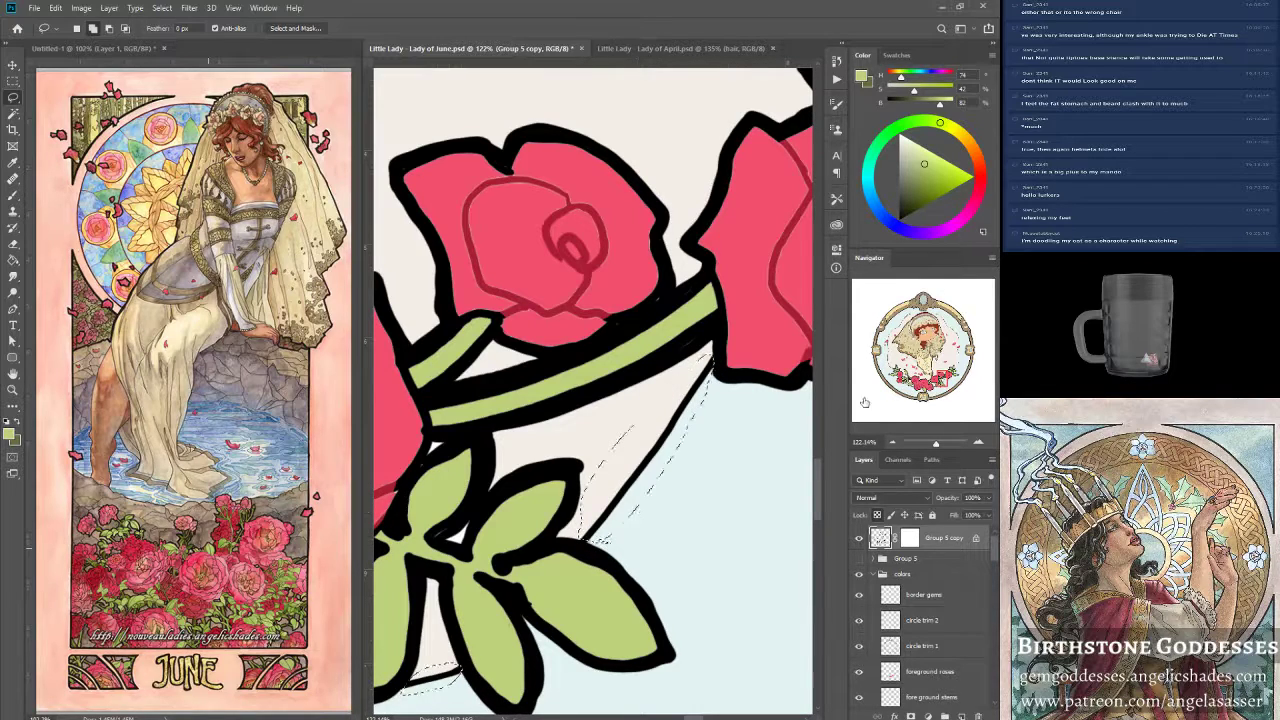
scroll(625, 324, up, 6)
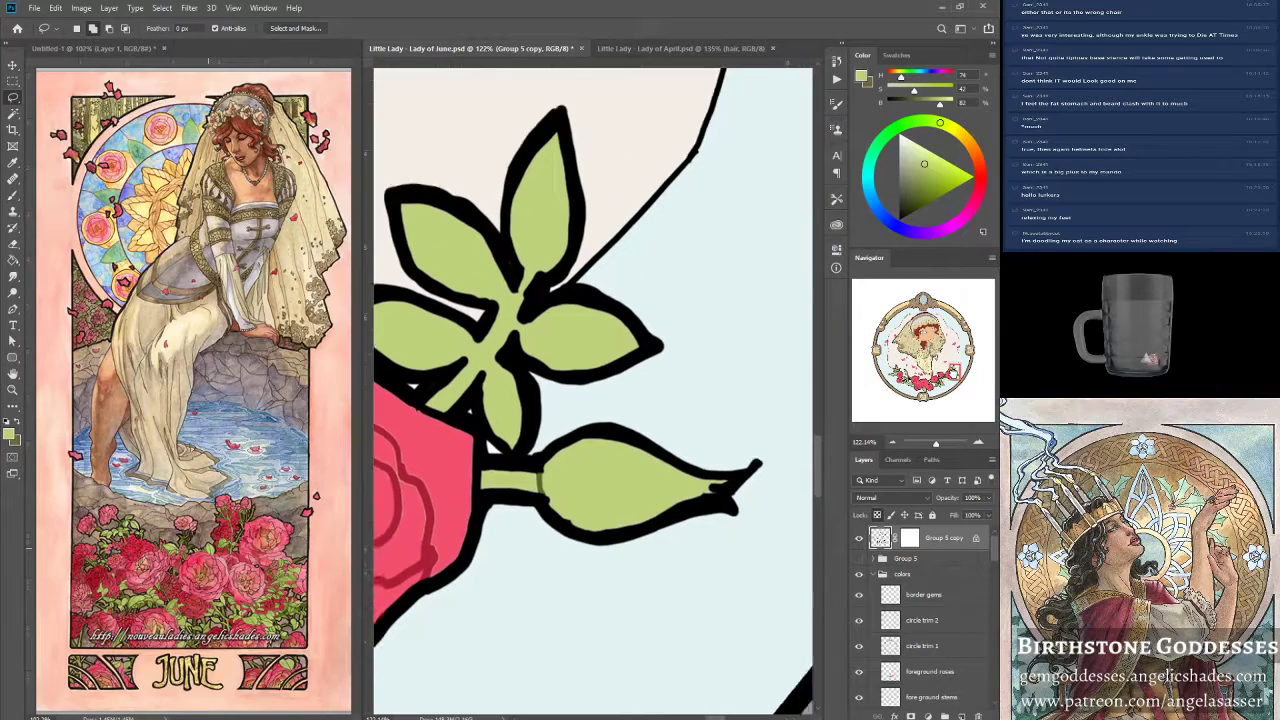
mouse_move(545, 330)
mouse_down()
mouse_move(654, 277)
mouse_move(715, 158)
mouse_move(620, 220)
mouse_move(545, 328)
mouse_up()
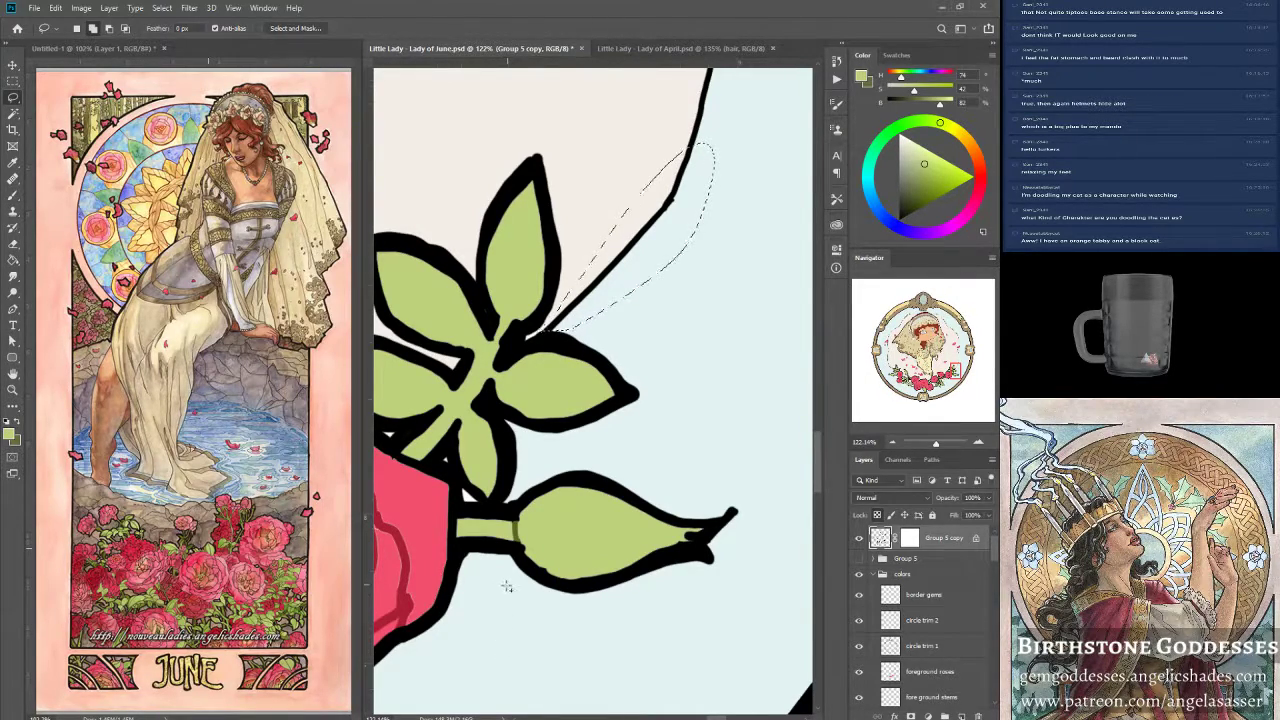
Add the panel's right outline, from the garland's right end up past the petal to the veil's top, to the selection.
drag(955, 369, 955, 361)
drag(936, 442, 929, 442)
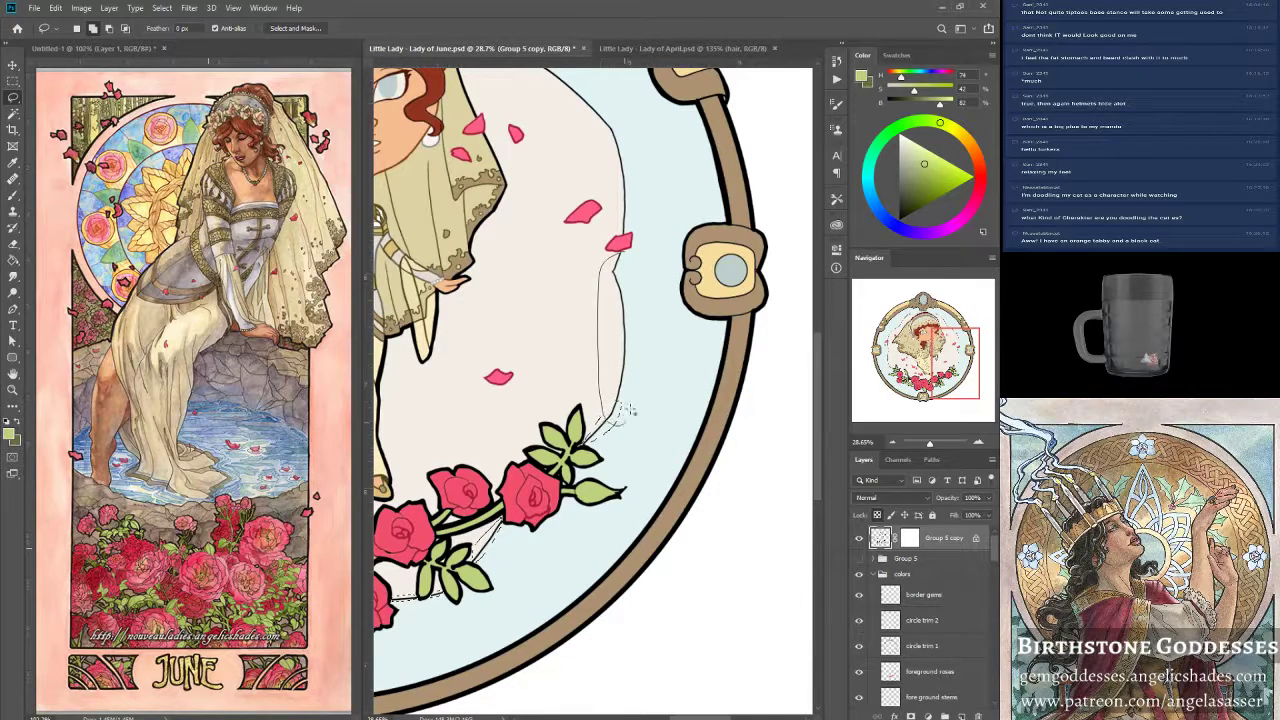
scroll(628, 300, up, 3)
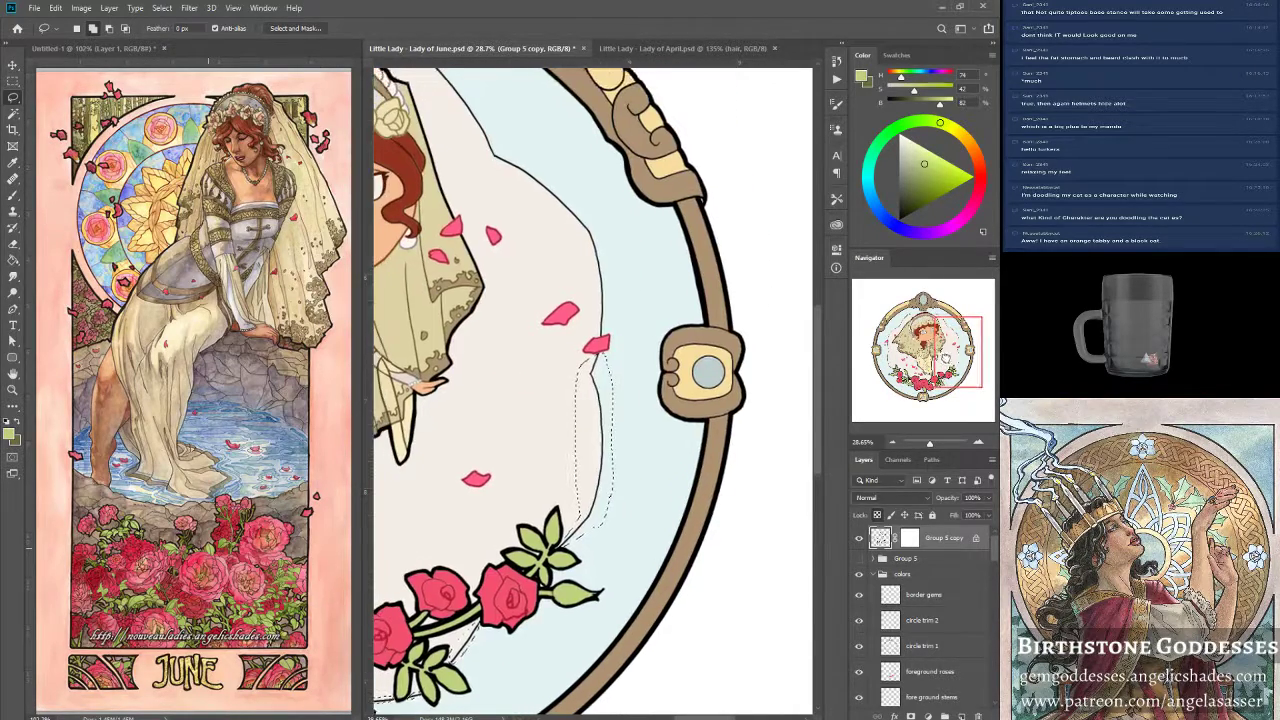
mouse_move(619, 341)
mouse_down()
mouse_move(630, 273)
mouse_move(572, 183)
mouse_move(493, 113)
mouse_move(617, 318)
mouse_up()
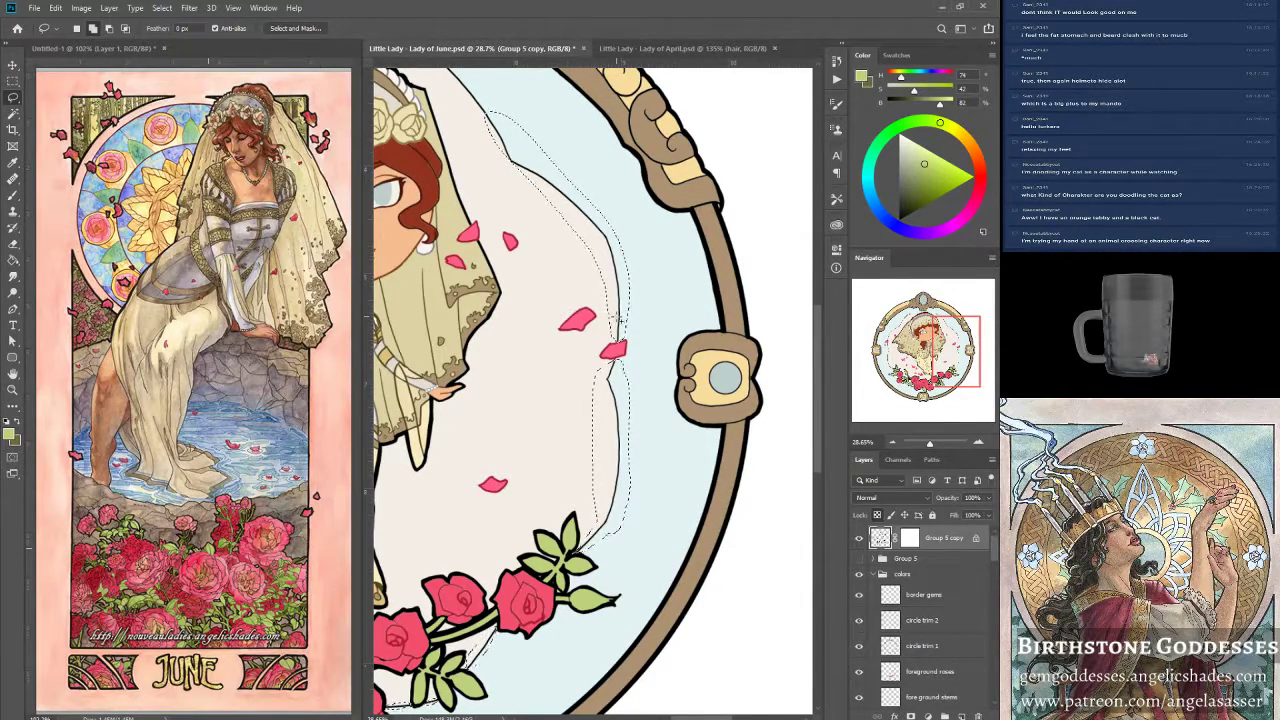
drag(940, 348, 921, 327)
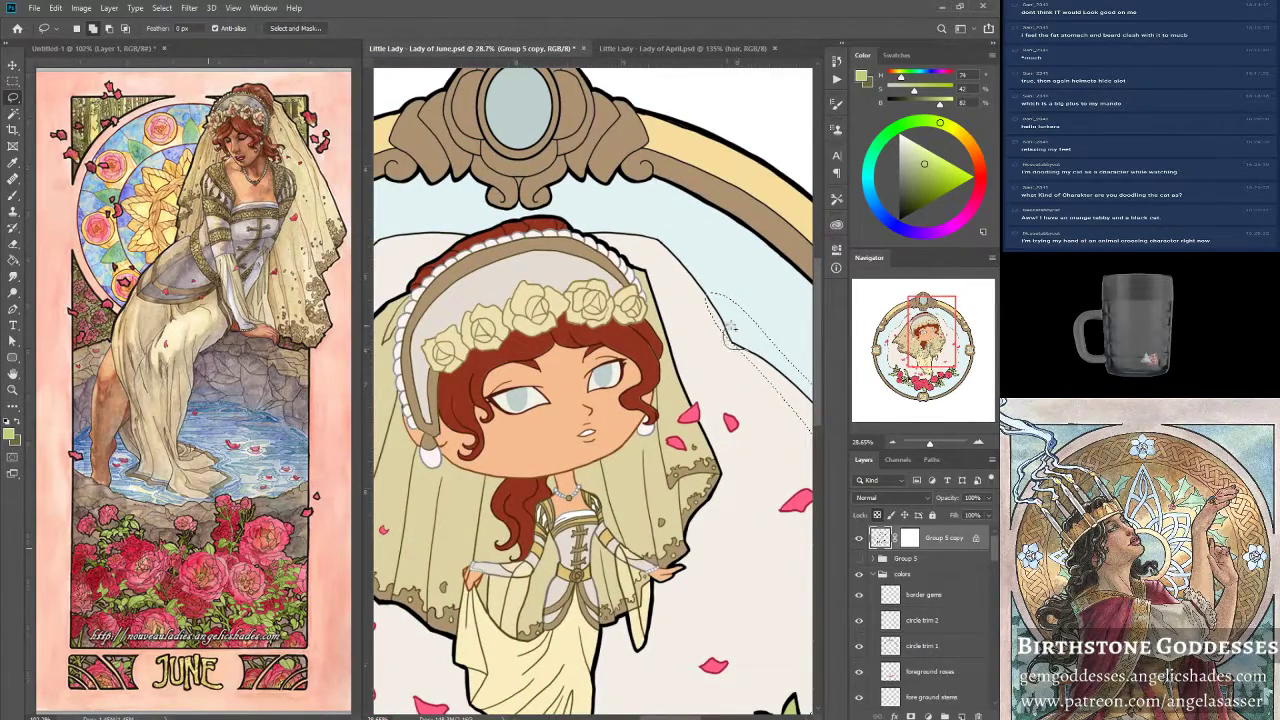
mouse_move(747, 343)
mouse_down()
mouse_move(661, 259)
mouse_move(588, 230)
mouse_move(682, 238)
mouse_move(716, 296)
mouse_move(683, 298)
mouse_move(676, 239)
mouse_move(743, 305)
mouse_move(697, 277)
mouse_up()
Add the panel's upper-left outline, between the top of the headdress and the left-edge petal, to the lasso selection.
drag(935, 334, 913, 330)
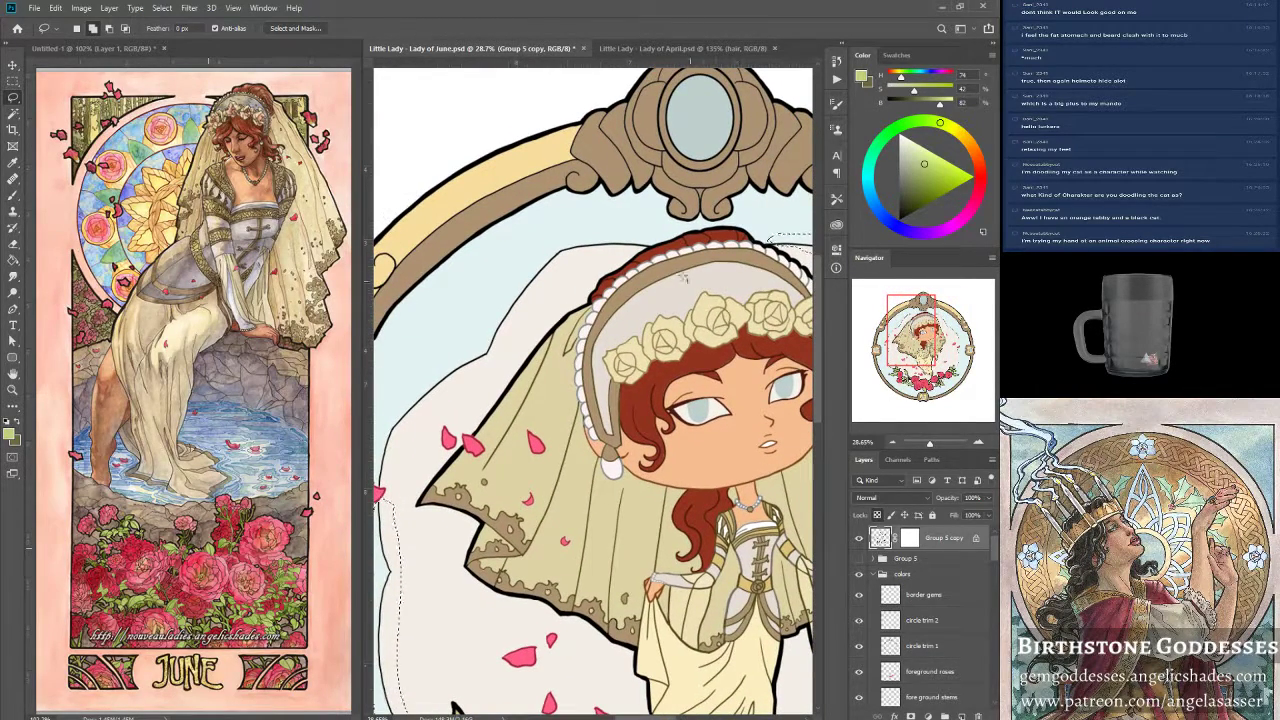
mouse_move(554, 296)
mouse_down()
mouse_move(378, 490)
mouse_move(397, 396)
mouse_move(481, 302)
mouse_move(547, 239)
mouse_move(656, 240)
mouse_up()
drag(760, 522, 816, 466)
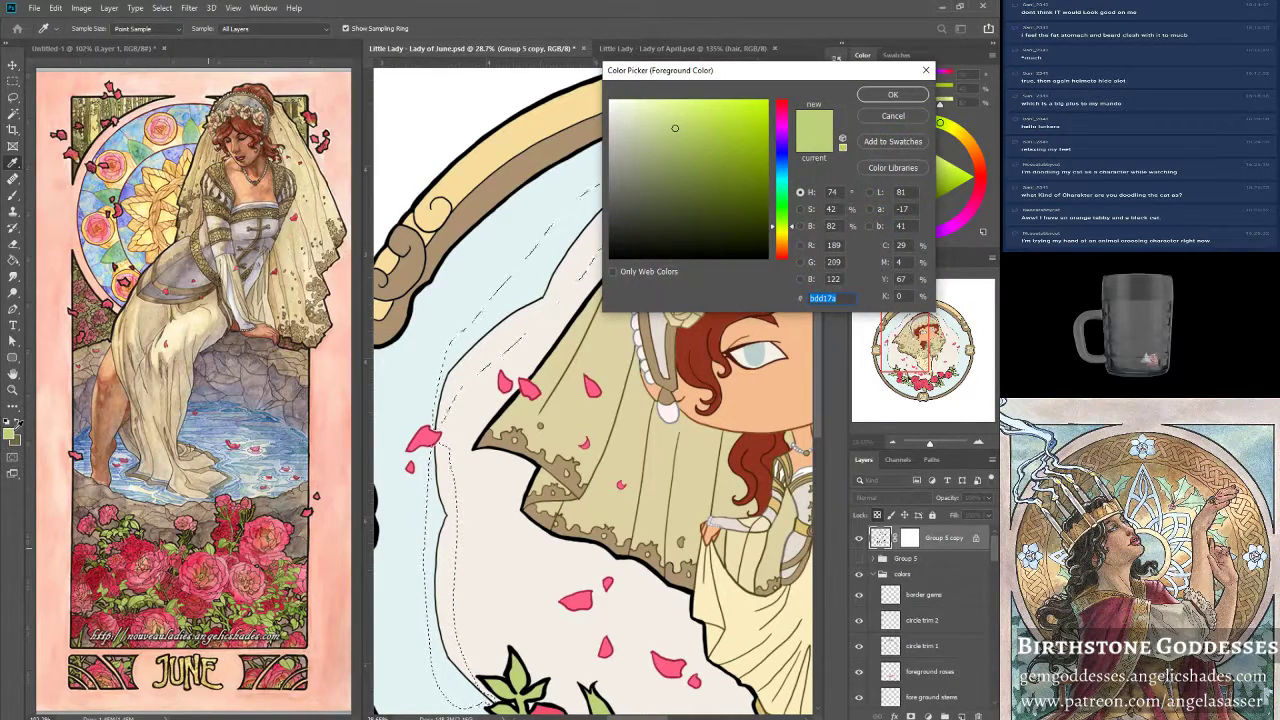
Sample the pale blue e2f2f2 from the background and fill the selected panel outline with it at 100% opacity.
click(507, 271)
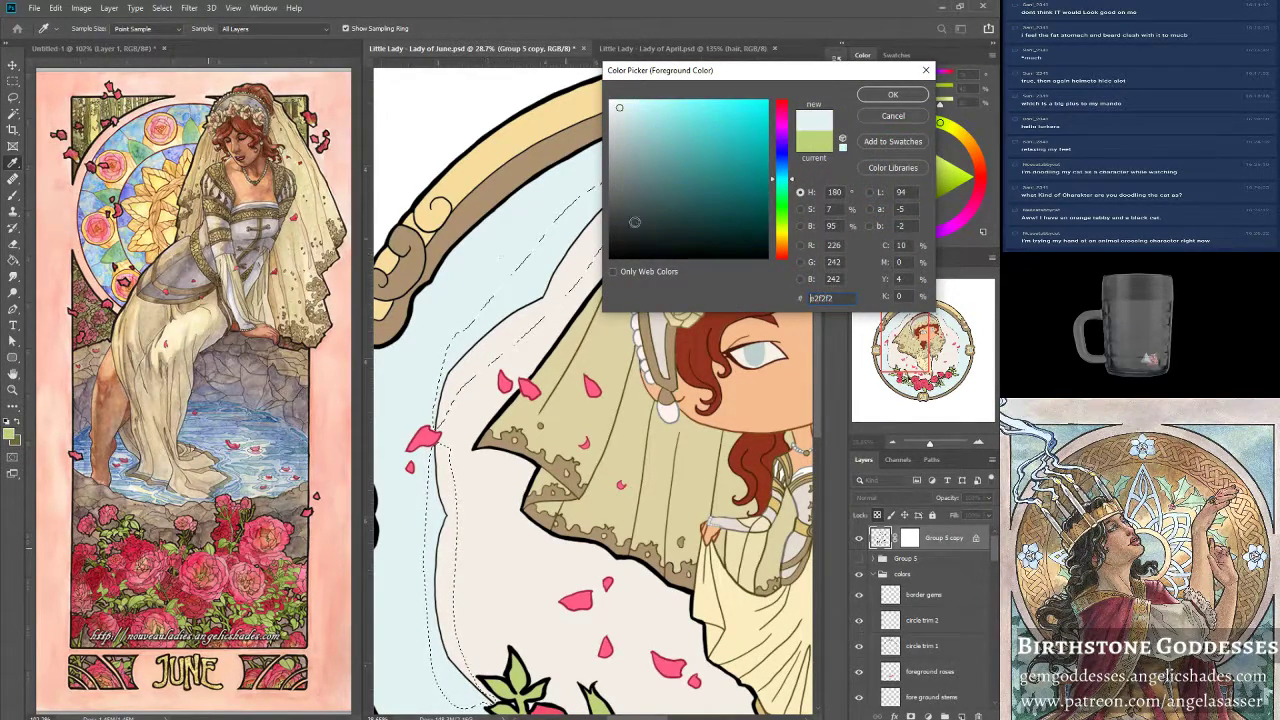
click(896, 96)
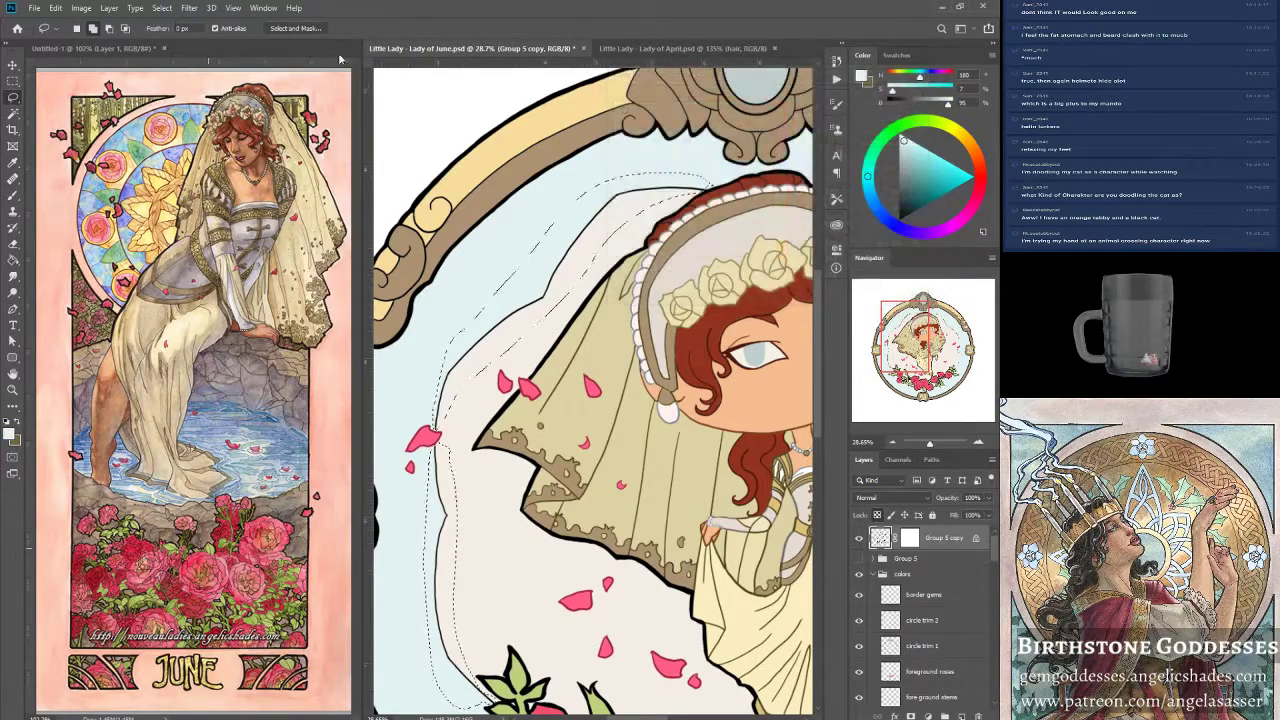
click(56, 8)
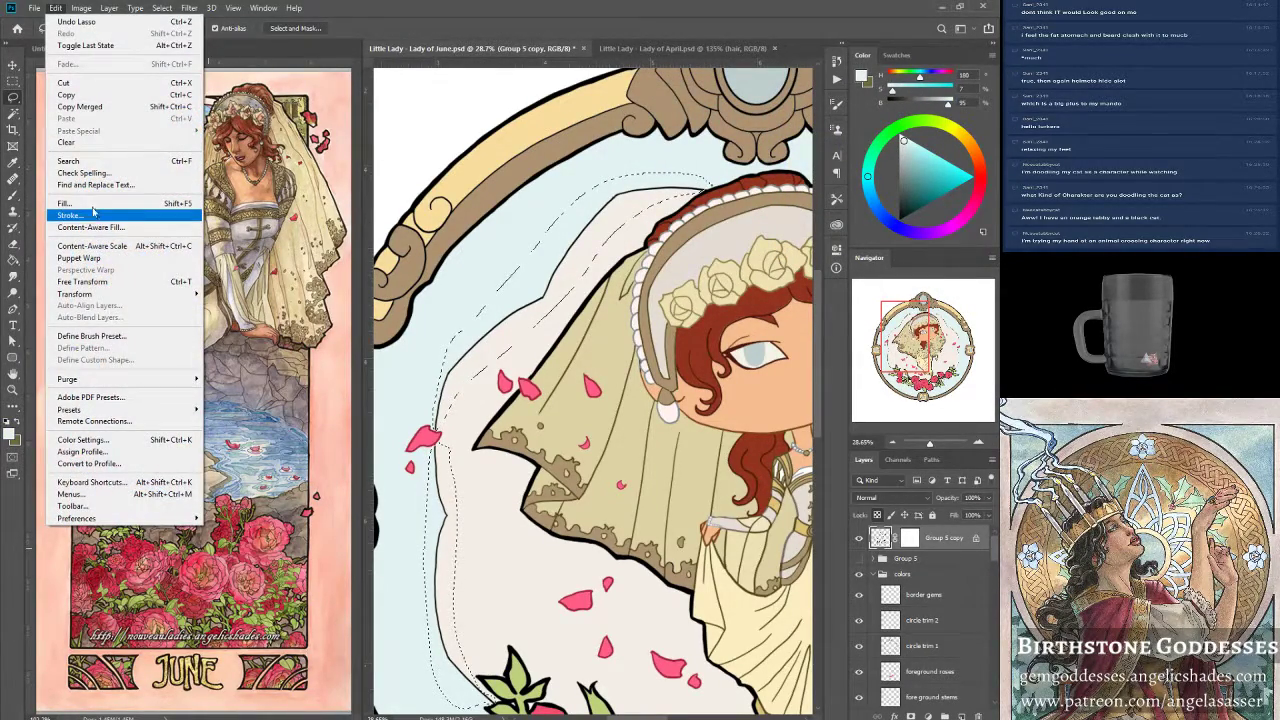
click(80, 205)
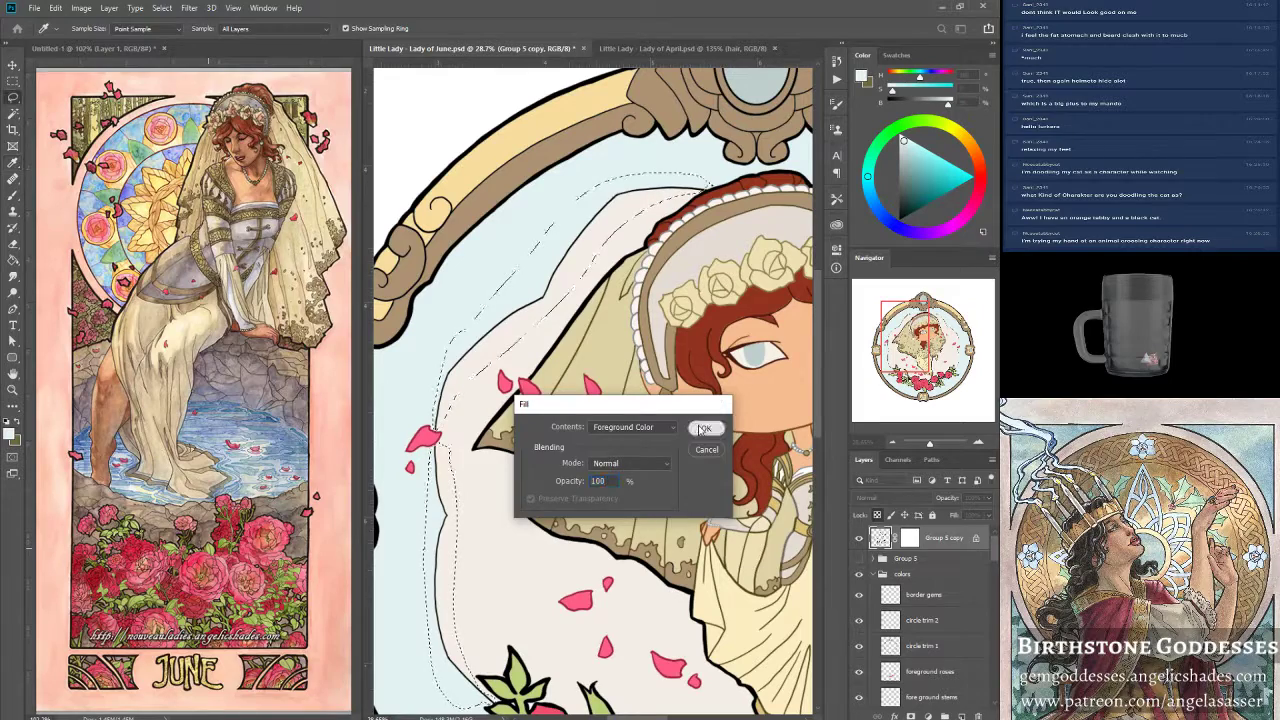
click(703, 428)
Raise the outline's Saturation to about +86 and lower its Lightness with Hue/Saturation, deselect, and save the file.
click(81, 8)
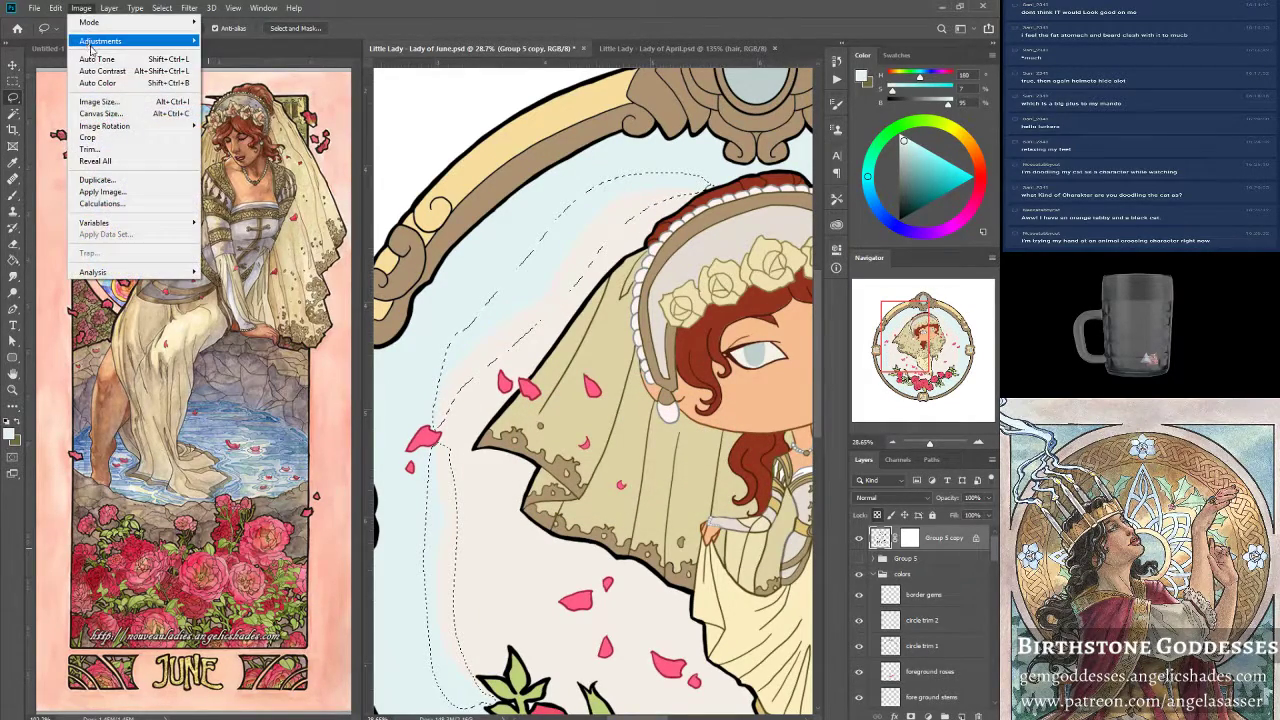
mouse_move(95, 44)
click(307, 109)
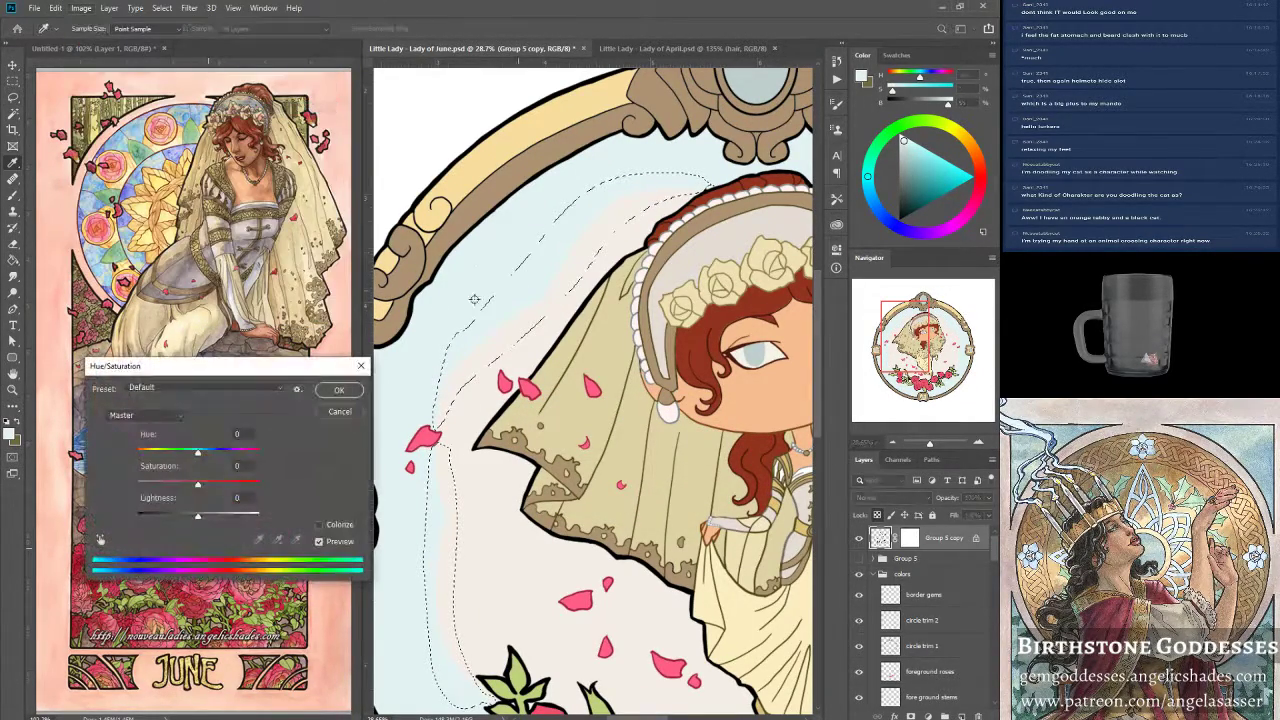
drag(198, 517, 246, 492)
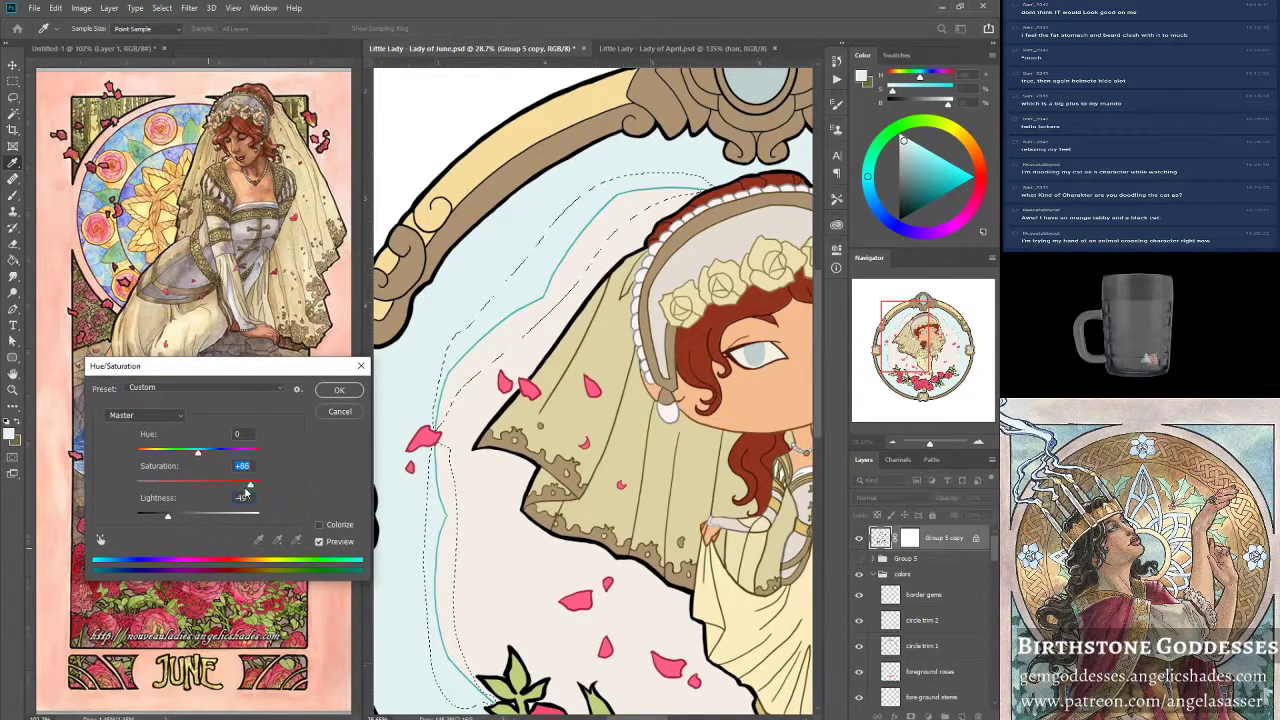
drag(170, 519, 189, 518)
click(339, 390)
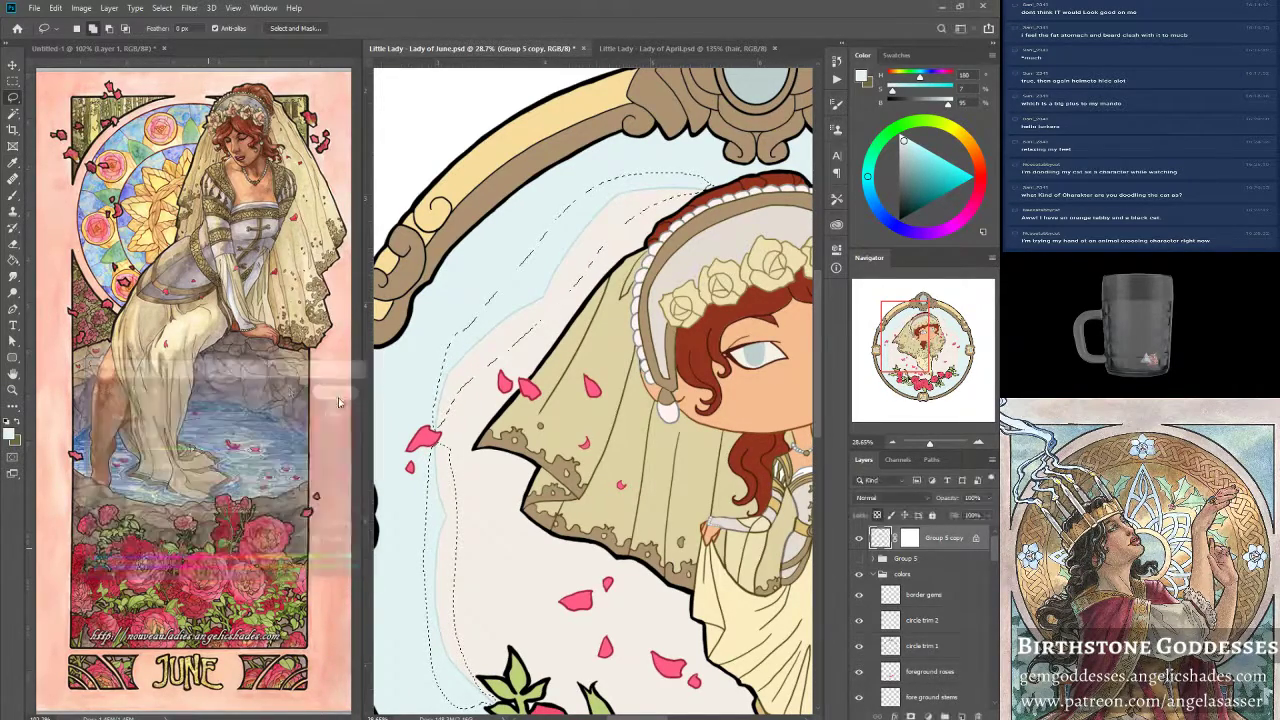
key(ctrl+d)
key(ctrl+s)
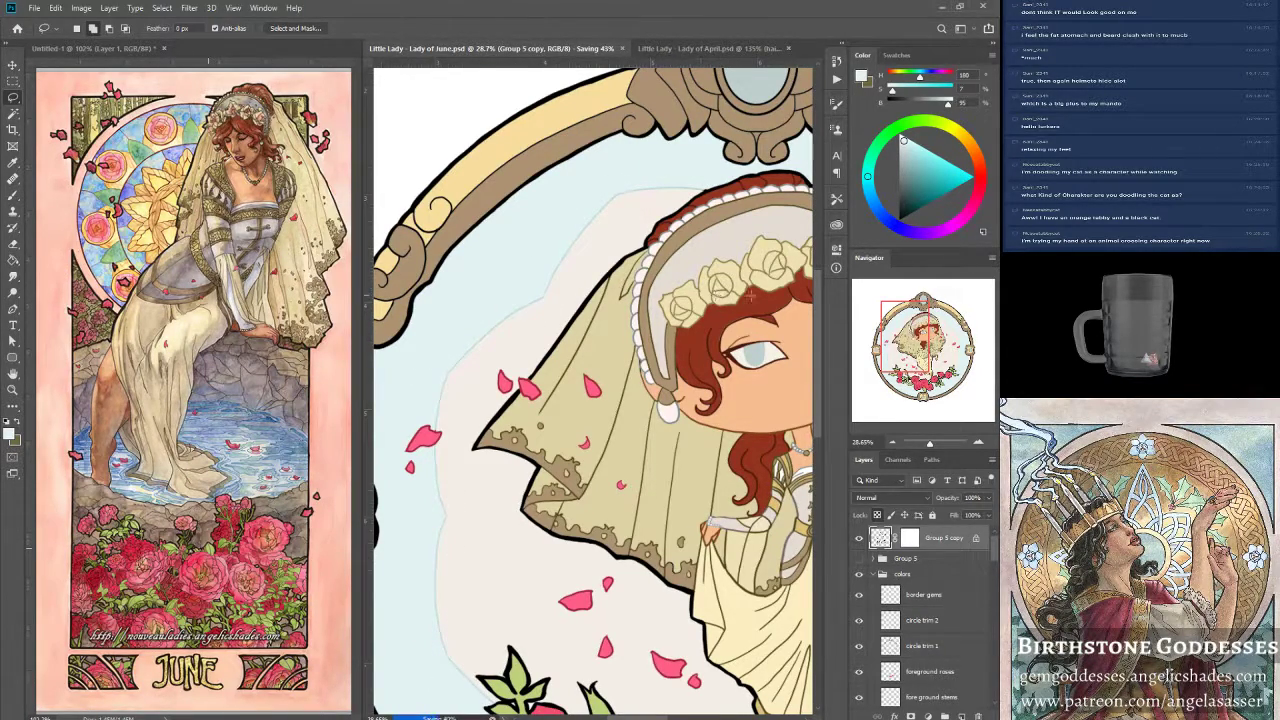
Touch up the leftover black where the left-edge petal meets the panel outline, using the sampled petal red and outline blue.
click(12, 390)
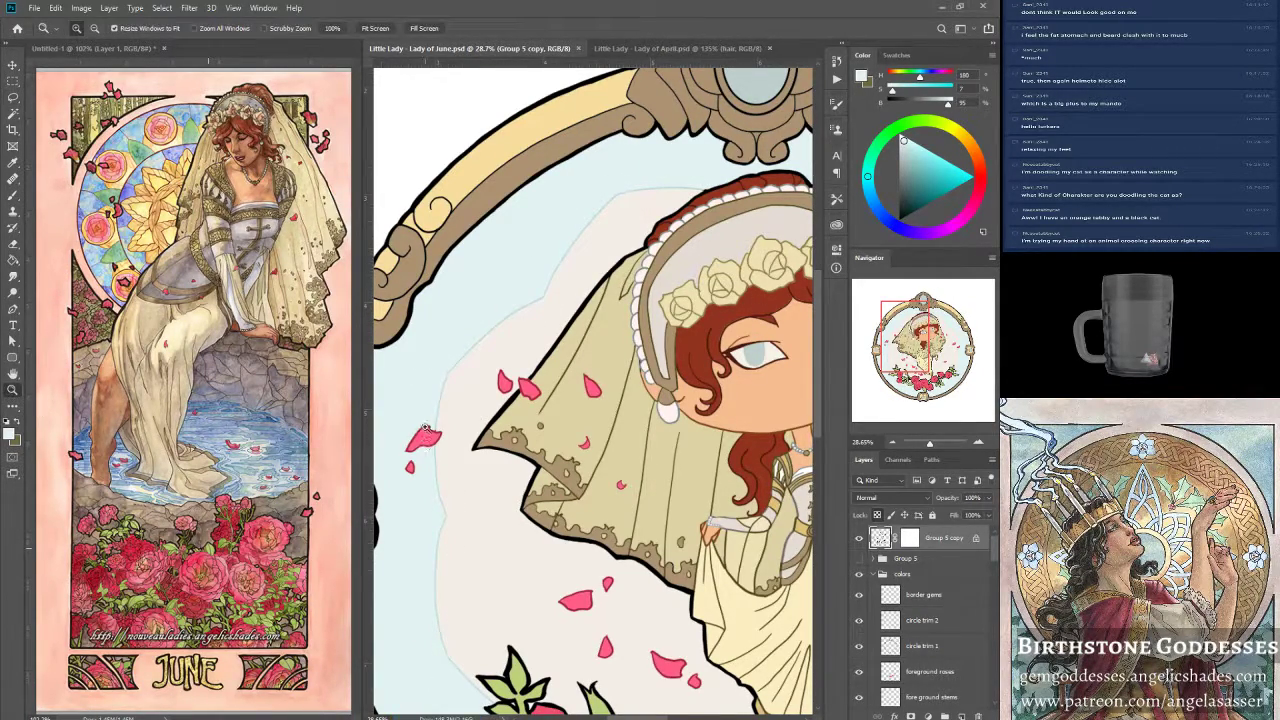
click(426, 426)
click(426, 426)
click(428, 426)
click(437, 427)
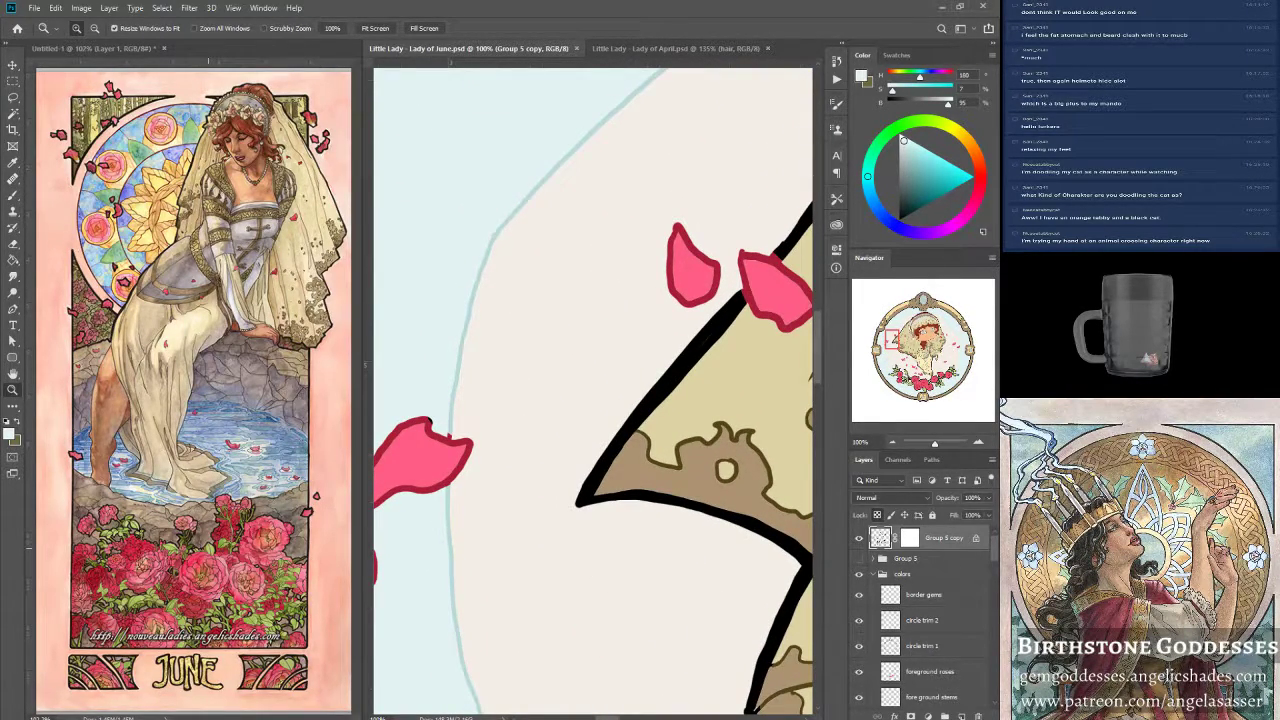
click(13, 196)
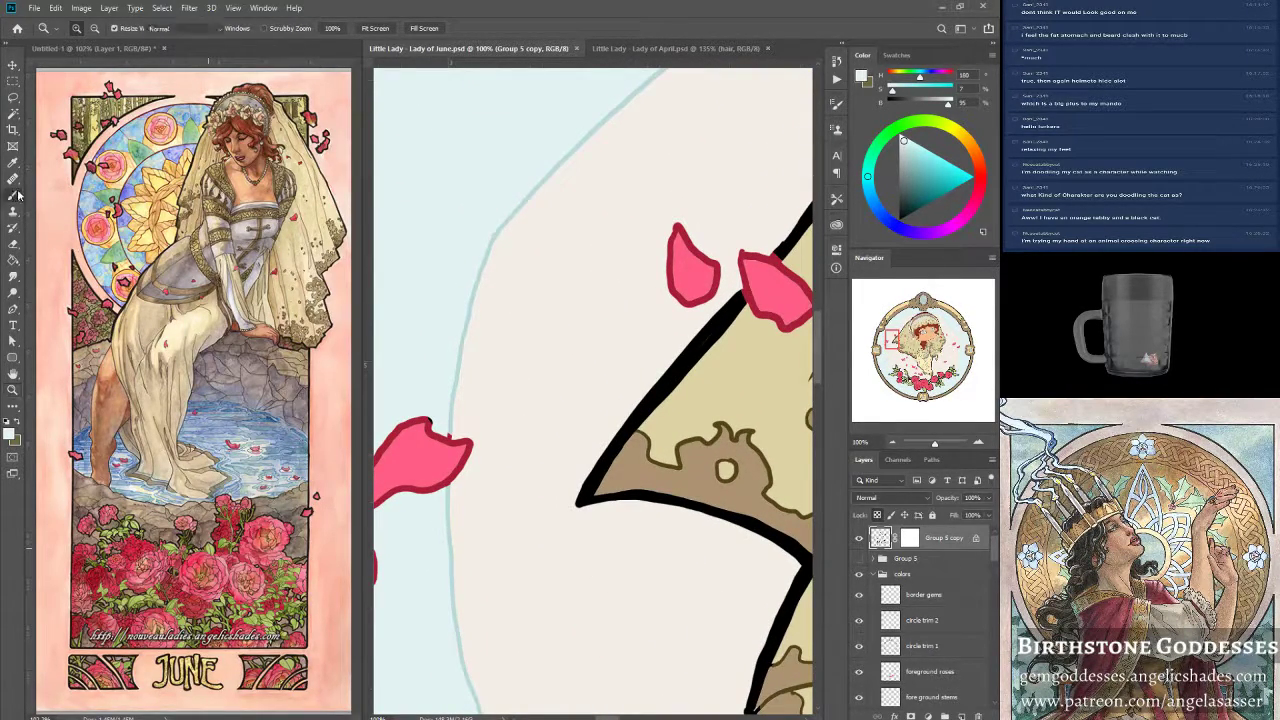
alt+click(427, 437)
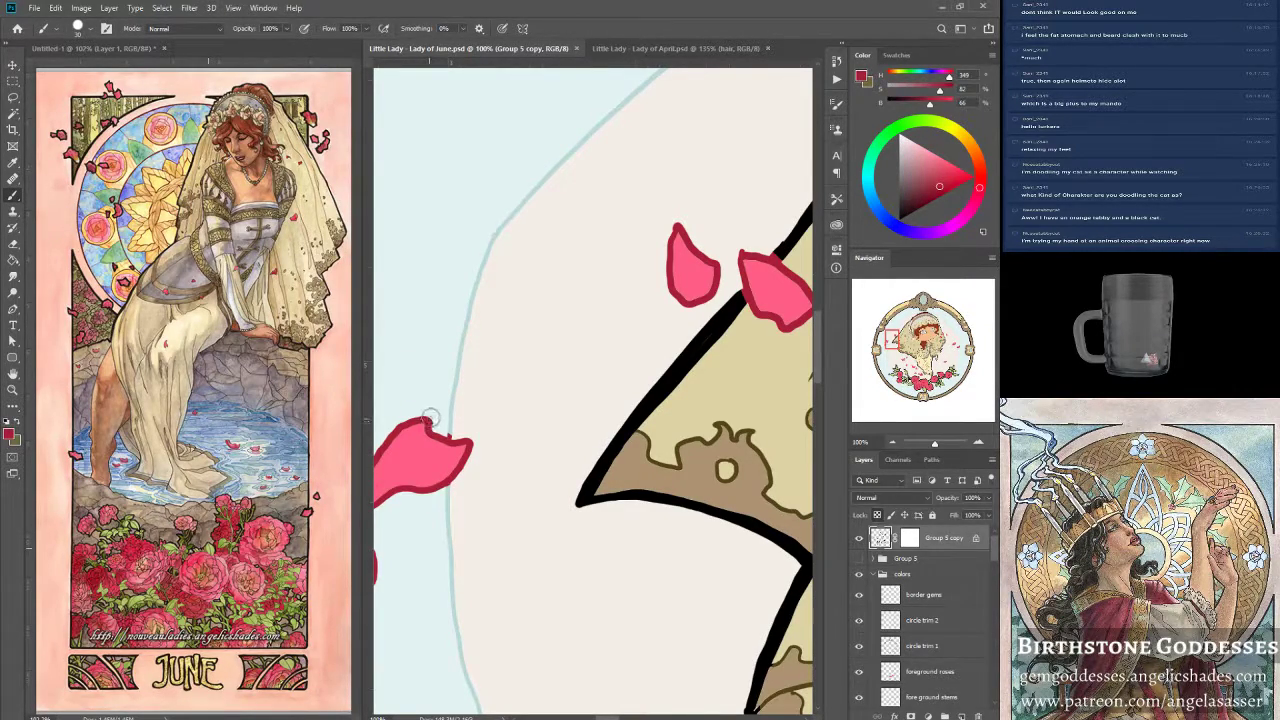
alt+click(452, 421)
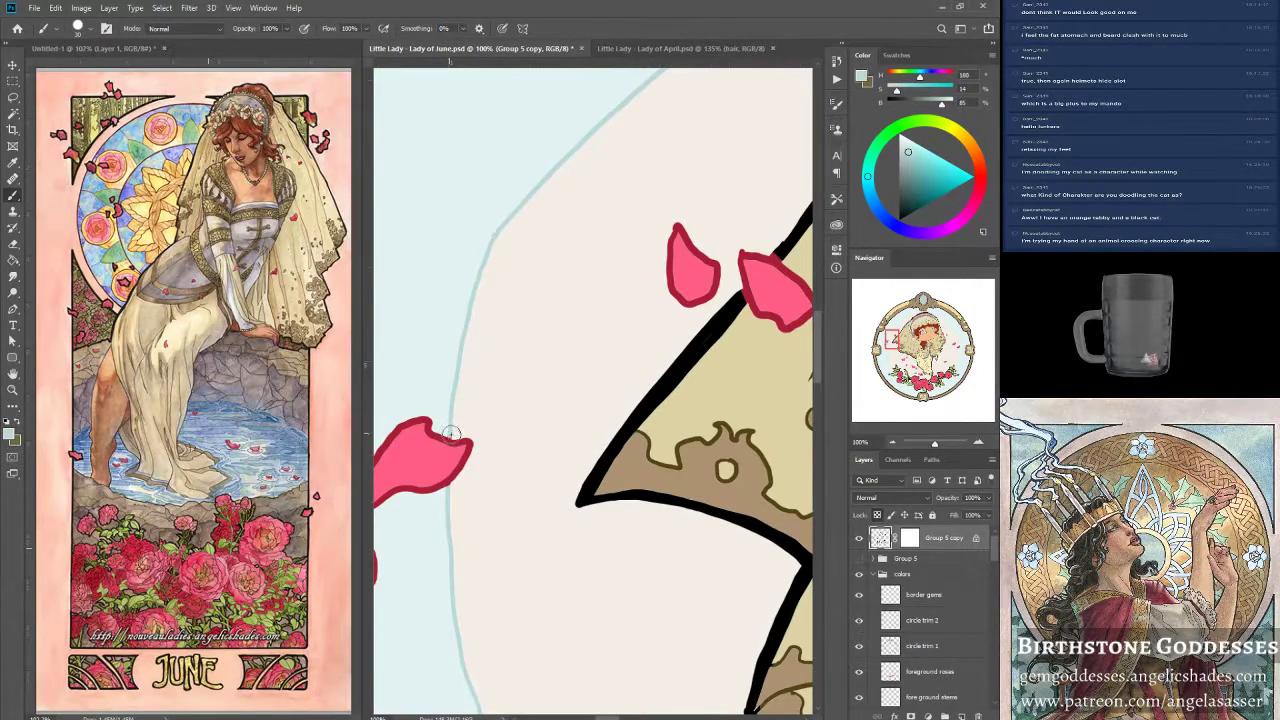
Sample the veil outline's black, and lasso-select the inner line art along the frame's upper-left section.
alt+click(786, 262)
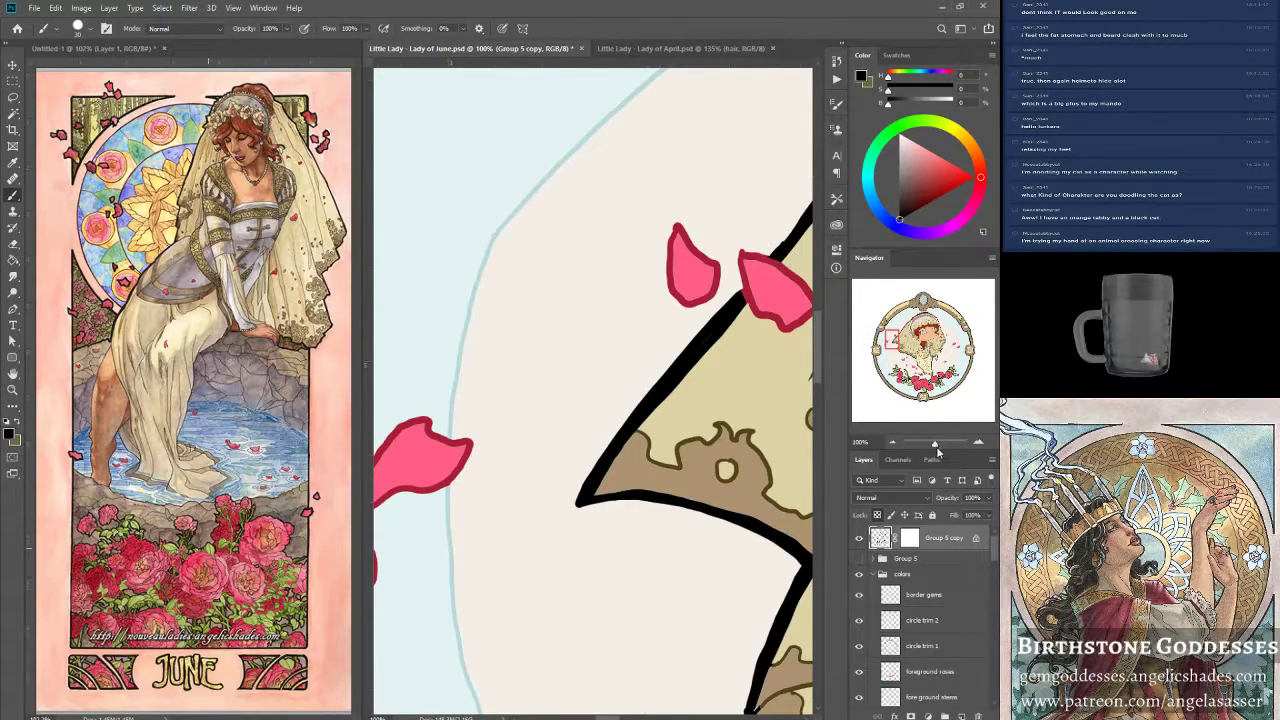
drag(935, 446, 929, 457)
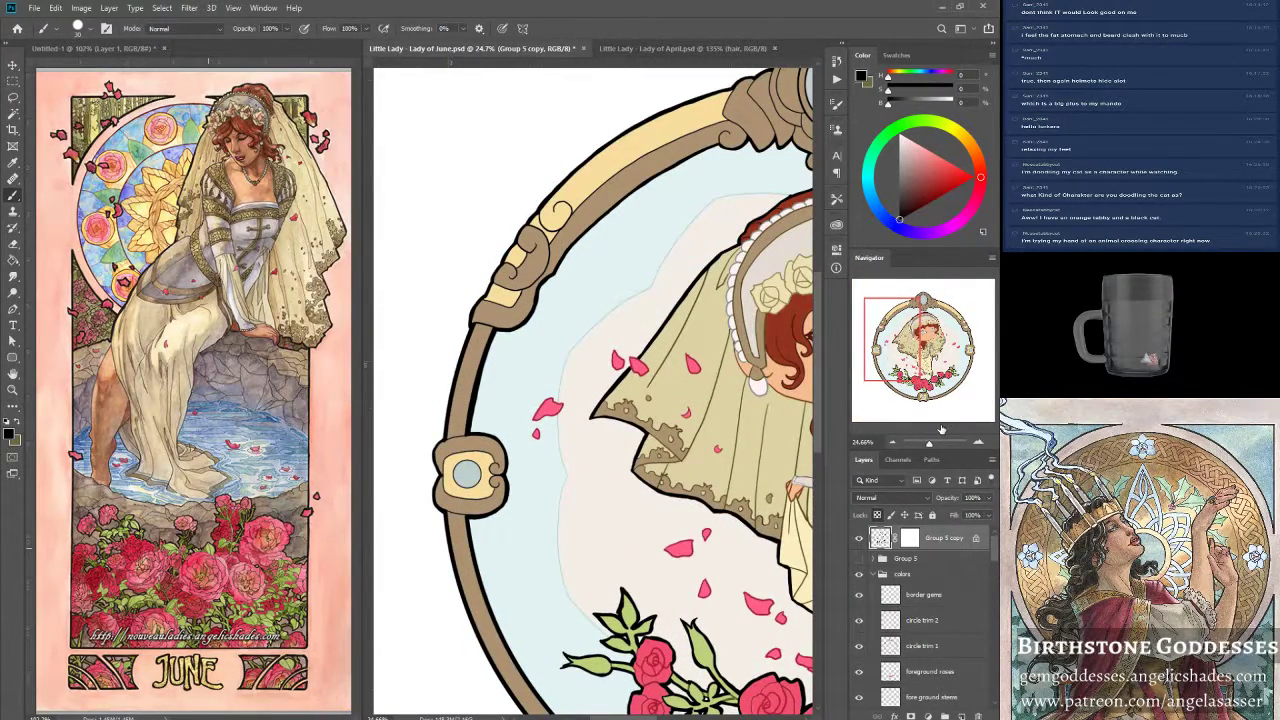
click(17, 99)
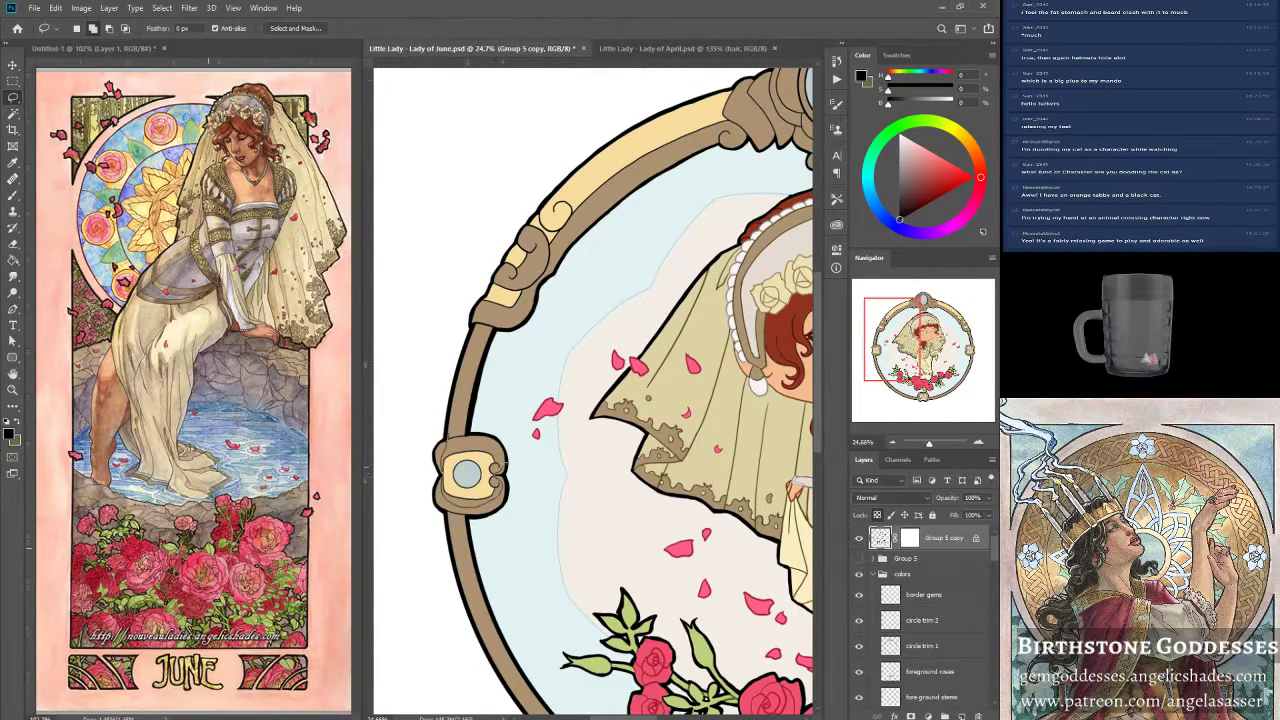
drag(476, 440, 460, 432)
drag(558, 256, 527, 298)
mouse_move(574, 186)
mouse_down()
mouse_move(679, 127)
mouse_move(570, 230)
mouse_move(678, 123)
mouse_move(726, 100)
mouse_up()
Add the inner lines of the top crest's left folds, scrolls and oval rim to the lasso selection.
drag(879, 360, 889, 341)
drag(925, 444, 933, 443)
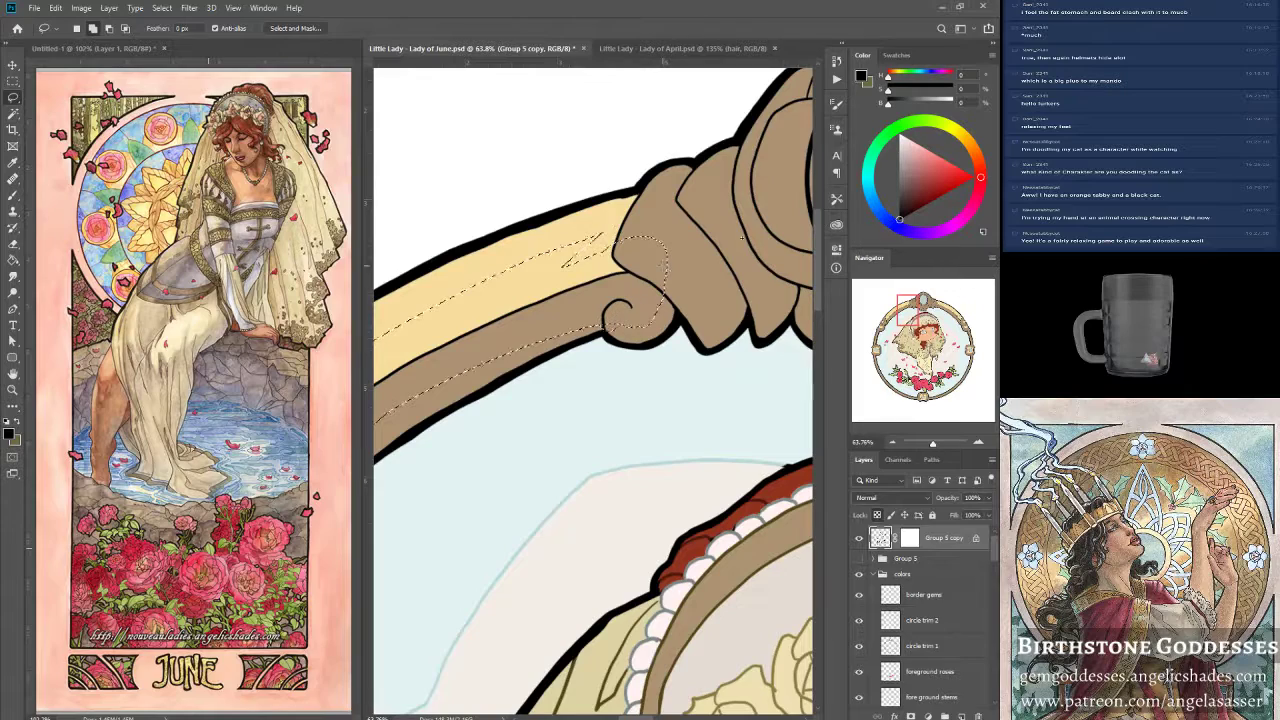
mouse_move(604, 252)
mouse_down()
mouse_move(643, 192)
mouse_move(644, 267)
mouse_up()
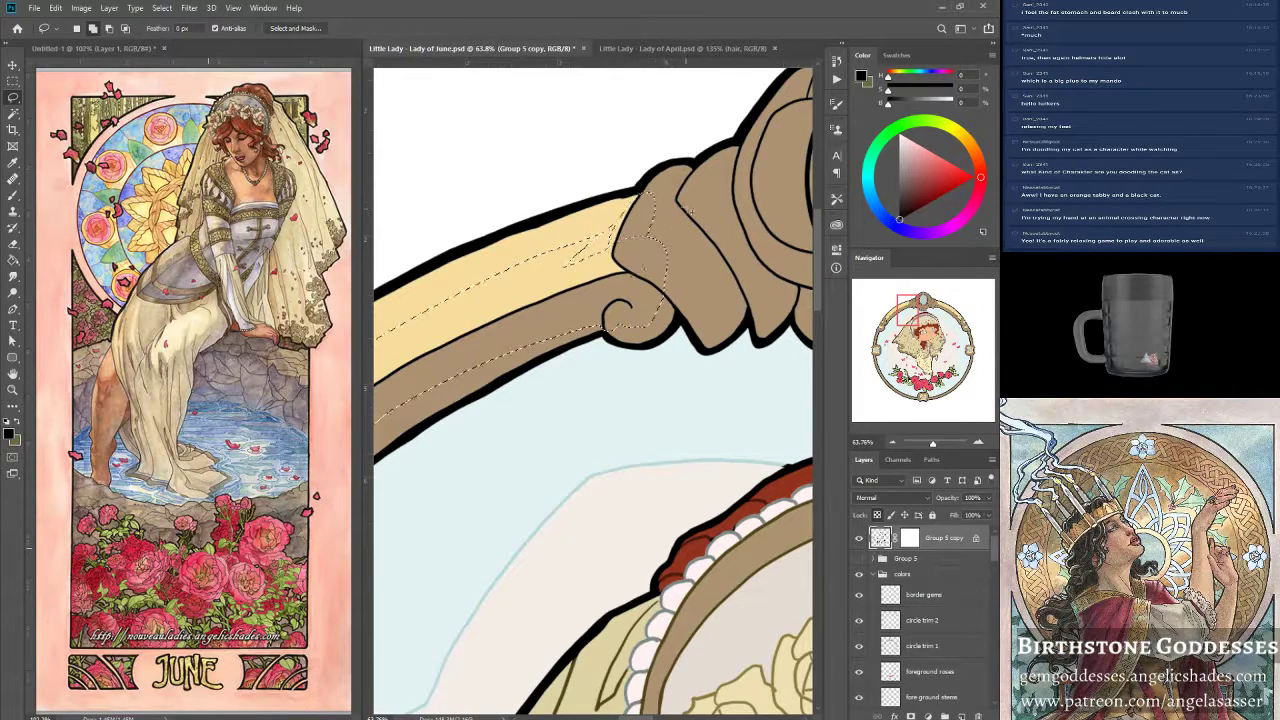
mouse_move(701, 170)
mouse_down()
mouse_move(679, 180)
mouse_move(721, 307)
mouse_move(746, 305)
mouse_move(587, 377)
mouse_move(612, 365)
mouse_up()
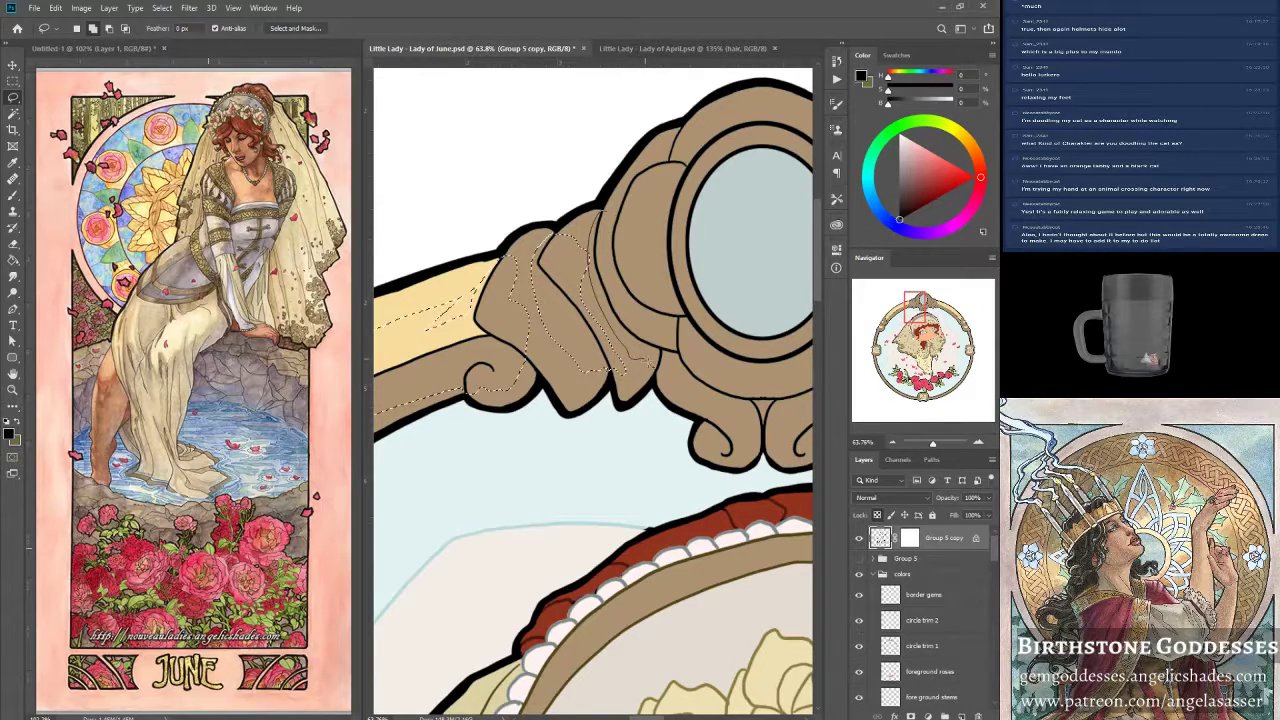
mouse_move(669, 377)
mouse_down()
mouse_move(683, 303)
mouse_move(661, 281)
mouse_move(614, 289)
mouse_up()
mouse_move(639, 268)
mouse_down()
mouse_move(651, 215)
mouse_move(631, 248)
mouse_move(619, 240)
mouse_move(630, 181)
mouse_up()
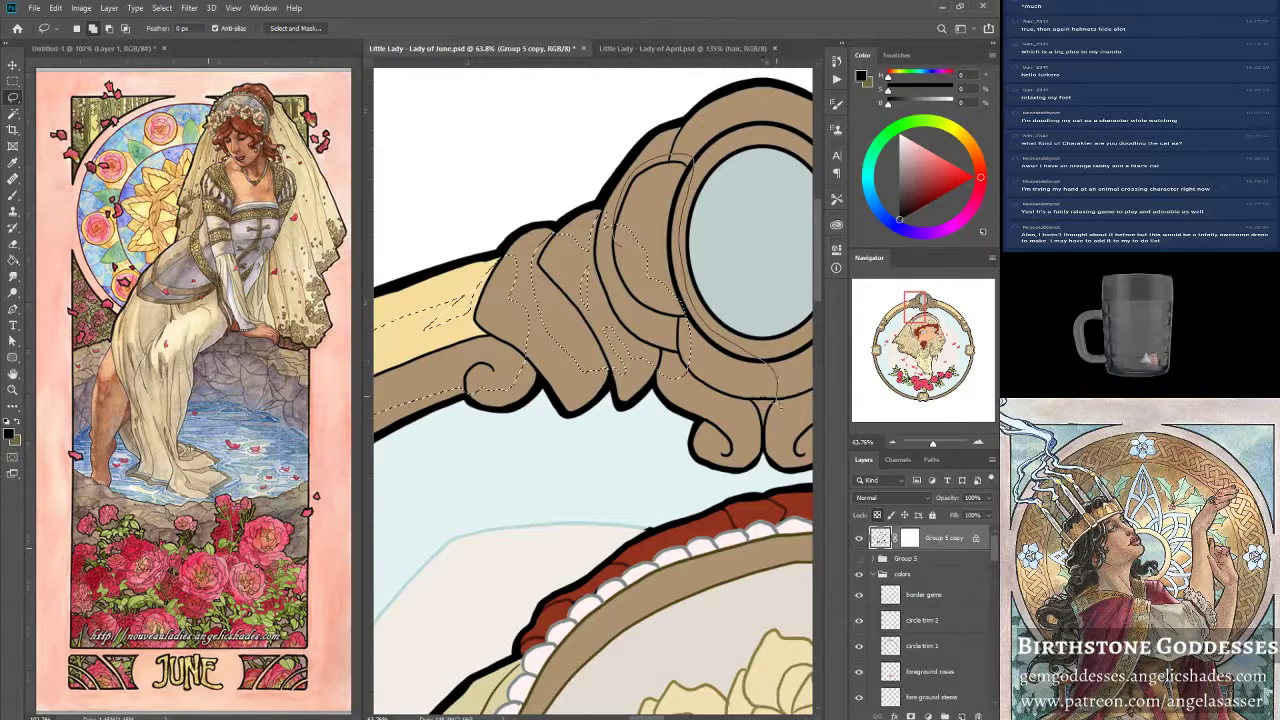
drag(760, 430, 712, 428)
mouse_move(686, 290)
mouse_down()
mouse_move(678, 128)
mouse_move(692, 188)
mouse_up()
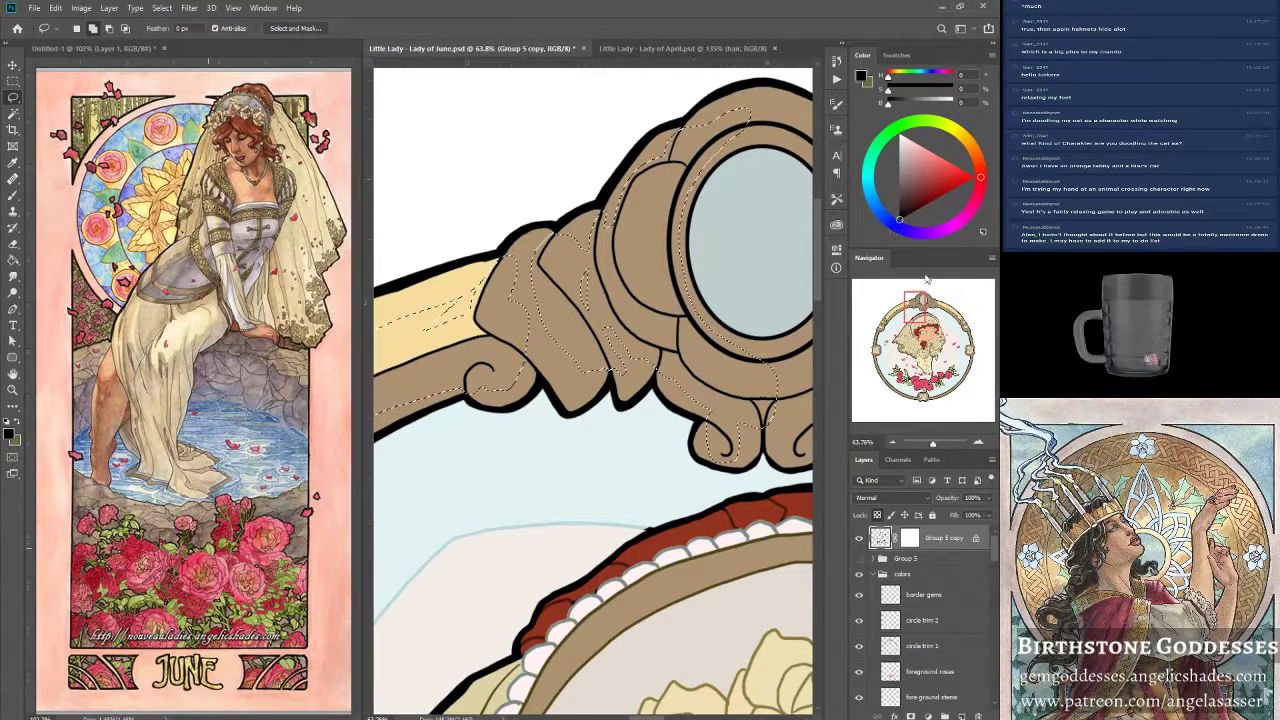
Add the rest of the oval gem's rim and the inner lines just right of it to the lasso selection.
drag(920, 313, 928, 308)
drag(587, 213, 640, 242)
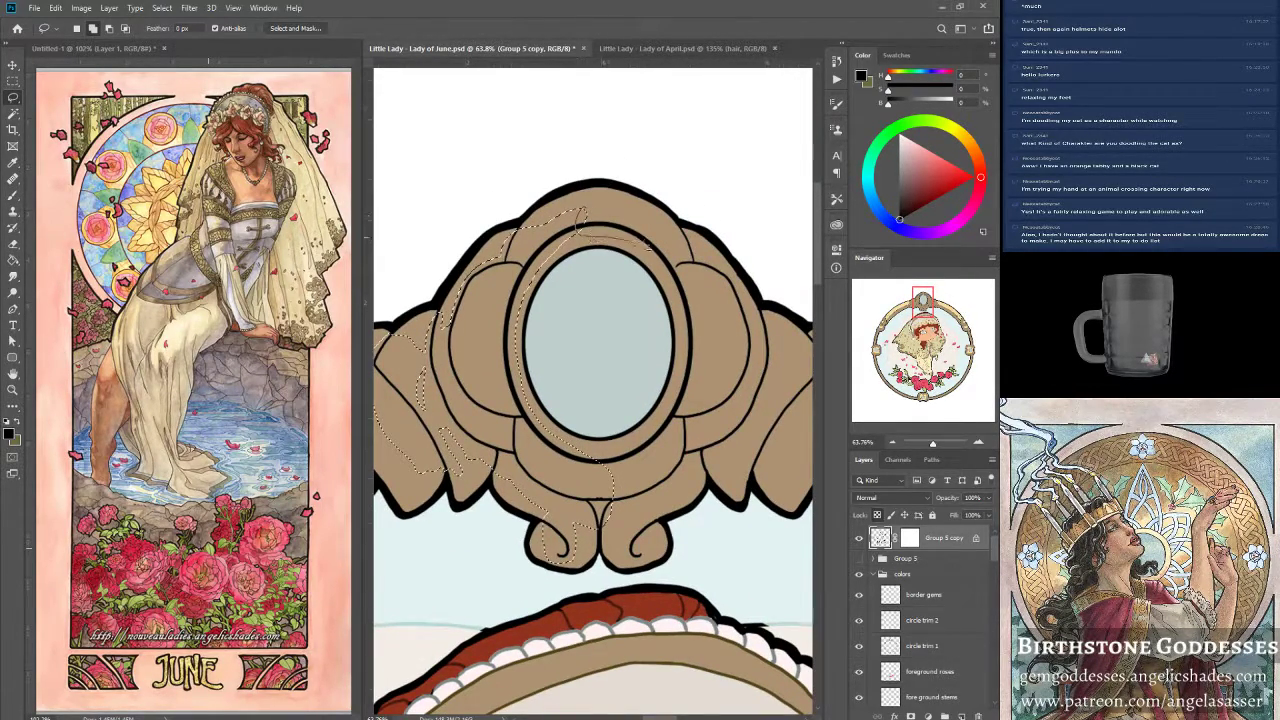
mouse_move(682, 305)
mouse_down()
mouse_move(684, 370)
mouse_move(600, 459)
mouse_up()
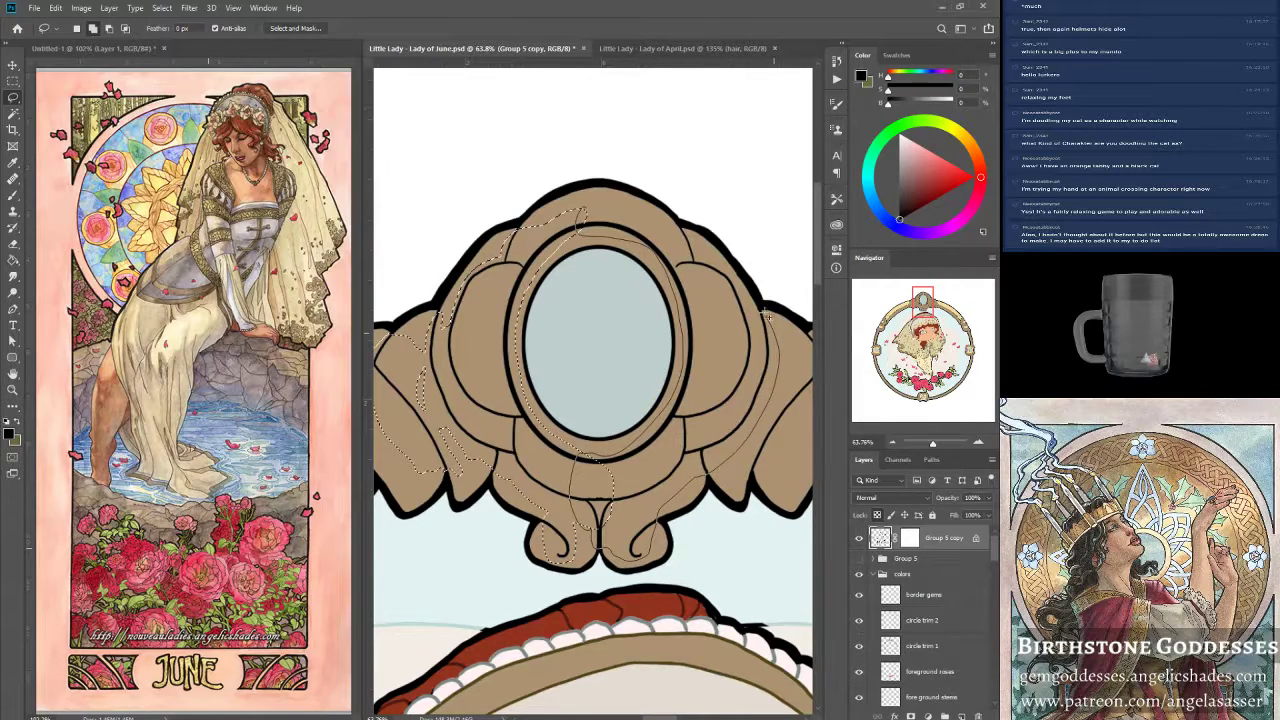
drag(606, 203, 590, 210)
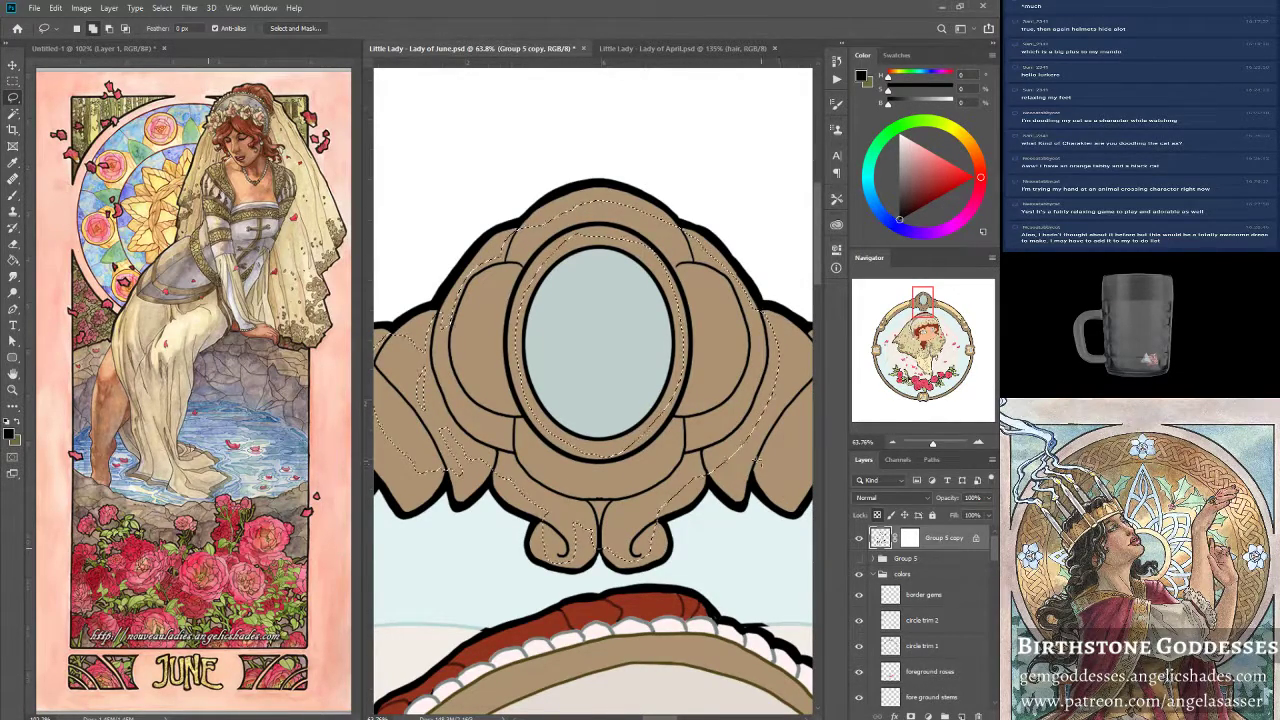
Add the inner lines of the top crest's right-hand folds and end scroll to the lasso selection.
mouse_move(760, 458)
mouse_down()
mouse_move(623, 452)
mouse_move(683, 420)
mouse_up()
mouse_move(683, 319)
mouse_down()
mouse_move(620, 373)
mouse_move(754, 373)
mouse_move(750, 353)
mouse_move(722, 349)
mouse_move(660, 428)
mouse_up()
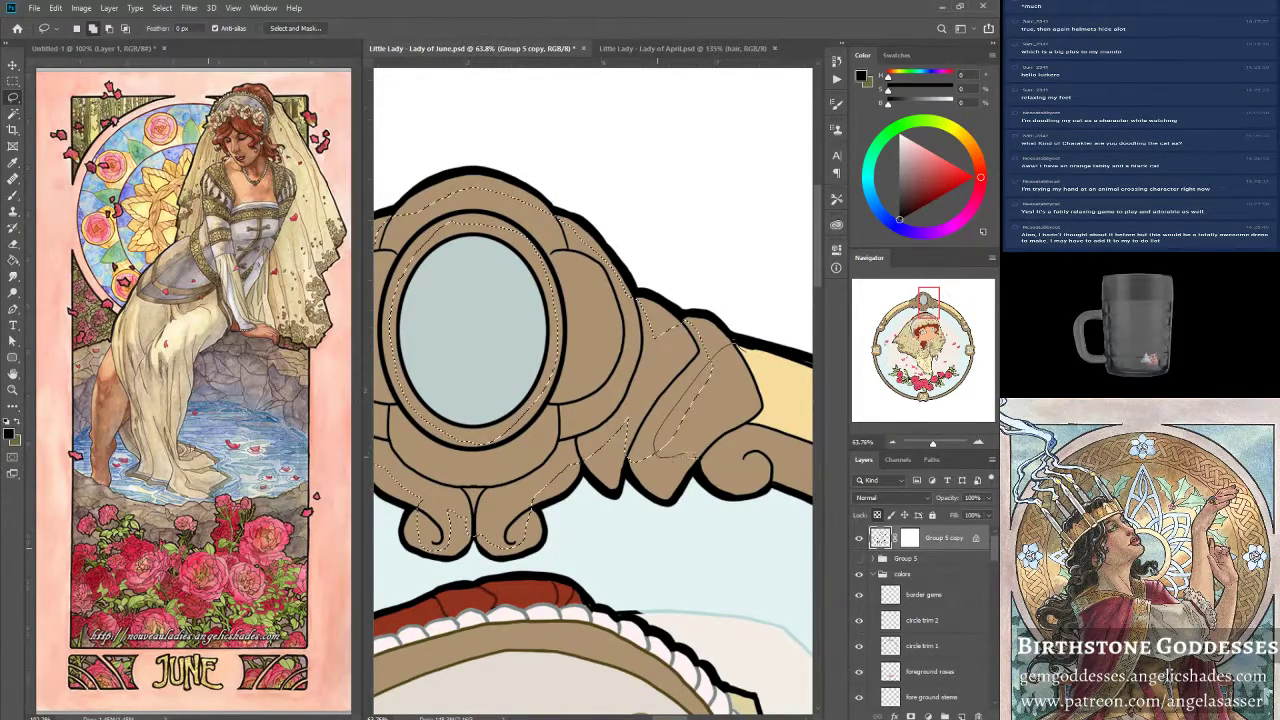
mouse_move(716, 462)
mouse_down()
mouse_move(770, 431)
mouse_move(746, 350)
mouse_up()
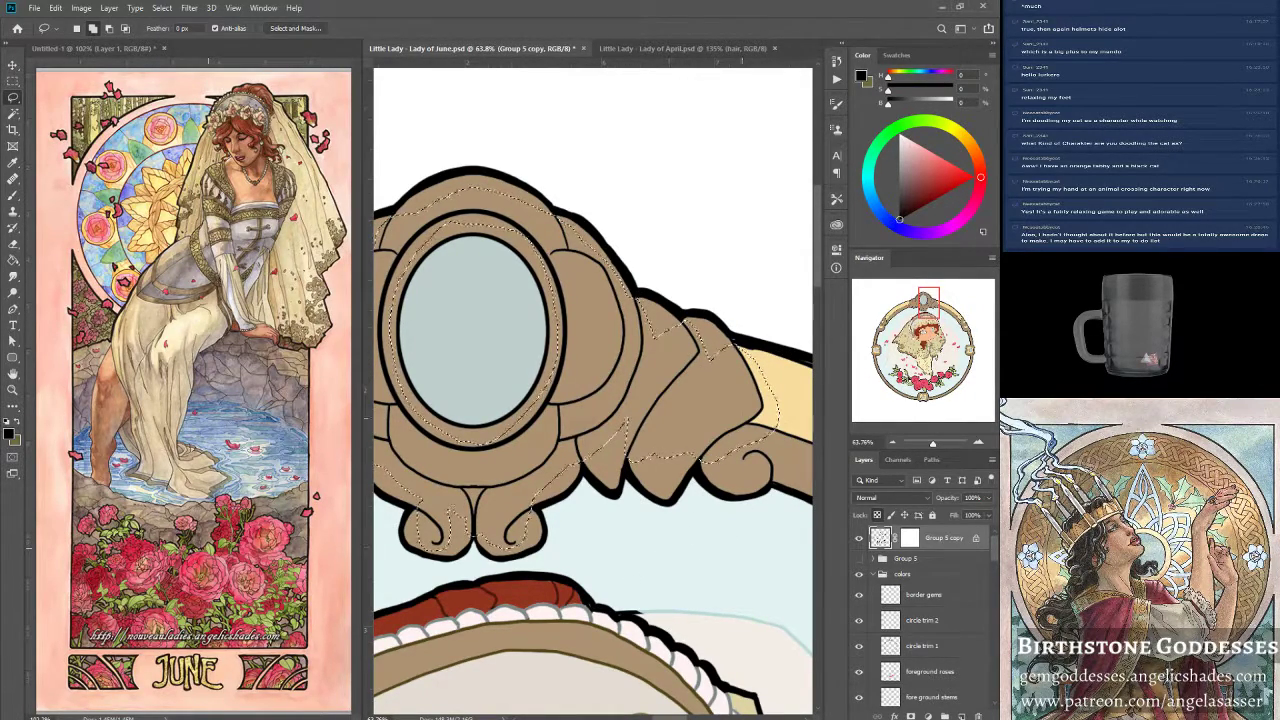
mouse_move(770, 468)
mouse_down()
mouse_move(763, 417)
mouse_move(688, 357)
mouse_move(628, 350)
mouse_up()
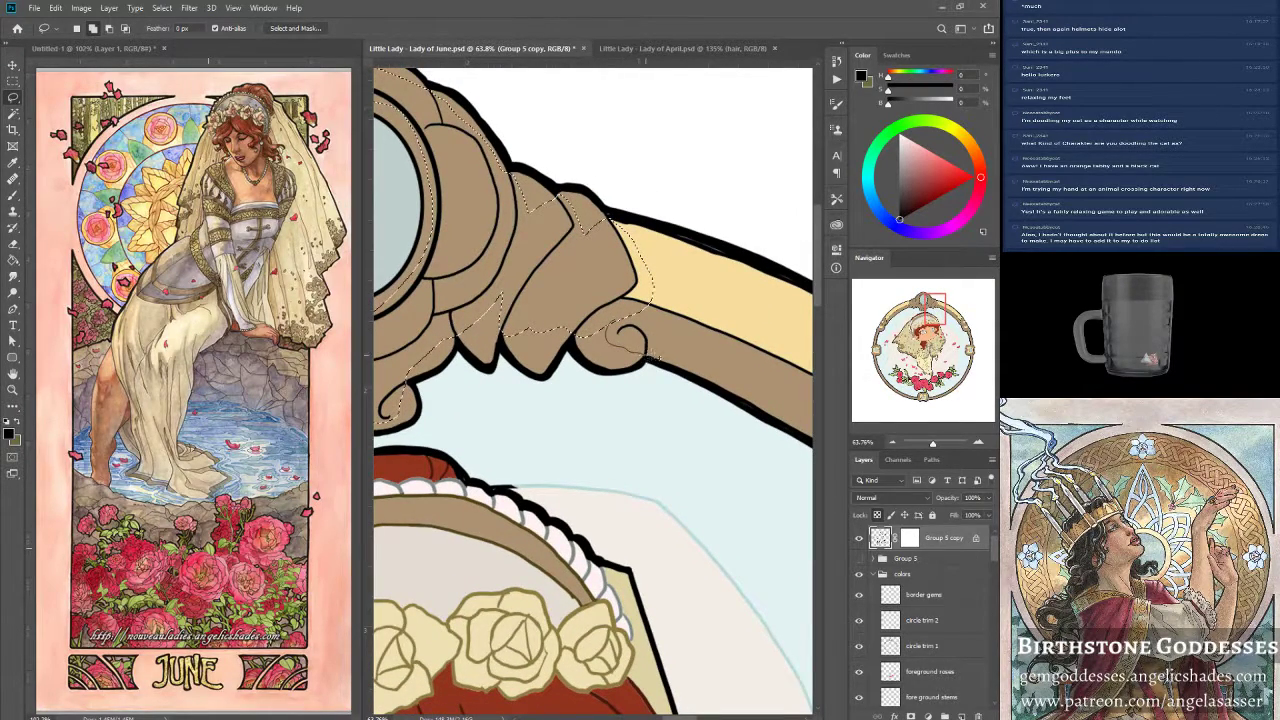
Add the inner lines of the frame's upper-right band and scrollwork to the lasso selection.
drag(933, 443, 928, 444)
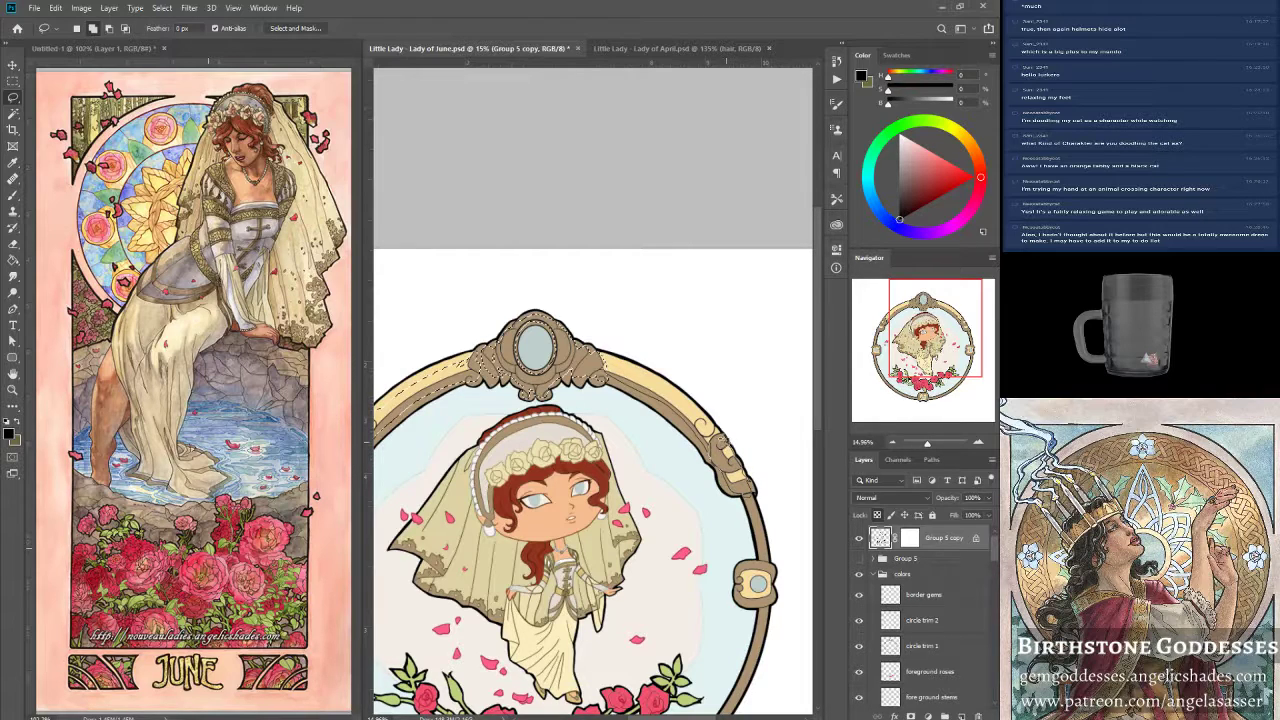
drag(698, 419, 610, 374)
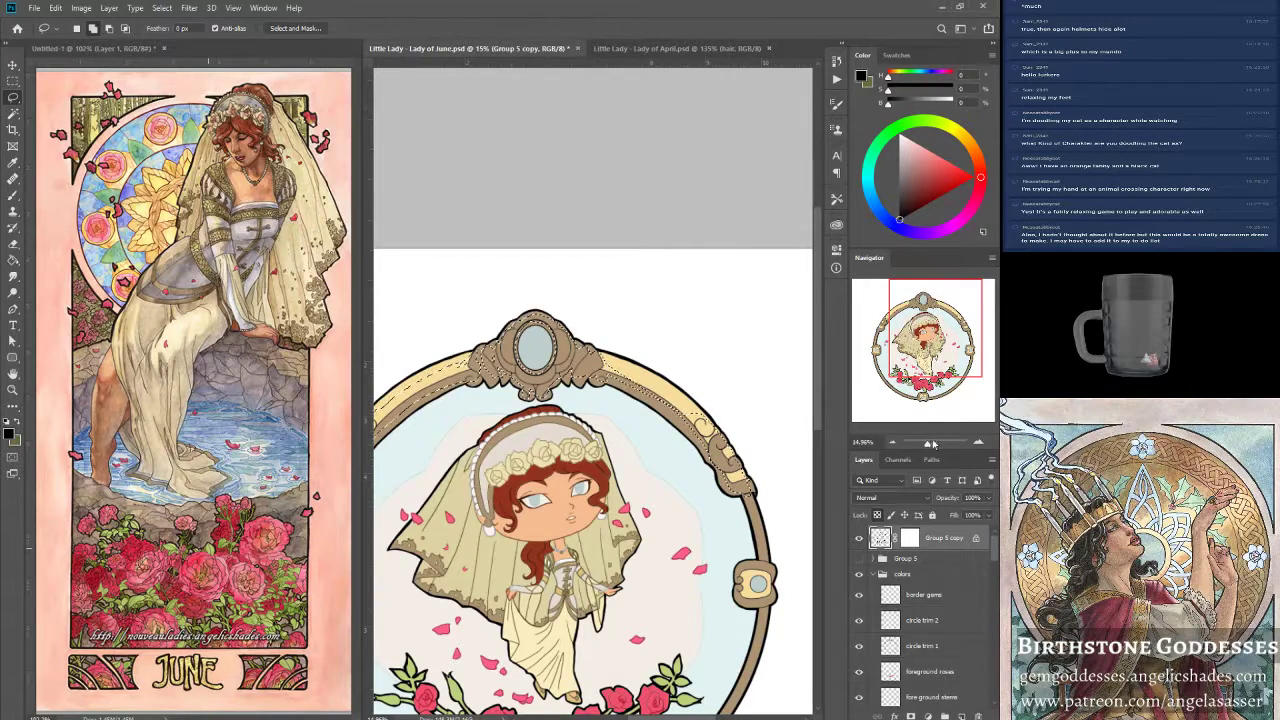
drag(927, 443, 933, 443)
drag(935, 308, 950, 320)
mouse_move(461, 183)
mouse_down()
mouse_move(713, 358)
mouse_move(653, 352)
mouse_move(405, 165)
mouse_up()
drag(950, 316, 958, 322)
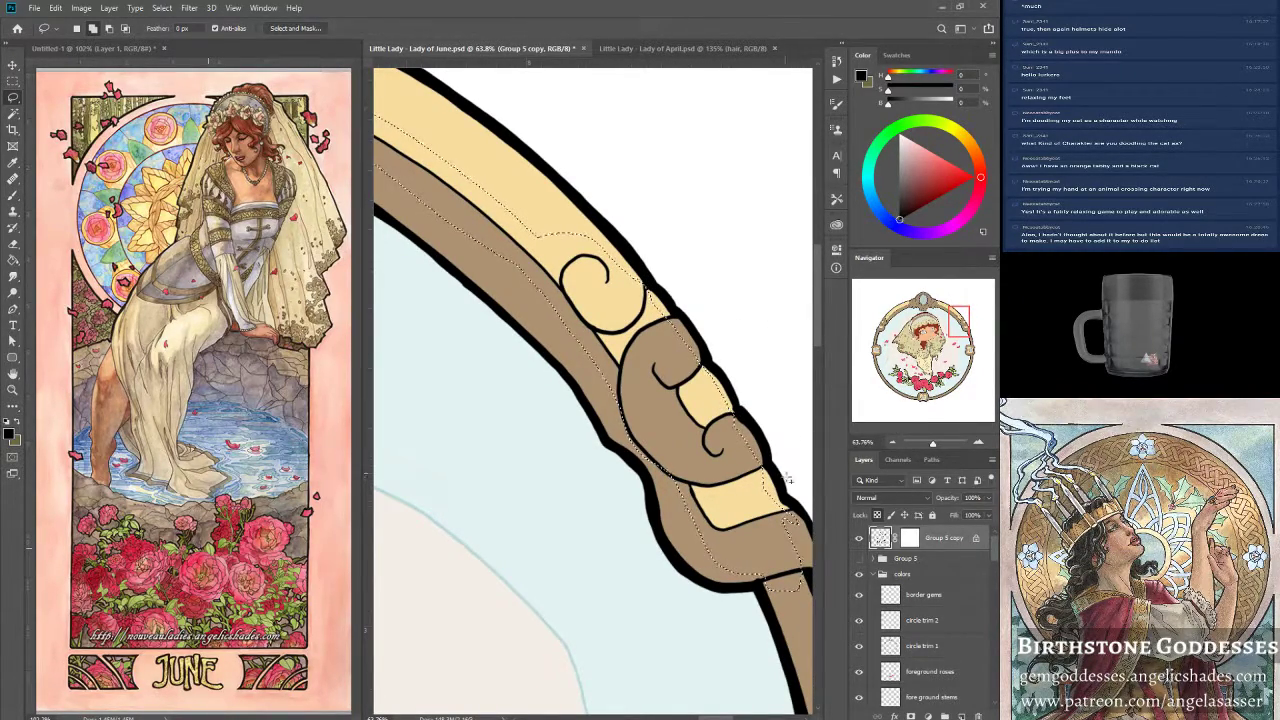
drag(787, 514, 658, 260)
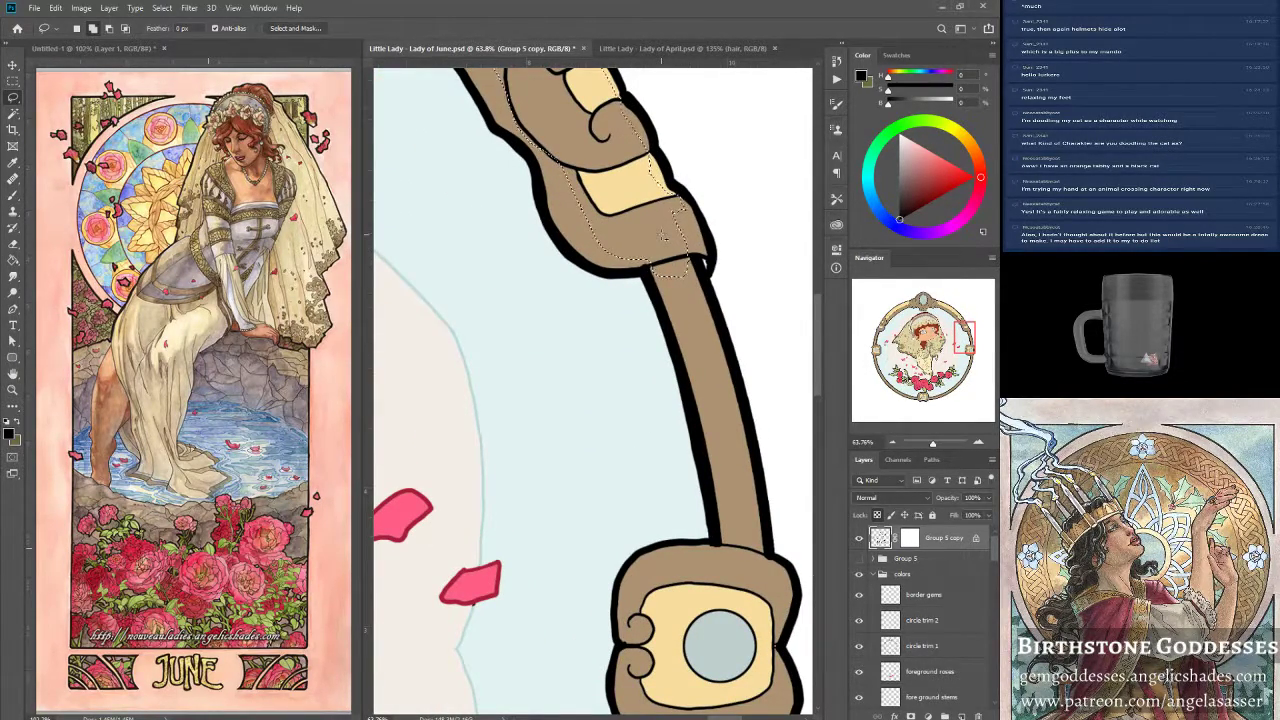
Add the inner lines of the frame's right-side gem clasp to the lasso selection.
mouse_move(718, 543)
mouse_down()
mouse_move(765, 558)
mouse_move(732, 568)
mouse_move(747, 550)
mouse_move(622, 648)
mouse_up()
mouse_move(640, 692)
mouse_down()
mouse_move(677, 639)
mouse_move(659, 571)
mouse_move(699, 566)
mouse_move(674, 610)
mouse_move(742, 601)
mouse_up()
scroll(600, 400, down, 5)
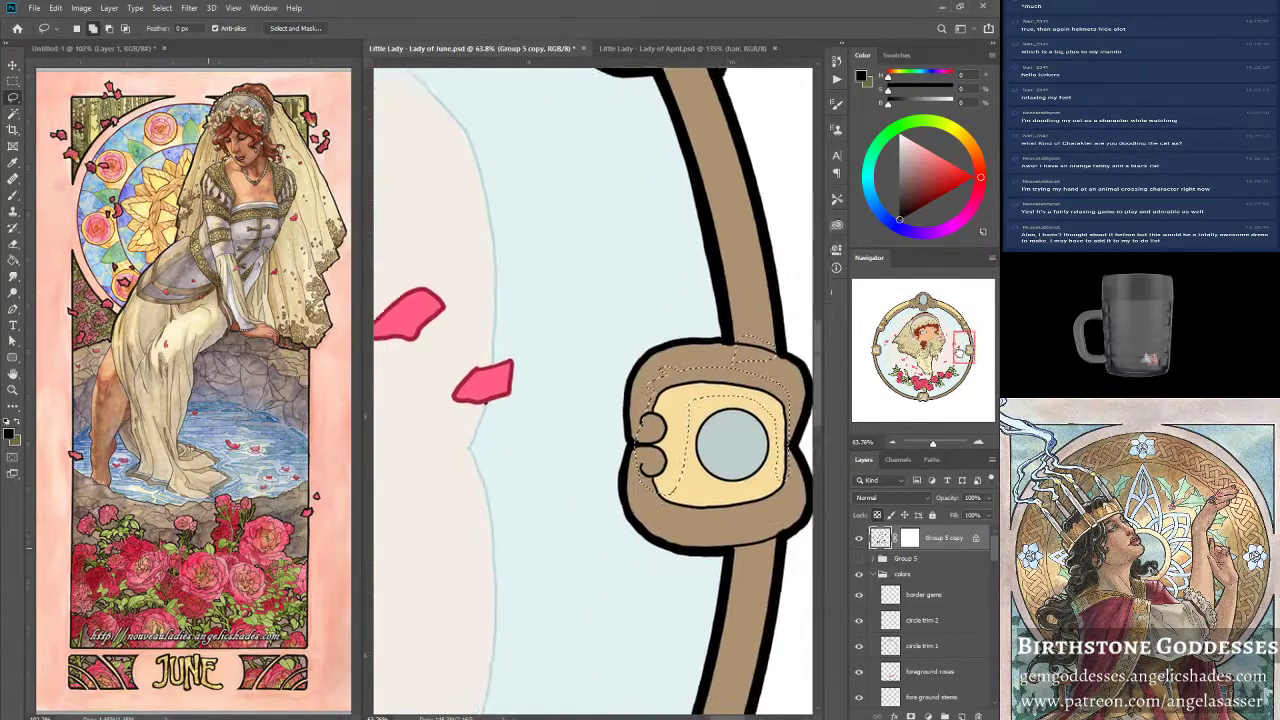
mouse_move(640, 440)
mouse_down()
mouse_move(664, 483)
mouse_move(764, 491)
mouse_move(794, 443)
mouse_move(764, 463)
mouse_move(646, 455)
mouse_up()
Add the inner lines of the frame's bottom and left-side gem clasps to the lasso selection.
mouse_move(956, 357)
mouse_down()
mouse_move(942, 390)
mouse_move(923, 395)
mouse_up()
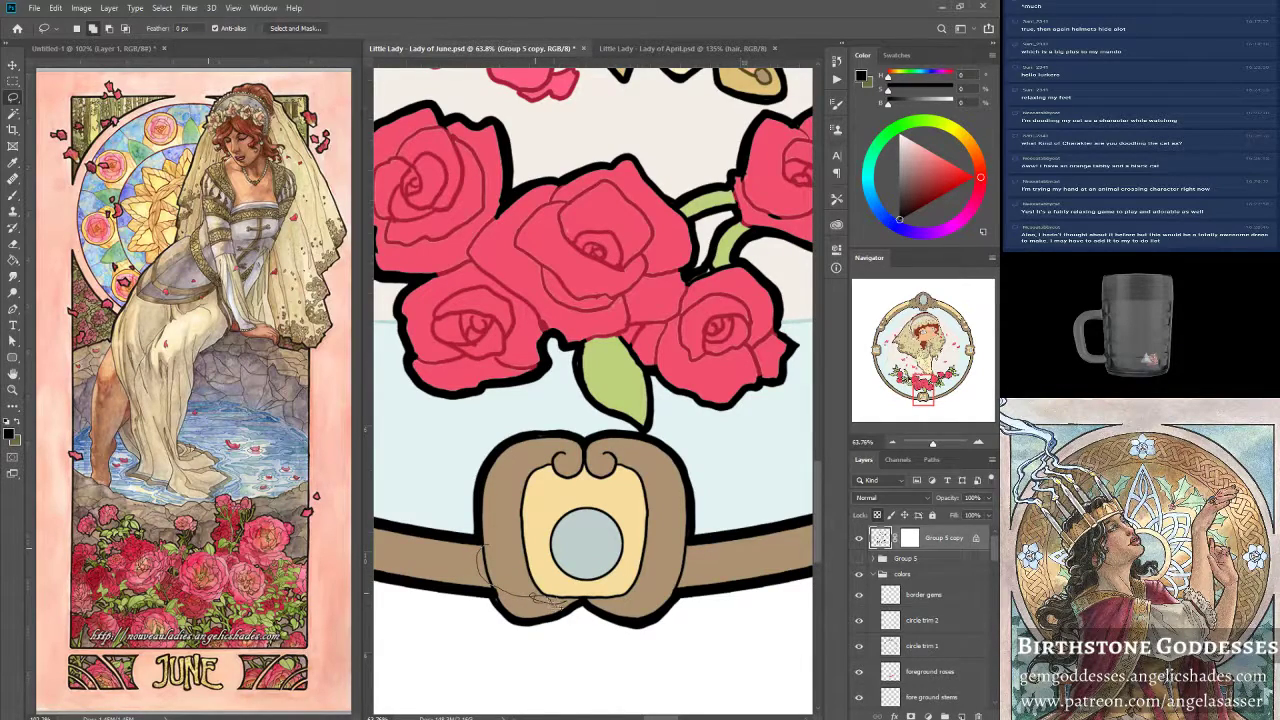
mouse_move(630, 452)
mouse_down()
mouse_move(512, 470)
mouse_move(498, 562)
mouse_up()
drag(548, 601, 598, 598)
key(alt)
mouse_move(553, 530)
mouse_down()
mouse_move(545, 597)
mouse_move(582, 608)
mouse_move(627, 575)
mouse_move(557, 505)
mouse_move(614, 609)
mouse_move(657, 546)
mouse_move(565, 505)
mouse_move(712, 458)
mouse_move(703, 505)
mouse_up()
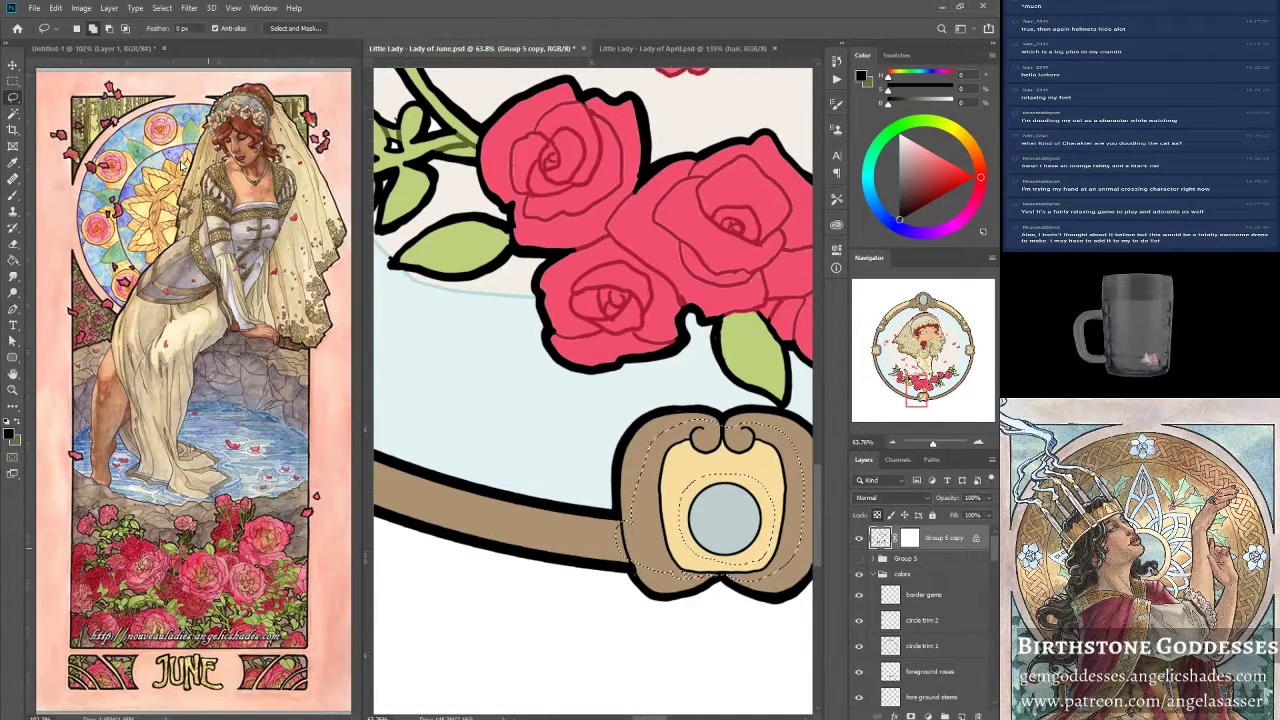
drag(918, 386, 879, 346)
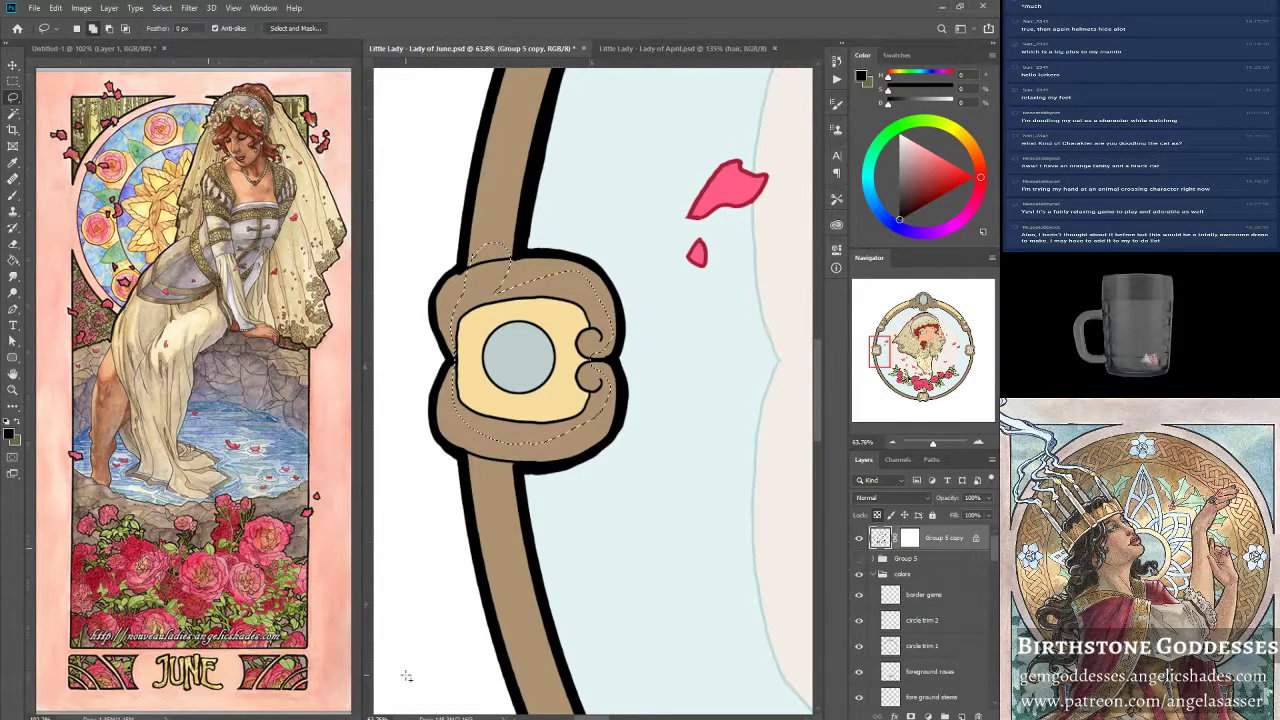
drag(936, 446, 925, 443)
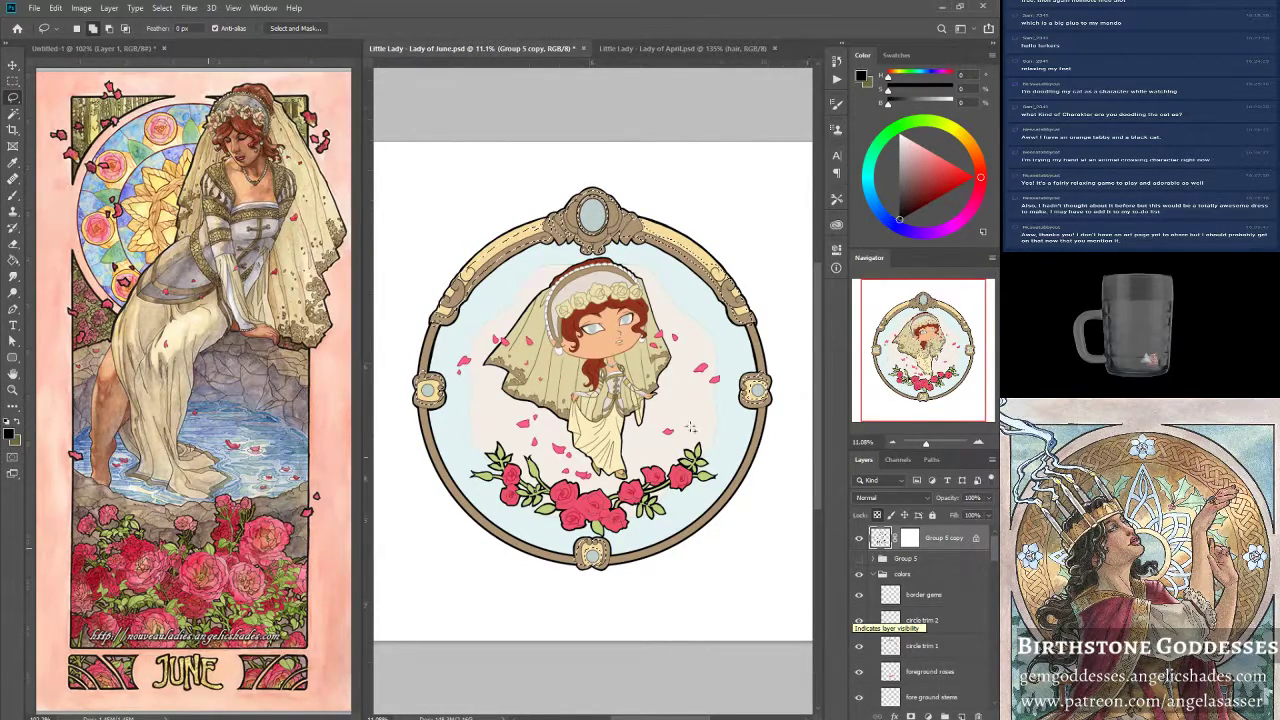
Fill the selected frame lines with the brown ac9271 sampled from the frame, at 100% opacity.
click(80, 8)
mouse_move(56, 8)
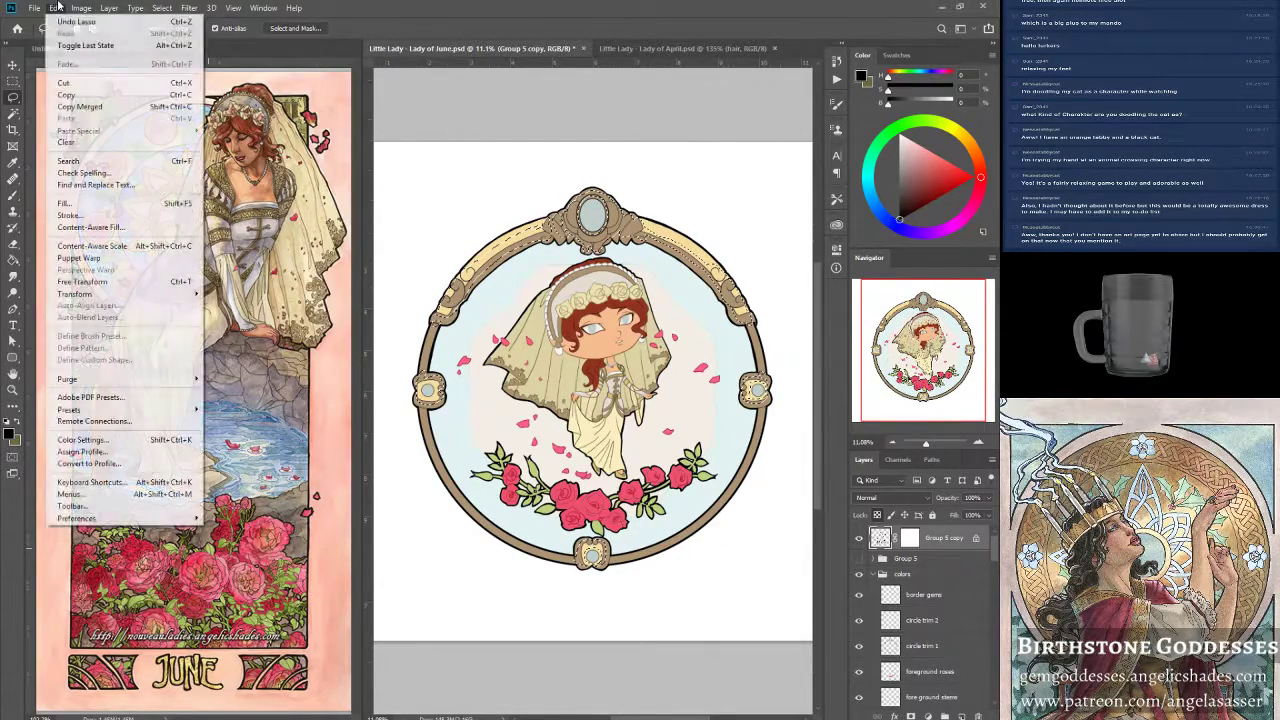
click(64, 203)
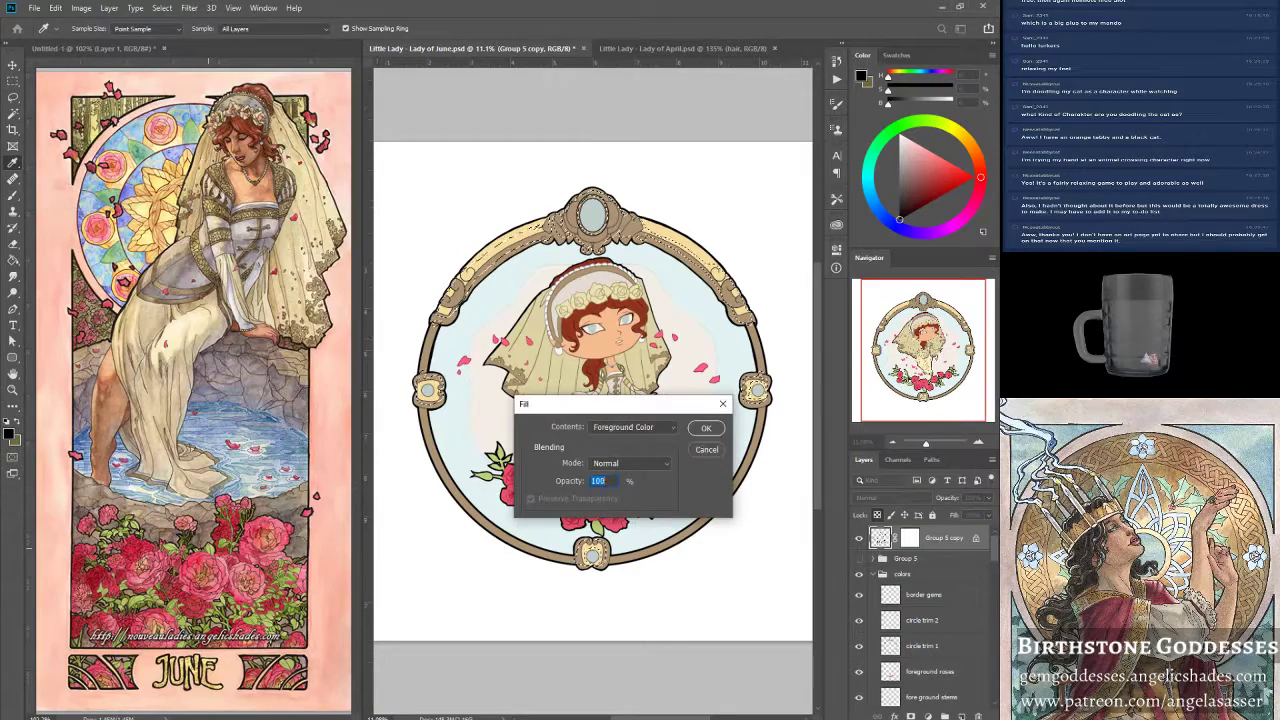
click(630, 427)
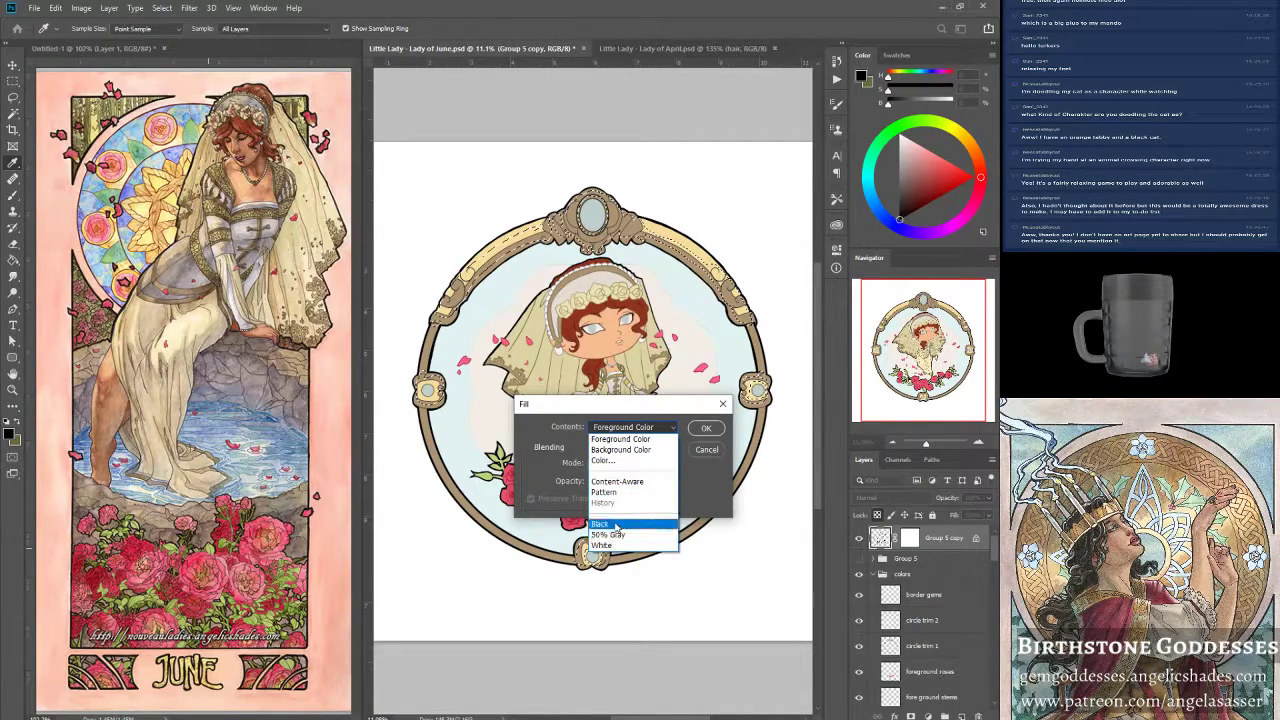
click(641, 461)
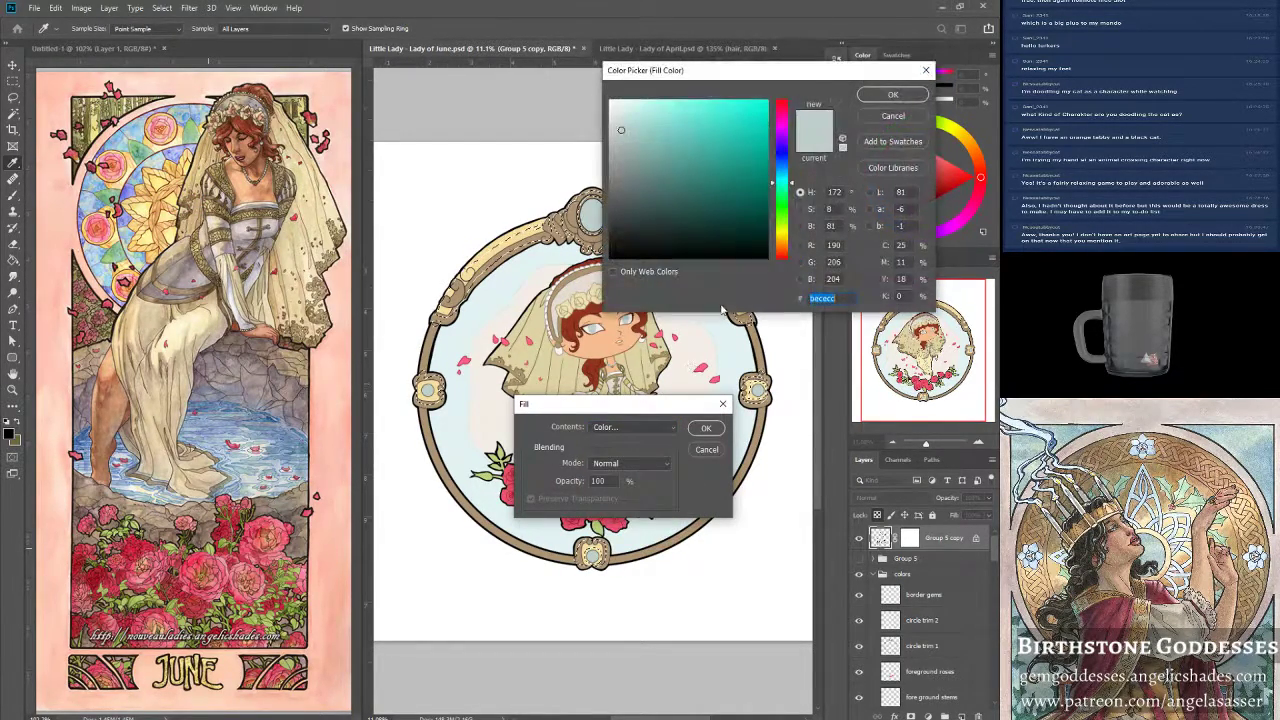
click(759, 357)
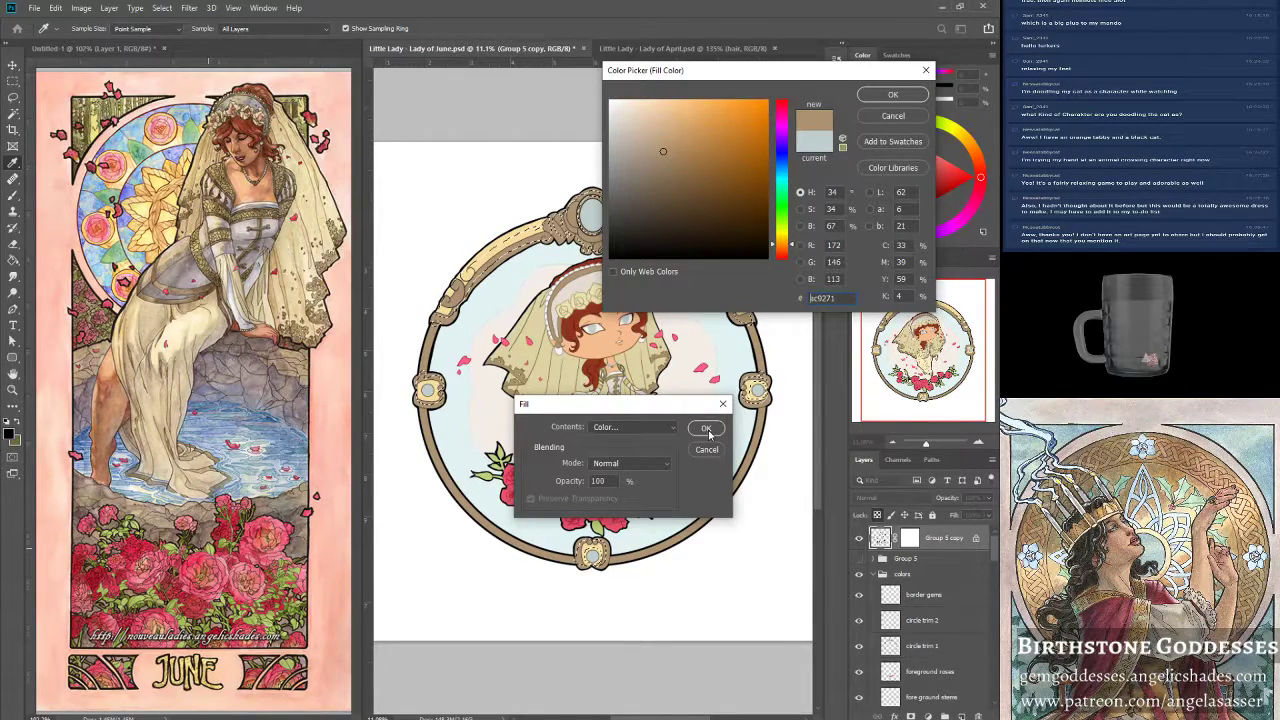
key(Return)
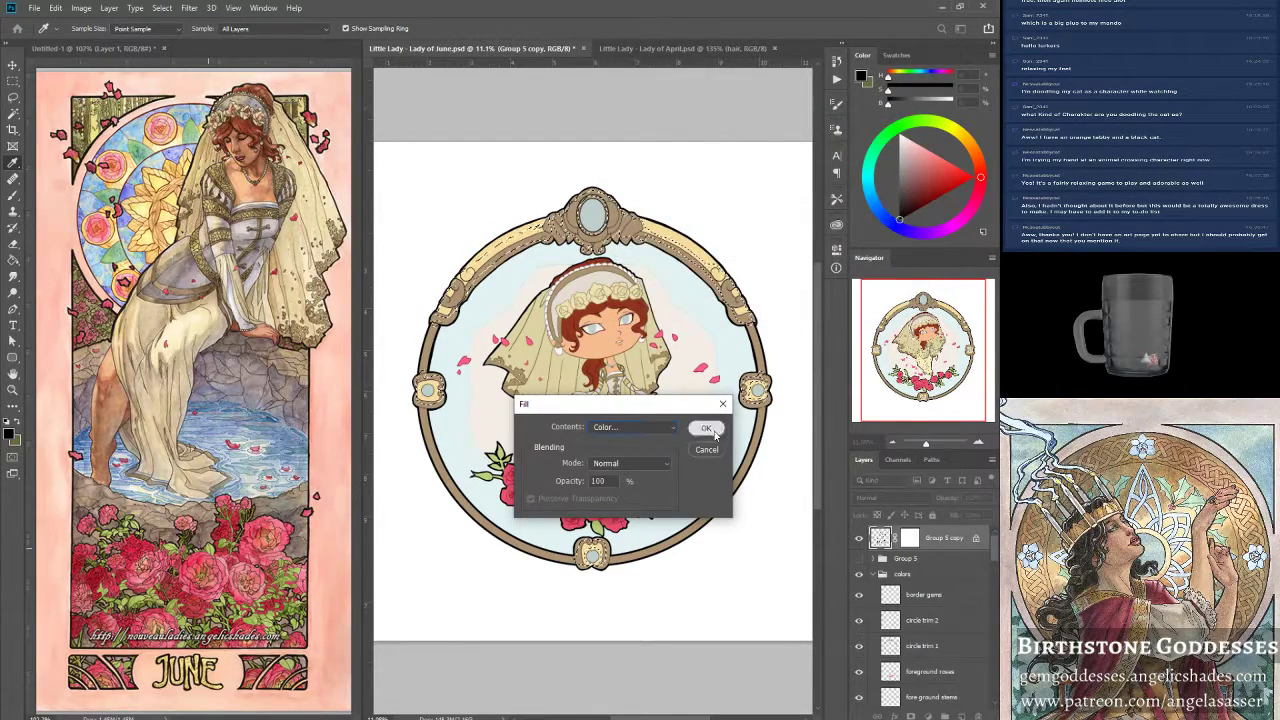
click(714, 431)
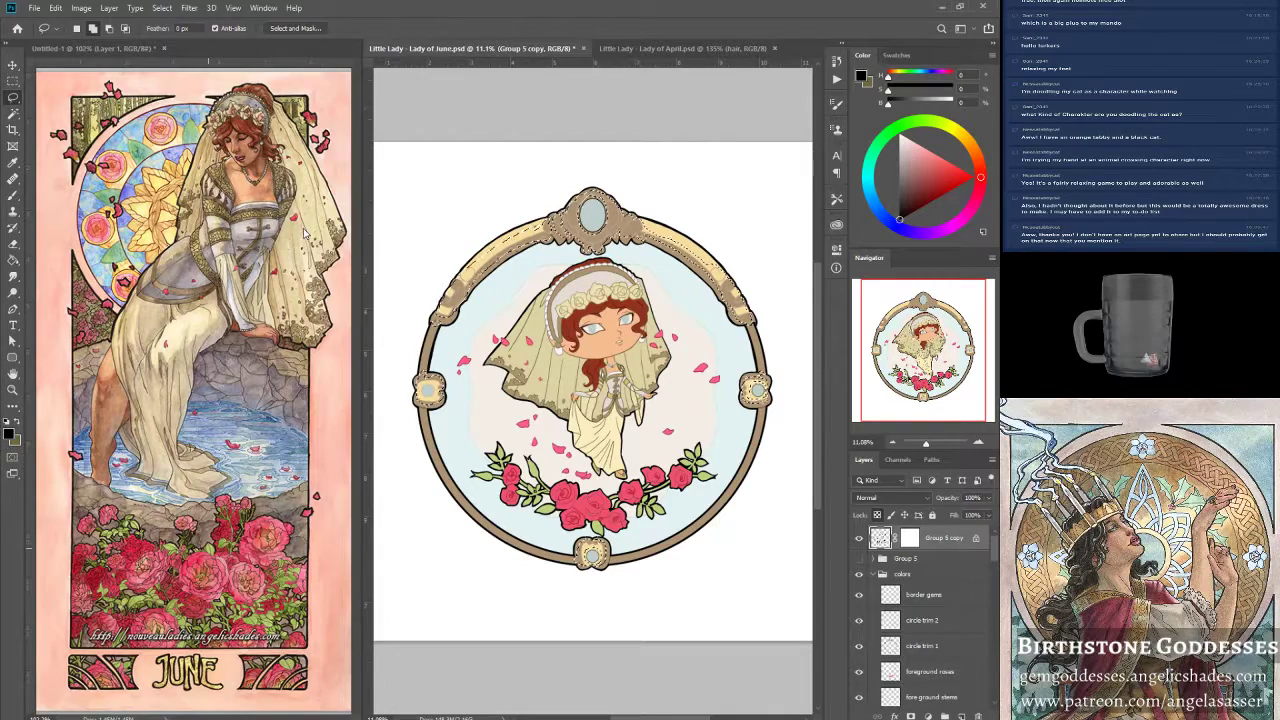
Hide the selection edges and adjust the frame lines with Hue/Saturation to Saturation +21 and Lightness -51.
key(ctrl+h)
key(ctrl+h)
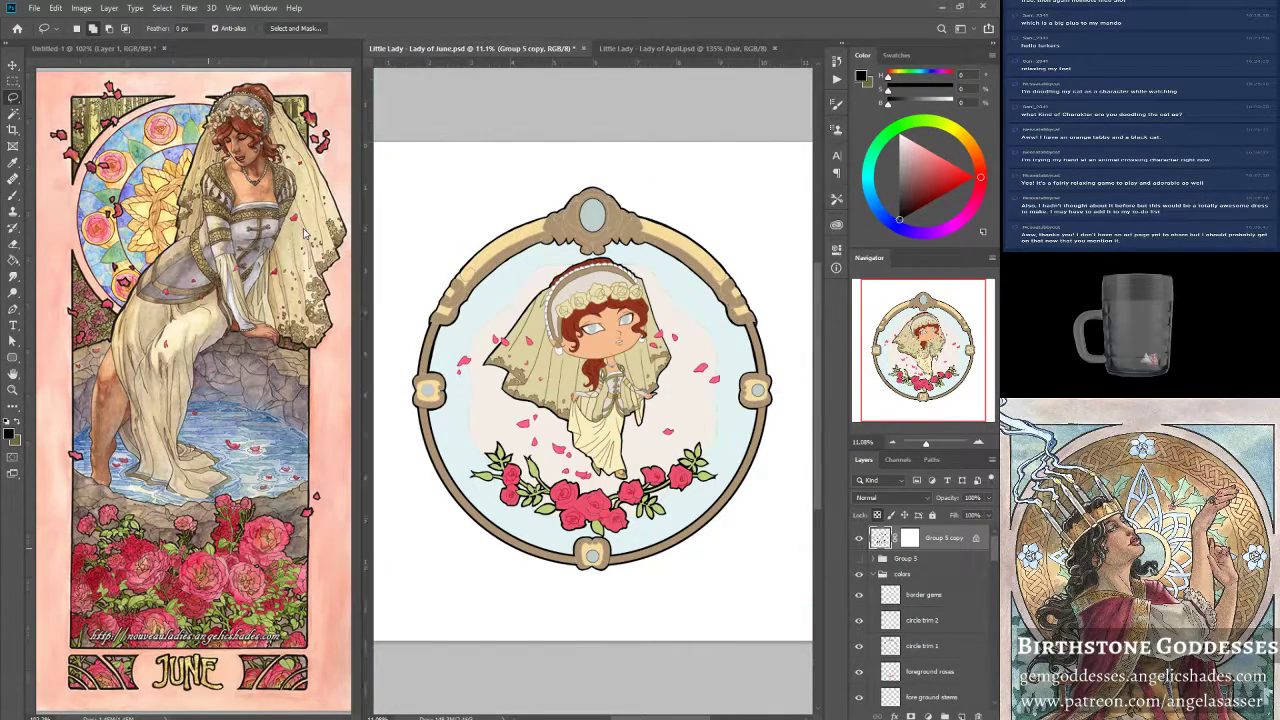
click(81, 8)
mouse_move(110, 45)
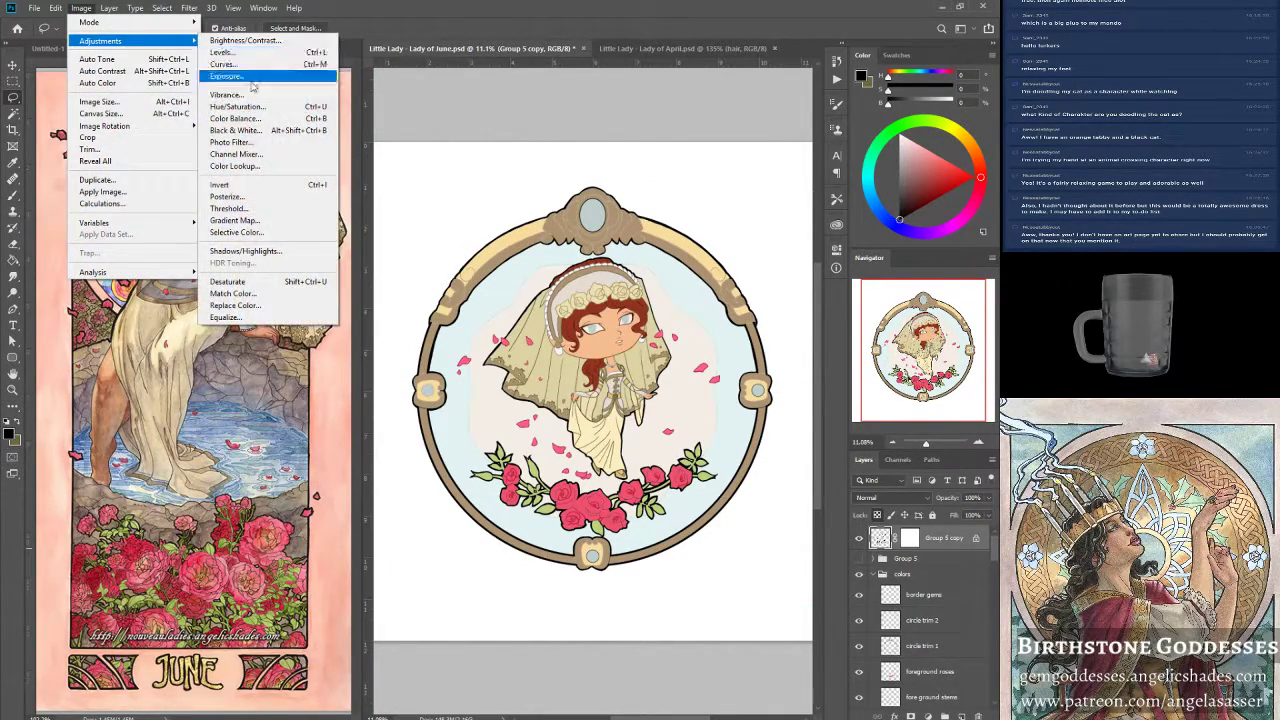
click(240, 108)
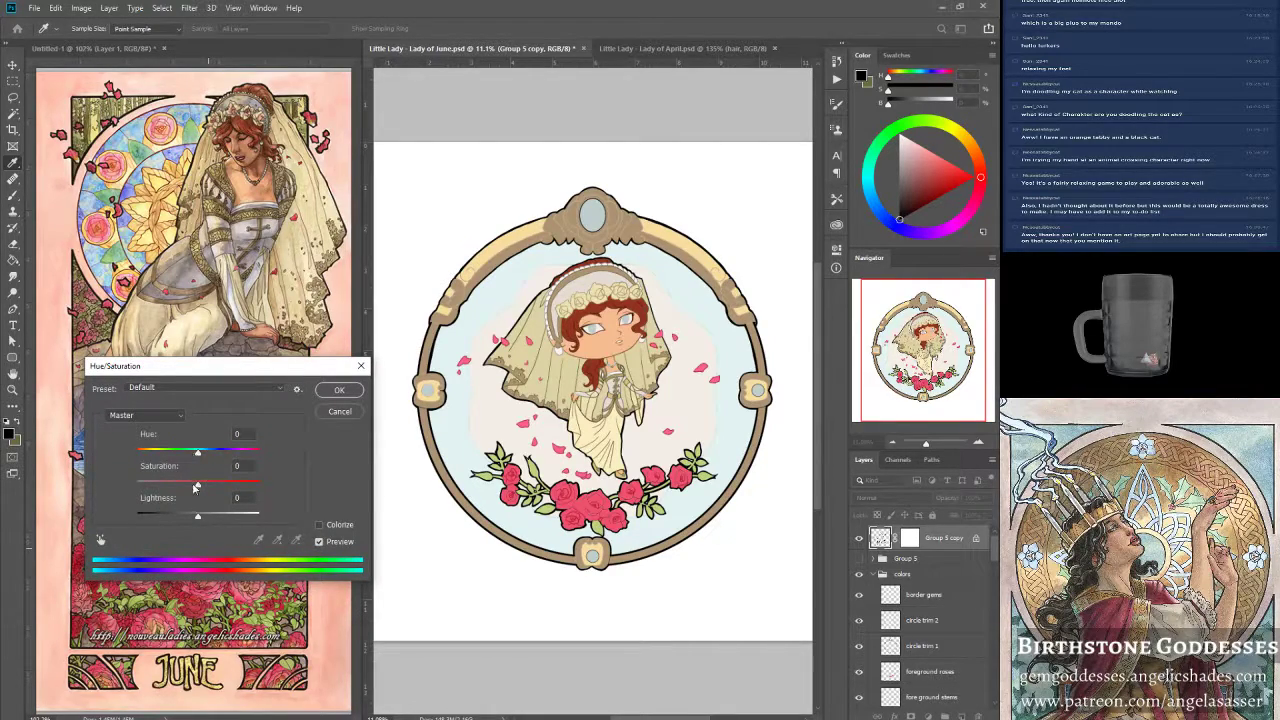
drag(197, 517, 243, 489)
drag(153, 519, 166, 520)
drag(248, 484, 212, 486)
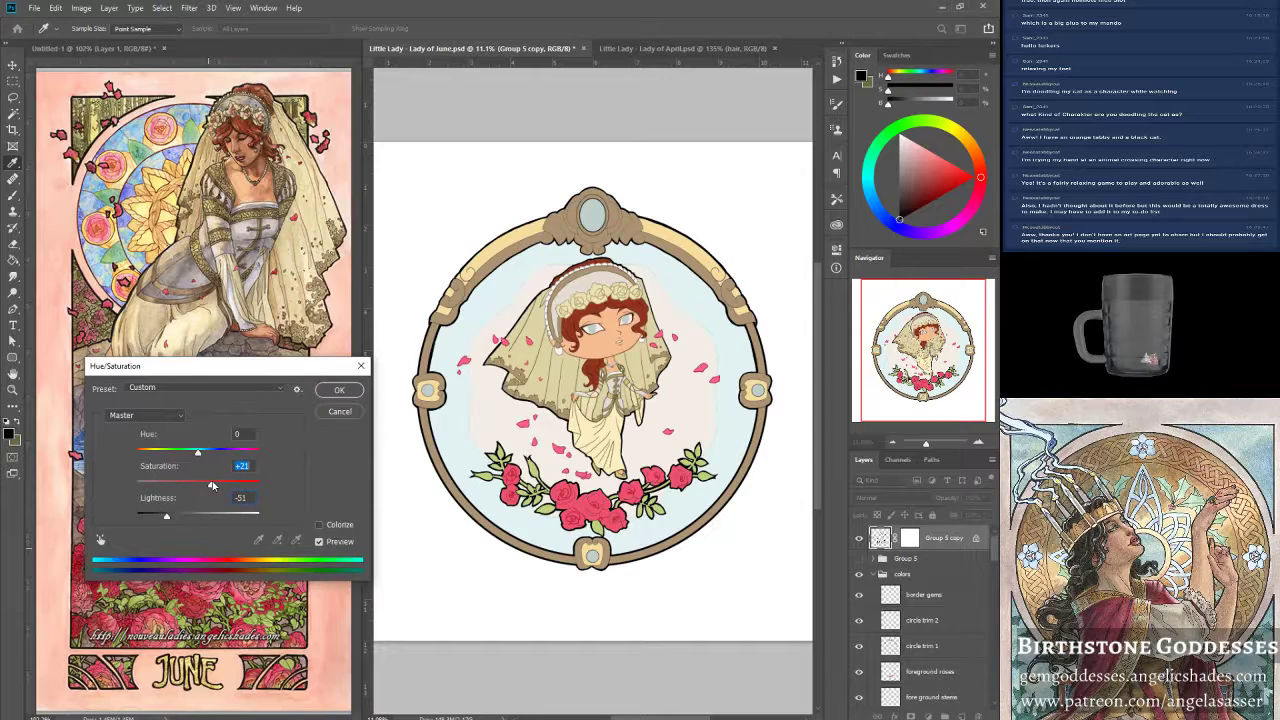
click(349, 389)
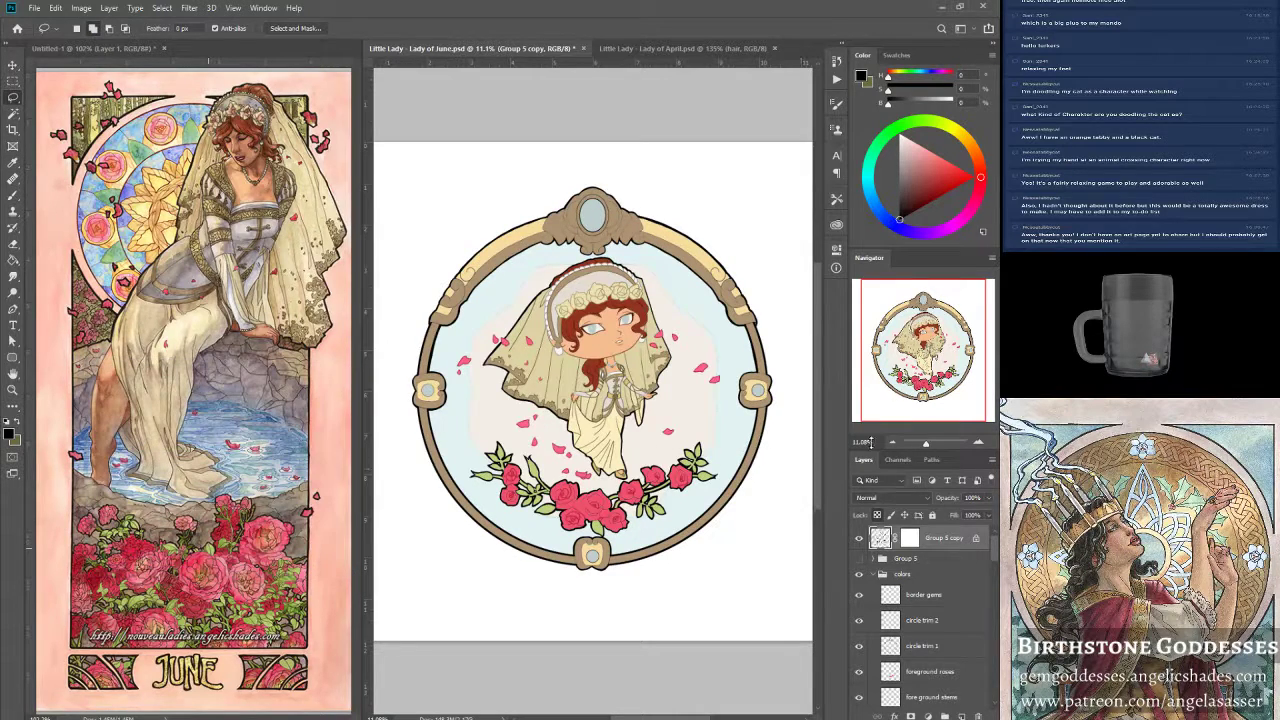
Adjust the selected frame lines again with Hue/Saturation, setting Saturation to +85 and Lightness to -36.
drag(925, 445, 931, 446)
drag(915, 356, 882, 358)
click(82, 10)
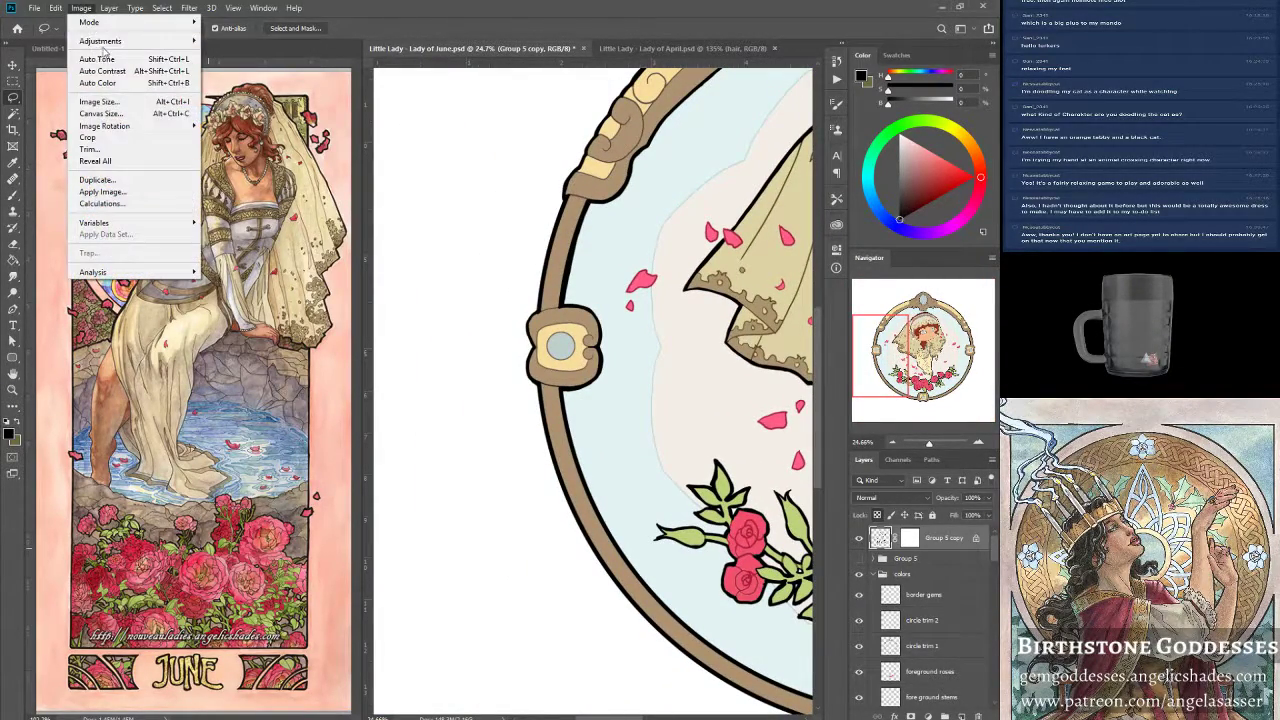
mouse_move(110, 47)
click(250, 108)
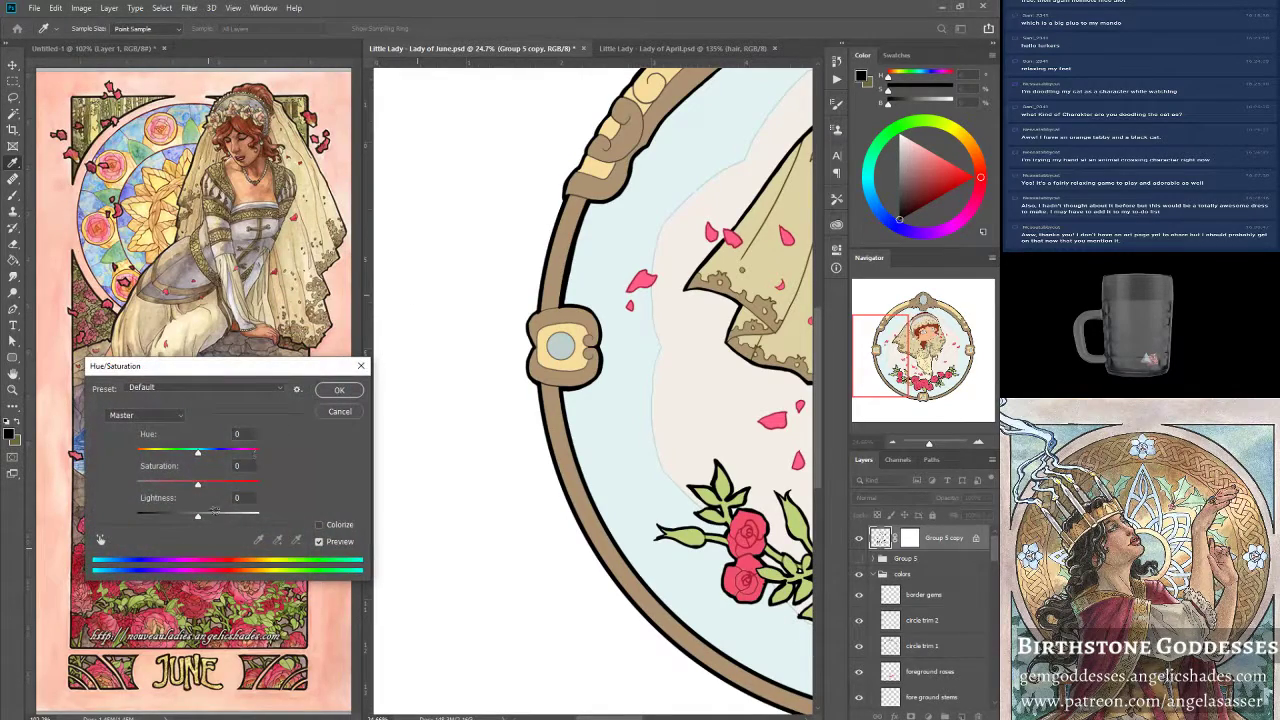
drag(198, 483, 248, 484)
drag(195, 519, 176, 522)
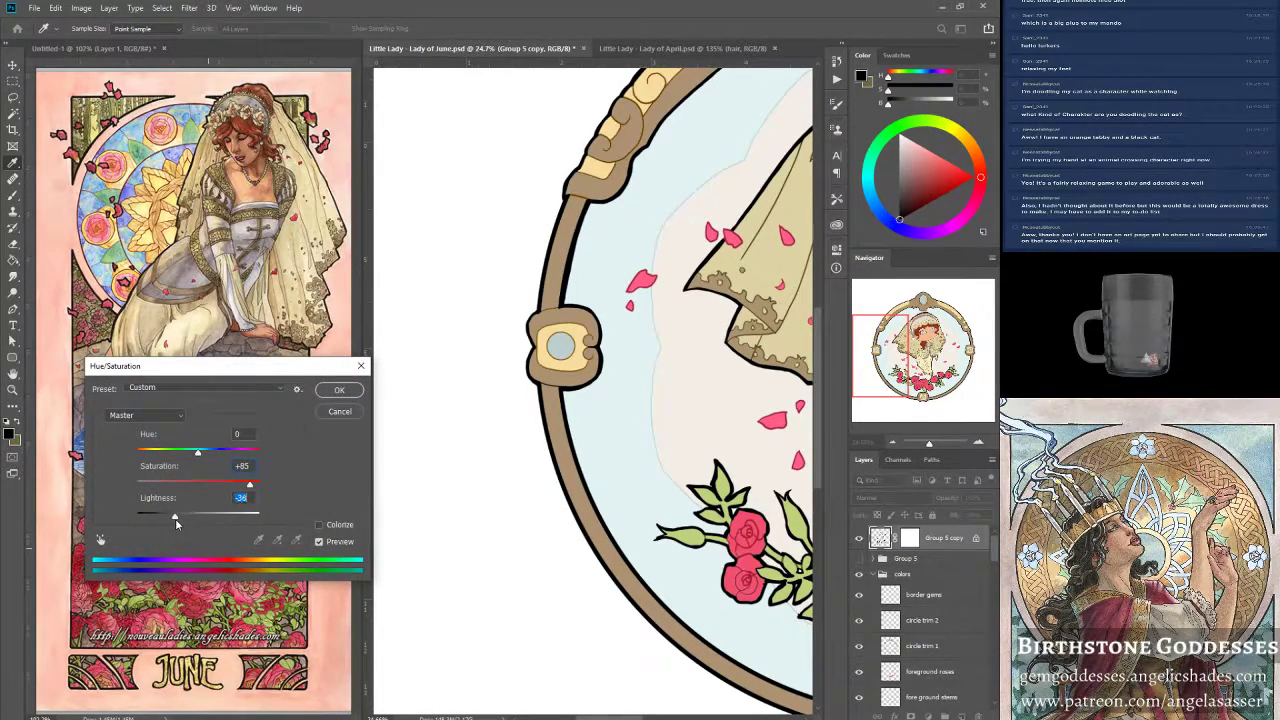
click(338, 390)
Sample the pale blue-grey from the character's eye as the foreground colour.
drag(886, 374, 912, 358)
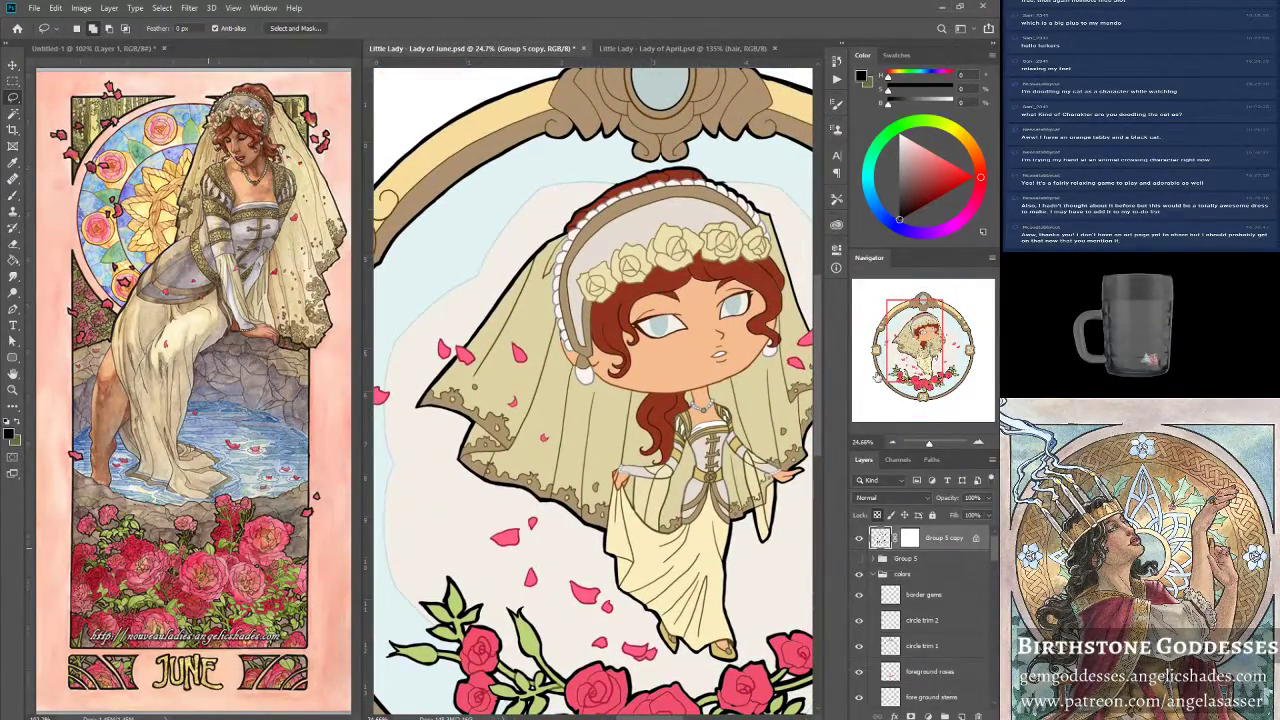
click(13, 196)
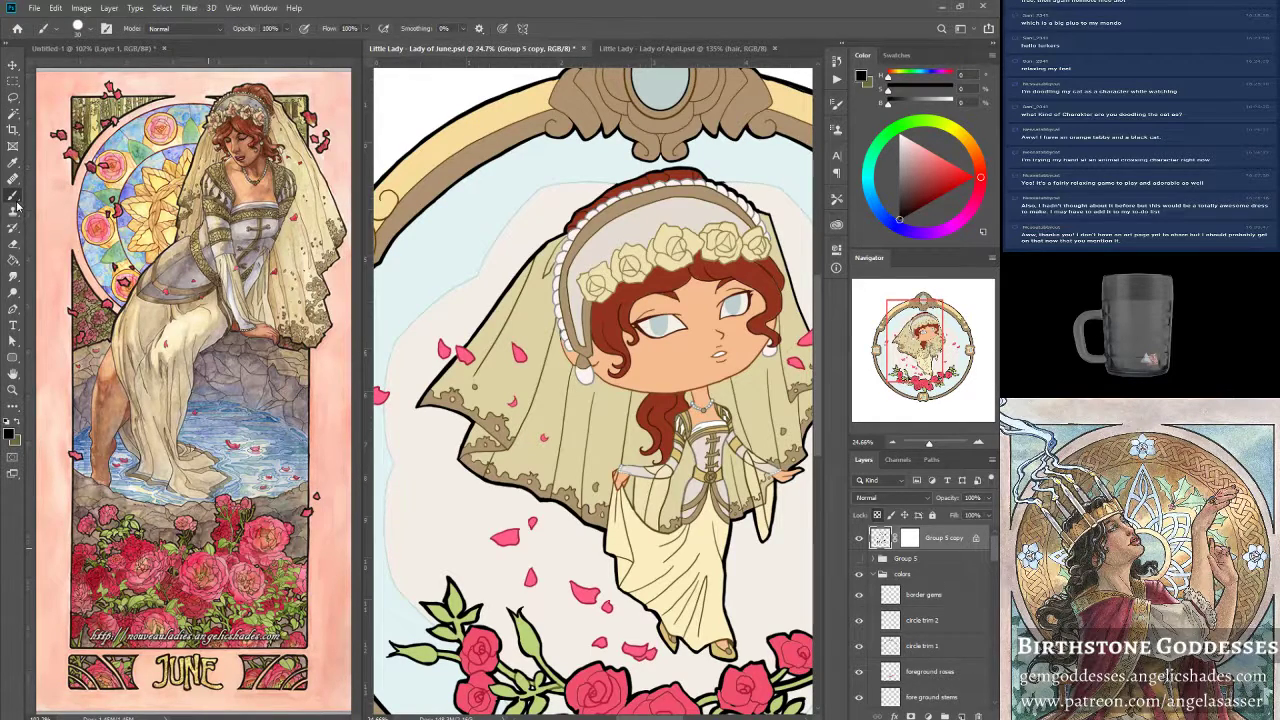
alt+click(656, 323)
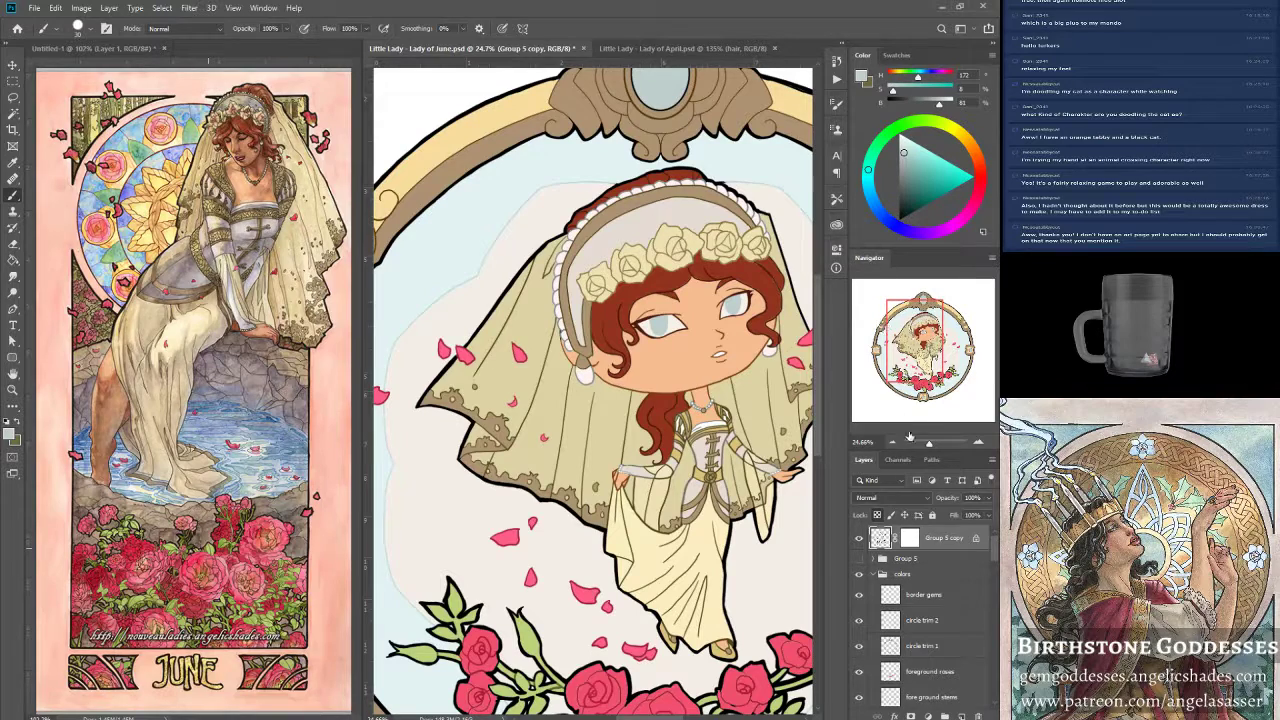
drag(918, 342, 897, 328)
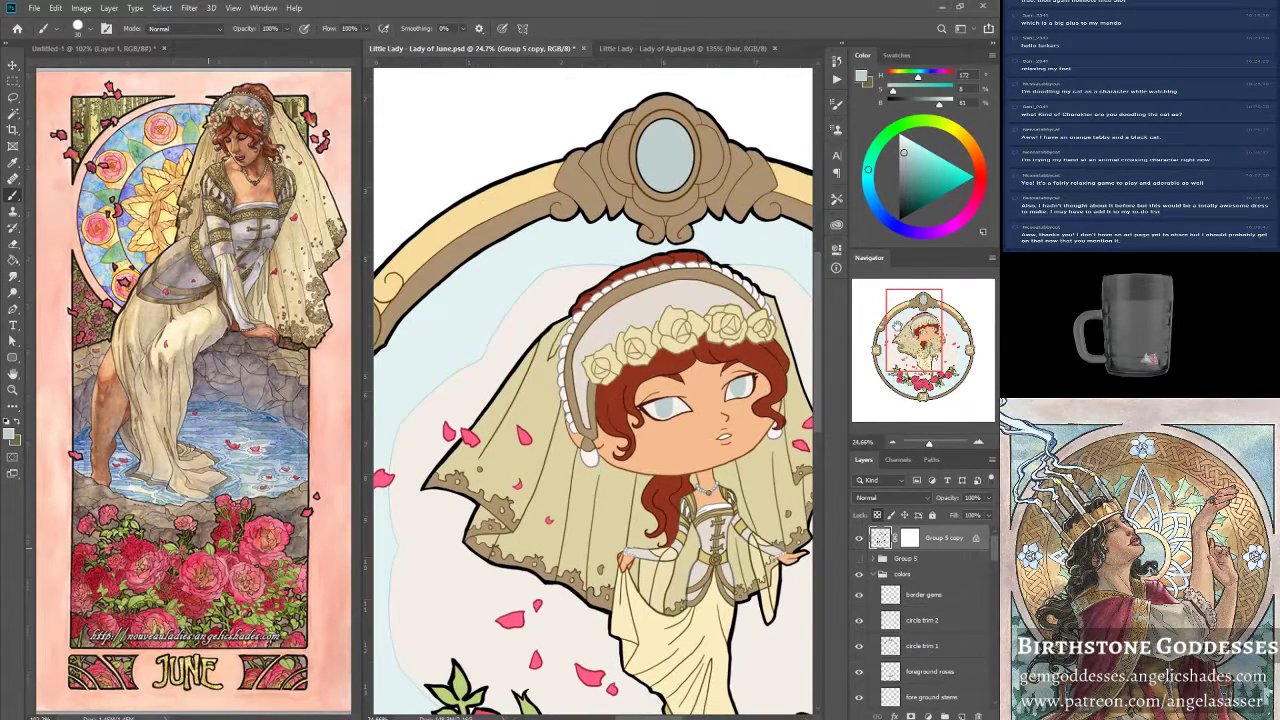
Clear the frame-line selection and lasso the outline of the large oval gem at the frame's crest.
click(13, 97)
mouse_move(637, 151)
mouse_down()
mouse_move(649, 191)
mouse_move(677, 196)
mouse_move(699, 147)
mouse_move(691, 128)
mouse_move(661, 147)
mouse_move(683, 121)
mouse_up()
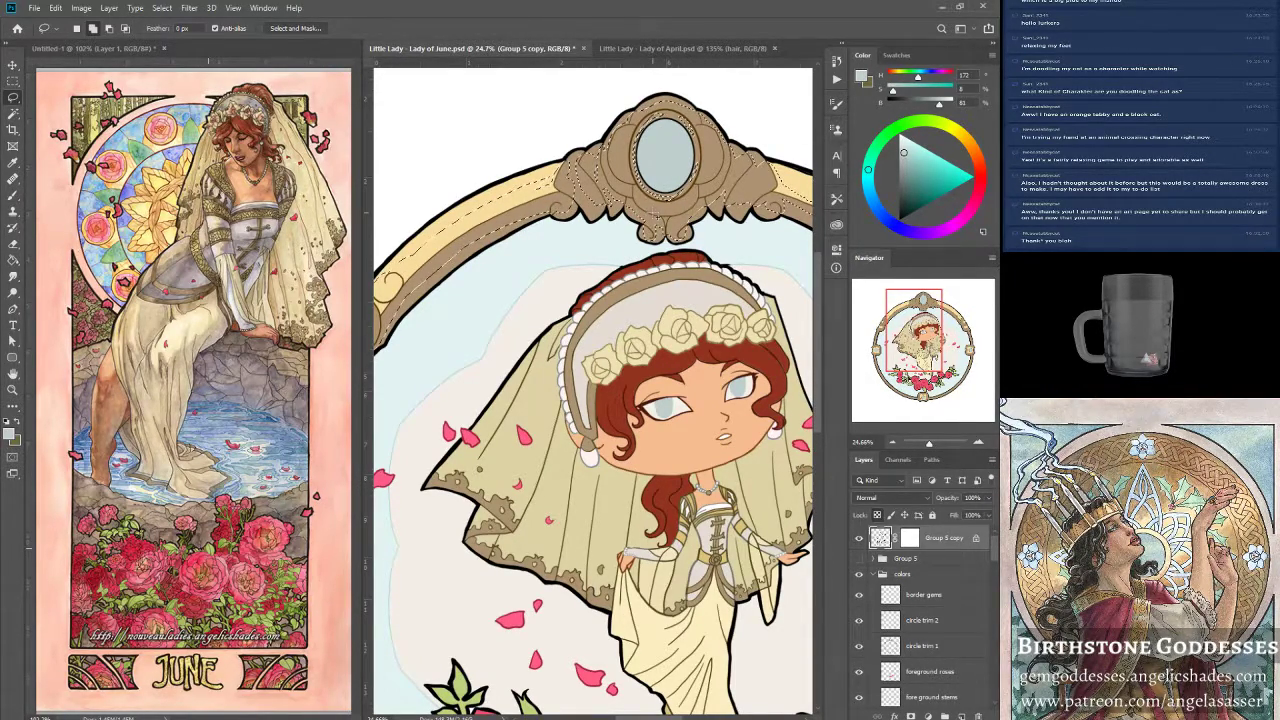
key(ctrl+d)
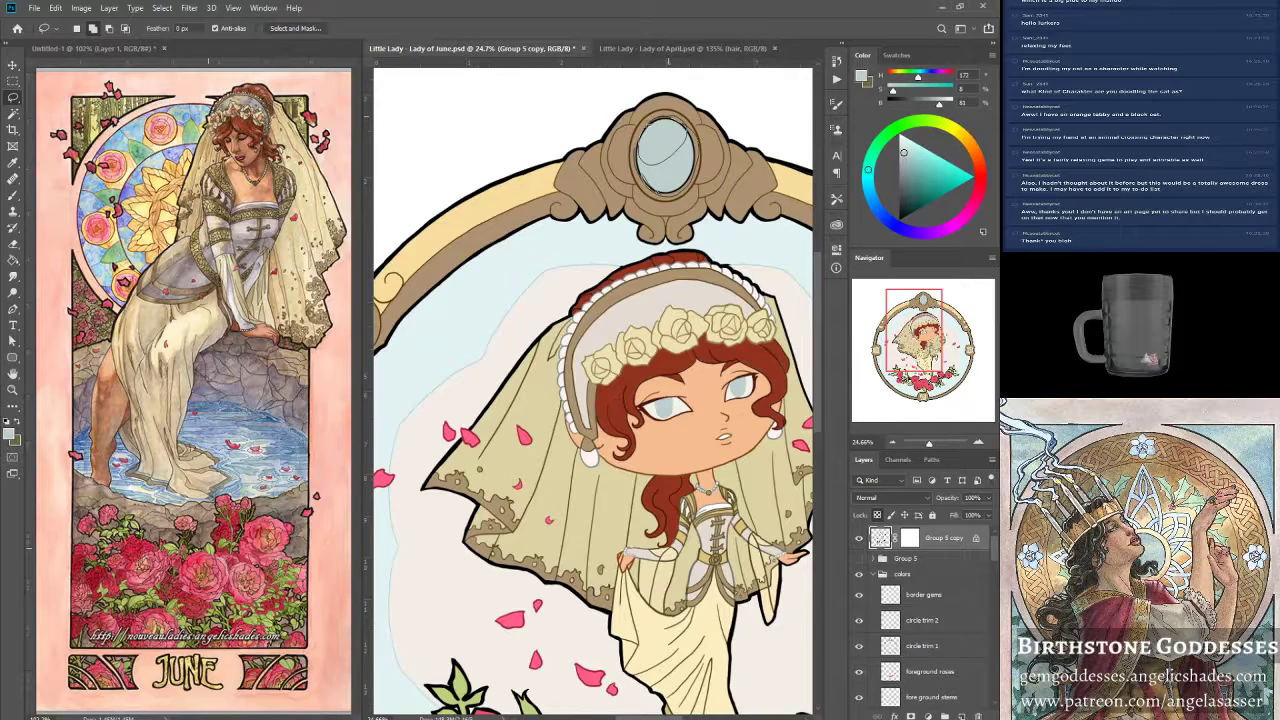
key(alt)
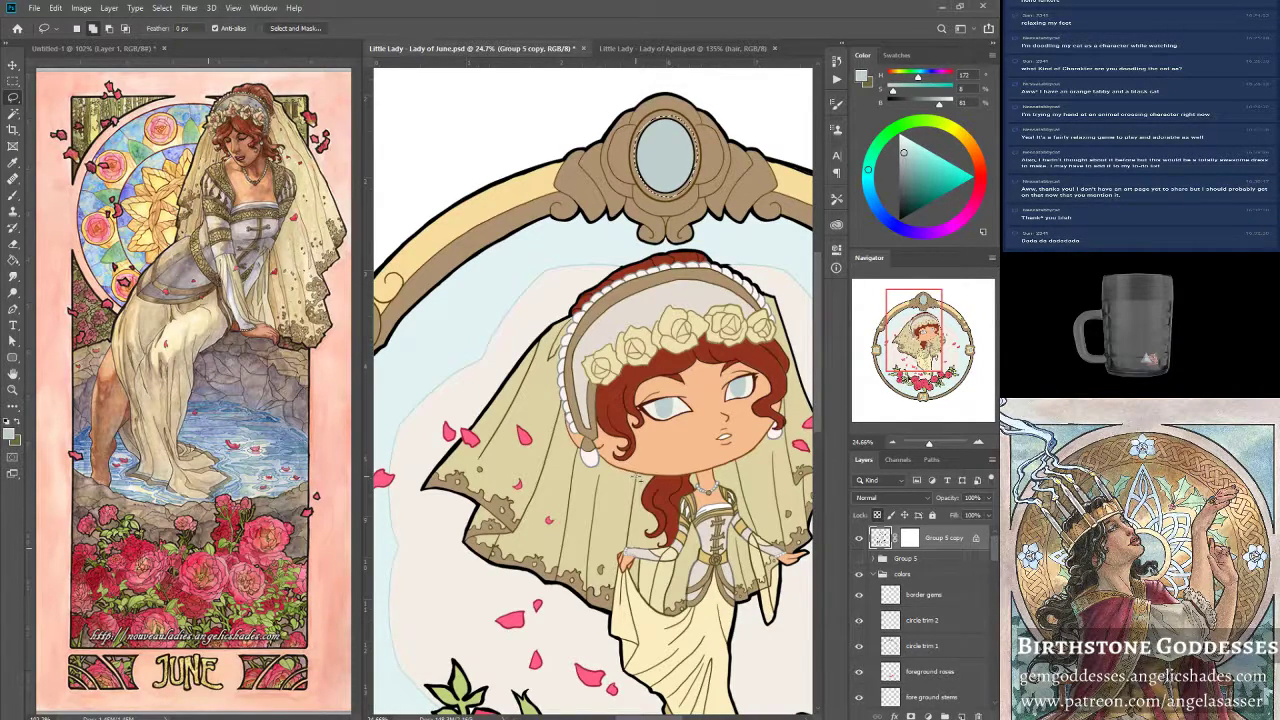
Add the outlines of the round gems in the frame's right, bottom and left clasps to the lasso selection.
mouse_move(921, 338)
mouse_down()
mouse_move(954, 341)
mouse_move(945, 330)
mouse_up()
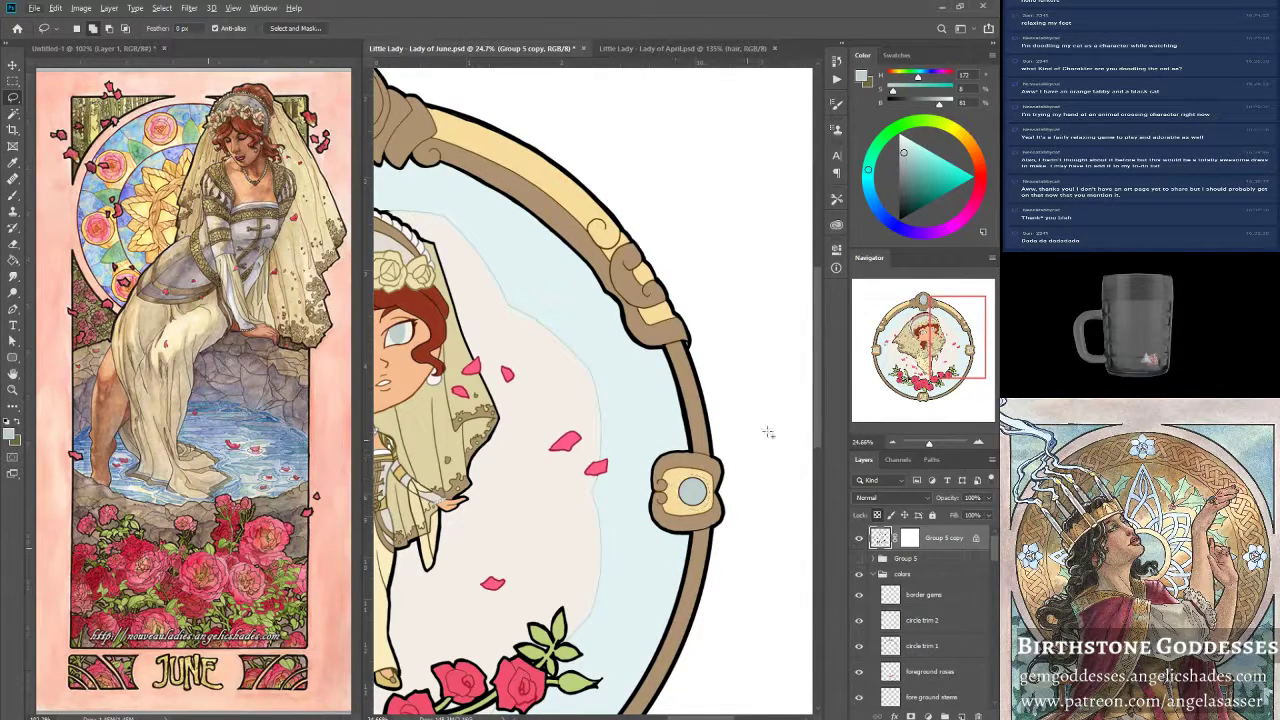
drag(949, 344, 930, 376)
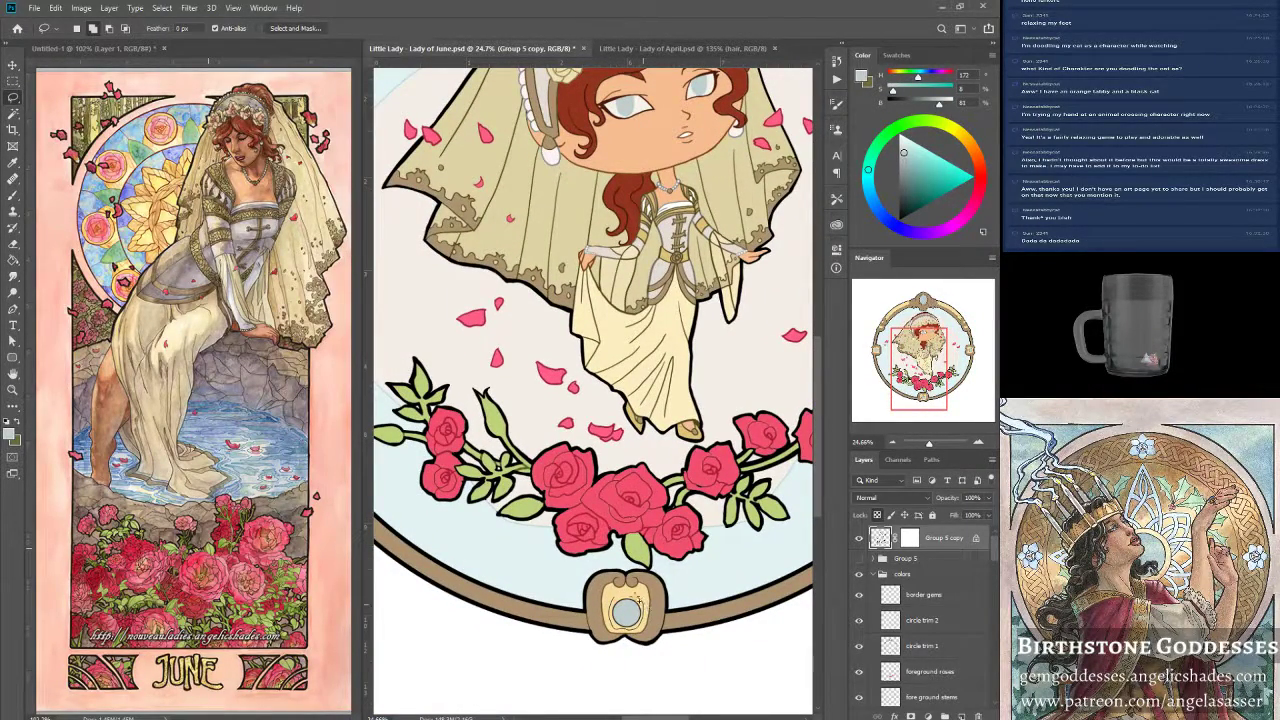
drag(924, 378, 896, 364)
drag(465, 358, 480, 383)
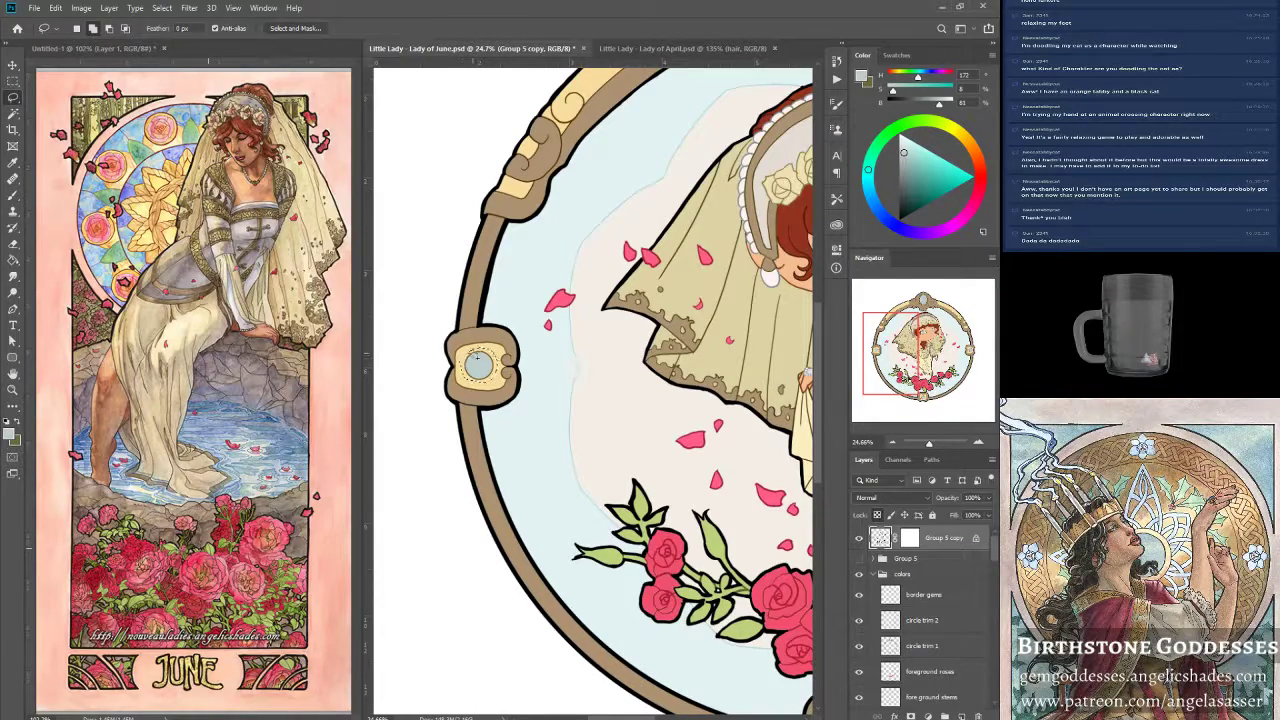
Fill the selected gem outlines with the sampled blue-grey bececc in Normal mode at 100% opacity.
mouse_move(908, 342)
mouse_down()
mouse_move(926, 334)
mouse_move(914, 338)
mouse_up()
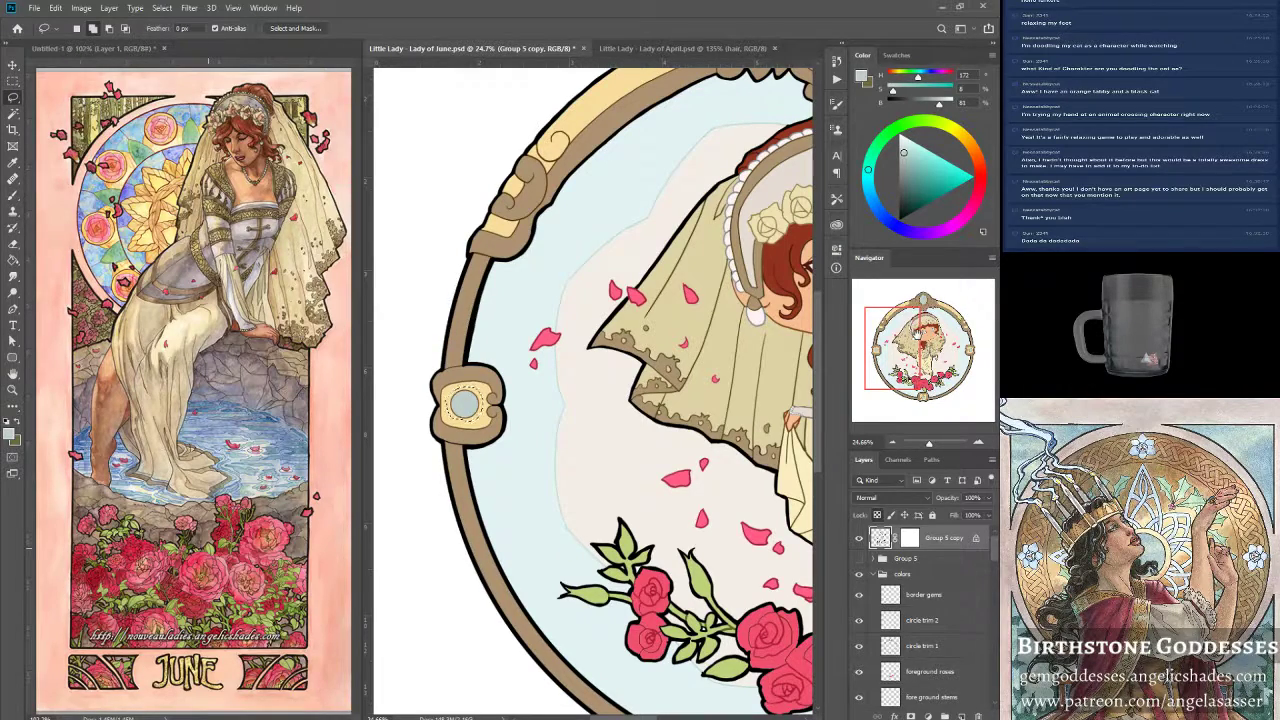
click(56, 7)
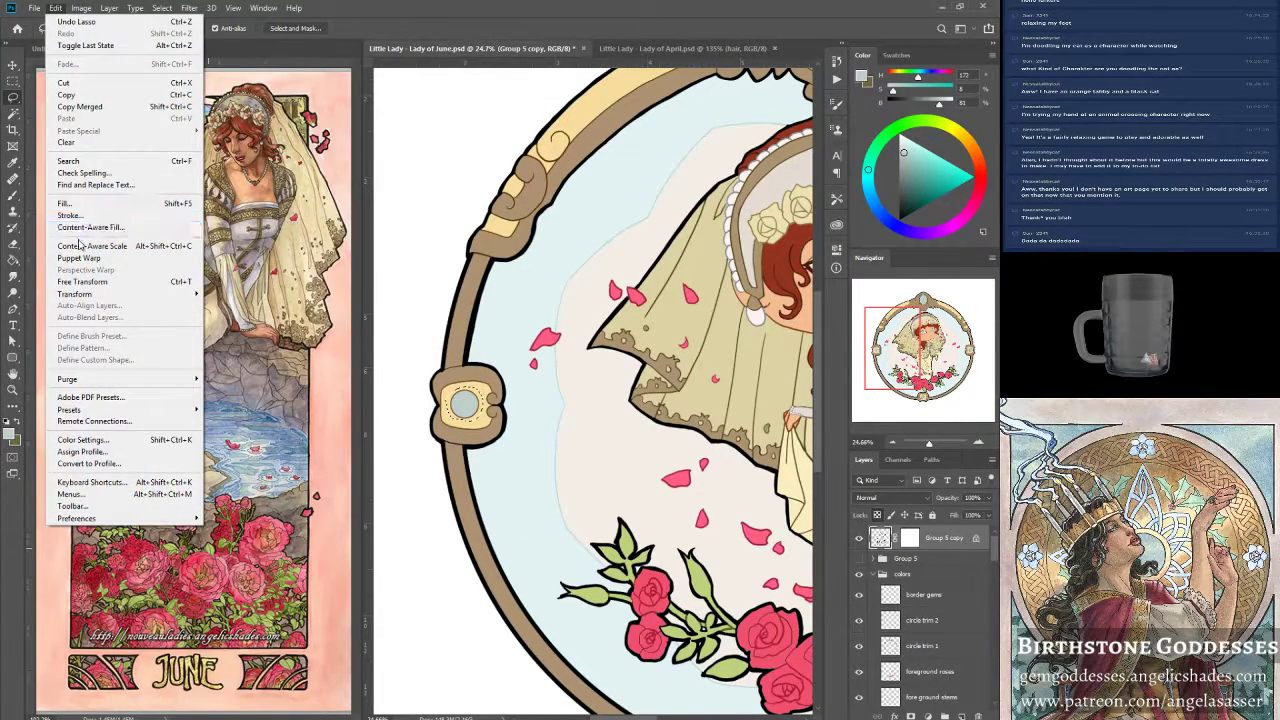
click(90, 197)
click(632, 427)
click(612, 432)
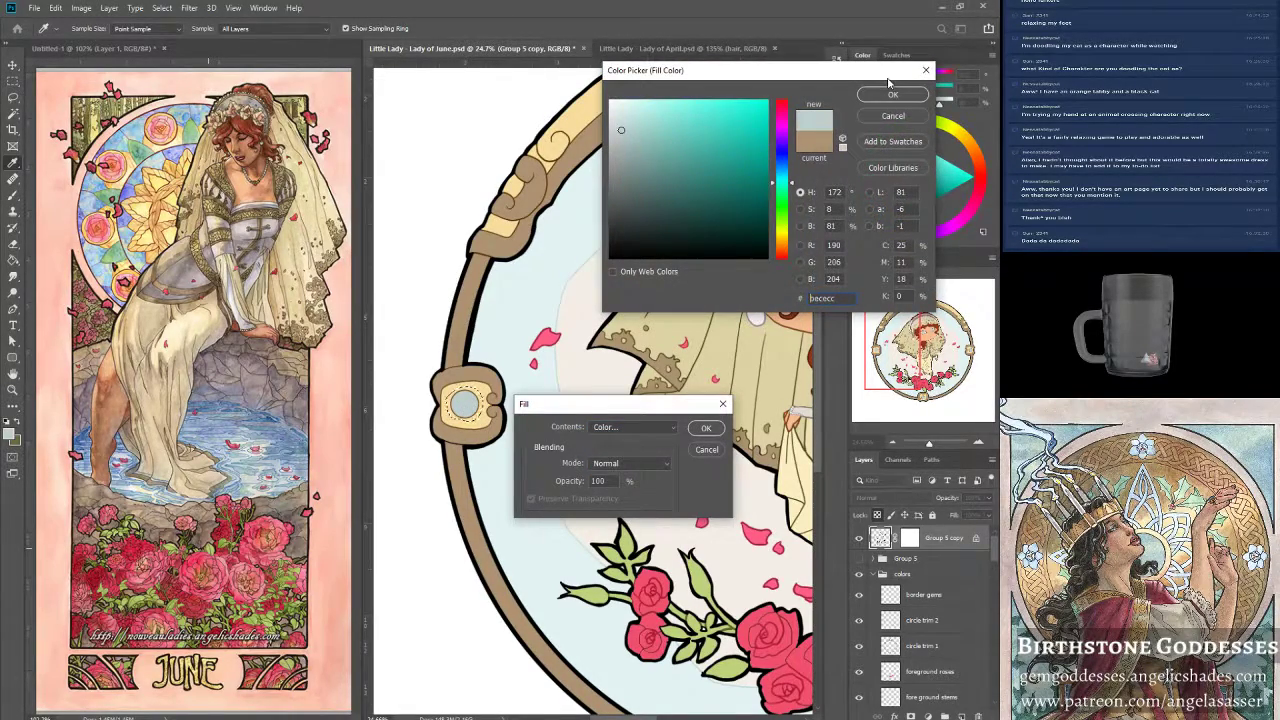
click(893, 94)
click(706, 428)
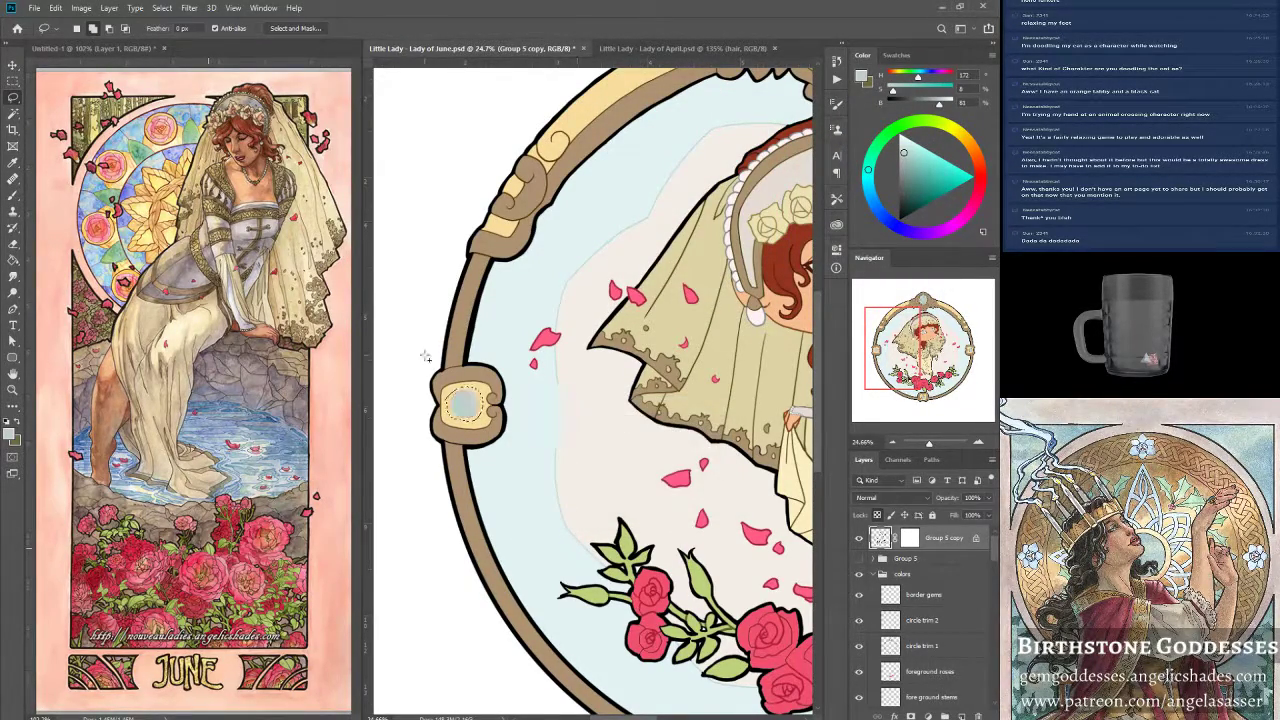
Darken and intensify the selected gem outlines with Hue/Saturation, using strongly raised Saturation and Lightness -47.
click(81, 7)
mouse_move(110, 40)
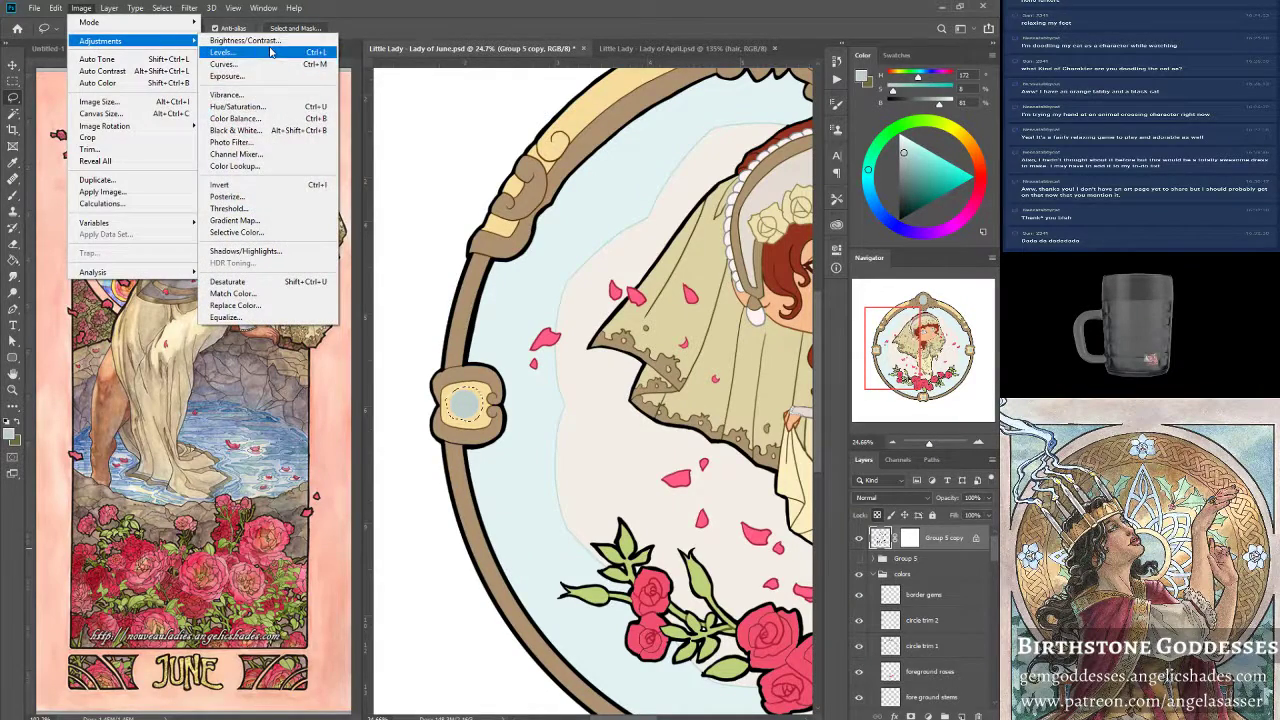
click(237, 106)
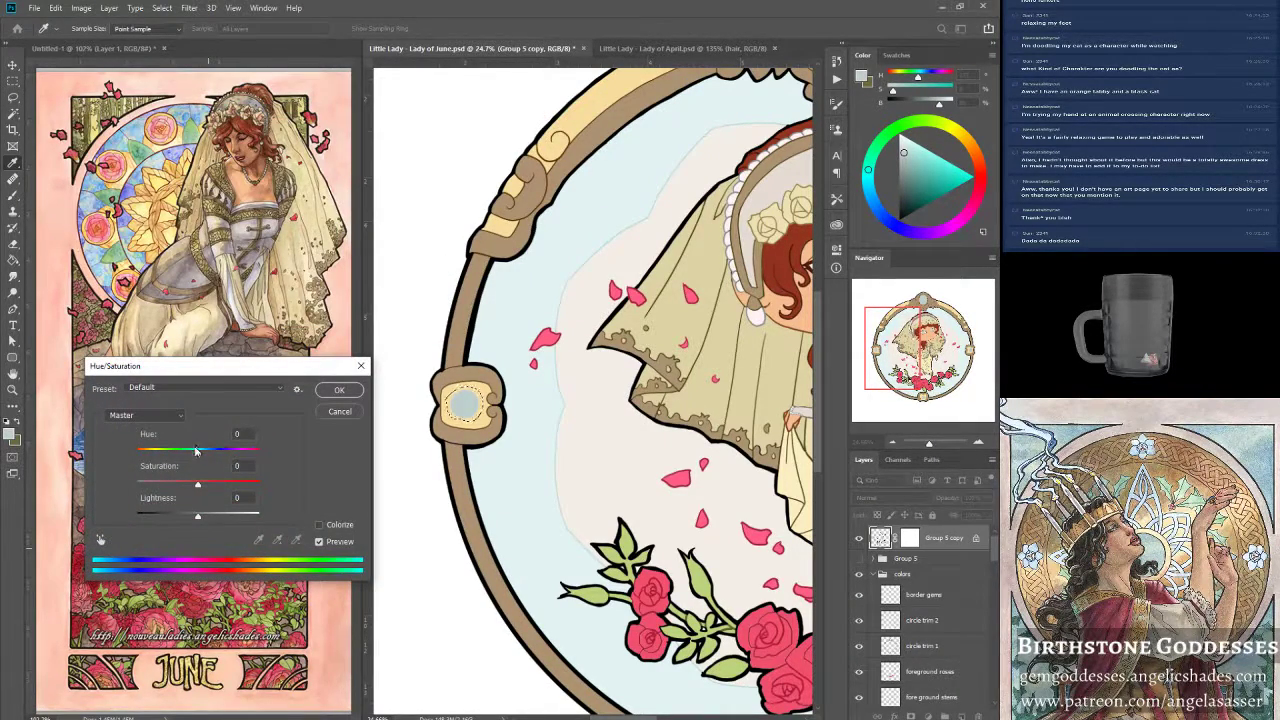
drag(196, 485, 251, 490)
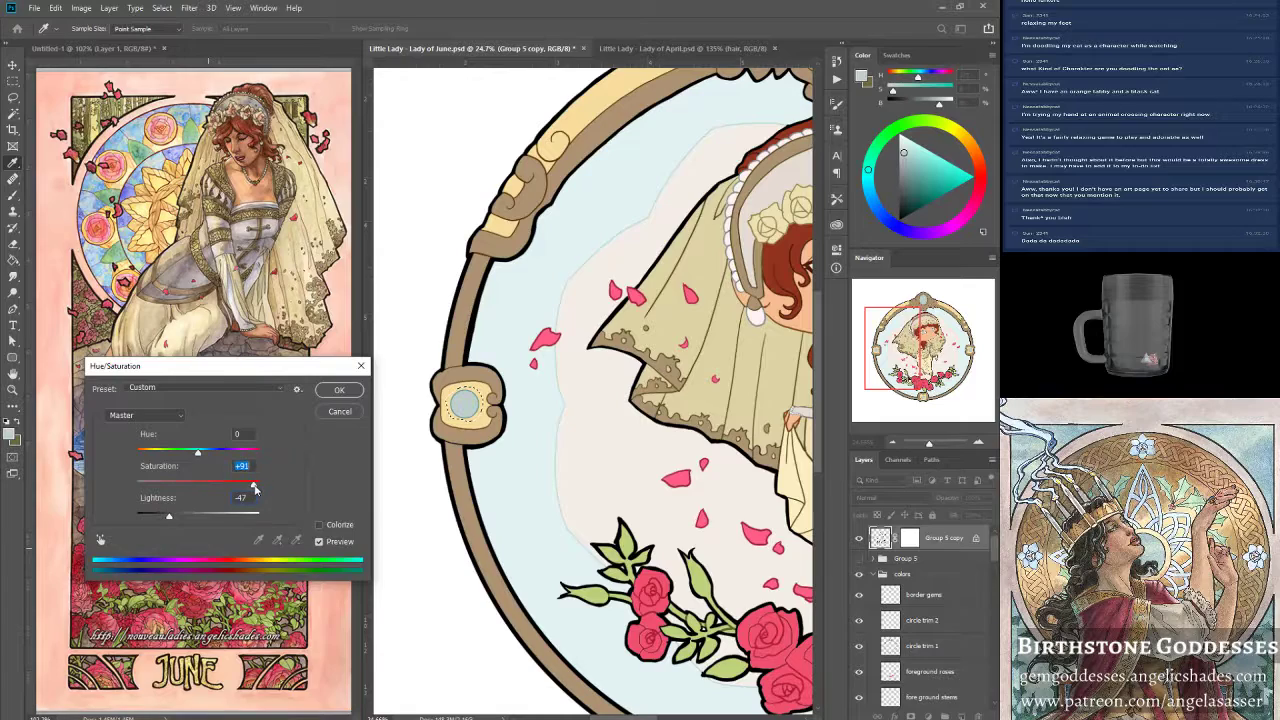
mouse_move(248, 491)
mouse_down()
mouse_move(219, 488)
mouse_move(240, 491)
mouse_up()
click(341, 389)
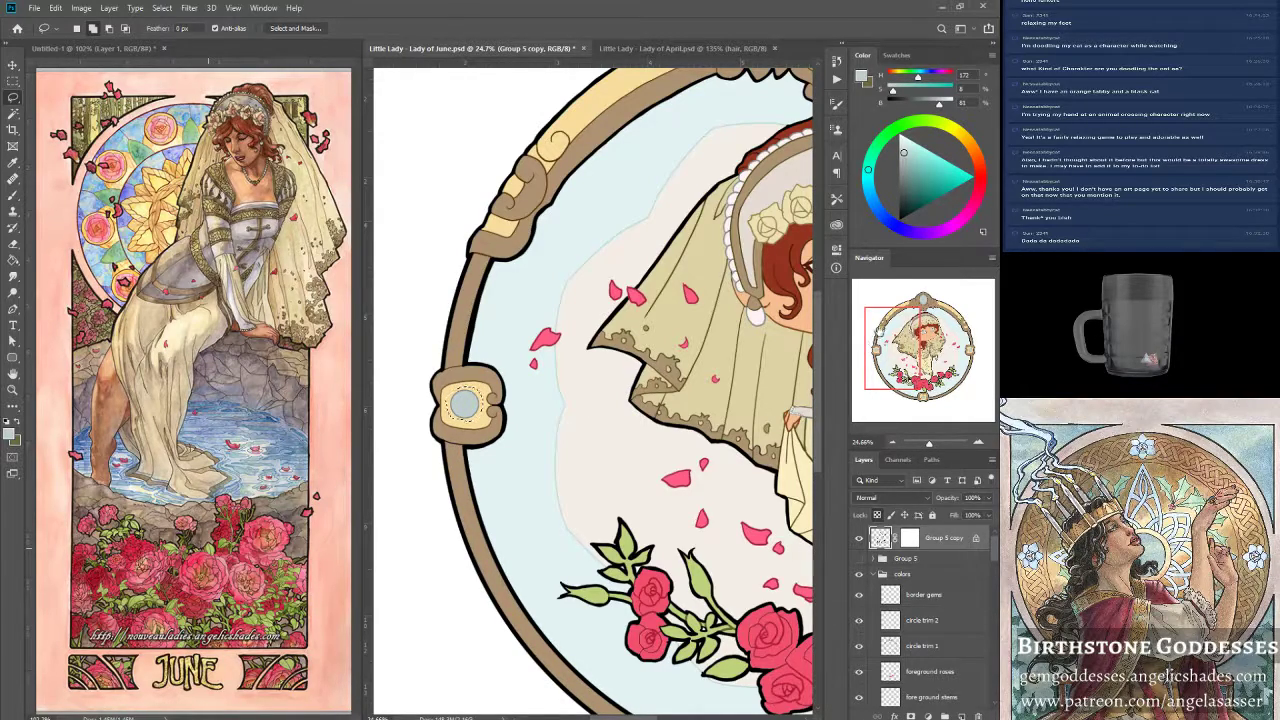
Save the Lady of June illustration and view the whole framed composition.
drag(884, 336, 908, 321)
key(ctrl+s)
drag(927, 445, 928, 446)
drag(928, 446, 929, 446)
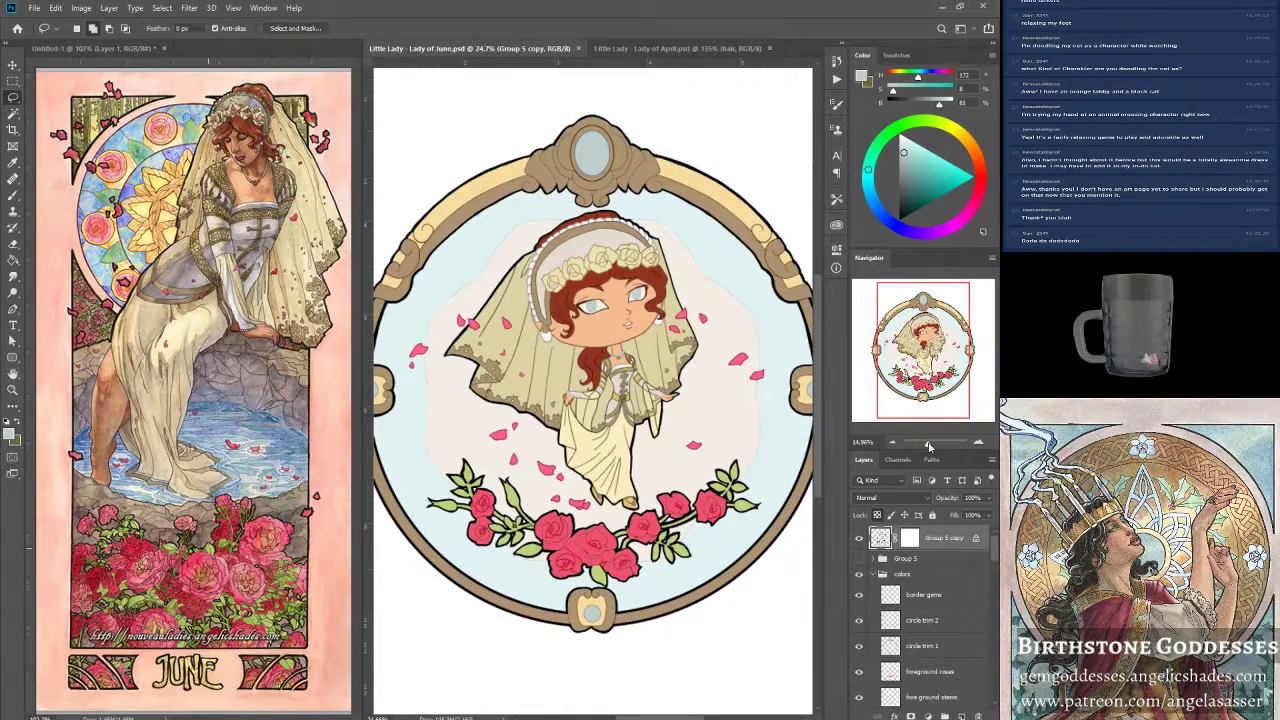
drag(929, 446, 926, 446)
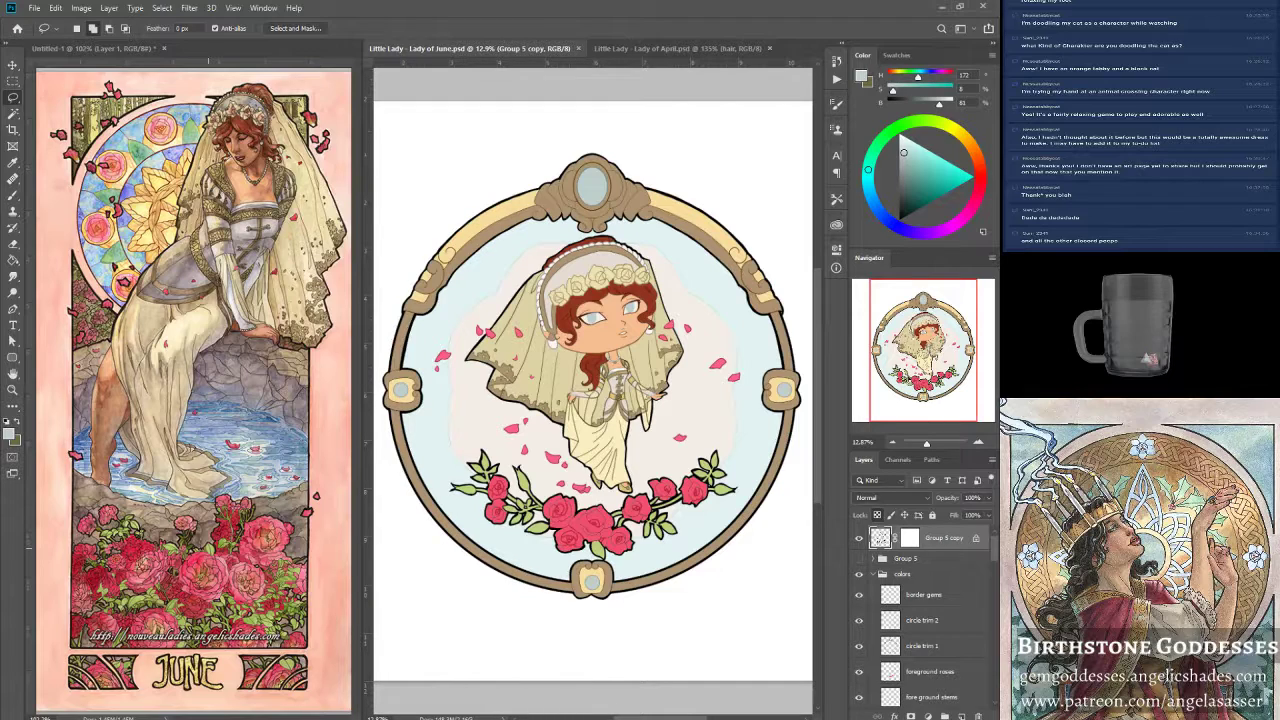
mouse_move(537, 719)
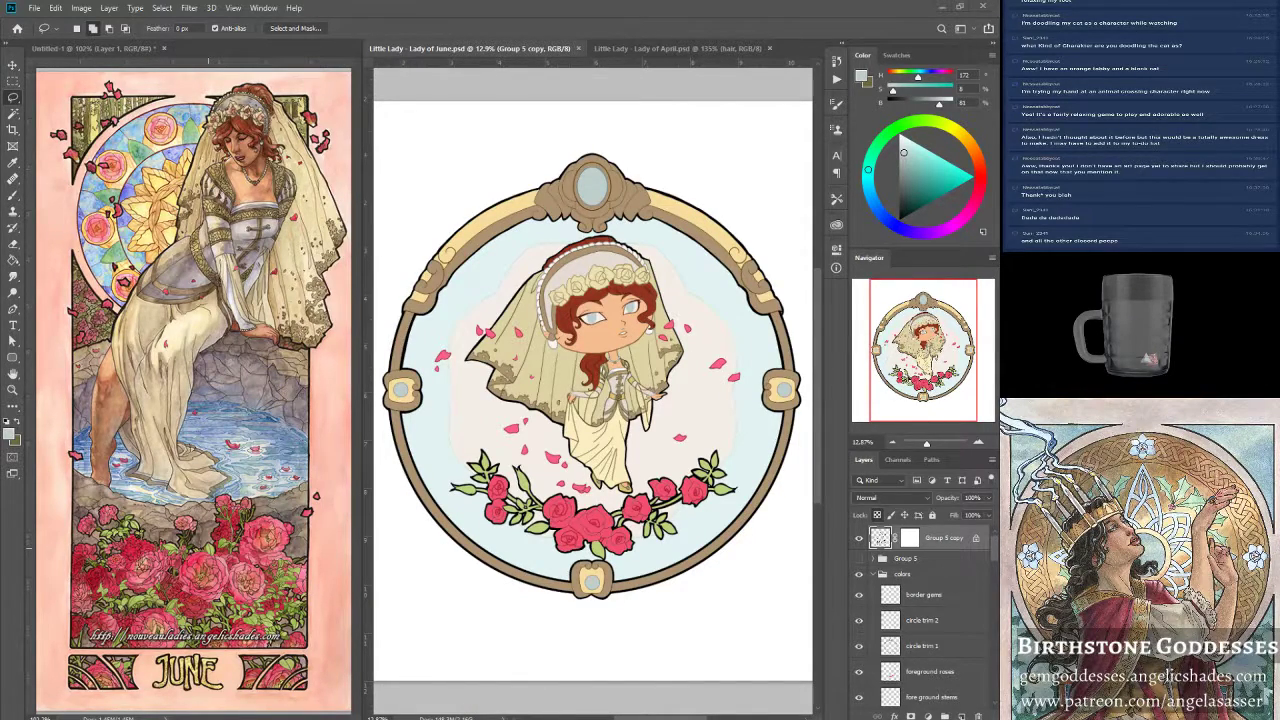